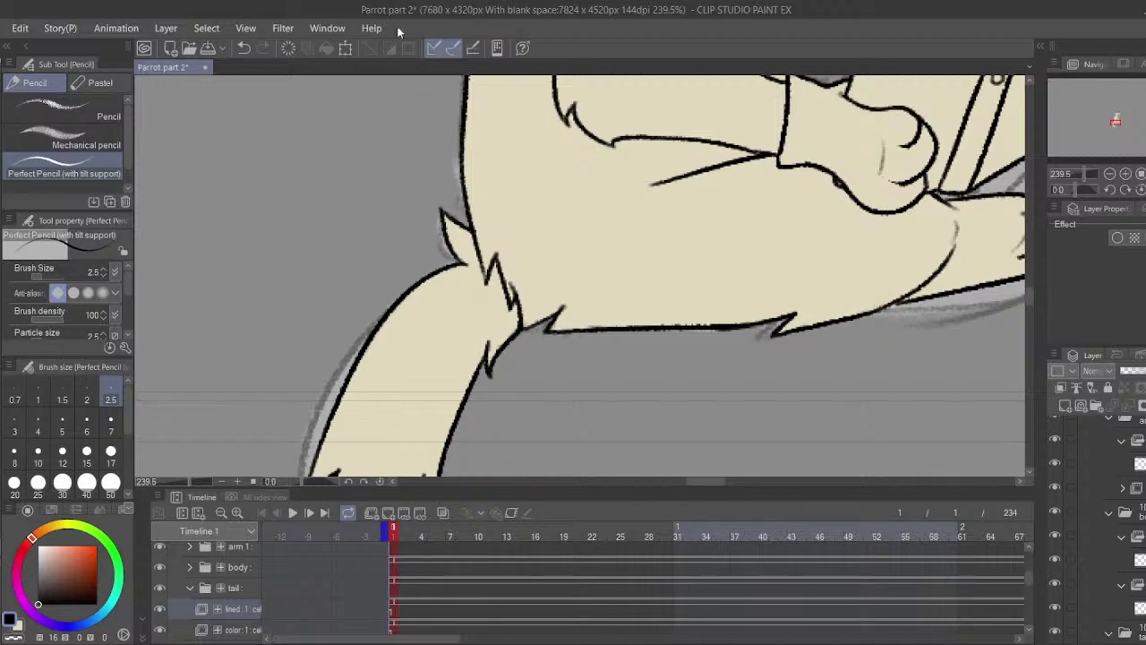
- Examine the coloured cat line art around the tail, back, arm and head, comparing it with the sketch
drag(428, 134, 394, 346)
drag(452, 310, 426, 412)
drag(439, 235, 437, 282)
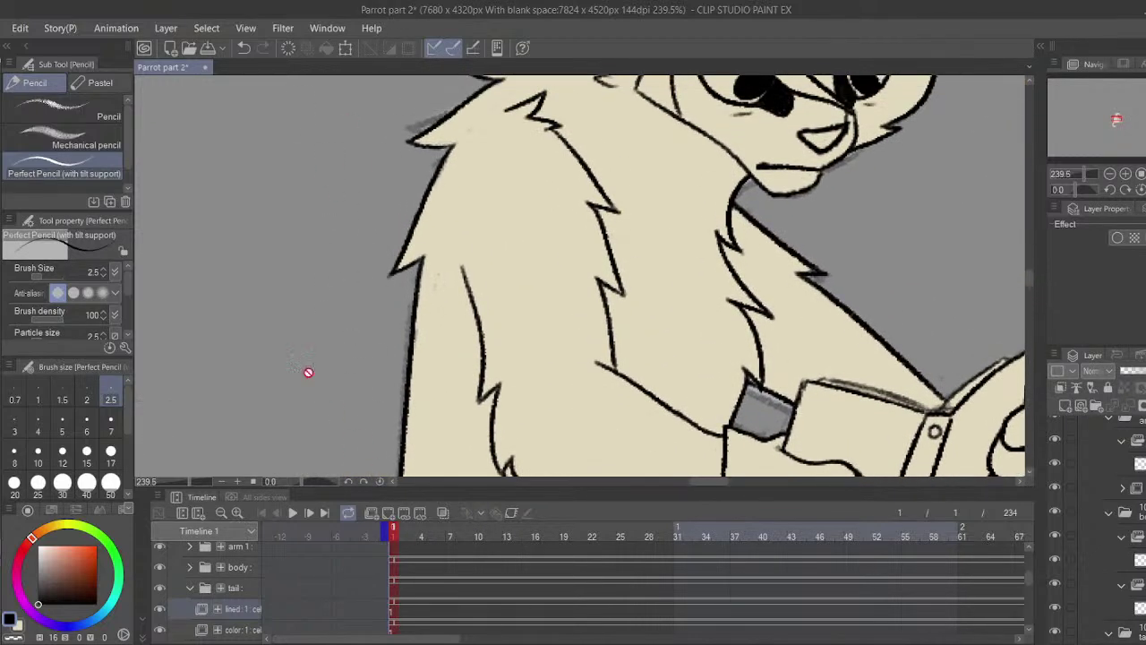
drag(371, 179, 239, 376)
drag(338, 231, 294, 271)
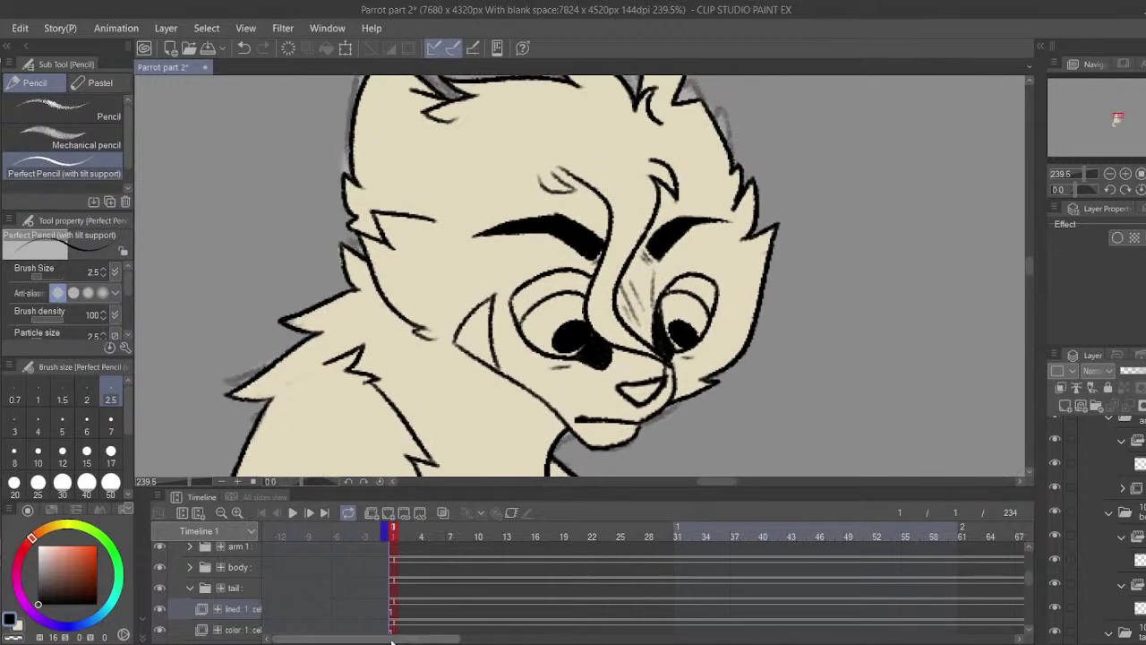
drag(290, 202, 260, 219)
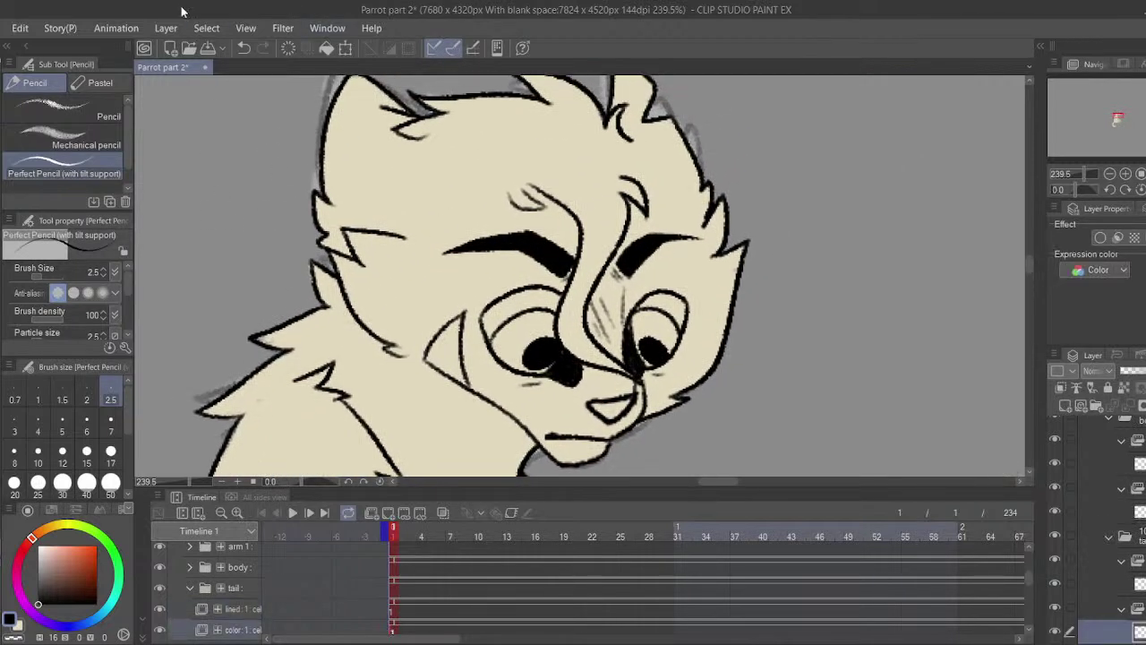
click(99, 82)
alt+click(335, 185)
drag(421, 254, 458, 251)
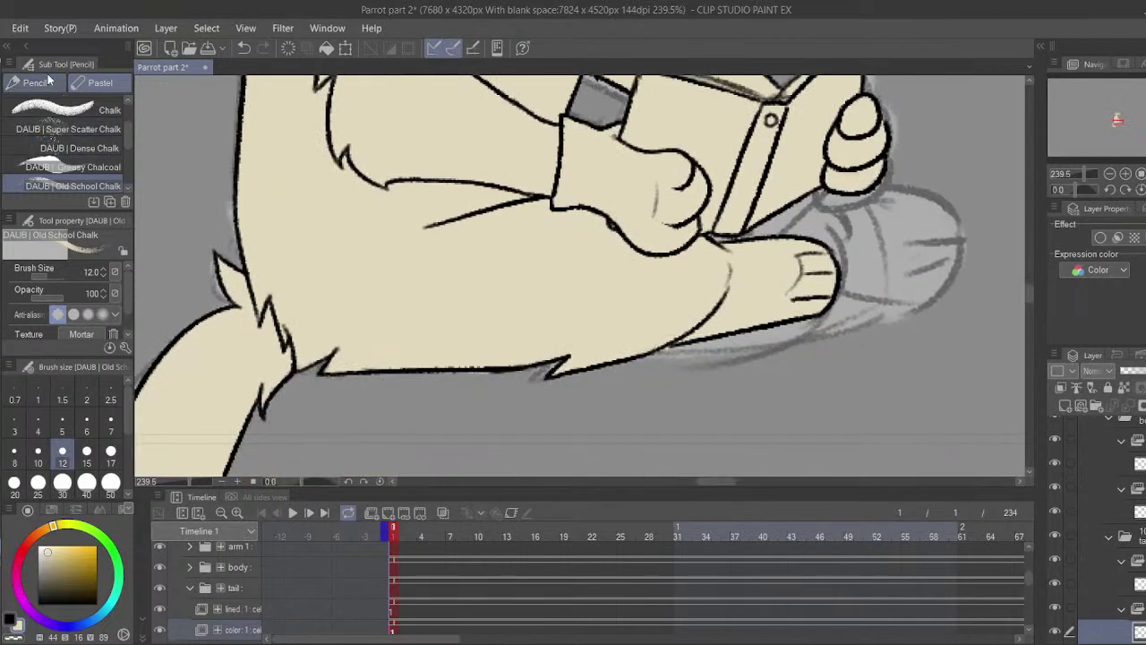
- Hide the body folder and draw fur lines at the tail's base on the tail's lined cel with the 2.5 Perfect Pencil
click(35, 82)
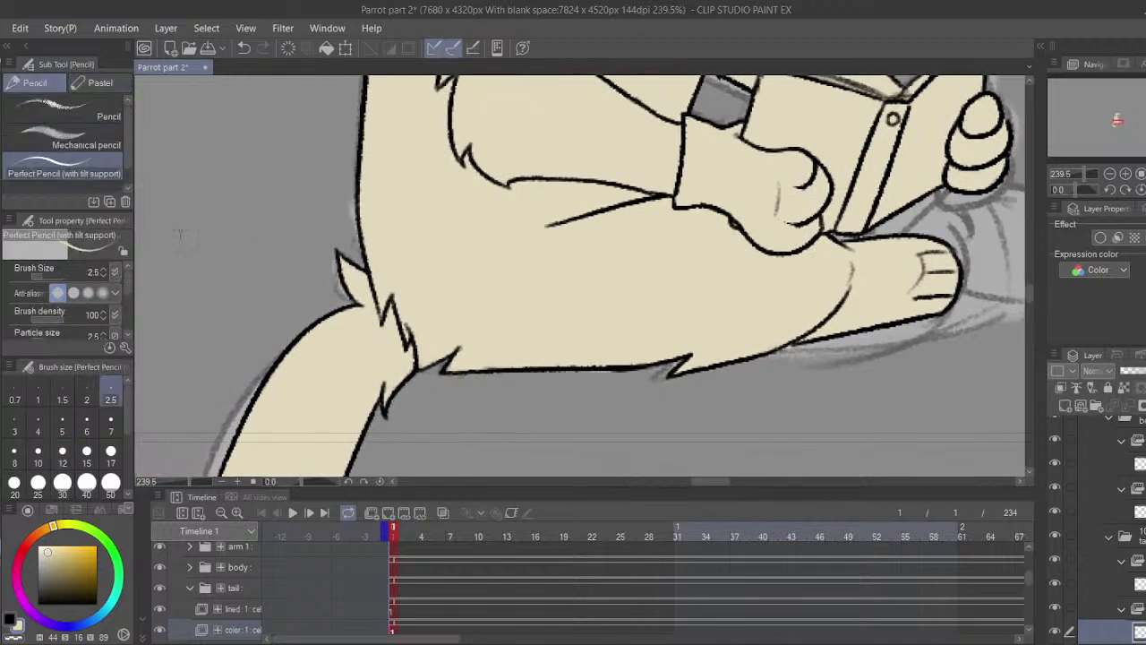
key(x)
click(160, 567)
click(240, 609)
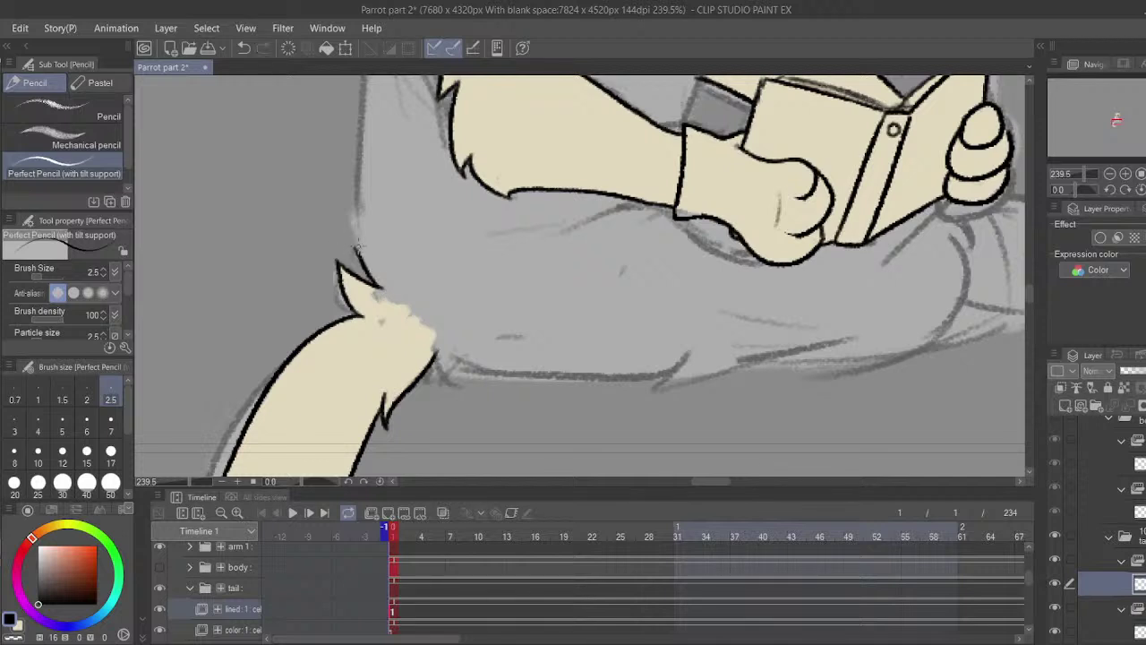
drag(354, 244, 394, 258)
mouse_move(436, 357)
mouse_down()
mouse_move(458, 330)
mouse_move(472, 334)
mouse_up()
key(ctrl+z)
key(ctrl+z)
key(ctrl+z)
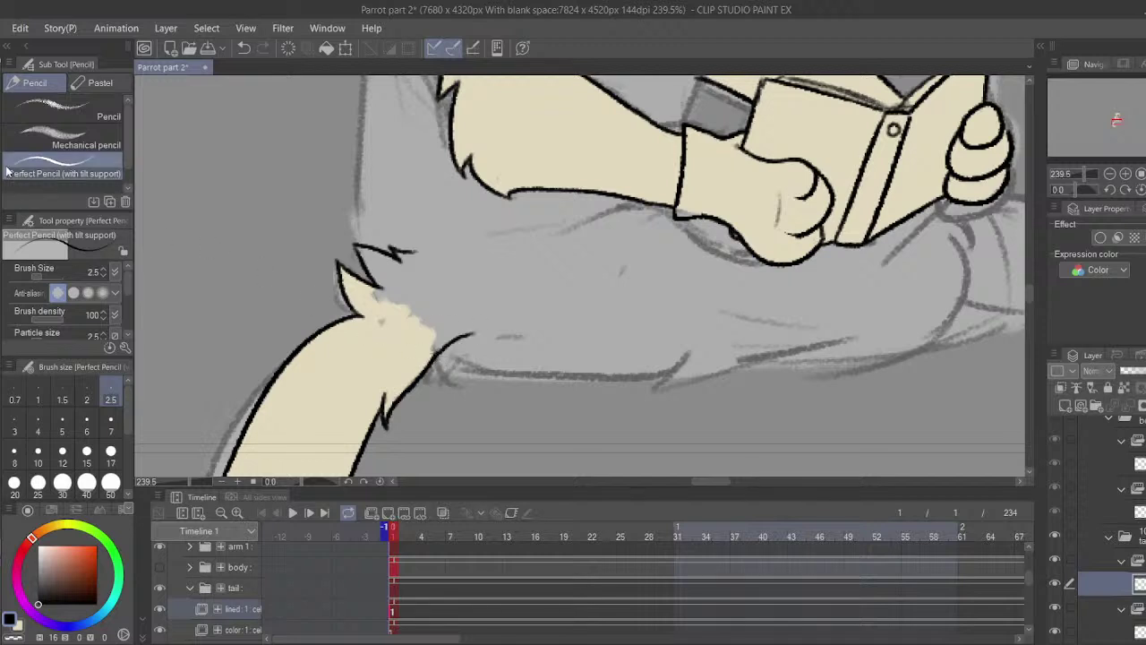
- Paint the tail's base beige on the tail's color cel with the Old School Chalk at size 12
click(99, 83)
click(400, 632)
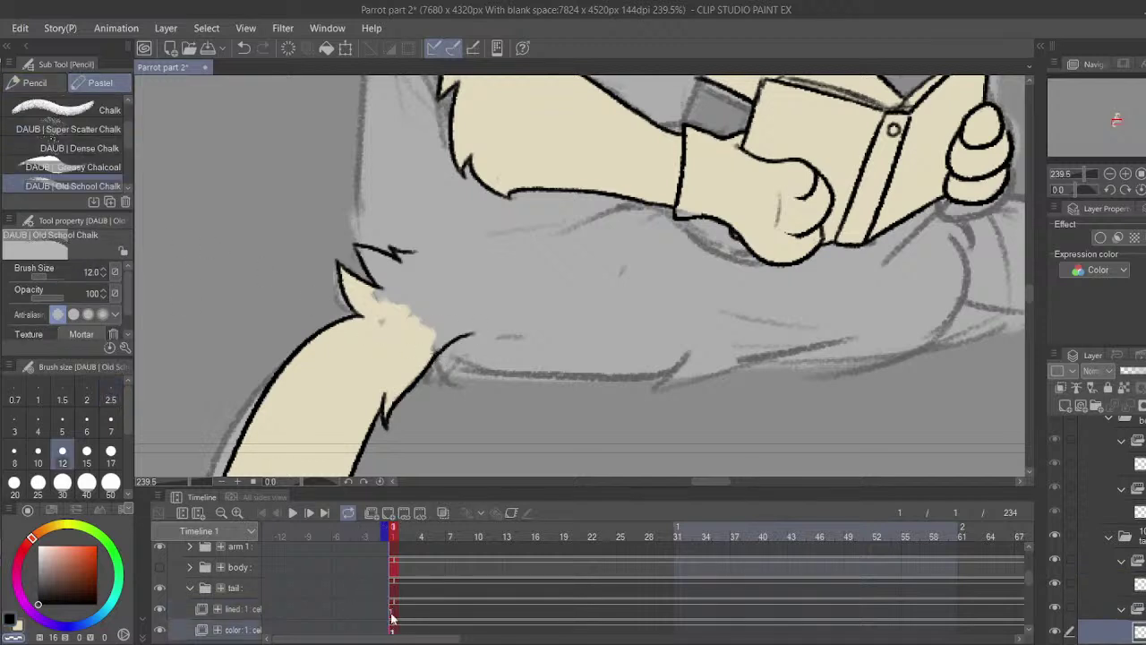
alt+click(385, 331)
mouse_move(369, 310)
mouse_down()
mouse_move(398, 310)
mouse_move(359, 237)
mouse_move(395, 273)
mouse_move(386, 272)
mouse_move(426, 348)
mouse_move(460, 328)
mouse_move(427, 334)
mouse_move(465, 308)
mouse_move(398, 290)
mouse_move(434, 265)
mouse_move(398, 257)
mouse_move(432, 256)
mouse_up()
key(c)
key(c)
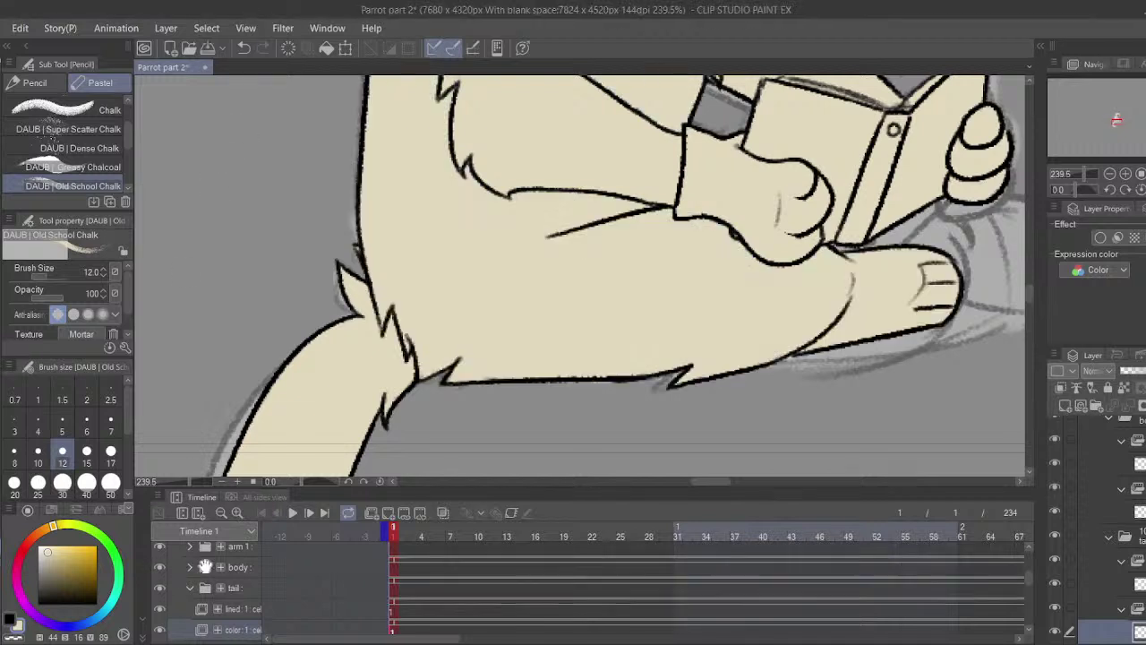
- Select the hunter folder and scrub through the animation from frame 1 to frame 96
scroll(204, 576, up, 5)
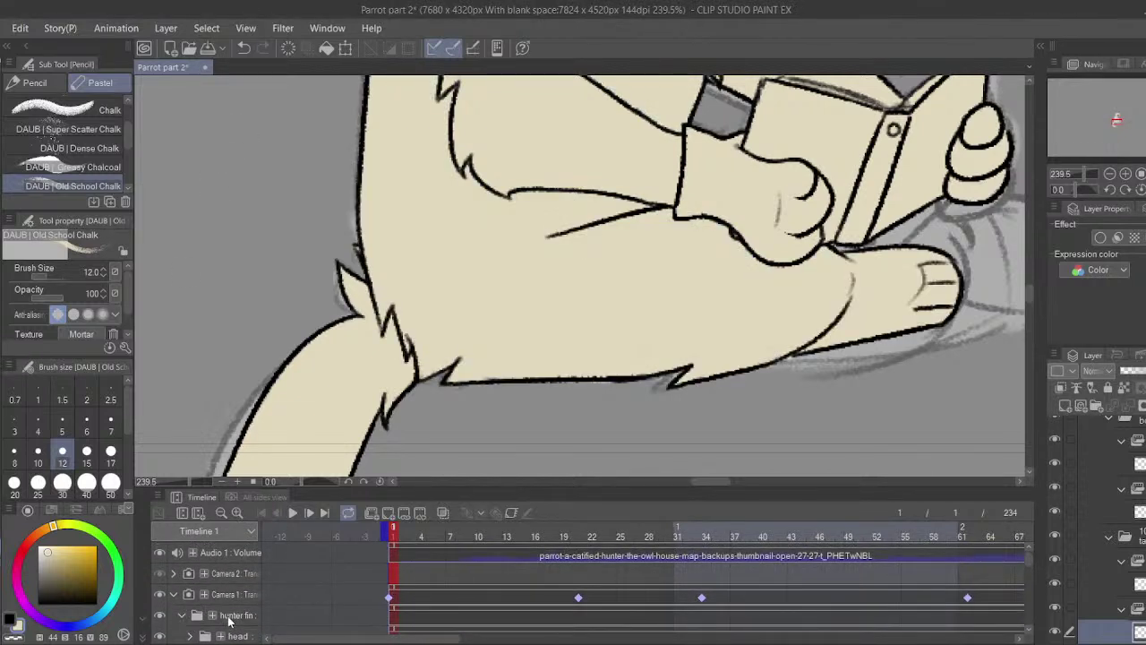
click(231, 616)
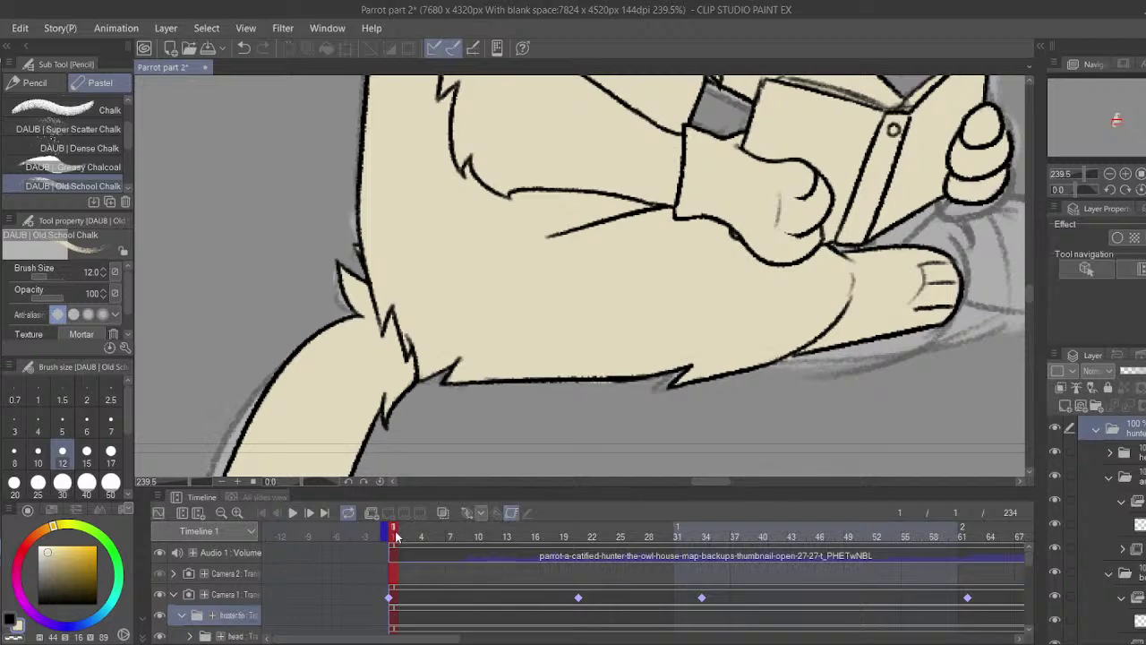
drag(396, 535, 972, 529)
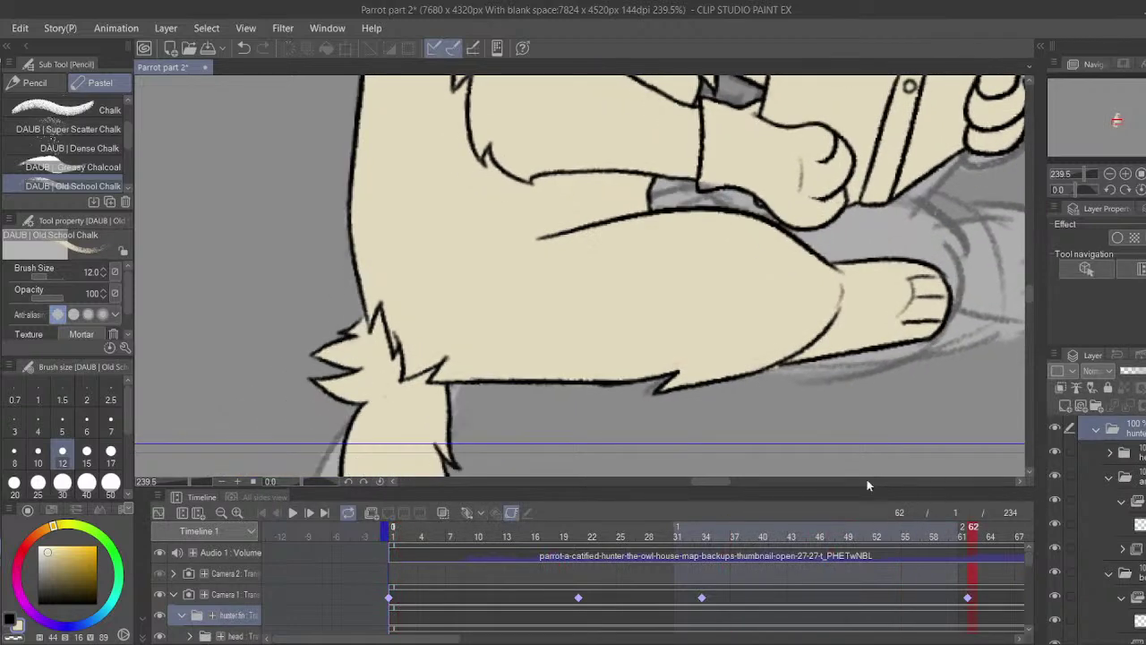
drag(818, 570, 540, 542)
drag(801, 541, 752, 537)
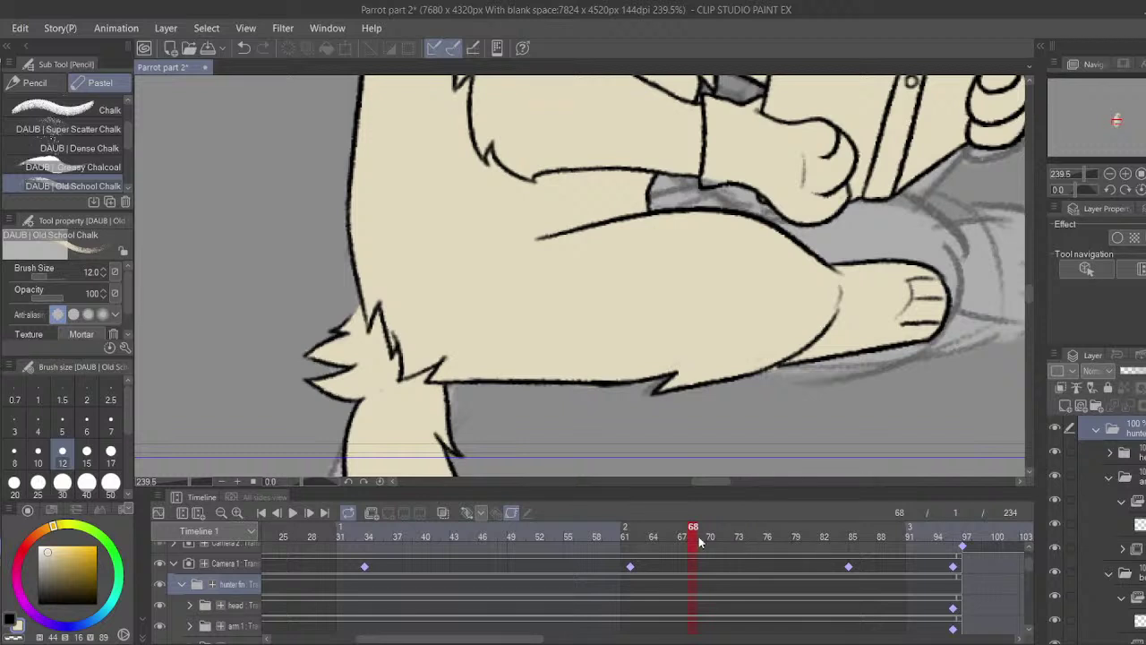
drag(920, 554, 959, 557)
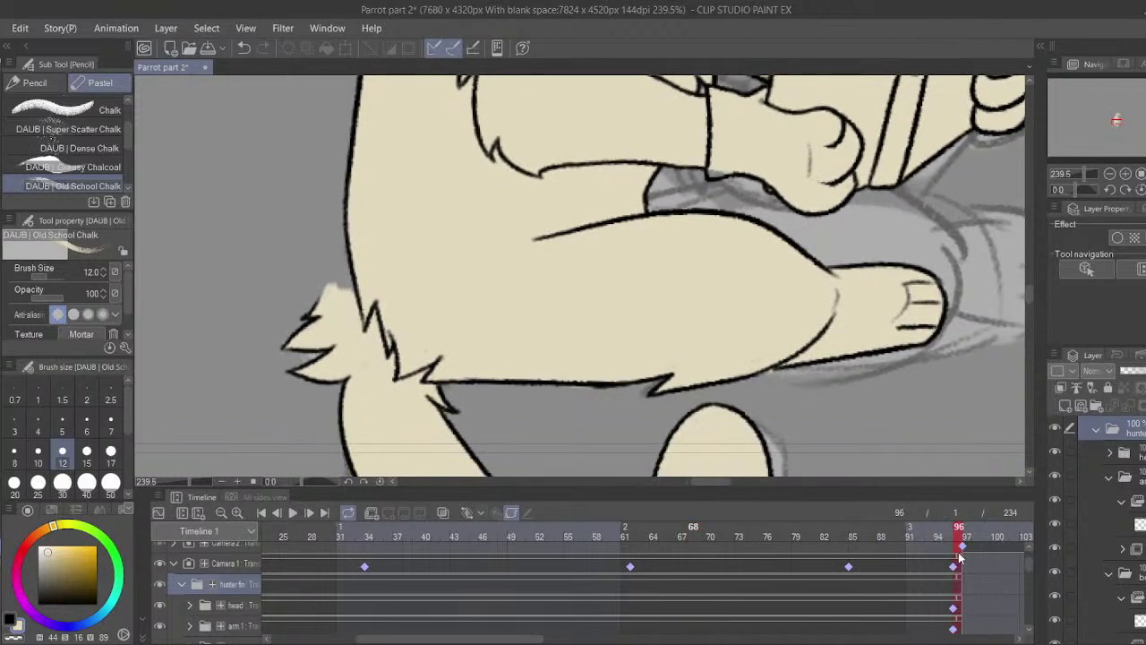
- Shift the tail folder slightly to the right at its frame 96 keyframe with the Move layer tool
drag(867, 581, 808, 538)
drag(837, 596, 788, 572)
click(835, 599)
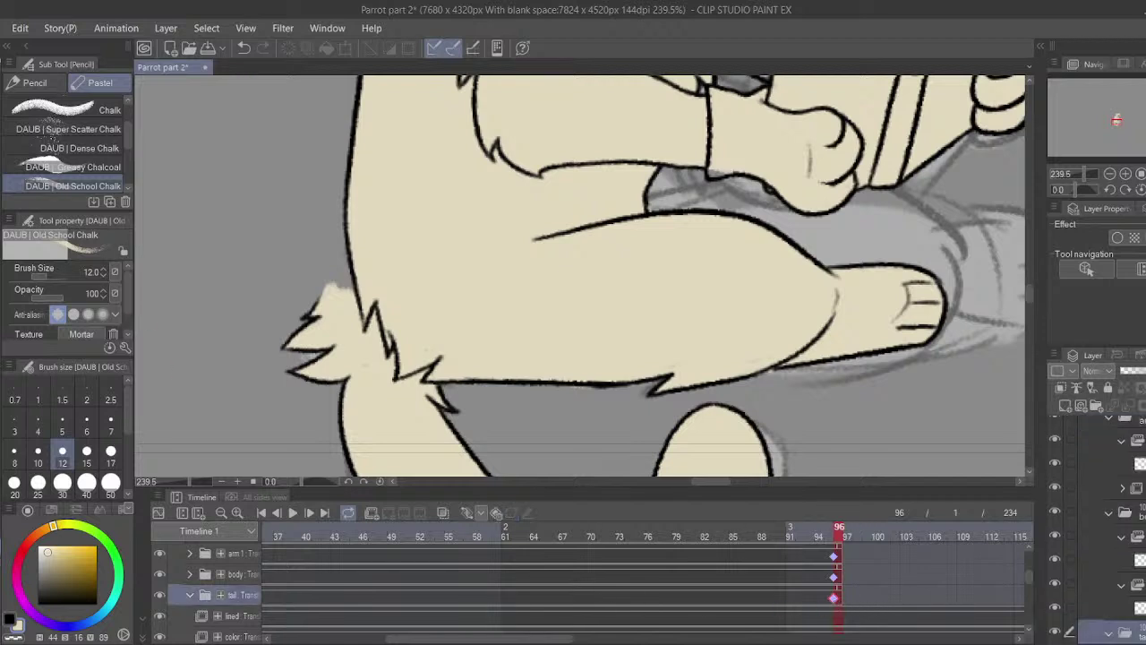
key(k)
drag(472, 441, 475, 355)
drag(568, 376, 601, 380)
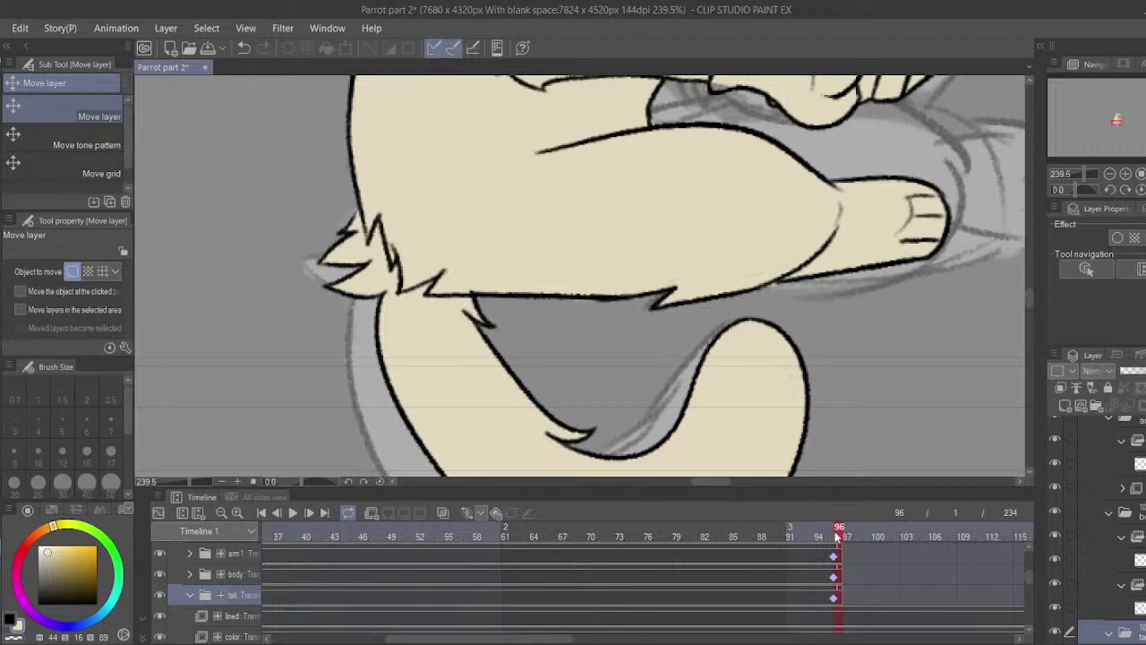
- Compare frame 98 with frame 96 and check the tail against the whole cat and the camera frame
drag(836, 535, 858, 482)
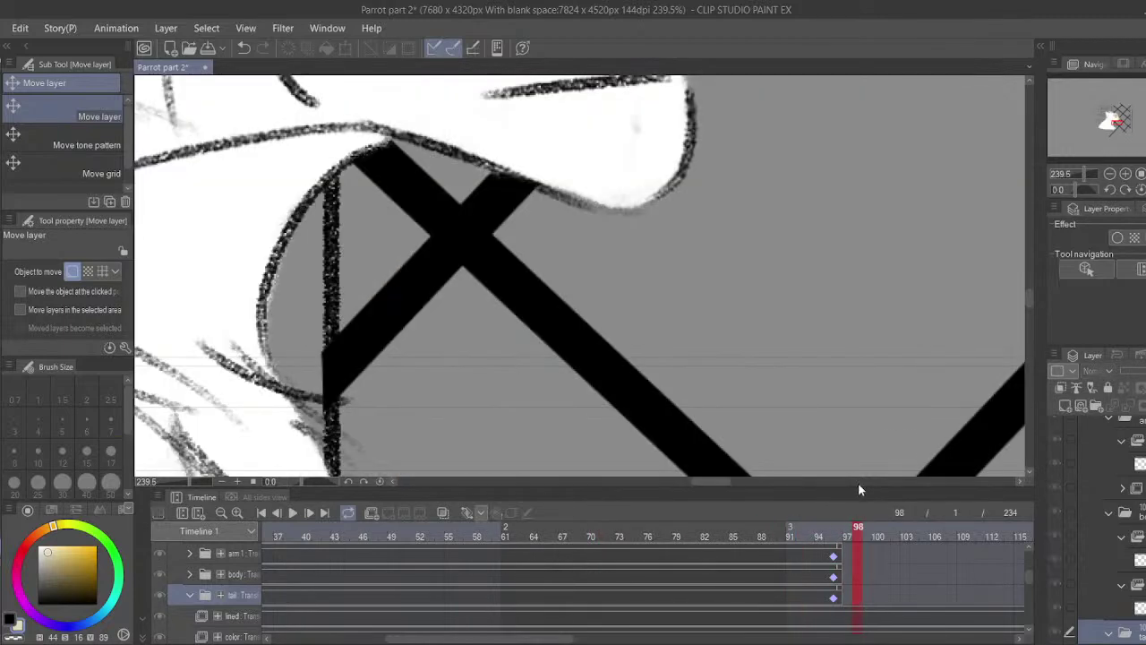
drag(1085, 174, 1080, 175)
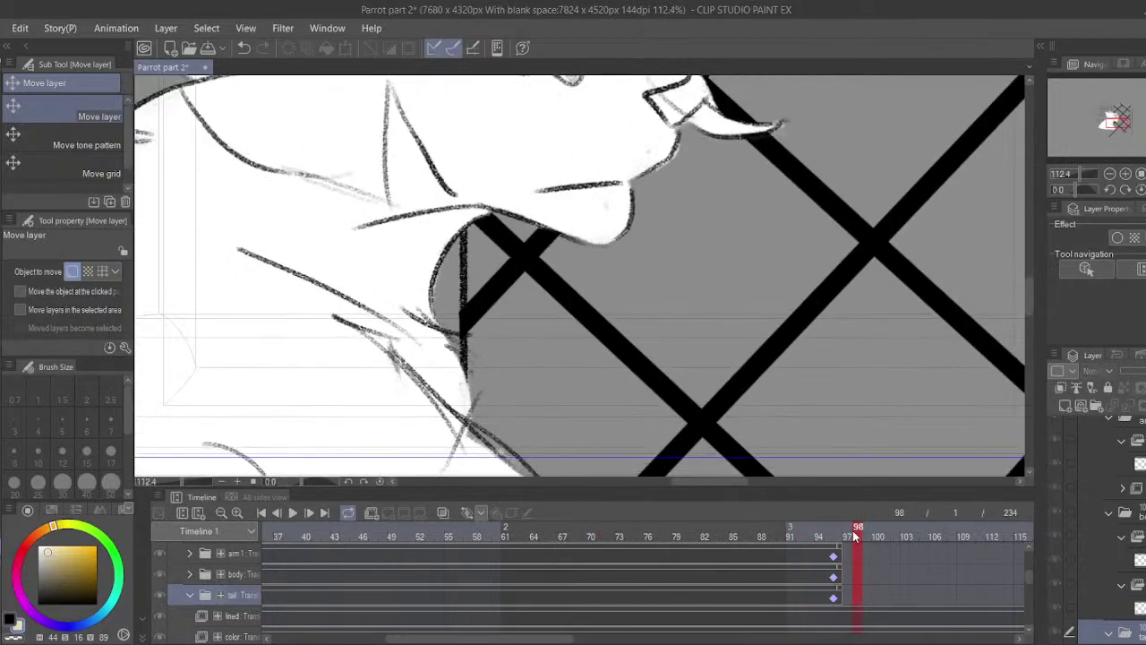
drag(856, 535, 838, 496)
drag(1081, 174, 1072, 173)
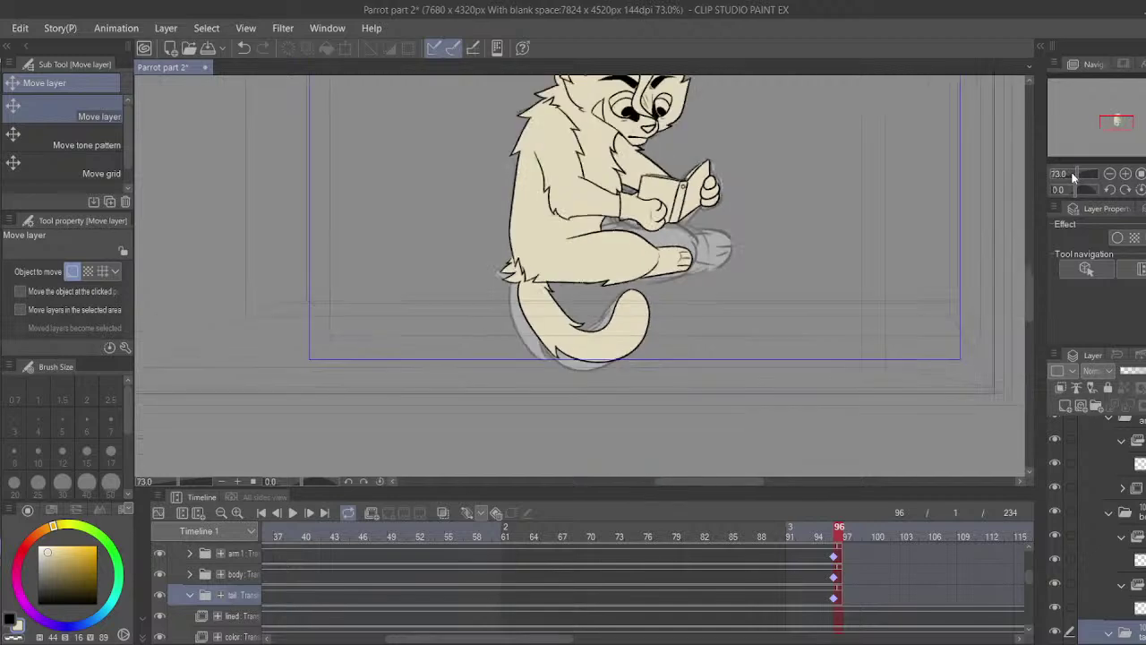
drag(626, 123, 584, 169)
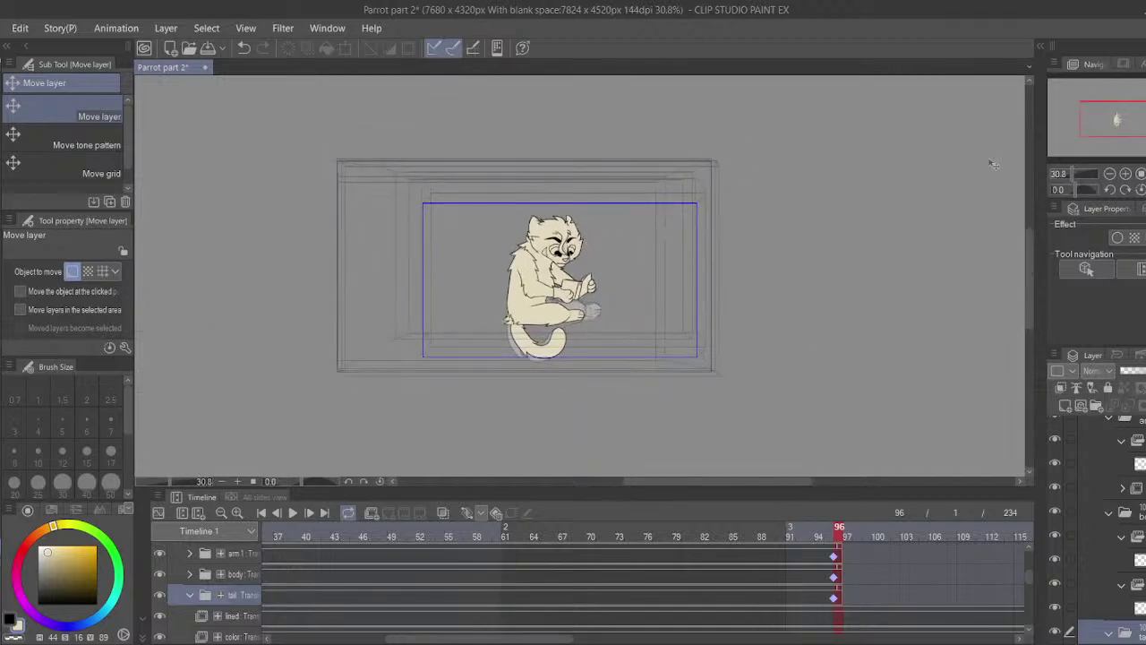
drag(1071, 176, 1080, 176)
- Switch to the Perfect Pencil, select the hunter folder at frame 34 and turn off keyframe editing
key(p)
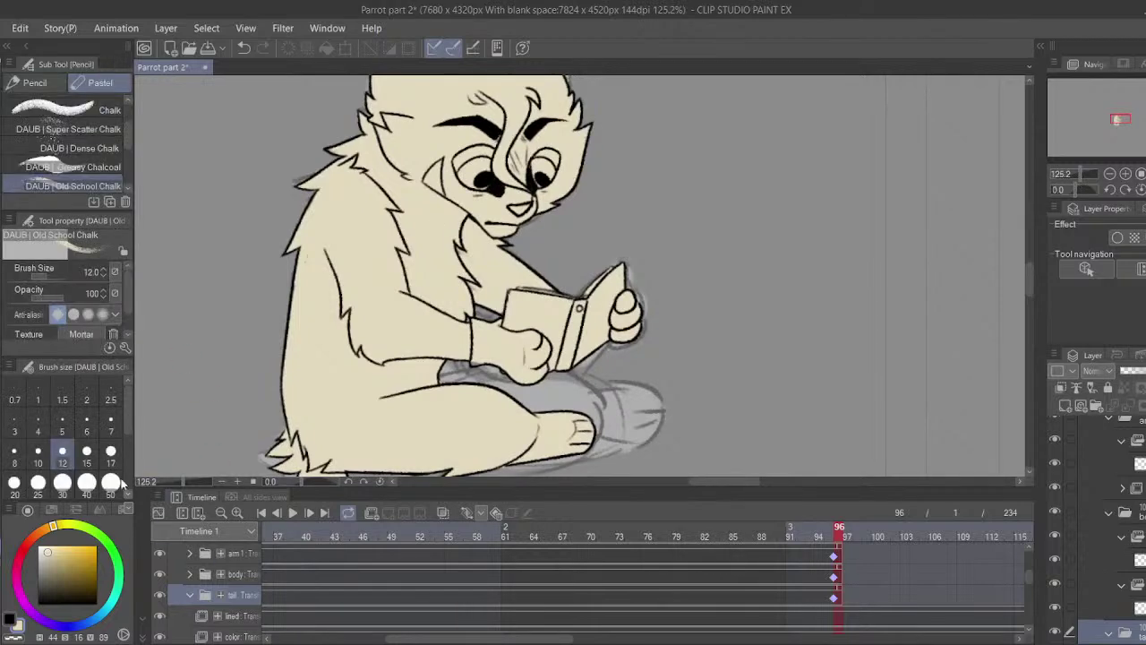
click(34, 83)
scroll(295, 573, up, 5)
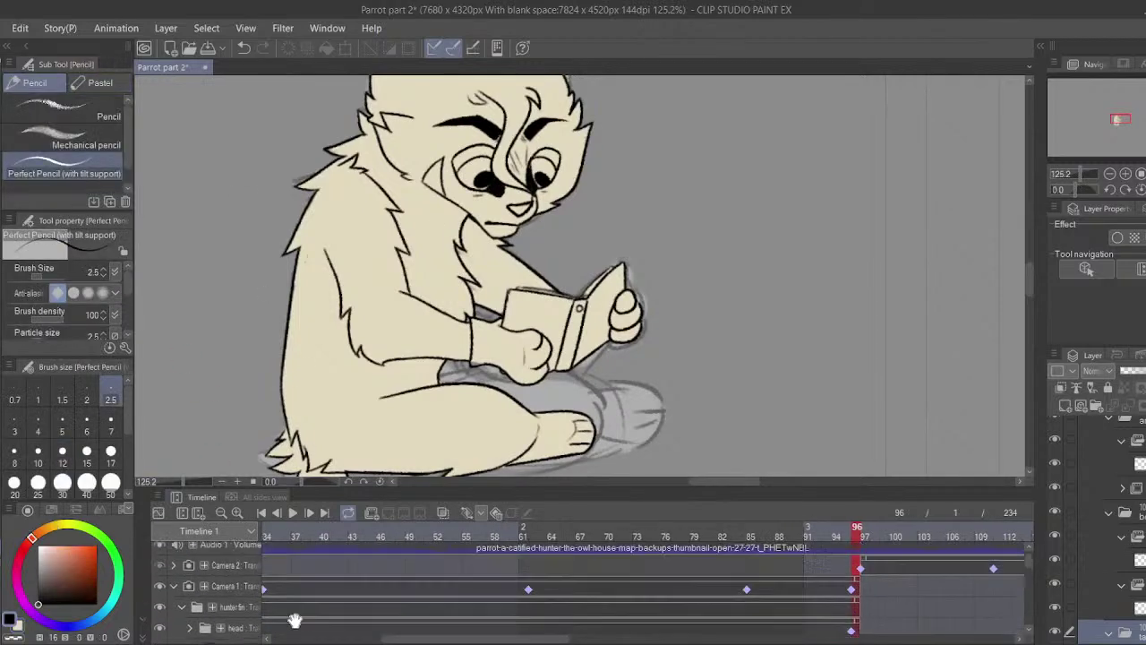
scroll(284, 595, down, 1)
click(279, 596)
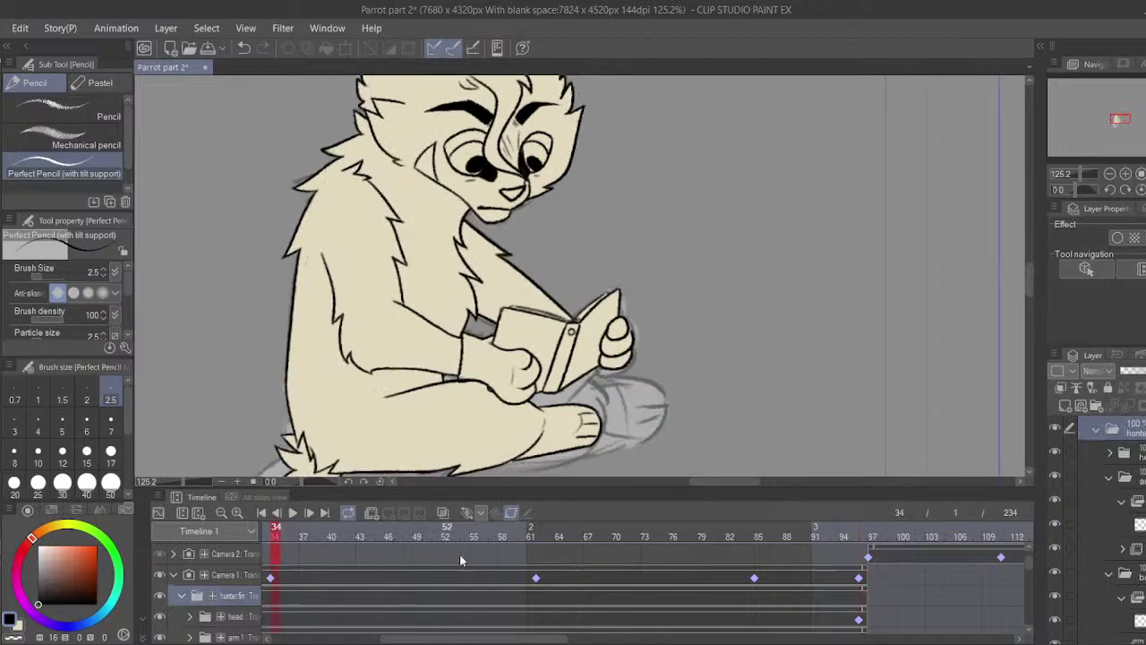
click(512, 514)
drag(344, 593, 357, 534)
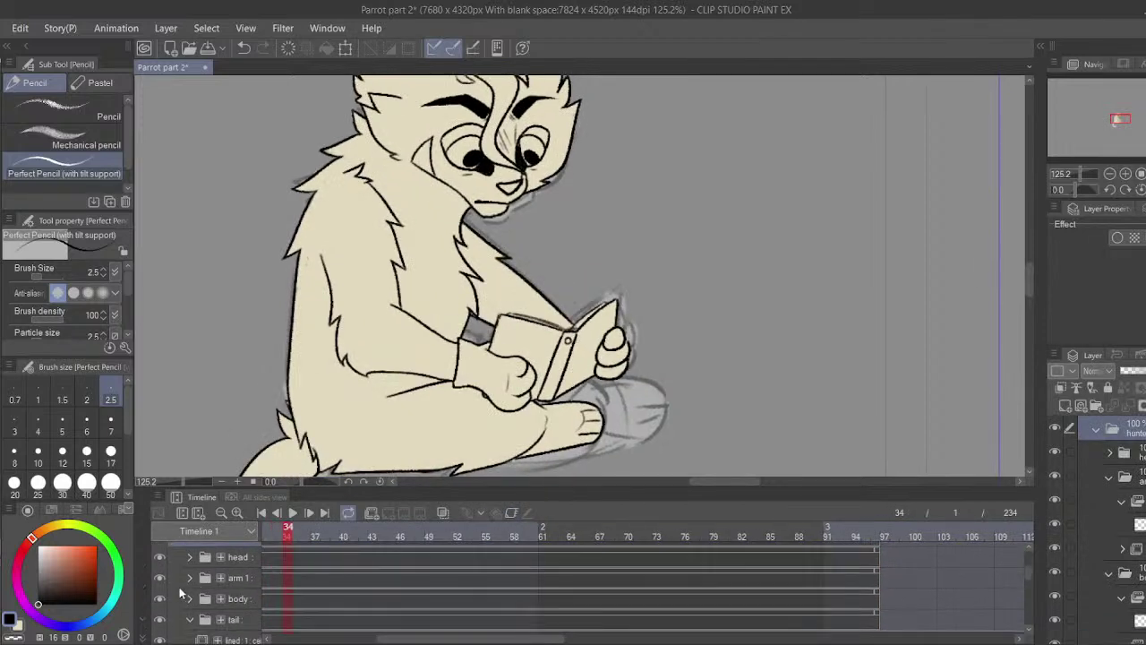
- Hide the arm 1 folder so the body beneath it is exposed, keeping the body folder shown
click(159, 599)
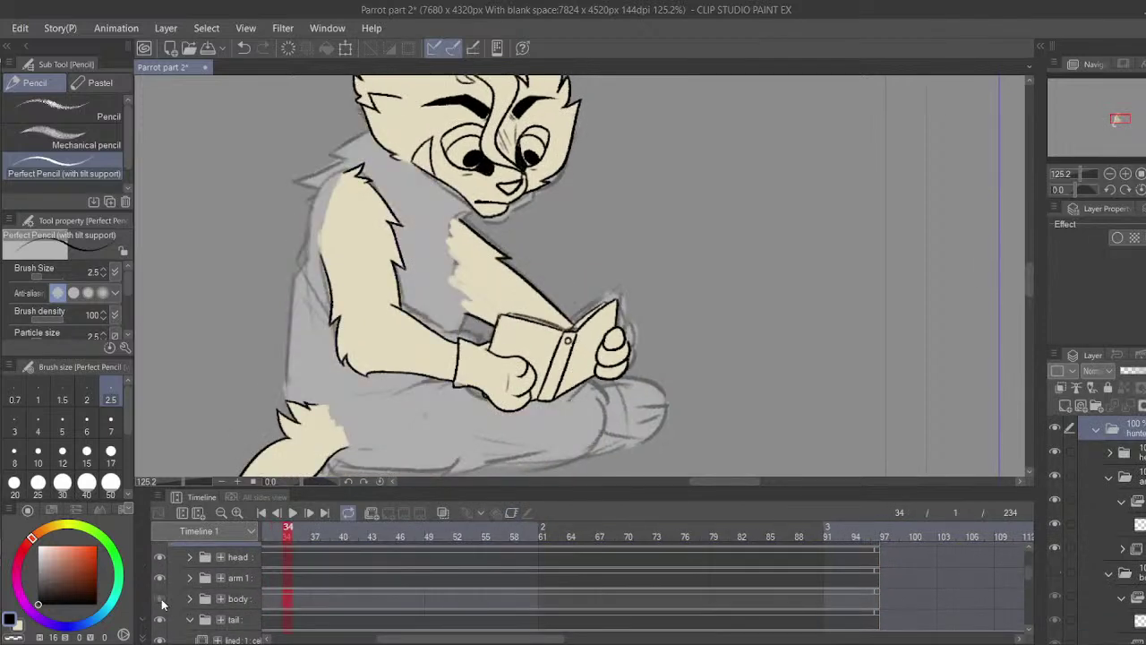
click(160, 599)
click(159, 578)
scroll(308, 543, down, 2)
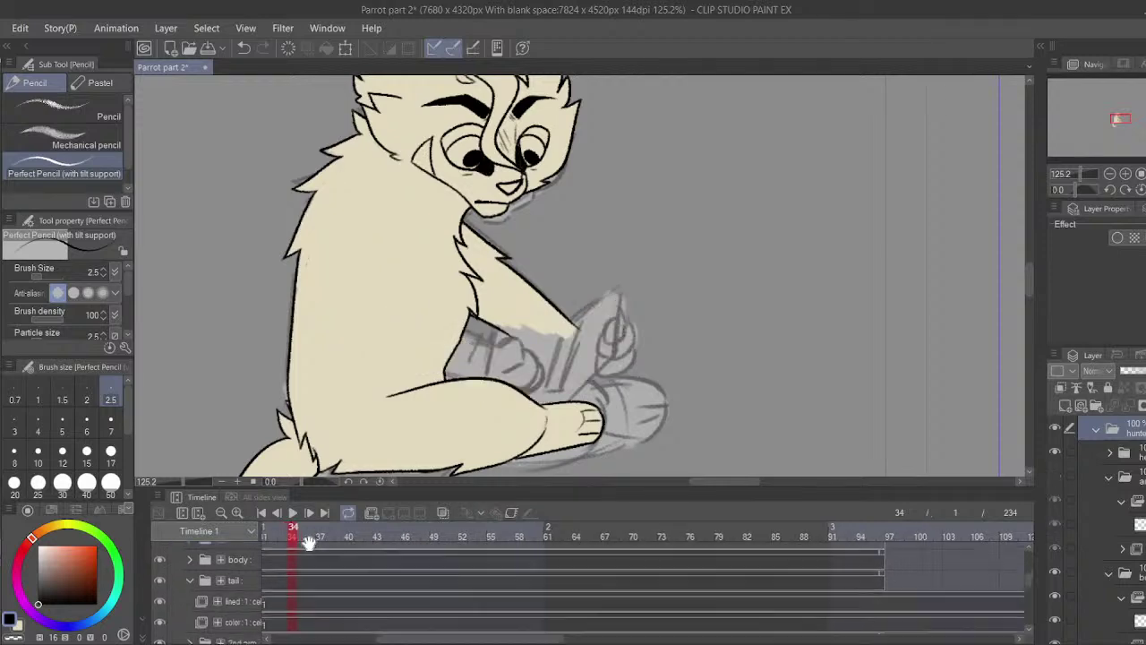
drag(308, 544, 310, 533)
mouse_move(286, 581)
mouse_down()
mouse_move(301, 599)
mouse_move(289, 614)
mouse_move(278, 596)
mouse_up()
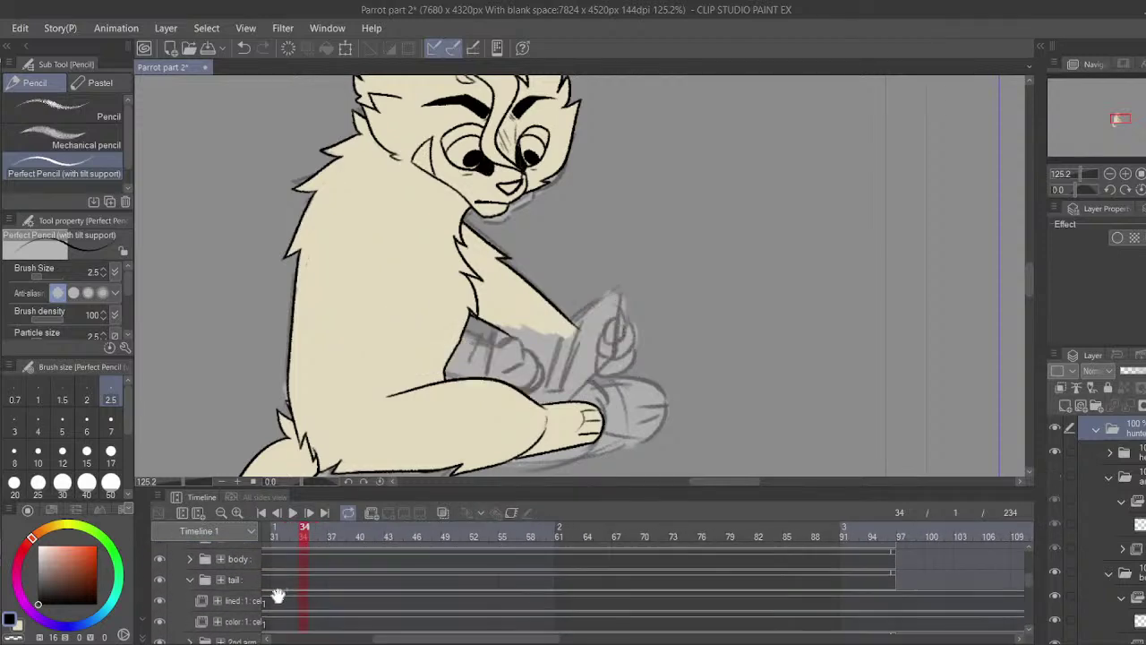
scroll(278, 597, up, 2)
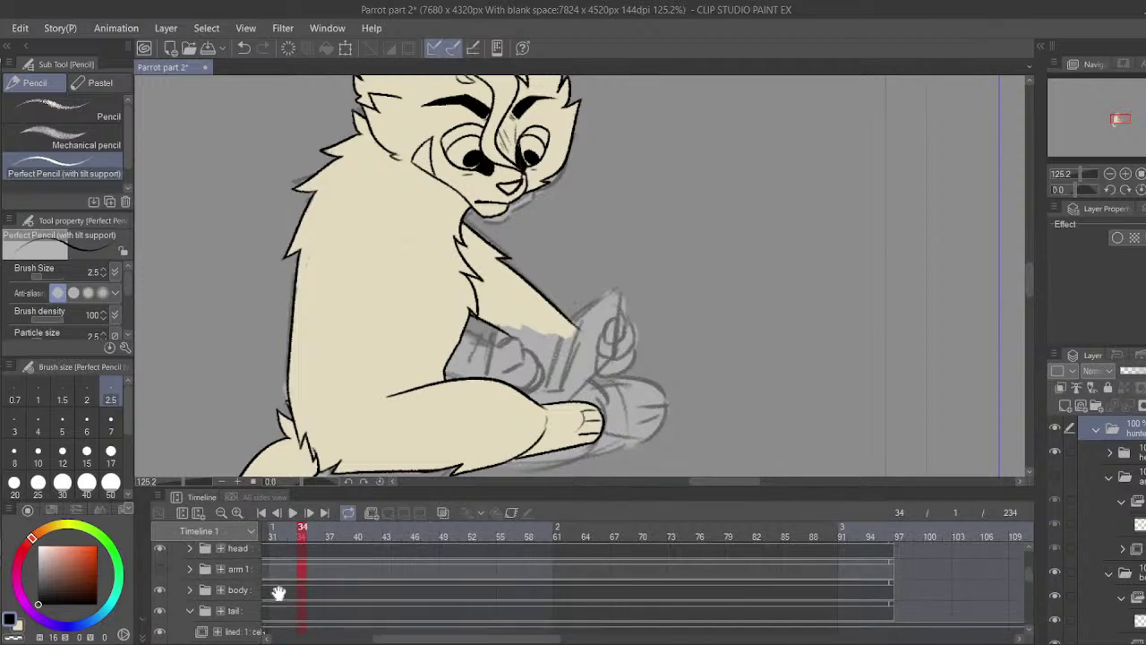
scroll(278, 592, down, 1)
- Expand the body folder and select its lined cel at frame 34
click(161, 575)
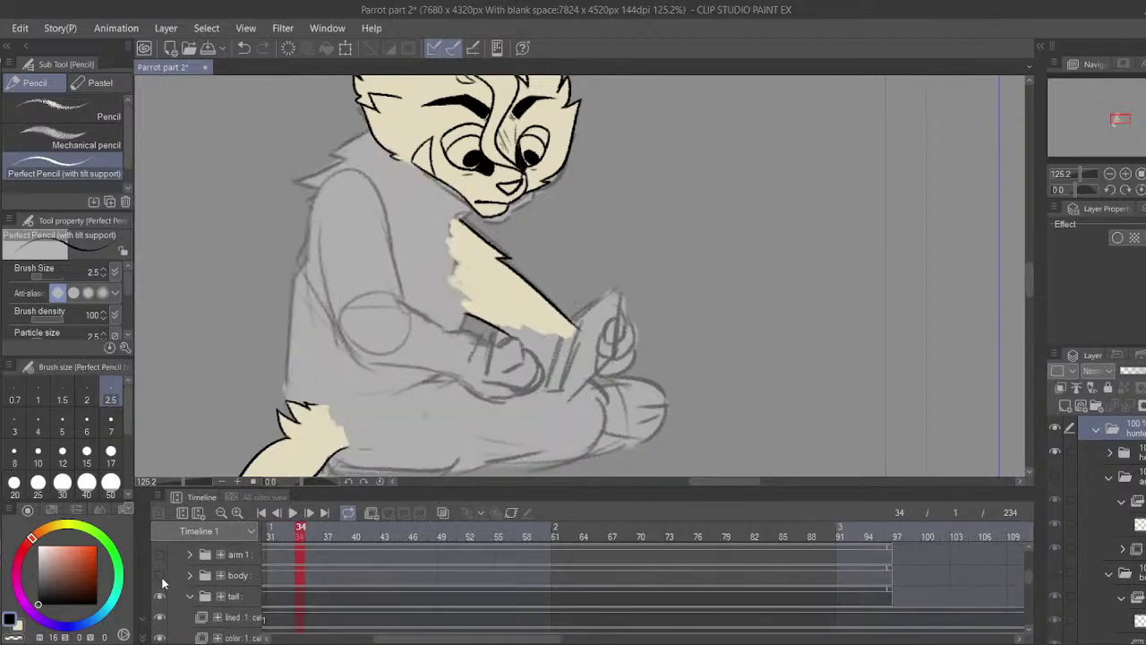
click(160, 575)
click(189, 575)
click(285, 596)
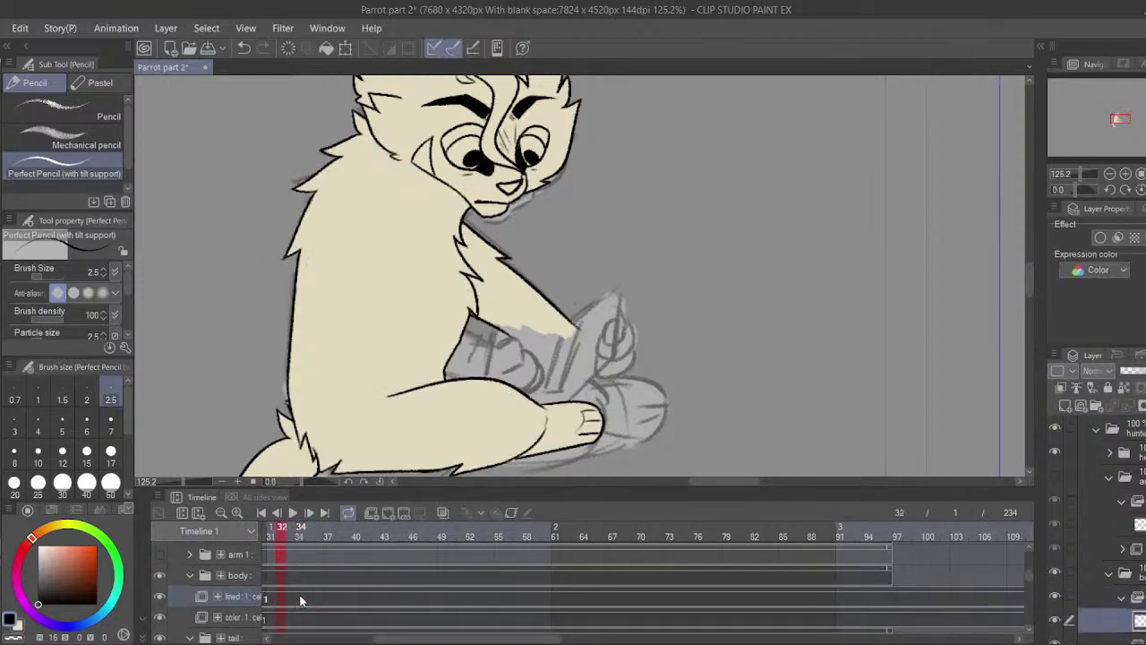
click(298, 571)
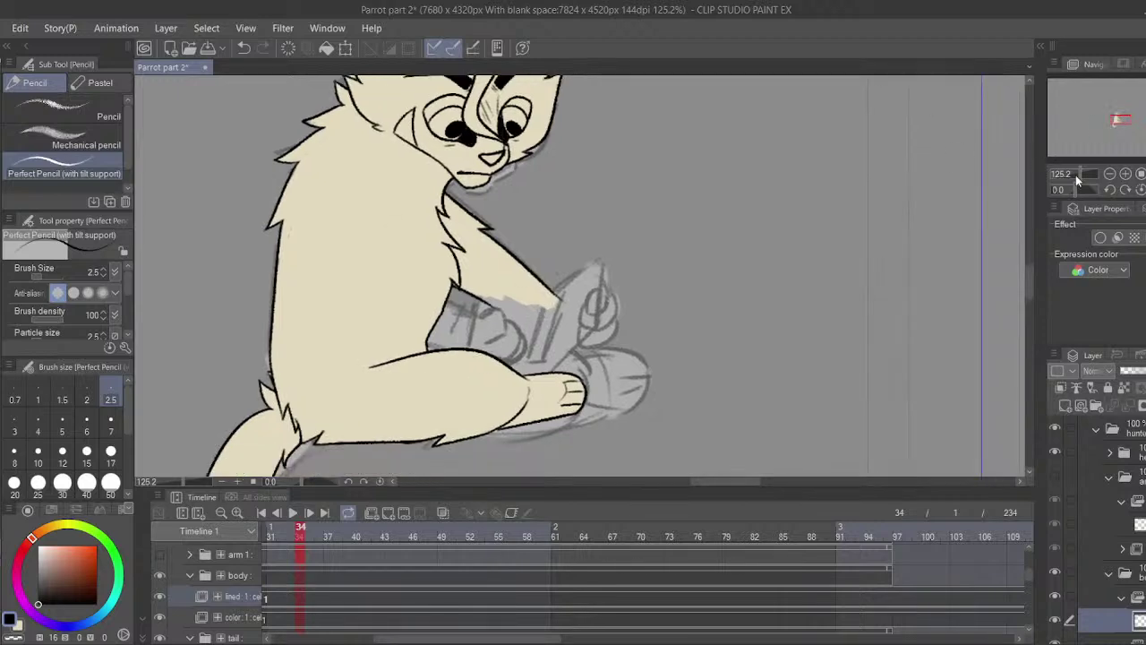
- Draw short fur strokes inside the body above the thigh line on the lined cel, undoing unwanted attempts
drag(1077, 175, 1082, 172)
drag(346, 390, 532, 366)
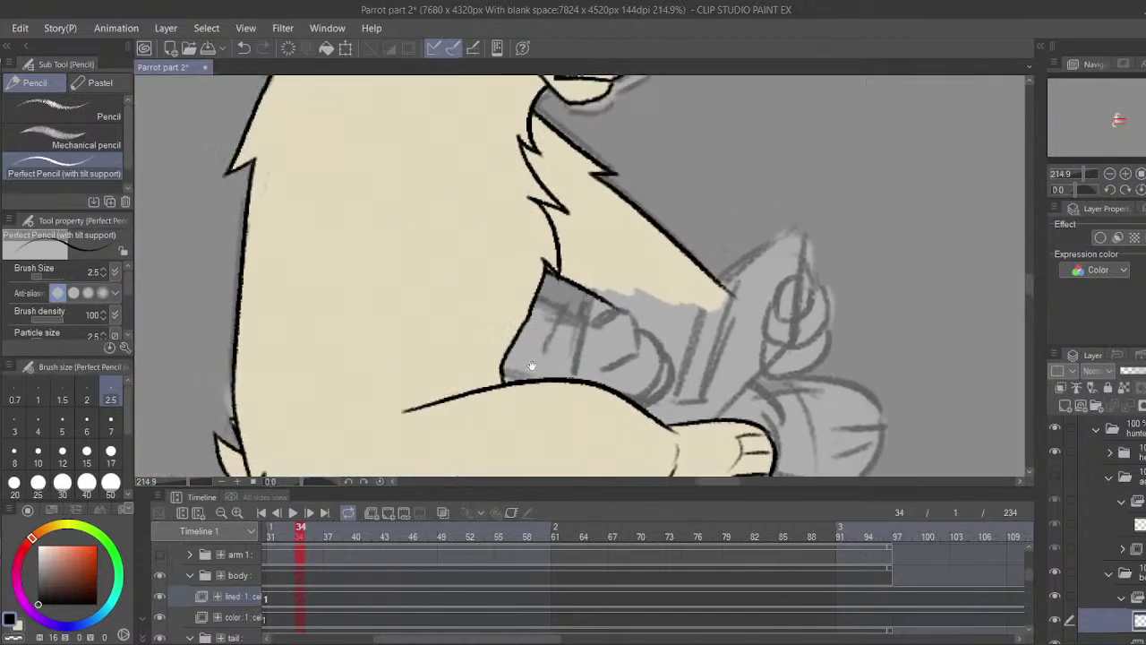
drag(421, 372, 474, 344)
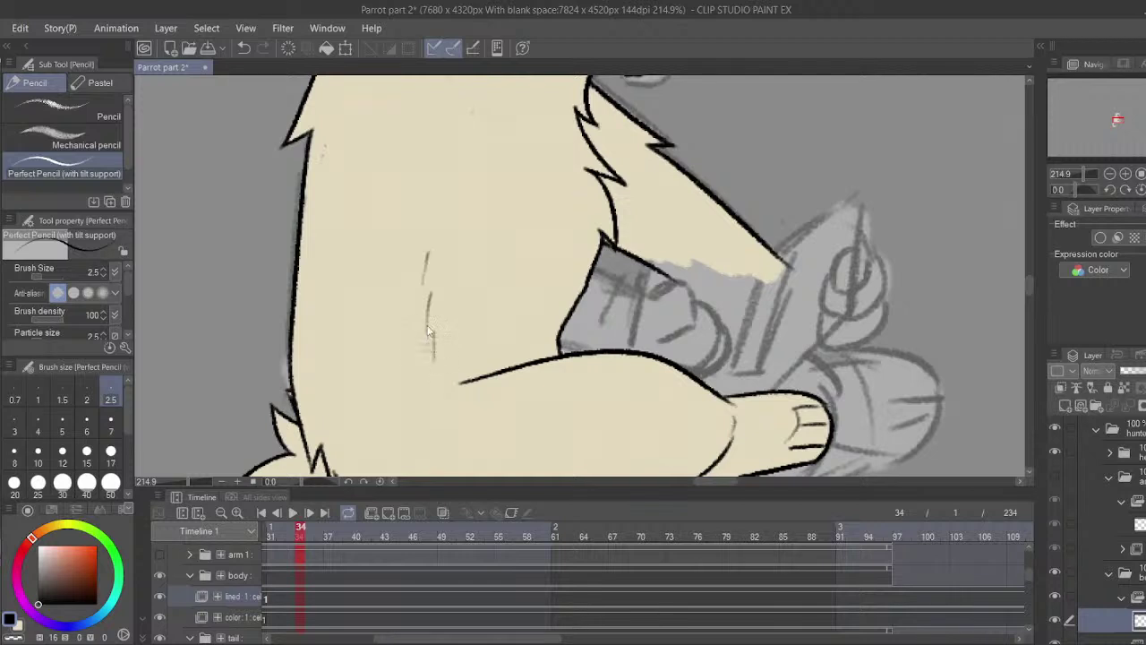
key(ctrl+z)
key(ctrl+z)
drag(434, 263, 414, 316)
mouse_move(406, 329)
mouse_down()
mouse_move(435, 316)
mouse_move(433, 336)
mouse_up()
mouse_move(448, 348)
mouse_down()
mouse_move(472, 300)
mouse_move(449, 348)
mouse_move(476, 337)
mouse_move(462, 335)
mouse_up()
key(ctrl+z)
key(ctrl+z)
key(ctrl+z)
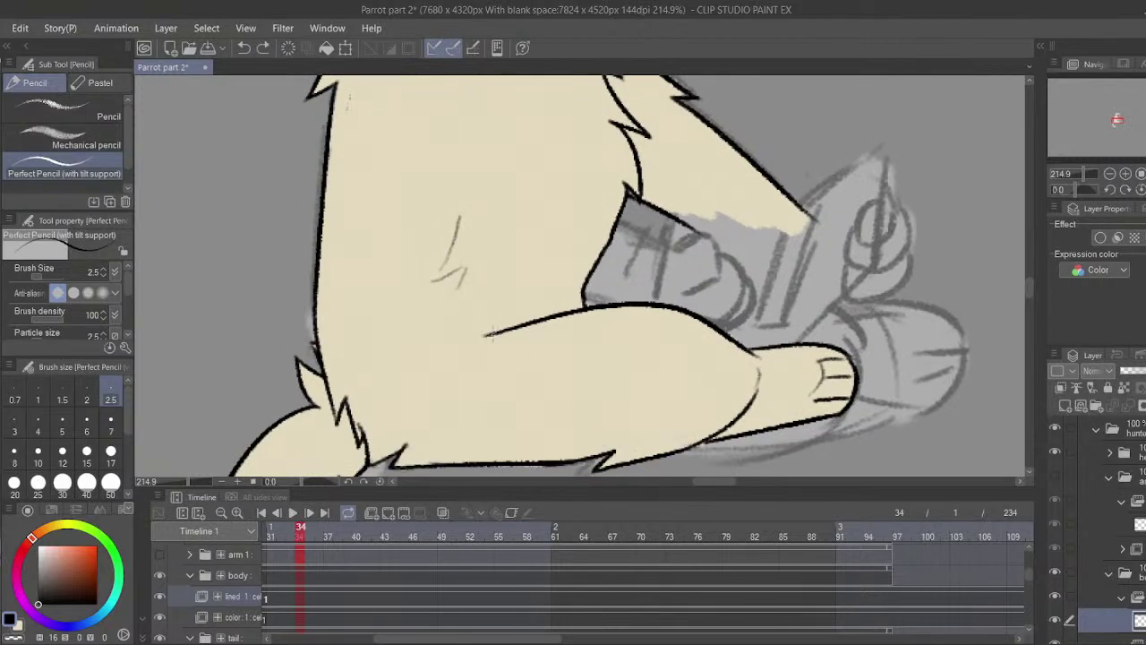
- Draw the far leg's upper contour from the top of the thigh down to the front foot, undoing failed strokes
drag(653, 290, 556, 252)
drag(654, 316, 660, 343)
drag(622, 303, 556, 301)
drag(510, 266, 561, 275)
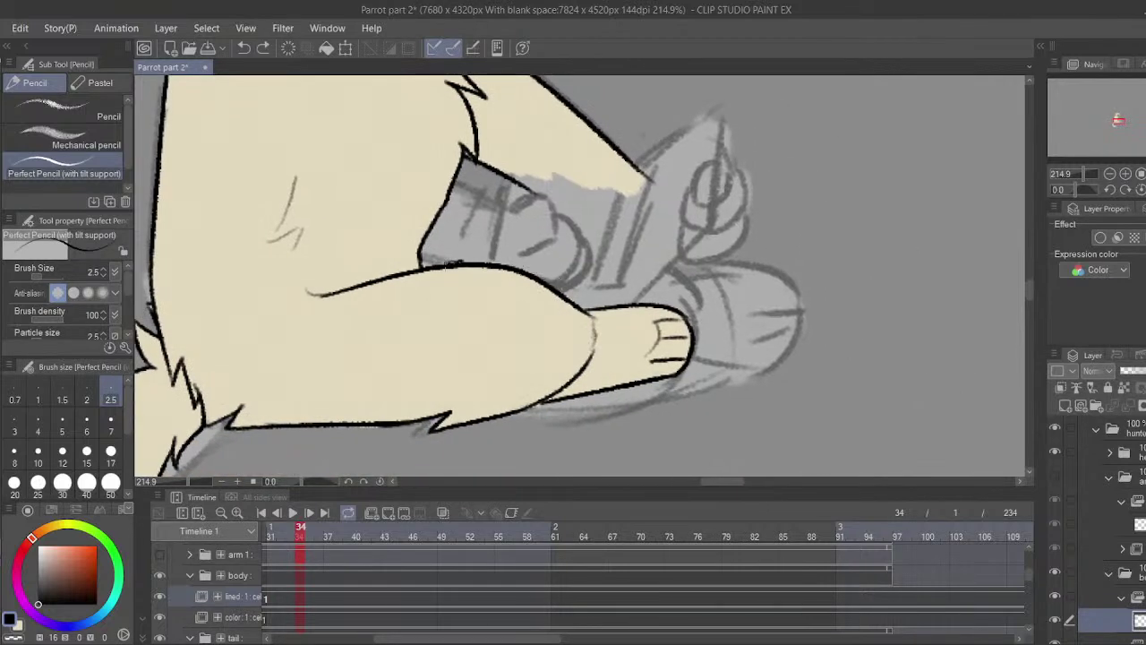
drag(459, 262, 582, 258)
key(ctrl+z)
key(ctrl+z)
mouse_move(468, 266)
mouse_down()
mouse_move(601, 263)
mouse_move(618, 292)
mouse_up()
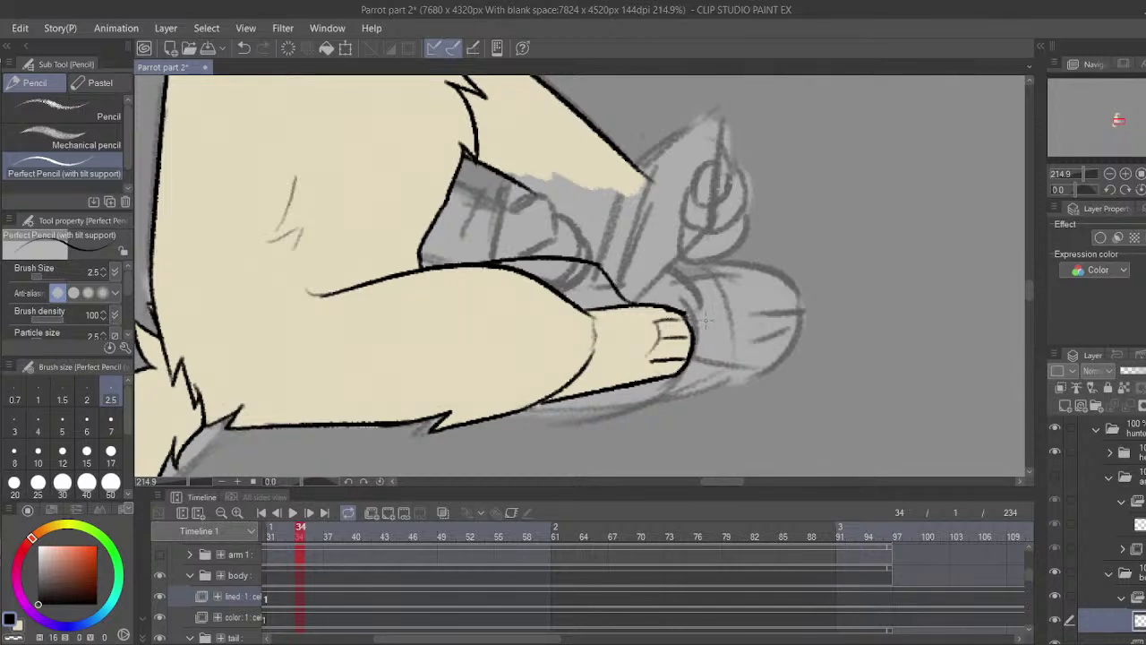
- Outline the far foot's toes just beyond the front foot on the lined cel, undoing unwanted strokes
mouse_move(686, 314)
mouse_down()
mouse_move(726, 358)
mouse_move(698, 365)
mouse_move(722, 336)
mouse_move(726, 357)
mouse_move(695, 367)
mouse_move(701, 326)
mouse_up()
key(ctrl+z)
key(ctrl+z)
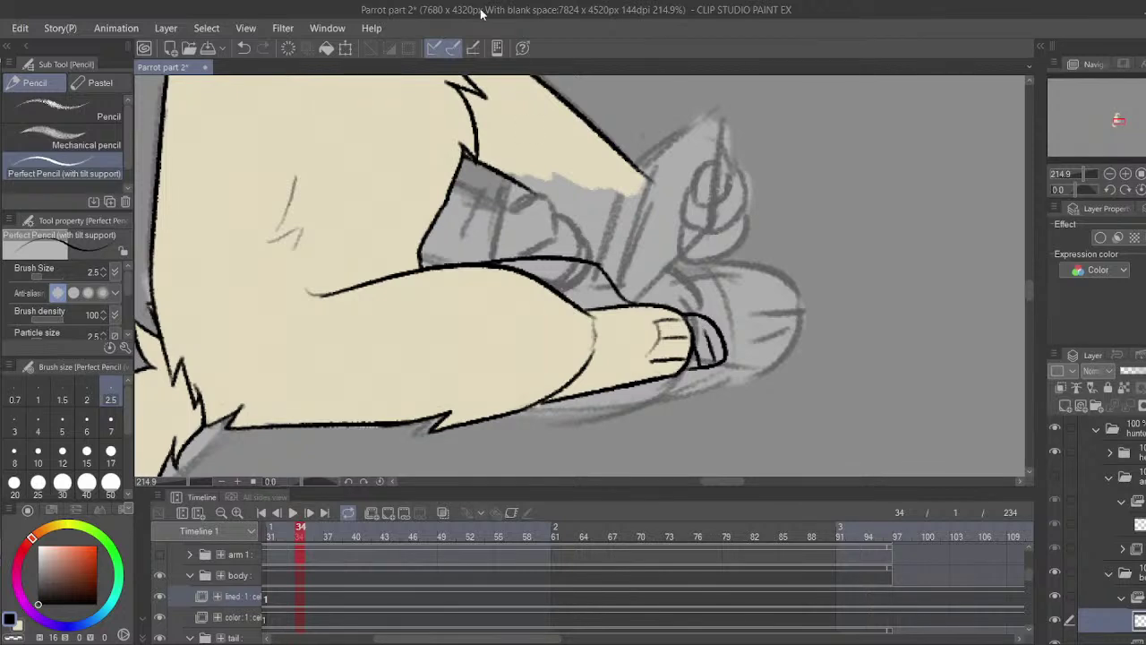
- Fill the far leg with cream on the body's color cel at frame 33, using the Old School Chalk
drag(466, 90, 399, 143)
click(99, 83)
click(18, 625)
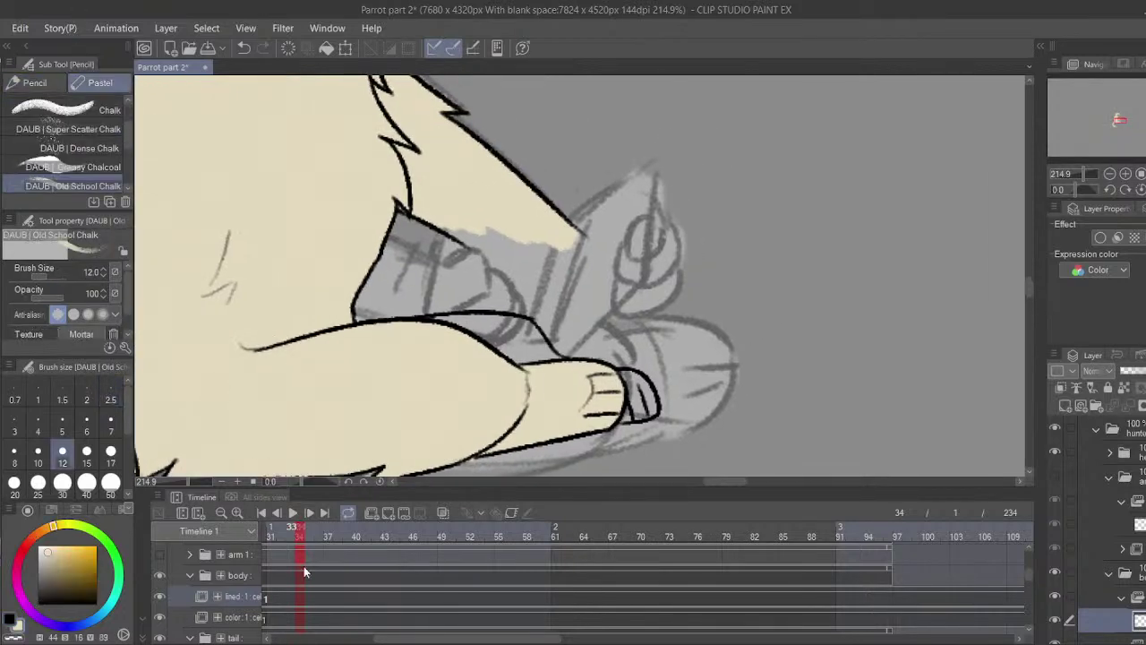
click(288, 617)
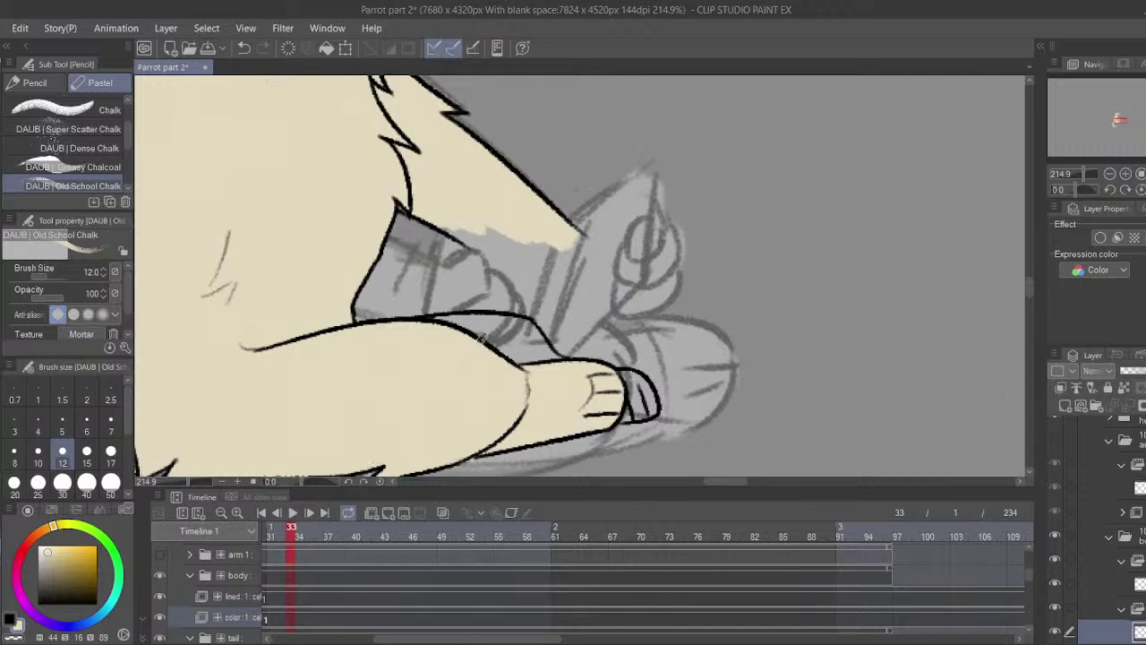
mouse_move(448, 331)
mouse_down()
mouse_move(456, 319)
mouse_move(525, 323)
mouse_move(537, 345)
mouse_move(506, 350)
mouse_move(504, 325)
mouse_up()
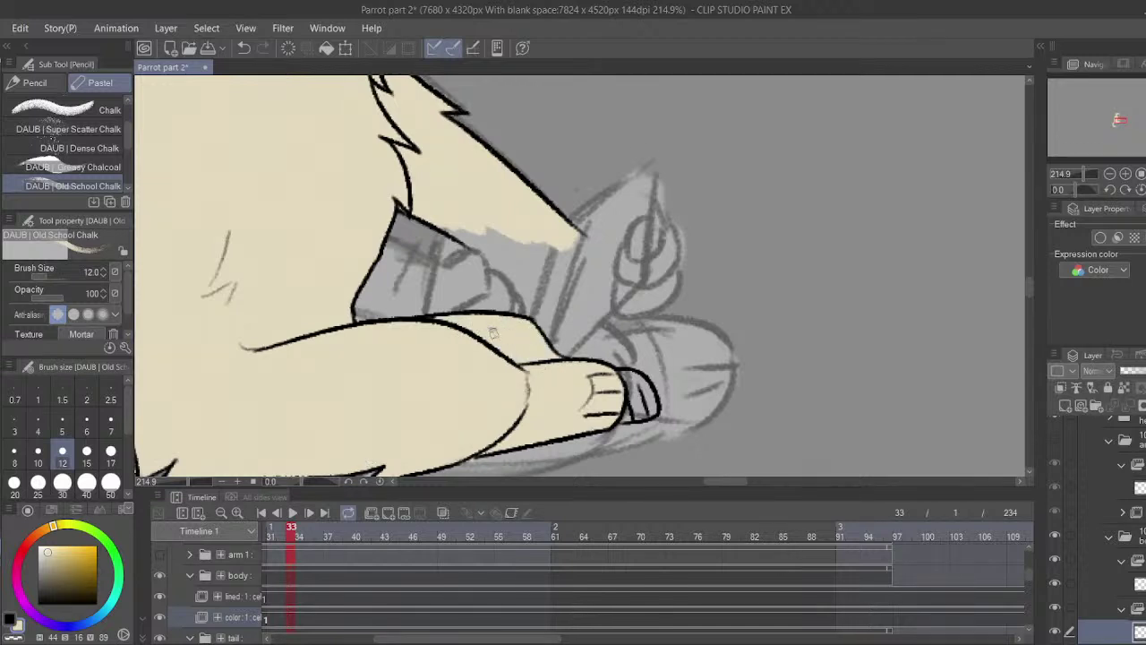
- Fill the far foot's toes with the same cream, undo the stray stroke and save the file
mouse_move(630, 405)
mouse_down()
mouse_move(627, 381)
mouse_move(645, 394)
mouse_move(626, 380)
mouse_move(643, 387)
mouse_move(633, 346)
mouse_up()
mouse_move(630, 348)
mouse_down()
mouse_move(643, 370)
mouse_move(633, 376)
mouse_move(632, 362)
mouse_move(592, 328)
mouse_up()
key(ctrl+z)
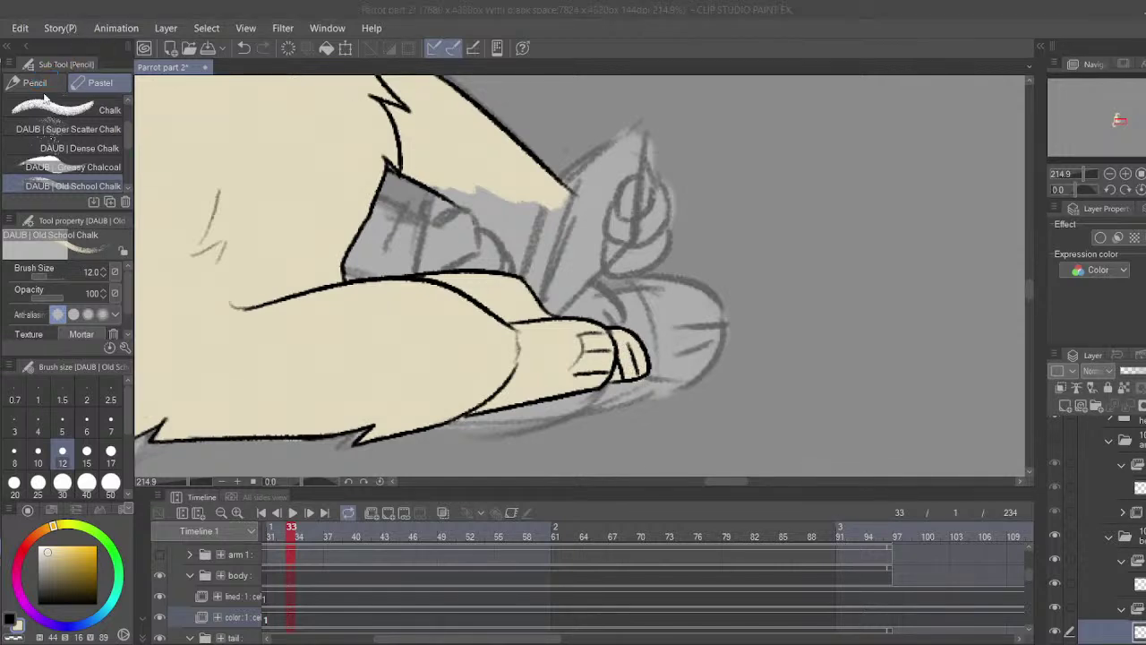
key(ctrl+s)
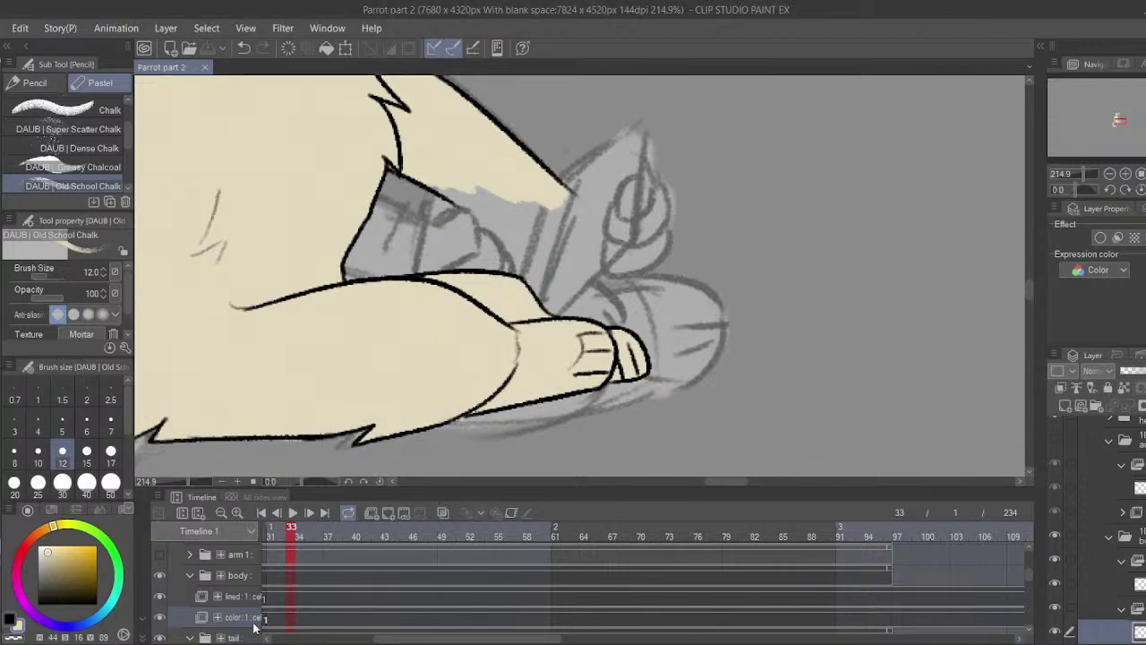
- Show the arm 1 folder again, select the hunter fin folder and turn on keyframe editing
click(160, 555)
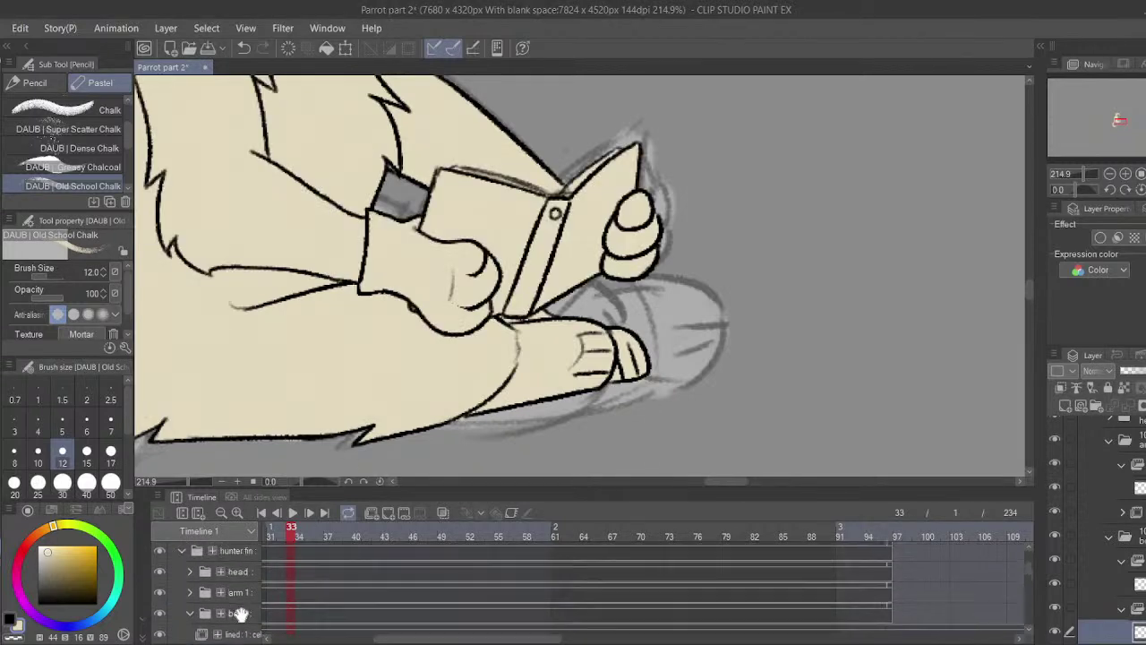
scroll(223, 591, up, 5)
click(279, 618)
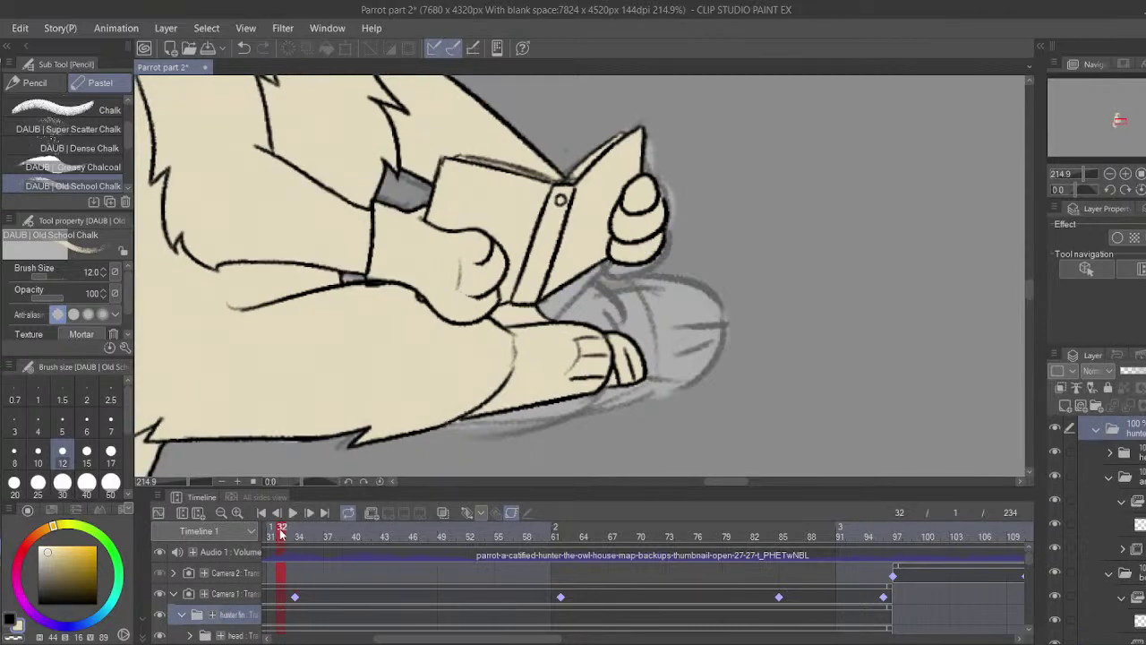
- Scrub through the first shot's frames with the whole cat in view and examine how its parts move together
drag(281, 534, 840, 537)
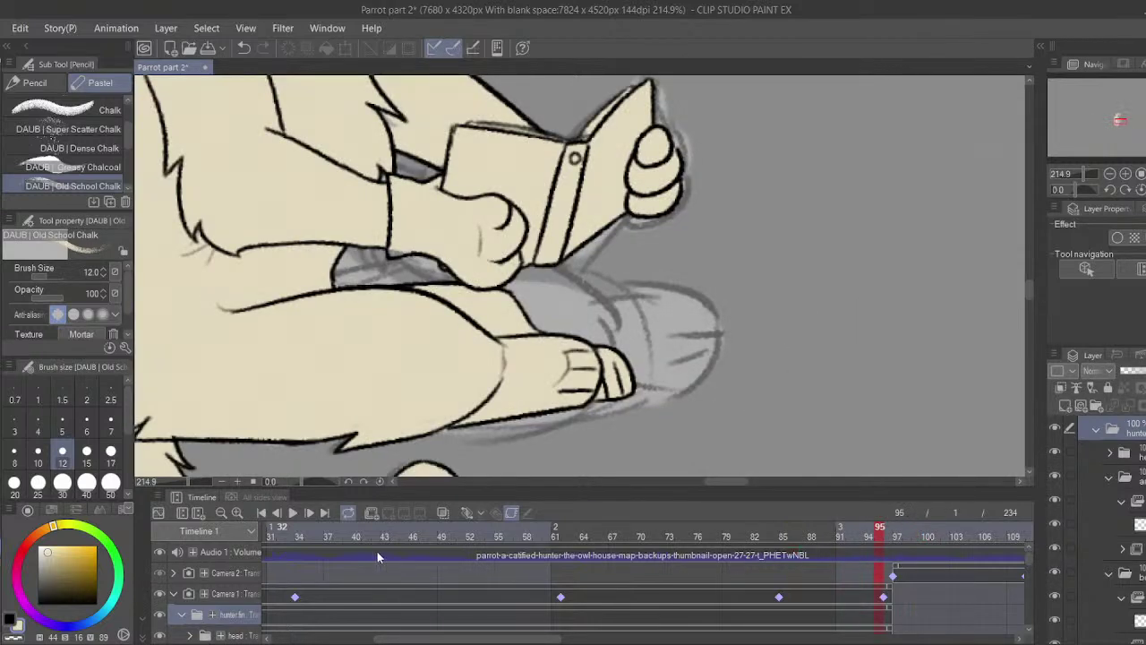
drag(377, 552, 302, 560)
drag(1084, 175, 1069, 174)
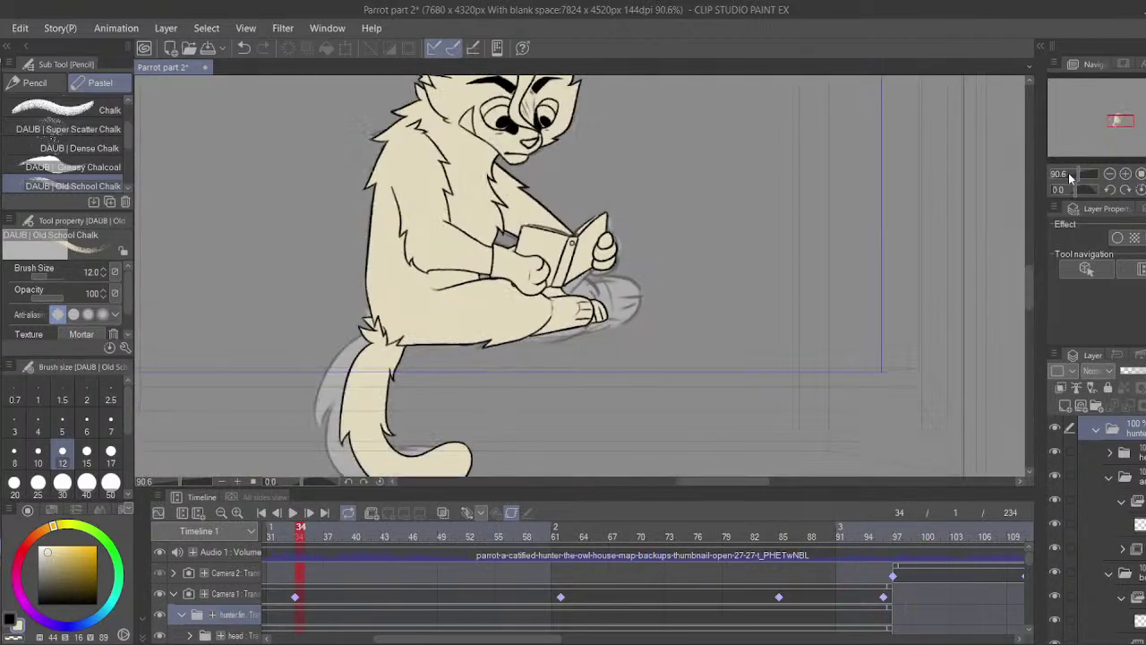
drag(594, 232, 603, 254)
drag(1078, 174, 1072, 176)
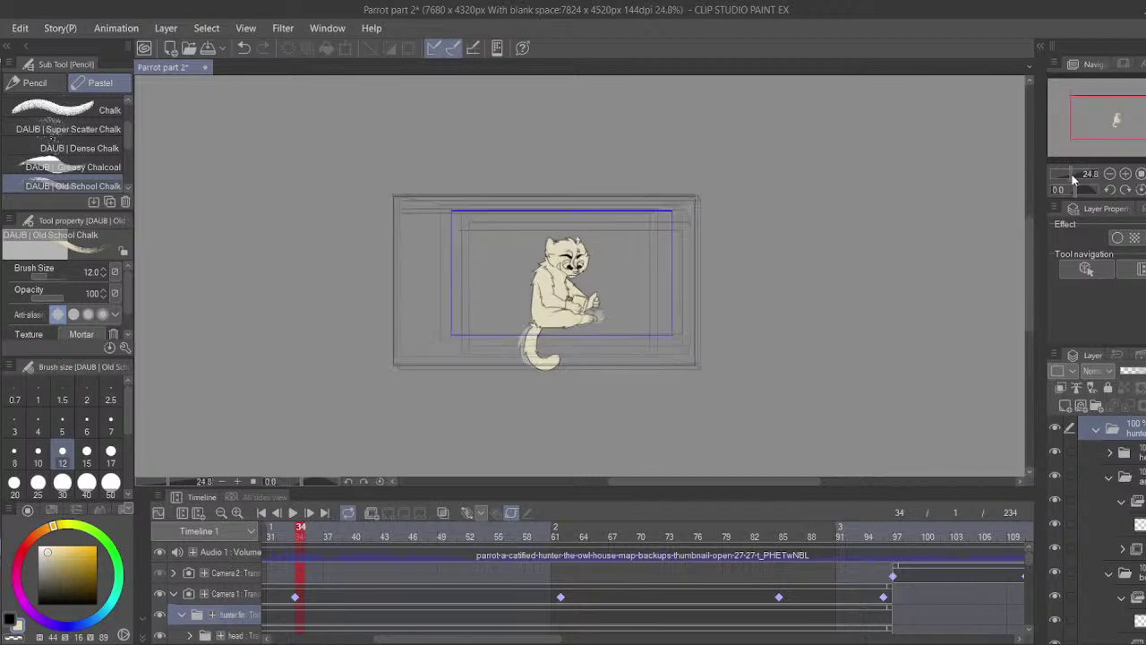
scroll(285, 535, up, 1)
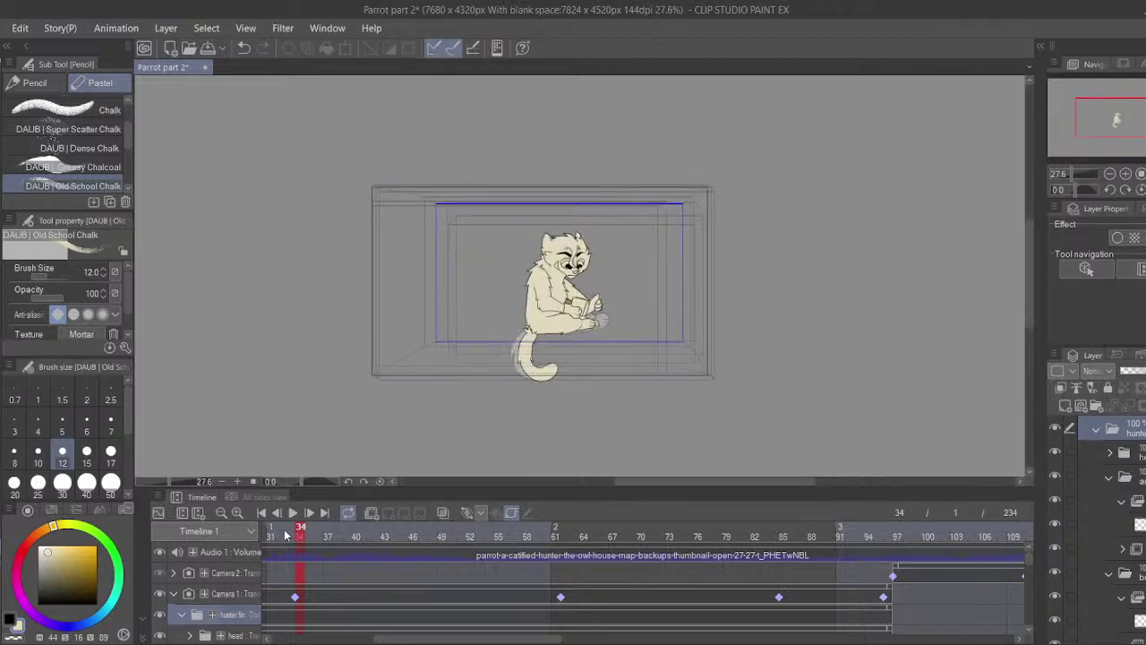
scroll(311, 537, up, 8)
click(314, 537)
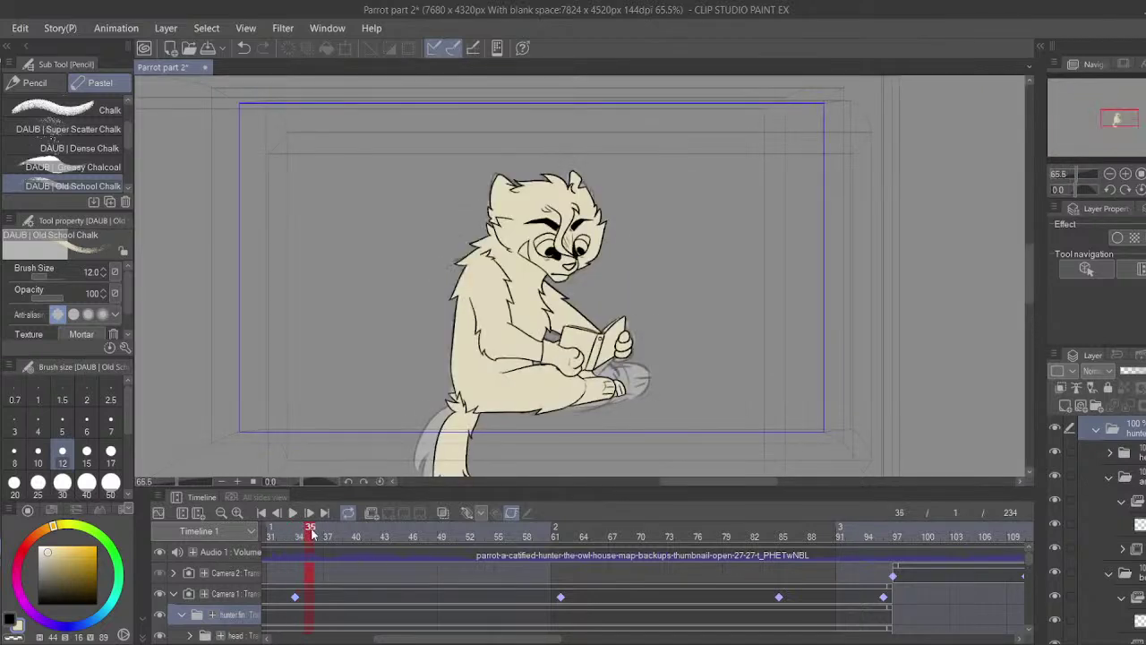
drag(312, 534, 263, 536)
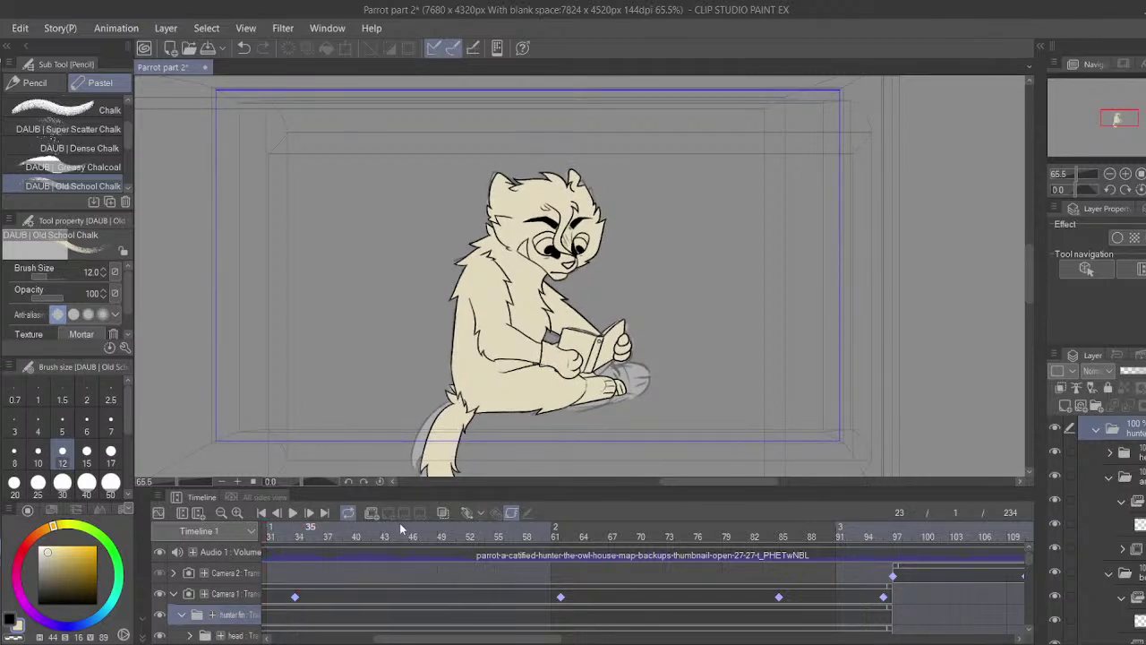
mouse_move(547, 544)
mouse_down()
mouse_move(558, 556)
mouse_move(755, 577)
mouse_move(294, 592)
mouse_up()
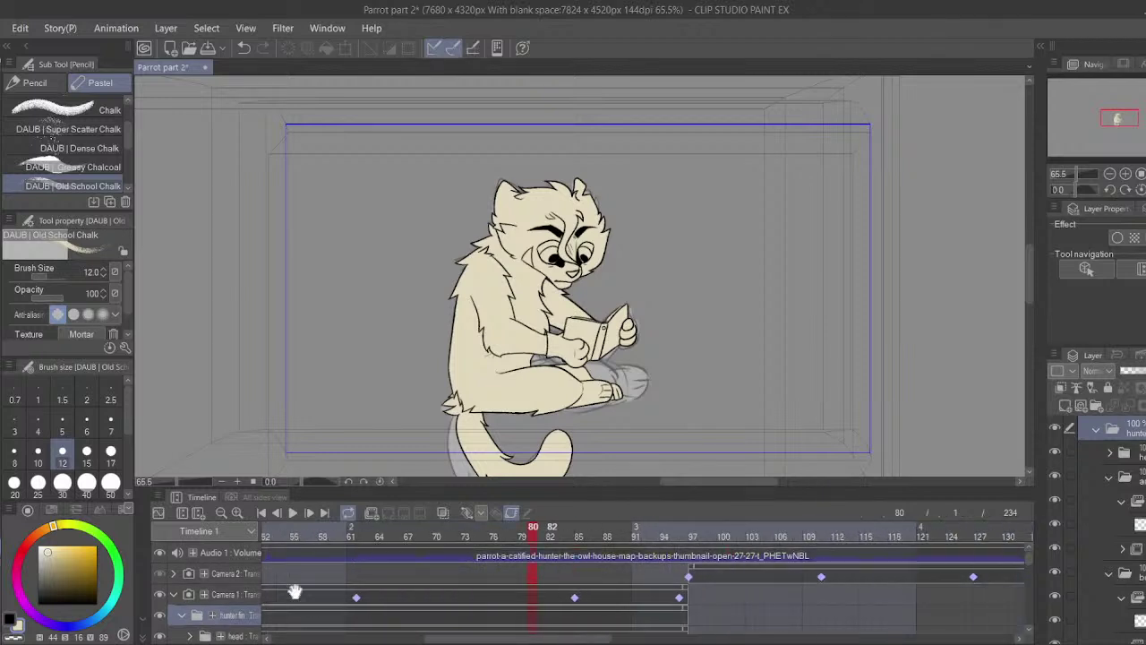
- Collapse the Camera 1 folder, move along the timeline to frame 97 and expand the Camera 2 folder
click(174, 595)
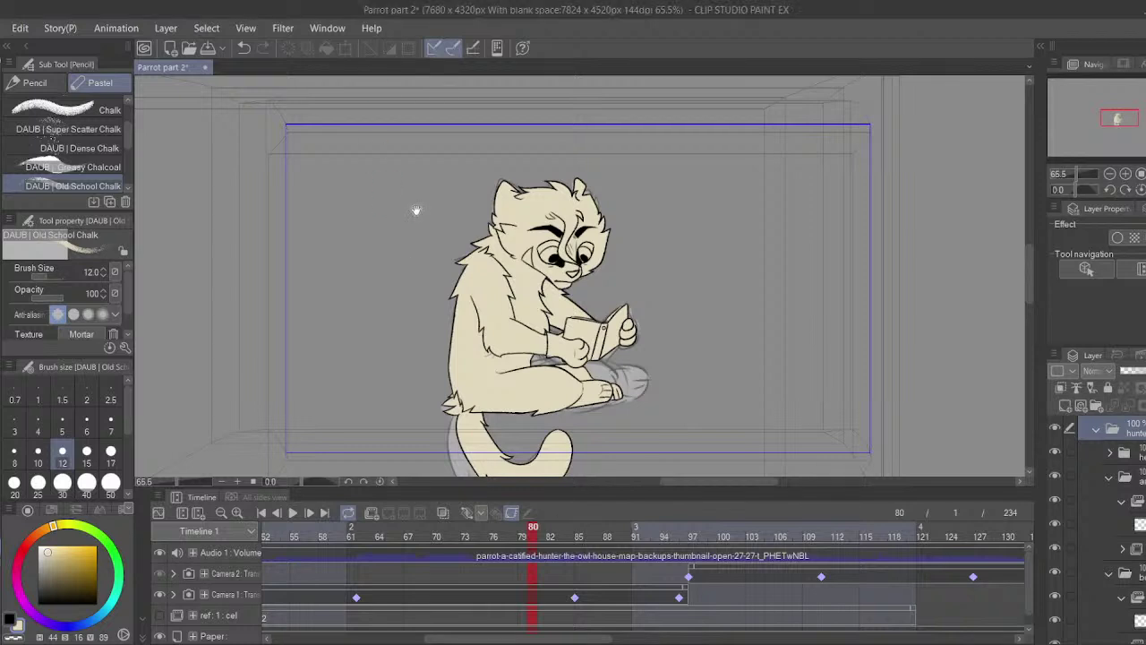
drag(417, 210, 416, 171)
drag(656, 611, 537, 610)
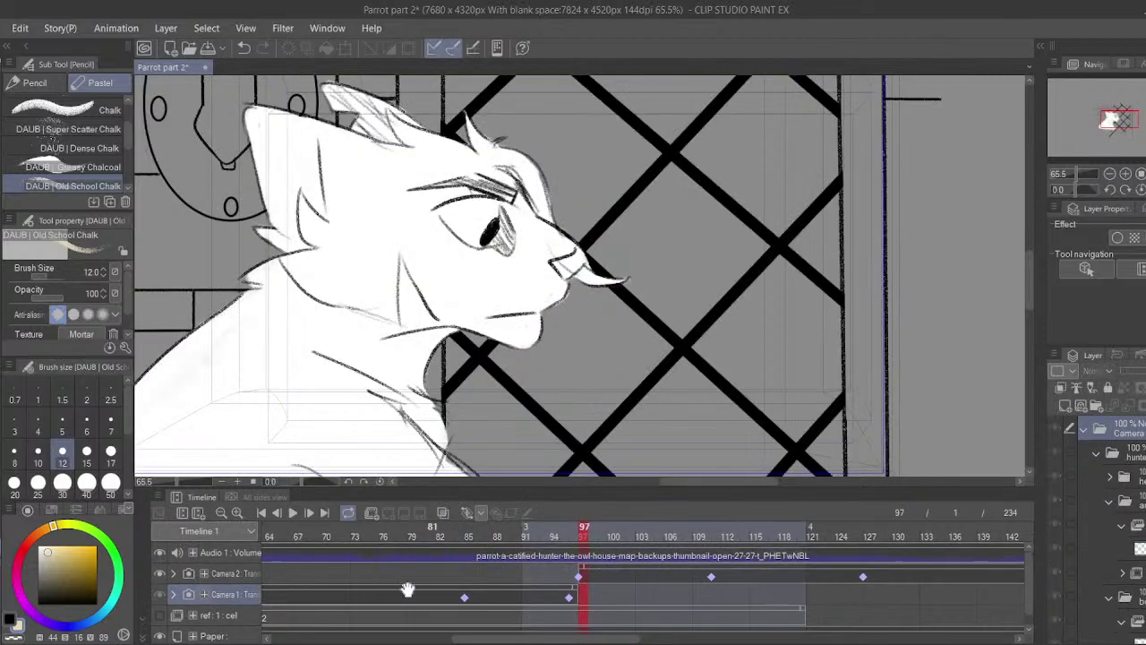
click(174, 574)
- Examine the Camera 2 folder's tracks around frame 168, including Folder 3, Folder 2 and the head folder's properties
drag(323, 600, 300, 598)
click(187, 592)
click(162, 594)
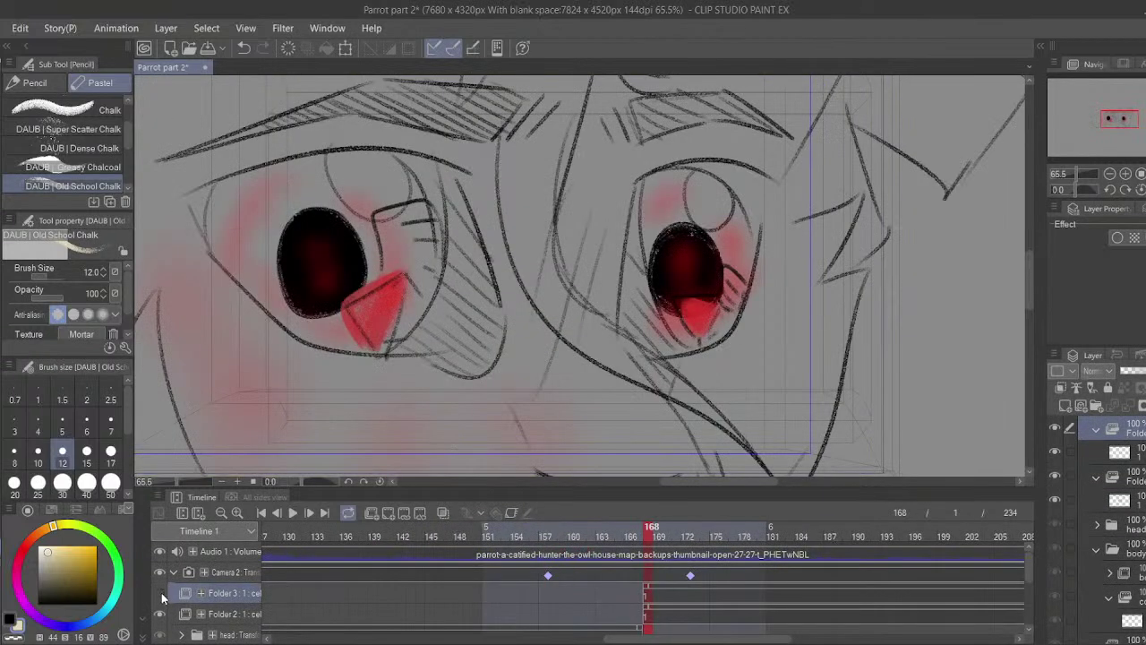
click(180, 573)
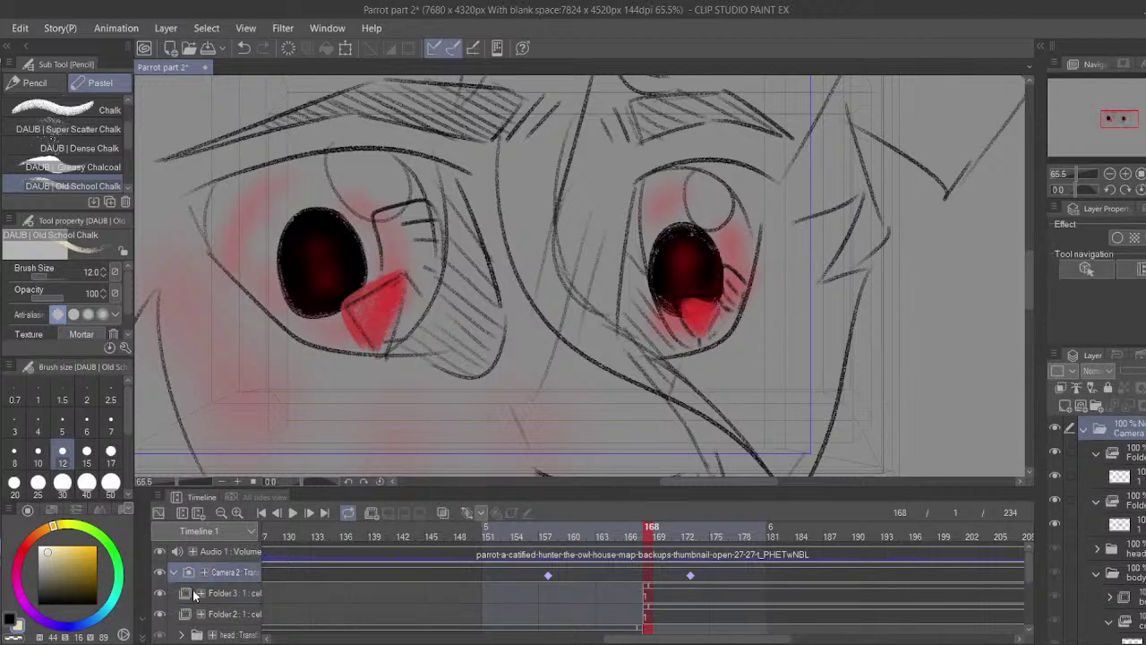
scroll(237, 586, down, 1)
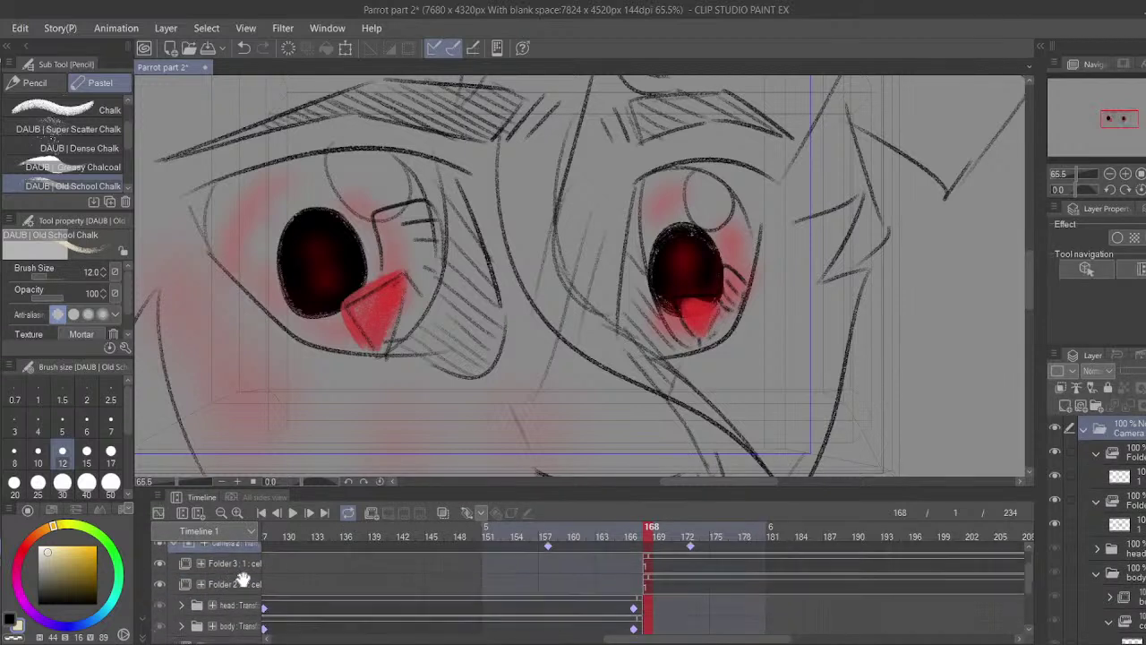
scroll(242, 581, down, 1)
click(208, 578)
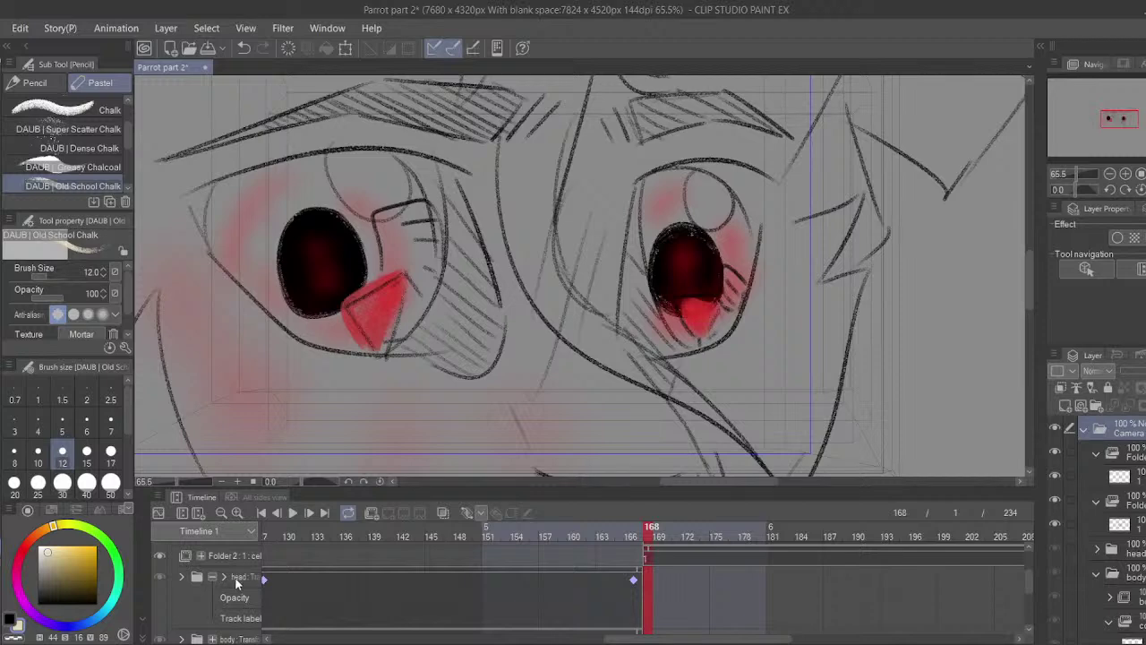
click(223, 577)
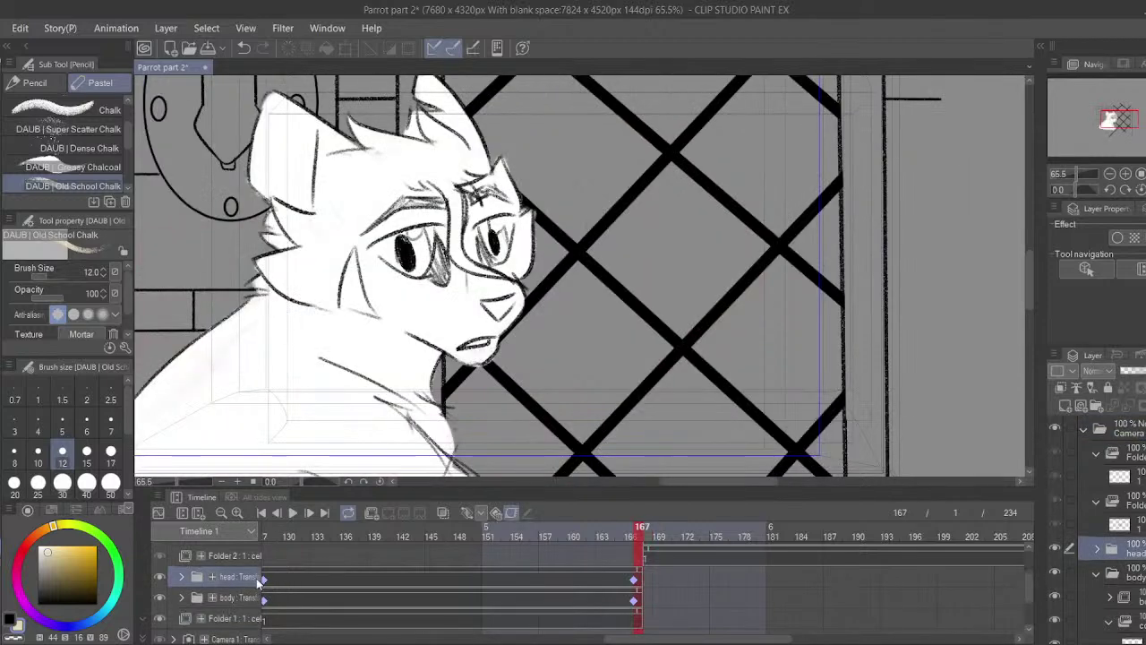
- Go back to frame 98 on Camera 2's head track and expand the head folder
click(301, 580)
drag(384, 584, 622, 591)
drag(345, 591, 562, 600)
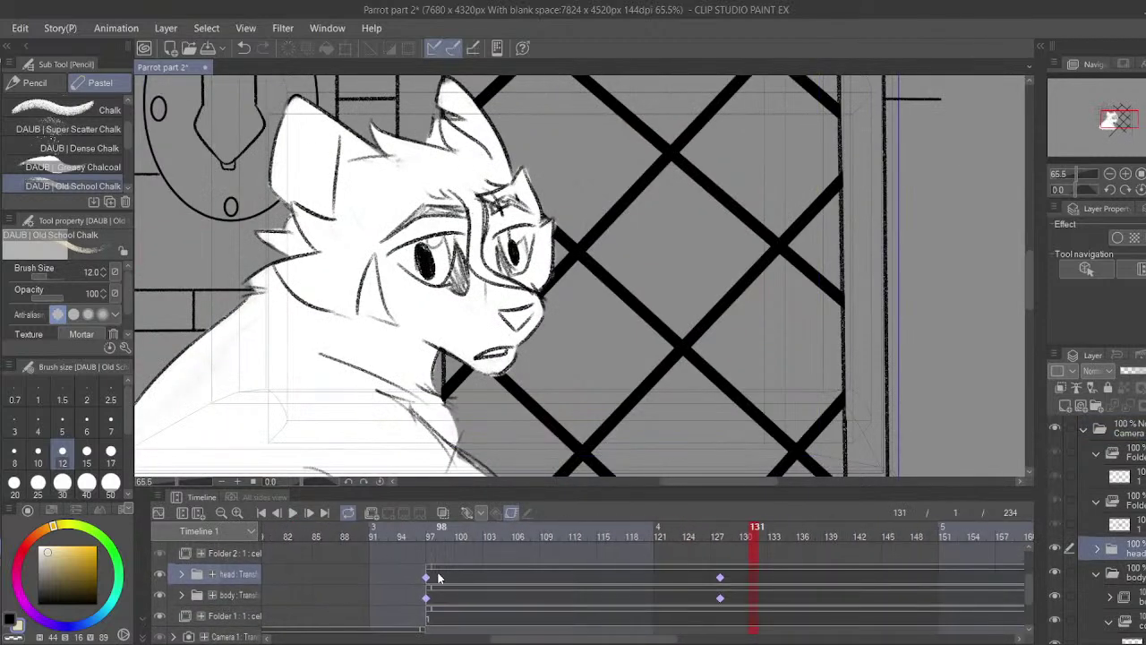
click(437, 578)
click(429, 567)
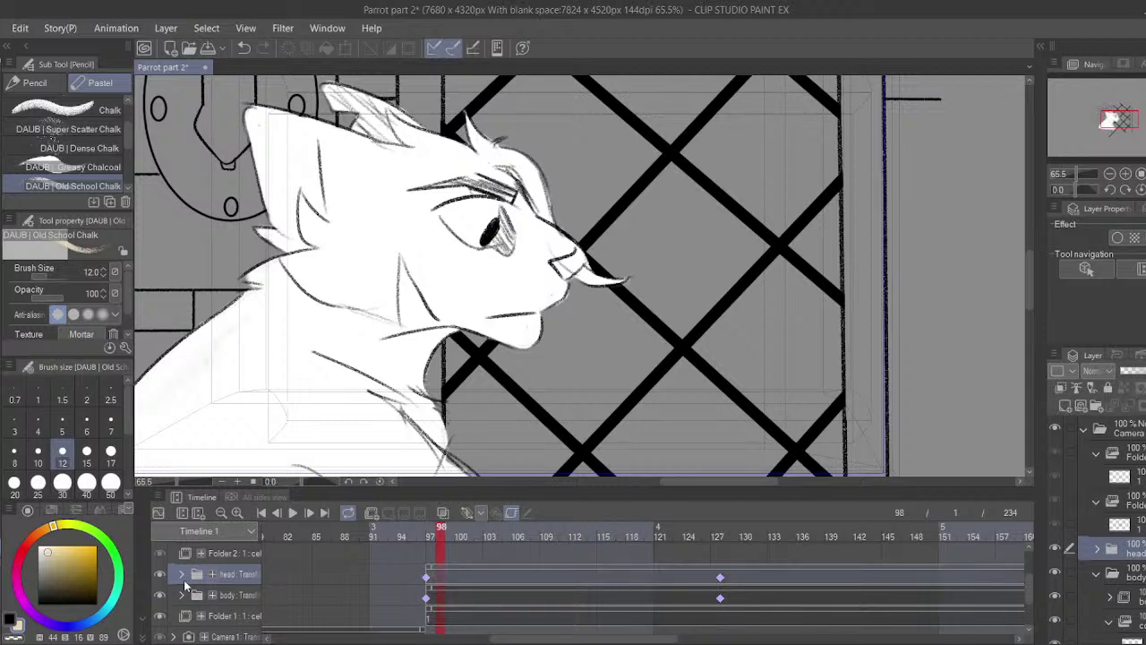
click(182, 577)
- Add an animation folder named lined at frame 97 and place it directly below Folder 2
click(428, 555)
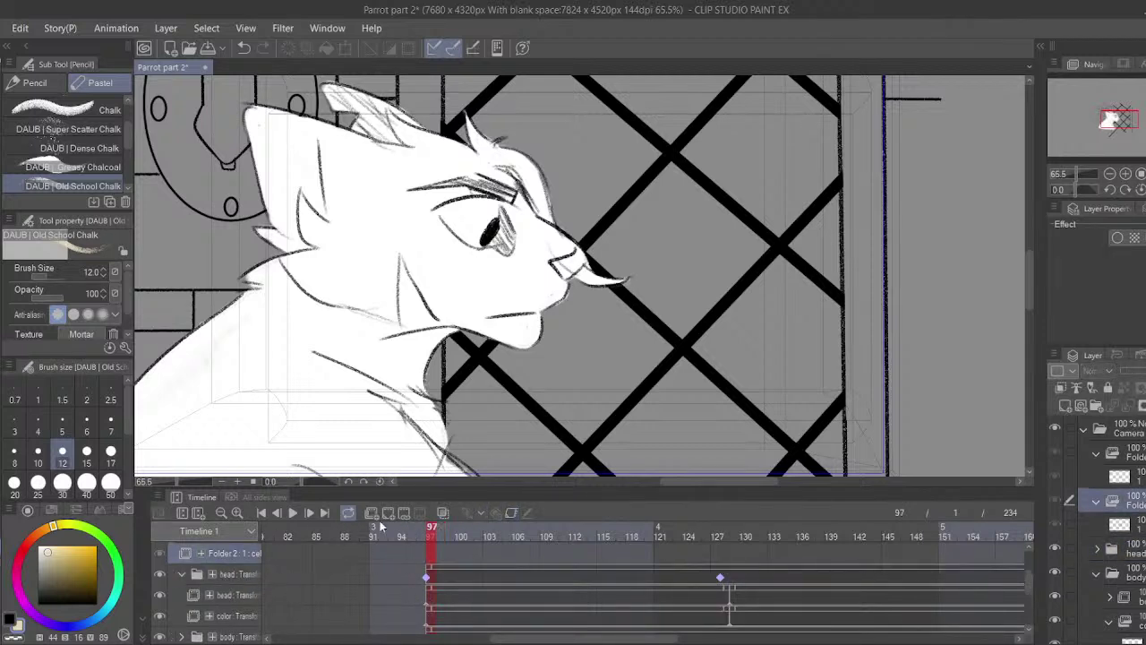
drag(434, 572, 425, 622)
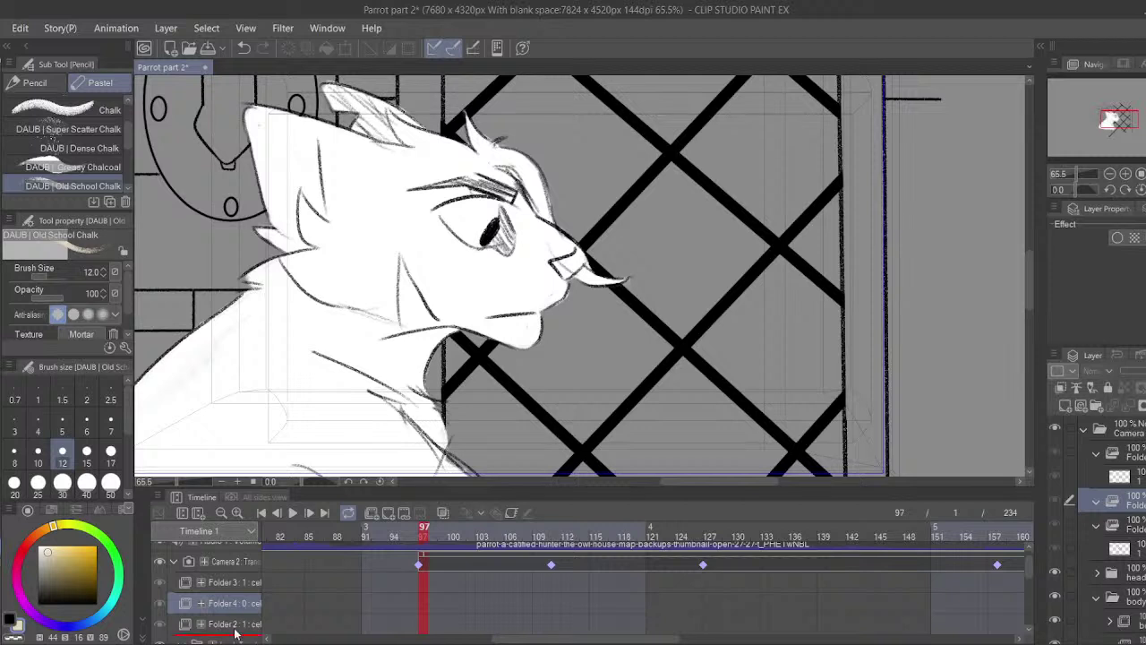
drag(236, 634, 235, 634)
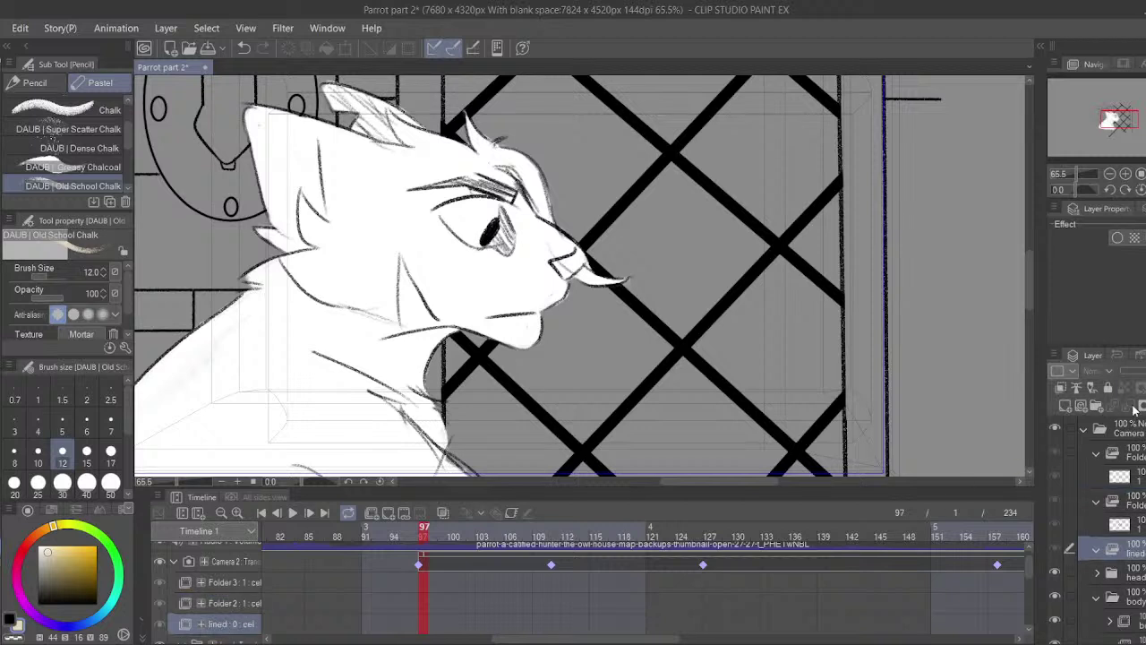
- Create a folder named hunter gin containing a head folder, and move the lined animation folder into head
click(1097, 406)
drag(1130, 573, 1131, 537)
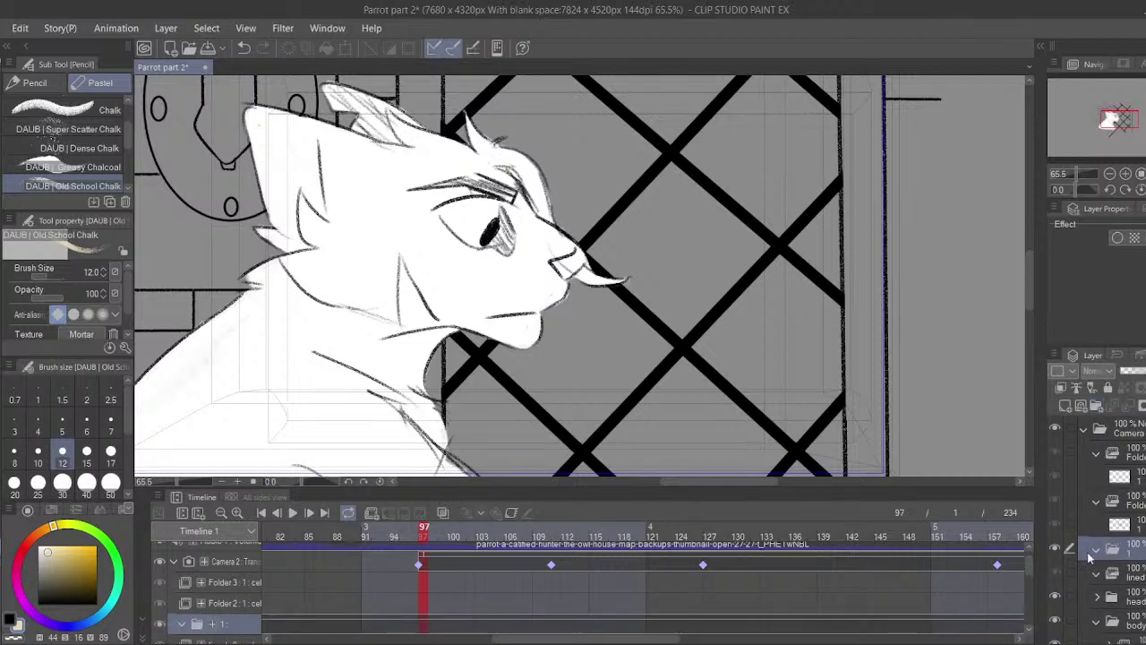
text(hunter gin)
key(Return)
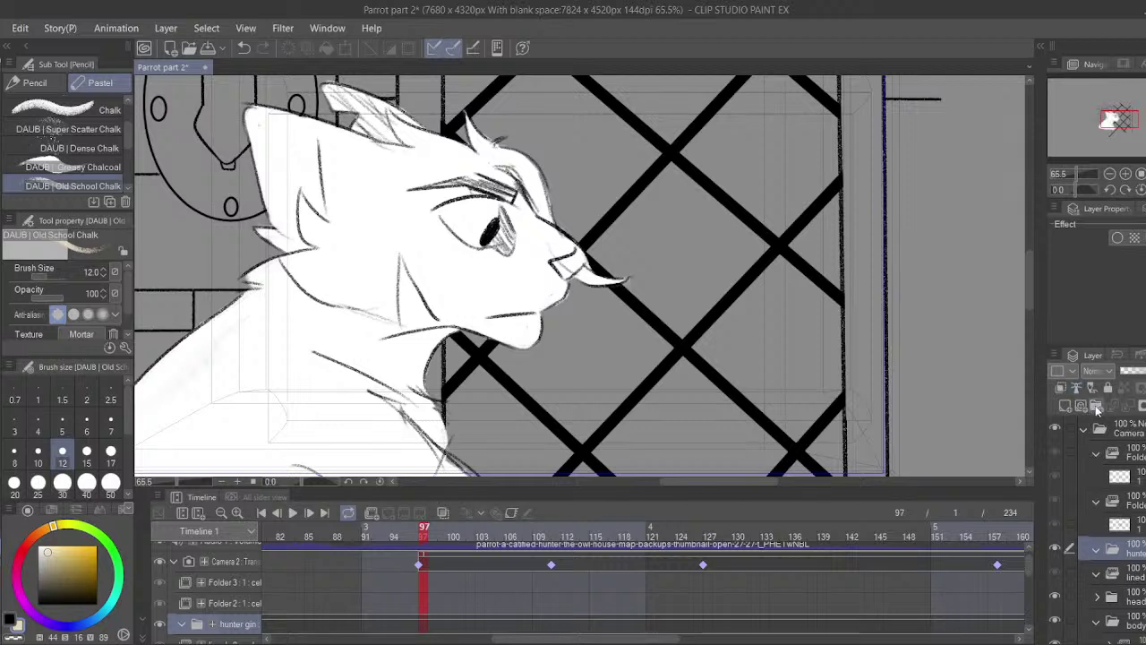
click(1097, 406)
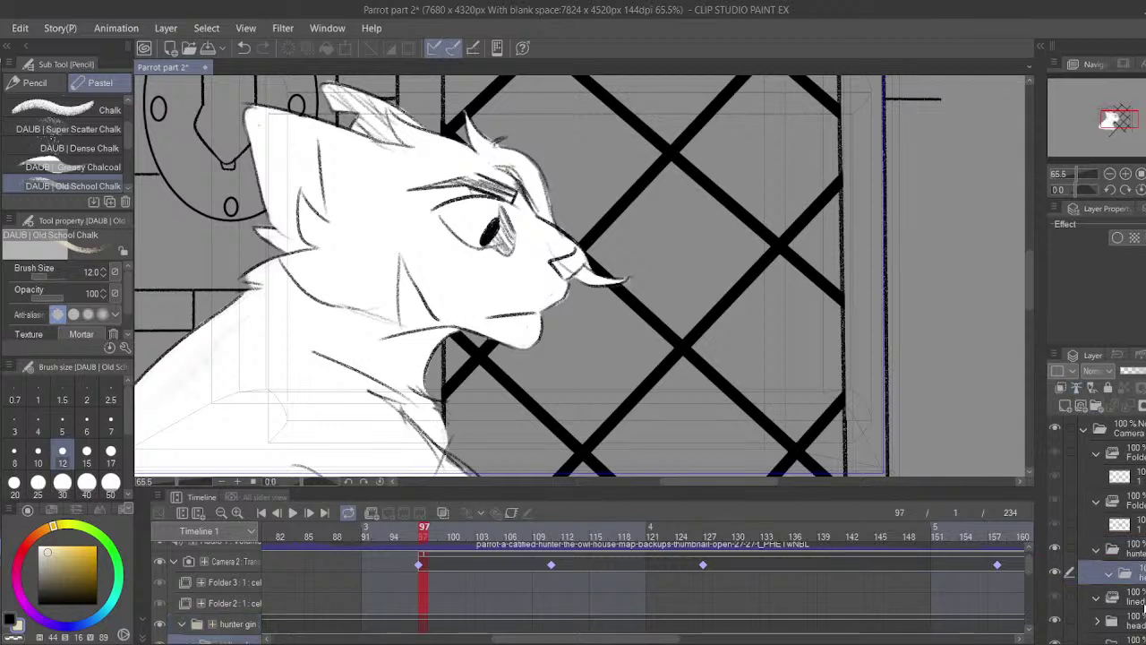
drag(1139, 600, 1136, 573)
- Trim the clips of the hunter gin folder and its head folder so they start at frame 97
drag(458, 592, 486, 561)
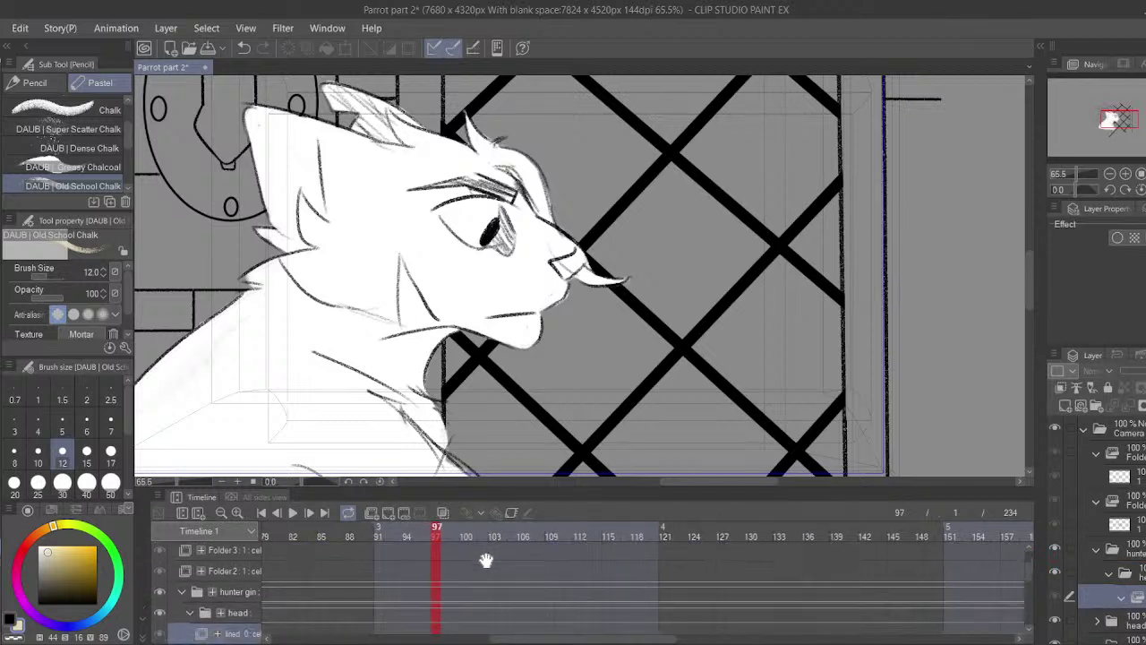
drag(411, 576, 440, 616)
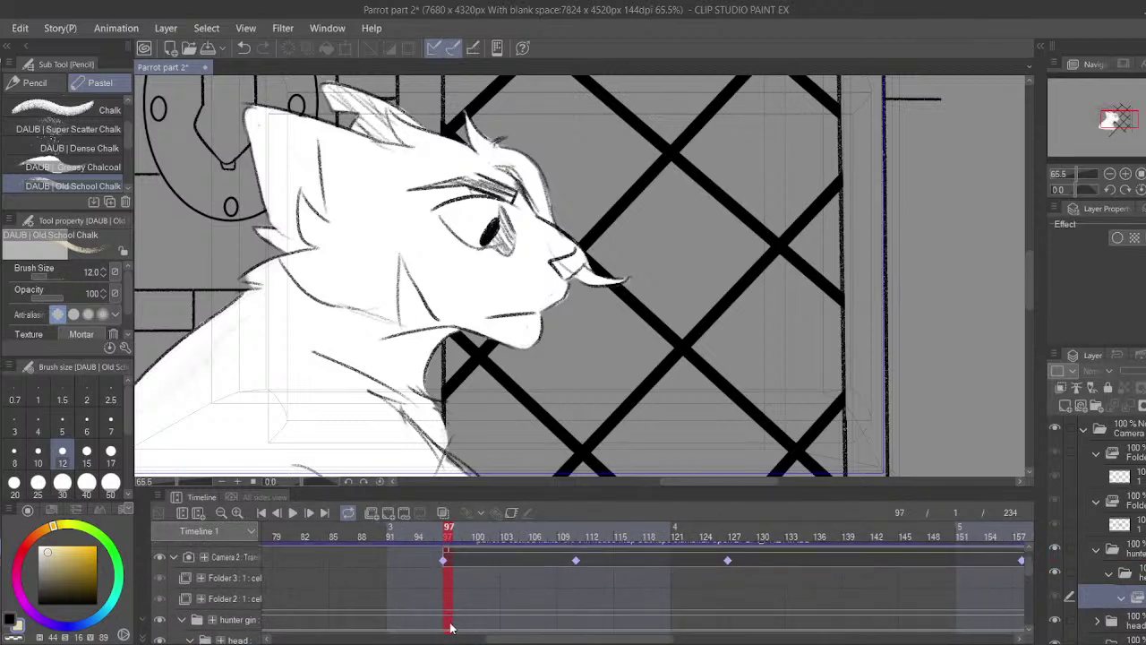
click(451, 627)
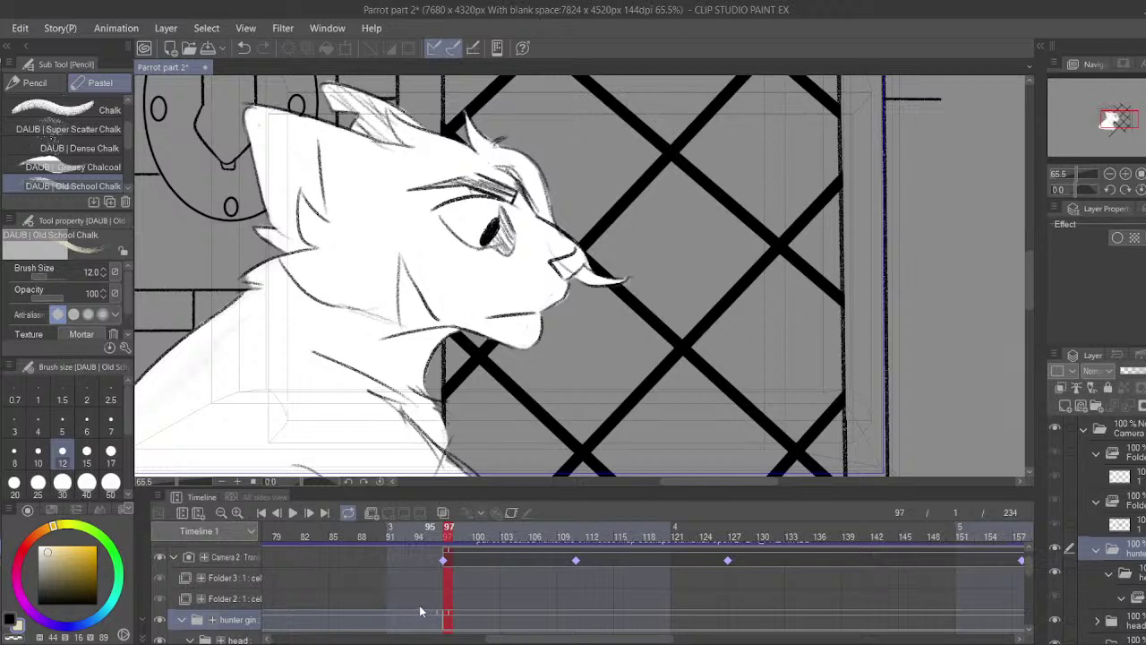
key(comma)
key(comma)
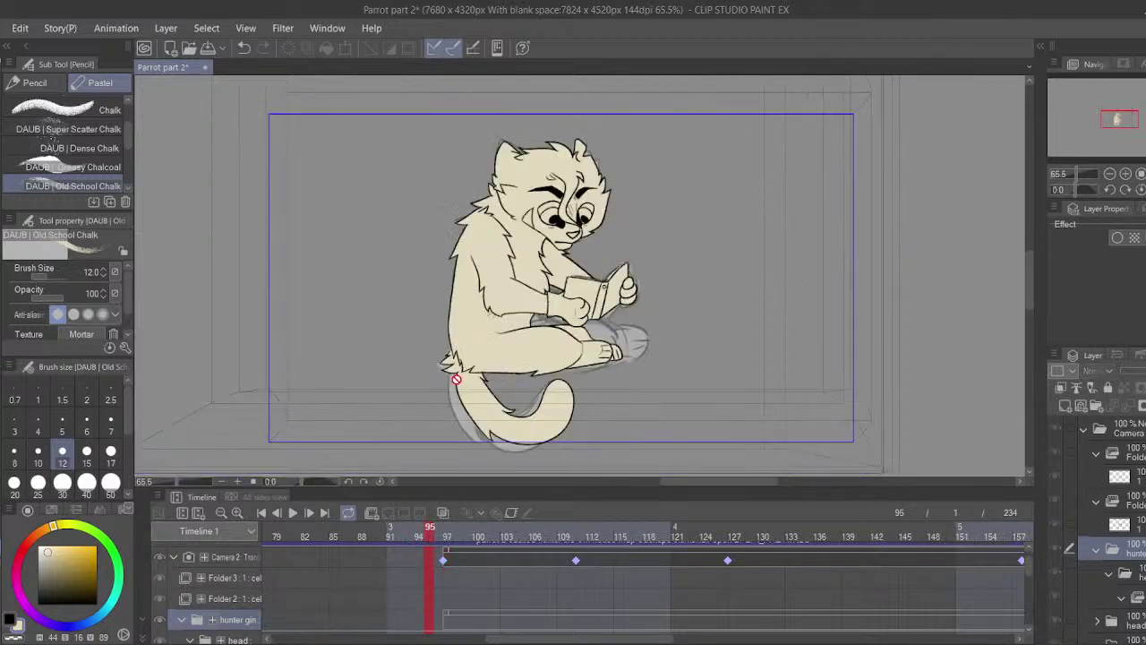
drag(454, 592, 510, 561)
click(445, 583)
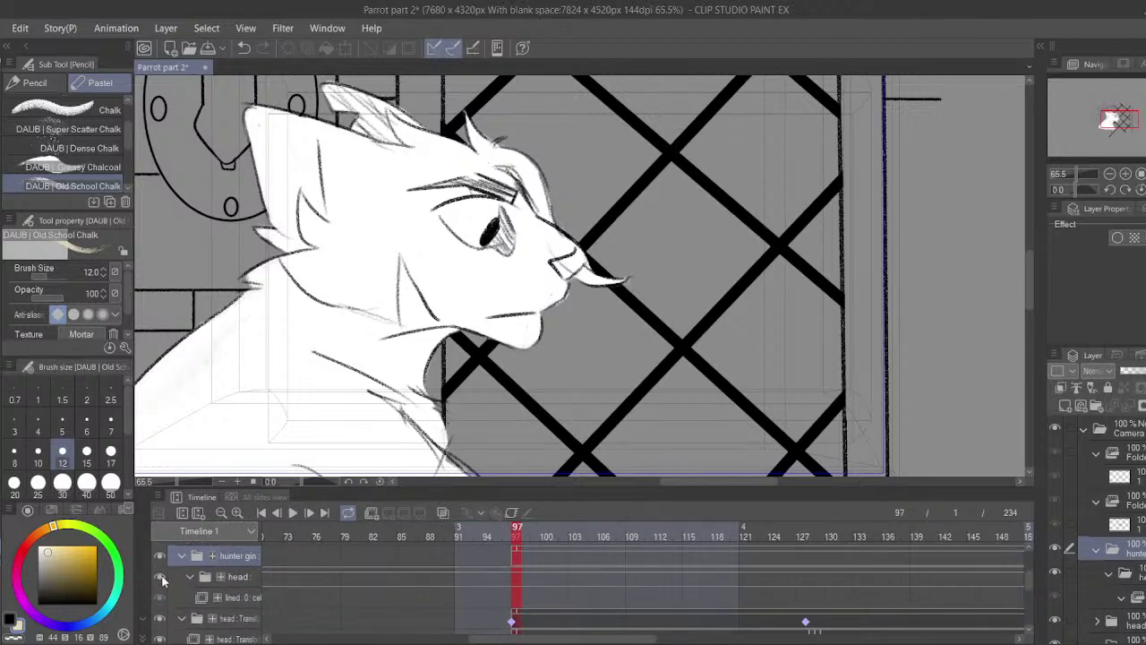
click(520, 581)
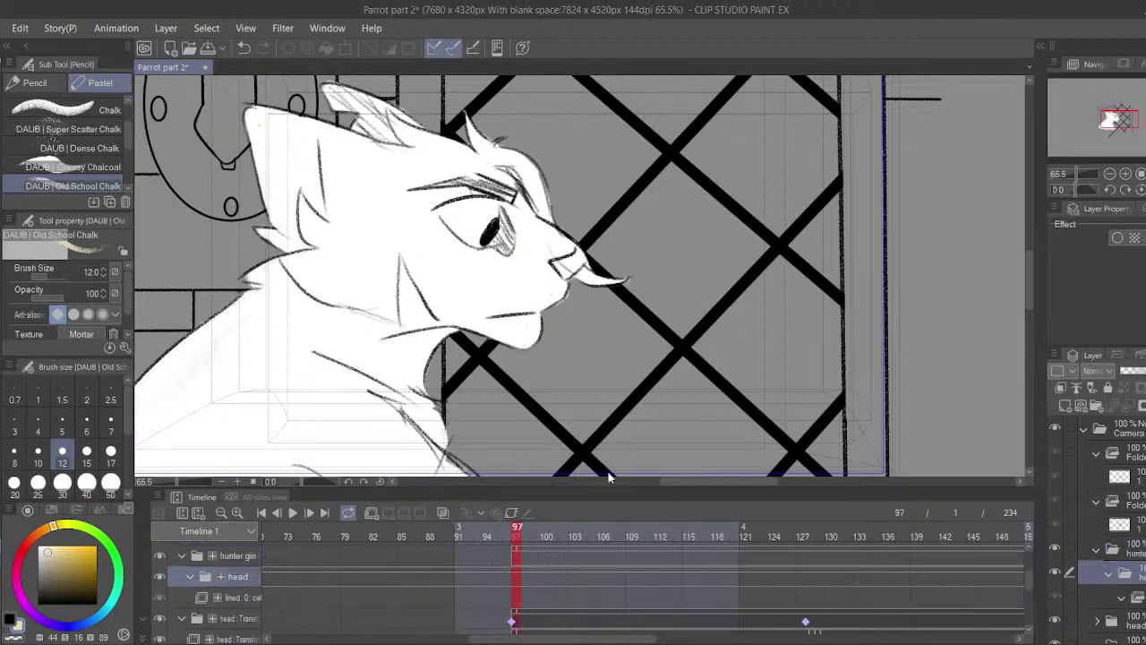
click(487, 573)
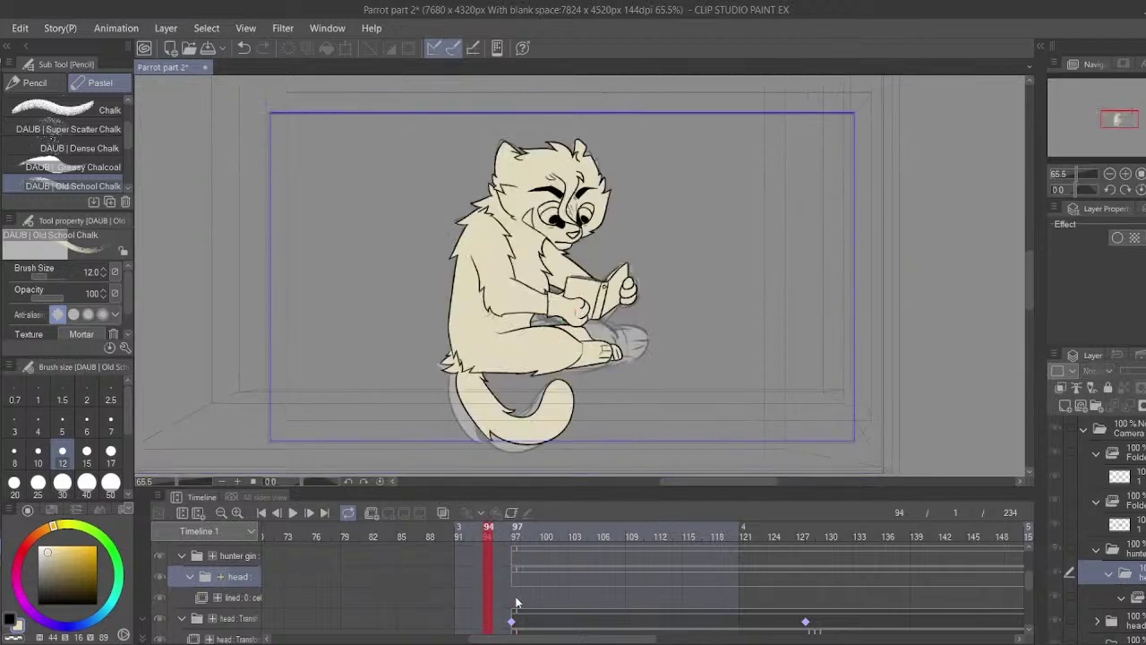
click(516, 601)
drag(509, 608, 507, 588)
- Try lowering the opacity of the sketched head folder to 75%
click(244, 602)
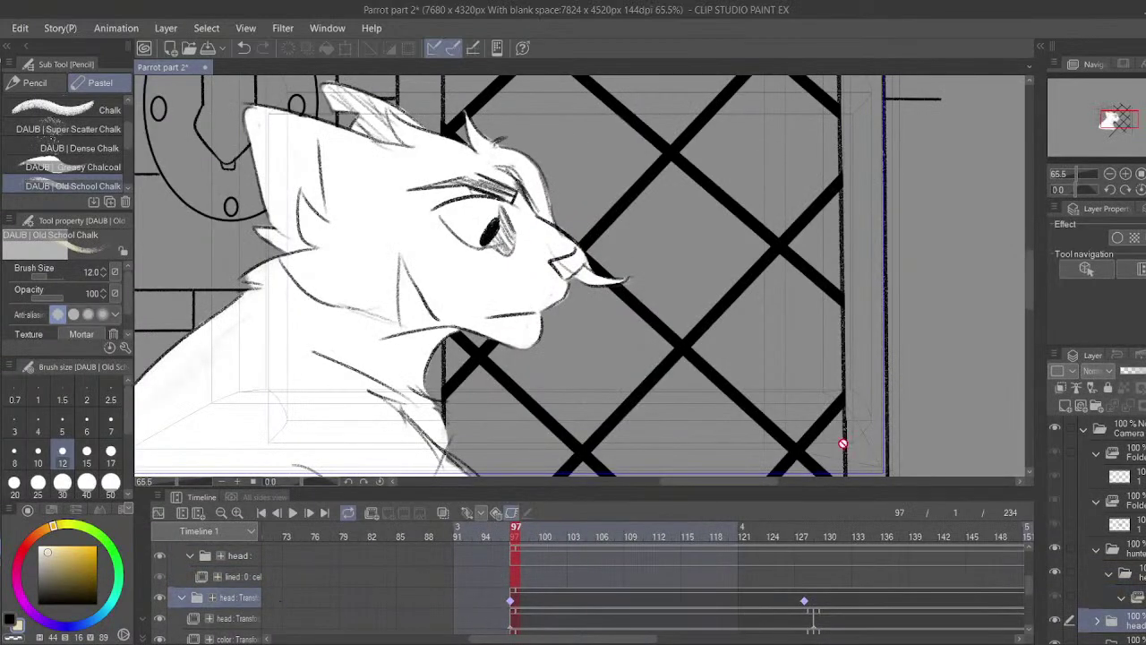
click(1137, 374)
drag(571, 559, 573, 524)
drag(544, 571, 545, 611)
click(1129, 370)
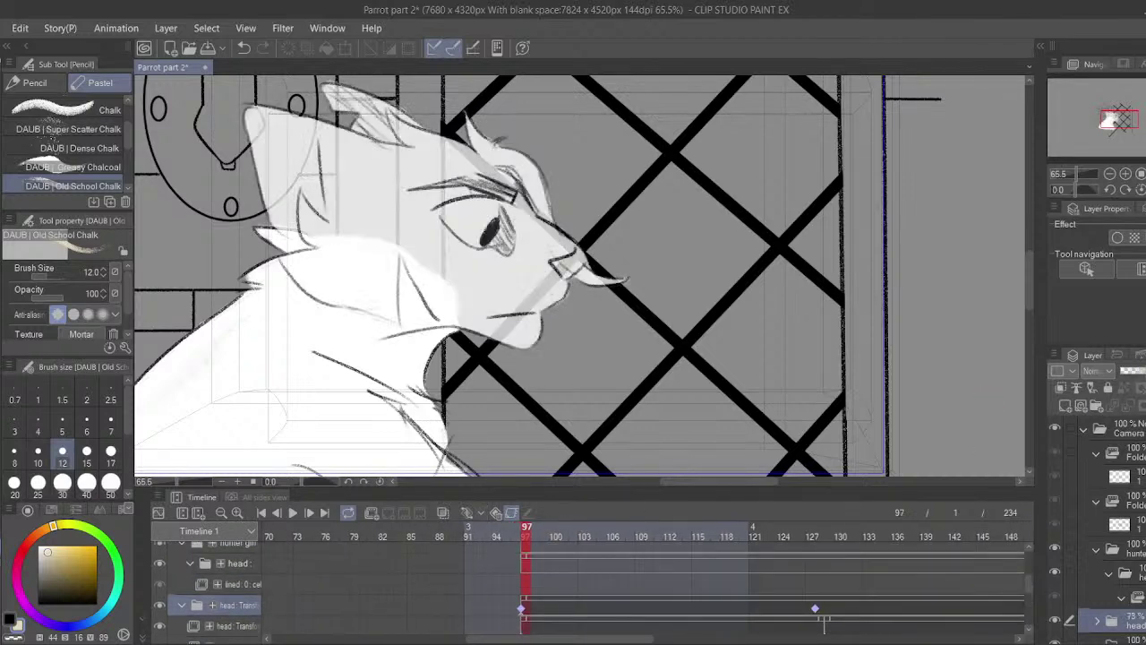
scroll(1138, 612, down, 1)
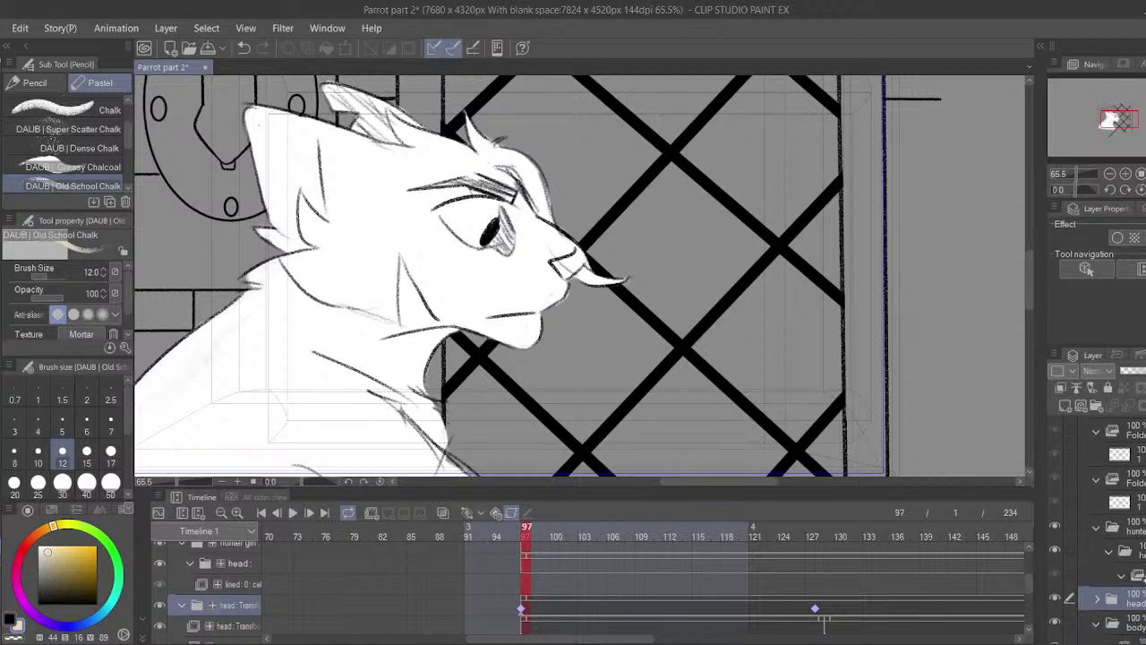
- Create a folder named skrtvh and move the sketched head and body folders into it
click(1096, 406)
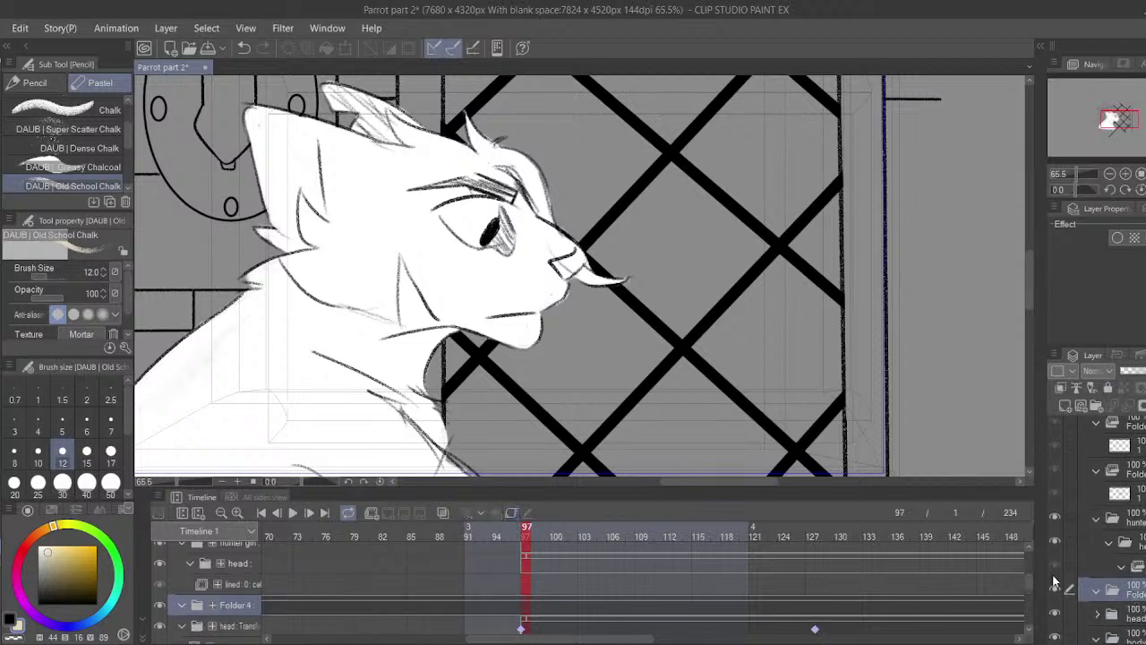
text(skrtvh)
key(Return)
click(1137, 614)
drag(1135, 614, 1135, 590)
click(1135, 637)
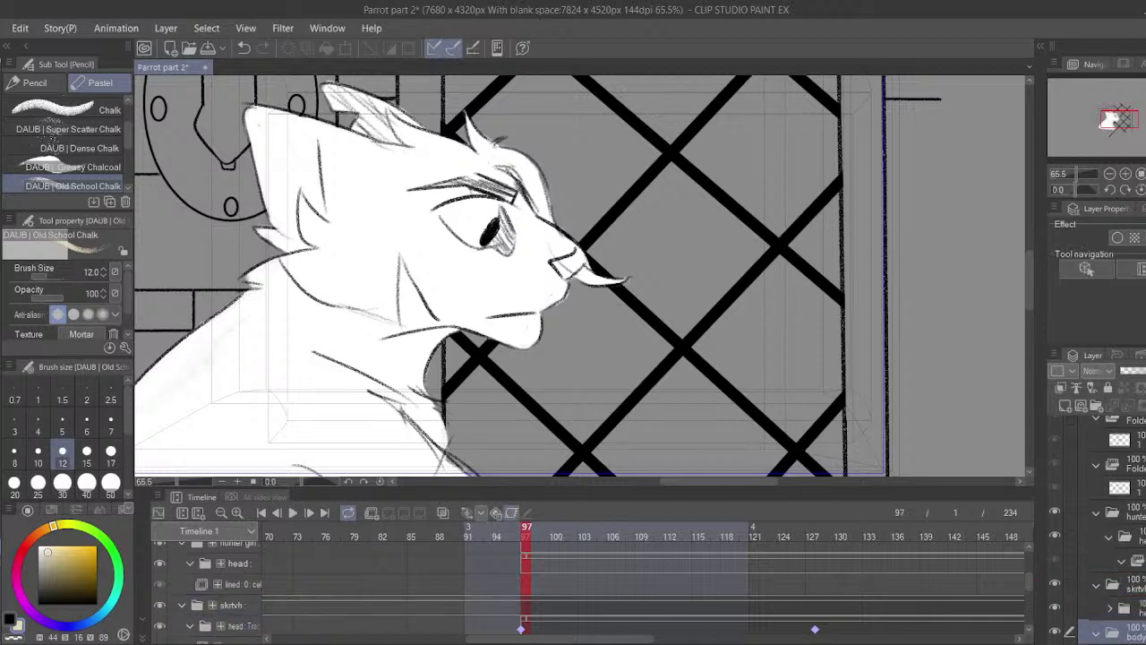
scroll(1119, 501, down, 3)
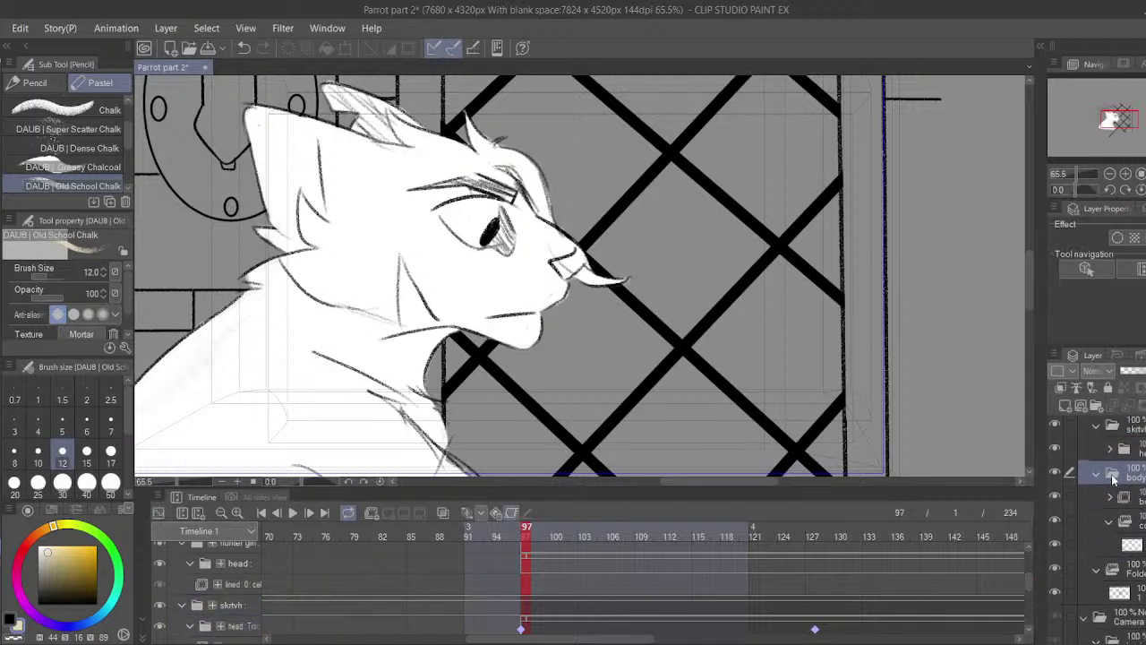
drag(1114, 479, 1140, 462)
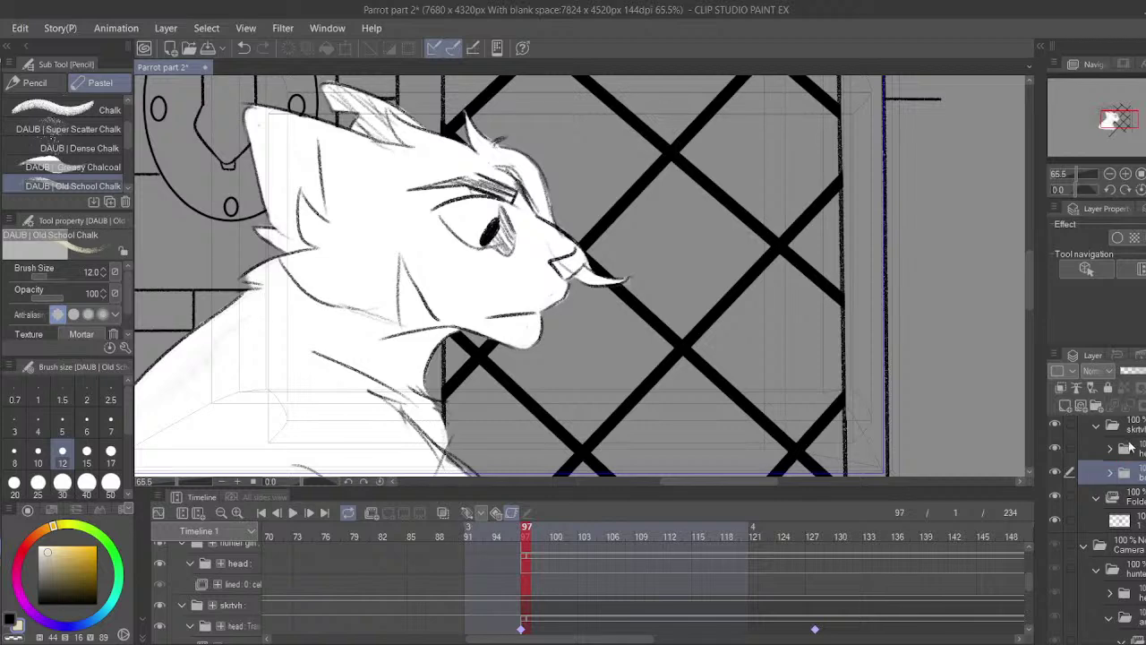
- Lower the skrtvh folder's opacity to 26% and hide the background folder below it
click(1143, 433)
click(1138, 373)
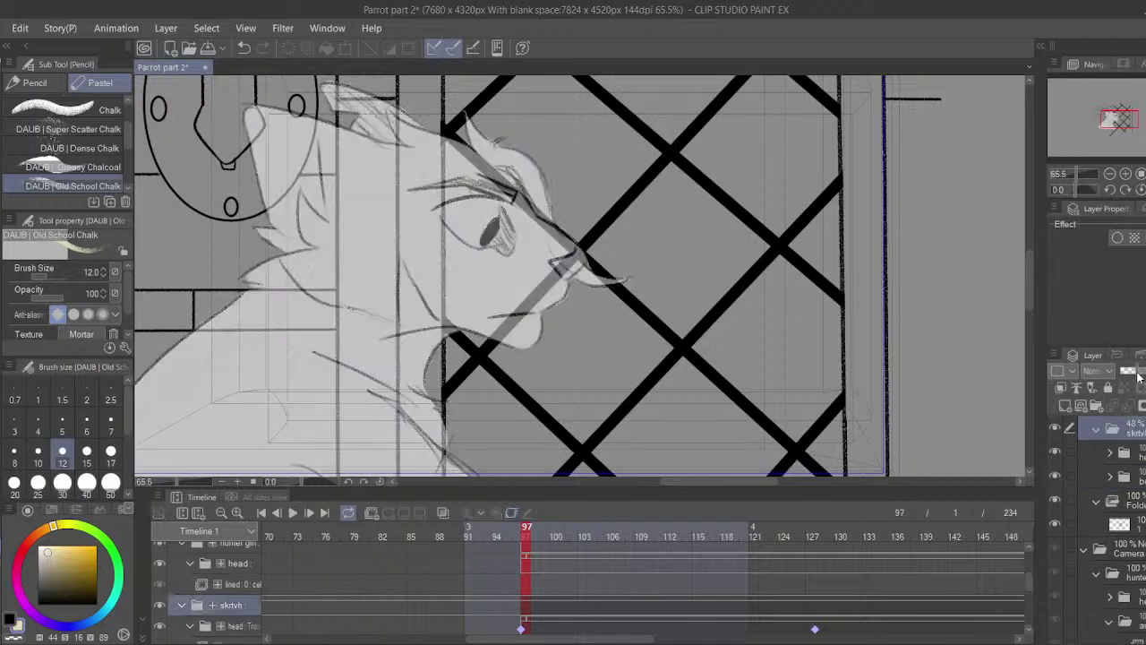
click(1137, 374)
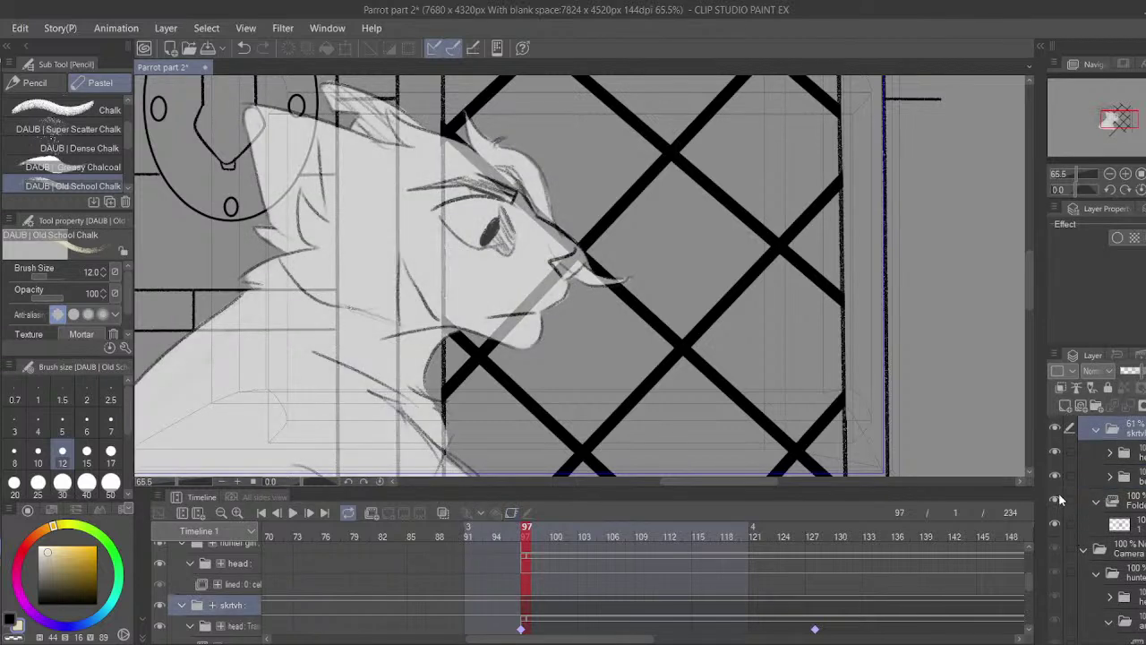
click(1056, 498)
click(1130, 376)
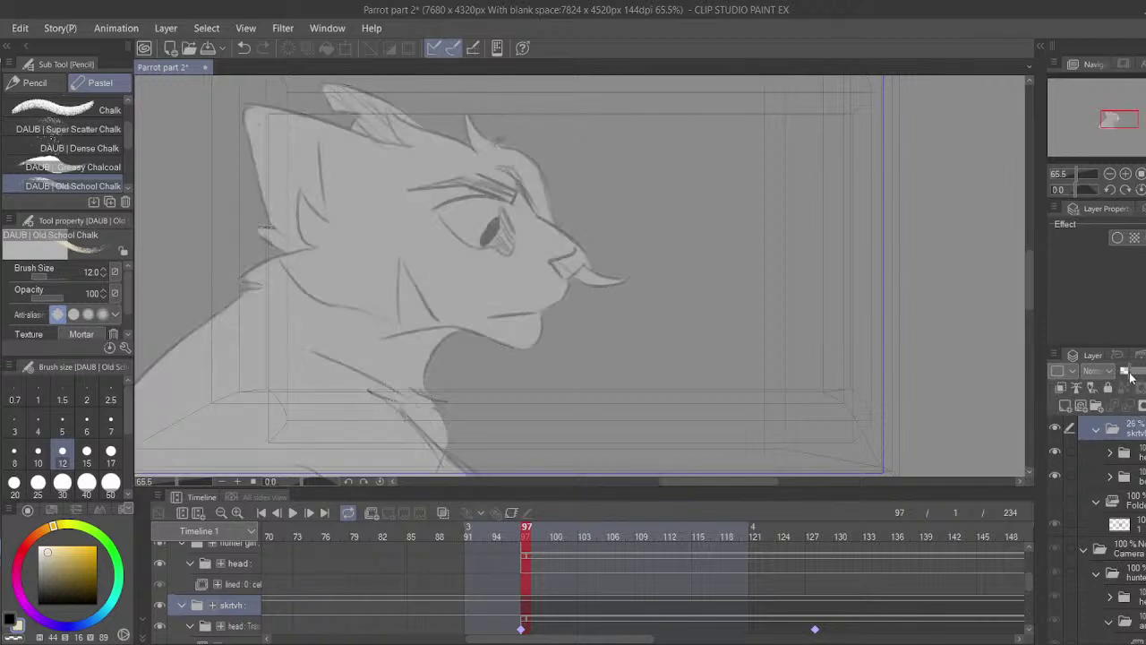
- Collapse the skrtvh folder and add a new cel at frame 97 to the lined animation folder
click(1096, 431)
scroll(1099, 448, up, 2)
click(1108, 495)
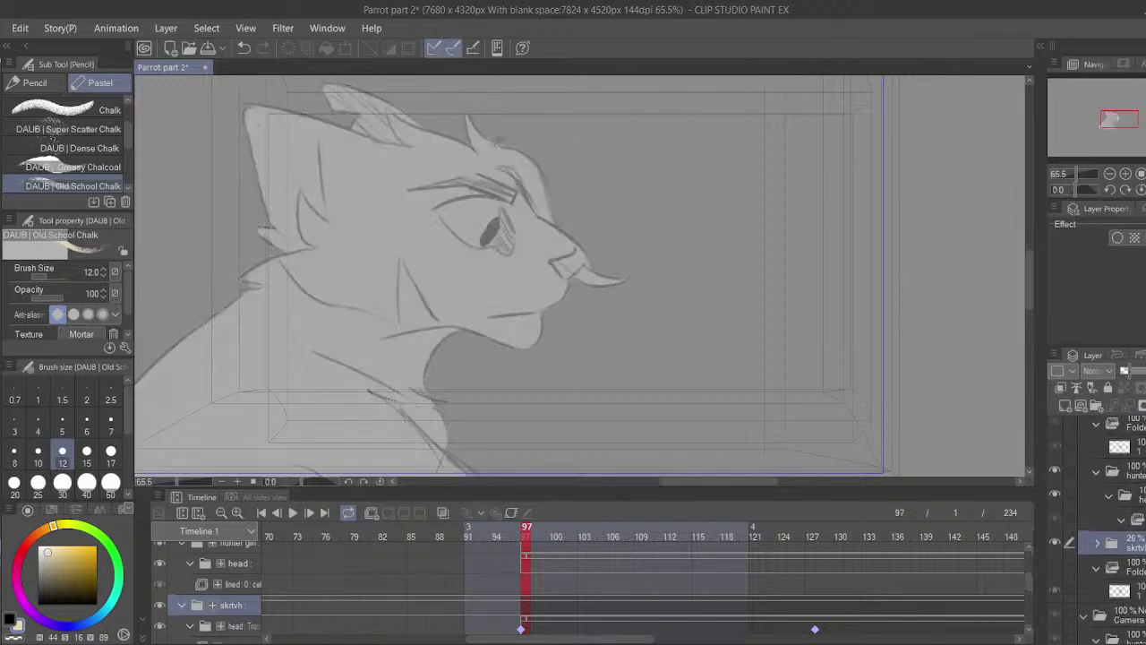
click(1134, 497)
click(647, 582)
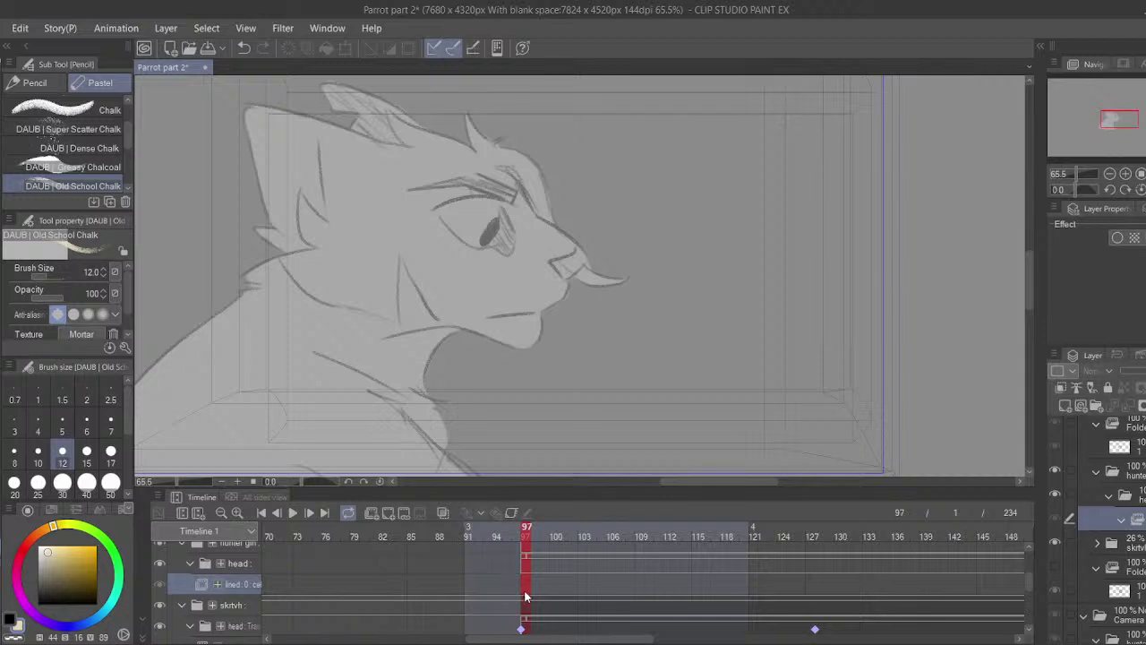
click(389, 514)
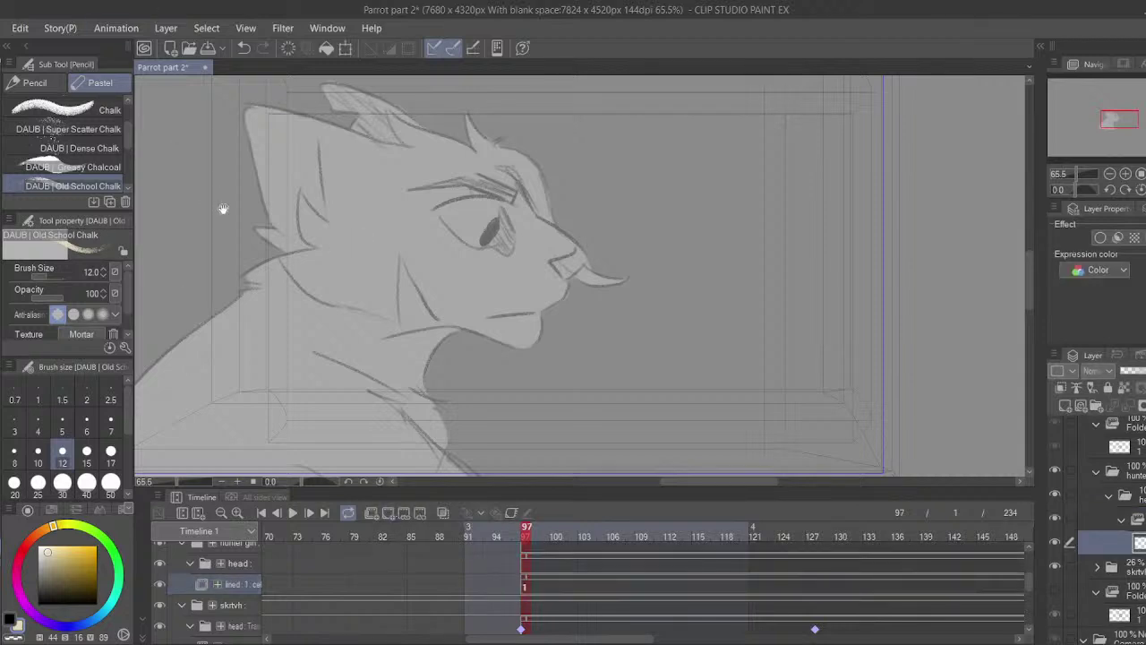
- Set up the Perfect Pencil in black with brush size 5 for lining the head
drag(223, 210, 218, 264)
key(x)
click(35, 82)
drag(501, 251, 566, 279)
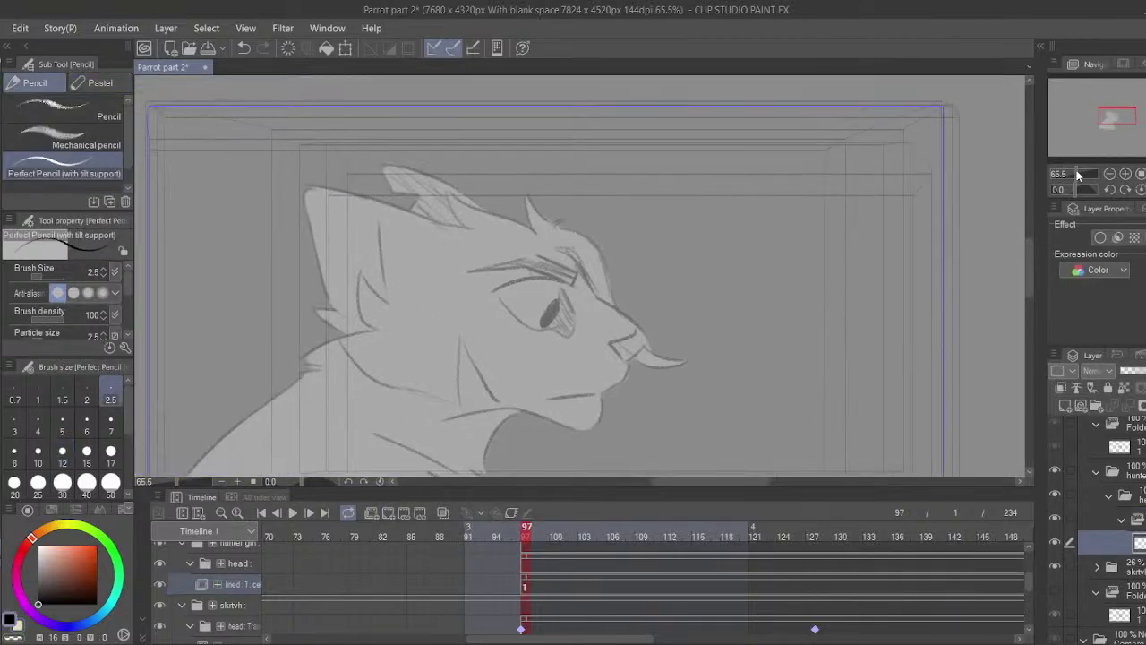
drag(1078, 175, 1083, 174)
drag(670, 196, 698, 344)
drag(562, 251, 493, 187)
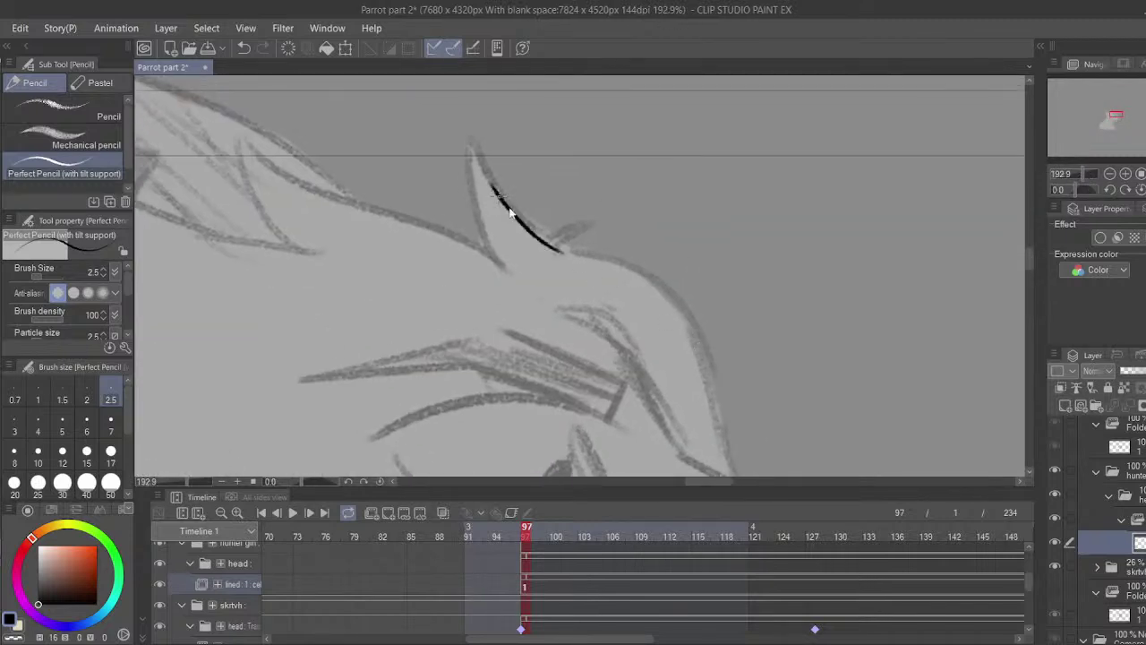
key(ctrl+z)
click(63, 421)
- Line both sides of the pointed fur tuft on the cat's forehead, redoing strokes that miss the sketch
drag(554, 268, 527, 219)
key(ctrl+z)
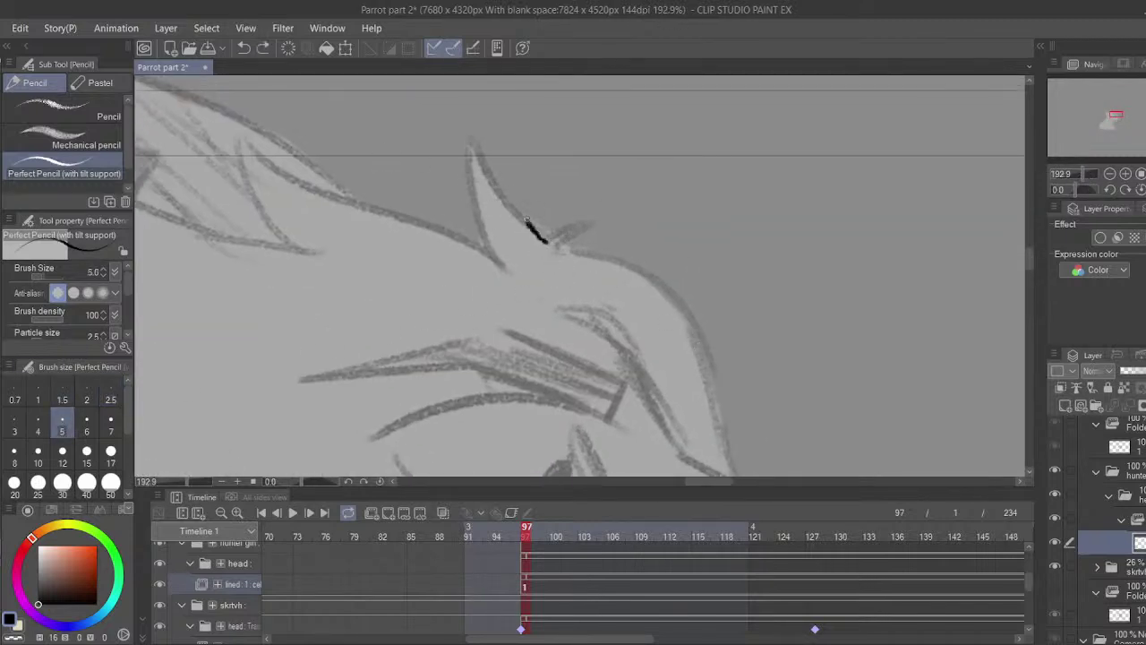
key(ctrl+z)
mouse_move(476, 146)
mouse_down()
mouse_move(557, 256)
mouse_move(473, 145)
mouse_move(510, 266)
mouse_move(577, 294)
mouse_up()
key(ctrl+z)
key(ctrl+z)
drag(526, 177, 569, 297)
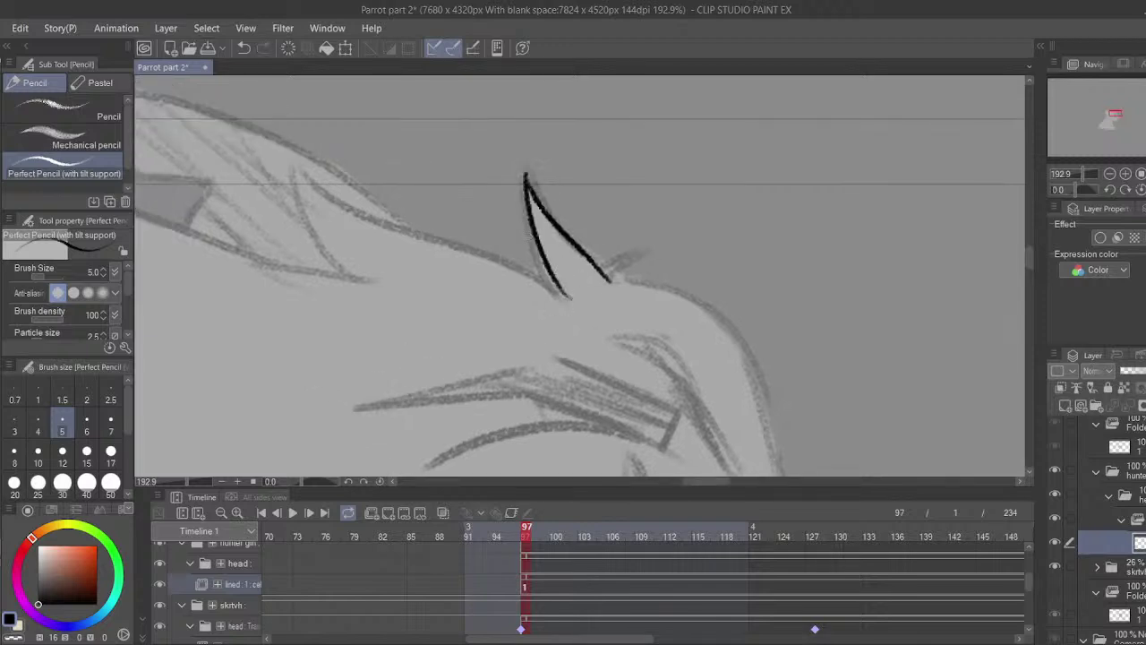
key(ctrl+z)
mouse_move(525, 174)
mouse_down()
mouse_move(562, 300)
mouse_move(501, 259)
mouse_up()
key(ctrl+z)
- Line the crown of the head back to the second pointed tuft, including that tuft's inner edge
mouse_move(301, 154)
mouse_down()
mouse_move(354, 164)
mouse_move(370, 231)
mouse_move(421, 276)
mouse_up()
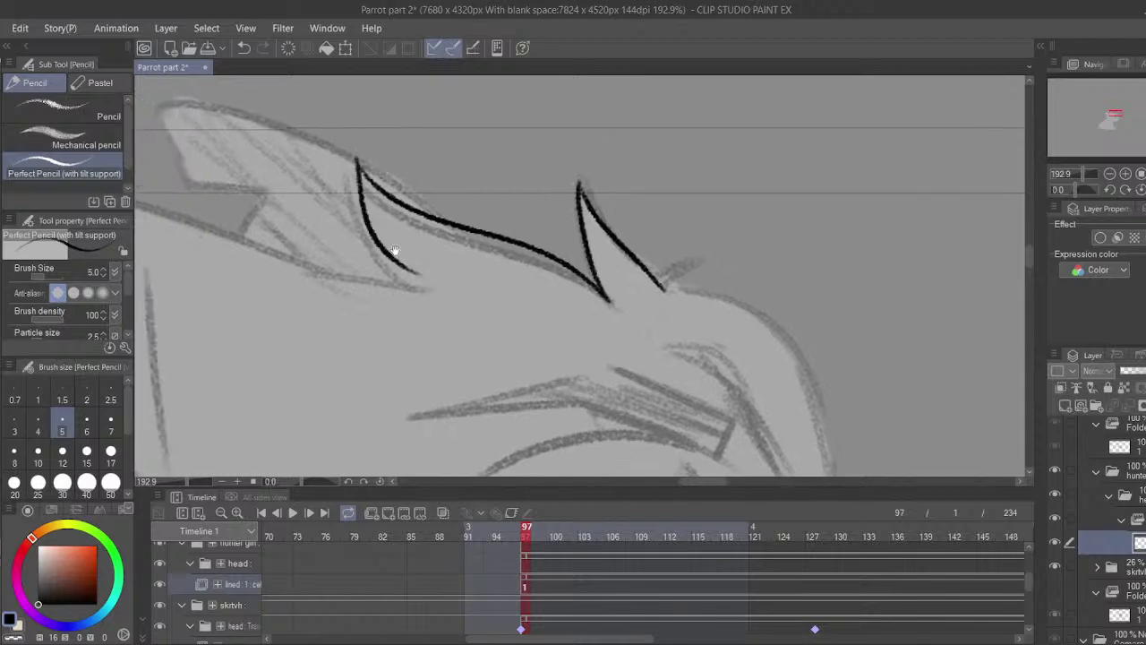
drag(366, 205, 406, 221)
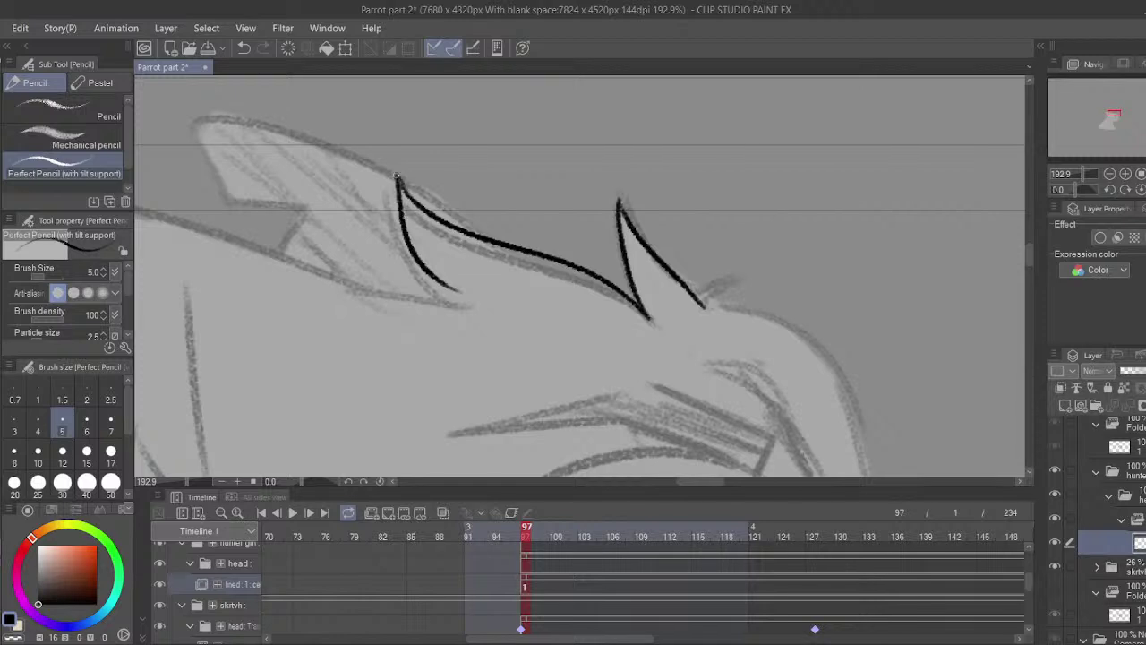
key(c)
drag(573, 296, 654, 279)
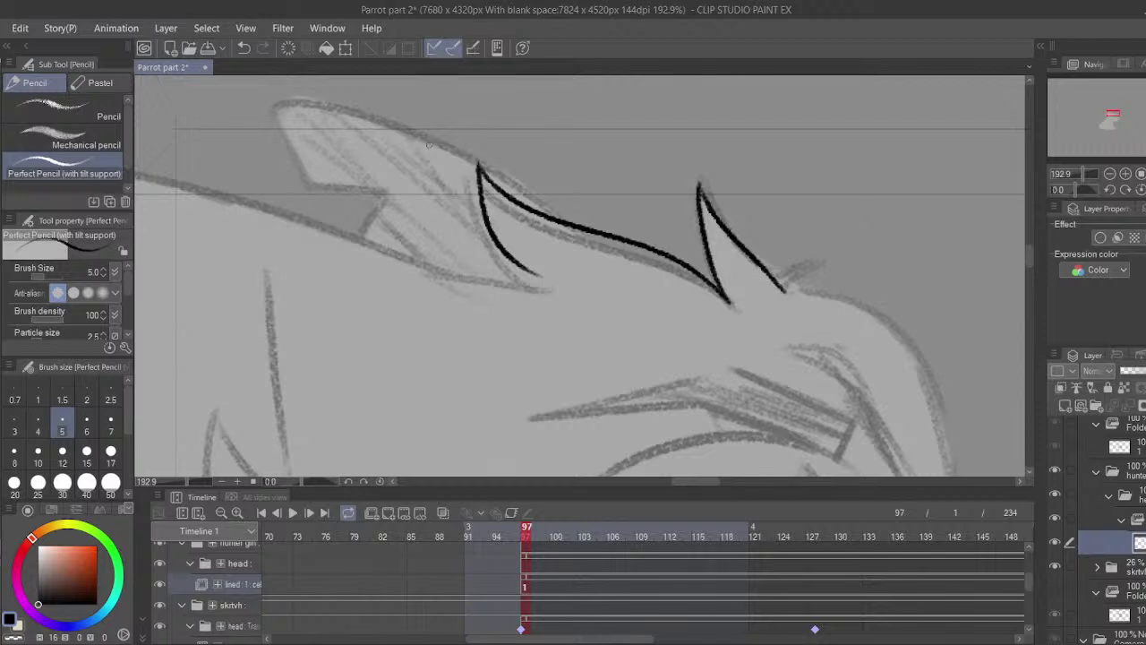
- Line the small curved tuft in front of the pointed one and try an outline for the forehead
drag(864, 354, 584, 282)
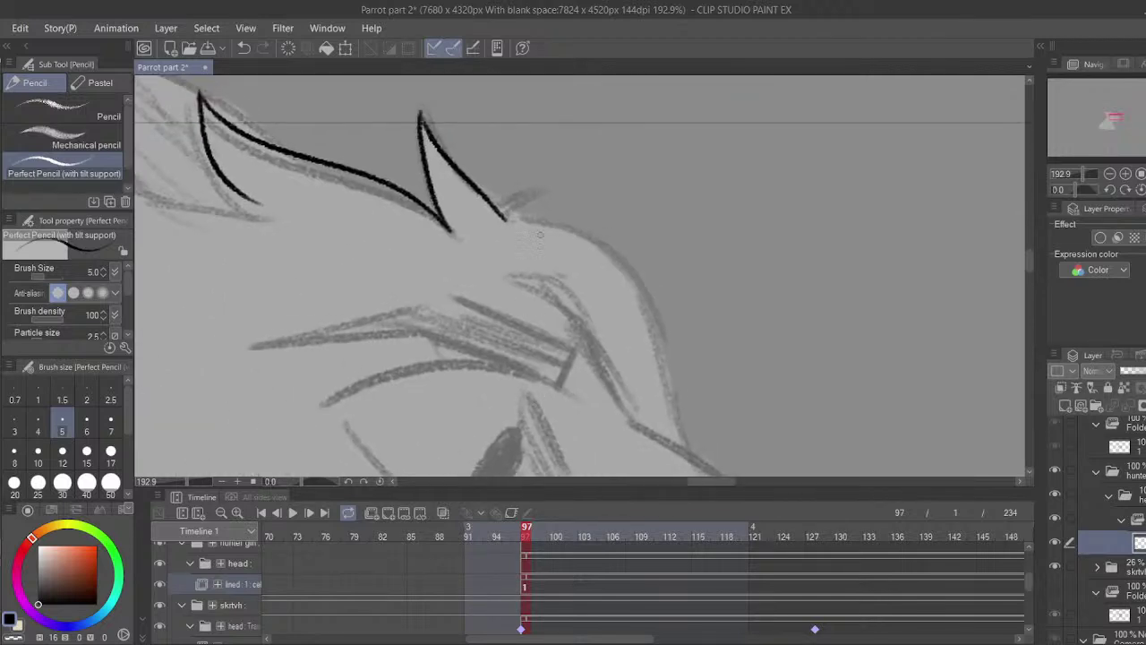
mouse_move(506, 219)
mouse_down()
mouse_move(559, 199)
mouse_move(529, 222)
mouse_up()
mouse_move(544, 219)
mouse_down()
mouse_move(527, 158)
mouse_move(624, 191)
mouse_move(677, 368)
mouse_move(613, 278)
mouse_up()
key(ctrl+z)
mouse_move(458, 76)
mouse_down()
mouse_move(471, 163)
mouse_move(471, 147)
mouse_move(623, 384)
mouse_up()
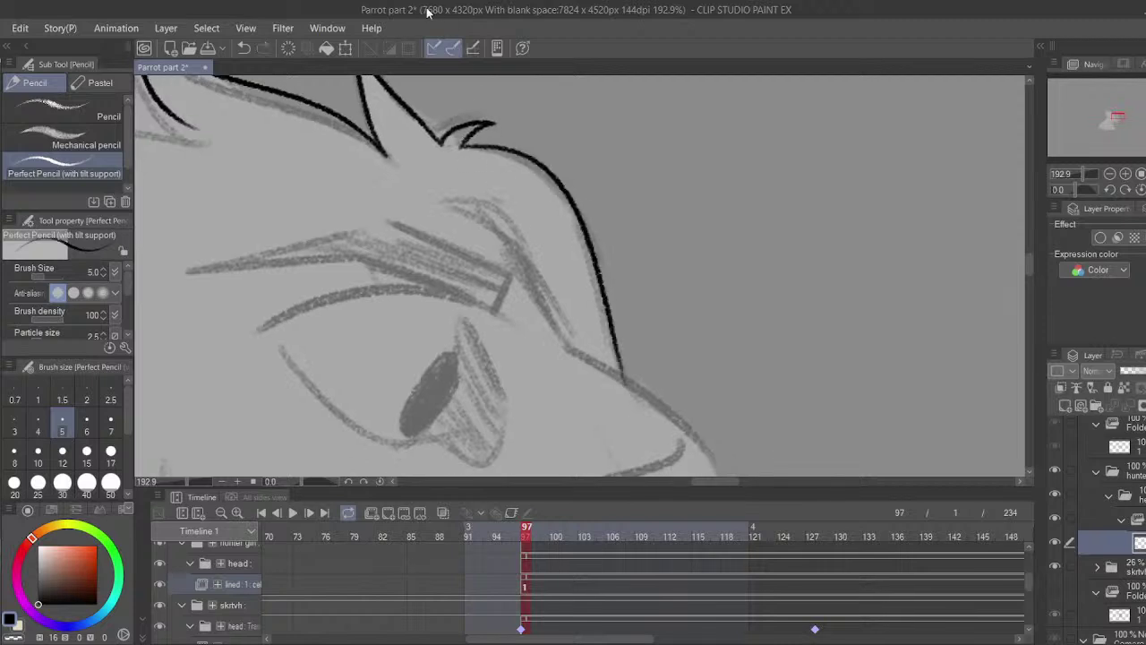
key(ctrl+z)
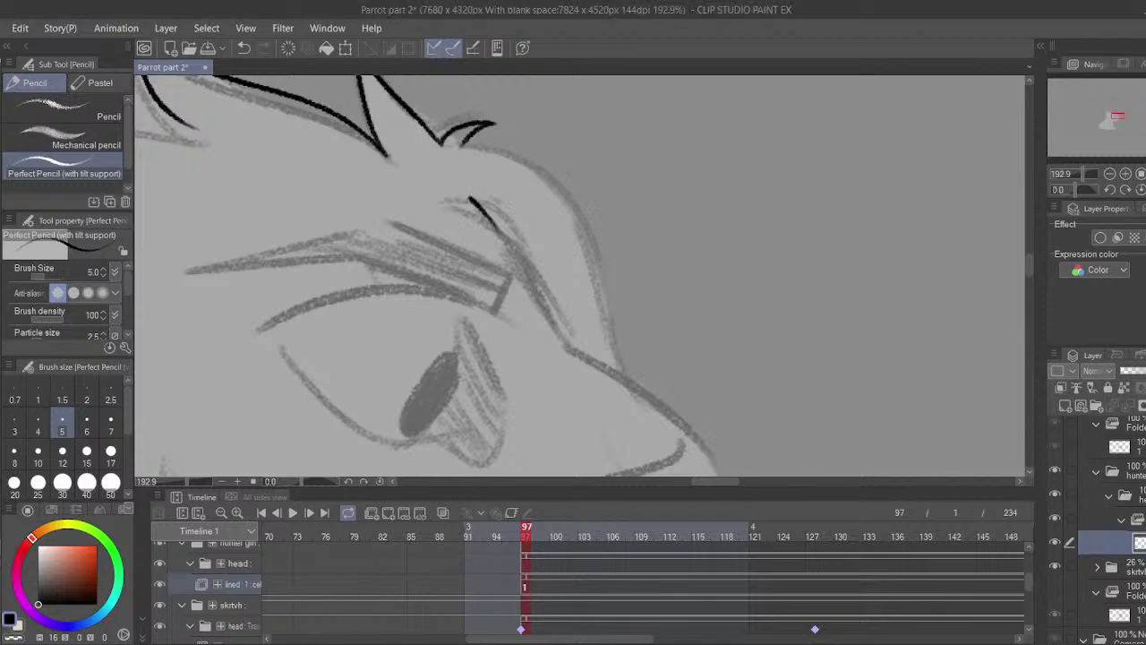
- Line the inner brow and the bridge of the nose down towards the nose tip
scroll(457, 184, down, 1)
mouse_move(463, 178)
mouse_down()
mouse_move(566, 315)
mouse_move(711, 419)
mouse_move(650, 321)
mouse_up()
key(ctrl+z)
drag(504, 215, 639, 328)
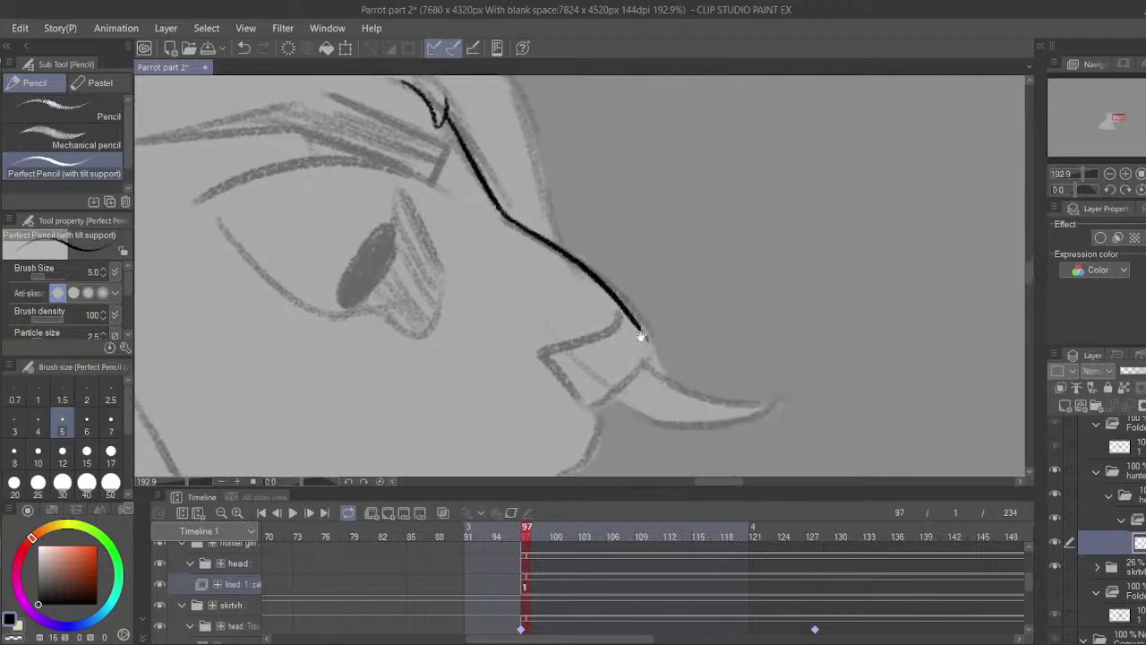
- Line the nose, the front of the muzzle and the mouth, redoing the mouth stroke
scroll(615, 260, down, 2)
mouse_move(613, 250)
mouse_down()
mouse_move(591, 273)
mouse_move(578, 339)
mouse_move(630, 283)
mouse_move(636, 208)
mouse_move(602, 280)
mouse_move(543, 351)
mouse_move(388, 385)
mouse_move(433, 326)
mouse_up()
key(ctrl+z)
key(ctrl+y)
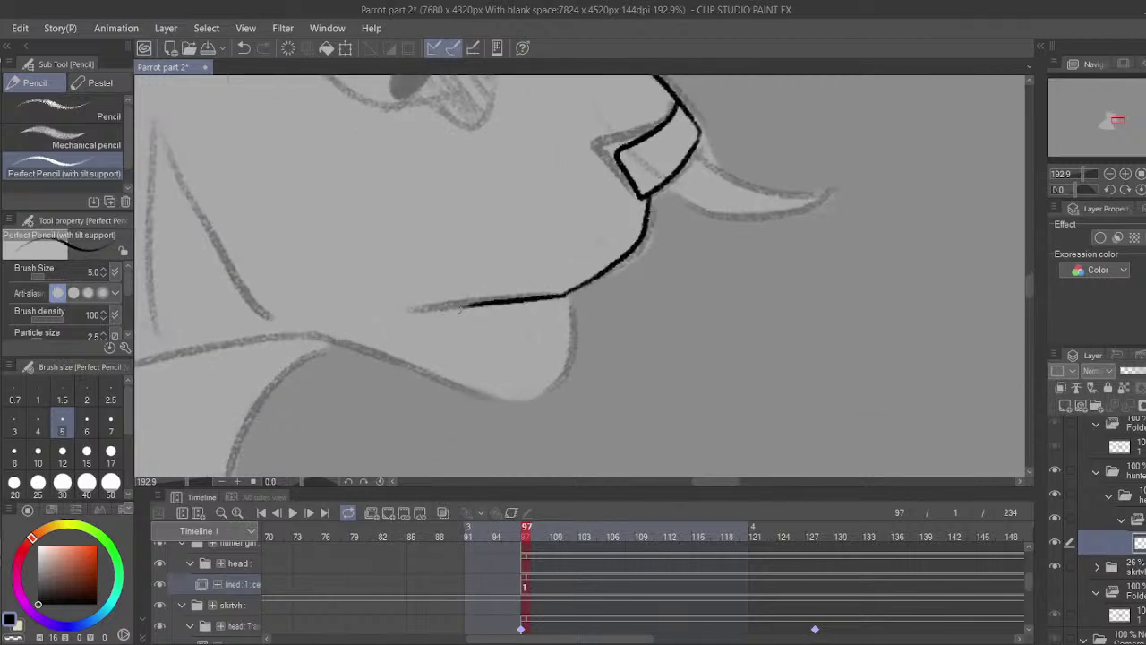
key(ctrl+z)
key(ctrl+y)
key(ctrl+z)
mouse_move(563, 292)
mouse_down()
mouse_move(433, 299)
mouse_move(527, 305)
mouse_up()
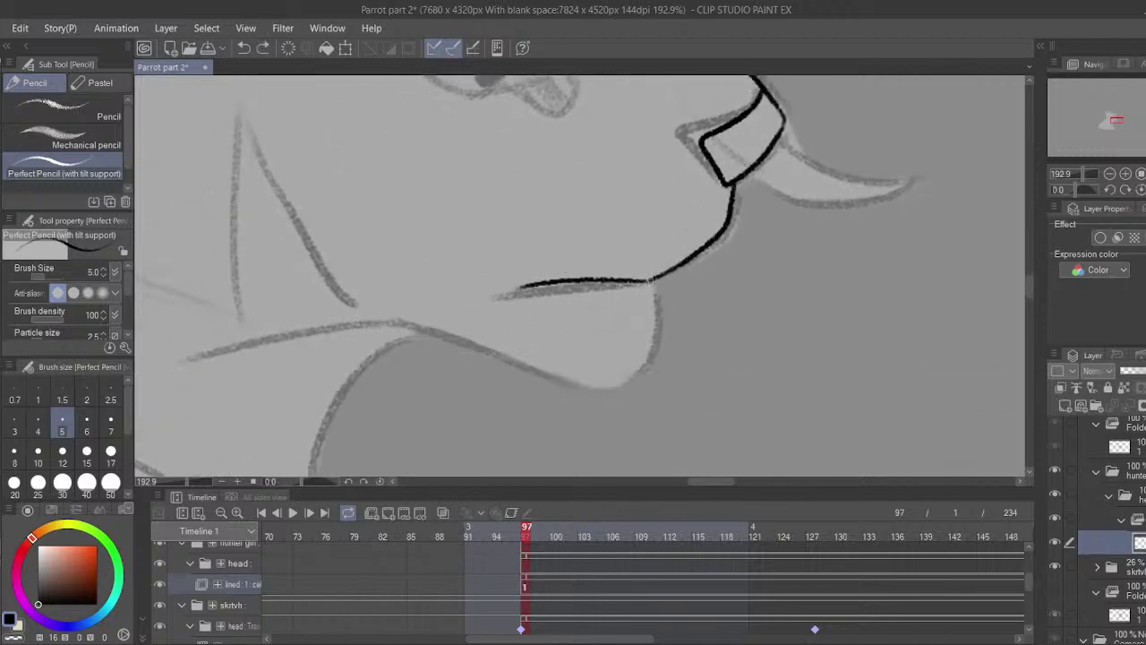
- Line the chin, the lower jaw and the pointed cheek shape, redrawing the cheek strokes
mouse_move(651, 281)
mouse_down()
mouse_move(643, 327)
mouse_move(528, 354)
mouse_move(530, 319)
mouse_move(600, 365)
mouse_move(360, 333)
mouse_up()
key(ctrl+z)
key(ctrl+z)
mouse_move(590, 378)
mouse_down()
mouse_move(713, 370)
mouse_move(459, 309)
mouse_move(542, 357)
mouse_move(438, 160)
mouse_move(443, 338)
mouse_up()
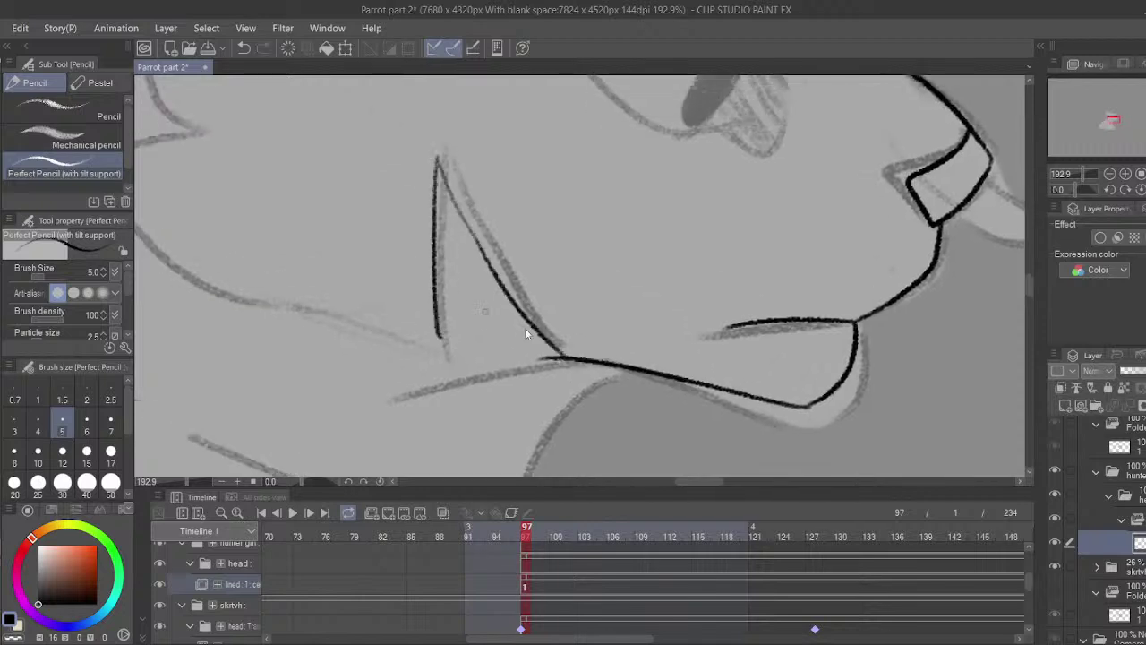
key(ctrl+z)
key(ctrl+z)
mouse_move(562, 357)
mouse_down()
mouse_move(534, 320)
mouse_move(454, 144)
mouse_move(446, 323)
mouse_move(457, 351)
mouse_move(557, 359)
mouse_up()
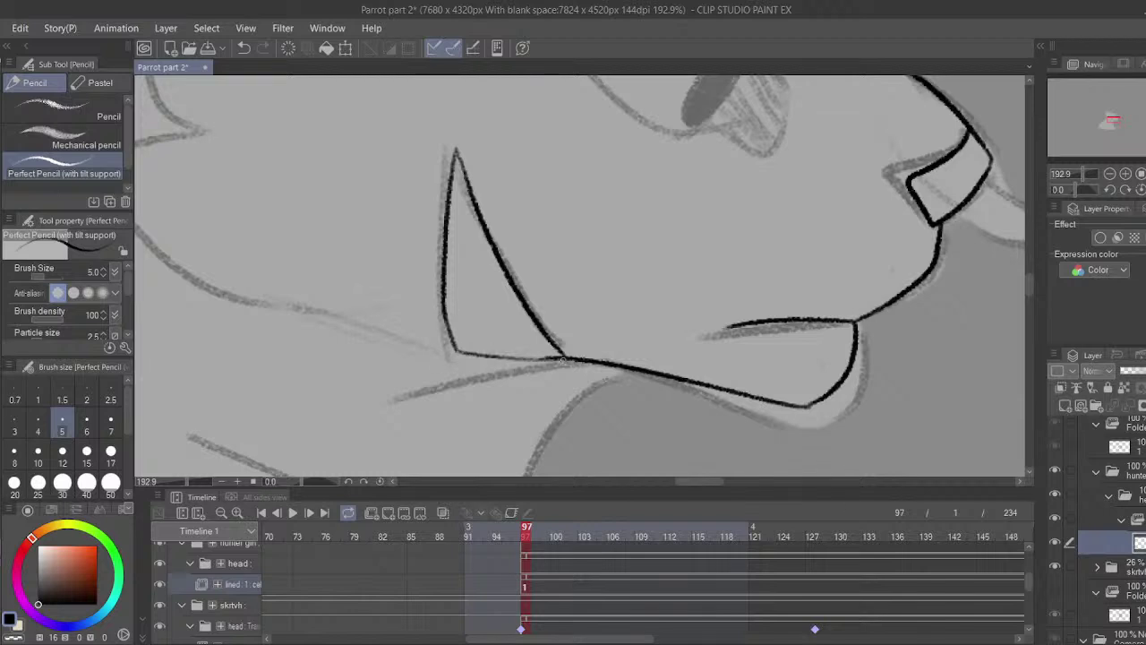
- Line the lower back edge of the cheek from the tuft below the ear towards the pointed cheek shape
drag(461, 334, 580, 398)
mouse_move(390, 120)
mouse_down()
mouse_move(533, 311)
mouse_move(417, 221)
mouse_move(440, 178)
mouse_move(503, 347)
mouse_up()
mouse_move(505, 335)
mouse_down()
mouse_move(514, 234)
mouse_move(401, 236)
mouse_move(607, 441)
mouse_move(639, 432)
mouse_up()
drag(544, 360, 473, 261)
key(ctrl+z)
mouse_move(329, 137)
mouse_down()
mouse_move(409, 268)
mouse_move(578, 351)
mouse_up()
mouse_move(492, 266)
mouse_down()
mouse_move(515, 431)
mouse_move(493, 295)
mouse_move(427, 126)
mouse_up()
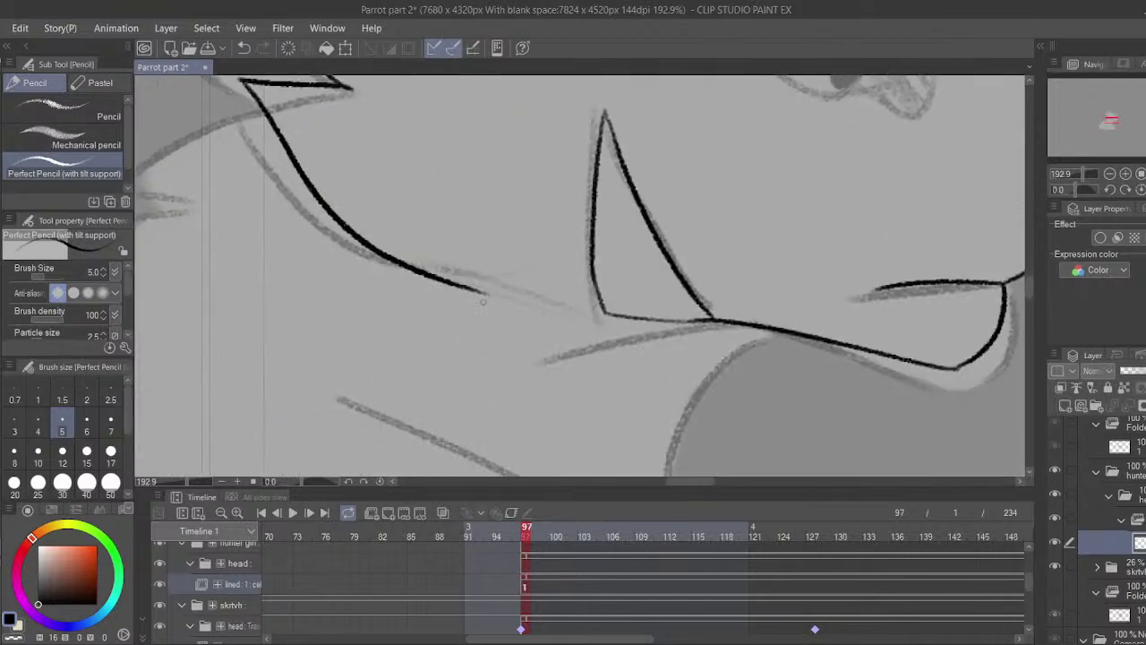
drag(468, 286, 544, 304)
key(ctrl+z)
drag(476, 290, 511, 298)
- Line the curved pointed shape that sticks out in front of the nose, retrying its strokes
drag(802, 314, 545, 361)
drag(786, 216, 583, 294)
drag(675, 266, 679, 271)
key(ctrl+z)
drag(675, 264, 788, 291)
drag(634, 309, 789, 289)
key(ctrl+z)
mouse_move(635, 309)
mouse_down()
mouse_move(792, 292)
mouse_move(742, 310)
mouse_move(645, 314)
mouse_move(661, 317)
mouse_move(732, 429)
mouse_up()
key(ctrl+z)
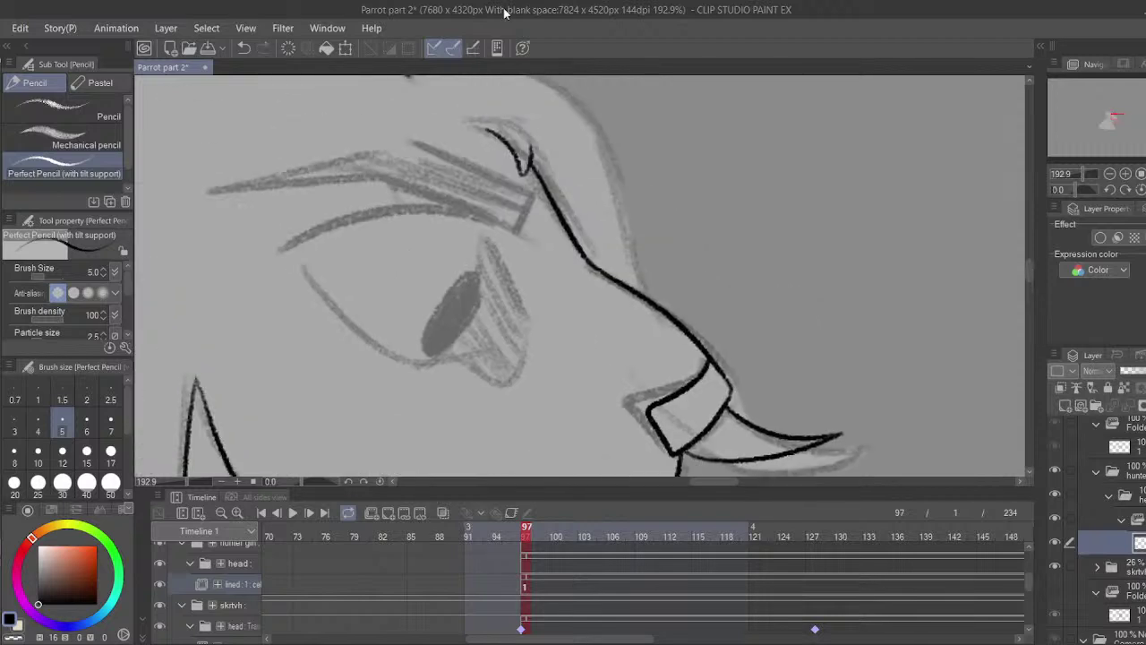
- Line the forehead curve from the small front tuft down to the bridge of the nose
drag(555, 161, 578, 239)
key(ctrl+z)
mouse_move(666, 364)
mouse_down()
mouse_move(549, 142)
mouse_move(675, 349)
mouse_up()
key(ctrl+z)
key(ctrl+z)
mouse_move(508, 141)
mouse_down()
mouse_move(588, 167)
mouse_move(668, 369)
mouse_move(659, 329)
mouse_up()
drag(549, 131, 573, 20)
drag(539, 285, 624, 137)
drag(576, 169, 654, 331)
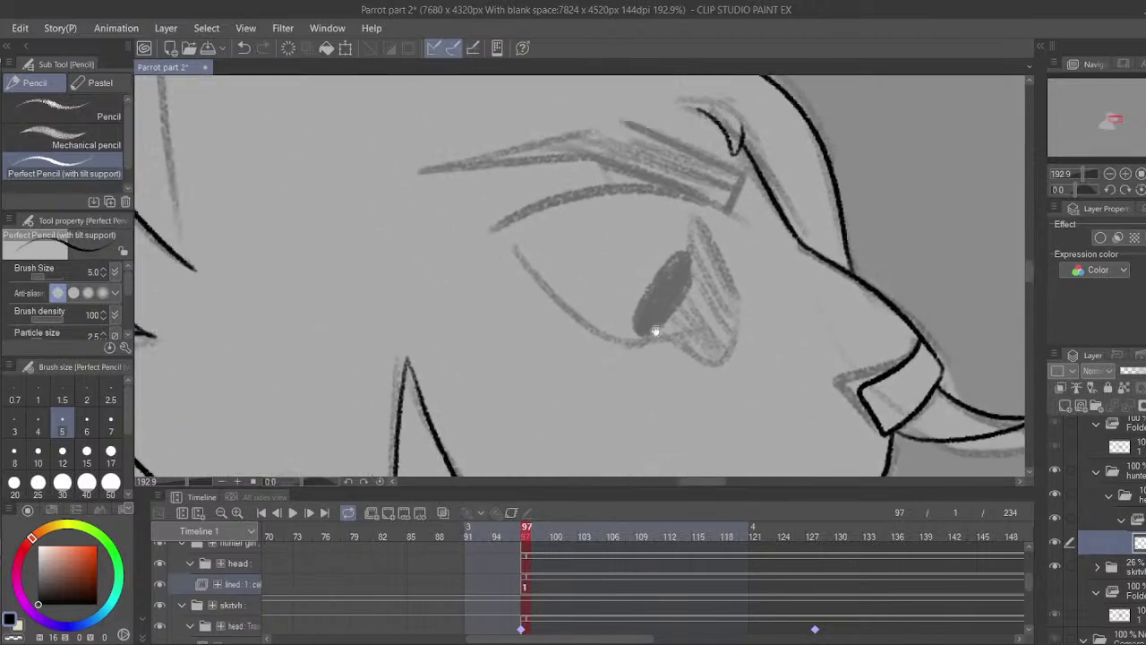
- Line the upper eyelid as a single arc over the sketched eye, redoing the stroke
drag(514, 212, 668, 194)
key(ctrl+z)
key(ctrl+z)
mouse_move(498, 228)
mouse_down()
mouse_move(684, 199)
mouse_move(656, 177)
mouse_move(696, 221)
mouse_up()
key(ctrl+z)
key(ctrl+z)
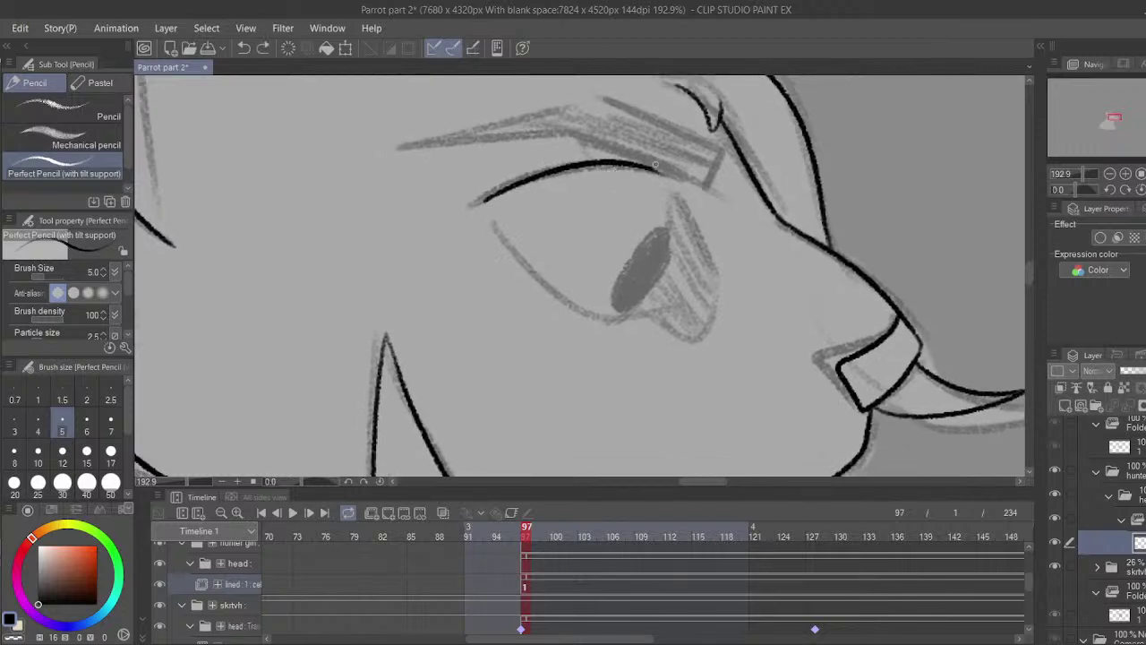
- Line the inner corner and the lower edge of the eye, and clean up where the lids meet at the outer corner
mouse_move(653, 167)
mouse_down()
mouse_move(684, 189)
mouse_move(713, 306)
mouse_up()
key(ctrl+z)
drag(693, 270, 618, 269)
key(ctrl+z)
scroll(588, 218, up, 3)
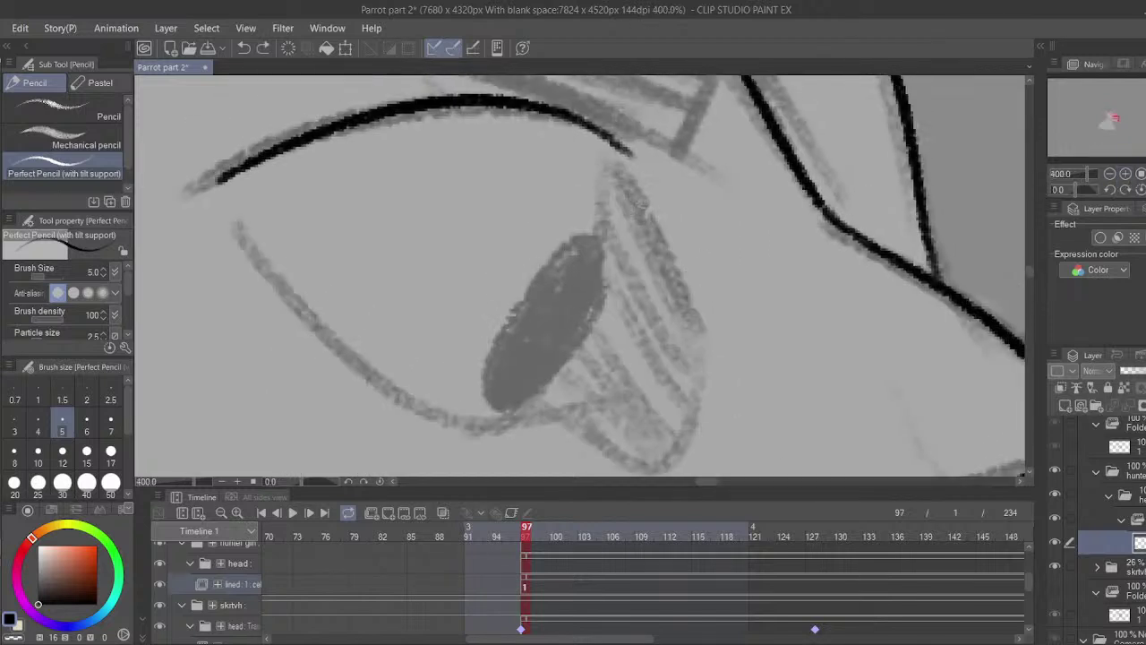
mouse_move(636, 156)
mouse_down()
mouse_move(704, 385)
mouse_move(702, 315)
mouse_move(587, 364)
mouse_move(557, 356)
mouse_up()
mouse_move(557, 357)
mouse_down()
mouse_move(619, 389)
mouse_move(475, 385)
mouse_move(310, 188)
mouse_move(337, 236)
mouse_up()
drag(329, 214, 349, 253)
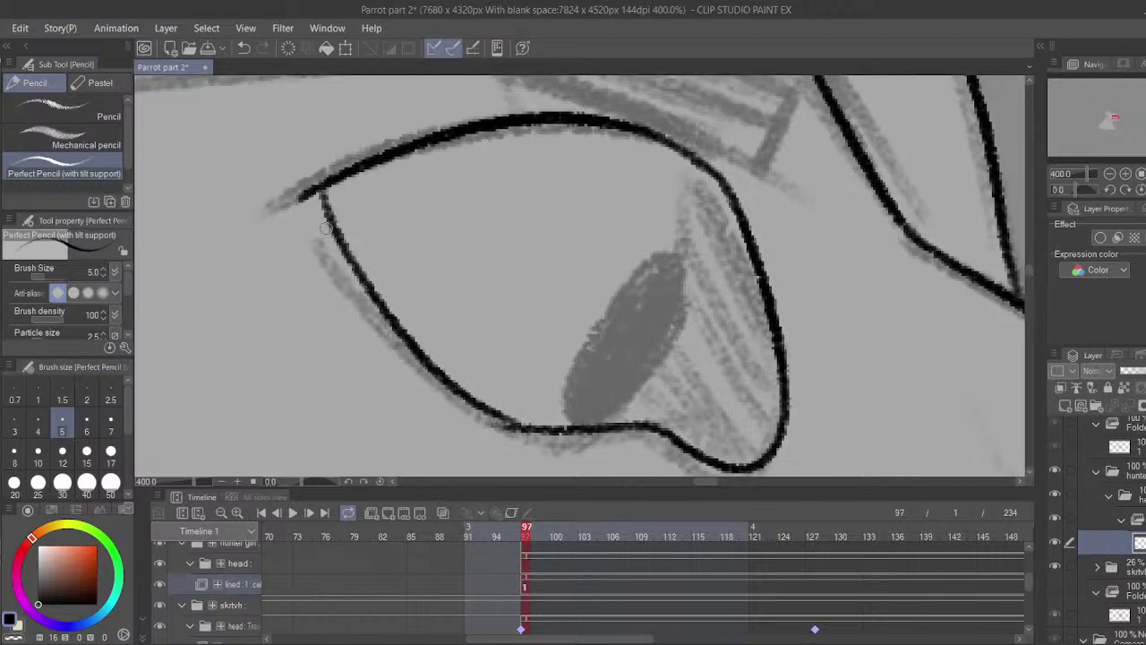
key(c)
drag(301, 201, 306, 189)
key(c)
- Line the curve that separates the inner corner patch from the eyeball
drag(594, 335, 555, 313)
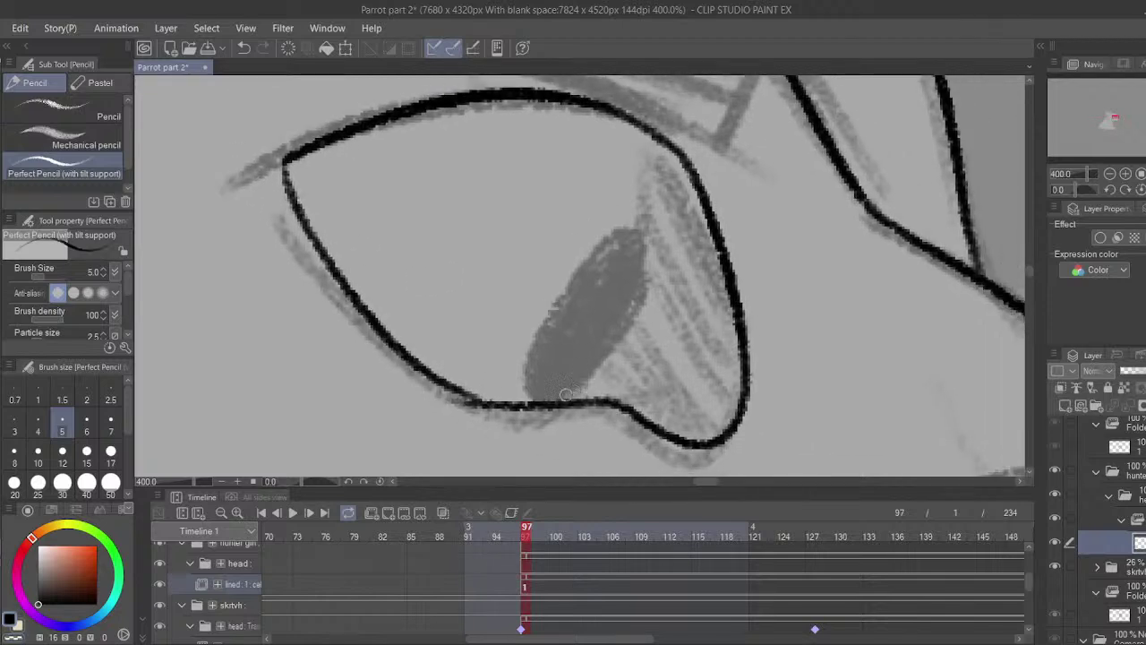
mouse_move(557, 400)
mouse_down()
mouse_move(658, 128)
mouse_move(573, 396)
mouse_up()
key(ctrl+z)
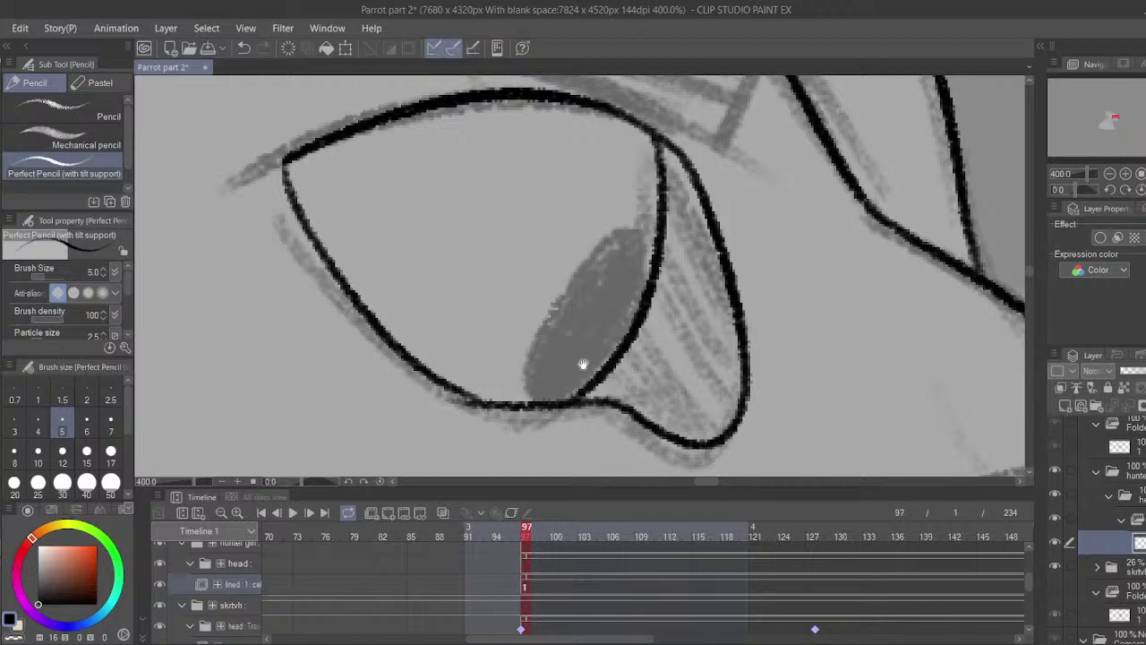
- Change the layers the Fill tool refers to and fill the inner corner patch of the eye with black
key(g)
click(545, 333)
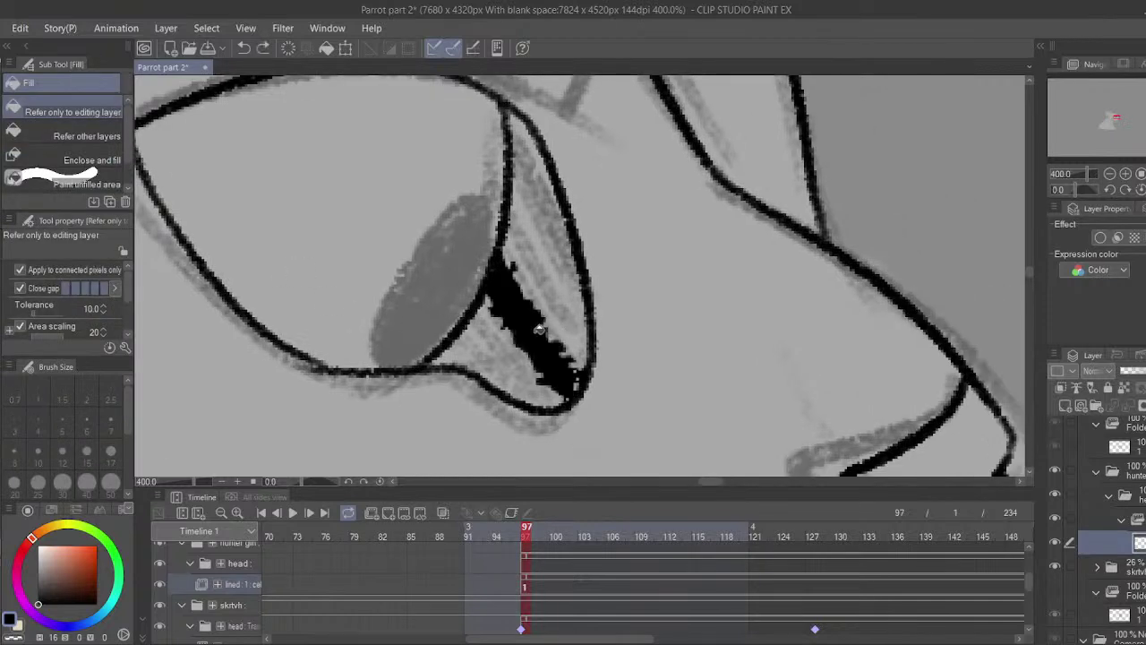
key(ctrl+z)
drag(128, 290, 129, 313)
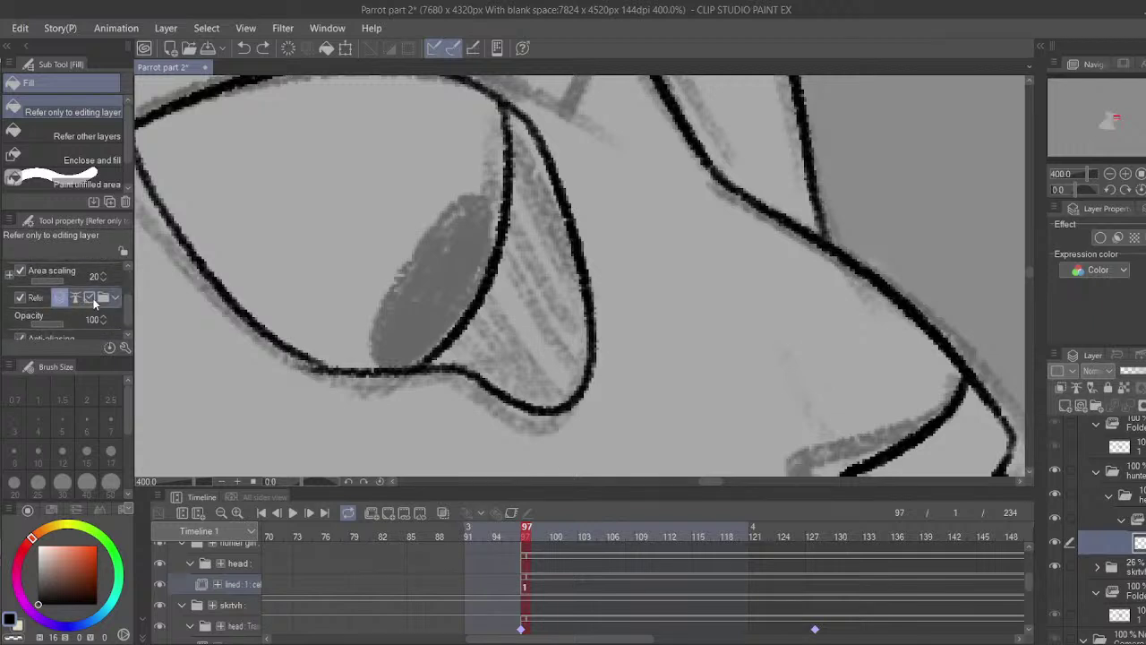
click(59, 299)
click(89, 297)
click(514, 282)
- Outline the oval pupil against the inner corner patch with the Perfect Pencil and shade it solid black
click(1, 188)
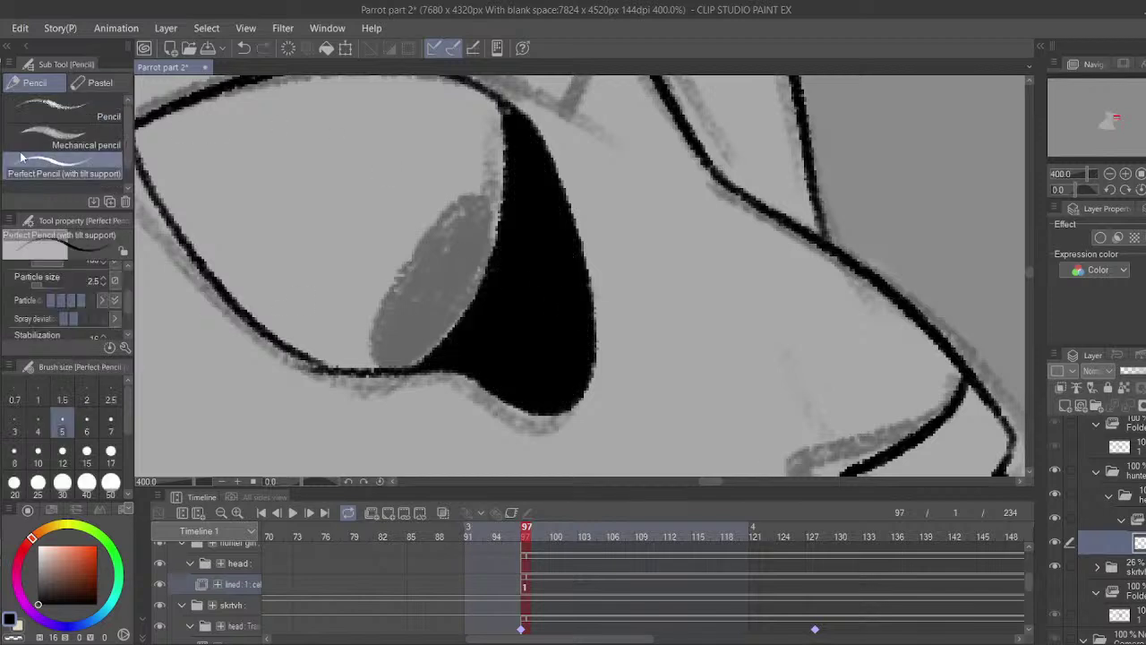
drag(500, 259, 555, 296)
drag(511, 379, 567, 221)
drag(579, 269, 455, 292)
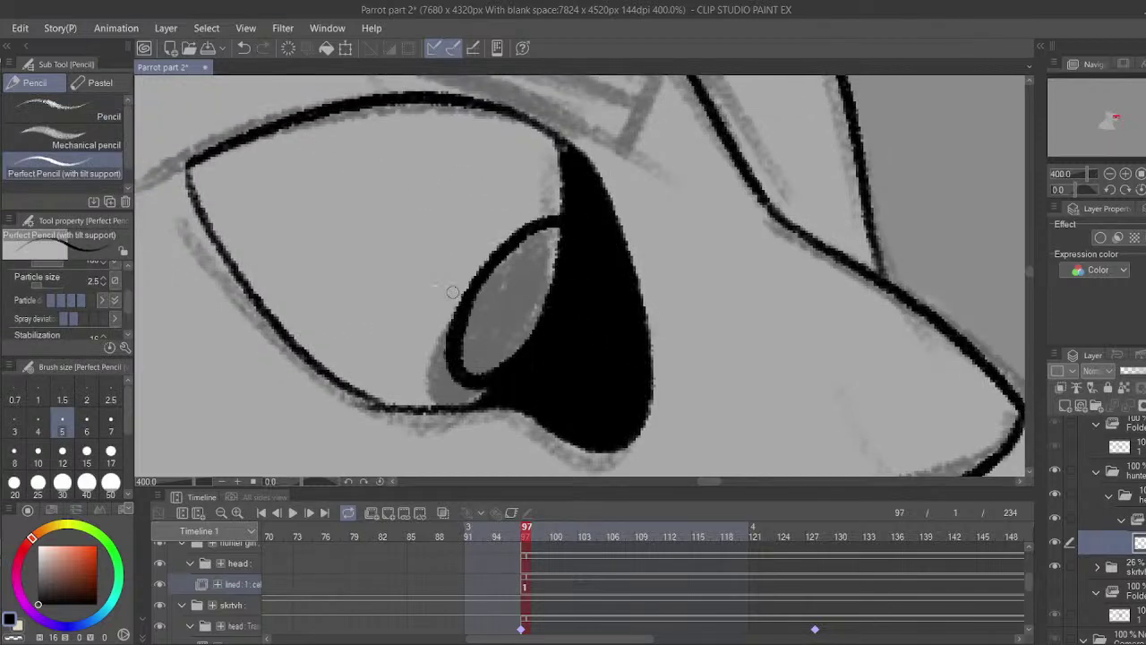
key(ctrl+z)
drag(518, 366, 533, 315)
mouse_move(474, 385)
mouse_down()
mouse_move(534, 244)
mouse_move(490, 258)
mouse_move(458, 328)
mouse_move(482, 315)
mouse_move(508, 259)
mouse_up()
drag(464, 329, 539, 318)
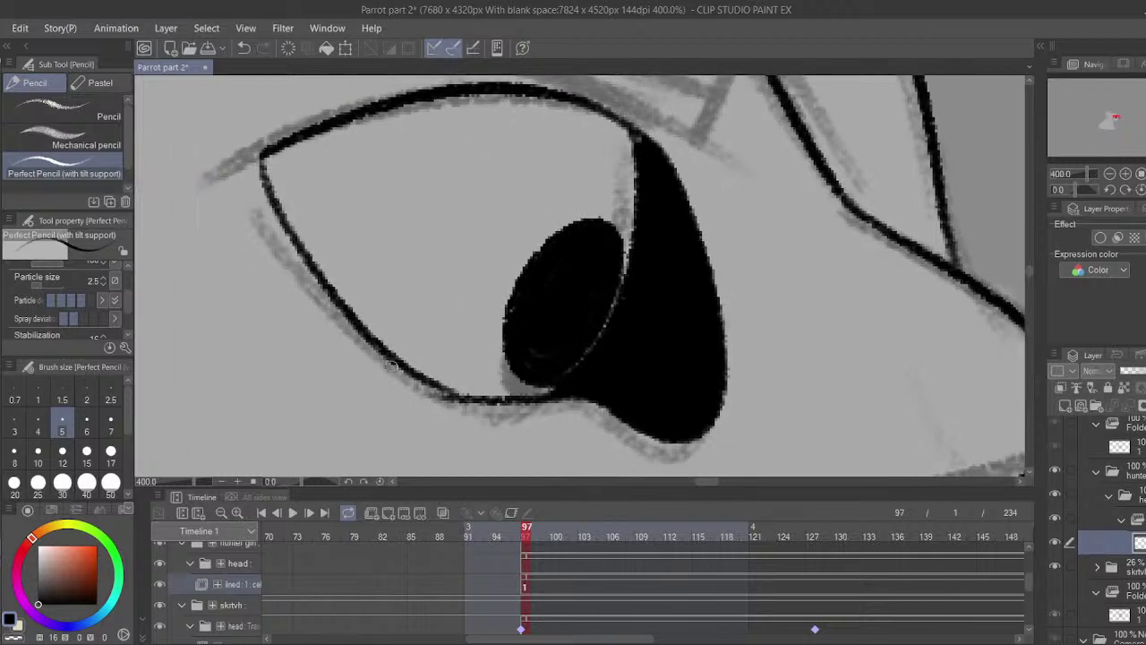
- Line the round iris around the pupil, retrying the curve
mouse_move(380, 346)
mouse_down()
mouse_move(397, 210)
mouse_move(620, 160)
mouse_up()
key(ctrl+z)
mouse_move(580, 112)
mouse_down()
mouse_move(387, 354)
mouse_move(582, 114)
mouse_move(636, 187)
mouse_move(545, 112)
mouse_move(555, 299)
mouse_move(697, 265)
mouse_up()
key(ctrl+z)
key(ctrl+z)
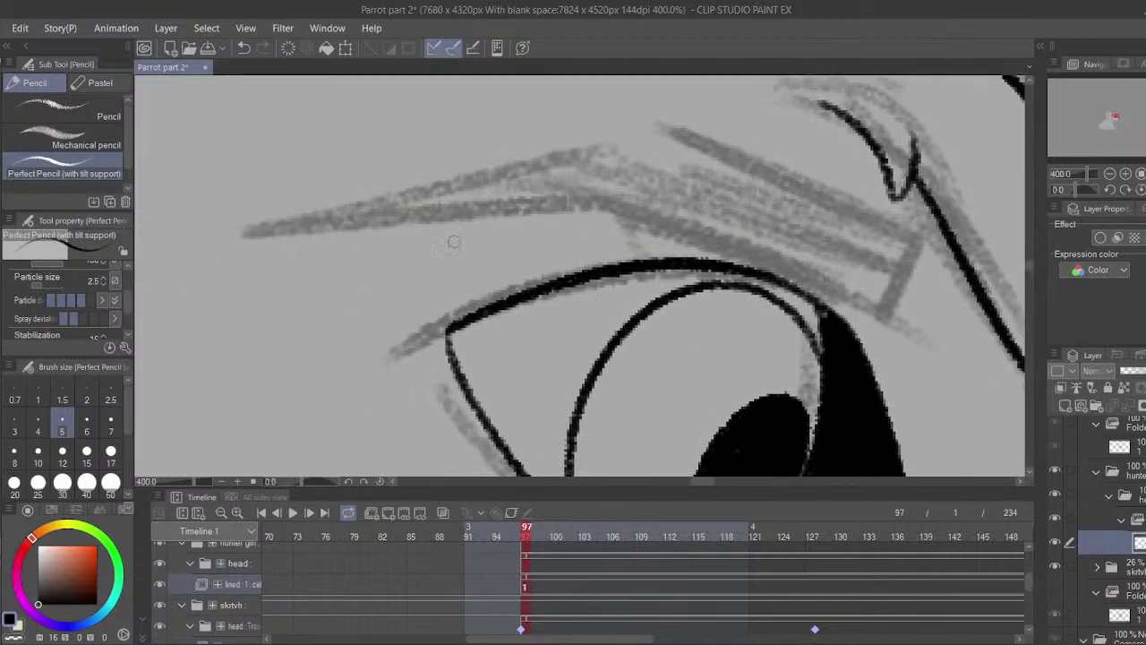
- Outline the thick eyebrow with its tapered tail above the eye and fill it with black
mouse_move(326, 233)
mouse_down()
mouse_move(541, 205)
mouse_move(879, 313)
mouse_move(798, 281)
mouse_move(837, 213)
mouse_move(831, 256)
mouse_move(776, 220)
mouse_move(586, 163)
mouse_up()
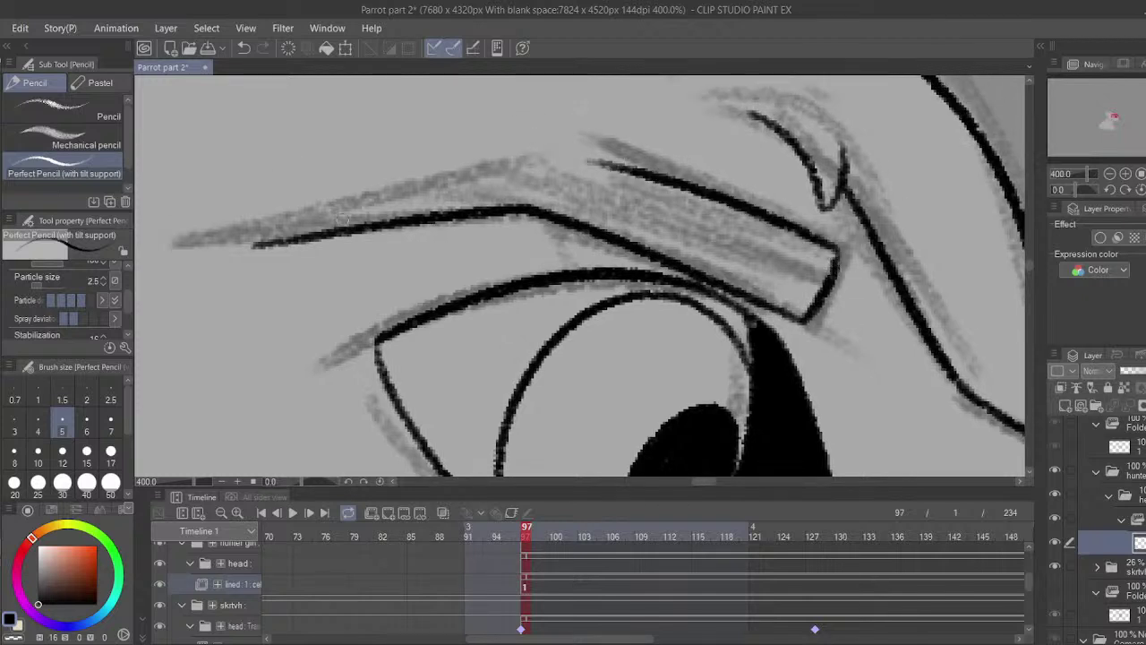
mouse_move(257, 244)
mouse_down()
mouse_move(595, 165)
mouse_move(556, 179)
mouse_move(652, 169)
mouse_up()
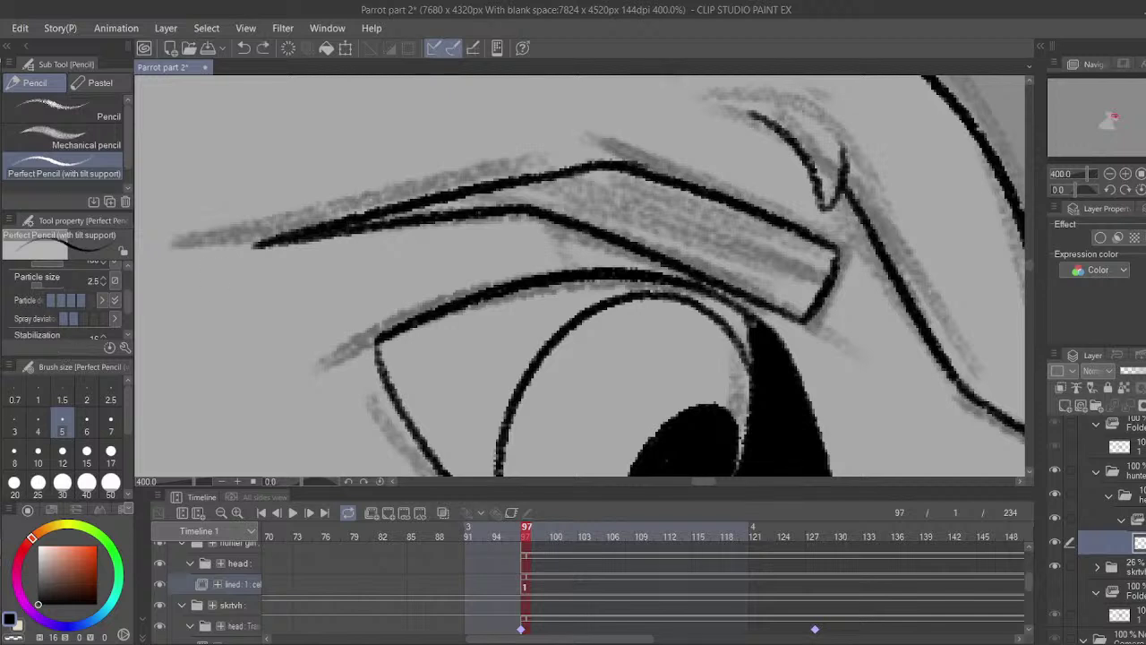
key(g)
drag(647, 201, 590, 209)
click(542, 202)
key(p)
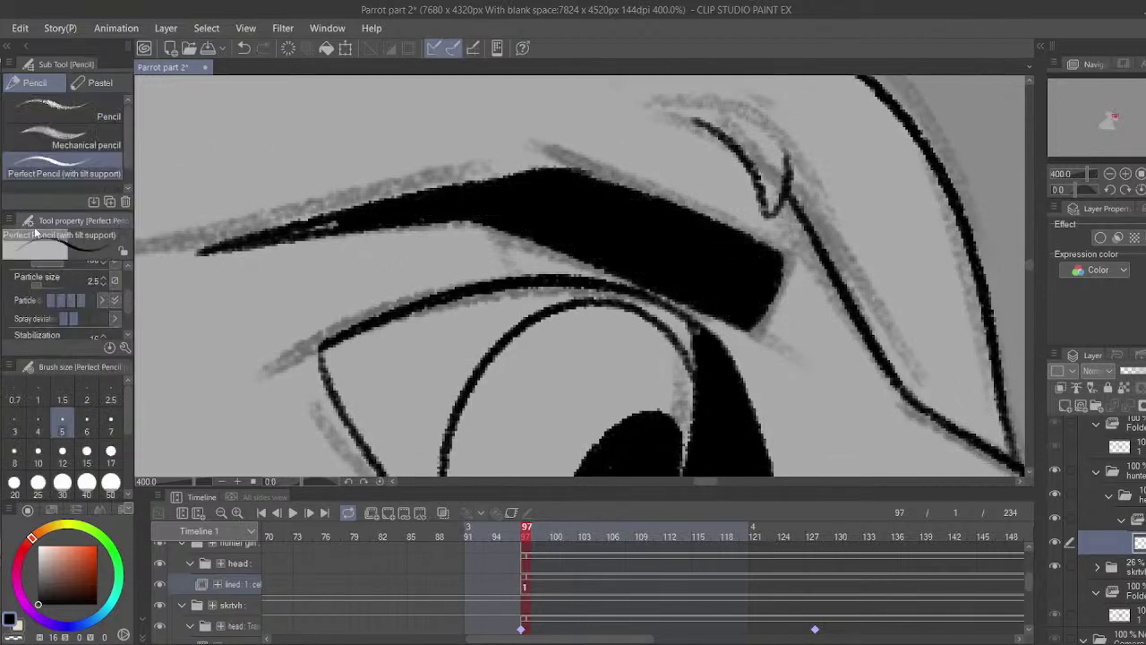
- Trim the eyebrow's tail and upper bend with the transparent colour, and add short strokes at its front end in black
key(c)
mouse_move(290, 236)
mouse_down()
mouse_move(338, 224)
mouse_move(202, 247)
mouse_move(274, 235)
mouse_up()
key(ctrl+z)
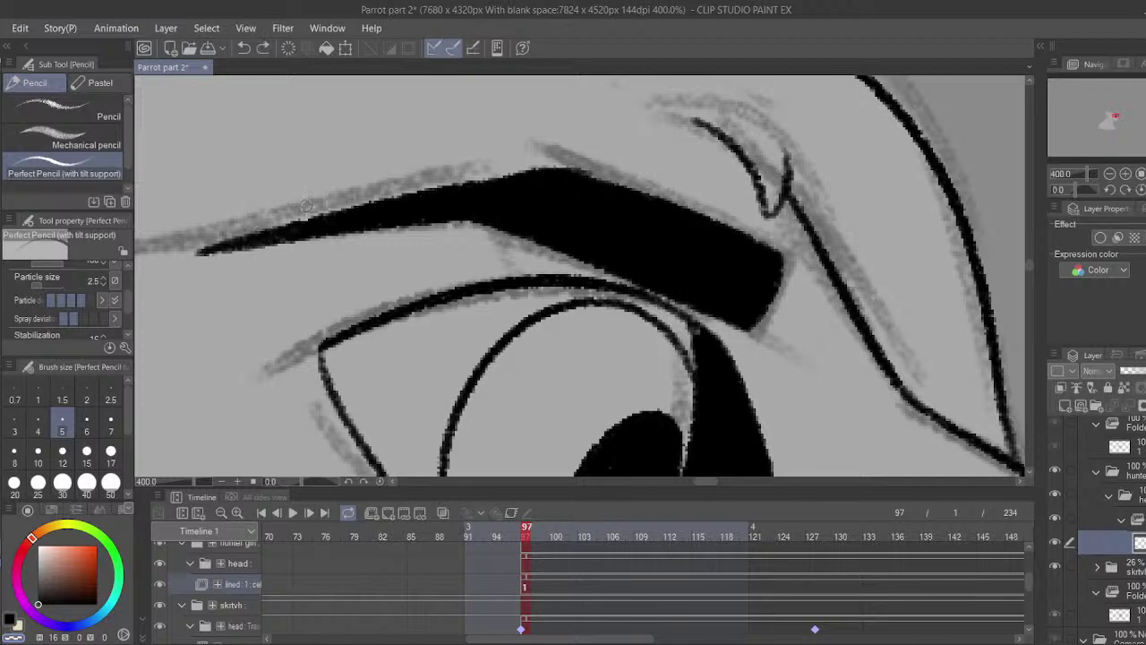
key(ctrl+z)
drag(557, 163, 598, 175)
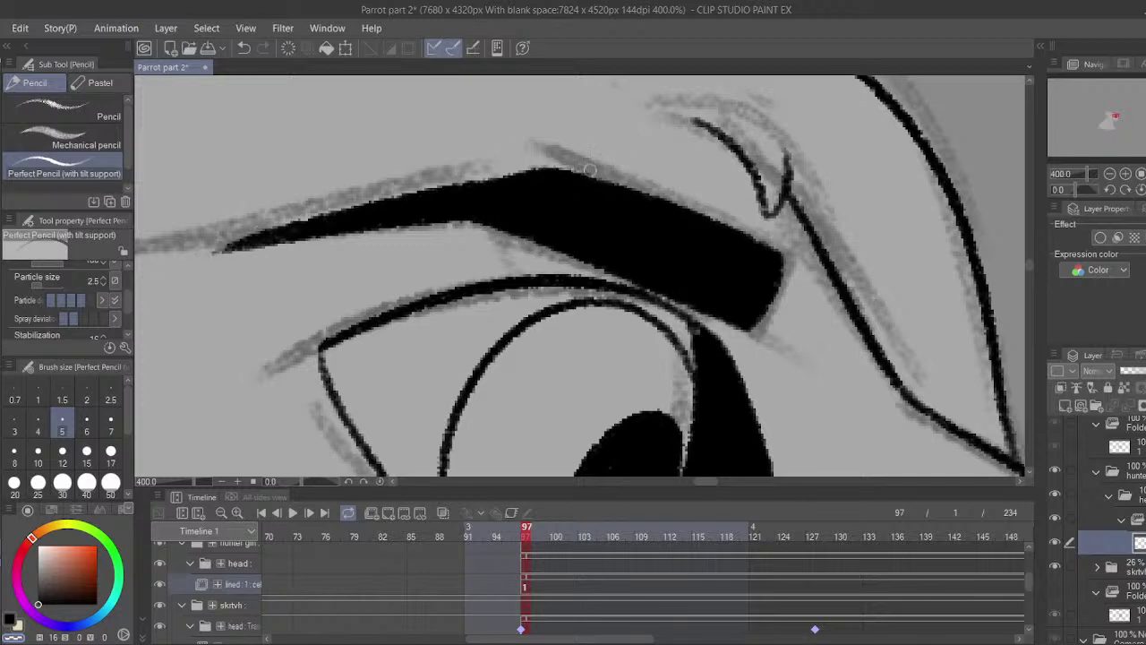
mouse_move(516, 170)
mouse_down()
mouse_move(677, 200)
mouse_move(565, 172)
mouse_up()
key(c)
mouse_move(684, 209)
mouse_down()
mouse_move(672, 102)
mouse_move(808, 307)
mouse_up()
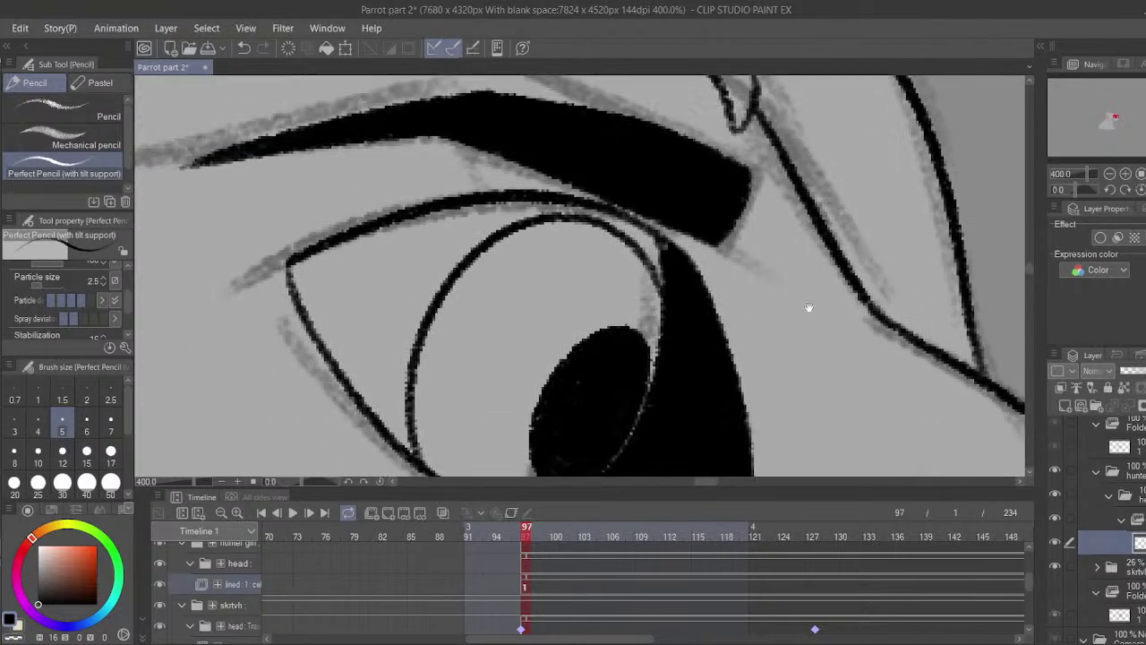
mouse_move(762, 188)
mouse_down()
mouse_move(730, 259)
mouse_move(750, 257)
mouse_up()
key(ctrl+z)
- Line the upper and back edges of the near ear down to the tufts at its base
drag(1070, 175, 1082, 174)
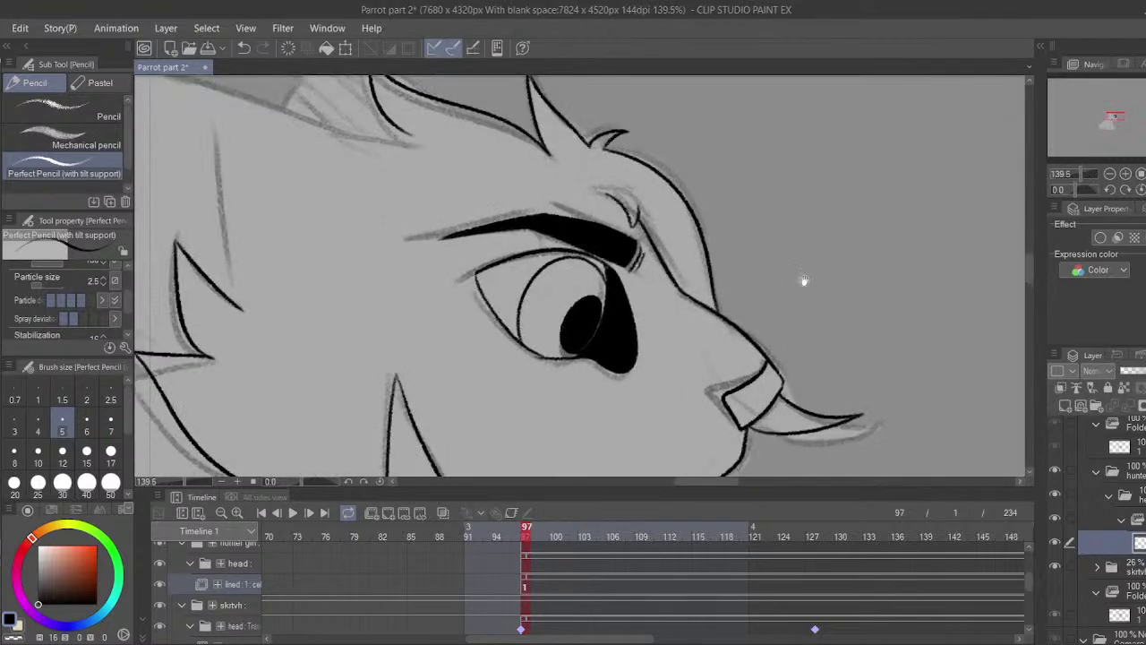
drag(712, 233, 715, 112)
drag(518, 387, 648, 261)
drag(356, 106, 568, 340)
drag(658, 176, 650, 290)
mouse_move(464, 168)
mouse_down()
mouse_move(421, 168)
mouse_move(455, 169)
mouse_move(415, 166)
mouse_move(411, 214)
mouse_move(441, 394)
mouse_move(426, 303)
mouse_move(436, 355)
mouse_move(472, 395)
mouse_up()
key(ctrl+z)
key(ctrl+z)
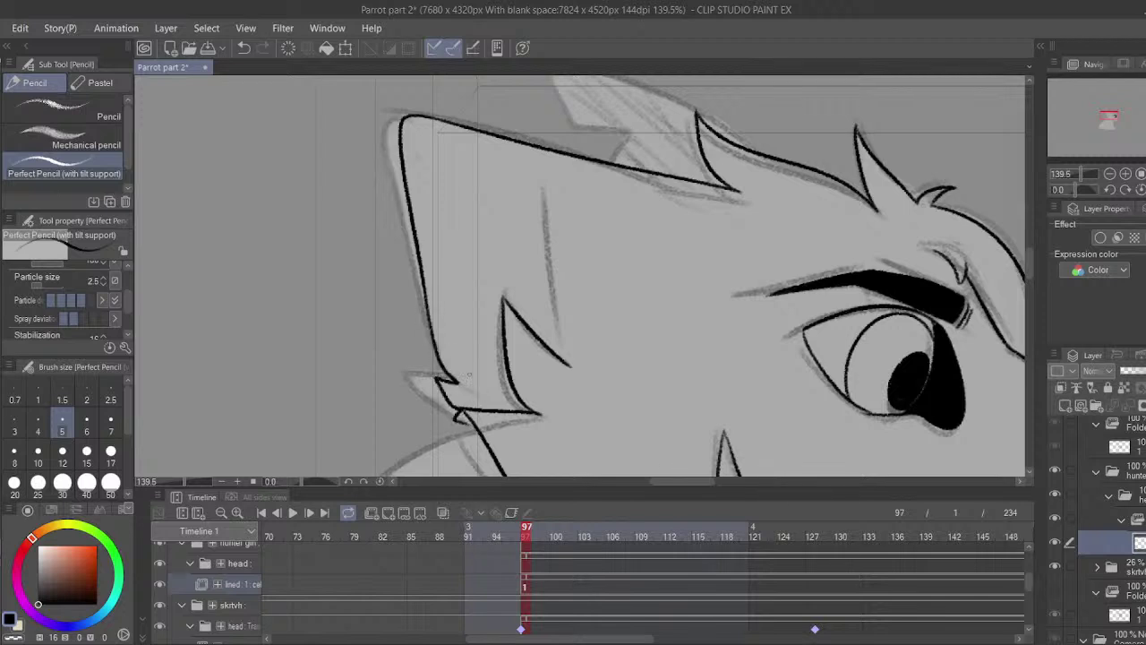
- Line the inner ear edge from the ear's upper edge down to the pointed tuft, redoing the stroke
drag(469, 376, 433, 354)
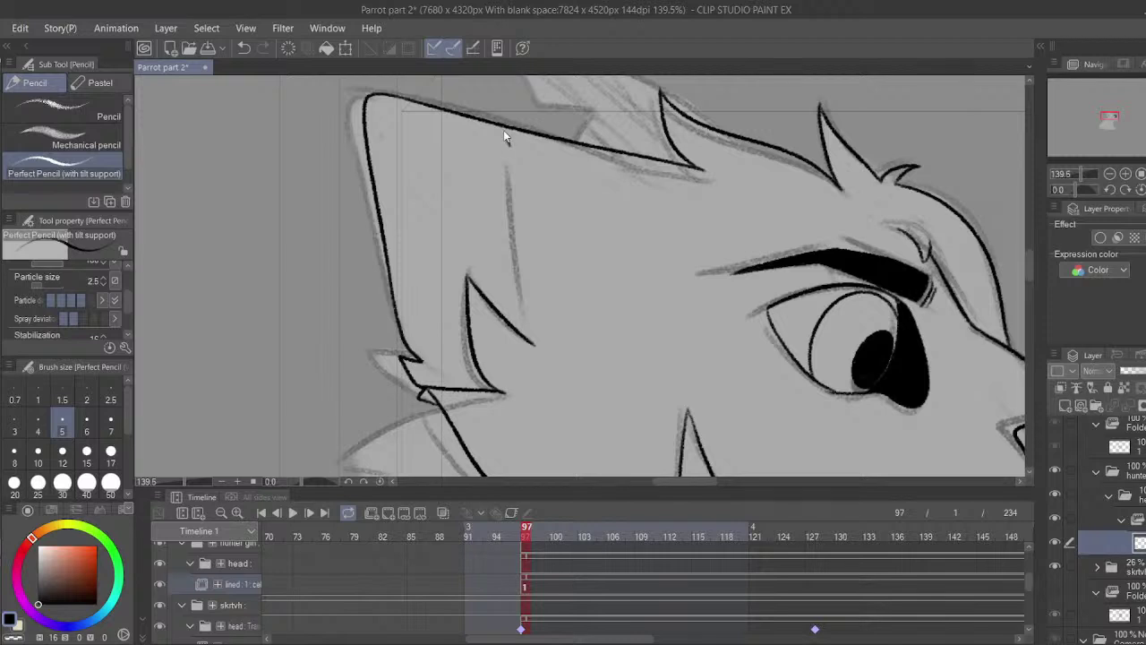
key(ctrl+z)
mouse_move(503, 129)
mouse_down()
mouse_move(530, 338)
mouse_move(501, 124)
mouse_move(523, 283)
mouse_up()
key(ctrl+z)
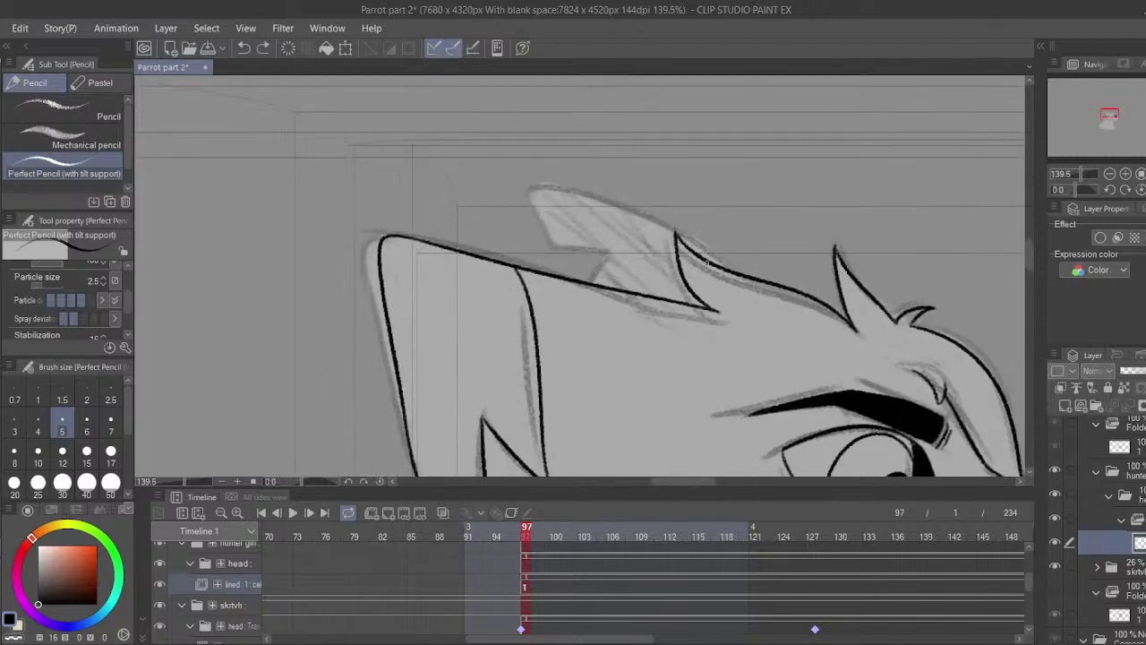
- Line the far ear behind the head, with its rounded tip and notched back edge
mouse_move(730, 272)
mouse_down()
mouse_move(625, 215)
mouse_move(532, 188)
mouse_up()
key(ctrl+z)
mouse_move(731, 272)
mouse_down()
mouse_move(531, 179)
mouse_move(560, 255)
mouse_up()
key(ctrl+z)
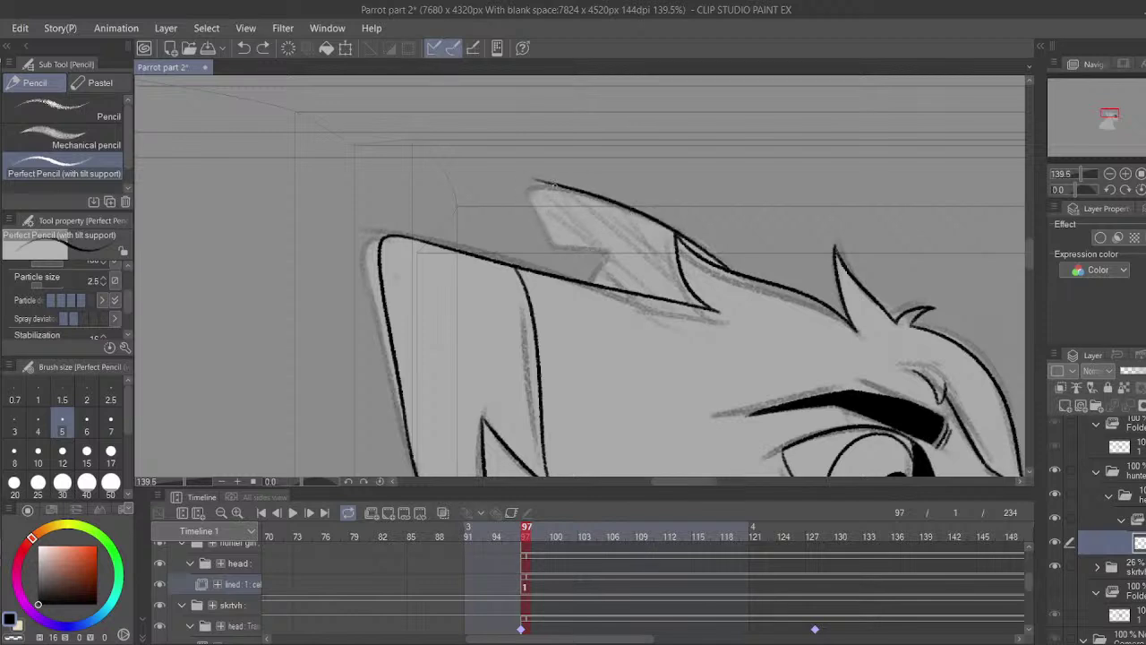
mouse_move(528, 189)
mouse_down()
mouse_move(564, 249)
mouse_move(522, 254)
mouse_up()
key(c)
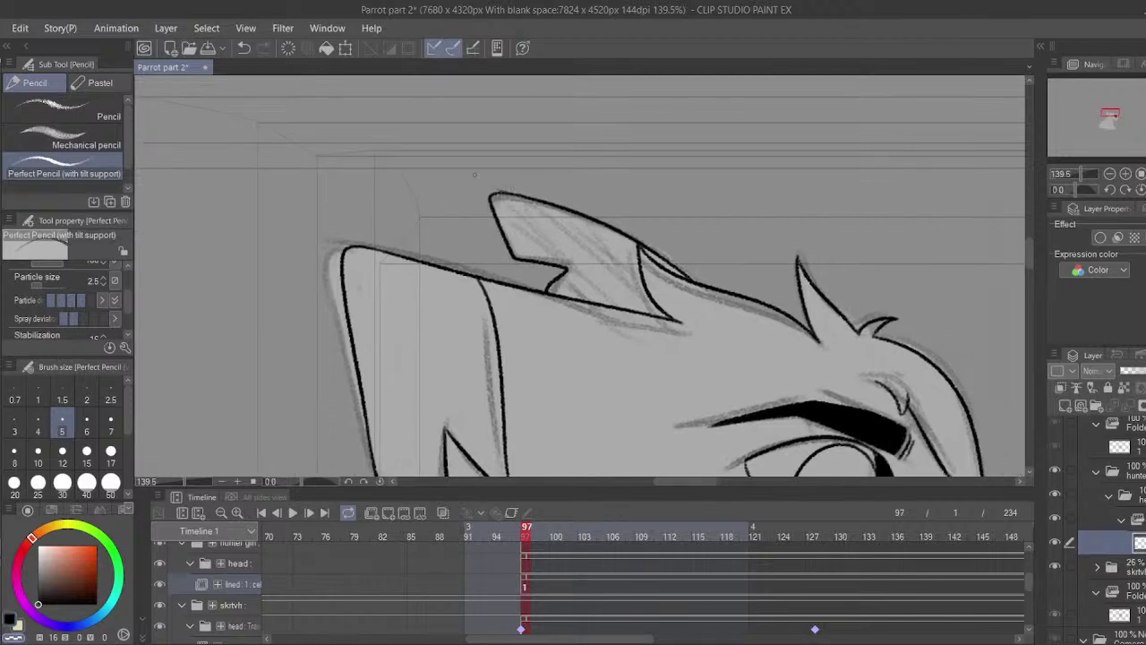
- Switch to the Old School Chalk pastel and create a "colored" animation folder below the lined one with a cel at frame 97
mouse_move(596, 303)
mouse_down()
mouse_move(525, 214)
mouse_move(474, 87)
mouse_up()
drag(623, 286, 615, 44)
mouse_move(497, 284)
mouse_down()
mouse_move(606, 257)
mouse_move(652, 273)
mouse_up()
drag(464, 153, 342, 288)
click(101, 82)
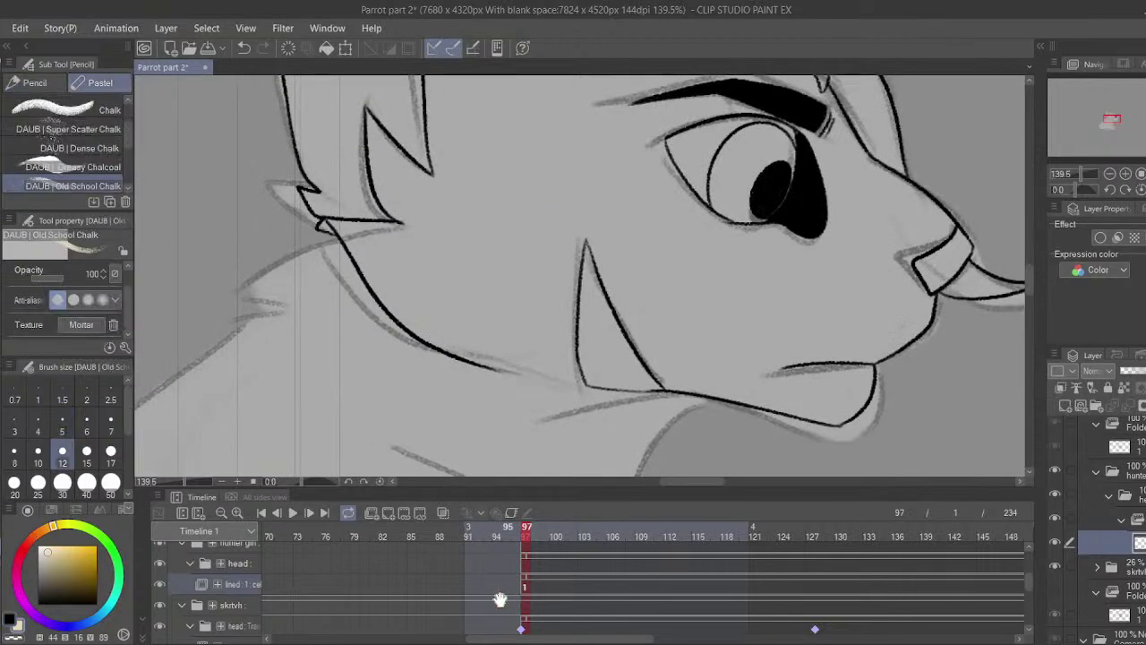
click(387, 512)
drag(237, 616, 235, 606)
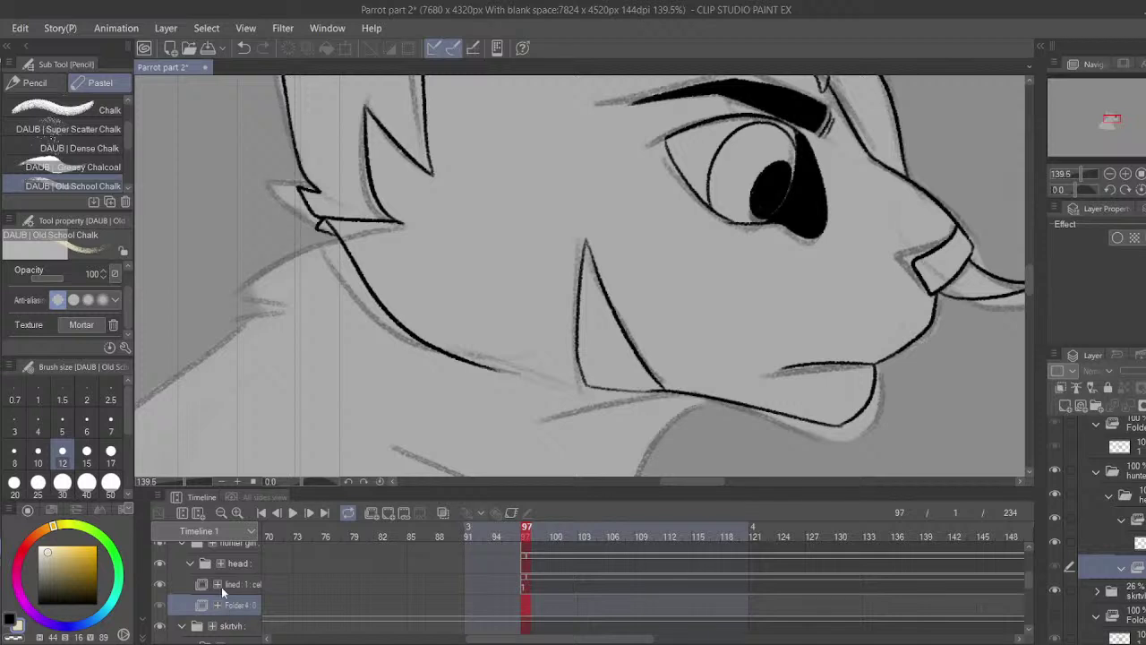
click(387, 511)
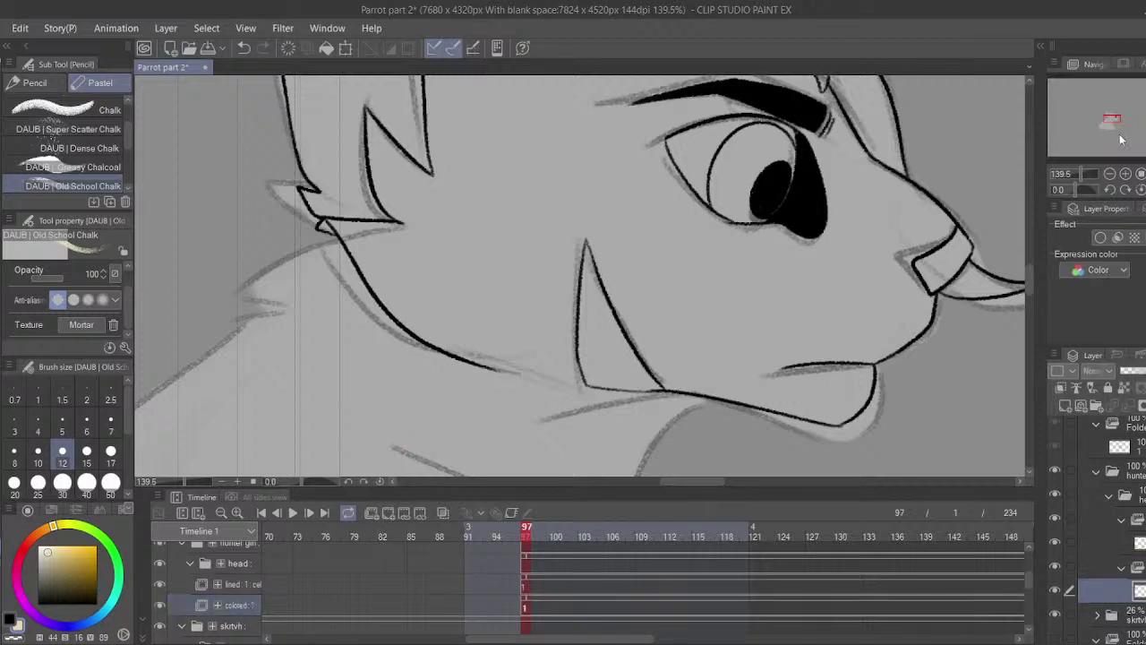
- Paint a cream edge inside the line art along the chin, muzzle, nose bridge and forehead
drag(1083, 174, 1084, 174)
drag(719, 339, 316, 224)
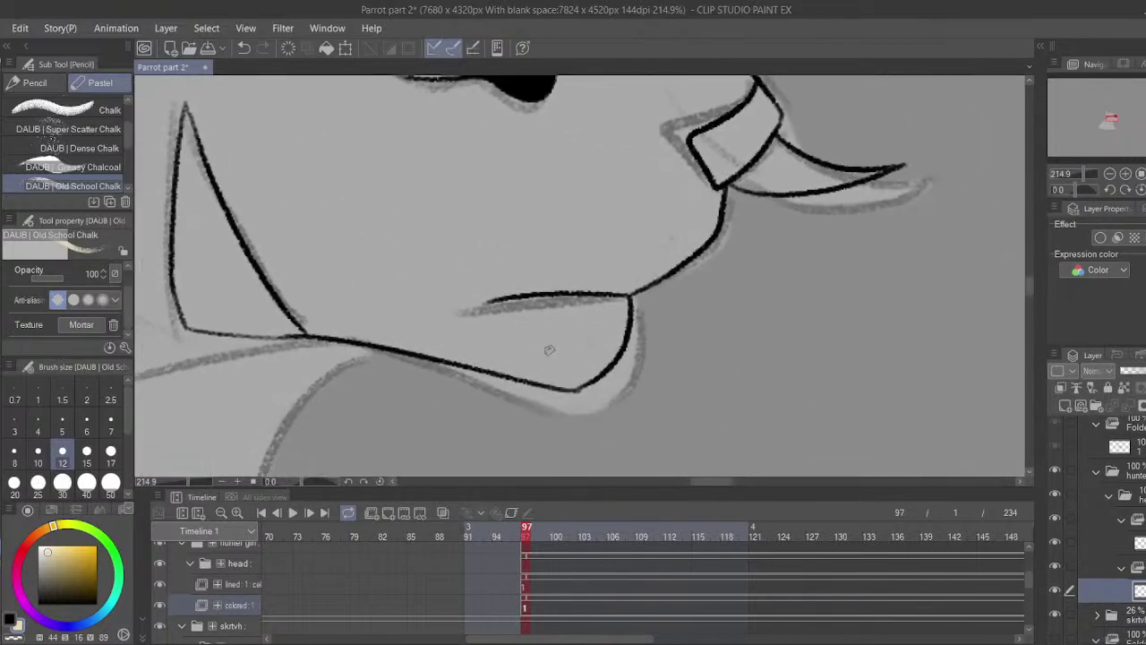
mouse_move(568, 378)
mouse_down()
mouse_move(566, 384)
mouse_move(601, 362)
mouse_move(591, 360)
mouse_move(624, 331)
mouse_move(616, 292)
mouse_move(712, 219)
mouse_move(702, 240)
mouse_move(716, 176)
mouse_move(647, 243)
mouse_move(698, 255)
mouse_move(806, 236)
mouse_move(668, 244)
mouse_move(726, 243)
mouse_move(699, 221)
mouse_move(739, 236)
mouse_up()
mouse_move(687, 204)
mouse_down()
mouse_move(696, 172)
mouse_move(622, 102)
mouse_up()
mouse_move(654, 138)
mouse_down()
mouse_move(722, 223)
mouse_move(648, 155)
mouse_move(690, 229)
mouse_up()
key(ctrl+z)
mouse_move(736, 265)
mouse_down()
mouse_move(694, 227)
mouse_move(704, 235)
mouse_move(675, 102)
mouse_up()
drag(674, 101, 696, 206)
mouse_move(706, 235)
mouse_down()
mouse_move(659, 152)
mouse_move(582, 110)
mouse_up()
- Paint the small curved tuft and the pointed tuft on the forehead cream
mouse_move(582, 109)
mouse_down()
mouse_move(624, 121)
mouse_move(560, 95)
mouse_move(634, 217)
mouse_up()
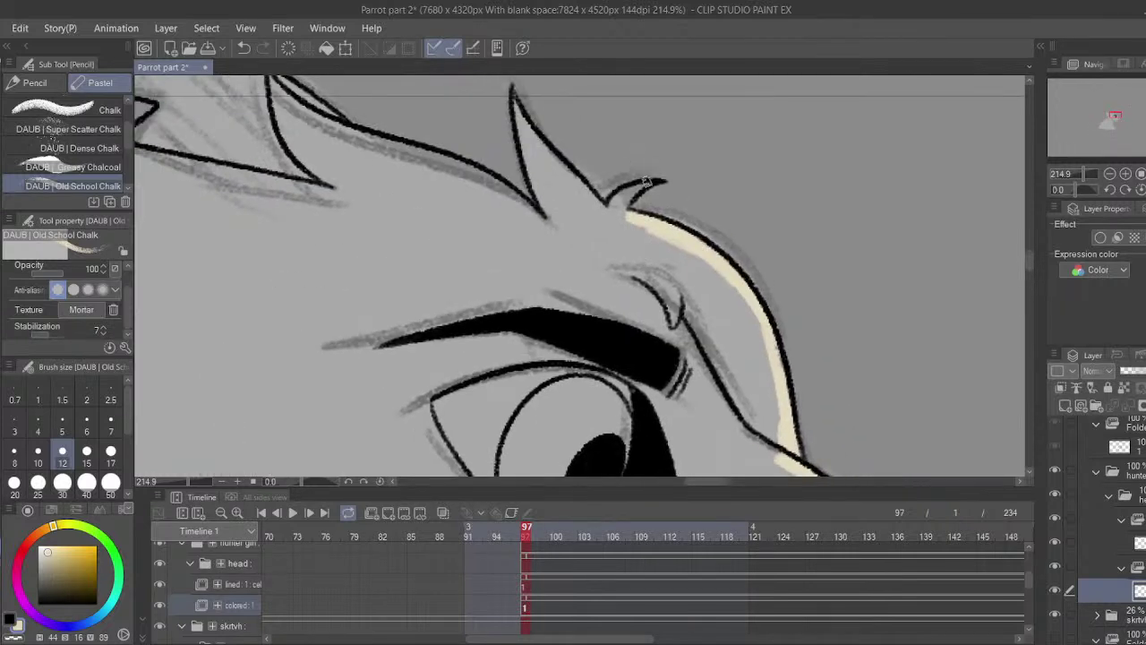
key(ctrl+z)
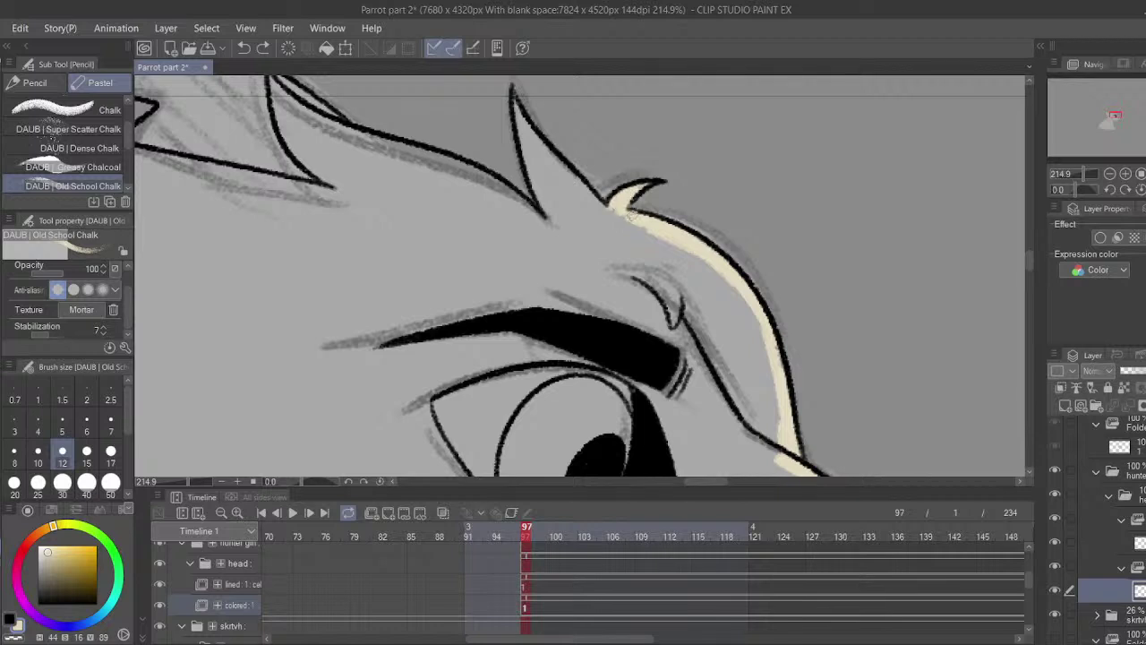
mouse_move(534, 101)
mouse_down()
mouse_move(522, 142)
mouse_move(598, 206)
mouse_up()
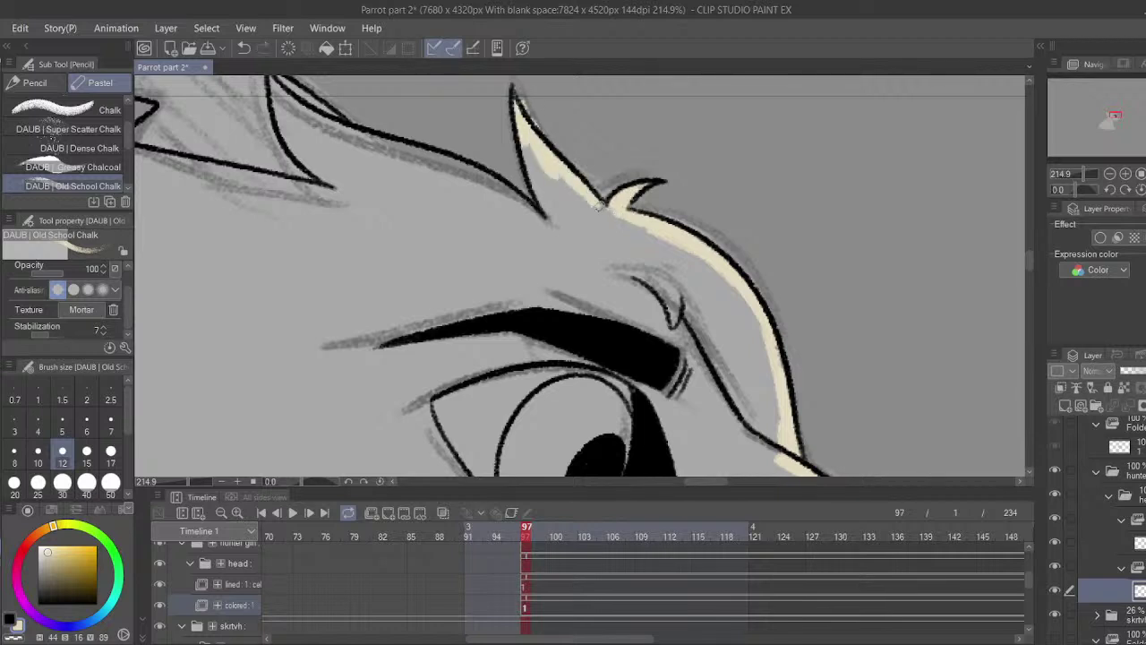
mouse_move(536, 135)
mouse_down()
mouse_move(551, 215)
mouse_move(602, 208)
mouse_up()
drag(538, 188, 634, 253)
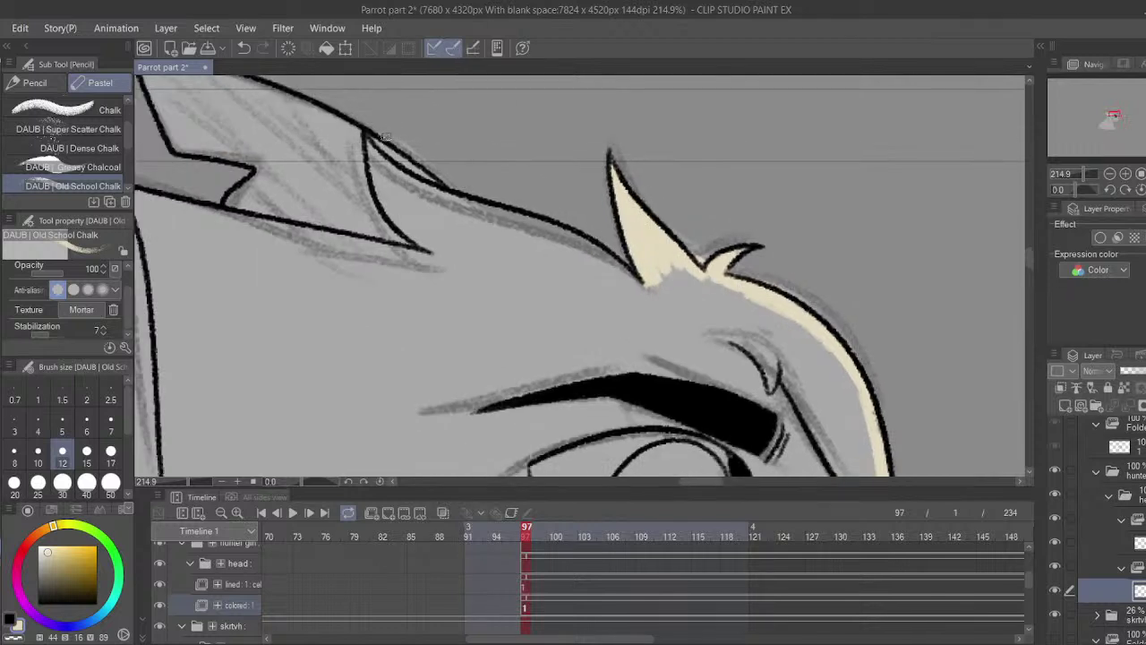
- Paint a cream edge inside the line art along the top of the head and the ears
mouse_move(371, 140)
mouse_down()
mouse_move(455, 205)
mouse_move(492, 221)
mouse_move(524, 215)
mouse_move(507, 215)
mouse_move(593, 256)
mouse_move(595, 244)
mouse_move(635, 275)
mouse_up()
mouse_move(518, 252)
mouse_down()
mouse_move(645, 365)
mouse_move(450, 224)
mouse_move(303, 175)
mouse_move(344, 173)
mouse_move(285, 172)
mouse_move(296, 176)
mouse_move(285, 204)
mouse_move(302, 258)
mouse_move(382, 283)
mouse_move(364, 313)
mouse_move(464, 322)
mouse_move(339, 296)
mouse_move(376, 292)
mouse_up()
key(ctrl+z)
key(c)
key(c)
key(c)
mouse_move(397, 301)
mouse_down()
mouse_move(251, 261)
mouse_move(385, 148)
mouse_move(355, 160)
mouse_move(380, 297)
mouse_move(372, 232)
mouse_up()
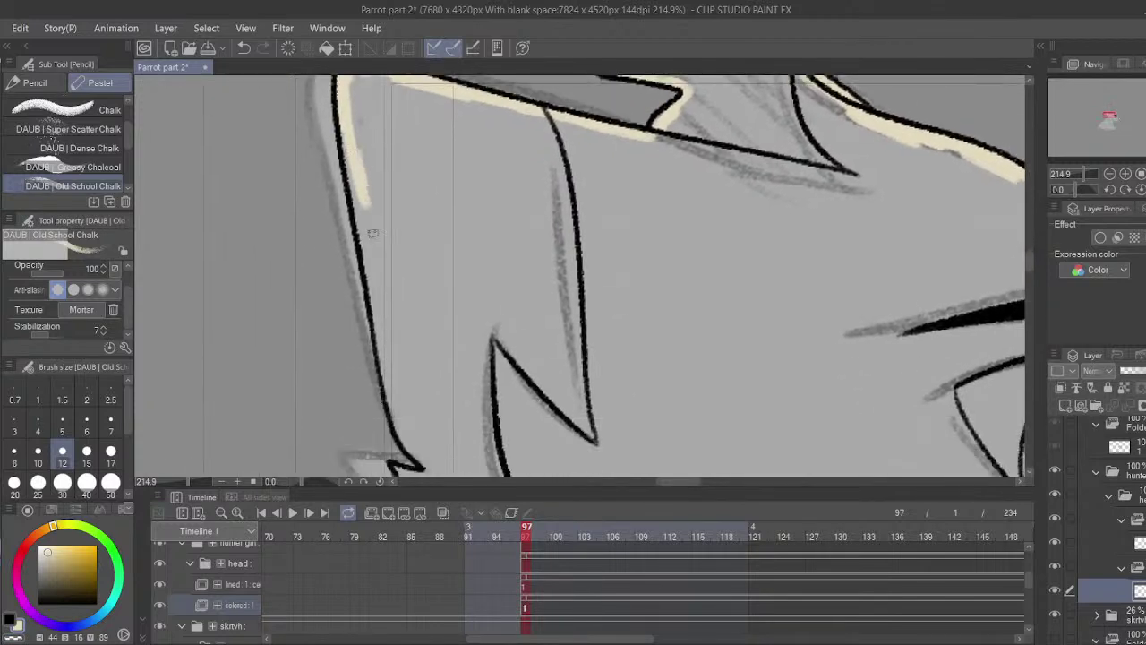
- Continue the cream edge down the back outline and along the jaw until it meets the painted chin
drag(352, 148, 386, 317)
mouse_move(367, 253)
mouse_down()
mouse_move(402, 350)
mouse_move(401, 306)
mouse_up()
mouse_move(396, 301)
mouse_down()
mouse_move(408, 315)
mouse_move(389, 316)
mouse_move(394, 339)
mouse_move(401, 331)
mouse_move(417, 370)
mouse_move(436, 380)
mouse_up()
mouse_move(449, 398)
mouse_down()
mouse_move(388, 202)
mouse_move(427, 268)
mouse_move(471, 313)
mouse_move(582, 365)
mouse_move(501, 340)
mouse_move(560, 360)
mouse_move(728, 371)
mouse_up()
drag(727, 371, 612, 347)
key(ctrl+z)
mouse_move(409, 335)
mouse_down()
mouse_move(672, 367)
mouse_move(507, 332)
mouse_move(585, 340)
mouse_move(758, 388)
mouse_up()
key(ctrl+z)
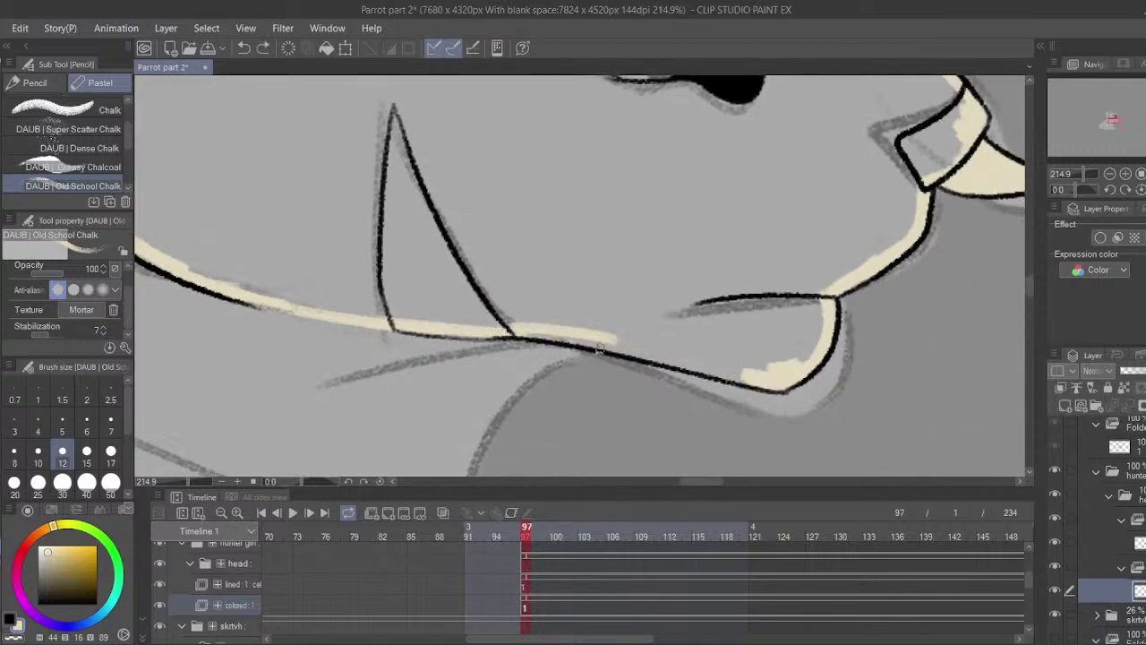
drag(528, 338, 770, 380)
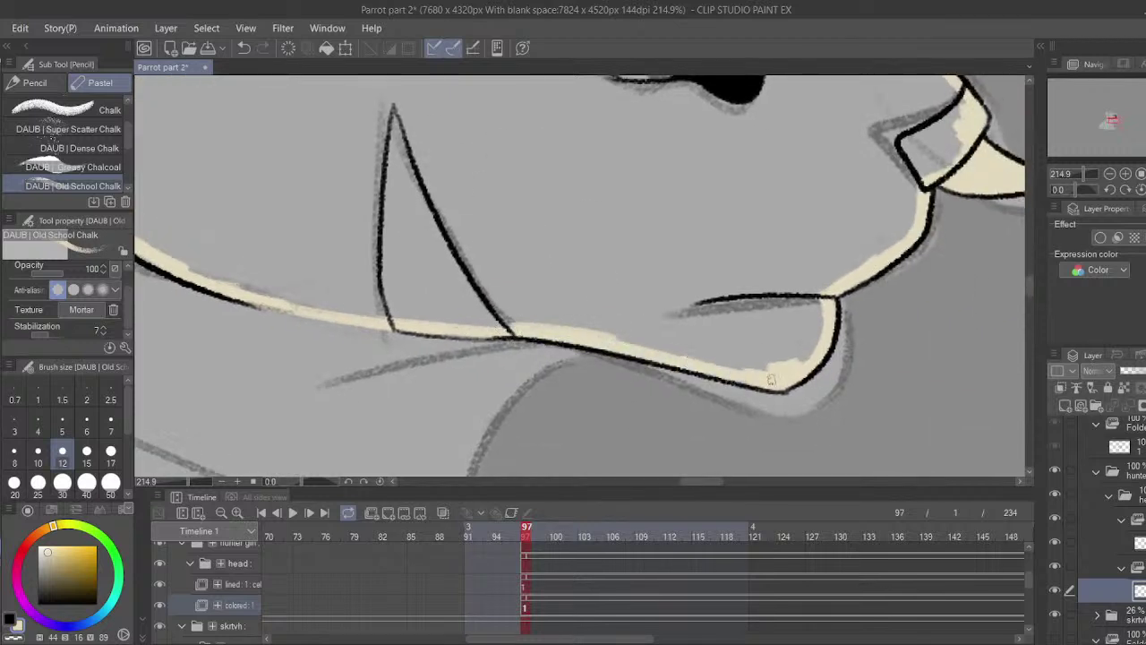
- Fill the enclosed head with cream and touch up the unlined stretch of the jaw with the chalk brush
key(g)
click(295, 218)
key(p)
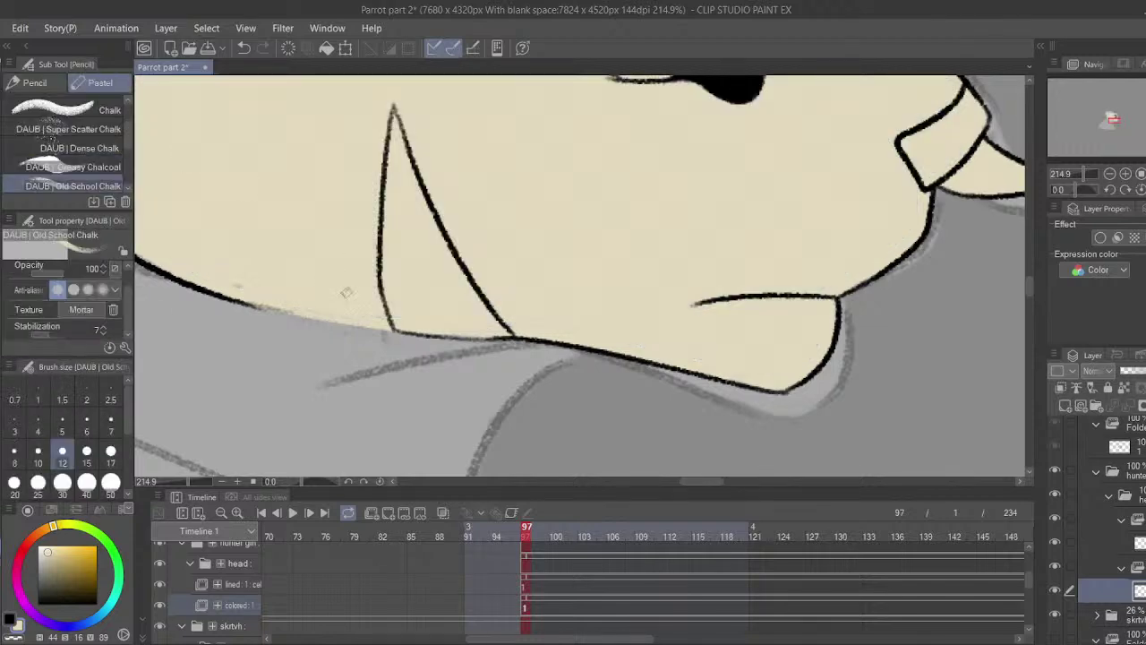
drag(280, 309, 265, 307)
- Inspect the cream fill around the face, forehead tufts, ears and jaw for gaps
drag(748, 287, 721, 398)
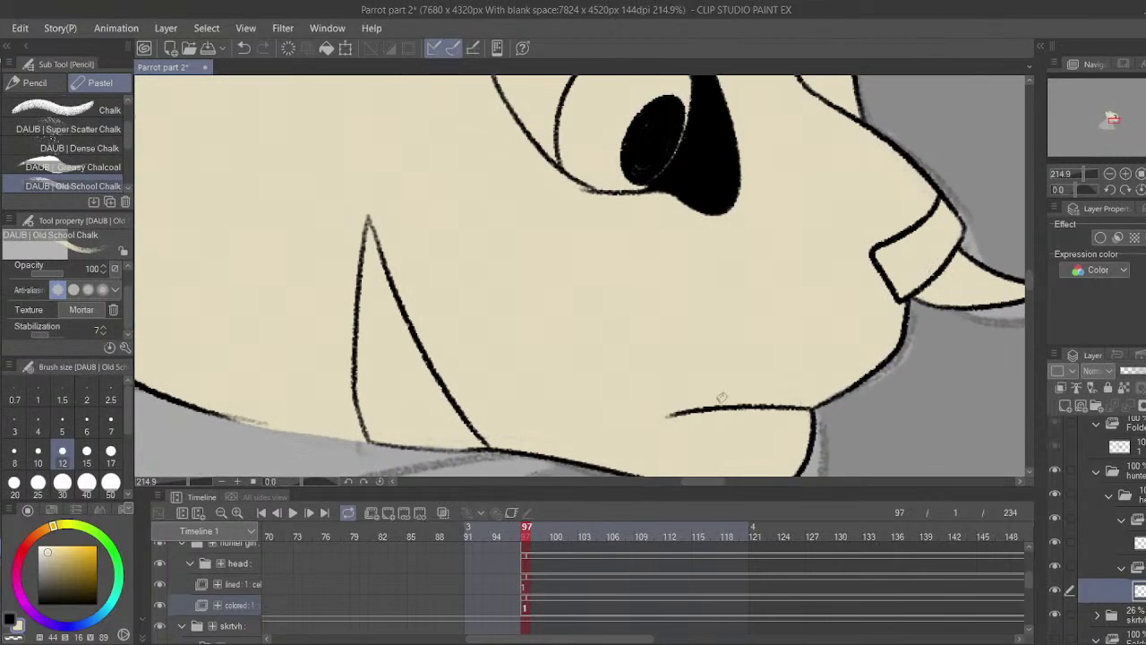
drag(731, 261, 670, 445)
drag(578, 139, 630, 325)
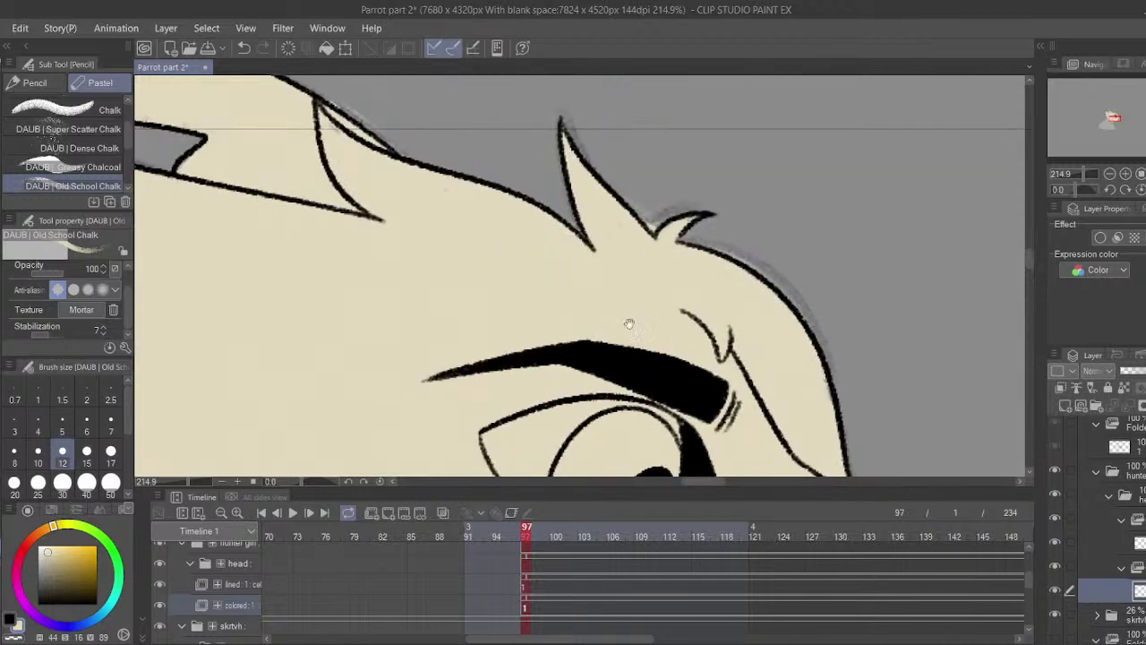
drag(496, 294, 839, 402)
drag(584, 462, 763, 224)
drag(803, 449, 626, 370)
drag(680, 282, 486, 84)
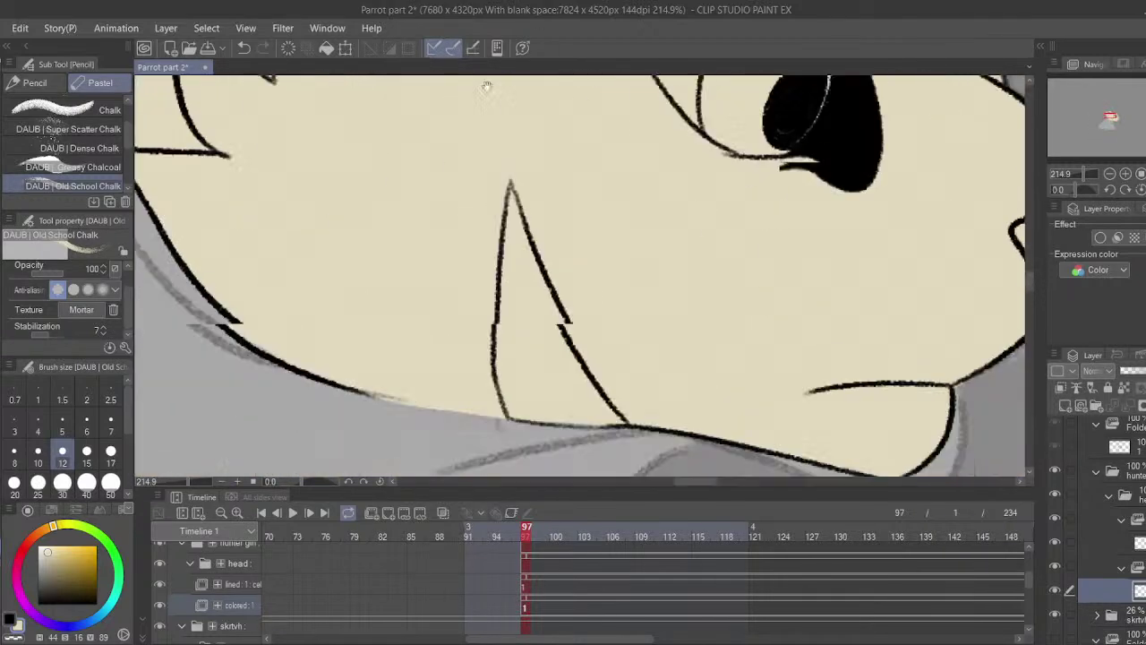
drag(891, 331, 580, 266)
key(x)
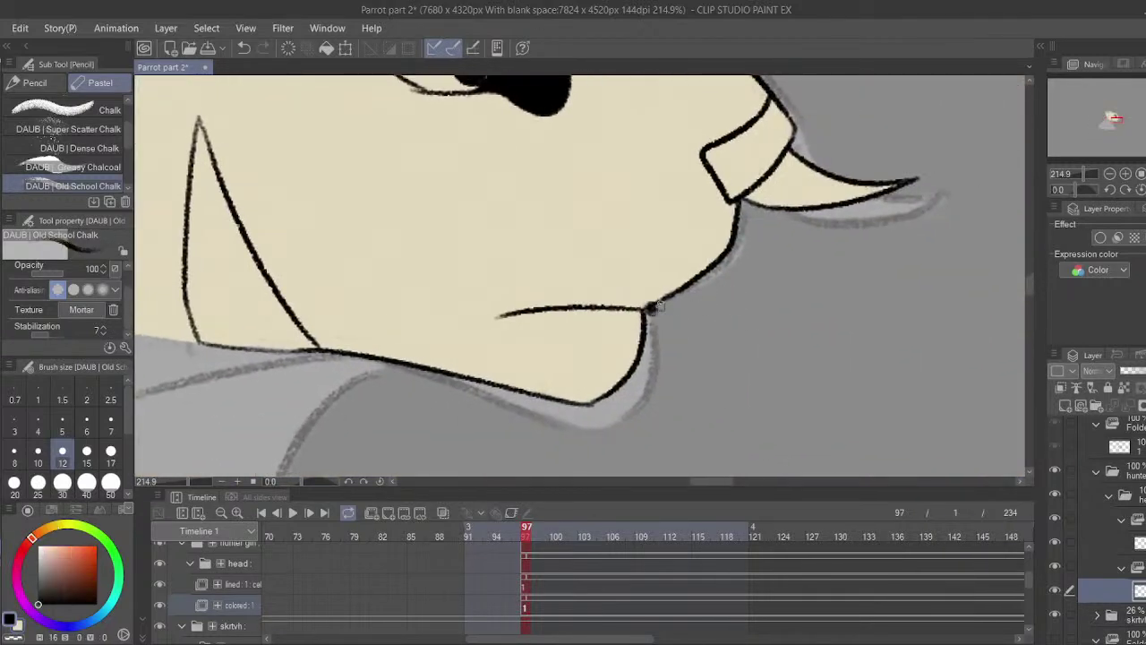
key(x)
key(ctrl+z)
key(x)
key(x)
key(c)
drag(644, 307, 873, 376)
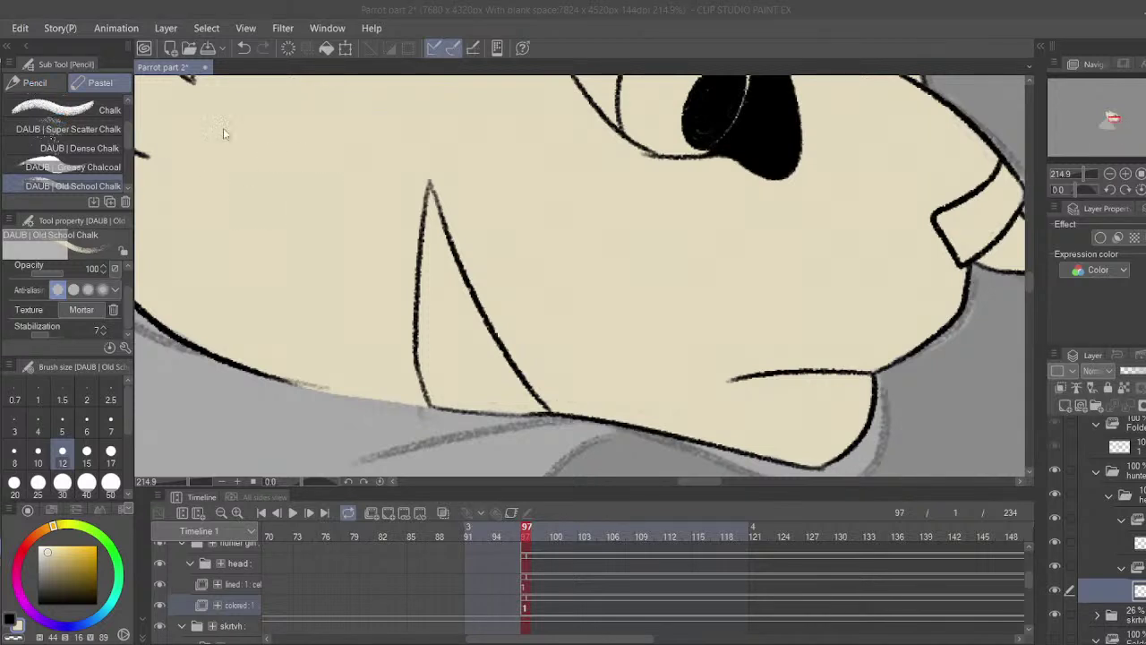
- Switch to the Perfect Pencil in black and collapse the lined and head folders in the layer list
click(35, 82)
key(x)
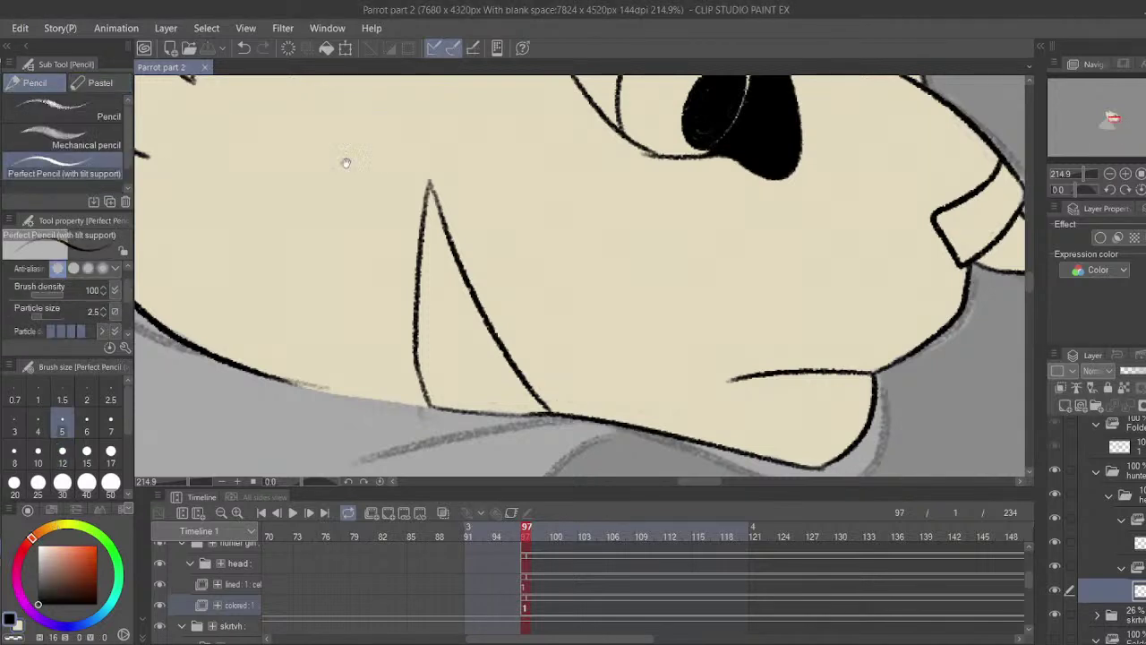
mouse_move(580, 437)
mouse_down()
mouse_move(739, 456)
mouse_move(810, 421)
mouse_up()
click(1121, 521)
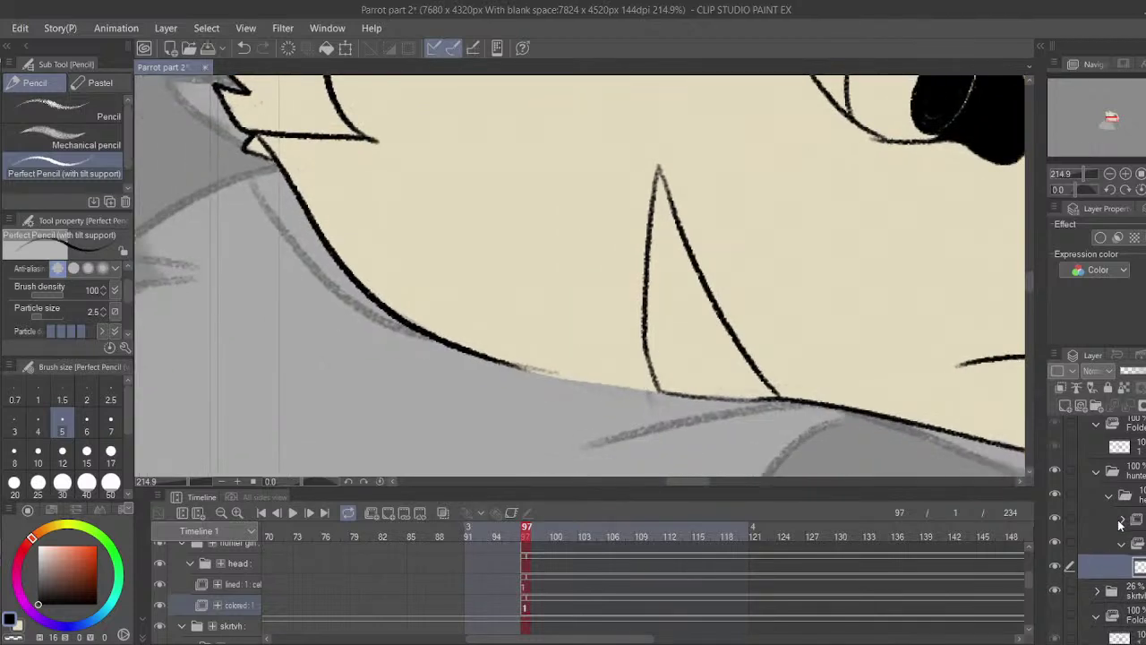
click(1109, 498)
scroll(298, 569, up, 1)
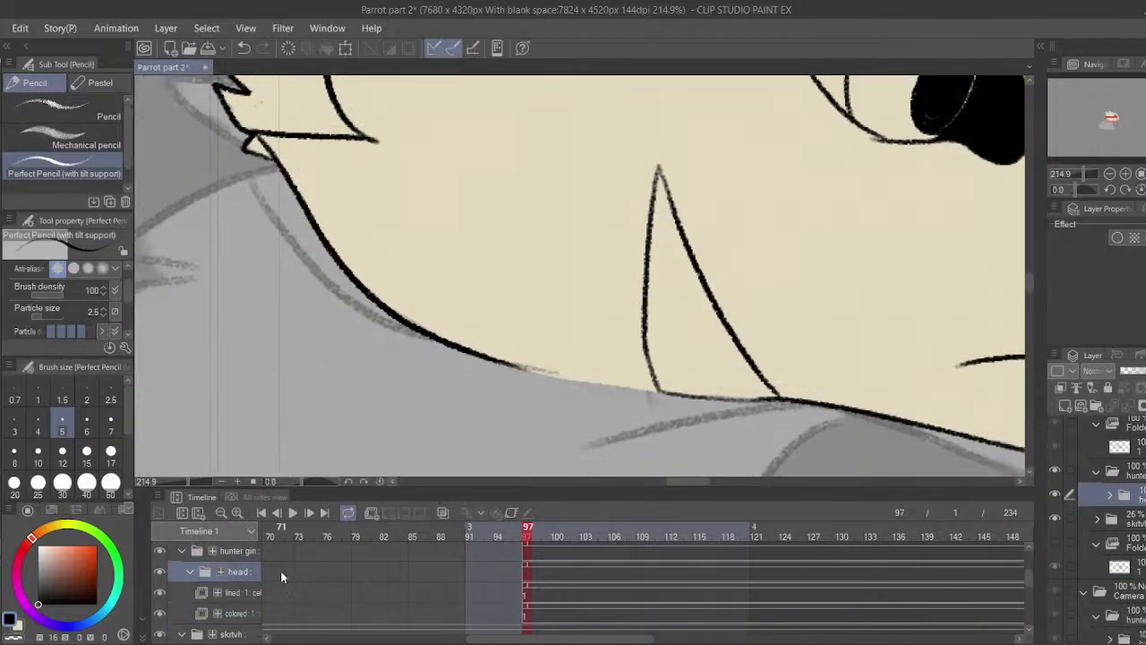
- Select the head folder at frame 97 and collapse its tracks in the timeline
click(281, 573)
click(190, 573)
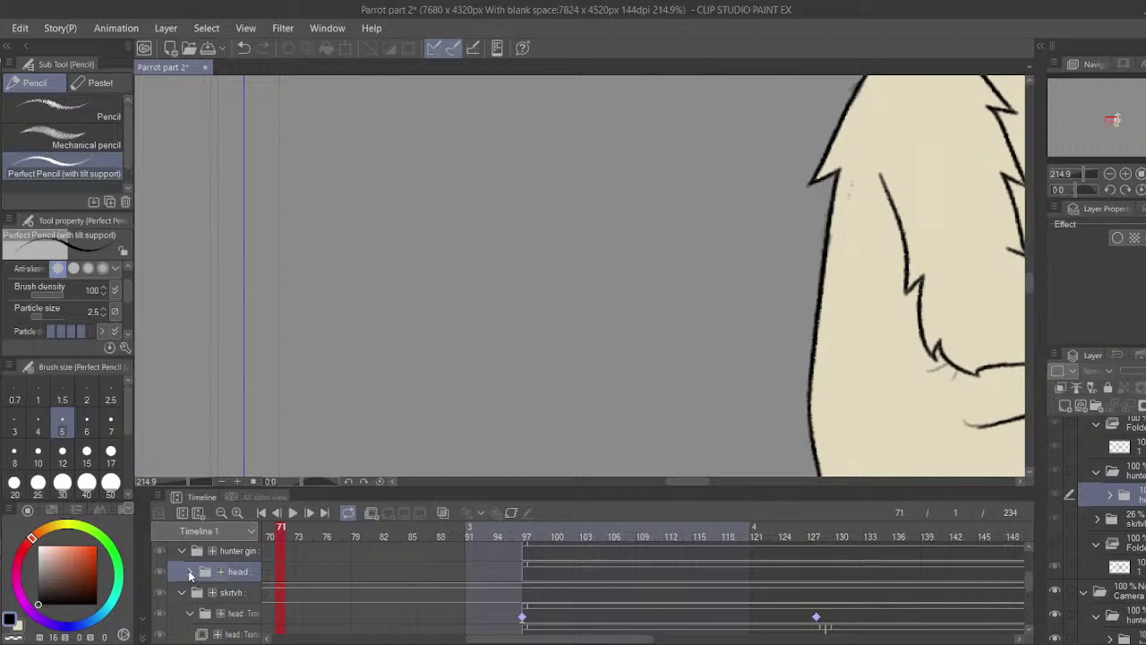
click(190, 572)
click(527, 572)
drag(435, 551, 391, 536)
click(190, 587)
click(191, 586)
click(495, 598)
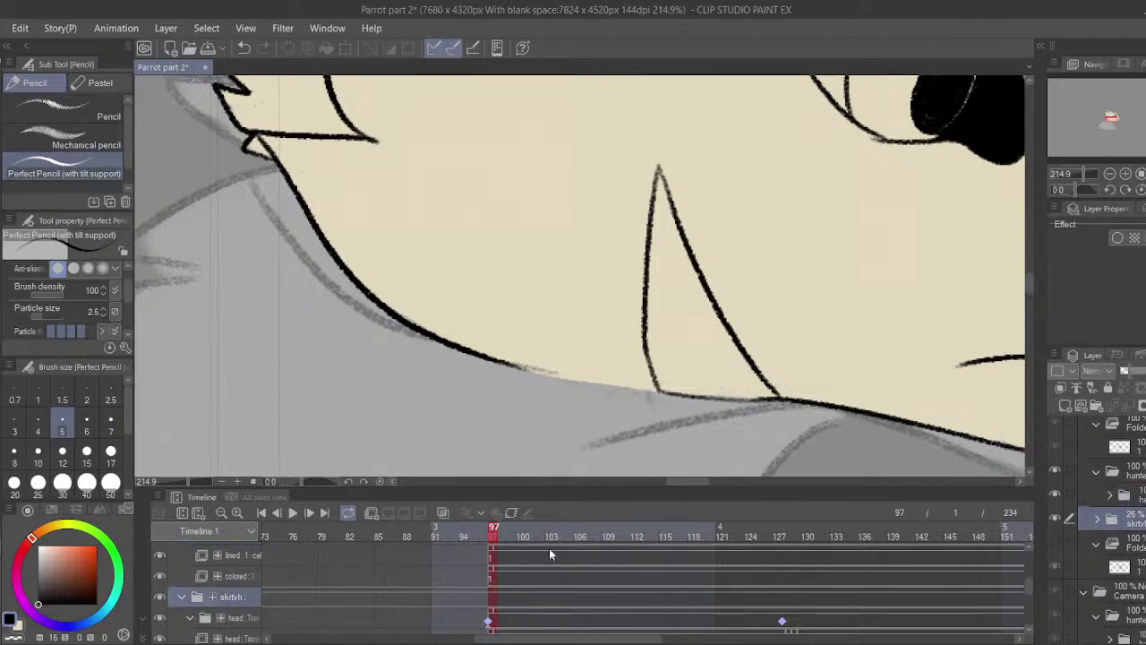
click(463, 595)
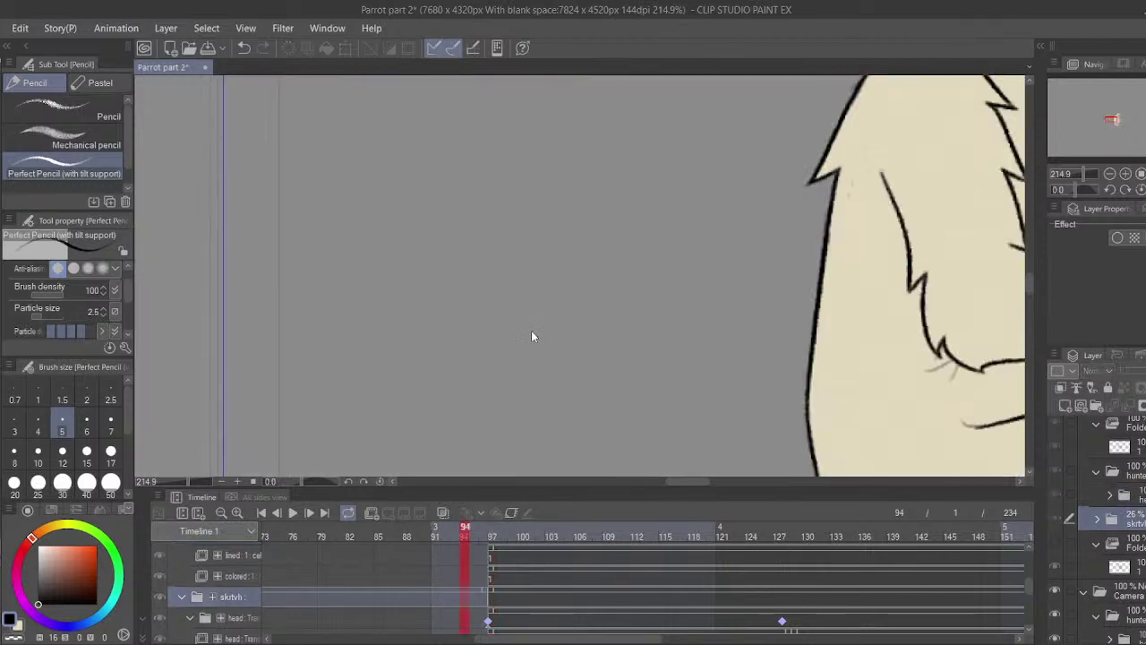
click(499, 579)
scroll(497, 582, up, 2)
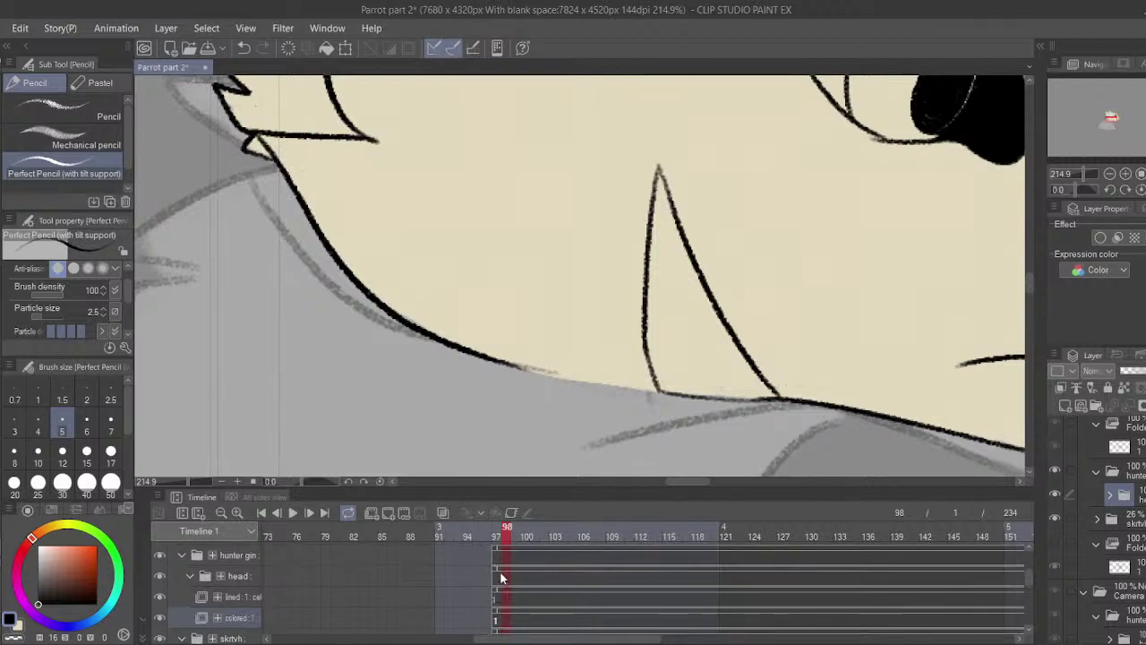
click(493, 575)
click(191, 576)
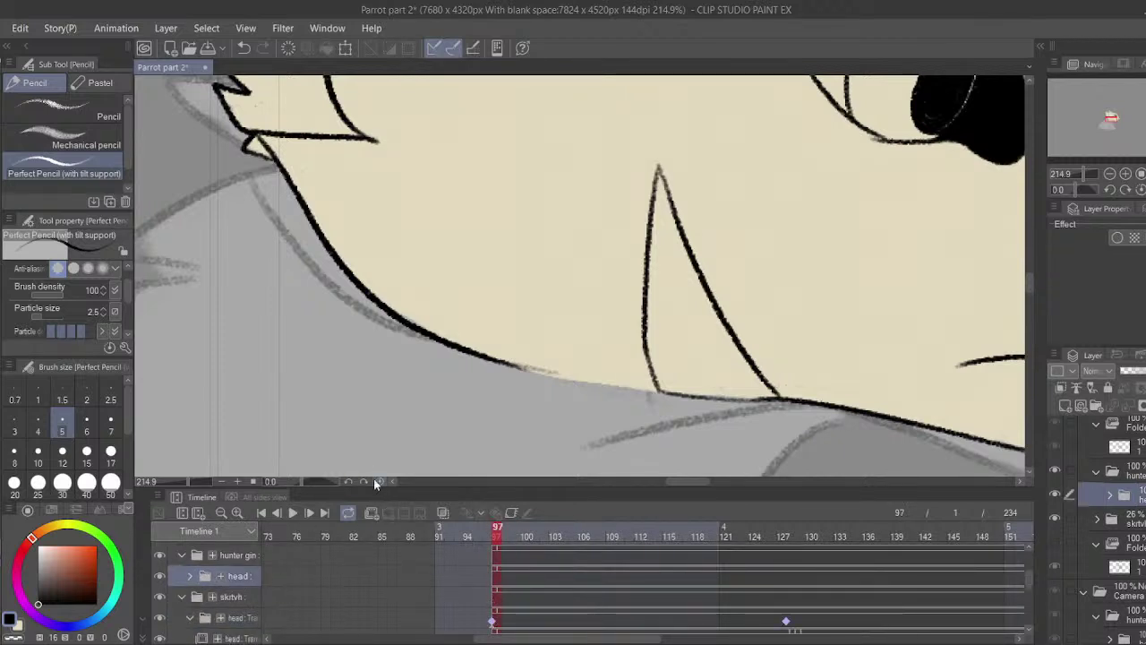
- Create a "body" folder containing a "lined" animation folder and place it below the head folder
click(370, 513)
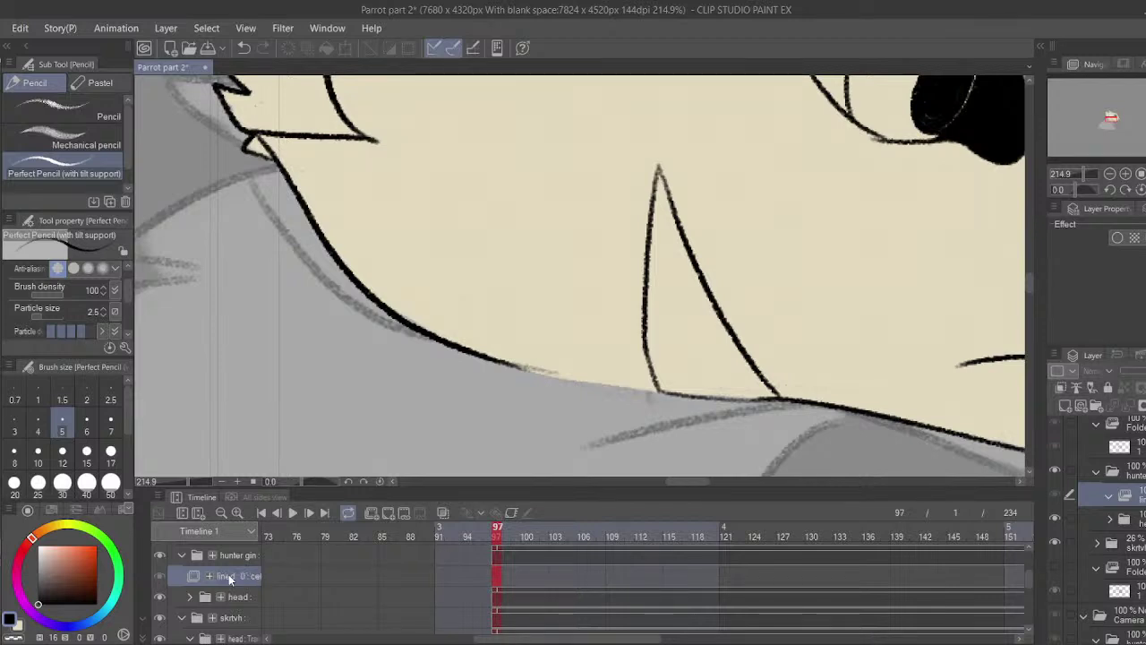
click(1096, 406)
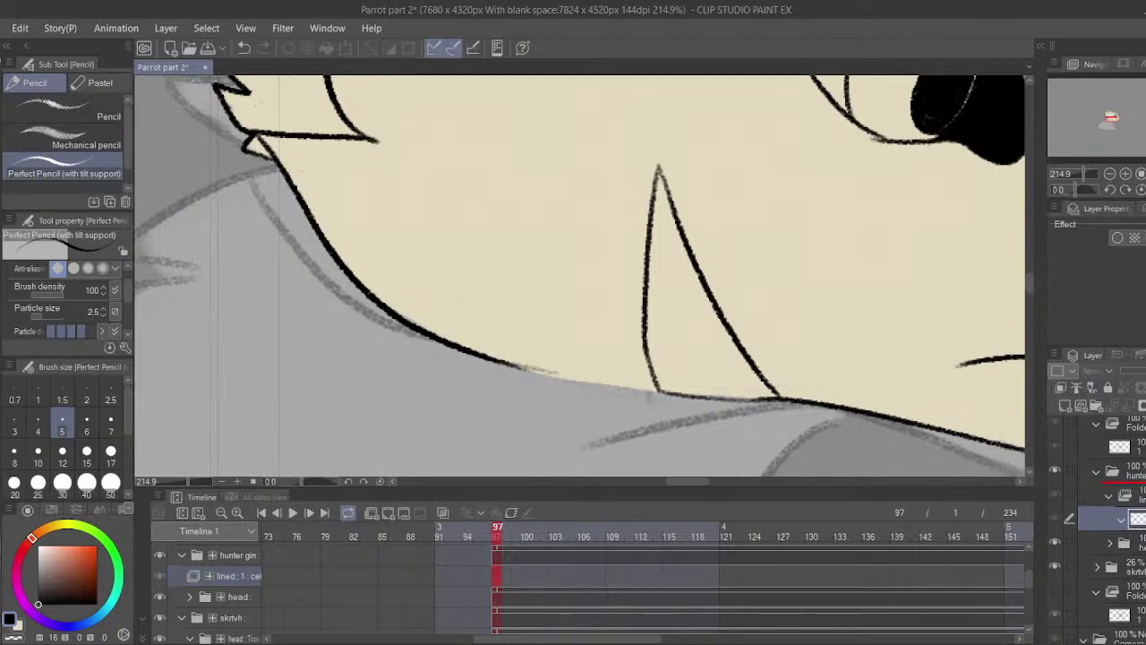
drag(1143, 517, 1143, 485)
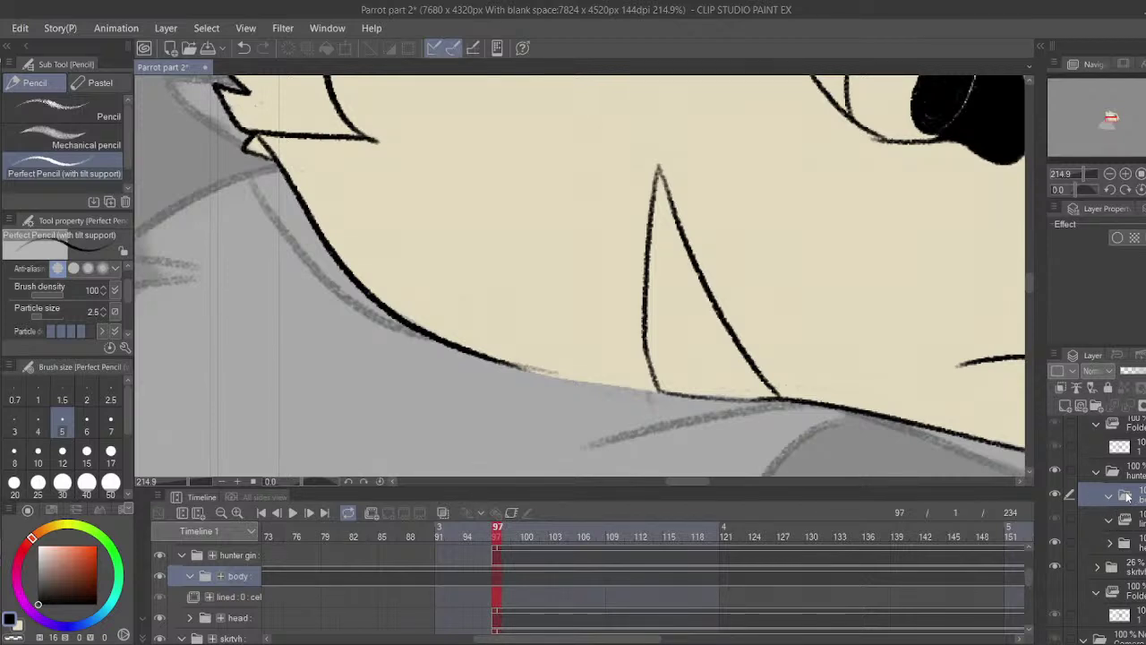
click(1125, 496)
mouse_move(1134, 521)
mouse_down()
mouse_move(1138, 498)
mouse_move(1142, 529)
mouse_up()
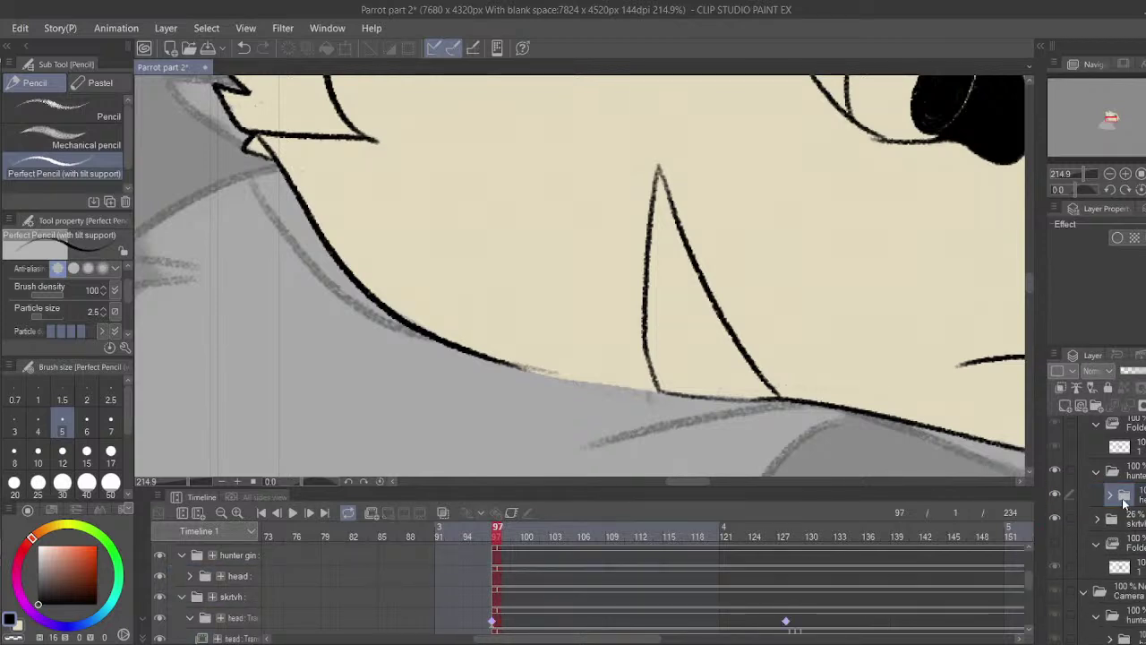
key(ctrl+z)
key(ctrl+y)
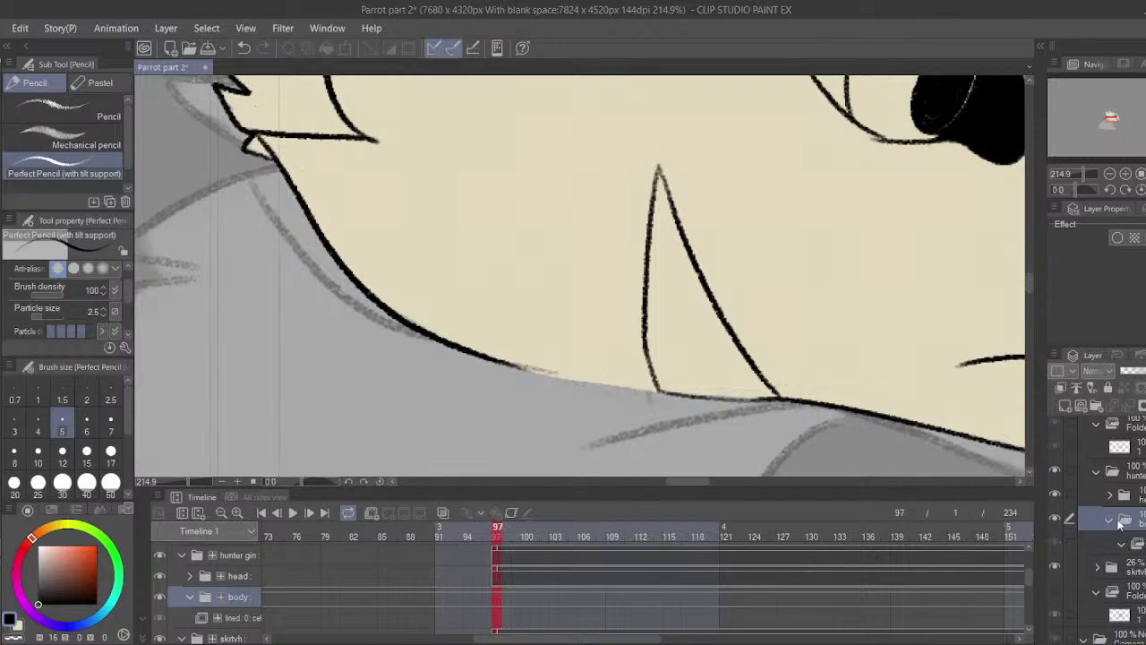
- Add a cel at frame 97 to the body's lined folder, keeping black as the drawing colour
key(x)
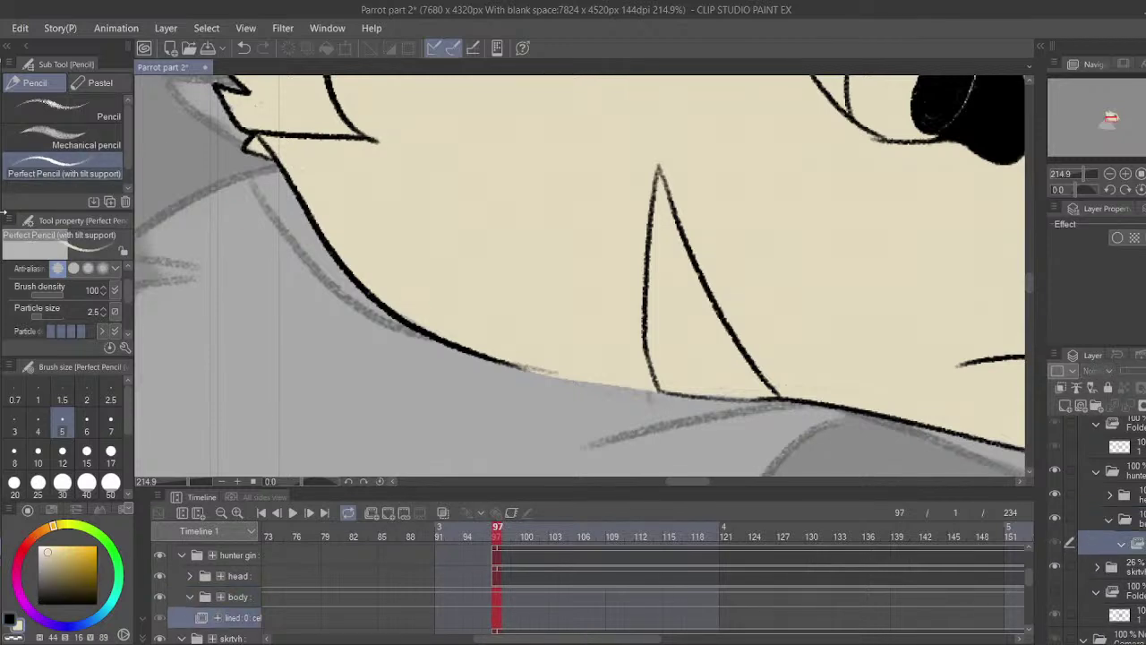
key(x)
drag(359, 358, 526, 391)
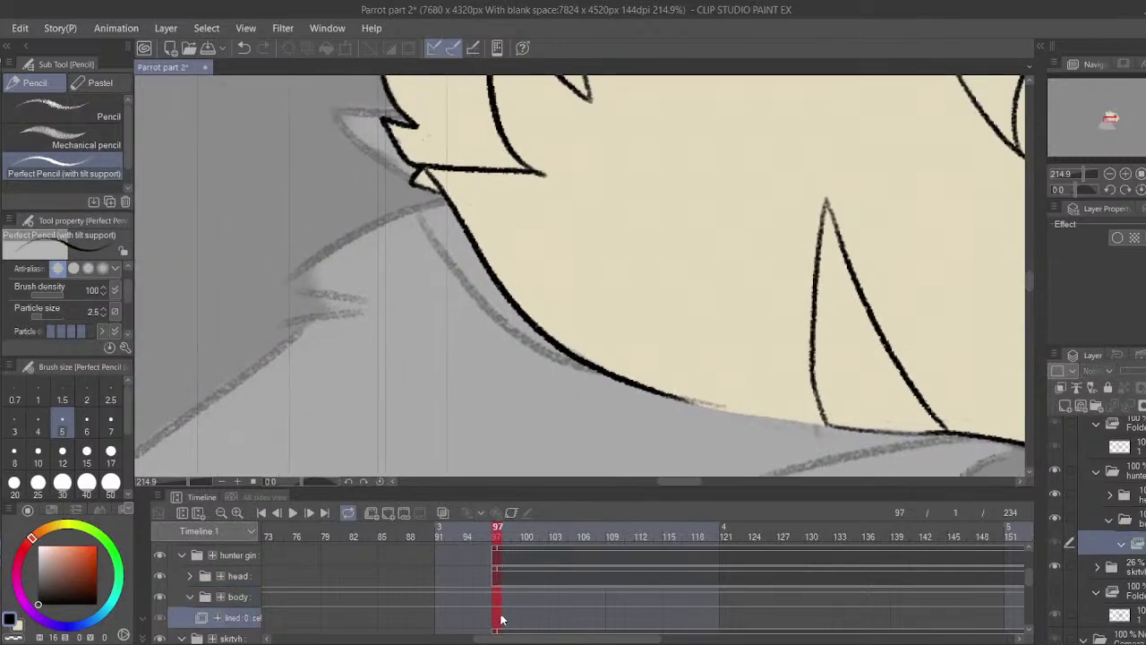
click(391, 512)
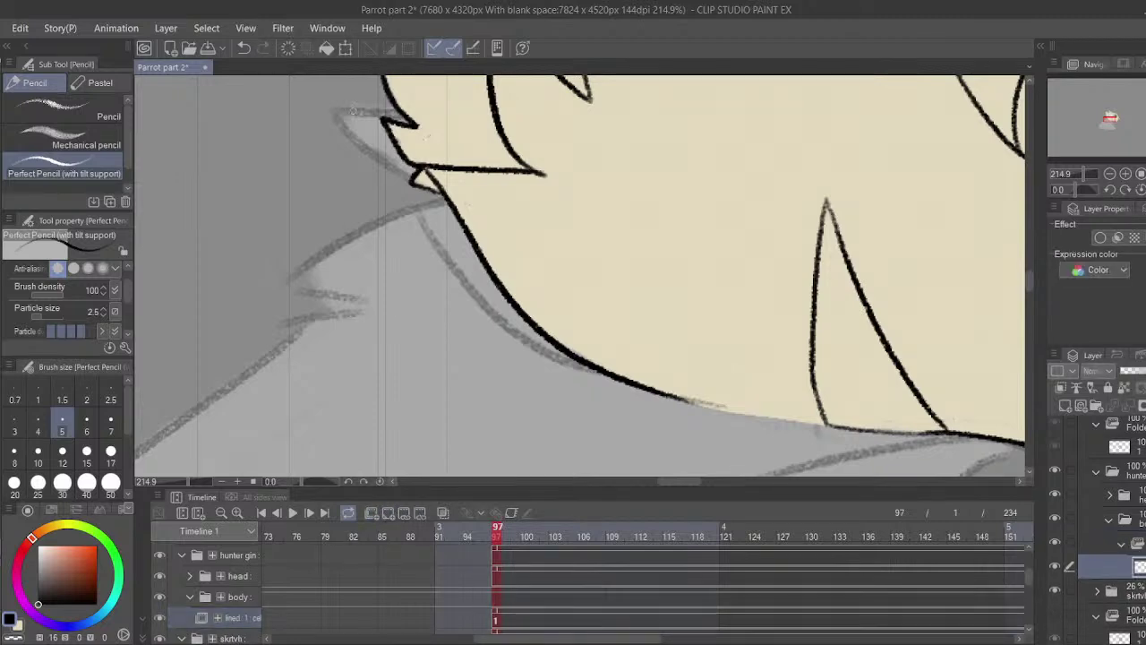
- Line the throat curve from under the chin down towards the chest at 155.4% zoom, retrying the stroke
drag(440, 295, 519, 396)
drag(617, 253, 658, 117)
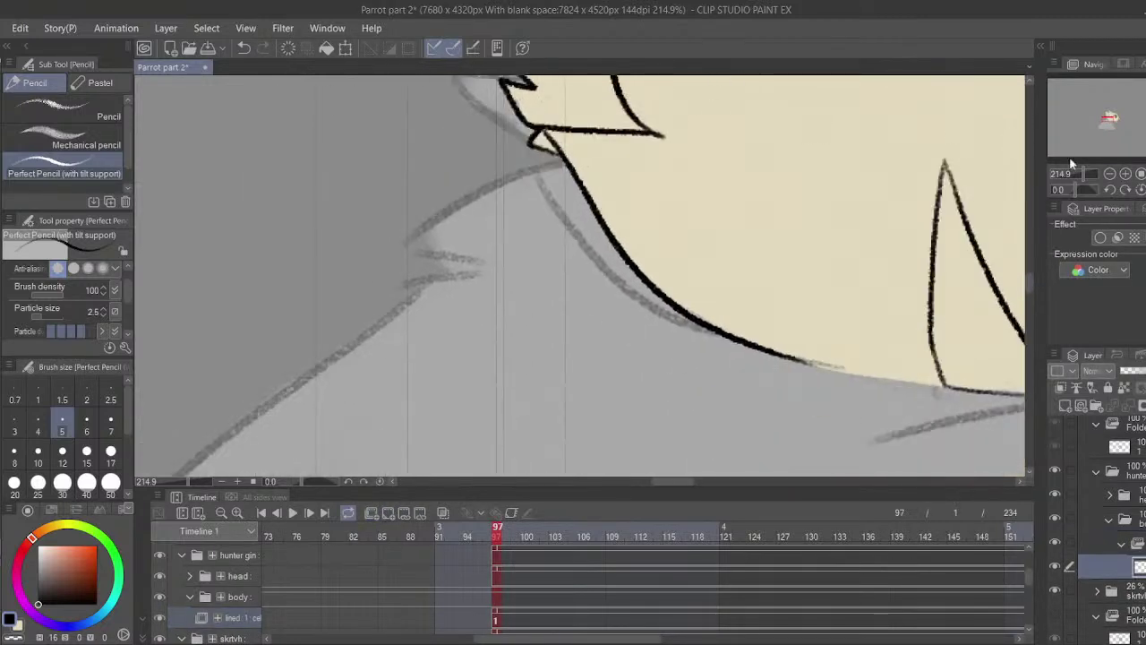
click(1075, 173)
drag(1074, 169, 1081, 171)
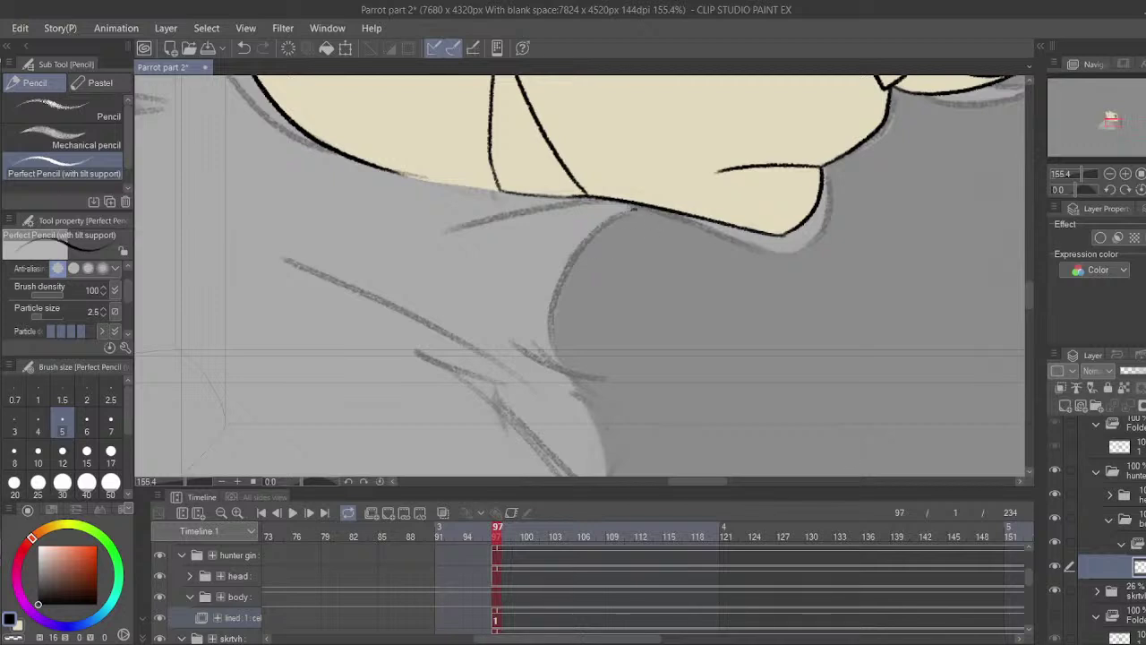
drag(638, 205, 578, 358)
key(ctrl+z)
mouse_move(634, 202)
mouse_down()
mouse_move(565, 300)
mouse_move(568, 359)
mouse_up()
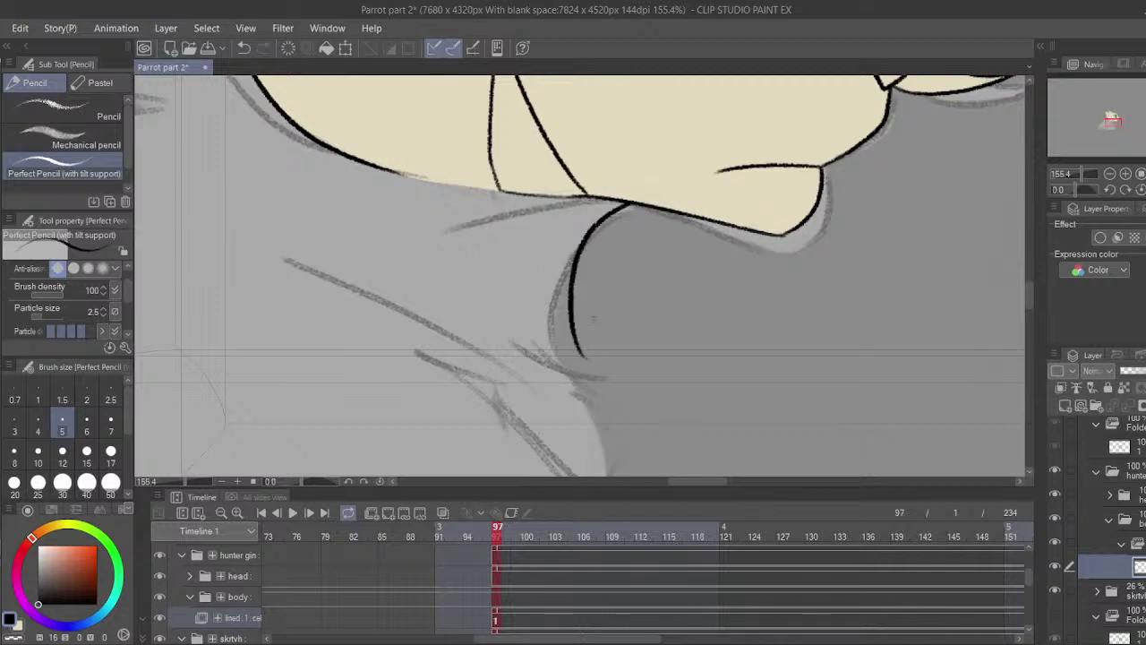
key(ctrl+z)
mouse_move(636, 204)
mouse_down()
mouse_move(586, 381)
mouse_move(583, 280)
mouse_move(542, 255)
mouse_move(626, 347)
mouse_up()
mouse_move(593, 310)
mouse_down()
mouse_move(638, 376)
mouse_move(599, 359)
mouse_move(616, 398)
mouse_up()
key(ctrl+z)
key(ctrl+z)
- Line the diagonal neck fold and the front of the chest with their spiky fur tips
drag(405, 107, 515, 124)
mouse_move(432, 189)
mouse_down()
mouse_move(584, 270)
mouse_move(557, 195)
mouse_move(697, 371)
mouse_up()
key(ctrl+z)
key(ctrl+z)
drag(502, 193, 781, 452)
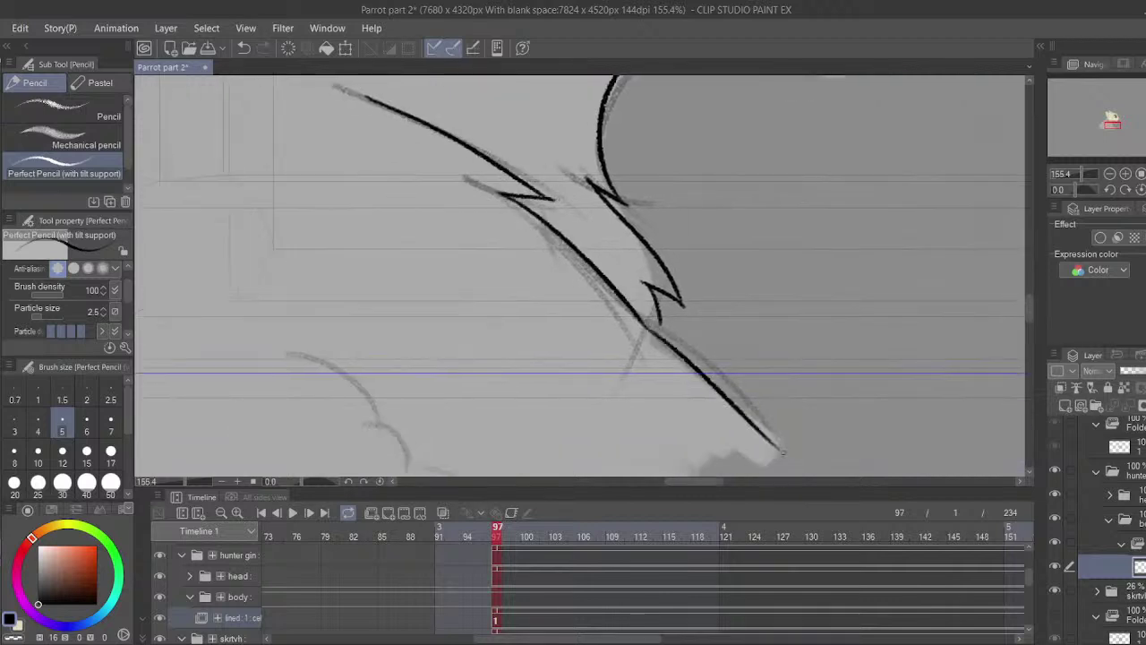
- Line the curved limb edge with its zigzag fur tuft and the jagged upper end of the neck fold
drag(493, 345, 592, 230)
mouse_move(391, 232)
mouse_down()
mouse_move(536, 385)
mouse_move(607, 416)
mouse_up()
drag(317, 131, 463, 284)
drag(494, 172, 570, 270)
mouse_move(584, 225)
mouse_down()
mouse_move(657, 196)
mouse_move(642, 222)
mouse_move(687, 232)
mouse_up()
mouse_move(609, 220)
mouse_down()
mouse_move(714, 299)
mouse_move(800, 399)
mouse_up()
- Line the back from behind the head down to the lower body, with a pointed fur notch partway
mouse_move(777, 163)
mouse_down()
mouse_move(633, 226)
mouse_move(621, 215)
mouse_up()
key(ctrl+z)
key(ctrl+z)
mouse_move(749, 111)
mouse_down()
mouse_move(747, 166)
mouse_move(659, 211)
mouse_move(667, 246)
mouse_up()
key(ctrl+z)
key(ctrl+z)
drag(755, 106, 692, 93)
mouse_move(695, 111)
mouse_down()
mouse_move(701, 274)
mouse_move(755, 135)
mouse_move(525, 310)
mouse_up()
mouse_move(545, 318)
mouse_down()
mouse_move(624, 207)
mouse_move(587, 243)
mouse_move(461, 435)
mouse_up()
scroll(486, 294, down, 2)
drag(459, 300, 413, 474)
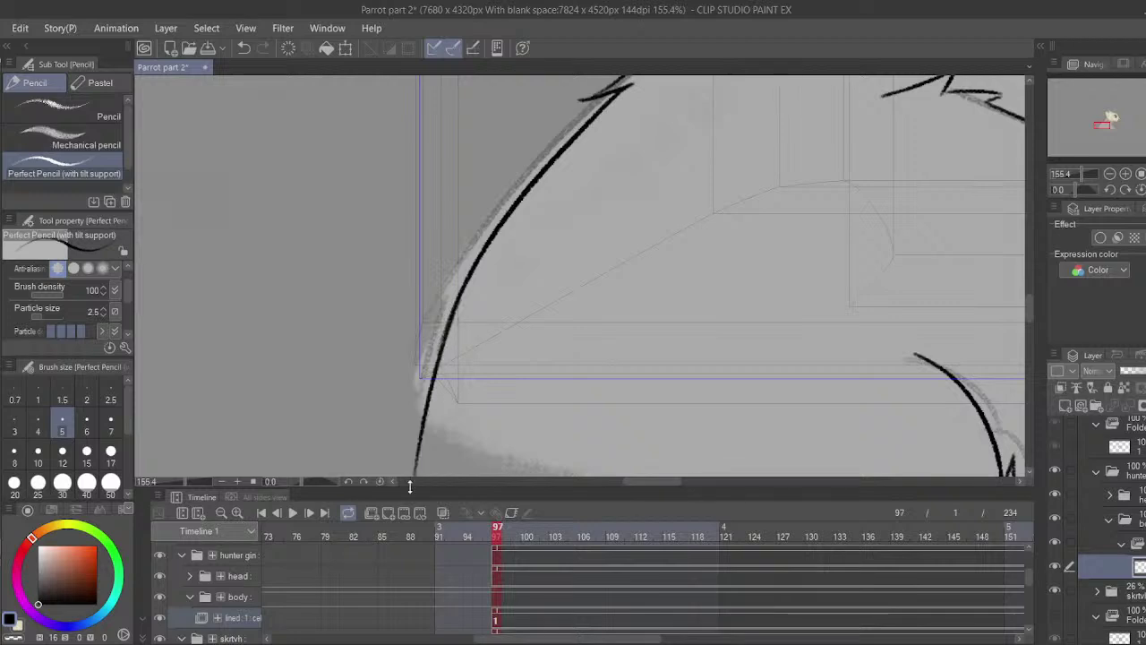
- Clean up the back outline around the fur notch using the transparent colour
scroll(575, 148, up, 2)
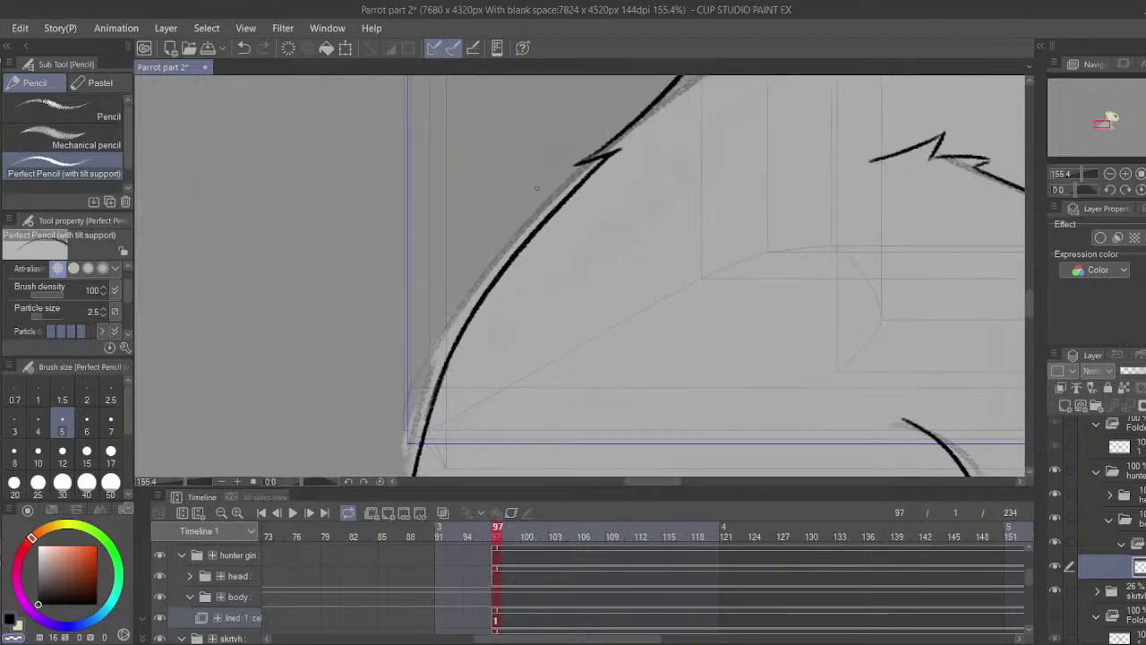
drag(614, 132, 468, 319)
mouse_move(522, 264)
mouse_down()
mouse_move(302, 167)
mouse_move(247, 9)
mouse_up()
drag(396, 210, 392, 169)
drag(484, 295, 571, 230)
drag(325, 202, 448, 315)
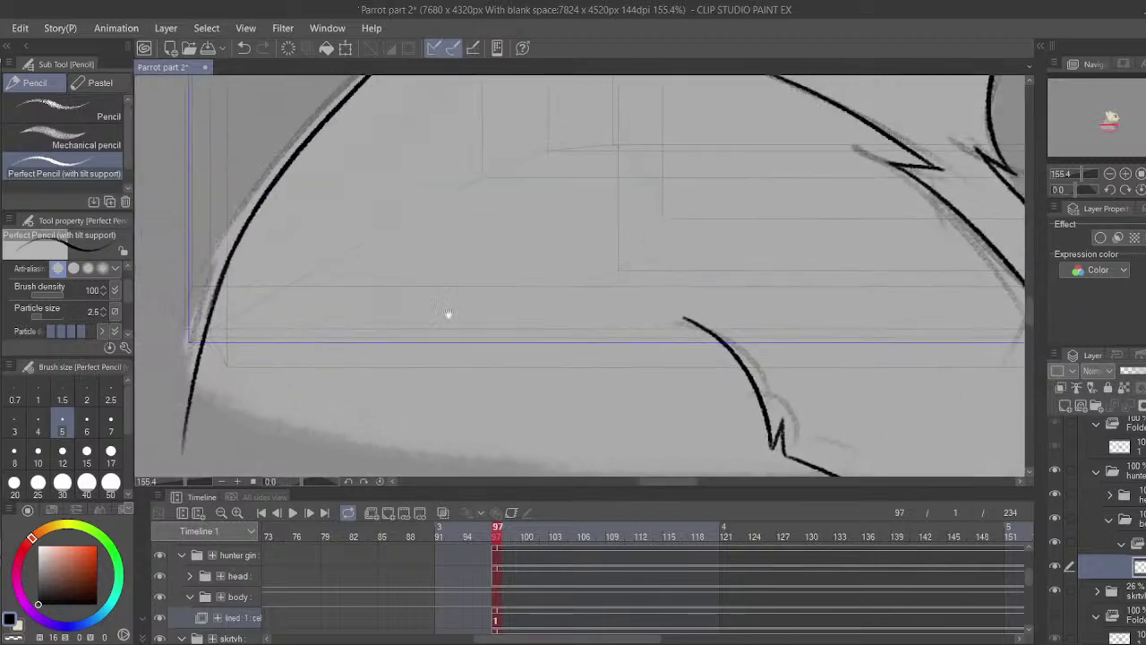
- Switch to the Old School Chalk pastel and create a "colored" animation folder below the body's lined one with a cel at frame 97
click(99, 81)
key(c)
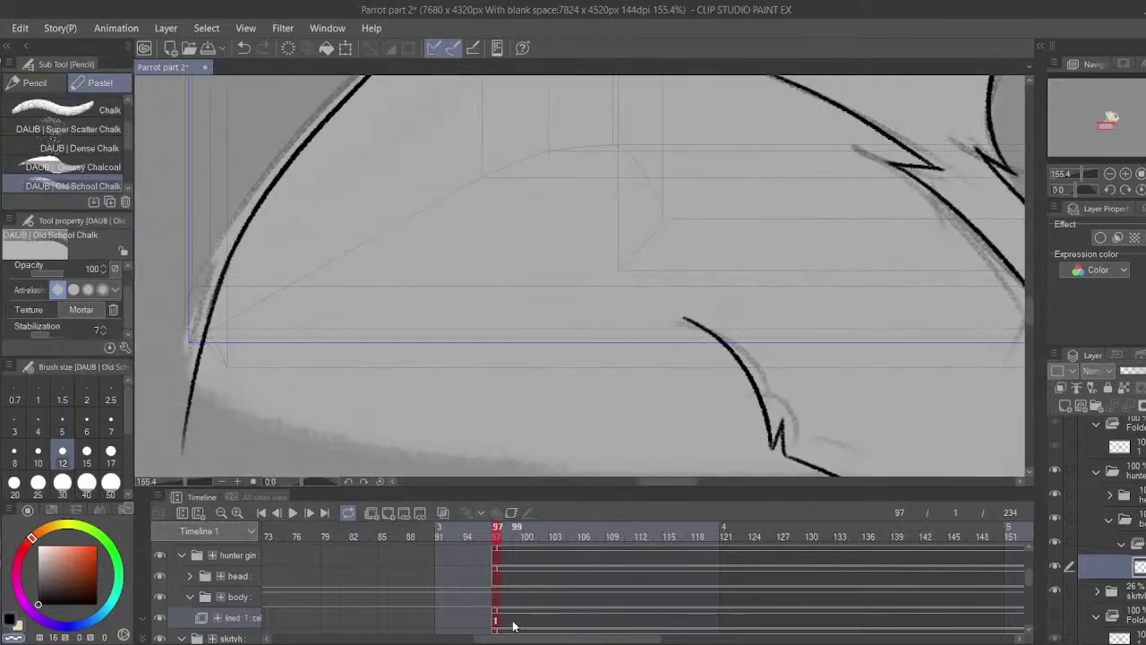
click(371, 514)
mouse_move(231, 624)
mouse_down()
mouse_move(240, 630)
mouse_move(235, 618)
mouse_up()
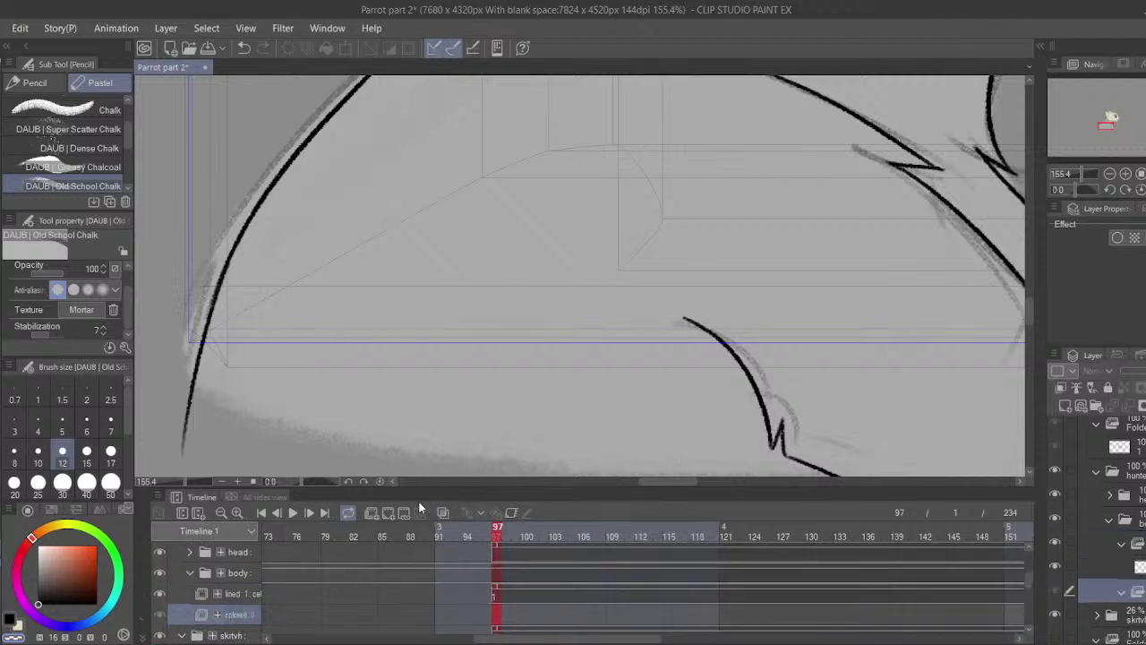
click(387, 513)
drag(239, 402, 378, 401)
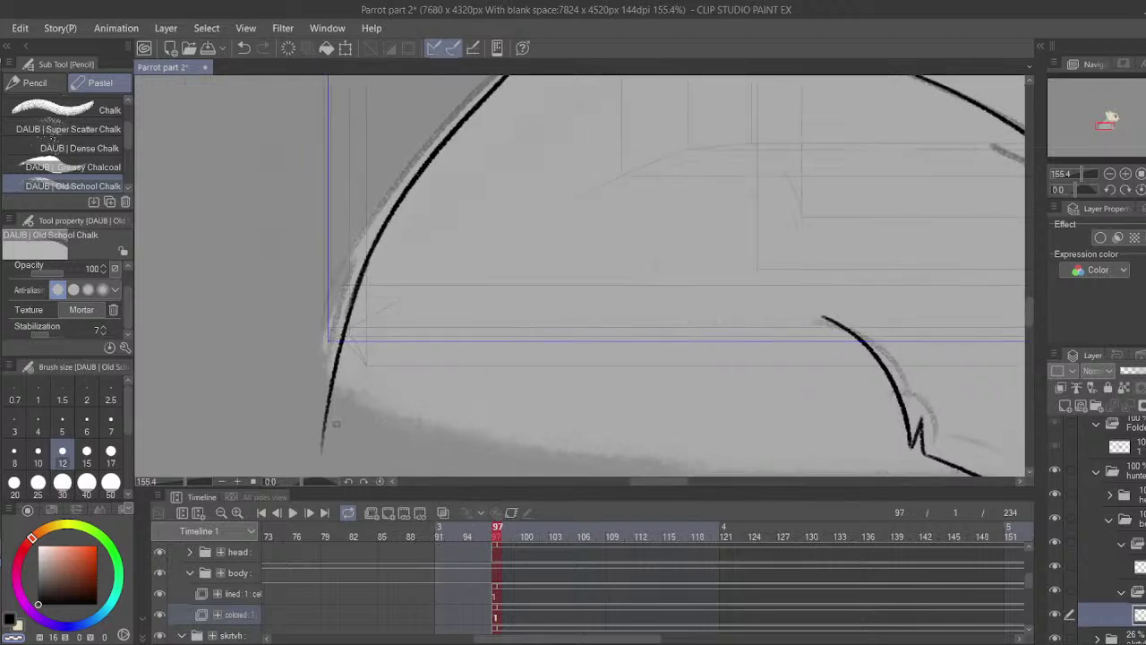
- Pick the cream colour, set the chalk brush size to 17 and paint along the inside of the back outline
alt+click(317, 339)
mouse_move(327, 442)
mouse_down()
mouse_move(332, 370)
mouse_move(378, 256)
mouse_move(444, 159)
mouse_up()
drag(268, 398, 153, 501)
click(111, 454)
drag(388, 261, 398, 307)
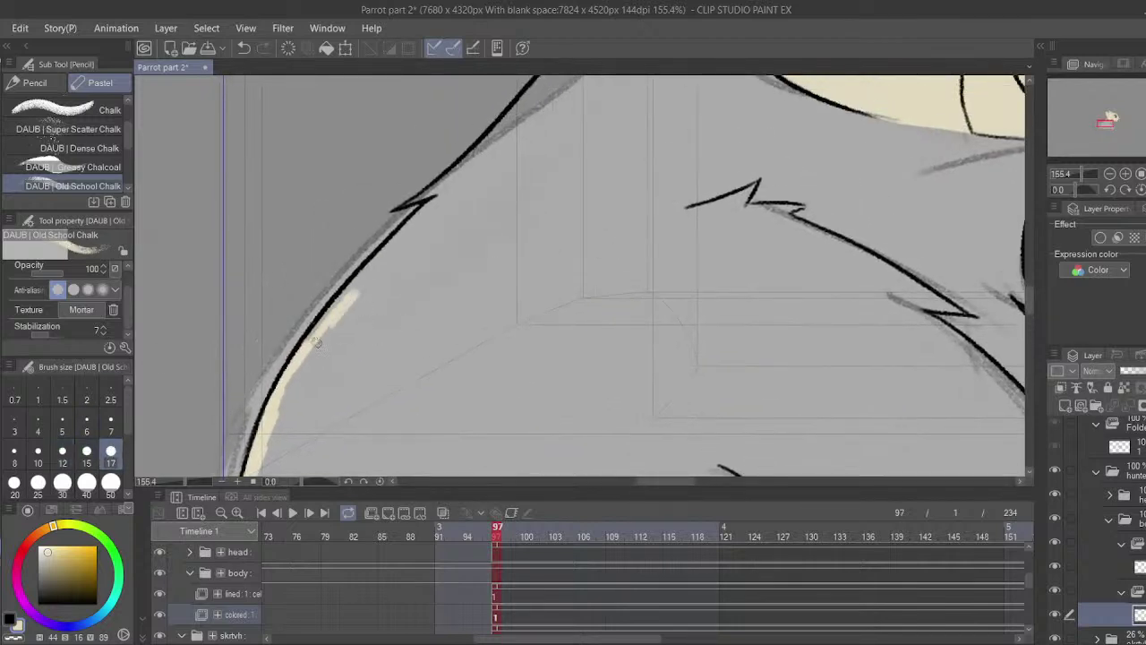
mouse_move(315, 343)
mouse_down()
mouse_move(371, 263)
mouse_move(330, 311)
mouse_move(440, 197)
mouse_move(413, 221)
mouse_move(434, 191)
mouse_move(404, 196)
mouse_move(435, 177)
mouse_move(397, 197)
mouse_move(438, 166)
mouse_up()
- Continue the cream border along the upper back, beneath the head and down the front of the neck around its fur notch
key(c)
key(c)
mouse_move(402, 201)
mouse_down()
mouse_move(433, 168)
mouse_move(443, 188)
mouse_move(477, 149)
mouse_move(493, 153)
mouse_move(438, 221)
mouse_move(475, 176)
mouse_move(468, 160)
mouse_move(483, 143)
mouse_move(493, 155)
mouse_move(538, 109)
mouse_move(512, 132)
mouse_move(597, 84)
mouse_move(507, 213)
mouse_move(492, 288)
mouse_move(448, 268)
mouse_move(465, 260)
mouse_move(499, 285)
mouse_move(471, 275)
mouse_move(542, 216)
mouse_move(541, 189)
mouse_move(538, 201)
mouse_move(502, 166)
mouse_move(551, 177)
mouse_move(533, 183)
mouse_move(488, 159)
mouse_move(570, 173)
mouse_move(550, 191)
mouse_move(612, 262)
mouse_move(571, 273)
mouse_move(772, 190)
mouse_move(702, 243)
mouse_move(687, 333)
mouse_move(682, 305)
mouse_move(695, 357)
mouse_move(700, 255)
mouse_move(696, 360)
mouse_move(686, 329)
mouse_move(721, 410)
mouse_up()
key(c)
key(c)
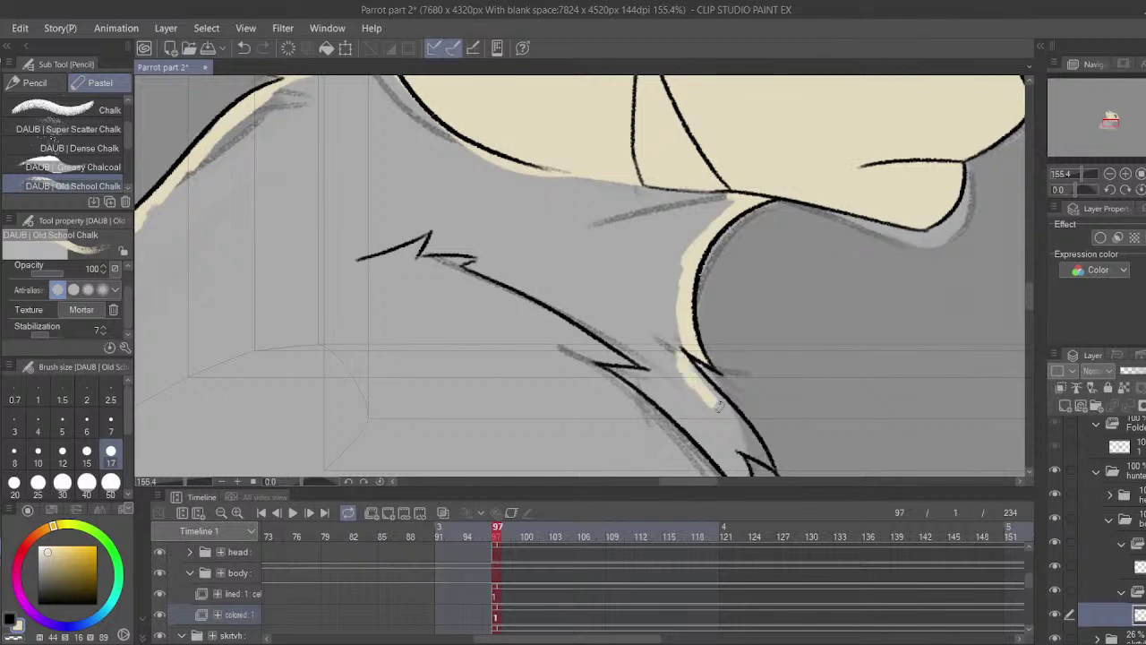
mouse_move(695, 362)
mouse_down()
mouse_move(737, 415)
mouse_move(704, 362)
mouse_up()
mouse_move(692, 348)
mouse_down()
mouse_move(740, 408)
mouse_move(678, 354)
mouse_up()
drag(698, 400, 675, 308)
- Close the cream border along the body's lower edge and fill the enclosed body with cream
drag(682, 295, 697, 397)
mouse_move(697, 397)
mouse_down()
mouse_move(668, 282)
mouse_move(798, 407)
mouse_move(776, 285)
mouse_move(786, 297)
mouse_move(565, 374)
mouse_move(490, 351)
mouse_move(598, 383)
mouse_up()
mouse_move(491, 348)
mouse_down()
mouse_move(415, 324)
mouse_move(757, 359)
mouse_move(351, 306)
mouse_up()
drag(301, 286, 429, 319)
key(ctrl+z)
drag(253, 353, 922, 403)
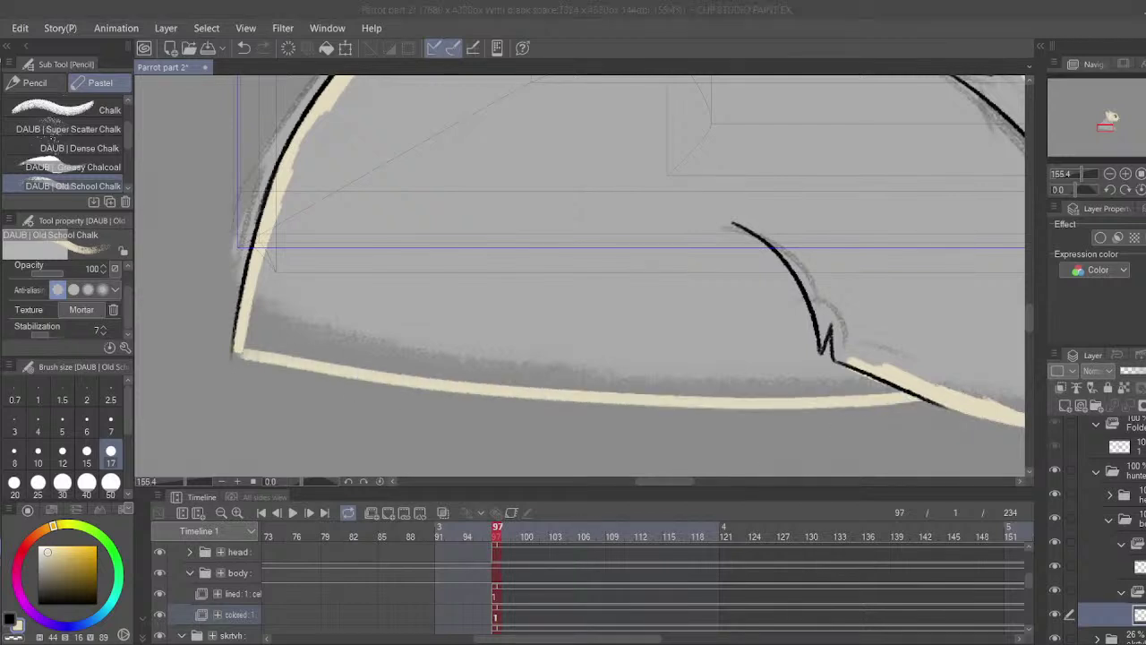
key(g)
click(417, 269)
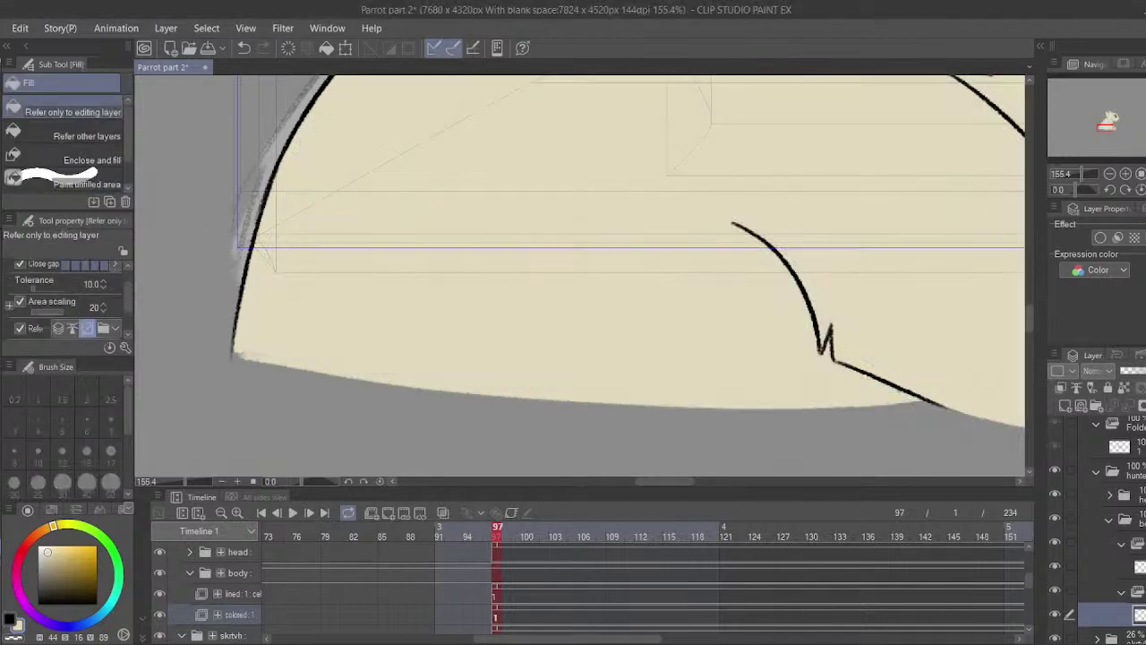
- Check the cream body fill along the outline, switch to the Perfect Pencil and save the file
key(i)
key(p)
drag(867, 320, 438, 305)
drag(572, 299, 588, 533)
drag(510, 205, 580, 408)
drag(567, 336, 782, 154)
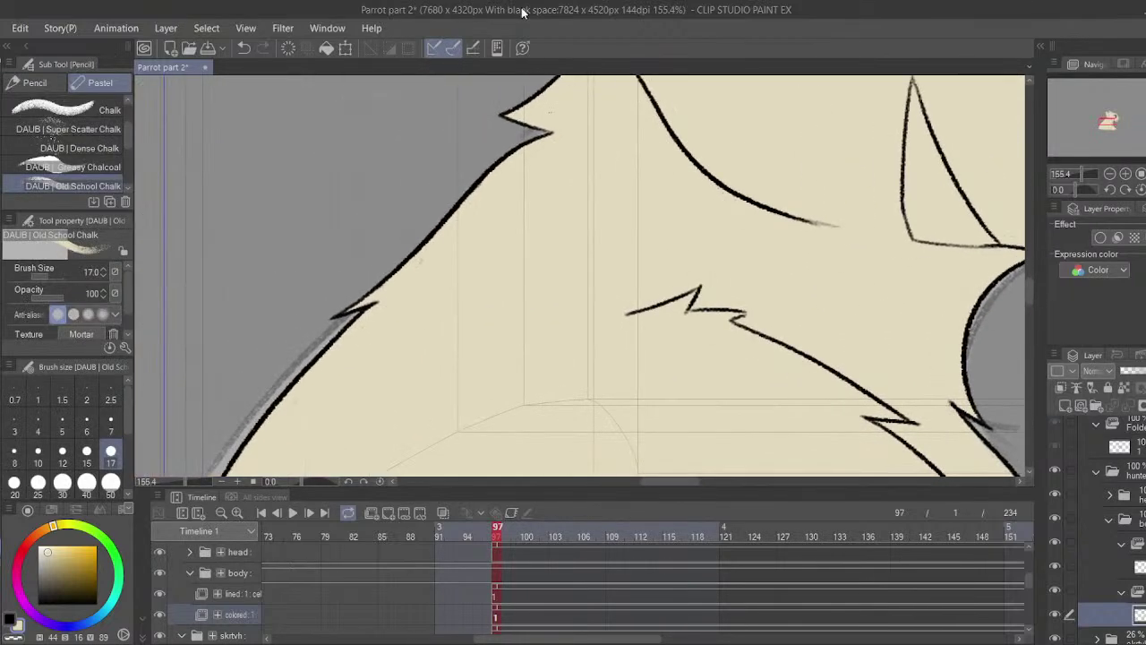
click(35, 82)
key(ctrl+s)
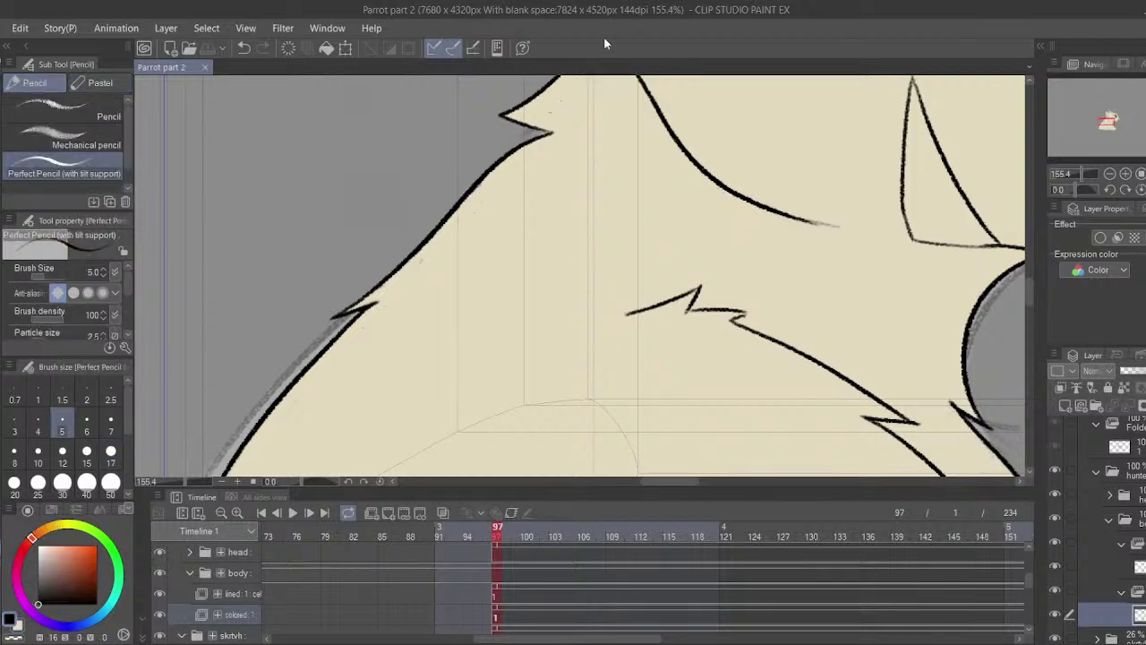
drag(744, 283, 478, 211)
drag(655, 186, 508, 484)
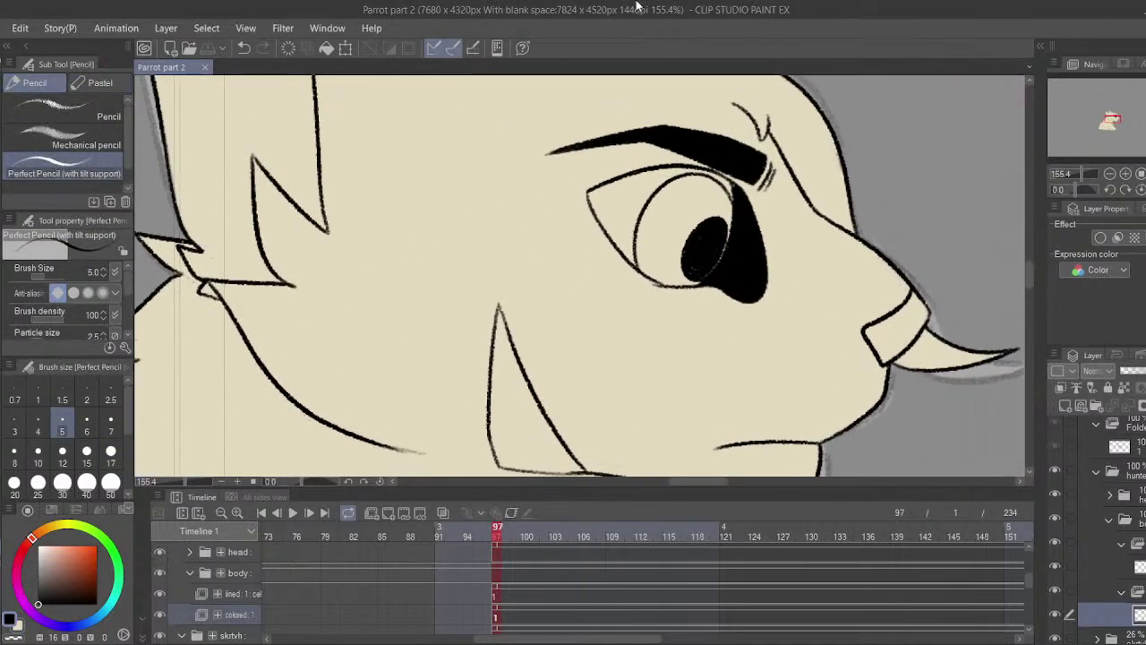
click(1135, 567)
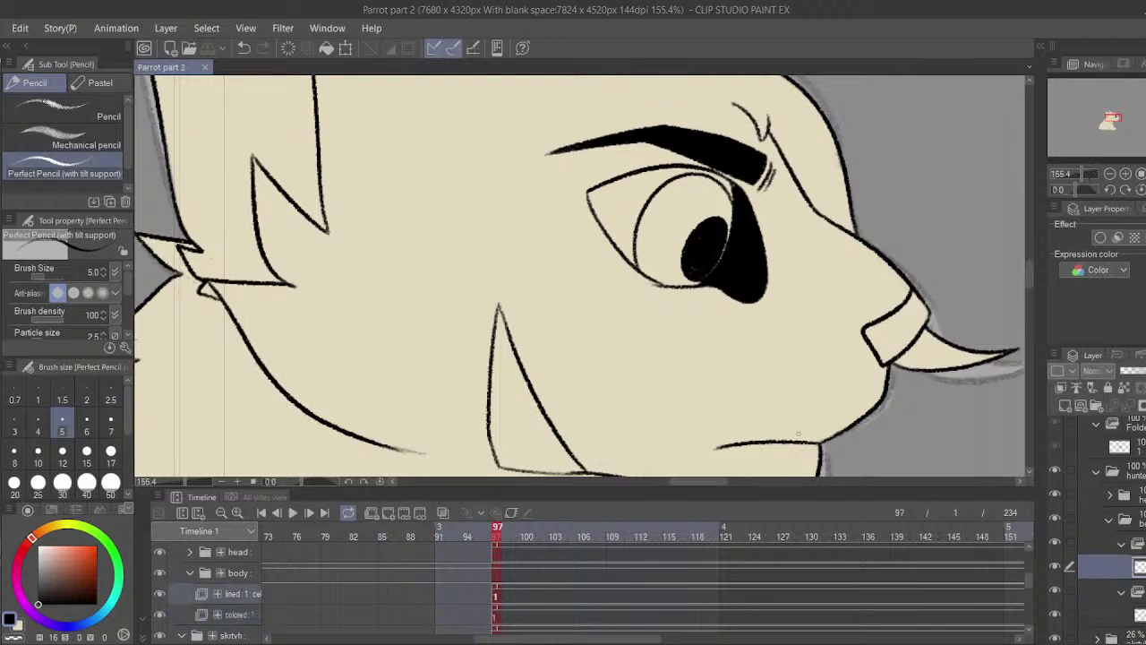
key(ctrl+z)
alt+click(691, 296)
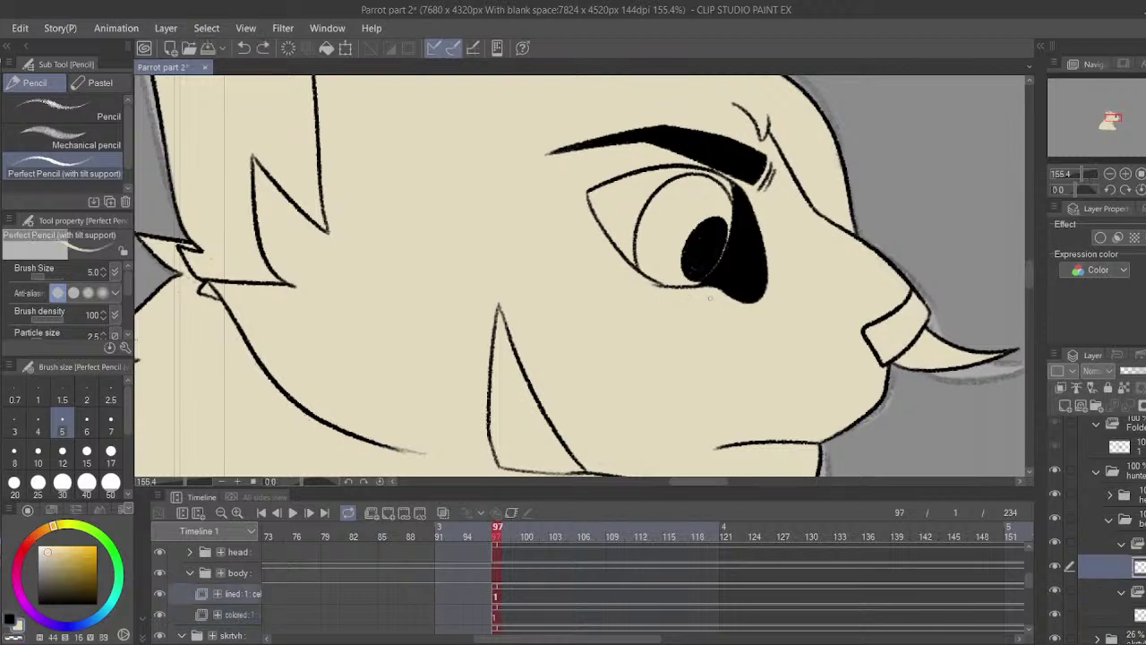
alt+click(687, 295)
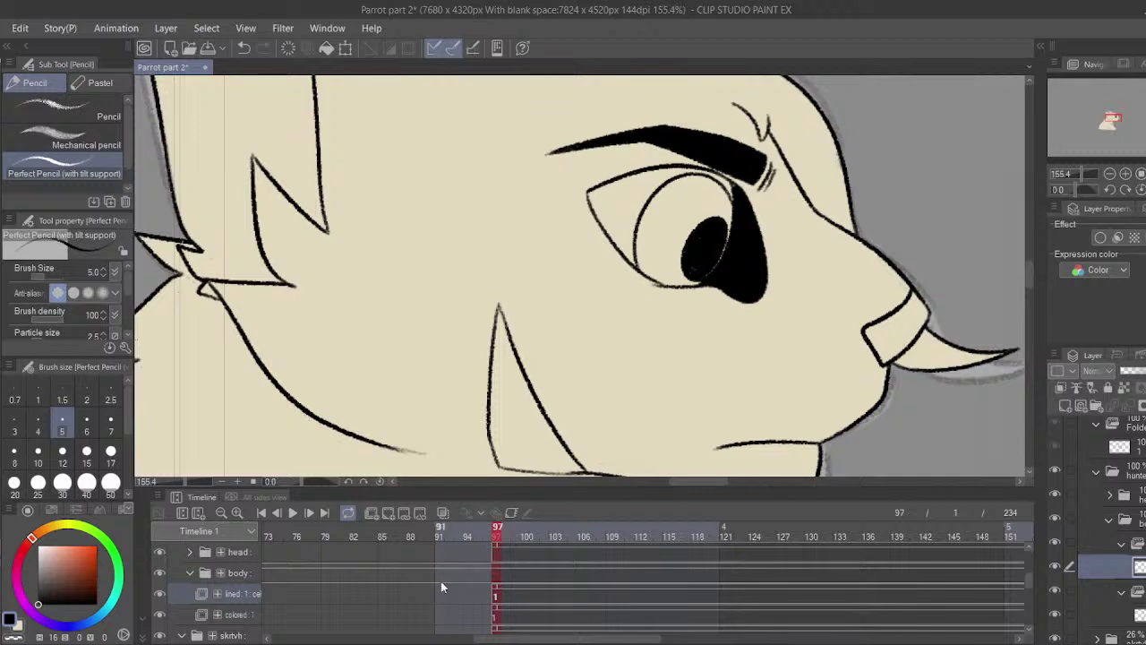
click(505, 602)
click(497, 598)
drag(598, 373, 566, 310)
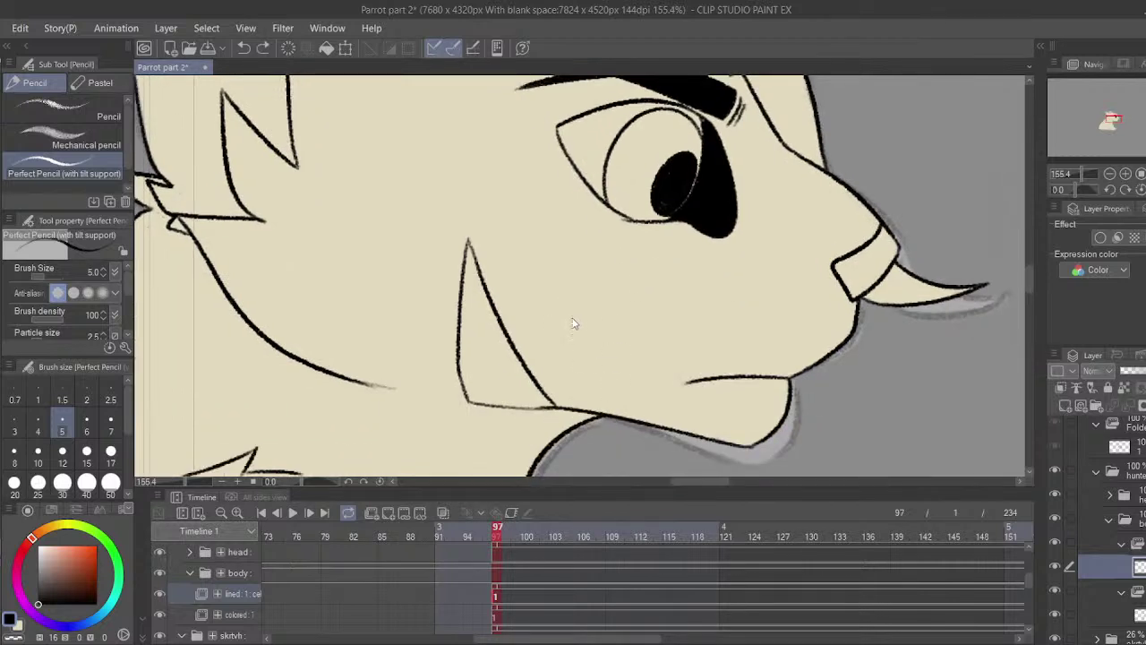
key(ctrl+z)
- Draw thin crease lines below and behind the eye on the head's lined cel at frame 97
click(189, 573)
click(190, 552)
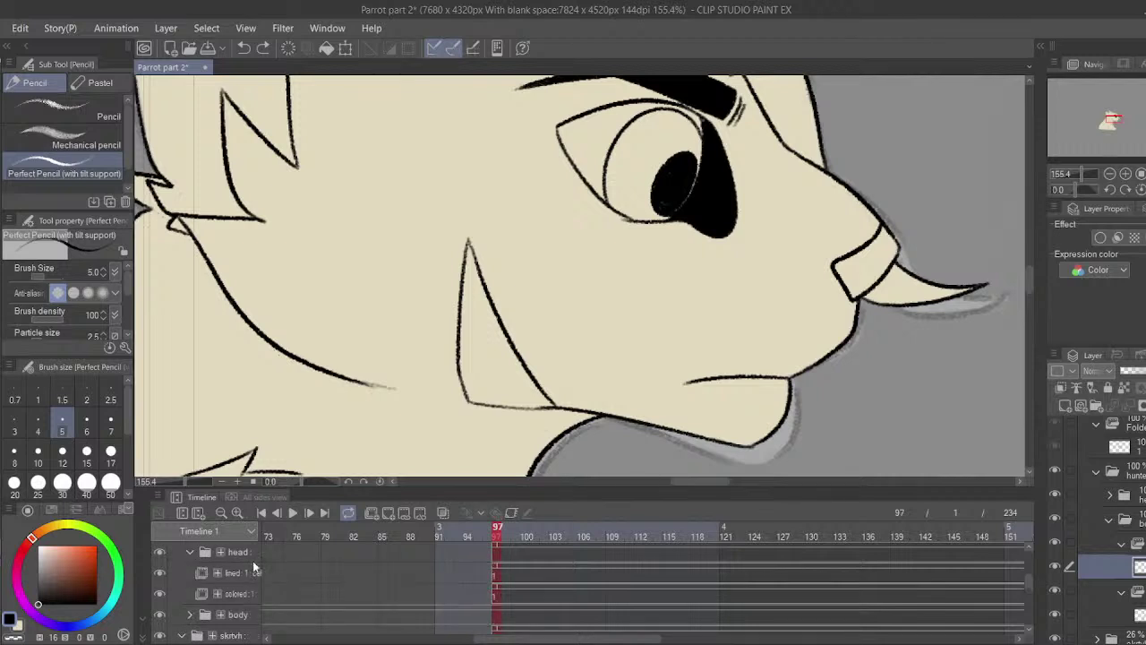
click(462, 572)
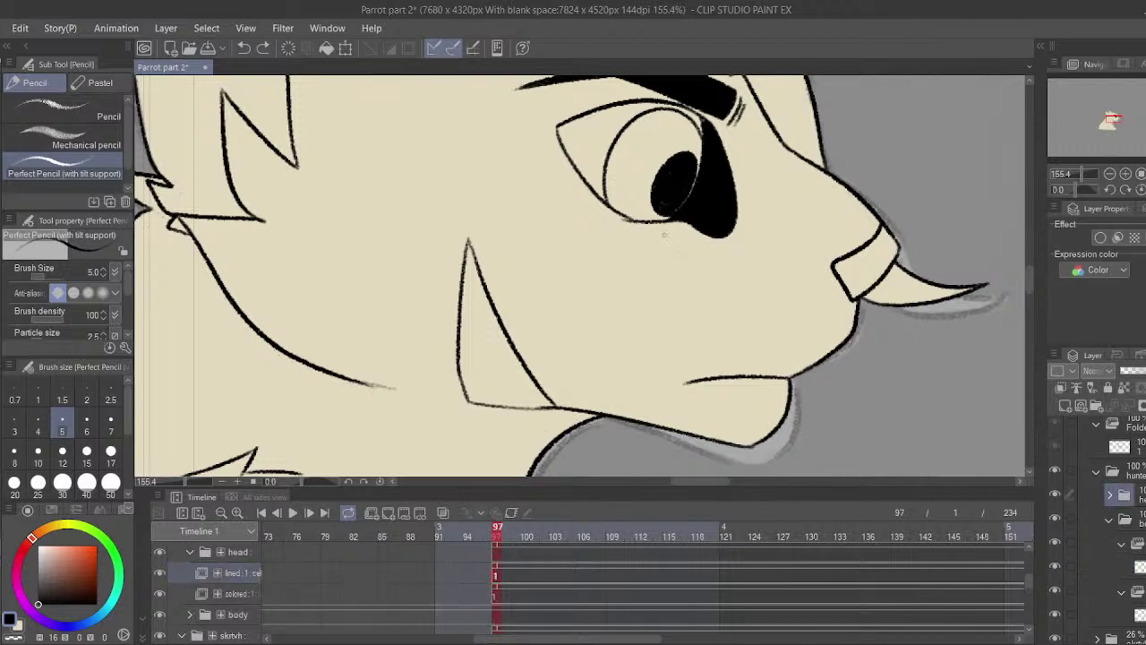
key(ctrl+z)
drag(668, 232, 569, 195)
key(ctrl+z)
key(ctrl+z)
drag(656, 233, 604, 235)
key(ctrl+z)
drag(553, 175, 614, 251)
scroll(580, 275, up, 1)
key(c)
key(c)
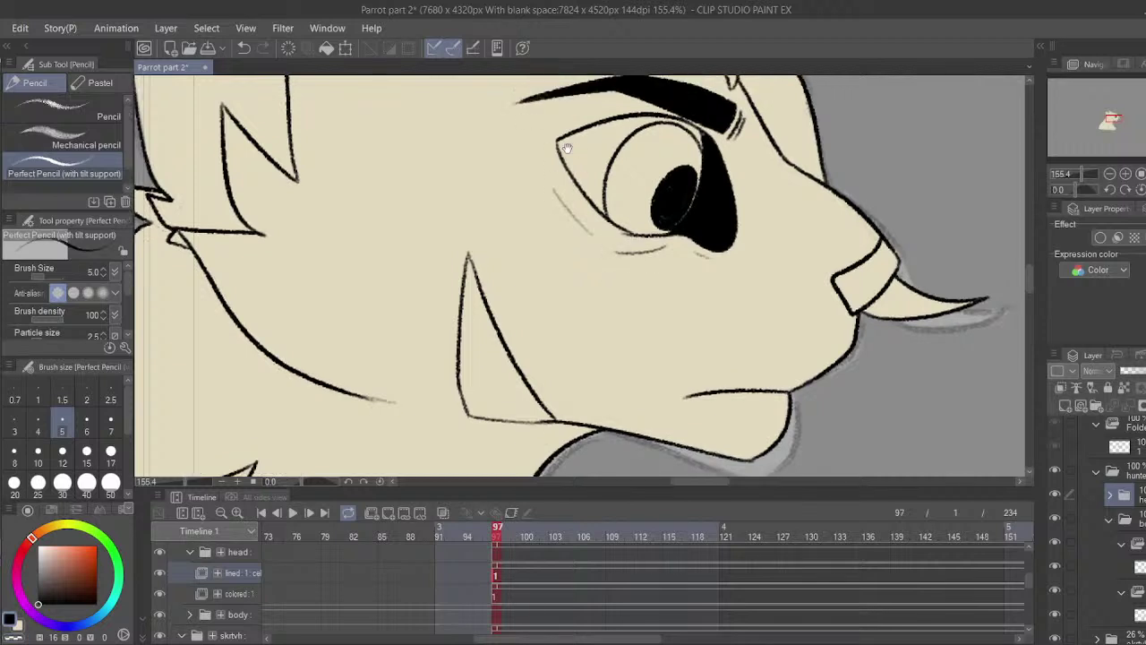
- Look over the whole cat and scrub the timeline between frames 97 and 127 to compare the drawing with the sketch
drag(566, 148, 566, 255)
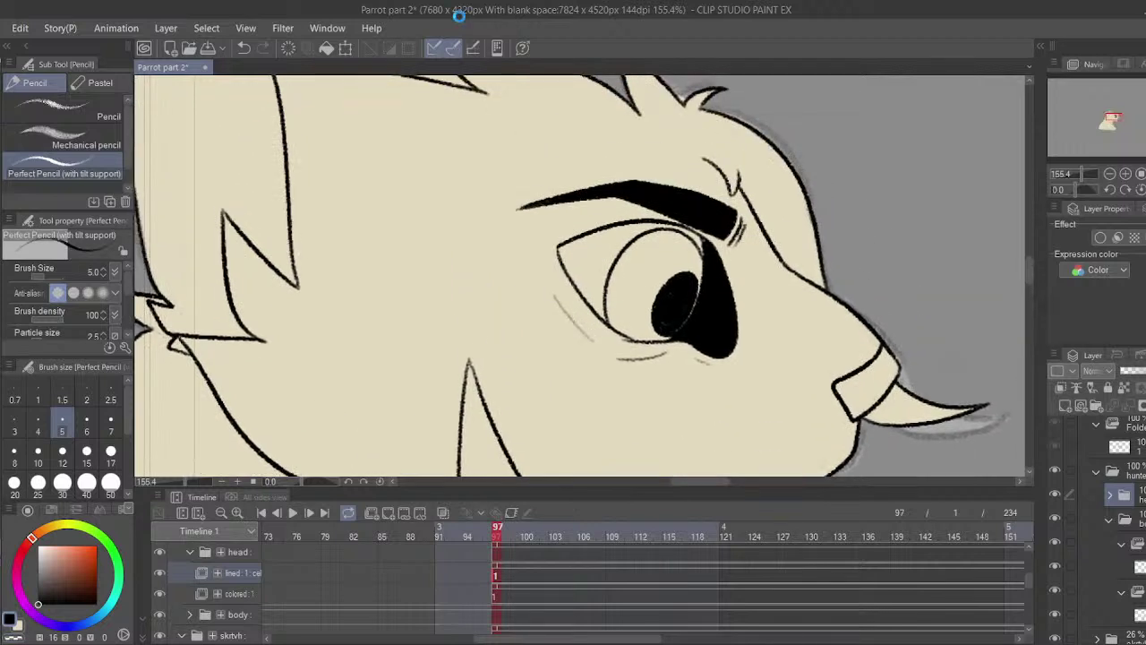
drag(463, 326, 421, 369)
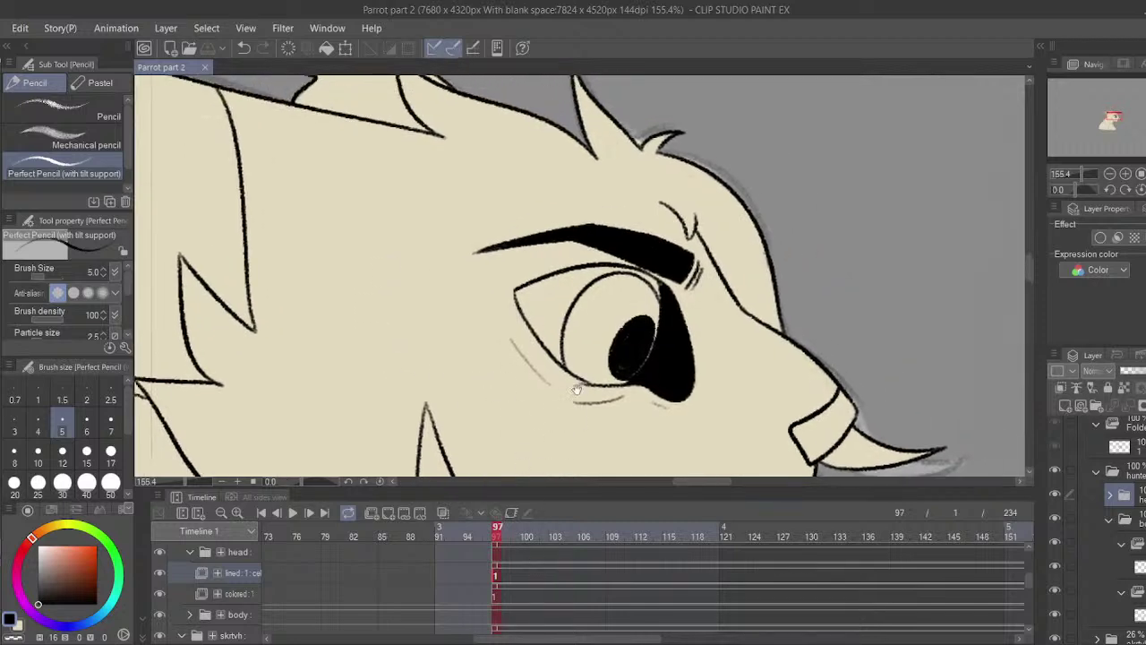
drag(577, 389, 580, 333)
drag(1077, 177, 1075, 175)
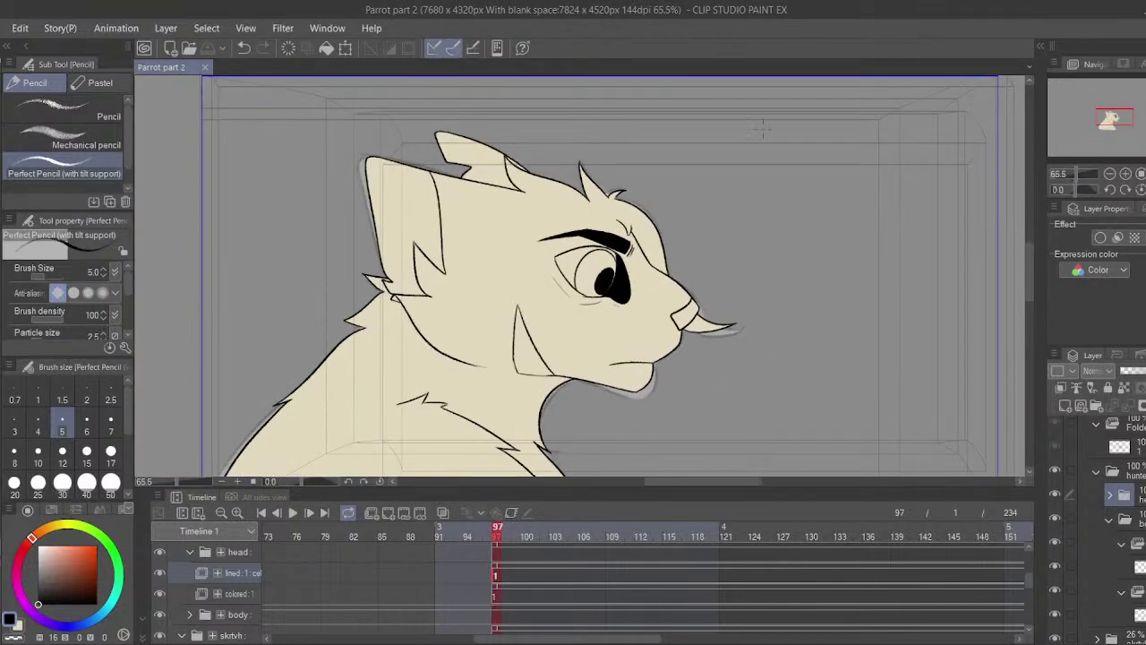
drag(541, 377, 530, 369)
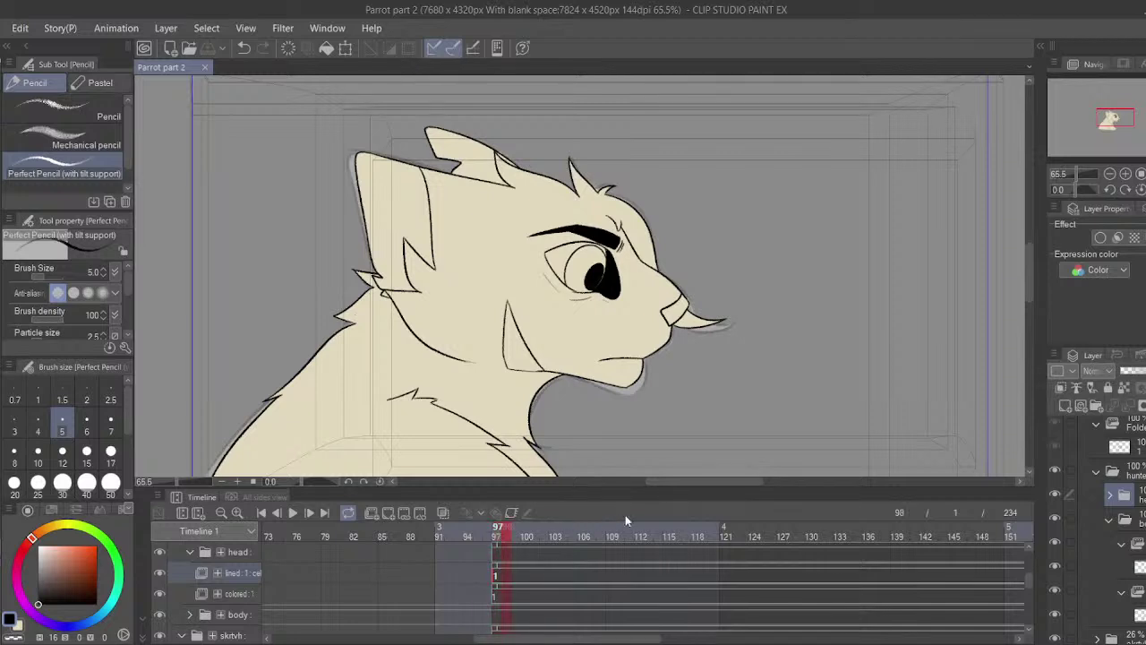
drag(627, 529, 560, 588)
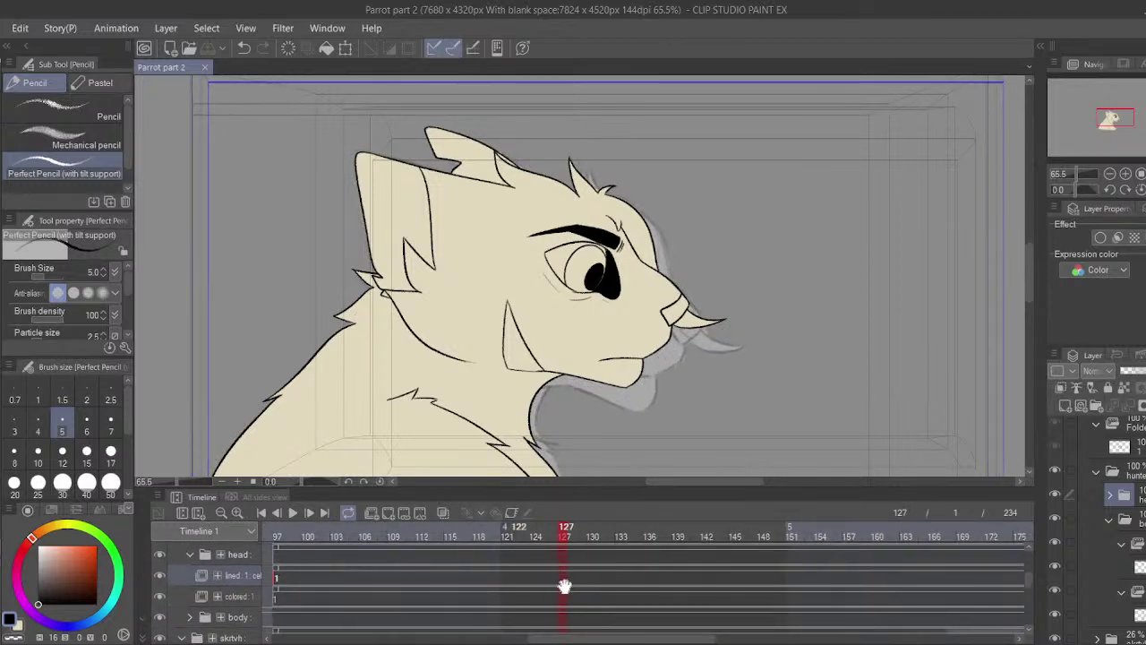
scroll(377, 602, up, 2)
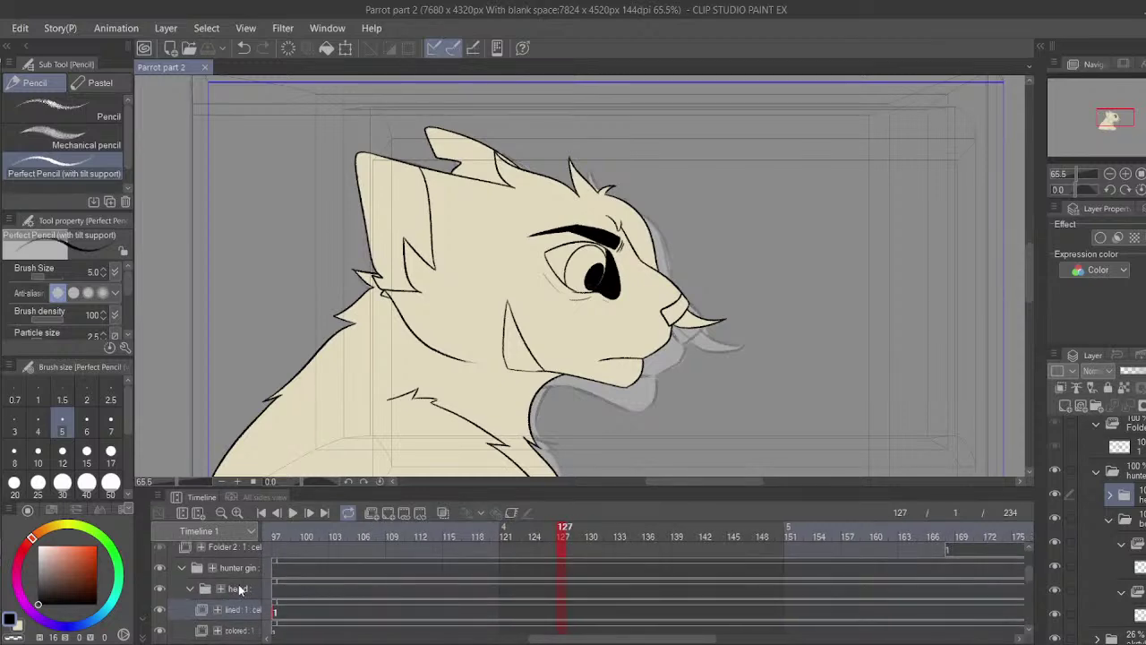
drag(342, 604, 371, 439)
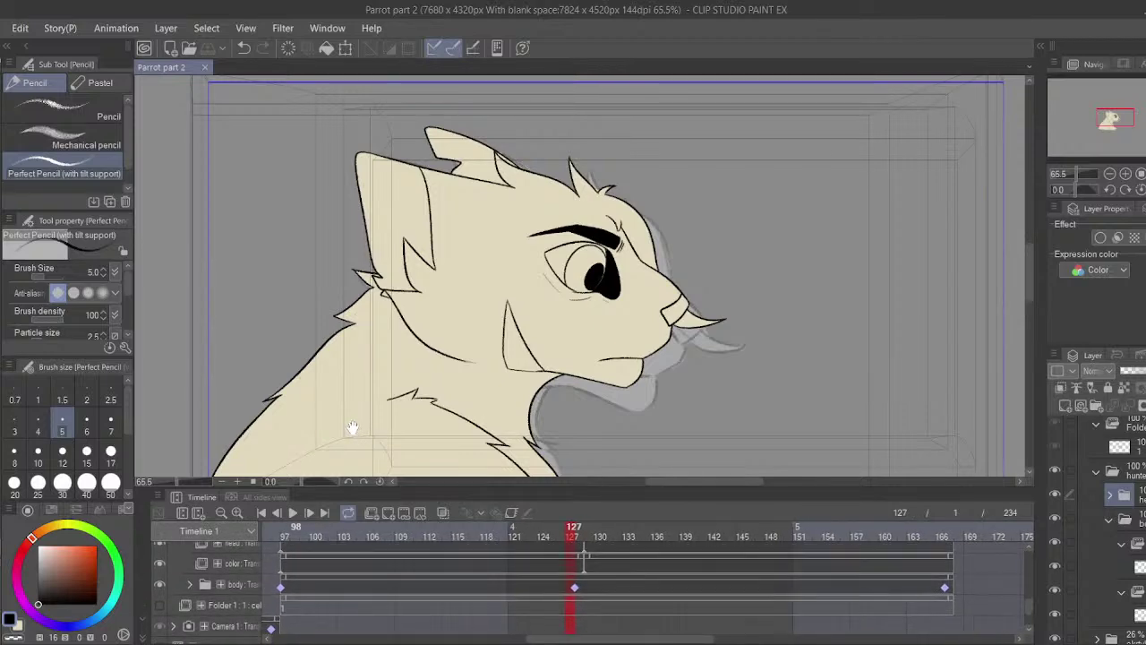
scroll(351, 589, up, 4)
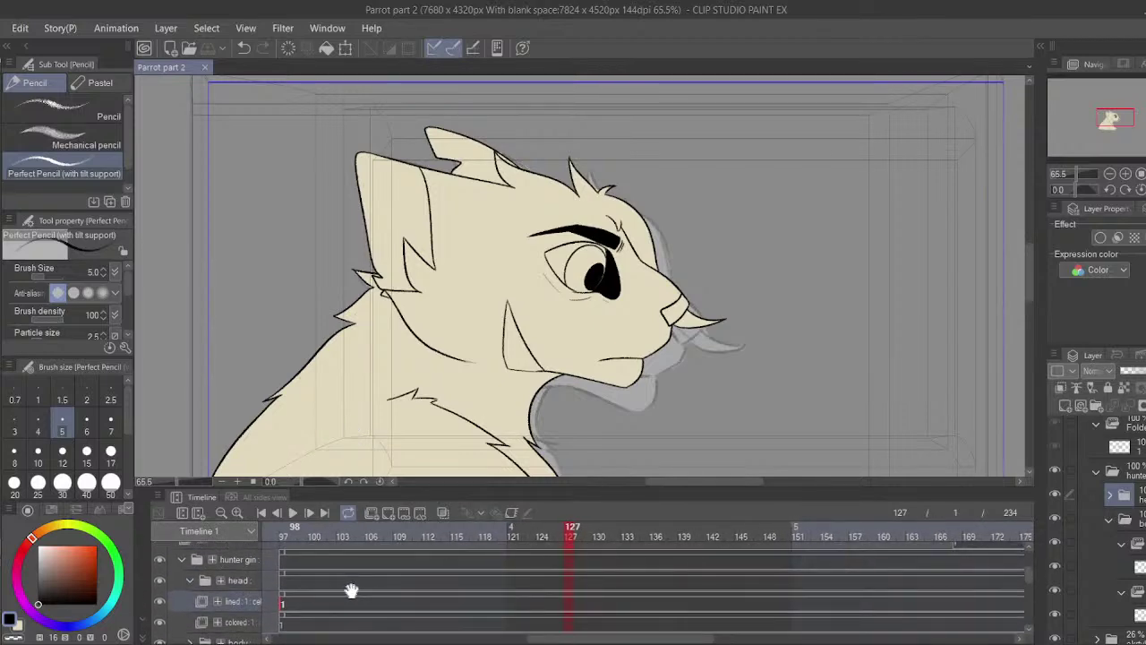
drag(351, 591, 350, 591)
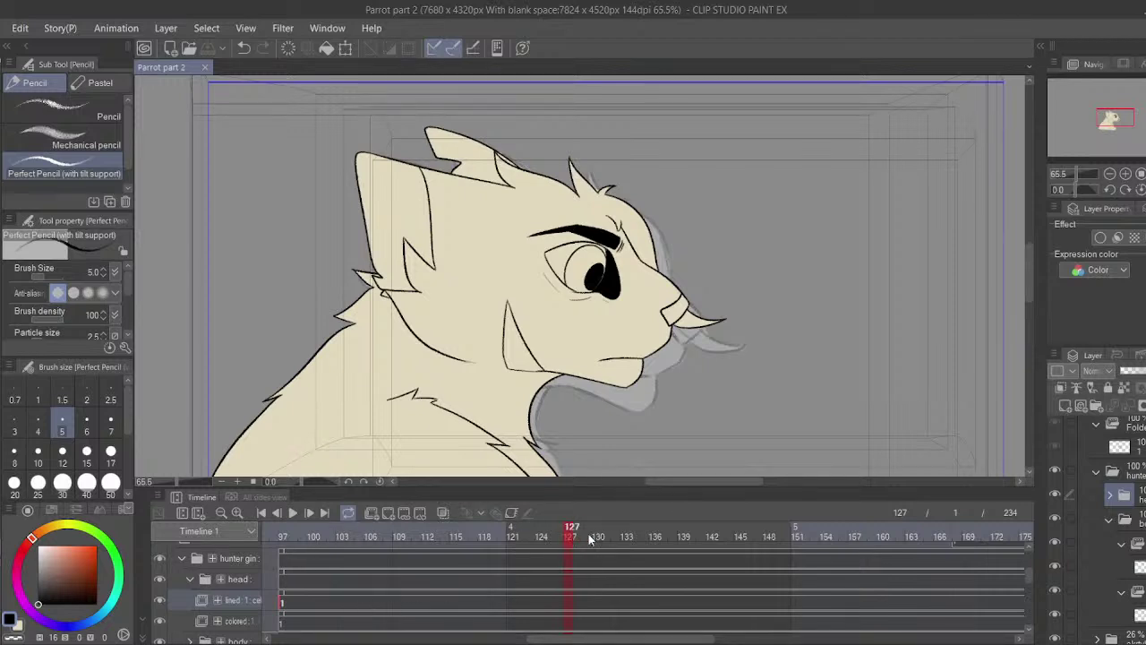
drag(588, 533, 455, 535)
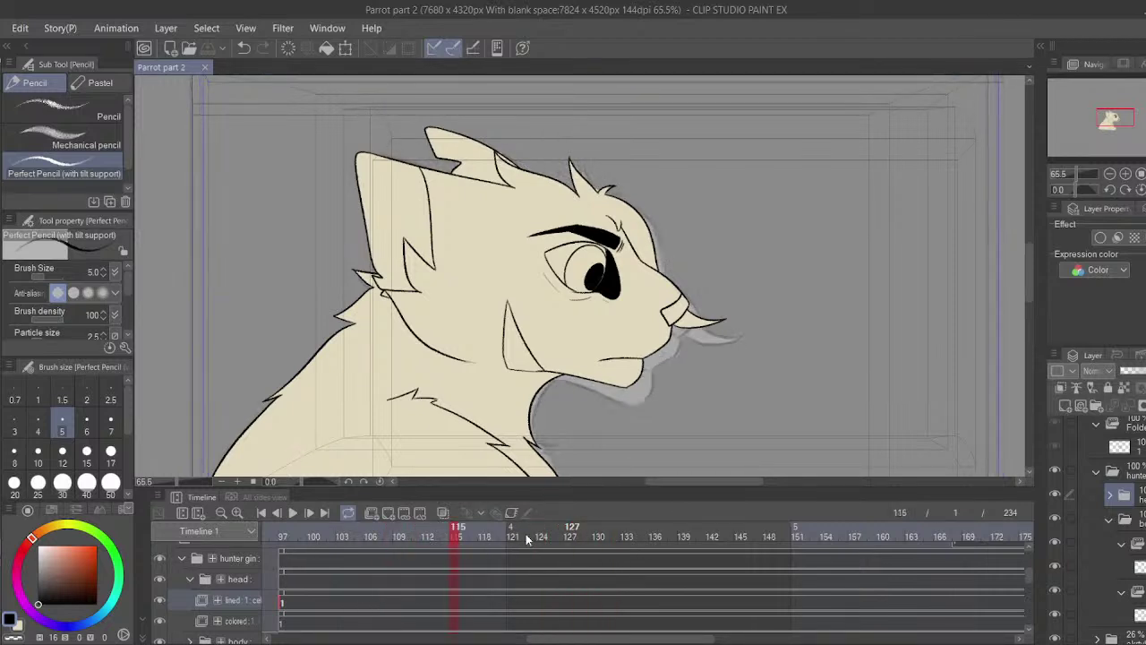
drag(527, 539, 532, 539)
click(190, 579)
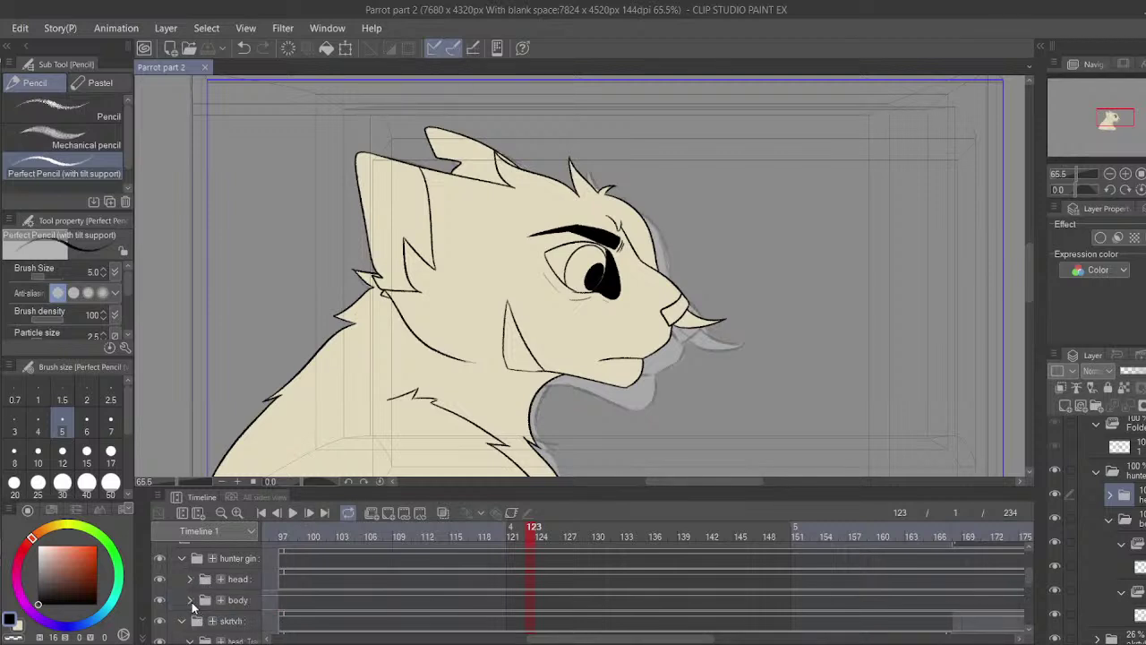
click(282, 574)
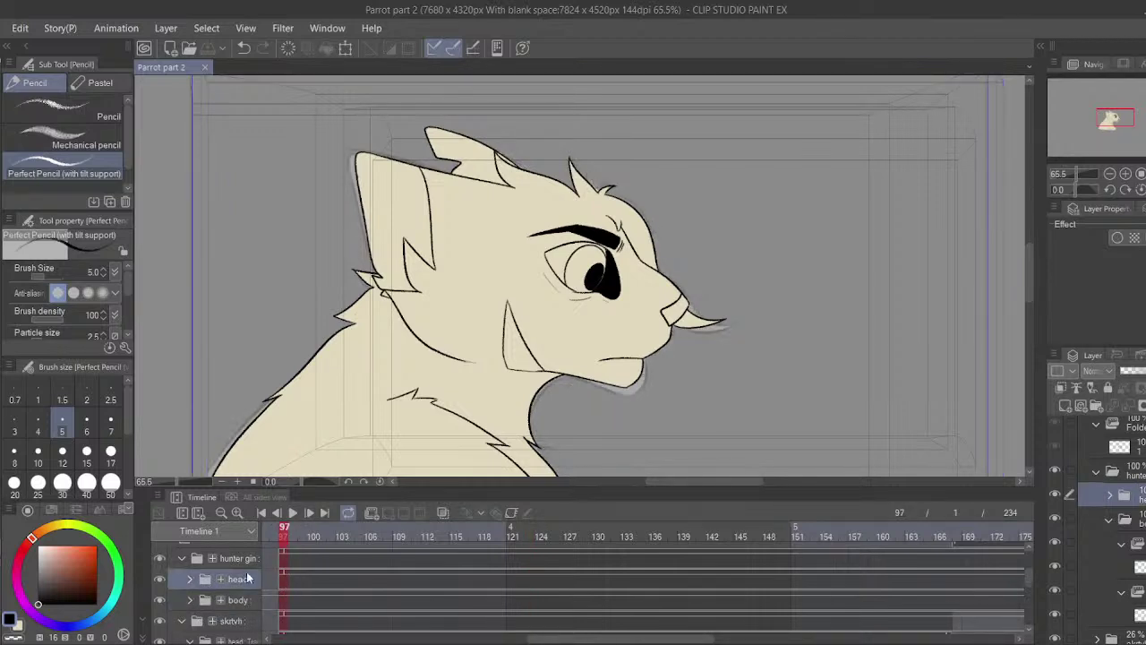
click(190, 580)
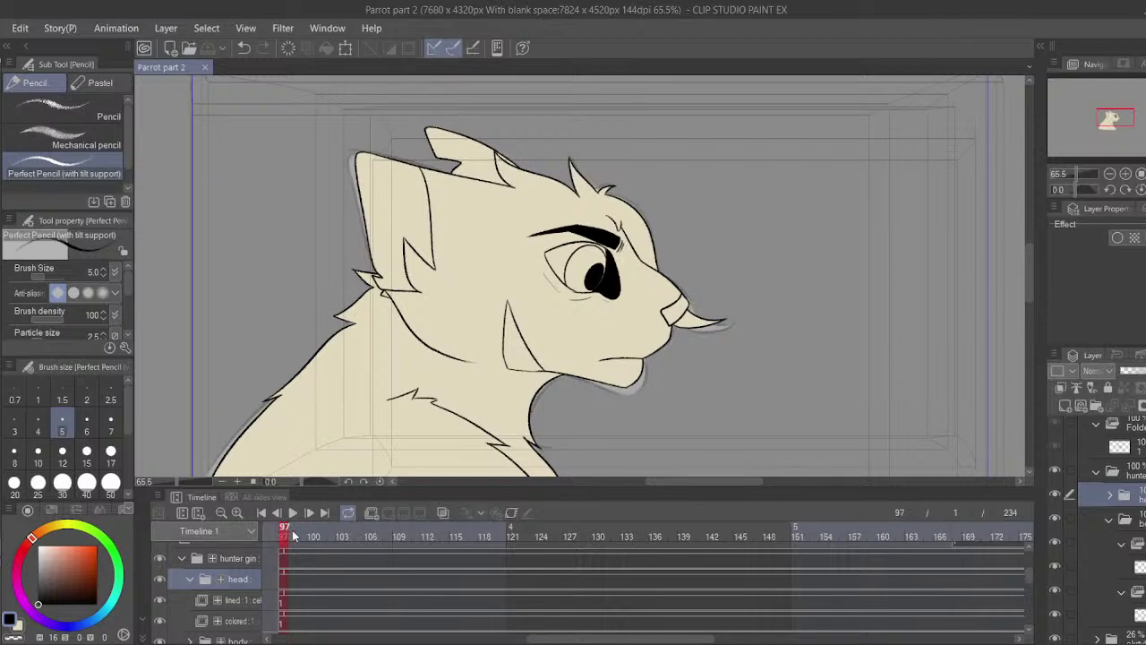
- Split the head's lined clip at frame 129 and delete the part from that frame onward
drag(292, 532, 584, 556)
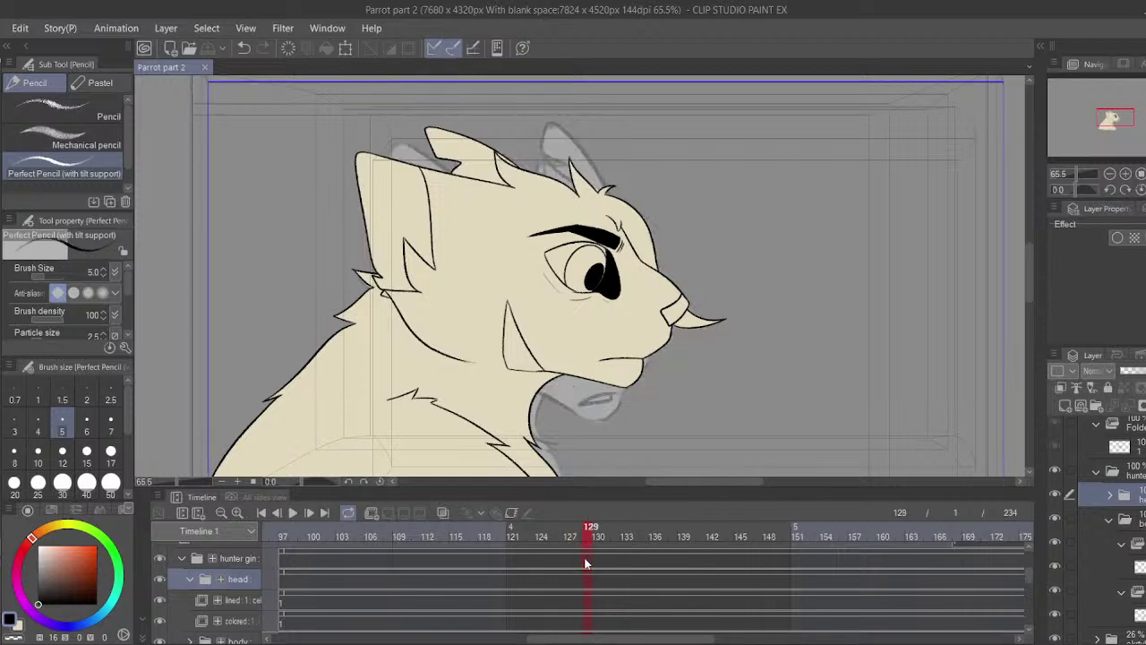
right_click(588, 608)
click(663, 498)
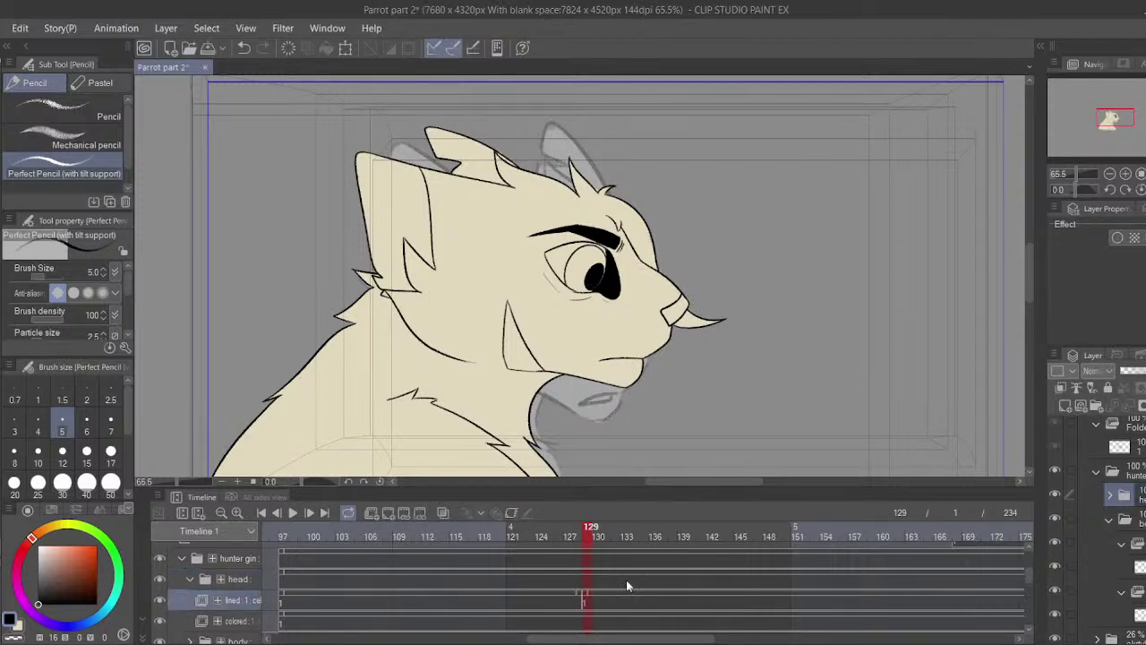
click(610, 598)
key(Delete)
- Cut the head's colored clip at frame 129 and delete the part from that frame onward
drag(607, 607, 608, 574)
click(589, 593)
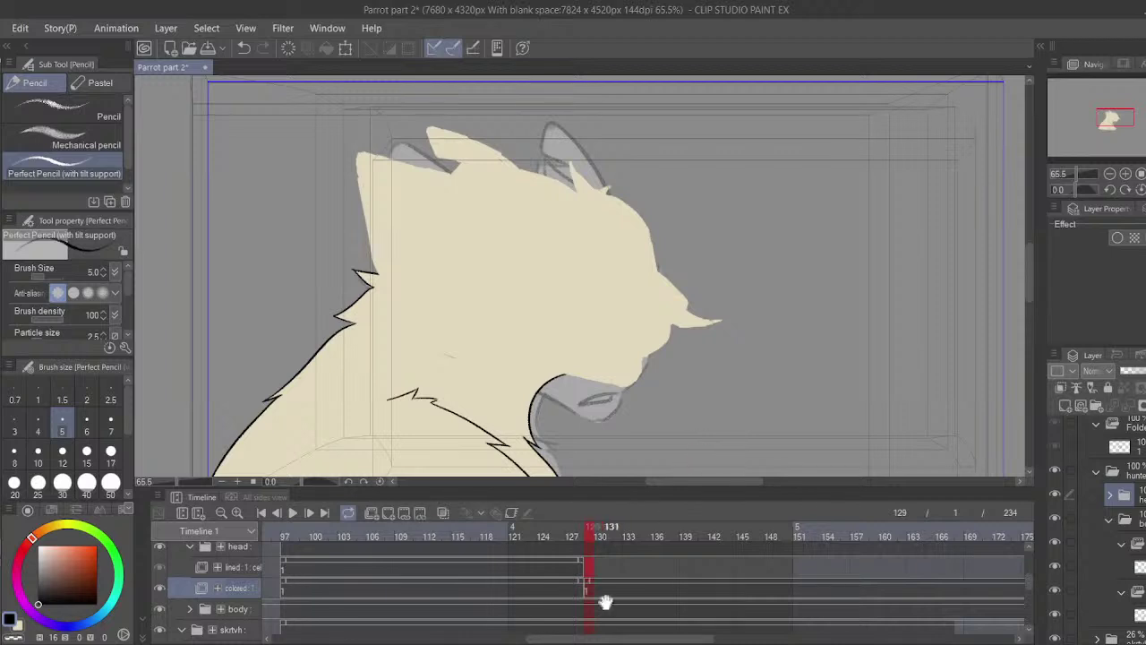
click(606, 582)
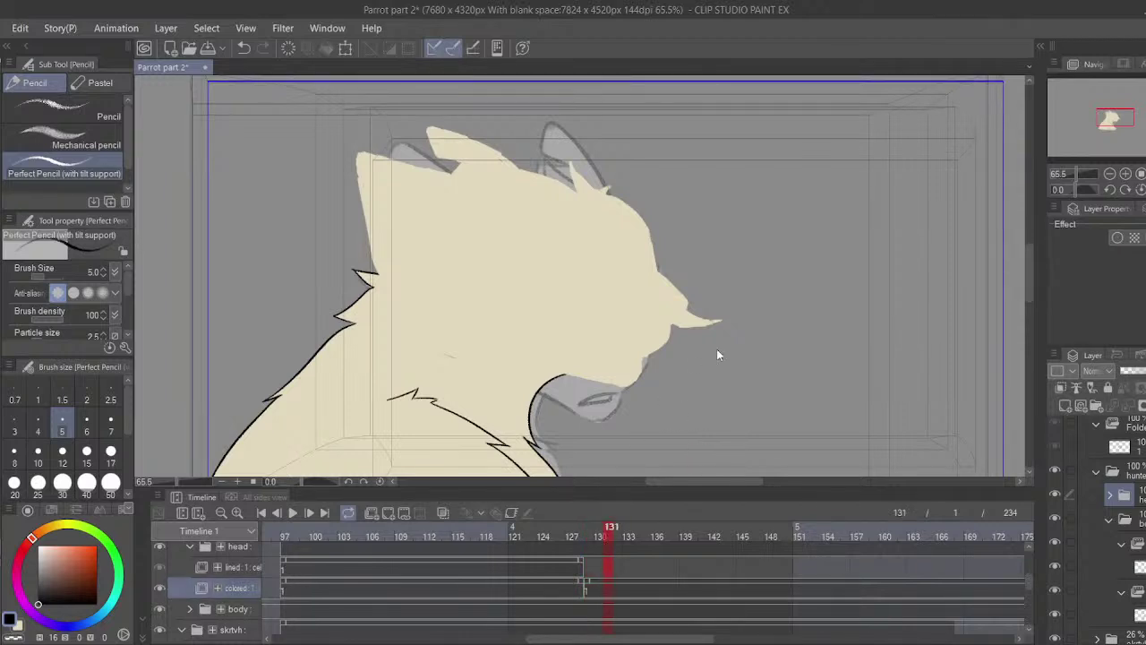
click(603, 591)
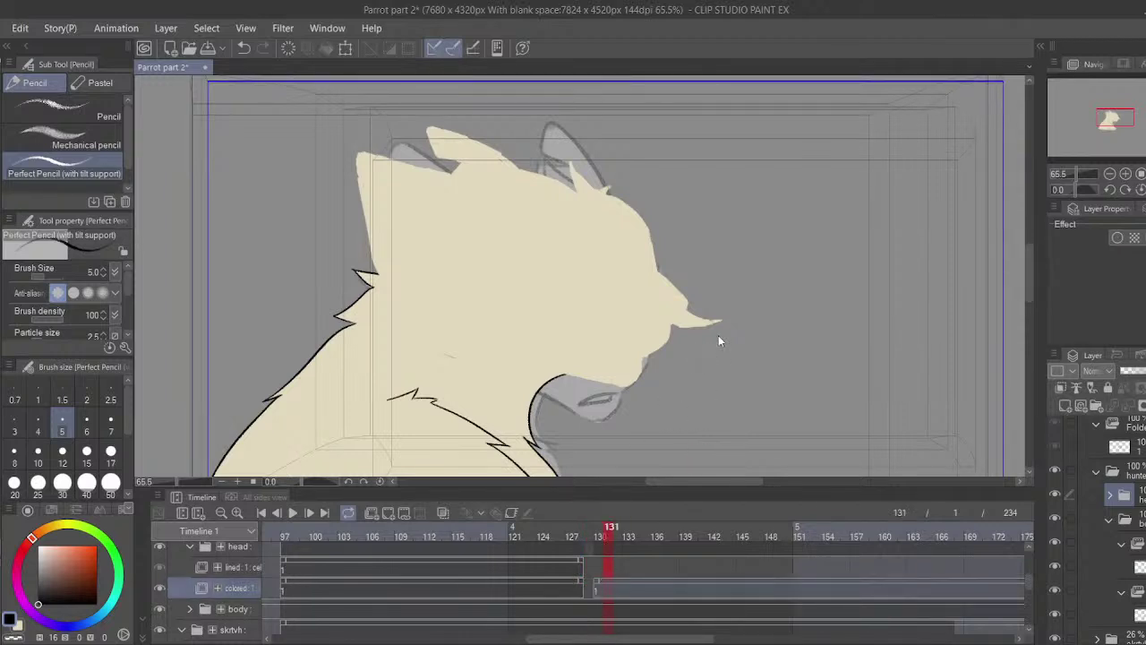
key(Delete)
- Cut the body folder's clip at frame 129 and delete the part from that frame onward
drag(599, 615, 591, 612)
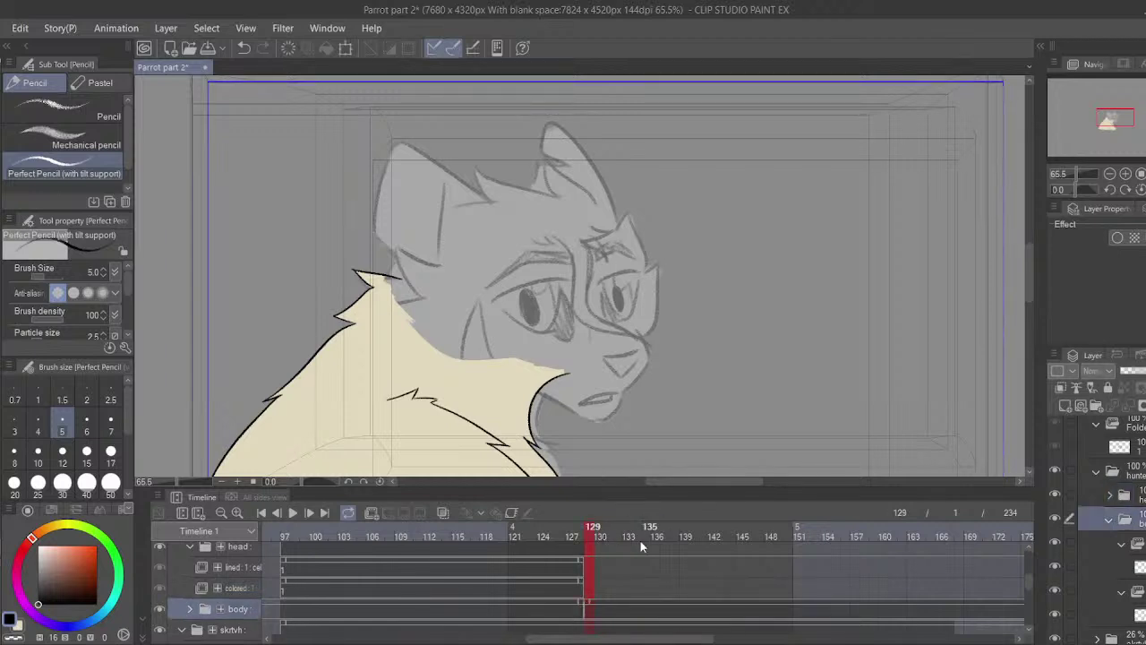
click(608, 602)
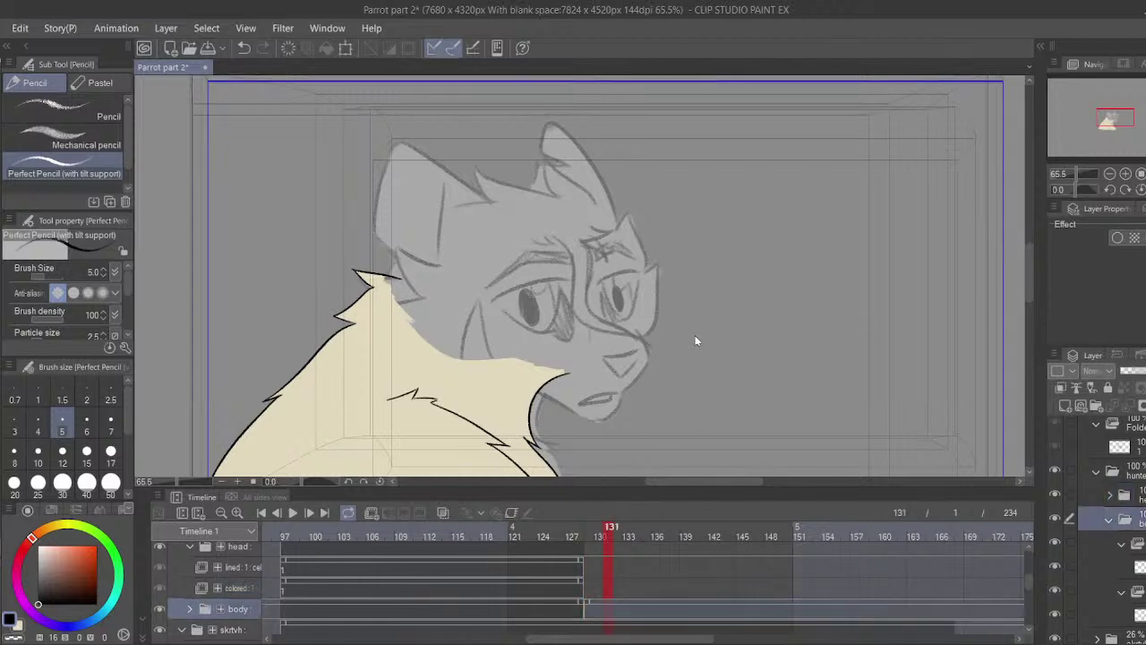
key(Delete)
drag(573, 591, 619, 497)
drag(596, 576, 609, 625)
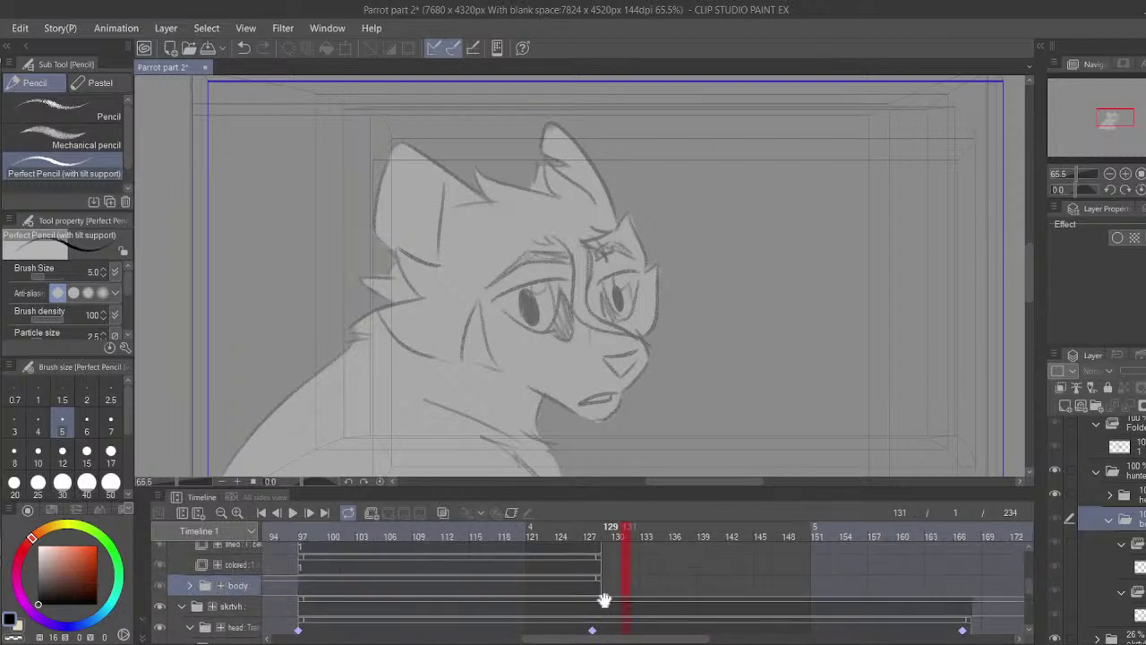
- Undo the cut of the body folder's clip and expand the folder to its lined and colored layers
click(607, 612)
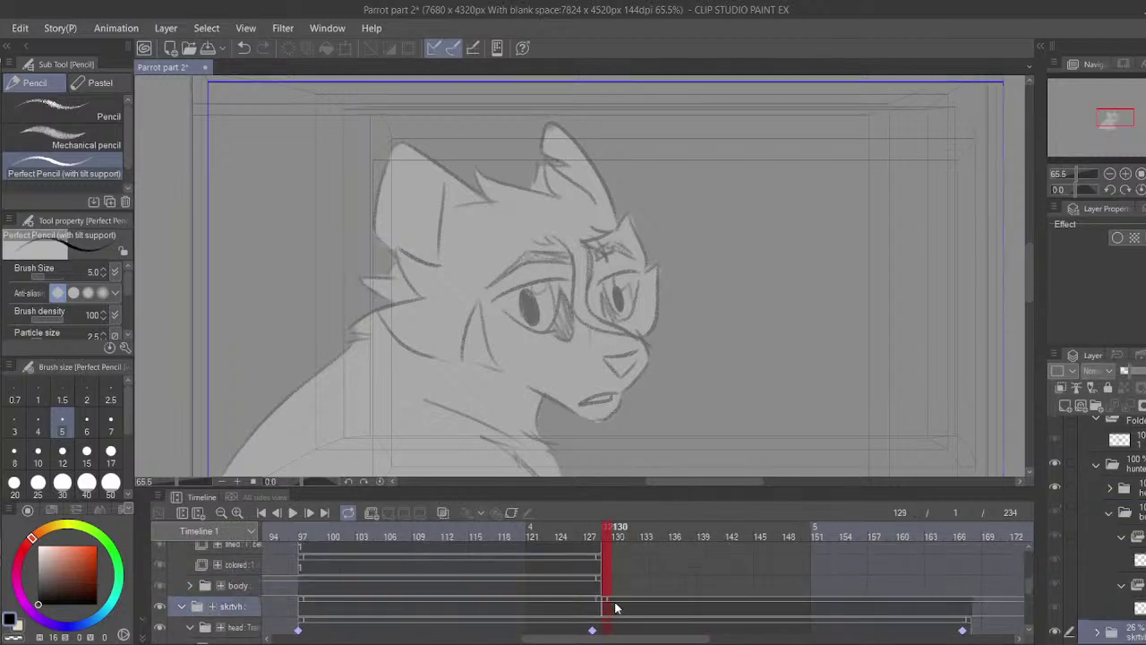
scroll(612, 583, up, 2)
scroll(555, 605, down, 1)
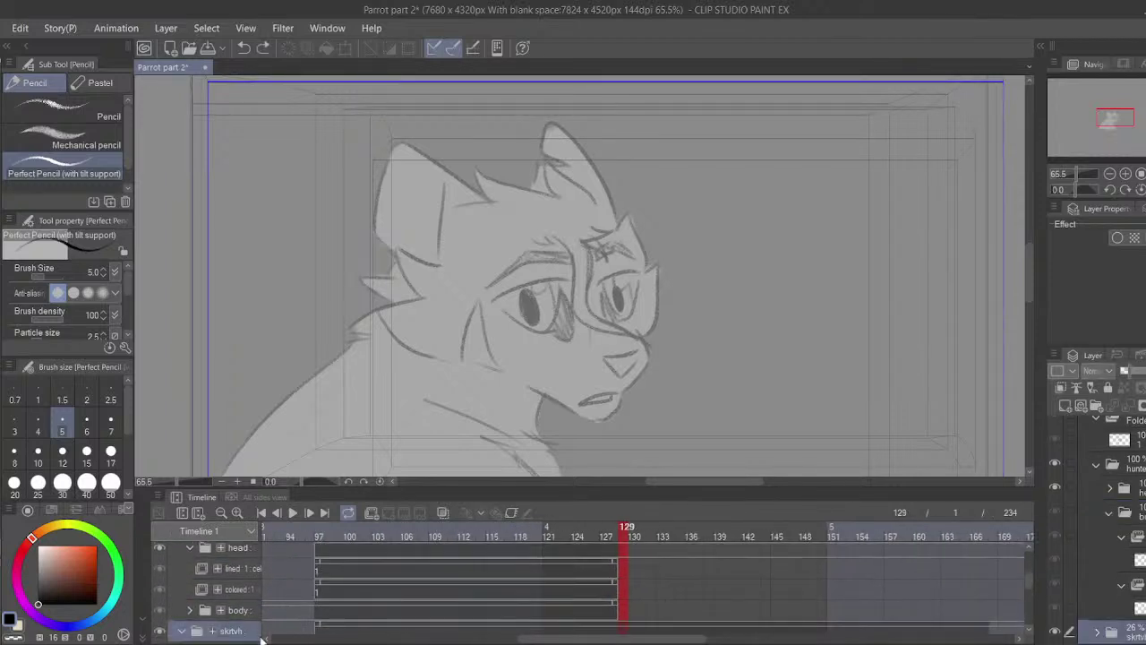
click(189, 611)
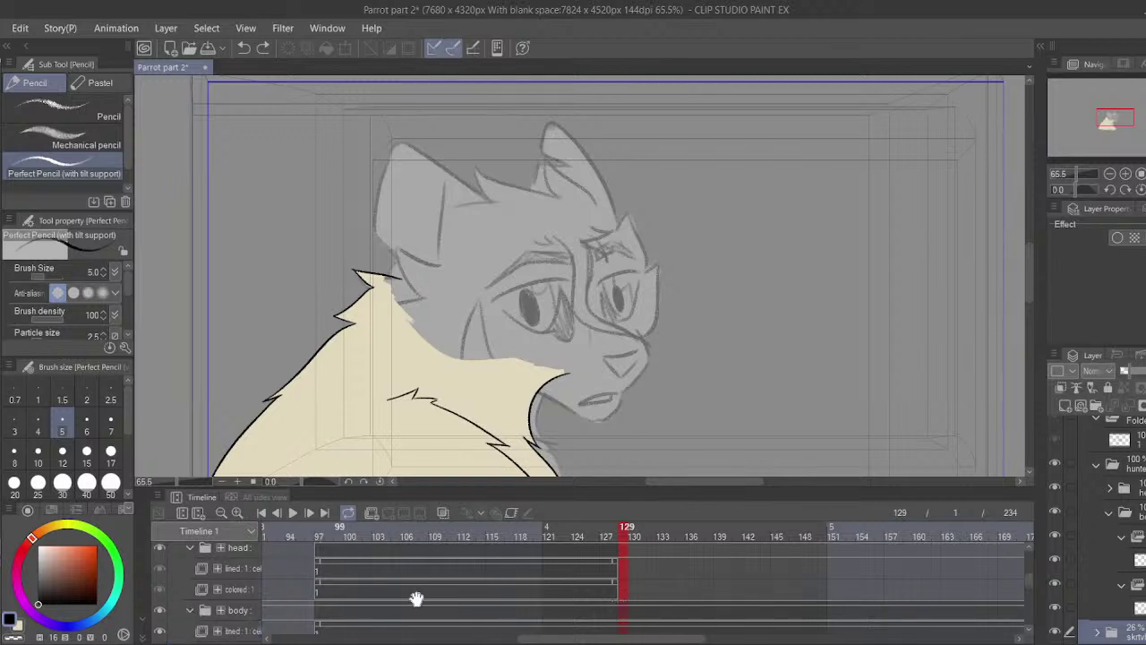
- Split the body's lined clip at frame 129 and delete the part from that frame onward
scroll(627, 582, down, 1)
click(616, 613)
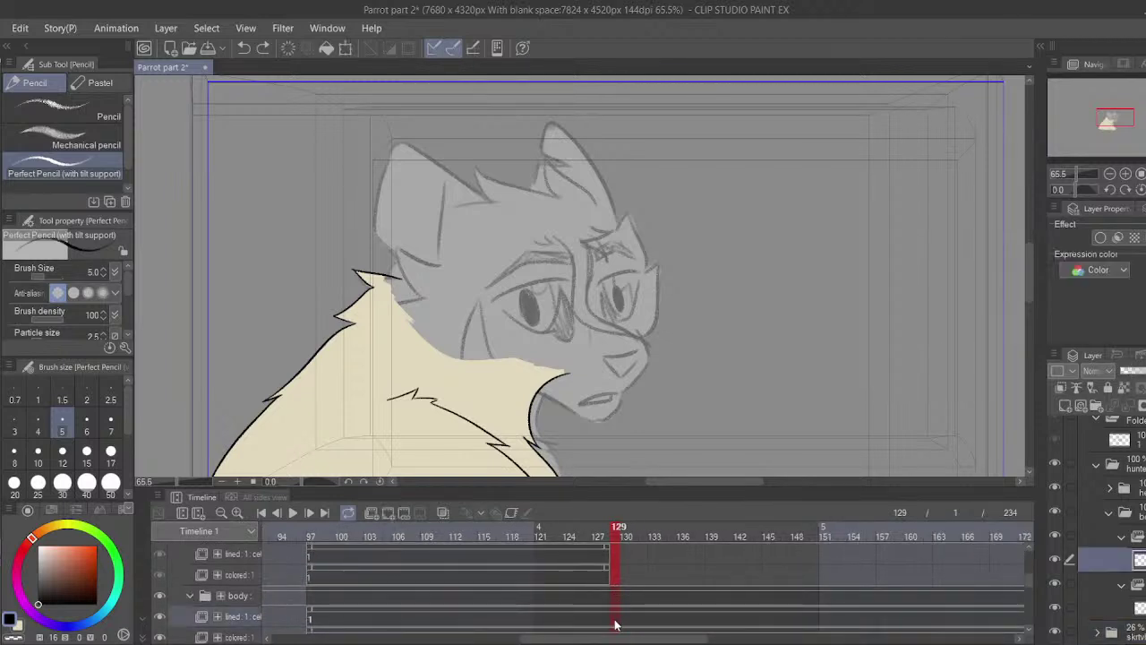
click(636, 613)
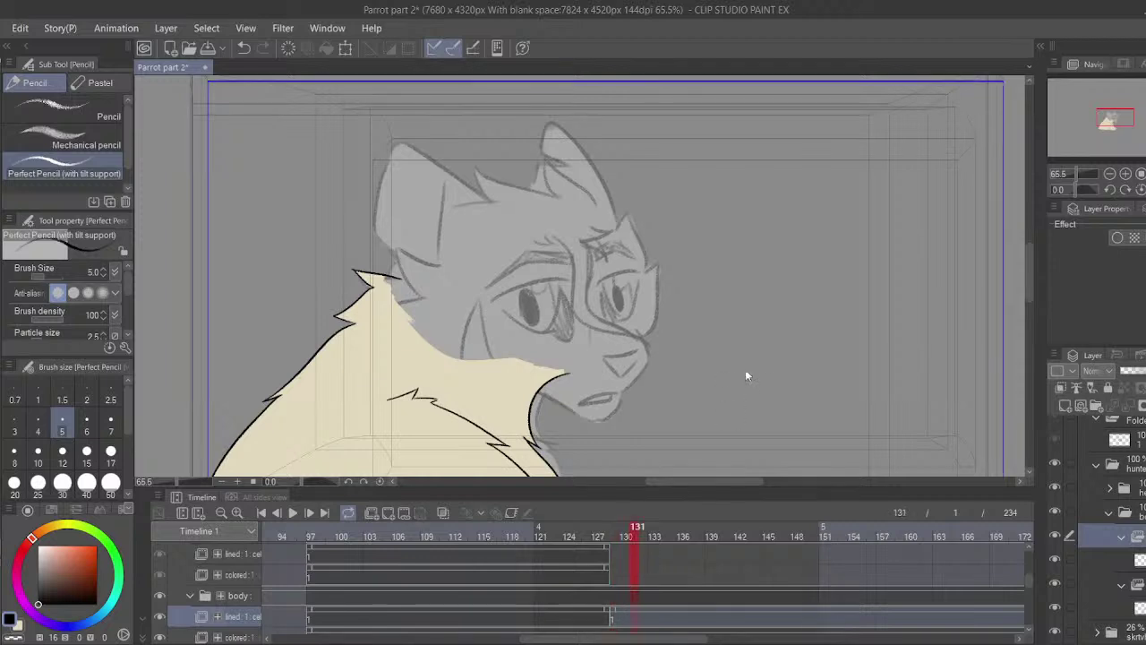
key(Delete)
- Cut the body's colored clip at frame 129 and delete the part from that frame onward
scroll(616, 573, down, 1)
click(615, 598)
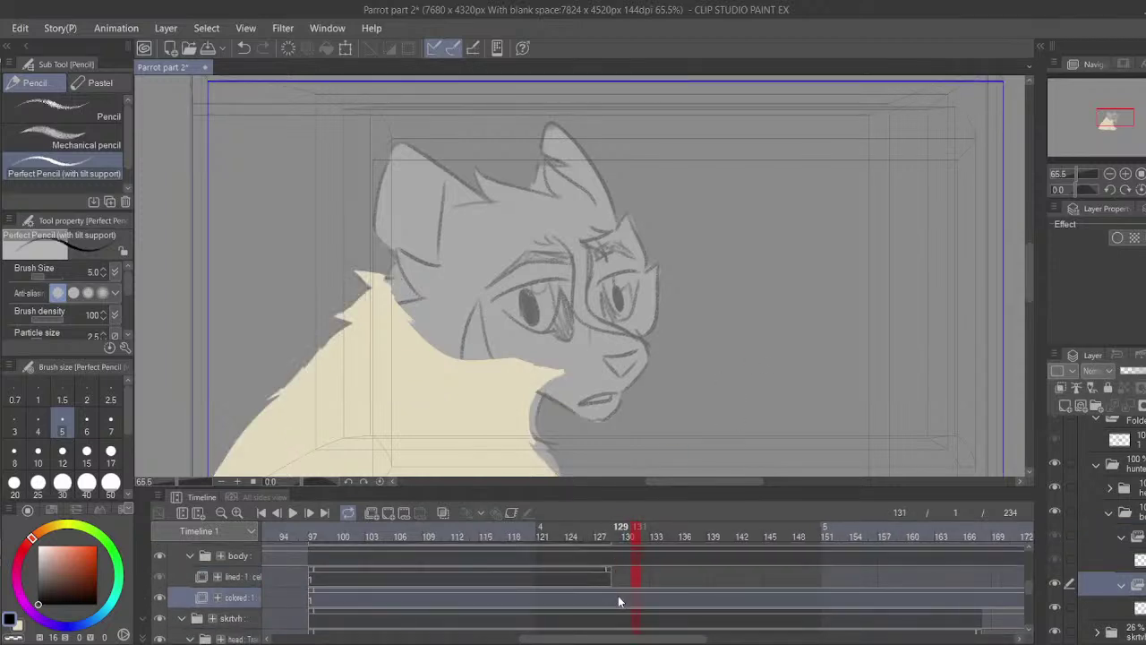
click(617, 595)
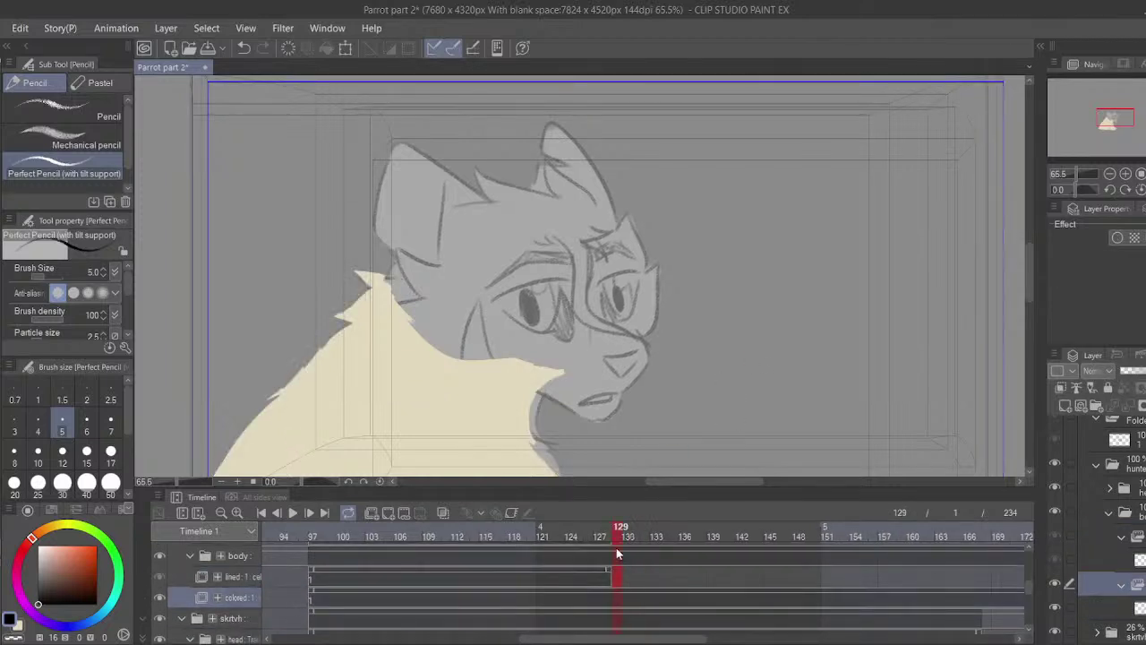
key(ctrl+slash)
click(635, 594)
key(Delete)
- Add a new animation cel at frame 129 on the head's lined layer
drag(657, 574, 661, 644)
click(621, 620)
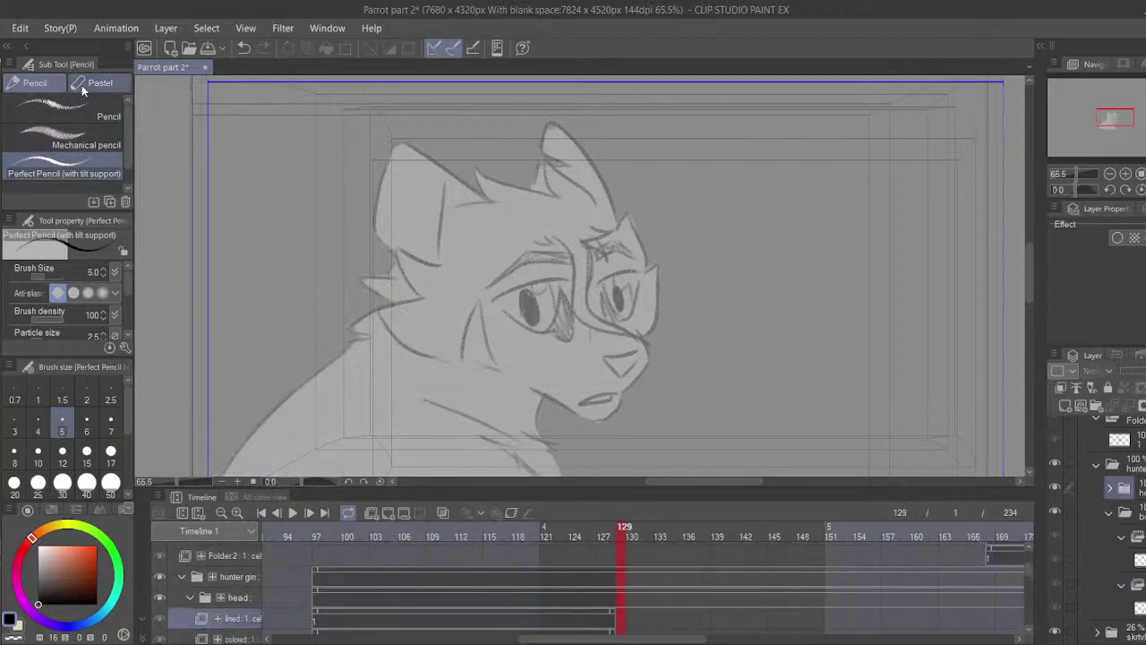
key(x)
drag(1077, 173, 1077, 173)
drag(621, 243, 650, 248)
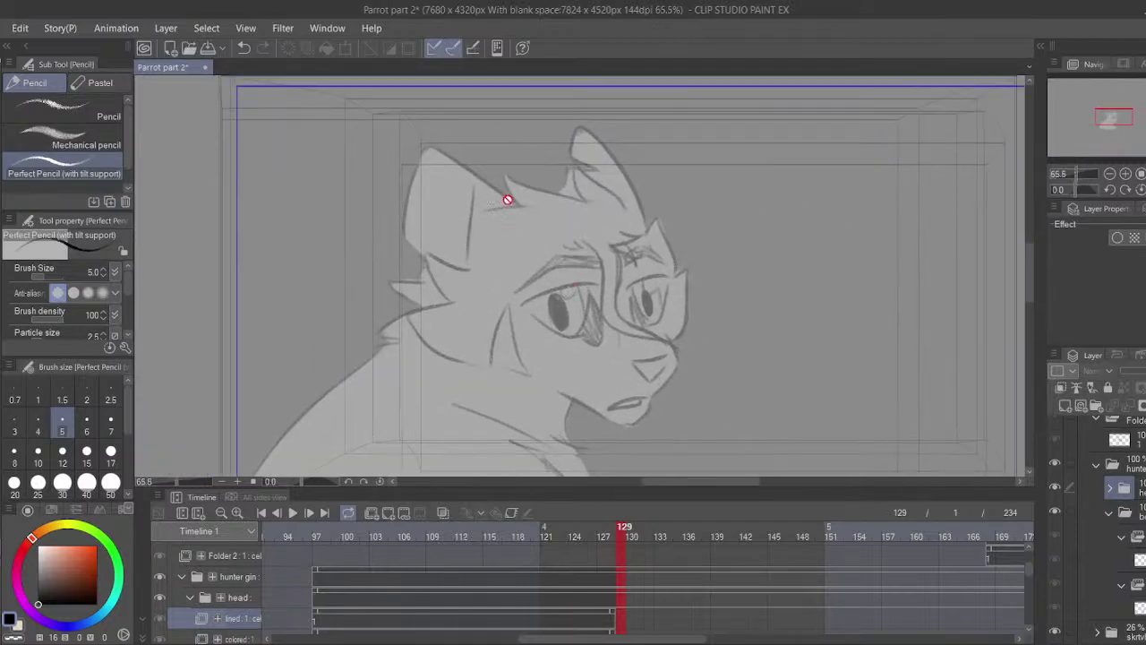
click(404, 513)
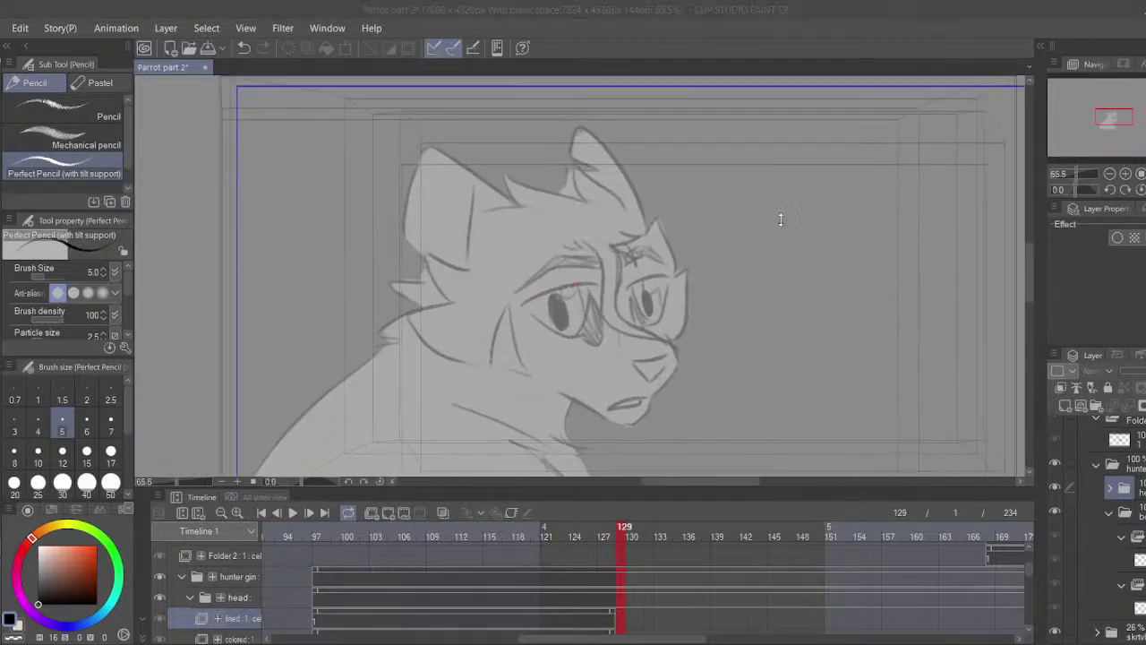
click(389, 513)
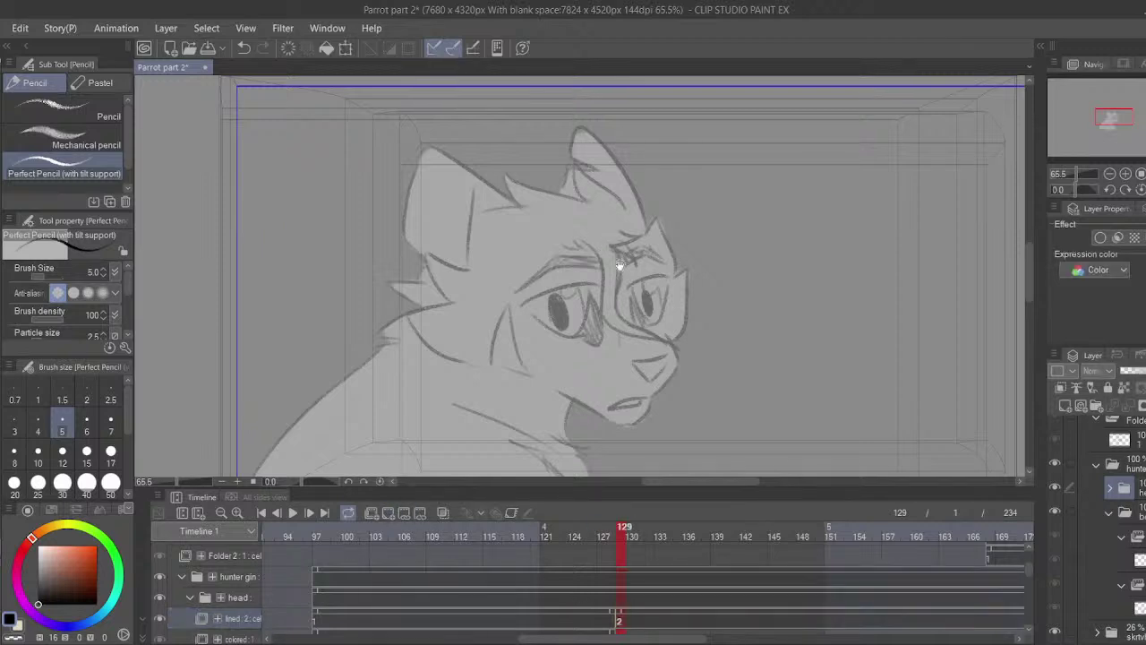
- Ink the tufted top of the head between the ears and the inner edge of the far ear with the size 5 pencil
drag(620, 264, 681, 352)
drag(1074, 170, 1080, 171)
drag(730, 265, 647, 229)
mouse_move(643, 242)
mouse_down()
mouse_move(680, 281)
mouse_move(672, 260)
mouse_up()
key(ctrl+z)
drag(587, 202, 681, 278)
key(ctrl+z)
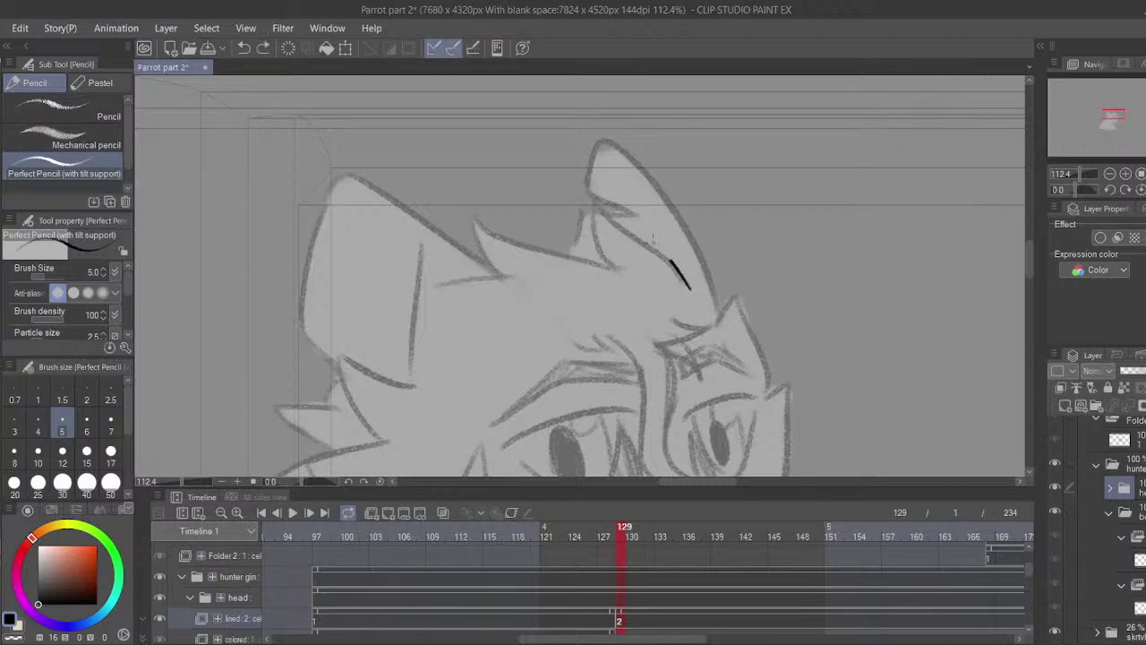
mouse_move(588, 190)
mouse_down()
mouse_move(633, 252)
mouse_move(613, 222)
mouse_move(637, 248)
mouse_up()
key(ctrl+z)
key(ctrl+z)
mouse_move(606, 197)
mouse_down()
mouse_move(636, 246)
mouse_move(487, 203)
mouse_move(529, 246)
mouse_up()
mouse_move(624, 530)
mouse_down()
mouse_move(598, 530)
mouse_move(630, 533)
mouse_up()
- Ink the fur tuft above the far eye and the far bridge line running down to the muzzle tip
drag(594, 415, 497, 289)
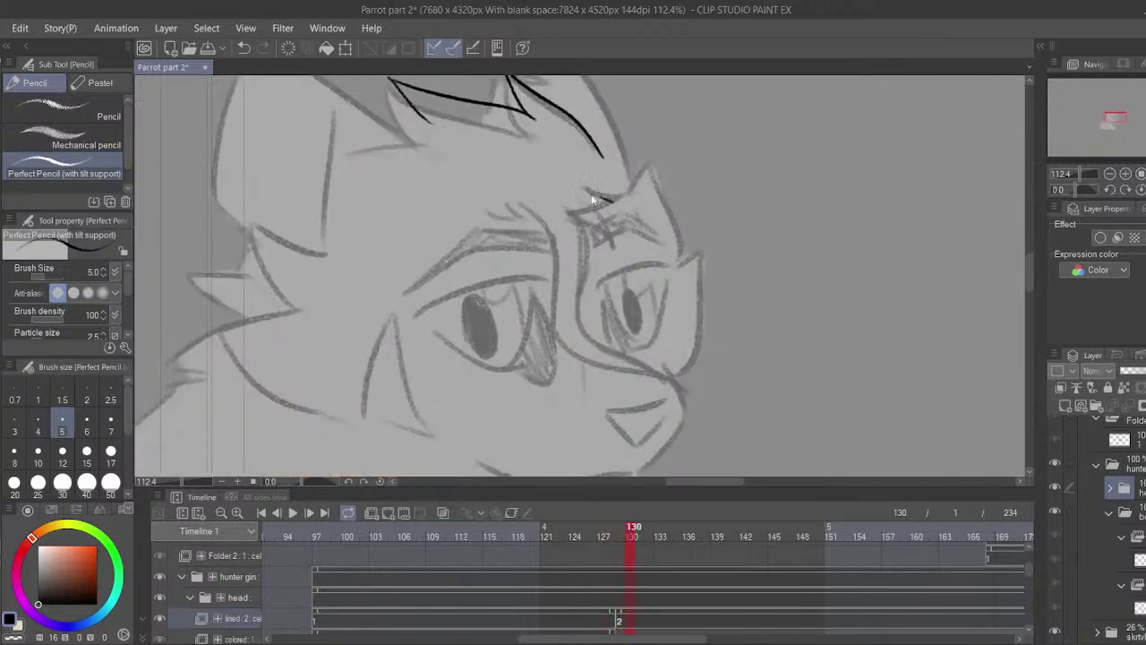
key(ctrl+z)
drag(584, 189, 622, 199)
mouse_move(622, 199)
mouse_down()
mouse_move(586, 211)
mouse_move(614, 237)
mouse_move(593, 224)
mouse_up()
mouse_move(592, 225)
mouse_down()
mouse_move(656, 354)
mouse_move(701, 397)
mouse_up()
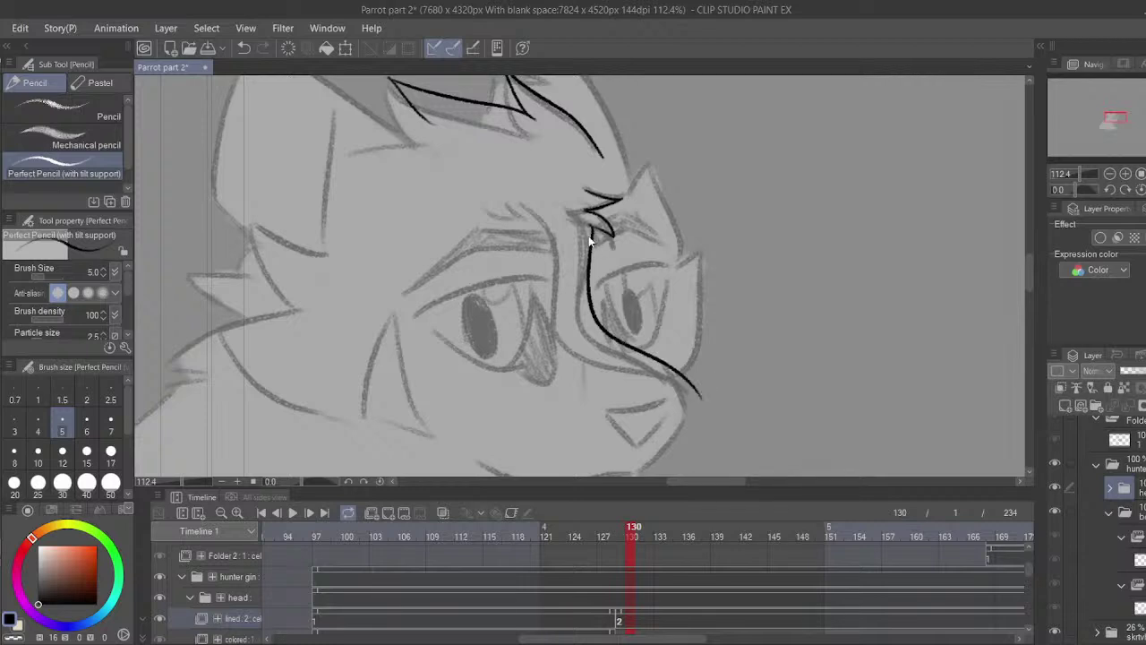
key(ctrl+z)
mouse_move(591, 226)
mouse_down()
mouse_move(591, 267)
mouse_move(625, 348)
mouse_move(677, 403)
mouse_up()
- Ink the near line of the nose bridge and the small fur strokes at its upper end
mouse_move(627, 373)
mouse_down()
mouse_move(554, 254)
mouse_move(552, 215)
mouse_move(570, 331)
mouse_move(690, 407)
mouse_move(584, 345)
mouse_move(553, 286)
mouse_move(556, 232)
mouse_up()
key(ctrl+z)
key(ctrl+z)
key(ctrl+z)
mouse_move(556, 232)
mouse_down()
mouse_move(525, 234)
mouse_move(515, 215)
mouse_up()
key(ctrl+z)
drag(591, 64, 626, 112)
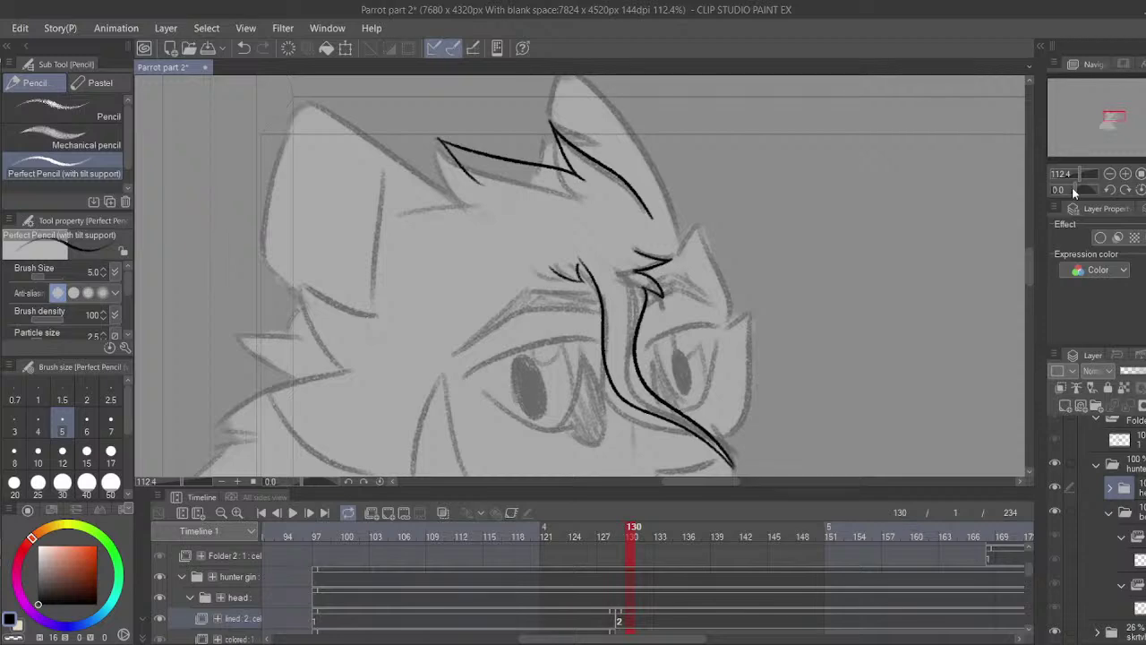
- Ink the near eye's upper lid and the outer curve of its dark inner corner
click(1126, 174)
click(1126, 174)
drag(483, 337, 550, 224)
mouse_move(448, 340)
mouse_down()
mouse_move(651, 269)
mouse_move(672, 274)
mouse_up()
drag(652, 300, 595, 242)
key(ctrl+z)
mouse_move(392, 286)
mouse_down()
mouse_move(500, 222)
mouse_move(580, 220)
mouse_move(630, 334)
mouse_up()
key(ctrl+z)
drag(633, 333, 612, 278)
key(ctrl+z)
mouse_move(551, 163)
mouse_down()
mouse_move(618, 303)
mouse_move(573, 329)
mouse_up()
key(ctrl+z)
key(ctrl+z)
mouse_move(616, 287)
mouse_down()
mouse_move(613, 337)
mouse_move(541, 320)
mouse_move(458, 298)
mouse_move(398, 233)
mouse_move(521, 324)
mouse_up()
key(ctrl+z)
key(ctrl+z)
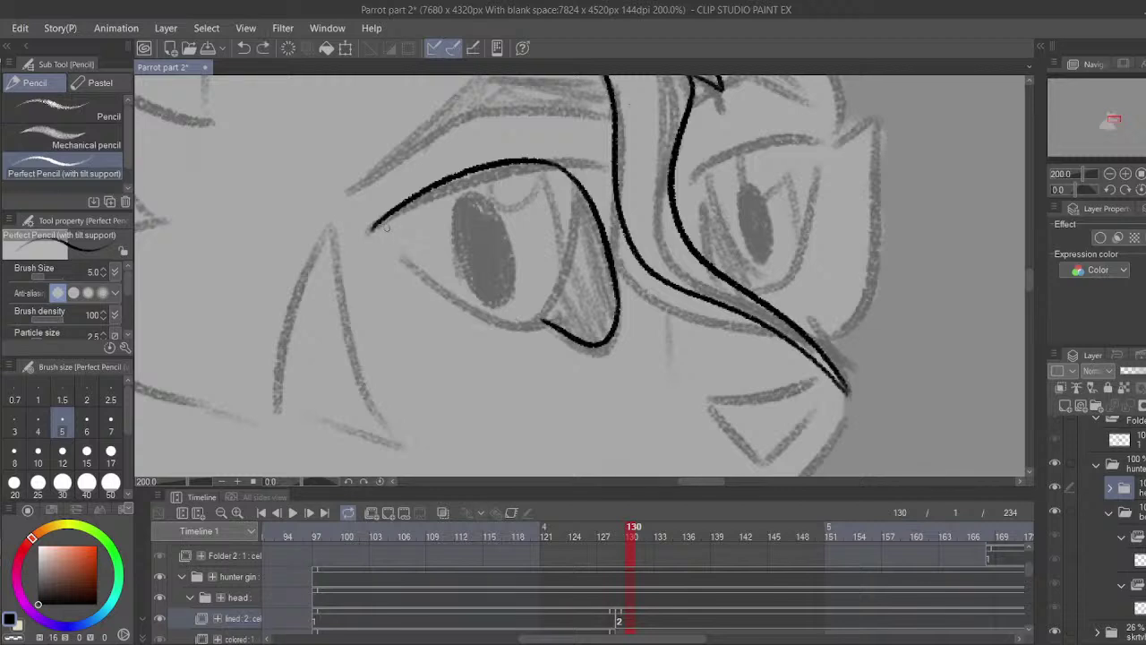
- Close the near eye with its lower lid and inner edge, and outline the oval pupil
mouse_move(386, 227)
mouse_down()
mouse_move(512, 327)
mouse_move(557, 322)
mouse_move(538, 319)
mouse_move(574, 233)
mouse_move(565, 182)
mouse_up()
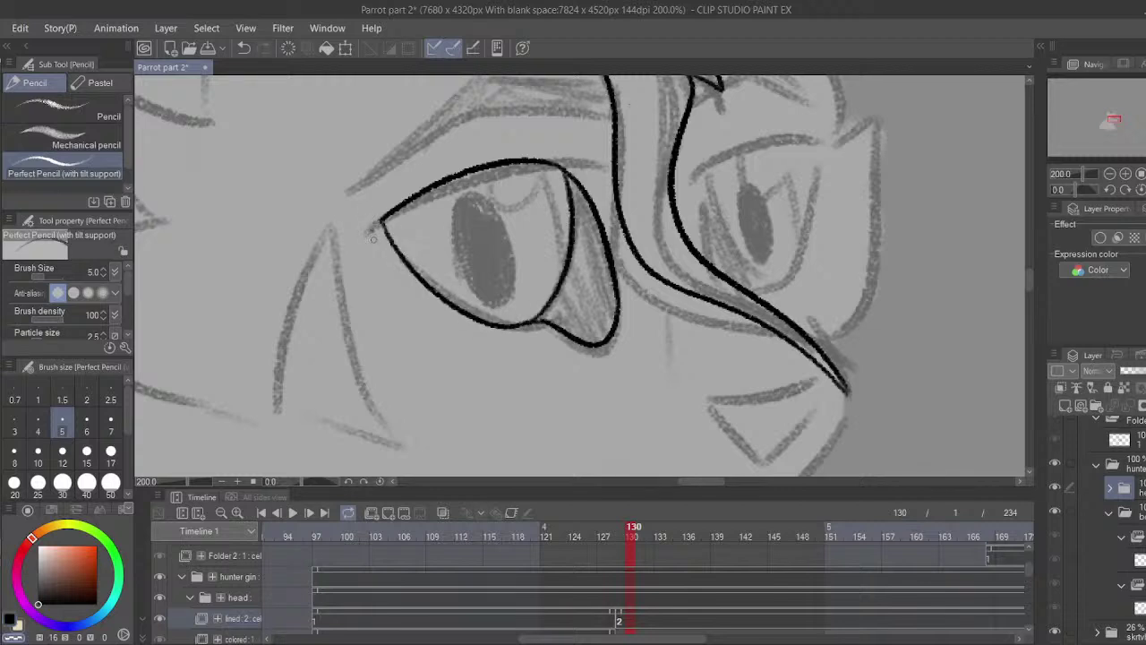
drag(470, 293, 462, 272)
key(ctrl+z)
mouse_move(472, 295)
mouse_down()
mouse_move(455, 240)
mouse_move(498, 234)
mouse_move(466, 207)
mouse_move(510, 282)
mouse_move(458, 257)
mouse_up()
key(ctrl+z)
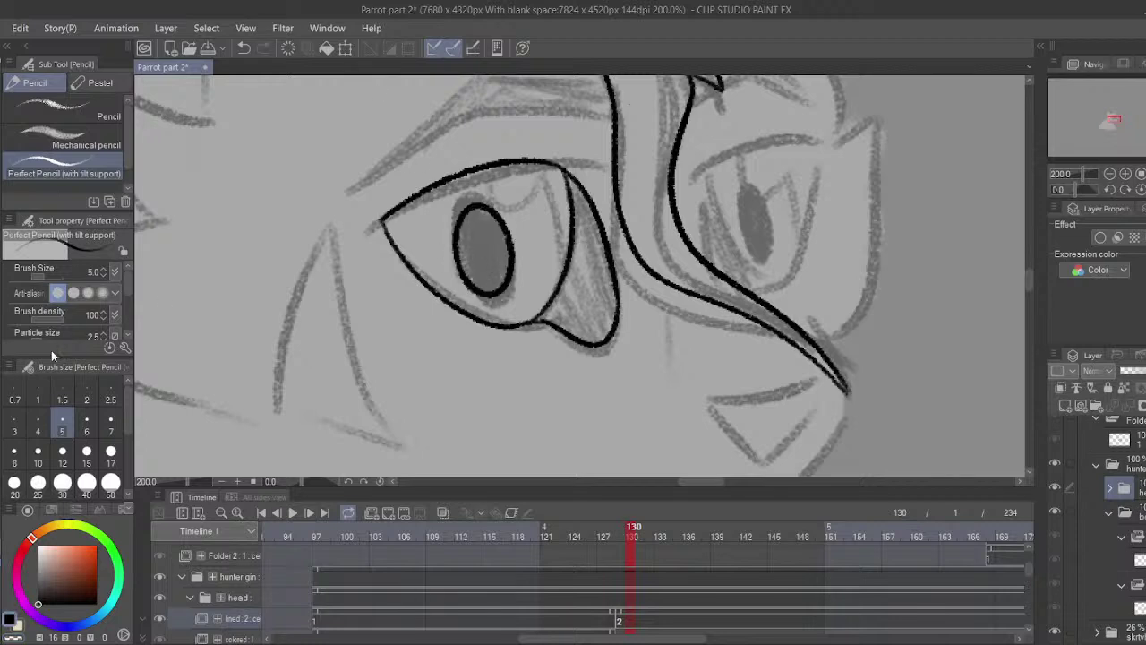
- Fill the near eye's inner corner and pupil with black
key(g)
click(583, 313)
click(484, 260)
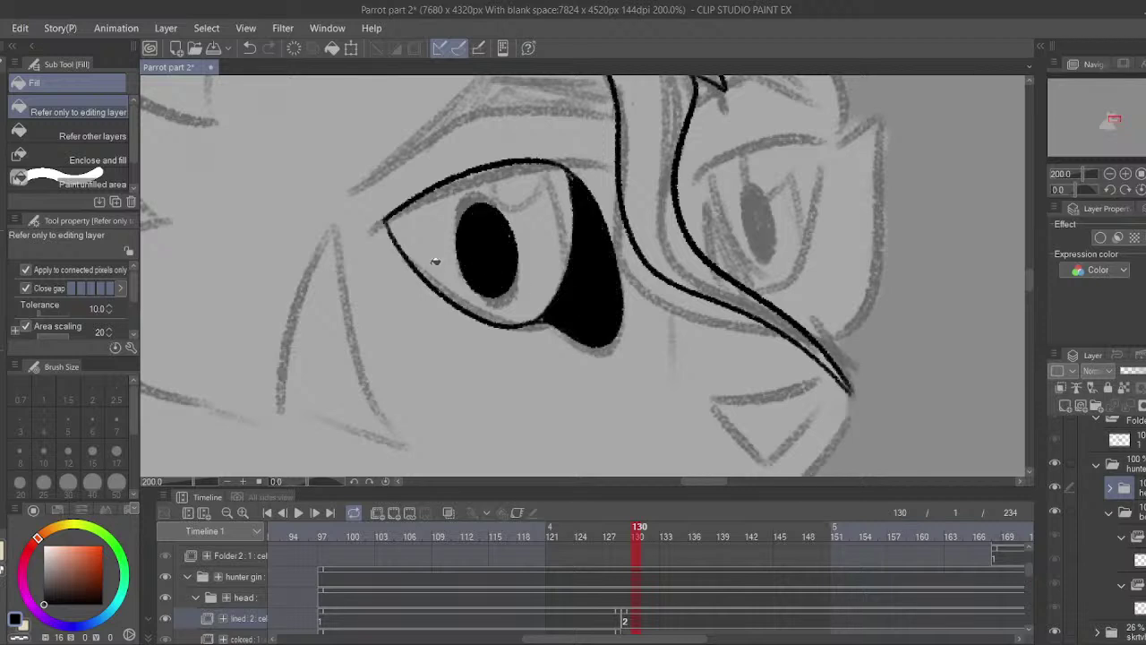
- Draw the curved iris edges on both sides of the near eye's pupil
key(p)
drag(419, 219, 432, 259)
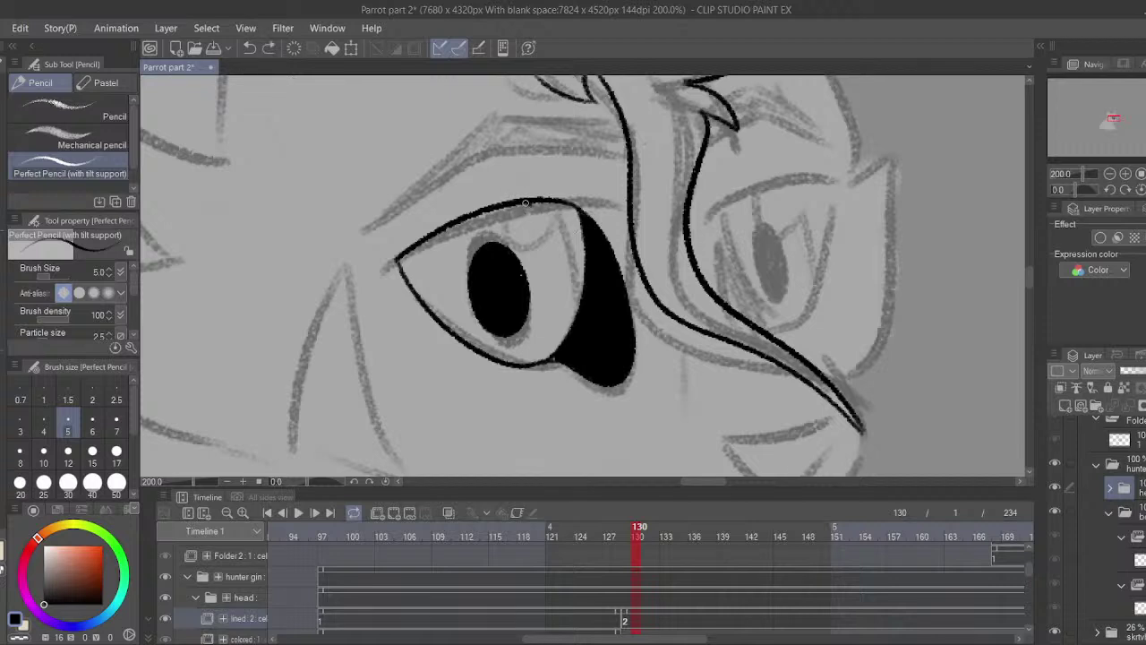
drag(525, 202, 579, 305)
mouse_move(443, 324)
mouse_down()
mouse_move(427, 258)
mouse_move(449, 220)
mouse_move(437, 316)
mouse_up()
key(ctrl+z)
mouse_move(417, 235)
mouse_down()
mouse_move(428, 265)
mouse_move(417, 246)
mouse_move(593, 190)
mouse_up()
key(ctrl+z)
key(ctrl+z)
- Ink the near eyebrow's lower edge and the outer part of its upper edge
mouse_move(374, 269)
mouse_down()
mouse_move(420, 234)
mouse_move(549, 179)
mouse_move(614, 185)
mouse_up()
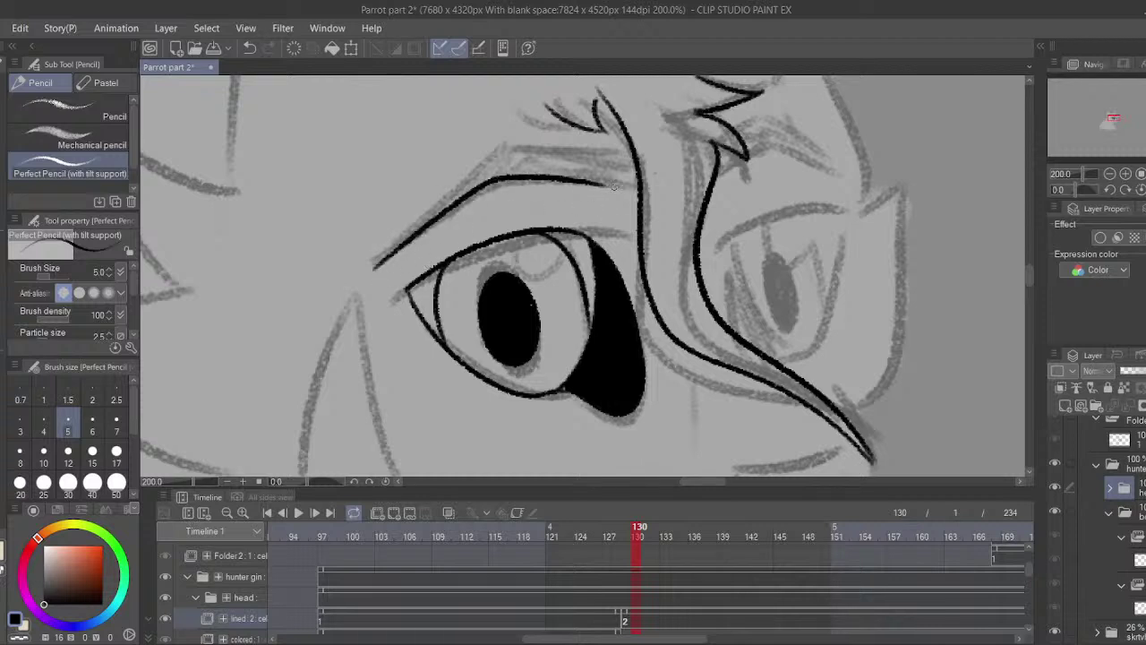
drag(372, 266, 488, 156)
key(ctrl+z)
drag(373, 268, 490, 144)
key(ctrl+z)
drag(373, 271, 487, 158)
key(ctrl+z)
mouse_move(375, 267)
mouse_down()
mouse_move(485, 160)
mouse_move(586, 140)
mouse_up()
key(ctrl+z)
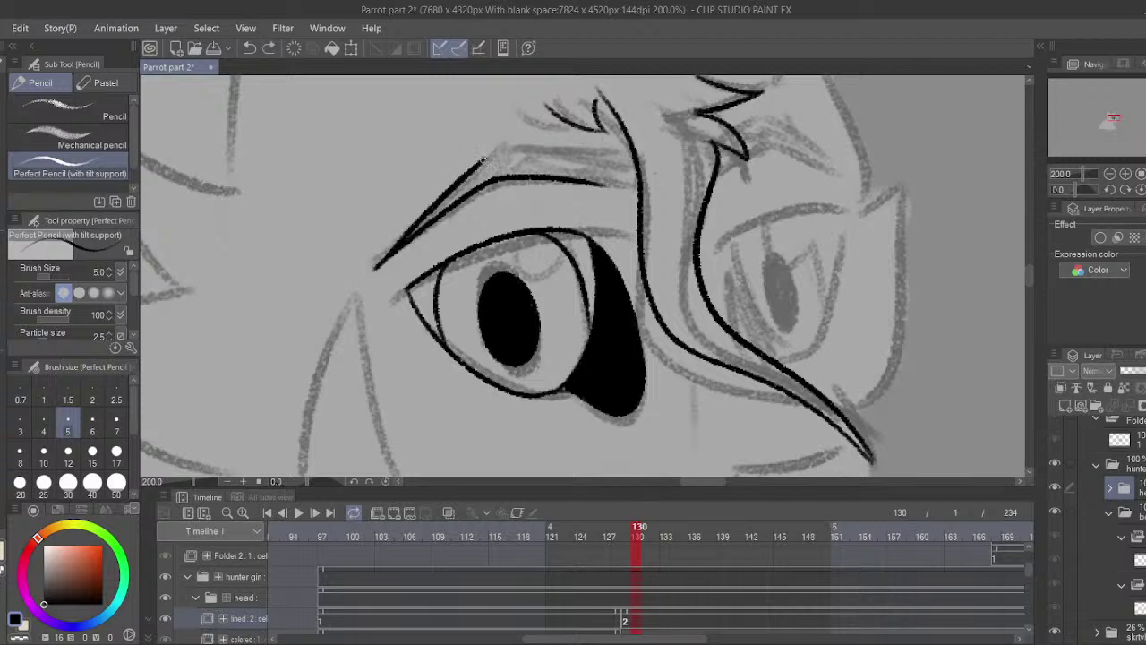
- Complete the near eyebrow's upper edge and close its inner end with short hatch strokes
drag(484, 160, 616, 145)
drag(601, 188, 599, 192)
key(ctrl+z)
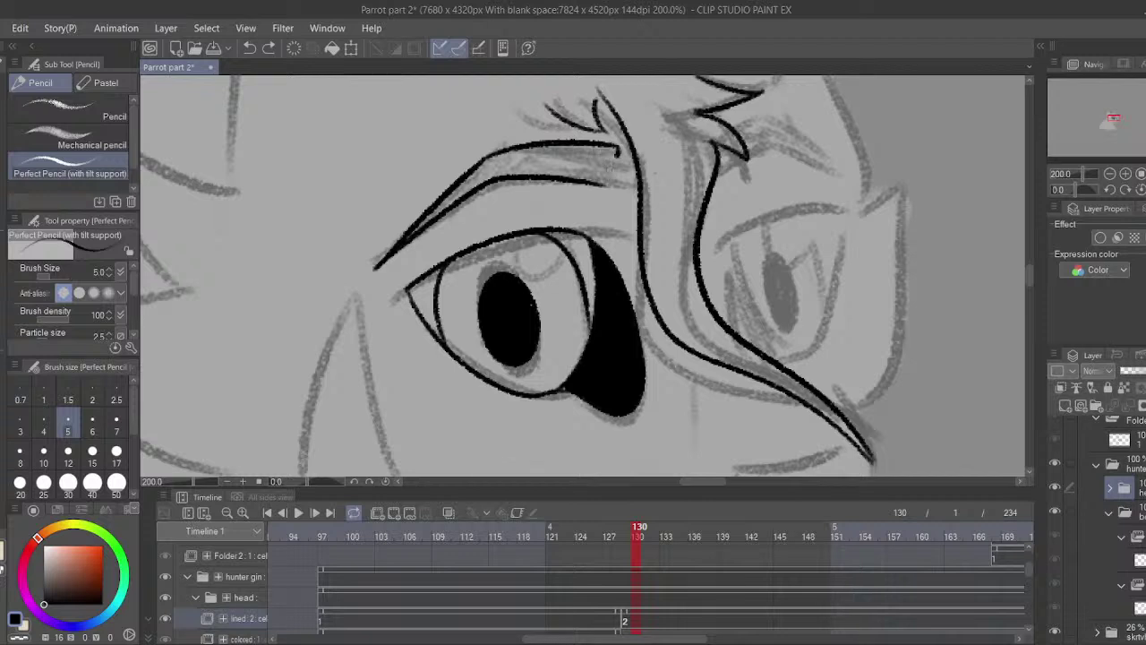
key(ctrl+z)
drag(615, 151, 604, 183)
- Fill the near eyebrow with black and touch up its tapered outer tip
key(g)
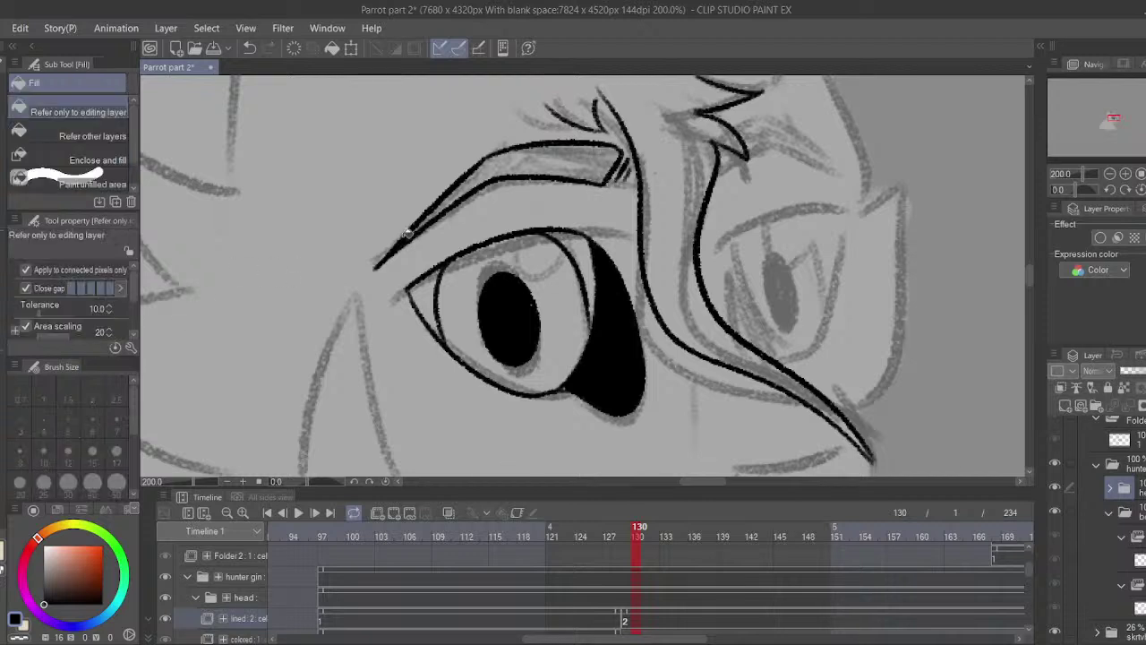
click(572, 166)
key(p)
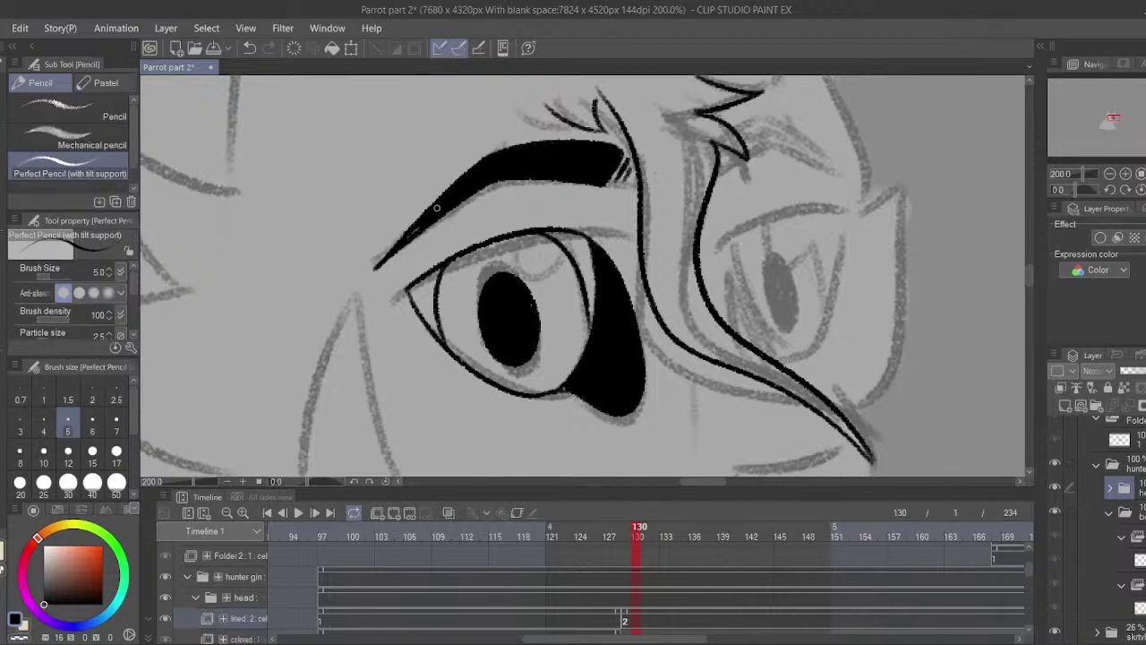
drag(437, 206, 377, 266)
- Draw short, thin crease lines beneath the near eye
drag(476, 338, 477, 246)
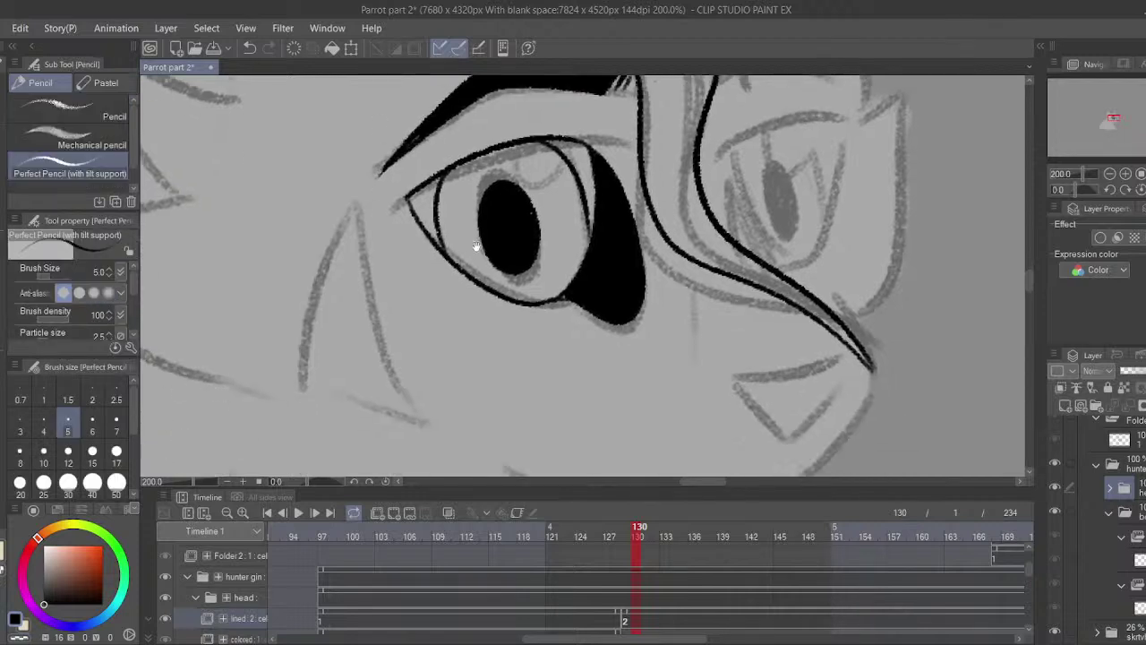
drag(563, 313, 499, 323)
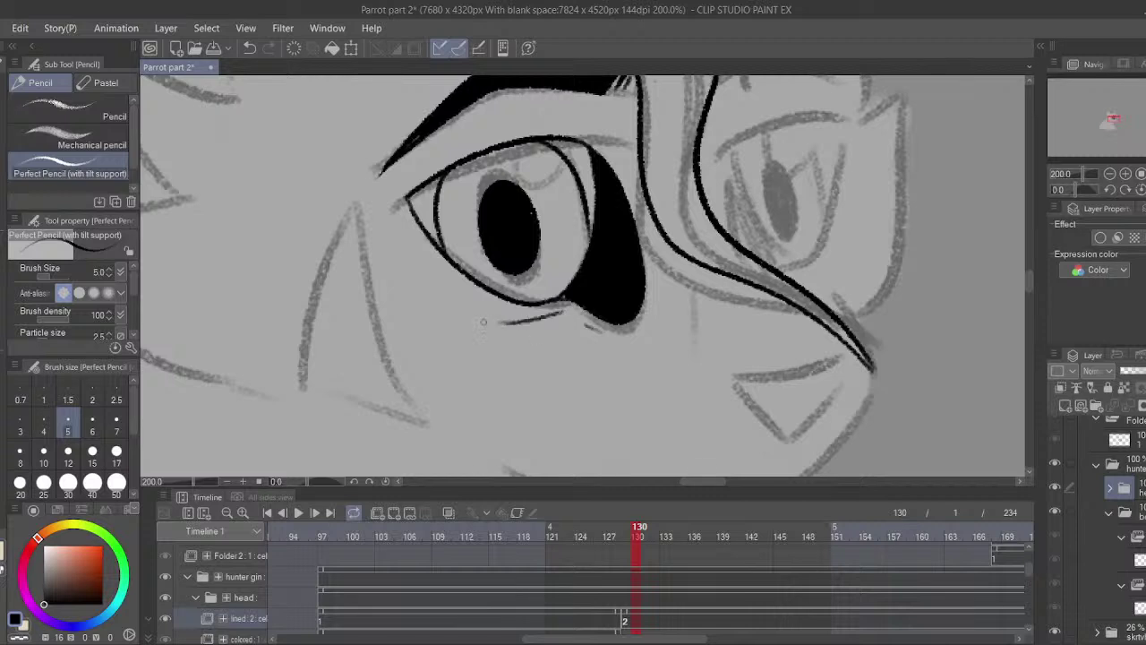
drag(550, 197, 525, 107)
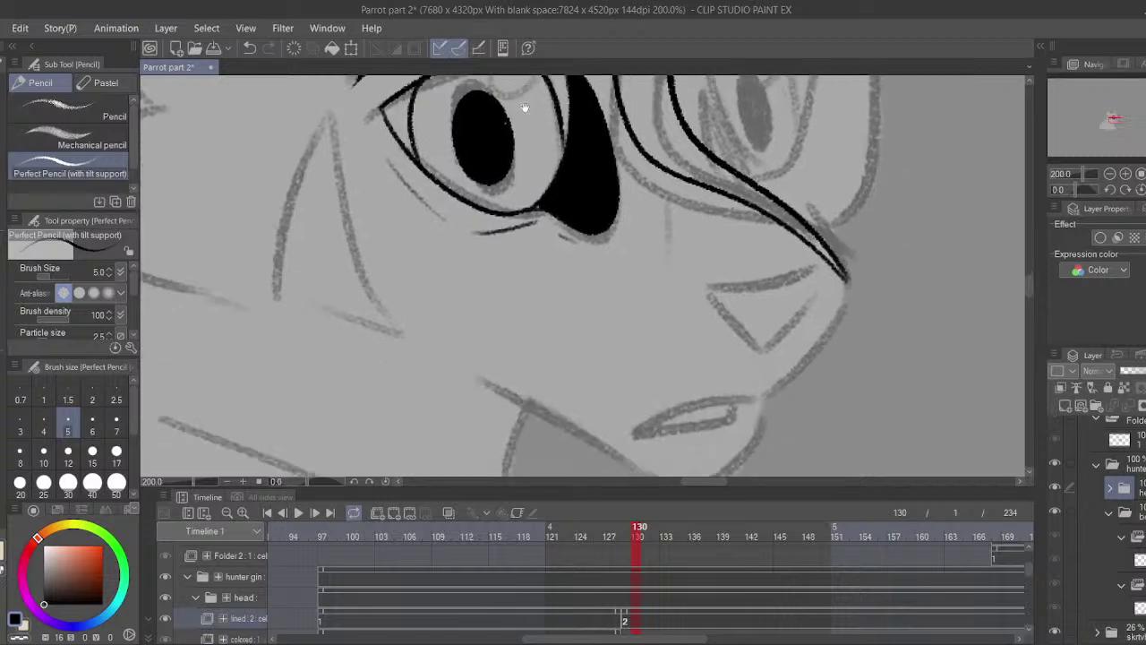
- Ink the triangular nose outline and a short crease line on the muzzle above it
mouse_move(775, 323)
mouse_down()
mouse_move(624, 373)
mouse_move(590, 341)
mouse_move(665, 314)
mouse_up()
key(ctrl+z)
key(ctrl+z)
mouse_move(558, 336)
mouse_down()
mouse_move(667, 316)
mouse_move(608, 399)
mouse_up()
key(ctrl+z)
drag(663, 324, 611, 394)
key(ctrl+z)
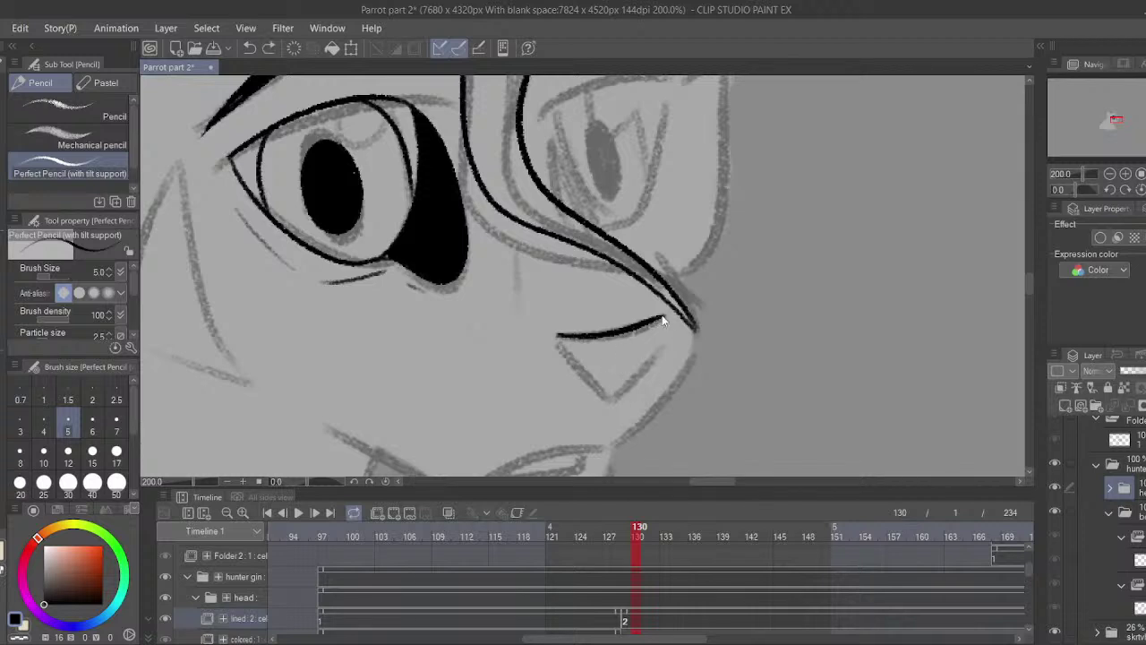
mouse_move(663, 318)
mouse_down()
mouse_move(614, 391)
mouse_move(548, 338)
mouse_up()
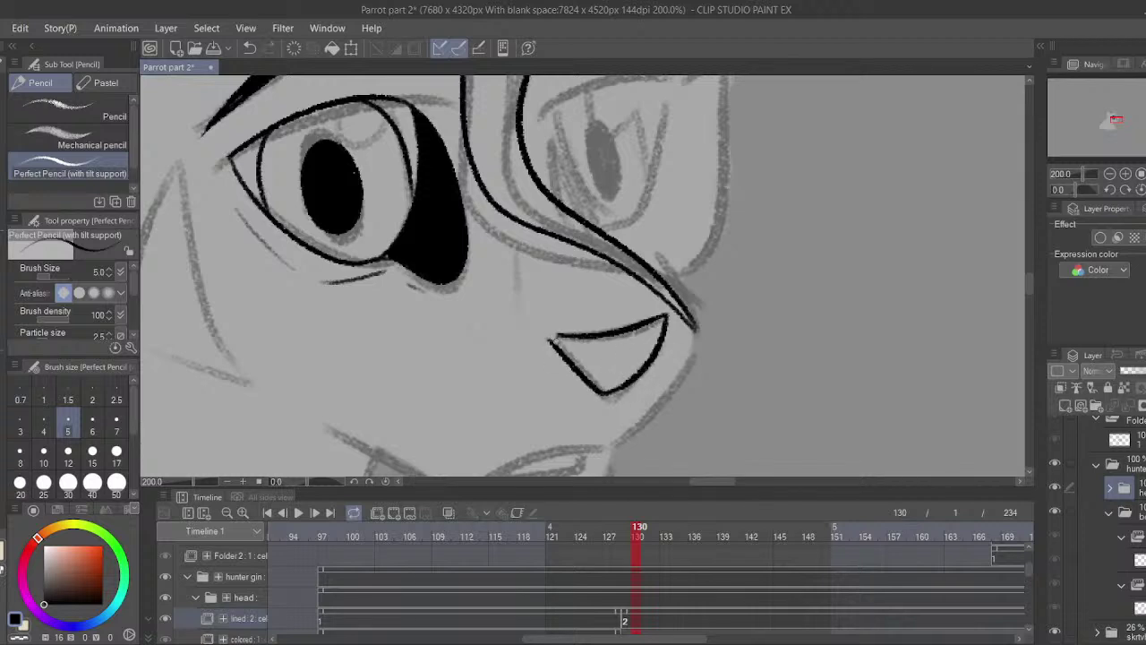
scroll(566, 336, up, 1)
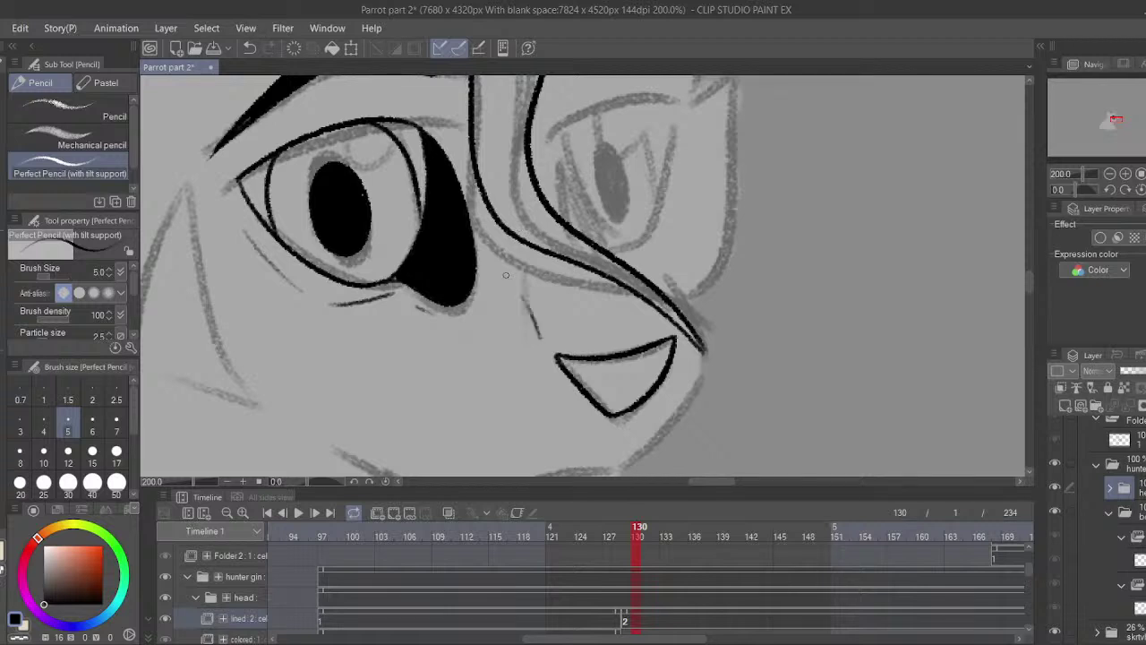
- Ink the outline of the far eye with its curved upper lid and outer edge
scroll(596, 229, up, 3)
mouse_move(578, 300)
mouse_down()
mouse_move(573, 202)
mouse_move(691, 206)
mouse_up()
key(ctrl+z)
mouse_move(571, 217)
mouse_down()
mouse_move(700, 200)
mouse_move(637, 316)
mouse_up()
key(ctrl+z)
drag(696, 195, 634, 335)
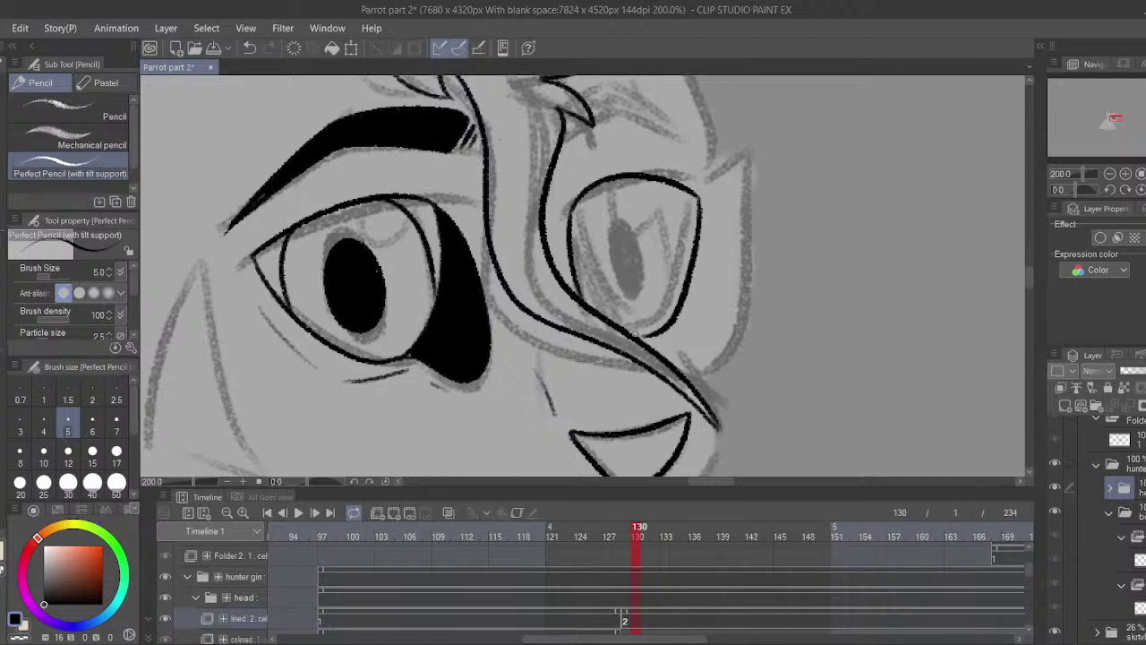
- Draw the far eye's inner corner edge and outline its oval pupil
mouse_move(580, 207)
mouse_down()
mouse_move(599, 268)
mouse_move(642, 319)
mouse_up()
key(ctrl+z)
drag(579, 219, 647, 333)
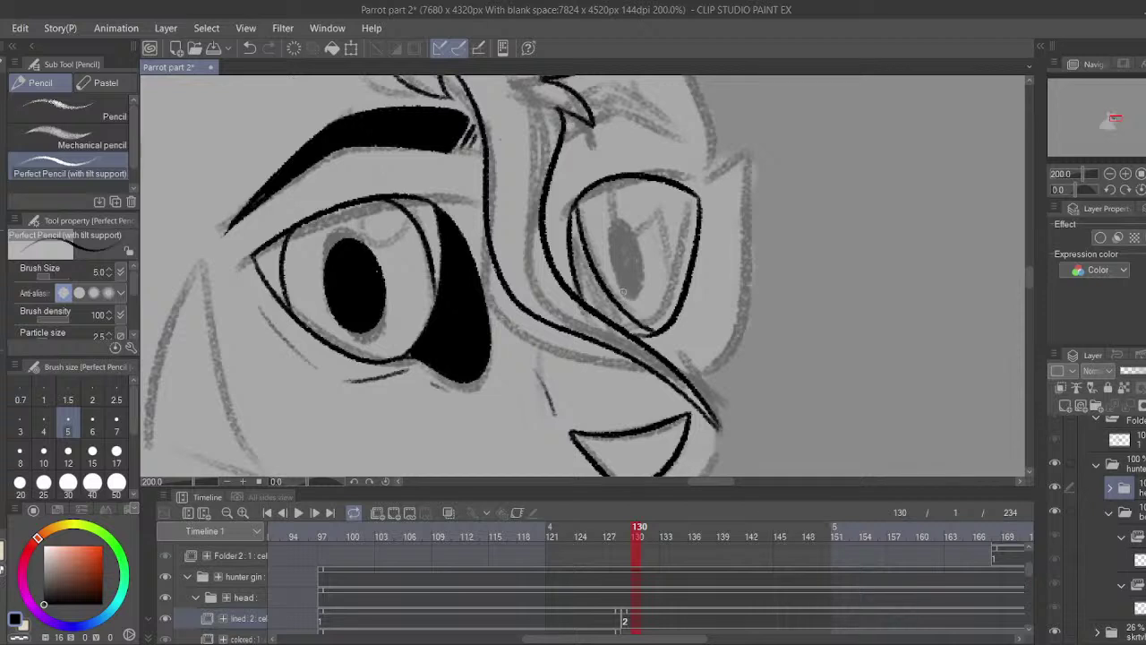
mouse_move(620, 294)
mouse_down()
mouse_move(645, 276)
mouse_move(614, 292)
mouse_move(609, 279)
mouse_move(643, 284)
mouse_move(614, 295)
mouse_up()
key(ctrl+z)
key(ctrl+z)
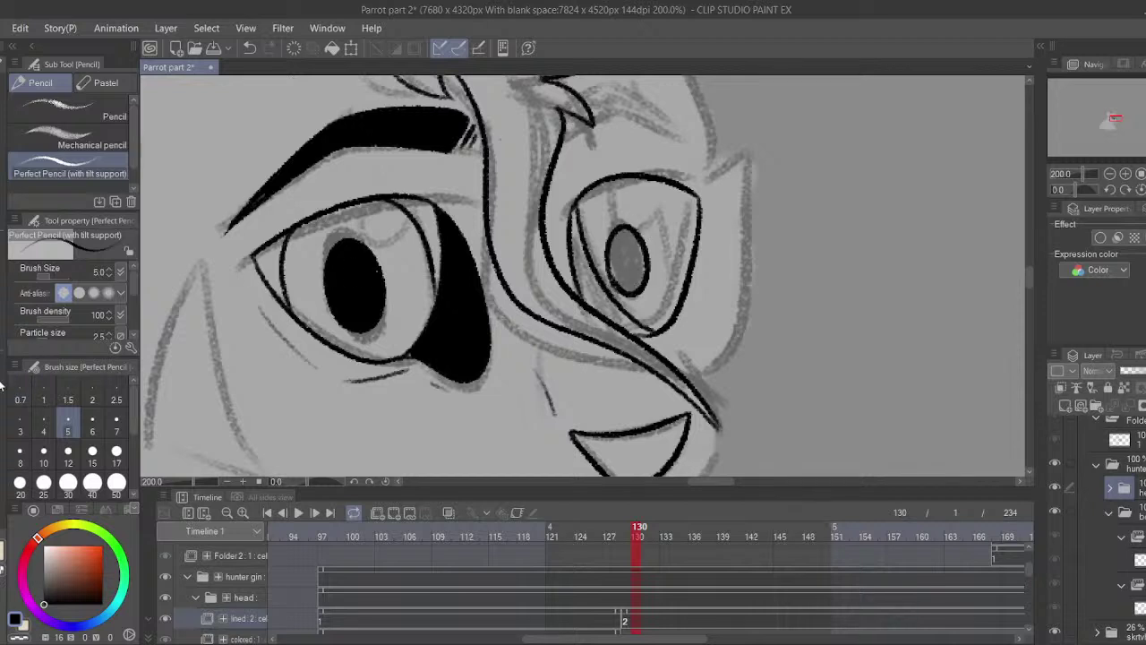
- Fill the far eye's inner corner and pupil with black
click(1, 385)
click(604, 299)
click(637, 265)
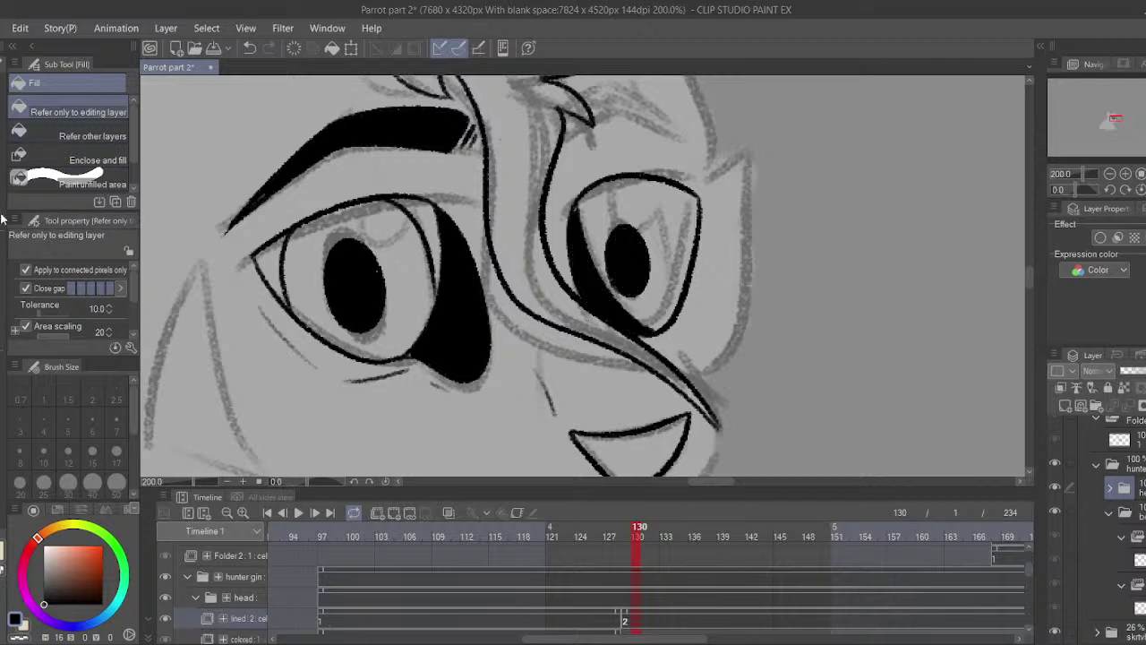
- Draw the curved iris edge inside the far eye with the Perfect Pencil at size 5
key(p)
mouse_move(583, 243)
mouse_down()
mouse_move(589, 193)
mouse_move(664, 283)
mouse_up()
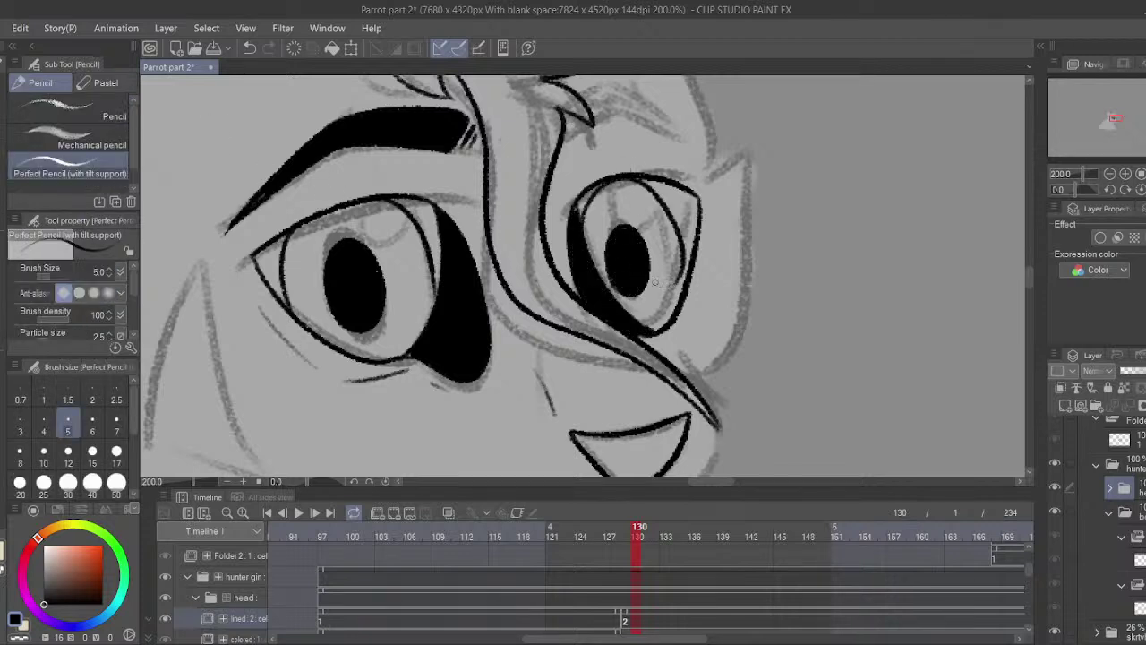
key(ctrl+z)
drag(580, 245, 689, 289)
key(ctrl+z)
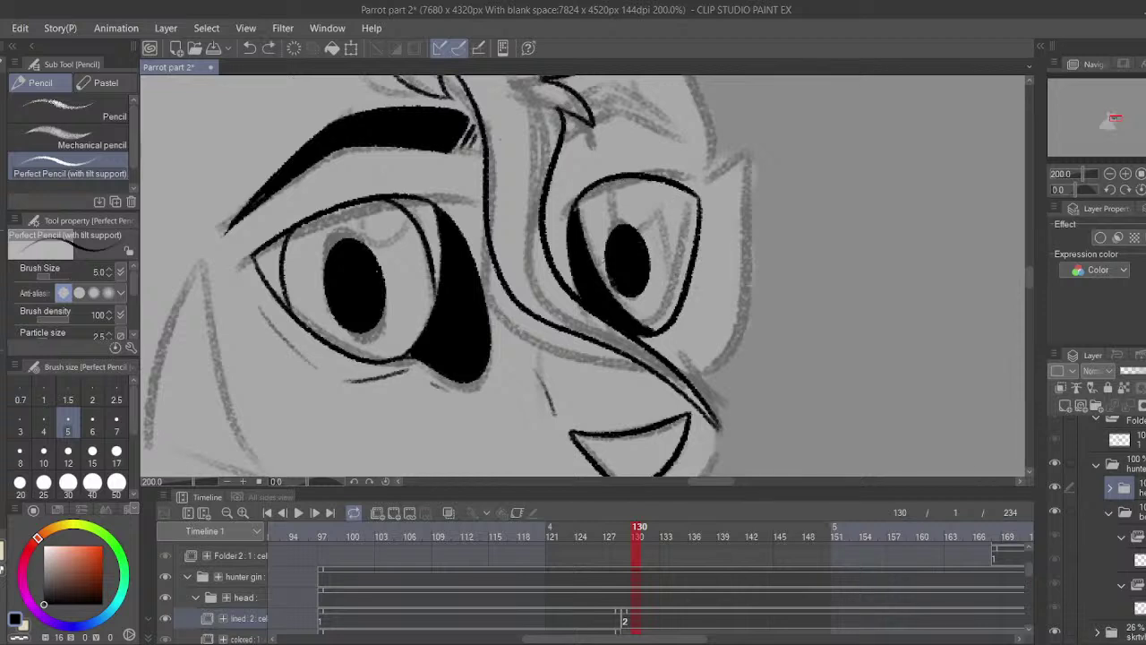
mouse_move(596, 269)
mouse_down()
mouse_move(595, 188)
mouse_move(686, 286)
mouse_move(584, 236)
mouse_move(634, 175)
mouse_move(680, 310)
mouse_up()
key(ctrl+z)
key(ctrl+z)
key(ctrl+z)
mouse_move(587, 271)
mouse_down()
mouse_move(687, 267)
mouse_move(681, 298)
mouse_up()
drag(660, 256, 653, 321)
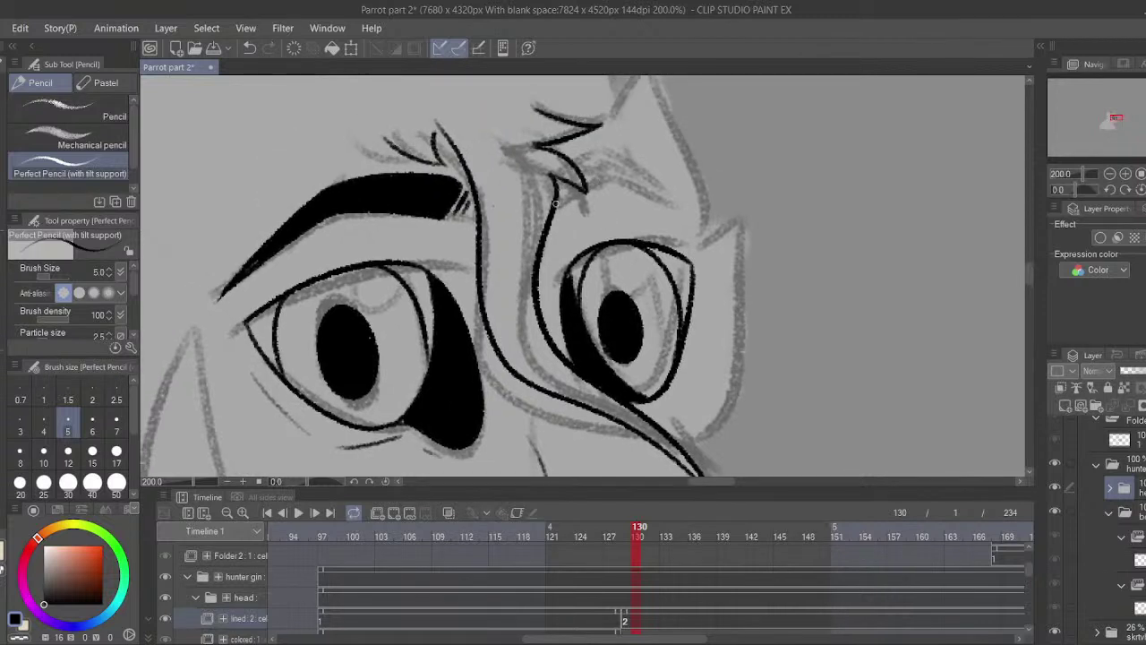
- Outline the tapered far eyebrow beside the brow tuft and fill it with black
drag(555, 204, 566, 195)
key(ctrl+z)
mouse_move(563, 206)
mouse_down()
mouse_move(634, 180)
mouse_move(683, 212)
mouse_move(610, 181)
mouse_move(557, 203)
mouse_move(565, 172)
mouse_move(609, 168)
mouse_move(678, 214)
mouse_up()
key(ctrl+z)
key(ctrl+z)
key(c)
key(c)
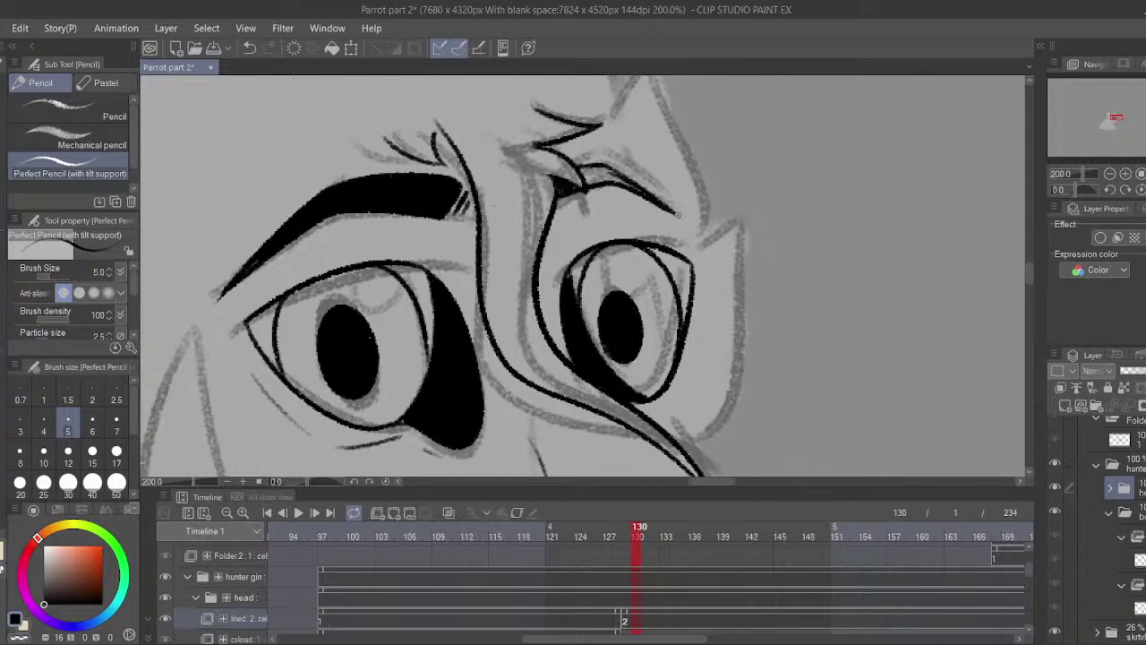
mouse_move(580, 168)
mouse_down()
mouse_move(626, 177)
mouse_move(586, 170)
mouse_up()
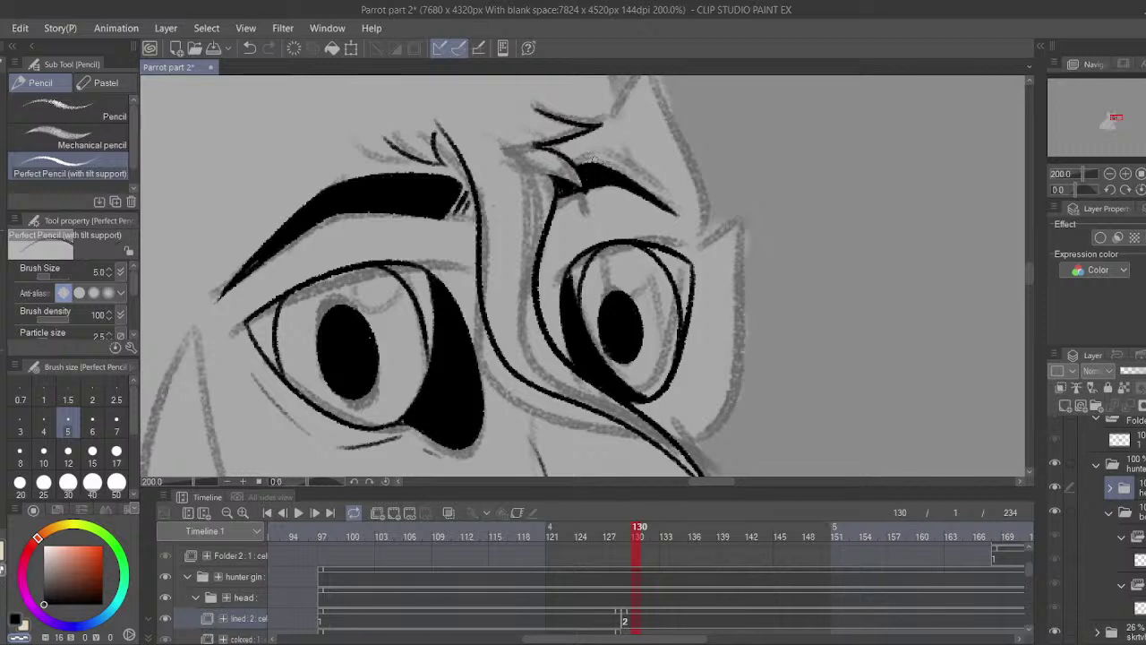
- Ink the muzzle's front contour below the nose bridge and outline the small open mouth
drag(601, 225, 674, 141)
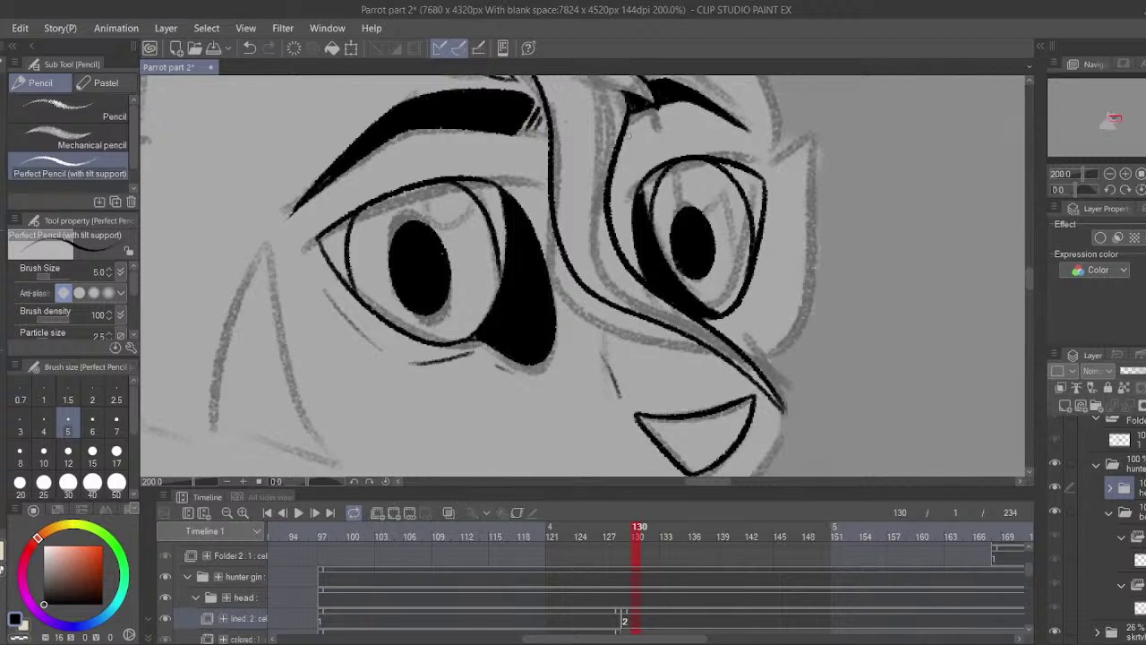
scroll(624, 205, down, 3)
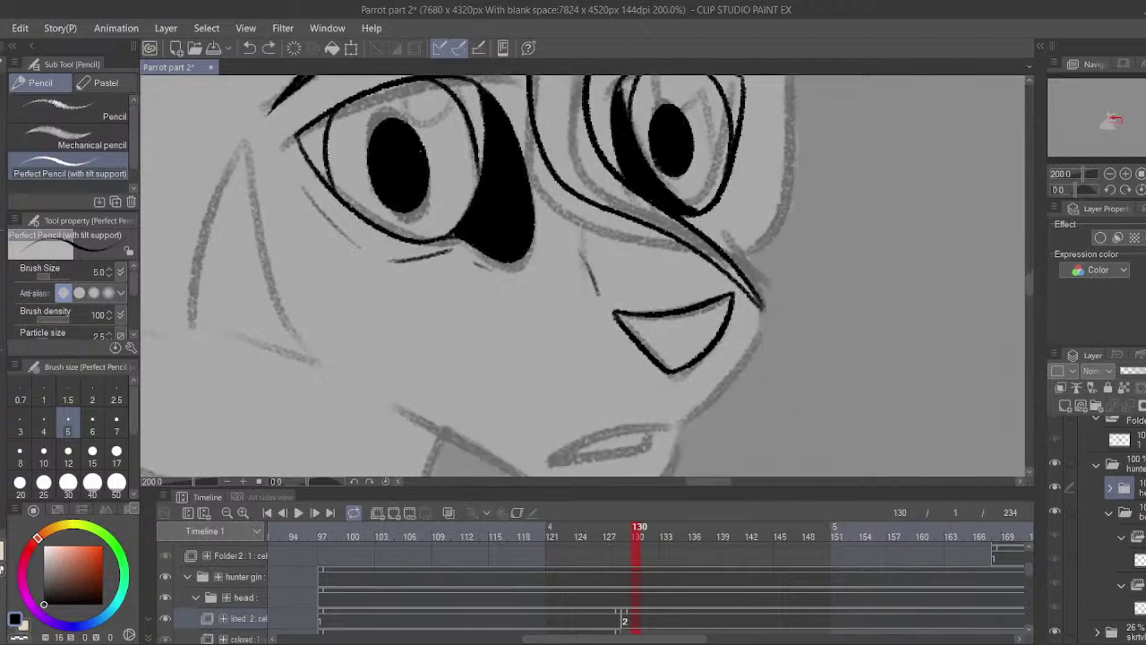
mouse_move(694, 225)
mouse_down()
mouse_move(748, 274)
mouse_move(742, 370)
mouse_move(722, 393)
mouse_up()
mouse_move(704, 403)
mouse_down()
mouse_move(732, 318)
mouse_move(681, 355)
mouse_move(672, 348)
mouse_move(610, 410)
mouse_up()
key(ctrl+z)
scroll(667, 346, down, 1)
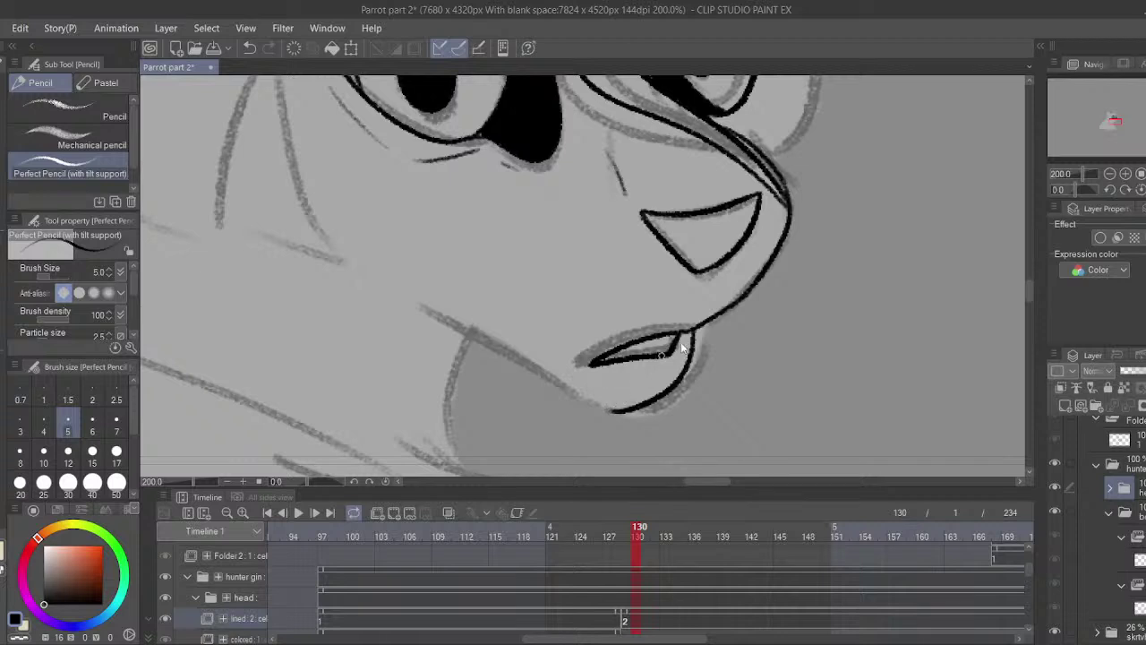
- Ink the rounded chin below the mouth and the jawline running back toward the neck
key(ctrl+z)
drag(693, 369, 626, 408)
key(ctrl+z)
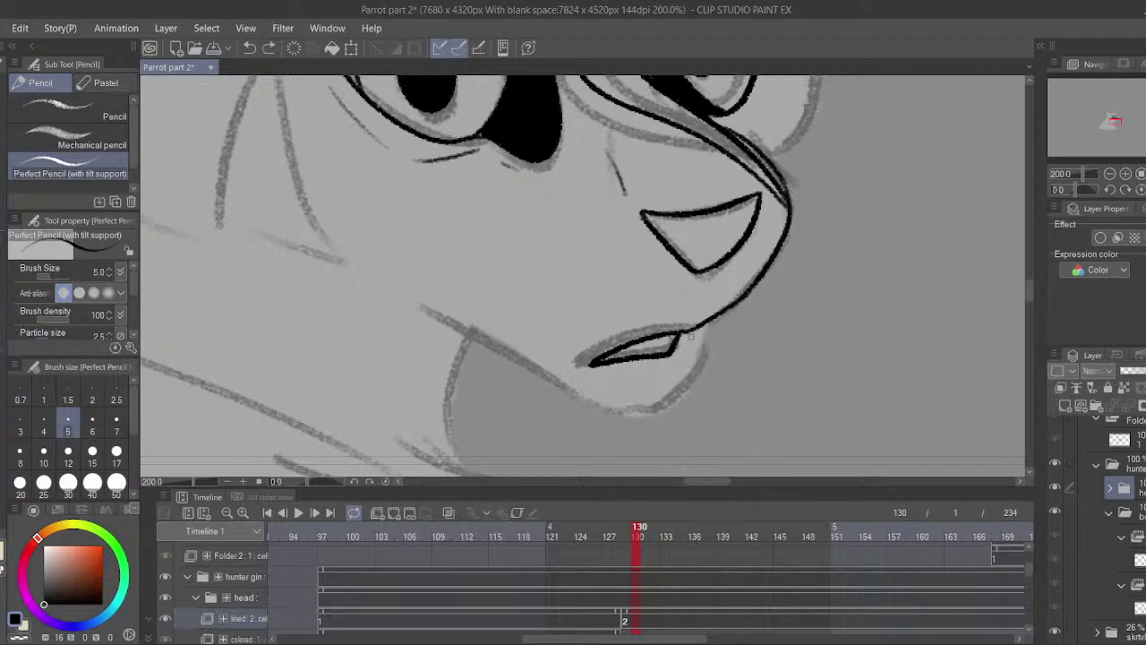
mouse_move(691, 335)
mouse_down()
mouse_move(644, 410)
mouse_move(524, 343)
mouse_move(430, 315)
mouse_move(600, 410)
mouse_move(668, 400)
mouse_up()
key(ctrl+z)
key(ctrl+z)
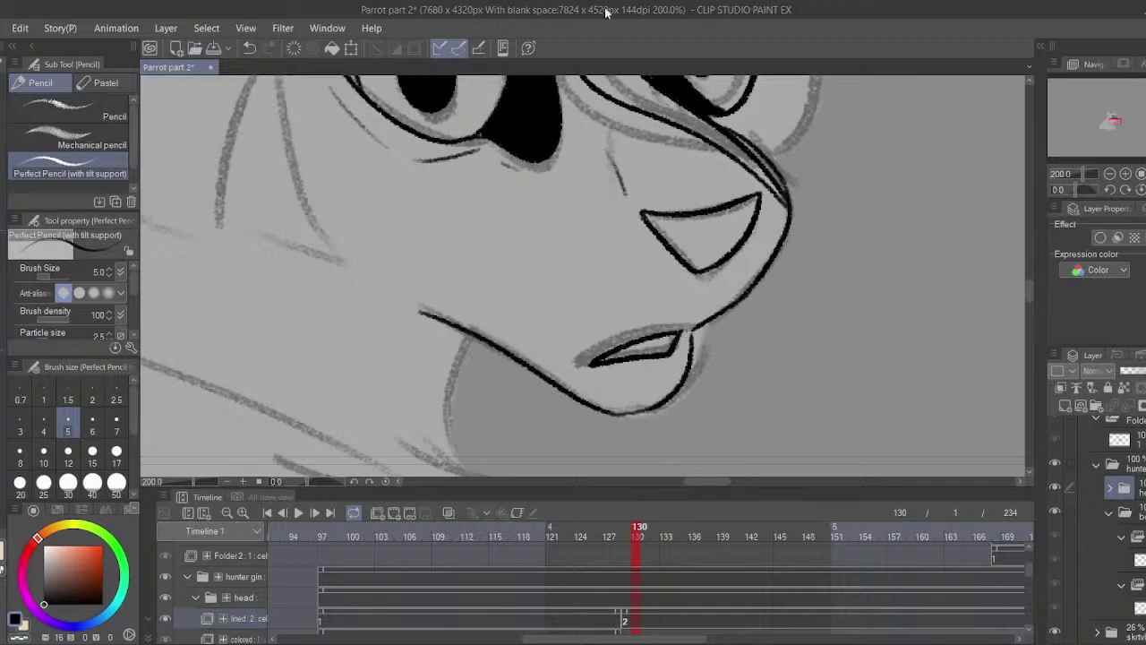
- Ink the pointed fur tufts and cheek edge along the far side of the face, down to the muzzle
drag(652, 169, 632, 384)
drag(747, 345, 720, 437)
drag(708, 241, 723, 334)
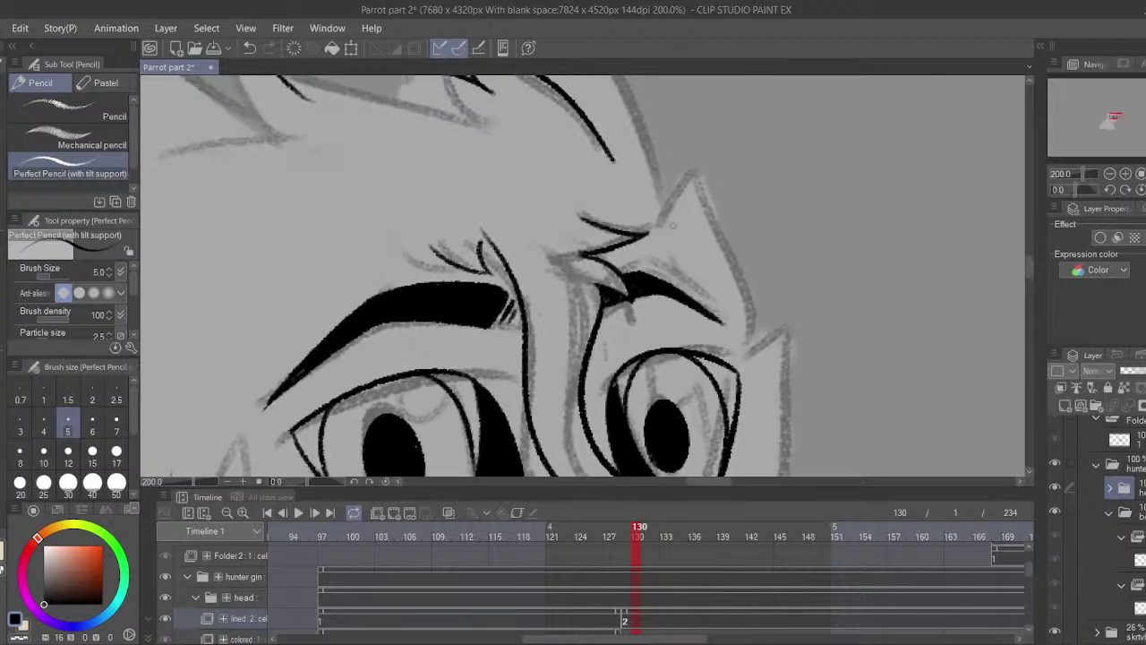
drag(658, 225, 699, 176)
drag(699, 176, 739, 346)
mouse_move(739, 311)
mouse_down()
mouse_move(739, 235)
mouse_move(774, 220)
mouse_up()
mouse_move(749, 268)
mouse_down()
mouse_move(760, 176)
mouse_move(785, 147)
mouse_up()
key(ctrl+z)
mouse_move(785, 149)
mouse_down()
mouse_move(776, 379)
mouse_move(760, 398)
mouse_up()
key(ctrl+z)
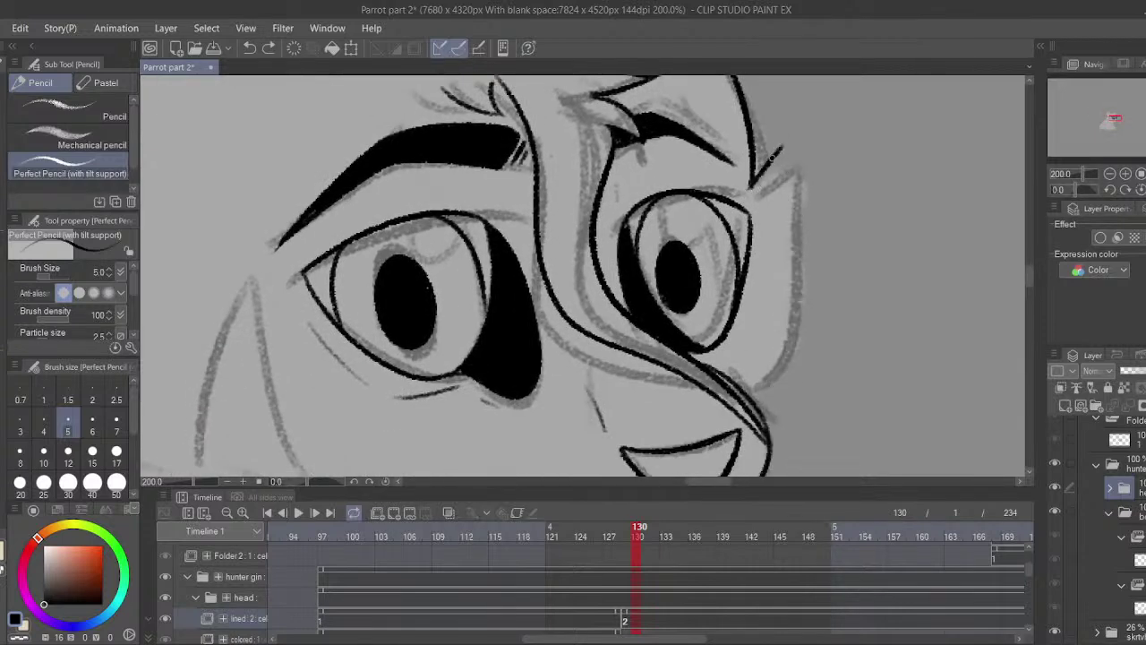
drag(783, 146, 766, 412)
- Ink the narrow triangular marking on the near cheek behind the eye
drag(578, 442, 788, 260)
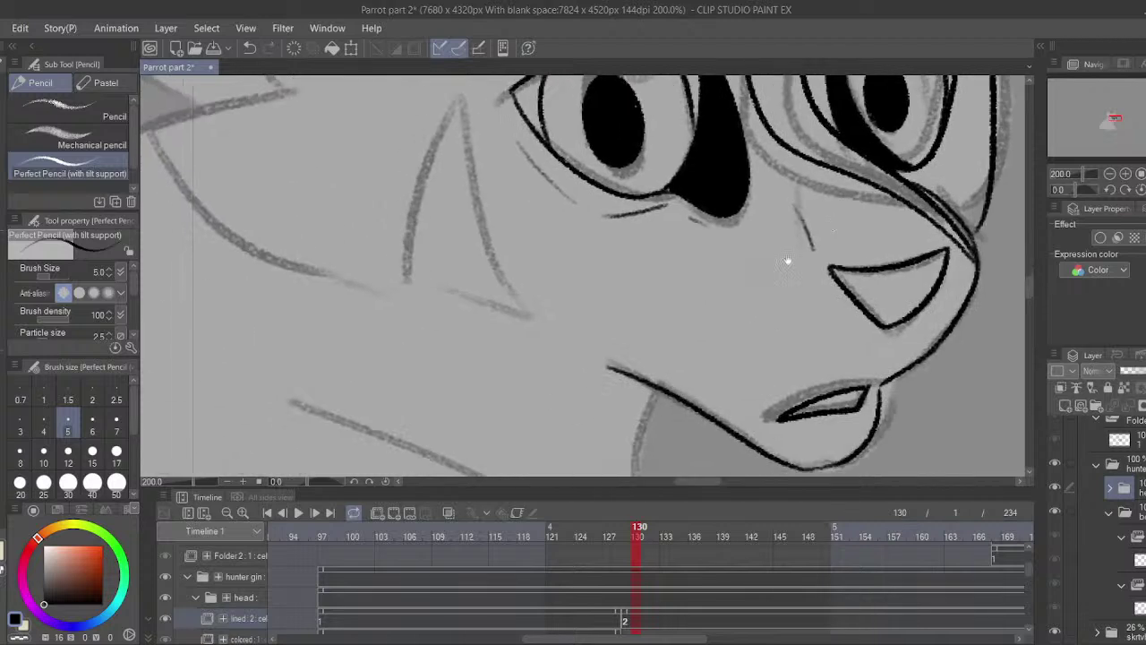
mouse_move(494, 319)
mouse_down()
mouse_move(573, 358)
mouse_move(586, 392)
mouse_up()
mouse_move(511, 370)
mouse_down()
mouse_move(589, 395)
mouse_move(552, 206)
mouse_up()
key(ctrl+z)
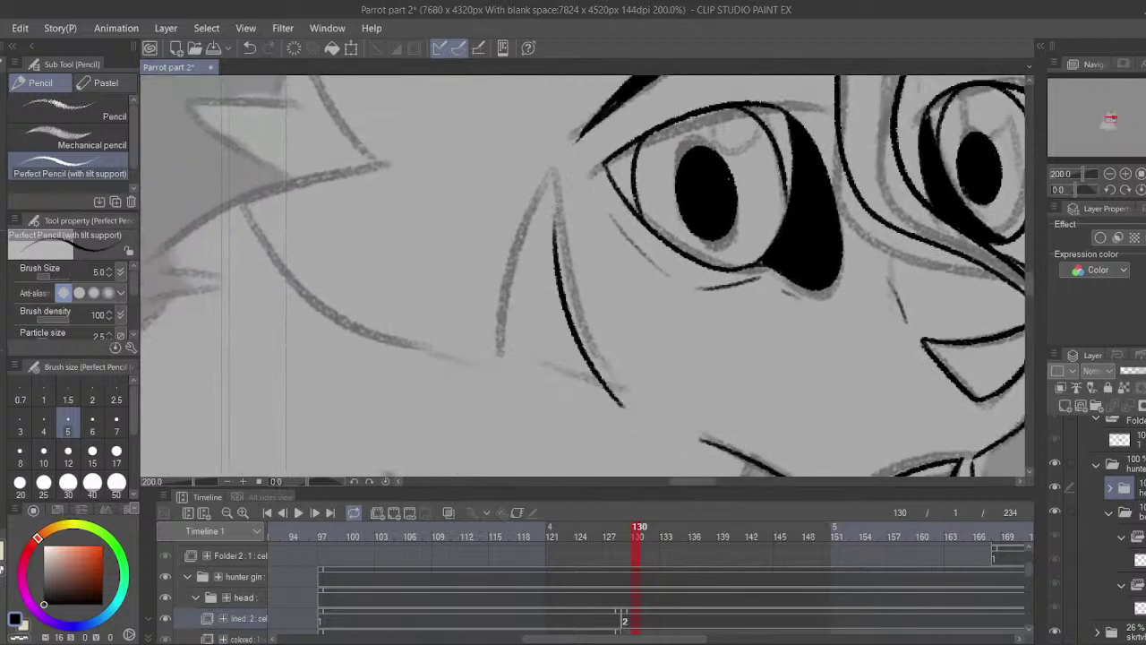
key(ctrl+z)
mouse_move(618, 410)
mouse_down()
mouse_move(550, 163)
mouse_move(496, 363)
mouse_move(616, 408)
mouse_up()
- Ink the near cheek's pointed fur outline from the ear base down to the triangular marking
drag(373, 286, 537, 482)
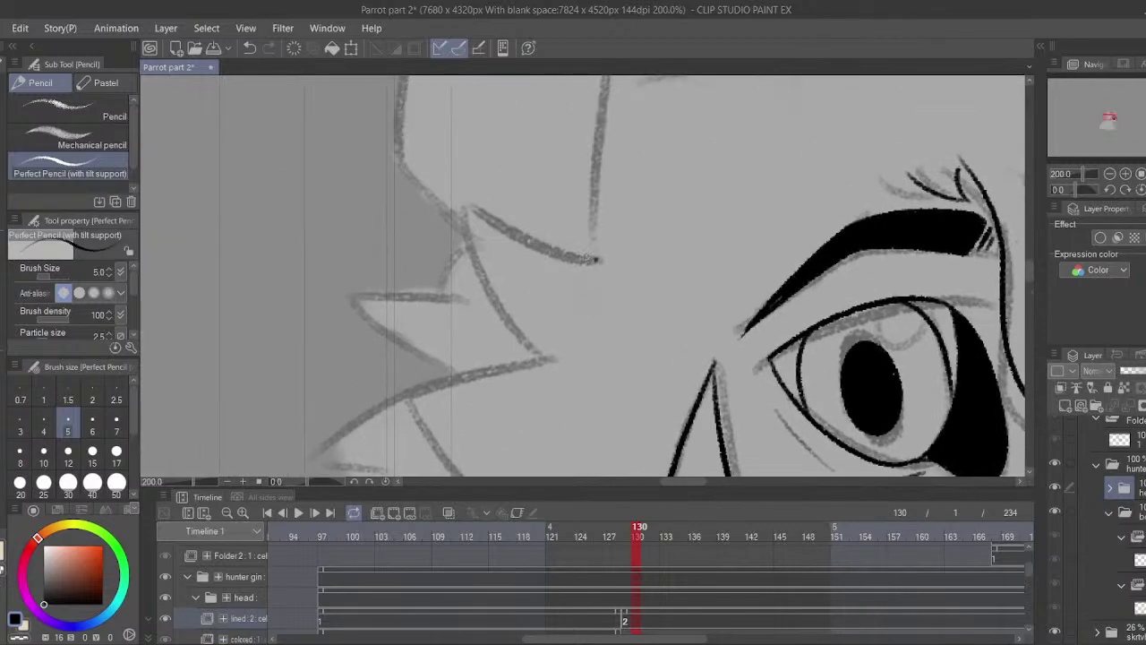
mouse_move(597, 260)
mouse_down()
mouse_move(466, 211)
mouse_move(545, 386)
mouse_up()
drag(558, 356, 564, 237)
key(ctrl+z)
drag(468, 93, 492, 177)
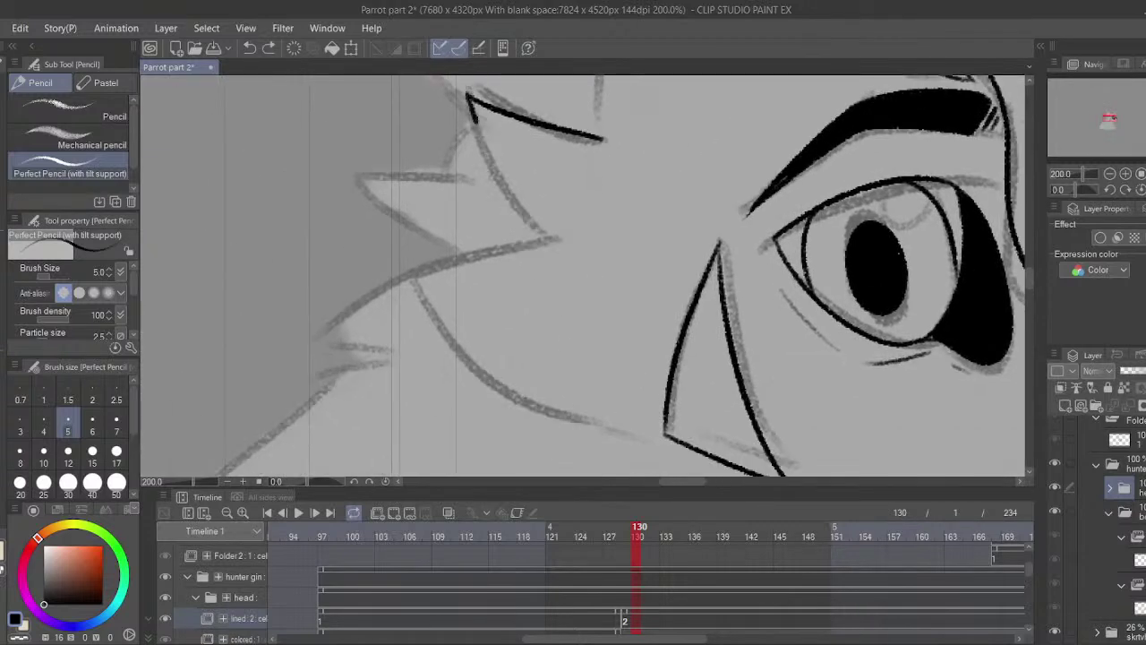
mouse_move(475, 122)
mouse_down()
mouse_move(542, 236)
mouse_move(407, 249)
mouse_move(632, 425)
mouse_move(667, 431)
mouse_up()
scroll(460, 328, right, 3)
drag(556, 444, 521, 435)
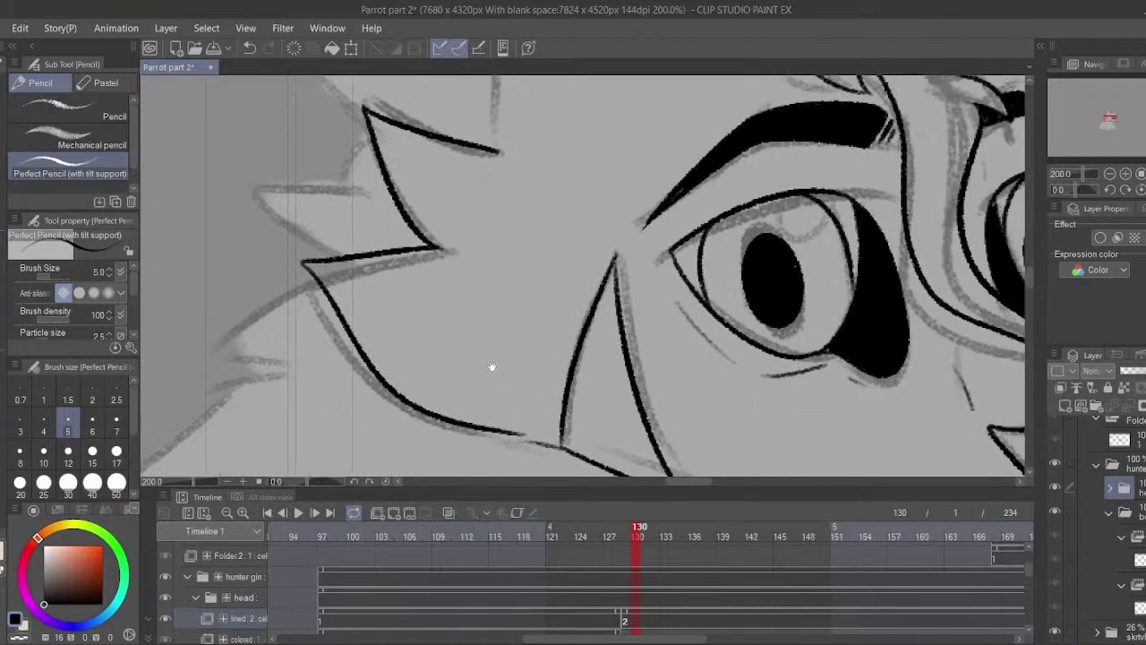
- Ink the zigzag tuft at the near ear's base and the ear's outline over its tip
drag(460, 104, 515, 457)
mouse_move(741, 275)
mouse_down()
mouse_move(633, 298)
mouse_move(667, 294)
mouse_move(448, 153)
mouse_move(410, 143)
mouse_up()
key(ctrl+z)
mouse_move(658, 276)
mouse_down()
mouse_move(458, 150)
mouse_move(390, 377)
mouse_up()
key(ctrl+z)
drag(660, 271, 460, 115)
key(ctrl+z)
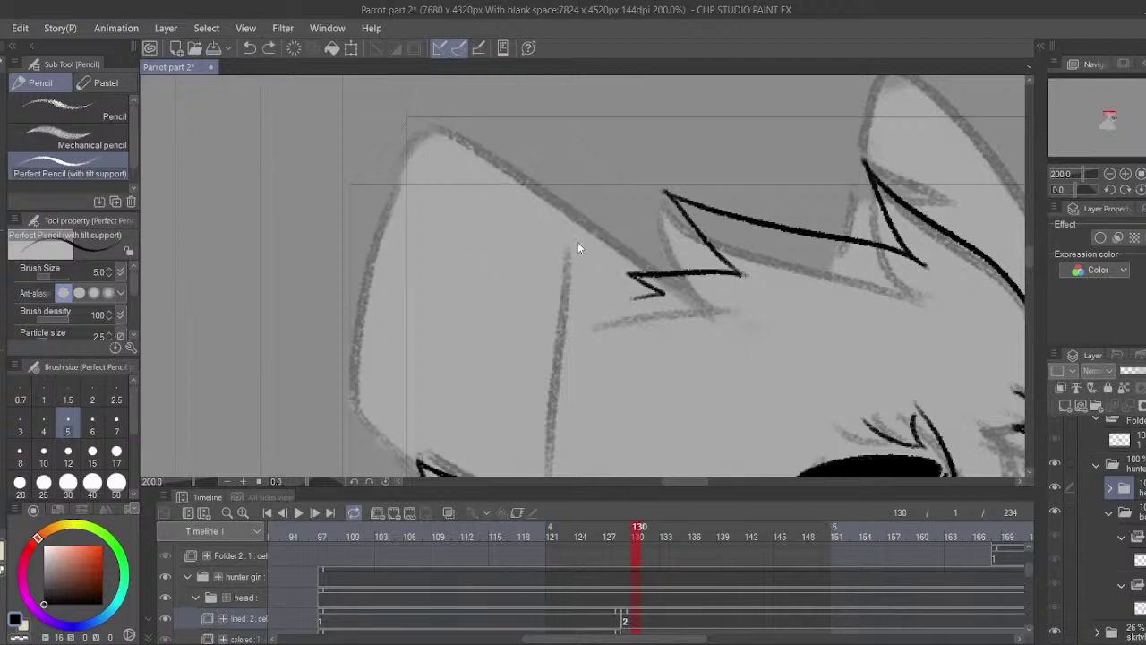
mouse_move(652, 274)
mouse_down()
mouse_move(438, 117)
mouse_move(370, 446)
mouse_up()
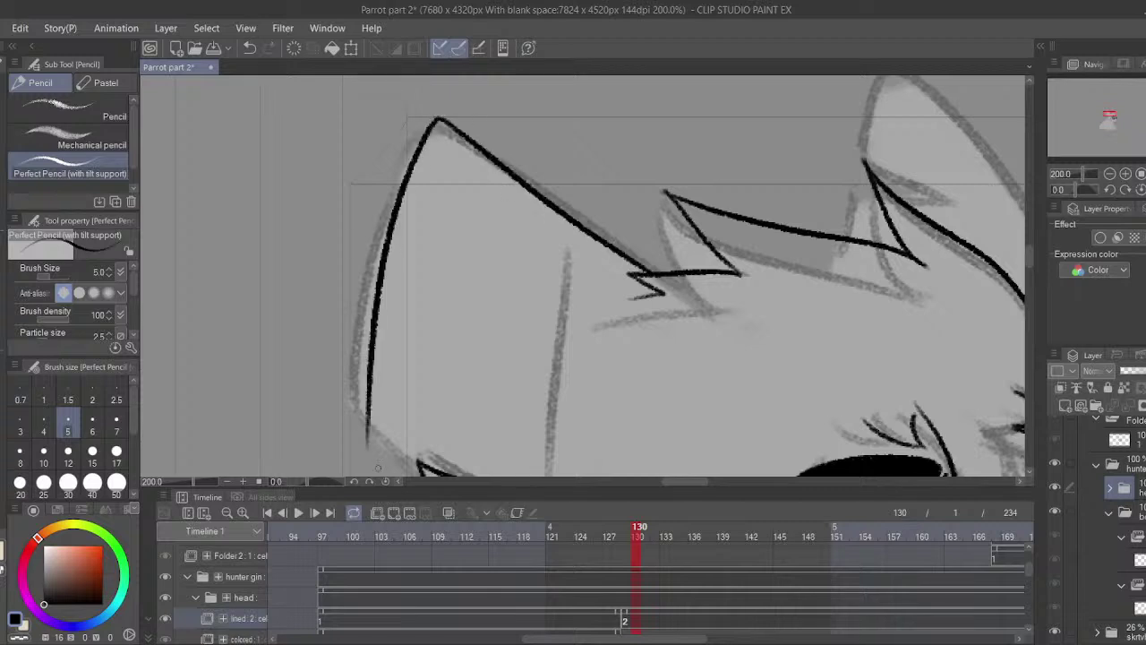
- Ink the near ear's lower back edge down to the cheek fur and the line dividing its inner side
drag(376, 376, 437, 378)
key(ctrl+z)
mouse_move(508, 124)
mouse_down()
mouse_move(437, 368)
mouse_move(435, 425)
mouse_up()
mouse_move(437, 410)
mouse_down()
mouse_move(426, 286)
mouse_move(426, 335)
mouse_move(483, 393)
mouse_up()
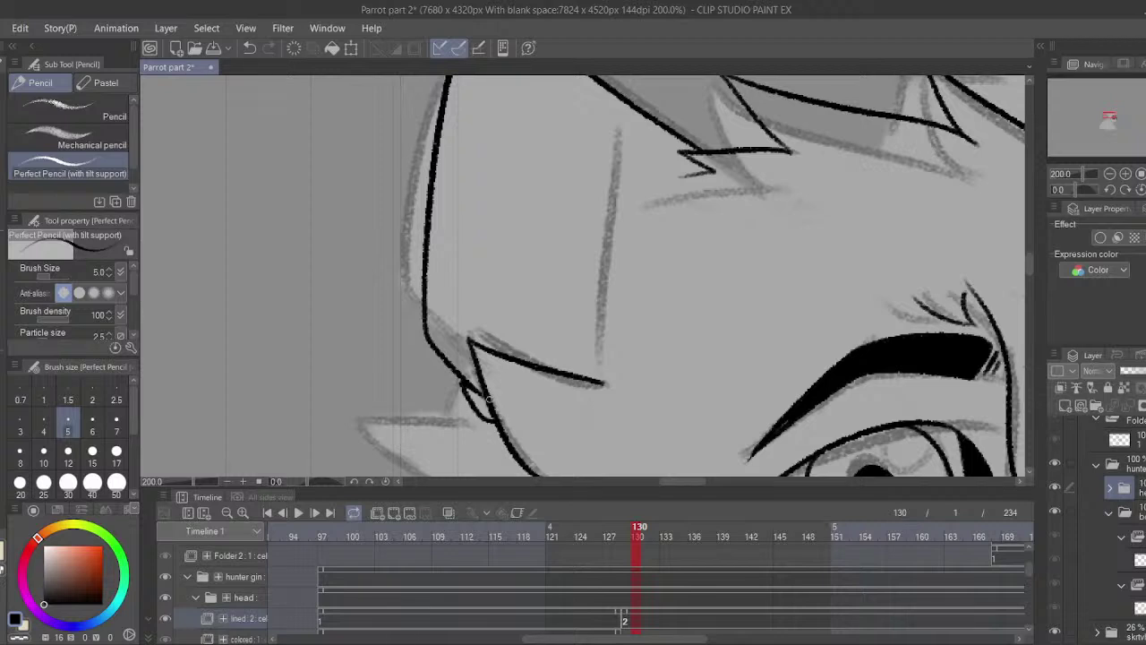
key(ctrl+z)
mouse_move(424, 312)
mouse_down()
mouse_move(442, 367)
mouse_move(479, 396)
mouse_up()
drag(595, 166, 591, 200)
mouse_move(620, 136)
mouse_down()
mouse_move(598, 405)
mouse_move(602, 365)
mouse_up()
- Ink the far ear's outline and the small tufts at its base, and save the file
drag(592, 364, 365, 492)
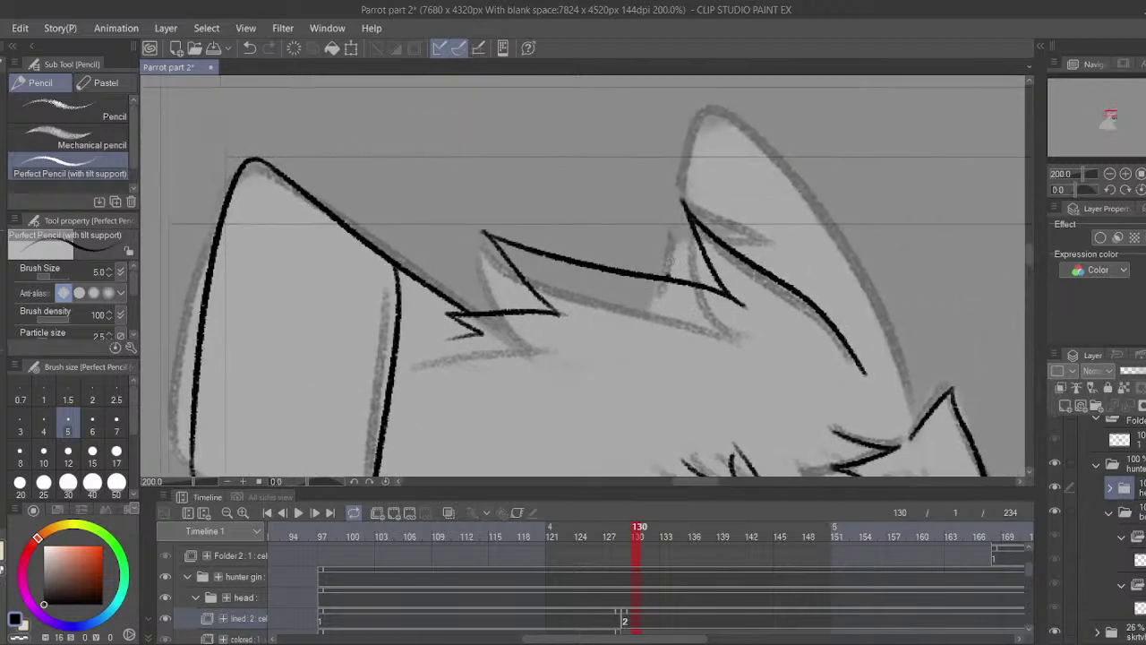
drag(669, 273, 692, 225)
key(ctrl+z)
mouse_move(673, 279)
mouse_down()
mouse_move(701, 248)
mouse_move(772, 242)
mouse_move(690, 199)
mouse_move(720, 119)
mouse_move(869, 319)
mouse_move(887, 369)
mouse_up()
key(ctrl+z)
mouse_move(769, 249)
mouse_down()
mouse_move(671, 140)
mouse_move(681, 224)
mouse_up()
key(ctrl+z)
mouse_move(630, 97)
mouse_down()
mouse_move(711, 154)
mouse_move(828, 376)
mouse_move(795, 242)
mouse_up()
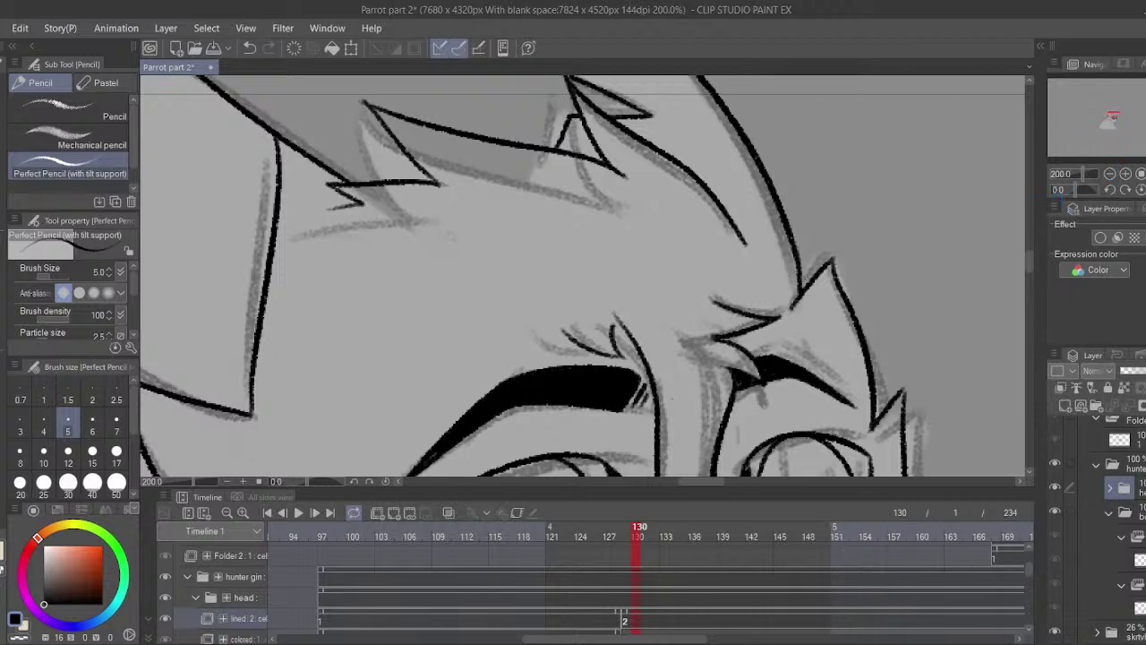
key(ctrl+s)
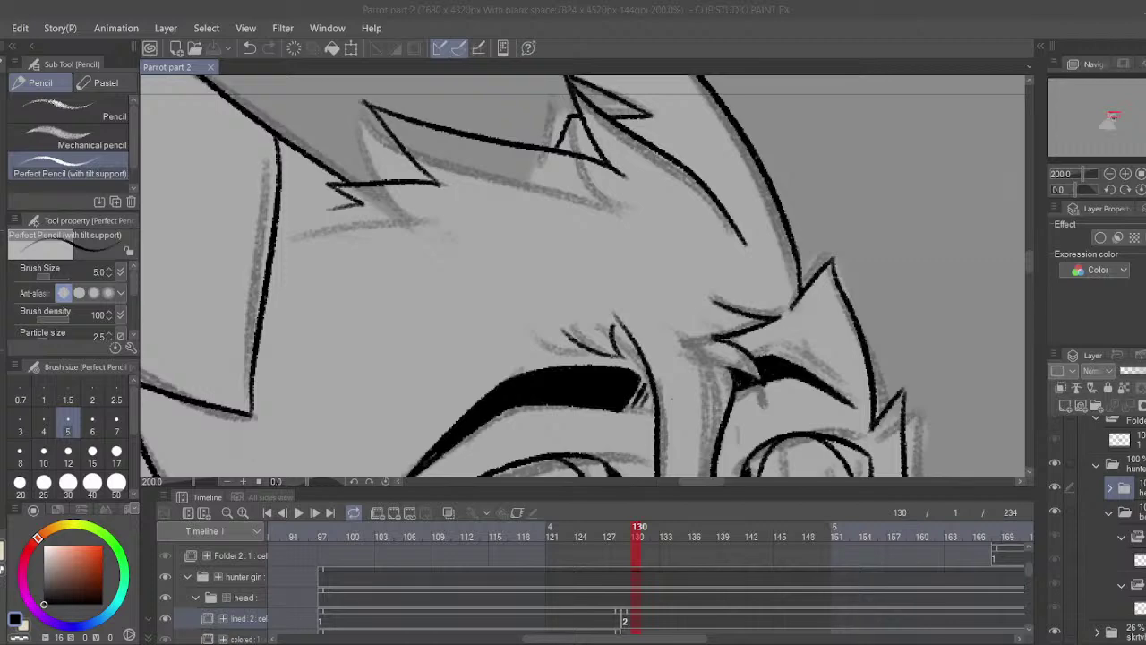
drag(475, 243, 613, 208)
click(1082, 170)
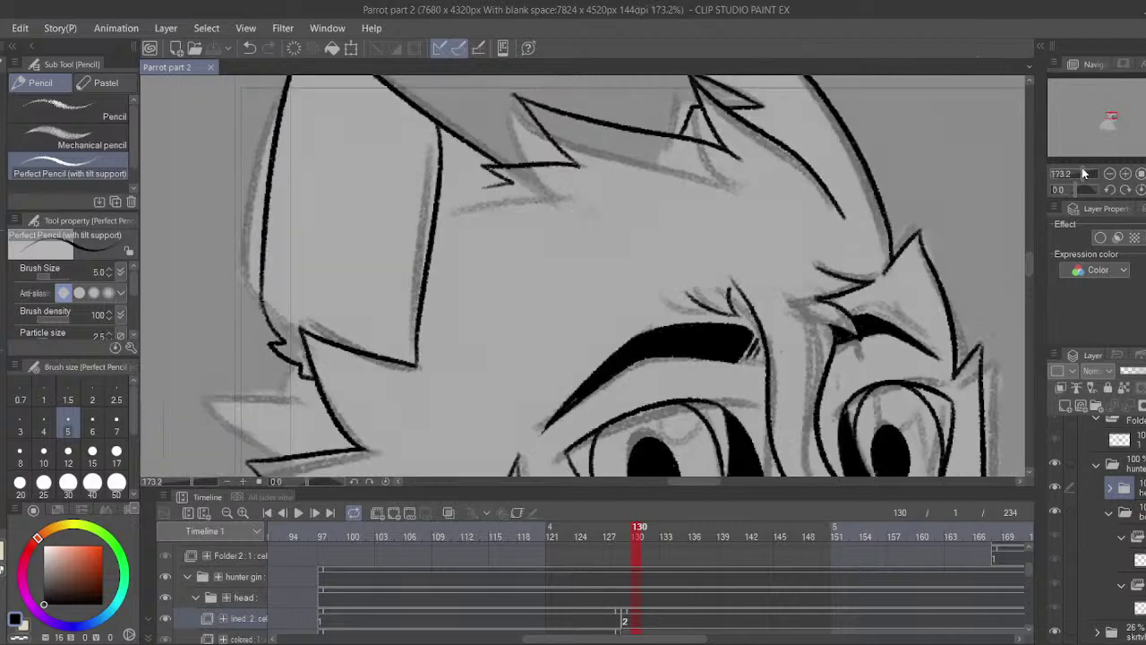
drag(1082, 170, 1079, 171)
drag(712, 305, 719, 73)
drag(573, 255, 647, 213)
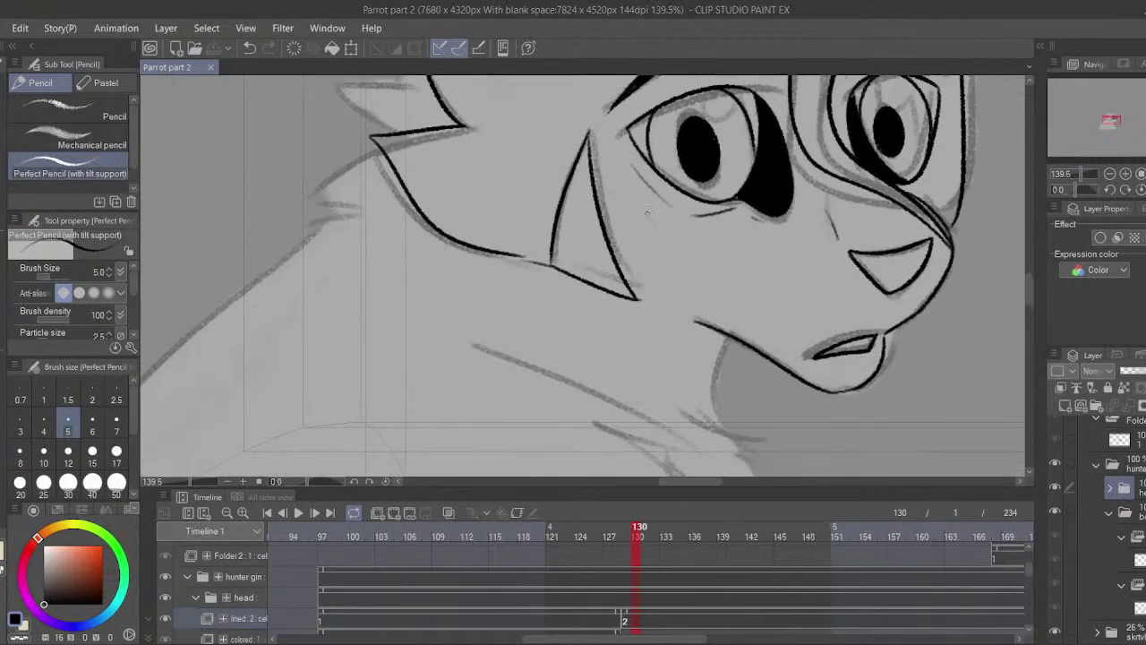
mouse_move(610, 412)
mouse_down()
mouse_move(639, 215)
mouse_move(617, 252)
mouse_up()
drag(719, 178, 765, 265)
key(ctrl+z)
mouse_move(655, 208)
mouse_down()
mouse_move(645, 167)
mouse_move(588, 397)
mouse_up()
key(ctrl+z)
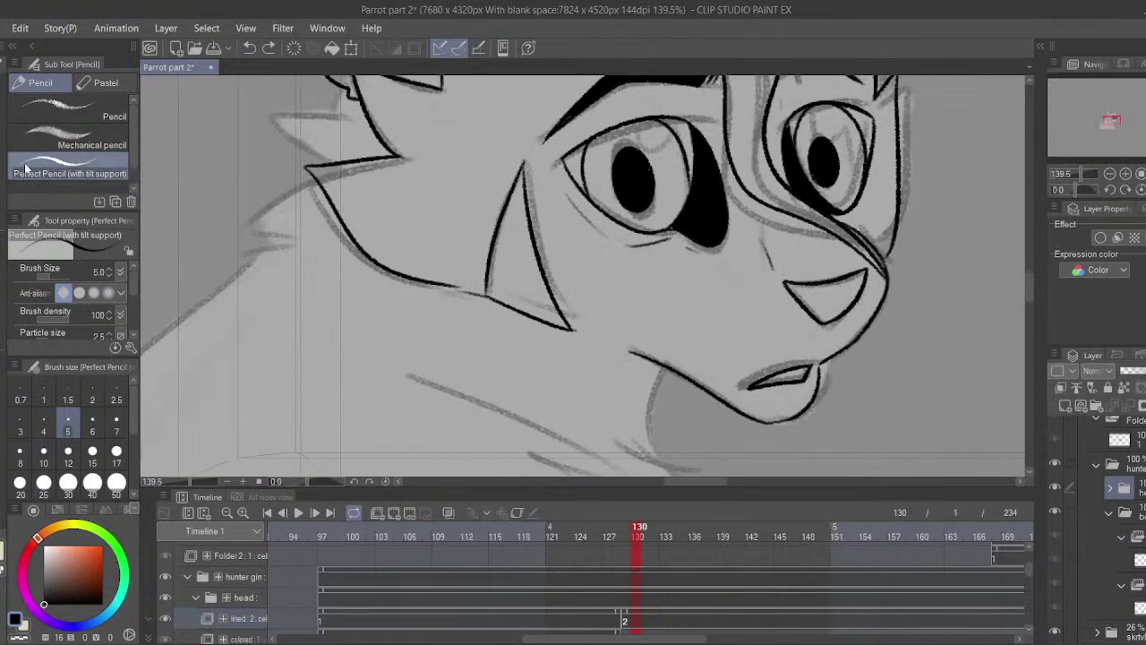
- Switch to the DAUB Old School Chalk pastel brush with the pale cream colour
click(105, 82)
click(23, 625)
drag(1080, 173, 1070, 171)
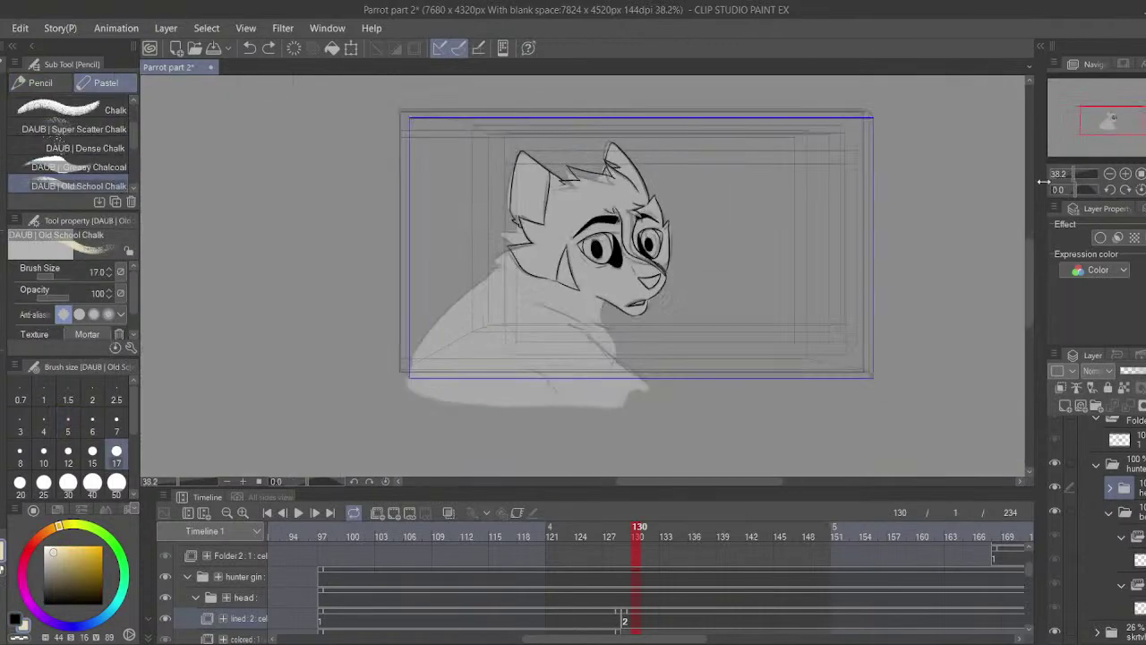
- Go to frame 129 and add a new cel to the head's colored animation folder
click(609, 526)
mouse_move(619, 528)
mouse_down()
mouse_move(649, 526)
mouse_move(605, 527)
mouse_up()
drag(605, 527, 648, 523)
click(624, 619)
drag(625, 607, 621, 554)
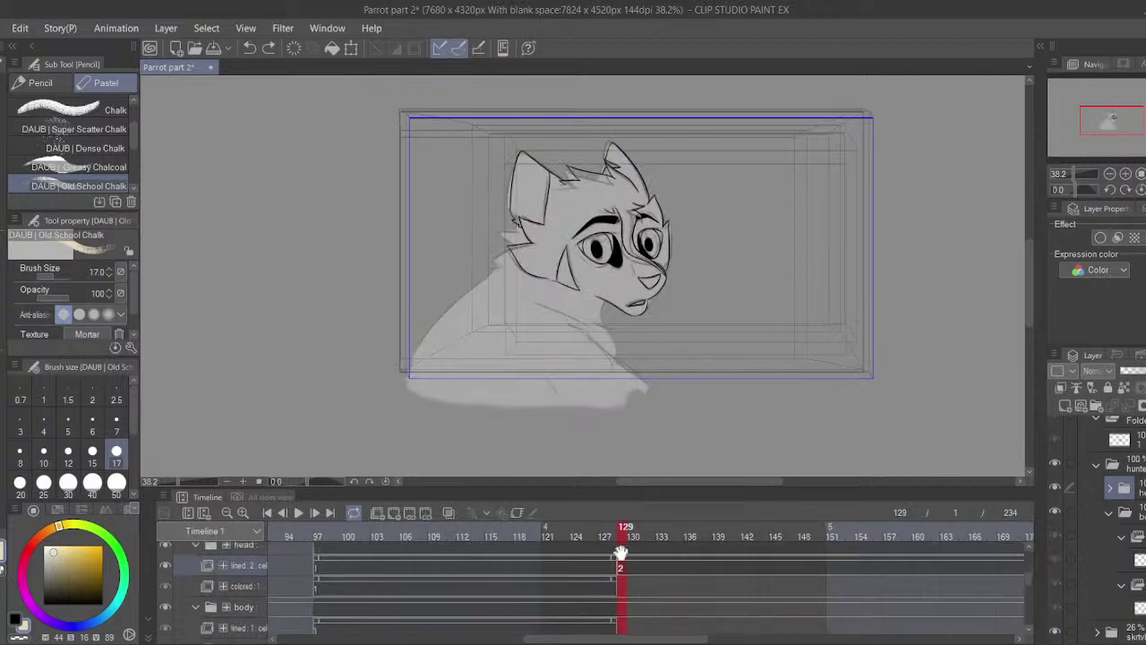
click(611, 588)
click(394, 512)
- Paint a cream chalk band along the inside of the near cheek's fur outline
drag(573, 296, 569, 341)
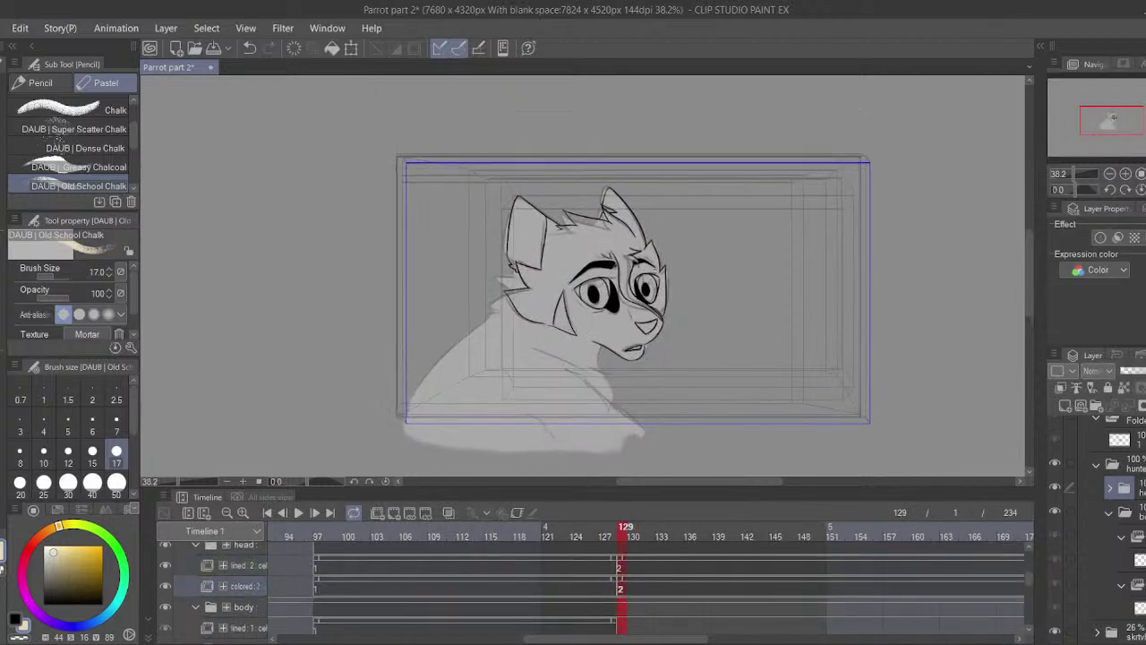
drag(1071, 174, 1077, 175)
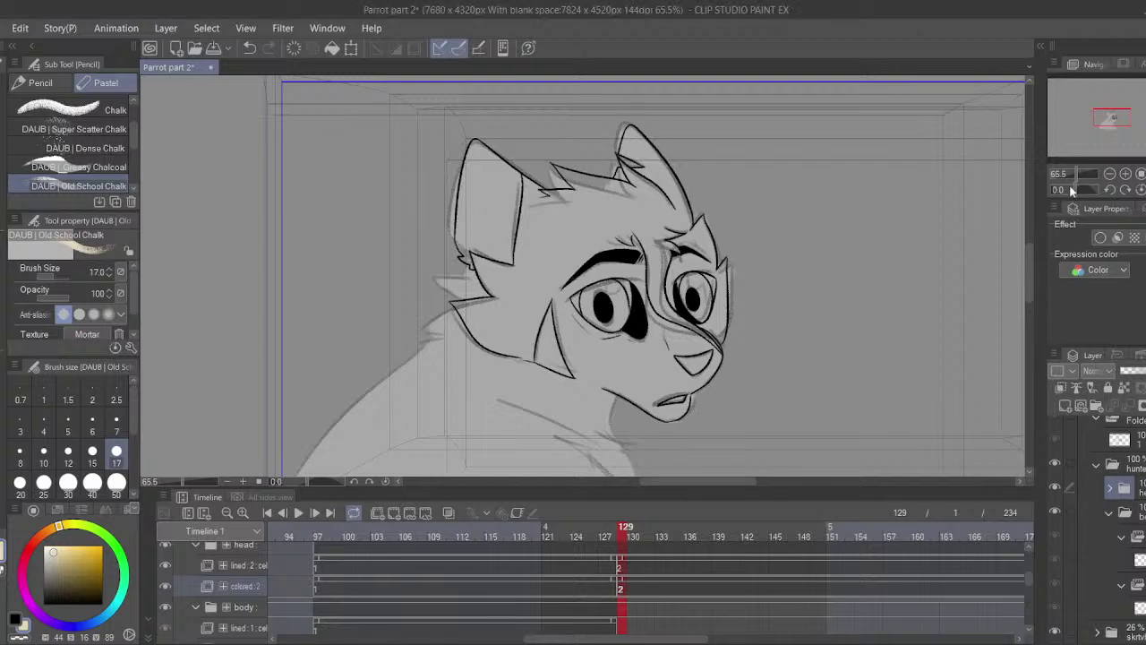
drag(1077, 174, 1084, 174)
mouse_move(356, 281)
mouse_down()
mouse_move(369, 250)
mouse_move(494, 153)
mouse_up()
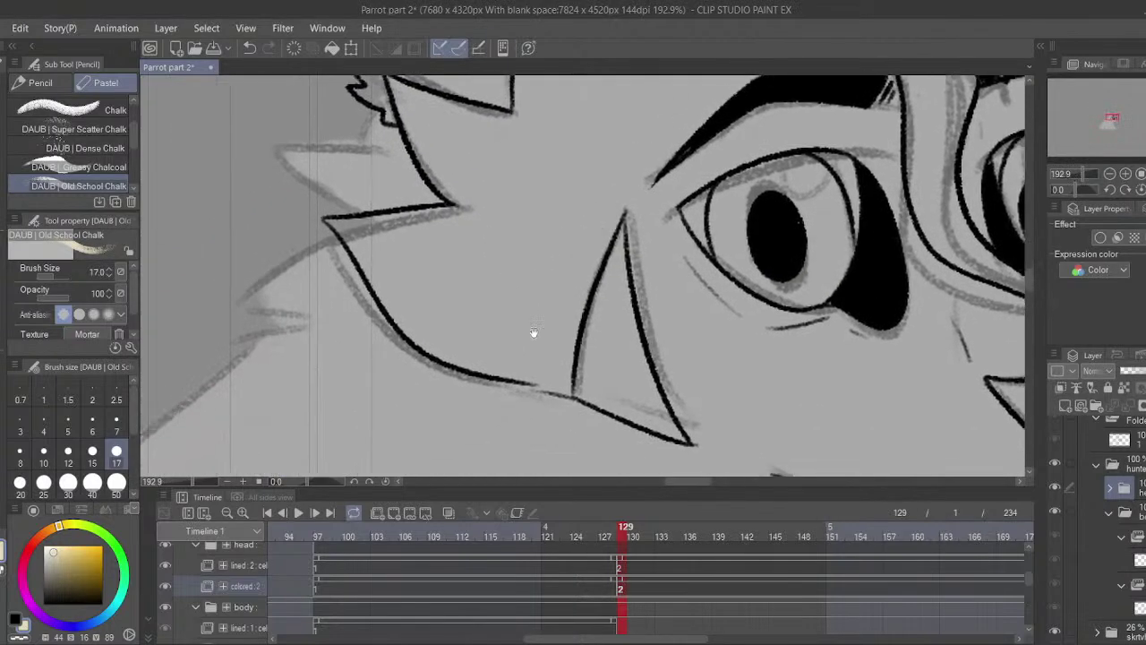
mouse_move(534, 332)
mouse_down()
mouse_move(553, 363)
mouse_move(472, 336)
mouse_move(436, 308)
mouse_move(487, 350)
mouse_move(420, 294)
mouse_move(497, 354)
mouse_move(416, 293)
mouse_move(433, 309)
mouse_move(347, 194)
mouse_move(391, 216)
mouse_move(502, 203)
mouse_move(514, 258)
mouse_move(493, 251)
mouse_move(451, 179)
mouse_move(414, 171)
mouse_up()
mouse_move(433, 162)
mouse_down()
mouse_move(492, 279)
mouse_move(506, 282)
mouse_move(482, 269)
mouse_move(465, 202)
mouse_move(479, 239)
mouse_move(484, 118)
mouse_up()
key(c)
key(c)
drag(484, 99, 486, 226)
mouse_move(487, 185)
mouse_down()
mouse_move(484, 153)
mouse_move(506, 103)
mouse_move(533, 95)
mouse_up()
scroll(533, 95, up, 3)
- Paint cream chalk along the inner edge of the face outline beside the far eye, down to the muzzle
mouse_move(524, 186)
mouse_down()
mouse_move(727, 338)
mouse_move(685, 306)
mouse_up()
mouse_move(767, 349)
mouse_down()
mouse_move(520, 262)
mouse_move(546, 261)
mouse_move(536, 189)
mouse_move(519, 166)
mouse_move(542, 208)
mouse_move(710, 240)
mouse_move(665, 228)
mouse_move(714, 215)
mouse_move(703, 230)
mouse_move(728, 200)
mouse_move(713, 162)
mouse_move(740, 178)
mouse_move(734, 170)
mouse_move(734, 194)
mouse_move(713, 200)
mouse_move(790, 196)
mouse_move(744, 149)
mouse_move(761, 160)
mouse_move(715, 144)
mouse_move(743, 79)
mouse_move(724, 142)
mouse_move(819, 236)
mouse_up()
mouse_move(819, 232)
mouse_down()
mouse_move(684, 147)
mouse_move(743, 249)
mouse_move(703, 136)
mouse_move(729, 222)
mouse_up()
mouse_move(706, 163)
mouse_down()
mouse_move(737, 265)
mouse_move(782, 228)
mouse_move(794, 250)
mouse_move(780, 261)
mouse_move(802, 318)
mouse_move(764, 227)
mouse_move(770, 211)
mouse_move(782, 302)
mouse_move(806, 293)
mouse_move(821, 257)
mouse_move(800, 309)
mouse_move(811, 390)
mouse_move(806, 233)
mouse_move(802, 373)
mouse_move(785, 392)
mouse_move(806, 271)
mouse_up()
key(c)
key(c)
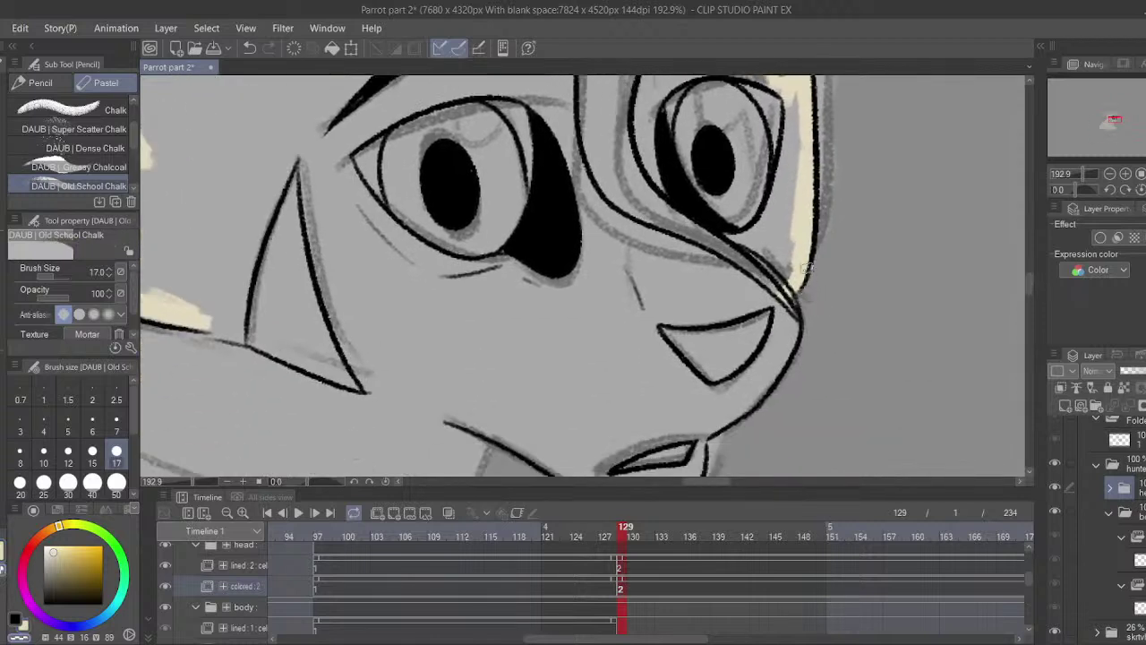
- Paint a cream chalk band inside the outline of the muzzle front, chin and jaw
key(c)
drag(691, 255, 666, 213)
drag(776, 240, 767, 285)
key(ctrl+z)
key(ctrl+z)
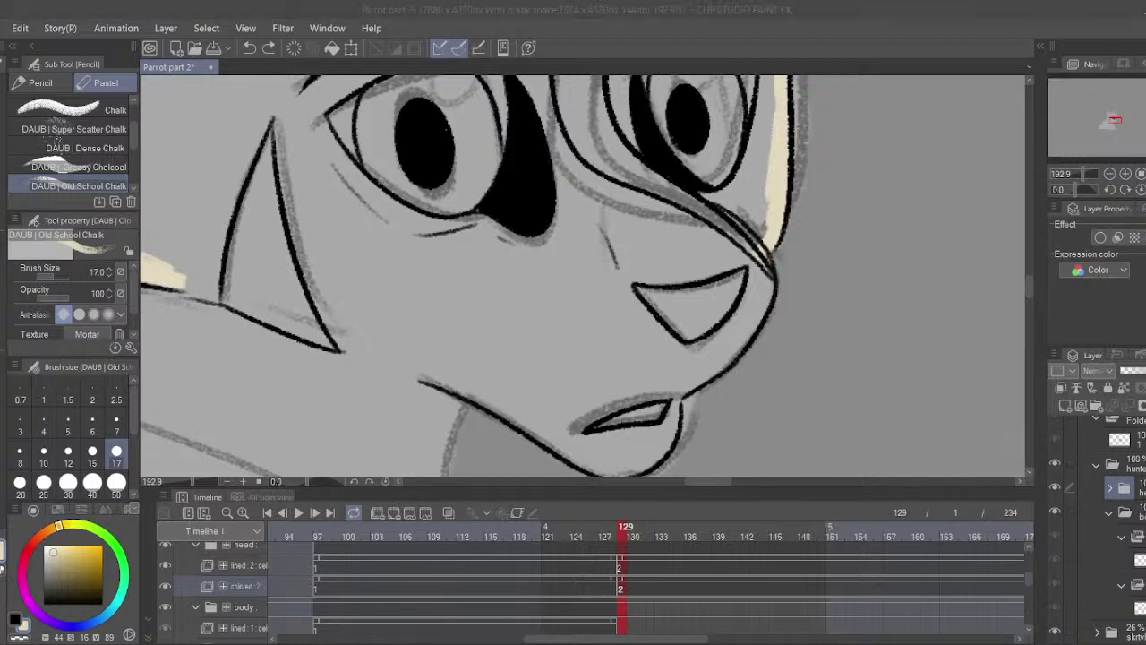
mouse_move(770, 249)
mouse_down()
mouse_move(760, 288)
mouse_move(763, 252)
mouse_move(752, 328)
mouse_move(704, 378)
mouse_move(733, 336)
mouse_move(700, 359)
mouse_move(704, 386)
mouse_move(689, 414)
mouse_move(610, 406)
mouse_move(640, 428)
mouse_move(458, 333)
mouse_up()
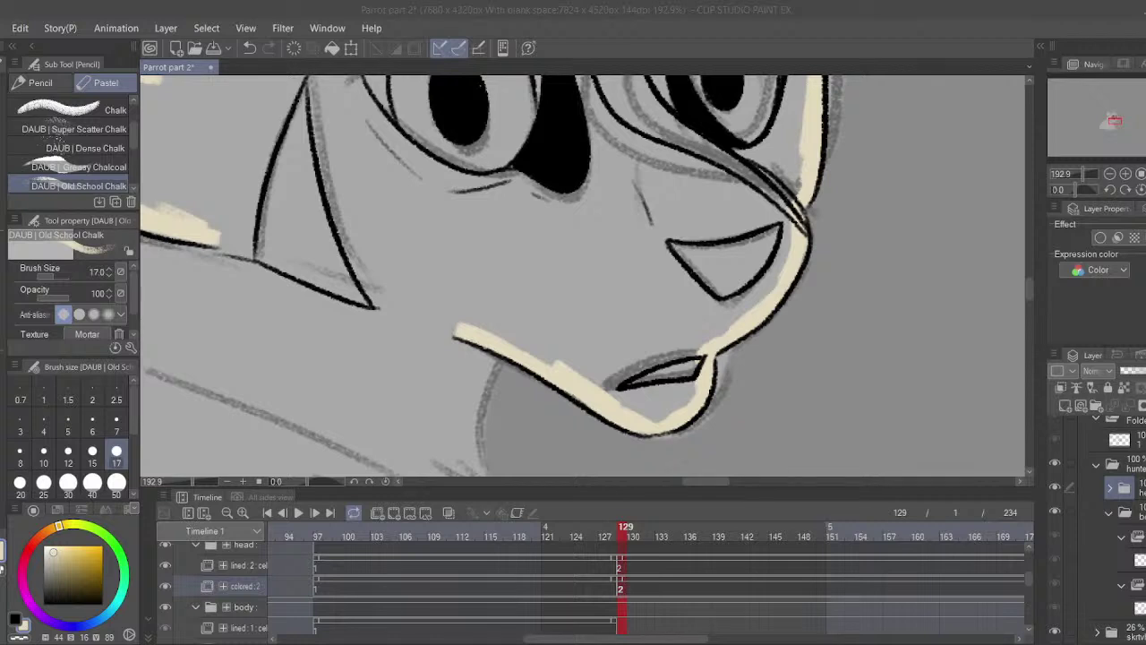
click(787, 642)
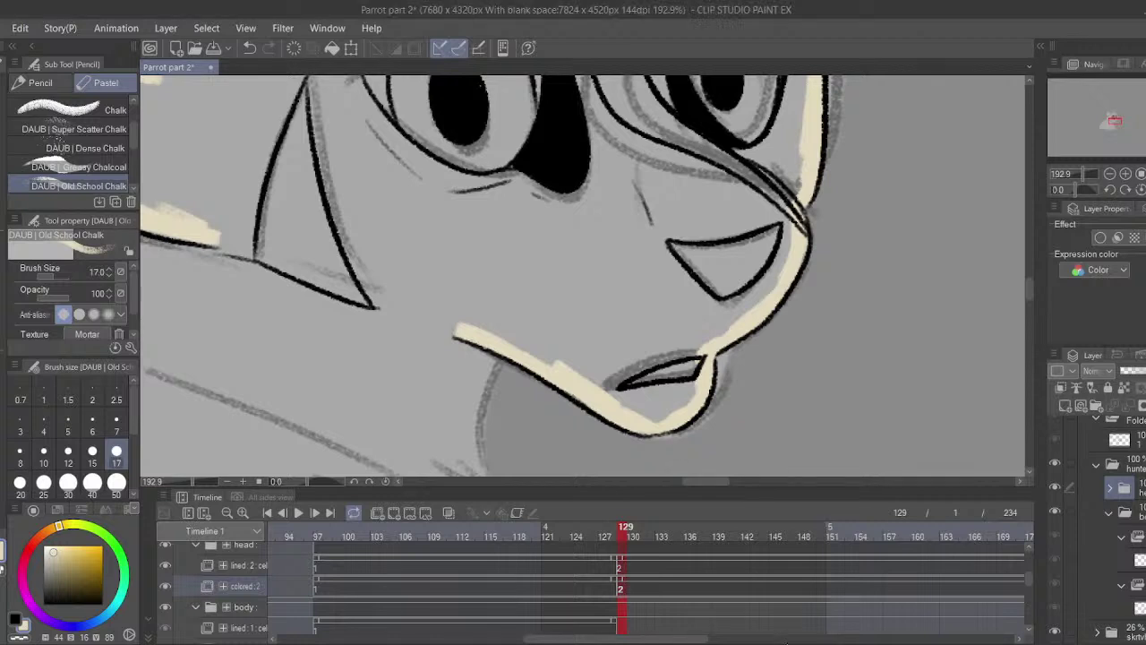
- Paint cream chalk along the lower cheek outline to join the near cheek's band to the jaw's band
drag(575, 324, 803, 364)
drag(448, 282, 613, 339)
drag(525, 321, 691, 371)
drag(592, 344, 690, 378)
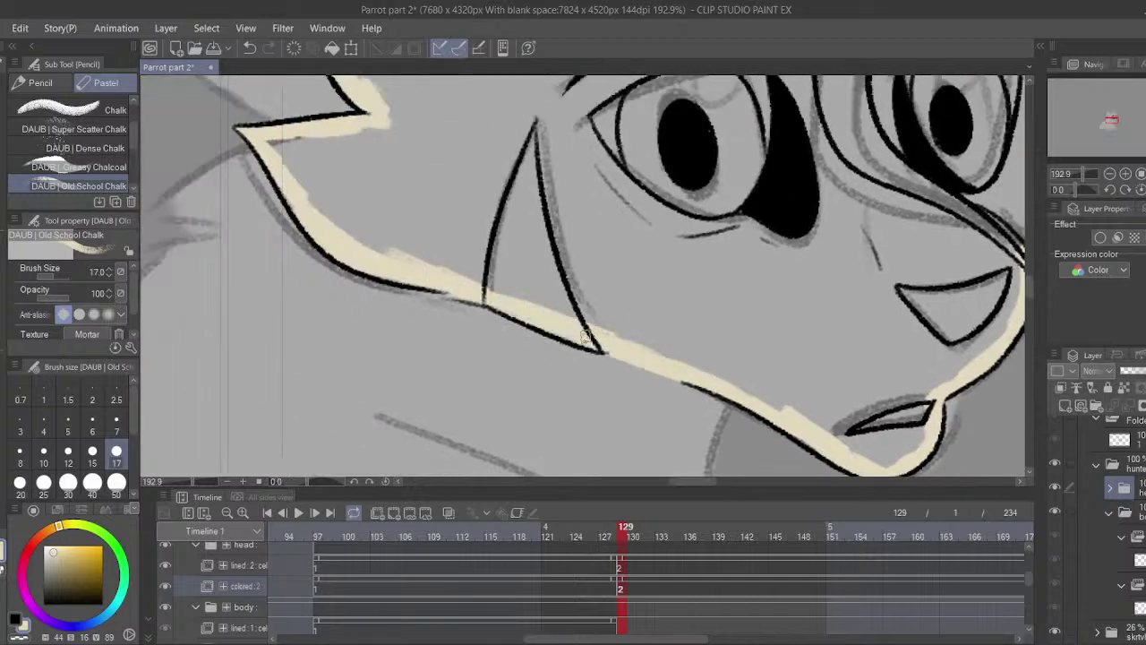
- Fill the enclosed head with cream and touch up the leftover gaps along the near cheek with chalk
drag(292, 303, 199, 426)
key(g)
click(281, 299)
key(p)
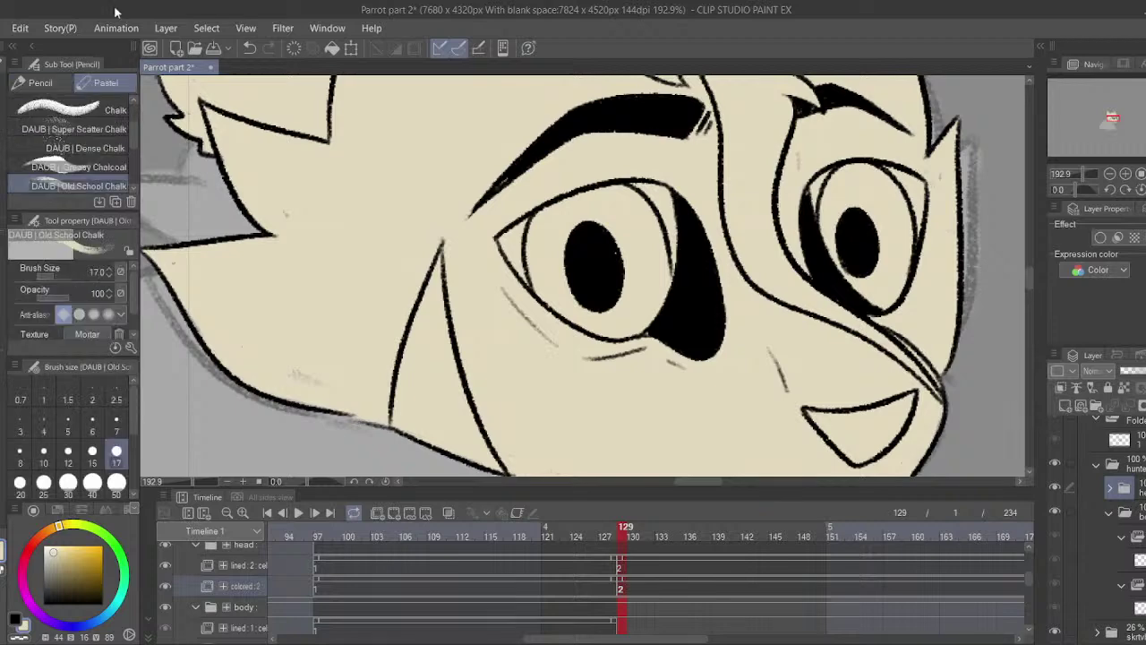
drag(310, 257, 288, 216)
drag(179, 251, 171, 262)
drag(294, 371, 314, 386)
- Paint the unfilled patches on the top of the head and inside the far ear cream
drag(567, 278, 457, 43)
drag(611, 97, 703, 530)
drag(688, 357, 695, 534)
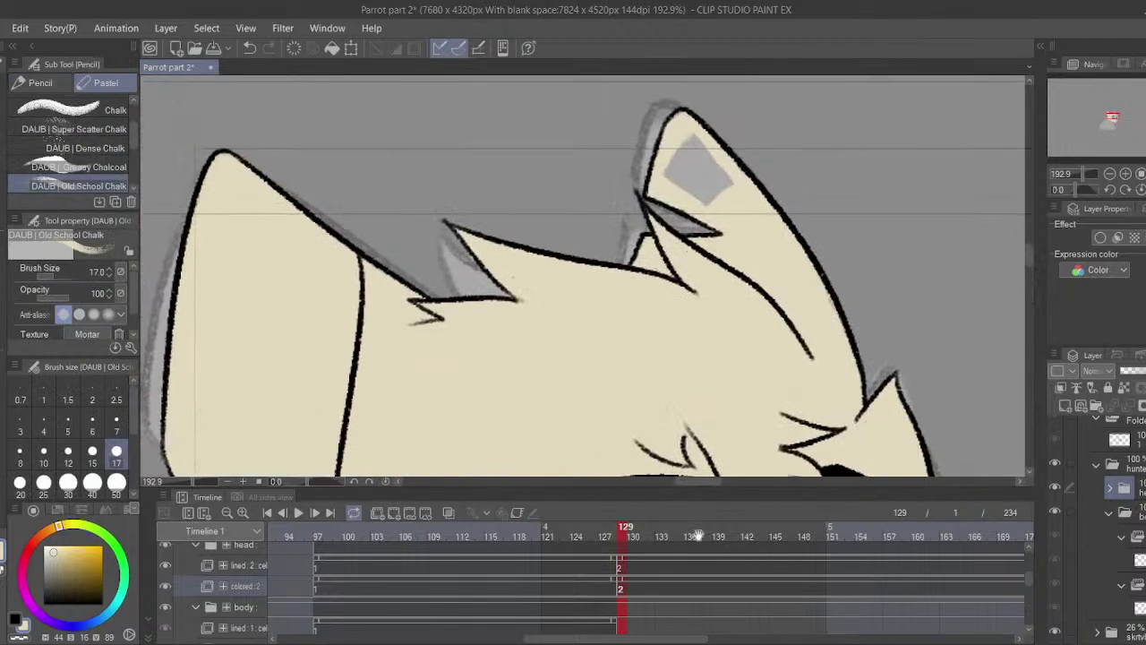
drag(676, 278, 683, 269)
mouse_move(698, 179)
mouse_down()
mouse_move(690, 162)
mouse_move(716, 134)
mouse_move(668, 197)
mouse_move(740, 171)
mouse_up()
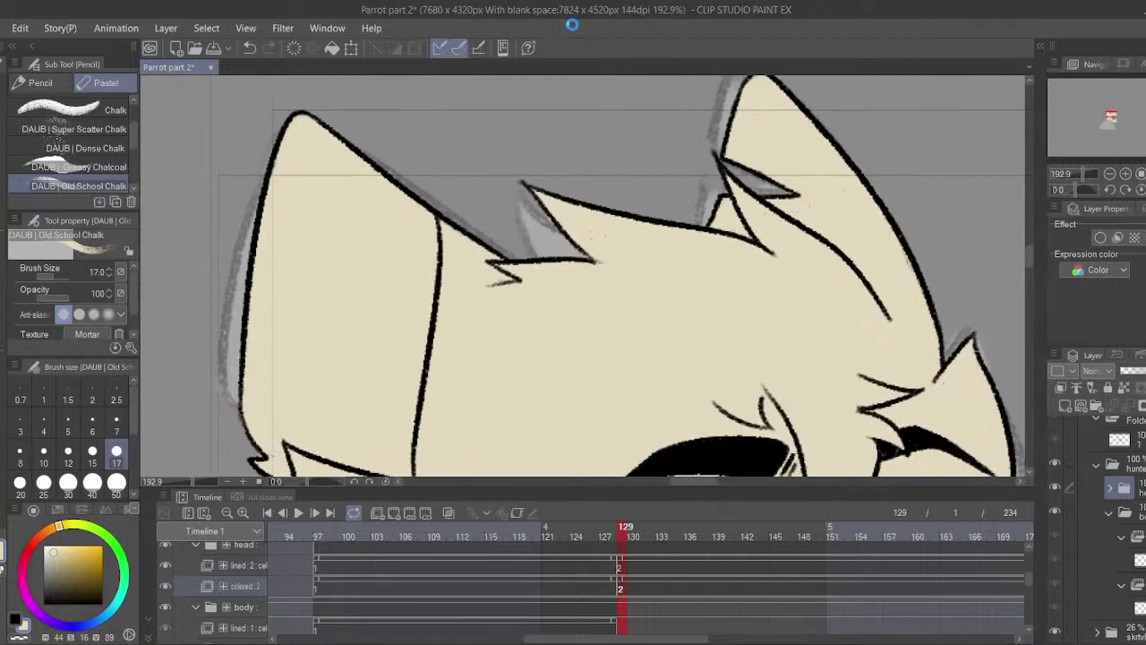
- Choose Perfect Pencil (with tilt support) and add a new cel at frame 129 in the body's lined animation folder
drag(1083, 175, 1078, 175)
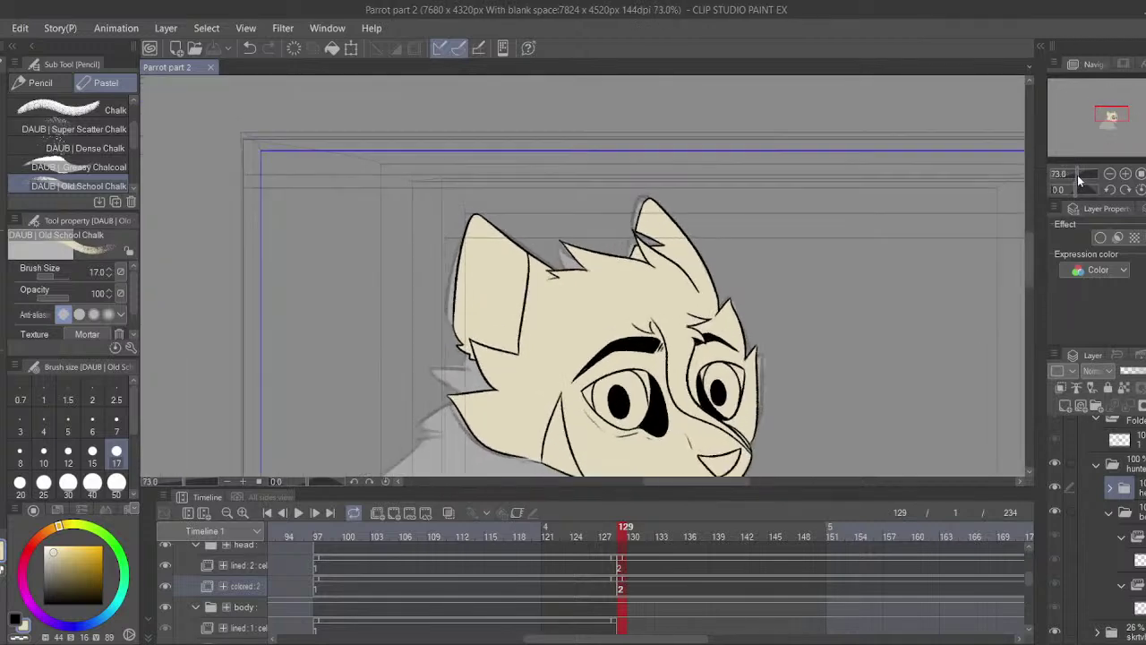
drag(651, 202, 660, 91)
drag(525, 192, 551, 127)
drag(391, 239, 338, 252)
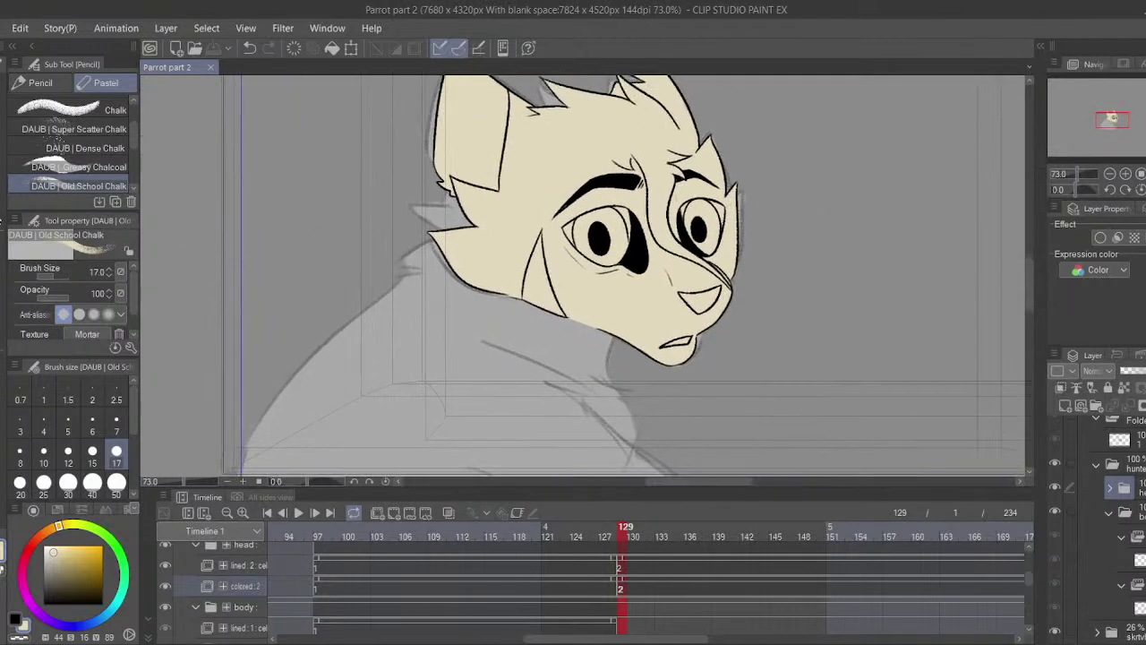
click(61, 85)
drag(382, 380, 380, 380)
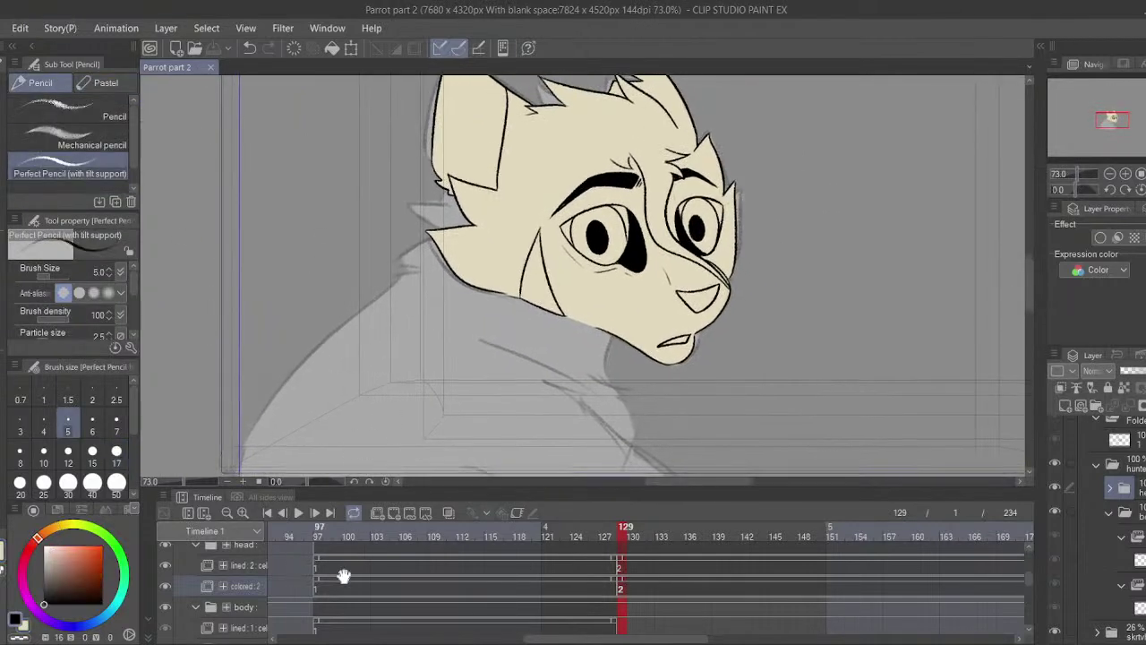
click(197, 546)
click(197, 599)
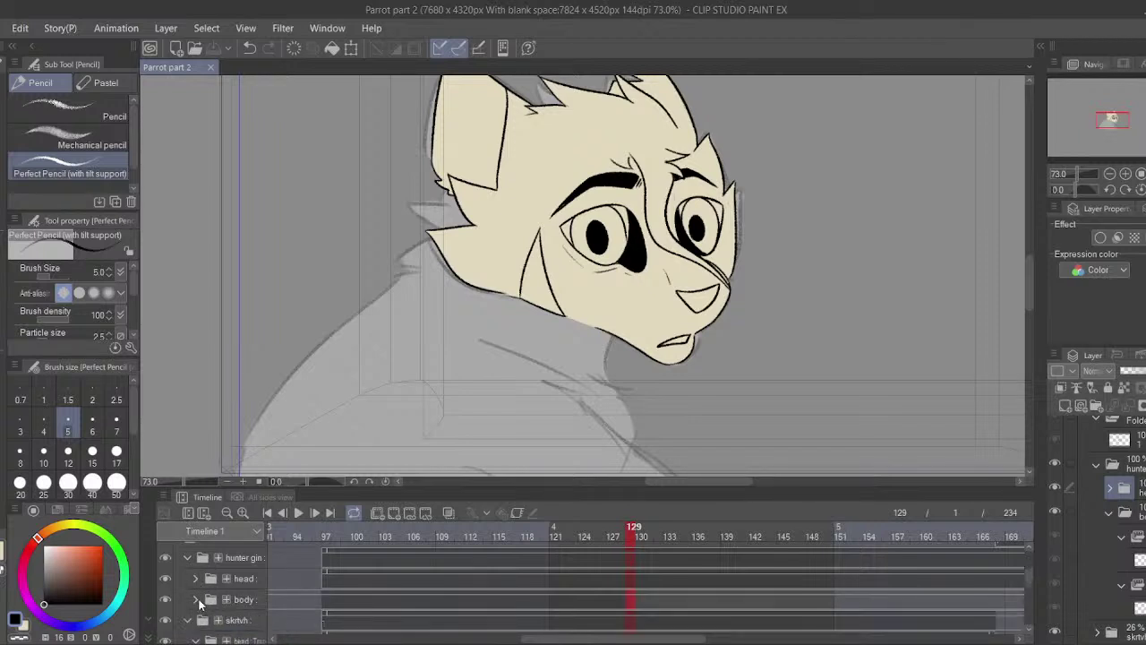
click(196, 599)
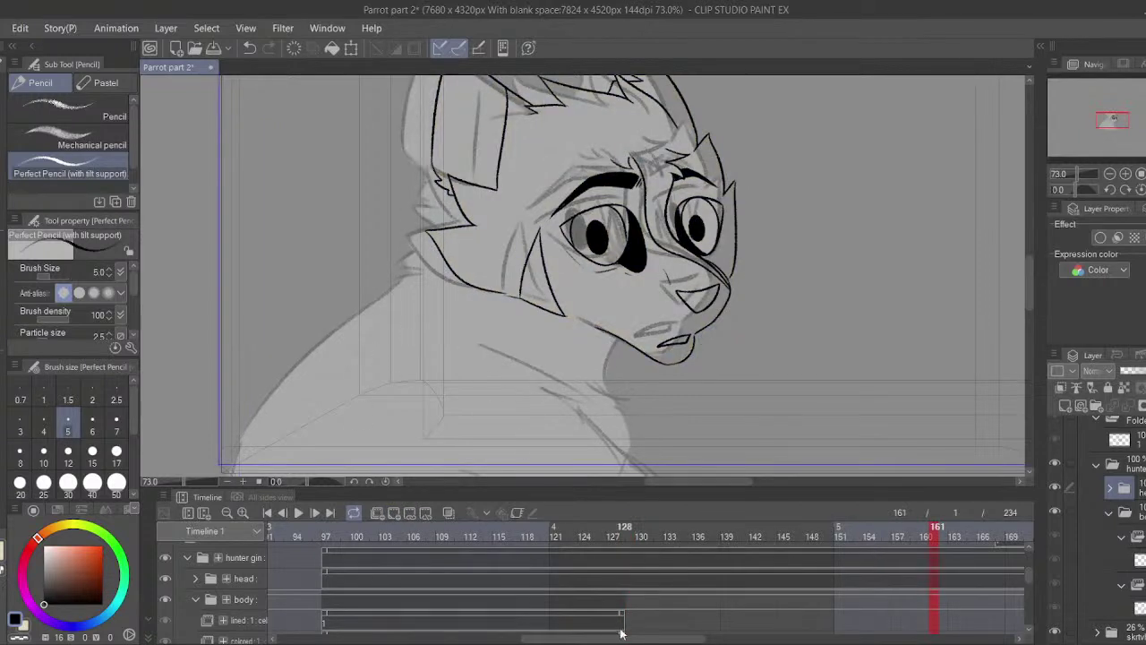
key(ctrl+z)
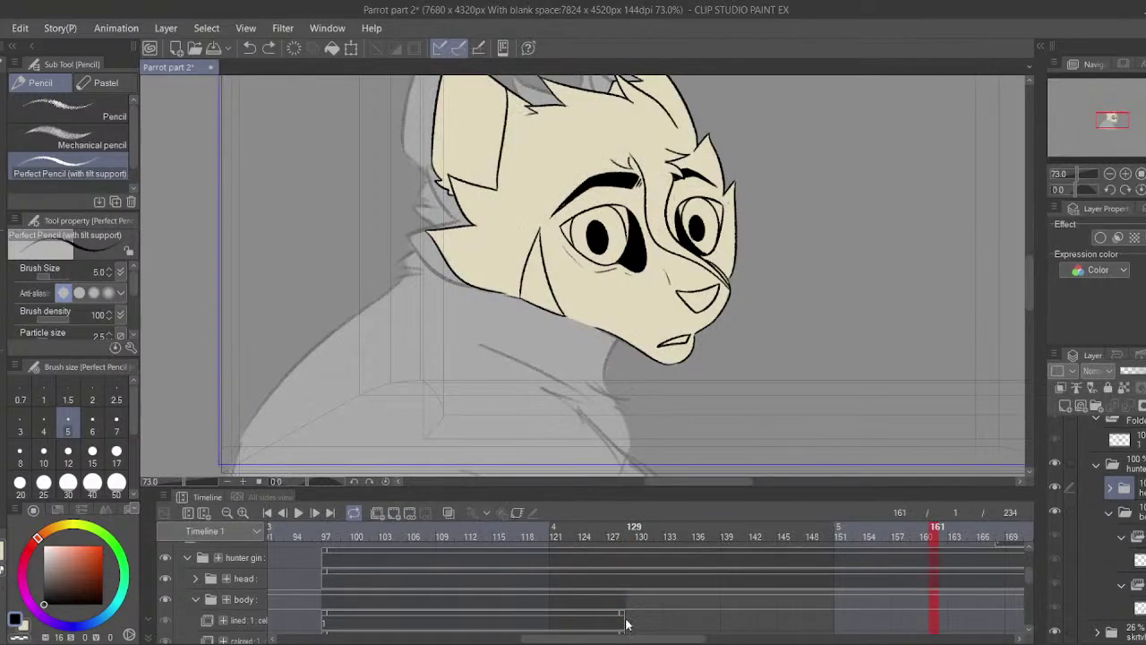
click(626, 624)
click(395, 514)
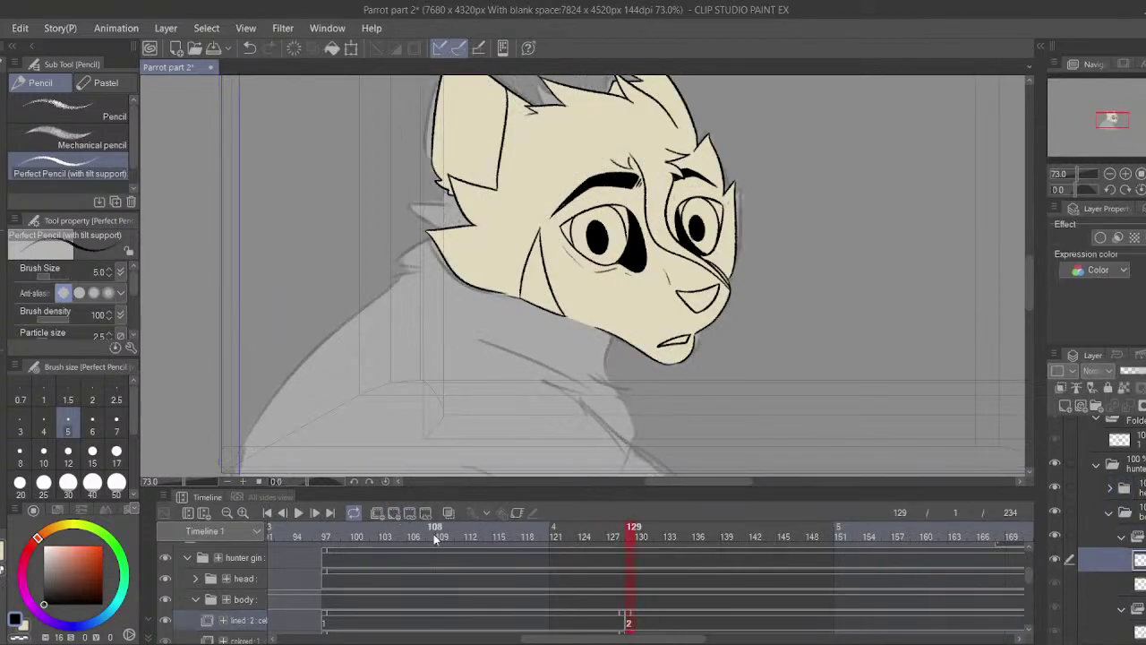
- Line the curved front of the throat from the underside of the jaw down to the neck fur in black pencil
drag(466, 122, 518, 59)
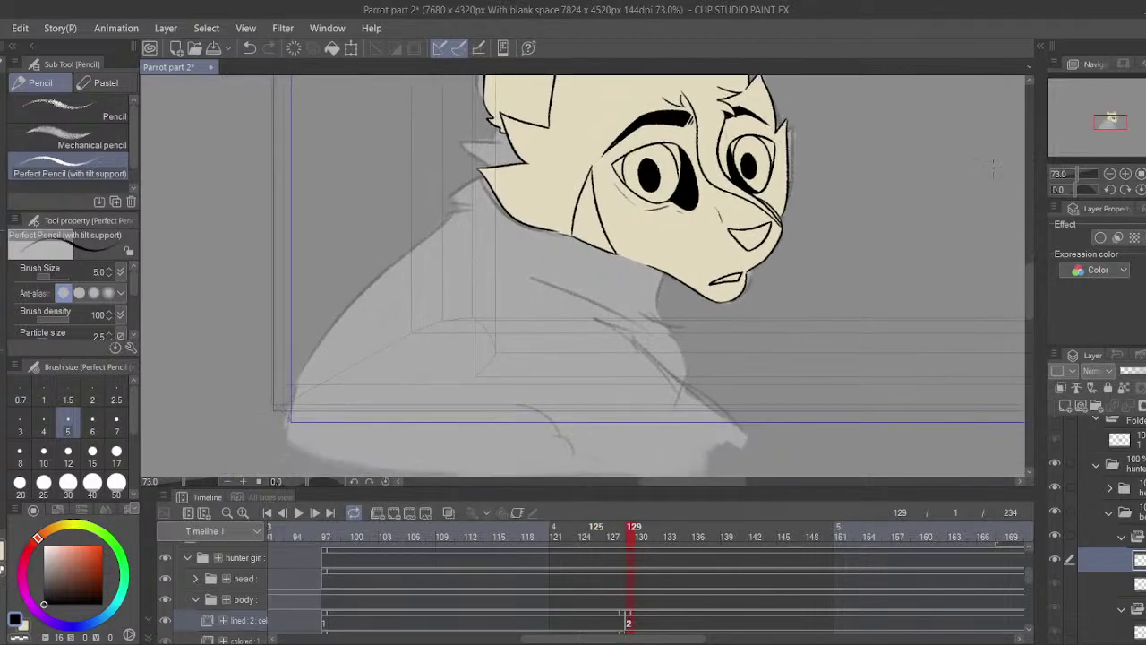
click(1081, 174)
mouse_move(771, 286)
mouse_down()
mouse_move(737, 232)
mouse_move(755, 225)
mouse_move(743, 287)
mouse_move(807, 343)
mouse_up()
key(ctrl+z)
drag(807, 343, 748, 252)
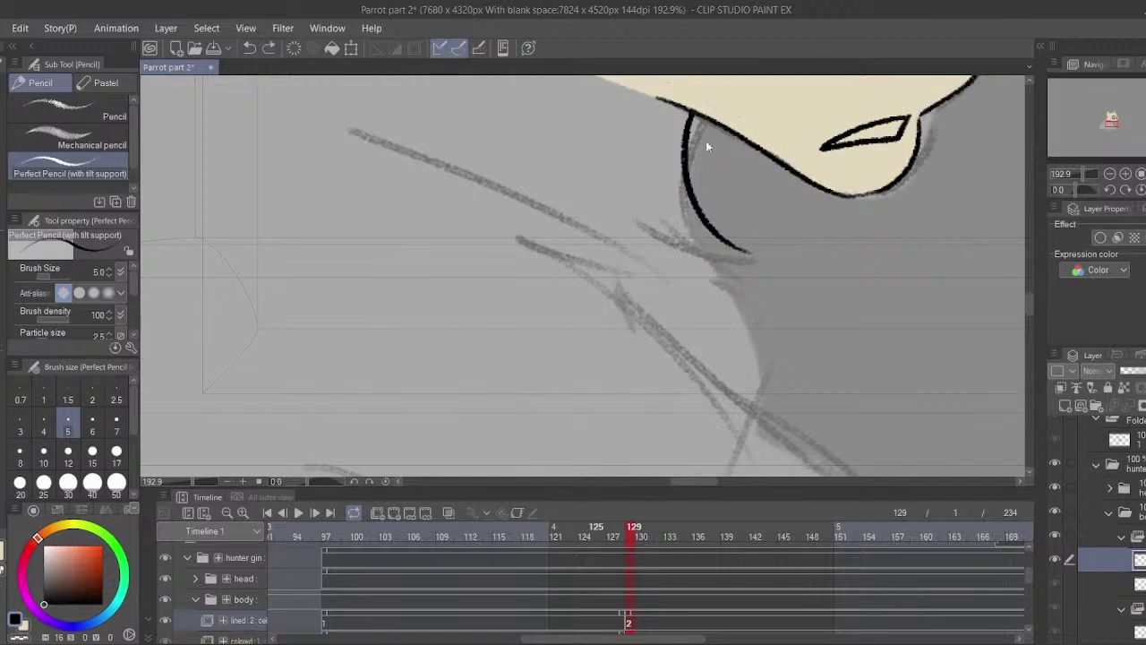
key(ctrl+z)
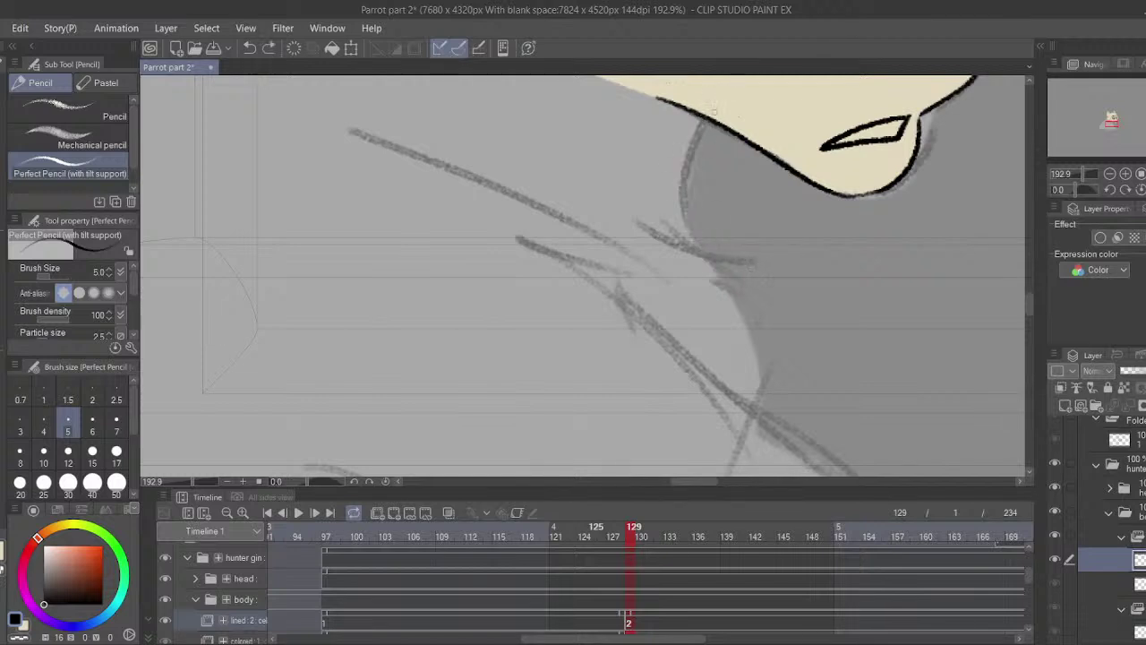
drag(696, 116, 759, 271)
key(ctrl+z)
drag(691, 126, 755, 280)
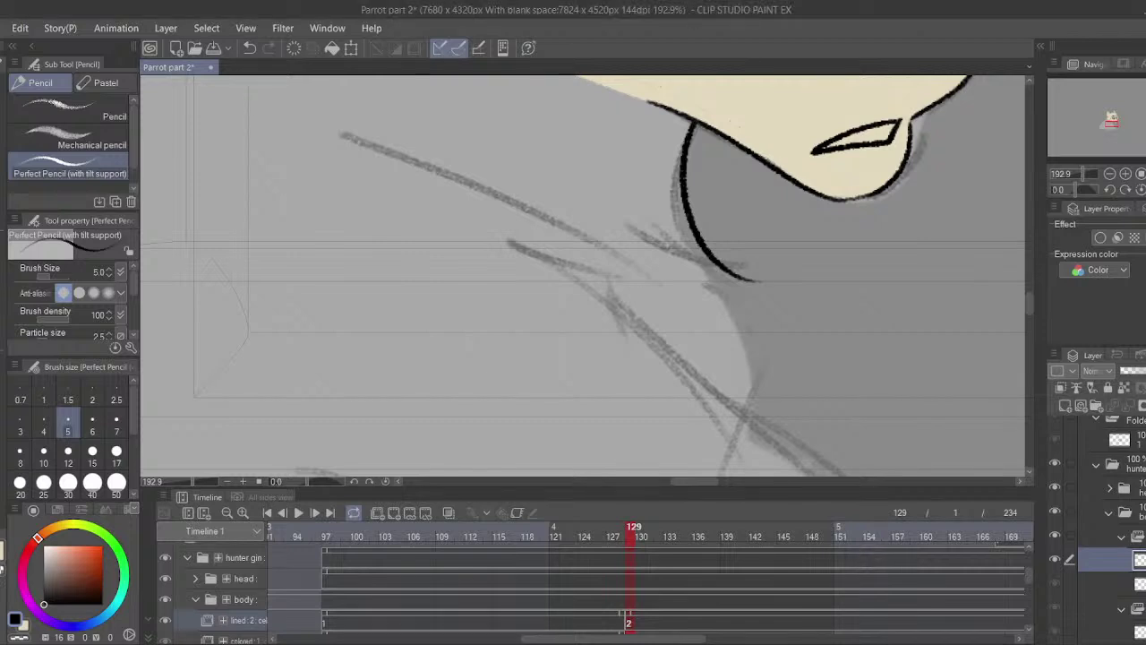
- Line the pointed fur notch at the base of the throat and the curved chest edge below it
drag(719, 282, 677, 268)
key(ctrl+z)
drag(756, 281, 684, 274)
mouse_move(684, 274)
mouse_down()
mouse_move(730, 305)
mouse_move(793, 416)
mouse_up()
mouse_move(789, 389)
mouse_down()
mouse_move(754, 292)
mouse_move(699, 288)
mouse_up()
drag(699, 291, 713, 318)
key(ctrl+z)
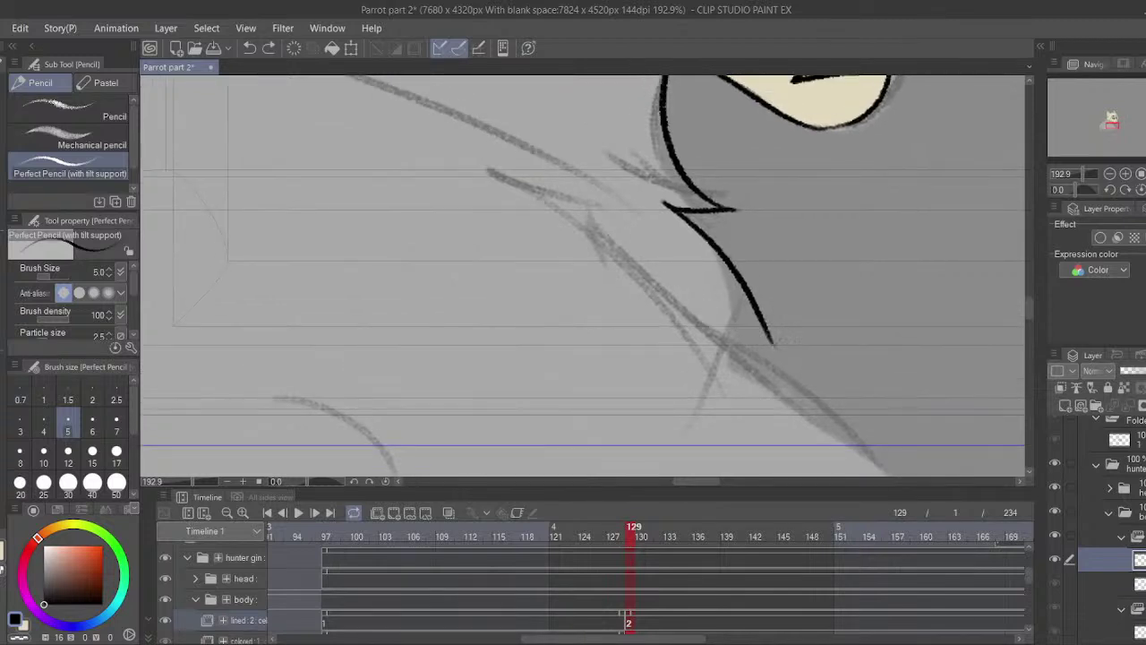
- Close the tip of the chest fur tuft and line the long neck fold ending in a fur notch
mouse_move(775, 346)
mouse_down()
mouse_move(715, 326)
mouse_move(733, 341)
mouse_up()
drag(592, 257, 657, 376)
drag(430, 202, 696, 339)
mouse_move(679, 329)
mouse_down()
mouse_move(642, 272)
mouse_move(582, 276)
mouse_up()
- Line the diagonal chest edge from the neck fold's notch past the fur tuft, adding short fur strokes where they meet
mouse_move(584, 277)
mouse_down()
mouse_move(521, 197)
mouse_move(722, 362)
mouse_up()
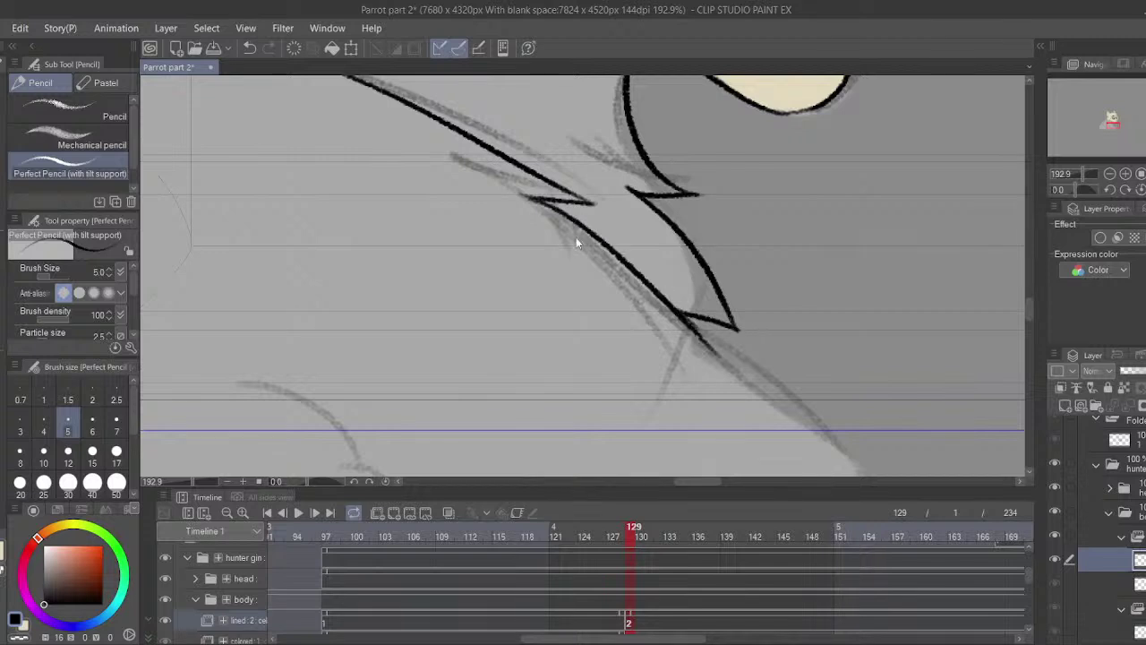
key(ctrl+z)
drag(539, 202, 751, 389)
drag(816, 447, 913, 527)
drag(749, 381, 675, 272)
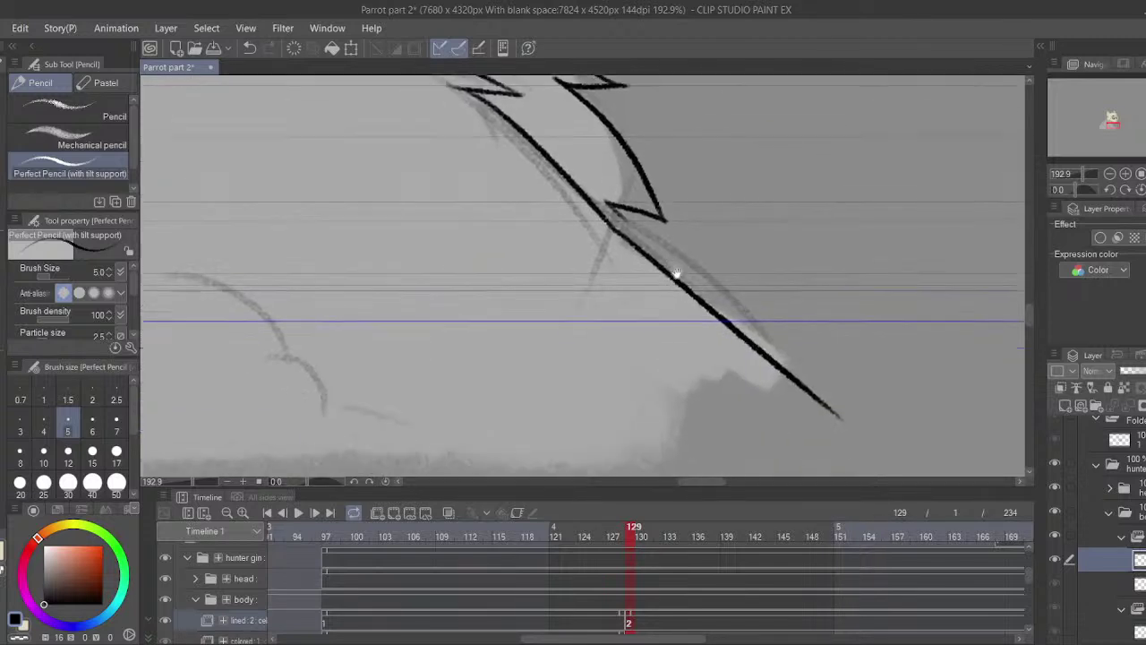
drag(610, 232, 576, 276)
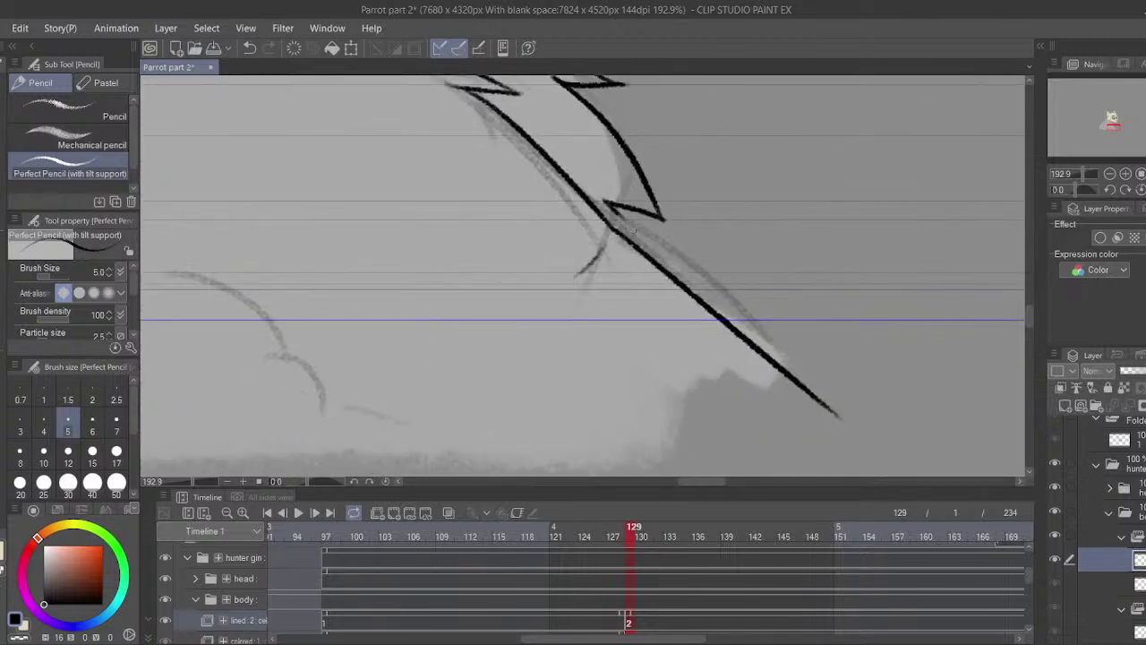
drag(634, 230, 645, 255)
- Line the shoulder curve at the bottom of the body, with a zigzag fur tuft and a slanting line below it
drag(616, 240, 812, 282)
drag(382, 317, 515, 446)
mouse_move(507, 402)
mouse_down()
mouse_move(478, 328)
mouse_move(485, 288)
mouse_up()
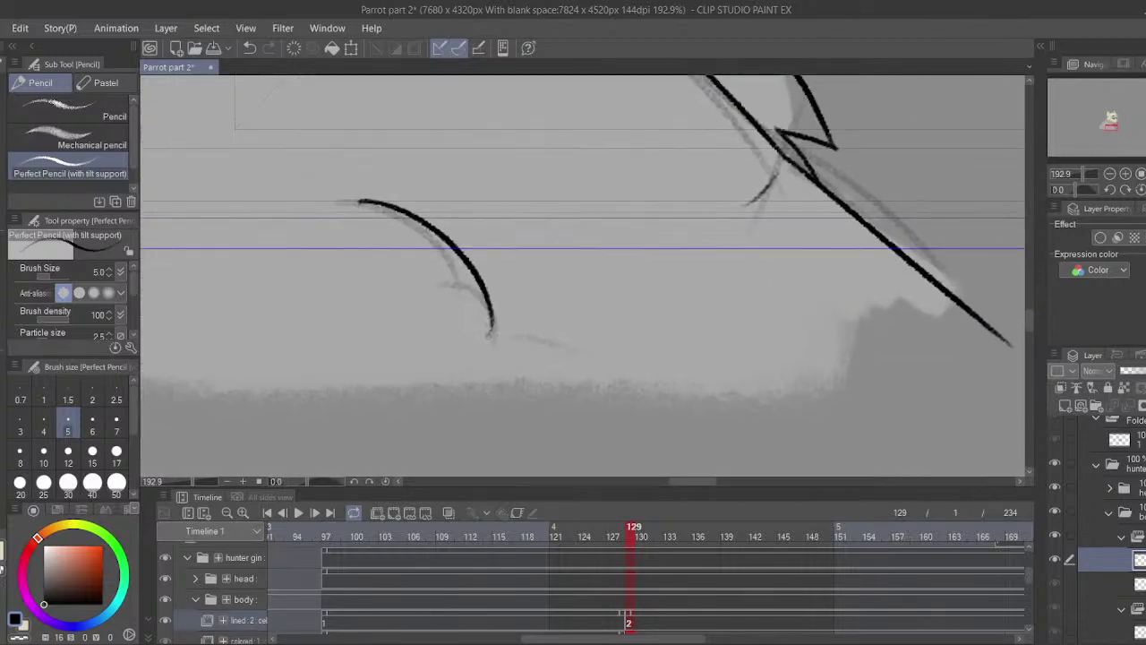
drag(491, 338, 510, 293)
mouse_move(508, 294)
mouse_down()
mouse_move(520, 358)
mouse_move(538, 368)
mouse_up()
mouse_move(536, 360)
mouse_down()
mouse_move(539, 338)
mouse_move(663, 422)
mouse_up()
- Compare the nape with the pose at frame 127 and line the spiky fur behind the neck at frame 129
drag(466, 269, 696, 386)
mouse_move(310, 85)
mouse_down()
mouse_move(612, 303)
mouse_move(638, 421)
mouse_up()
drag(735, 108, 503, 419)
drag(629, 531, 615, 534)
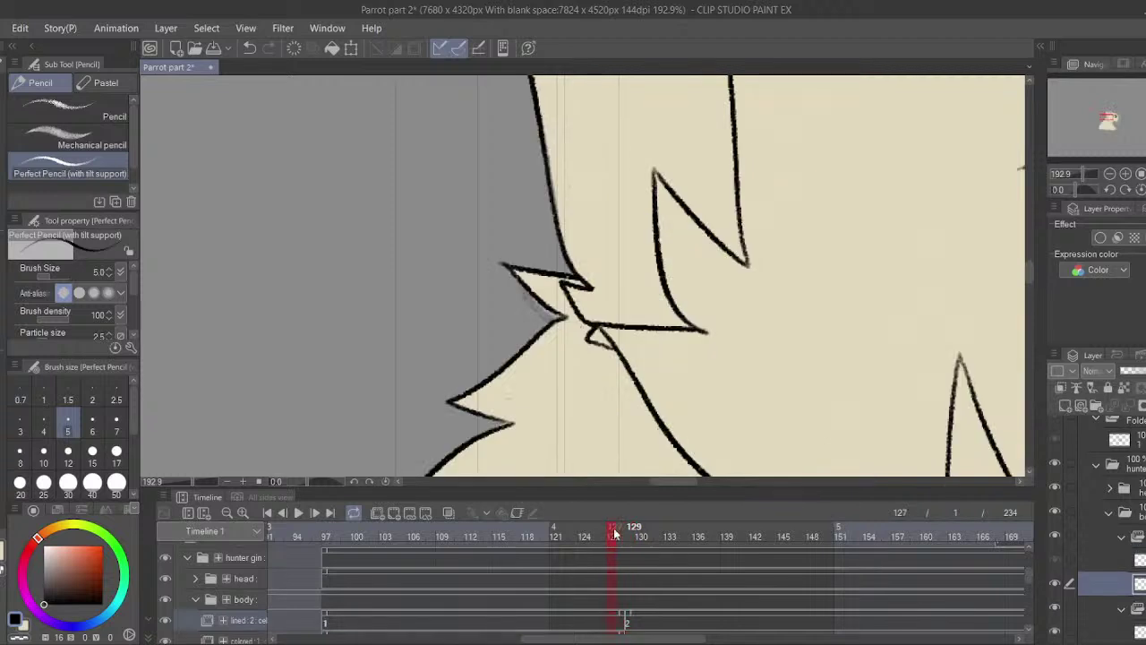
click(642, 533)
mouse_move(646, 267)
mouse_down()
mouse_move(554, 241)
mouse_move(629, 315)
mouse_move(643, 201)
mouse_up()
key(ctrl+z)
mouse_move(569, 129)
mouse_down()
mouse_move(625, 189)
mouse_move(489, 205)
mouse_move(582, 265)
mouse_move(632, 180)
mouse_move(431, 270)
mouse_move(545, 159)
mouse_move(649, 166)
mouse_move(670, 113)
mouse_move(578, 197)
mouse_up()
key(ctrl+z)
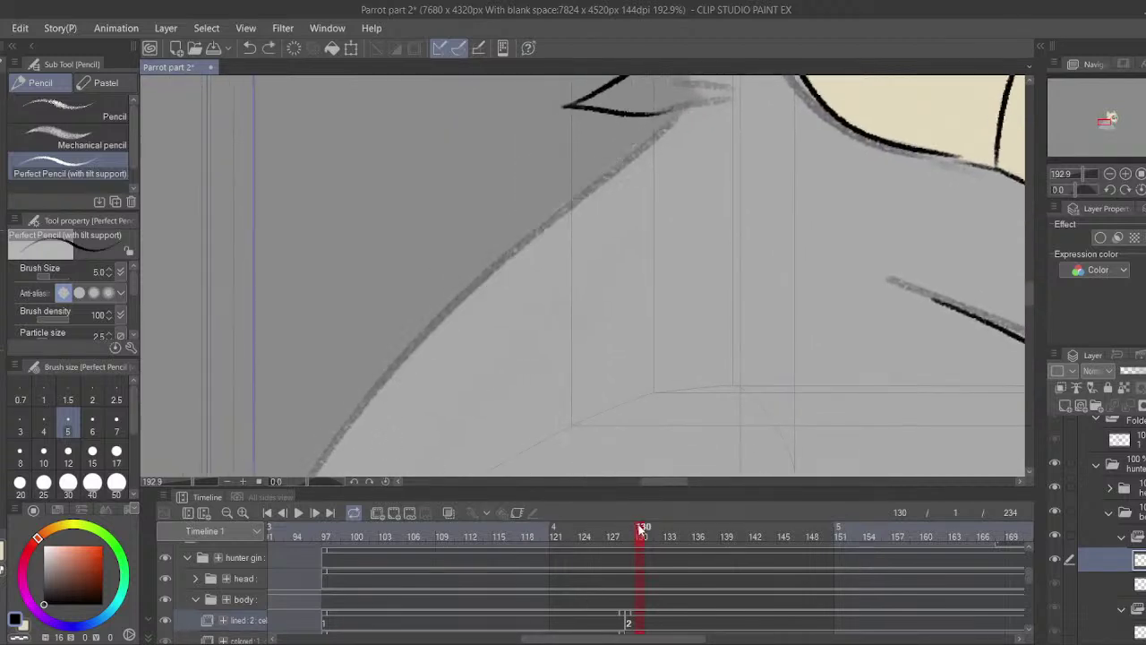
mouse_move(642, 529)
mouse_down()
mouse_move(614, 529)
mouse_move(632, 530)
mouse_up()
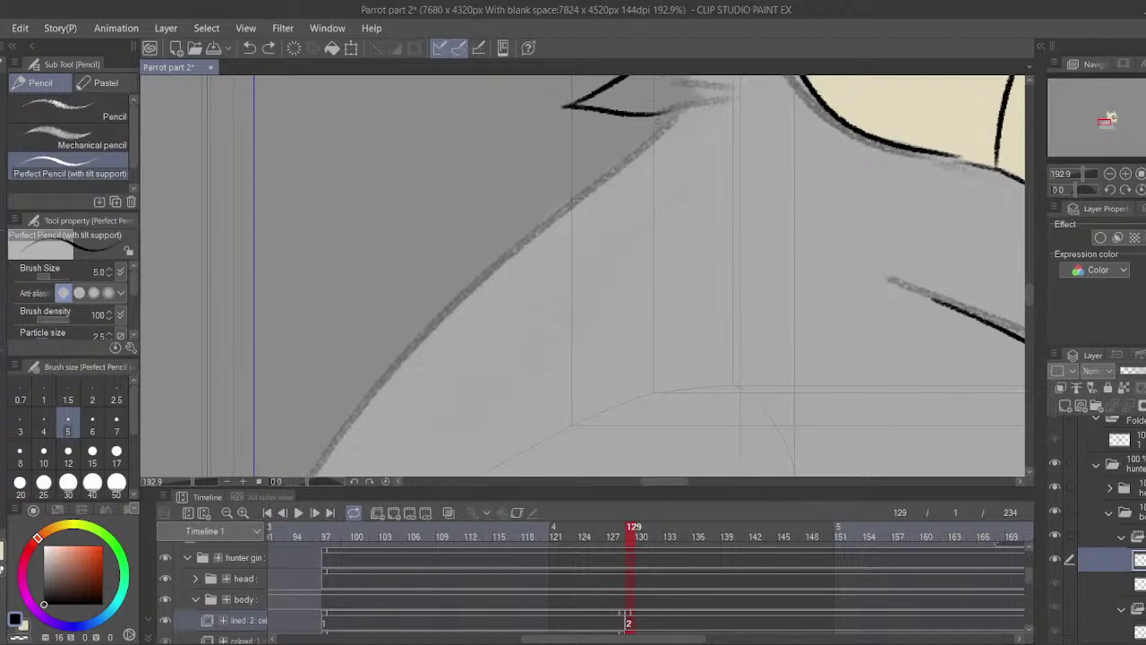
- Line the long curve of the back from the nape fur down to the bottom of the body sketch
mouse_move(669, 114)
mouse_down()
mouse_move(494, 242)
mouse_move(441, 324)
mouse_up()
drag(482, 308, 563, 218)
key(ctrl+z)
drag(711, 94, 696, 170)
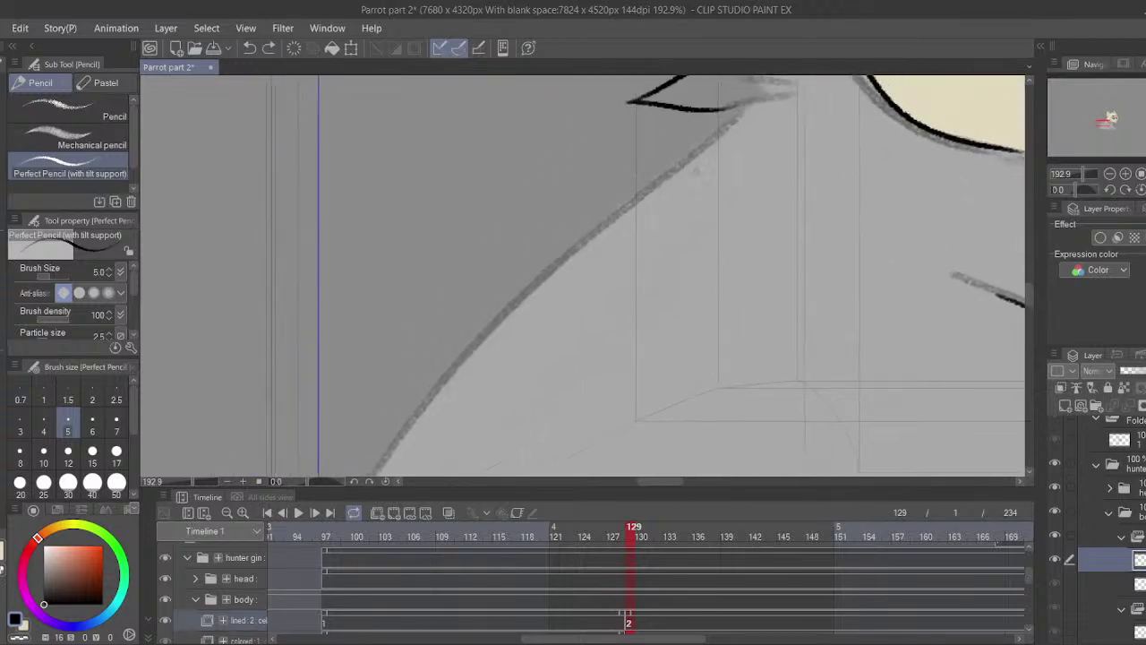
mouse_move(736, 107)
mouse_down()
mouse_move(455, 334)
mouse_move(545, 225)
mouse_move(579, 206)
mouse_move(602, 150)
mouse_move(383, 571)
mouse_up()
key(c)
key(c)
drag(469, 242, 505, 10)
drag(506, 143, 334, 260)
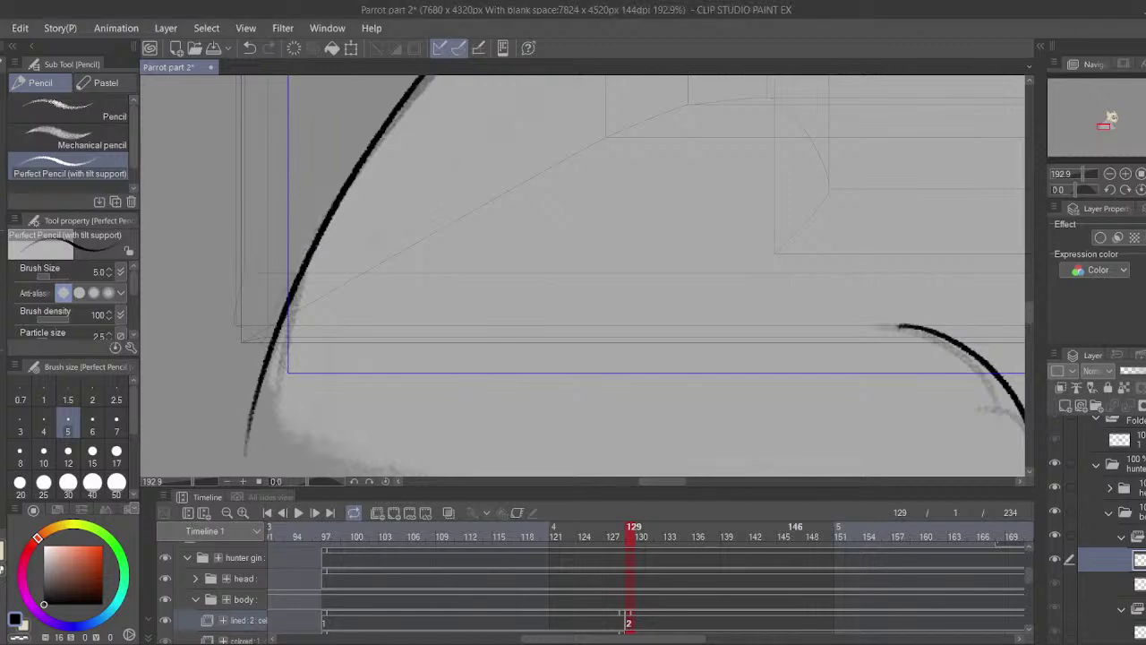
- Draw a zigzag of fur strokes at the upper end of the neck fold line
drag(913, 280, 415, 300)
drag(546, 92, 675, 385)
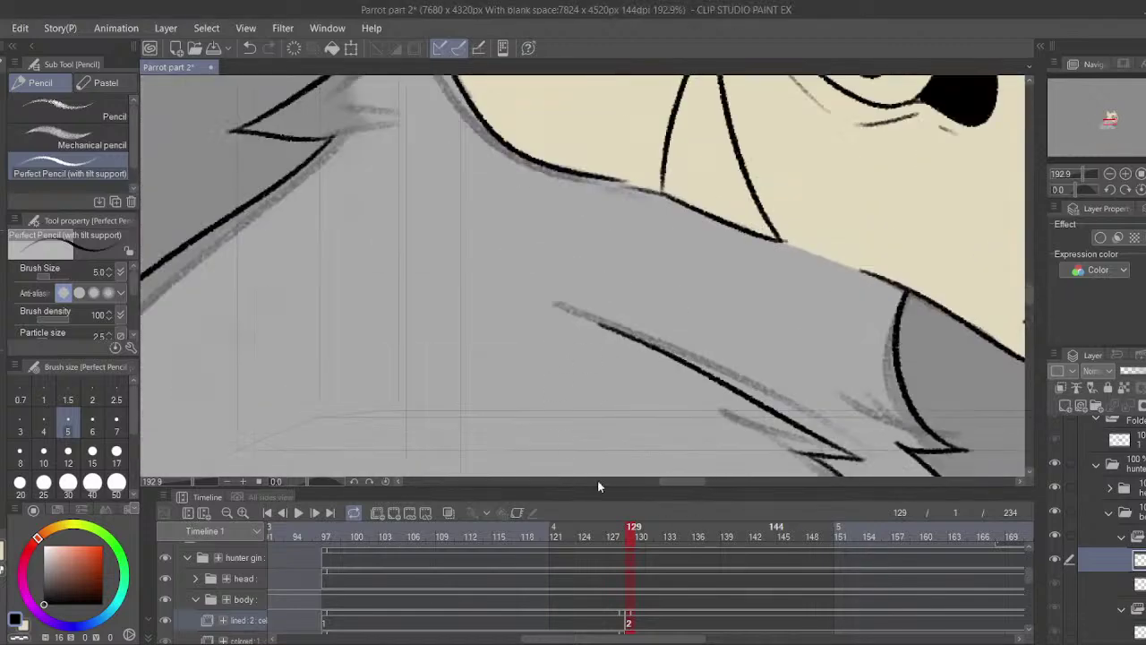
click(625, 622)
click(628, 622)
mouse_move(520, 310)
mouse_down()
mouse_move(557, 301)
mouse_move(592, 324)
mouse_up()
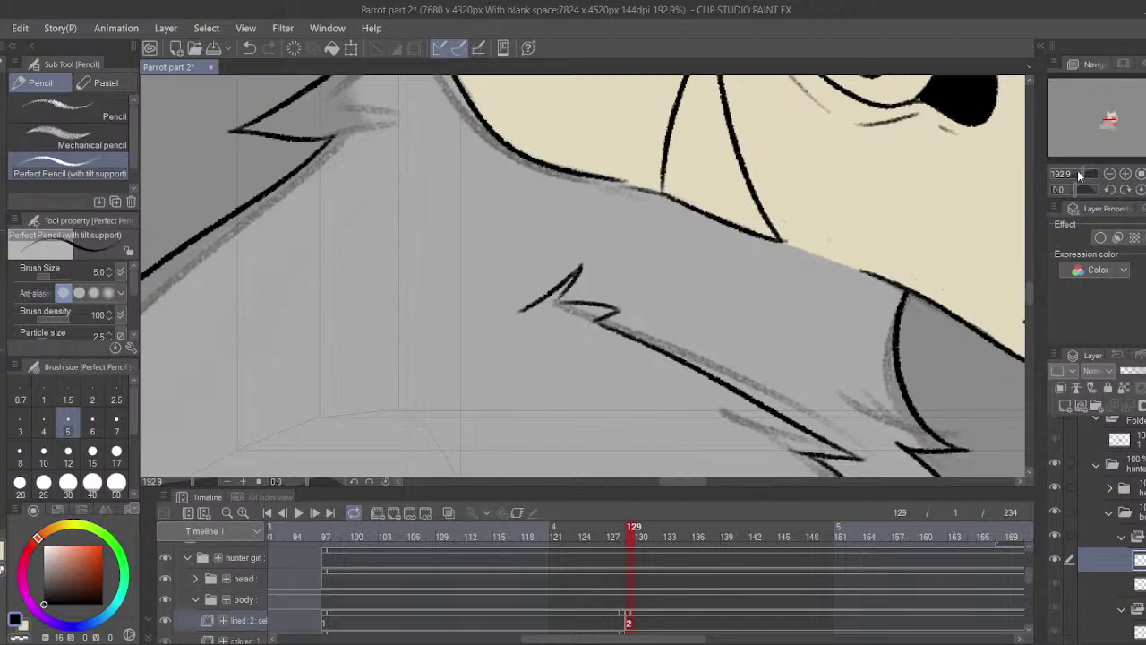
- Switch to cream Old School Chalk and add a new cel at frame 129 in the body's colored animation folder
drag(1077, 174, 1076, 176)
drag(1110, 122, 1115, 120)
key(x)
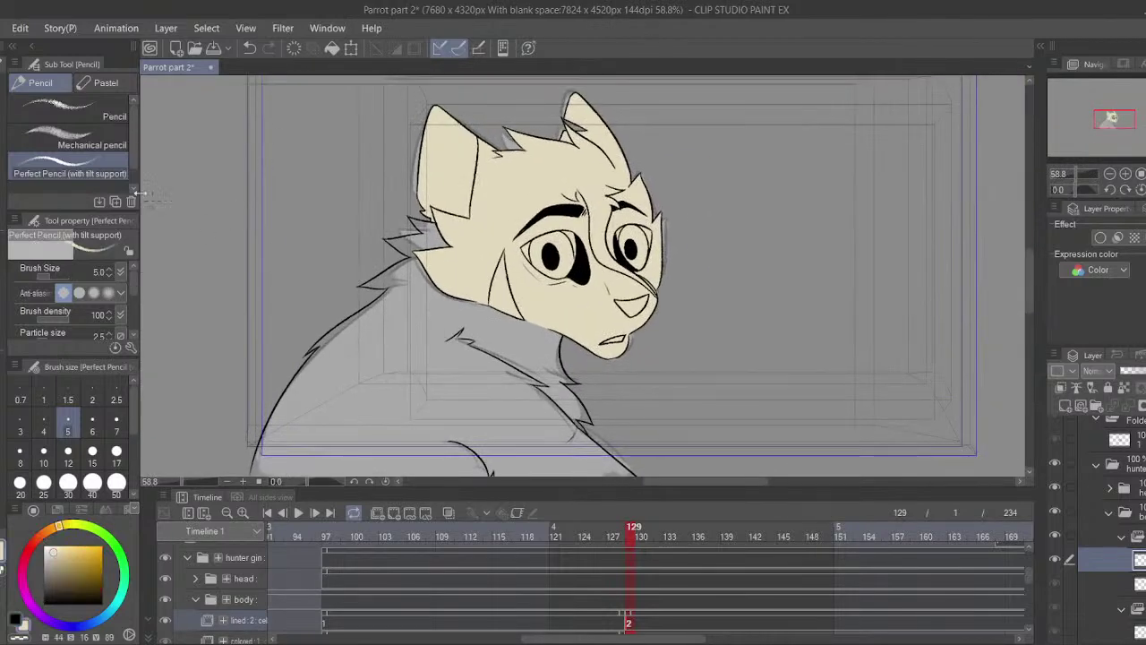
click(100, 83)
drag(647, 605, 633, 559)
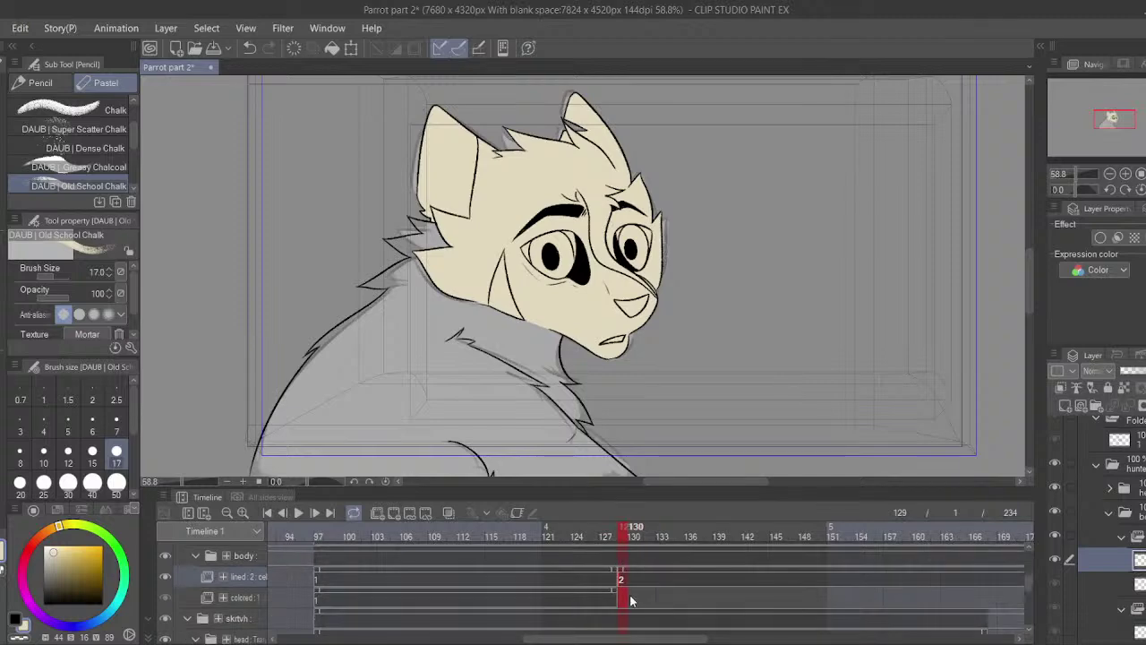
click(626, 598)
click(393, 511)
- Paint cream chalk on the neck below the cheek and behind the throat line, trimming its edge with transparent color
drag(1066, 172, 1082, 171)
mouse_move(594, 281)
mouse_down()
mouse_move(616, 158)
mouse_move(618, 266)
mouse_move(645, 190)
mouse_move(577, 249)
mouse_move(582, 174)
mouse_move(559, 220)
mouse_move(535, 230)
mouse_move(536, 145)
mouse_move(565, 283)
mouse_move(579, 180)
mouse_move(614, 289)
mouse_move(671, 363)
mouse_move(618, 309)
mouse_move(651, 296)
mouse_up()
drag(681, 356, 695, 362)
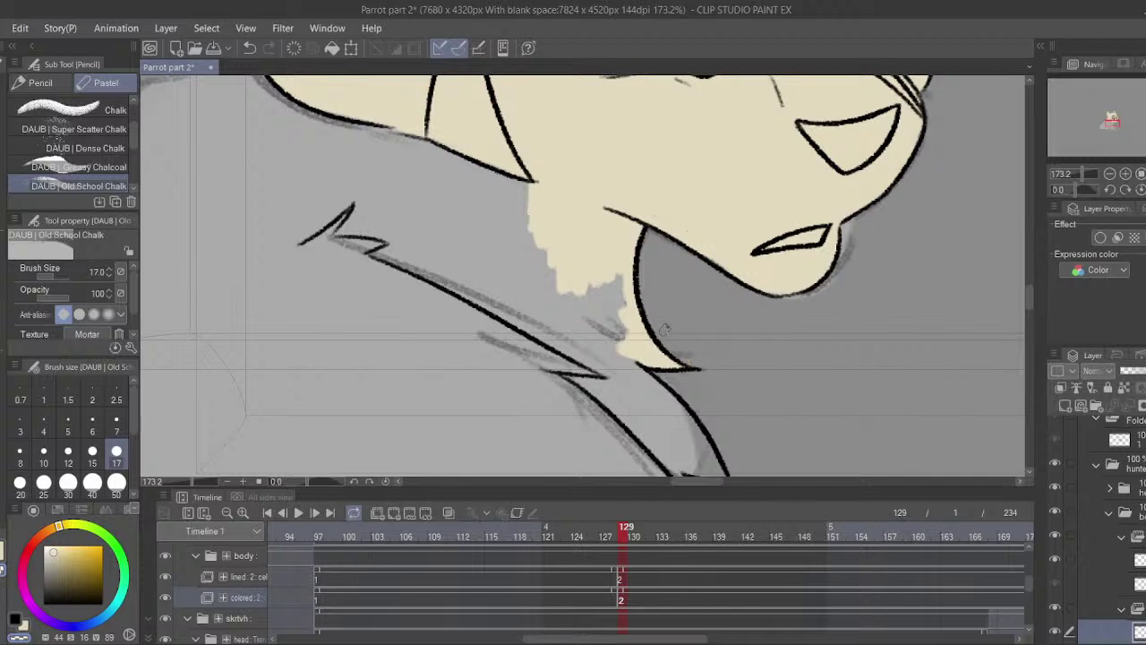
key(c)
mouse_move(611, 326)
mouse_down()
mouse_move(610, 268)
mouse_move(619, 254)
mouse_move(622, 362)
mouse_move(595, 290)
mouse_up()
mouse_move(639, 337)
mouse_down()
mouse_move(603, 220)
mouse_move(693, 363)
mouse_move(641, 339)
mouse_move(677, 330)
mouse_up()
key(c)
- Paint cream chalk inside the chest fur tuft from its tip up to the throat, including the small notch beneath it
drag(689, 340, 703, 365)
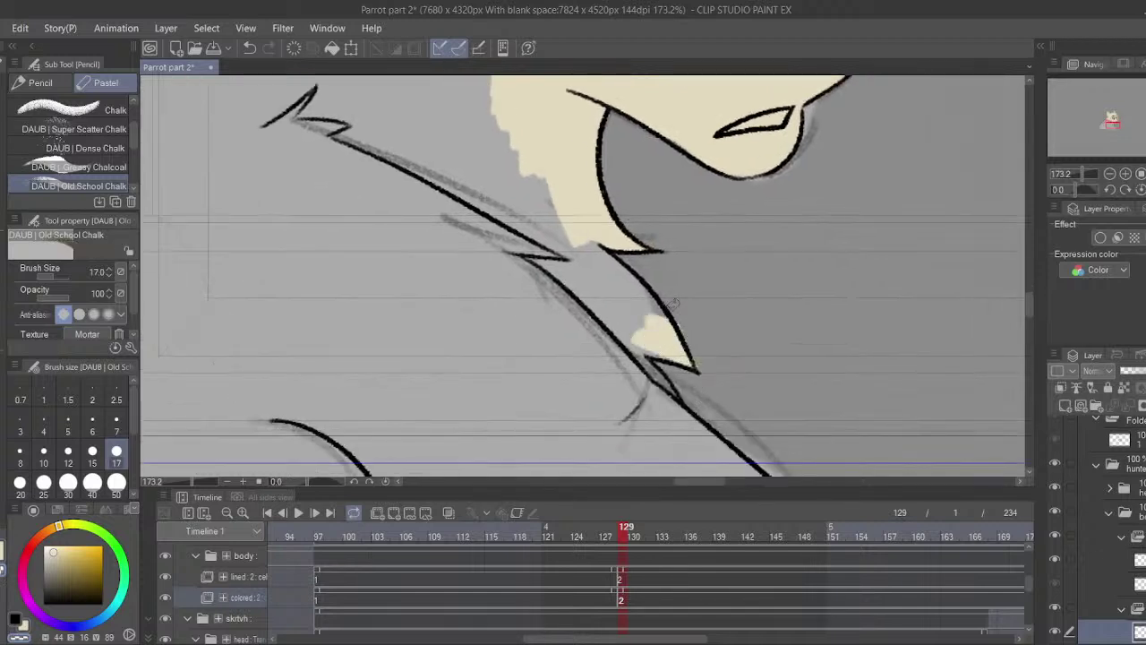
drag(670, 320, 593, 242)
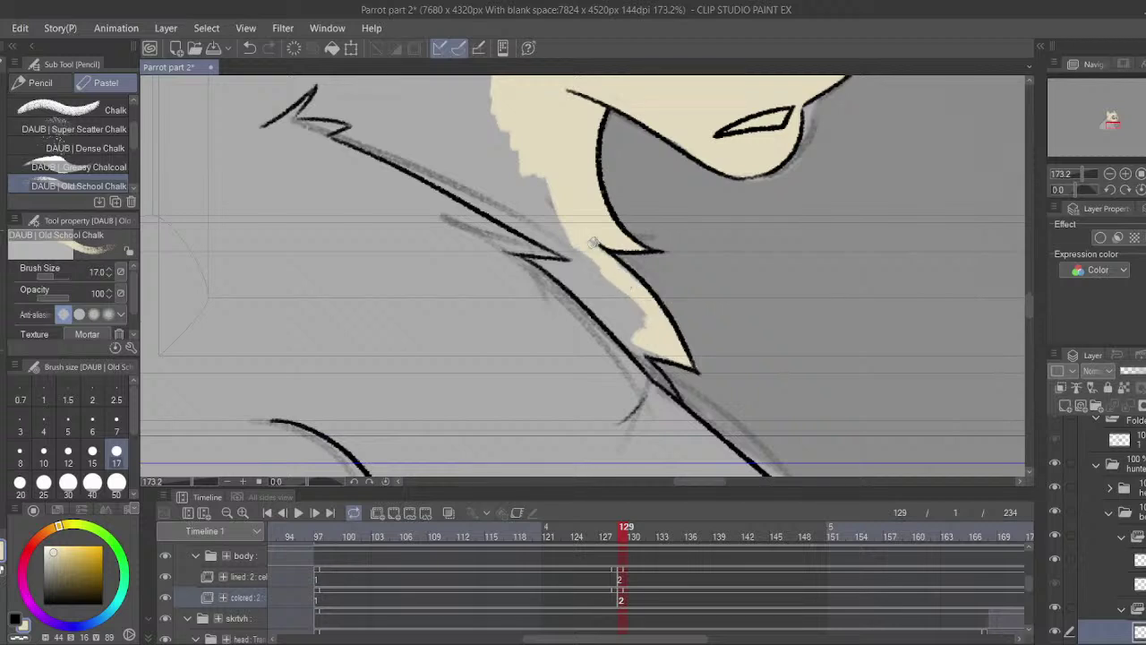
mouse_move(641, 340)
mouse_down()
mouse_move(662, 394)
mouse_move(620, 324)
mouse_move(625, 294)
mouse_up()
drag(660, 388, 624, 296)
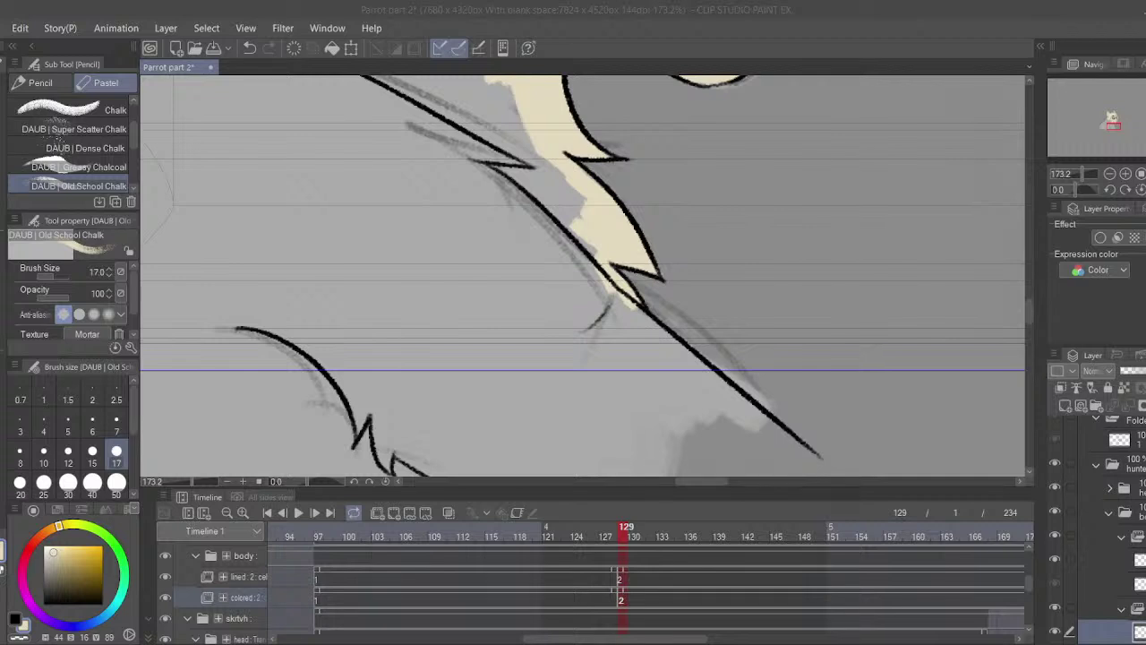
- Paint a cream chalk band along the inner side of the diagonal chest line down to its lower end
click(645, 445)
drag(640, 324, 800, 455)
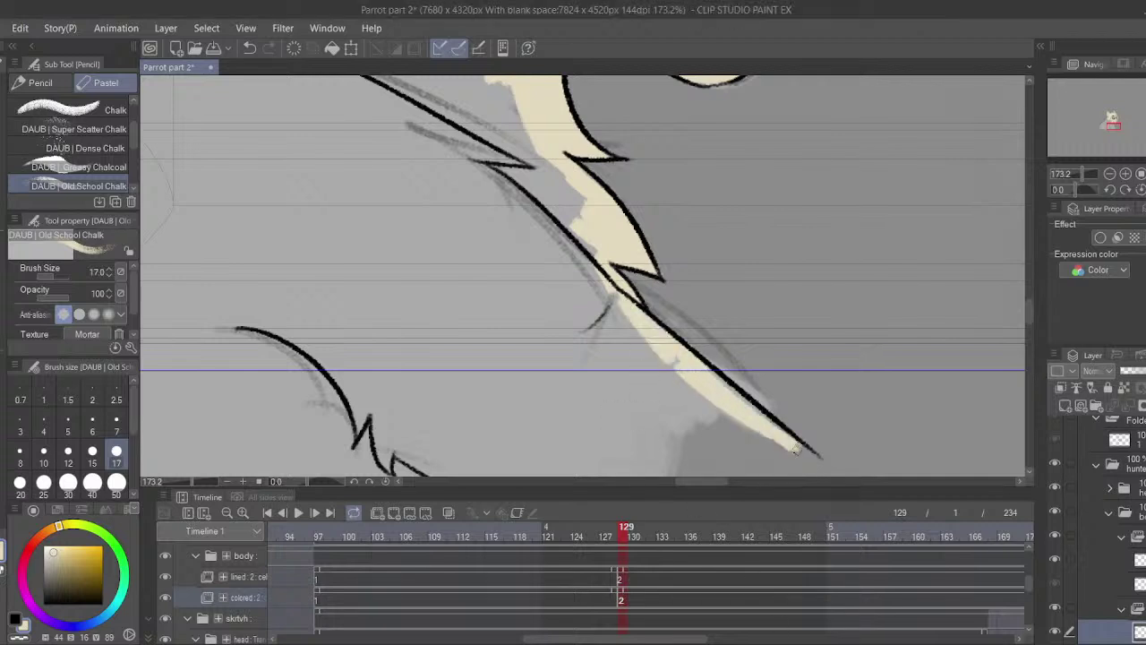
scroll(665, 305, down, 2)
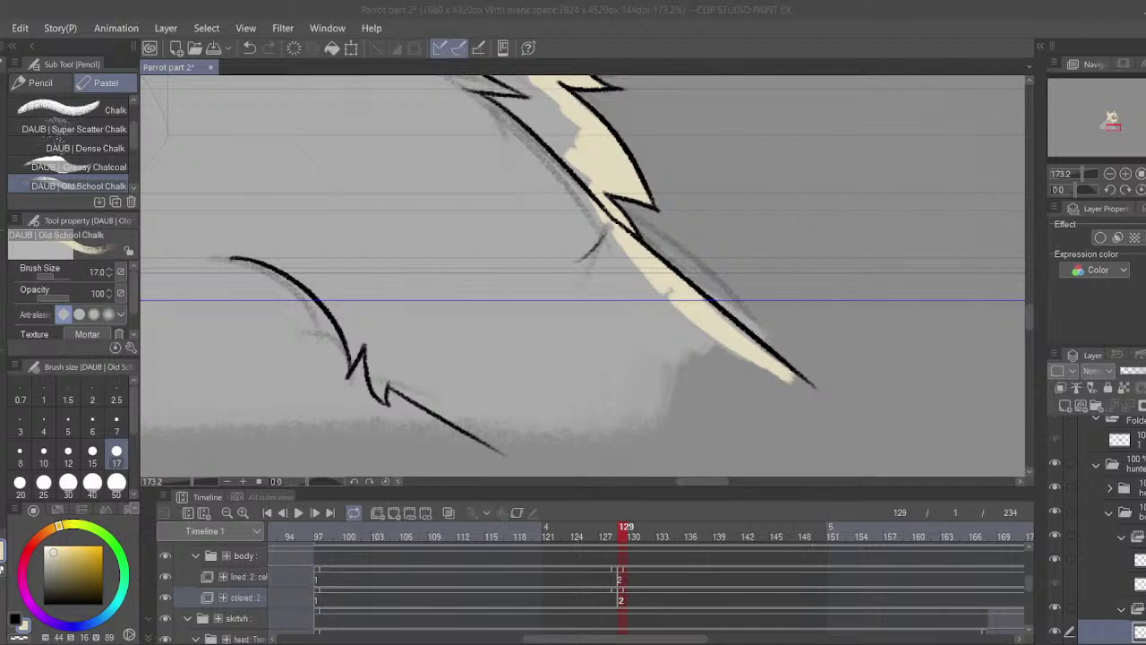
- Paint a cream chalk band closing the body's lower edge, from the chest line's end to the back line's lower end
mouse_move(738, 328)
mouse_down()
mouse_move(809, 389)
mouse_move(711, 440)
mouse_move(527, 465)
mouse_up()
mouse_move(562, 437)
mouse_down()
mouse_move(607, 392)
mouse_move(685, 343)
mouse_up()
key(ctrl+z)
mouse_move(934, 294)
mouse_down()
mouse_move(537, 391)
mouse_move(302, 388)
mouse_up()
drag(492, 367, 791, 407)
drag(652, 433, 307, 359)
drag(402, 384, 603, 417)
key(ctrl+z)
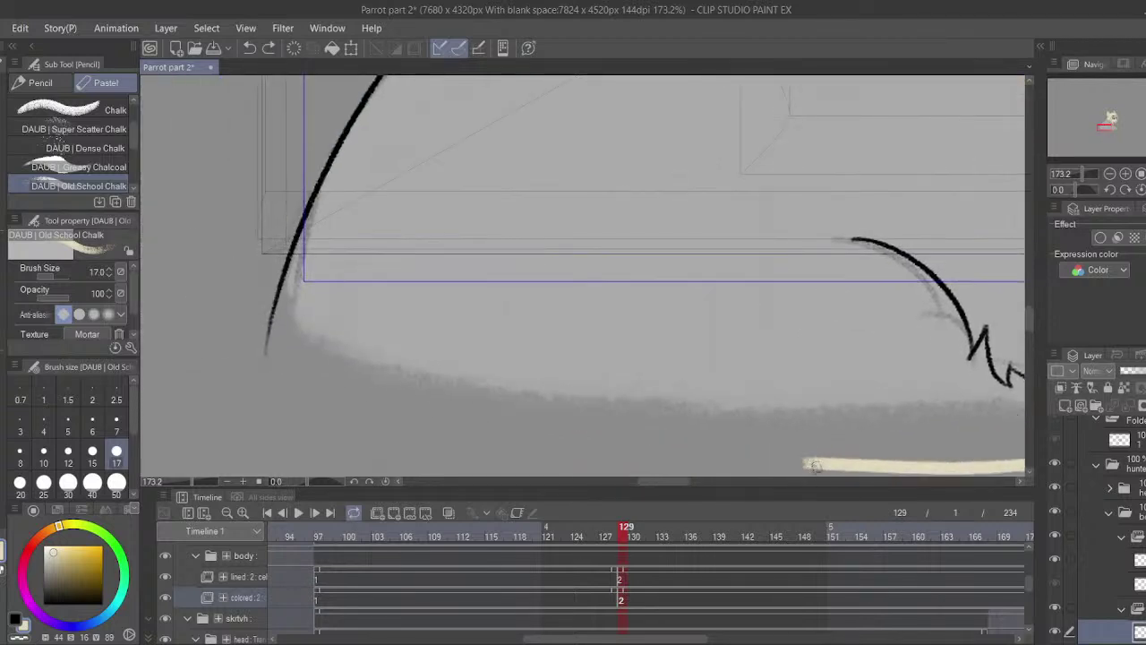
drag(811, 463, 403, 391)
drag(285, 350, 528, 417)
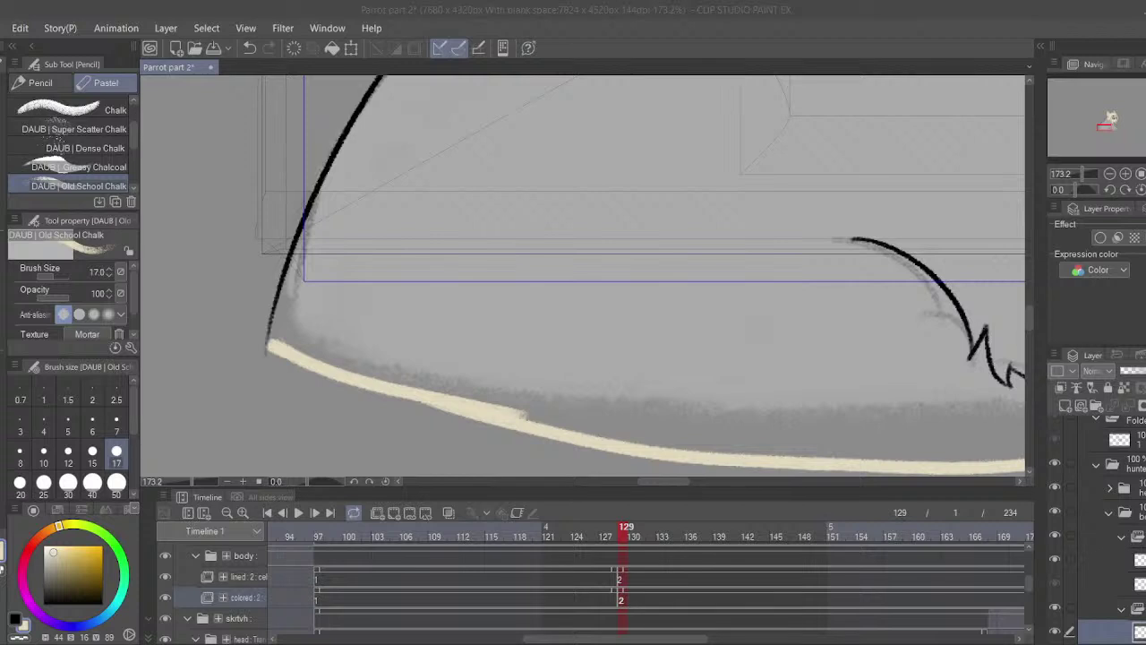
- Paint cream chalk along the inner side of the back line up through the small fur notch, trimming overspill with transparent color
drag(274, 339, 376, 106)
drag(343, 154, 389, 85)
drag(378, 125, 340, 274)
drag(310, 317, 398, 179)
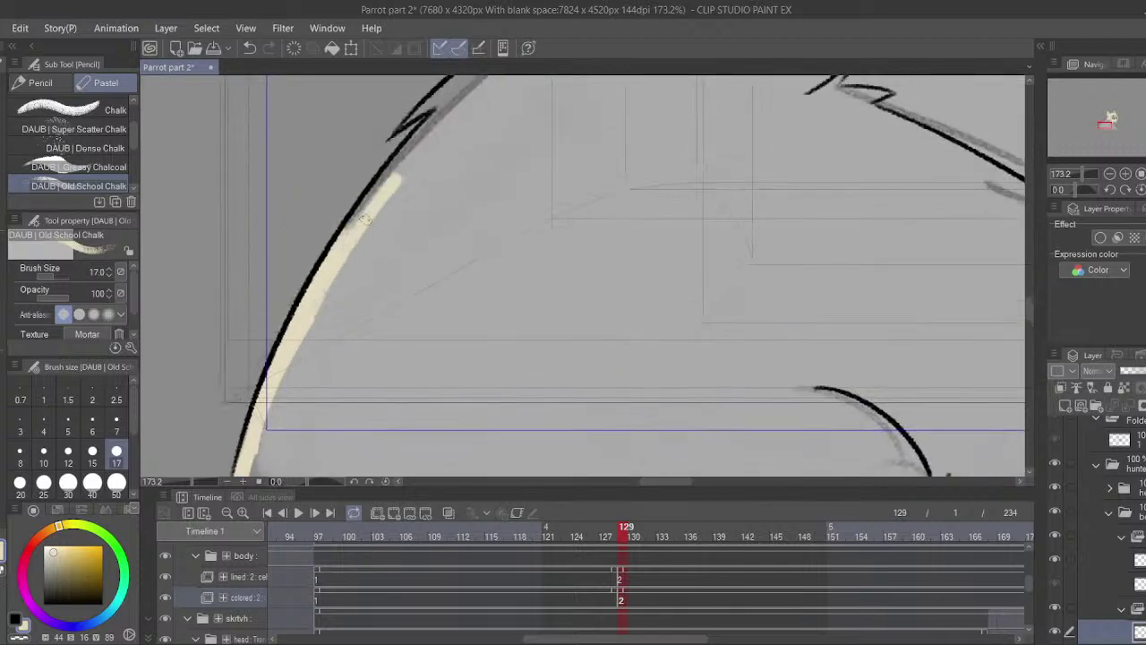
mouse_move(330, 285)
mouse_down()
mouse_move(397, 175)
mouse_move(465, 102)
mouse_up()
drag(418, 137, 459, 96)
mouse_move(415, 120)
mouse_down()
mouse_move(399, 227)
mouse_move(436, 198)
mouse_move(361, 250)
mouse_up()
key(c)
key(c)
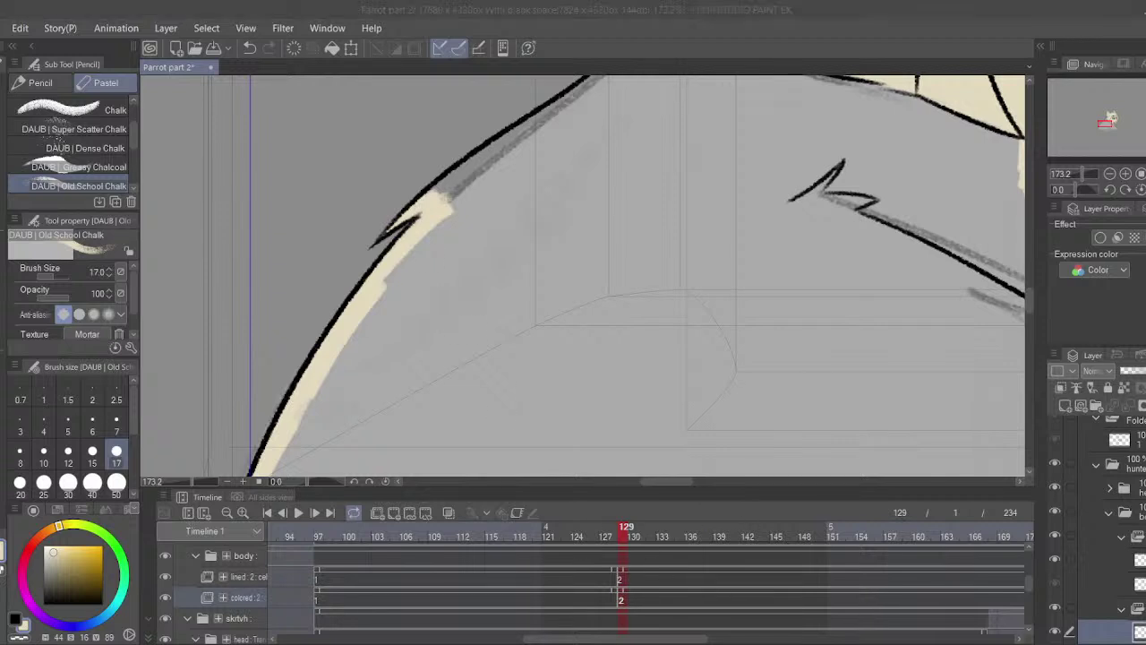
- Continue the cream chalk band along the upper back line from the fur notch to the large neck tuft
drag(443, 192, 564, 108)
drag(531, 160, 514, 257)
mouse_move(521, 224)
mouse_down()
mouse_move(595, 169)
mouse_move(631, 118)
mouse_up()
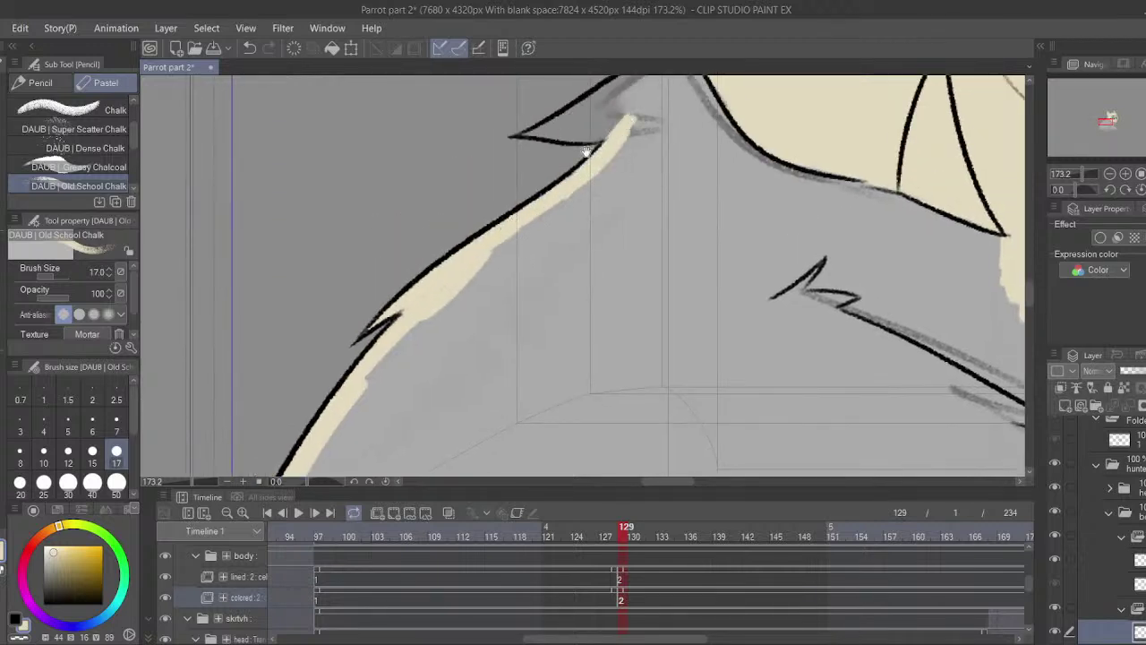
mouse_move(587, 152)
mouse_down()
mouse_move(533, 268)
mouse_move(524, 255)
mouse_move(546, 251)
mouse_move(533, 252)
mouse_move(545, 264)
mouse_up()
- Paint the large neck tuft cream up to the cheek corner, trimming paint outside its outline with transparent color
key(c)
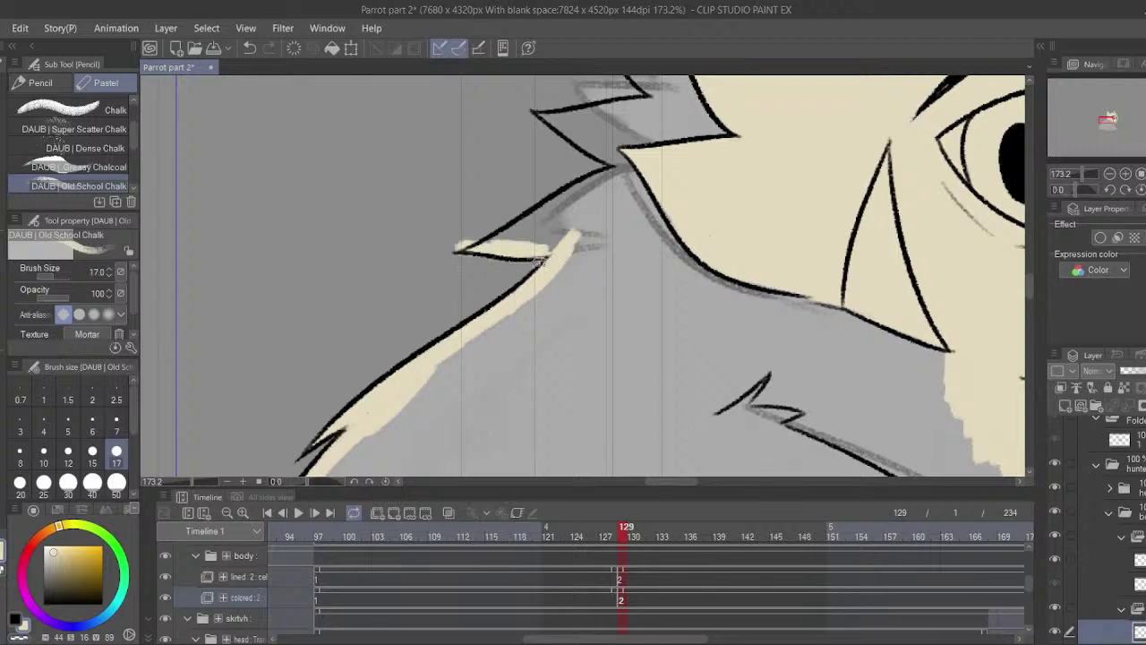
key(c)
mouse_move(455, 242)
mouse_down()
mouse_move(546, 230)
mouse_move(544, 266)
mouse_up()
key(c)
key(c)
key(c)
key(c)
key(c)
mouse_move(520, 229)
mouse_down()
mouse_move(573, 199)
mouse_move(564, 229)
mouse_move(632, 167)
mouse_up()
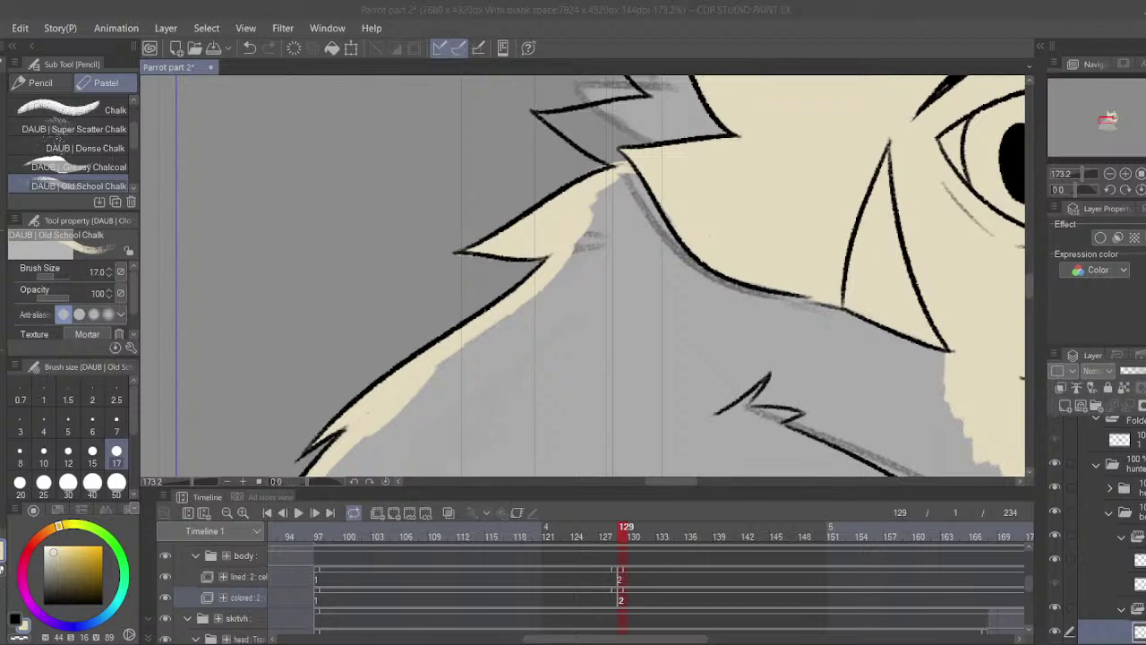
- Paint cream chalk inside the neck fur spikes above the large tuft, beside the cheek, cleaning their outer edges with transparent color
drag(587, 203, 600, 239)
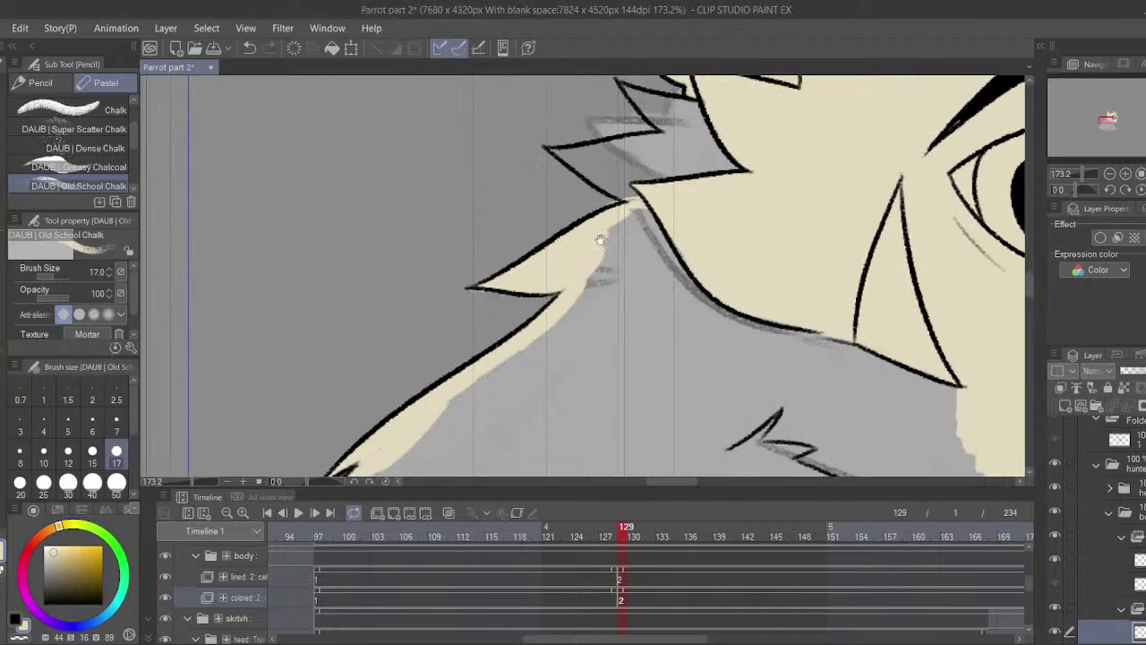
mouse_move(629, 199)
mouse_down()
mouse_move(553, 140)
mouse_move(562, 137)
mouse_move(548, 142)
mouse_up()
key(ctrl+z)
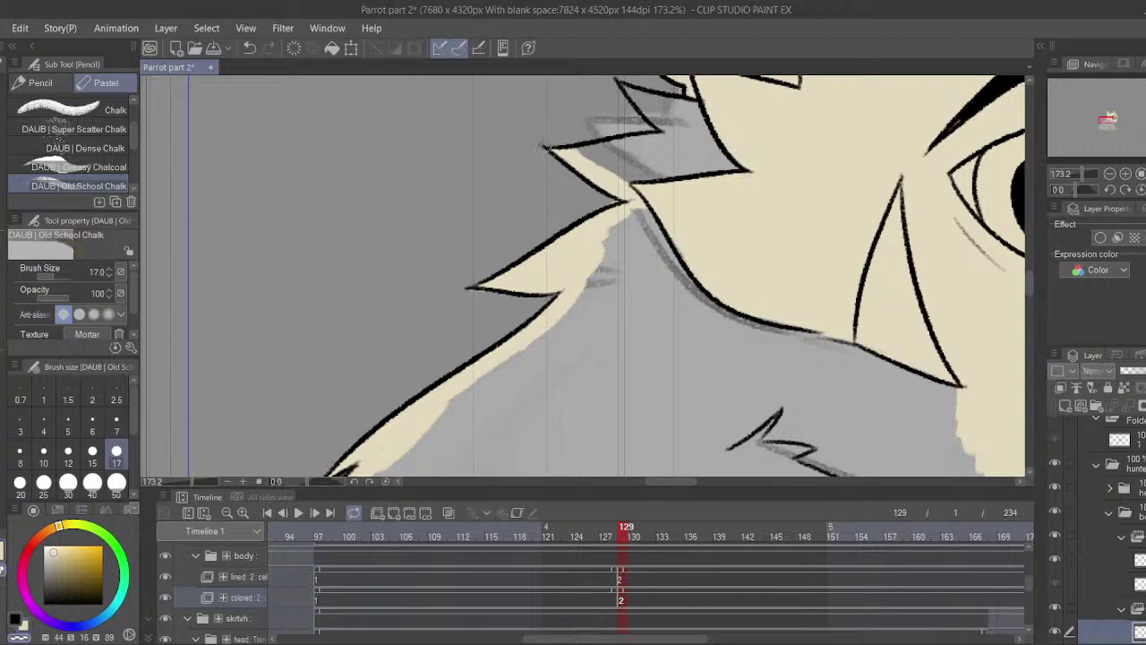
key(c)
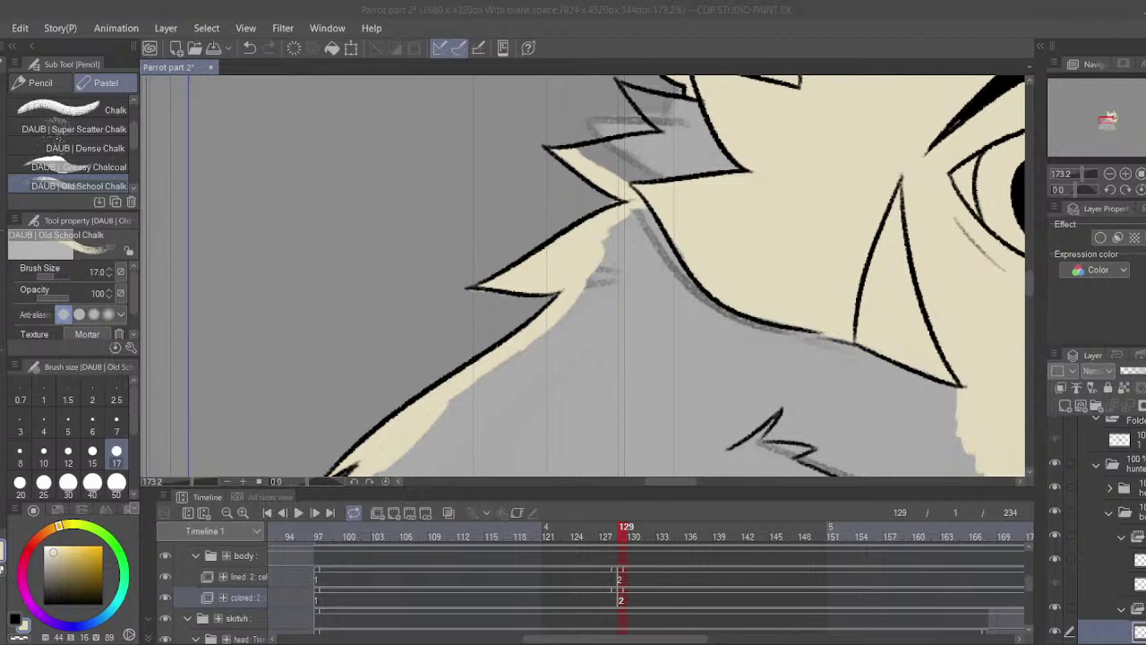
click(671, 163)
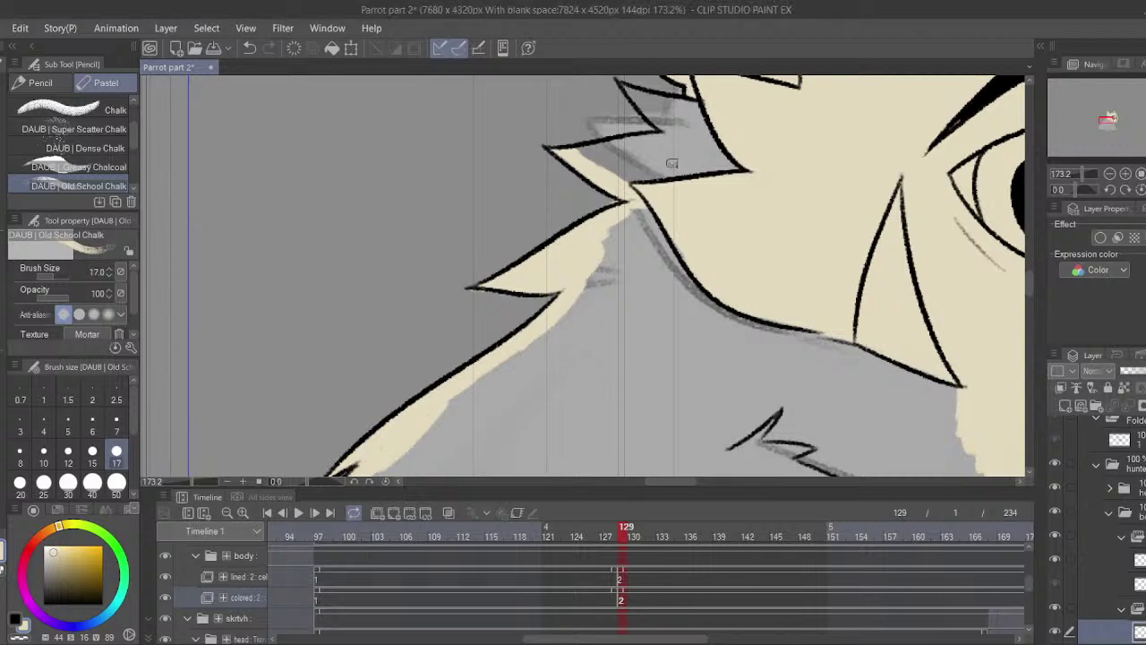
mouse_move(595, 152)
mouse_down()
mouse_move(577, 151)
mouse_move(681, 132)
mouse_up()
drag(662, 133, 684, 239)
mouse_move(681, 213)
mouse_down()
mouse_move(685, 227)
mouse_move(718, 211)
mouse_move(647, 181)
mouse_up()
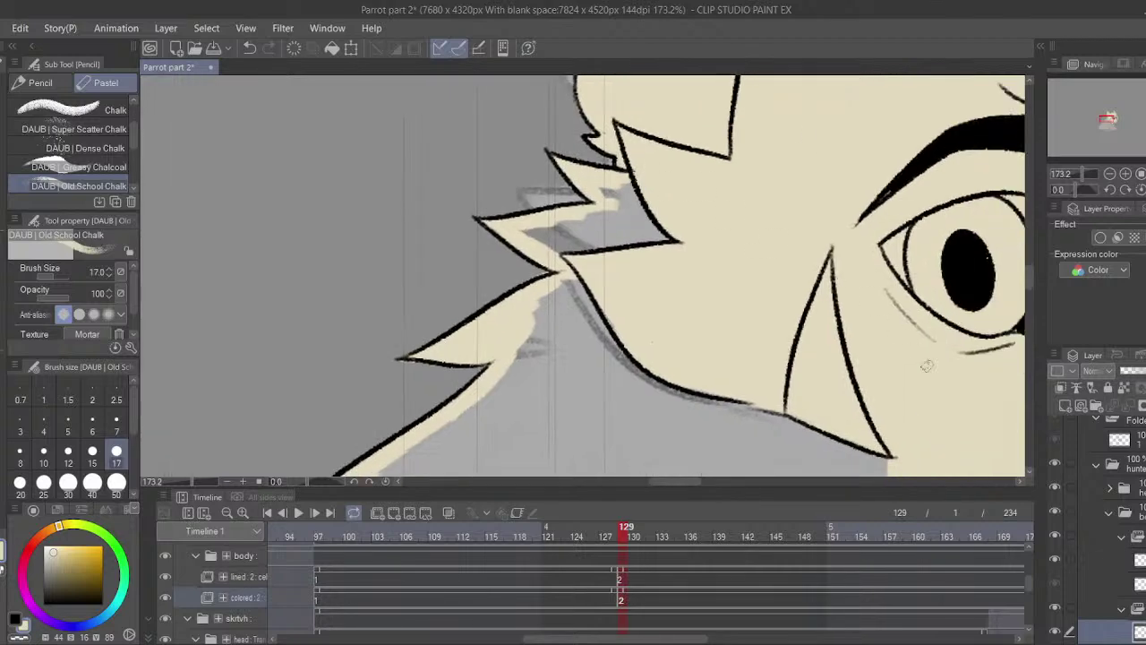
- Fill the enclosed body area with cream and touch up the remaining gaps in the neck fur spikes
drag(927, 365, 513, 153)
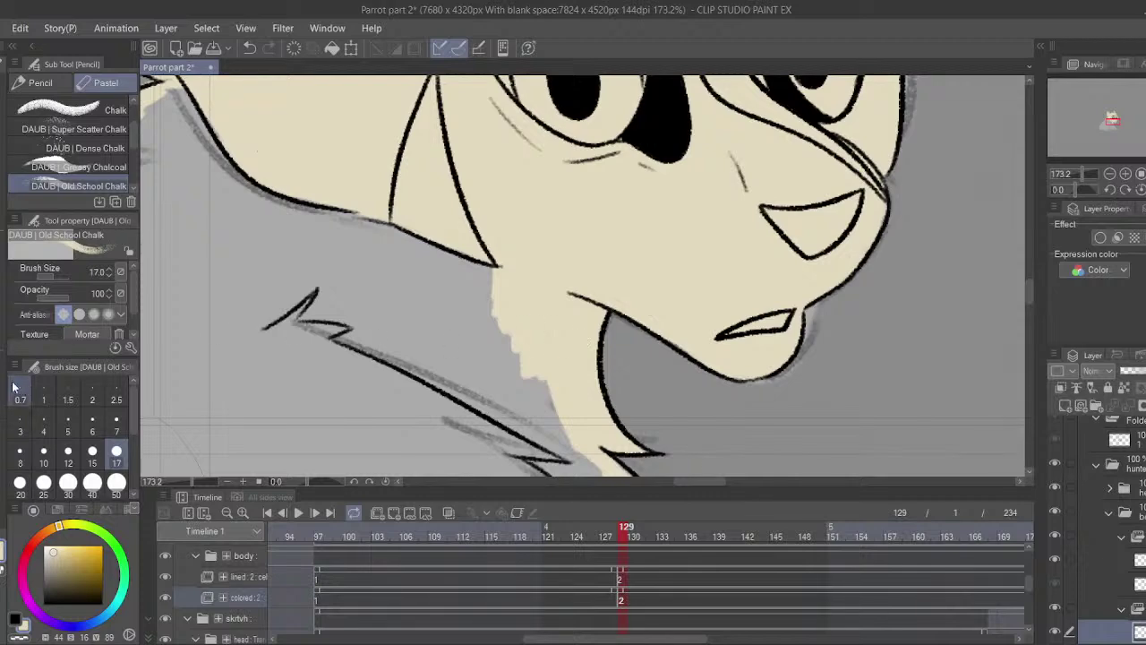
key(g)
click(175, 270)
key(p)
drag(274, 189, 705, 269)
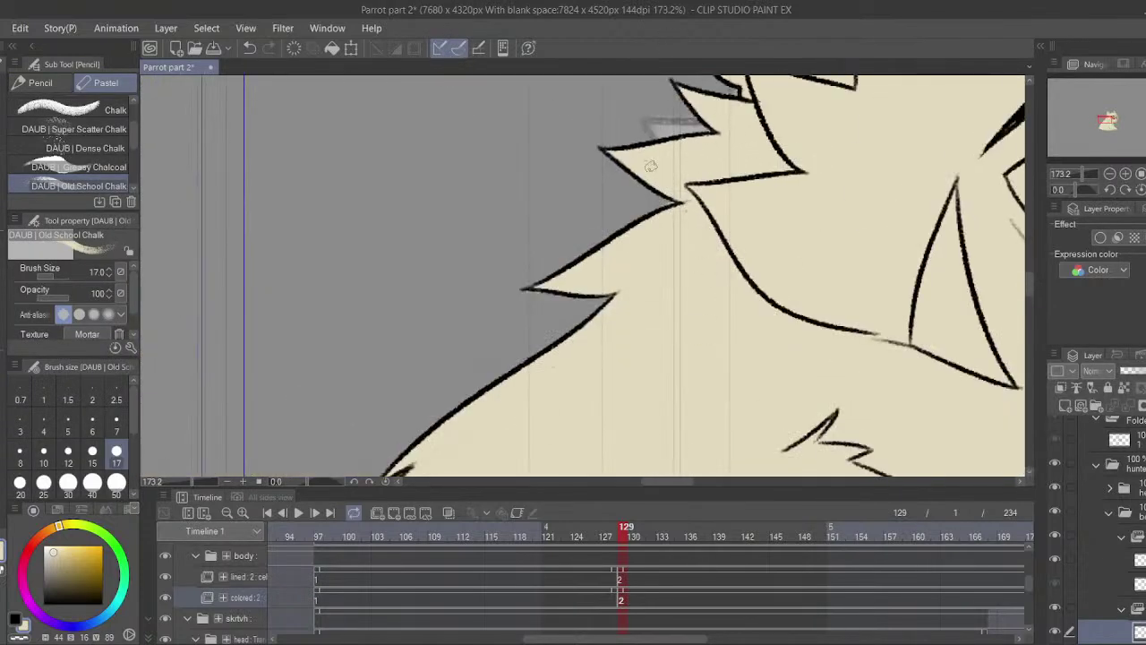
drag(634, 461, 658, 176)
drag(663, 310, 688, 238)
drag(757, 411, 687, 355)
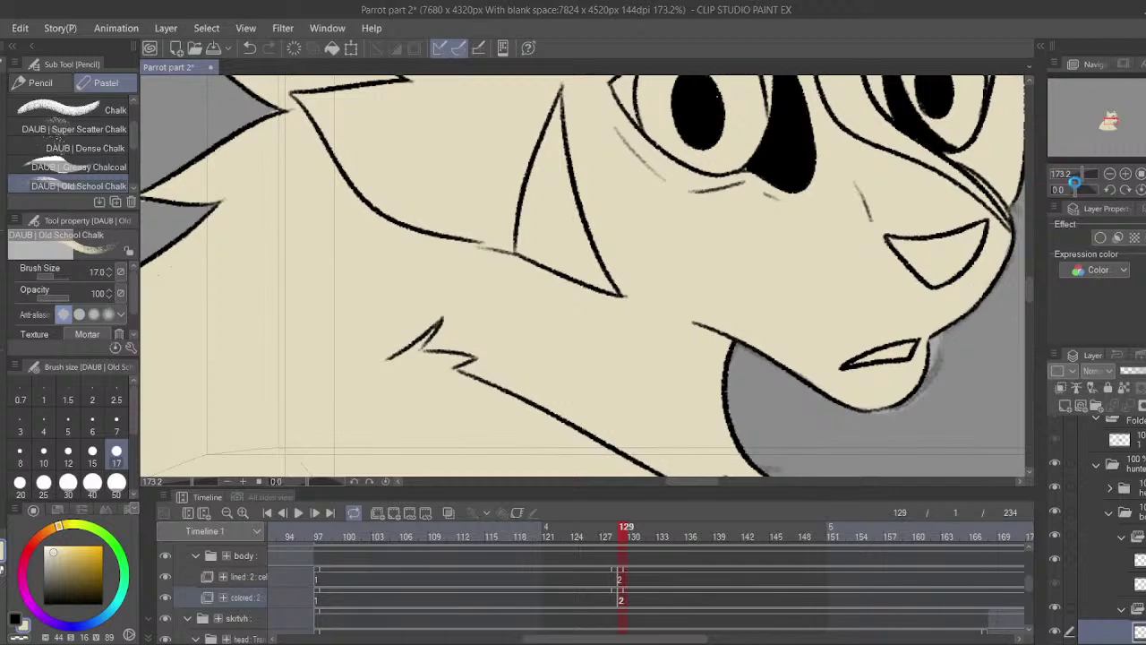
drag(1084, 173, 1077, 173)
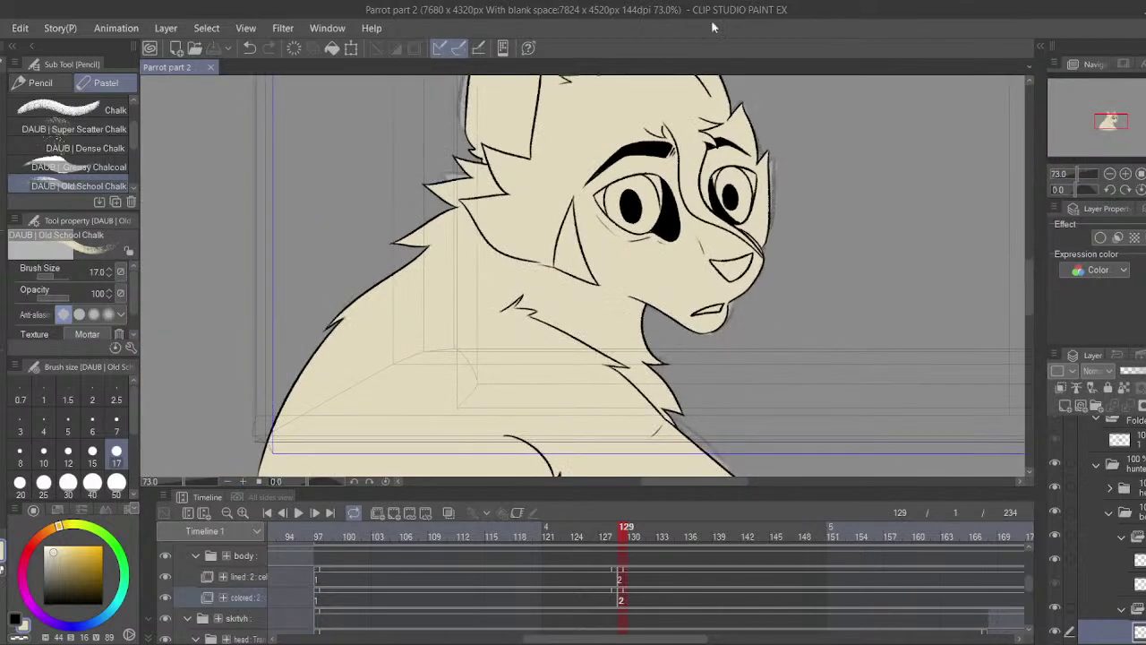
- Go to the first pose at frame 97 and collapse the body folder in the timeline
drag(485, 245, 573, 533)
click(320, 557)
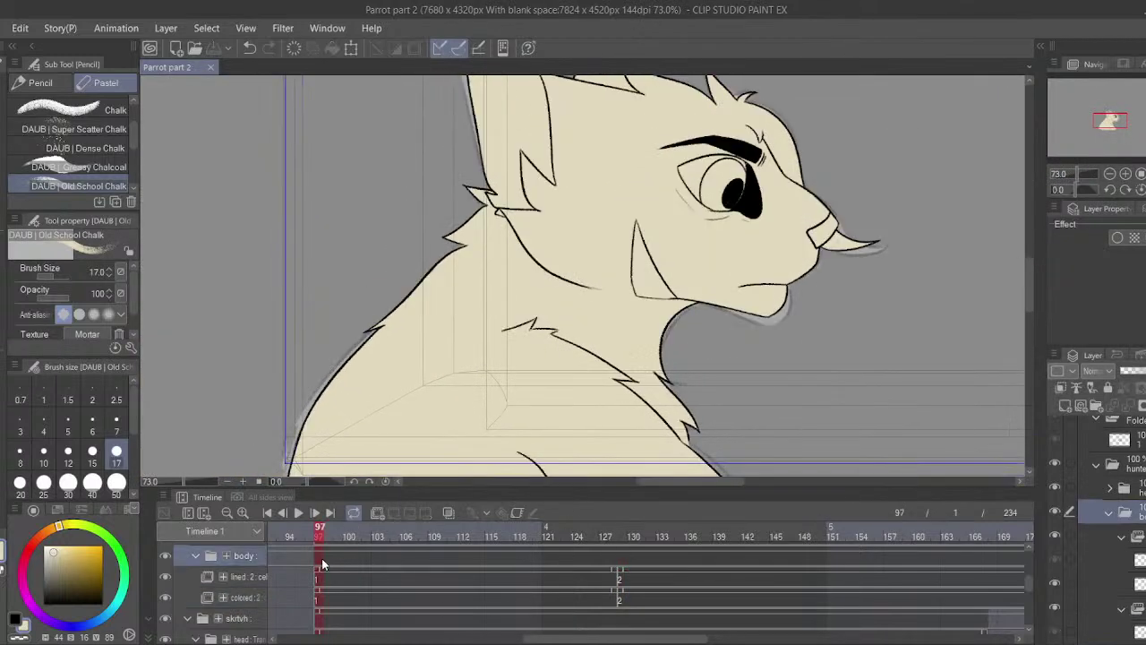
drag(354, 573, 359, 599)
click(195, 581)
drag(324, 556, 332, 573)
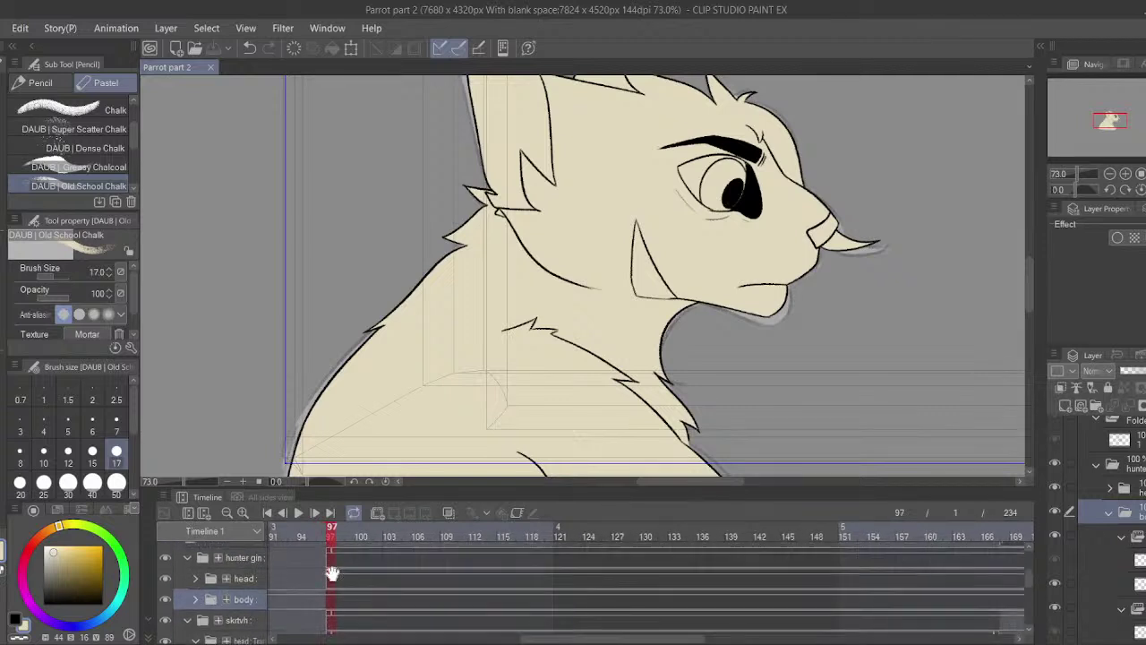
- Select the head folder at frame 97 and switch to the Move layer tool
click(331, 583)
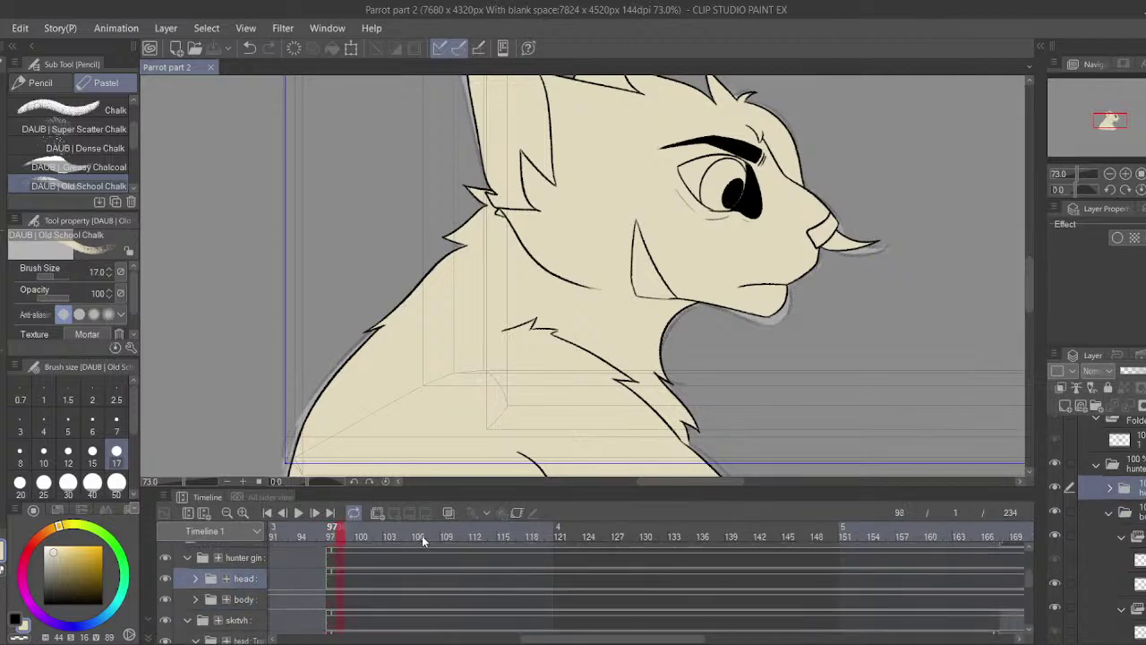
click(422, 535)
click(333, 585)
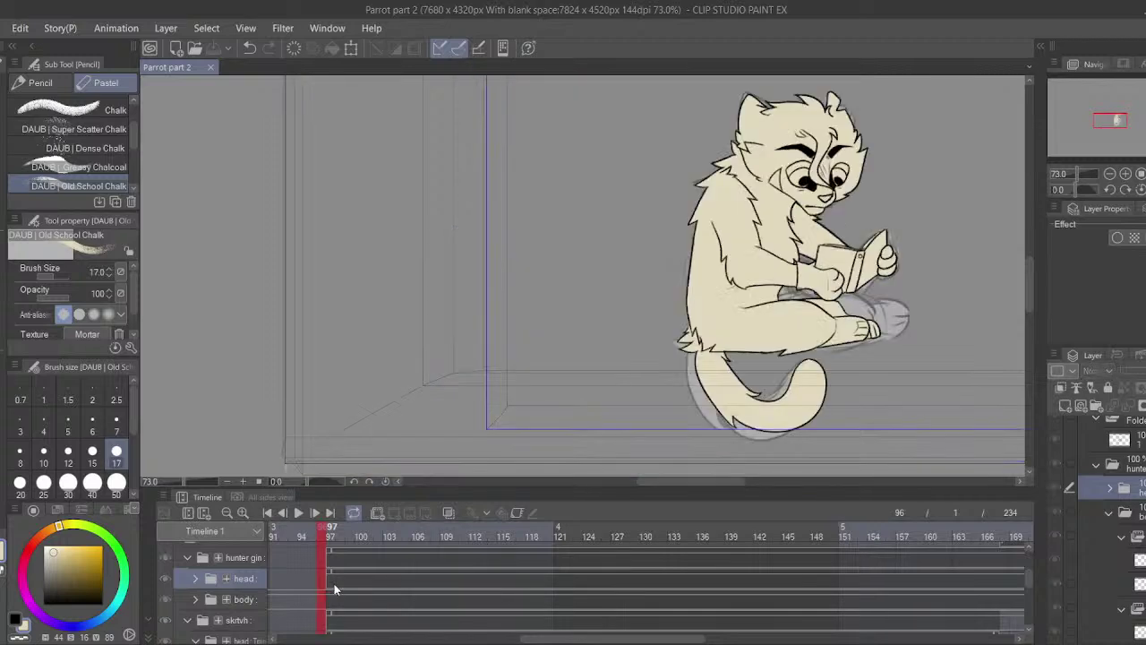
click(331, 604)
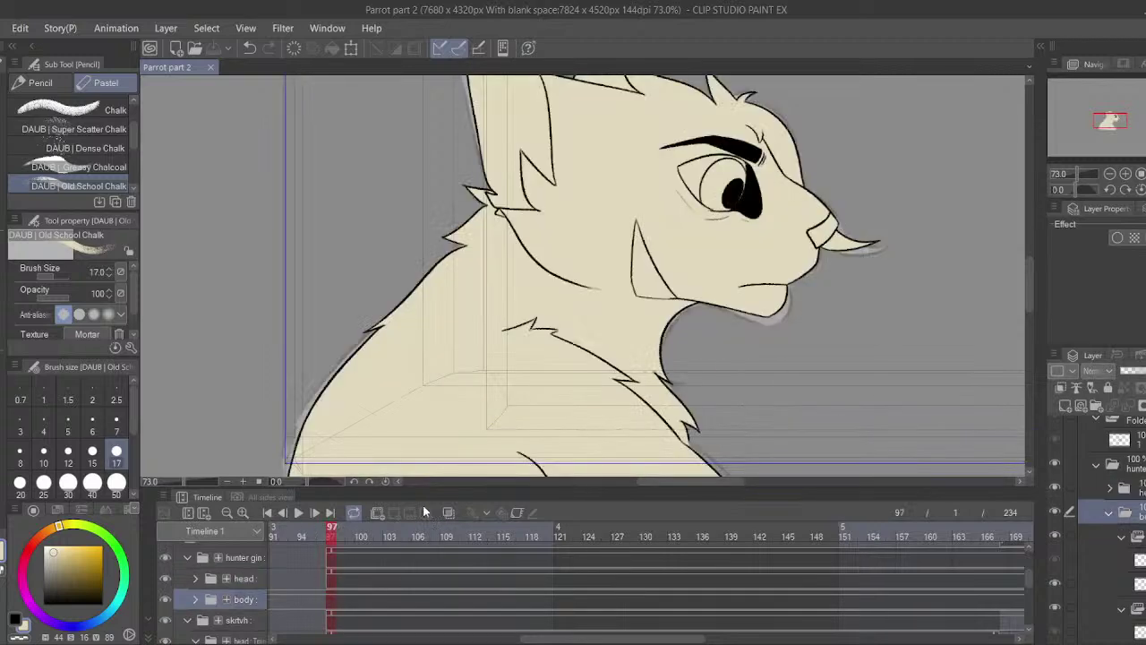
click(303, 598)
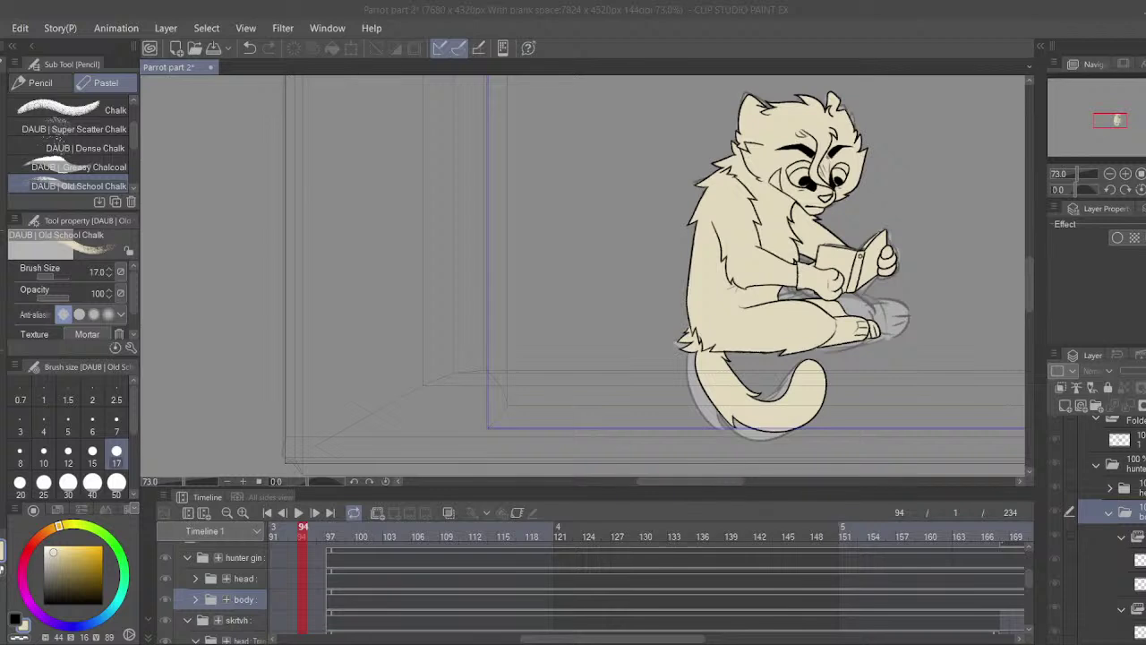
click(540, 59)
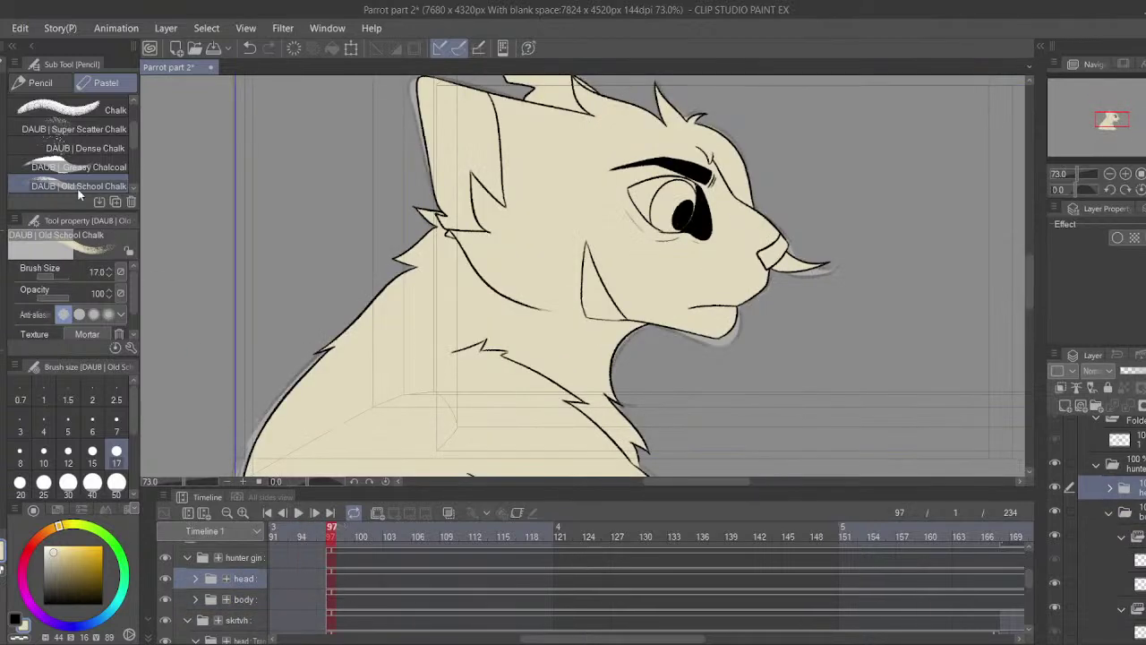
key(k)
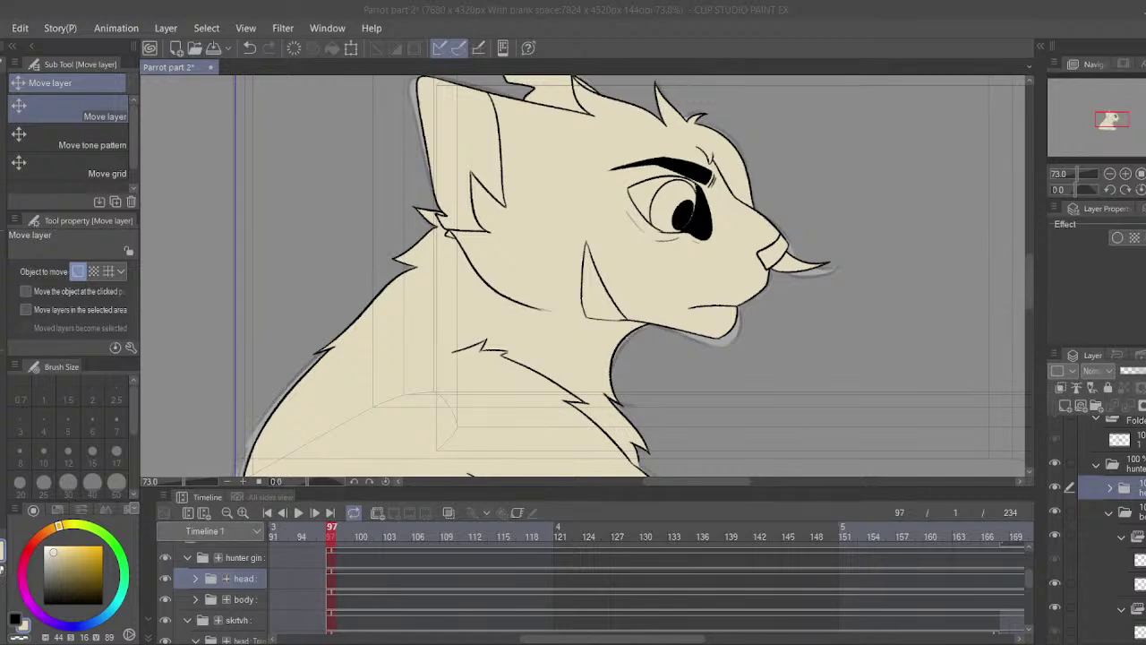
- Hide and show the head folder at frame 97 to examine the neck and body coloring beneath the head
drag(397, 112, 427, 31)
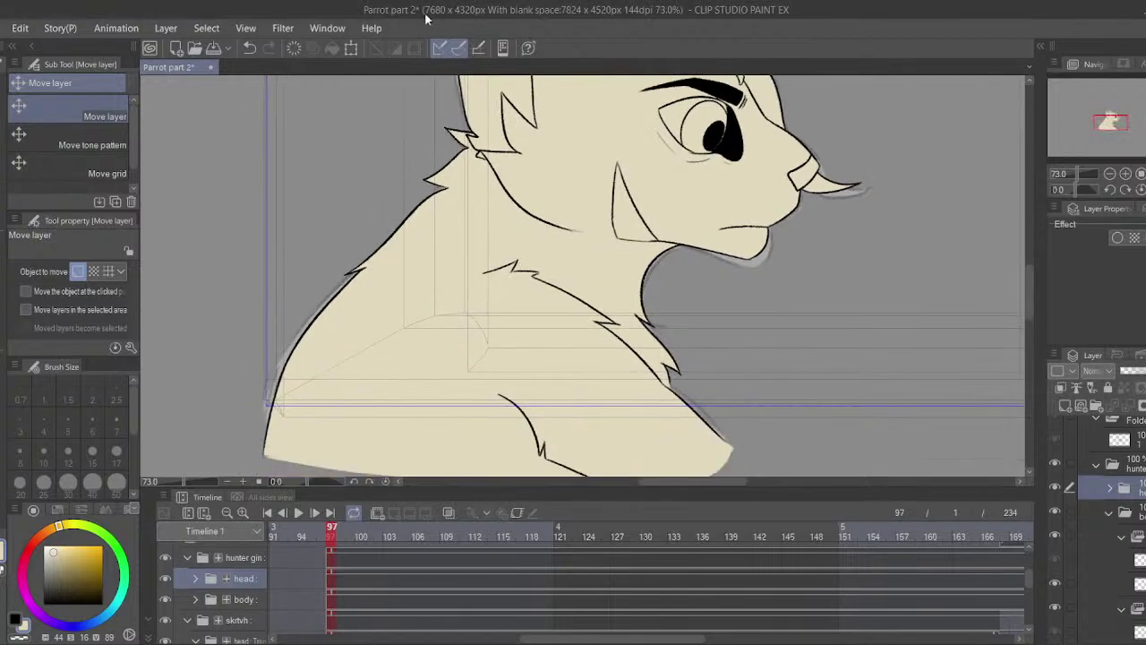
drag(364, 393, 378, 447)
click(165, 579)
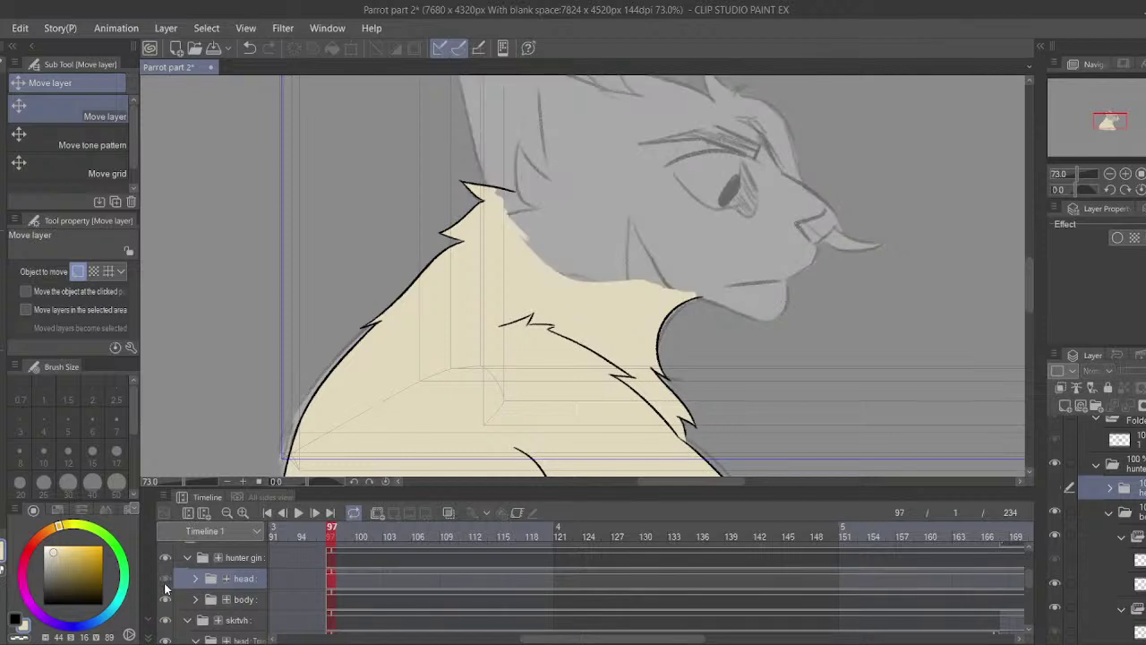
click(164, 581)
click(166, 581)
click(165, 581)
drag(363, 363, 341, 396)
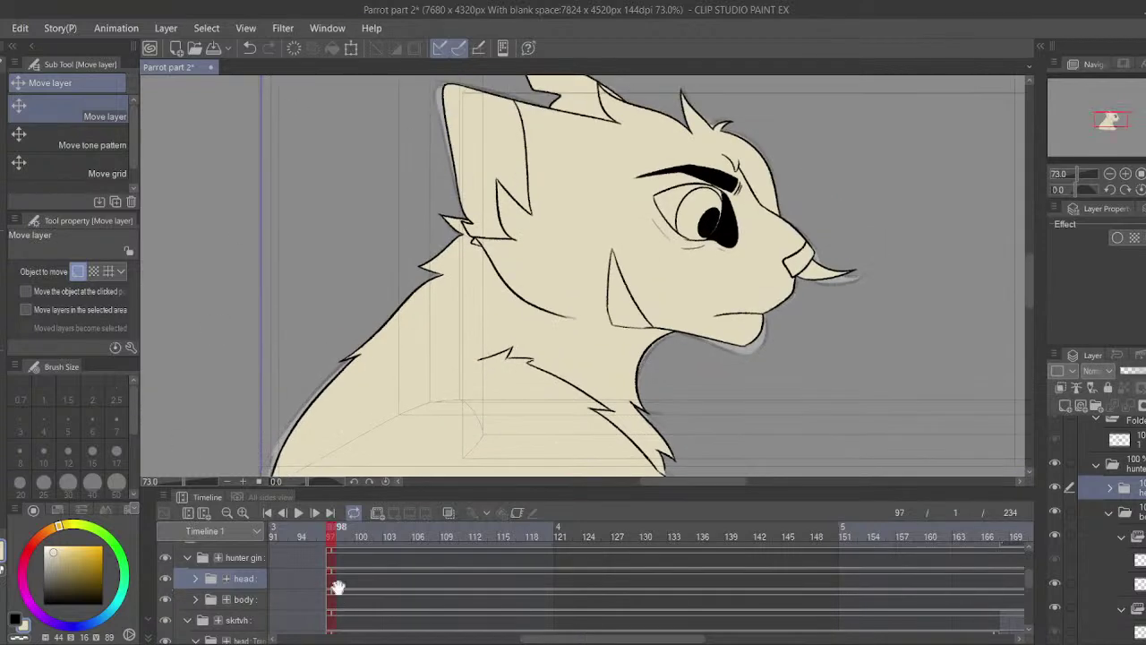
- Enable keyframes on the head folder at frame 97, and move the head slightly forward and down at frame 128
drag(369, 597, 360, 618)
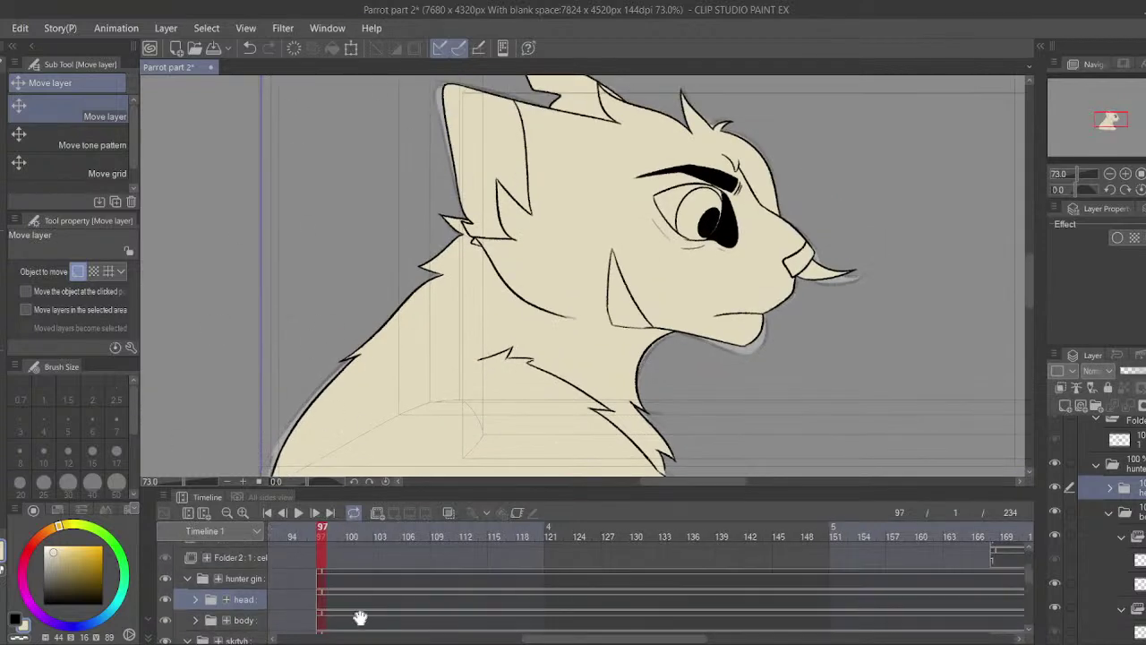
click(195, 599)
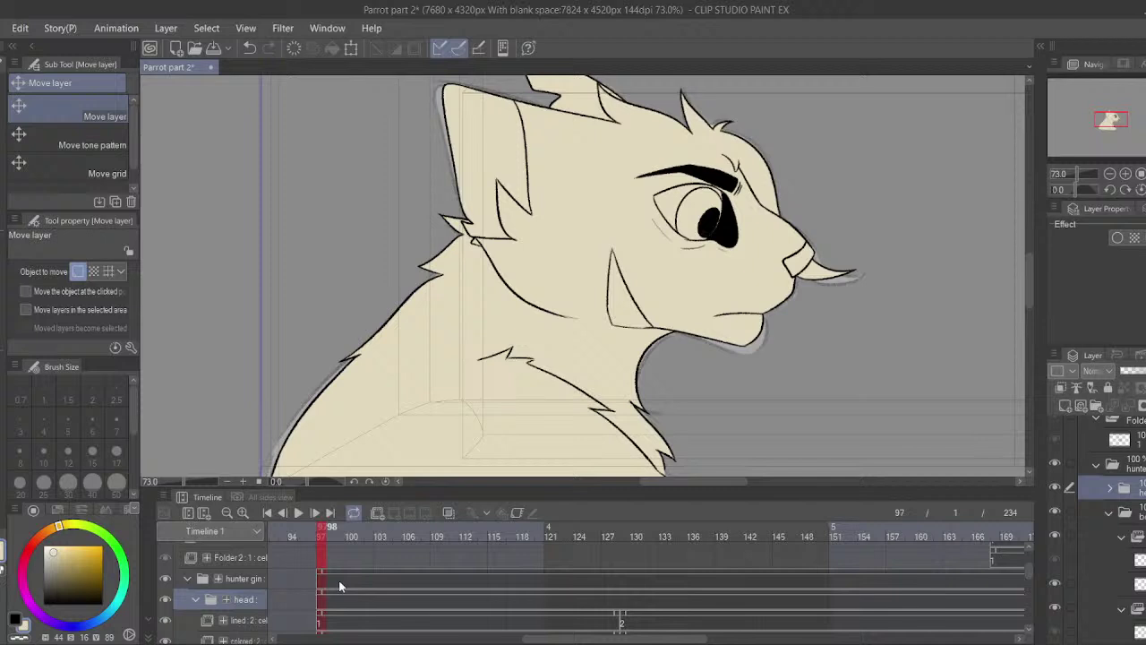
click(473, 512)
click(625, 609)
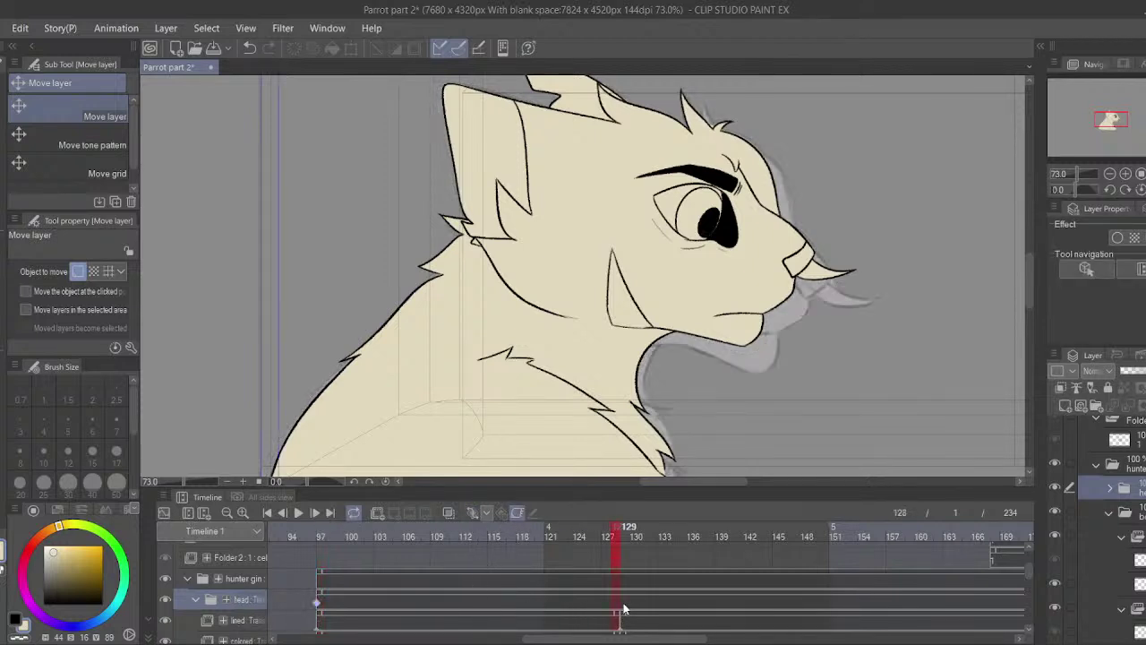
drag(614, 270, 621, 273)
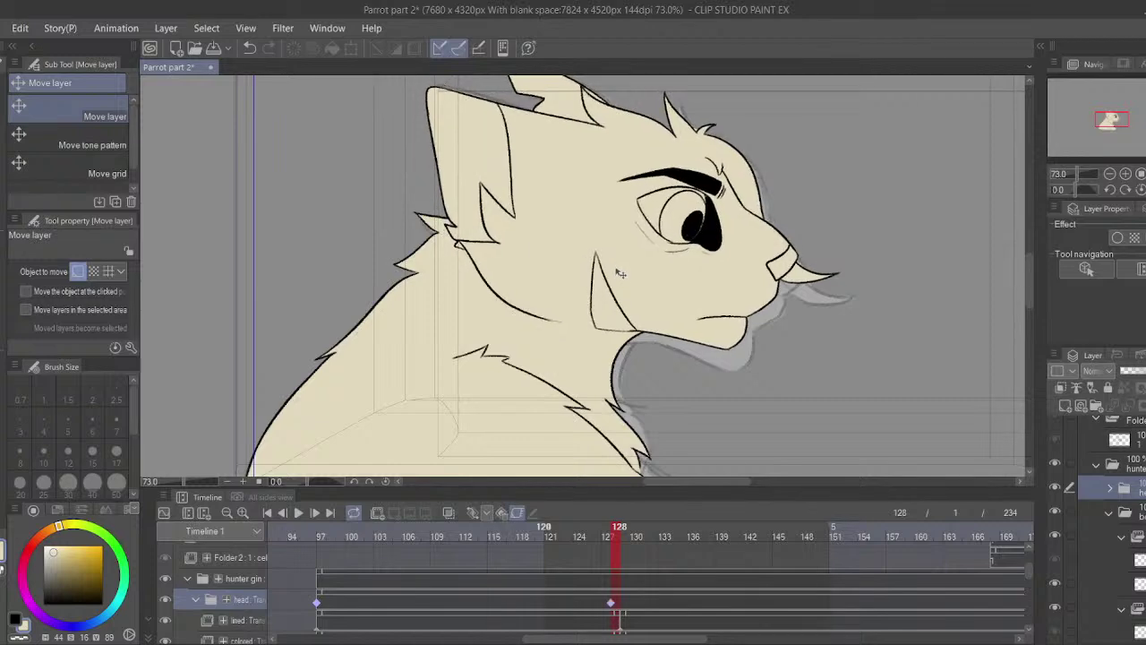
- Rotate the head folder slightly clockwise at frame 128 with the Object tool
key(o)
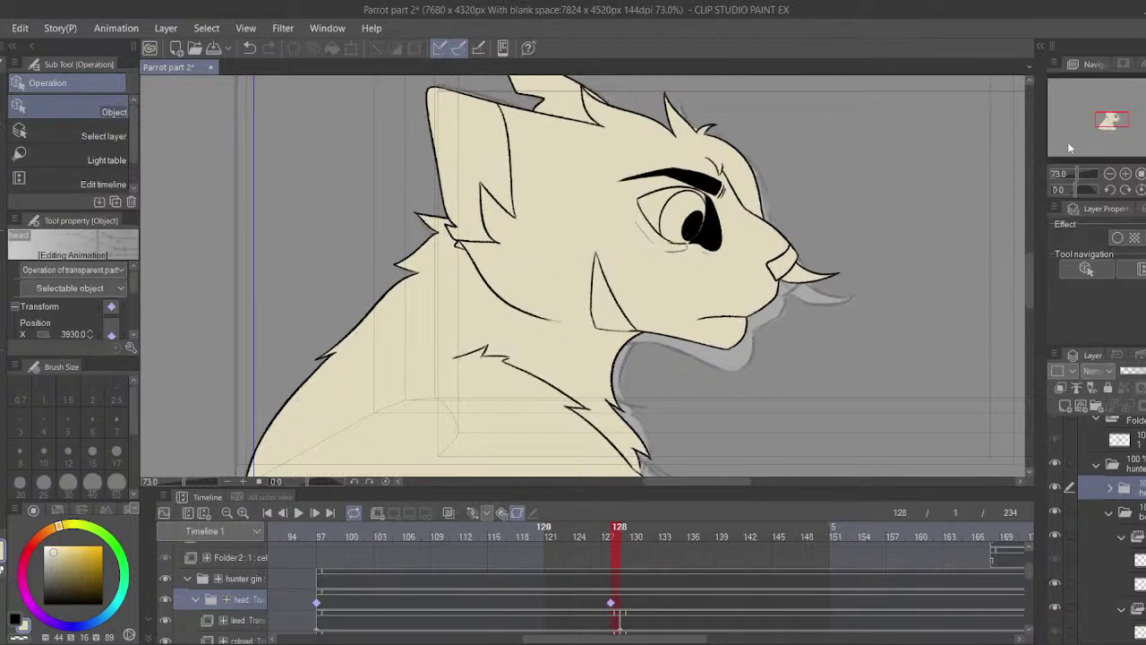
drag(1078, 173, 1067, 176)
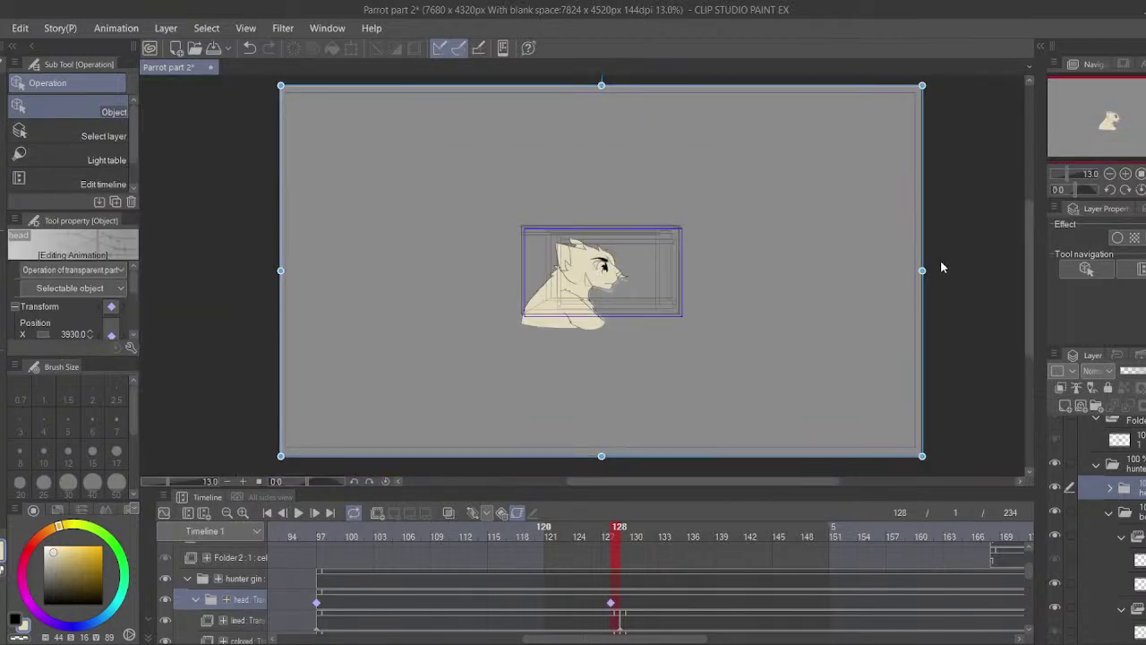
drag(933, 268, 940, 283)
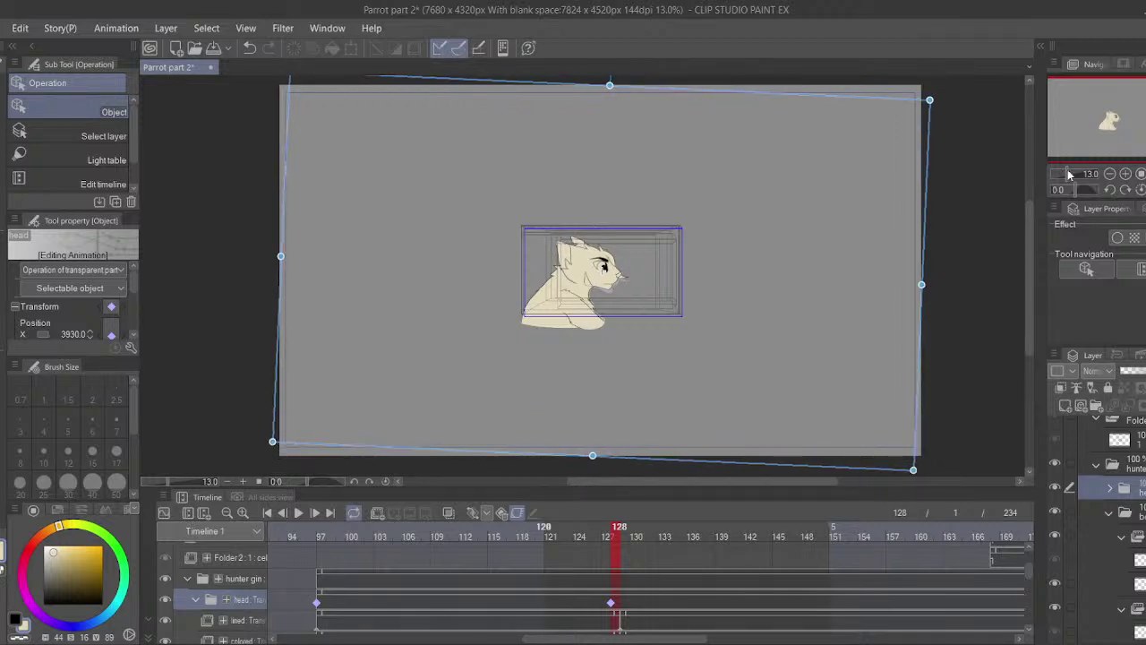
drag(1068, 174, 1071, 178)
scroll(1070, 175, up, 1)
key(k)
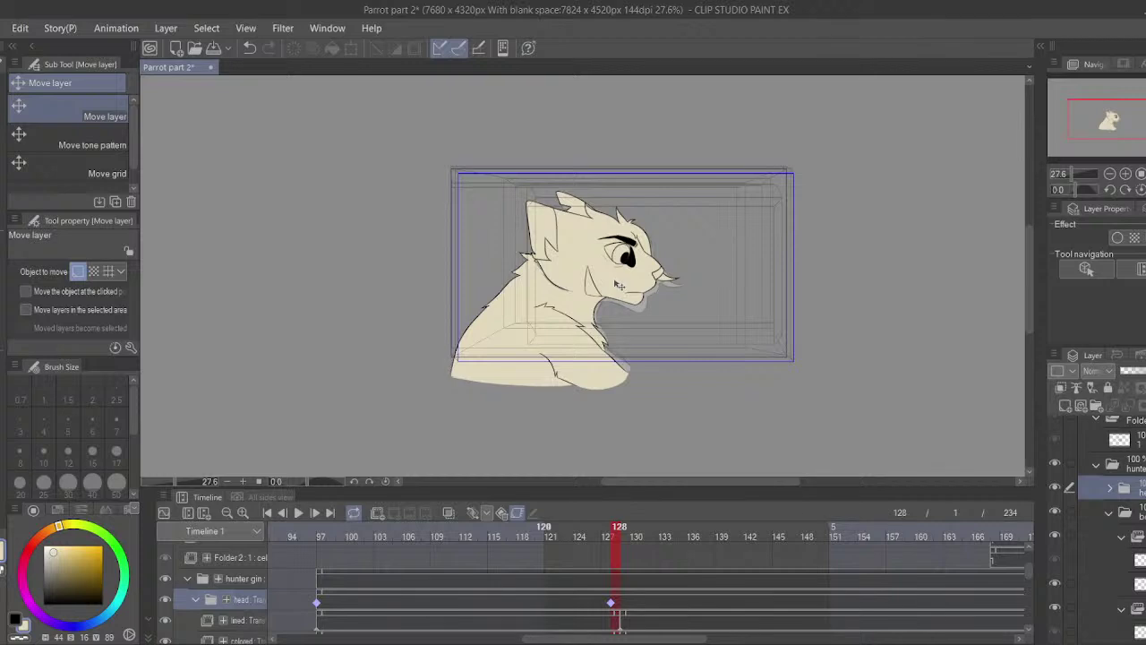
- Nudge the head folder slightly downward at frame 128 with the Move layer tool and check its fit against the neck
drag(617, 284, 610, 282)
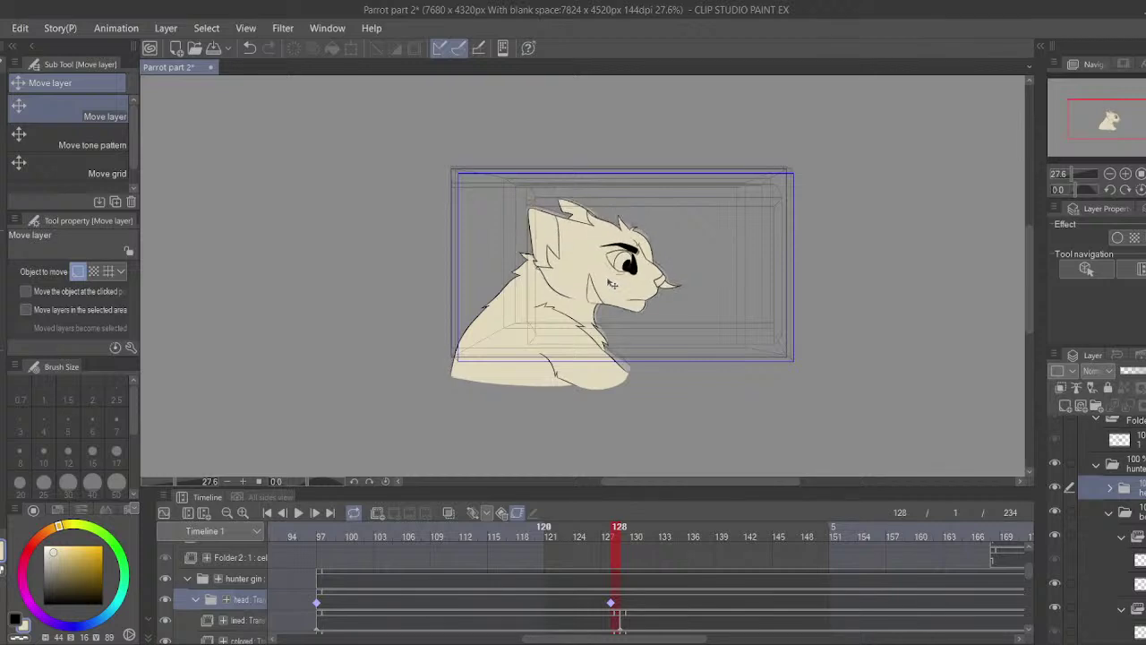
scroll(1082, 168, up, 5)
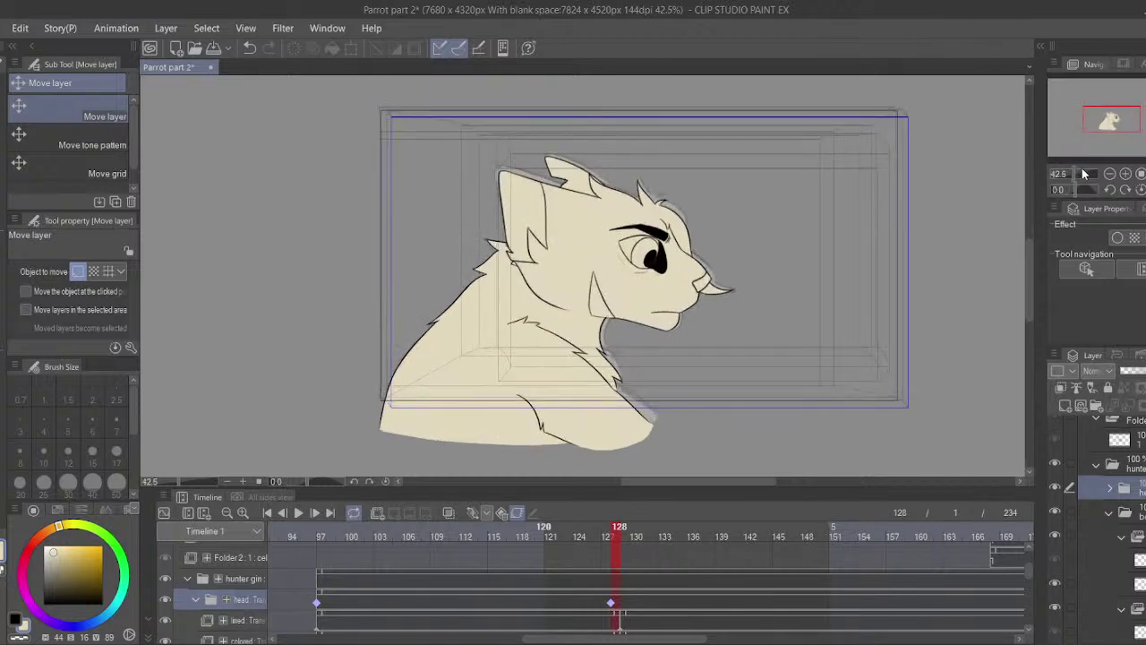
scroll(1080, 169, down, 3)
drag(1071, 176, 1075, 177)
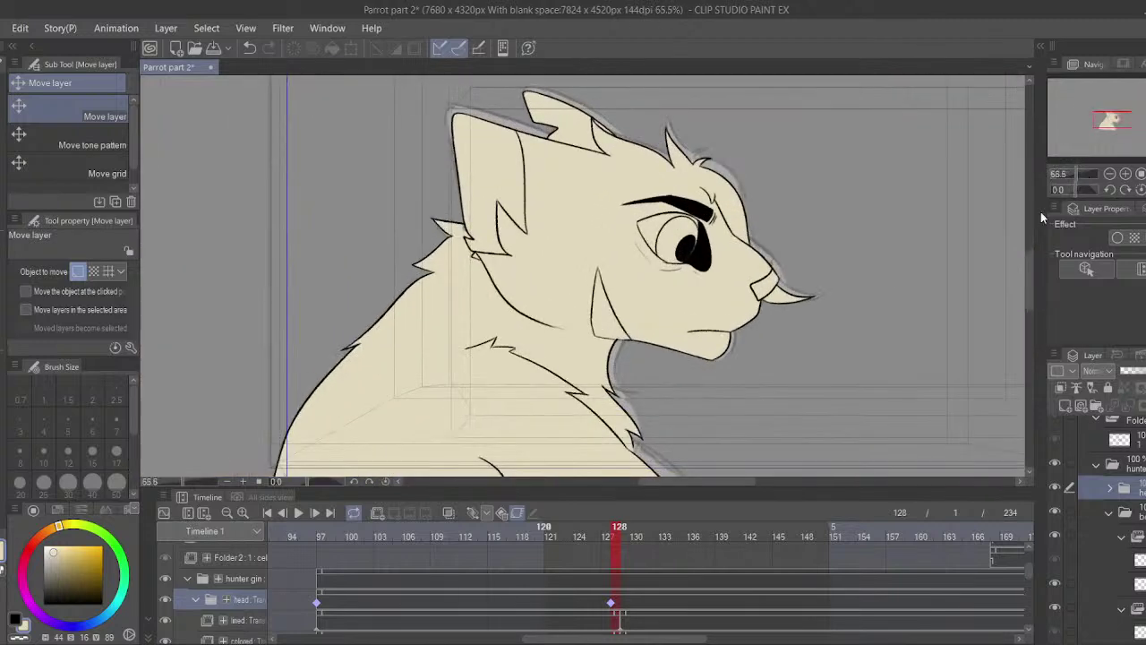
- Collapse the head folder's tracks, expand the body folder's tracks and select the body's colored track just after frame 129
click(195, 599)
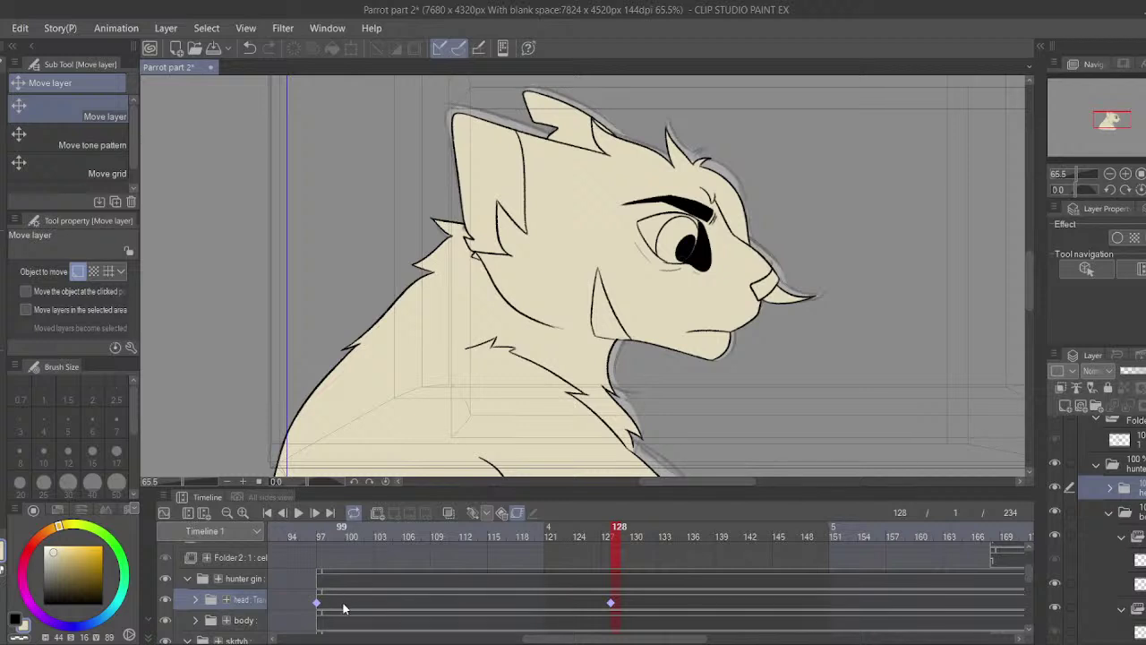
click(197, 621)
drag(390, 599, 391, 584)
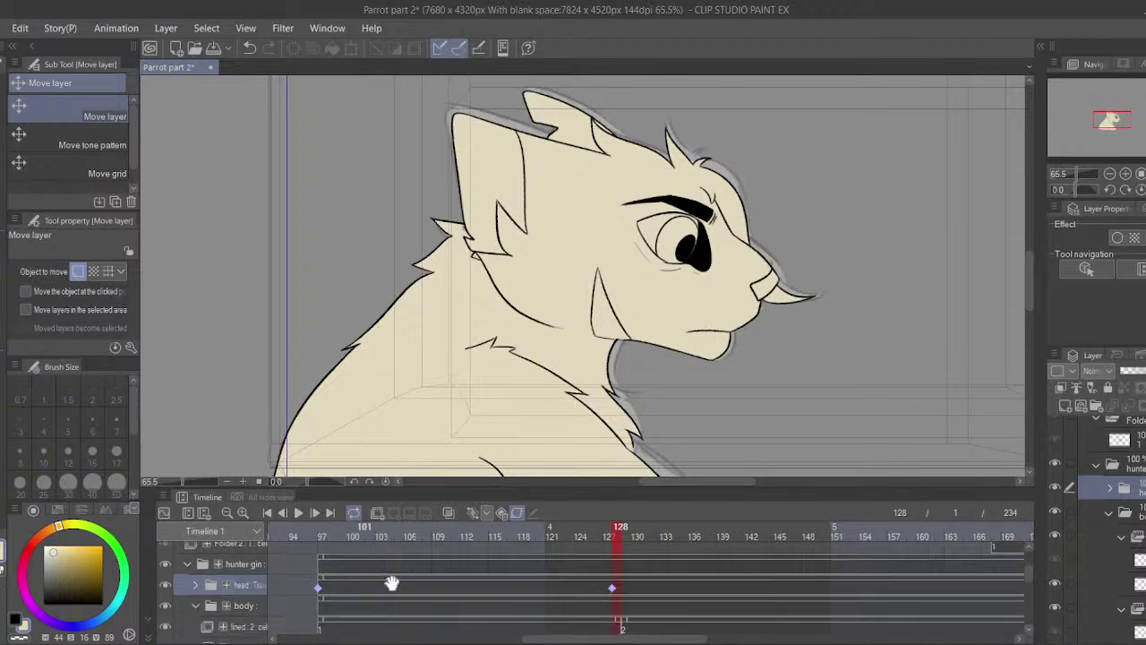
drag(627, 618, 616, 579)
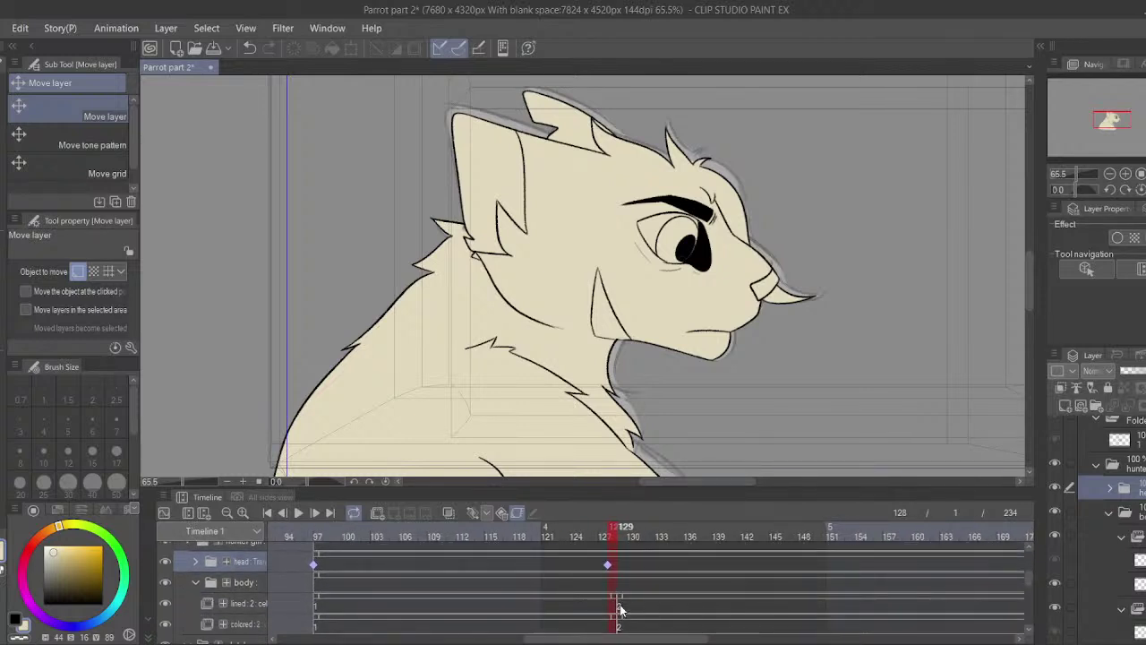
click(620, 610)
click(627, 629)
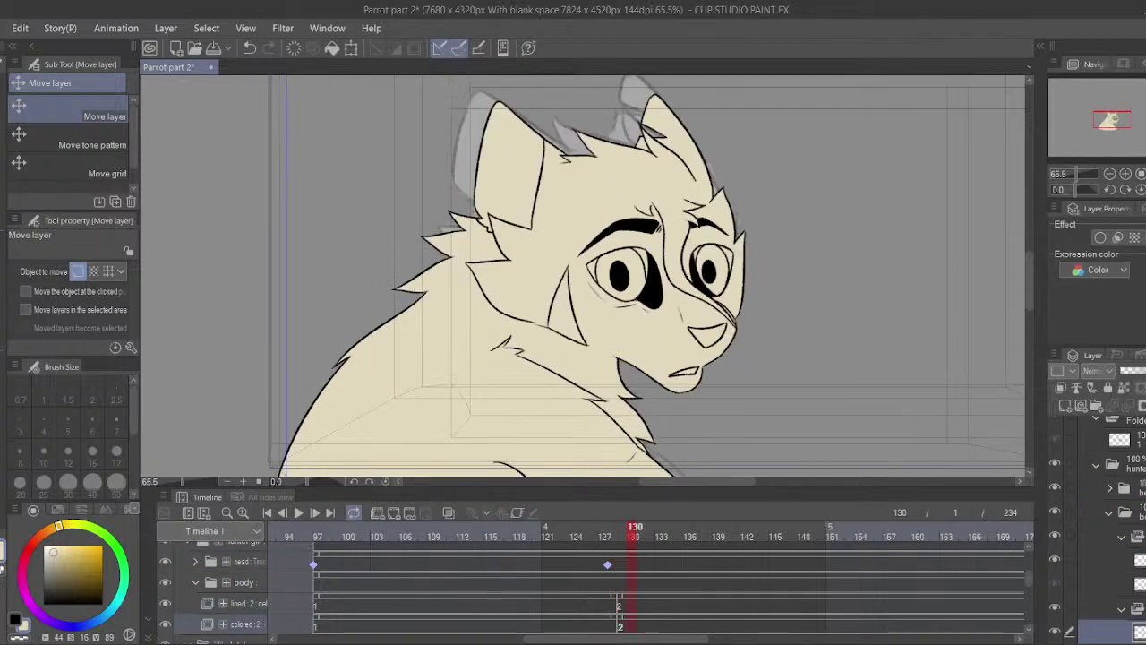
key(p)
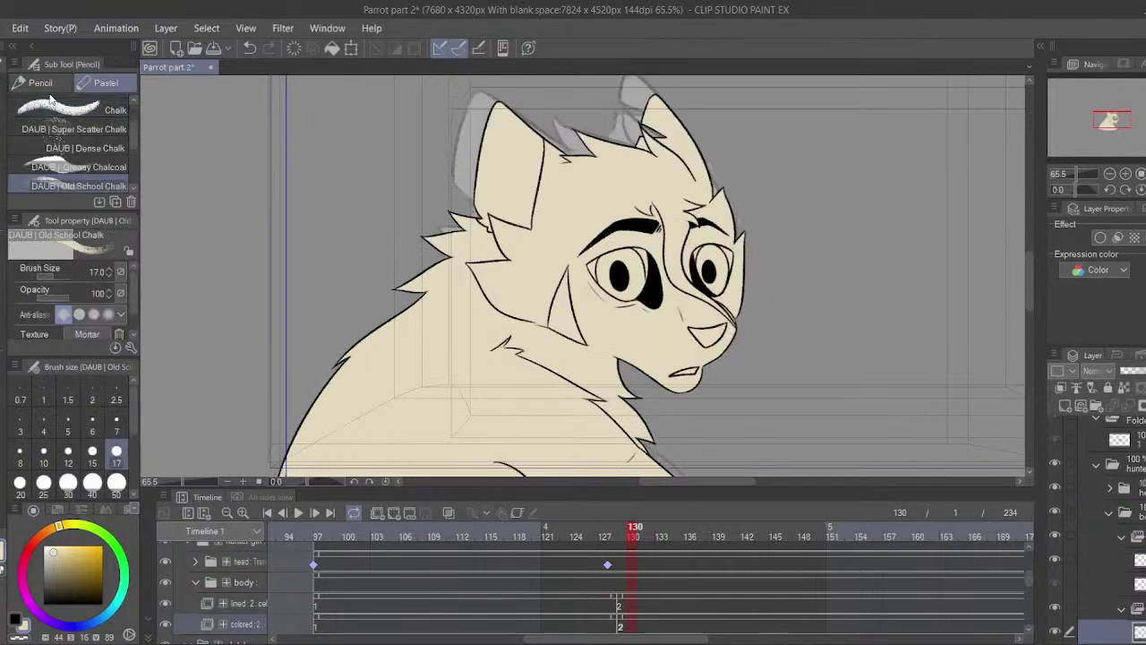
click(57, 83)
click(106, 82)
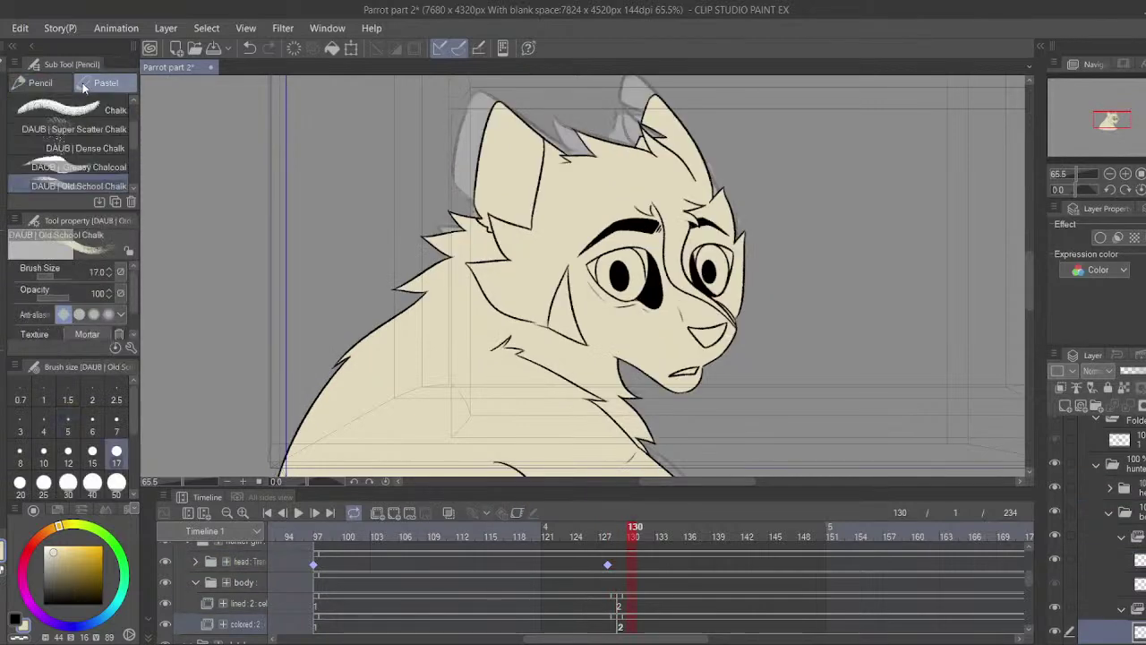
click(606, 627)
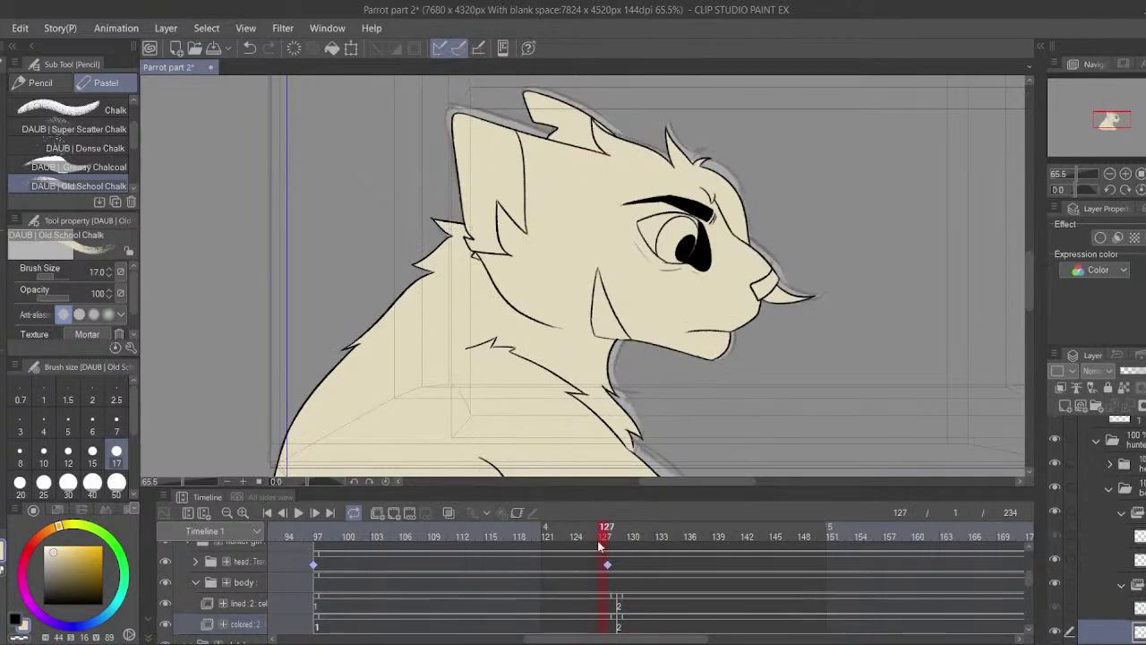
- Select the head folder's ending keyframe at frame 128 and shift it one frame later
drag(559, 536, 609, 568)
click(609, 568)
click(616, 570)
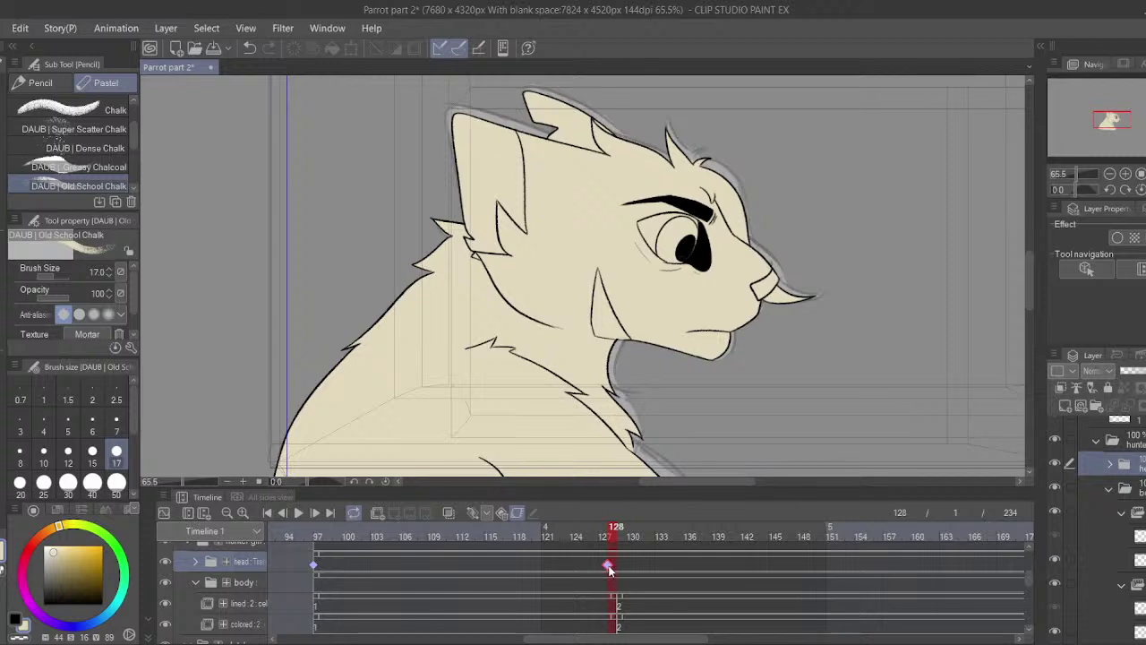
drag(608, 565, 617, 564)
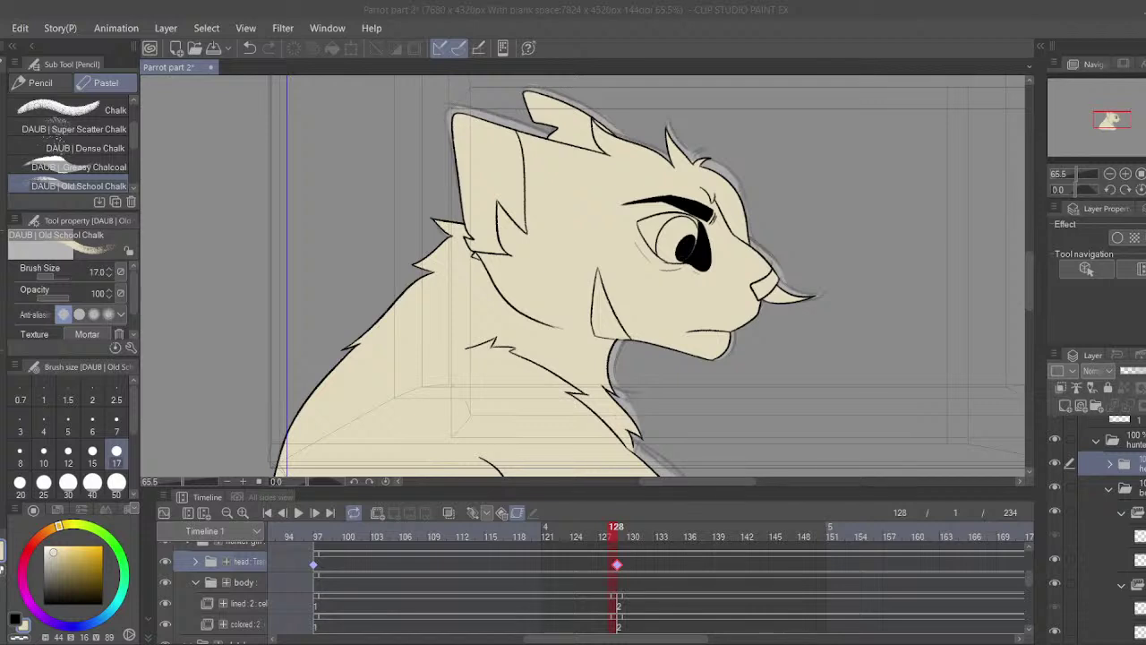
click(523, 10)
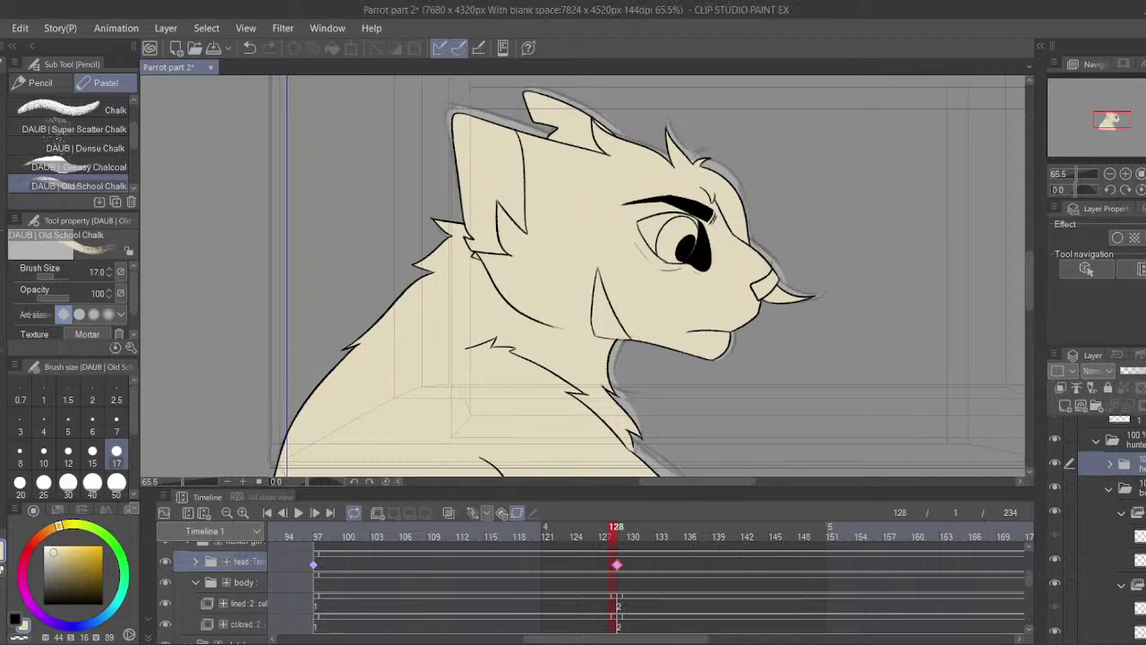
- Enable keyframes on the body folder and add transform keyframes at frame 97 and in line with the head's ending keyframe
key(k)
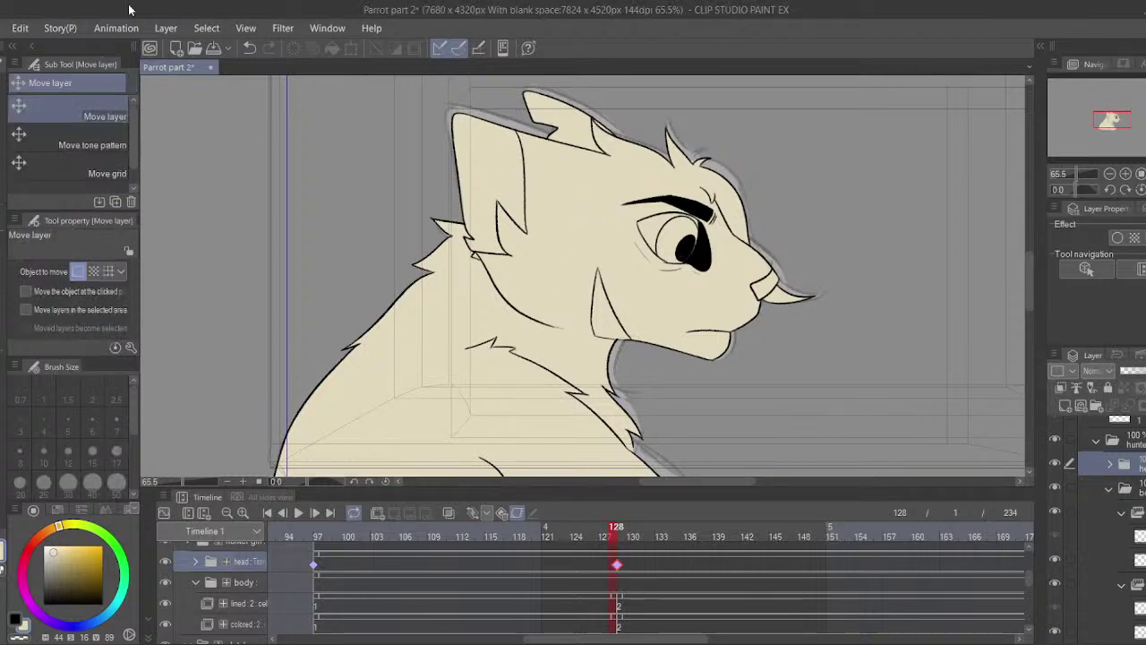
click(621, 585)
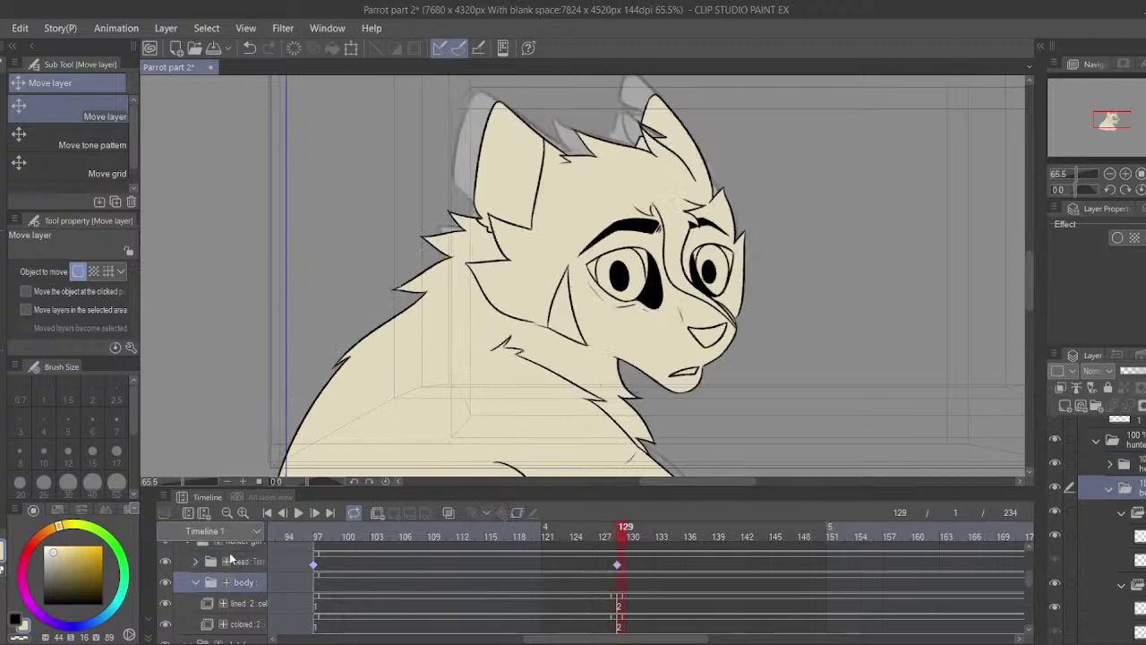
click(516, 514)
click(326, 584)
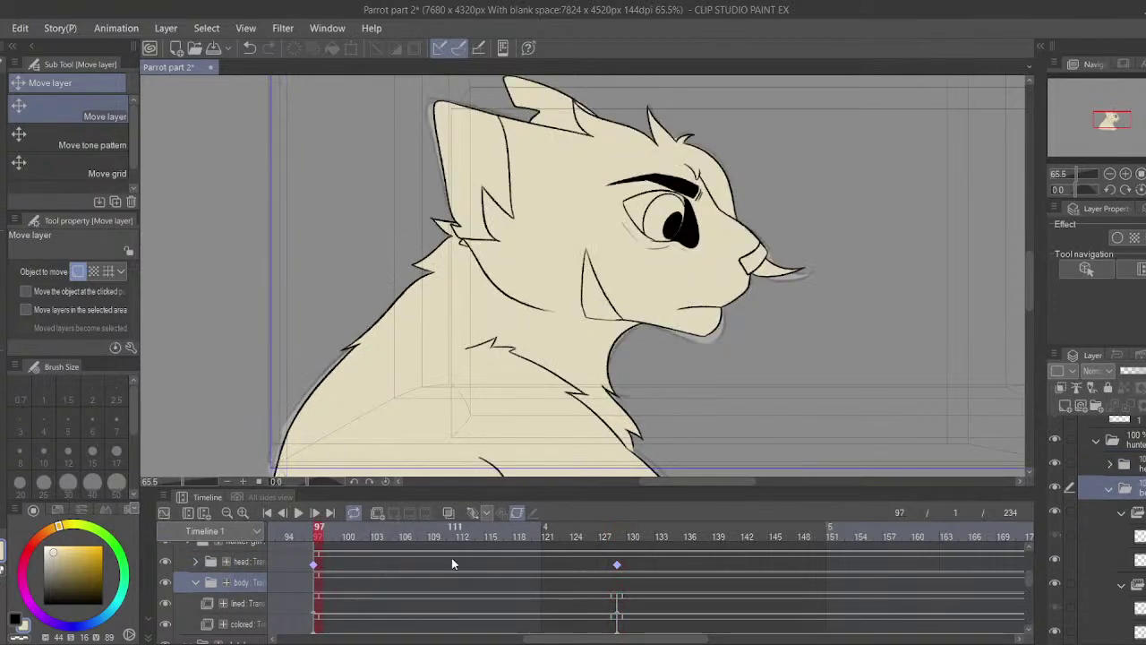
click(469, 516)
click(625, 591)
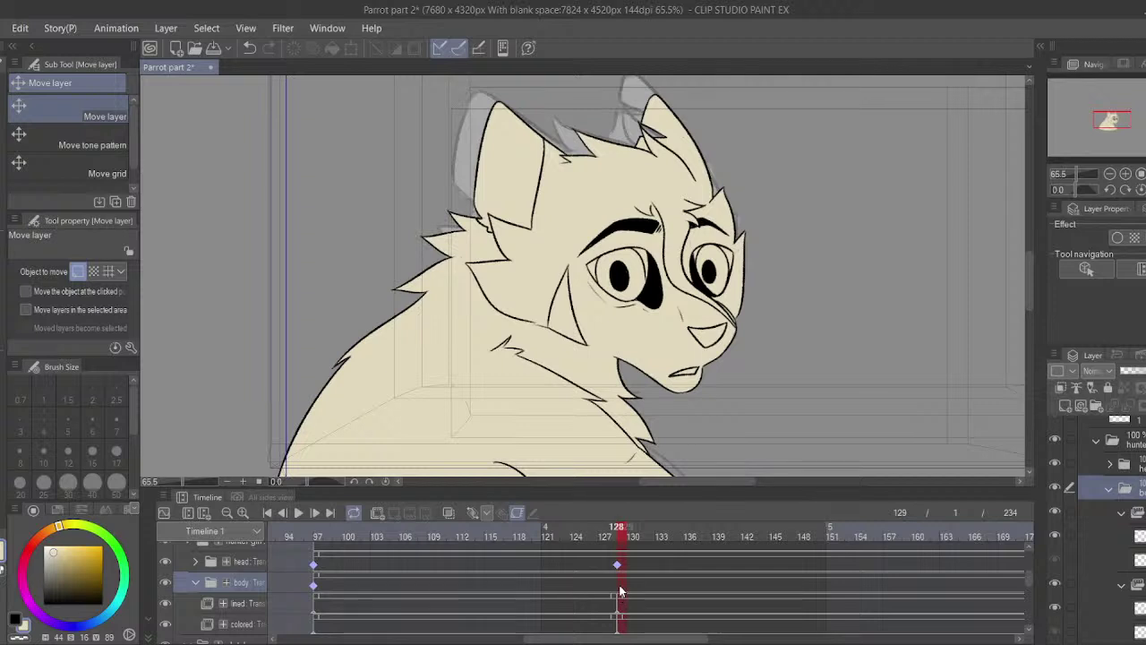
click(615, 591)
click(472, 517)
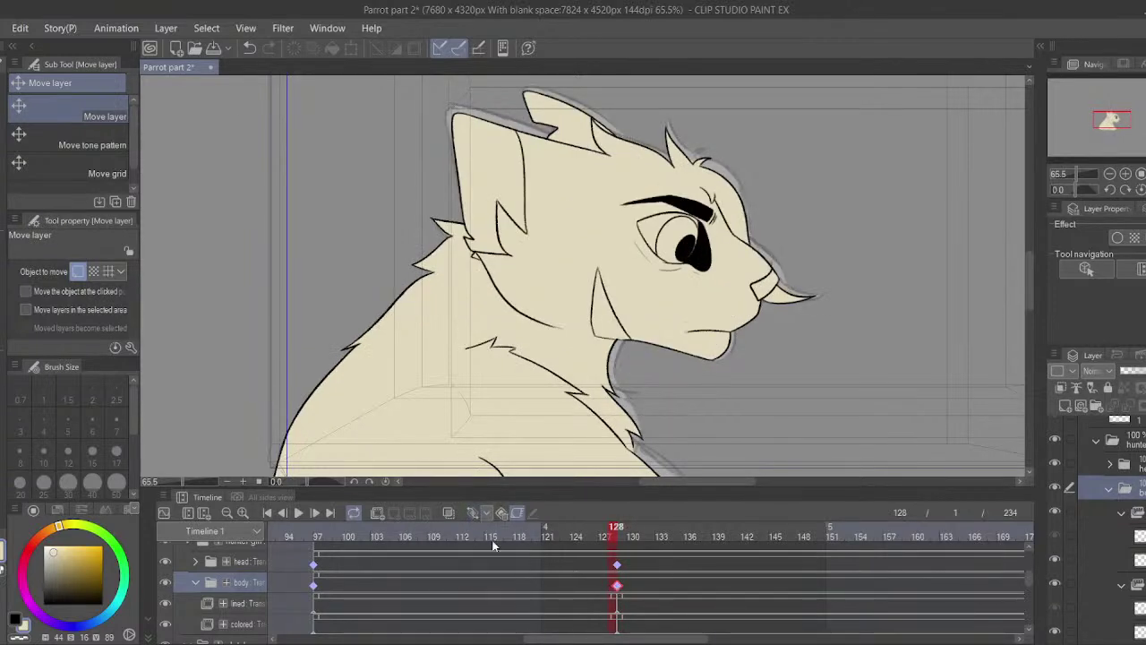
- Move the ending keyframes of both the head and body folders one frame earlier, to the start of frame 128
click(624, 591)
key(o)
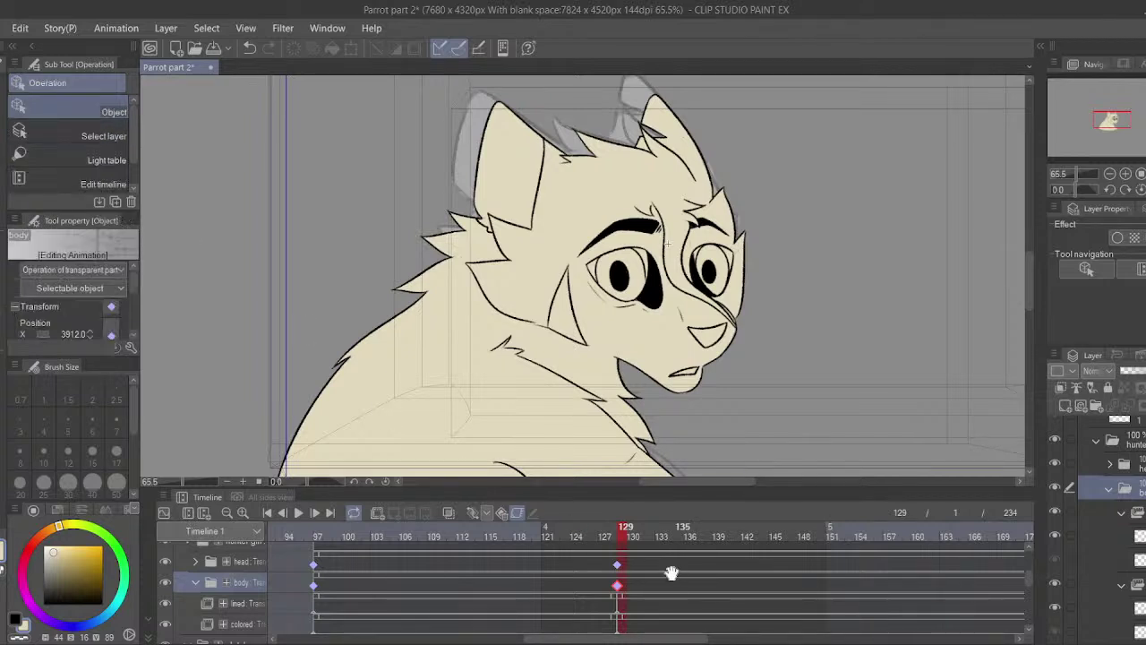
drag(618, 566, 607, 587)
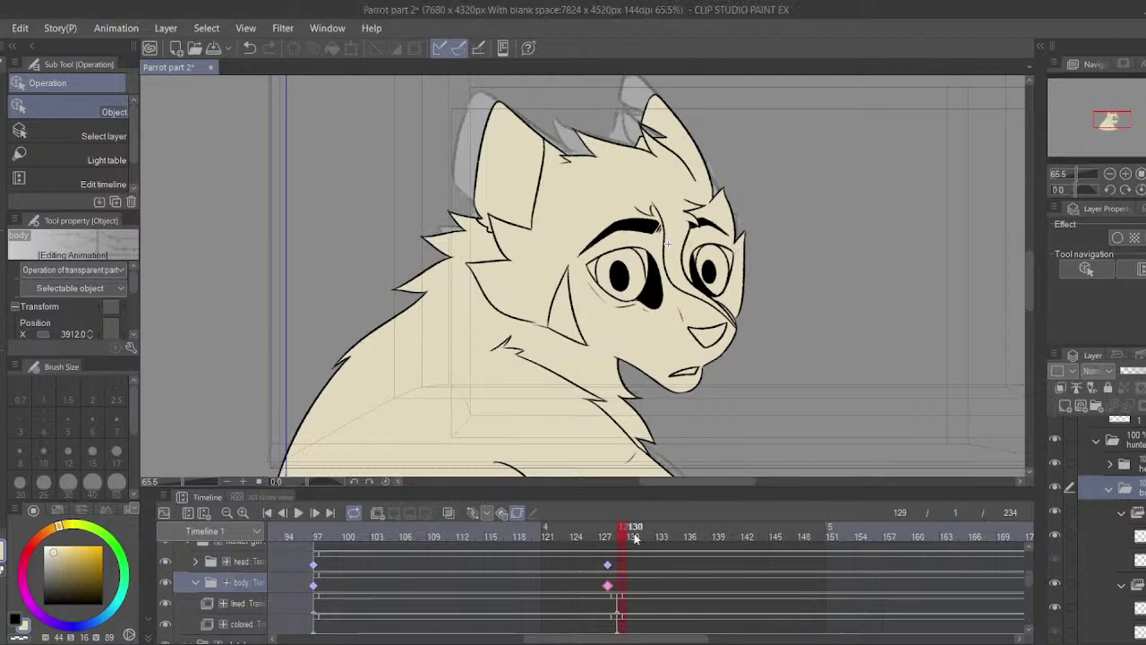
- Rotate the body folder slightly counterclockwise at frame 128 with the Object tool
click(615, 591)
drag(1077, 173, 1067, 171)
drag(902, 314, 724, 298)
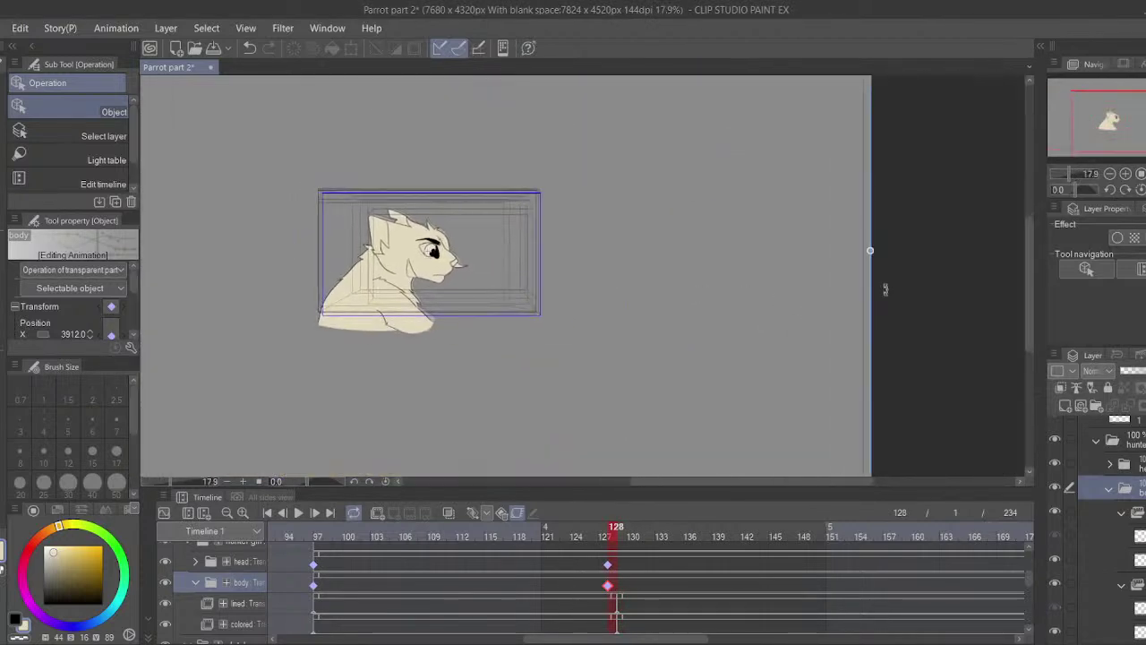
drag(882, 251, 891, 236)
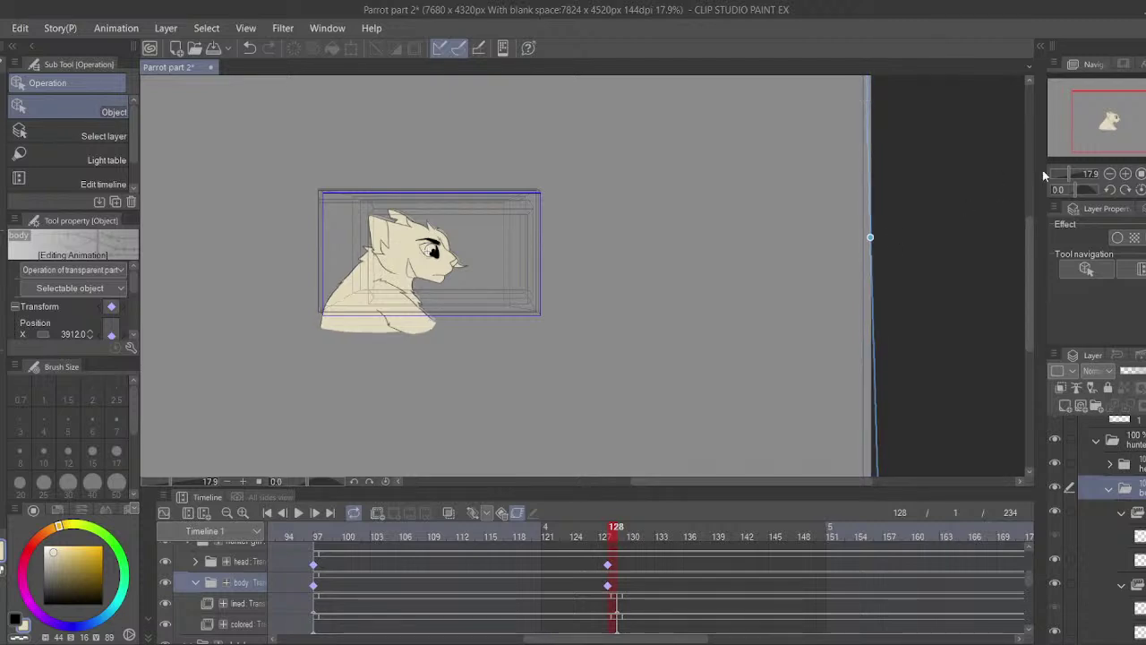
click(1072, 172)
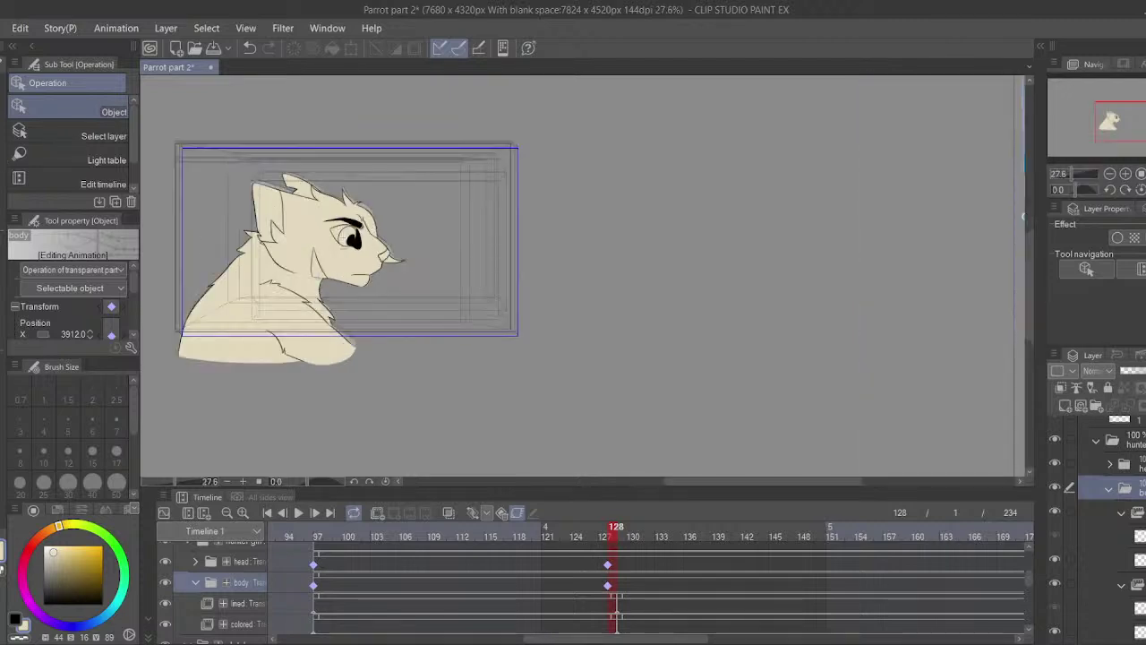
- Scrub the timeline from about frame 104 to 129 to check the character's head and body motion up close
click(1078, 173)
key(k)
mouse_move(296, 269)
mouse_down()
mouse_move(753, 364)
mouse_move(810, 362)
mouse_up()
drag(482, 319, 741, 290)
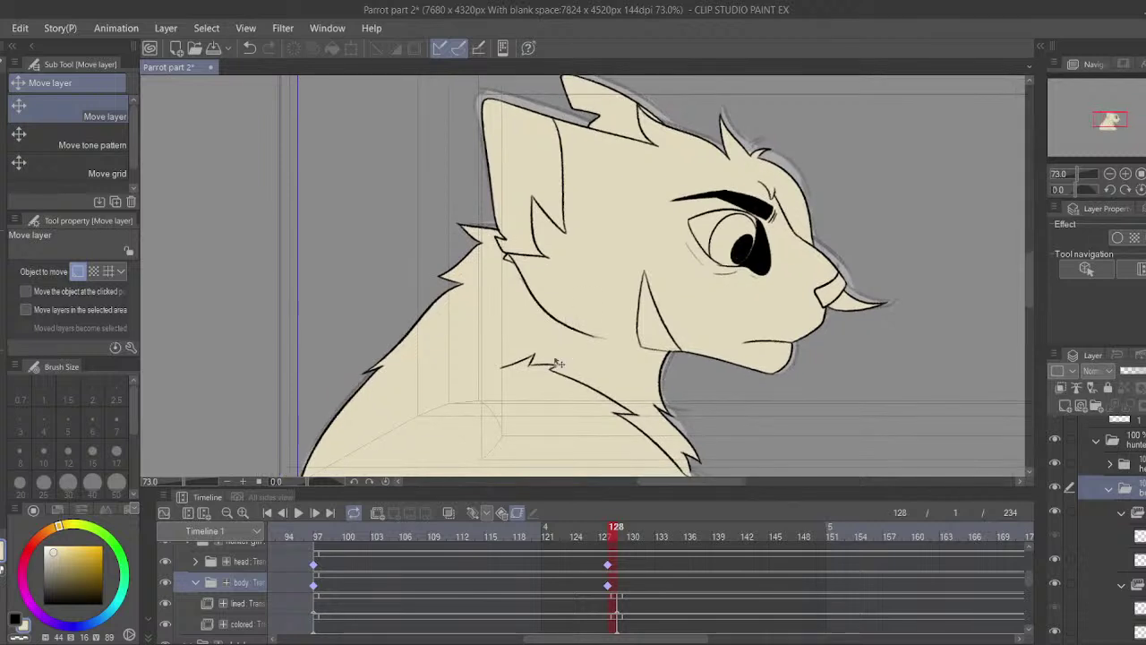
scroll(558, 363, down, 2)
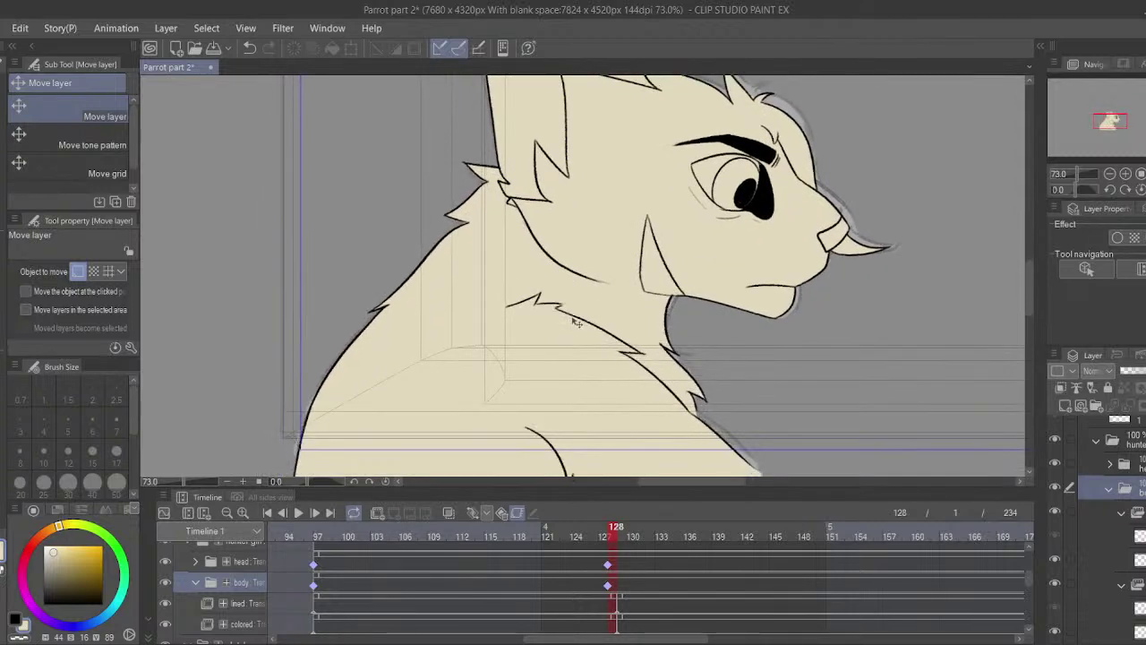
click(481, 527)
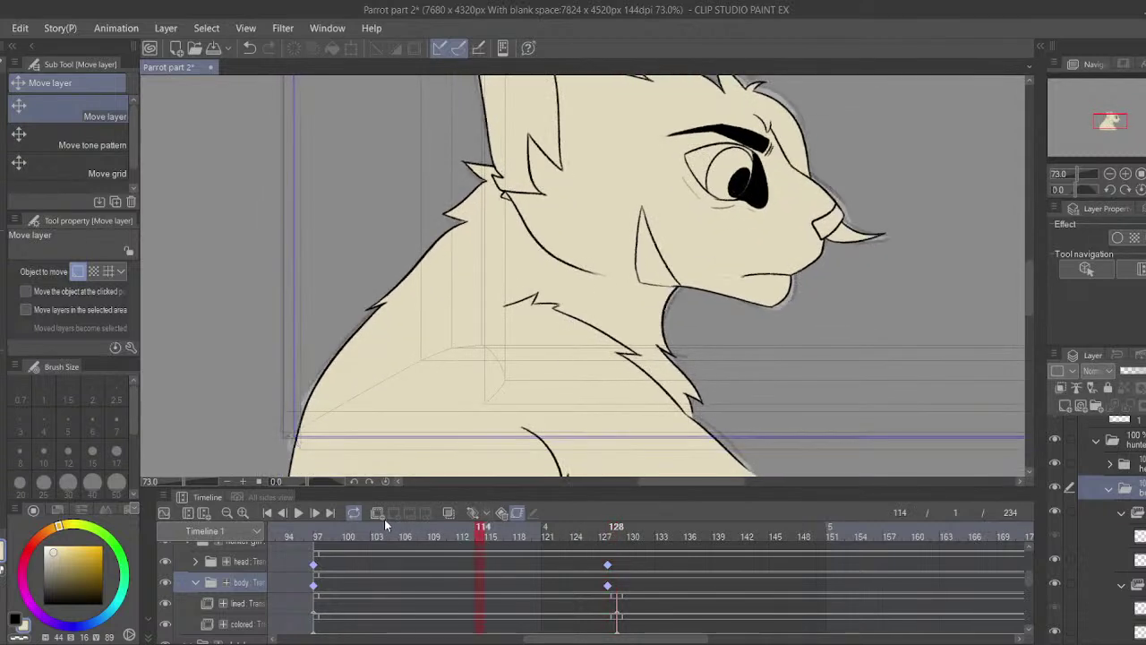
drag(384, 518, 619, 527)
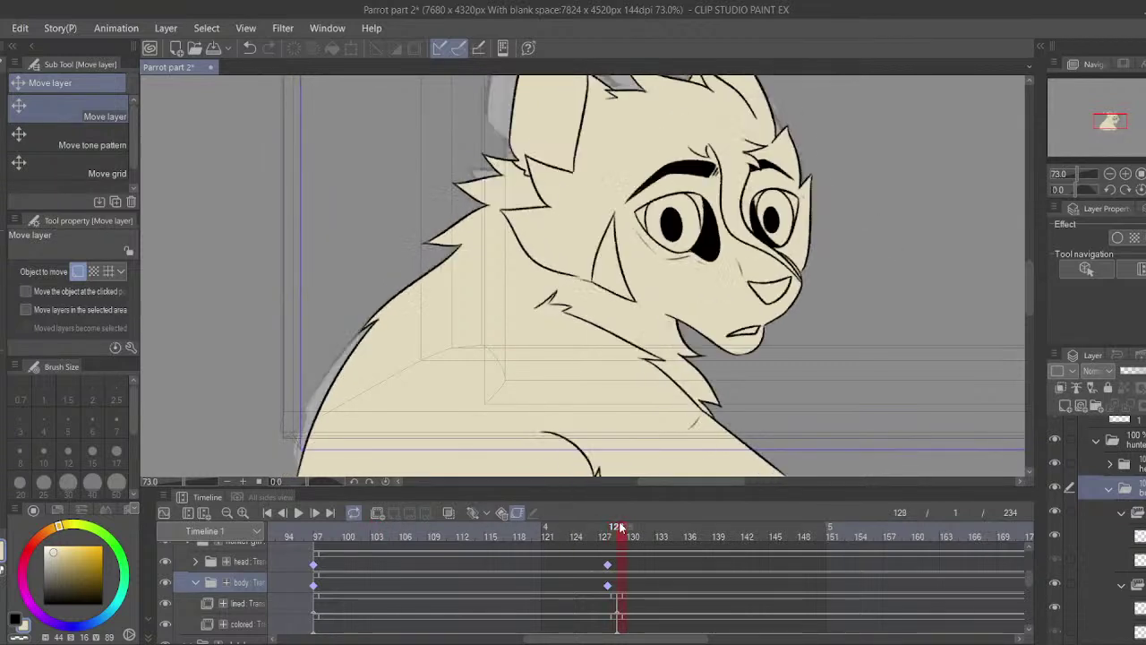
- Split the hunter folder's clip at frame 168 and delete the part that follows
click(614, 568)
click(622, 567)
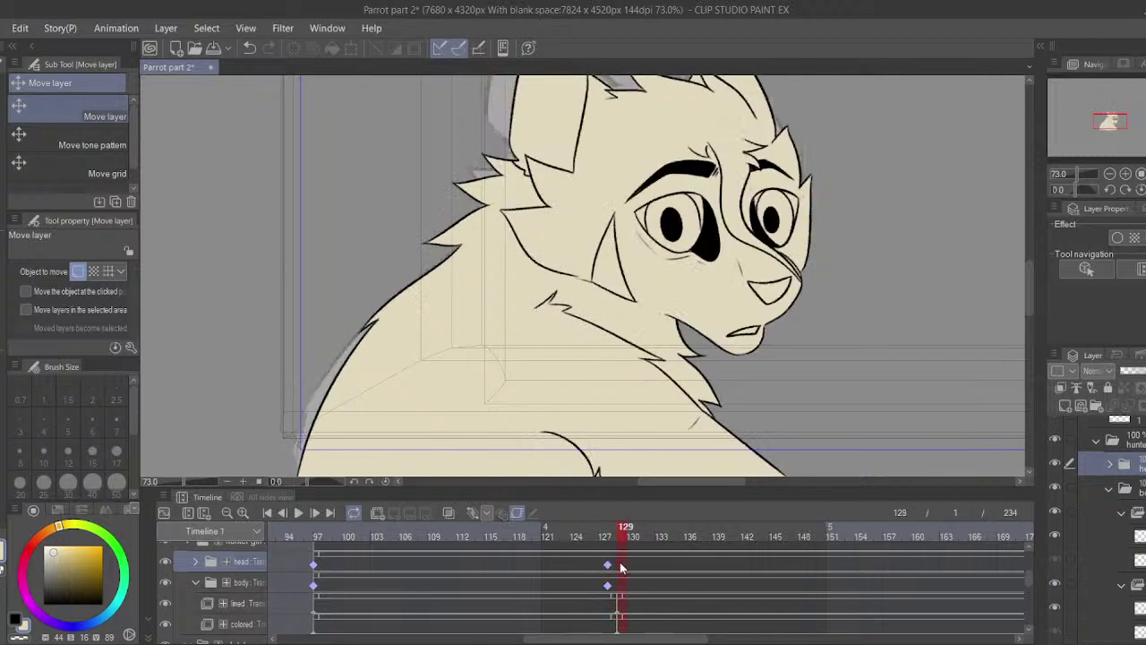
drag(607, 575, 572, 620)
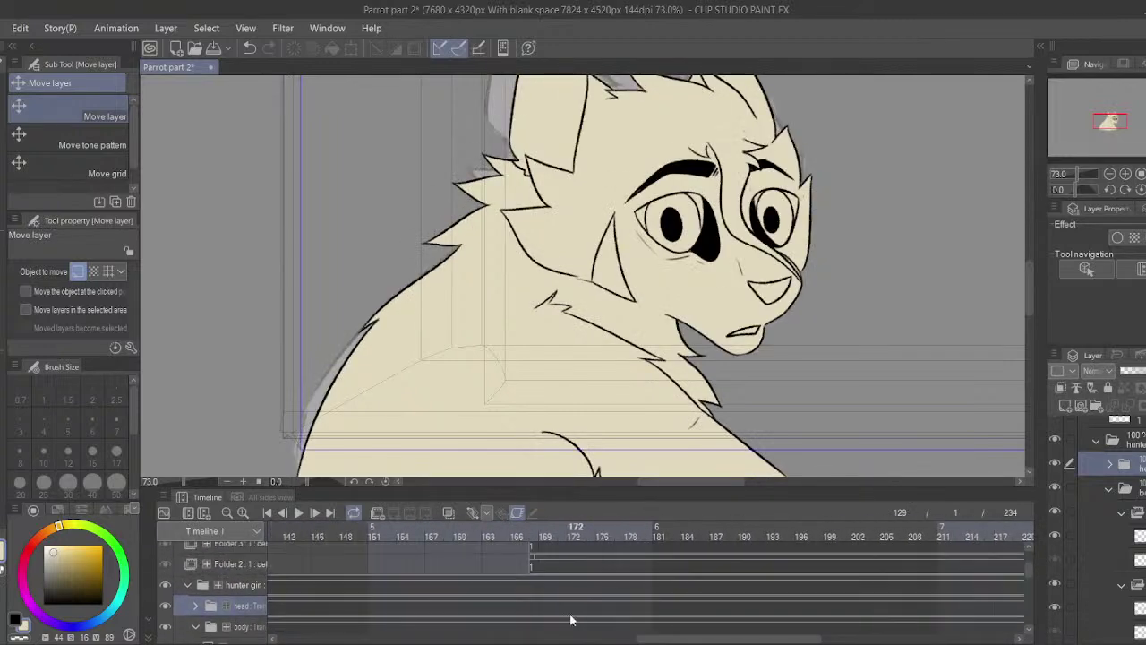
click(533, 584)
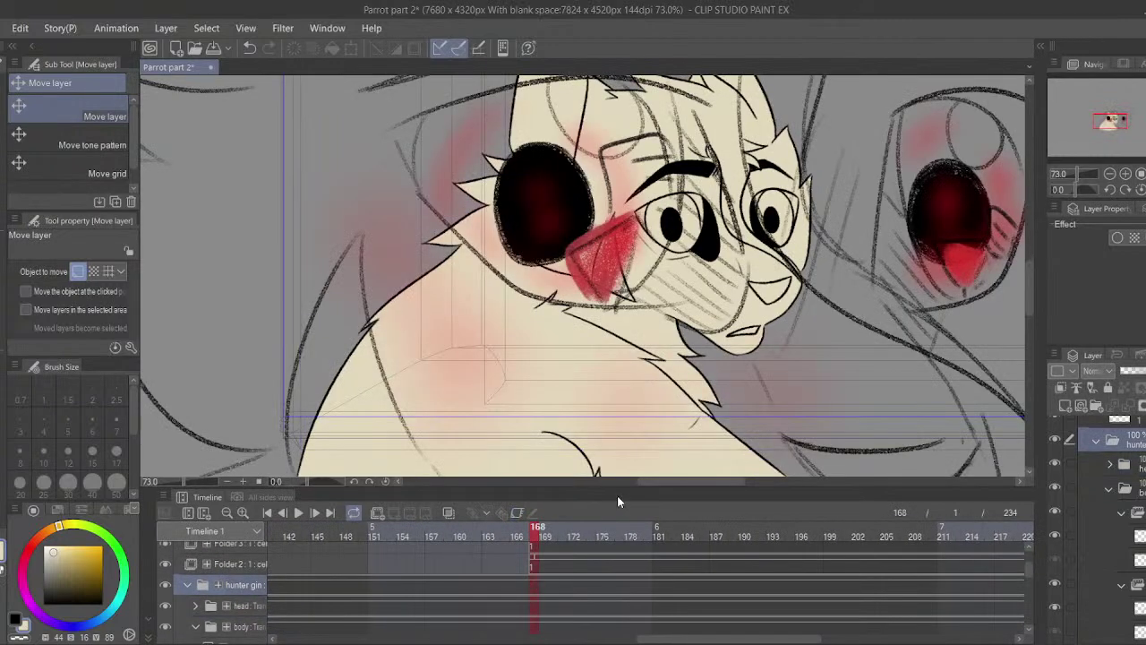
click(552, 585)
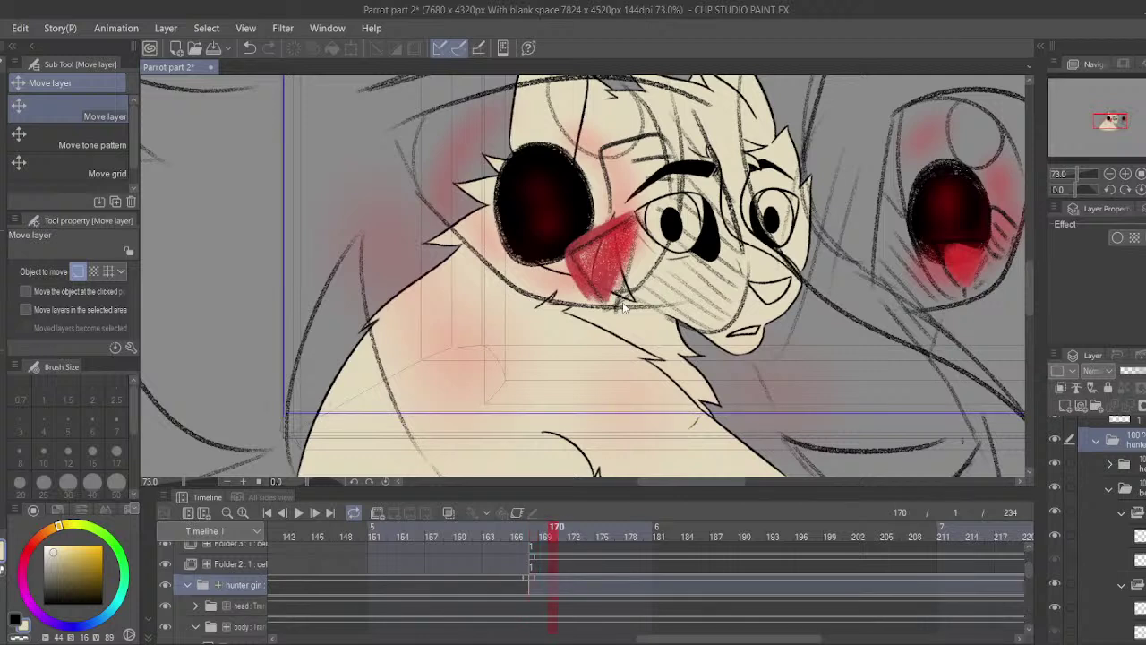
- Split the hunter's head and body folder clips at frame 168 and delete their remaining parts
click(535, 609)
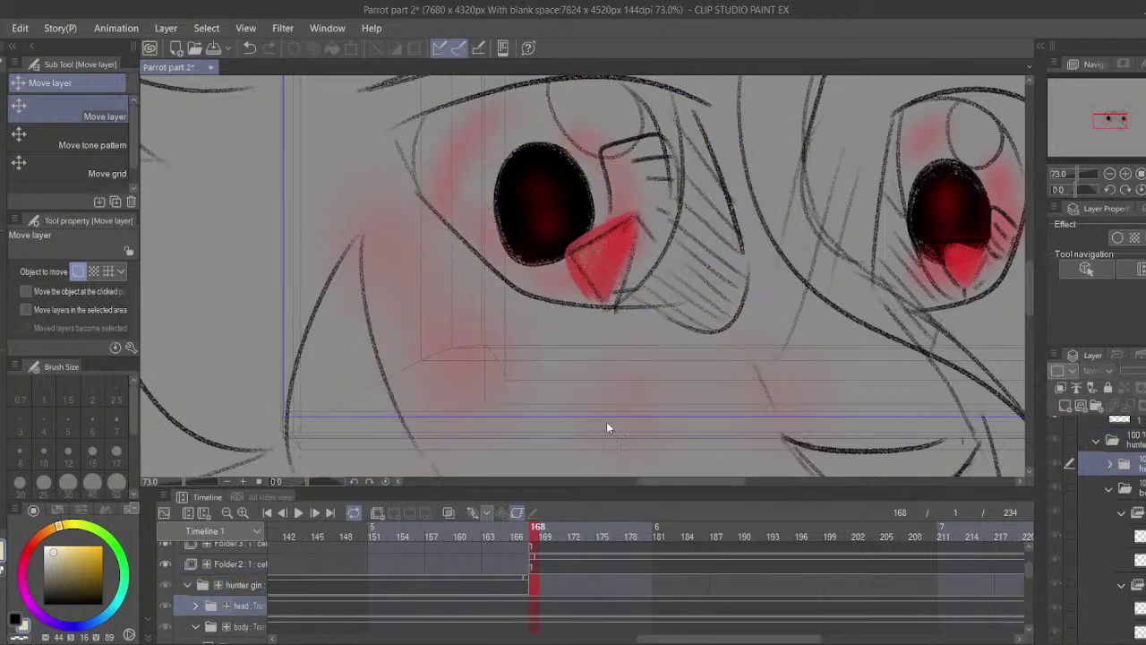
click(556, 597)
click(544, 601)
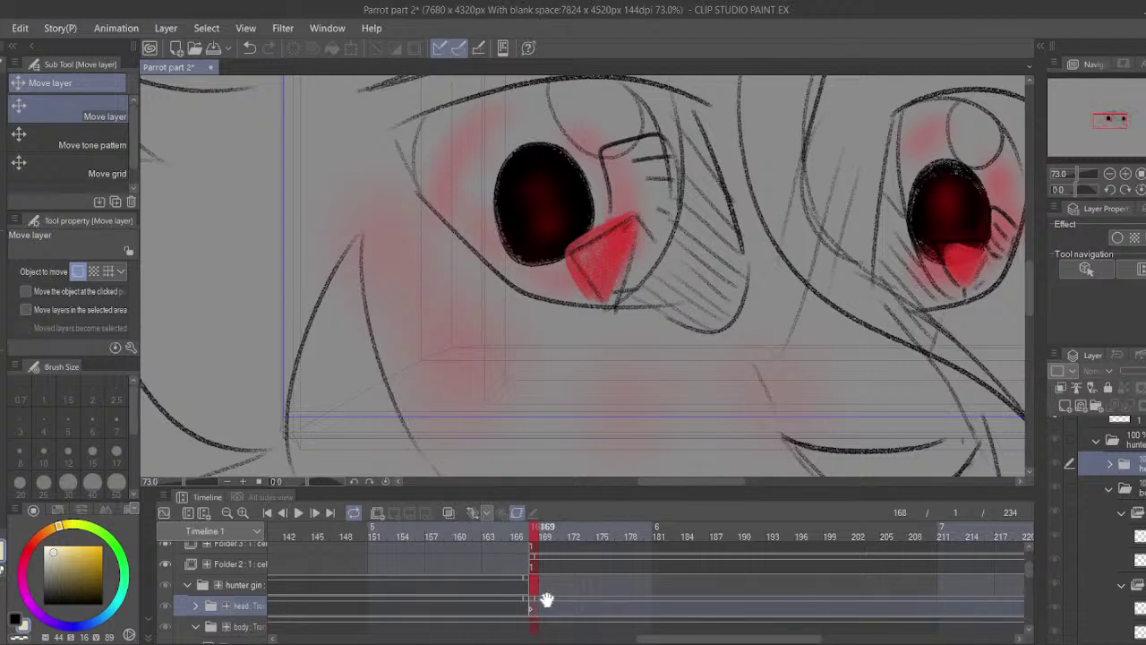
scroll(535, 586, down, 2)
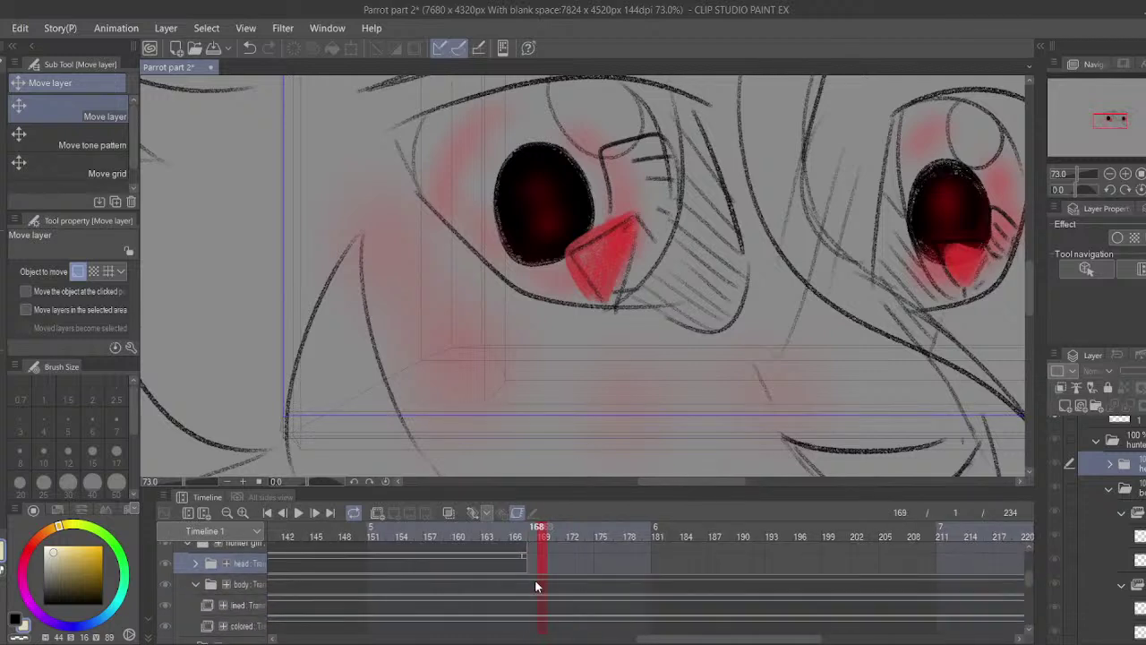
click(531, 588)
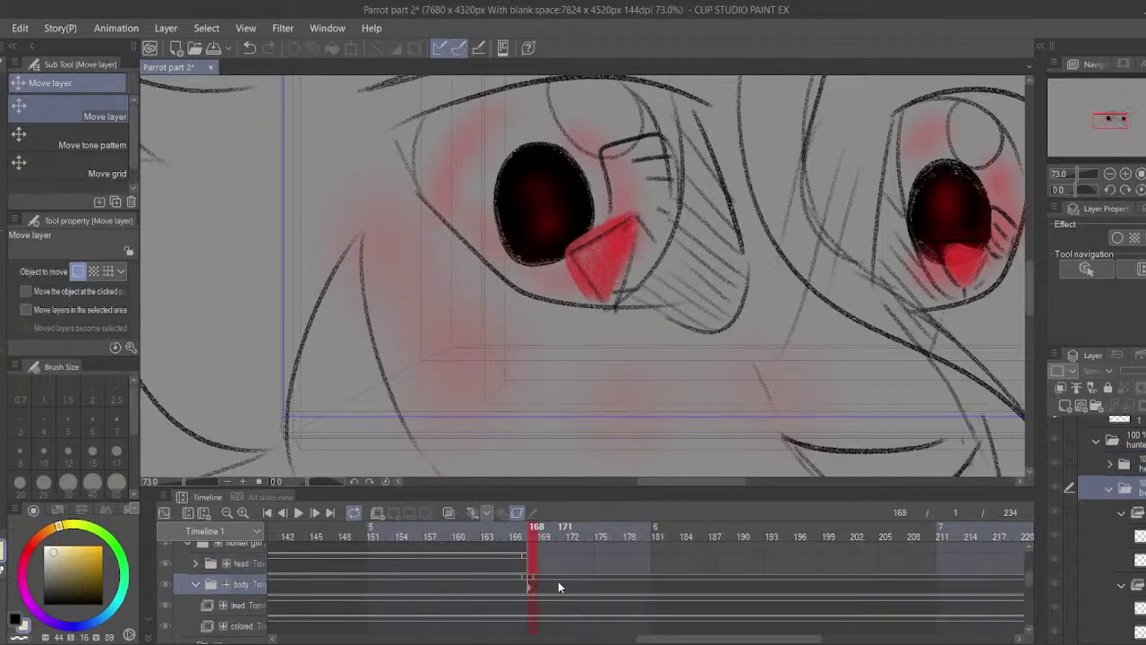
click(560, 582)
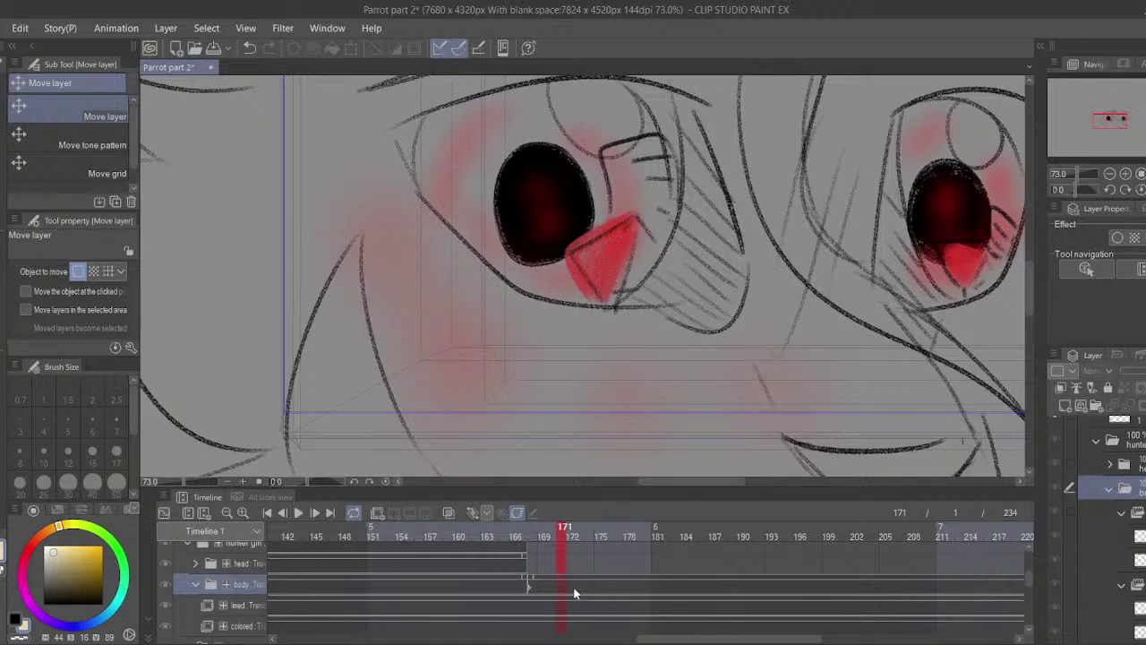
click(575, 593)
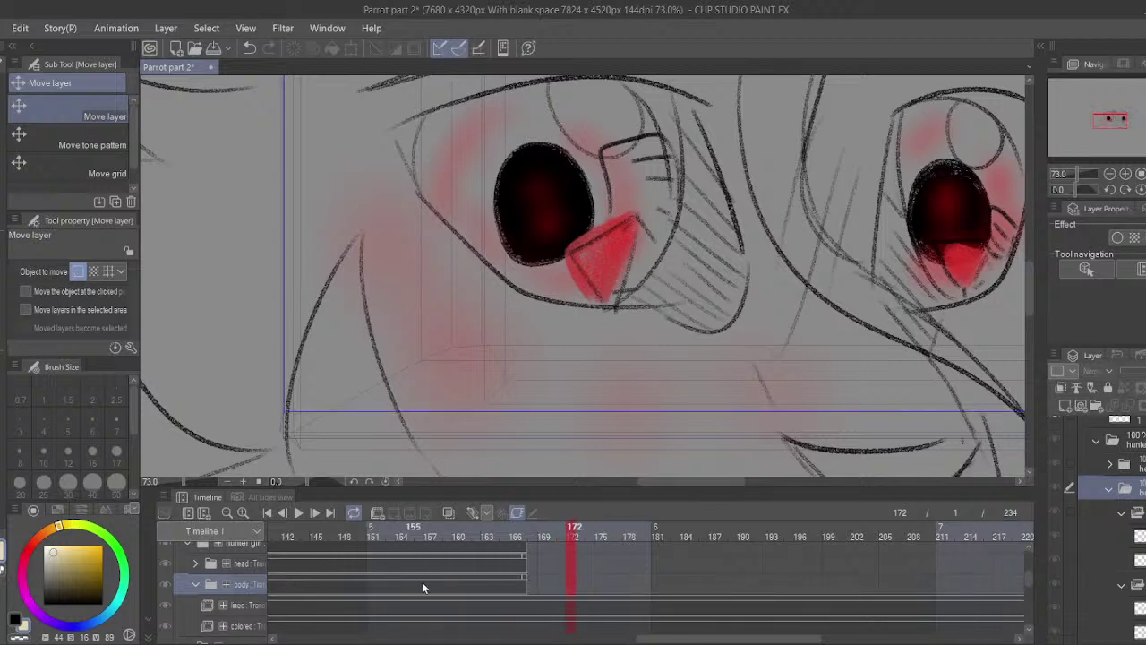
- Split the body's lined and colored clips at frame 168 and delete everything after the cut
scroll(422, 586, down, 2)
click(511, 583)
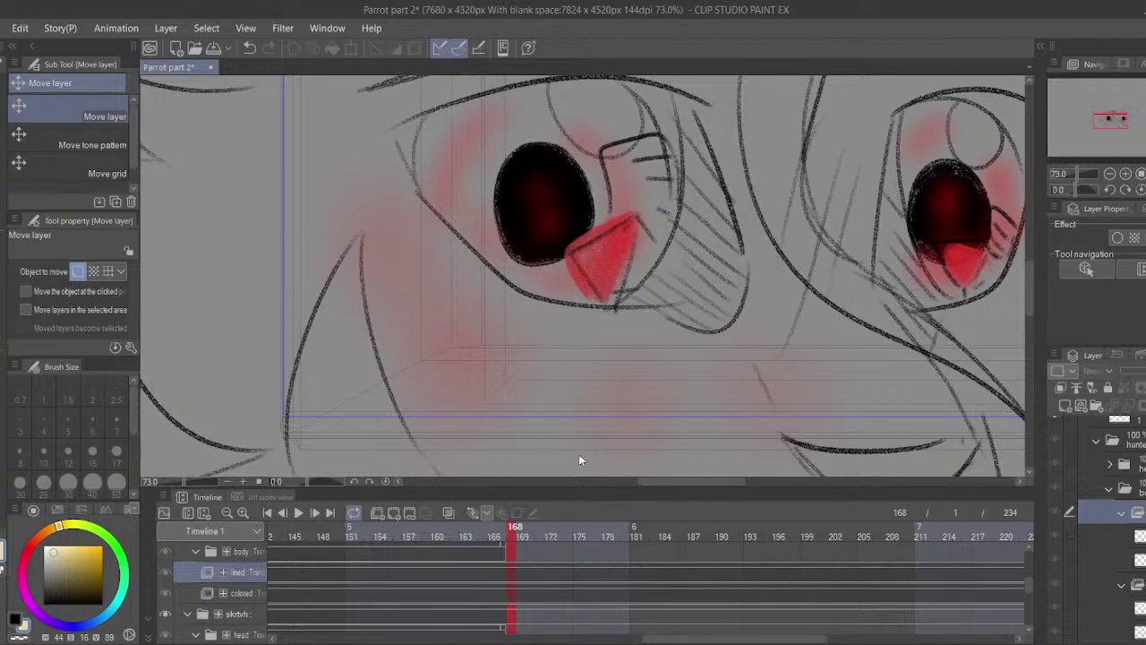
click(528, 576)
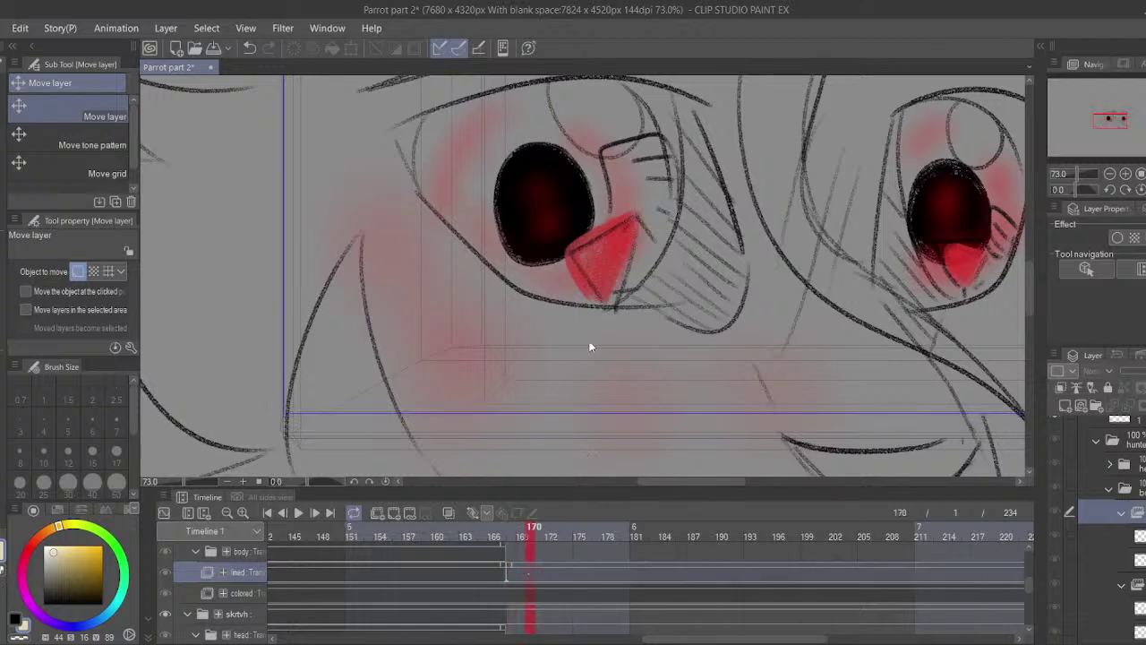
click(511, 584)
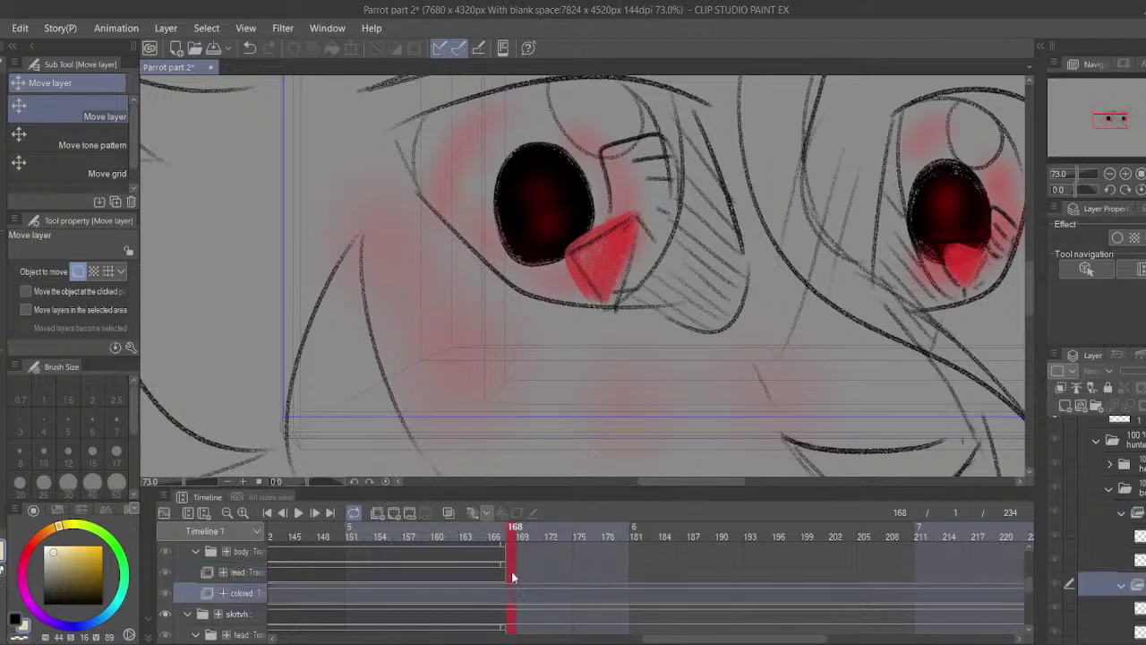
click(537, 583)
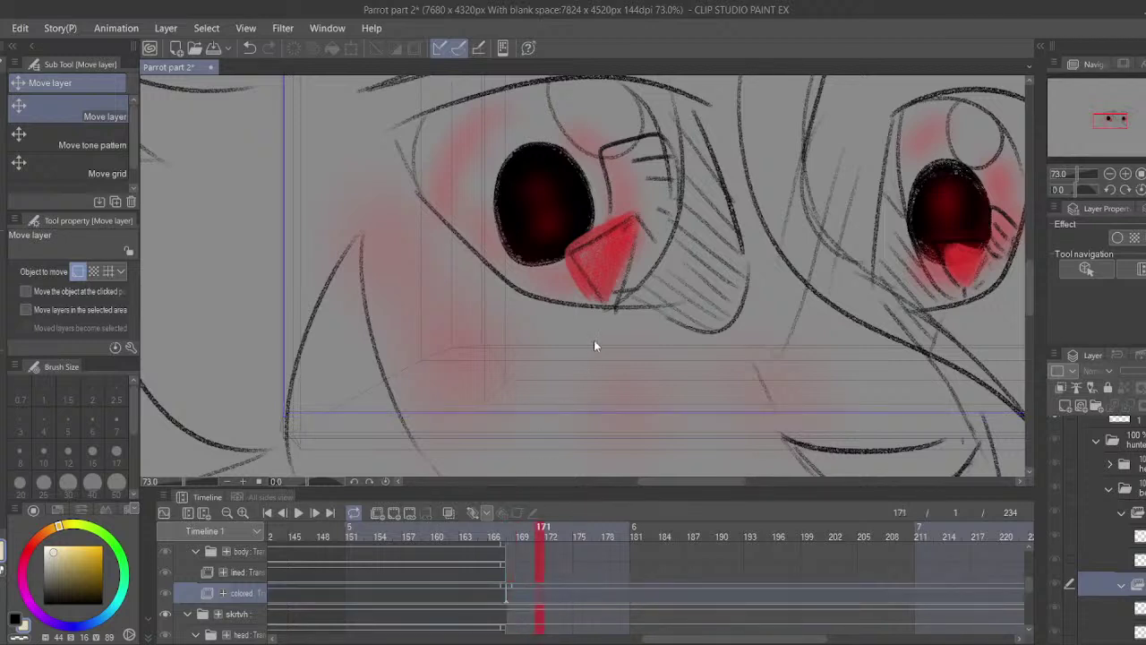
key(Delete)
- Collapse the body folder and trim the head's lined and colored clips so they end before frame 168
drag(457, 597, 465, 625)
click(196, 579)
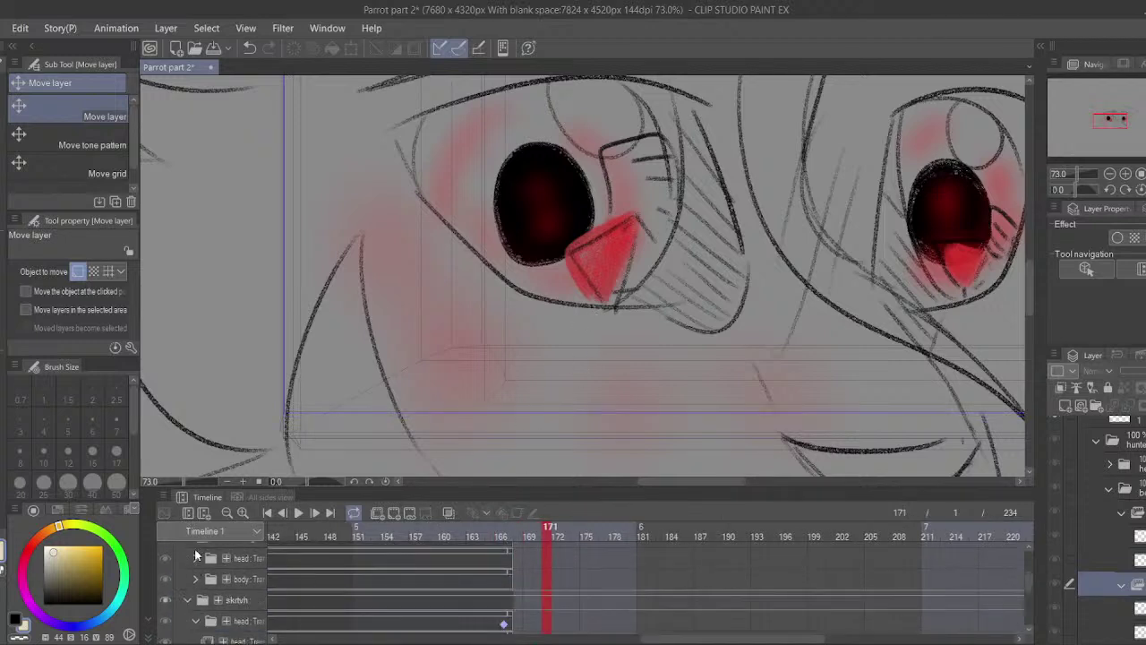
click(508, 560)
click(197, 558)
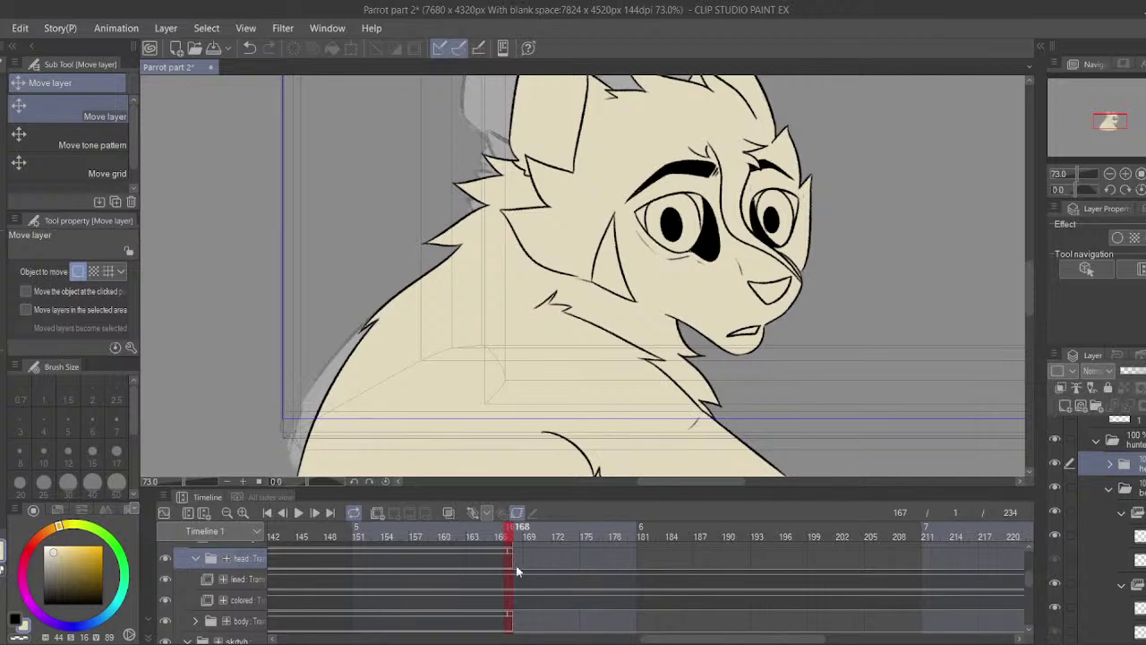
click(517, 582)
click(540, 573)
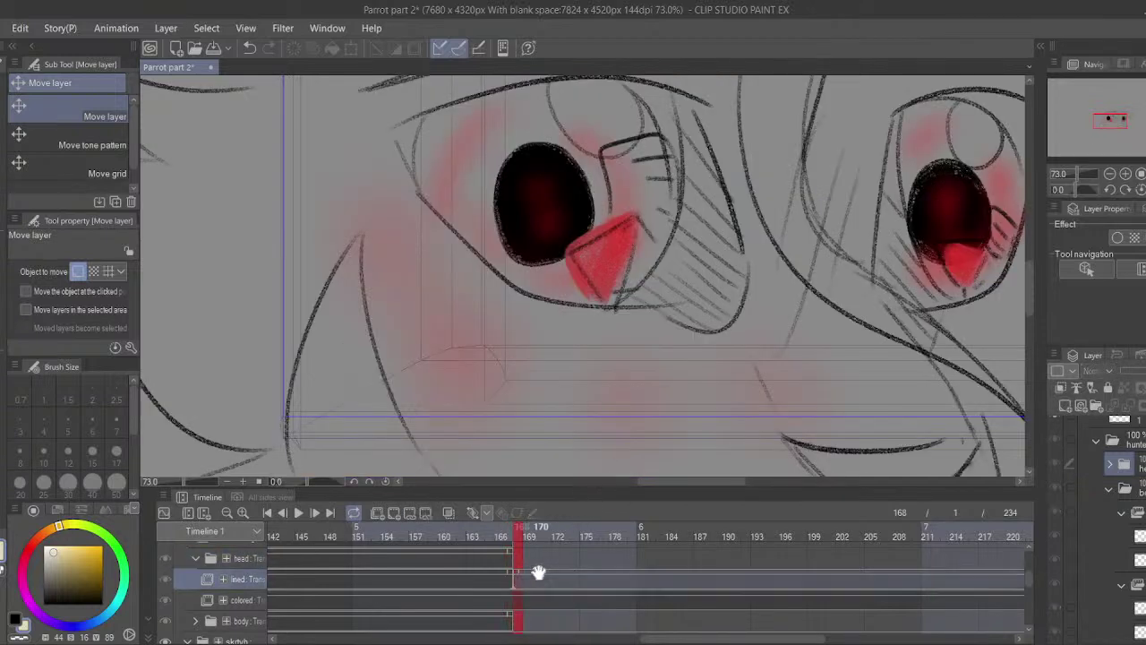
click(517, 600)
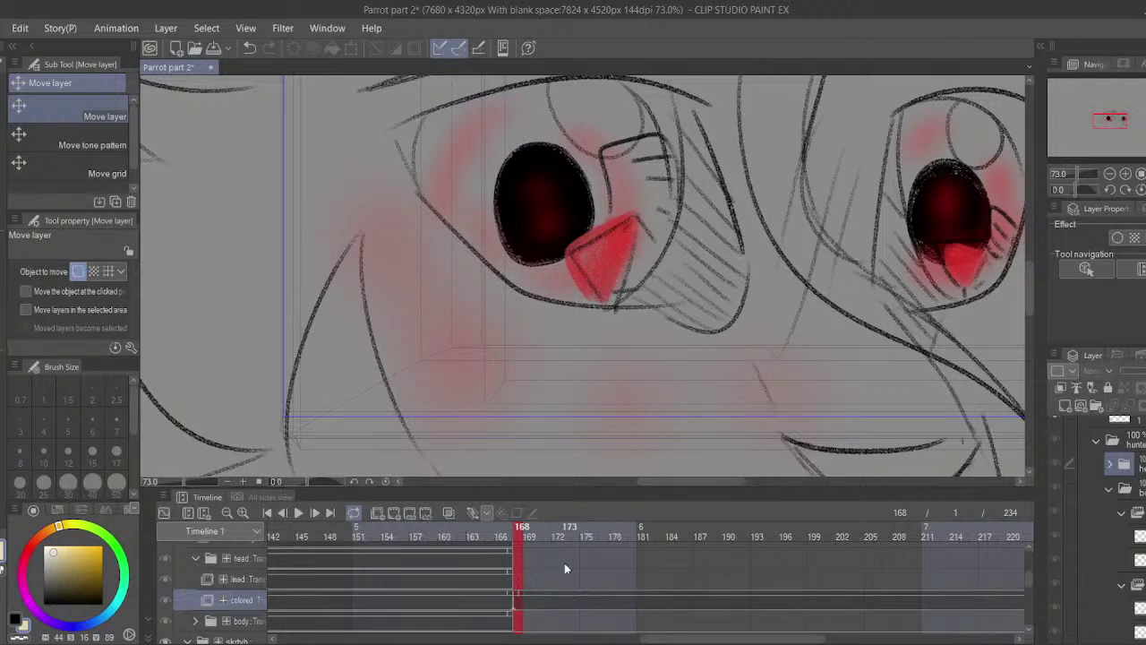
click(541, 597)
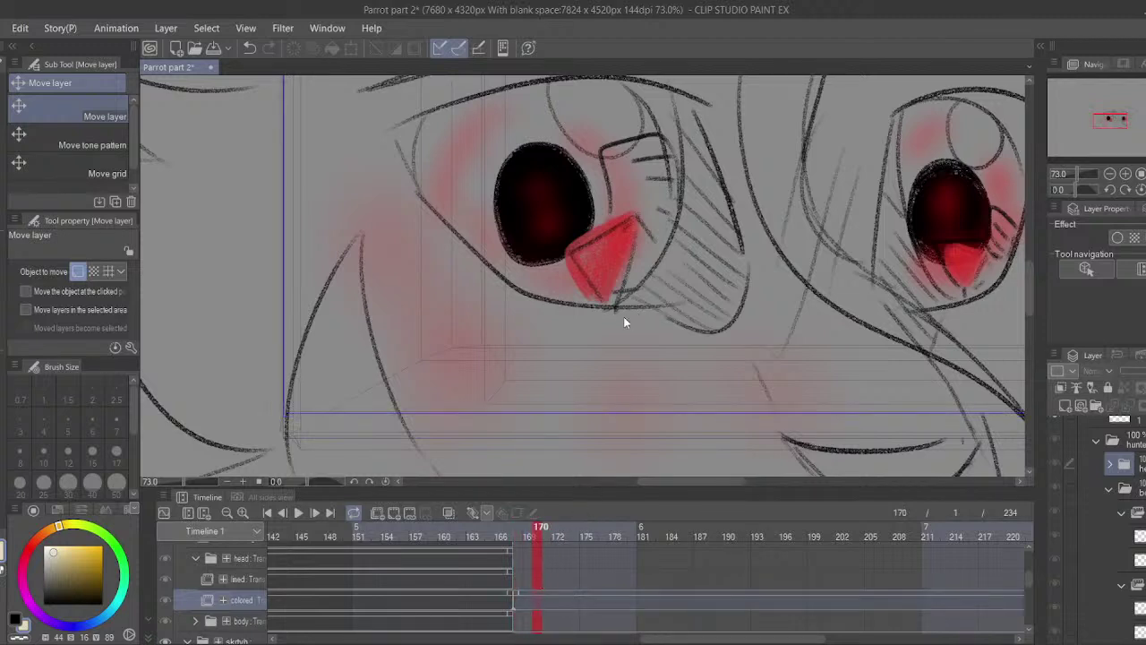
- Keyframe the head folder at frame 167 by shifting the head slightly left and up
scroll(537, 609, up, 2)
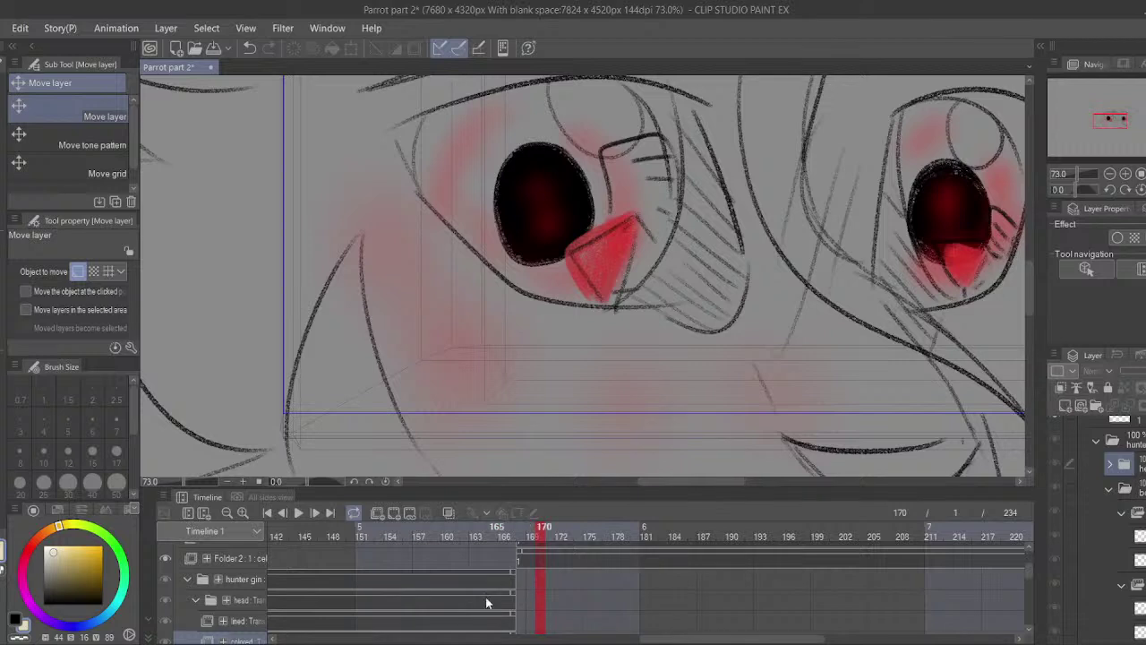
scroll(476, 573, left, 3)
click(196, 582)
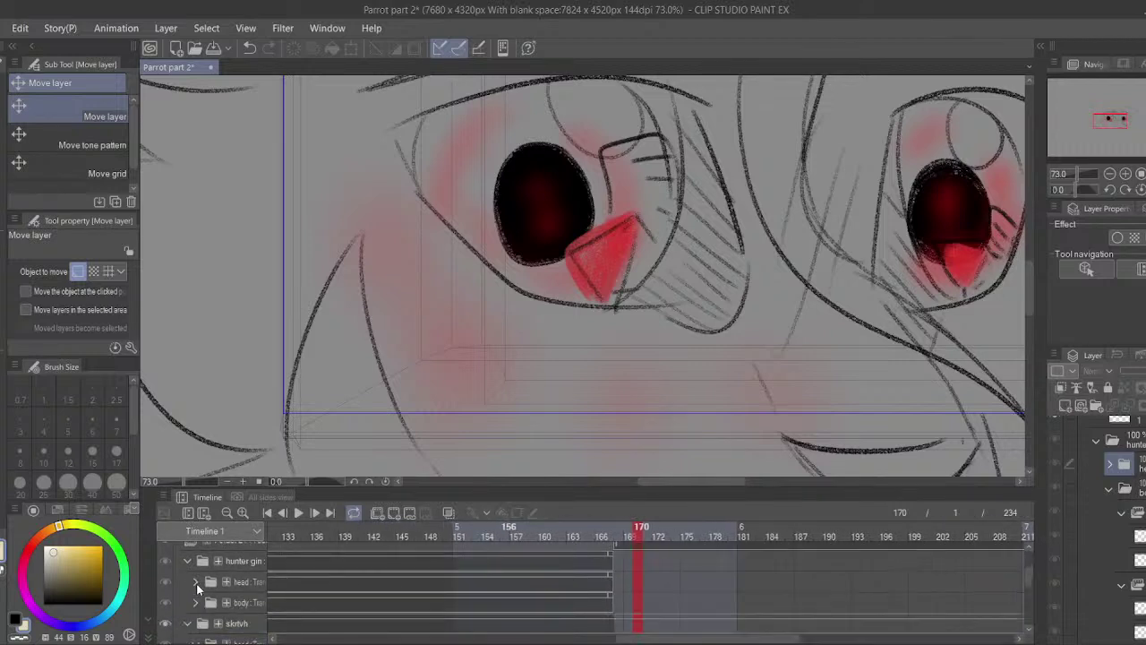
click(196, 583)
scroll(468, 571, left, 3)
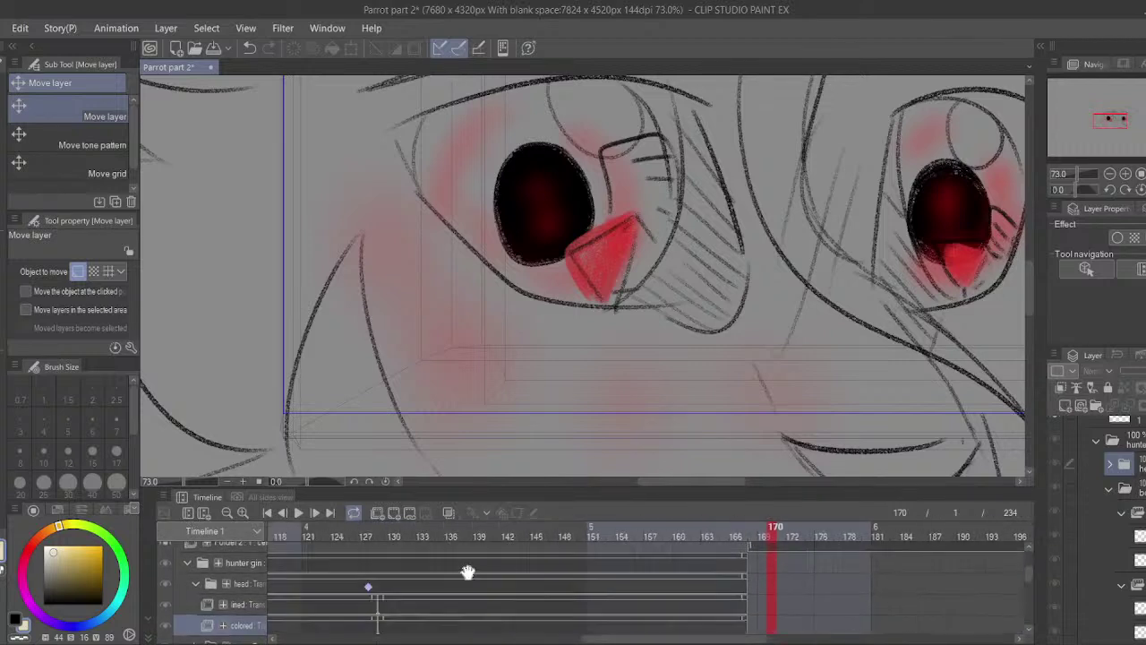
scroll(468, 571, left, 2)
click(481, 584)
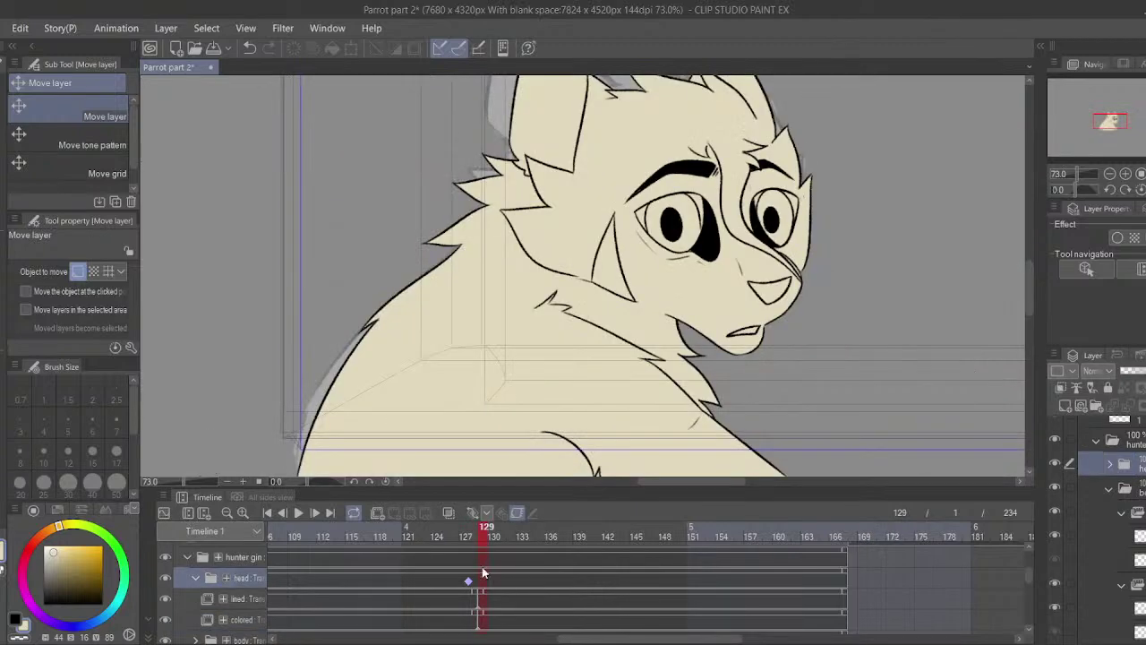
click(840, 584)
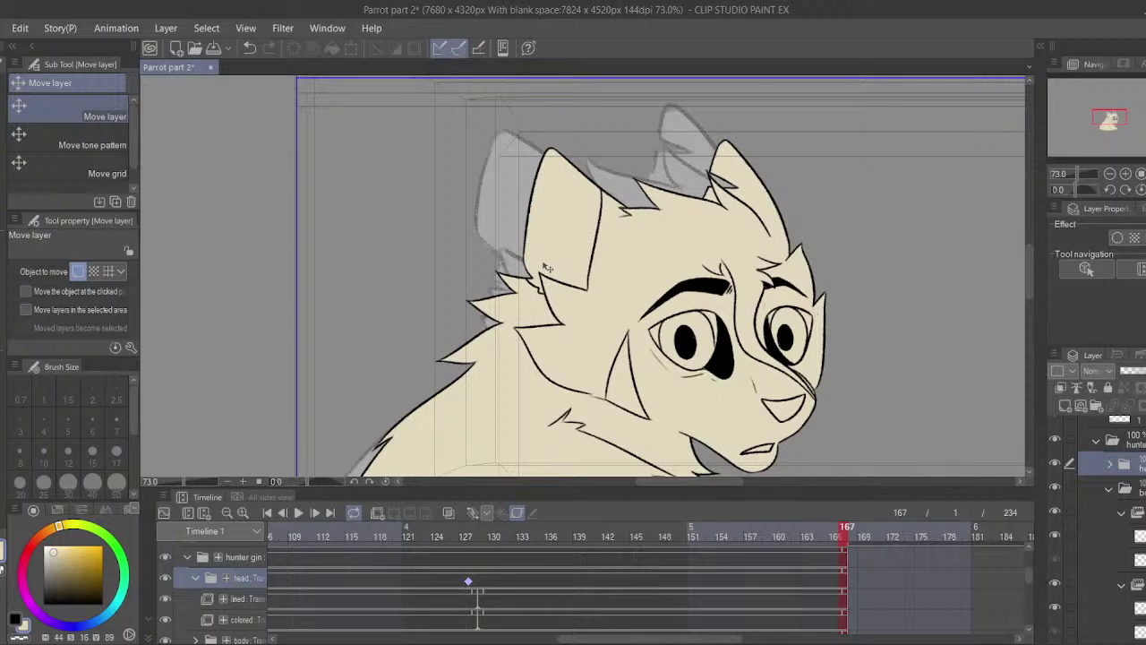
drag(546, 267, 522, 261)
- Rotate the head slightly counterclockwise at frame 167 with the Object tool
key(o)
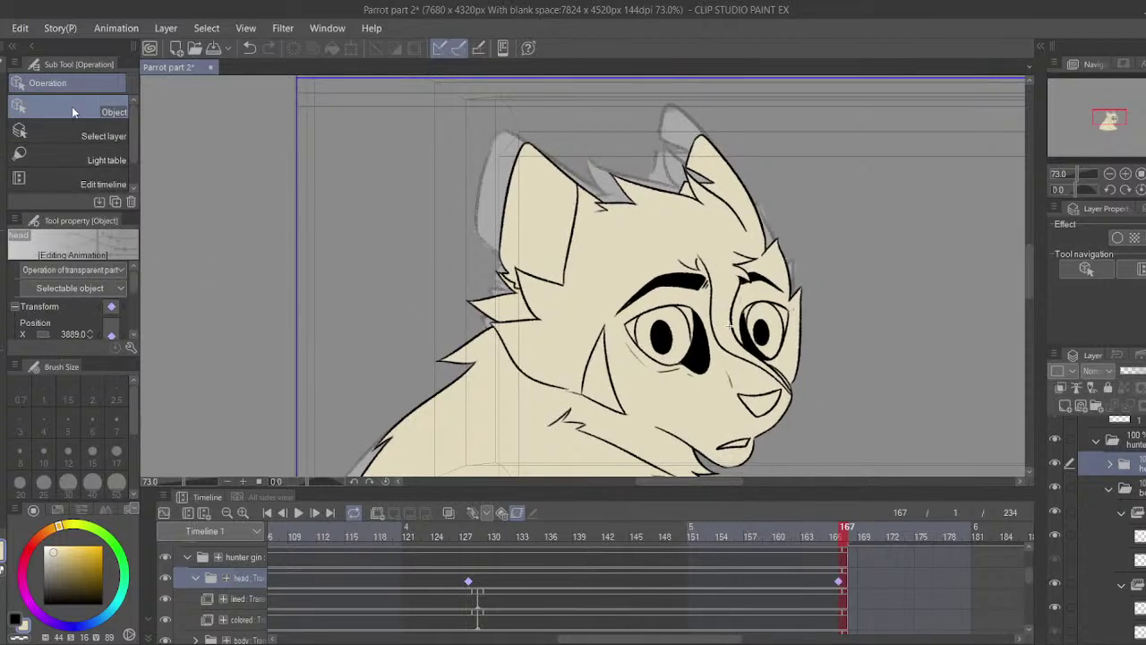
click(1065, 171)
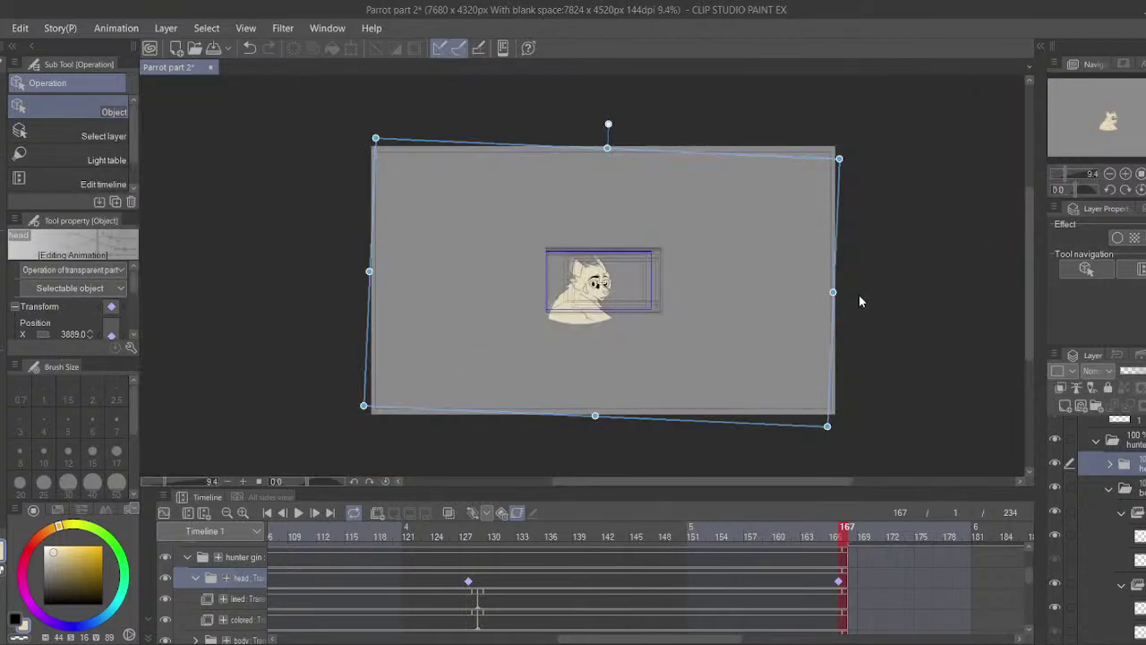
drag(843, 289, 846, 273)
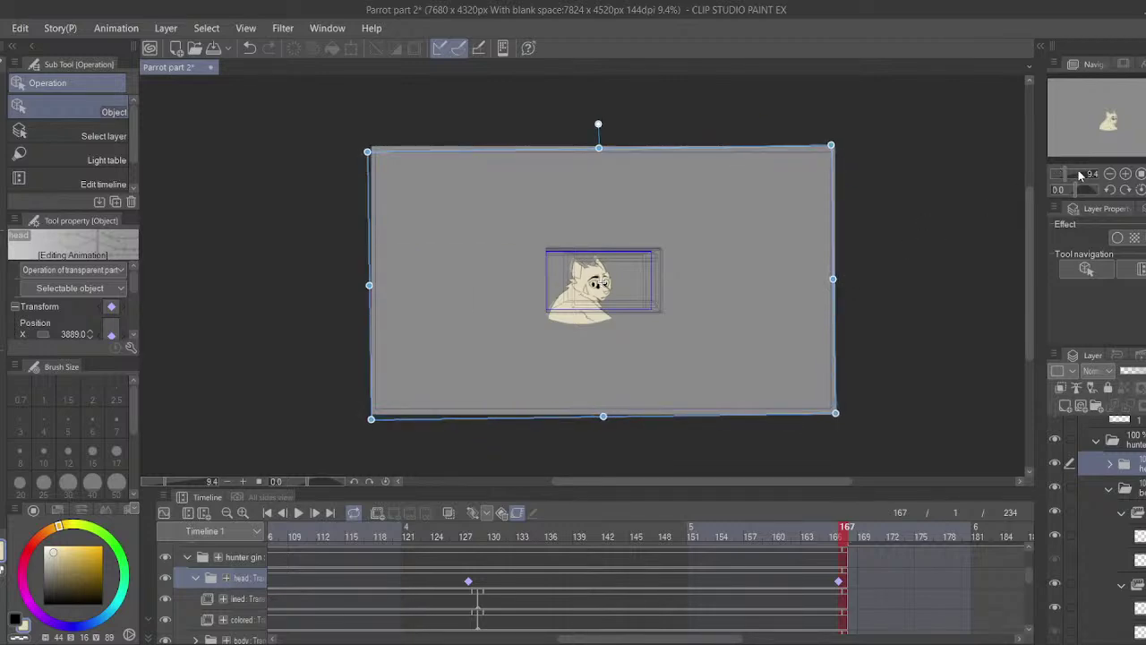
- Move the rotated head slightly up and left at frame 167, preview the motion, and collapse the head folder
click(1081, 174)
drag(1069, 174, 1080, 173)
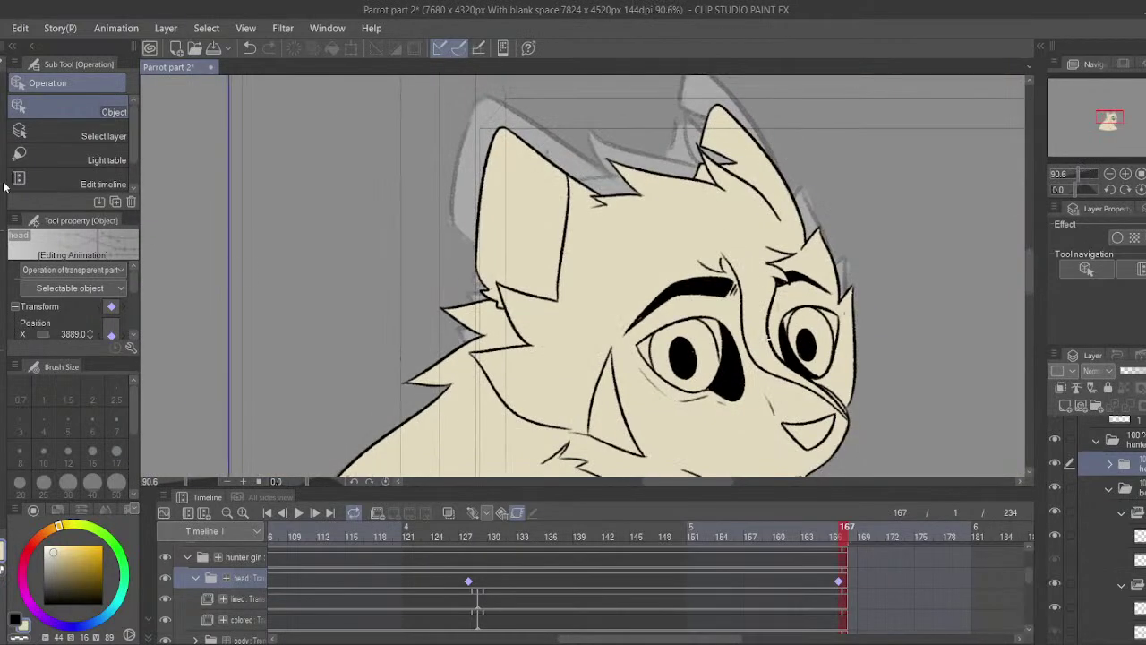
click(1, 154)
drag(627, 296, 565, 199)
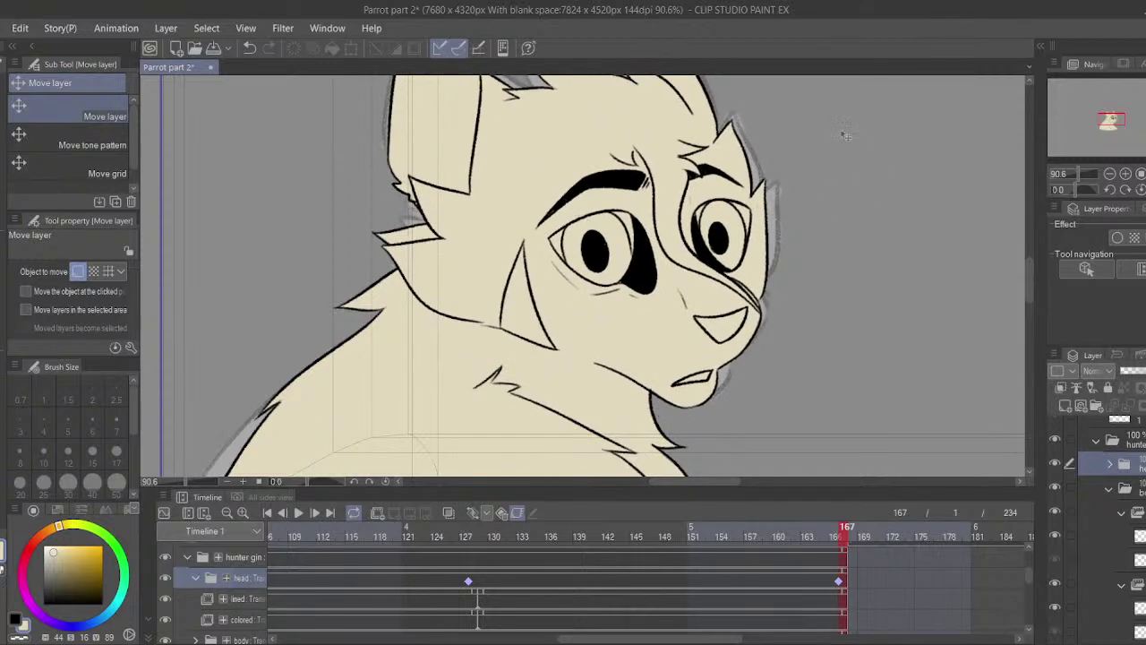
drag(843, 530, 802, 573)
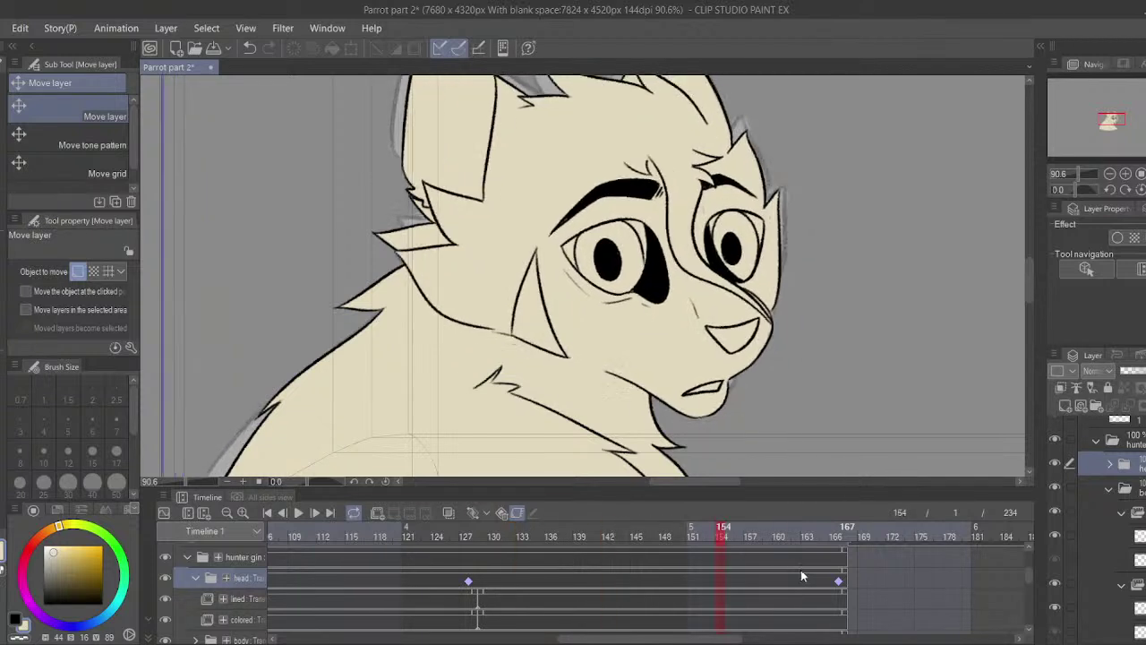
click(197, 577)
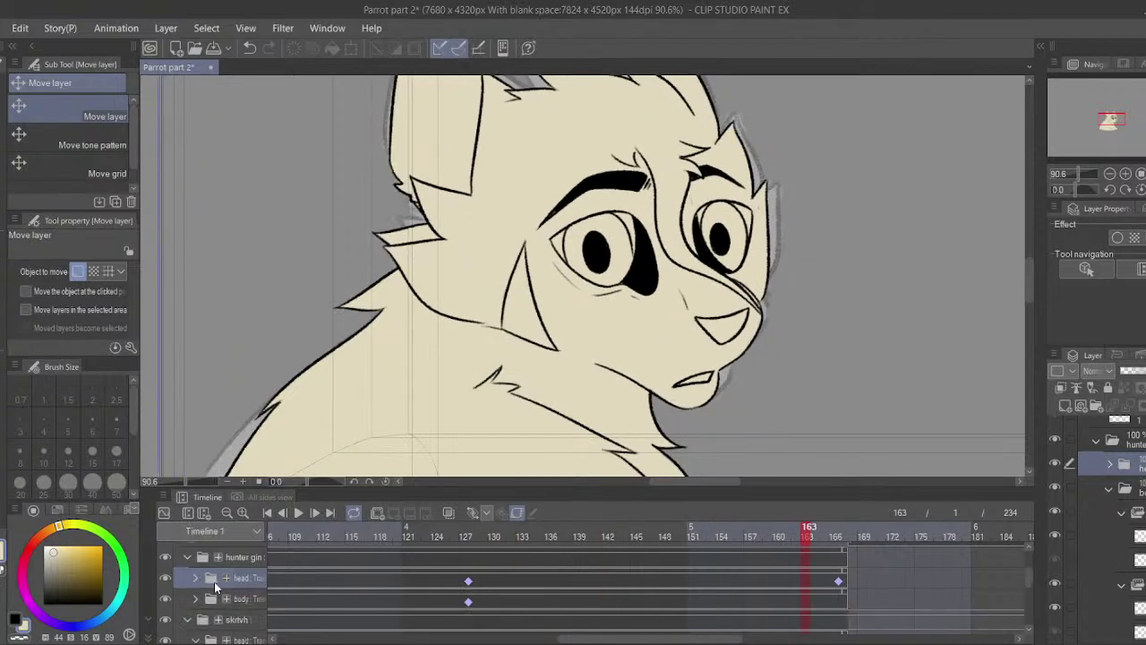
- Keyframe the body folder at frame 167 and rotate the body slightly clockwise with the Object tool
click(845, 602)
mouse_move(432, 450)
mouse_down()
mouse_move(566, 334)
mouse_move(539, 341)
mouse_up()
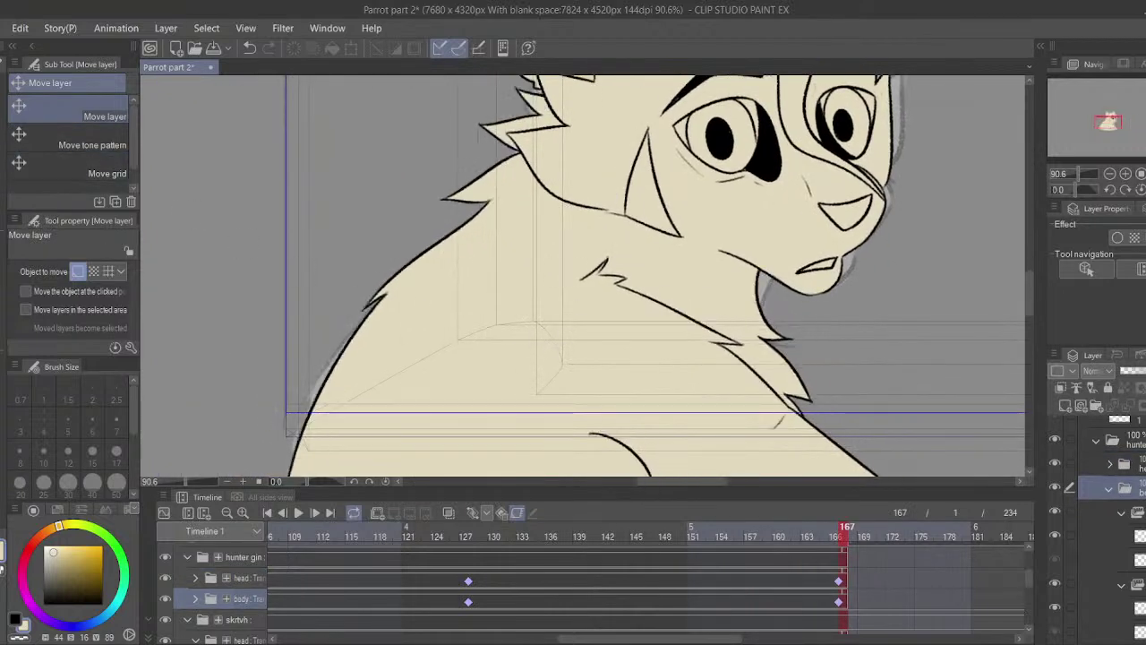
click(4, 107)
click(1065, 175)
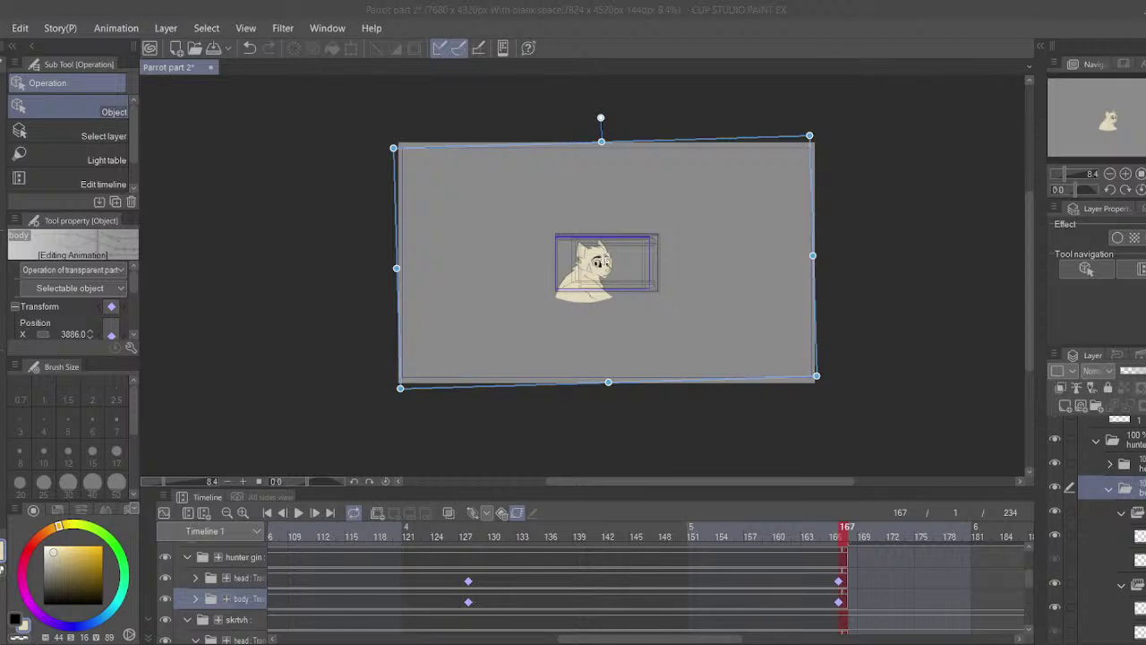
click(971, 383)
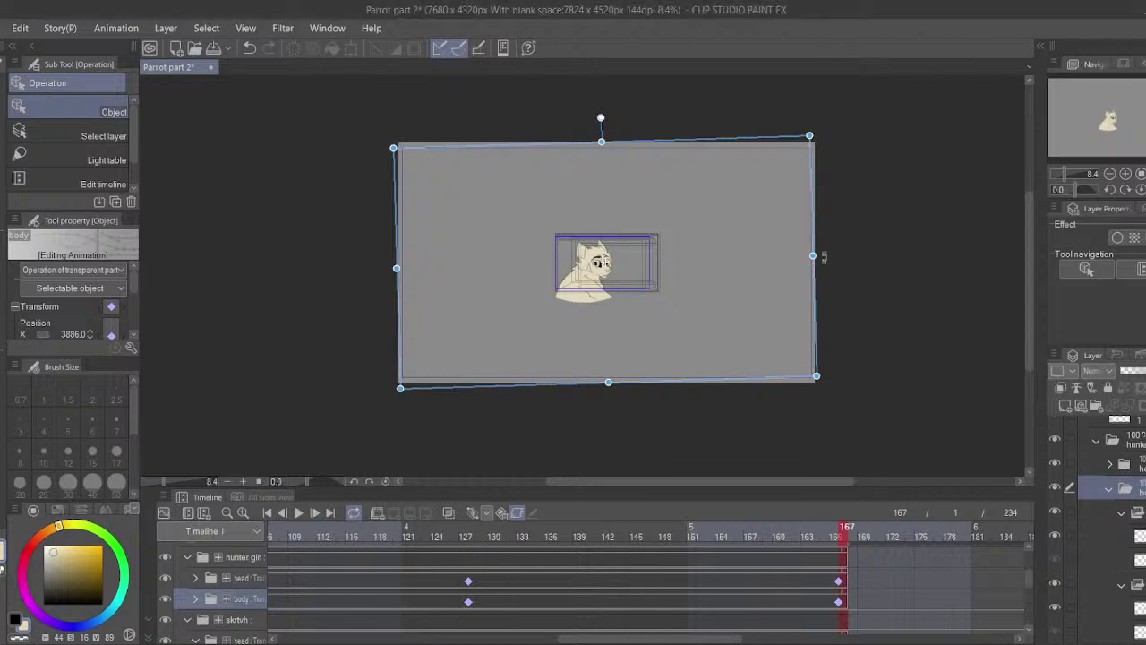
drag(824, 257, 826, 272)
drag(1061, 171, 1074, 173)
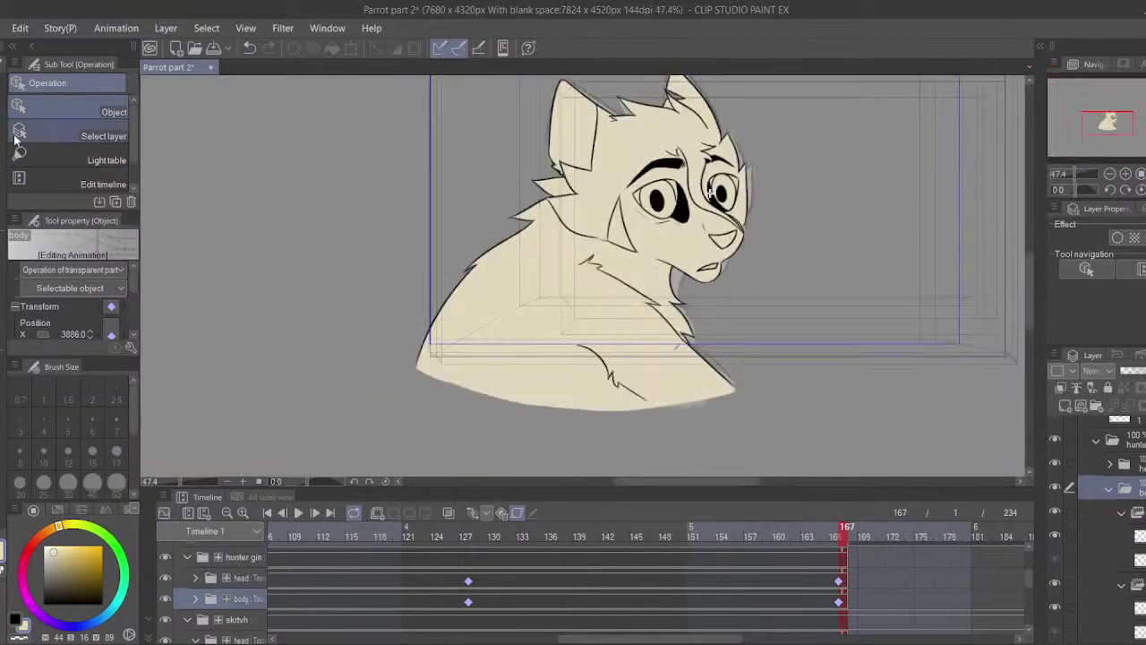
- Shift the body slightly right and down at frame 167 with the Move layer tool and check the motion
key(k)
drag(518, 307, 559, 315)
drag(844, 531, 840, 591)
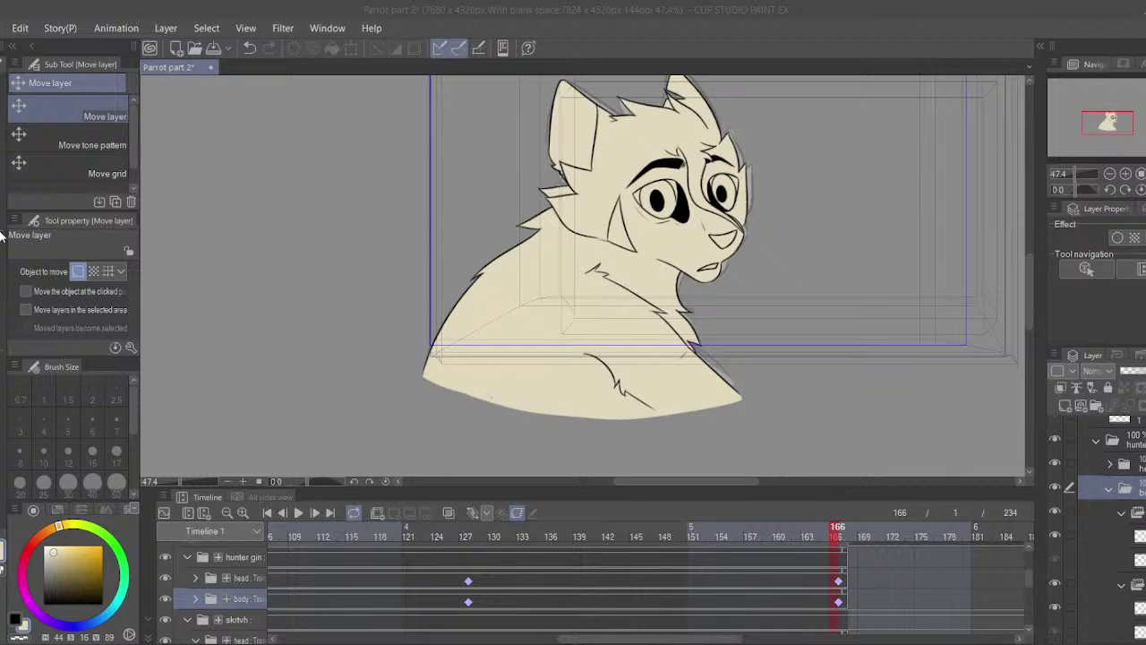
- Add a new animation folder above the close-up sketch folders at frame 168
key(p)
drag(518, 570, 539, 603)
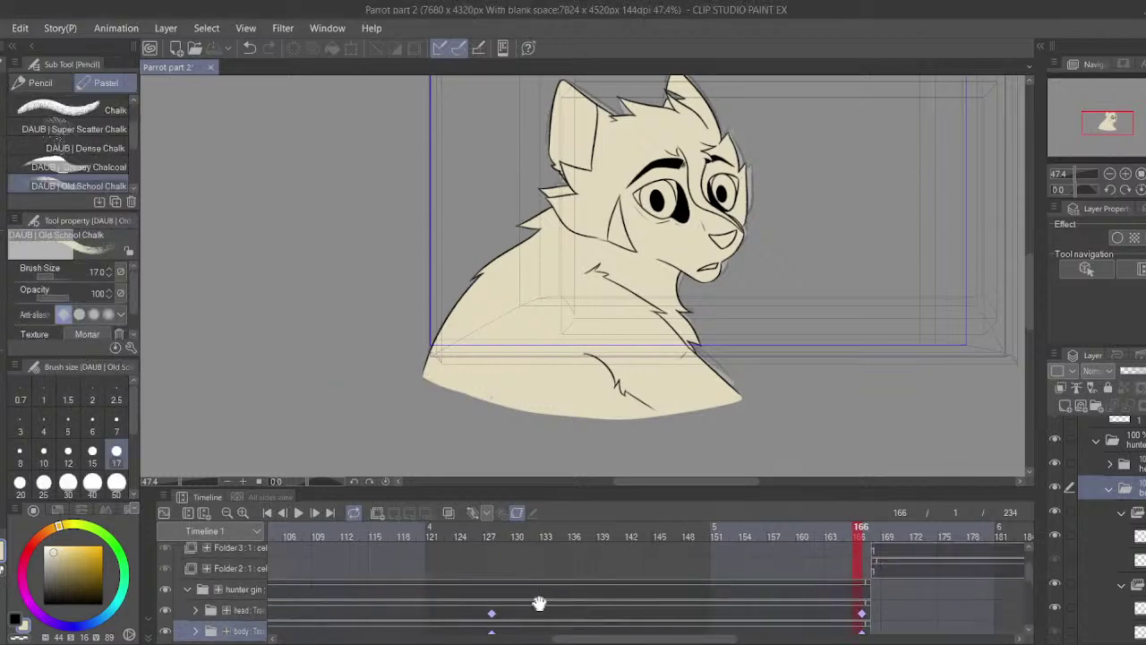
drag(720, 587, 546, 594)
drag(622, 554, 448, 593)
click(536, 597)
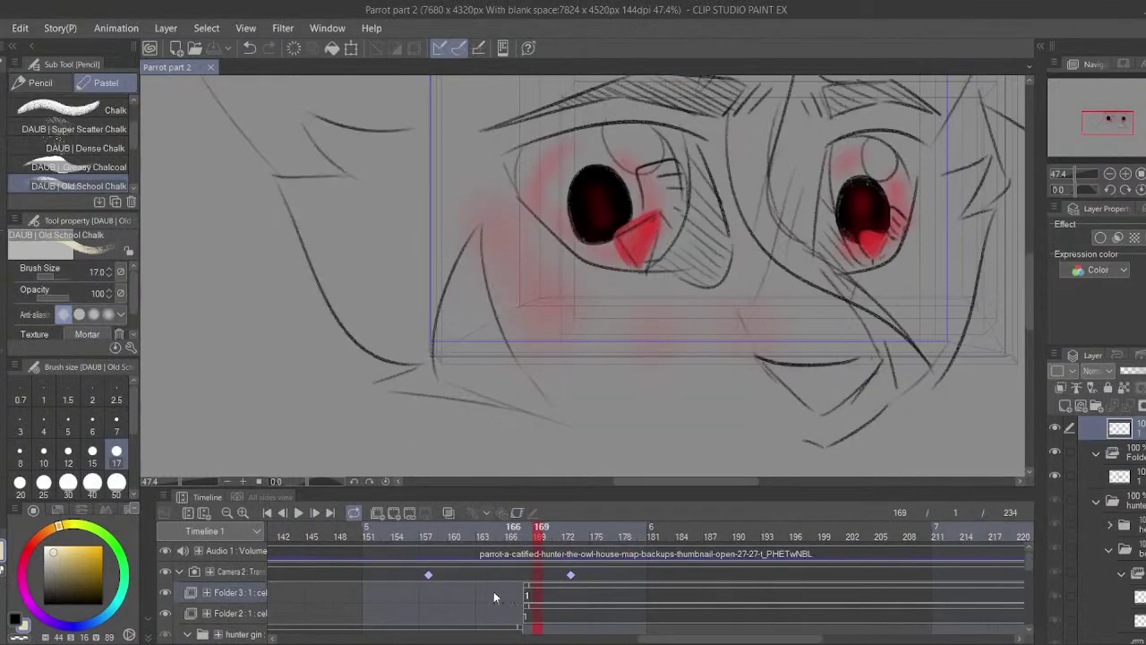
click(166, 592)
click(168, 593)
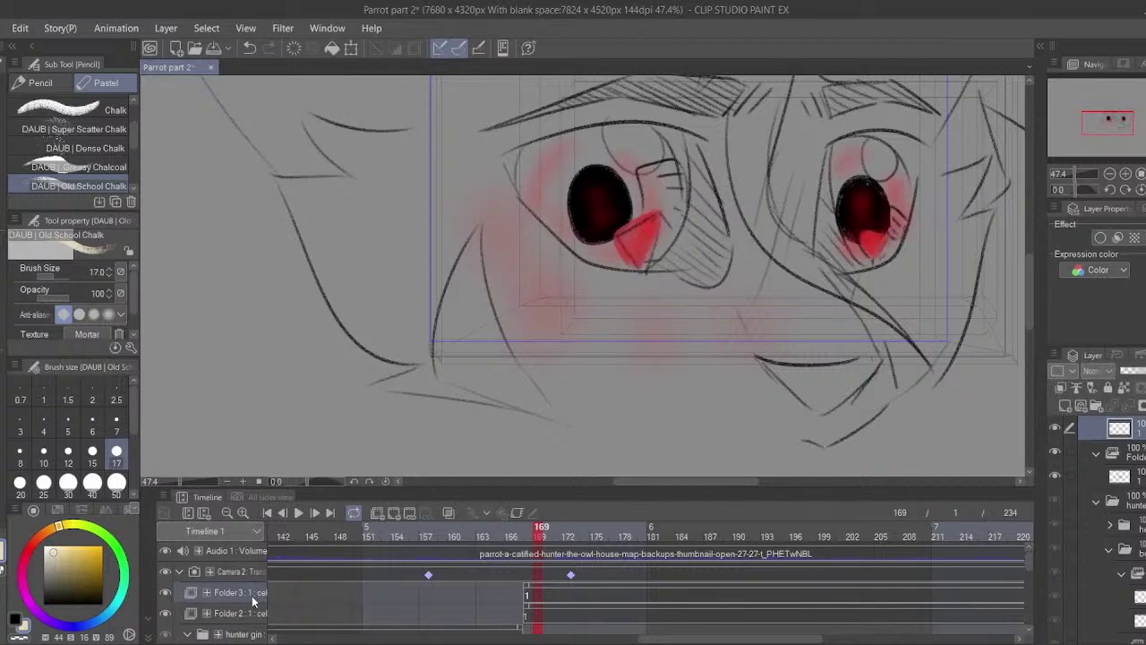
click(528, 601)
click(375, 514)
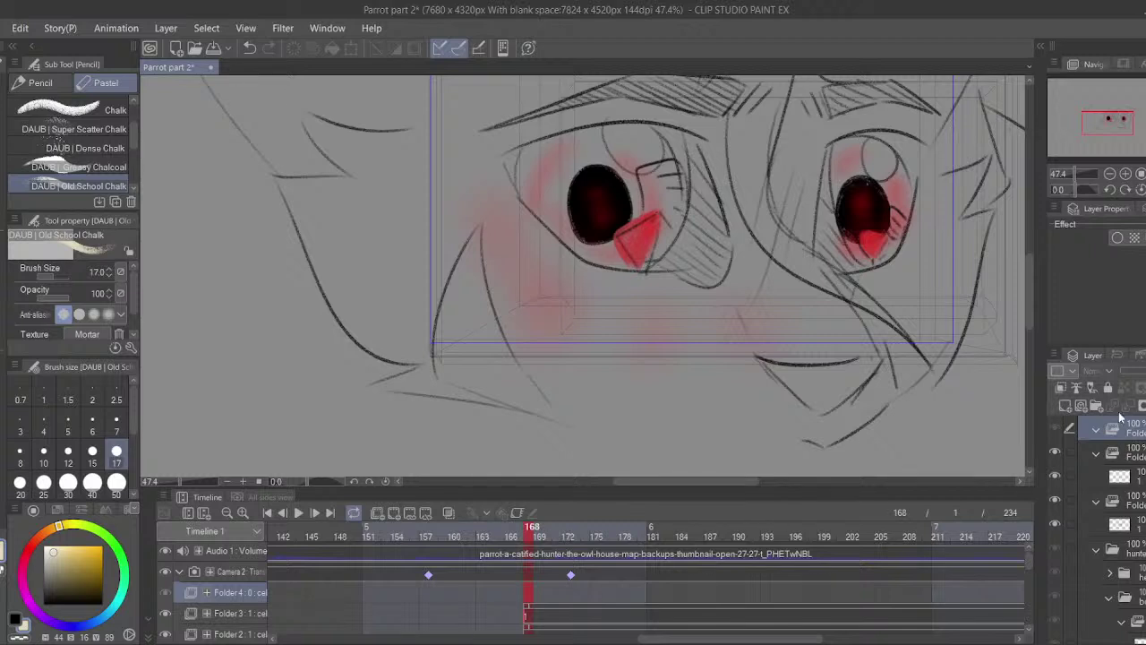
- Collapse the sketch folders, put the new animation folder inside a new layer folder, and name that folder lines
click(1097, 497)
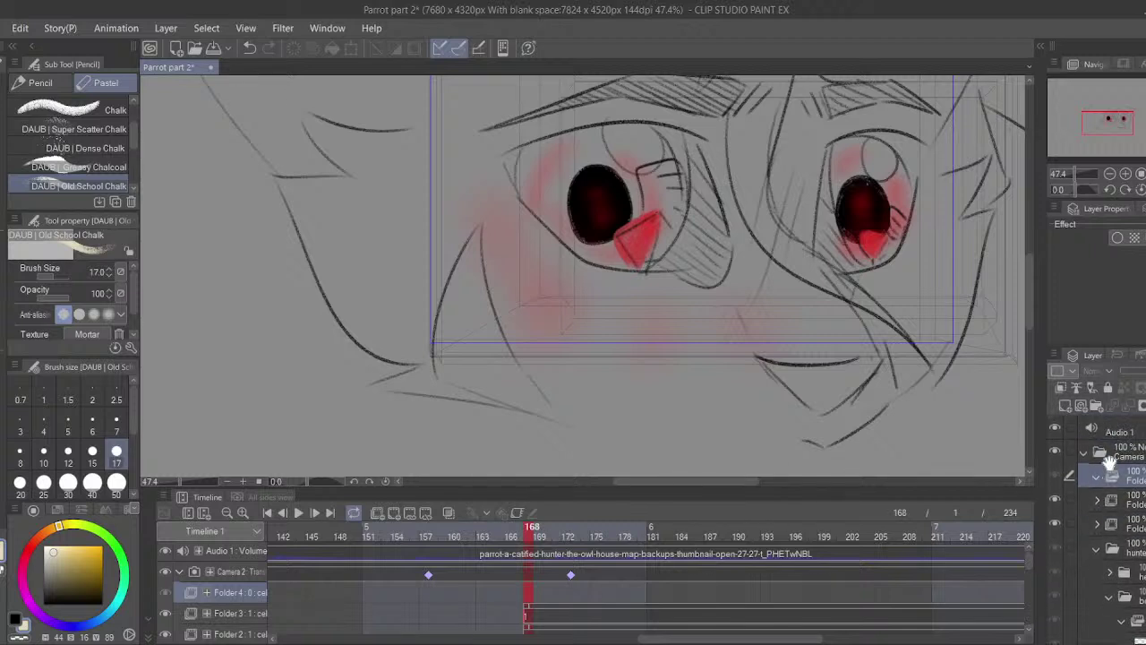
click(1072, 450)
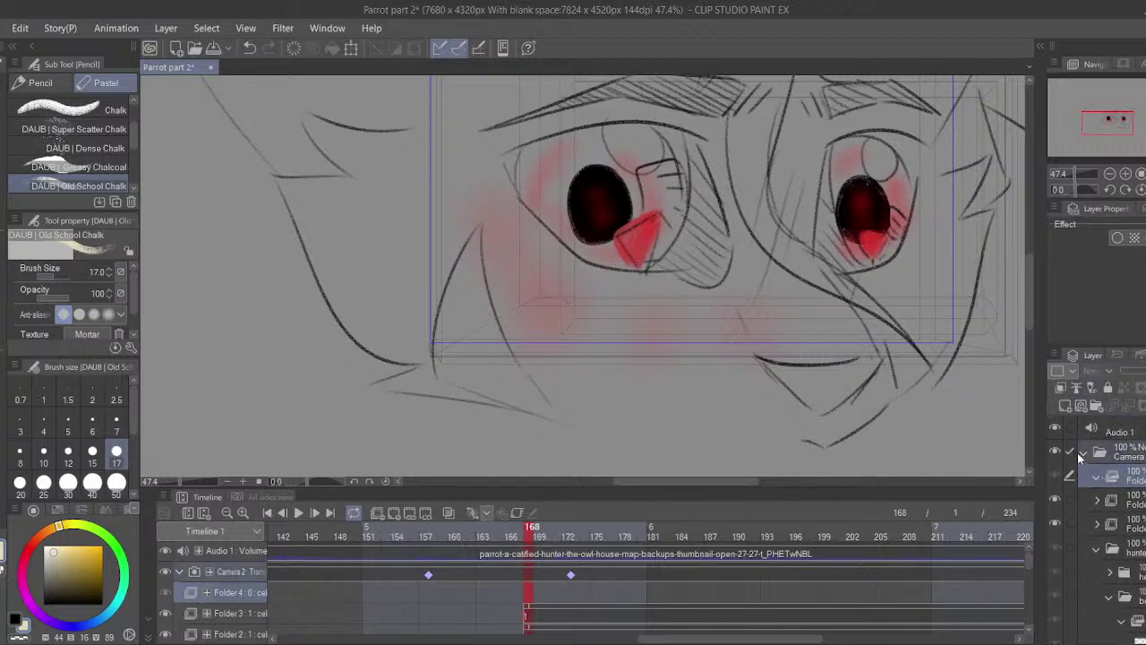
click(1133, 483)
click(1098, 408)
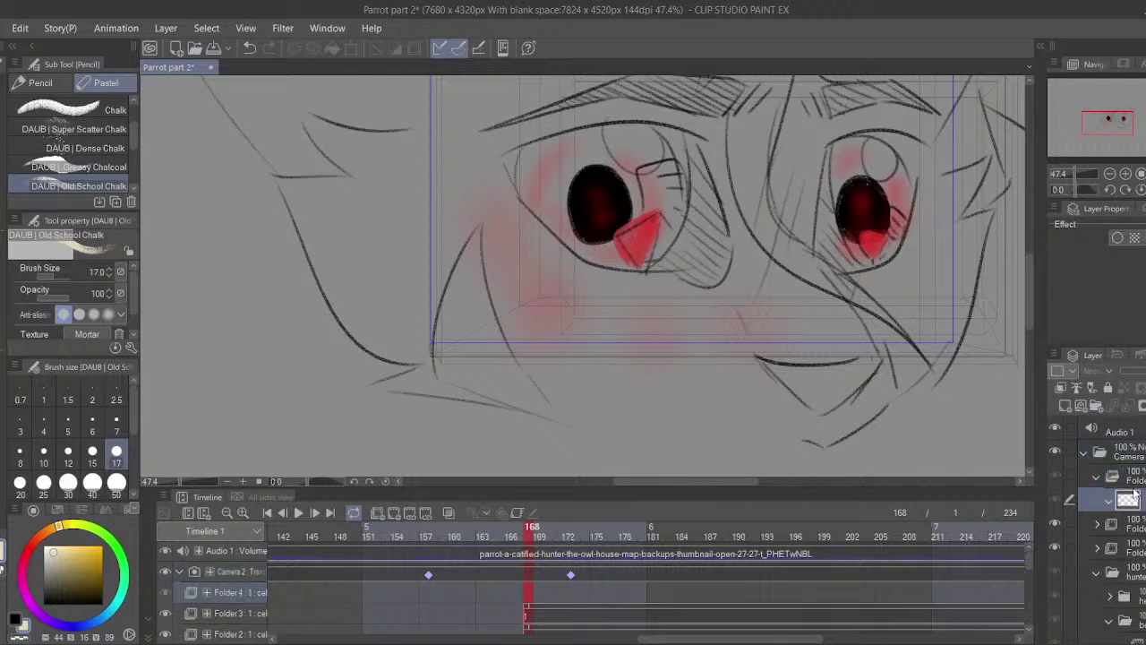
mouse_move(1139, 499)
mouse_down()
mouse_move(1140, 465)
mouse_move(1142, 476)
mouse_up()
click(1136, 524)
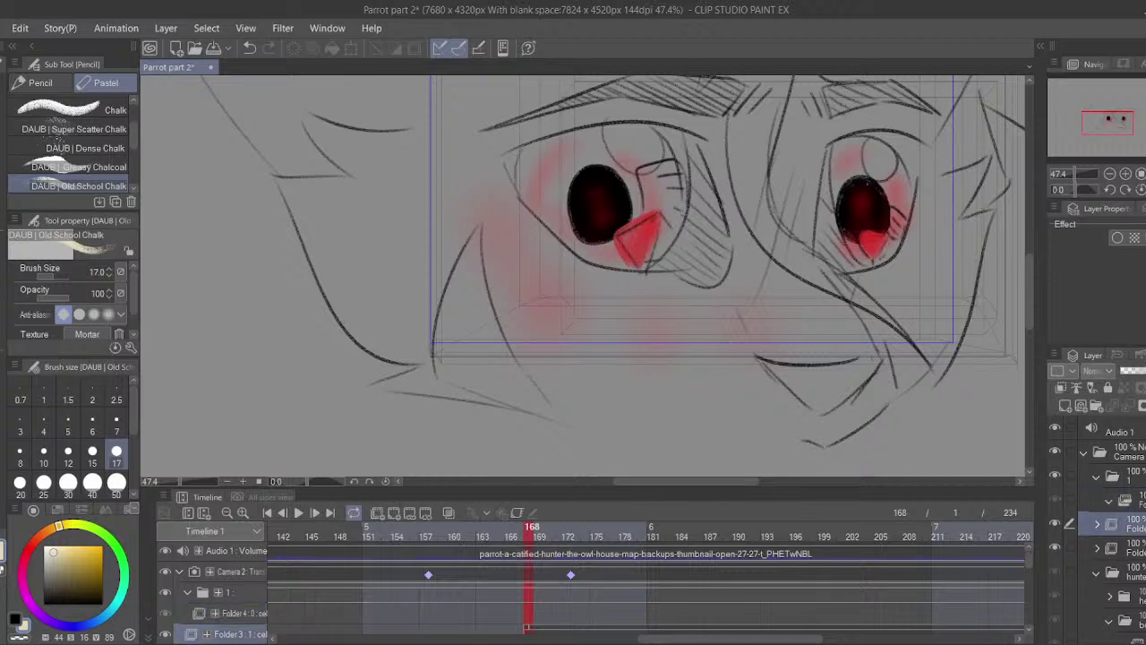
click(1131, 480)
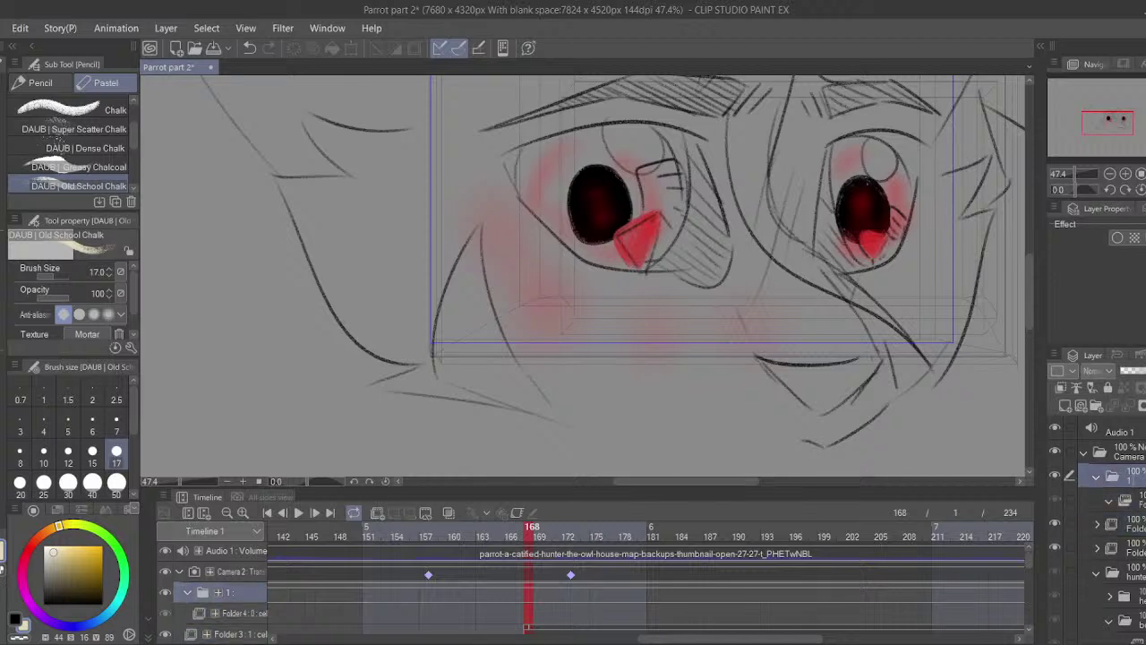
text(lines)
key(Return)
- Add a new cel to Folder 4 at frame 168 and select the Perfect Pencil (with tilt support)
click(512, 588)
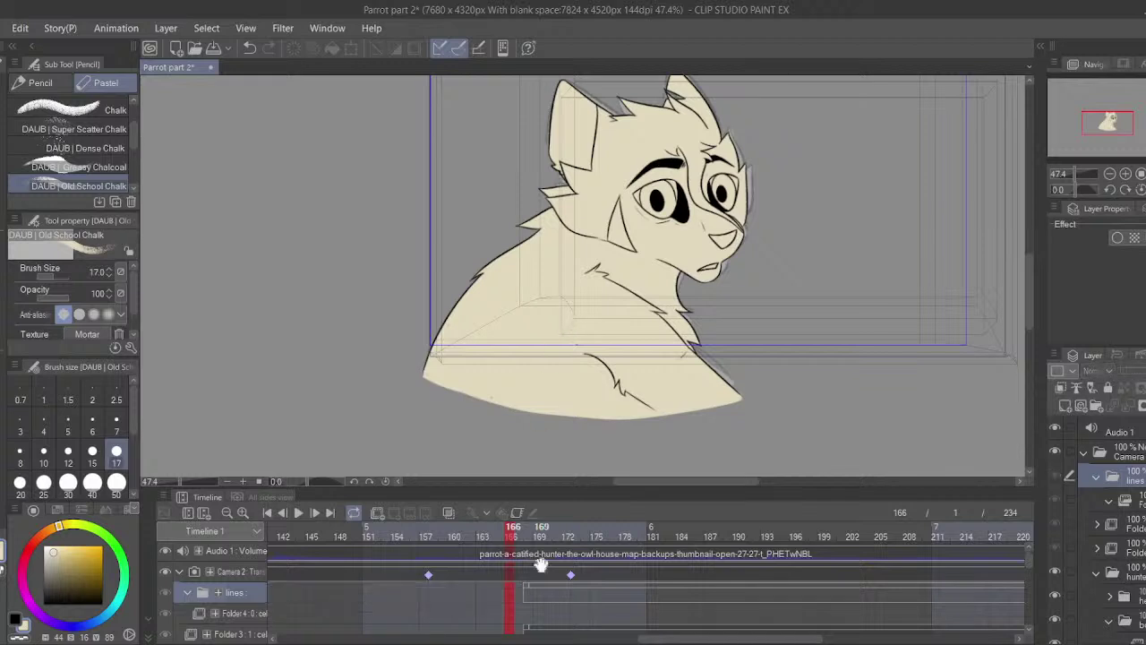
click(529, 616)
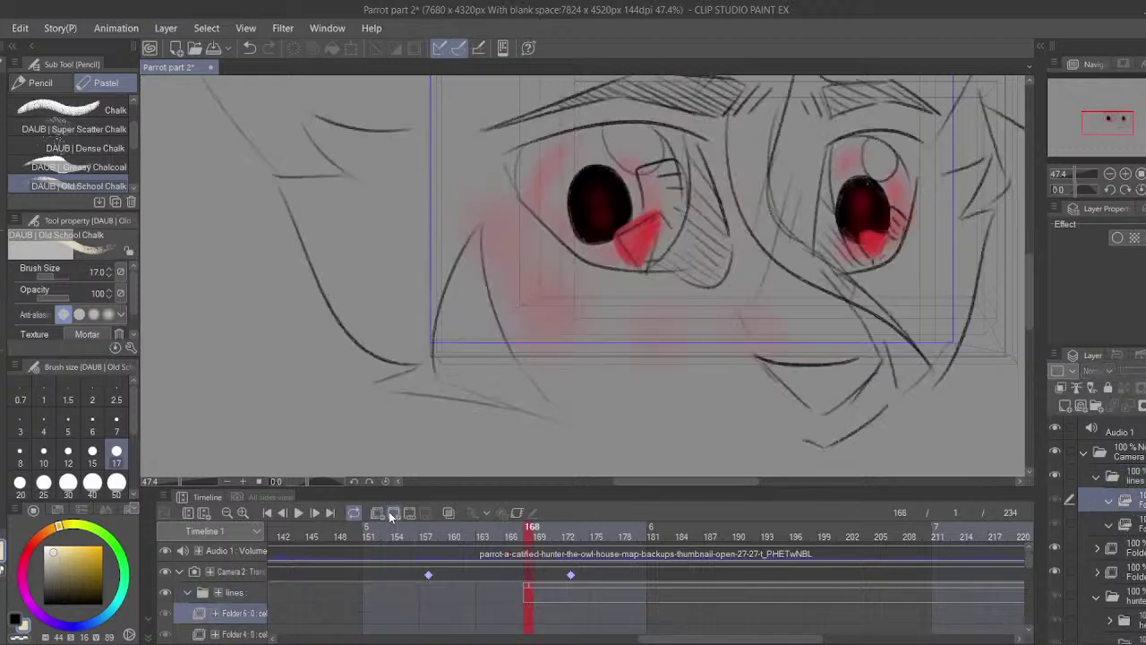
click(391, 512)
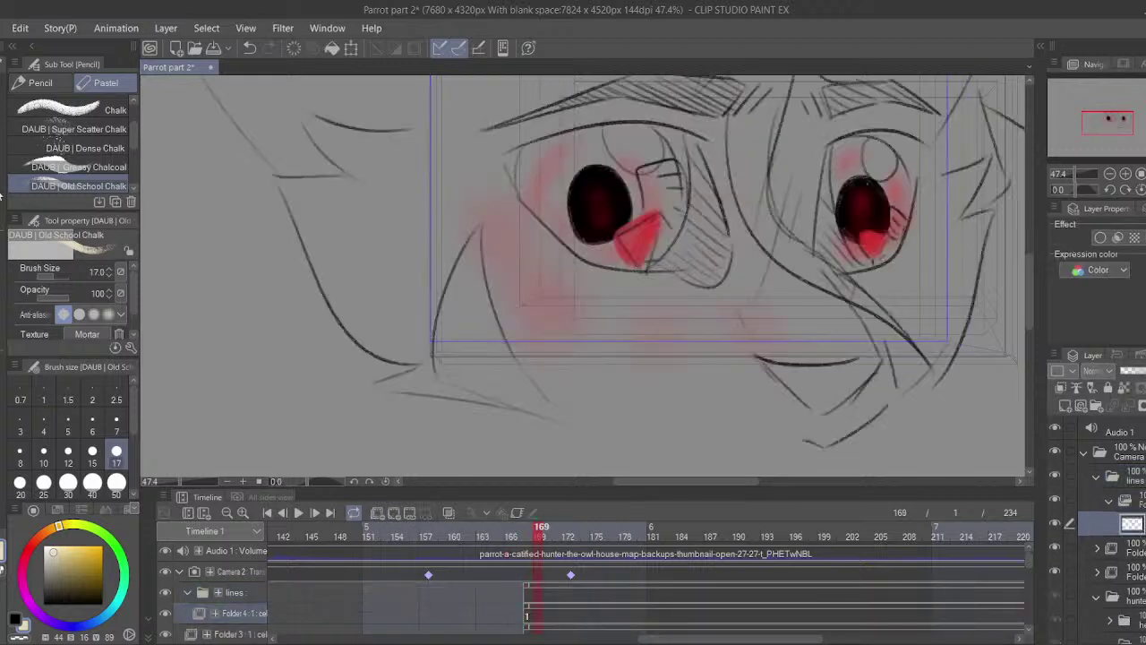
click(41, 82)
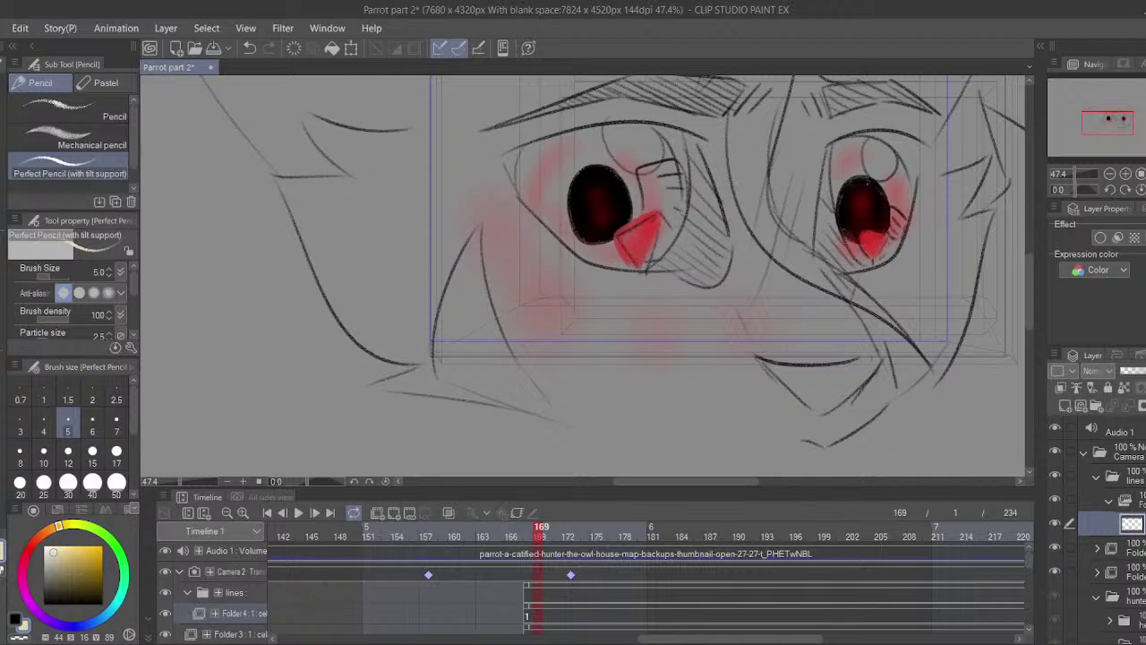
- Hide the colored sketch in Folder 3 and lower the Folder 2 sketch's opacity to 30%
scroll(179, 638, down, 1)
click(169, 624)
click(167, 624)
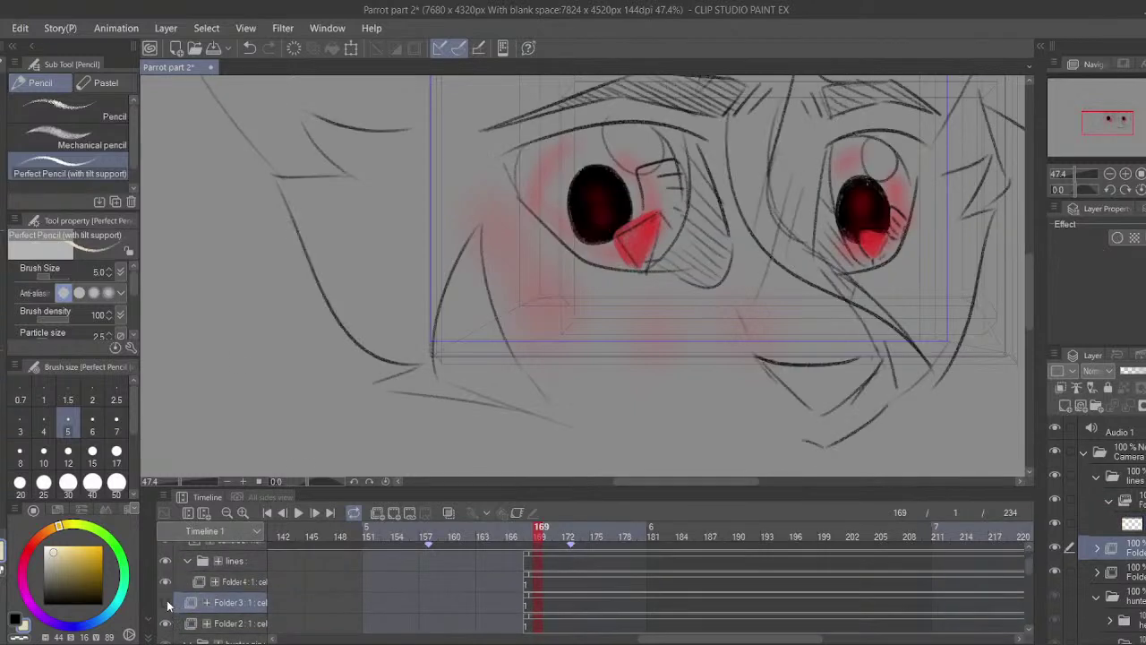
click(165, 602)
click(234, 623)
drag(1139, 376, 1126, 371)
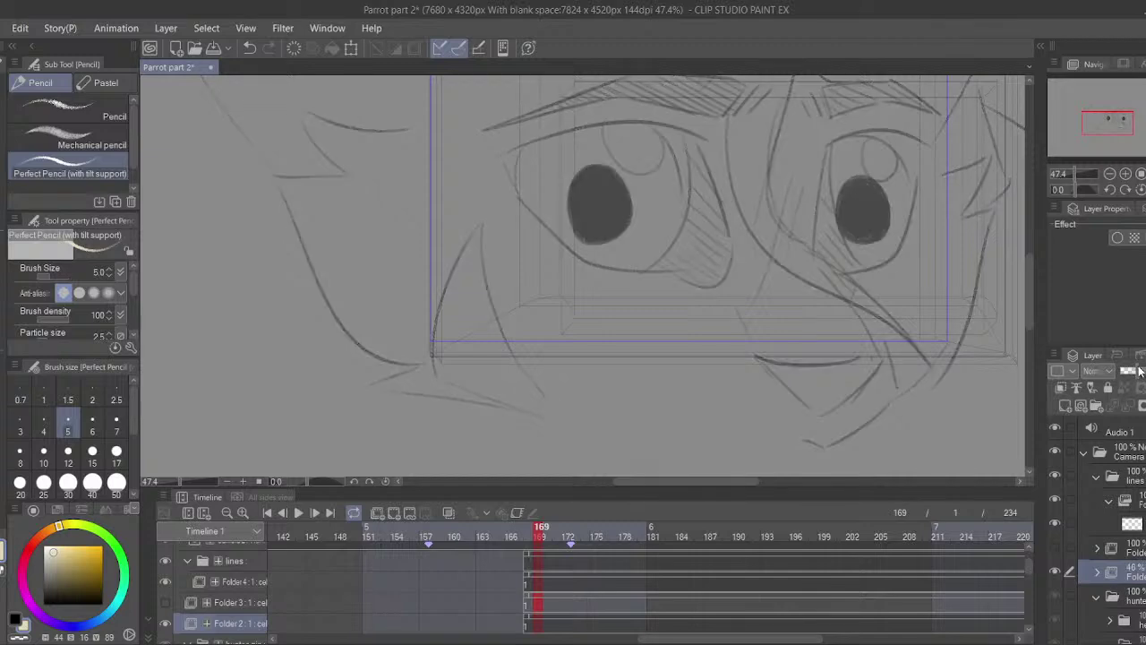
click(1131, 371)
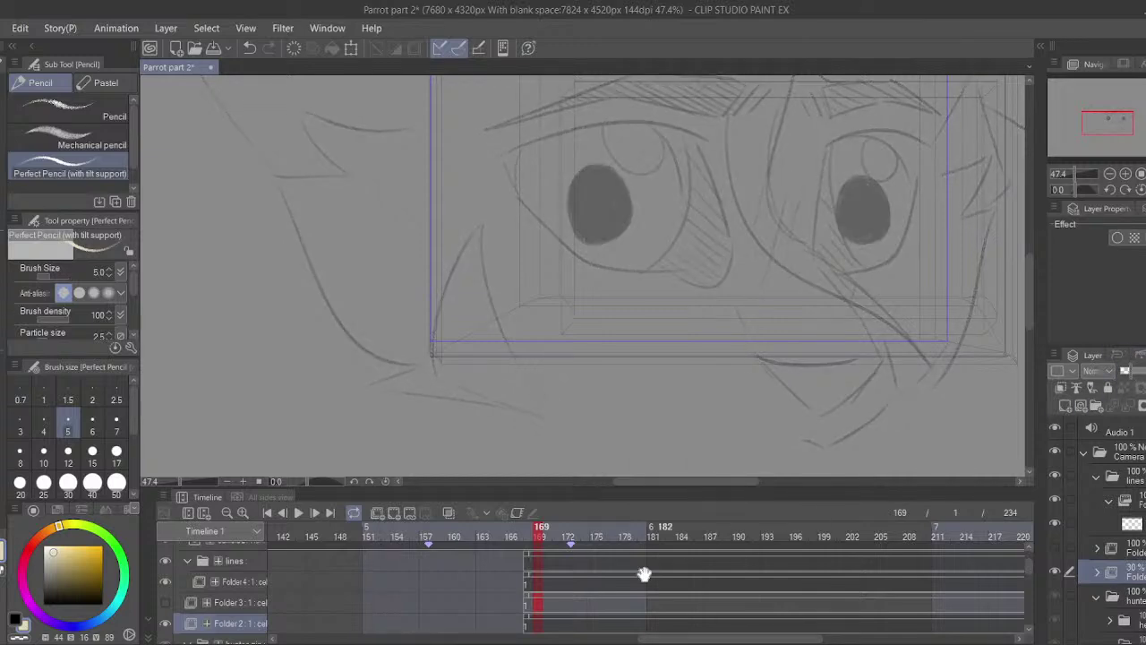
- Select the Folder 4 cel at frame 168 and try a pencil stroke along the forehead marking
drag(644, 574, 649, 608)
click(532, 594)
drag(559, 154, 499, 317)
mouse_move(541, 536)
mouse_down()
mouse_move(577, 536)
mouse_move(506, 538)
mouse_move(566, 537)
mouse_move(536, 534)
mouse_up()
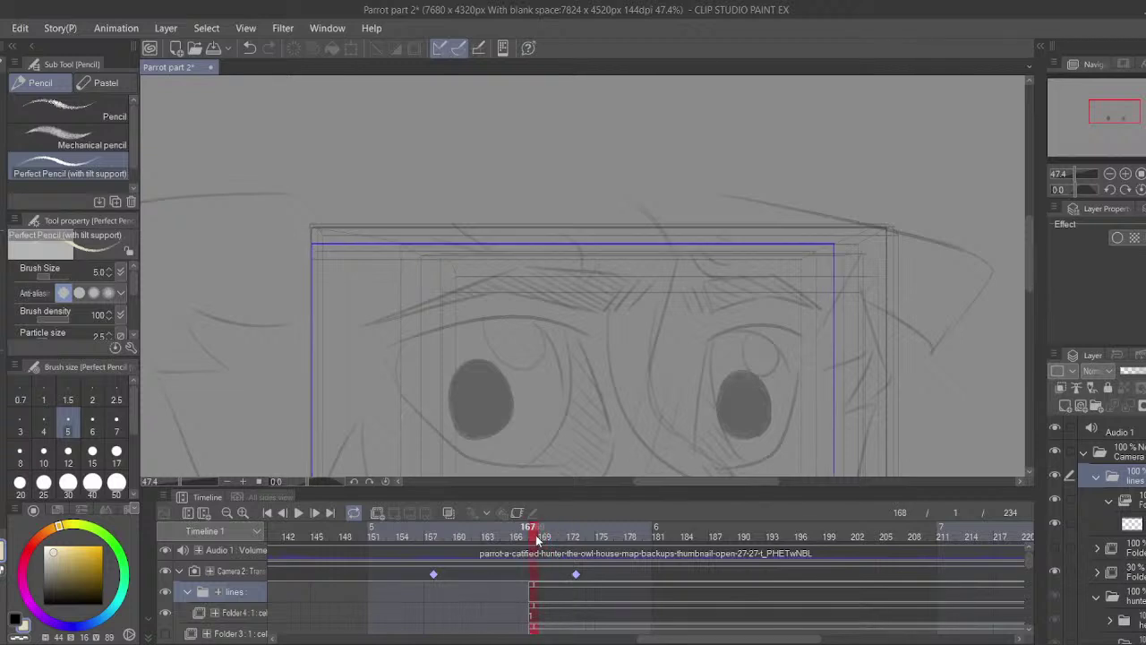
click(542, 609)
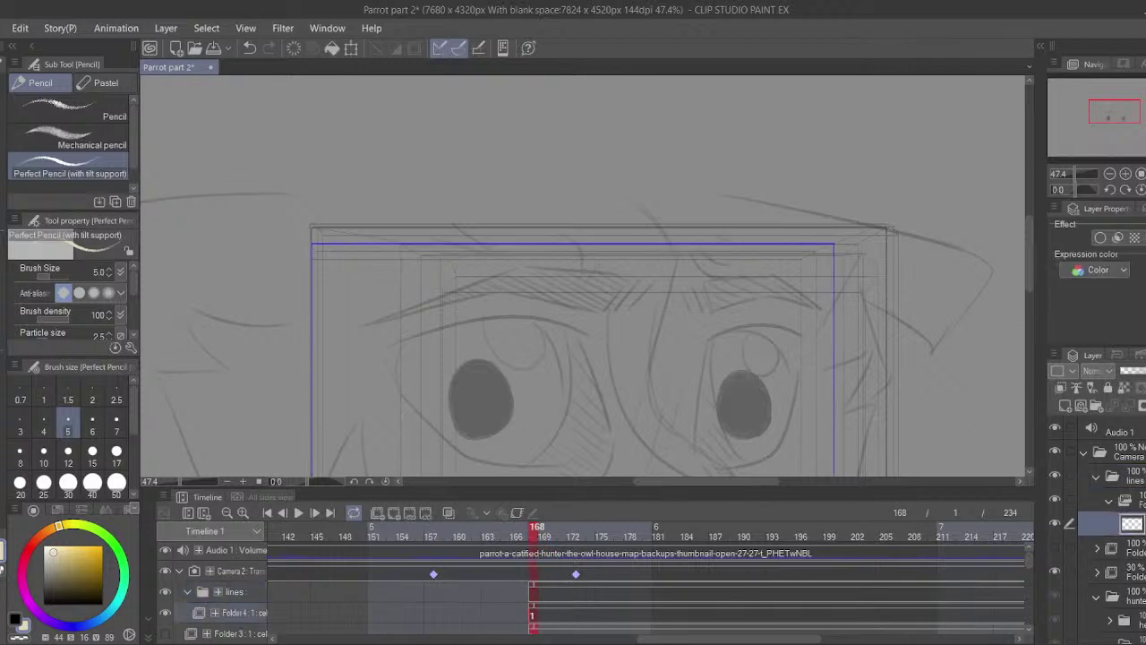
drag(1075, 174, 1081, 174)
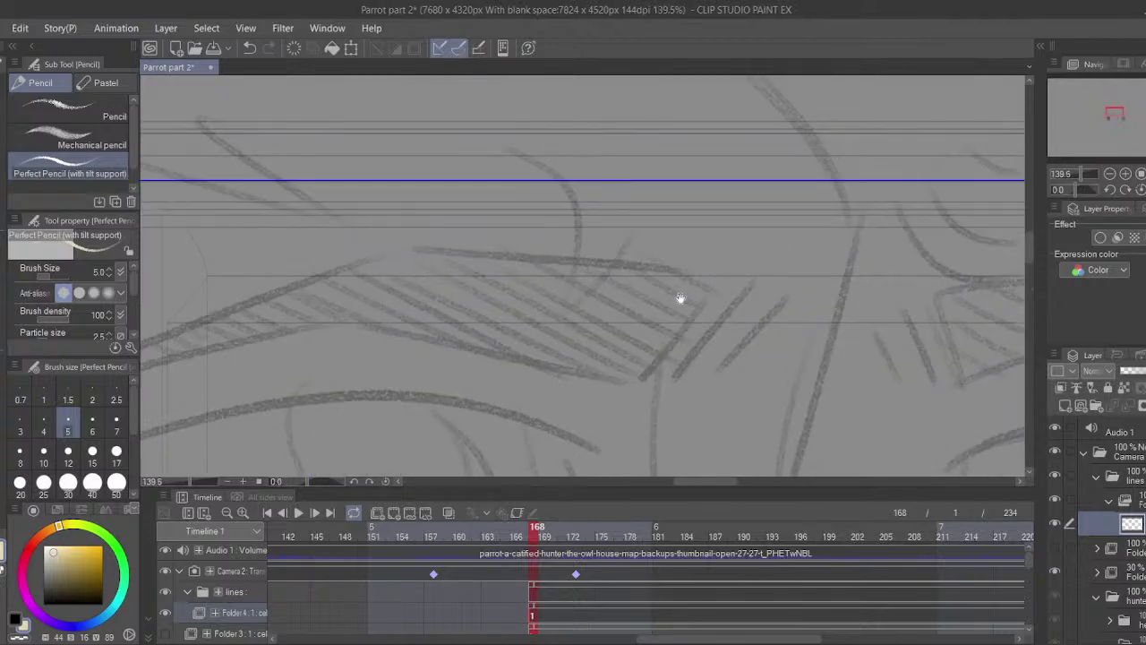
drag(681, 299, 621, 263)
drag(557, 260, 430, 89)
key(ctrl+z)
- Set the drawing color to black and the pencil size to 6, testing forehead strokes and undoing them
click(15, 619)
drag(497, 191, 510, 278)
drag(541, 281, 435, 153)
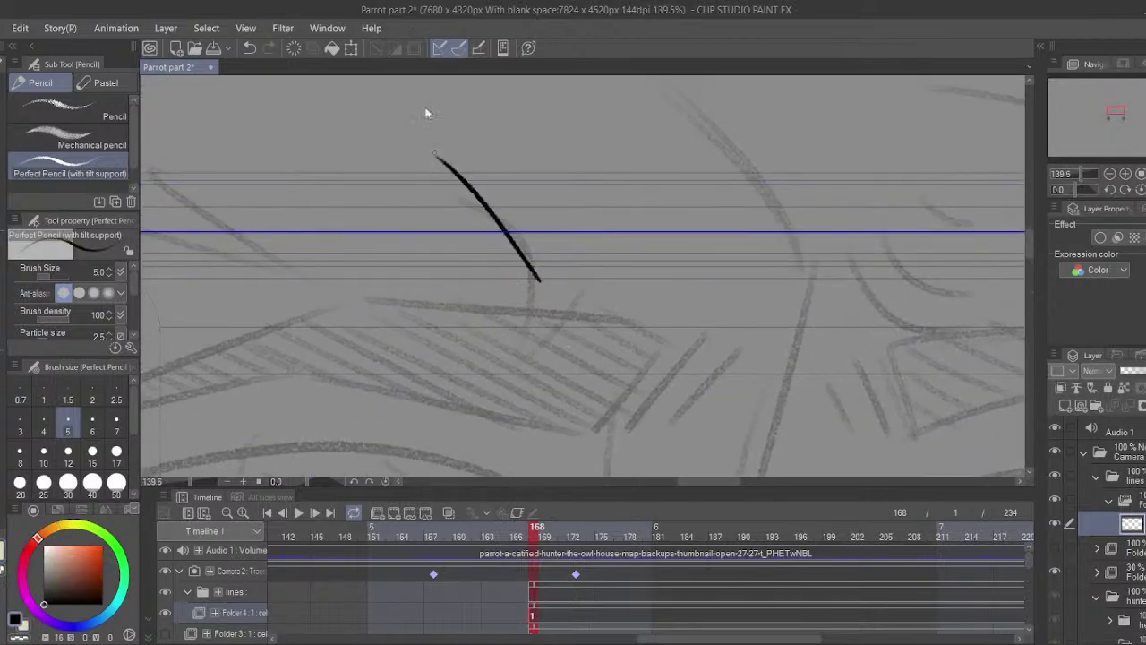
key(ctrl+z)
click(93, 434)
mouse_move(532, 171)
mouse_down()
mouse_move(578, 219)
mouse_move(529, 174)
mouse_move(566, 309)
mouse_up()
key(ctrl+z)
key(ctrl+z)
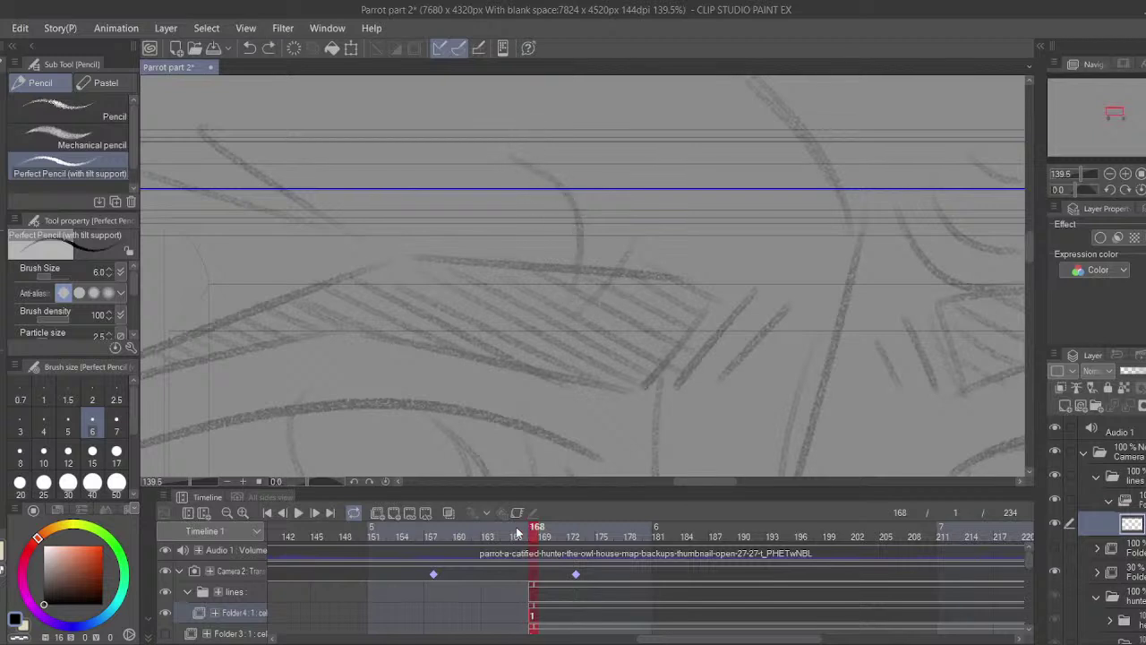
- Check the line art at frame 166, and ink the long marking curve from the forehead between the eyes to the muzzle at frame 168
click(515, 533)
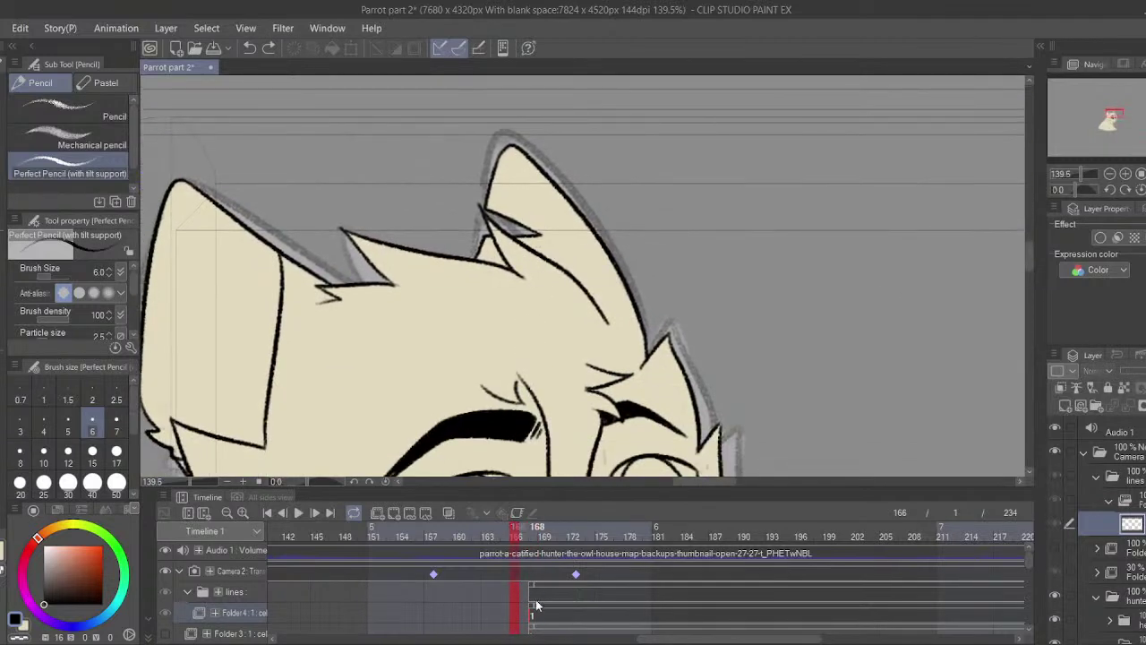
click(535, 618)
mouse_move(592, 188)
mouse_down()
mouse_move(733, 399)
mouse_move(687, 526)
mouse_up()
key(ctrl+z)
mouse_move(602, 146)
mouse_down()
mouse_move(699, 404)
mouse_move(642, 551)
mouse_up()
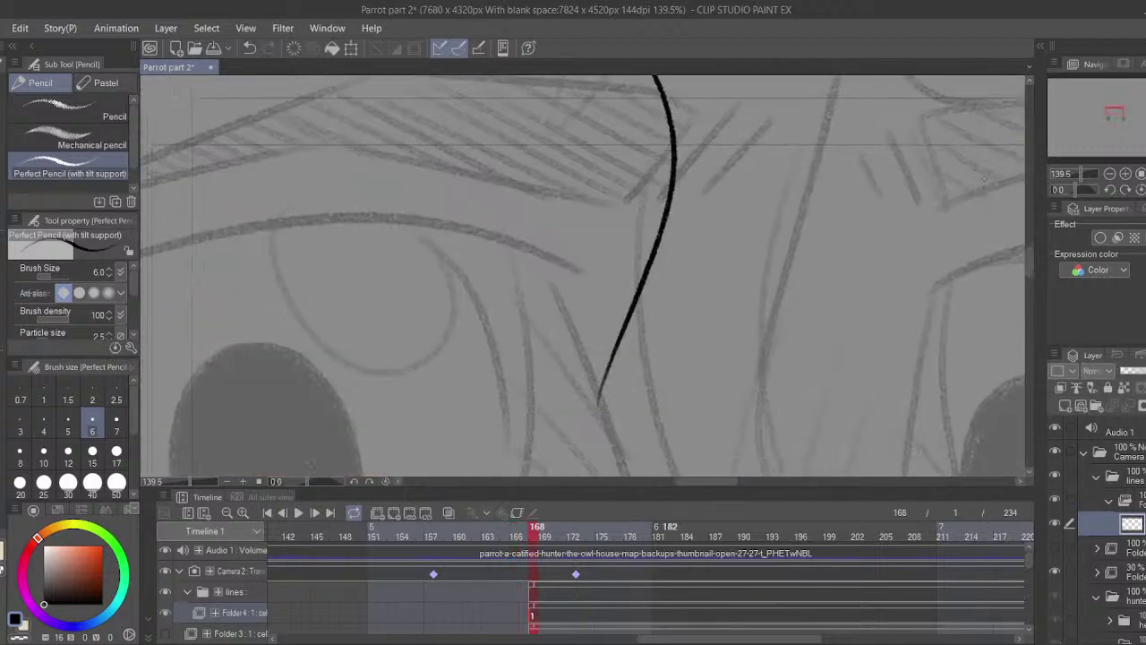
click(1068, 170)
drag(1068, 172, 1071, 173)
key(ctrl+z)
mouse_move(611, 225)
mouse_down()
mouse_move(585, 212)
mouse_move(599, 335)
mouse_up()
key(ctrl+z)
drag(548, 202, 661, 373)
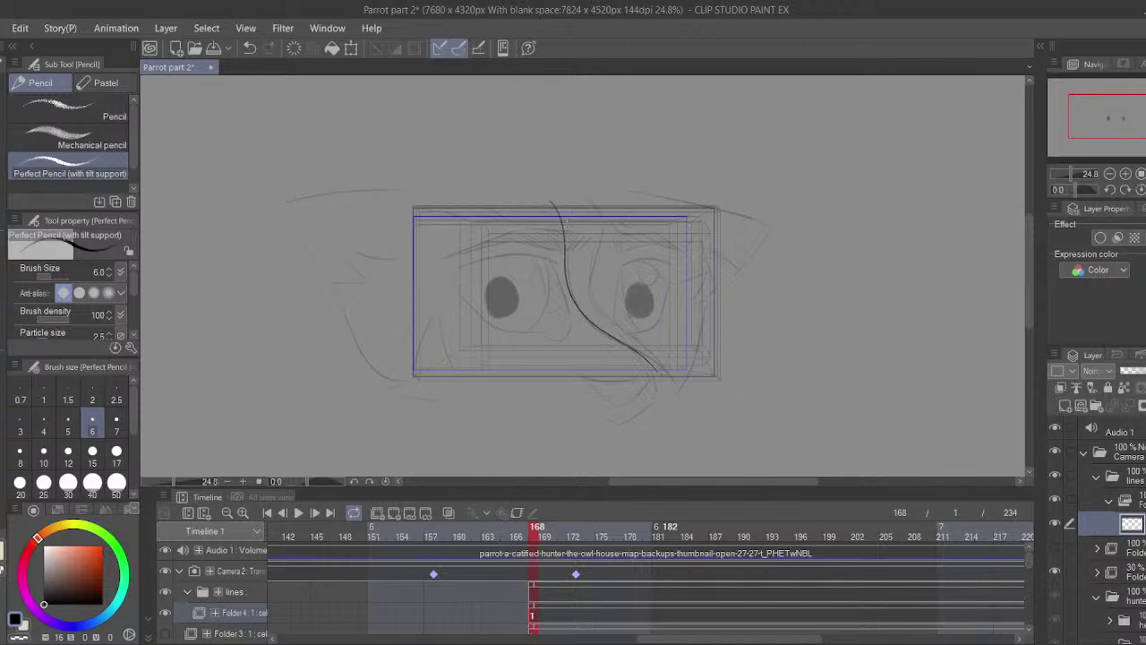
- Ink the lower part of the second marking line from the muzzle up toward the inner side of the far eye
drag(567, 220, 569, 177)
drag(1070, 173, 1079, 174)
drag(832, 412, 620, 316)
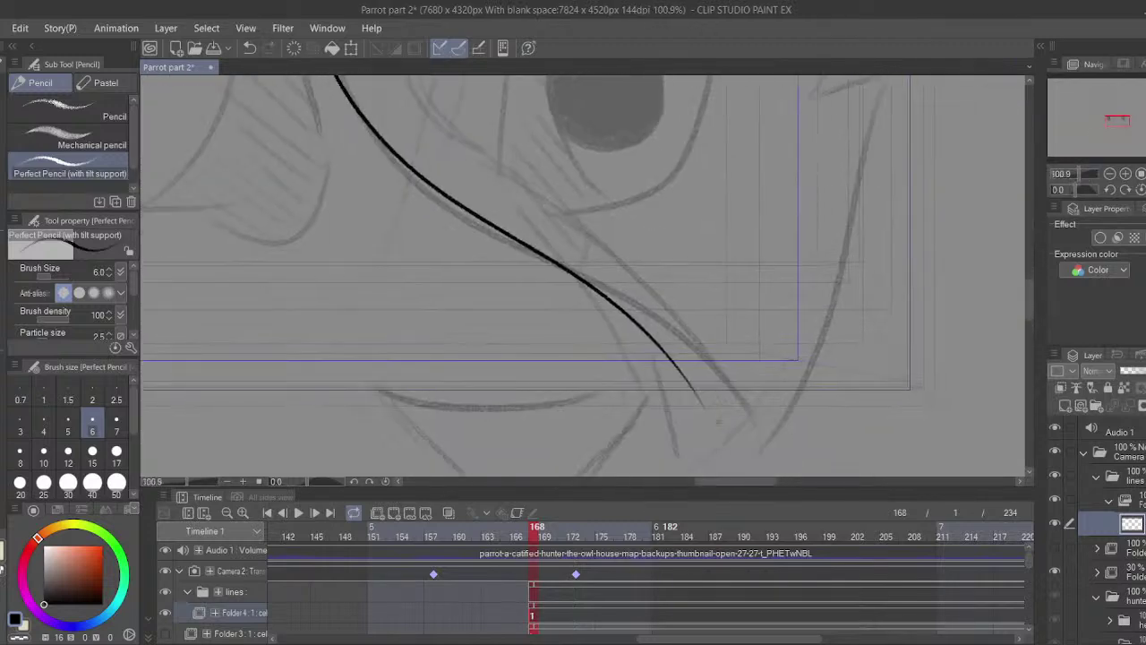
mouse_move(707, 412)
mouse_down()
mouse_move(686, 368)
mouse_move(552, 213)
mouse_up()
mouse_move(689, 386)
mouse_down()
mouse_move(752, 441)
mouse_move(489, 215)
mouse_up()
key(ctrl+z)
key(ctrl+z)
drag(763, 455, 507, 179)
key(ctrl+z)
mouse_move(757, 454)
mouse_down()
mouse_move(710, 355)
mouse_move(494, 179)
mouse_move(573, 305)
mouse_move(602, 84)
mouse_up()
key(ctrl+z)
drag(587, 134, 607, 212)
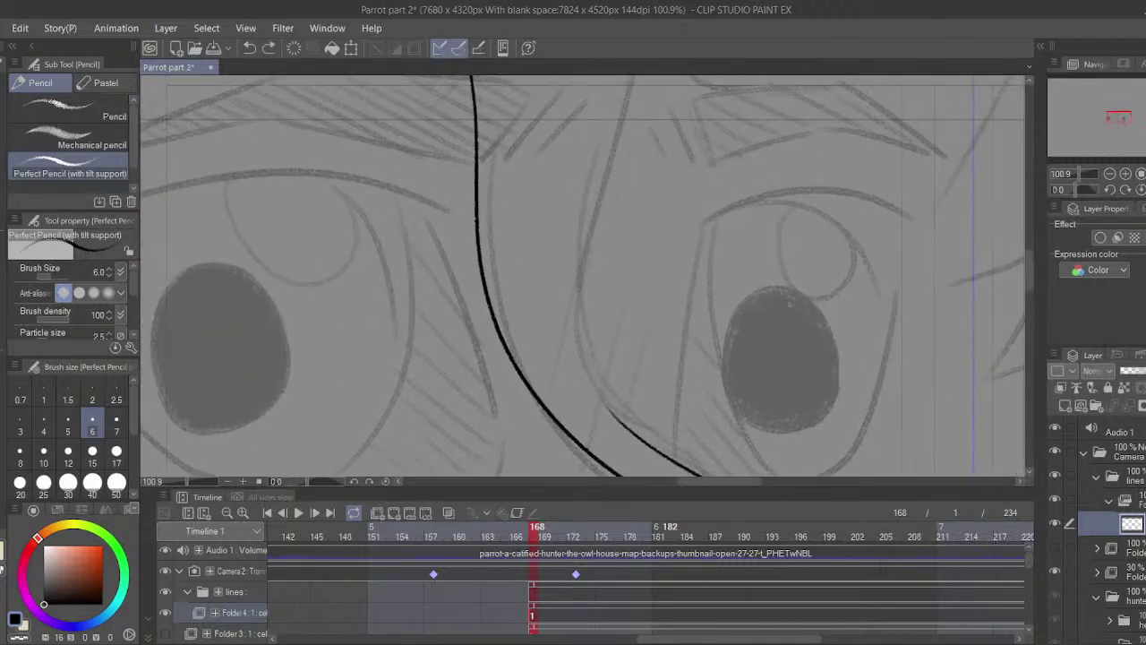
- Continue the second marking line upward between the eyes to the forehead
mouse_move(627, 430)
mouse_down()
mouse_move(574, 365)
mouse_move(634, 78)
mouse_up()
drag(601, 367, 609, 399)
key(ctrl+z)
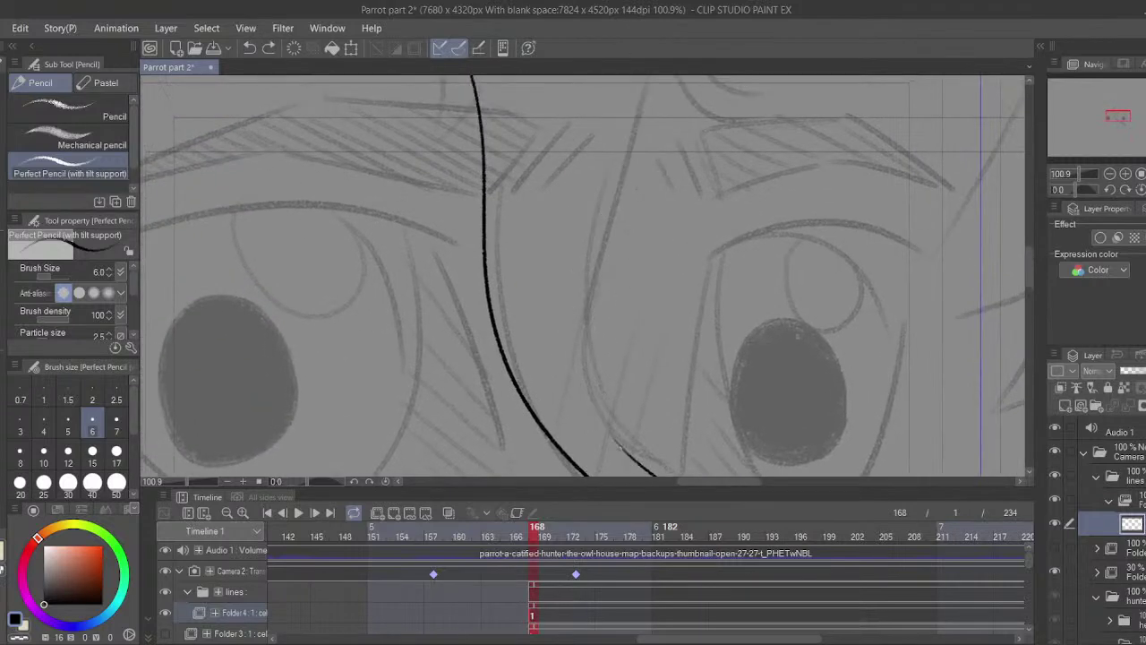
mouse_move(626, 451)
mouse_down()
mouse_move(571, 337)
mouse_move(602, 37)
mouse_up()
drag(610, 182, 660, 386)
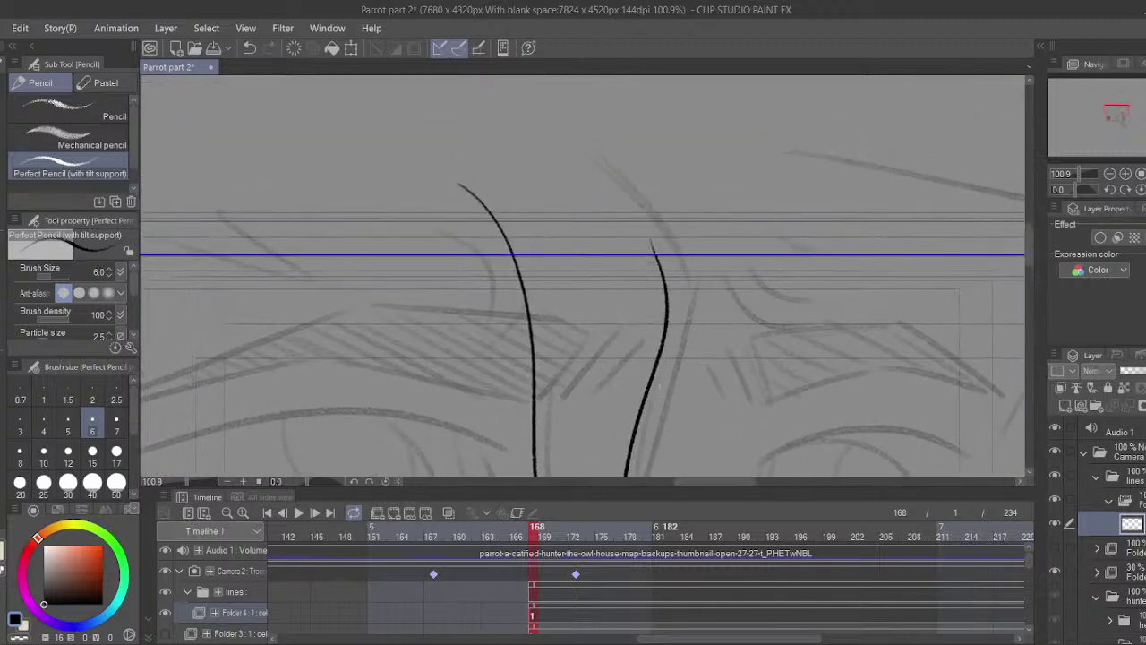
- Draw a pointed fur tuft on the forehead at the top of the second marking line
mouse_move(658, 248)
mouse_down()
mouse_move(699, 295)
mouse_move(709, 218)
mouse_up()
drag(610, 248, 704, 215)
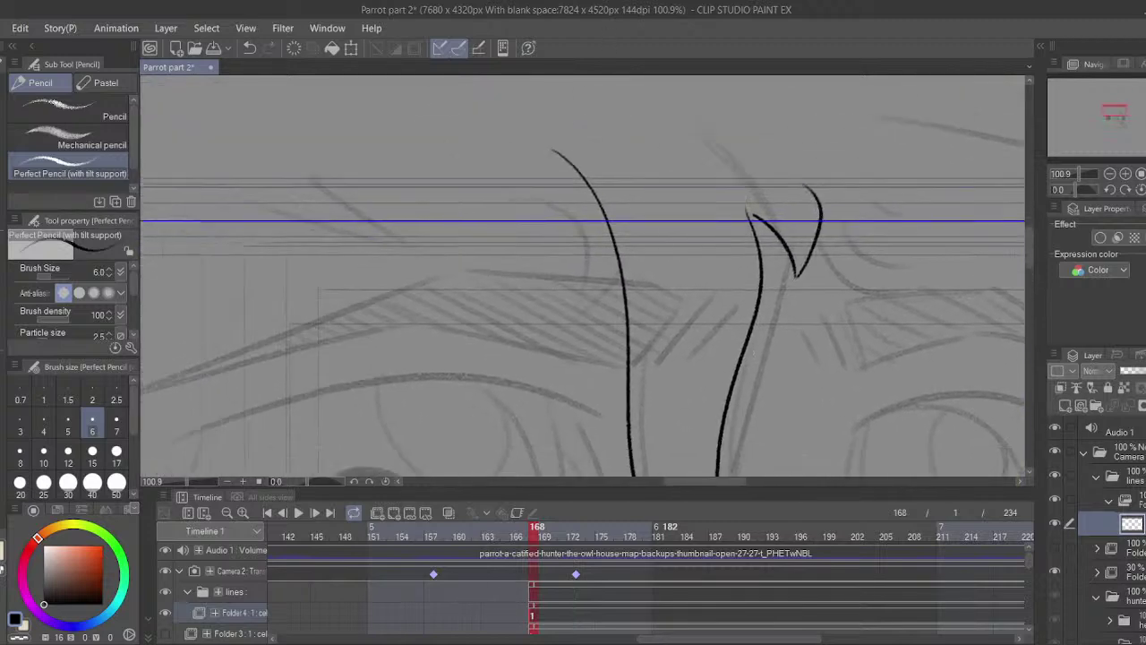
drag(546, 182, 502, 191)
drag(514, 135, 527, 10)
mouse_move(609, 439)
mouse_down()
mouse_move(615, 463)
mouse_move(712, 344)
mouse_up()
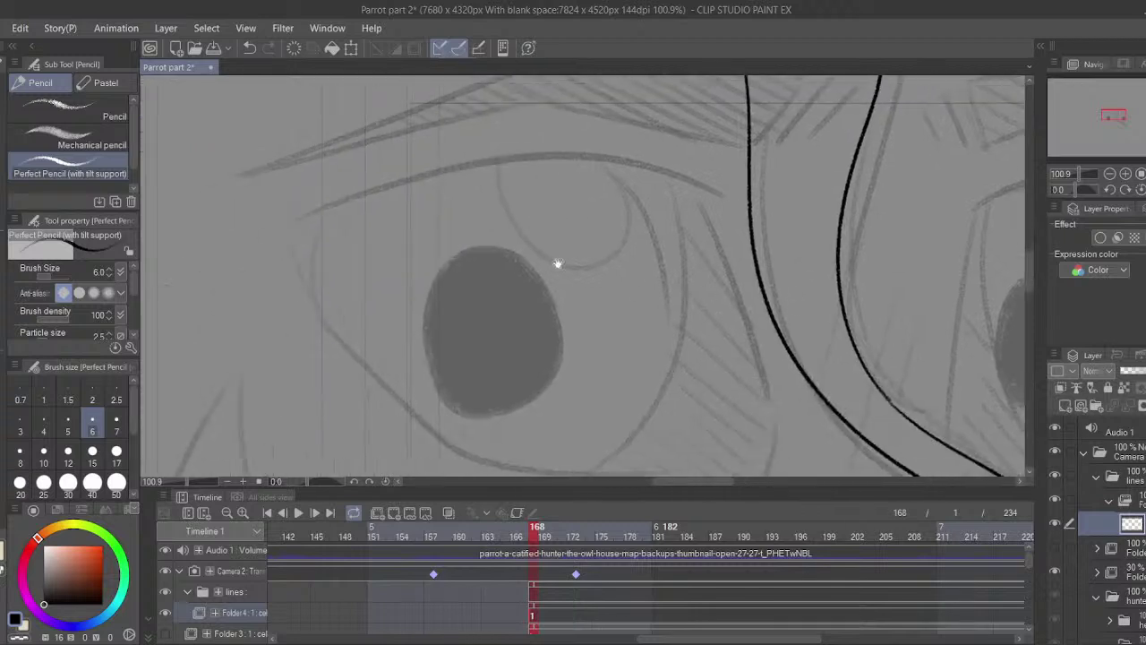
- Ink the near eye's upper eyelid and continue the line down the inner edge of the eye
drag(292, 226, 670, 176)
drag(627, 269, 573, 231)
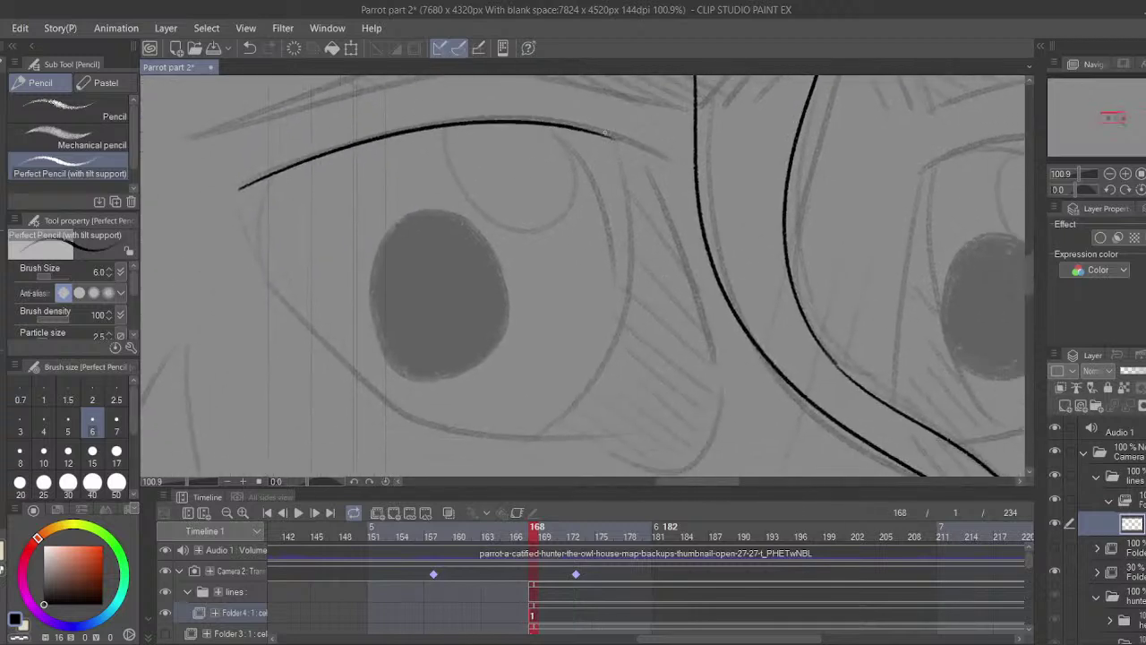
mouse_move(614, 138)
mouse_down()
mouse_move(737, 381)
mouse_move(726, 365)
mouse_up()
key(ctrl+z)
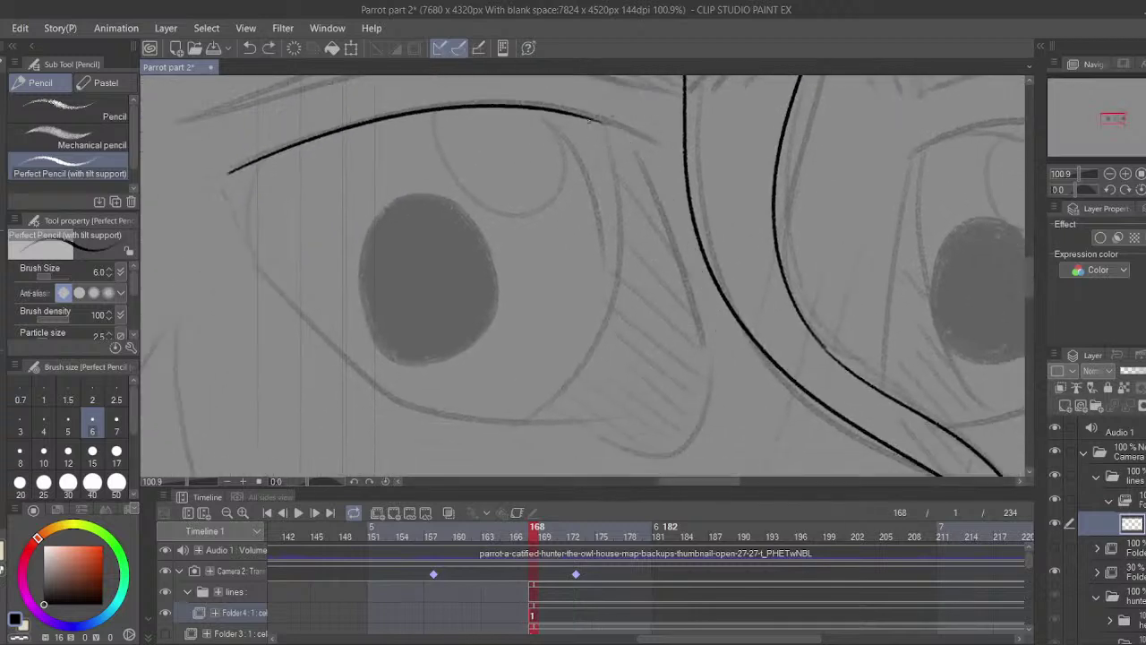
mouse_move(590, 119)
mouse_down()
mouse_move(628, 133)
mouse_move(641, 154)
mouse_move(694, 420)
mouse_up()
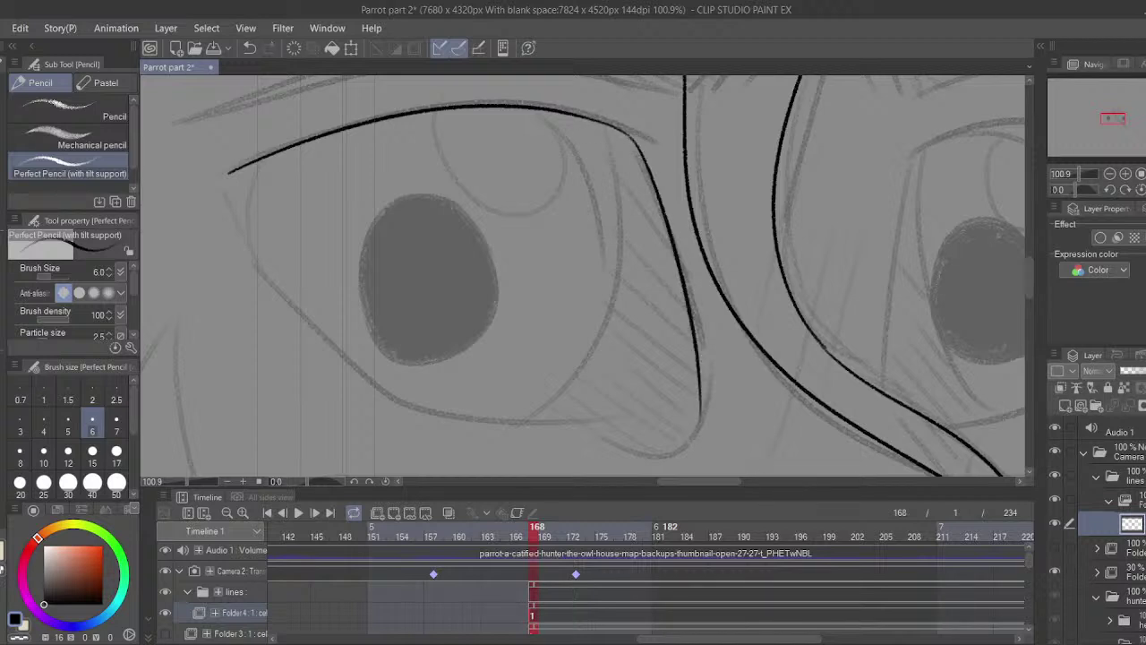
key(ctrl+z)
mouse_move(633, 140)
mouse_down()
mouse_move(666, 190)
mouse_move(700, 405)
mouse_move(701, 392)
mouse_move(683, 421)
mouse_move(595, 418)
mouse_up()
key(ctrl+z)
mouse_move(701, 394)
mouse_down()
mouse_move(682, 428)
mouse_move(603, 408)
mouse_move(580, 358)
mouse_up()
key(ctrl+z)
drag(451, 297, 527, 365)
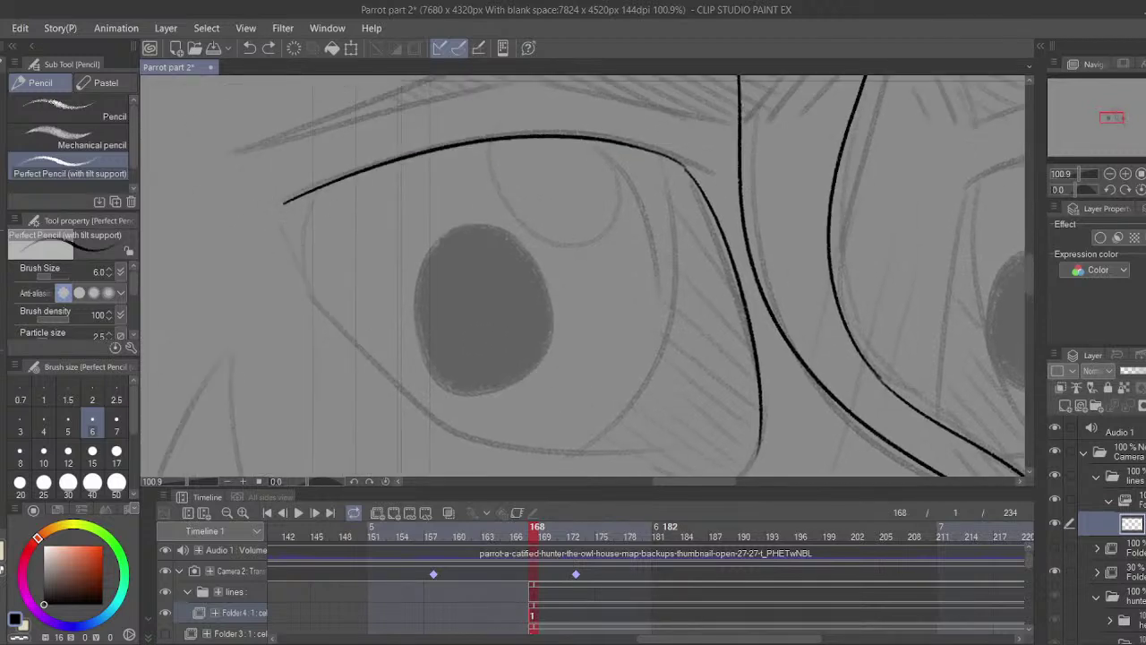
mouse_move(283, 201)
mouse_down()
mouse_move(488, 387)
mouse_move(269, 179)
mouse_move(445, 387)
mouse_move(634, 408)
mouse_up()
key(ctrl+z)
key(ctrl+z)
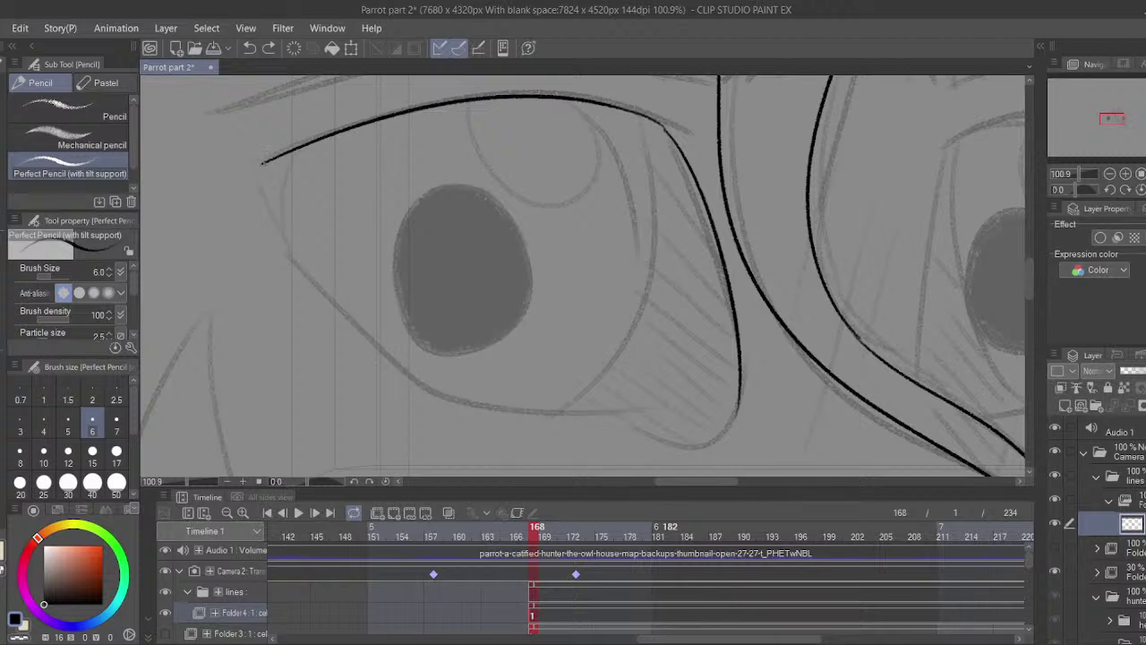
mouse_move(262, 164)
mouse_down()
mouse_move(303, 257)
mouse_move(283, 235)
mouse_move(439, 398)
mouse_move(639, 409)
mouse_up()
key(ctrl+z)
drag(436, 357, 397, 320)
key(ctrl+z)
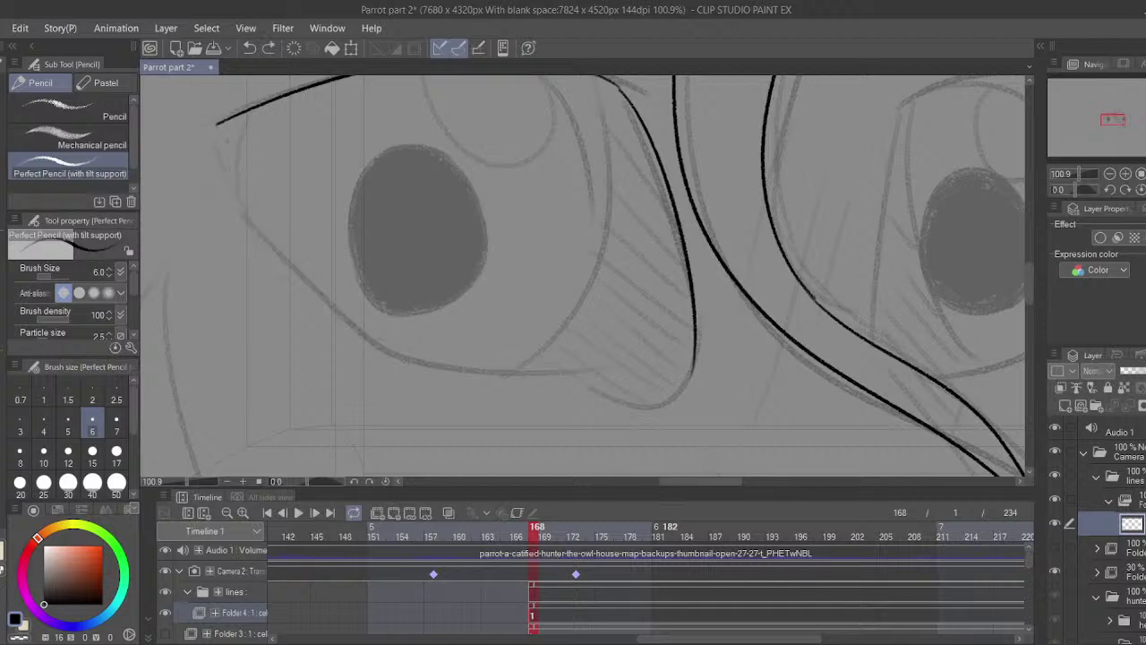
mouse_move(215, 123)
mouse_down()
mouse_move(321, 292)
mouse_move(463, 366)
mouse_up()
key(ctrl+z)
drag(403, 305, 411, 332)
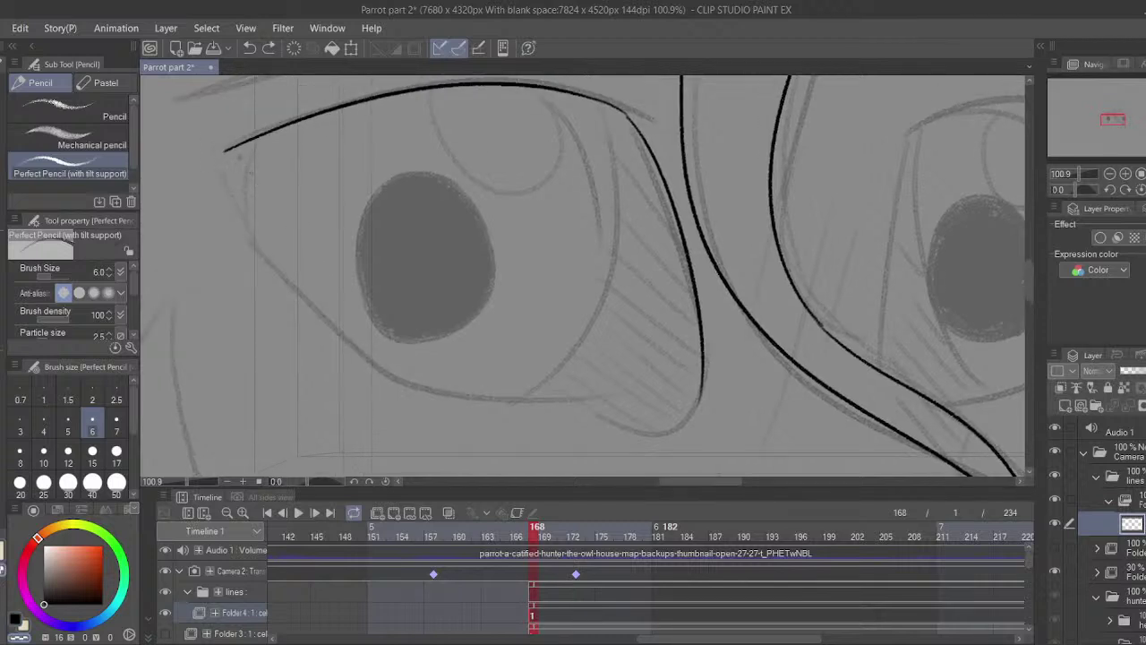
key(x)
mouse_move(230, 139)
mouse_down()
mouse_move(222, 169)
mouse_move(235, 157)
mouse_move(346, 327)
mouse_move(556, 391)
mouse_up()
key(ctrl+z)
key(c)
key(ctrl+z)
key(ctrl+z)
mouse_move(232, 146)
mouse_down()
mouse_move(285, 265)
mouse_move(645, 393)
mouse_up()
key(ctrl+z)
click(809, 644)
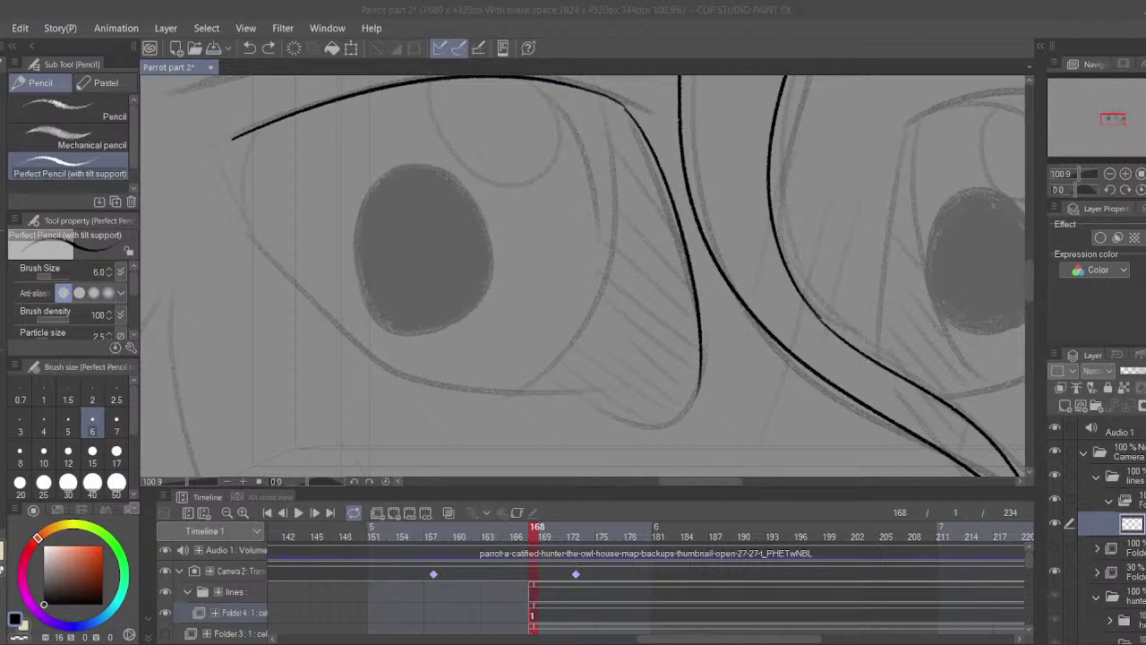
- Ink the rounded lower inner corner of the near eye, curving back toward the lower eyelid
drag(656, 272, 636, 251)
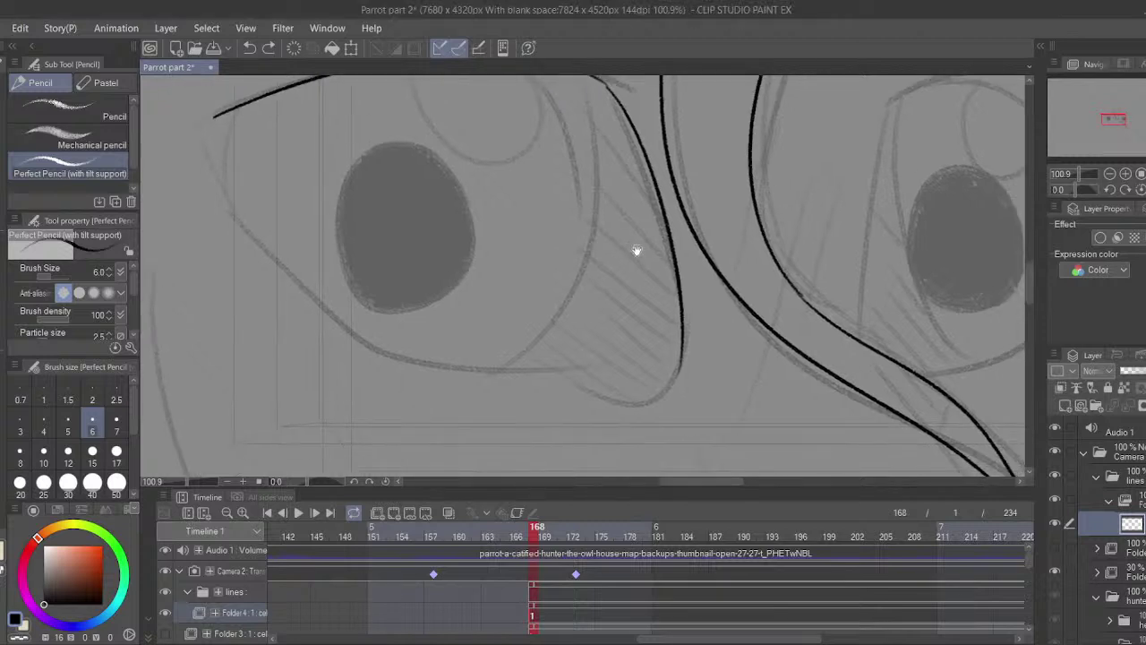
drag(680, 370, 574, 363)
key(ctrl+z)
mouse_move(683, 356)
mouse_down()
mouse_move(661, 396)
mouse_move(575, 384)
mouse_up()
key(ctrl+z)
mouse_move(684, 353)
mouse_down()
mouse_move(573, 378)
mouse_move(362, 337)
mouse_move(239, 199)
mouse_up()
drag(469, 335, 527, 376)
key(ctrl+z)
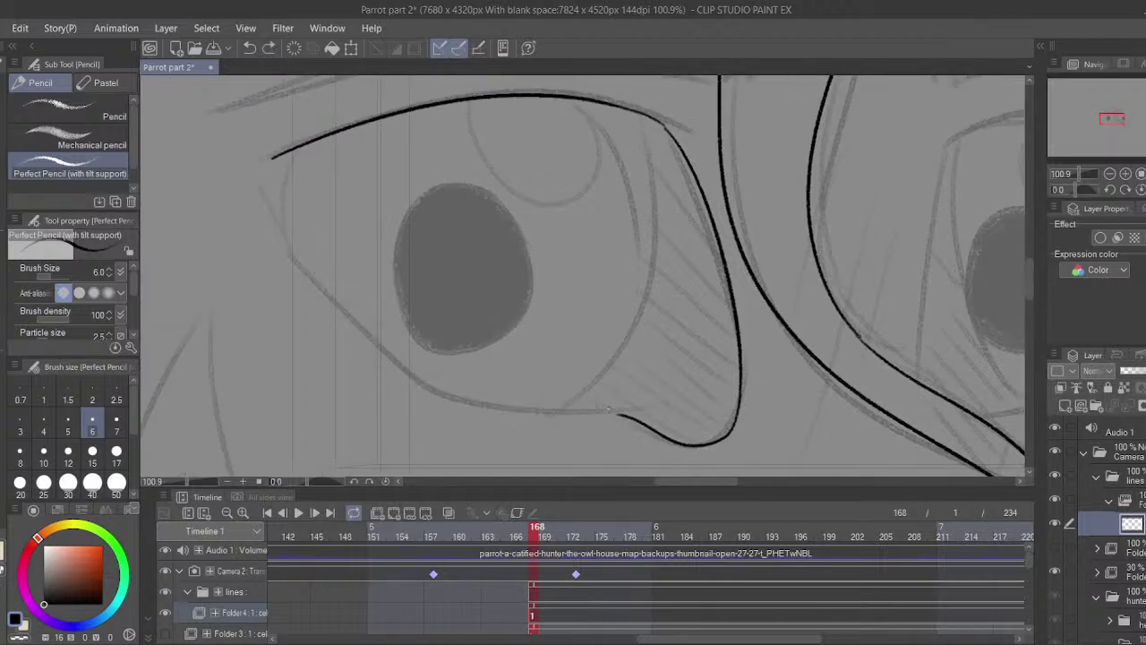
- Ink the near eye's lower eyelid from the inner corner to the outer tip and join it to the upper eyelid
drag(618, 416, 249, 133)
drag(431, 291, 498, 344)
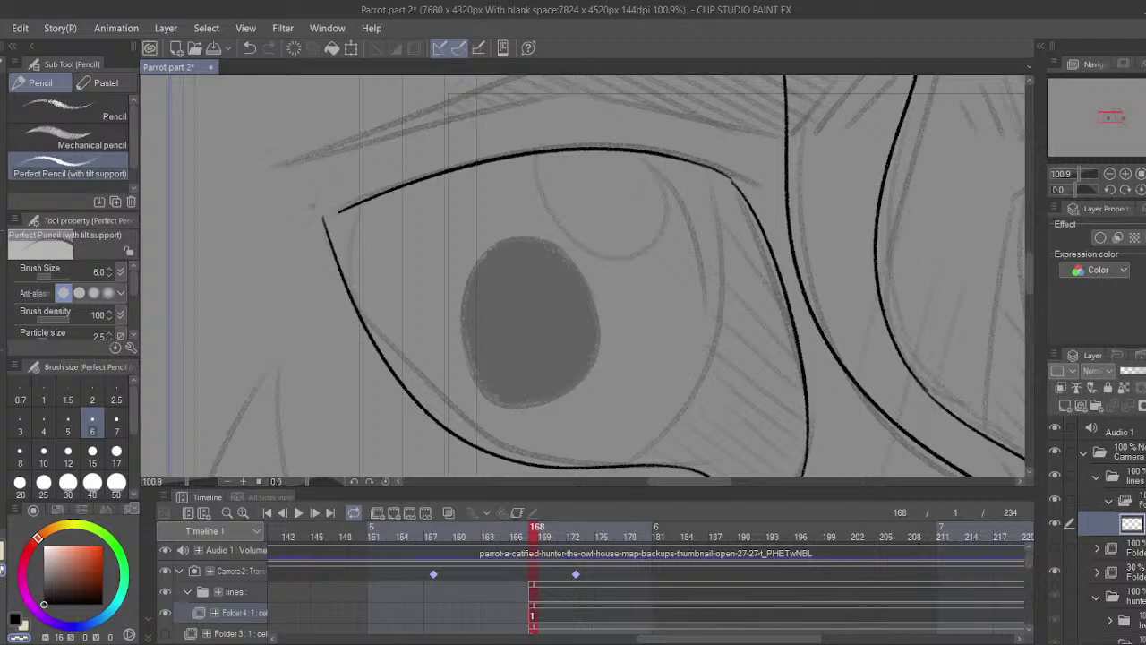
key(c)
drag(324, 218, 344, 209)
key(ctrl+z)
key(ctrl+z)
key(ctrl+z)
key(c)
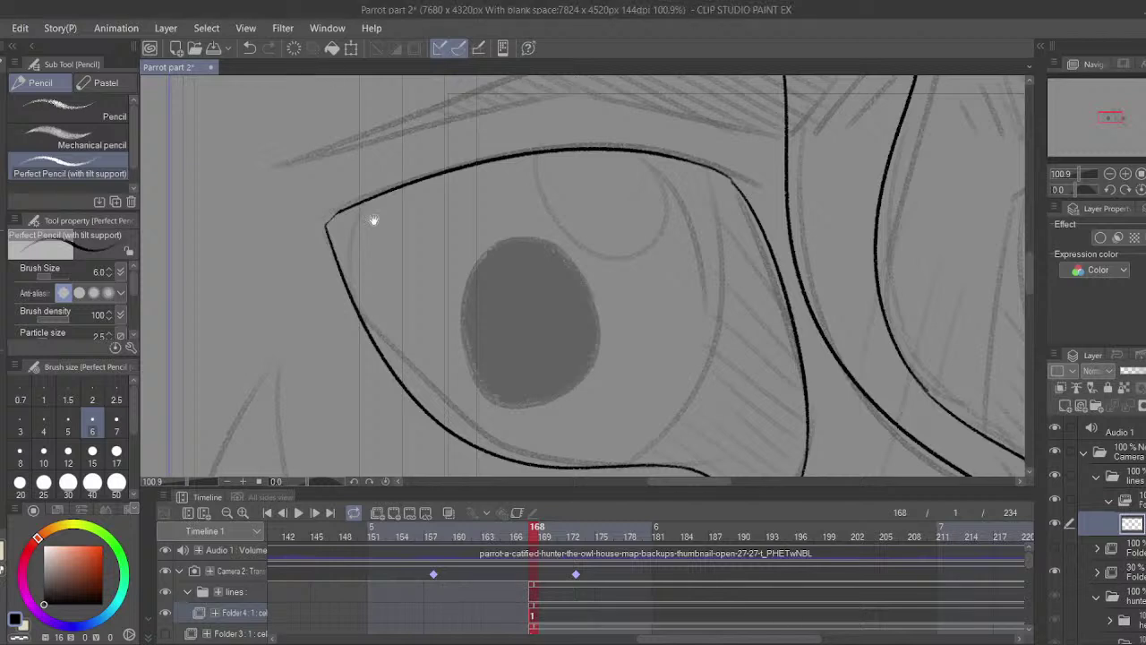
- Compare the near eye's outer corner with and without its touch-up stroke, and keep the stroke
drag(373, 221, 394, 222)
key(ctrl+z)
key(ctrl+y)
key(ctrl+z)
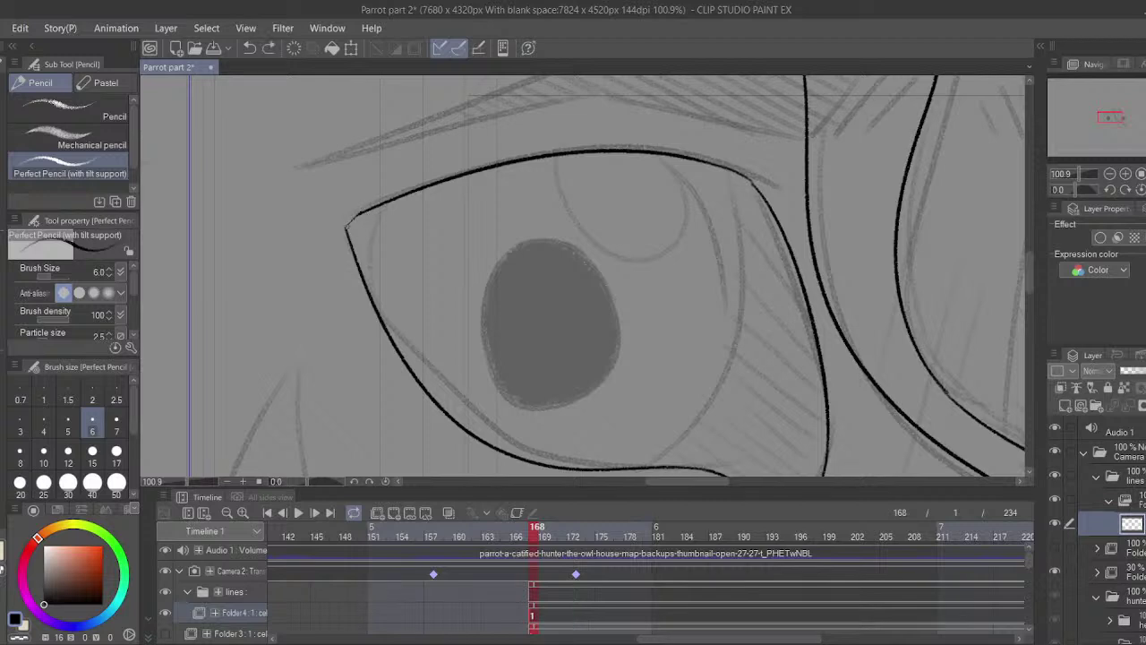
key(ctrl+y)
key(ctrl+z)
key(ctrl+y)
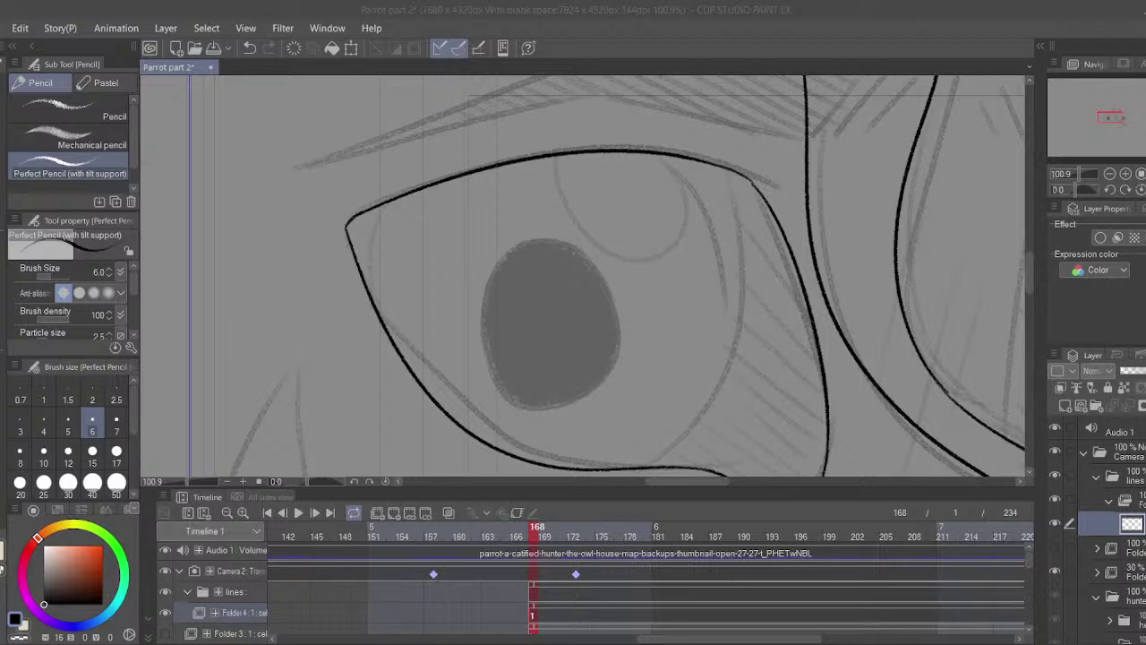
- Ink the lower edge of the brow marking above the near eye, ending at the forehead marking line
click(506, 7)
drag(501, 205, 551, 310)
key(ctrl+z)
mouse_move(402, 273)
mouse_down()
mouse_move(599, 208)
mouse_move(829, 233)
mouse_up()
key(ctrl+z)
mouse_move(380, 273)
mouse_down()
mouse_move(559, 220)
mouse_move(855, 240)
mouse_up()
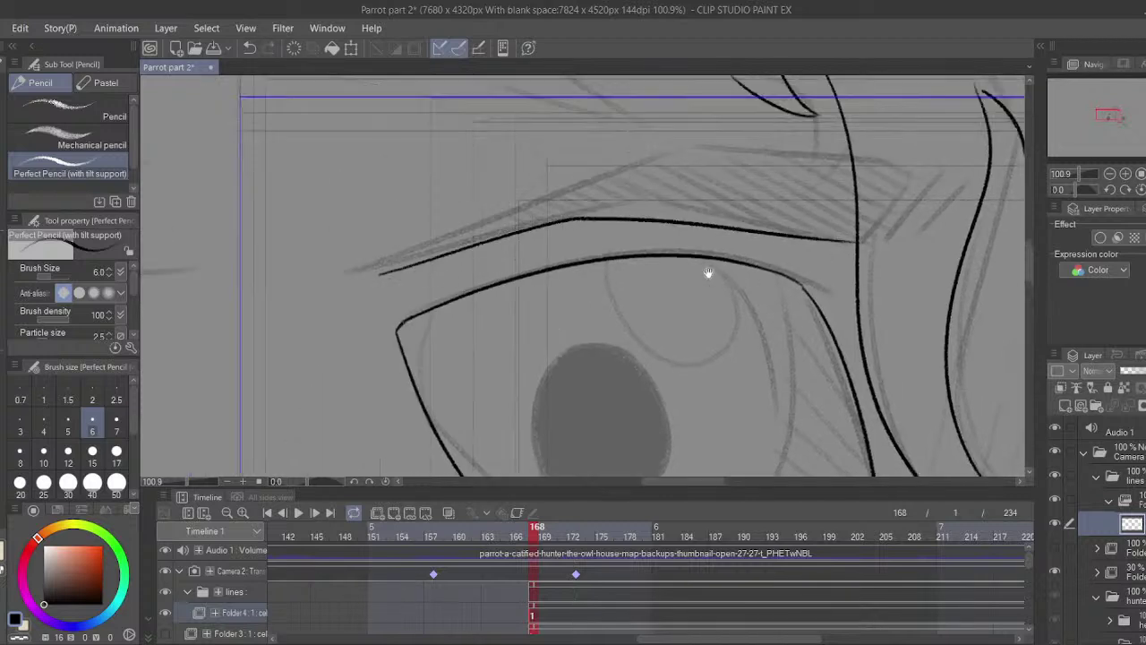
drag(708, 273, 591, 157)
click(530, 550)
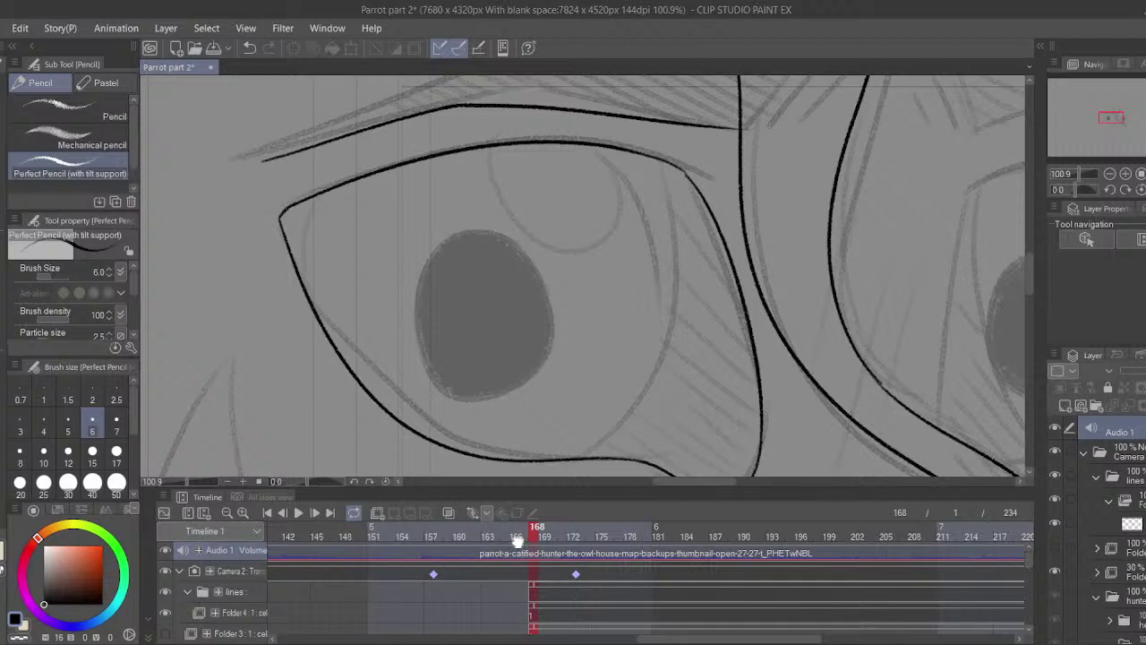
mouse_move(518, 541)
mouse_down()
mouse_move(543, 540)
mouse_move(525, 537)
mouse_move(535, 536)
mouse_up()
key(ctrl+z)
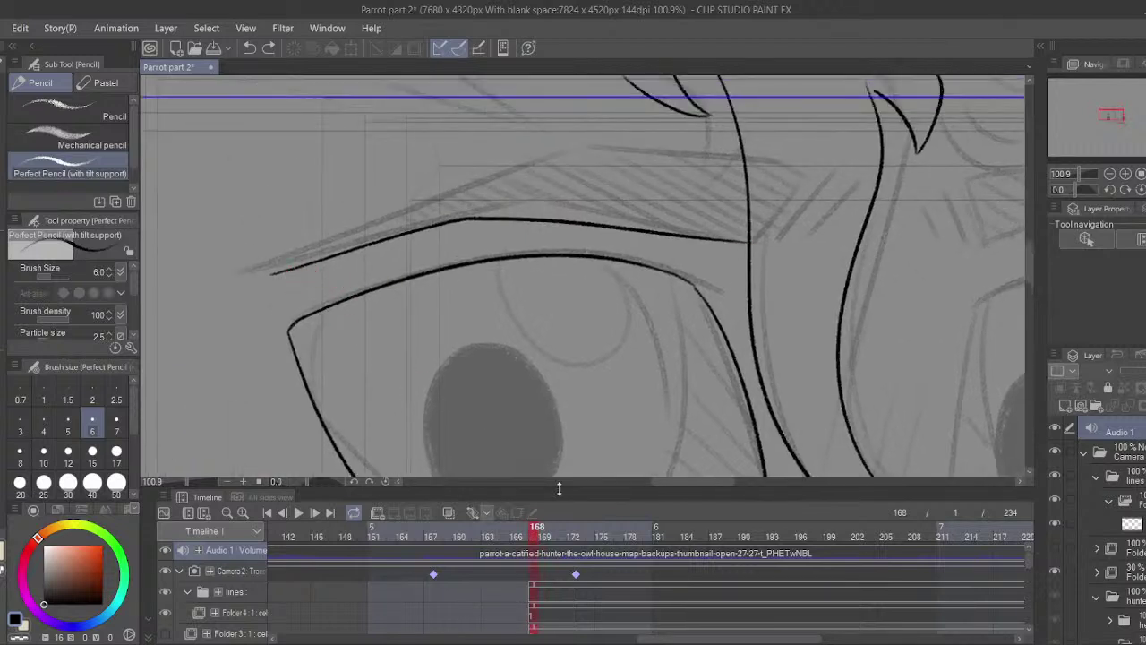
click(534, 615)
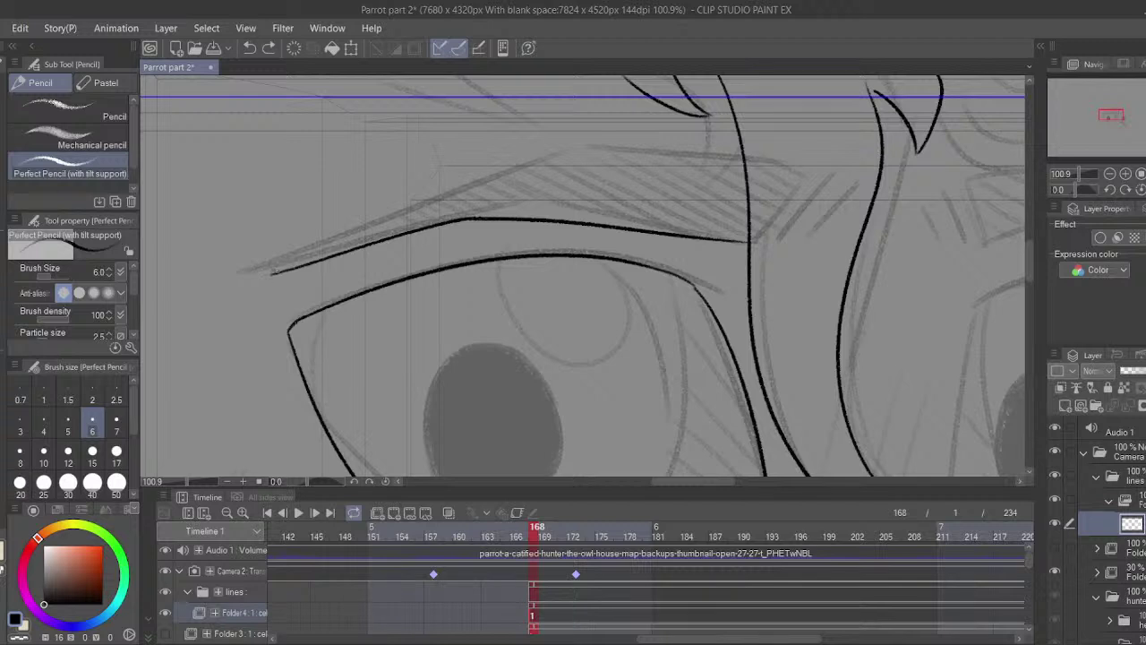
- Rename the "lines" folder to "boy" and the "Folder 4" animation folder inside it to "lines"
click(165, 592)
click(165, 592)
text(boy)
key(Return)
text(lines)
key(Return)
- Ink the sloping outer part of the brow marking's upper edge, from the pointed tip up to the peak
drag(558, 355, 567, 382)
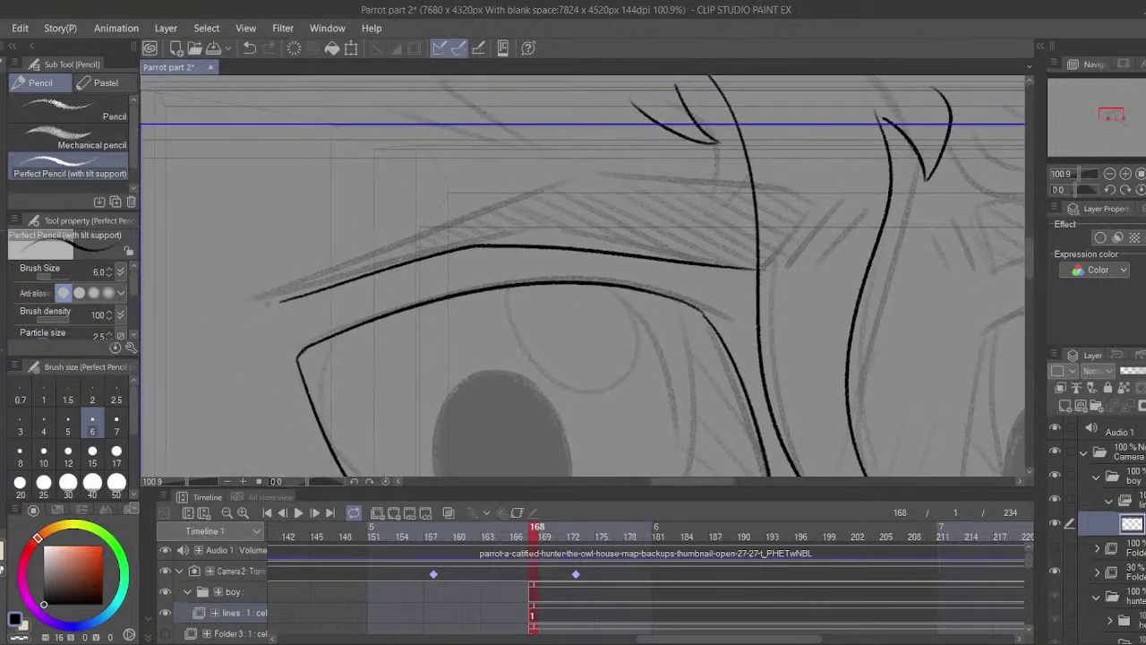
key(ctrl+z)
drag(266, 304, 525, 224)
key(ctrl+z)
key(ctrl+z)
drag(281, 302, 525, 221)
key(ctrl+z)
mouse_move(281, 302)
mouse_down()
mouse_move(536, 198)
mouse_move(726, 213)
mouse_up()
key(ctrl+z)
key(ctrl+z)
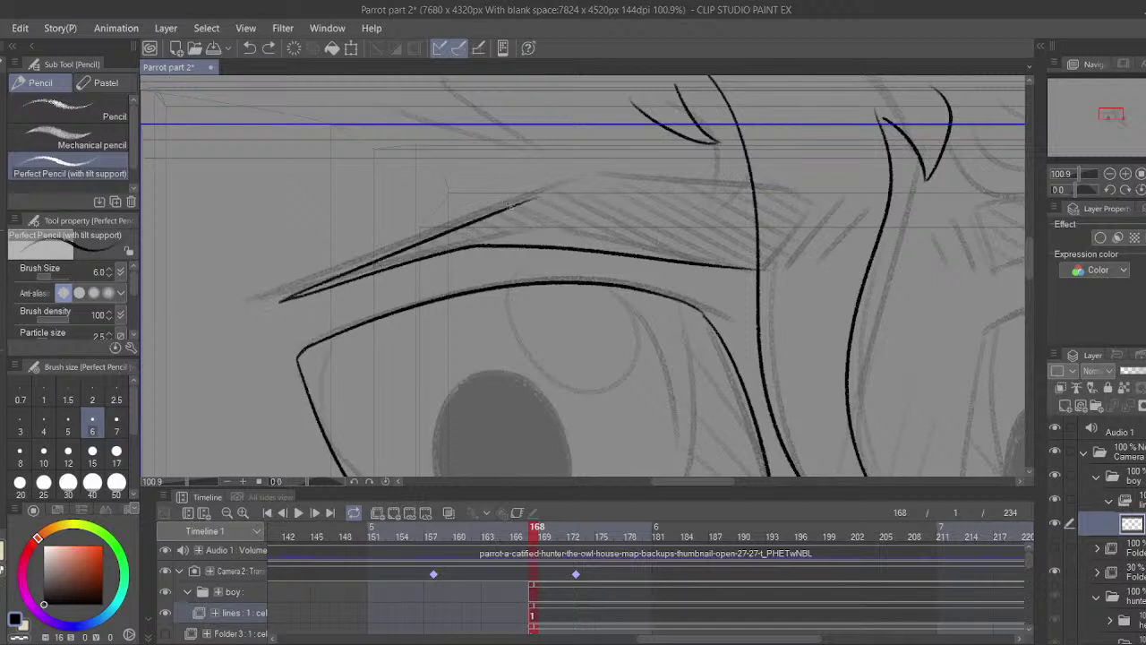
- Ink the brow marking's top edge from the peak to the forehead marking line and erase the overshooting line ends
mouse_move(509, 209)
mouse_down()
mouse_move(571, 195)
mouse_move(781, 224)
mouse_up()
key(ctrl+z)
drag(511, 207, 808, 204)
drag(584, 205, 527, 210)
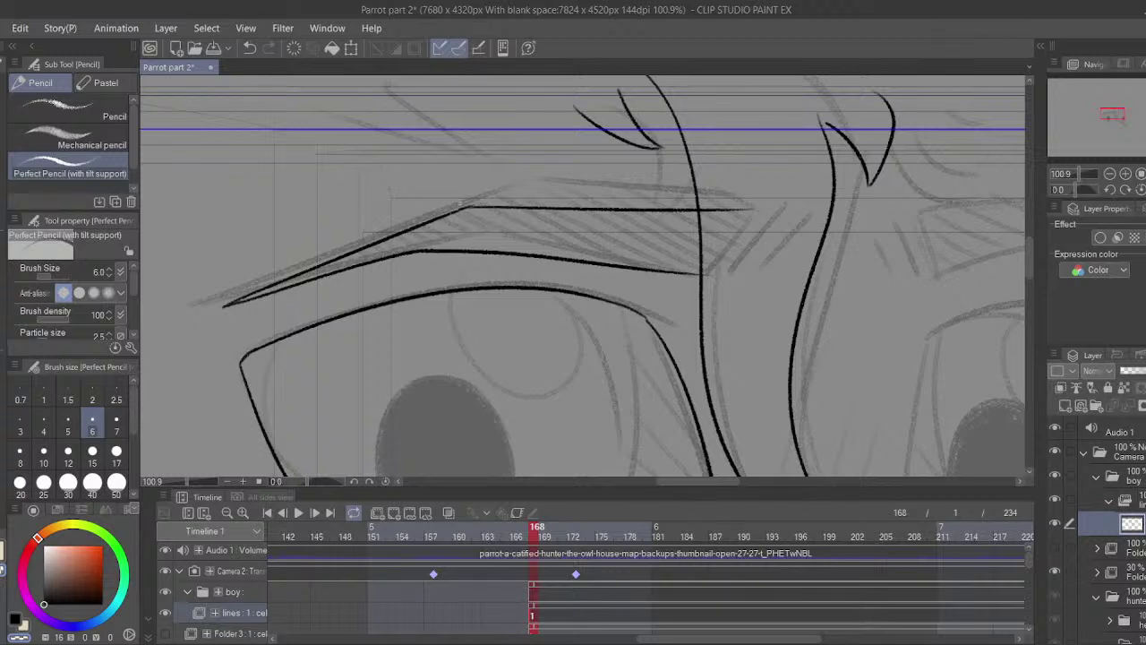
drag(456, 204, 430, 193)
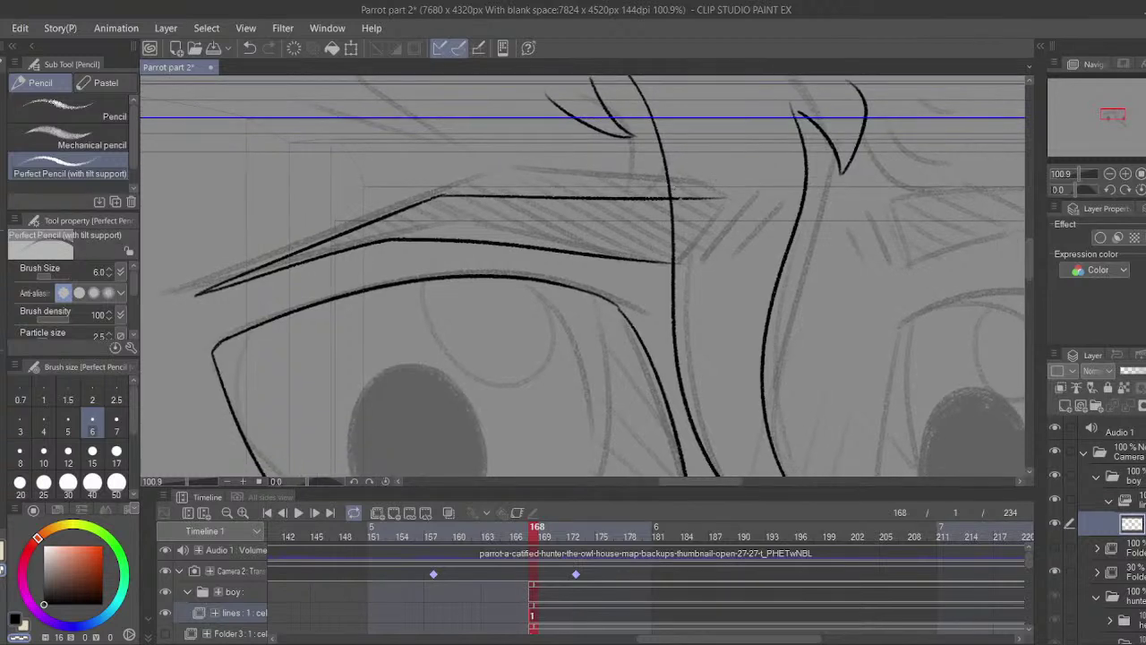
mouse_move(700, 204)
mouse_down()
mouse_move(678, 200)
mouse_move(727, 198)
mouse_up()
key(c)
drag(668, 261, 674, 263)
key(c)
- Fill the brow marking above the near eye with black and save the file
key(g)
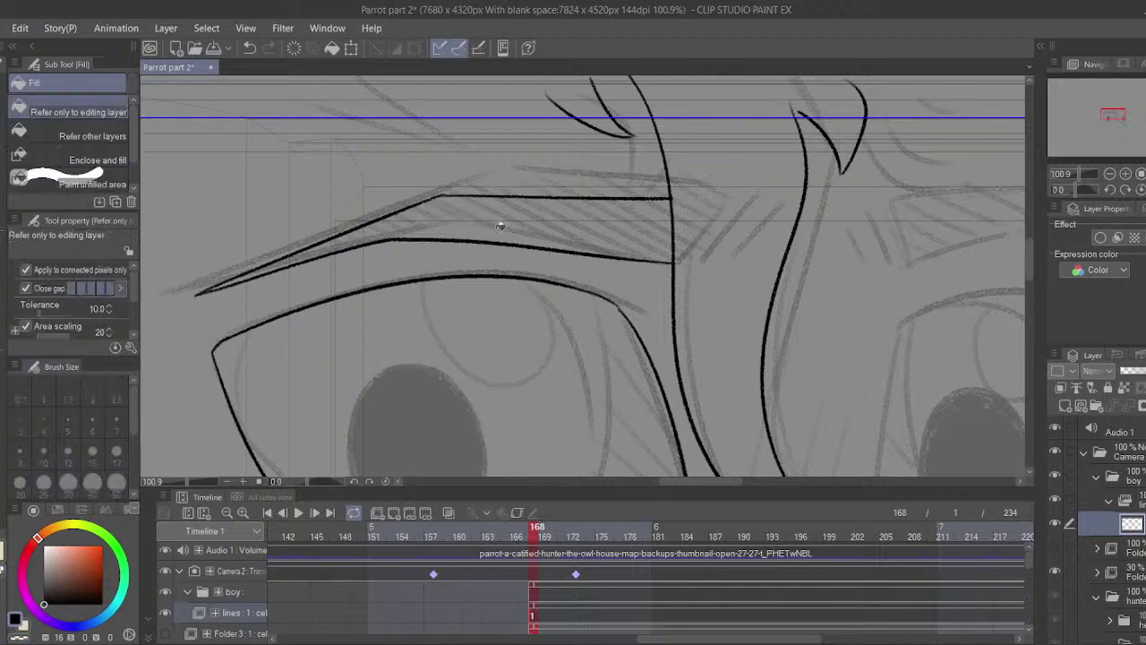
click(488, 217)
key(p)
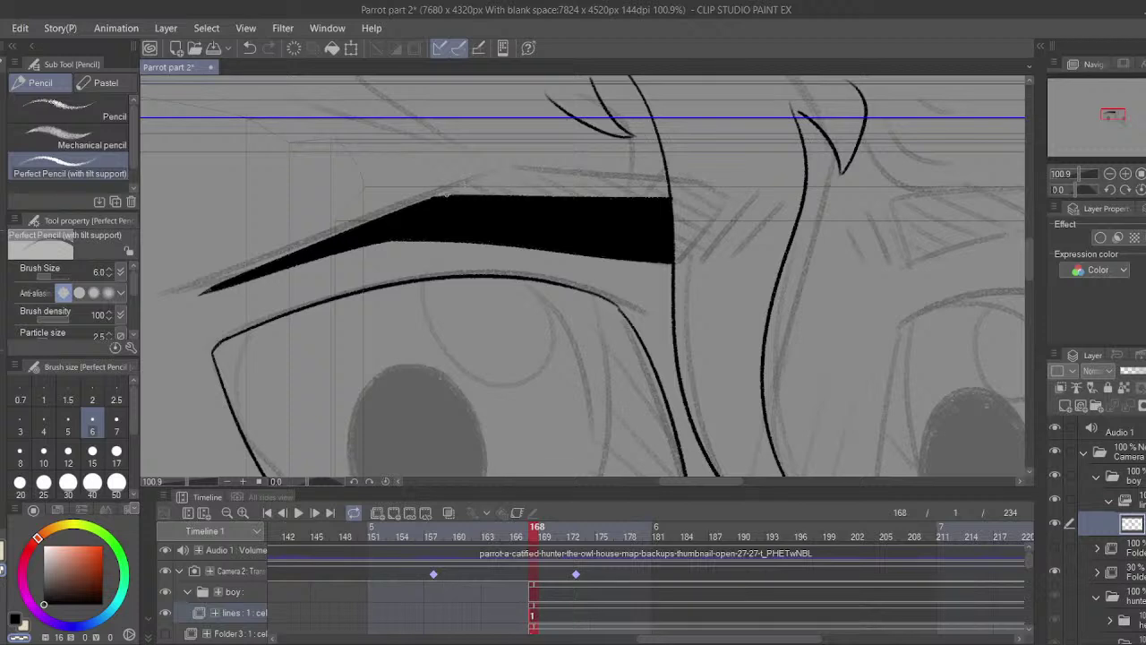
key(ctrl+z)
drag(456, 194, 425, 199)
key(ctrl+z)
key(ctrl+s)
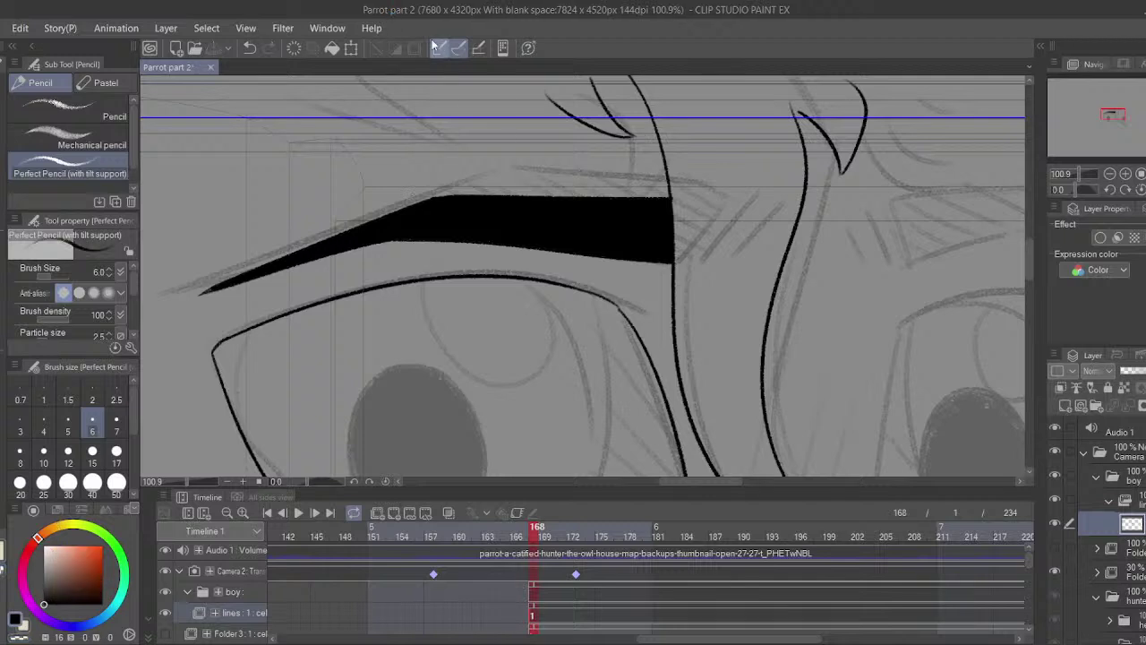
- Ink the curved edge of the near eyeball between the lids and fill the inner corner area with black
drag(516, 291, 534, 223)
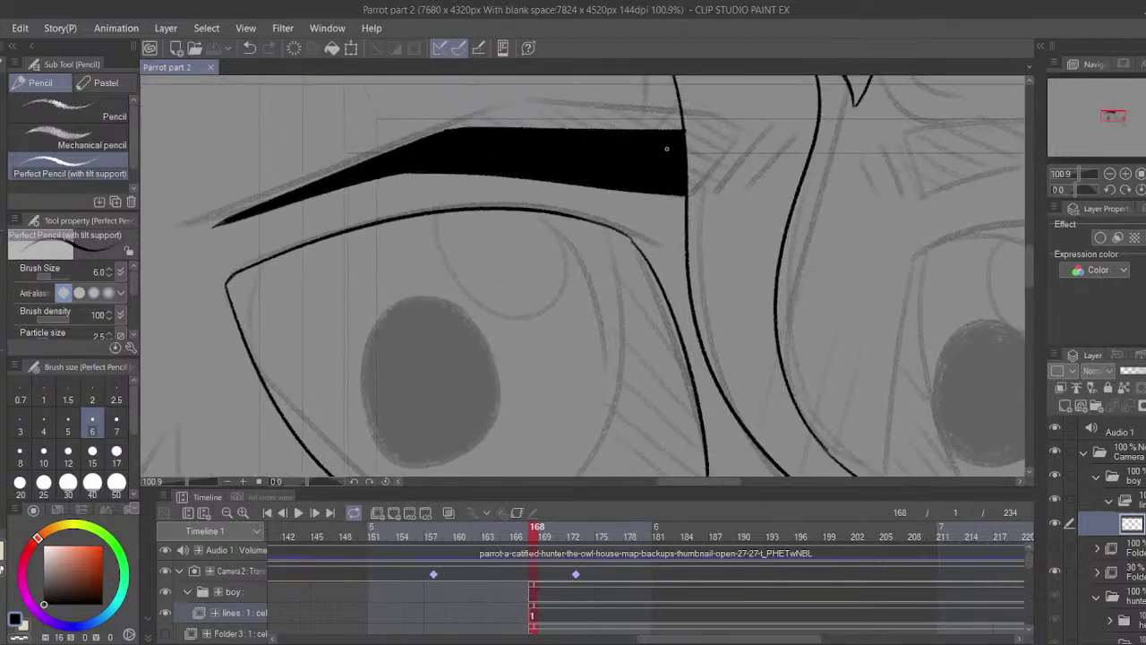
key(c)
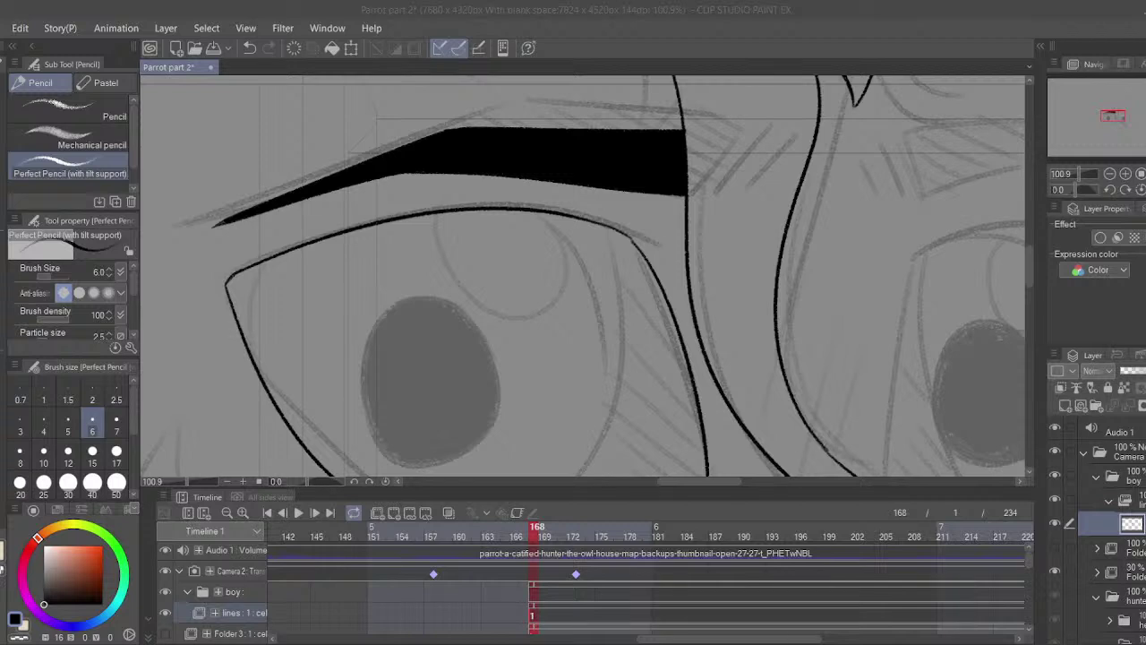
drag(551, 446, 579, 352)
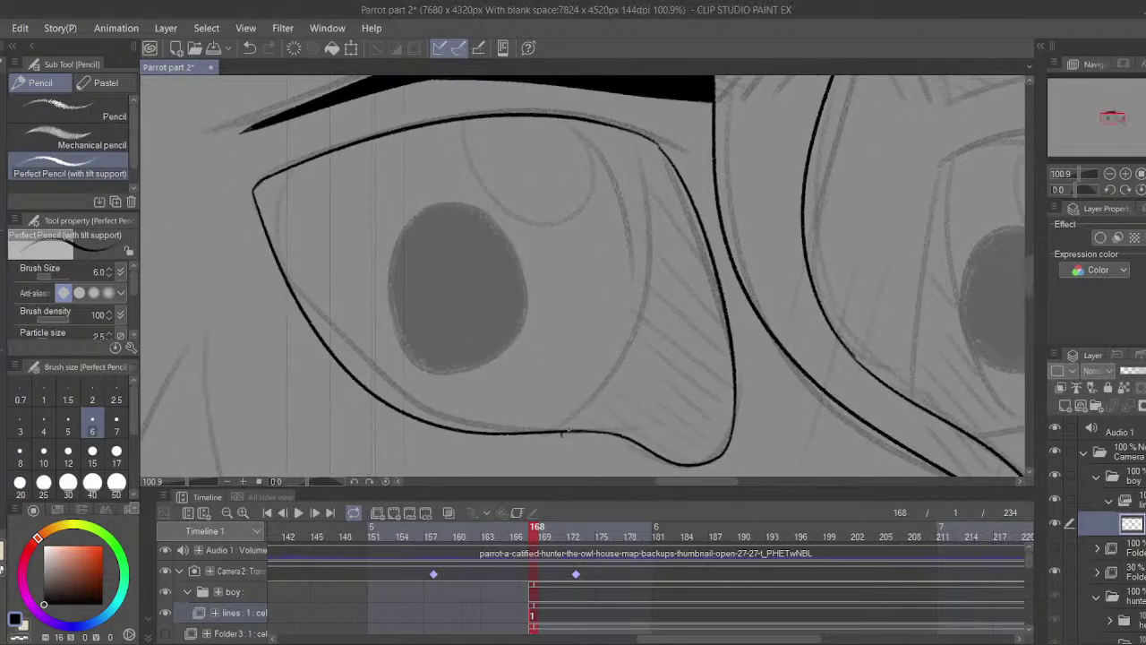
mouse_move(563, 432)
mouse_down()
mouse_move(630, 308)
mouse_move(637, 161)
mouse_move(651, 223)
mouse_move(542, 428)
mouse_up()
key(ctrl+z)
drag(363, 339, 267, 336)
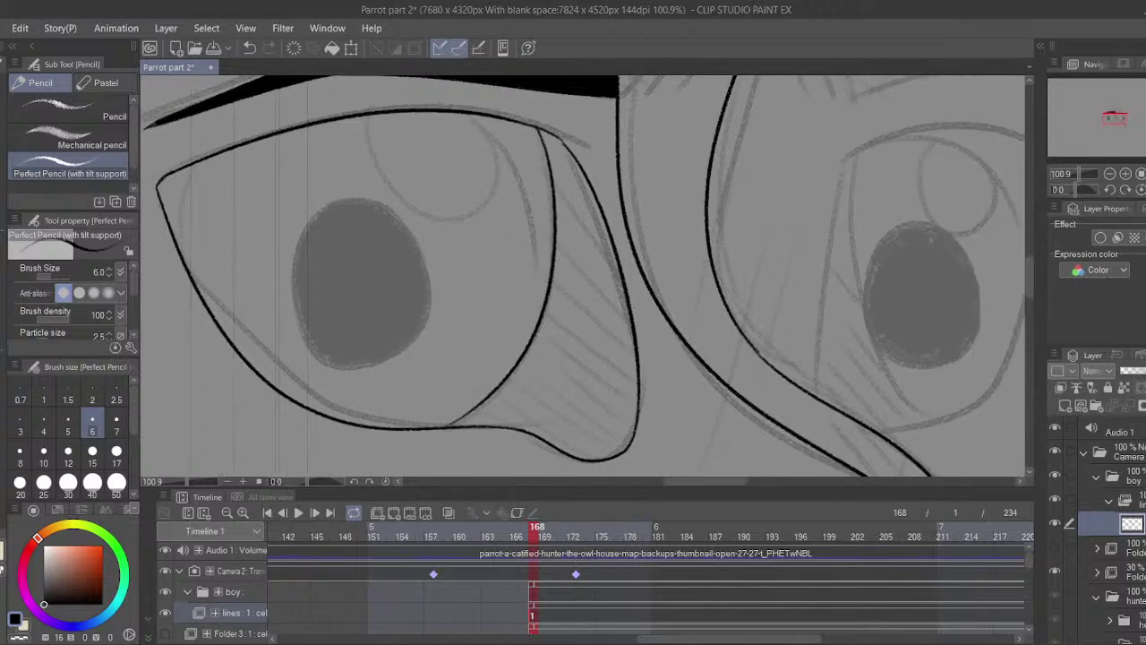
key(g)
click(479, 401)
key(p)
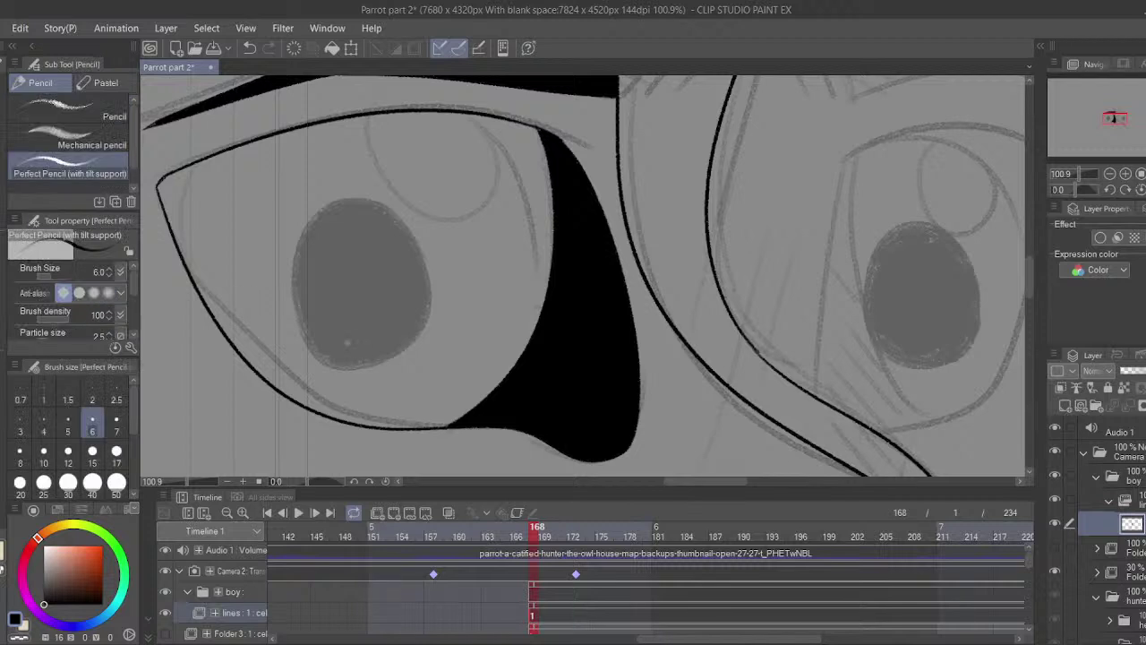
- Ink the oval outline of the near eye's pupil over the sketched pupil
mouse_move(332, 357)
mouse_down()
mouse_move(322, 224)
mouse_move(368, 349)
mouse_move(308, 244)
mouse_move(406, 326)
mouse_move(303, 244)
mouse_move(403, 308)
mouse_move(306, 331)
mouse_move(380, 237)
mouse_move(317, 352)
mouse_move(325, 215)
mouse_move(375, 339)
mouse_move(316, 347)
mouse_move(376, 227)
mouse_move(353, 362)
mouse_move(298, 262)
mouse_move(405, 244)
mouse_move(323, 354)
mouse_move(405, 242)
mouse_move(340, 369)
mouse_move(295, 280)
mouse_move(423, 317)
mouse_move(313, 345)
mouse_up()
key(ctrl+z)
key(ctrl+z)
key(ctrl+z)
key(ctrl+z)
key(ctrl+z)
key(ctrl+z)
key(ctrl+z)
key(ctrl+z)
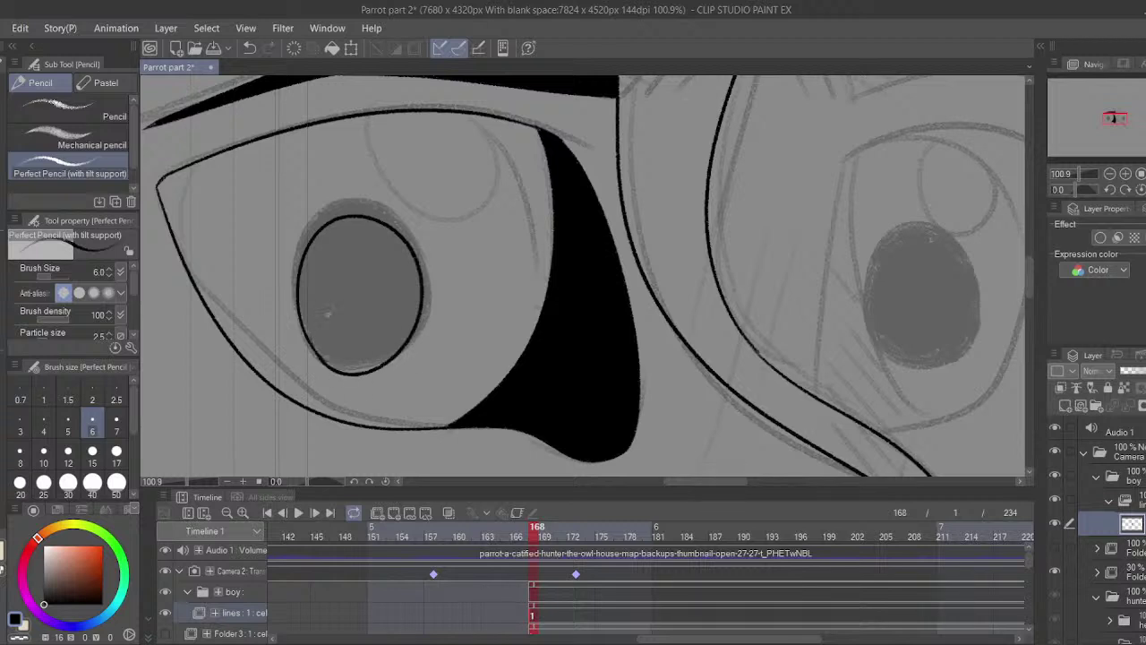
- Fill the near eye's pupil with black
key(g)
click(379, 257)
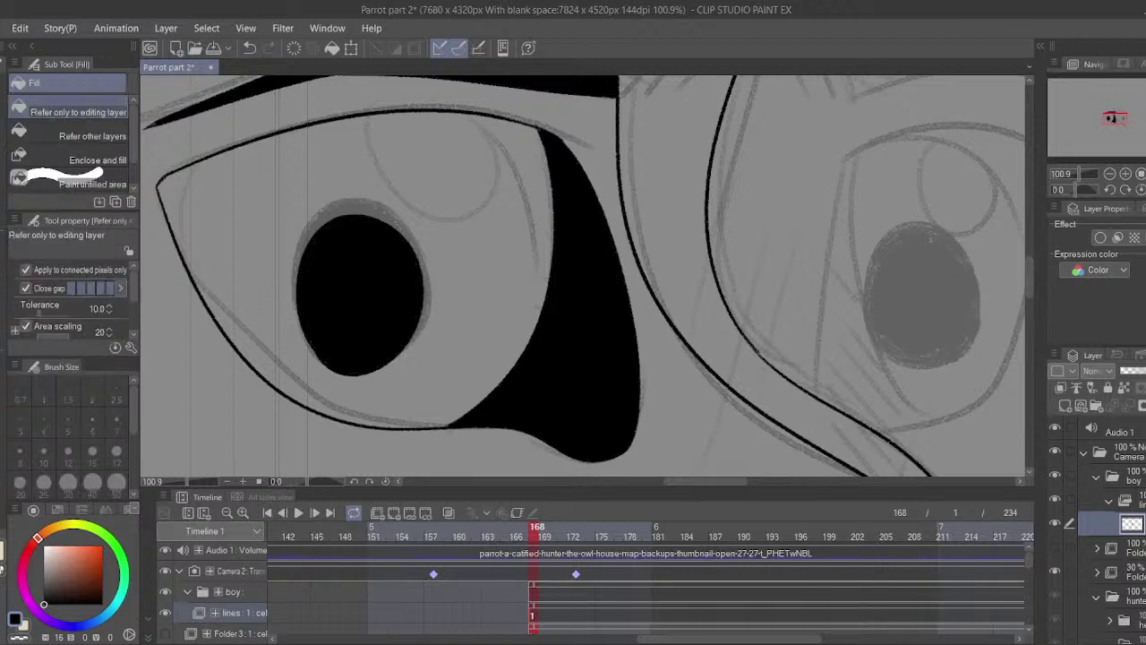
key(p)
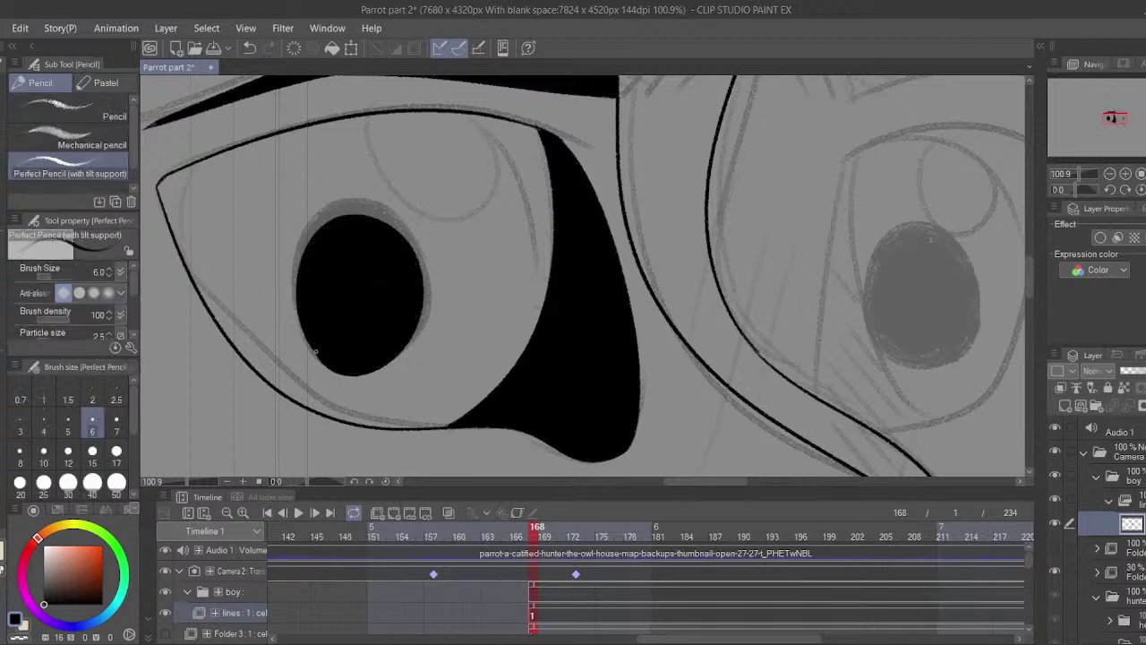
mouse_move(308, 339)
mouse_down()
mouse_move(312, 359)
mouse_move(335, 369)
mouse_up()
key(ctrl+z)
- Ink the large iris outline around the near eye's pupil, from the lower eyelid over the top to the black inner corner
drag(385, 333, 405, 342)
drag(491, 122, 565, 366)
key(ctrl+z)
key(ctrl+z)
mouse_move(283, 387)
mouse_down()
mouse_move(418, 133)
mouse_move(565, 319)
mouse_up()
key(ctrl+z)
mouse_move(280, 383)
mouse_down()
mouse_move(302, 160)
mouse_move(561, 330)
mouse_up()
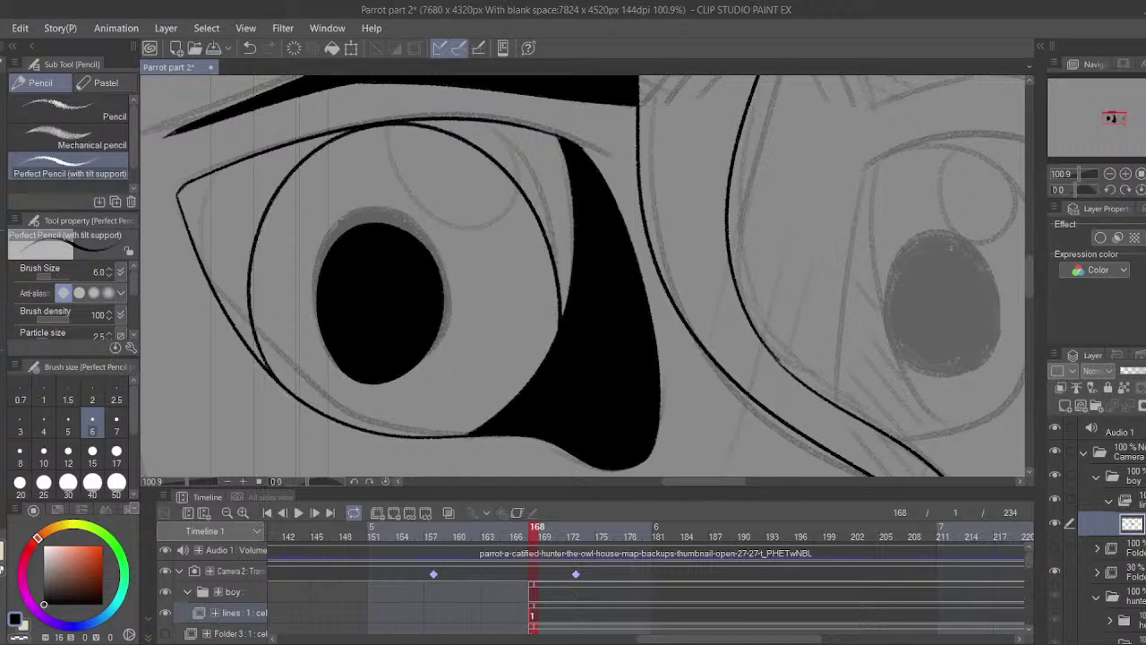
drag(389, 315, 379, 269)
drag(410, 137, 444, 185)
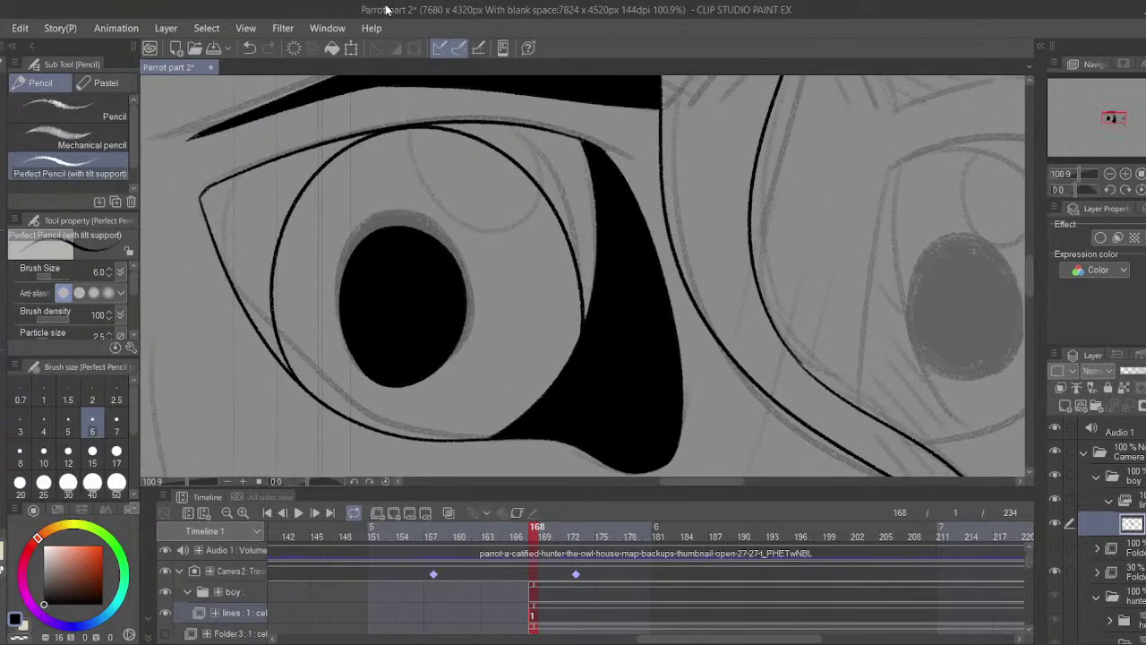
- Save the file and ink the curved inner edge of the far eye up towards the upper lid
key(ctrl+s)
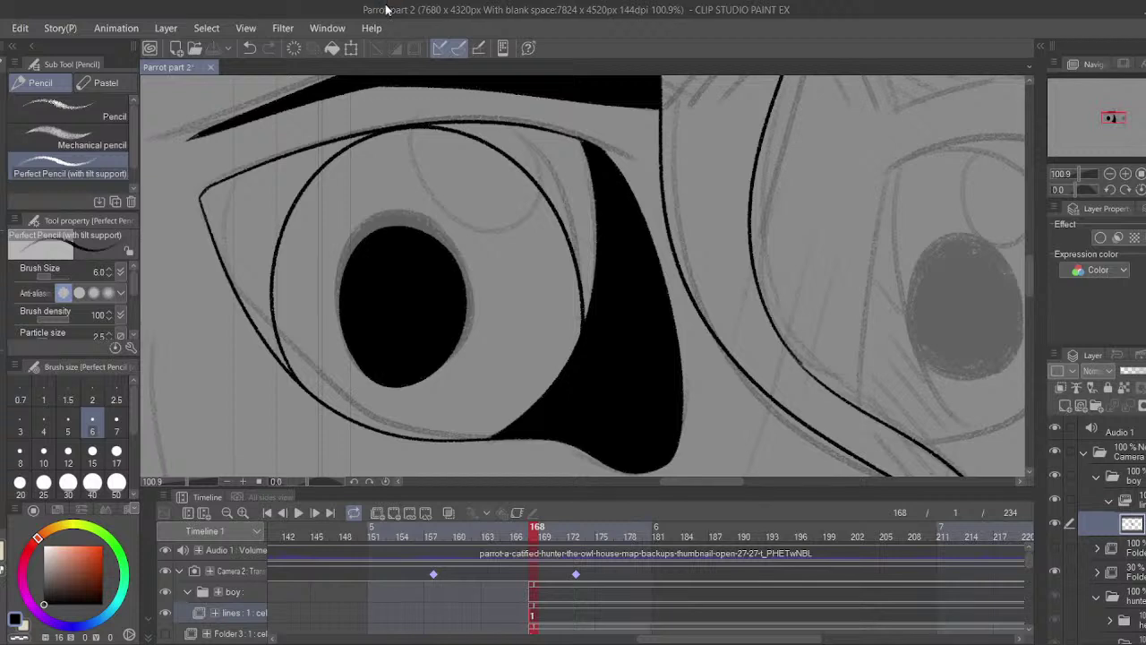
mouse_move(700, 248)
mouse_down()
mouse_move(617, 242)
mouse_move(576, 297)
mouse_move(568, 335)
mouse_move(621, 345)
mouse_move(616, 302)
mouse_up()
mouse_move(628, 372)
mouse_down()
mouse_move(626, 233)
mouse_move(660, 106)
mouse_up()
key(ctrl+z)
drag(628, 242, 616, 282)
key(ctrl+z)
mouse_move(616, 413)
mouse_down()
mouse_move(612, 263)
mouse_move(616, 219)
mouse_up()
key(ctrl+z)
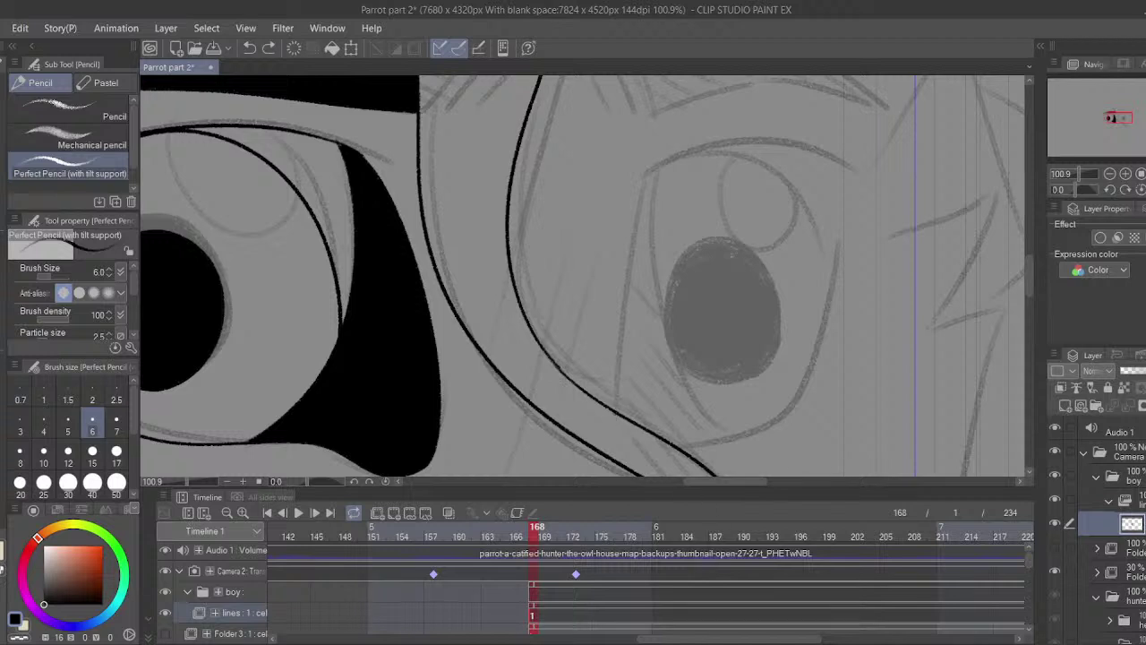
mouse_move(613, 411)
mouse_down()
mouse_move(624, 177)
mouse_move(716, 142)
mouse_move(832, 175)
mouse_up()
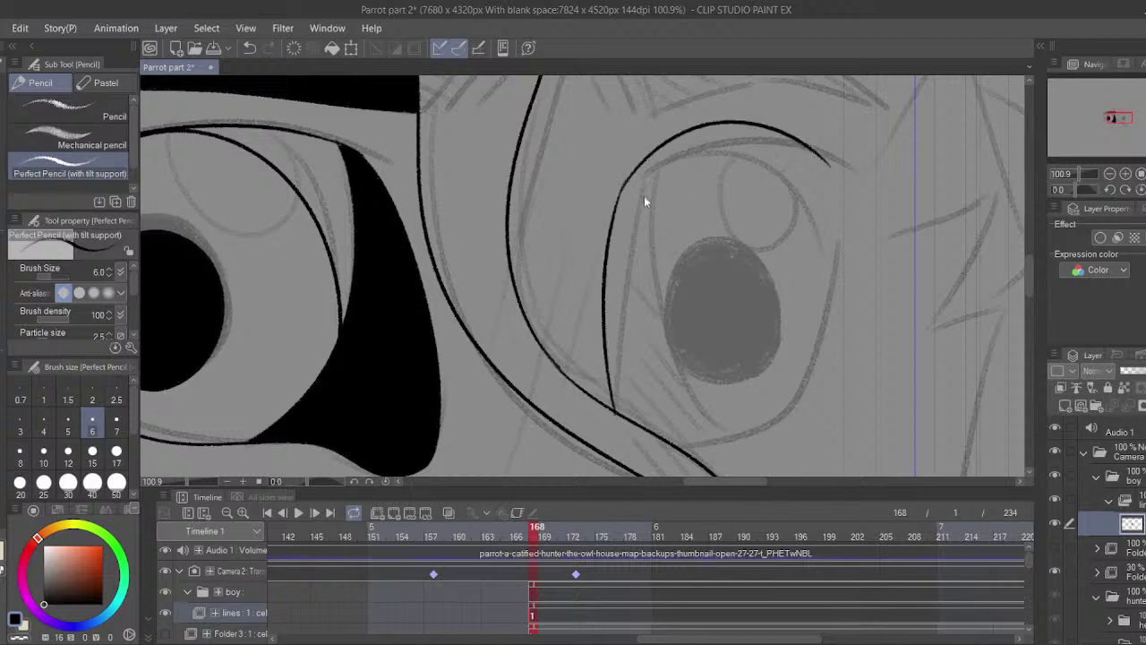
- Ink the far eye's arched upper lid and its outer edge curving down towards the bottom of the eye
key(ctrl+z)
mouse_move(619, 191)
mouse_down()
mouse_move(703, 142)
mouse_move(837, 177)
mouse_move(837, 210)
mouse_move(745, 401)
mouse_up()
key(ctrl+z)
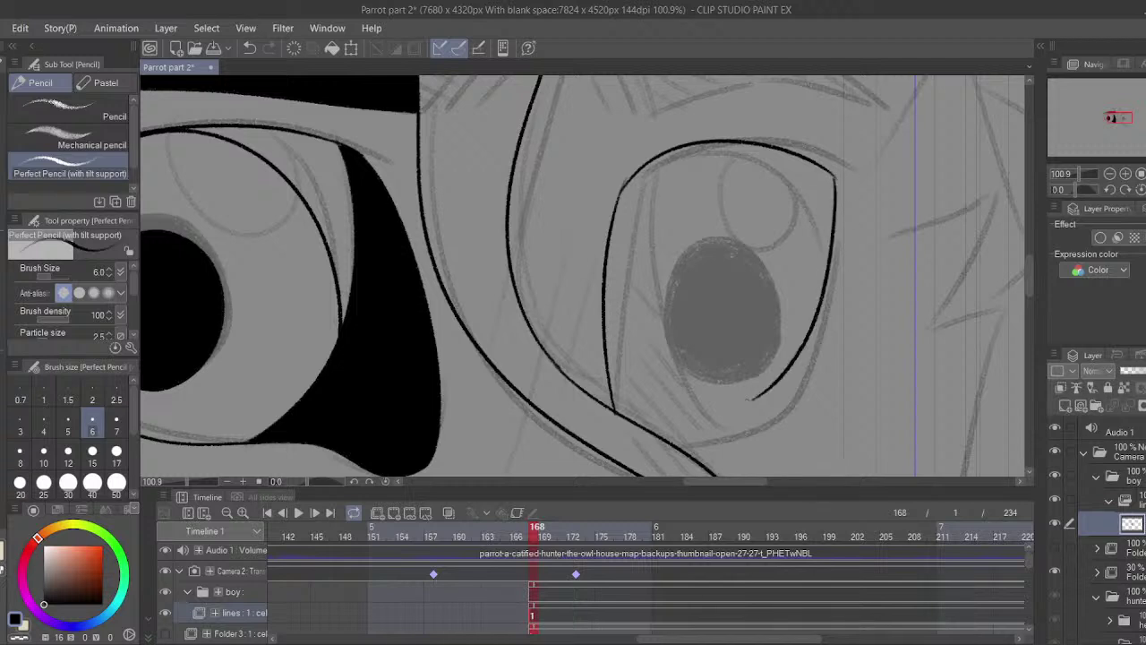
key(ctrl+z)
mouse_move(835, 183)
mouse_down()
mouse_move(749, 398)
mouse_move(842, 216)
mouse_move(766, 444)
mouse_up()
key(ctrl+z)
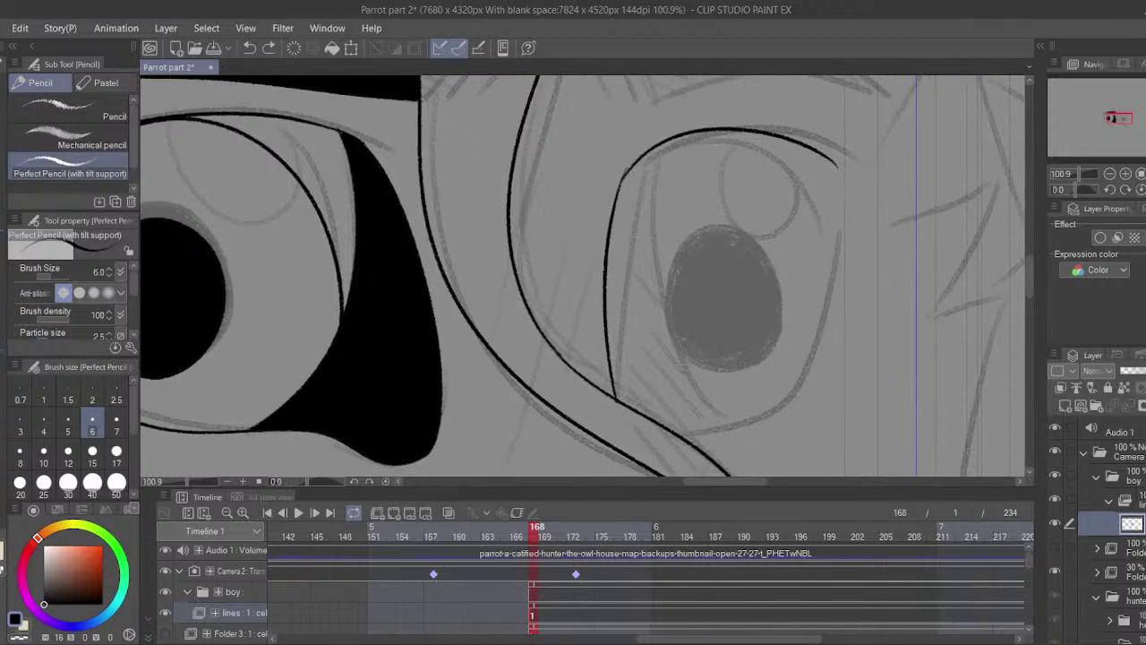
mouse_move(837, 165)
mouse_down()
mouse_move(796, 399)
mouse_move(696, 446)
mouse_up()
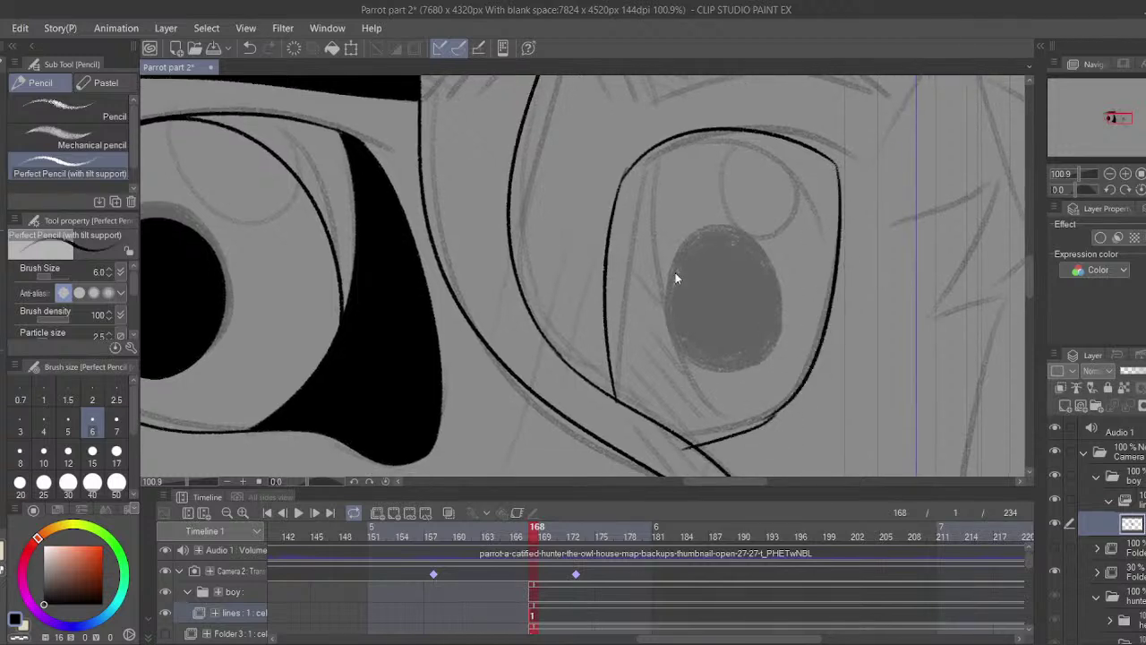
- Ink the curved inner edge of the far eyeball from the upper lid down towards the lower lid
key(ctrl+z)
mouse_move(643, 162)
mouse_down()
mouse_move(647, 316)
mouse_move(695, 410)
mouse_up()
key(ctrl+z)
drag(643, 154, 695, 413)
key(ctrl+z)
mouse_move(645, 150)
mouse_down()
mouse_move(652, 268)
mouse_move(706, 412)
mouse_move(698, 424)
mouse_up()
key(ctrl+z)
key(ctrl+z)
mouse_move(770, 416)
mouse_down()
mouse_move(710, 423)
mouse_move(770, 415)
mouse_move(695, 440)
mouse_move(768, 416)
mouse_up()
key(ctrl+z)
key(ctrl+z)
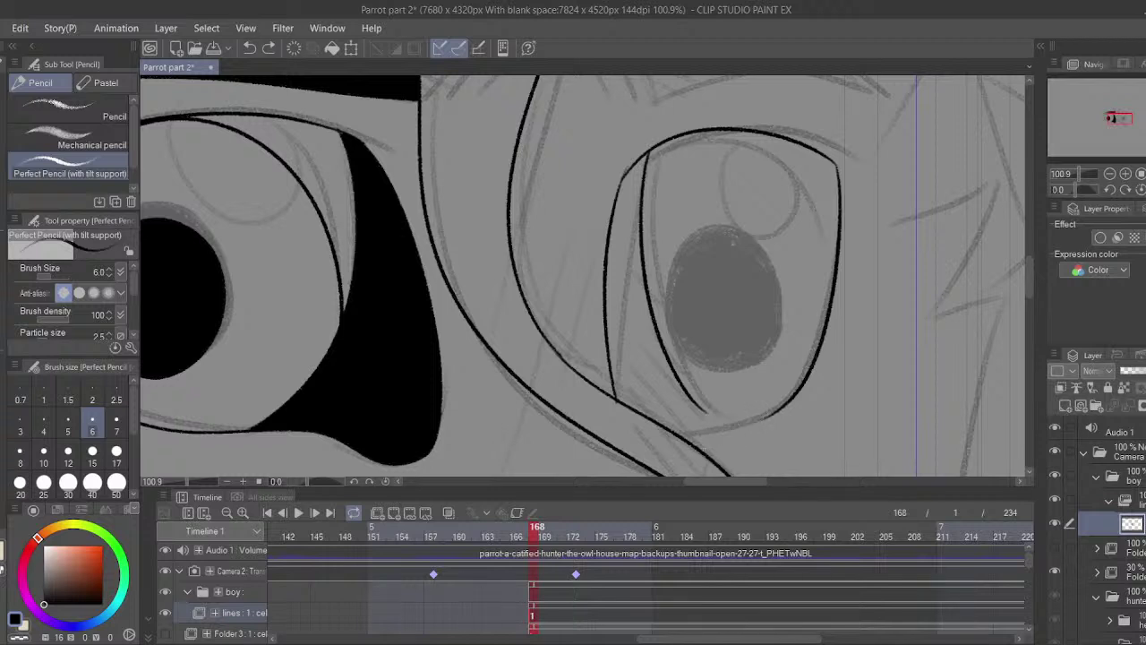
- Ink the far eye's lower lid and connect it to the muzzle line to close the inner corner
mouse_move(700, 448)
mouse_down()
mouse_move(765, 418)
mouse_move(727, 410)
mouse_move(768, 391)
mouse_up()
key(ctrl+z)
key(ctrl+z)
key(ctrl+z)
drag(697, 387, 737, 402)
key(ctrl+z)
key(ctrl+z)
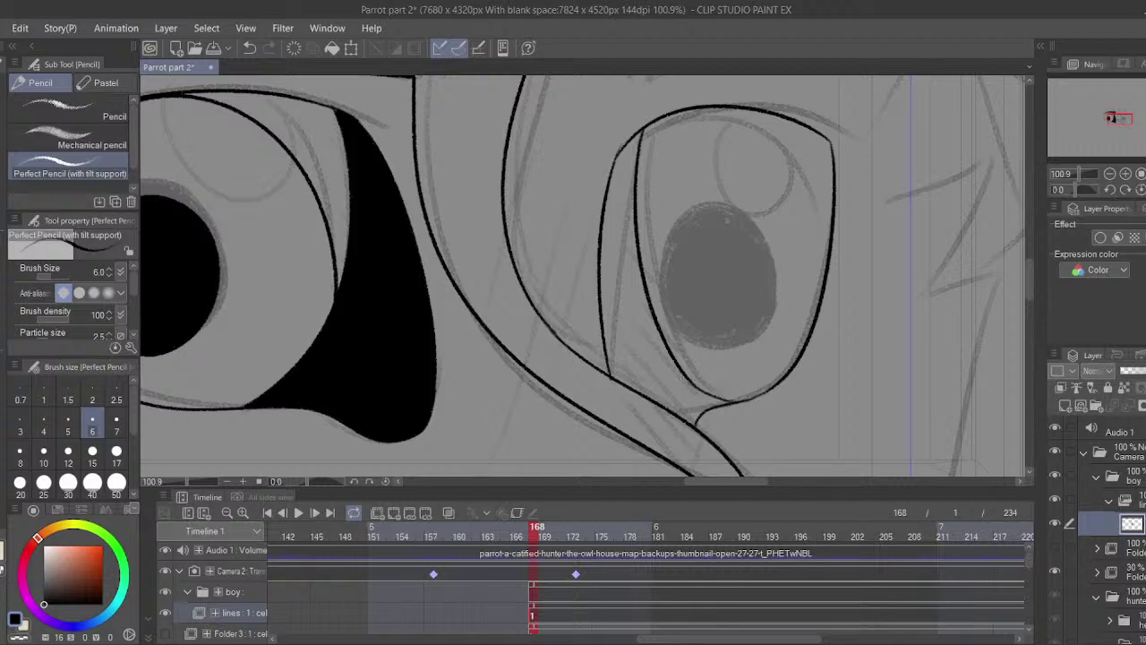
- Fill the far eye's inner corner area with black
drag(582, 384, 457, 393)
click(3, 389)
click(537, 368)
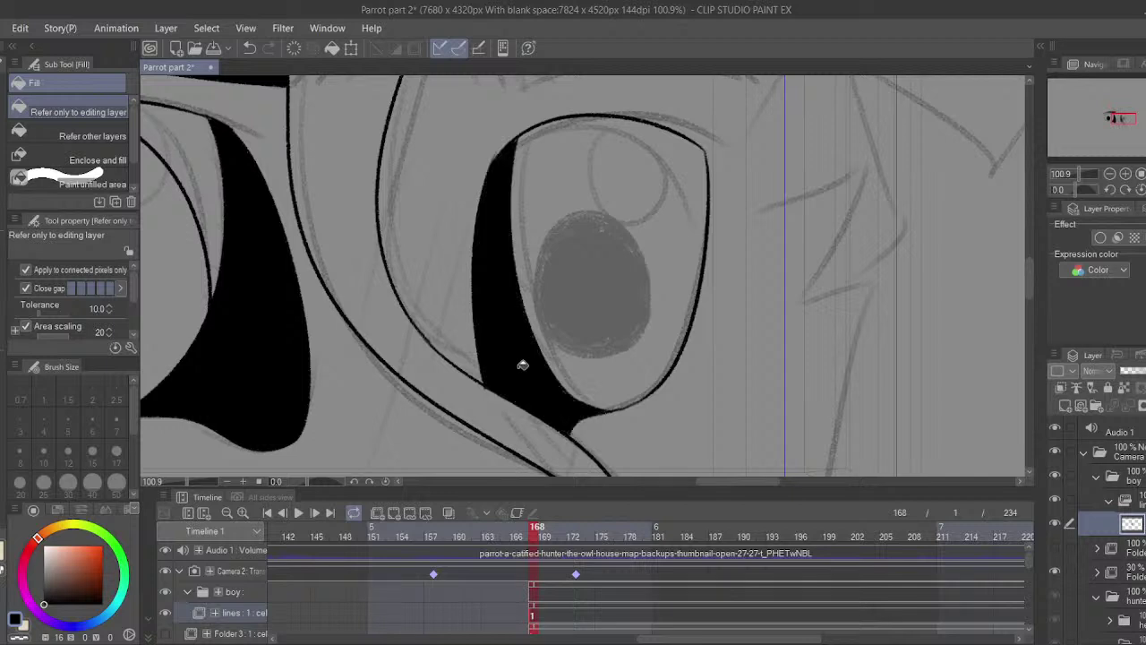
- Ink the oval outline of the far eye's pupil and fill it with black
key(p)
mouse_move(553, 234)
mouse_down()
mouse_move(546, 304)
mouse_move(618, 333)
mouse_up()
key(ctrl+z)
drag(549, 329, 564, 351)
mouse_move(535, 288)
mouse_down()
mouse_move(556, 334)
mouse_move(626, 248)
mouse_move(541, 309)
mouse_up()
key(ctrl+z)
key(g)
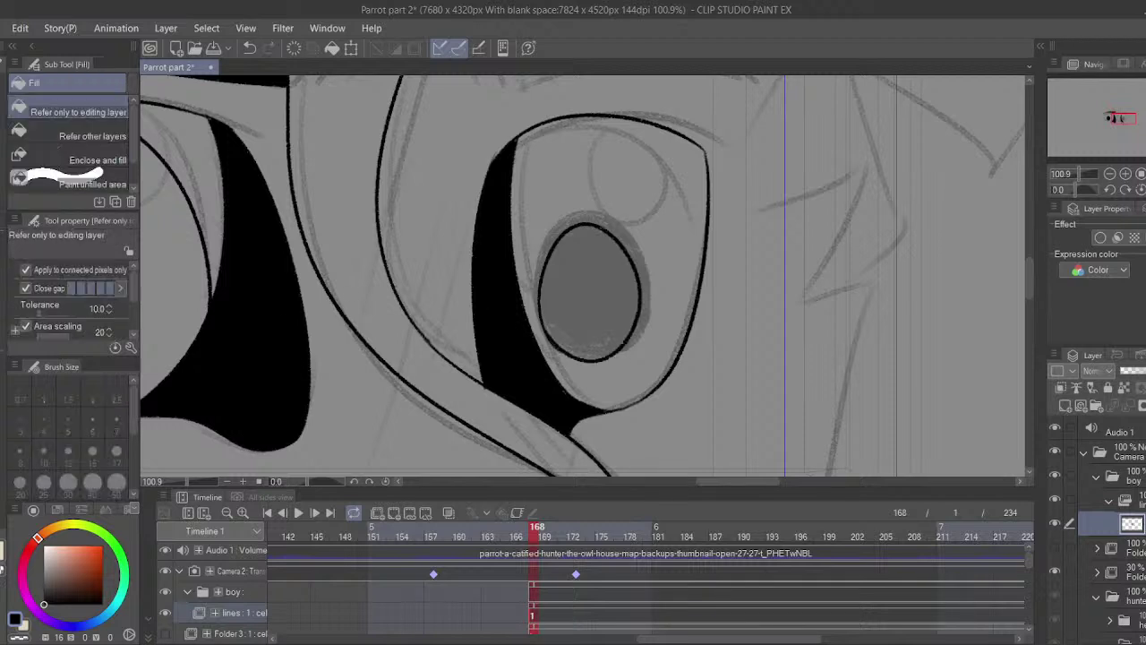
click(545, 306)
- Ink the far eye's iris curve from the upper lid round to the outer edge of the eye
key(p)
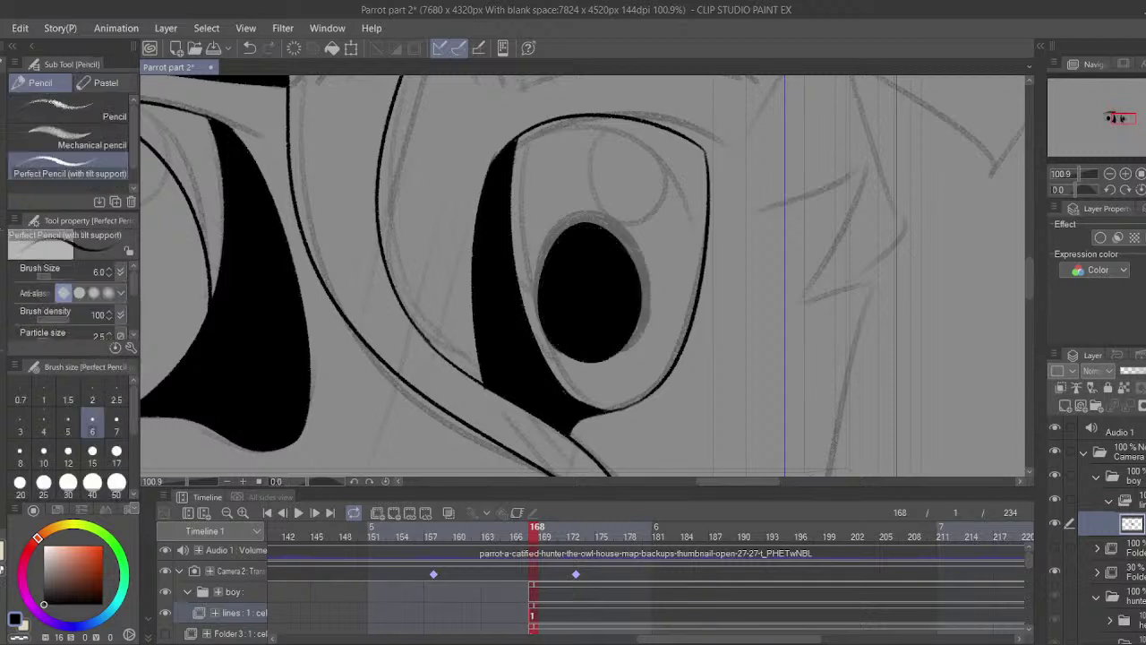
drag(551, 198, 681, 194)
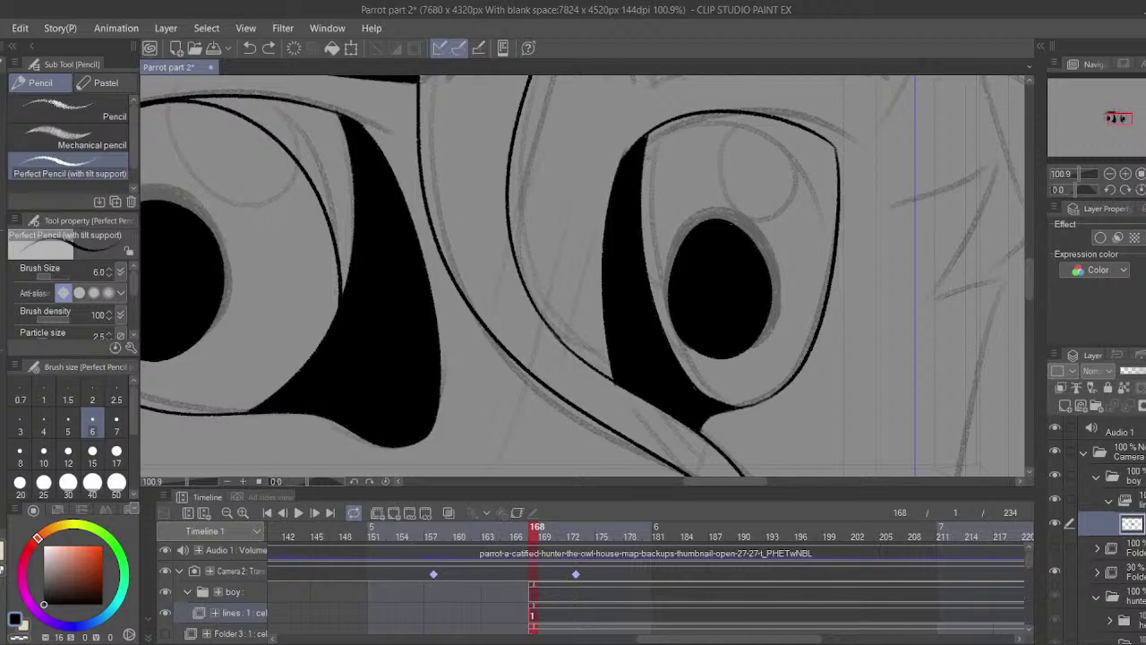
drag(647, 159, 860, 308)
key(ctrl+z)
drag(648, 146, 836, 297)
mouse_move(723, 265)
mouse_down()
mouse_move(809, 283)
mouse_move(855, 313)
mouse_up()
- Return to frame 168 and erase the iris line where it overshoots the far eye's outer edge
click(526, 609)
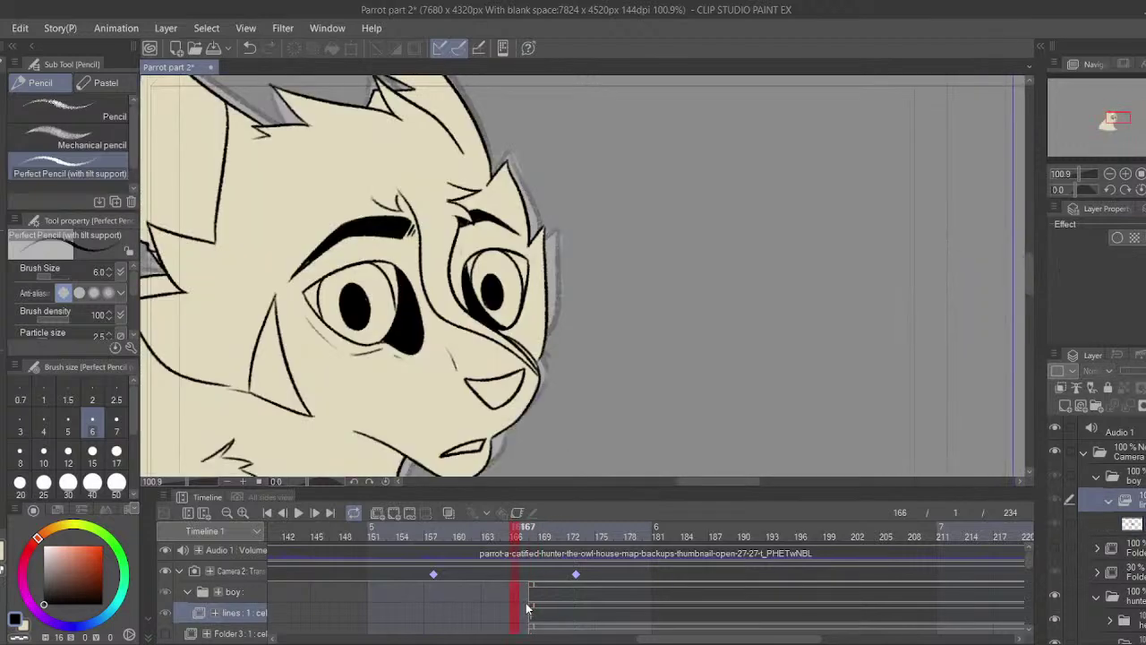
click(534, 613)
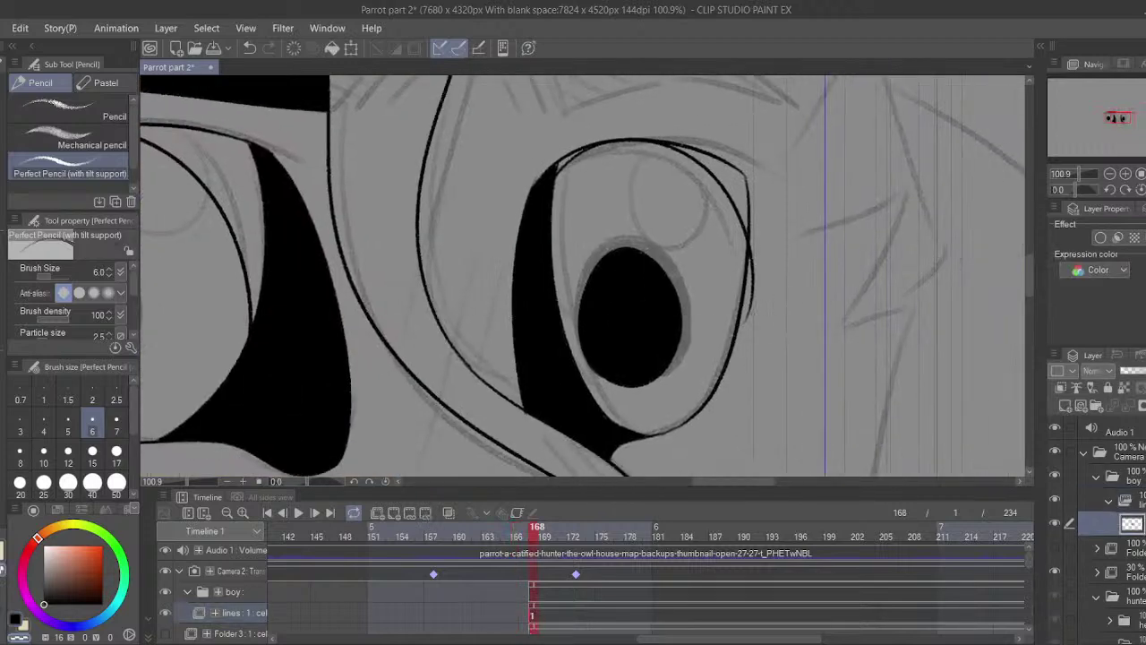
drag(752, 293, 752, 233)
drag(747, 243, 768, 309)
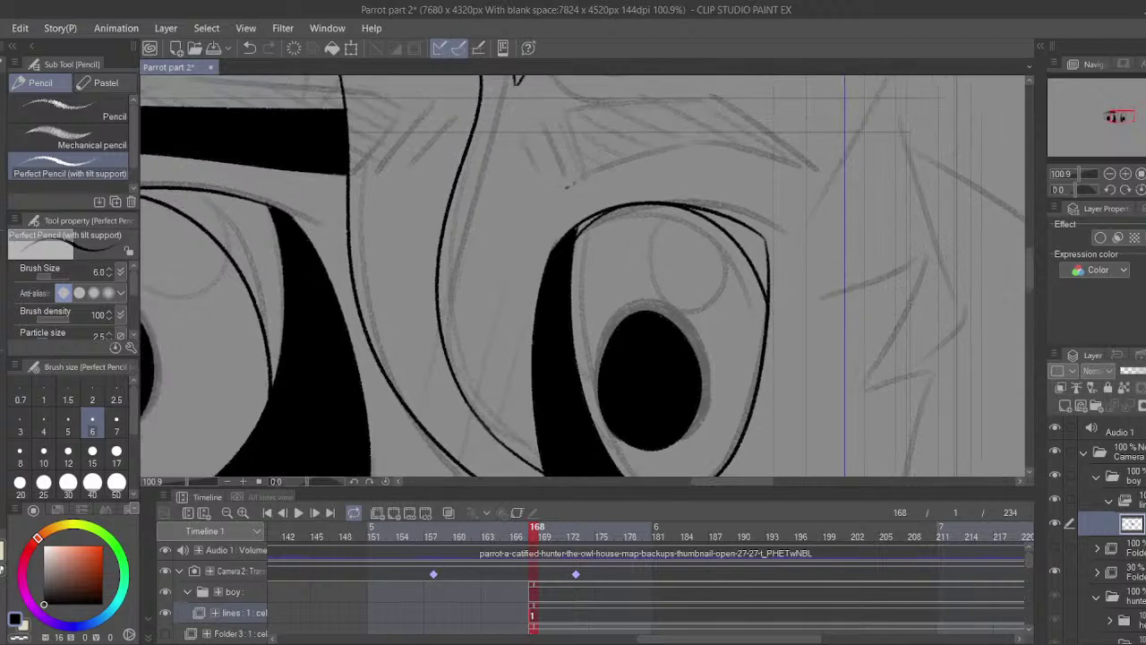
- Ink the lower edge of the far eyebrow as an arch above the eye
mouse_move(564, 184)
mouse_down()
mouse_move(598, 152)
mouse_move(736, 169)
mouse_up()
mouse_move(744, 190)
mouse_down()
mouse_move(756, 243)
mouse_move(674, 185)
mouse_up()
key(ctrl+z)
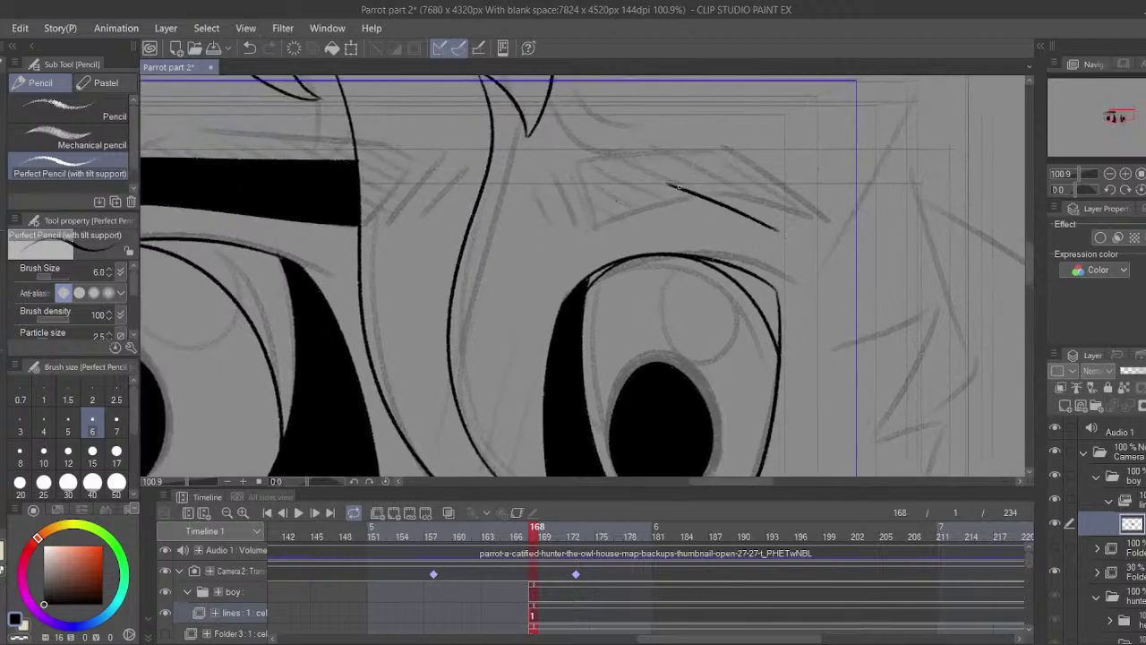
key(ctrl+z)
mouse_move(775, 233)
mouse_down()
mouse_move(675, 197)
mouse_move(575, 220)
mouse_move(801, 235)
mouse_up()
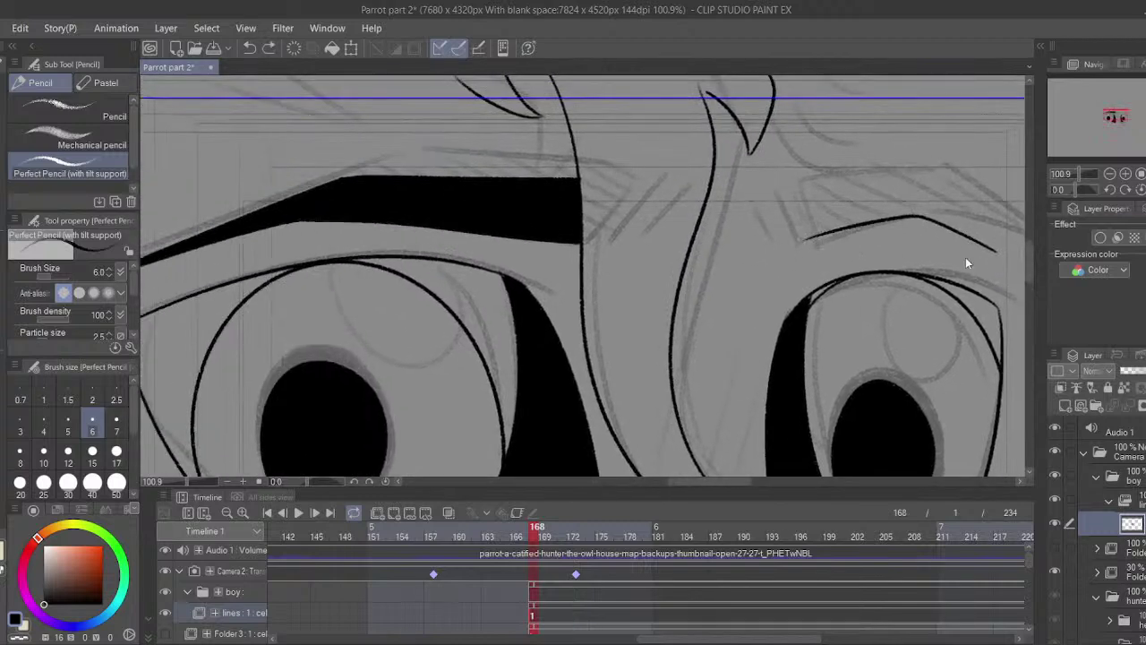
- Ink the upper edge of the far eyebrow, meeting the lower edge at a pointed outer tip
key(ctrl+z)
drag(997, 257, 795, 208)
key(ctrl+z)
mouse_move(1002, 262)
mouse_down()
mouse_move(955, 229)
mouse_move(795, 226)
mouse_move(709, 242)
mouse_up()
key(ctrl+z)
mouse_move(888, 256)
mouse_down()
mouse_move(780, 212)
mouse_move(671, 240)
mouse_move(662, 220)
mouse_move(674, 174)
mouse_move(881, 242)
mouse_move(807, 170)
mouse_move(655, 195)
mouse_up()
key(ctrl+z)
key(ctrl+z)
key(ctrl+z)
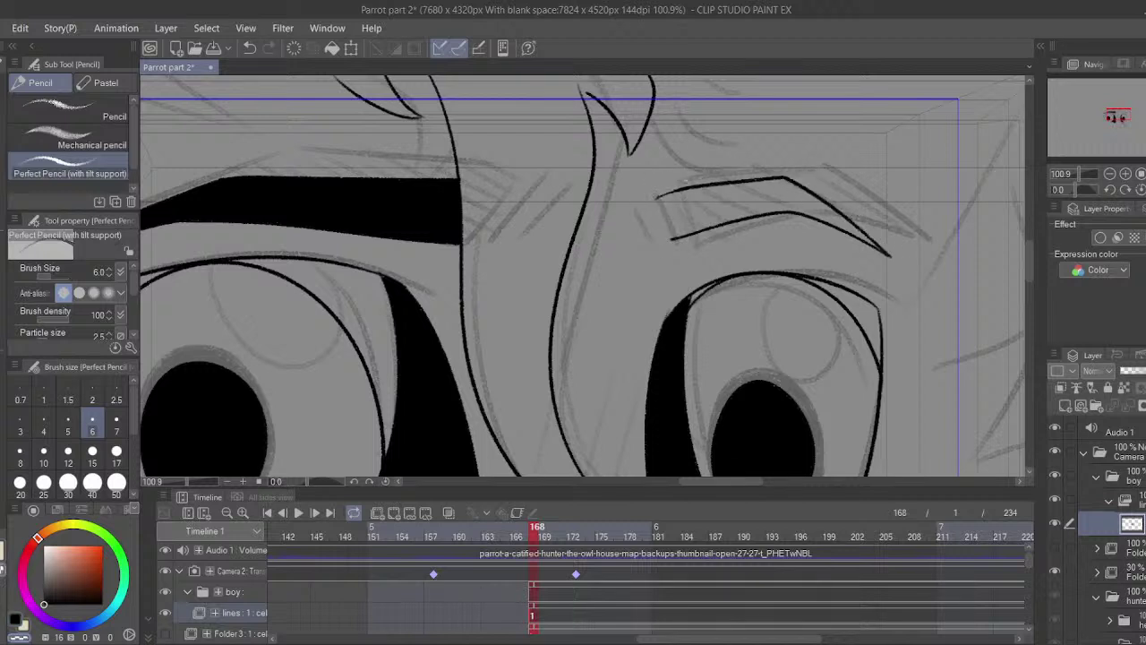
- Erase the inner part of the far eyebrow's upper edge up to its angular bend
drag(1079, 173, 1089, 179)
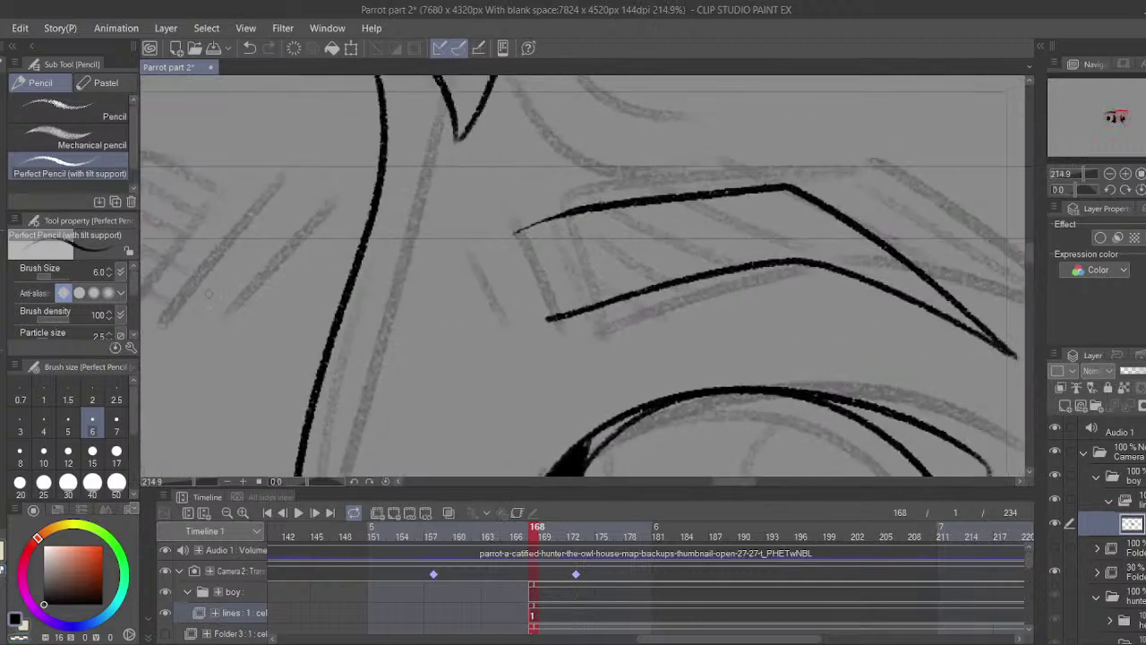
key(e)
key(ctrl+z)
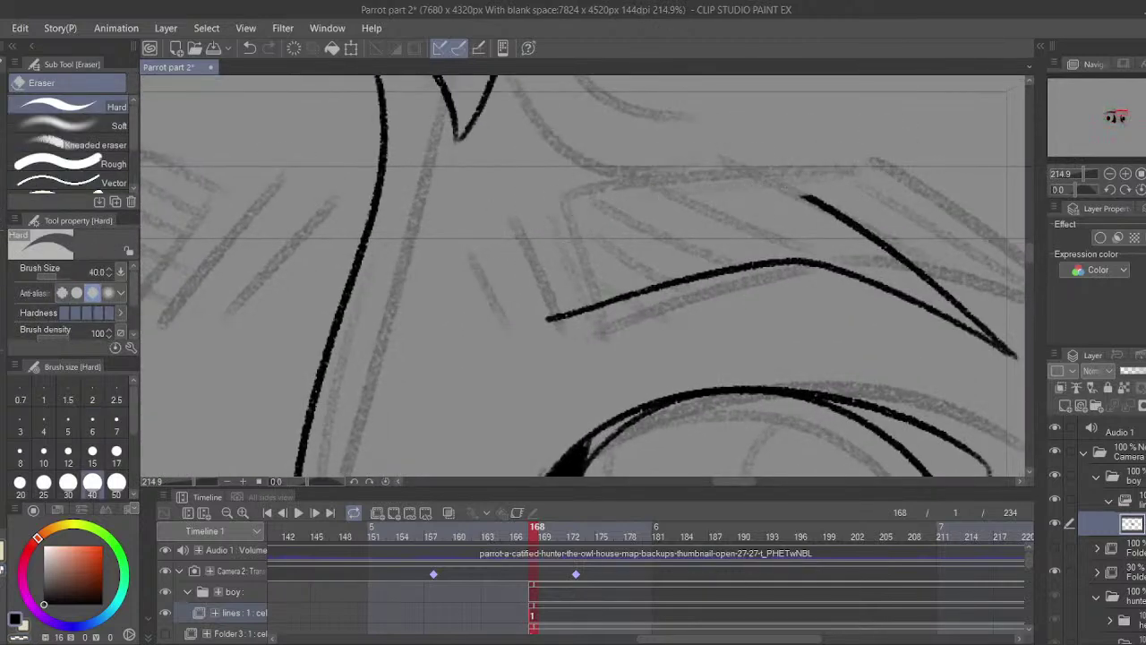
- Redraw the far eyebrow's upper edge and inner end as a smooth closed outline and fill it with black
key(p)
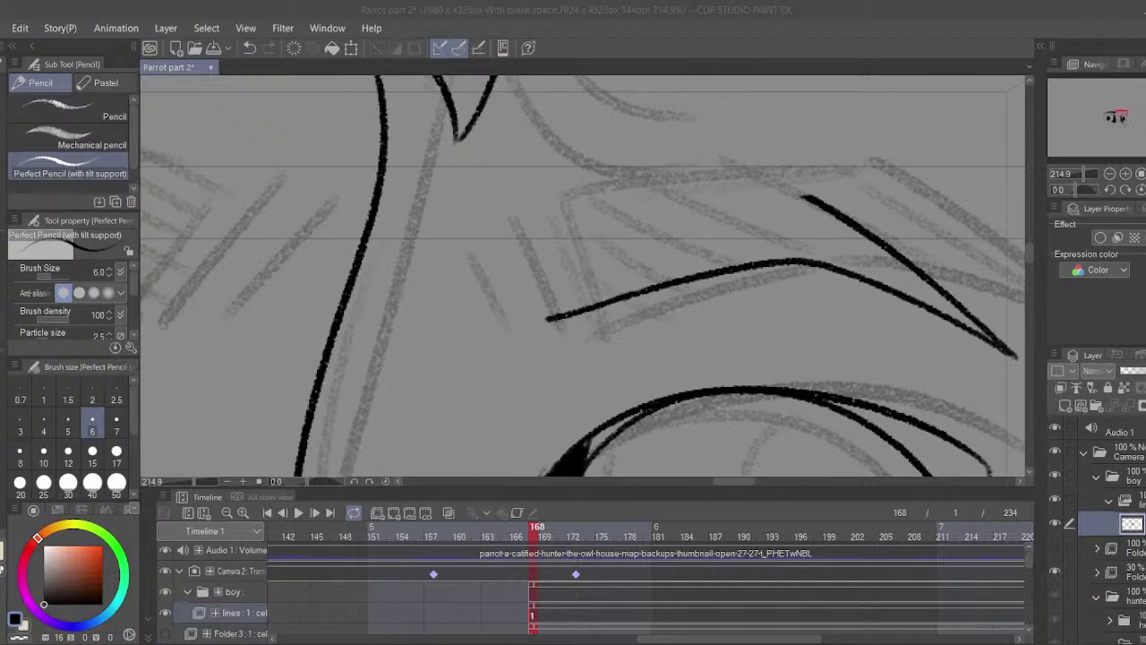
click(607, 390)
drag(672, 344, 689, 338)
key(ctrl+z)
mouse_move(855, 181)
mouse_down()
mouse_move(731, 177)
mouse_move(485, 220)
mouse_move(553, 336)
mouse_move(577, 311)
mouse_move(536, 305)
mouse_move(490, 203)
mouse_up()
key(ctrl+z)
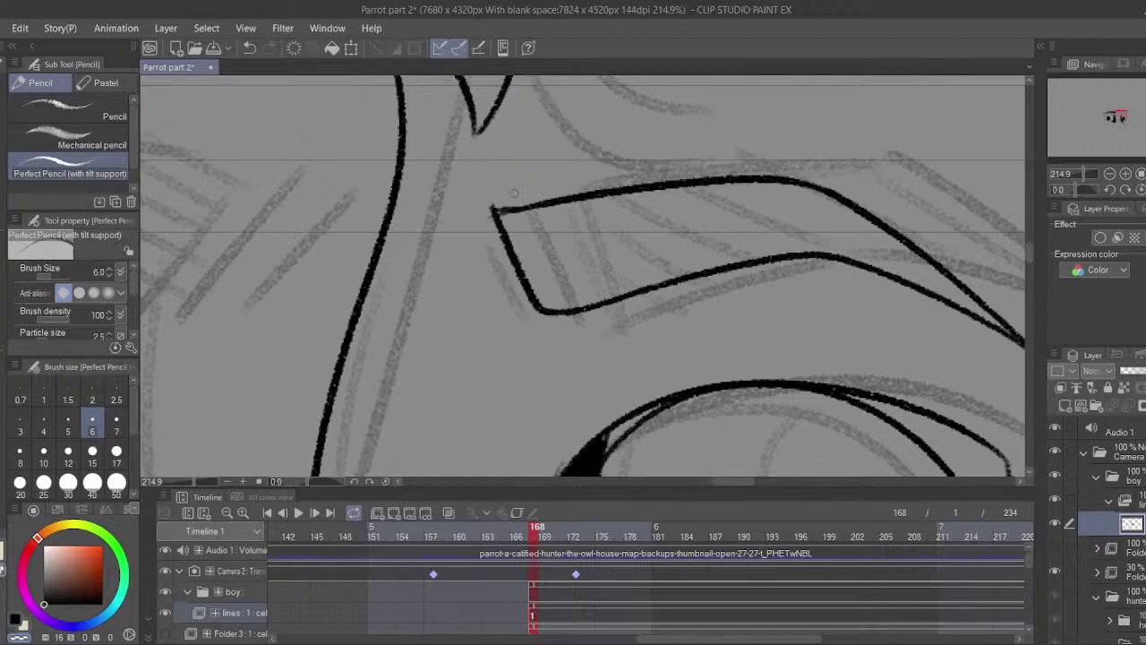
key(g)
click(540, 250)
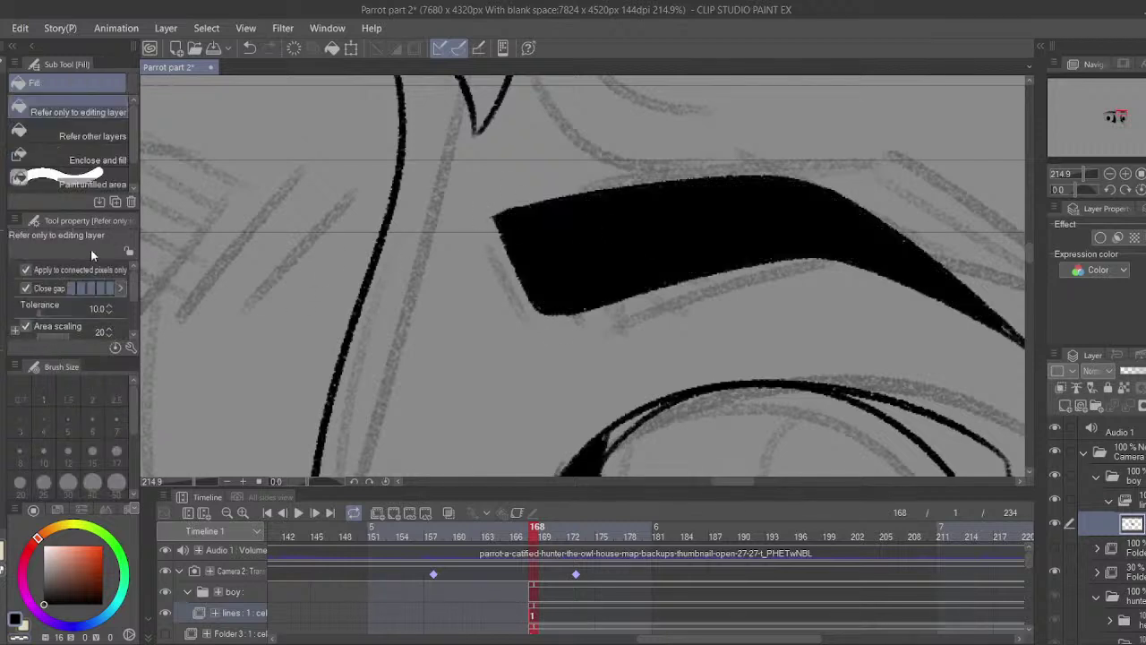
- Ink short parallel hair strokes alongside the inner end of the far eyebrow
key(p)
drag(481, 225, 515, 305)
key(ctrl+z)
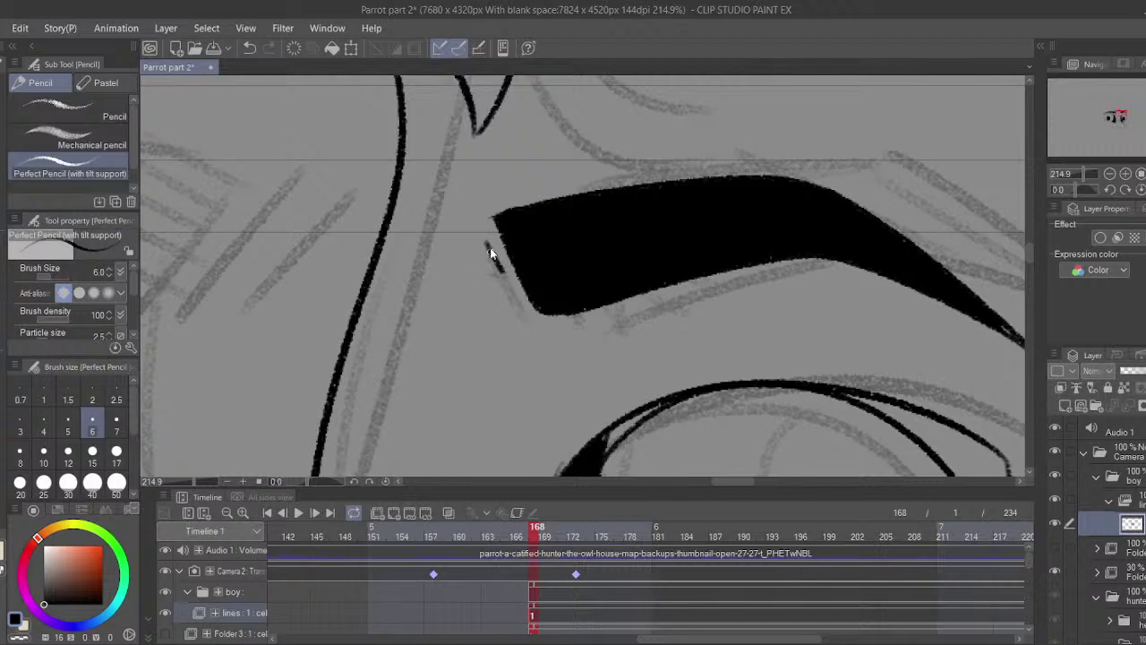
drag(481, 228, 526, 318)
key(ctrl+z)
drag(478, 252, 516, 322)
key(ctrl+z)
drag(474, 237, 516, 318)
- Fill the gap in the far eyebrow's outer tip and trim it to a clean point
drag(601, 104, 617, 78)
drag(949, 210, 729, 211)
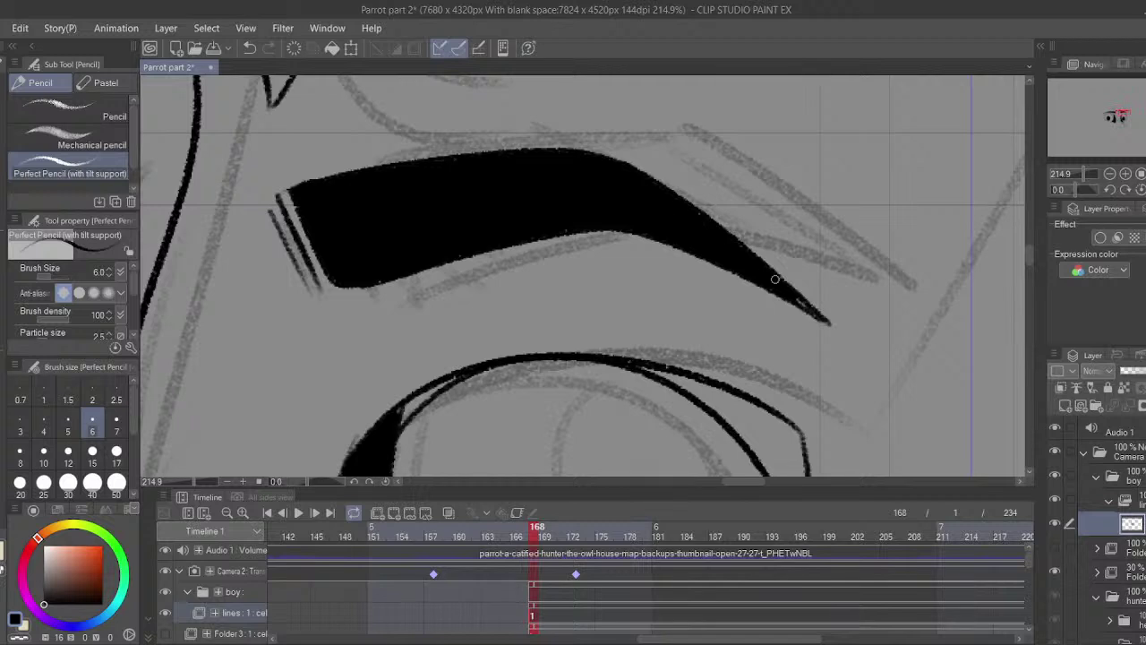
drag(797, 303, 836, 330)
key(c)
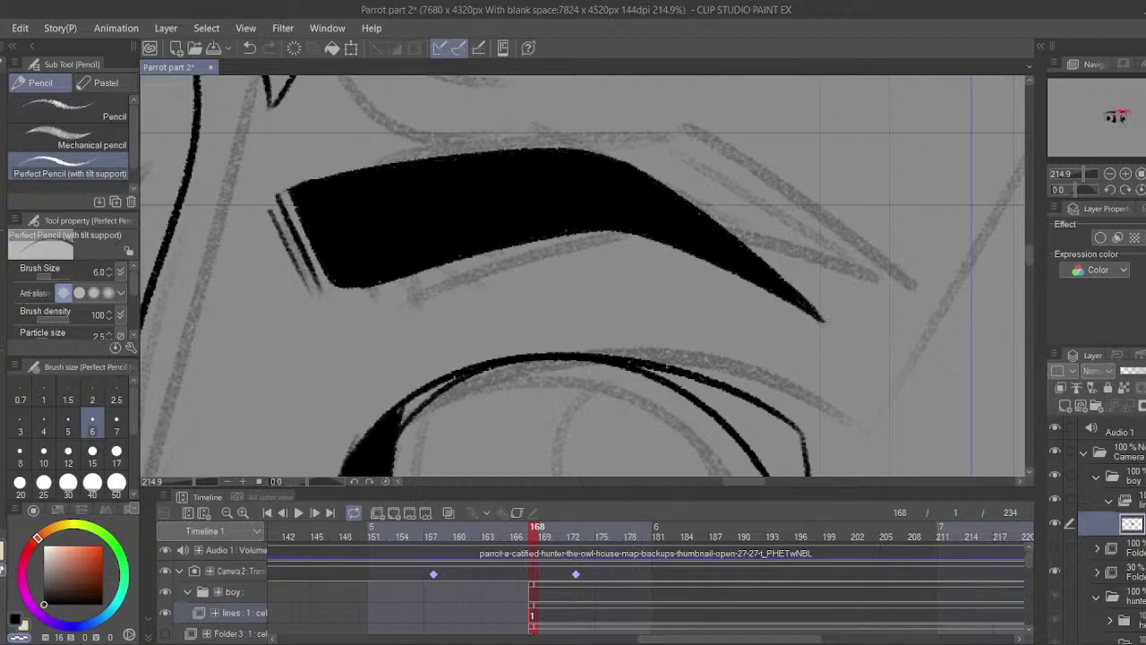
key(c)
- Erase the inner end of the near eyebrow into a rounded edge separated from the forehead line
click(1109, 175)
click(1110, 175)
drag(730, 277, 993, 220)
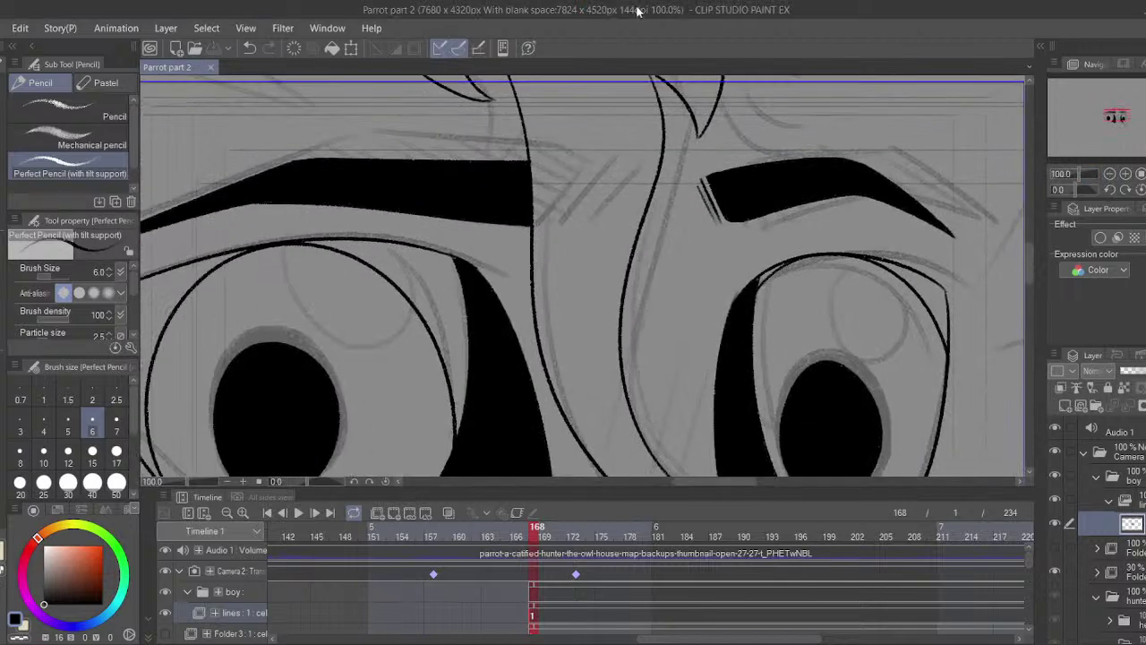
mouse_move(821, 245)
mouse_down()
mouse_move(929, 231)
mouse_move(686, 135)
mouse_move(606, 277)
mouse_move(612, 212)
mouse_move(590, 201)
mouse_move(606, 264)
mouse_move(599, 284)
mouse_move(604, 176)
mouse_up()
key(ctrl+z)
key(ctrl+z)
drag(611, 232, 608, 191)
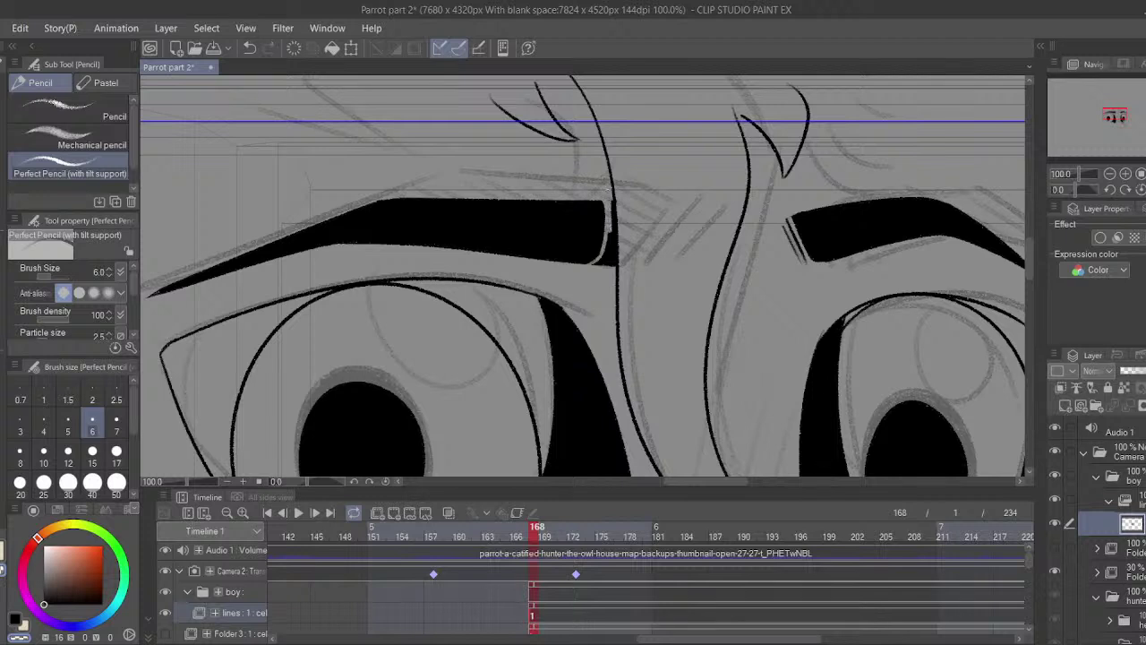
mouse_move(612, 246)
mouse_down()
mouse_move(614, 193)
mouse_move(612, 265)
mouse_move(595, 265)
mouse_move(609, 228)
mouse_up()
key(c)
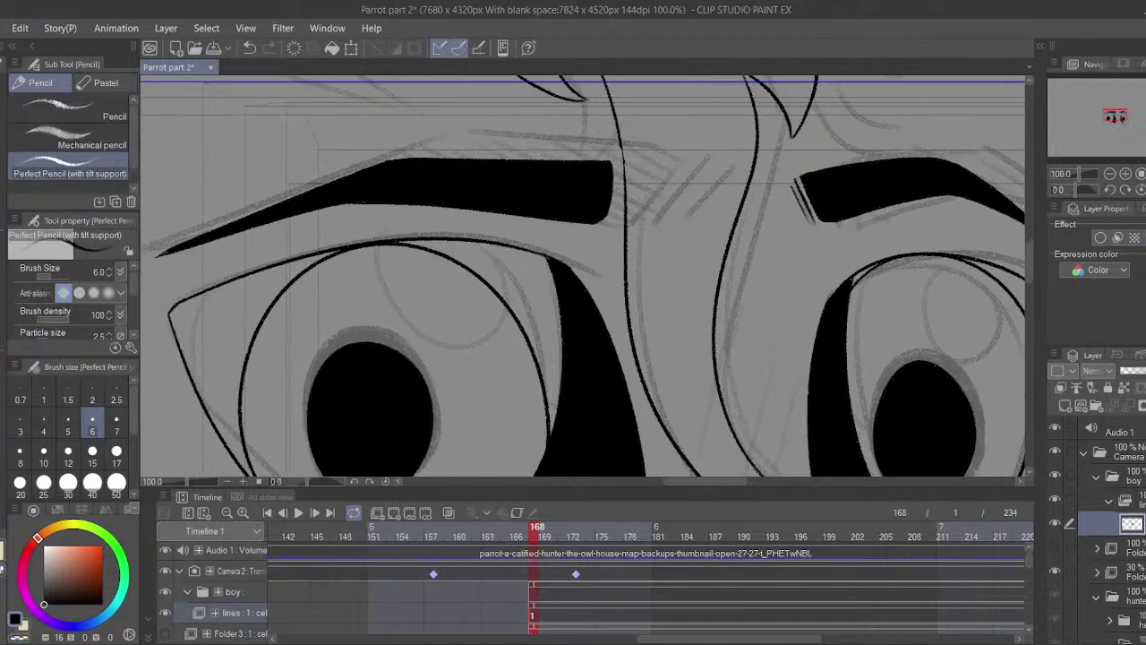
- Ink short vertical hair strokes between the near eyebrow's inner end and the forehead line
mouse_move(618, 163)
mouse_down()
mouse_move(611, 240)
mouse_move(620, 174)
mouse_move(612, 234)
mouse_move(622, 217)
mouse_up()
key(ctrl+z)
key(ctrl+z)
key(ctrl+z)
key(ctrl+z)
key(ctrl+z)
drag(623, 161, 623, 181)
key(ctrl+z)
- Ink thin diagonal shading strokes across the bridge of the nose between the two eyes
drag(669, 368, 672, 301)
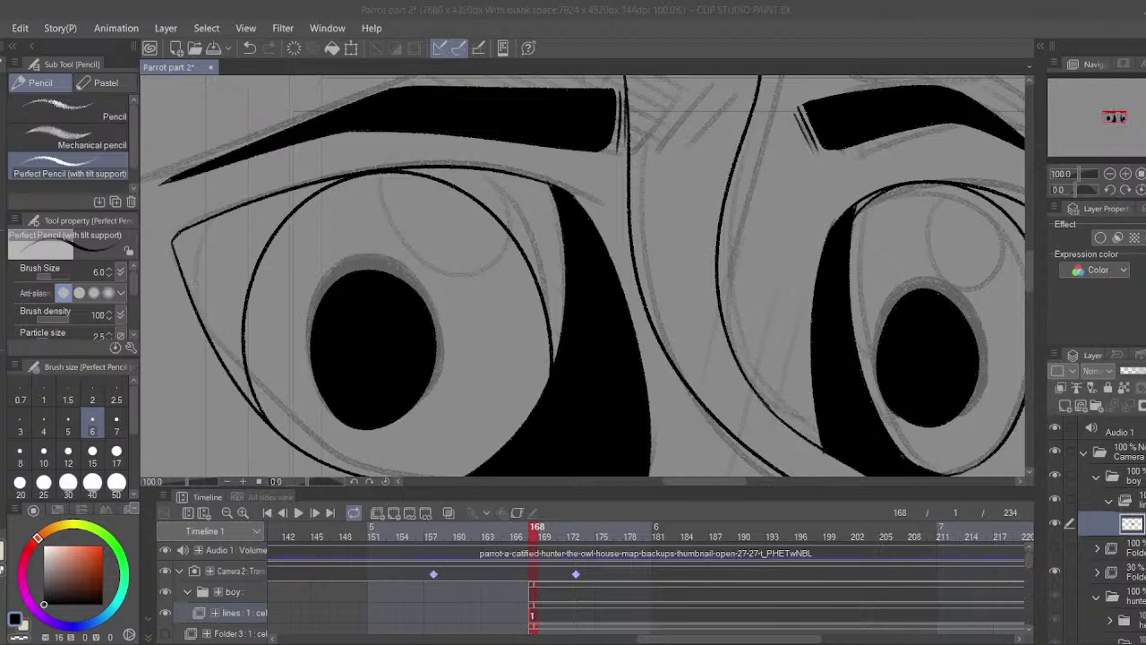
click(460, 13)
drag(565, 326, 522, 376)
drag(643, 443, 596, 365)
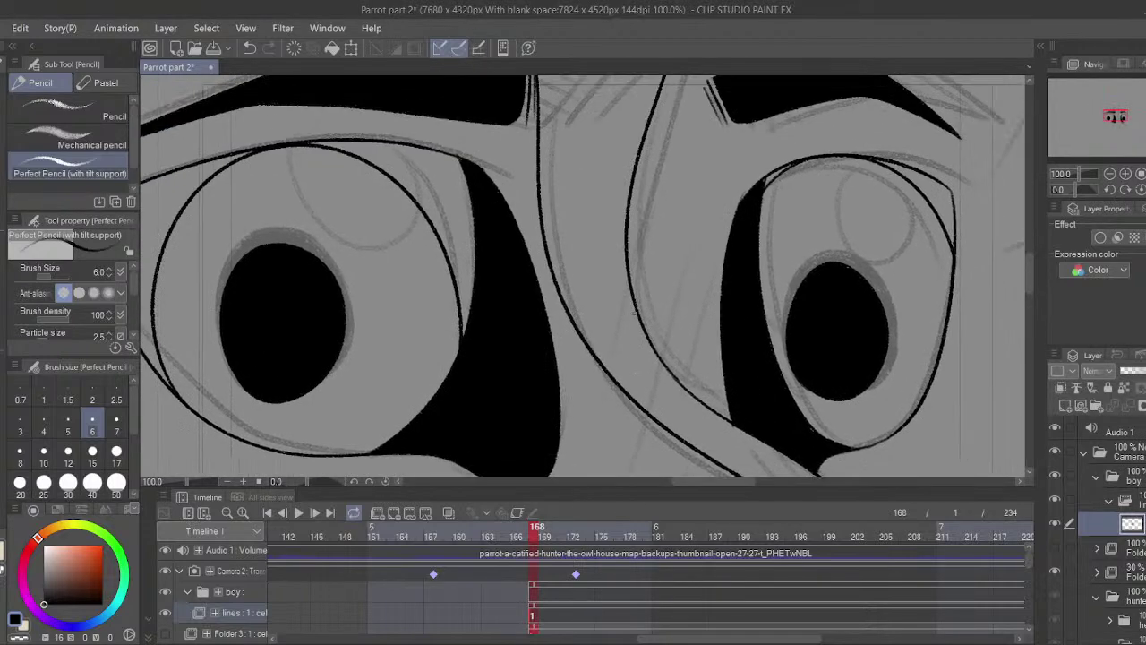
drag(692, 184, 602, 453)
drag(658, 279, 647, 202)
key(ctrl+z)
drag(670, 110, 593, 380)
drag(697, 173, 631, 369)
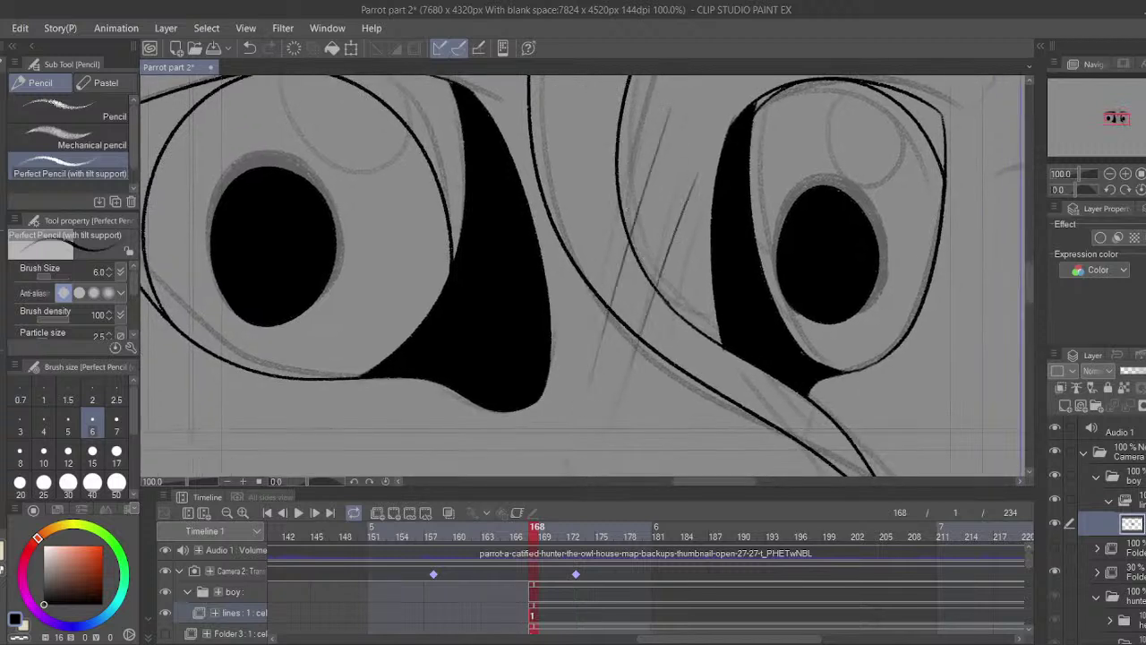
drag(636, 134, 596, 259)
drag(601, 207, 591, 252)
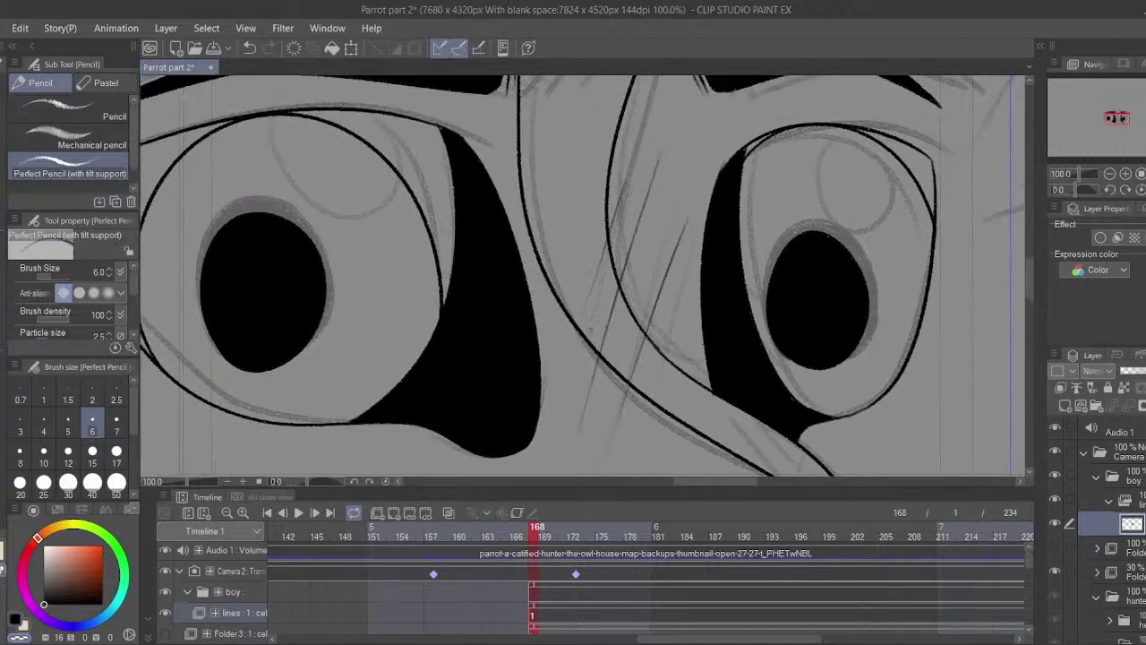
- Erase the lower ends of the diagonal shading strokes on the nose bridge to shorten them
key(e)
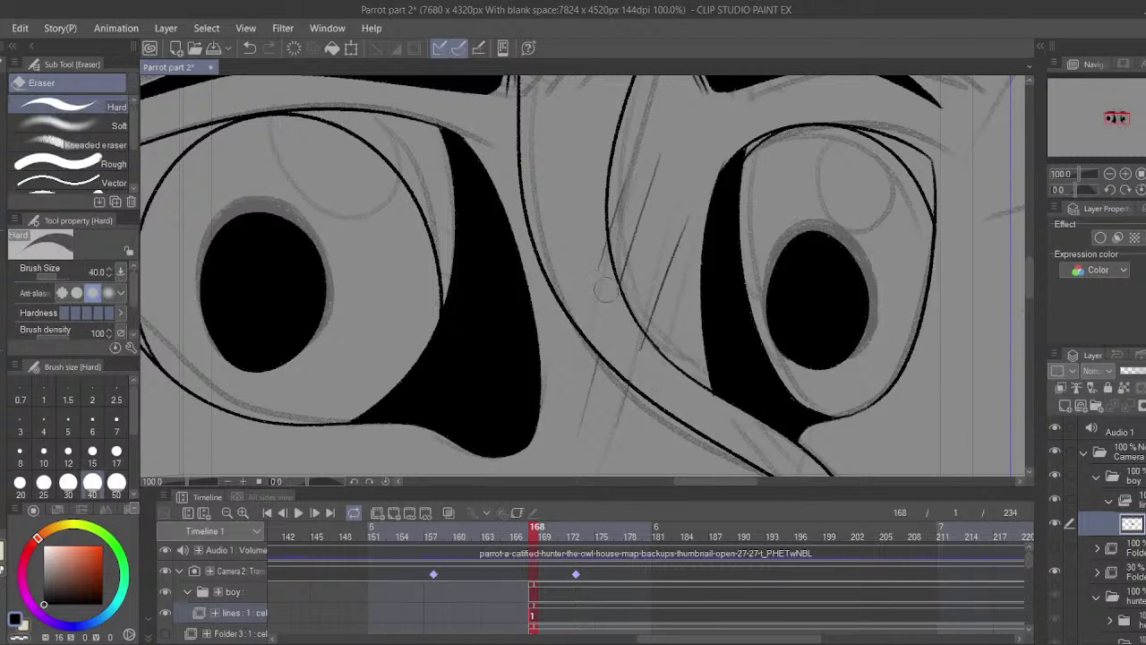
drag(595, 267, 600, 245)
drag(633, 357, 636, 344)
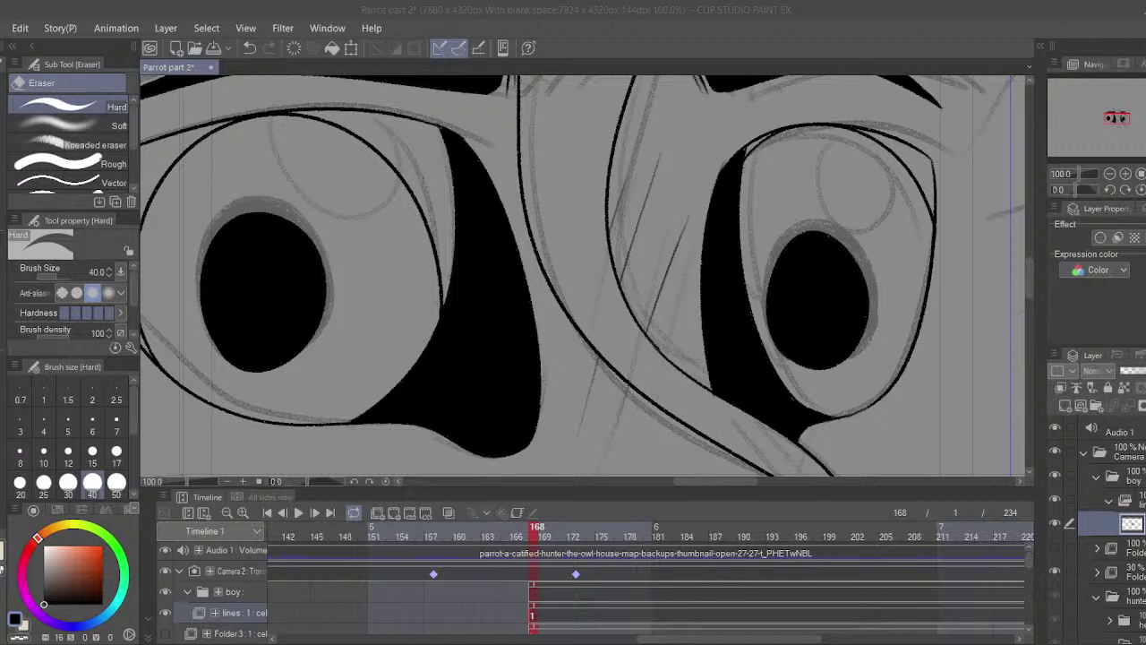
- Ink a short curved line descending from where the facial stripe's edges converge below the far eye
key(p)
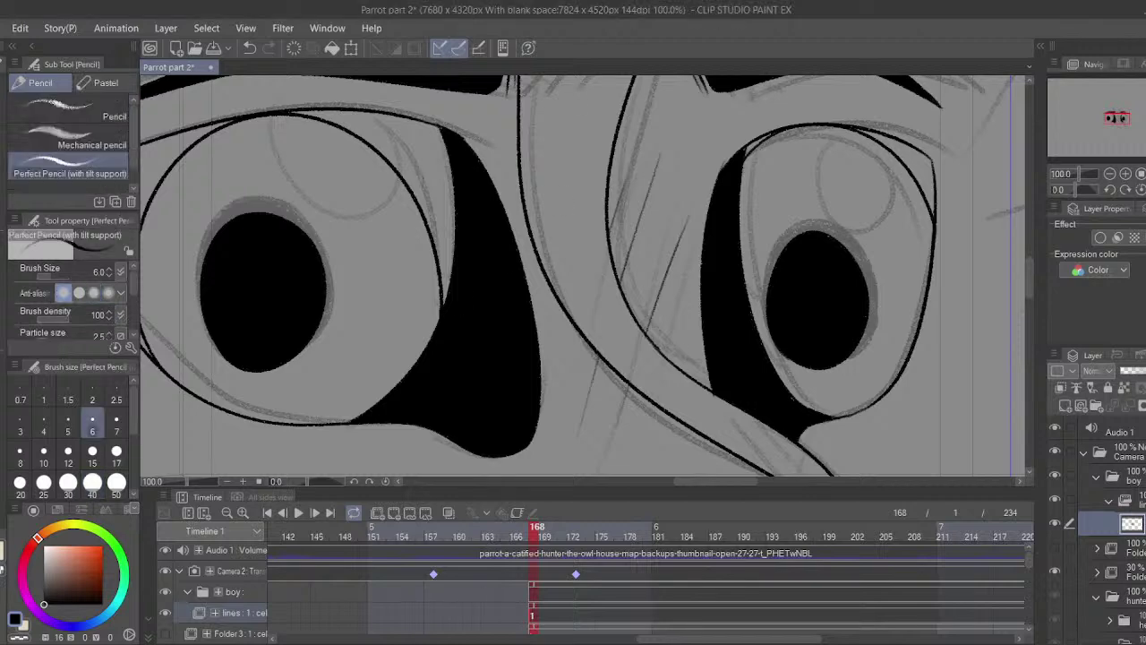
drag(455, 265, 466, 53)
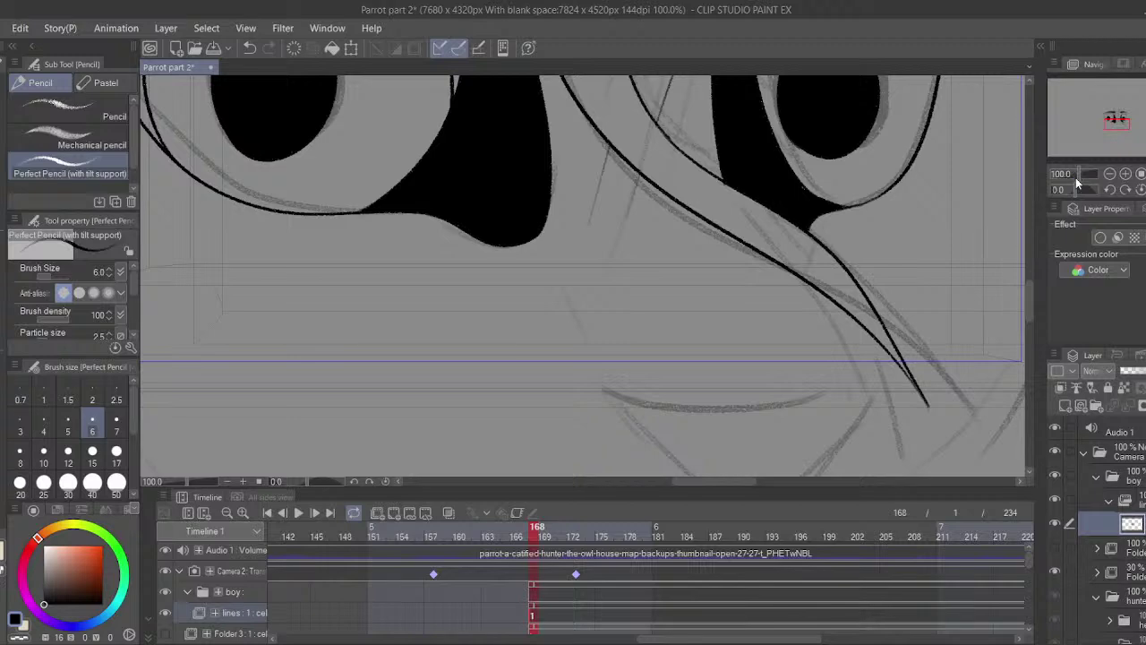
key(ctrl+s)
drag(1078, 175, 1077, 174)
mouse_move(758, 318)
mouse_down()
mouse_move(681, 292)
mouse_move(697, 267)
mouse_move(715, 342)
mouse_up()
key(ctrl+z)
key(ctrl+z)
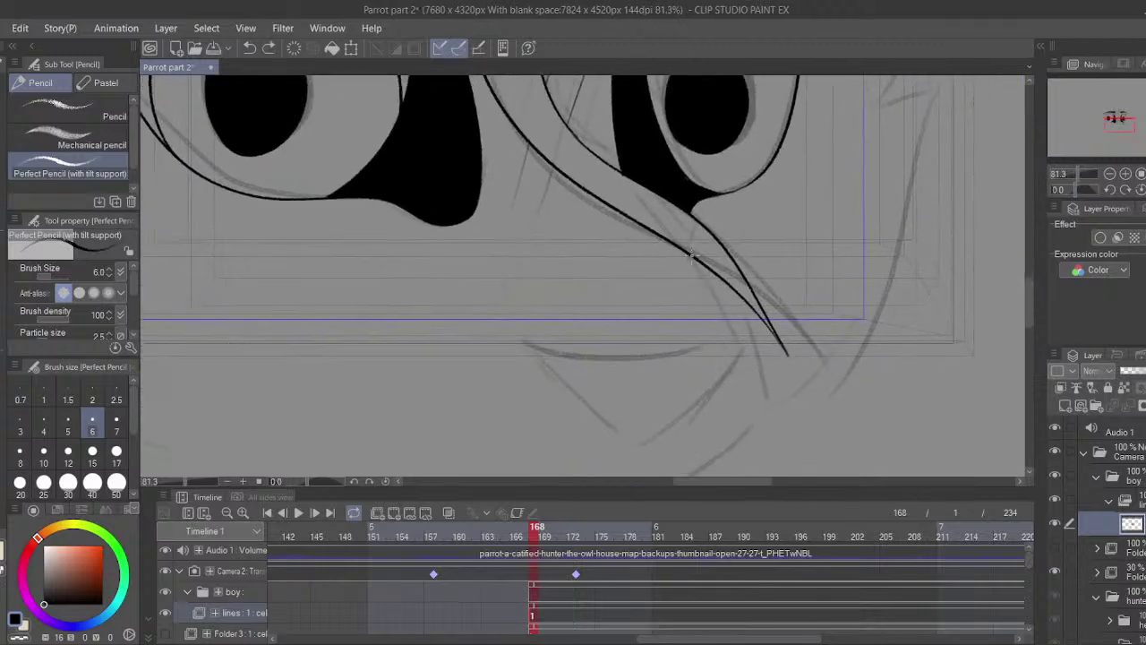
drag(691, 255, 730, 352)
- Ink a short slanted line on the snout between the near eye's inner corner and the sketched nose
drag(532, 80, 550, 171)
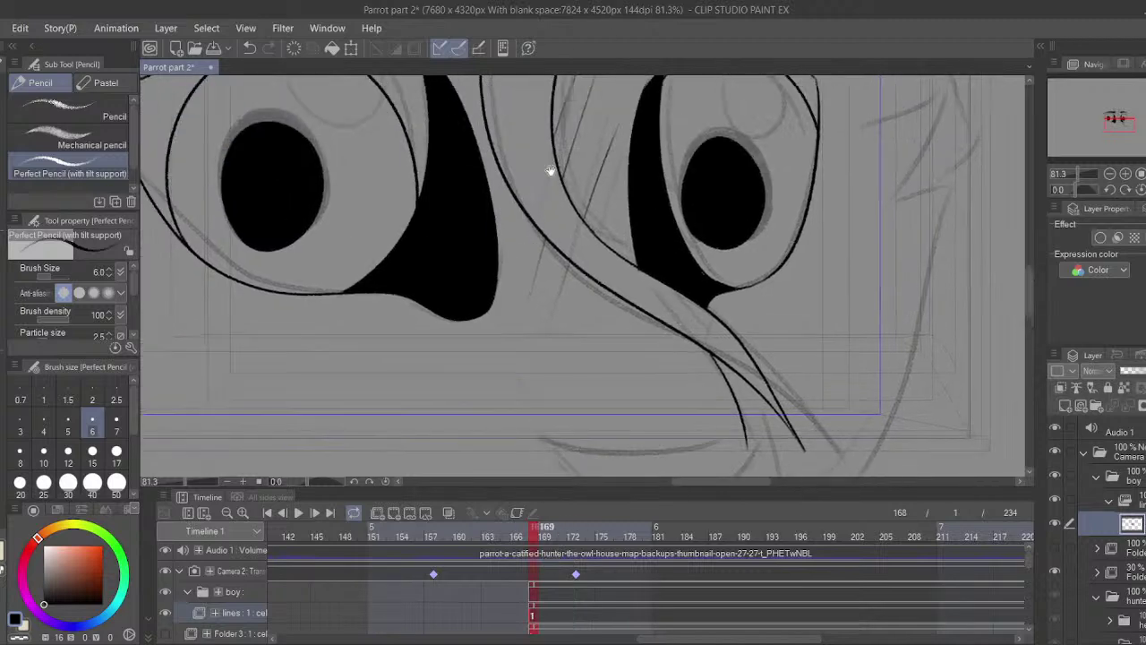
drag(620, 236, 720, 213)
key(ctrl+z)
drag(619, 338, 641, 407)
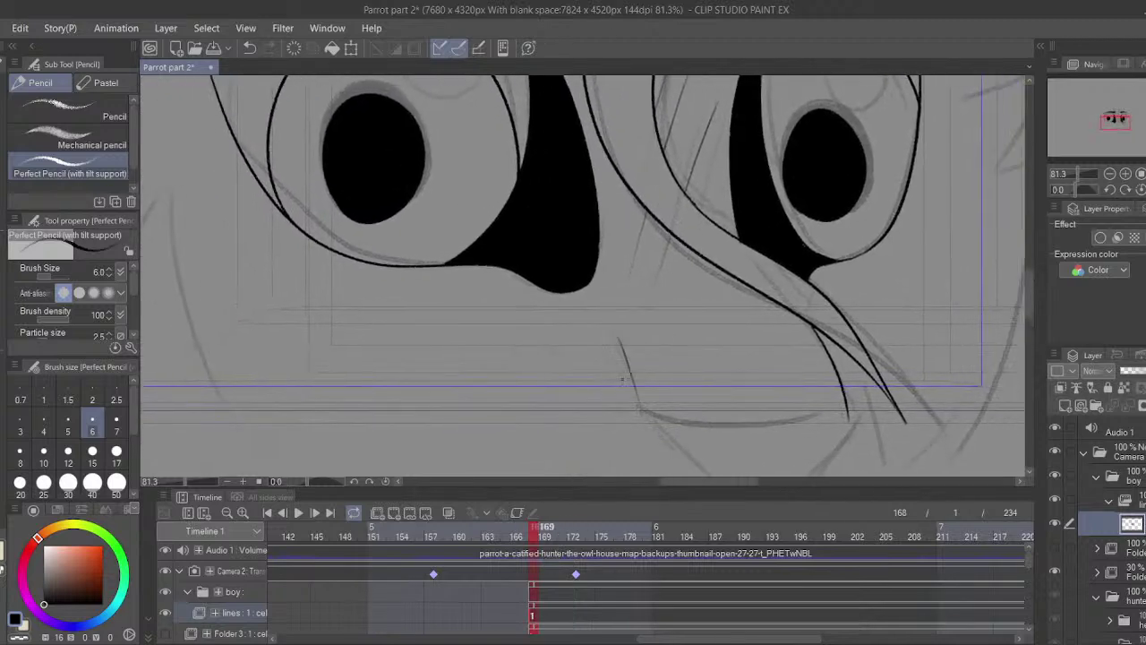
- Ink two long curved lines meeting in a point on the near cheek, and keep frame 168 current
drag(346, 195, 677, 270)
mouse_move(515, 428)
mouse_down()
mouse_move(539, 283)
mouse_move(555, 323)
mouse_up()
mouse_move(559, 428)
mouse_down()
mouse_move(532, 142)
mouse_move(464, 242)
mouse_move(408, 383)
mouse_up()
drag(489, 310, 442, 399)
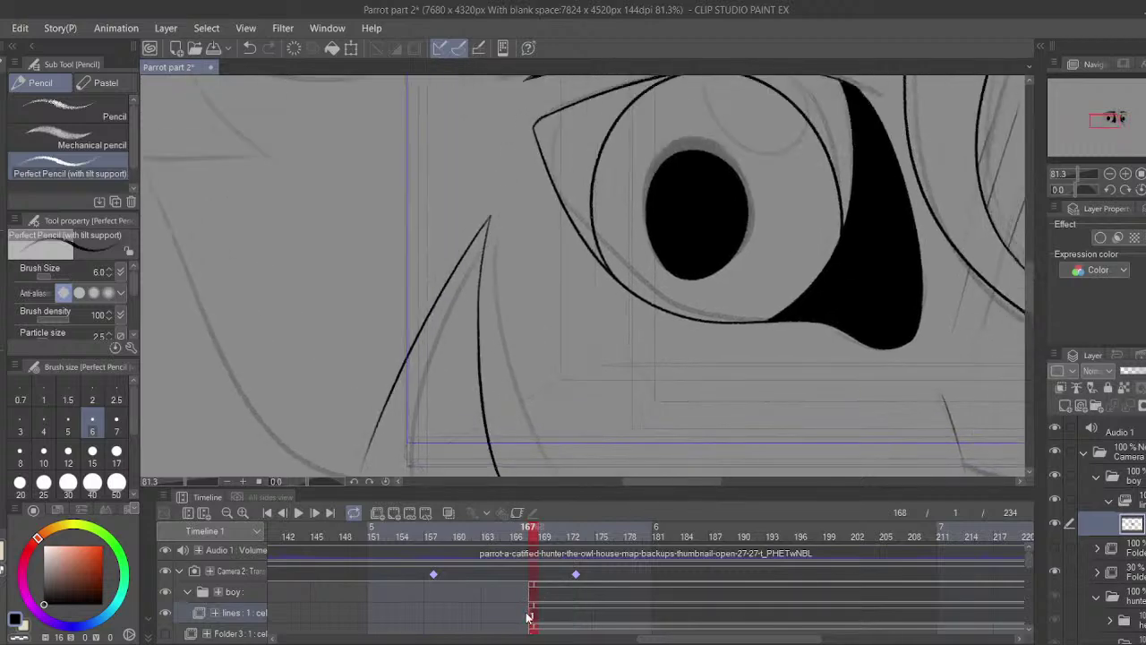
click(526, 616)
drag(517, 395, 499, 405)
click(532, 616)
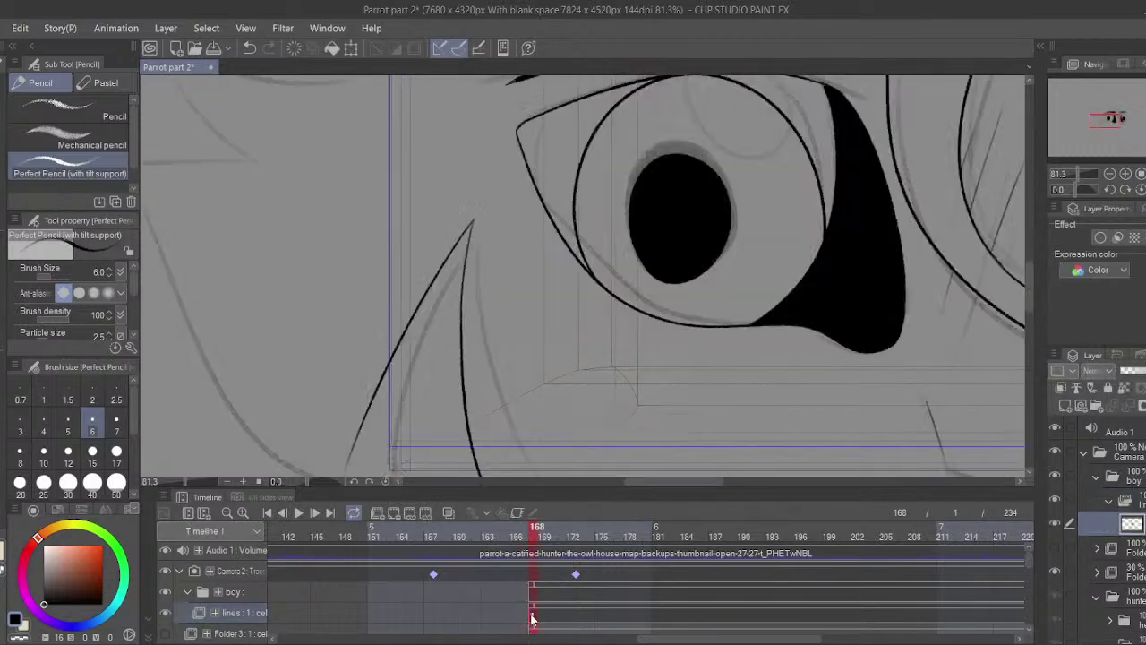
- Ink thin crease strokes below and outside the near eye and around the far eye's lower edge
drag(635, 317, 562, 306)
drag(698, 348, 794, 366)
key(ctrl+z)
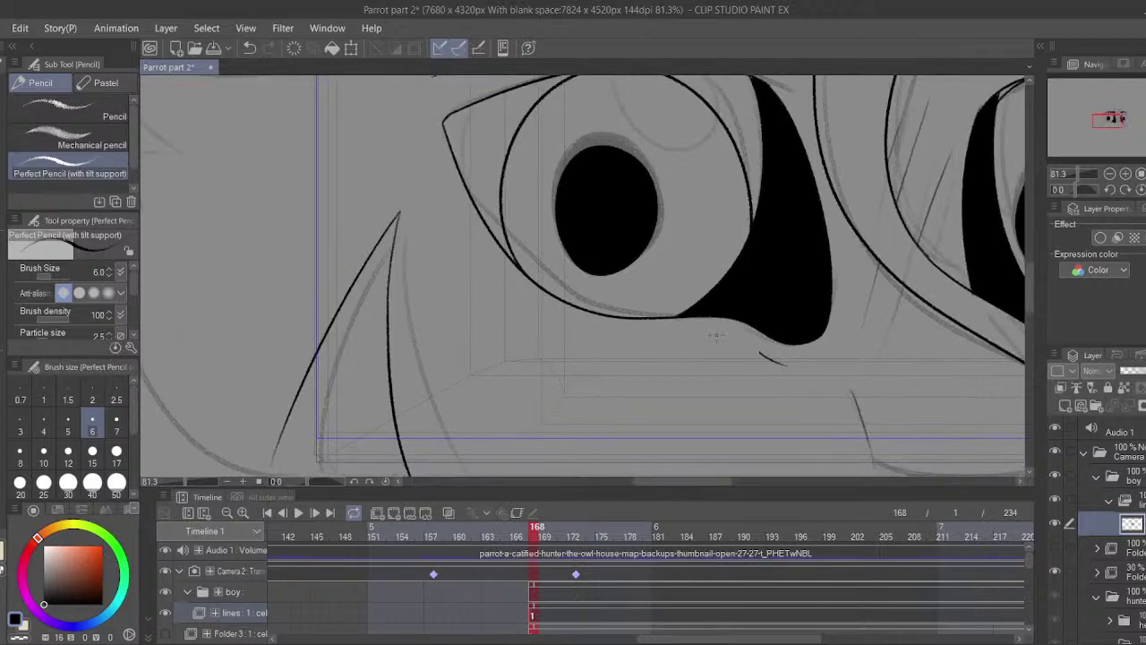
drag(713, 332, 601, 347)
drag(448, 216, 523, 340)
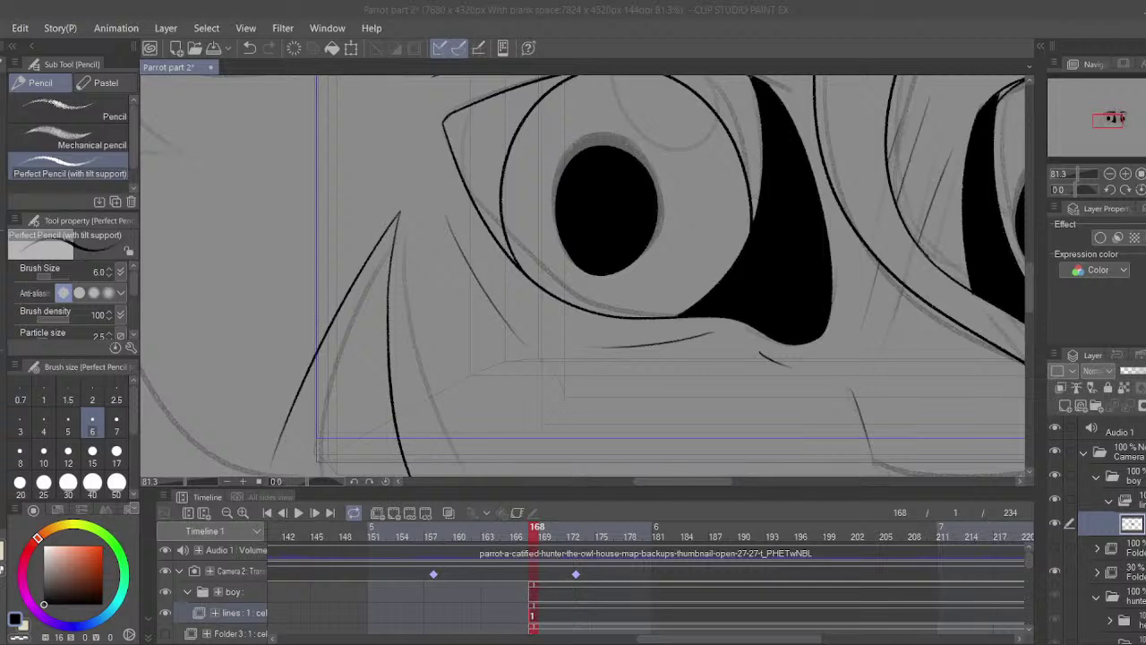
drag(765, 210, 405, 247)
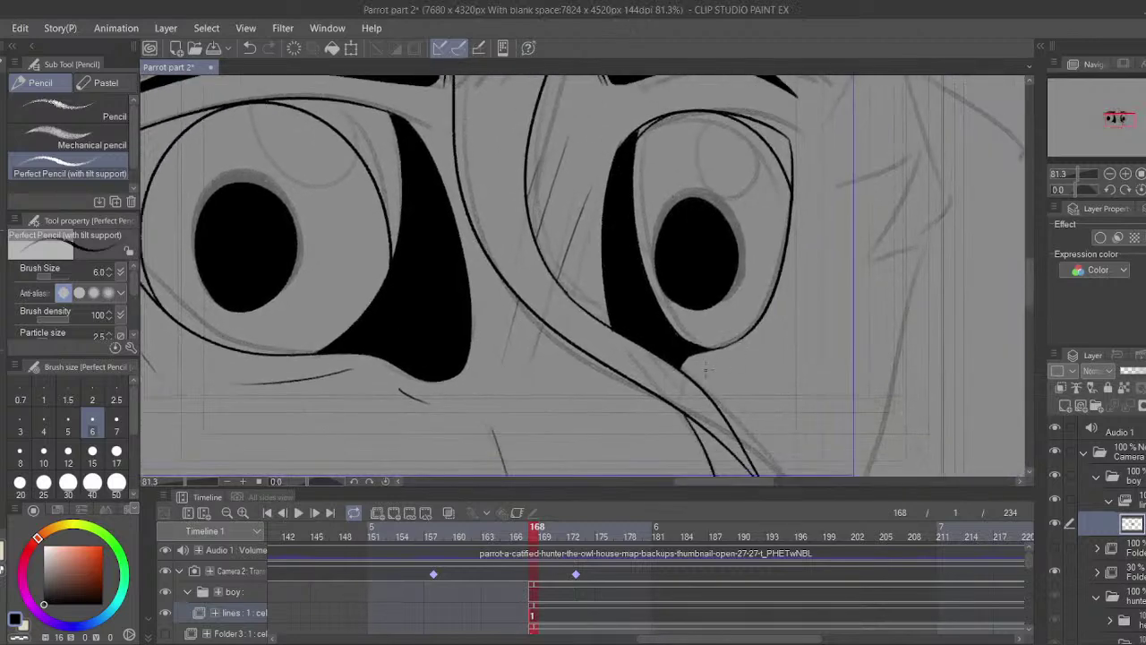
mouse_move(728, 361)
mouse_down()
mouse_move(745, 364)
mouse_move(795, 284)
mouse_move(683, 438)
mouse_up()
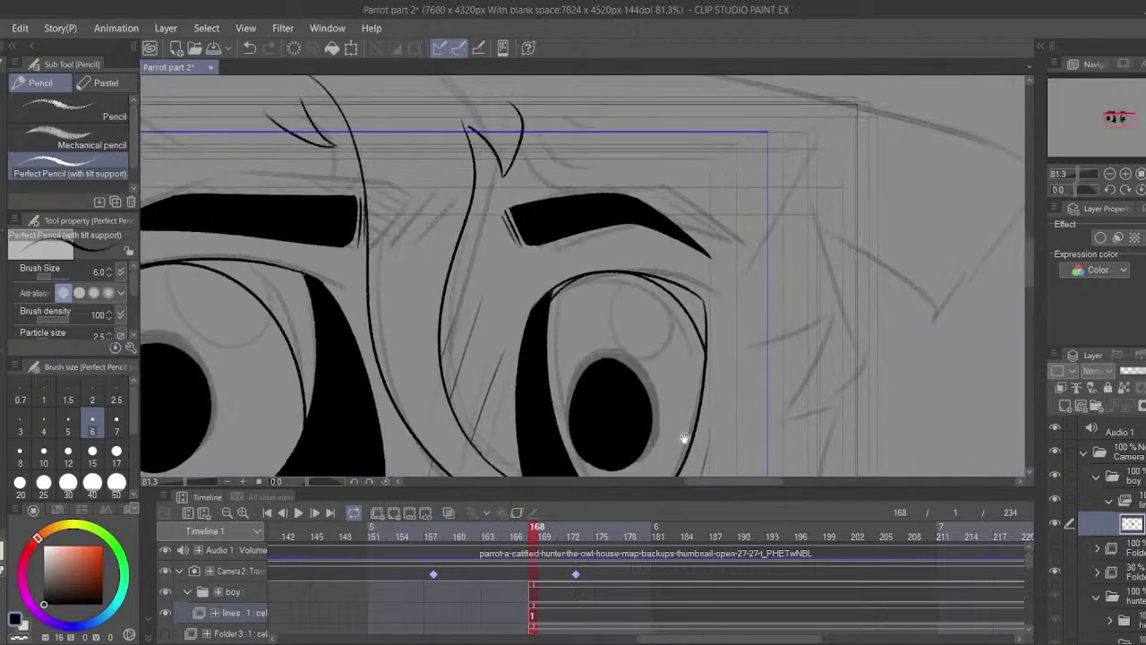
- Try to ink a short curved fur stroke at the far side of the face beside the eyebrow's outer end
mouse_move(788, 316)
mouse_down()
mouse_move(777, 278)
mouse_move(845, 334)
mouse_move(856, 272)
mouse_up()
mouse_move(779, 209)
mouse_down()
mouse_move(849, 251)
mouse_move(727, 228)
mouse_move(791, 218)
mouse_move(824, 187)
mouse_move(757, 174)
mouse_move(963, 186)
mouse_up()
drag(662, 206, 767, 185)
drag(1073, 175, 1073, 172)
drag(841, 208, 684, 153)
drag(537, 156, 517, 139)
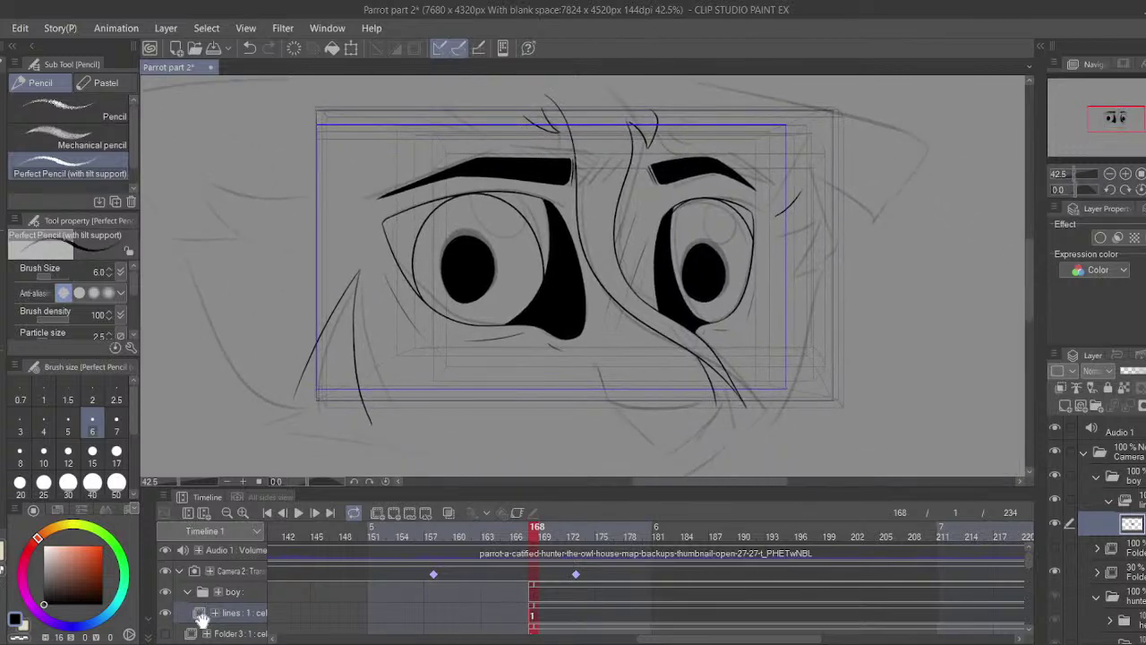
- Hide the Folder2 sketch and erase the short fur stroke beside the far eyebrow
scroll(186, 610, down, 1)
click(166, 625)
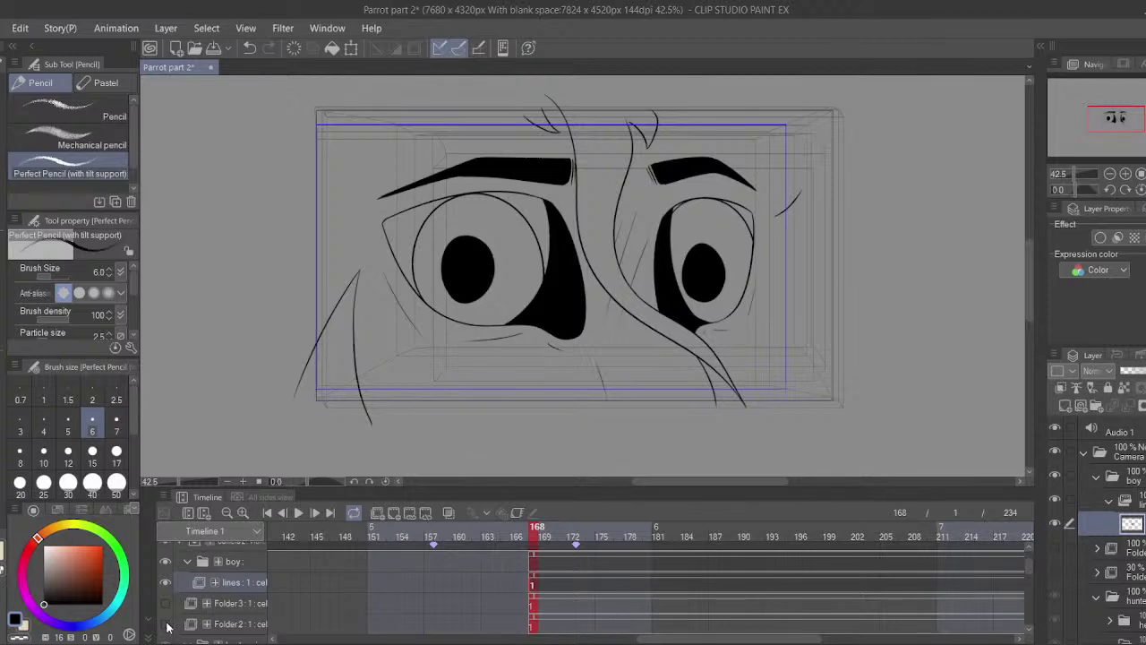
drag(218, 406, 147, 416)
key(e)
drag(706, 223, 728, 203)
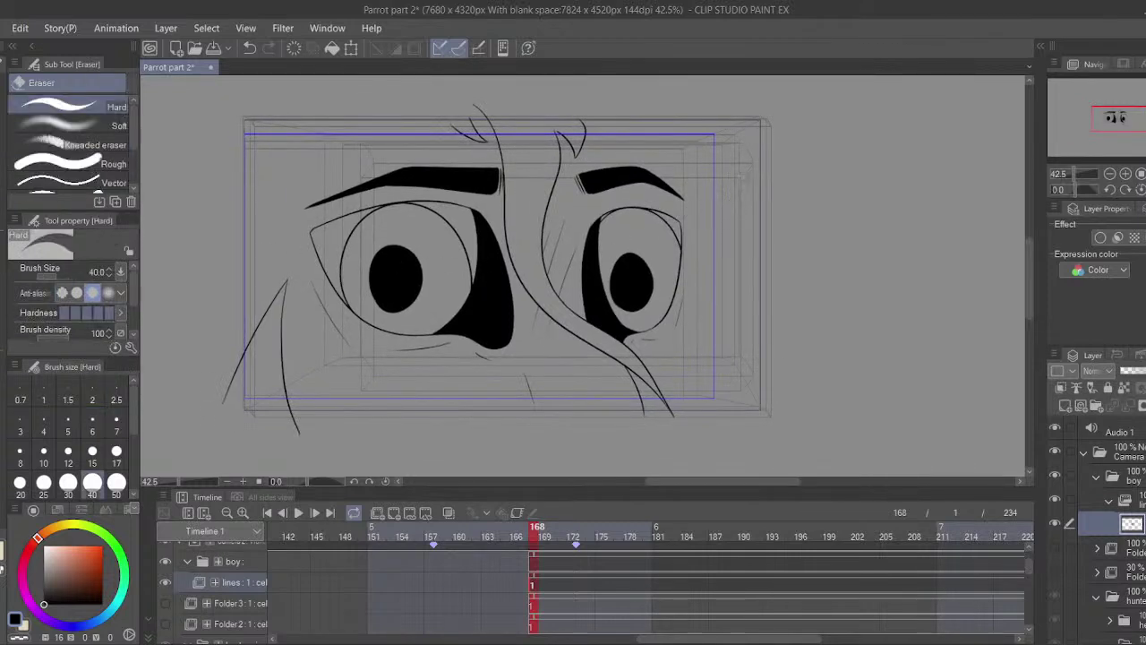
- Ink a long curved line for the far cheek's edge below the far eye, and save the file
click(3, 224)
mouse_move(745, 288)
mouse_down()
mouse_move(681, 428)
mouse_move(693, 429)
mouse_up()
key(ctrl+z)
key(ctrl+z)
mouse_move(724, 327)
mouse_down()
mouse_move(689, 415)
mouse_move(729, 389)
mouse_up()
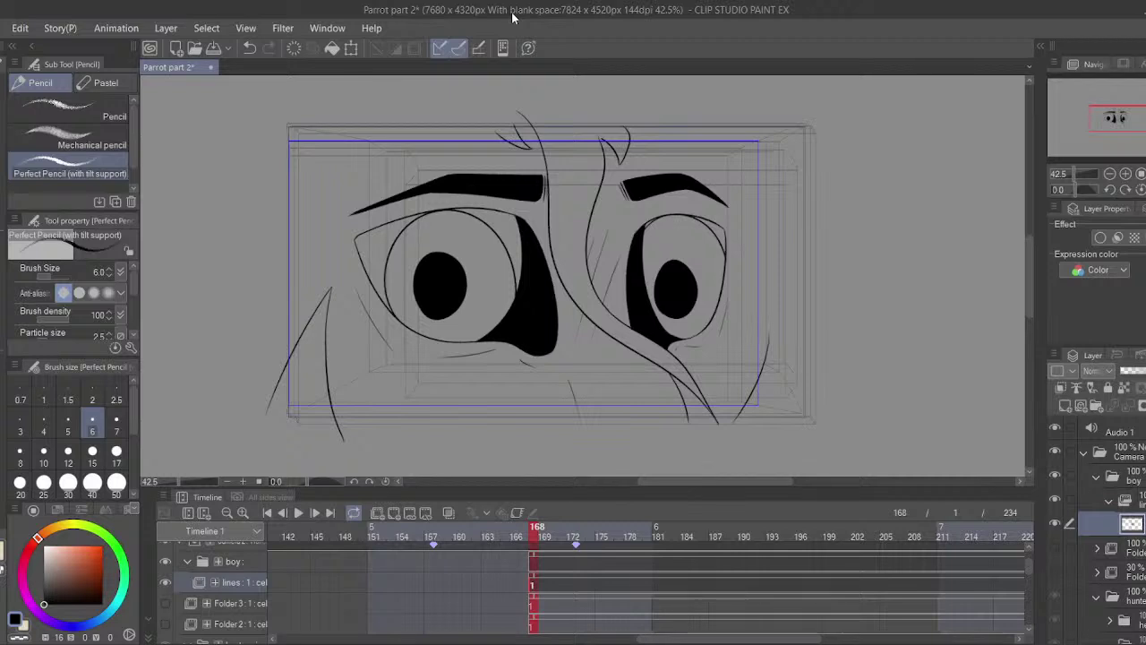
key(ctrl+s)
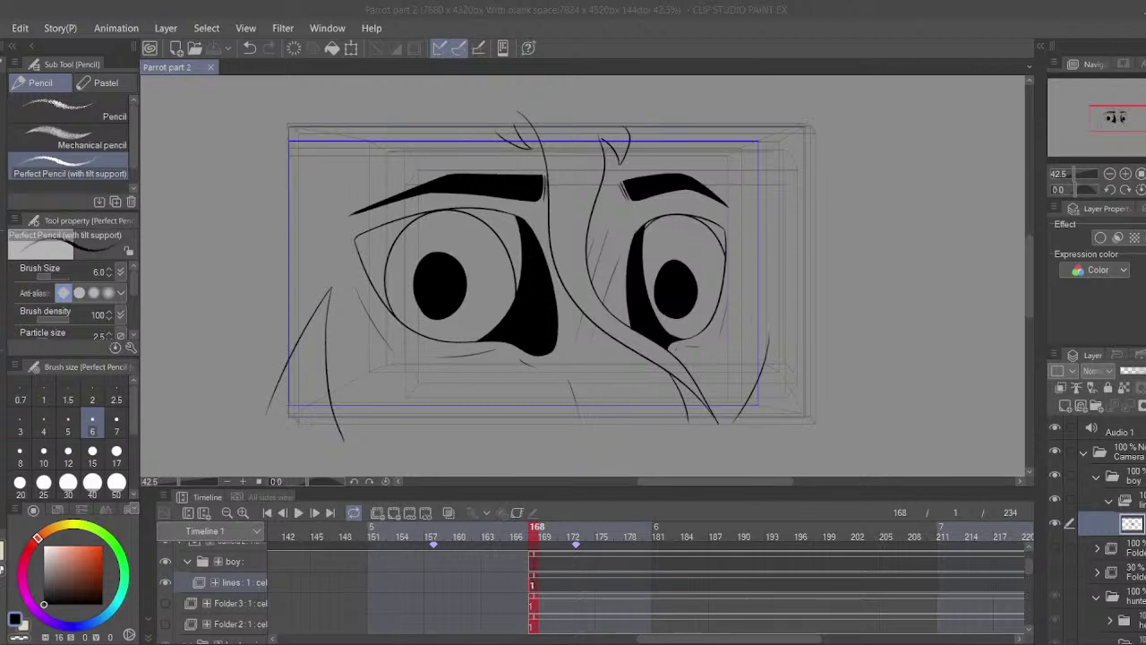
- Create an animation folder named "cplor" beneath the lines folder and add a new cel to it at frame 168
click(536, 38)
drag(520, 270, 548, 235)
drag(480, 108, 488, 154)
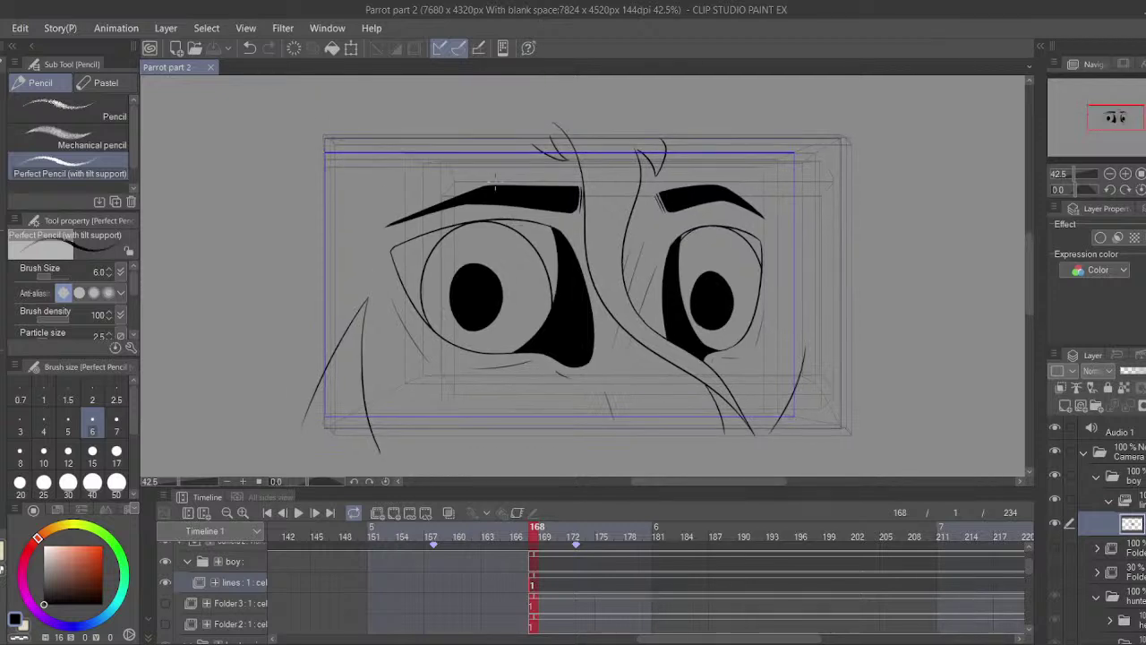
click(543, 607)
click(377, 514)
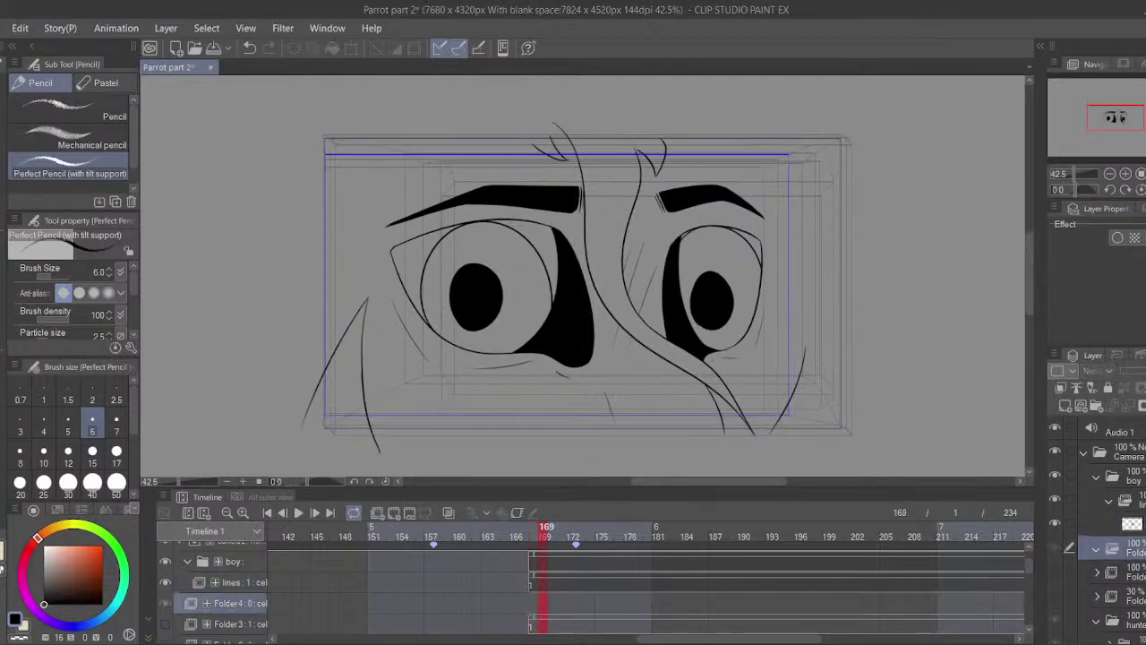
double_click(217, 605)
text(cplor)
key(Return)
click(535, 602)
click(394, 513)
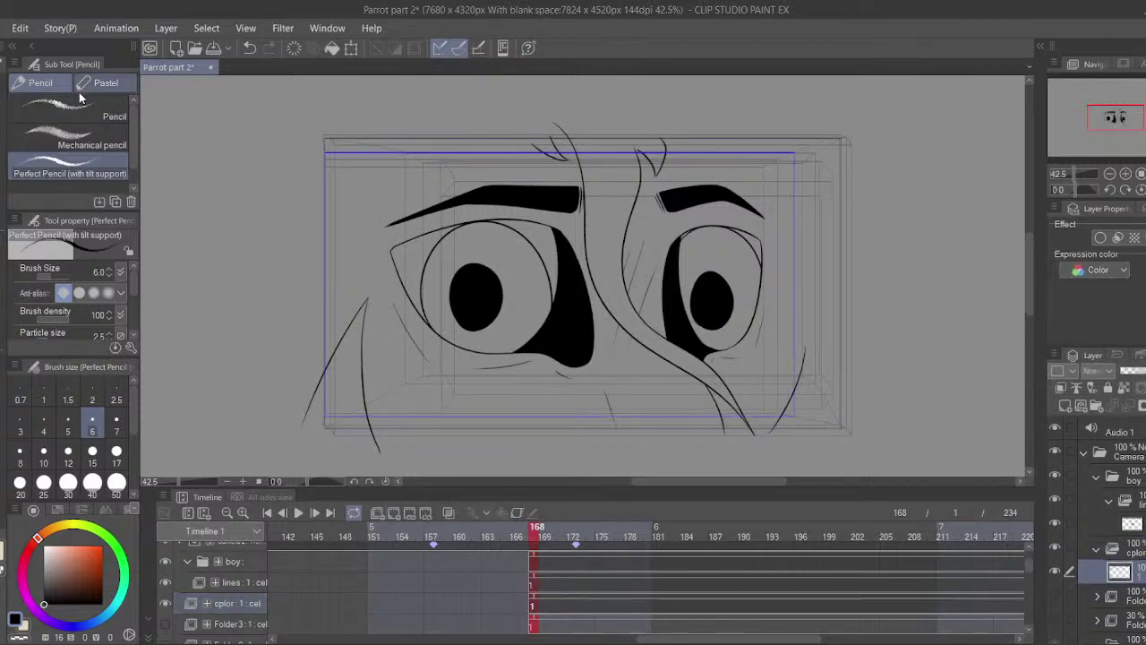
- Paint the near side of the face in cream with the DAUB Old School Chalk at size 100
click(106, 82)
drag(382, 395, 320, 375)
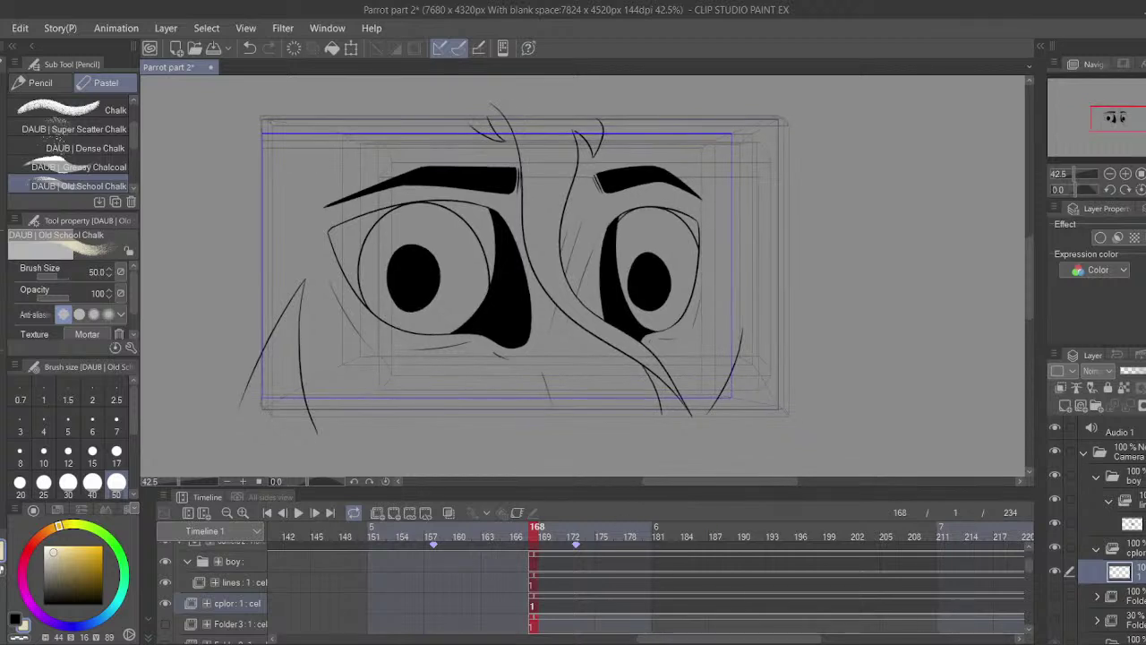
click(133, 493)
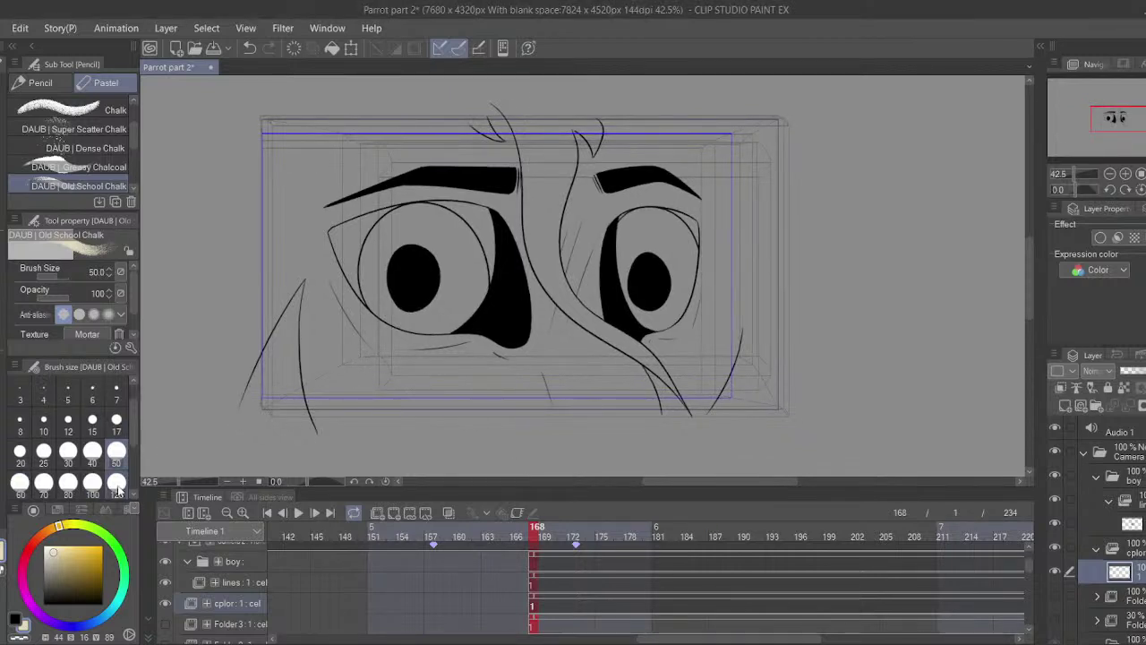
click(93, 485)
mouse_move(307, 371)
mouse_down()
mouse_move(300, 428)
mouse_move(238, 347)
mouse_up()
mouse_move(215, 301)
mouse_down()
mouse_move(251, 260)
mouse_move(224, 192)
mouse_move(251, 99)
mouse_up()
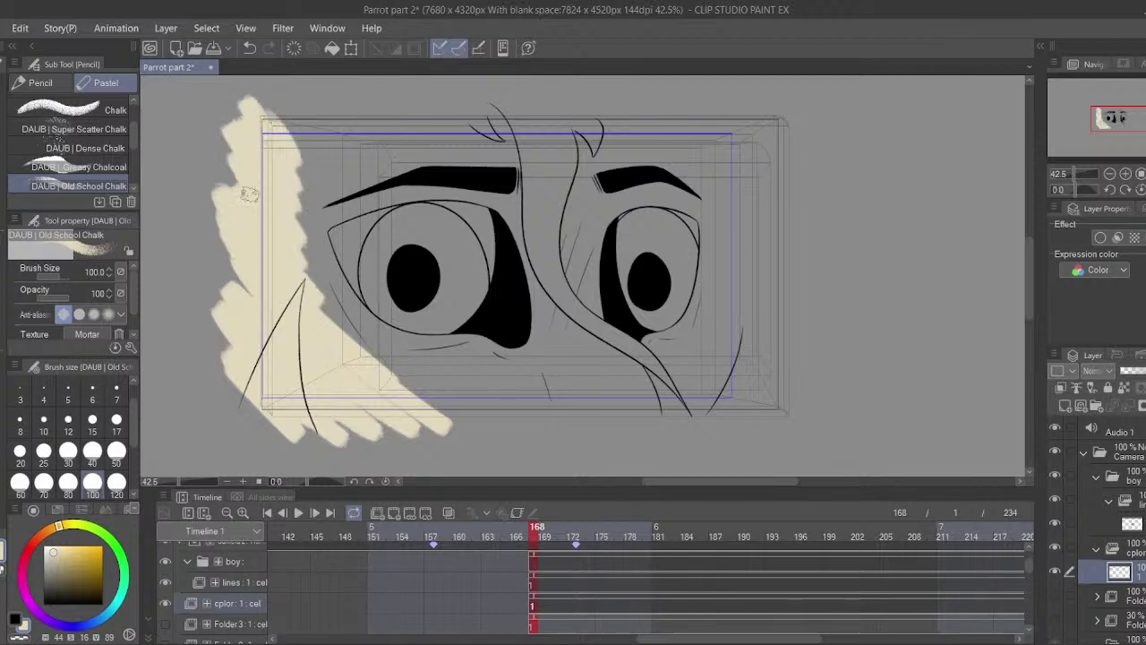
- Fill the rest of the face in cream with the chalk at size 300, reset its size to 40 and save
scroll(112, 470, down, 1)
click(117, 482)
mouse_move(358, 296)
mouse_down()
mouse_move(364, 334)
mouse_move(259, 172)
mouse_move(281, 149)
mouse_move(290, 93)
mouse_move(429, 128)
mouse_move(518, 167)
mouse_move(706, 137)
mouse_move(769, 297)
mouse_move(740, 418)
mouse_move(693, 324)
mouse_move(673, 336)
mouse_move(661, 394)
mouse_move(448, 394)
mouse_move(425, 424)
mouse_move(476, 348)
mouse_move(479, 311)
mouse_move(566, 304)
mouse_move(540, 242)
mouse_move(662, 288)
mouse_move(615, 196)
mouse_move(695, 150)
mouse_up()
click(92, 415)
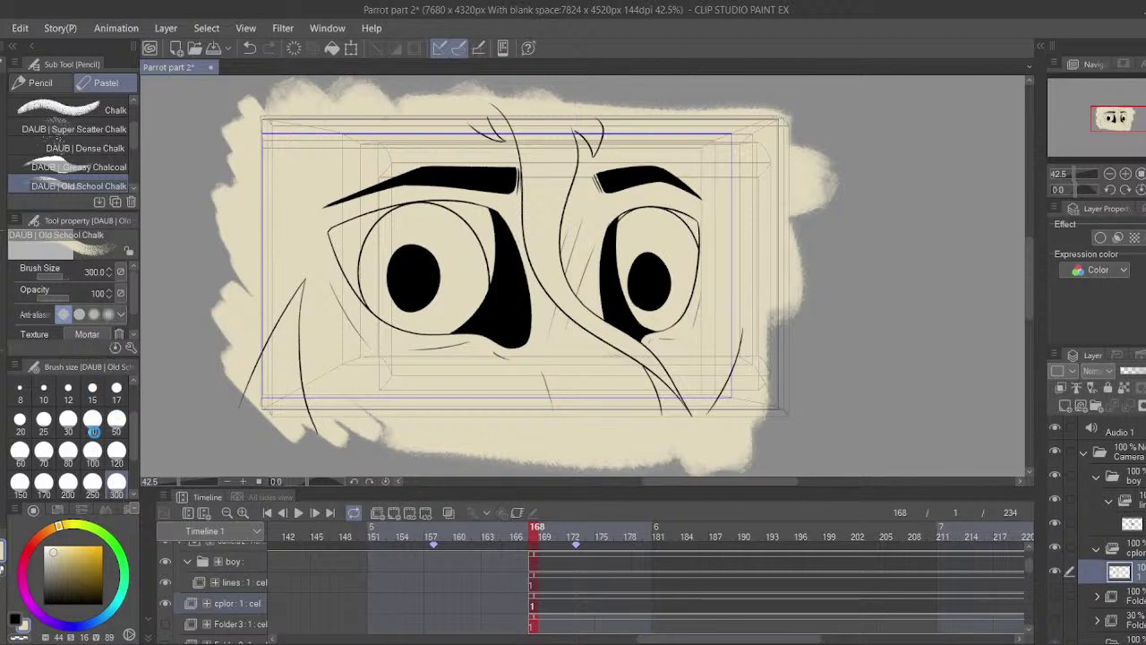
key(ctrl+s)
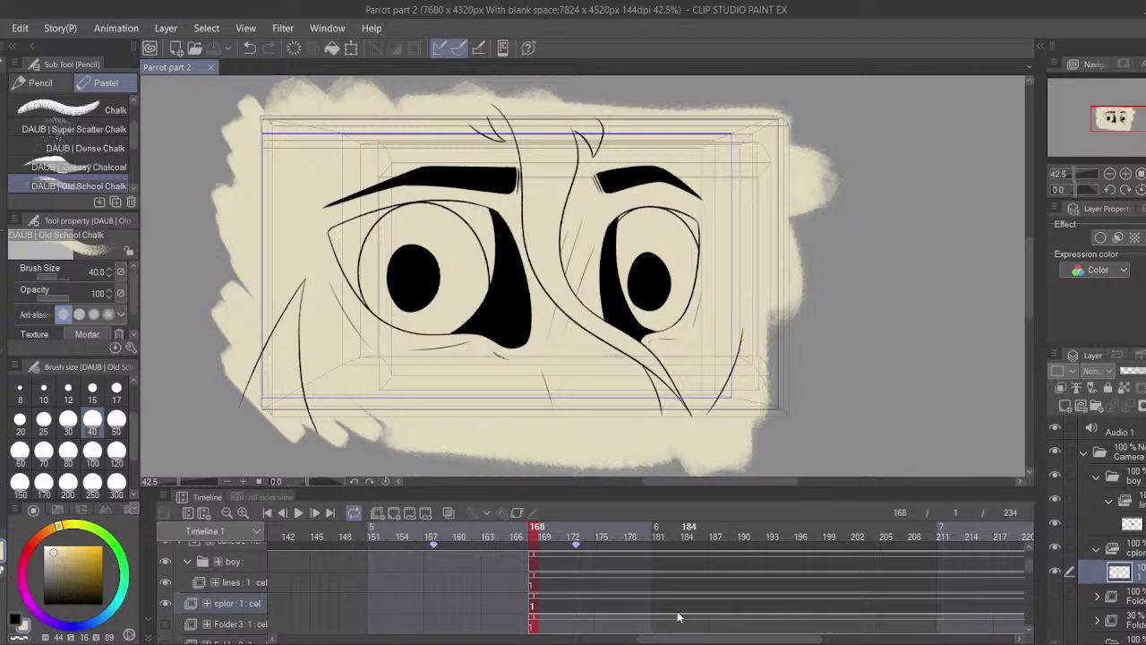
- Switch back to the Perfect Pencil with black as the drawing colour
drag(594, 399, 606, 420)
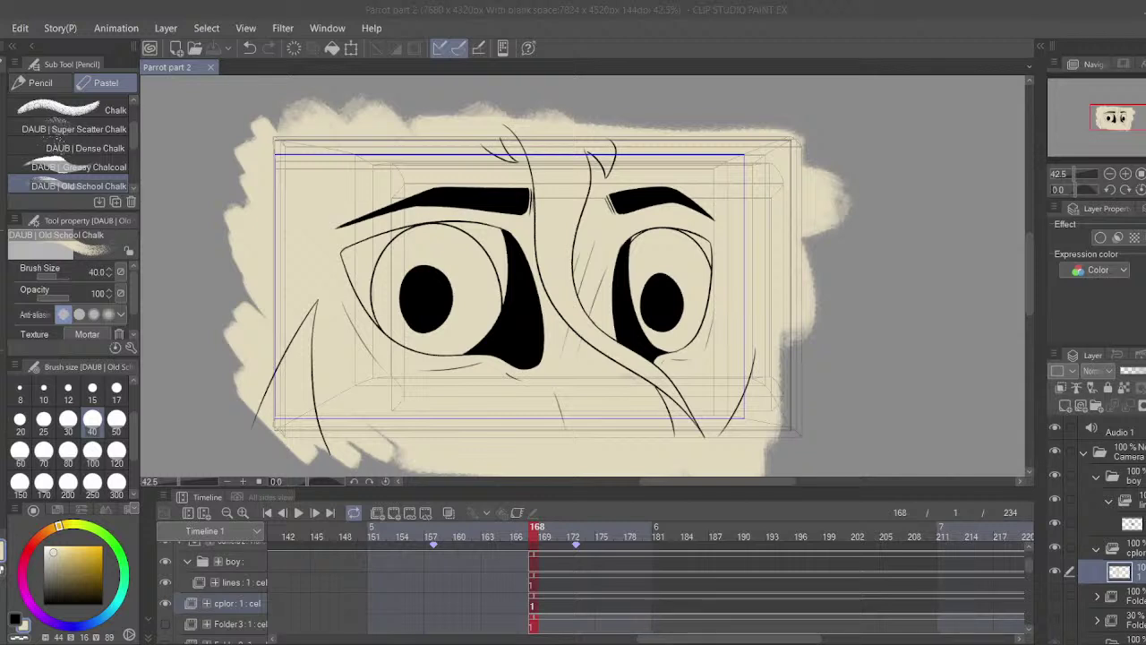
drag(474, 115, 476, 43)
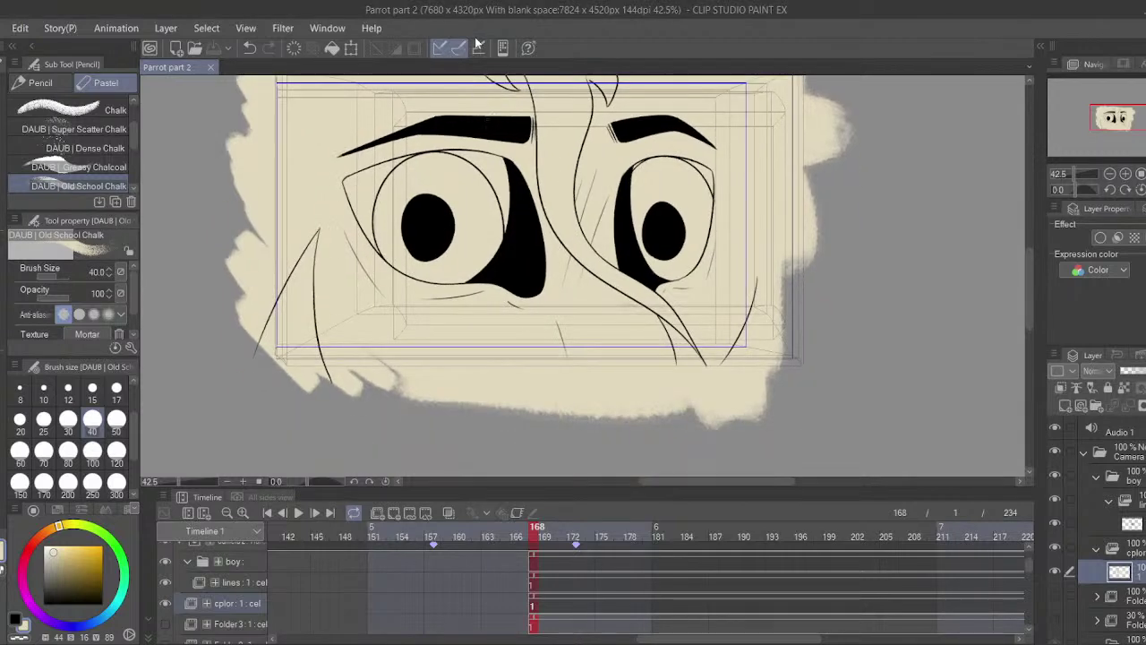
click(40, 83)
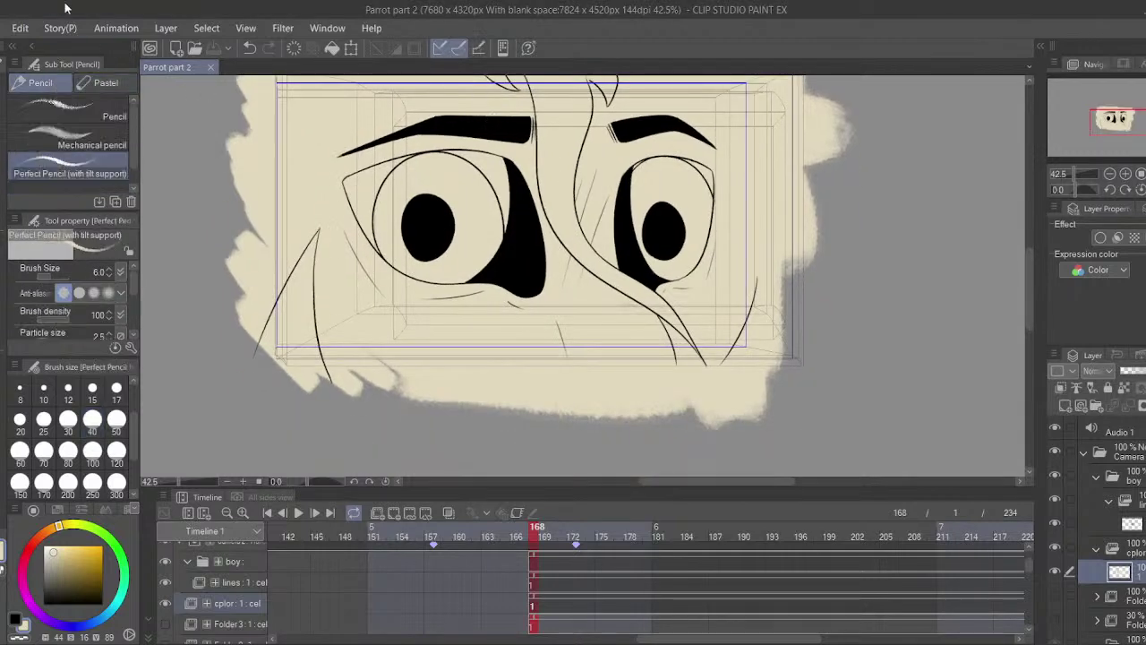
key(x)
drag(362, 326, 534, 618)
- Go to the start of the timeline and examine the sitting pose at frame 1
drag(676, 639, 287, 638)
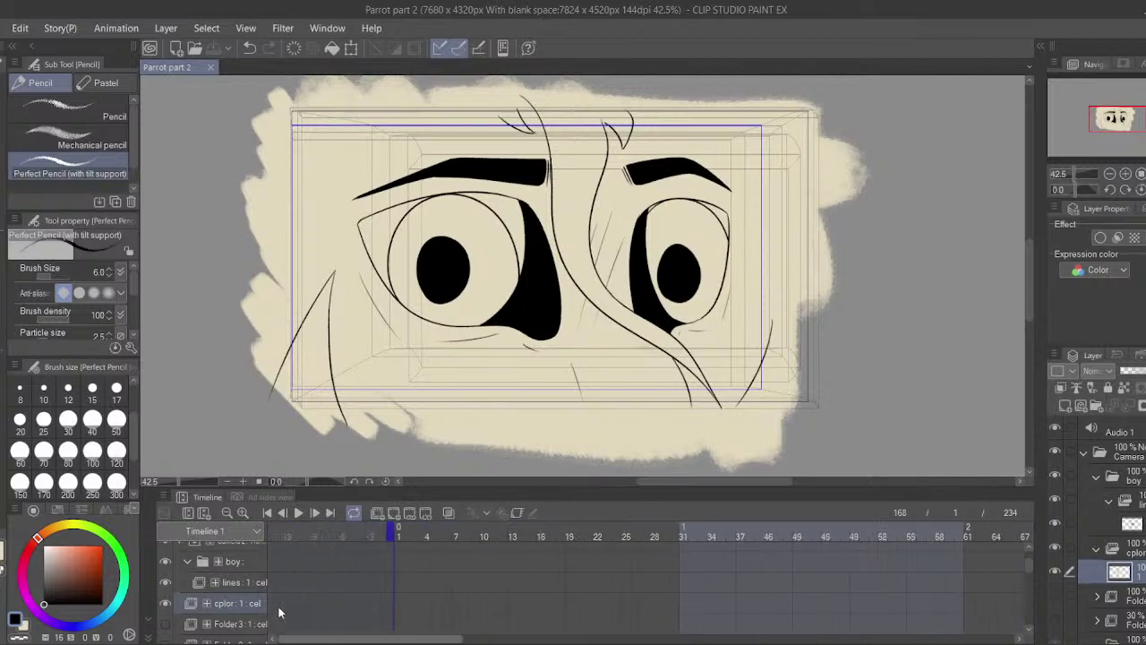
click(405, 541)
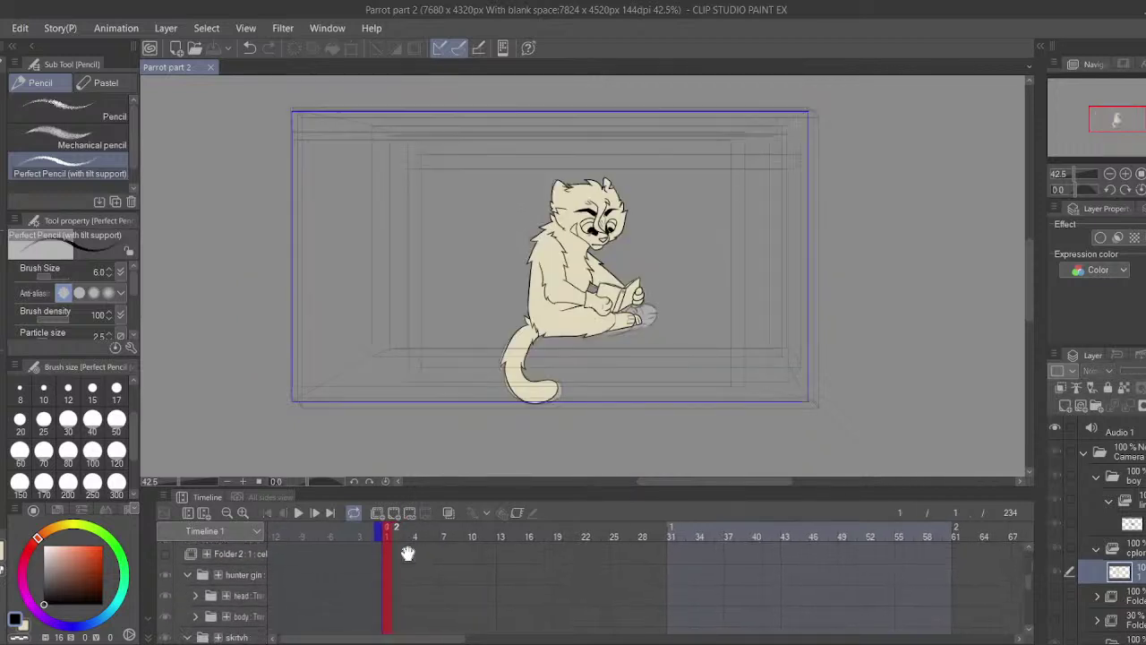
scroll(408, 554, up, 2)
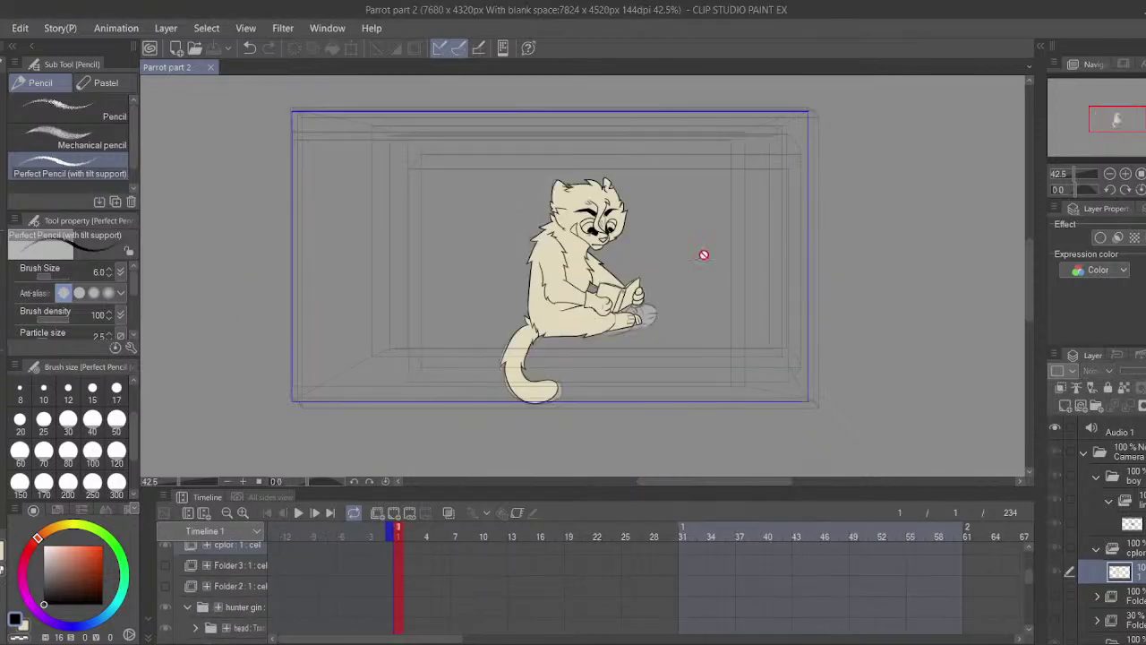
scroll(303, 596, up, 4)
- Collapse the Camera 2 folder, expand Camera 1 and examine its keyframes and the hunter's earlier shots around frames 129 and 96
click(183, 587)
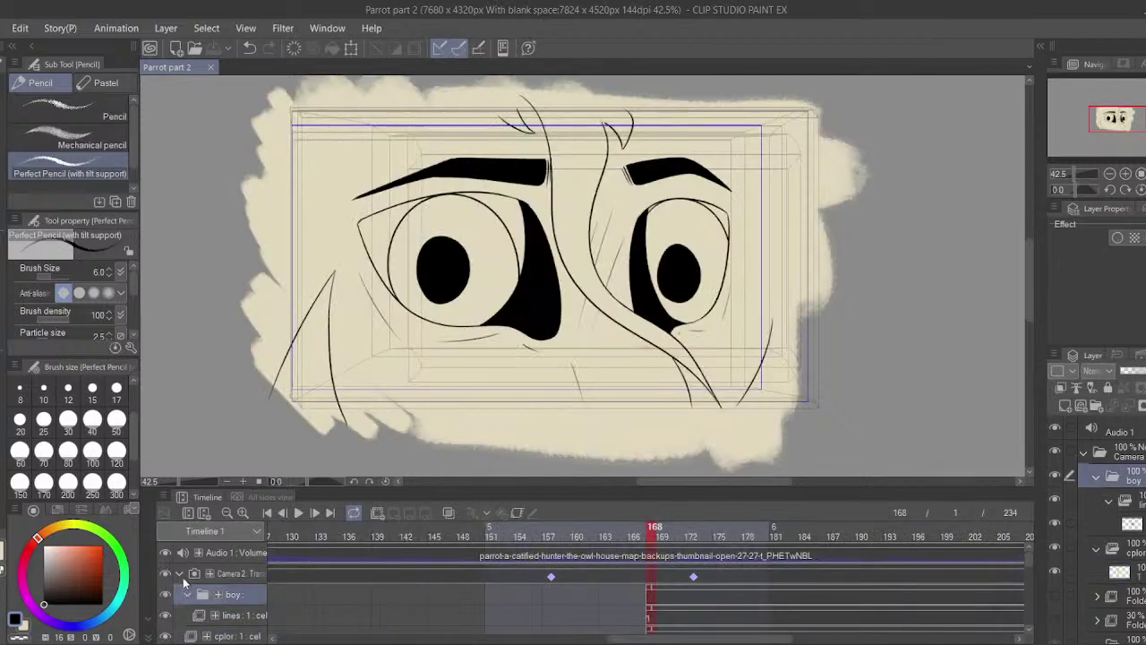
click(181, 575)
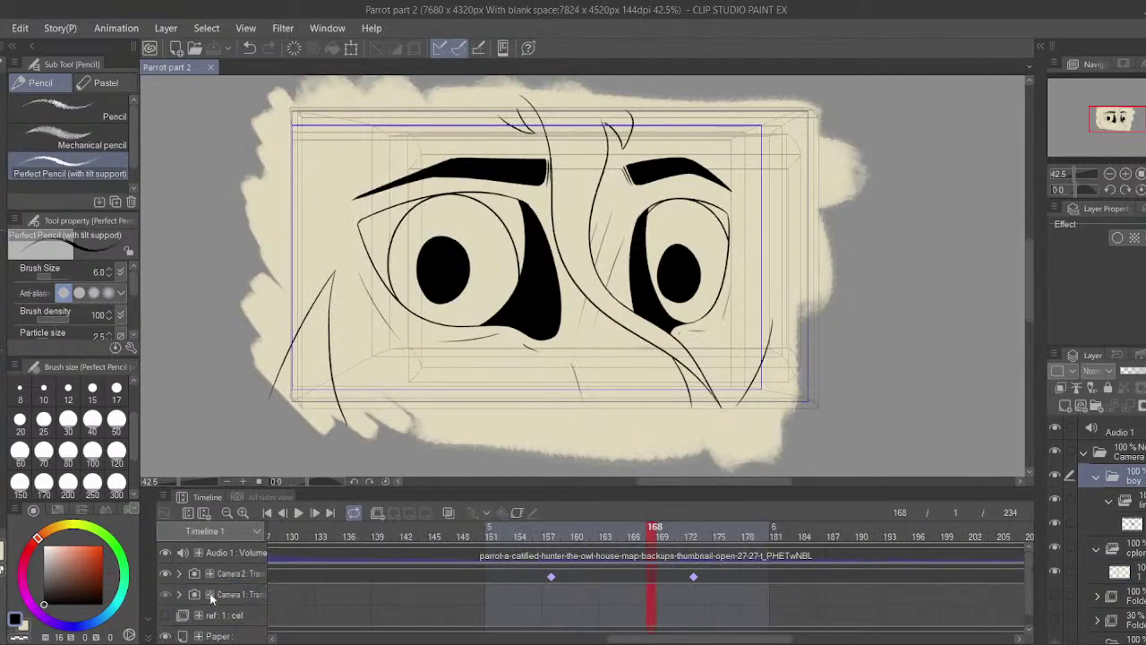
click(180, 594)
click(281, 619)
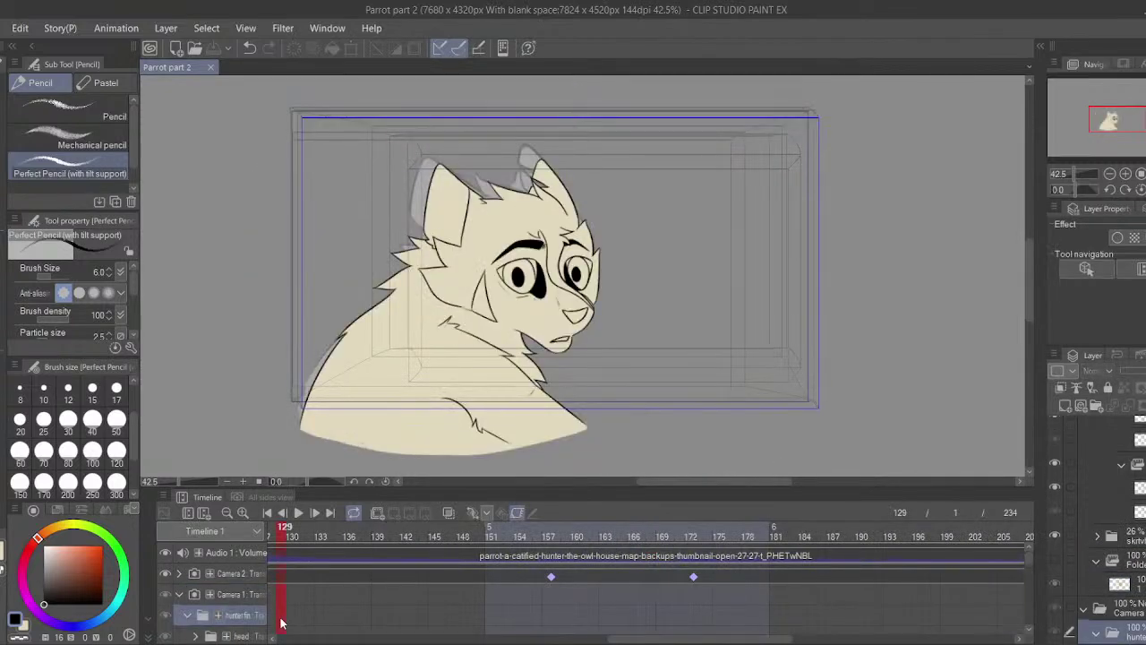
drag(282, 624, 875, 614)
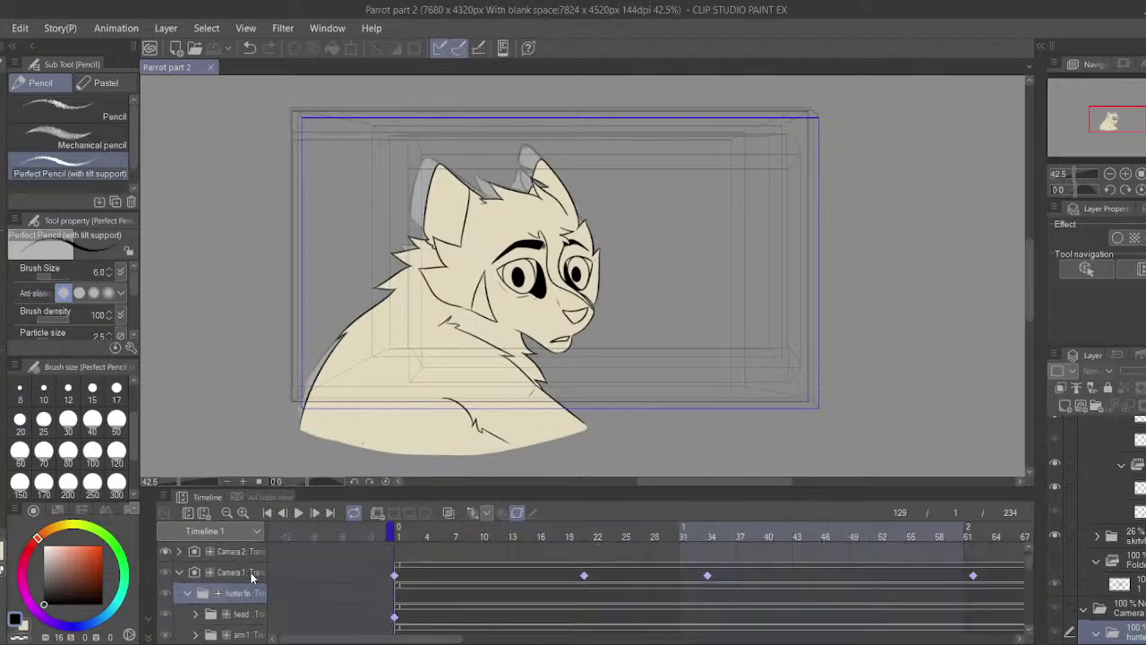
click(251, 577)
mouse_move(317, 596)
mouse_down()
mouse_move(430, 597)
mouse_move(514, 627)
mouse_move(439, 638)
mouse_up()
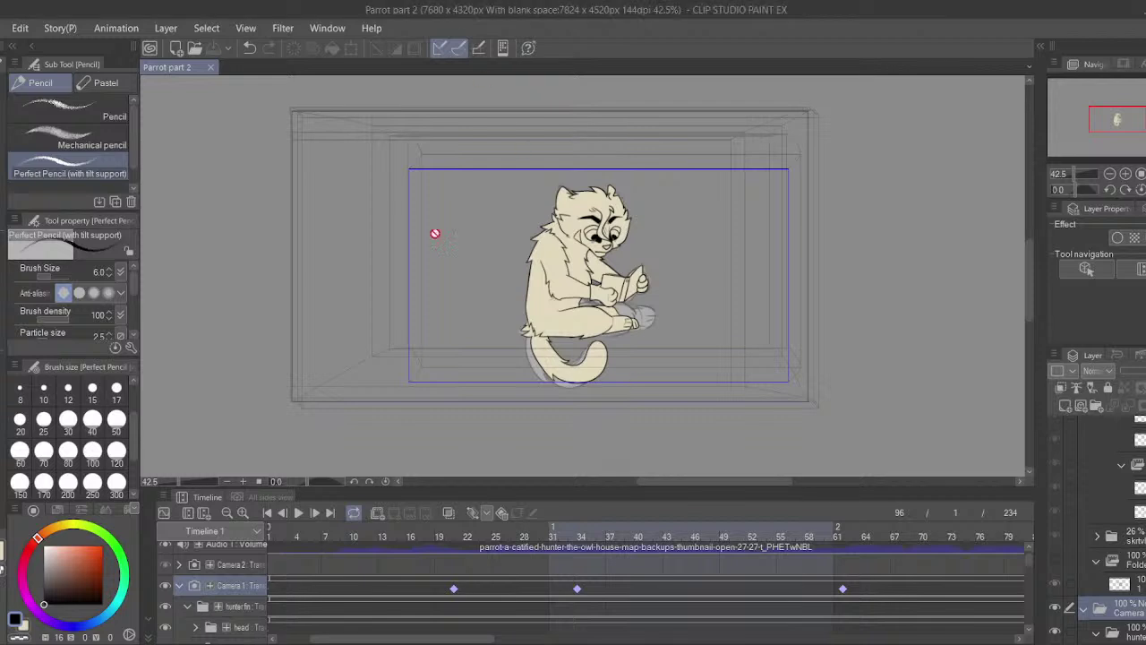
- Return to frame 1 and select the hunter folder inside Camera 1
drag(363, 576, 768, 594)
click(404, 609)
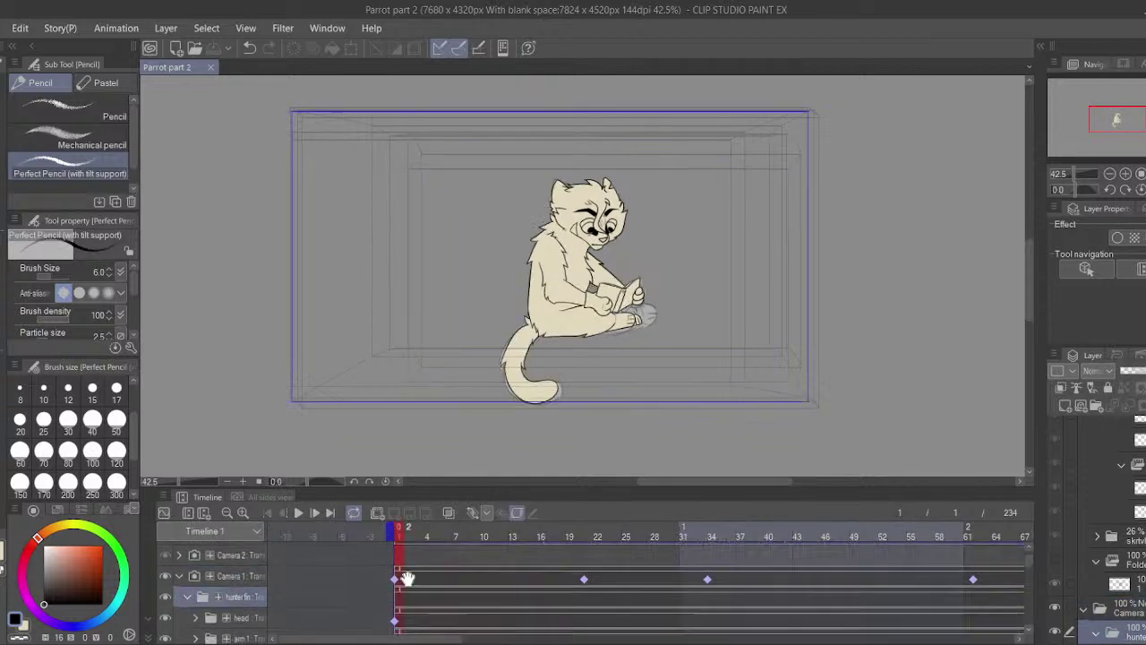
scroll(240, 595, down, 2)
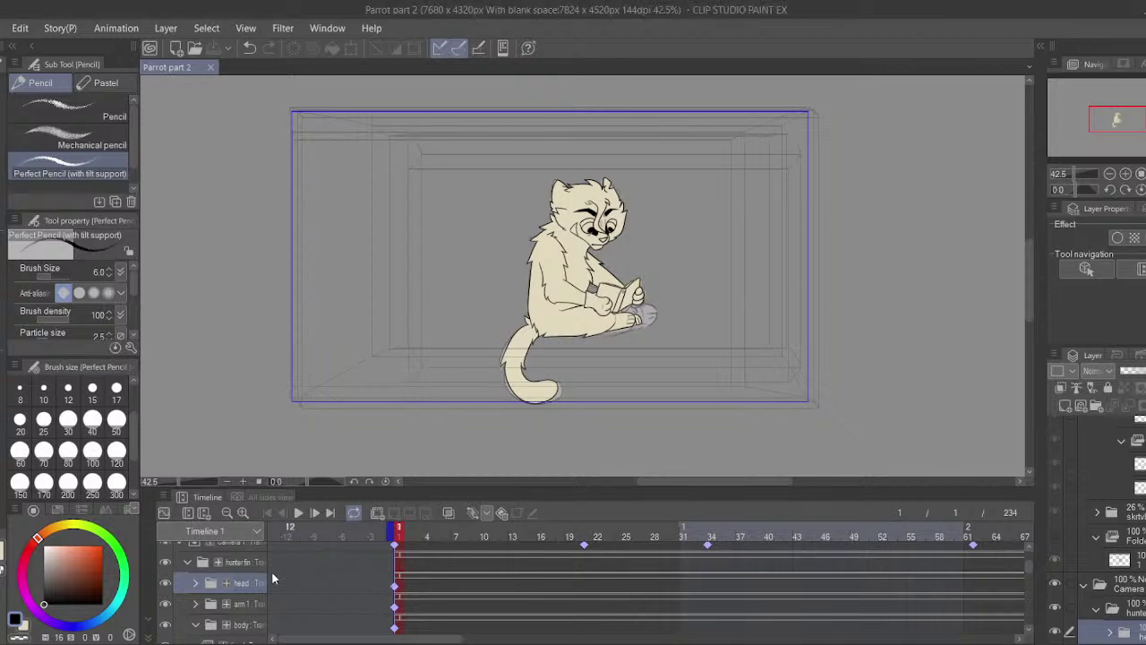
click(417, 561)
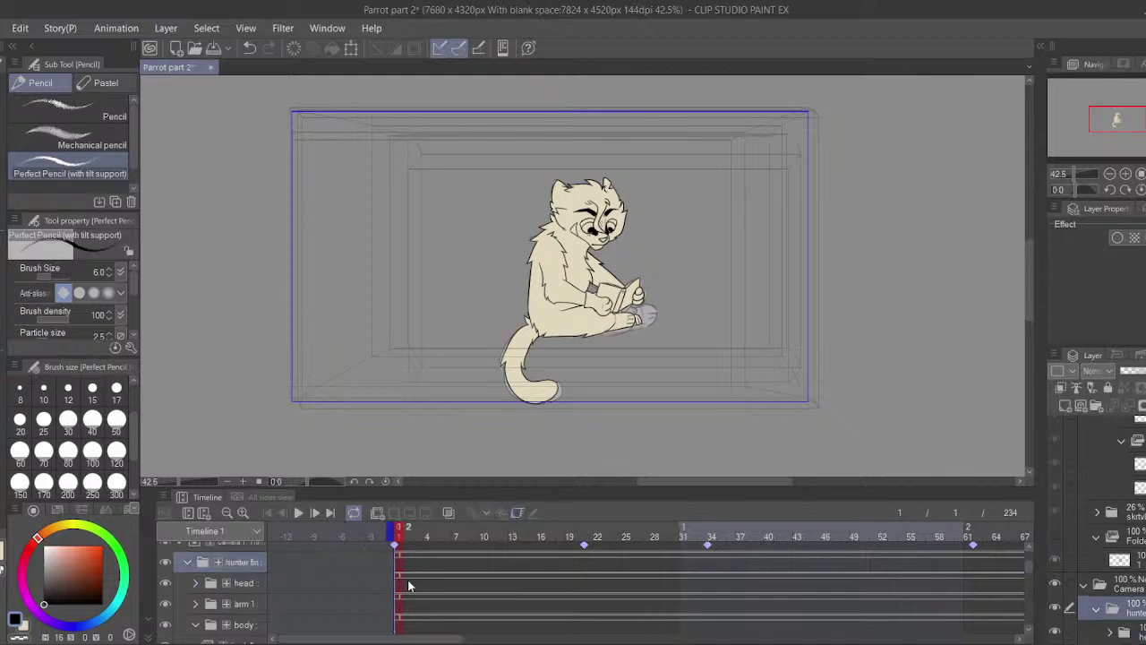
click(401, 588)
click(374, 513)
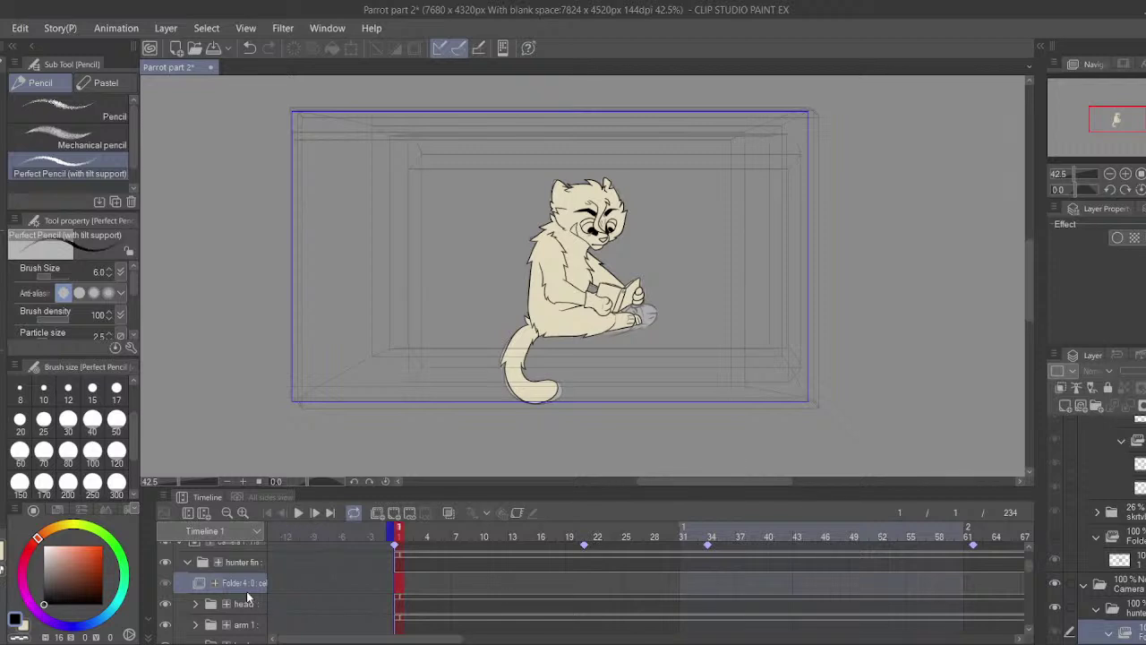
key(ctrl+z)
- Expand the head folder and add an animation folder named clip above the colored one, with a new cel at frame 1
click(196, 583)
click(236, 604)
click(244, 624)
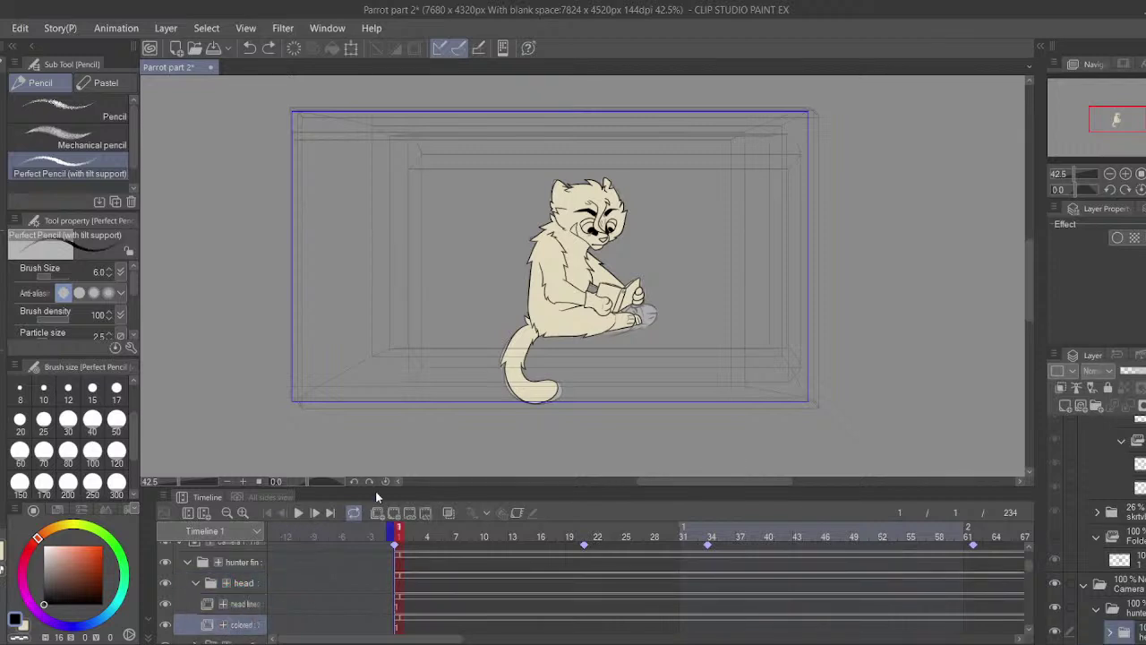
click(377, 513)
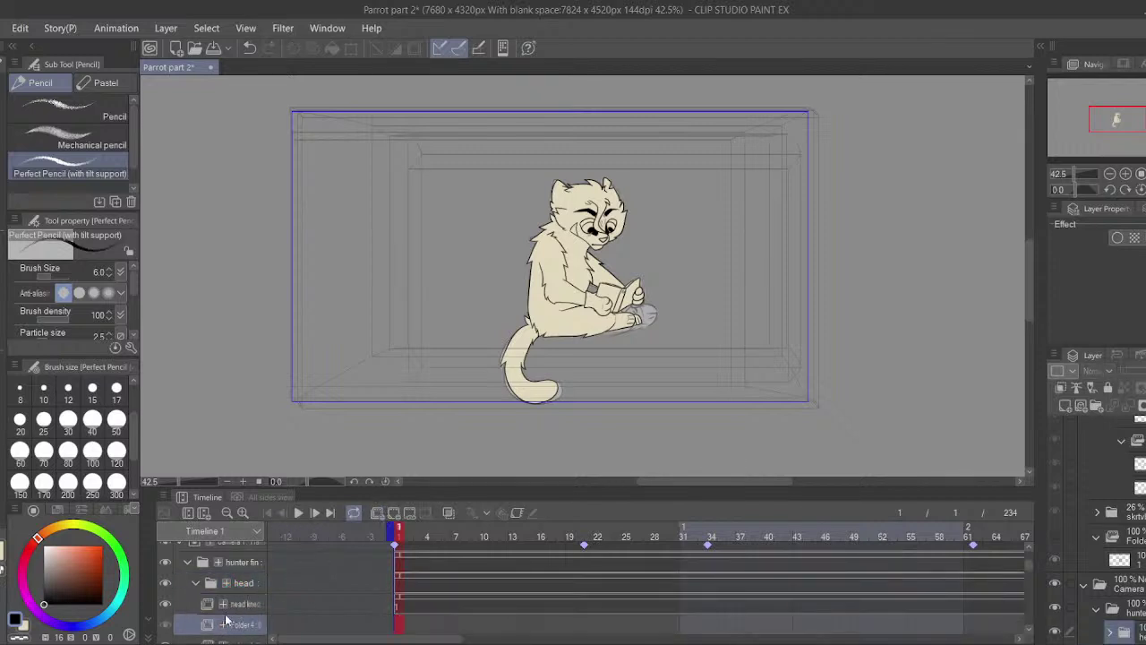
click(394, 513)
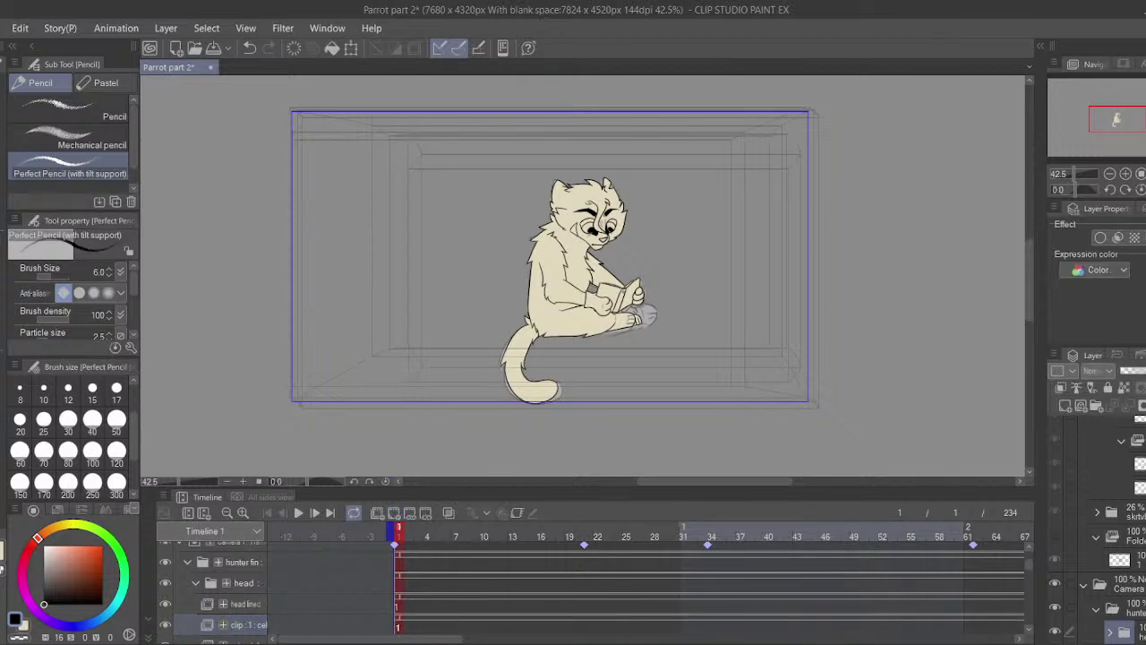
- Clip the clip folder to the colored folder below it and select its cel at frame 1 for drawing
click(1134, 609)
scroll(1119, 556, down, 3)
click(1135, 515)
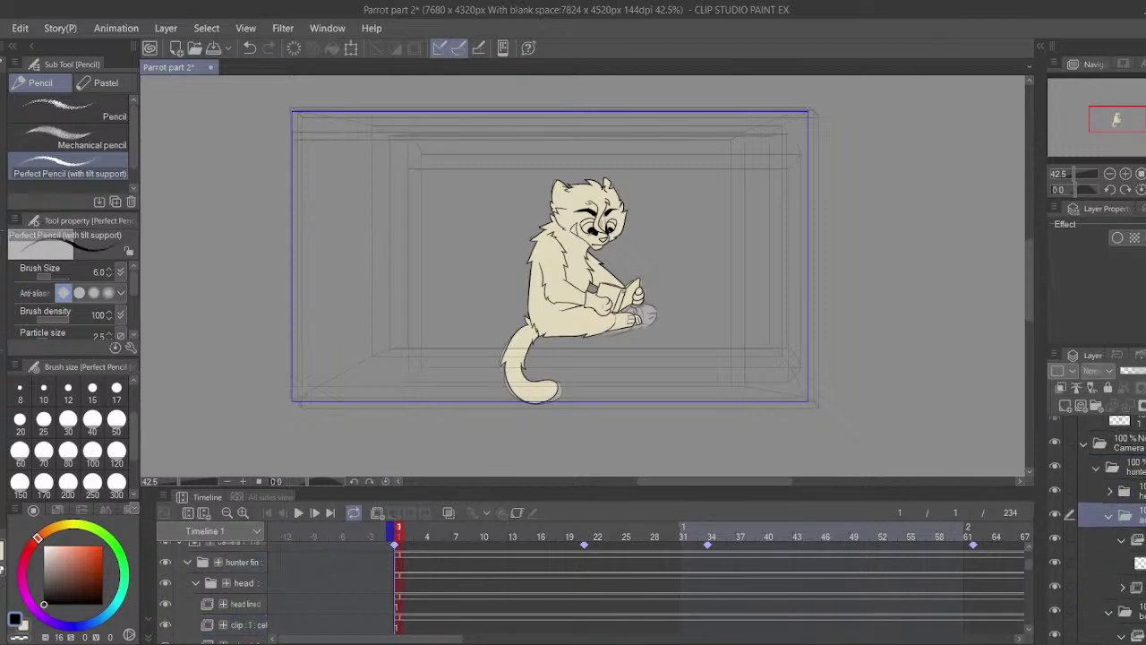
click(1119, 444)
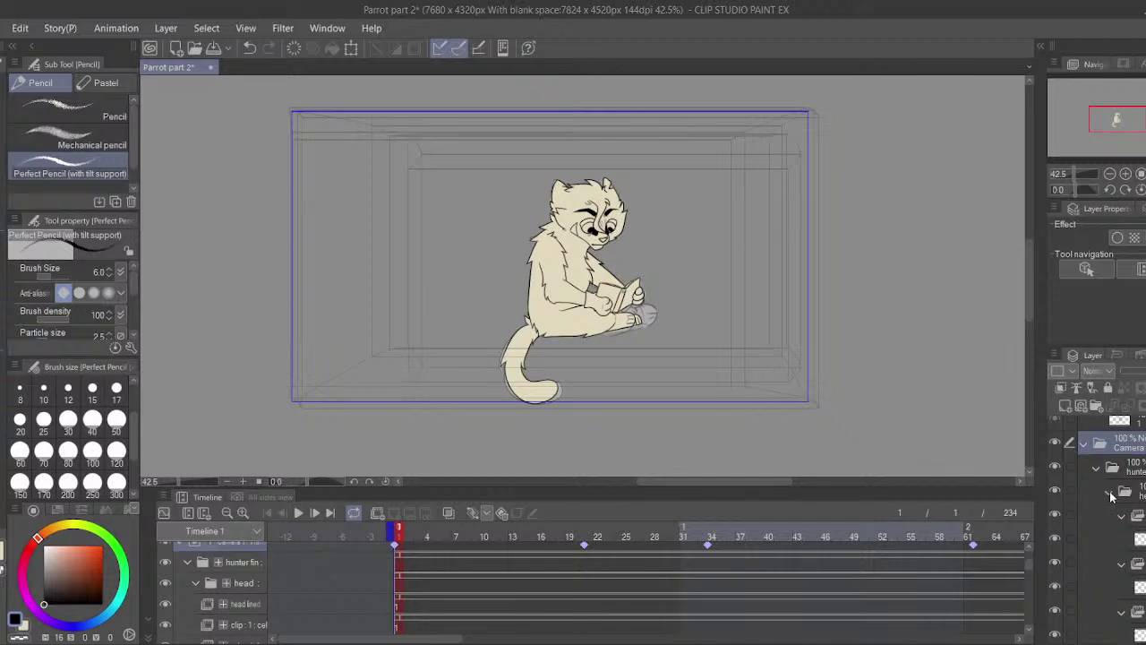
click(1124, 562)
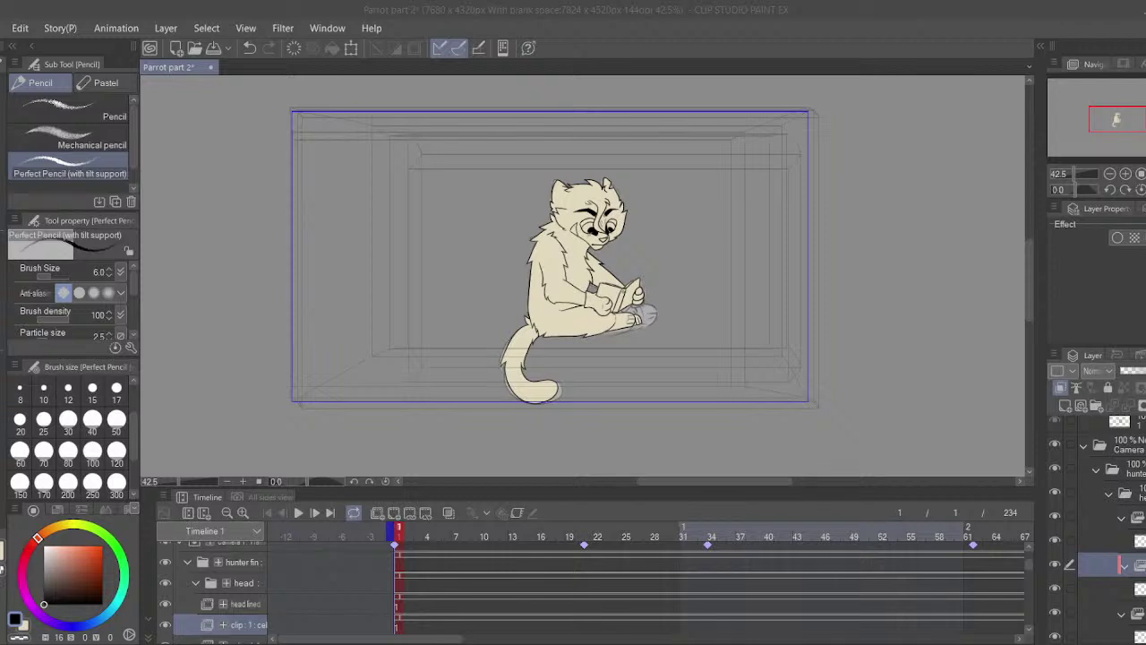
scroll(412, 611, down, 1)
click(399, 609)
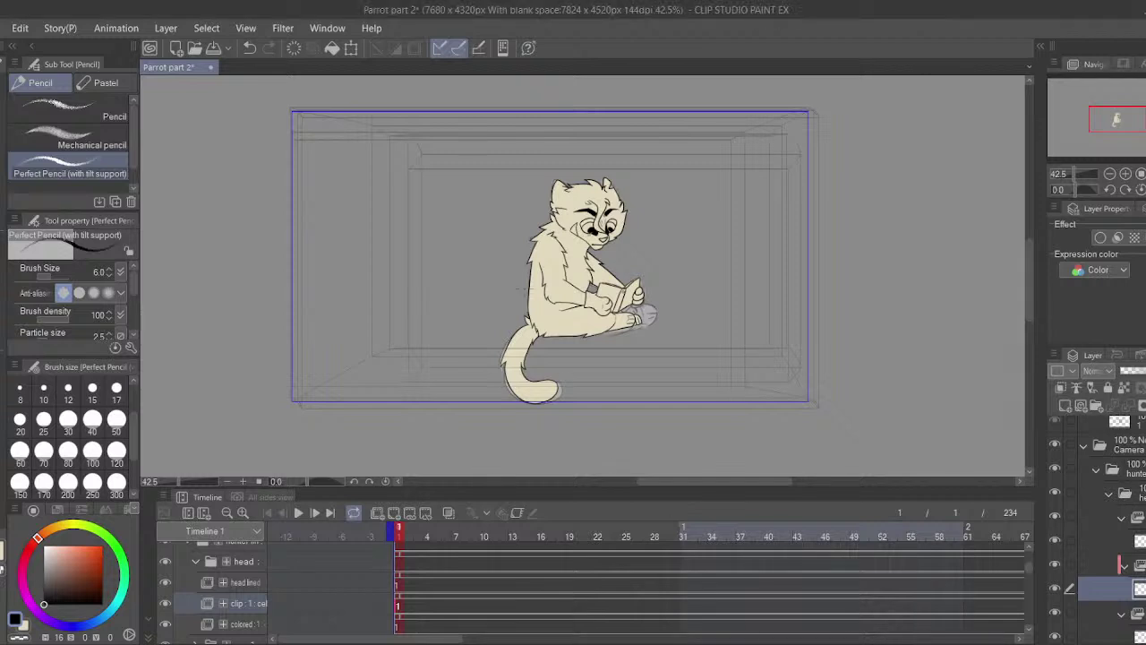
- Open the cat reference as a separate illustration, pick the brown of its ear marking as drawing colour and return to Parrot part 2
click(13, 73)
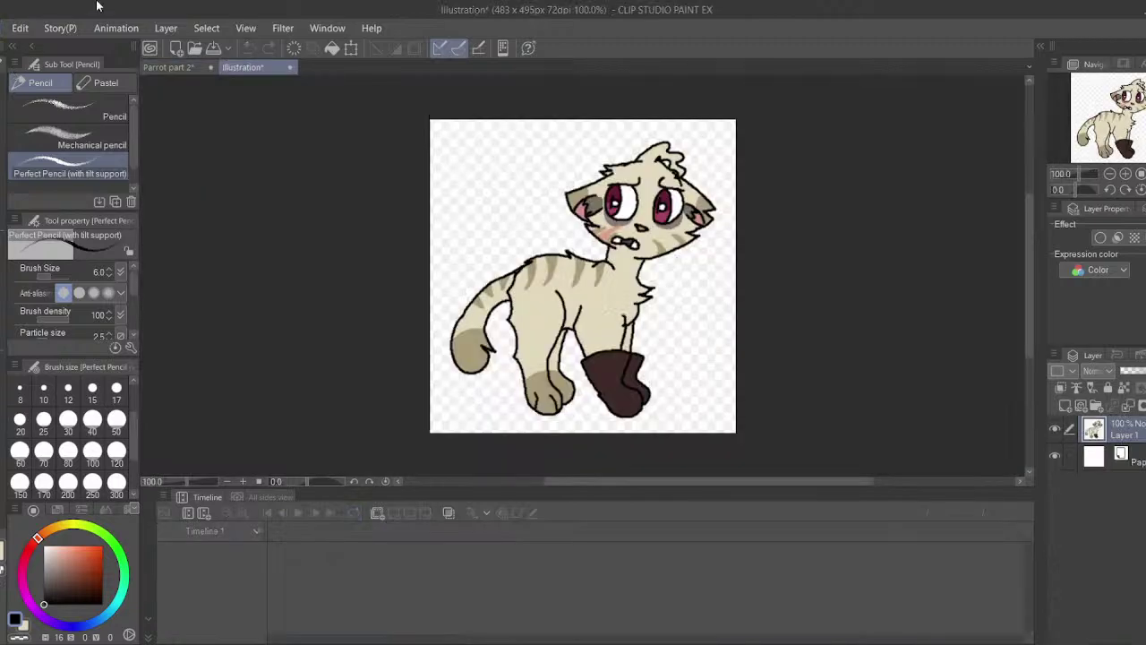
click(1085, 176)
drag(733, 248, 659, 304)
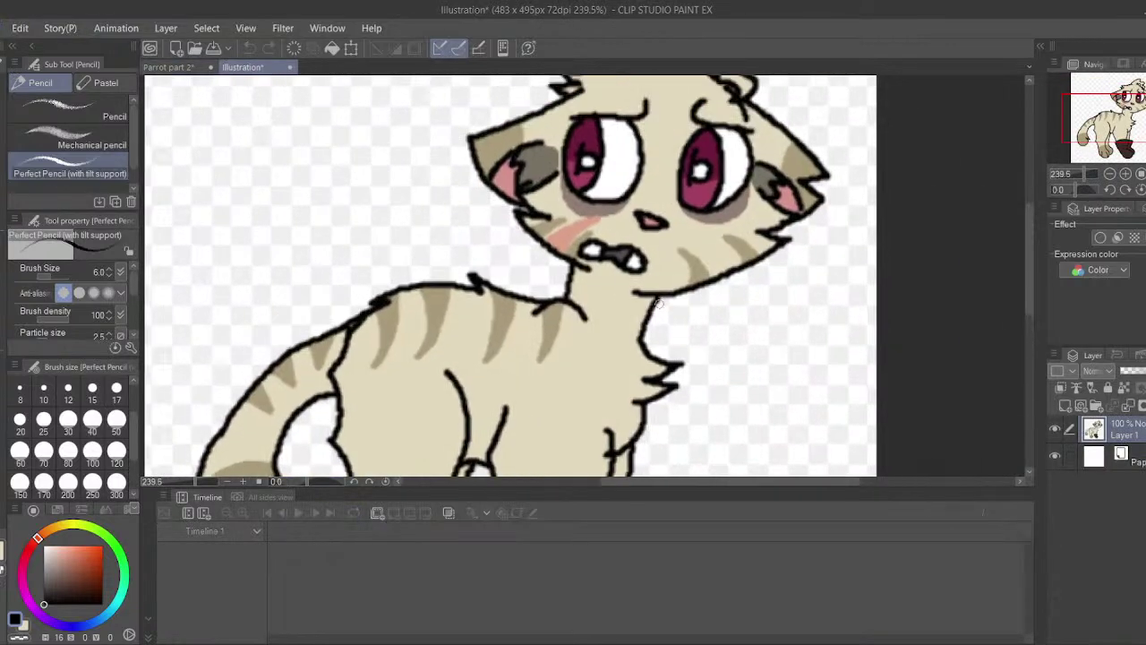
alt+click(500, 140)
click(152, 68)
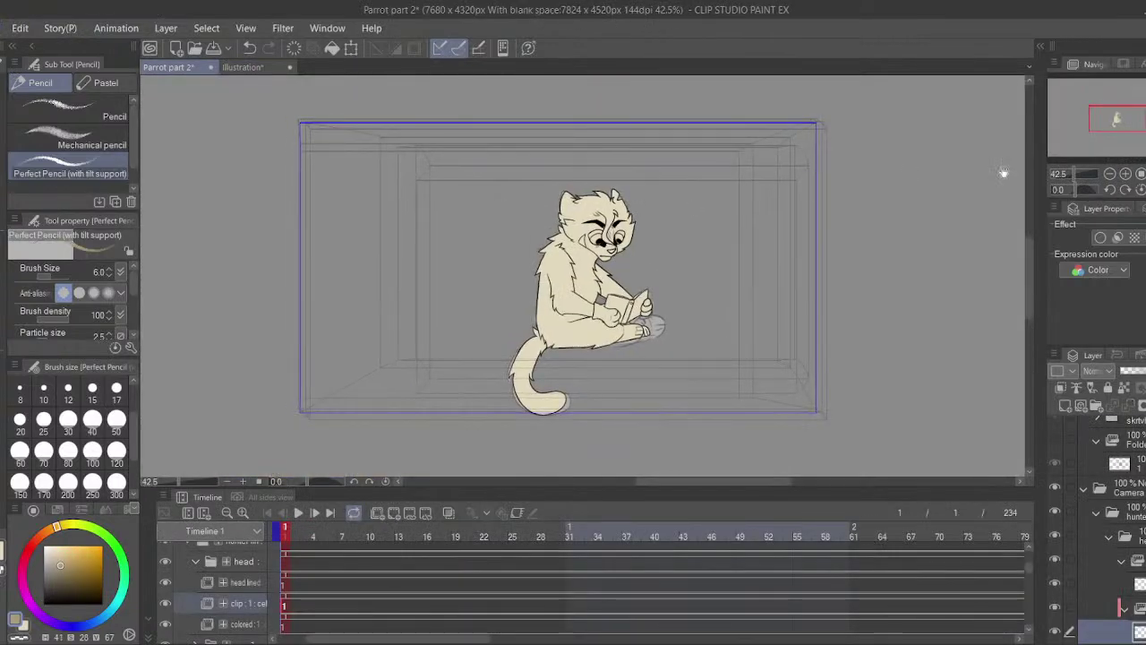
- Switch to the DAUB Old School Chalk at size 15 and paint the fur tuft below the hunter's nearer ear brown
click(1077, 173)
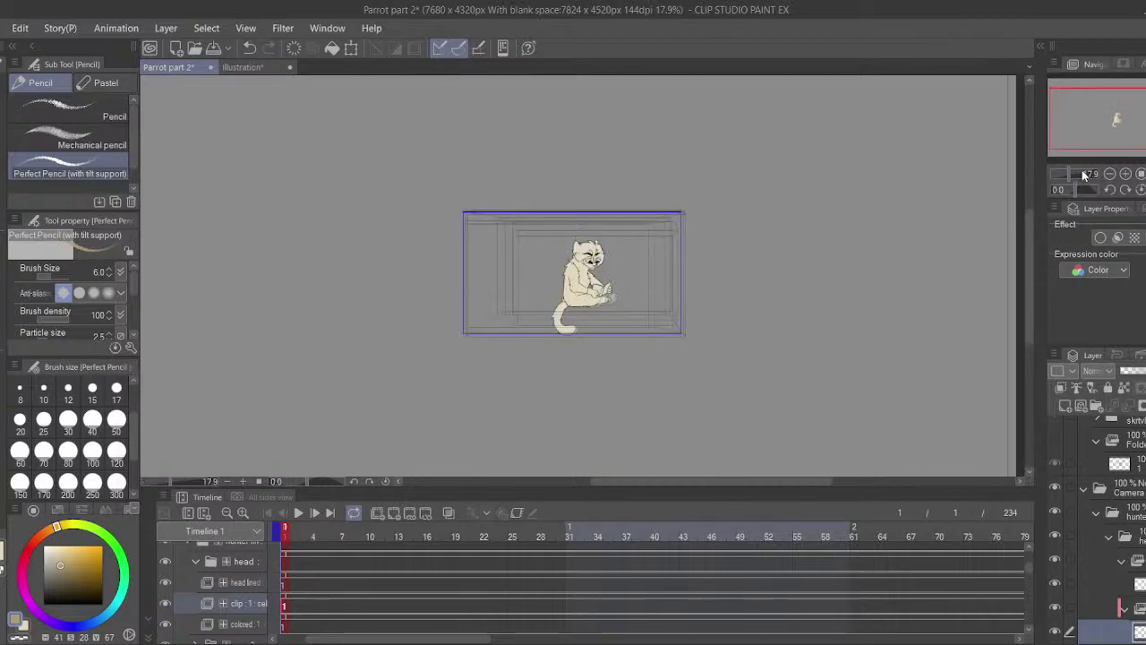
drag(1074, 172, 1081, 173)
drag(768, 137, 795, 366)
click(1125, 173)
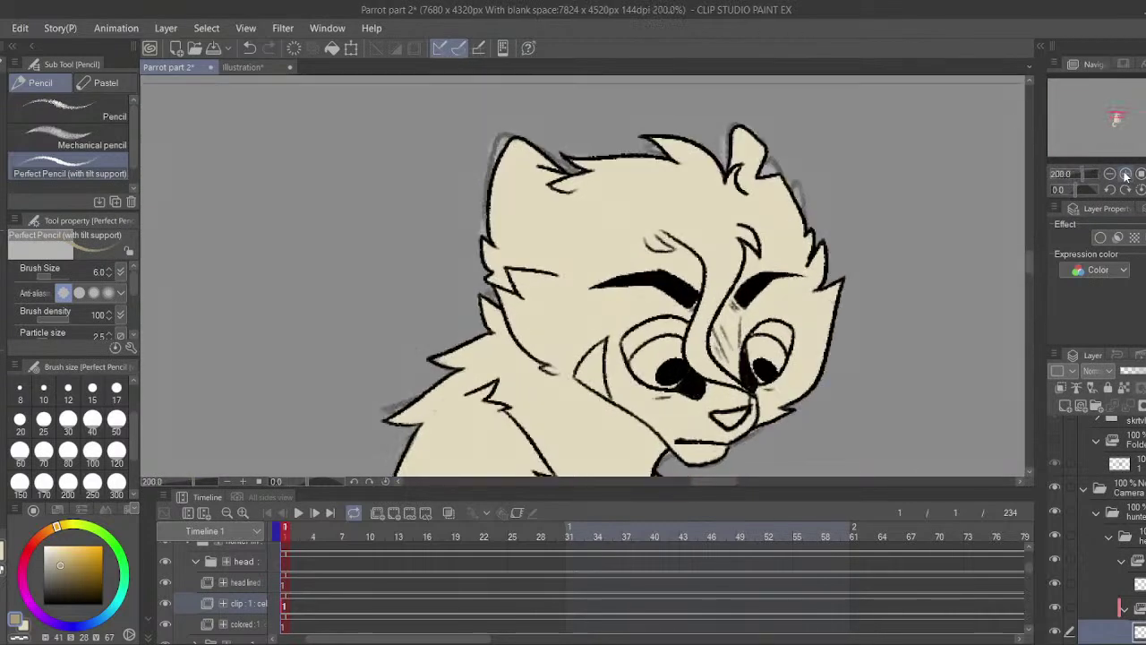
click(1125, 175)
drag(608, 214, 622, 318)
mouse_move(426, 329)
mouse_down()
mouse_move(442, 361)
mouse_move(423, 409)
mouse_up()
key(ctrl+z)
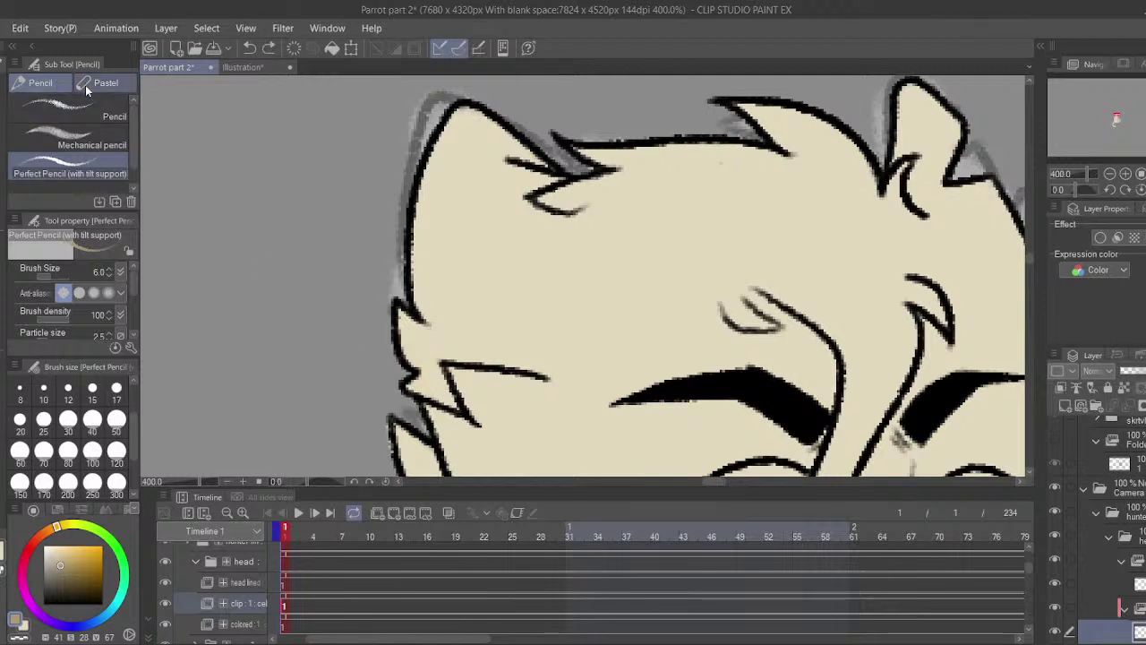
click(86, 87)
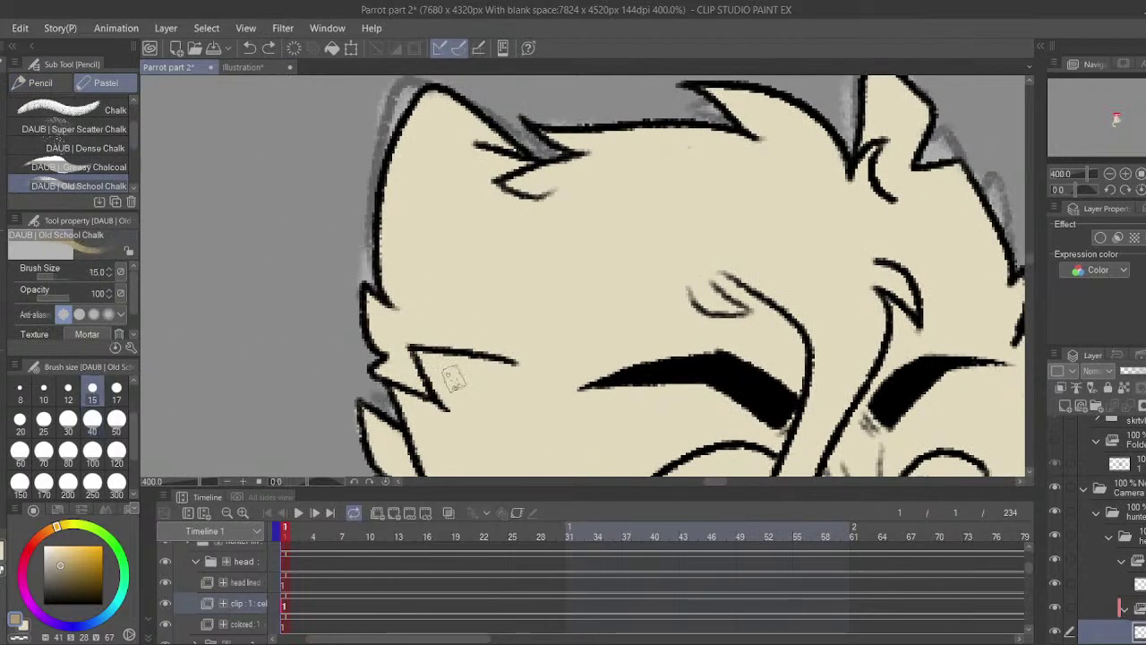
mouse_move(452, 378)
mouse_down()
mouse_move(386, 367)
mouse_move(378, 356)
mouse_move(438, 362)
mouse_move(433, 351)
mouse_move(392, 366)
mouse_move(389, 324)
mouse_move(408, 374)
mouse_move(379, 326)
mouse_up()
- Check the reference, draw the inner edge of the ear marking in brown at chalk size 8 and trim the end overlapping the tuft
click(19, 388)
click(242, 68)
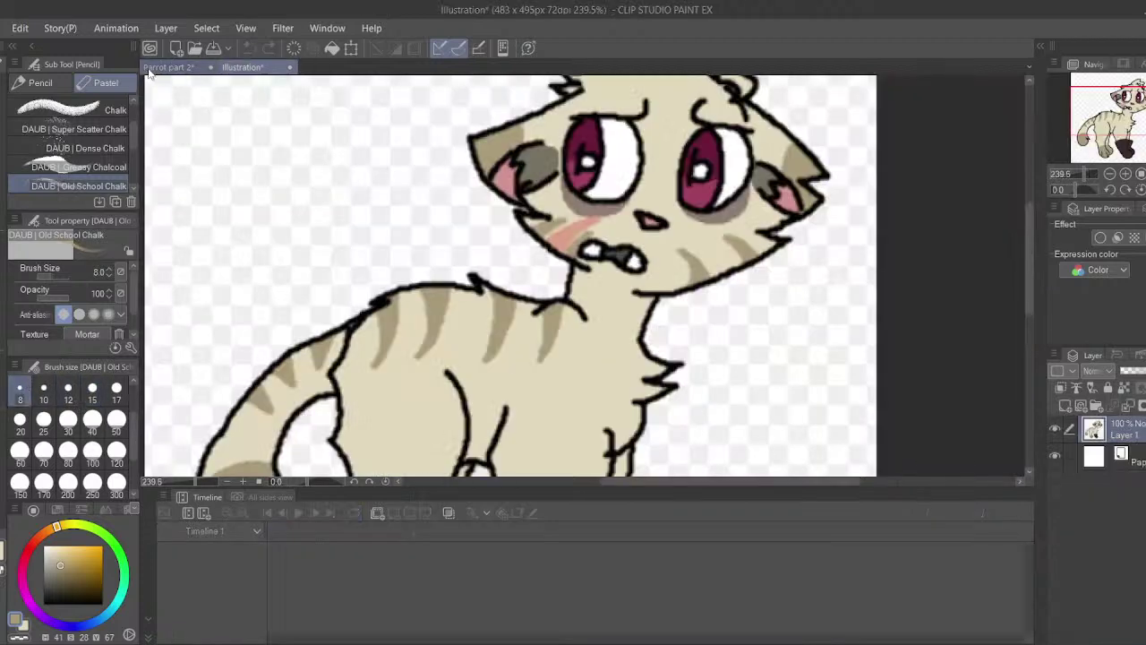
click(165, 67)
drag(466, 353, 532, 181)
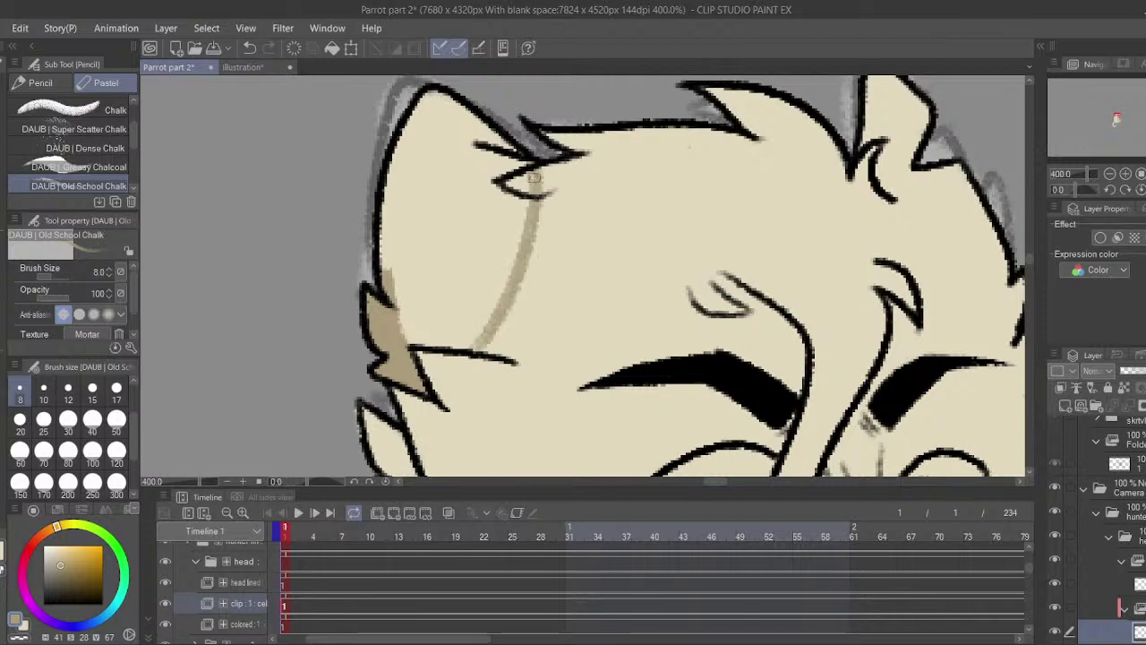
key(c)
key(c)
key(c)
key(x)
click(60, 565)
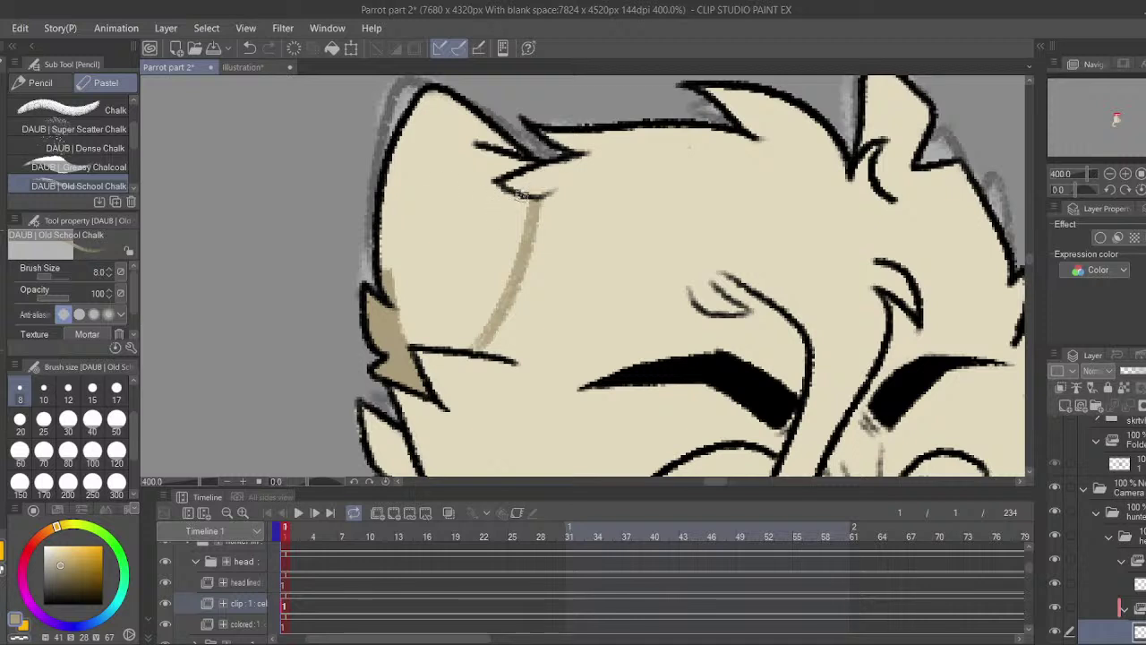
- Finish outlining the nearer ear's marking, fill it with brown and touch up the gaps with the chalk
mouse_move(530, 192)
mouse_down()
mouse_move(529, 234)
mouse_move(470, 341)
mouse_move(512, 279)
mouse_move(513, 257)
mouse_move(493, 321)
mouse_move(498, 311)
mouse_move(461, 347)
mouse_move(483, 346)
mouse_move(479, 323)
mouse_move(404, 328)
mouse_up()
mouse_move(509, 154)
mouse_down()
mouse_move(518, 163)
mouse_move(497, 189)
mouse_move(519, 201)
mouse_up()
key(g)
click(392, 219)
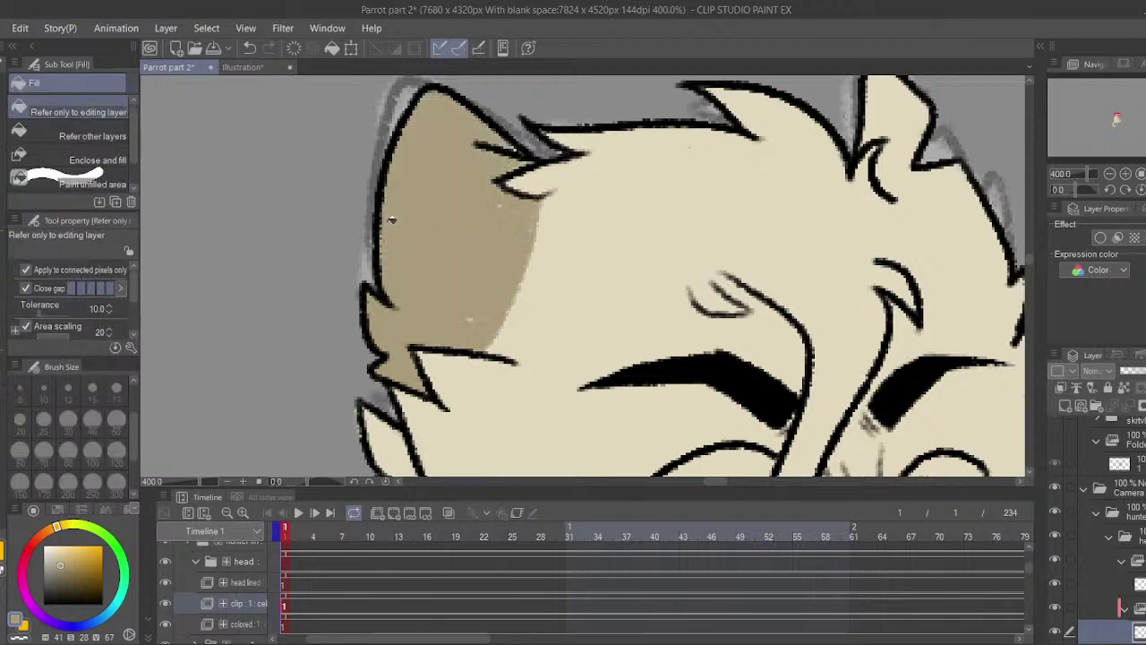
key(i)
key(p)
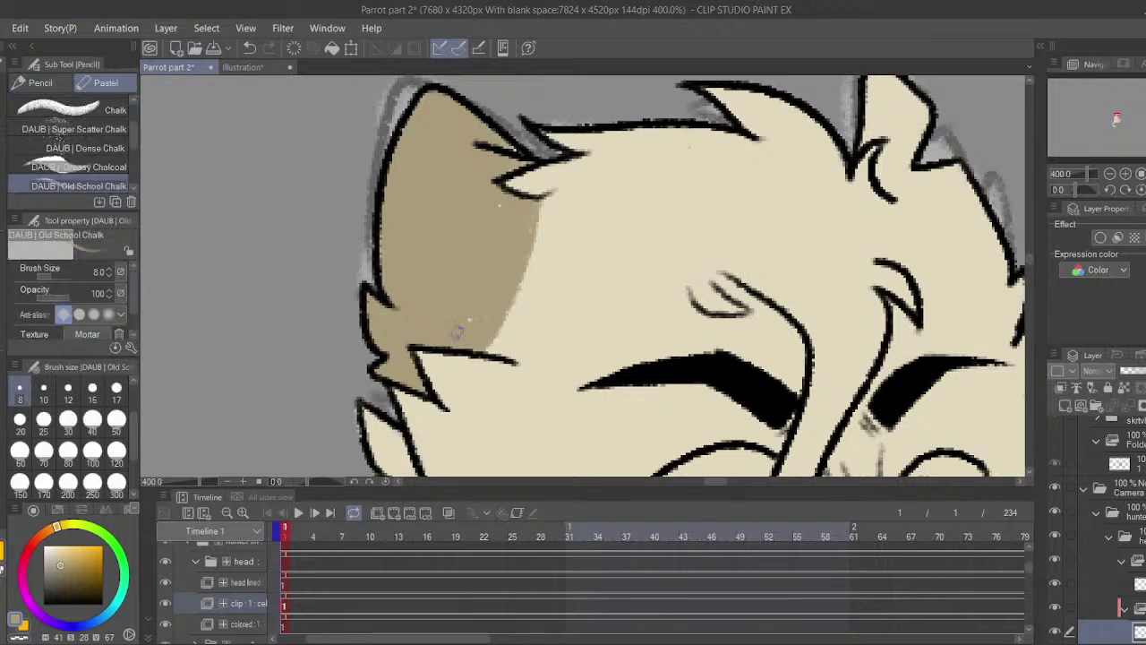
drag(540, 199, 281, 269)
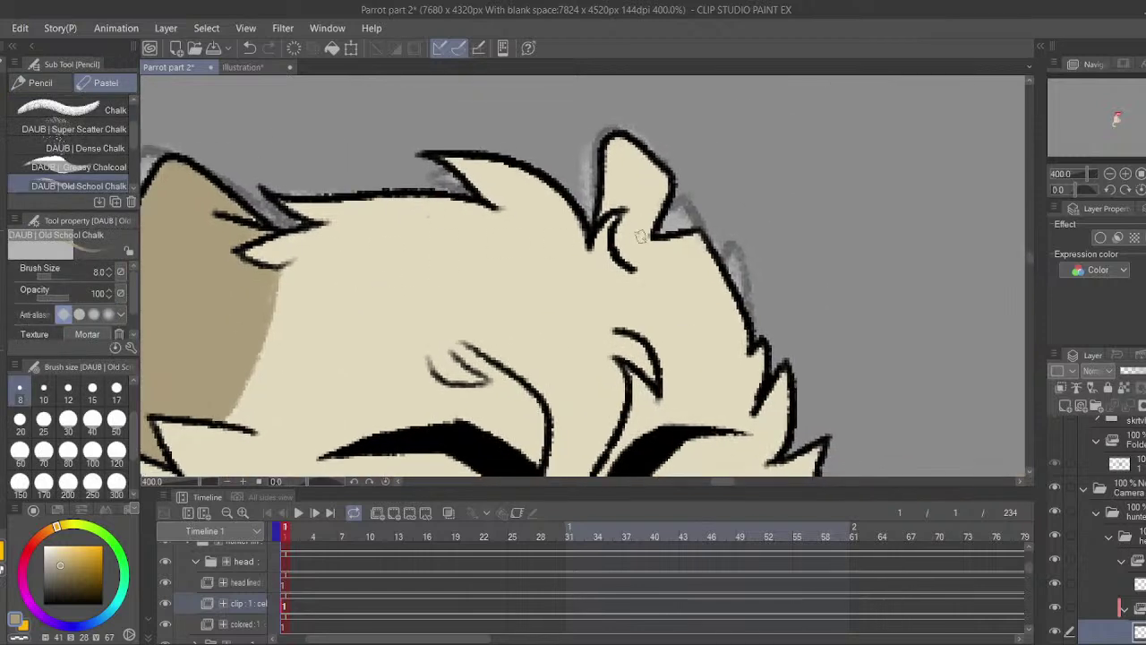
- Paint the hunter's farther ear and the area below it brown, using chalk size 8 for the edge and 15 for the rest
mouse_move(625, 251)
mouse_down()
mouse_move(609, 204)
mouse_move(619, 209)
mouse_up()
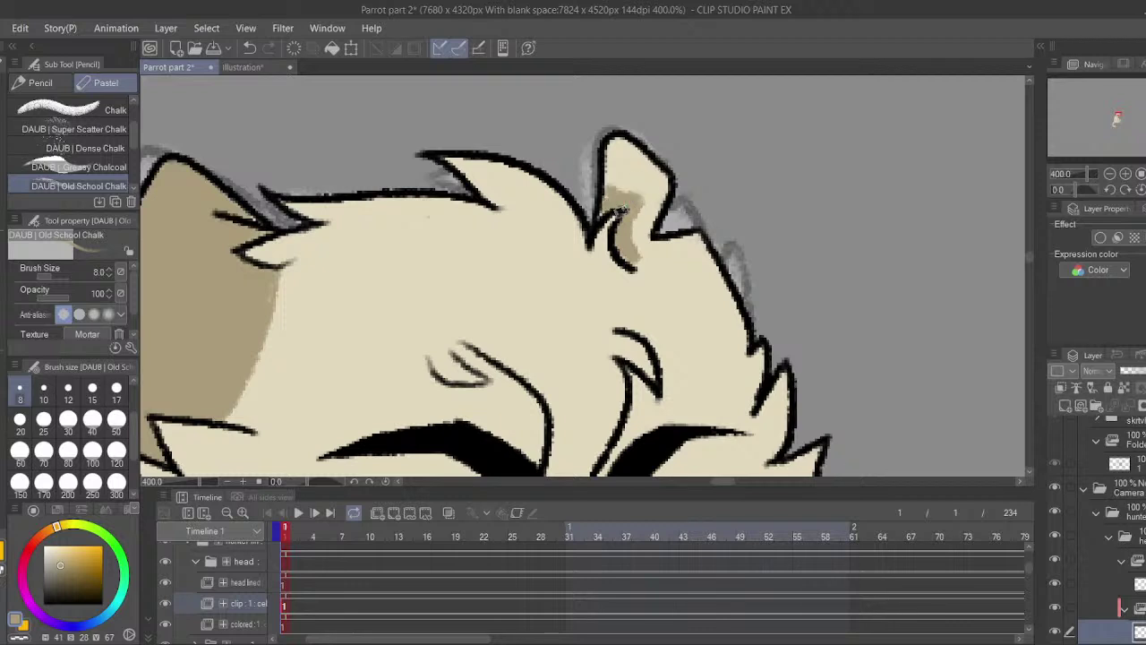
drag(630, 254, 742, 326)
key(ctrl+z)
mouse_move(632, 265)
mouse_down()
mouse_move(749, 316)
mouse_move(700, 286)
mouse_move(666, 233)
mouse_move(715, 258)
mouse_move(712, 242)
mouse_move(655, 212)
mouse_move(683, 277)
mouse_move(636, 224)
mouse_move(709, 258)
mouse_up()
click(92, 392)
drag(682, 215, 720, 100)
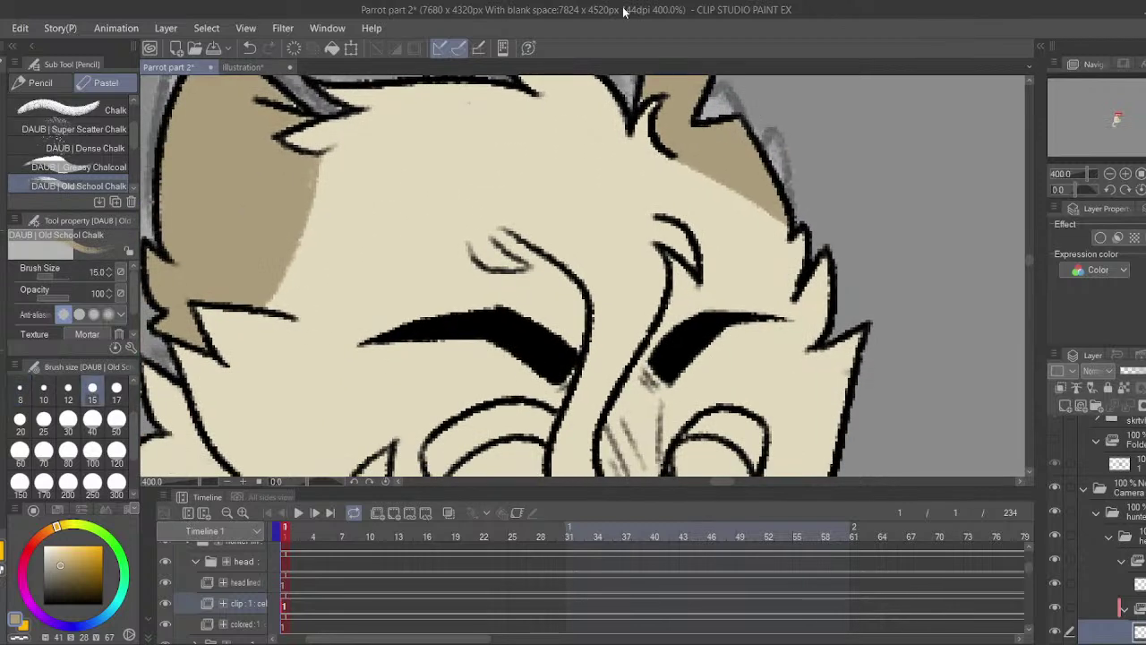
- Touch up the farther ear's brown marking with the chalk at size 10 and save the file
drag(573, 259, 666, 226)
click(43, 392)
drag(802, 162, 784, 229)
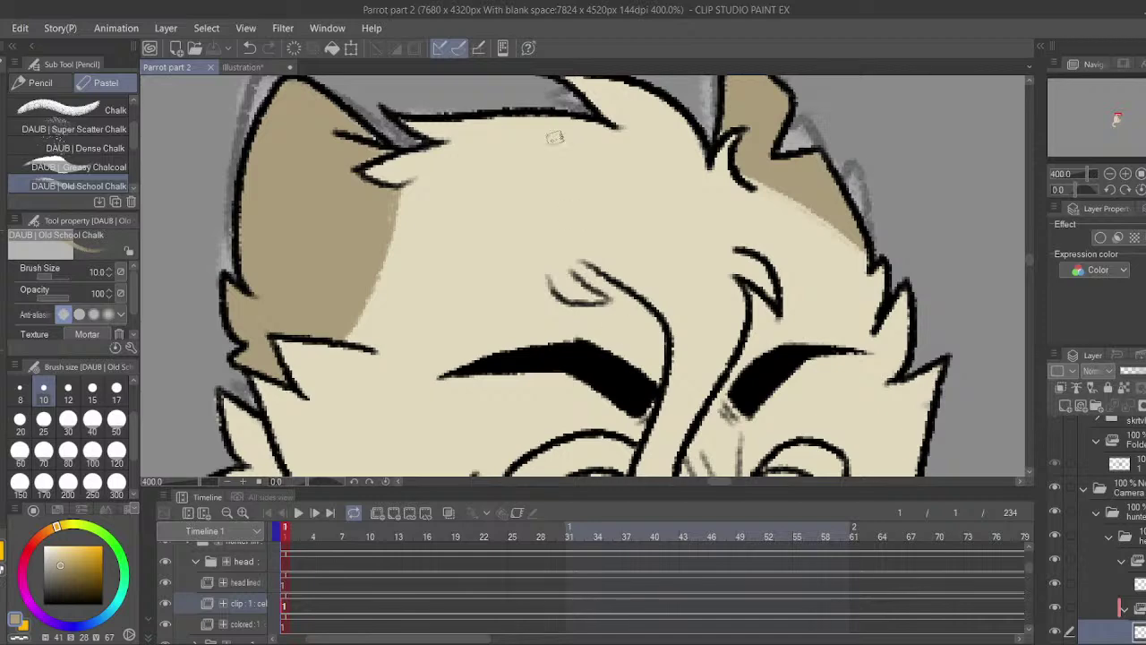
drag(548, 270, 656, 38)
drag(332, 118, 233, 54)
- Compare with the reference illustration, set the chalk to size 7 and paint a brown stripe on the hunter's cheek
click(237, 67)
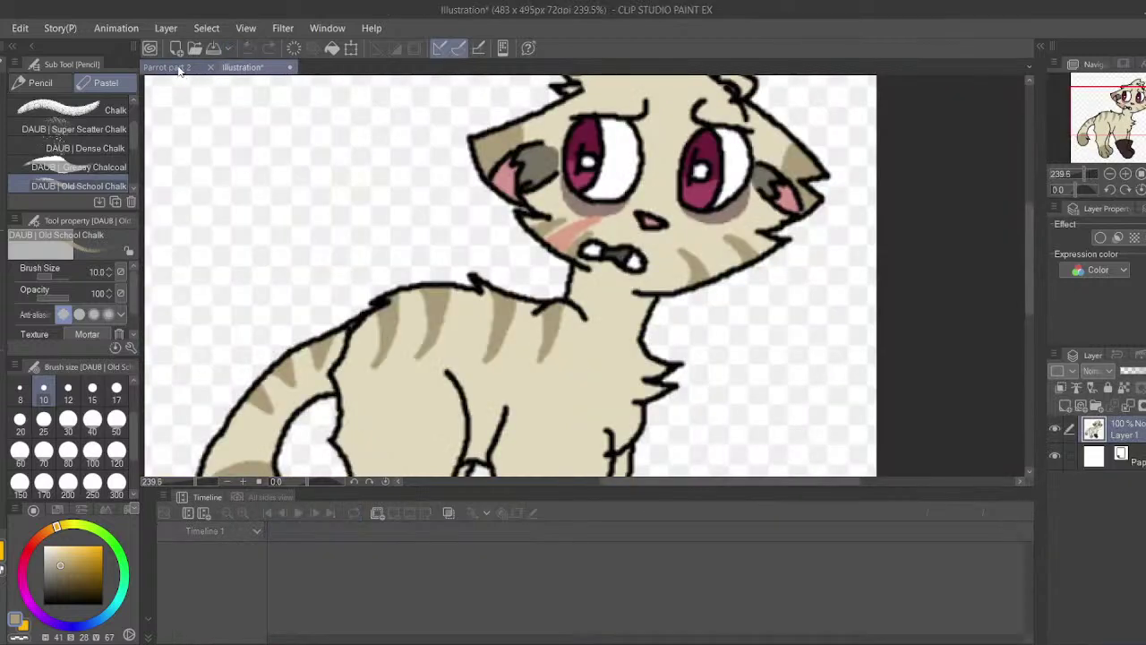
click(173, 69)
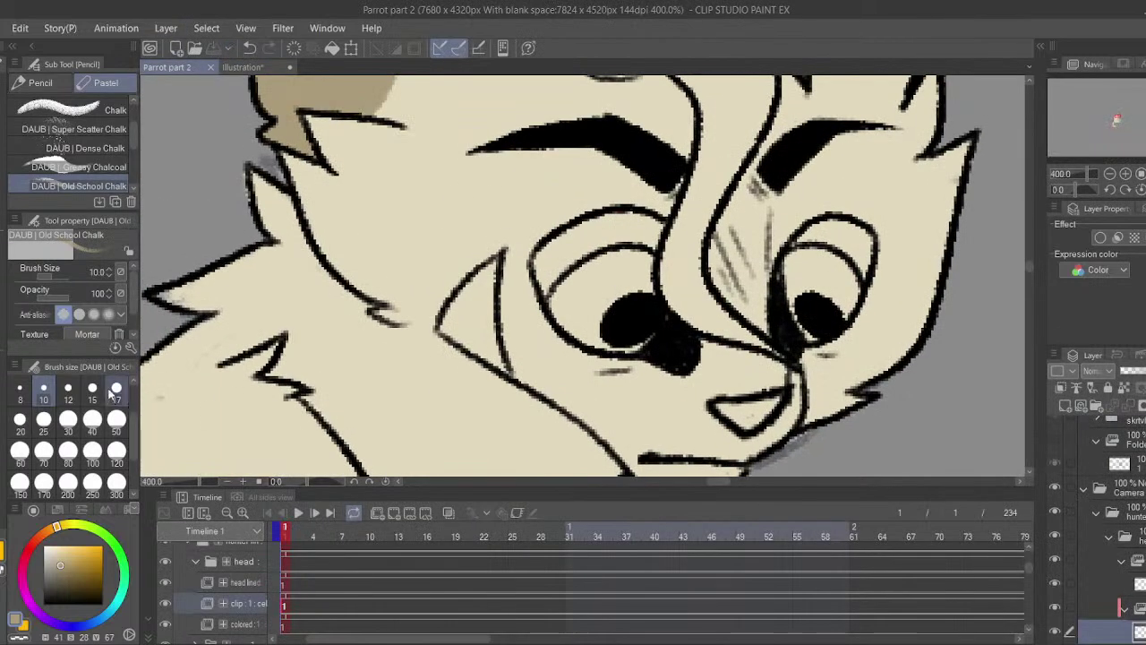
scroll(116, 394, up, 1)
click(117, 394)
click(242, 67)
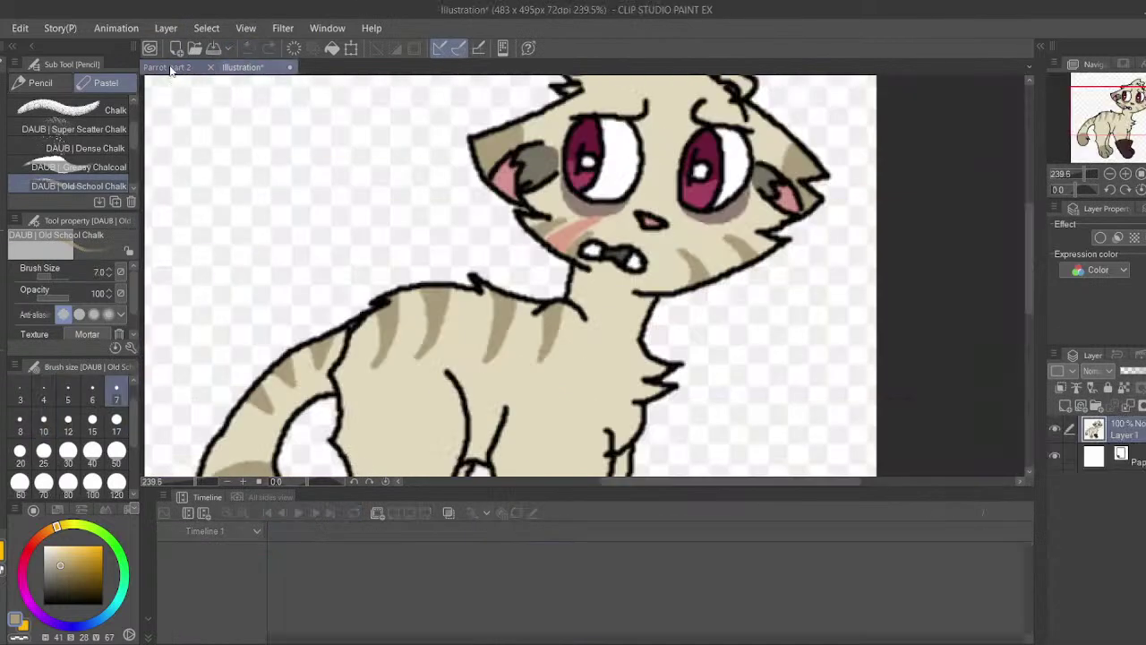
click(173, 68)
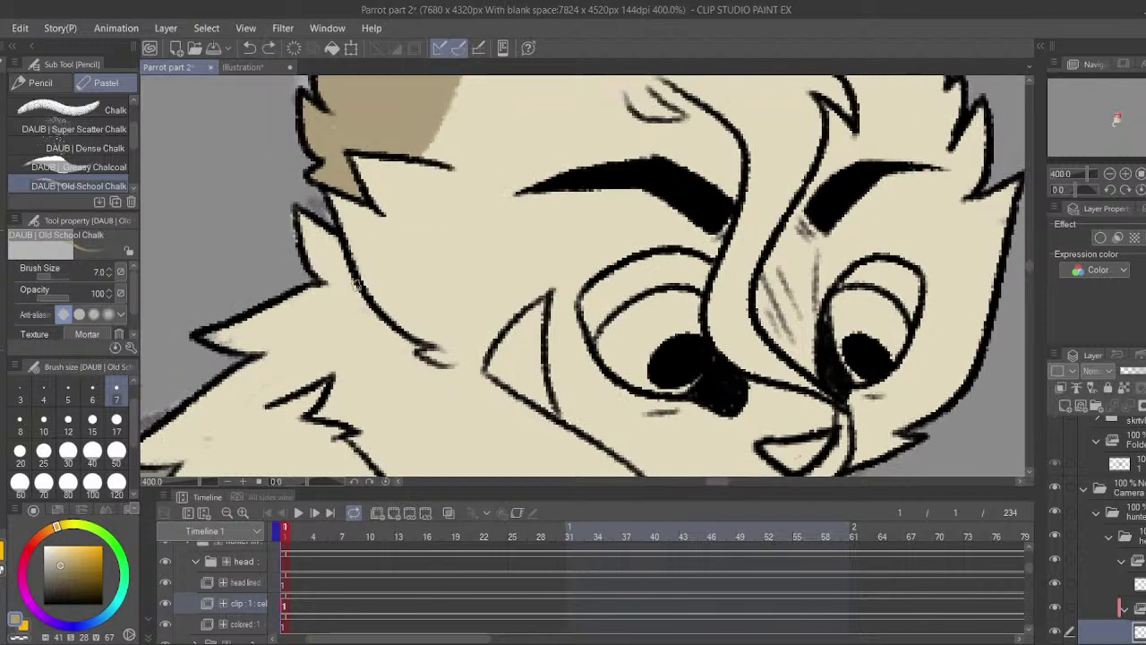
mouse_move(357, 286)
mouse_down()
mouse_move(433, 255)
mouse_move(463, 284)
mouse_move(407, 336)
mouse_move(424, 285)
mouse_move(375, 296)
mouse_move(392, 289)
mouse_move(402, 309)
mouse_move(378, 305)
mouse_move(381, 287)
mouse_move(426, 326)
mouse_move(425, 294)
mouse_up()
drag(498, 251, 455, 283)
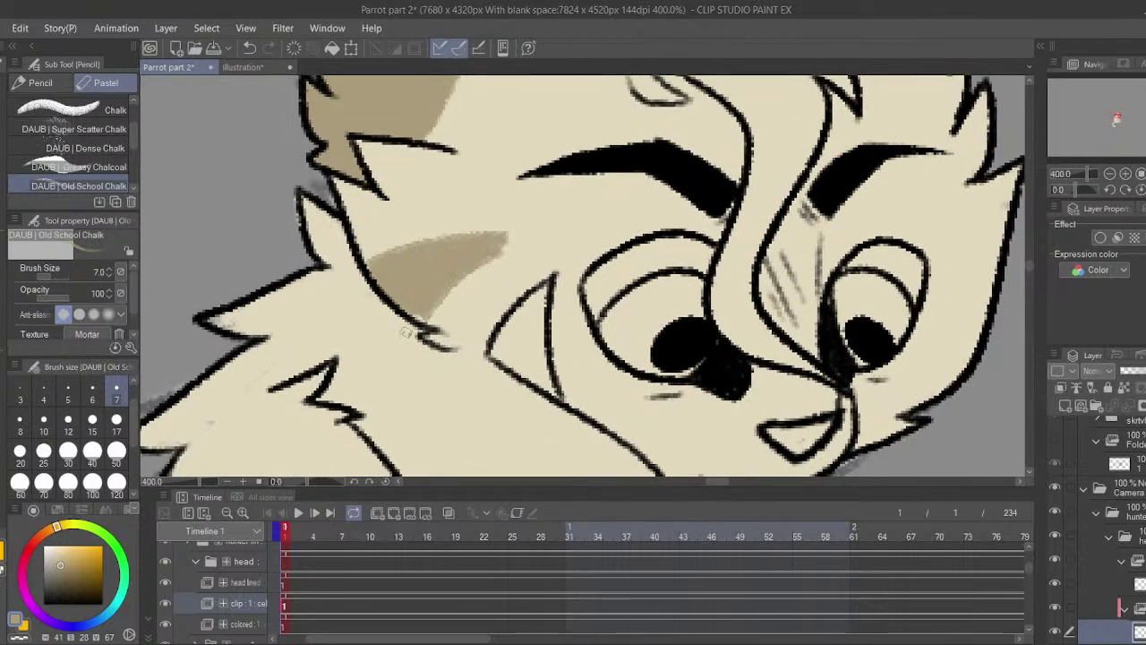
- Taper the cheek stripe to a narrow point by erasing its edges with transparent chalk, and compare it with the reference illustration
key(c)
drag(364, 262, 536, 240)
drag(536, 240, 369, 252)
drag(543, 242, 367, 367)
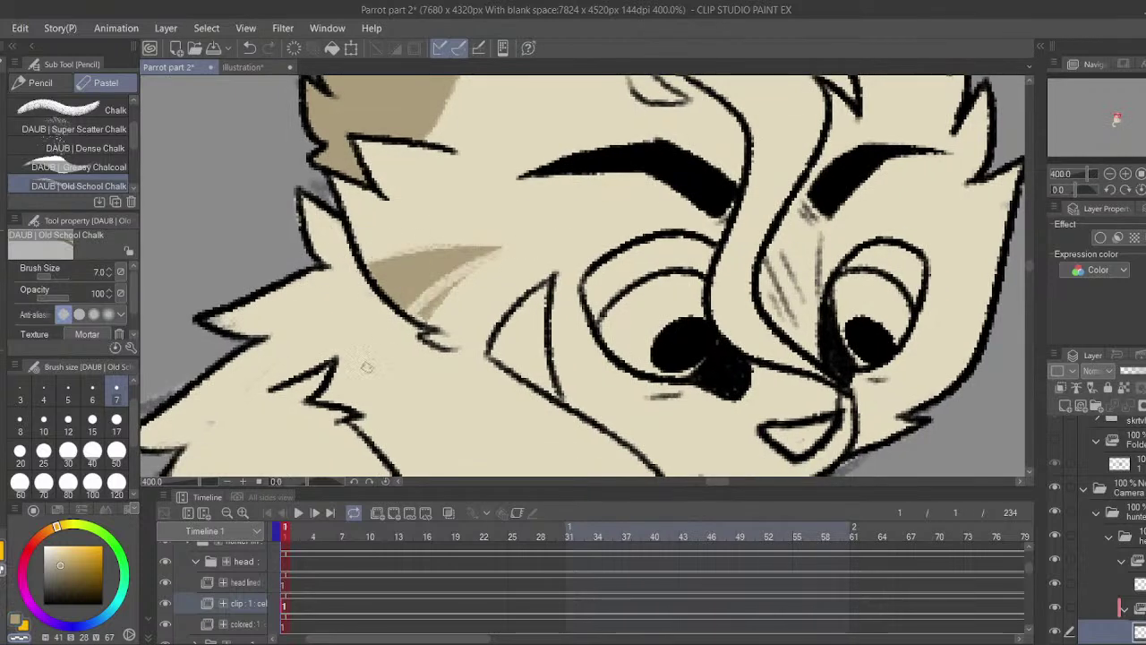
mouse_move(468, 274)
mouse_down()
mouse_move(433, 322)
mouse_move(409, 319)
mouse_up()
key(c)
drag(534, 365, 543, 302)
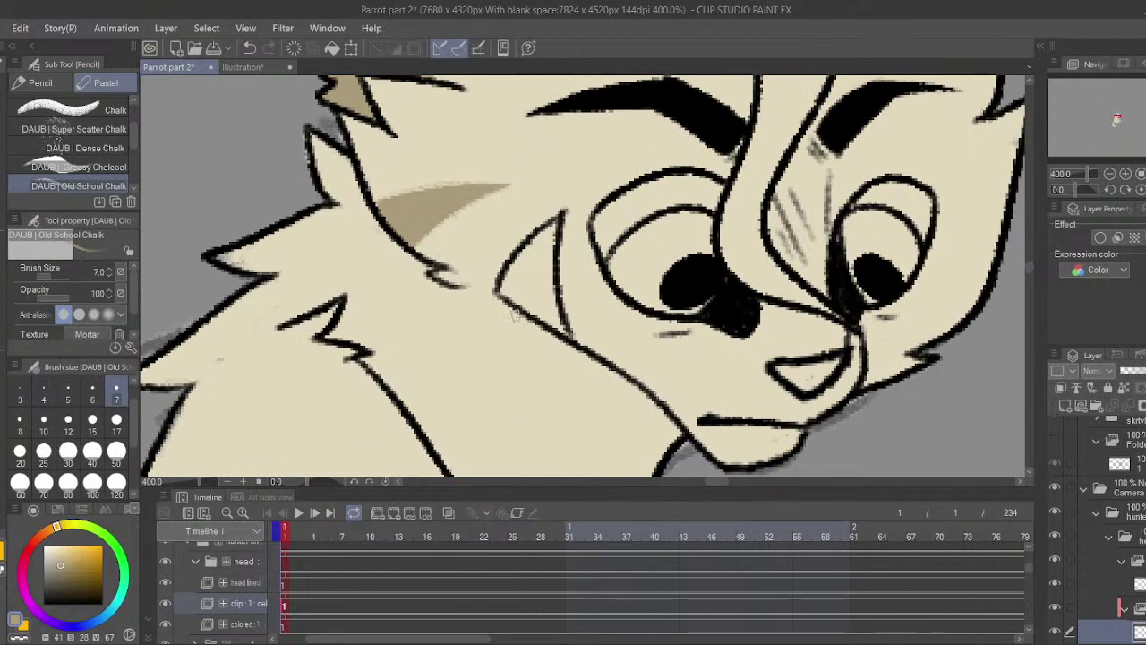
click(234, 68)
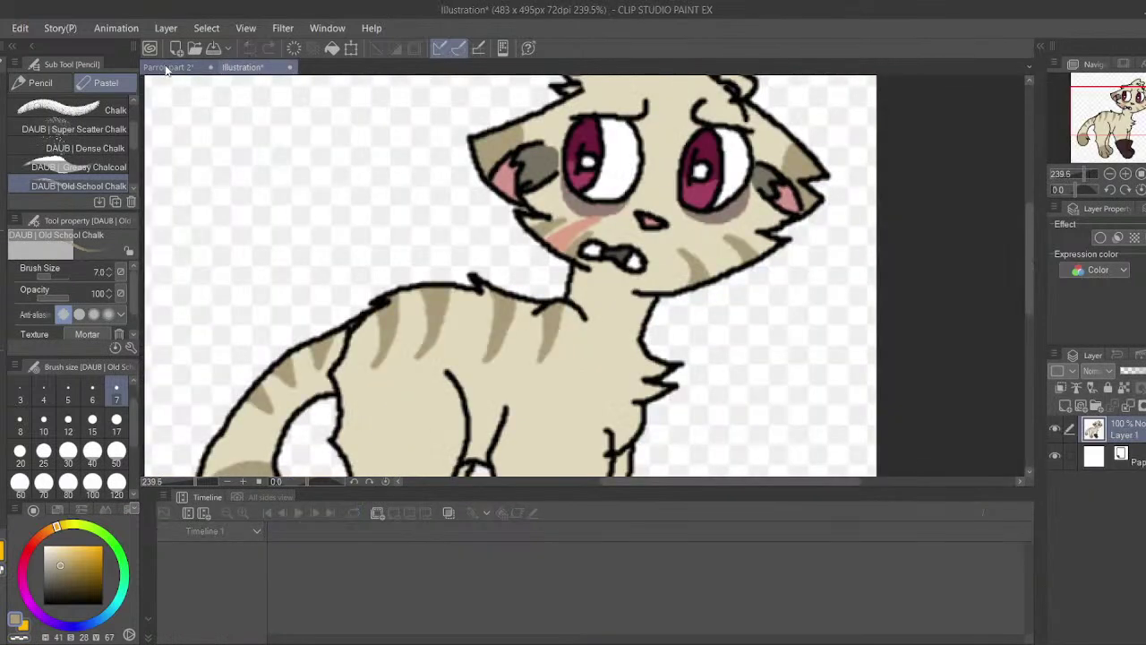
- Switch back to the Parrot part 2 animation document
click(167, 68)
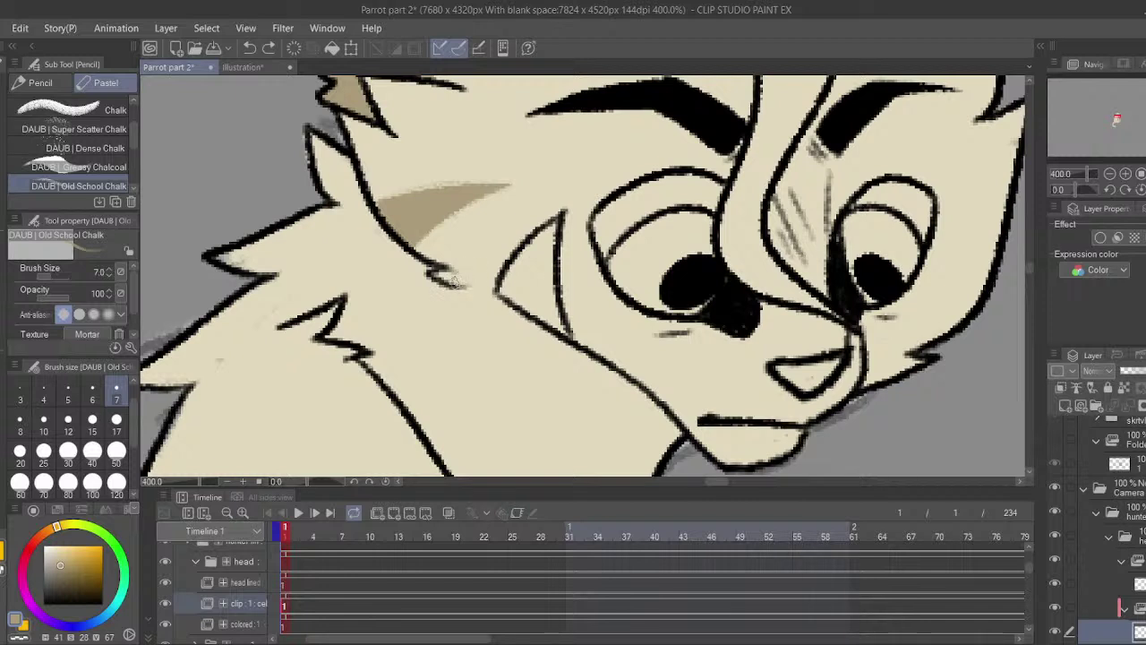
mouse_move(455, 282)
mouse_down()
mouse_move(548, 238)
mouse_move(521, 258)
mouse_move(520, 294)
mouse_up()
drag(517, 253, 512, 281)
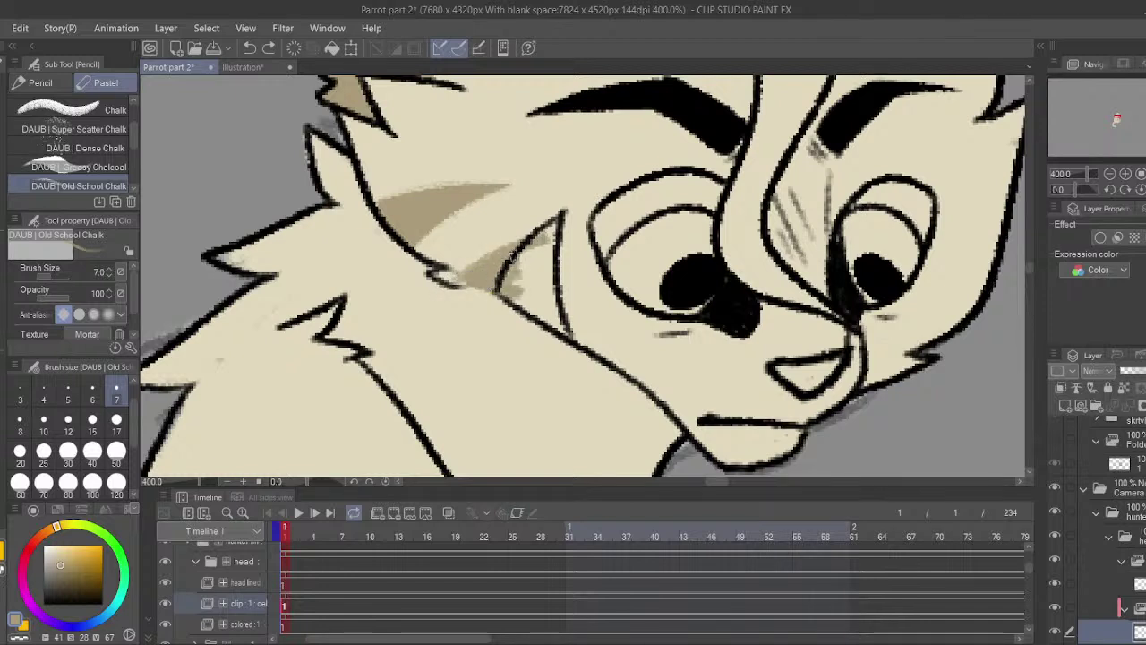
key(c)
drag(543, 237, 505, 295)
key(ctrl+z)
key(ctrl+z)
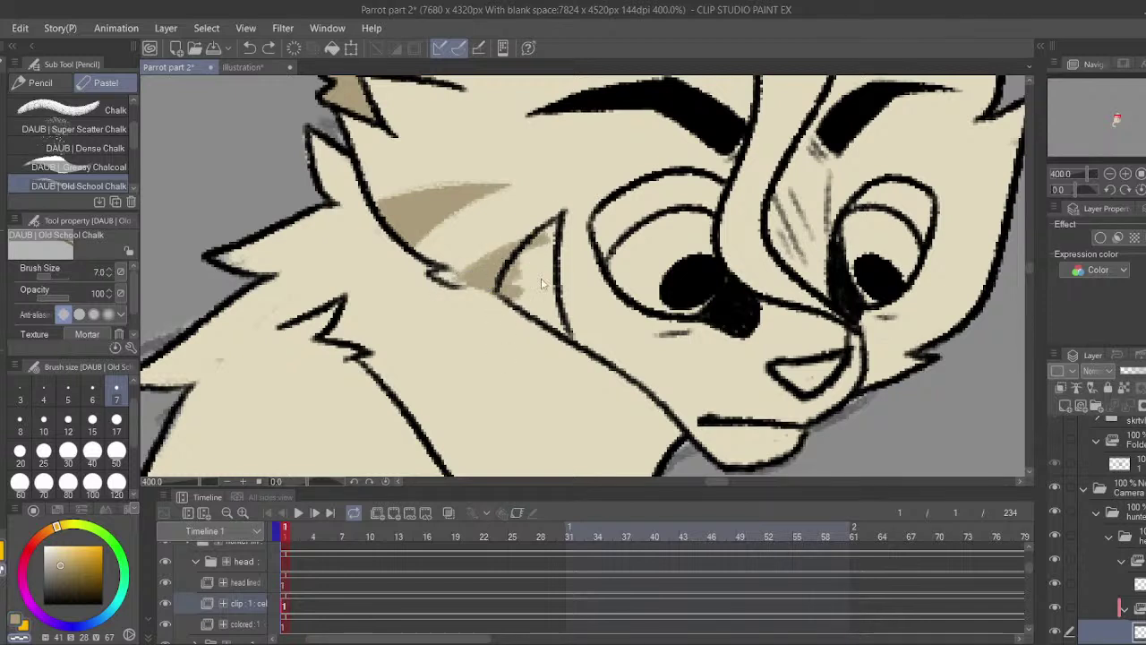
key(ctrl+z)
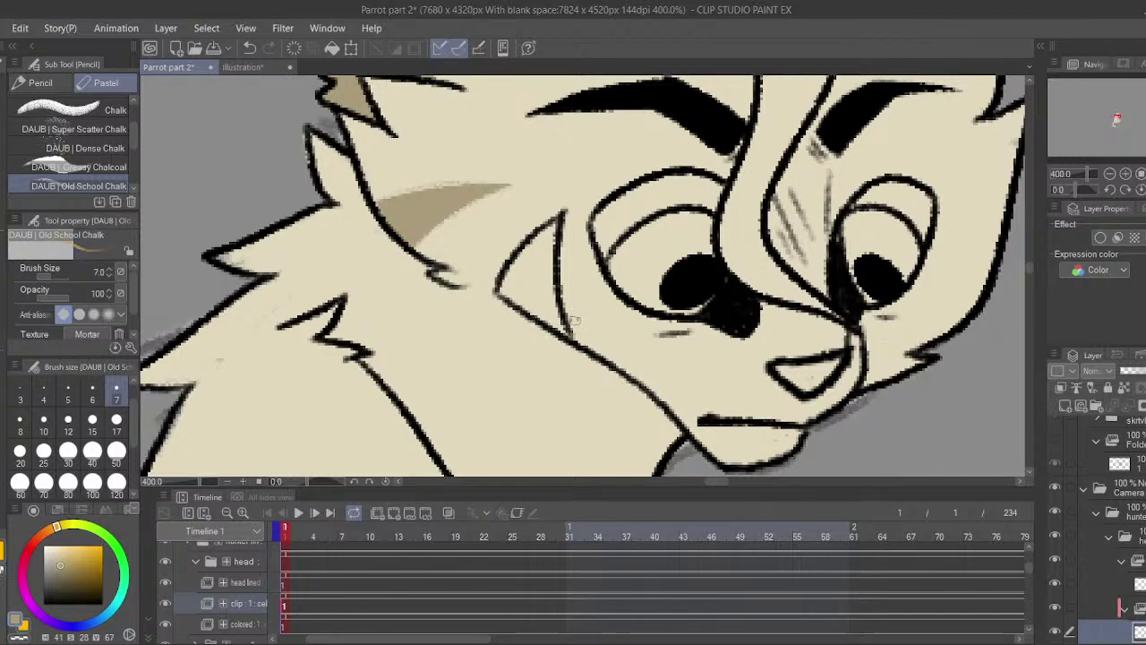
- Paint a short brown stripe across the inner edge of the triangular cheek outline and trim it narrower with transparent chalk
mouse_move(577, 339)
mouse_down()
mouse_move(580, 279)
mouse_move(566, 340)
mouse_up()
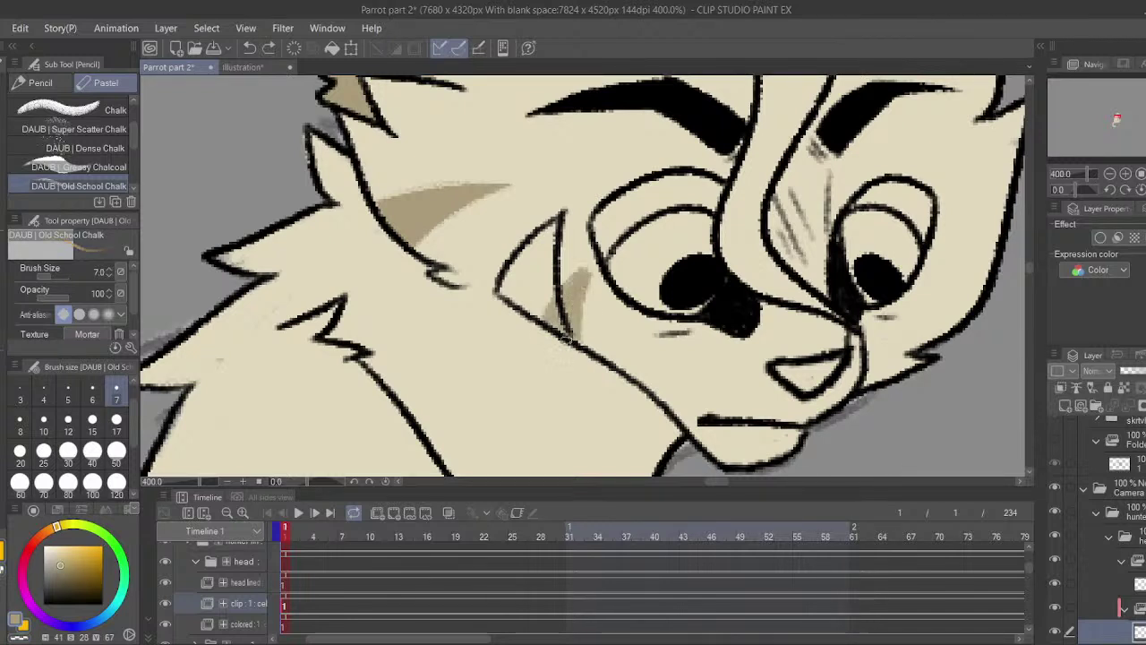
key(c)
drag(598, 260, 585, 365)
key(ctrl+z)
drag(595, 264, 582, 355)
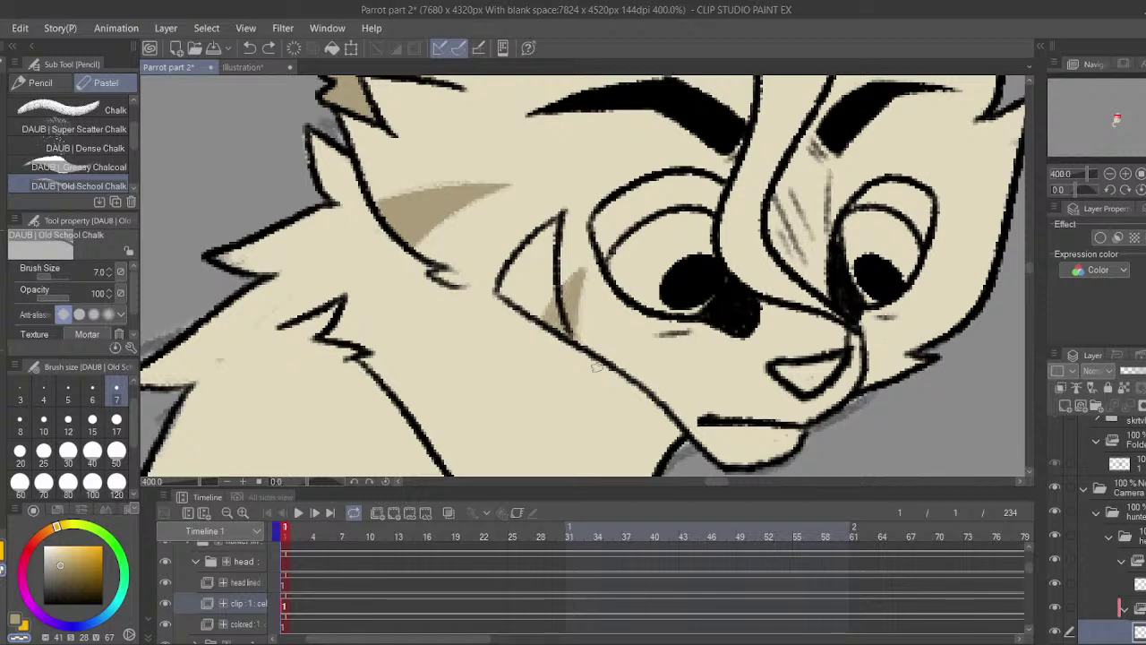
- Reshape the larger cheek stripe into a broader, lower curved wedge, painting in brown and erasing the excess with transparent chalk
click(3, 332)
drag(394, 234, 468, 190)
click(4, 179)
drag(396, 237, 536, 189)
drag(535, 189, 450, 294)
drag(489, 227, 446, 277)
mouse_move(398, 238)
mouse_down()
mouse_move(436, 265)
mouse_move(412, 240)
mouse_move(443, 224)
mouse_move(466, 237)
mouse_move(450, 219)
mouse_move(507, 201)
mouse_move(444, 247)
mouse_up()
mouse_move(537, 185)
mouse_down()
mouse_move(422, 207)
mouse_move(452, 201)
mouse_up()
key(c)
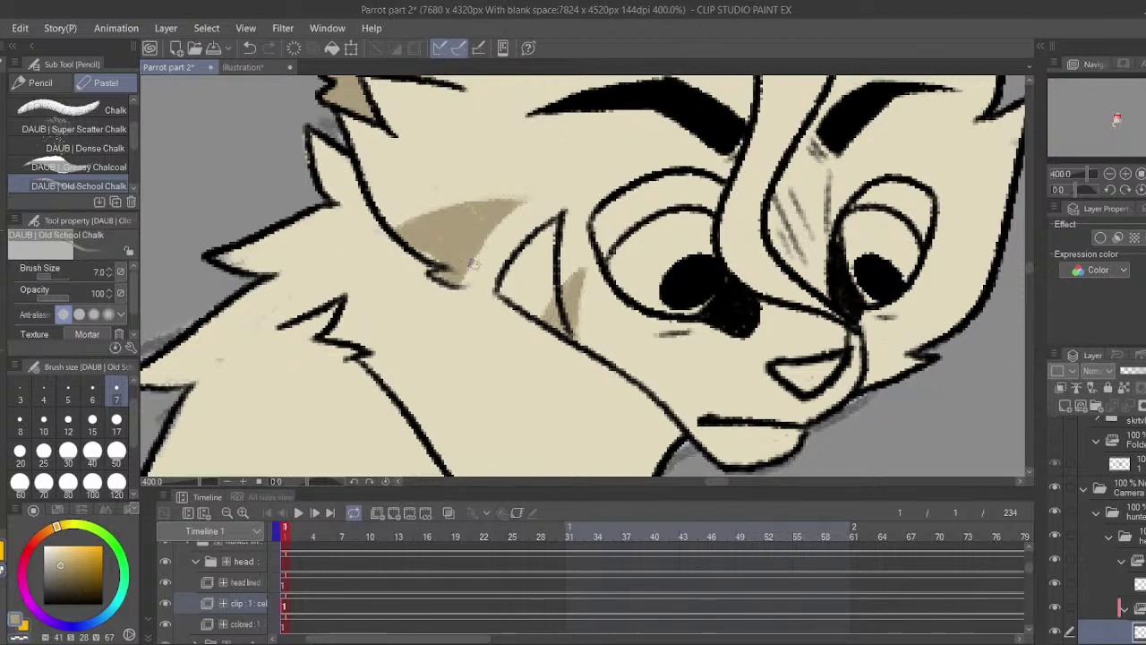
click(296, 624)
key(x)
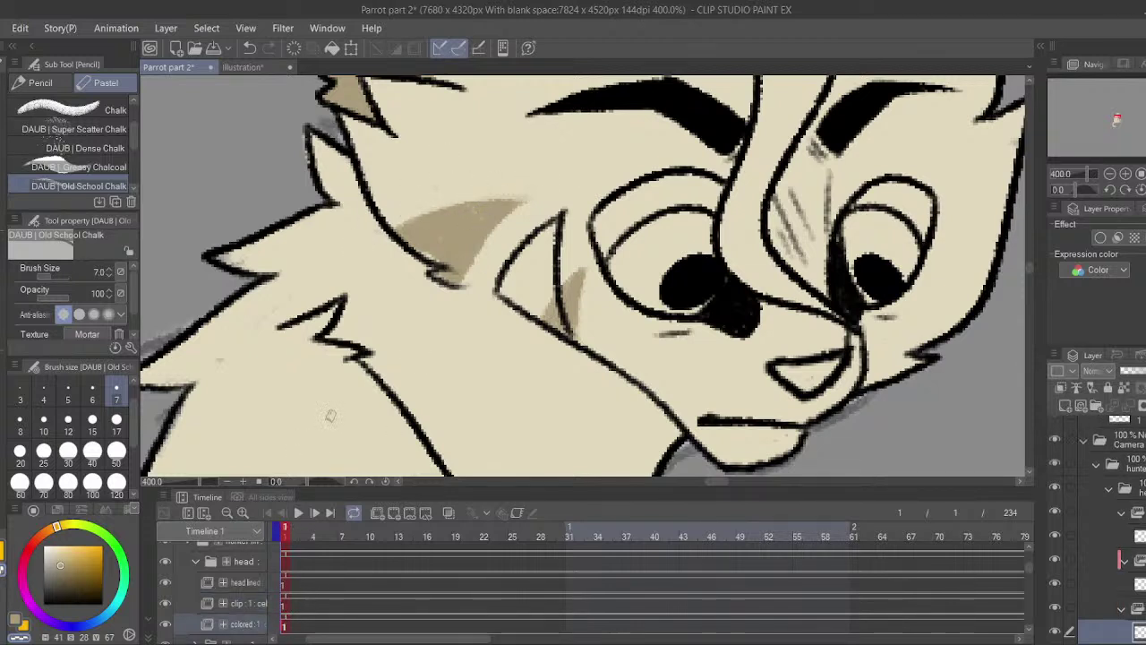
alt+click(450, 319)
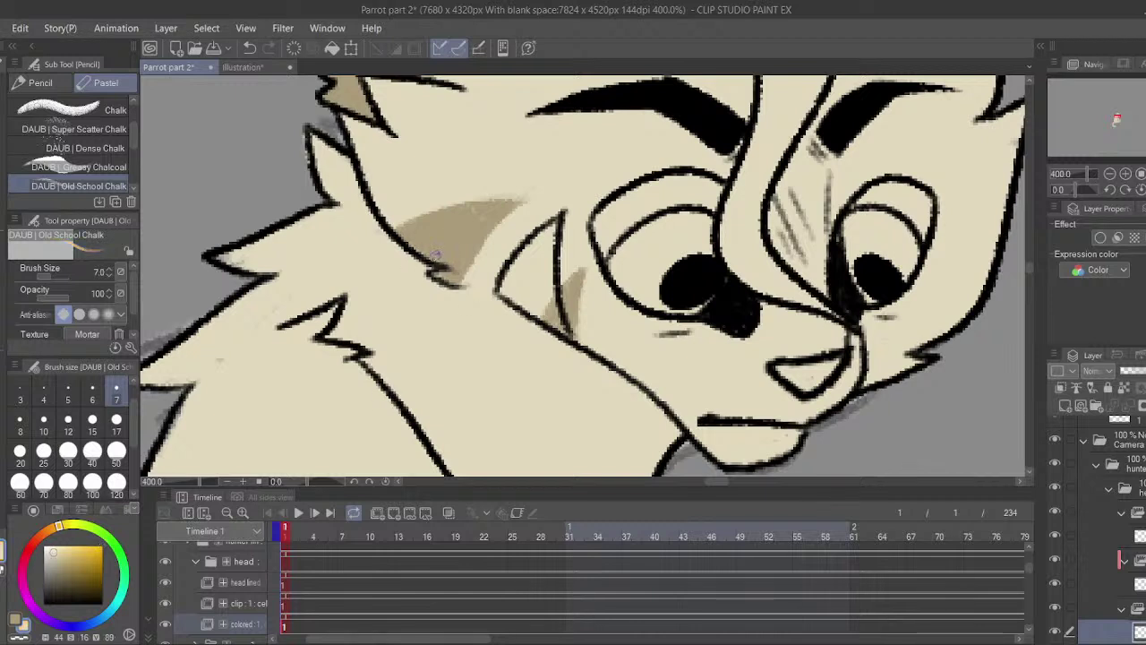
key(c)
click(285, 607)
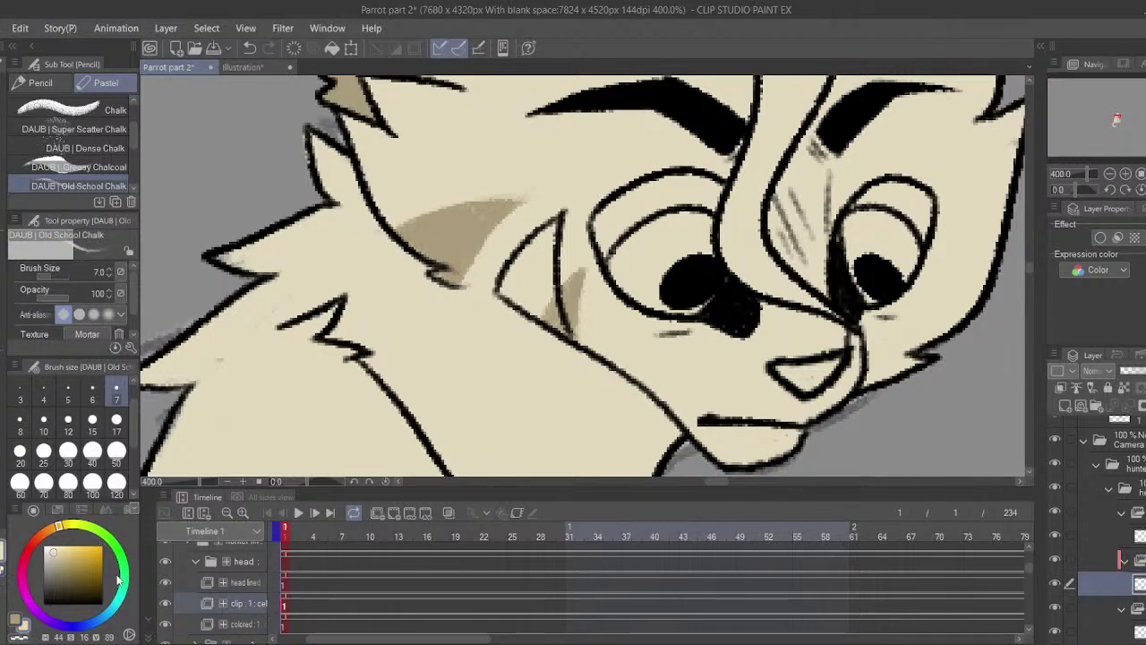
click(104, 565)
drag(110, 562, 109, 546)
key(x)
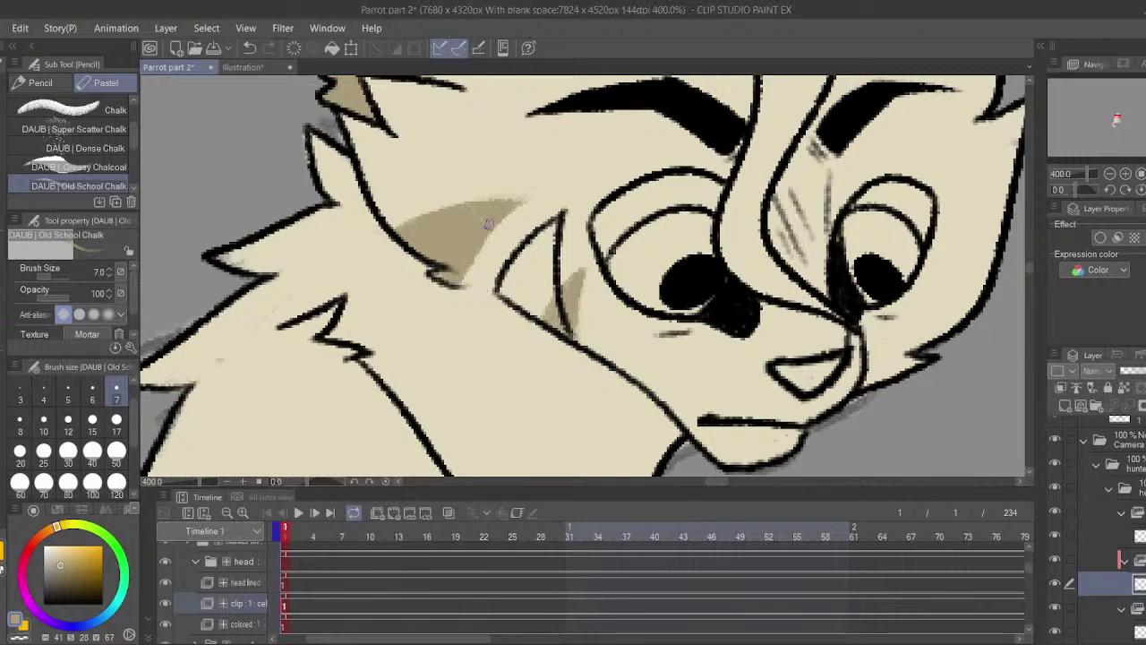
click(309, 624)
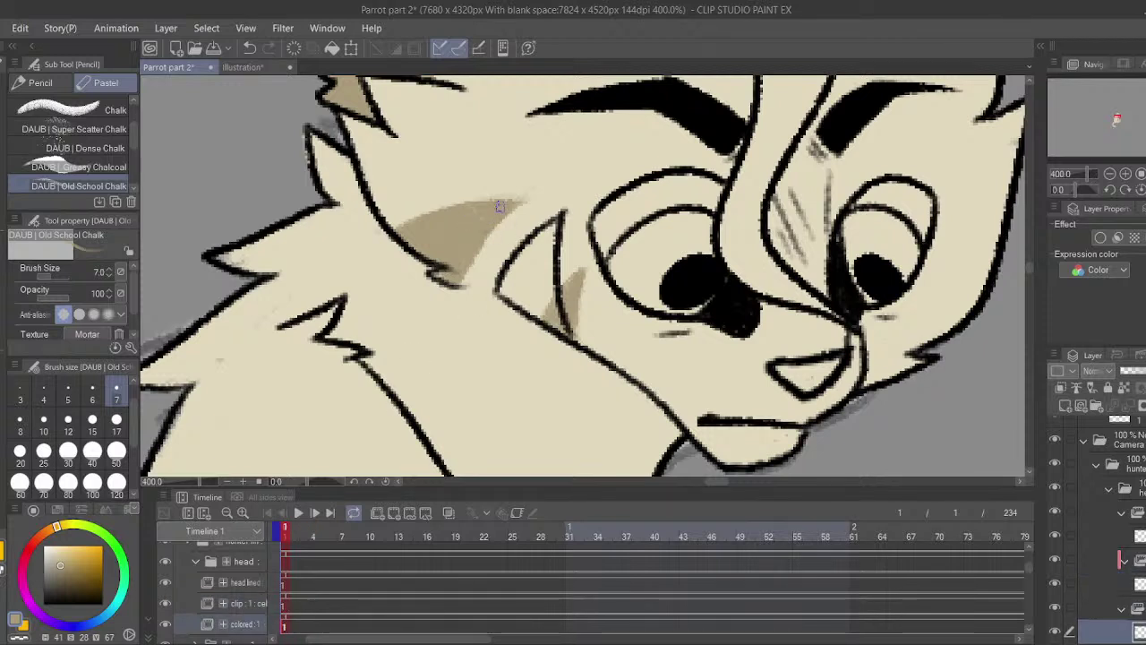
- On the head's clip layer, paint a brown stripe on the hunter's far cheek beside the eye and trim it with transparent chalk
click(305, 604)
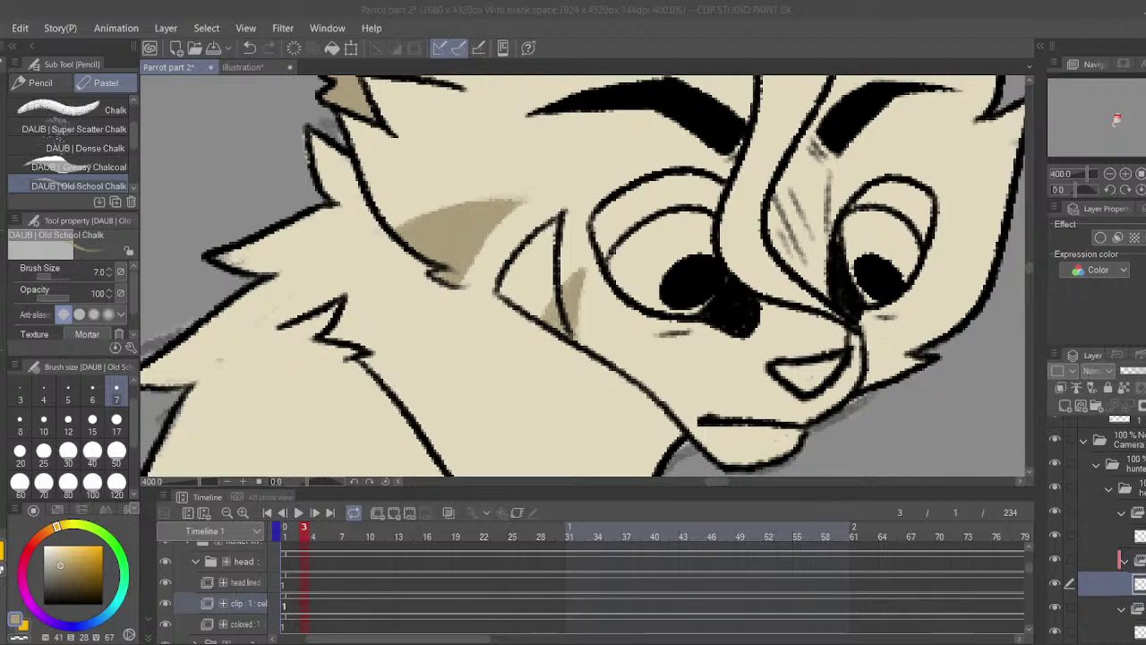
click(517, 13)
mouse_move(705, 328)
mouse_down()
mouse_move(583, 363)
mouse_move(427, 342)
mouse_up()
drag(700, 320, 650, 248)
key(ctrl+z)
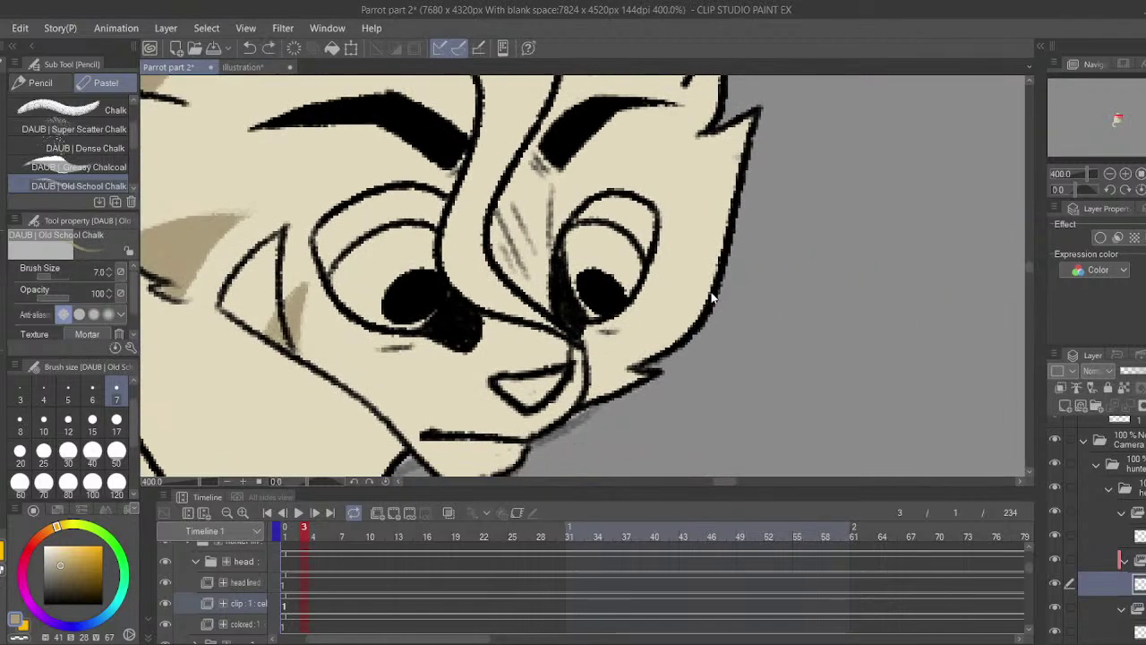
drag(721, 251, 665, 234)
mouse_move(716, 284)
mouse_down()
mouse_move(680, 240)
mouse_move(715, 254)
mouse_move(719, 311)
mouse_up()
key(c)
key(c)
key(x)
key(x)
key(c)
drag(663, 239, 710, 282)
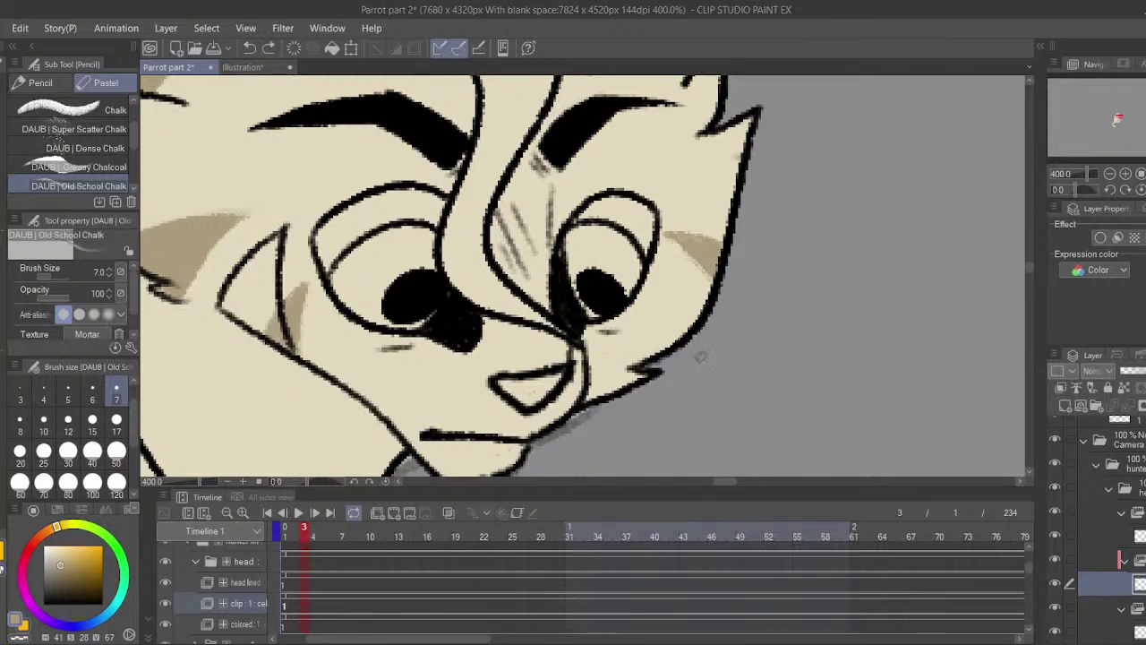
- Paint a smaller brown stripe lower on the far cheek, taper it with transparent chalk, and refine the shape of the stripe above
mouse_move(686, 337)
mouse_down()
mouse_move(671, 350)
mouse_move(625, 321)
mouse_move(641, 360)
mouse_move(658, 358)
mouse_up()
key(ctrl+z)
key(c)
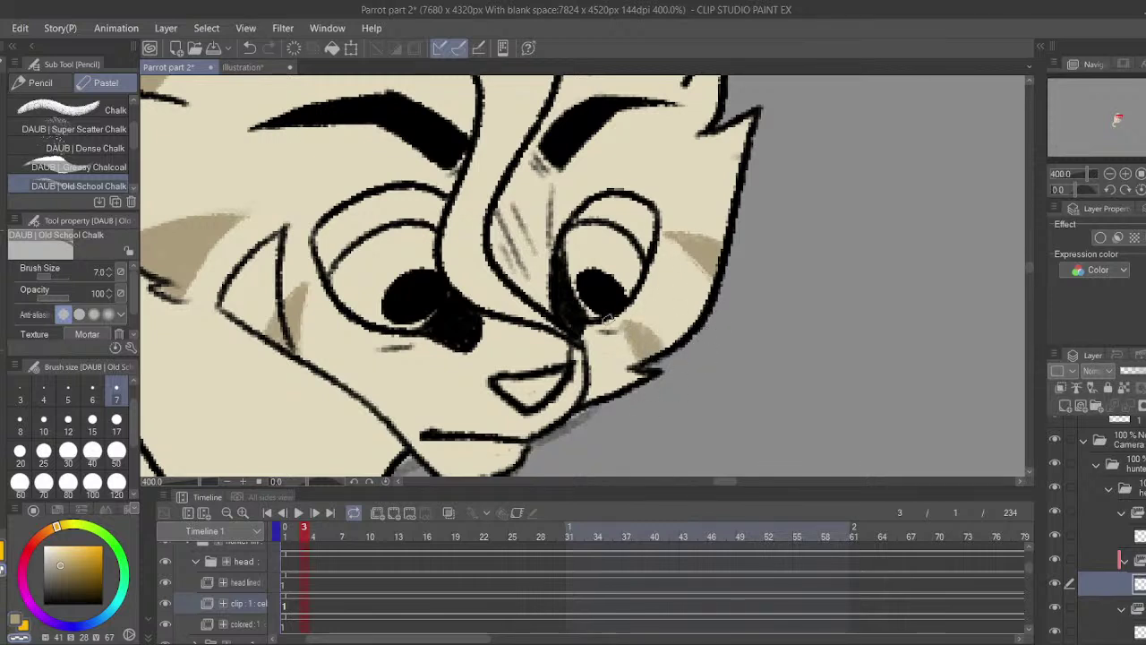
drag(623, 320, 645, 388)
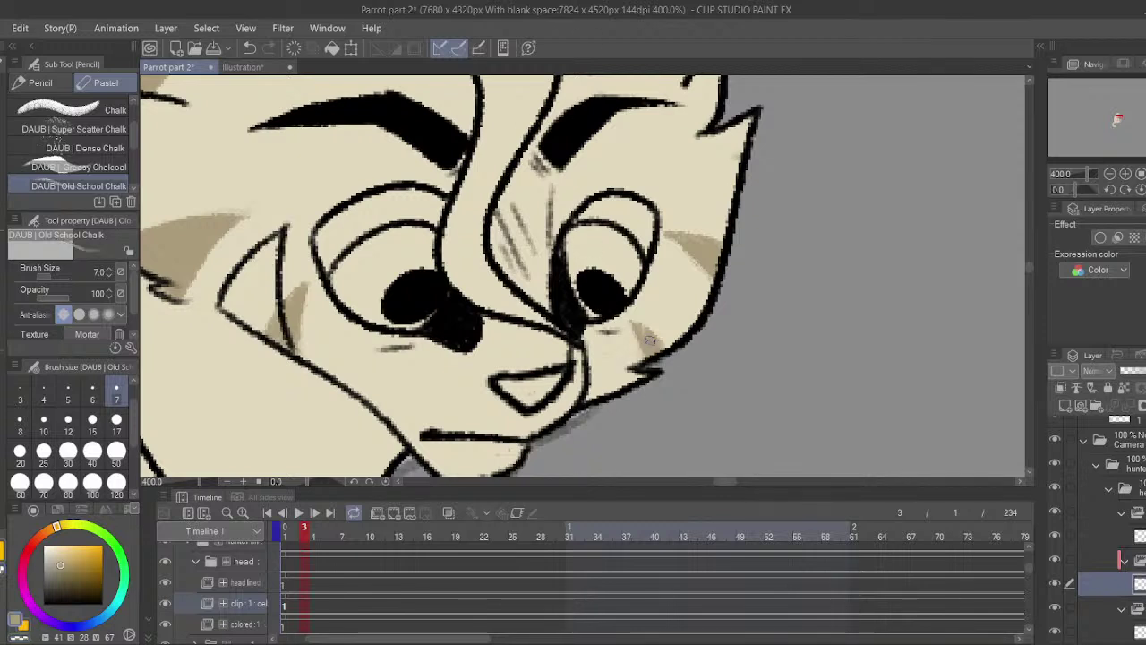
drag(681, 249, 706, 278)
key(c)
drag(666, 237, 705, 307)
key(c)
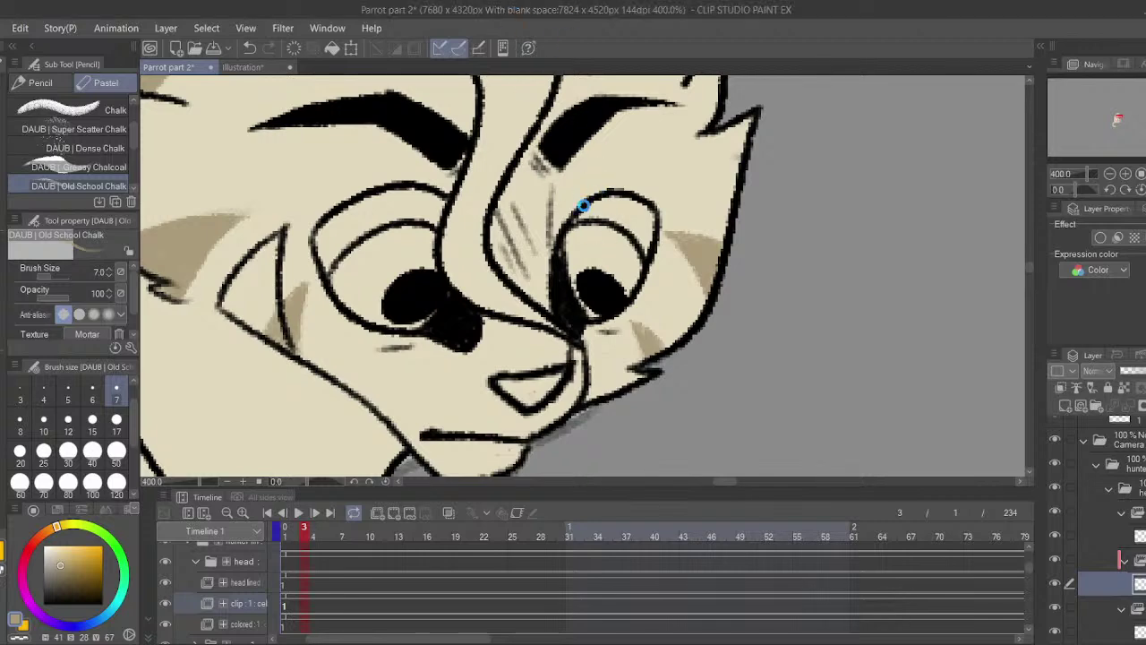
- Sample the salmon pink of the cheek mark in the reference illustration and fill the hunter's triangular cheek outline with it
drag(385, 169, 543, 429)
drag(376, 448, 445, 117)
drag(259, 177, 356, 171)
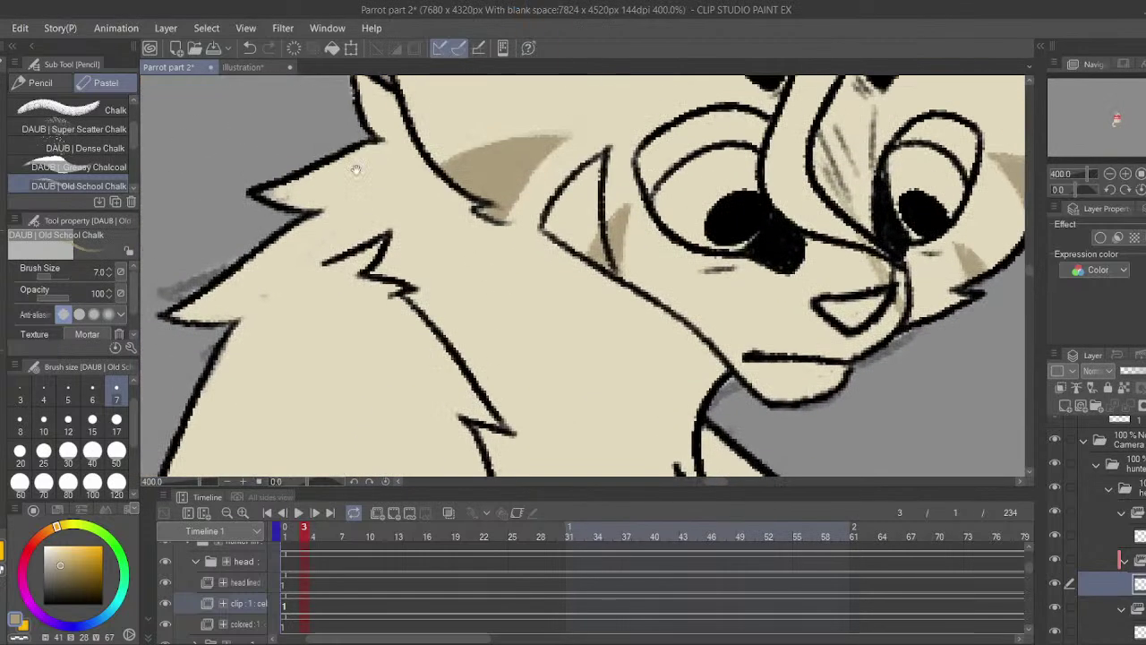
click(242, 67)
scroll(555, 251, up, 2)
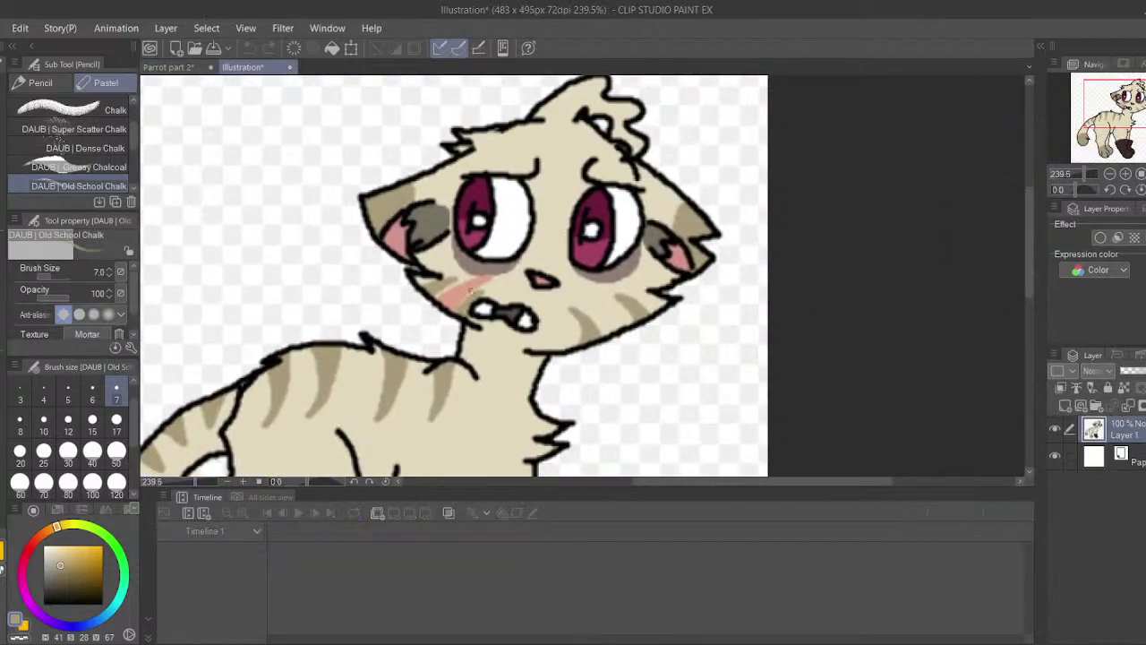
click(170, 67)
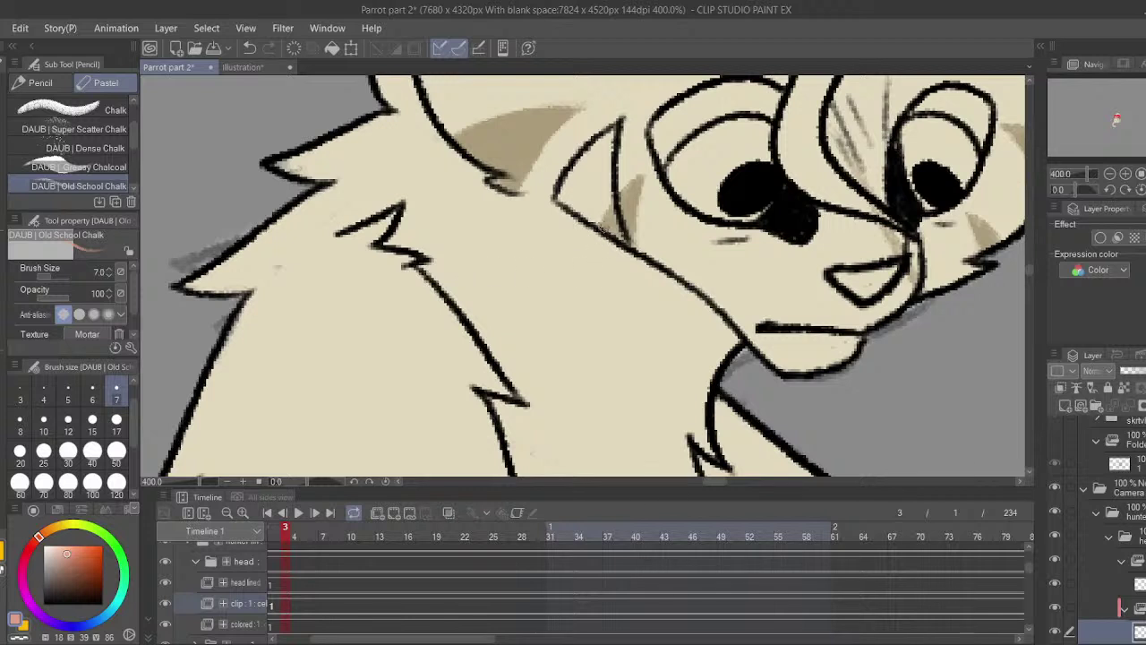
mouse_move(620, 236)
mouse_down()
mouse_move(564, 191)
mouse_move(614, 131)
mouse_move(601, 199)
mouse_move(592, 208)
mouse_move(598, 150)
mouse_move(573, 197)
mouse_move(615, 141)
mouse_move(608, 218)
mouse_up()
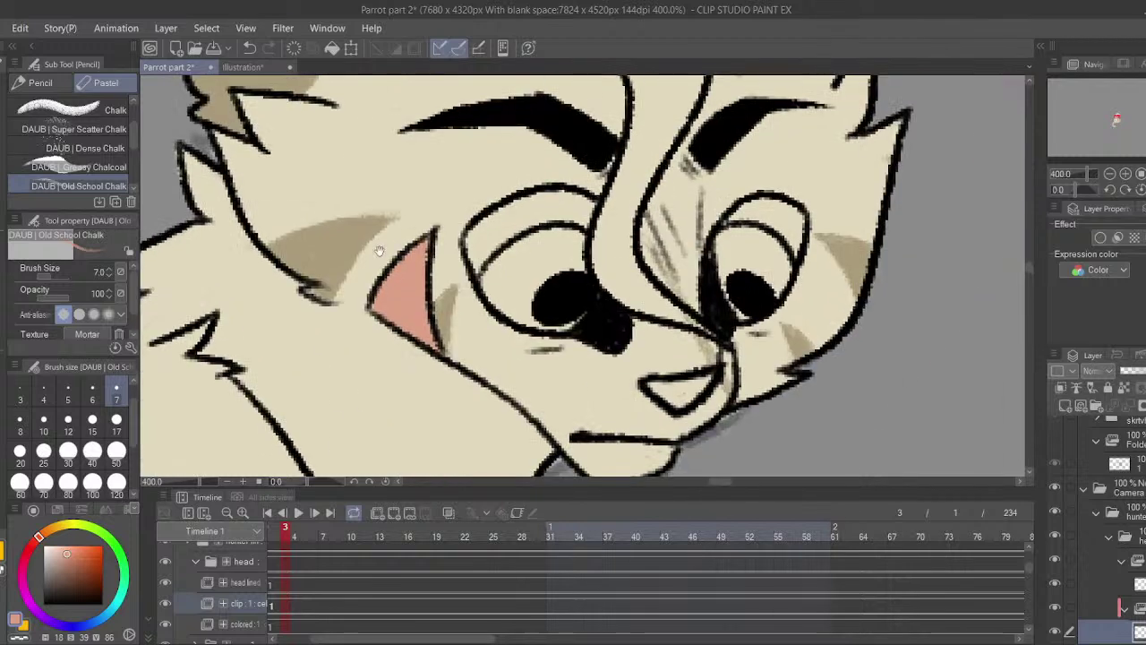
- Sample the nose pink from the reference illustration and fill the hunter's nose with it
click(242, 68)
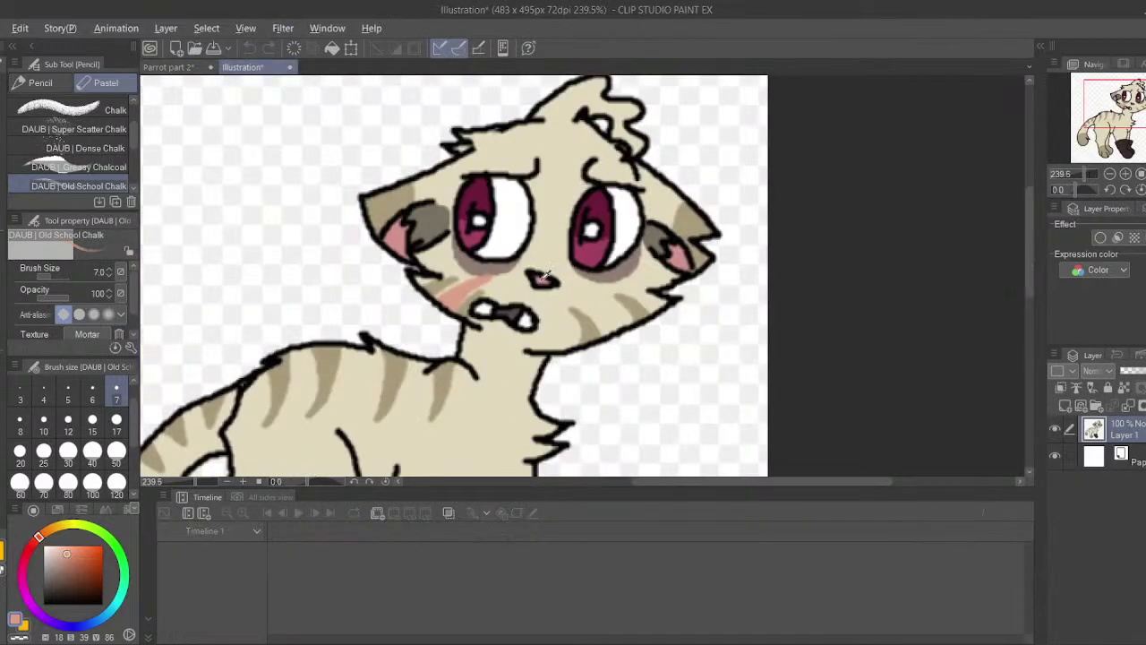
click(168, 68)
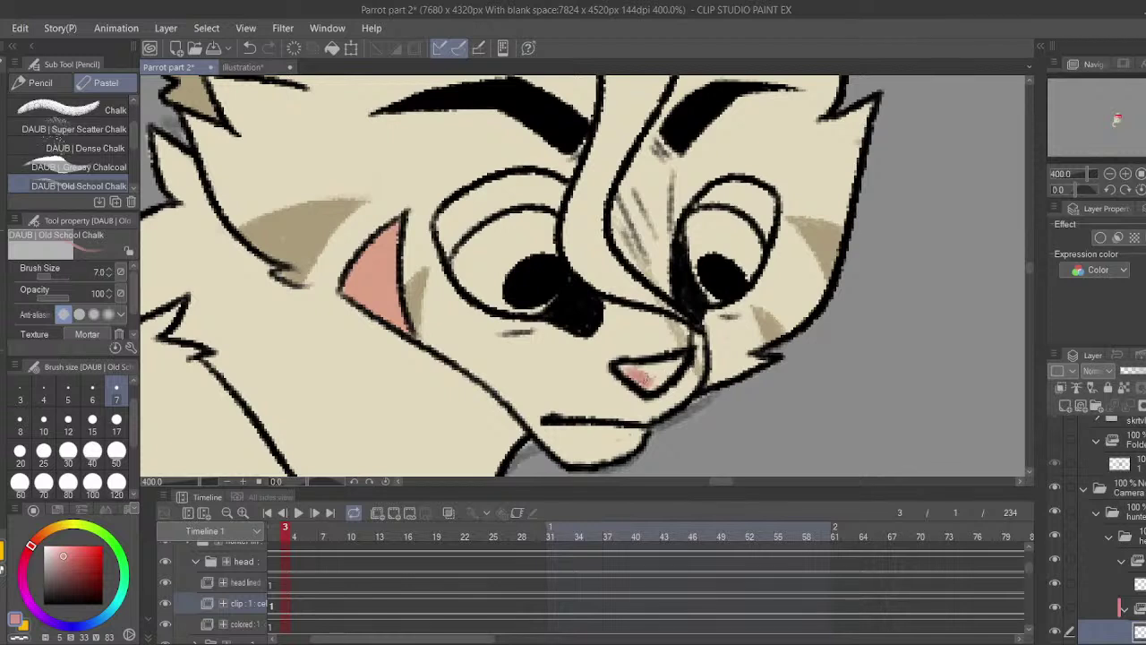
mouse_move(623, 374)
mouse_down()
mouse_move(679, 359)
mouse_move(645, 368)
mouse_move(669, 375)
mouse_move(631, 369)
mouse_up()
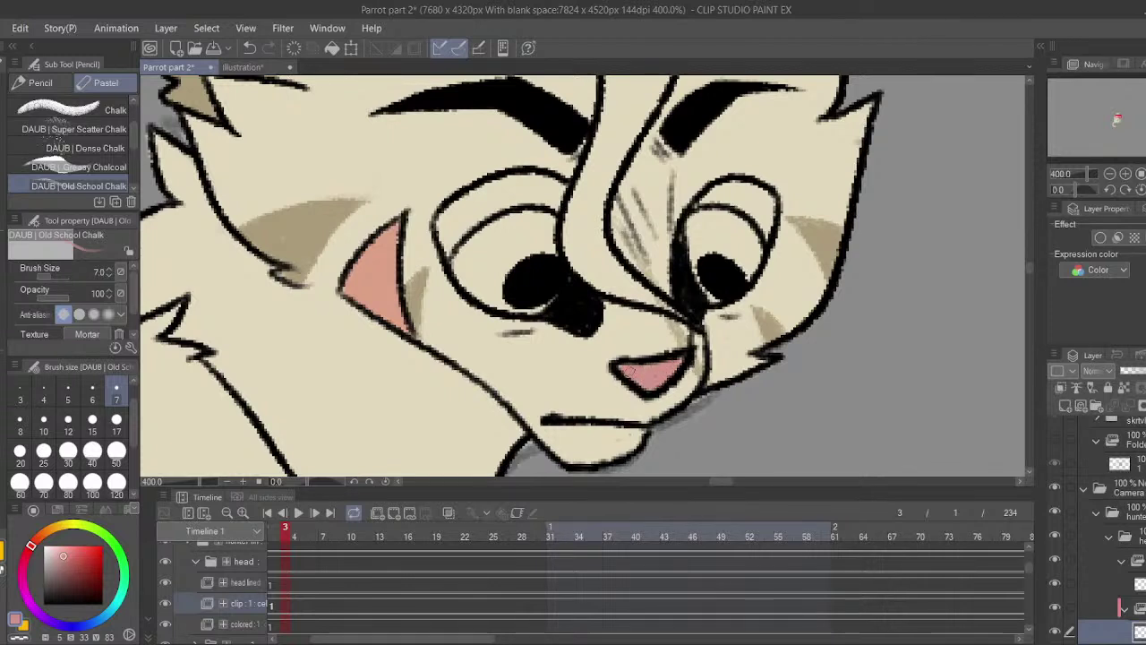
- Sample white from the reference illustration's eye and paint the whites of both of the hunter's eyes
click(242, 67)
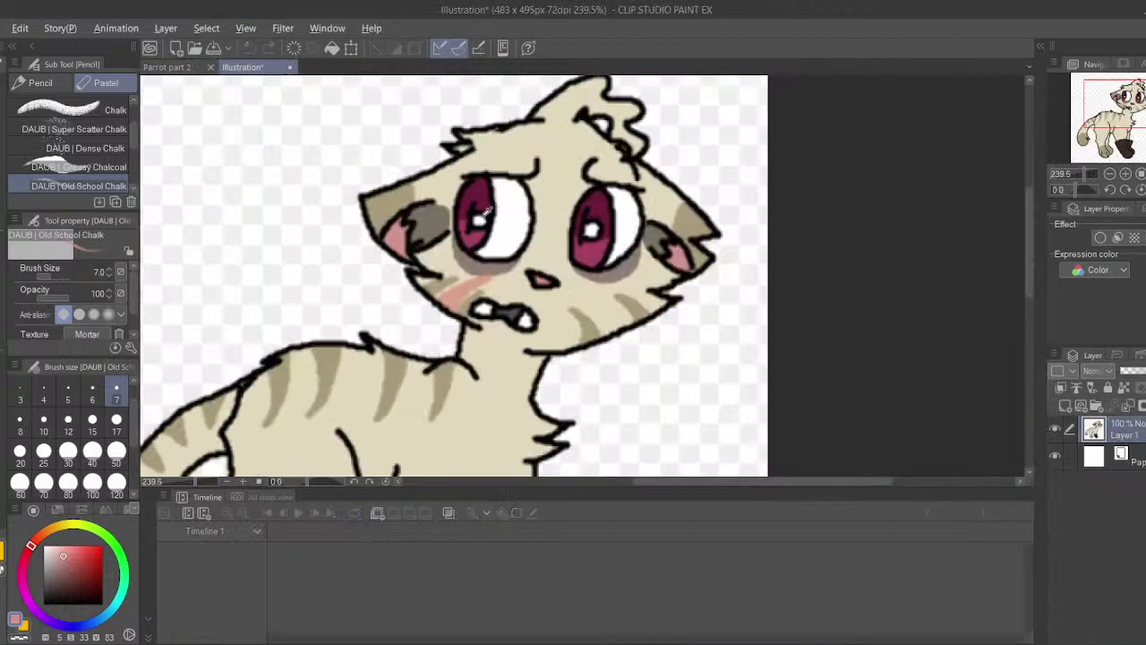
click(169, 67)
mouse_move(452, 256)
mouse_down()
mouse_move(445, 216)
mouse_move(468, 218)
mouse_move(535, 183)
mouse_move(523, 177)
mouse_move(565, 189)
mouse_move(544, 187)
mouse_move(514, 220)
mouse_up()
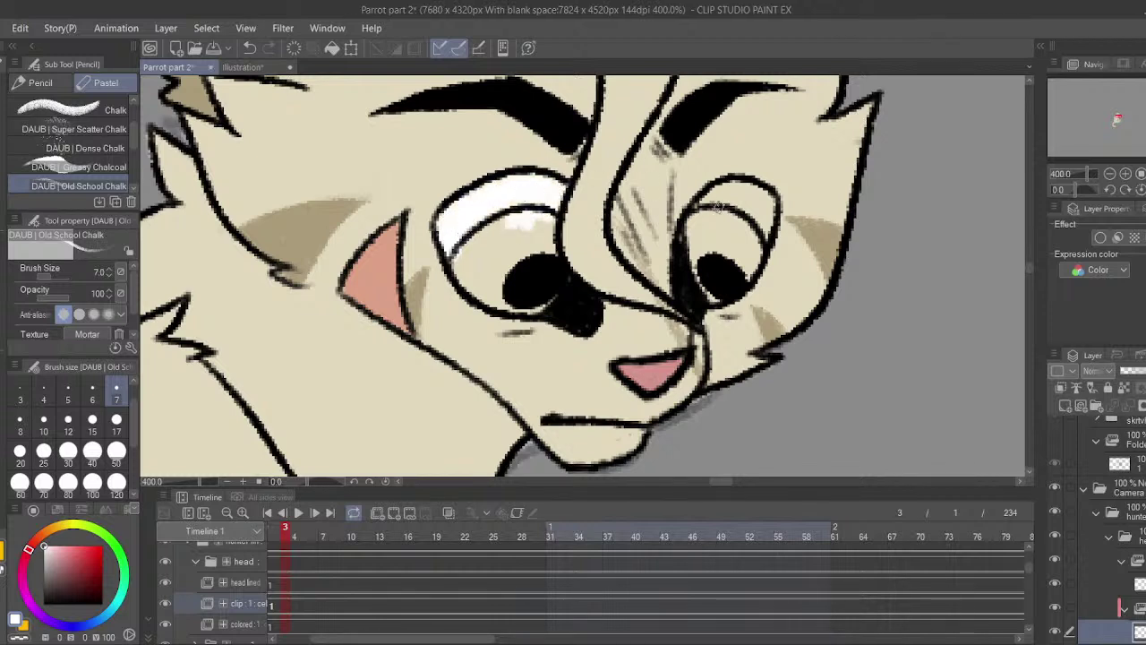
mouse_move(717, 204)
mouse_down()
mouse_move(706, 206)
mouse_move(763, 192)
mouse_move(767, 245)
mouse_move(744, 207)
mouse_up()
- Sample the magenta iris colours from the reference illustration and fill both irises with the lighter magenta, setting the chalk to size 8
click(242, 66)
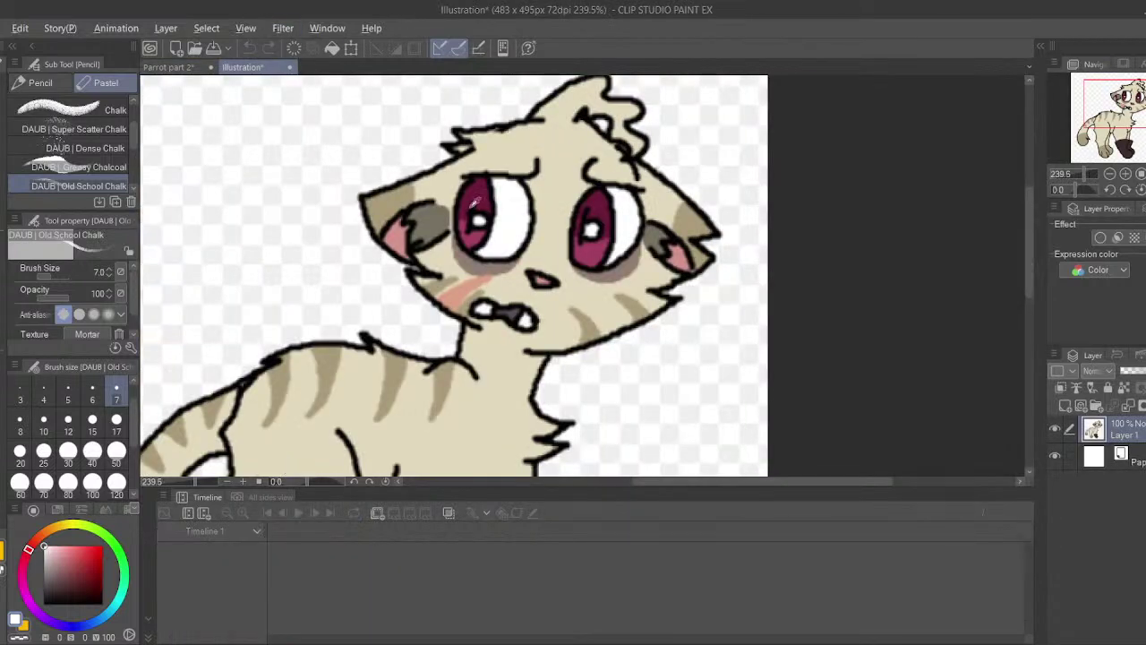
click(171, 66)
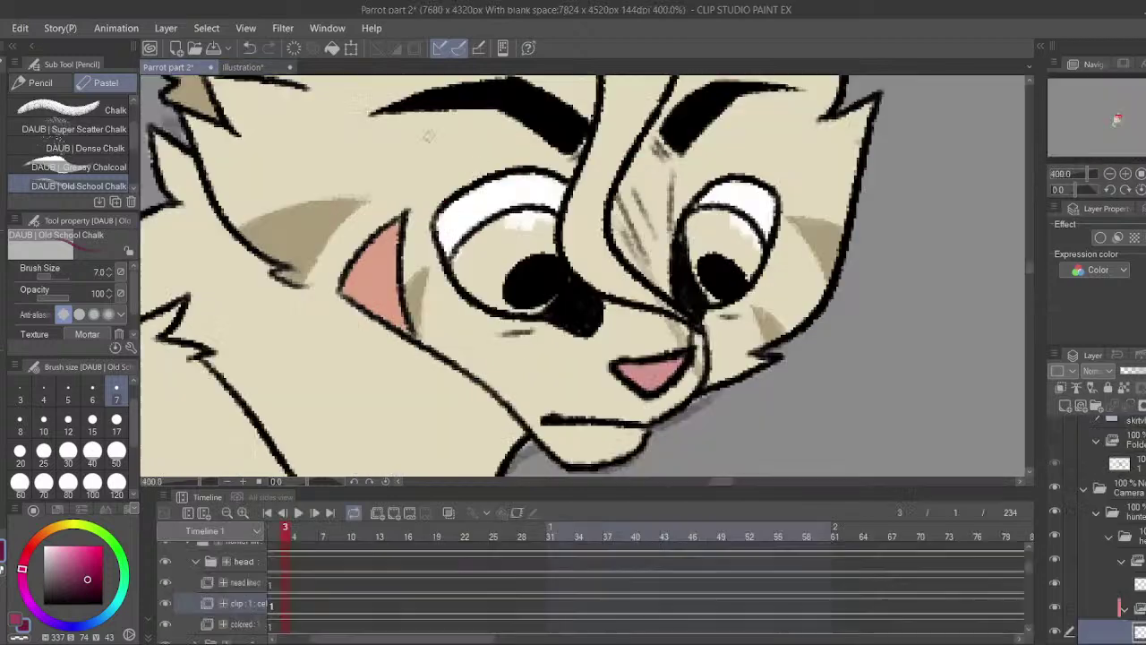
mouse_move(515, 304)
mouse_down()
mouse_move(550, 307)
mouse_move(504, 299)
mouse_move(453, 262)
mouse_move(470, 251)
mouse_move(539, 305)
mouse_move(547, 291)
mouse_move(522, 245)
mouse_move(565, 283)
mouse_up()
click(21, 423)
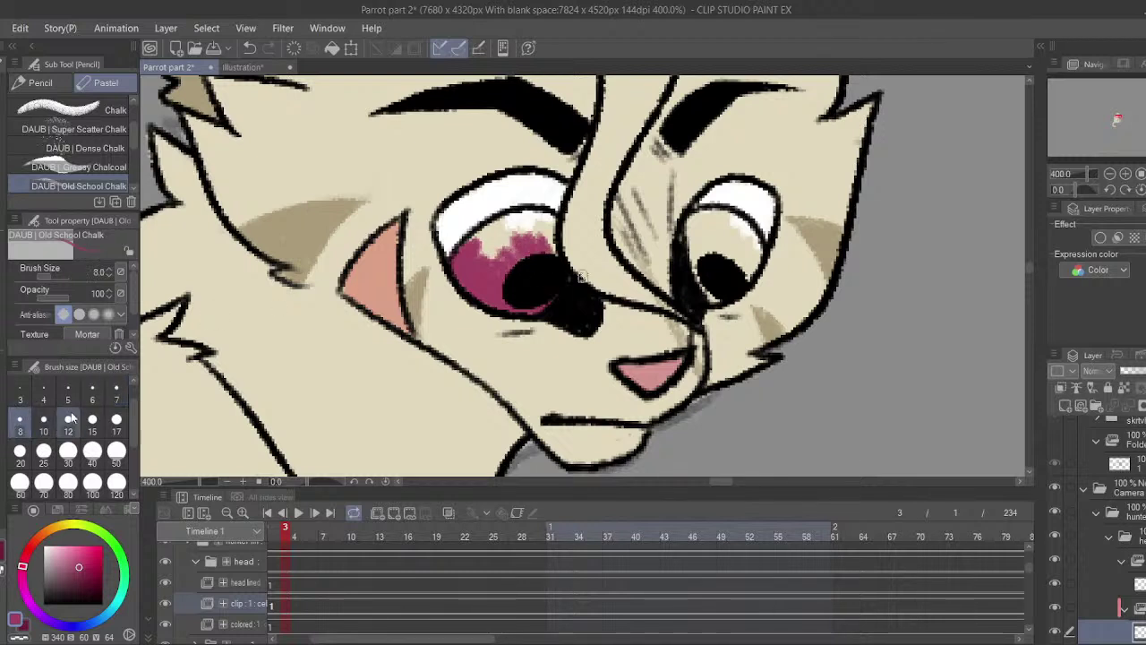
mouse_move(535, 231)
mouse_down()
mouse_move(537, 260)
mouse_move(475, 264)
mouse_move(515, 219)
mouse_move(469, 244)
mouse_move(548, 217)
mouse_move(551, 254)
mouse_move(517, 218)
mouse_up()
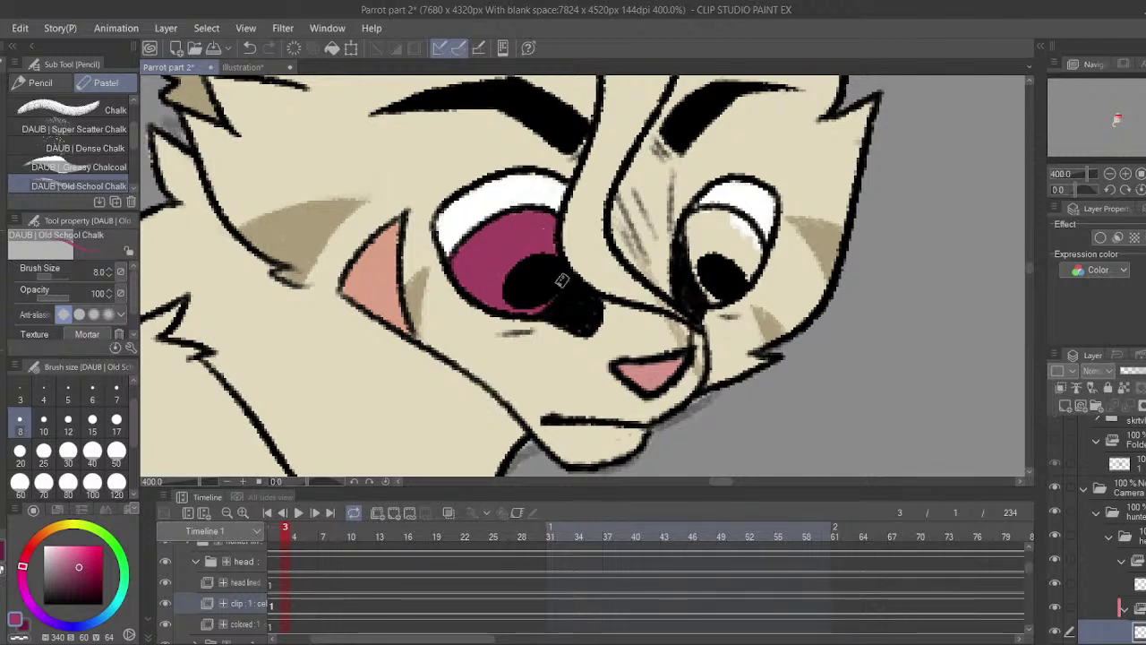
mouse_move(697, 258)
mouse_down()
mouse_move(697, 285)
mouse_move(708, 225)
mouse_move(753, 267)
mouse_move(749, 279)
mouse_move(729, 222)
mouse_move(743, 226)
mouse_move(688, 221)
mouse_move(740, 231)
mouse_up()
- Shade the upper part and rim of the irises with the darker magenta, using chalk size 6
click(92, 393)
alt+click(484, 256)
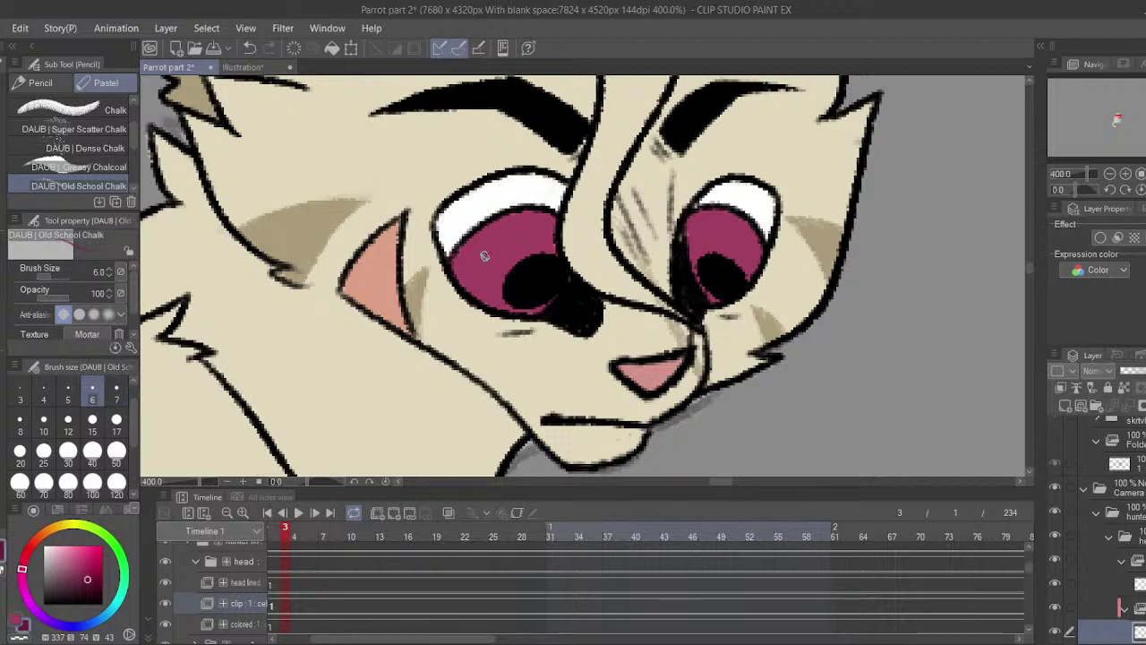
mouse_move(465, 251)
mouse_down()
mouse_move(552, 266)
mouse_move(519, 248)
mouse_move(463, 251)
mouse_move(517, 233)
mouse_move(534, 214)
mouse_move(557, 221)
mouse_move(554, 244)
mouse_move(538, 216)
mouse_move(540, 259)
mouse_move(516, 233)
mouse_up()
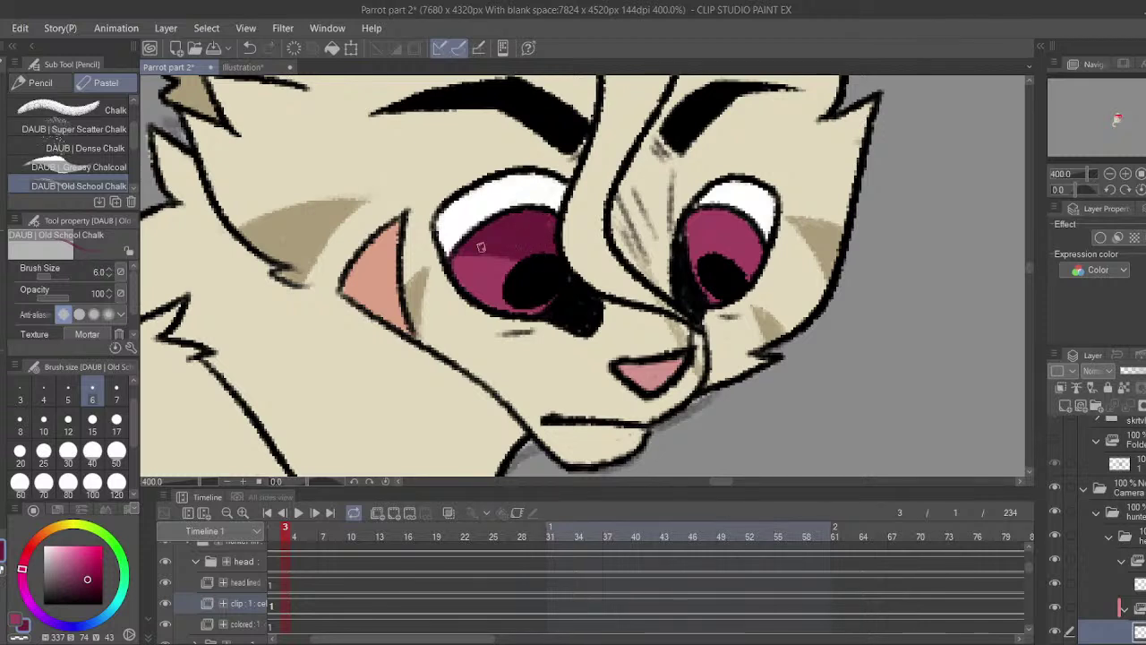
mouse_move(699, 262)
mouse_down()
mouse_move(741, 239)
mouse_move(689, 273)
mouse_move(757, 230)
mouse_move(694, 270)
mouse_move(750, 230)
mouse_move(708, 239)
mouse_move(695, 223)
mouse_move(693, 244)
mouse_move(700, 212)
mouse_move(740, 218)
mouse_up()
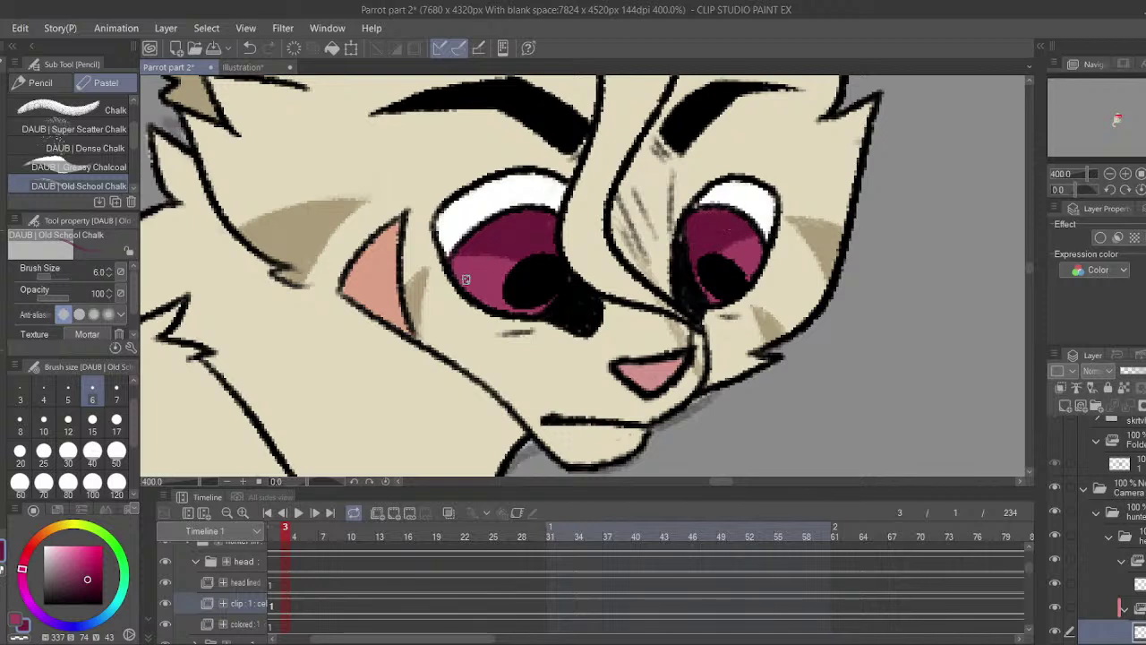
drag(466, 280, 460, 275)
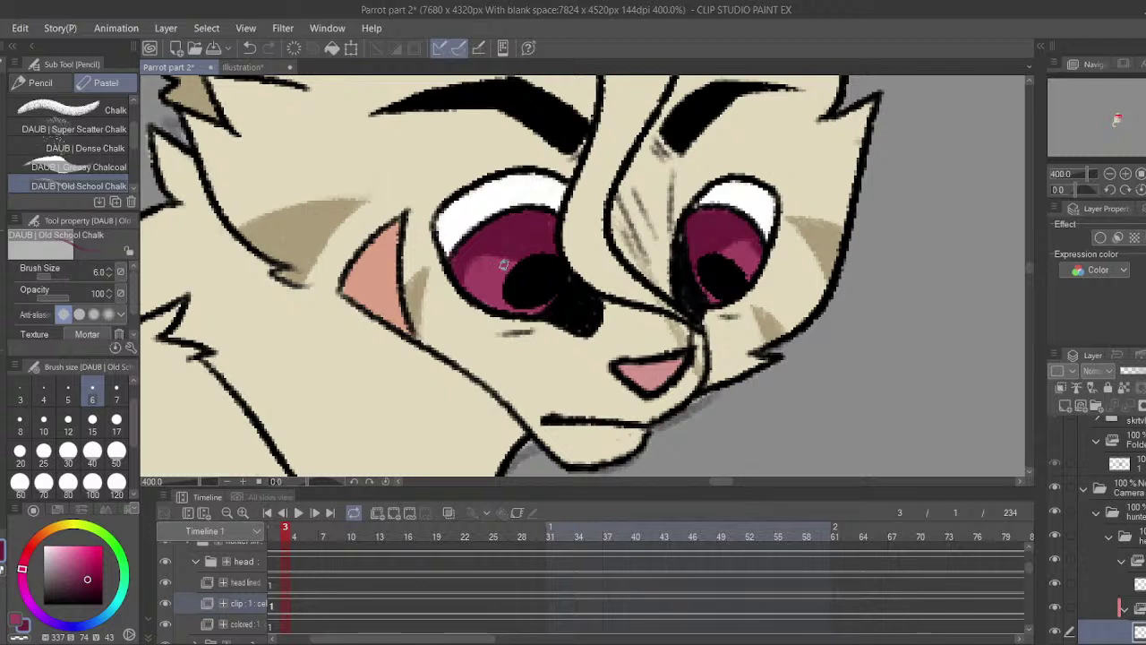
- Blend the transition between the light and dark magenta in both of the hunter's irises with chalk strokes and save the file
drag(490, 259, 523, 266)
alt+click(749, 258)
drag(727, 249, 744, 242)
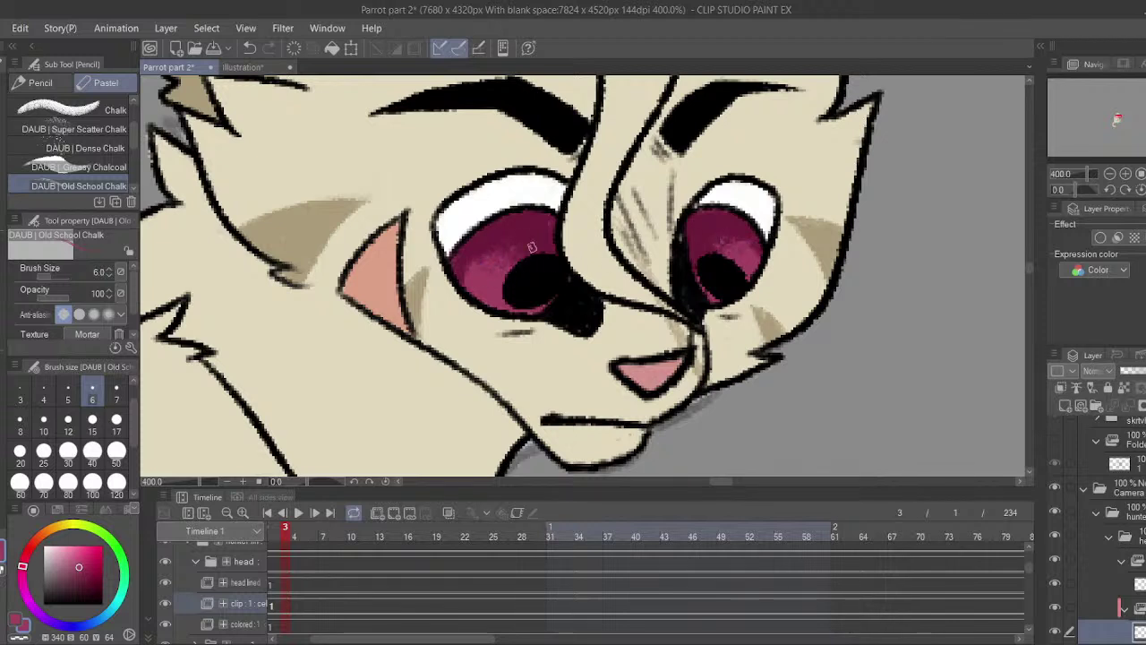
drag(476, 189, 453, 161)
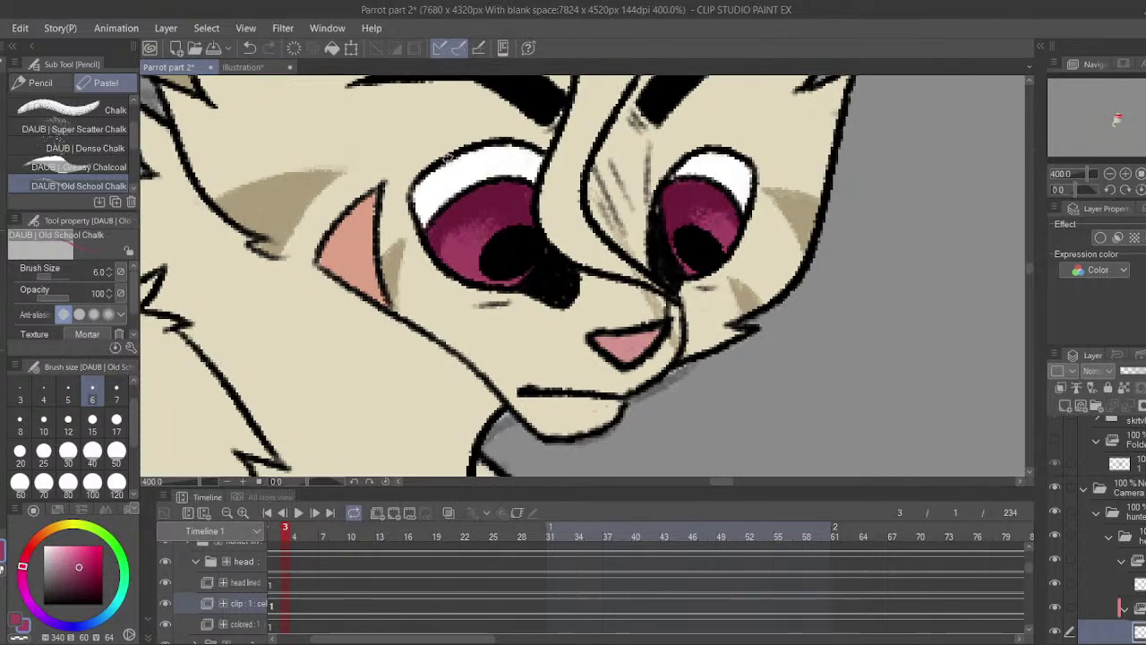
key(ctrl+s)
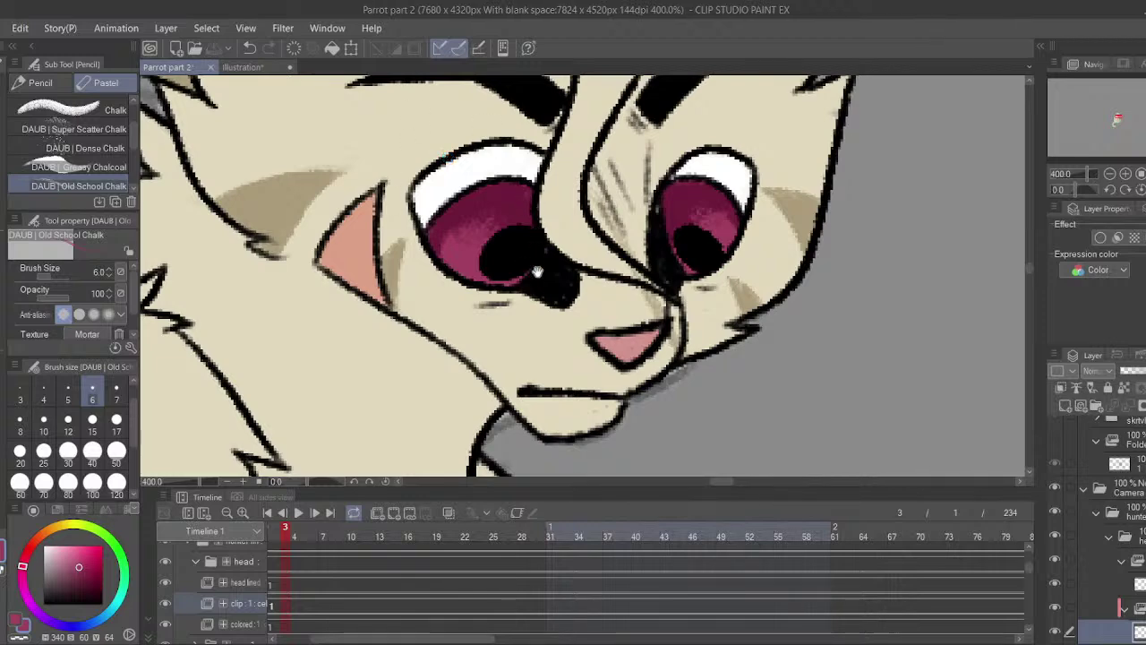
drag(587, 334, 598, 366)
drag(657, 251, 657, 285)
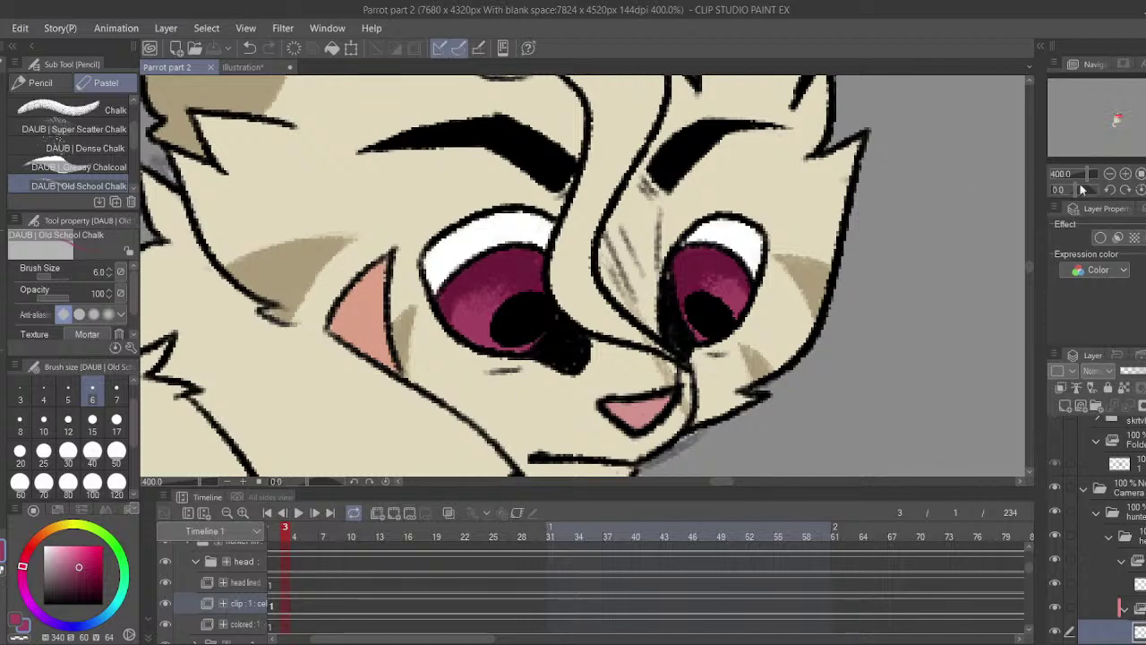
drag(1086, 172, 1085, 172)
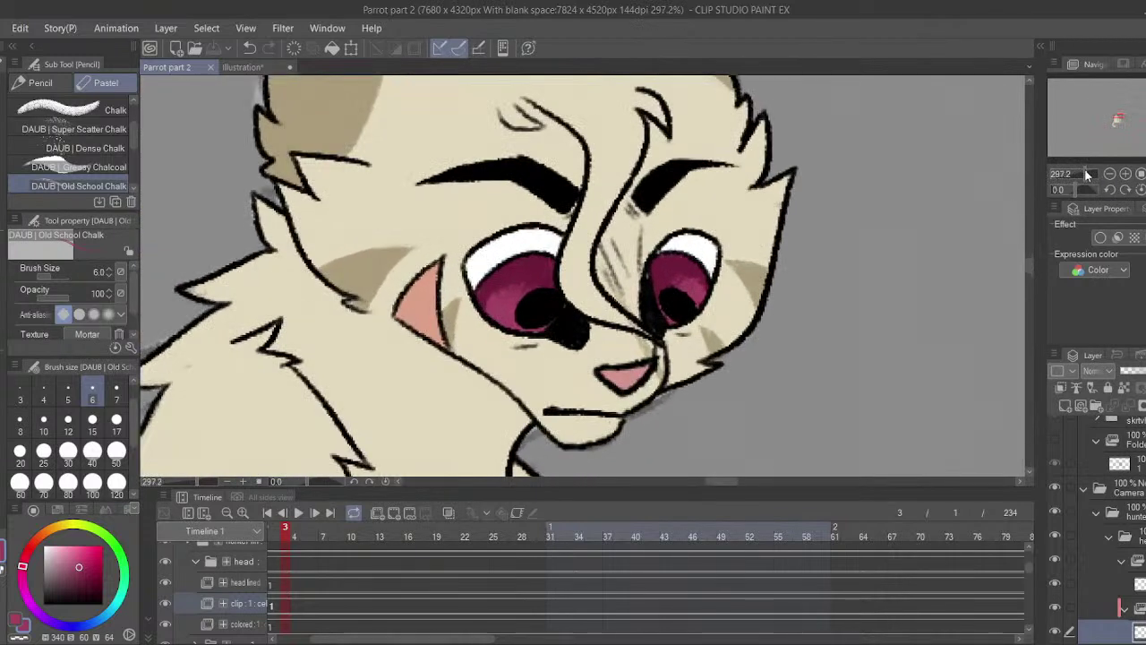
mouse_move(796, 289)
mouse_down()
mouse_move(798, 333)
mouse_move(800, 277)
mouse_up()
drag(467, 180, 428, 166)
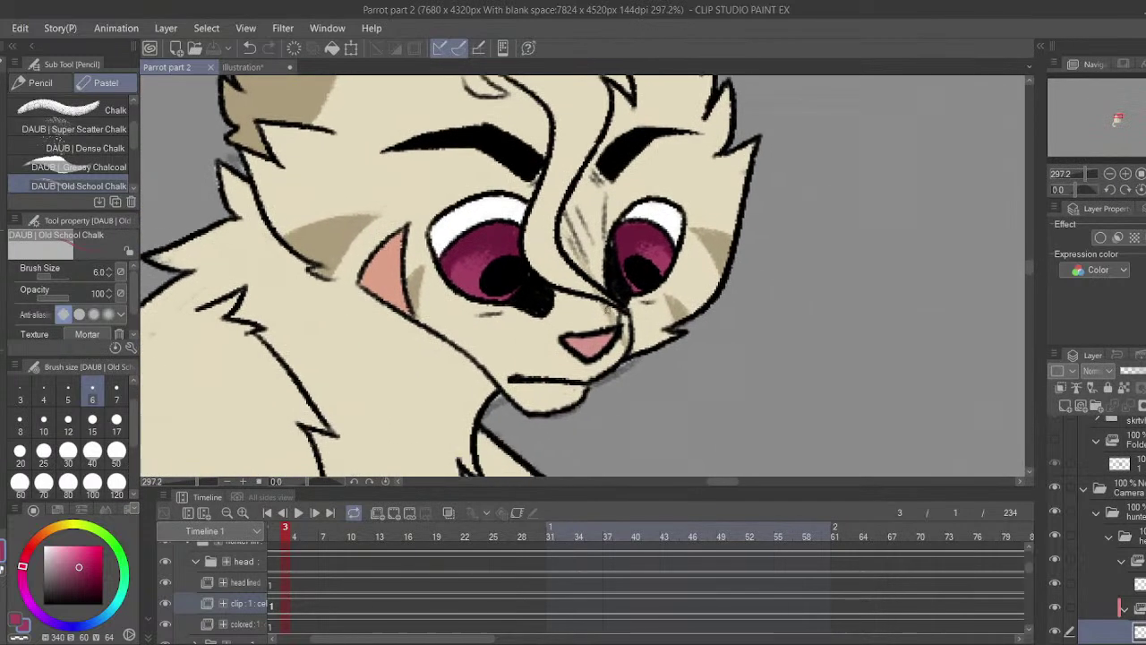
mouse_move(601, 326)
mouse_down()
mouse_move(616, 322)
mouse_move(605, 323)
mouse_up()
key(ctrl+z)
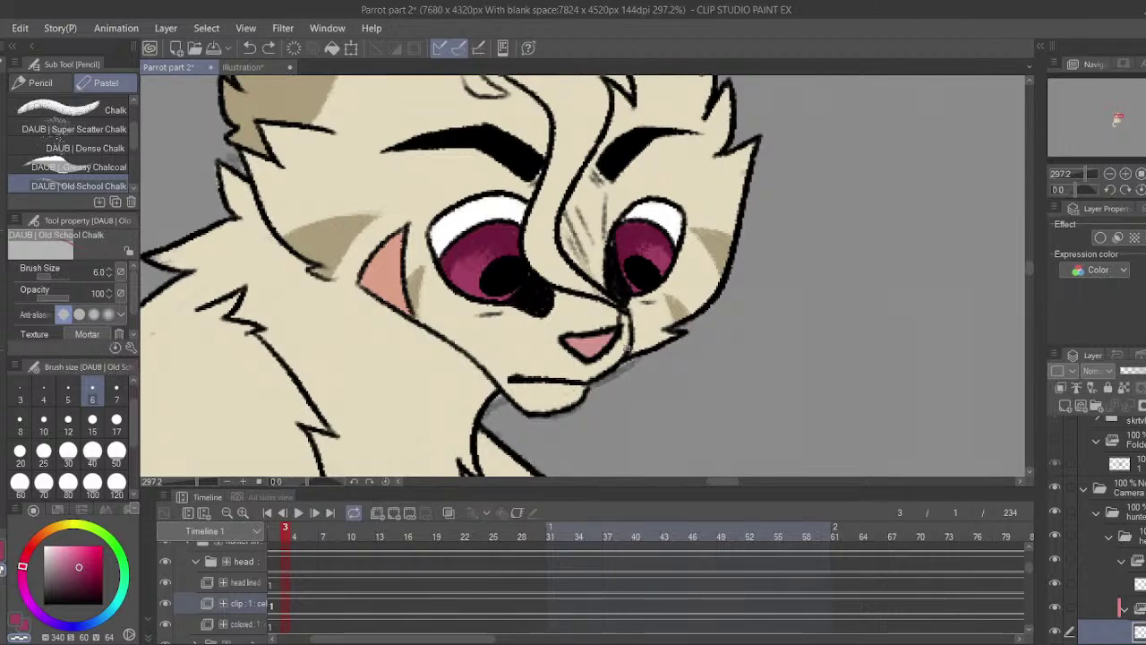
- Sample the greyish-brown under-eye shade from the reference illustration and paint soft shadows around the lower edges of both of the hunter's eyes
click(241, 67)
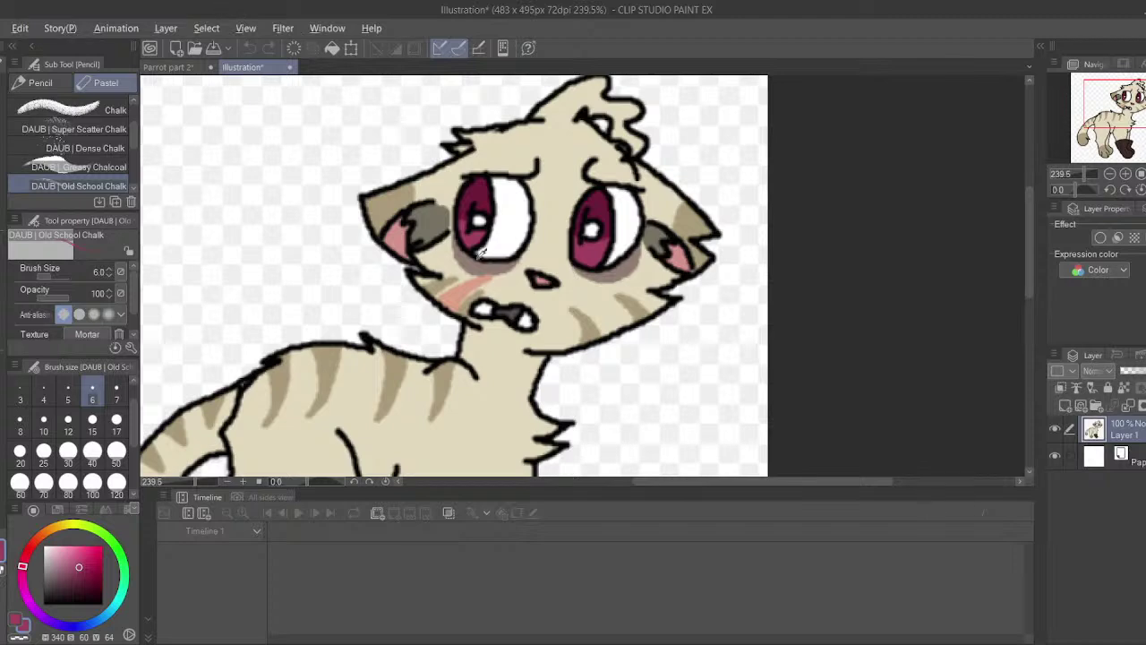
click(169, 67)
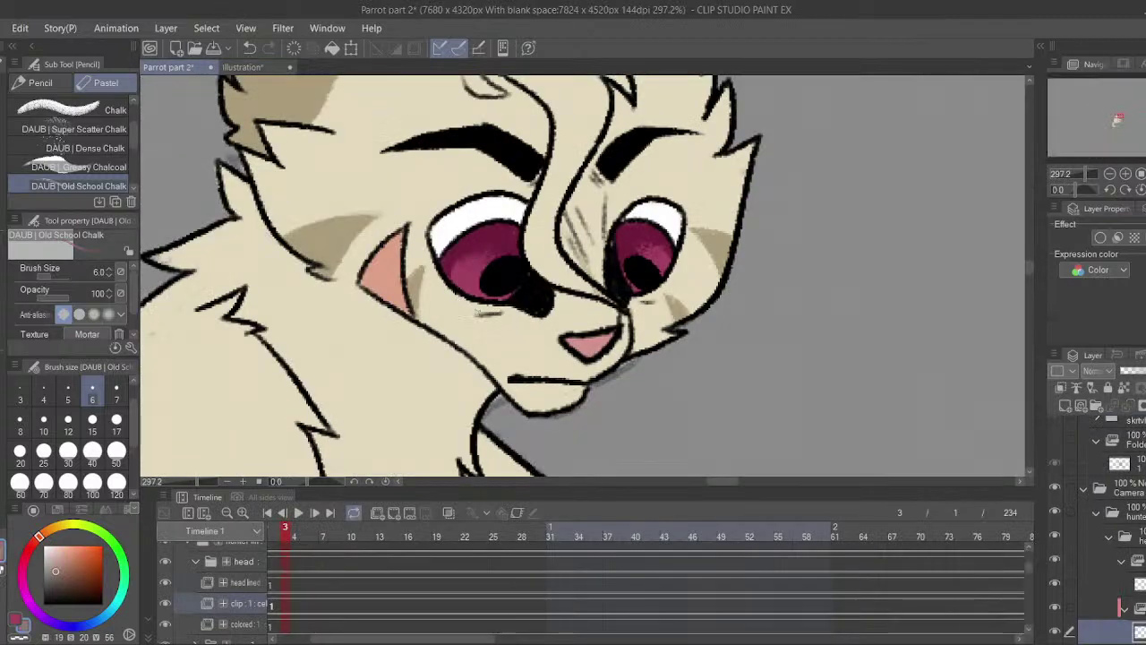
drag(473, 310, 510, 310)
click(242, 67)
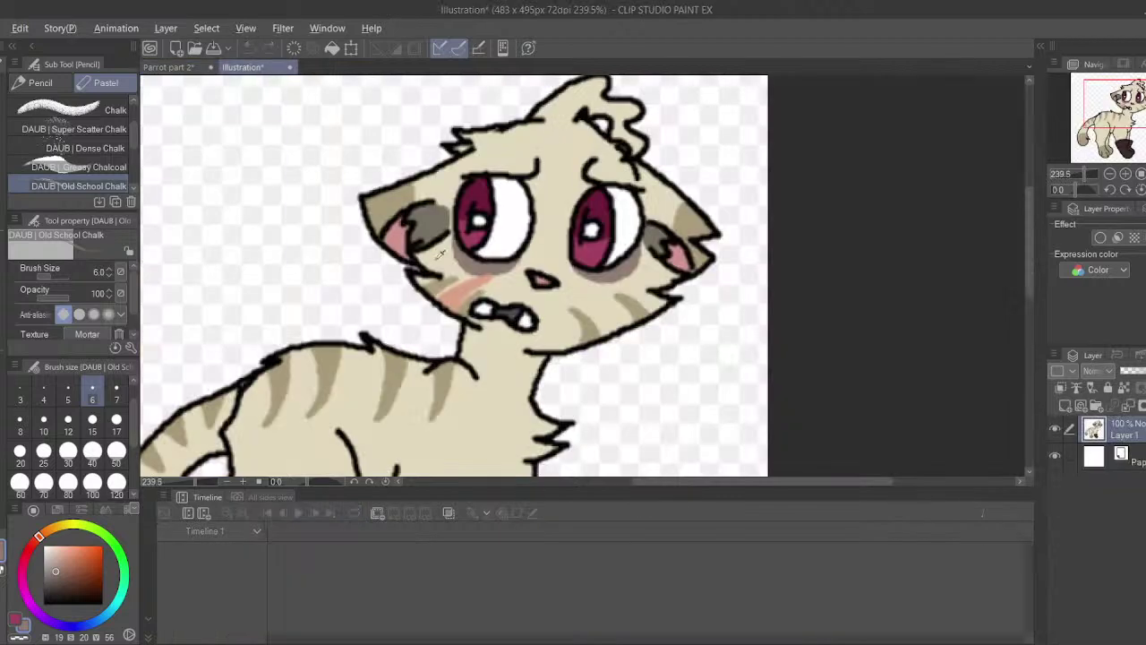
click(168, 67)
drag(1084, 174, 1088, 173)
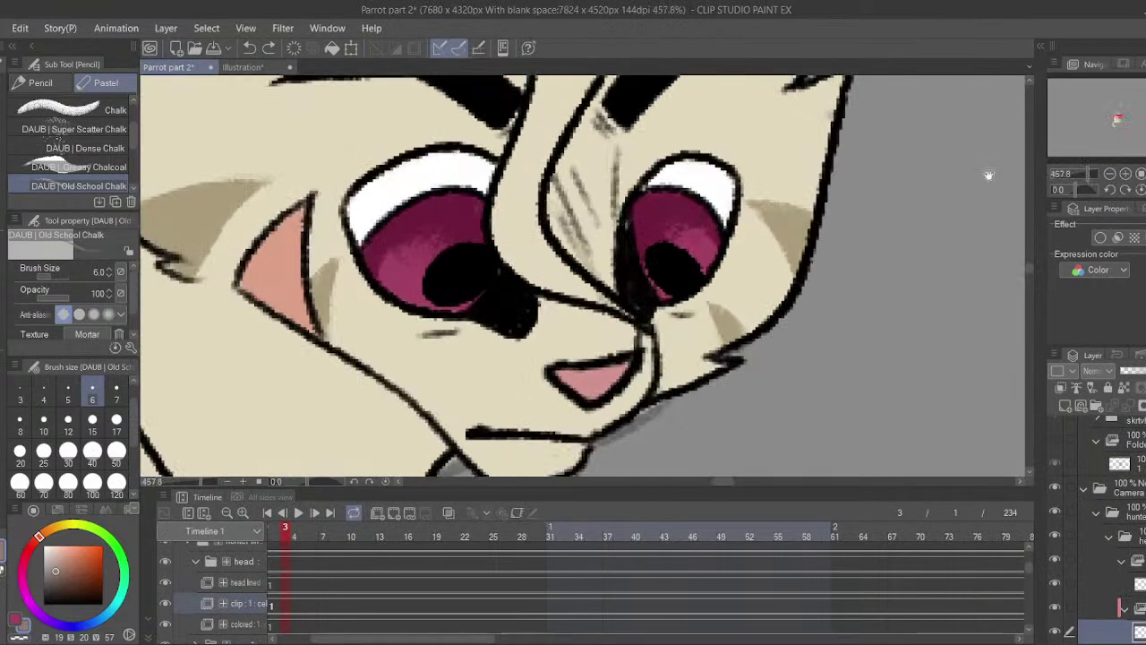
drag(990, 174, 1026, 176)
mouse_move(508, 328)
mouse_down()
mouse_move(426, 317)
mouse_move(444, 329)
mouse_move(388, 249)
mouse_move(399, 281)
mouse_move(471, 320)
mouse_up()
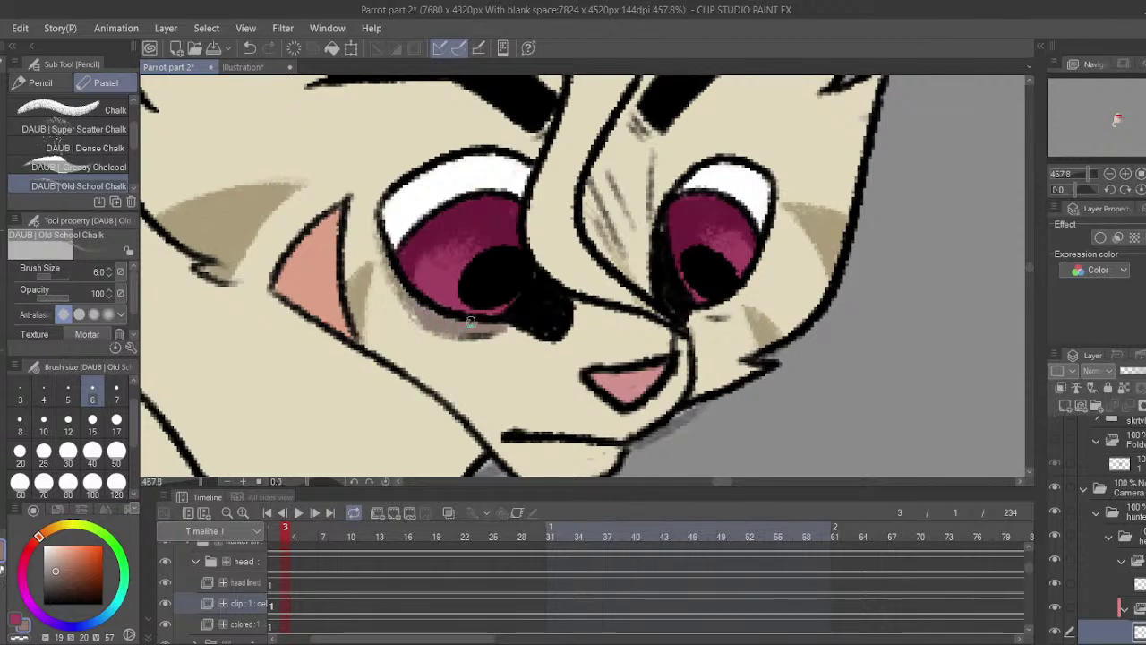
mouse_move(732, 317)
mouse_down()
mouse_move(714, 310)
mouse_move(763, 260)
mouse_move(773, 188)
mouse_up()
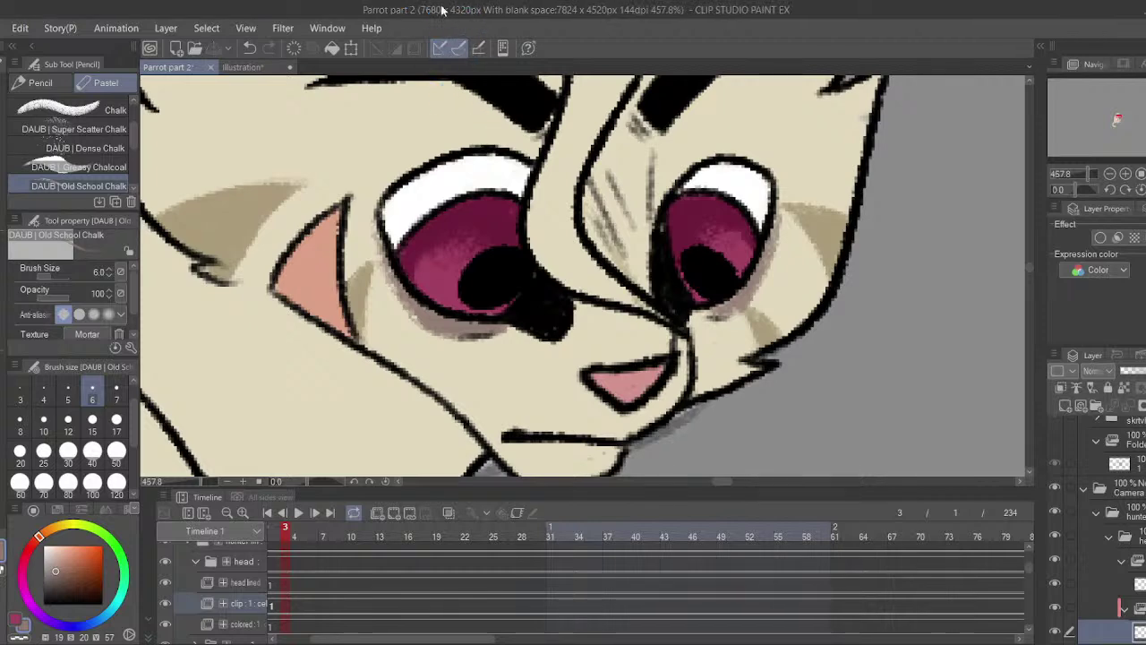
- Collapse the head folder, expand the arm 1 folder and lock the transparent pixels of its color layer
click(1109, 173)
click(1109, 172)
click(1110, 173)
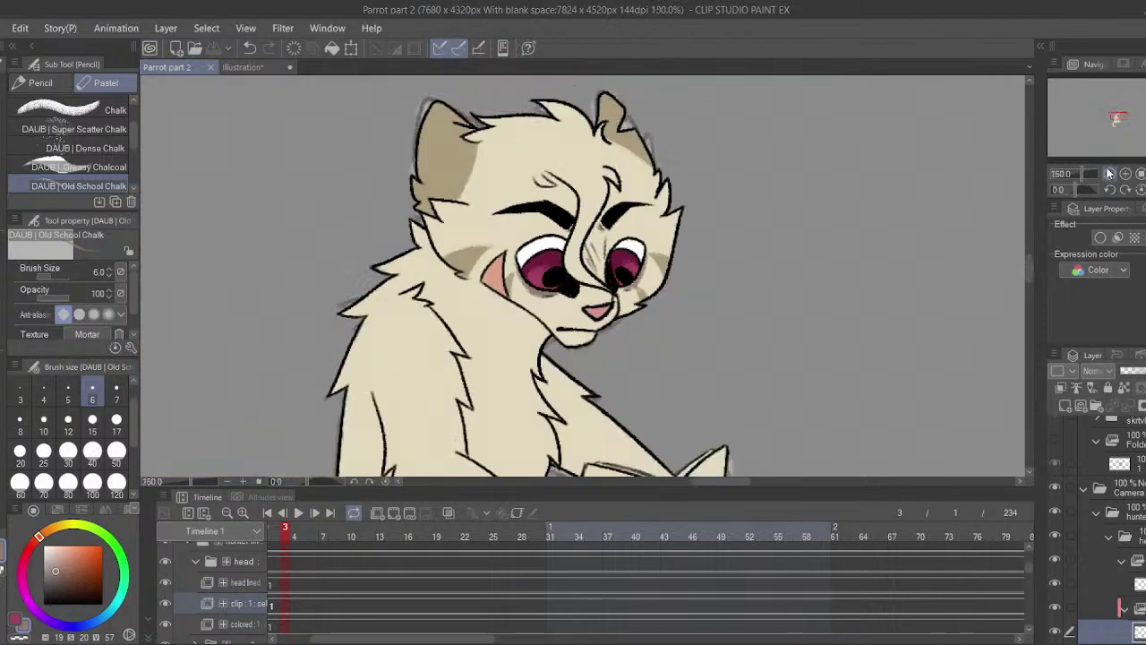
drag(737, 235, 765, 184)
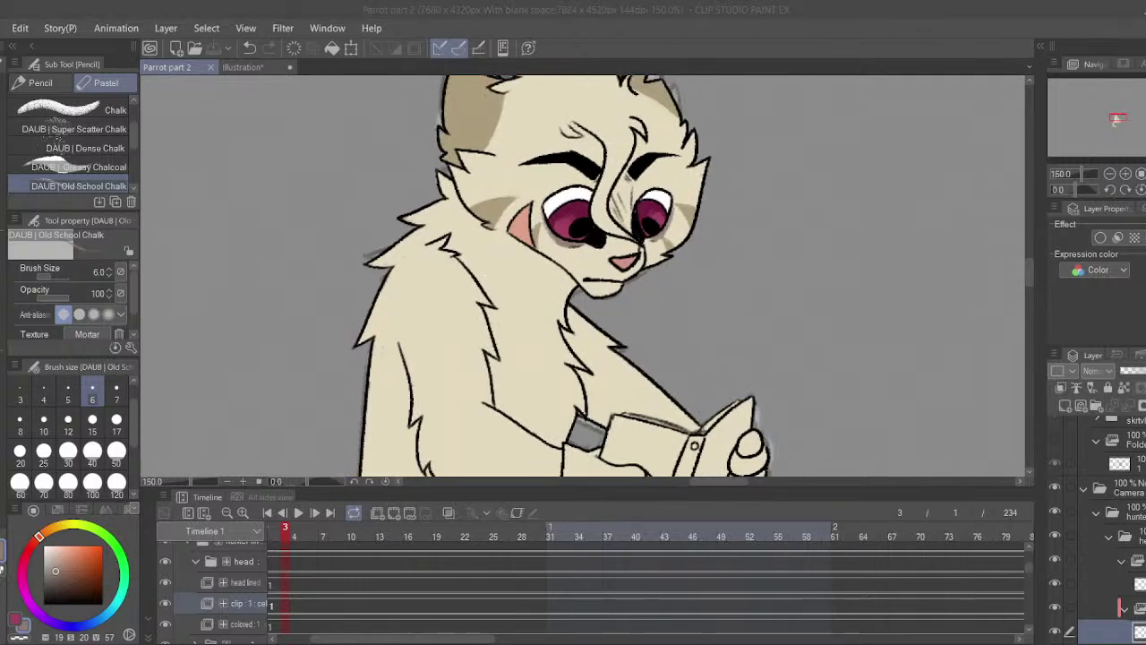
drag(431, 249, 401, 225)
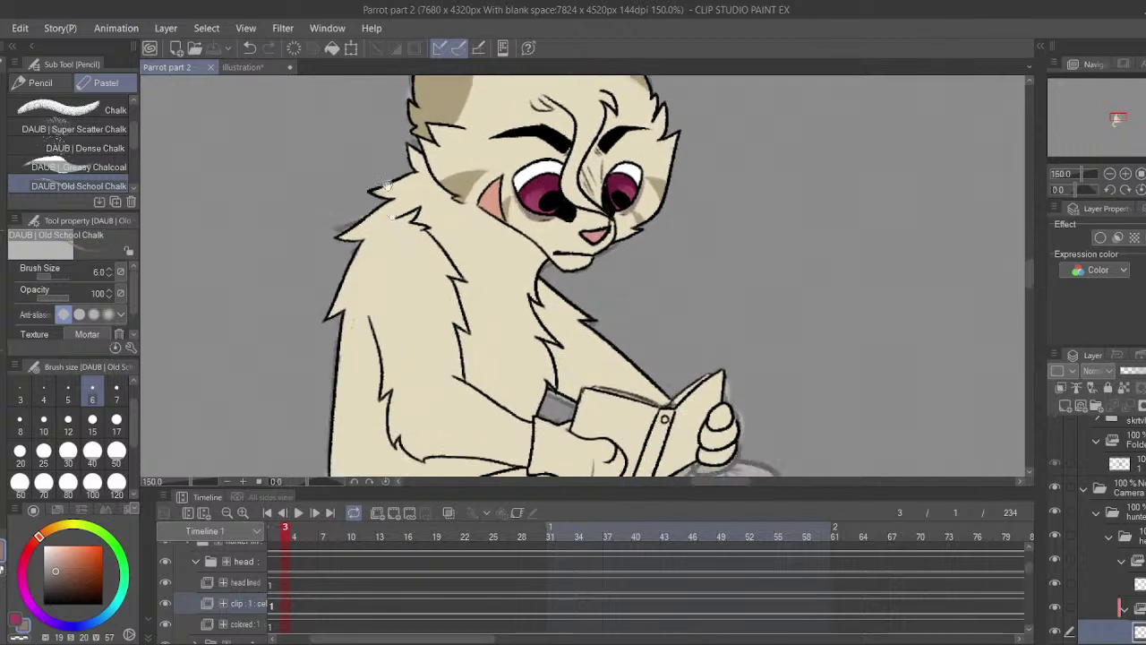
click(195, 562)
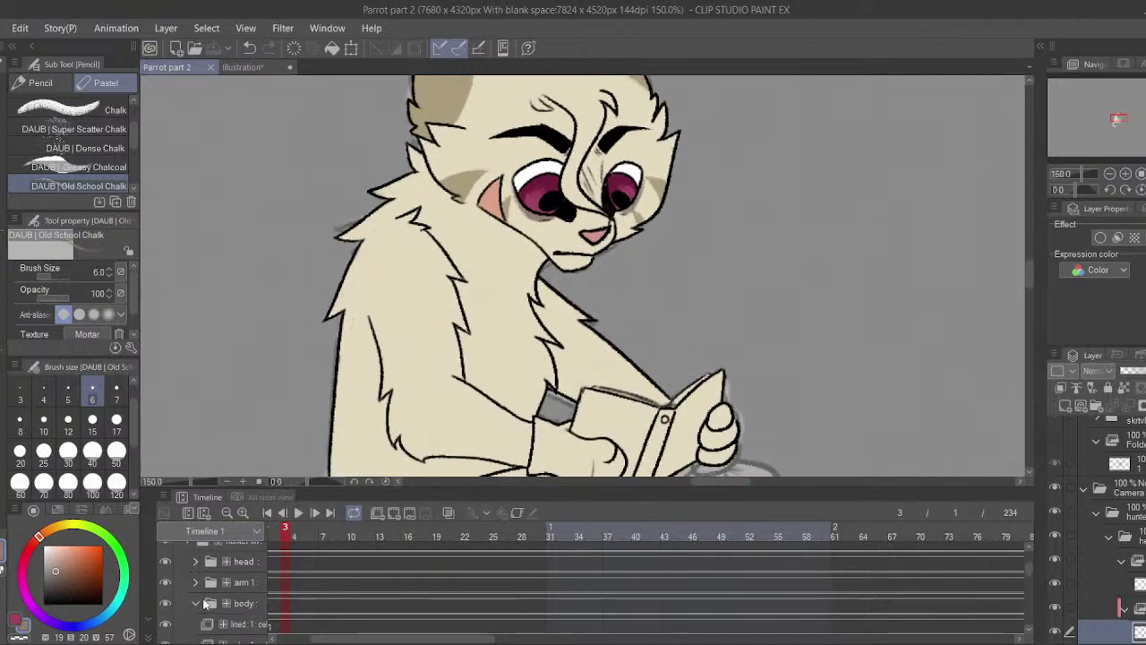
click(196, 583)
click(275, 610)
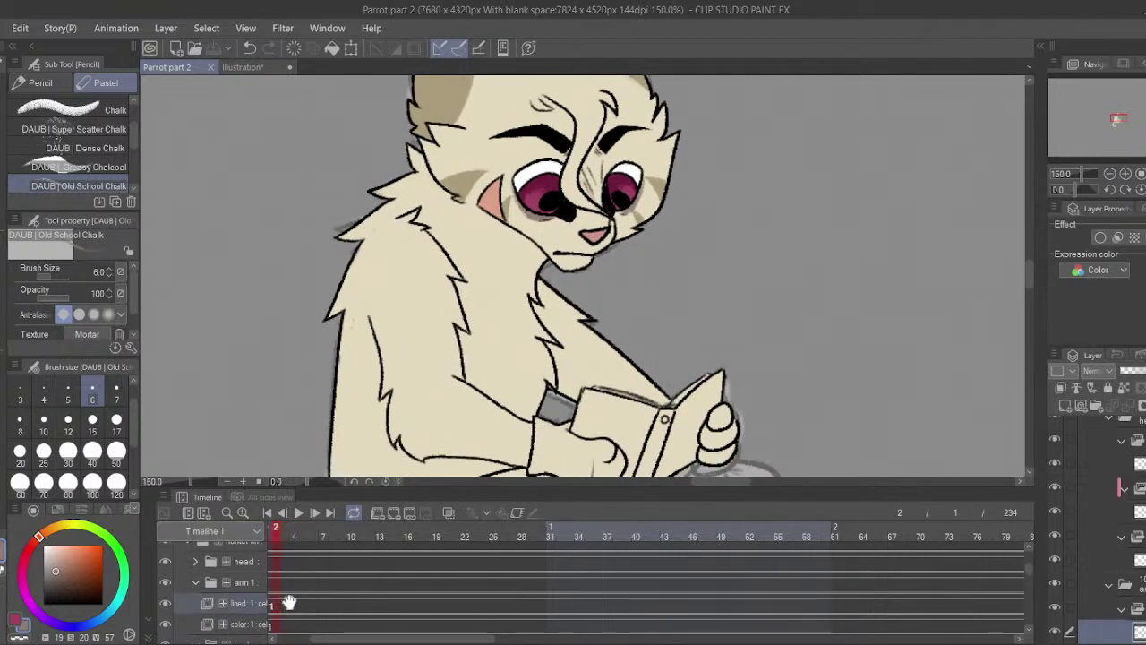
drag(289, 602, 478, 595)
click(401, 624)
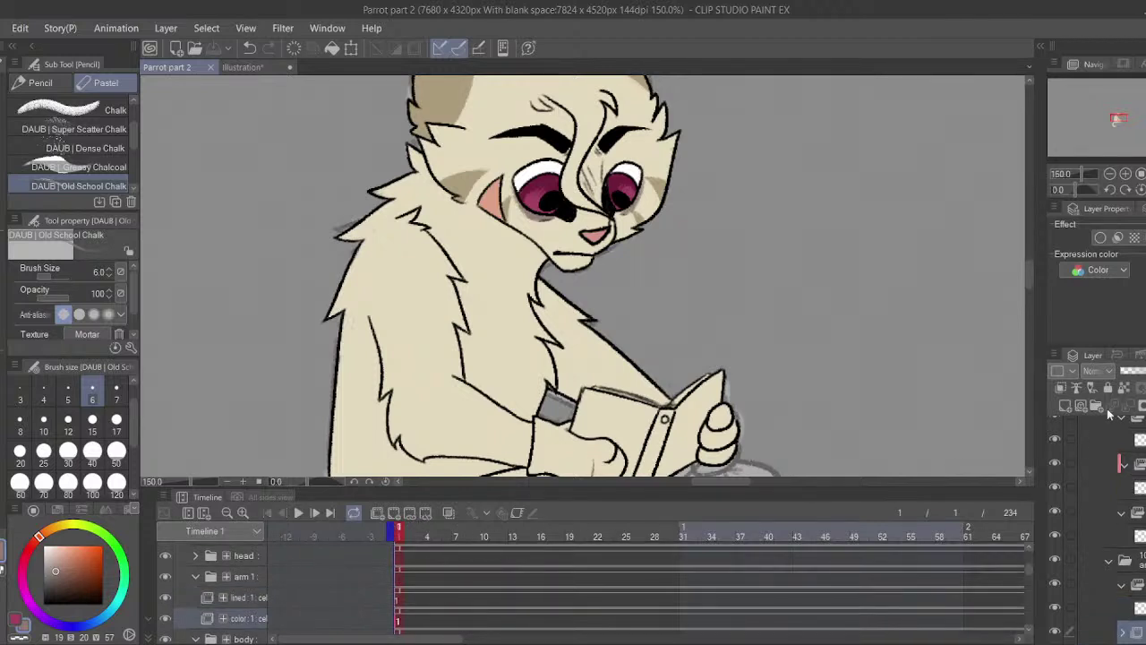
click(1124, 388)
- Set the chalk to size 10 and sample the dark brown of the front paw in the reference illustration
drag(564, 355, 523, 284)
click(43, 423)
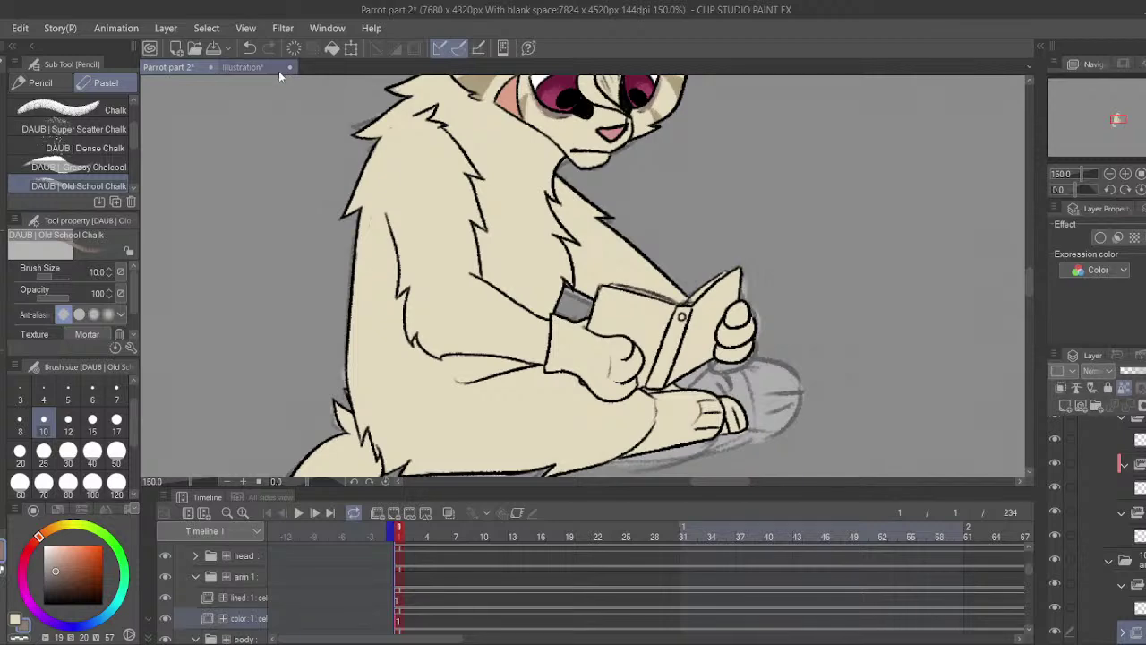
click(273, 68)
drag(349, 317, 405, 152)
drag(482, 313, 469, 163)
alt+click(495, 302)
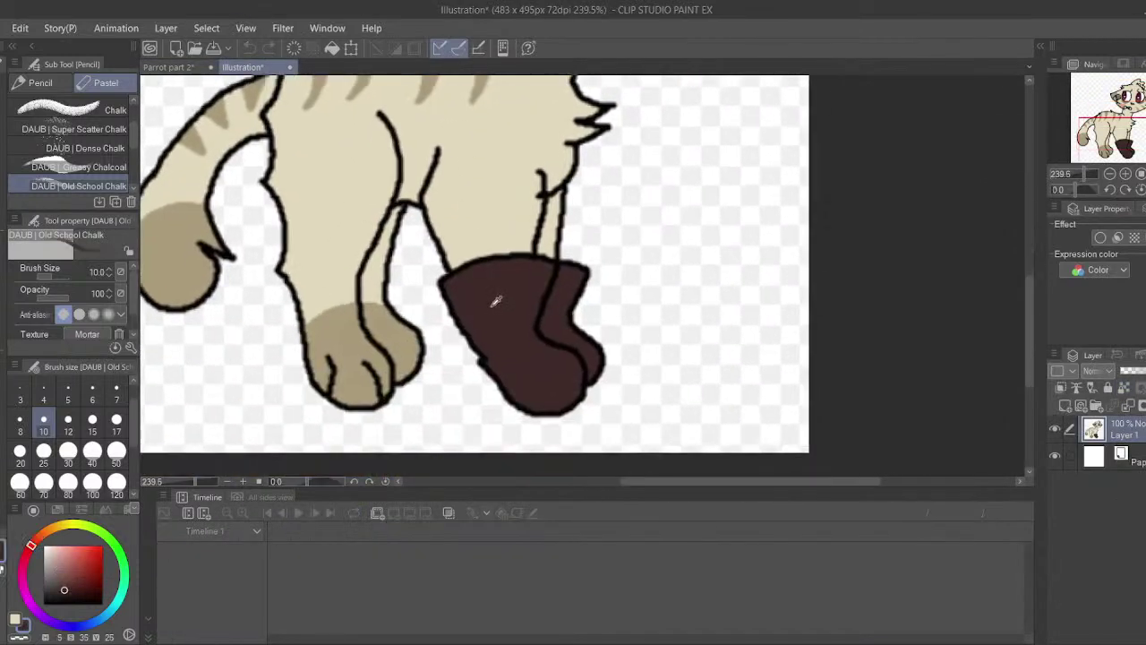
- Paint the wrist and outer edges of the near paw holding the book dark brown on the arm's color layer
click(172, 67)
drag(1080, 174, 1088, 173)
mouse_move(477, 258)
mouse_down()
mouse_move(485, 342)
mouse_move(470, 247)
mouse_move(497, 327)
mouse_move(530, 313)
mouse_move(568, 269)
mouse_move(521, 342)
mouse_move(491, 288)
mouse_move(453, 419)
mouse_move(525, 405)
mouse_move(489, 381)
mouse_move(502, 365)
mouse_up()
mouse_move(502, 365)
mouse_down()
mouse_move(575, 302)
mouse_move(537, 353)
mouse_move(524, 340)
mouse_move(556, 308)
mouse_move(658, 390)
mouse_move(591, 313)
mouse_move(568, 250)
mouse_move(685, 408)
mouse_move(658, 416)
mouse_move(730, 441)
mouse_up()
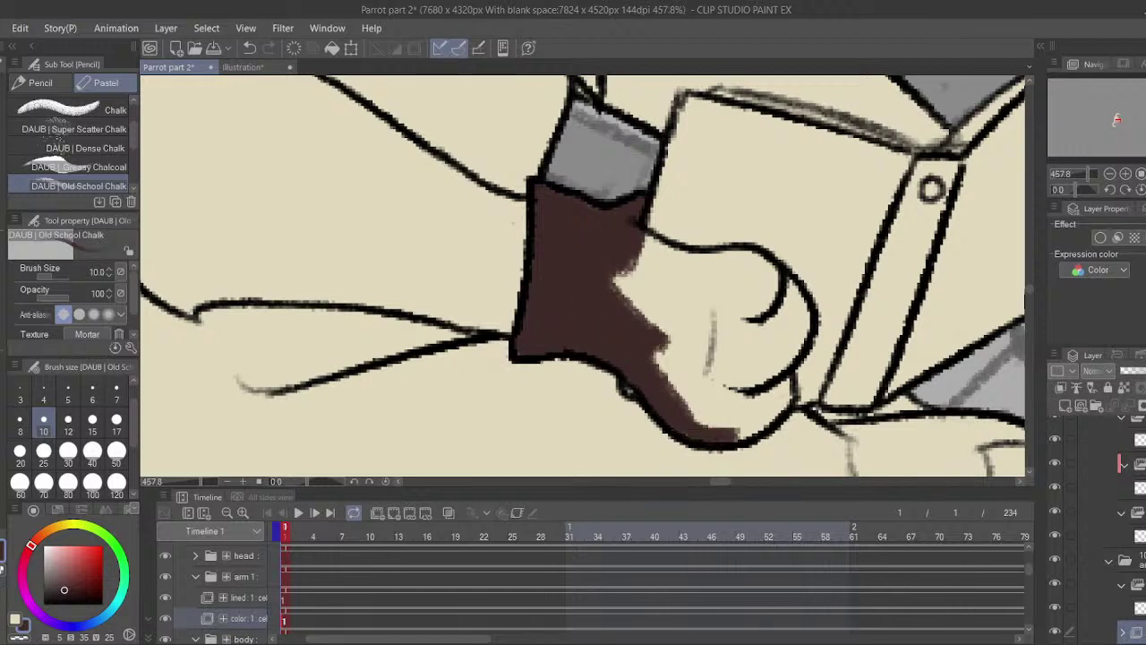
mouse_move(736, 434)
mouse_down()
mouse_move(695, 429)
mouse_move(735, 409)
mouse_move(745, 378)
mouse_move(746, 392)
mouse_up()
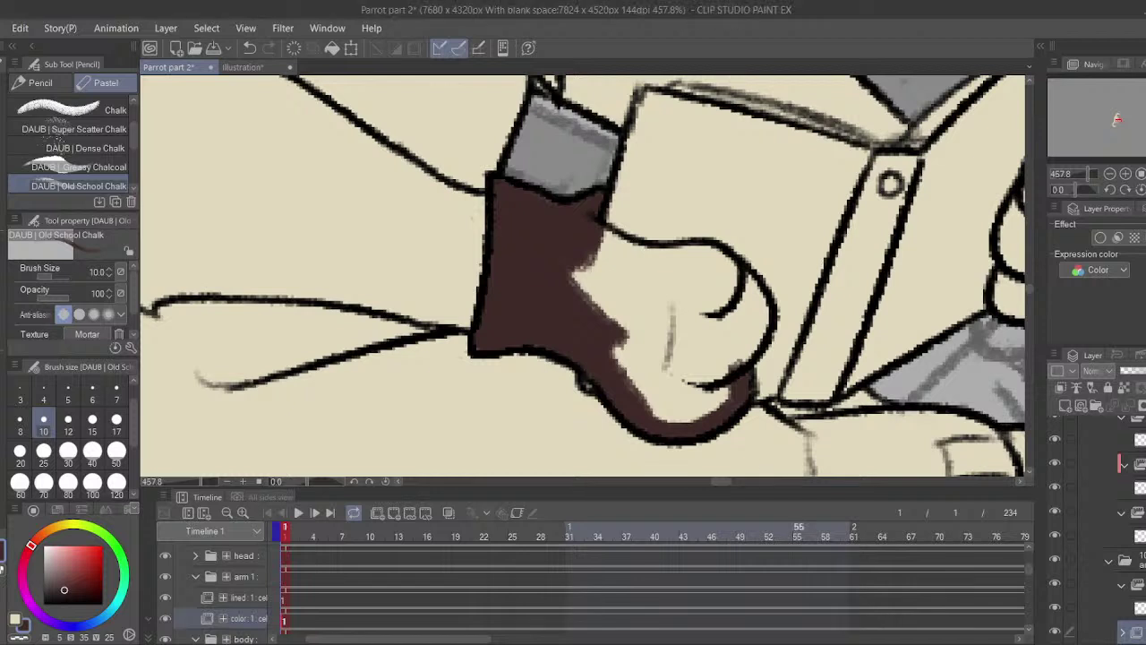
drag(573, 284, 577, 295)
mouse_move(741, 386)
mouse_down()
mouse_move(742, 366)
mouse_move(759, 352)
mouse_move(751, 287)
mouse_move(721, 262)
mouse_move(591, 211)
mouse_move(487, 271)
mouse_up()
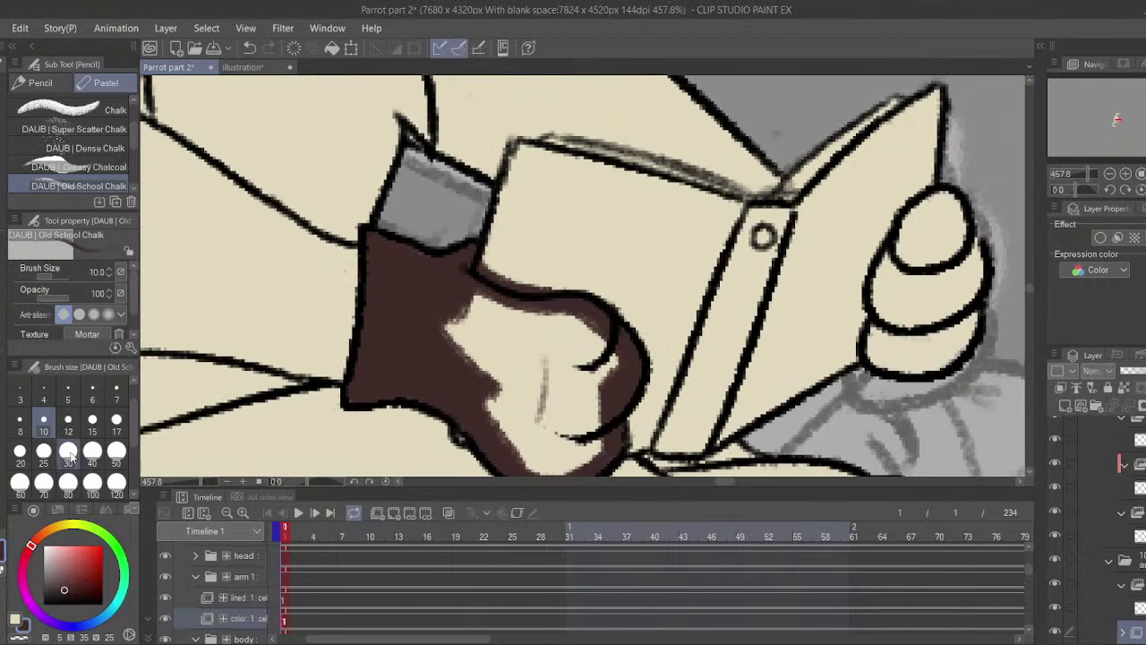
- Fill the remaining interior of the near paw with the dark brown, using chalk size 30
click(68, 452)
mouse_move(453, 370)
mouse_down()
mouse_move(541, 386)
mouse_move(503, 308)
mouse_move(598, 314)
mouse_move(590, 245)
mouse_up()
drag(566, 331, 563, 325)
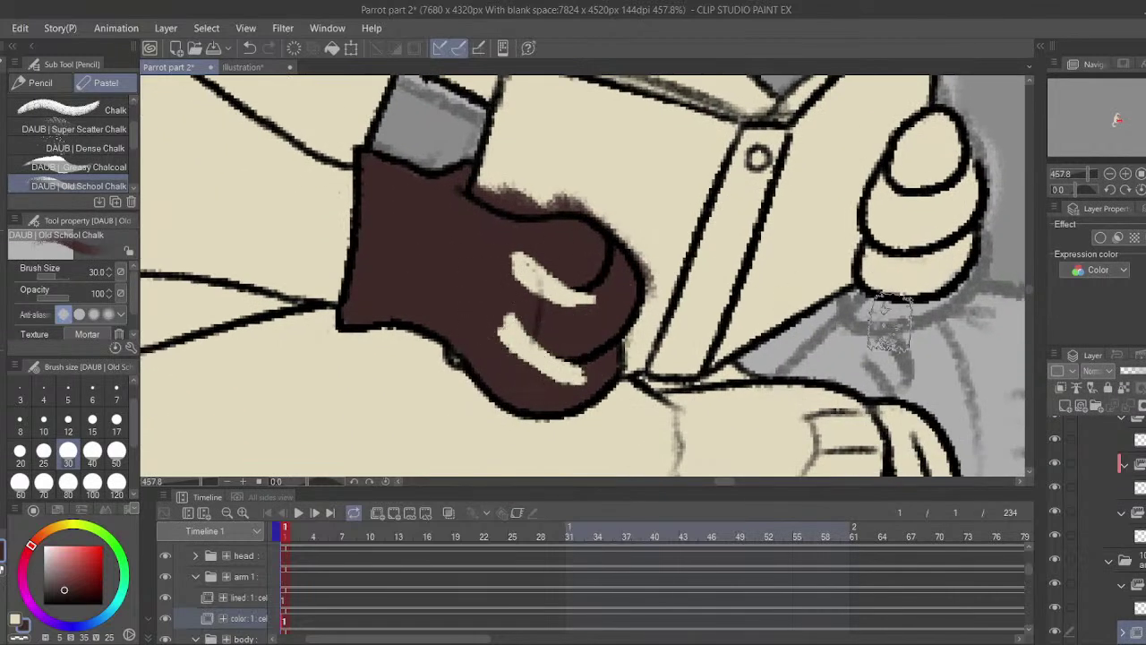
mouse_move(660, 415)
mouse_down()
mouse_move(597, 433)
mouse_move(600, 458)
mouse_up()
- Erase the cream streaks over the near paw's fingers on the arm's lined layer with the Hard eraser at size 40
click(69, 392)
key(x)
key(x)
click(294, 598)
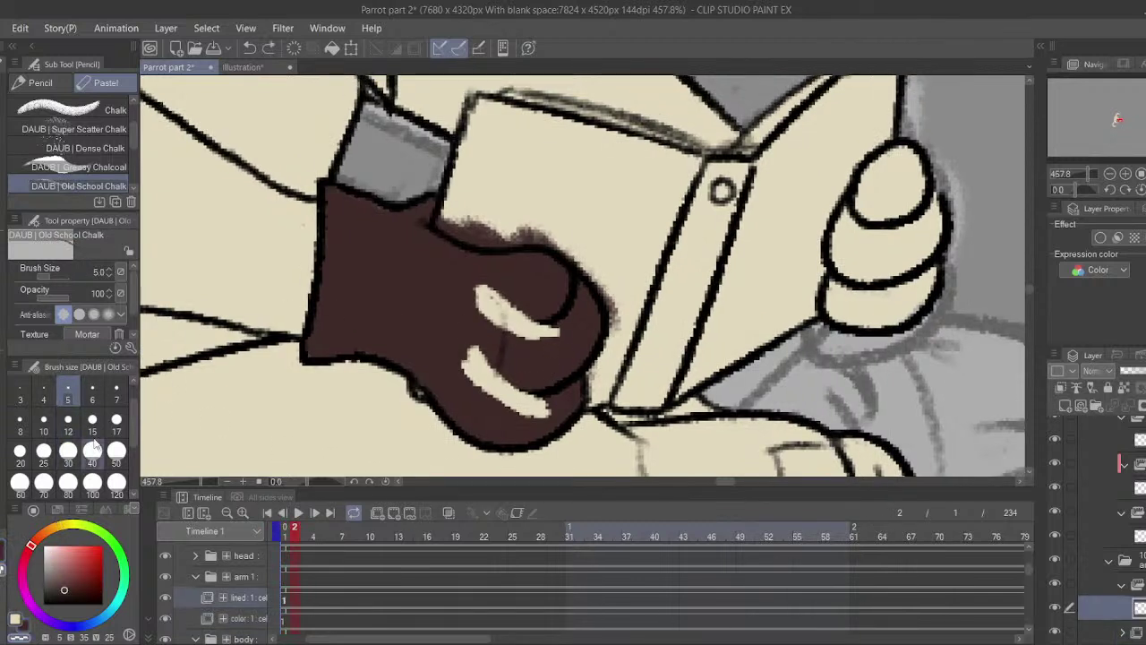
key(e)
mouse_move(484, 300)
mouse_down()
mouse_move(499, 302)
mouse_move(507, 379)
mouse_move(525, 384)
mouse_move(448, 331)
mouse_up()
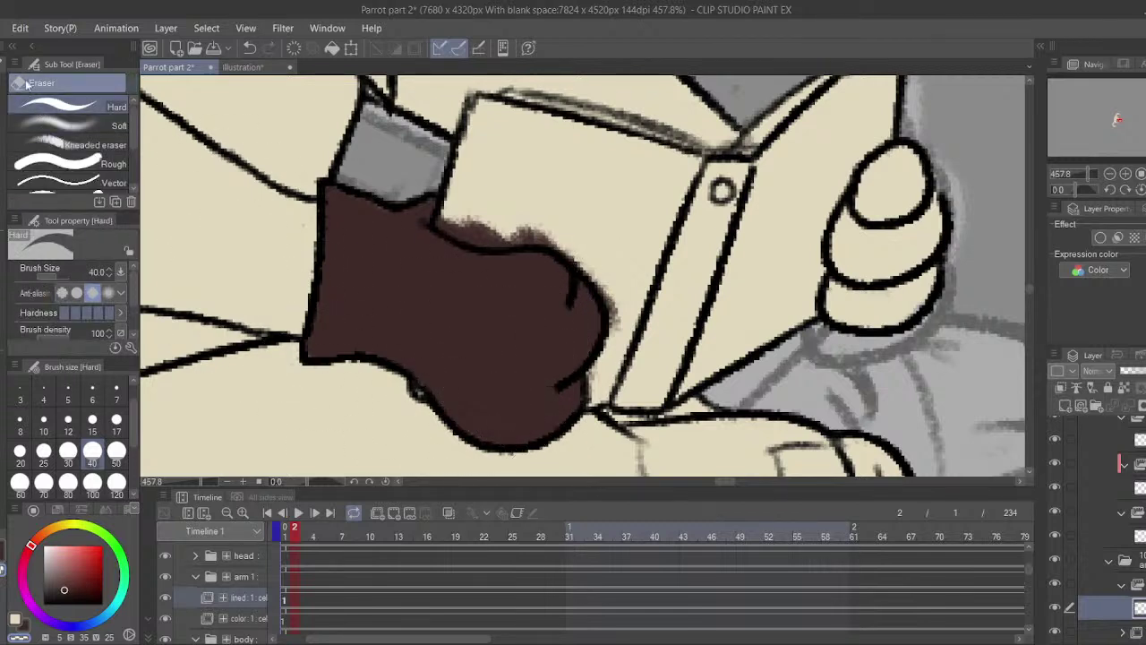
- Redraw the near paw's finger lines in black on the lined layer with the Perfect Pencil at size 3
key(i)
key(p)
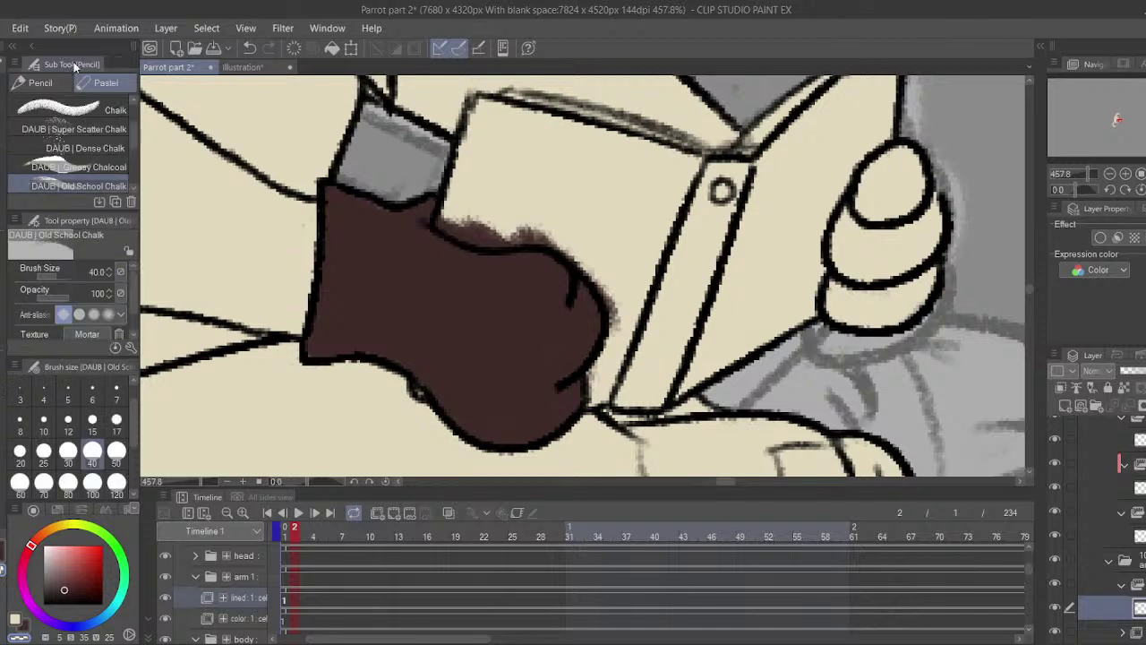
key(p)
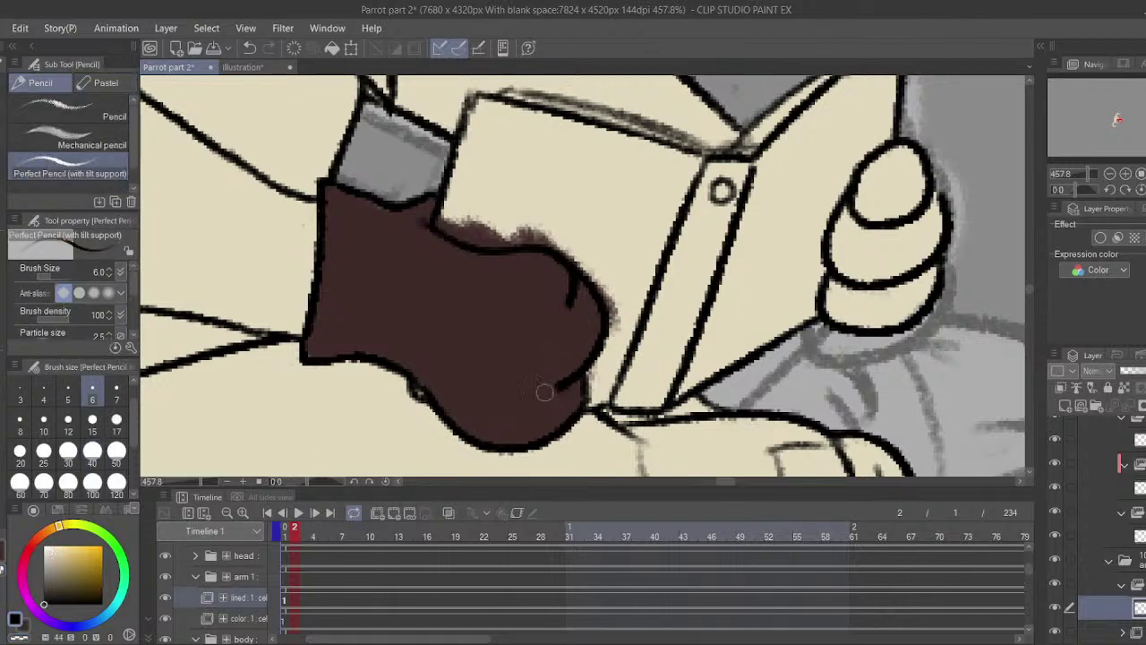
click(20, 391)
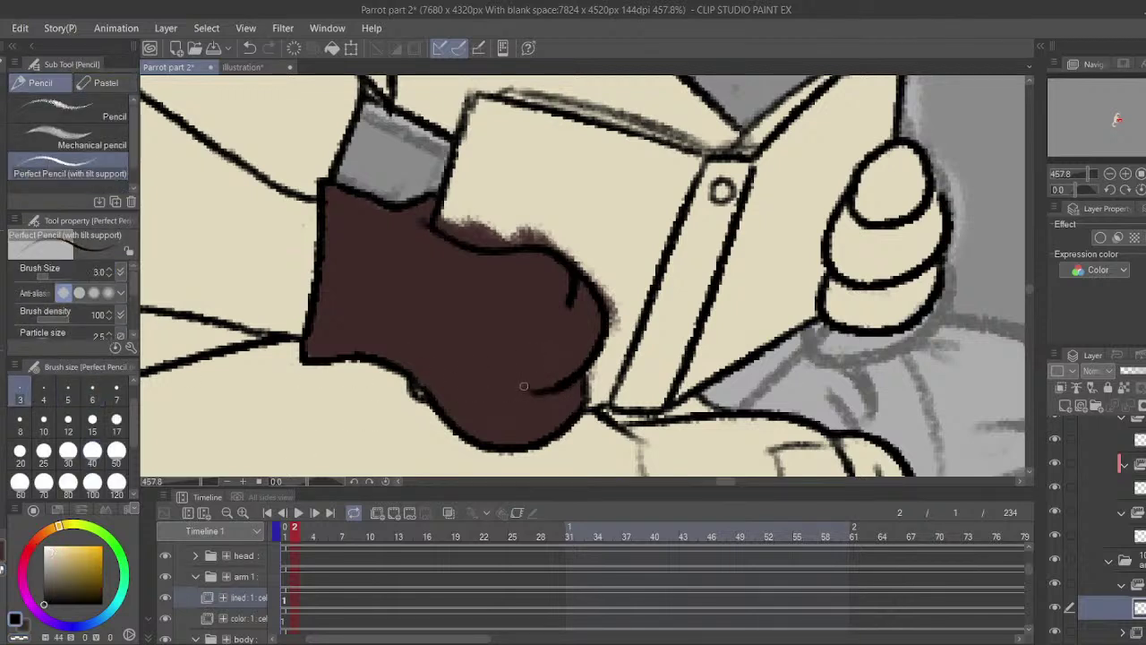
key(ctrl+z)
mouse_move(568, 383)
mouse_down()
mouse_move(519, 393)
mouse_move(519, 320)
mouse_up()
drag(435, 216, 326, 256)
- Block in the book's cover on the arm's color layer with blue (hue 219, saturation 65, value 70), using Old School Chalk at size 10
key(x)
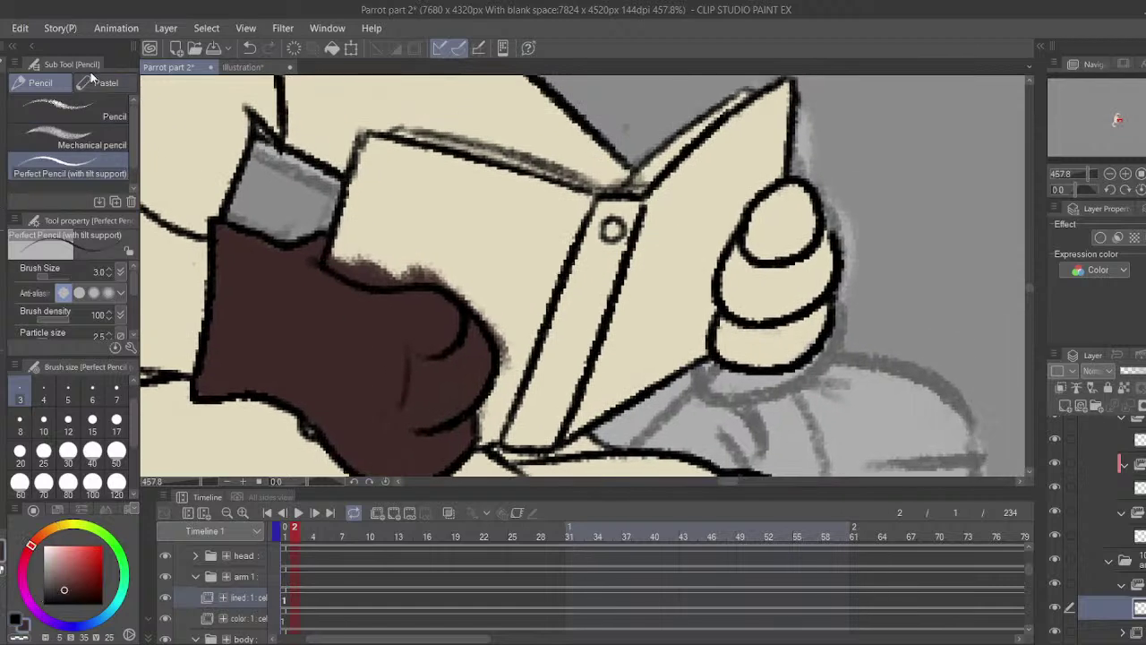
click(99, 82)
drag(340, 301, 385, 305)
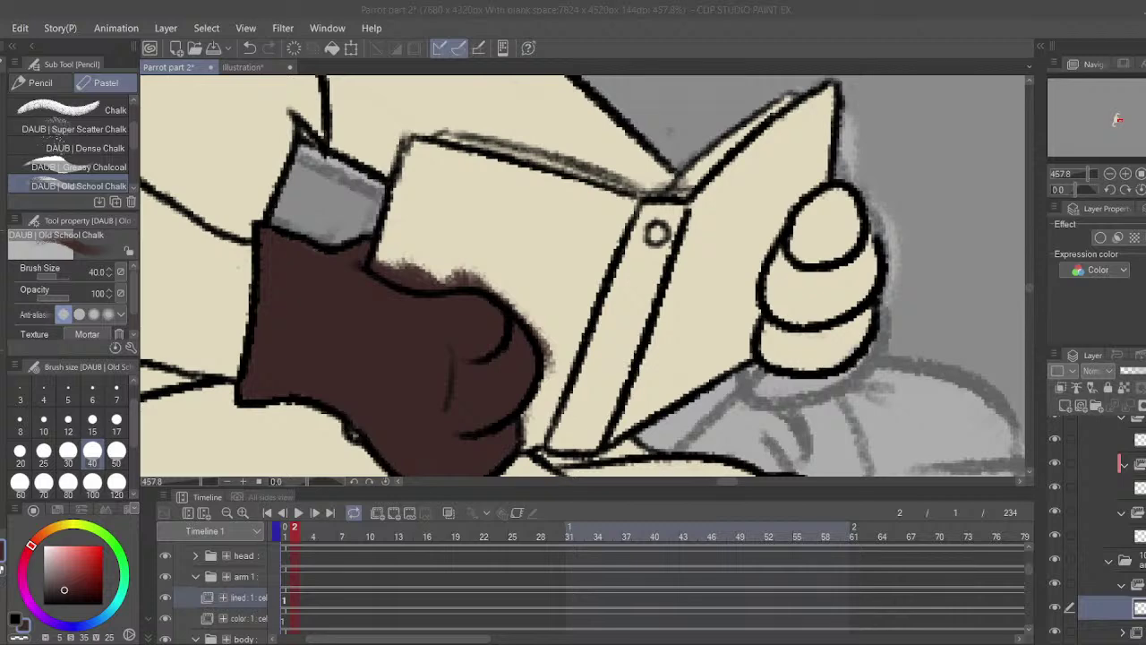
click(68, 423)
mouse_move(313, 320)
mouse_down()
mouse_move(361, 309)
mouse_move(360, 347)
mouse_up()
click(316, 610)
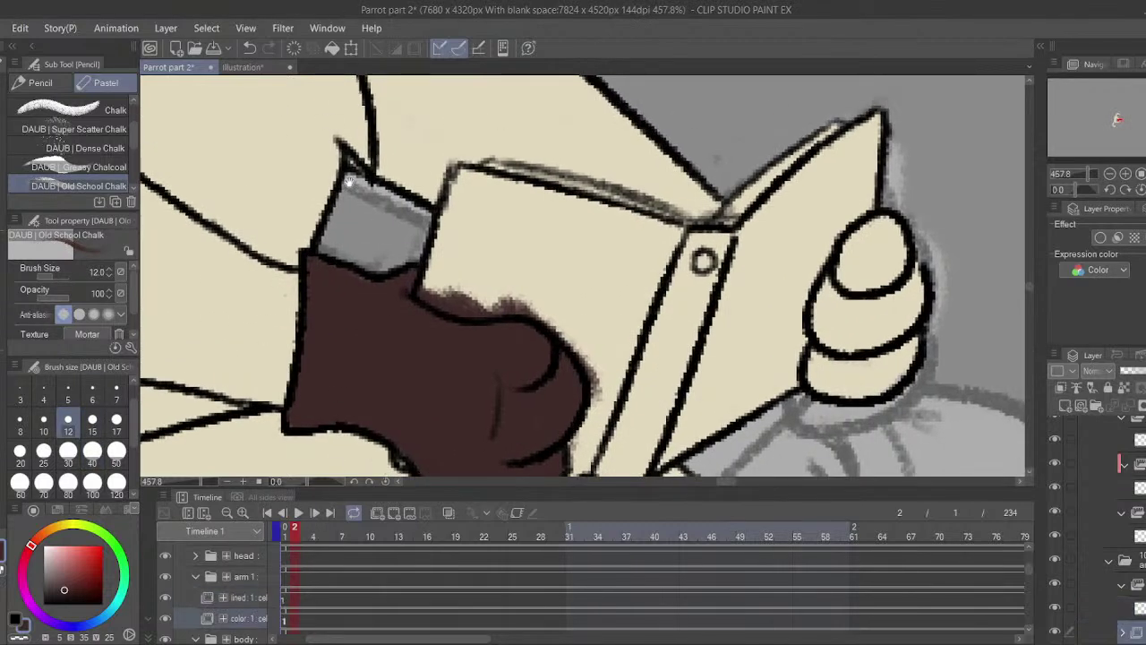
drag(349, 182, 348, 200)
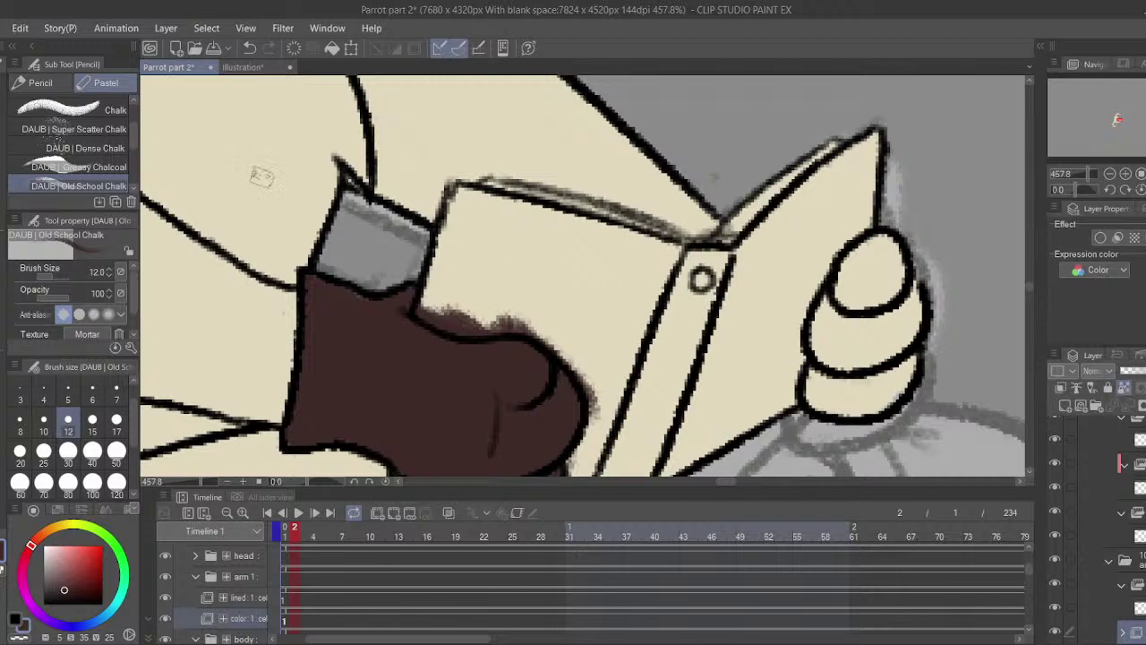
click(43, 419)
drag(116, 616, 92, 622)
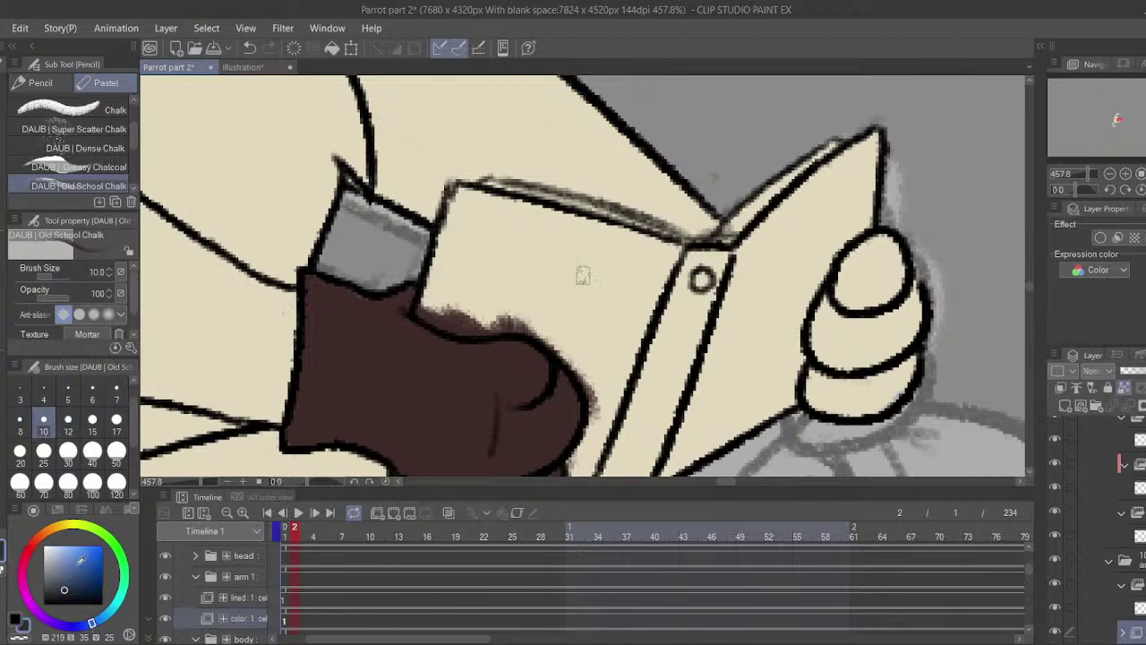
click(81, 562)
mouse_move(488, 321)
mouse_down()
mouse_move(432, 312)
mouse_move(458, 220)
mouse_move(452, 193)
mouse_move(484, 196)
mouse_move(499, 220)
mouse_move(456, 227)
mouse_move(443, 304)
mouse_move(517, 324)
mouse_move(528, 314)
mouse_up()
mouse_move(458, 278)
mouse_down()
mouse_move(528, 287)
mouse_move(535, 242)
mouse_move(578, 233)
mouse_move(524, 210)
mouse_move(609, 239)
mouse_move(595, 217)
mouse_move(516, 208)
mouse_move(531, 276)
mouse_move(460, 243)
mouse_move(511, 331)
mouse_move(480, 299)
mouse_move(568, 368)
mouse_move(532, 271)
mouse_move(556, 305)
mouse_up()
mouse_move(493, 467)
mouse_down()
mouse_move(500, 383)
mouse_move(533, 304)
mouse_move(515, 365)
mouse_move(563, 376)
mouse_move(516, 367)
mouse_move(548, 338)
mouse_move(584, 188)
mouse_move(553, 183)
mouse_move(532, 122)
mouse_move(576, 241)
mouse_up()
key(ctrl+z)
drag(420, 313, 341, 381)
- Fill the remaining bare areas of the book's covers and spine with the blue, using chalk size 12
click(69, 423)
drag(557, 322, 484, 241)
mouse_move(520, 353)
mouse_down()
mouse_move(541, 327)
mouse_move(560, 231)
mouse_move(730, 88)
mouse_move(703, 126)
mouse_move(708, 197)
mouse_move(667, 242)
mouse_move(651, 161)
mouse_move(573, 367)
mouse_move(639, 286)
mouse_move(641, 371)
mouse_move(584, 324)
mouse_up()
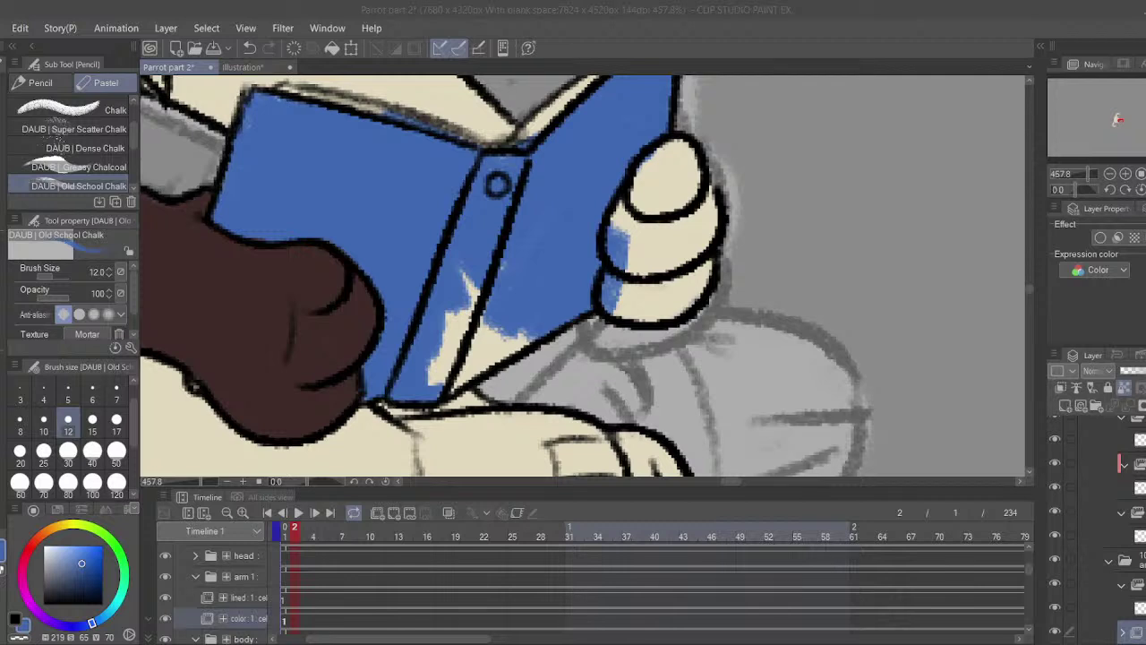
mouse_move(424, 361)
mouse_down()
mouse_move(443, 390)
mouse_move(457, 372)
mouse_move(406, 377)
mouse_move(425, 356)
mouse_move(497, 372)
mouse_move(503, 354)
mouse_move(423, 259)
mouse_move(423, 237)
mouse_move(549, 314)
mouse_move(544, 227)
mouse_up()
- Paint the far paw's fingers with the dark brown sampled from the near paw and save the file
alt+click(297, 296)
mouse_move(668, 295)
mouse_down()
mouse_move(639, 320)
mouse_move(626, 261)
mouse_move(619, 302)
mouse_move(634, 359)
mouse_move(713, 158)
mouse_move(699, 303)
mouse_move(656, 322)
mouse_move(652, 191)
mouse_move(612, 251)
mouse_move(635, 228)
mouse_move(642, 170)
mouse_move(681, 134)
mouse_move(674, 219)
mouse_up()
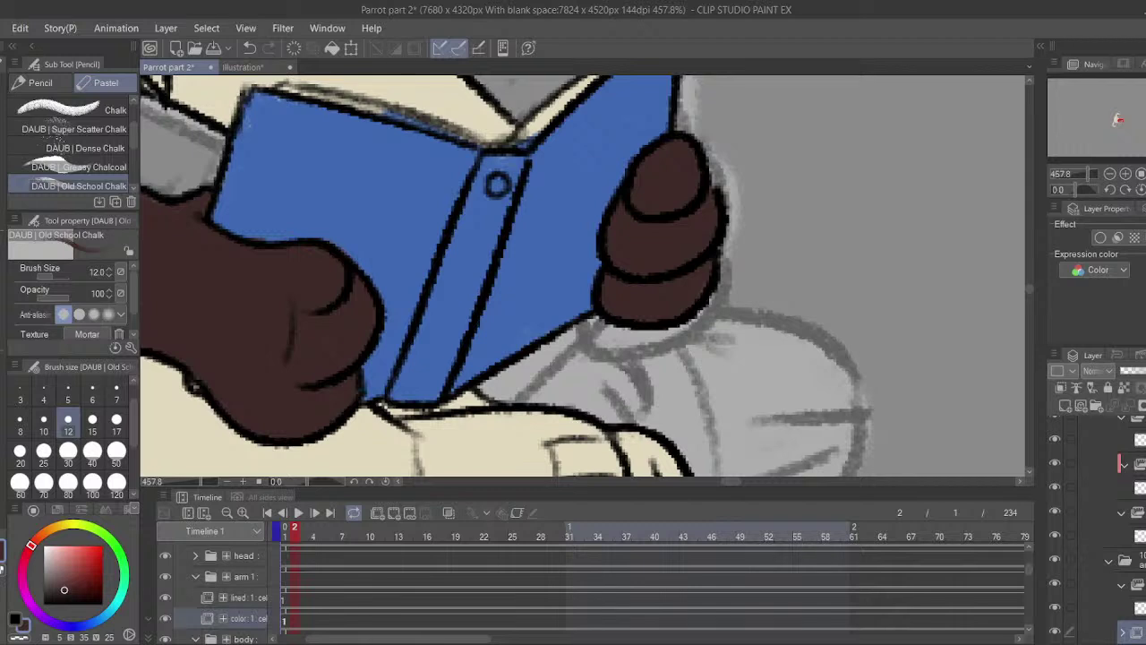
key(ctrl+s)
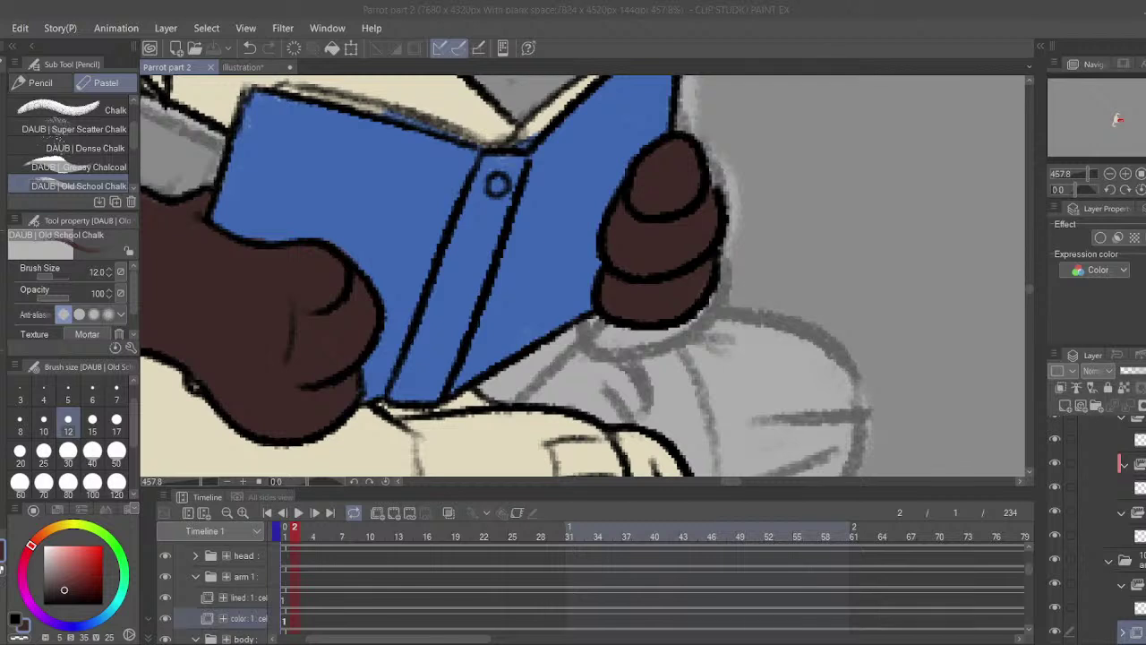
- Paint the book's page edges white with the chalk at size 6, locking the color layer's transparent pixels
drag(446, 191, 486, 325)
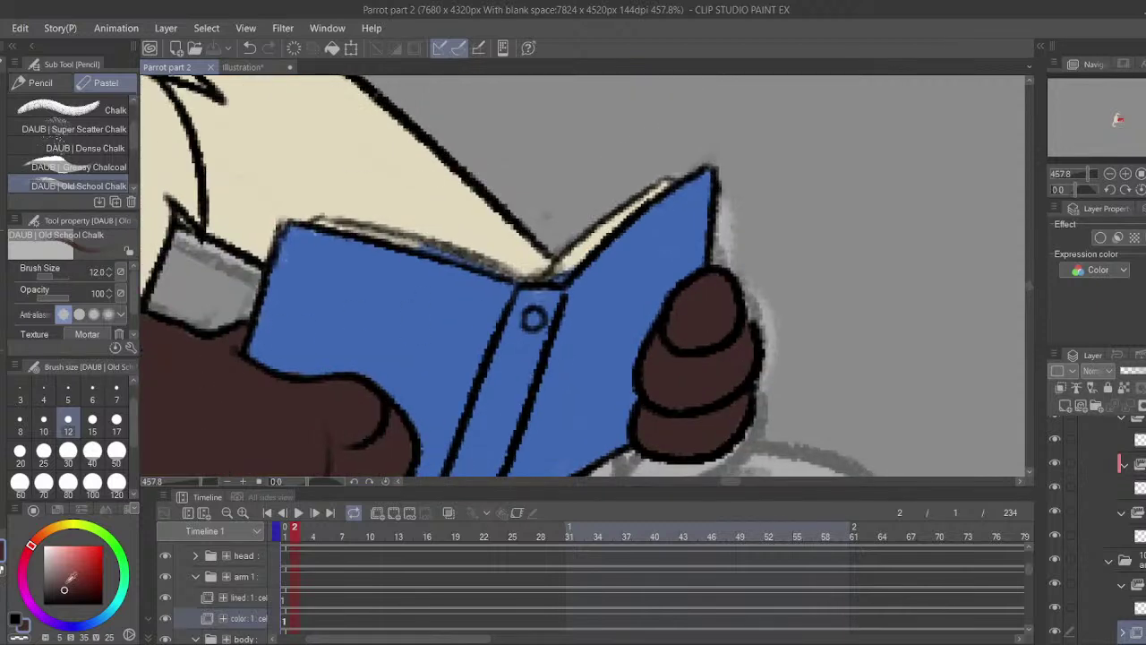
drag(67, 583, 43, 544)
click(93, 394)
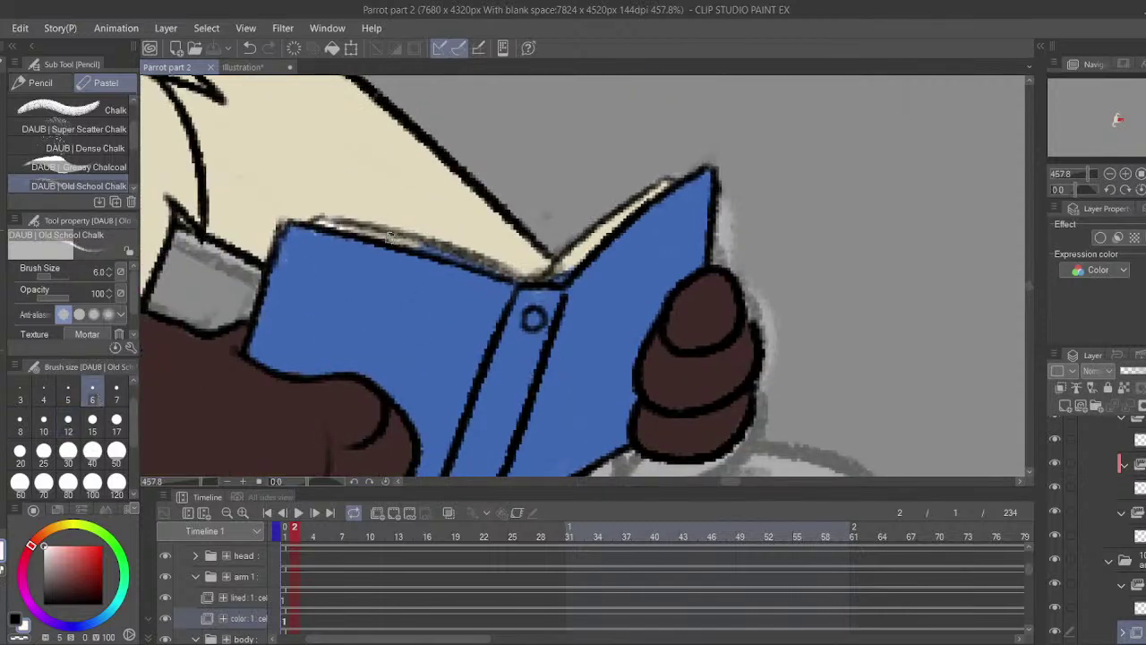
mouse_move(389, 235)
mouse_down()
mouse_move(494, 274)
mouse_move(324, 219)
mouse_move(423, 171)
mouse_up()
key(ctrl+z)
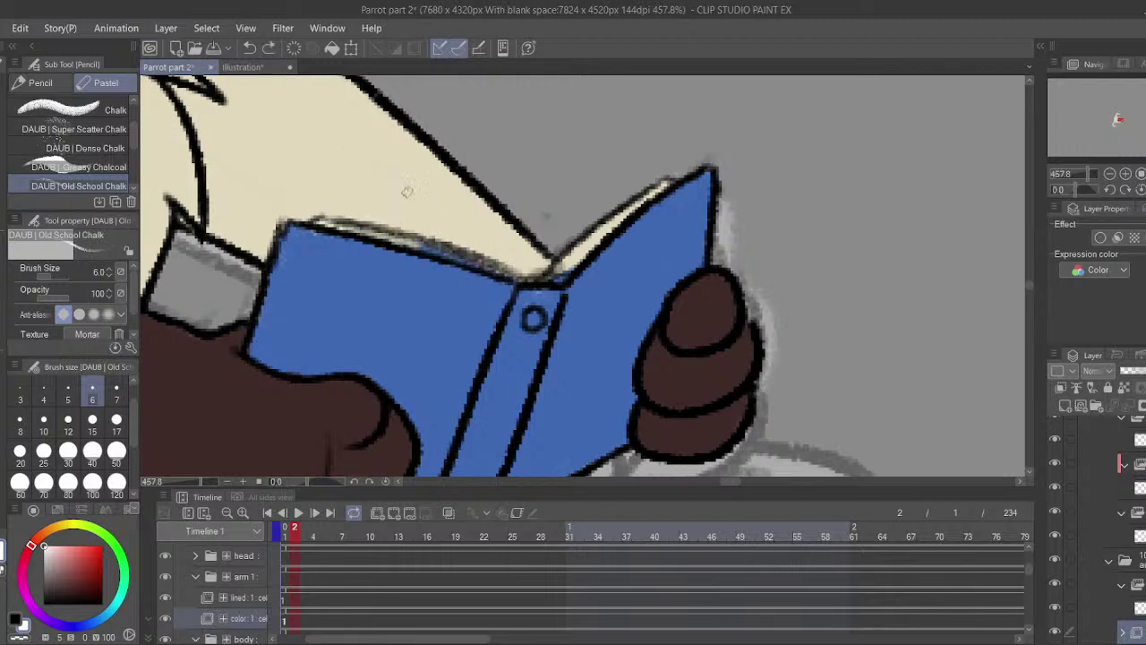
drag(843, 398, 906, 450)
drag(480, 445, 485, 445)
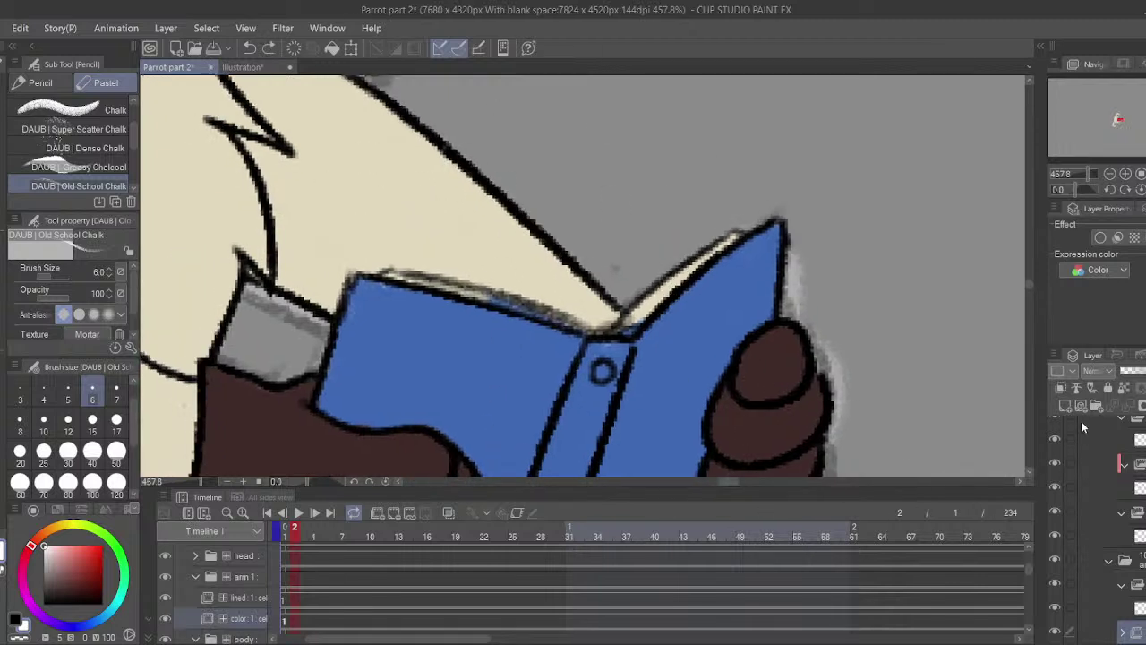
click(1124, 390)
mouse_move(496, 282)
mouse_down()
mouse_move(461, 295)
mouse_move(400, 277)
mouse_move(629, 331)
mouse_move(647, 288)
mouse_move(646, 306)
mouse_move(745, 220)
mouse_move(679, 274)
mouse_up()
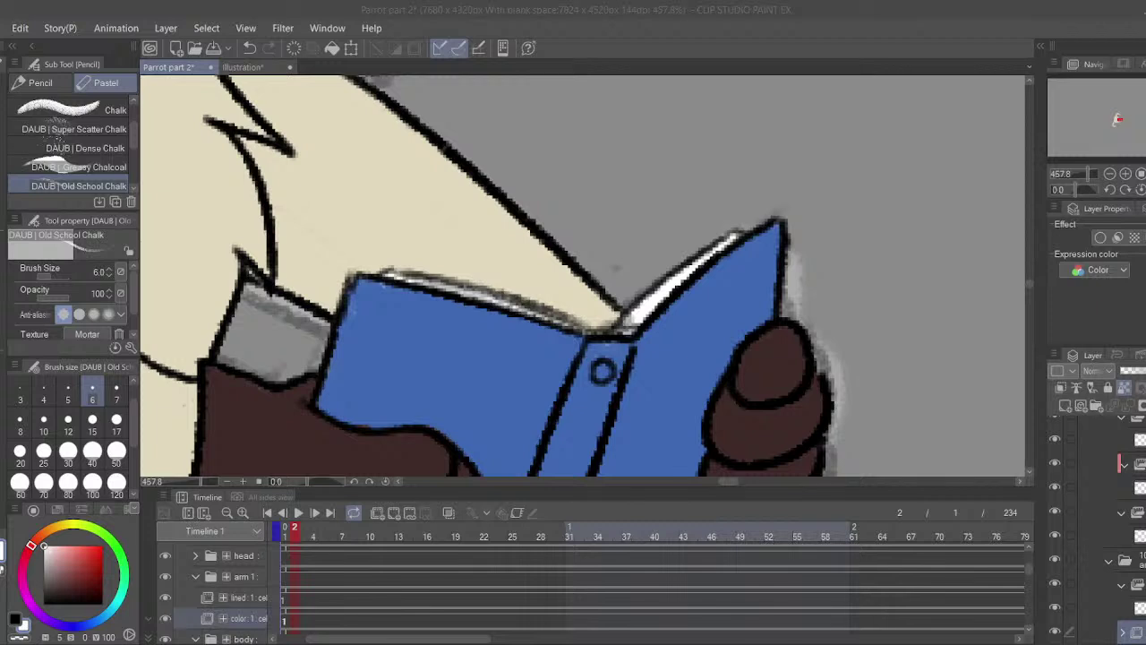
- Paint the small circle on the book's spine light blue (hue 219, saturation 32, value 89) with the chalk at size 6
drag(601, 285, 639, 235)
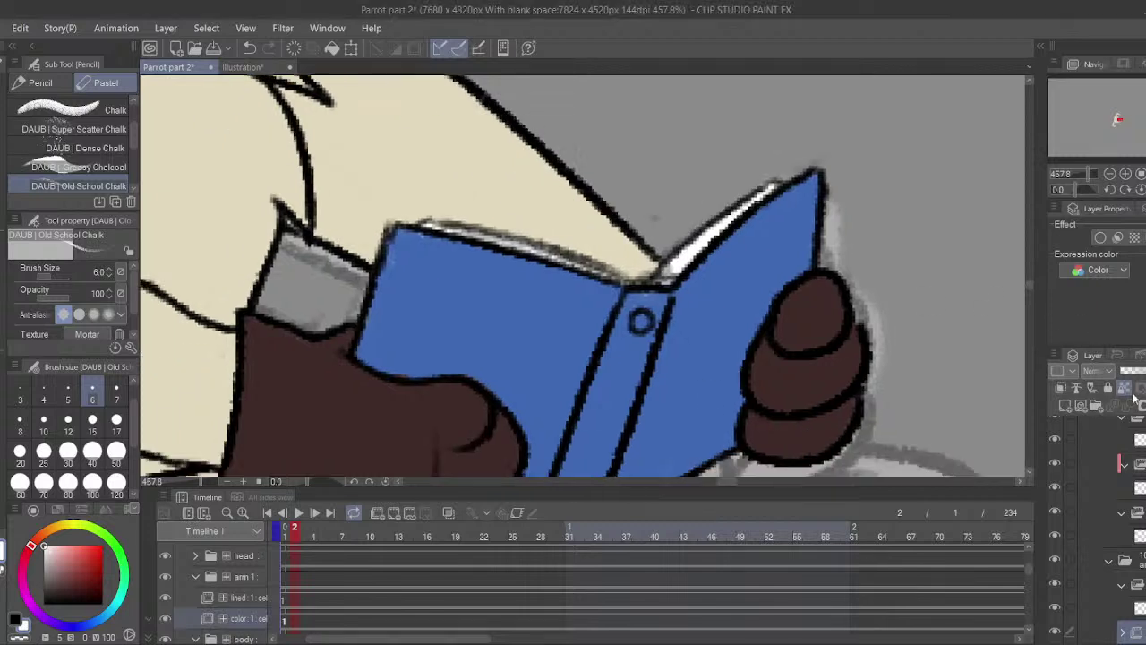
click(1125, 392)
drag(702, 349, 629, 312)
alt+click(446, 277)
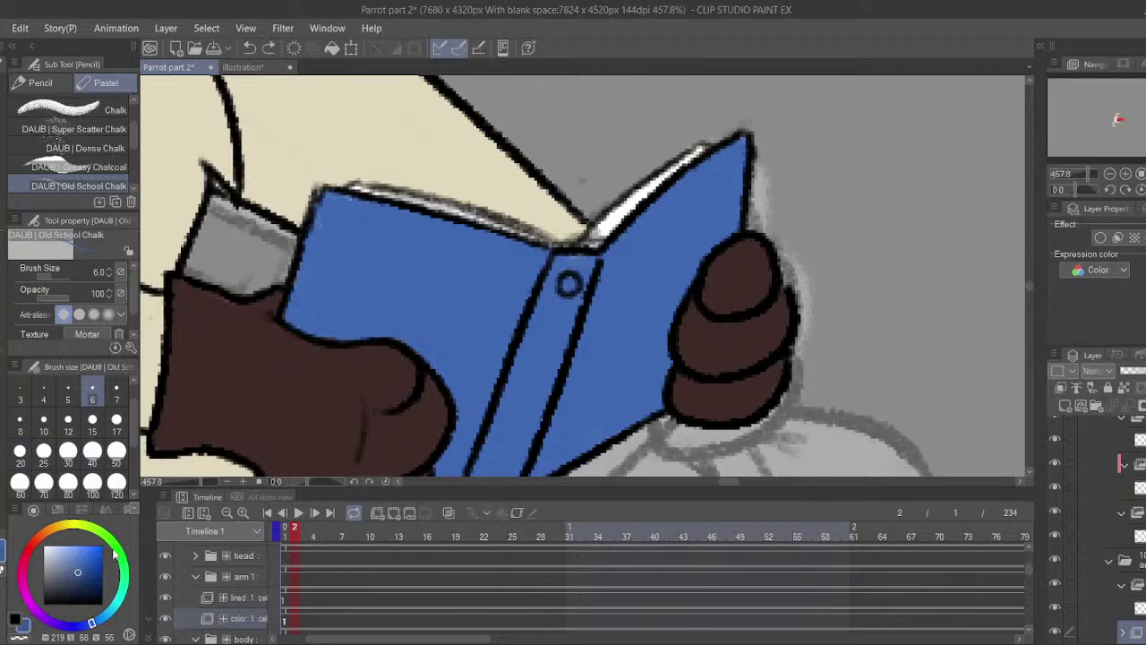
click(65, 550)
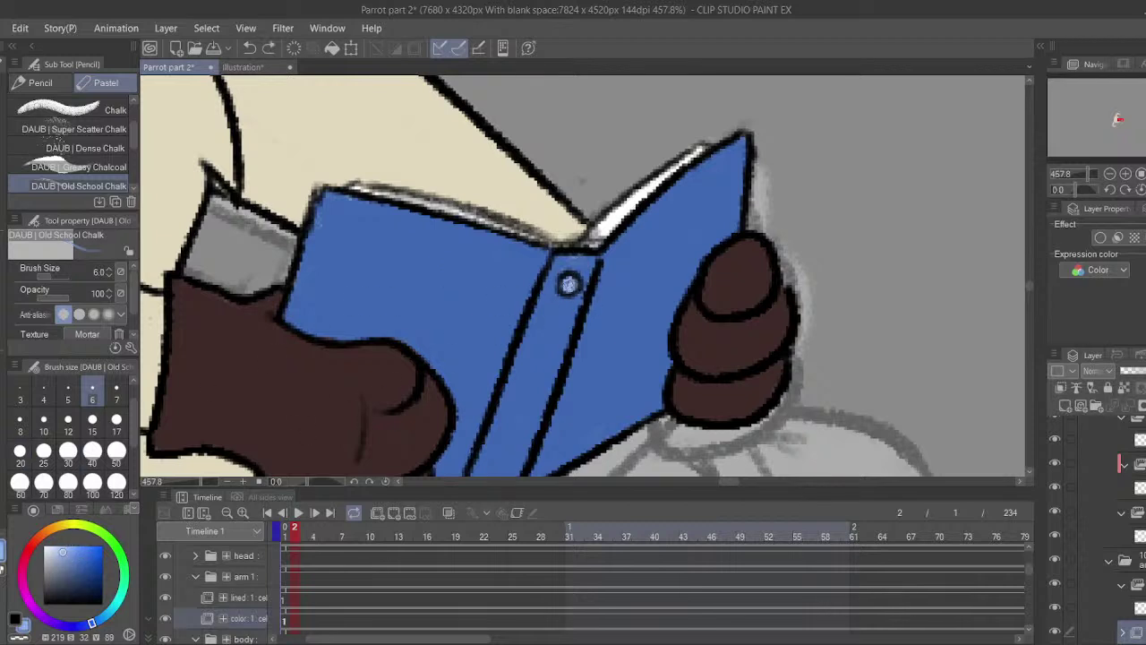
drag(452, 222, 503, 103)
mouse_move(427, 154)
mouse_down()
mouse_move(415, 213)
mouse_move(452, 257)
mouse_up()
- Fill the book's spine with a darker blue (hue 219, saturation 70, value 52), using chalk size 10 with transparent pixels locked
alt+click(428, 202)
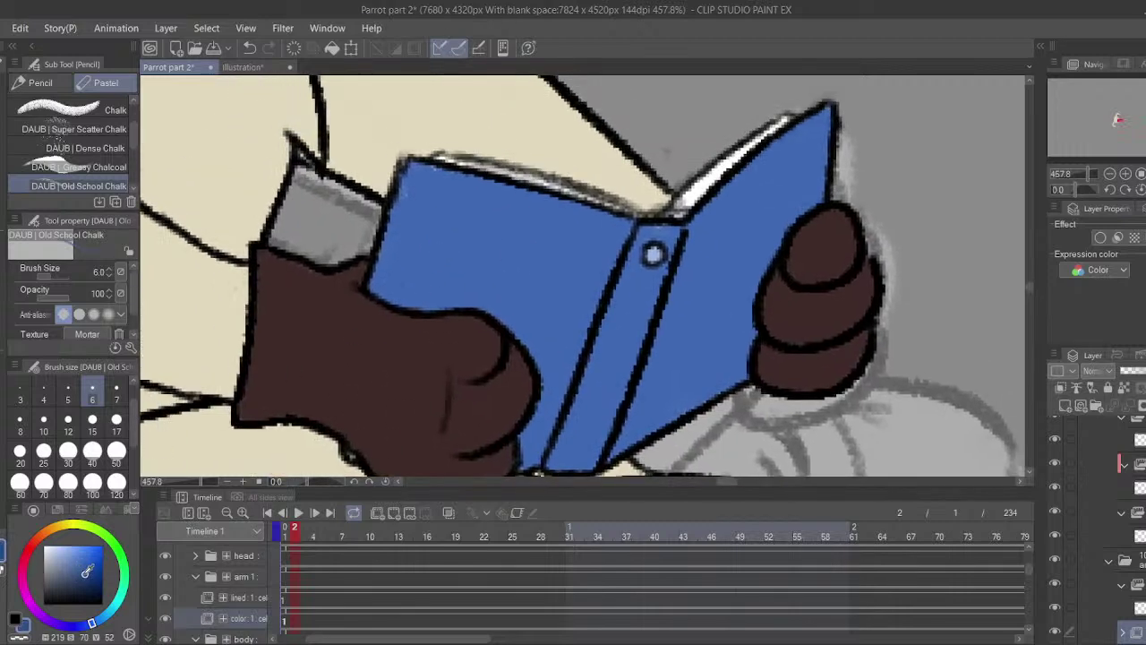
drag(598, 356, 582, 276)
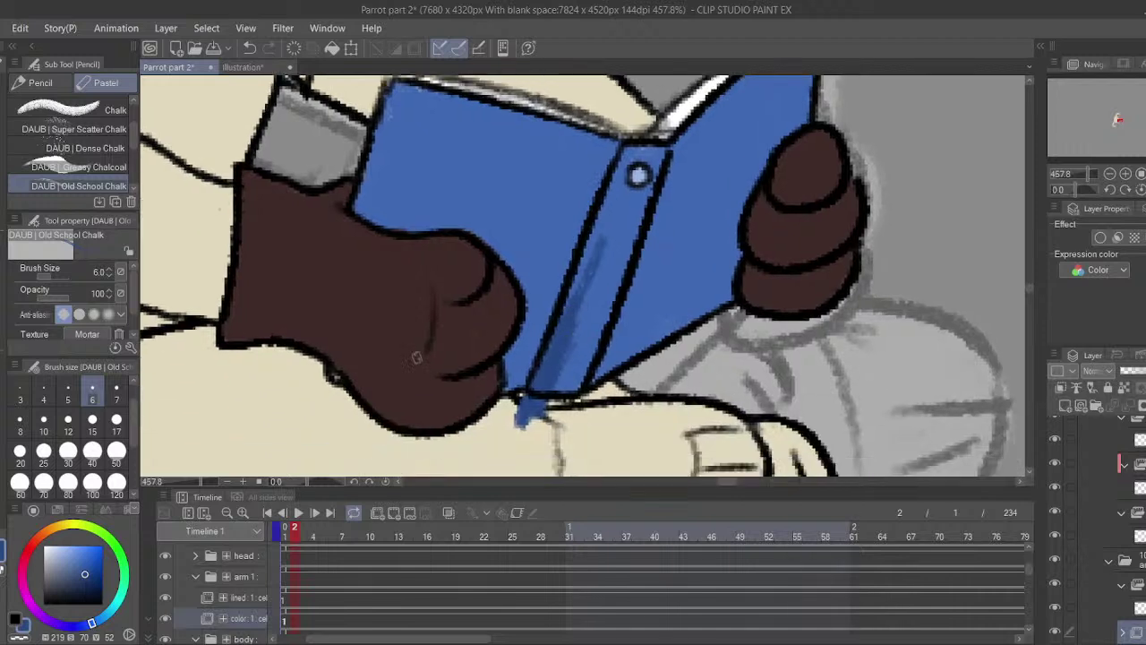
click(43, 419)
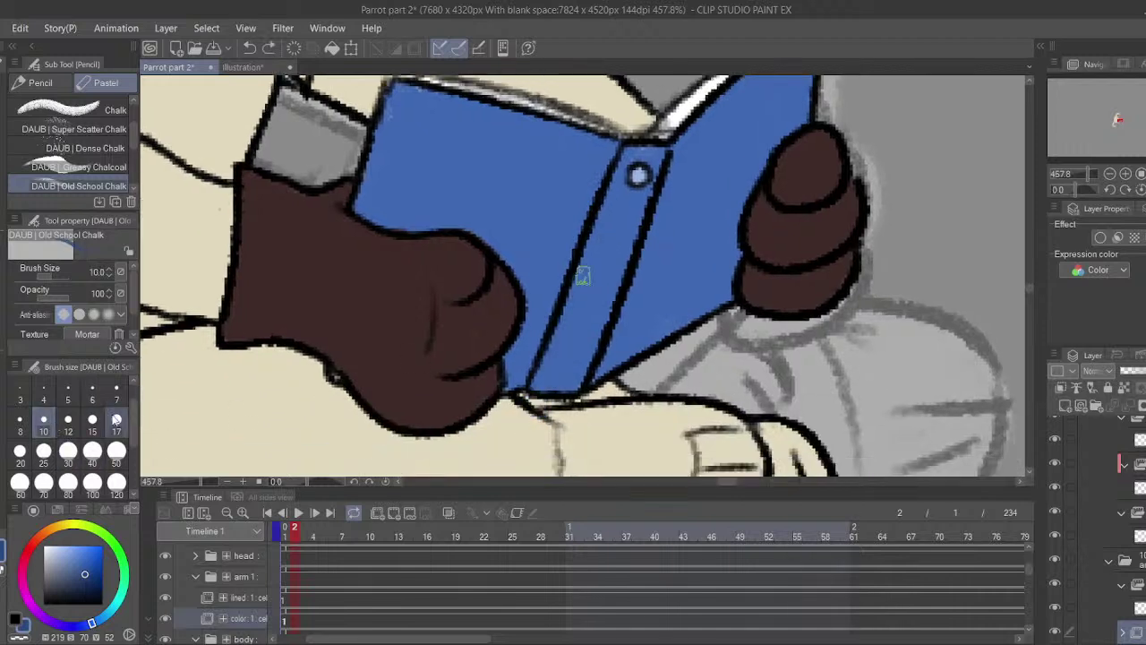
click(546, 384)
key(ctrl+z)
mouse_move(523, 349)
mouse_down()
mouse_move(526, 302)
mouse_move(563, 439)
mouse_up()
key(ctrl+z)
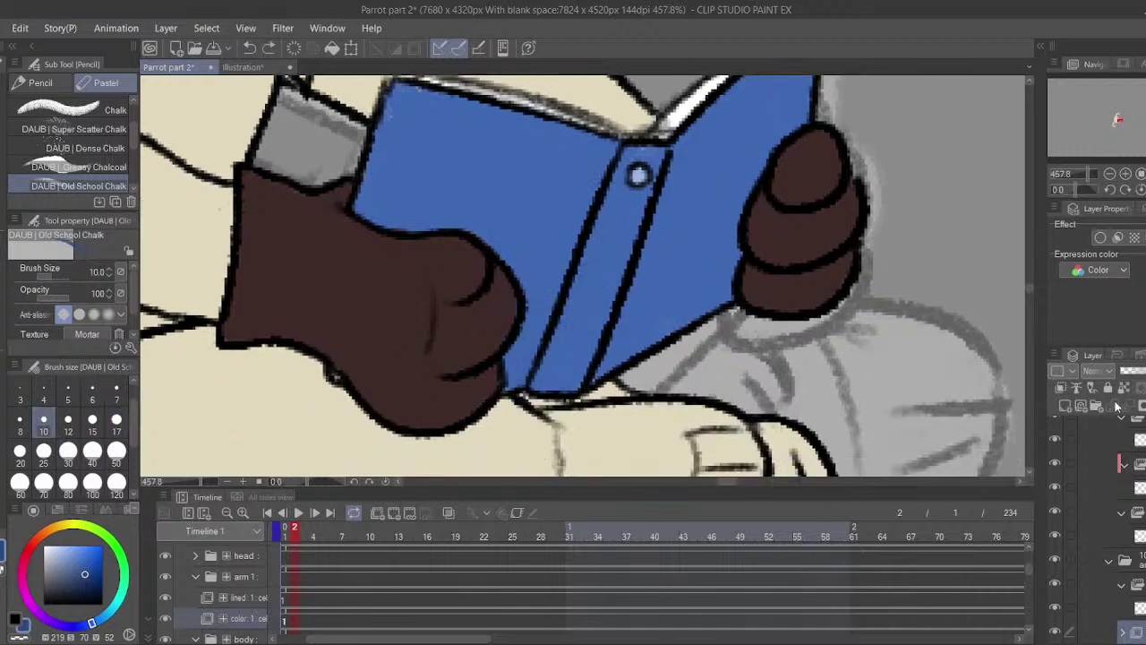
mouse_move(542, 358)
mouse_down()
mouse_move(537, 385)
mouse_move(578, 385)
mouse_move(558, 340)
mouse_move(646, 154)
mouse_move(609, 289)
mouse_move(628, 220)
mouse_up()
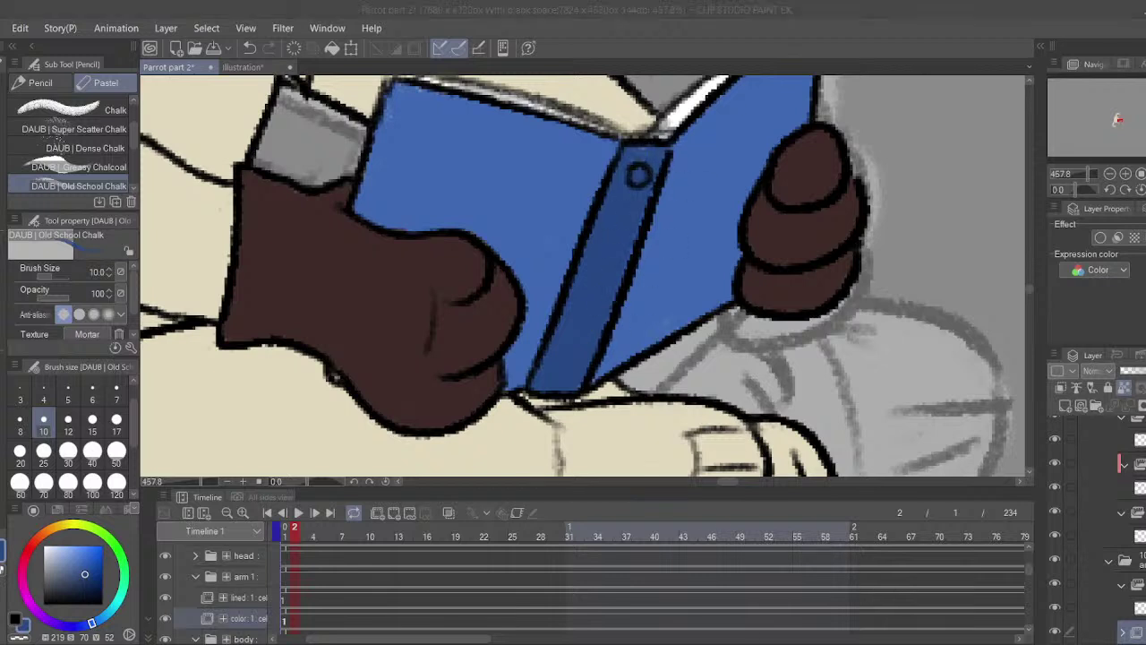
click(68, 388)
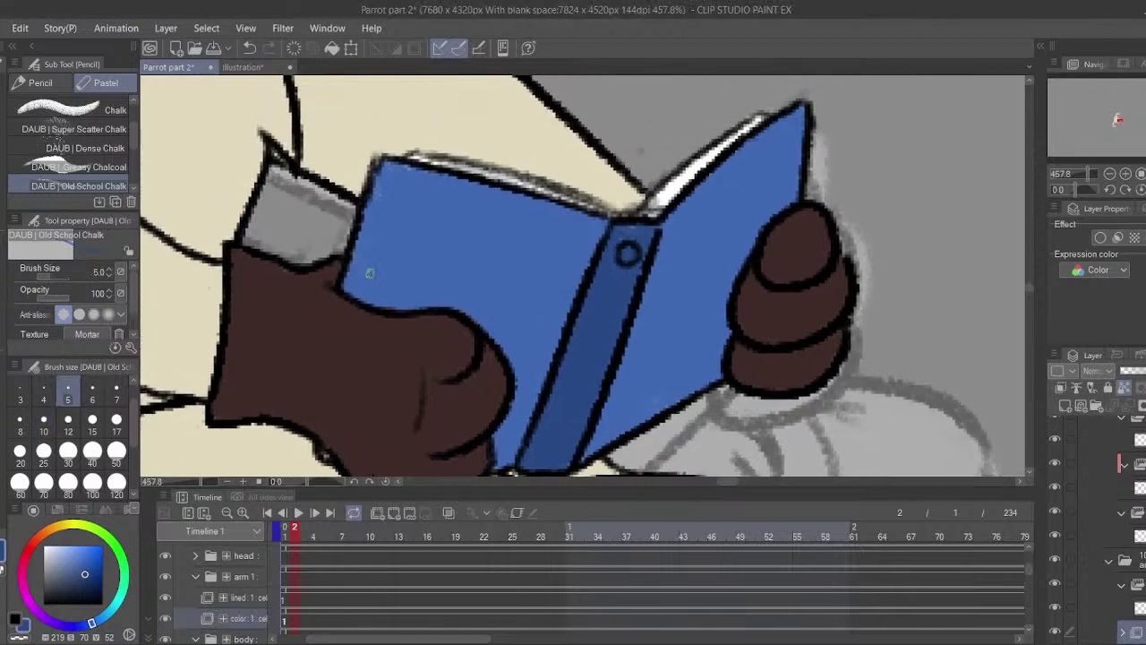
click(121, 555)
click(87, 588)
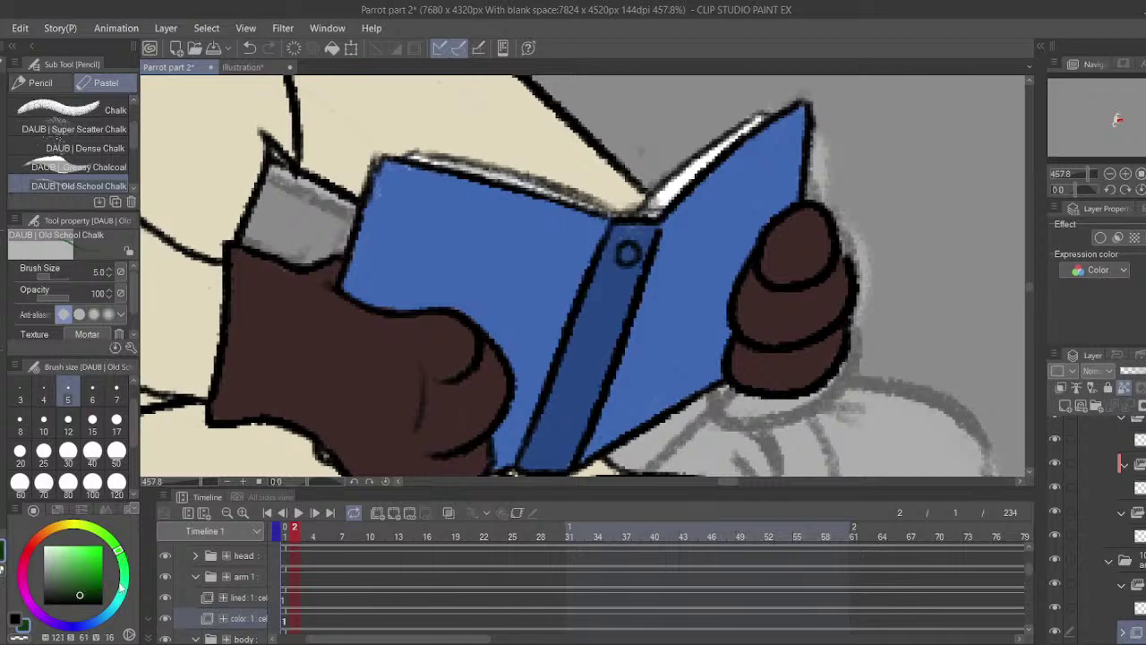
click(122, 584)
drag(480, 196, 475, 309)
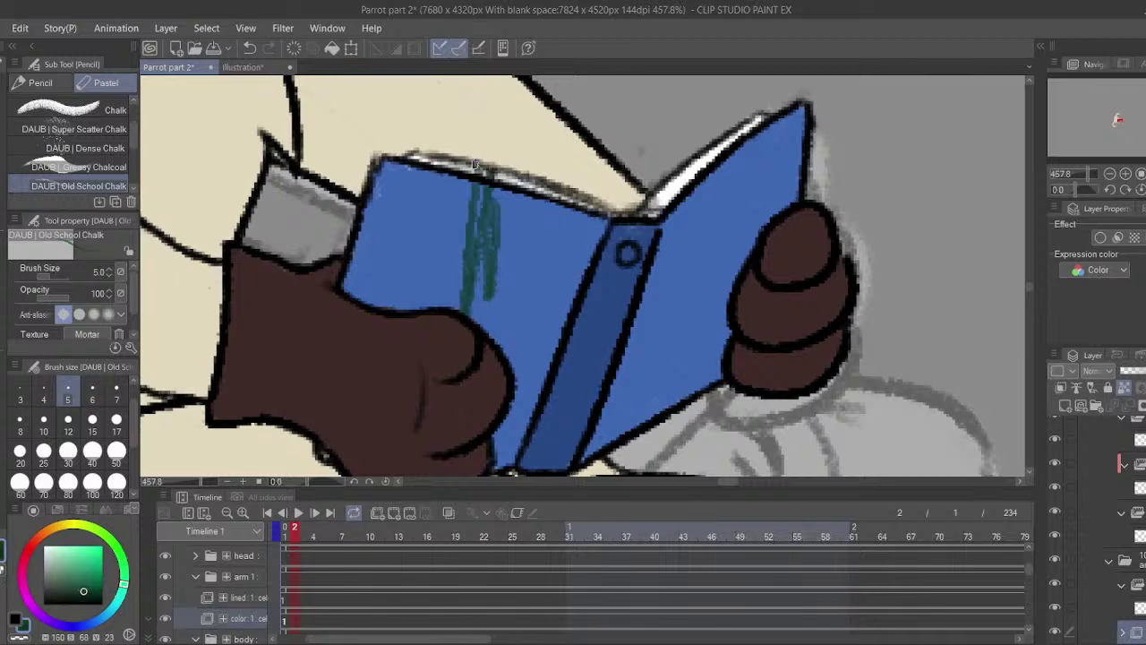
key(ctrl+z)
click(43, 419)
key(ctrl+z)
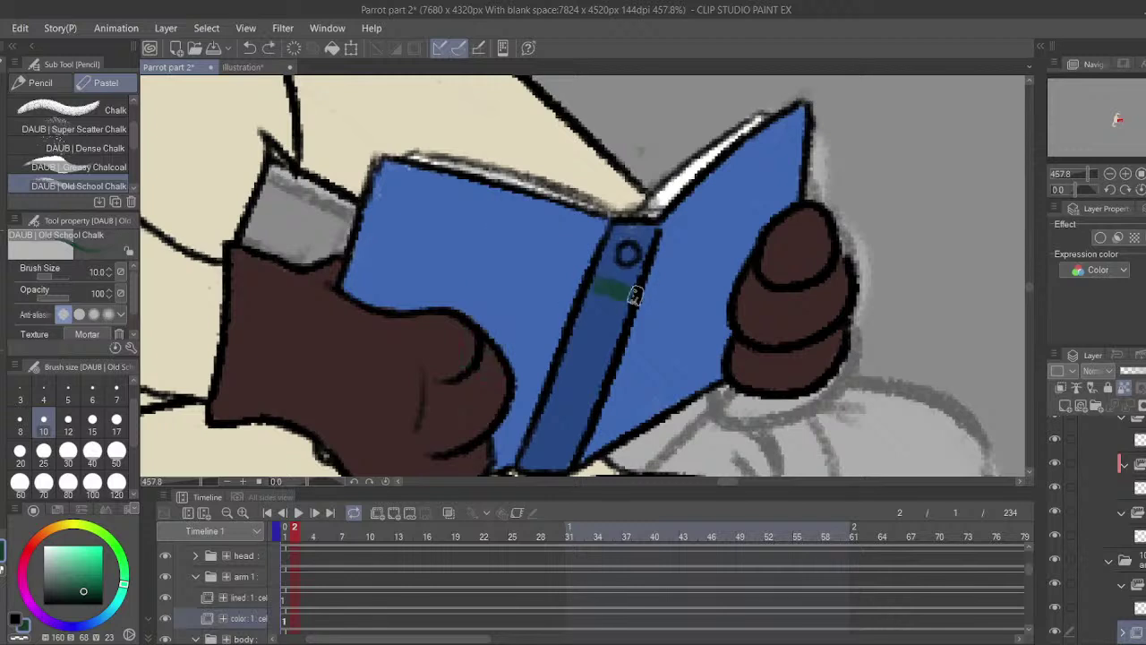
- Paint a yellow band (hue 52, saturation 58, value 100) across the lower end of the book's spine, using chalk size 7
alt+click(543, 455)
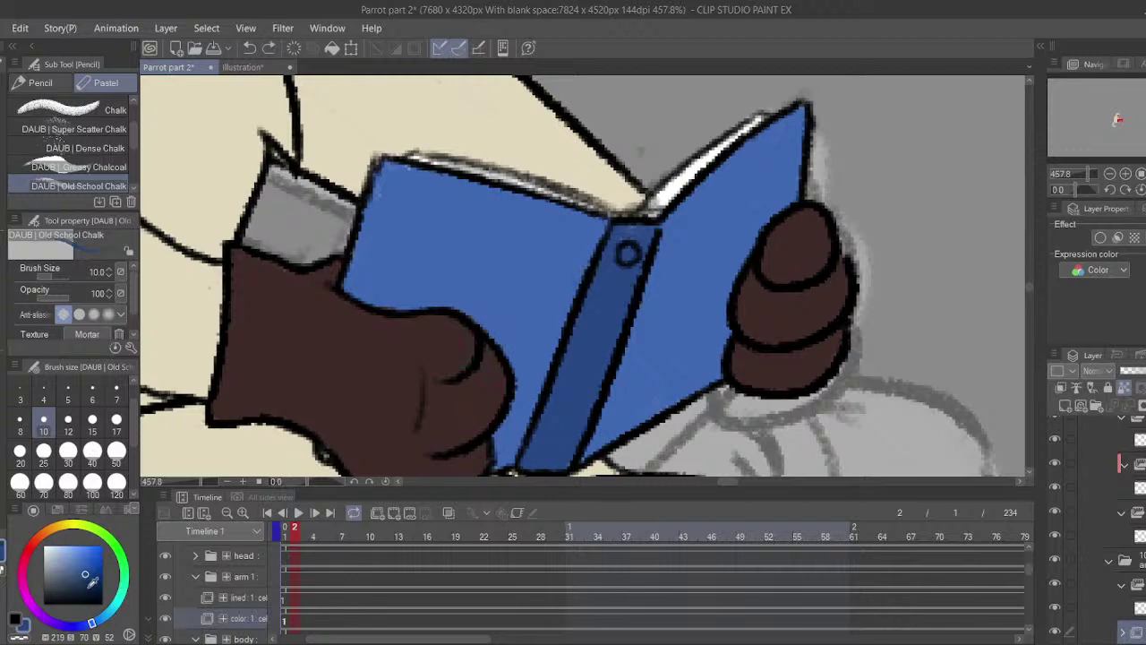
mouse_move(90, 578)
mouse_down()
mouse_move(87, 622)
mouse_move(77, 546)
mouse_up()
click(66, 527)
drag(450, 408, 616, 430)
key(ctrl+z)
mouse_move(541, 441)
mouse_down()
mouse_move(574, 447)
mouse_move(548, 452)
mouse_move(573, 438)
mouse_up()
key(ctrl+z)
mouse_move(541, 434)
mouse_down()
mouse_move(557, 440)
mouse_move(546, 451)
mouse_move(580, 433)
mouse_up()
key(ctrl+z)
click(114, 405)
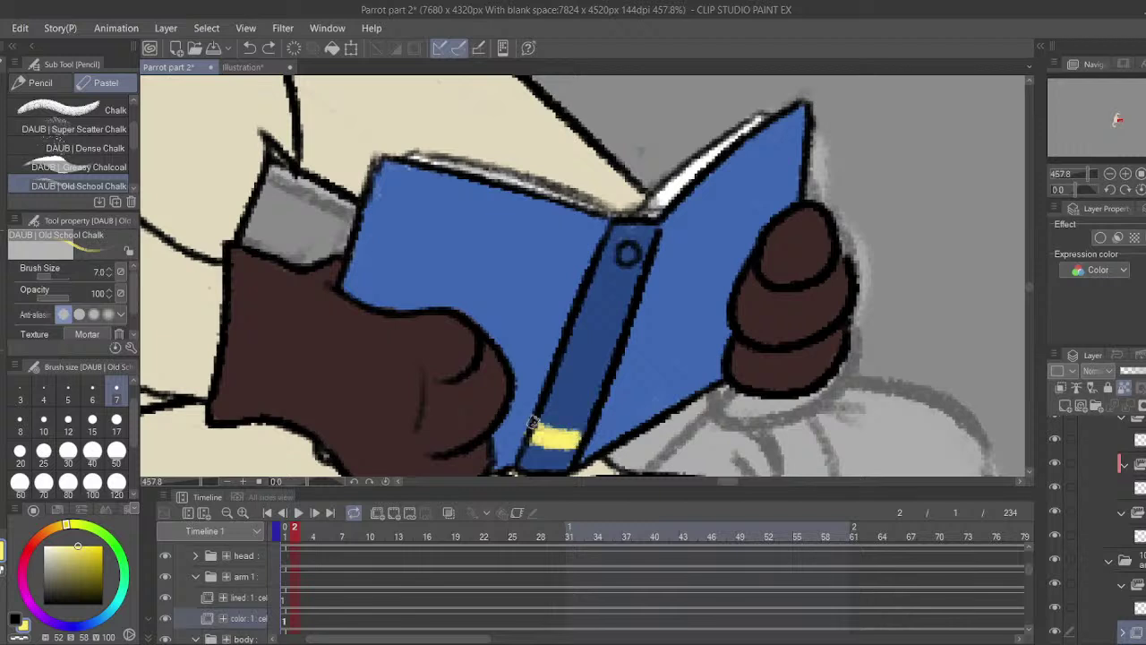
- Add a matching yellow band across the upper part of the spine, just below the small circle
mouse_move(598, 290)
mouse_down()
mouse_move(632, 291)
mouse_move(598, 286)
mouse_move(619, 279)
mouse_move(632, 287)
mouse_move(598, 287)
mouse_move(629, 293)
mouse_move(595, 290)
mouse_move(626, 300)
mouse_up()
key(ctrl+z)
key(ctrl+z)
drag(527, 143, 514, 79)
drag(523, 207, 516, 260)
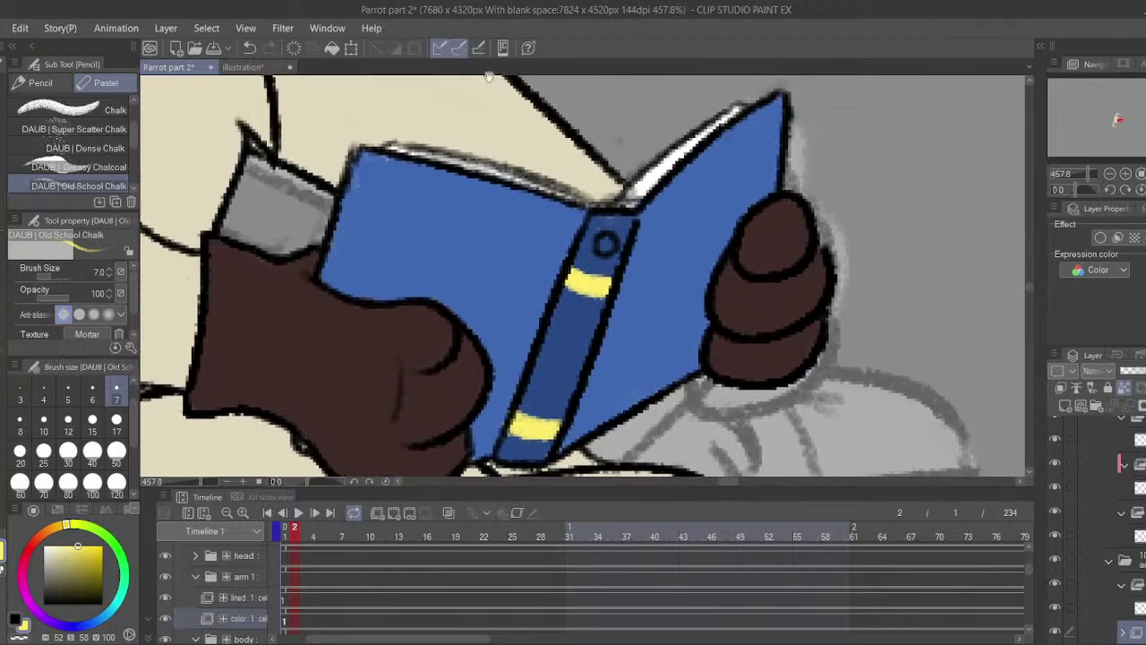
drag(557, 117, 570, 104)
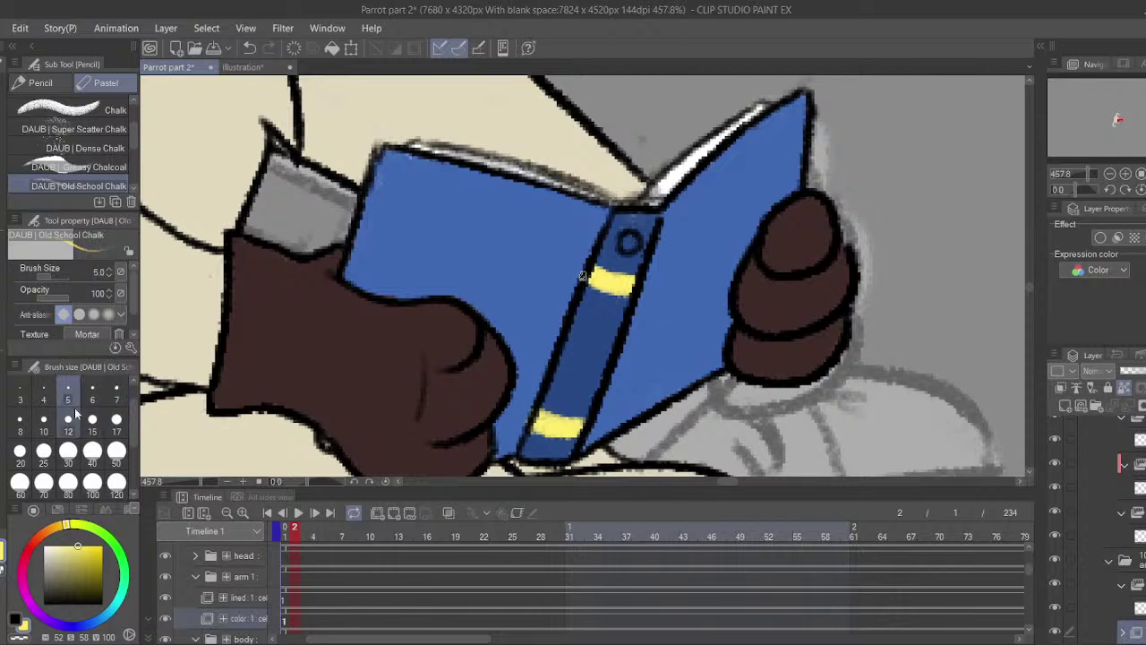
click(42, 419)
drag(348, 290, 344, 296)
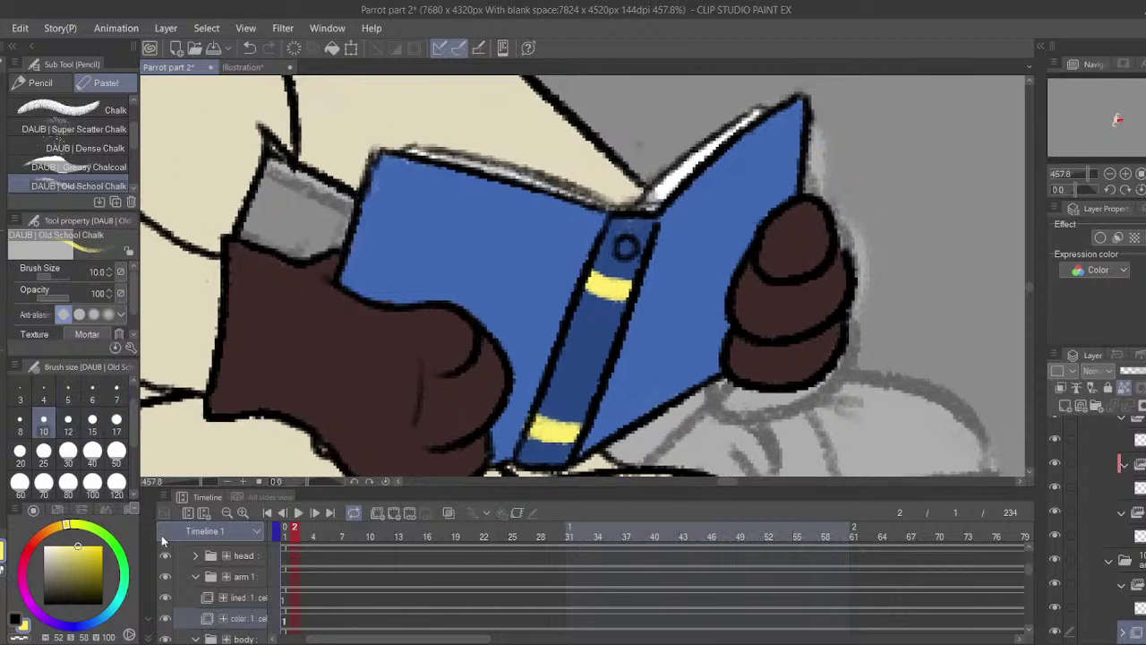
click(74, 586)
alt+click(387, 267)
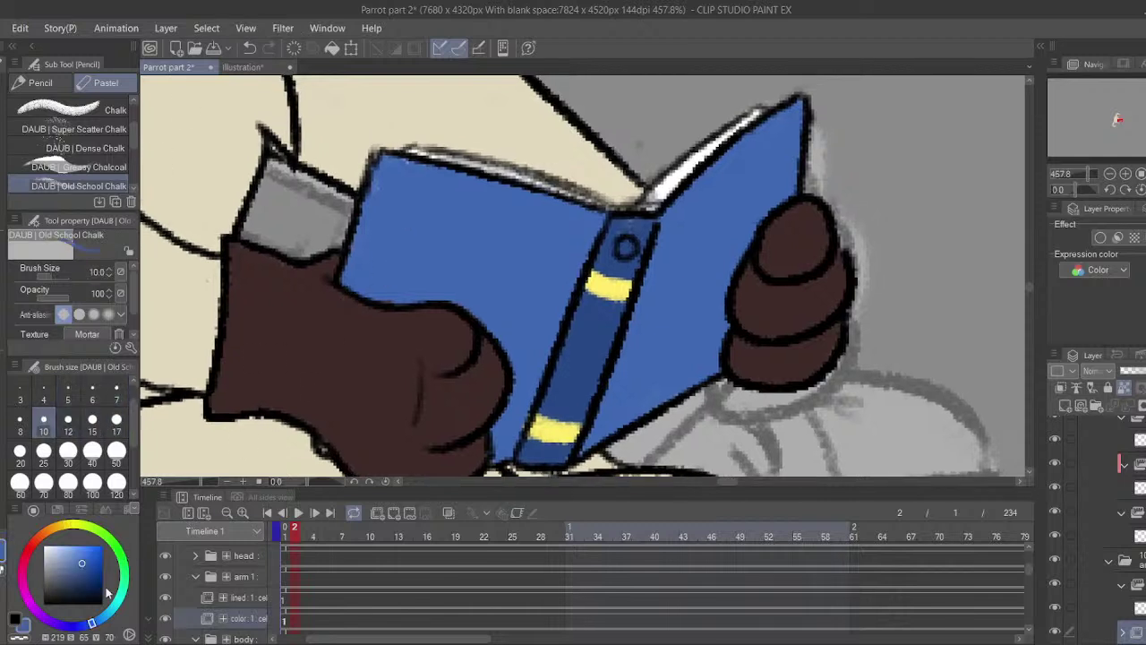
alt+click(581, 373)
click(86, 586)
click(43, 394)
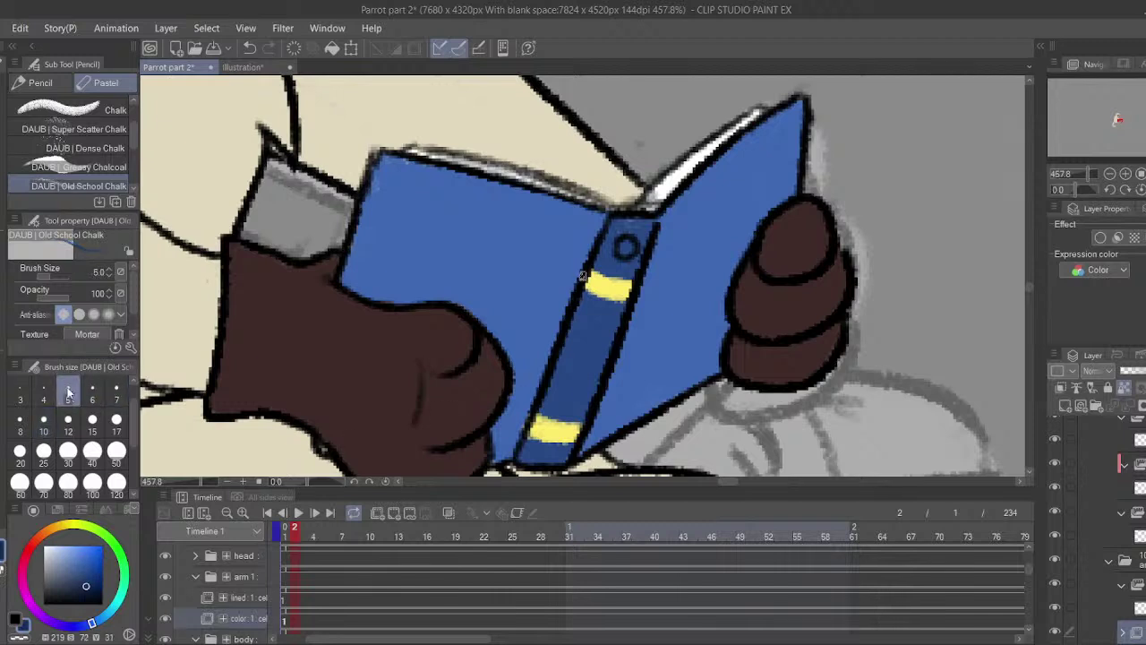
drag(437, 196, 403, 265)
key(ctrl+z)
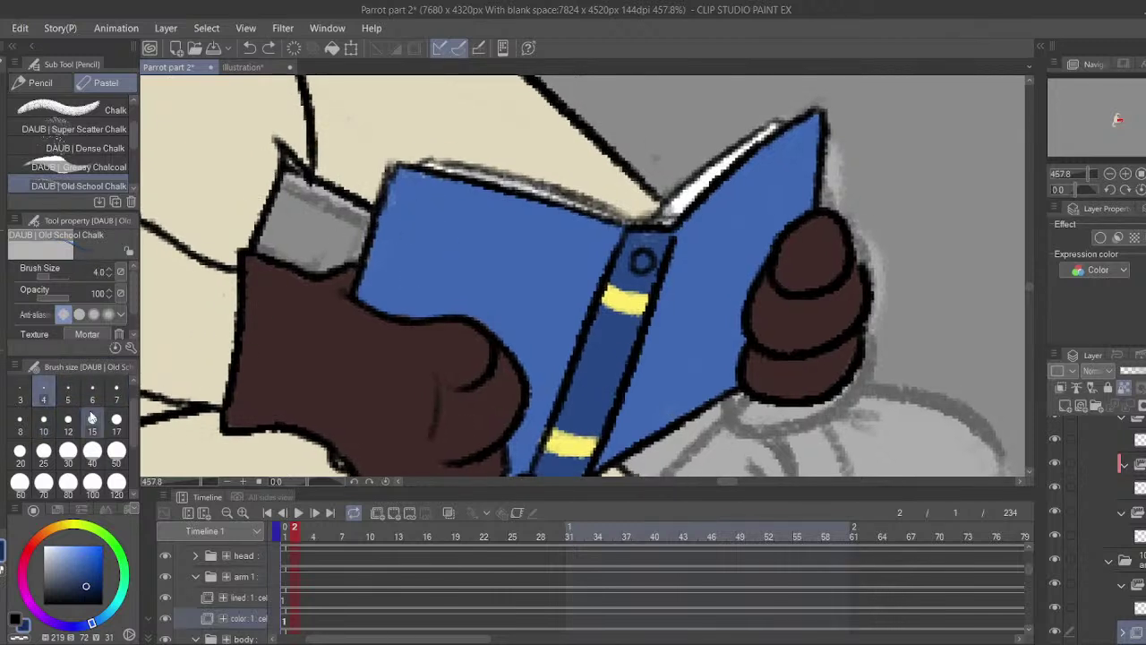
click(92, 394)
key(ctrl+z)
drag(419, 196, 396, 240)
key(ctrl+z)
- Switch to the Perfect Pencil at size 3 and set the drawing colour to black (value 0)
click(45, 84)
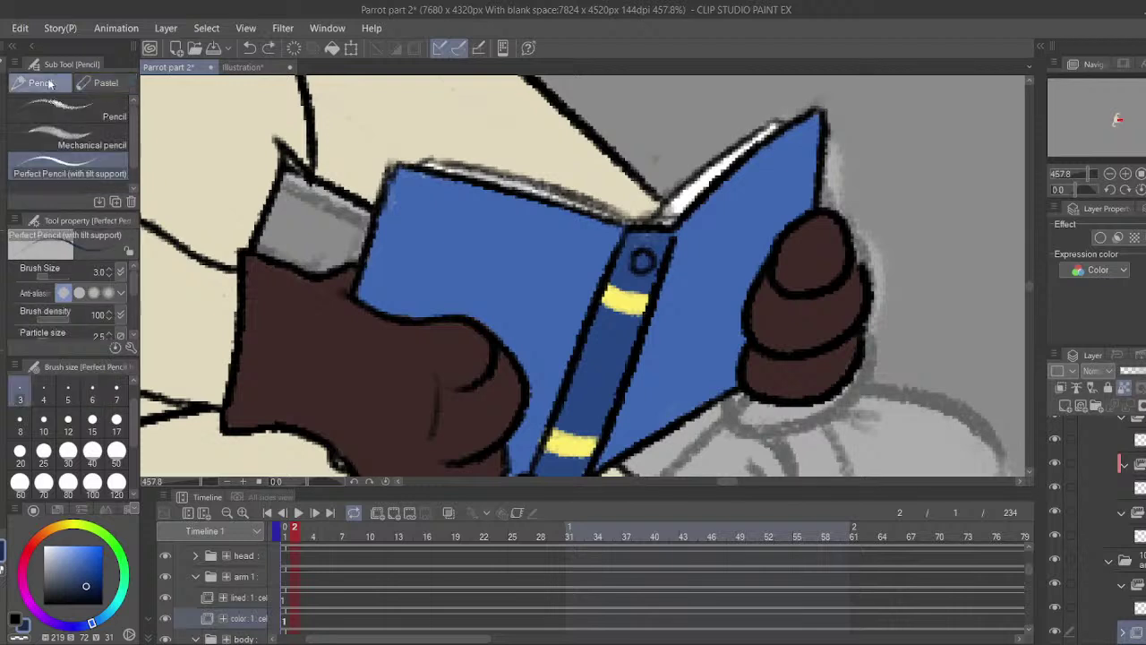
drag(400, 193, 404, 264)
key(ctrl+z)
key(ctrl+z)
key(ctrl+z)
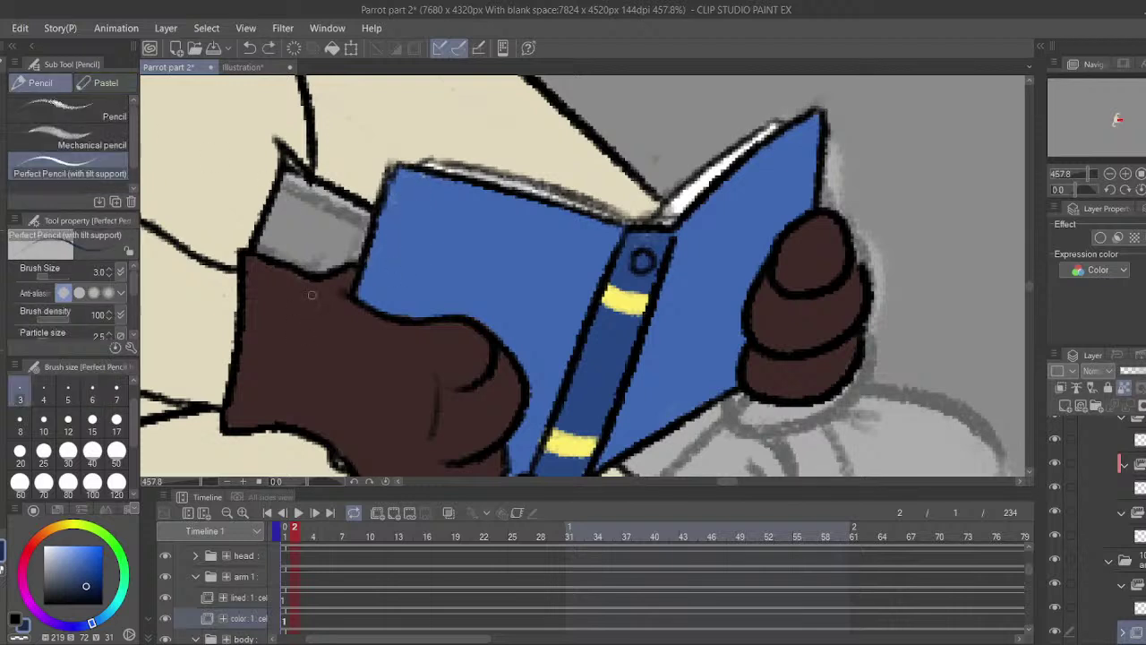
drag(47, 552, 43, 605)
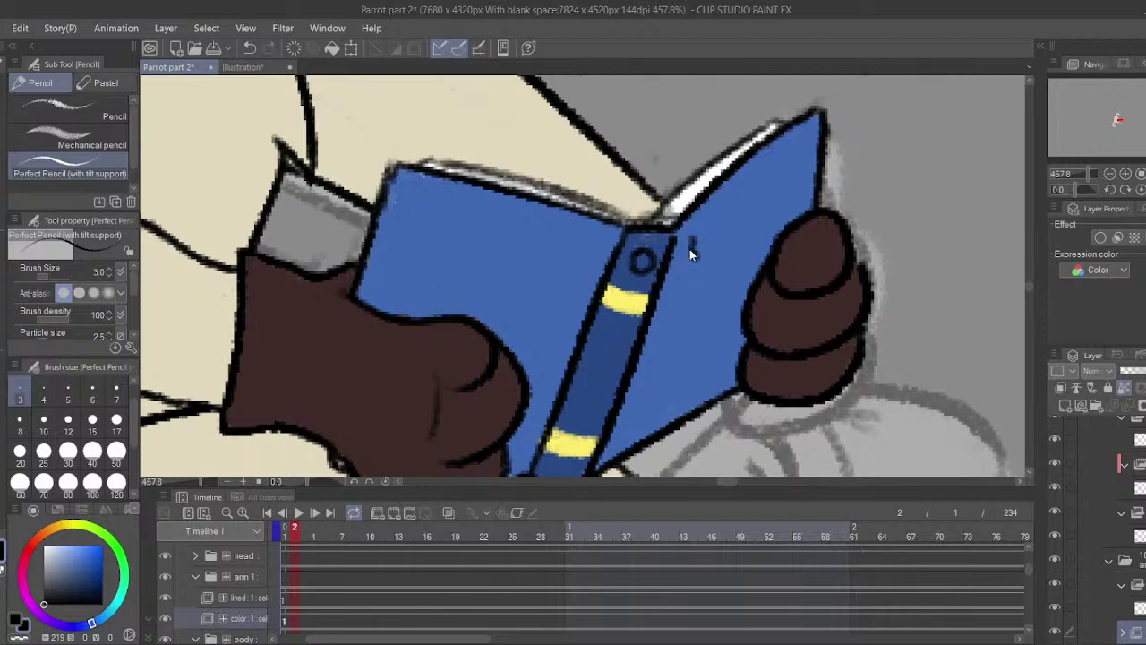
- Try lettering the title on the book's front cover in black with the pencil at size 3
mouse_move(686, 271)
mouse_down()
mouse_move(711, 258)
mouse_move(726, 185)
mouse_up()
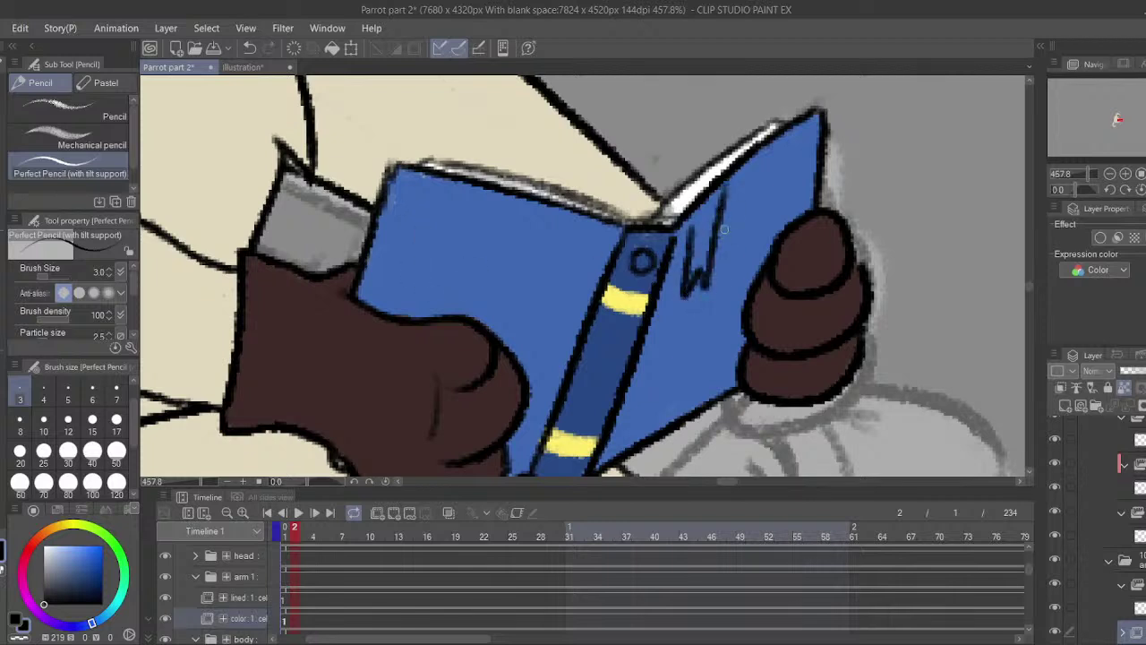
key(ctrl+z)
mouse_move(693, 224)
mouse_down()
mouse_move(708, 268)
mouse_move(706, 231)
mouse_move(678, 309)
mouse_move(715, 240)
mouse_move(728, 192)
mouse_up()
key(ctrl+z)
key(ctrl+z)
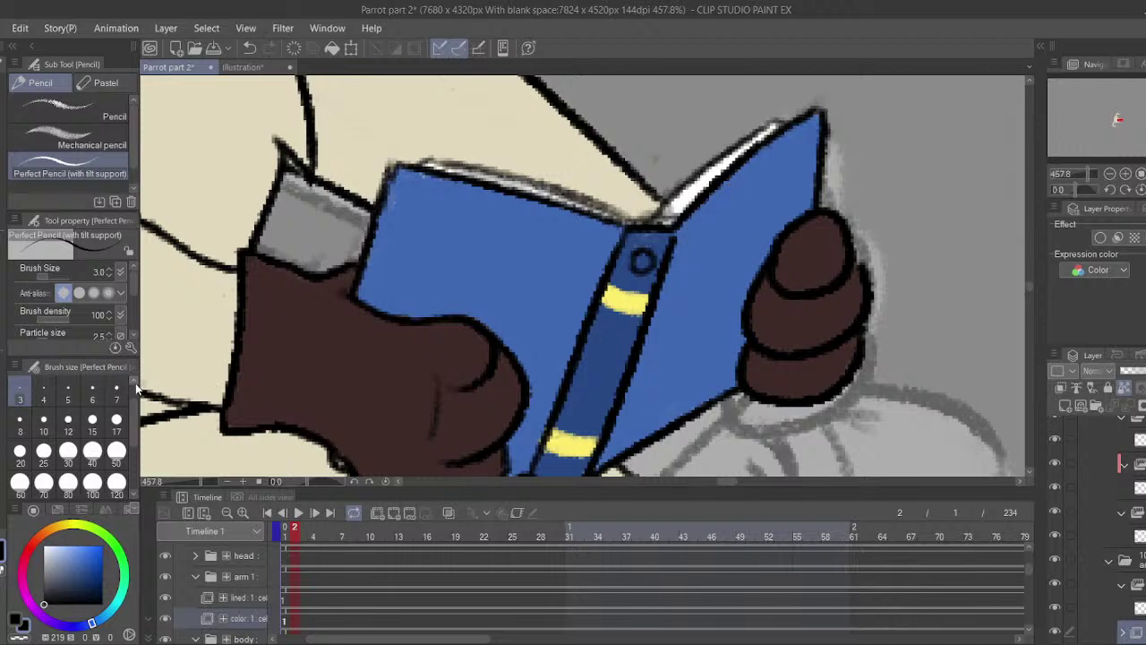
- Letter WILD in black across the upper half of the book's front cover with the pencil at size 2
key(bracketleft)
key(bracketleft)
mouse_move(682, 239)
mouse_down()
mouse_move(674, 295)
mouse_move(696, 284)
mouse_move(717, 204)
mouse_move(727, 302)
mouse_up()
key(ctrl+z)
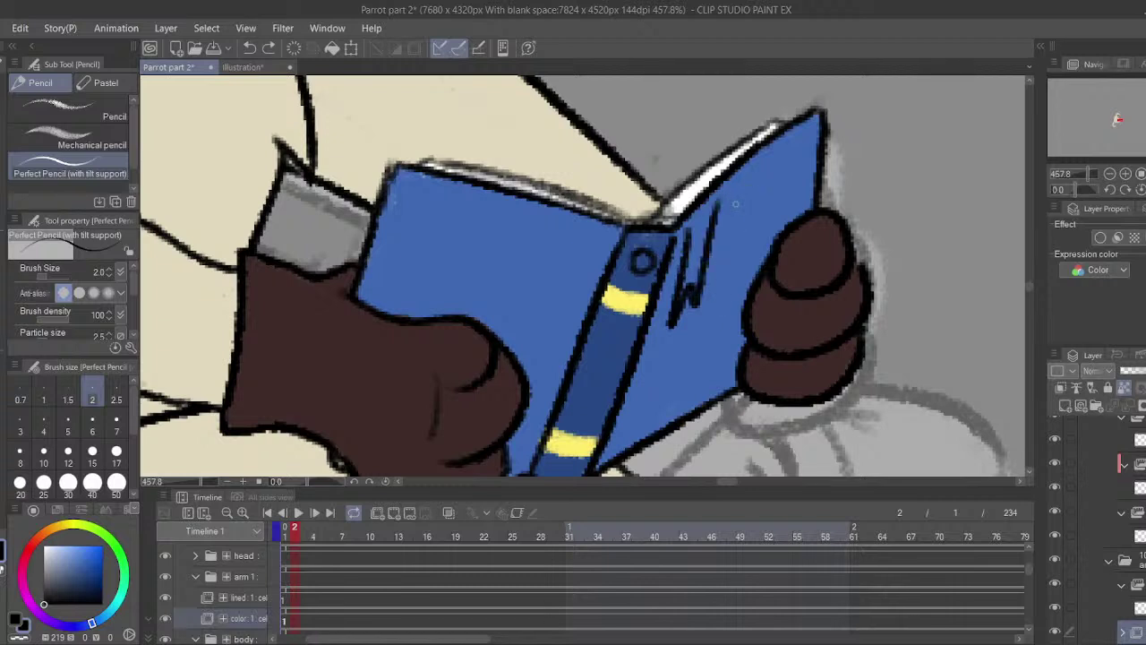
drag(740, 184, 719, 310)
drag(759, 163, 737, 283)
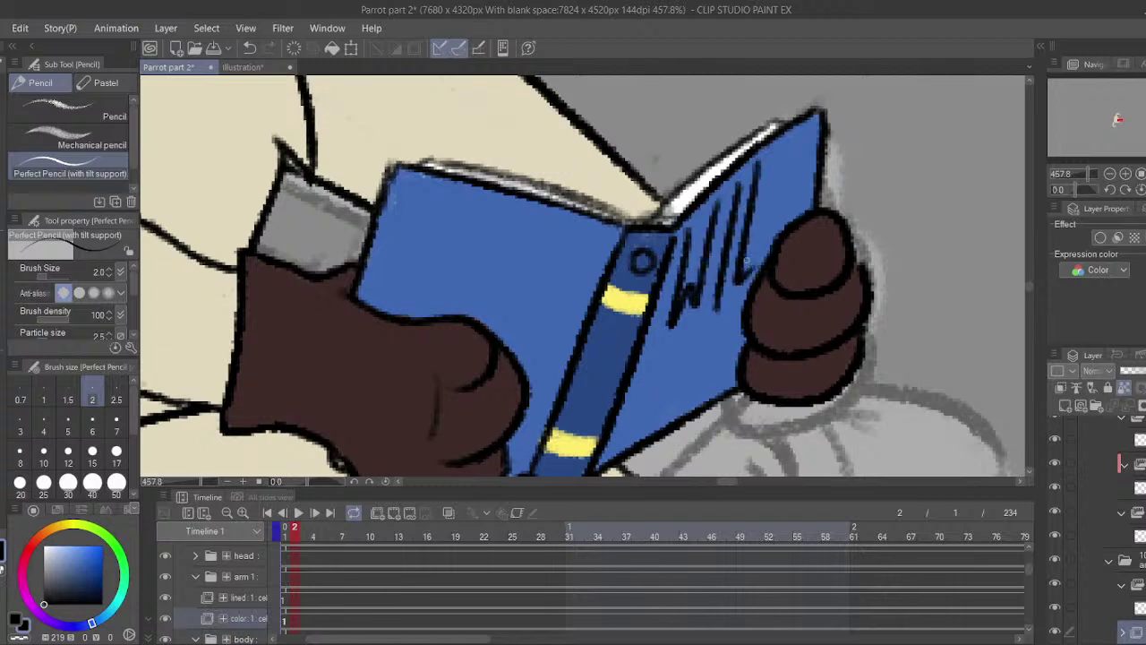
key(ctrl+z)
drag(759, 165, 735, 299)
drag(776, 157, 773, 250)
mouse_move(781, 159)
mouse_down()
mouse_move(810, 175)
mouse_move(786, 224)
mouse_up()
- Letter WAY beneath WILD on the front cover, and undo the strokes of the A and Y
mouse_move(650, 340)
mouse_down()
mouse_move(647, 301)
mouse_move(664, 381)
mouse_move(684, 298)
mouse_move(690, 362)
mouse_up()
drag(700, 291, 703, 356)
drag(693, 335, 704, 331)
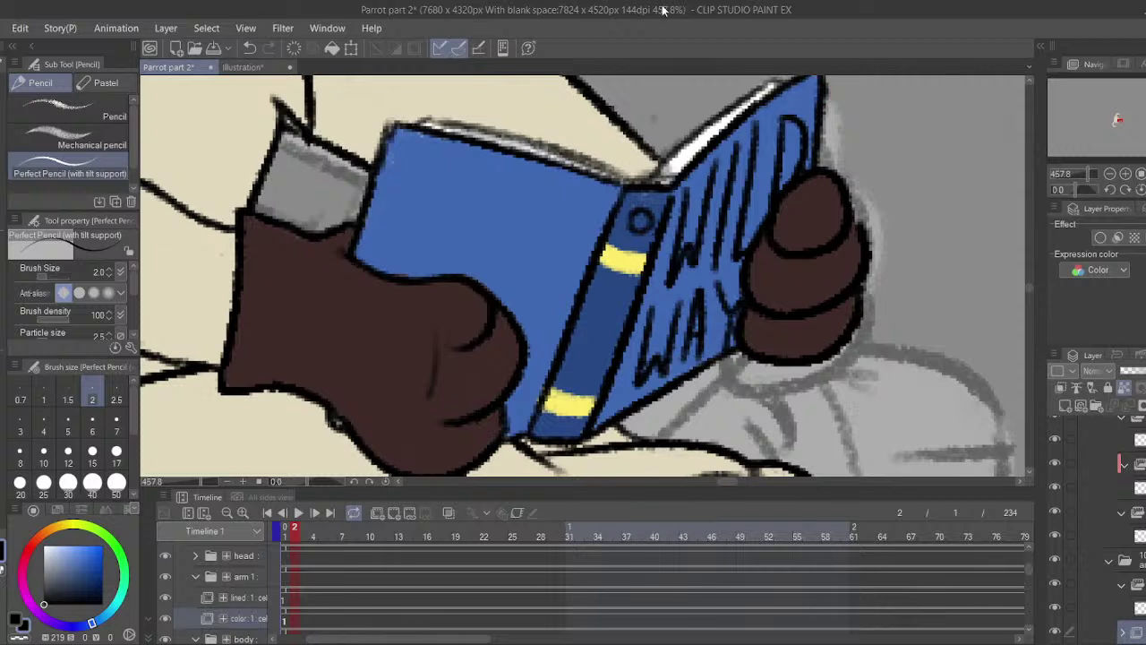
key(ctrl+z)
key(ctrl+z)
key(ctrl+z)
key(ctrl+z)
key(ctrl+z)
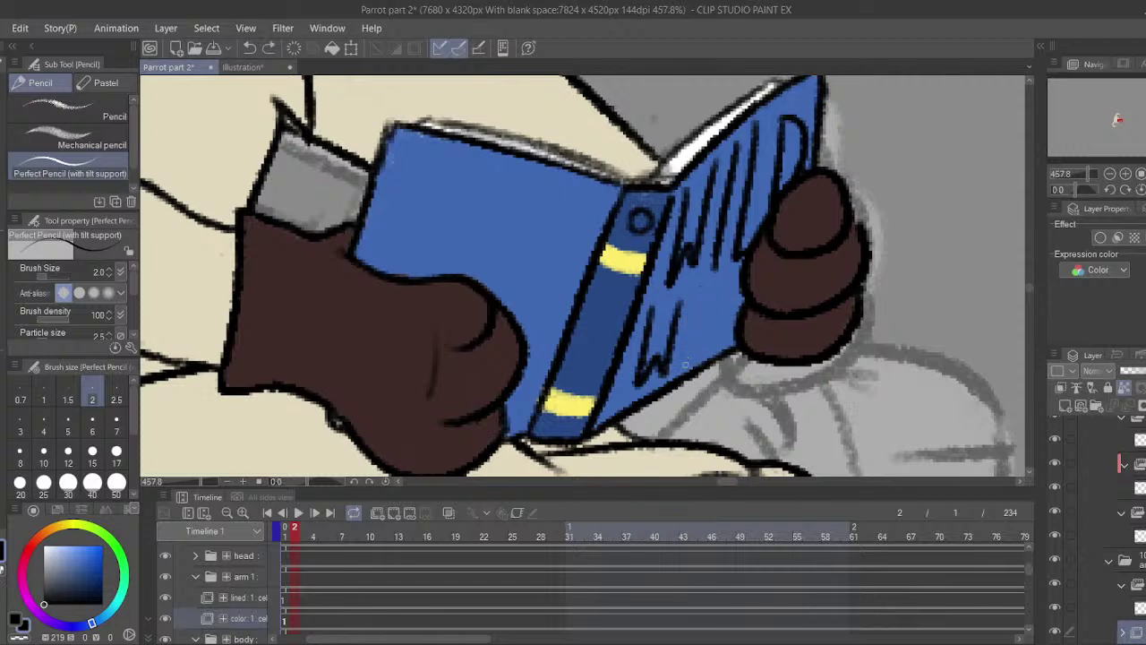
- Redraw the A and the visible part of the Y against the paw, undoing the rejected strokes
mouse_move(686, 364)
mouse_down()
mouse_move(715, 346)
mouse_move(707, 308)
mouse_move(716, 348)
mouse_move(702, 334)
mouse_move(714, 283)
mouse_up()
key(ctrl+z)
key(ctrl+z)
key(ctrl+z)
key(ctrl+z)
key(ctrl+z)
mouse_move(713, 288)
mouse_down()
mouse_move(714, 351)
mouse_move(692, 354)
mouse_move(715, 285)
mouse_up()
key(ctrl+z)
key(ctrl+z)
drag(713, 289, 704, 348)
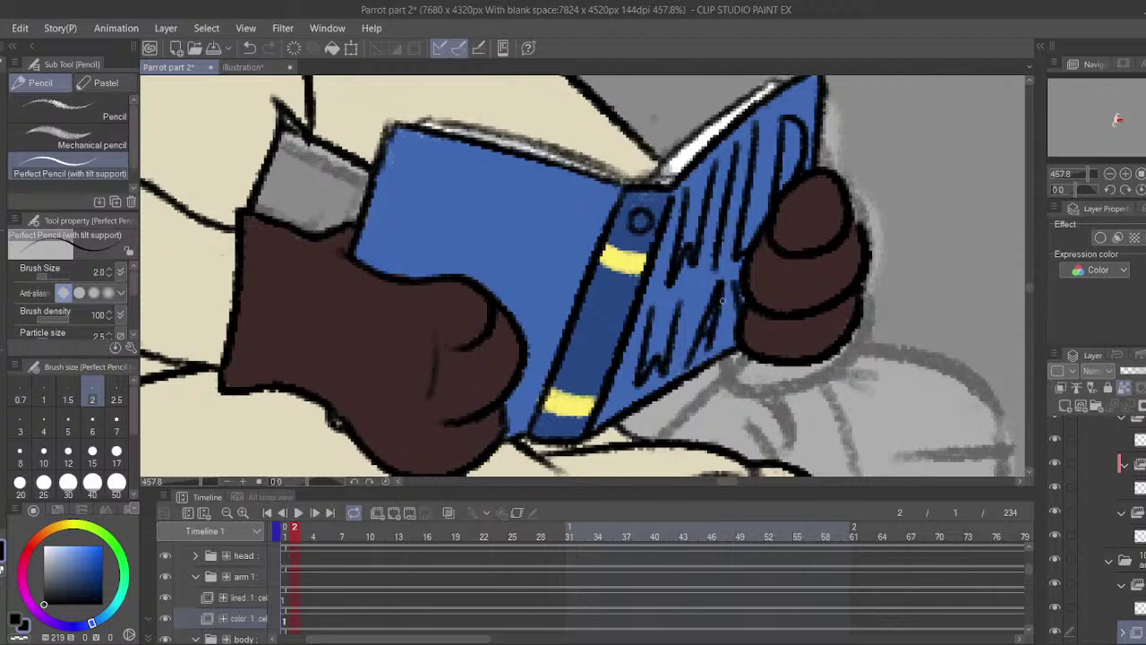
- Draw two rows of wavy scribbled text on the back cover in very dark blue (hue 218, saturation 66, value 16)
drag(791, 224, 780, 246)
alt+click(780, 245)
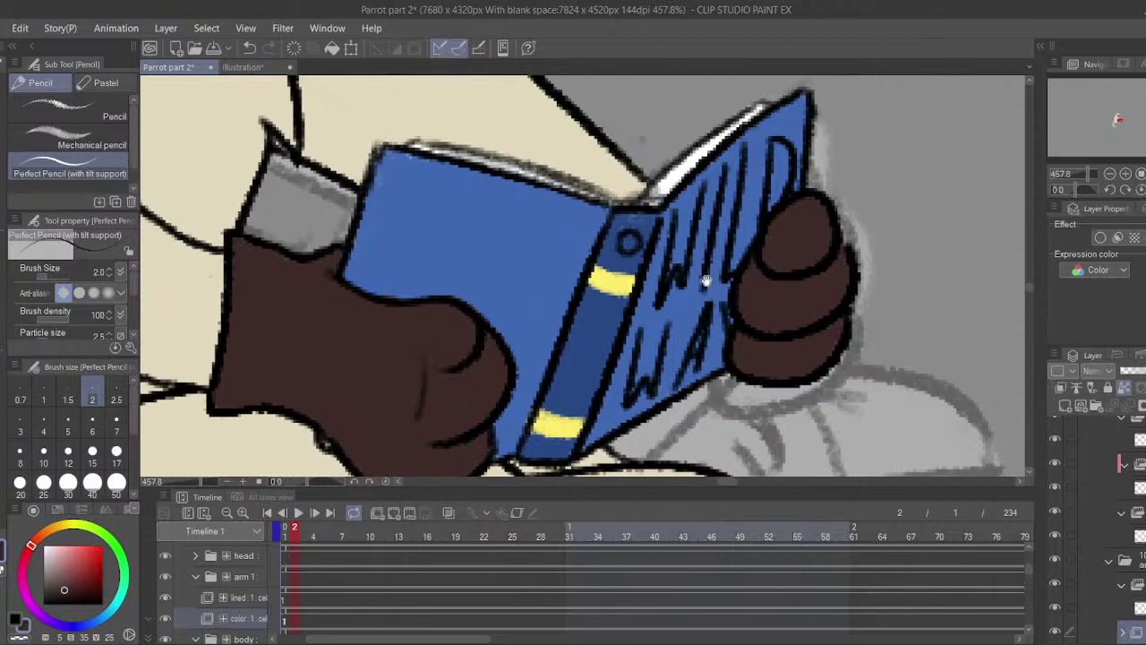
drag(706, 280, 667, 294)
alt+click(692, 289)
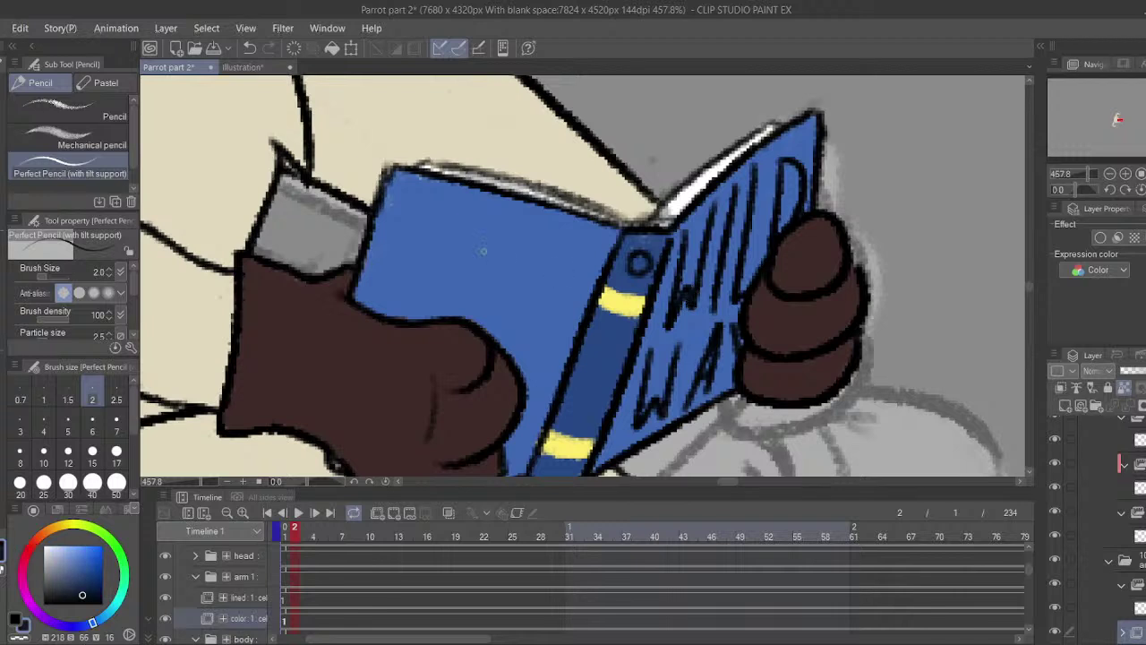
mouse_move(430, 211)
mouse_down()
mouse_move(455, 235)
mouse_move(481, 223)
mouse_move(529, 243)
mouse_up()
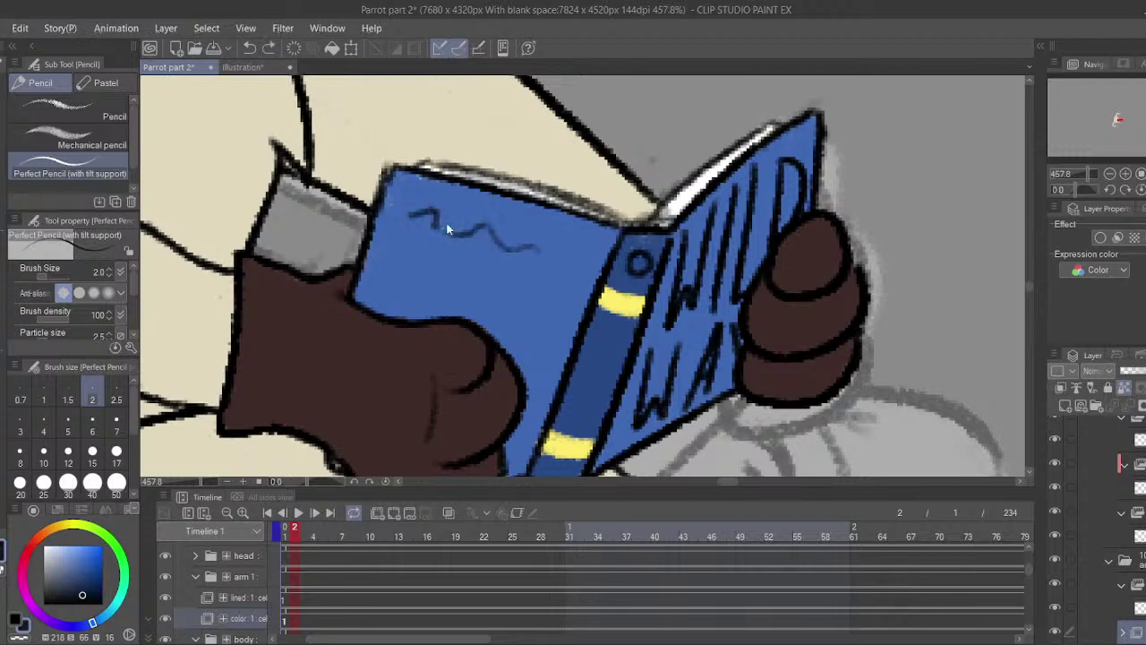
key(ctrl+z)
key(ctrl+z)
mouse_move(409, 222)
mouse_down()
mouse_move(425, 215)
mouse_move(602, 271)
mouse_up()
drag(383, 288, 419, 298)
drag(434, 295, 451, 300)
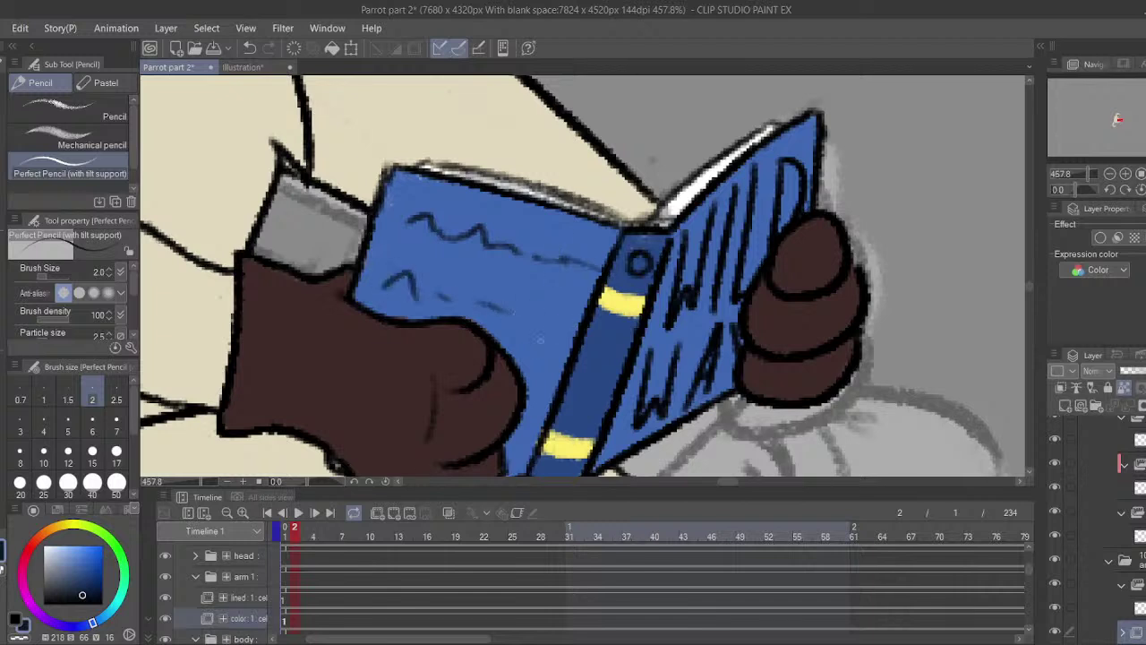
- Draw thin black inset border lines around the scribbled text on the back cover, using pencil size 2
drag(573, 304, 578, 376)
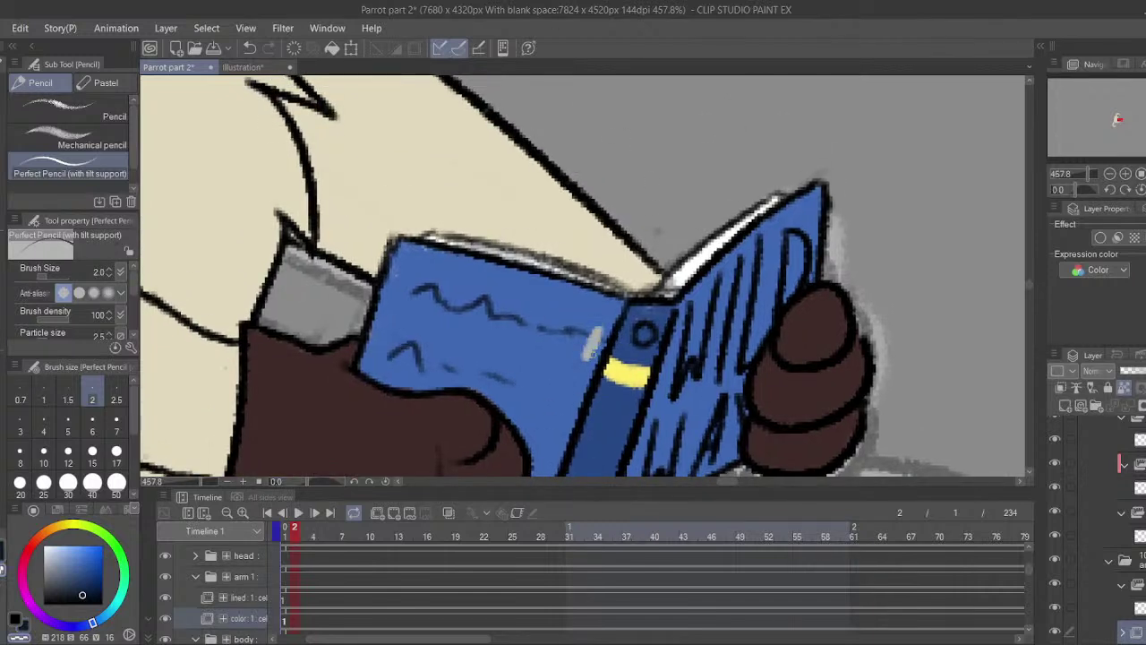
alt+click(591, 350)
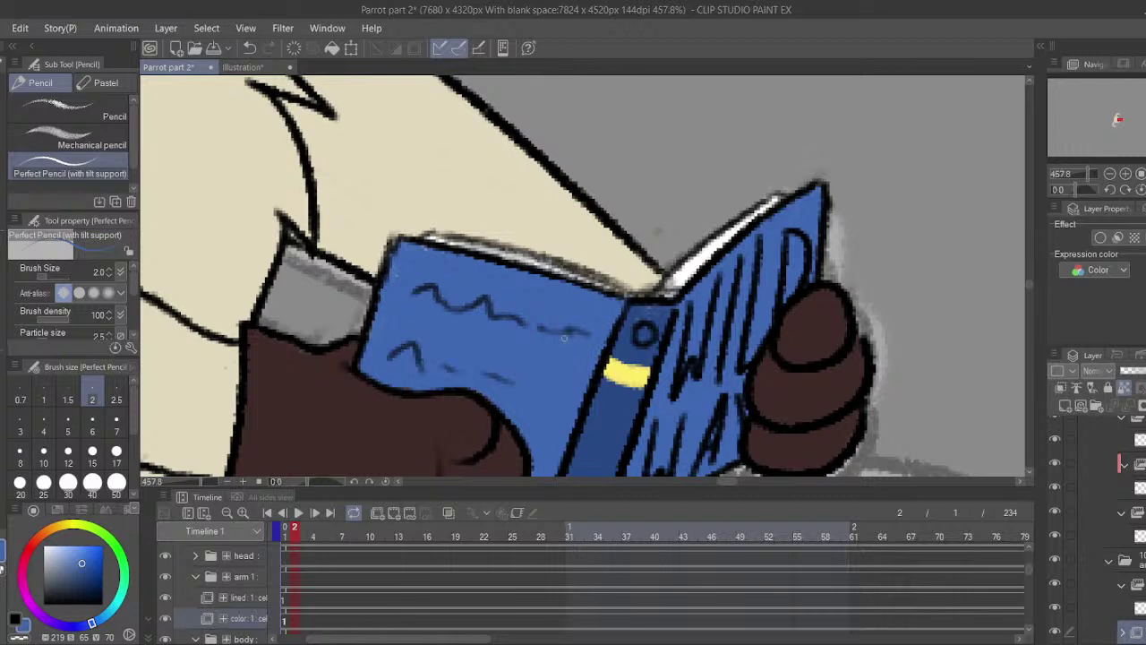
alt+click(609, 381)
drag(51, 610, 43, 610)
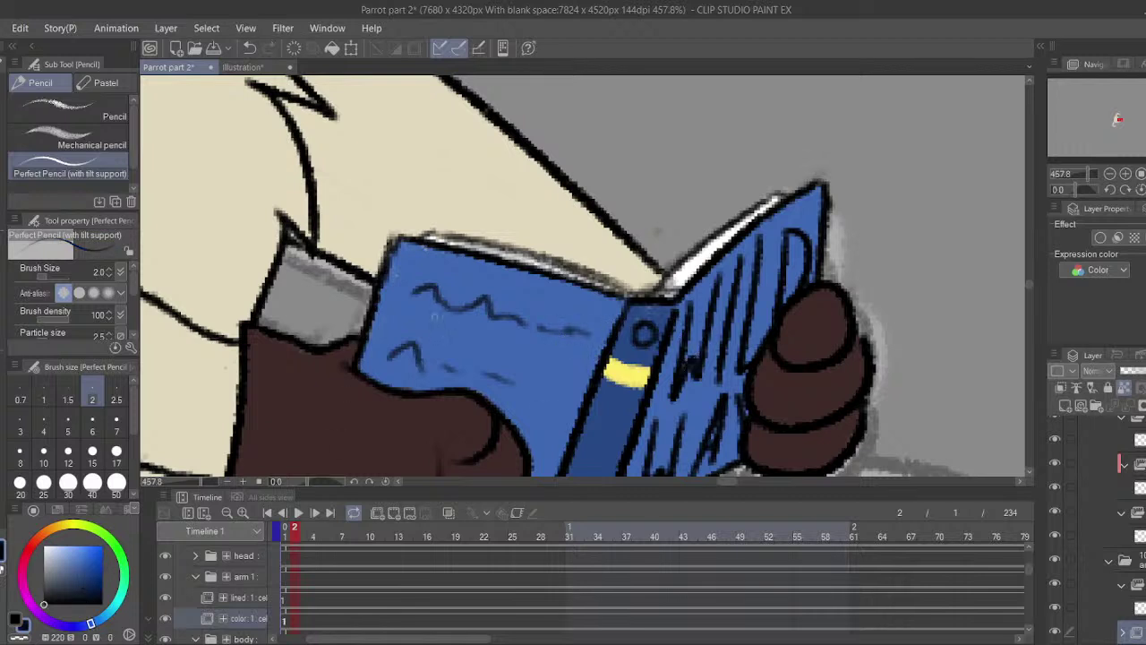
drag(400, 334, 391, 384)
key(ctrl+z)
drag(411, 276, 388, 383)
key(ctrl+z)
key(ctrl+z)
mouse_move(410, 277)
mouse_down()
mouse_move(385, 360)
mouse_move(413, 268)
mouse_move(602, 323)
mouse_move(569, 412)
mouse_up()
key(ctrl+z)
key(ctrl+z)
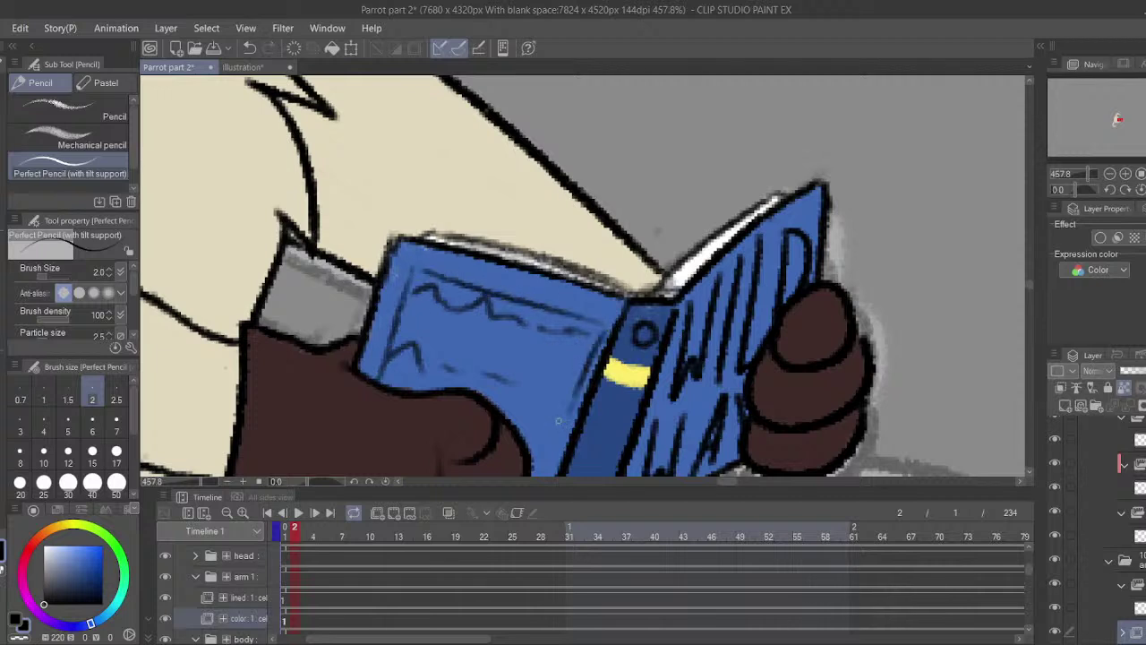
- Redraw the side of the back cover's border that runs alongside the spine
key(ctrl+z)
mouse_move(592, 347)
mouse_down()
mouse_move(543, 450)
mouse_move(566, 400)
mouse_move(552, 440)
mouse_up()
key(ctrl+z)
mouse_move(549, 442)
mouse_down()
mouse_move(523, 436)
mouse_move(534, 331)
mouse_up()
- Collapse the arm 1 folder in the timeline and select the body's color cel at frame 1
scroll(512, 402, up, 3)
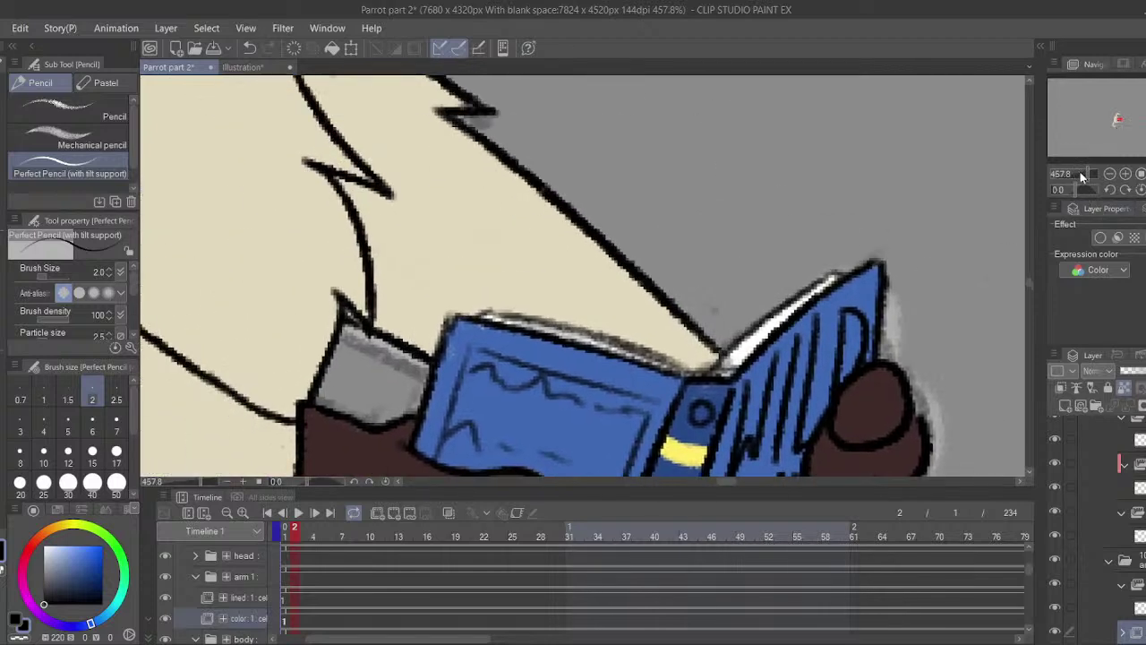
drag(1081, 173, 1077, 173)
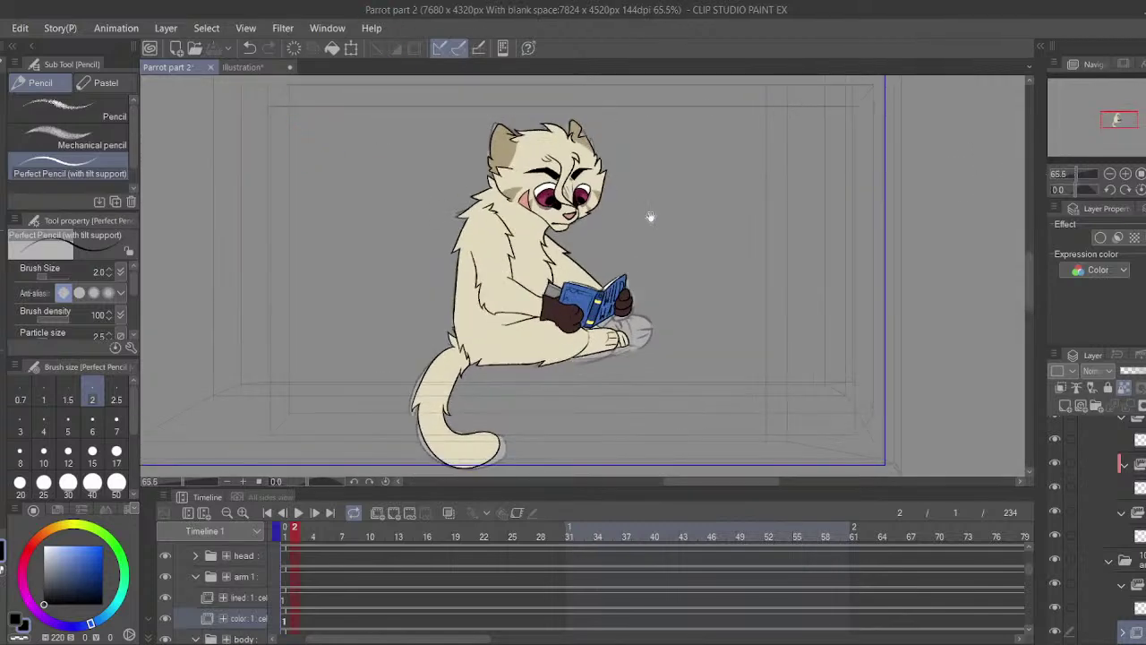
drag(651, 217, 670, 260)
drag(1077, 174, 1085, 176)
drag(618, 206, 706, 256)
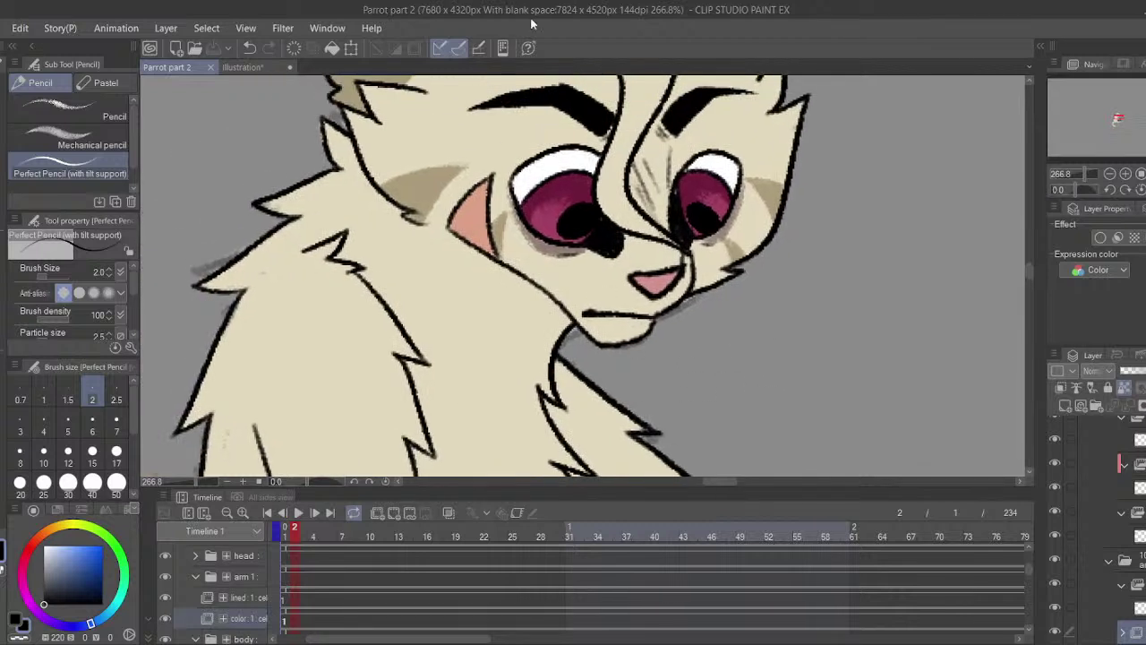
drag(394, 104, 310, 469)
click(197, 576)
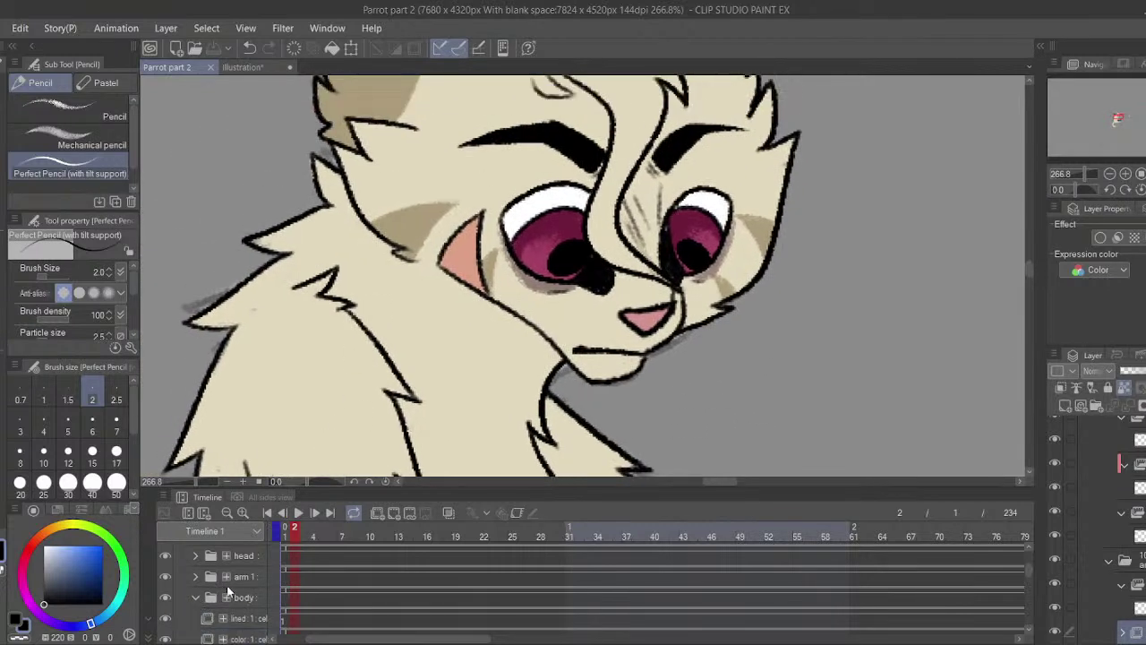
drag(286, 617, 309, 586)
click(295, 613)
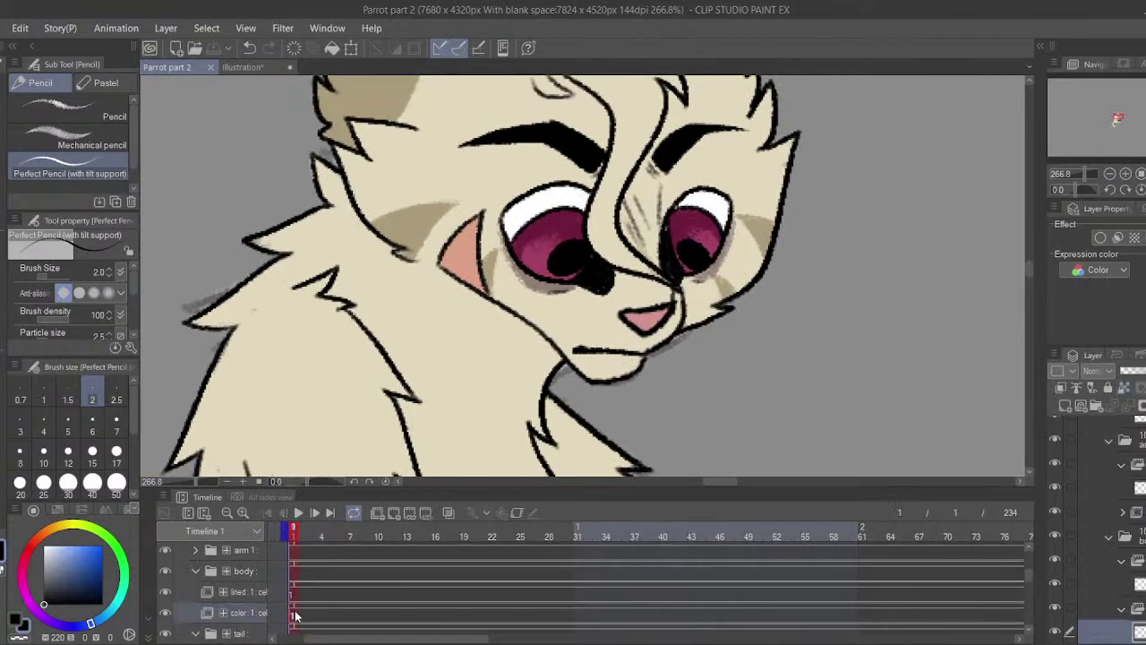
- Check the cat reference's markings and ready the Old School Chalk at size 6 in tan (hue 41, saturation 28, value 67)
click(96, 83)
click(243, 67)
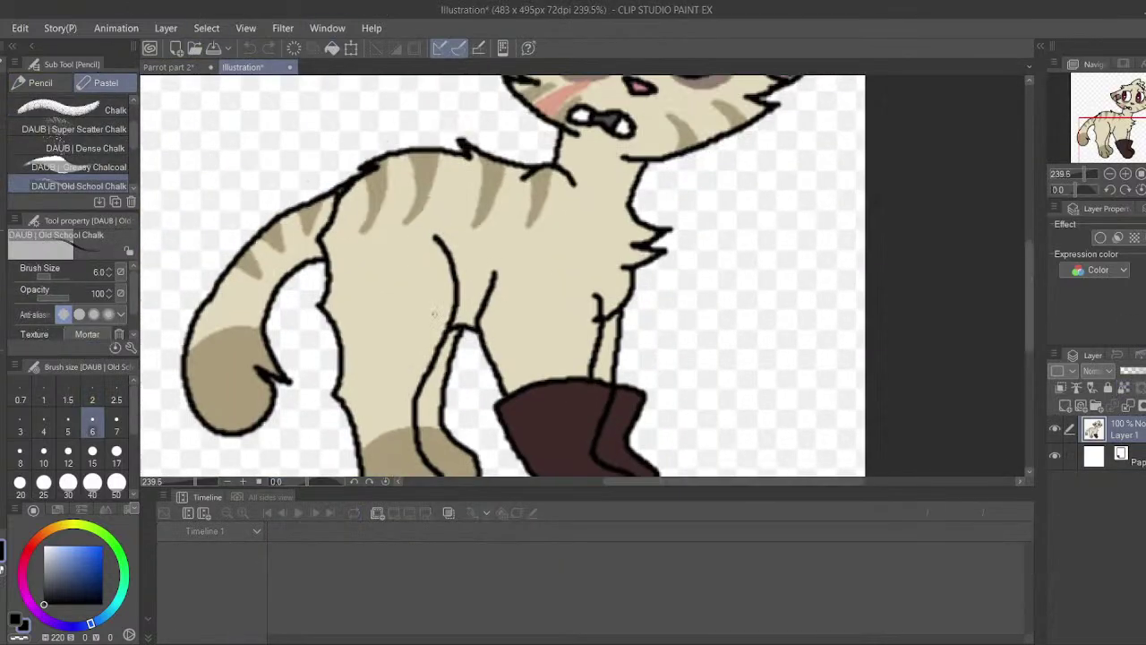
click(166, 67)
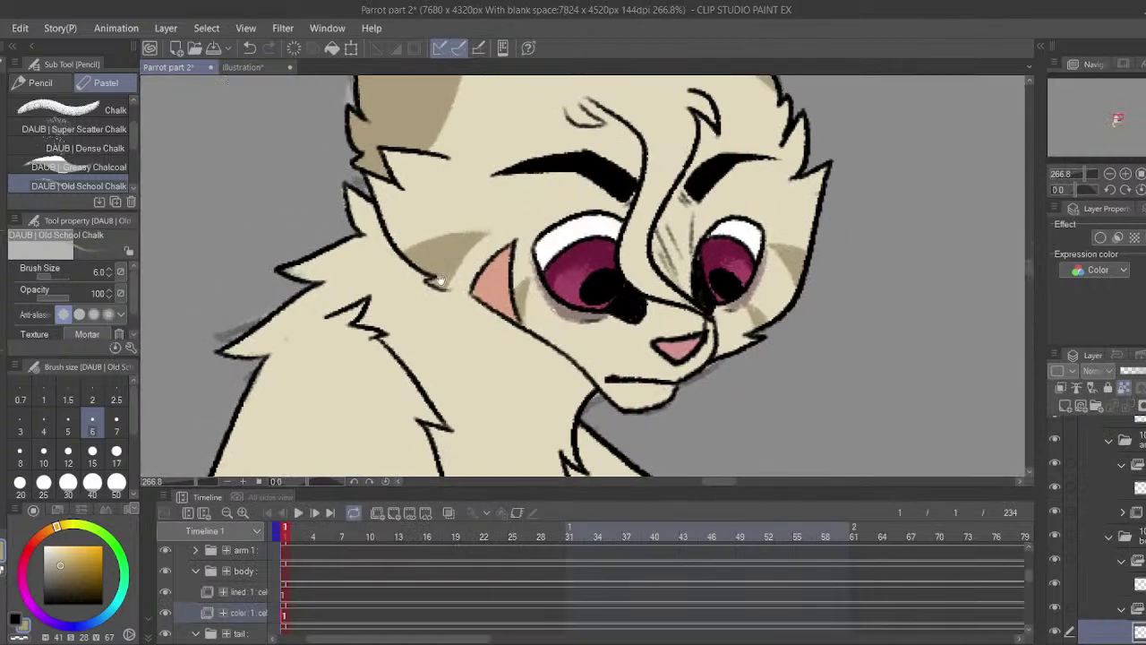
- Try painting a tan stripe on the hunter's upper back
drag(387, 224, 415, 199)
drag(390, 220, 411, 254)
key(ctrl+z)
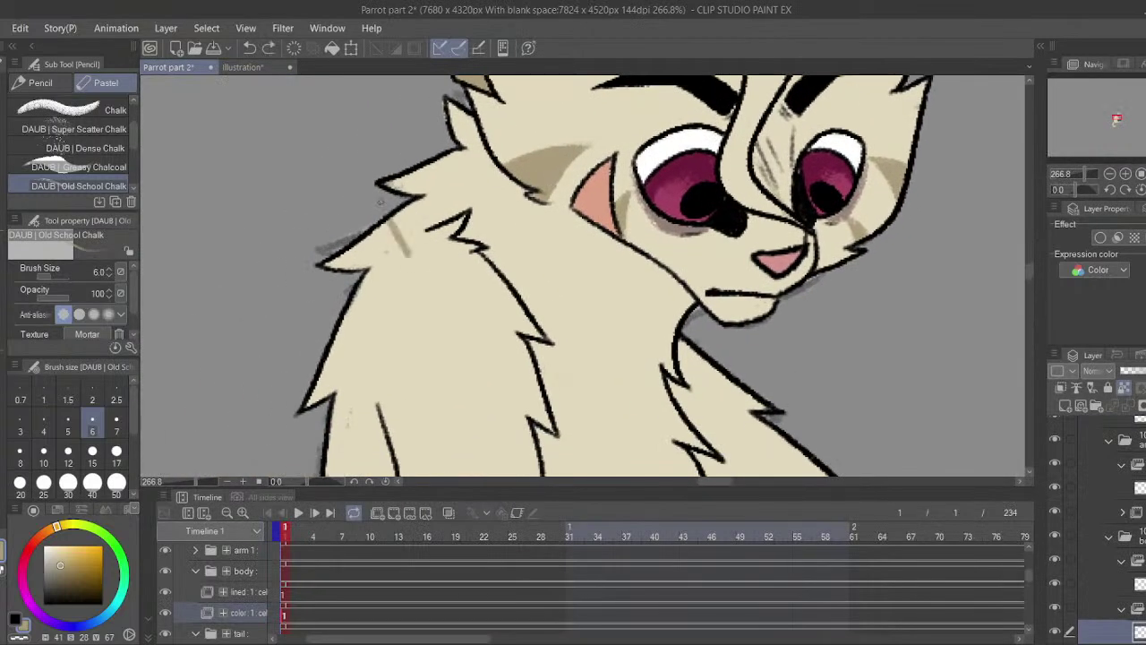
key(ctrl+z)
- Compare with the cat reference's stripes and paint a slanted tan stripe on the neck fur beside the cheek
click(244, 67)
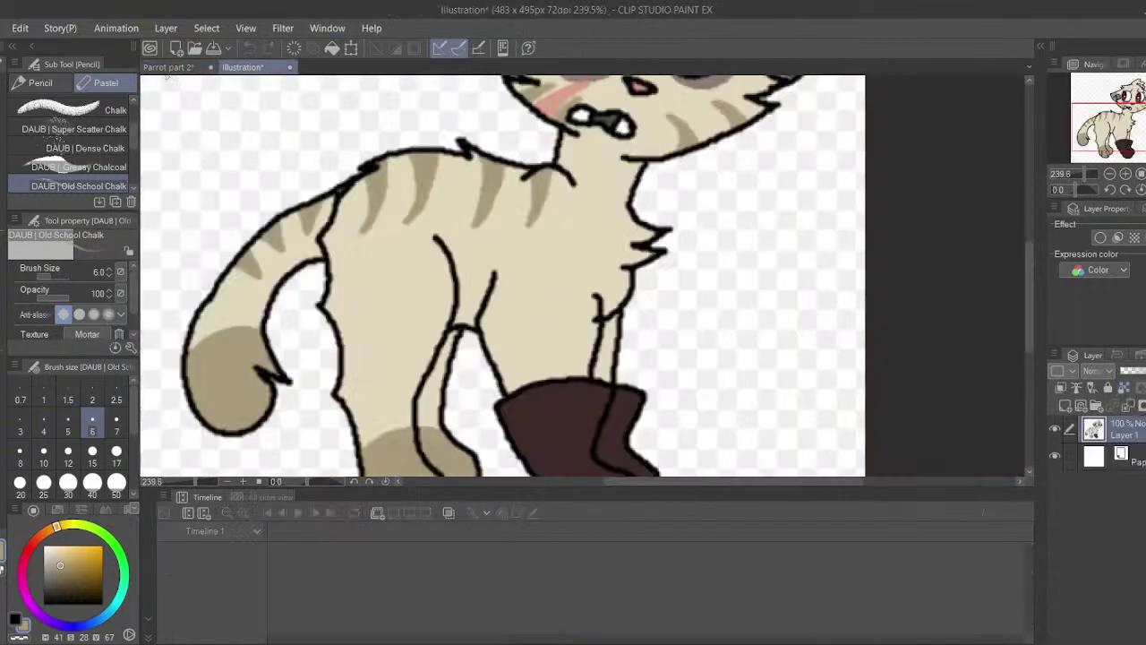
click(167, 67)
mouse_move(395, 190)
mouse_down()
mouse_move(477, 238)
mouse_move(468, 219)
mouse_up()
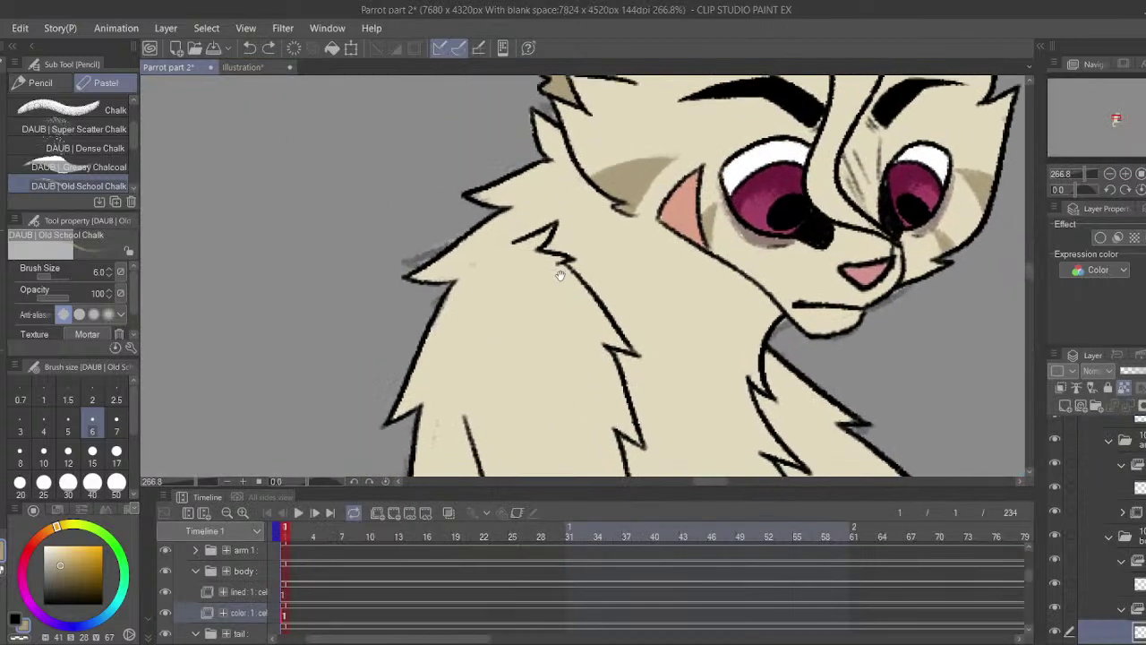
mouse_move(519, 169)
mouse_down()
mouse_move(618, 234)
mouse_move(585, 220)
mouse_move(612, 222)
mouse_move(573, 189)
mouse_up()
key(ctrl+z)
key(ctrl+z)
key(ctrl+z)
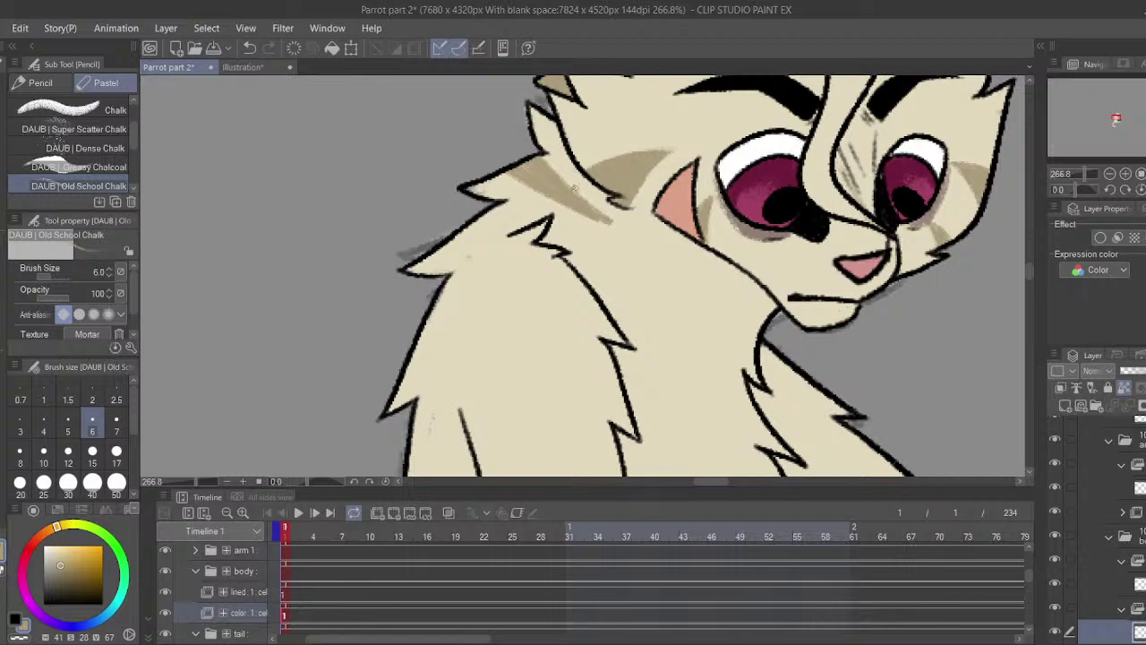
- Trim the neck stripe's edges with the transparent colour so it tapers to a point
key(c)
mouse_move(548, 151)
mouse_down()
mouse_move(571, 186)
mouse_move(625, 223)
mouse_move(566, 186)
mouse_up()
key(ctrl+z)
key(ctrl+z)
alt+click(610, 243)
alt+click(560, 188)
click(766, 644)
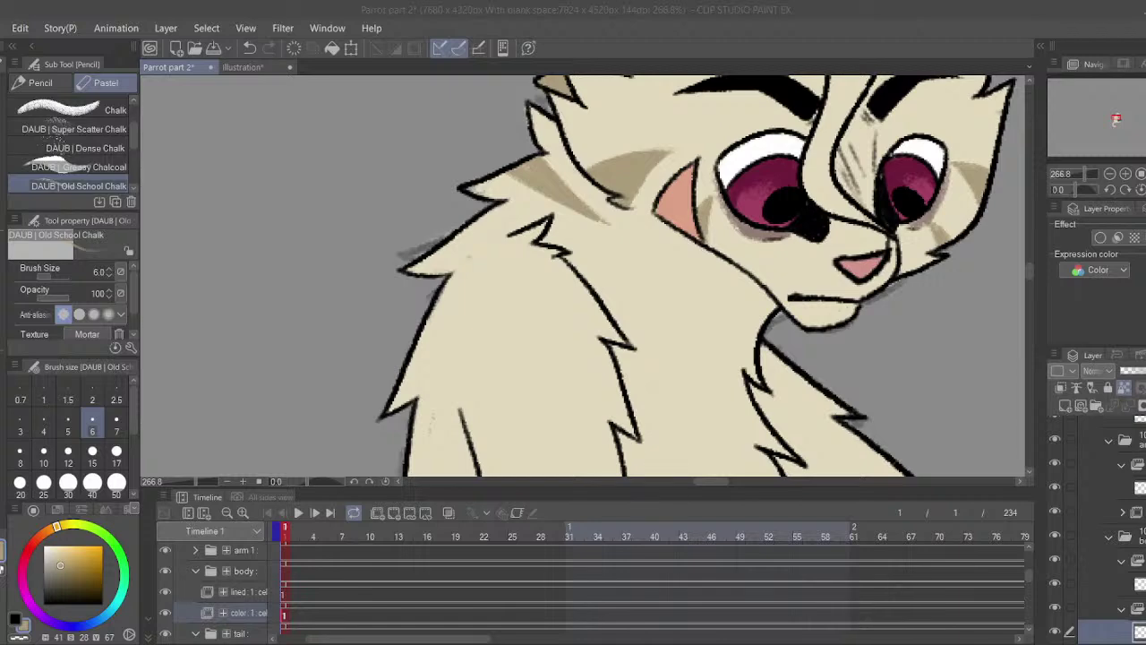
click(511, 11)
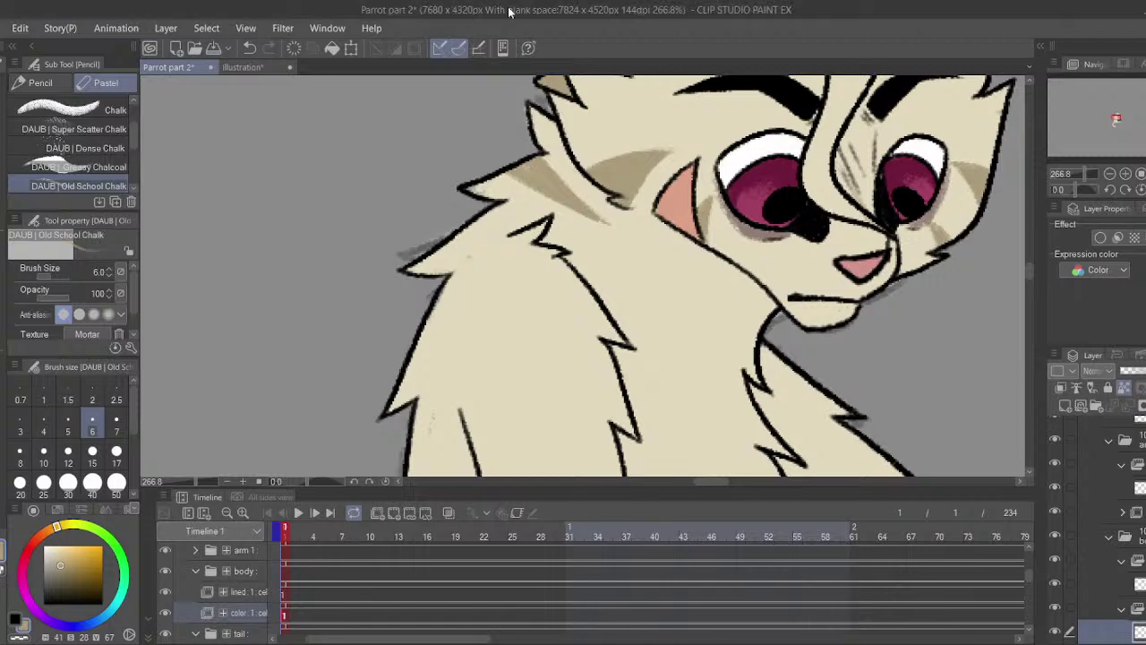
- Paint a tan stripe across the back at the pointed fur tuft below the shoulder, using chalk size 6
mouse_move(453, 408)
mouse_down()
mouse_move(547, 254)
mouse_move(532, 190)
mouse_up()
drag(492, 206, 510, 234)
key(ctrl+z)
mouse_move(481, 168)
mouse_down()
mouse_move(543, 254)
mouse_move(492, 226)
mouse_up()
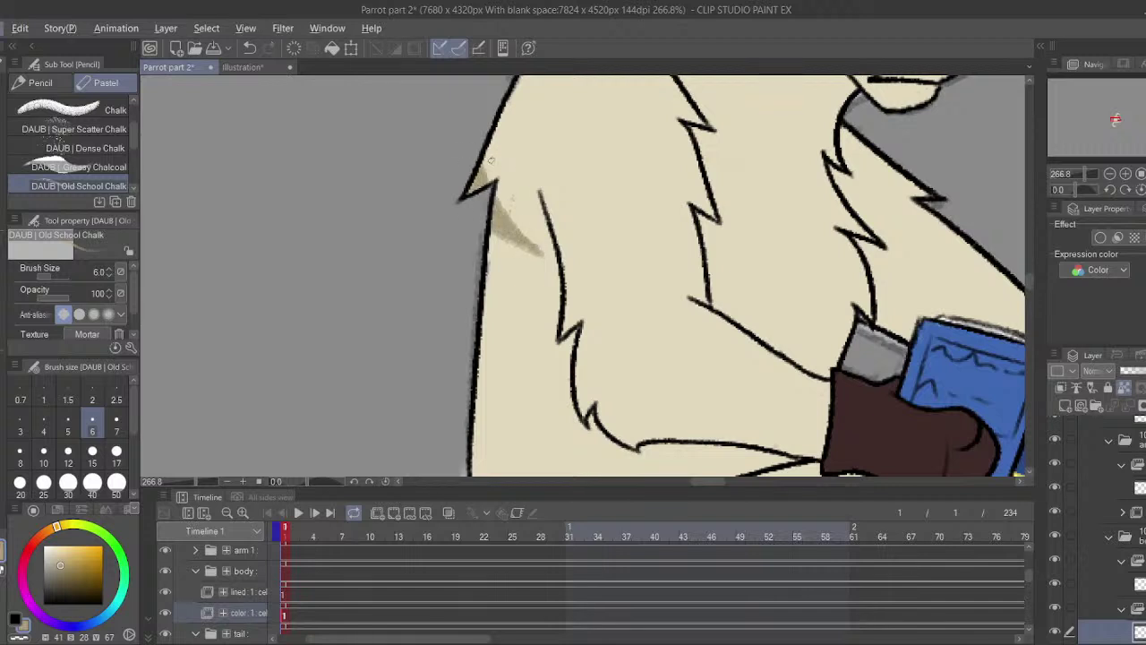
drag(488, 160, 536, 237)
key(ctrl+z)
- Refine the edges of the back stripe below the shoulder into a clean taper with the chalk
key(c)
drag(493, 161, 545, 244)
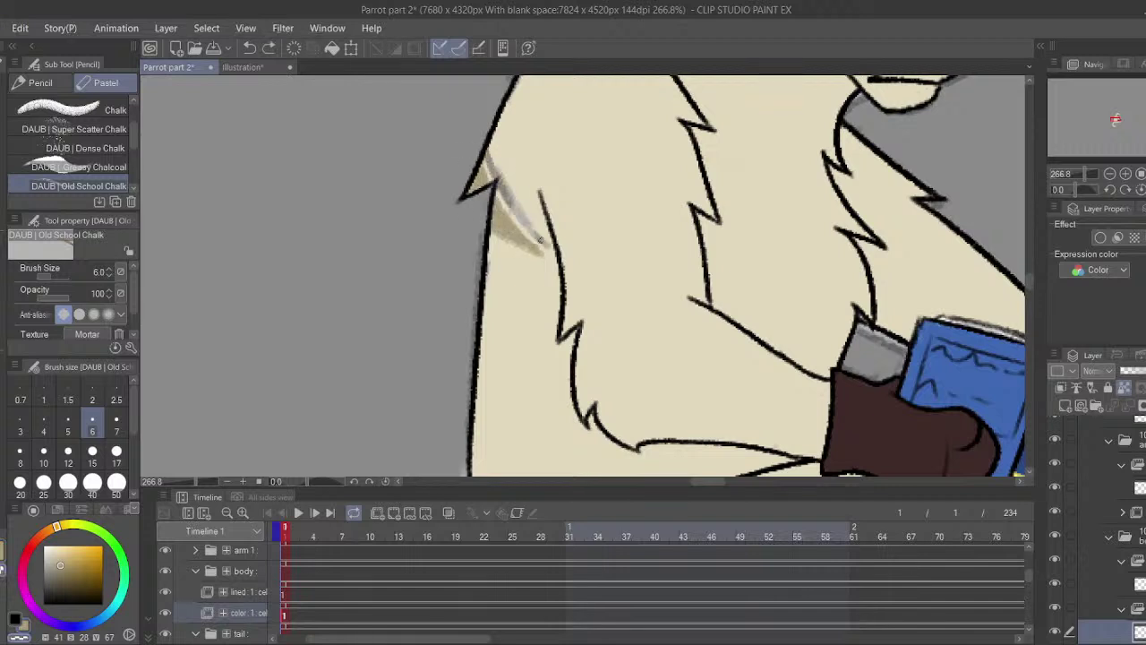
key(ctrl+z)
key(ctrl+z)
mouse_move(508, 196)
mouse_down()
mouse_move(524, 228)
mouse_move(487, 160)
mouse_move(514, 319)
mouse_move(489, 319)
mouse_up()
alt+click(518, 187)
alt+click(515, 224)
- Check the cat reference again and paint another tan stripe farther down the back, below the previous one
drag(476, 424, 492, 221)
mouse_move(459, 274)
mouse_down()
mouse_move(505, 313)
mouse_move(457, 292)
mouse_up()
key(ctrl+z)
click(233, 69)
click(180, 69)
drag(383, 252, 371, 188)
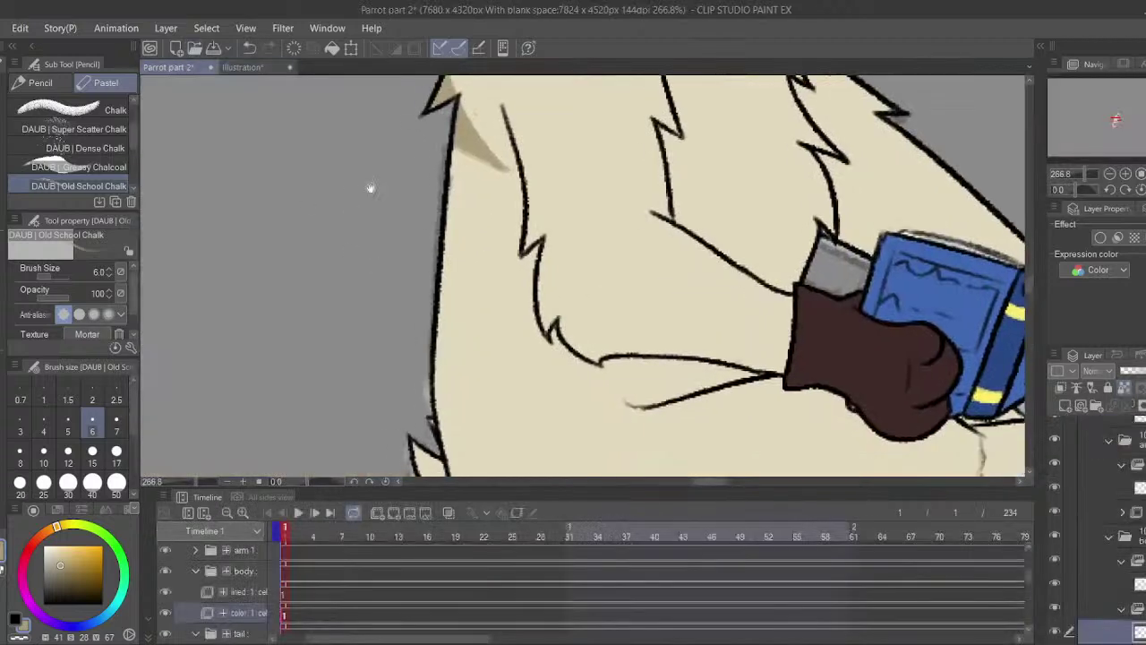
mouse_move(463, 225)
mouse_down()
mouse_move(510, 260)
mouse_move(448, 240)
mouse_move(433, 199)
mouse_up()
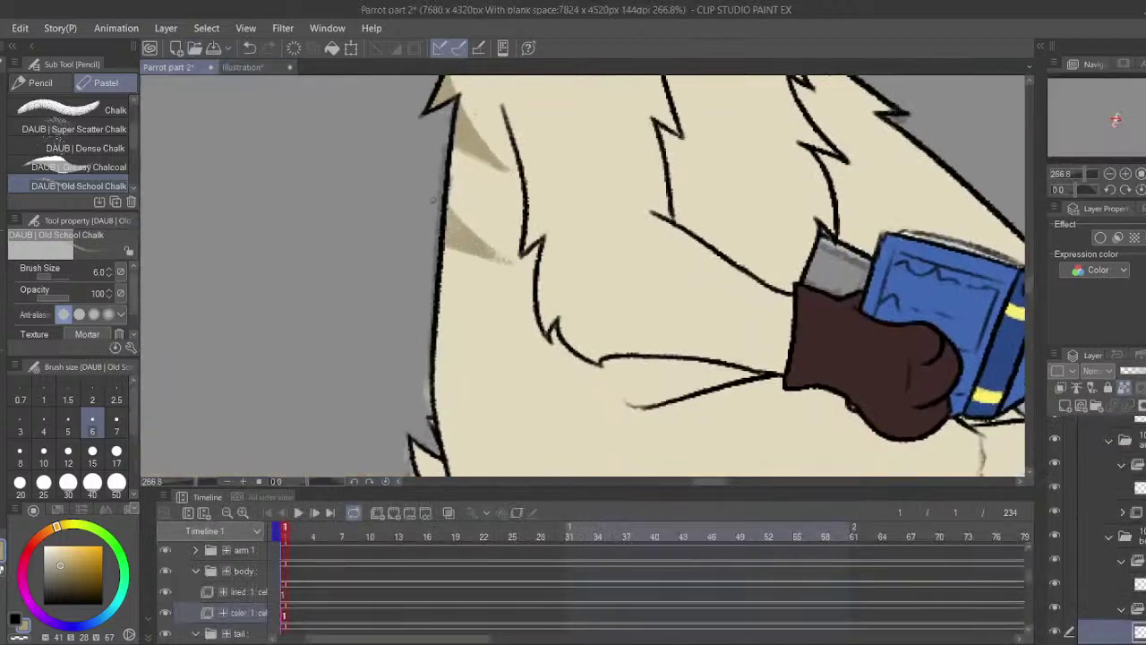
- Sharpen the edges of the newest back stripe and paint another tan stripe below it near the waist
key(x)
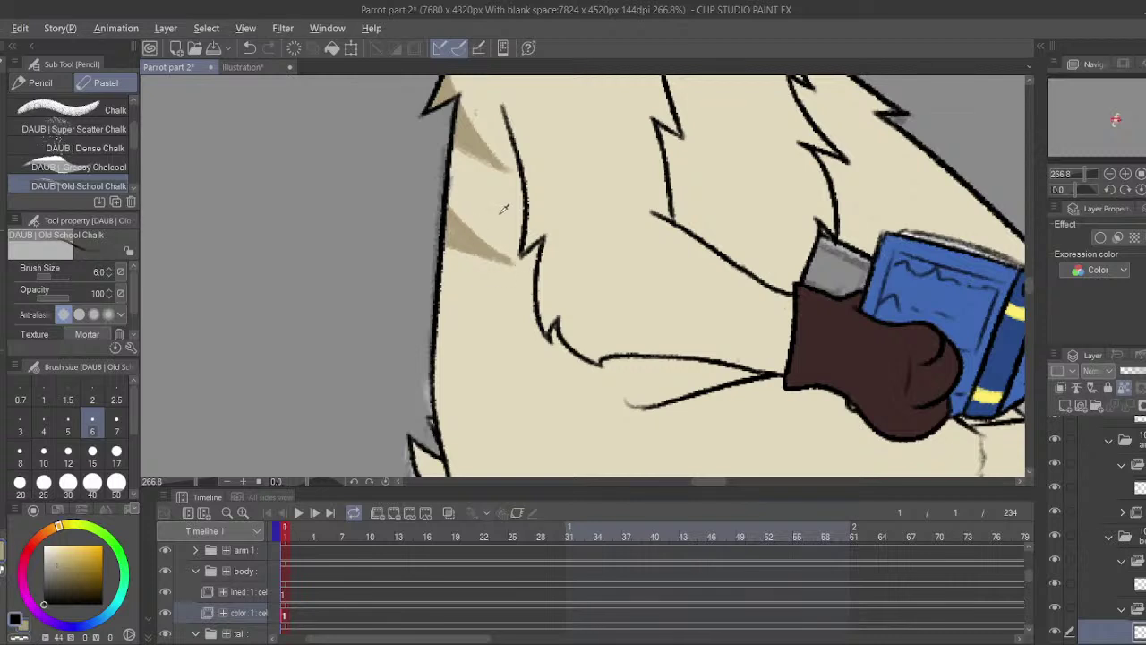
key(x)
key(x)
mouse_move(470, 331)
mouse_down()
mouse_move(448, 280)
mouse_move(392, 300)
mouse_move(410, 291)
mouse_move(465, 302)
mouse_move(452, 308)
mouse_up()
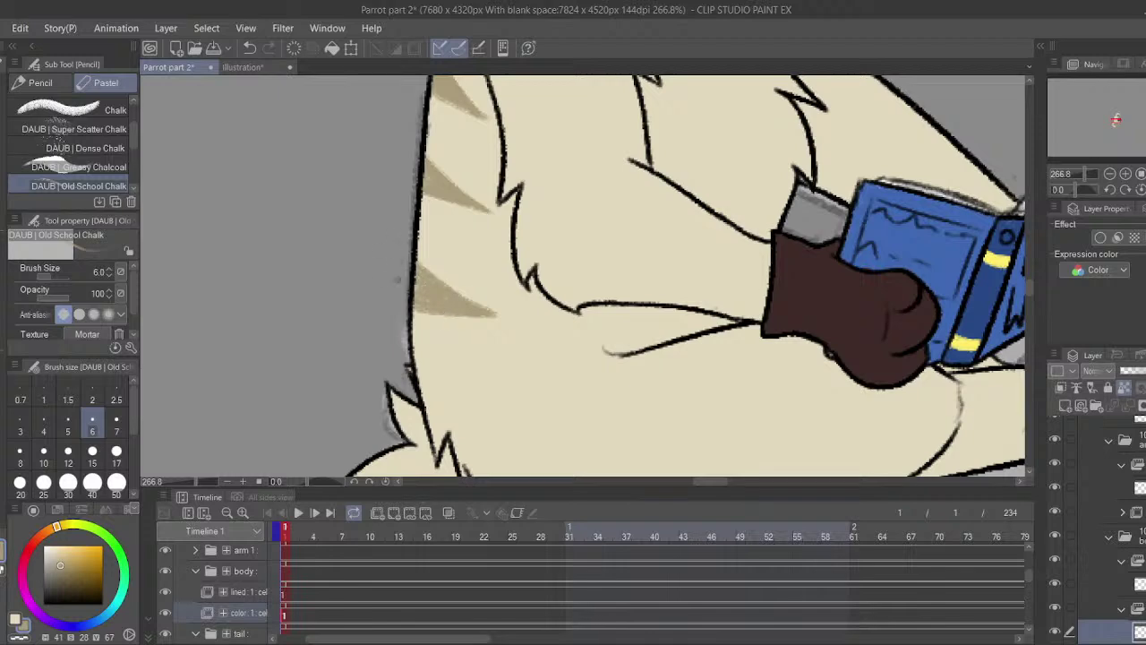
- Refine the lowest back stripe into a clean taper by trimming its edges with the cream fur colour
key(x)
drag(412, 254, 512, 317)
key(ctrl+z)
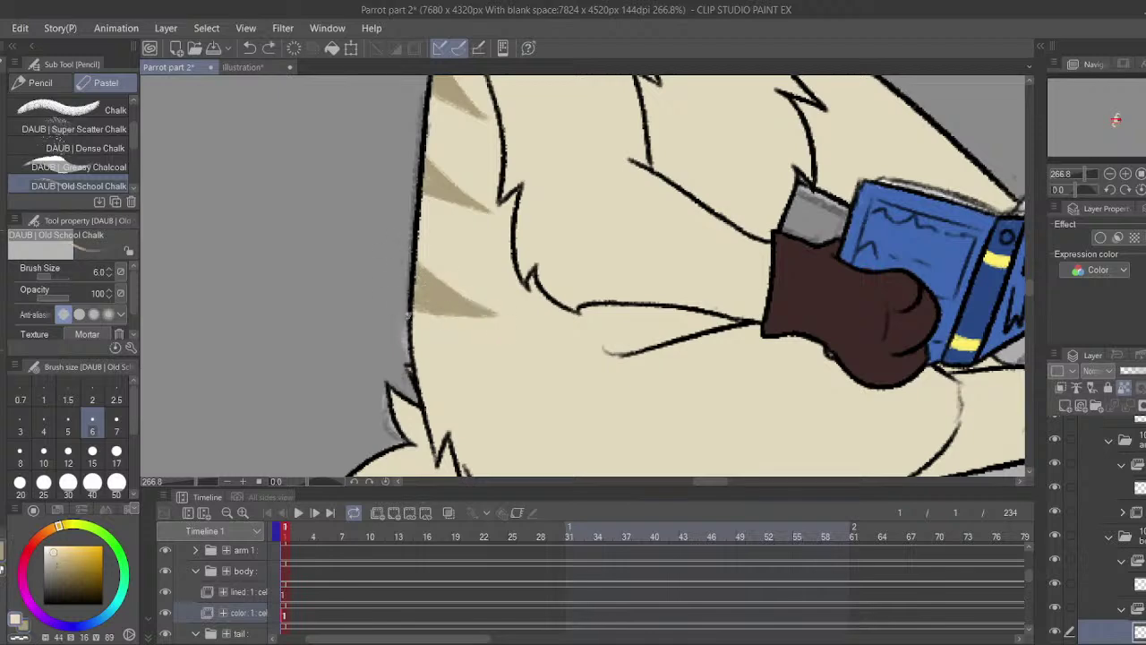
drag(419, 318, 535, 306)
drag(535, 306, 550, 240)
drag(492, 164, 541, 304)
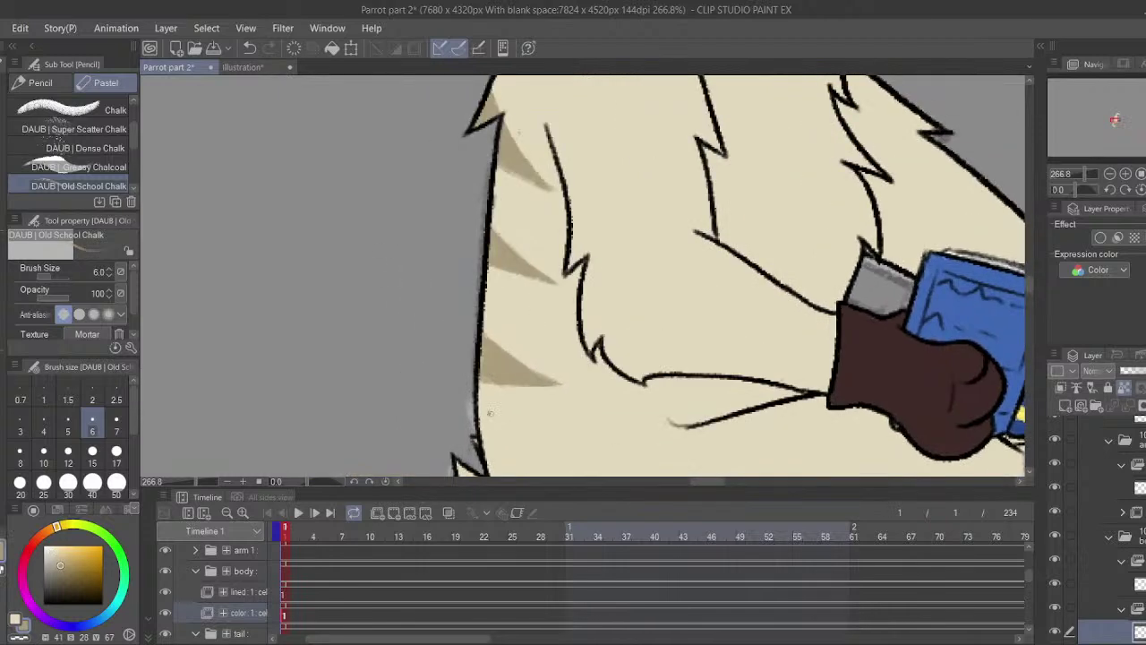
drag(481, 408, 435, 368)
key(x)
drag(498, 348, 436, 185)
drag(547, 271, 490, 234)
- Compare the hips, tail and hind foot with the markings on the cat reference
click(241, 67)
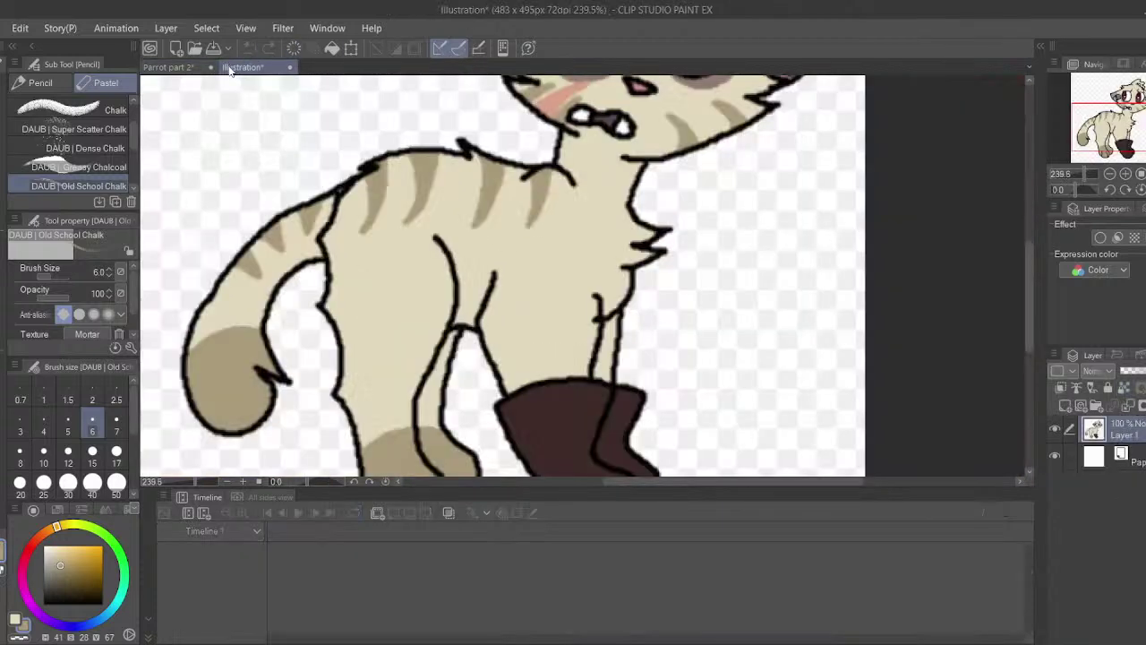
drag(271, 191, 295, 158)
click(169, 67)
drag(251, 265, 206, 223)
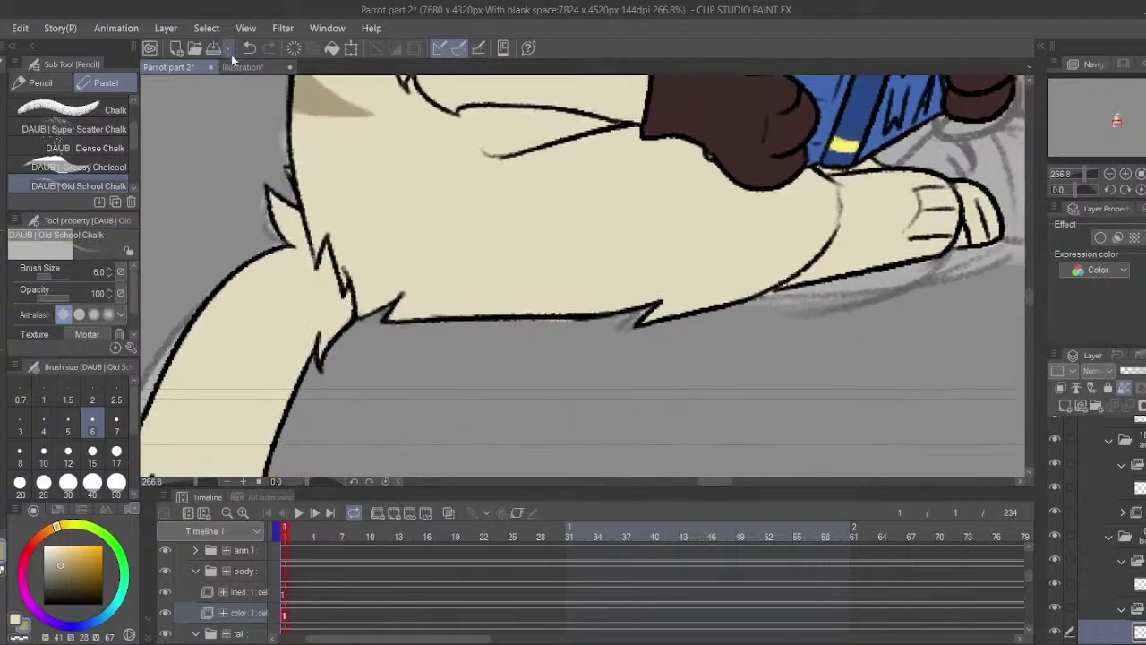
click(242, 67)
click(168, 68)
drag(846, 248, 631, 320)
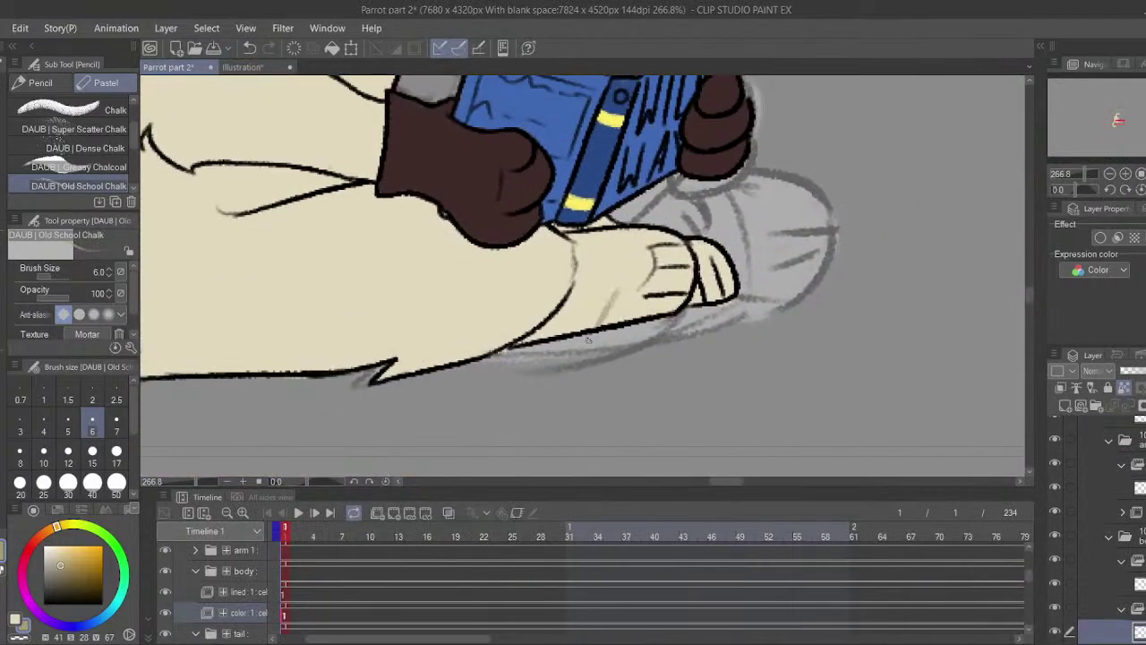
click(242, 67)
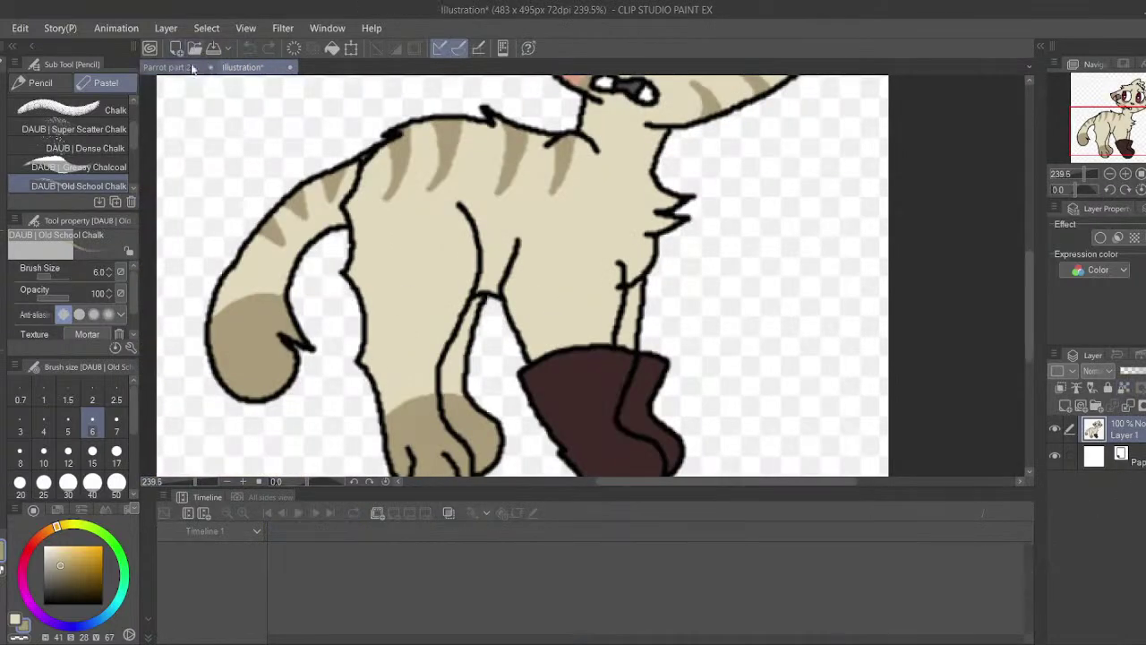
click(178, 67)
- Colour the hind foot and toes tan up to a curved edge at the ankle using chalk size 12, then save the file
drag(723, 276, 709, 296)
key(ctrl+z)
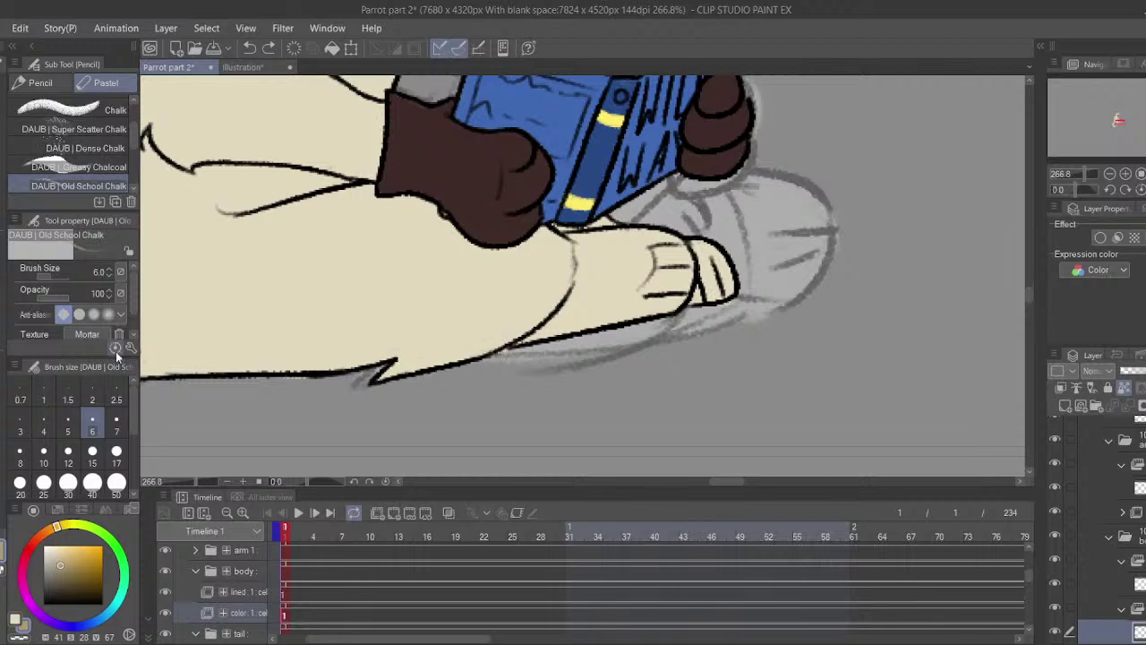
click(69, 454)
mouse_move(708, 250)
mouse_down()
mouse_move(715, 298)
mouse_move(702, 224)
mouse_move(728, 307)
mouse_up()
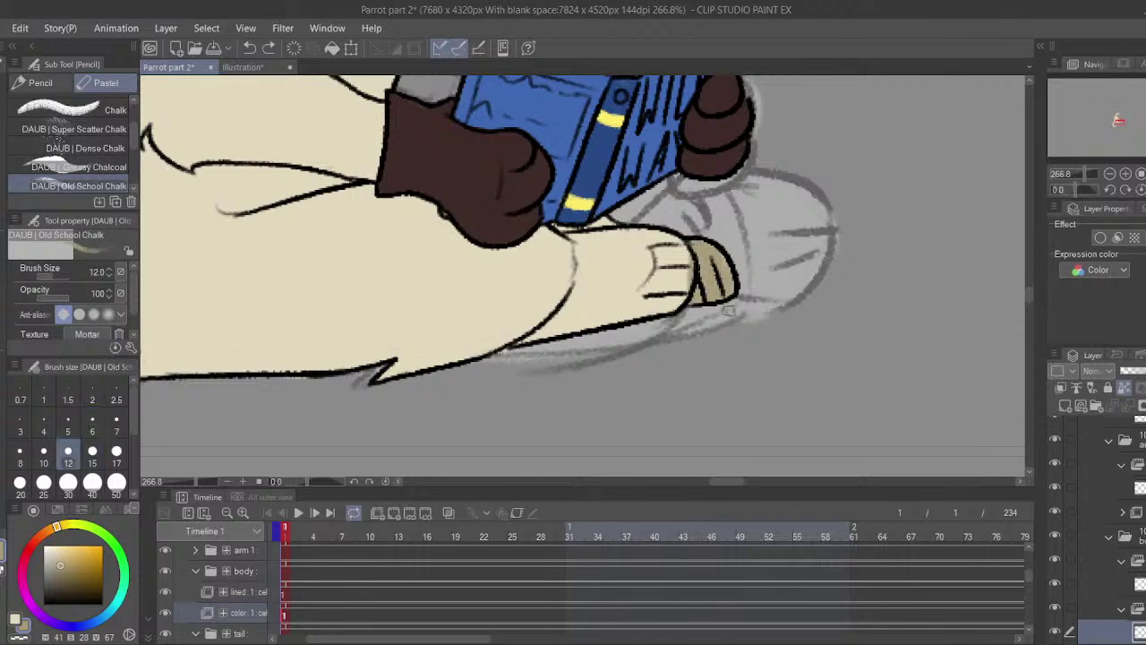
mouse_move(608, 236)
mouse_down()
mouse_move(616, 251)
mouse_move(578, 341)
mouse_move(618, 231)
mouse_move(602, 234)
mouse_move(634, 236)
mouse_move(609, 303)
mouse_move(668, 209)
mouse_move(697, 243)
mouse_move(683, 313)
mouse_up()
key(ctrl+z)
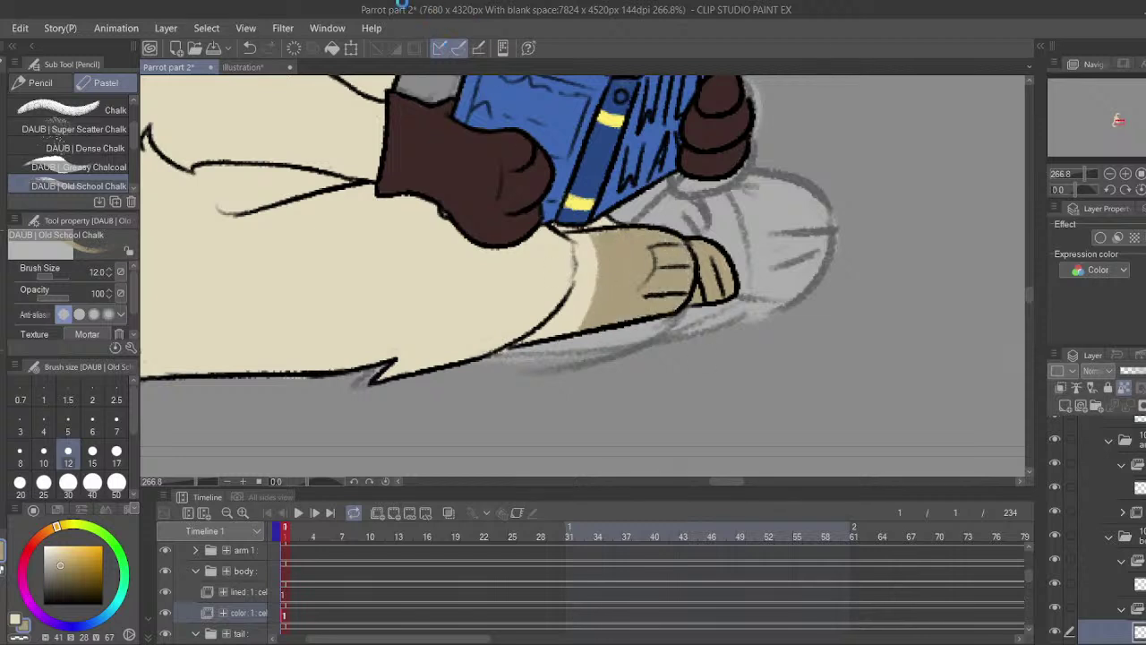
- Check the cat reference again for the stripes on the upper body and shoulder
drag(448, 248, 625, 624)
drag(537, 284, 497, 86)
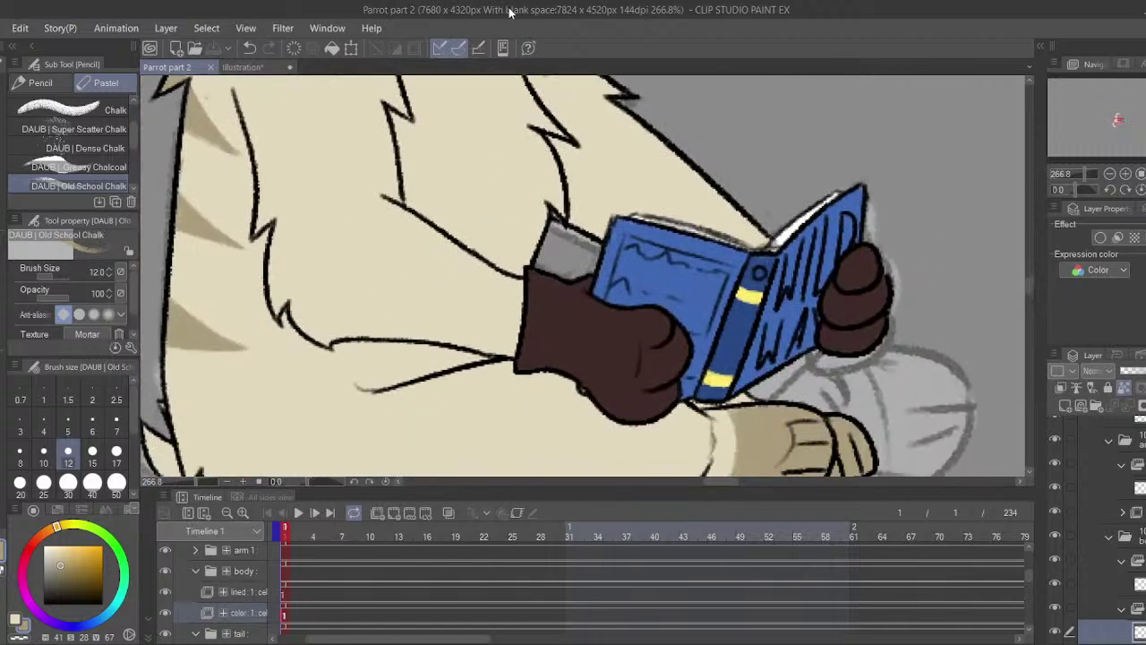
drag(496, 149, 486, 342)
click(242, 68)
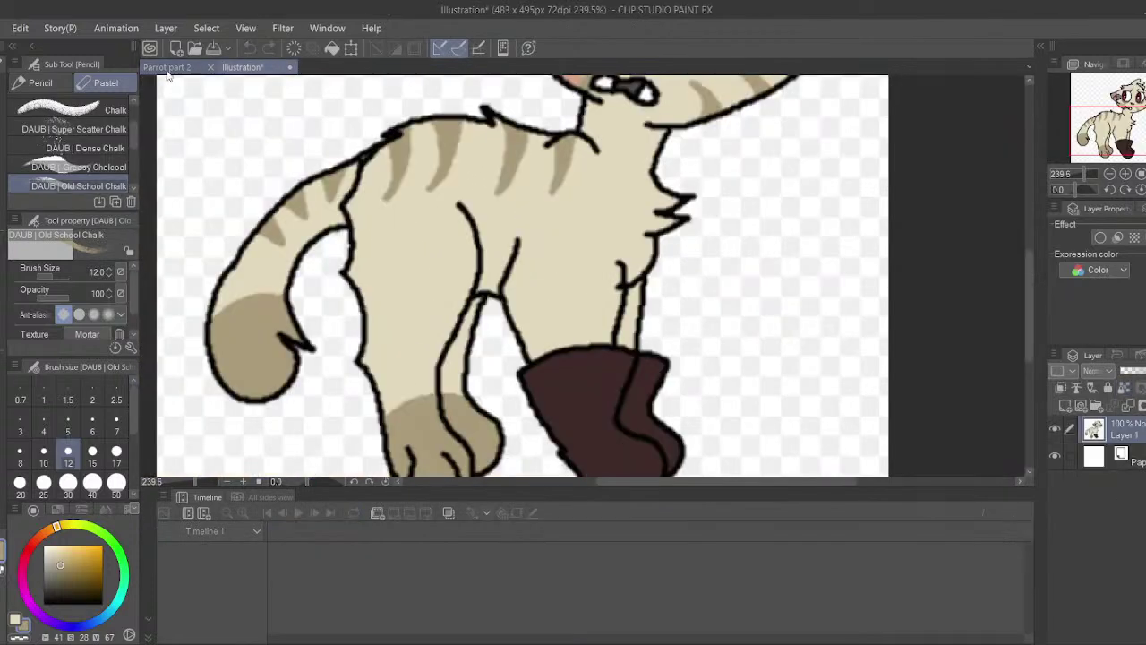
scroll(199, 95, up, 5)
click(197, 66)
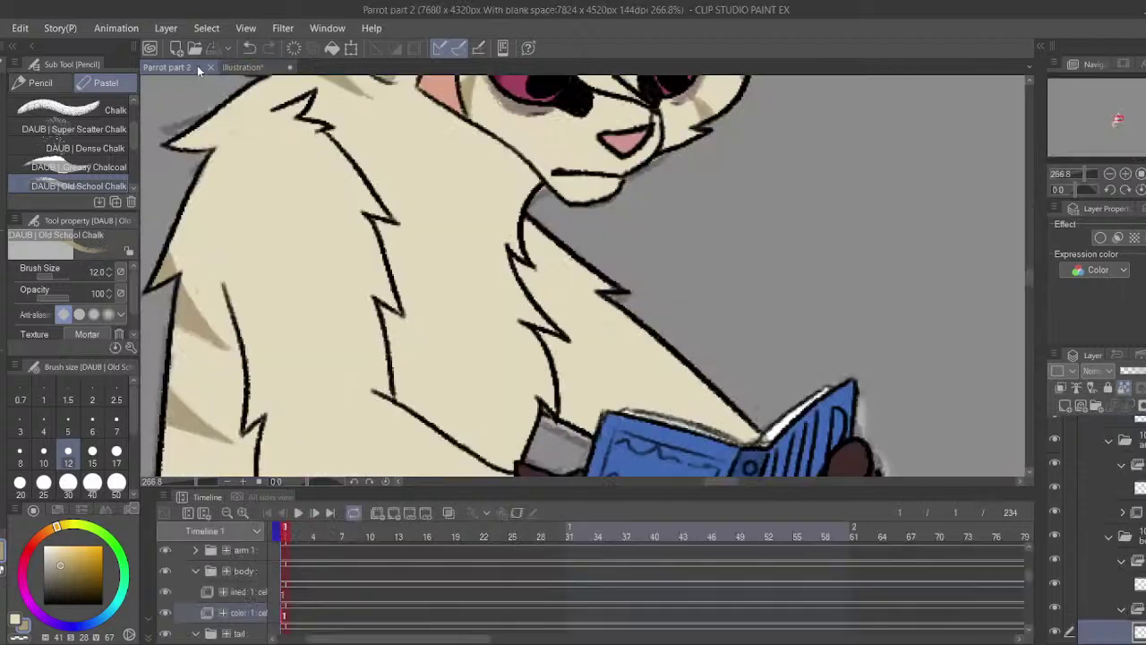
- Set the chalk size to 6 and make the colour cel of arm 1 at frame 1 active
drag(398, 151, 337, 79)
click(92, 420)
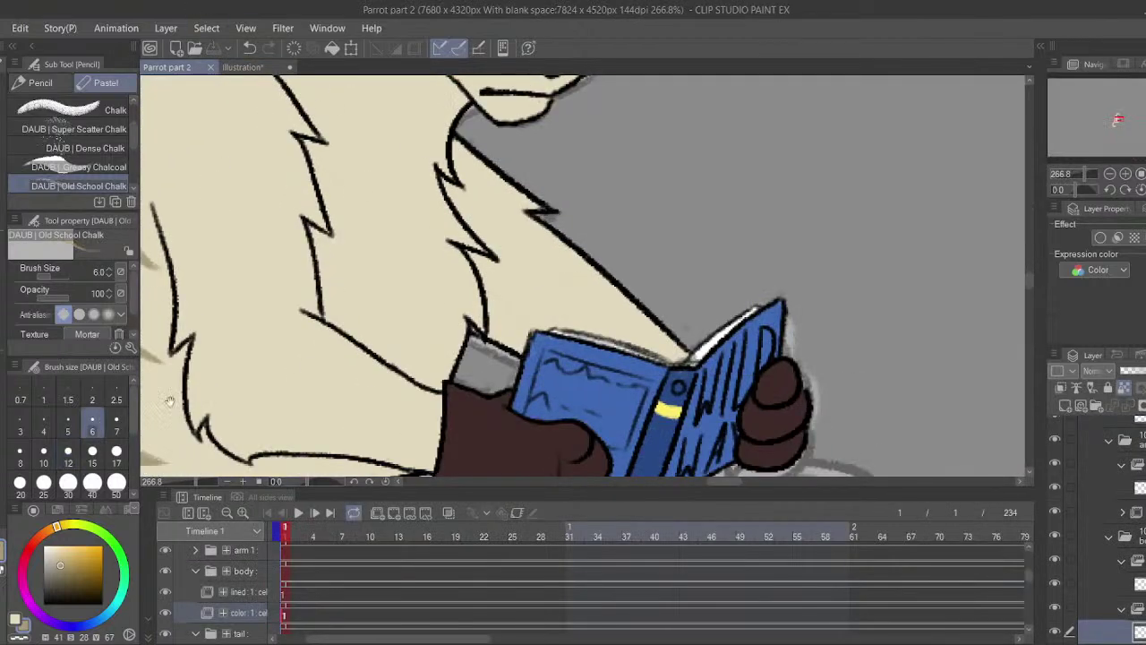
scroll(457, 386, up, 3)
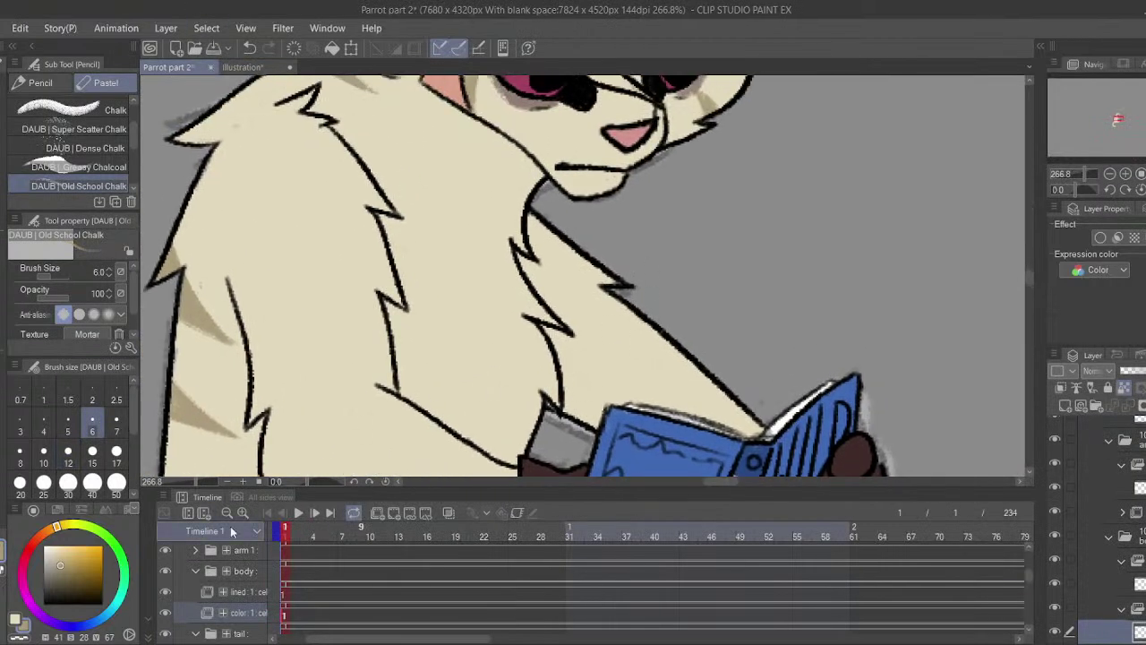
click(198, 571)
click(197, 550)
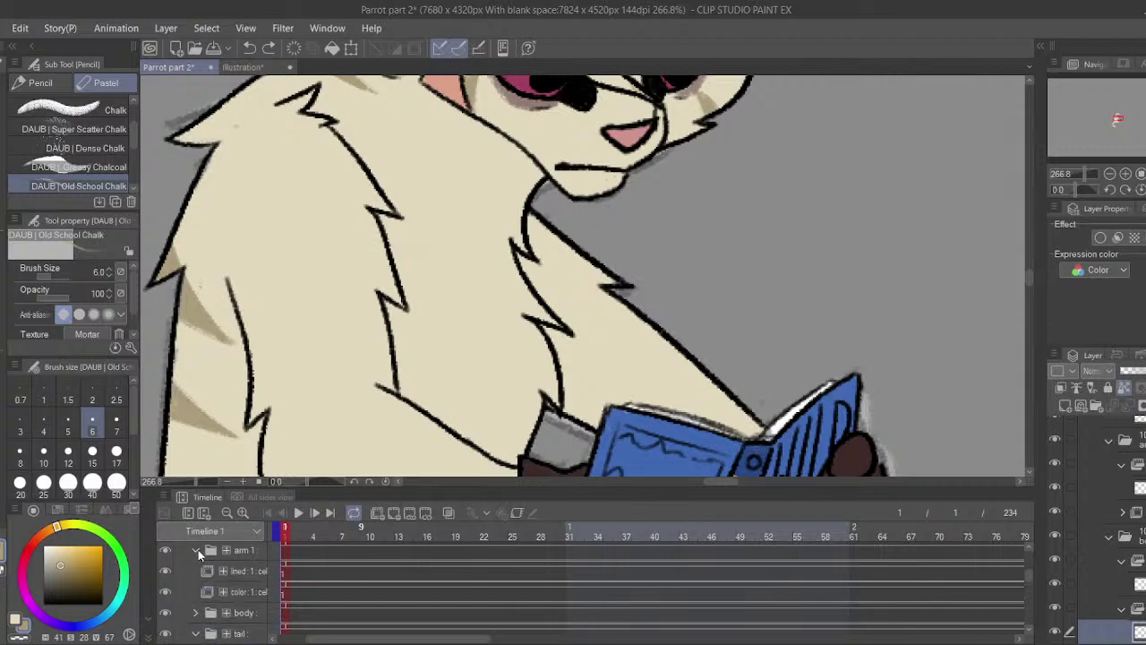
click(245, 589)
drag(739, 390, 980, 364)
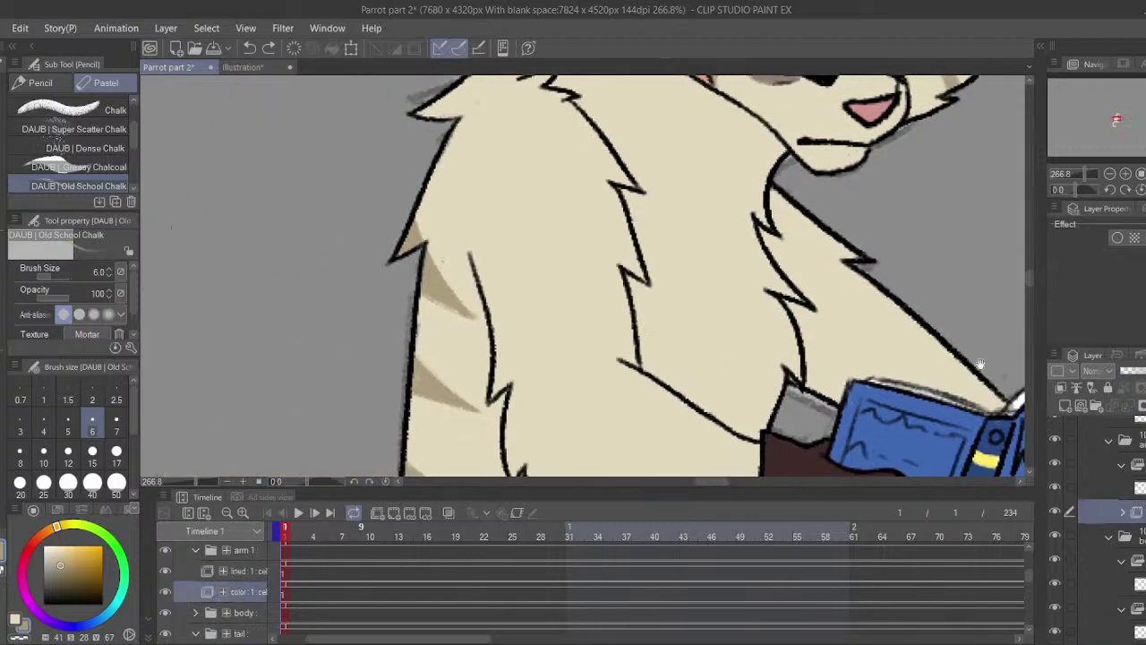
click(286, 595)
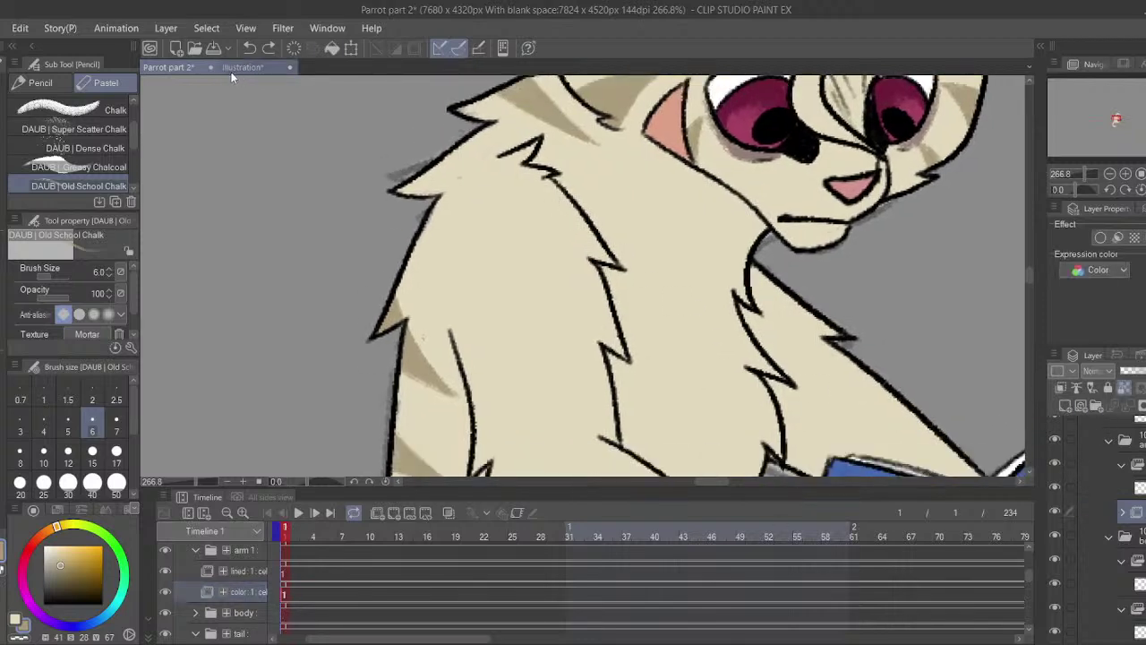
- Consult the cat reference and paint a long tan stripe running down from the fur tuft at the top of the arm
click(233, 70)
click(178, 68)
drag(523, 179, 519, 158)
mouse_move(499, 143)
mouse_down()
mouse_move(519, 188)
mouse_move(518, 163)
mouse_up()
key(ctrl+z)
key(ctrl+z)
drag(549, 158, 571, 271)
drag(513, 132, 562, 258)
mouse_move(537, 181)
mouse_down()
mouse_move(526, 189)
mouse_move(529, 148)
mouse_move(552, 175)
mouse_up()
drag(527, 122, 525, 145)
- Try trimming the arm stripe's edges with the transparent colour, then undo the latest strokes
key(c)
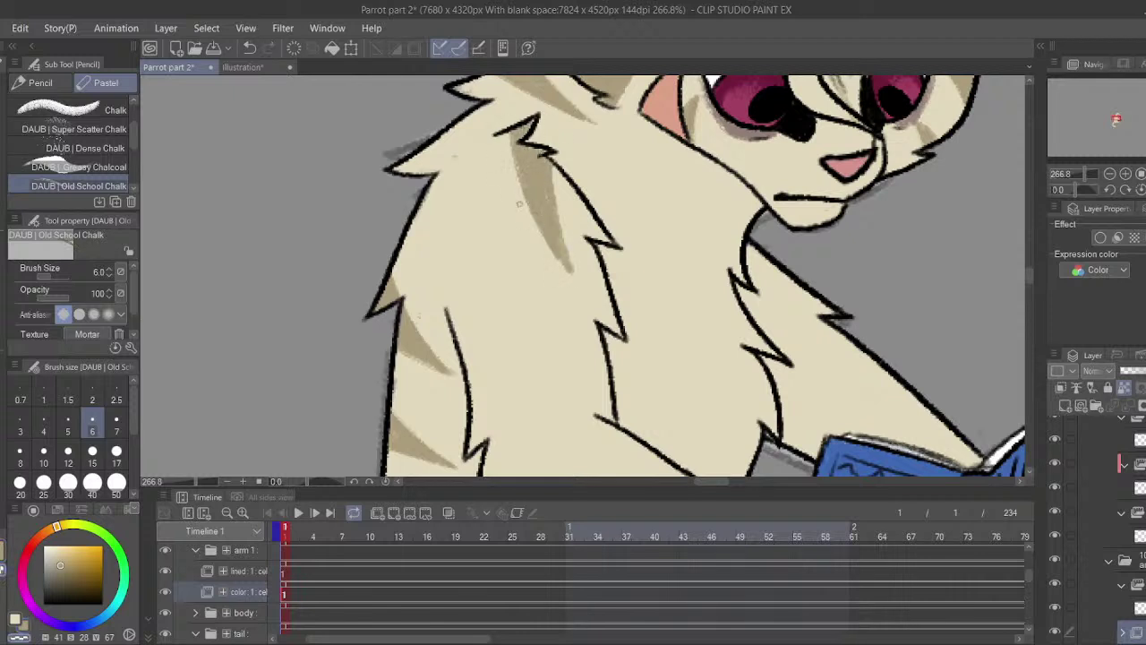
drag(520, 204, 580, 278)
key(c)
drag(539, 224, 556, 207)
key(ctrl+z)
key(ctrl+z)
key(ctrl+z)
key(ctrl+z)
- Make the tail's colour cel active and lock its transparent pixels
drag(1073, 173, 1083, 174)
drag(668, 154, 638, 46)
drag(509, 254, 477, 235)
drag(580, 277, 565, 332)
drag(523, 192, 606, 187)
drag(508, 344, 535, 216)
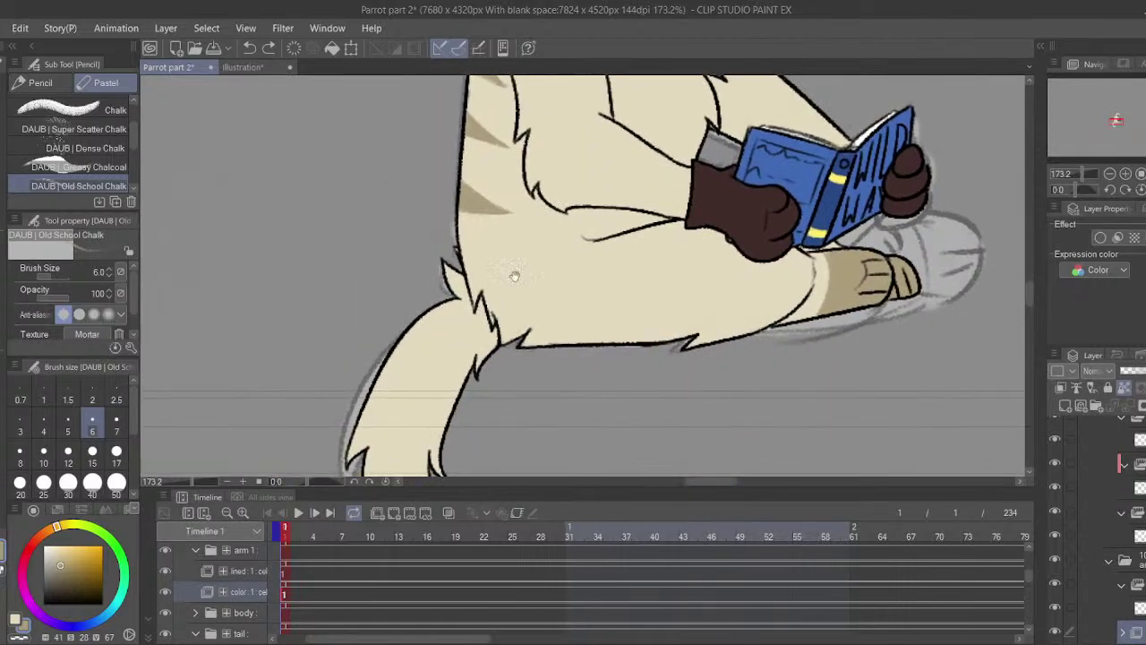
drag(539, 296, 658, 151)
click(195, 551)
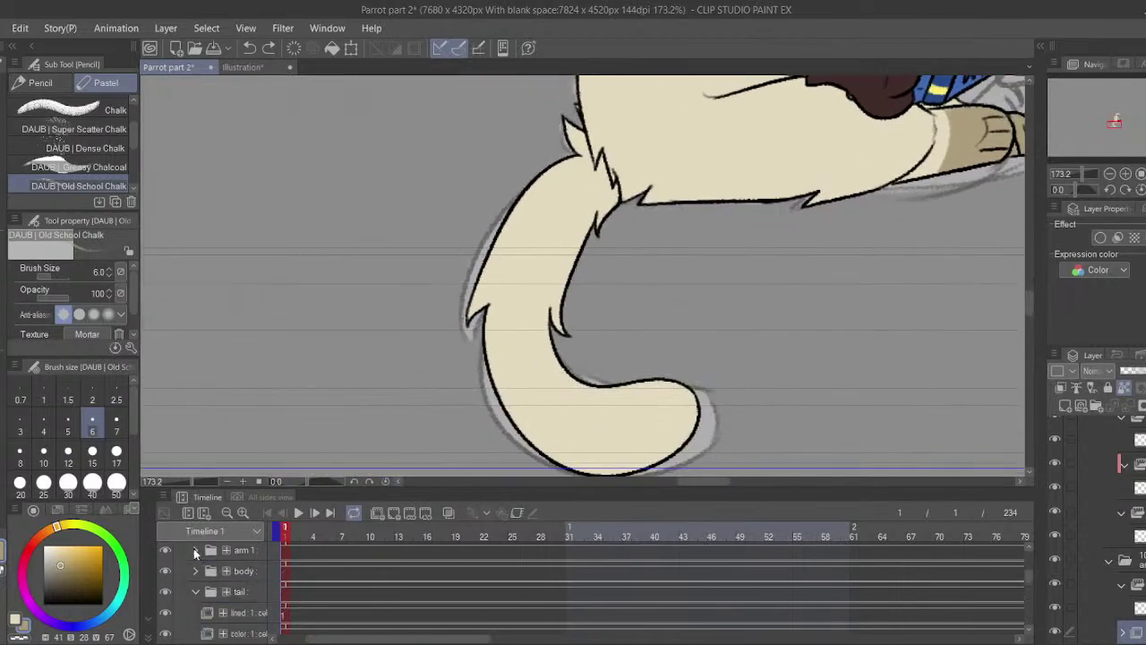
click(249, 634)
scroll(251, 609, down, 2)
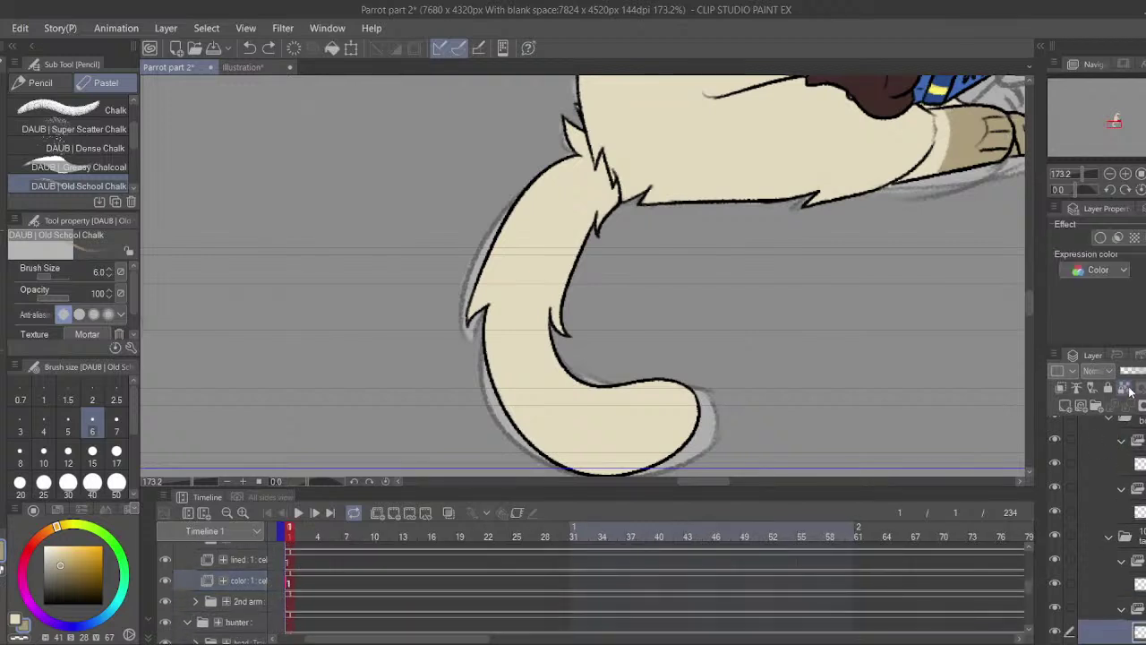
click(1130, 392)
- Paint the tip of the tail tan with a curved boundary using chalk size 17
drag(740, 427, 623, 363)
click(93, 485)
mouse_move(546, 329)
mouse_down()
mouse_move(484, 372)
mouse_move(532, 374)
mouse_up()
key(ctrl+z)
click(117, 462)
drag(491, 325, 461, 405)
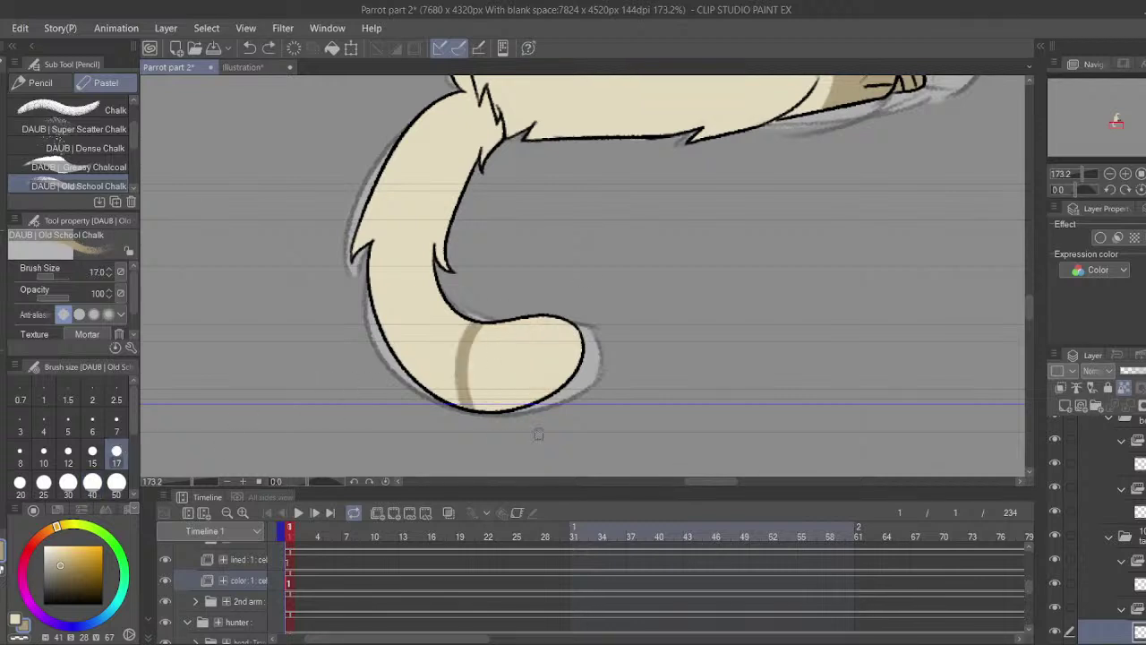
mouse_move(517, 317)
mouse_down()
mouse_move(480, 346)
mouse_move(478, 439)
mouse_move(510, 289)
mouse_move(523, 284)
mouse_move(517, 436)
mouse_move(570, 340)
mouse_up()
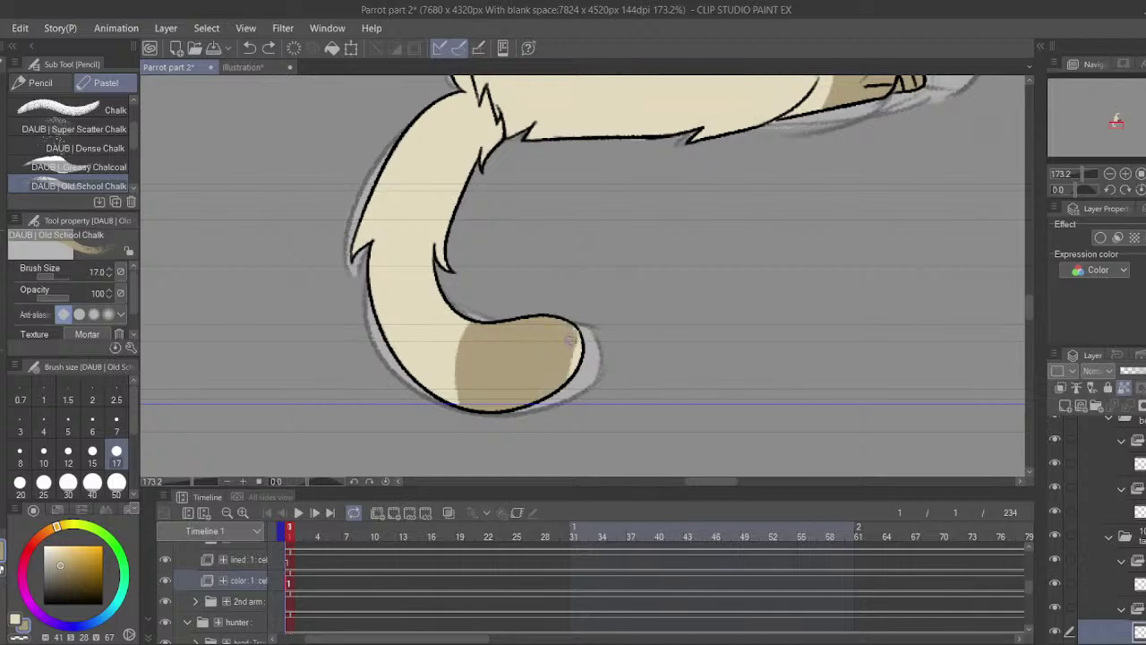
- Check the stripe pattern in the reference illustration and paint a brown stripe at the base of the tail
click(235, 66)
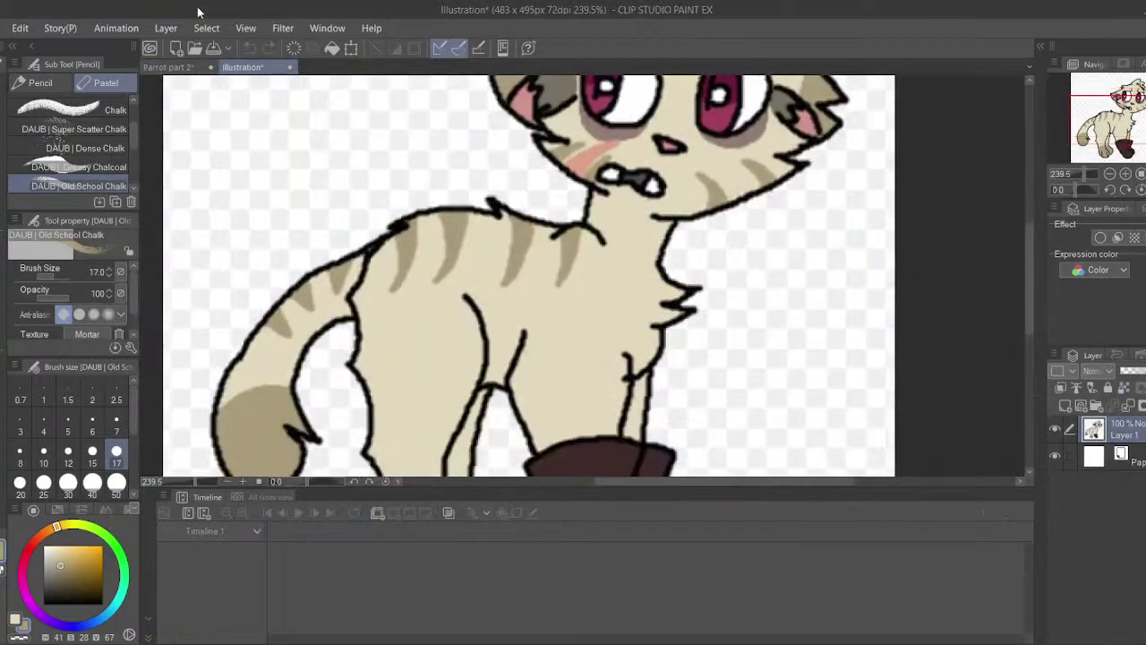
click(168, 67)
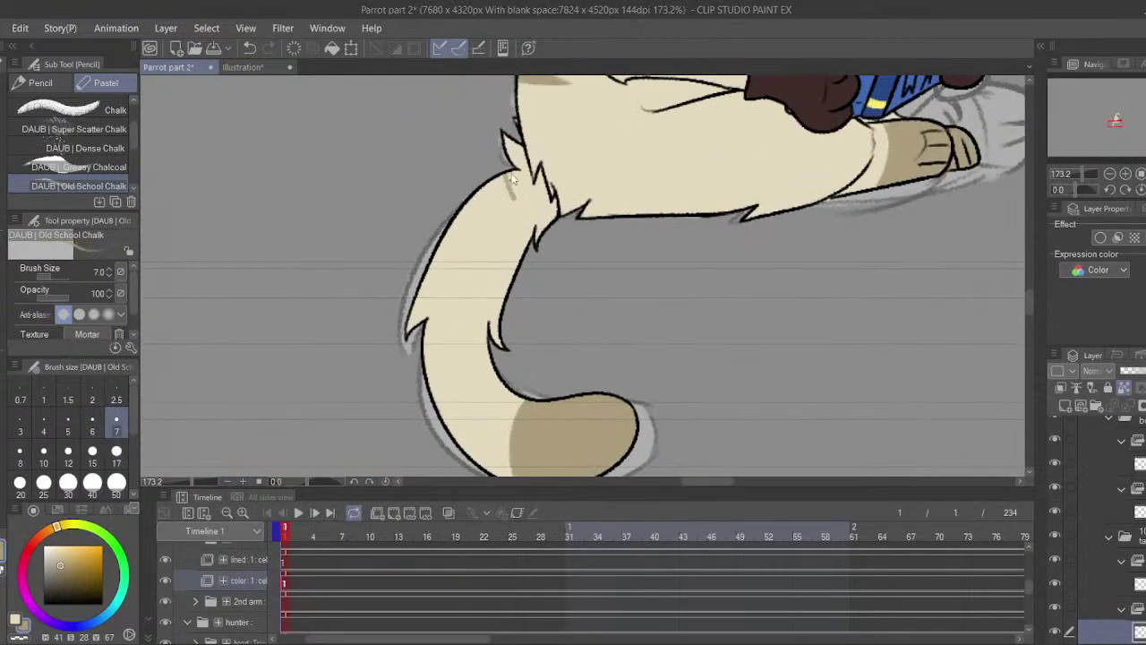
key(ctrl+z)
mouse_move(514, 172)
mouse_down()
mouse_move(530, 217)
mouse_move(517, 203)
mouse_move(514, 188)
mouse_move(537, 222)
mouse_up()
key(x)
key(x)
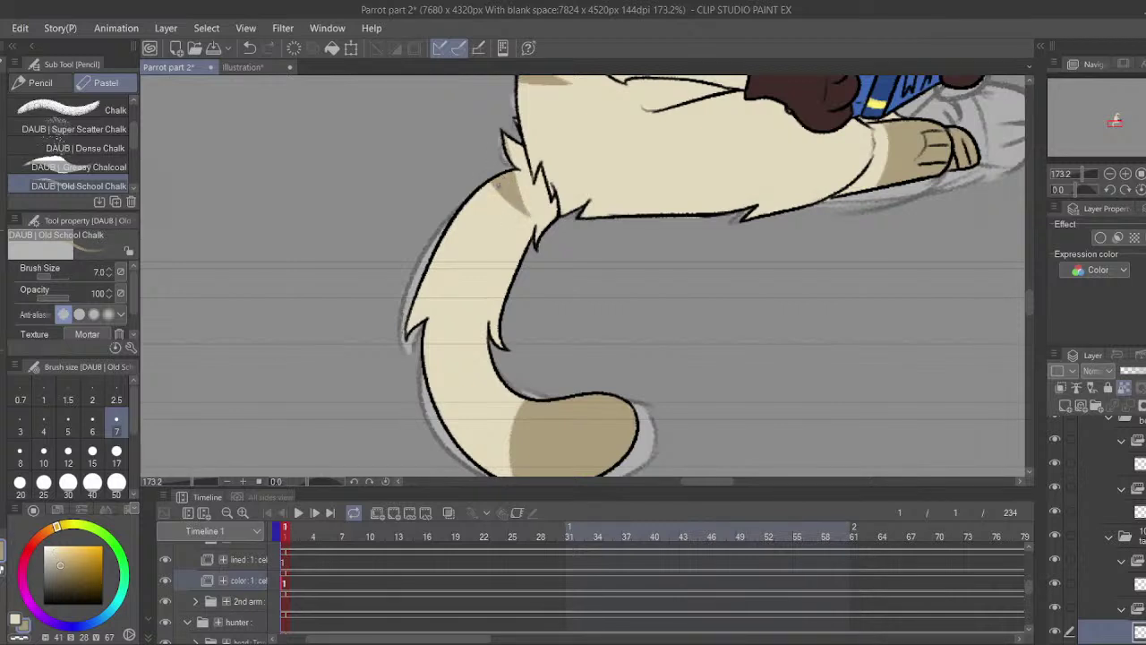
- Paint a second brown stripe further down the tail and refine the shape of the stripe at the tail's base
alt+click(484, 200)
key(x)
mouse_move(470, 202)
mouse_down()
mouse_move(491, 231)
mouse_move(466, 221)
mouse_move(501, 240)
mouse_up()
key(x)
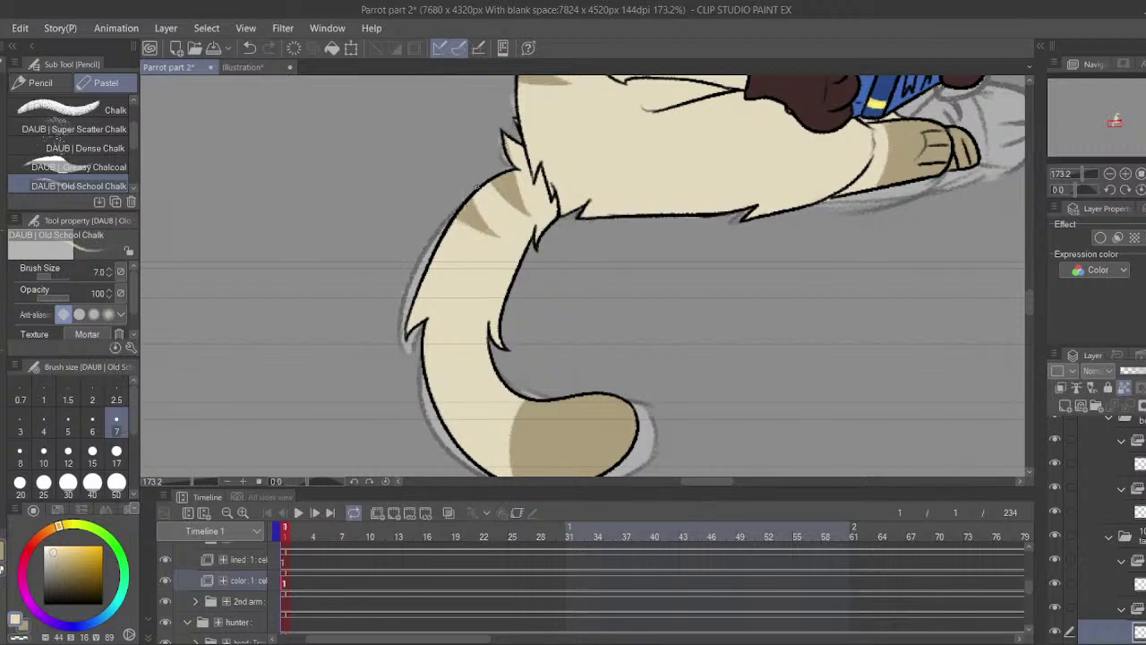
key(x)
drag(488, 186, 532, 216)
key(x)
- Paint brown markings on the fur tuft above the tail and on the small back tuft beside it, and save the file
key(x)
mouse_move(513, 143)
mouse_down()
mouse_move(546, 201)
mouse_move(516, 140)
mouse_move(537, 190)
mouse_up()
key(ctrl+z)
key(x)
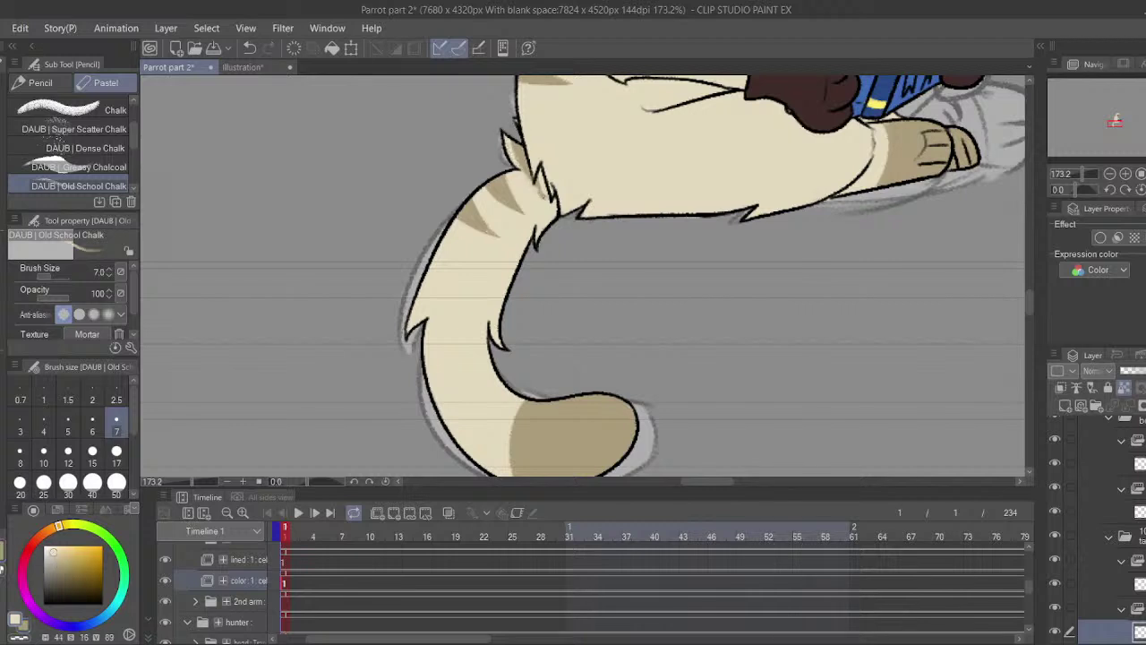
key(ctrl+z)
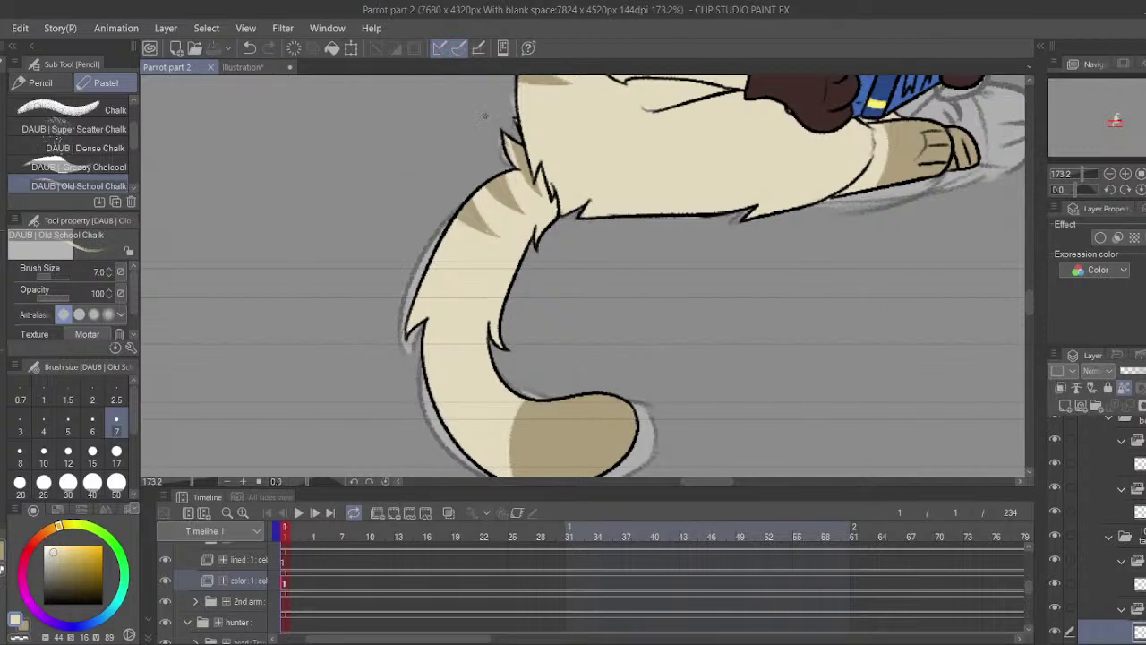
key(x)
drag(515, 117, 518, 124)
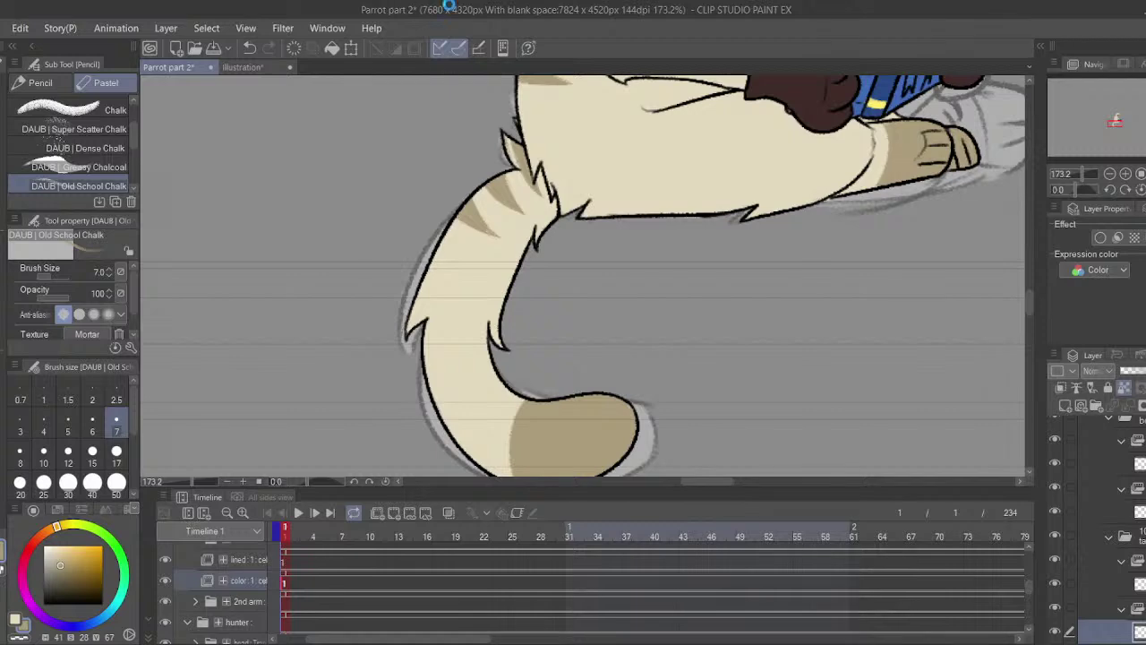
key(ctrl+s)
- Add a new animation folder and cel in the hunter's head folder, paint white highlights in both eyes, and save
drag(627, 122, 573, 462)
drag(351, 548, 327, 598)
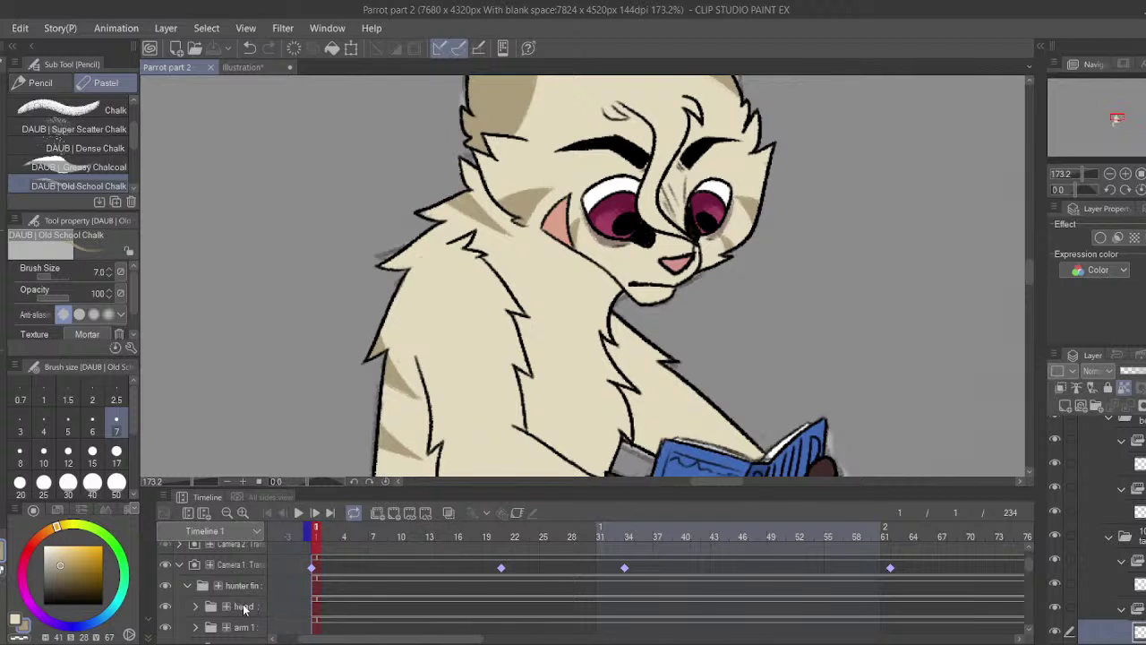
click(196, 607)
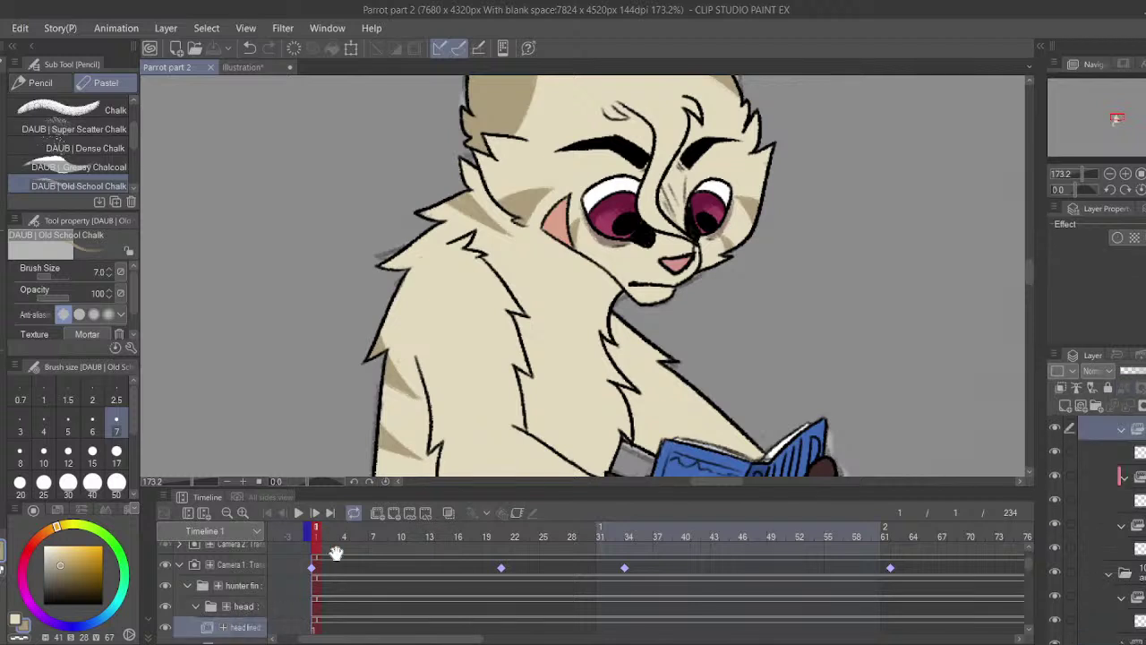
click(395, 513)
click(43, 546)
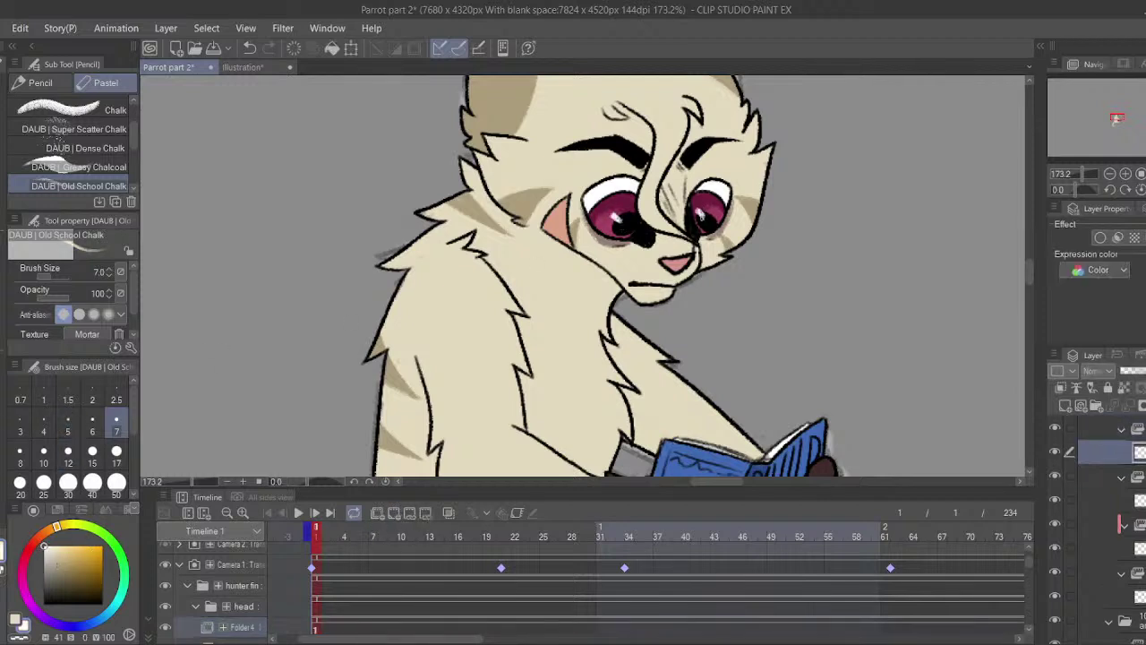
key(ctrl+s)
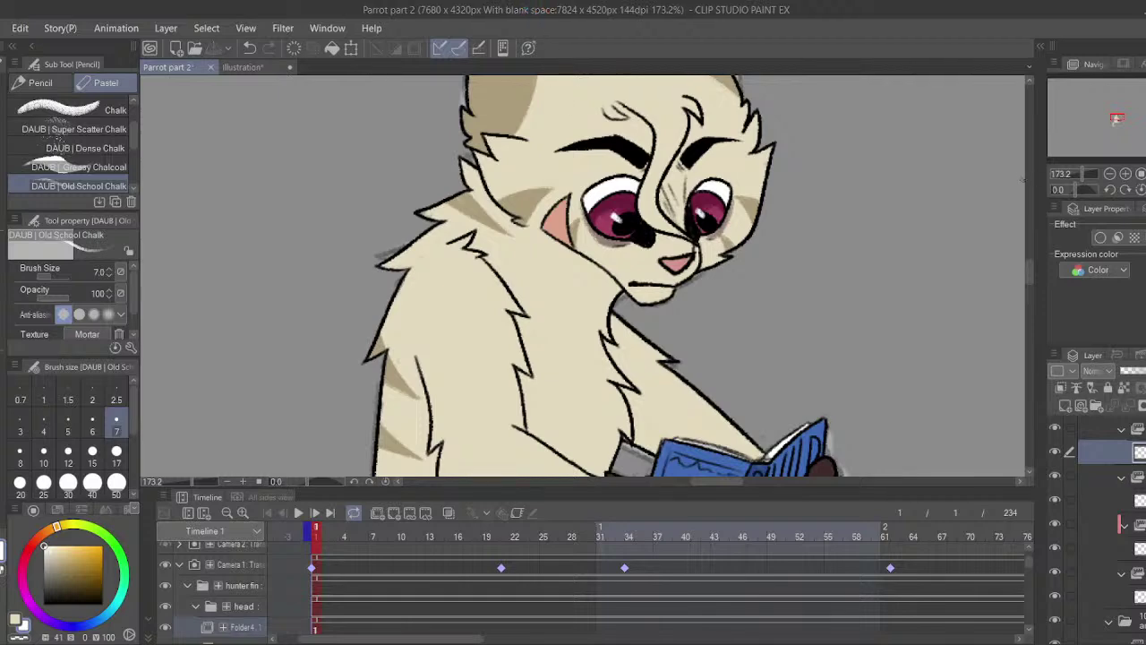
- Collapse the Camera 1 folder, go to the side-view shot at frame 97, and collapse its boy folder
drag(1082, 173, 1077, 174)
drag(656, 157, 640, 97)
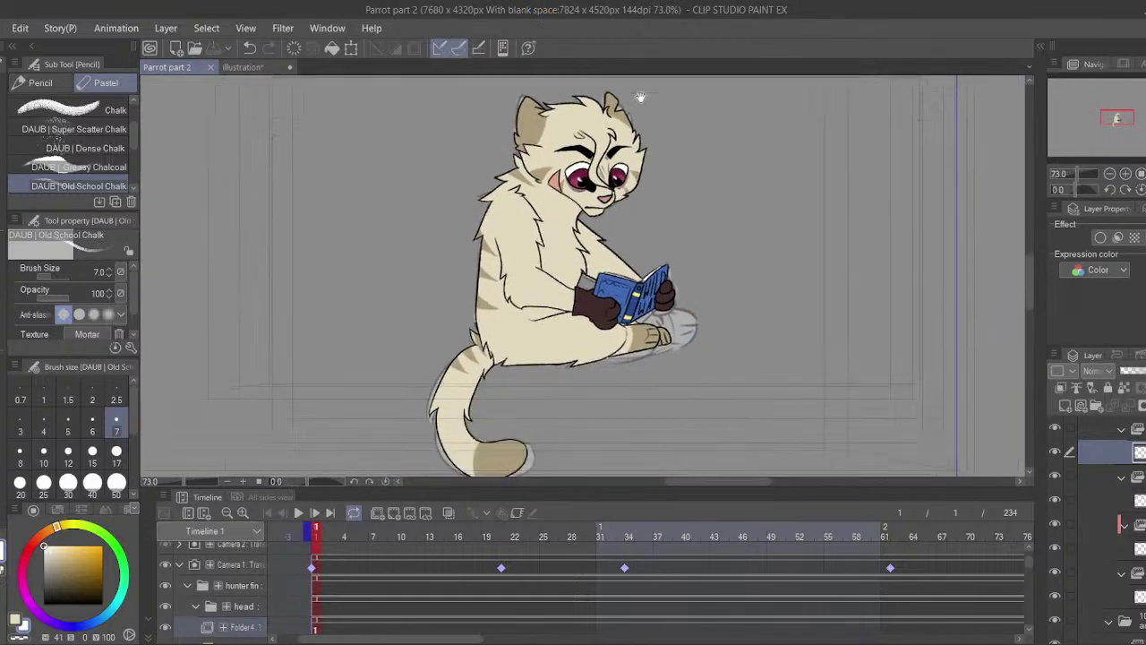
click(328, 537)
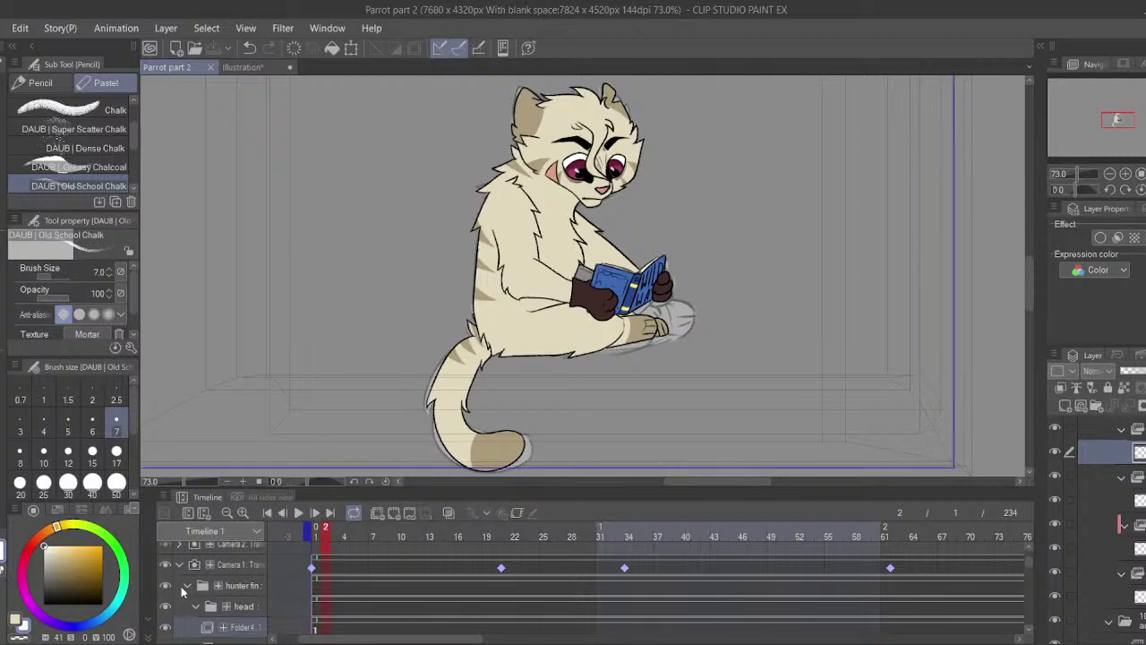
click(180, 565)
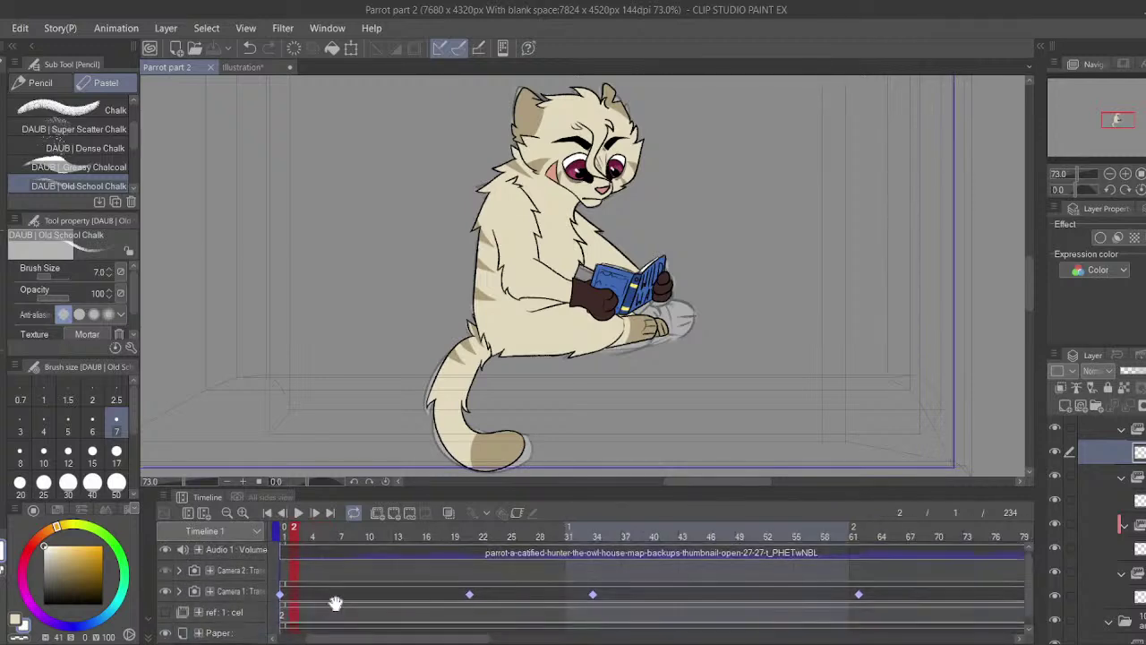
drag(394, 622, 269, 627)
drag(645, 603, 409, 628)
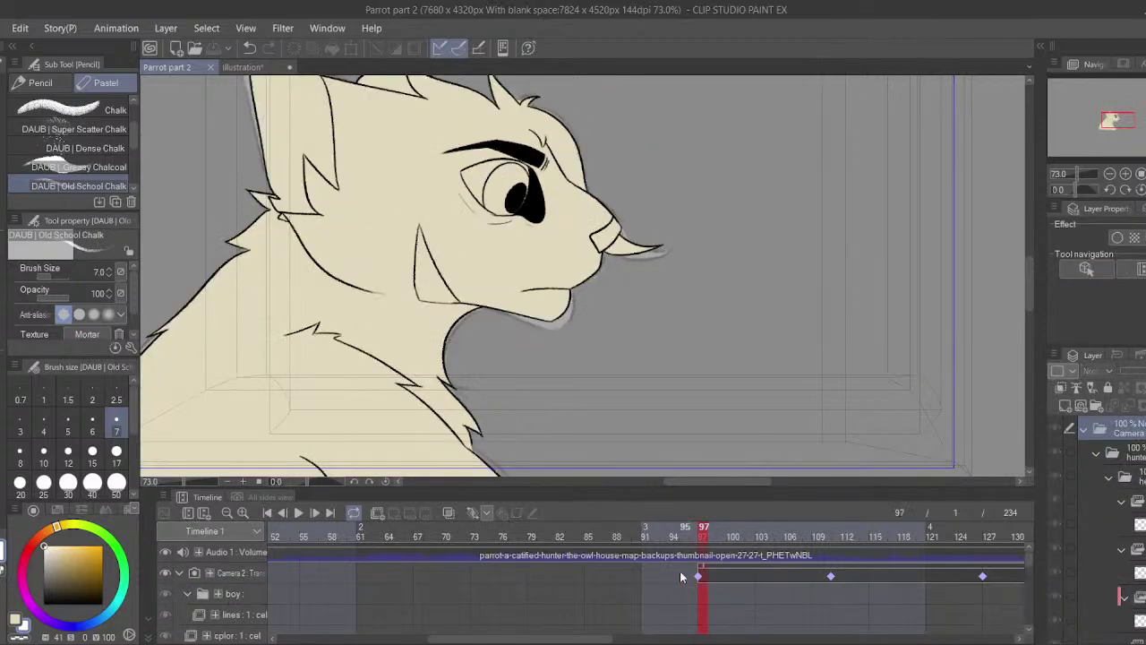
drag(576, 351, 620, 358)
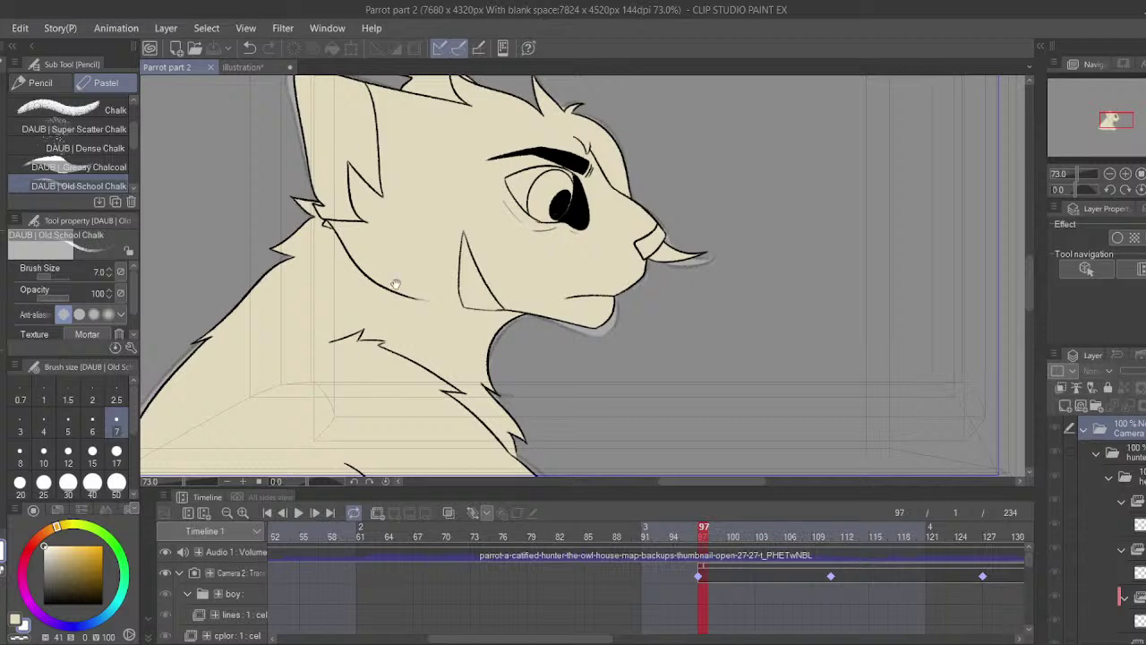
drag(444, 283, 395, 284)
drag(604, 592, 408, 587)
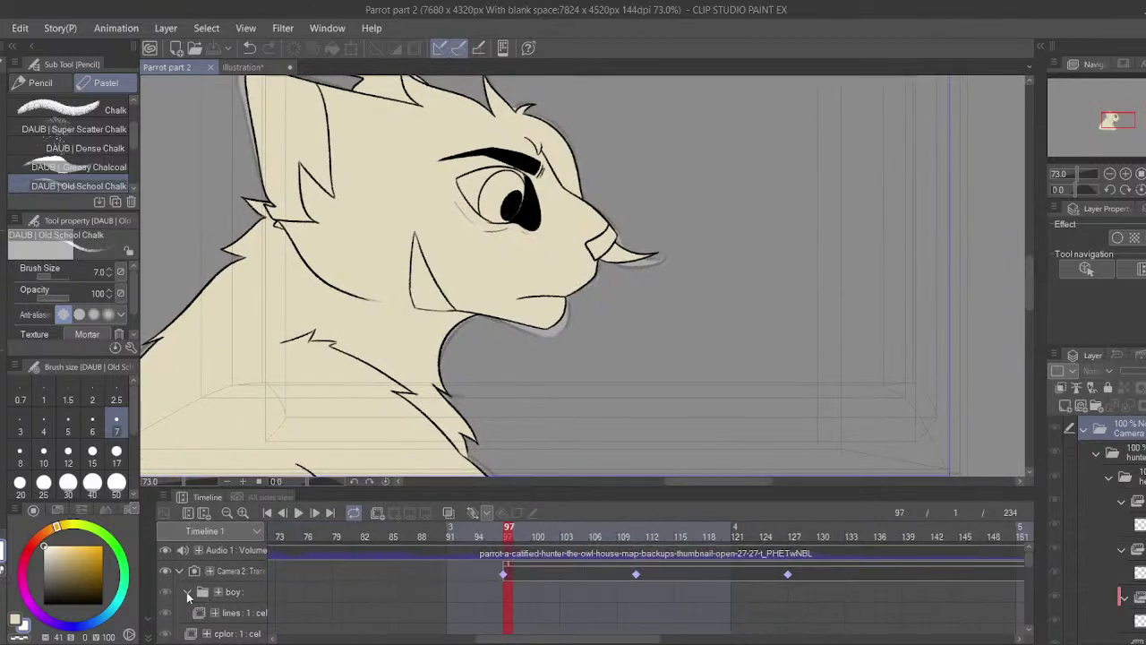
click(187, 592)
- Sample the brown of the body stripes from the reference illustration and return to the Parrot part 2 animation
click(253, 67)
alt+click(568, 243)
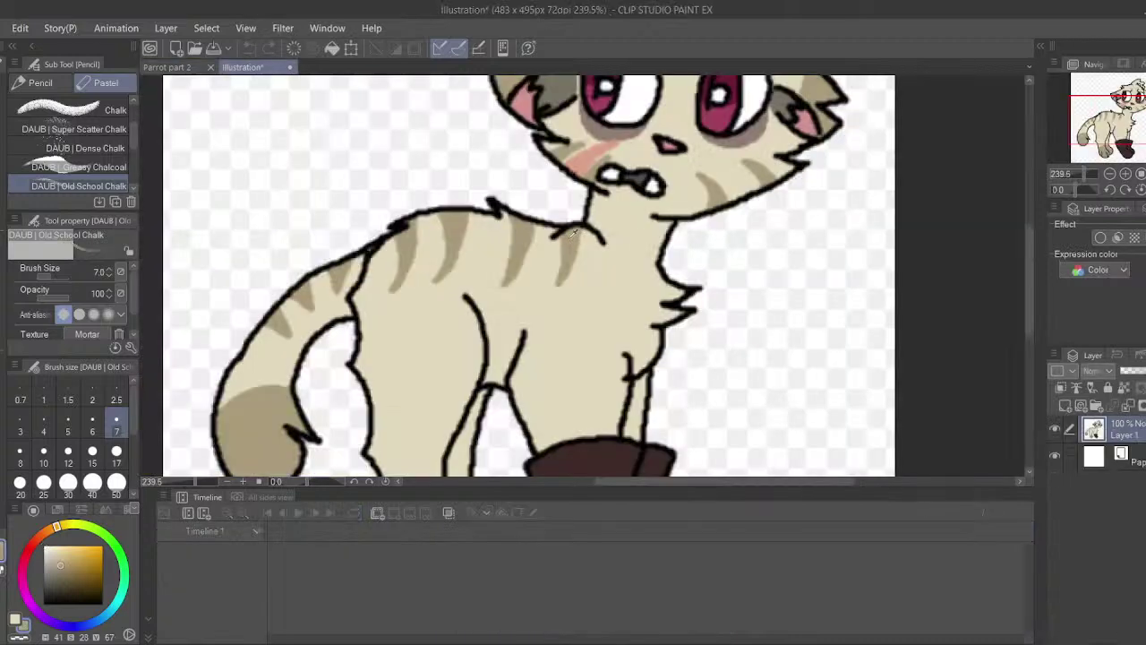
drag(513, 236, 441, 341)
click(177, 69)
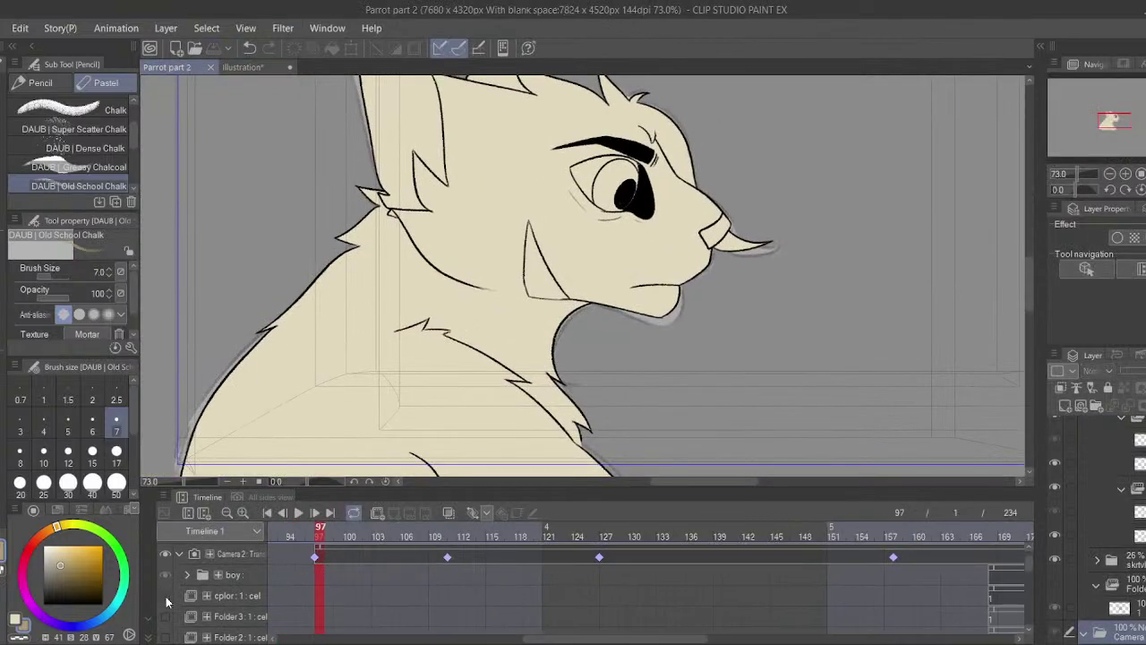
- Show the cplor track under Camera 2 and select the lines track inside the boy folder
click(166, 597)
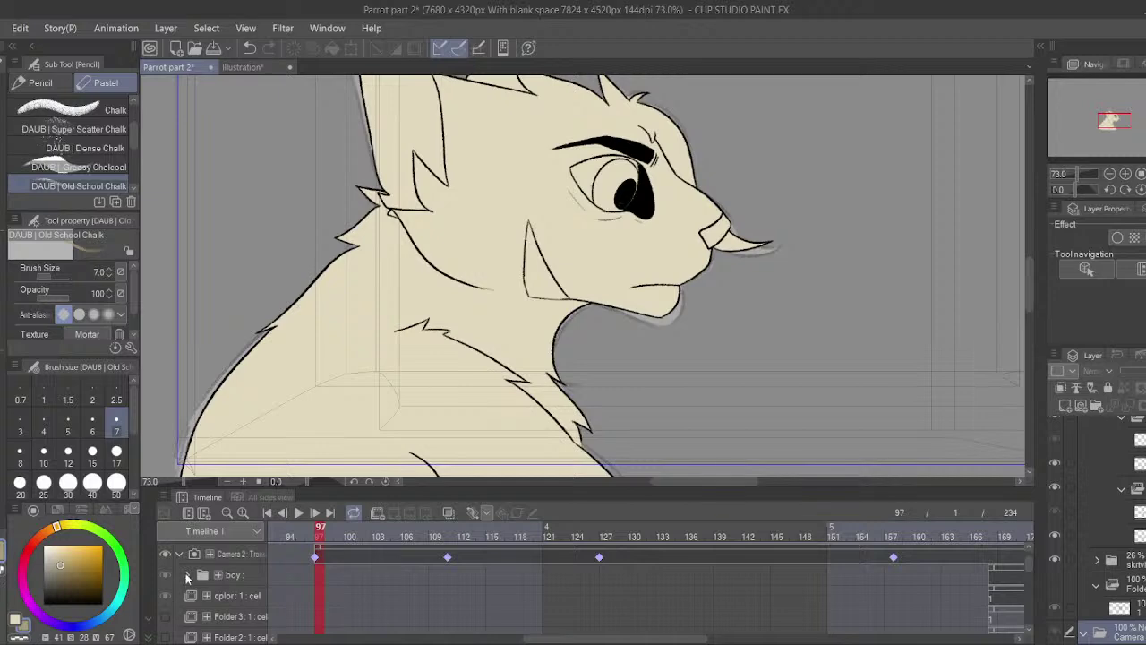
click(186, 574)
click(207, 598)
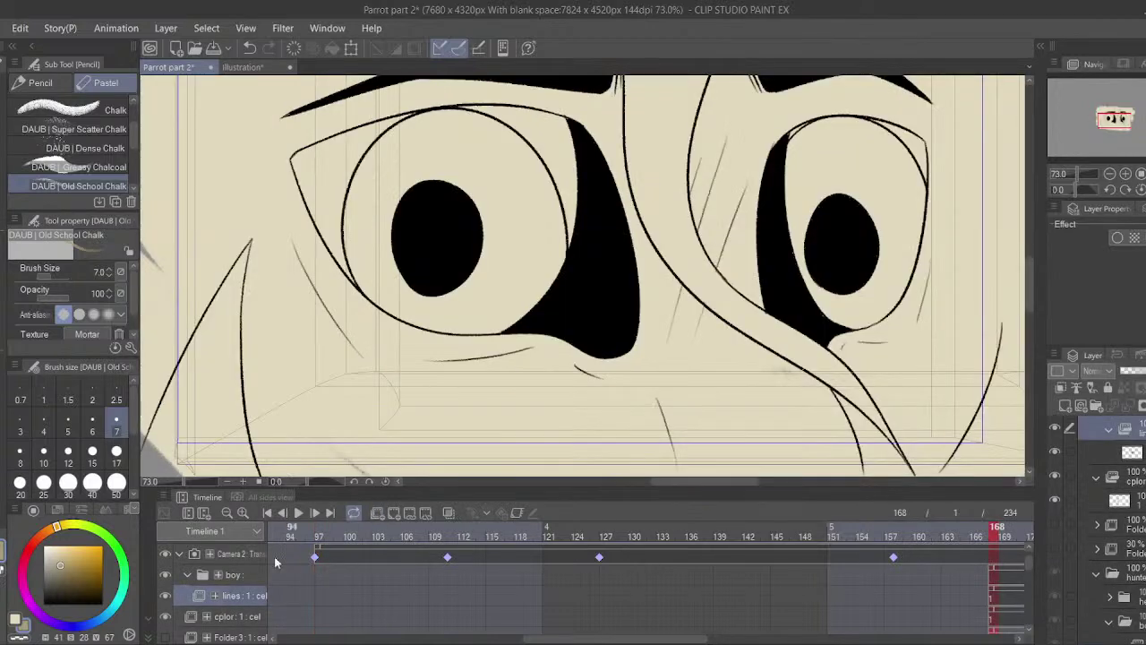
- Collapse the boy folder and return to frame 97, where the side-view shot begins
click(188, 574)
click(188, 558)
drag(365, 582, 622, 604)
click(486, 596)
click(550, 595)
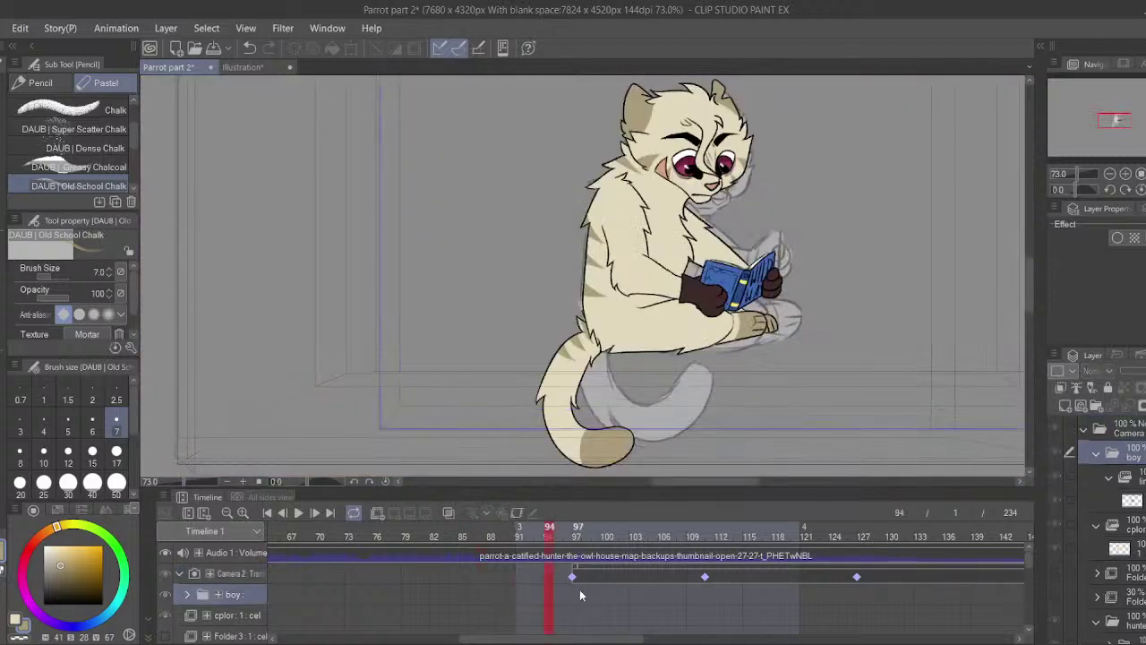
click(580, 591)
scroll(475, 594, right, 1)
click(181, 575)
click(181, 575)
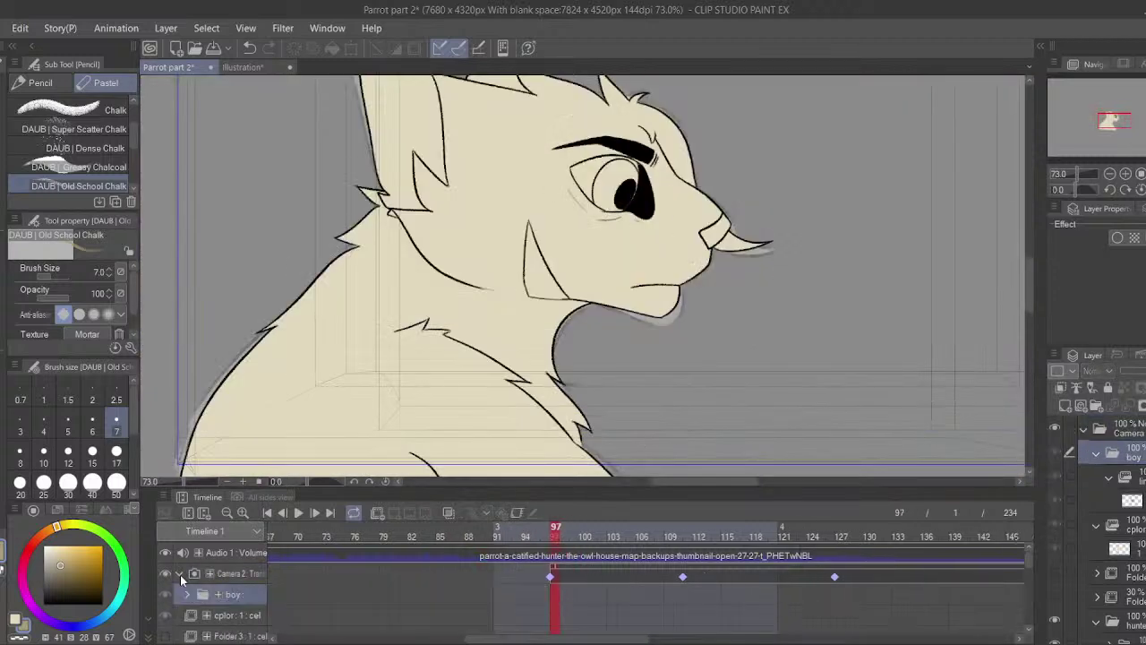
- Expand the head folder under the hunter folder of Camera 2 and select its colored cel at frame 97
drag(561, 604, 560, 587)
click(550, 588)
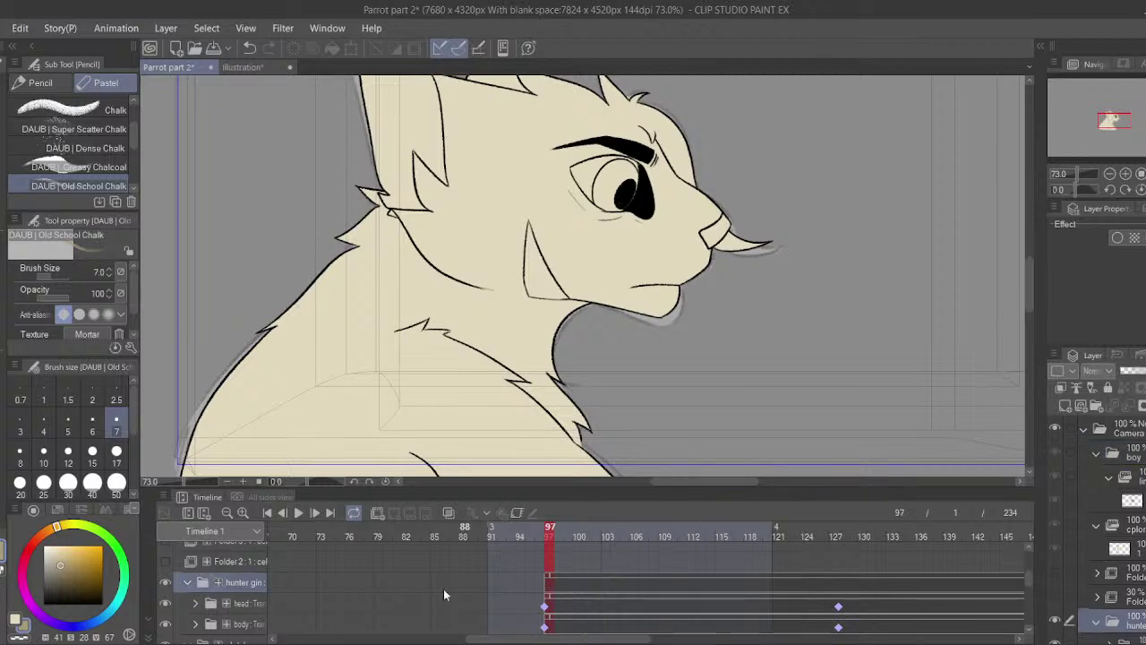
drag(425, 591, 412, 562)
click(199, 578)
click(196, 574)
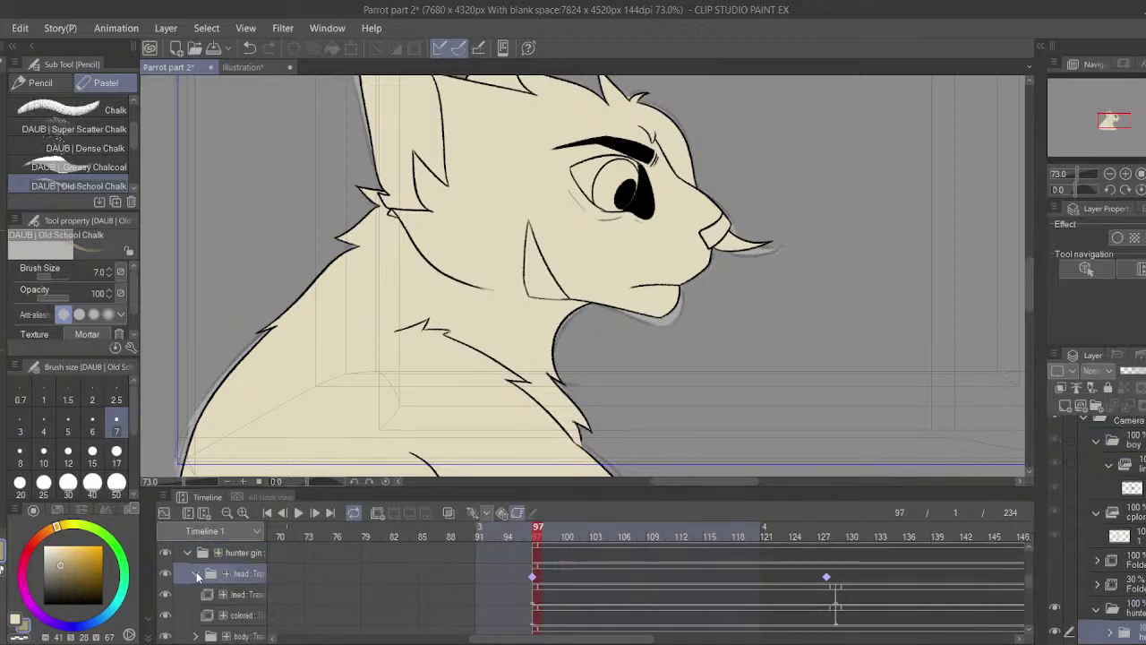
click(265, 606)
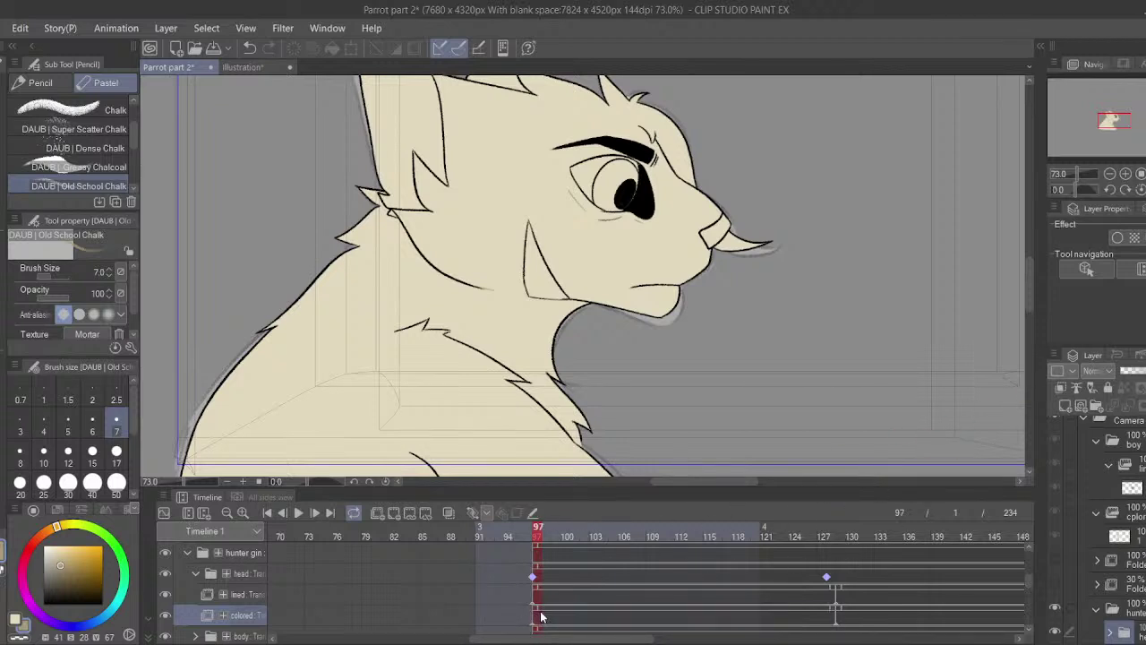
click(530, 570)
click(519, 514)
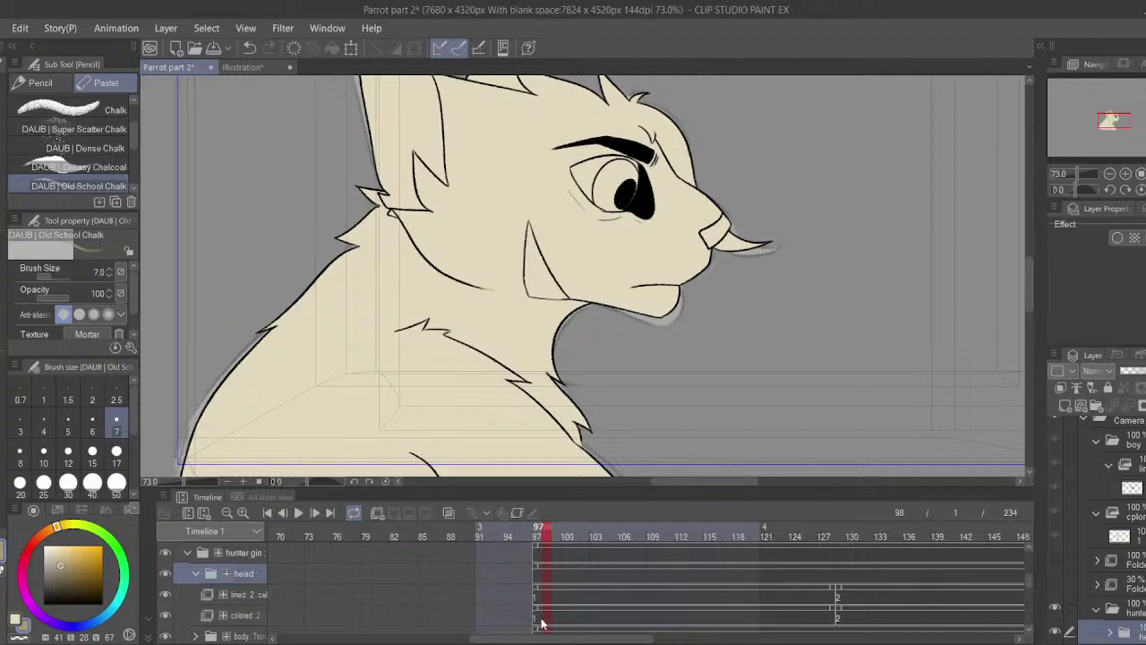
click(540, 618)
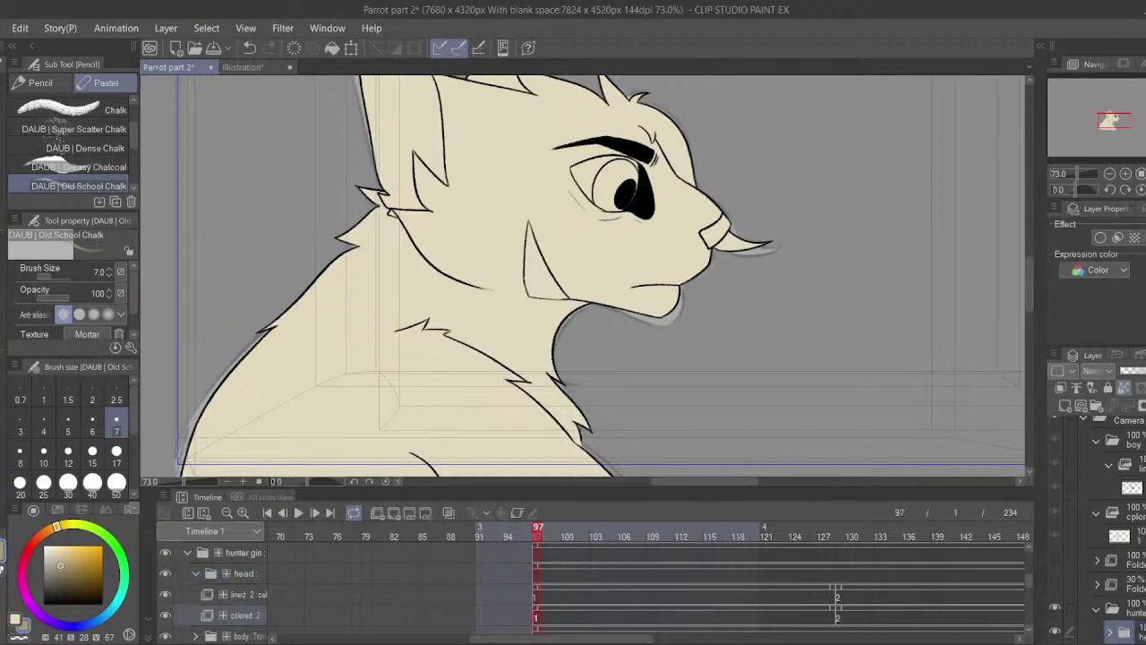
- Set the chalk brush size to 10 and check the ear and face markings in the reference illustration
drag(1075, 169, 1085, 172)
drag(487, 326, 331, 161)
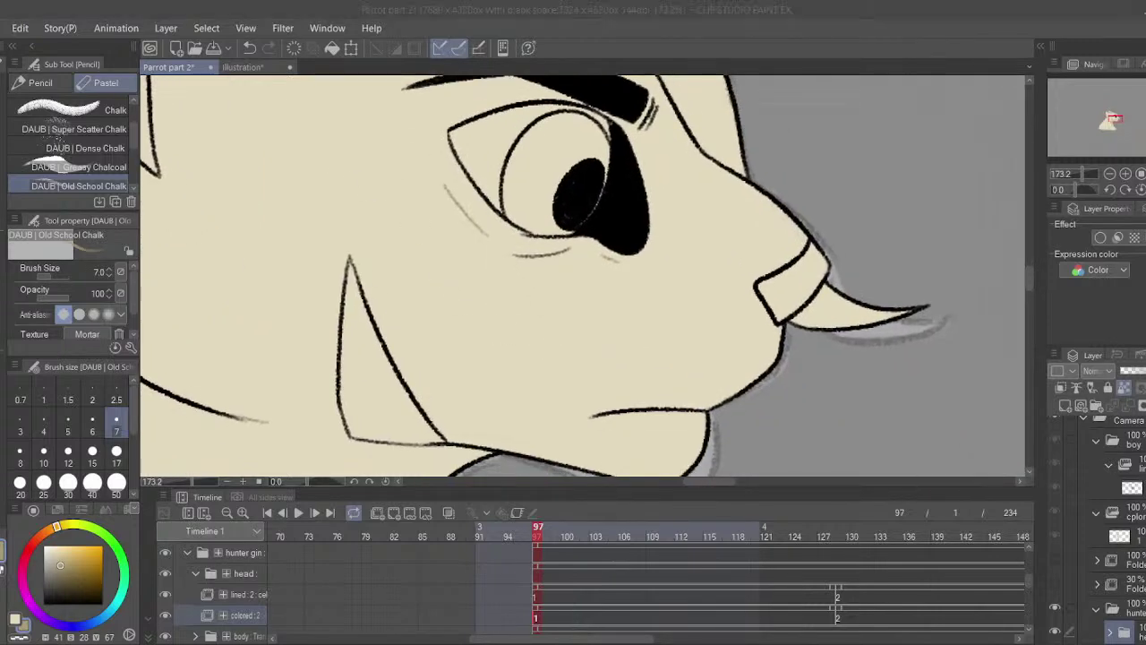
click(454, 6)
drag(361, 267, 427, 320)
click(43, 455)
drag(258, 132, 265, 192)
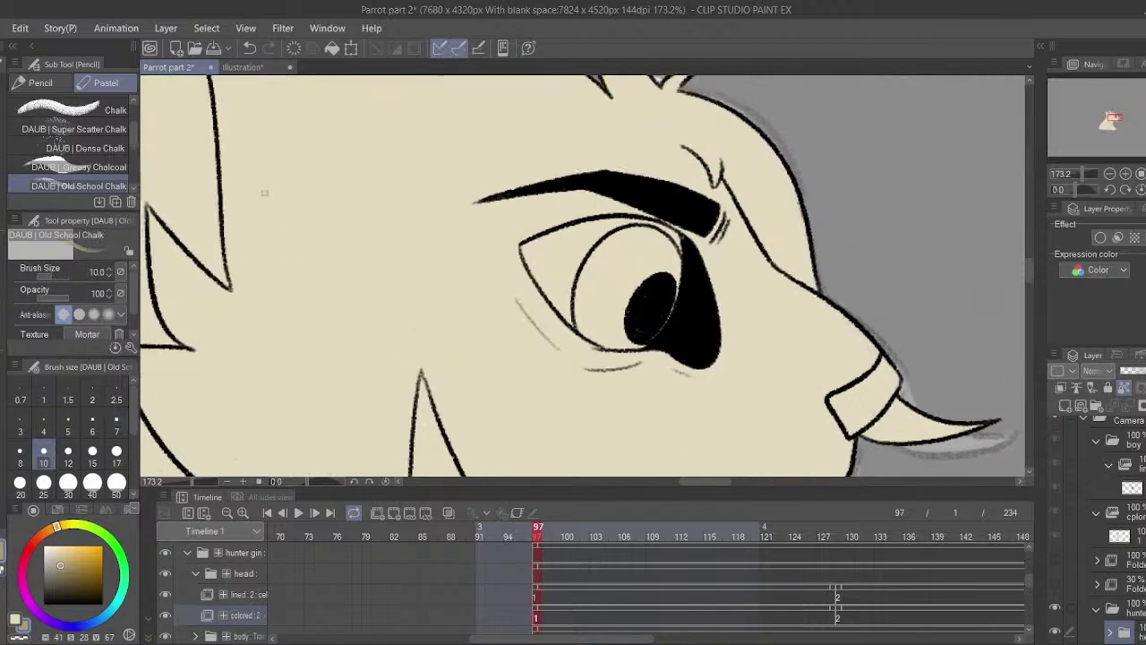
drag(323, 146, 382, 124)
click(255, 68)
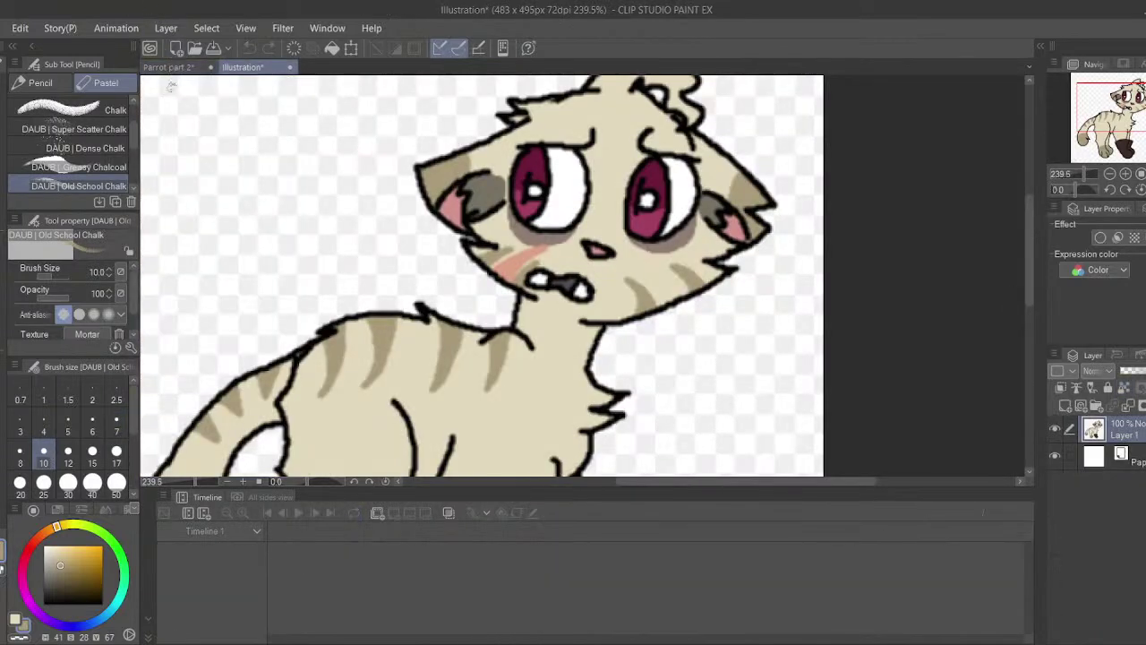
click(168, 67)
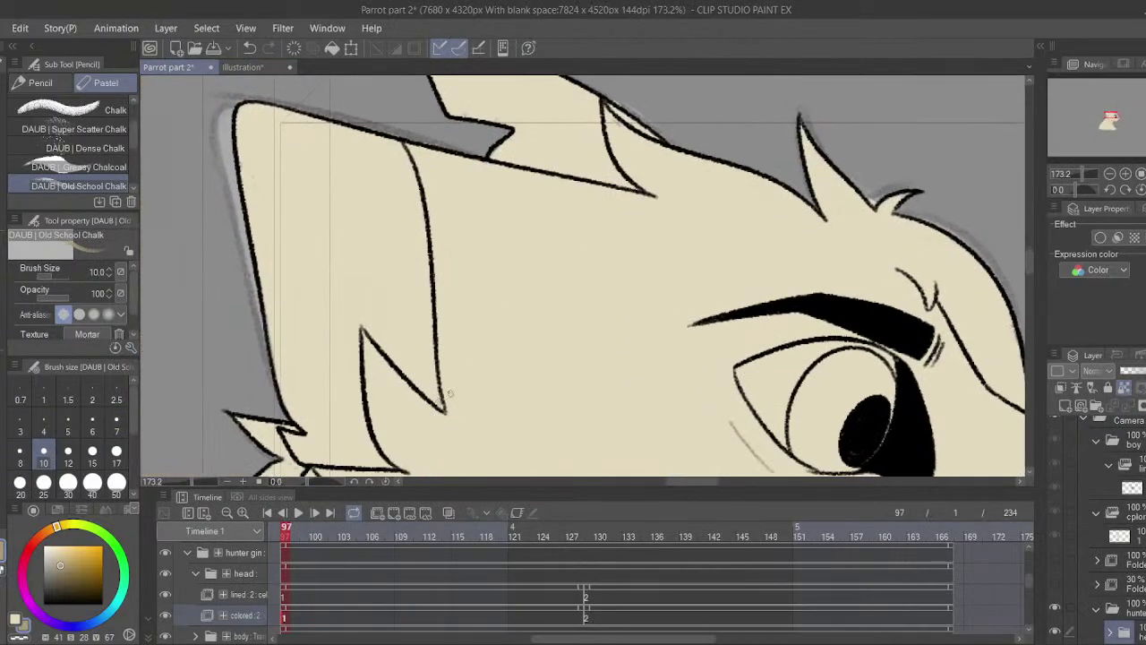
- Outline the brown marking around the edge of the near ear and the markings on the far ear
drag(446, 400, 524, 140)
key(ctrl+z)
mouse_move(445, 401)
mouse_down()
mouse_move(533, 181)
mouse_move(484, 135)
mouse_up()
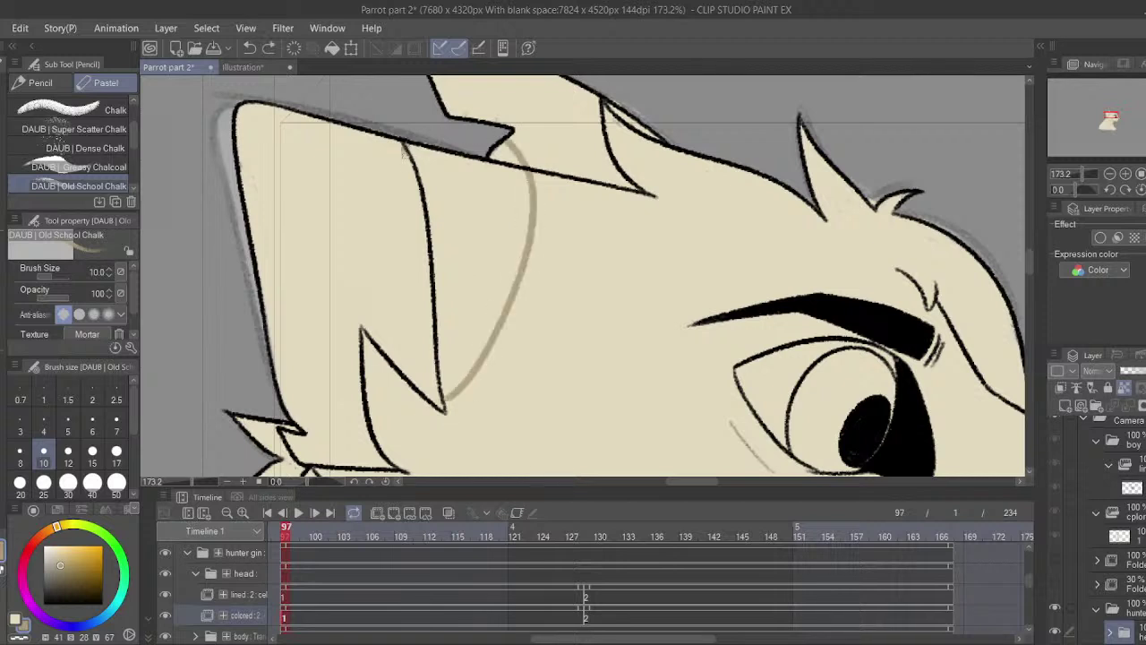
mouse_move(408, 152)
mouse_down()
mouse_move(430, 373)
mouse_move(450, 399)
mouse_up()
mouse_move(594, 170)
mouse_down()
mouse_move(598, 222)
mouse_move(607, 155)
mouse_move(667, 193)
mouse_up()
mouse_move(616, 232)
mouse_down()
mouse_move(498, 209)
mouse_move(507, 202)
mouse_up()
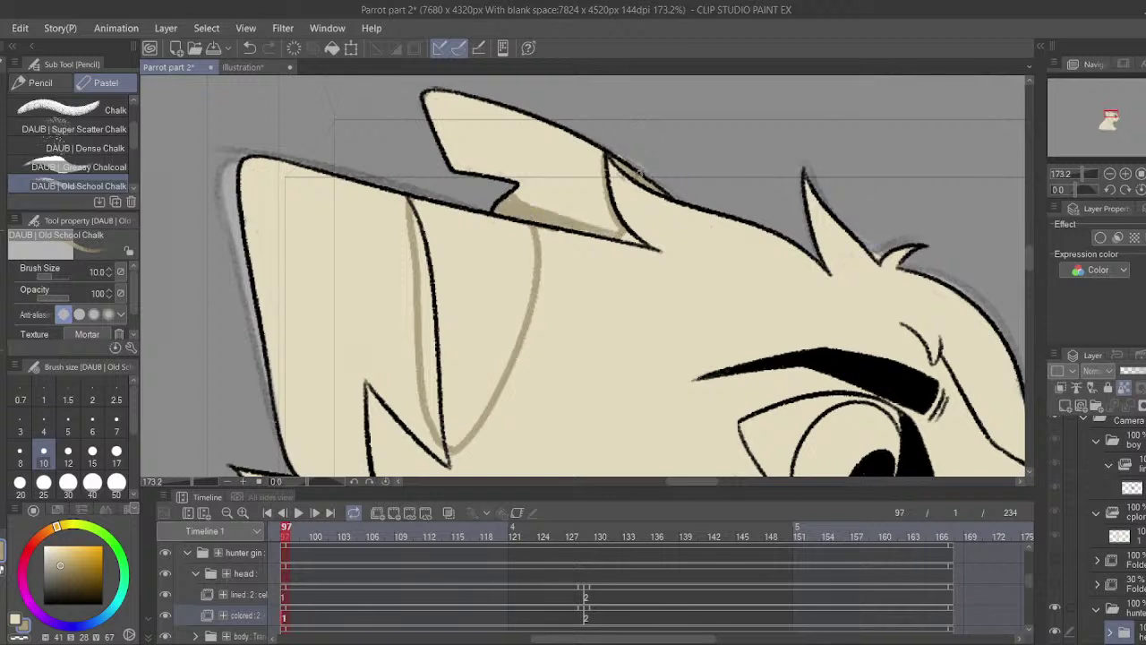
- Fill the outlined markings on the far ear and the near ear with the brown color
key(g)
click(522, 146)
click(479, 295)
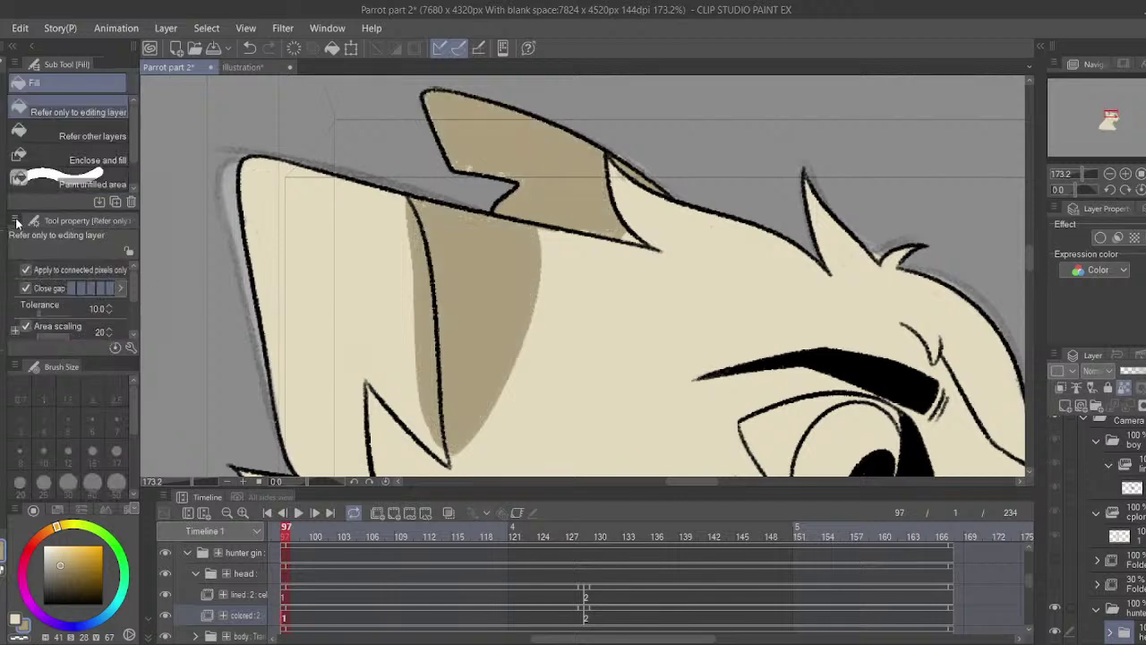
- Outline a curved brown stripe on the cheek below the near ear at frame 97 and fill it
key(p)
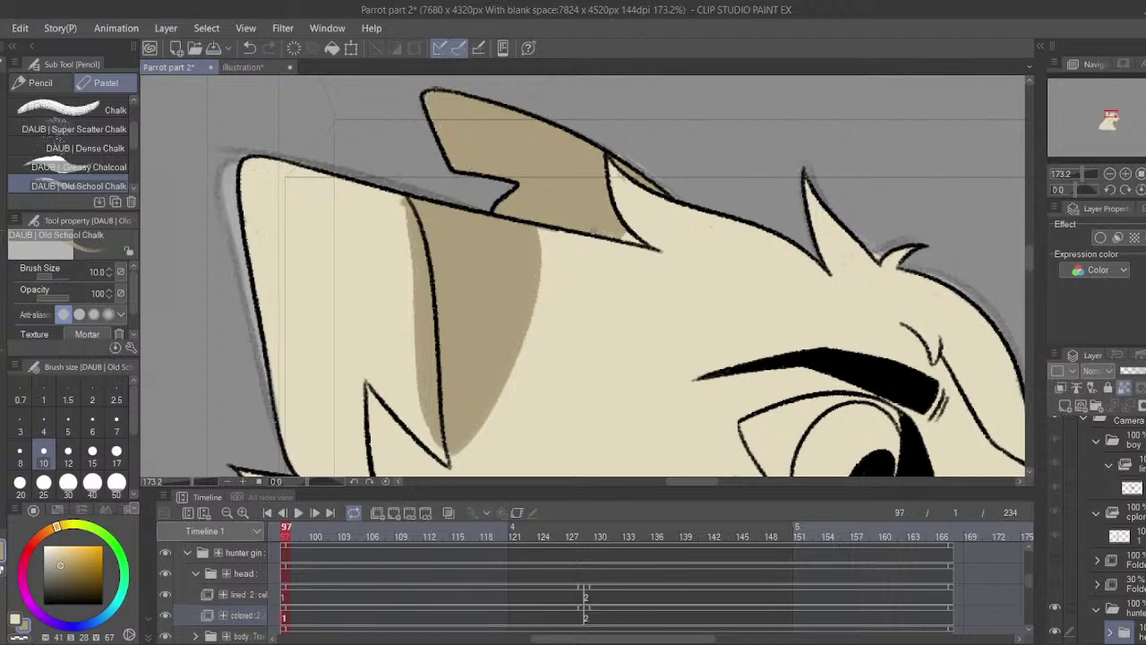
drag(462, 116, 455, 12)
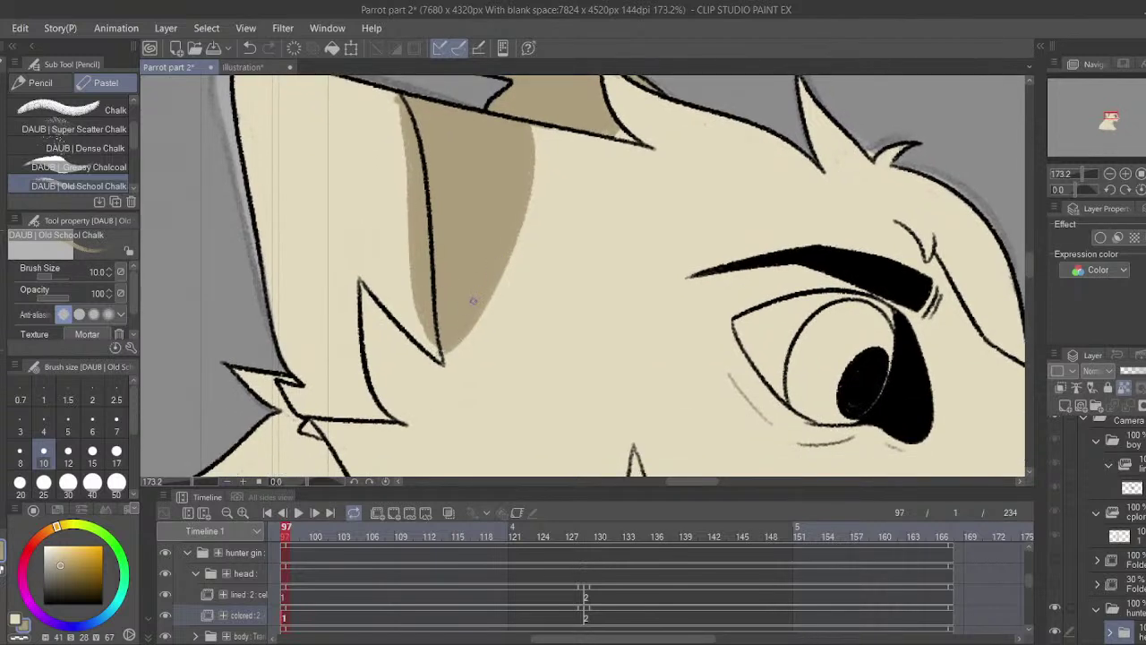
click(250, 68)
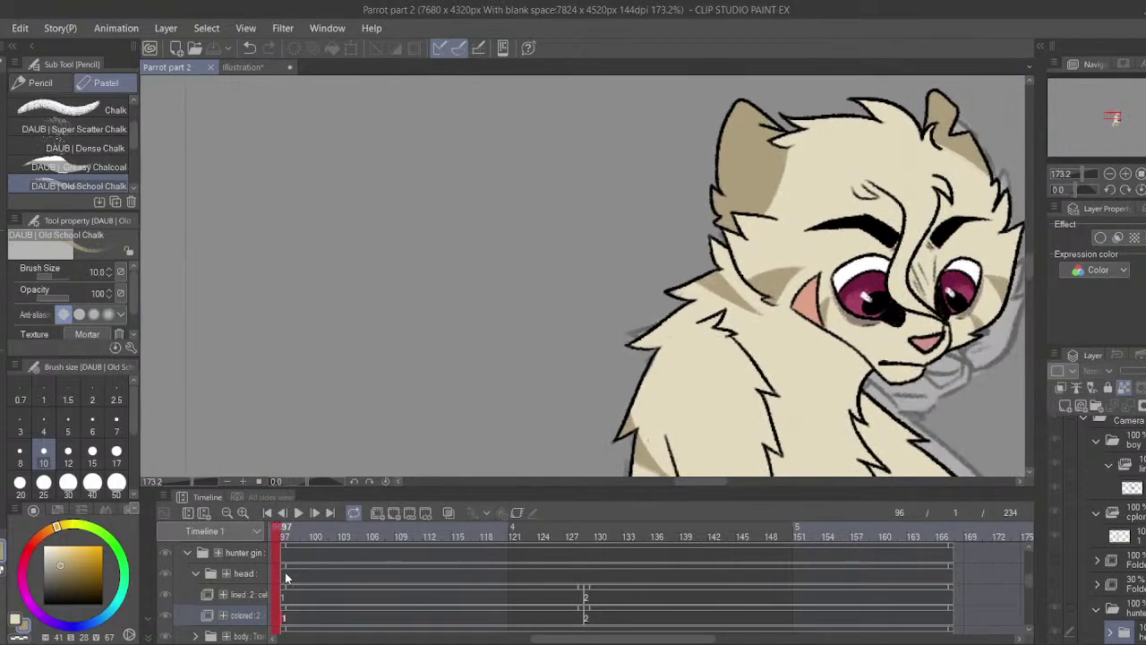
click(286, 618)
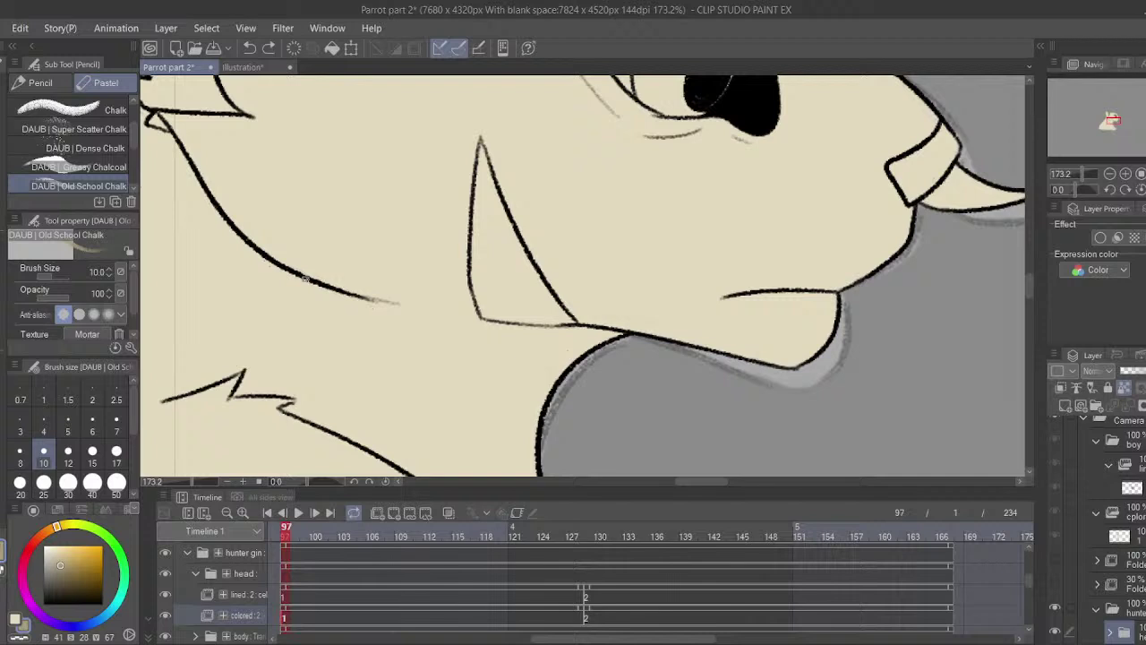
drag(299, 269, 438, 85)
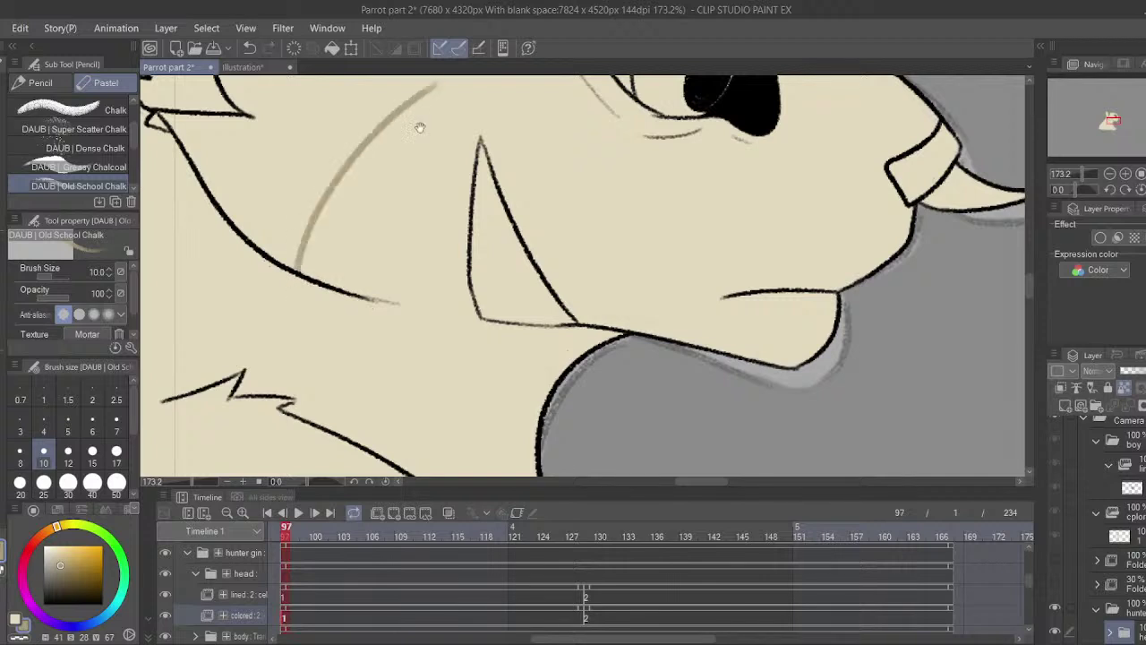
mouse_move(422, 127)
mouse_down()
mouse_move(390, 358)
mouse_move(308, 311)
mouse_move(333, 337)
mouse_move(295, 319)
mouse_up()
click(0, 382)
click(358, 259)
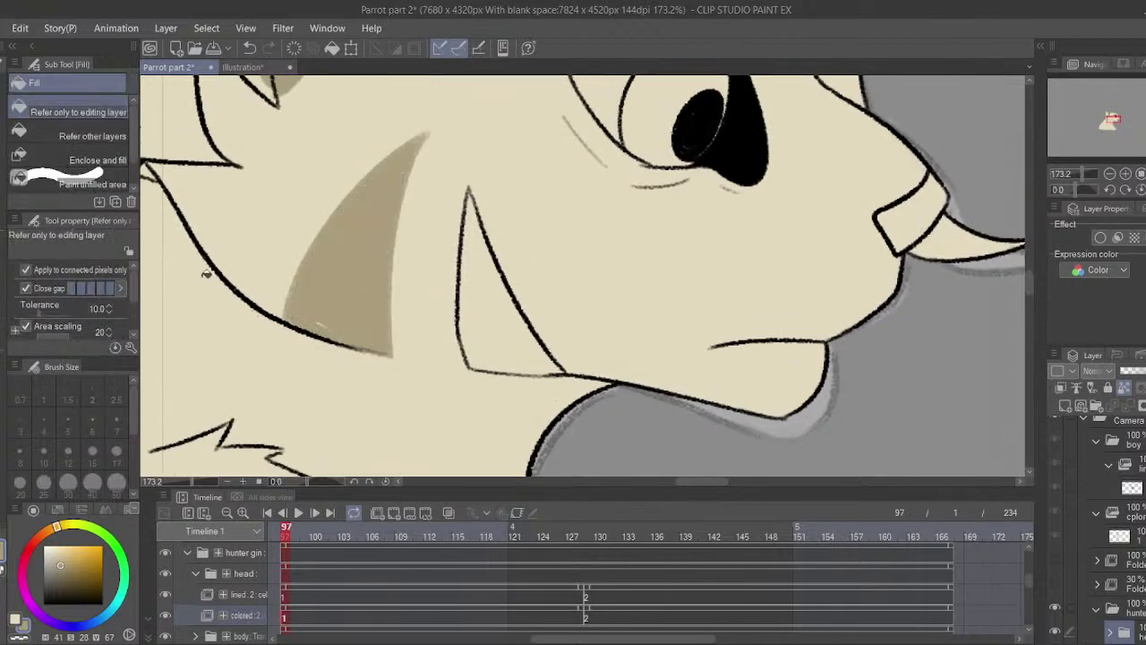
- Trim the edge and tip of the cheek stripe with the cream fur color
click(2, 218)
alt+click(313, 235)
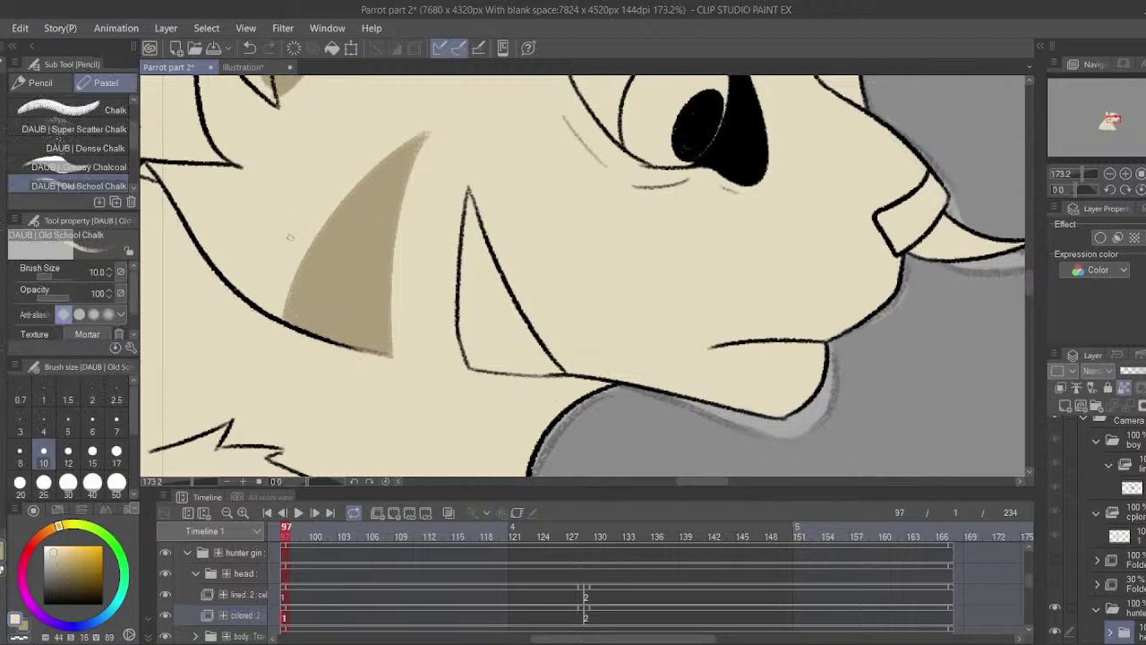
mouse_move(342, 176)
mouse_down()
mouse_move(464, 126)
mouse_move(448, 132)
mouse_up()
drag(367, 169, 434, 132)
- Outline a second pointed brown stripe on the jaw, in front of the pointed cheek shape, and fill it
key(x)
drag(555, 368, 540, 382)
mouse_move(516, 383)
mouse_down()
mouse_move(514, 313)
mouse_move(615, 400)
mouse_move(514, 370)
mouse_up()
key(g)
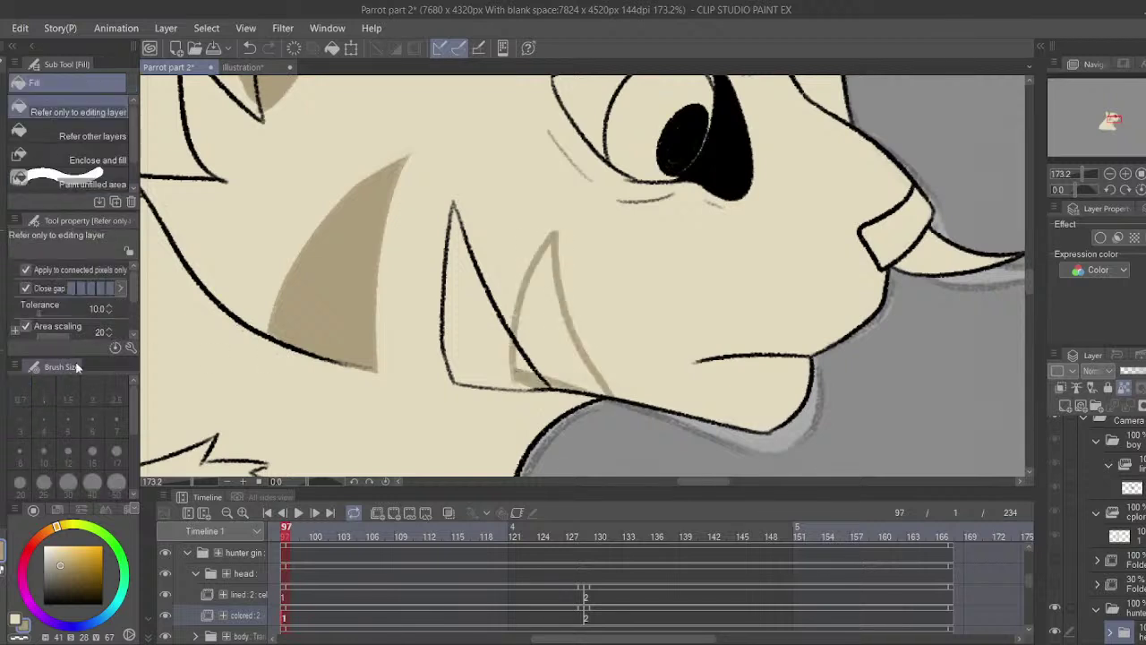
click(477, 322)
key(ctrl+z)
click(539, 340)
- Touch up the gaps in the jaw stripe, trim its edge with the cream fur color and save the animation
key(p)
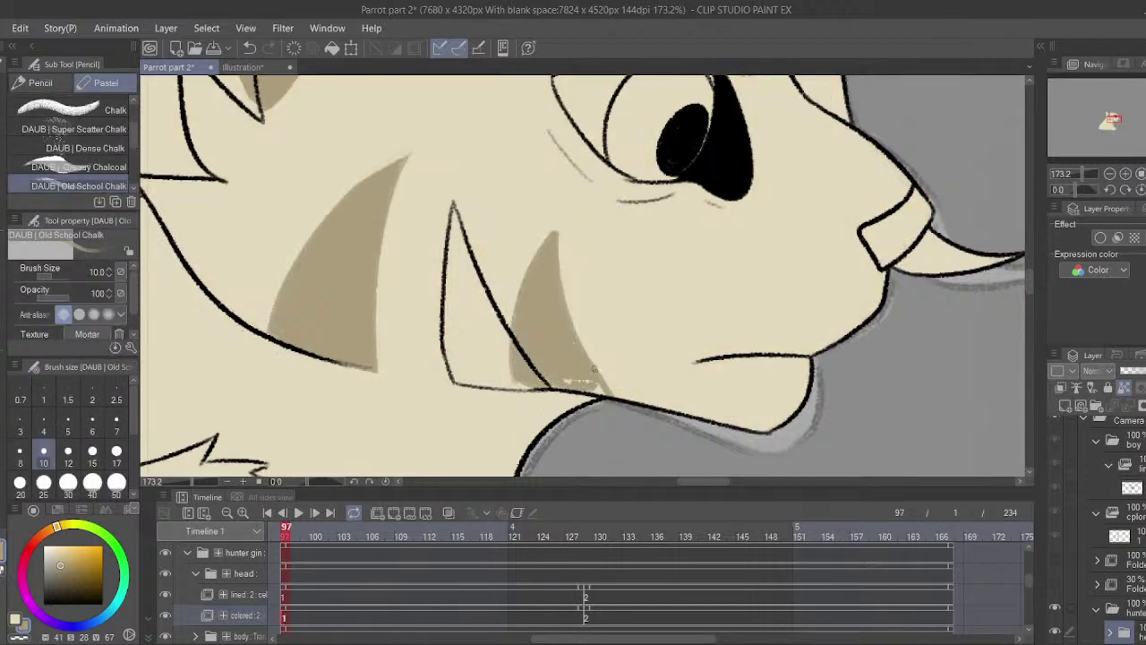
alt+click(553, 255)
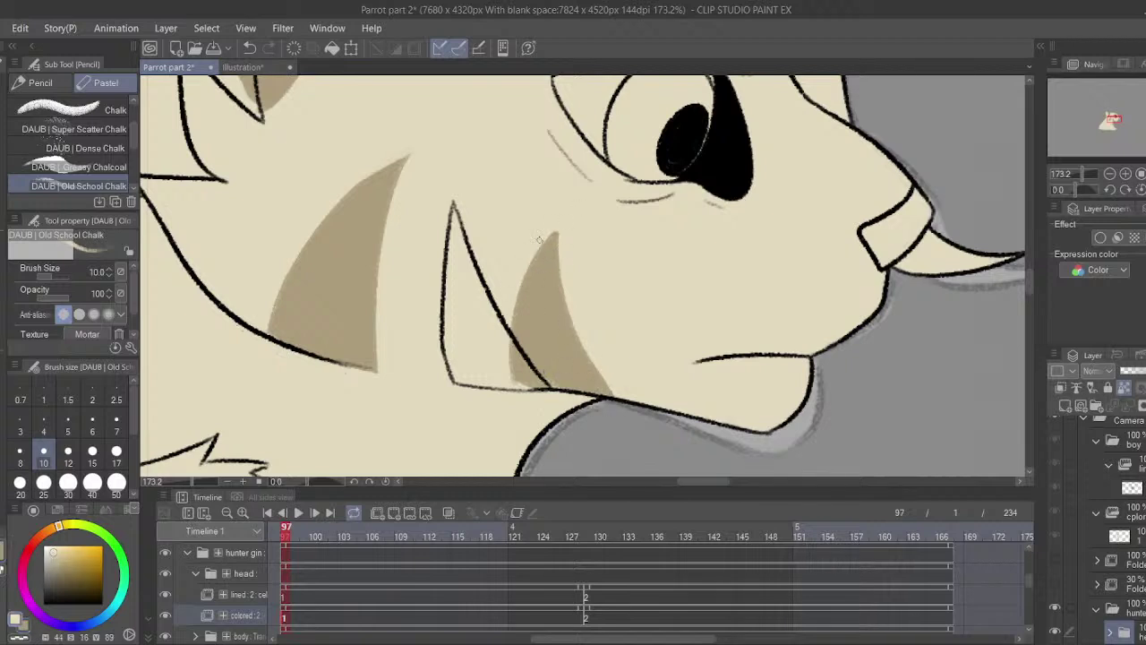
drag(509, 316, 561, 220)
key(ctrl+s)
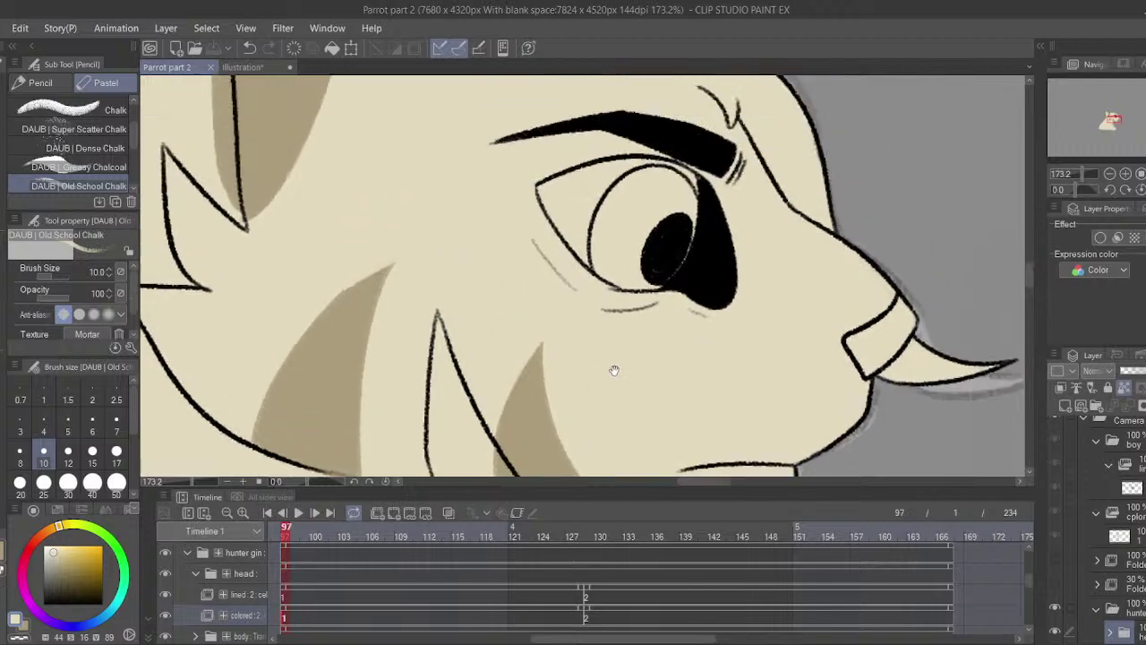
- Sample the pink from the cat's nose in the reference illustration and return to the Parrot part 2 animation
click(244, 67)
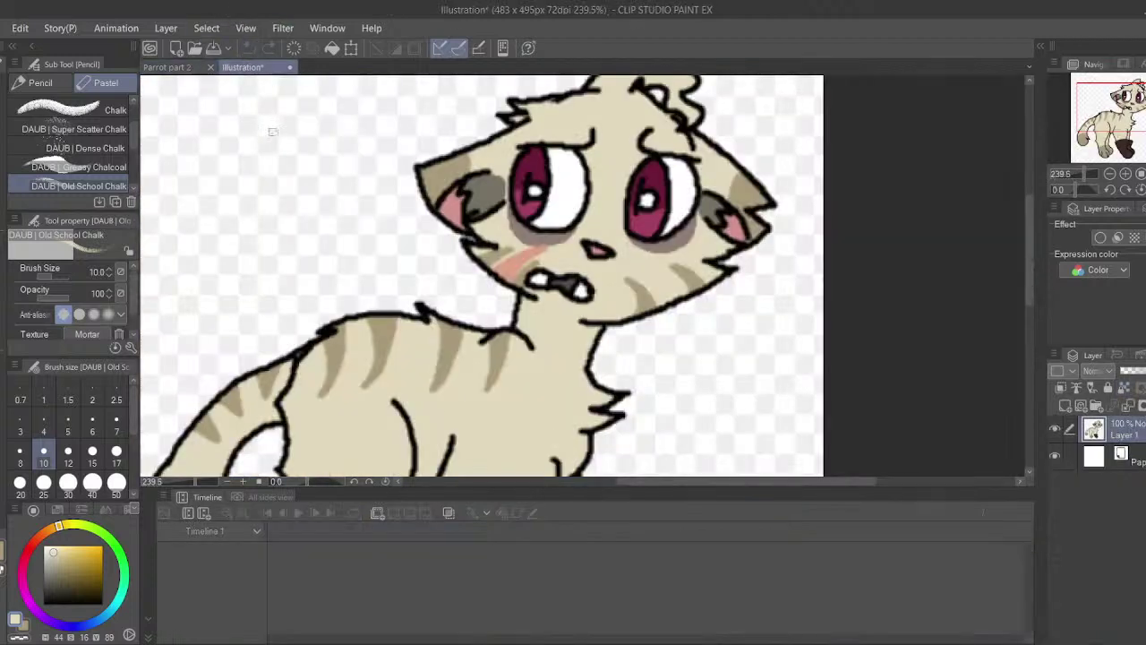
alt+click(455, 209)
alt+click(569, 247)
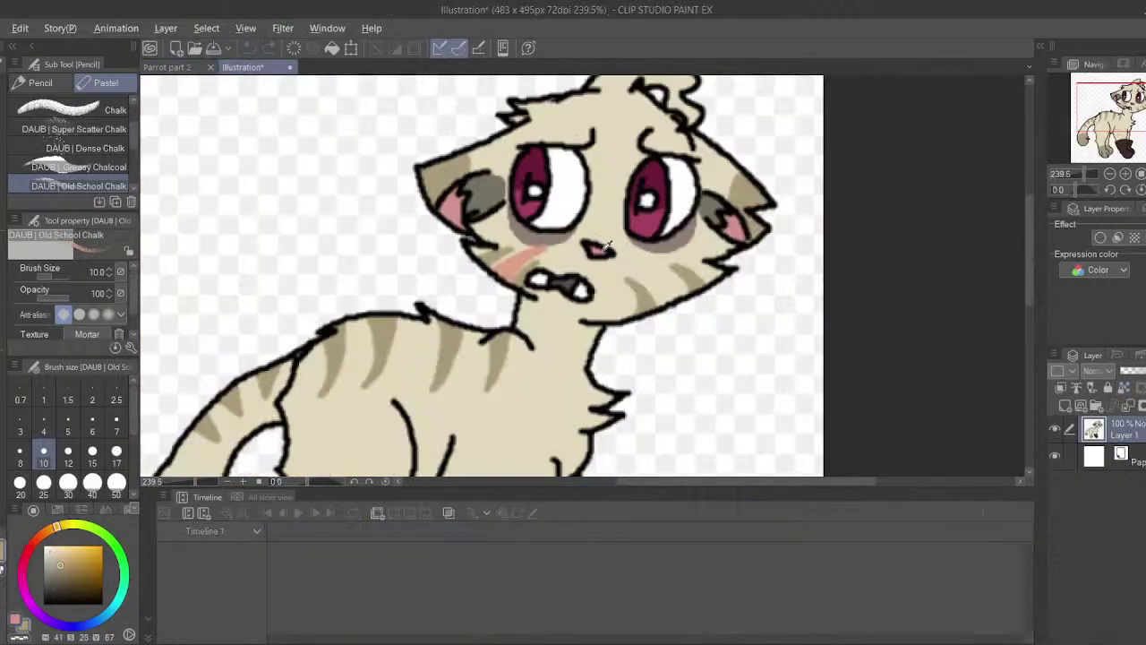
alt+click(596, 251)
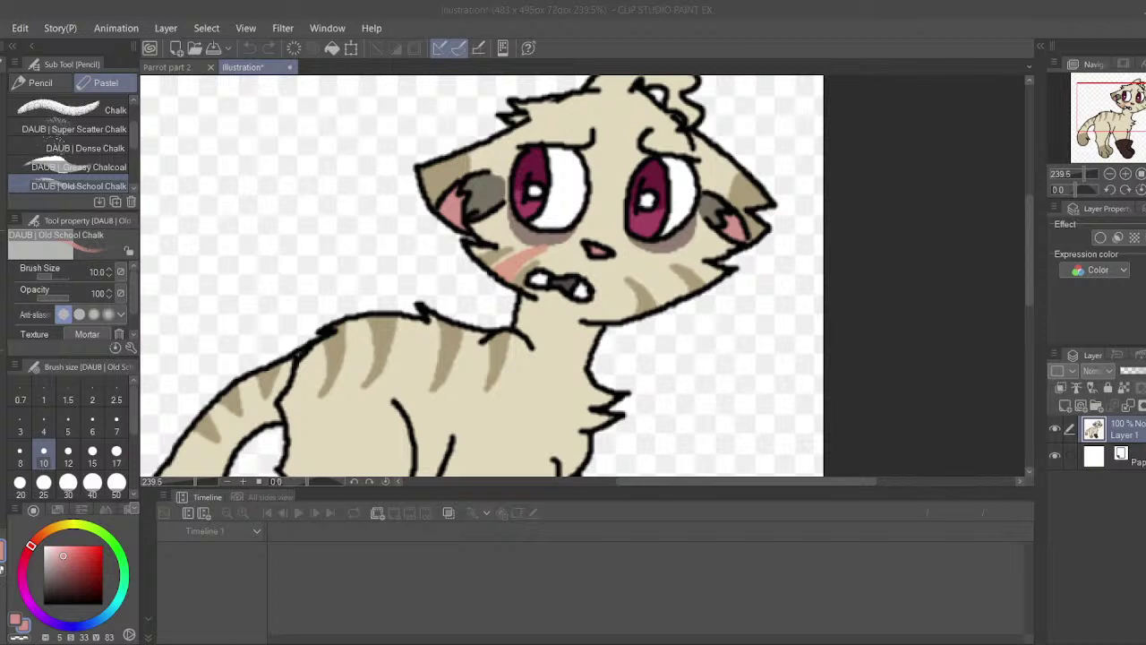
click(442, 27)
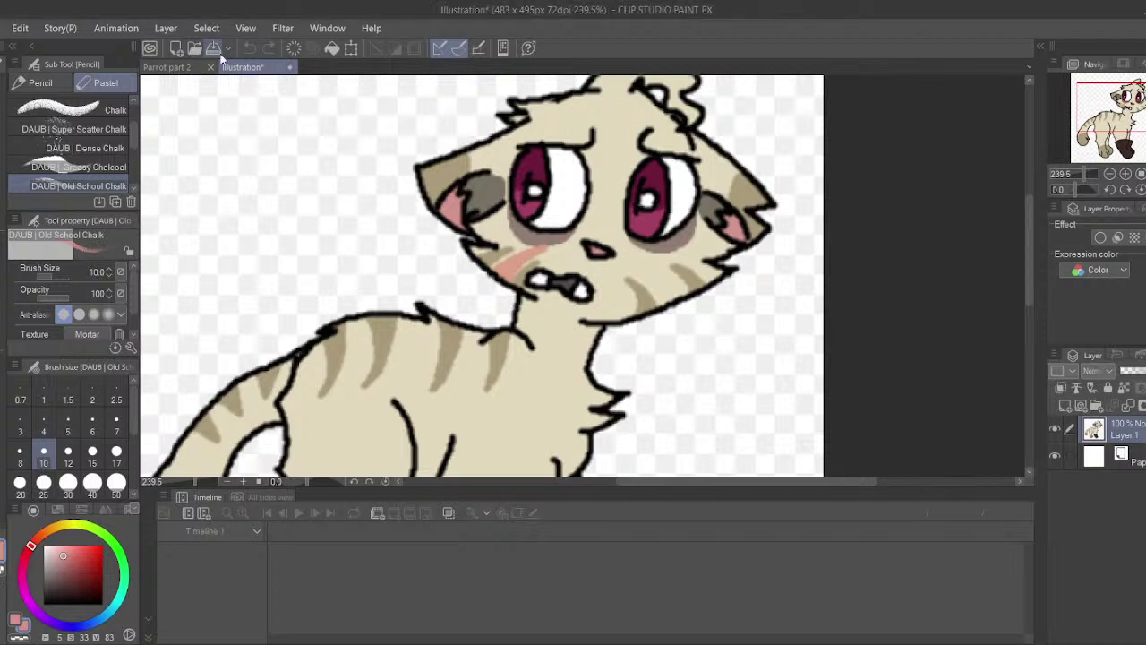
click(170, 67)
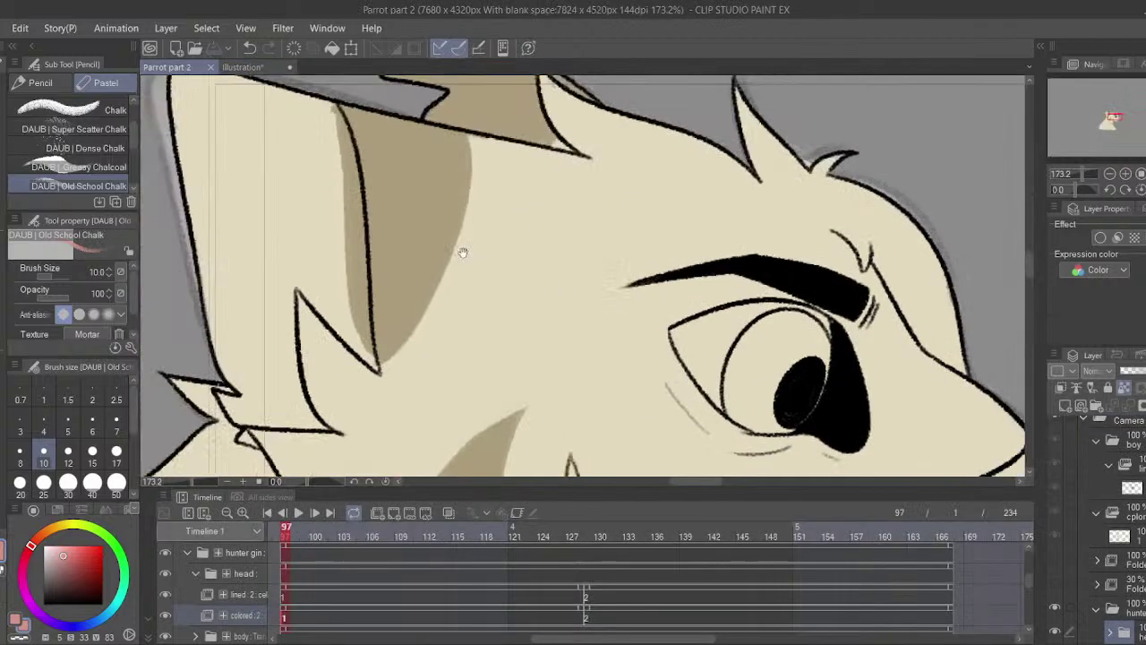
- Paint the lower part of the near ear's inside pink around the fur tufts, using brush sizes 10 and 17
mouse_move(447, 365)
mouse_down()
mouse_move(432, 294)
mouse_move(437, 346)
mouse_move(398, 297)
mouse_up()
mouse_move(414, 428)
mouse_down()
mouse_move(336, 427)
mouse_move(351, 431)
mouse_move(333, 448)
mouse_move(306, 411)
mouse_move(347, 424)
mouse_up()
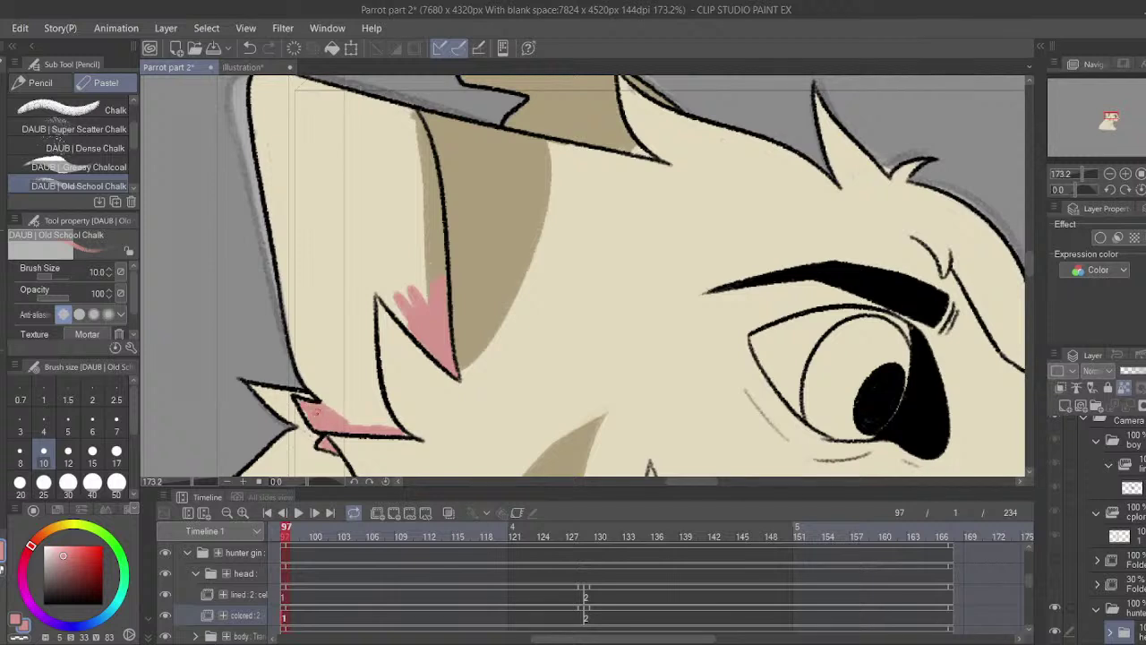
drag(424, 398, 499, 371)
click(1125, 388)
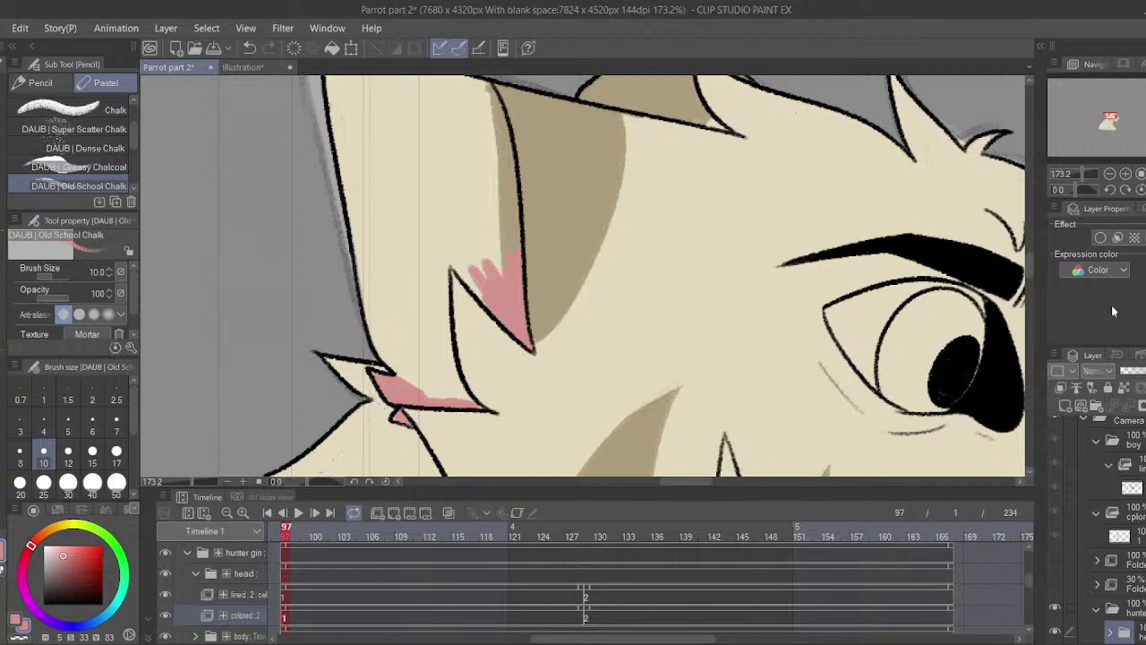
mouse_move(459, 393)
mouse_down()
mouse_move(446, 383)
mouse_move(433, 394)
mouse_move(448, 339)
mouse_move(444, 270)
mouse_up()
click(112, 450)
mouse_move(422, 386)
mouse_down()
mouse_move(399, 374)
mouse_move(381, 335)
mouse_move(391, 362)
mouse_up()
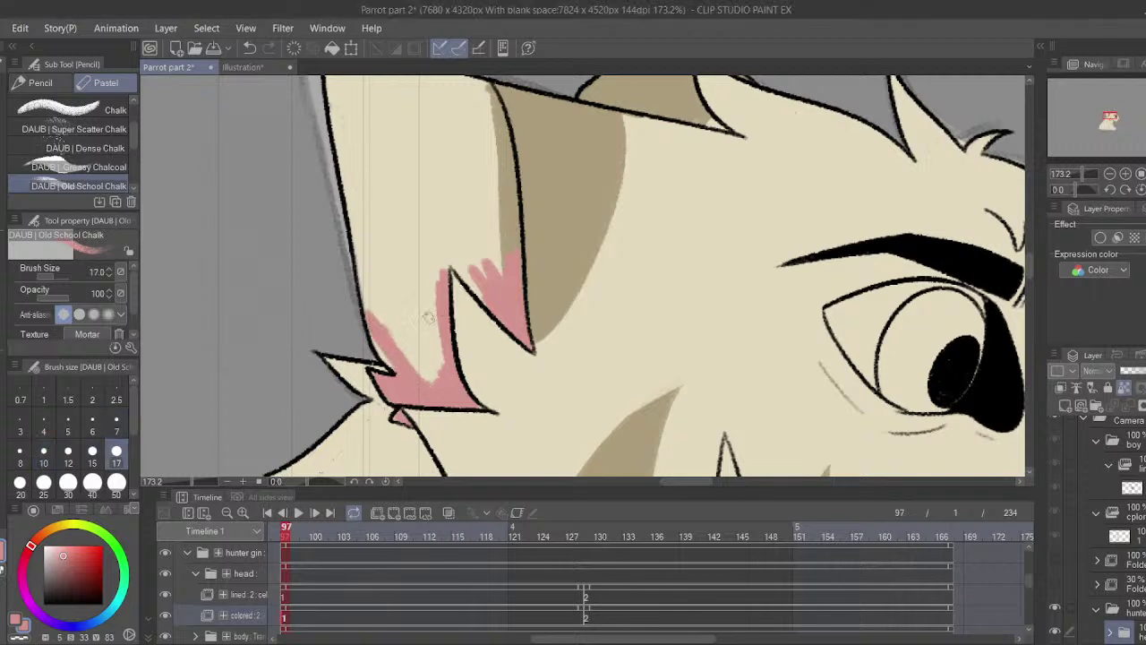
mouse_move(428, 319)
mouse_down()
mouse_move(437, 394)
mouse_move(372, 337)
mouse_move(385, 332)
mouse_move(446, 388)
mouse_move(417, 272)
mouse_move(438, 297)
mouse_move(474, 275)
mouse_move(482, 294)
mouse_move(449, 267)
mouse_up()
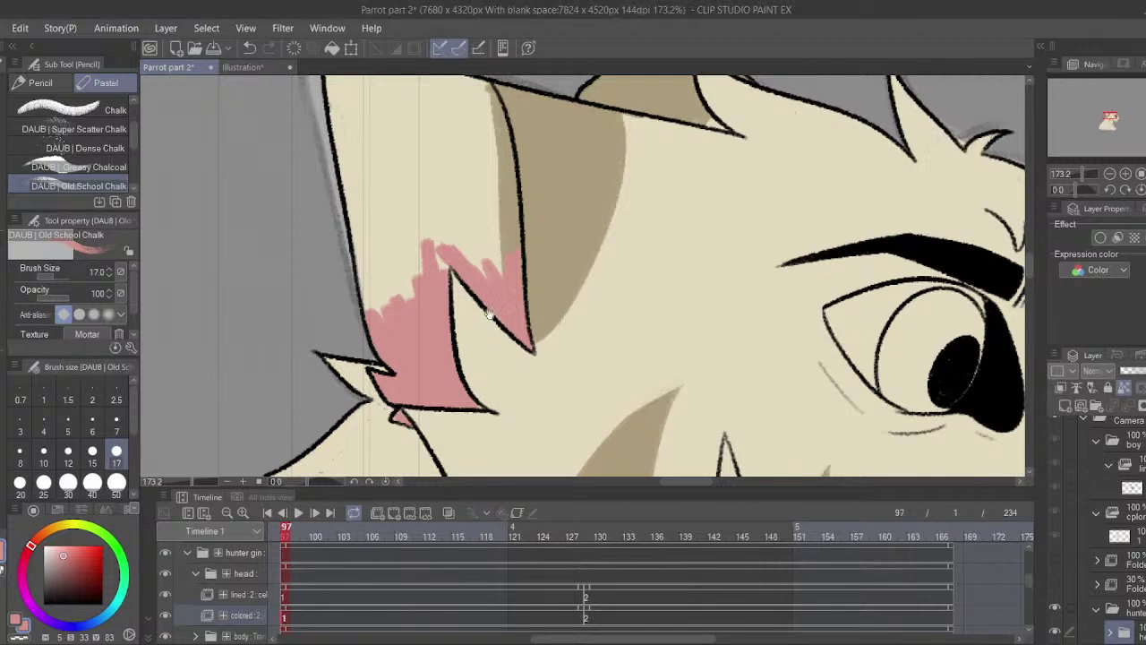
- Cover the rest of the near ear's inside with pink up to the tip, using brush size 40
click(92, 482)
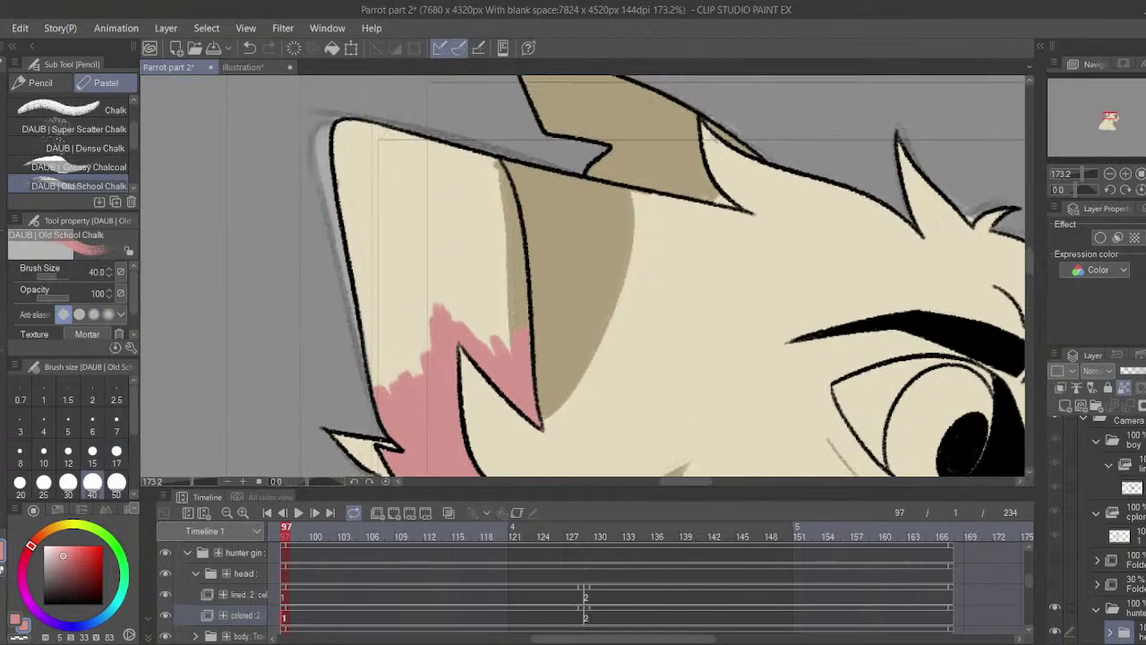
mouse_move(394, 376)
mouse_down()
mouse_move(358, 332)
mouse_move(430, 346)
mouse_move(475, 305)
mouse_move(504, 303)
mouse_move(489, 154)
mouse_up()
click(116, 451)
click(93, 482)
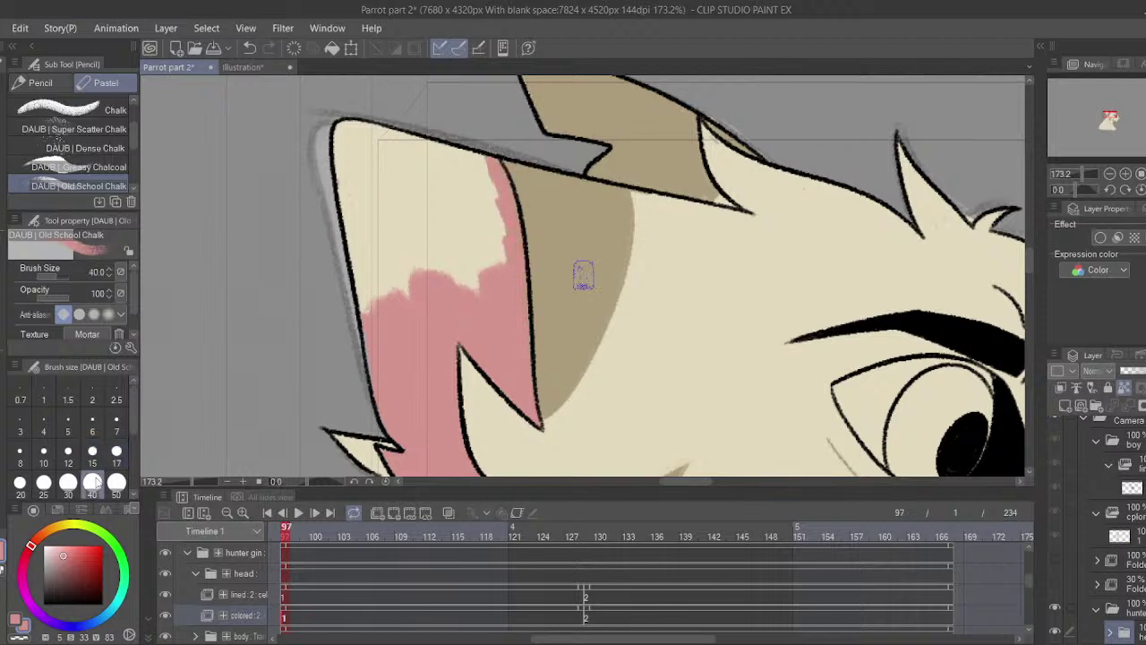
mouse_move(466, 278)
mouse_down()
mouse_move(410, 235)
mouse_move(349, 135)
mouse_move(385, 268)
mouse_move(387, 349)
mouse_move(364, 240)
mouse_move(381, 199)
mouse_move(374, 97)
mouse_move(501, 279)
mouse_move(474, 161)
mouse_up()
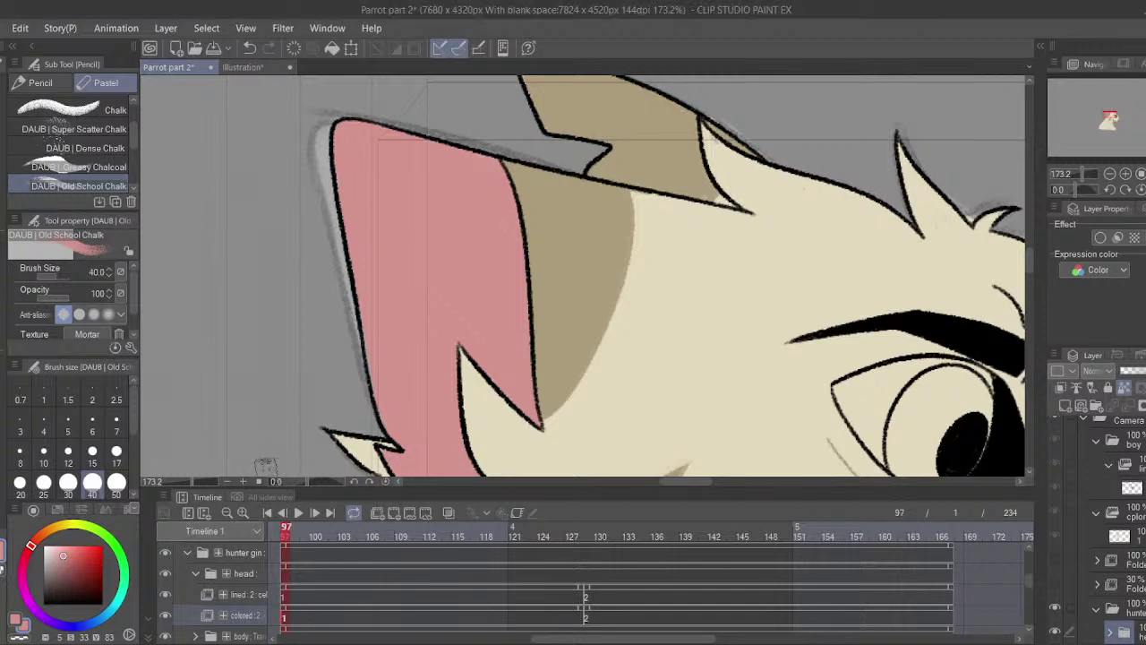
- Paint the nose pink with brush size 17 and save the animation
click(116, 453)
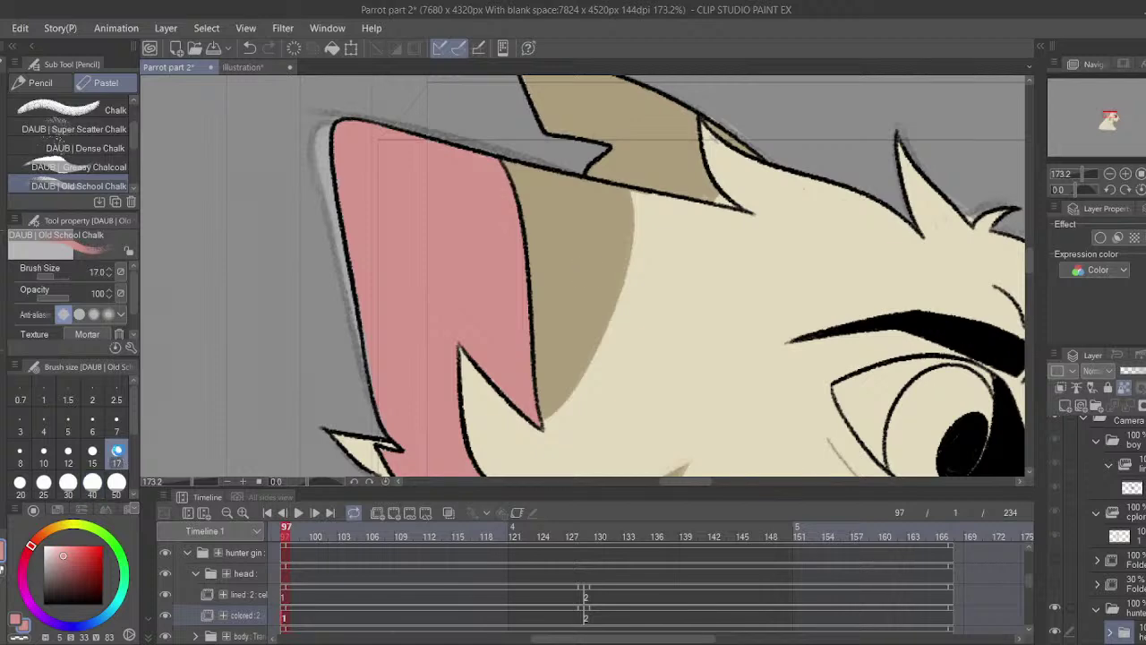
key(ctrl+s)
drag(553, 320, 542, 13)
mouse_move(963, 294)
mouse_down()
mouse_move(647, 298)
mouse_move(392, 325)
mouse_up()
mouse_move(591, 283)
mouse_down()
mouse_move(566, 266)
mouse_move(607, 251)
mouse_move(582, 260)
mouse_move(614, 230)
mouse_move(586, 272)
mouse_move(592, 287)
mouse_move(588, 267)
mouse_move(609, 262)
mouse_move(623, 229)
mouse_move(600, 278)
mouse_up()
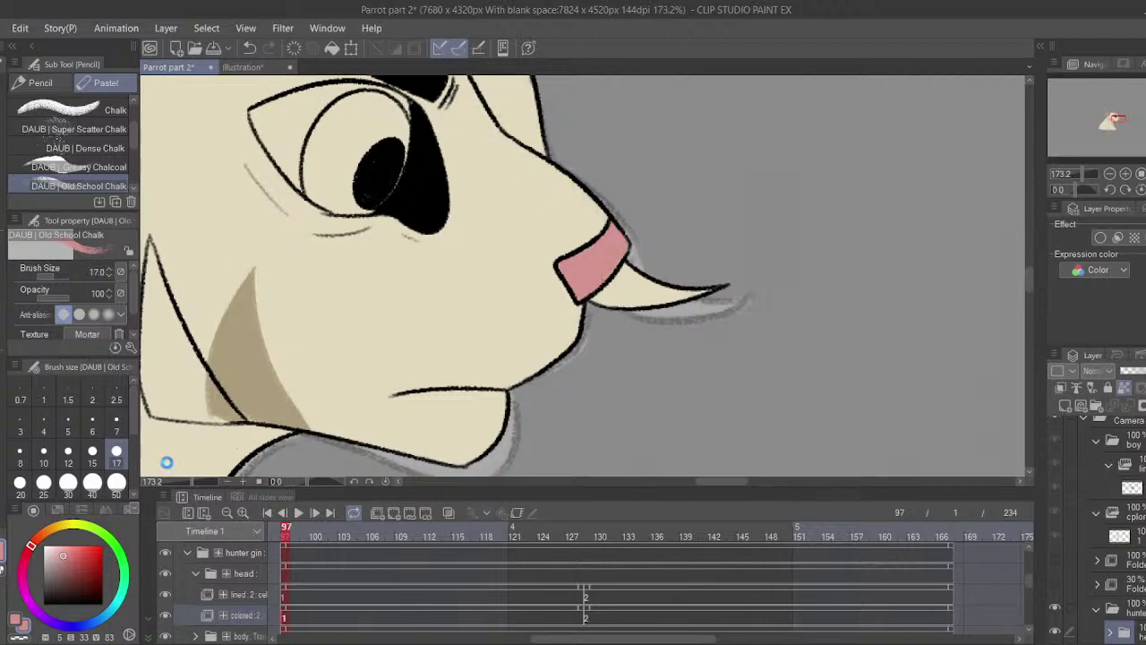
drag(263, 205, 381, 189)
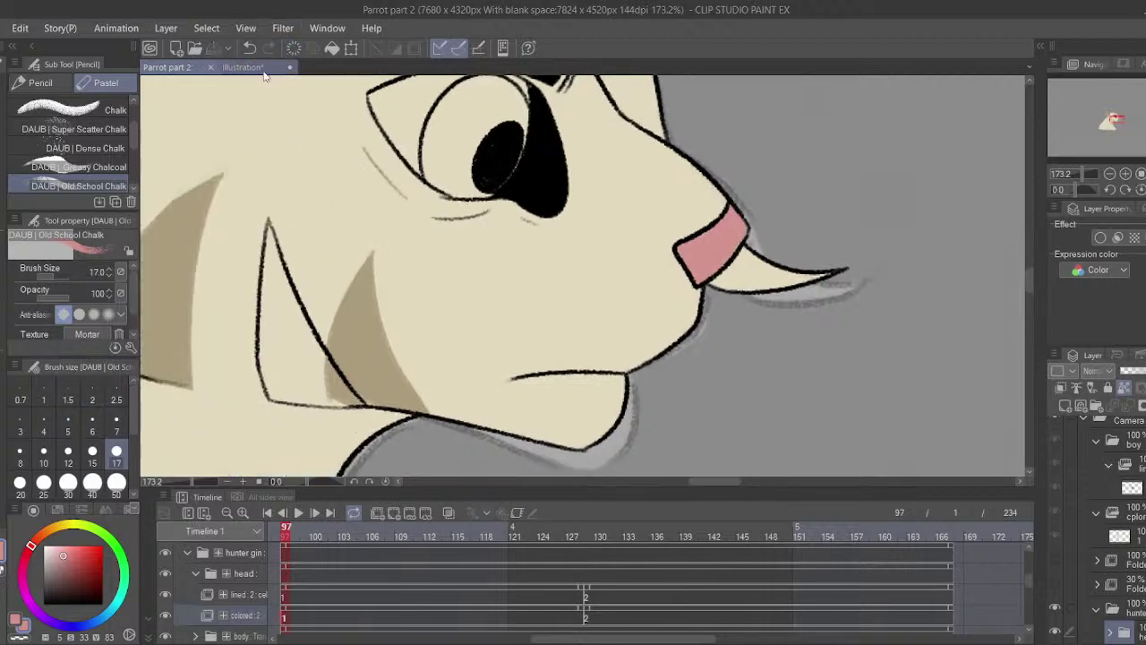
- Take the salmon cheek-mark color from the reference illustration and paint the pointed cheek shape with it, tidying its edges
click(255, 68)
click(170, 67)
mouse_move(367, 360)
mouse_down()
mouse_move(383, 324)
mouse_move(345, 360)
mouse_move(367, 364)
mouse_move(289, 354)
mouse_move(278, 333)
mouse_move(285, 188)
mouse_move(301, 269)
mouse_move(294, 336)
mouse_move(349, 362)
mouse_move(292, 355)
mouse_move(358, 357)
mouse_move(309, 273)
mouse_move(308, 333)
mouse_up()
alt+click(266, 307)
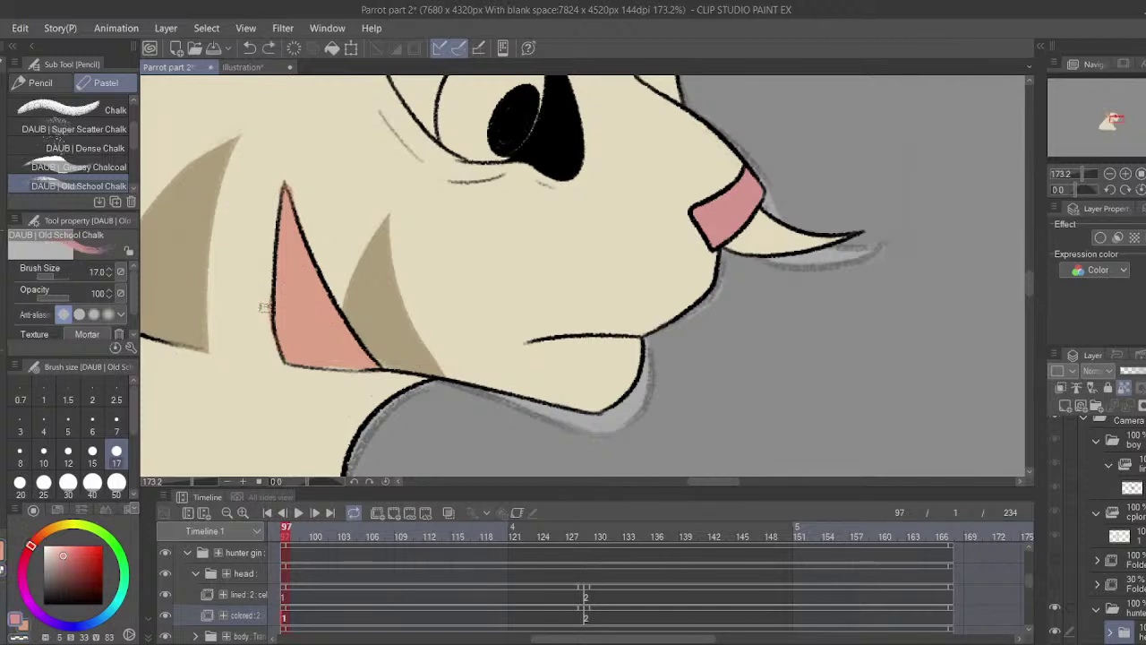
alt+click(263, 312)
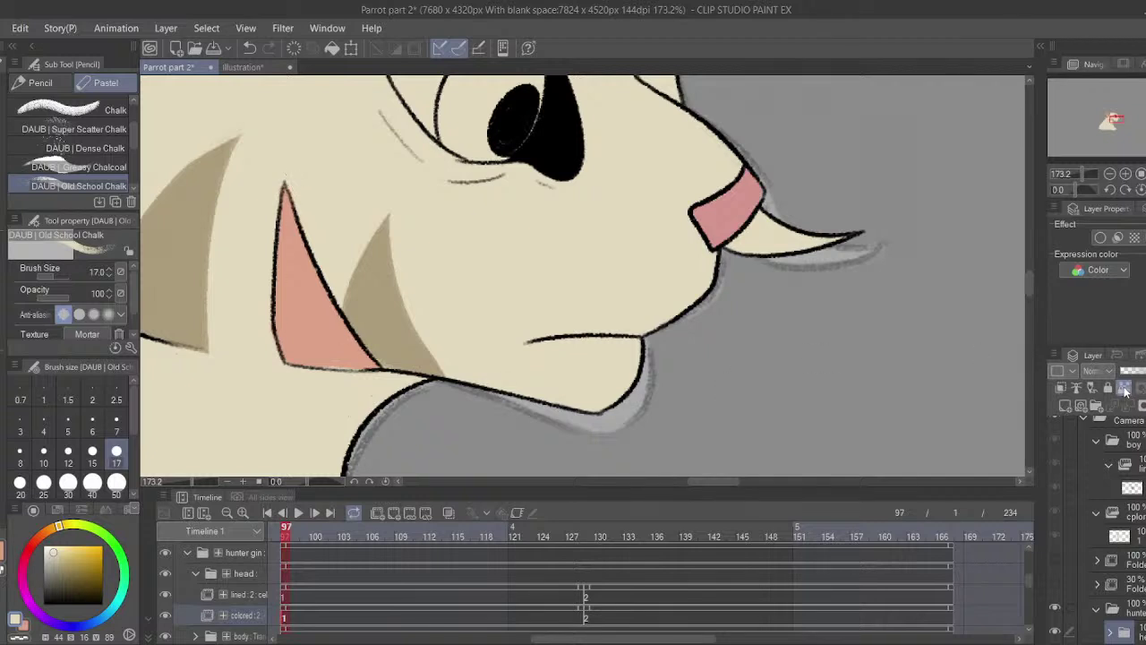
alt+click(320, 330)
drag(364, 364, 328, 361)
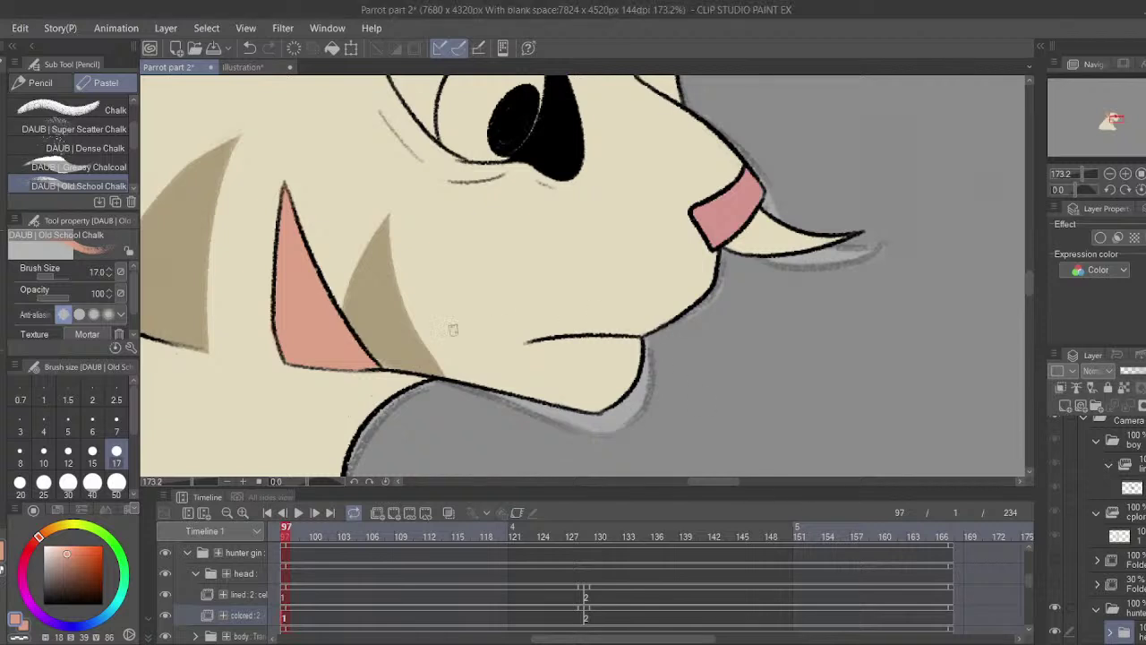
- Paint the white of the eye around the iris with brush size 12
click(68, 421)
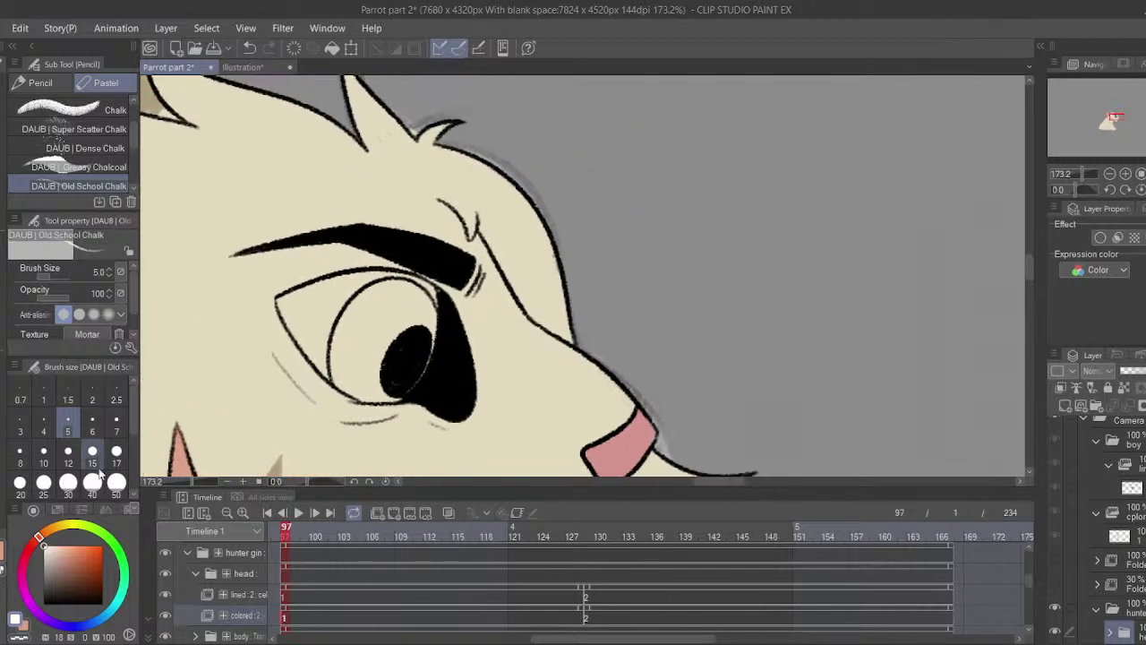
click(68, 454)
mouse_move(311, 342)
mouse_down()
mouse_move(331, 378)
mouse_move(280, 301)
mouse_move(312, 286)
mouse_move(293, 300)
mouse_move(310, 341)
mouse_move(336, 329)
mouse_up()
mouse_move(423, 290)
mouse_down()
mouse_move(321, 285)
mouse_move(338, 280)
mouse_move(330, 290)
mouse_move(350, 298)
mouse_move(308, 297)
mouse_move(340, 354)
mouse_move(339, 285)
mouse_up()
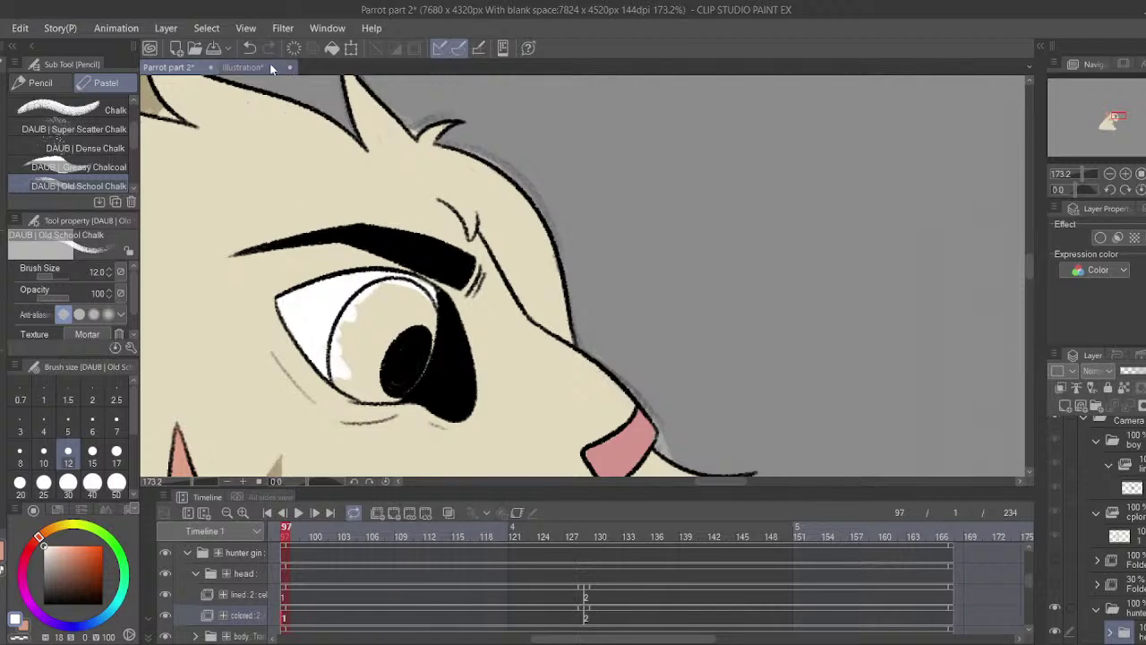
- Sample the magenta iris color from the reference illustration and return to the eye in the animation
click(242, 67)
alt+click(532, 207)
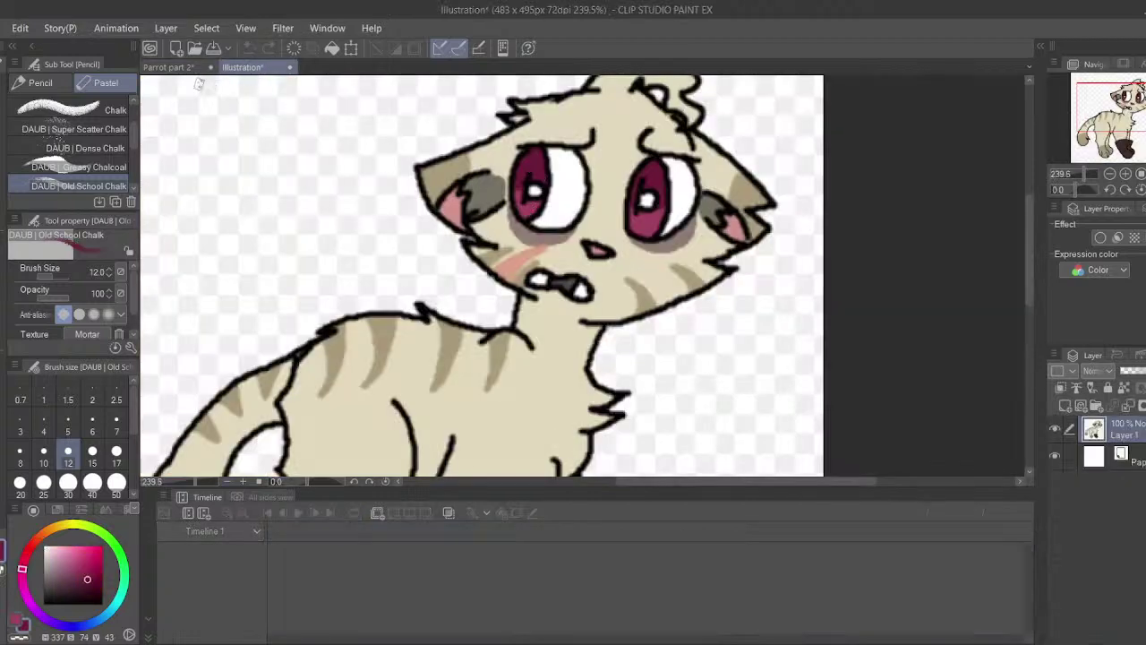
click(171, 67)
drag(1081, 174, 1087, 174)
drag(624, 394, 658, 206)
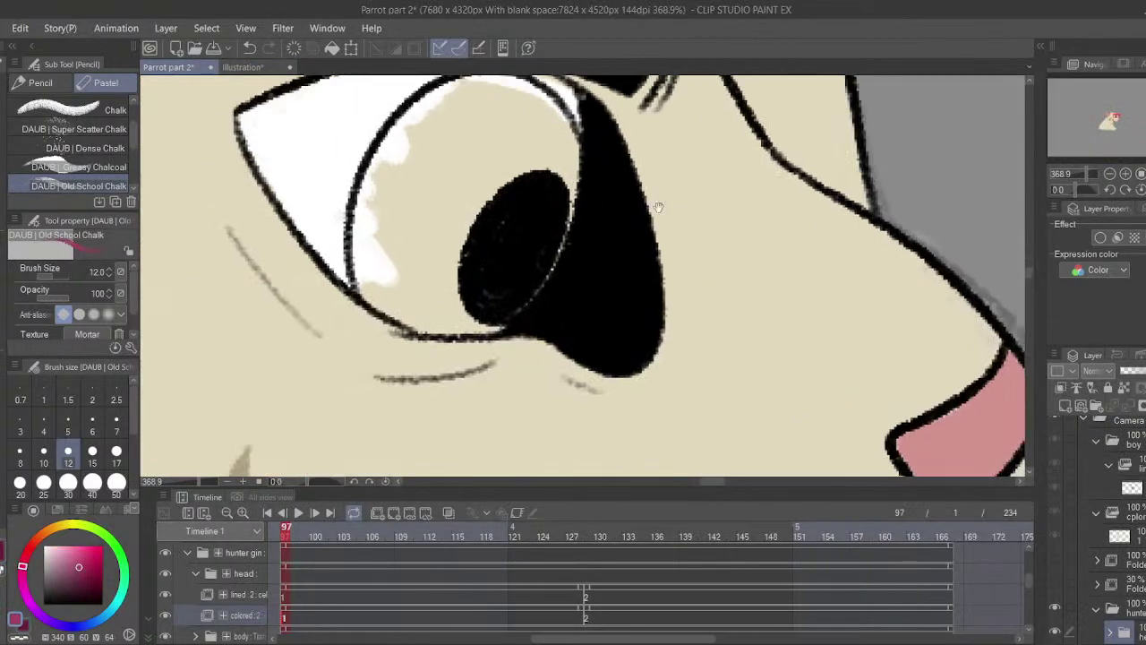
- Paint the iris magenta with brush sizes 12 and 15 and cover the spill below the eye with cream
mouse_move(486, 326)
mouse_down()
mouse_move(517, 322)
mouse_move(448, 327)
mouse_move(388, 296)
mouse_move(363, 250)
mouse_move(362, 266)
mouse_move(385, 137)
mouse_move(430, 109)
mouse_up()
mouse_move(427, 120)
mouse_down()
mouse_move(425, 168)
mouse_move(454, 142)
mouse_move(518, 134)
mouse_move(555, 159)
mouse_move(579, 218)
mouse_up()
click(93, 453)
mouse_move(464, 269)
mouse_down()
mouse_move(482, 363)
mouse_move(374, 286)
mouse_move(392, 279)
mouse_move(422, 328)
mouse_move(435, 194)
mouse_move(520, 384)
mouse_move(537, 326)
mouse_move(530, 210)
mouse_move(573, 202)
mouse_move(425, 183)
mouse_move(473, 272)
mouse_move(492, 185)
mouse_move(535, 174)
mouse_up()
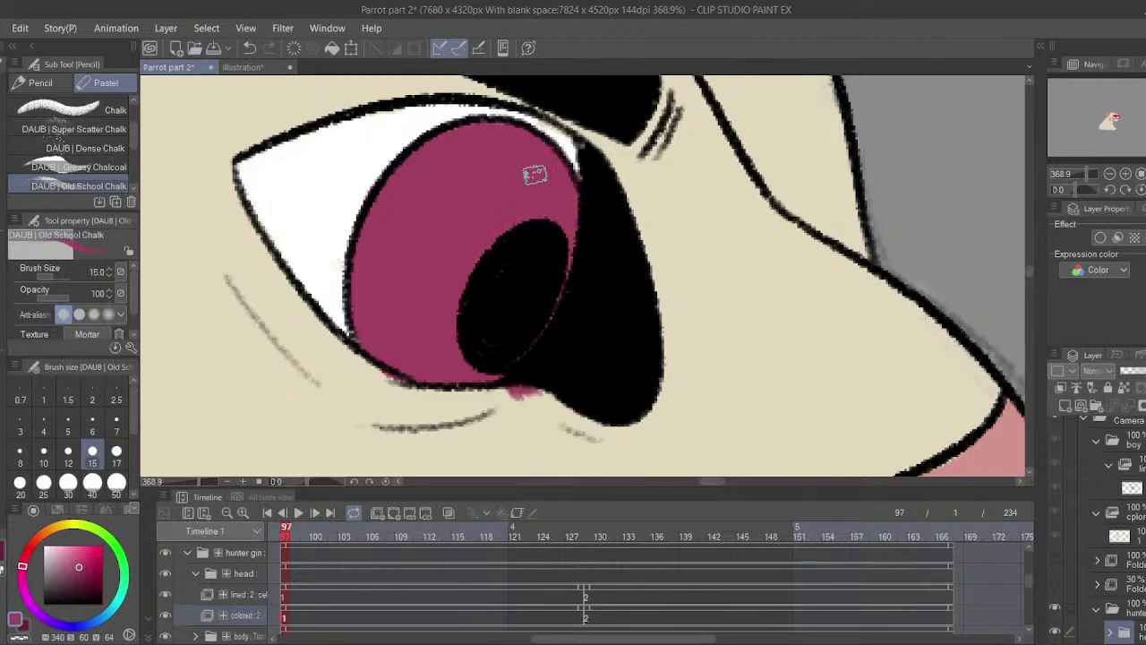
alt+click(504, 414)
drag(529, 399, 508, 399)
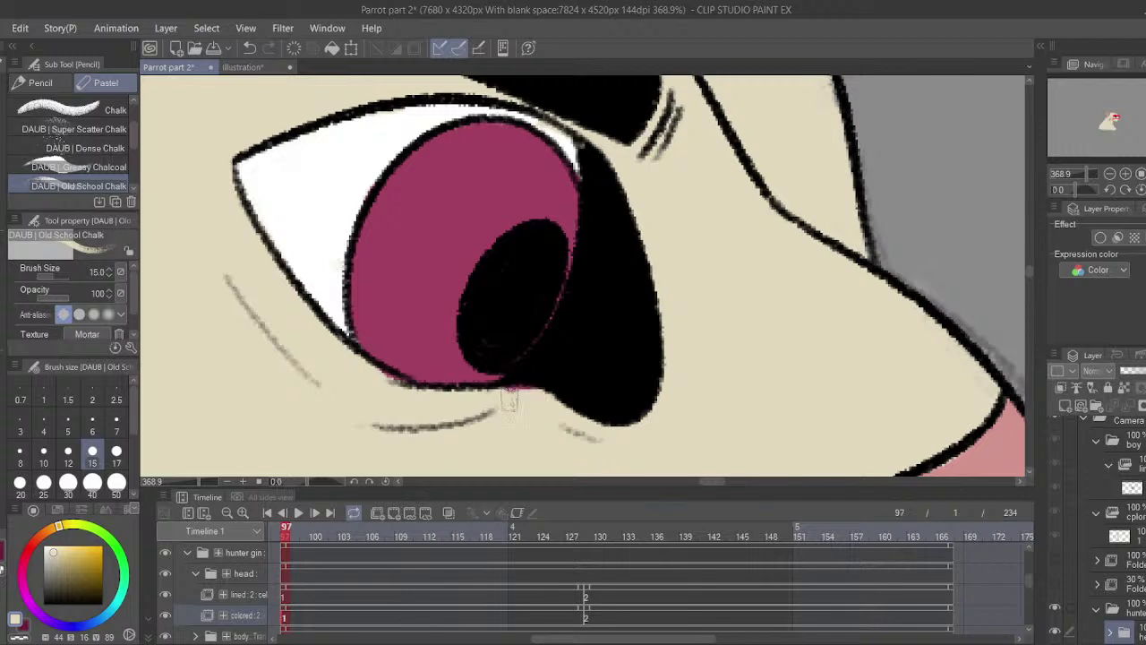
- Shade the upper part of the iris dark magenta with brush size 15, down to a curved edge beside the pupil
alt+click(409, 314)
key(x)
drag(442, 234, 457, 258)
drag(380, 256, 591, 285)
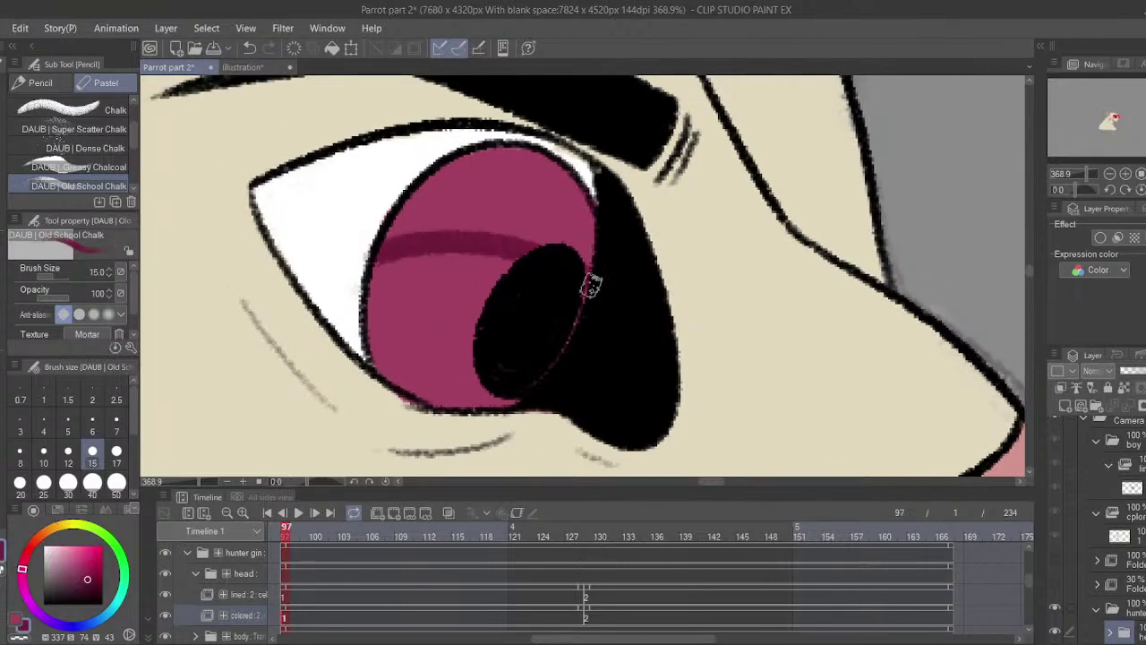
mouse_move(431, 242)
mouse_down()
mouse_move(602, 225)
mouse_move(575, 188)
mouse_move(524, 161)
mouse_move(549, 186)
mouse_up()
alt+click(328, 226)
alt+click(550, 184)
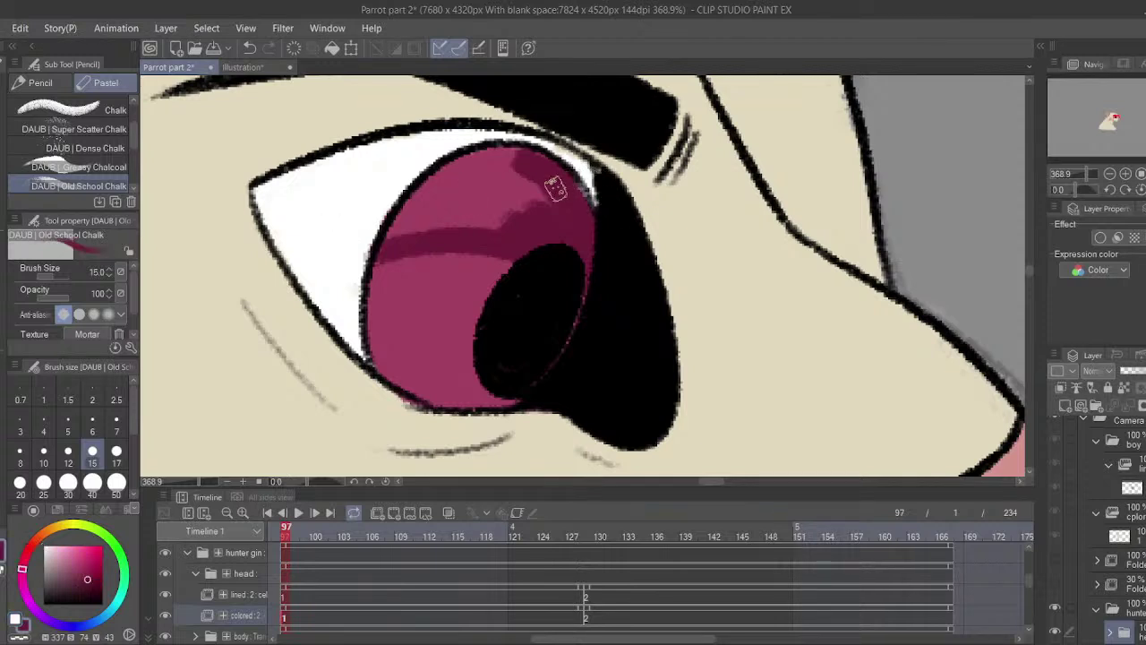
mouse_move(491, 190)
mouse_down()
mouse_move(393, 237)
mouse_move(429, 195)
mouse_move(407, 230)
mouse_move(461, 199)
mouse_move(484, 164)
mouse_move(446, 180)
mouse_move(533, 173)
mouse_move(494, 192)
mouse_up()
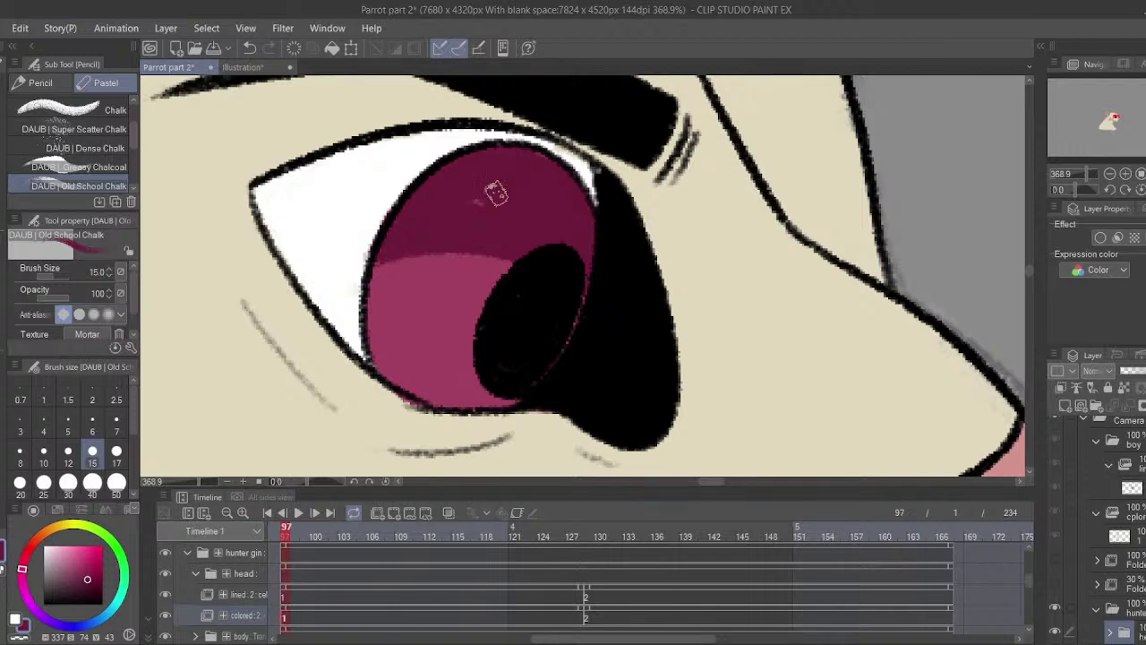
- Extend the dark magenta shading down the iris's outer edge and cover the spill with white and cream
mouse_move(385, 366)
mouse_down()
mouse_move(382, 276)
mouse_move(421, 225)
mouse_up()
key(ctrl+z)
mouse_move(384, 391)
mouse_down()
mouse_move(393, 250)
mouse_move(410, 232)
mouse_up()
alt+click(340, 307)
drag(354, 321, 360, 352)
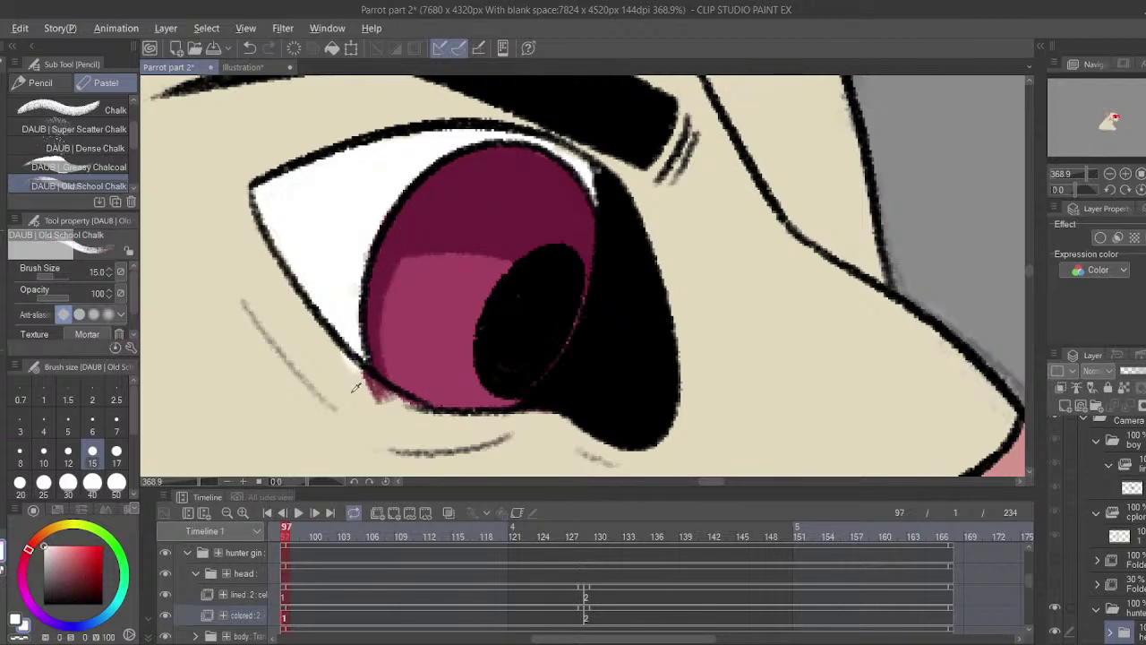
alt+click(351, 370)
mouse_move(378, 394)
mouse_down()
mouse_move(341, 381)
mouse_move(390, 396)
mouse_up()
- Blend the edge between the dark and lighter magenta in the iris with brush size 25 and save the file
alt+click(426, 268)
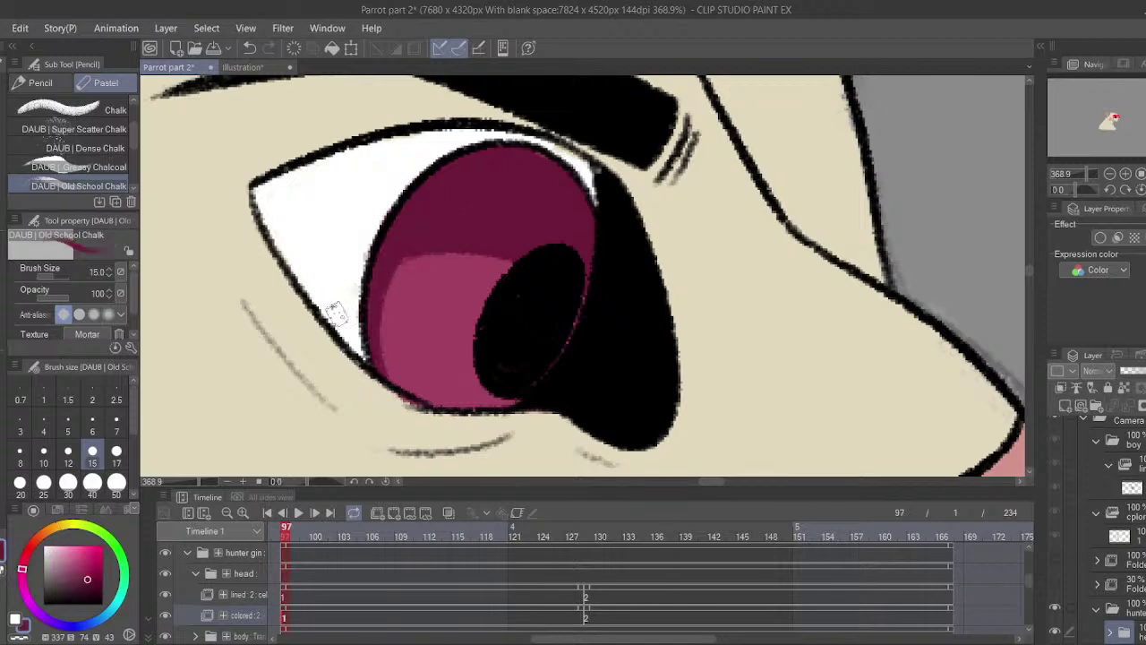
click(43, 482)
mouse_move(434, 246)
mouse_down()
mouse_move(463, 259)
mouse_move(525, 256)
mouse_move(417, 241)
mouse_move(447, 309)
mouse_move(421, 257)
mouse_move(491, 253)
mouse_move(456, 267)
mouse_move(400, 242)
mouse_move(491, 246)
mouse_up()
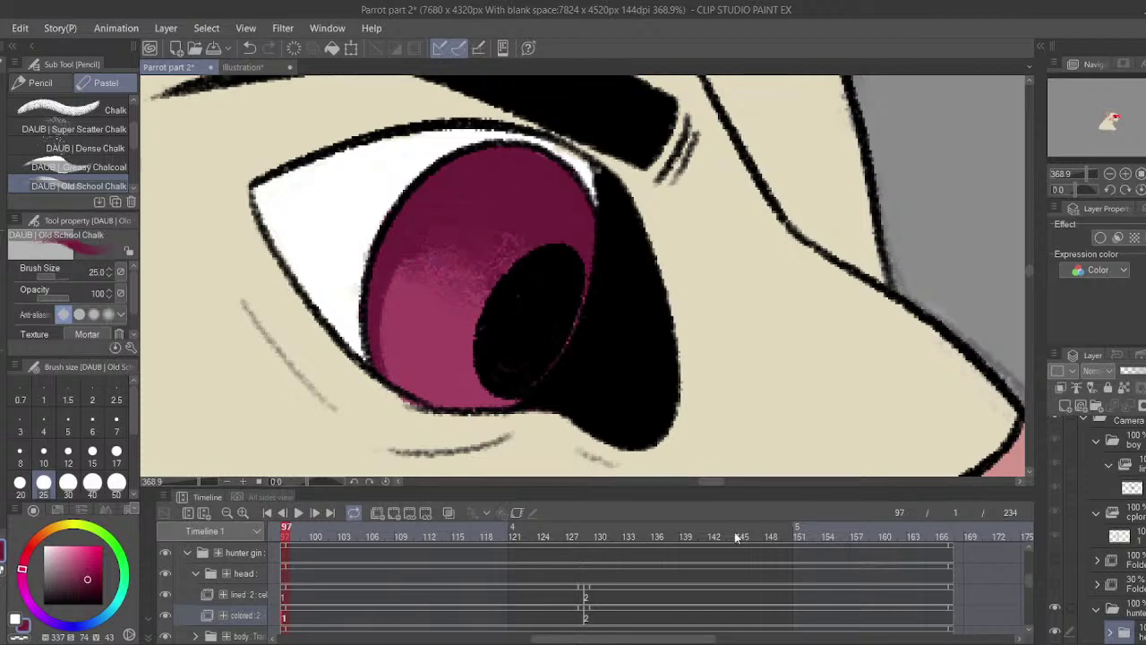
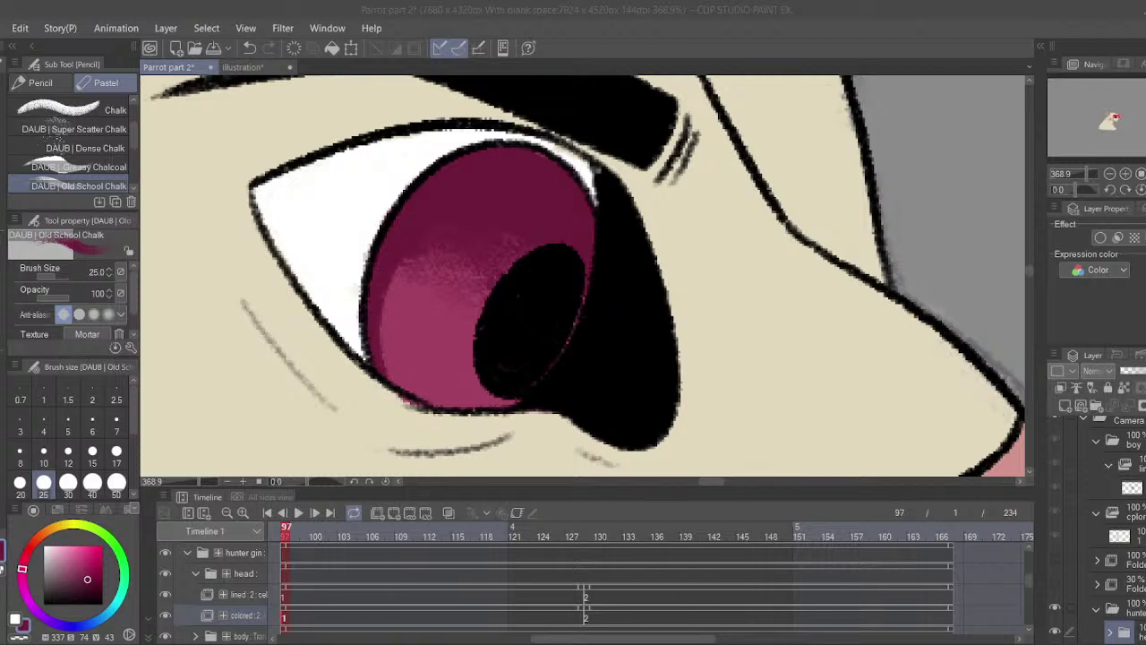
key(ctrl+s)
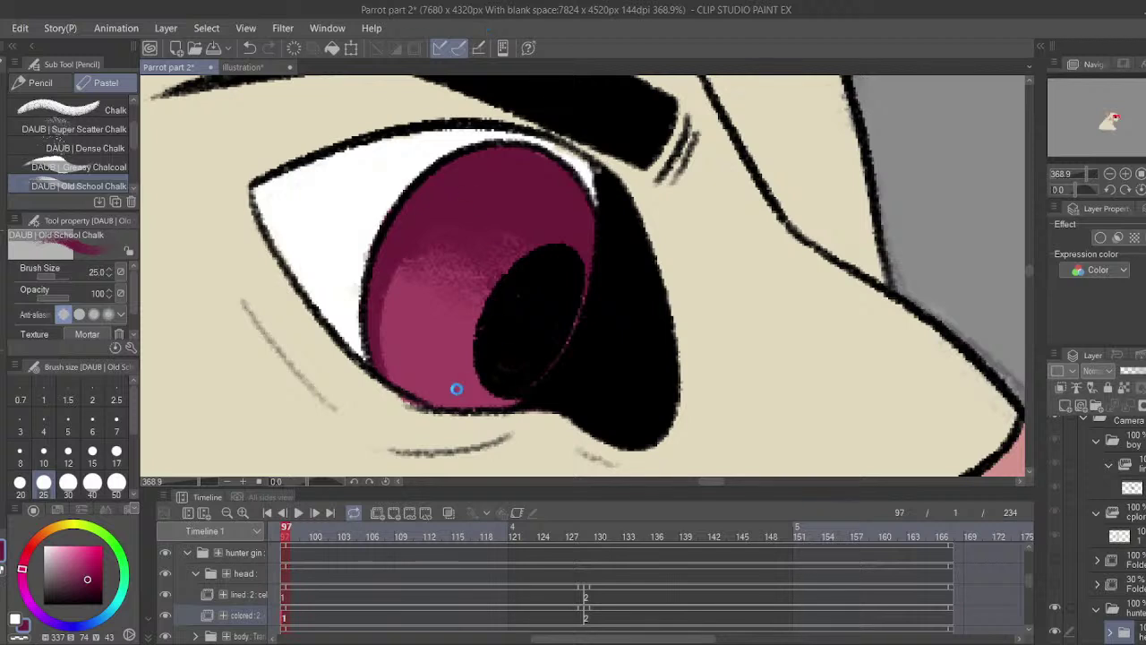
drag(449, 299, 469, 275)
- Add an animation folder with a new cel above the head's line art and split its clip at frame 129
click(117, 463)
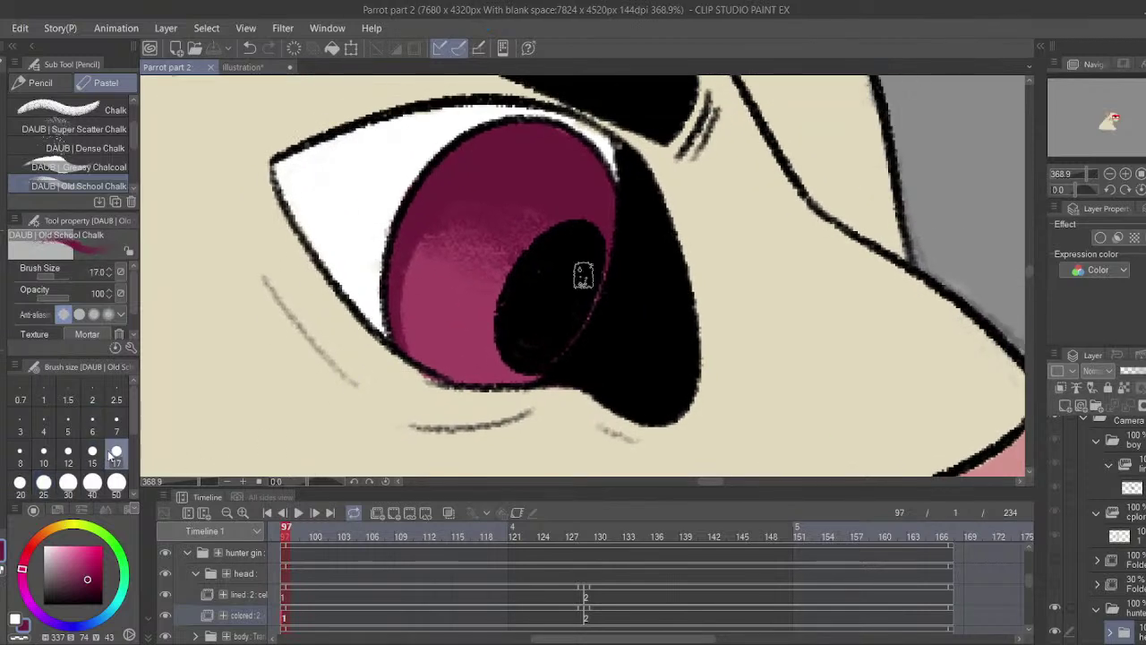
key(x)
click(284, 599)
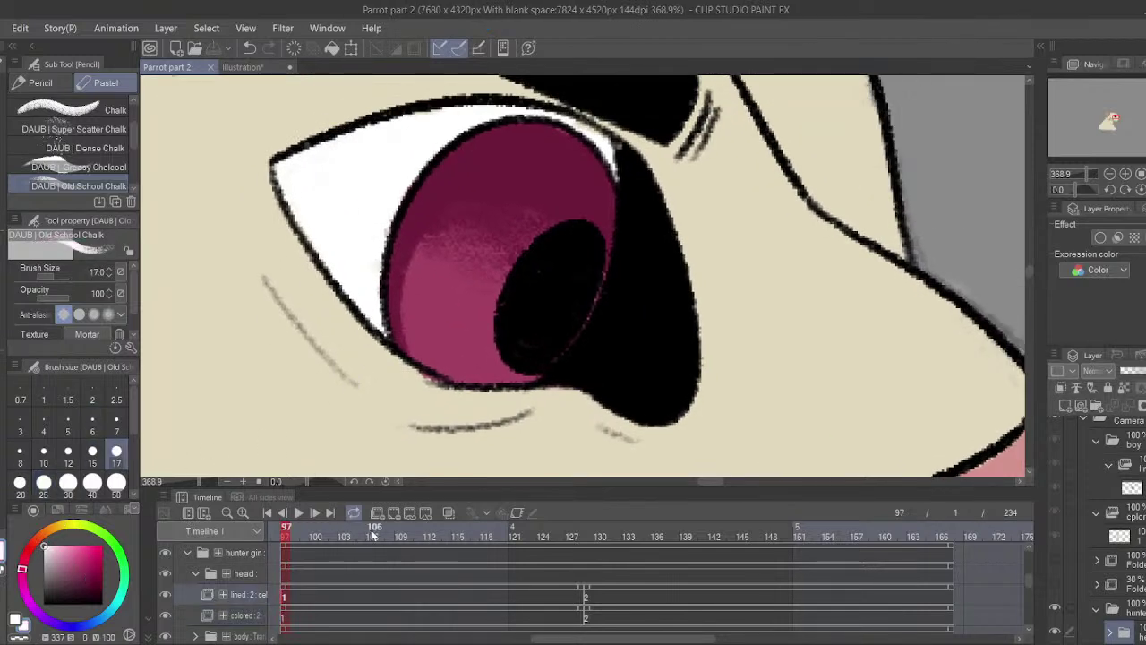
click(377, 514)
click(395, 514)
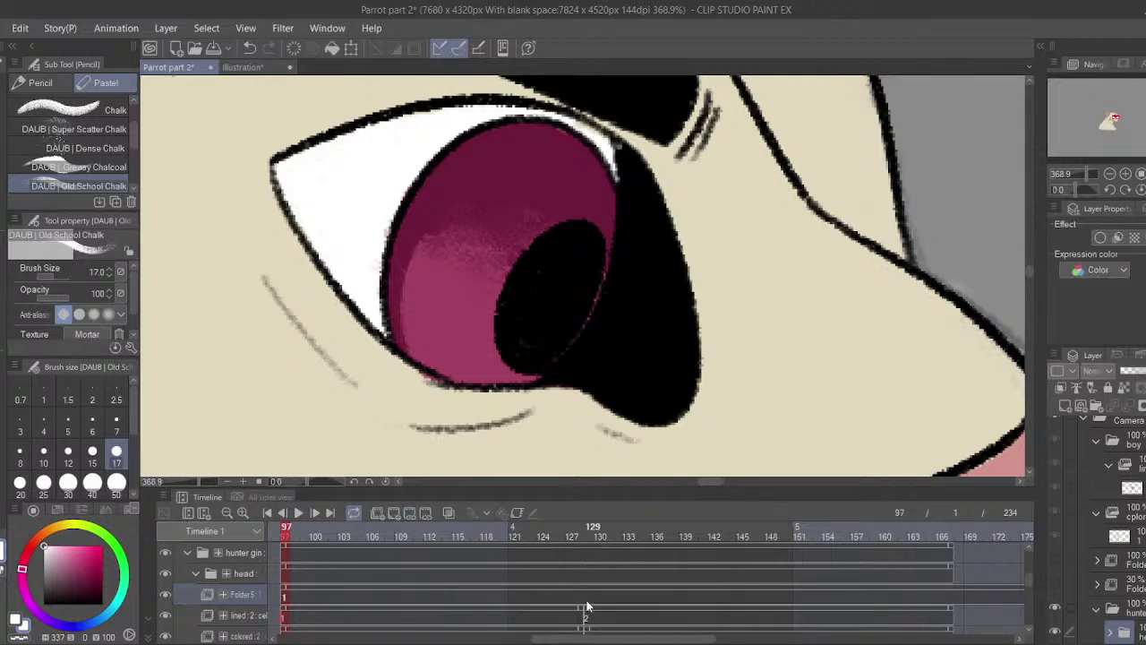
click(586, 603)
right_click(588, 594)
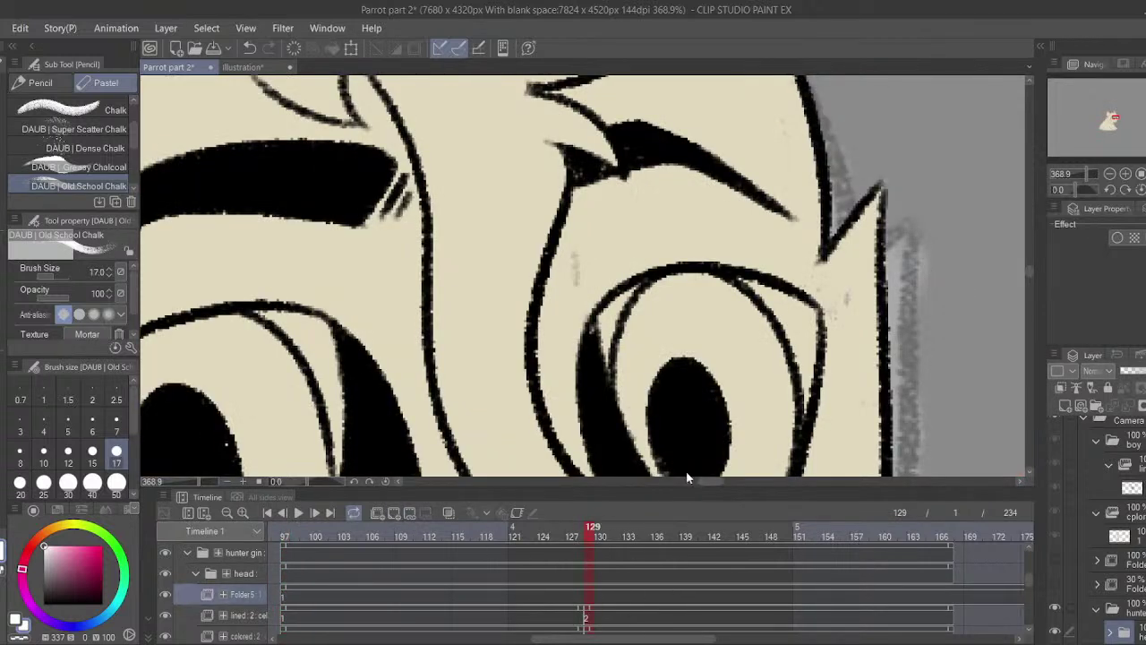
click(686, 473)
click(622, 591)
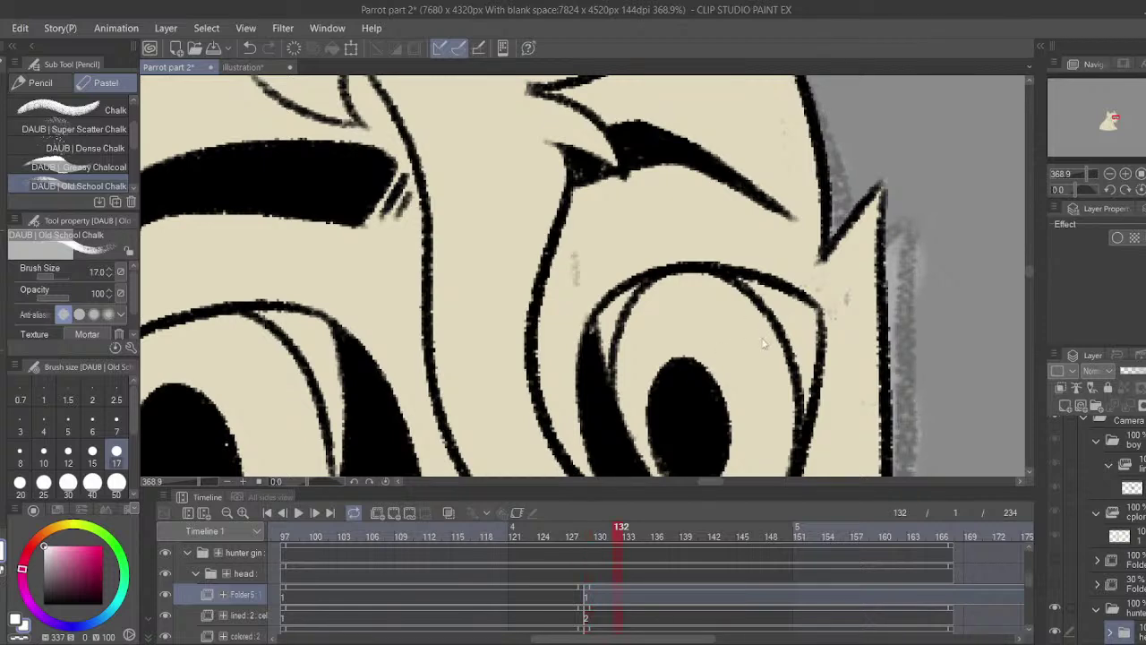
- Paint a short white highlight where the iris meets the pupil on the new cel with brush size 7, and save
drag(502, 309, 680, 199)
click(574, 595)
drag(509, 240, 531, 370)
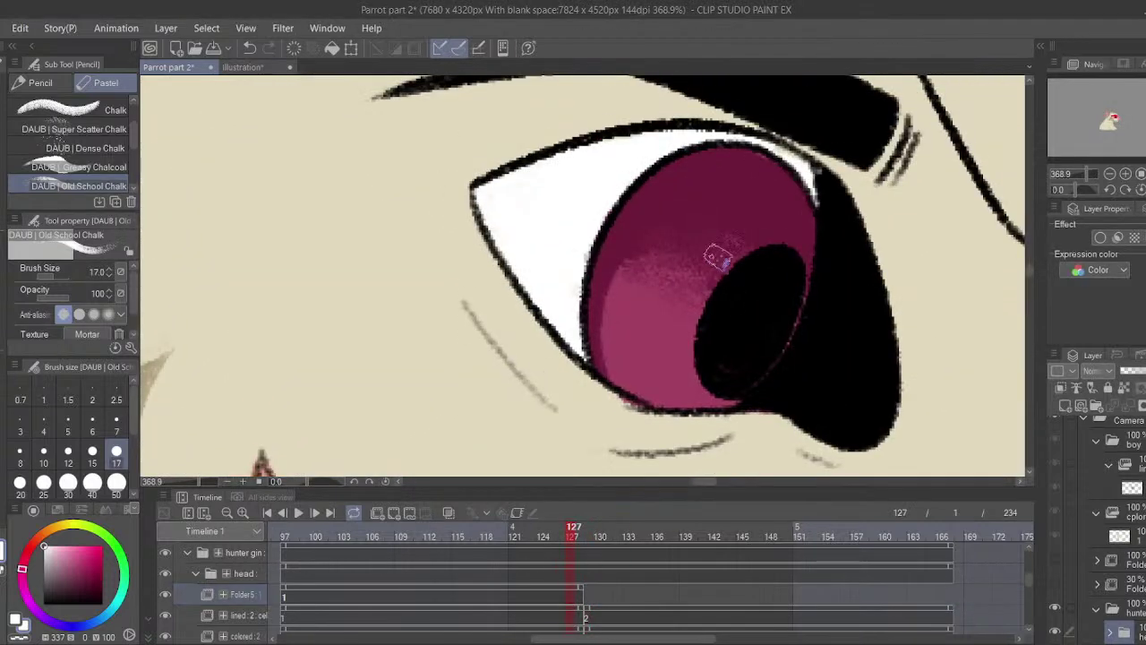
drag(699, 237, 740, 292)
key(ctrl+z)
mouse_move(683, 263)
mouse_down()
mouse_move(539, 302)
mouse_move(604, 322)
mouse_up()
click(119, 424)
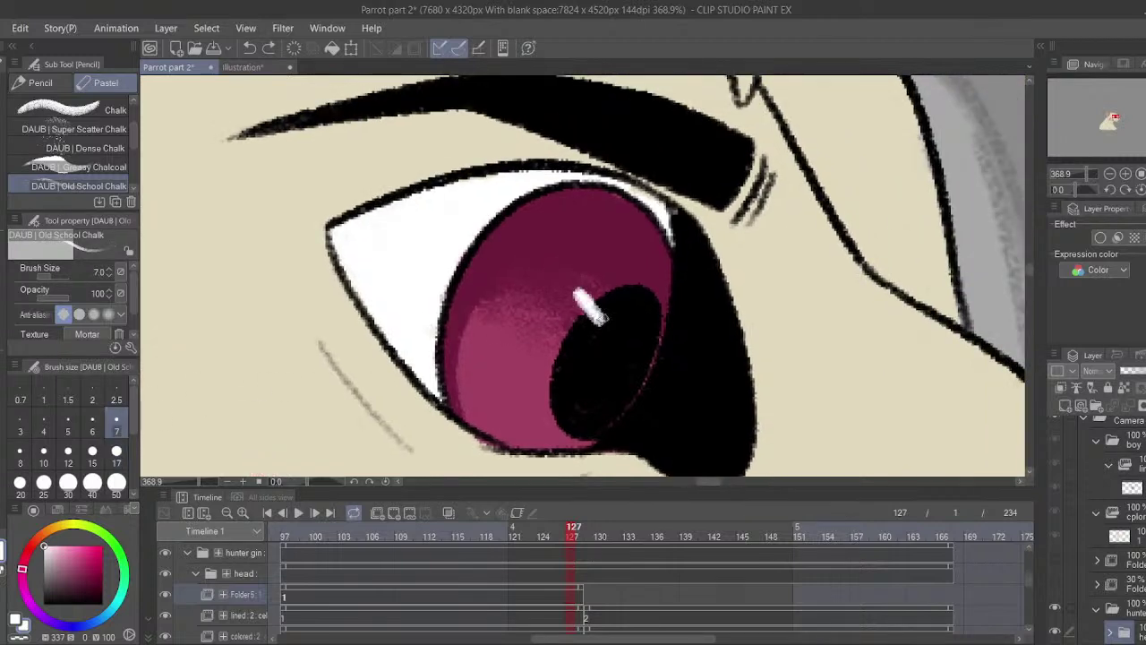
drag(571, 286, 603, 321)
drag(714, 325, 684, 250)
drag(1087, 173, 1077, 173)
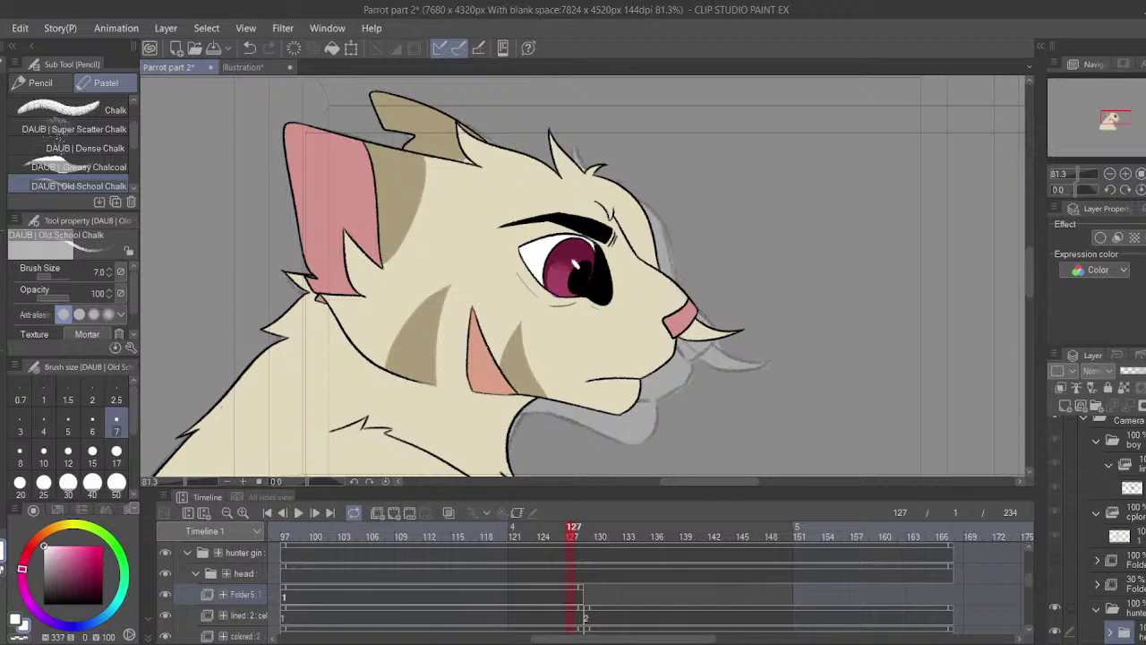
key(ctrl+s)
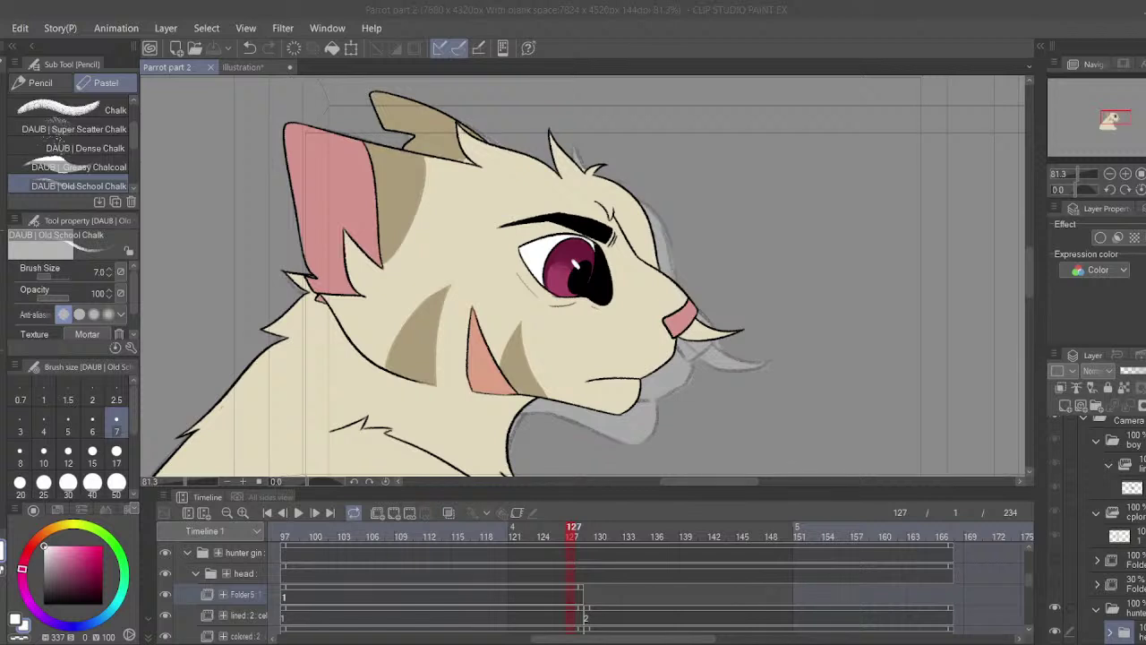
click(742, 466)
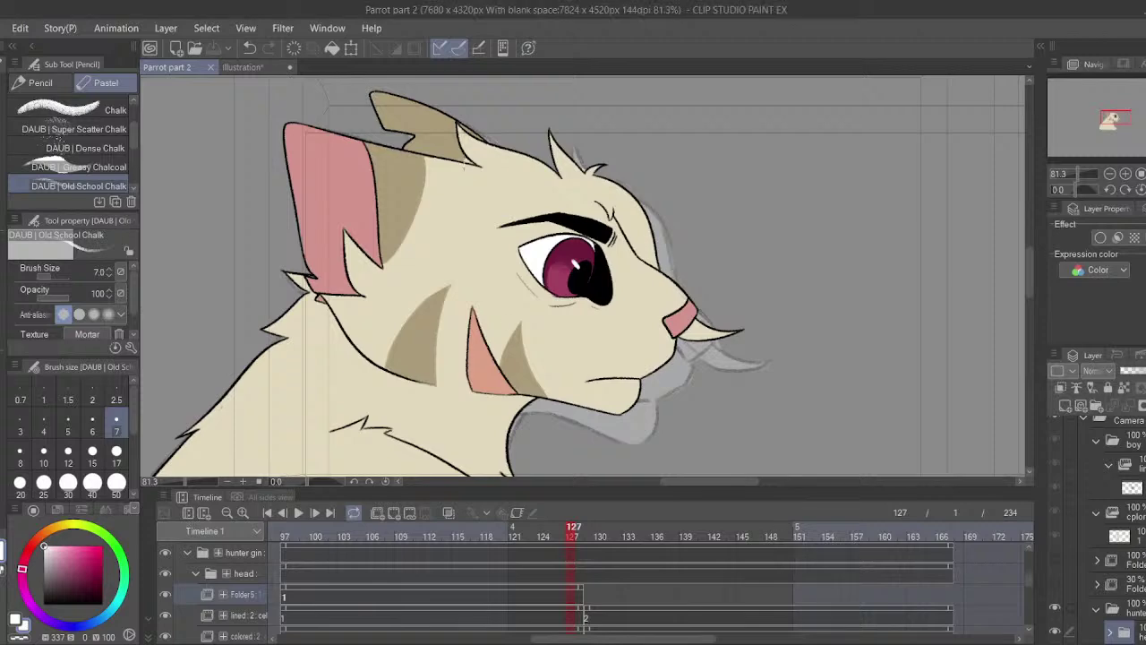
- Set the brush size to 10 and sample the tan stripe color from the cat's cheek
drag(403, 313, 534, 212)
click(44, 455)
drag(343, 256, 375, 237)
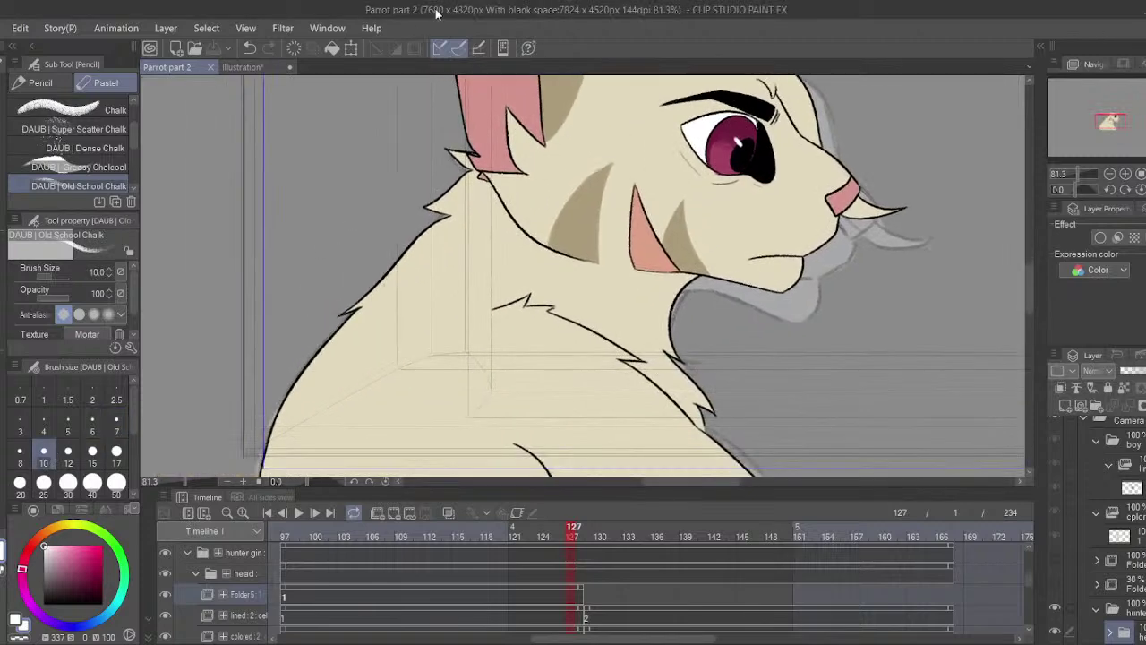
drag(541, 195, 475, 260)
alt+click(517, 285)
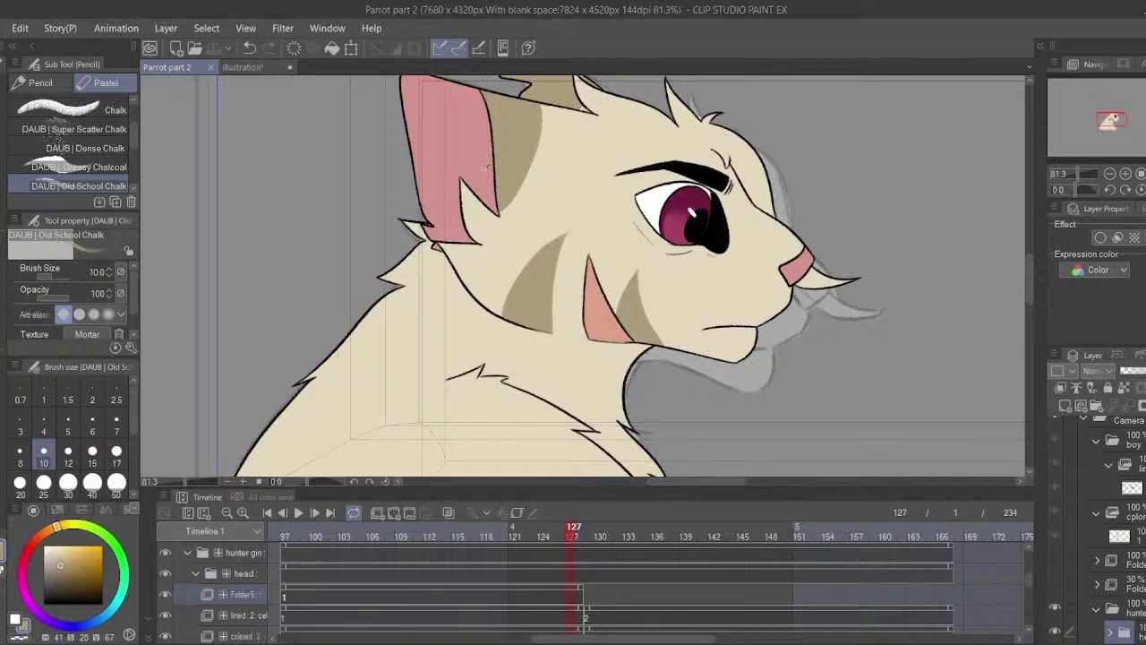
drag(362, 170, 395, 98)
drag(410, 358, 433, 343)
drag(527, 350, 539, 367)
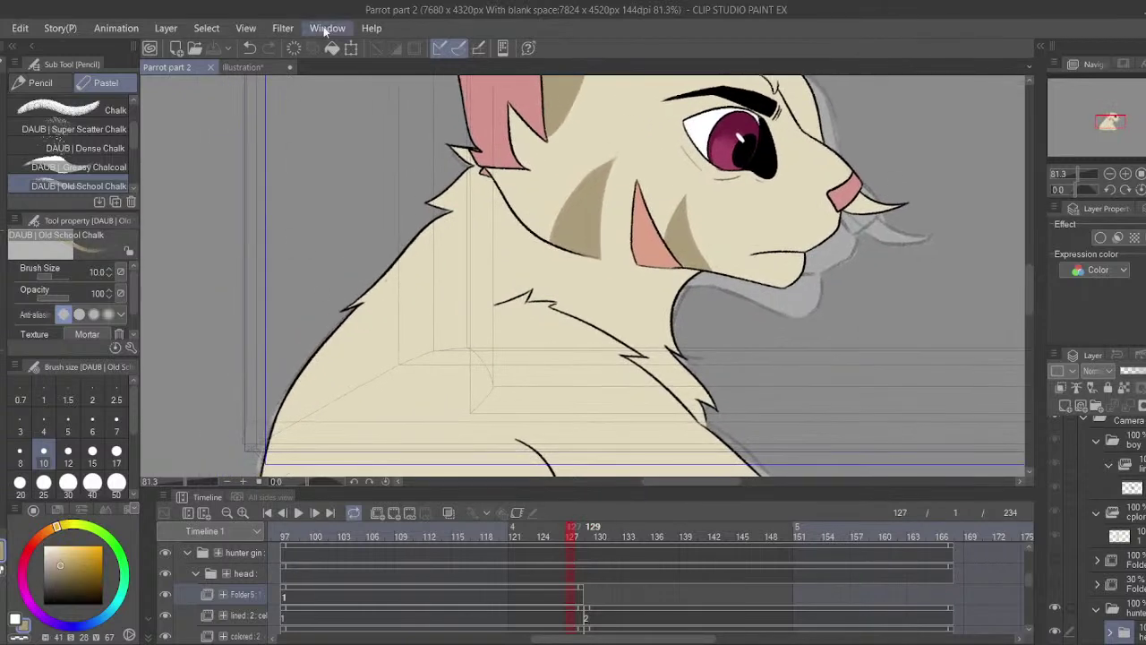
- Turn off keyframe editing on the body folder, turn it on for the head folder, and check the head movement up to frame 128
click(196, 574)
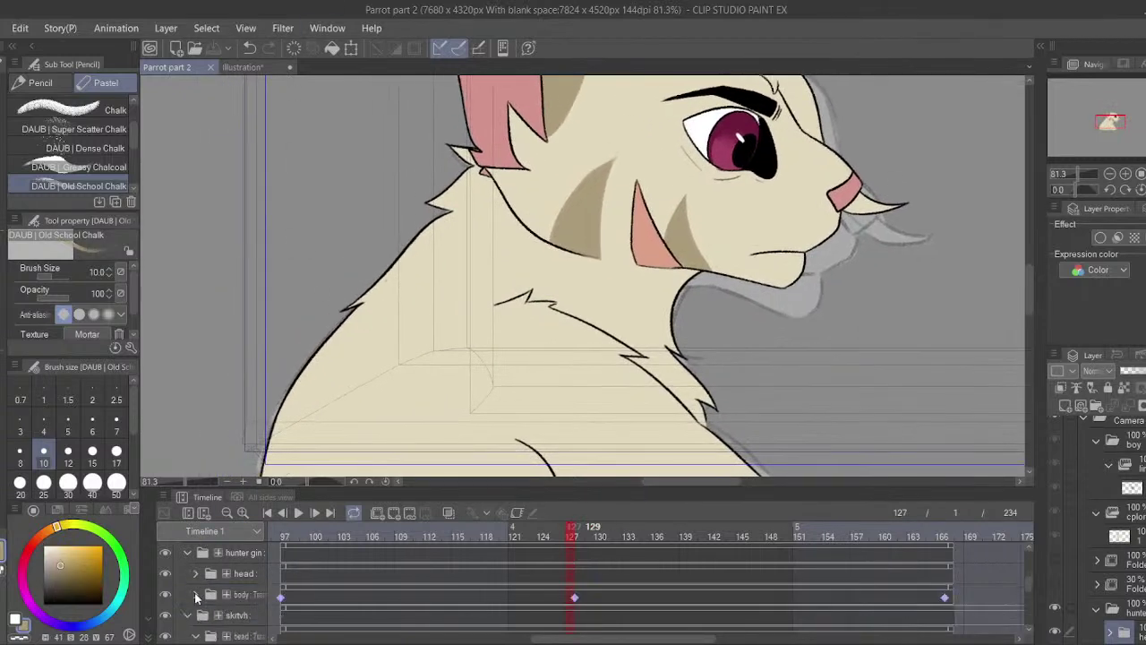
click(196, 594)
click(333, 528)
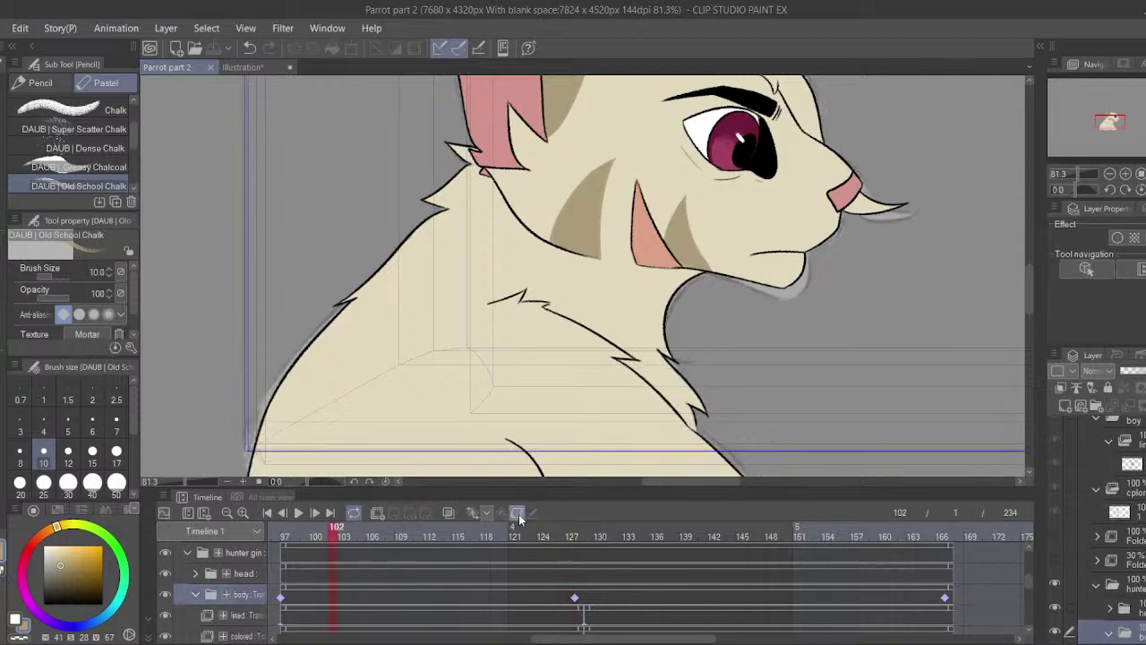
click(300, 574)
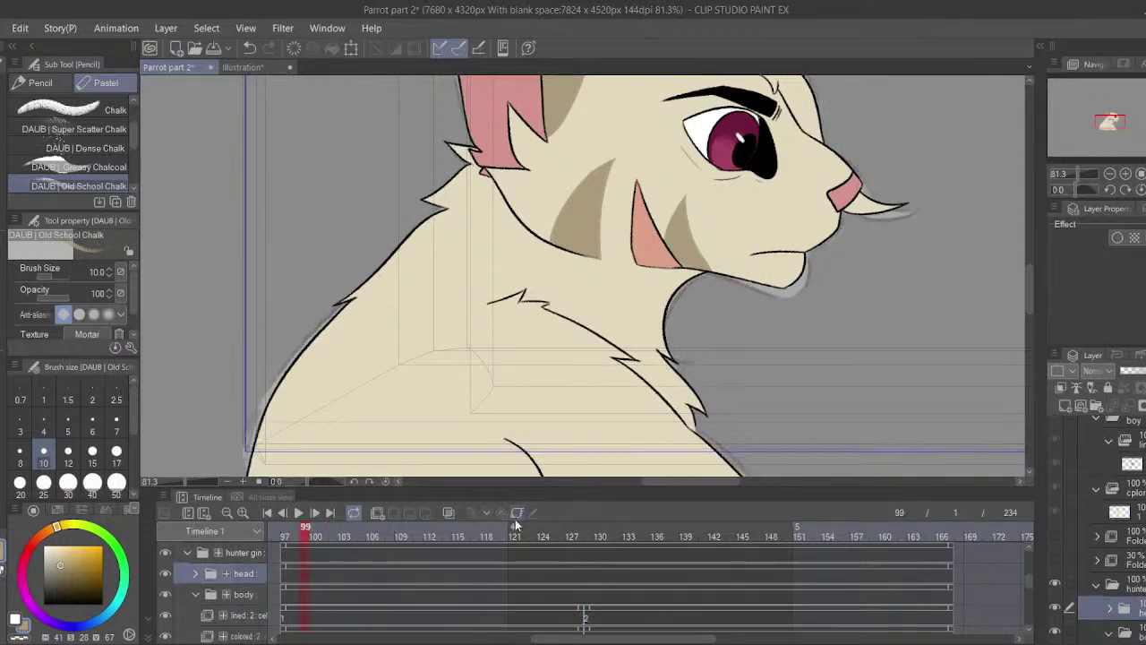
click(517, 513)
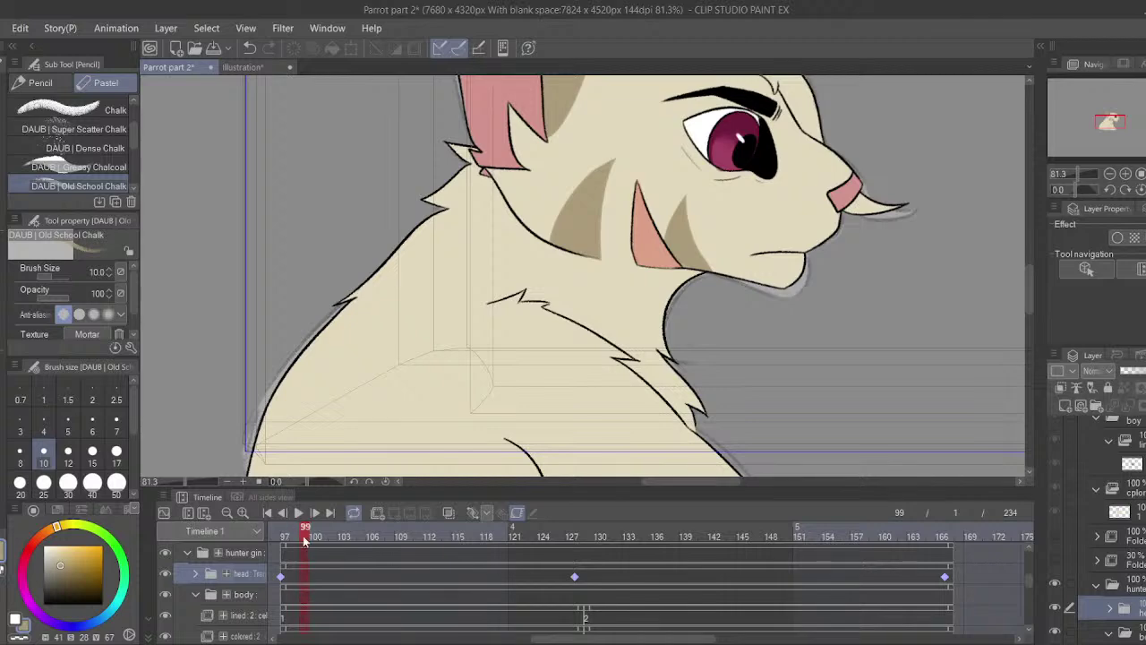
drag(304, 537, 269, 513)
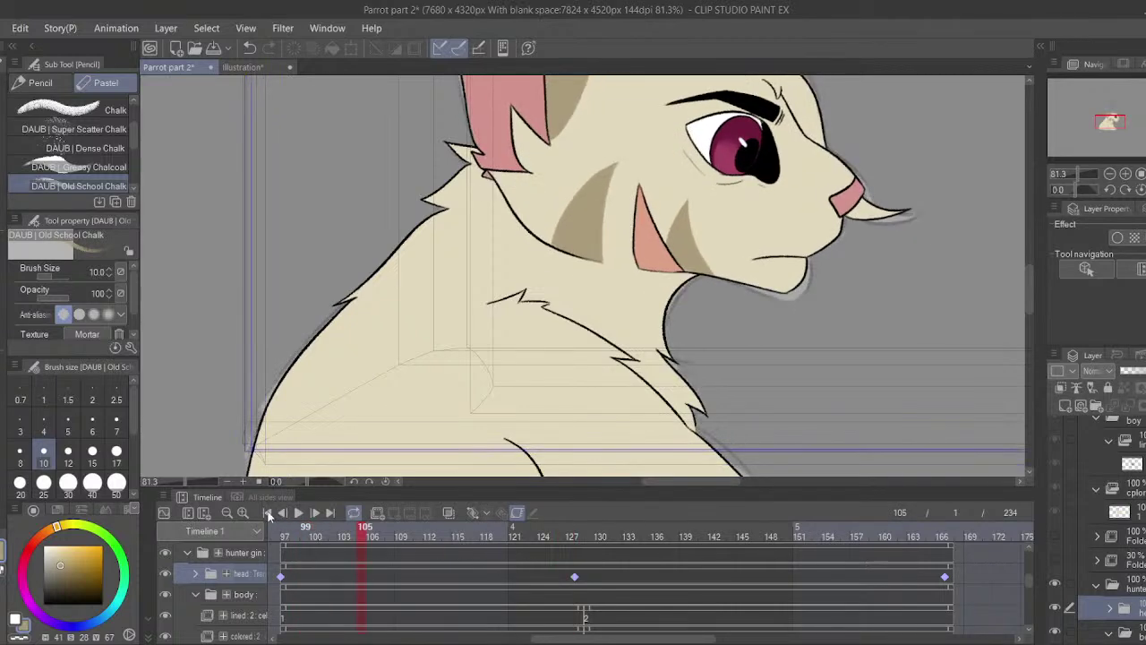
click(269, 513)
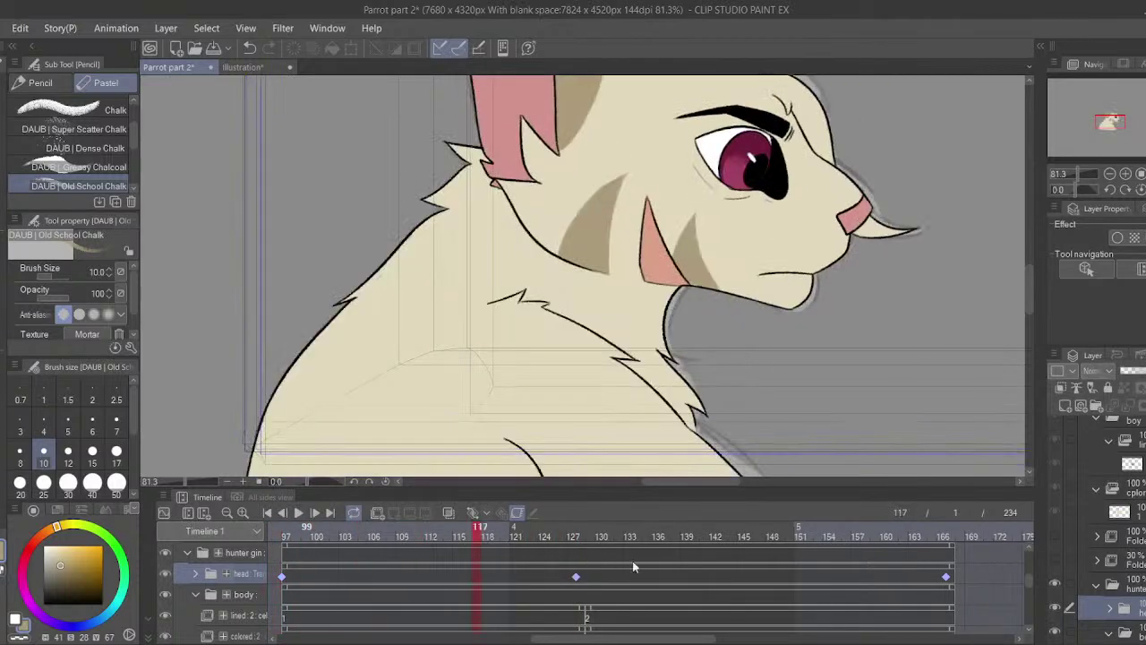
click(583, 577)
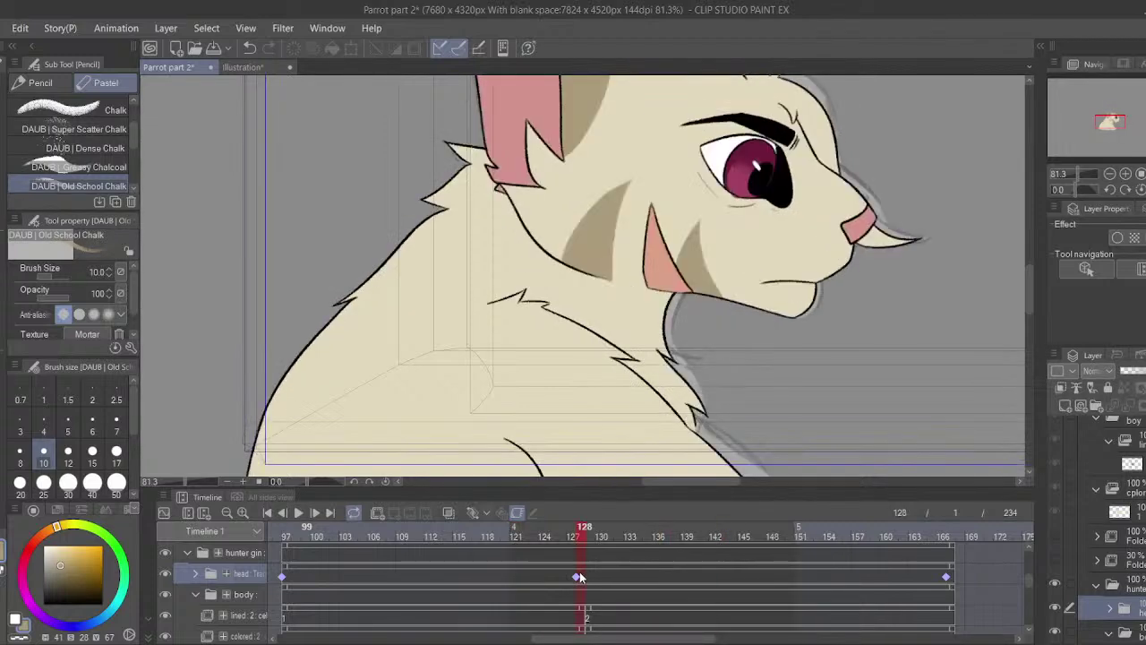
- Select the body's colored cel and lock its transparent pixels
click(402, 634)
drag(439, 608, 448, 585)
click(396, 613)
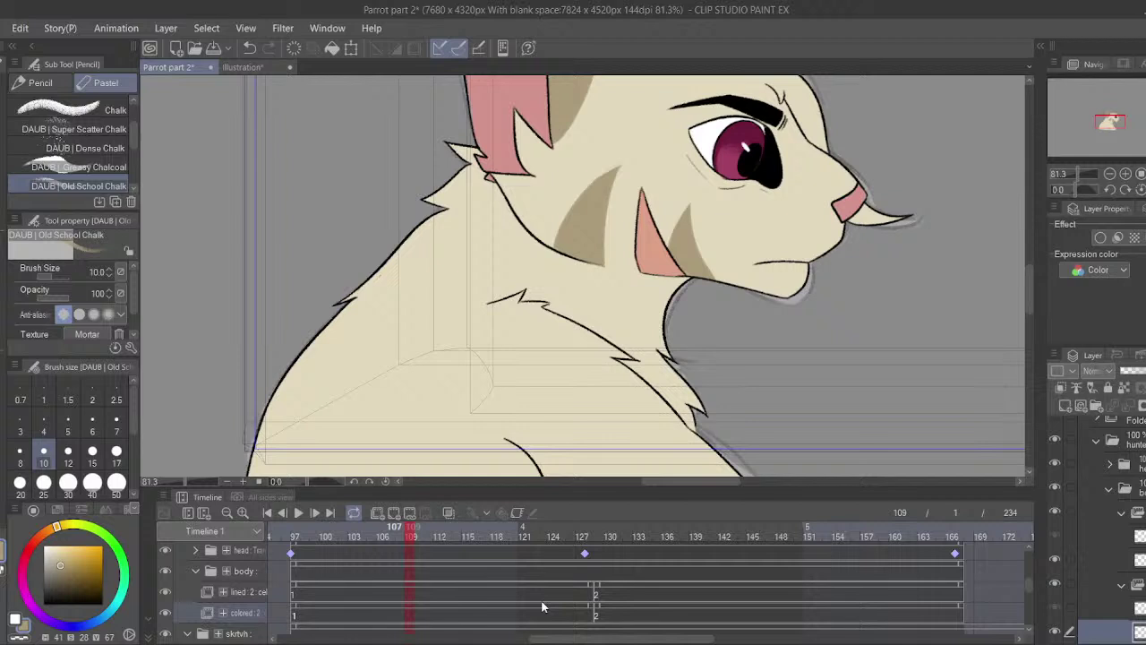
click(1123, 389)
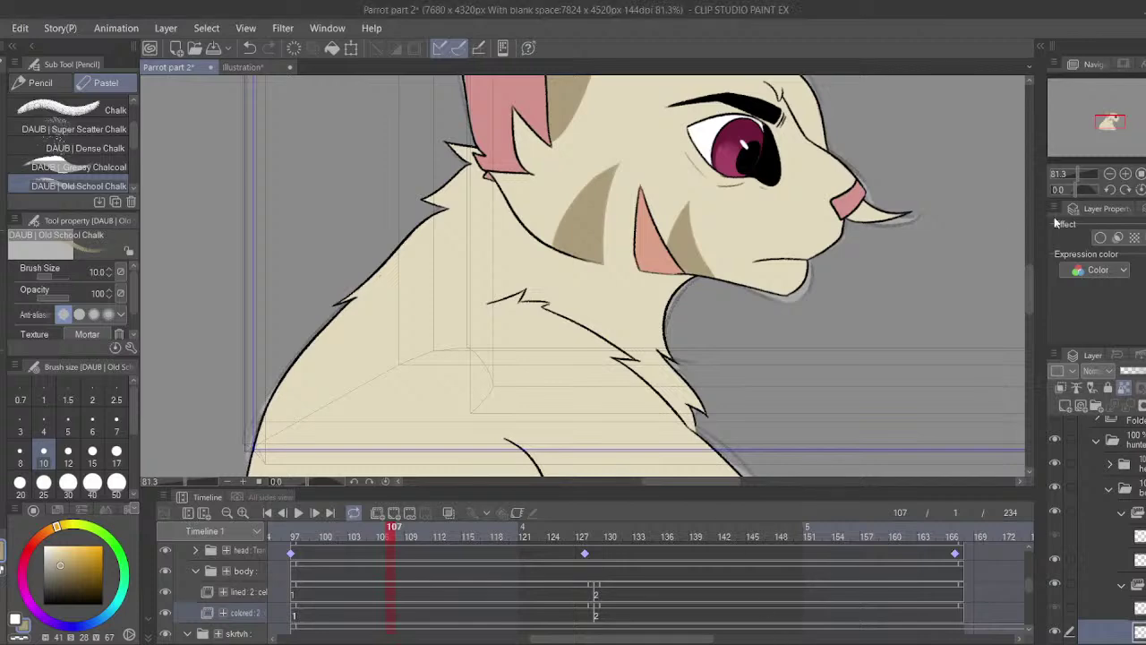
- Check how the stripes run along the back on the reference illustration
drag(1077, 175, 1083, 176)
drag(741, 215, 800, 377)
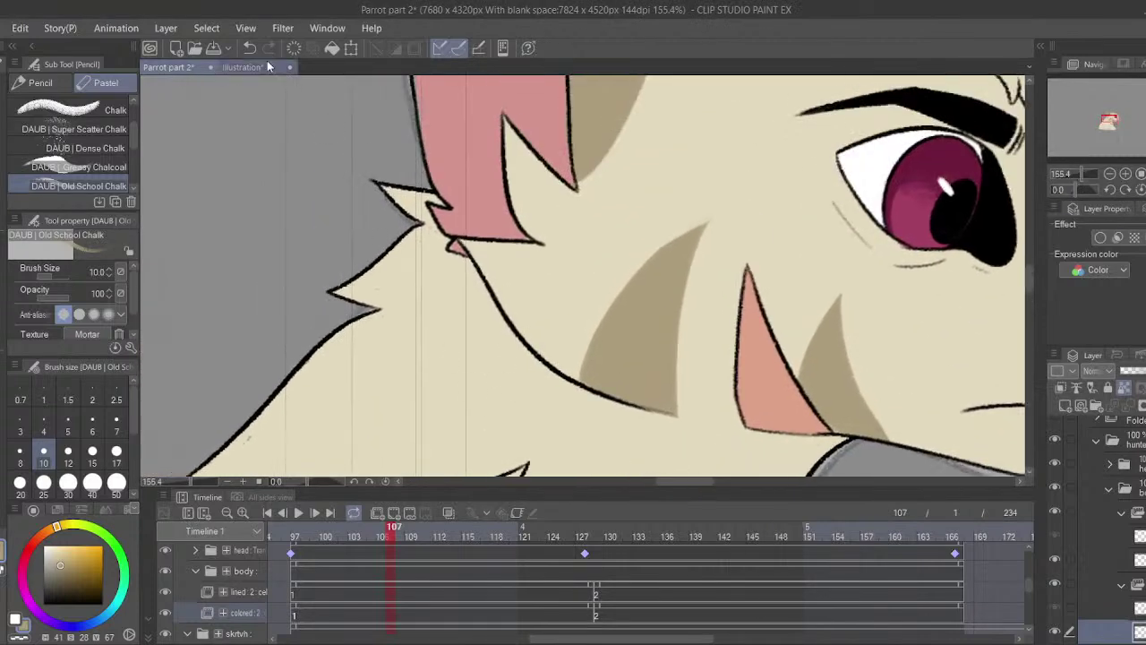
click(265, 67)
drag(371, 257, 386, 254)
scroll(386, 253, down, 3)
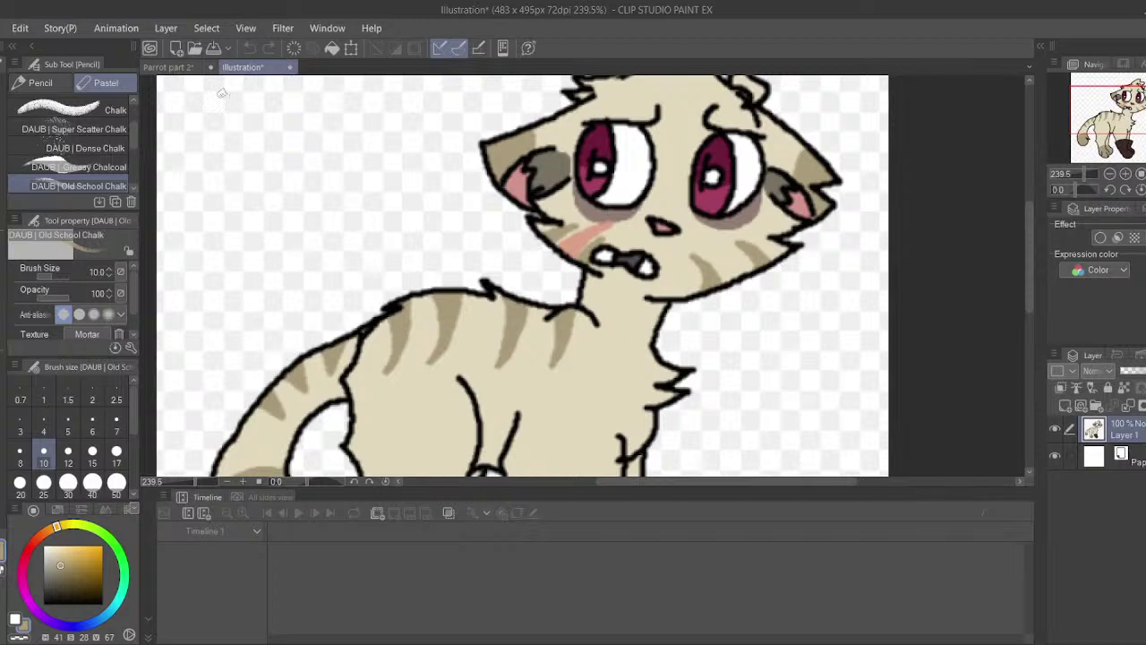
click(168, 67)
- Paint a tapering tan stripe at the back of the cat's neck, using brush sizes 7, 10, 30 and 17
mouse_move(428, 170)
mouse_down()
mouse_move(501, 265)
mouse_move(521, 315)
mouse_move(419, 244)
mouse_move(515, 311)
mouse_move(461, 258)
mouse_move(394, 221)
mouse_up()
click(117, 425)
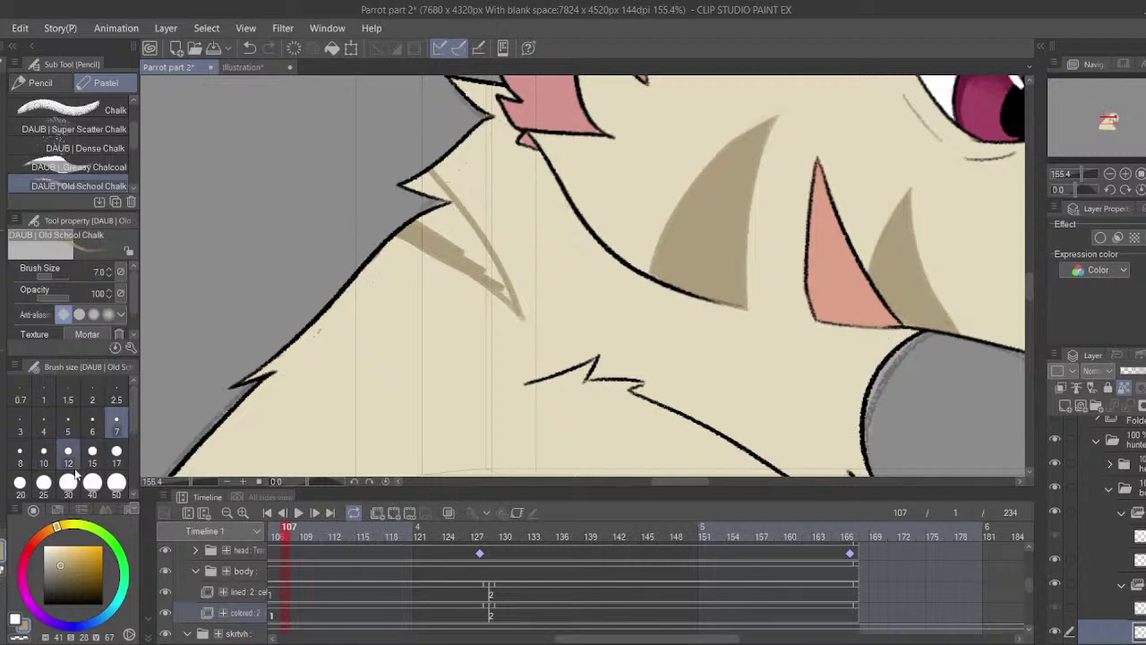
click(43, 451)
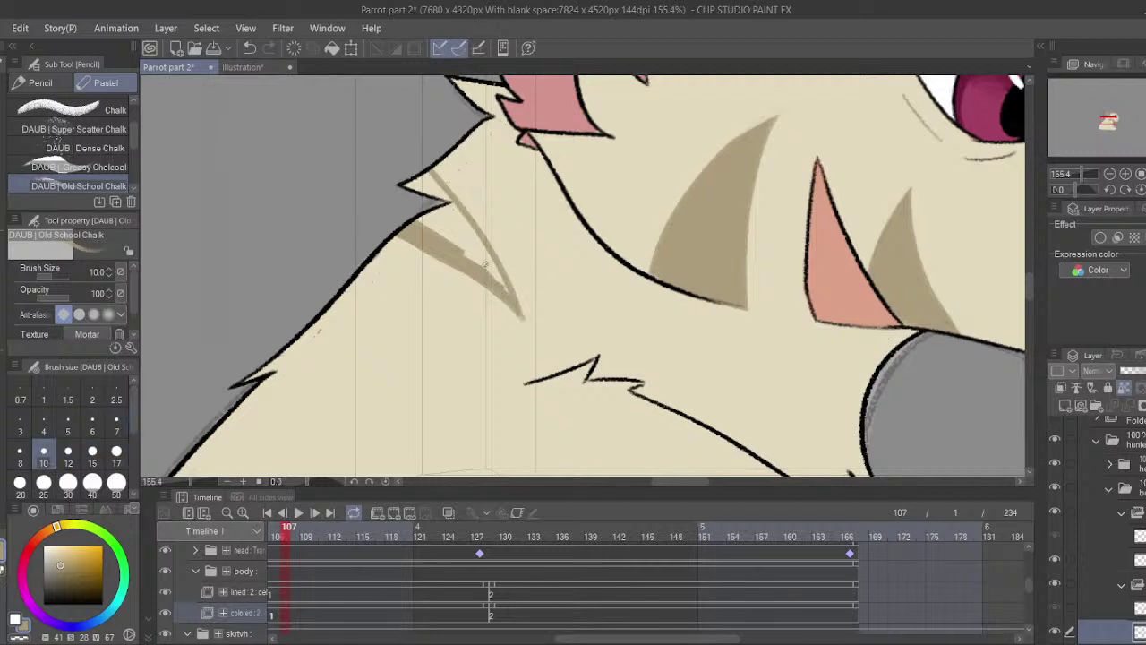
click(68, 482)
mouse_move(465, 249)
mouse_down()
mouse_move(510, 287)
mouse_move(497, 291)
mouse_move(421, 215)
mouse_move(447, 213)
mouse_up()
click(117, 451)
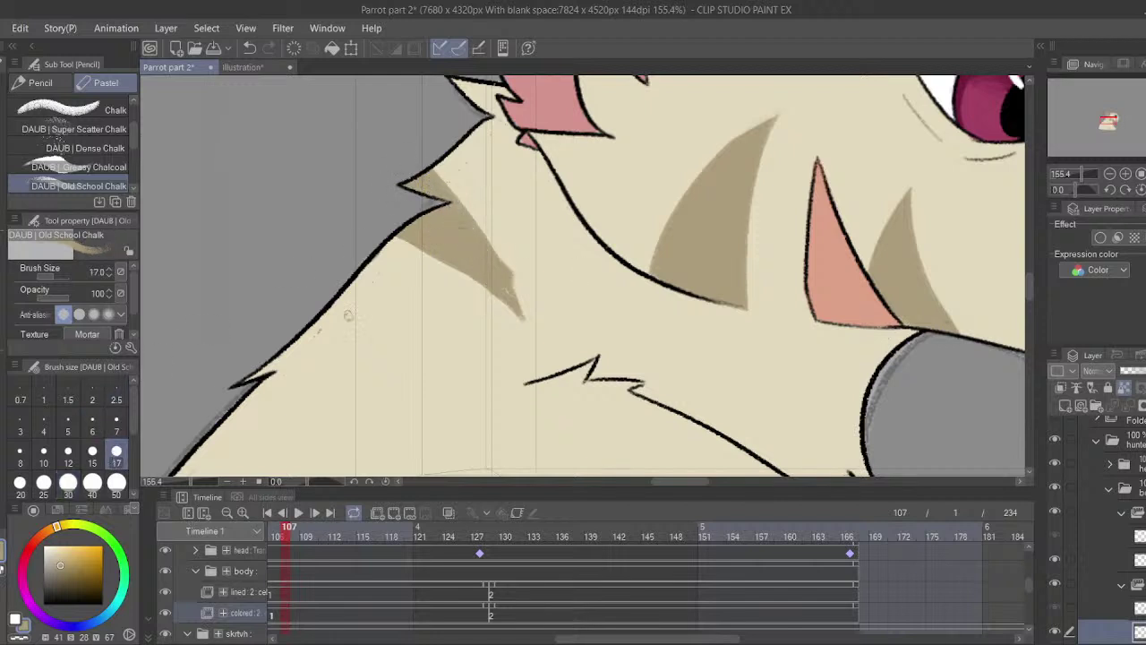
- Refine the neck stripe's edges and tip with the sampled cream fur color and tan at brush size 17
key(x)
alt+click(556, 259)
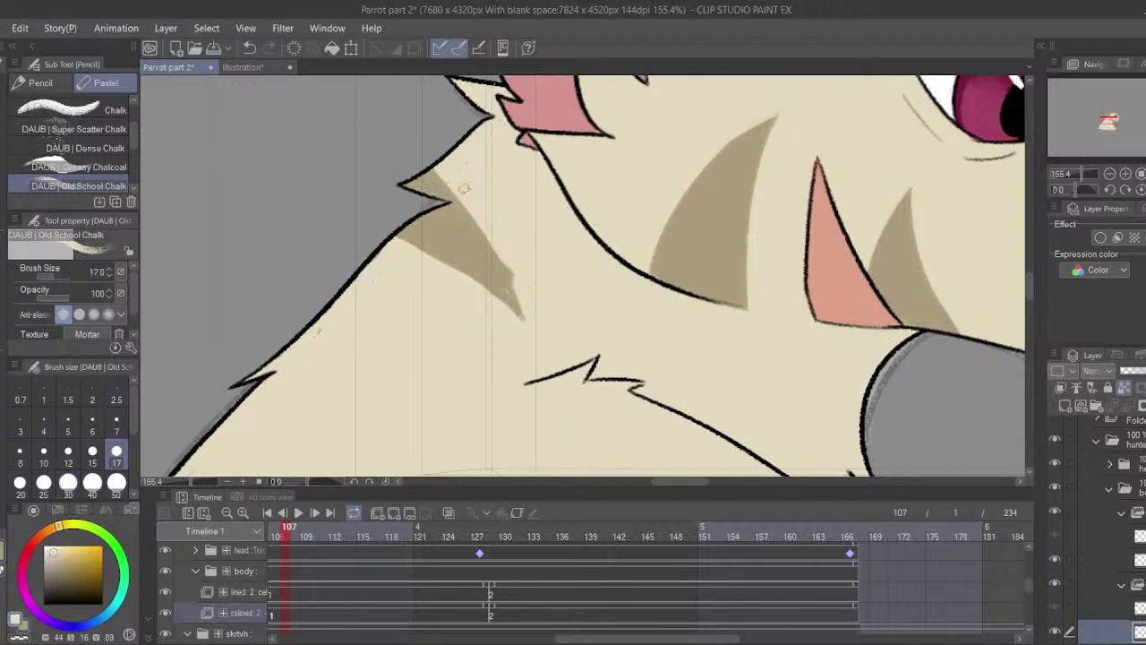
drag(463, 189, 545, 337)
key(c)
mouse_move(499, 286)
mouse_down()
mouse_move(598, 160)
mouse_move(546, 226)
mouse_up()
alt+click(565, 221)
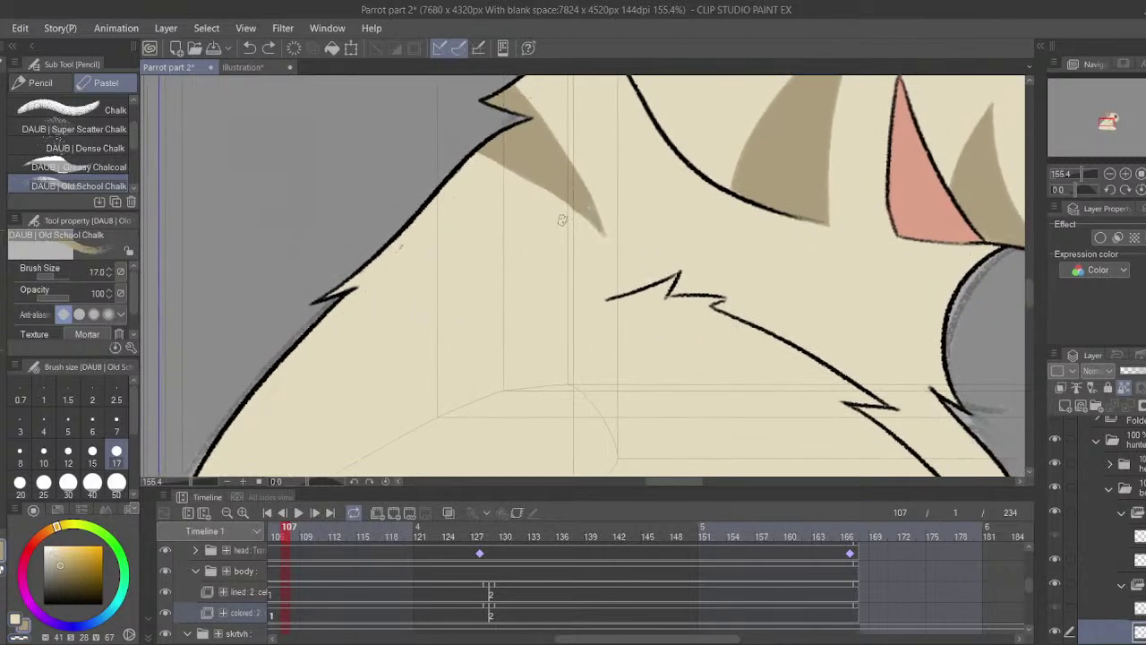
drag(478, 252, 468, 248)
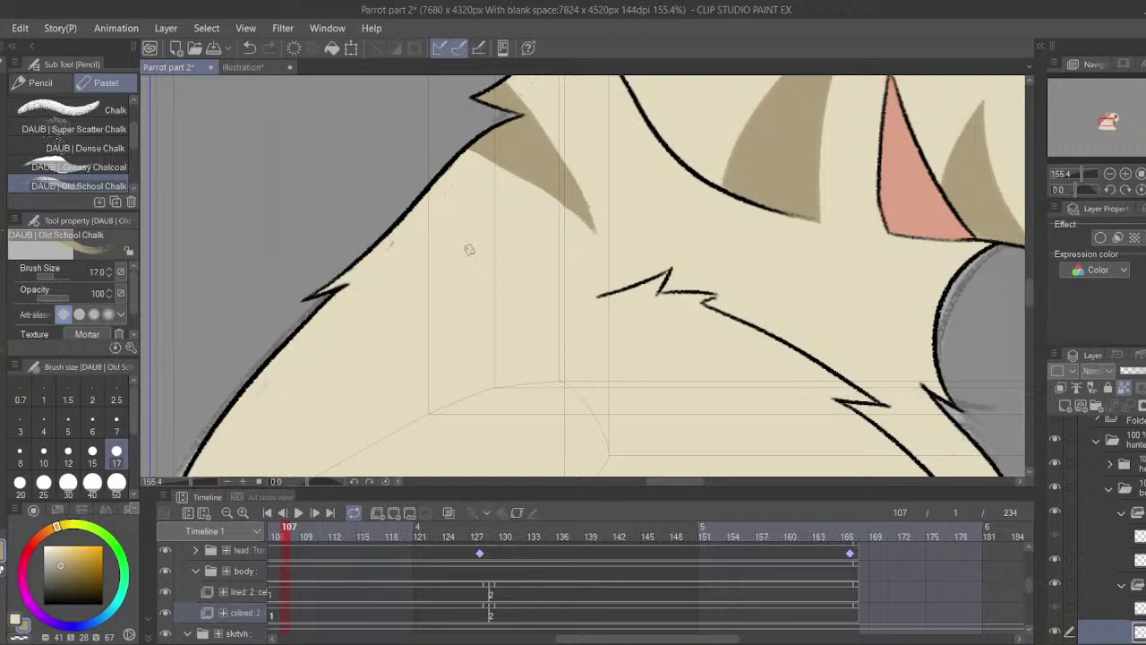
alt+click(588, 196)
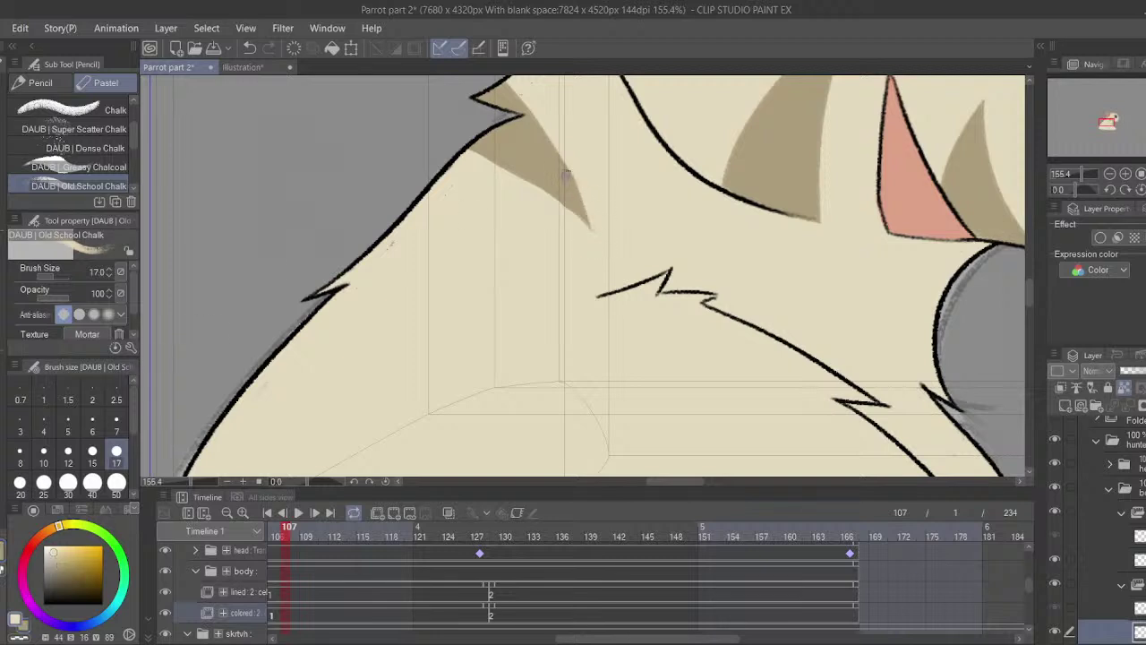
- Set the brush size to 10 and switch back to the tan stripe color
click(42, 456)
drag(408, 254, 504, 226)
key(x)
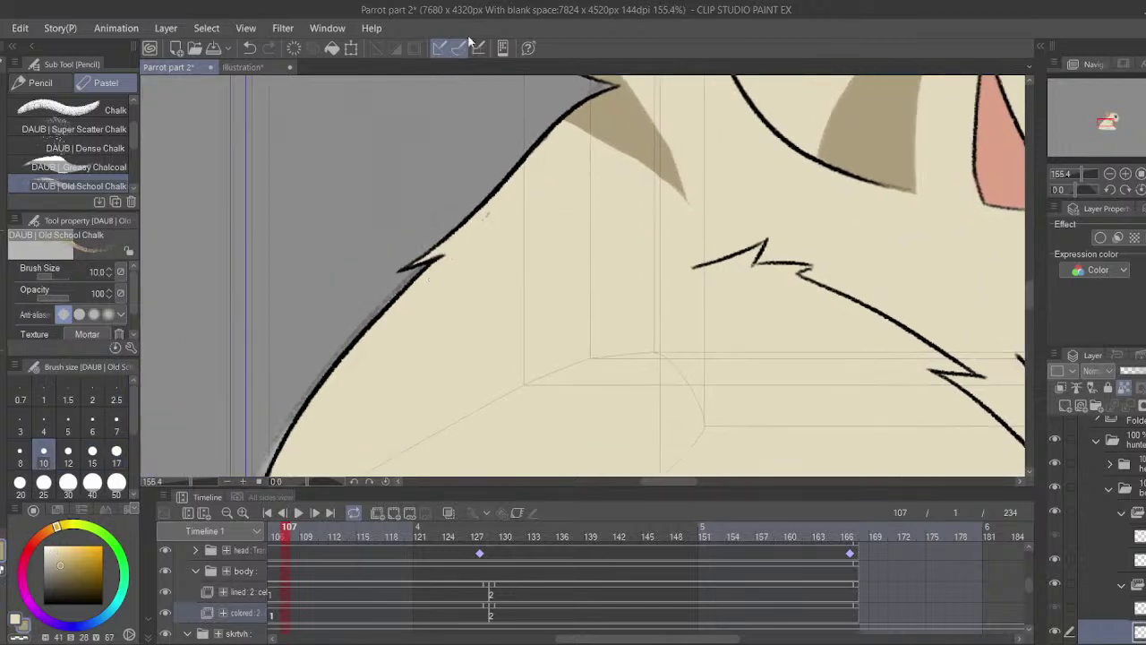
drag(539, 134, 623, 251)
key(ctrl+z)
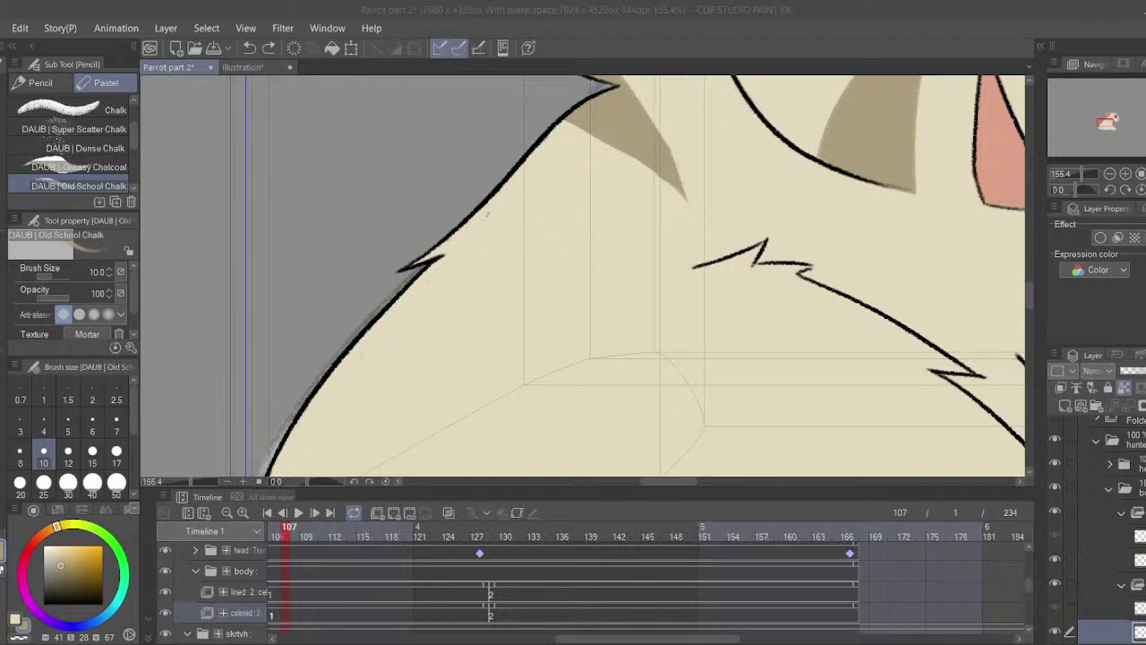
drag(636, 406, 637, 384)
mouse_move(540, 126)
mouse_down()
mouse_move(599, 209)
mouse_move(556, 166)
mouse_move(536, 170)
mouse_move(601, 291)
mouse_up()
key(ctrl+z)
key(ctrl+z)
key(ctrl+z)
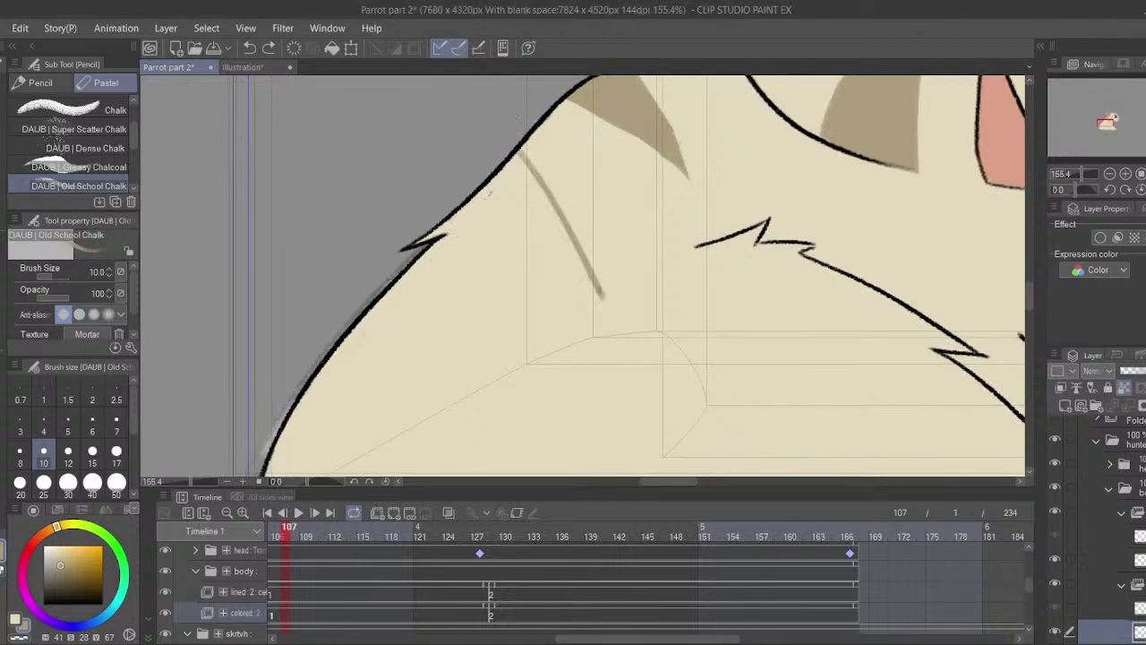
key(ctrl+z)
- Outline a second tapering tan stripe on the back, just above the fur tuft in the back's outline
mouse_move(516, 154)
mouse_down()
mouse_move(636, 332)
mouse_move(445, 224)
mouse_up()
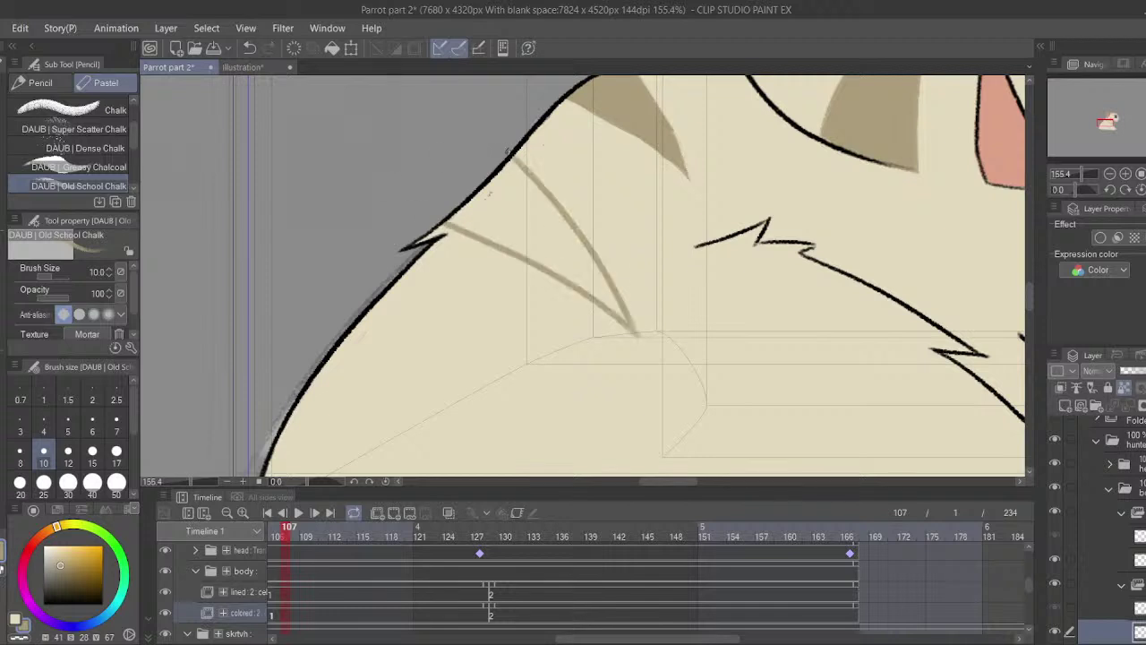
drag(508, 153, 528, 170)
drag(507, 238, 588, 146)
- Outline two more tapering tan stripes farther down the back, below the fur tuft
mouse_move(454, 218)
mouse_down()
mouse_move(574, 352)
mouse_move(392, 294)
mouse_up()
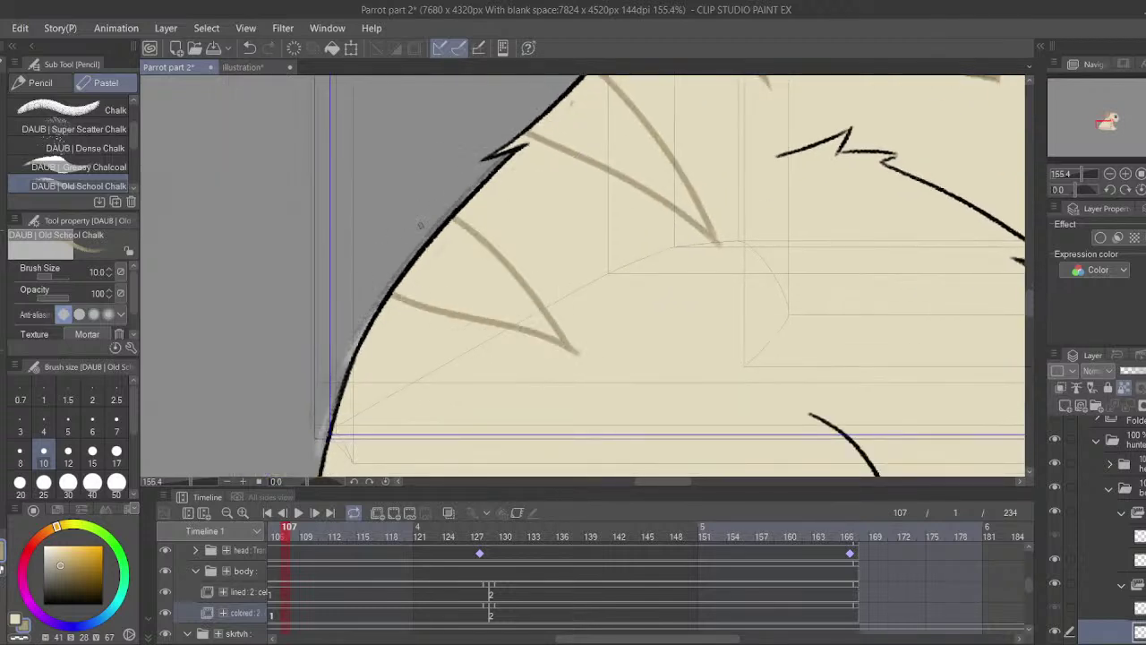
key(ctrl+z)
key(ctrl+z)
mouse_move(474, 195)
mouse_down()
mouse_move(592, 363)
mouse_move(412, 271)
mouse_up()
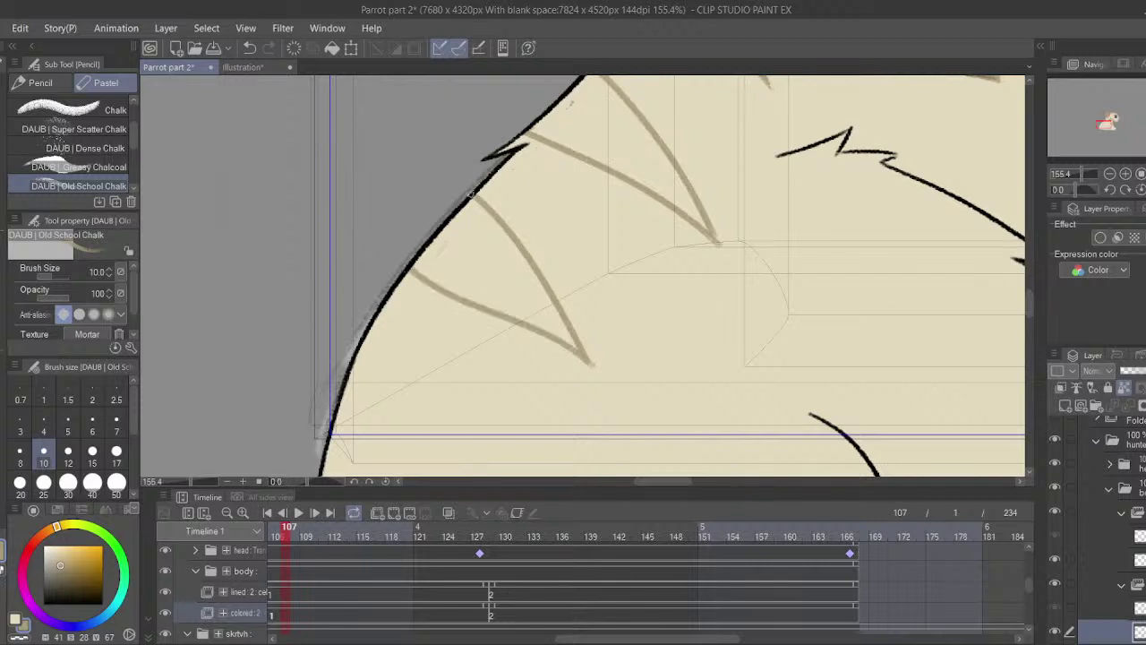
drag(415, 312, 423, 290)
key(ctrl+z)
drag(597, 343, 383, 219)
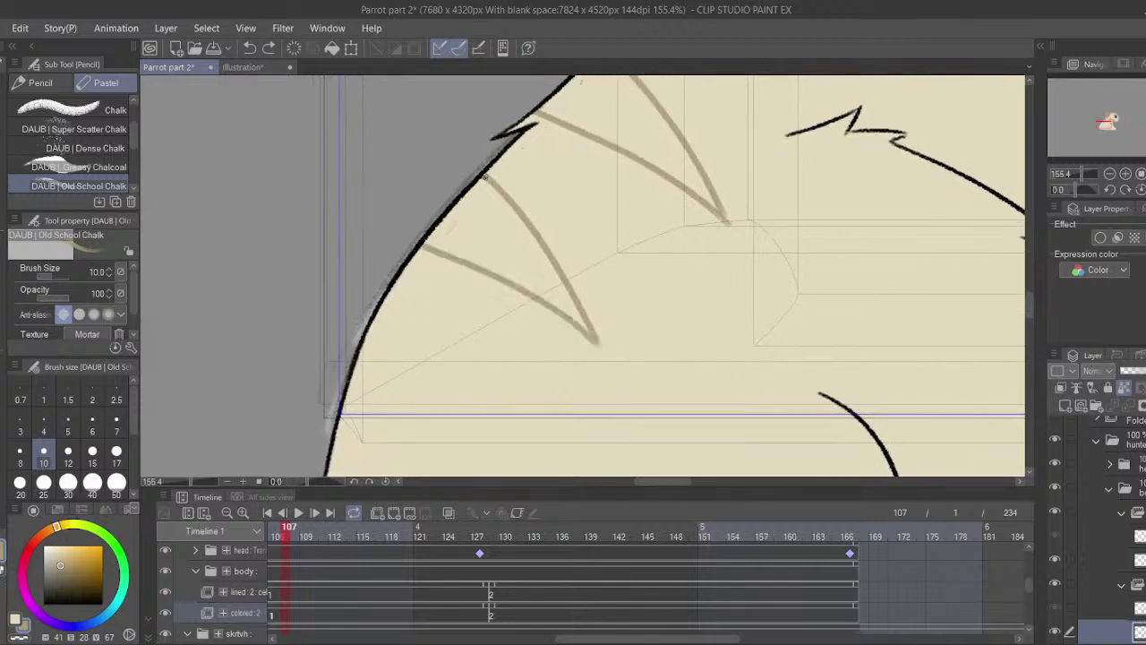
drag(364, 346, 484, 464)
drag(483, 464, 338, 428)
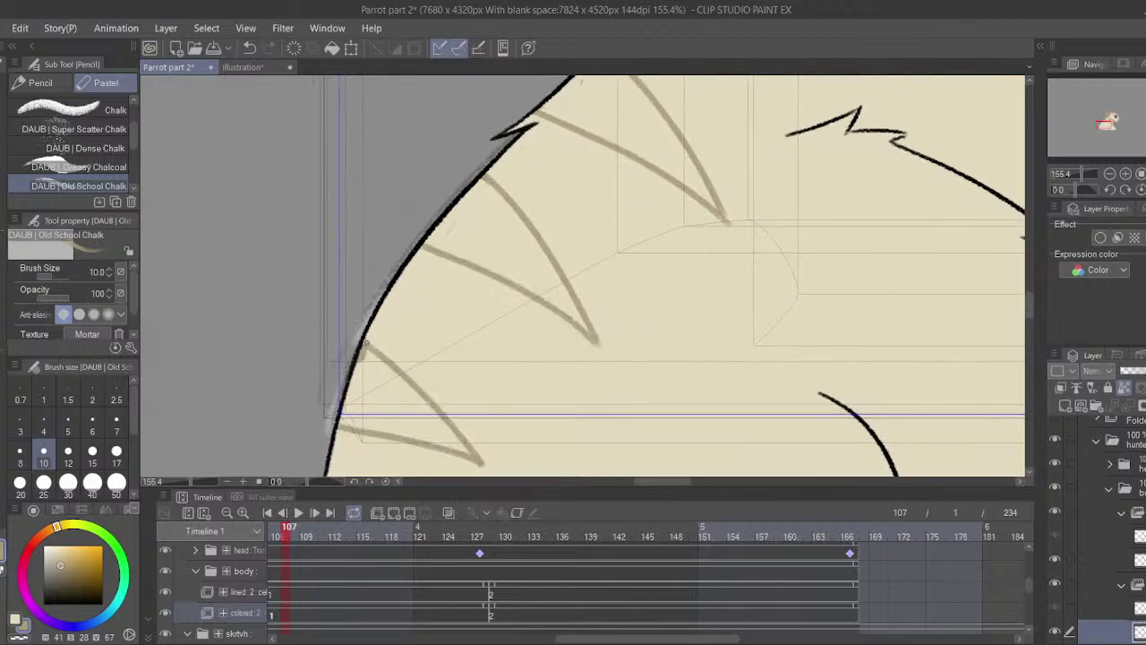
- Fill the three outlined back stripes with tan, referring only to the editing layer
key(g)
click(391, 401)
click(548, 217)
drag(567, 209, 436, 355)
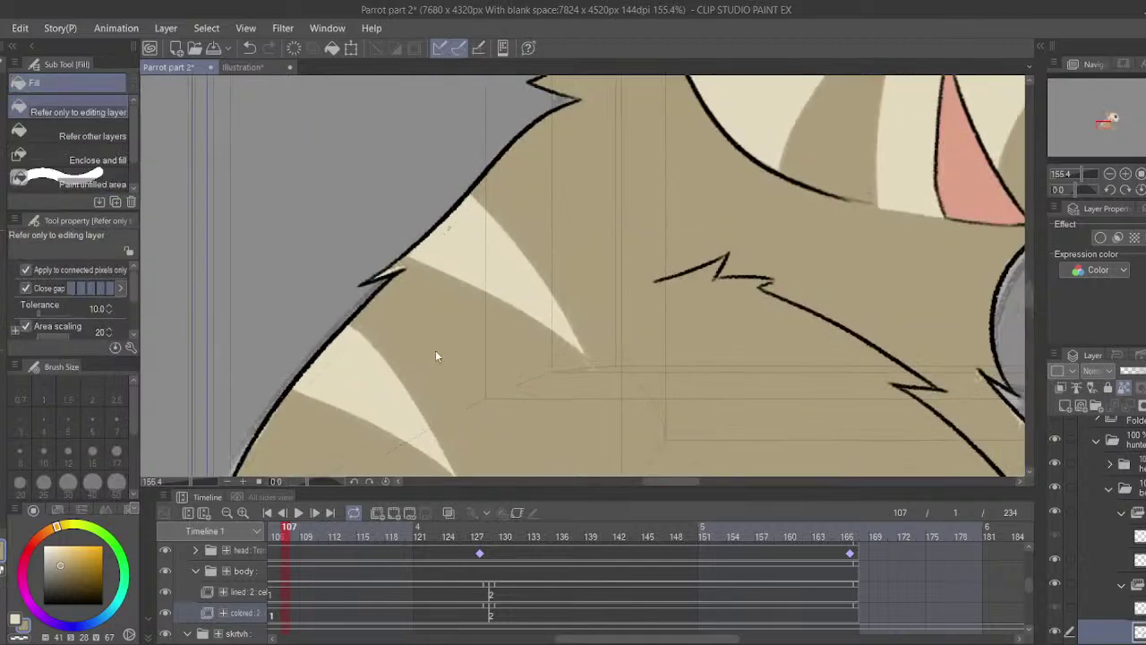
key(ctrl+z)
click(375, 383)
click(547, 218)
key(ctrl+z)
click(475, 251)
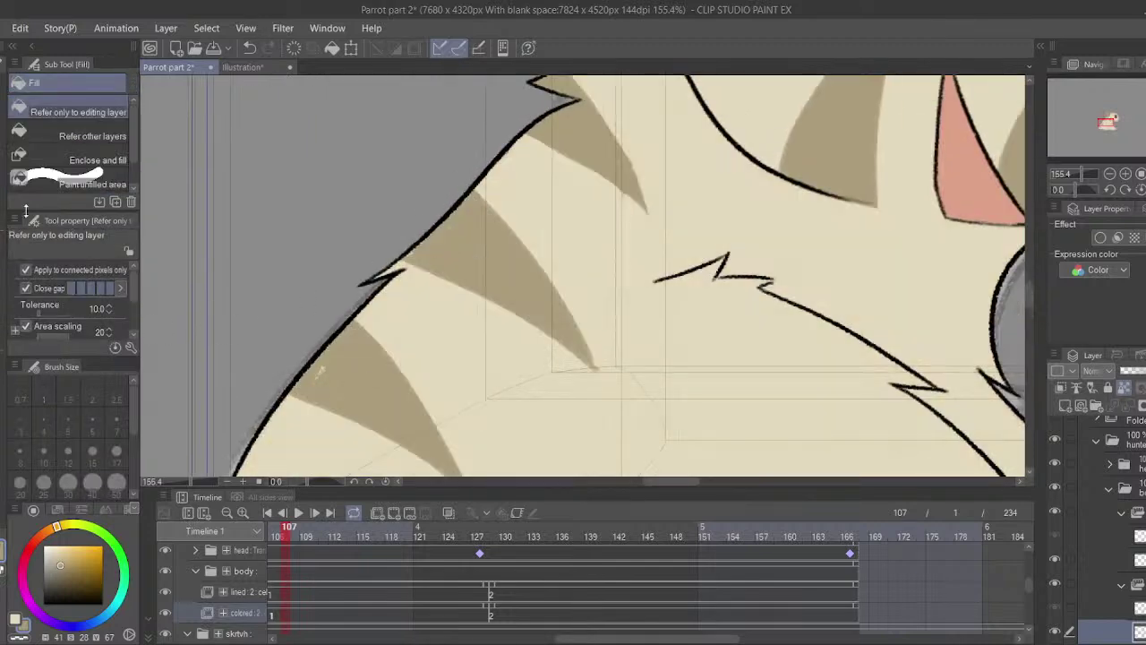
- Return to the Old School Chalk brush and cover the unfilled specks in the back stripes with tan
click(4, 229)
drag(474, 253, 510, 211)
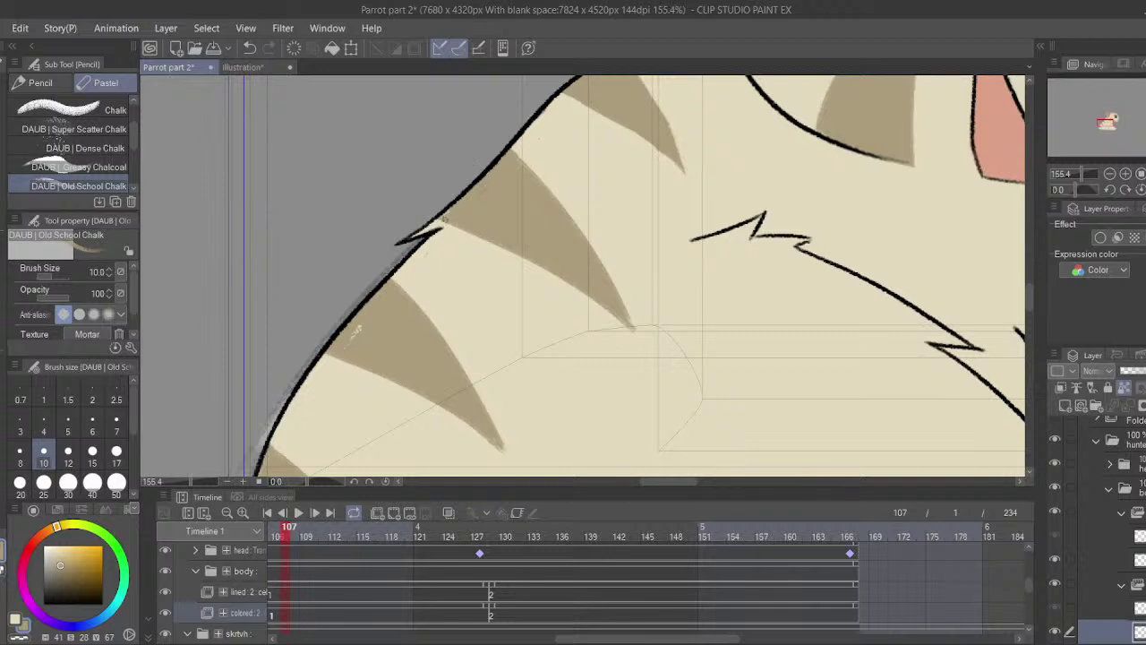
drag(365, 326, 357, 337)
mouse_move(408, 348)
mouse_down()
mouse_move(392, 281)
mouse_move(401, 263)
mouse_up()
- Sample the cream fur color, clean up the edges and tips of the lower back stripes, and save
alt+click(511, 376)
mouse_move(489, 344)
mouse_down()
mouse_move(496, 369)
mouse_move(473, 317)
mouse_up()
drag(630, 245, 616, 215)
drag(509, 372, 587, 202)
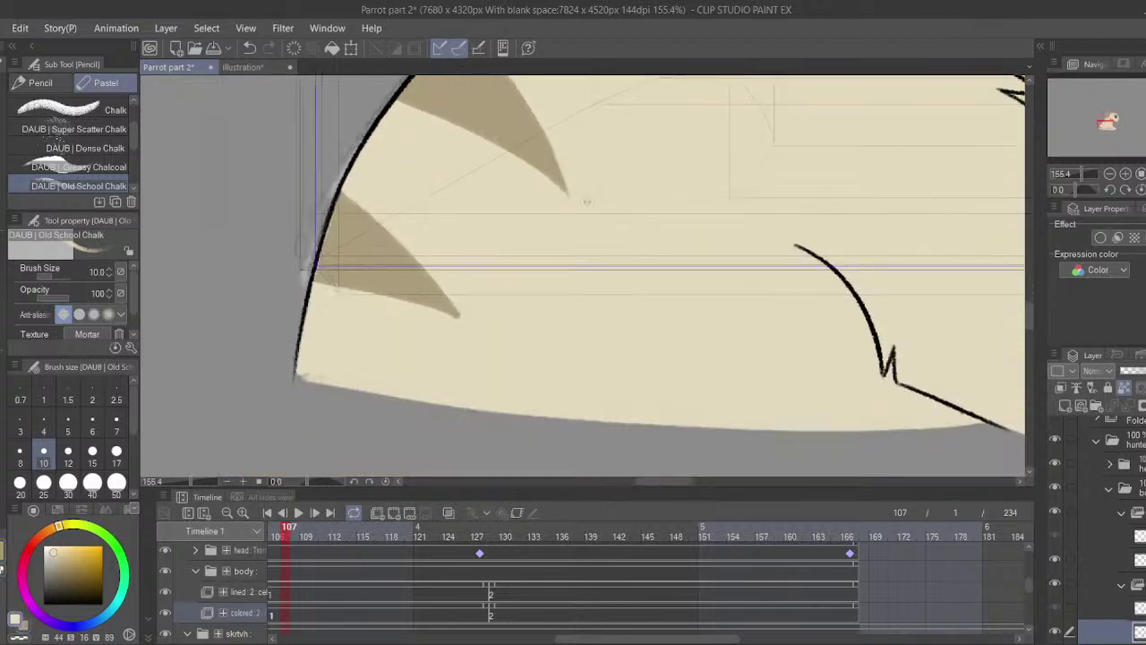
drag(428, 248, 471, 336)
key(ctrl+s)
- Review the striped body from close up and at full view, and compare it with the reference illustration
drag(630, 82, 383, 527)
key(x)
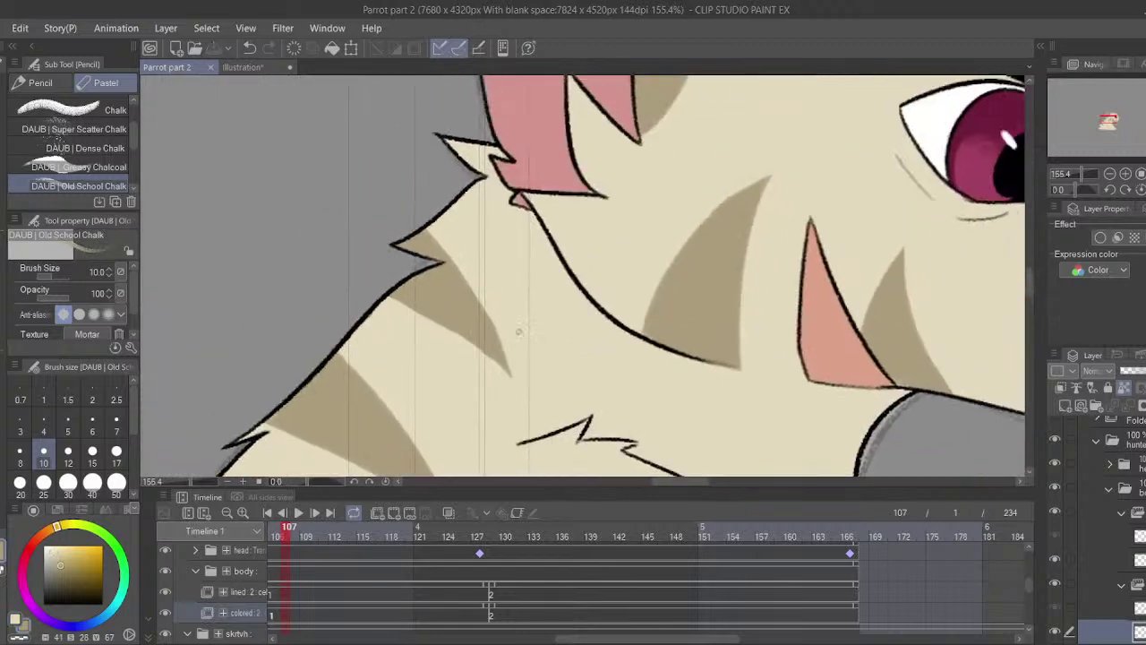
alt+click(489, 308)
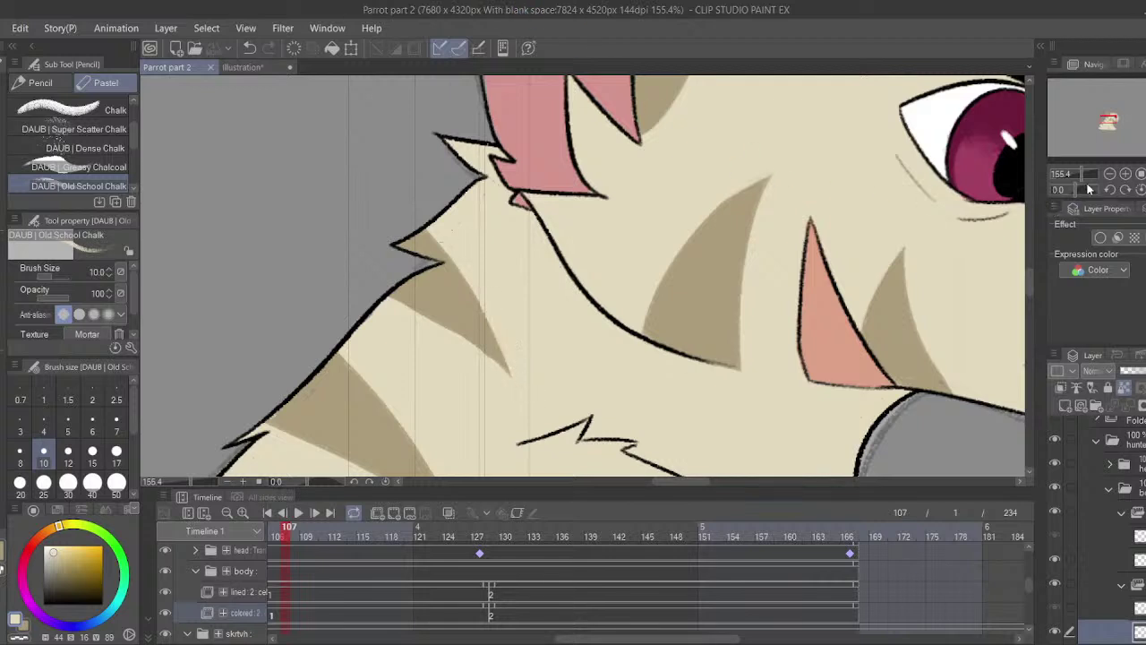
click(1065, 173)
drag(747, 200, 755, 197)
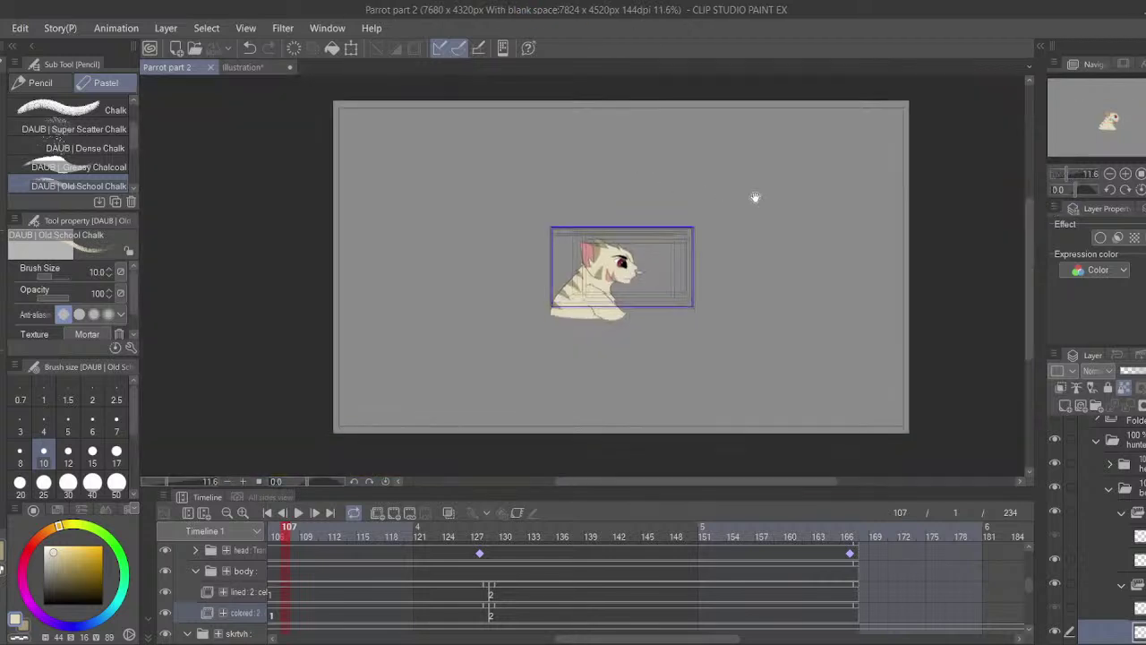
scroll(1132, 179, up, 10)
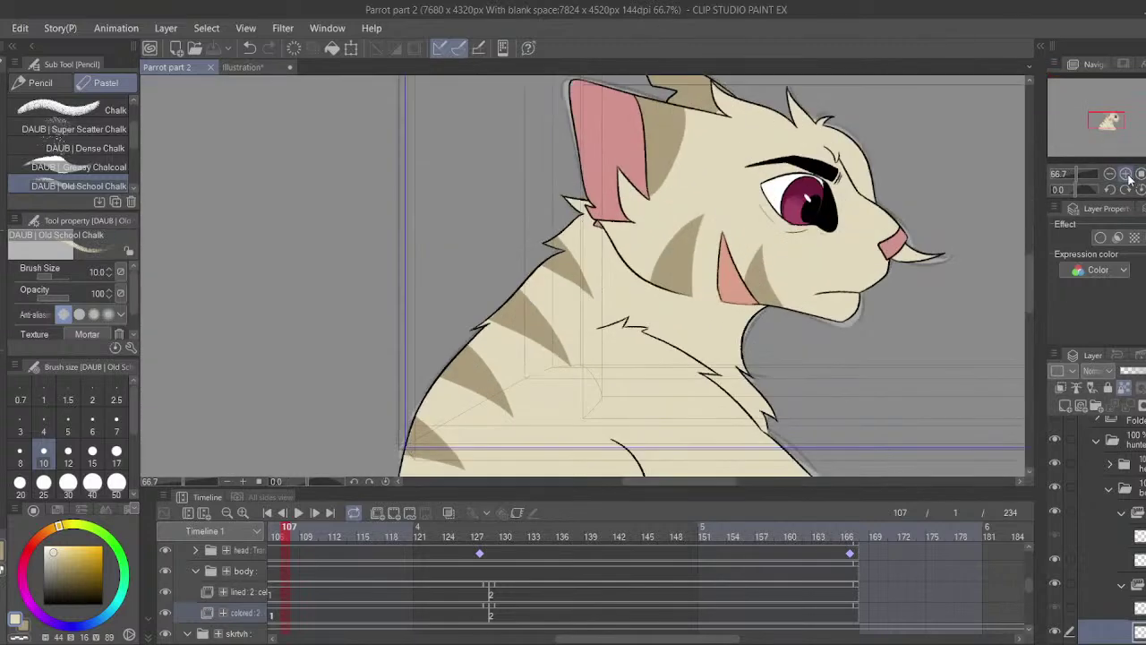
drag(754, 90, 418, 134)
drag(456, 343, 604, 192)
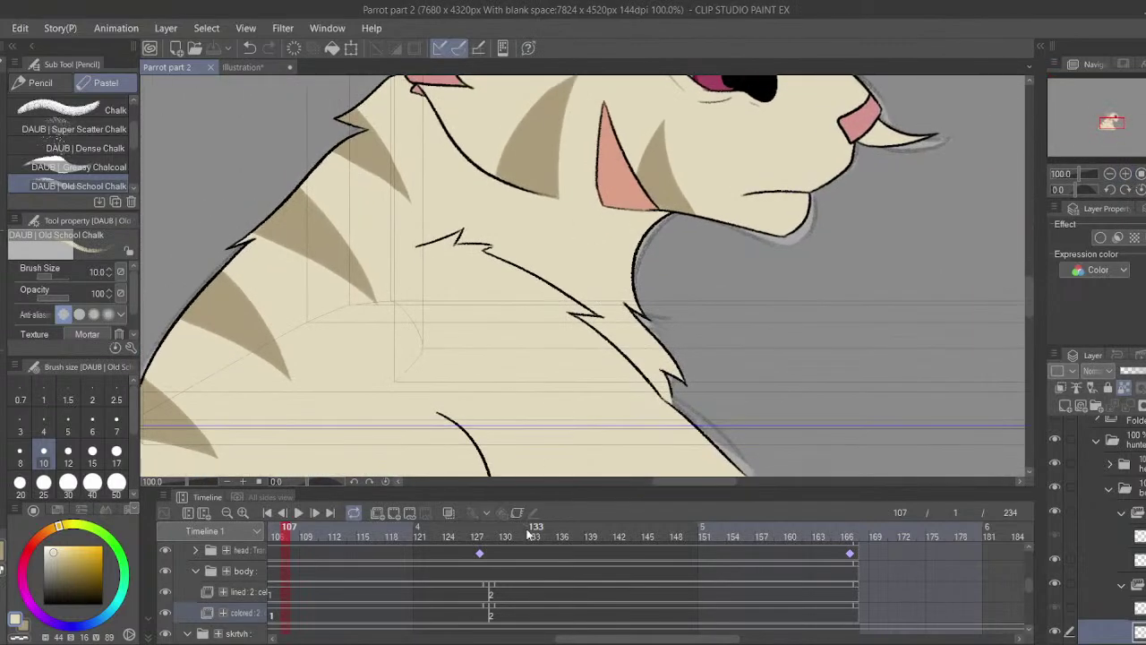
click(251, 68)
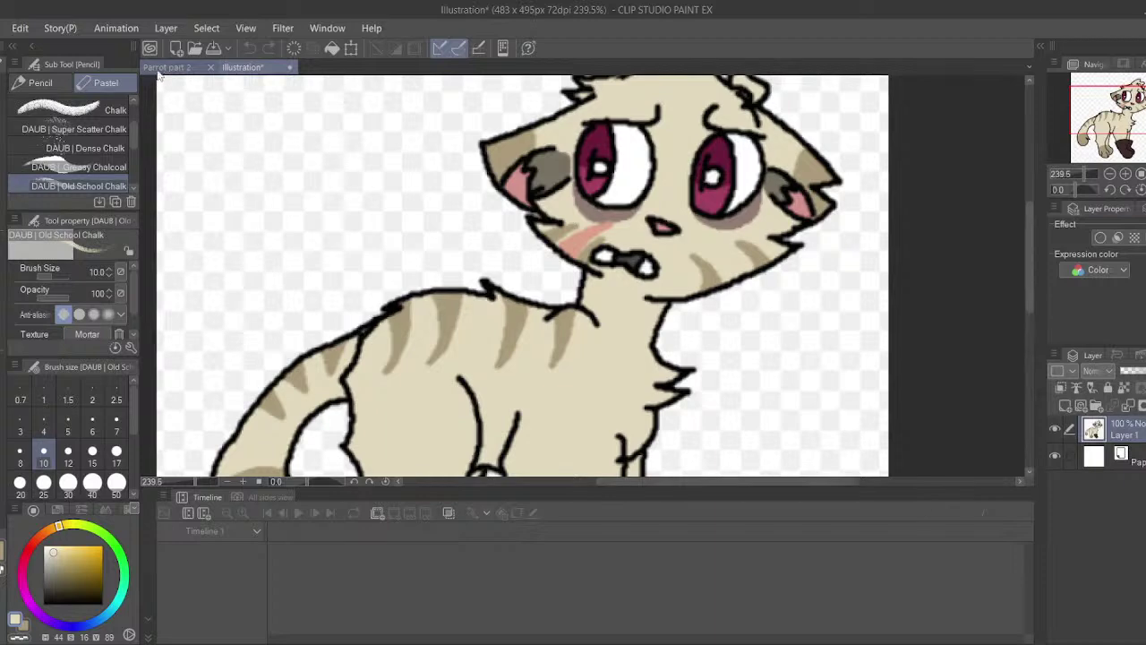
click(161, 70)
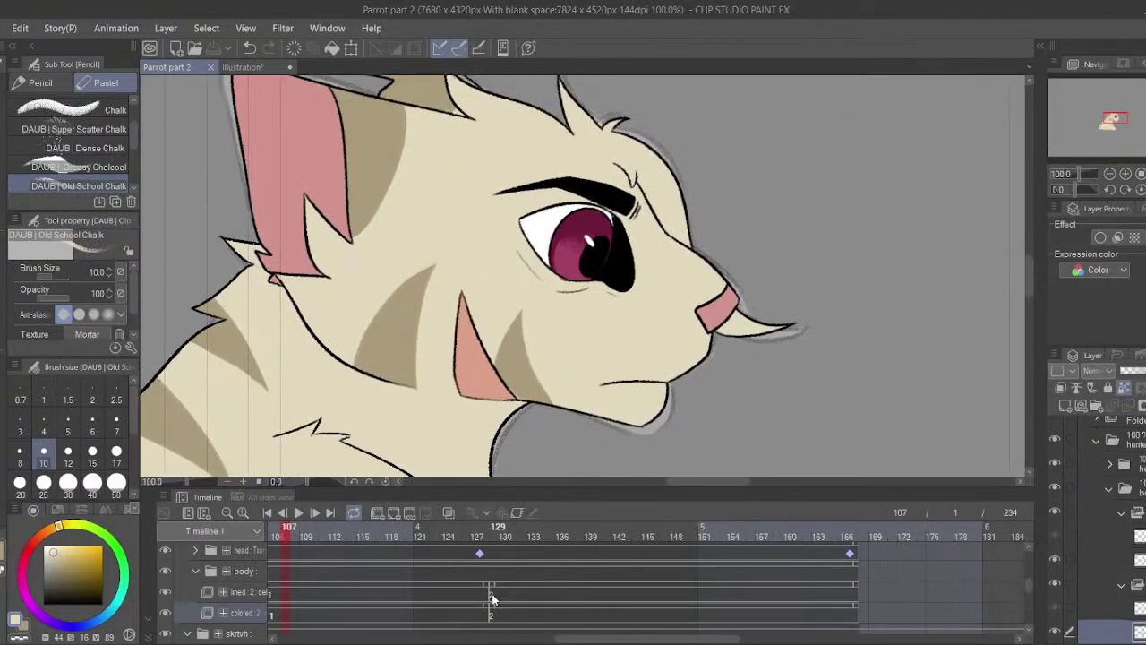
- Go to frame 129 on the body's lined cel and switch to the Perfect Pencil (with tilt support)
click(492, 595)
mouse_move(506, 400)
mouse_down()
mouse_move(507, 346)
mouse_move(442, 274)
mouse_move(441, 243)
mouse_up()
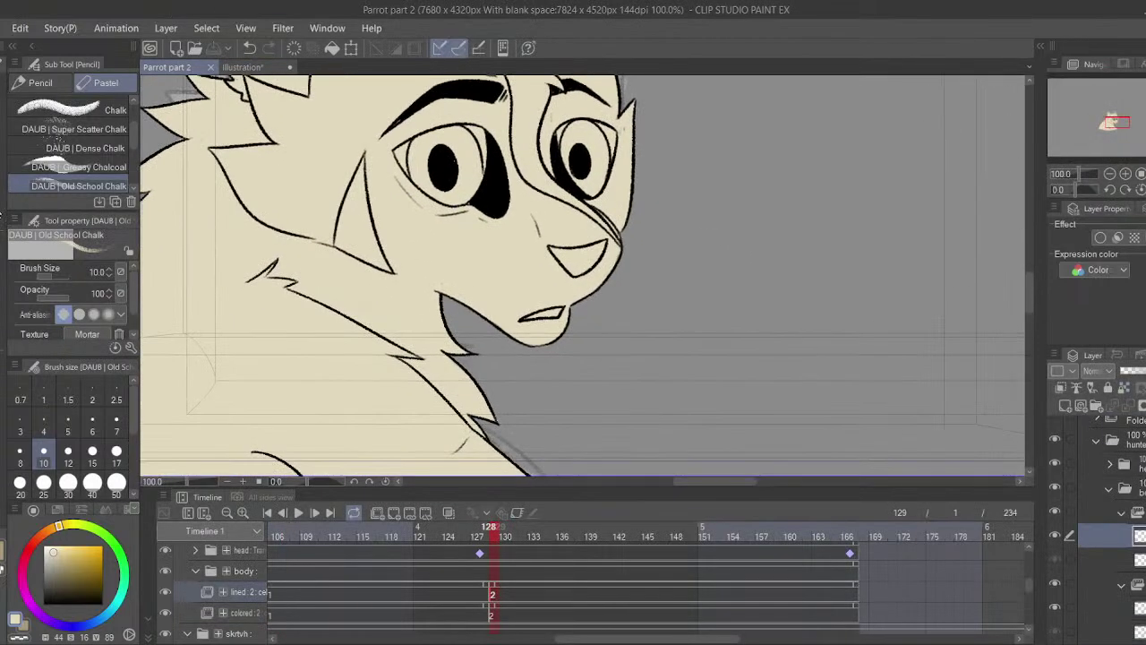
click(50, 84)
click(498, 598)
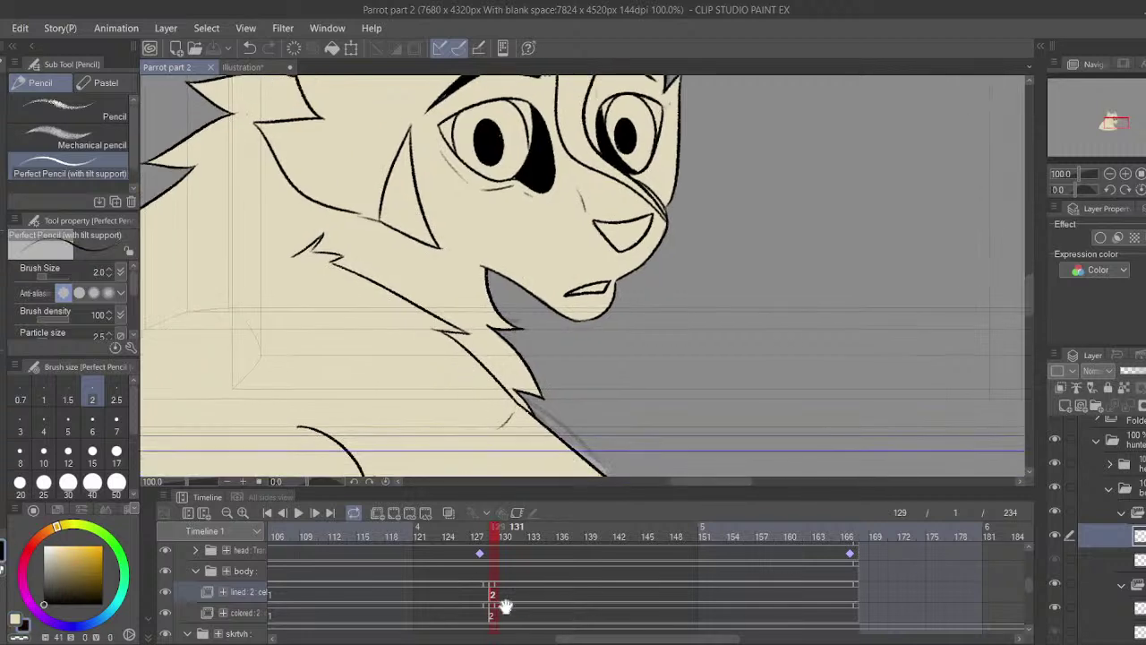
- Turn off keyframe editing on the head folder and add a new cel at frame 129 in its Folder5 track
click(195, 550)
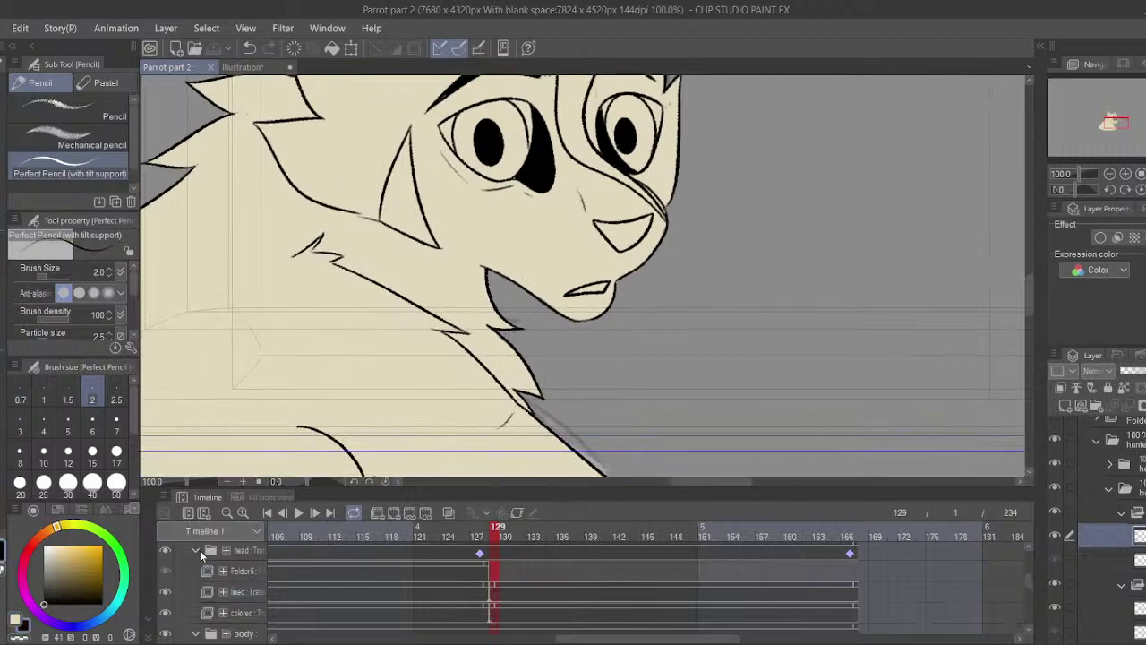
click(505, 553)
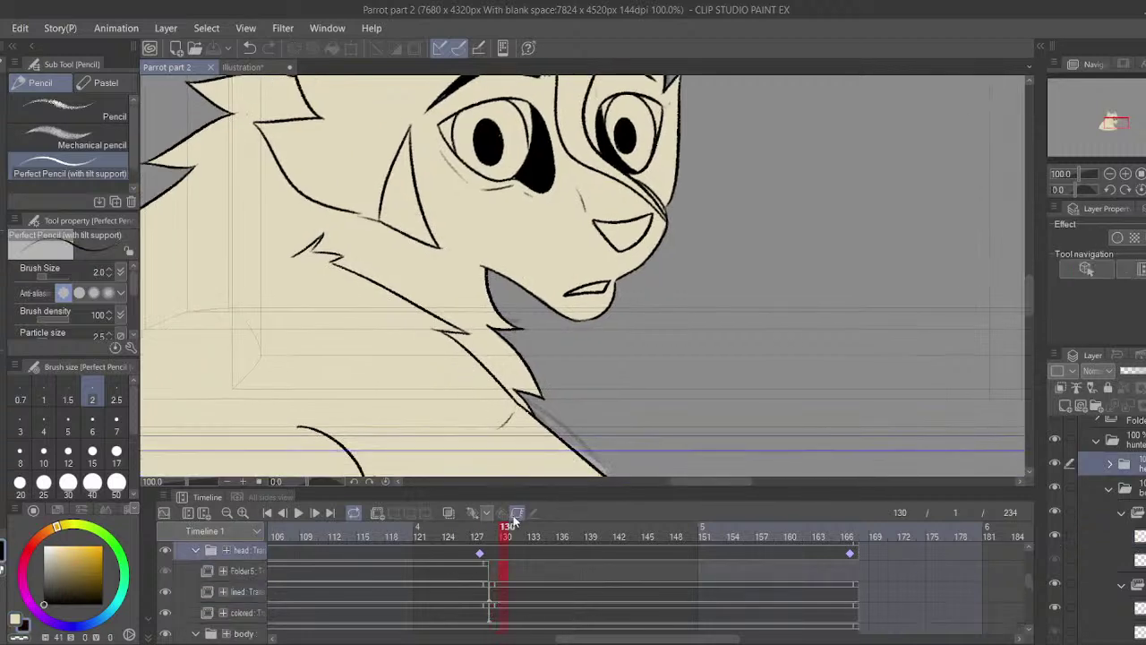
click(492, 573)
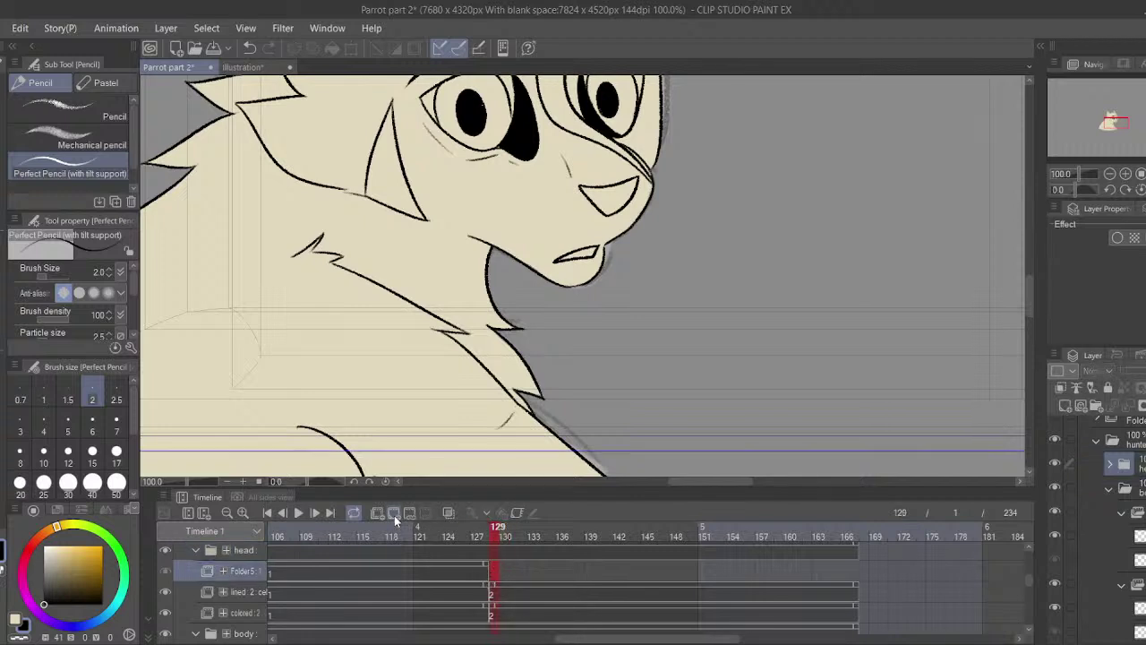
click(864, 570)
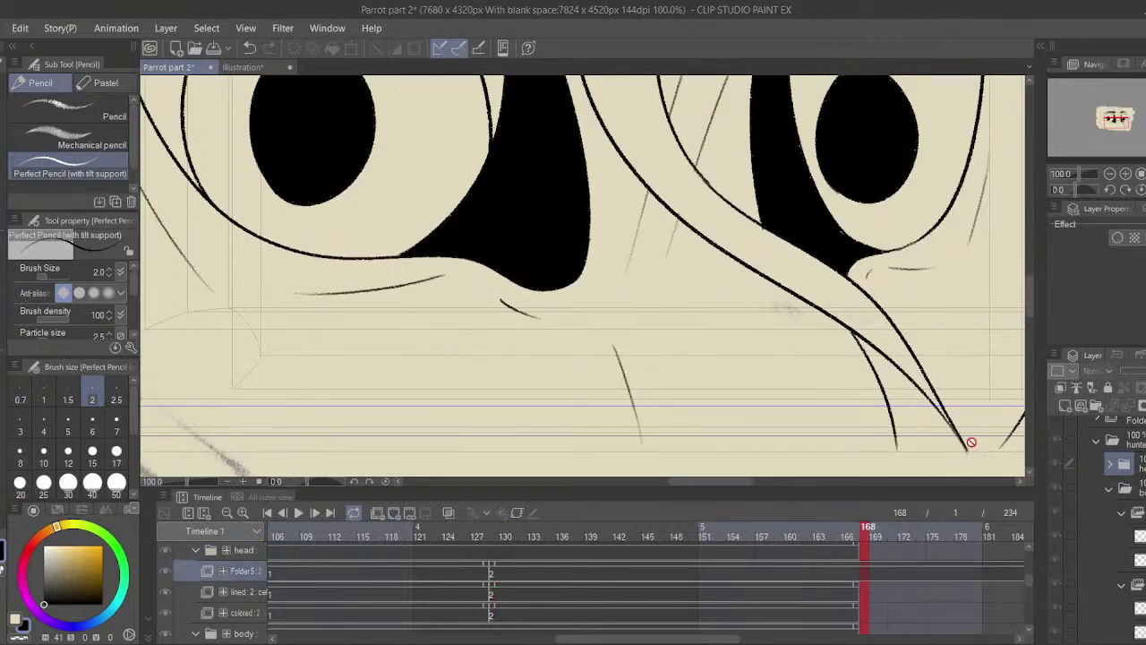
click(912, 571)
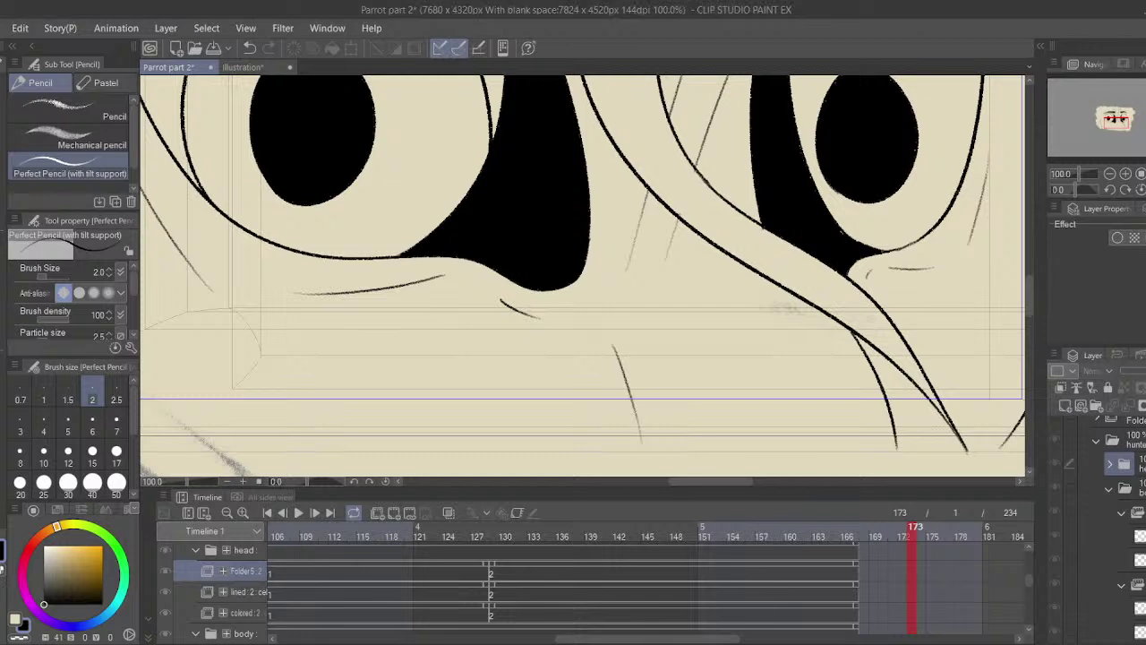
- Hide and reshow the head's lined track, and select its cel at frame 129
click(482, 591)
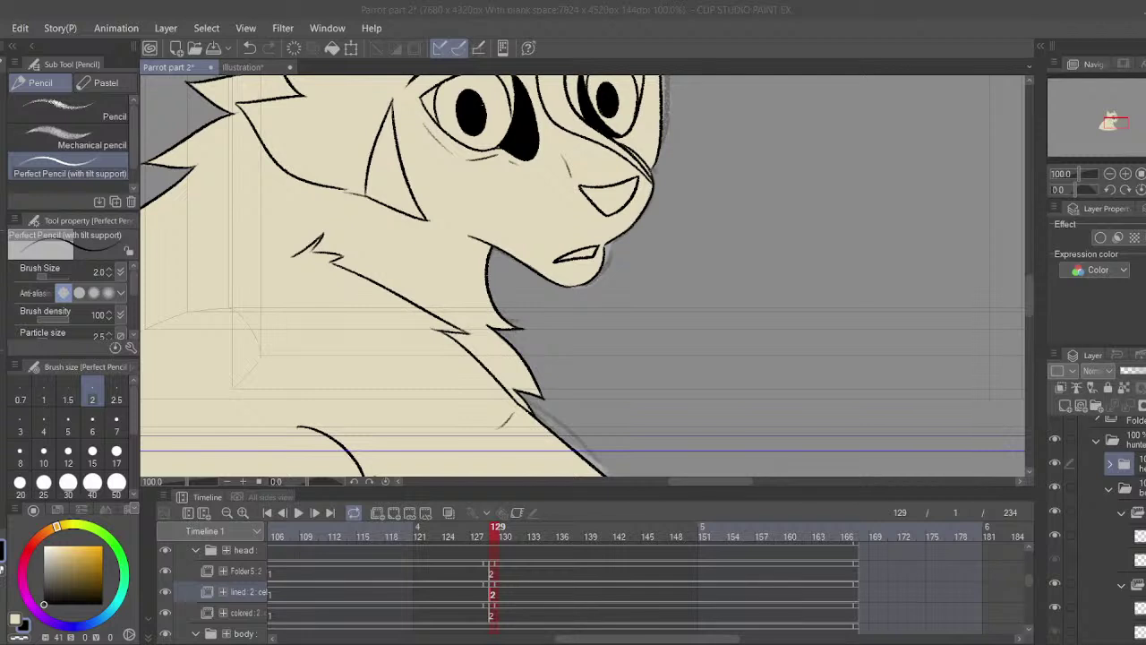
click(432, 13)
drag(340, 375, 432, 402)
click(168, 593)
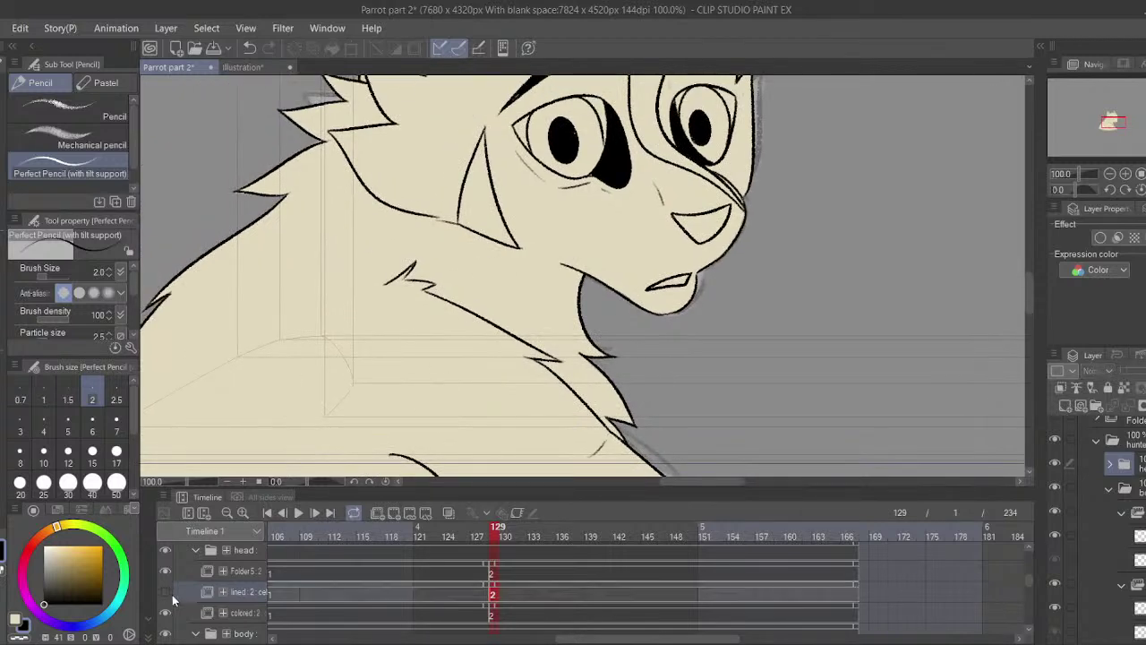
click(170, 594)
drag(455, 610, 504, 605)
click(545, 609)
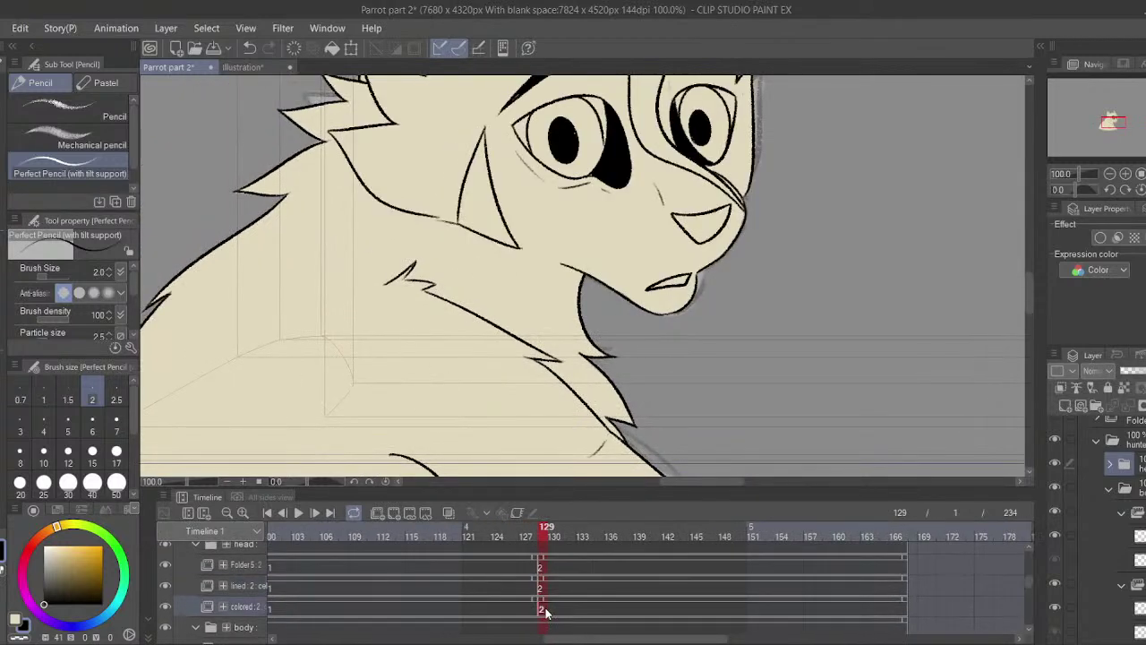
click(542, 592)
- Draw the dark gap between the teeth inside the open mouth on the lined cel, and save the file
drag(575, 373, 582, 462)
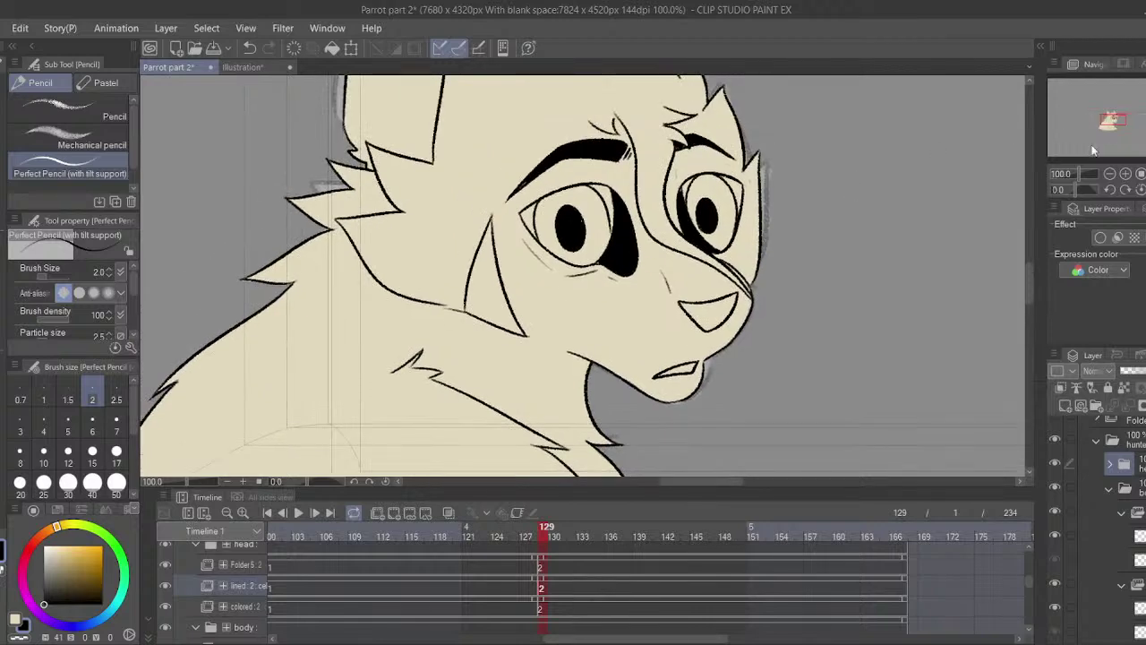
drag(1081, 175, 1086, 176)
drag(811, 375, 565, 152)
drag(588, 376, 576, 412)
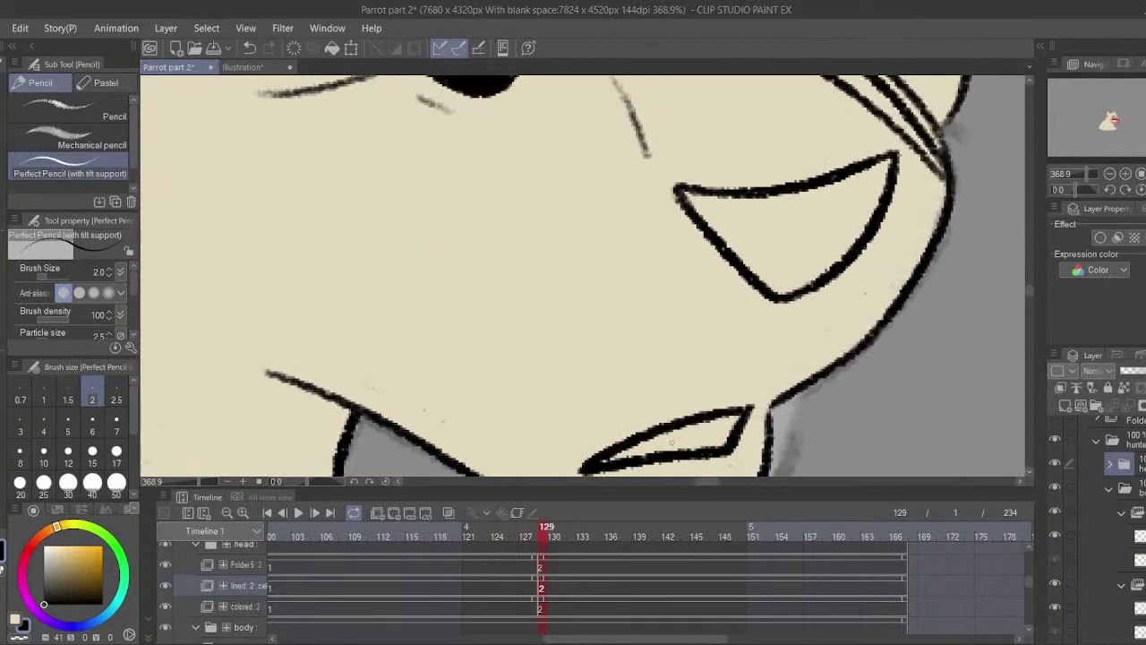
drag(671, 442, 670, 407)
drag(673, 384, 683, 404)
key(ctrl+z)
click(243, 68)
click(178, 70)
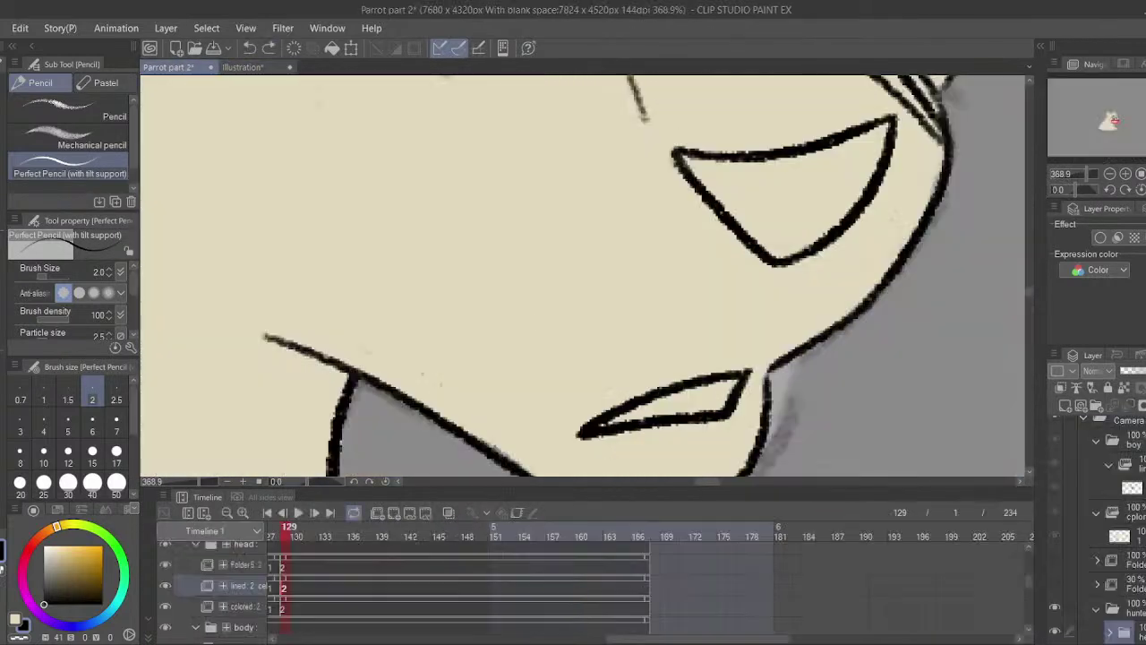
mouse_move(656, 394)
mouse_down()
mouse_move(673, 396)
mouse_move(650, 399)
mouse_move(664, 398)
mouse_move(655, 416)
mouse_move(664, 396)
mouse_move(647, 409)
mouse_up()
key(ctrl+z)
key(ctrl+z)
key(ctrl+z)
key(ctrl+s)
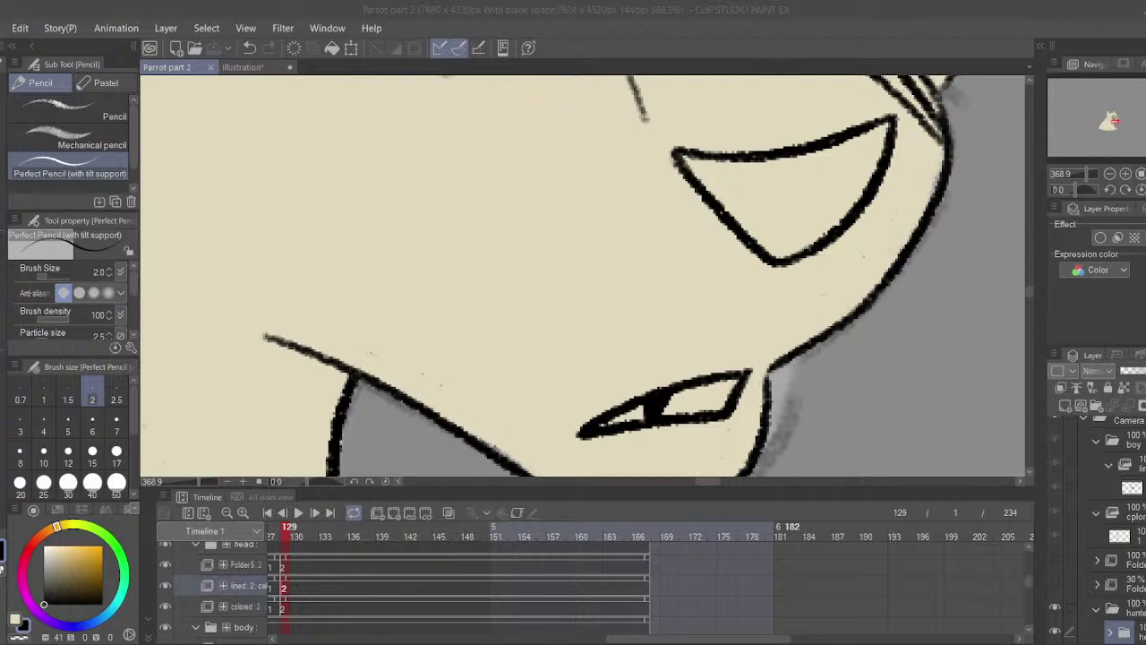
- Switch to the DAUB Old School Chalk and compare the head's colored cel at frame 98 with the one at frame 129
drag(1088, 174, 1078, 175)
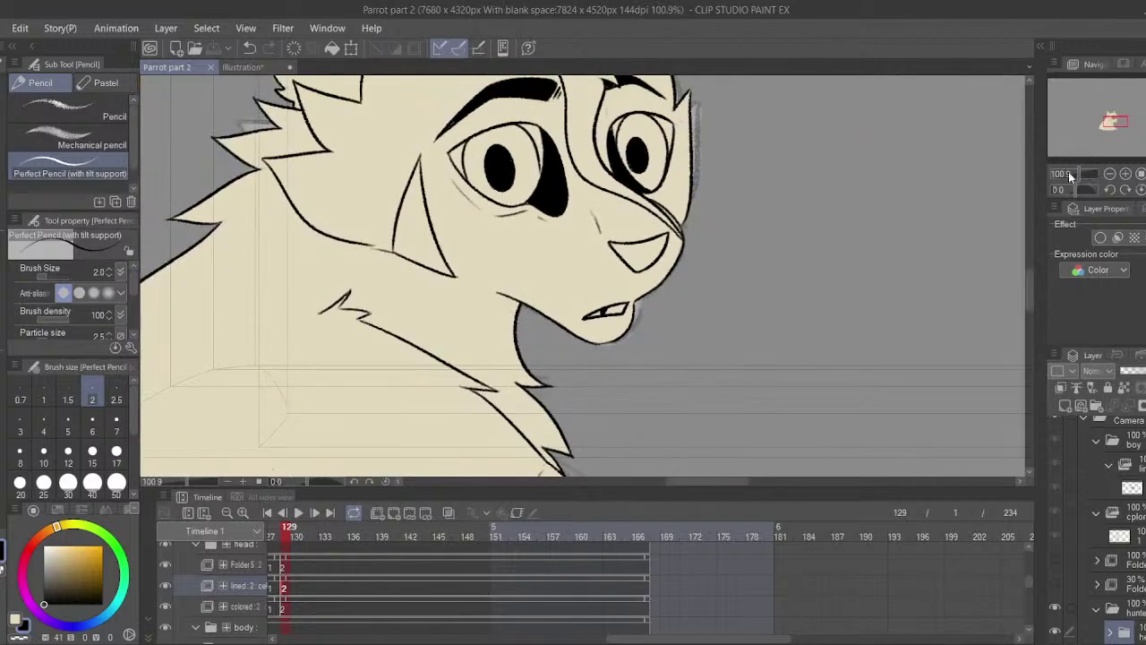
click(106, 82)
drag(287, 233, 360, 265)
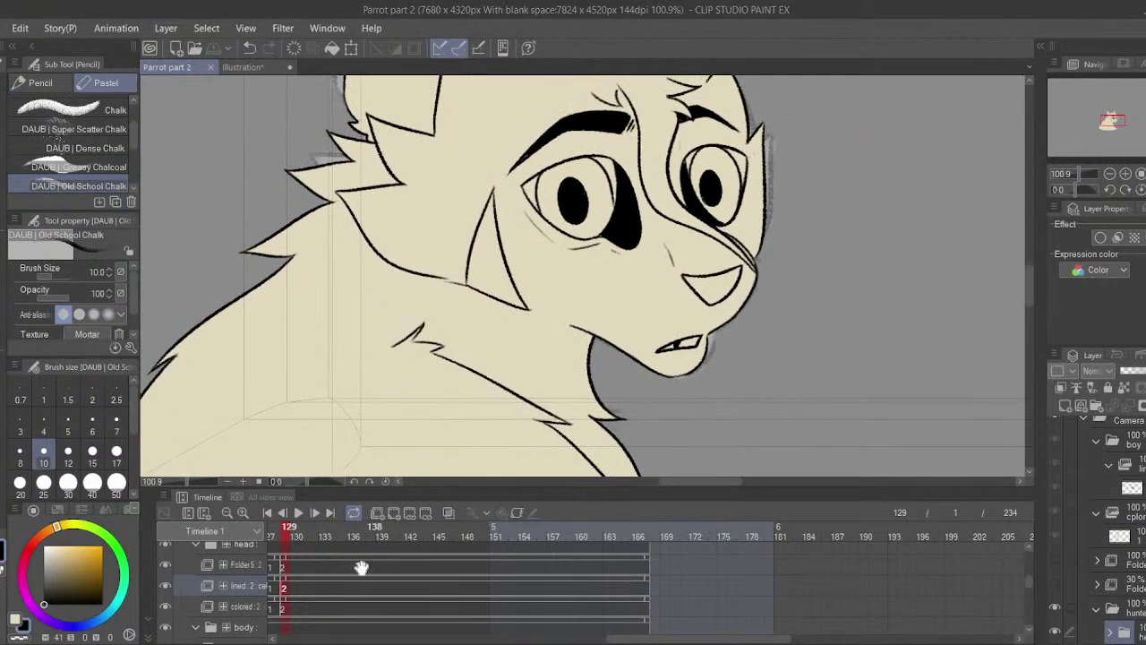
drag(361, 568, 625, 597)
drag(435, 593, 583, 526)
drag(362, 624, 371, 637)
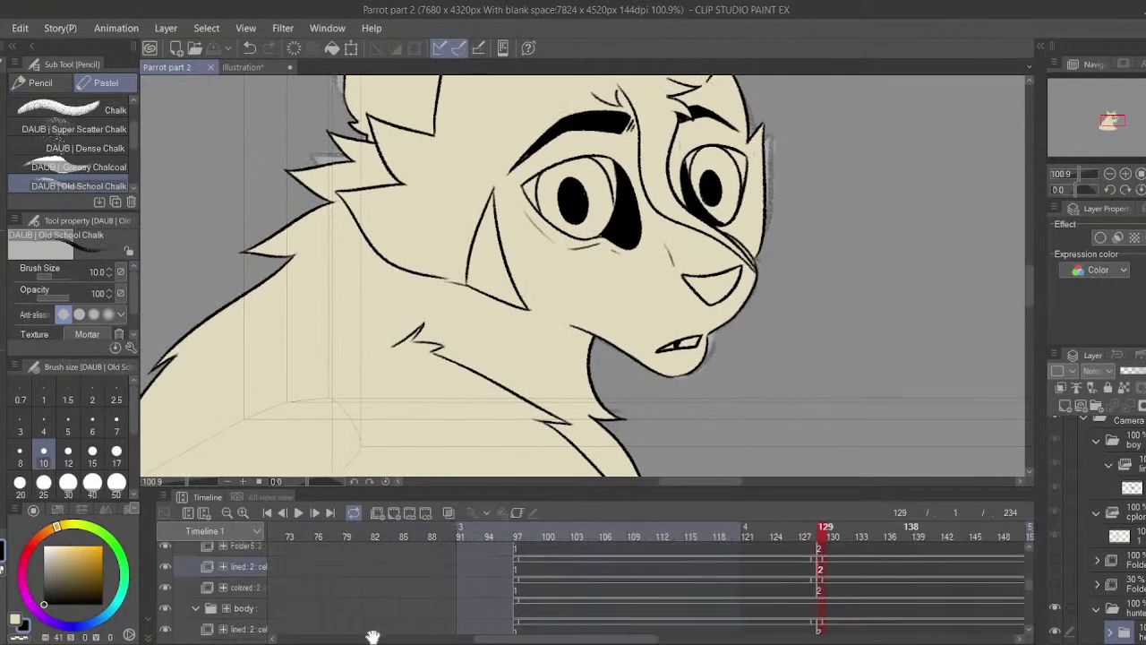
scroll(478, 567, up, 1)
click(506, 610)
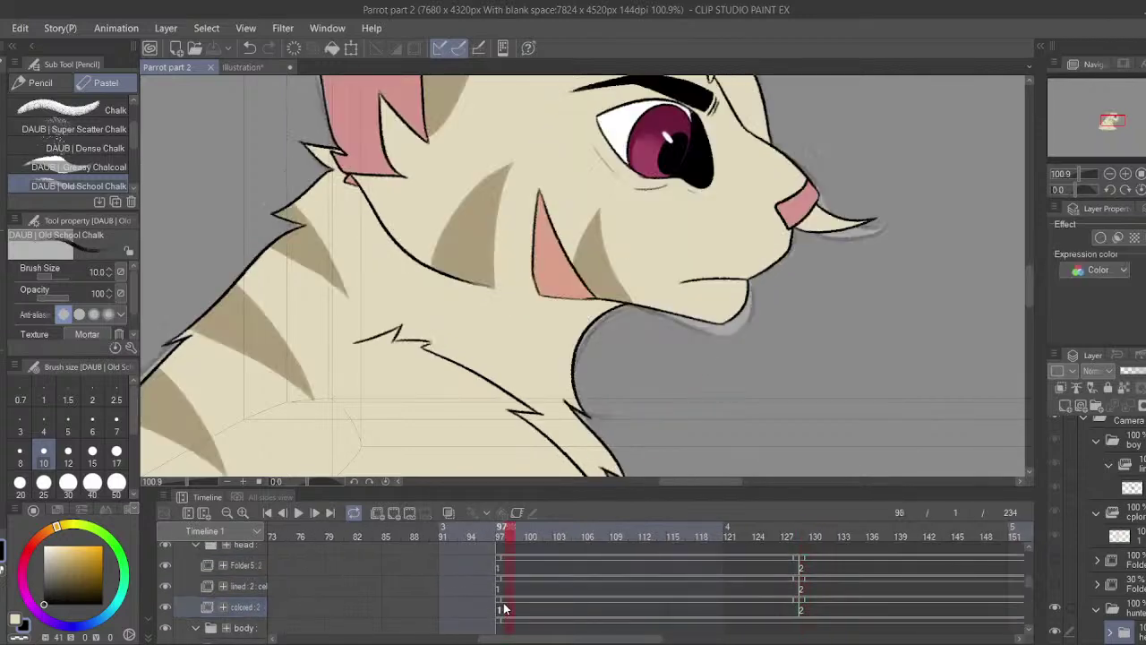
click(804, 611)
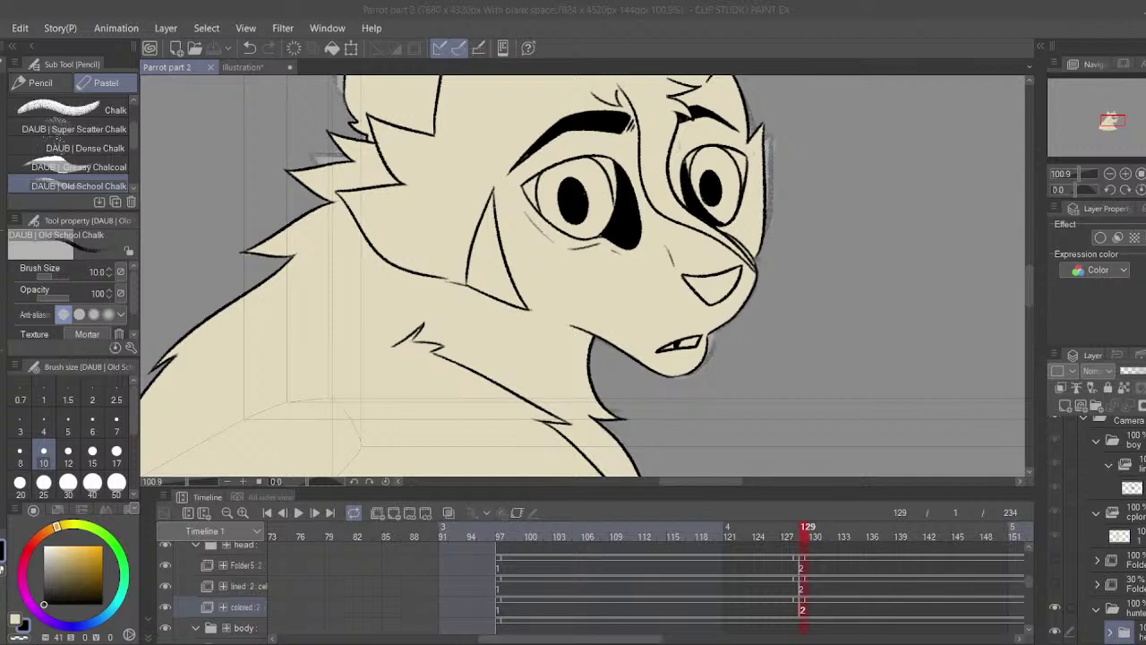
- Select the head's colored cel at frame 129 with keyframe editing off, and lock its transparent pixels
drag(513, 588, 451, 601)
scroll(691, 609, right, 1)
scroll(691, 609, down, 1)
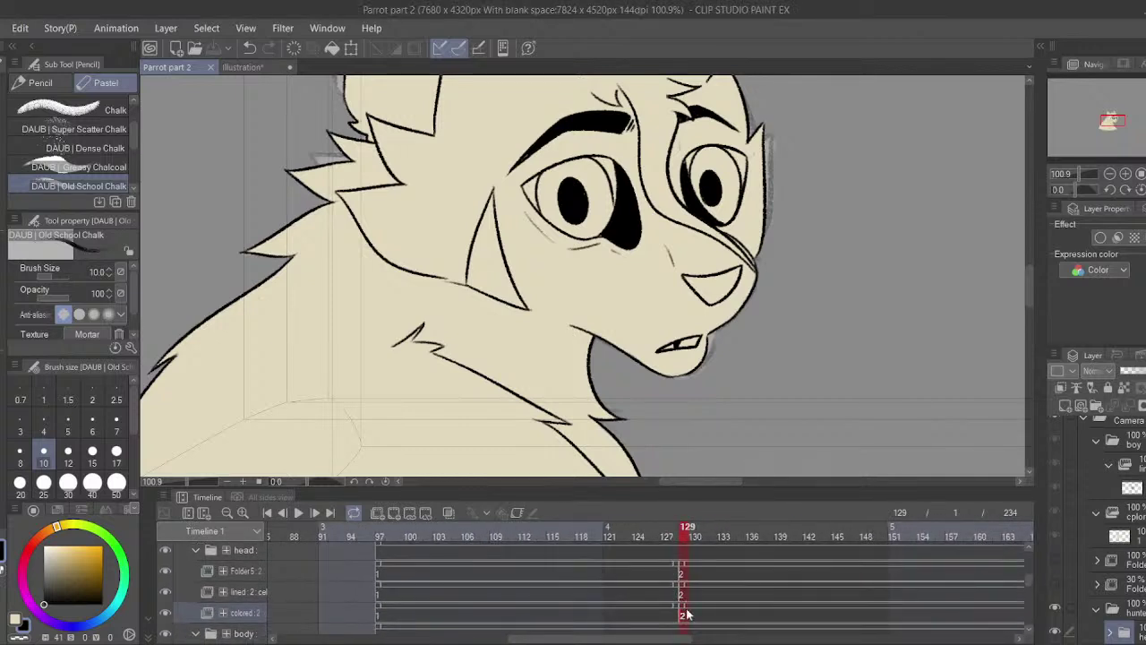
click(516, 514)
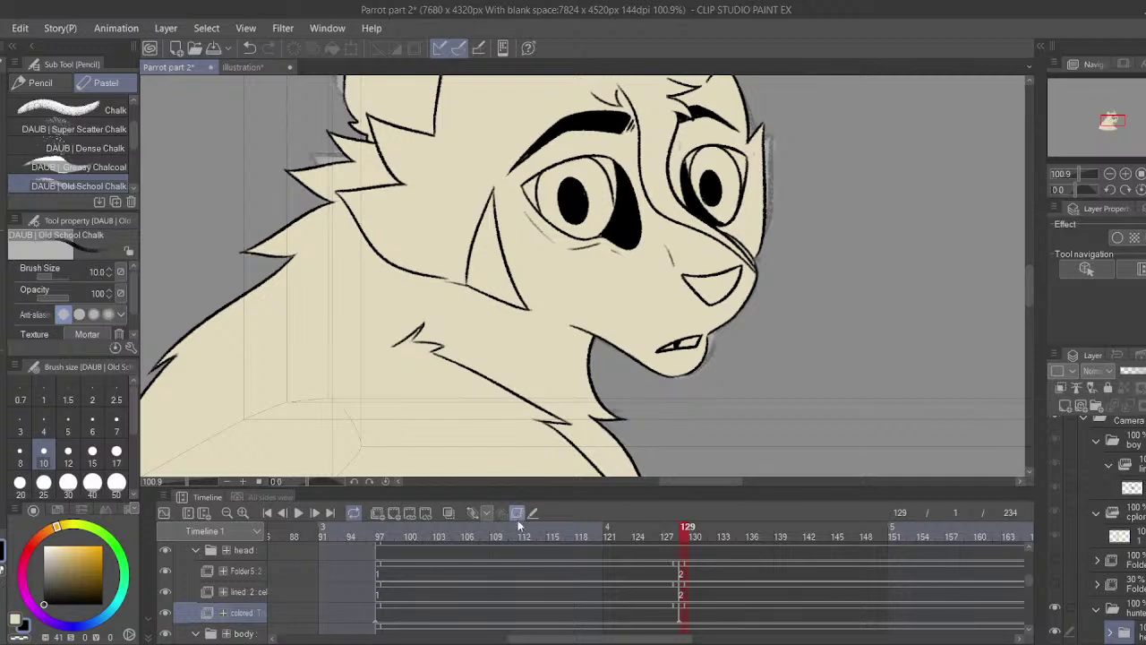
click(449, 512)
click(454, 514)
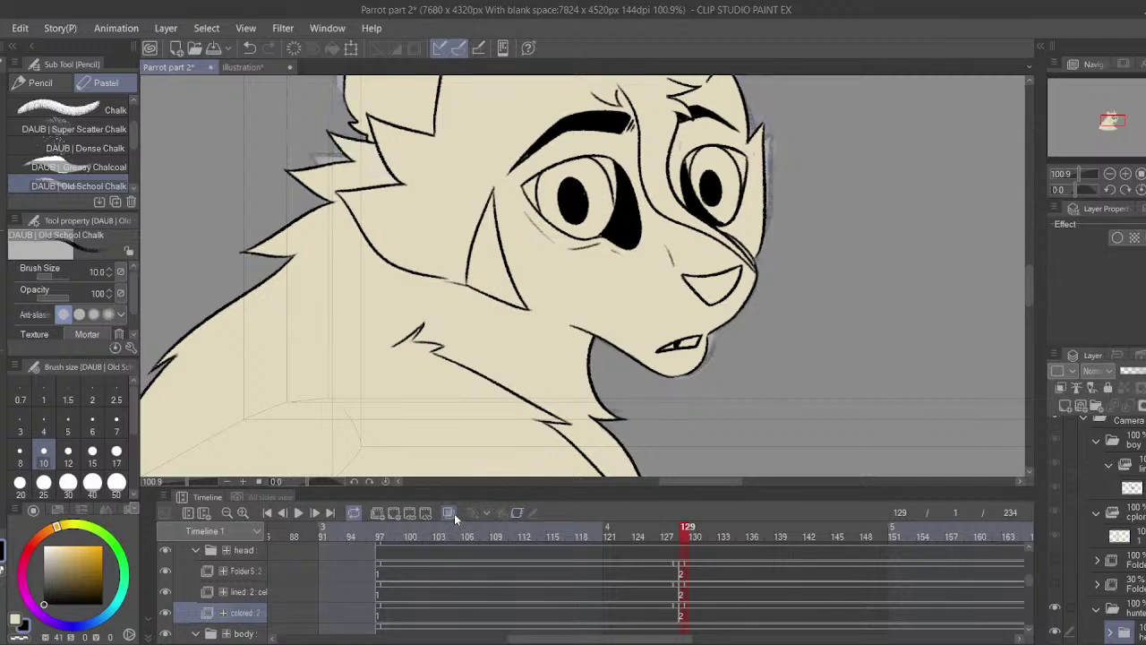
drag(484, 369, 473, 453)
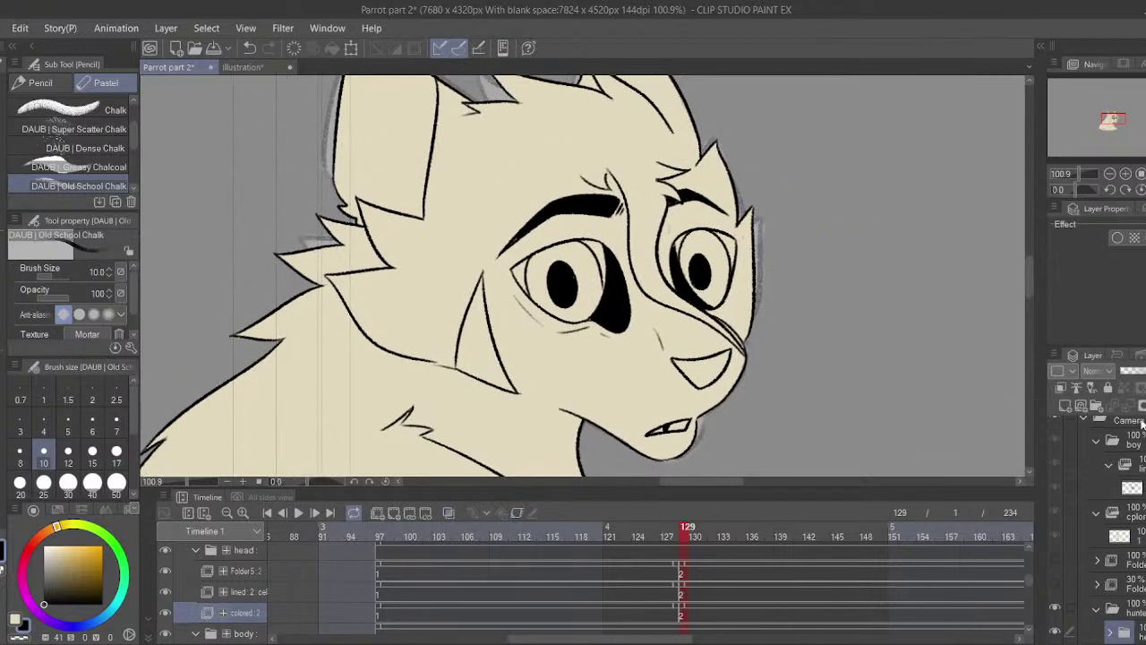
click(684, 617)
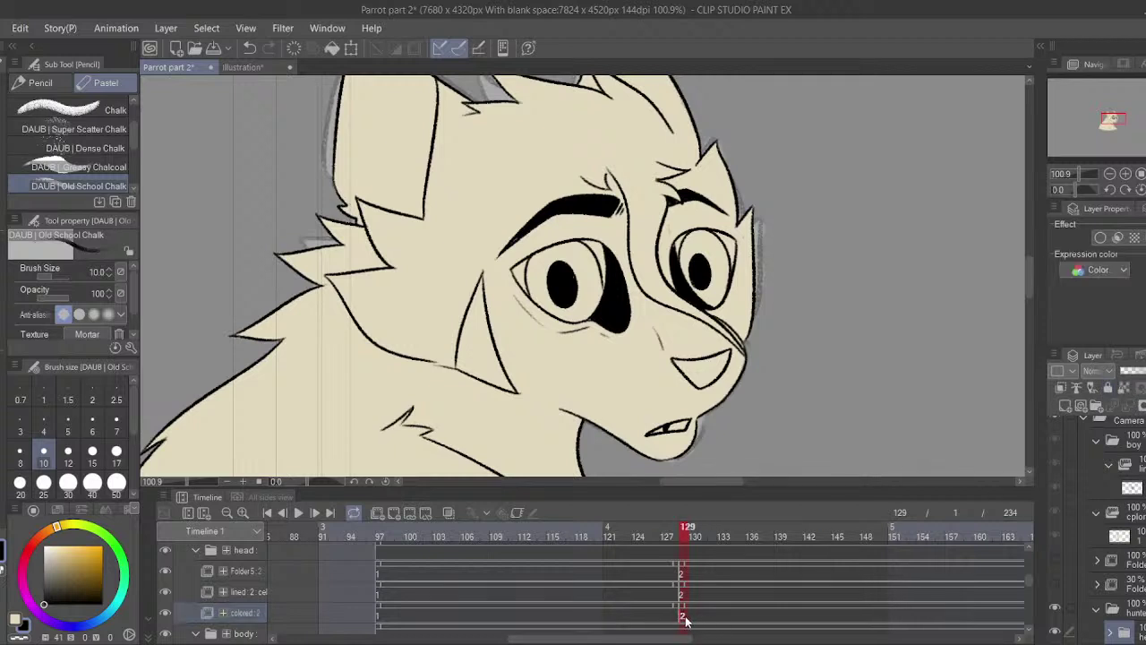
click(1123, 389)
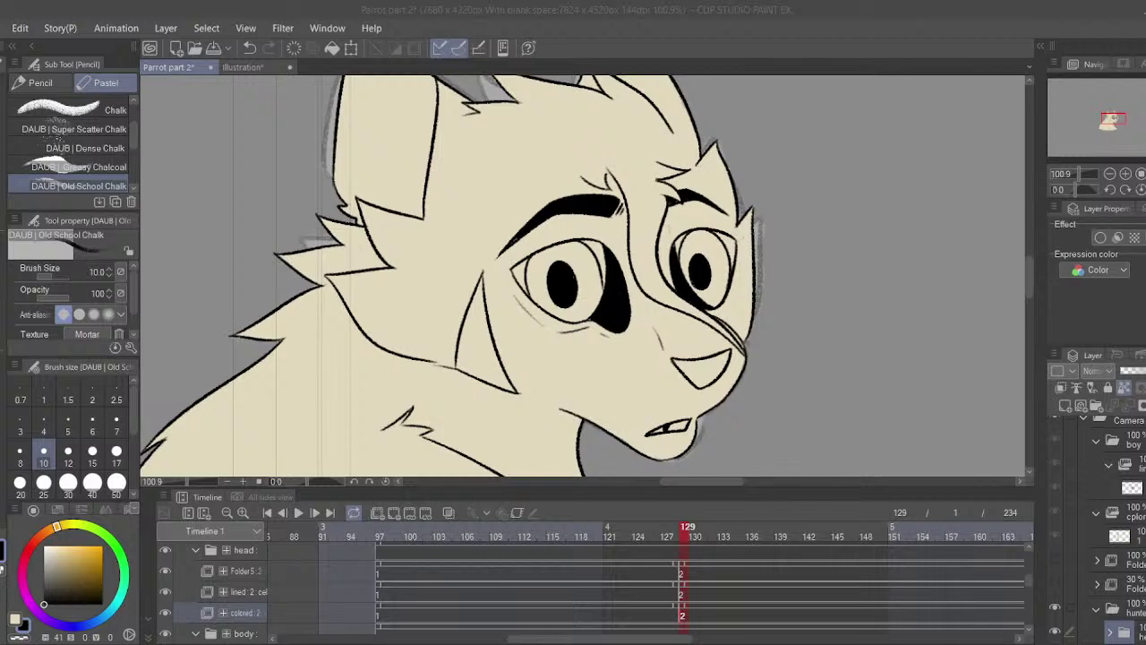
- Check the head markings in the reference illustration and paint the fur tuft beside the near ear in the tan stripe color
drag(1082, 178, 1085, 177)
drag(614, 279, 639, 388)
scroll(532, 299, up, 3)
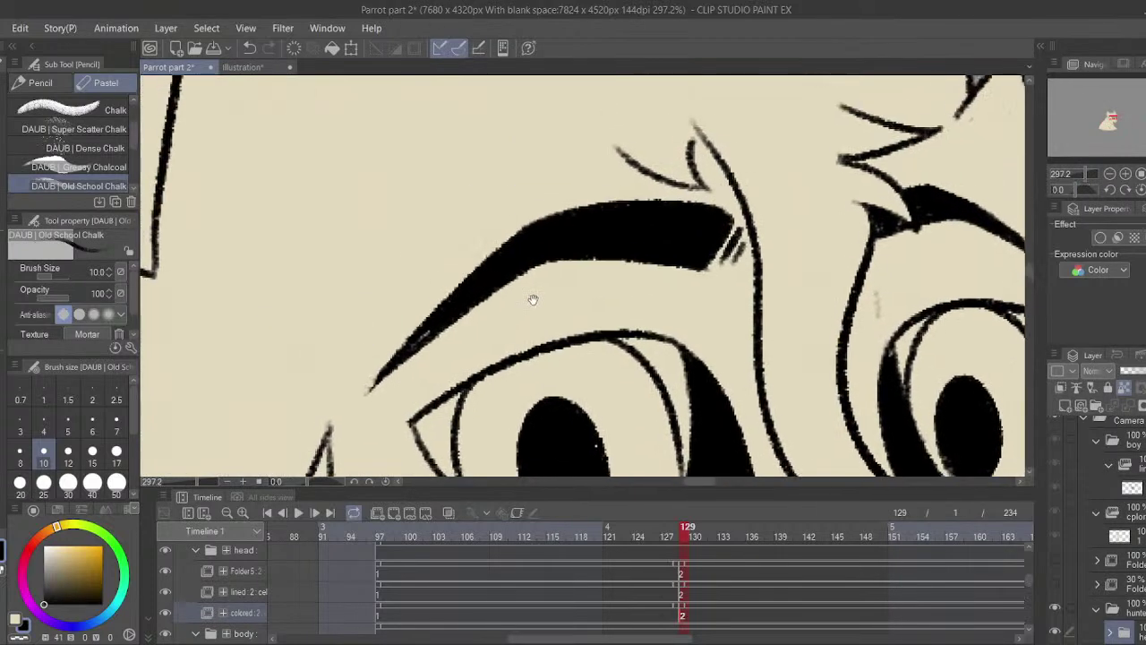
click(241, 67)
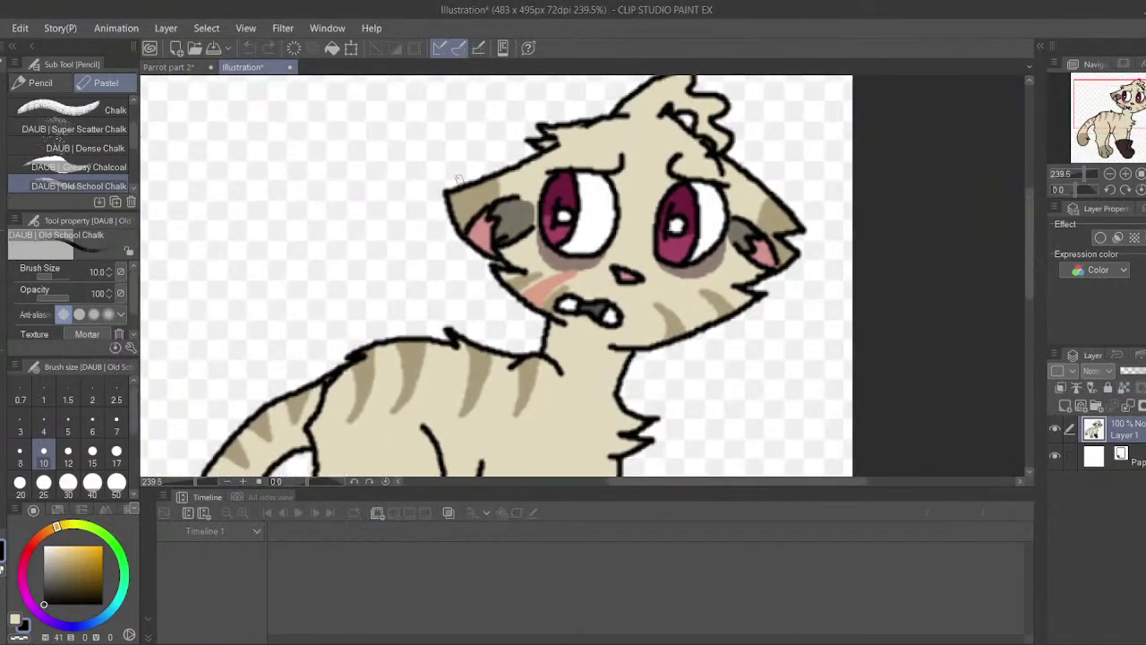
click(183, 67)
mouse_move(528, 271)
mouse_down()
mouse_move(635, 249)
mouse_move(672, 260)
mouse_up()
mouse_move(584, 111)
mouse_down()
mouse_move(560, 113)
mouse_move(576, 142)
mouse_move(610, 157)
mouse_move(593, 143)
mouse_up()
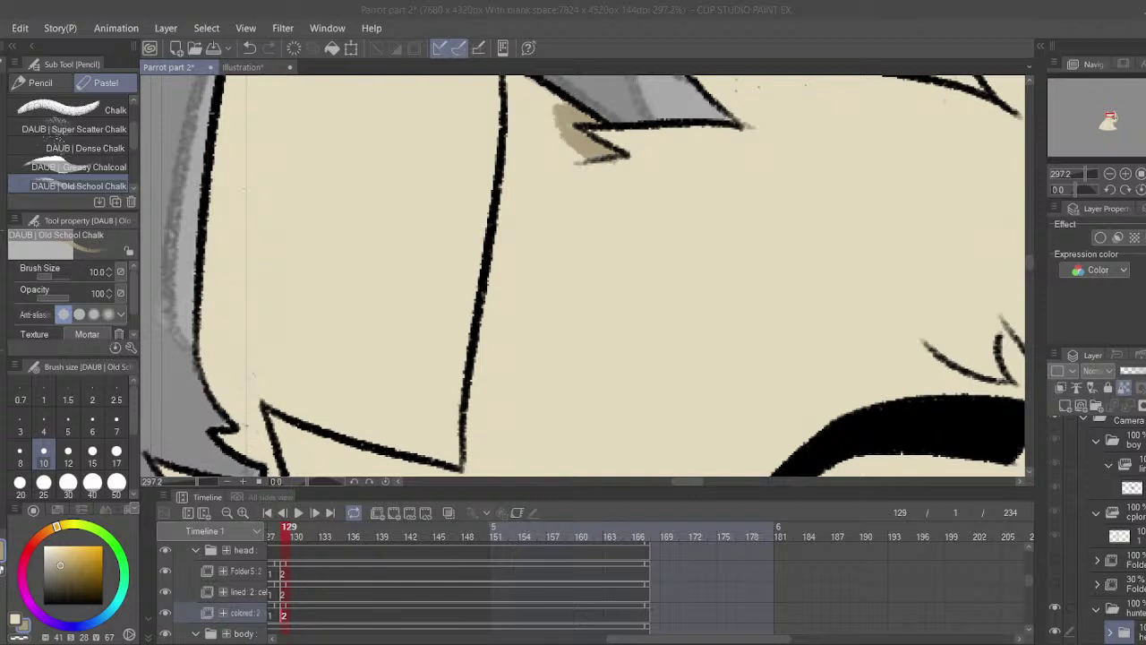
mouse_move(542, 213)
mouse_down()
mouse_move(588, 257)
mouse_move(612, 194)
mouse_up()
key(ctrl+z)
mouse_move(535, 438)
mouse_down()
mouse_move(660, 166)
mouse_move(630, 188)
mouse_move(671, 148)
mouse_move(546, 446)
mouse_move(570, 299)
mouse_up()
key(ctrl+z)
key(ctrl+z)
key(ctrl+z)
key(ctrl+y)
key(ctrl+z)
- Paint the tan marking along the near ear's inner edge, from the forehead tuft tapering down to the ear's base
mouse_move(593, 232)
mouse_down()
mouse_move(661, 134)
mouse_move(589, 229)
mouse_move(547, 342)
mouse_up()
drag(577, 177, 546, 311)
drag(584, 143, 562, 291)
mouse_move(598, 136)
mouse_down()
mouse_move(579, 245)
mouse_move(593, 213)
mouse_up()
drag(629, 129, 619, 161)
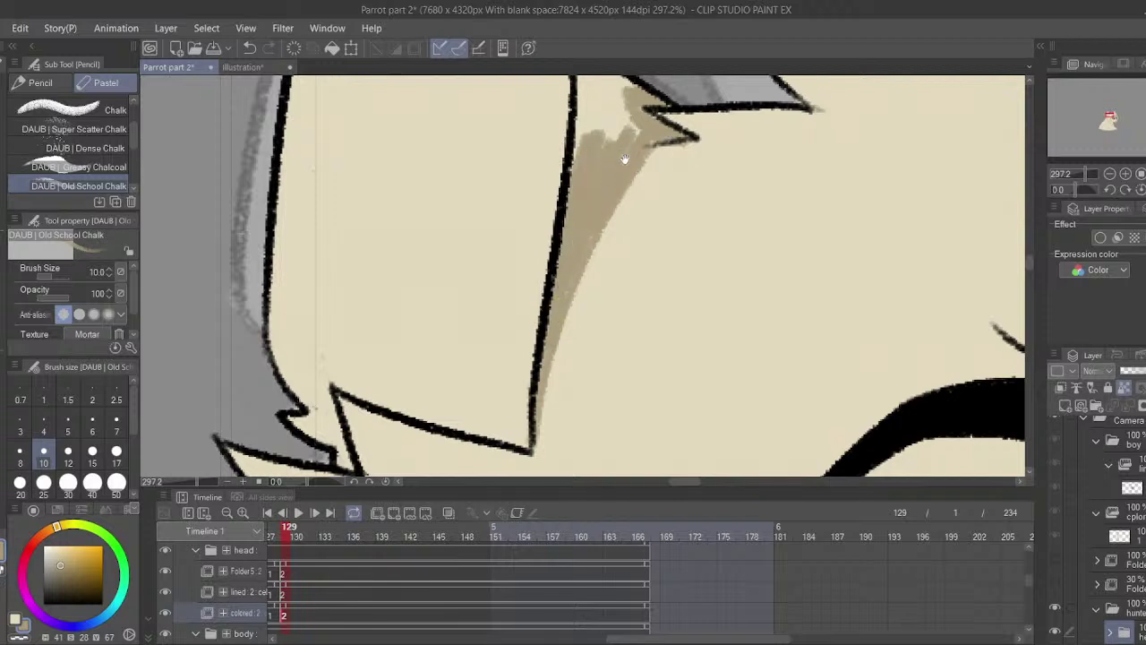
drag(644, 93, 622, 179)
mouse_move(612, 192)
mouse_down()
mouse_move(614, 226)
mouse_move(588, 252)
mouse_up()
drag(606, 163, 587, 229)
mouse_move(597, 147)
mouse_down()
mouse_move(579, 227)
mouse_move(565, 220)
mouse_up()
drag(577, 131, 555, 235)
drag(559, 110, 565, 265)
drag(565, 181, 561, 289)
- Paint the small triangular patch beside the far ear's base tan
mouse_move(1019, 219)
mouse_down()
mouse_move(635, 364)
mouse_move(565, 368)
mouse_up()
mouse_move(548, 302)
mouse_down()
mouse_move(513, 294)
mouse_move(552, 302)
mouse_up()
drag(505, 279, 543, 294)
drag(513, 251, 545, 290)
drag(519, 247, 528, 266)
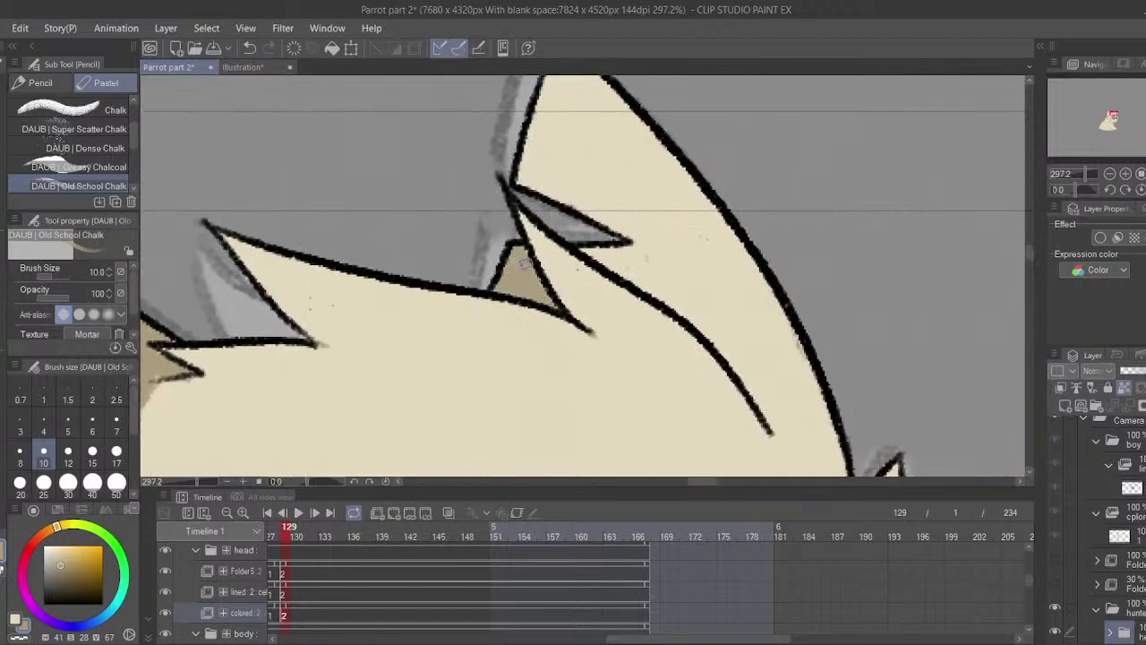
- Paint the far ear tan from tip to base with an enlarged brush, and set the brush size to 5
drag(769, 443, 633, 288)
key(ctrl+z)
mouse_move(712, 333)
mouse_down()
mouse_move(660, 268)
mouse_move(628, 266)
mouse_move(617, 241)
mouse_move(717, 322)
mouse_move(686, 265)
mouse_up()
key(ctrl+z)
drag(631, 303, 481, 440)
key(bracketright)
key(bracketright)
key(bracketright)
key(bracketright)
key(bracketright)
mouse_move(548, 345)
mouse_down()
mouse_move(543, 410)
mouse_move(318, 206)
mouse_move(393, 289)
mouse_up()
mouse_move(555, 396)
mouse_down()
mouse_move(556, 331)
mouse_move(471, 255)
mouse_move(451, 250)
mouse_move(428, 280)
mouse_move(305, 195)
mouse_move(318, 180)
mouse_move(343, 231)
mouse_move(303, 209)
mouse_move(331, 136)
mouse_move(345, 213)
mouse_move(317, 238)
mouse_up()
click(68, 424)
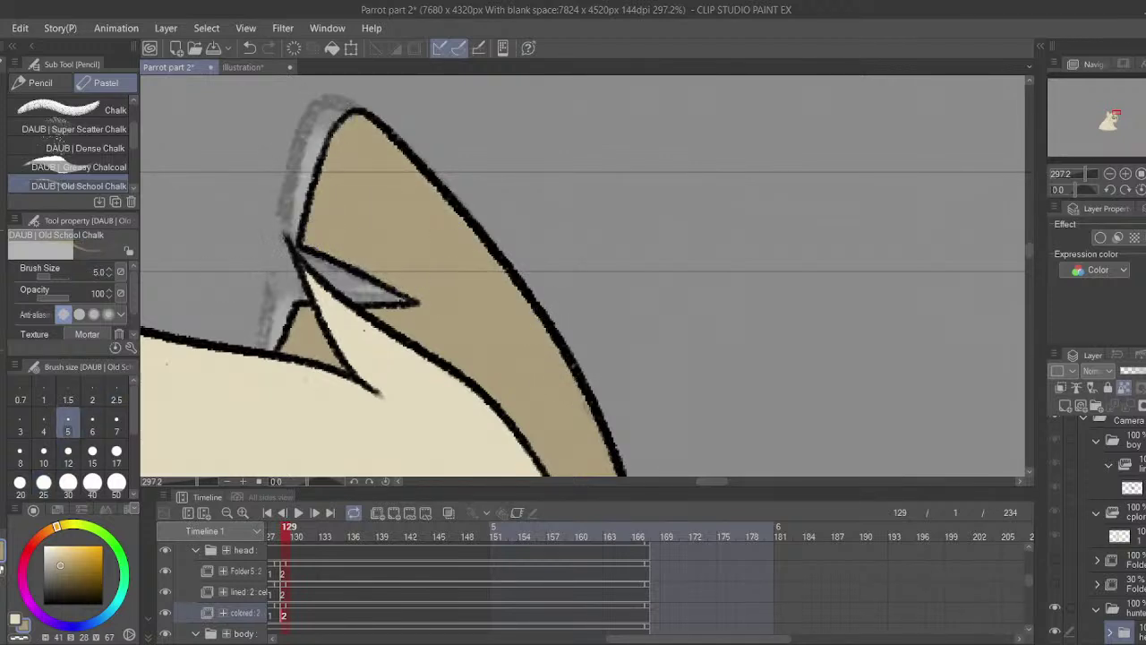
- Review the shaded ears against the neighbouring frames, and return to frame 129 with the brush size set to 10
drag(539, 316, 1007, 151)
drag(1078, 171, 1079, 173)
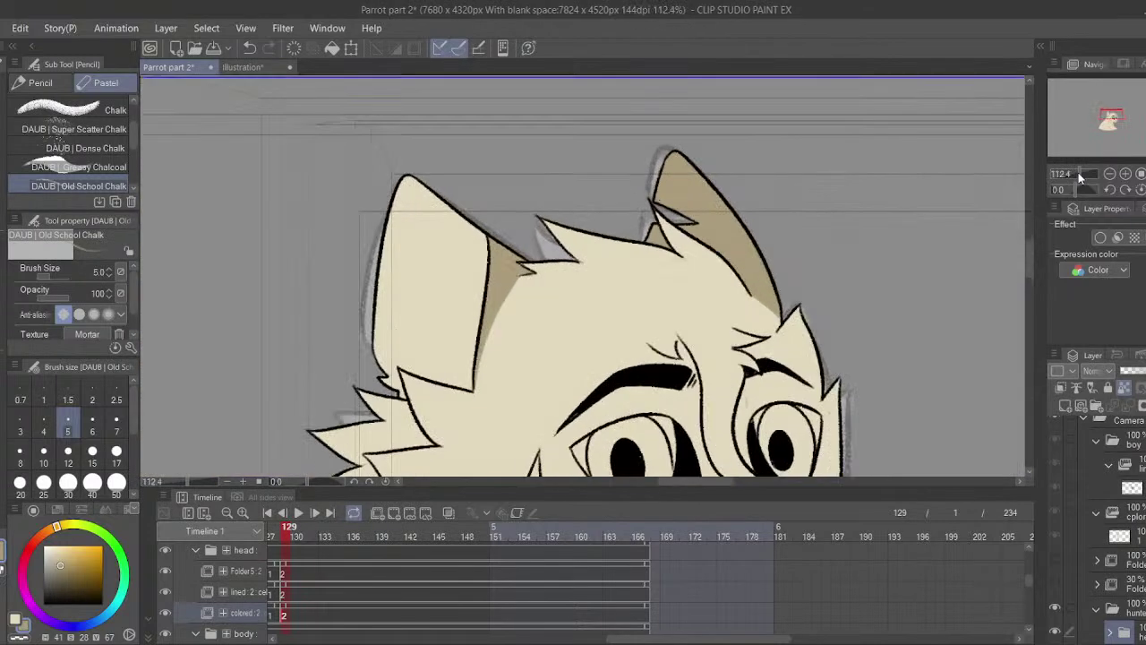
drag(534, 93, 561, 12)
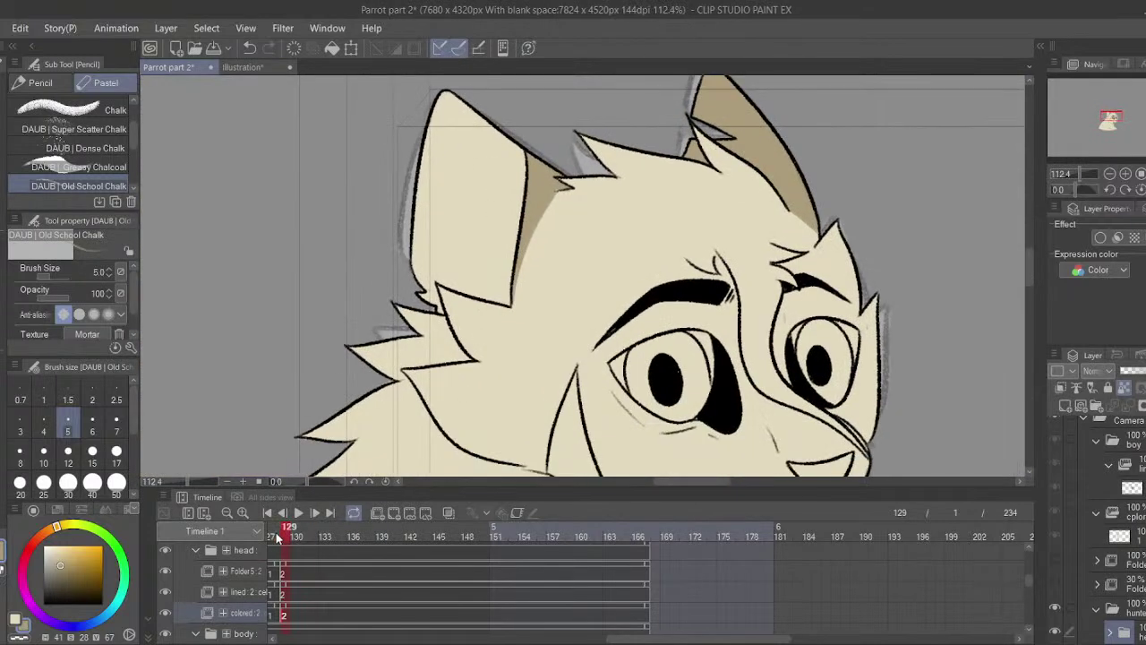
click(274, 535)
click(289, 536)
click(298, 536)
click(43, 463)
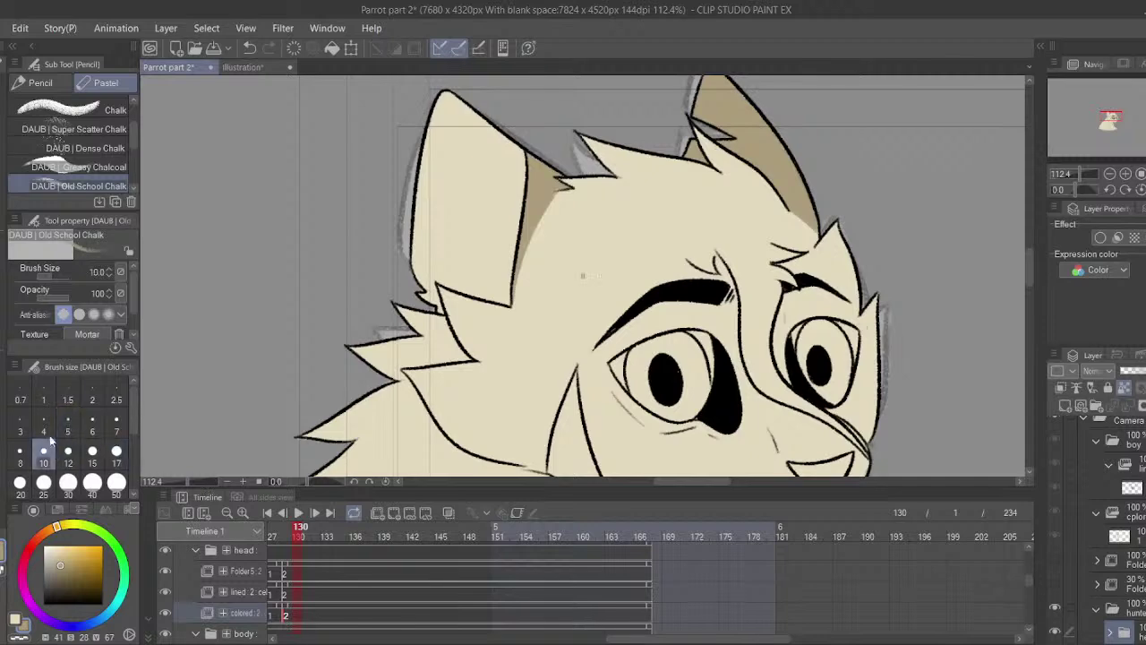
drag(633, 313, 430, 161)
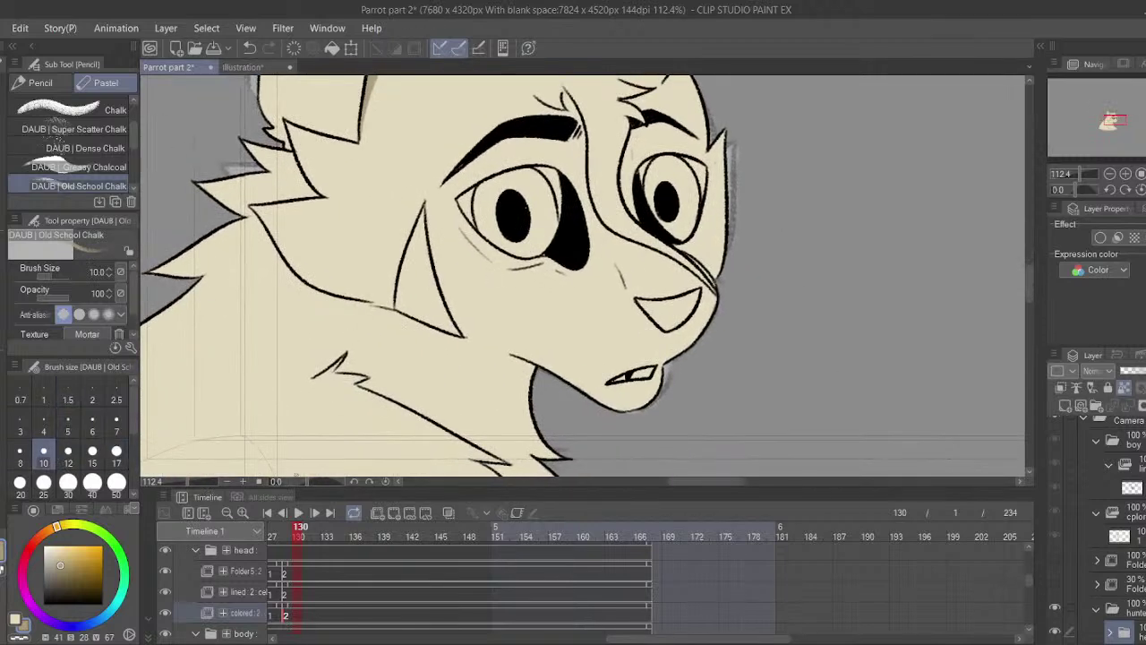
click(285, 622)
click(286, 618)
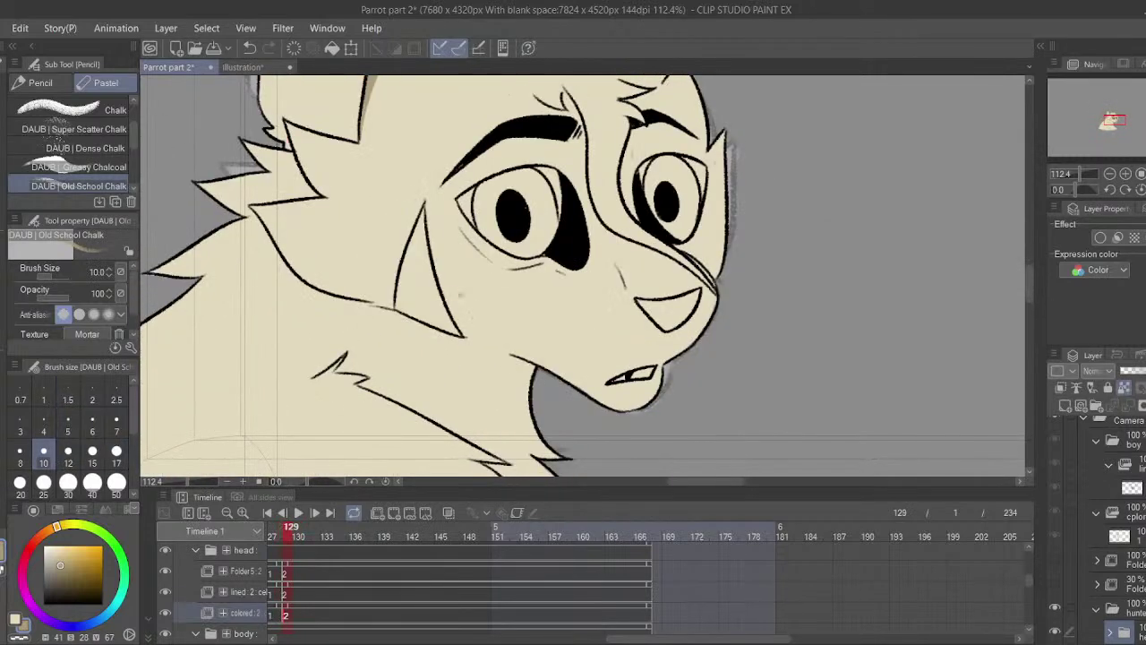
key(ctrl+z)
mouse_move(444, 301)
mouse_down()
mouse_move(477, 238)
mouse_move(472, 321)
mouse_move(475, 242)
mouse_up()
key(ctrl+z)
key(ctrl+z)
mouse_move(471, 244)
mouse_down()
mouse_move(479, 325)
mouse_move(445, 286)
mouse_move(469, 251)
mouse_up()
key(ctrl+z)
key(ctrl+z)
- Paint a tan stripe on the cheek below the near eye and trim its front edge with the sampled cream fur color
drag(466, 252, 478, 337)
mouse_move(464, 264)
mouse_down()
mouse_move(476, 333)
mouse_move(446, 293)
mouse_move(443, 311)
mouse_up()
mouse_move(448, 326)
mouse_down()
mouse_move(453, 296)
mouse_move(473, 340)
mouse_up()
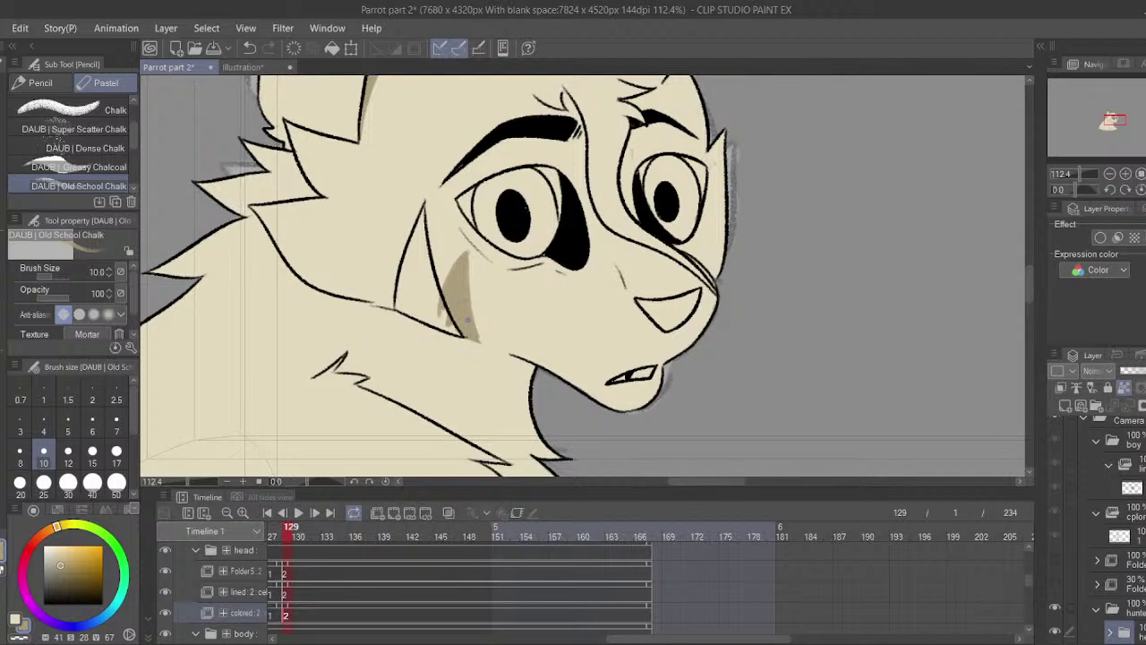
key(c)
key(c)
key(x)
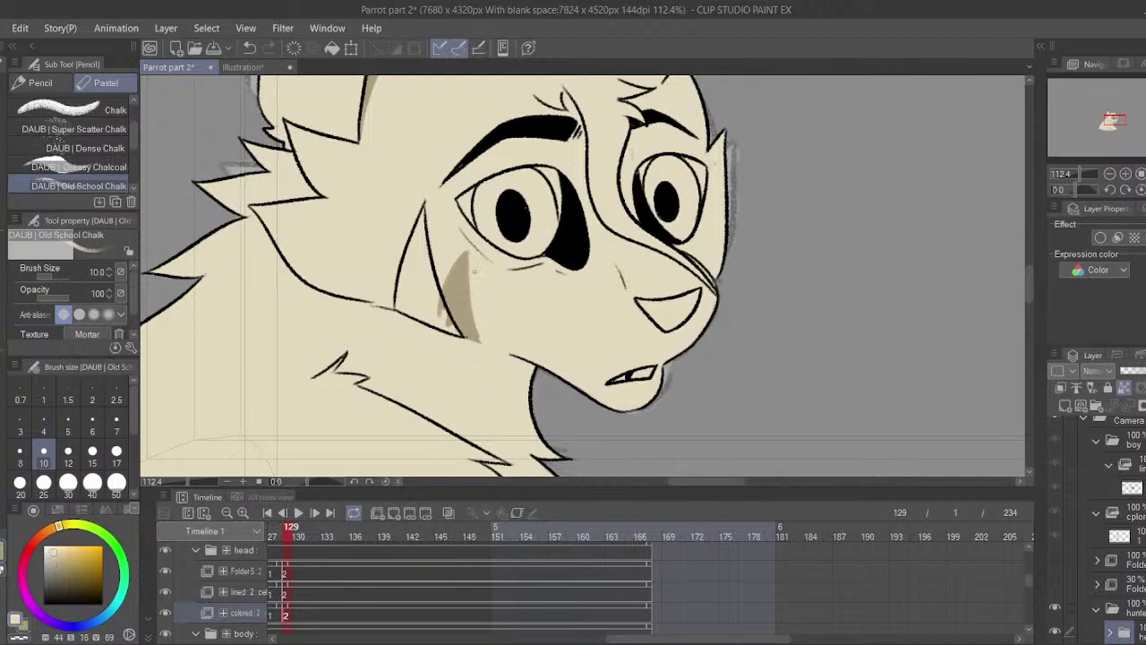
drag(474, 265, 479, 315)
drag(471, 271, 479, 369)
key(x)
- Outline the wide stripe on the back of the cheek, using frame 128 as a guide, and fill it with tan
click(277, 616)
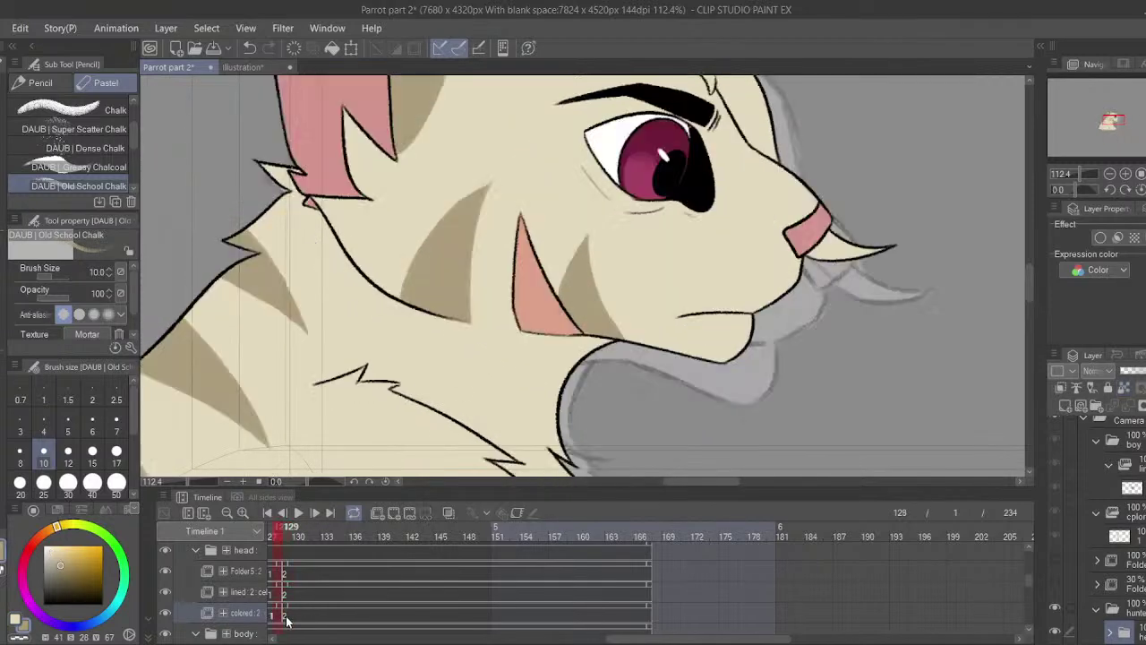
click(297, 621)
mouse_move(346, 277)
mouse_down()
mouse_move(433, 198)
mouse_move(424, 315)
mouse_up()
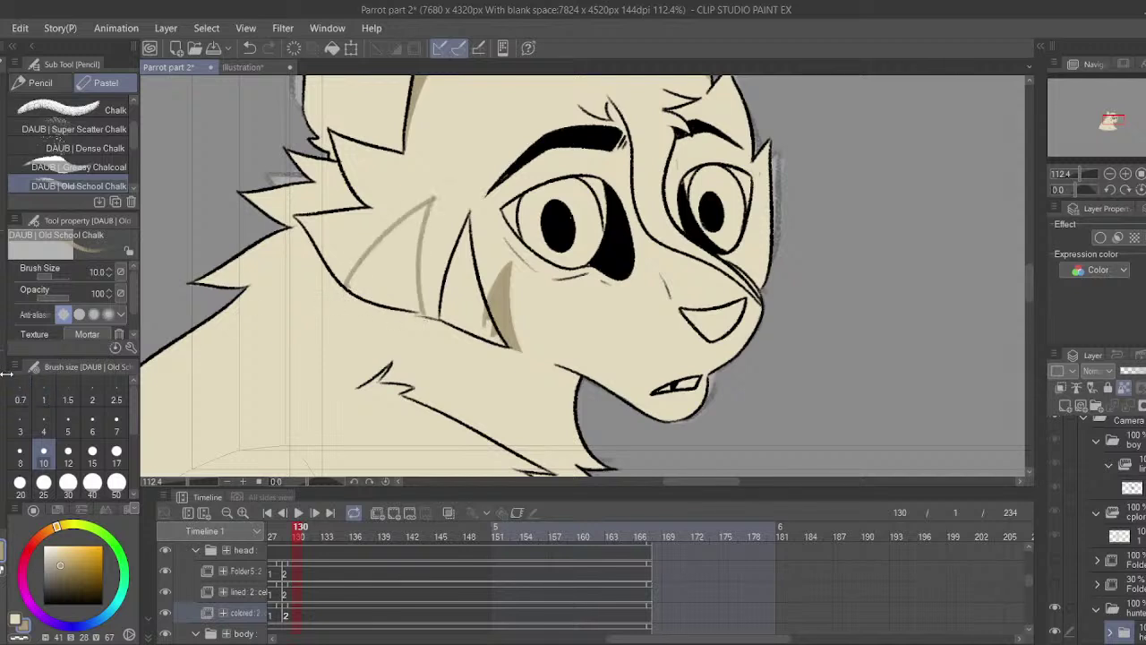
key(g)
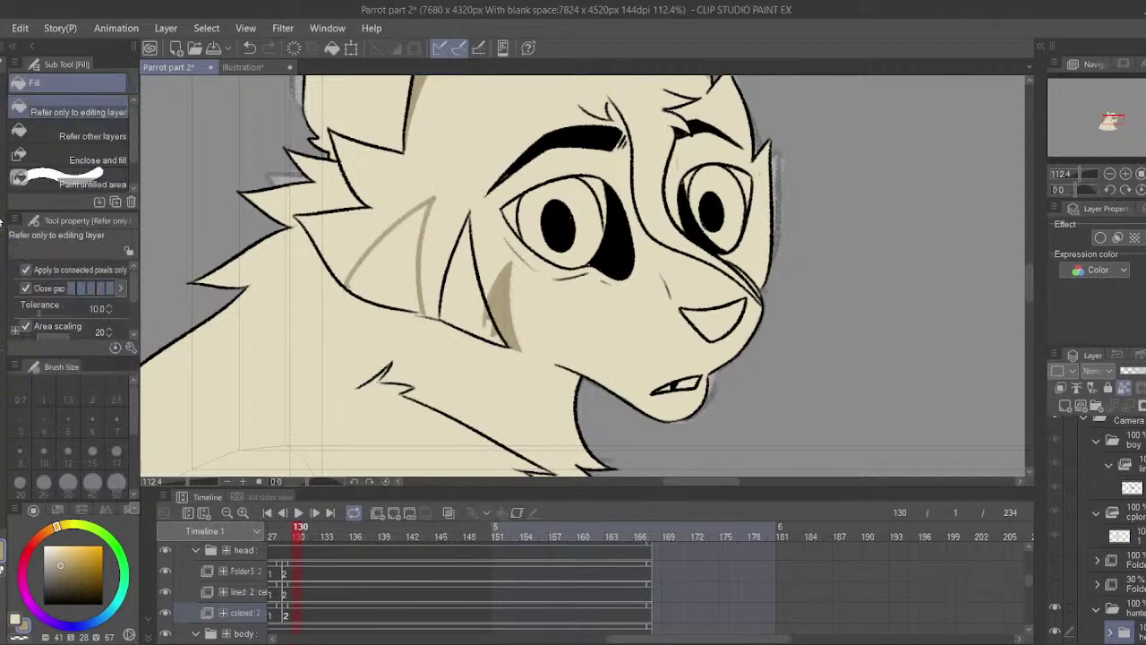
click(359, 259)
key(p)
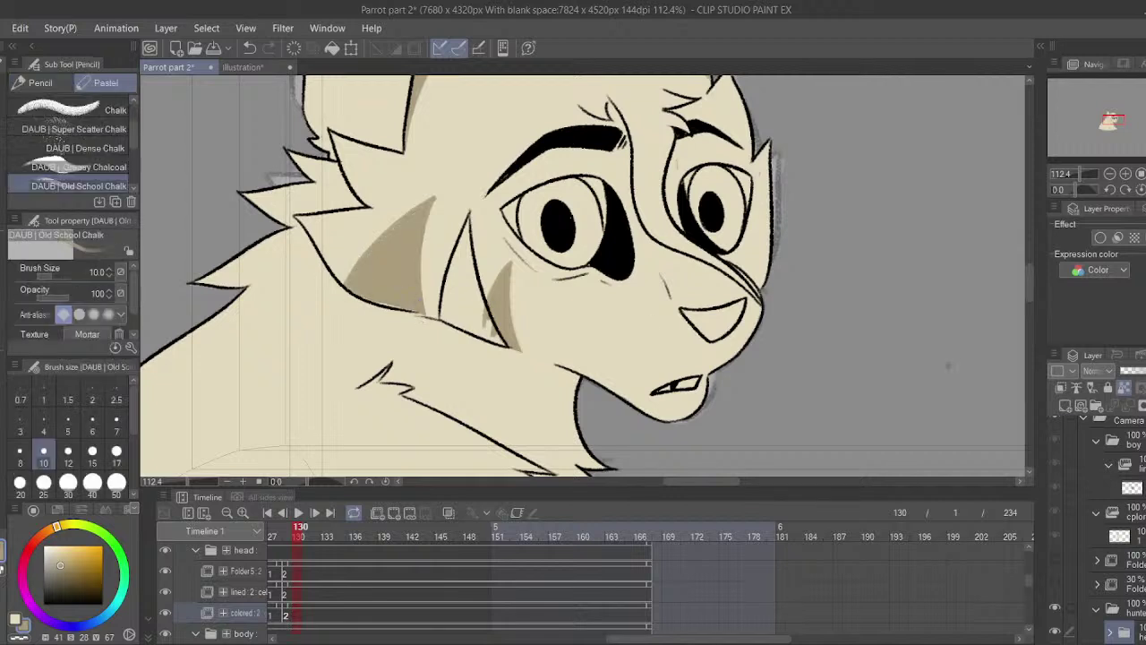
- Touch up the lower edge and tip of the wide cheek stripe with transparent pixels locked, and sample the cream fur color
click(1125, 389)
drag(423, 314, 389, 305)
key(c)
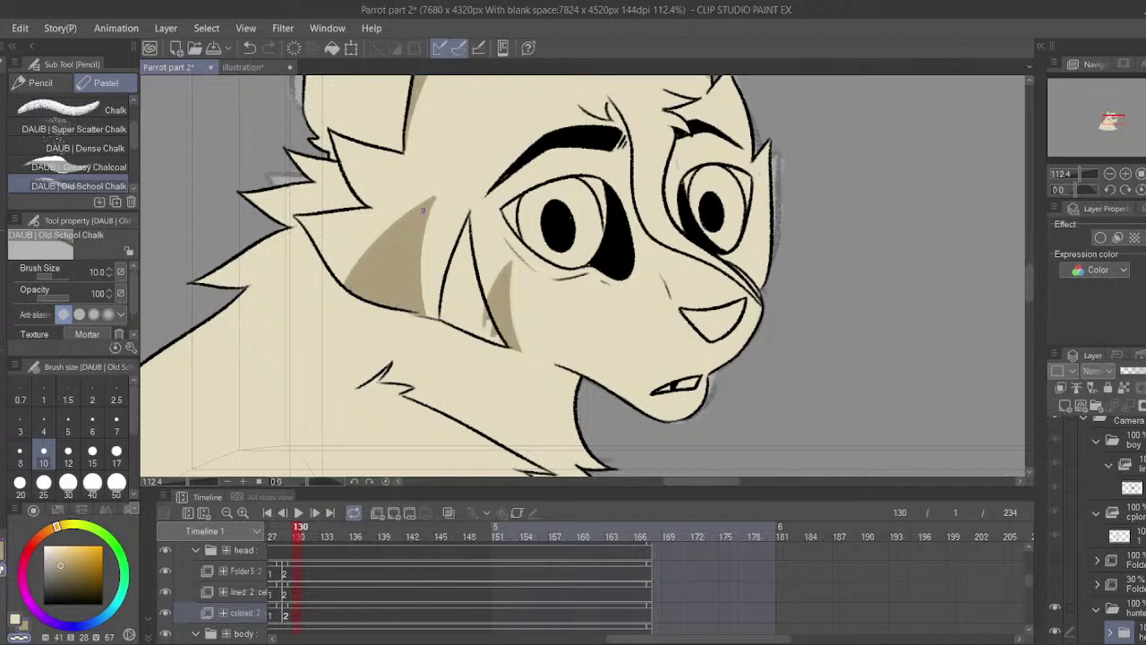
drag(419, 193, 451, 185)
key(ctrl+z)
alt+click(421, 199)
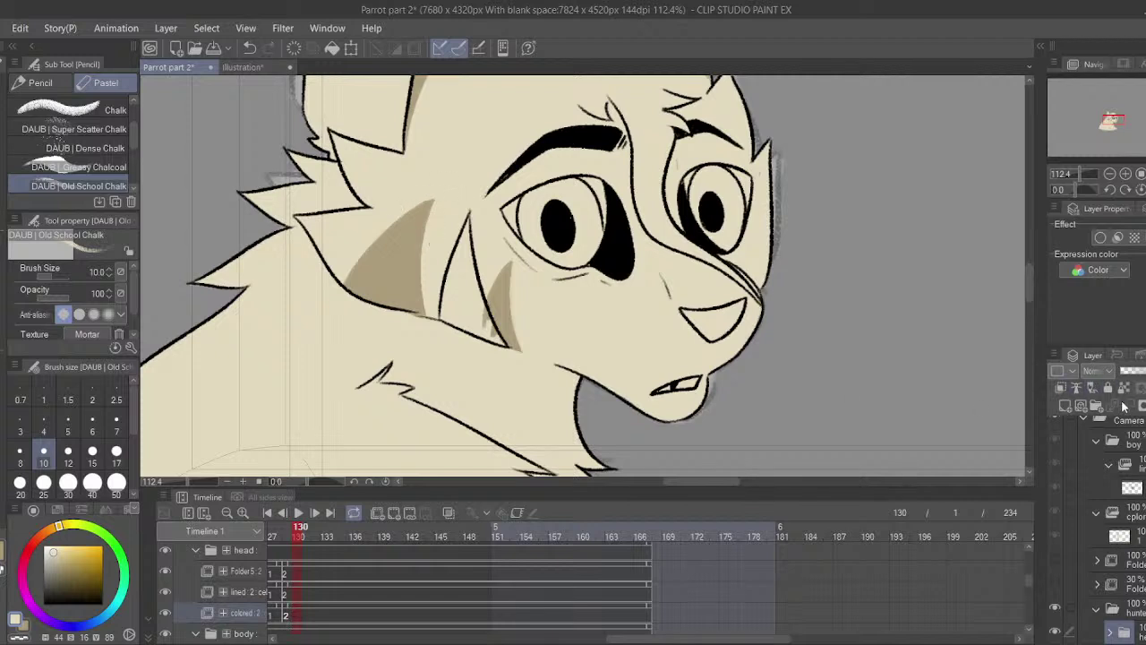
click(1125, 389)
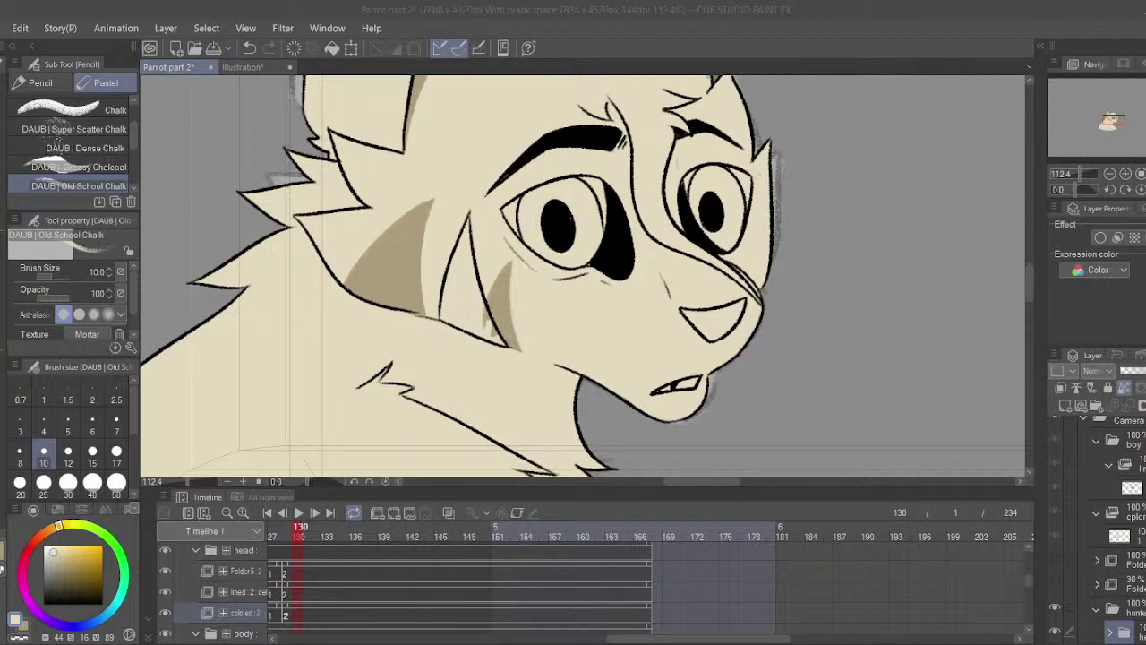
- Save the Parrot part 2 animation and open the have to drive document
click(704, 280)
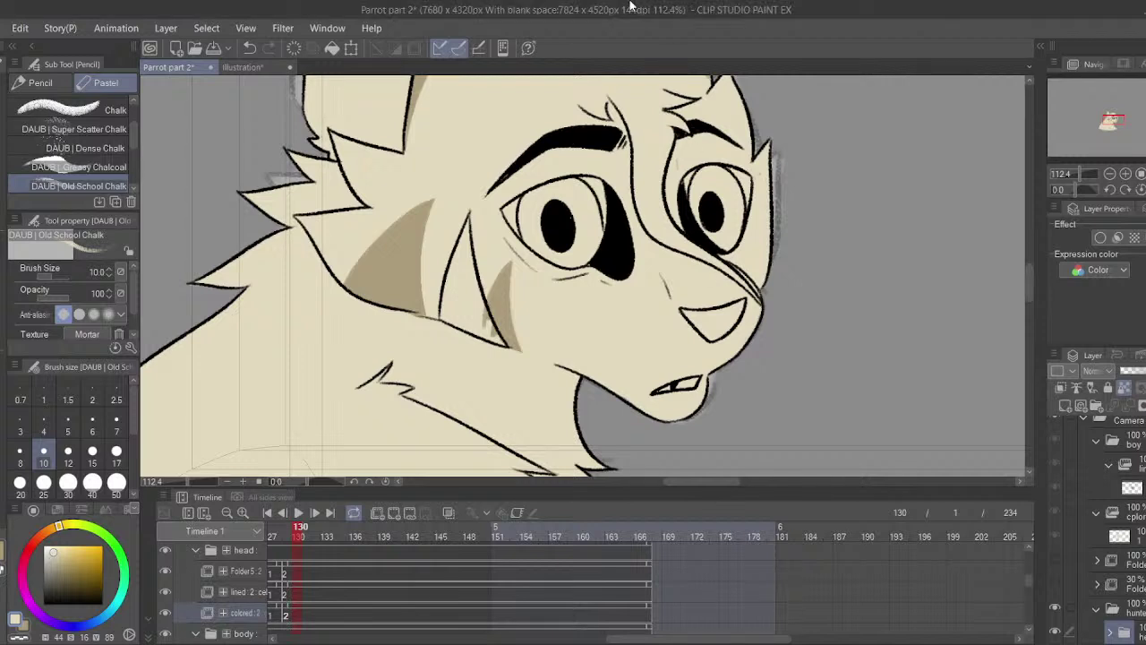
key(ctrl+s)
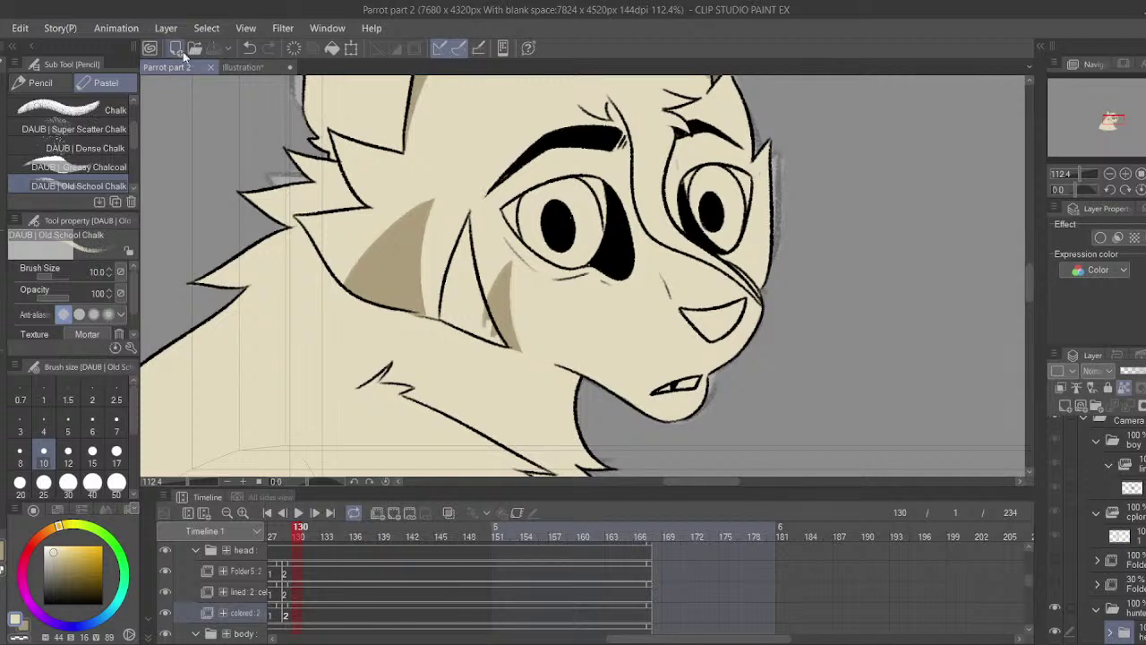
key(alt+Tab)
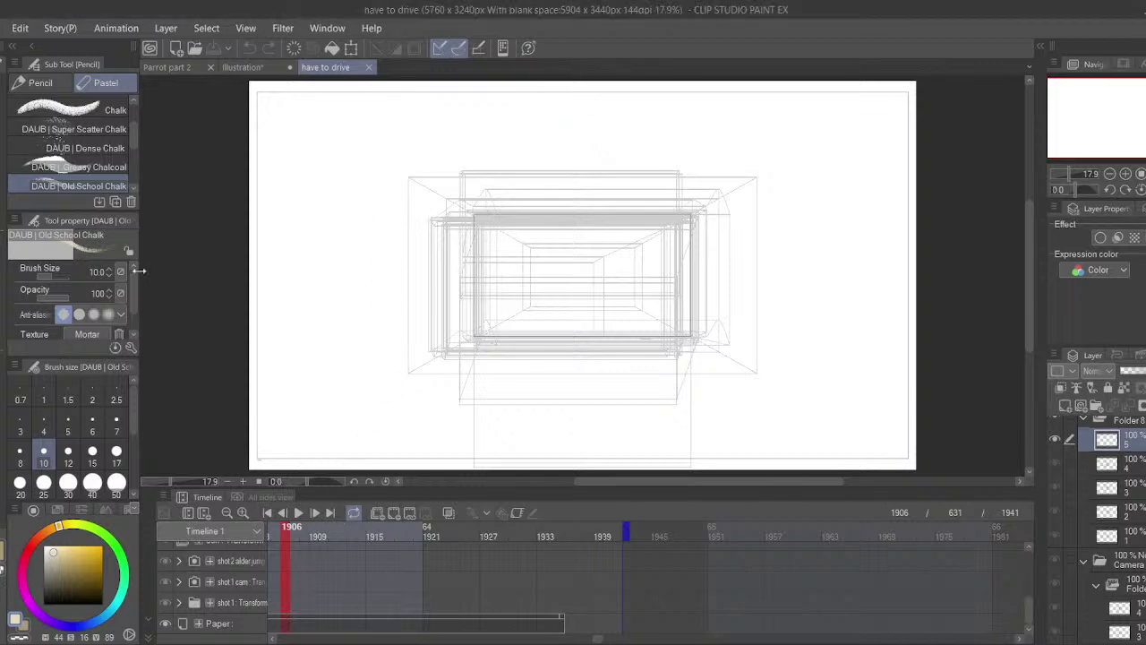
- Choose the Perfect Pencil brush and close the Parrot part 2 and Illustration documents
click(40, 82)
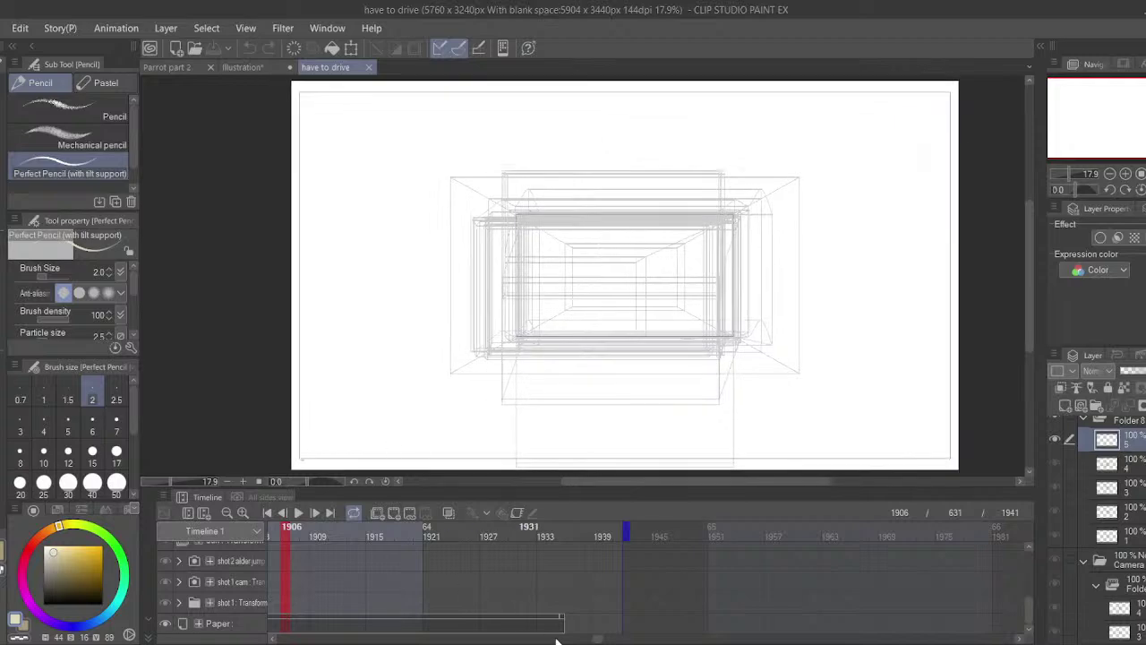
click(210, 68)
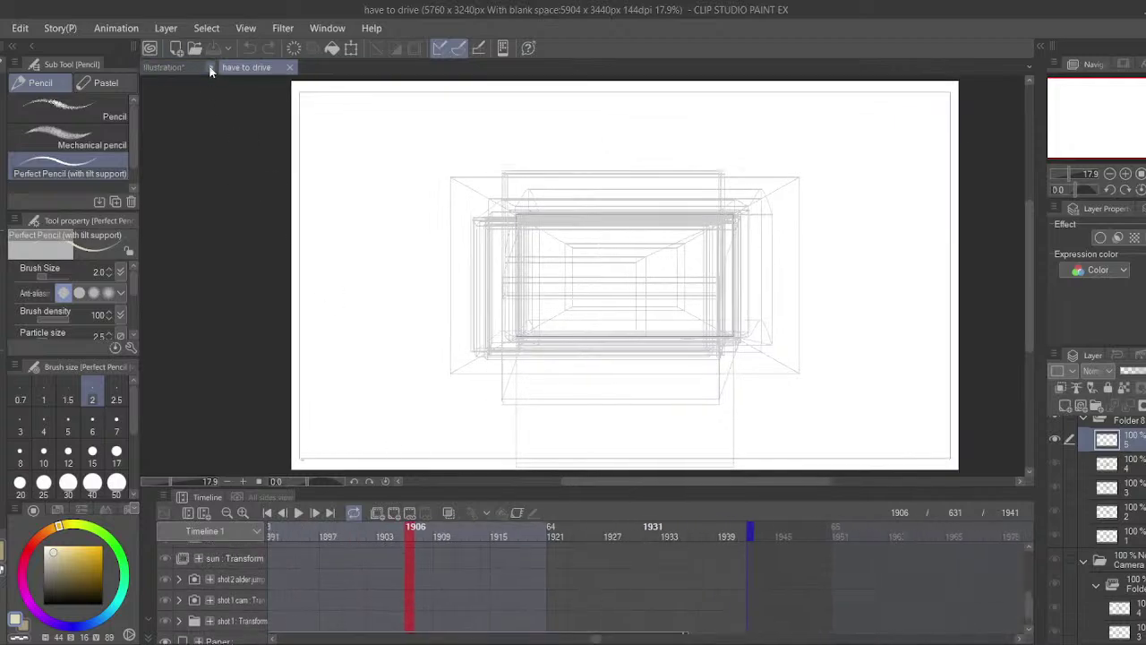
click(210, 68)
click(586, 263)
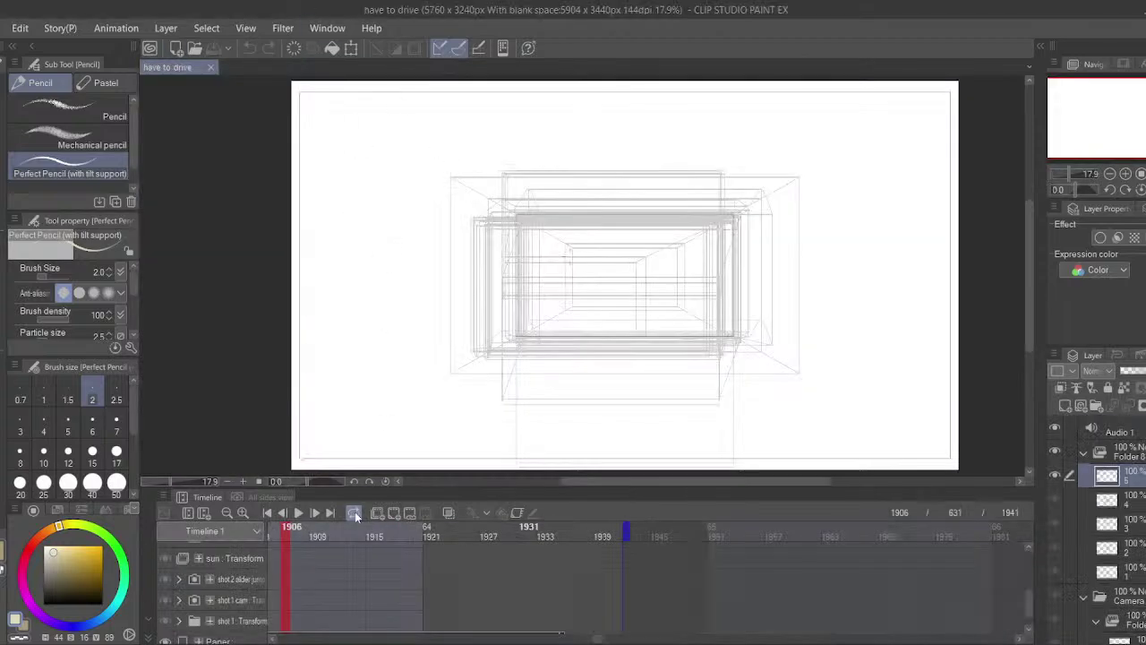
- Go to frame 1836 and examine the rough fight sketch with the canvas rotated 180° at 33.3% zoom
scroll(681, 617, left, 5)
click(452, 534)
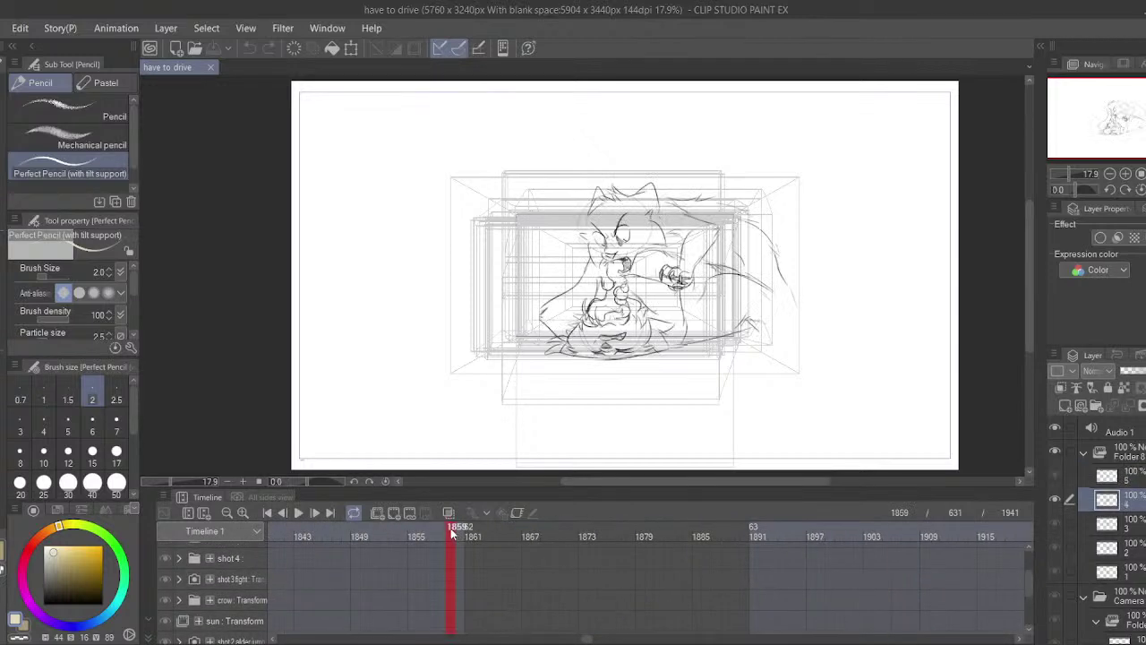
mouse_move(453, 533)
mouse_down()
mouse_move(601, 534)
mouse_move(271, 534)
mouse_move(160, 567)
mouse_move(437, 528)
mouse_up()
drag(1073, 174, 1079, 175)
mouse_move(840, 348)
mouse_down()
mouse_move(780, 312)
mouse_move(635, 153)
mouse_move(650, 136)
mouse_up()
drag(1088, 189, 1044, 177)
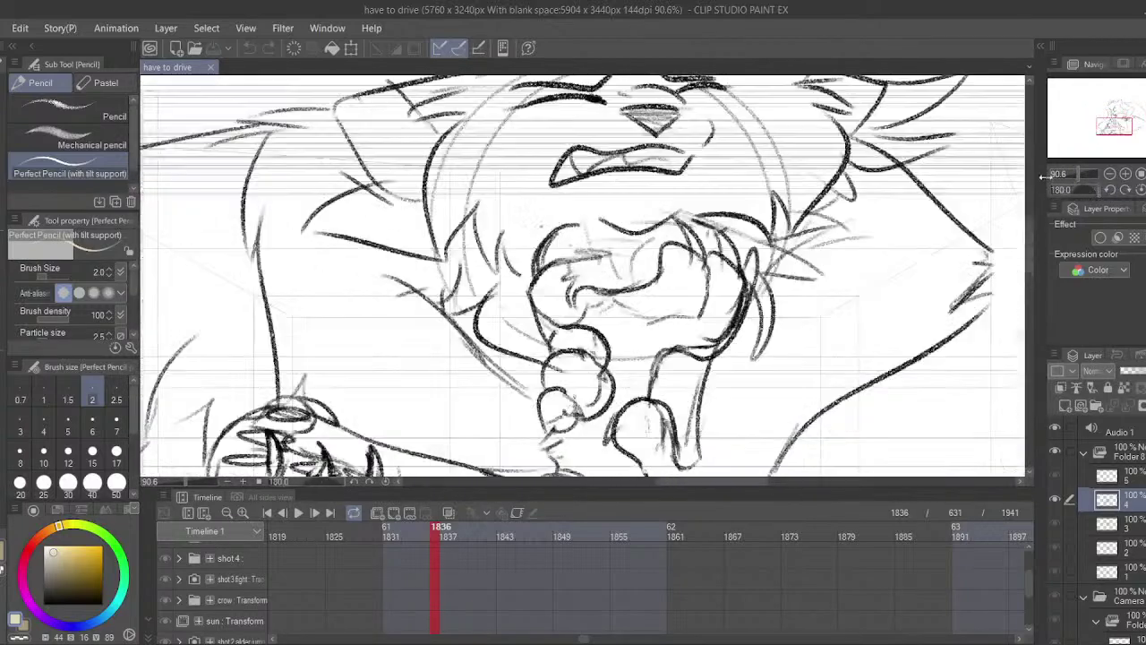
click(1107, 176)
click(1107, 176)
click(1107, 176)
drag(647, 376, 648, 356)
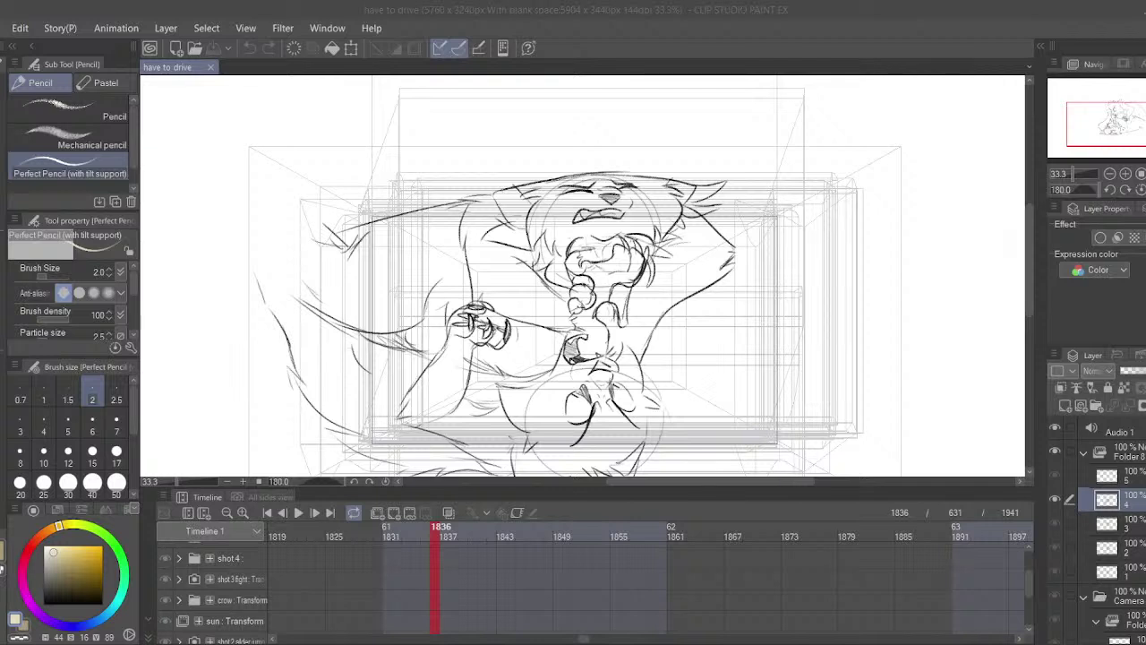
drag(597, 297, 625, 295)
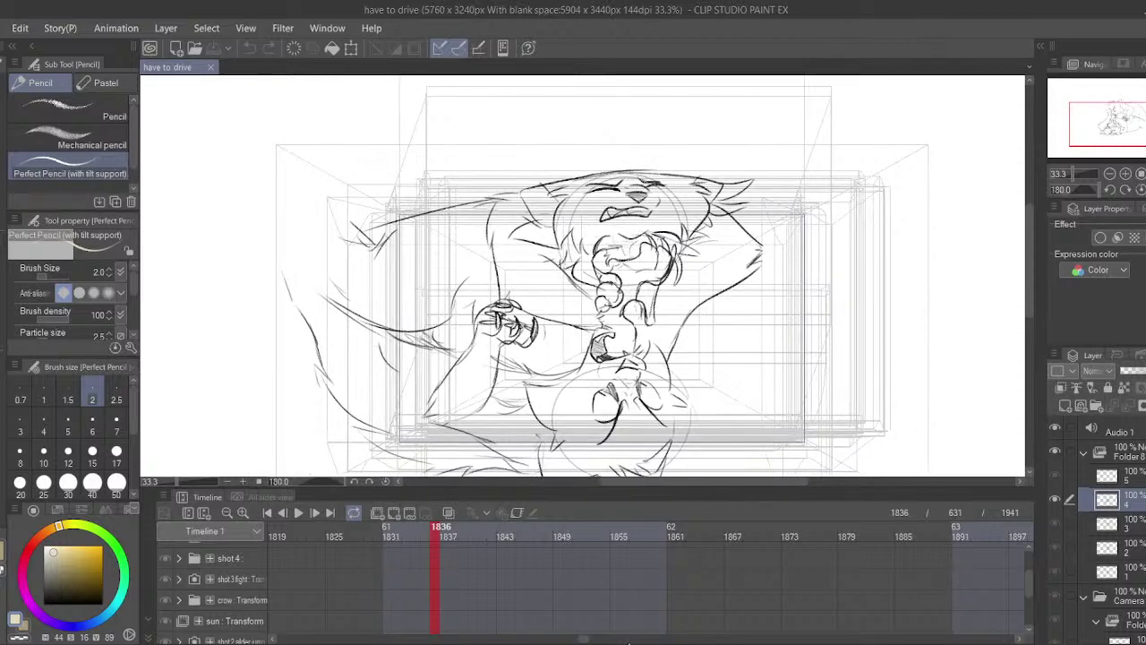
- Compare cels 3 and 4 of Folder 8 around their changeover at frame 1819
mouse_move(586, 639)
mouse_down()
mouse_move(567, 638)
mouse_move(579, 638)
mouse_up()
drag(564, 552, 580, 625)
click(609, 577)
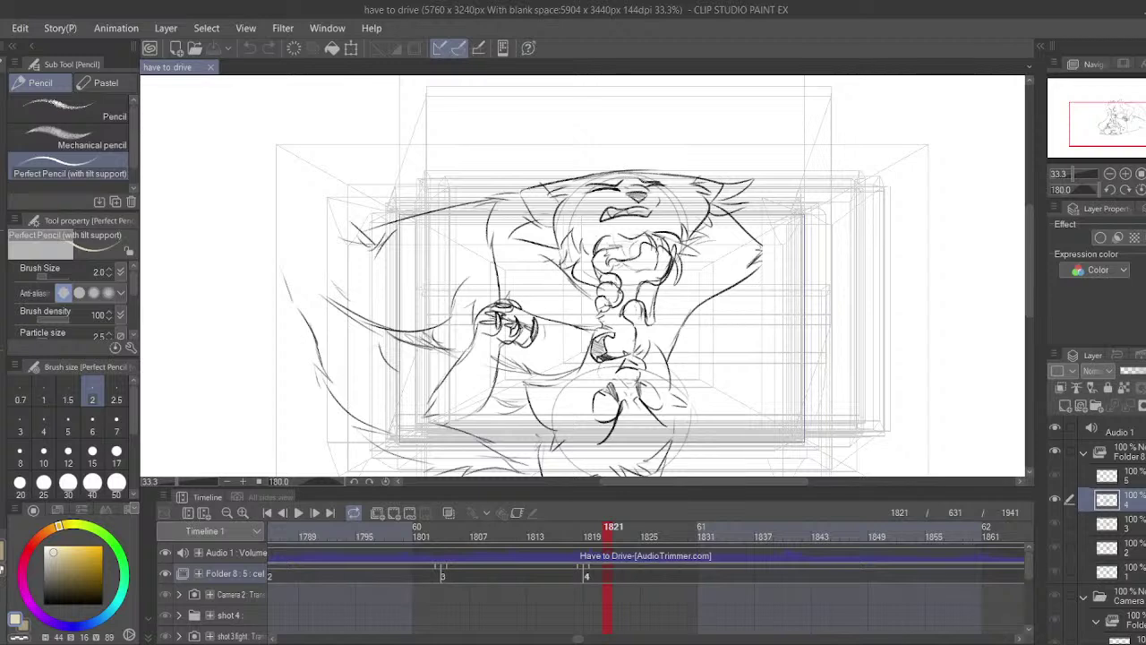
drag(620, 355, 617, 343)
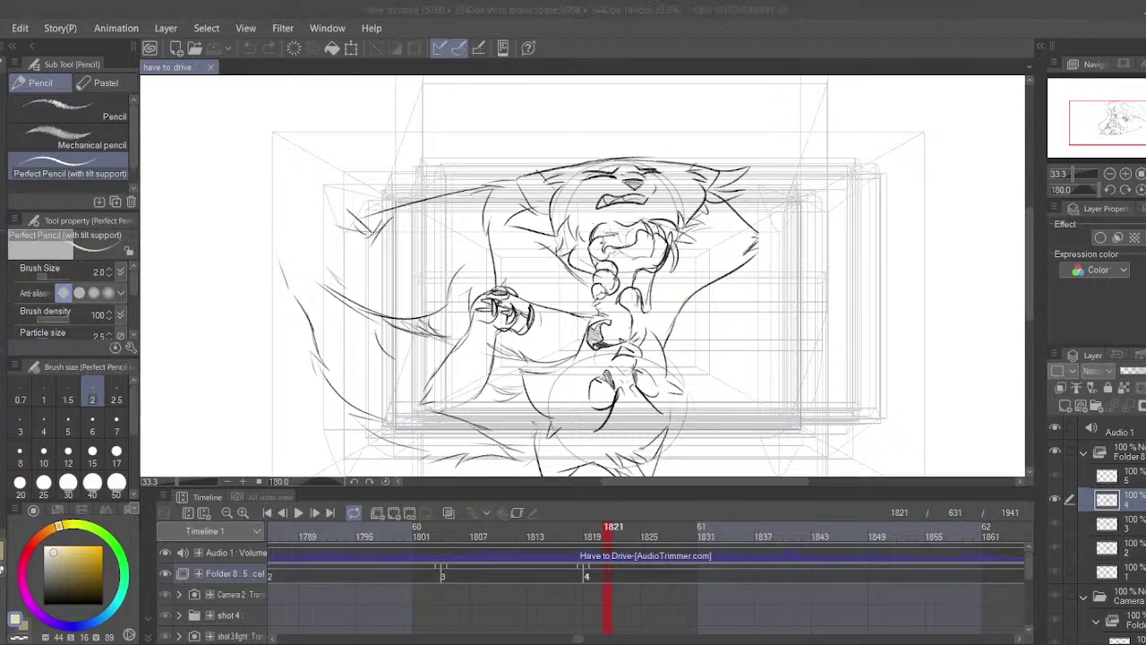
click(585, 578)
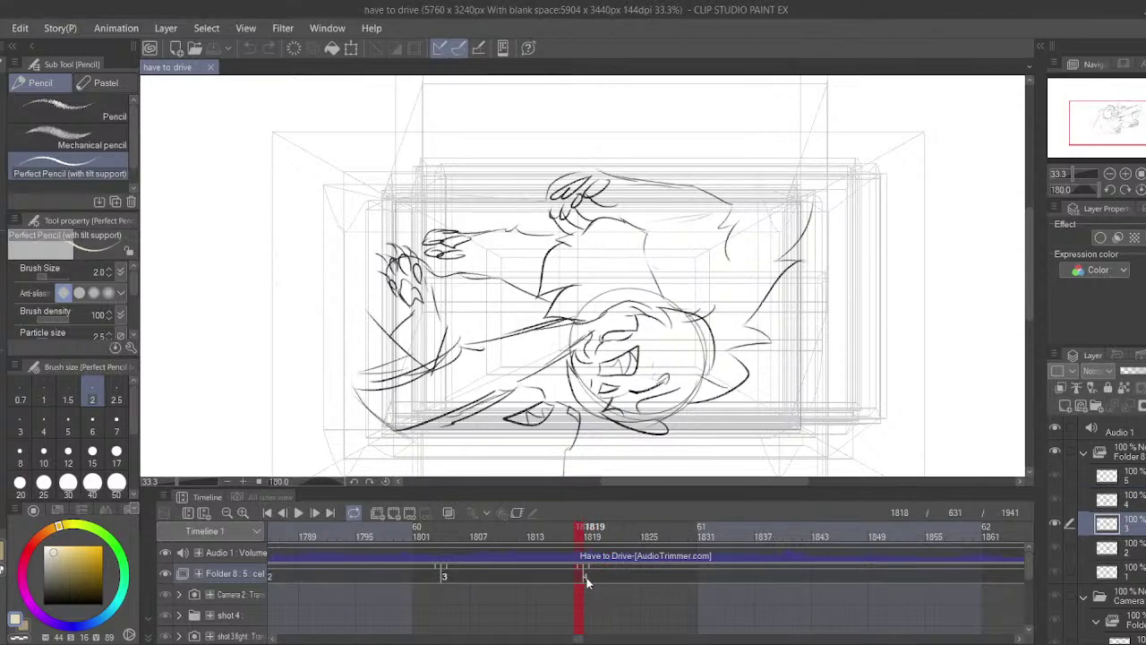
click(592, 579)
click(562, 575)
click(591, 578)
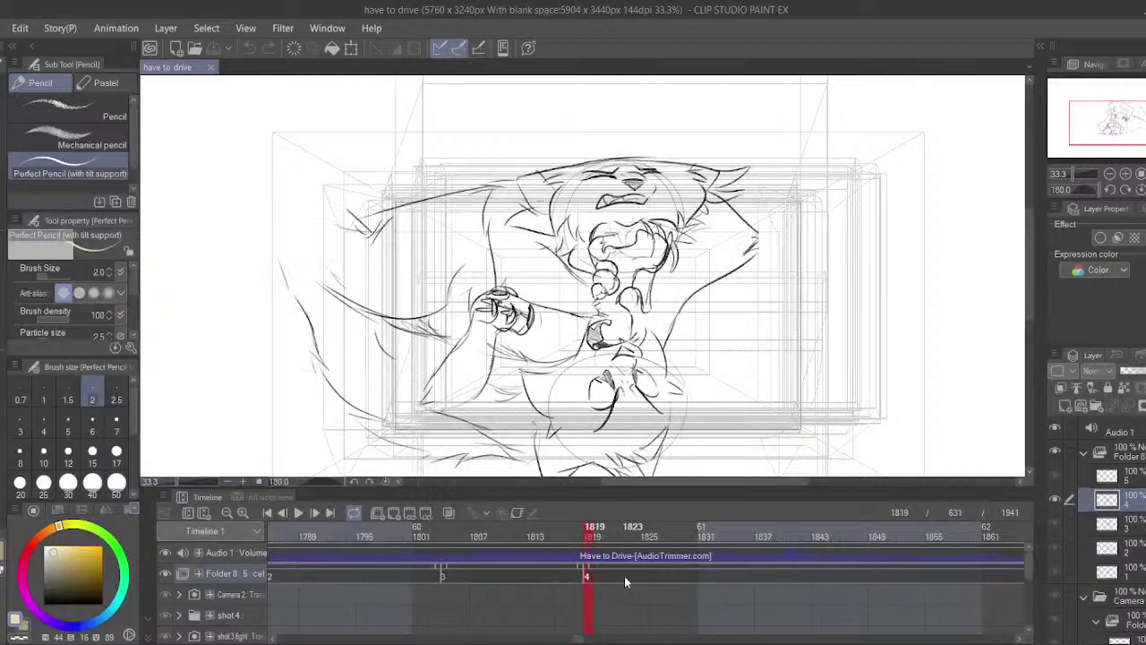
click(624, 576)
click(596, 538)
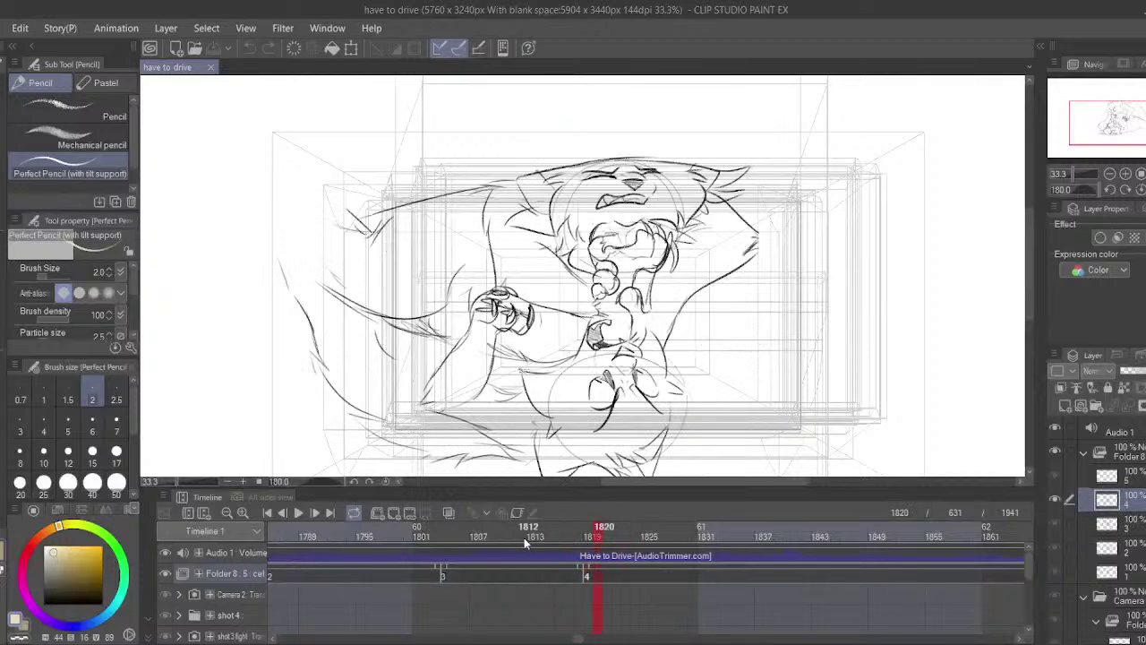
- Play the animation from frame 1820 to review the timing of the change from cel 4 to cel 5
click(298, 512)
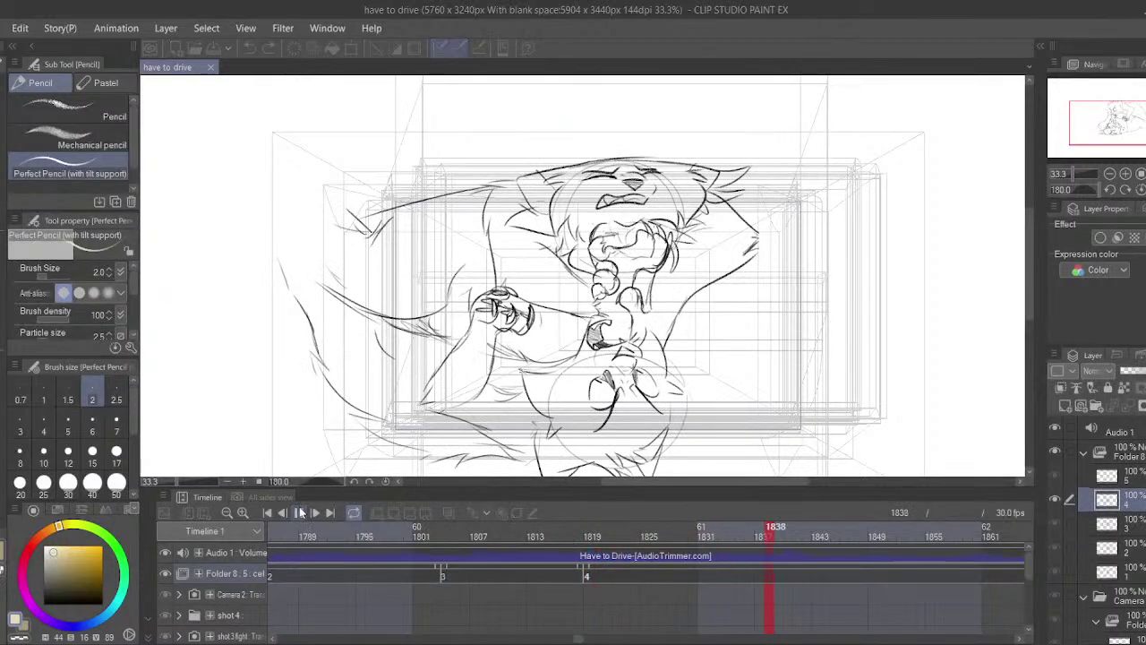
click(300, 512)
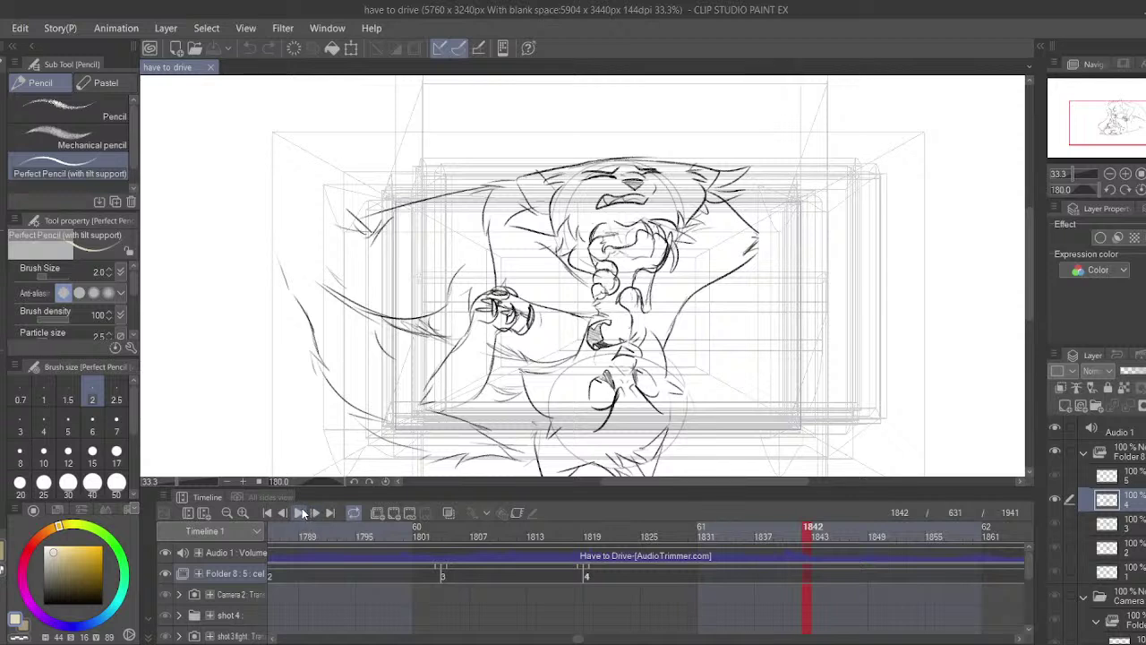
click(301, 513)
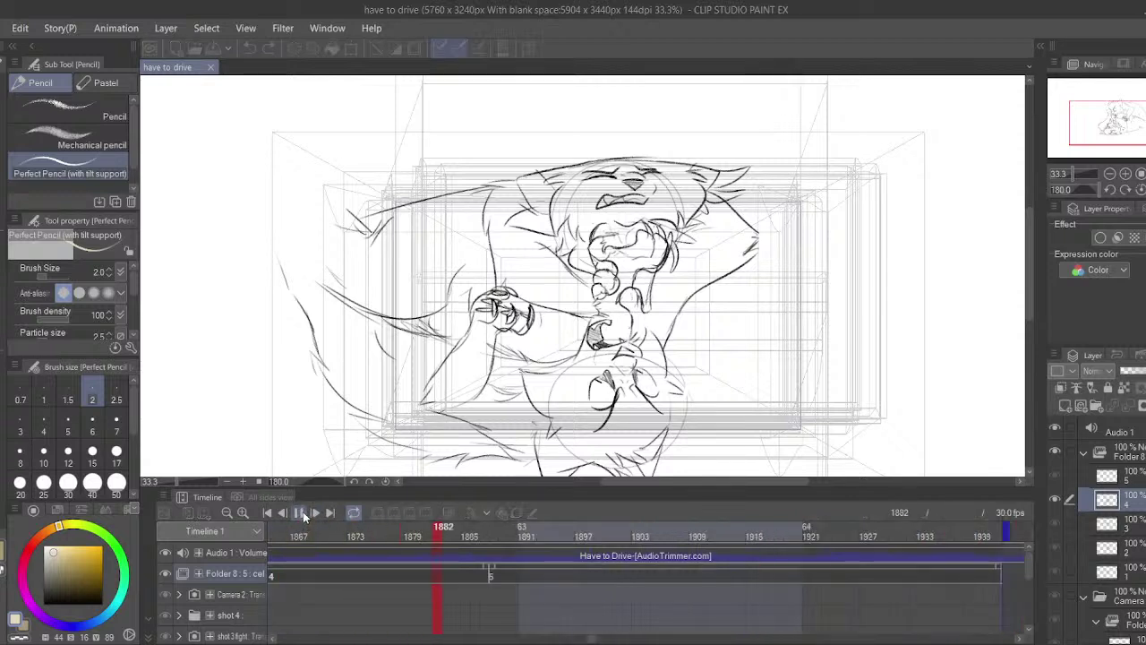
click(303, 514)
click(302, 513)
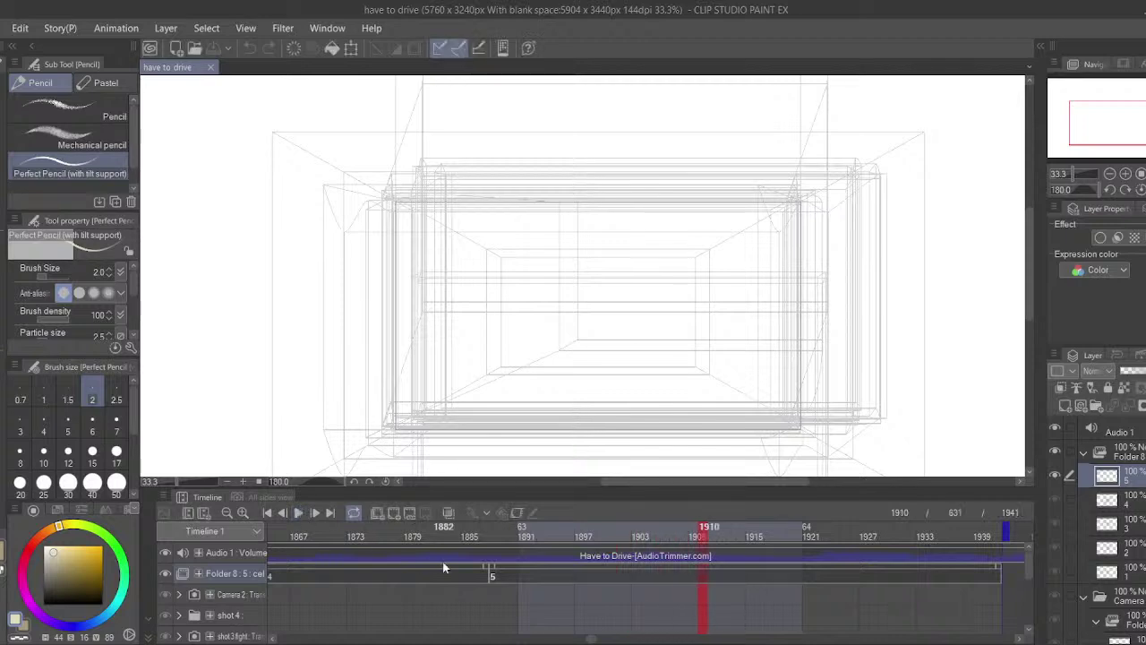
- Reset the canvas rotation to 0 and examine the frames around the start of cel 5, 1888 and 1886
click(492, 573)
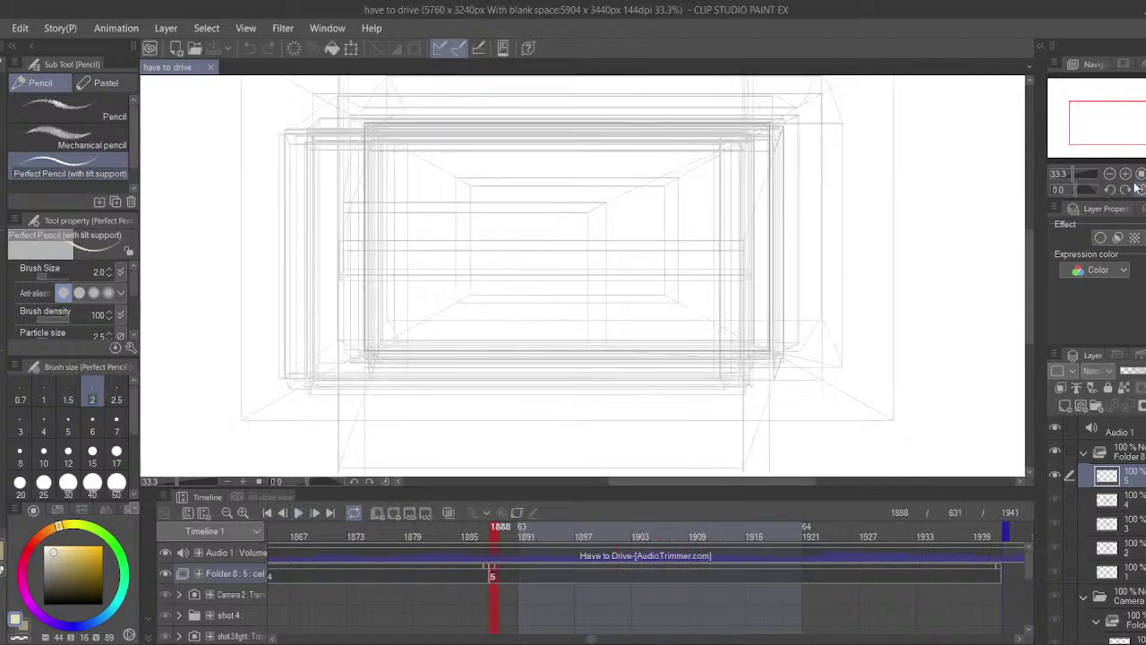
click(474, 556)
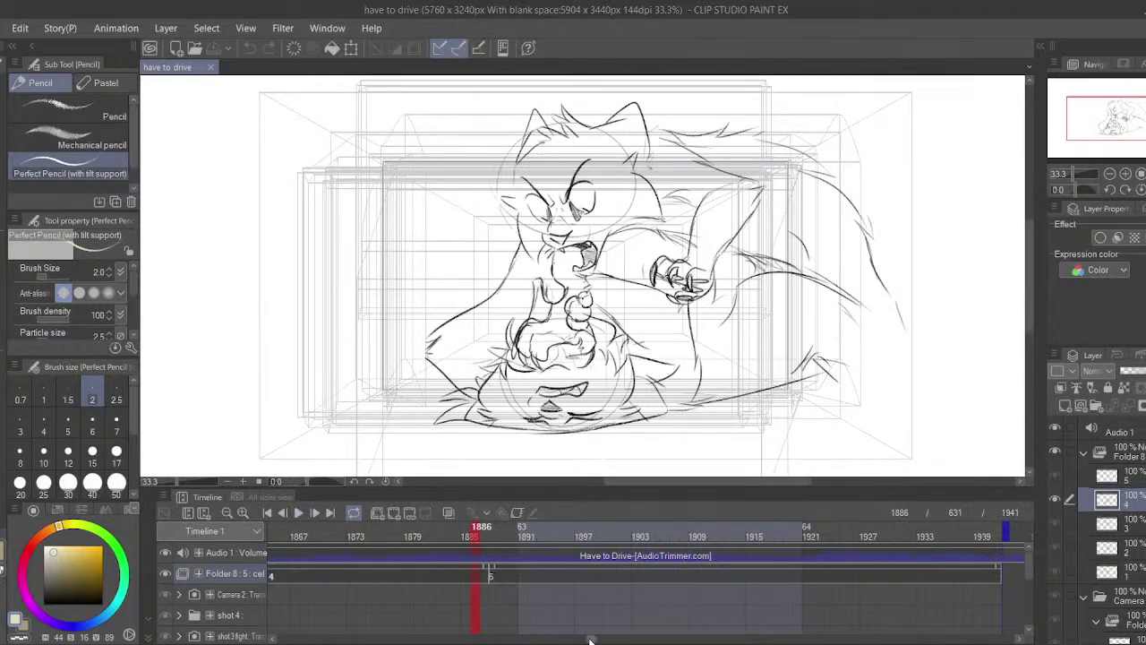
drag(591, 639, 573, 639)
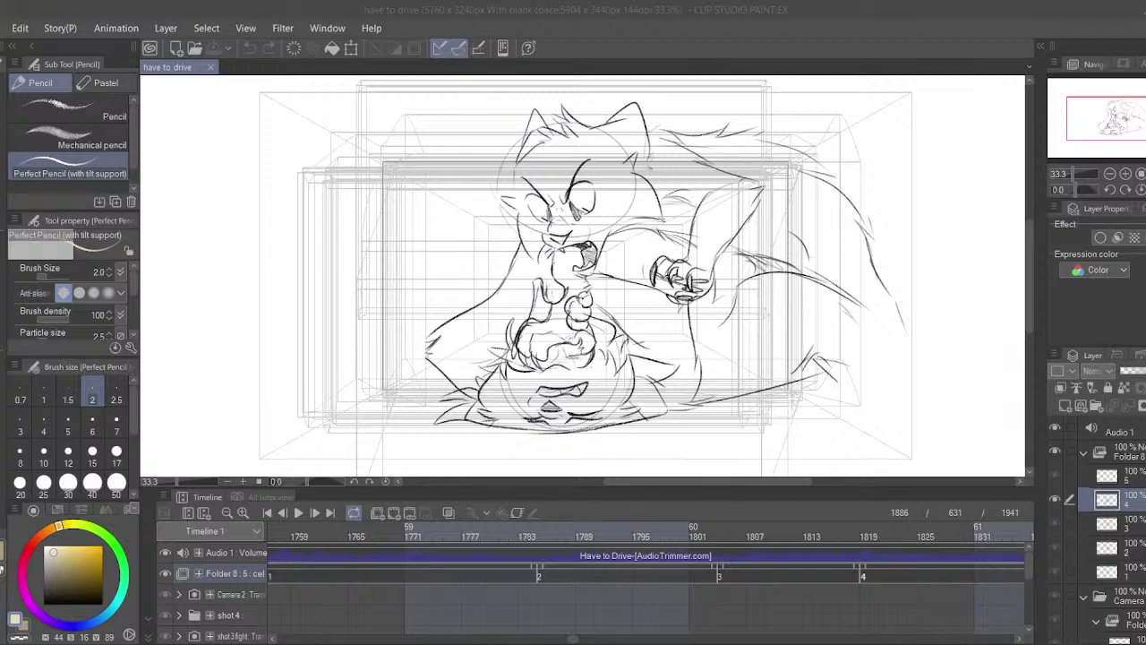
drag(471, 312, 495, 308)
drag(512, 602, 582, 602)
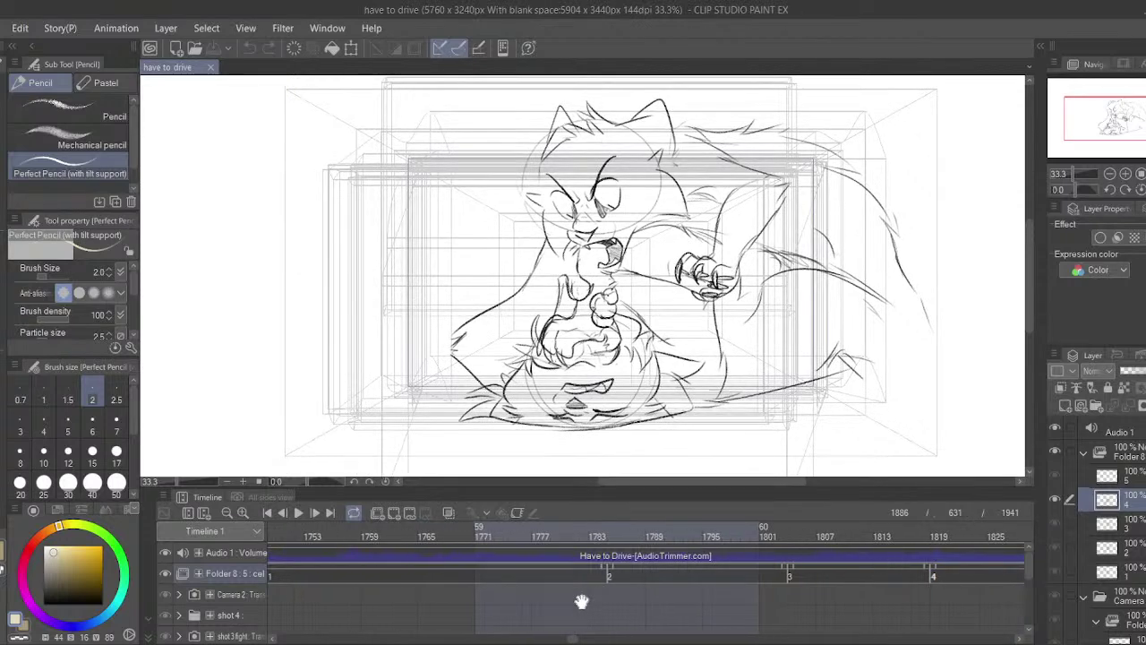
- Go to frame 1725, where cel 1 of Folder 8 starts, and create a new camera folder above Folder 8
click(609, 530)
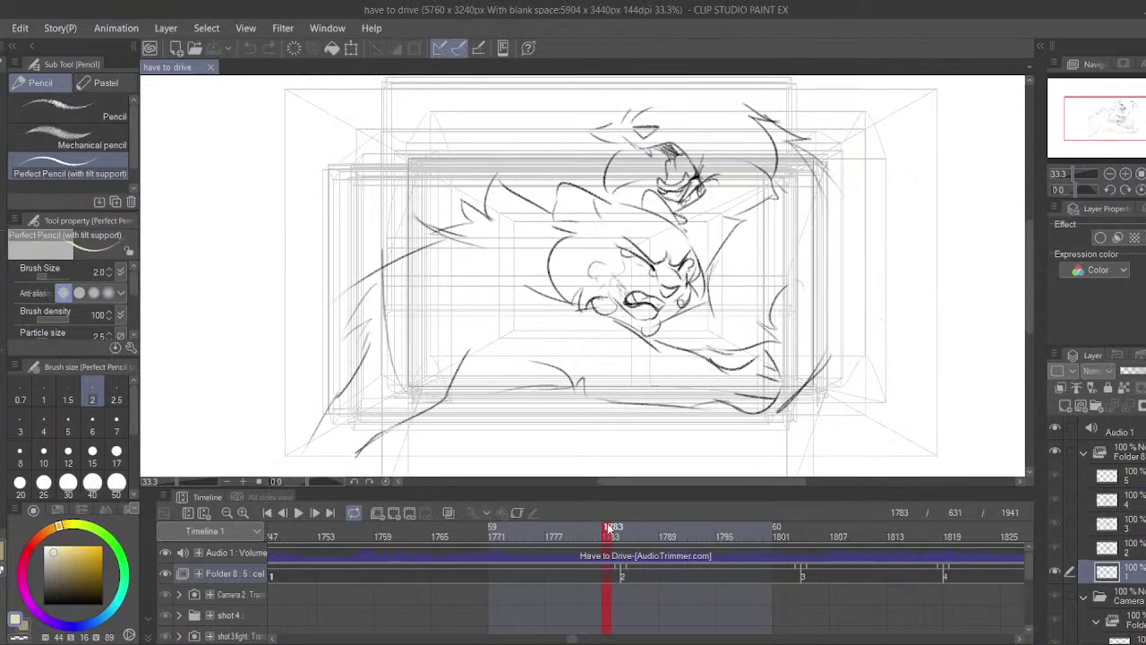
mouse_move(609, 530)
mouse_down()
mouse_move(640, 530)
mouse_move(293, 483)
mouse_move(176, 483)
mouse_move(402, 502)
mouse_move(680, 576)
mouse_move(967, 573)
mouse_move(478, 530)
mouse_move(313, 537)
mouse_move(315, 578)
mouse_move(432, 582)
mouse_move(432, 592)
mouse_up()
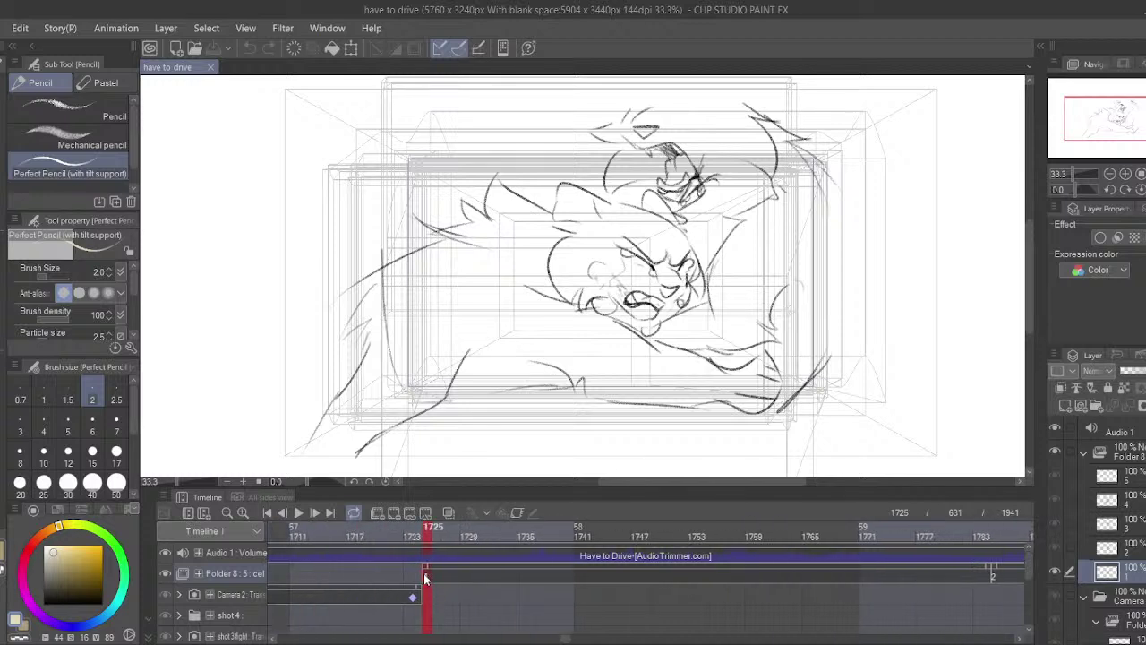
click(179, 596)
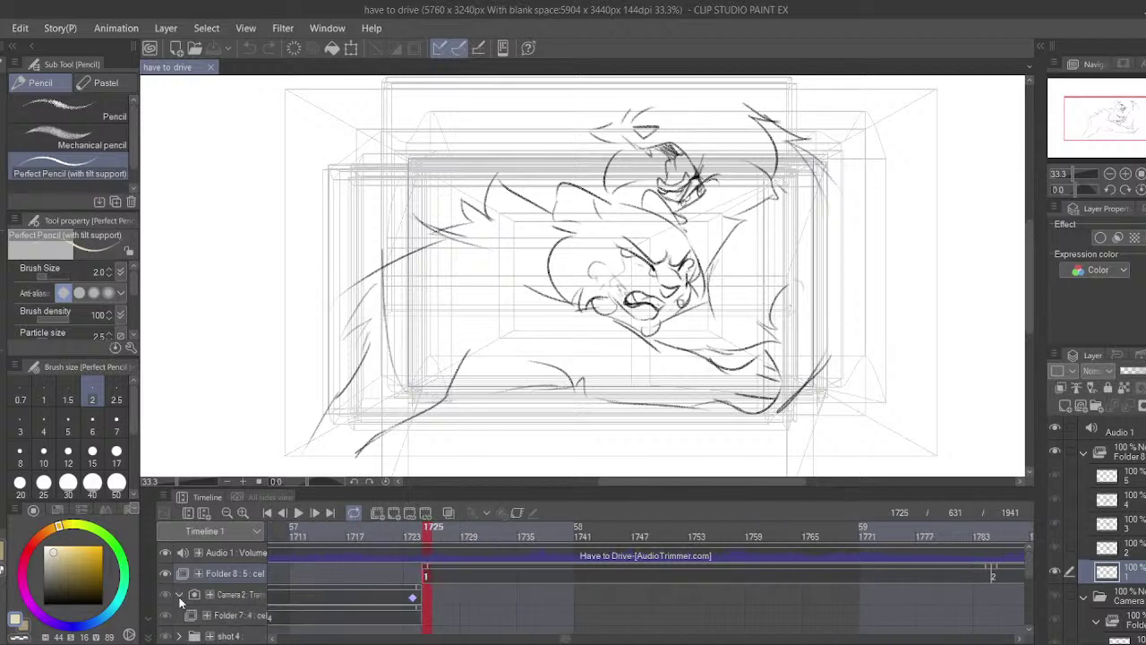
click(179, 595)
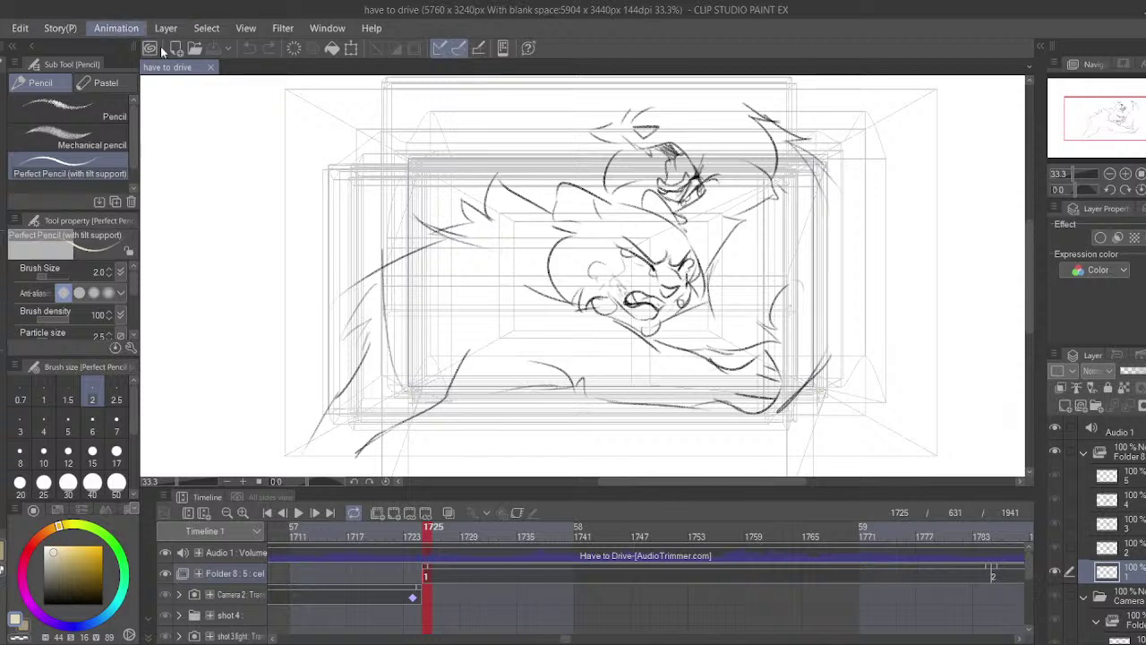
click(297, 77)
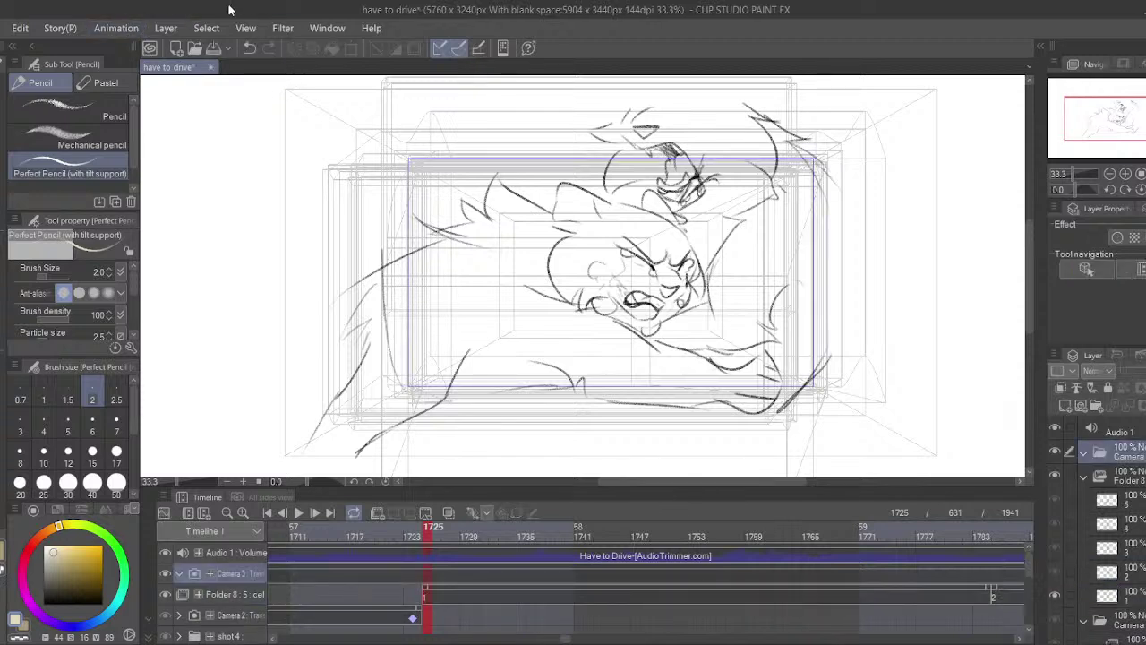
- Delete the part of the new camera folder's clip before frame 1725
click(403, 569)
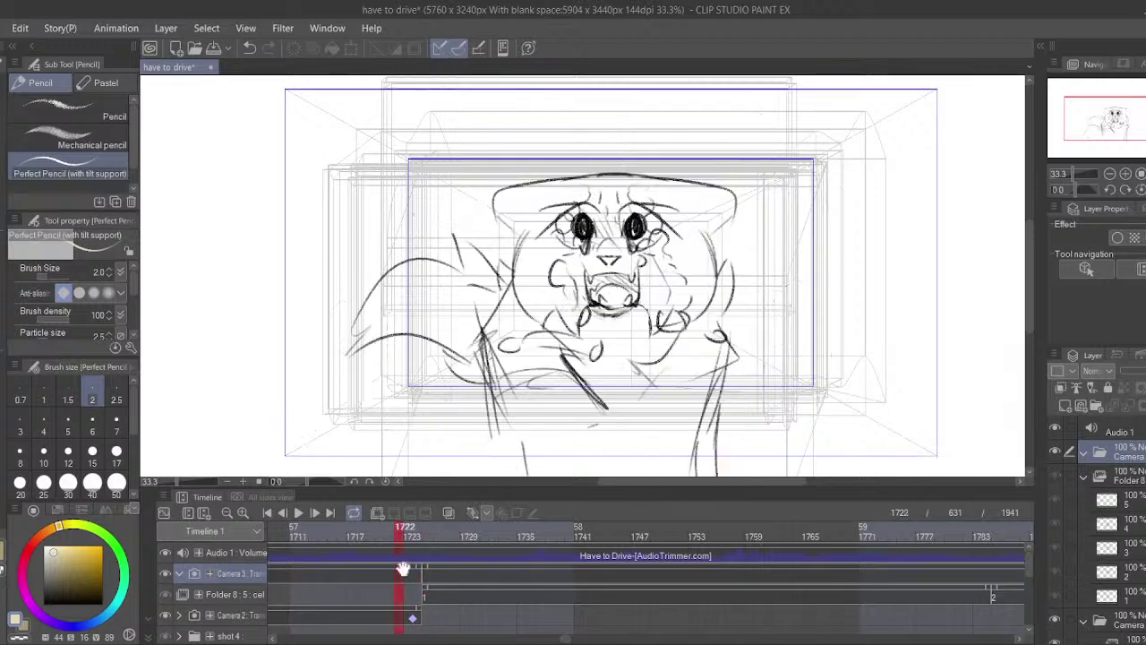
click(408, 580)
key(Delete)
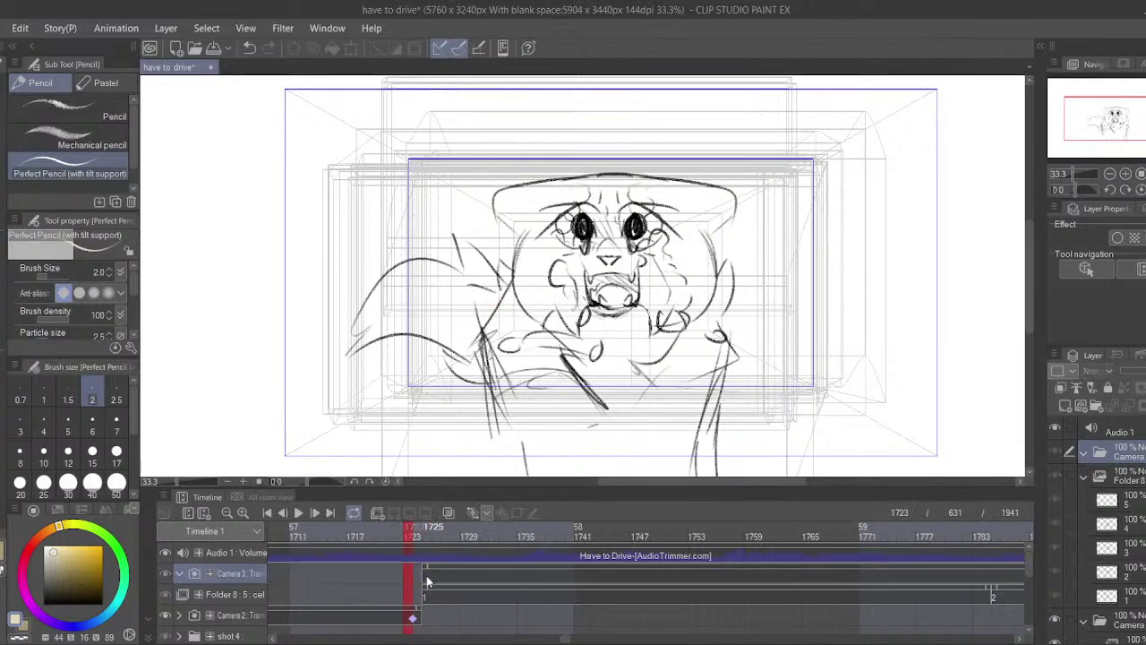
click(428, 581)
- Select the Camera 2 track and scrub back to frame 1611 to review its earlier shots
click(393, 613)
click(401, 536)
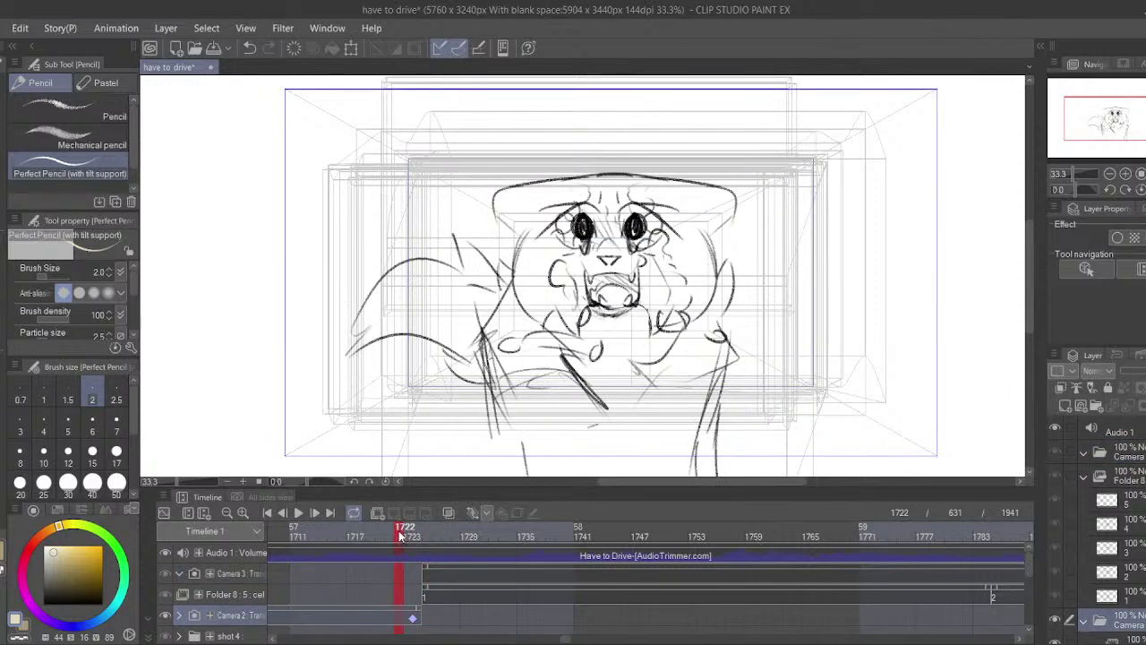
drag(401, 535, 340, 560)
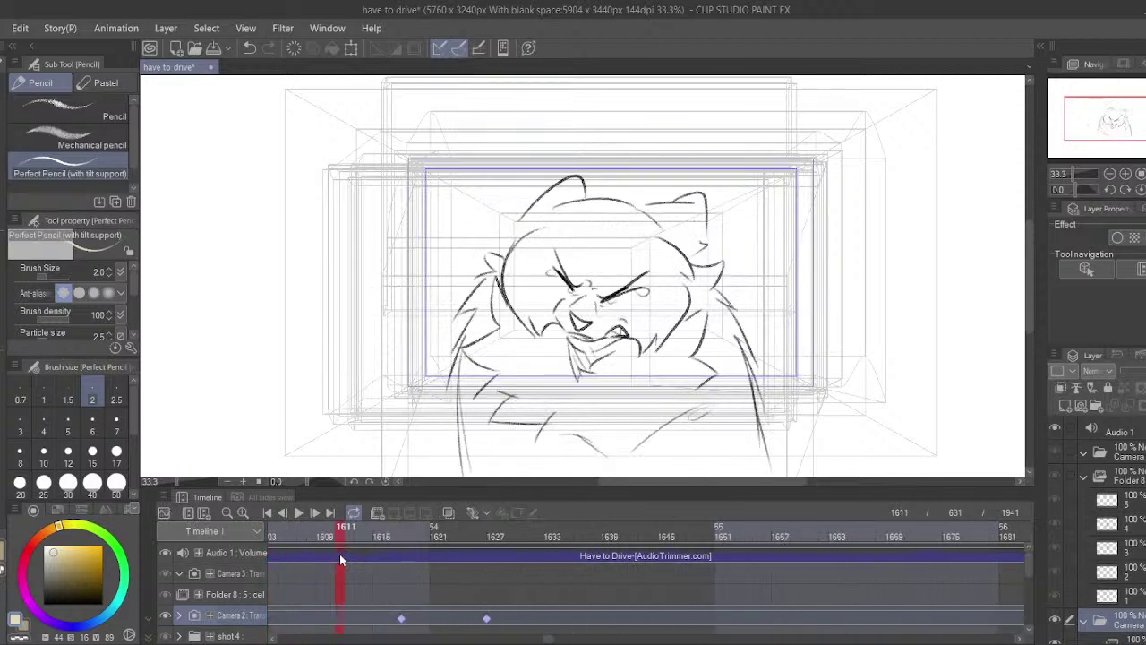
- Return to frame 1725 and add a transform keyframe to the Camera 3 folder there, using the Object tool
drag(683, 582, 253, 574)
drag(794, 606, 394, 605)
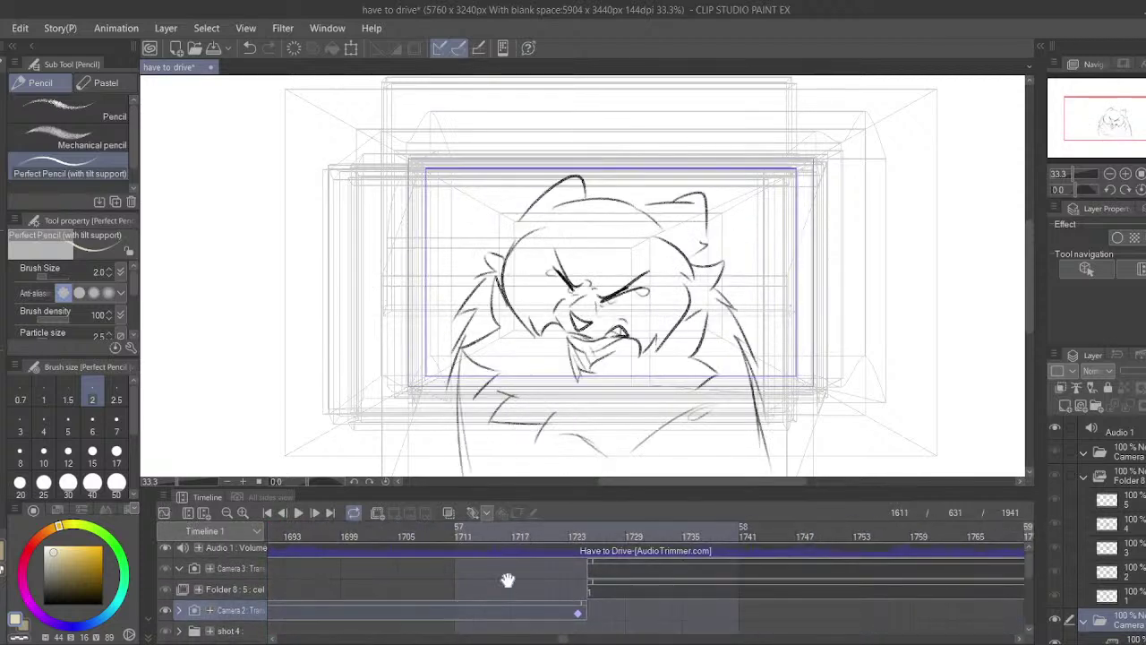
scroll(578, 587, right, 1)
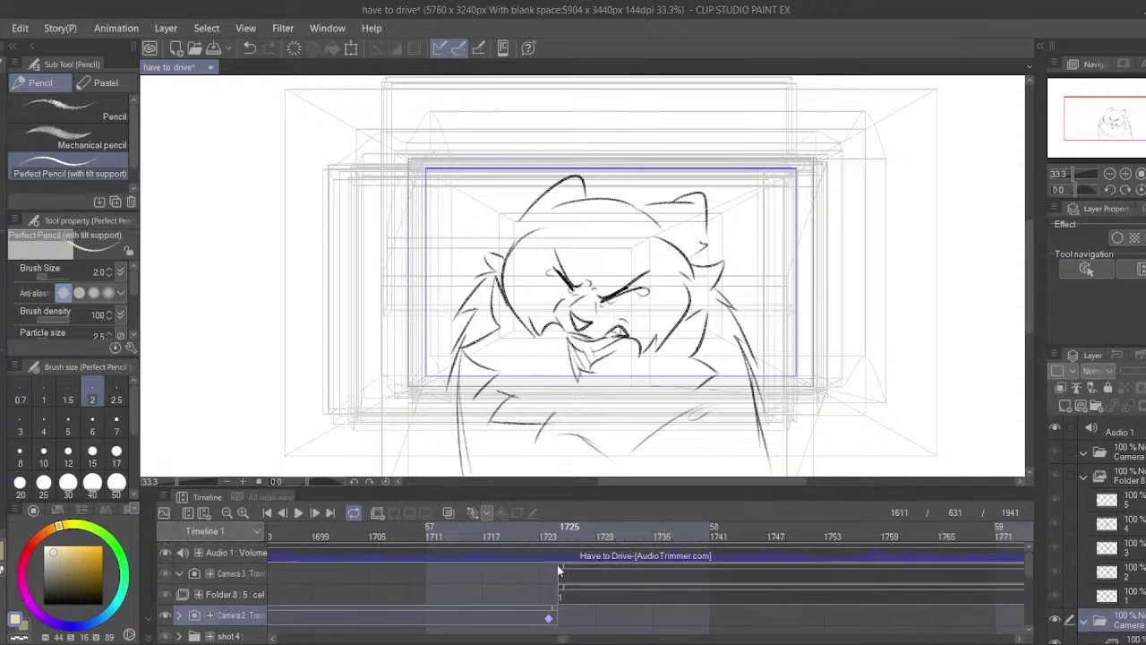
click(557, 566)
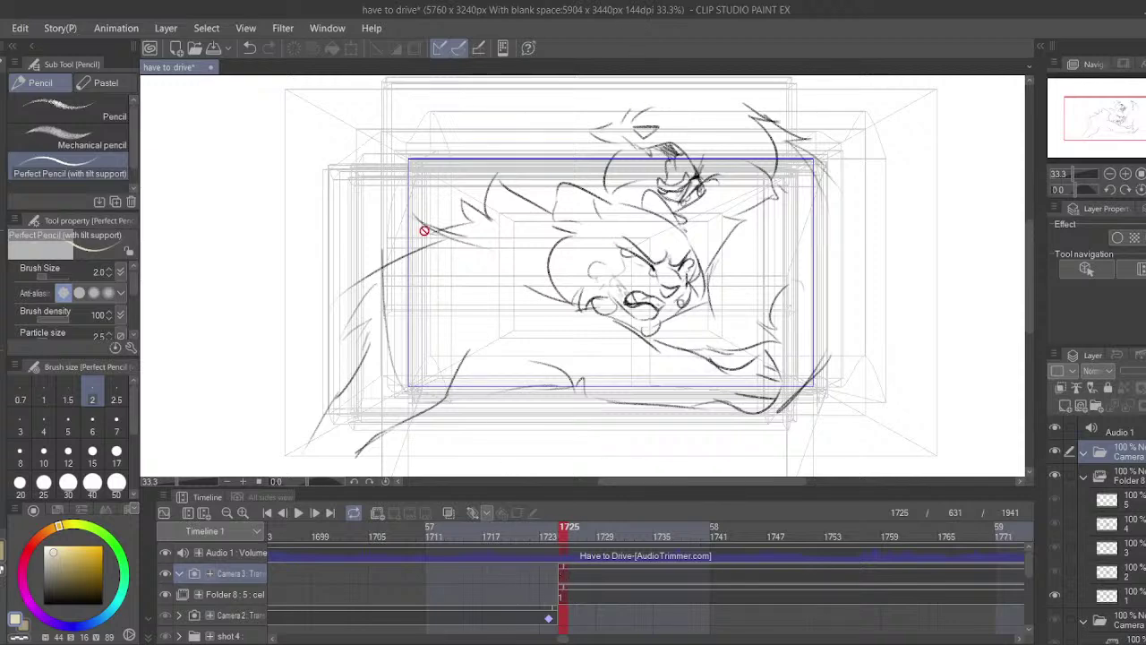
key(o)
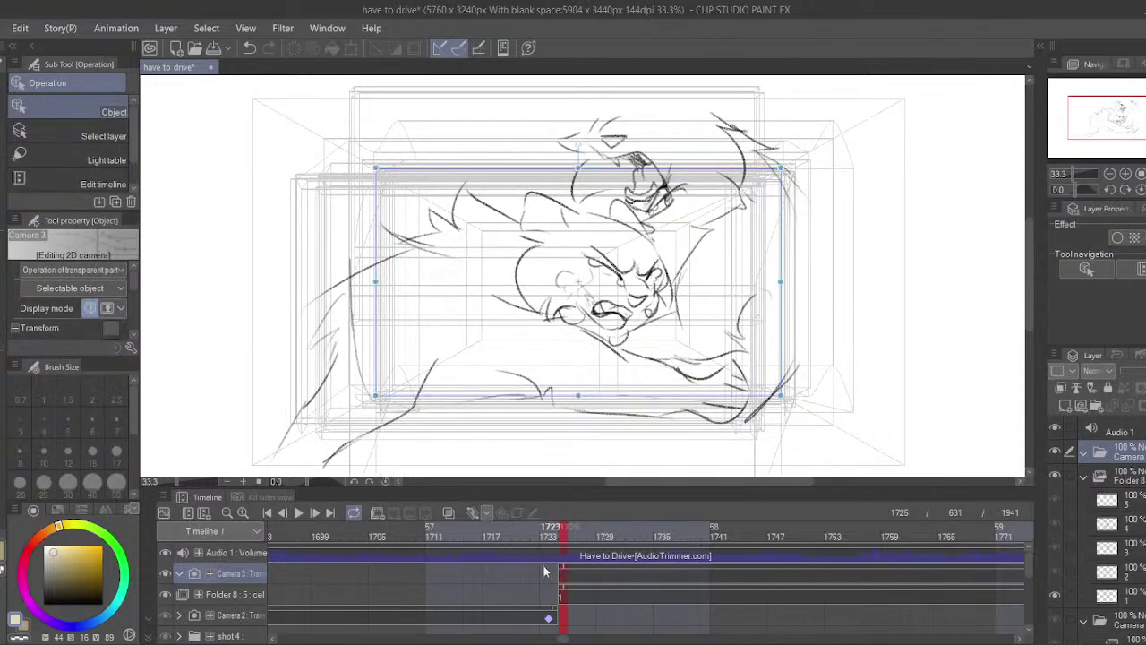
click(472, 514)
- Keyframe Camera 3 shifted slightly right and down at frame 1784, and further right and up at frame 1803
drag(610, 601, 438, 601)
drag(879, 593, 715, 587)
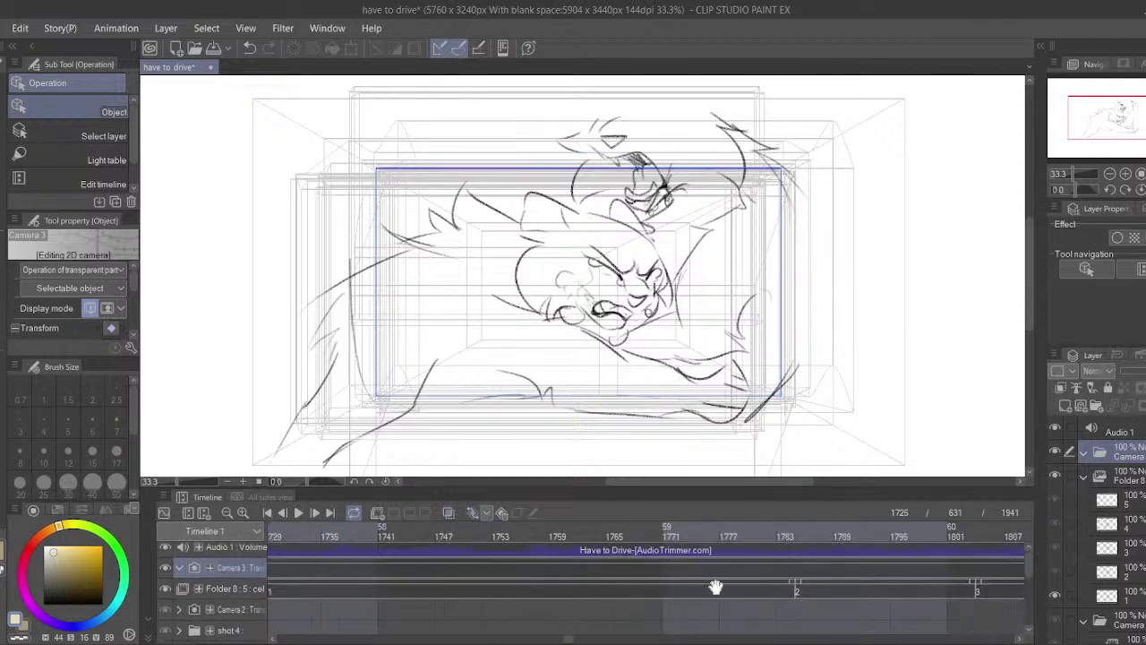
scroll(716, 587, right, 4)
drag(615, 535, 615, 535)
drag(714, 302, 728, 308)
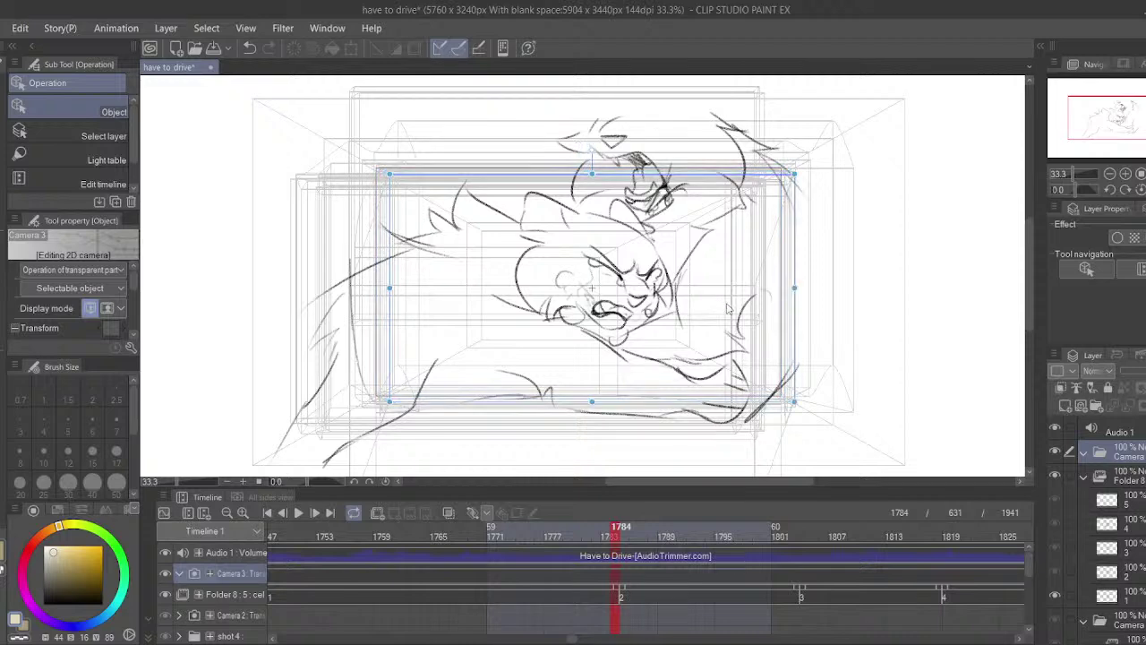
click(794, 538)
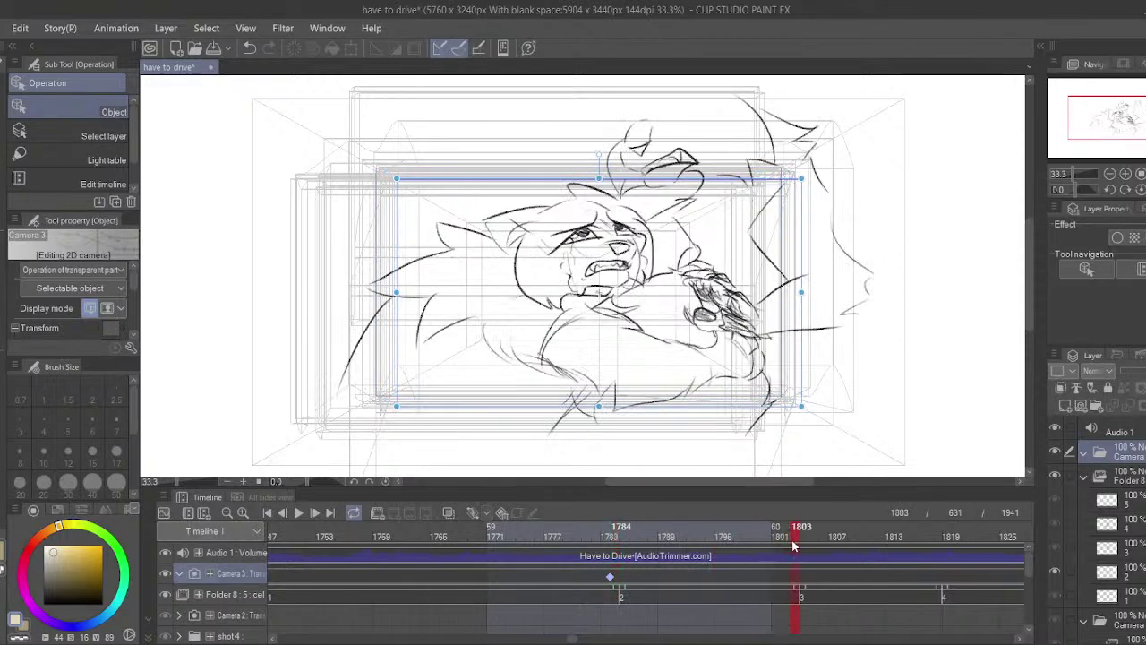
drag(714, 332, 730, 305)
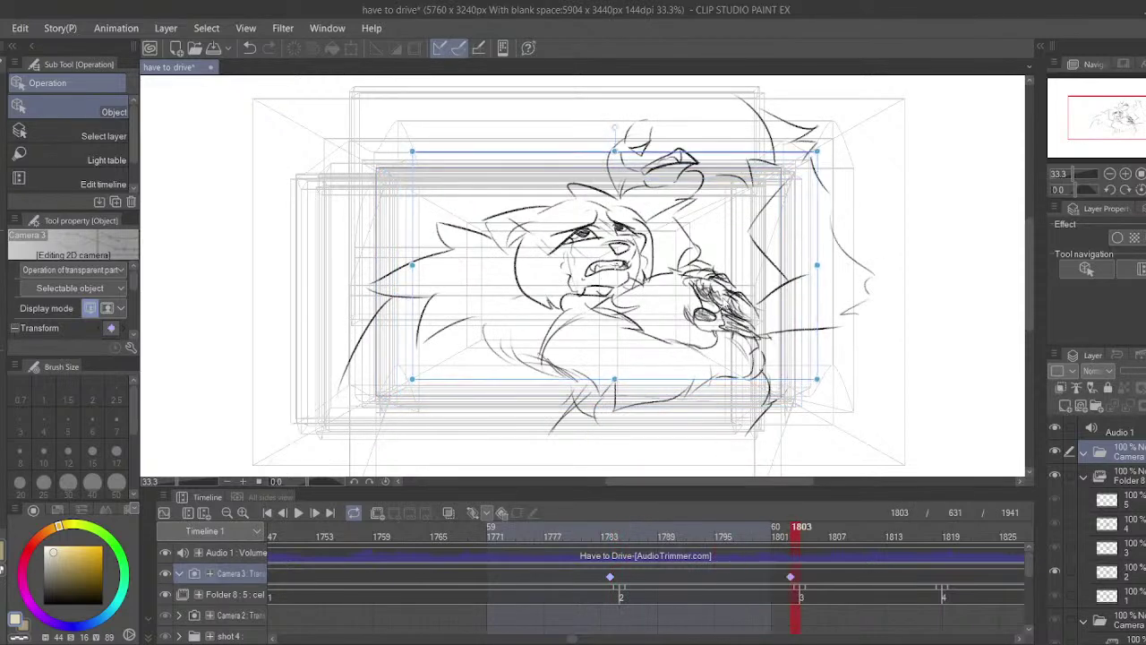
- Move the start of cel 4 in Folder 8 earlier, to frame 1815
drag(705, 414, 615, 442)
drag(572, 638, 579, 638)
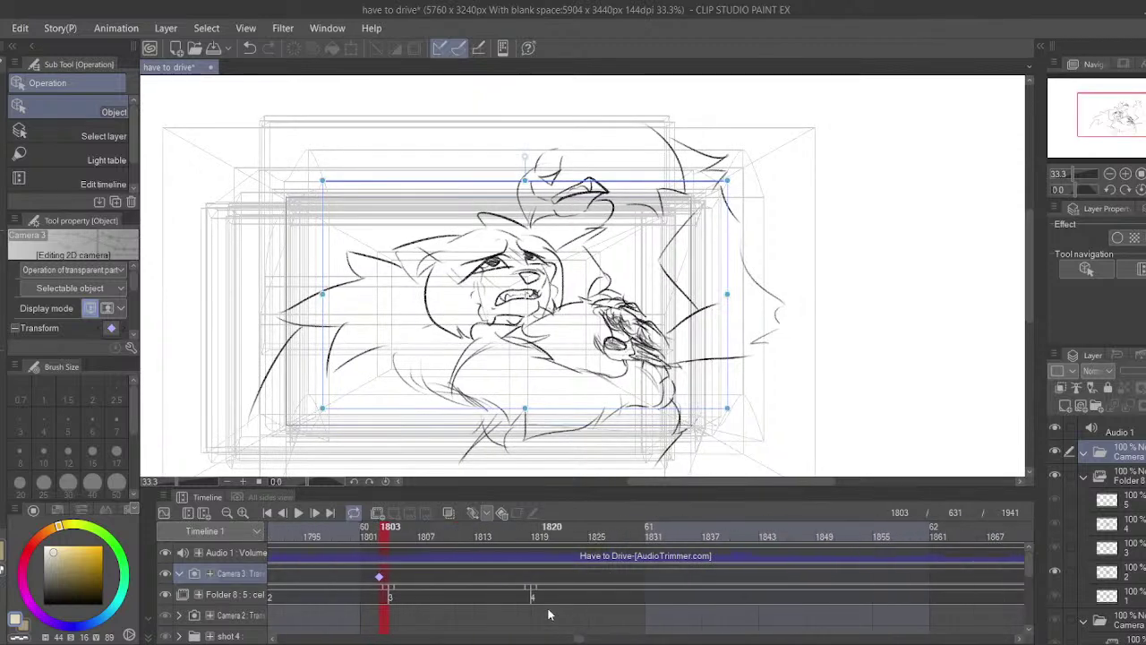
click(532, 527)
click(529, 588)
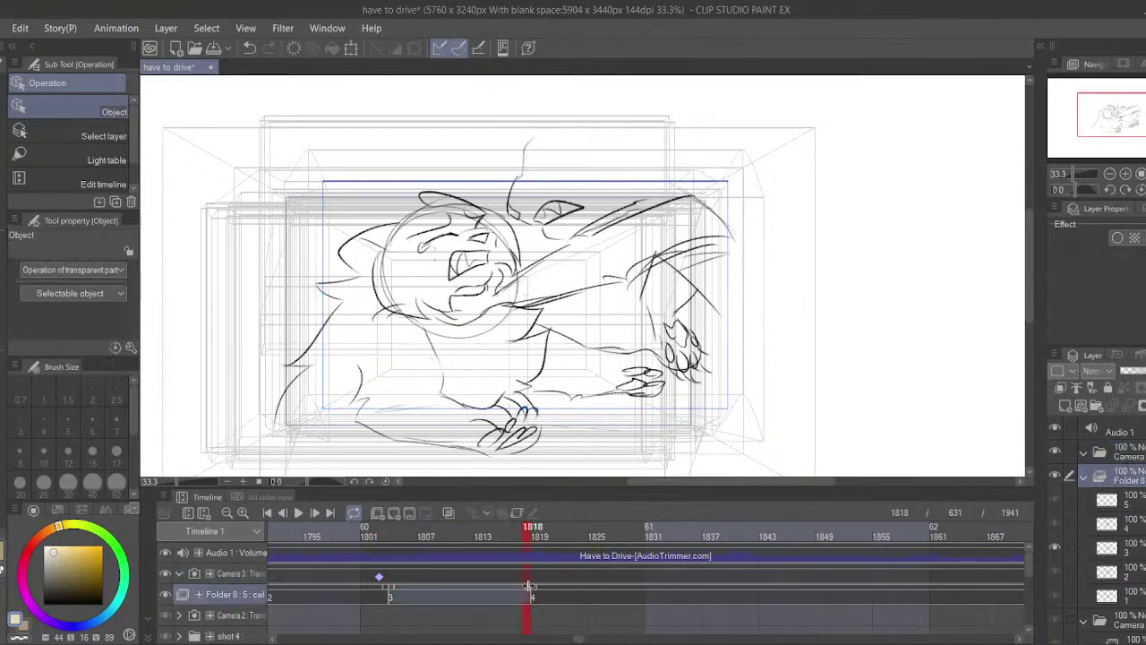
drag(529, 587, 493, 582)
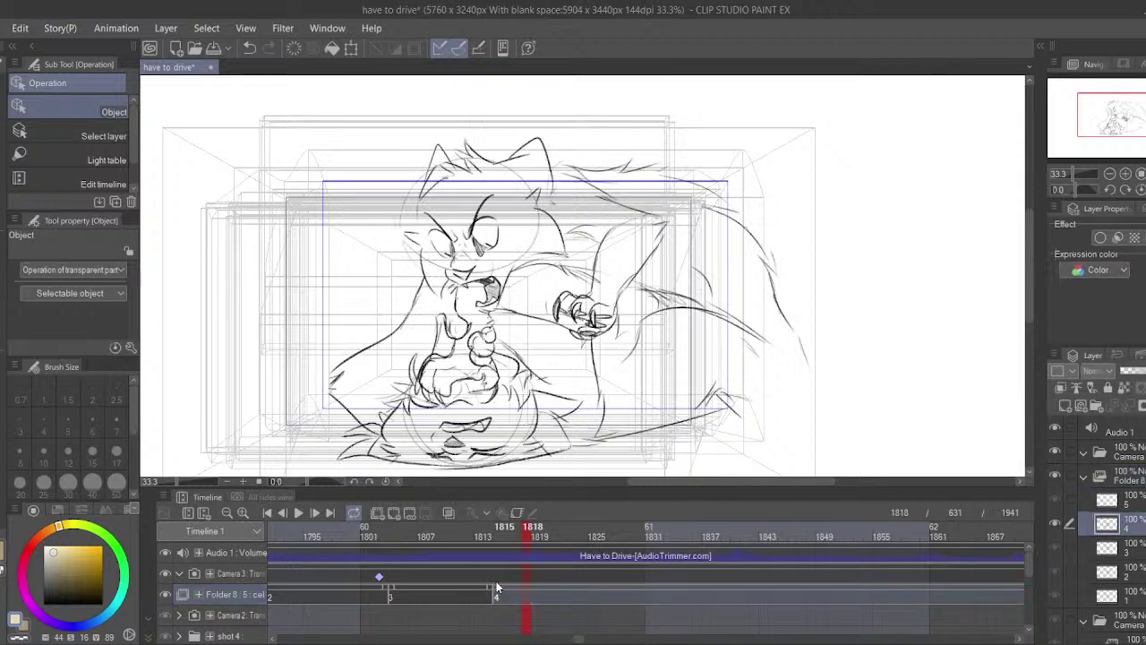
- Keyframe Camera 3 at frame 1814 with its frame moved left and slightly down, just before cel 4
click(485, 575)
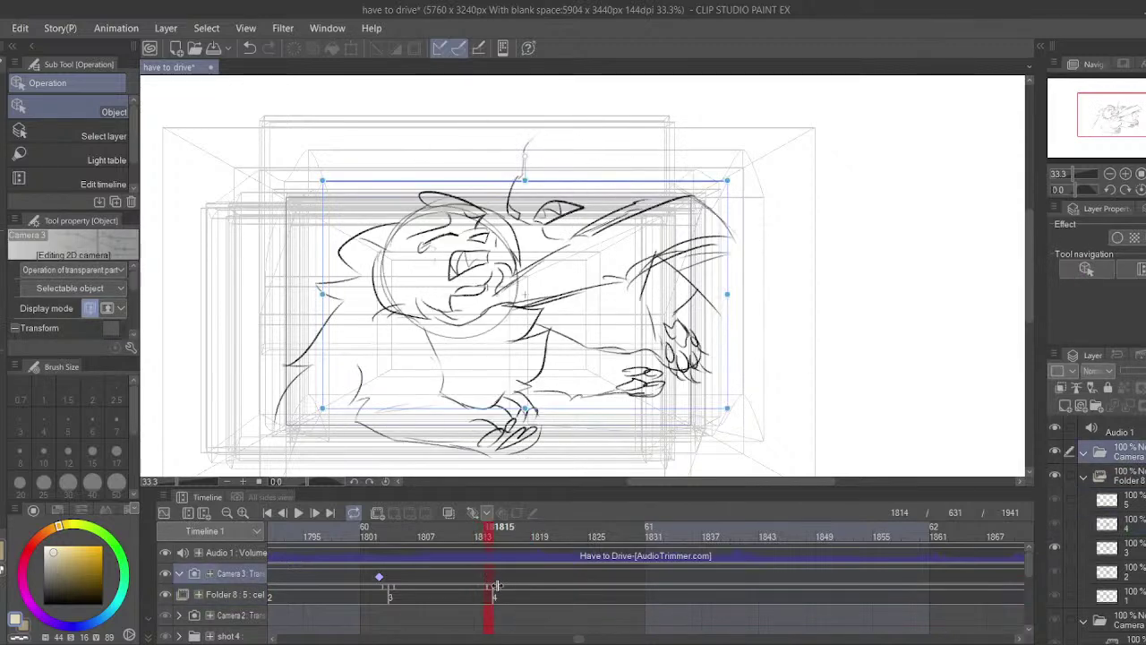
mouse_move(498, 588)
mouse_down()
mouse_move(535, 588)
mouse_move(493, 582)
mouse_up()
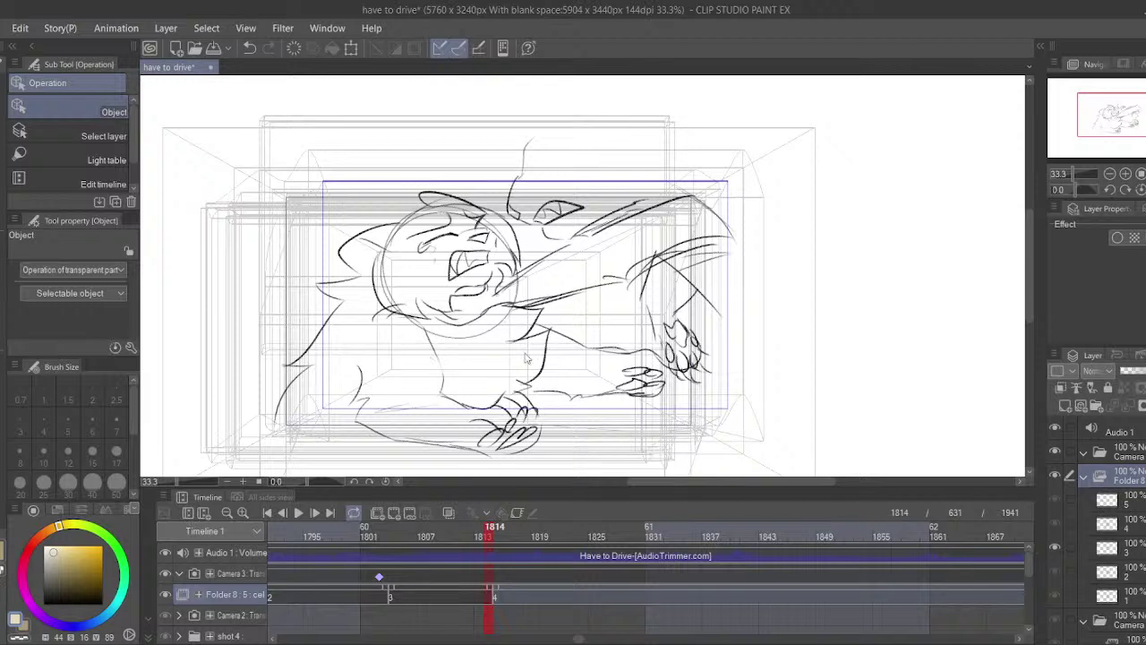
click(493, 575)
drag(557, 352, 510, 367)
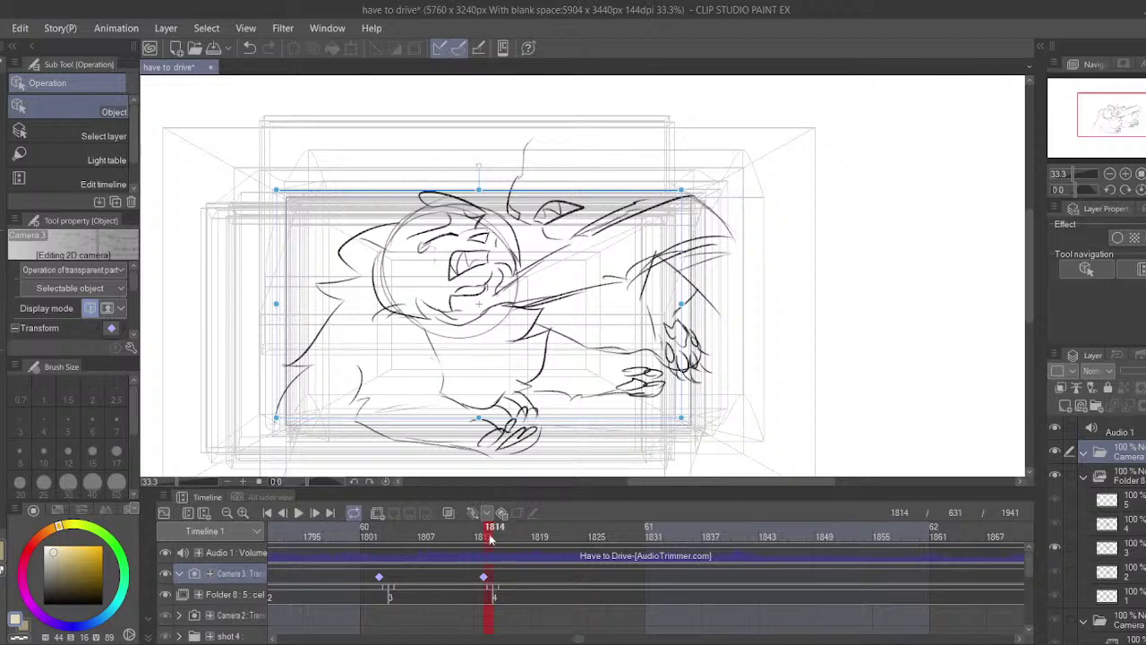
- Move the Camera 3 frame down toward the lower character during cel 4, with a keyframe at frame 1858
click(678, 539)
drag(678, 539, 815, 539)
key(space)
drag(837, 382, 511, 390)
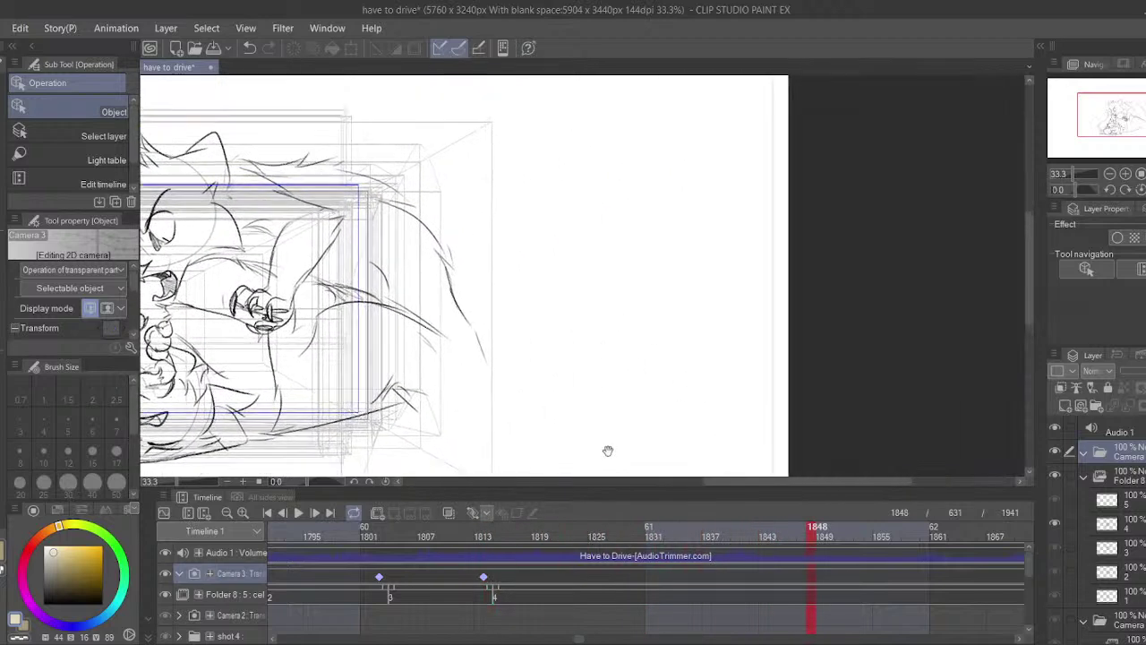
drag(579, 593, 445, 592)
drag(295, 439, 737, 466)
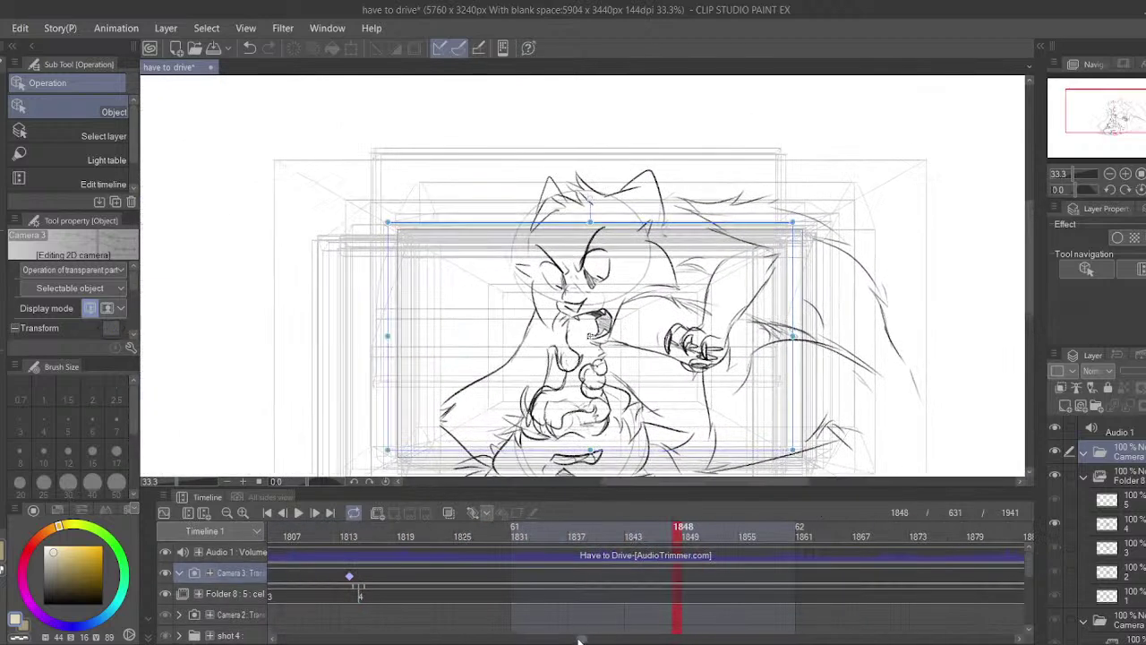
drag(581, 639, 592, 640)
scroll(591, 639, up, 3)
click(633, 574)
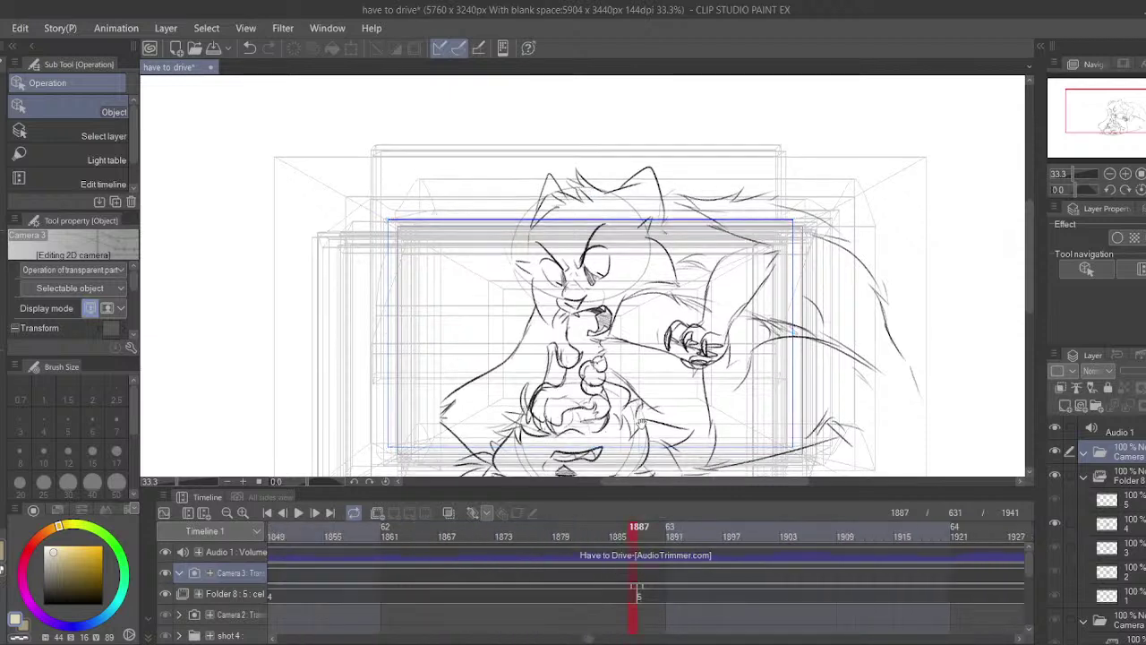
drag(693, 312, 680, 360)
mouse_move(660, 402)
mouse_down()
mouse_move(668, 322)
mouse_move(658, 383)
mouse_up()
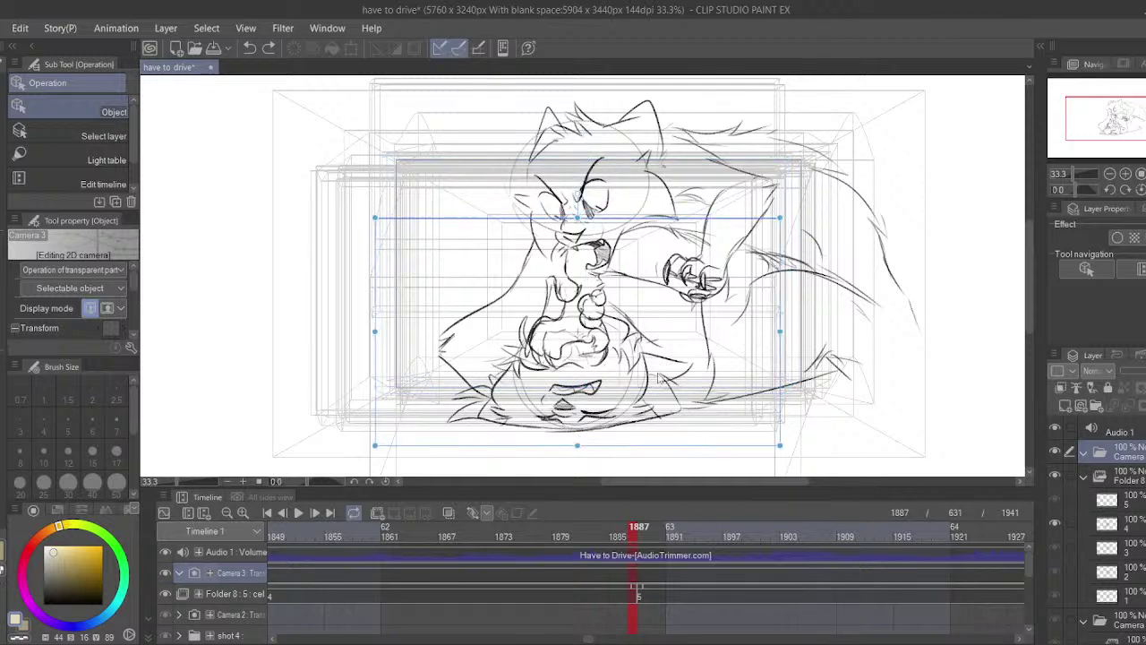
- Keyframe Camera 3 slightly further left and down at the end of cel 4, and scrub through the camera move
drag(515, 565, 352, 576)
drag(594, 397, 590, 405)
drag(618, 526, 704, 558)
drag(554, 595, 790, 599)
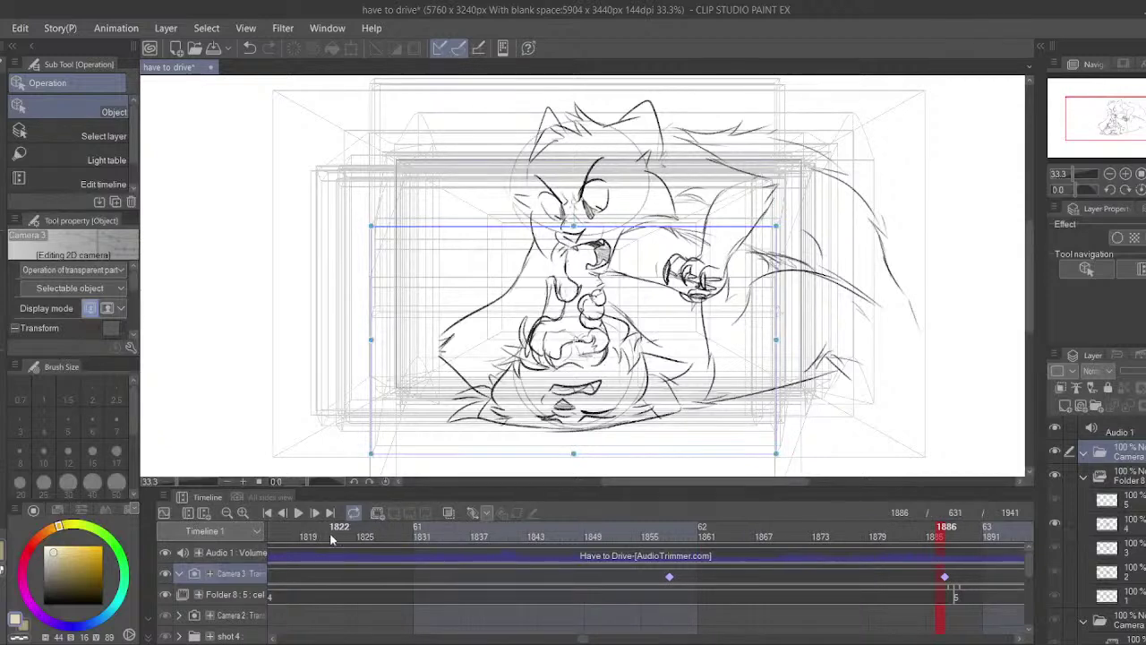
mouse_move(333, 539)
mouse_down()
mouse_move(210, 529)
mouse_move(985, 537)
mouse_move(986, 622)
mouse_up()
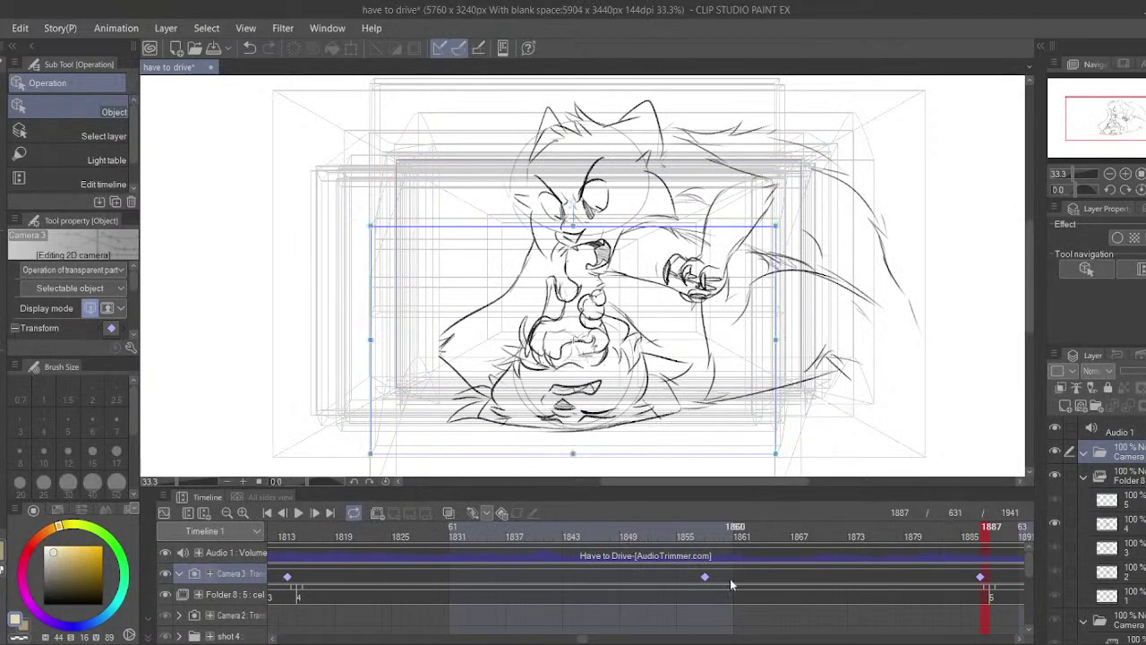
- Retime the last two Camera 3 keyframes, moving the first to about frame 1848 and the second to frame 1888
drag(705, 577, 667, 596)
scroll(668, 596, down, 3)
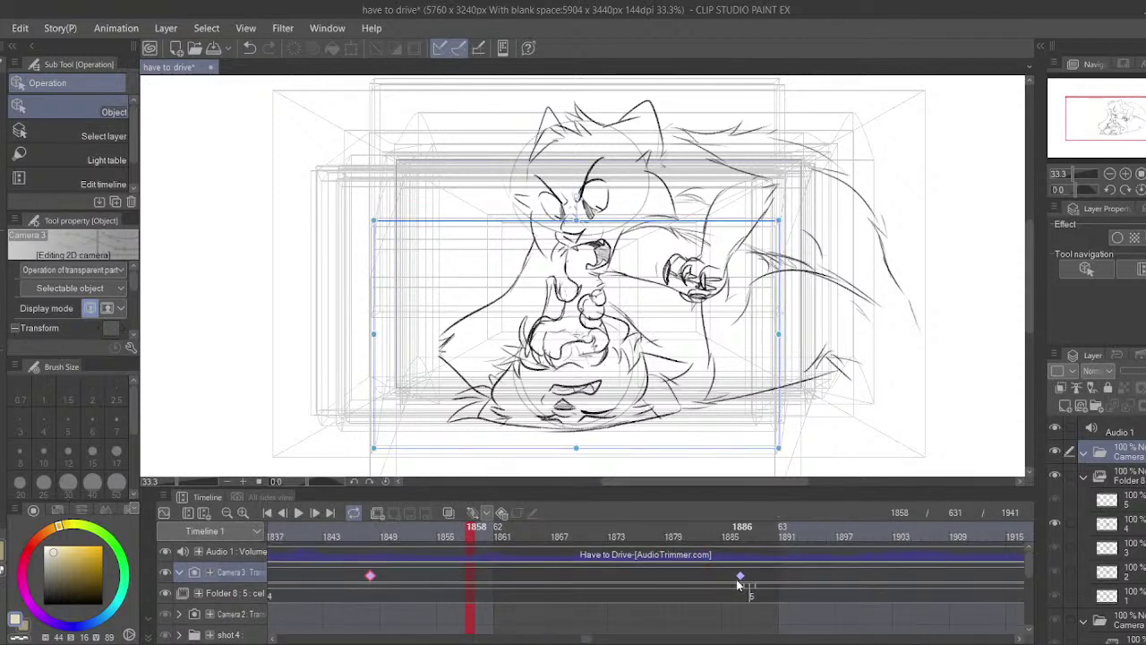
click(742, 578)
drag(749, 575, 754, 577)
drag(754, 593, 640, 597)
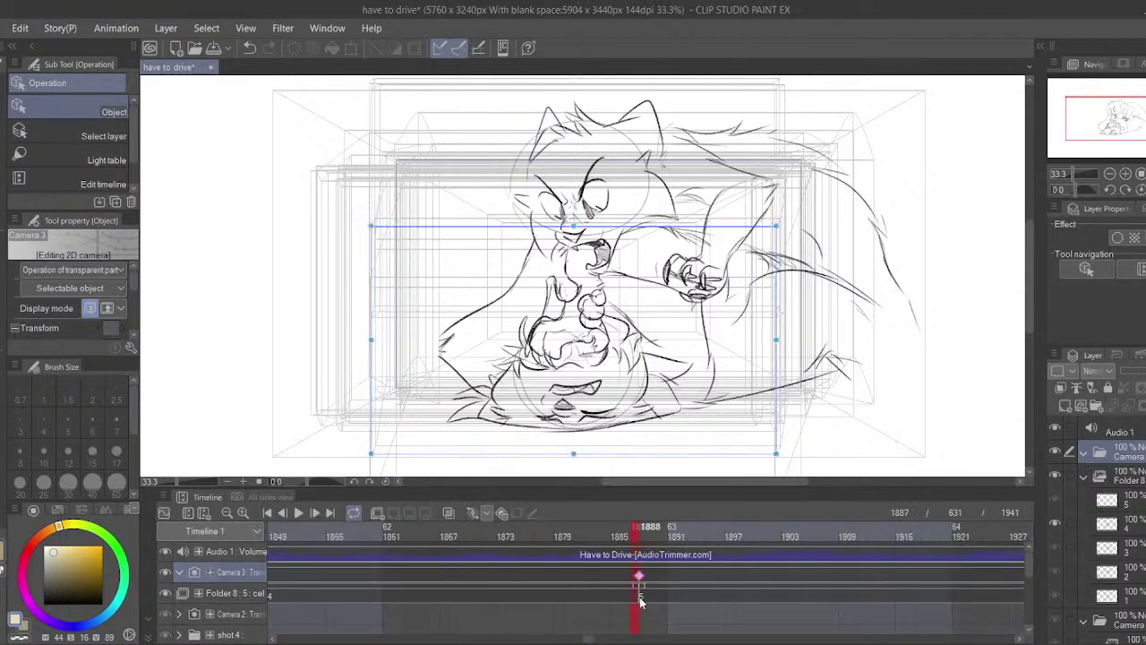
- Select cel 5 of Folder 8 at frame 1888 and set the Perfect Pencil to black with brush size 10
click(642, 578)
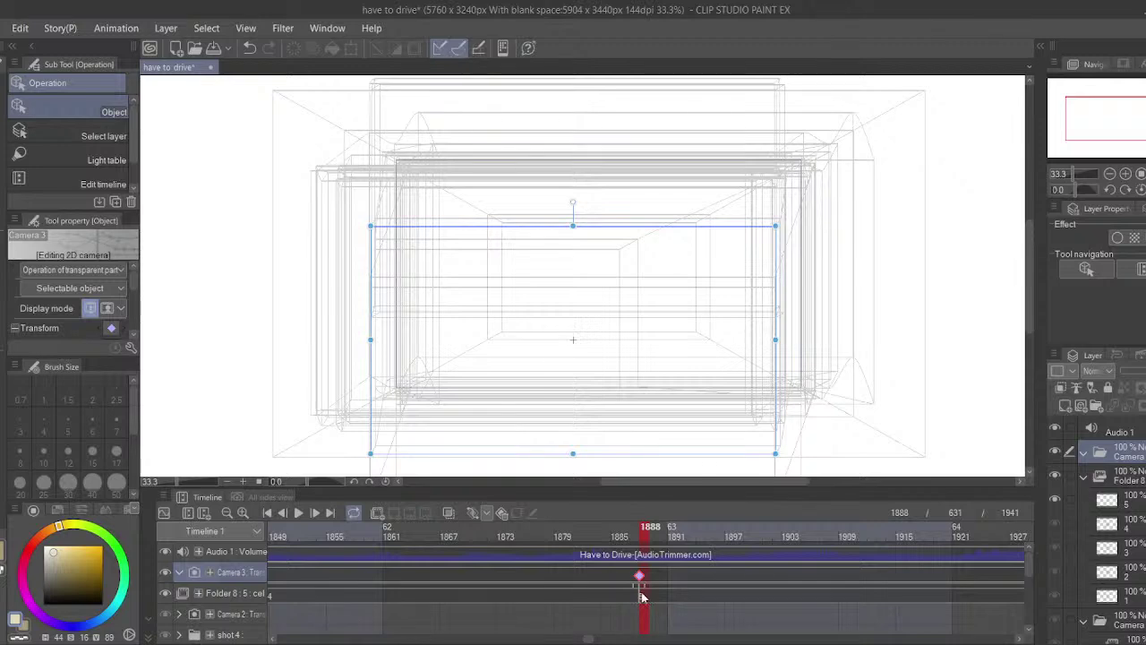
click(641, 595)
key(p)
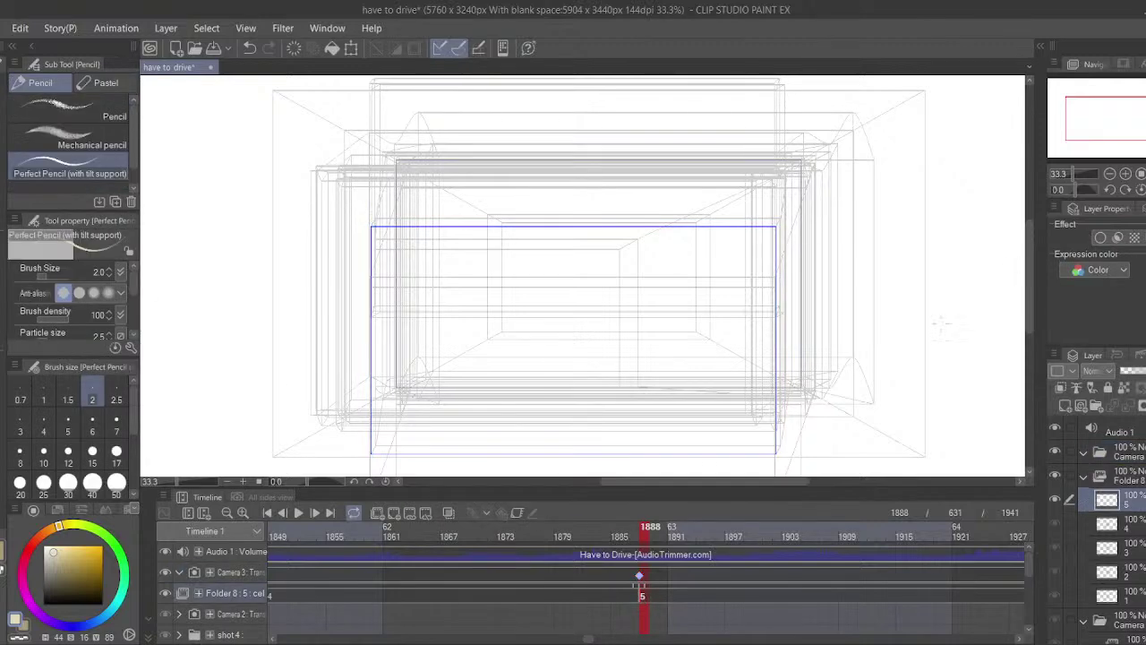
click(449, 513)
click(448, 513)
drag(576, 271, 573, 251)
key(ctrl+z)
click(92, 422)
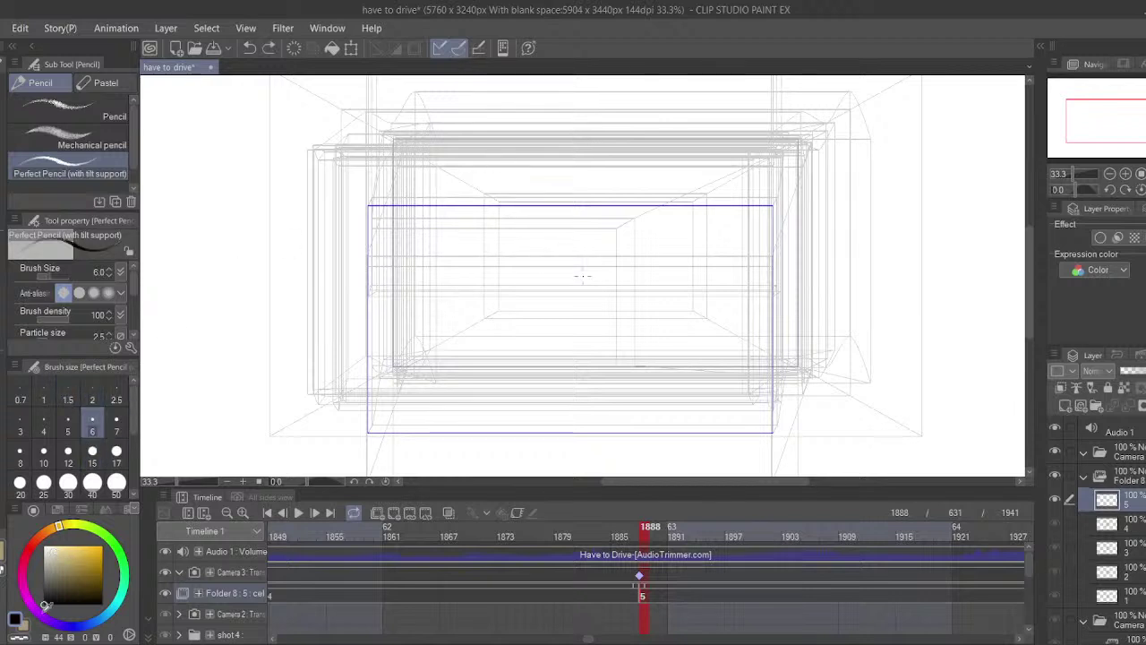
click(43, 453)
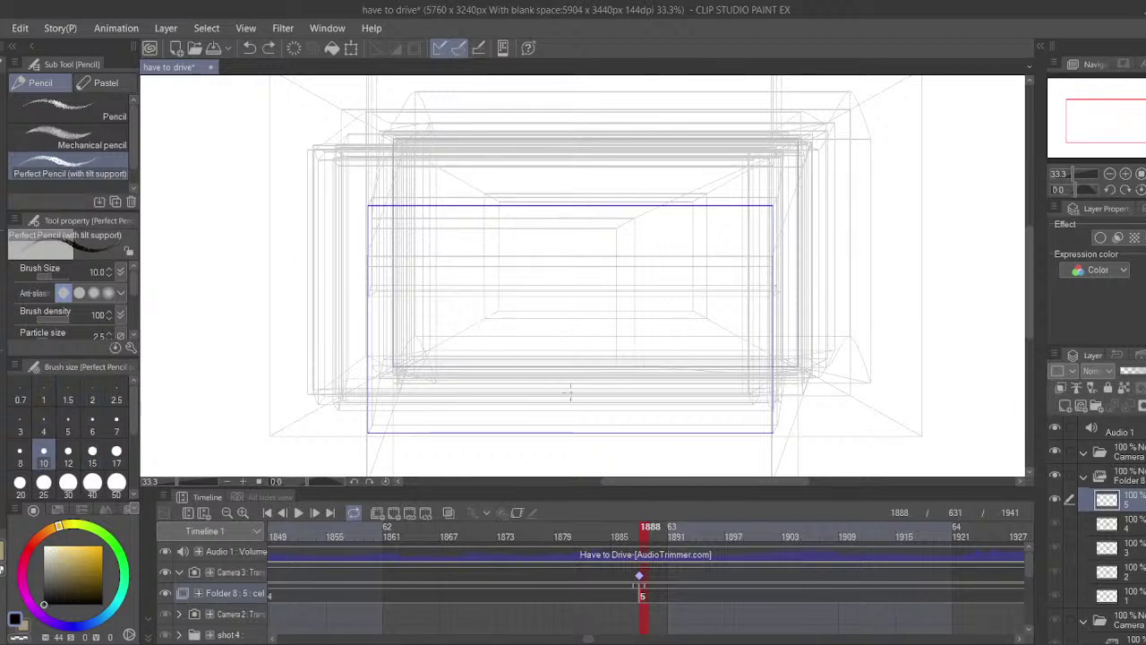
mouse_move(581, 410)
mouse_down()
mouse_move(689, 376)
mouse_move(546, 421)
mouse_up()
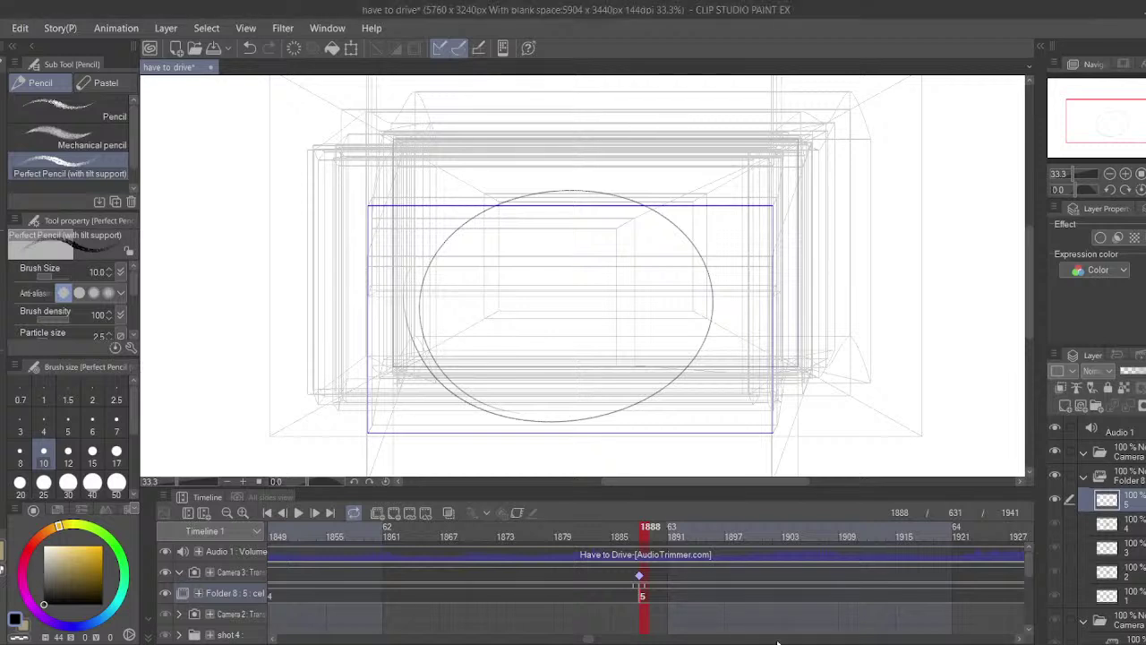
click(1111, 127)
drag(1076, 172, 1075, 178)
drag(510, 310, 417, 358)
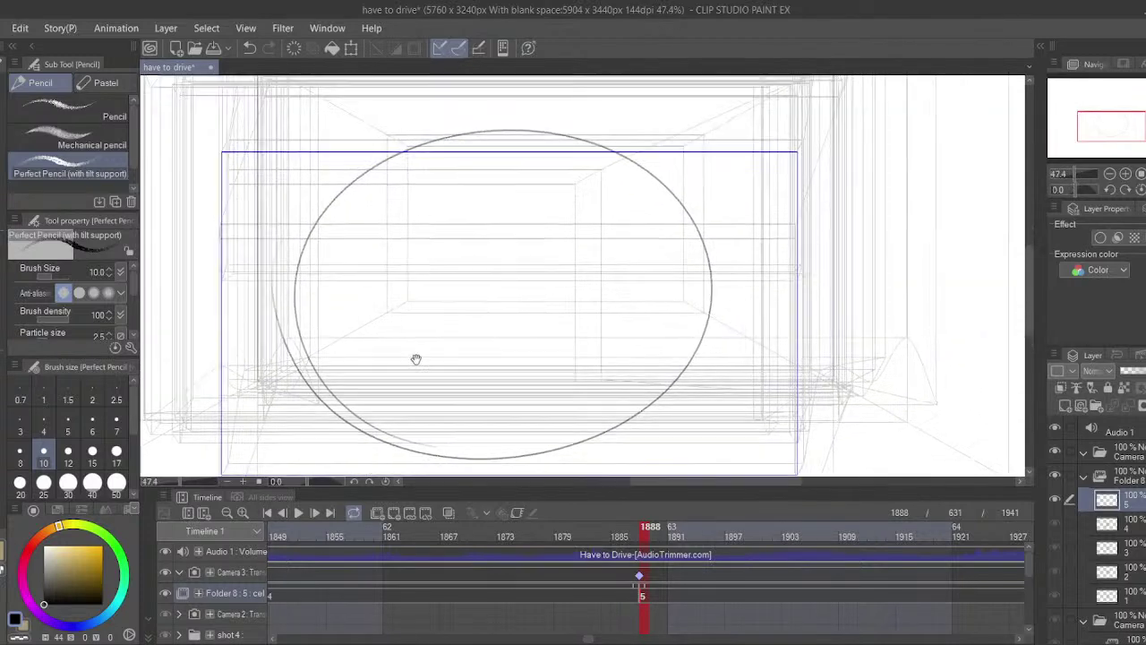
key(ctrl+z)
- Set the brush size to 12 and sketch an oval head shape inside the camera frame on cel 5
click(68, 453)
drag(411, 244, 466, 336)
key(ctrl+z)
drag(398, 276, 438, 357)
key(ctrl+z)
drag(407, 297, 424, 325)
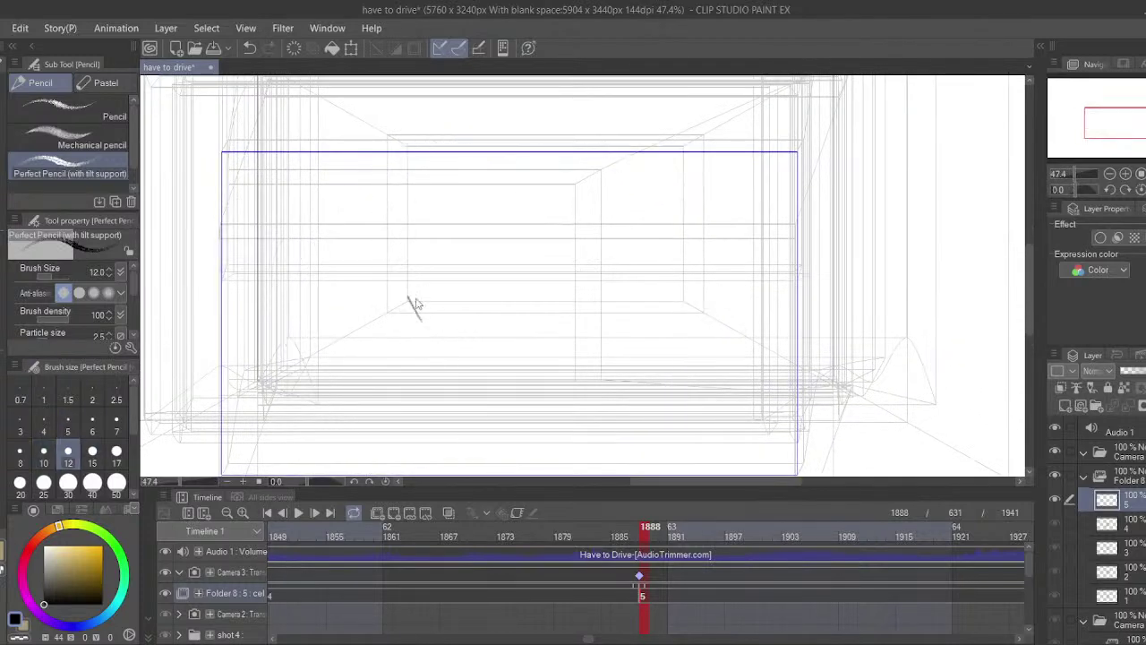
key(ctrl+z)
drag(414, 401, 617, 303)
key(ctrl+z)
mouse_move(463, 369)
mouse_down()
mouse_move(508, 184)
mouse_move(539, 391)
mouse_up()
key(ctrl+z)
drag(399, 244, 539, 391)
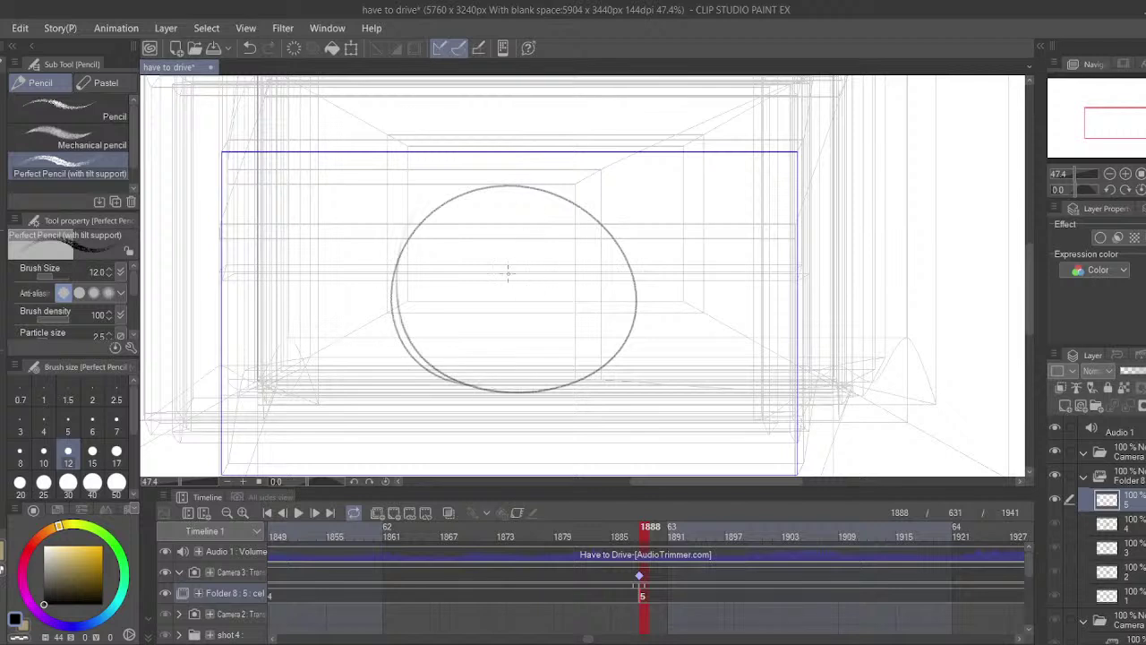
- Sketch the angular facial strokes across the upper-left edge of the head oval, undoing the unwanted ones
drag(447, 235, 484, 211)
key(ctrl+z)
key(ctrl+z)
key(ctrl+z)
drag(455, 232, 476, 235)
mouse_move(480, 215)
mouse_down()
mouse_move(476, 234)
mouse_move(404, 257)
mouse_move(424, 234)
mouse_move(392, 259)
mouse_move(432, 232)
mouse_move(385, 238)
mouse_up()
key(ctrl+z)
key(ctrl+z)
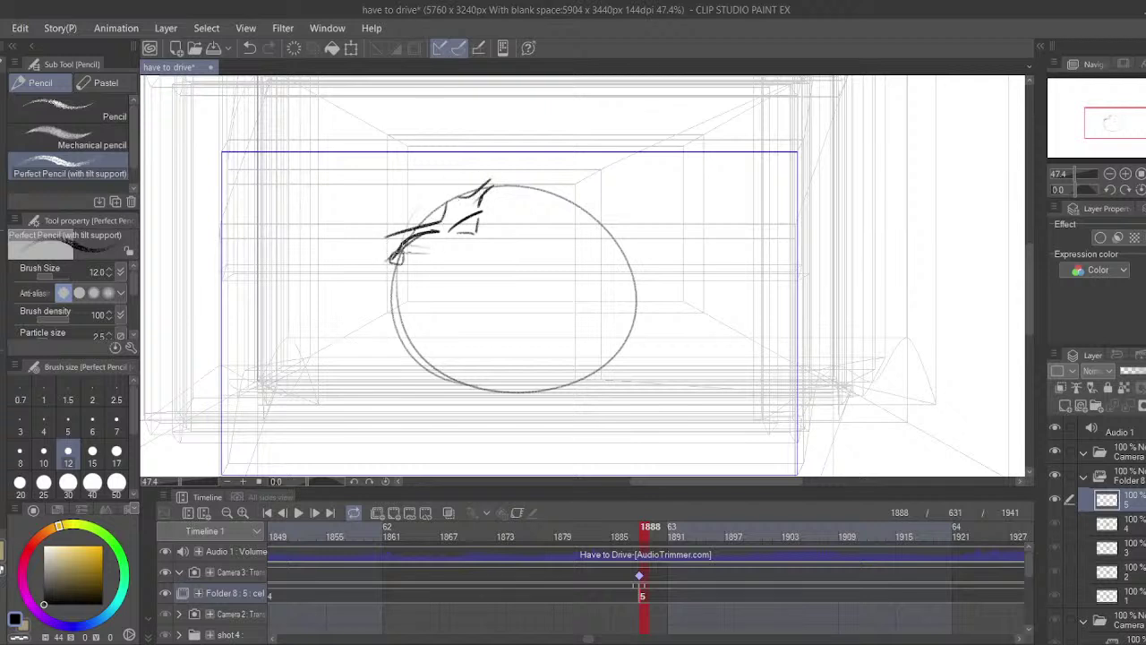
- Touch up the small lines beneath the angular strokes and begin a curved facial shape below them
key(c)
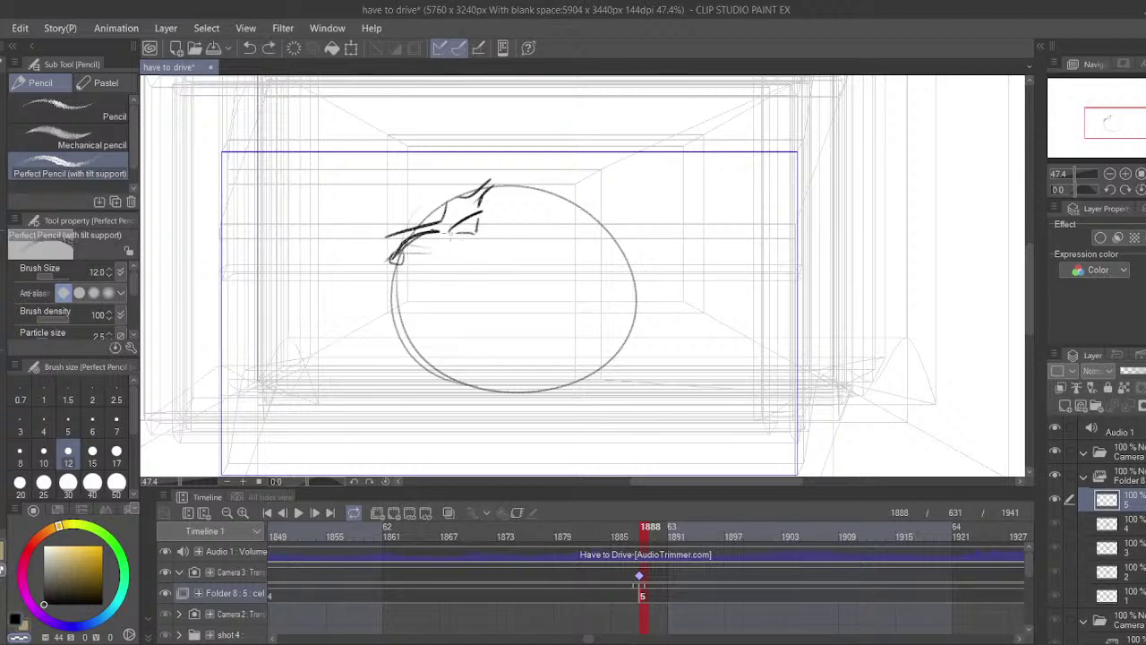
key(c)
mouse_move(464, 233)
mouse_down()
mouse_move(475, 232)
mouse_move(445, 208)
mouse_move(414, 204)
mouse_up()
key(ctrl+z)
key(ctrl+z)
mouse_move(485, 210)
mouse_down()
mouse_move(505, 220)
mouse_move(498, 226)
mouse_up()
key(ctrl+z)
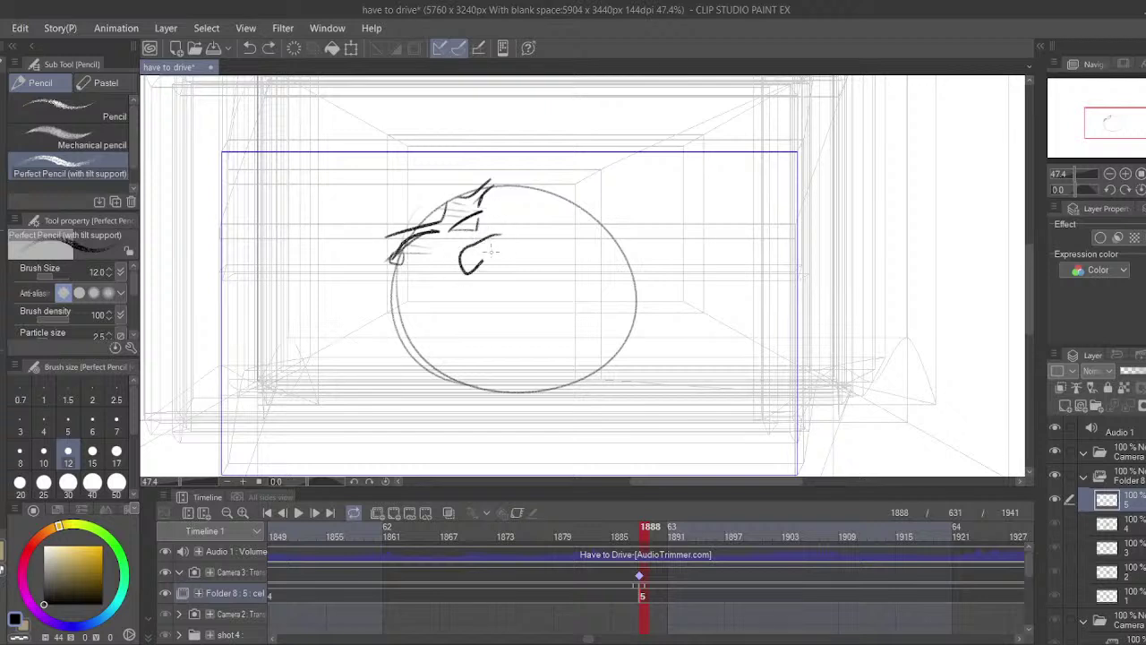
- Close the curved facial shape, add a short arc beneath it, and undo the trial strokes outside the head oval
drag(484, 260, 506, 236)
drag(506, 276, 519, 262)
key(ctrl+z)
mouse_move(386, 254)
mouse_down()
mouse_move(348, 284)
mouse_move(385, 297)
mouse_up()
key(ctrl+z)
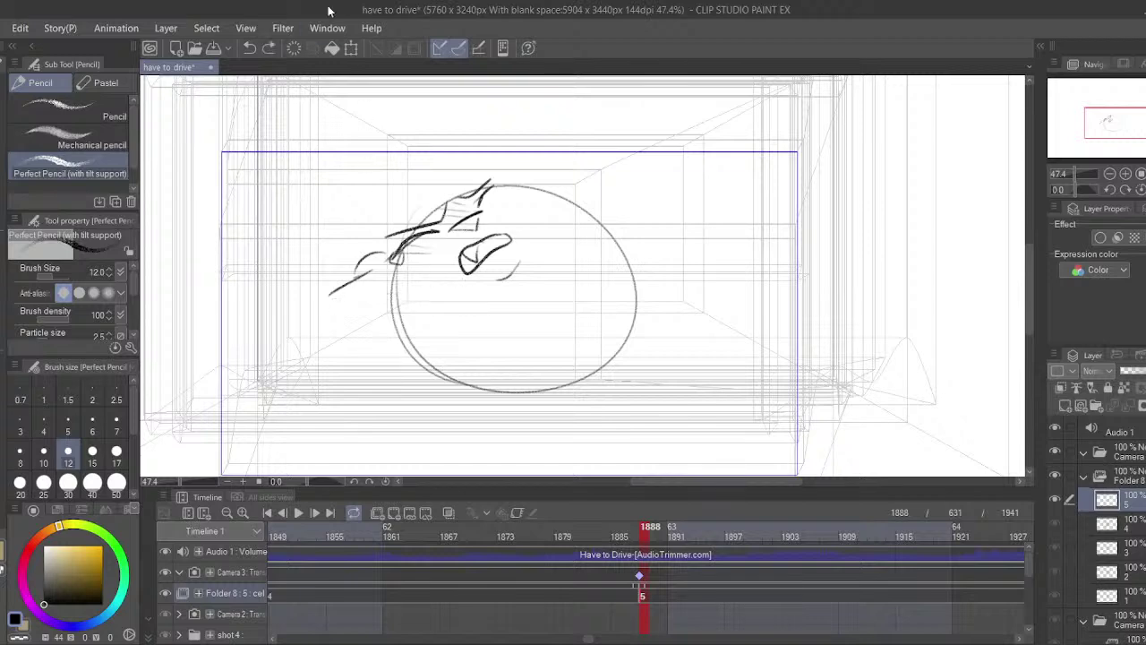
key(ctrl+z)
drag(538, 295, 540, 315)
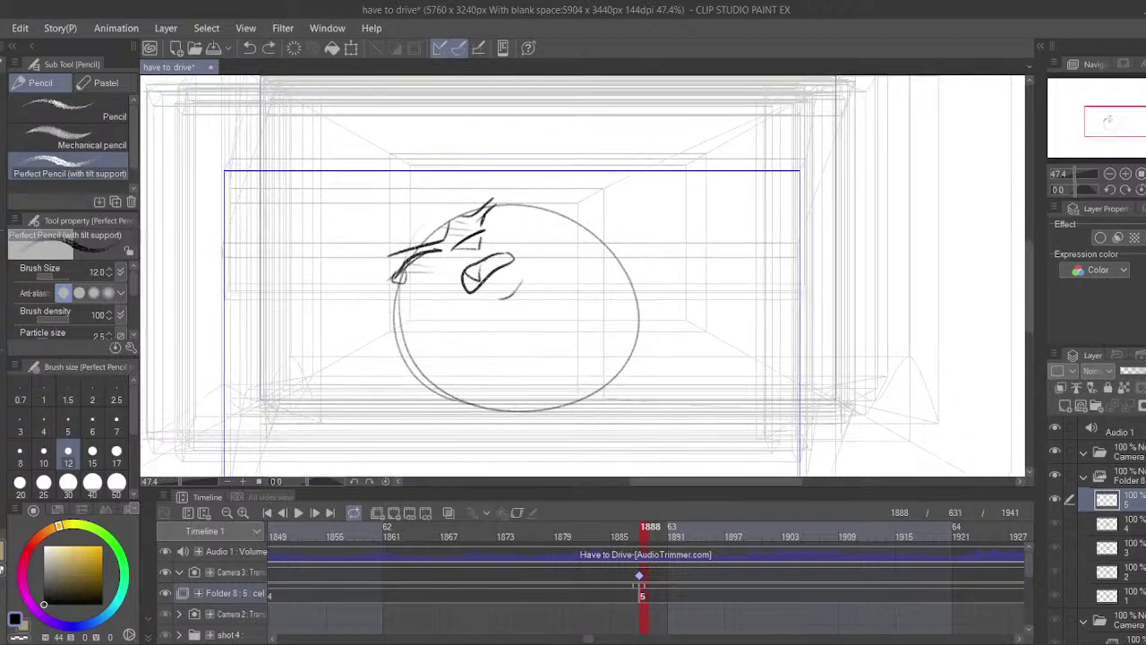
- Undo the dark facial strokes inside the head oval and try a fresh line across its upper-left part
key(e)
mouse_move(458, 279)
mouse_down()
mouse_move(473, 288)
mouse_move(402, 276)
mouse_up()
key(ctrl+z)
click(116, 484)
key(ctrl+z)
scroll(108, 448, down, 1)
click(116, 482)
mouse_move(583, 277)
mouse_down()
mouse_move(394, 268)
mouse_move(489, 231)
mouse_move(458, 239)
mouse_up()
key(p)
mouse_move(410, 301)
mouse_down()
mouse_move(473, 220)
mouse_move(407, 298)
mouse_move(474, 294)
mouse_move(507, 212)
mouse_move(460, 234)
mouse_move(572, 220)
mouse_up()
key(ctrl+z)
key(ctrl+z)
- Try short dark facial strokes near the top of the head oval and undo them
mouse_move(454, 179)
mouse_down()
mouse_move(513, 284)
mouse_move(526, 264)
mouse_move(519, 289)
mouse_move(501, 260)
mouse_up()
key(ctrl+z)
key(ctrl+z)
key(ctrl+z)
key(ctrl+z)
key(ctrl+z)
mouse_move(484, 261)
mouse_down()
mouse_move(516, 240)
mouse_move(501, 266)
mouse_move(516, 247)
mouse_move(477, 253)
mouse_move(543, 208)
mouse_move(475, 242)
mouse_move(520, 226)
mouse_up()
key(ctrl+z)
key(ctrl+z)
key(ctrl+z)
key(ctrl+z)
key(ctrl+z)
key(ctrl+z)
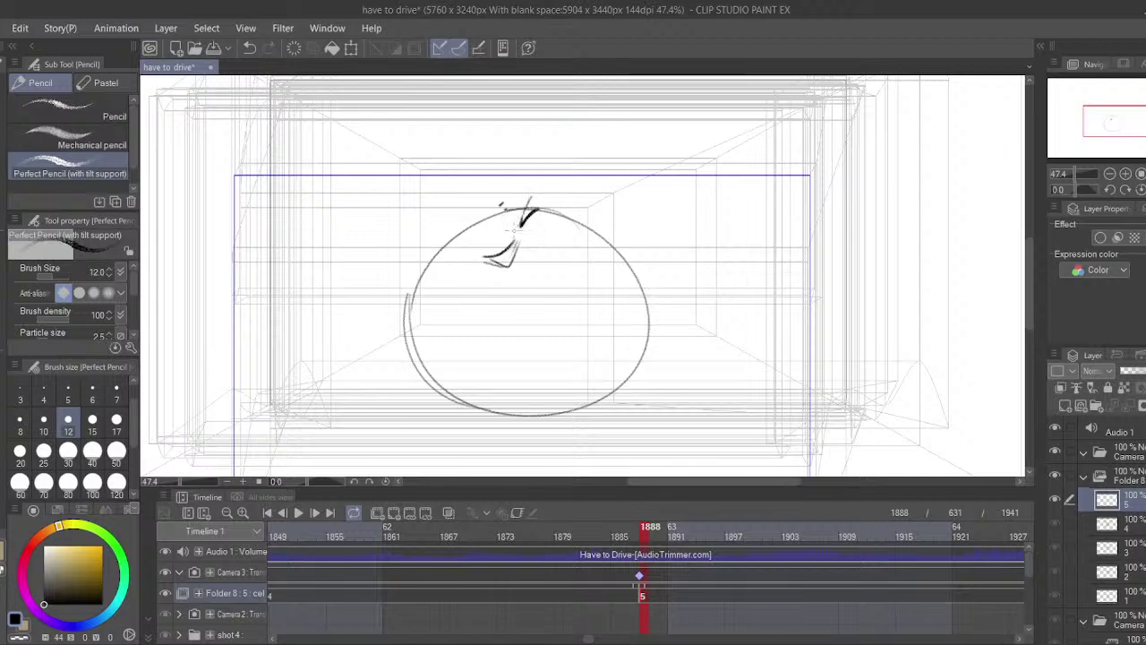
key(ctrl+z)
key(ctrl+z)
key(ctrl+z)
key(ctrl+z)
- Sketch two crossing curved guidelines on the head oval and a small eye-like shape where they meet
drag(491, 231, 582, 394)
drag(416, 300, 543, 228)
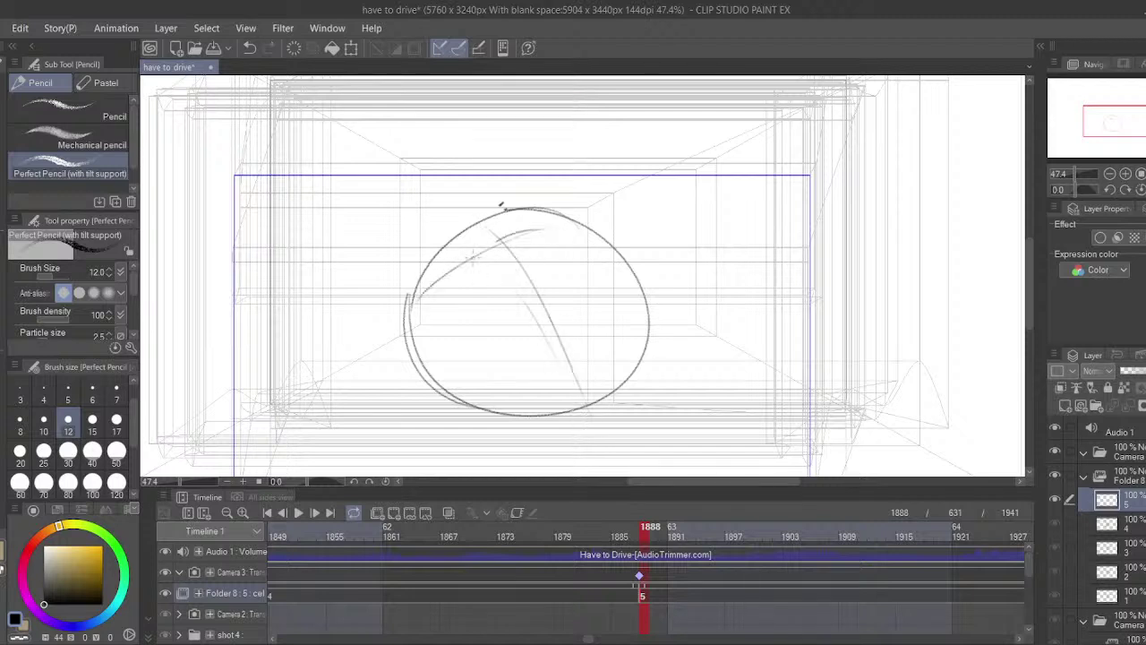
key(ctrl+z)
mouse_move(456, 249)
mouse_down()
mouse_move(510, 214)
mouse_move(521, 220)
mouse_up()
key(ctrl+z)
drag(483, 235, 514, 219)
drag(475, 234, 523, 221)
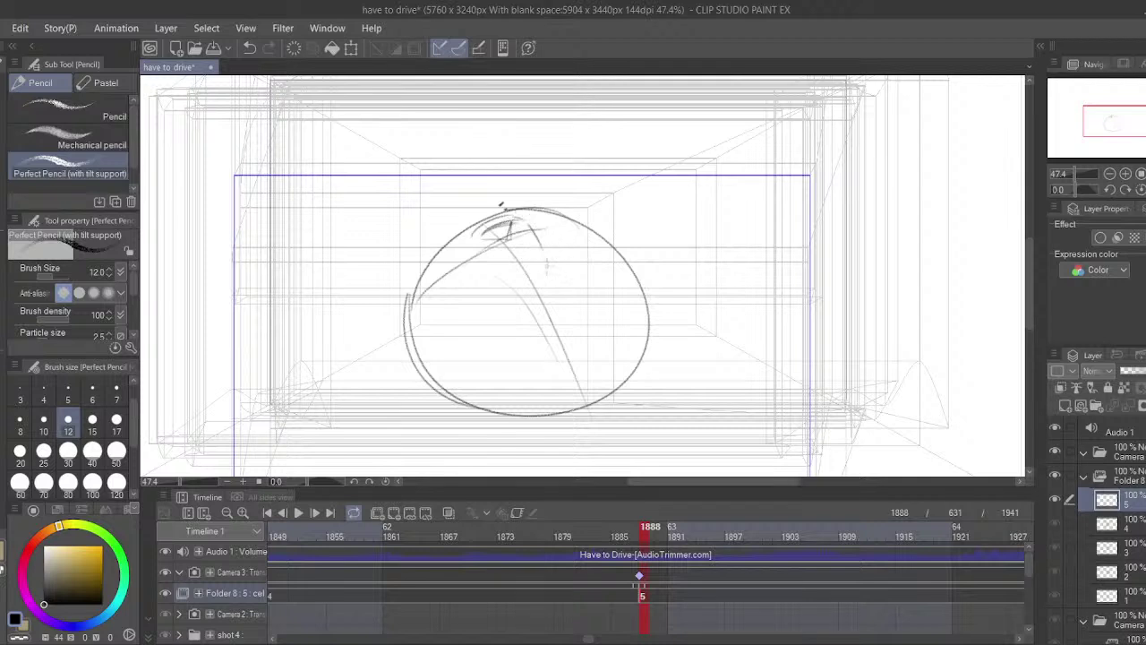
- Sketch light curves around the crossing guidelines and rough eye strokes over the oval's upper-left edge
key(ctrl+z)
key(ctrl+z)
mouse_move(471, 223)
mouse_down()
mouse_move(409, 264)
mouse_move(459, 225)
mouse_up()
key(ctrl+z)
drag(408, 253, 517, 196)
key(ctrl+z)
key(ctrl+z)
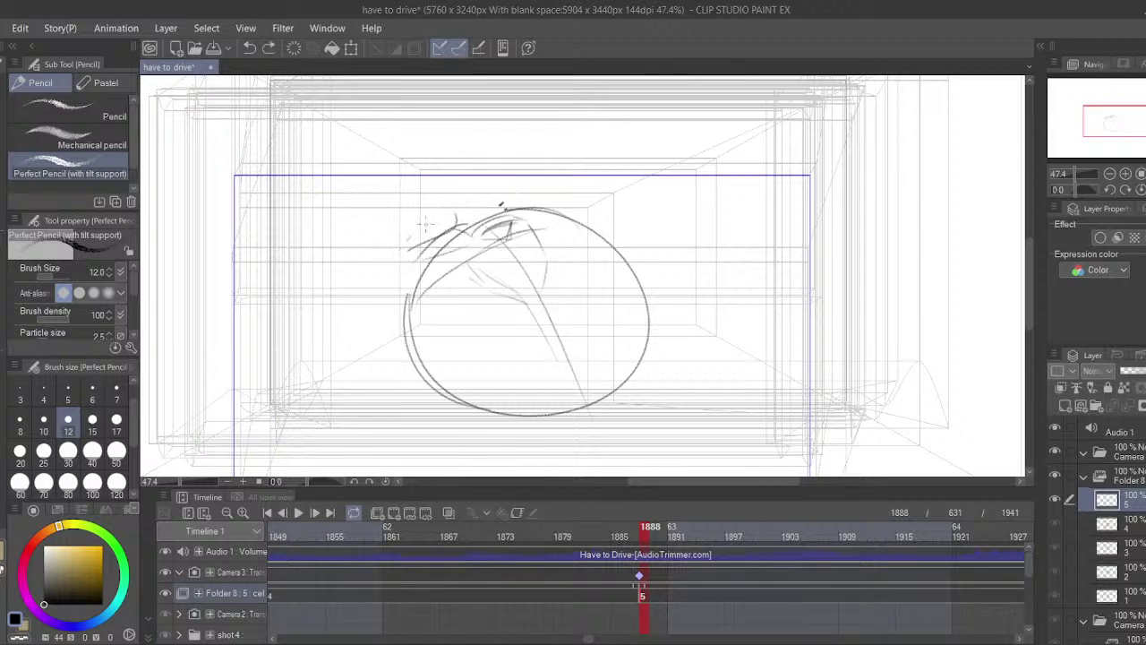
- Sketch the brow arc and light snout lines beyond the oval's upper-left edge, with a rounded ear arc on top
drag(410, 236, 509, 202)
mouse_move(446, 217)
mouse_down()
mouse_move(426, 224)
mouse_move(393, 286)
mouse_up()
key(ctrl+z)
drag(423, 225, 349, 260)
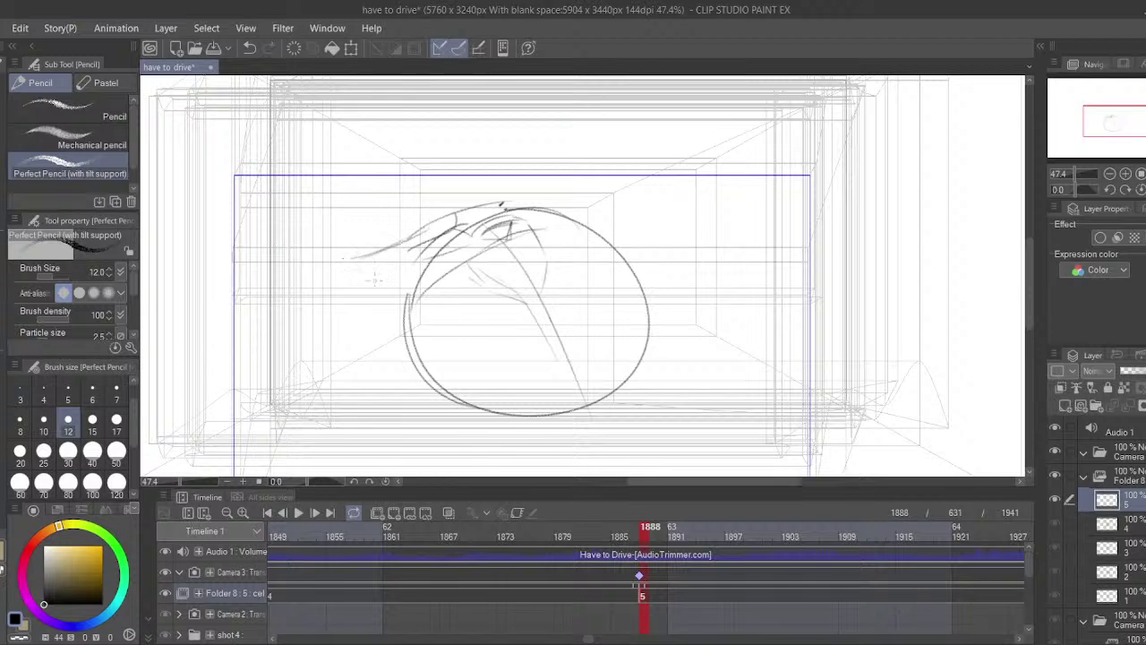
key(ctrl+z)
key(ctrl+z)
key(ctrl+z)
drag(339, 302, 386, 328)
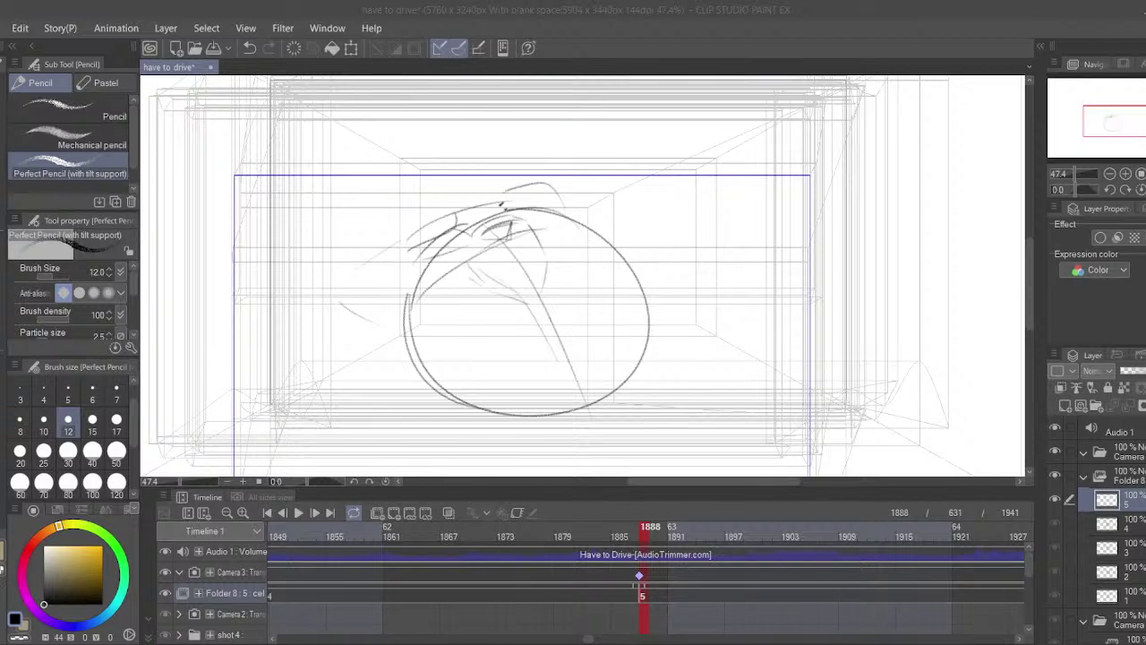
- Outline the small triangular shape at the top of the facial guidelines with dark strokes
drag(574, 353, 573, 346)
drag(484, 229, 515, 217)
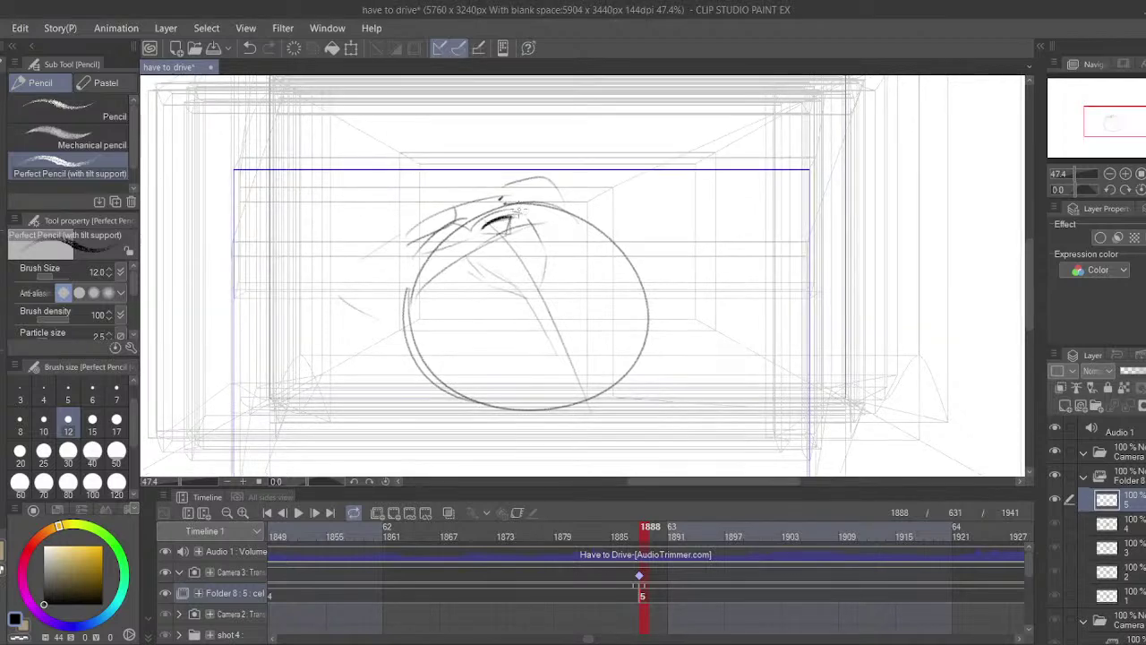
key(ctrl+z)
drag(537, 304, 579, 328)
click(1125, 175)
click(1125, 175)
drag(591, 197, 598, 220)
mouse_move(513, 247)
mouse_down()
mouse_move(542, 238)
mouse_move(549, 248)
mouse_up()
key(ctrl+z)
key(ctrl+z)
- Draw a dark closed shape beneath the triangle with a shaded right end and small inner arc, undoing the first version
mouse_move(550, 248)
mouse_down()
mouse_move(512, 330)
mouse_move(573, 298)
mouse_move(541, 311)
mouse_up()
drag(537, 295, 562, 294)
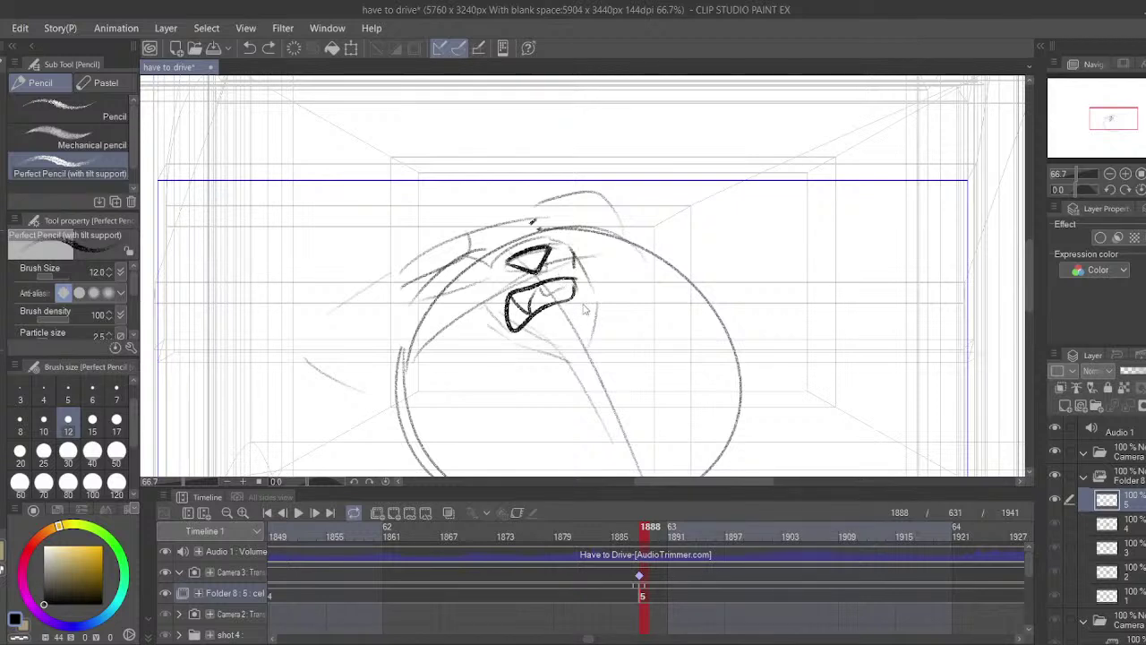
key(ctrl+z)
key(ctrl+z)
key(ctrl+z)
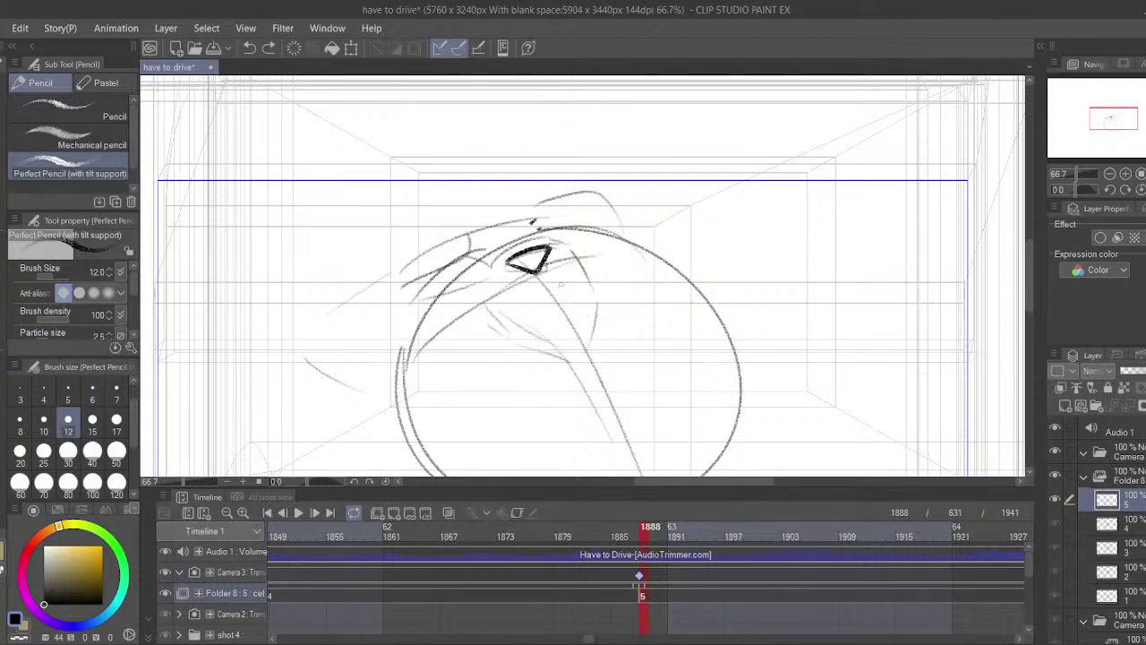
mouse_move(562, 283)
mouse_down()
mouse_move(514, 287)
mouse_move(524, 318)
mouse_move(554, 287)
mouse_up()
key(ctrl+z)
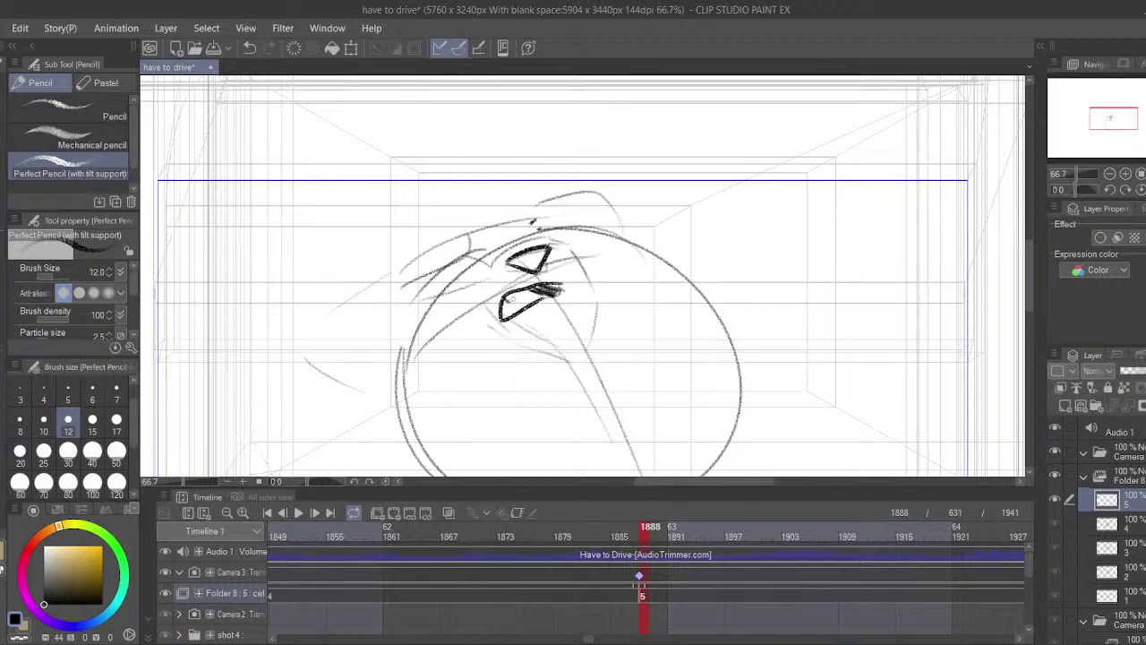
key(ctrl+z)
drag(515, 294, 523, 310)
key(ctrl+z)
- Try a dark angular outline for the left eye with an iris curve and solid black pupil
mouse_move(493, 259)
mouse_down()
mouse_move(512, 253)
mouse_move(418, 294)
mouse_move(507, 273)
mouse_up()
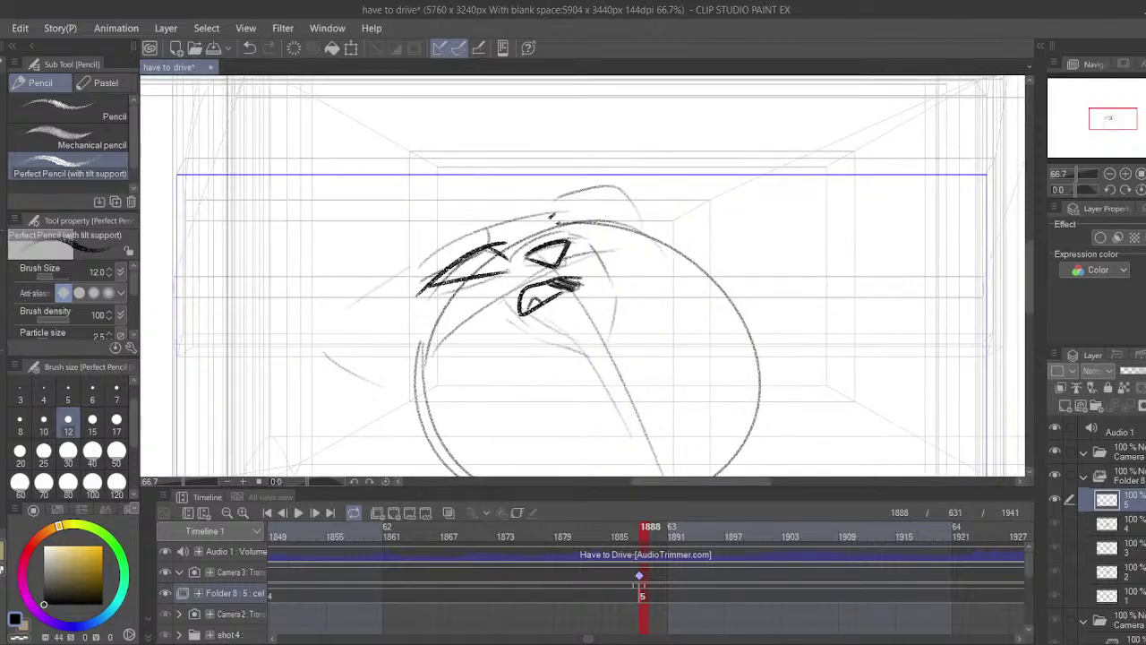
drag(421, 273, 497, 224)
key(ctrl+z)
click(1125, 175)
click(1125, 175)
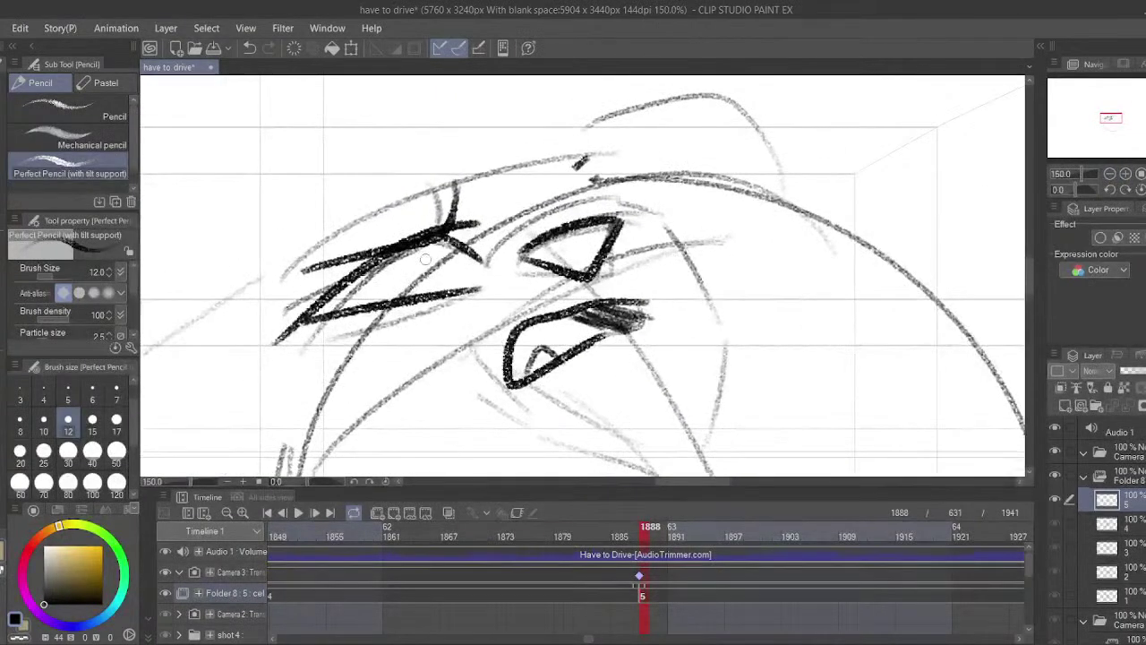
mouse_move(424, 256)
mouse_down()
mouse_move(435, 279)
mouse_move(425, 250)
mouse_up()
key(ctrl+z)
mouse_move(367, 275)
mouse_down()
mouse_move(415, 276)
mouse_move(425, 247)
mouse_move(438, 281)
mouse_up()
mouse_move(432, 213)
mouse_down()
mouse_move(419, 172)
mouse_move(458, 166)
mouse_up()
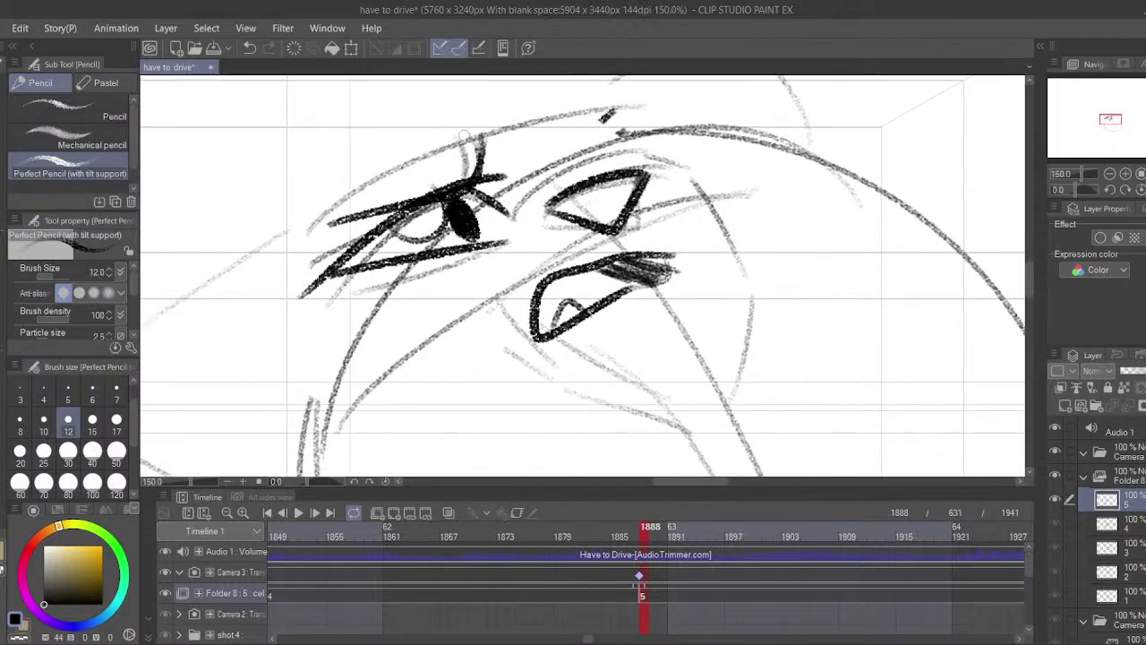
- Try dark slanted brow lines above the left eye
key(c)
mouse_move(333, 222)
mouse_down()
mouse_move(484, 173)
mouse_move(485, 138)
mouse_up()
key(c)
drag(311, 240, 497, 127)
key(ctrl+z)
drag(344, 218, 455, 128)
drag(411, 186, 453, 139)
- Undo the dark brow and left-eye strokes back to the light sketch lines
key(ctrl+z)
key(ctrl+z)
key(ctrl+z)
key(ctrl+z)
key(ctrl+z)
key(ctrl+z)
key(ctrl+z)
key(ctrl+z)
key(ctrl+z)
key(ctrl+z)
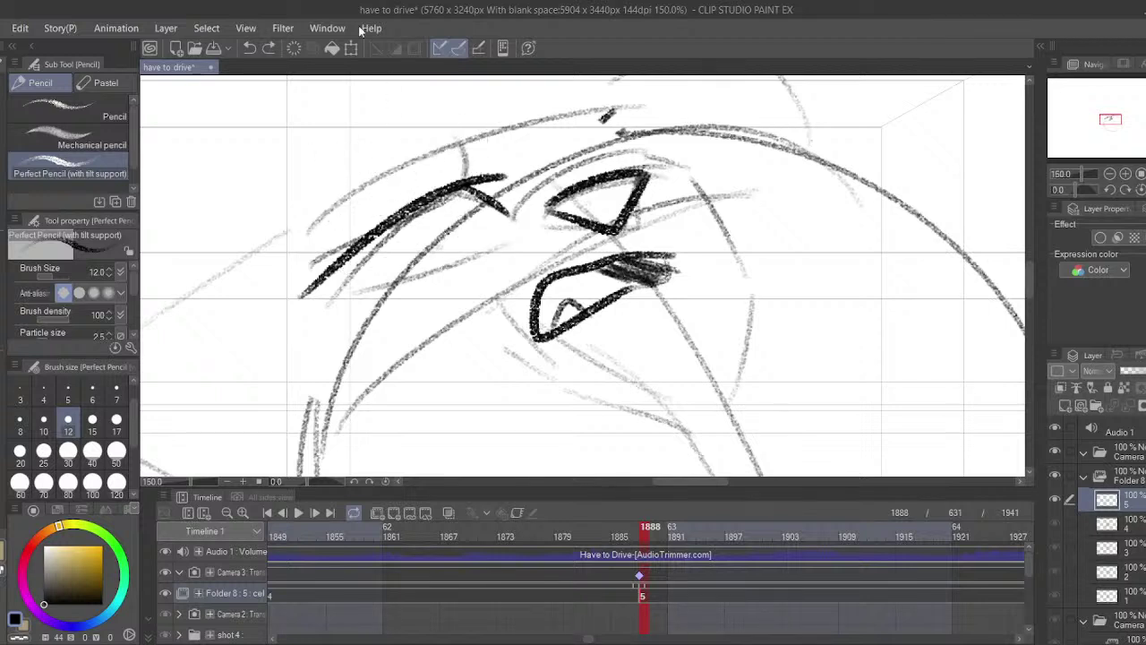
key(ctrl+z)
key(ctrl+y)
key(ctrl+y)
key(ctrl+y)
key(ctrl+z)
key(ctrl+z)
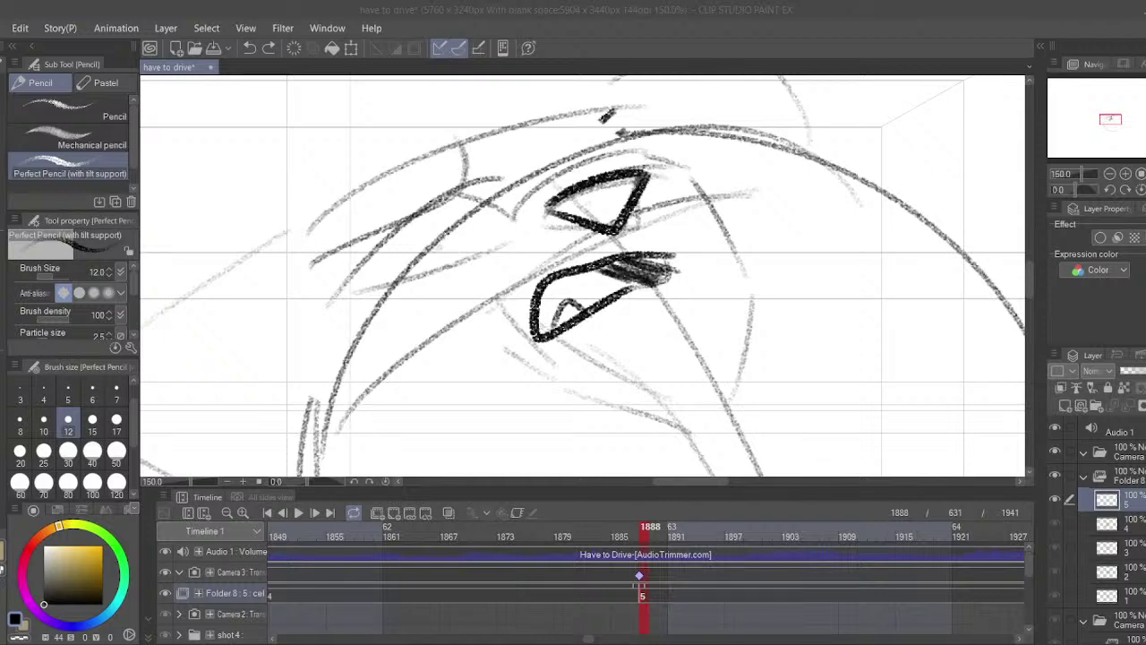
- Redraw the left eye as a narrower angular outline with a long upward brow stroke, iris curve and solid pupil
drag(579, 332, 584, 349)
mouse_move(439, 182)
mouse_down()
mouse_move(505, 215)
mouse_move(519, 236)
mouse_up()
key(ctrl+z)
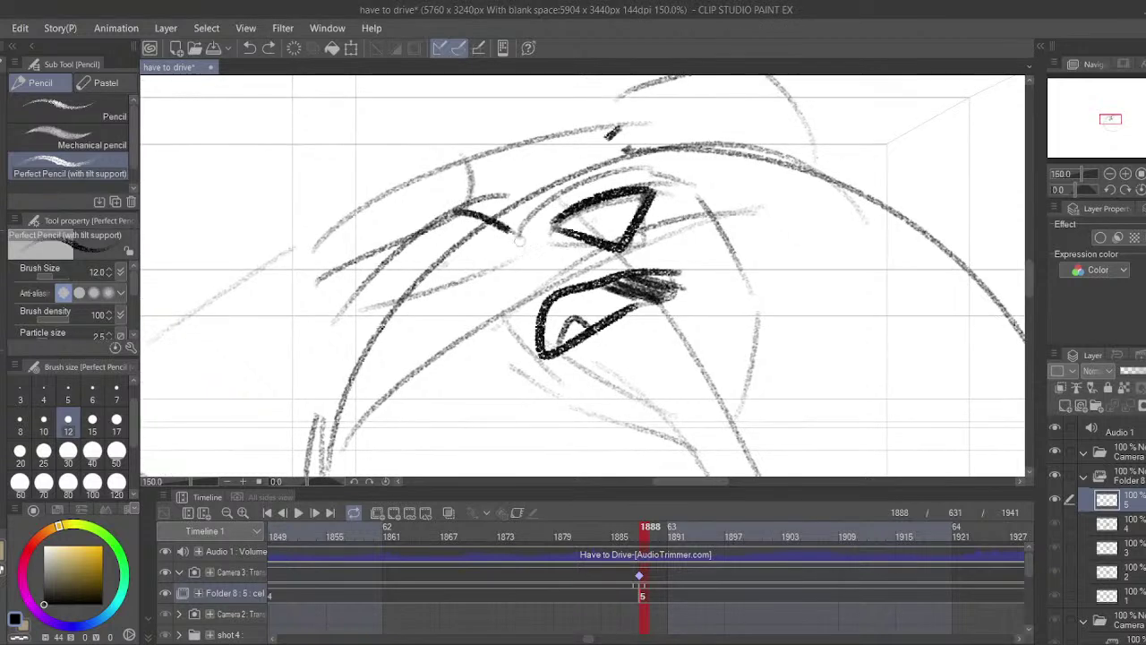
key(ctrl+z)
drag(456, 209, 519, 234)
mouse_move(503, 197)
mouse_down()
mouse_move(363, 333)
mouse_move(441, 220)
mouse_move(375, 339)
mouse_move(510, 242)
mouse_up()
key(ctrl+z)
drag(365, 269, 498, 157)
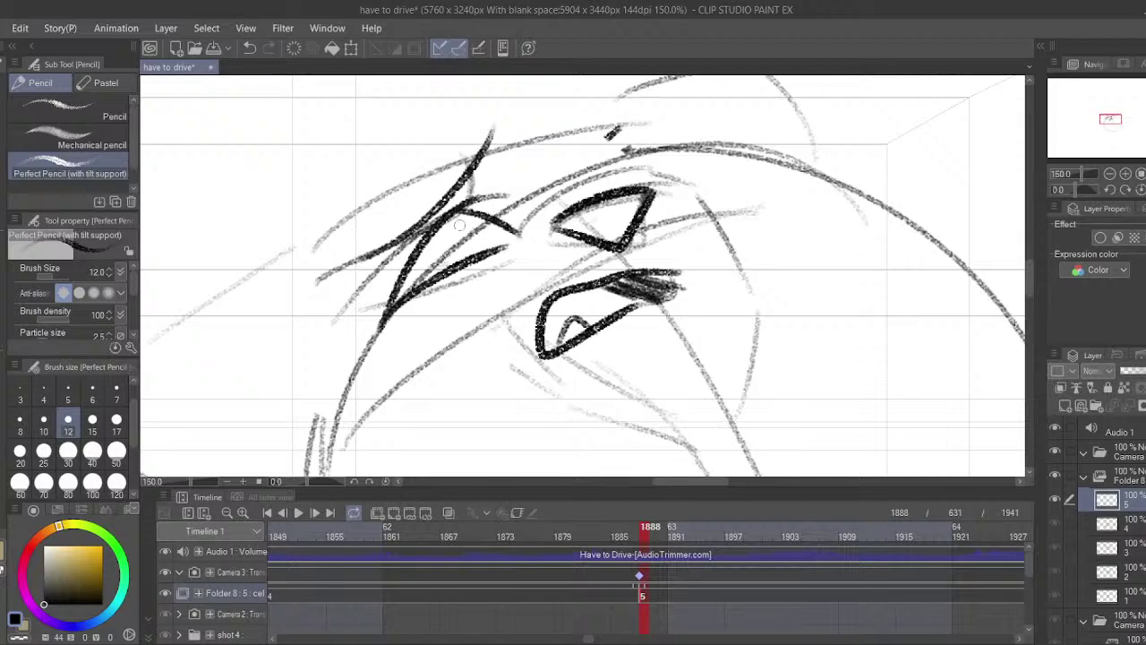
mouse_move(458, 224)
mouse_down()
mouse_move(474, 248)
mouse_move(395, 188)
mouse_move(413, 168)
mouse_up()
- Draw a curved arc below the shaded shape and dark brow strokes with a filled wedge above the triangle
mouse_move(634, 275)
mouse_down()
mouse_move(669, 287)
mouse_move(706, 277)
mouse_up()
key(ctrl+z)
key(ctrl+z)
drag(633, 323, 704, 282)
drag(717, 184, 717, 122)
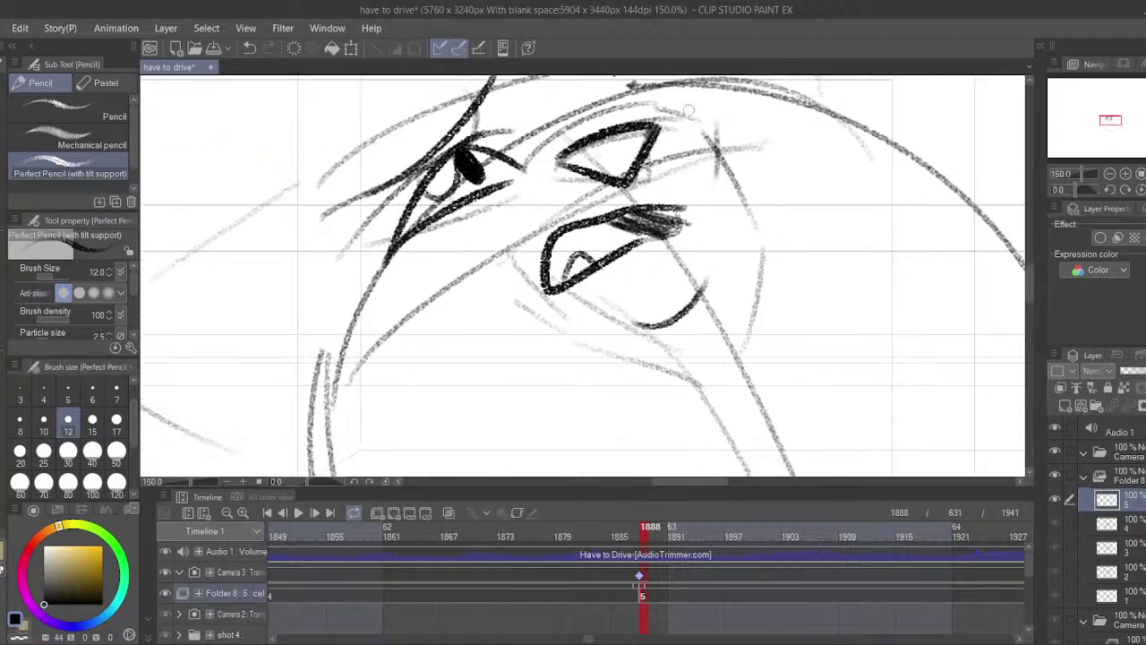
scroll(689, 110, up, 3)
mouse_move(681, 234)
mouse_down()
mouse_move(645, 227)
mouse_move(640, 244)
mouse_up()
mouse_move(694, 165)
mouse_down()
mouse_move(599, 243)
mouse_move(585, 235)
mouse_up()
drag(670, 220, 703, 224)
- Add a small loop and short lines around the lower corner of the left eye, undoing the stray strokes
drag(564, 309, 612, 194)
drag(464, 260, 419, 389)
mouse_move(466, 295)
mouse_down()
mouse_move(434, 385)
mouse_move(568, 206)
mouse_move(549, 253)
mouse_move(488, 266)
mouse_up()
key(ctrl+z)
drag(569, 218, 528, 253)
key(ctrl+z)
- Draw the dark forehead arc and straight snout bridge above the left eye, undoing the trial muzzle front
drag(506, 196, 456, 259)
mouse_move(426, 160)
mouse_down()
mouse_move(445, 261)
mouse_move(607, 192)
mouse_up()
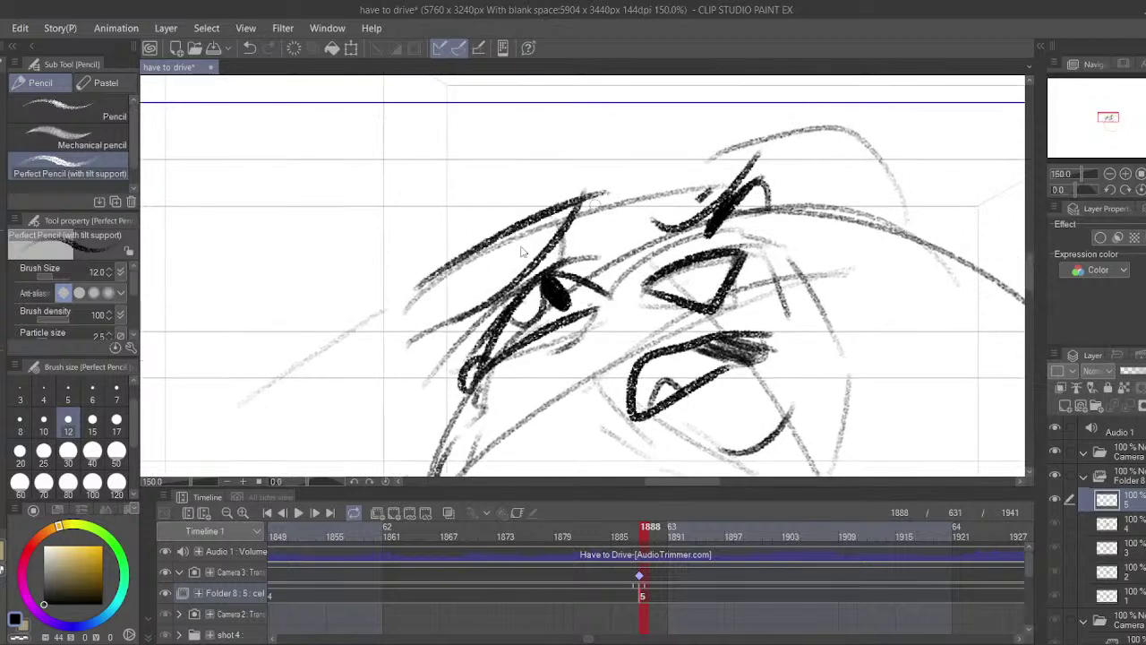
key(ctrl+z)
drag(466, 279, 740, 182)
mouse_move(430, 298)
mouse_down()
mouse_move(586, 208)
mouse_move(455, 270)
mouse_move(511, 436)
mouse_up()
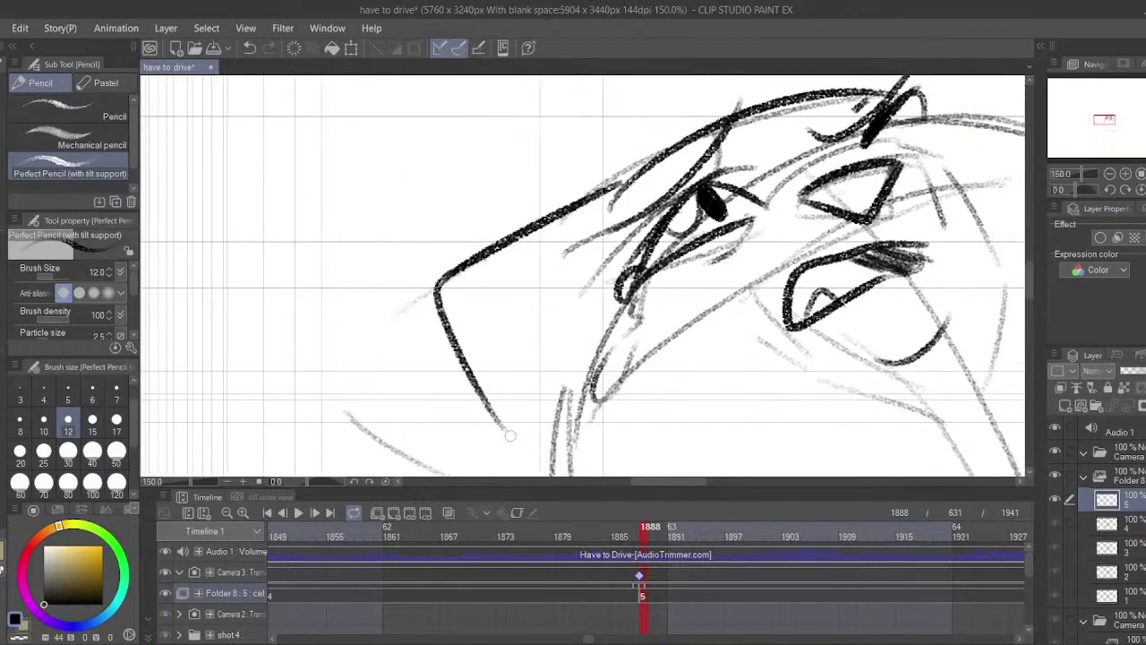
key(ctrl+z)
- Draw the rounded nose tip with its dividing line and the upper mouth edge, undoing the lower jaw stroke
drag(529, 280, 474, 207)
drag(396, 201, 452, 274)
mouse_move(481, 159)
mouse_down()
mouse_move(514, 189)
mouse_move(555, 232)
mouse_up()
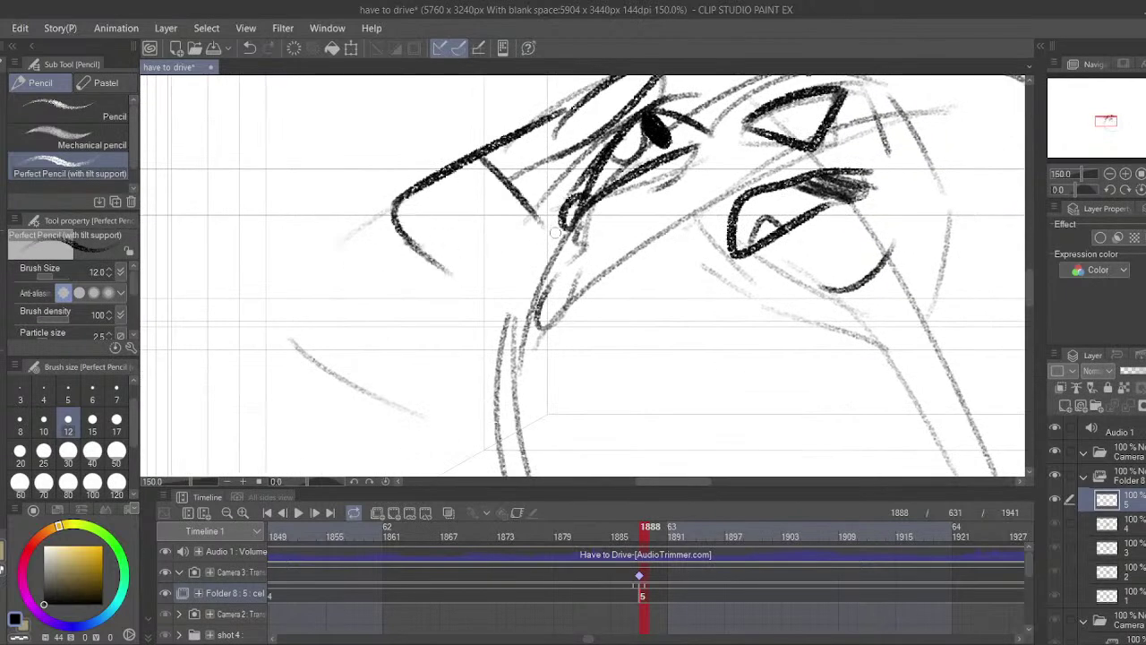
mouse_move(436, 246)
mouse_down()
mouse_move(489, 271)
mouse_move(379, 290)
mouse_up()
drag(379, 290, 504, 432)
click(1070, 176)
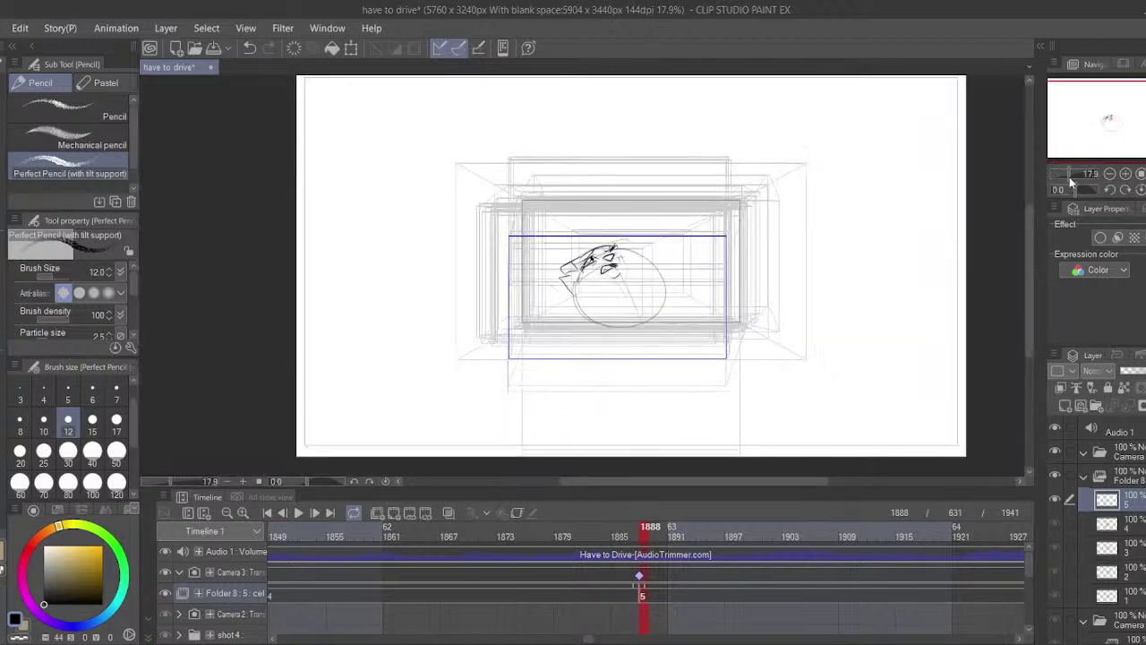
drag(1069, 176, 1088, 177)
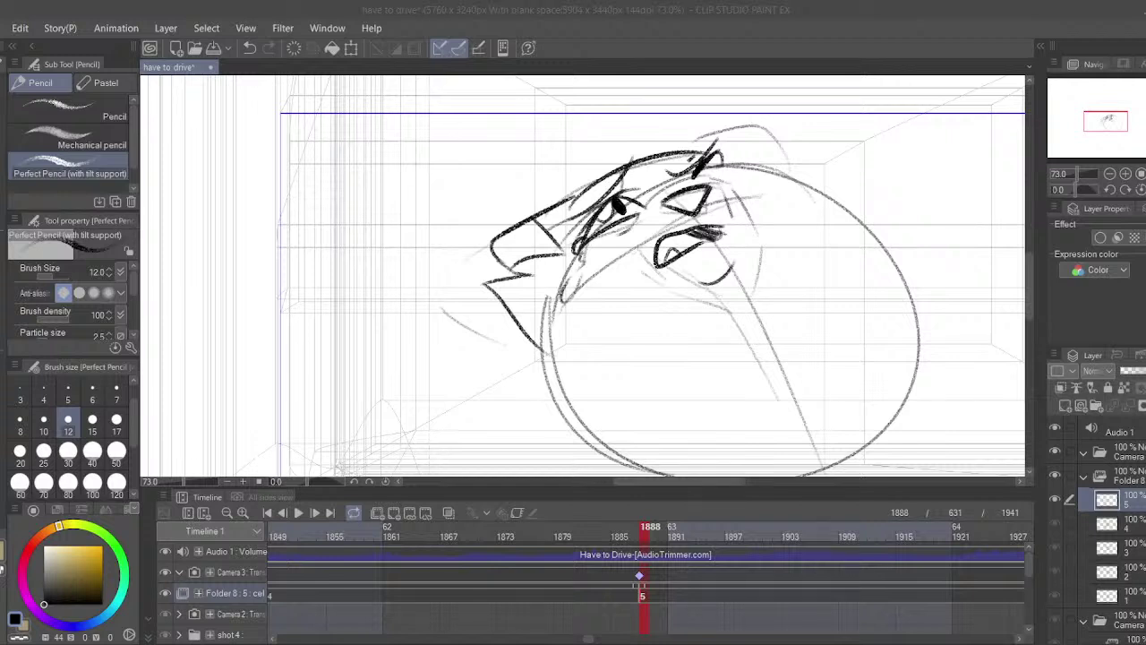
key(ctrl+z)
- Thicken the left corner of the shape beneath the triangle and draw a dark pointed ear on the head
drag(577, 271, 466, 291)
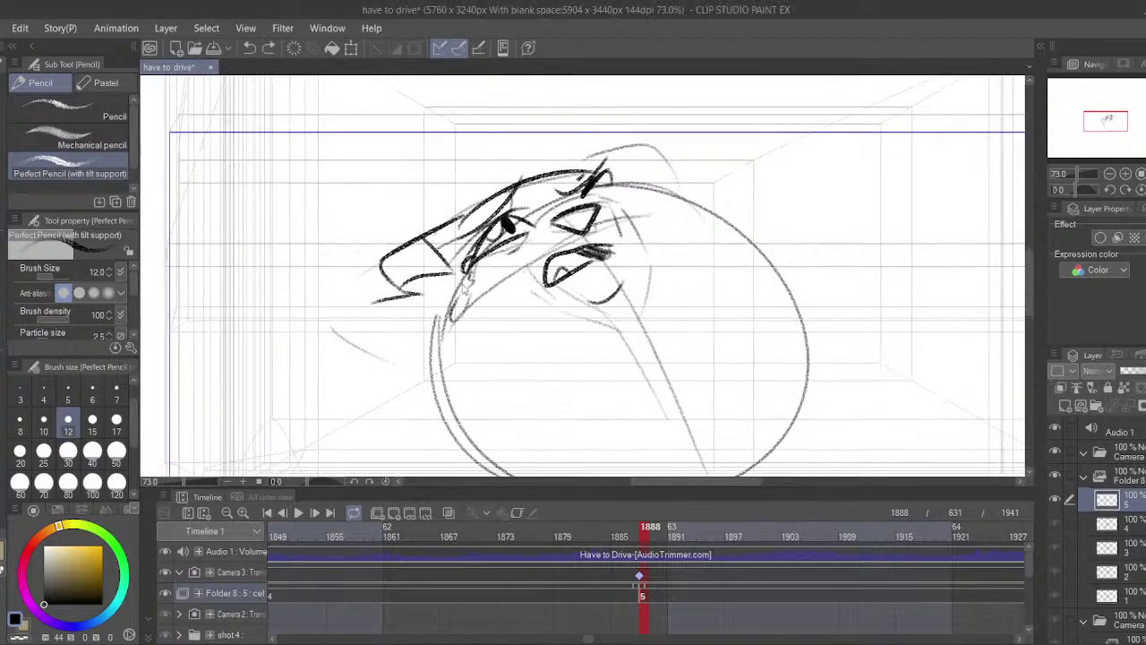
key(ctrl+z)
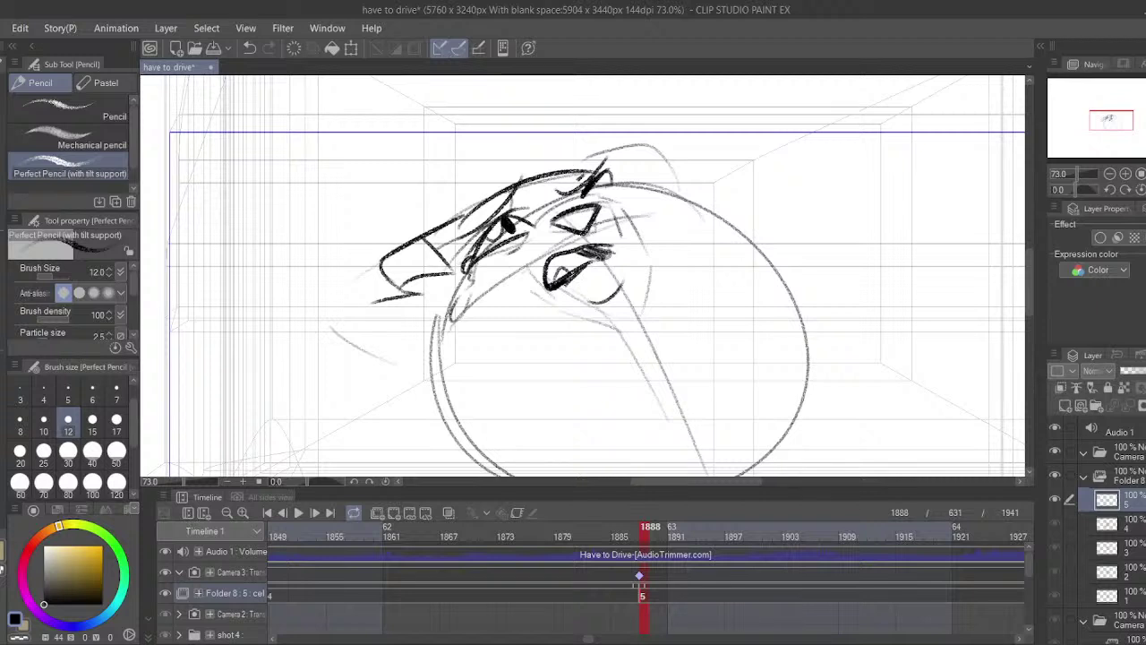
key(ctrl+z)
mouse_move(565, 282)
mouse_down()
mouse_move(596, 259)
mouse_move(543, 229)
mouse_up()
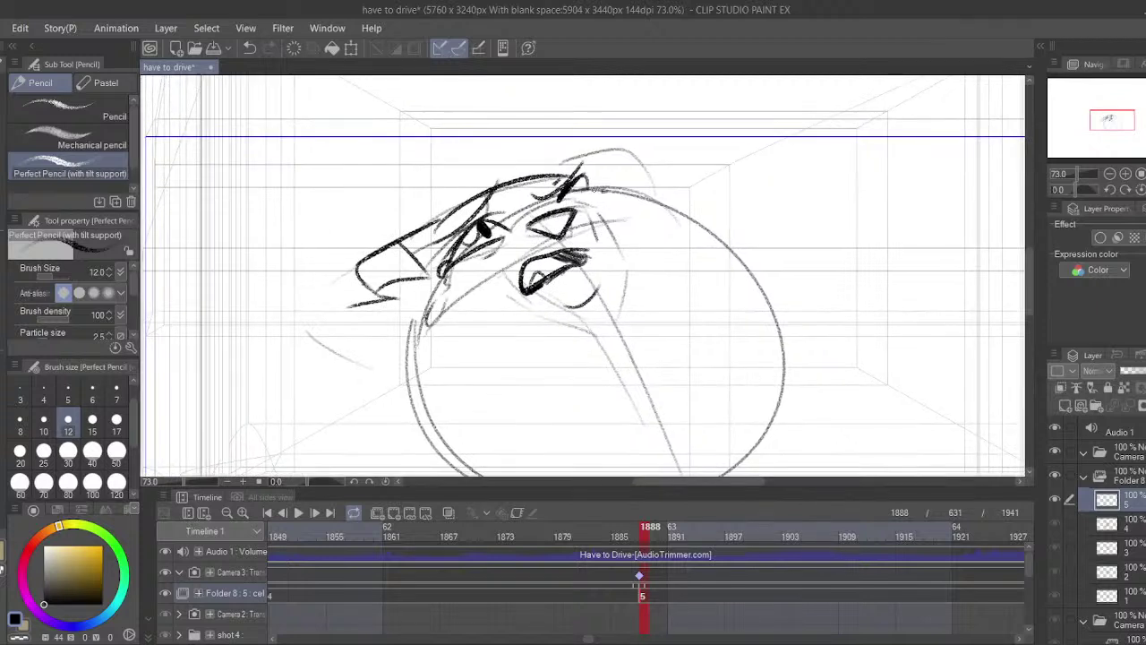
drag(609, 175, 620, 229)
key(ctrl+z)
mouse_move(550, 175)
mouse_down()
mouse_move(621, 160)
mouse_move(620, 98)
mouse_up()
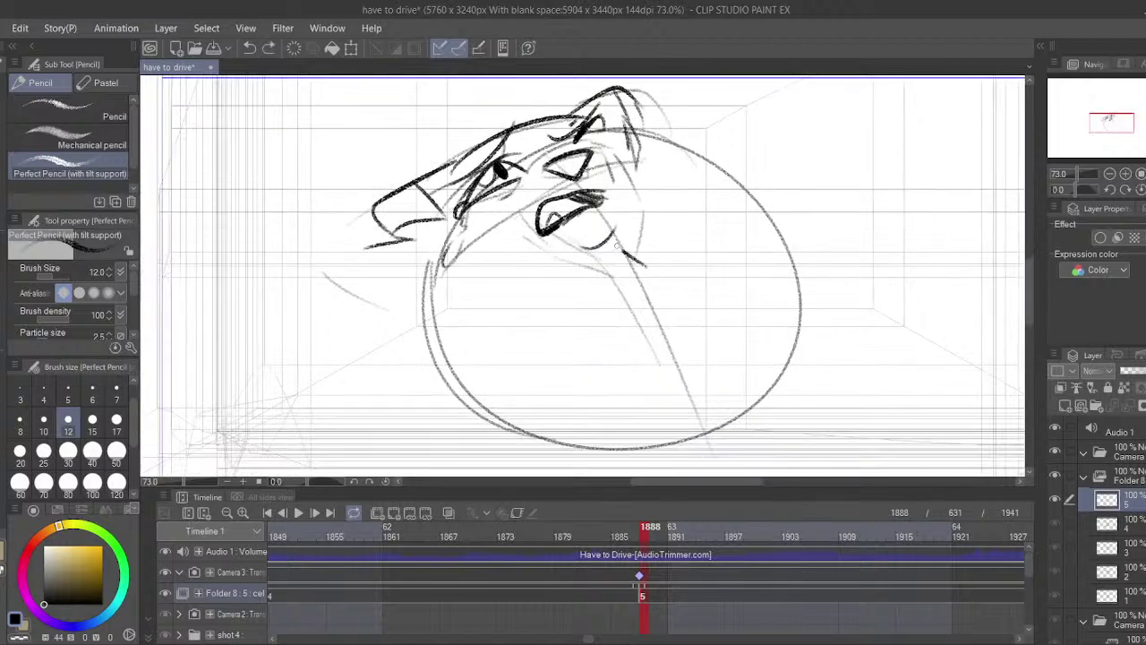
- Draw a sloping line at the oval's right side and a jagged fur edge ending in a rounded curve inside it
drag(732, 268, 620, 240)
key(ctrl+z)
drag(717, 263, 640, 243)
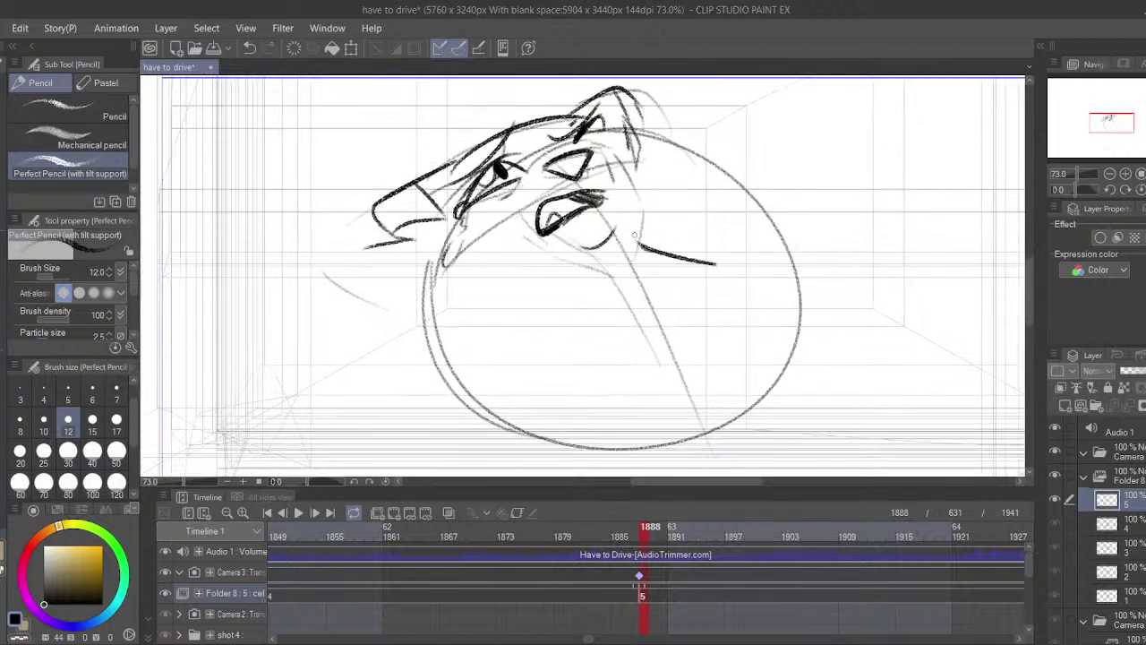
mouse_move(733, 410)
mouse_down()
mouse_move(663, 354)
mouse_move(658, 327)
mouse_move(618, 289)
mouse_up()
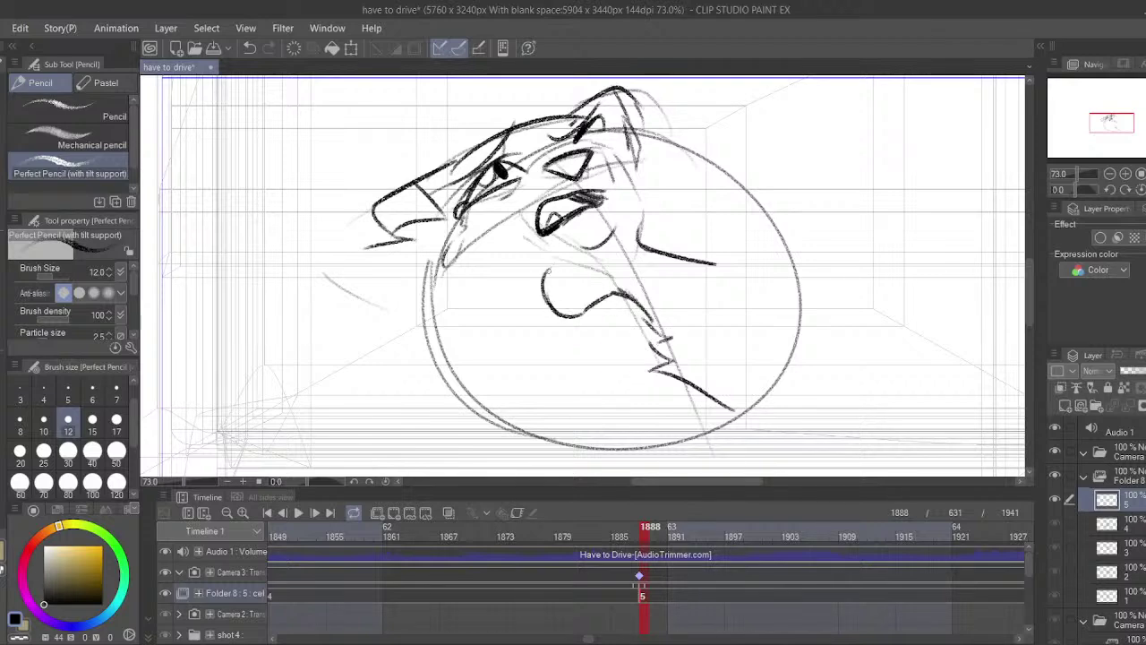
- Check the cel 4 drawing on frame 1887 and undo the rounded curve at the end of cel 5's jagged edge
click(634, 592)
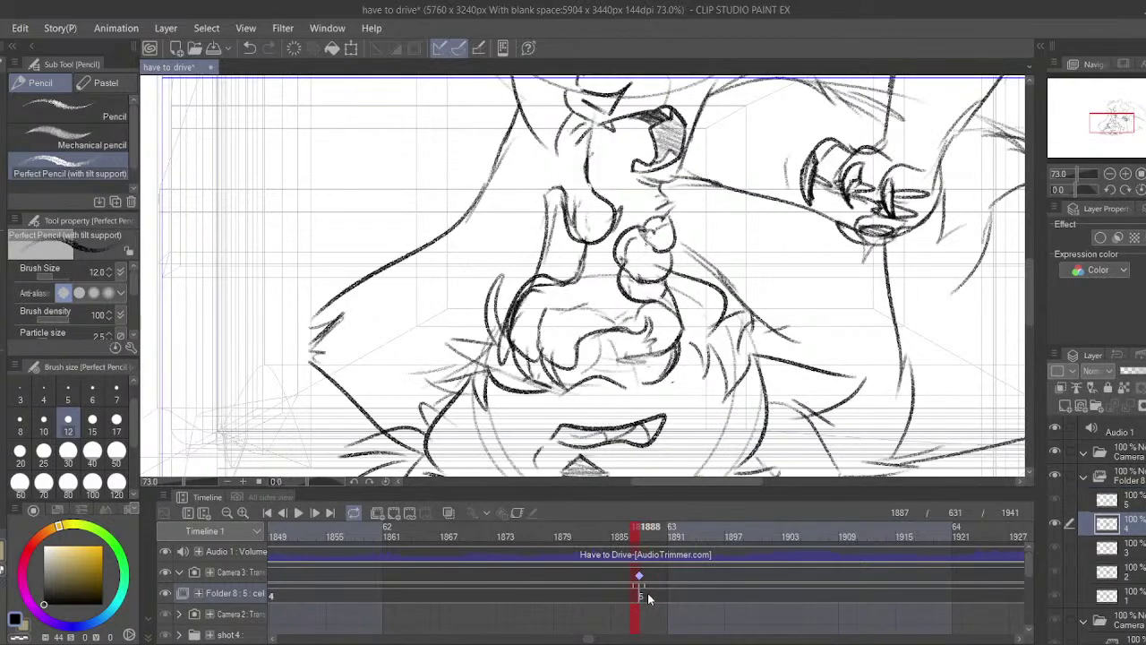
click(646, 593)
key(ctrl+z)
key(ctrl+z)
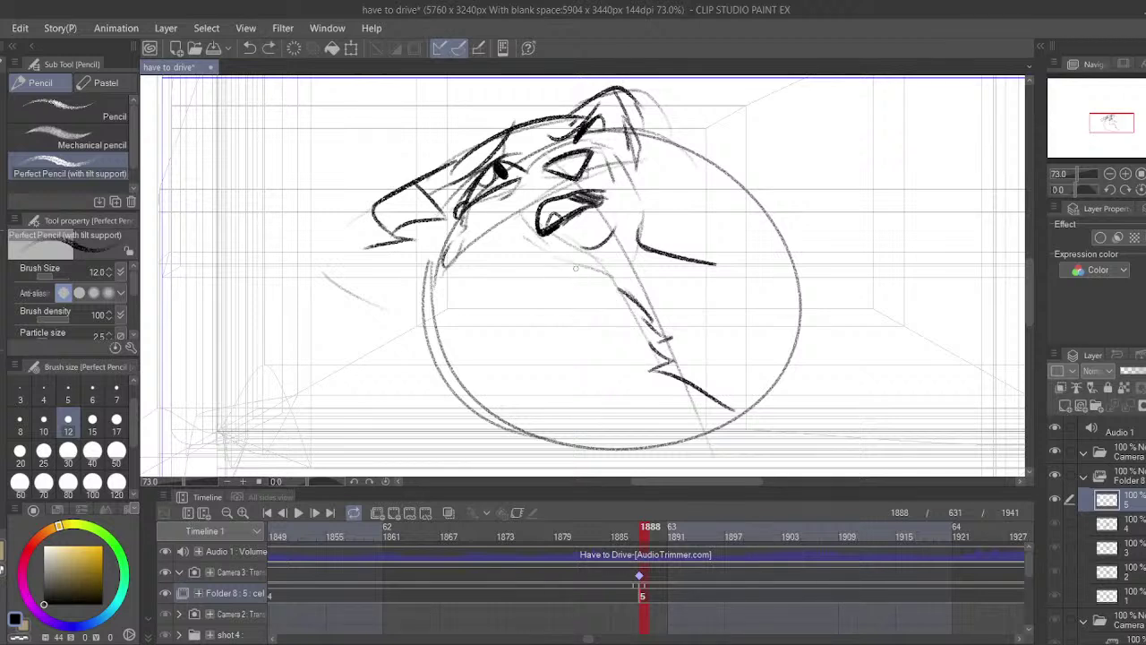
- Redraw the curved end with a pointed tip, join it to the face, and add layered fur strokes behind the cheek
mouse_move(575, 267)
mouse_down()
mouse_move(541, 279)
mouse_move(631, 300)
mouse_up()
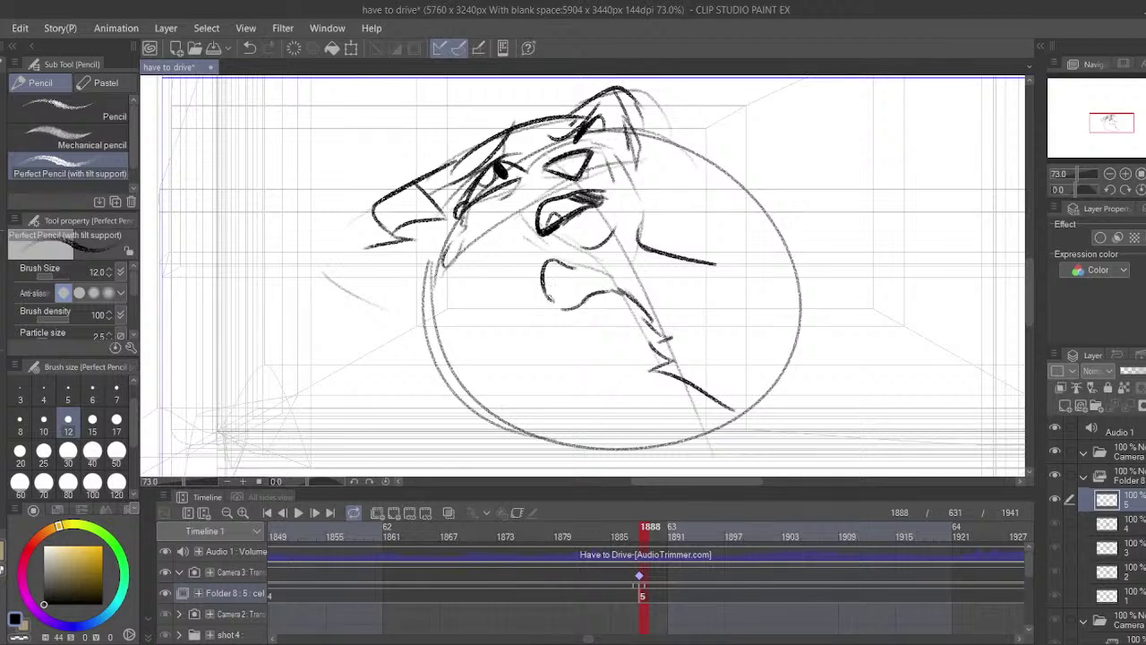
mouse_move(531, 249)
mouse_down()
mouse_move(548, 299)
mouse_move(607, 250)
mouse_up()
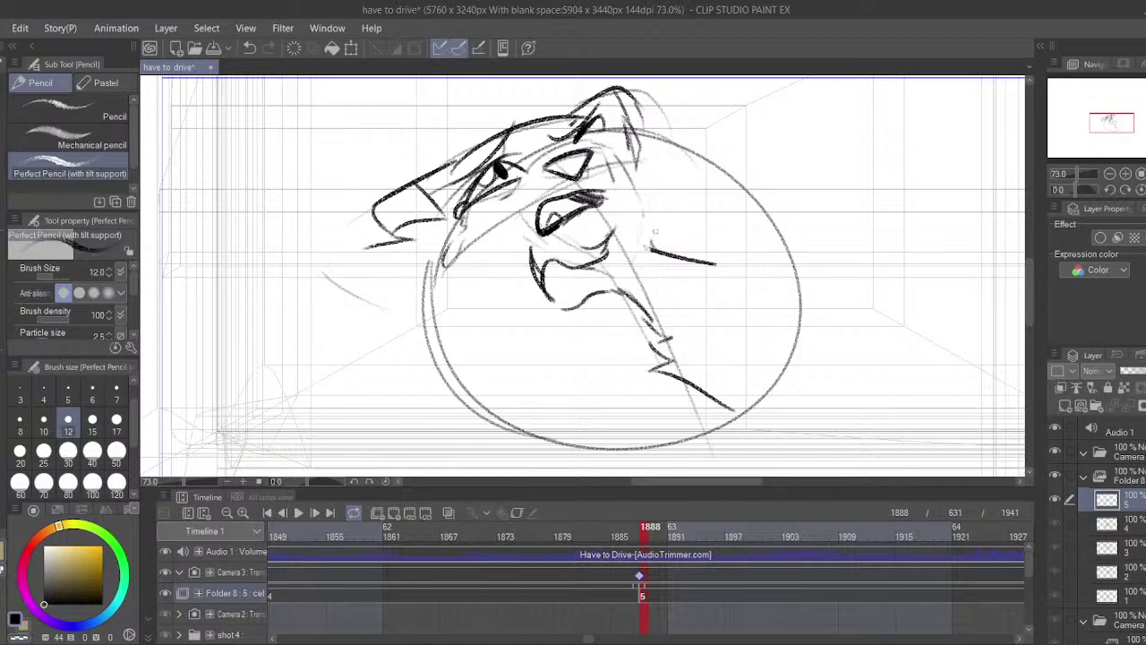
mouse_move(609, 237)
mouse_down()
mouse_move(640, 187)
mouse_move(686, 192)
mouse_move(652, 253)
mouse_move(688, 229)
mouse_move(634, 161)
mouse_move(691, 209)
mouse_up()
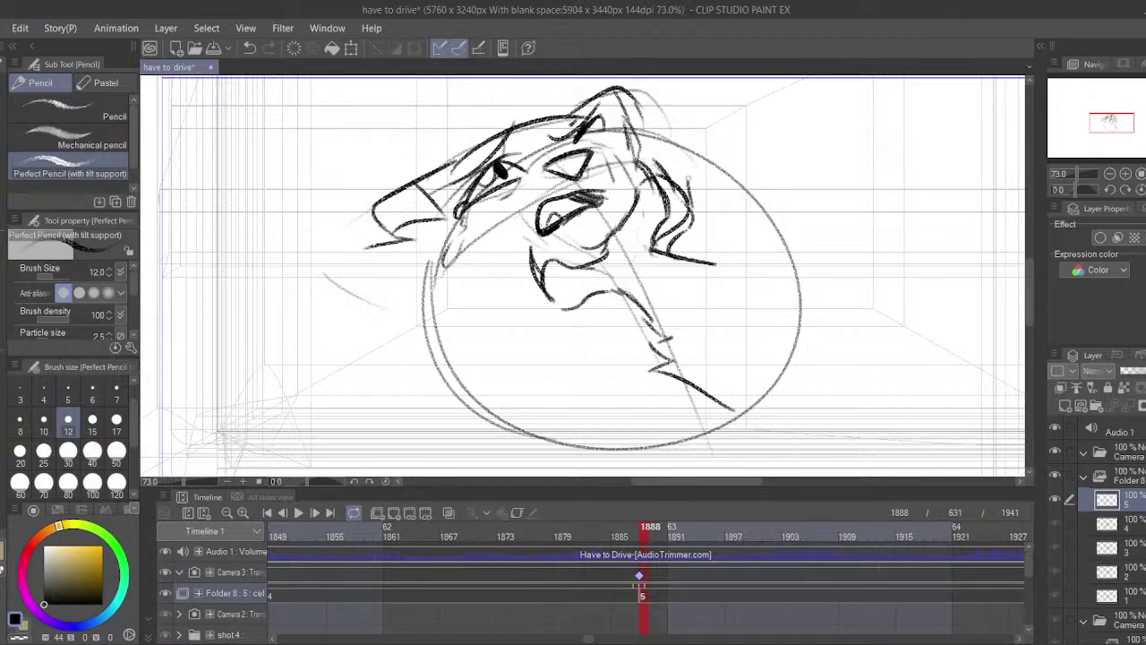
- Check the cel 4 drawing, and on cel 5 reinforce the mouth's lower edge and the start of the jagged fur edge
mouse_move(511, 240)
mouse_down()
mouse_move(534, 216)
mouse_move(499, 234)
mouse_up()
click(625, 586)
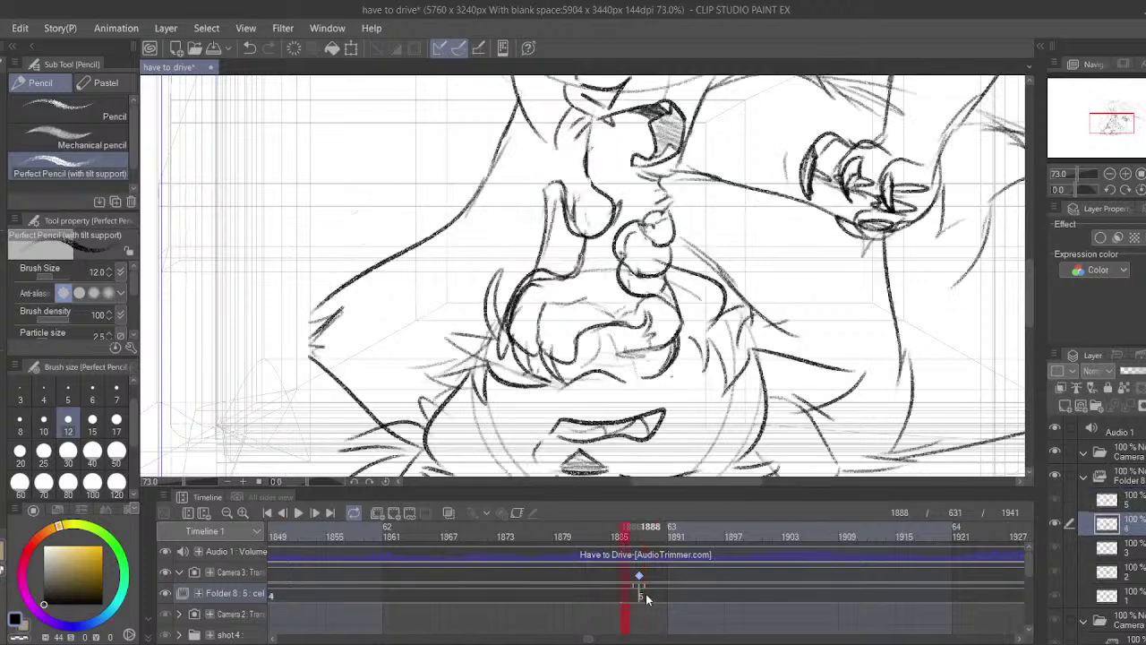
click(644, 593)
mouse_move(565, 256)
mouse_down()
mouse_move(629, 261)
mouse_move(622, 245)
mouse_up()
drag(620, 224, 604, 253)
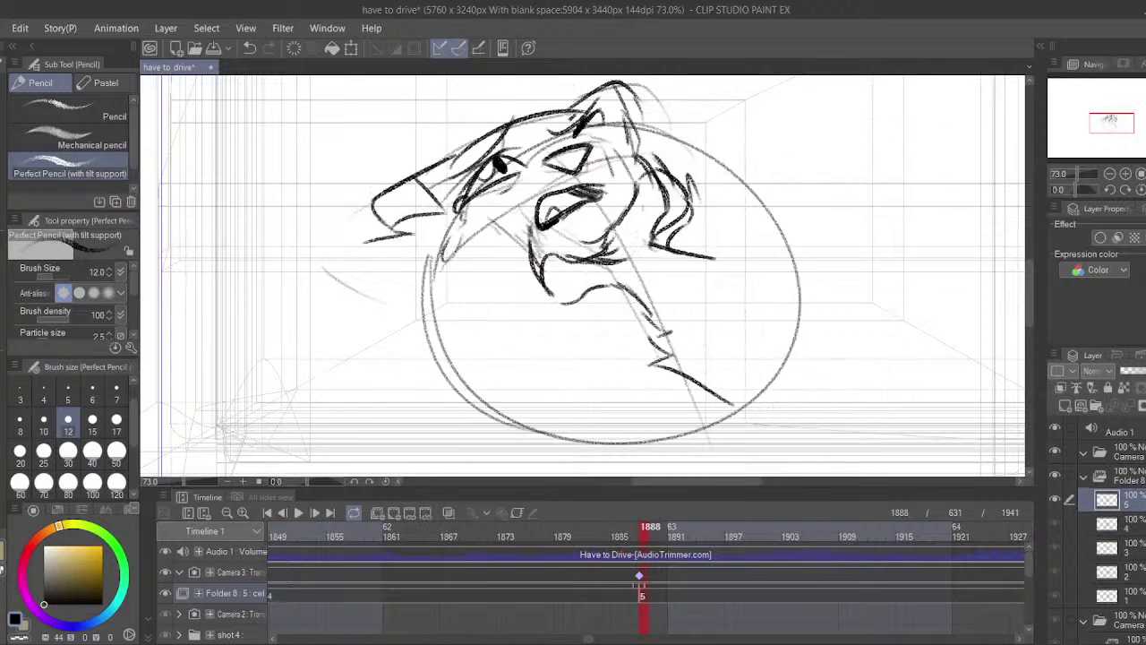
mouse_move(589, 292)
mouse_down()
mouse_move(611, 283)
mouse_move(622, 297)
mouse_up()
drag(629, 289, 650, 308)
mouse_move(450, 238)
mouse_down()
mouse_move(455, 267)
mouse_move(402, 283)
mouse_up()
key(ctrl+z)
drag(402, 284, 464, 300)
key(ctrl+z)
key(ctrl+z)
- On frame 1889, draw a pointed fur ruff beneath the snout and jagged fur behind the ear, undoing the surplus strokes below the ruff
drag(651, 597, 649, 592)
drag(427, 240, 465, 257)
drag(466, 256, 413, 253)
mouse_move(412, 248)
mouse_down()
mouse_move(449, 291)
mouse_move(524, 296)
mouse_up()
drag(530, 297, 500, 292)
mouse_move(647, 91)
mouse_down()
mouse_move(718, 111)
mouse_move(728, 176)
mouse_move(716, 145)
mouse_up()
drag(438, 260, 368, 229)
mouse_move(368, 228)
mouse_down()
mouse_move(424, 288)
mouse_move(375, 327)
mouse_up()
drag(389, 317, 413, 310)
key(ctrl+z)
key(ctrl+z)
key(ctrl+z)
key(ctrl+z)
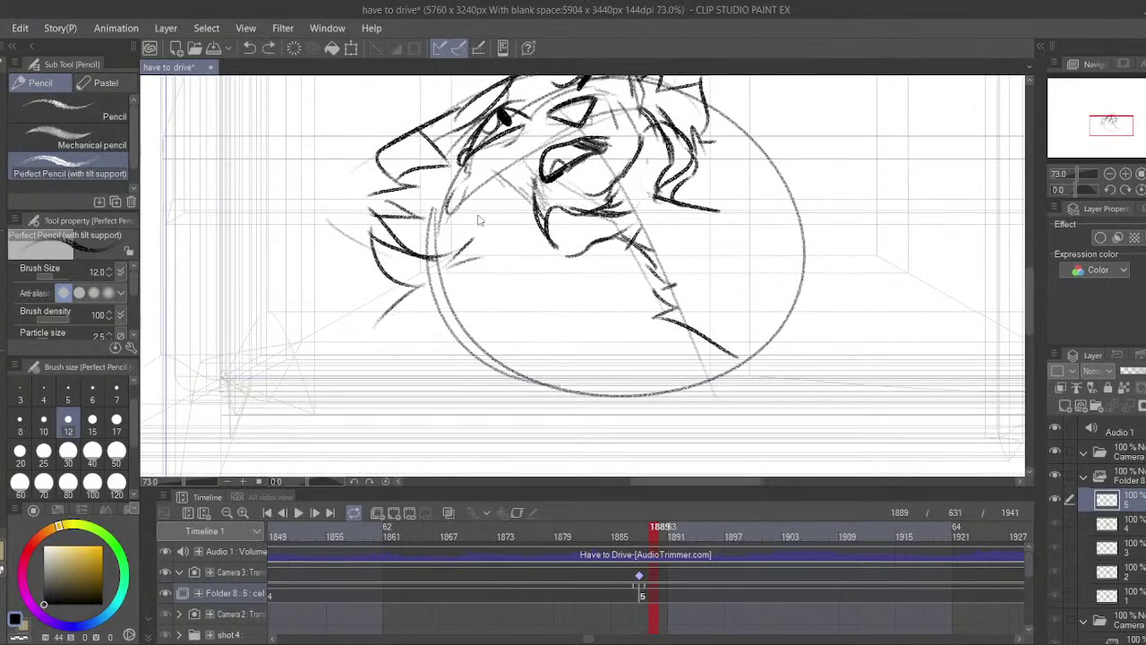
- Draw fur spikes at the back of the head and two long lines extending backward from the neck
drag(567, 404, 472, 464)
key(ctrl+z)
mouse_move(605, 204)
mouse_down()
mouse_move(641, 211)
mouse_move(635, 139)
mouse_up()
mouse_move(630, 194)
mouse_down()
mouse_move(690, 184)
mouse_move(667, 209)
mouse_up()
mouse_move(669, 204)
mouse_down()
mouse_move(831, 177)
mouse_move(964, 136)
mouse_up()
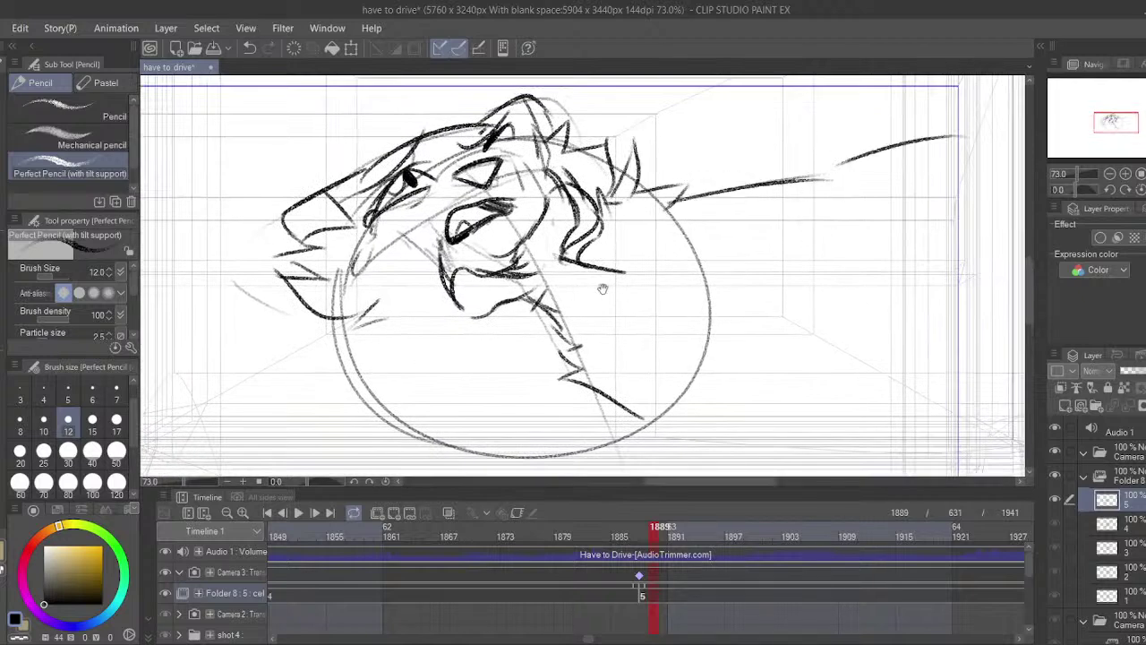
drag(606, 269, 765, 283)
drag(651, 274, 795, 311)
drag(779, 307, 1048, 327)
drag(639, 378, 606, 346)
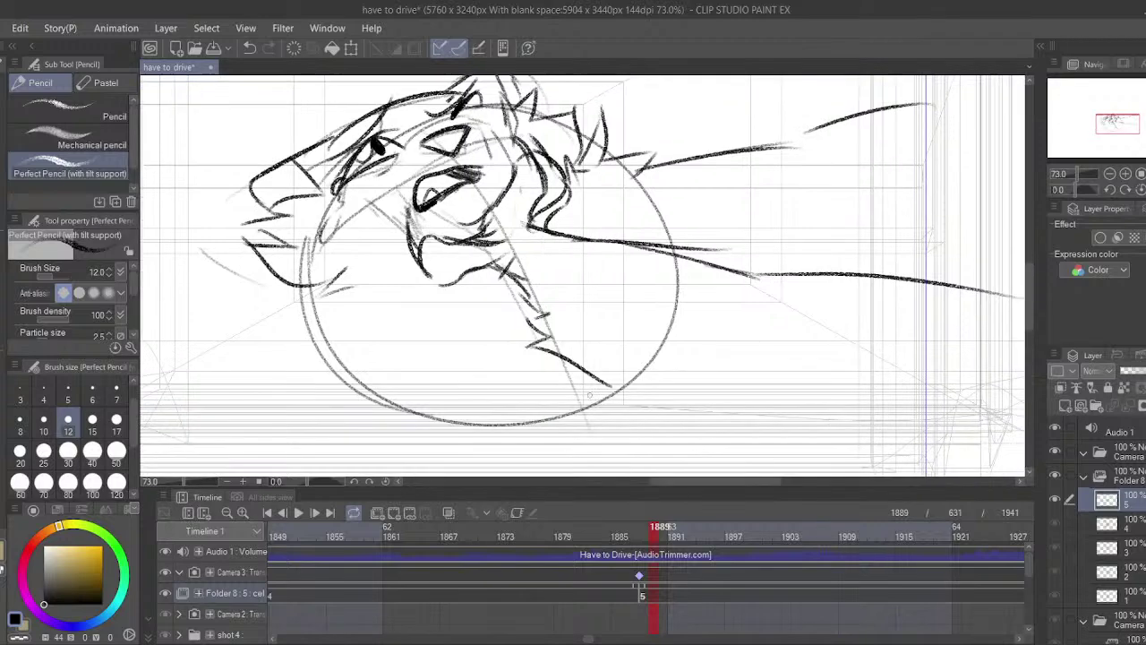
drag(601, 393, 715, 472)
mouse_move(590, 367)
mouse_down()
mouse_move(707, 468)
mouse_move(776, 500)
mouse_up()
key(ctrl+z)
key(ctrl+z)
mouse_move(734, 439)
mouse_down()
mouse_move(648, 279)
mouse_move(771, 400)
mouse_up()
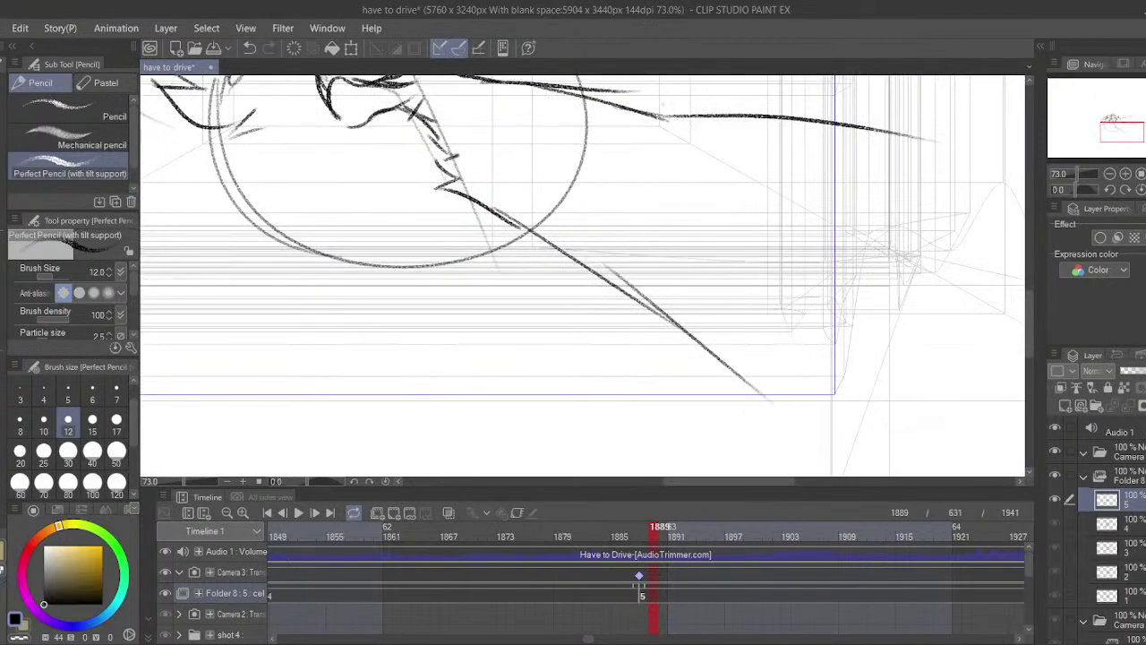
drag(668, 102, 658, 209)
mouse_move(653, 179)
mouse_down()
mouse_move(687, 382)
mouse_move(780, 314)
mouse_up()
key(ctrl+z)
key(ctrl+z)
key(ctrl+z)
drag(1068, 174, 1076, 174)
mouse_move(767, 228)
mouse_down()
mouse_move(737, 299)
mouse_move(758, 331)
mouse_up()
key(ctrl+z)
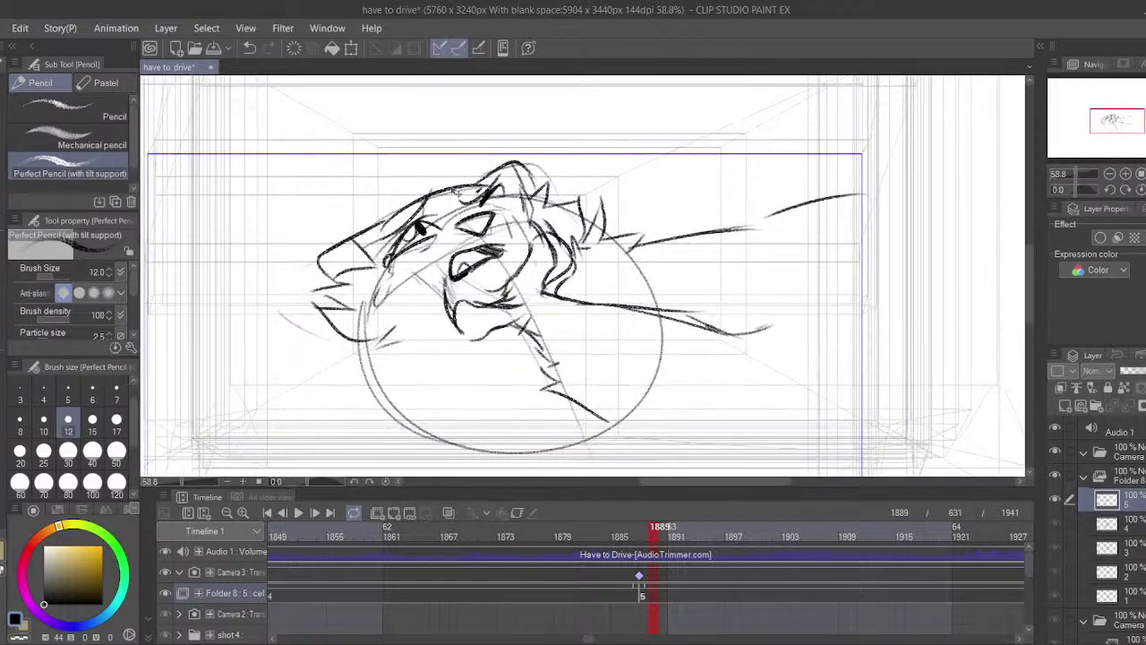
- Enlarge the cel 5 sketch slightly with a Scale/Rotate transformation and reposition it
key(ctrl+t)
drag(273, 157, 222, 132)
drag(361, 284, 377, 320)
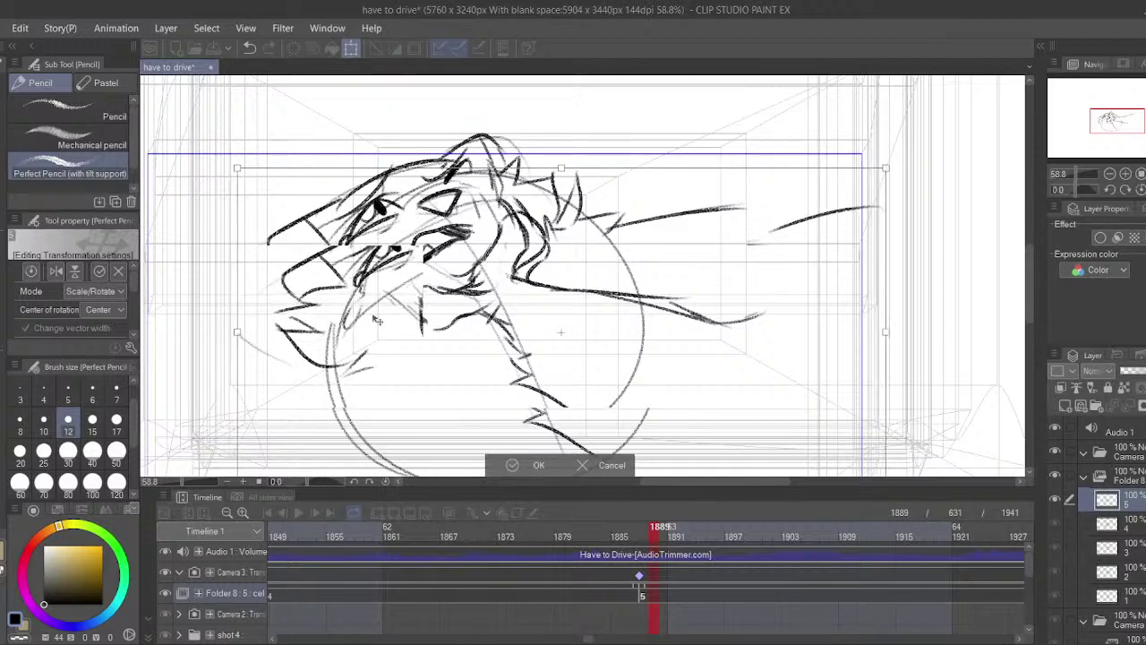
click(508, 465)
drag(591, 388, 680, 306)
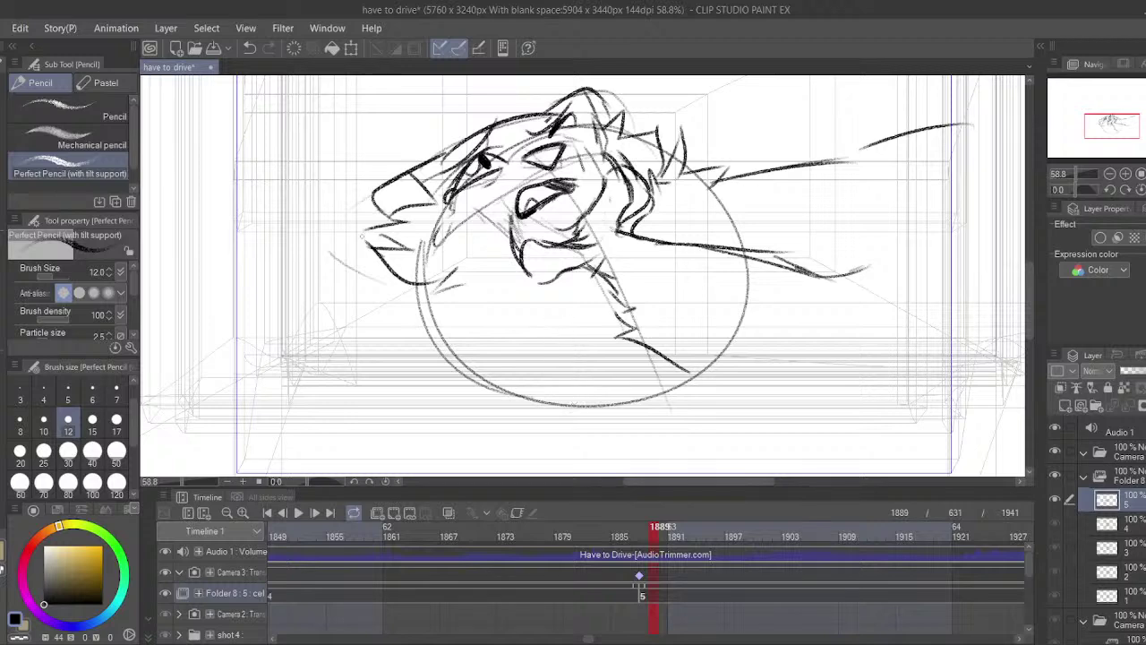
- Draw a large pointed fur tuft below the snout's ruff and undo the trial strokes beneath it
mouse_move(362, 237)
mouse_down()
mouse_move(339, 303)
mouse_move(360, 359)
mouse_move(337, 428)
mouse_up()
key(ctrl+z)
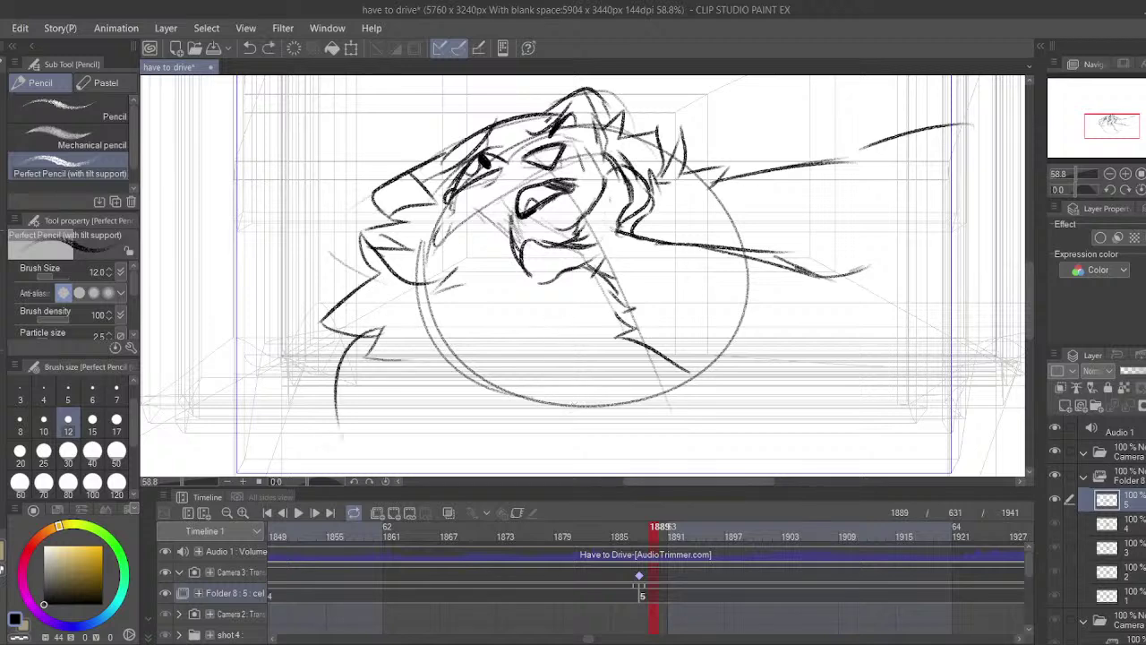
drag(373, 379, 347, 439)
drag(360, 407, 374, 475)
drag(403, 380, 401, 310)
drag(427, 283, 385, 299)
key(ctrl+z)
key(ctrl+z)
key(ctrl+z)
- Check the cel 4 drawing on frame 1887 and undo a trial line beneath the head on cel 5
click(643, 624)
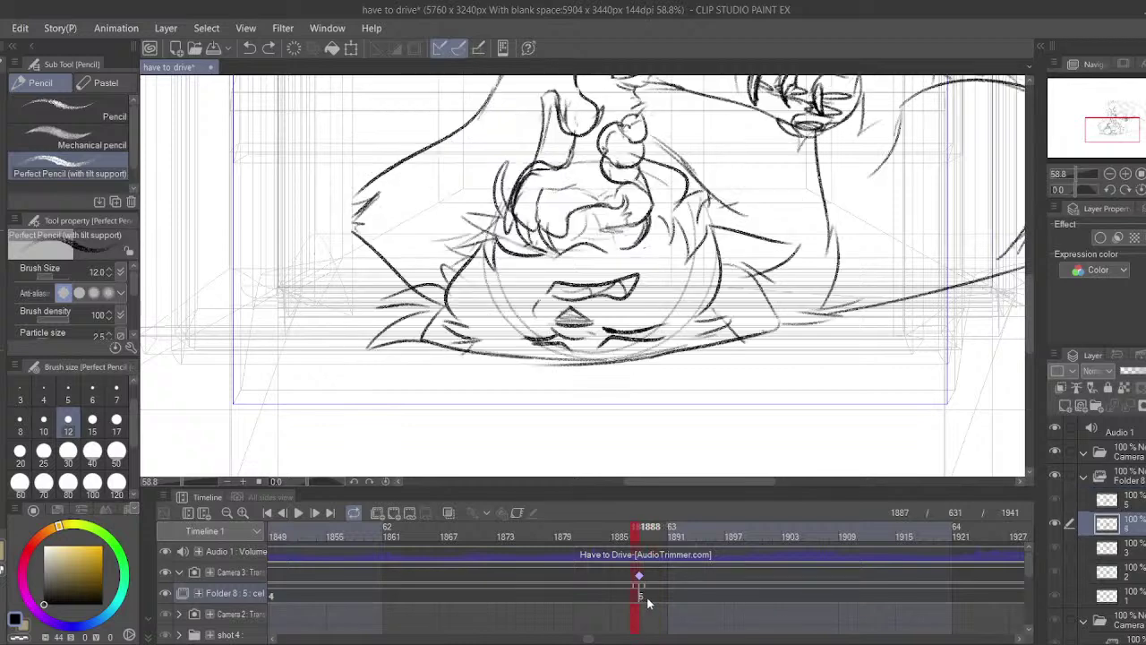
click(656, 596)
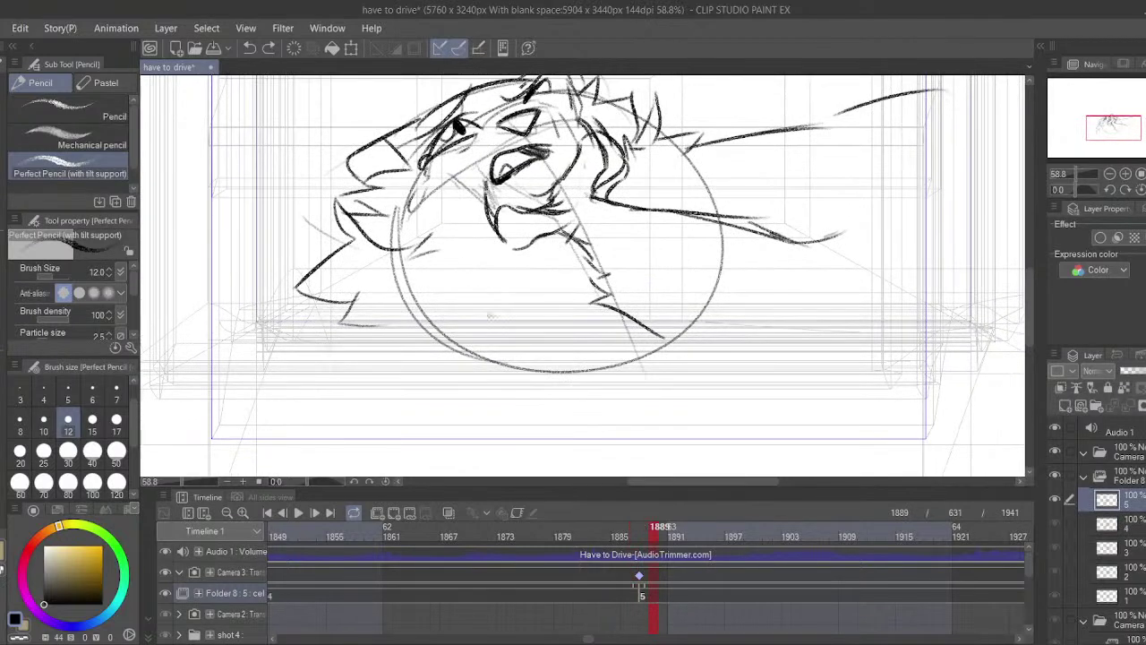
key(ctrl+z)
mouse_move(622, 312)
mouse_down()
mouse_move(650, 334)
mouse_move(700, 329)
mouse_move(679, 401)
mouse_move(660, 387)
mouse_move(457, 437)
mouse_up()
key(ctrl+z)
key(ctrl+z)
key(ctrl+z)
key(ctrl+z)
drag(444, 409, 406, 438)
drag(427, 391, 374, 420)
drag(388, 361, 391, 403)
drag(615, 323, 452, 351)
mouse_move(475, 310)
mouse_down()
mouse_move(410, 287)
mouse_move(552, 317)
mouse_up()
drag(416, 293, 557, 315)
drag(528, 324, 638, 327)
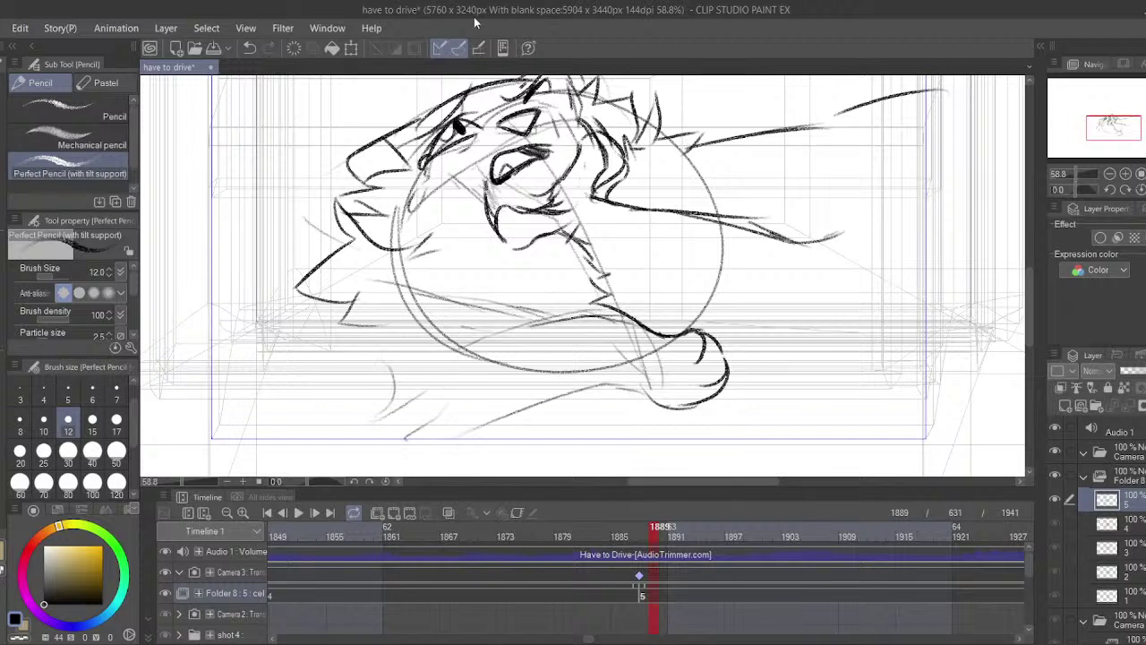
key(ctrl+z)
key(ctrl+z)
key(ctrl+z)
key(ctrl+z)
key(ctrl+z)
key(ctrl+z)
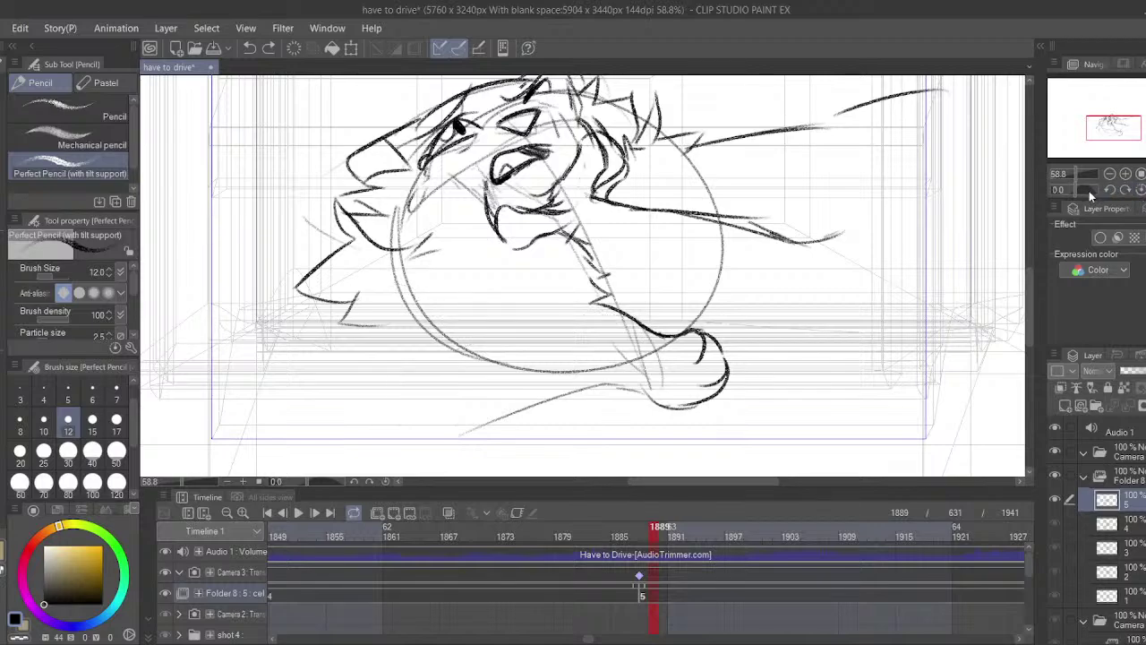
- Rotate the canvas to -161.3 degrees and try a foreleg with a rounded paw, a long outer edge and jagged elbow fur
drag(1089, 191, 1052, 218)
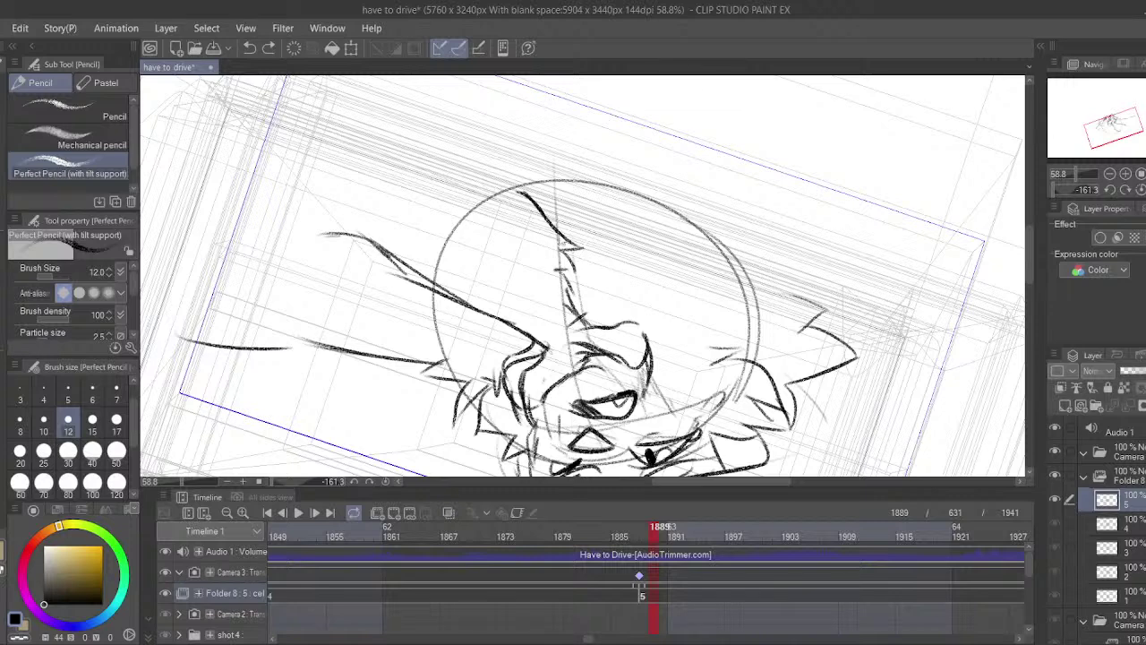
key(ctrl+z)
key(ctrl+z)
key(ctrl+y)
mouse_move(547, 232)
mouse_down()
mouse_move(535, 121)
mouse_move(525, 141)
mouse_up()
mouse_move(631, 268)
mouse_down()
mouse_move(606, 235)
mouse_move(711, 341)
mouse_up()
drag(569, 241, 545, 215)
key(ctrl+z)
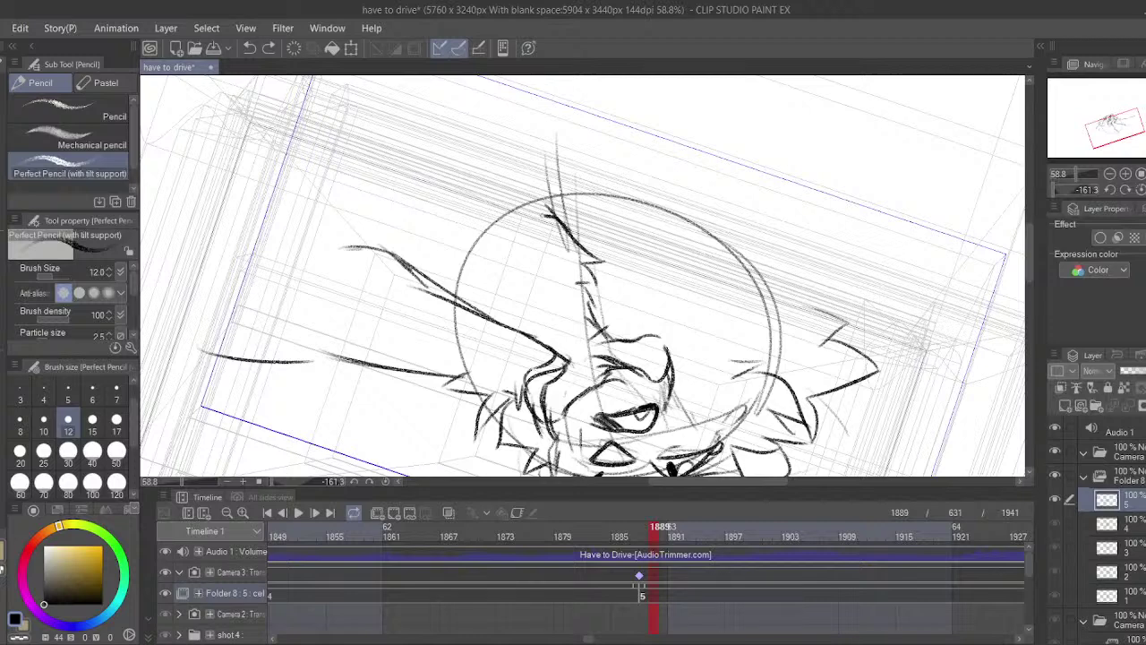
mouse_move(520, 208)
mouse_down()
mouse_move(559, 172)
mouse_move(562, 151)
mouse_up()
mouse_move(623, 207)
mouse_down()
mouse_move(806, 238)
mouse_move(874, 287)
mouse_move(833, 353)
mouse_up()
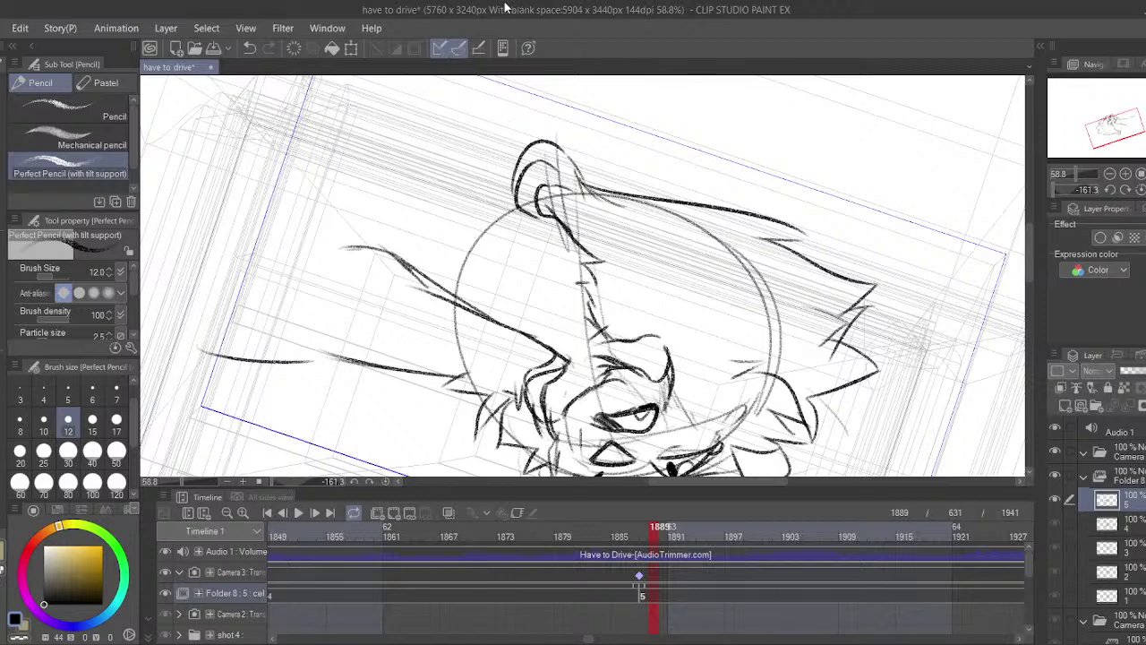
mouse_move(592, 221)
mouse_down()
mouse_move(559, 180)
mouse_move(593, 237)
mouse_move(734, 299)
mouse_up()
key(ctrl+z)
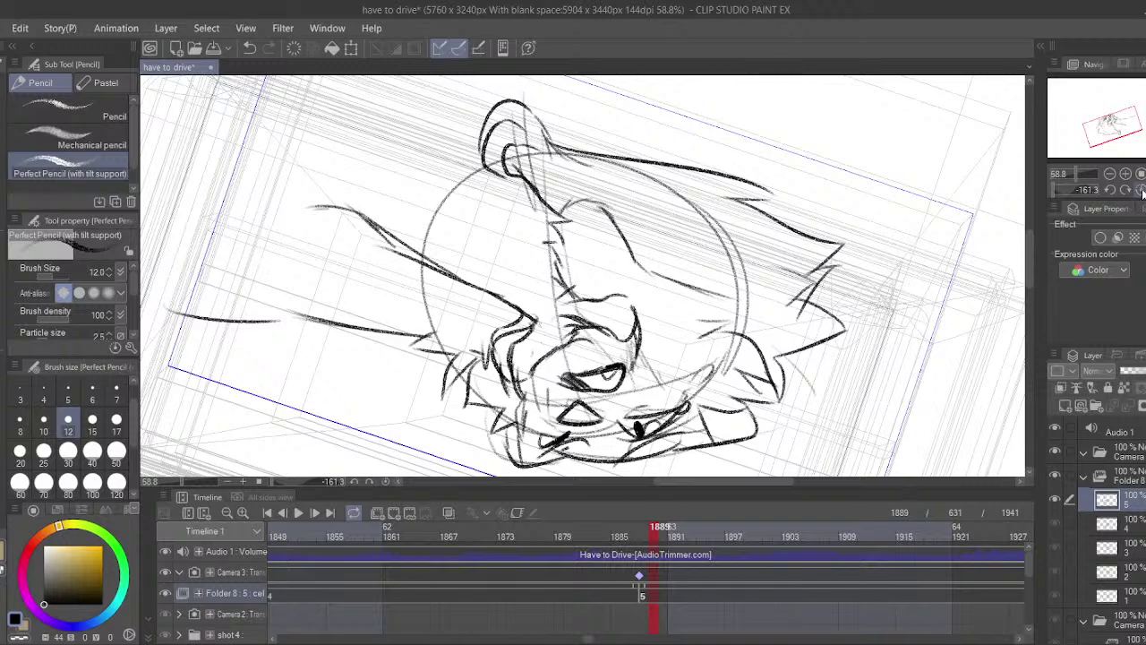
- Reset the canvas rotation and undo the trial foreleg beneath the head
click(1141, 190)
drag(521, 323, 494, 318)
key(ctrl+z)
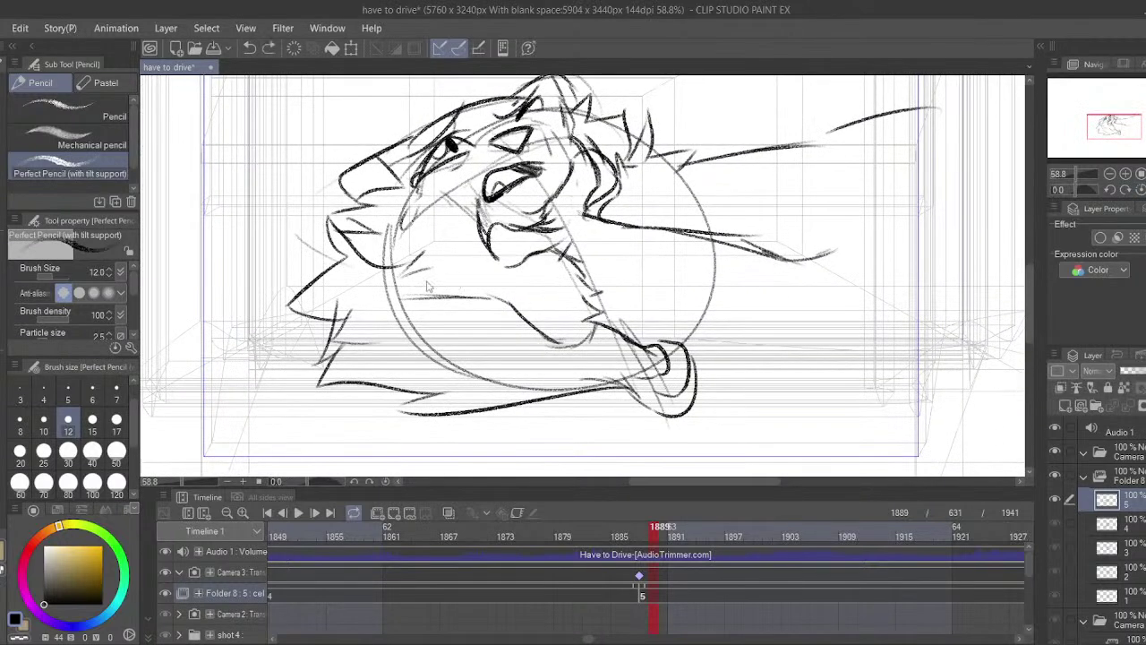
key(ctrl+z)
key(ctrl+z)
key(ctrl+z)
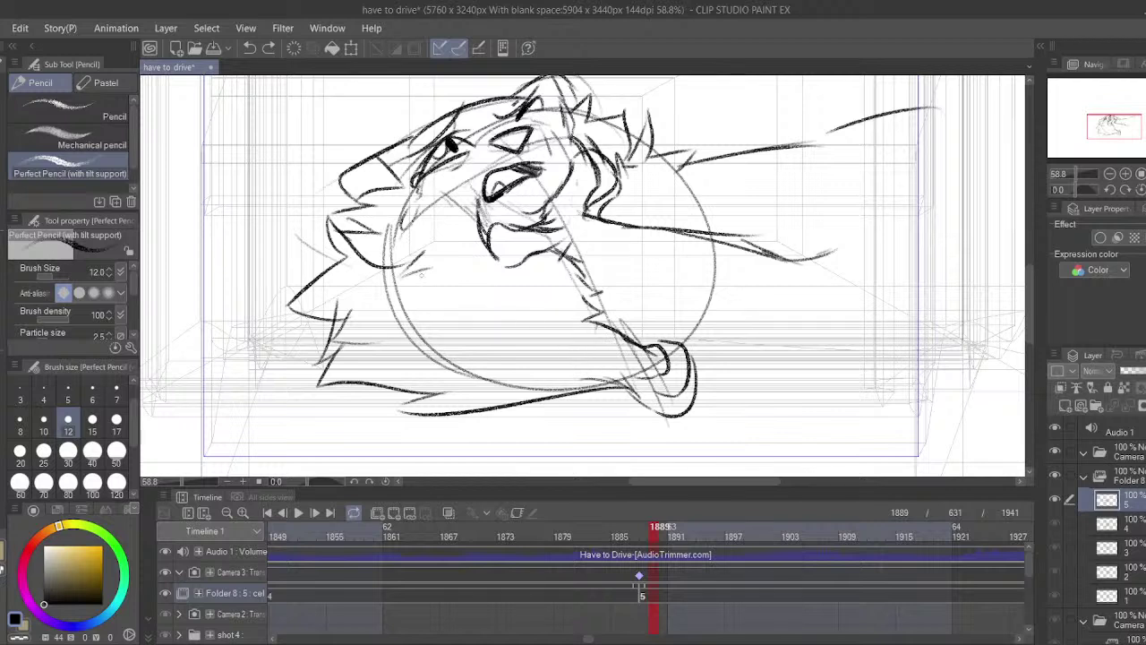
drag(423, 268, 462, 272)
key(ctrl+z)
key(ctrl+z)
key(ctrl+z)
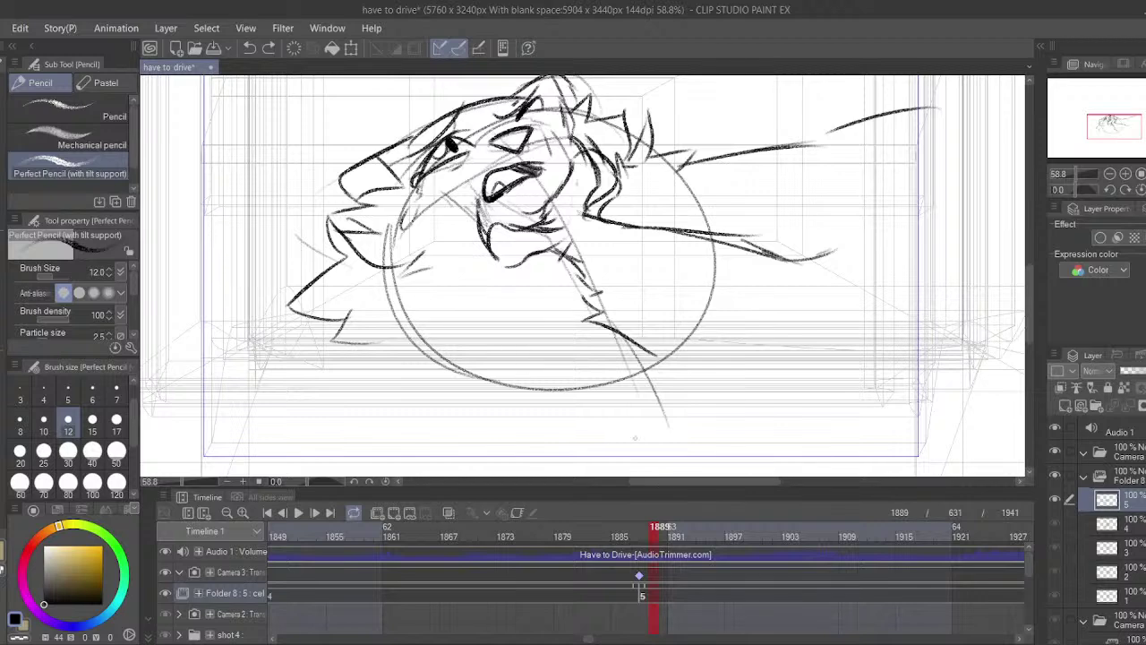
- Extend the large fur tuft outward with a slanting line and undo the trial outlines beneath it
click(773, 643)
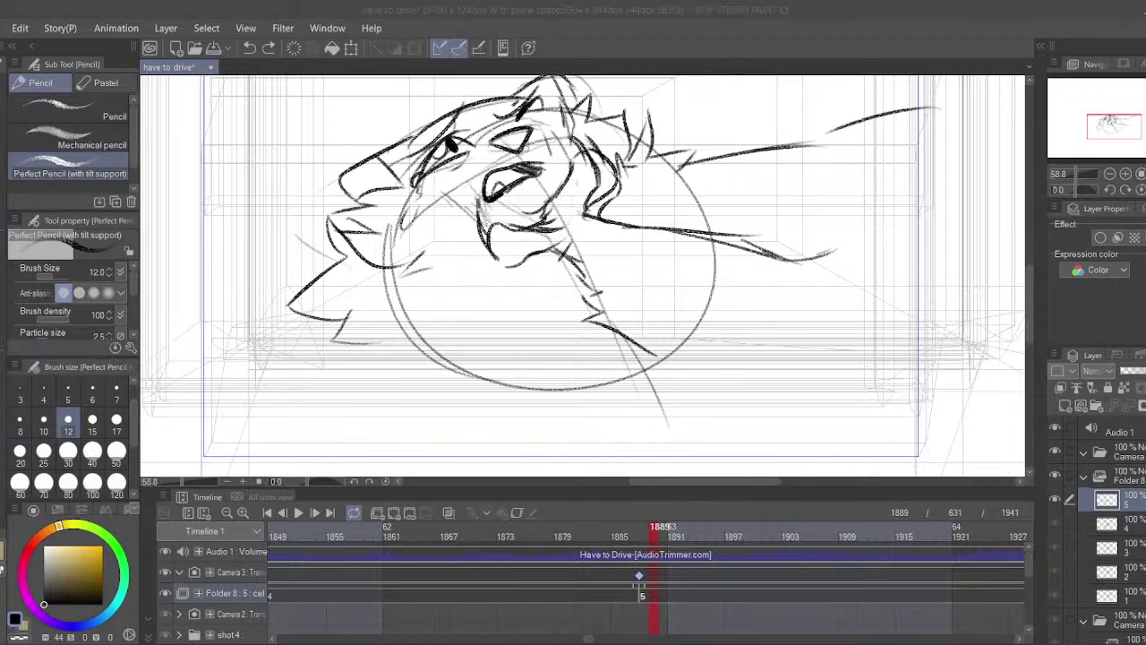
click(767, 642)
drag(566, 330, 584, 288)
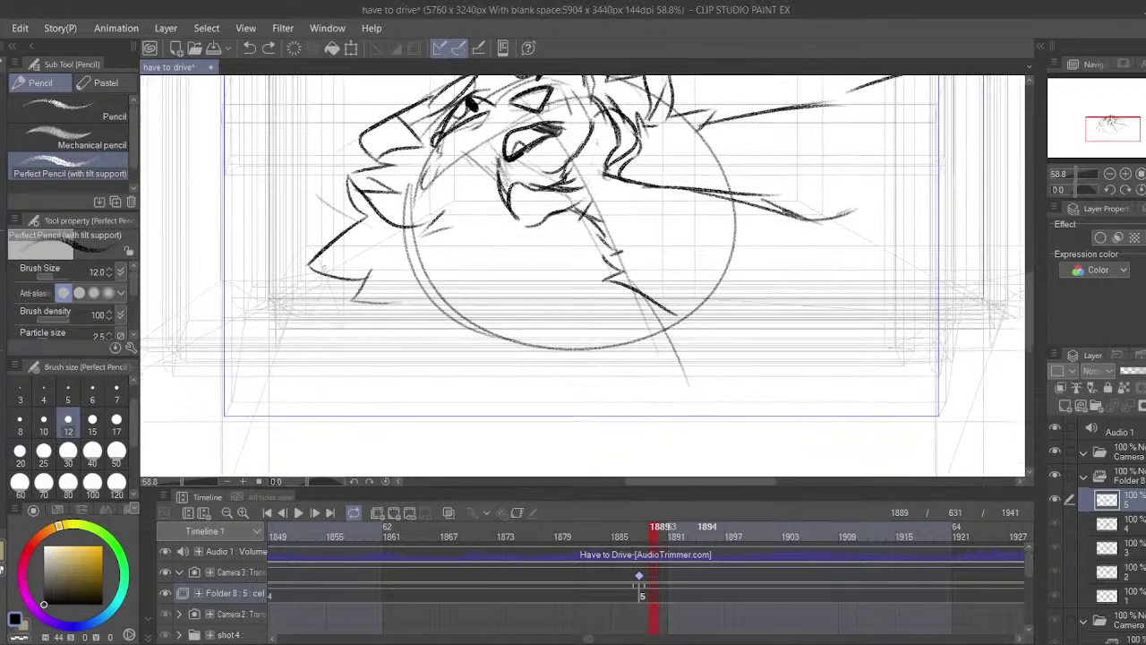
mouse_move(350, 271)
mouse_down()
mouse_move(325, 296)
mouse_move(269, 306)
mouse_up()
mouse_move(272, 304)
mouse_down()
mouse_move(324, 369)
mouse_move(475, 403)
mouse_up()
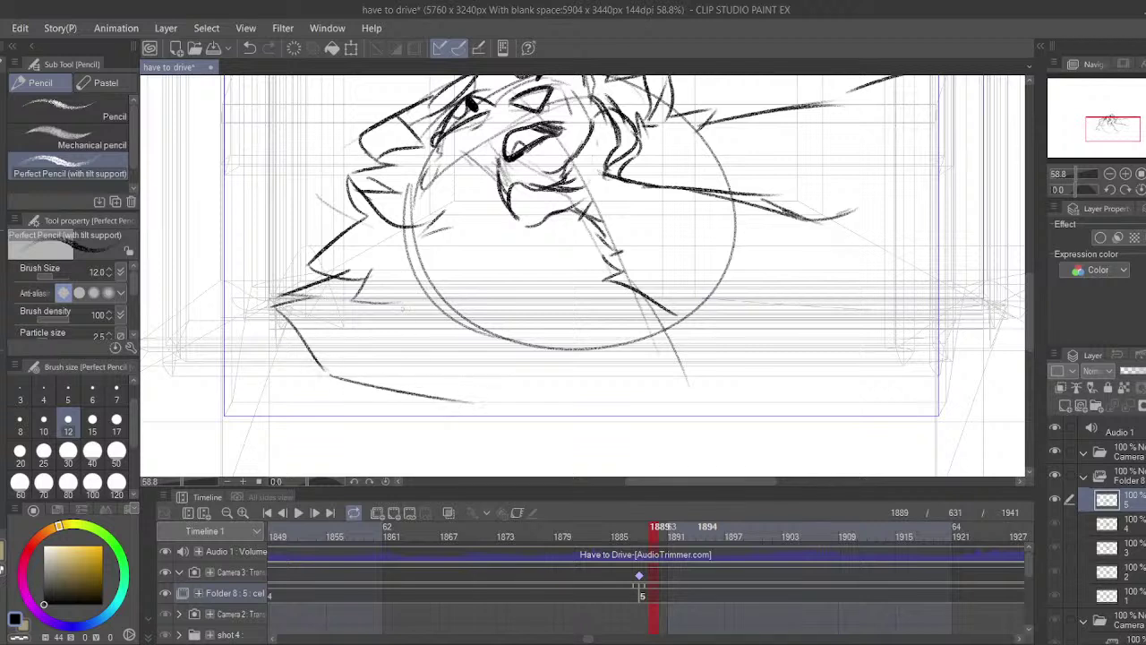
mouse_move(401, 278)
mouse_down()
mouse_move(499, 310)
mouse_move(506, 328)
mouse_move(554, 345)
mouse_up()
key(ctrl+z)
drag(522, 327, 668, 311)
key(ctrl+z)
key(ctrl+z)
key(ctrl+z)
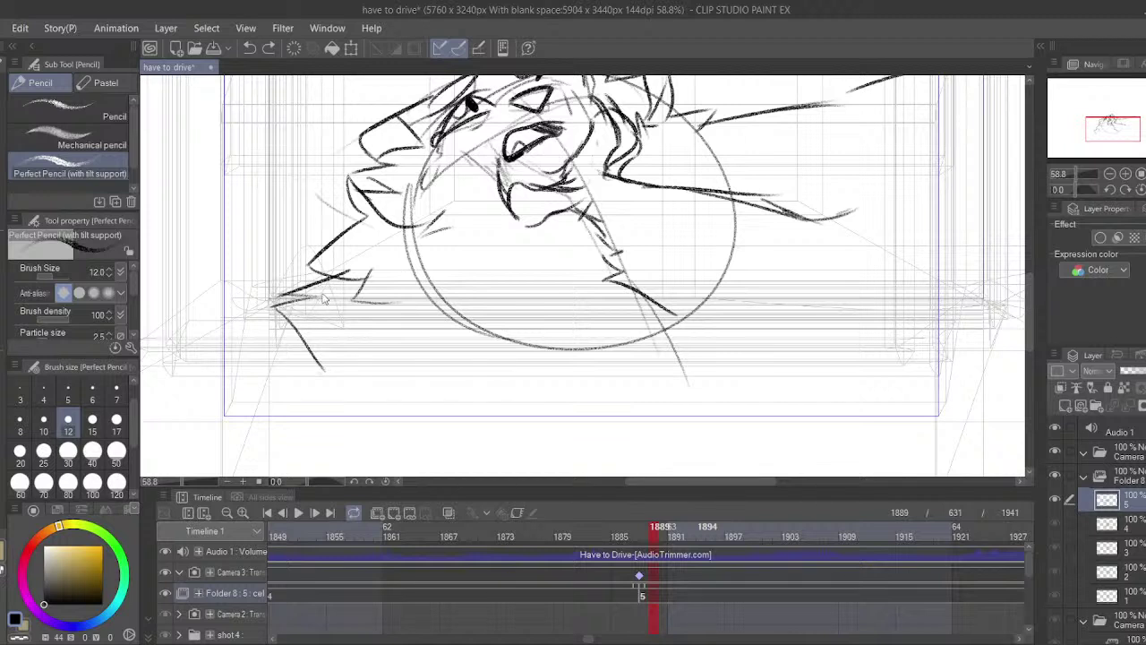
key(ctrl+z)
- Sketch a foreleg beneath the head with a jagged elbow and a rough rounded paw at the fur edge's lower end
mouse_move(674, 309)
mouse_down()
mouse_move(758, 337)
mouse_move(659, 302)
mouse_move(569, 307)
mouse_up()
mouse_move(618, 311)
mouse_down()
mouse_move(470, 279)
mouse_move(415, 284)
mouse_up()
mouse_move(500, 267)
mouse_down()
mouse_move(376, 276)
mouse_move(279, 349)
mouse_move(332, 336)
mouse_up()
drag(316, 340, 295, 386)
drag(291, 385, 488, 385)
drag(397, 395, 584, 365)
drag(523, 389, 645, 382)
drag(629, 380, 670, 413)
key(ctrl+z)
key(ctrl+z)
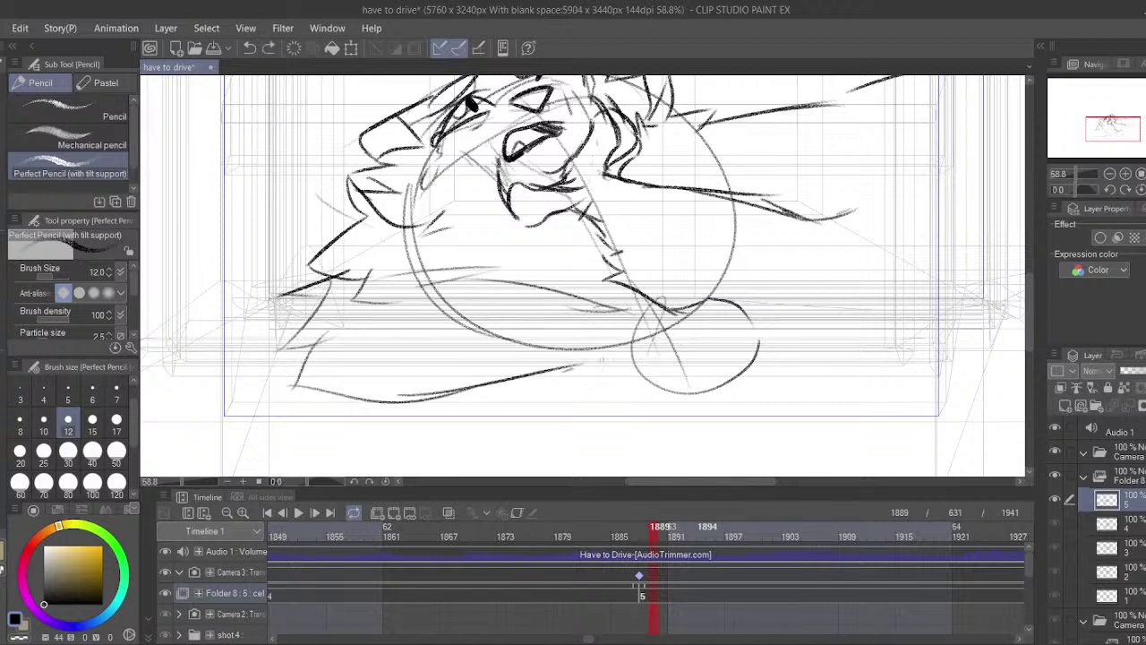
- Define the paw's lower contour and draw a darker upper foreleg edge with a fur point near the elbow
drag(564, 370, 657, 371)
drag(623, 360, 704, 402)
mouse_move(394, 275)
mouse_down()
mouse_move(442, 269)
mouse_move(475, 235)
mouse_up()
drag(475, 236, 454, 269)
mouse_move(454, 268)
mouse_down()
mouse_move(538, 262)
mouse_move(643, 319)
mouse_move(702, 308)
mouse_move(693, 342)
mouse_up()
- Extend the lower line behind the neck with a long slanting stroke and draw a short curve trailing beneath the paw
mouse_move(732, 302)
mouse_down()
mouse_move(763, 344)
mouse_move(672, 371)
mouse_move(691, 494)
mouse_move(530, 501)
mouse_up()
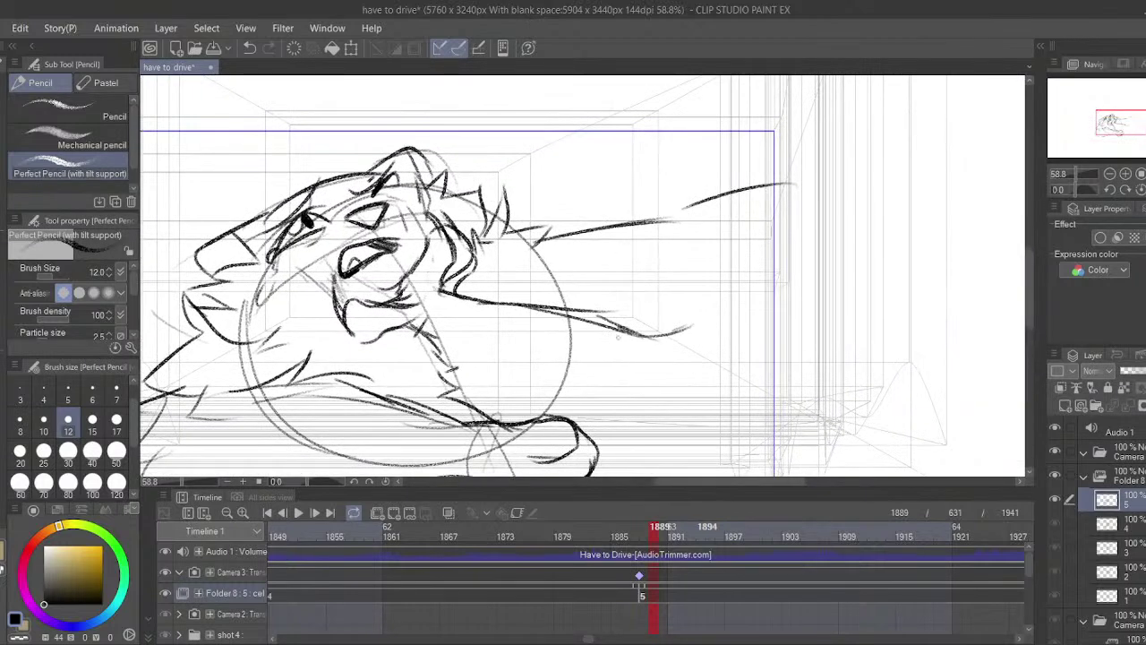
mouse_move(632, 334)
mouse_down()
mouse_move(715, 337)
mouse_move(742, 358)
mouse_move(674, 250)
mouse_up()
drag(639, 244, 777, 306)
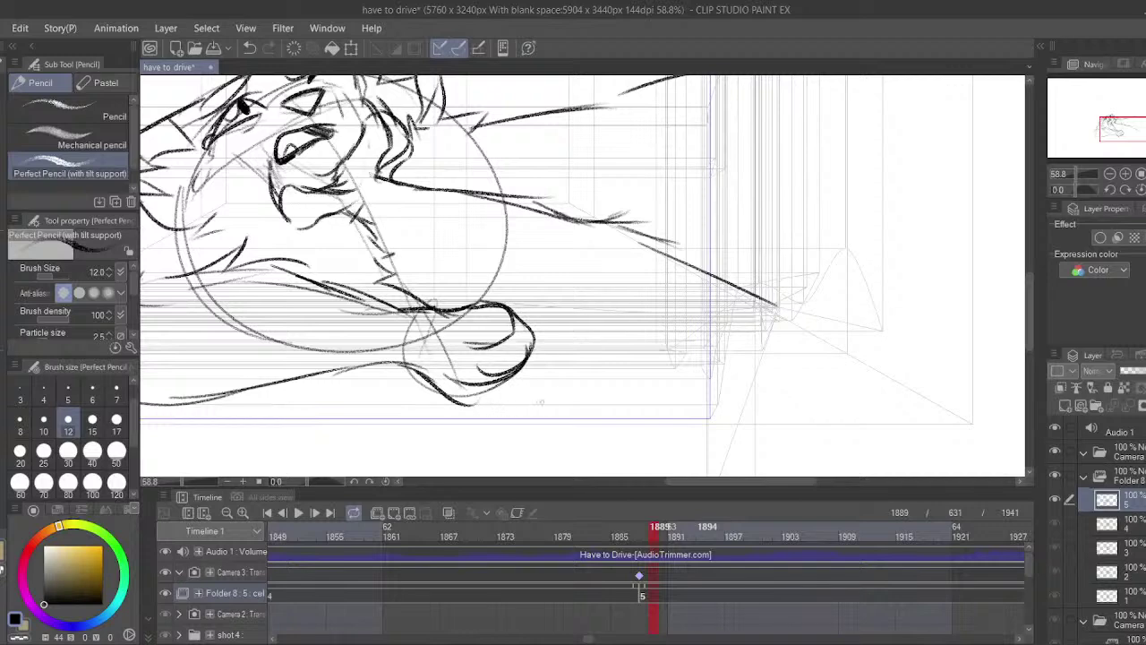
drag(513, 380, 587, 423)
key(ctrl+z)
drag(514, 380, 547, 424)
mouse_move(561, 306)
mouse_down()
mouse_move(606, 435)
mouse_move(641, 443)
mouse_up()
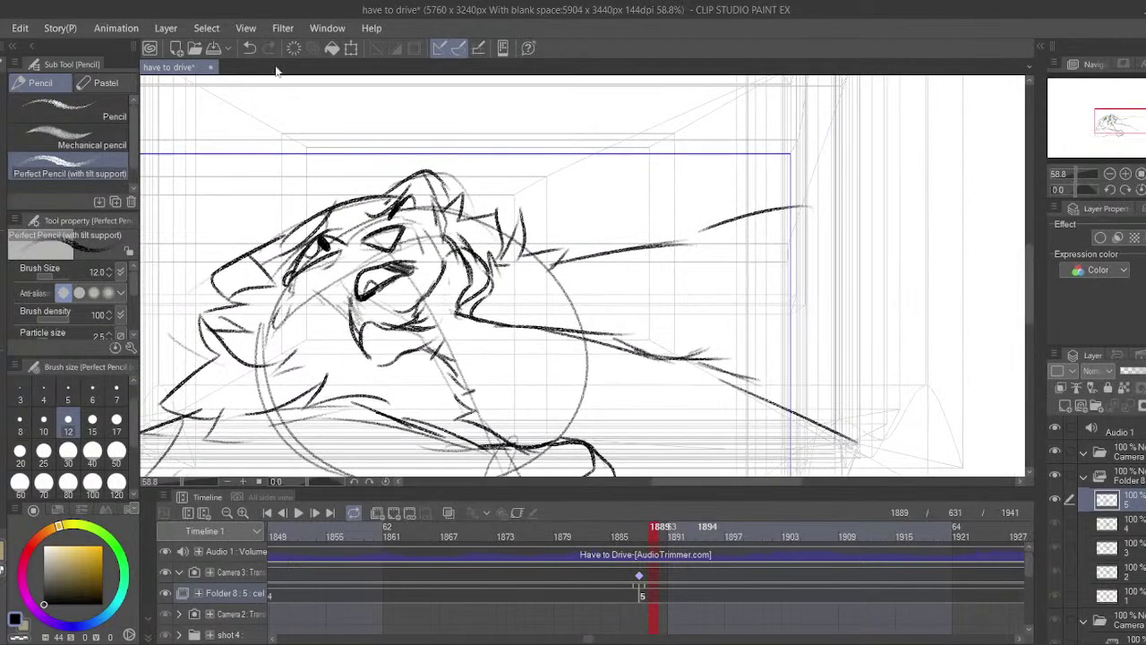
- Check the cel 4 drawing on frame 1886, and on cel 5 erase the middle of the foreleg's lower edge with the Hard eraser
click(626, 598)
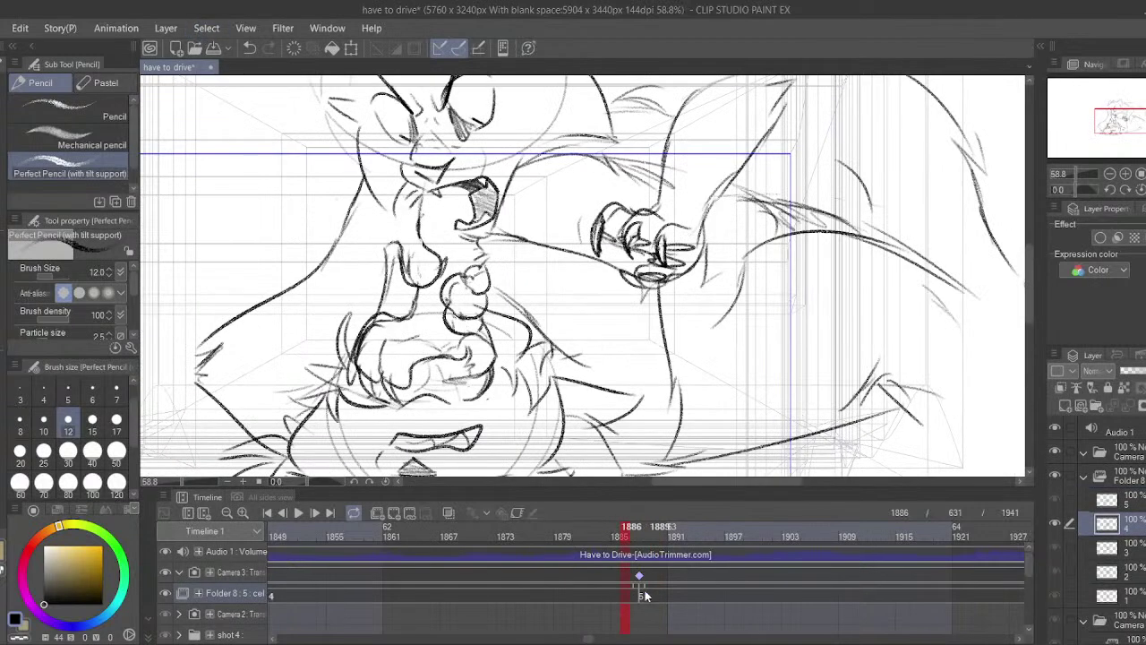
click(653, 594)
mouse_move(553, 412)
mouse_down()
mouse_move(614, 274)
mouse_move(645, 254)
mouse_up()
click(2, 327)
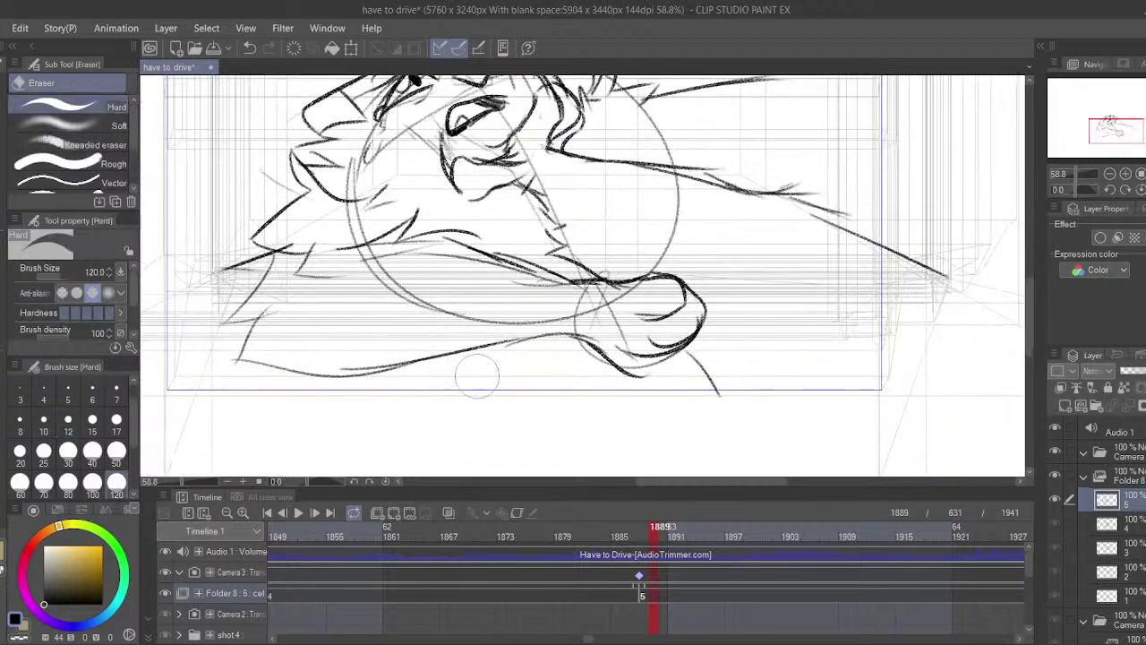
drag(477, 376, 516, 368)
key(p)
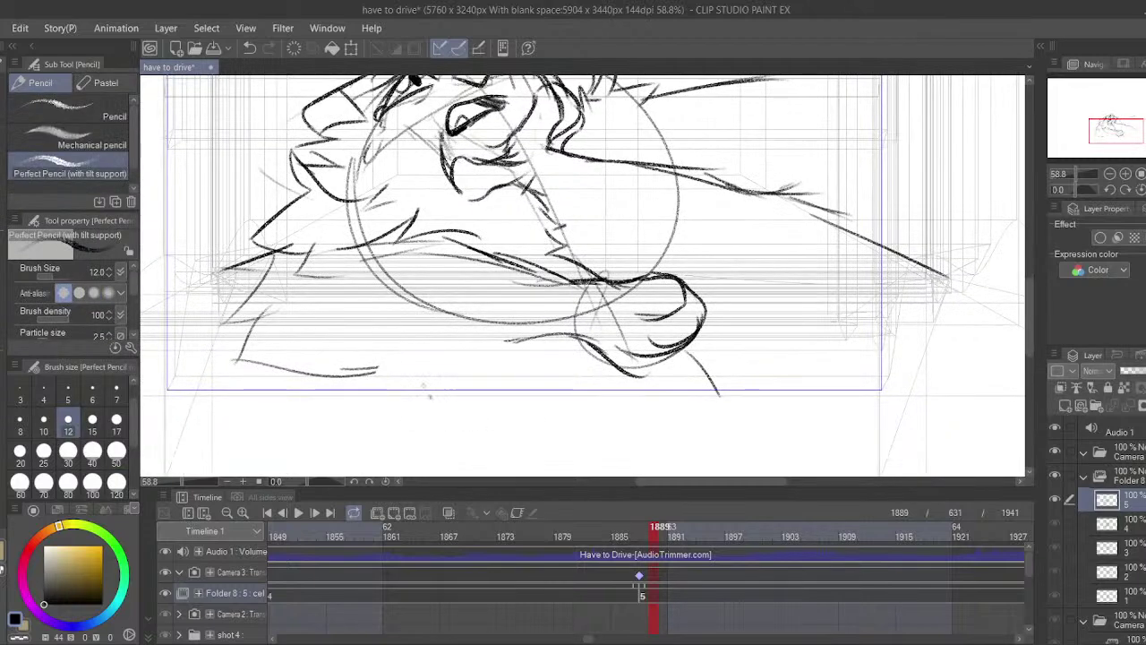
- Draw a curved contour across the elbow side of the erased gap, undoing the surplus strokes
drag(367, 403, 372, 353)
drag(373, 393, 371, 365)
drag(354, 325, 372, 365)
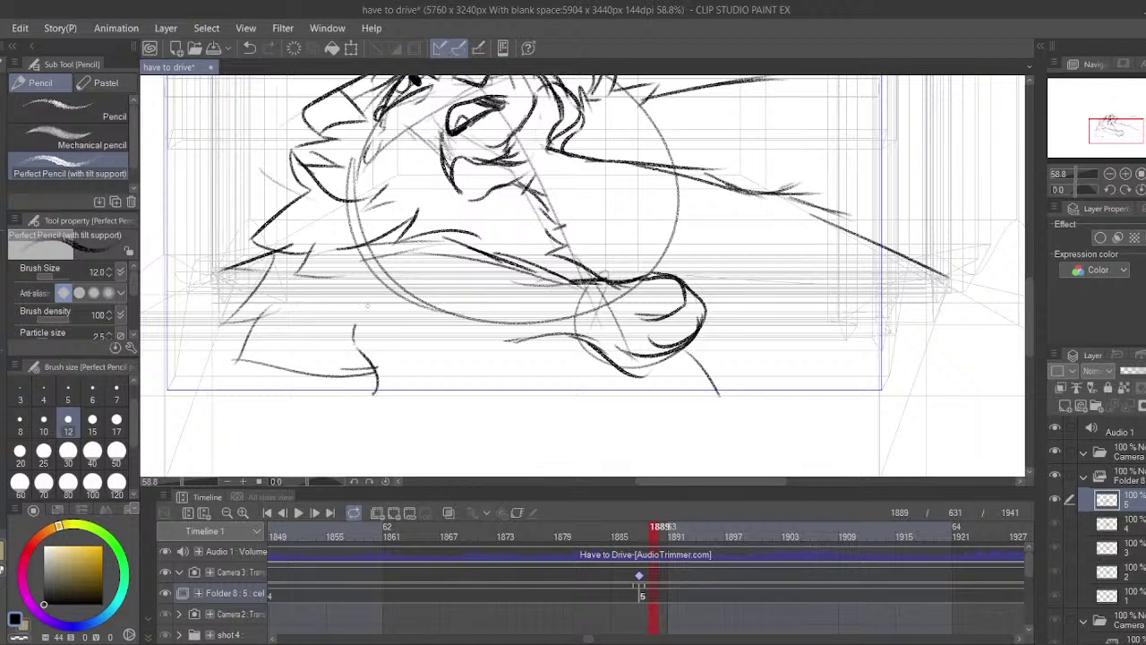
mouse_move(444, 325)
mouse_down()
mouse_move(446, 360)
mouse_move(494, 344)
mouse_move(504, 369)
mouse_move(480, 403)
mouse_up()
key(ctrl+z)
key(ctrl+z)
key(ctrl+z)
- Sketch the curved contours of a second paw below the foreleg's elbow and add short fur strokes along its wrist
drag(444, 354, 475, 340)
mouse_move(479, 338)
mouse_down()
mouse_move(503, 355)
mouse_move(505, 375)
mouse_move(455, 387)
mouse_move(486, 416)
mouse_up()
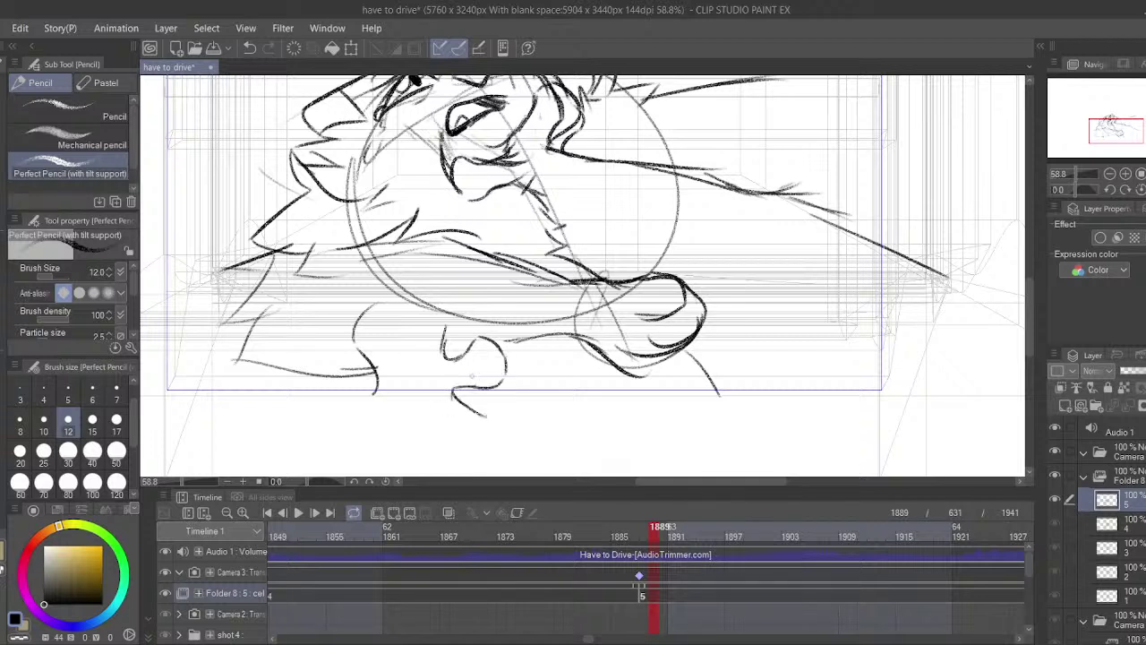
key(ctrl+z)
drag(367, 349, 402, 390)
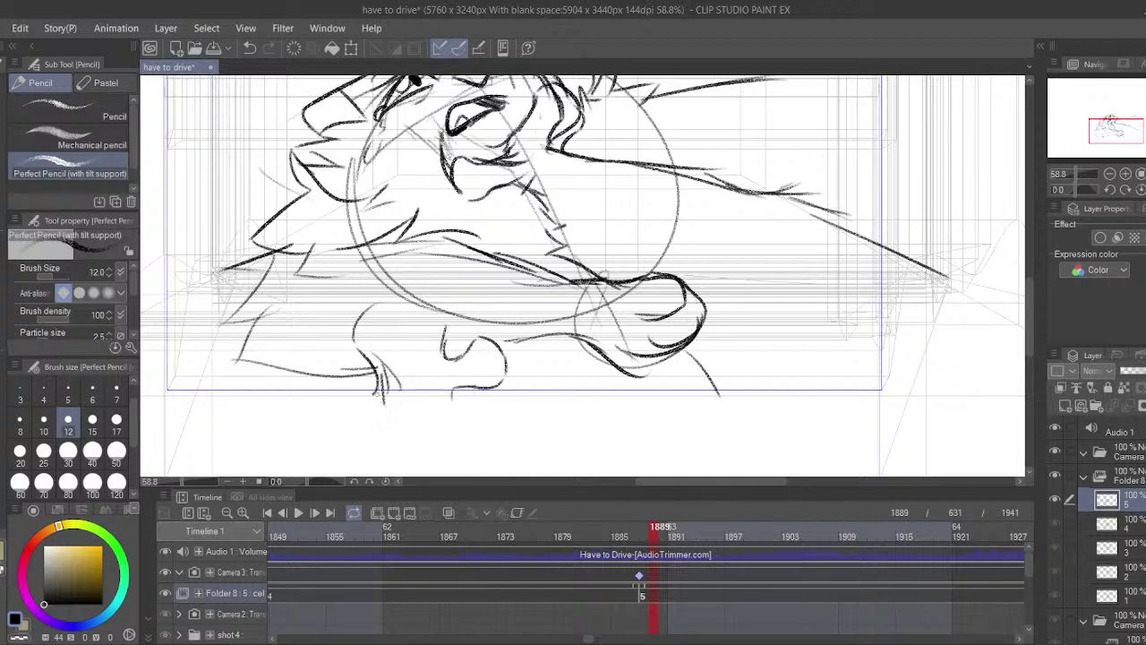
- Darken the second paw's outer outline and add curved strokes inside it, undoing the surplus strokes
mouse_move(505, 364)
mouse_down()
mouse_move(482, 309)
mouse_move(412, 334)
mouse_move(431, 288)
mouse_move(365, 285)
mouse_move(374, 314)
mouse_move(339, 314)
mouse_move(359, 353)
mouse_up()
key(ctrl+z)
key(ctrl+z)
key(ctrl+z)
key(ctrl+z)
key(ctrl+z)
mouse_move(380, 264)
mouse_down()
mouse_move(356, 313)
mouse_move(367, 293)
mouse_up()
drag(425, 243, 393, 280)
key(ctrl+z)
key(ctrl+z)
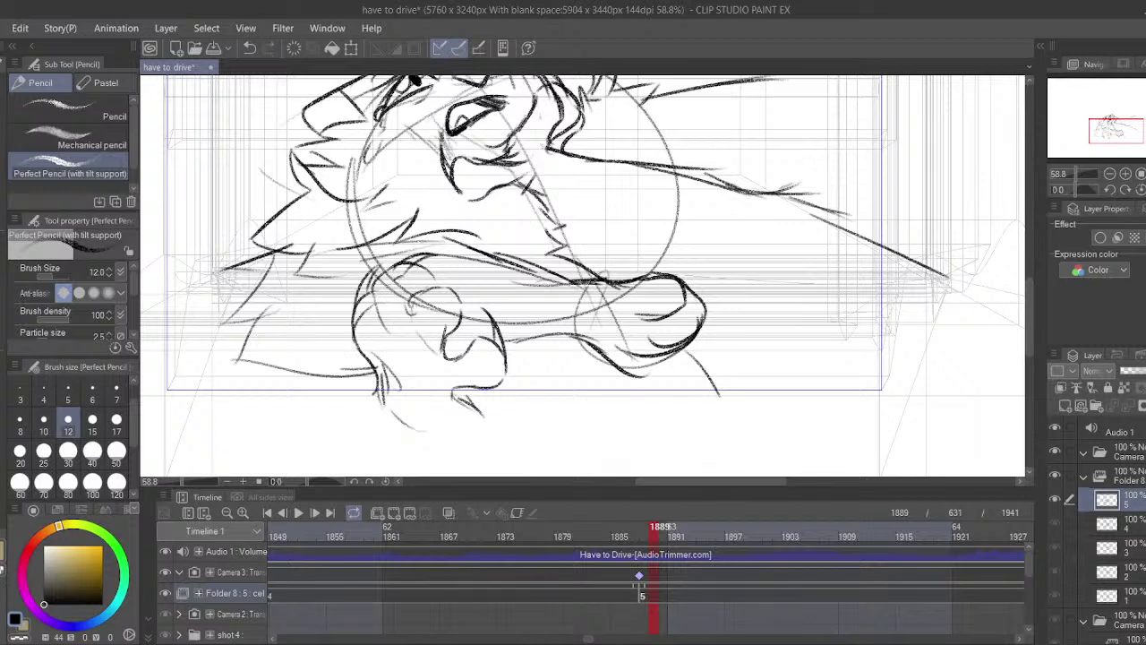
drag(469, 277, 430, 295)
drag(430, 359, 364, 331)
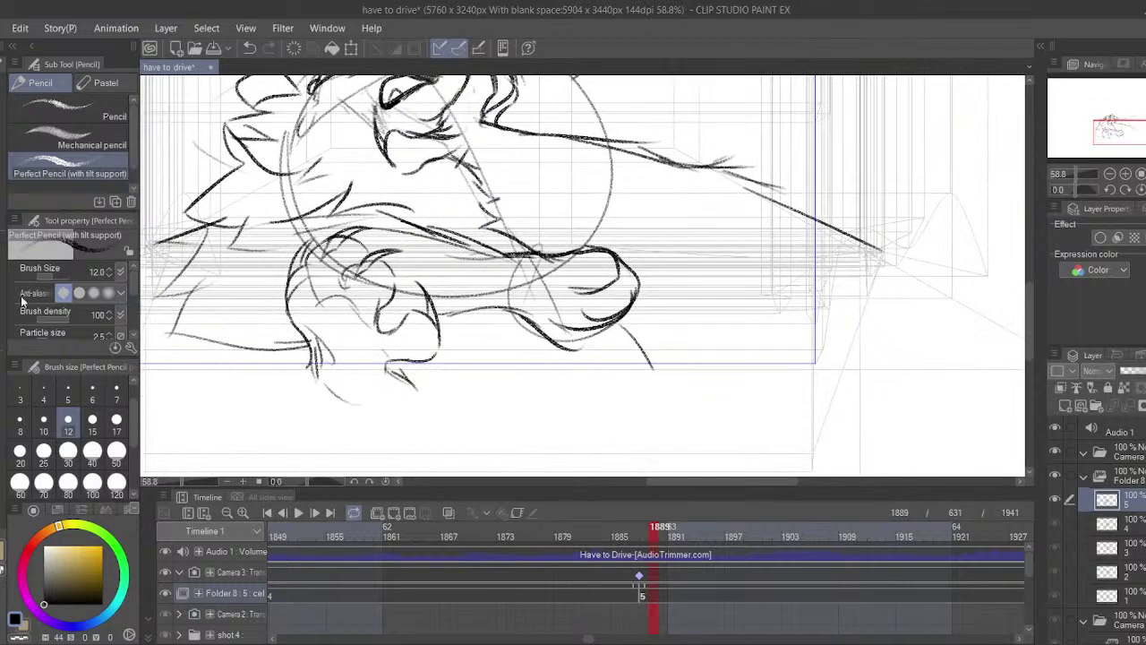
- Erase the side of the second paw facing the foreleg and redraw it lighter and narrower, undoing the surplus strokes
click(3, 304)
mouse_move(402, 388)
mouse_down()
mouse_move(432, 379)
mouse_move(370, 352)
mouse_up()
mouse_move(450, 359)
mouse_down()
mouse_move(436, 312)
mouse_move(392, 342)
mouse_move(389, 333)
mouse_up()
click(4, 226)
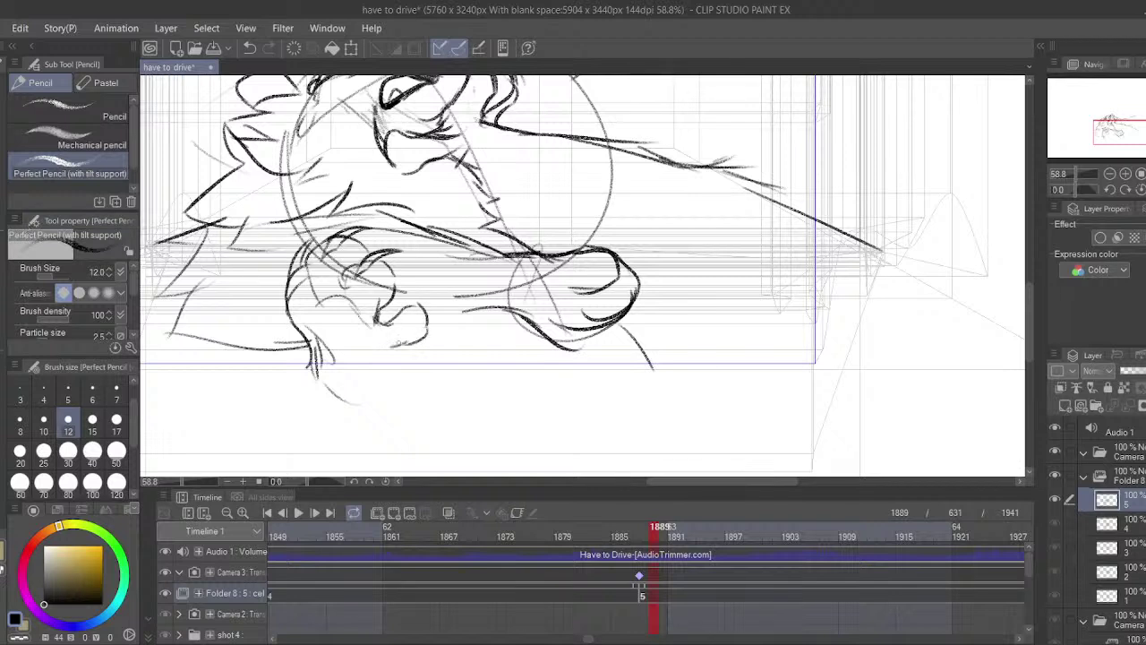
key(ctrl+z)
key(ctrl+z)
key(ctrl+z)
- Draw a dark slanting wrist edge beneath the second paw and undo the stroke on its opposite side
mouse_move(428, 317)
mouse_down()
mouse_move(393, 359)
mouse_move(460, 391)
mouse_up()
mouse_move(315, 364)
mouse_down()
mouse_move(346, 400)
mouse_move(342, 446)
mouse_up()
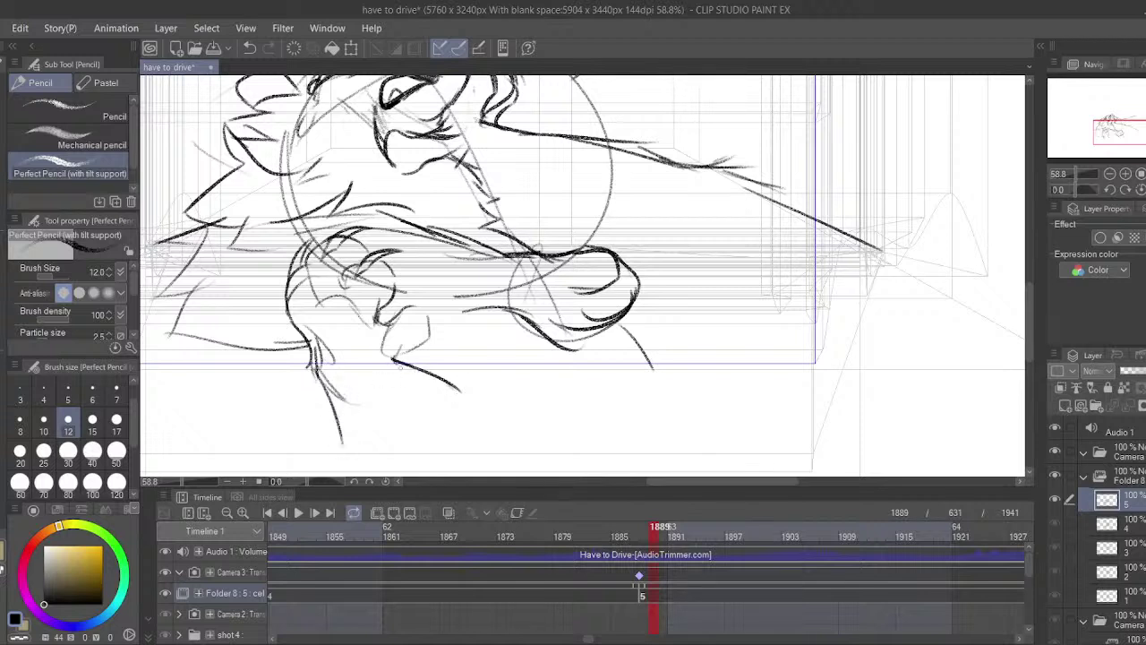
key(ctrl+z)
- Draw a short dark contour on the side of the second paw nearest the foreleg, undoing the unsuccessful attempts
mouse_move(430, 324)
mouse_down()
mouse_move(427, 293)
mouse_move(426, 304)
mouse_up()
key(ctrl+z)
key(ctrl+z)
key(ctrl+z)
drag(421, 336, 427, 288)
key(ctrl+z)
drag(422, 333, 427, 296)
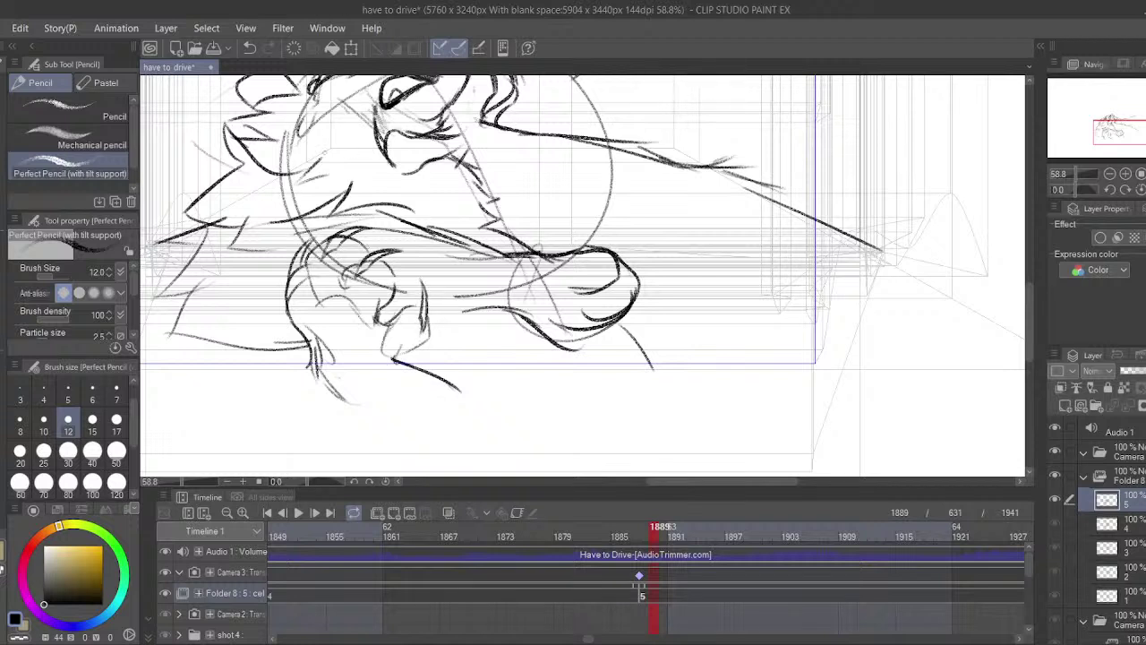
- Erase overlapping construction lines inside the second paw, enlarge the canvas area and save the file
click(3, 294)
mouse_move(383, 292)
mouse_down()
mouse_move(351, 279)
mouse_move(374, 282)
mouse_move(342, 261)
mouse_move(266, 244)
mouse_up()
click(4, 207)
drag(573, 489, 573, 549)
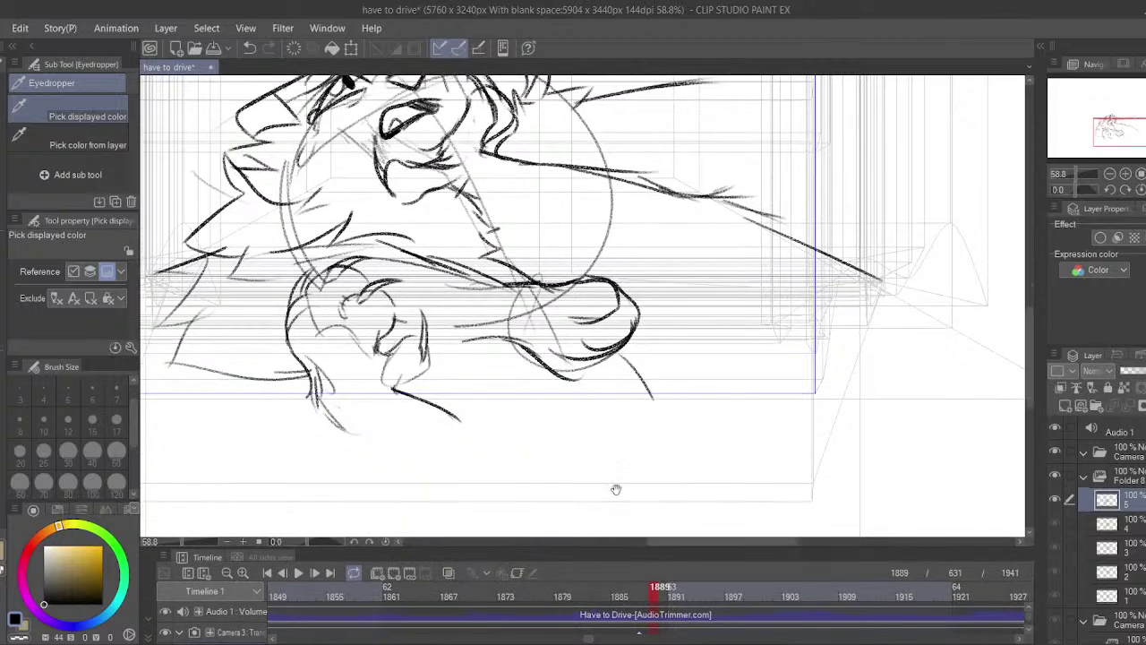
drag(616, 489, 626, 532)
key(ctrl+s)
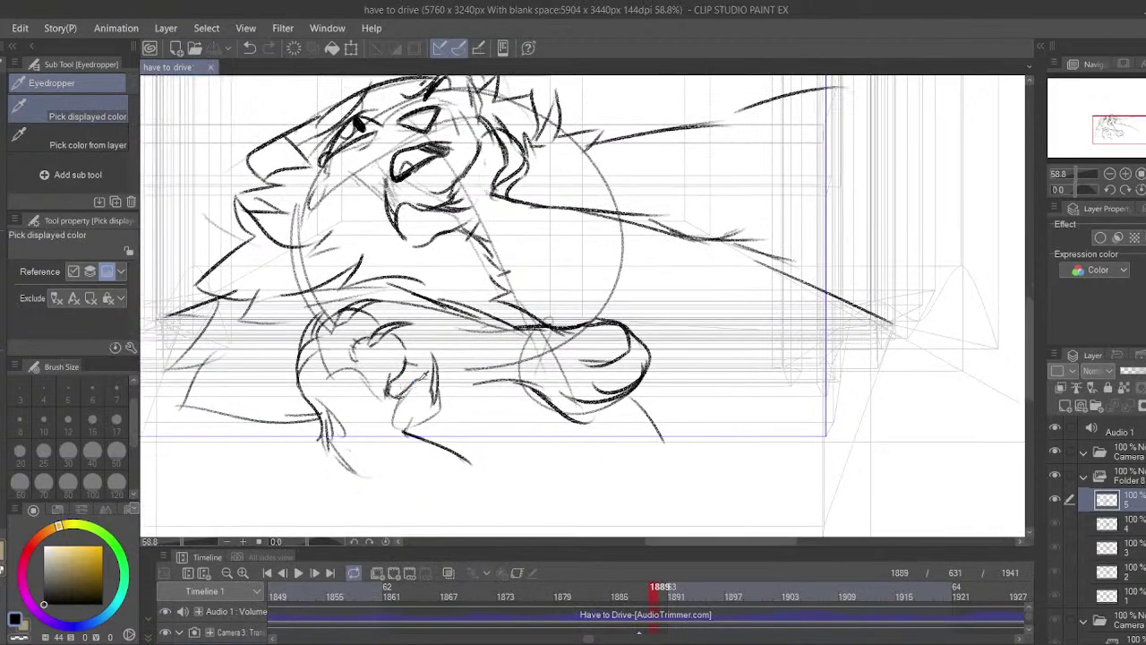
- Set the drawing color to black and draw a short curve inside the second paw with the Perfect Pencil
click(428, 380)
click(44, 604)
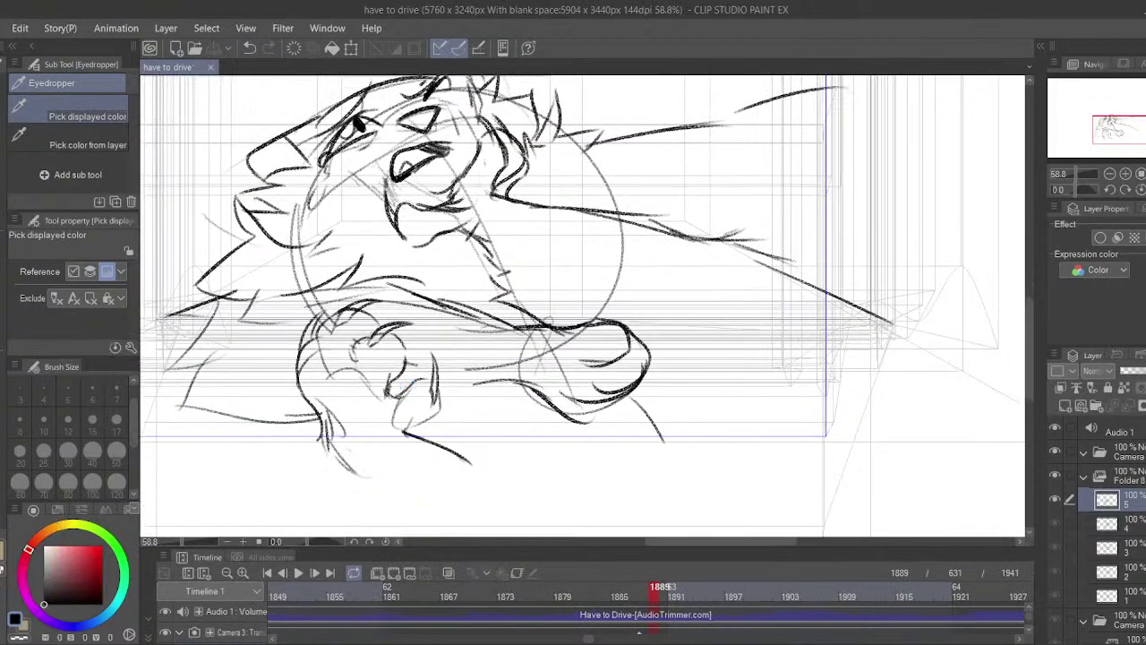
key(p)
mouse_move(352, 346)
mouse_down()
mouse_move(360, 379)
mouse_move(329, 319)
mouse_up()
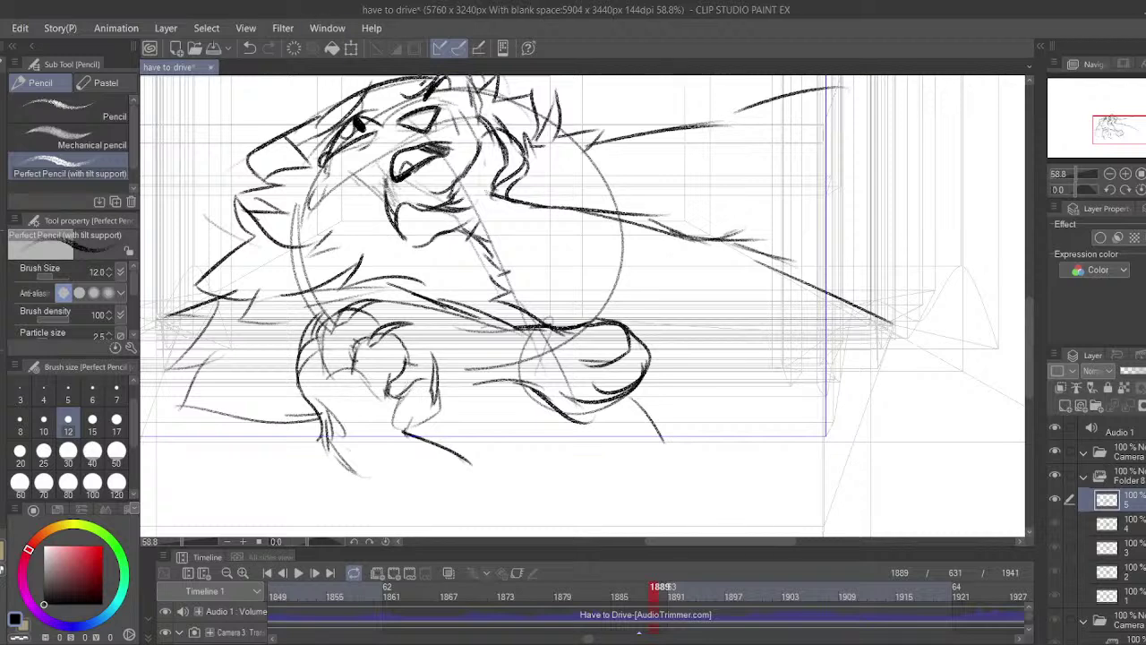
key(super+Down)
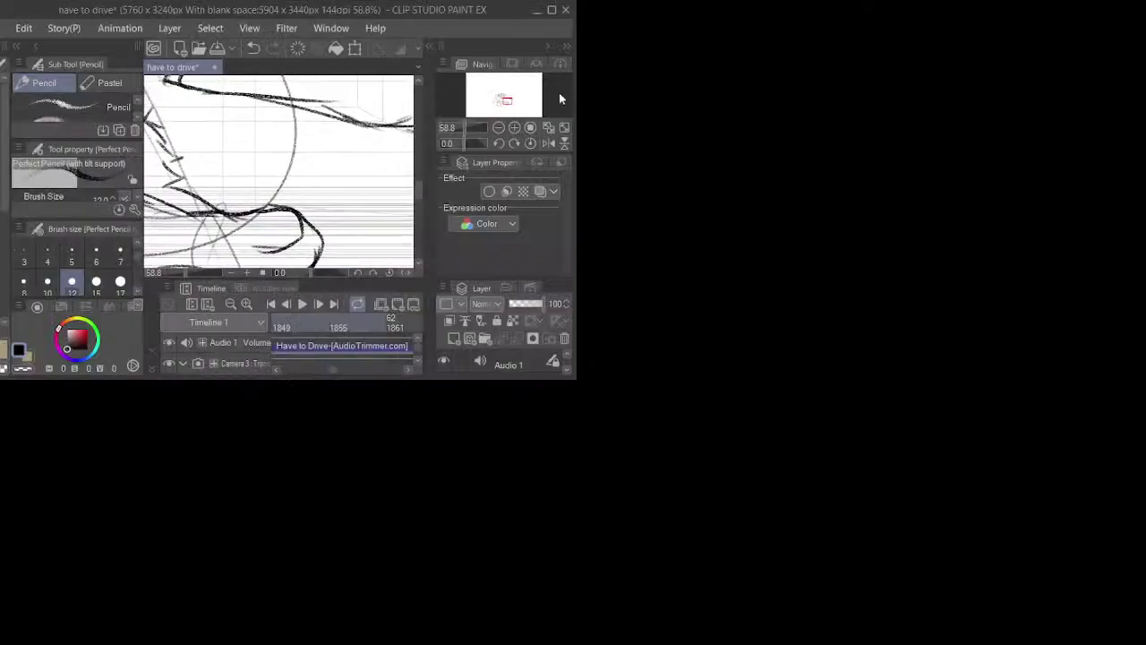
click(553, 9)
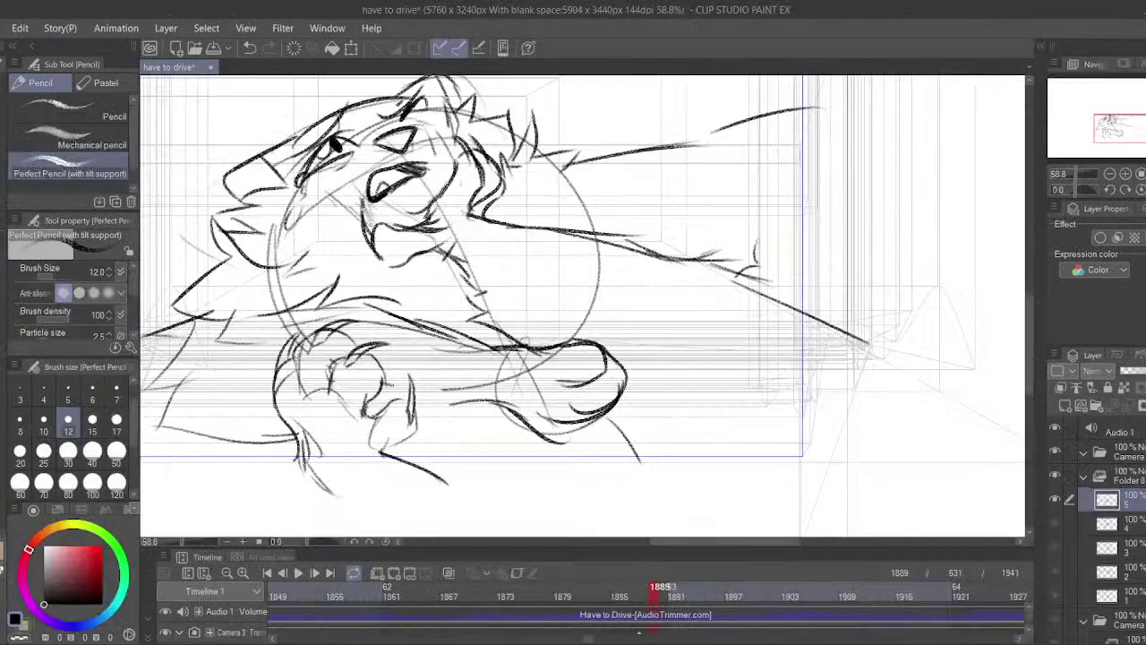
- Add short fur tufts and light contour strokes near the end of the outstretched limb, and save the file
drag(783, 252, 803, 247)
mouse_move(710, 148)
mouse_down()
mouse_move(694, 204)
mouse_move(685, 191)
mouse_up()
drag(714, 139, 787, 118)
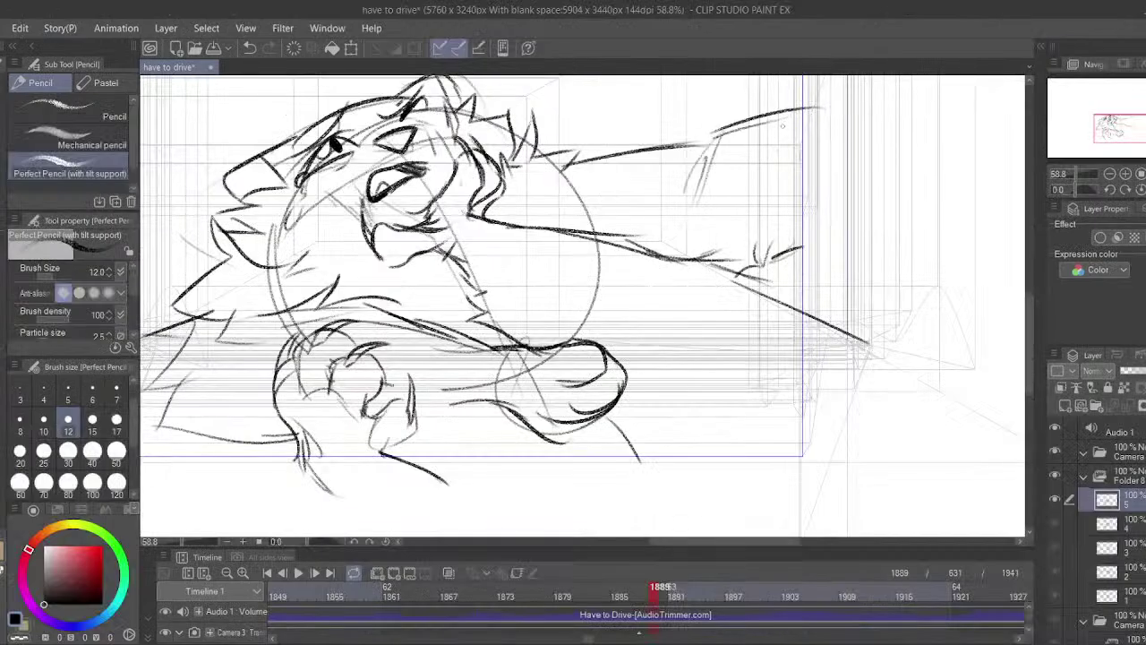
drag(717, 180, 736, 270)
drag(664, 128, 700, 149)
click(1109, 175)
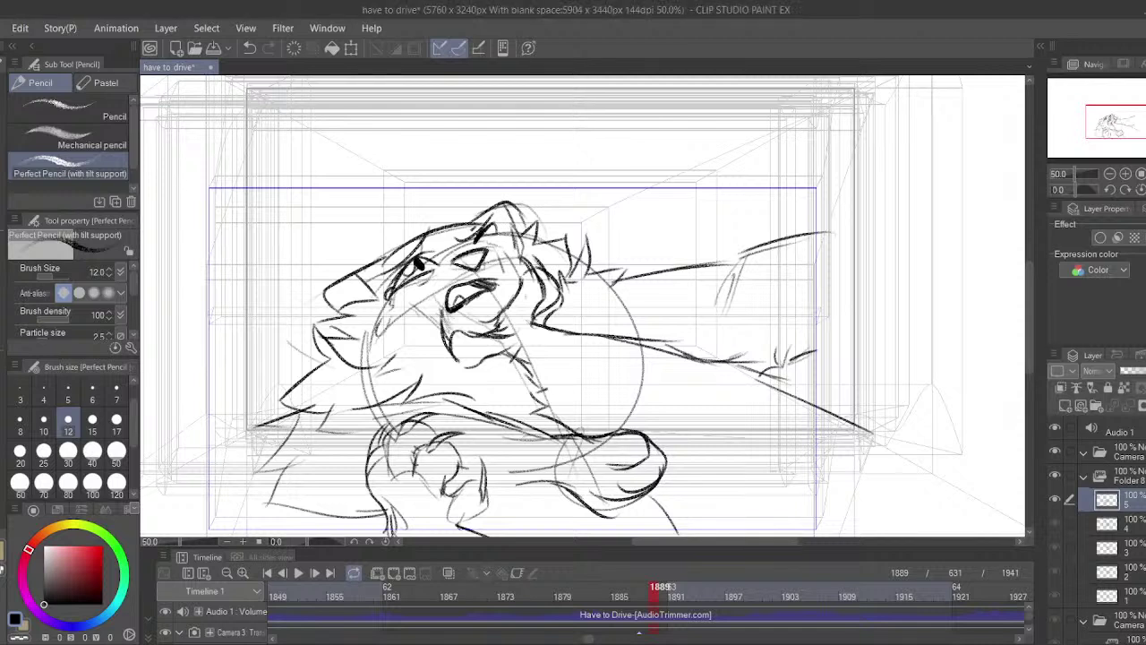
key(ctrl+s)
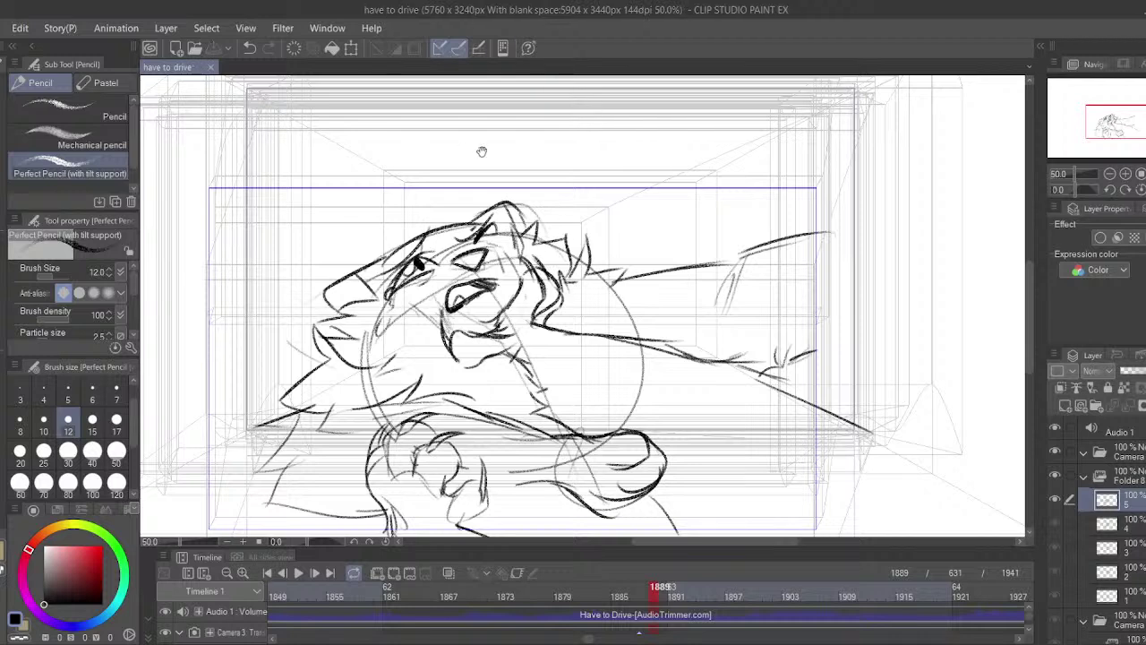
- Erase the large construction circle around the head and chest with the Hard eraser at size 120
drag(490, 39, 524, 10)
key(e)
mouse_move(688, 401)
mouse_down()
mouse_move(708, 391)
mouse_move(691, 376)
mouse_move(712, 281)
mouse_move(678, 254)
mouse_move(682, 238)
mouse_up()
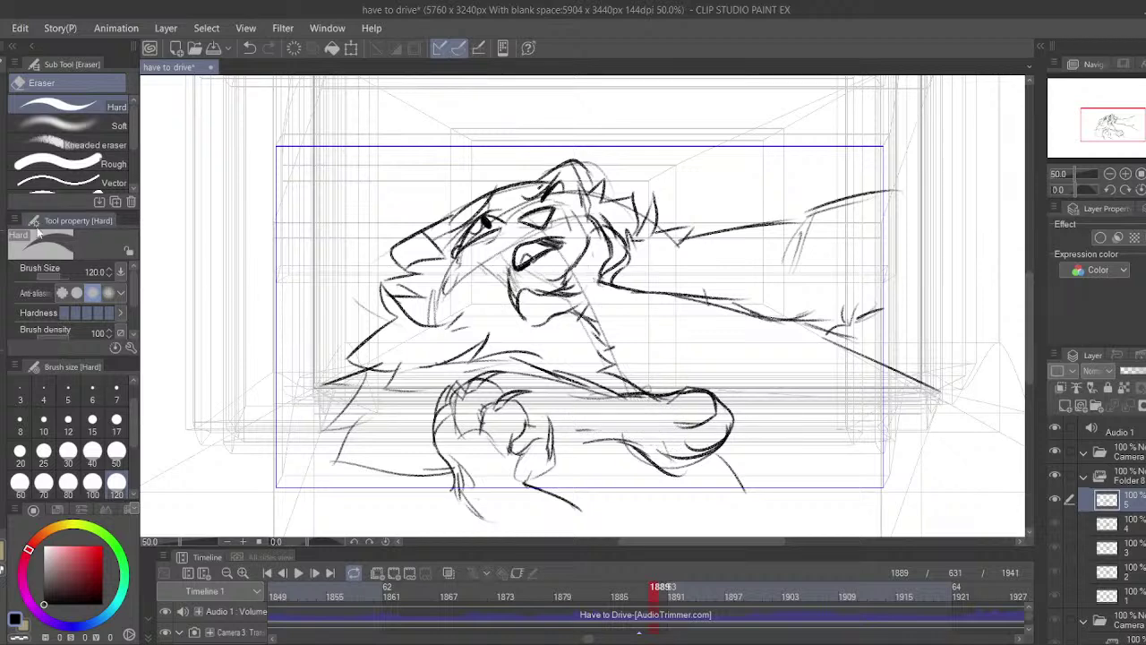
- With the size 12 Perfect Pencil, strengthen the foreleg's underside and the lower body edge with a slanting stroke at its end
key(i)
key(p)
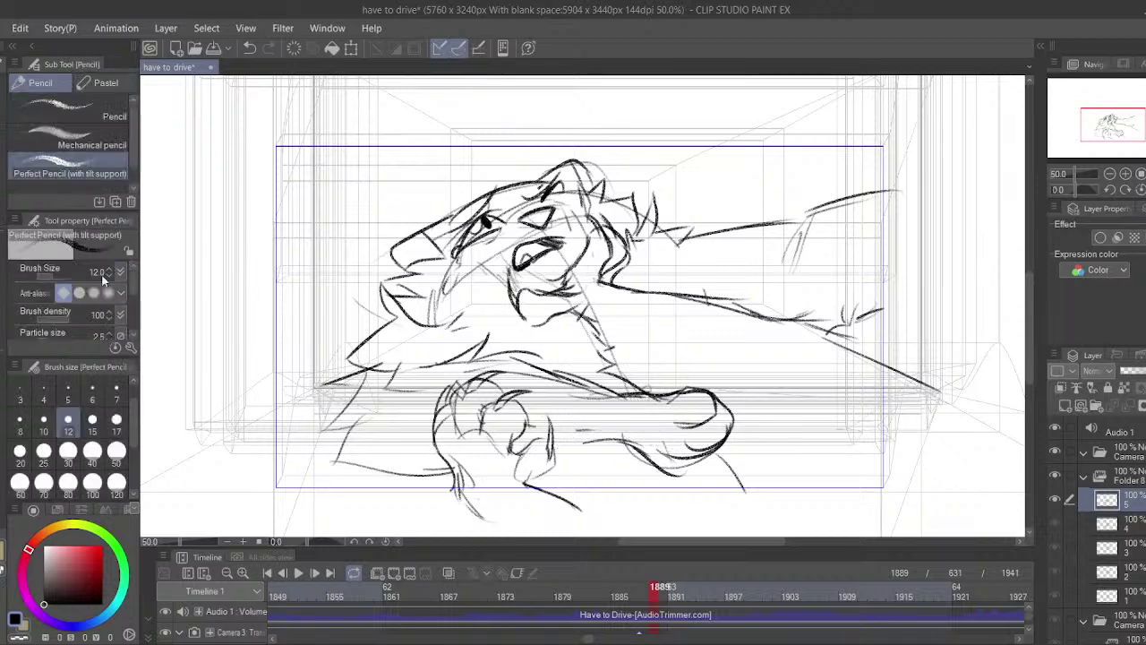
drag(578, 446, 556, 463)
drag(440, 475, 338, 465)
mouse_move(384, 437)
mouse_down()
mouse_move(393, 394)
mouse_move(462, 447)
mouse_move(462, 464)
mouse_up()
key(ctrl+z)
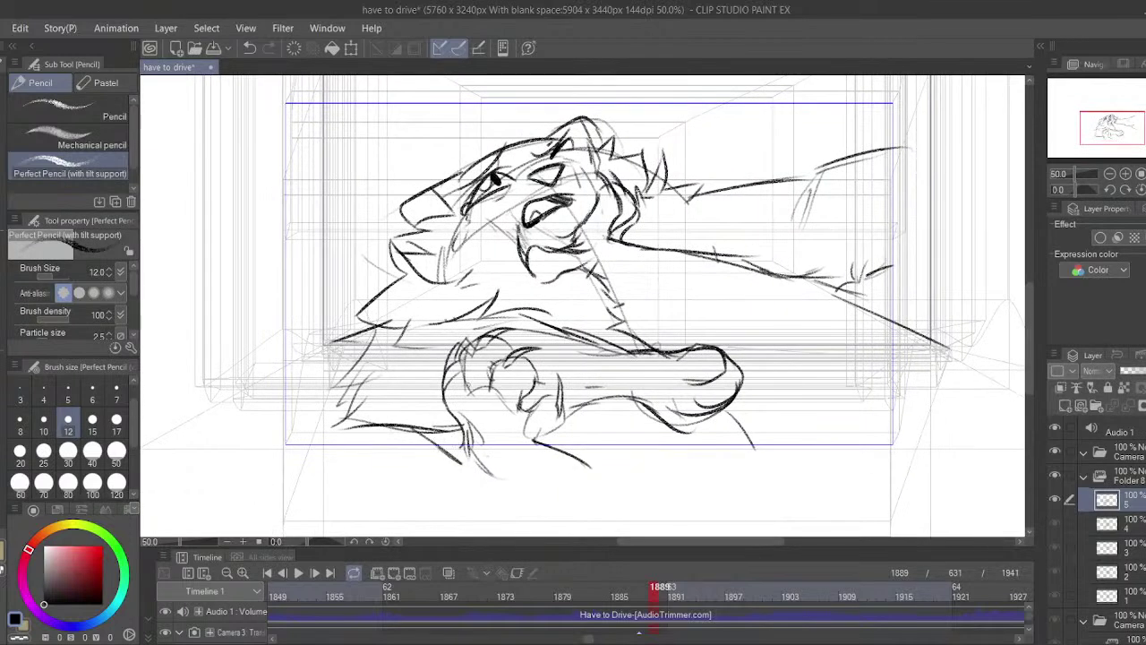
- Add short fur strokes on the chest below the open mouth, undoing the last surplus ones
drag(390, 285, 376, 308)
drag(542, 310, 569, 332)
mouse_move(565, 300)
mouse_down()
mouse_move(592, 351)
mouse_move(583, 324)
mouse_up()
drag(553, 299, 582, 325)
mouse_move(529, 300)
mouse_down()
mouse_move(490, 275)
mouse_move(514, 309)
mouse_up()
key(ctrl+z)
key(ctrl+z)
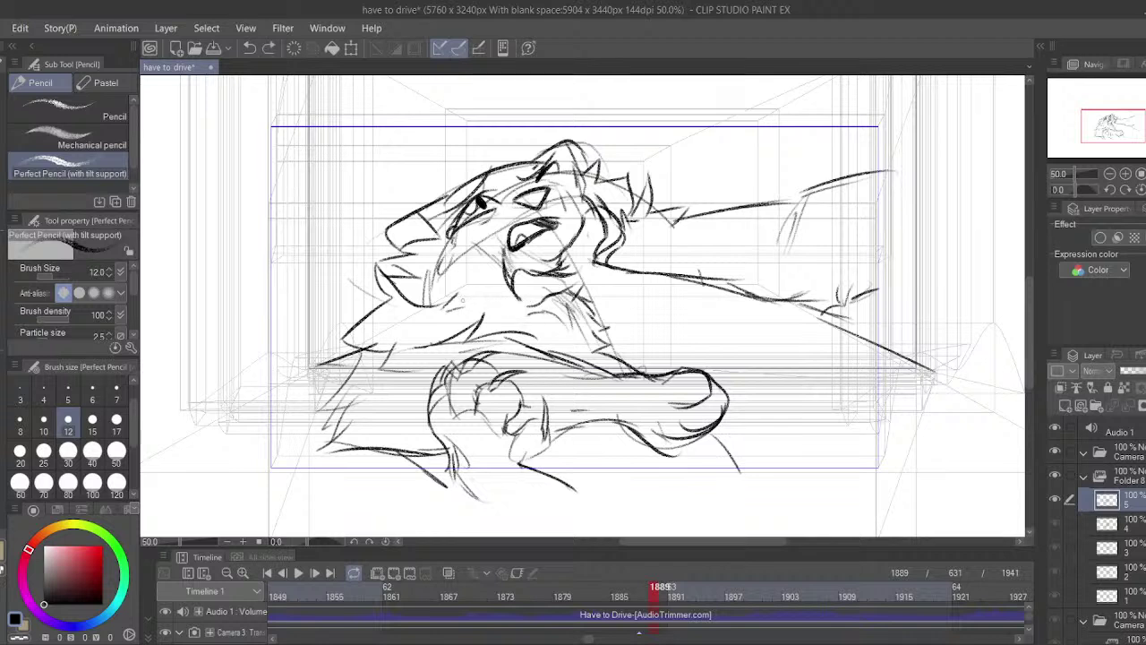
- Add cheek fur and pointed mane tufts behind the neck, save, and draw a light slanting line below the outstretched limb
drag(467, 261, 462, 299)
drag(471, 259, 484, 287)
drag(634, 207, 674, 212)
mouse_move(674, 205)
mouse_down()
mouse_move(654, 240)
mouse_move(712, 244)
mouse_up()
mouse_move(714, 240)
mouse_down()
mouse_move(704, 264)
mouse_move(676, 271)
mouse_up()
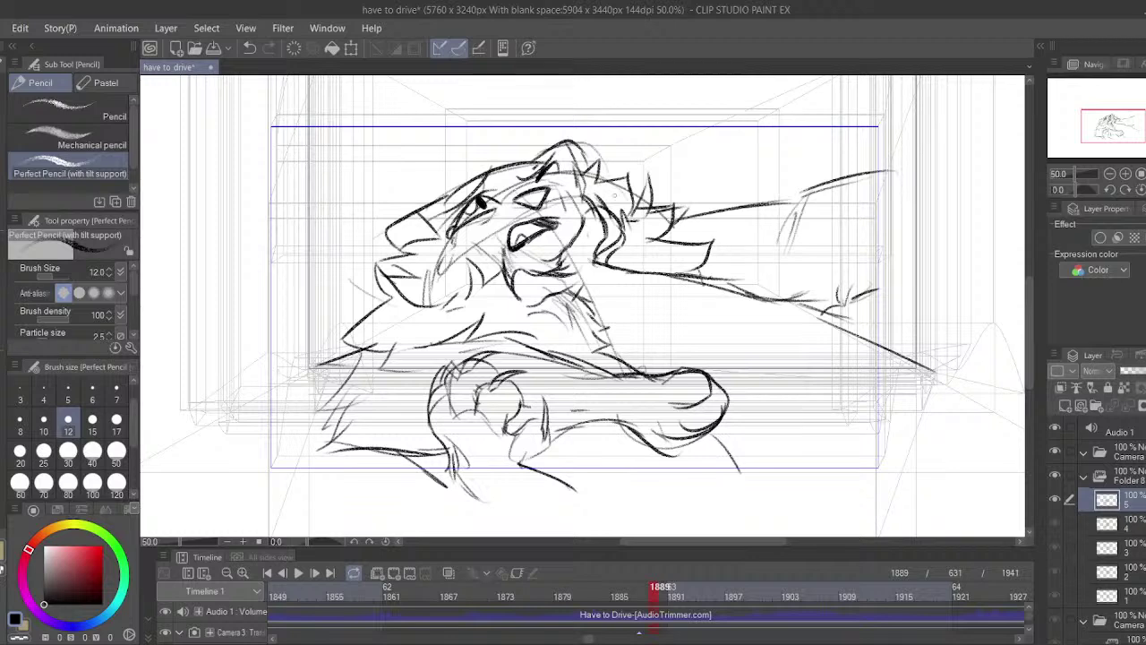
key(ctrl+s)
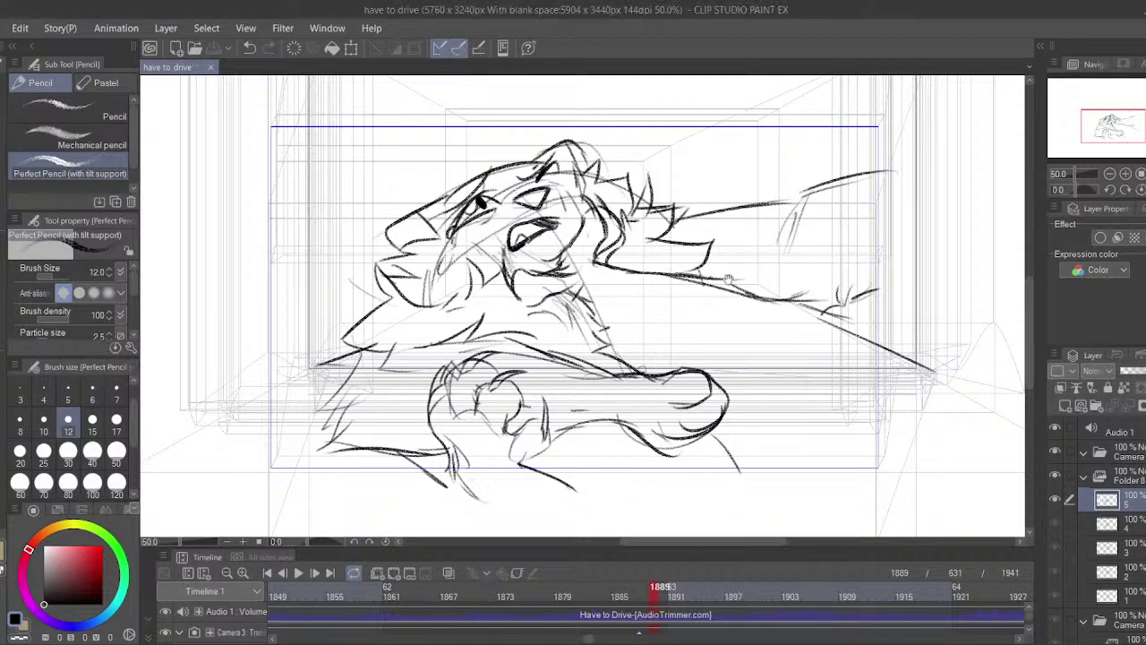
drag(728, 279, 690, 289)
drag(786, 321, 700, 372)
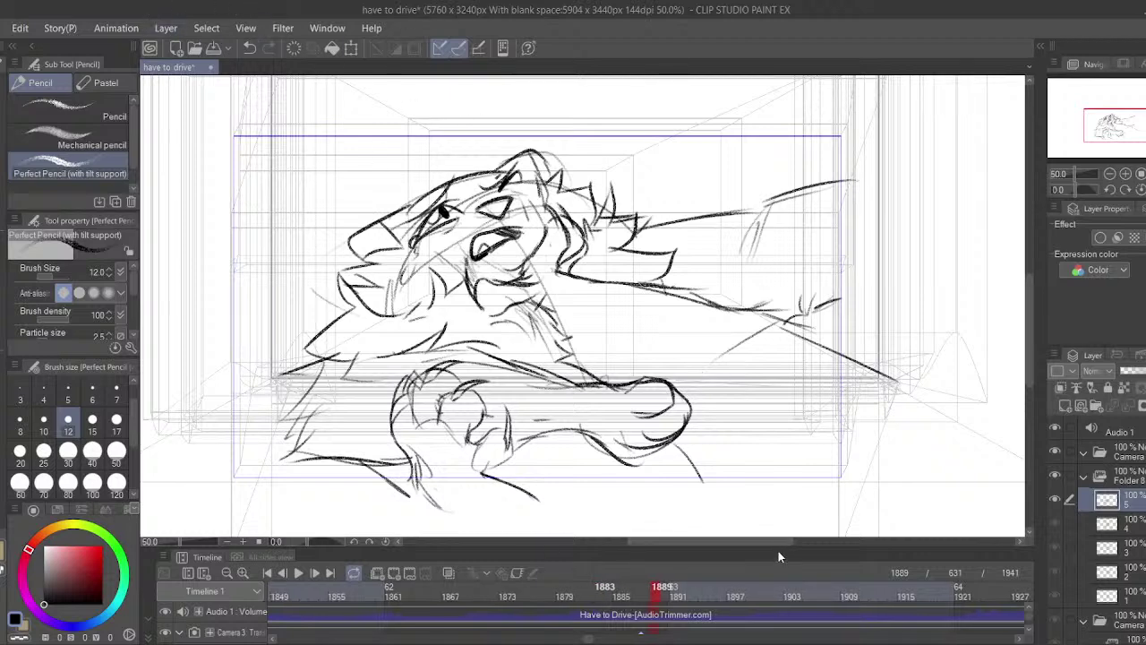
- Play the shot from frame 1874 to check the change from cel 4 to cel 5
drag(779, 547, 767, 483)
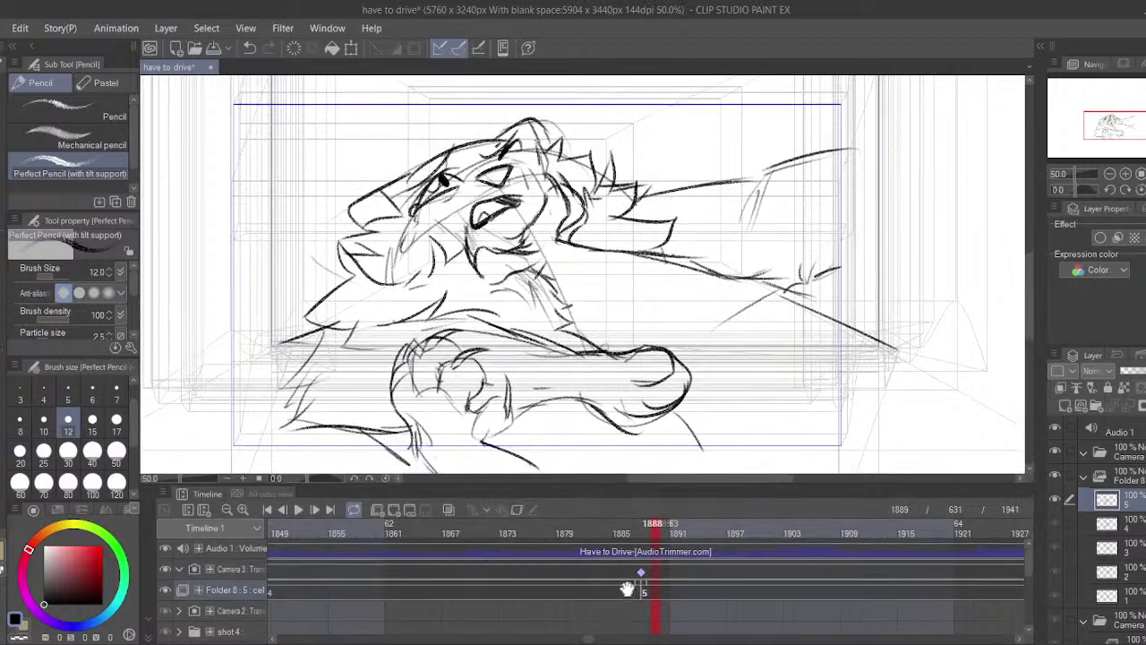
drag(530, 586, 444, 590)
click(332, 526)
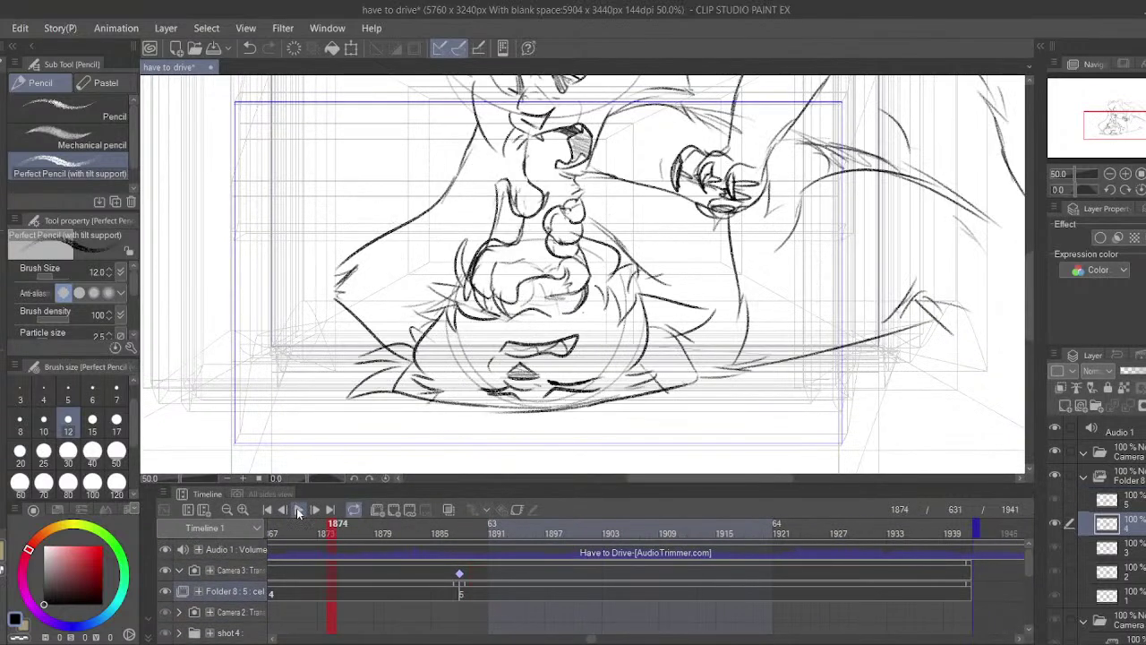
click(298, 509)
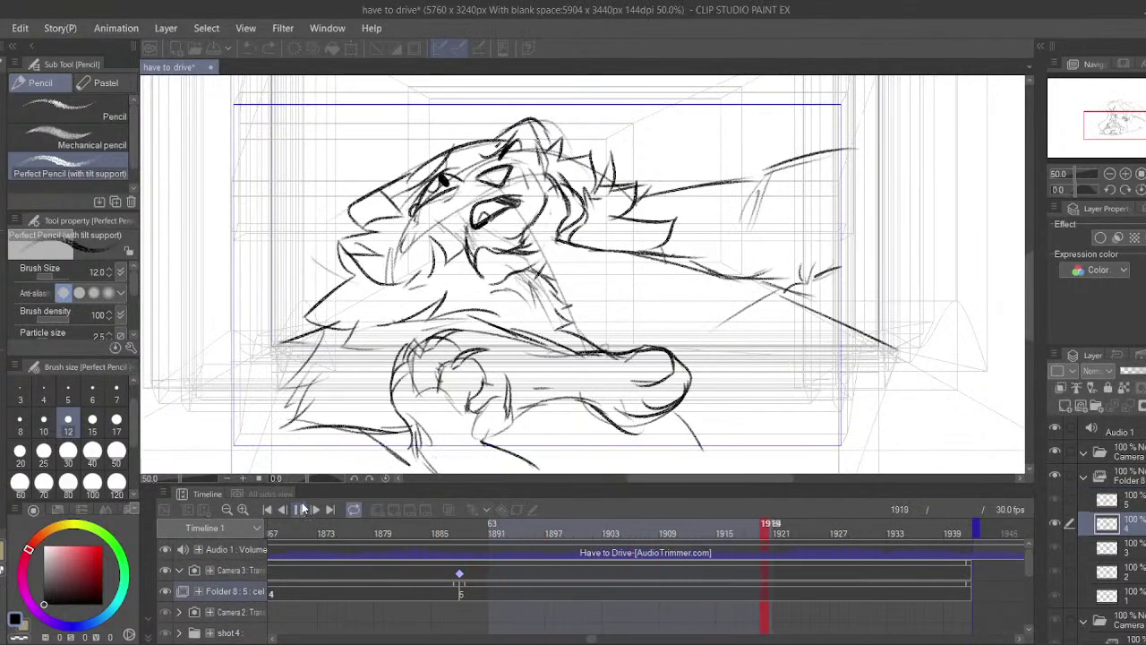
- End Folder 8's cel 5 at frame 1924 and extend the Camera 3 clip toward the timeline's end at 1975
drag(969, 584, 814, 582)
drag(934, 562, 820, 564)
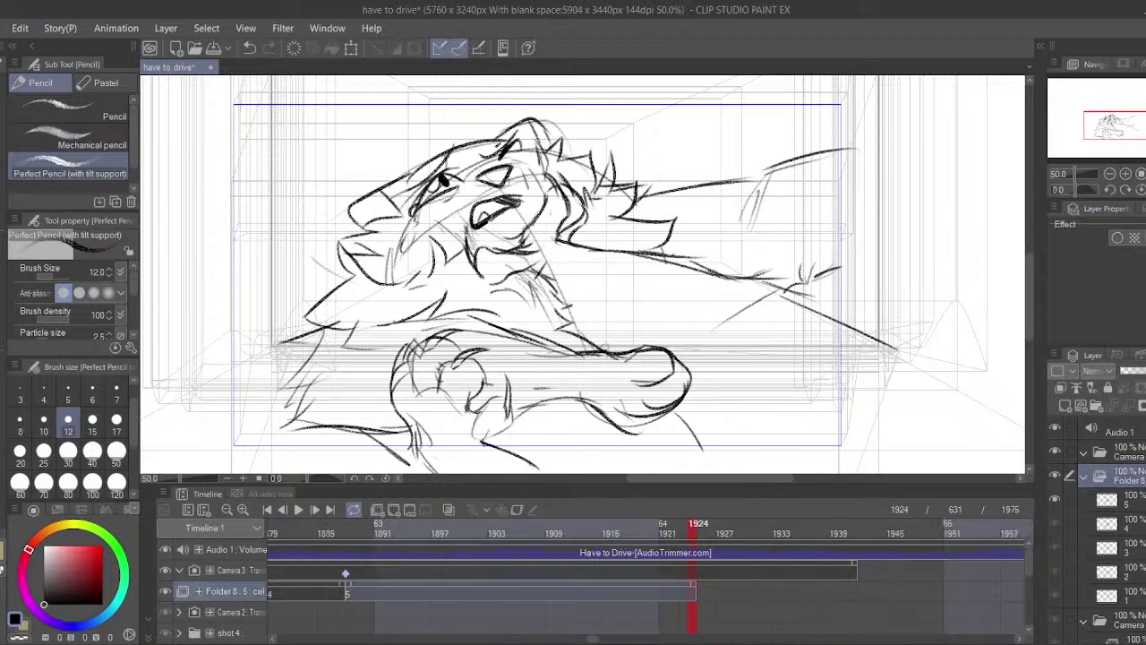
click(704, 592)
drag(854, 565, 1026, 570)
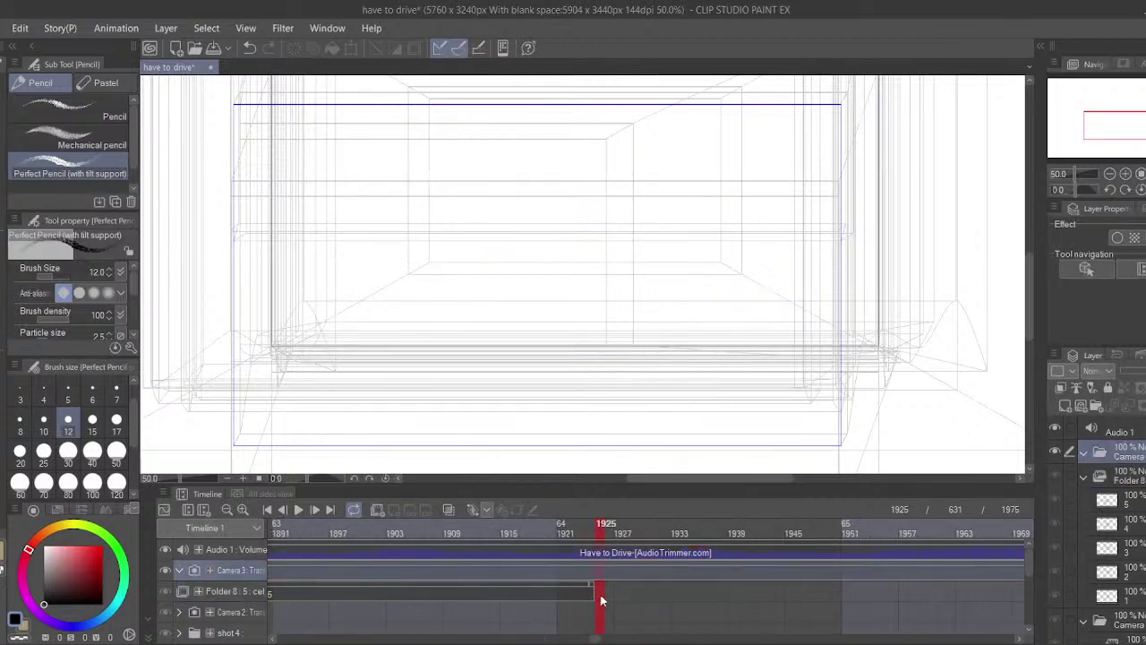
- Create cel 6 in Folder 8 at frame 1925 with onion skin turned on
click(601, 598)
click(402, 508)
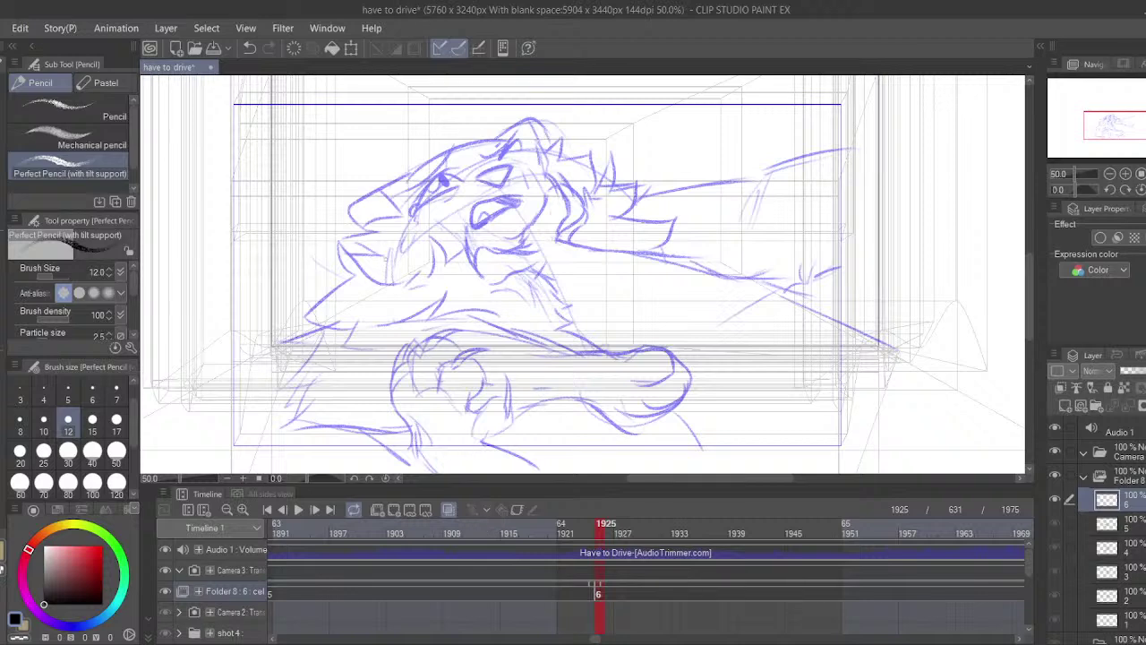
drag(537, 269, 558, 285)
drag(452, 77, 590, 317)
key(ctrl+z)
mouse_move(540, 349)
mouse_down()
mouse_move(518, 350)
mouse_move(453, 120)
mouse_up()
key(ctrl+z)
drag(523, 260, 549, 315)
key(ctrl+z)
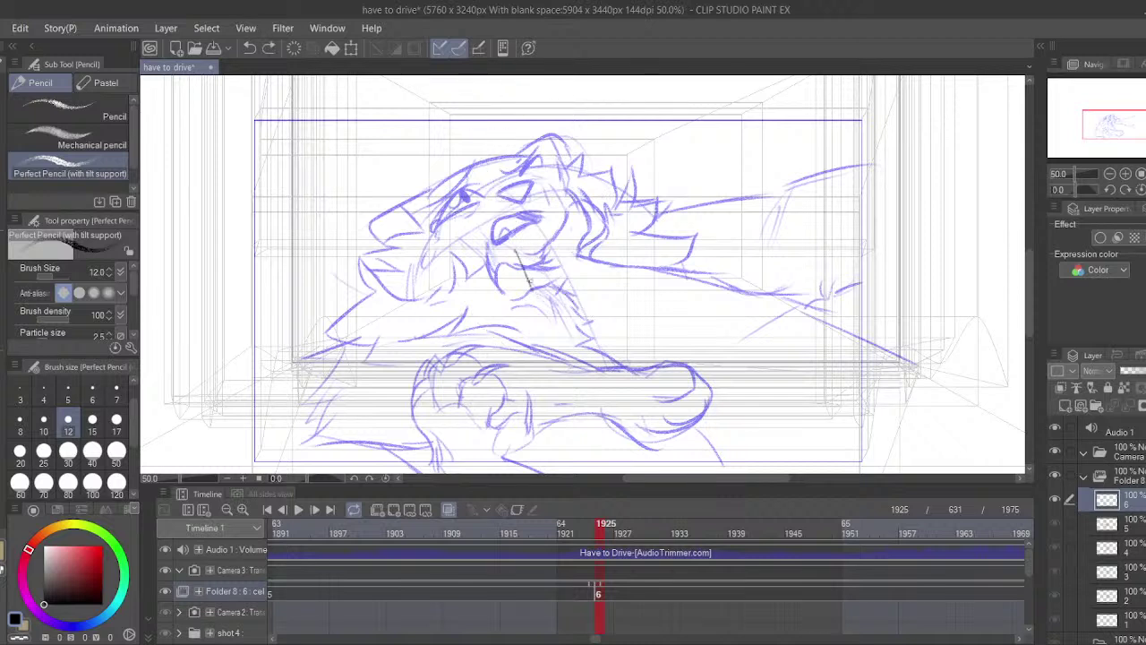
key(ctrl+z)
mouse_move(554, 272)
mouse_down()
mouse_move(562, 305)
mouse_move(551, 287)
mouse_up()
key(ctrl+z)
- Draw a large circle guide for the head over the onion-skinned drawing, undoing the extra strokes
drag(543, 110, 573, 104)
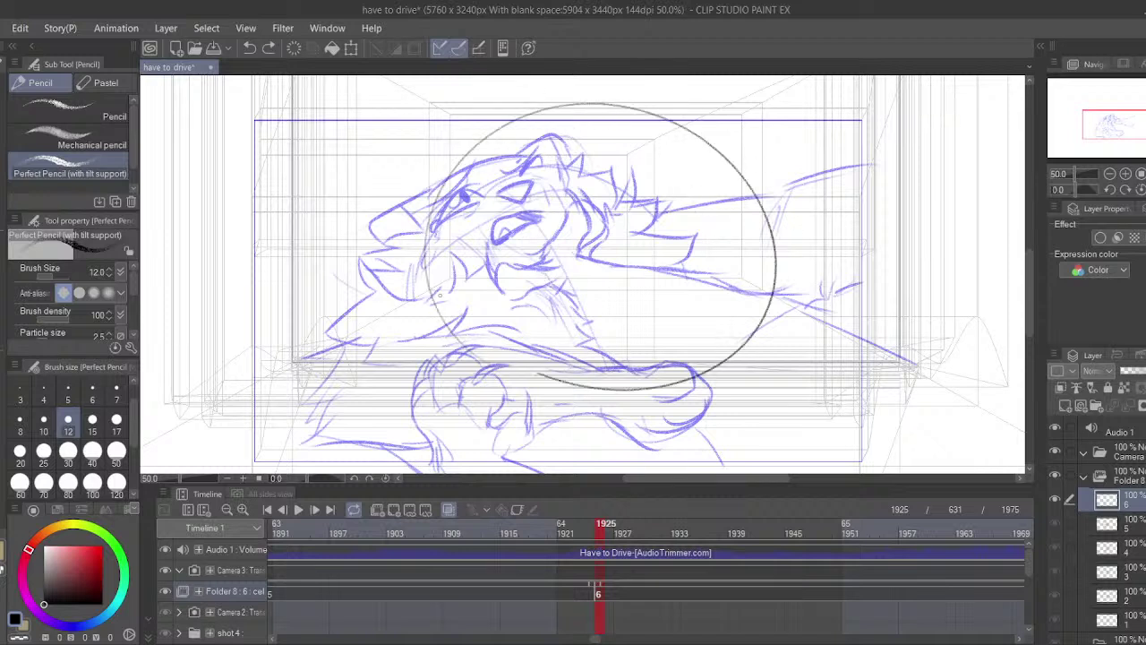
key(ctrl+z)
mouse_move(546, 261)
mouse_down()
mouse_move(569, 272)
mouse_move(552, 284)
mouse_up()
key(ctrl+z)
- Rough in short facial arcs and a pointed wedge shape near the bottom of the head circle, undoing surplus strokes
mouse_move(571, 355)
mouse_down()
mouse_move(610, 333)
mouse_move(573, 313)
mouse_up()
drag(506, 311, 527, 344)
key(ctrl+z)
key(ctrl+z)
mouse_move(527, 345)
mouse_down()
mouse_move(569, 361)
mouse_move(623, 334)
mouse_move(605, 352)
mouse_up()
key(ctrl+z)
key(ctrl+z)
key(ctrl+z)
- Divide the pointed wedge with short cross strokes and fill its tip black
click(1121, 174)
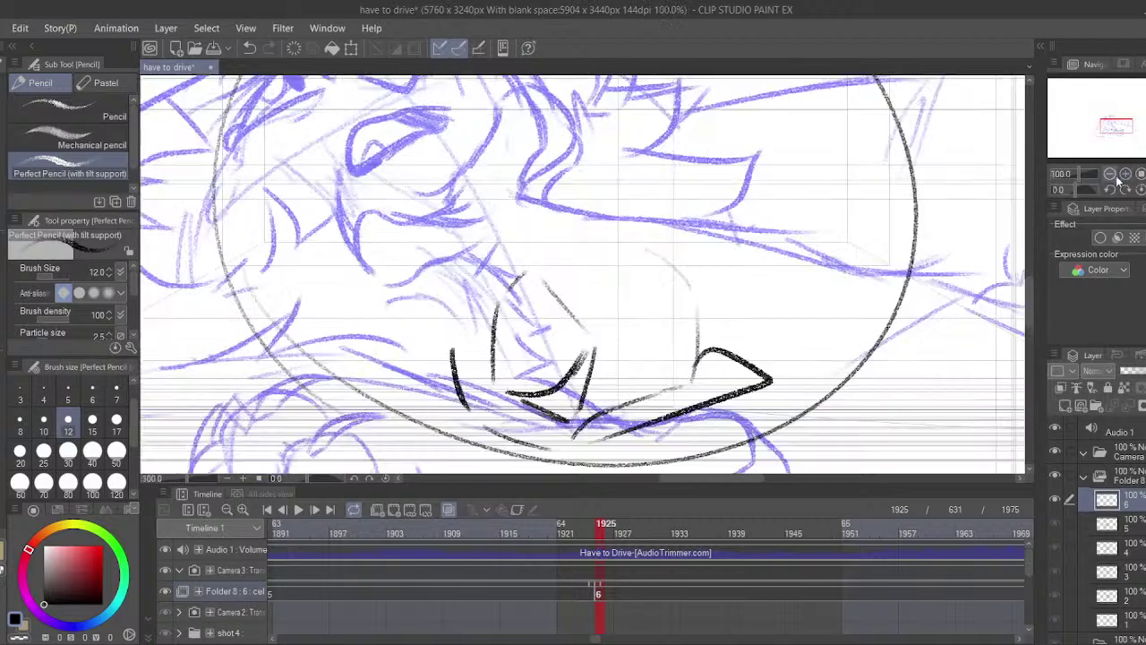
drag(746, 335, 698, 212)
mouse_move(616, 267)
mouse_down()
mouse_move(685, 239)
mouse_move(707, 269)
mouse_move(693, 270)
mouse_up()
drag(665, 233, 674, 273)
mouse_move(671, 273)
mouse_down()
mouse_move(635, 261)
mouse_move(633, 283)
mouse_move(609, 298)
mouse_move(566, 299)
mouse_up()
drag(573, 289, 559, 307)
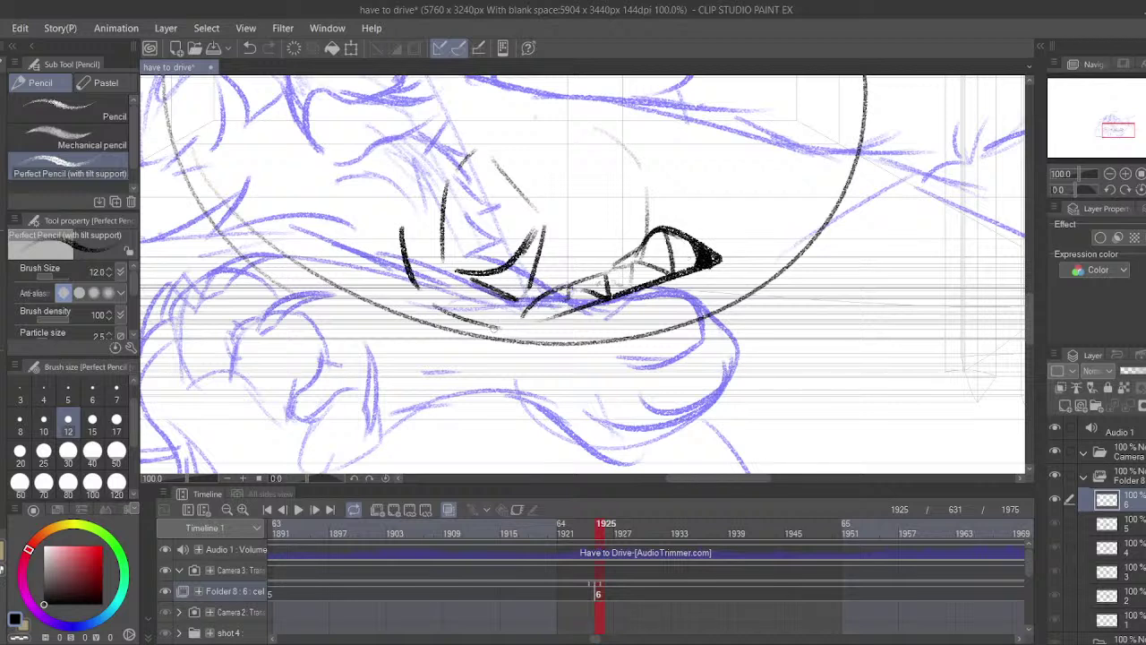
- Draw a long, nearly vertical curve crossing the wedge near its black tip, undoing the failed curve first
mouse_move(495, 328)
mouse_down()
mouse_move(529, 338)
mouse_move(561, 313)
mouse_move(514, 317)
mouse_move(523, 336)
mouse_move(554, 325)
mouse_move(641, 343)
mouse_move(678, 324)
mouse_move(701, 224)
mouse_up()
key(ctrl+z)
key(ctrl+z)
mouse_move(675, 326)
mouse_down()
mouse_move(693, 300)
mouse_move(698, 142)
mouse_up()
scroll(537, 296, up, 3)
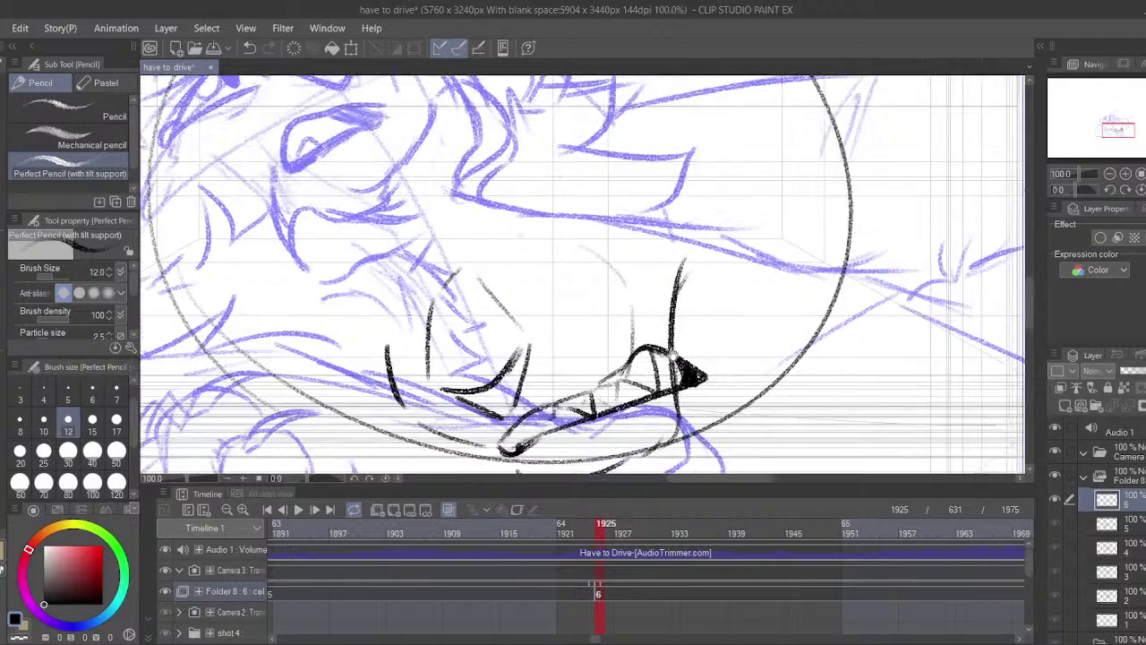
- Draw a large rounded shape above the wedge and shade its lower edge with hatching, undoing surplus strokes
mouse_move(498, 260)
mouse_down()
mouse_move(529, 340)
mouse_move(625, 210)
mouse_move(520, 342)
mouse_up()
scroll(504, 183, down, 1)
mouse_move(503, 185)
mouse_down()
mouse_move(590, 288)
mouse_move(575, 270)
mouse_move(558, 307)
mouse_move(561, 270)
mouse_move(524, 296)
mouse_move(502, 204)
mouse_up()
key(ctrl+z)
key(ctrl+z)
mouse_move(518, 280)
mouse_down()
mouse_move(555, 303)
mouse_move(516, 260)
mouse_move(520, 237)
mouse_move(559, 277)
mouse_move(529, 224)
mouse_move(582, 273)
mouse_move(538, 250)
mouse_up()
drag(497, 195, 561, 299)
drag(573, 255, 582, 270)
key(ctrl+z)
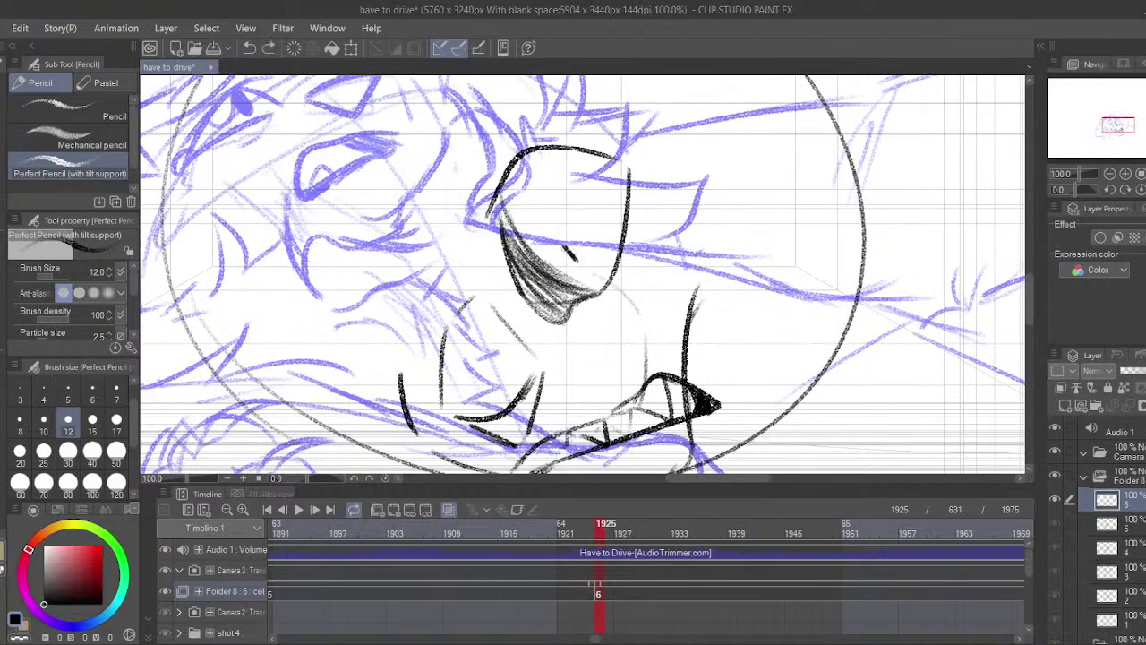
- Draw a small pupil mark inside the shaded eye and a thick tapering black brow along its inner edge, undoing a surplus stroke
drag(550, 223, 570, 255)
mouse_move(514, 191)
mouse_down()
mouse_move(504, 204)
mouse_move(550, 224)
mouse_move(580, 197)
mouse_up()
mouse_move(603, 103)
mouse_down()
mouse_move(533, 255)
mouse_move(543, 166)
mouse_move(523, 268)
mouse_up()
key(ctrl+z)
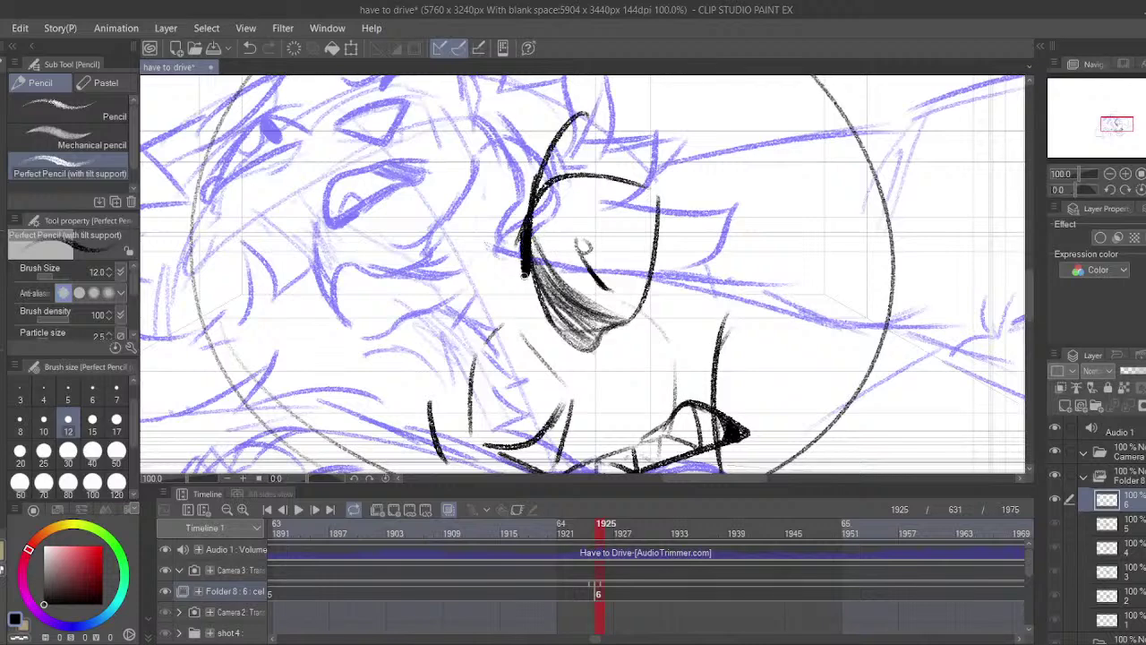
drag(525, 229, 523, 170)
mouse_move(576, 102)
mouse_down()
mouse_move(525, 211)
mouse_move(534, 172)
mouse_move(521, 191)
mouse_move(520, 289)
mouse_move(536, 208)
mouse_up()
key(c)
key(c)
mouse_move(535, 263)
mouse_down()
mouse_move(539, 168)
mouse_move(519, 251)
mouse_up()
- Turn off the onion skin and add a short crease mark beside the eye's shaded lower edge on cel 6
drag(555, 260, 616, 292)
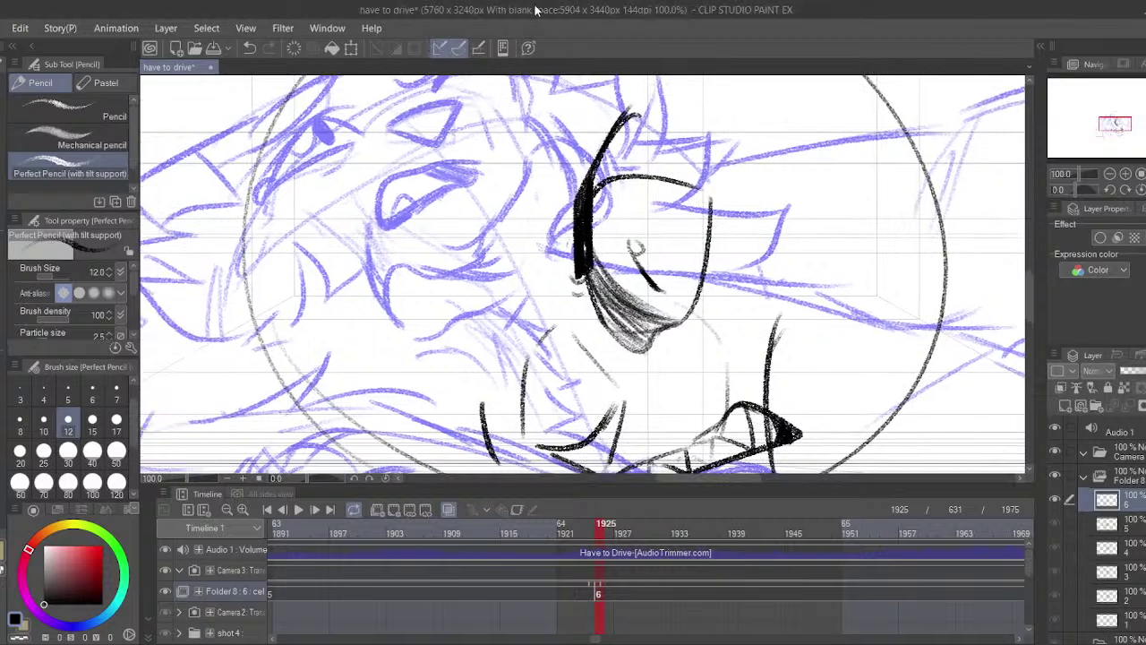
mouse_move(529, 267)
mouse_down()
mouse_move(543, 285)
mouse_move(569, 251)
mouse_move(618, 281)
mouse_up()
click(448, 512)
drag(664, 333, 647, 296)
drag(686, 284, 700, 281)
drag(510, 262, 513, 281)
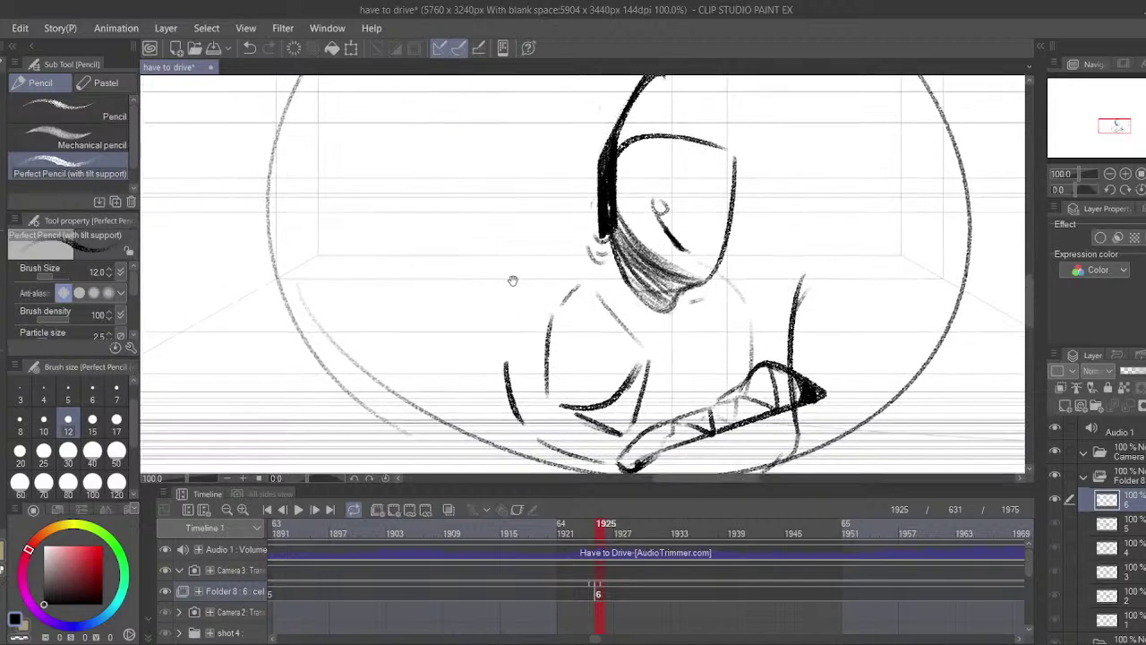
click(569, 592)
click(598, 593)
- Shade along the long near-vertical curve crossing the wedge with loose overlapping hatching above and below the wedge
drag(603, 314, 528, 249)
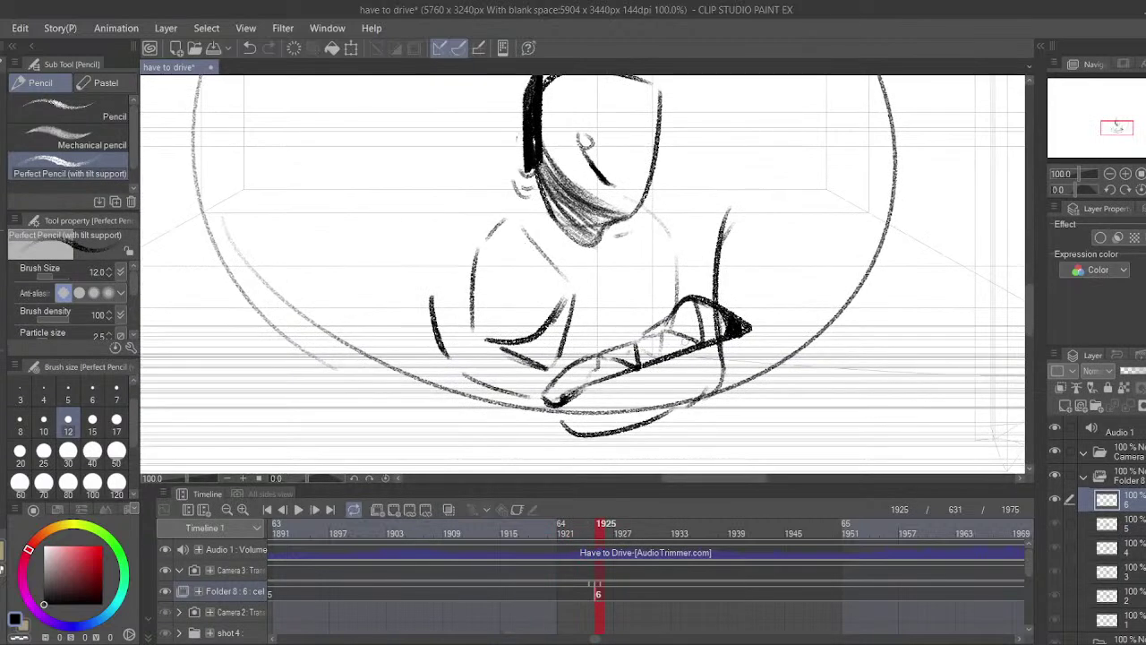
drag(695, 297, 707, 237)
drag(712, 204, 702, 298)
mouse_move(707, 278)
mouse_down()
mouse_move(688, 305)
mouse_move(698, 171)
mouse_move(674, 338)
mouse_move(687, 377)
mouse_move(650, 390)
mouse_up()
drag(700, 354, 678, 421)
drag(707, 394, 659, 425)
drag(686, 362, 668, 409)
drag(699, 401, 670, 428)
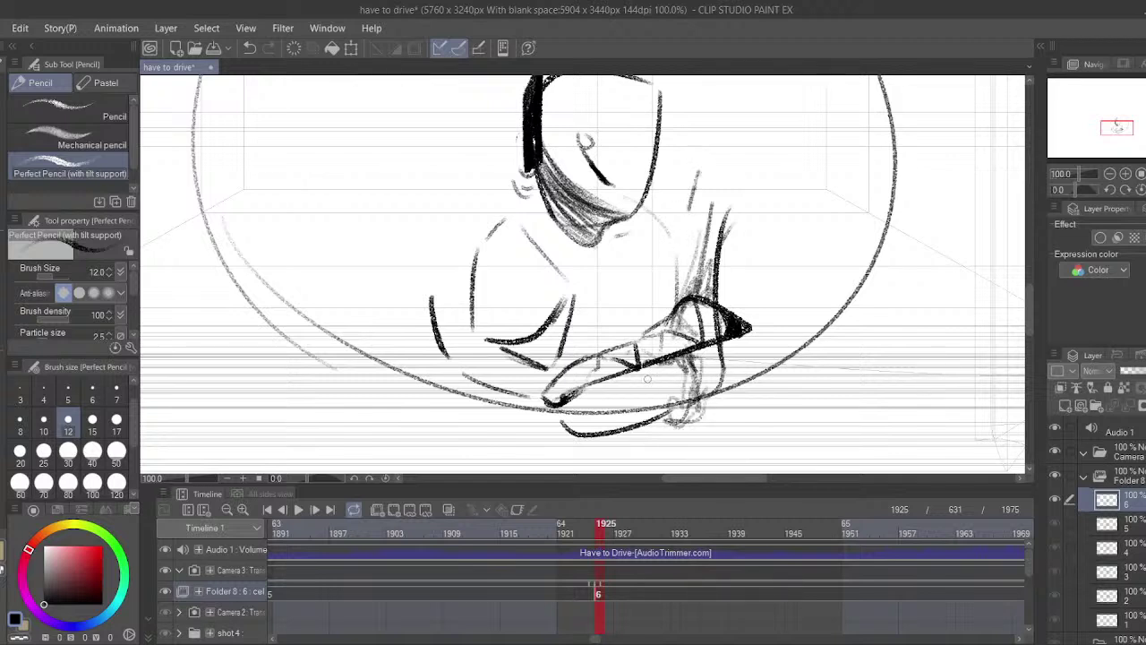
- Add light diagonal hatching between the shaded eye and the wedge, plus a short curve below the wedge
drag(678, 362, 615, 382)
mouse_move(643, 373)
mouse_down()
mouse_move(613, 423)
mouse_move(656, 450)
mouse_up()
drag(633, 315, 621, 335)
drag(643, 296, 619, 337)
drag(654, 225, 630, 340)
drag(666, 235, 642, 325)
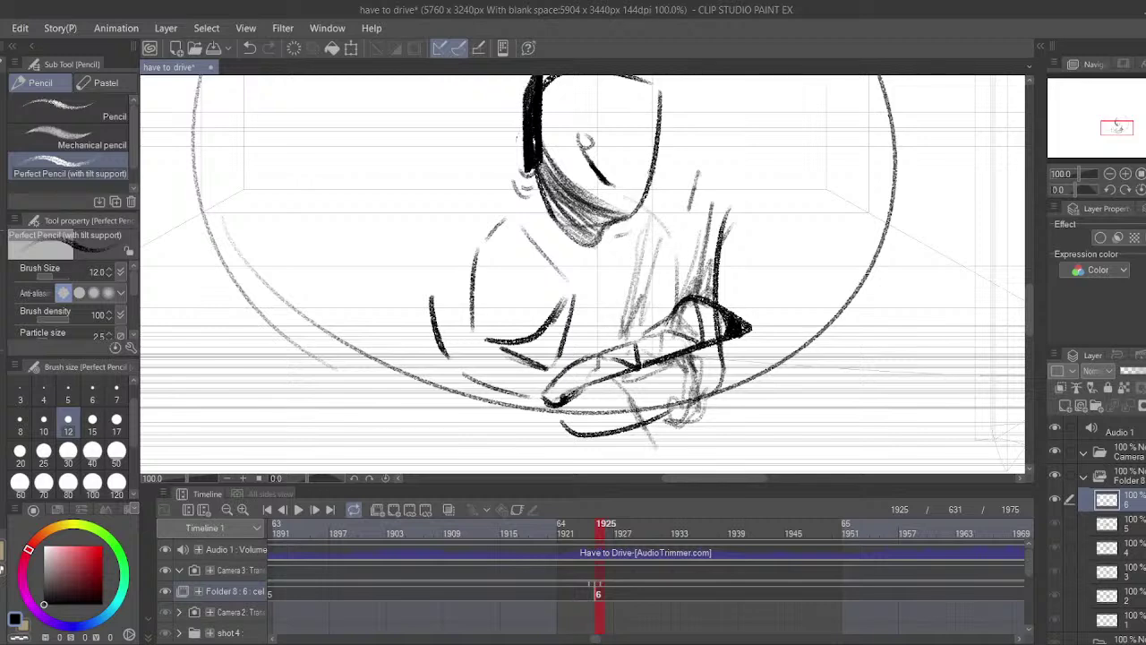
- Sketch light slanted strokes for the nose bridge beside the thick brow, undoing surplus strokes
mouse_move(470, 260)
mouse_down()
mouse_move(542, 297)
mouse_move(582, 337)
mouse_up()
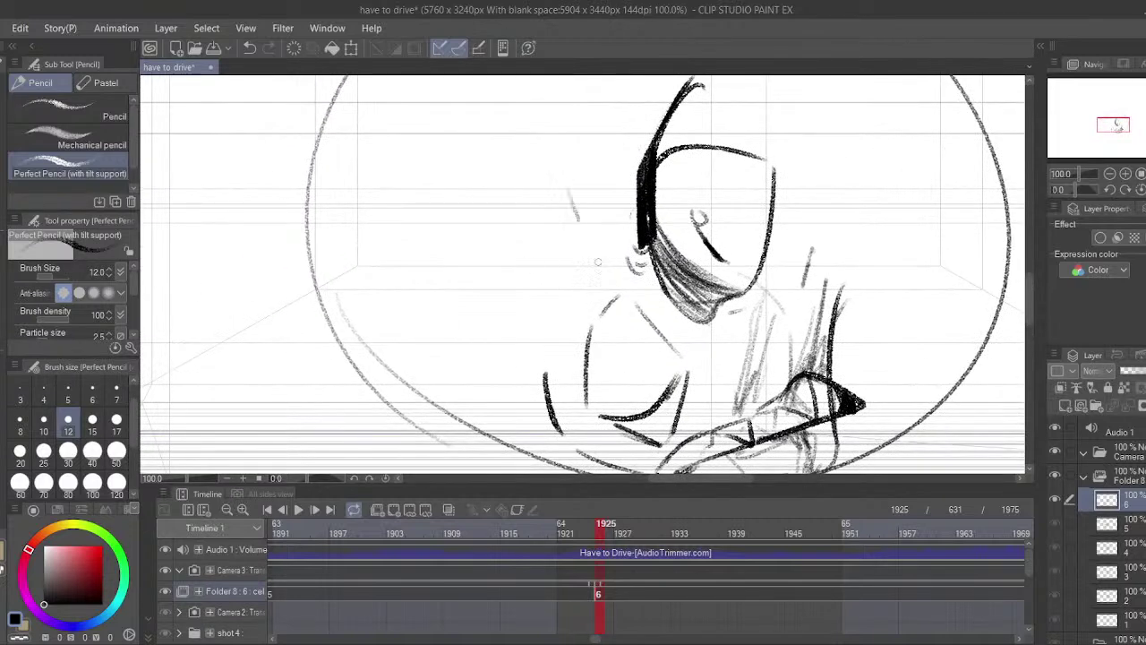
drag(598, 261, 633, 317)
drag(578, 243, 604, 286)
key(ctrl+z)
mouse_move(596, 194)
mouse_down()
mouse_move(619, 268)
mouse_move(589, 302)
mouse_move(617, 271)
mouse_up()
key(ctrl+z)
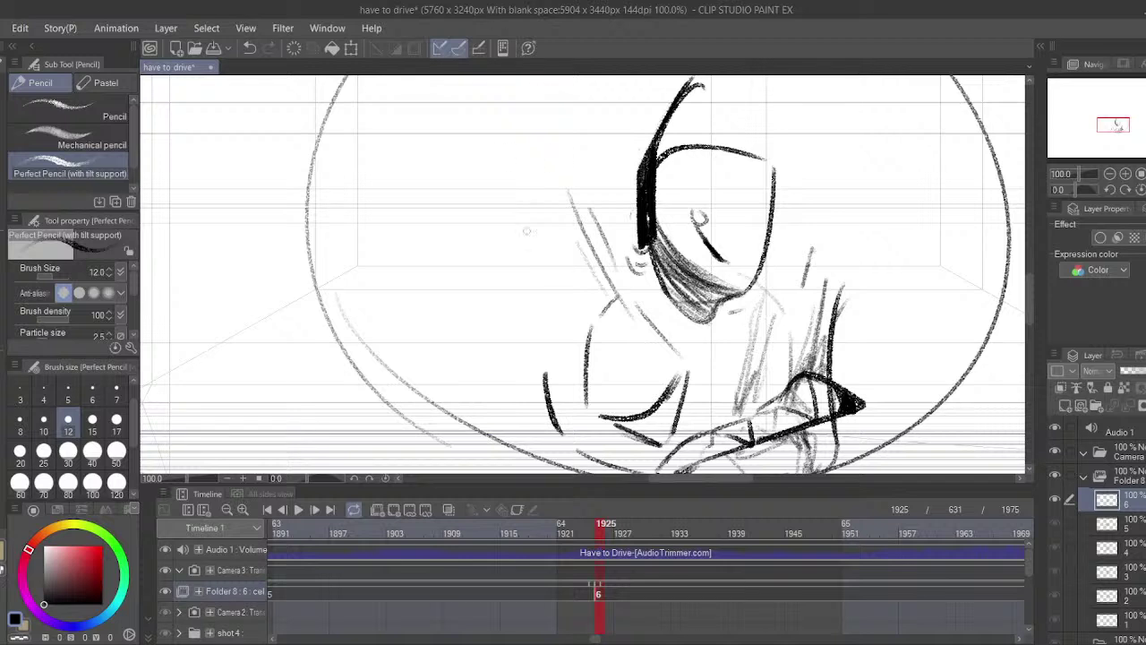
key(ctrl+z)
mouse_move(557, 235)
mouse_down()
mouse_move(593, 305)
mouse_move(565, 216)
mouse_up()
key(ctrl+z)
- Work out the second eye's inner edge beside the nose bridge, undoing the trial curves for its rounded outline
mouse_move(591, 301)
mouse_down()
mouse_move(553, 229)
mouse_move(488, 208)
mouse_move(471, 229)
mouse_up()
key(ctrl+z)
drag(555, 226, 462, 224)
mouse_move(473, 278)
mouse_down()
mouse_move(528, 333)
mouse_move(578, 333)
mouse_up()
key(ctrl+z)
key(ctrl+z)
drag(480, 292, 586, 331)
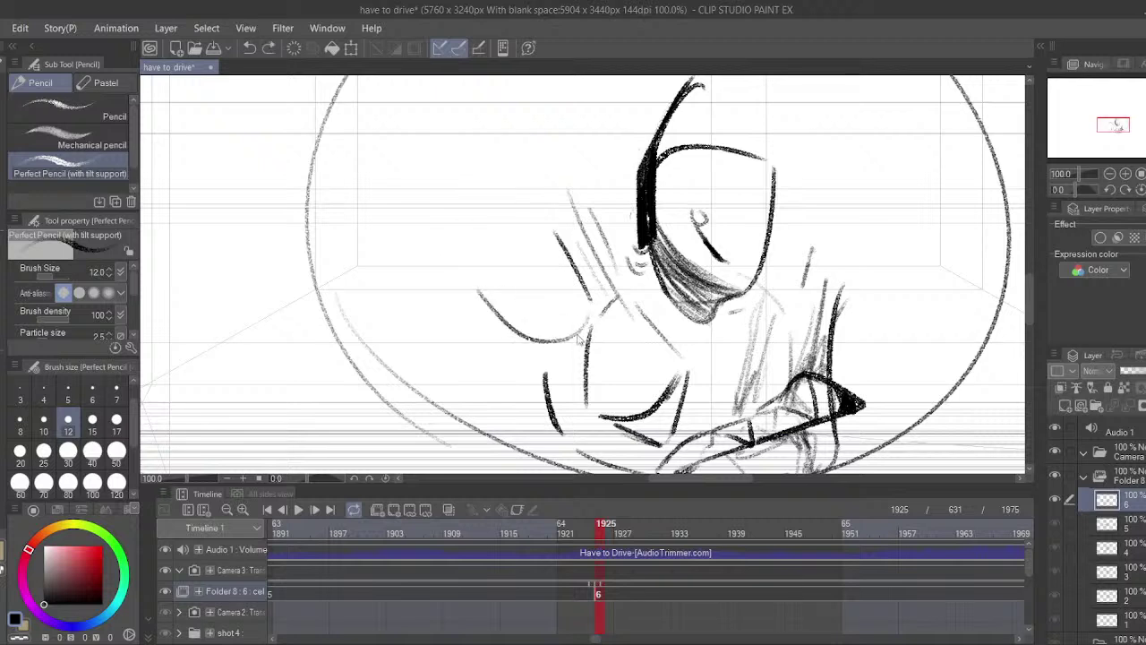
key(ctrl+z)
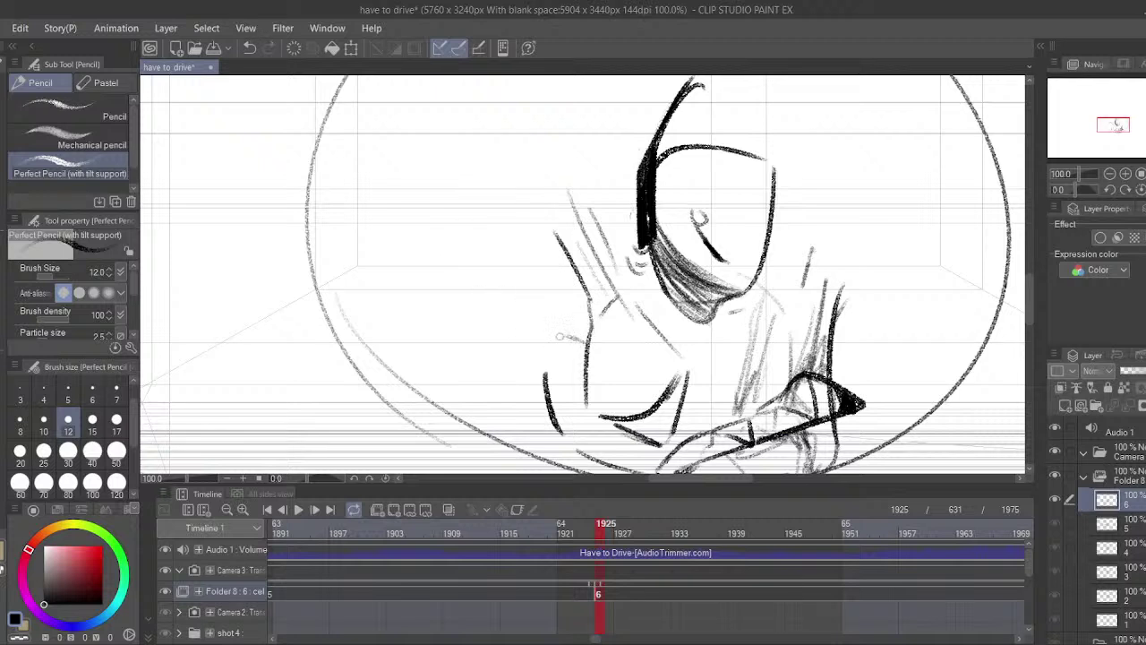
mouse_move(559, 336)
mouse_down()
mouse_move(451, 255)
mouse_move(531, 194)
mouse_move(564, 247)
mouse_up()
key(ctrl+z)
key(ctrl+z)
- Outline the second eye with rounded upper and lower curves and hatch its inner corner, undoing failed curves
mouse_move(541, 215)
mouse_down()
mouse_move(533, 207)
mouse_move(461, 291)
mouse_move(471, 253)
mouse_move(466, 277)
mouse_up()
key(ctrl+z)
drag(465, 283, 516, 329)
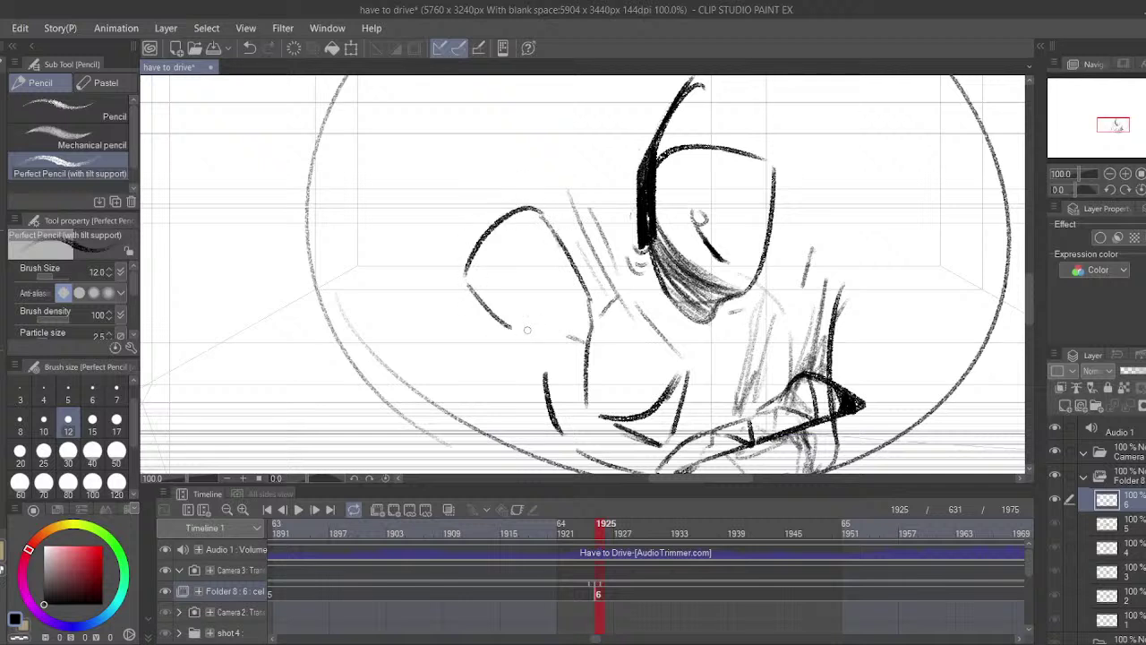
key(ctrl+z)
key(ctrl+z)
mouse_move(544, 216)
mouse_down()
mouse_move(468, 272)
mouse_move(556, 332)
mouse_up()
key(ctrl+z)
mouse_move(470, 294)
mouse_down()
mouse_move(566, 337)
mouse_move(517, 335)
mouse_move(574, 340)
mouse_move(548, 251)
mouse_up()
key(ctrl+z)
key(ctrl+z)
mouse_move(565, 335)
mouse_down()
mouse_move(555, 230)
mouse_move(550, 264)
mouse_move(543, 229)
mouse_move(582, 323)
mouse_move(554, 237)
mouse_move(573, 314)
mouse_up()
key(ctrl+z)
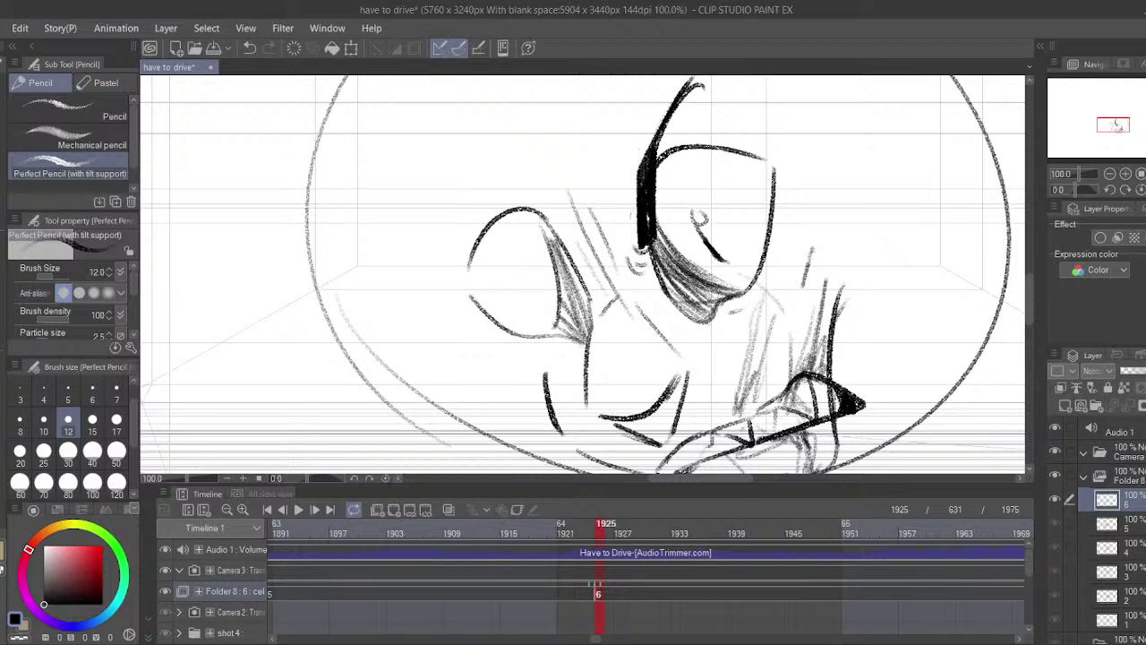
- Draw a thick slanted black brow over the second eye with a thin outer extension, undoing surplus strokes
mouse_move(553, 240)
mouse_down()
mouse_move(560, 326)
mouse_move(592, 302)
mouse_up()
drag(524, 199, 543, 244)
drag(500, 237, 534, 257)
key(ctrl+z)
mouse_move(449, 210)
mouse_down()
mouse_move(520, 234)
mouse_move(583, 283)
mouse_up()
mouse_move(536, 242)
mouse_down()
mouse_move(597, 287)
mouse_move(556, 254)
mouse_move(592, 295)
mouse_move(537, 234)
mouse_move(566, 262)
mouse_up()
key(ctrl+z)
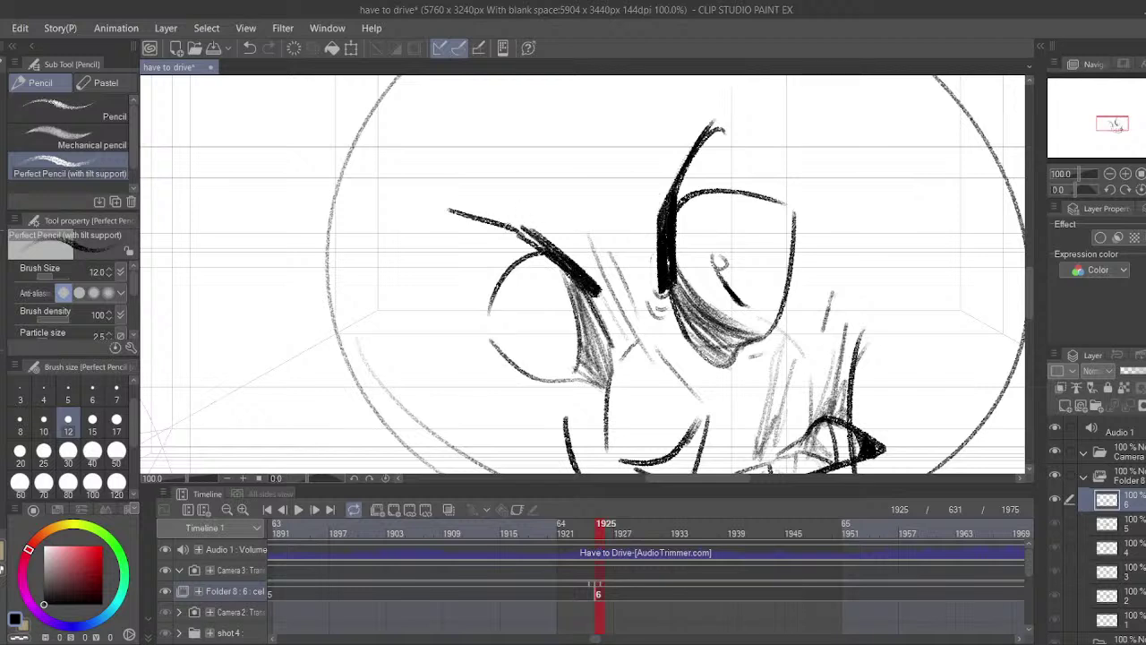
- Thicken the second eye's brow outward and trim the outer tips of both brows with transparent color
mouse_move(457, 221)
mouse_down()
mouse_move(523, 240)
mouse_move(532, 231)
mouse_move(474, 213)
mouse_up()
drag(473, 213, 543, 239)
key(x)
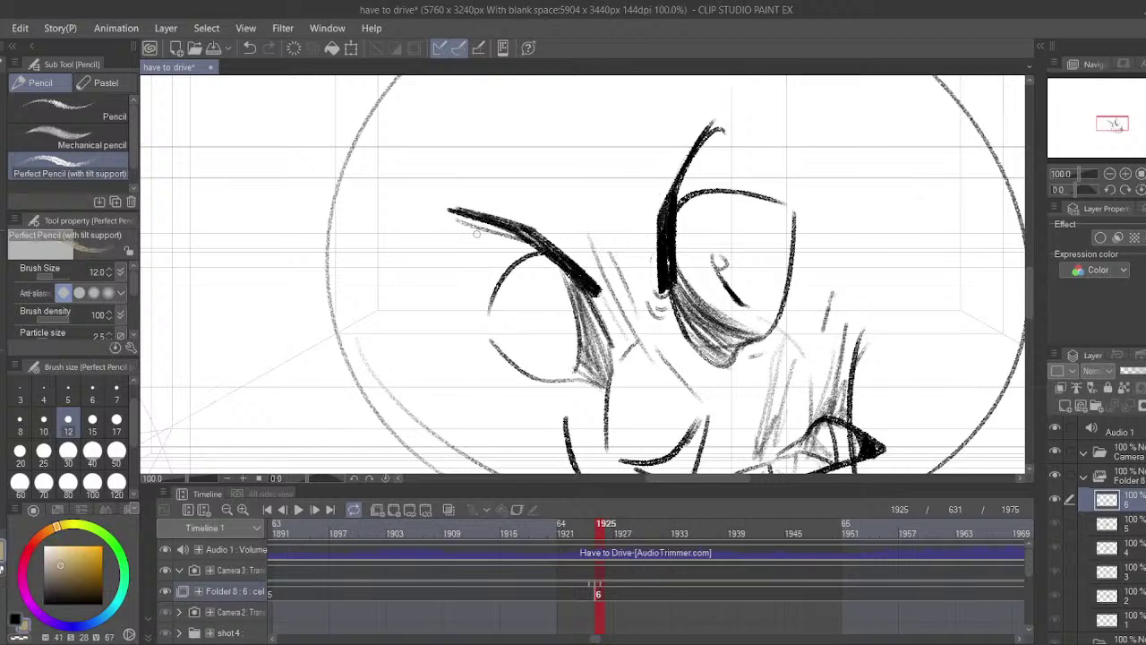
key(x)
key(c)
drag(467, 227, 496, 228)
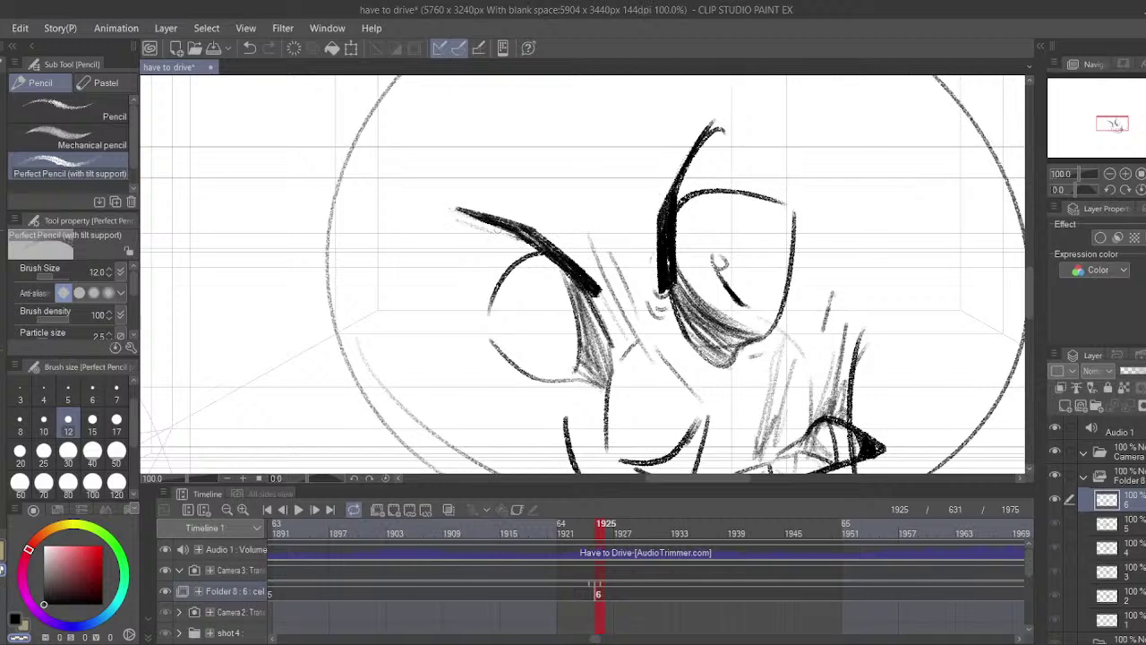
drag(701, 150, 718, 131)
key(c)
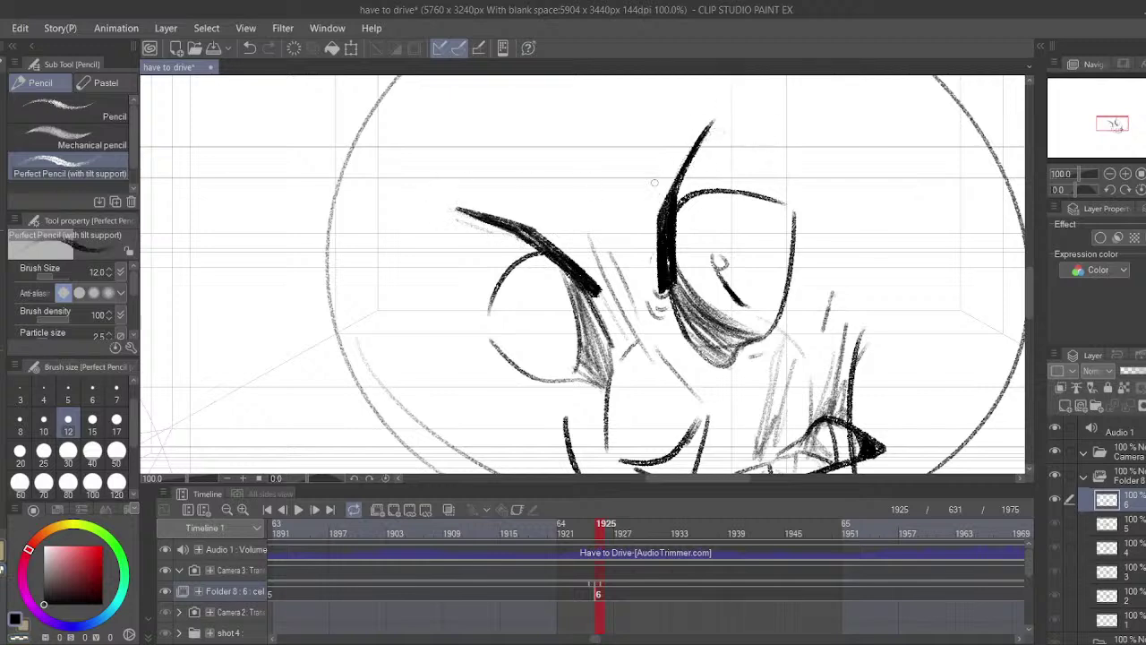
- Add a pupil mark to the second eye and small highlight shapes near the edges of both eyes, undoing surplus strokes
drag(577, 267, 523, 248)
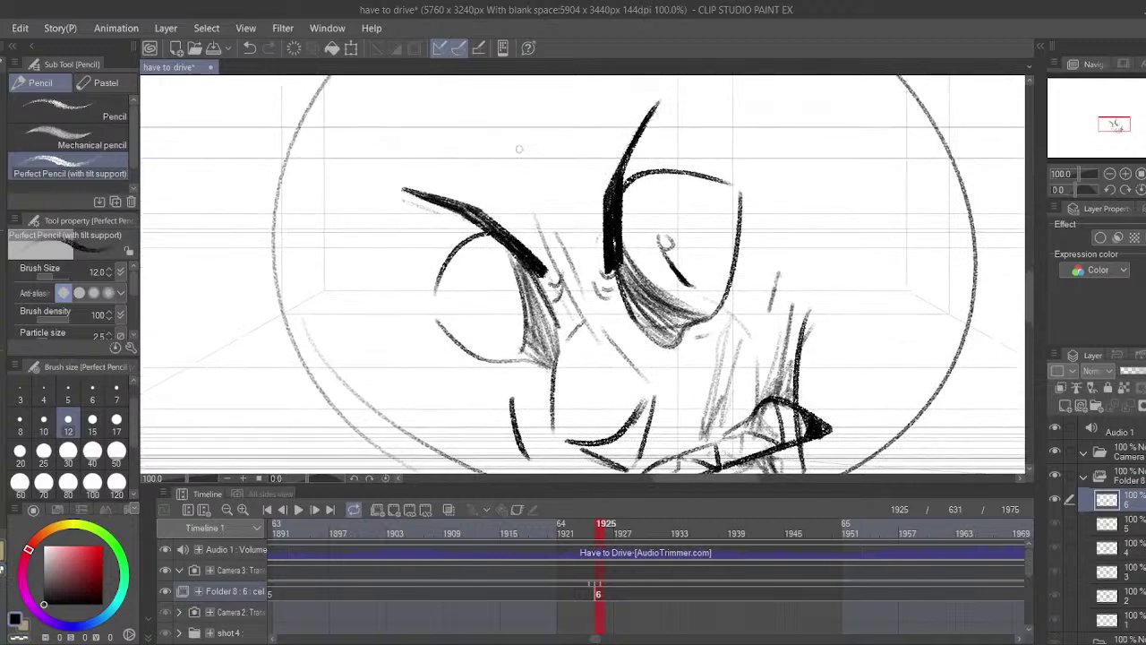
drag(501, 299, 506, 329)
key(ctrl+z)
mouse_move(492, 277)
mouse_down()
mouse_move(507, 285)
mouse_move(512, 330)
mouse_move(519, 290)
mouse_up()
key(ctrl+z)
key(ctrl+z)
drag(495, 92, 492, 8)
drag(658, 283, 624, 316)
drag(1089, 174, 1076, 173)
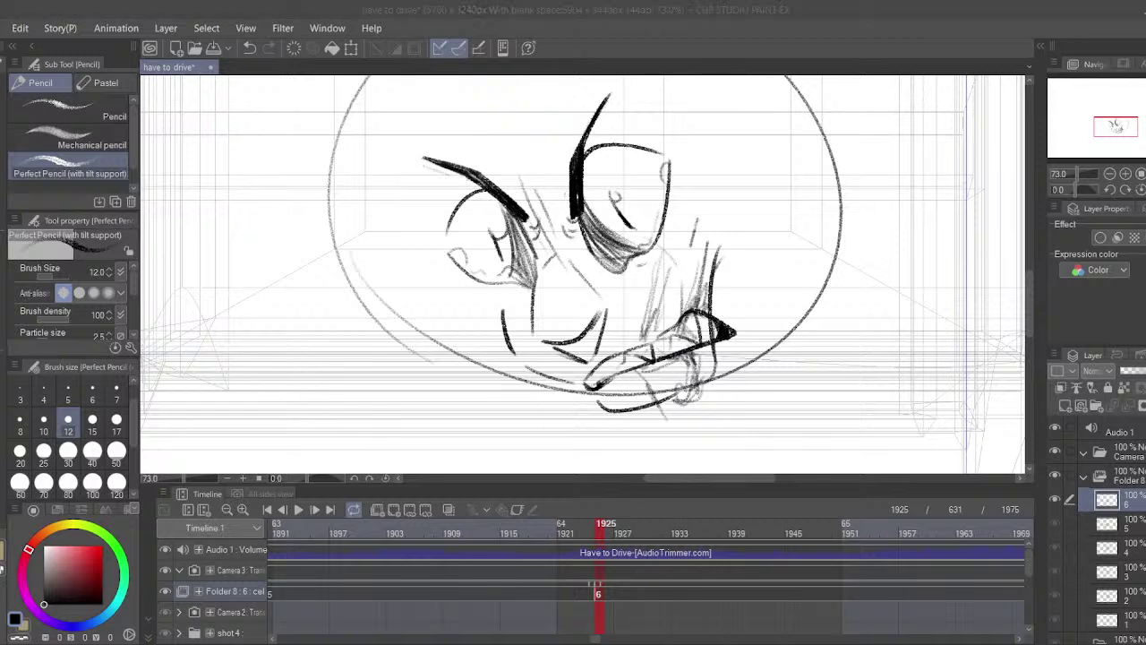
- Review the earlier drawings at frames 1921 and 1885 and return to cel 6 at frame 1925
click(464, 13)
mouse_move(517, 310)
mouse_down()
mouse_move(527, 331)
mouse_move(469, 369)
mouse_move(445, 458)
mouse_up()
click(563, 594)
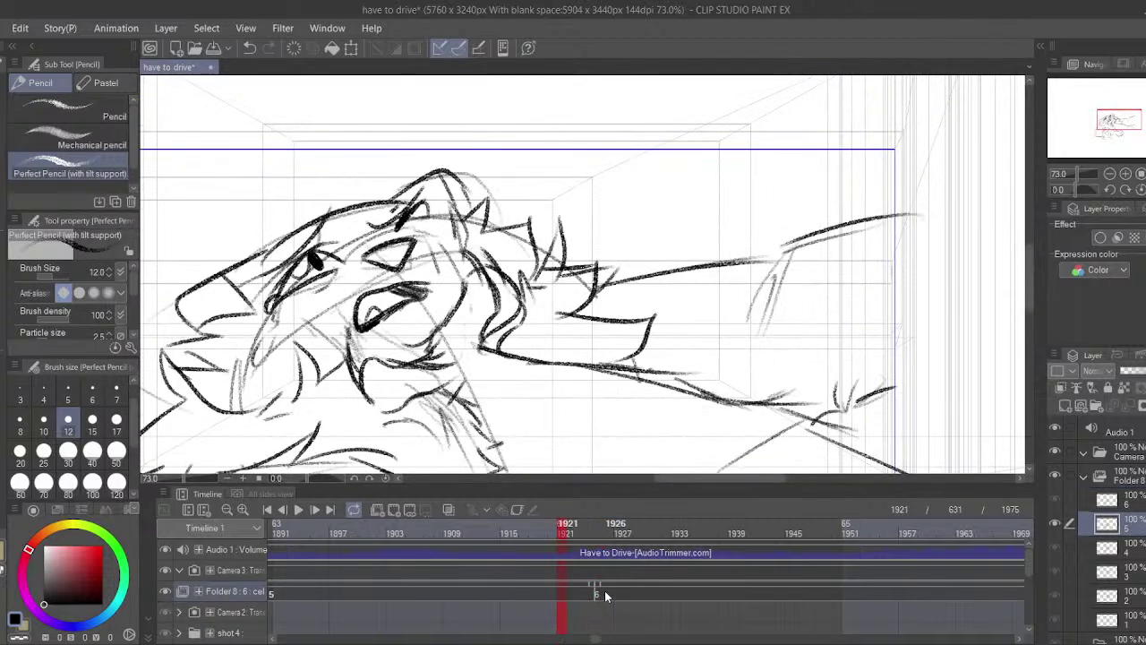
scroll(565, 597, left, 3)
click(518, 594)
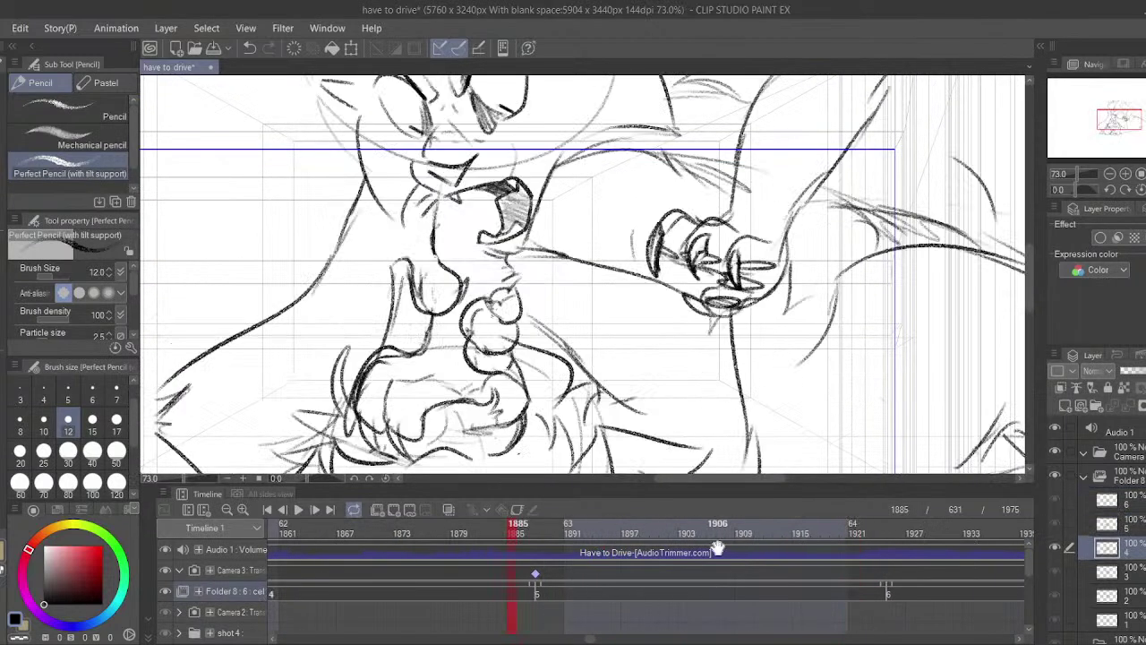
click(889, 591)
scroll(662, 283, down, 5)
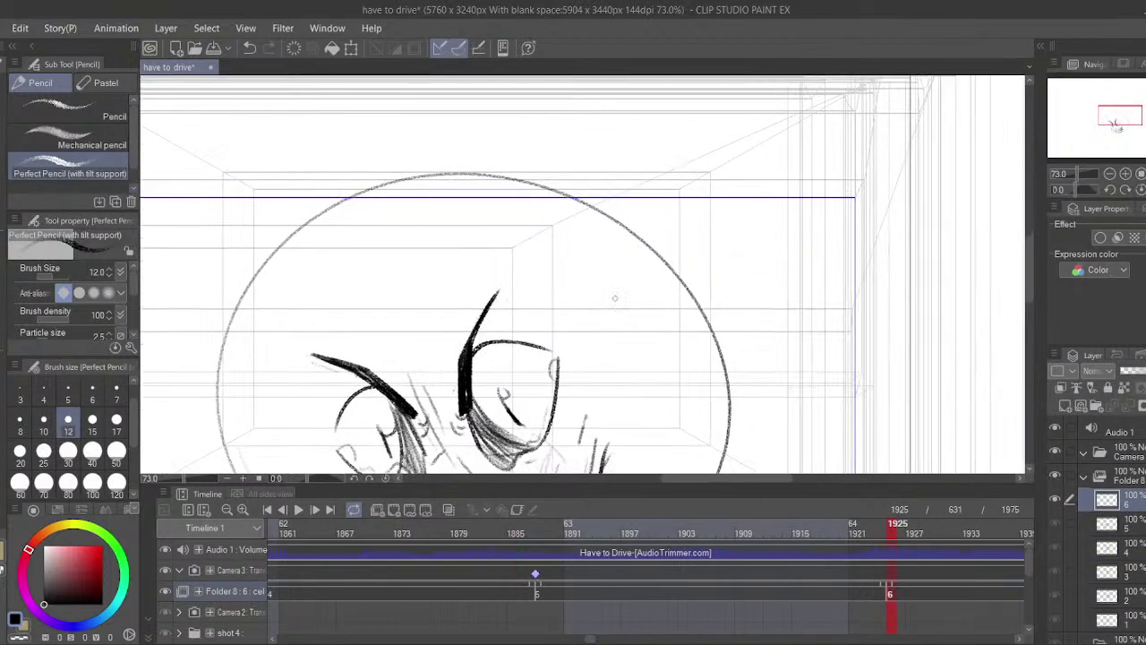
- Sketch curved cheek contours and short fur tufts around both sides of the head circle, and adjust the timeline's height
mouse_move(708, 156)
mouse_down()
mouse_move(855, 298)
mouse_move(734, 293)
mouse_up()
scroll(582, 287, up, 2)
drag(315, 229, 359, 239)
drag(324, 244, 353, 279)
drag(473, 487, 470, 426)
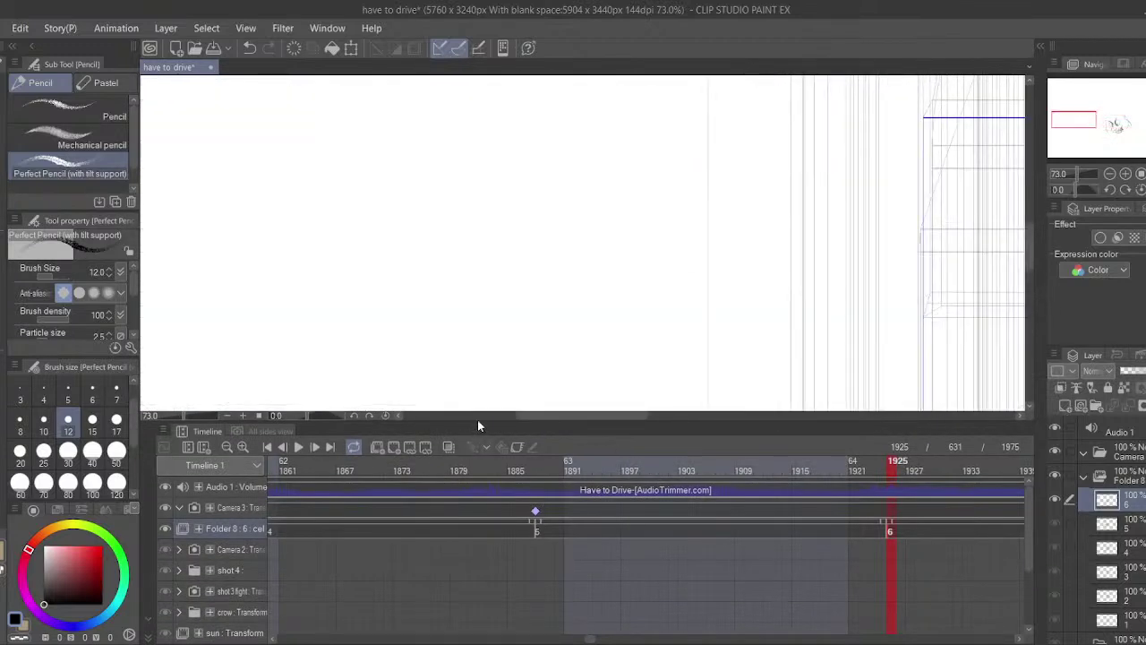
drag(497, 426, 510, 615)
mouse_move(732, 418)
mouse_down()
mouse_move(295, 360)
mouse_move(178, 365)
mouse_up()
mouse_move(650, 440)
mouse_down()
mouse_move(550, 446)
mouse_move(266, 347)
mouse_up()
drag(301, 250, 288, 363)
mouse_move(328, 376)
mouse_down()
mouse_move(332, 412)
mouse_move(348, 402)
mouse_up()
drag(352, 413, 418, 398)
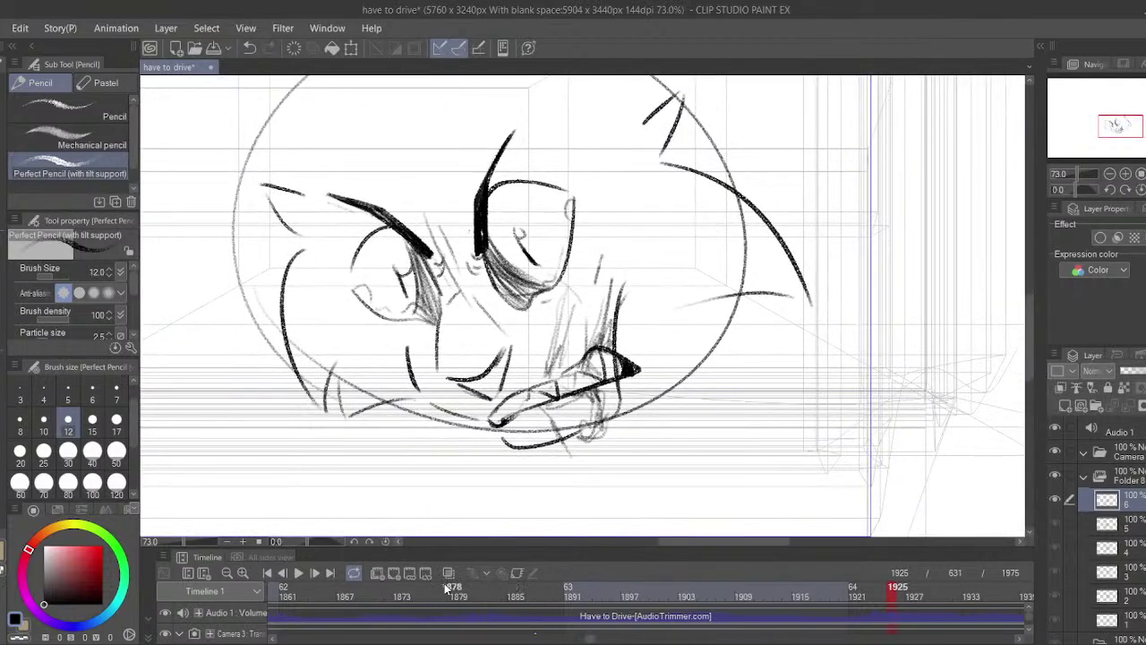
drag(462, 547, 474, 499)
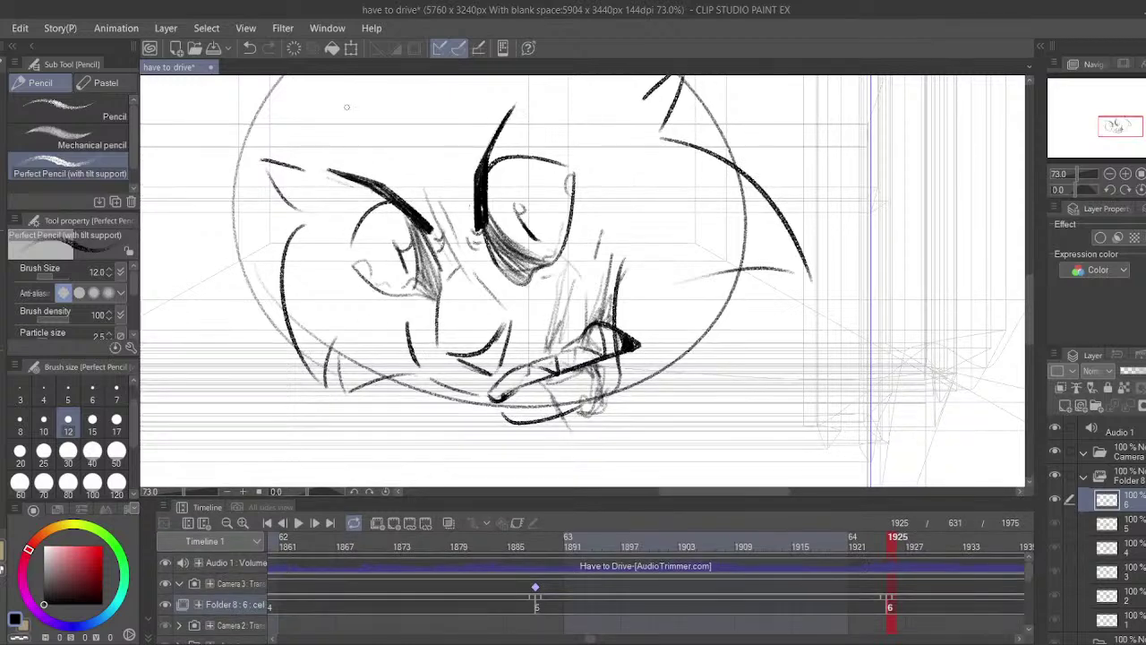
- Draw two pointed ears, the forehead curve and jagged fur tufts along the top of the head, undoing surplus strokes
drag(452, 213, 565, 305)
mouse_move(441, 220)
mouse_down()
mouse_move(587, 162)
mouse_move(568, 163)
mouse_move(629, 169)
mouse_move(571, 241)
mouse_move(641, 170)
mouse_move(708, 255)
mouse_move(736, 237)
mouse_up()
key(ctrl+z)
drag(737, 236, 716, 304)
drag(475, 257, 600, 209)
mouse_move(538, 225)
mouse_down()
mouse_move(456, 258)
mouse_move(451, 363)
mouse_up()
drag(572, 195, 529, 77)
click(1110, 175)
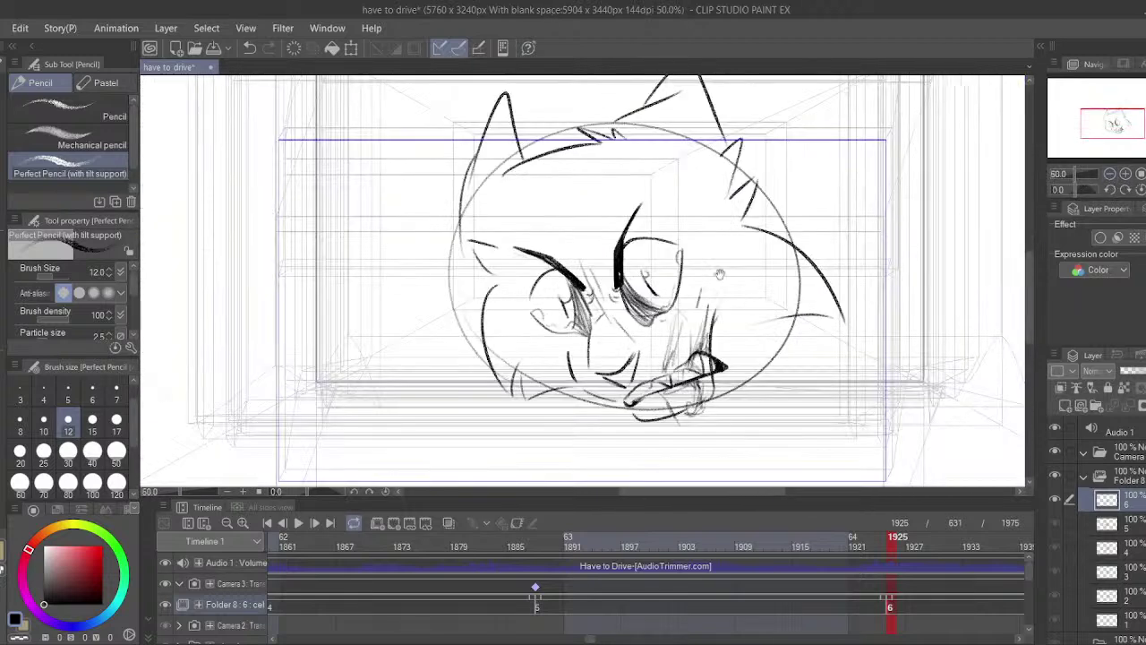
drag(720, 275, 642, 290)
mouse_move(655, 165)
mouse_down()
mouse_move(673, 152)
mouse_move(658, 120)
mouse_up()
key(ctrl+z)
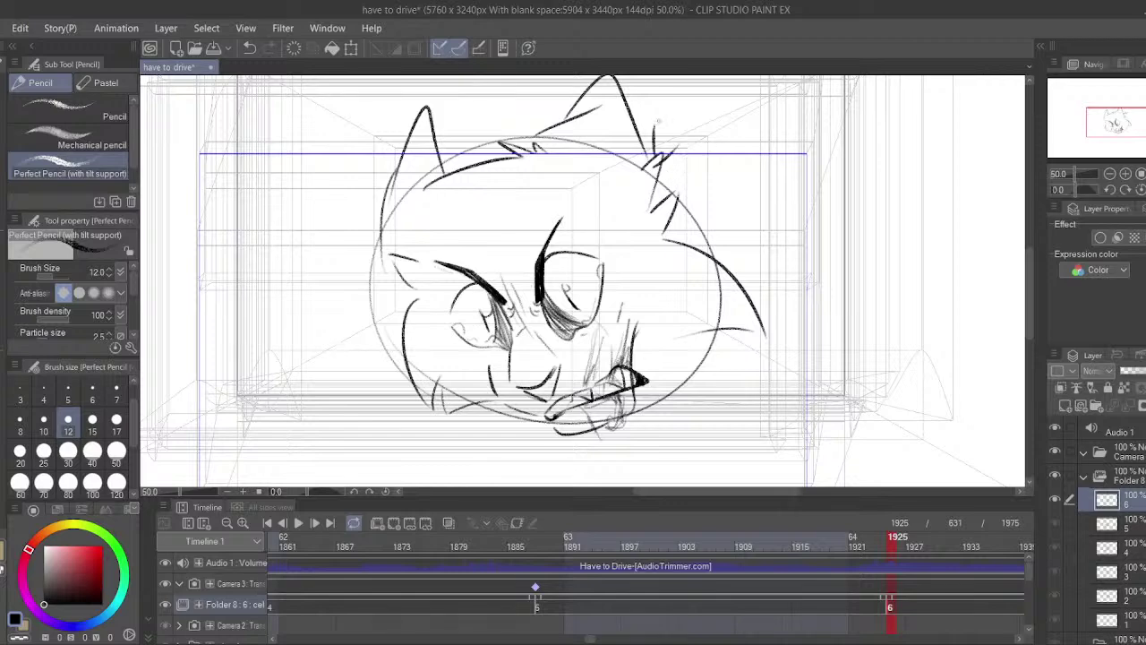
- Sketch the back fur line to the right of the head and the long body line below the left cheek
mouse_move(698, 155)
mouse_down()
mouse_move(788, 142)
mouse_move(896, 264)
mouse_up()
drag(381, 361, 431, 301)
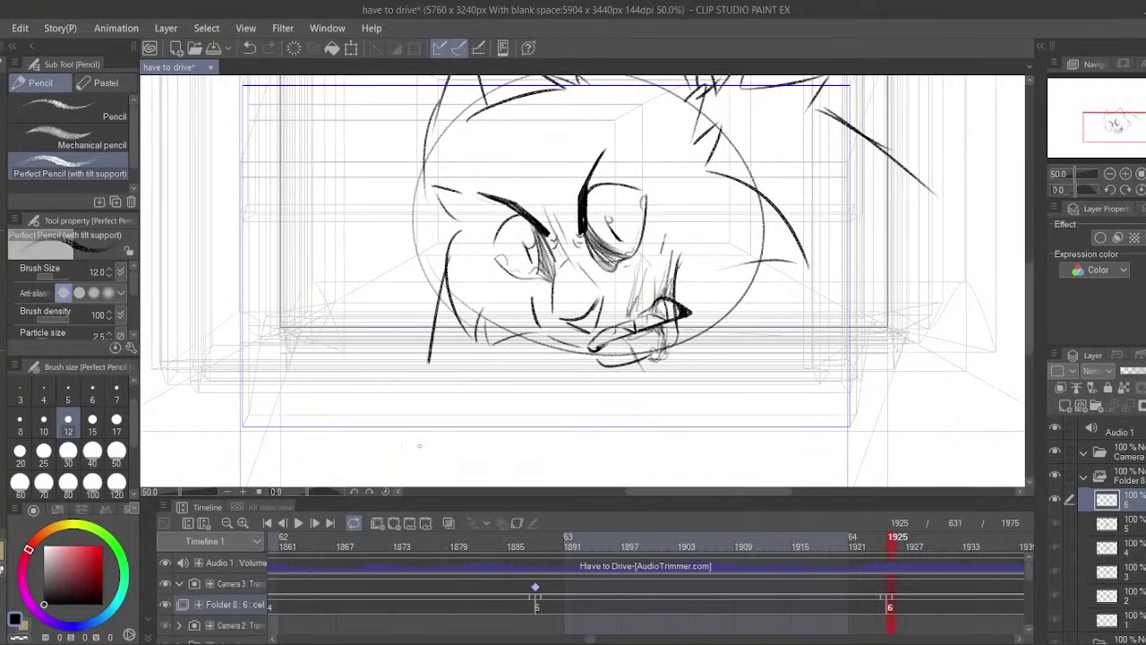
drag(450, 254, 399, 449)
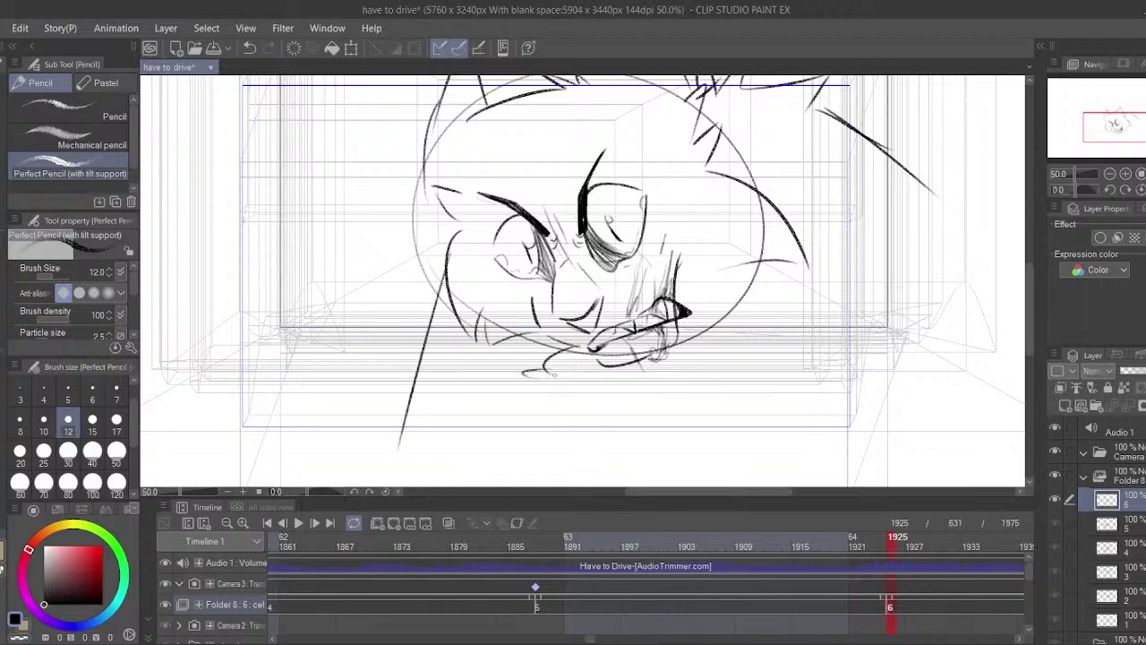
key(ctrl+z)
key(ctrl+z)
mouse_move(567, 365)
mouse_down()
mouse_move(534, 375)
mouse_move(551, 371)
mouse_move(556, 485)
mouse_up()
key(ctrl+z)
key(ctrl+z)
mouse_move(522, 405)
mouse_down()
mouse_move(499, 367)
mouse_move(511, 390)
mouse_up()
key(ctrl+z)
- Sketch the chest fur tufts and front body line beneath the chin, plus a curve under the right cheek
drag(507, 352, 516, 476)
drag(396, 324, 356, 450)
drag(538, 383, 415, 448)
drag(554, 325, 539, 291)
drag(545, 294, 620, 260)
mouse_move(617, 269)
mouse_down()
mouse_move(619, 253)
mouse_move(623, 317)
mouse_up()
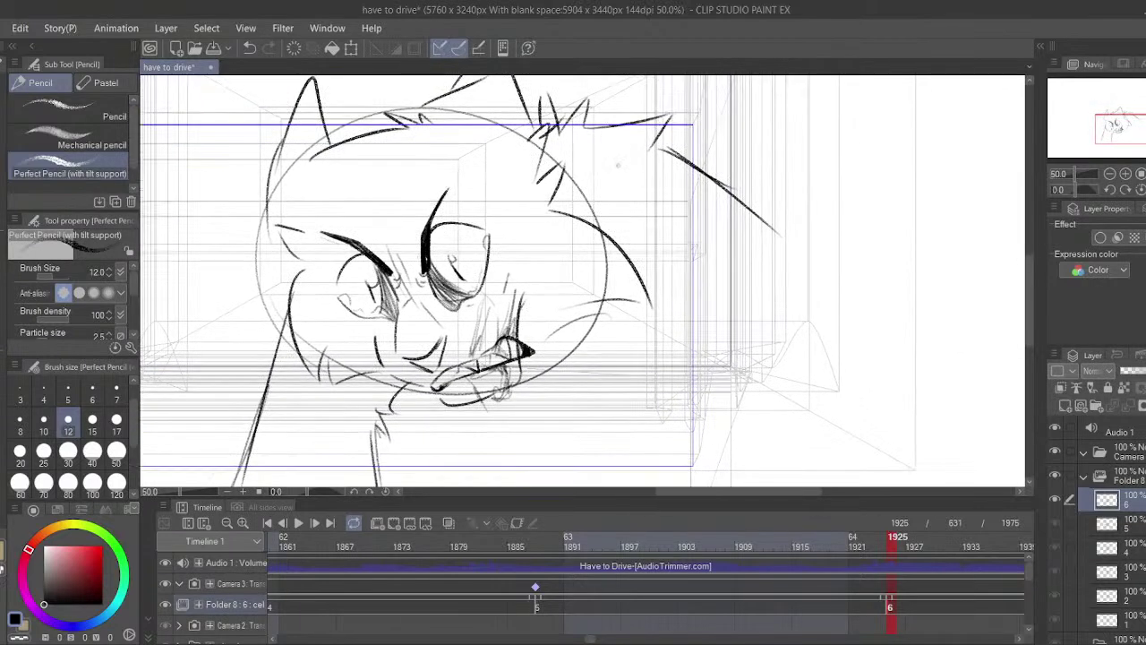
- Sketch the long mane lines on the right of the head and the shoulder line slanting down beneath them
drag(616, 141, 706, 163)
drag(655, 133, 799, 305)
drag(731, 282, 821, 338)
drag(669, 291, 668, 209)
mouse_move(594, 223)
mouse_down()
mouse_move(642, 273)
mouse_move(752, 286)
mouse_move(658, 360)
mouse_up()
key(ctrl+z)
mouse_move(692, 278)
mouse_down()
mouse_move(630, 366)
mouse_move(608, 427)
mouse_up()
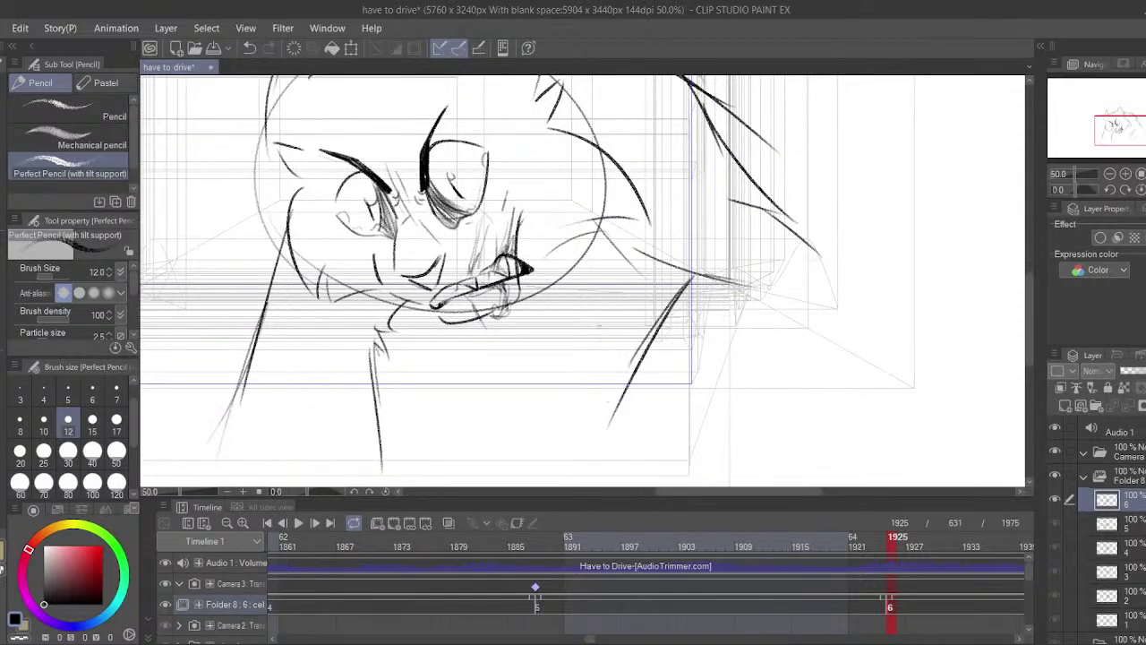
- Draw the neck curve and fur between the chin and the right shoulder
drag(545, 260, 605, 324)
key(ctrl+z)
drag(535, 304, 597, 348)
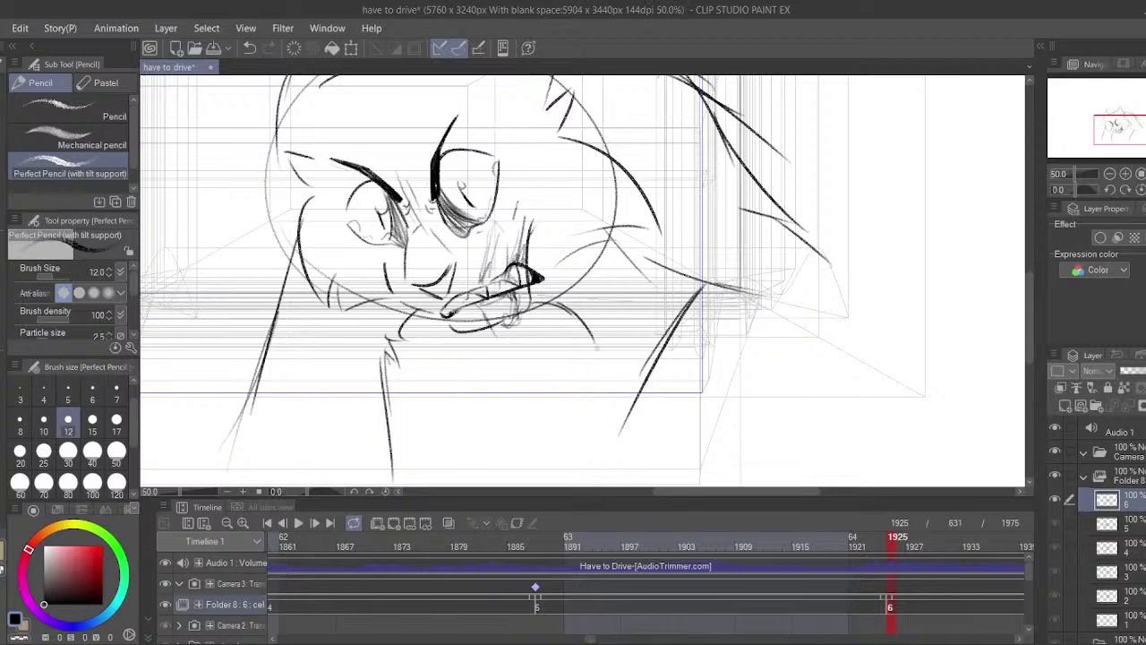
drag(548, 241, 670, 258)
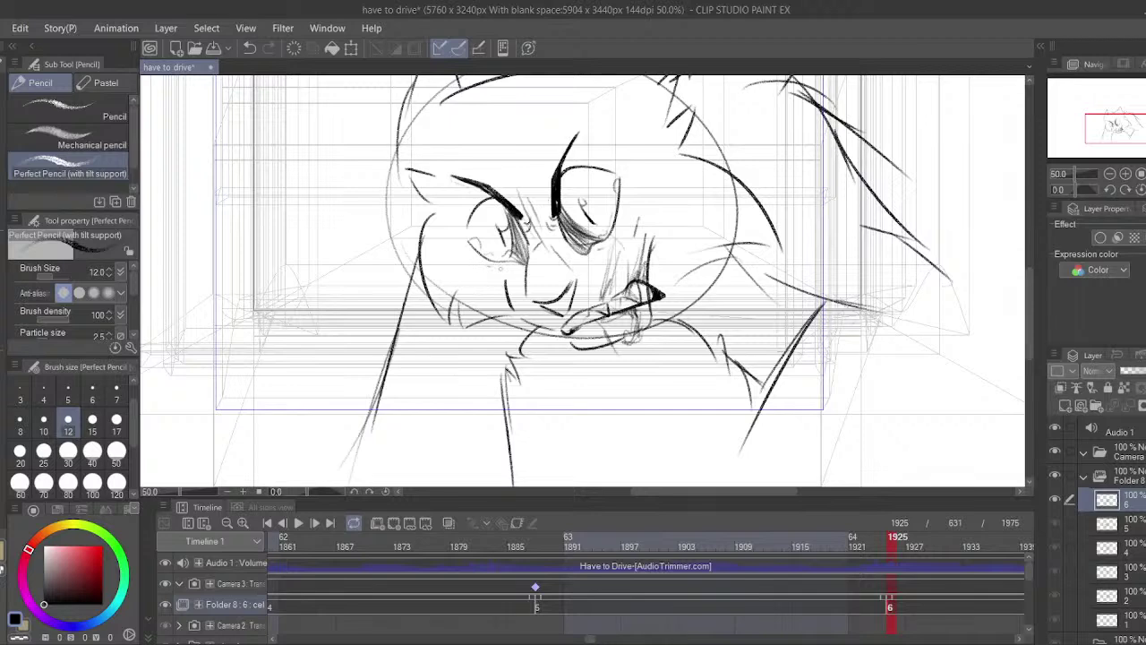
drag(495, 161, 504, 203)
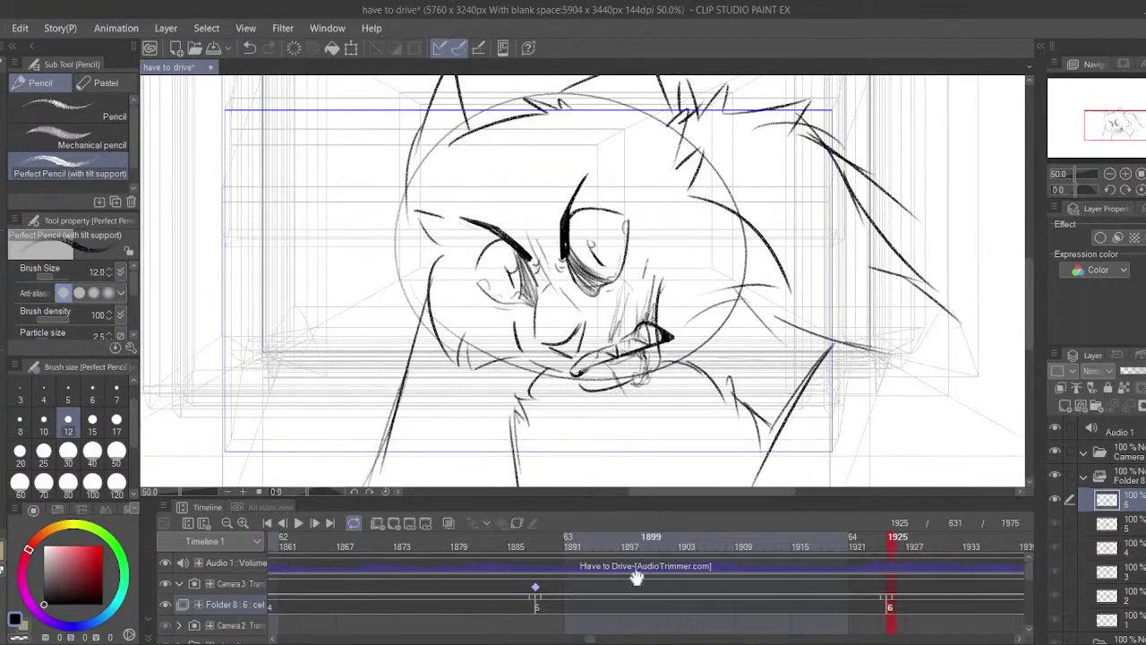
- Play the animation from frame 1925 and stop it at frame 1950
drag(636, 578, 300, 533)
click(298, 522)
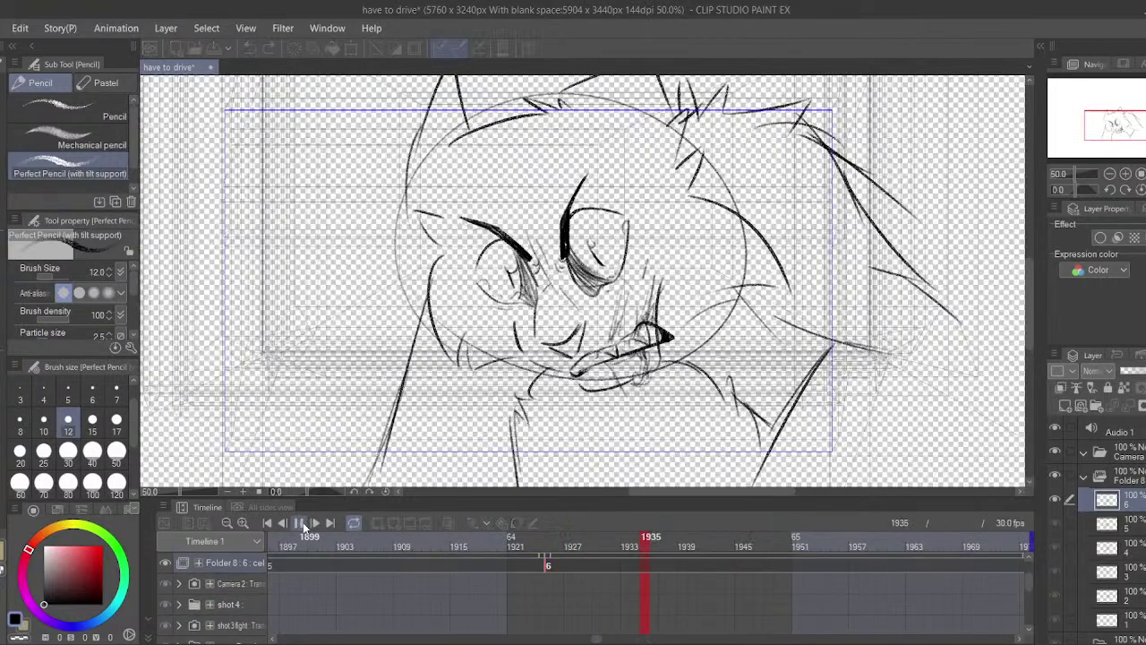
click(300, 522)
- Extend the Paper layer's clip on the timeline to the end of the animation
scroll(504, 627, down, 3)
scroll(603, 583, right, 1)
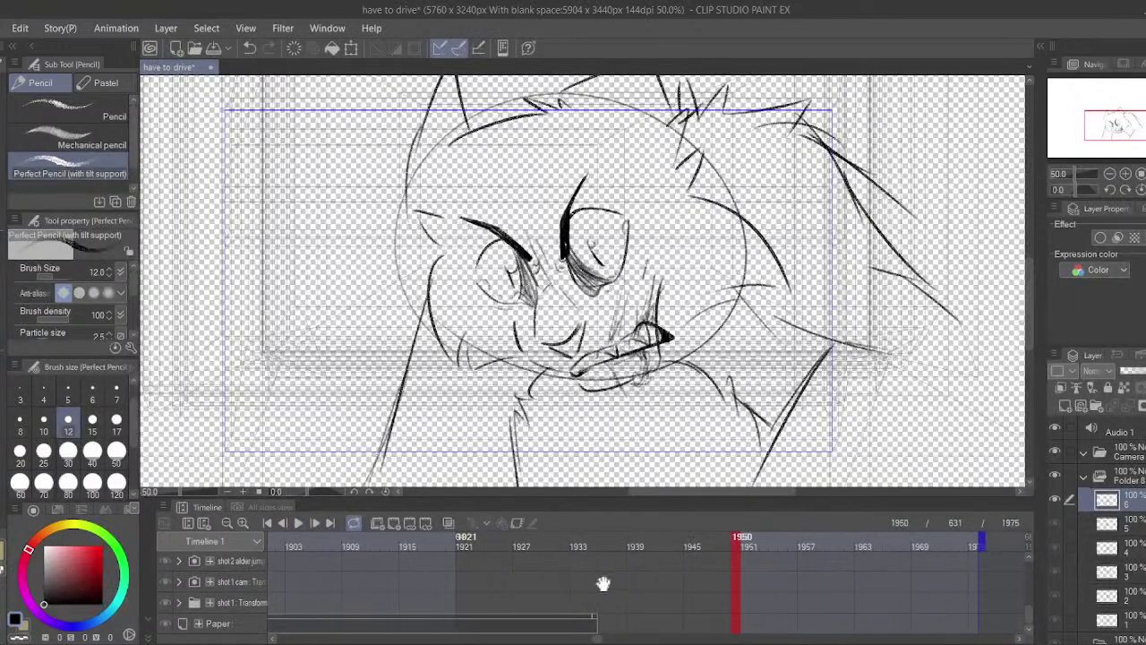
drag(600, 618, 994, 618)
drag(687, 573, 713, 637)
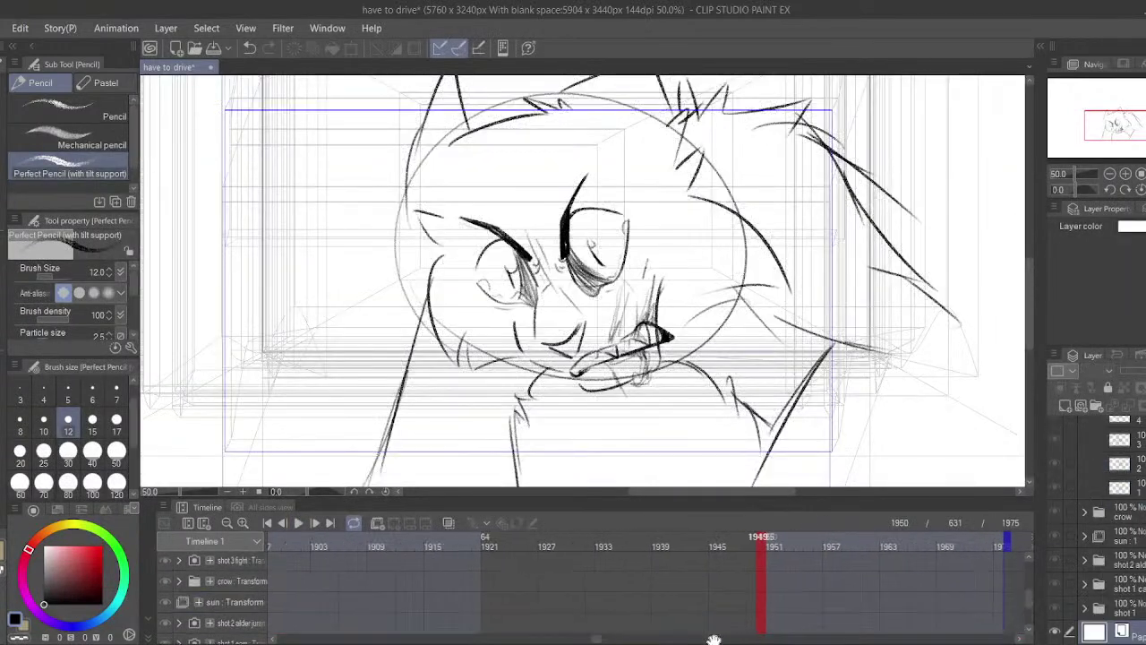
- Play the animation from frame 1922 to review the change from cel 5 to cel 6
drag(619, 564, 627, 616)
click(526, 606)
click(504, 598)
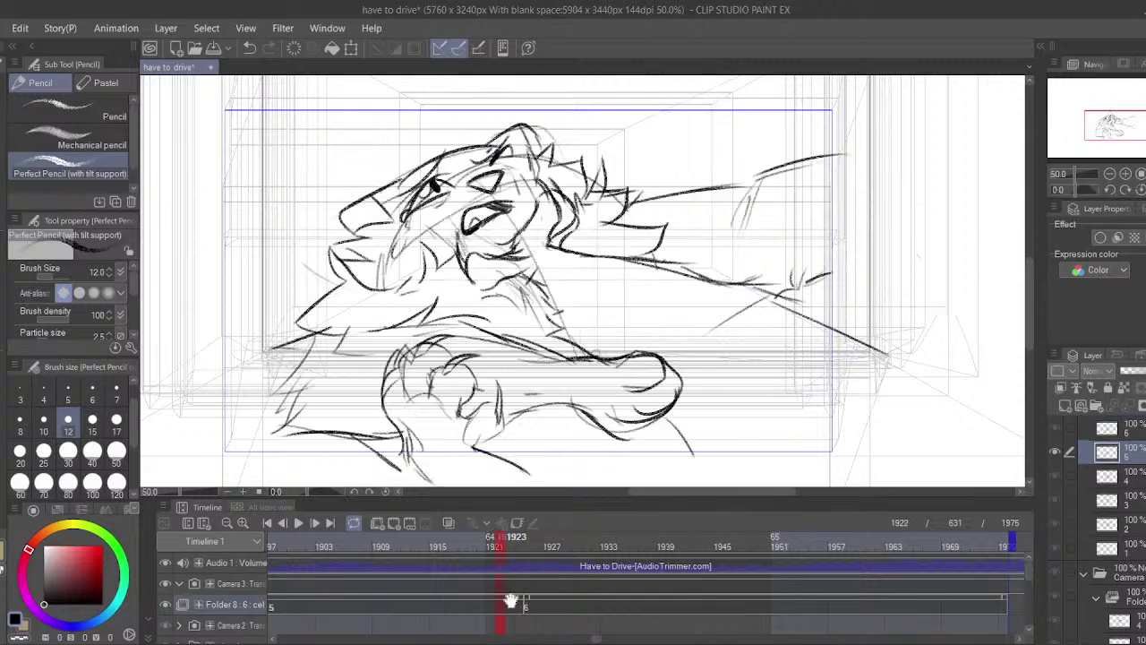
click(299, 522)
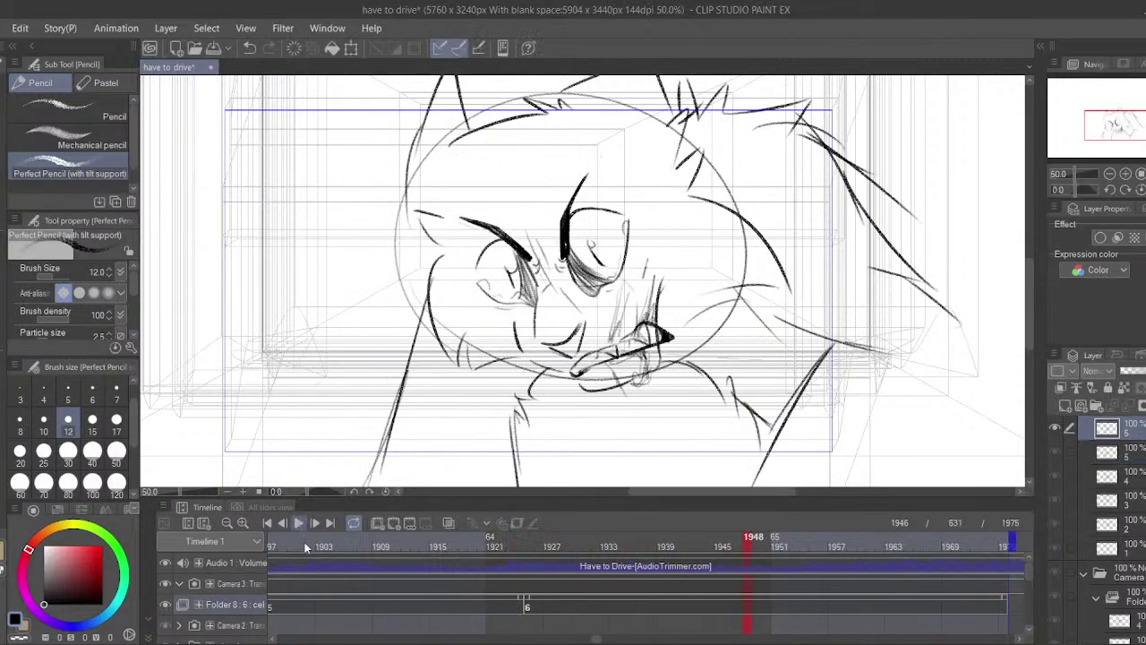
- Replace the part of Folder 8's cel 6 clip after frame 1948 with a new animation cel 7
click(637, 596)
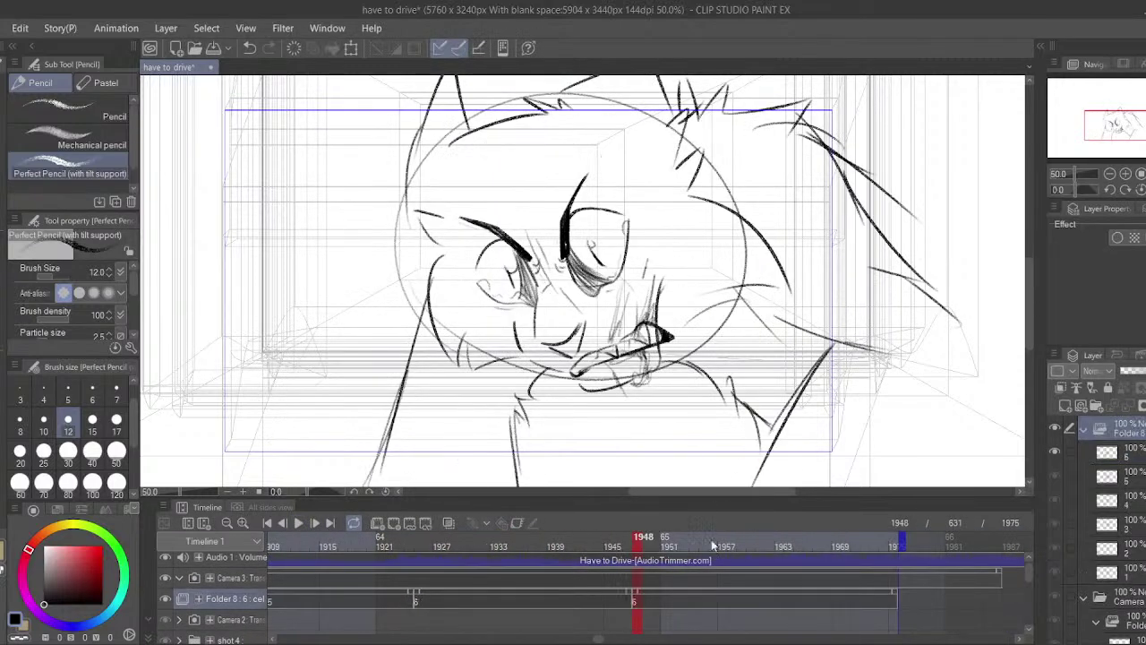
click(665, 599)
key(Delete)
click(639, 601)
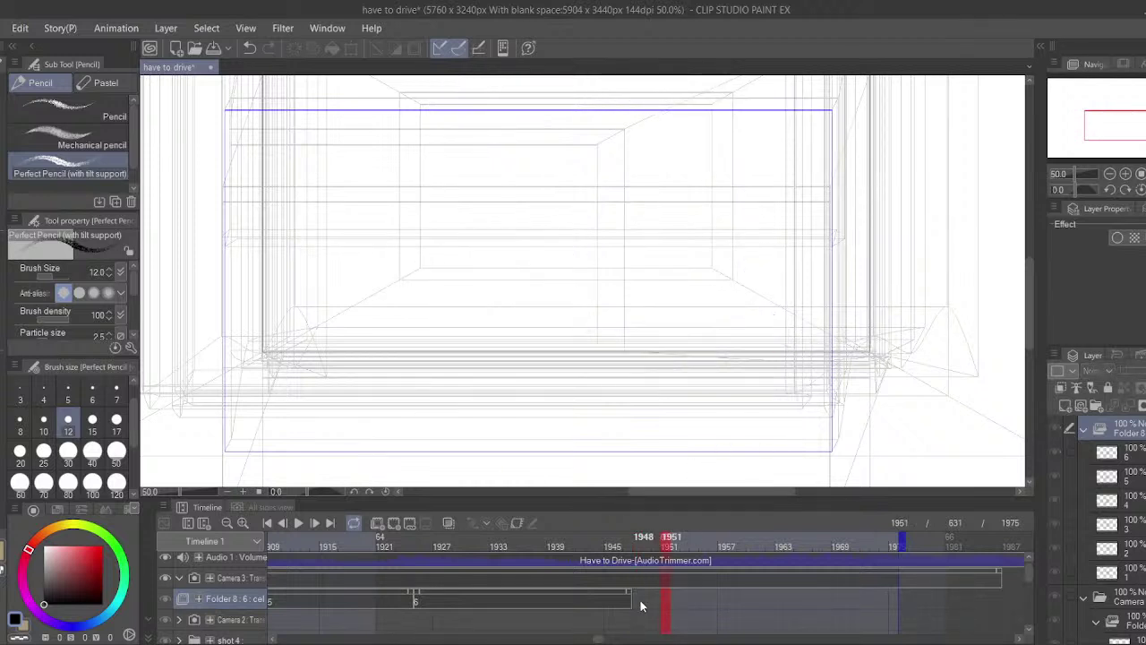
click(391, 525)
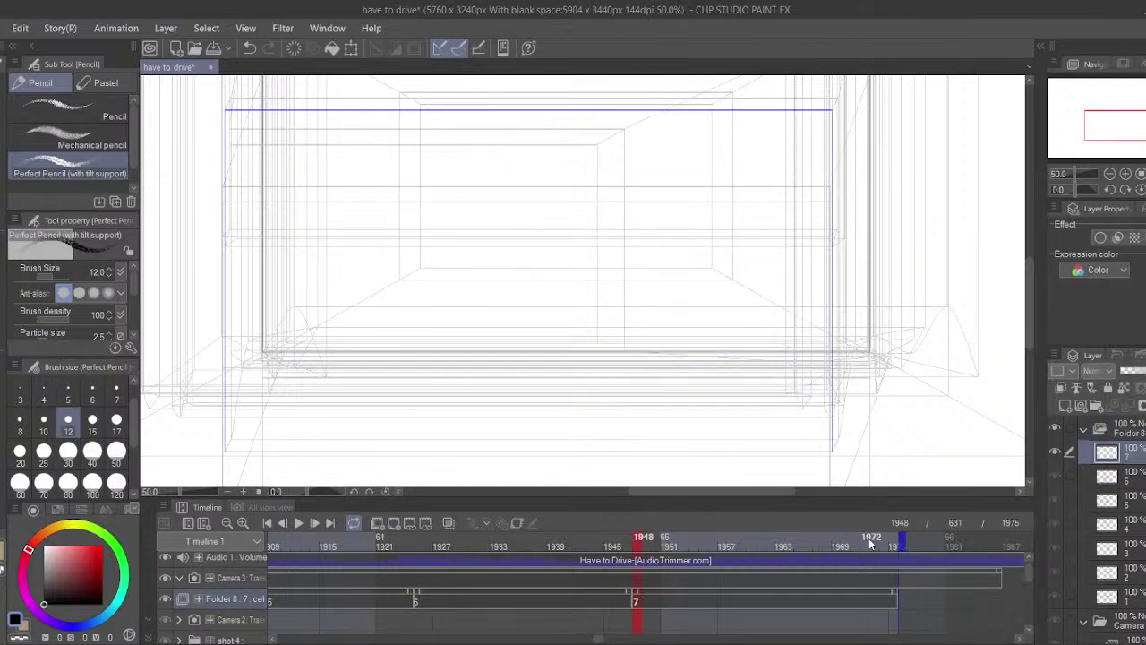
- Enable onion skin on the new cel 7 at frame 1949
click(646, 606)
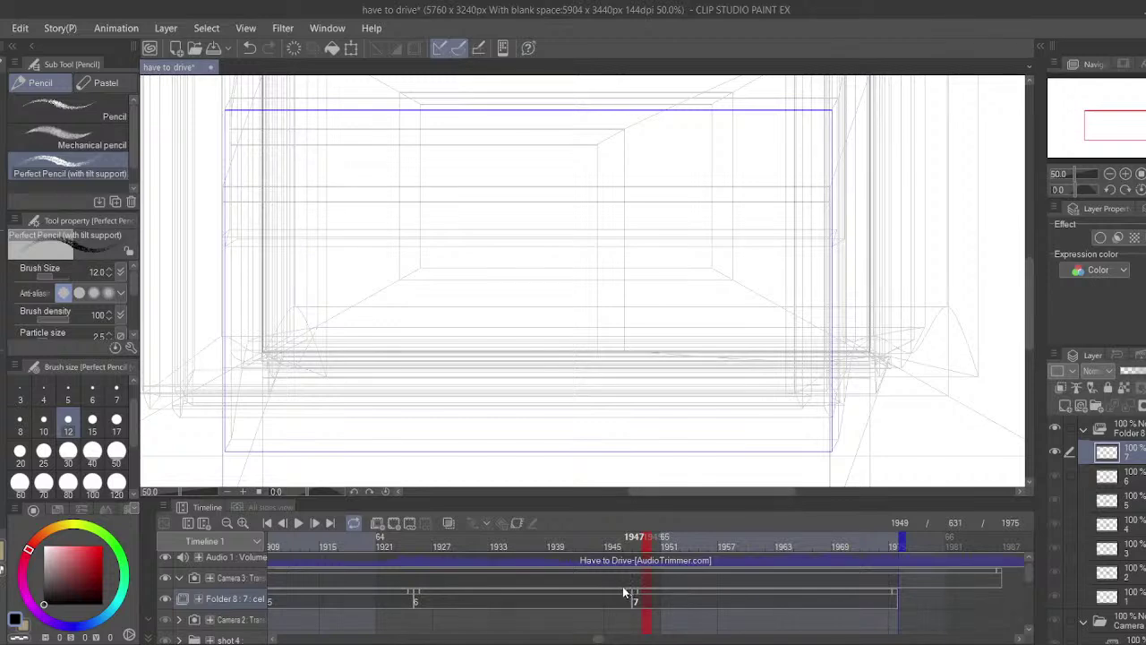
click(449, 523)
drag(499, 424, 495, 451)
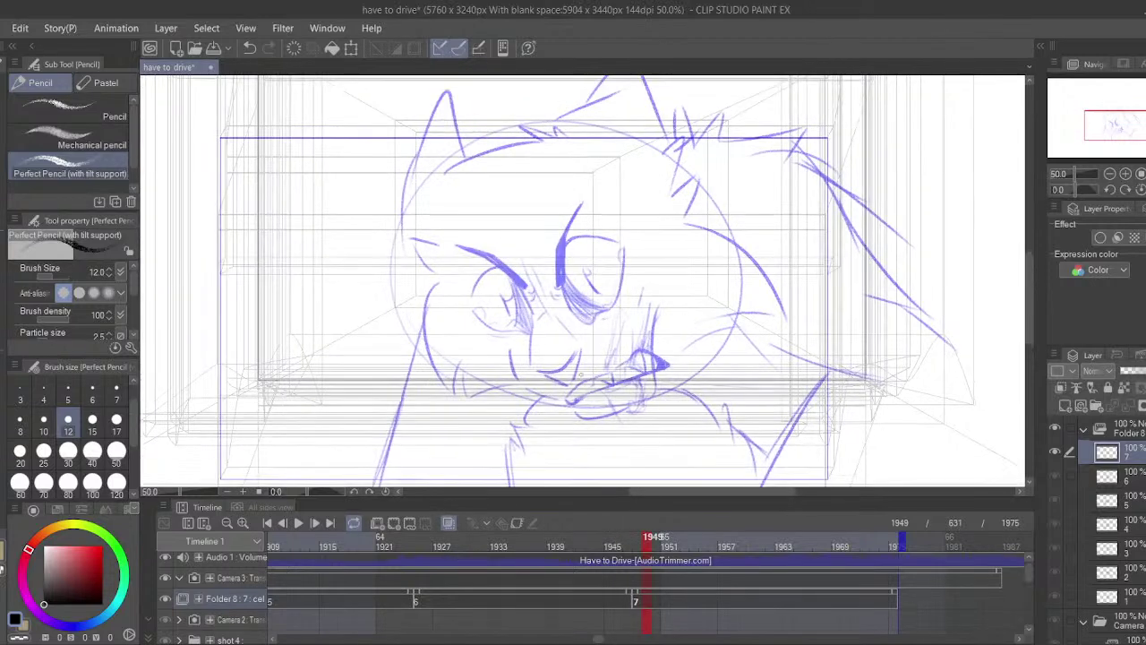
key(ctrl+z)
mouse_move(439, 77)
mouse_down()
mouse_move(577, 342)
mouse_move(535, 289)
mouse_up()
mouse_move(472, 75)
mouse_down()
mouse_move(528, 212)
mouse_move(535, 285)
mouse_move(462, 86)
mouse_up()
key(ctrl+z)
drag(460, 76, 540, 303)
key(ctrl+z)
drag(517, 82, 561, 271)
key(ctrl+z)
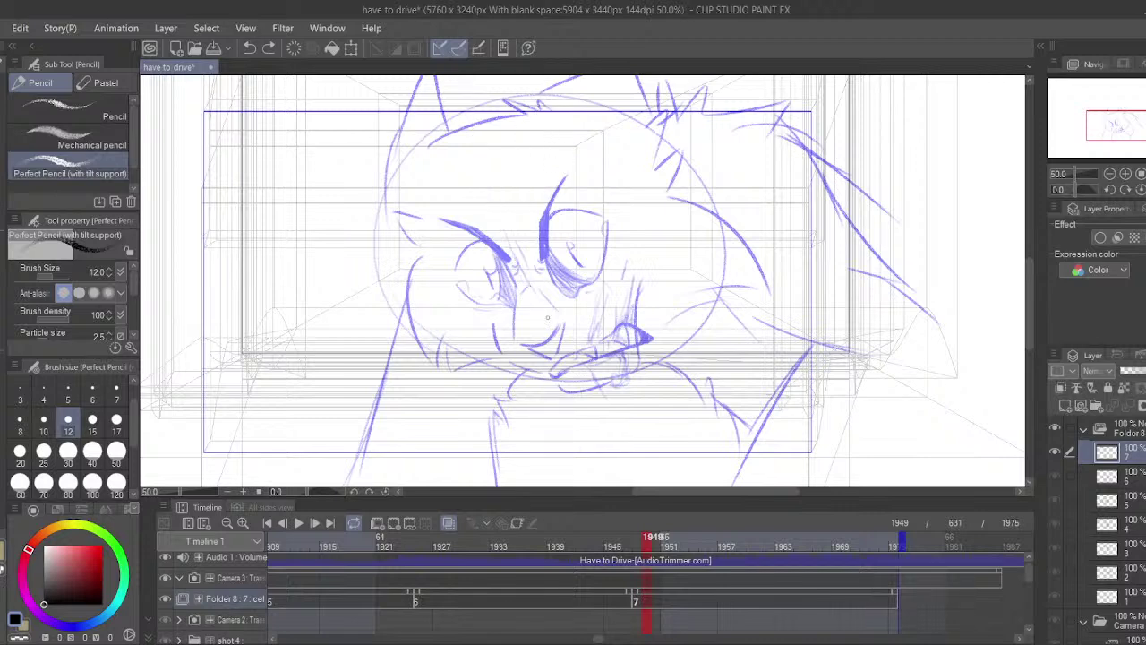
drag(489, 296, 488, 291)
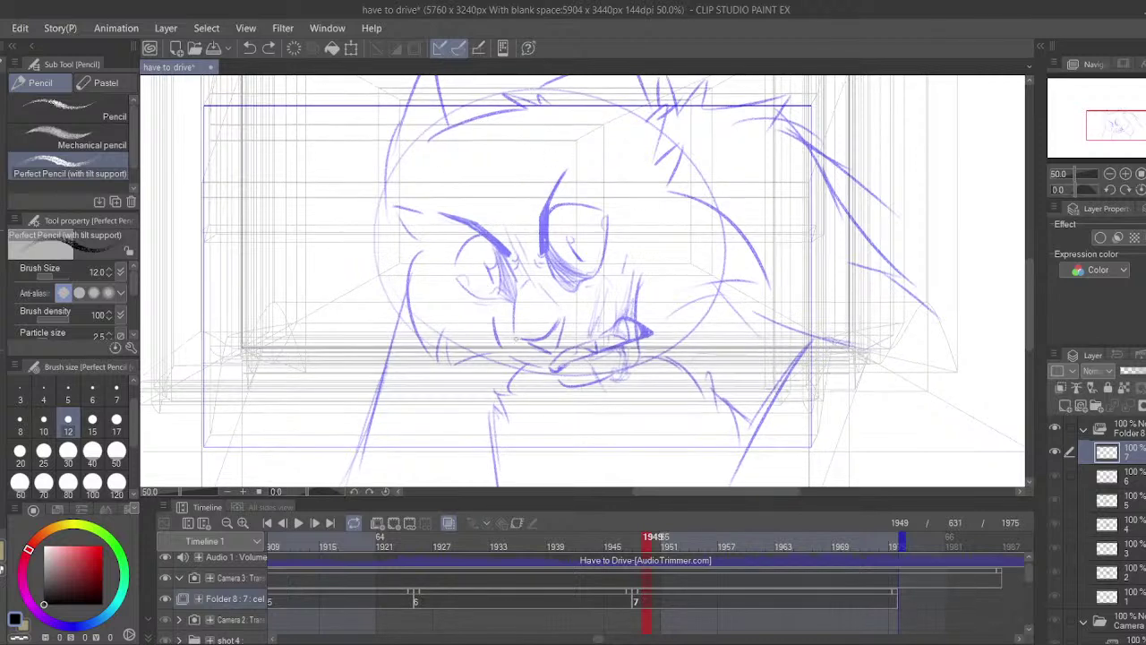
drag(432, 152, 505, 340)
key(ctrl+z)
- Check the cel 5 drawing at frame 1923, then sketch the nose and upper lip on cel 7 at frame 1950
click(402, 598)
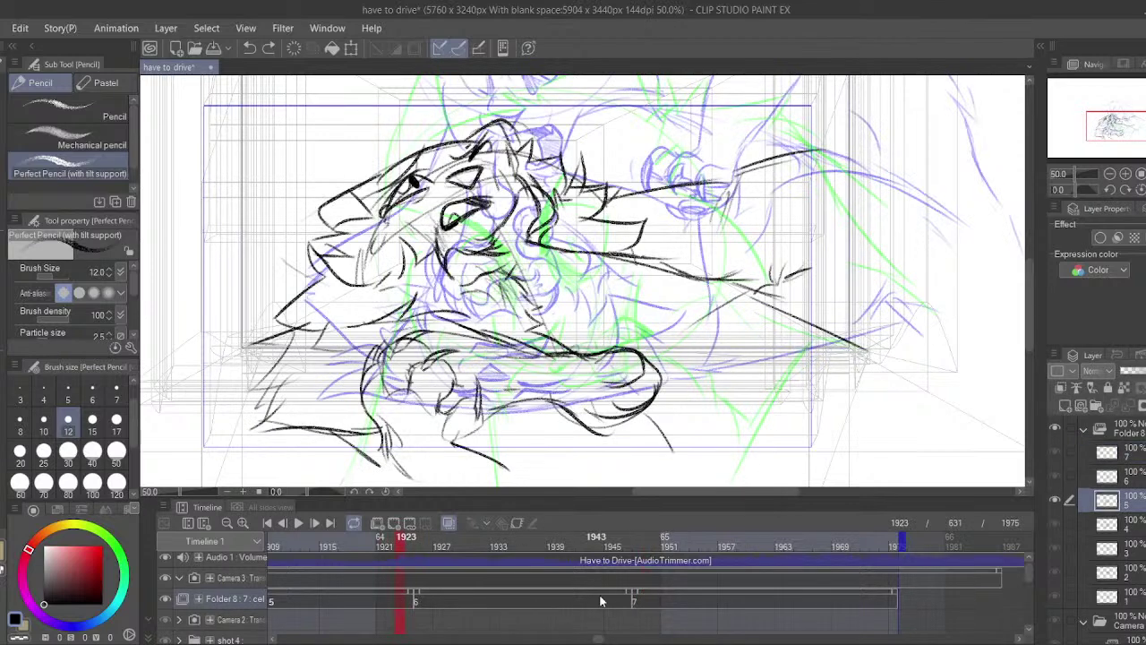
click(655, 595)
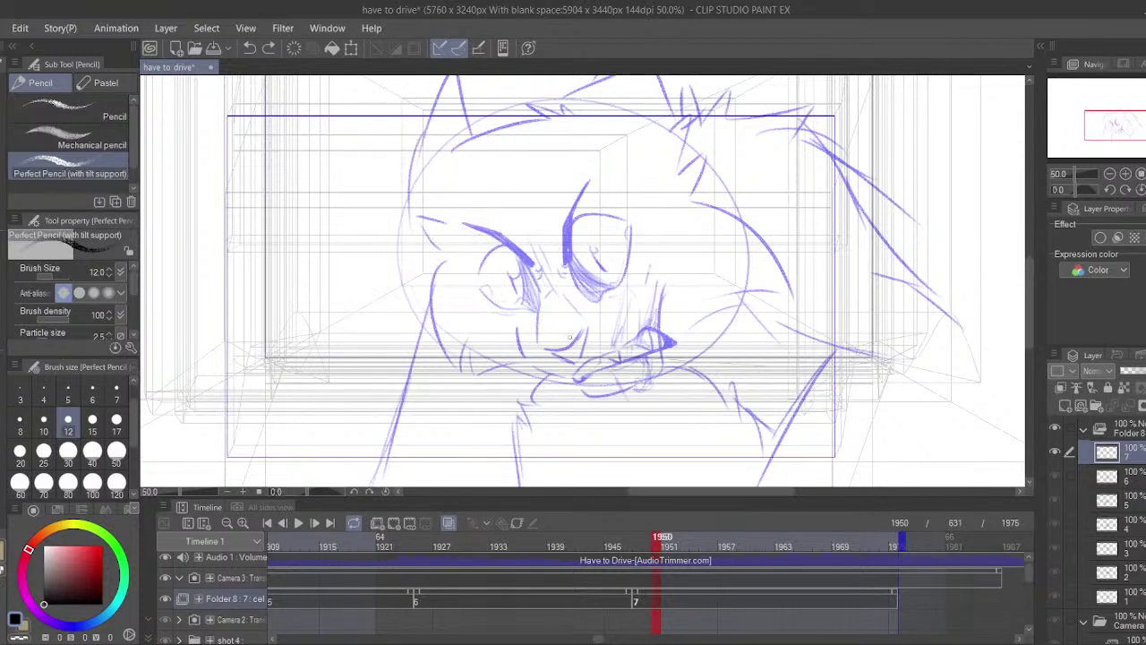
key(ctrl+z)
drag(571, 310, 582, 313)
key(ctrl+z)
drag(560, 310, 602, 298)
key(ctrl+z)
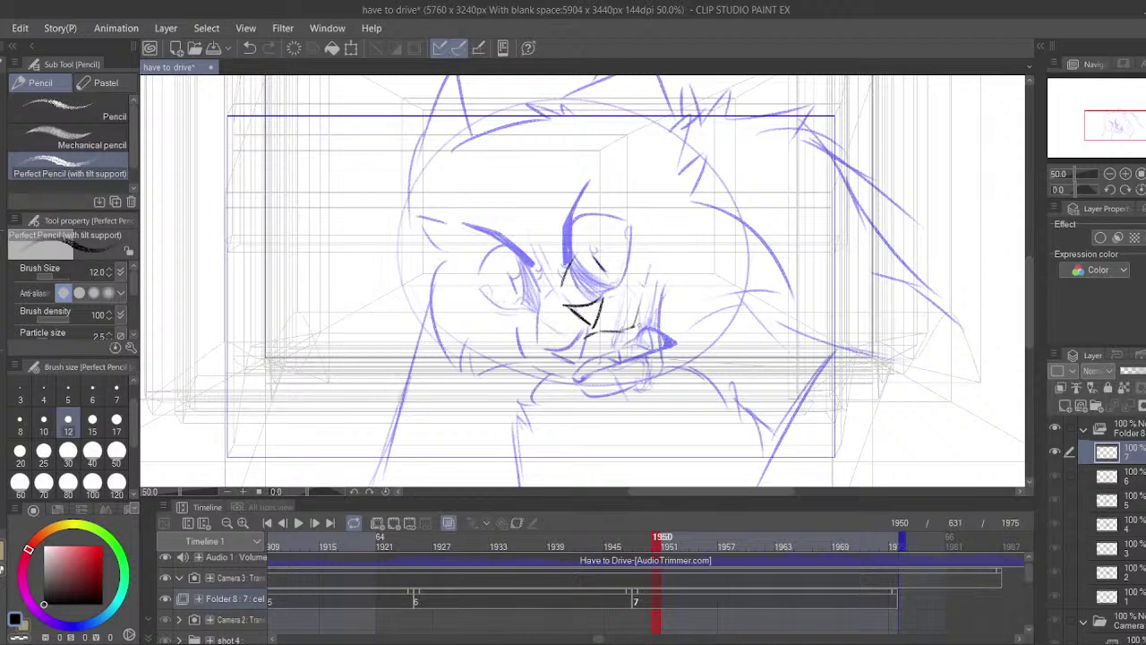
- Redraw the mouth's right corner and lower edge to close the open mouth outline
key(ctrl+z)
drag(649, 324, 604, 353)
key(ctrl+z)
drag(653, 324, 590, 354)
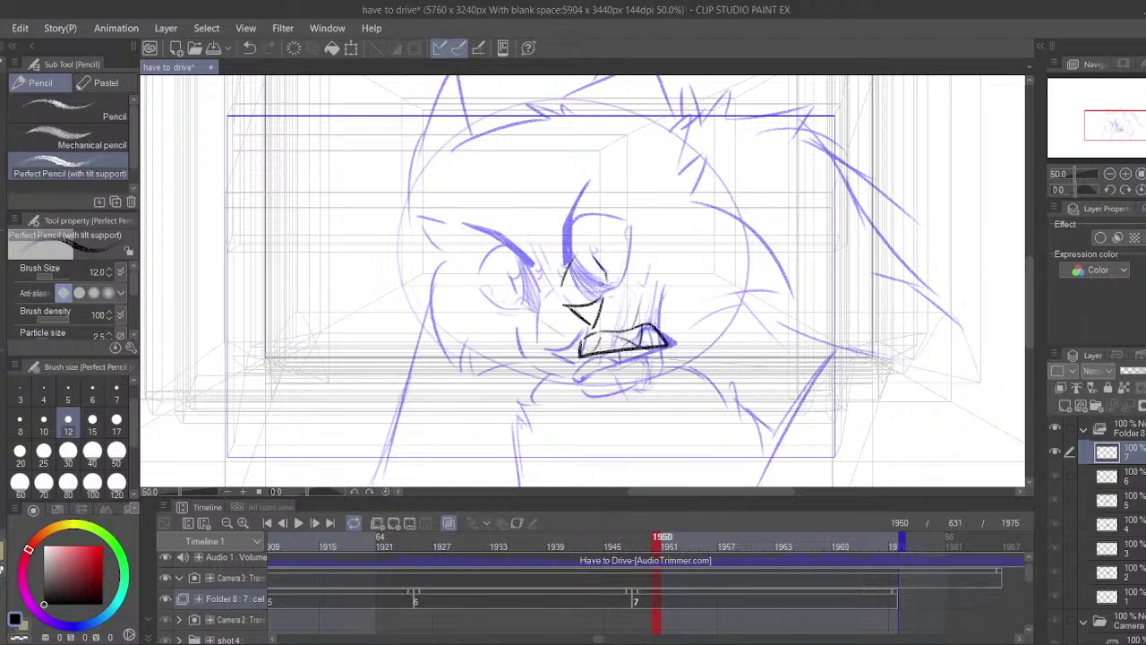
- Draw the right eye's outline above the onion-skin eye and shade its inner edge
drag(598, 213, 658, 185)
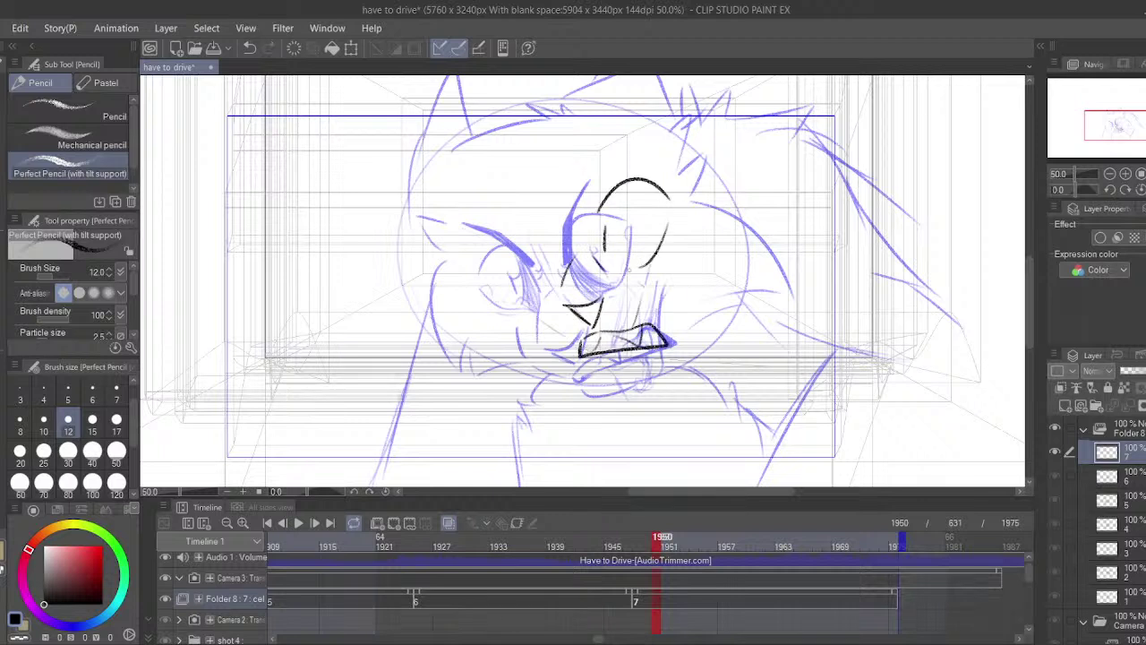
key(ctrl+z)
key(ctrl+z)
drag(599, 213, 663, 256)
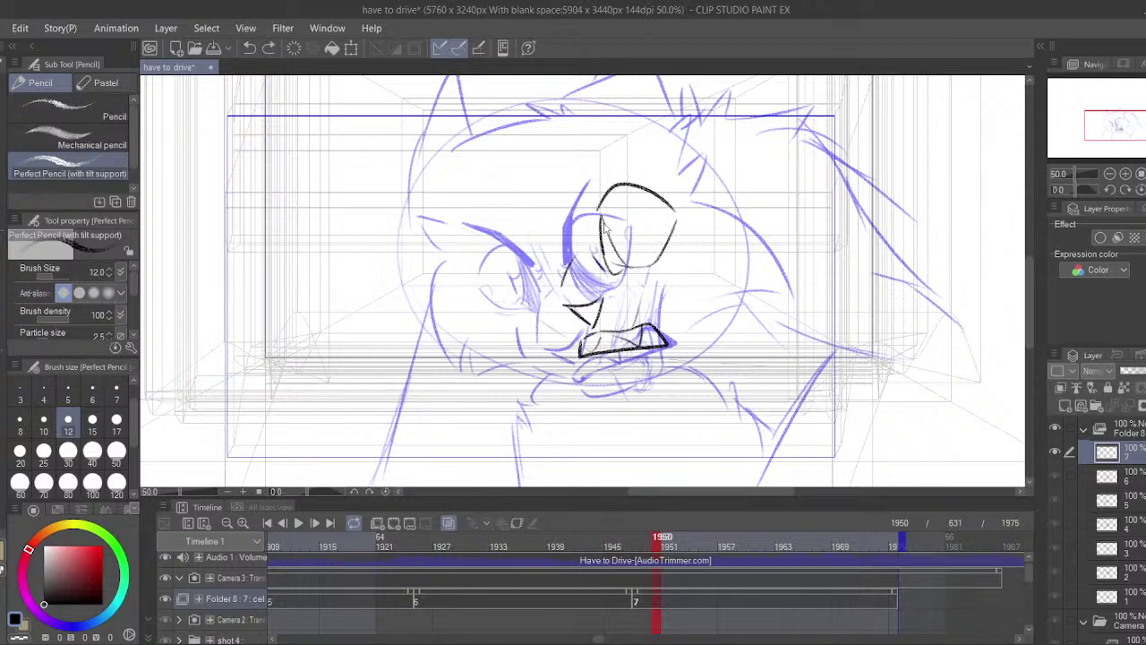
drag(602, 213, 607, 265)
drag(600, 224, 615, 274)
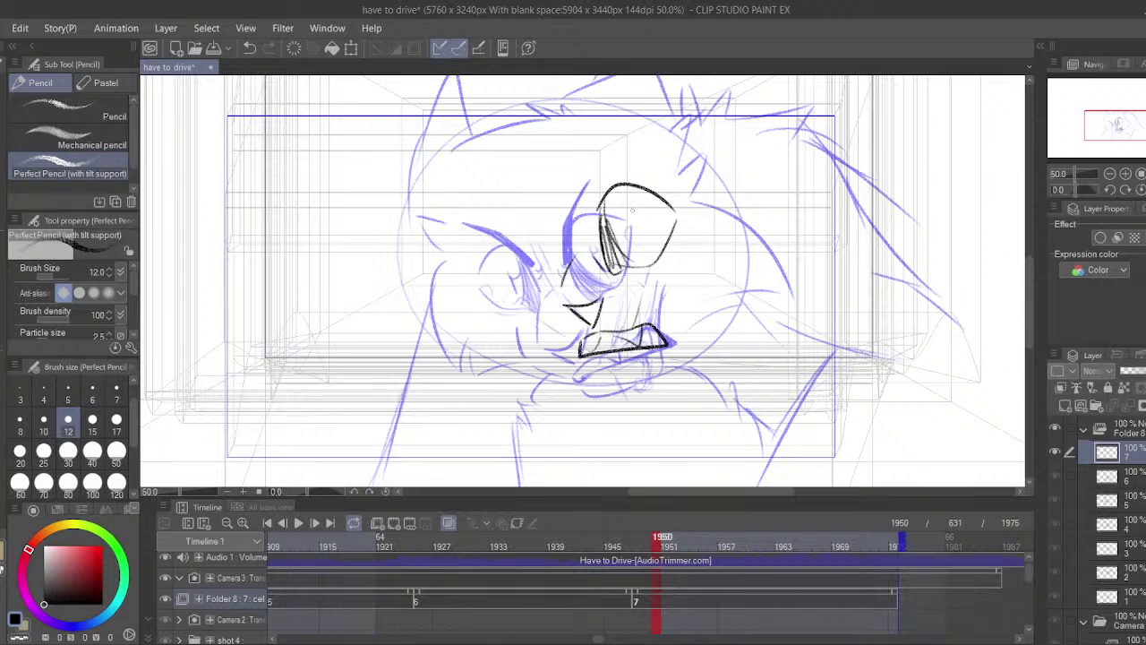
- Draw a thick angled eyebrow above the right eye
mouse_move(652, 164)
mouse_down()
mouse_move(579, 204)
mouse_move(629, 159)
mouse_move(667, 174)
mouse_up()
key(ctrl+z)
key(ctrl+z)
drag(596, 191, 668, 153)
key(ctrl+z)
drag(595, 201, 616, 159)
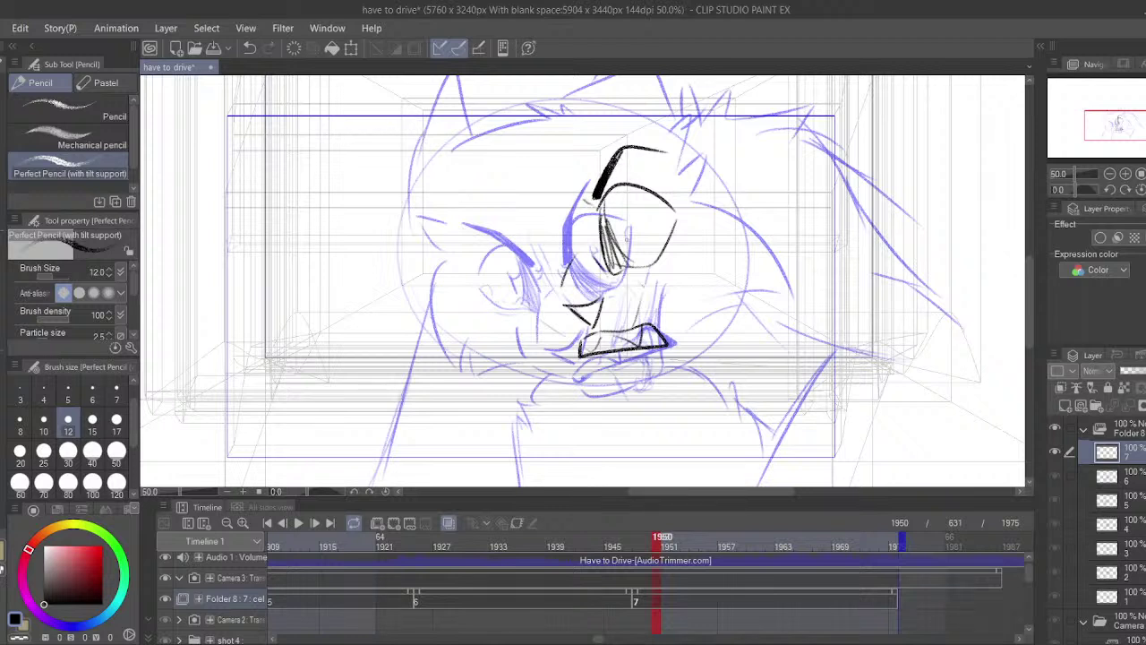
- Add the nose bridge, muzzle and chin lines and small detail strokes around the right eye
drag(575, 258, 582, 223)
drag(654, 241, 632, 226)
key(ctrl+z)
mouse_move(580, 355)
mouse_down()
mouse_move(613, 359)
mouse_move(641, 341)
mouse_move(614, 361)
mouse_move(524, 301)
mouse_up()
key(ctrl+z)
drag(615, 265, 636, 301)
drag(609, 269, 629, 290)
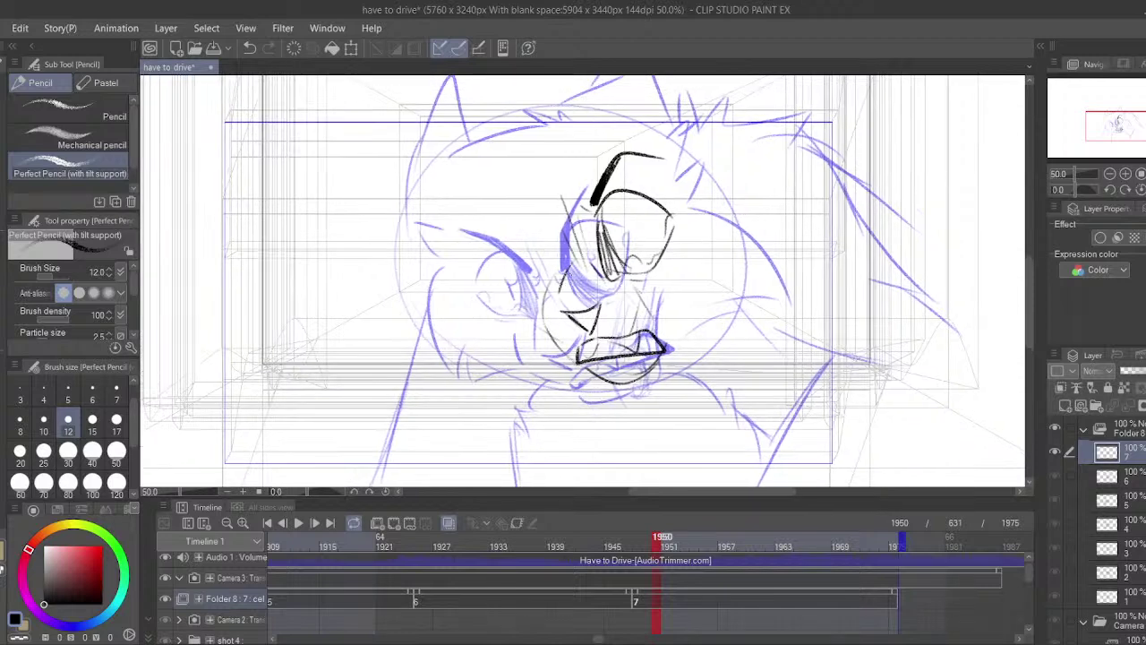
- Draw the left eye's outline with a thick slanted eyebrow above it
key(ctrl+z)
drag(543, 246, 567, 269)
drag(557, 226, 499, 243)
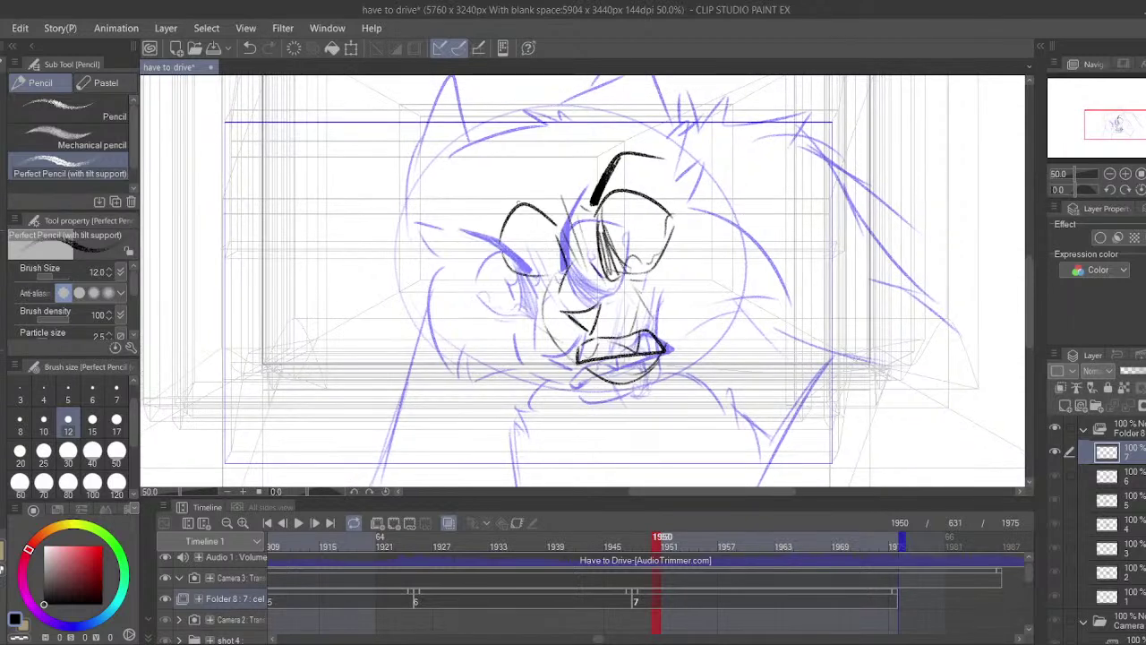
drag(518, 183, 555, 223)
drag(521, 185, 562, 220)
- Sketch the brow crease, forehead and hairline strokes across the top of the face
drag(529, 146, 532, 203)
mouse_move(598, 154)
mouse_down()
mouse_move(609, 177)
mouse_move(486, 197)
mouse_up()
drag(527, 190, 481, 238)
mouse_move(609, 166)
mouse_down()
mouse_move(750, 112)
mouse_move(674, 117)
mouse_move(715, 162)
mouse_up()
key(ctrl+z)
- Outline the left side of the face and the pointed fur of both cheeks
mouse_move(509, 172)
mouse_down()
mouse_move(438, 194)
mouse_move(443, 282)
mouse_up()
mouse_move(722, 200)
mouse_down()
mouse_move(715, 189)
mouse_move(736, 273)
mouse_move(787, 356)
mouse_up()
drag(695, 369, 786, 363)
mouse_move(428, 240)
mouse_down()
mouse_move(464, 257)
mouse_move(429, 403)
mouse_move(548, 379)
mouse_move(521, 315)
mouse_up()
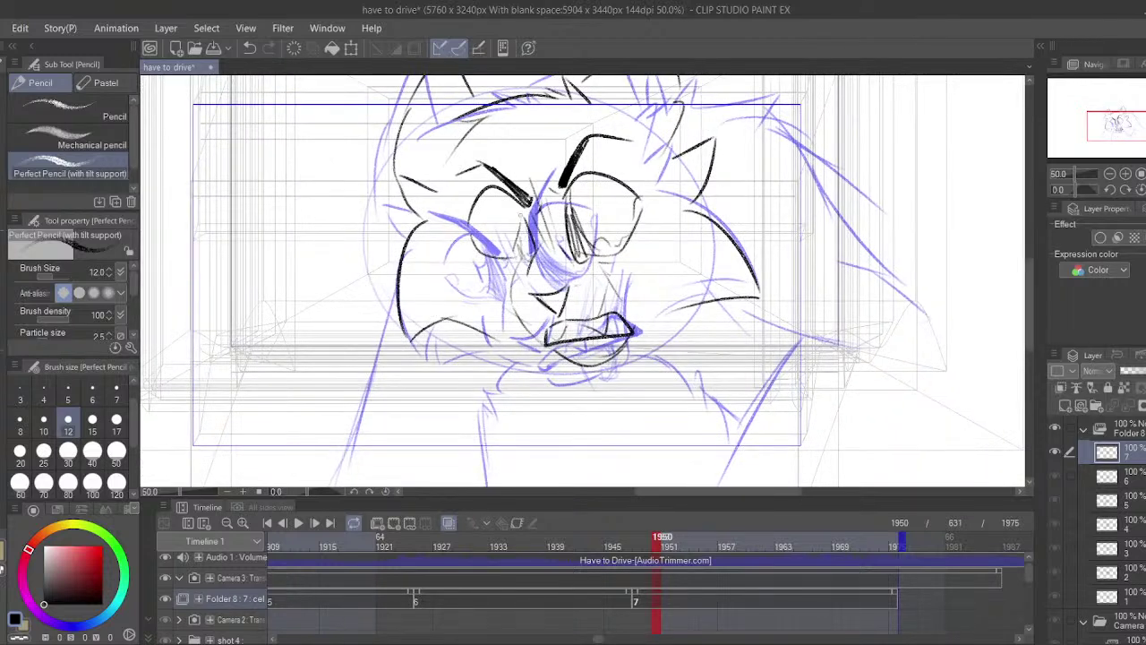
- Add inner shading, pupils and round highlights to both eyes
drag(524, 222, 526, 263)
key(ctrl+z)
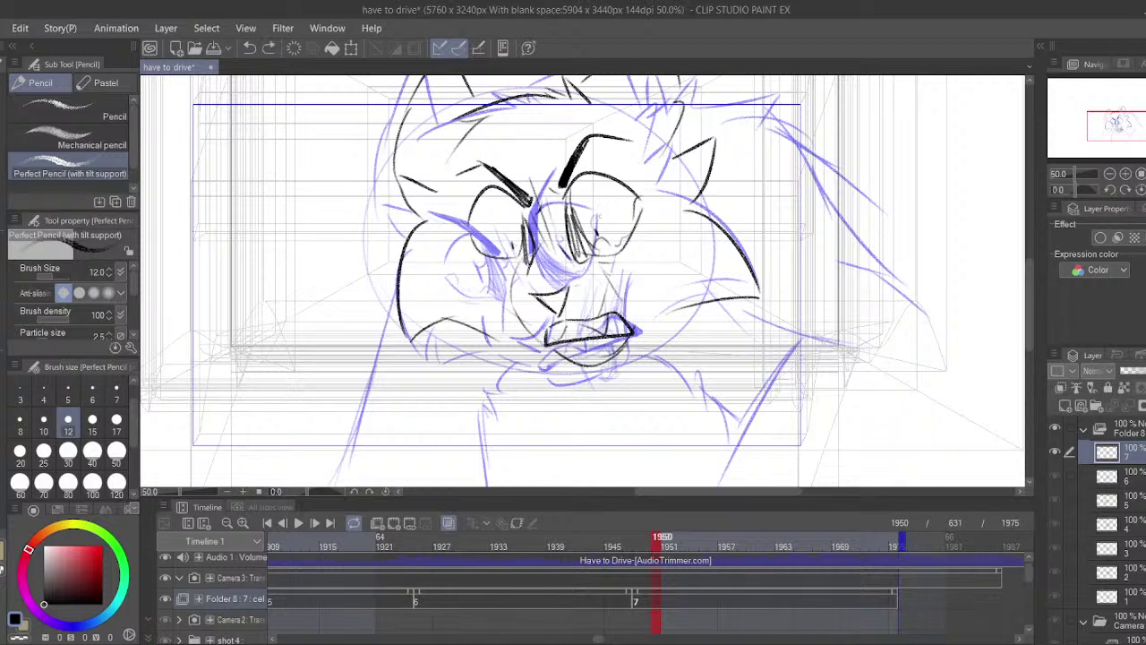
drag(594, 217, 614, 224)
drag(503, 216, 520, 215)
mouse_move(451, 380)
mouse_down()
mouse_move(467, 279)
mouse_move(481, 304)
mouse_up()
key(ctrl+z)
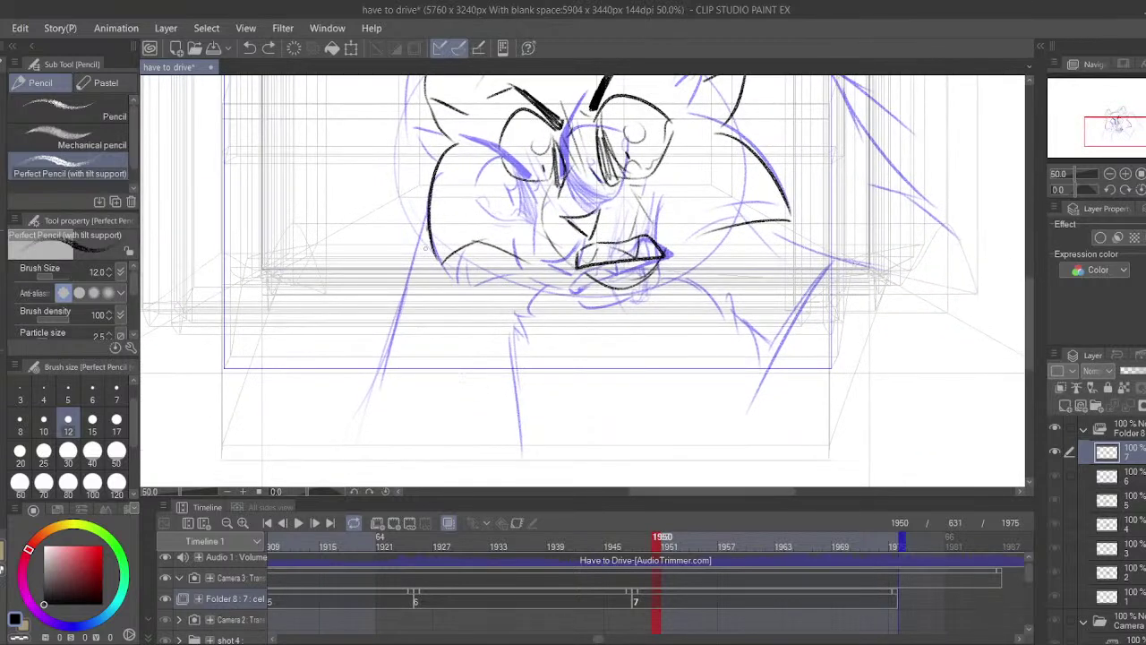
- Turn off onion skin and compare cels 6 and 7 by switching between frames 1947 and 1949
drag(562, 218, 567, 263)
click(630, 604)
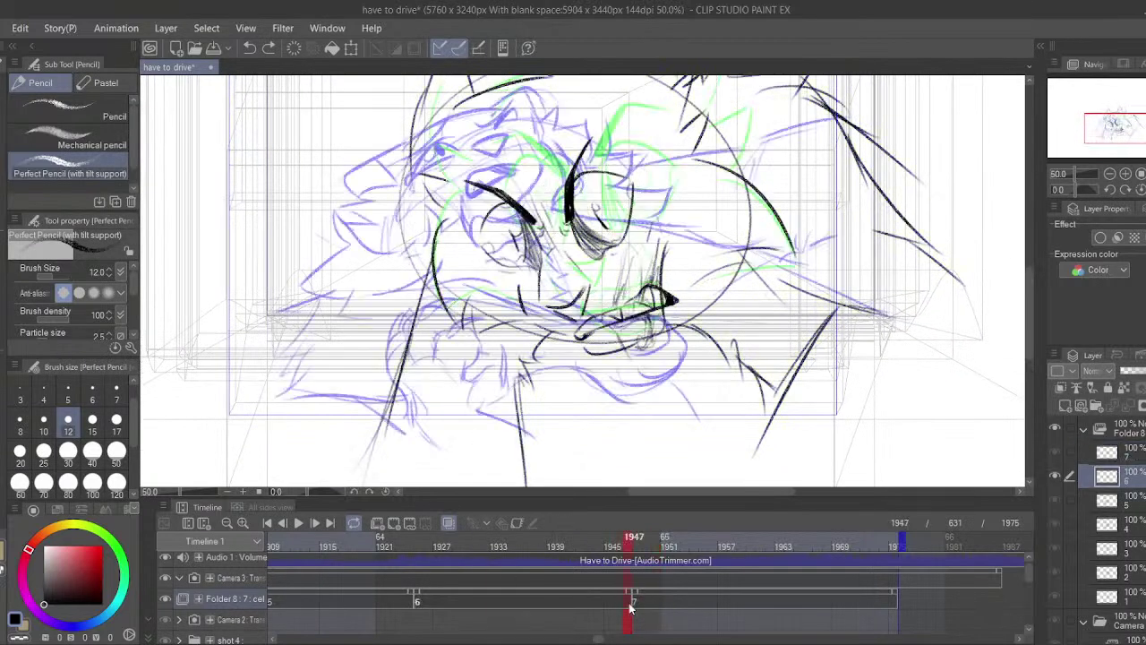
click(448, 523)
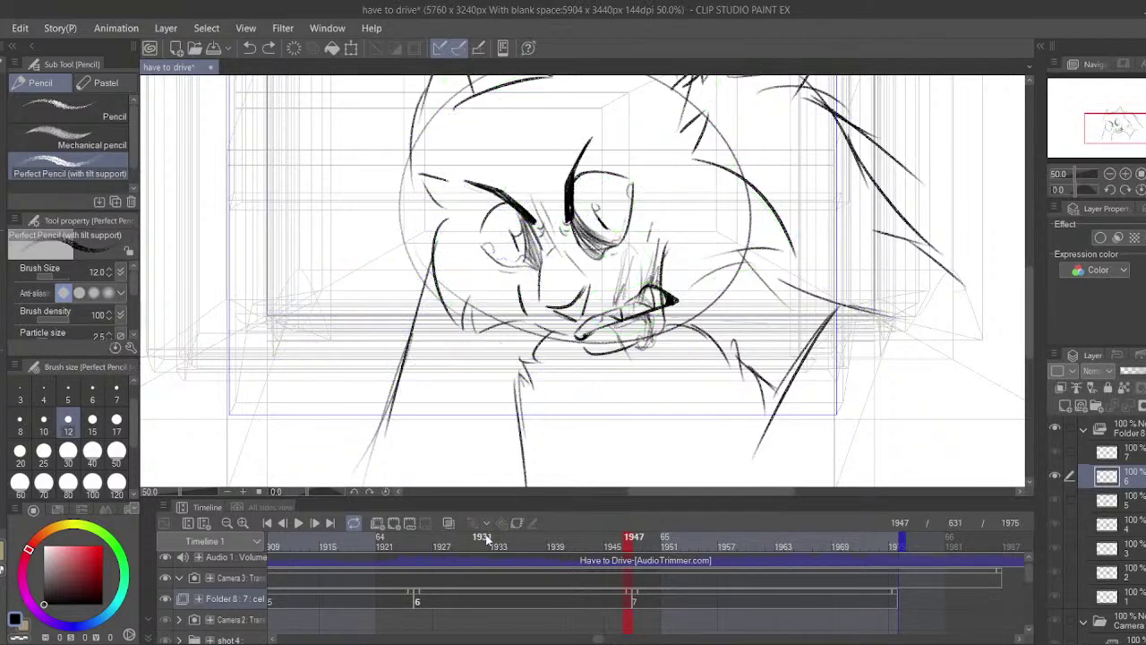
click(639, 604)
click(618, 603)
click(646, 602)
drag(562, 304, 555, 320)
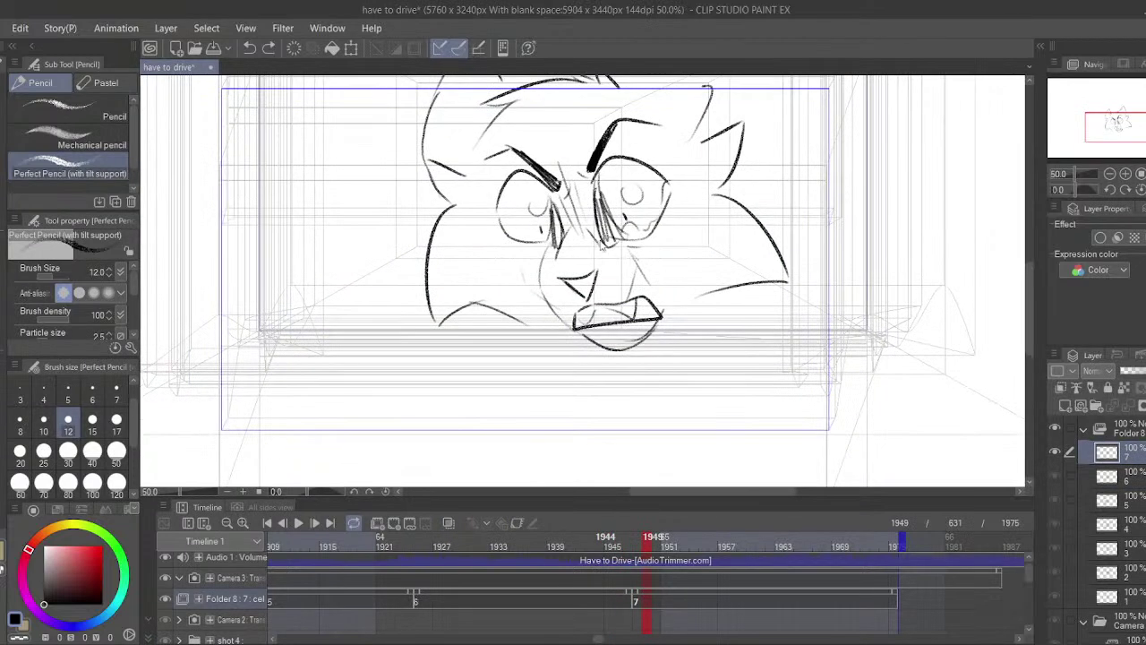
- Compare cels 6 and 7 once more and turn onion skin back on for cel 7
drag(603, 245, 610, 223)
click(626, 603)
click(646, 604)
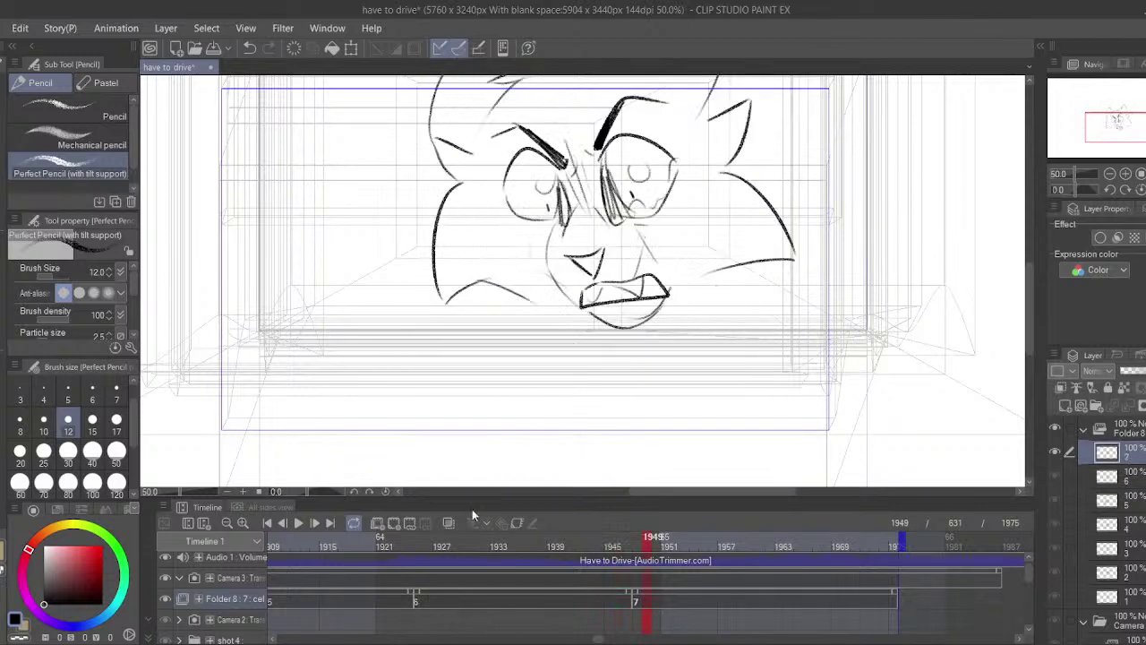
drag(449, 437, 471, 387)
click(450, 523)
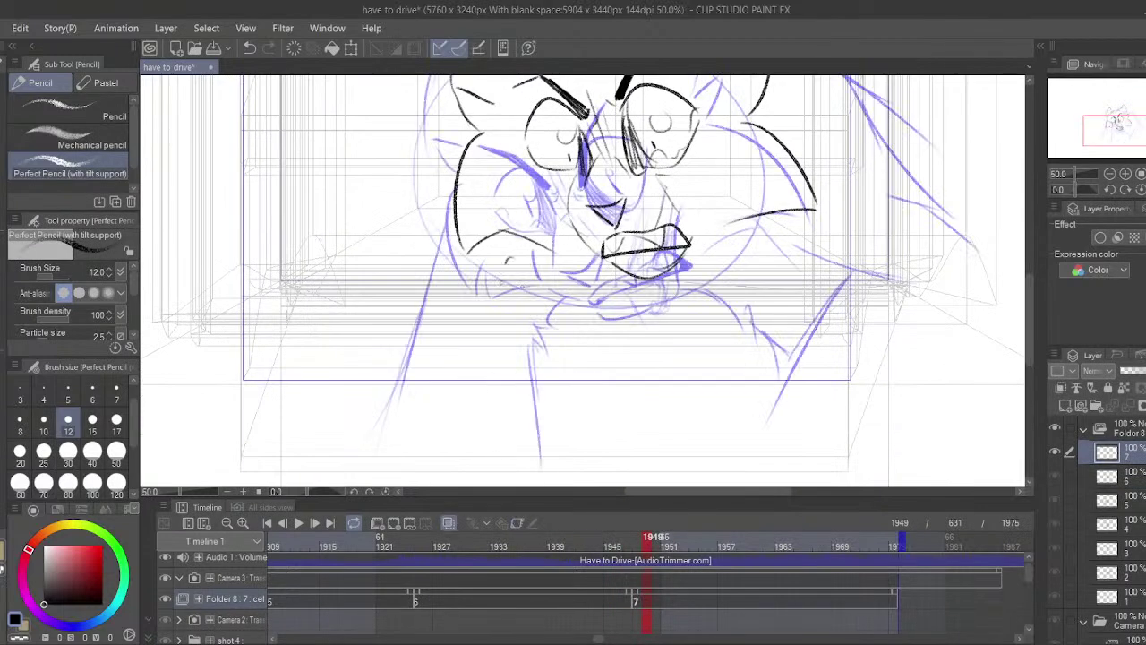
- Sketch the body on cel 7, with the outer arm line, chest outline, foreleg edge and jagged shoulder fur
drag(453, 212, 398, 477)
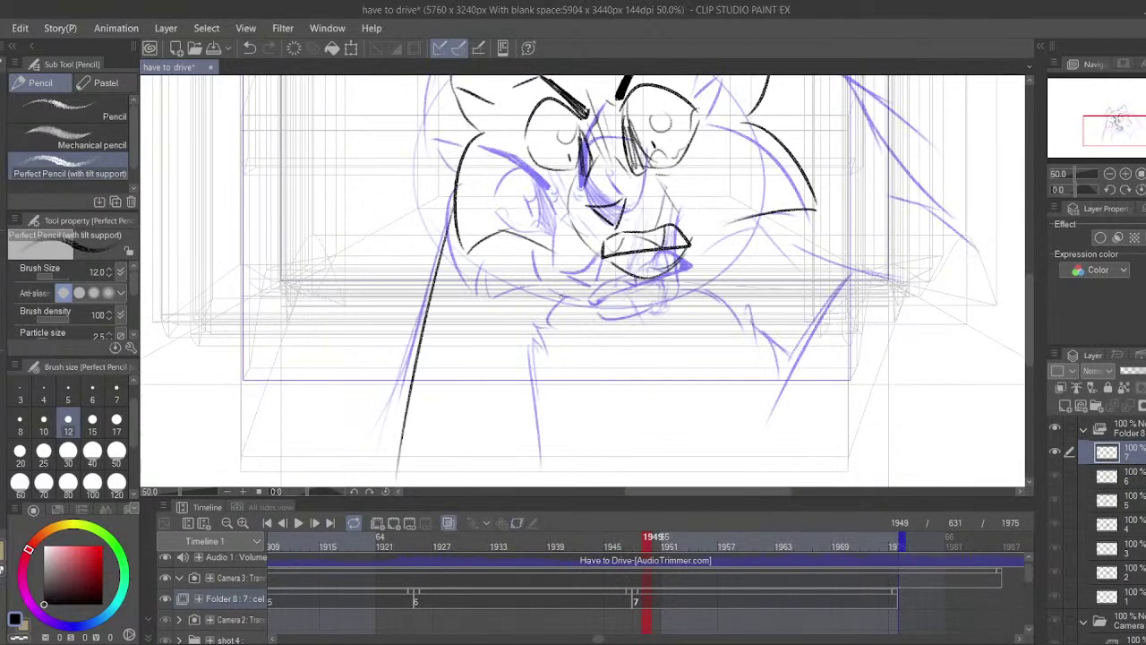
drag(576, 271, 570, 327)
drag(563, 324, 538, 330)
drag(537, 333, 565, 470)
mouse_move(670, 283)
mouse_down()
mouse_move(574, 320)
mouse_move(663, 383)
mouse_up()
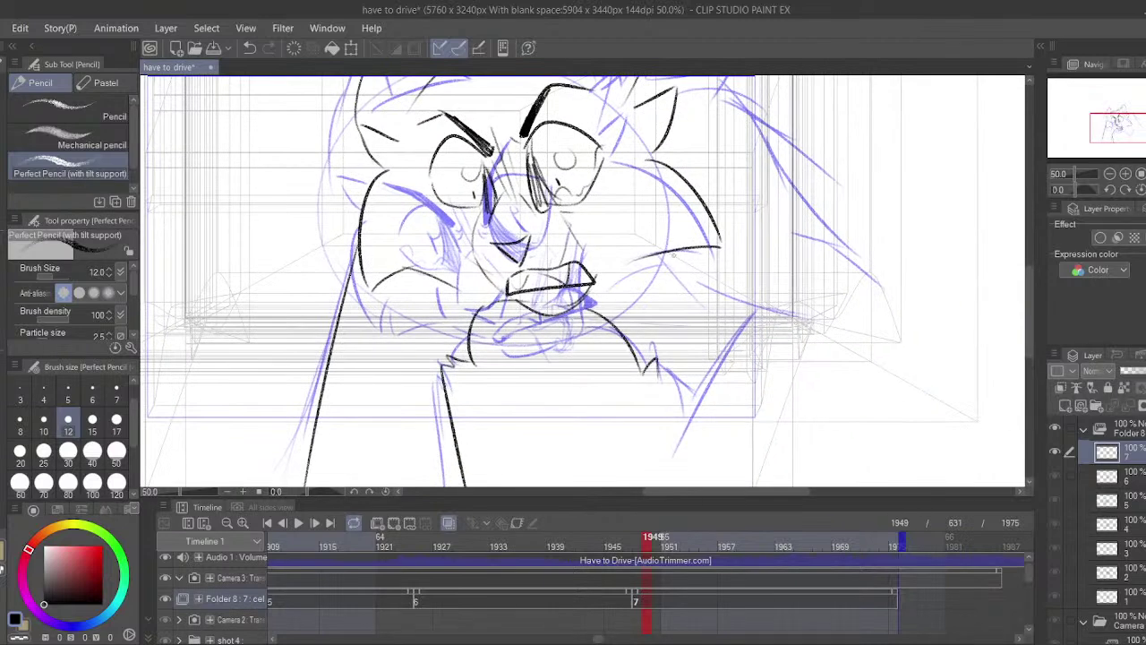
mouse_move(700, 290)
mouse_down()
mouse_move(738, 321)
mouse_move(690, 371)
mouse_move(672, 483)
mouse_up()
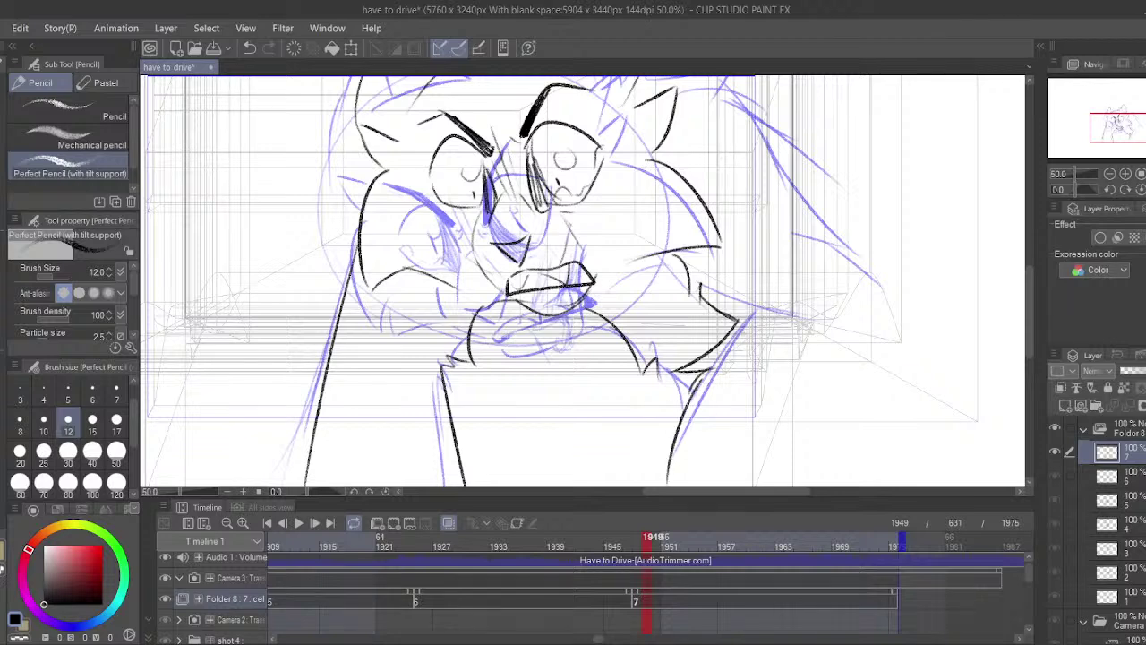
- Add the long pointed strokes trailing behind the head and shoulder, following the onion-skin guide
drag(724, 217, 670, 327)
mouse_move(598, 190)
mouse_down()
mouse_move(650, 172)
mouse_move(708, 192)
mouse_move(720, 235)
mouse_move(781, 295)
mouse_up()
mouse_move(708, 257)
mouse_down()
mouse_move(815, 342)
mouse_move(776, 357)
mouse_up()
drag(687, 325, 797, 221)
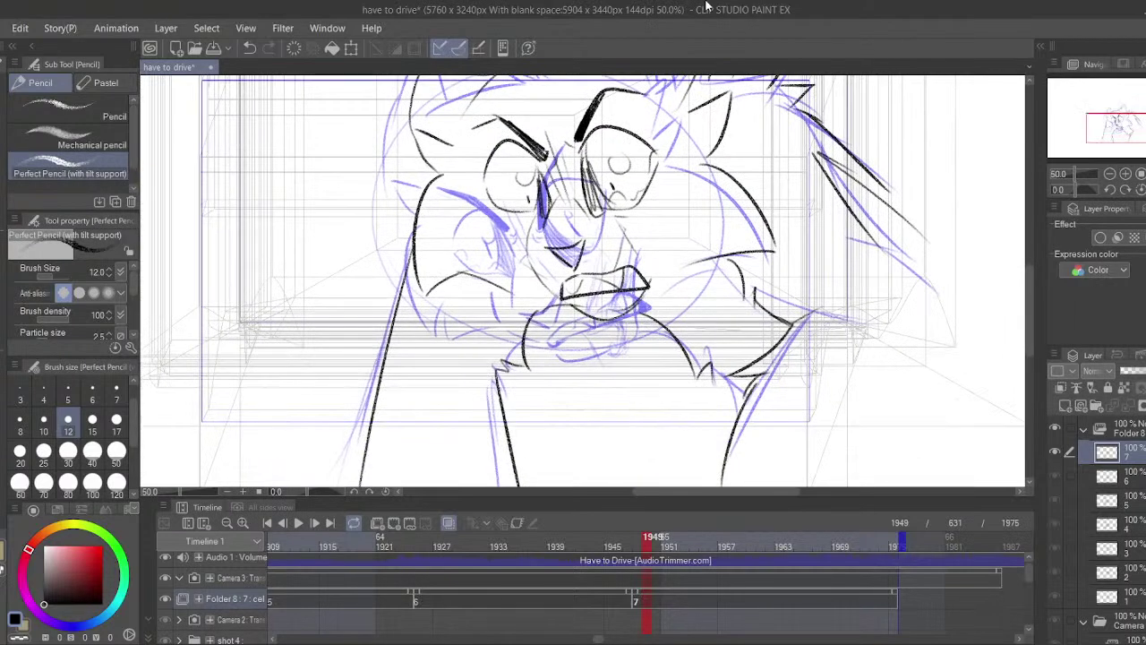
- Compare cel 7 with cels 5 and 6 by switching between their frames on the timeline
mouse_move(570, 296)
mouse_down()
mouse_move(618, 302)
mouse_move(687, 272)
mouse_up()
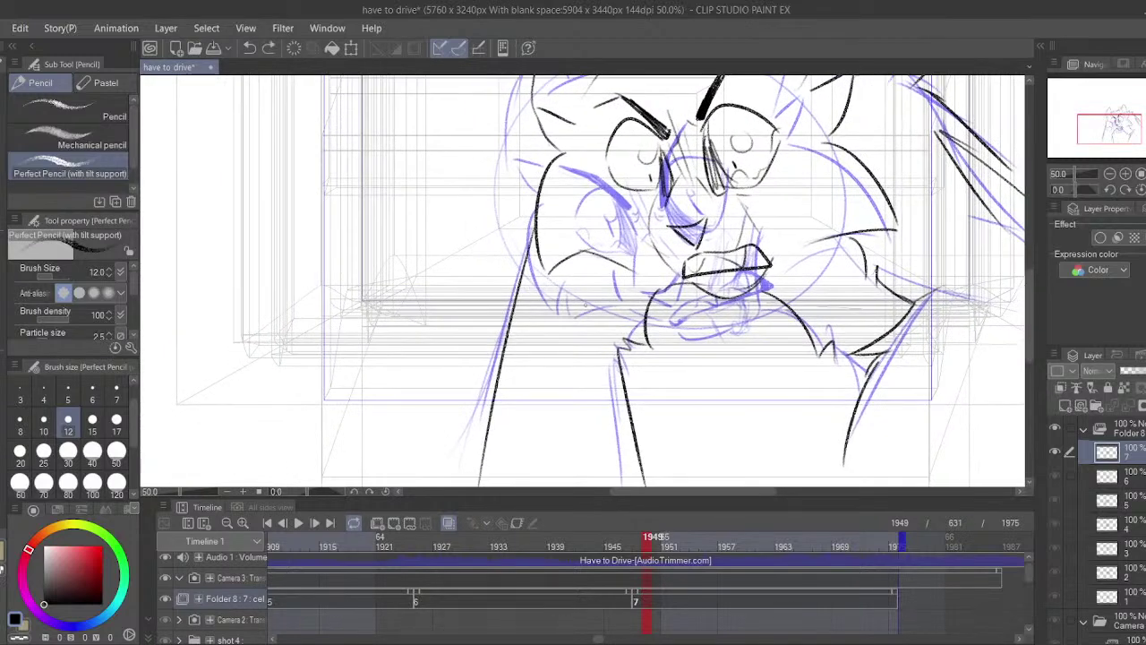
click(392, 537)
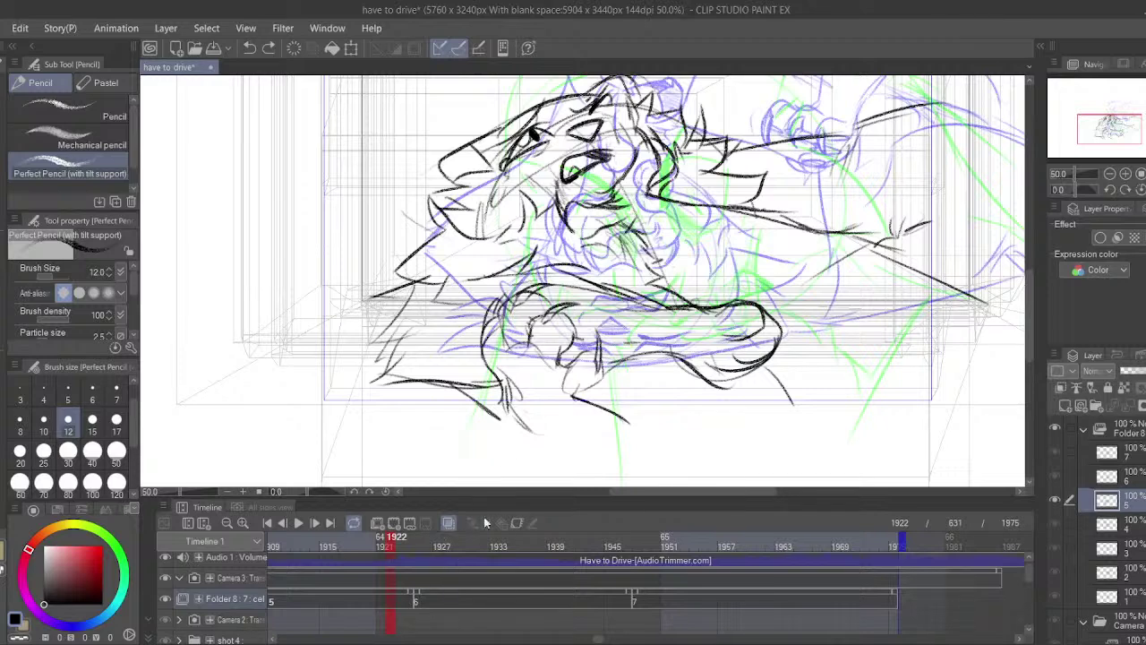
drag(526, 429, 499, 456)
click(638, 600)
drag(583, 382, 523, 386)
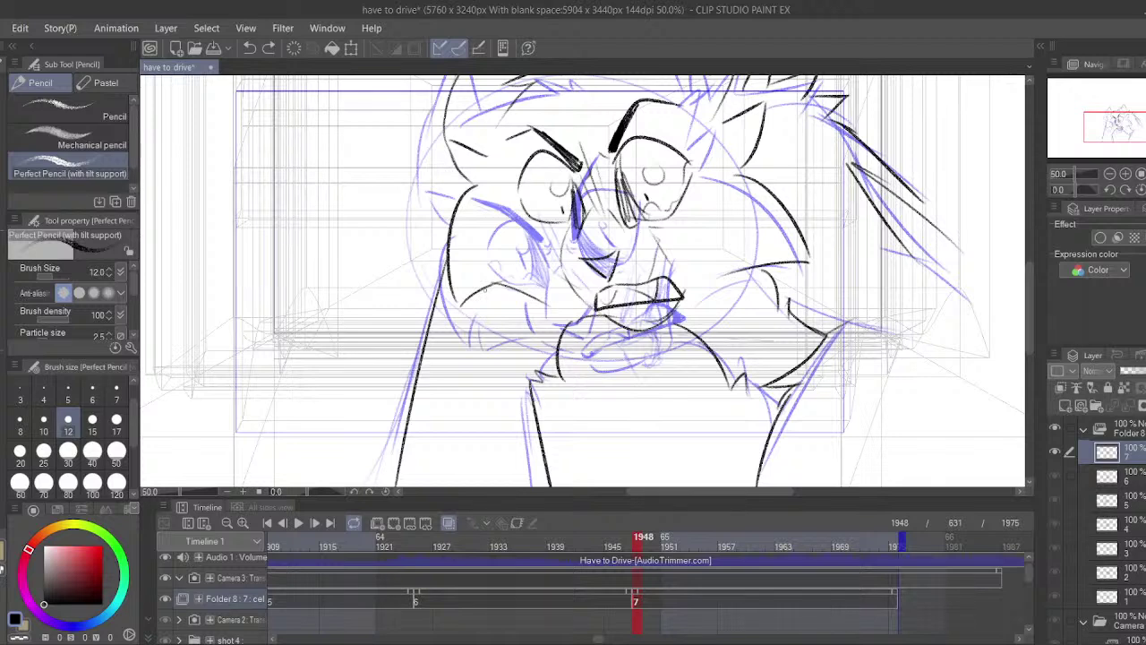
click(412, 598)
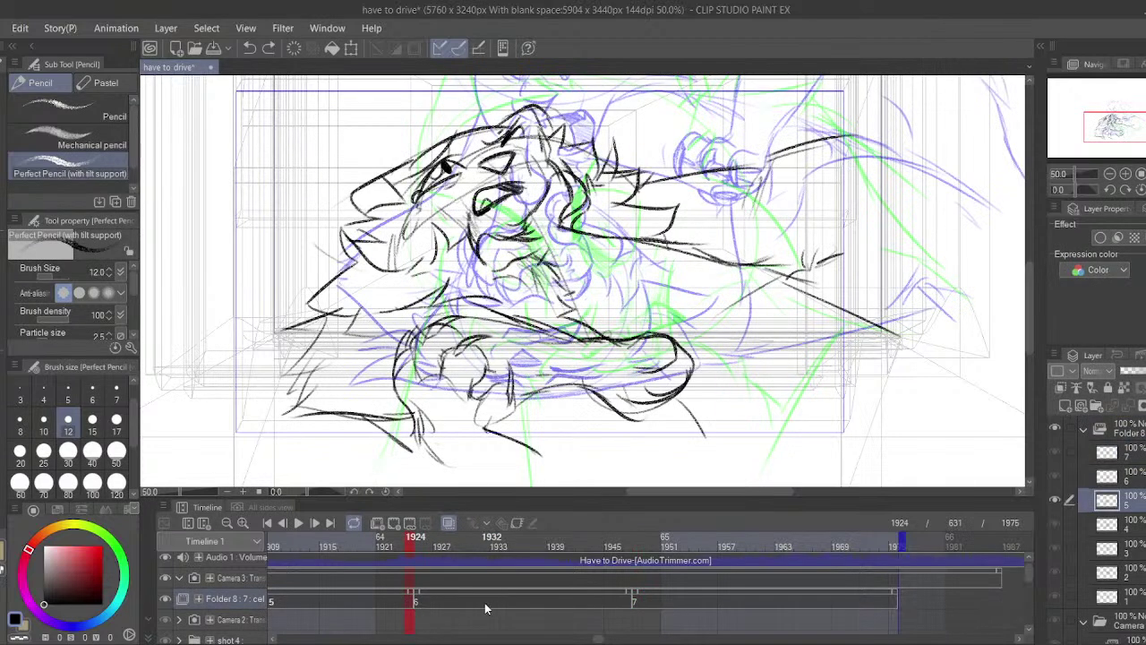
click(494, 600)
click(657, 600)
drag(573, 394, 562, 399)
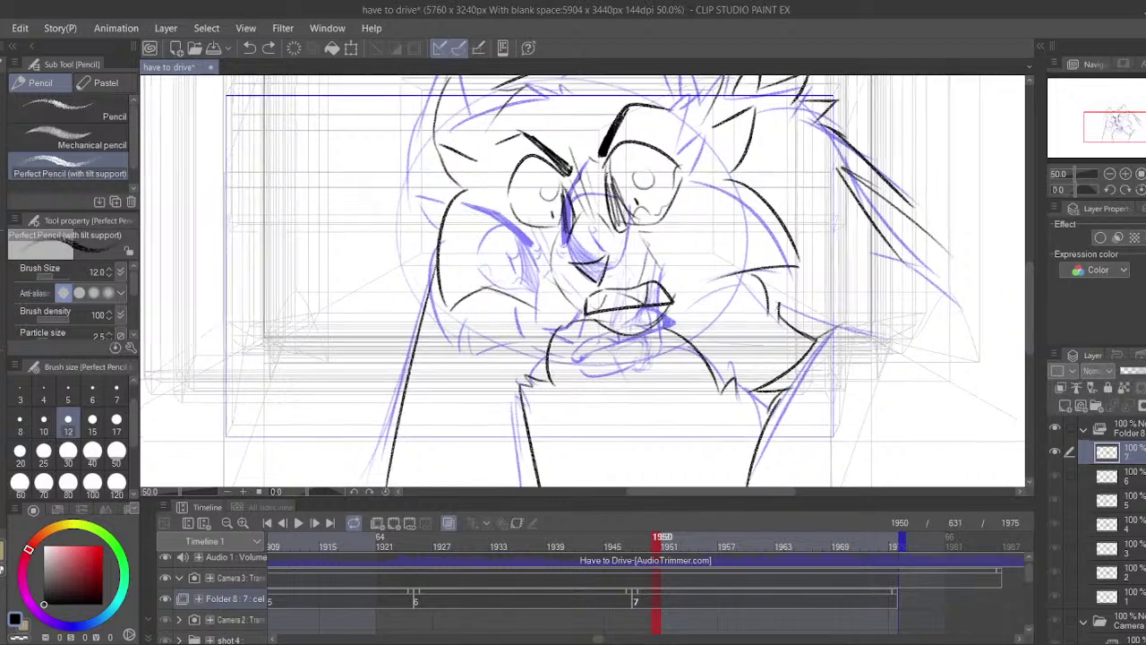
- Erase the outer arm, chest and foreleg lines on the character's left-hand side and restore the cheek outline
click(3, 291)
mouse_move(282, 350)
mouse_down()
mouse_move(325, 296)
mouse_move(300, 274)
mouse_up()
mouse_move(428, 309)
mouse_down()
mouse_move(424, 453)
mouse_move(442, 185)
mouse_up()
mouse_move(565, 445)
mouse_down()
mouse_move(550, 310)
mouse_move(579, 304)
mouse_move(584, 271)
mouse_up()
key(p)
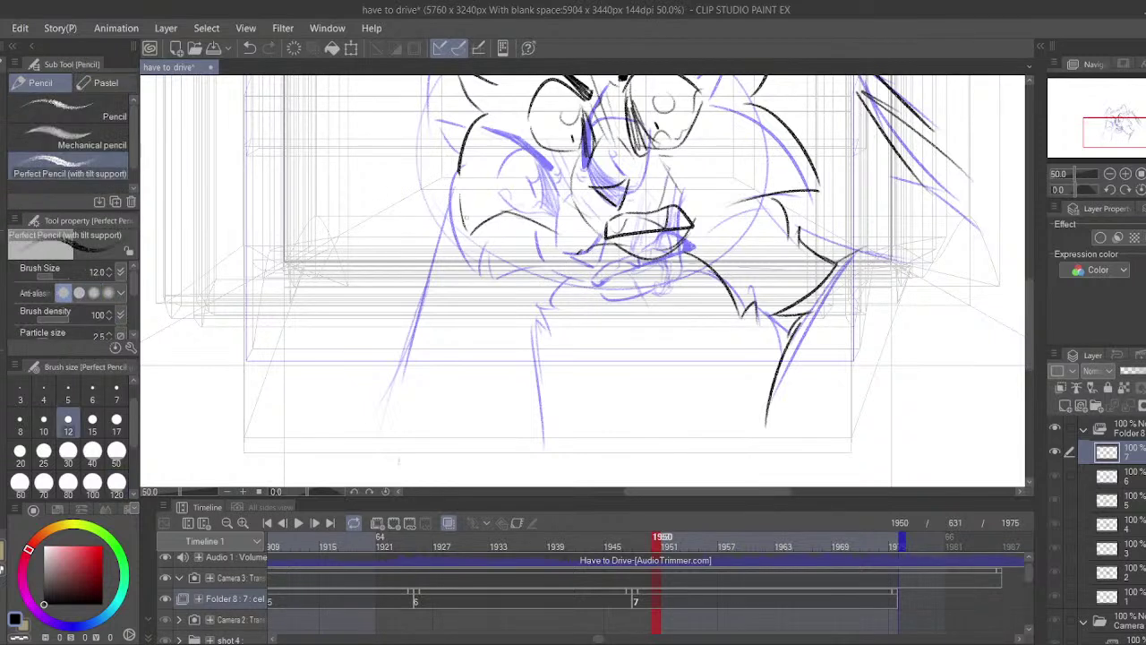
drag(459, 187, 468, 233)
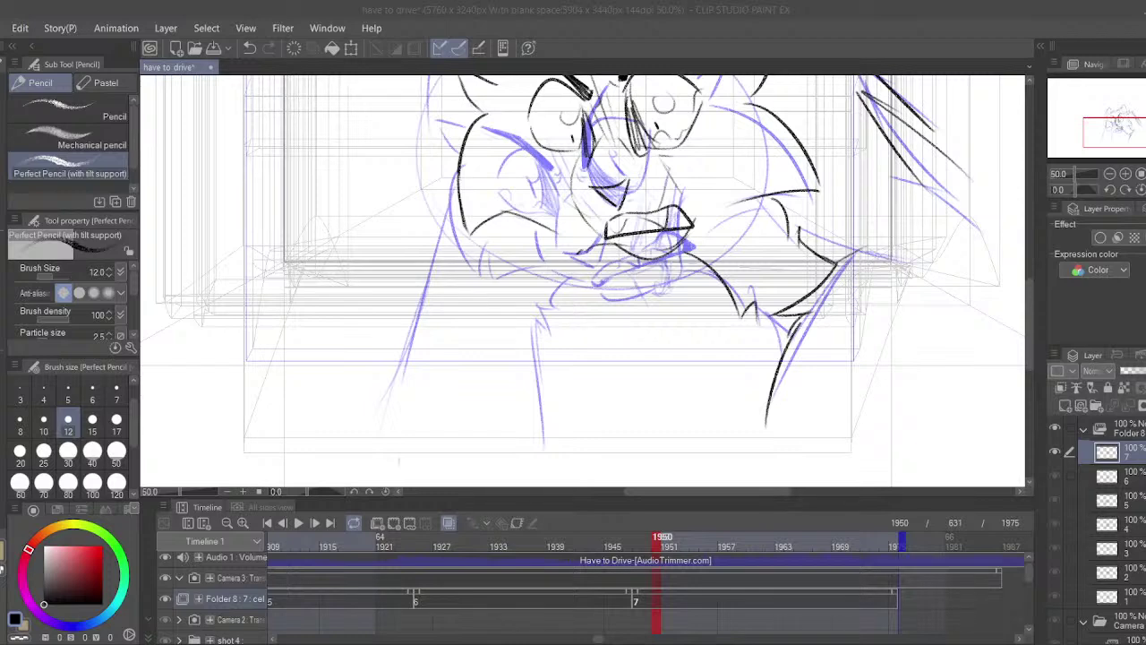
drag(480, 316, 472, 339)
key(ctrl+z)
mouse_move(526, 263)
mouse_down()
mouse_move(496, 371)
mouse_move(481, 244)
mouse_up()
drag(491, 296, 480, 327)
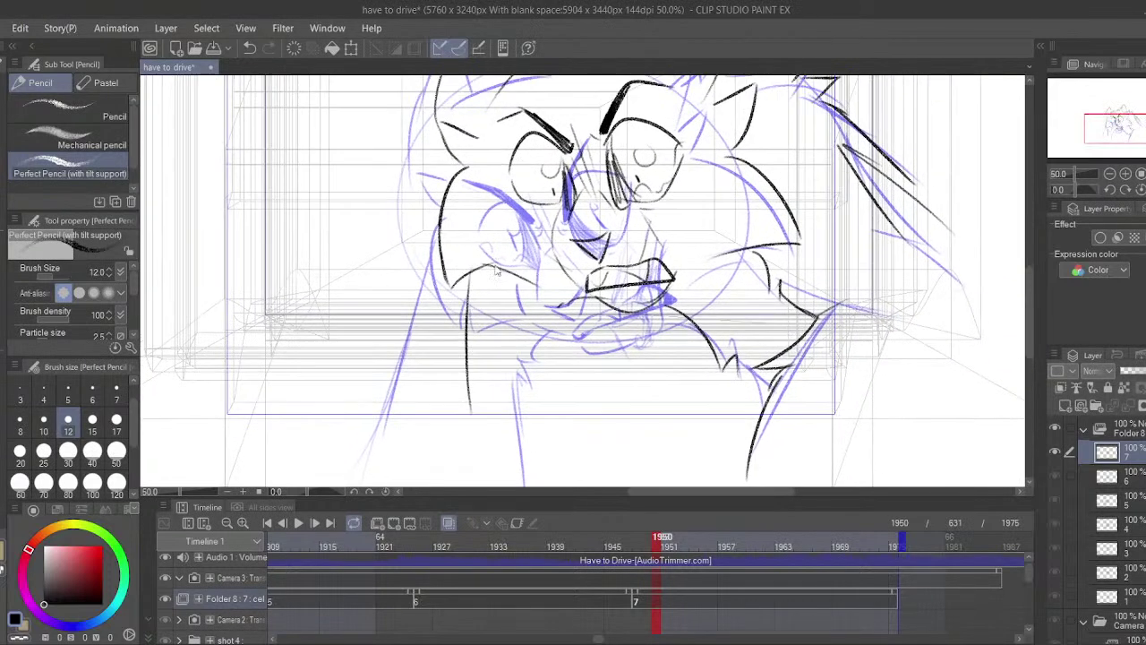
key(ctrl+z)
drag(524, 213, 481, 76)
key(ctrl+z)
mouse_move(428, 386)
mouse_down()
mouse_move(405, 407)
mouse_move(452, 333)
mouse_move(452, 347)
mouse_move(451, 307)
mouse_up()
key(ctrl+z)
key(ctrl+z)
key(ctrl+z)
drag(495, 410, 507, 380)
key(ctrl+z)
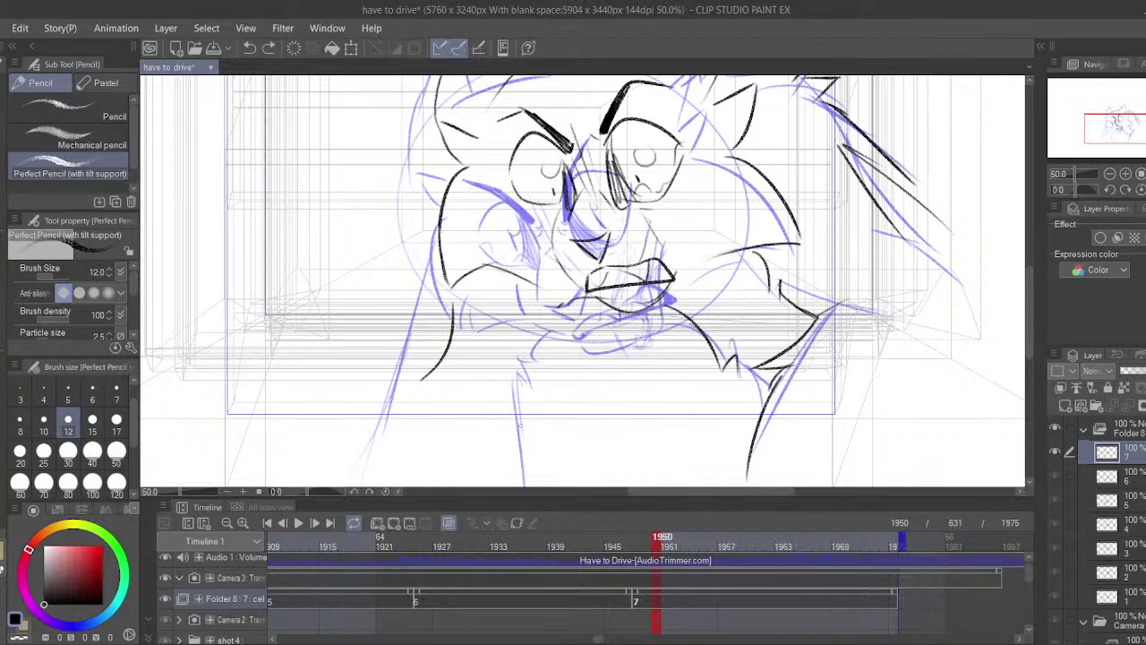
drag(521, 429, 514, 347)
key(ctrl+z)
drag(436, 268, 438, 241)
key(ctrl+z)
key(ctrl+z)
mouse_move(404, 403)
mouse_down()
mouse_move(423, 312)
mouse_move(510, 302)
mouse_move(511, 453)
mouse_move(506, 336)
mouse_move(427, 290)
mouse_move(431, 338)
mouse_up()
key(ctrl+z)
key(ctrl+z)
key(ctrl+z)
- Draw a rounded paw with finger lines below the cheek, plus the outer arm line
drag(457, 288, 460, 340)
drag(478, 309, 486, 353)
drag(438, 153, 415, 166)
drag(420, 242, 366, 437)
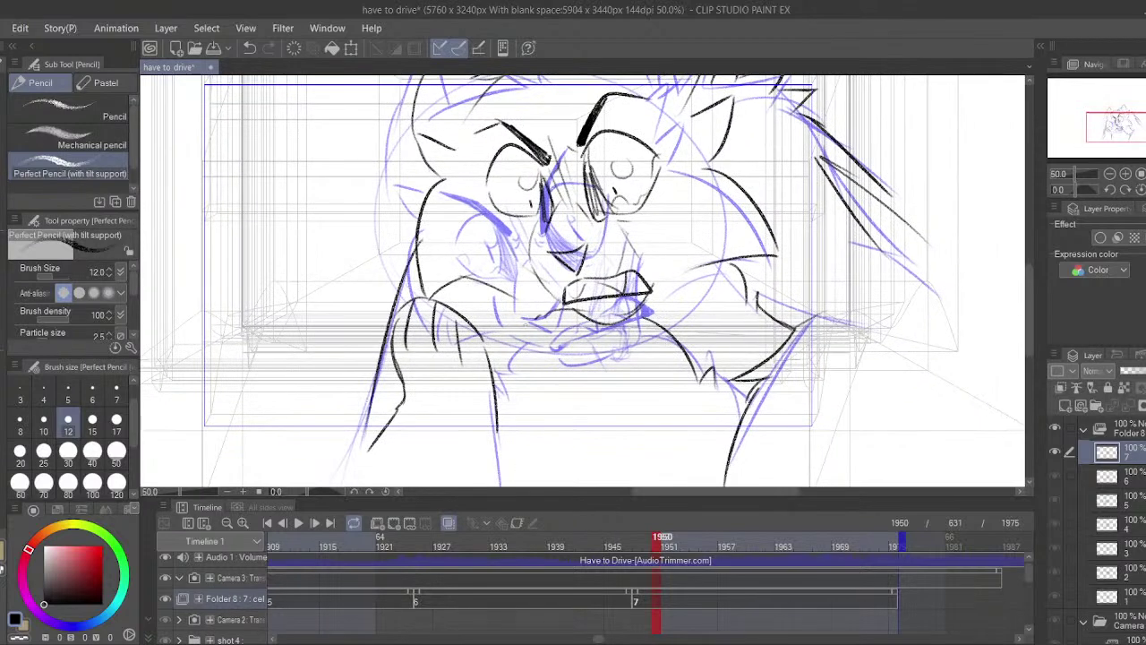
- Sketch the chest curve with its fur tuft and extend both edges of the foreleg downward
drag(537, 318, 509, 462)
drag(497, 401, 506, 487)
drag(499, 440, 507, 524)
drag(484, 464, 510, 391)
drag(414, 356, 359, 449)
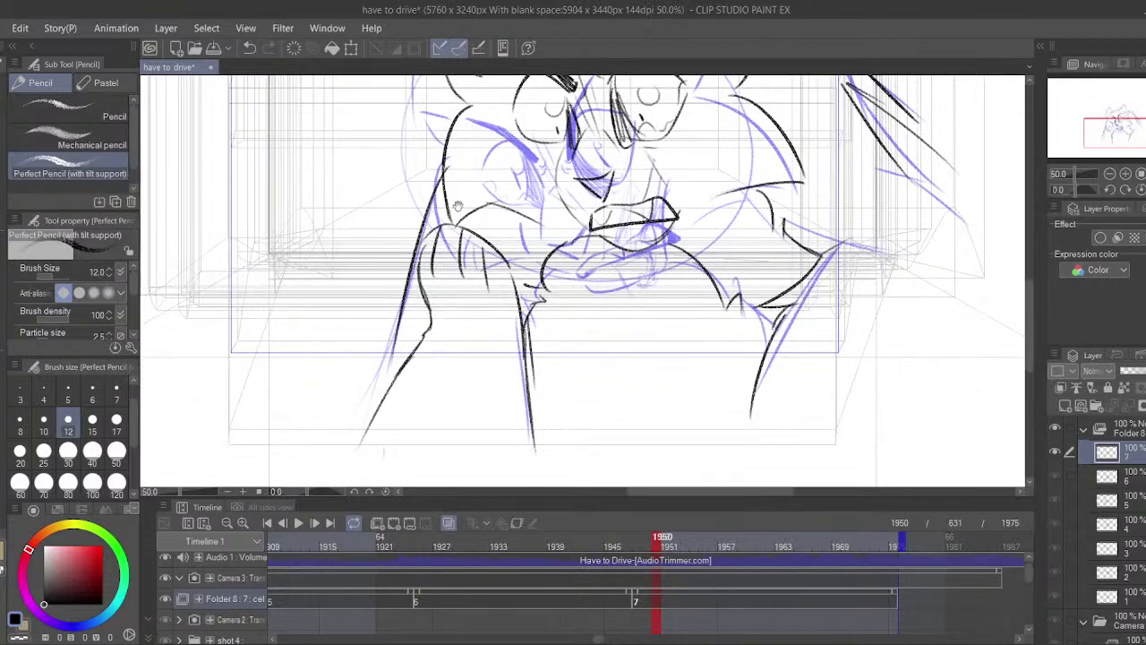
- Play back the animation from frame 1935 to review cels 6 and 7
drag(457, 206, 367, 317)
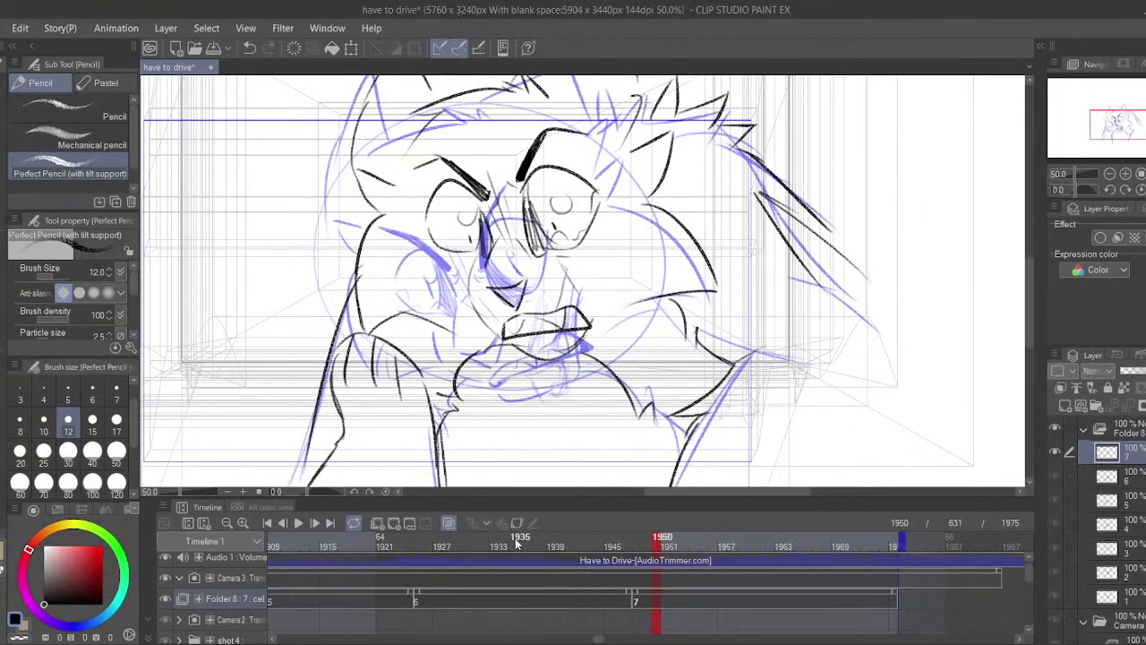
click(515, 538)
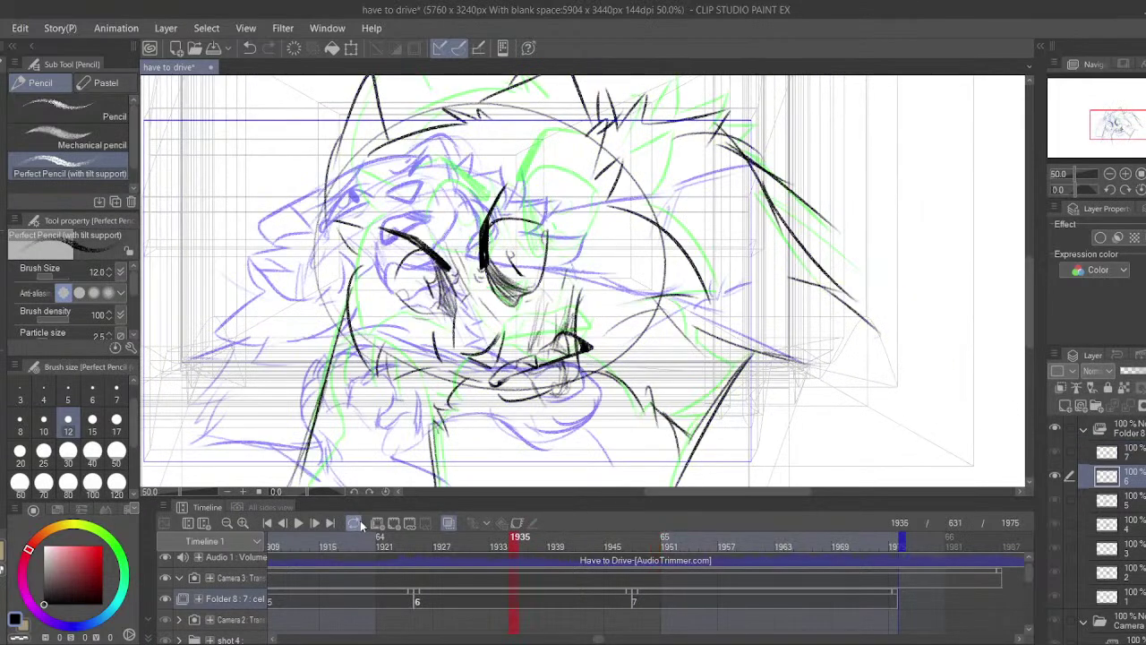
click(299, 523)
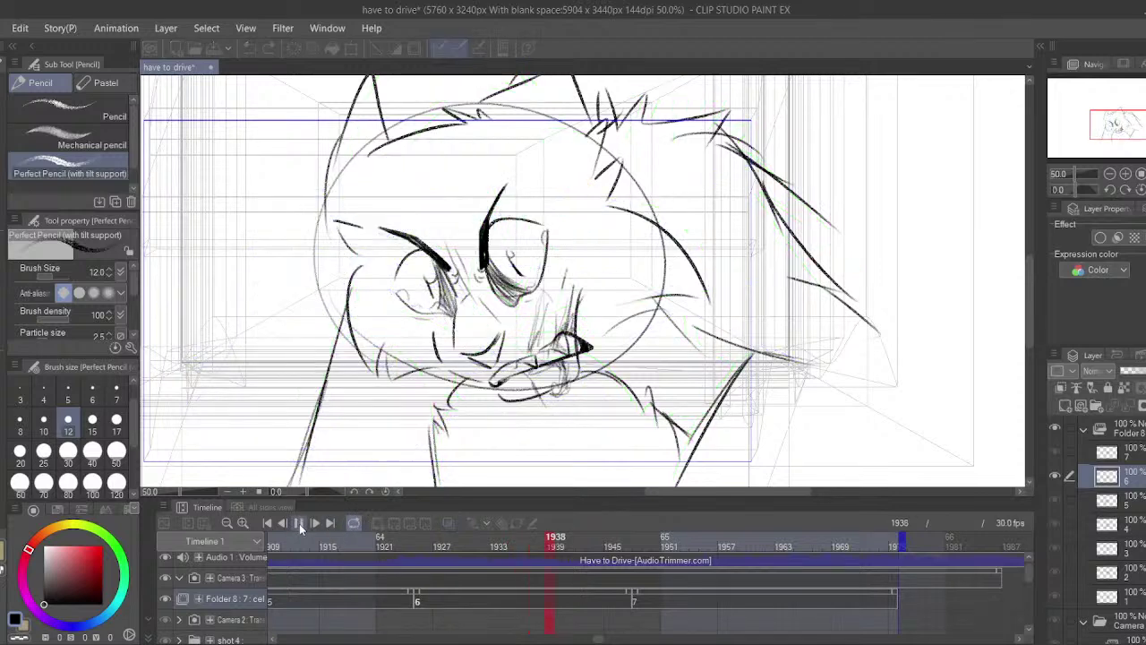
- Shorten the Folder 8 clip to end at frame 1966 and add a new cel 8 there
click(894, 592)
drag(809, 578, 808, 587)
click(809, 601)
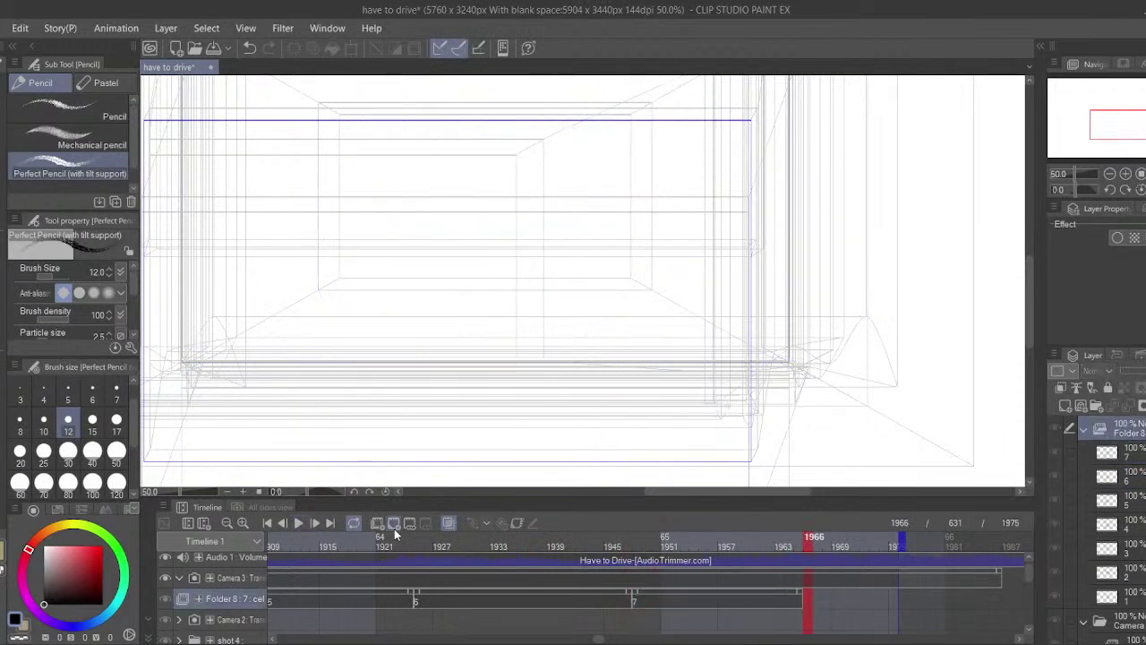
click(394, 523)
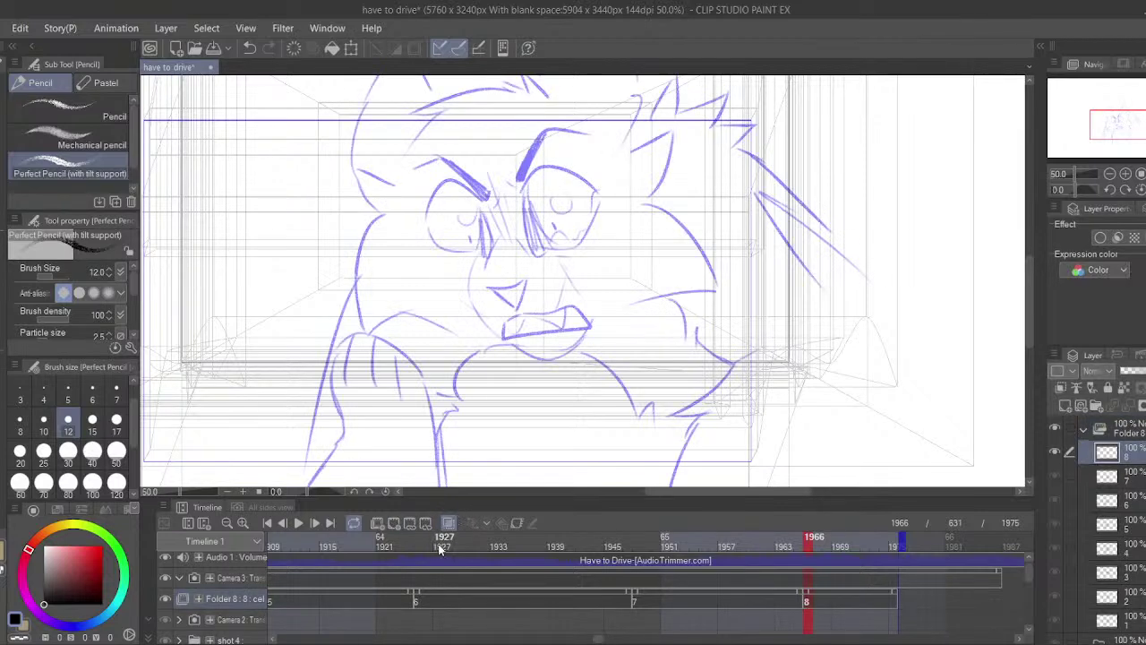
mouse_move(539, 295)
mouse_down()
mouse_move(511, 319)
mouse_move(521, 324)
mouse_up()
key(ctrl+z)
drag(376, 325, 412, 322)
mouse_move(396, 344)
mouse_down()
mouse_move(381, 256)
mouse_move(395, 337)
mouse_up()
key(ctrl+z)
key(ctrl+z)
space+drag(503, 300, 542, 316)
key(ctrl+z)
- Sketch the nose, muzzle sides and bared, angular mouth on cel 8
drag(517, 309, 574, 311)
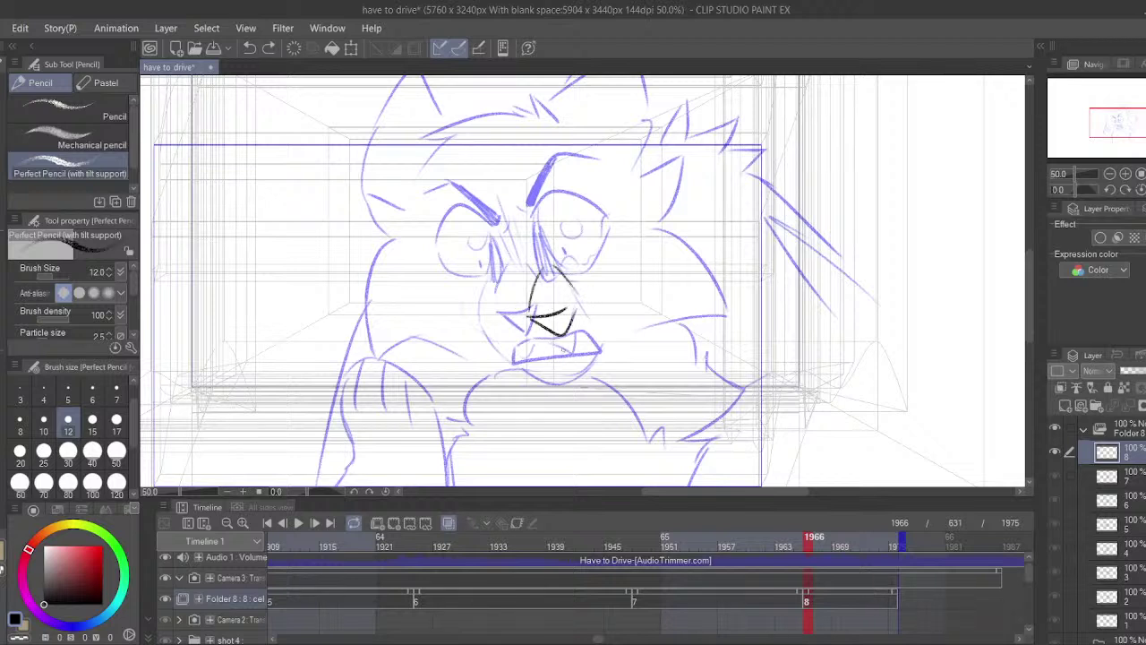
drag(532, 345, 589, 343)
drag(496, 292, 498, 287)
key(ctrl+z)
drag(521, 345, 505, 281)
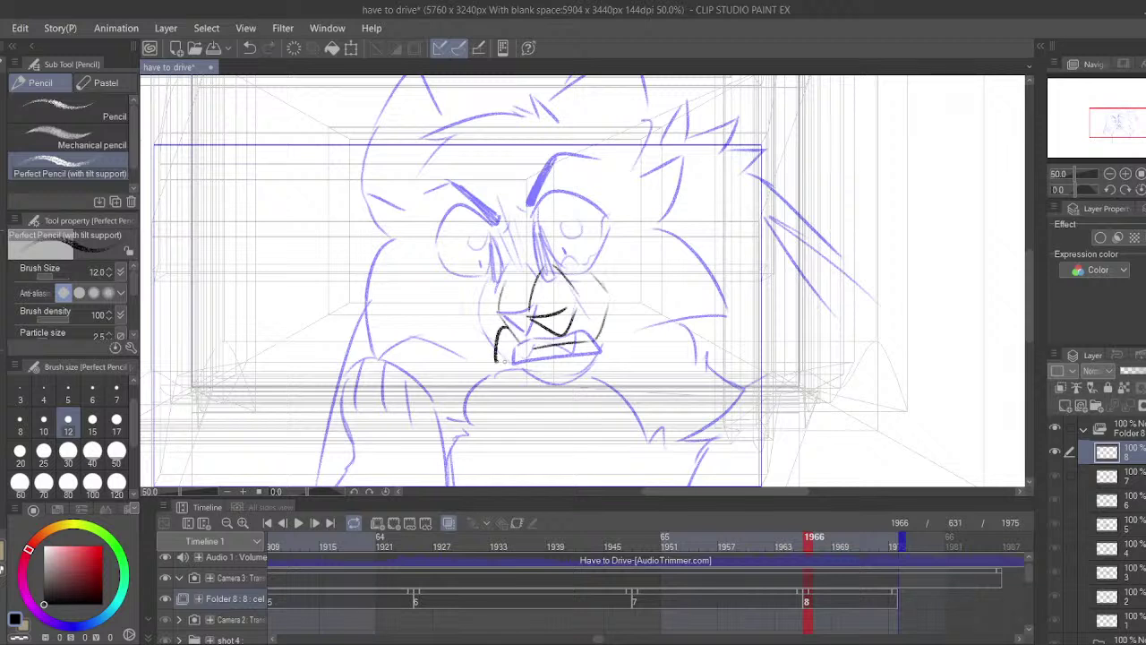
key(ctrl+z)
drag(516, 336, 551, 355)
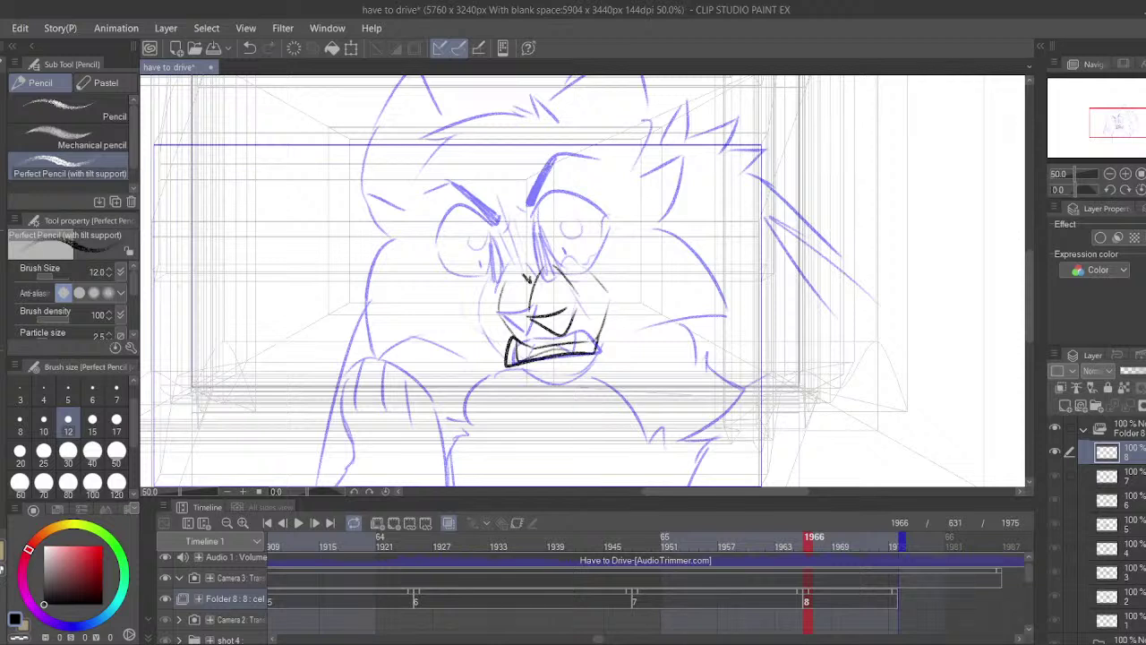
- Draw steeply slanted angry brows and upper eyelid lines on both sides, thickening them near the nose bridge
drag(462, 243, 532, 281)
drag(453, 199, 537, 274)
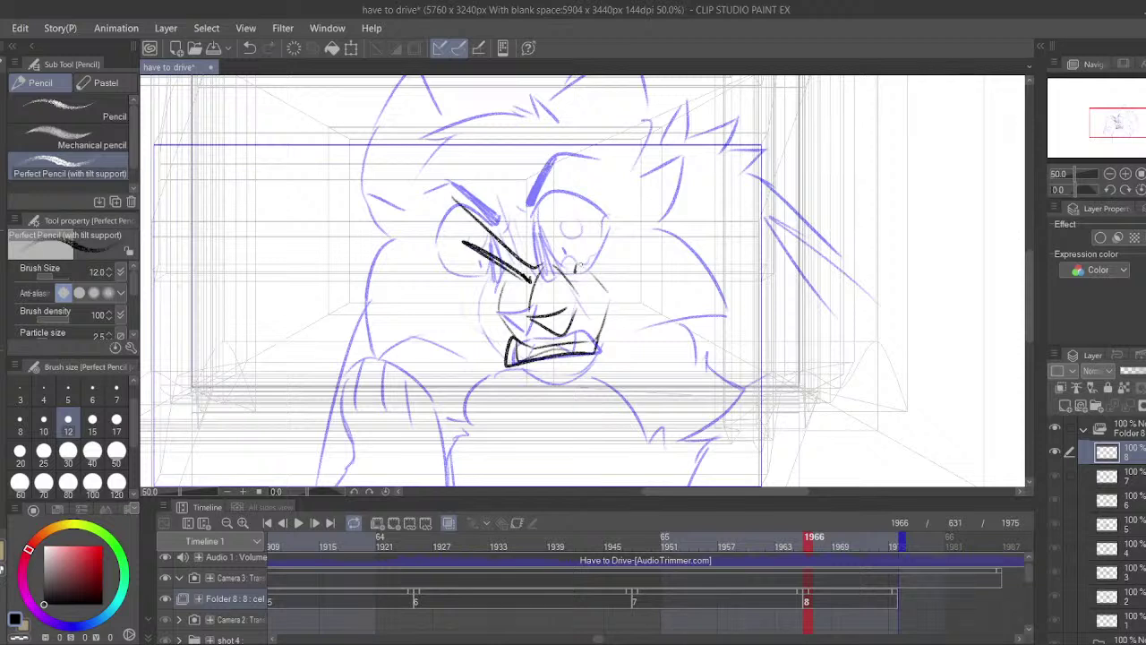
drag(632, 206, 579, 270)
drag(618, 178, 571, 269)
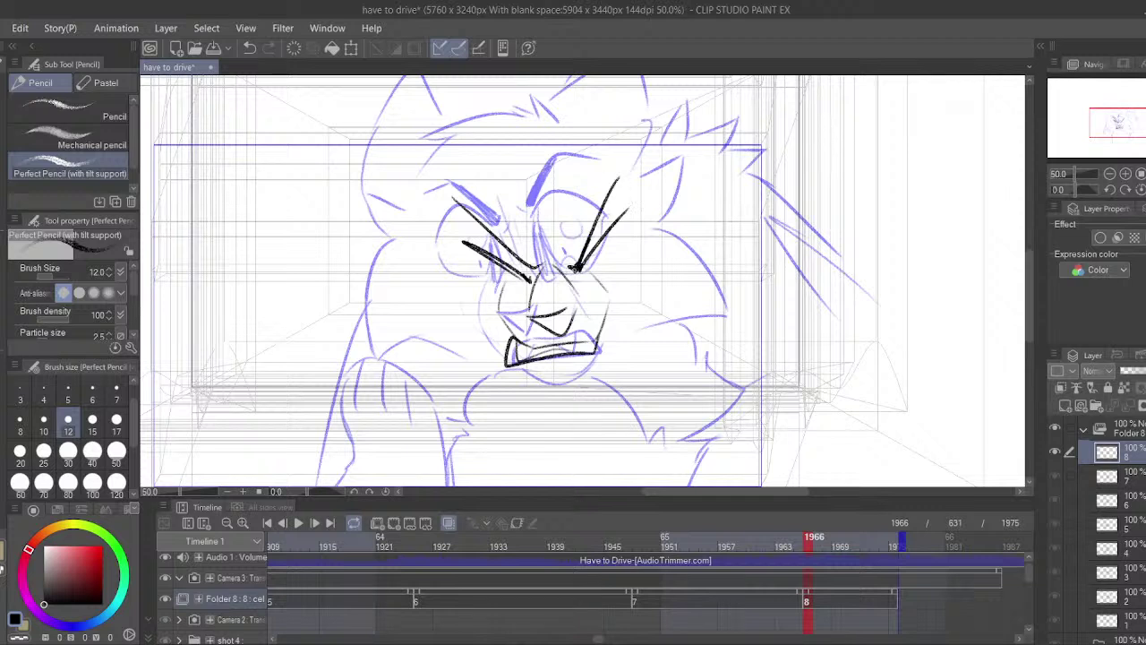
drag(589, 227, 574, 269)
drag(507, 249, 537, 272)
drag(458, 202, 526, 260)
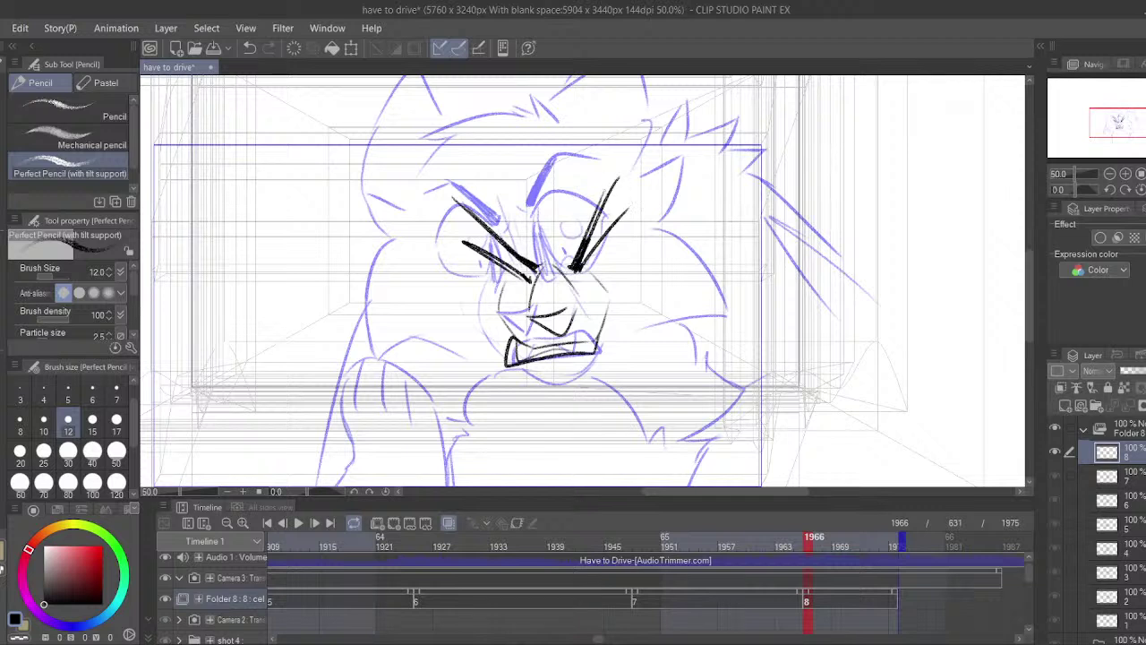
- Add the narrowed eye shapes beneath the lids and crease lines between the brows
drag(500, 199, 538, 264)
mouse_move(618, 213)
mouse_down()
mouse_move(636, 235)
mouse_move(594, 268)
mouse_up()
key(ctrl+z)
drag(604, 114, 603, 116)
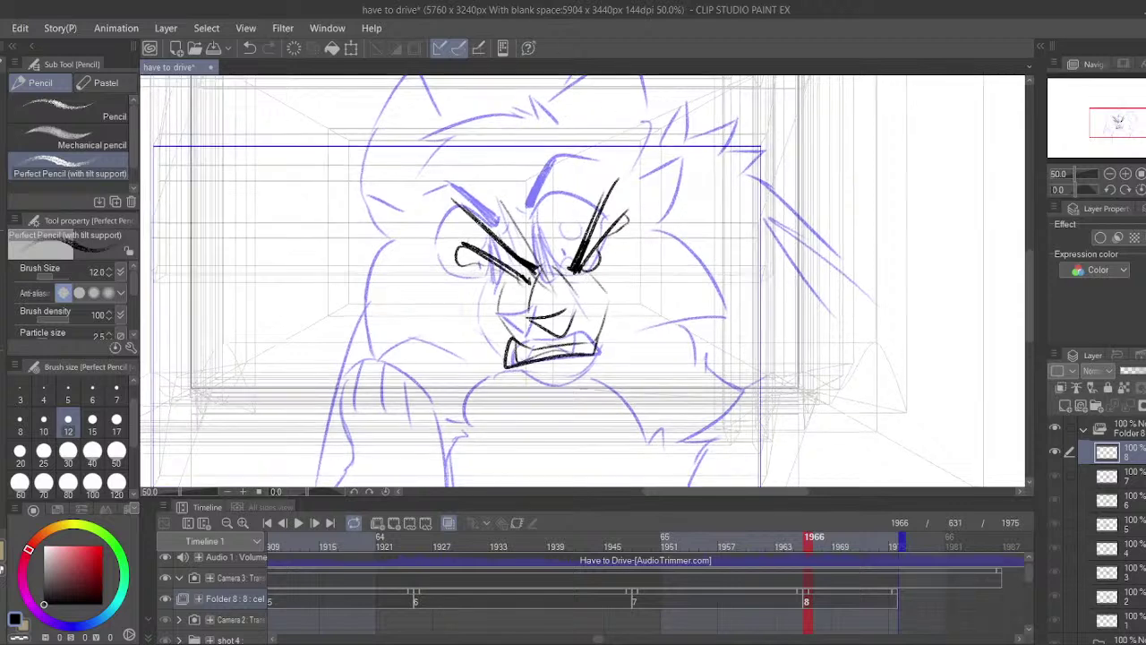
drag(521, 212, 566, 285)
drag(476, 204, 476, 240)
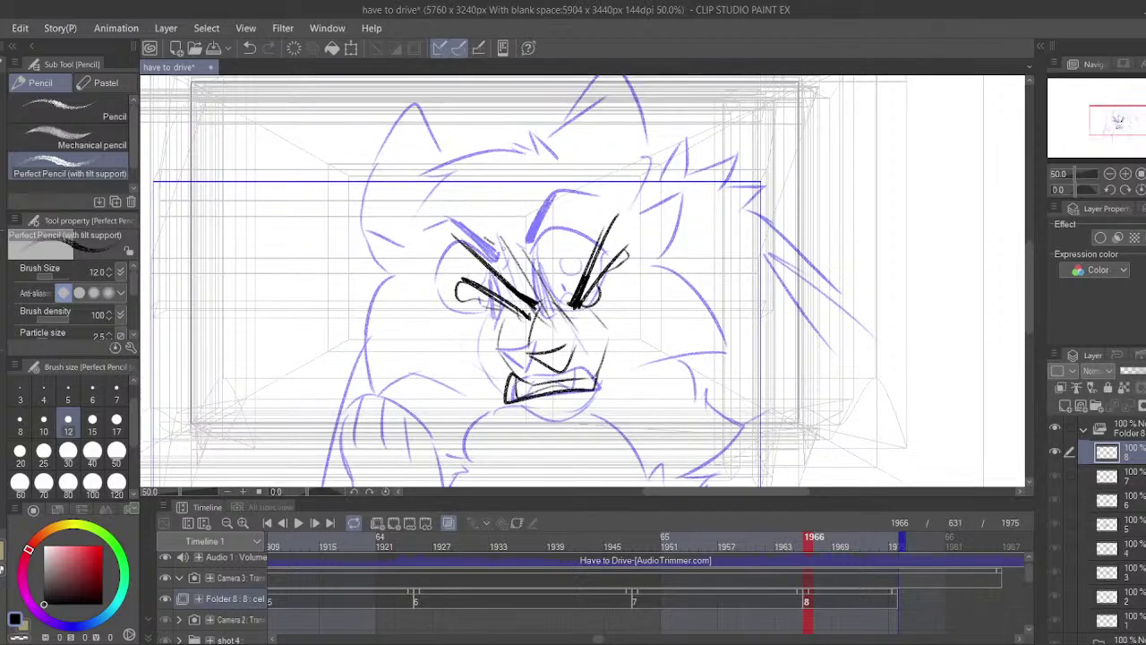
key(ctrl+z)
- Sketch the curved hairline across the forehead with a small fur tuft on top, and try a cheek tuft
drag(582, 157, 571, 133)
drag(562, 134, 563, 152)
drag(467, 166, 561, 150)
mouse_move(437, 202)
mouse_down()
mouse_move(570, 158)
mouse_move(640, 180)
mouse_up()
drag(518, 162, 641, 183)
drag(390, 255, 408, 206)
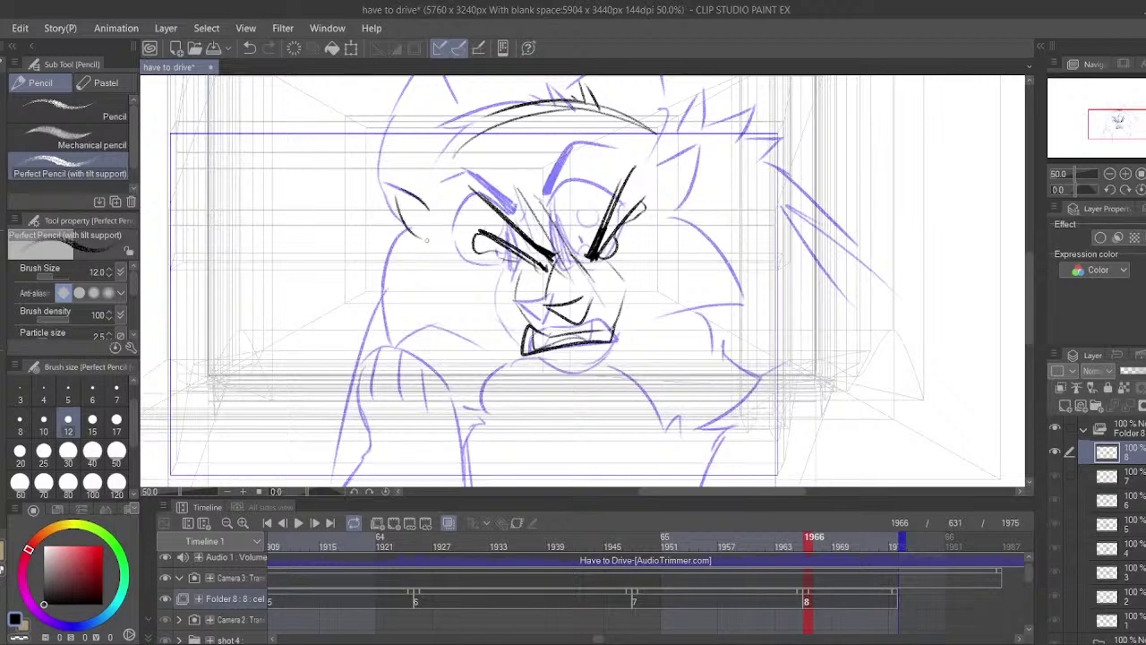
- Sketch the raised paw over the cheek on cel 8 and its wrist and forearm edges
mouse_move(432, 328)
mouse_down()
mouse_move(409, 265)
mouse_move(421, 313)
mouse_move(401, 341)
mouse_up()
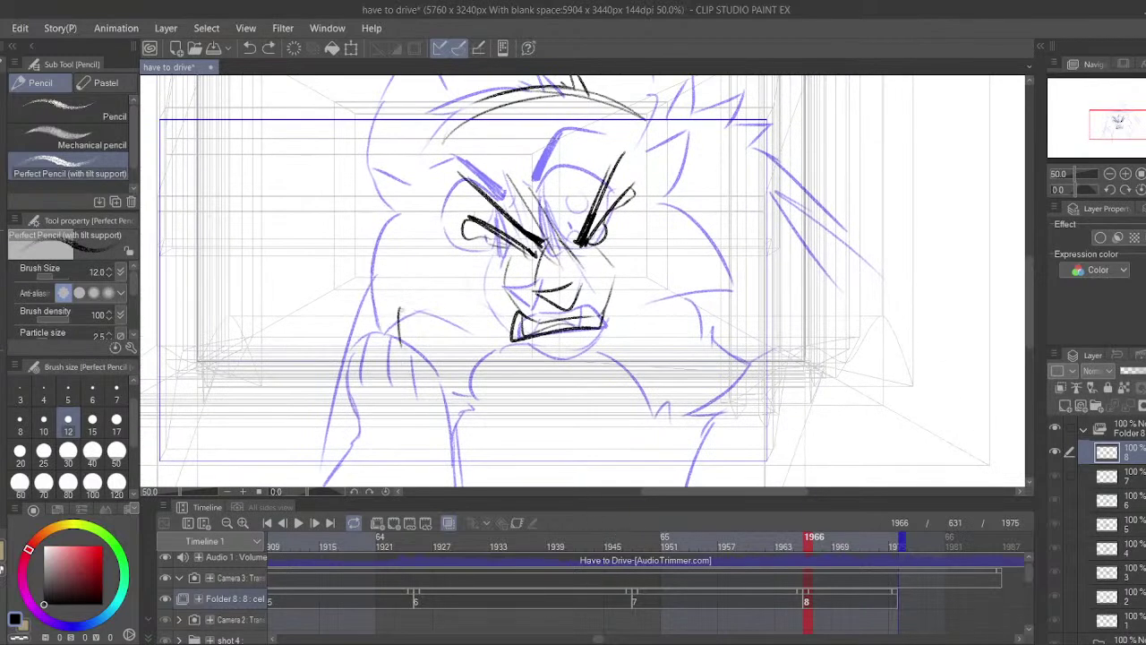
drag(412, 297, 385, 357)
drag(416, 266, 498, 319)
drag(494, 365, 468, 442)
drag(477, 391, 451, 486)
mouse_move(395, 330)
mouse_down()
mouse_move(299, 468)
mouse_move(344, 423)
mouse_move(296, 467)
mouse_up()
key(ctrl+z)
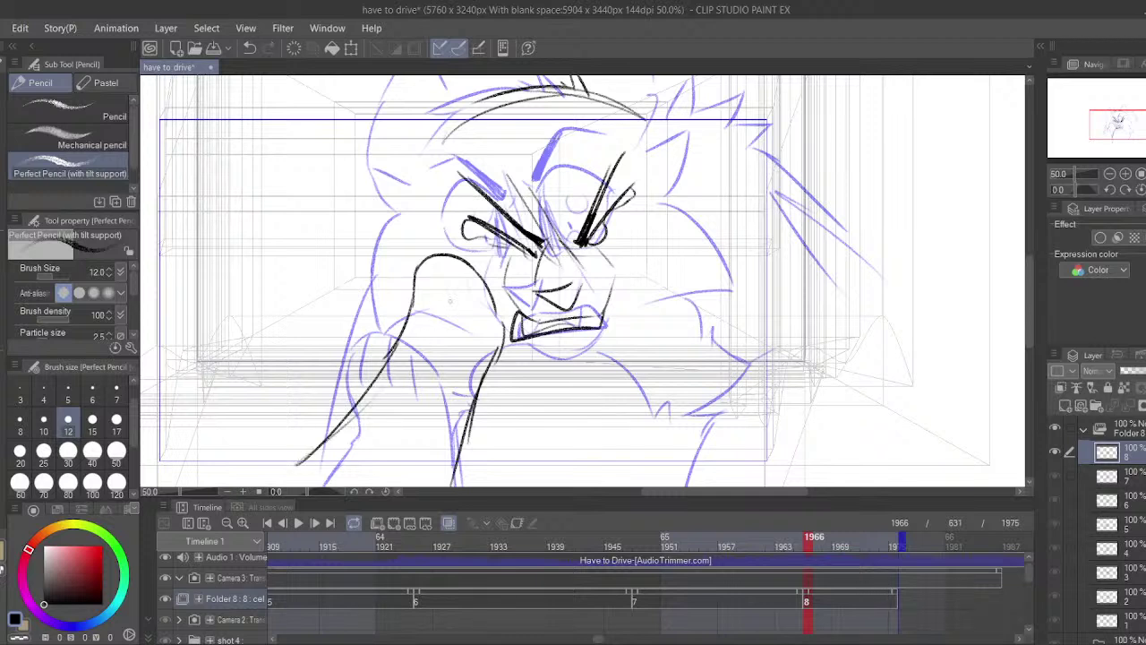
- Undo the lower forearm lines and redraw both edges of the raised arm down from the wrist
mouse_move(450, 256)
mouse_down()
mouse_move(436, 319)
mouse_move(332, 468)
mouse_up()
key(ctrl+z)
key(ctrl+z)
key(ctrl+z)
key(ctrl+z)
key(ctrl+z)
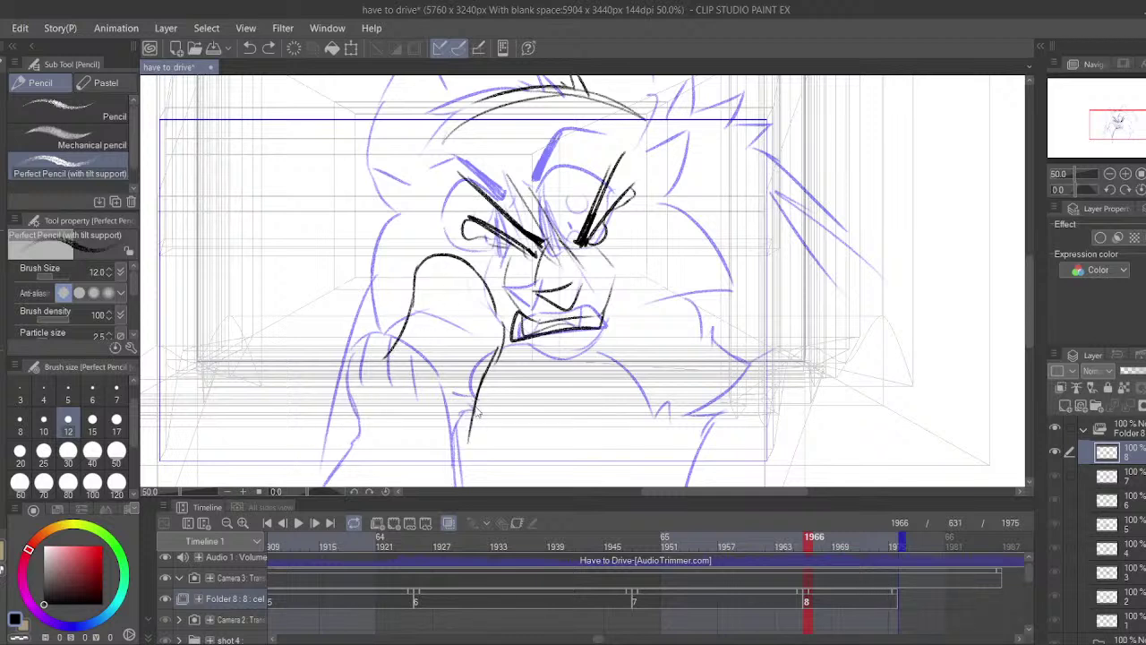
key(ctrl+z)
key(ctrl+z)
drag(484, 375, 462, 431)
drag(396, 339, 292, 474)
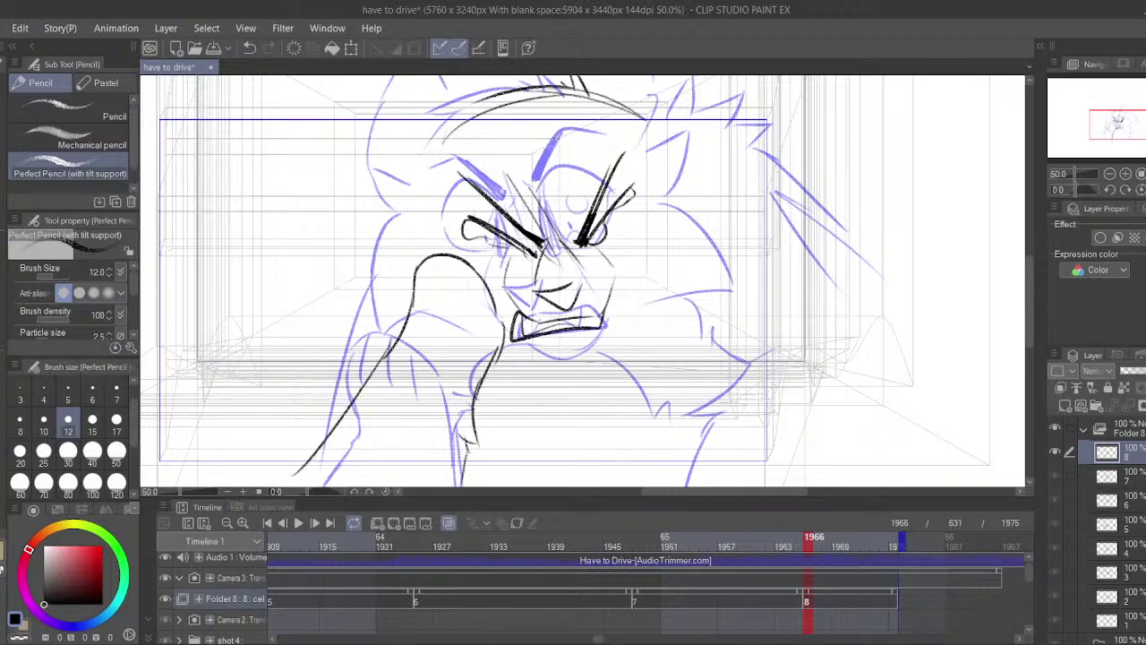
- Sketch spiky finger lines inside the raised paw on cel 8 and erase the overlapping stretch of the paw outline
drag(473, 276, 480, 308)
drag(437, 296, 482, 328)
key(ctrl+z)
key(ctrl+z)
key(ctrl+z)
key(ctrl+z)
drag(475, 276, 484, 329)
drag(431, 298, 479, 332)
key(c)
mouse_move(428, 257)
mouse_down()
mouse_move(485, 264)
mouse_move(497, 292)
mouse_up()
key(c)
- Sketch the tuft and fur outline of the cheek behind the raised paw, and the chin curve
drag(415, 190, 407, 225)
mouse_move(409, 231)
mouse_down()
mouse_move(360, 271)
mouse_move(397, 322)
mouse_up()
mouse_move(544, 354)
mouse_down()
mouse_move(504, 351)
mouse_move(540, 350)
mouse_move(538, 329)
mouse_up()
- Try a fur outline for the cheek opposite the raised paw and undo the strokes
mouse_move(591, 186)
mouse_down()
mouse_move(615, 163)
mouse_move(610, 218)
mouse_move(664, 357)
mouse_up()
drag(663, 353, 598, 317)
key(ctrl+z)
key(ctrl+z)
mouse_move(605, 225)
mouse_down()
mouse_move(644, 313)
mouse_move(641, 357)
mouse_up()
drag(640, 354, 549, 328)
drag(449, 166, 458, 183)
key(ctrl+z)
key(ctrl+z)
key(ctrl+z)
key(ctrl+z)
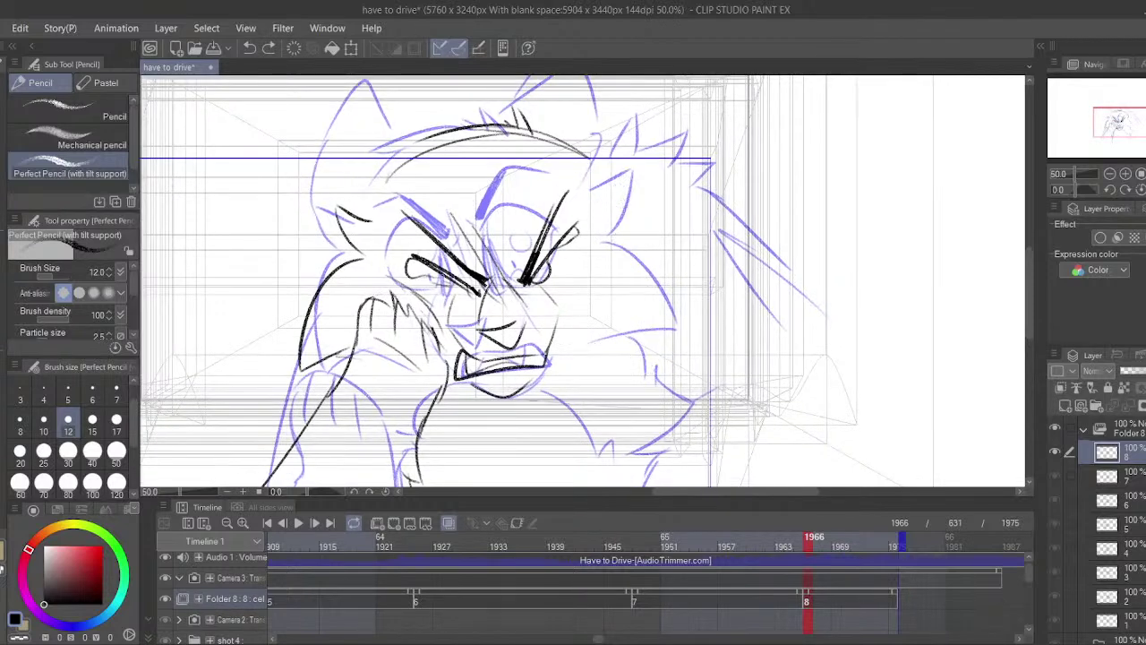
- Draw the inner tuft and curved fur outline of the cheek opposite the raised paw
mouse_move(592, 210)
mouse_down()
mouse_move(609, 177)
mouse_move(602, 253)
mouse_up()
mouse_move(601, 257)
mouse_down()
mouse_move(650, 336)
mouse_move(648, 383)
mouse_up()
drag(648, 382, 571, 369)
drag(513, 291, 575, 339)
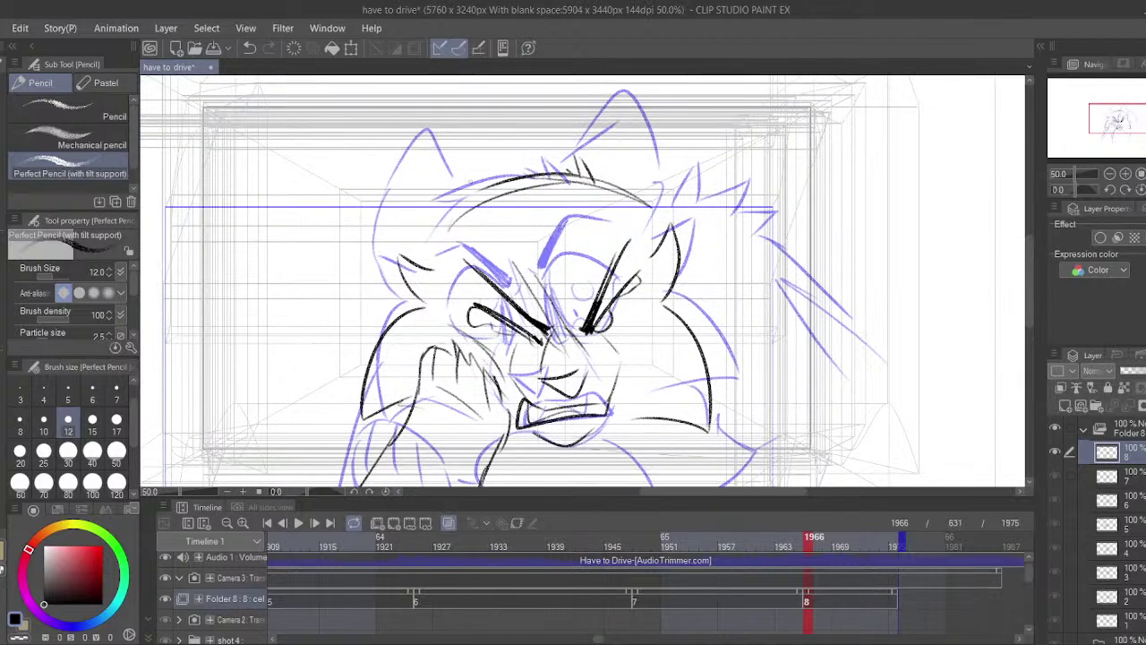
- Sketch the ears, the spiky fur behind the head and the long line sloping down from it on cel 8
mouse_move(492, 195)
mouse_down()
mouse_move(389, 186)
mouse_move(384, 311)
mouse_up()
mouse_move(573, 131)
mouse_down()
mouse_move(681, 246)
mouse_move(595, 234)
mouse_up()
drag(675, 131, 652, 170)
mouse_move(681, 132)
mouse_down()
mouse_move(686, 177)
mouse_move(761, 190)
mouse_up()
drag(725, 191, 775, 243)
drag(810, 289, 826, 316)
drag(788, 334, 730, 249)
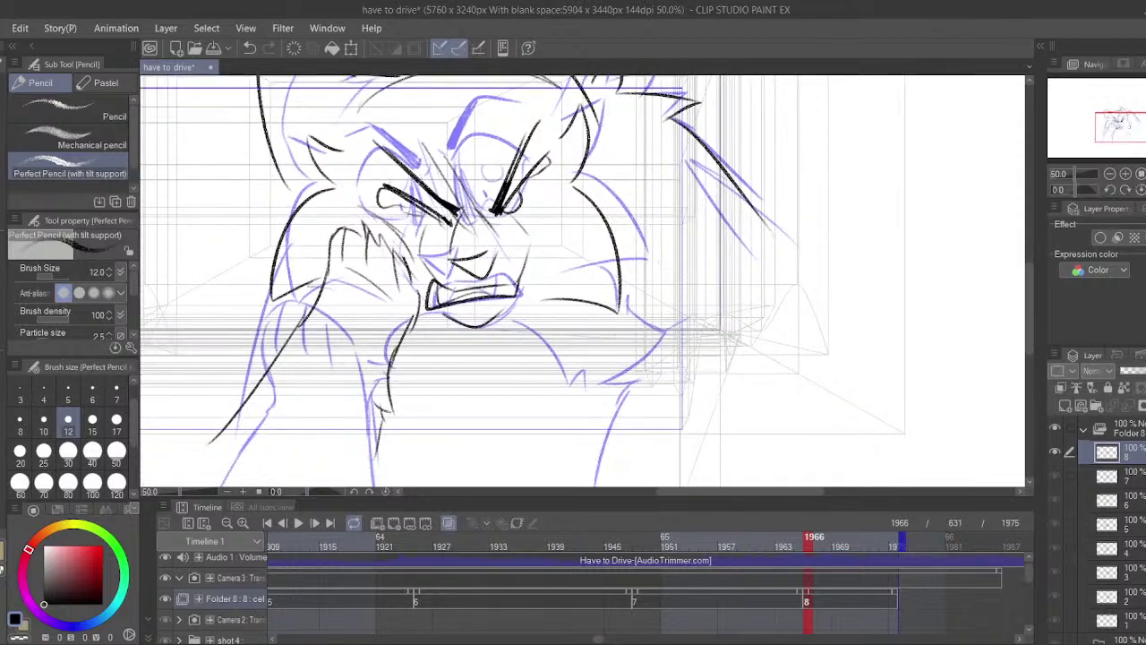
- Sketch the shoulder and arm opposite the raised paw, along with the chest curve and its fur tuft
drag(624, 301, 664, 335)
drag(656, 425, 660, 486)
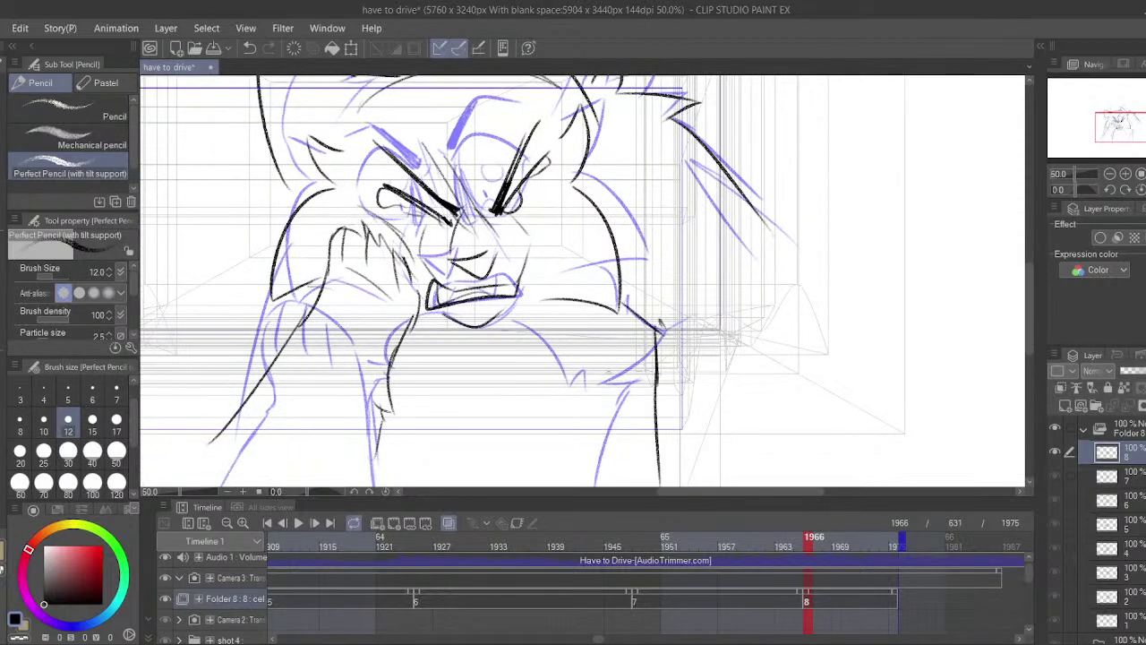
drag(585, 308, 621, 285)
mouse_move(532, 300)
mouse_down()
mouse_move(565, 308)
mouse_move(589, 356)
mouse_up()
mouse_move(591, 354)
mouse_down()
mouse_move(606, 355)
mouse_move(687, 429)
mouse_up()
drag(640, 380, 657, 431)
drag(474, 324, 597, 287)
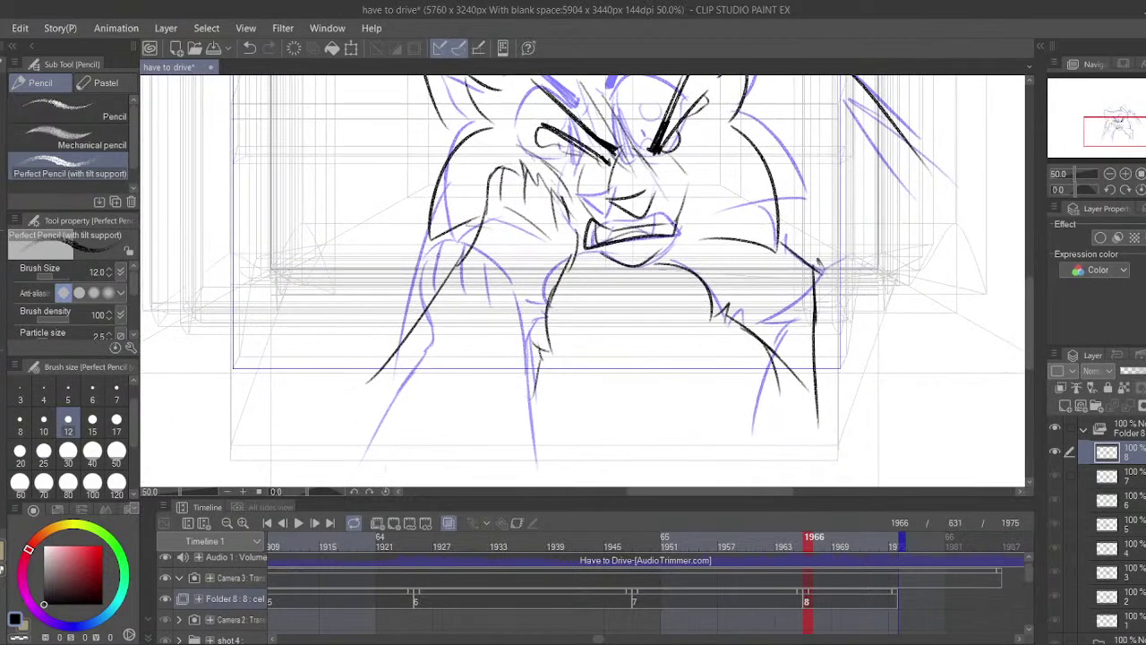
- Sketch the body edge running down behind the raised arm, replacing the first stroke
drag(438, 227, 371, 373)
key(ctrl+z)
drag(432, 232, 396, 363)
drag(573, 152, 547, 236)
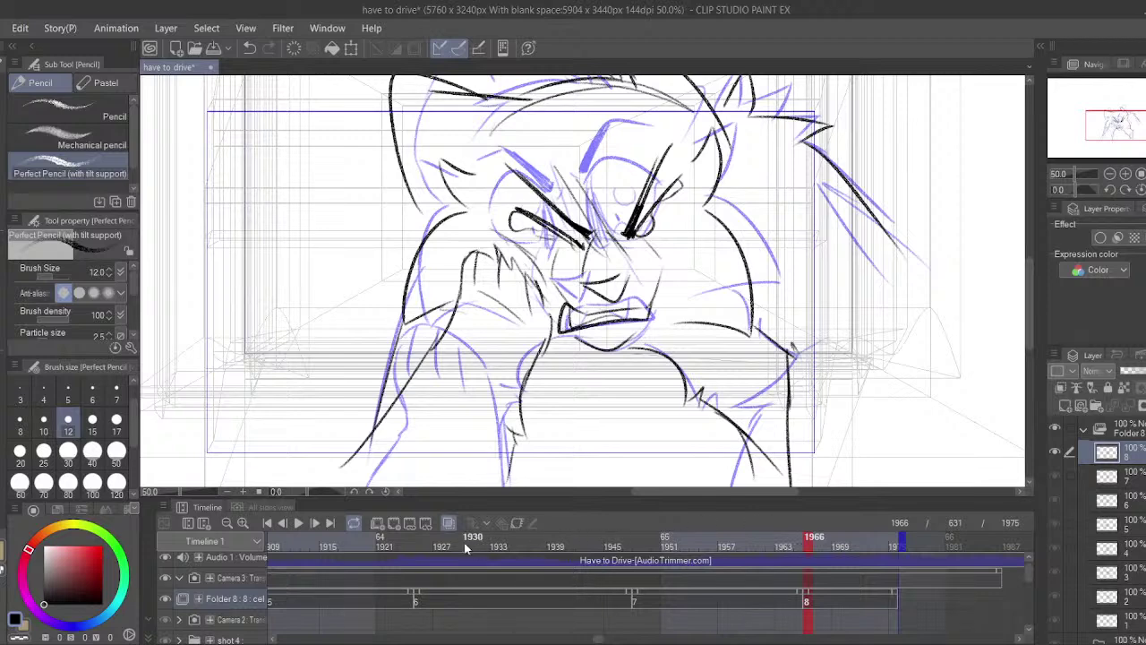
- Play back the animation from frame 1930 to check the move into cel 8
click(474, 543)
click(303, 524)
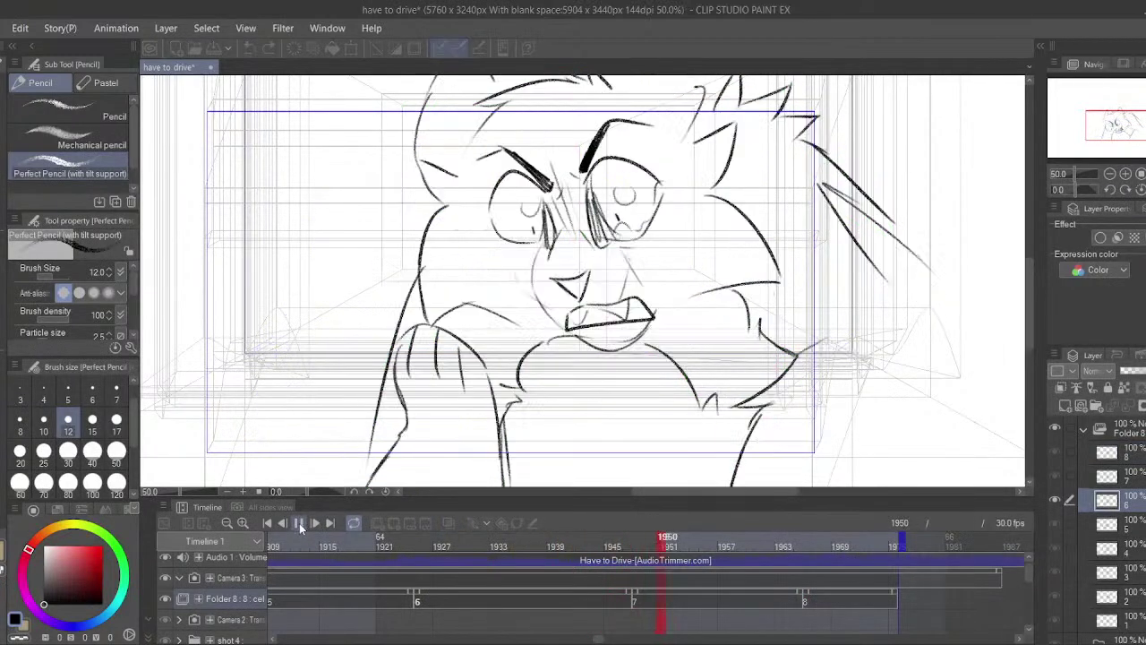
click(300, 524)
- Extend the end of the timeline to frame 2008 and preview the playback briefly
drag(598, 638, 607, 638)
drag(341, 540, 656, 541)
click(300, 523)
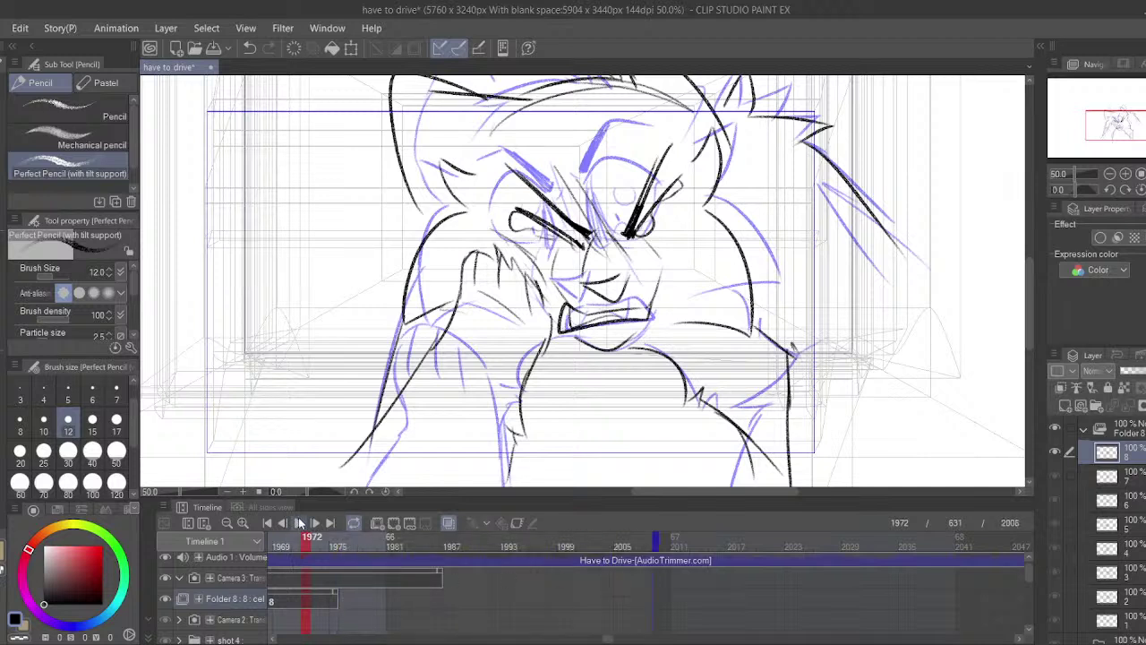
click(300, 523)
- Lengthen the Folder 8 and Camera 3 clips in the timeline to cover the added frames
click(365, 595)
drag(365, 596, 661, 567)
key(ctrl+z)
drag(671, 587, 681, 483)
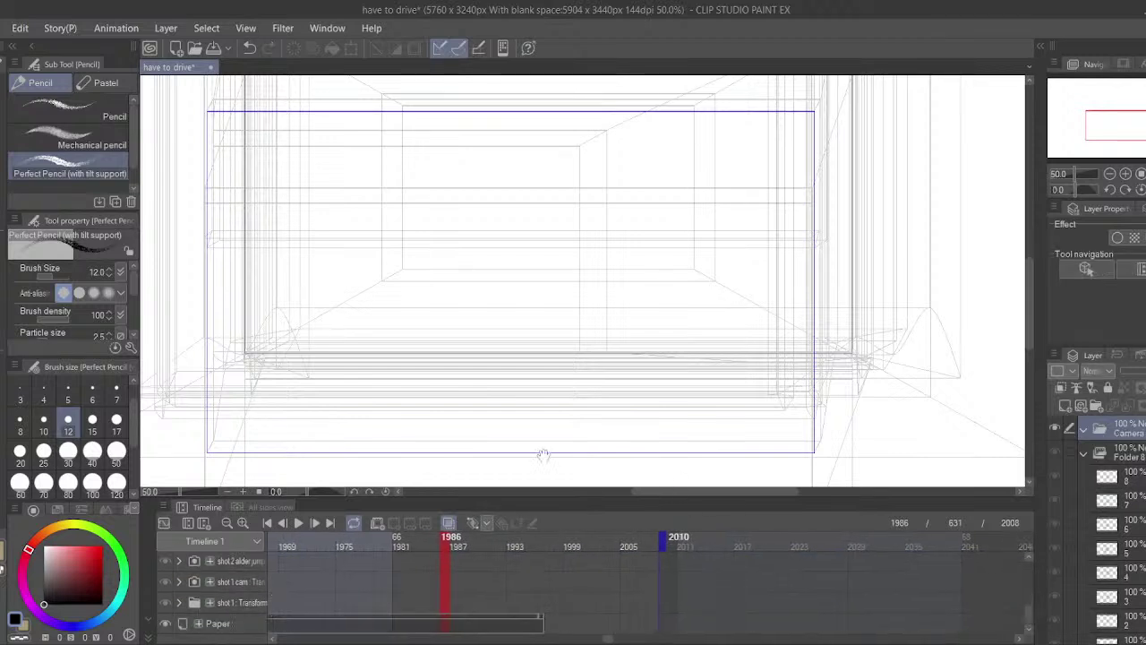
click(539, 622)
drag(556, 563, 592, 640)
- Play back the cel 8 section of the animation with the audio
click(306, 563)
click(300, 541)
click(299, 523)
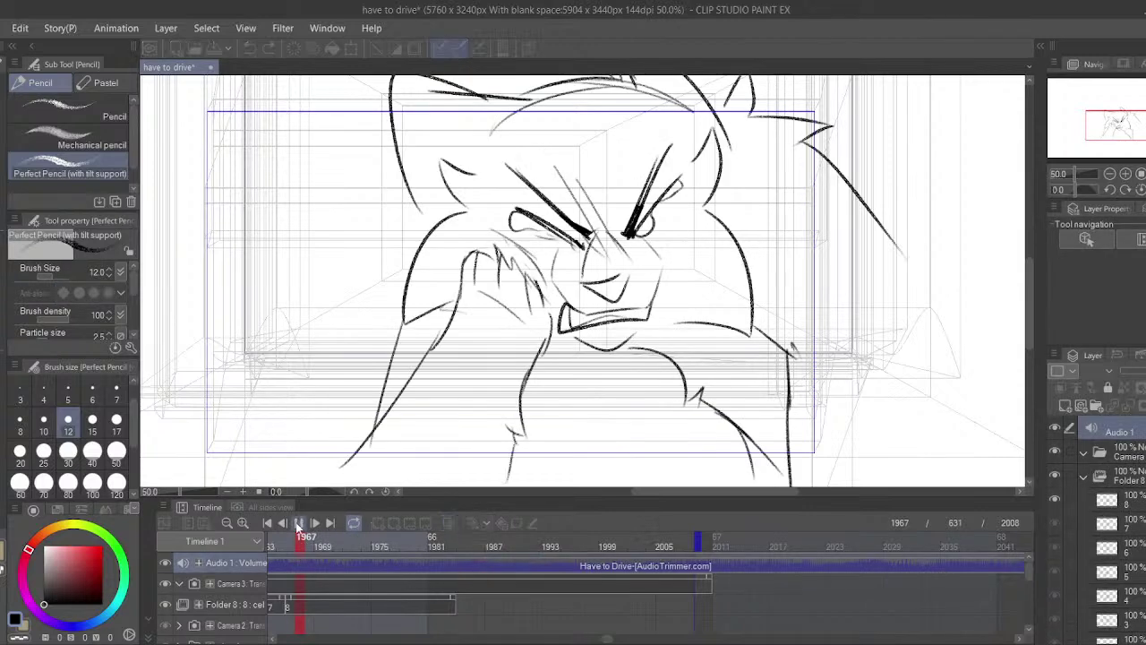
click(299, 523)
- Add cel 9 to Folder 8 at frame 1984 and try the first forearm strokes on it
click(462, 609)
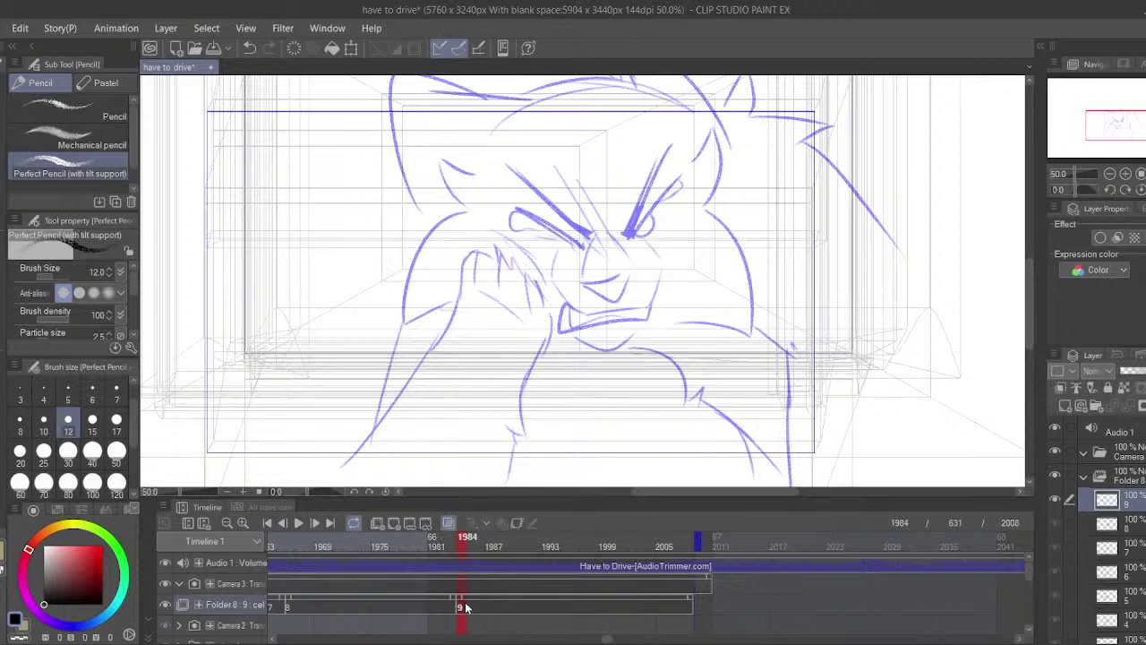
drag(493, 168, 489, 183)
drag(462, 287, 499, 365)
key(ctrl+z)
drag(484, 314, 493, 288)
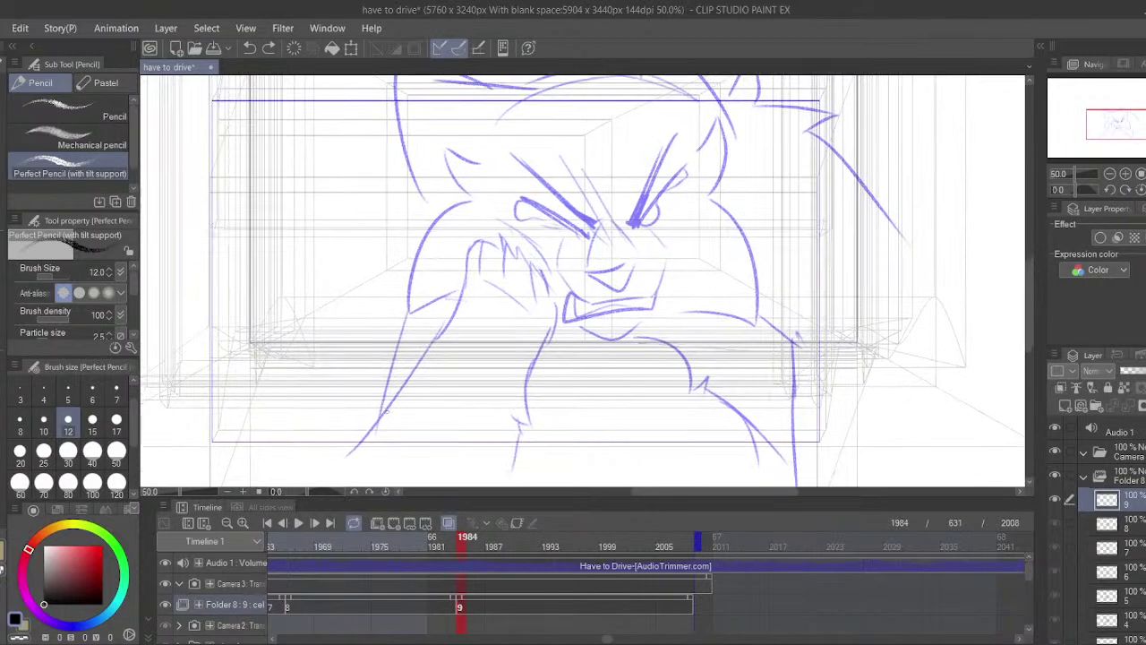
key(ctrl+z)
- Try a shifted forearm with an elbow tuft and a bent paw with finger lines on cel 9
drag(368, 459, 464, 292)
drag(363, 453, 455, 288)
drag(546, 328, 559, 413)
drag(543, 427, 534, 443)
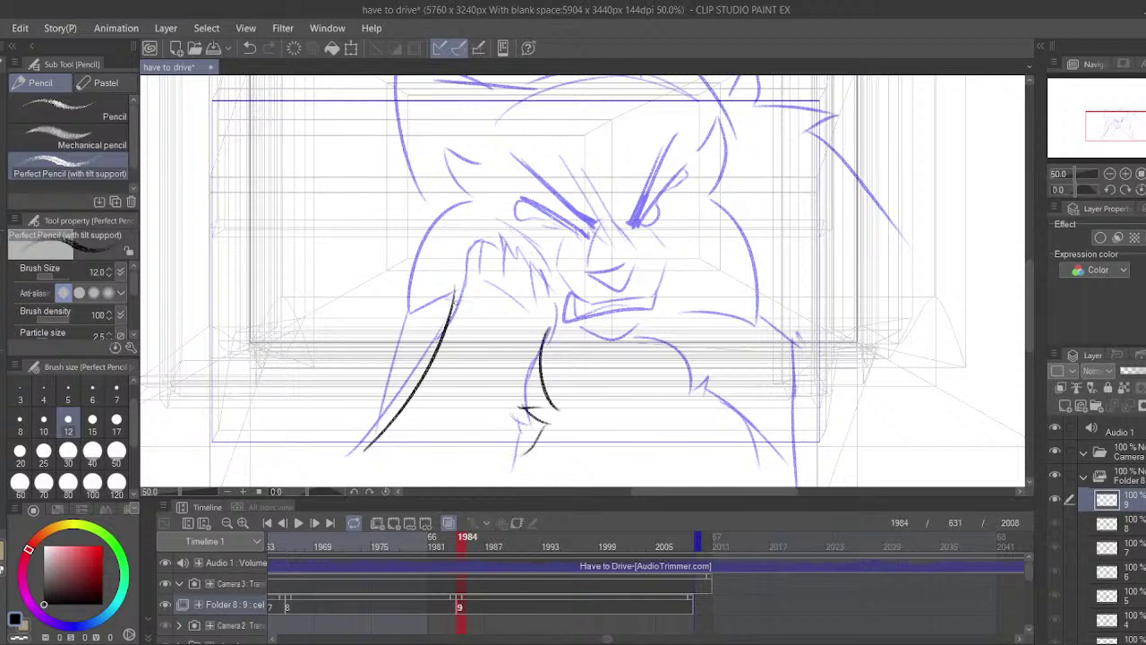
mouse_move(456, 296)
mouse_down()
mouse_move(432, 239)
mouse_move(501, 232)
mouse_move(535, 265)
mouse_move(546, 351)
mouse_up()
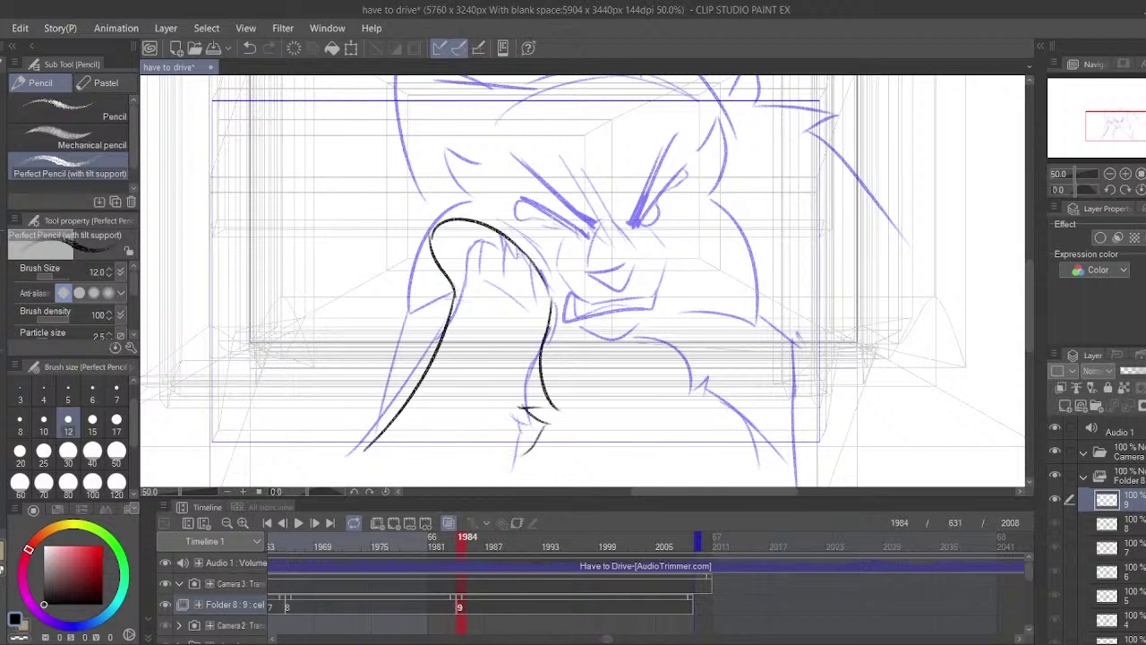
key(ctrl+z)
mouse_move(518, 254)
mouse_down()
mouse_move(528, 304)
mouse_move(521, 288)
mouse_up()
mouse_move(472, 223)
mouse_down()
mouse_move(444, 228)
mouse_move(469, 266)
mouse_up()
mouse_move(471, 270)
mouse_down()
mouse_move(524, 292)
mouse_move(511, 332)
mouse_up()
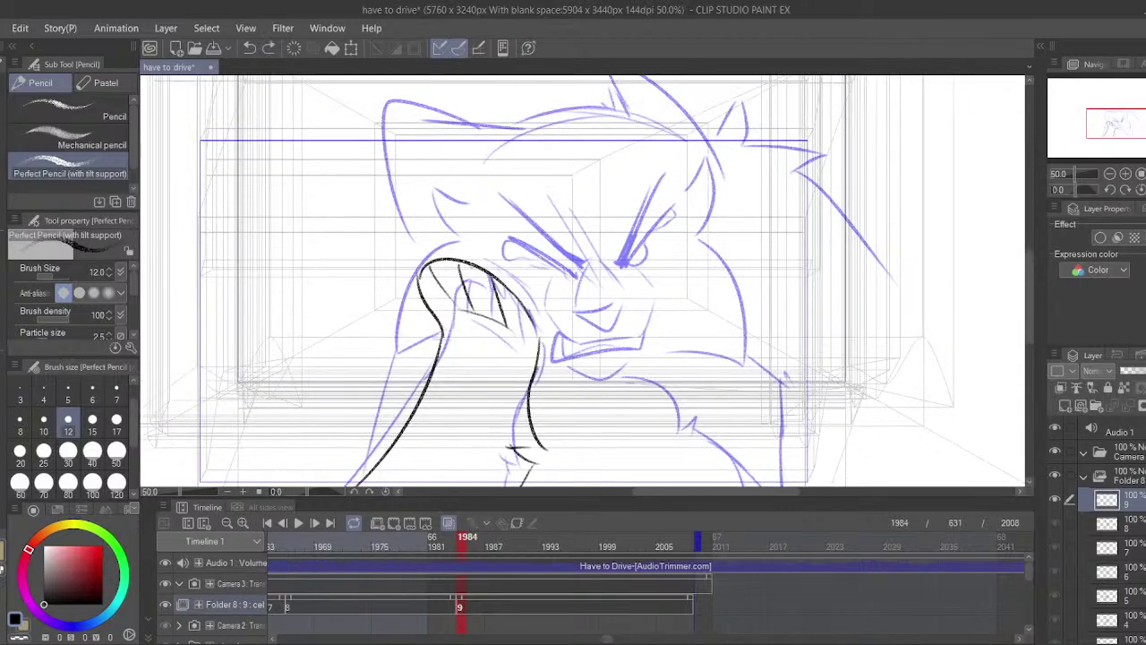
- Undo all the paw and forearm strokes on cel 9
key(ctrl+z)
key(ctrl+z)
key(ctrl+z)
key(ctrl+z)
key(ctrl+z)
key(ctrl+z)
drag(473, 386, 460, 323)
key(ctrl+z)
key(ctrl+z)
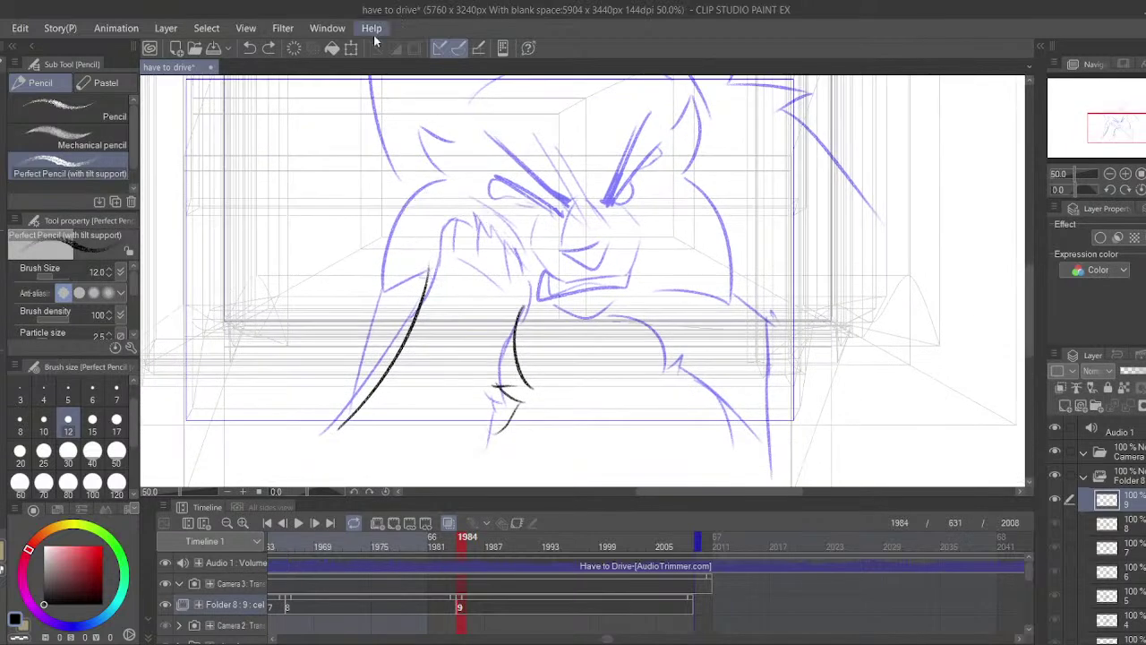
key(ctrl+z)
key(ctrl+z)
key(ctrl+z)
key(ctrl+z)
key(ctrl+z)
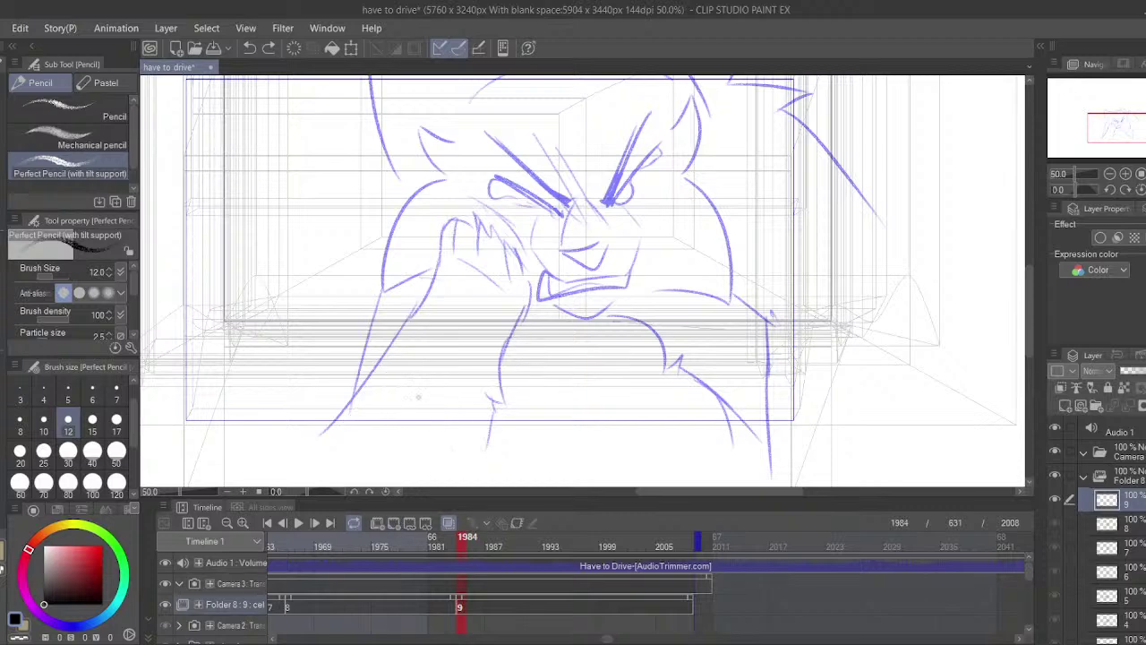
- Return to cel 8 at frame 1966 and erase the raised paw, its forearm and the cheek fur behind it
drag(347, 600, 538, 599)
click(293, 612)
click(338, 617)
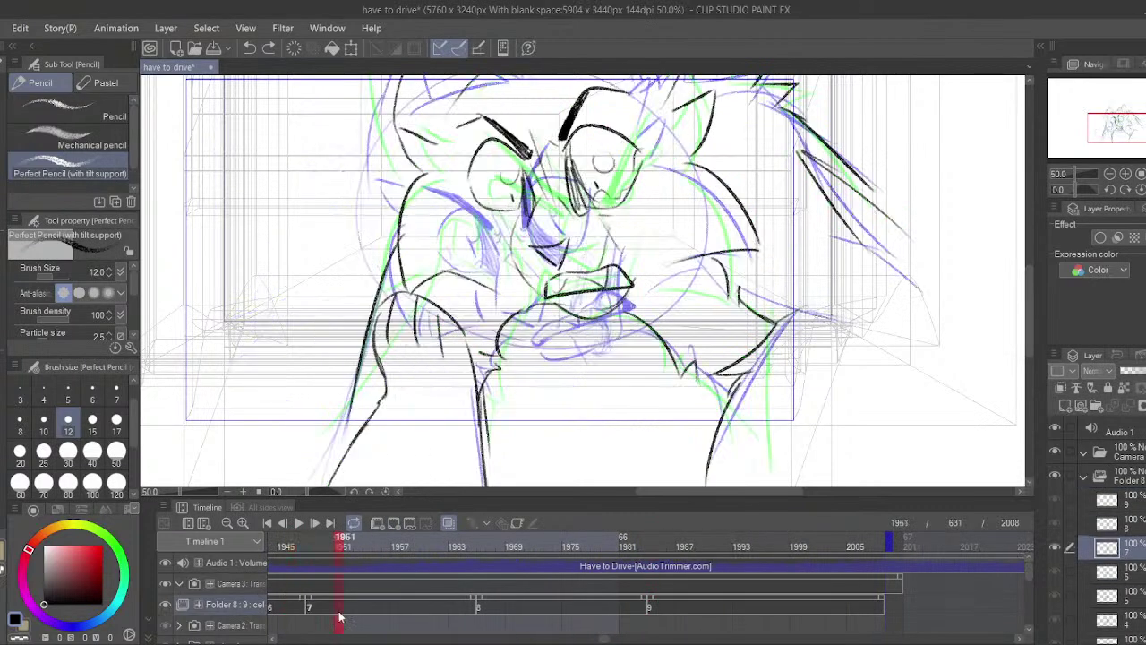
click(480, 609)
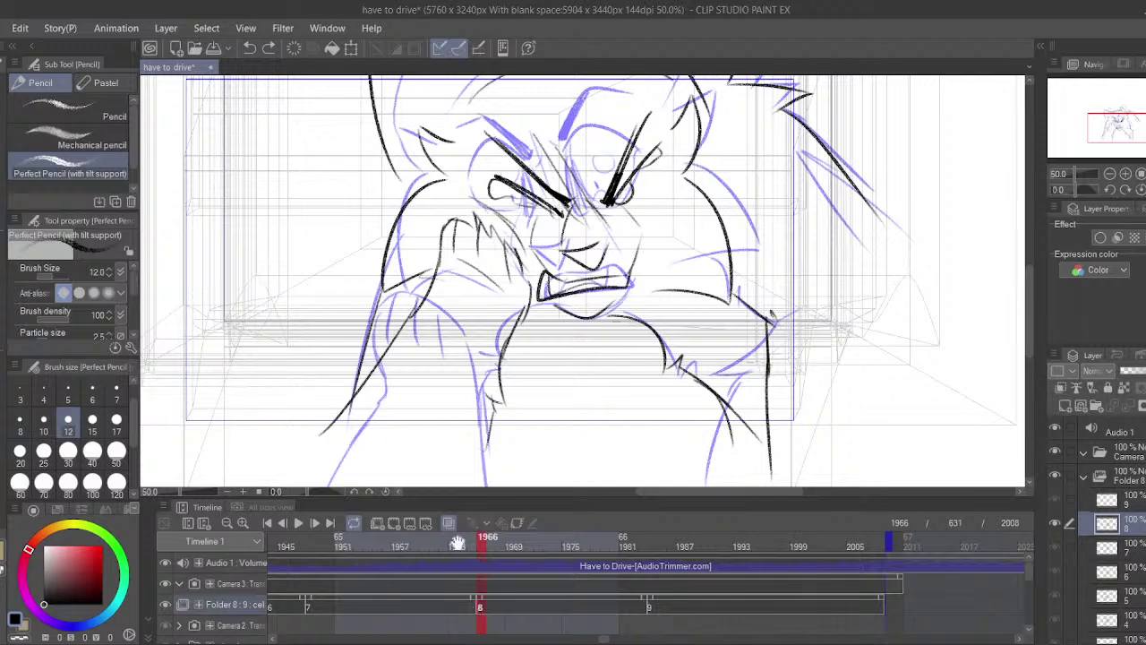
key(e)
mouse_move(337, 428)
mouse_down()
mouse_move(368, 392)
mouse_move(466, 243)
mouse_move(491, 250)
mouse_move(487, 237)
mouse_move(500, 317)
mouse_move(516, 307)
mouse_move(496, 336)
mouse_move(505, 244)
mouse_move(486, 222)
mouse_move(379, 243)
mouse_move(370, 296)
mouse_move(430, 139)
mouse_move(446, 170)
mouse_move(452, 125)
mouse_up()
- Reset the drawing colour to black and switch back to the Perfect Pencil (with tilt support)
key(i)
click(413, 391)
drag(413, 390, 409, 404)
key(ctrl+z)
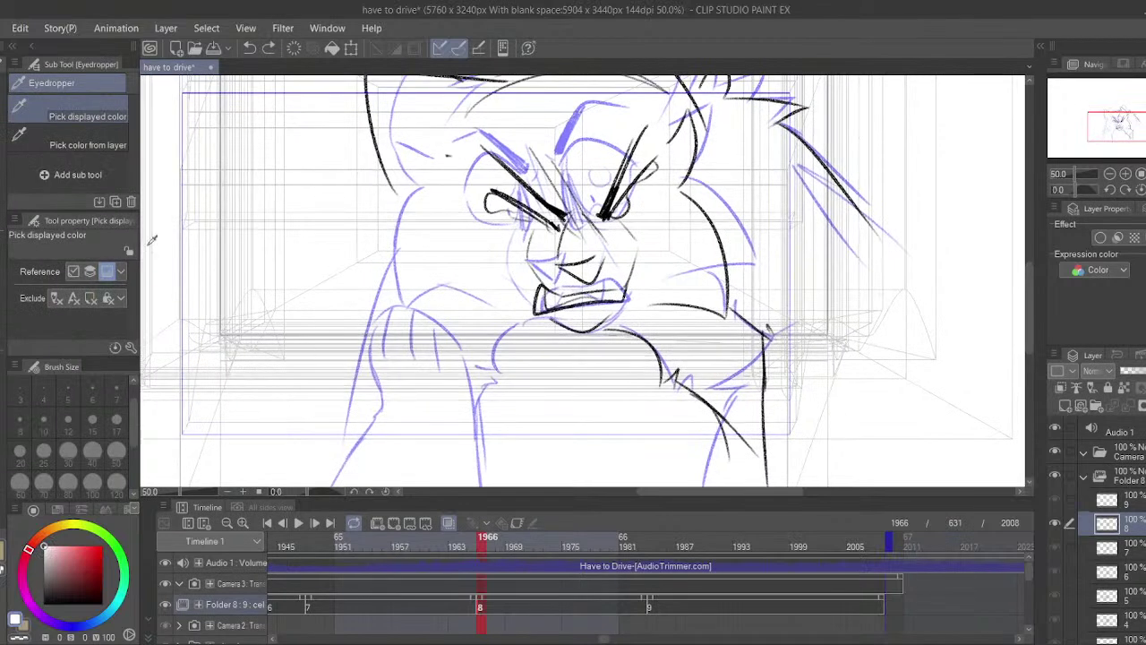
click(45, 604)
click(3, 183)
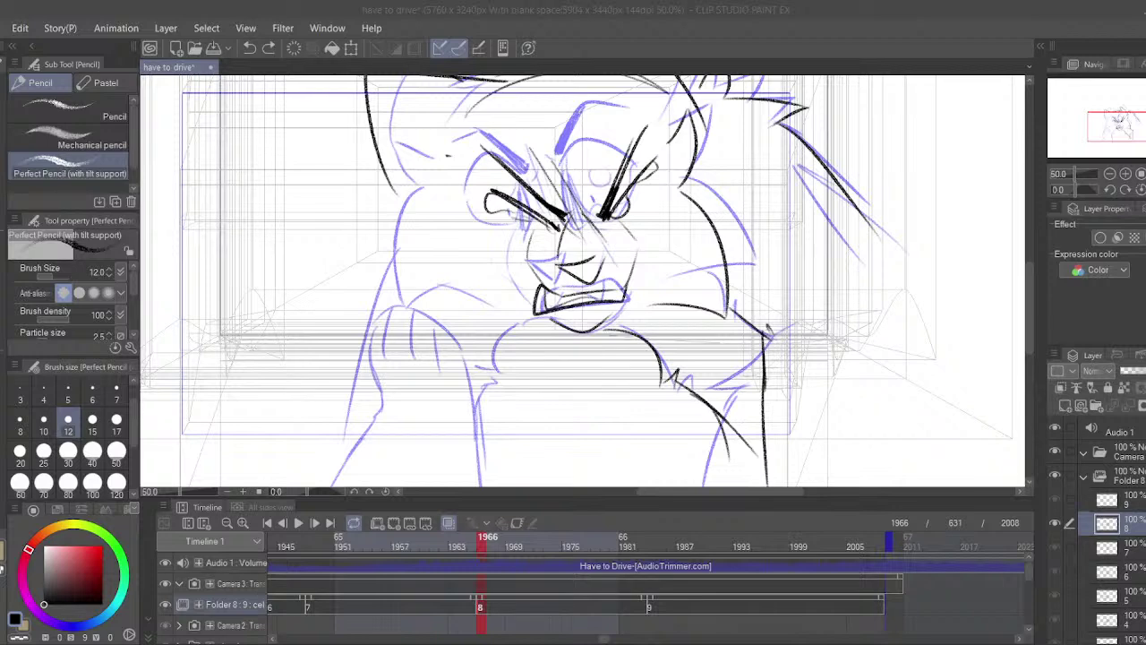
- Try new edge strokes for the raised forearm on cel 8 and undo them
drag(376, 358, 359, 352)
drag(358, 282, 326, 389)
key(ctrl+z)
mouse_move(353, 410)
mouse_down()
mouse_move(349, 435)
mouse_move(391, 255)
mouse_move(357, 396)
mouse_move(382, 307)
mouse_up()
key(ctrl+z)
key(ctrl+z)
key(ctrl+z)
drag(383, 296, 411, 232)
key(ctrl+z)
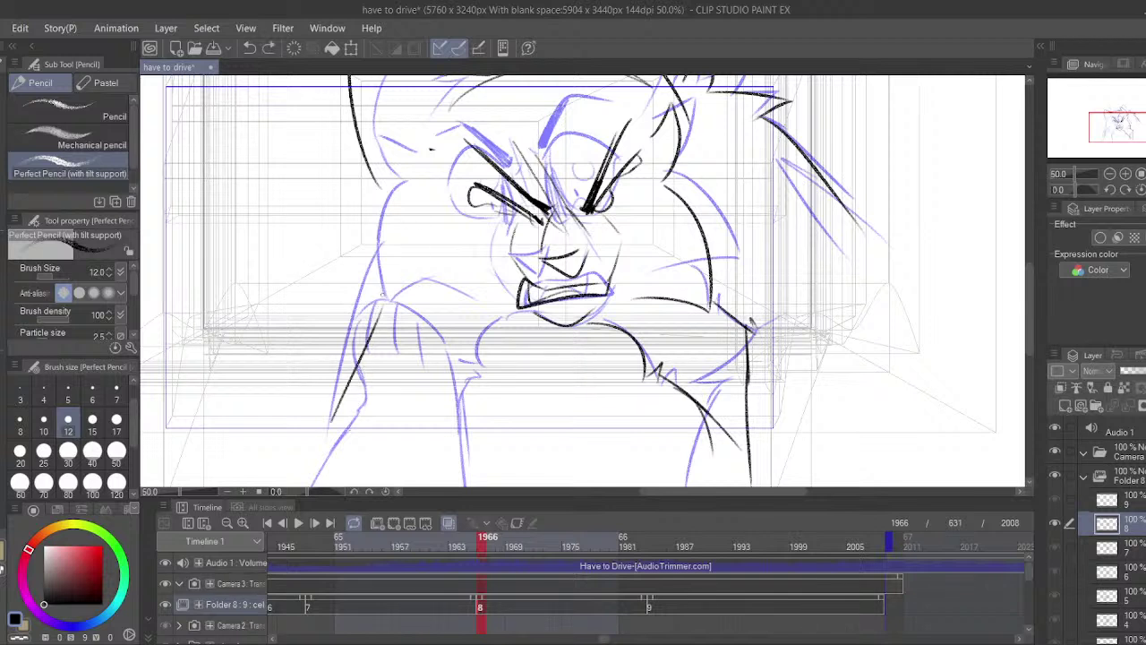
key(ctrl+z)
- Sketch a raised paw beside the cheek on cel 8 with curved finger arcs and the inner forearm edge
mouse_move(364, 337)
mouse_down()
mouse_move(407, 229)
mouse_move(426, 278)
mouse_up()
key(ctrl+z)
key(ctrl+z)
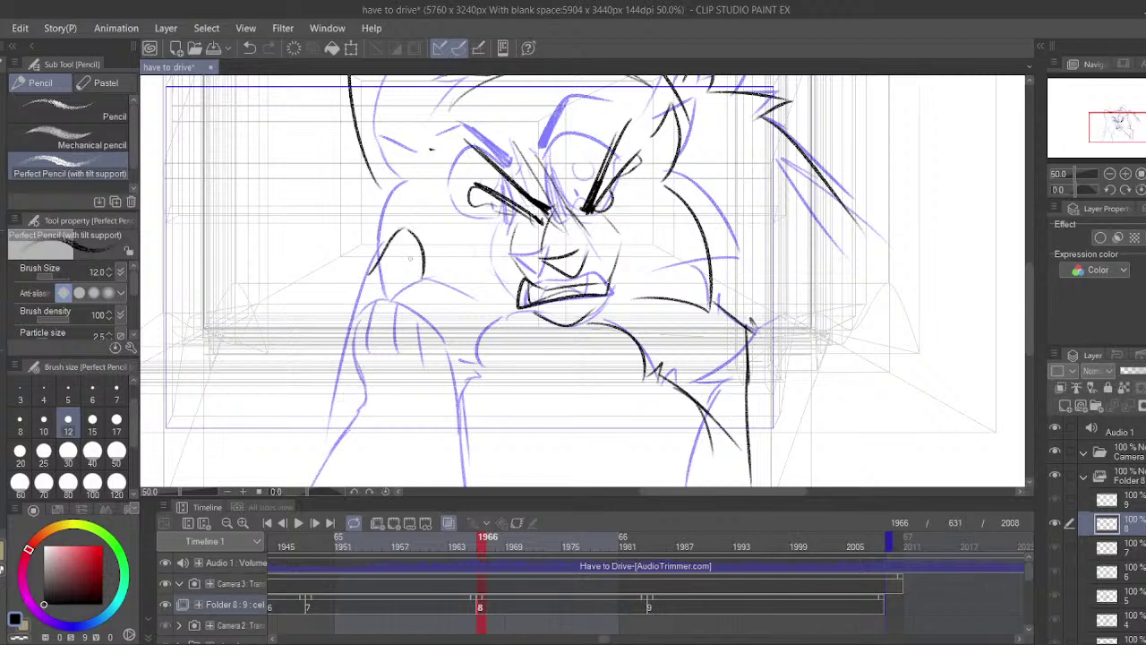
mouse_move(386, 244)
mouse_down()
mouse_move(418, 213)
mouse_move(443, 283)
mouse_up()
mouse_move(410, 215)
mouse_down()
mouse_move(462, 270)
mouse_move(435, 347)
mouse_move(434, 446)
mouse_up()
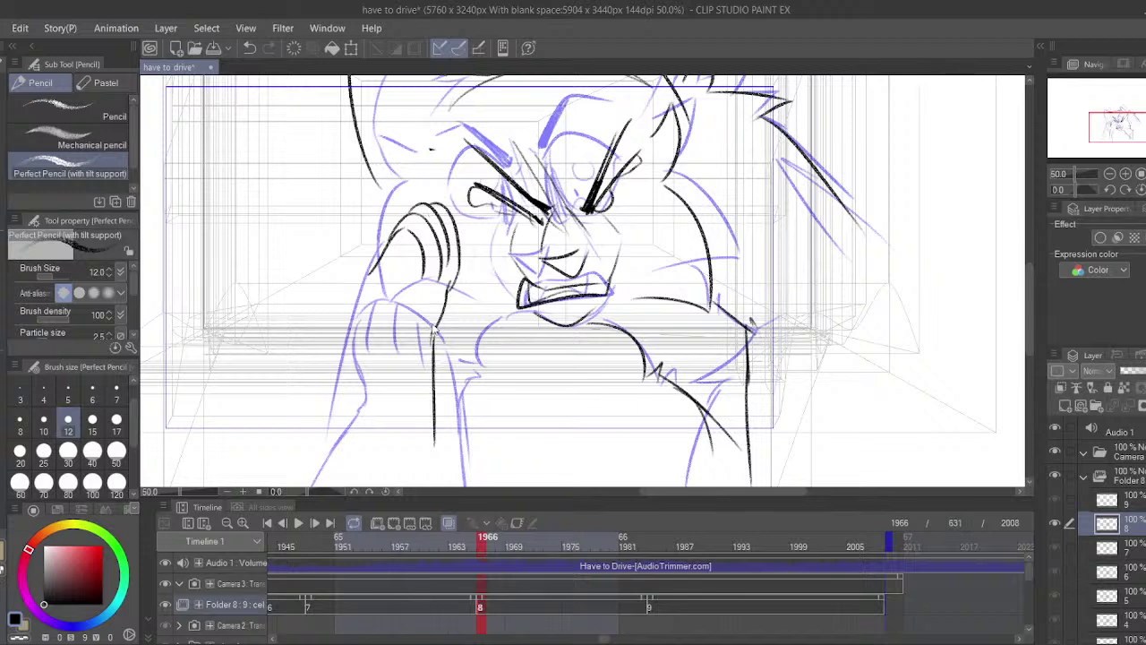
- Draw the outer forearm edge slanting down from the paw, undoing and redrawing it until the angle fits
drag(366, 280, 308, 449)
key(ctrl+z)
drag(356, 294, 258, 449)
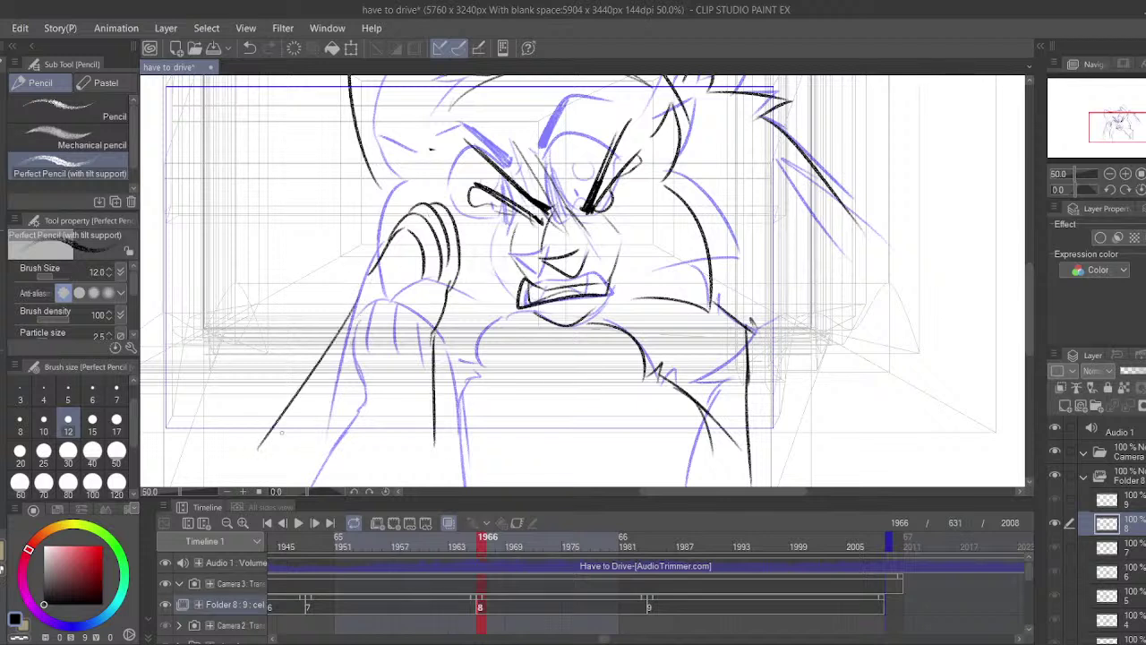
key(ctrl+z)
drag(355, 314, 256, 426)
key(ctrl+z)
drag(365, 279, 300, 437)
key(ctrl+z)
drag(374, 271, 289, 410)
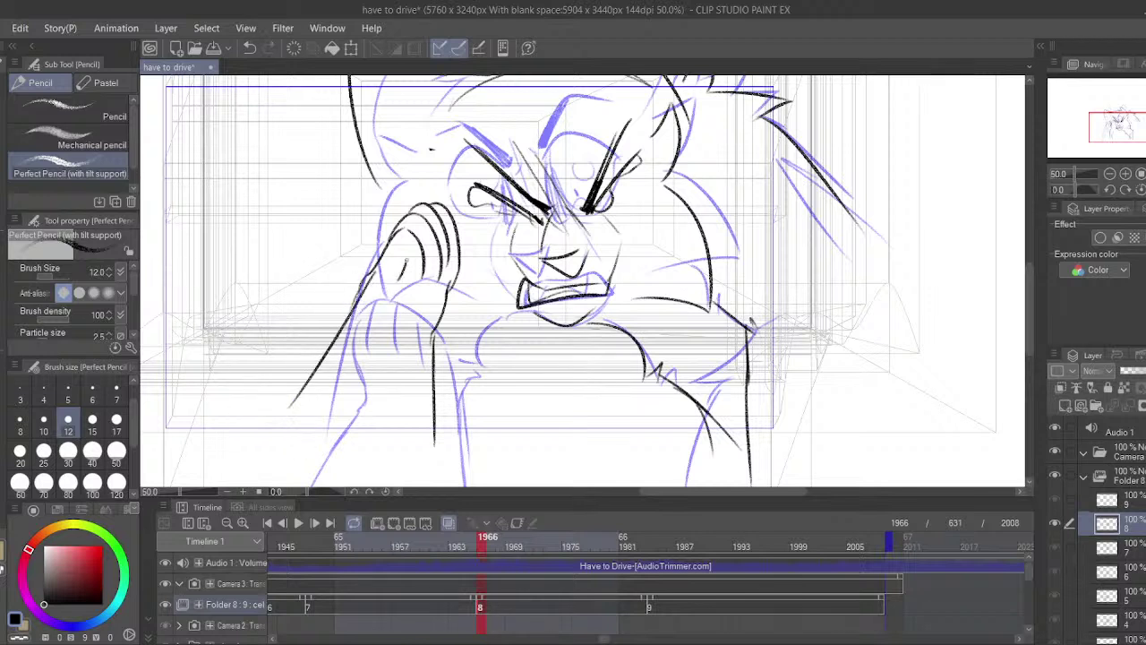
- Add the inner finger contours, the thumb shape and the heel of the paw
drag(422, 288, 399, 291)
mouse_move(425, 222)
mouse_down()
mouse_move(420, 289)
mouse_move(449, 288)
mouse_move(421, 344)
mouse_up()
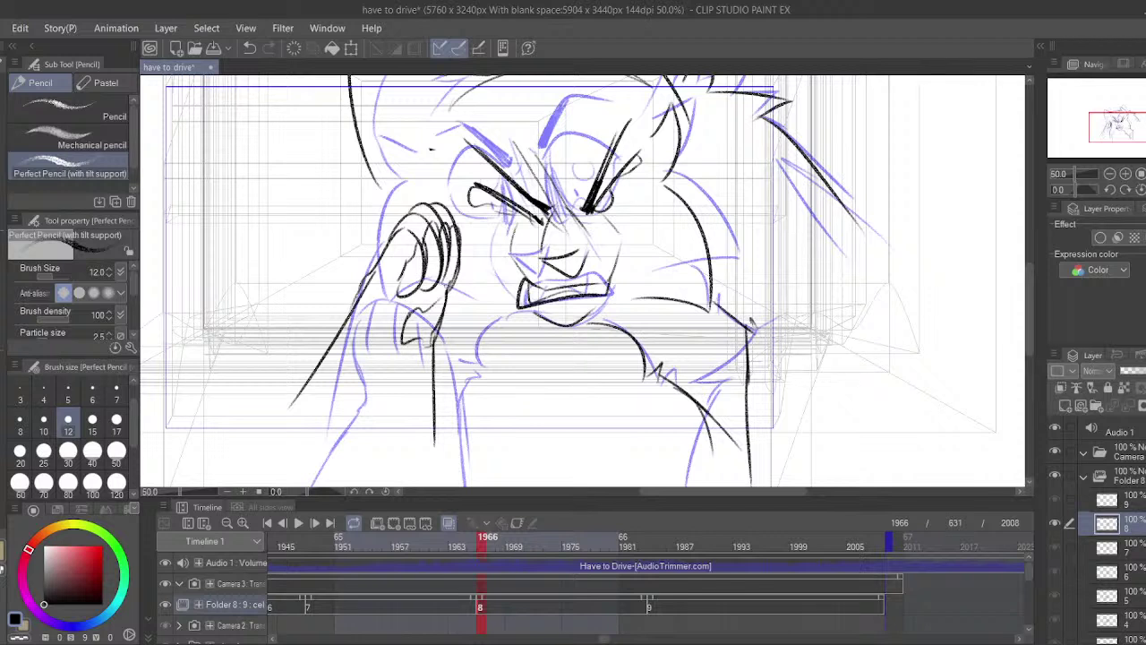
drag(450, 283, 436, 353)
- Lasso the raised paw and forearm, rotate them slightly counterclockwise, shift them away from the face, and deselect
key(m)
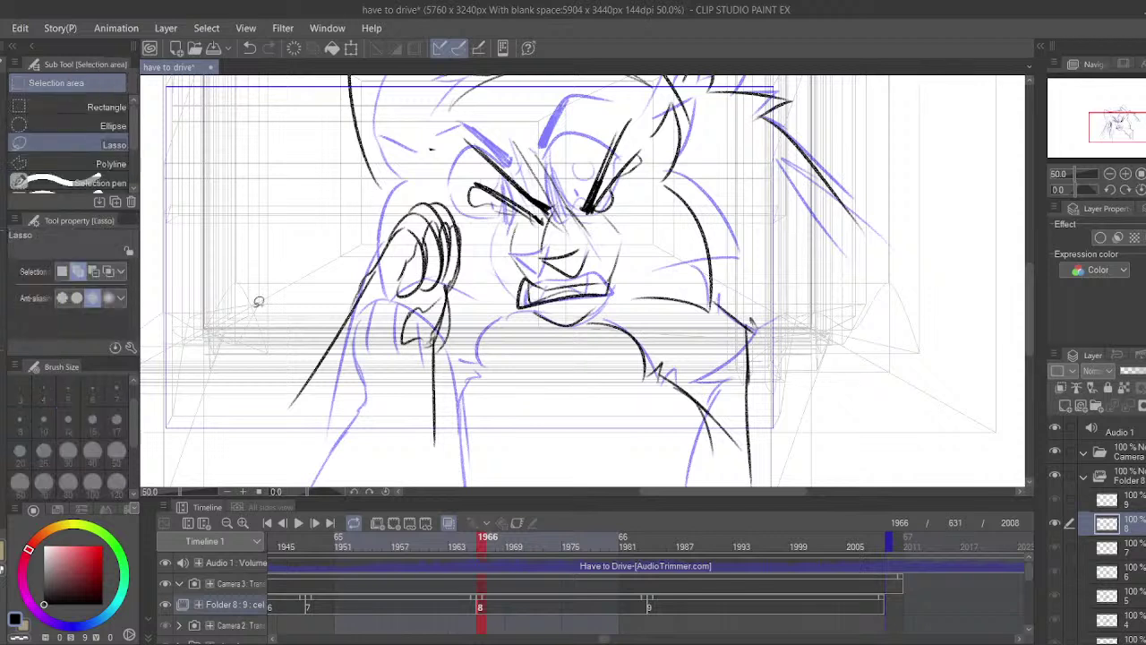
mouse_move(259, 303)
mouse_down()
mouse_move(427, 175)
mouse_move(473, 211)
mouse_move(260, 215)
mouse_move(288, 195)
mouse_up()
key(ctrl+z)
key(ctrl+t)
drag(358, 215, 370, 221)
drag(582, 287, 576, 264)
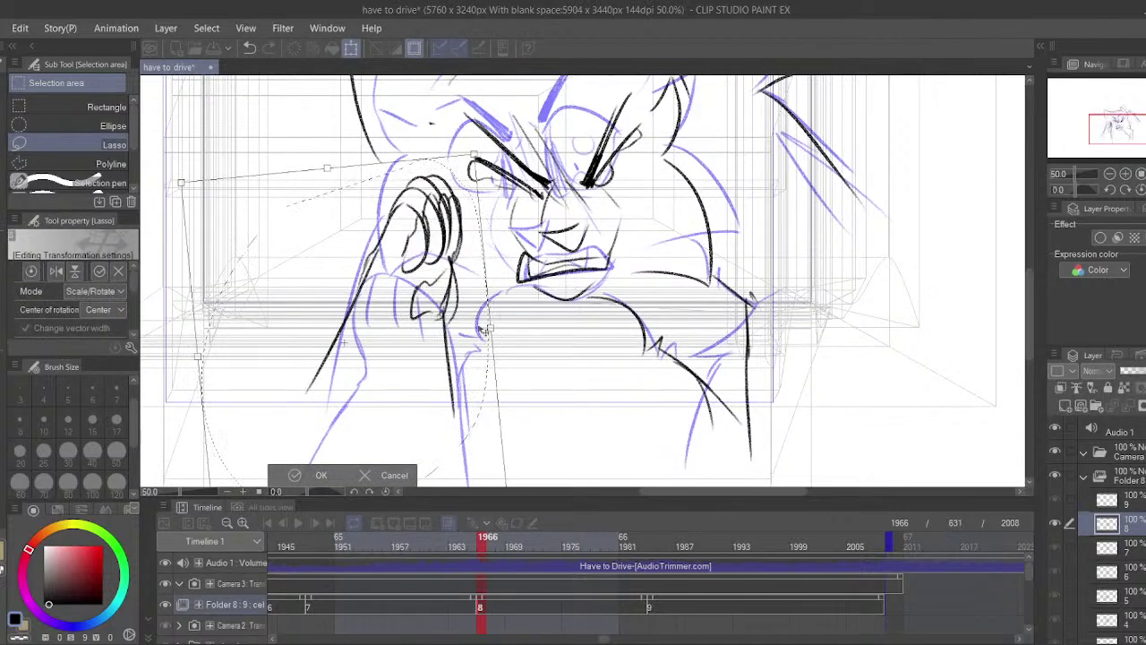
mouse_move(462, 355)
mouse_down()
mouse_move(435, 335)
mouse_move(441, 364)
mouse_up()
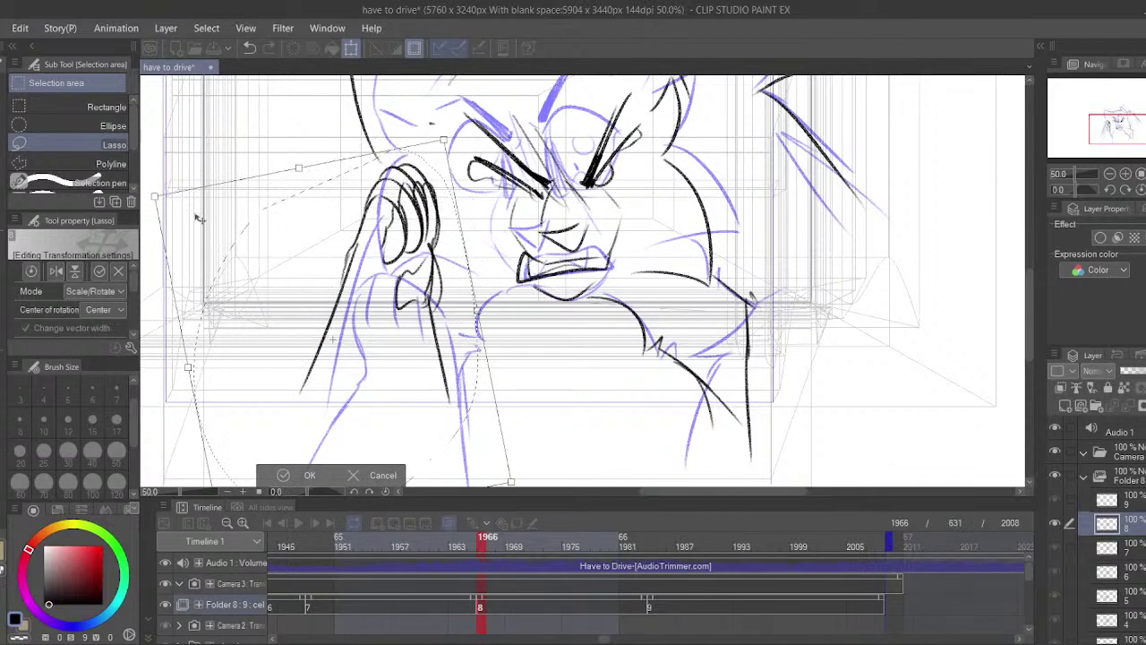
drag(153, 196, 143, 188)
drag(287, 294, 297, 296)
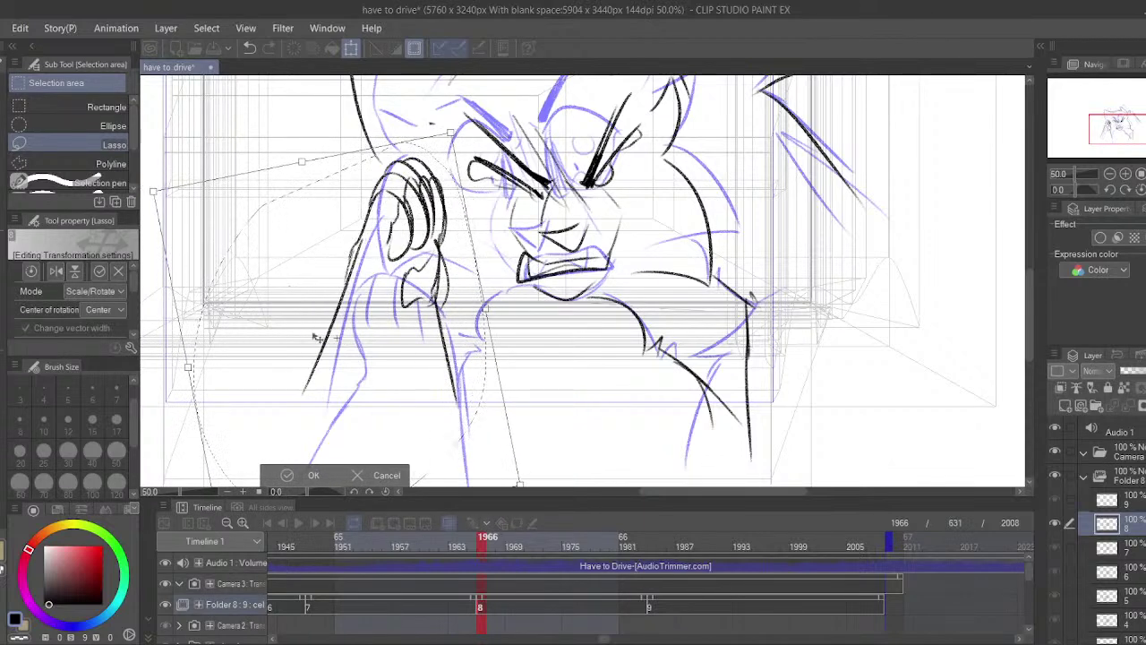
click(311, 475)
key(p)
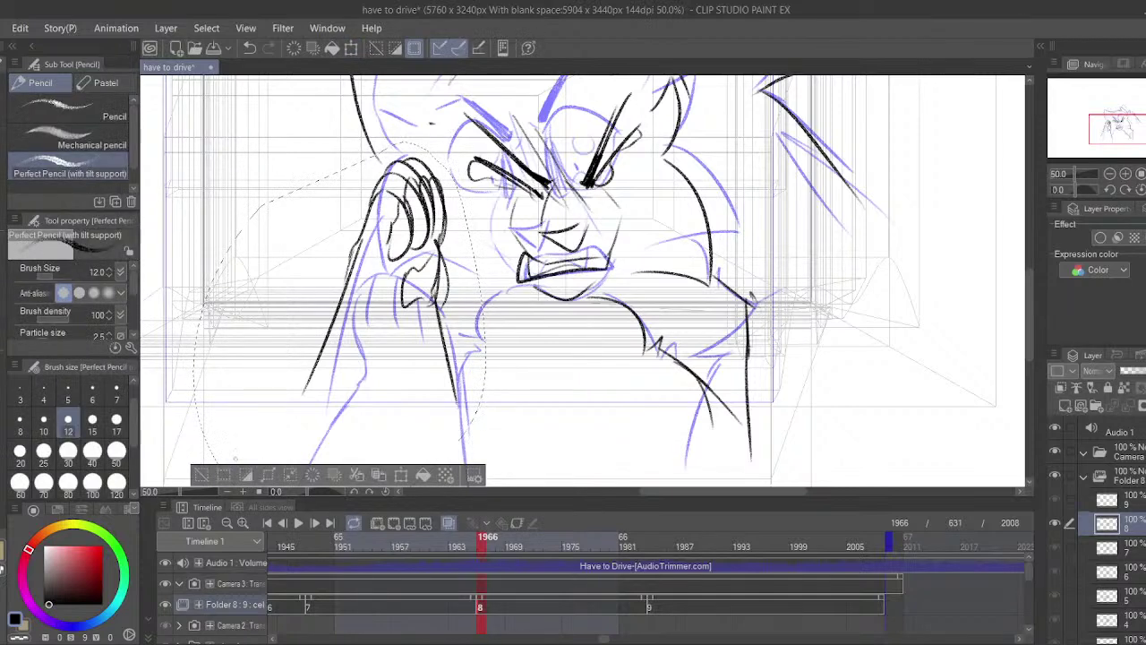
click(201, 478)
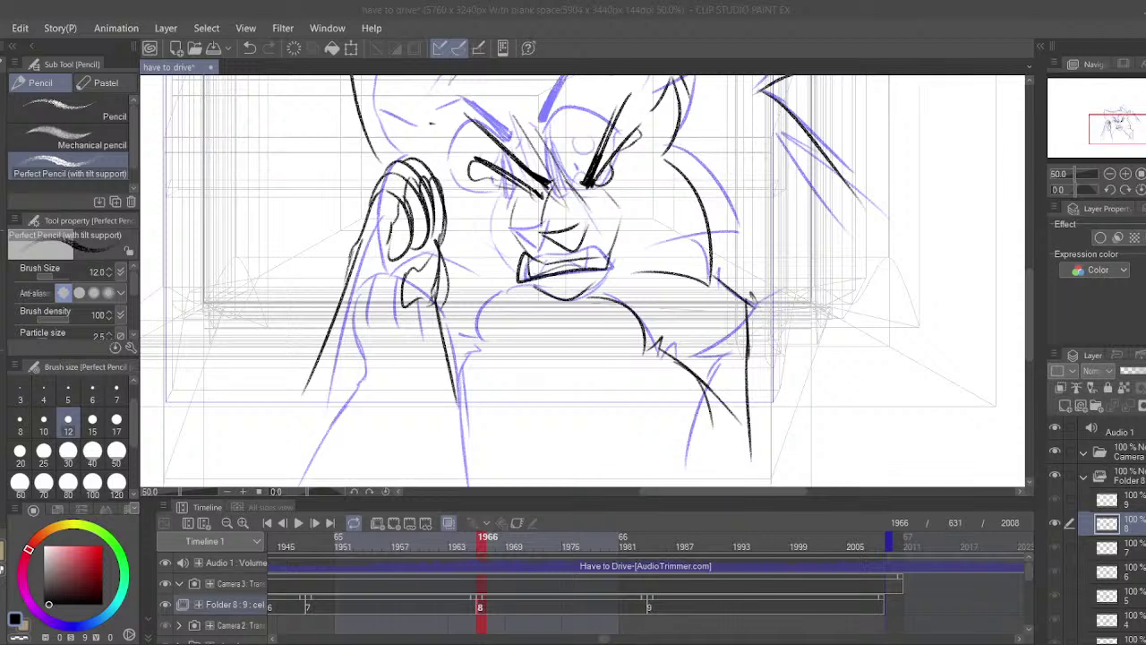
- Redraw the outer forearm edge and extend the inner edge down to a fur tuft at the elbow
drag(355, 274, 299, 431)
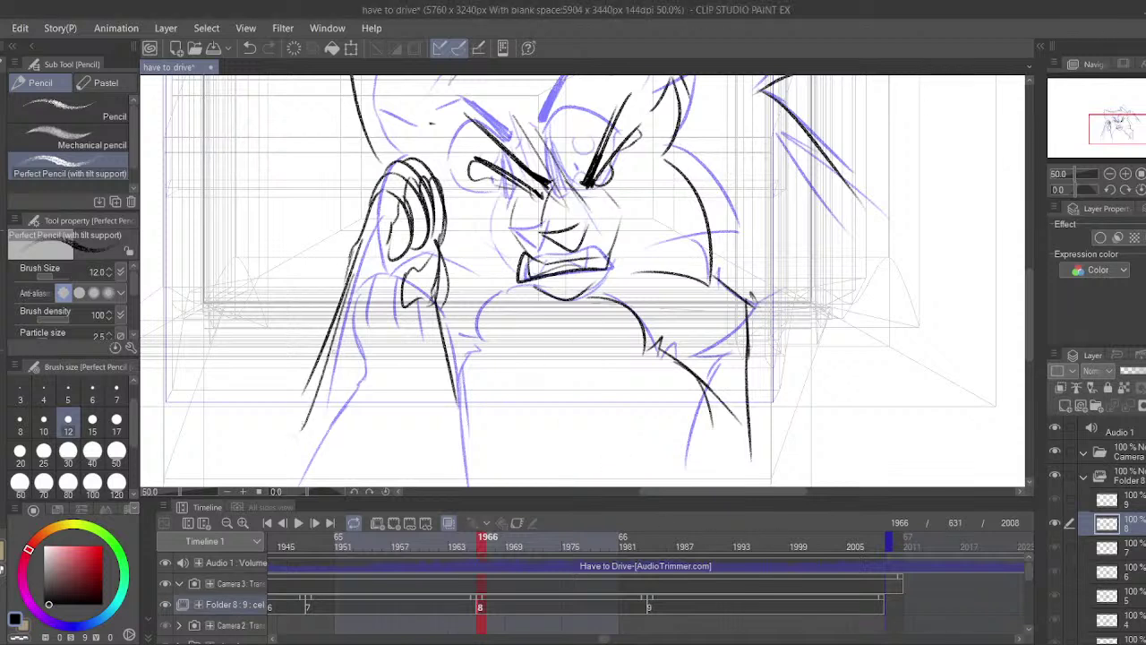
drag(346, 315, 301, 434)
drag(441, 322, 483, 406)
drag(573, 268, 574, 297)
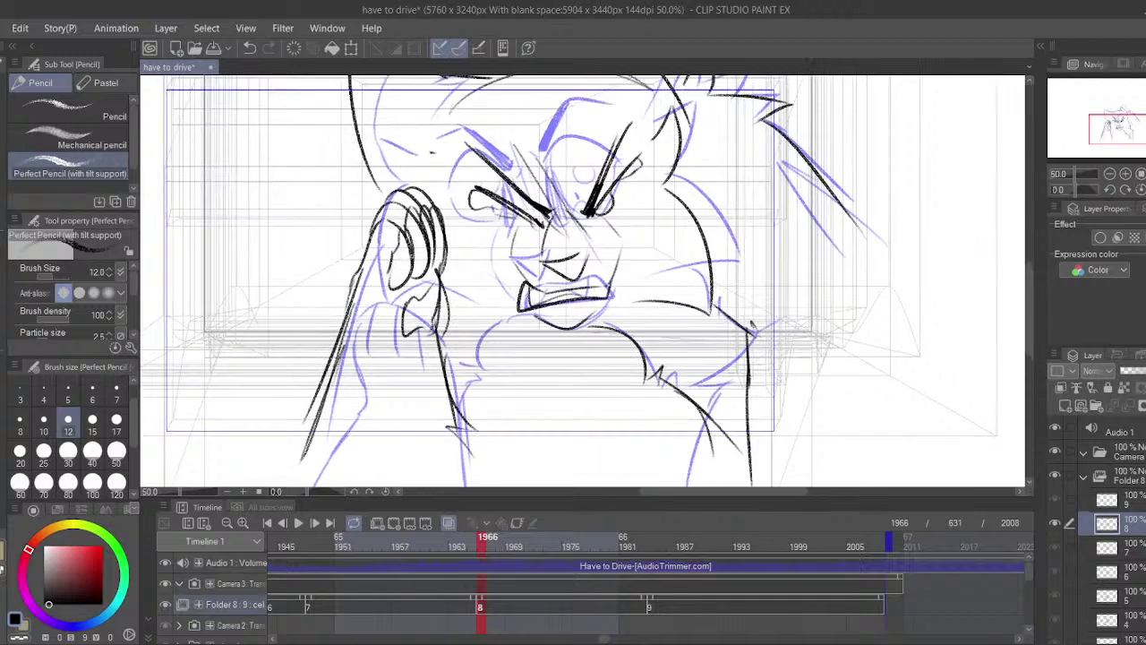
- Draw the curved cheek fur outline from the ear base down behind the raised paw, redoing strokes until it fits
click(2, 314)
key(p)
mouse_move(372, 156)
mouse_down()
mouse_move(431, 157)
mouse_move(359, 197)
mouse_move(428, 195)
mouse_up()
key(ctrl+z)
key(ctrl+z)
drag(380, 146, 406, 168)
mouse_move(398, 172)
mouse_down()
mouse_move(347, 186)
mouse_move(438, 215)
mouse_up()
key(ctrl+z)
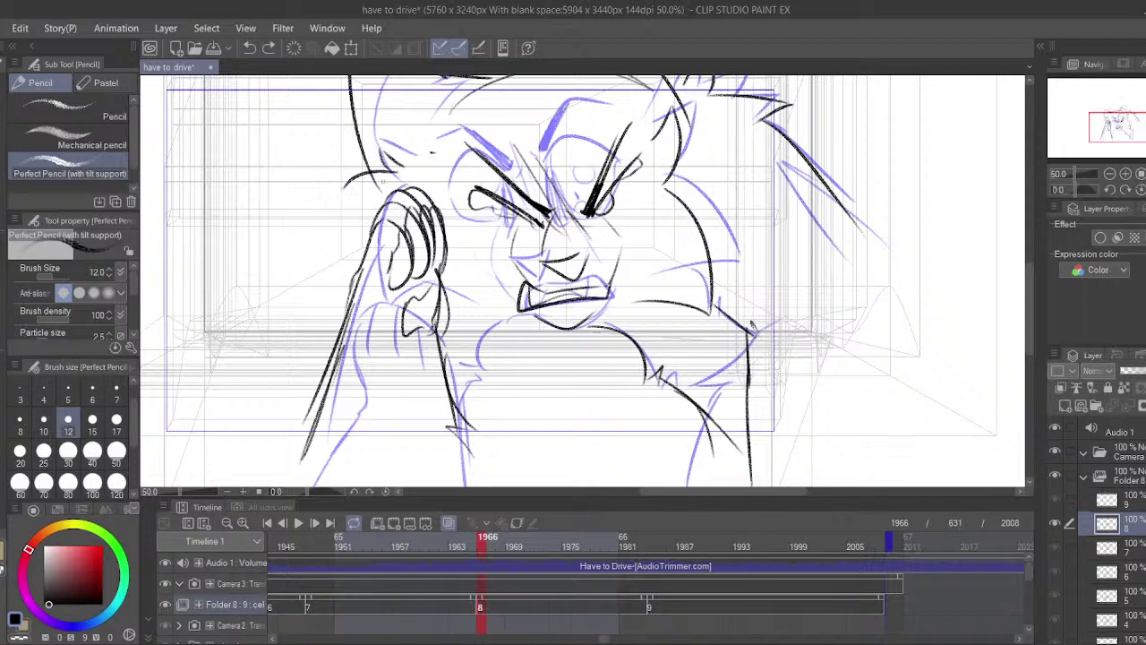
key(ctrl+z)
mouse_move(397, 172)
mouse_down()
mouse_move(339, 238)
mouse_move(403, 196)
mouse_move(348, 256)
mouse_move(383, 208)
mouse_up()
key(ctrl+z)
key(ctrl+z)
key(ctrl+z)
drag(383, 207, 365, 247)
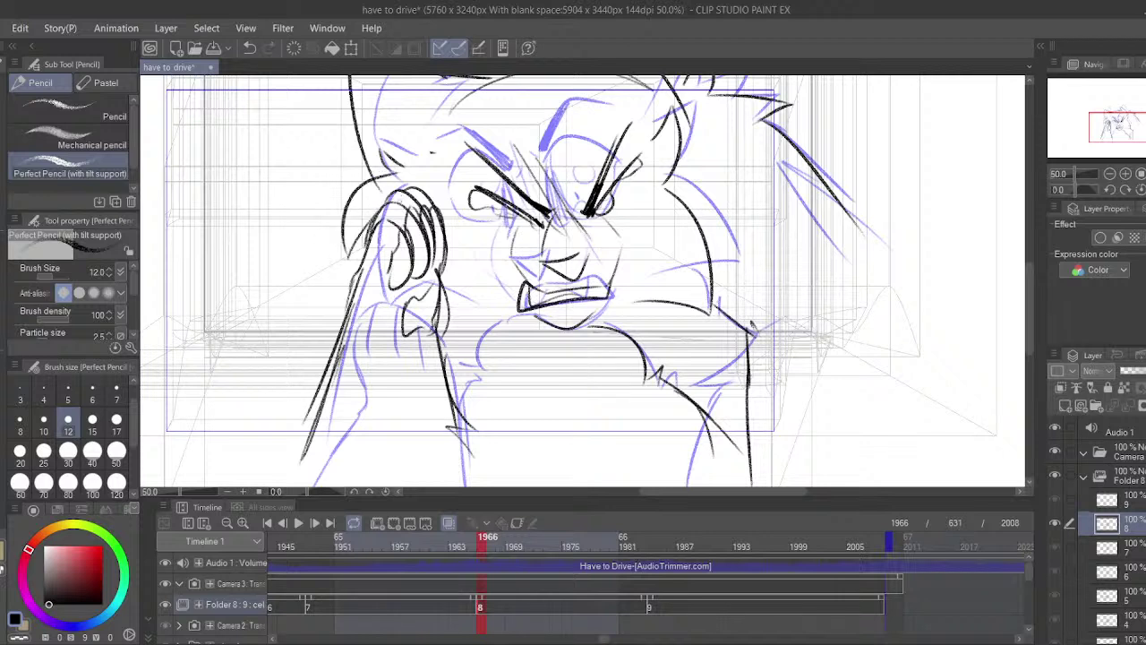
- Draw the jaw line from the wrist toward the chin and add short motion lines beside the paw
mouse_move(439, 256)
mouse_down()
mouse_move(452, 327)
mouse_move(518, 324)
mouse_up()
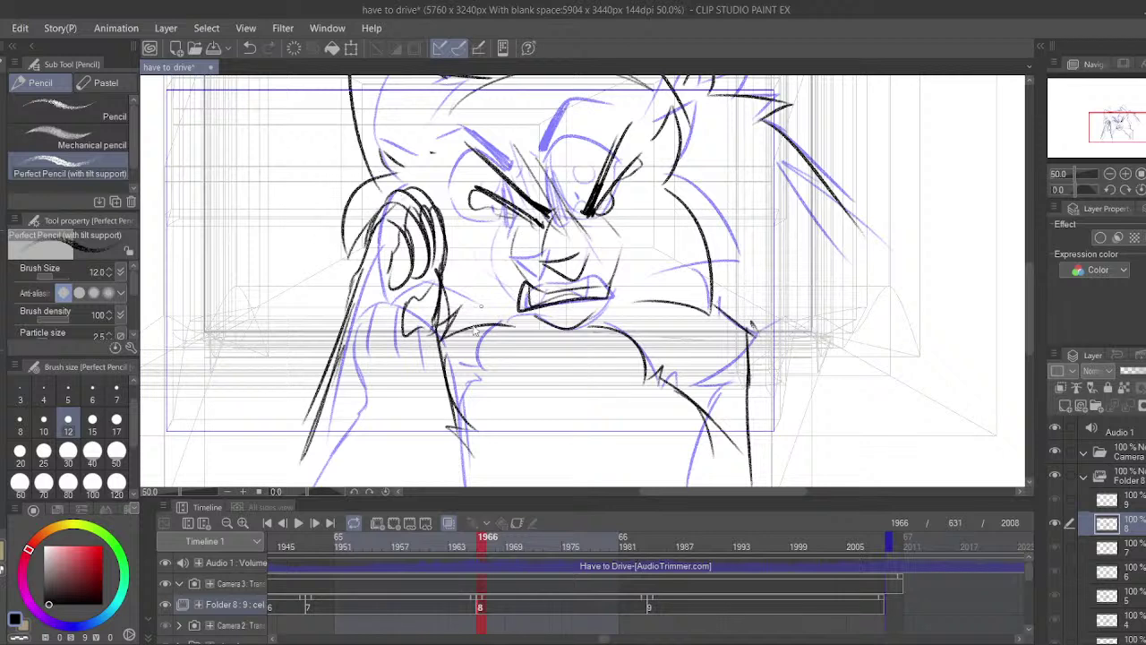
key(ctrl+z)
drag(444, 329, 500, 310)
drag(442, 199, 465, 243)
drag(450, 227, 463, 278)
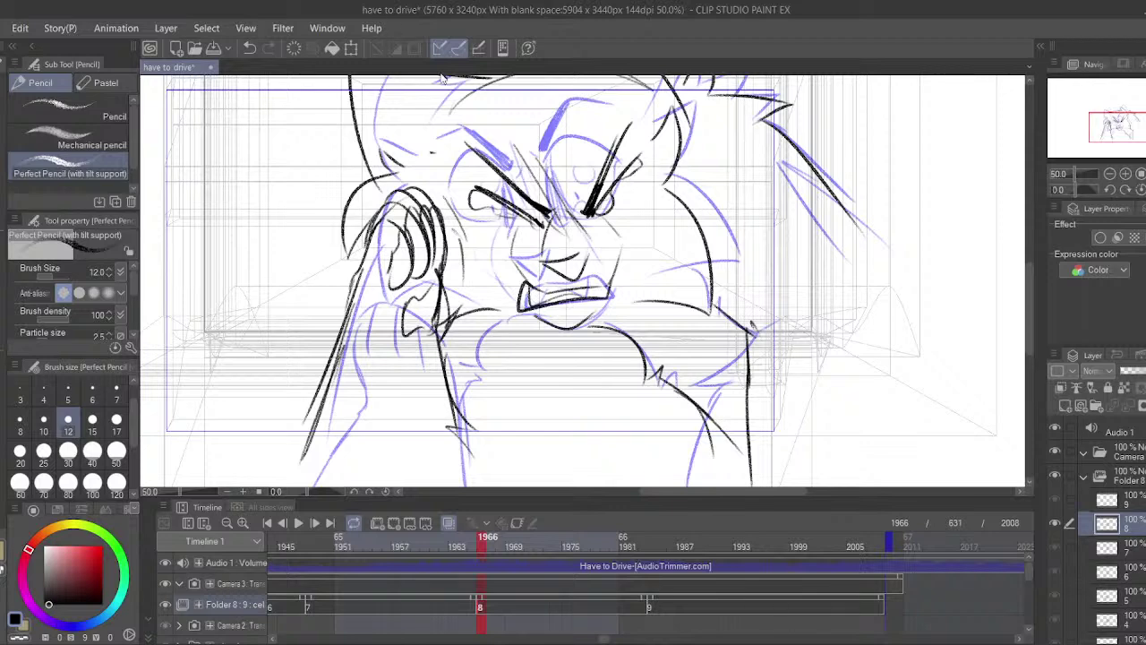
- Go to cel 9 at frame 1985 and sketch the nose, snarling mouth and chin lower than in the previous pose
drag(633, 269, 594, 289)
click(660, 611)
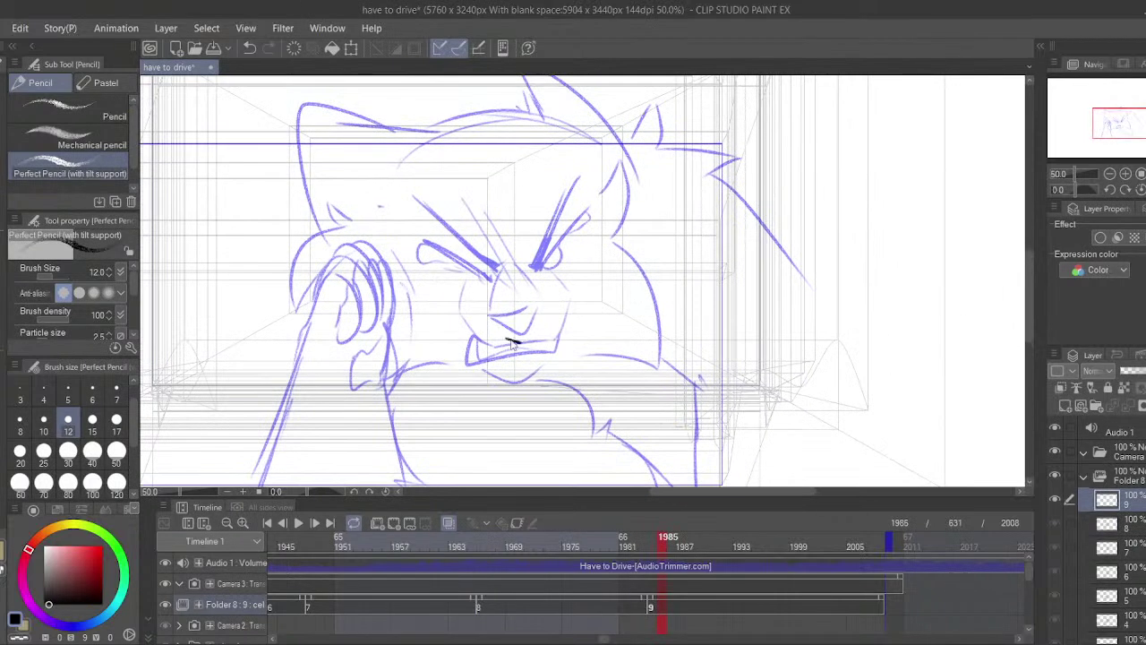
mouse_move(499, 344)
mouse_down()
mouse_move(546, 338)
mouse_move(525, 371)
mouse_up()
mouse_move(514, 291)
mouse_down()
mouse_move(494, 339)
mouse_move(543, 322)
mouse_up()
mouse_move(502, 376)
mouse_down()
mouse_move(554, 374)
mouse_move(512, 391)
mouse_move(553, 373)
mouse_move(491, 407)
mouse_up()
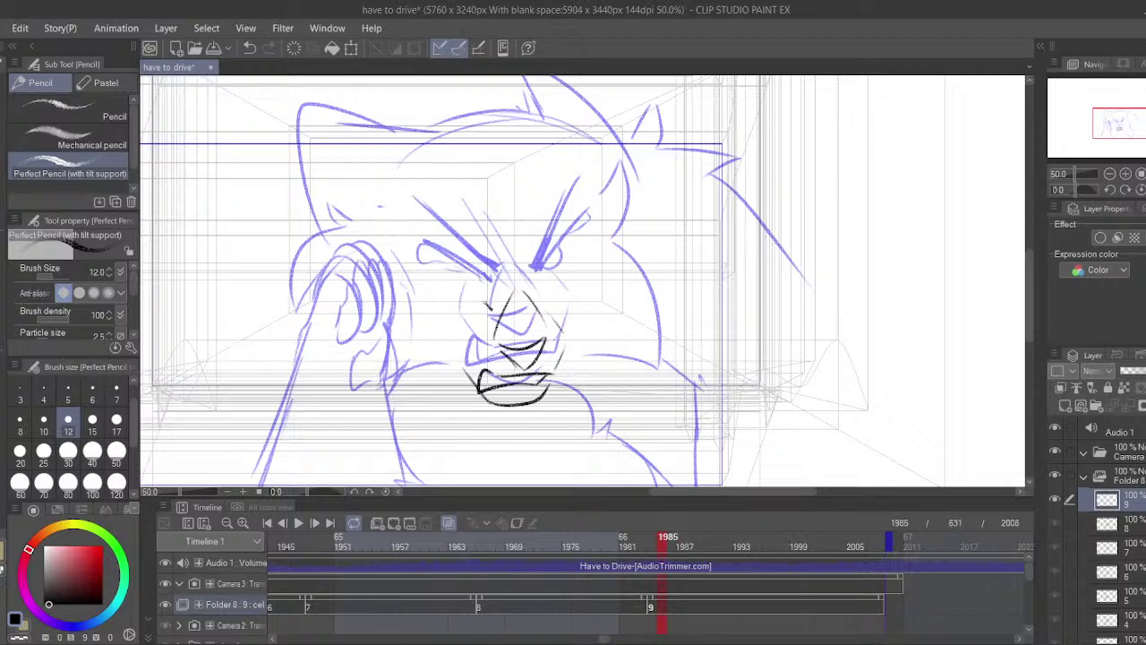
- Draw the slanted brow and squinting eye line on the paw side of the face
mouse_move(492, 310)
mouse_down()
mouse_move(453, 299)
mouse_move(493, 318)
mouse_up()
key(ctrl+z)
drag(423, 303, 492, 316)
drag(403, 276, 494, 306)
key(ctrl+z)
drag(416, 255, 509, 295)
drag(537, 313, 506, 295)
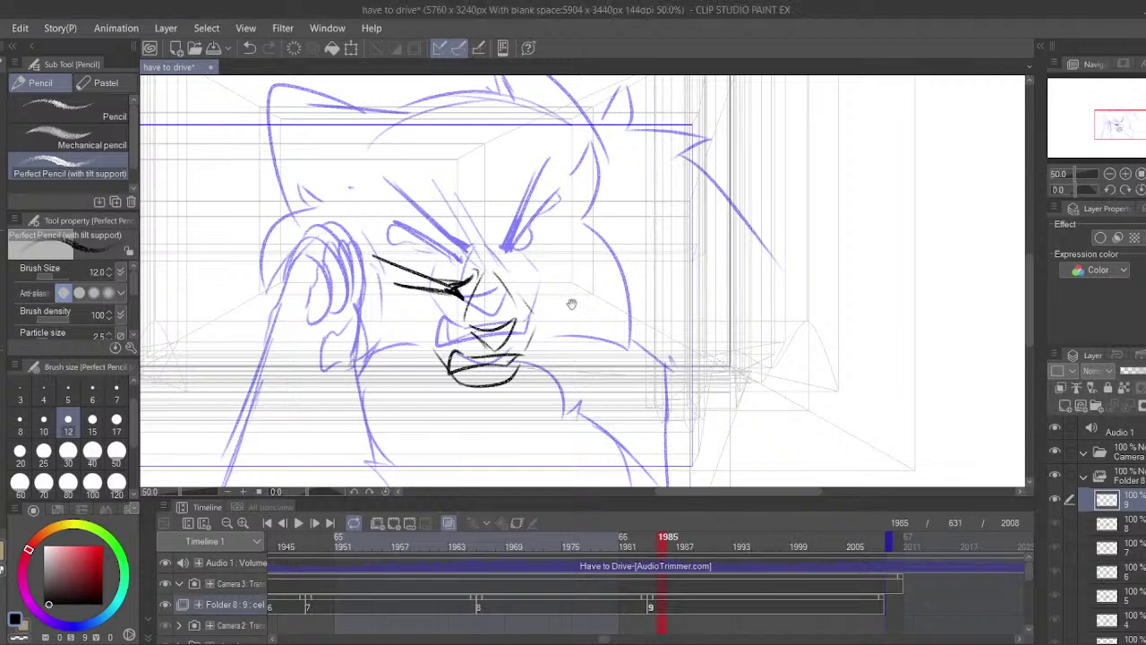
- Draw the matching brow and squinting eye line on the far side, and add a fang in the mouth
drag(572, 305, 567, 301)
mouse_move(487, 242)
mouse_down()
mouse_move(495, 267)
mouse_move(563, 271)
mouse_move(540, 278)
mouse_up()
key(ctrl+z)
drag(571, 239, 508, 278)
key(ctrl+z)
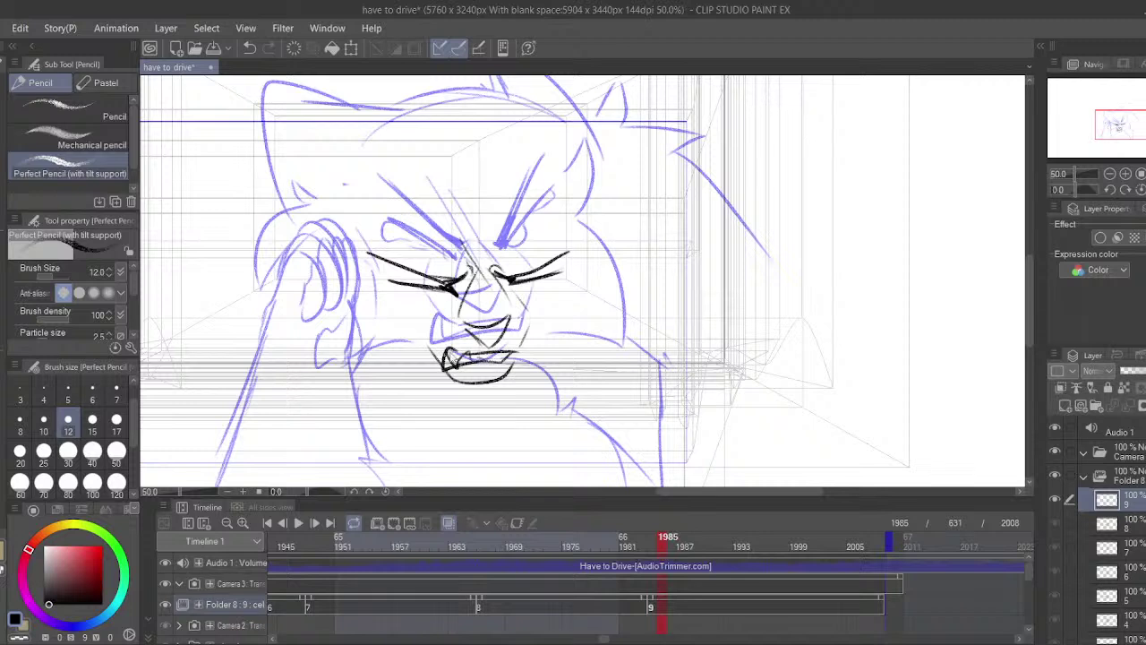
key(ctrl+z)
key(ctrl+z)
drag(450, 350, 483, 360)
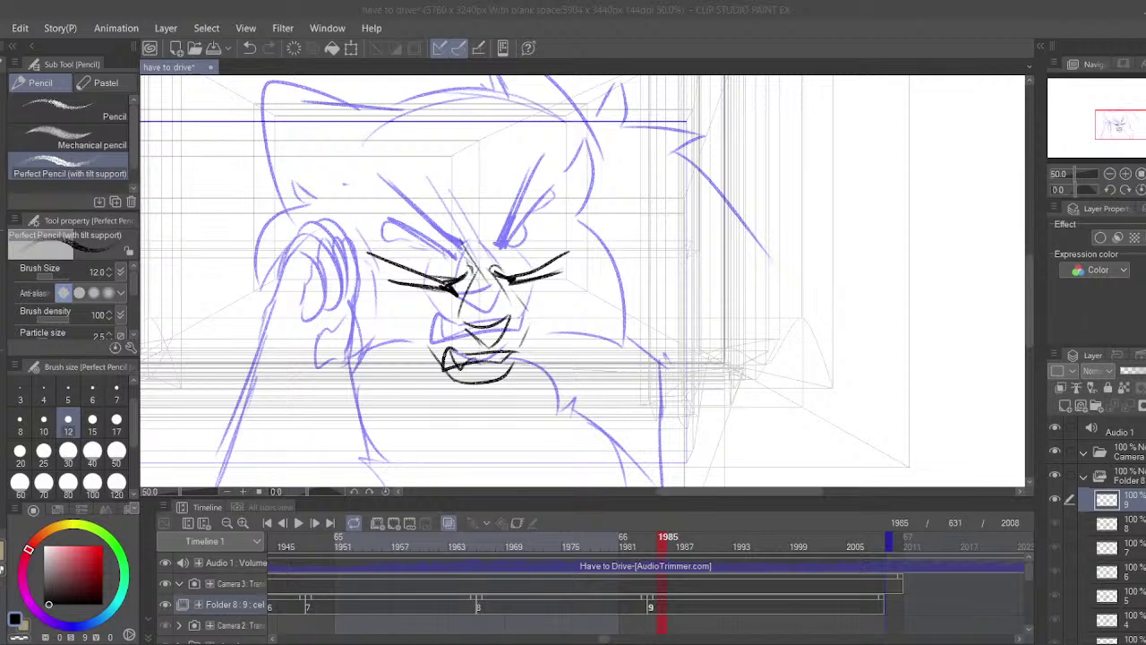
- Add small irises and lower lid lines beneath both squinting eyes
drag(517, 322, 564, 315)
mouse_move(512, 240)
mouse_down()
mouse_move(448, 310)
mouse_move(504, 278)
mouse_move(445, 303)
mouse_move(456, 289)
mouse_up()
key(ctrl+z)
key(ctrl+z)
key(ctrl+z)
key(ctrl+z)
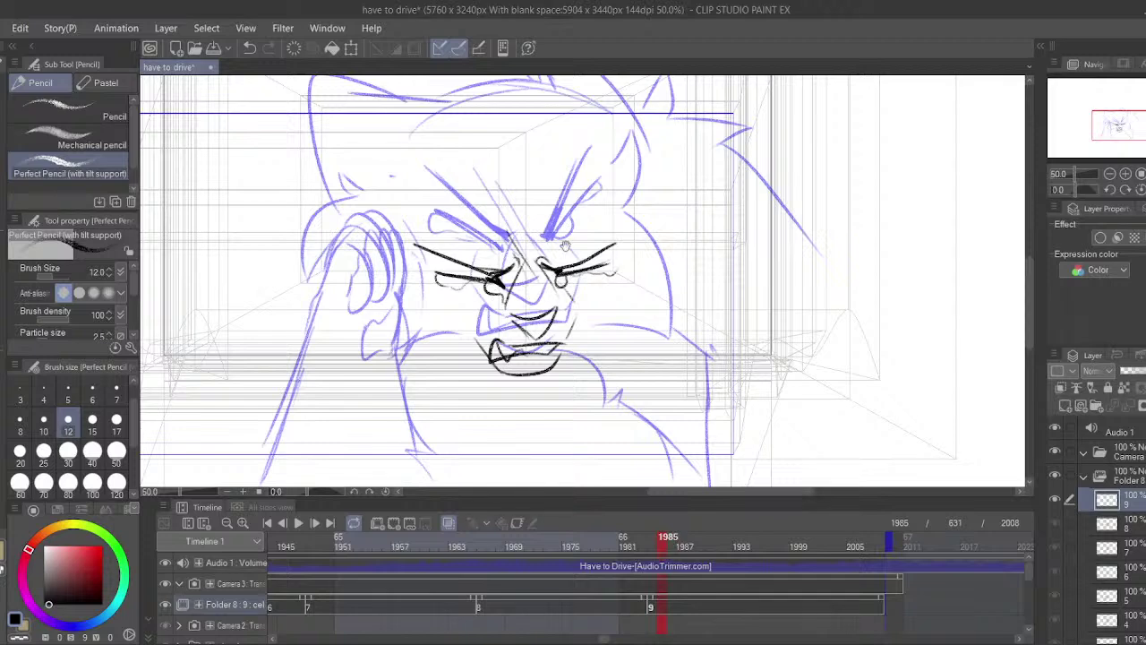
- Draw the fur tuft below the far ear and the rounded cheek edge curving down to the jaw
mouse_move(565, 245)
mouse_down()
mouse_move(567, 267)
mouse_move(552, 217)
mouse_up()
drag(559, 307, 634, 306)
drag(634, 313, 639, 249)
key(ctrl+z)
key(ctrl+z)
key(ctrl+z)
mouse_move(595, 154)
mouse_down()
mouse_move(658, 125)
mouse_move(646, 177)
mouse_move(649, 160)
mouse_up()
key(ctrl+z)
key(ctrl+z)
mouse_move(649, 159)
mouse_down()
mouse_move(645, 202)
mouse_move(627, 224)
mouse_up()
mouse_move(626, 227)
mouse_down()
mouse_move(654, 279)
mouse_move(621, 354)
mouse_up()
drag(622, 353, 564, 320)
- Draw the top of the head with its hair tuft, and both flattened ears with their inner edges
drag(515, 249, 523, 322)
mouse_move(562, 137)
mouse_down()
mouse_move(585, 172)
mouse_move(561, 162)
mouse_up()
mouse_move(545, 151)
mouse_down()
mouse_move(552, 162)
mouse_move(499, 164)
mouse_up()
drag(498, 165, 553, 170)
mouse_move(524, 168)
mouse_down()
mouse_move(316, 181)
mouse_move(350, 254)
mouse_up()
drag(371, 174, 426, 234)
mouse_move(624, 163)
mouse_down()
mouse_move(779, 179)
mouse_move(734, 182)
mouse_move(720, 260)
mouse_up()
key(ctrl+z)
- Add light crease lines in the middle of the forehead above the nose bridge
mouse_move(540, 204)
mouse_down()
mouse_move(558, 153)
mouse_move(631, 199)
mouse_up()
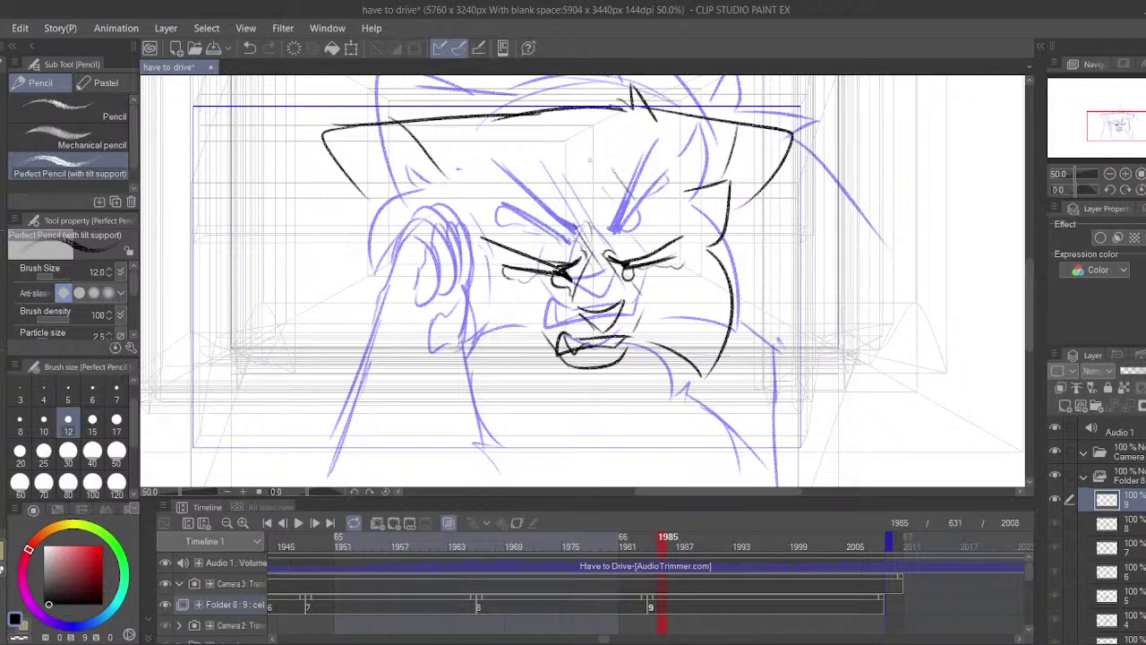
key(ctrl+z)
drag(602, 151, 584, 177)
drag(461, 227, 492, 215)
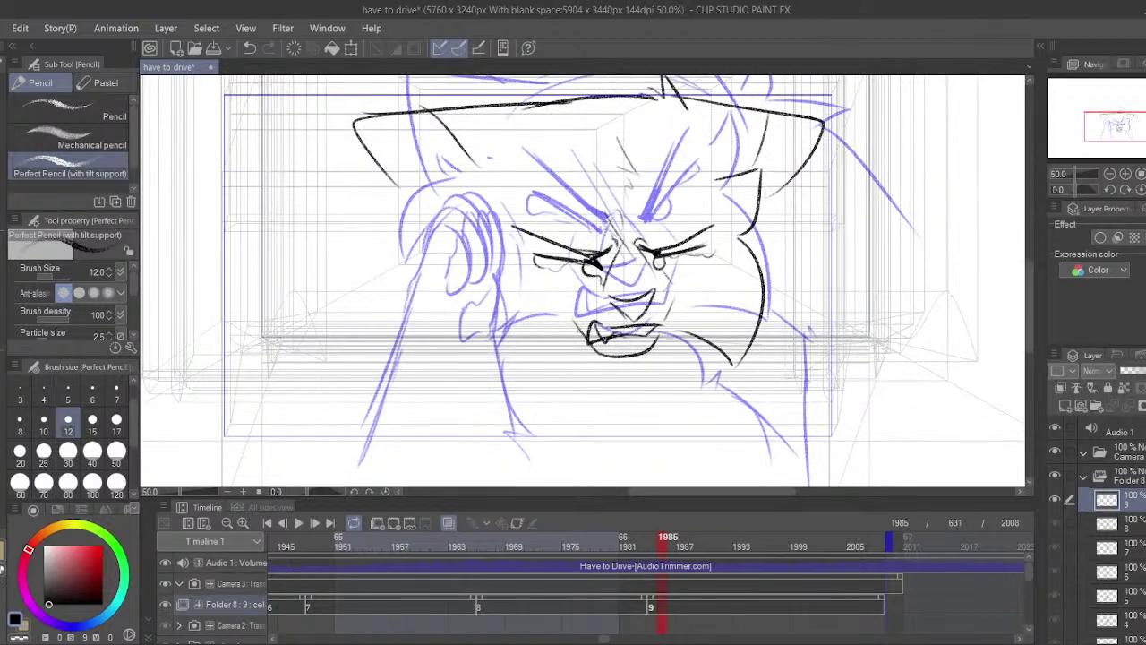
- Sketch the raised forearm's outer and inner edges up to the wrist
drag(580, 319, 516, 342)
key(ctrl+z)
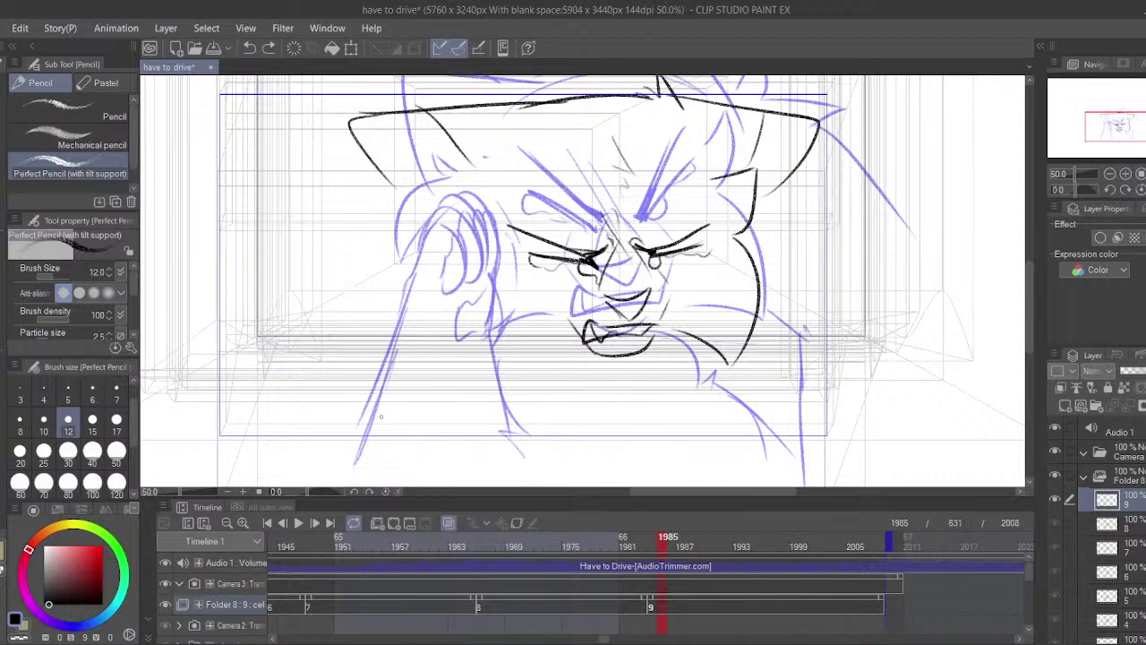
drag(398, 367, 412, 261)
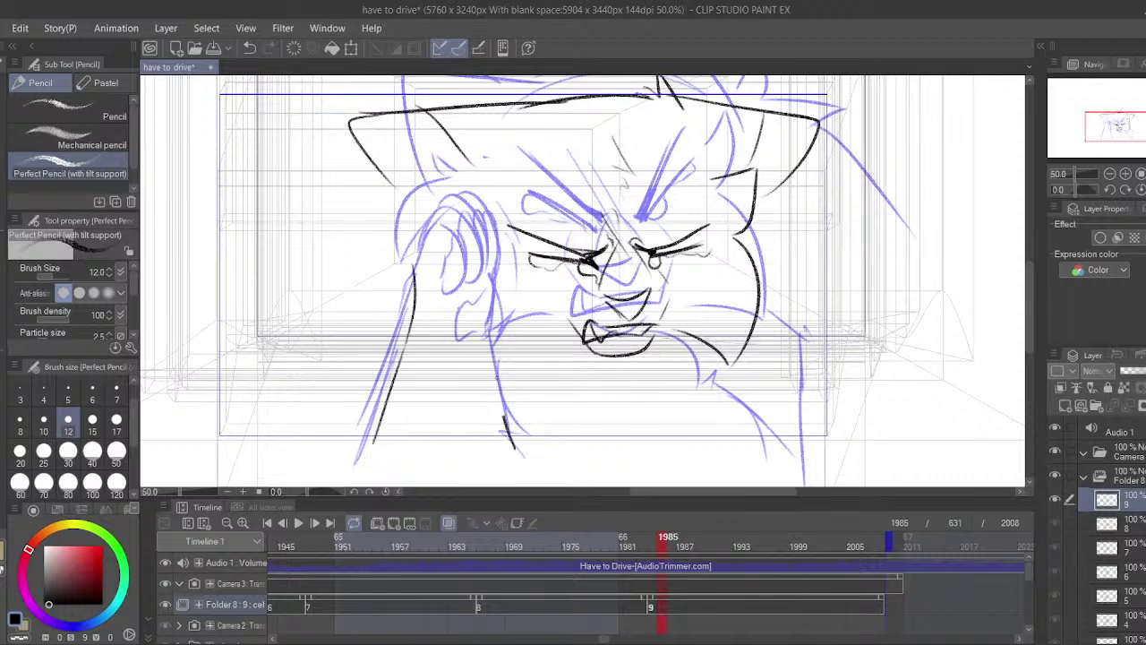
drag(502, 416, 479, 321)
drag(424, 280, 418, 230)
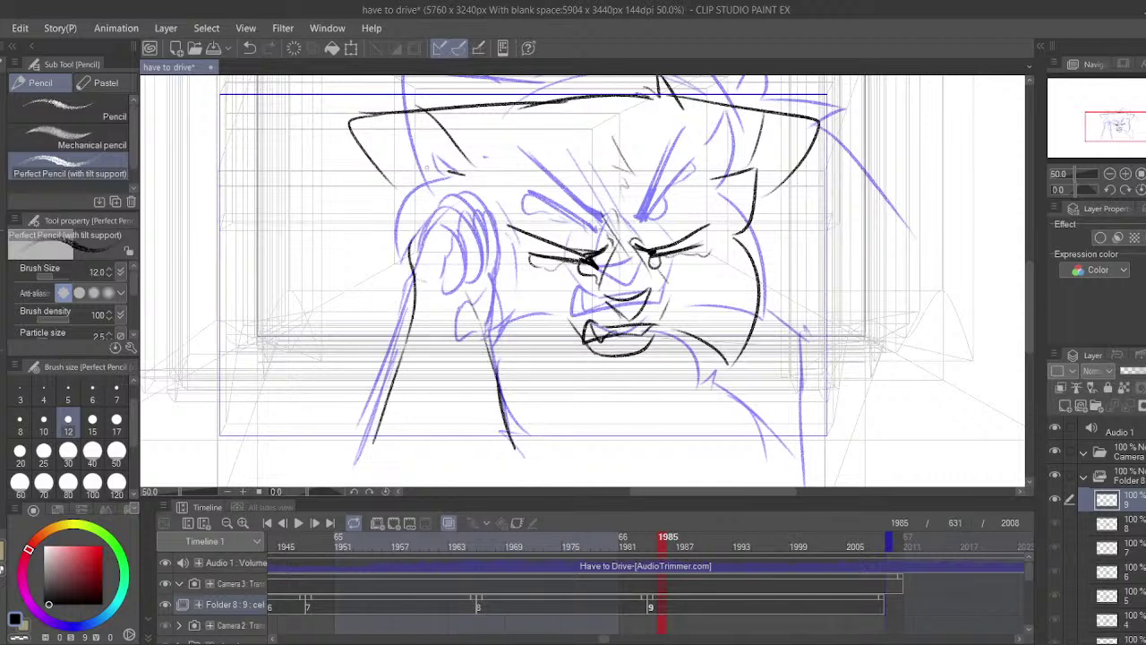
- Sketch the fur line at the near ear's base and the back of the bent paw
drag(417, 170, 447, 168)
mouse_move(450, 199)
mouse_down()
mouse_move(391, 261)
mouse_move(499, 348)
mouse_up()
drag(461, 325, 502, 342)
key(ctrl+z)
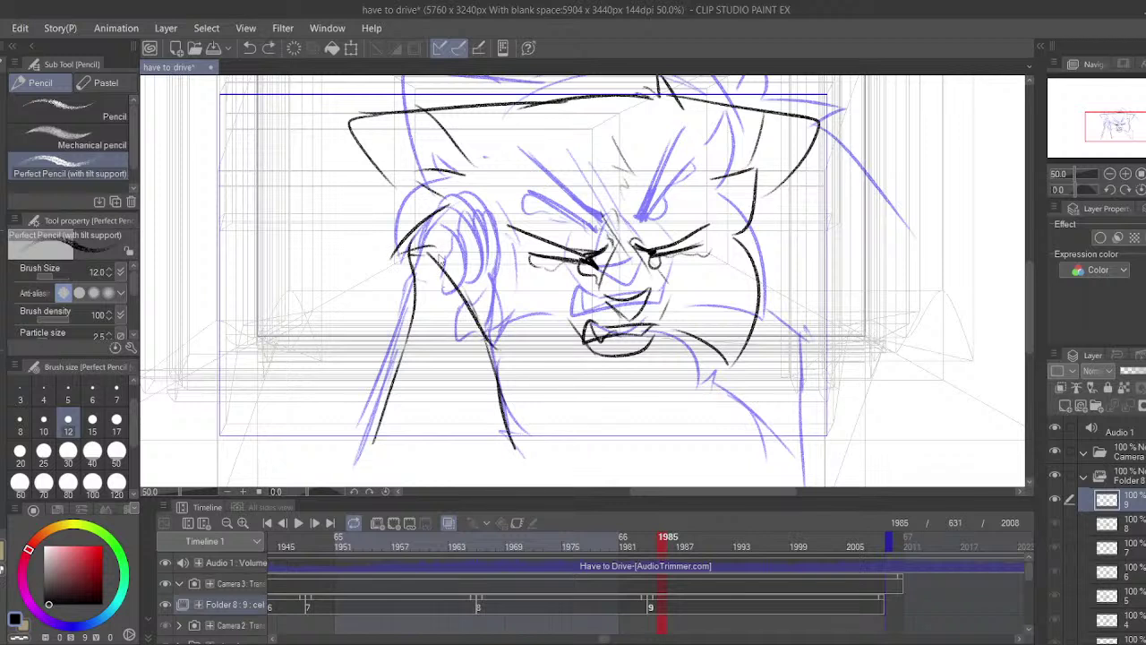
key(ctrl+z)
drag(431, 250, 489, 276)
drag(456, 269, 483, 277)
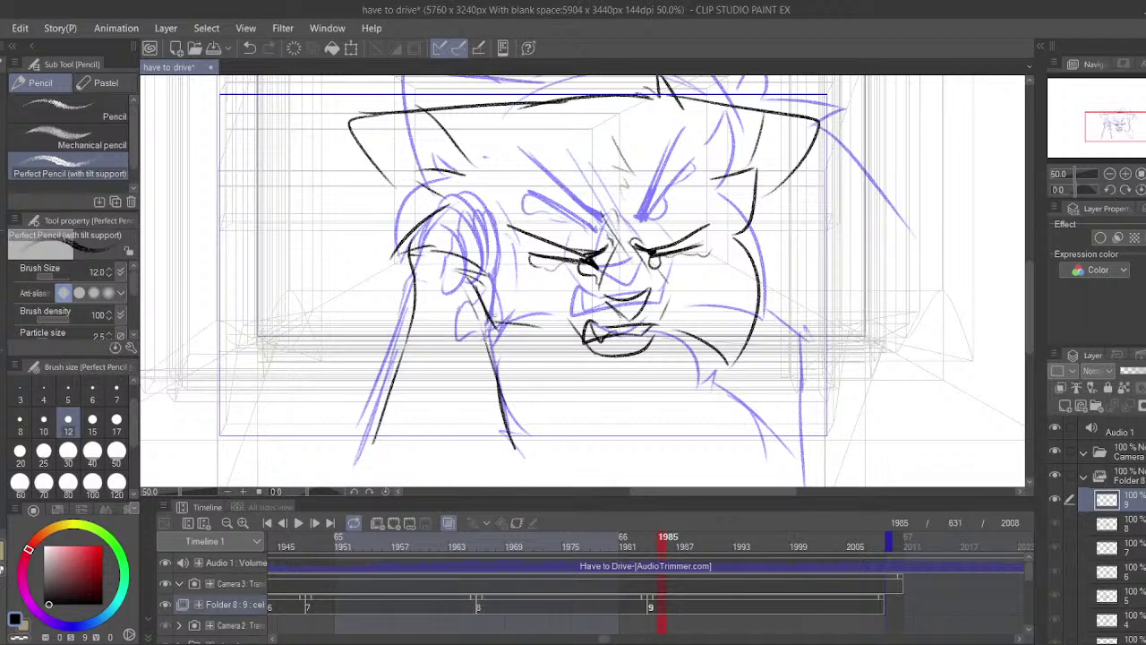
- Draw the pointed cheek fur beside the mouth and the curled fingers under the paw
drag(491, 320, 573, 327)
mouse_move(429, 242)
mouse_down()
mouse_move(447, 283)
mouse_move(462, 269)
mouse_move(437, 274)
mouse_move(482, 308)
mouse_up()
key(ctrl+z)
key(ctrl+z)
drag(442, 304, 484, 330)
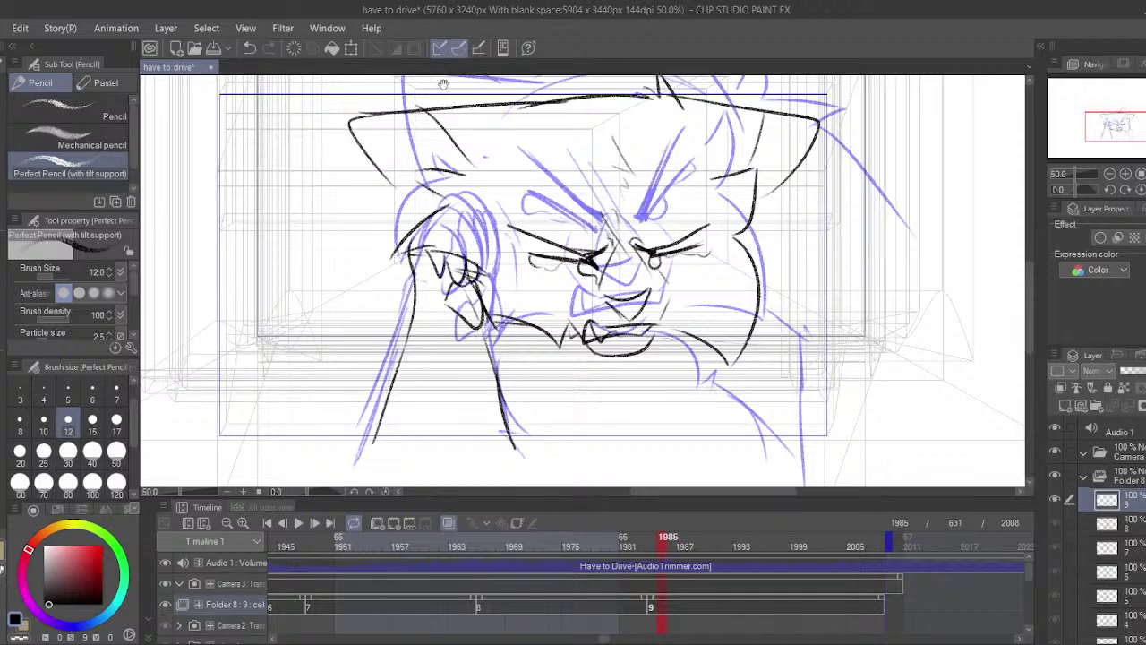
- Erase the finger and palm contours of the raised paw
drag(443, 84, 431, 91)
mouse_move(449, 270)
mouse_down()
mouse_move(468, 335)
mouse_move(485, 336)
mouse_up()
drag(461, 340, 527, 353)
mouse_move(514, 300)
mouse_down()
mouse_move(482, 253)
mouse_move(407, 279)
mouse_up()
key(e)
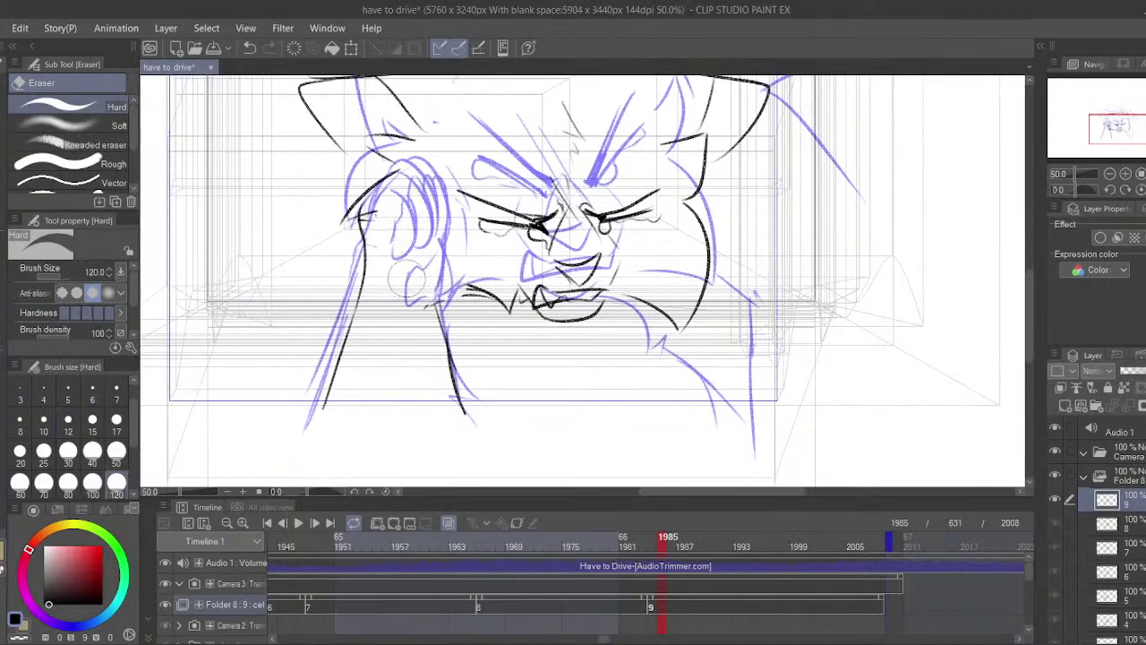
key(p)
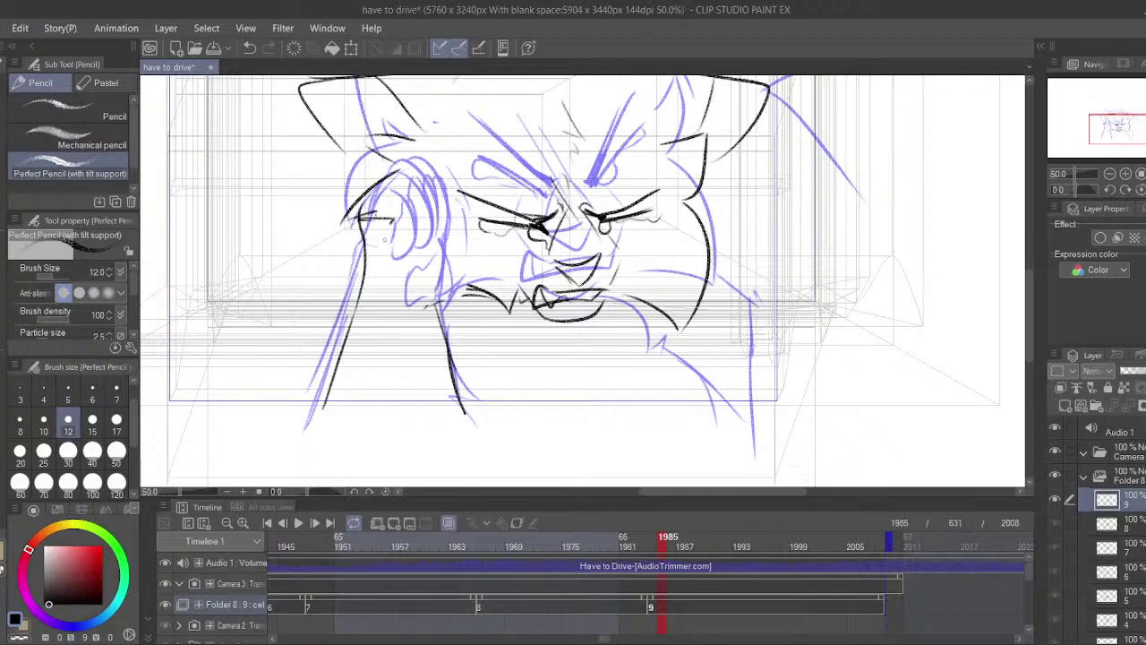
- Try a new paw shape with a short wrist curve, a palm line and fur strokes above it
drag(385, 240, 407, 328)
mouse_move(407, 328)
mouse_down()
mouse_move(437, 296)
mouse_move(455, 304)
mouse_up()
key(ctrl+z)
key(ctrl+z)
key(ctrl+z)
mouse_move(393, 219)
mouse_down()
mouse_move(372, 279)
mouse_move(425, 275)
mouse_up()
drag(400, 277, 452, 291)
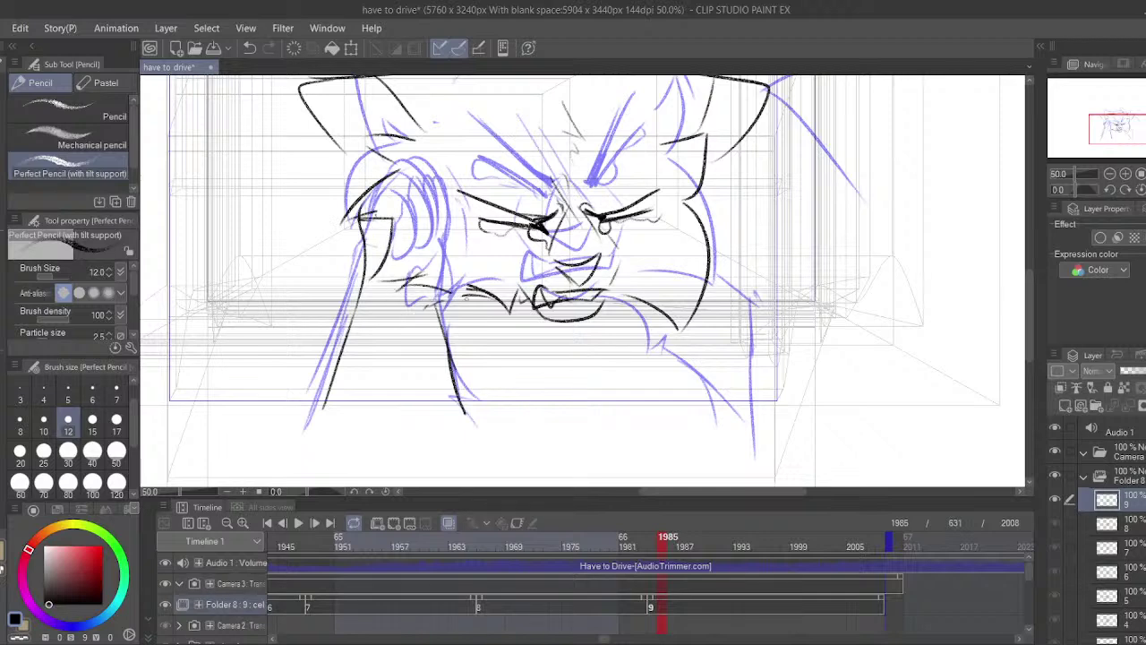
drag(387, 172, 356, 202)
drag(381, 309, 362, 336)
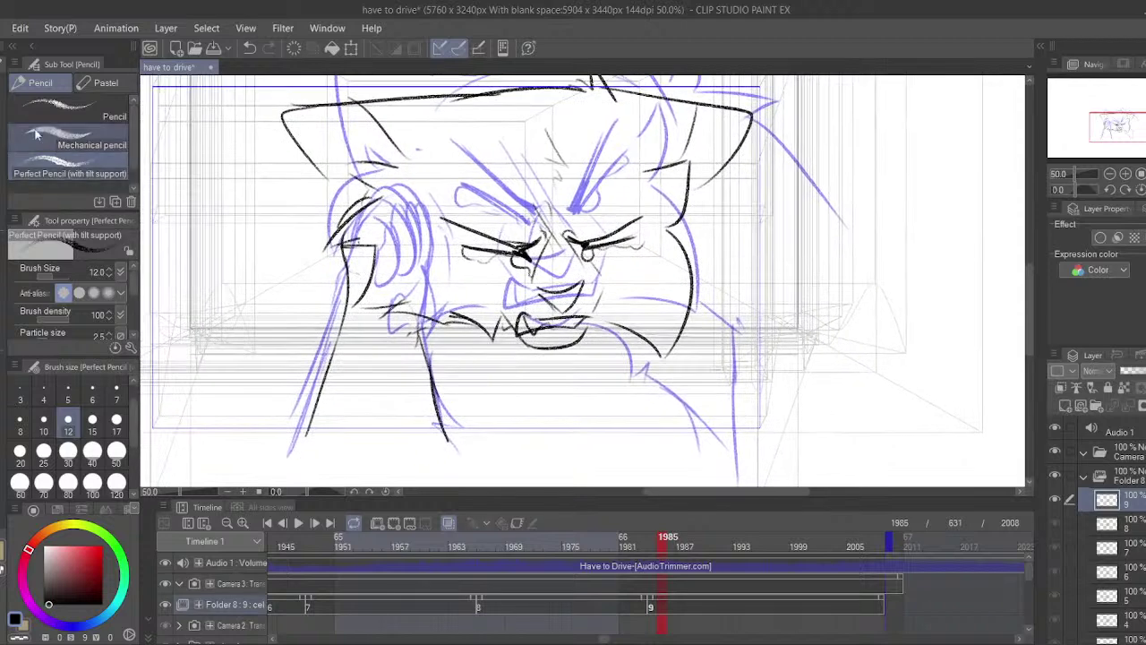
- Erase the whole raised forearm and paw, keeping the face and cheek fur
key(e)
mouse_move(344, 234)
mouse_down()
mouse_move(320, 303)
mouse_move(363, 211)
mouse_move(443, 439)
mouse_up()
key(p)
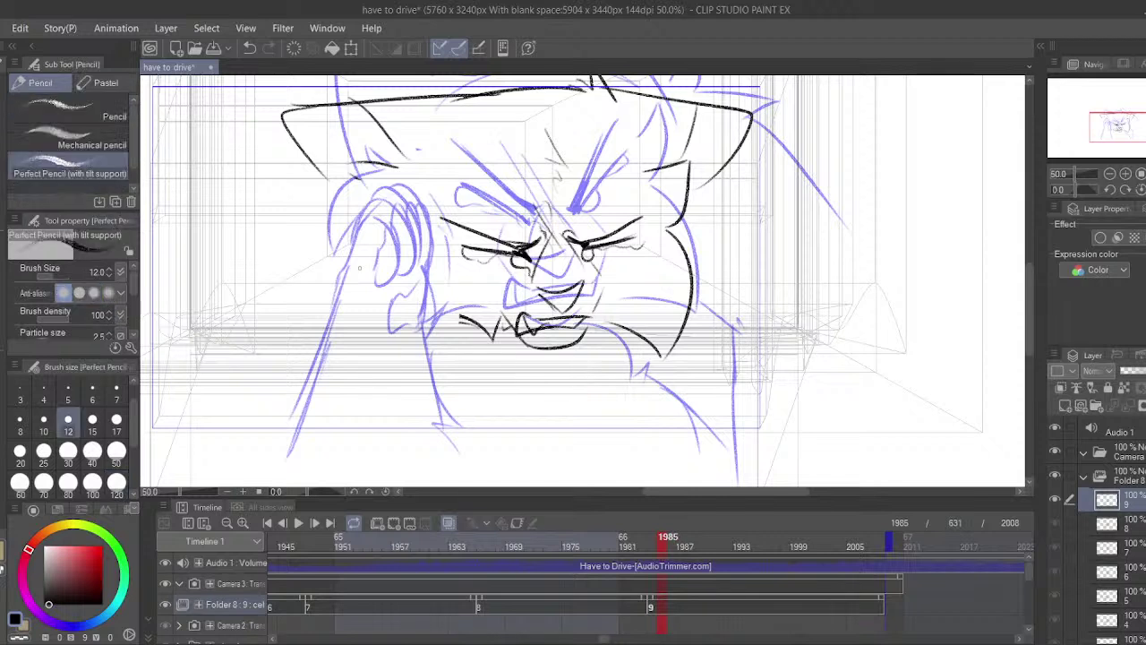
- Redraw the outer forearm edge as a straight slanting line up to the wrist, undoing unsuitable attempts
key(ctrl+z)
mouse_move(430, 320)
mouse_down()
mouse_move(474, 437)
mouse_move(463, 425)
mouse_up()
key(ctrl+z)
drag(328, 358, 320, 434)
key(ctrl+z)
drag(350, 240, 334, 422)
key(ctrl+z)
key(ctrl+z)
drag(320, 367, 312, 401)
key(ctrl+z)
mouse_move(323, 442)
mouse_down()
mouse_move(364, 238)
mouse_move(366, 268)
mouse_up()
key(ctrl+z)
key(ctrl+z)
drag(296, 428, 365, 261)
- Redraw the inner forearm edge as a curve below the cheek, ending in small fur tufts
drag(444, 448, 421, 301)
key(ctrl+z)
key(ctrl+z)
drag(410, 453, 409, 304)
key(ctrl+z)
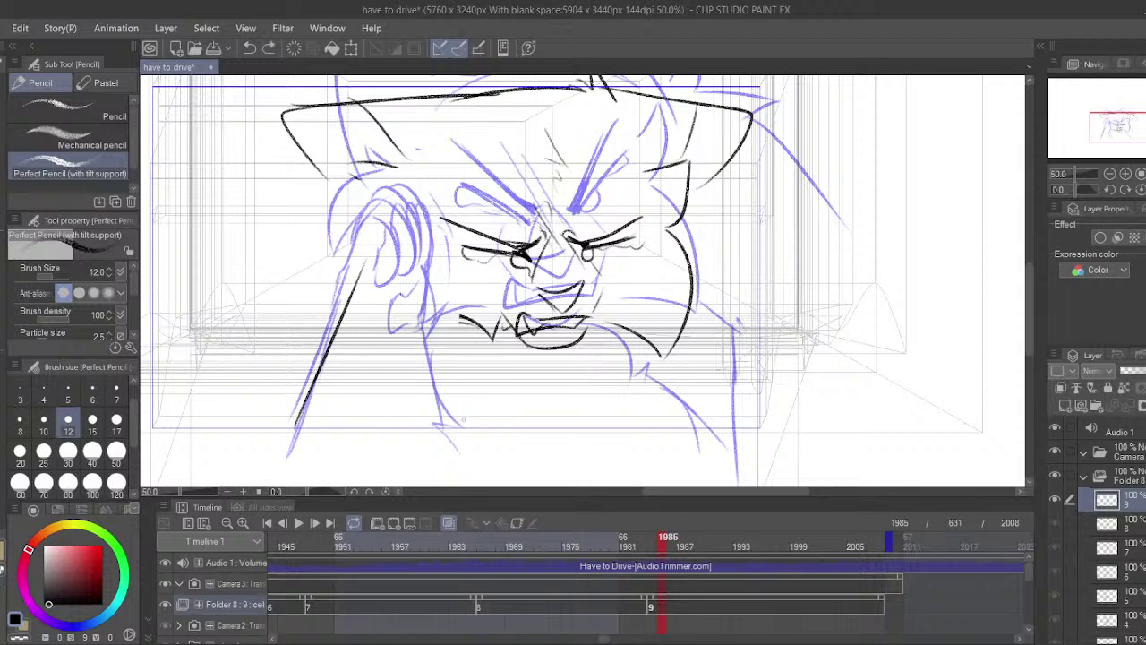
drag(475, 428, 441, 302)
key(ctrl+z)
drag(463, 376, 437, 317)
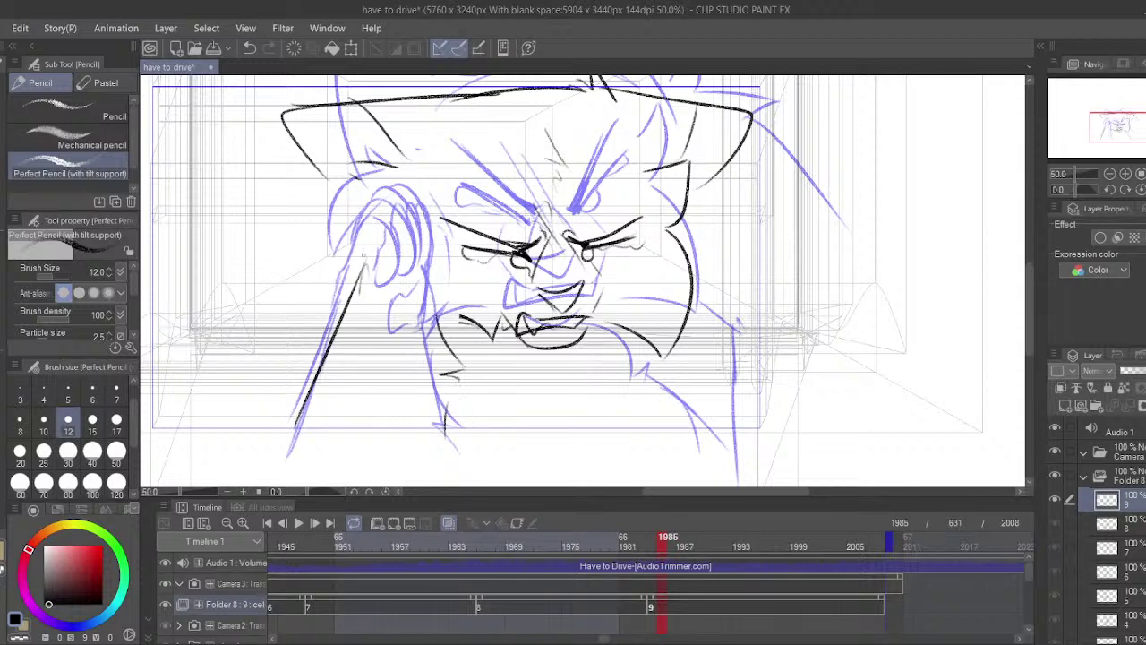
- Draw the back of the paw sloping down toward the cheek, with curled fingertips and fur strokes around it
mouse_move(346, 192)
mouse_down()
mouse_move(444, 292)
mouse_move(460, 339)
mouse_up()
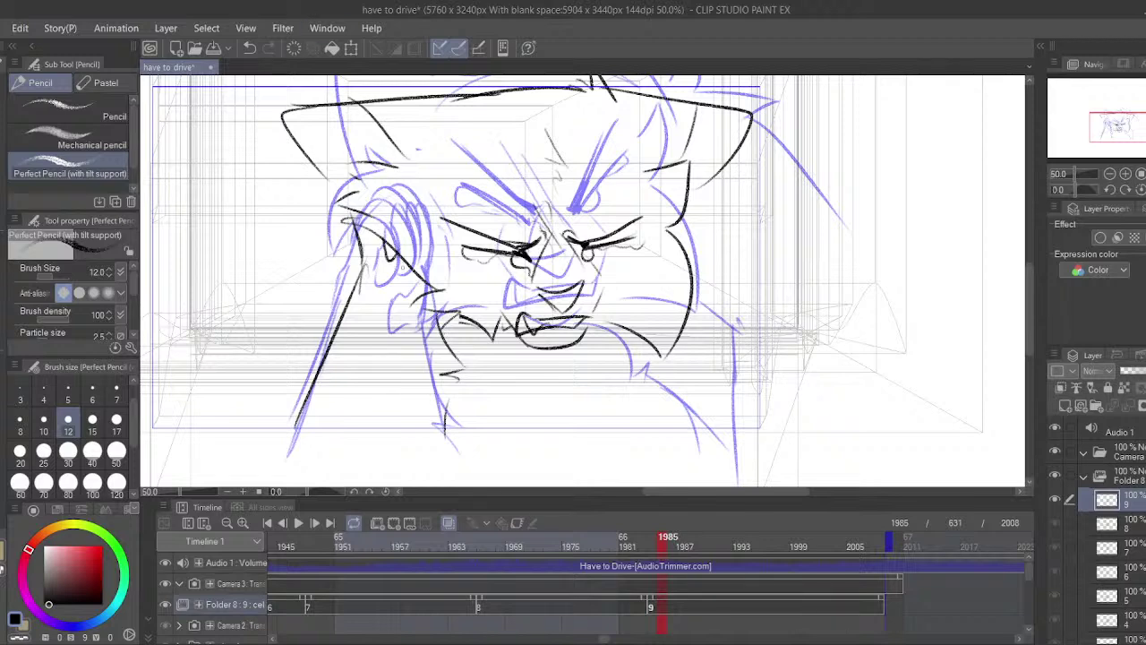
mouse_move(437, 189)
mouse_down()
mouse_move(394, 148)
mouse_move(385, 211)
mouse_up()
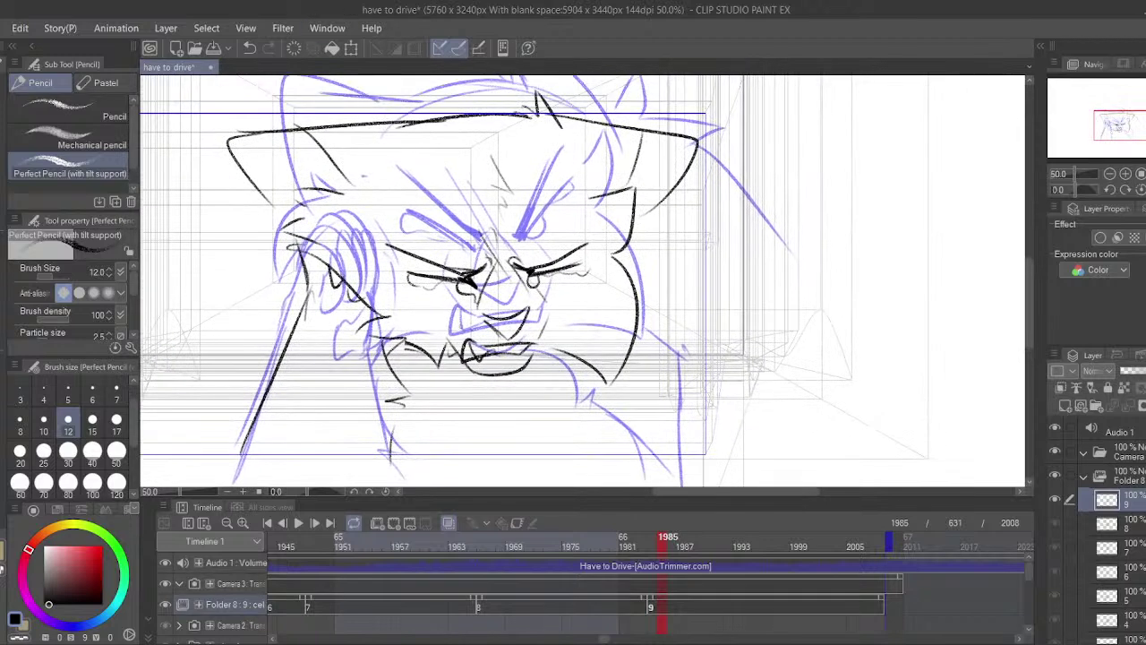
- Add cheek fur tufts outside the forearm, replacing the longer edge lines tried there
drag(560, 328, 538, 305)
scroll(539, 304, up, 2)
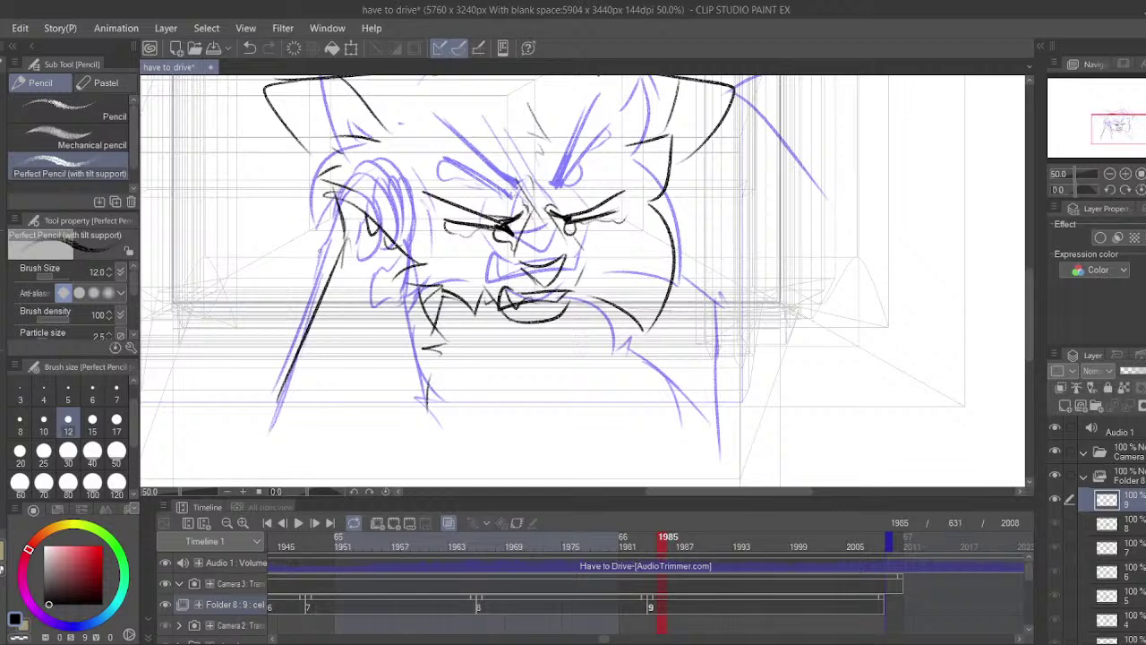
drag(344, 217, 250, 465)
key(ctrl+z)
drag(339, 225, 238, 429)
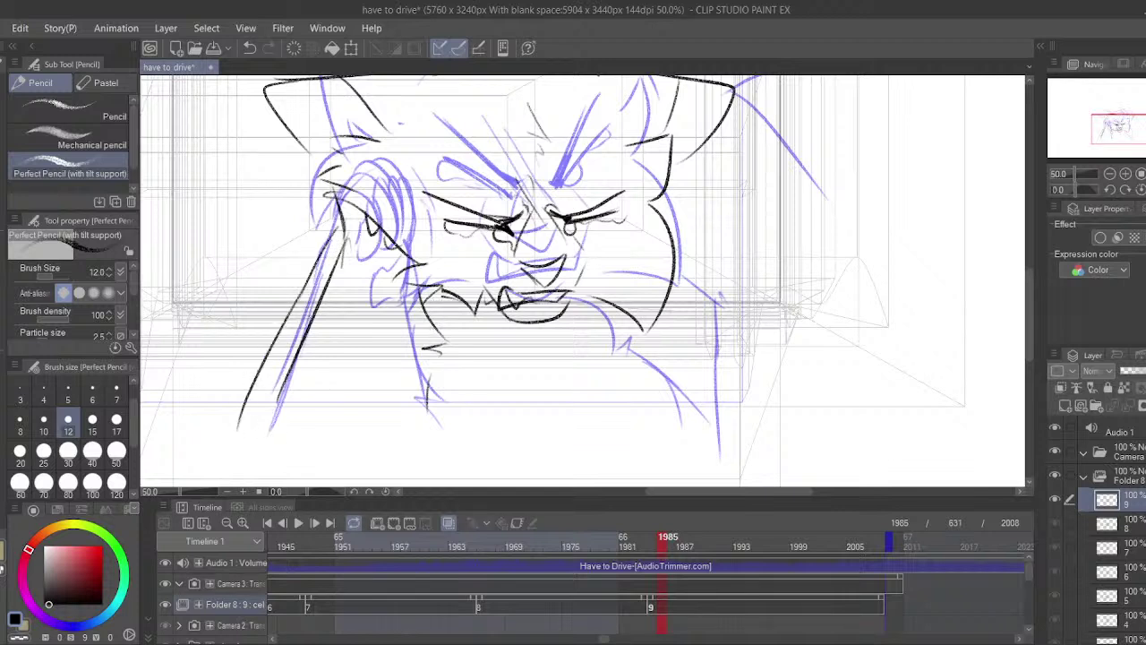
key(ctrl+z)
mouse_move(337, 227)
mouse_down()
mouse_move(301, 274)
mouse_move(296, 354)
mouse_up()
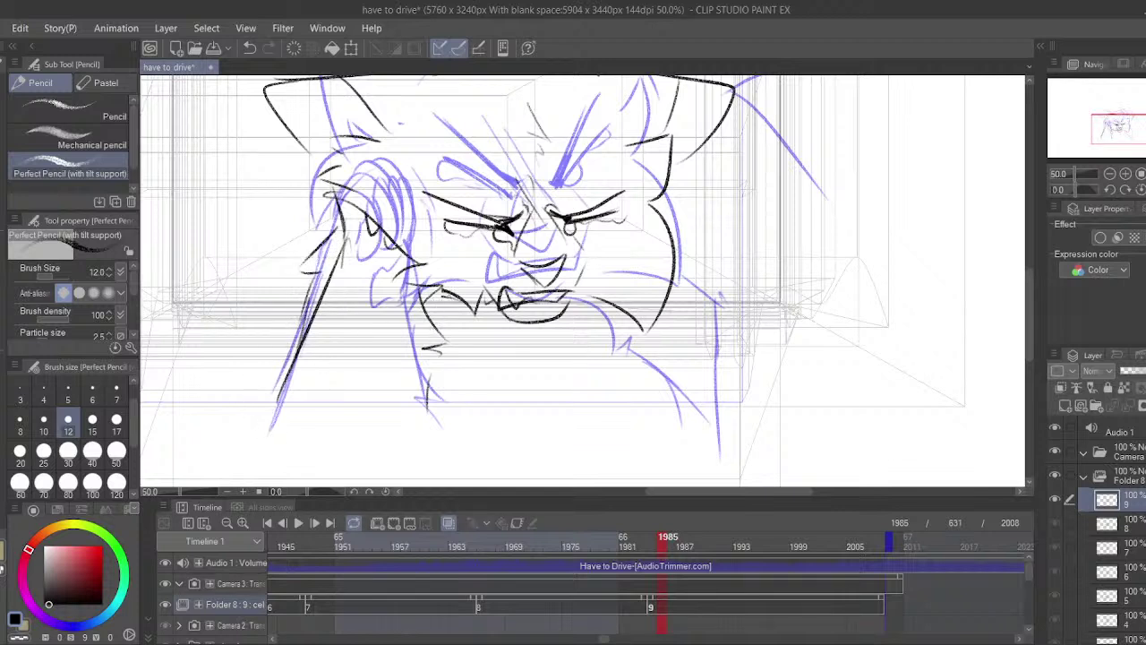
- Draw the far shoulder and outer arm line running down from the cheek, redoing it until the angle fits
drag(566, 321, 517, 325)
drag(571, 321, 604, 333)
key(ctrl+z)
drag(629, 280, 667, 330)
drag(662, 310, 686, 481)
key(ctrl+z)
key(ctrl+z)
key(ctrl+z)
drag(626, 280, 705, 472)
- Draw the spiky fur tuft behind the far ear and the long line sweeping down from it
drag(602, 269, 591, 338)
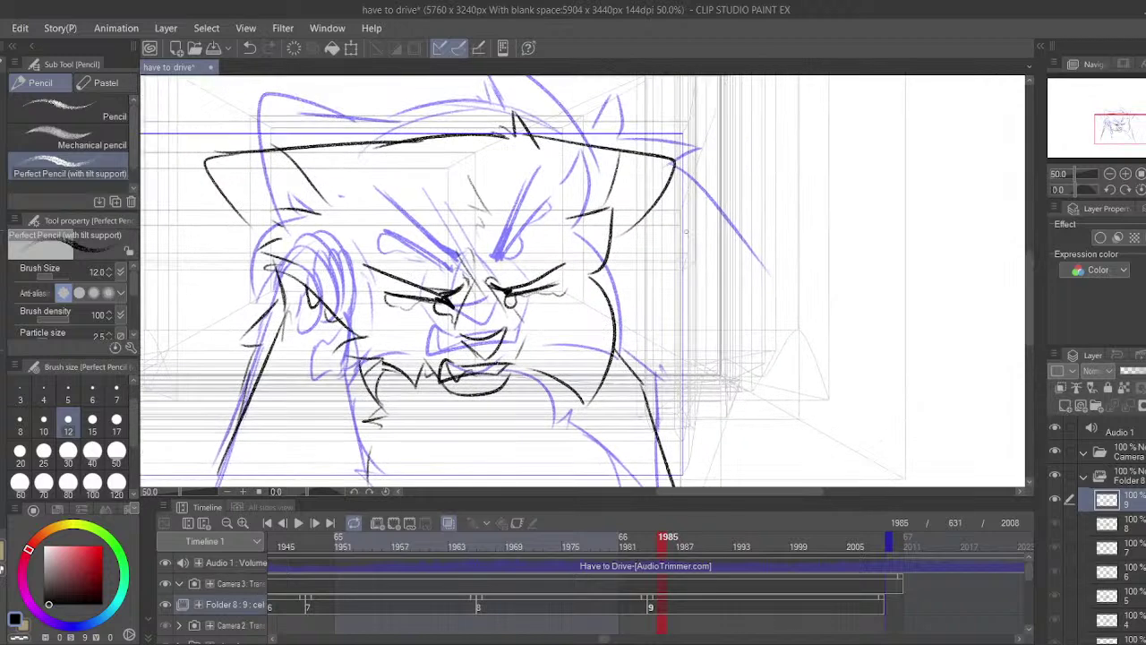
mouse_move(549, 128)
mouse_down()
mouse_move(601, 120)
mouse_move(629, 85)
mouse_up()
mouse_move(614, 127)
mouse_down()
mouse_move(655, 129)
mouse_move(710, 160)
mouse_up()
drag(708, 161, 673, 182)
mouse_move(682, 185)
mouse_down()
mouse_move(707, 211)
mouse_move(746, 363)
mouse_up()
drag(728, 353, 754, 223)
- Draw the chest fur line under the chin with its pointed tuft and the arm lines continuing below
drag(541, 242, 599, 307)
mouse_move(599, 298)
mouse_down()
mouse_move(686, 367)
mouse_move(663, 402)
mouse_up()
drag(497, 231, 548, 315)
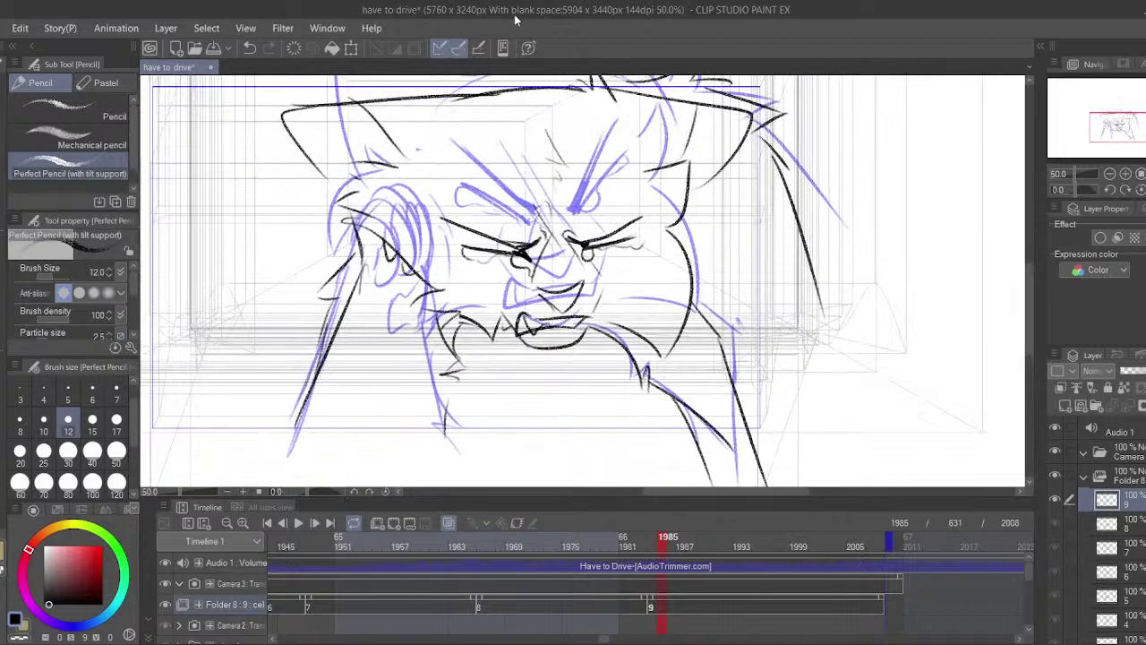
- Hide the onion skin and sketch light hatching strokes between the forearm and the near cheek on cel 9
click(450, 523)
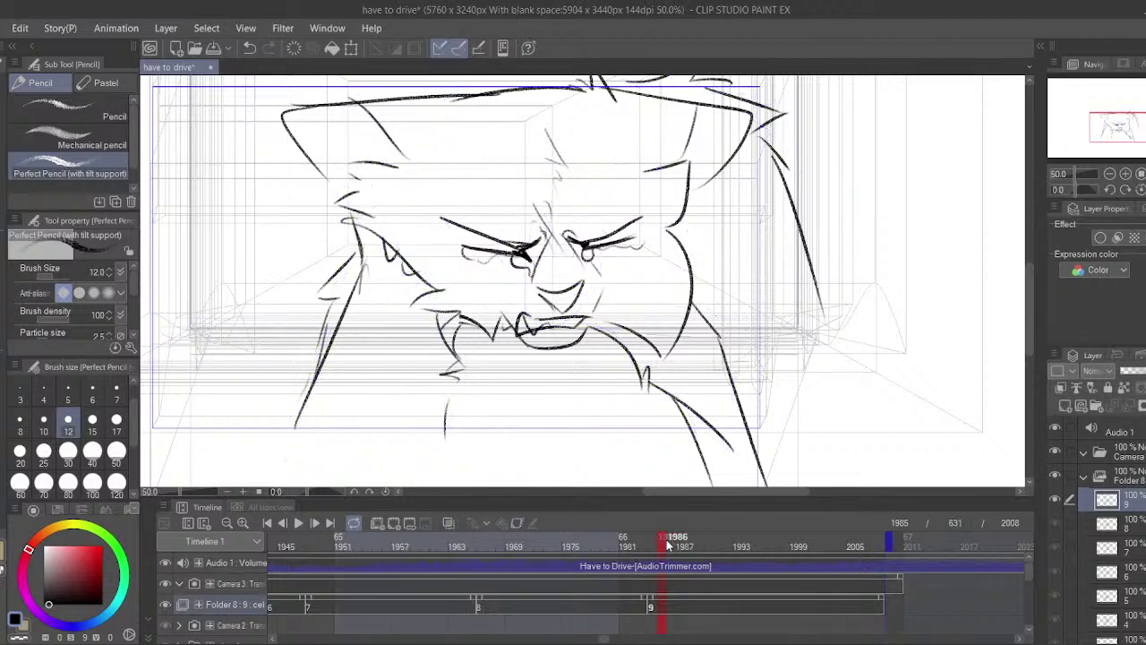
mouse_move(669, 541)
mouse_down()
mouse_move(469, 536)
mouse_move(690, 540)
mouse_up()
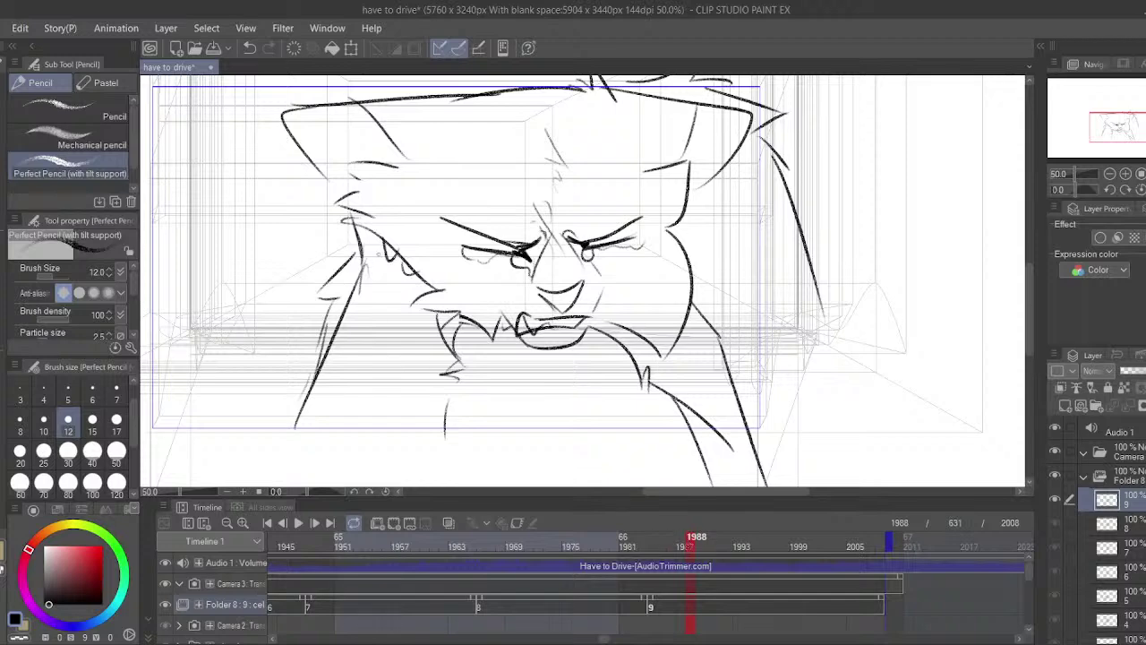
drag(416, 246, 376, 300)
drag(394, 267, 372, 323)
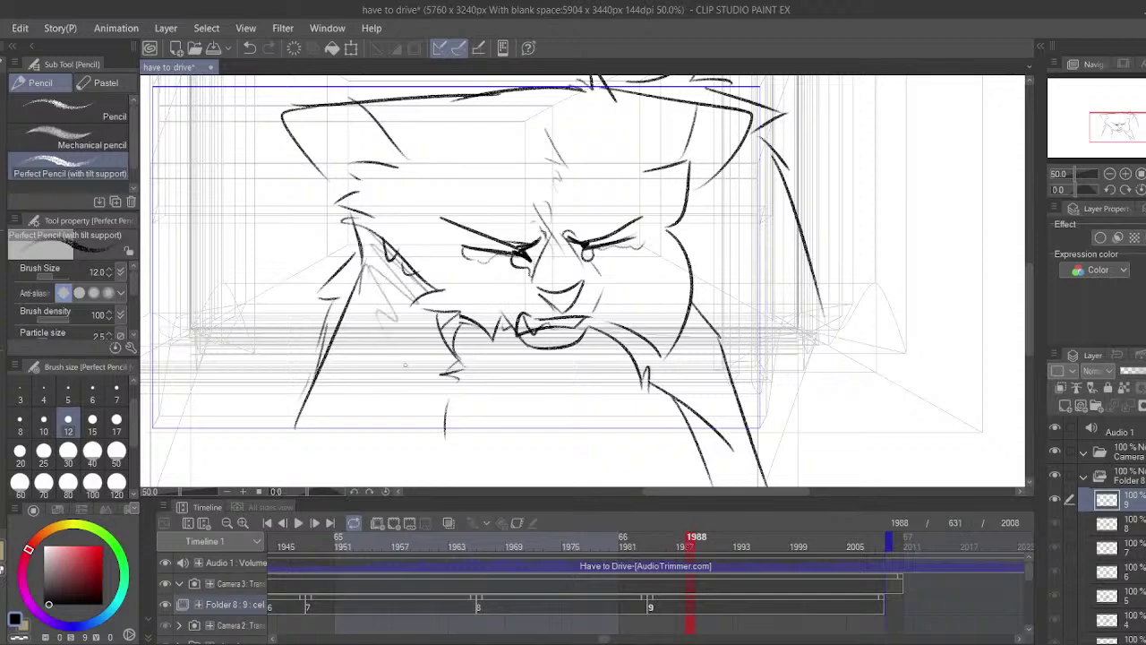
click(622, 613)
click(684, 605)
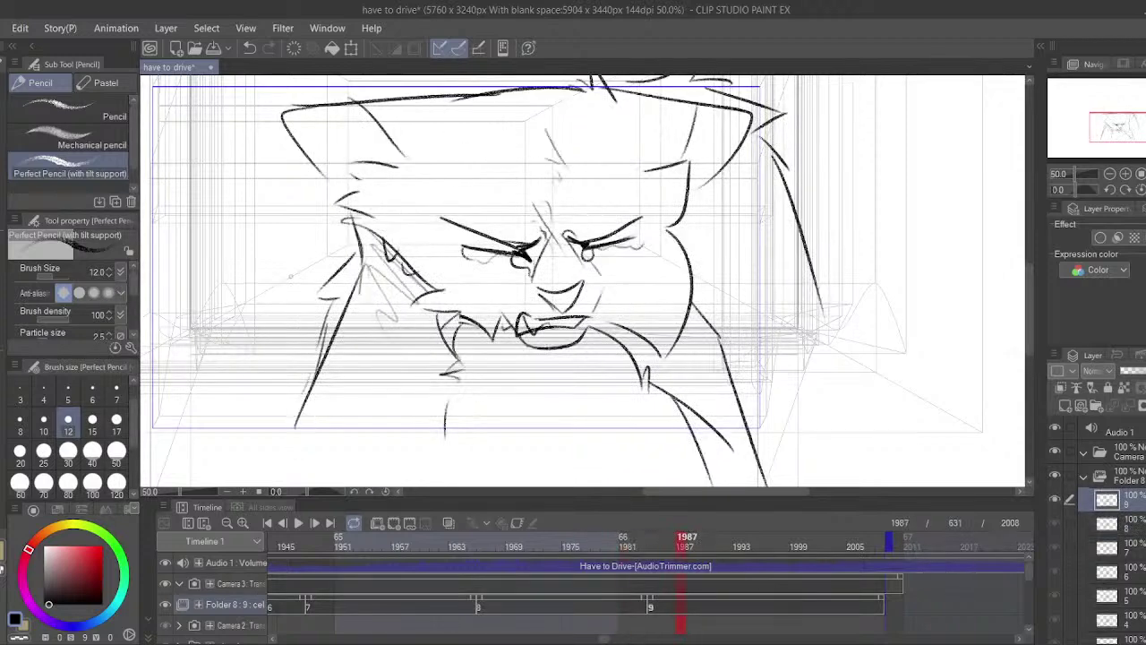
- Extend the outer forearm line and draw the inner arm line down from the chest fur on cel 9
drag(330, 310, 283, 474)
drag(463, 360, 437, 488)
drag(464, 397, 475, 339)
key(ctrl+z)
mouse_move(477, 327)
mouse_down()
mouse_move(486, 463)
mouse_move(472, 401)
mouse_up()
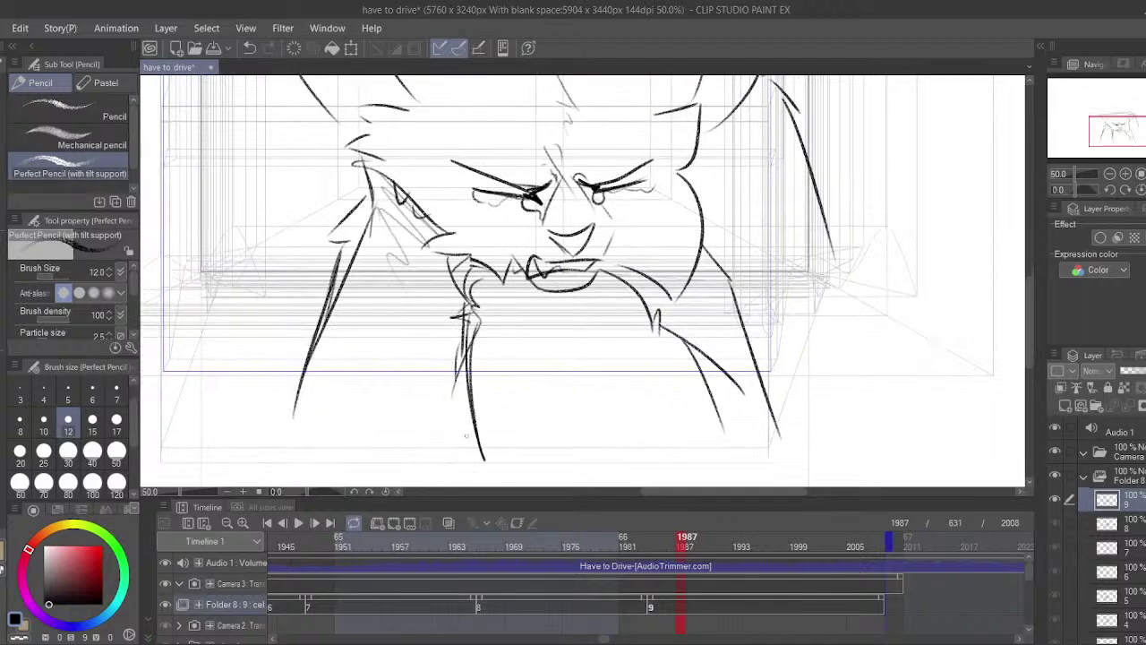
drag(622, 302, 549, 382)
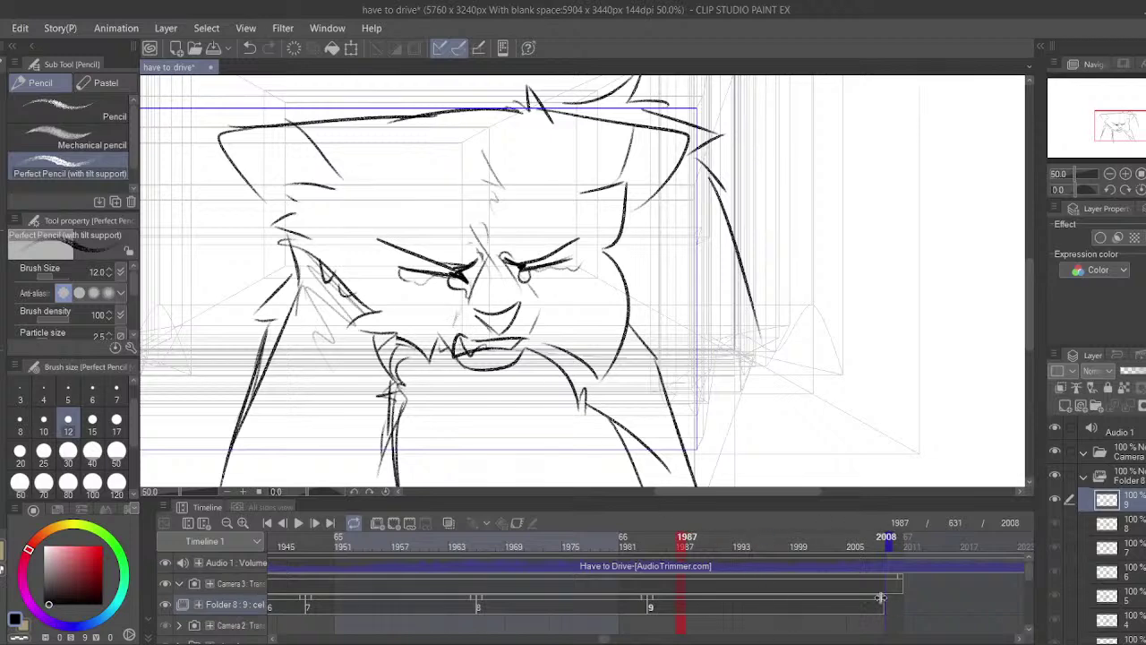
- Play back the animation to check the motion from the raised-paw pose to cel 9
click(406, 536)
click(298, 523)
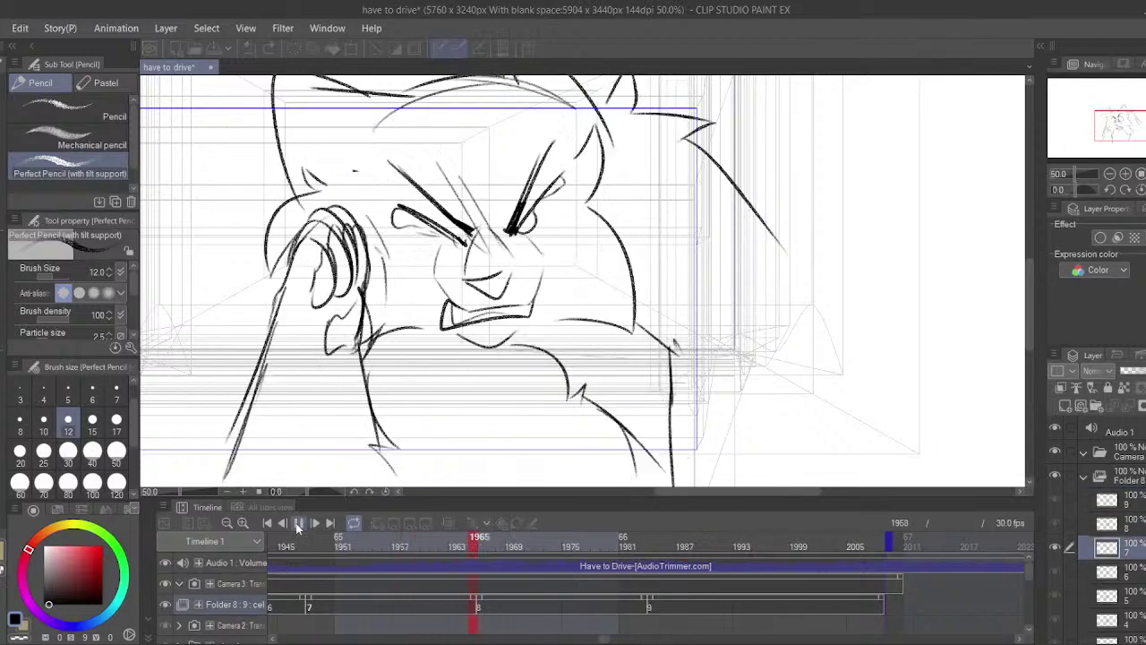
click(302, 523)
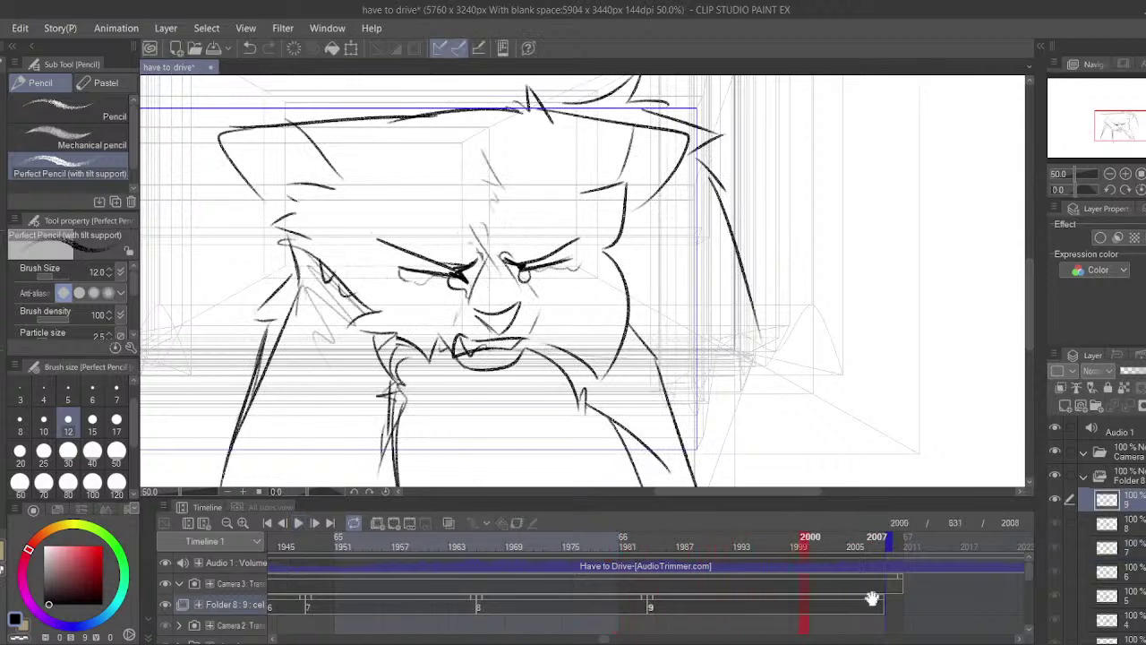
- Trim cel 9's clip to end at frame 2000 and extend the timeline to frame 2037 along with the Camera 3 clip
drag(807, 592, 806, 593)
drag(600, 638, 607, 639)
drag(547, 542, 822, 551)
drag(557, 580, 975, 580)
click(301, 523)
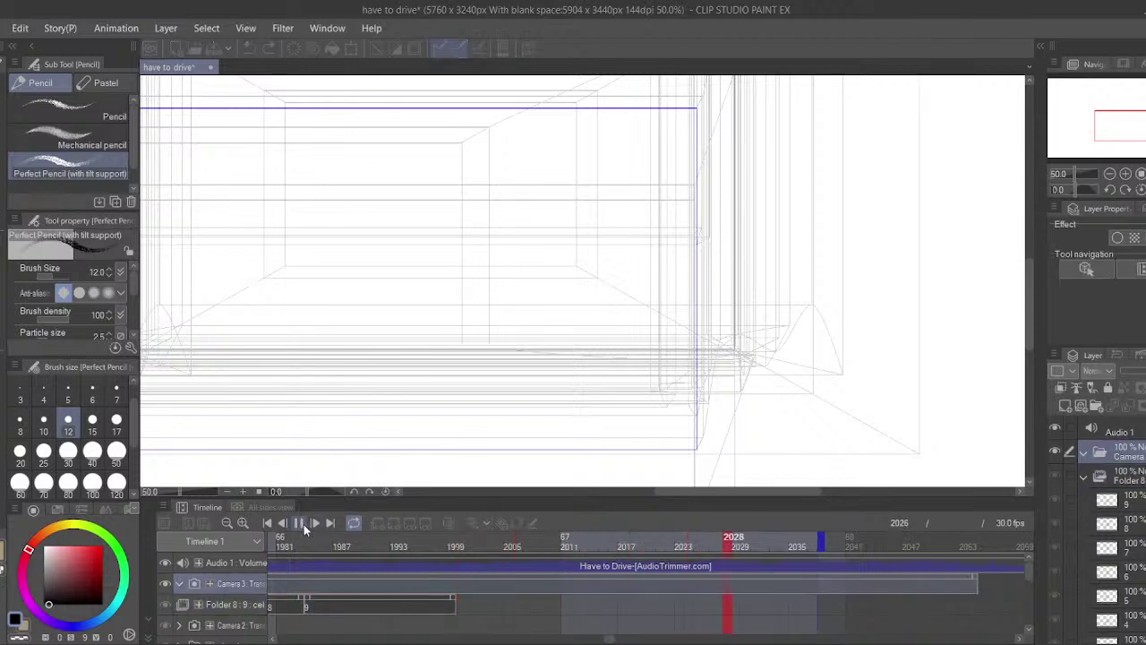
- Add cel 10 to Folder 8 at frame 2000 and show the onion skin
scroll(556, 600, down, 5)
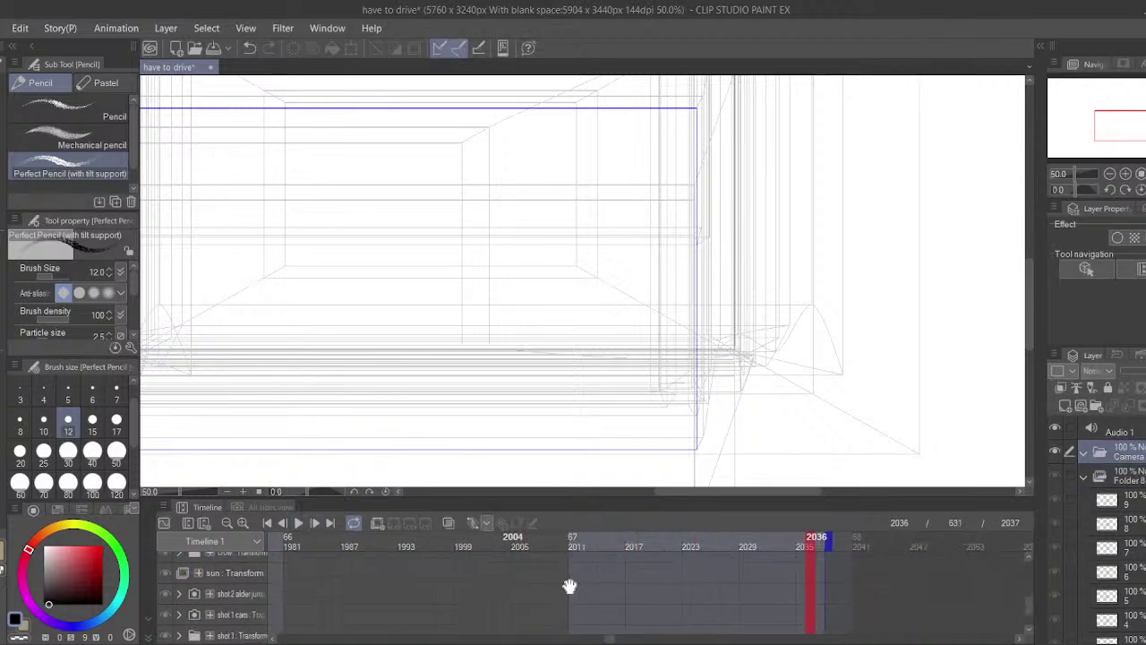
click(806, 618)
scroll(537, 591, up, 5)
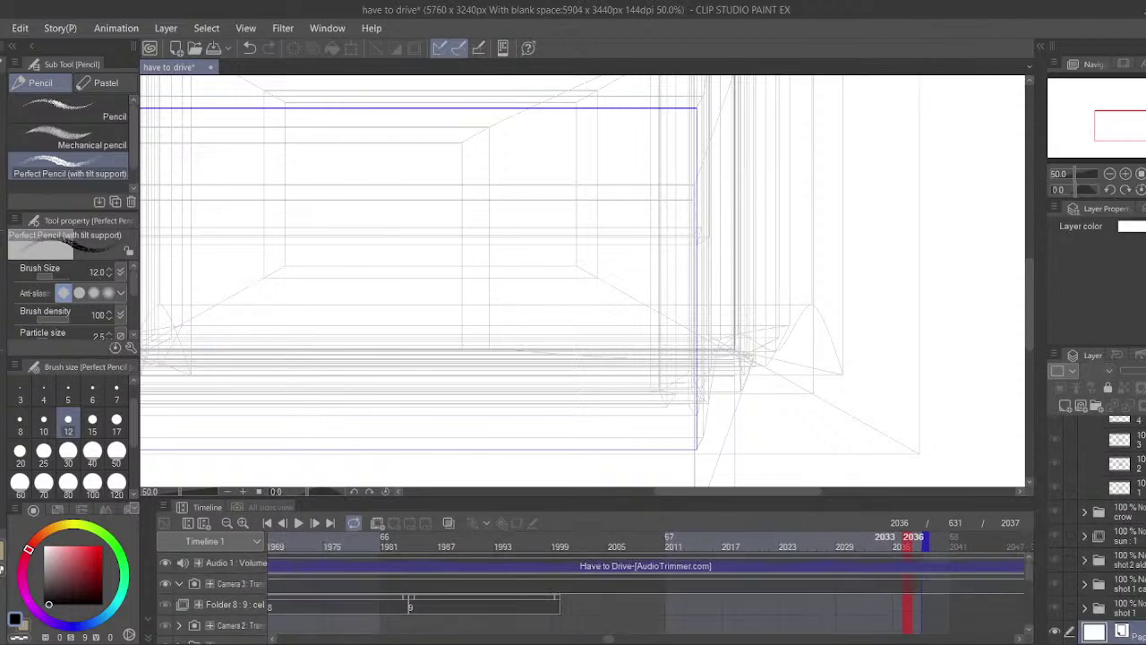
click(415, 613)
click(566, 600)
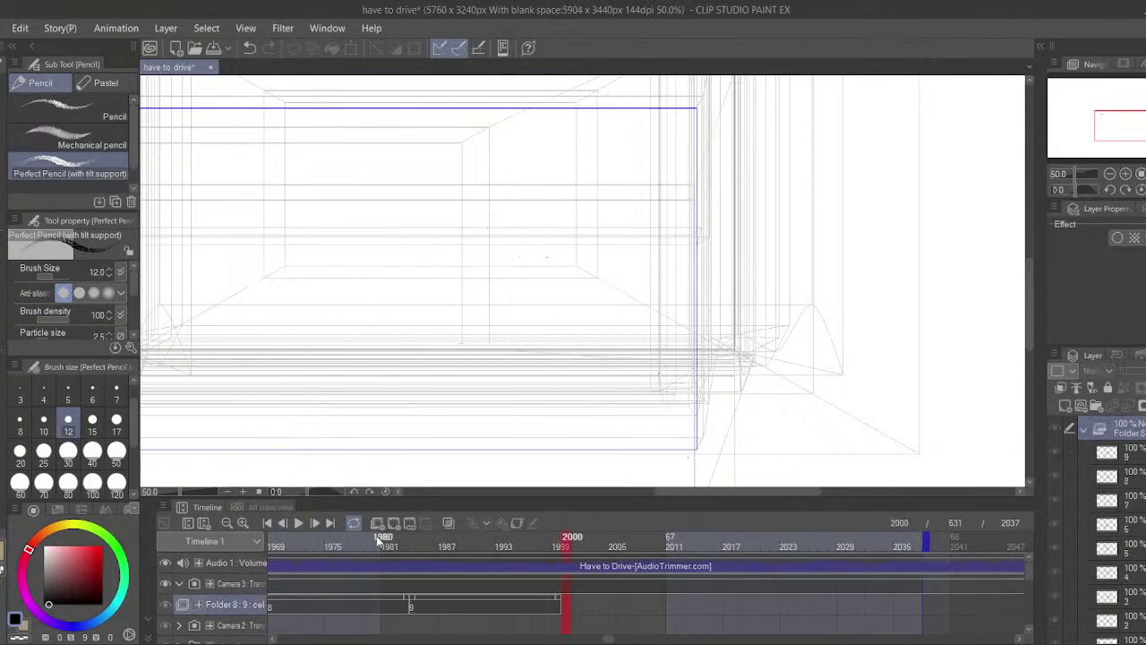
click(393, 523)
click(449, 523)
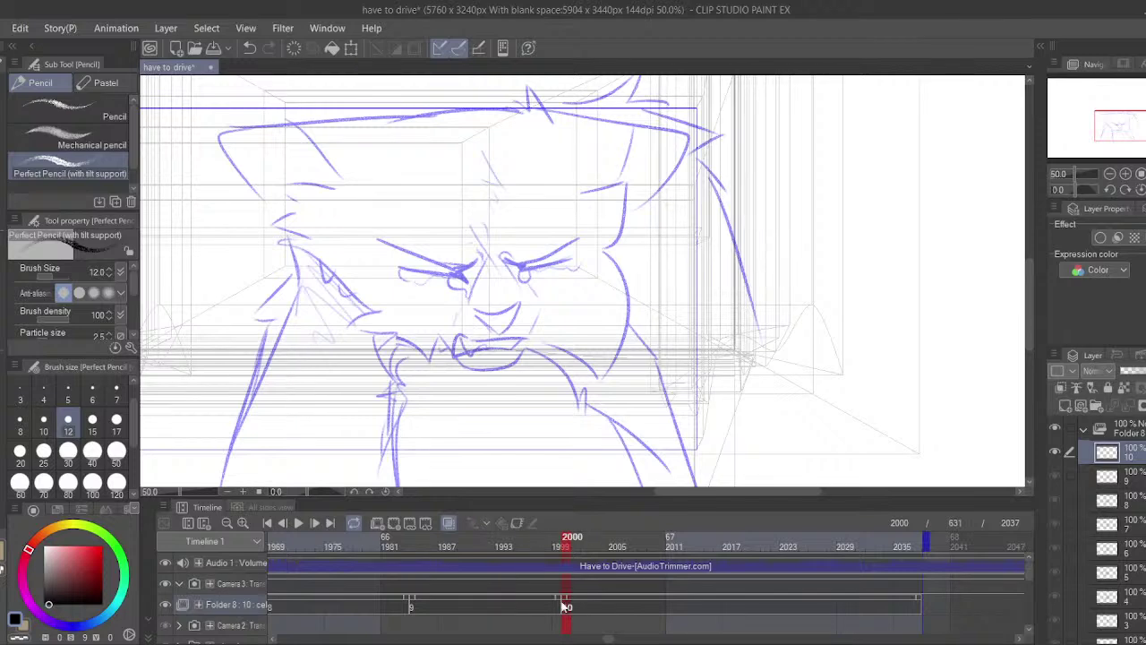
- Sketch the nose and muzzle bridge on cel 10, redoing strokes until the shape fits
drag(486, 432, 535, 465)
key(ctrl+z)
mouse_move(491, 310)
mouse_down()
mouse_move(543, 341)
mouse_move(542, 361)
mouse_move(550, 346)
mouse_move(566, 378)
mouse_move(556, 356)
mouse_up()
key(ctrl+z)
key(ctrl+z)
drag(535, 351, 590, 344)
key(ctrl+z)
key(ctrl+z)
drag(584, 347, 567, 369)
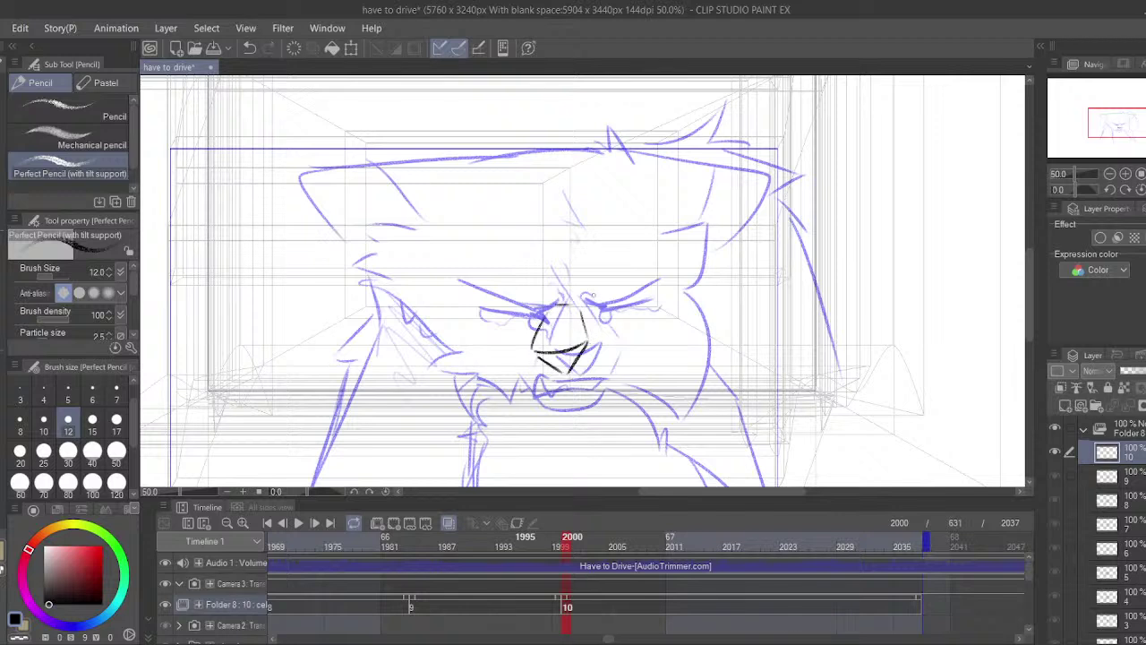
- Draw the far eye with its curved upper lid, narrow pupil and raised worried brow
drag(578, 273, 667, 282)
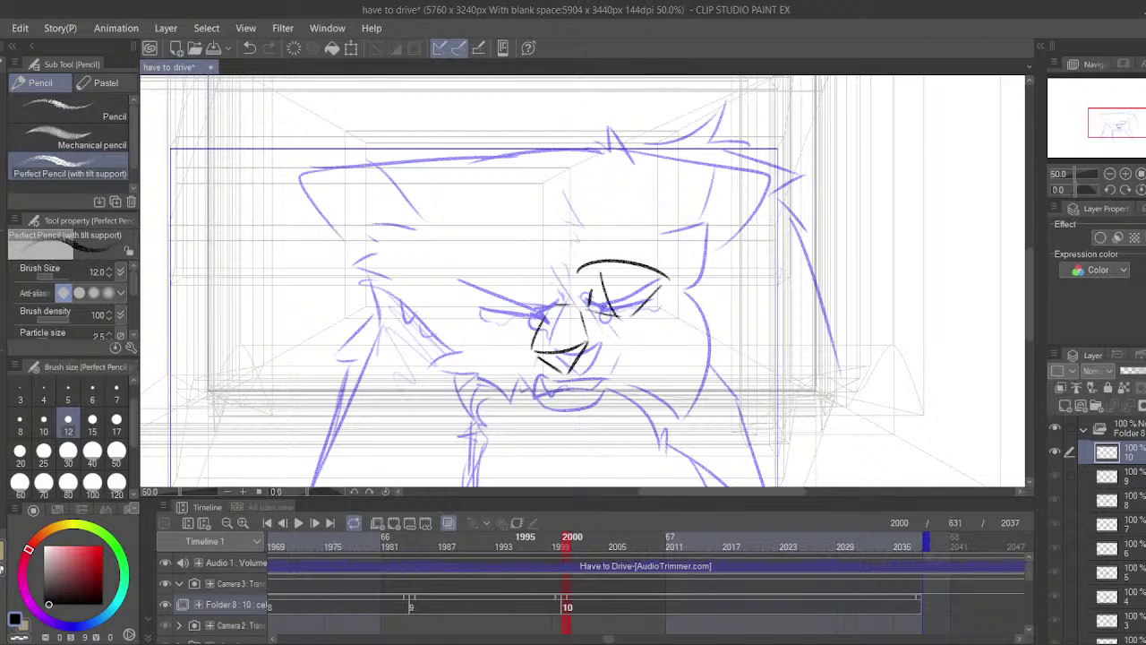
key(ctrl+z)
drag(598, 269, 608, 313)
mouse_move(591, 269)
mouse_down()
mouse_move(600, 322)
mouse_move(606, 313)
mouse_up()
mouse_move(598, 272)
mouse_down()
mouse_move(608, 312)
mouse_move(667, 252)
mouse_up()
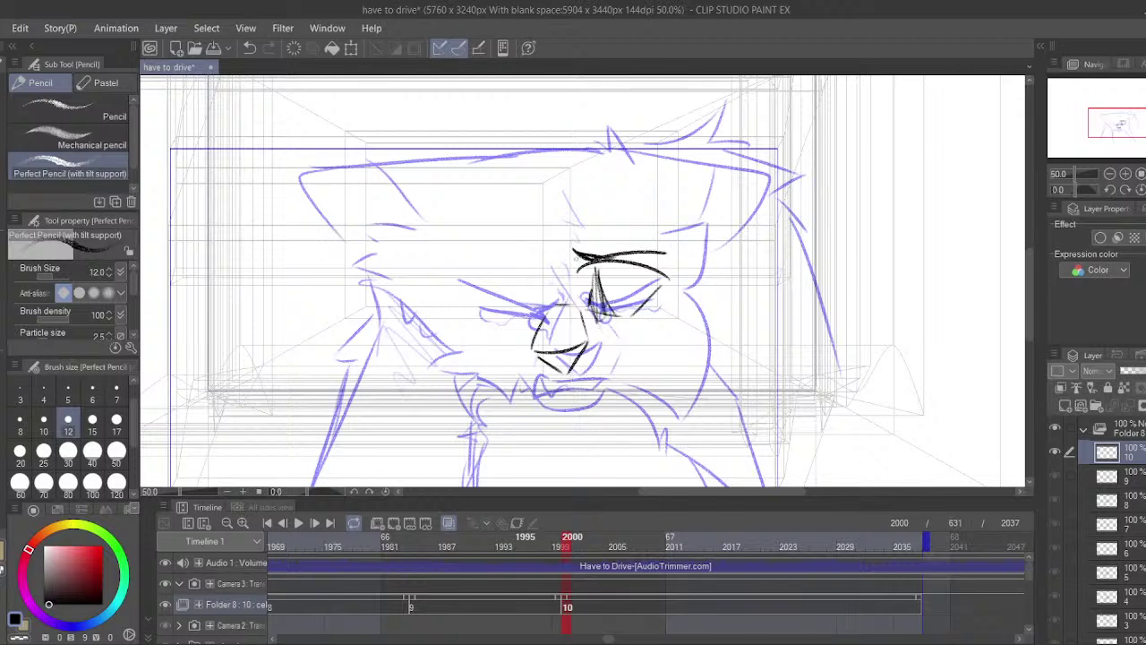
drag(577, 258, 570, 241)
- Draw the small, slightly open mouth below the nose, replacing the first attempt
drag(582, 292, 574, 274)
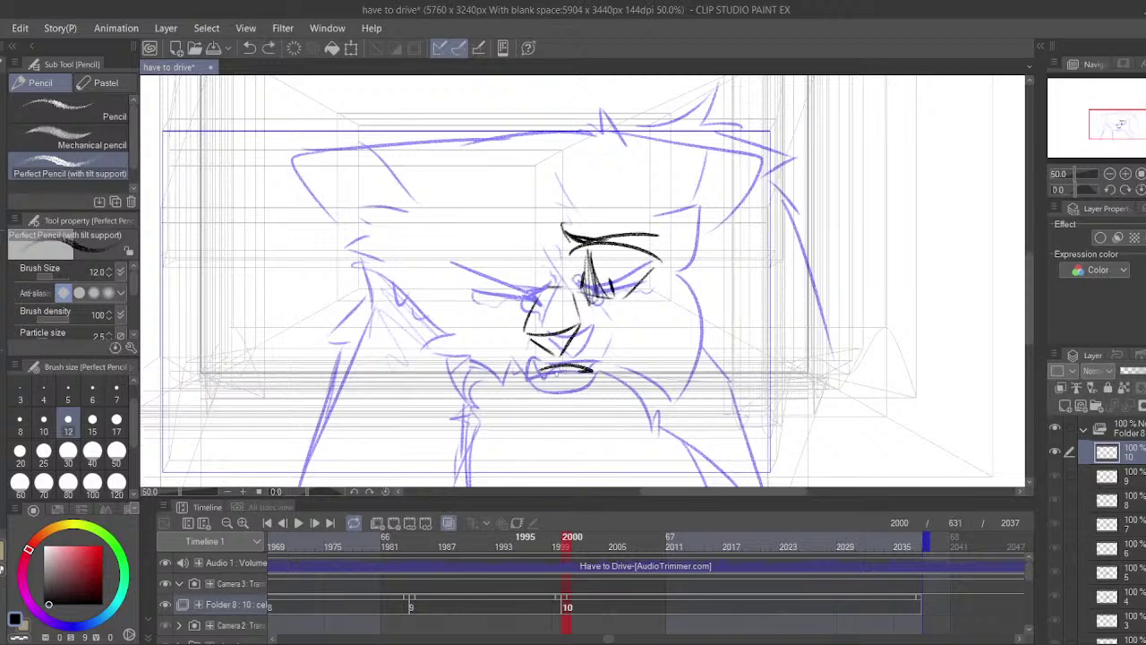
key(ctrl+z)
mouse_move(575, 369)
mouse_down()
mouse_move(539, 375)
mouse_move(551, 367)
mouse_up()
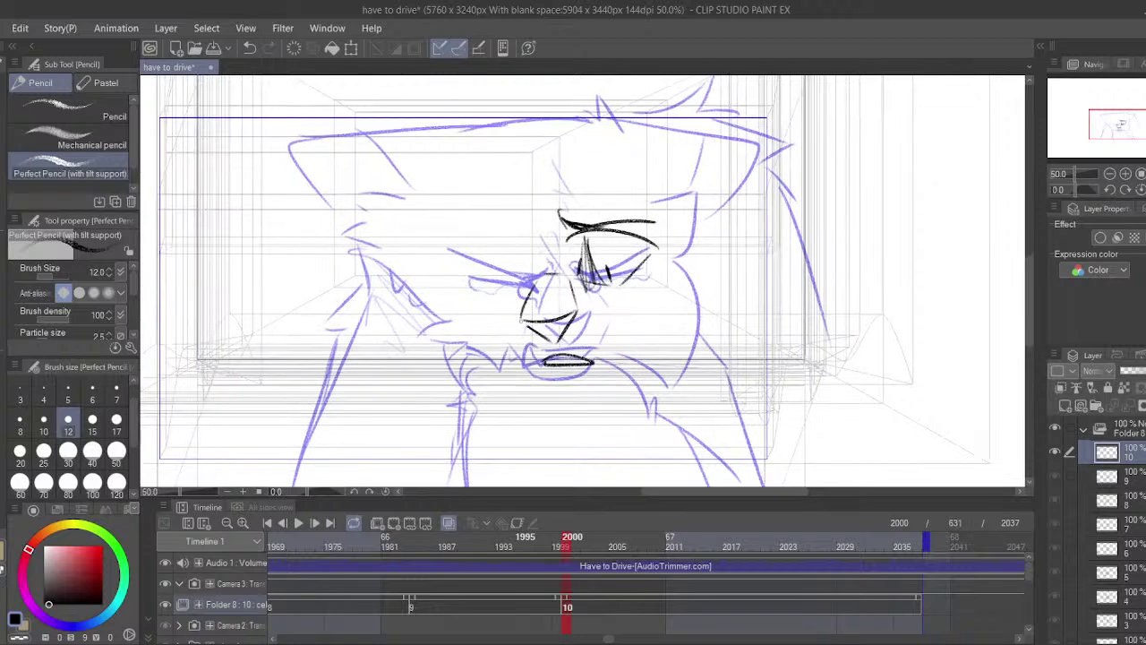
- Draw the near eye and worried brow, redoing strokes, and add the curve along the muzzle's side
mouse_move(525, 250)
mouse_down()
mouse_move(532, 281)
mouse_move(460, 267)
mouse_move(486, 243)
mouse_move(456, 267)
mouse_up()
key(ctrl+z)
mouse_move(463, 275)
mouse_down()
mouse_move(526, 290)
mouse_move(515, 274)
mouse_up()
mouse_move(454, 244)
mouse_down()
mouse_move(529, 226)
mouse_move(516, 237)
mouse_move(531, 208)
mouse_up()
key(ctrl+z)
key(ctrl+z)
mouse_move(563, 376)
mouse_down()
mouse_move(540, 355)
mouse_move(571, 344)
mouse_move(492, 284)
mouse_up()
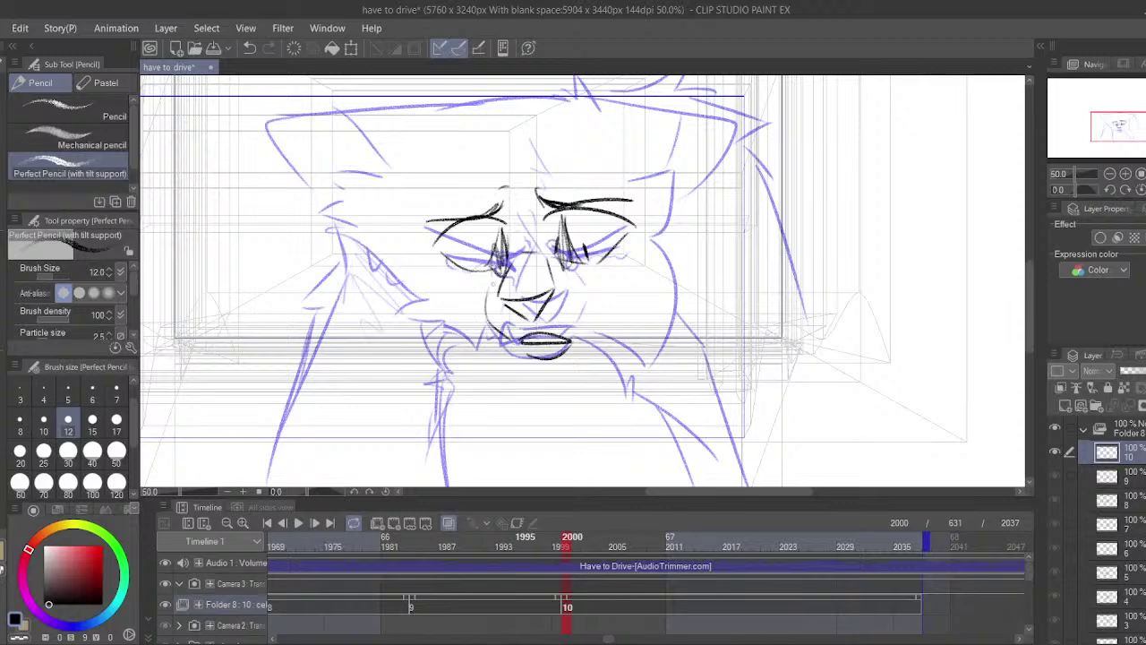
- Draw the far cheek's upper fur tuft, its rounded outline and the jaw line back toward the chin
mouse_move(668, 199)
mouse_down()
mouse_move(698, 221)
mouse_move(680, 236)
mouse_up()
mouse_move(675, 244)
mouse_down()
mouse_move(694, 296)
mouse_move(666, 398)
mouse_up()
mouse_move(653, 395)
mouse_down()
mouse_move(614, 345)
mouse_move(587, 342)
mouse_up()
drag(493, 244, 516, 286)
- Draw the near cheek fur, the jaw line down to the chin and the outer forearm line
drag(385, 207, 416, 236)
drag(414, 245, 333, 283)
drag(344, 286, 516, 365)
drag(394, 358, 408, 317)
mouse_move(398, 286)
mouse_down()
mouse_move(385, 394)
mouse_move(321, 420)
mouse_move(378, 306)
mouse_move(384, 253)
mouse_up()
key(ctrl+z)
key(ctrl+z)
key(ctrl+z)
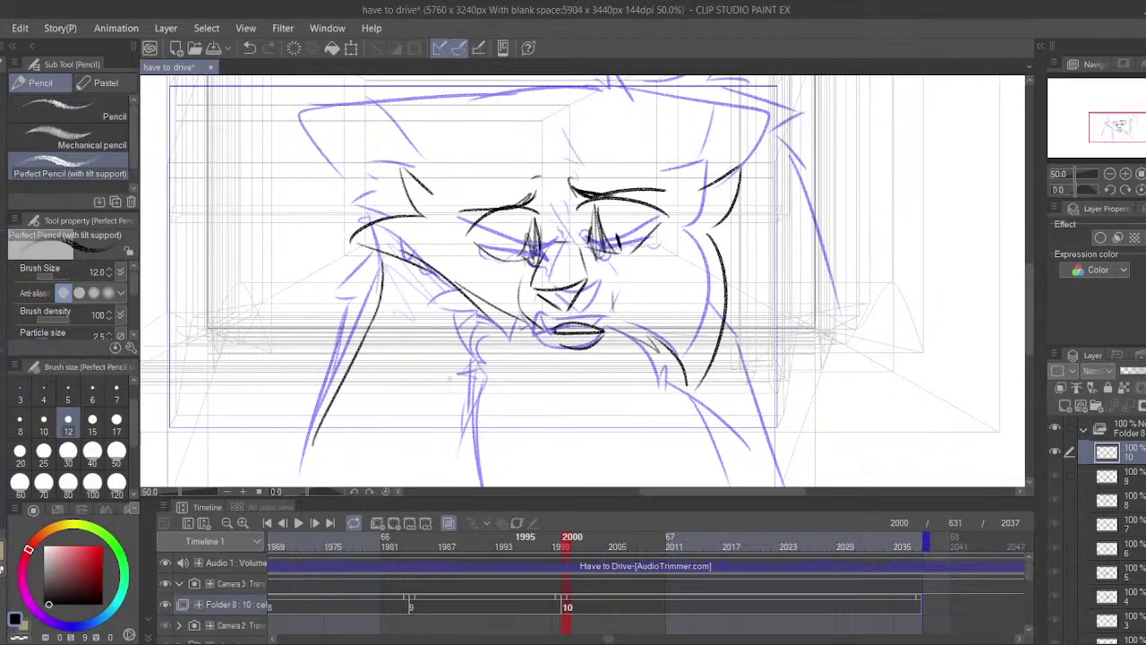
- Draw the inner forearm line below the near jaw with its small fur tuft, replacing the first attempts
drag(480, 310, 469, 370)
drag(475, 374, 426, 455)
key(ctrl+z)
key(ctrl+z)
key(ctrl+z)
drag(465, 352, 466, 472)
drag(461, 404, 465, 457)
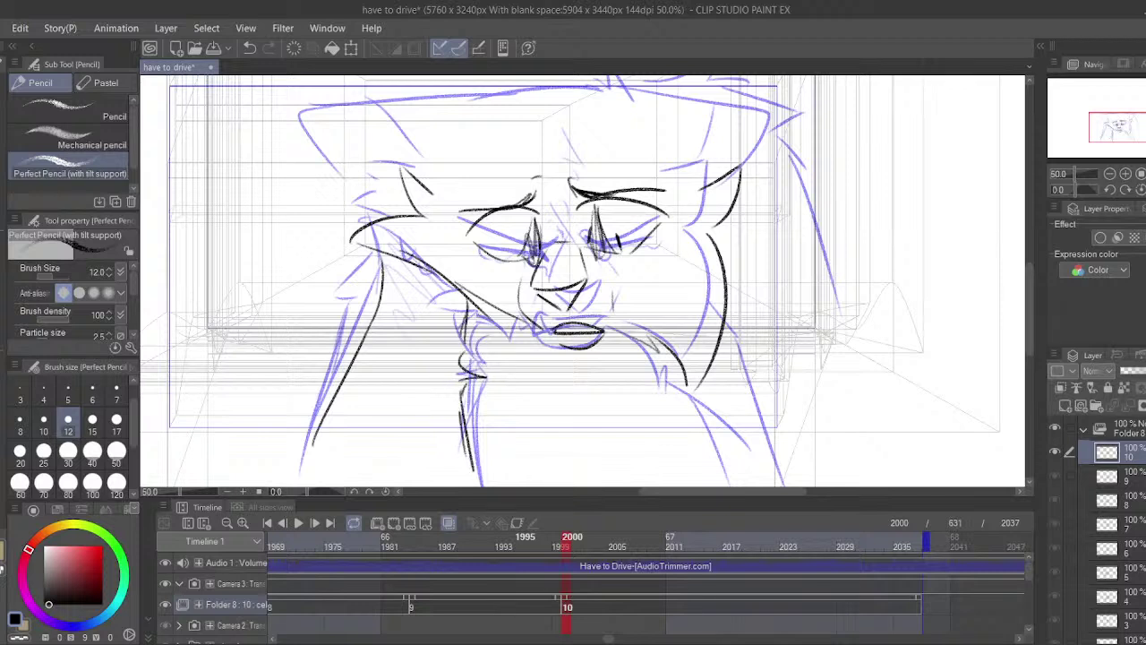
- Draw the paw shapes above and below the near cheek and shift the whole cel 10 drawing slightly down
drag(425, 269, 440, 302)
key(ctrl+z)
drag(441, 256, 425, 301)
key(ctrl+z)
mouse_move(376, 220)
mouse_down()
mouse_move(392, 183)
mouse_move(412, 242)
mouse_up()
mouse_move(525, 380)
mouse_down()
mouse_move(487, 315)
mouse_move(471, 367)
mouse_up()
drag(497, 272, 490, 312)
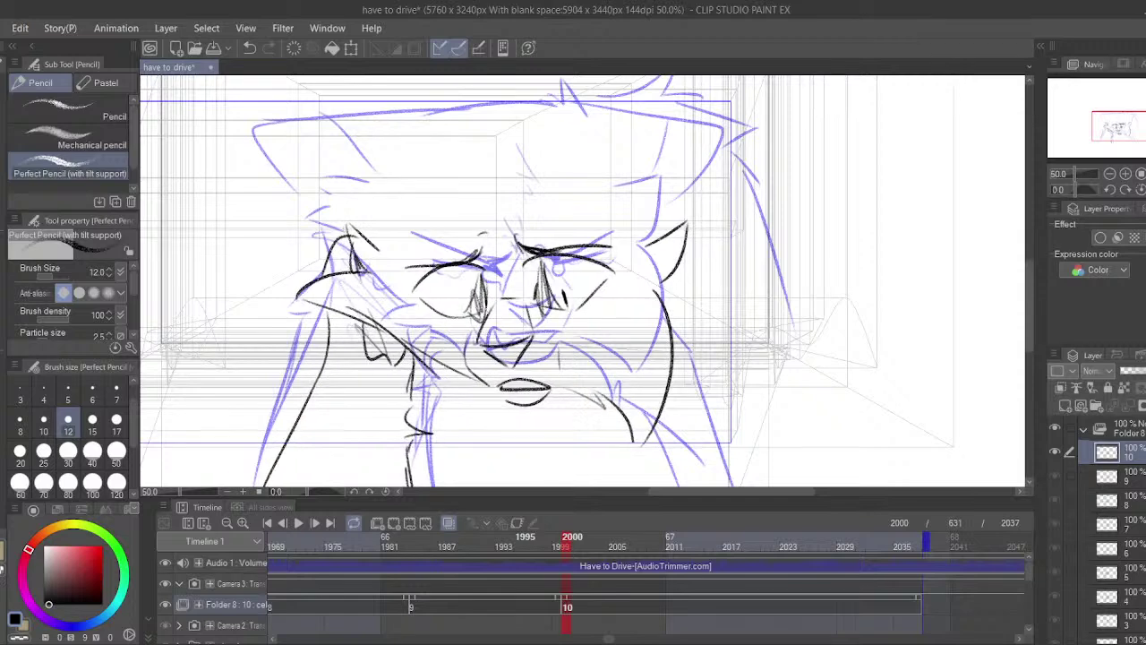
- Draw the pointed hair tuft on top of the head and the curved crown line leading from it
drag(544, 177, 562, 211)
drag(590, 172, 591, 170)
drag(579, 163, 448, 193)
mouse_move(424, 208)
mouse_down()
mouse_move(407, 220)
mouse_move(560, 177)
mouse_up()
- Draw the drooping far ear outward from the crown, redoing its upper edge and tip until the angle fits
mouse_move(478, 174)
mouse_down()
mouse_move(545, 162)
mouse_move(651, 257)
mouse_up()
key(ctrl+z)
drag(591, 165, 658, 231)
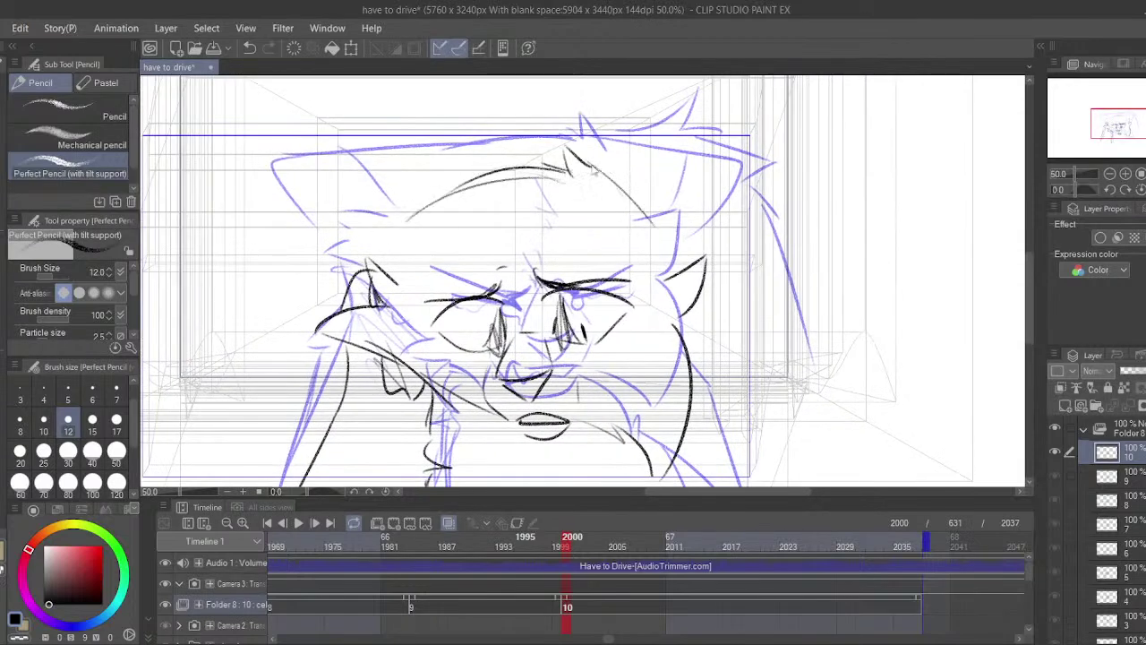
key(ctrl+z)
mouse_move(593, 168)
mouse_down()
mouse_move(659, 220)
mouse_move(640, 194)
mouse_move(748, 195)
mouse_move(825, 260)
mouse_move(716, 338)
mouse_up()
key(ctrl+z)
key(ctrl+z)
key(ctrl+z)
drag(753, 264, 718, 285)
key(ctrl+z)
key(ctrl+z)
key(ctrl+z)
mouse_move(619, 174)
mouse_down()
mouse_move(797, 281)
mouse_move(716, 345)
mouse_up()
drag(747, 260, 706, 287)
- Draw the drooping near ear from the crown down to its tip beside the cheek
drag(537, 260, 623, 234)
mouse_move(531, 163)
mouse_down()
mouse_move(445, 221)
mouse_move(412, 288)
mouse_up()
drag(720, 371, 626, 267)
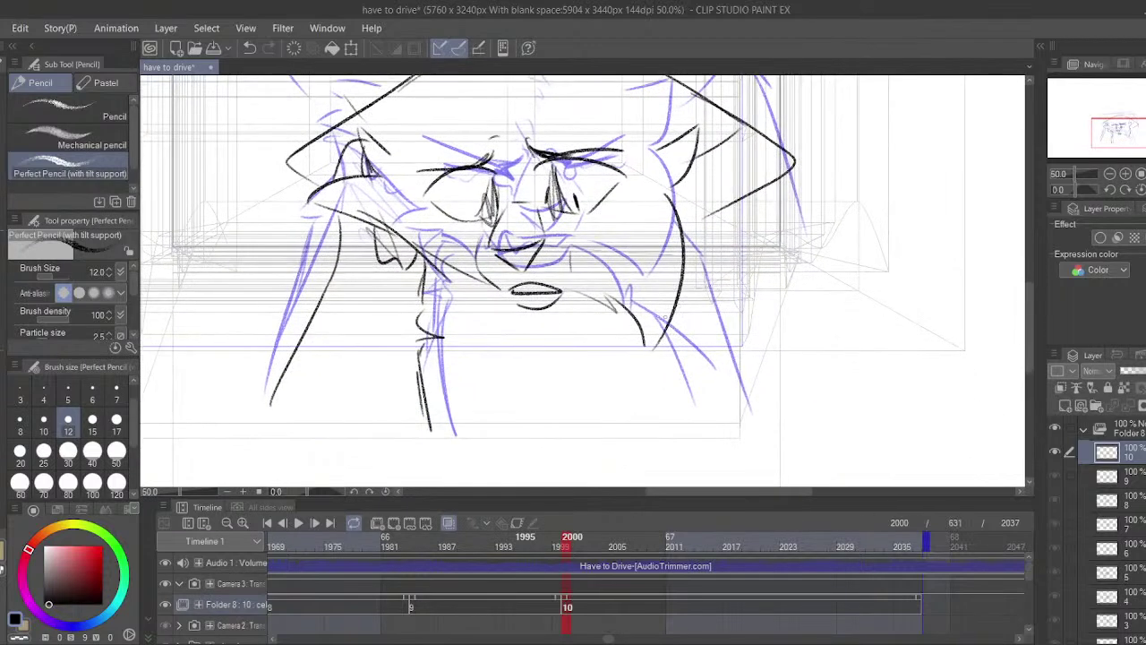
- Draw the far outer arm line down from the cheek and the long fur line sweeping behind the far ear
mouse_move(688, 286)
mouse_down()
mouse_move(726, 324)
mouse_move(761, 441)
mouse_up()
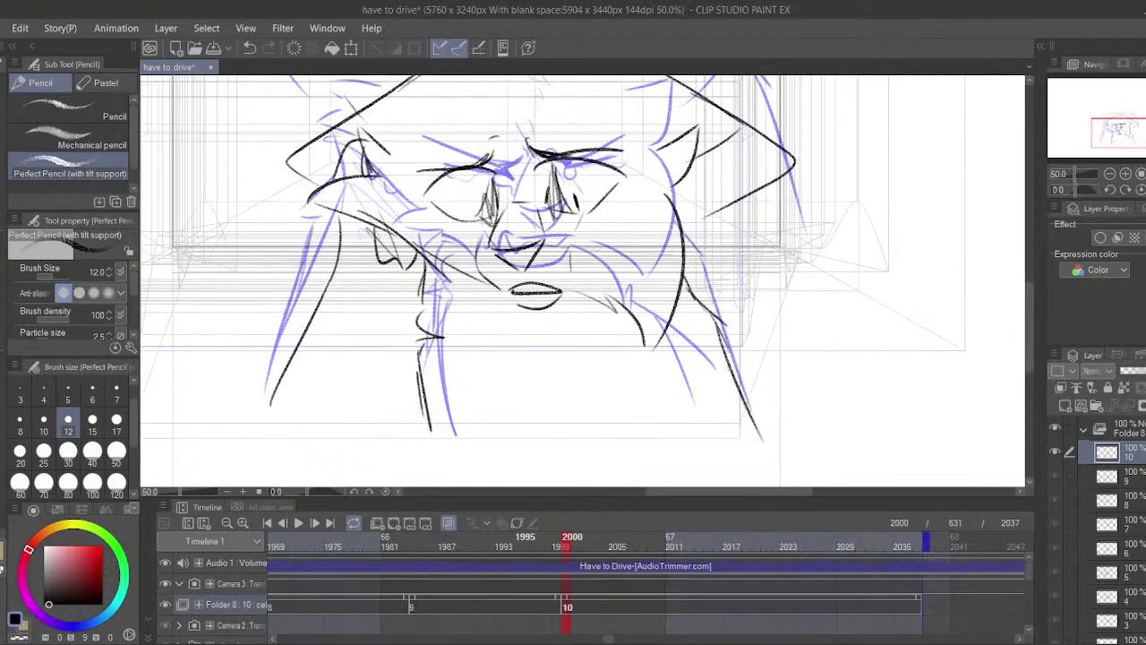
drag(538, 269, 501, 314)
mouse_move(636, 121)
mouse_down()
mouse_move(748, 177)
mouse_move(663, 255)
mouse_up()
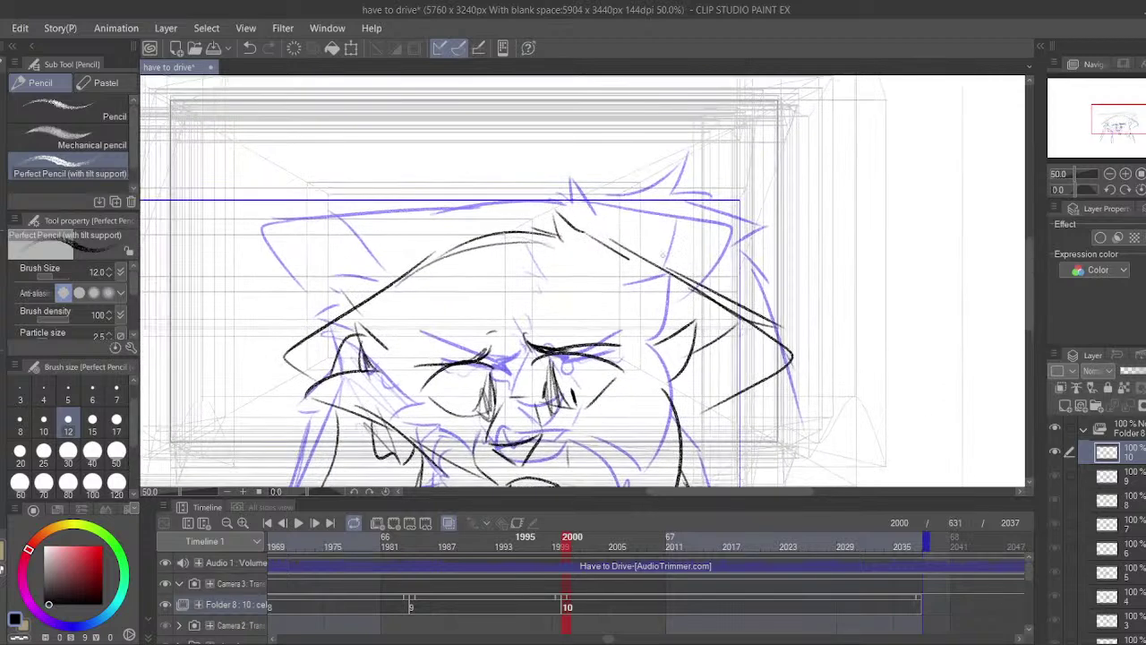
mouse_move(575, 230)
mouse_down()
mouse_move(729, 222)
mouse_move(832, 252)
mouse_up()
drag(647, 387, 698, 192)
- Draw the inner line of the far arm running down from the jaw fur
mouse_move(707, 328)
mouse_down()
mouse_move(767, 387)
mouse_move(748, 354)
mouse_move(763, 371)
mouse_up()
key(ctrl+z)
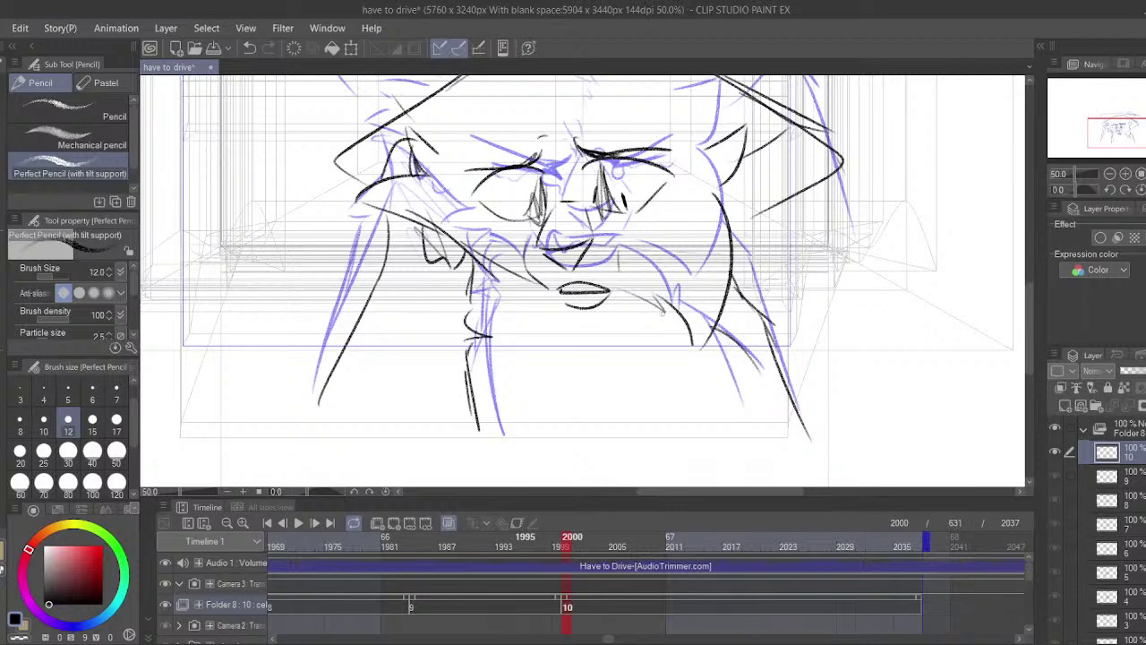
drag(655, 299, 734, 395)
drag(595, 213, 603, 243)
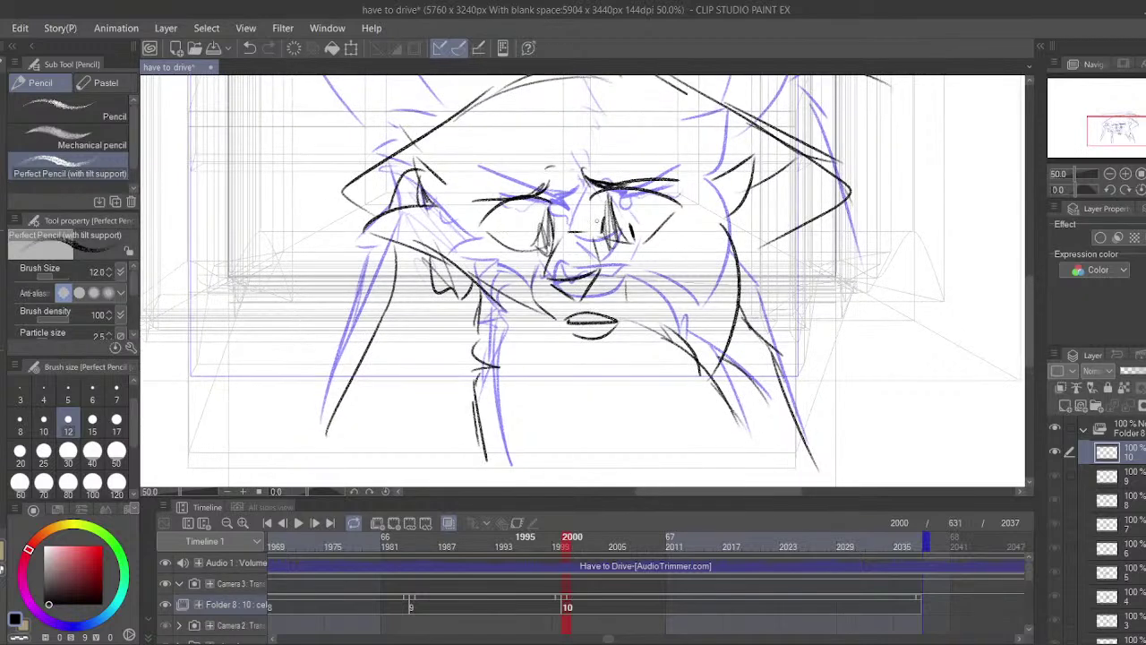
drag(667, 298, 673, 327)
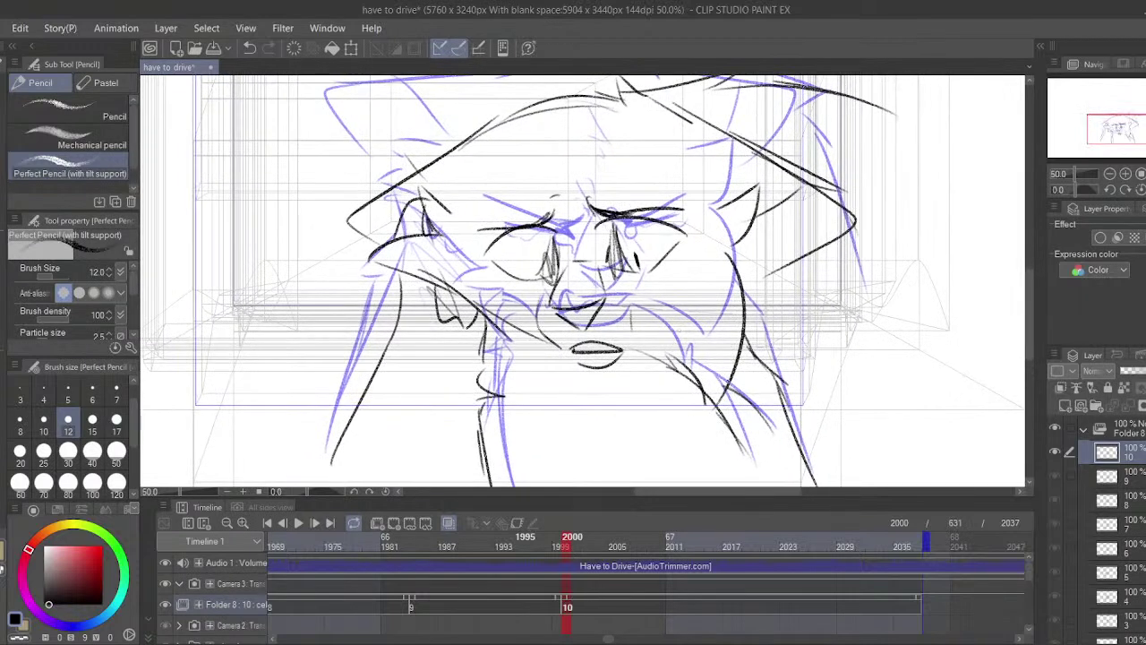
drag(670, 377, 664, 368)
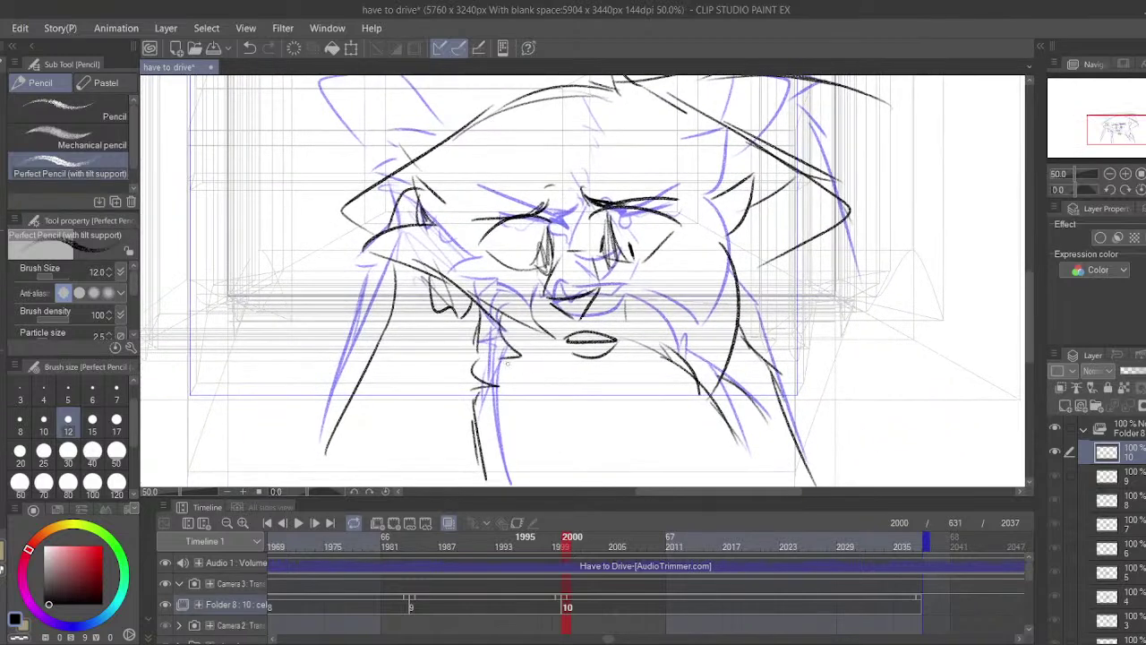
drag(507, 361, 544, 464)
key(ctrl+z)
key(ctrl+z)
- Draw the body line outside the near forearm, replacing the first attempt
drag(372, 279, 305, 457)
key(ctrl+z)
drag(362, 273, 298, 412)
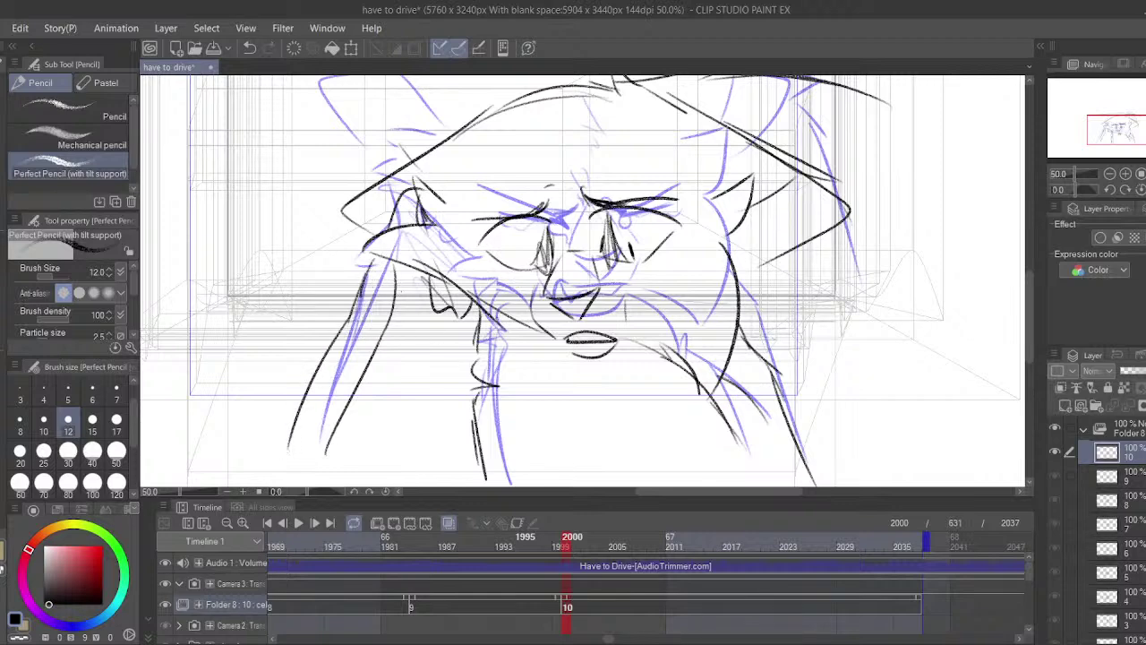
drag(490, 122, 480, 185)
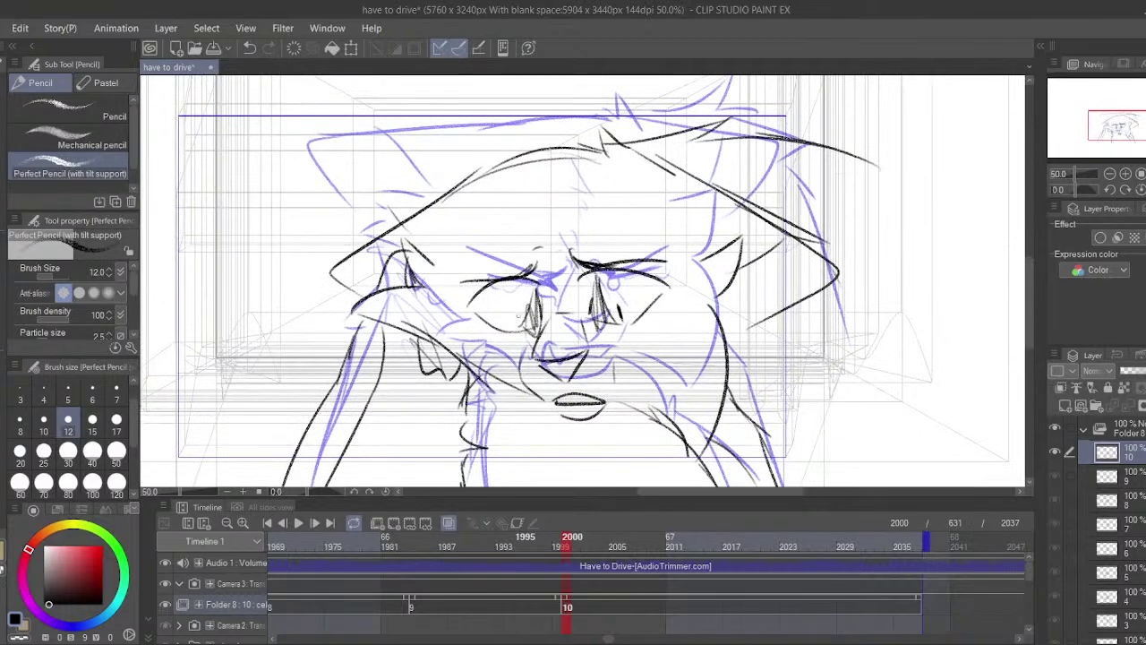
- Add iris and pupil strokes to the eyes and darken the mouth opening
drag(520, 311, 517, 326)
drag(605, 409, 575, 405)
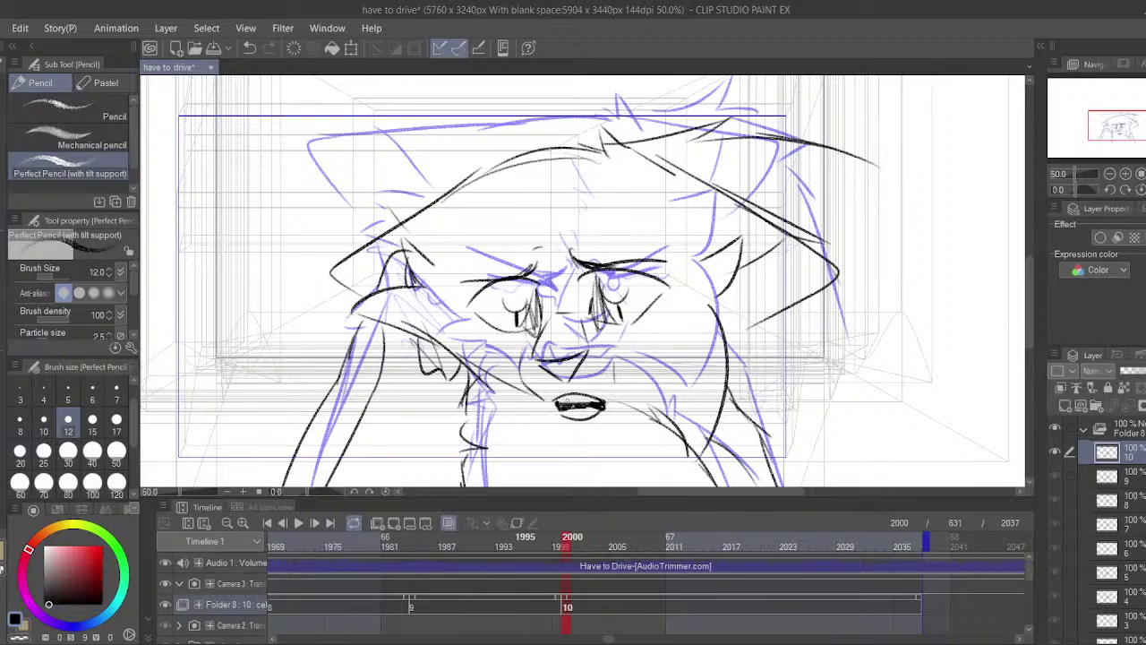
drag(561, 406, 510, 311)
- Erase the darkened mouth opening with the Hard eraser at size 15, keeping the lower lip curve
click(4, 339)
click(94, 418)
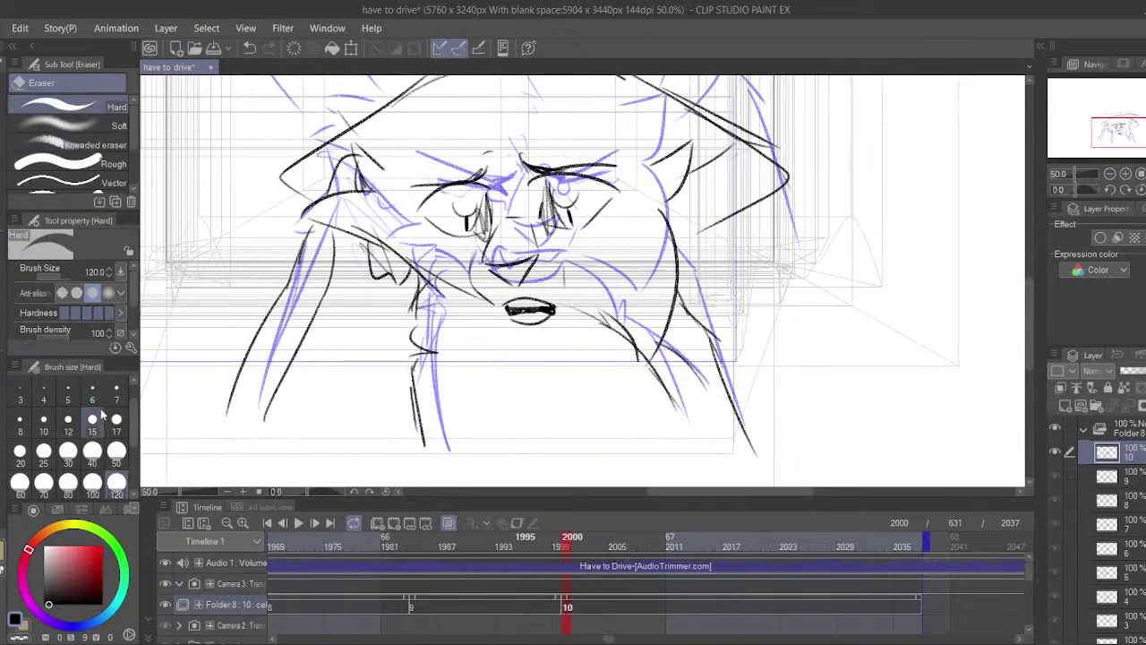
drag(429, 337, 403, 313)
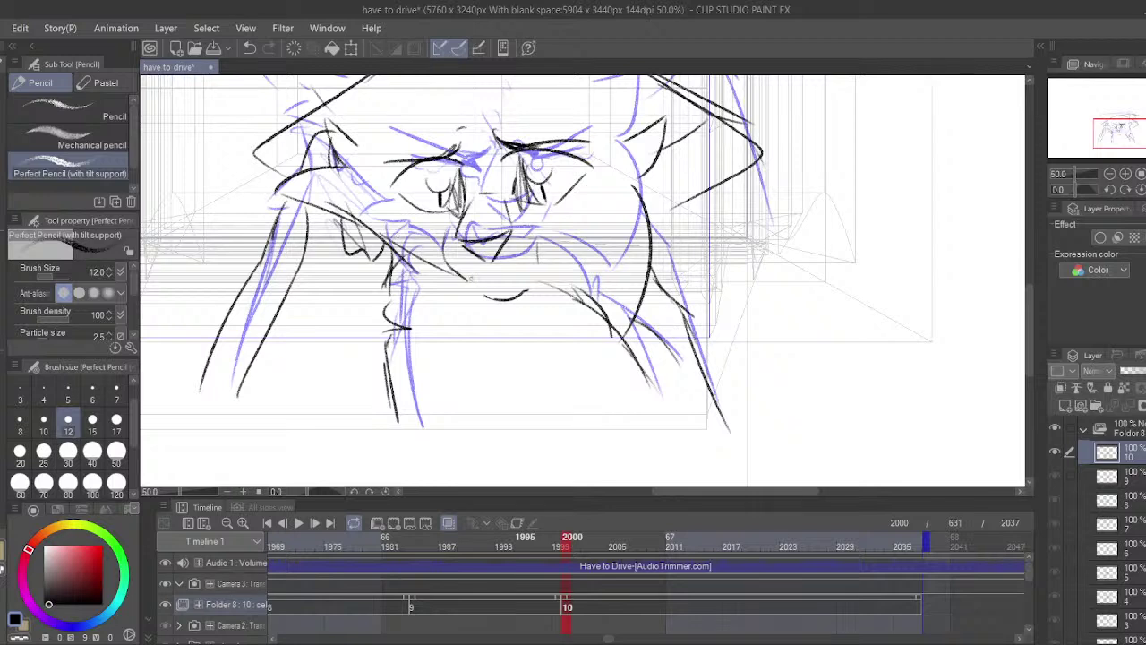
- Redraw the mouth on cel 10 as a small open oval above the lower lip curve, undoing the rejected strokes
key(ctrl+z)
drag(529, 279, 532, 283)
mouse_move(487, 283)
mouse_down()
mouse_move(533, 274)
mouse_move(486, 282)
mouse_up()
key(ctrl+z)
key(ctrl+z)
key(ctrl+z)
key(ctrl+z)
key(ctrl+z)
key(ctrl+z)
key(ctrl+z)
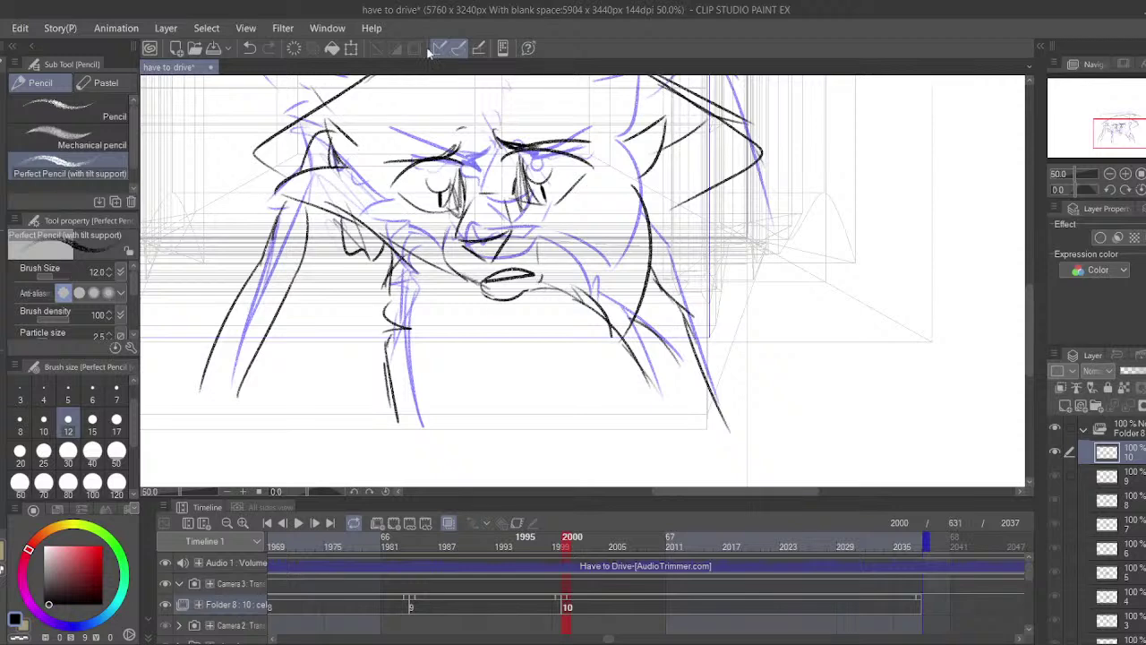
- Shade the cheek beside the muzzle on cel 10 and add matching cheek strokes to cel 9
mouse_move(519, 260)
mouse_down()
mouse_move(527, 339)
mouse_move(541, 345)
mouse_move(557, 332)
mouse_move(531, 362)
mouse_up()
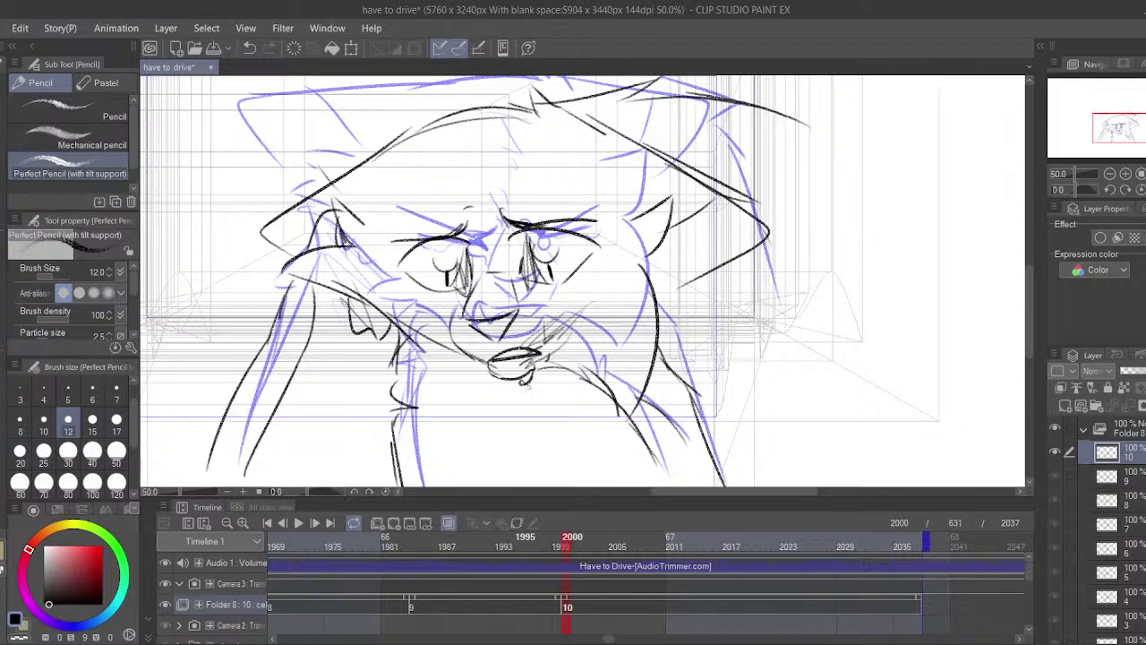
click(519, 603)
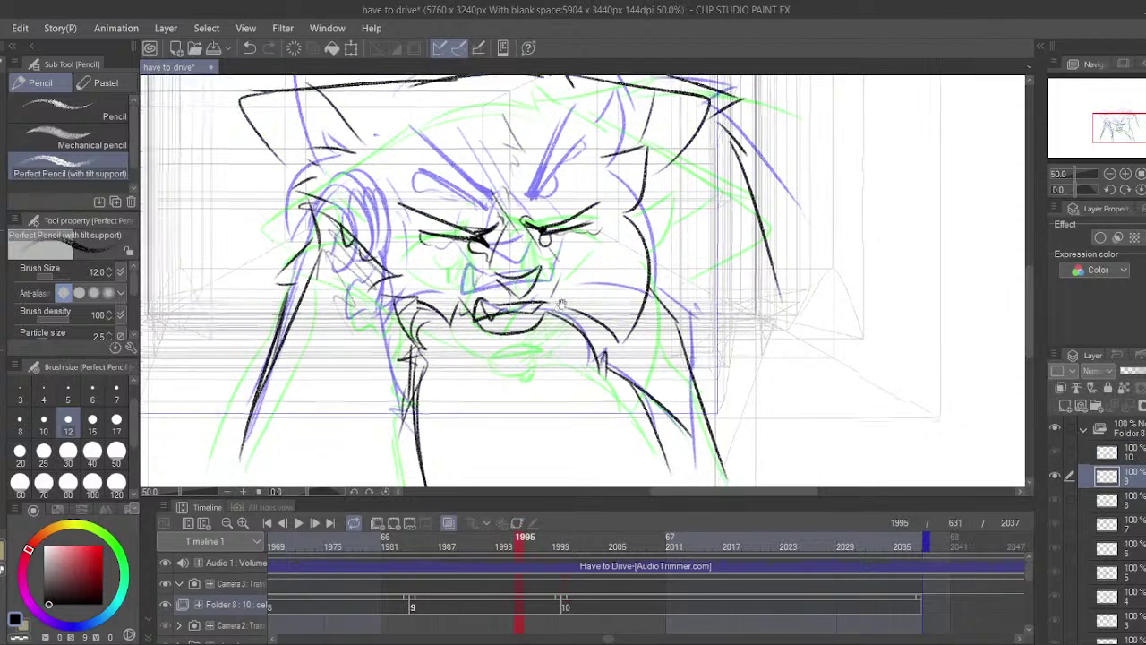
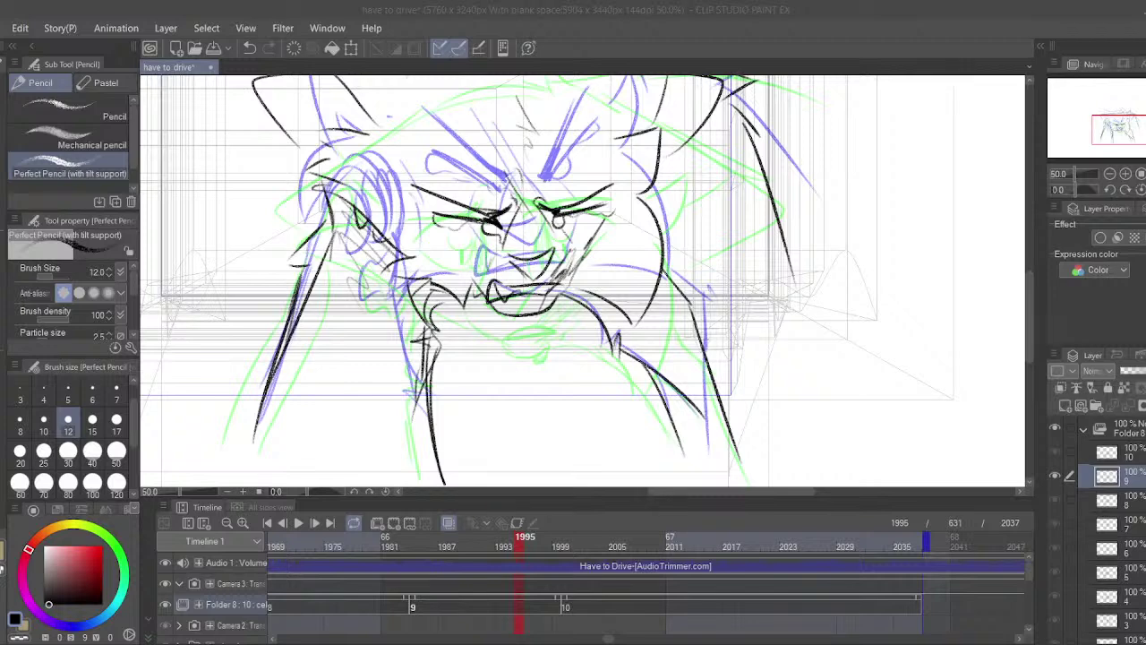
drag(559, 218, 603, 240)
mouse_move(576, 607)
mouse_down()
mouse_move(553, 527)
mouse_move(580, 528)
mouse_up()
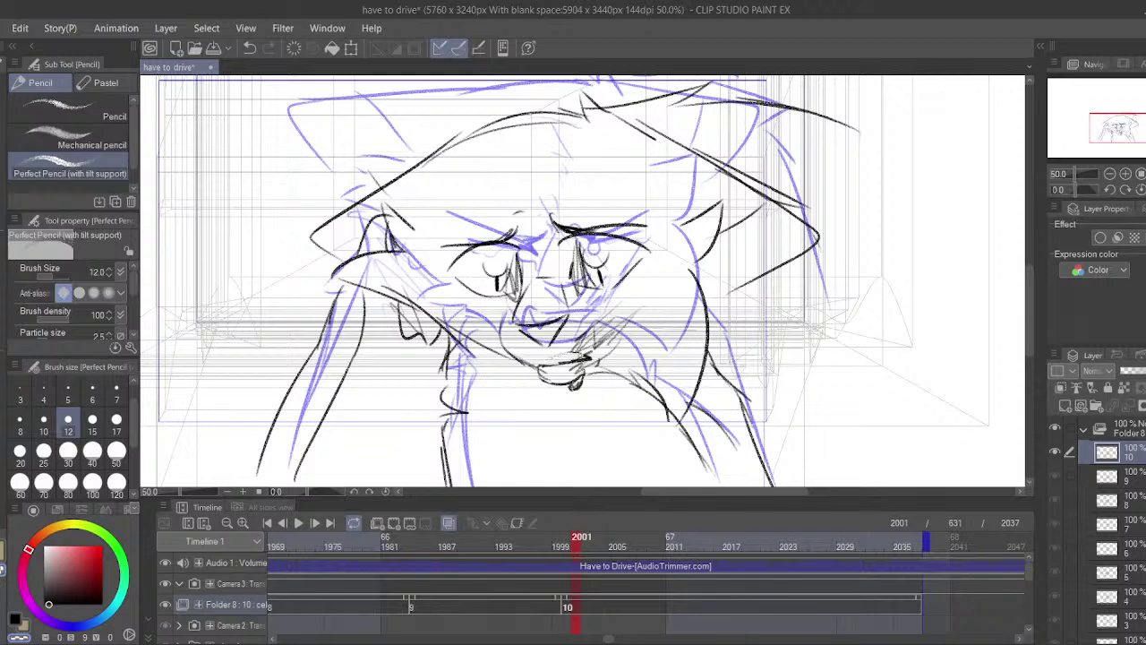
- Retouch the mouth and pupils on cel 10, undoing the unwanted strokes
mouse_move(538, 365)
mouse_down()
mouse_move(597, 362)
mouse_move(538, 368)
mouse_up()
key(c)
key(ctrl+z)
key(ctrl+z)
drag(615, 272, 599, 269)
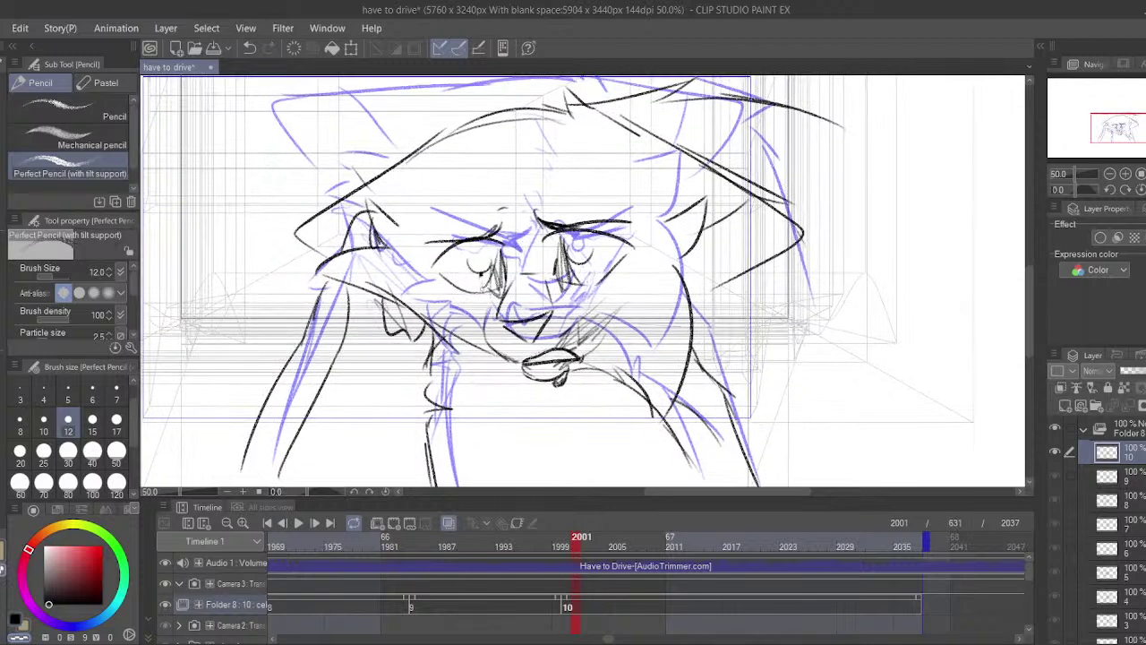
key(c)
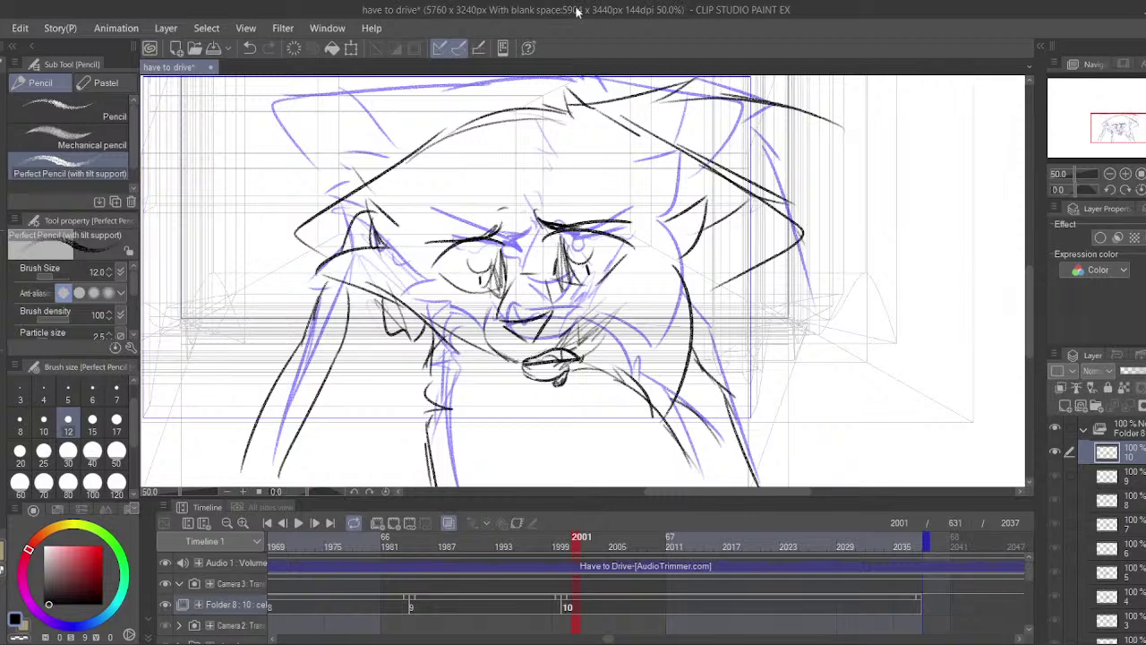
- Hide the onion skin, view the whole drawing area and play back the rough animation
drag(1074, 174, 1070, 174)
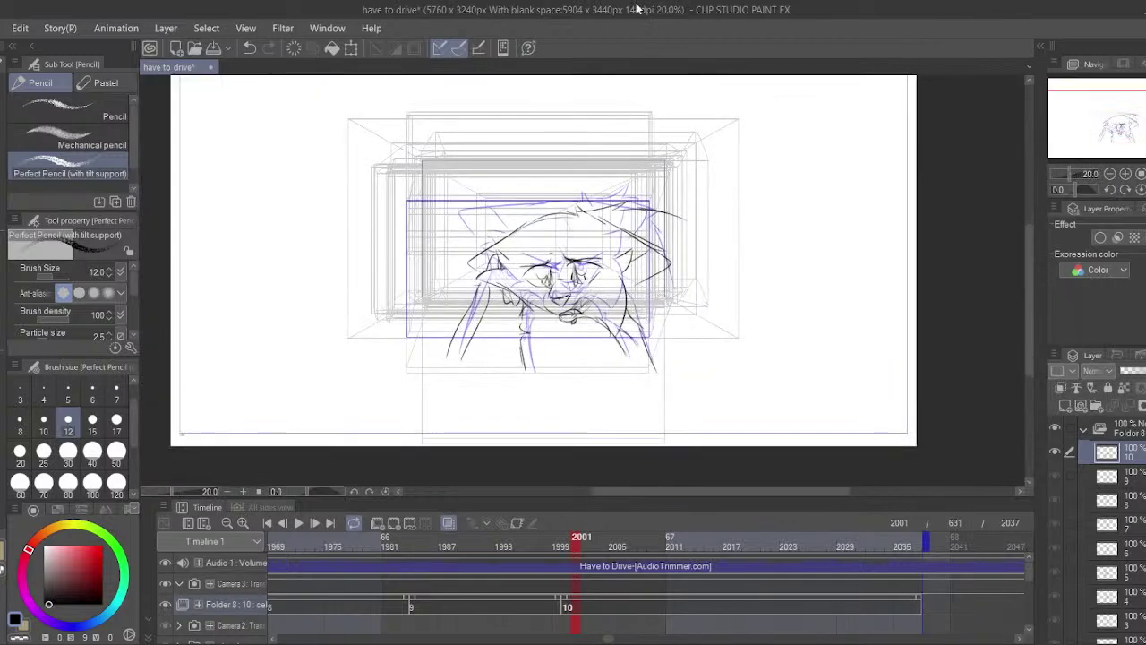
key(ctrl+plus)
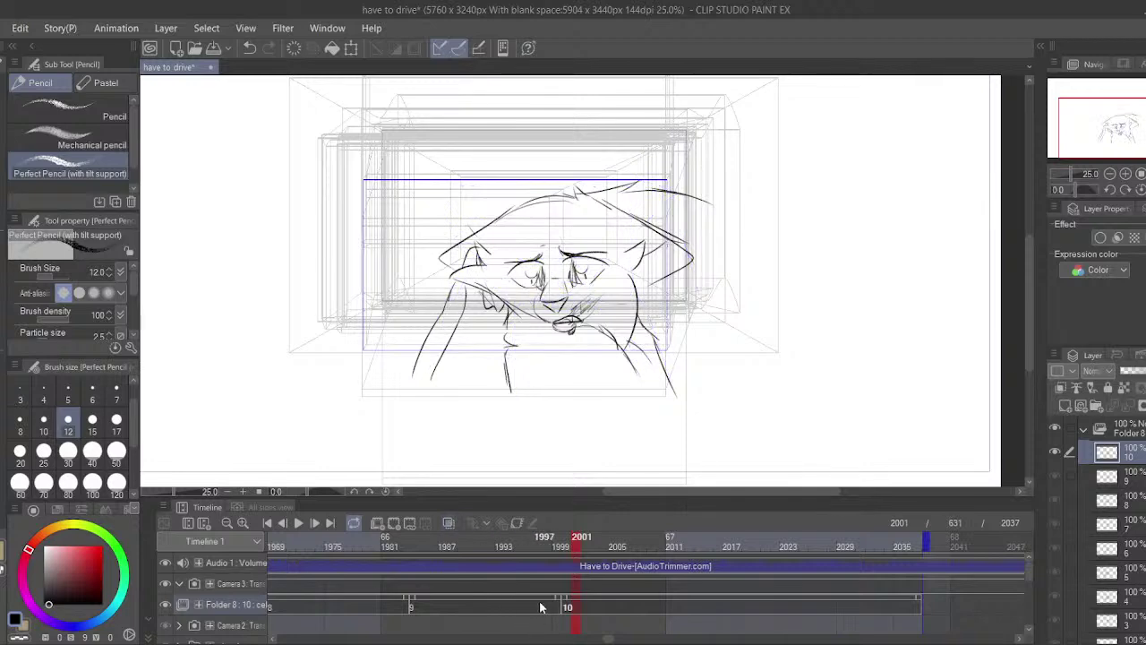
click(530, 606)
click(299, 526)
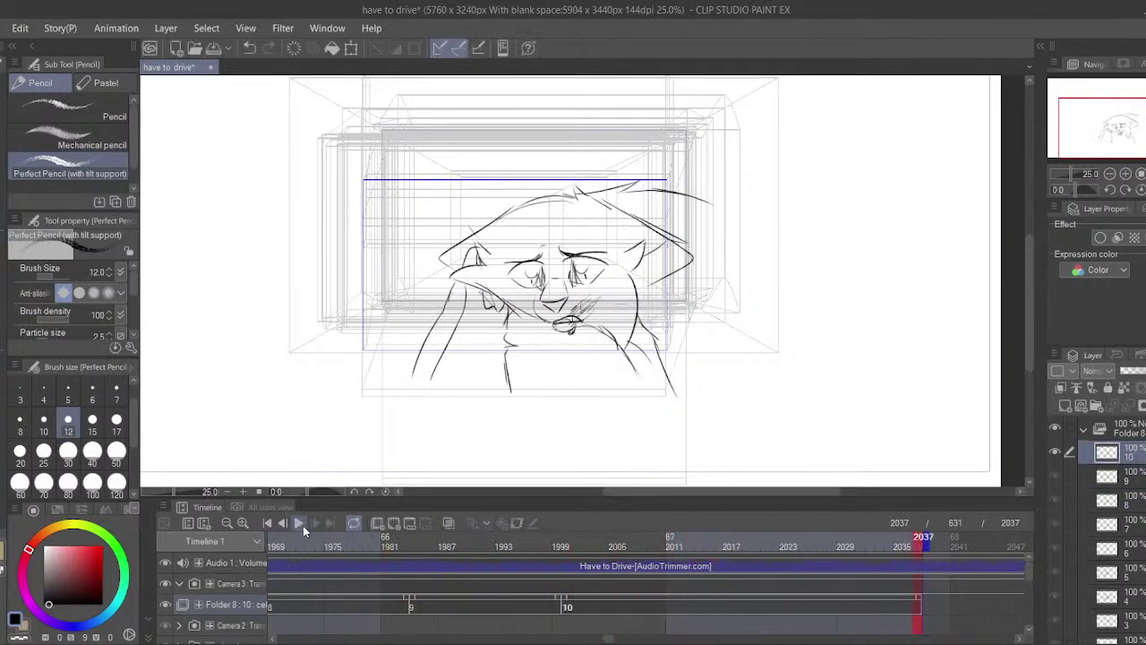
click(301, 524)
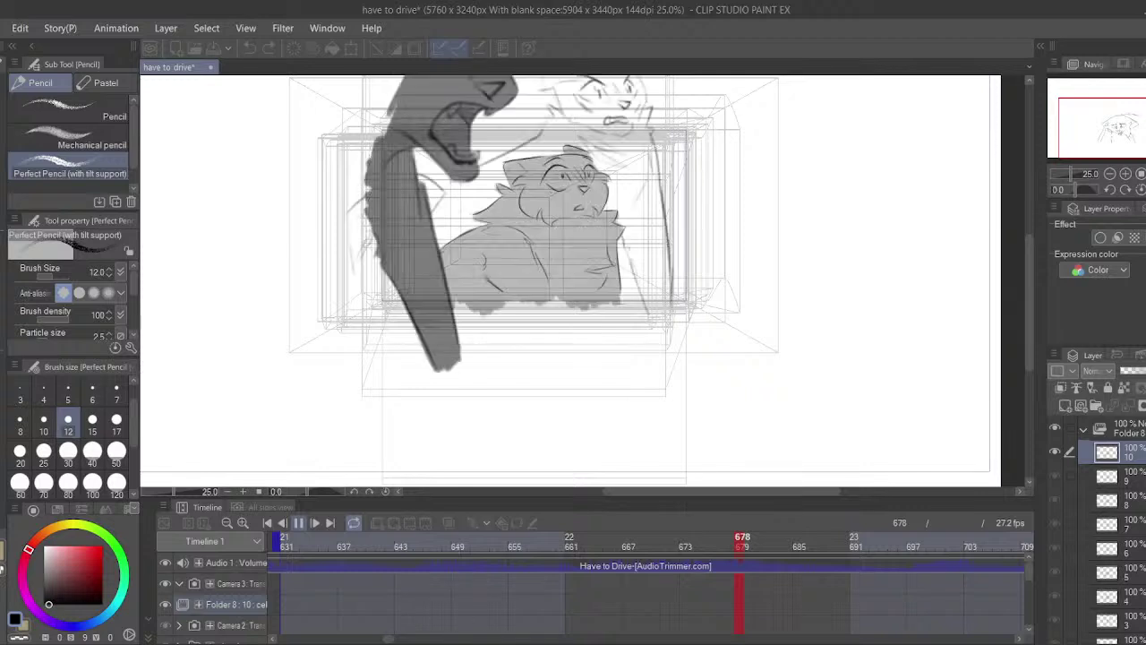
click(300, 523)
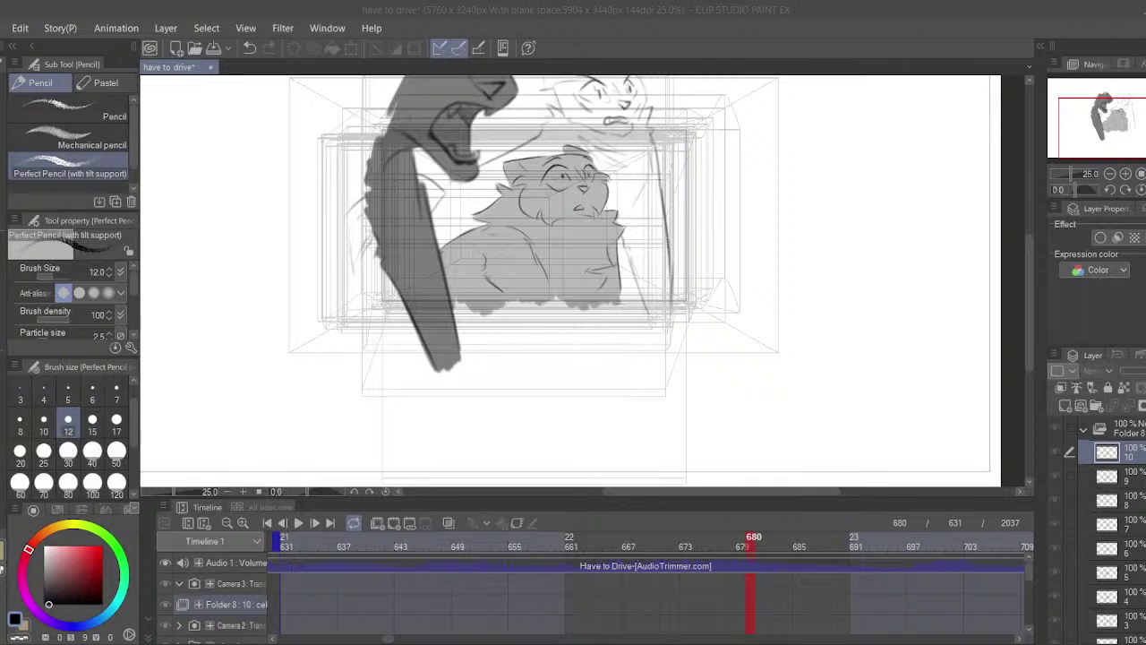
- Move the start of the timeline's playback range forward to frame 1030
click(418, 543)
drag(279, 545, 1126, 575)
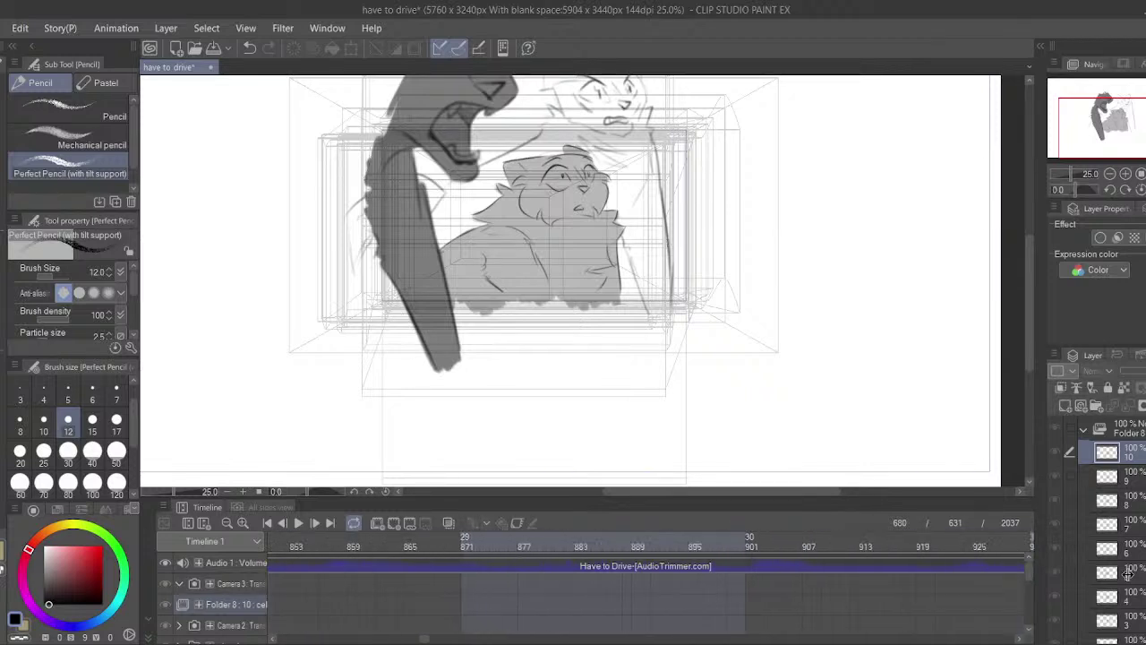
click(884, 542)
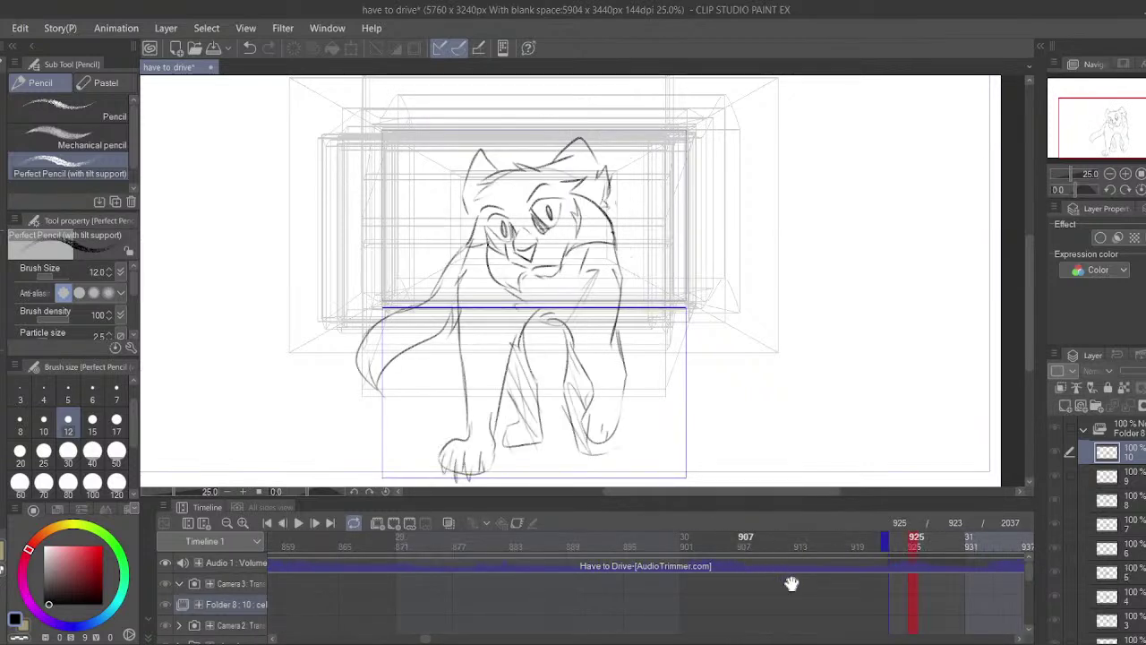
drag(792, 584, 450, 564)
drag(539, 542, 938, 579)
mouse_move(761, 605)
mouse_down()
mouse_move(492, 625)
mouse_move(386, 617)
mouse_up()
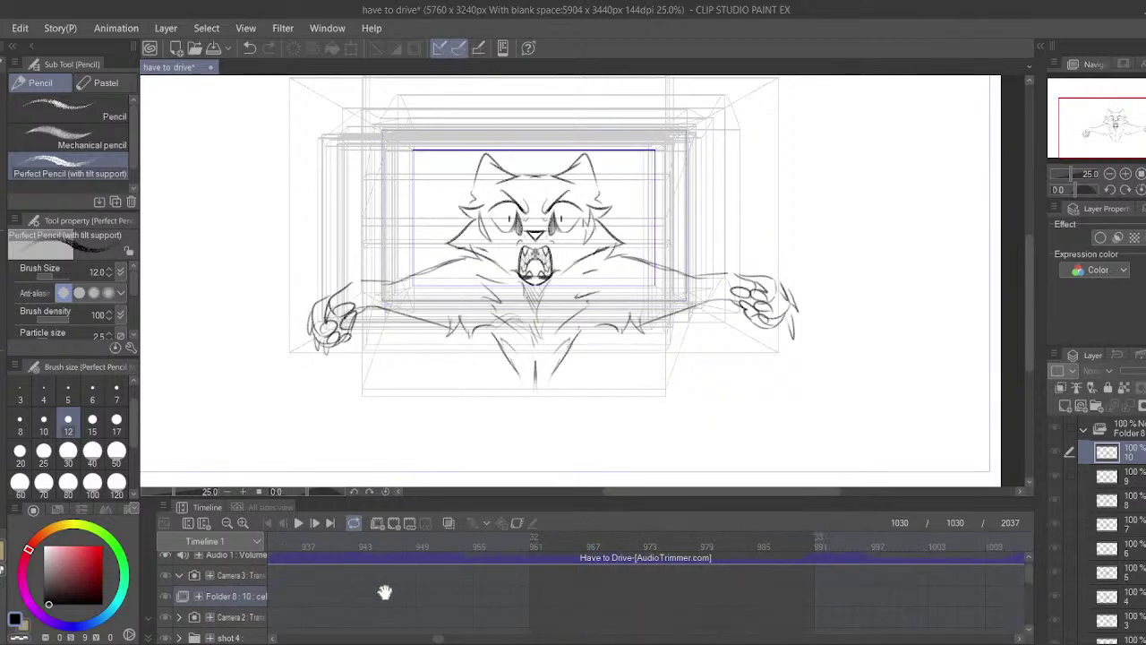
- Move the playback range start past the lunging pose to frame 1172
drag(797, 598, 588, 608)
drag(808, 623, 387, 626)
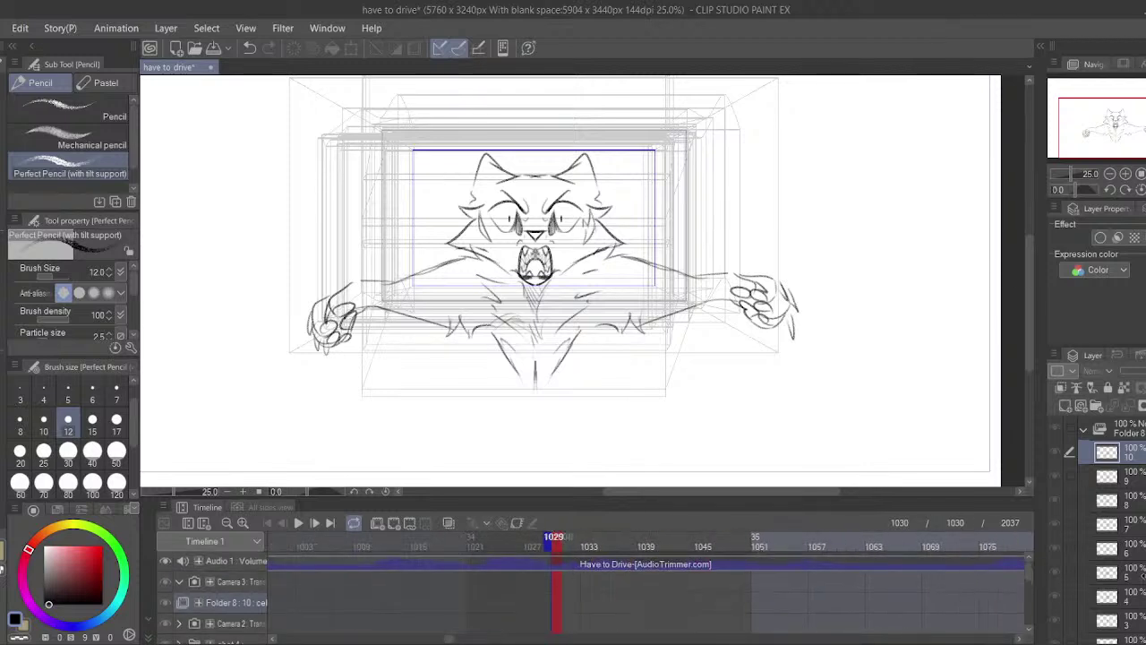
scroll(735, 542, right, 5)
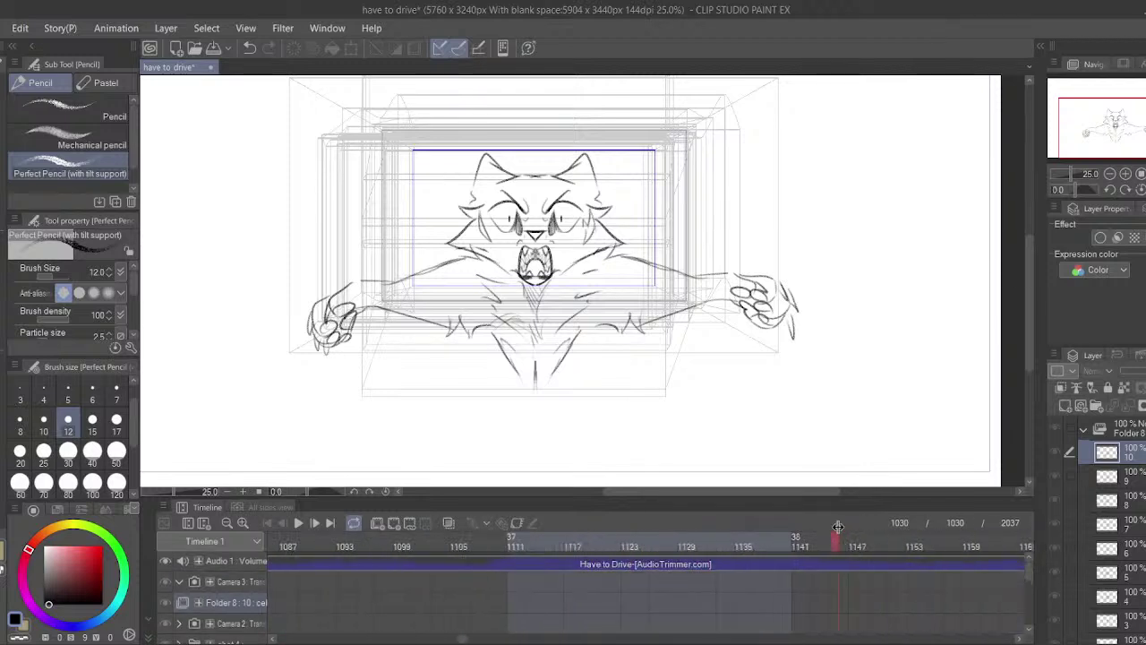
click(846, 540)
scroll(448, 546, right, 4)
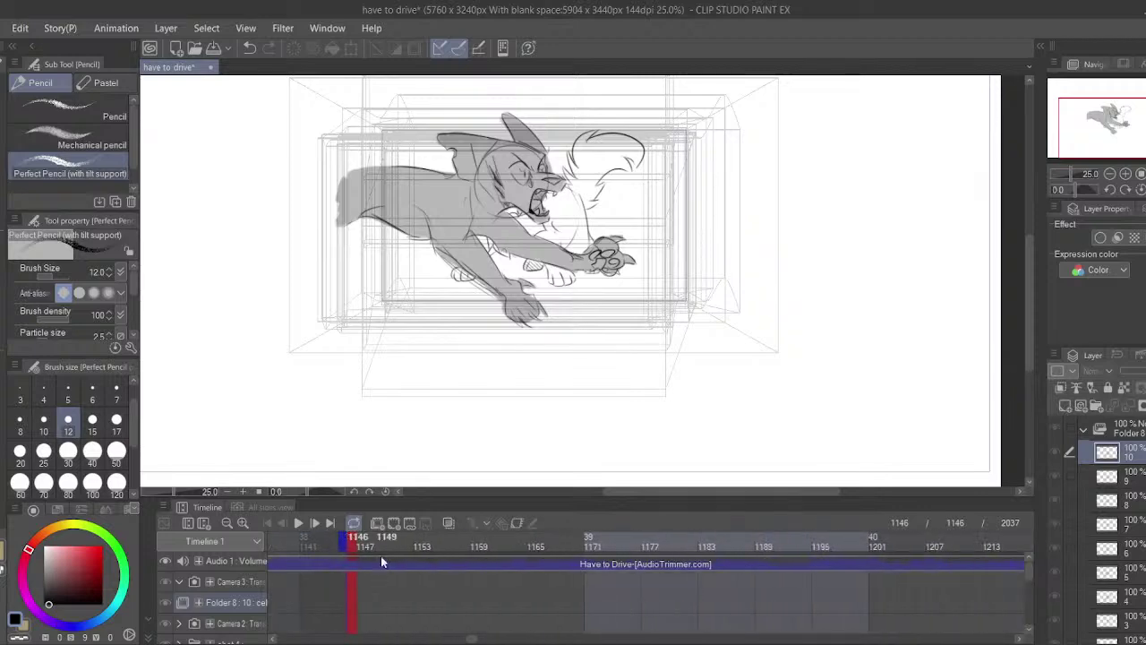
click(598, 541)
scroll(499, 594, right, 1)
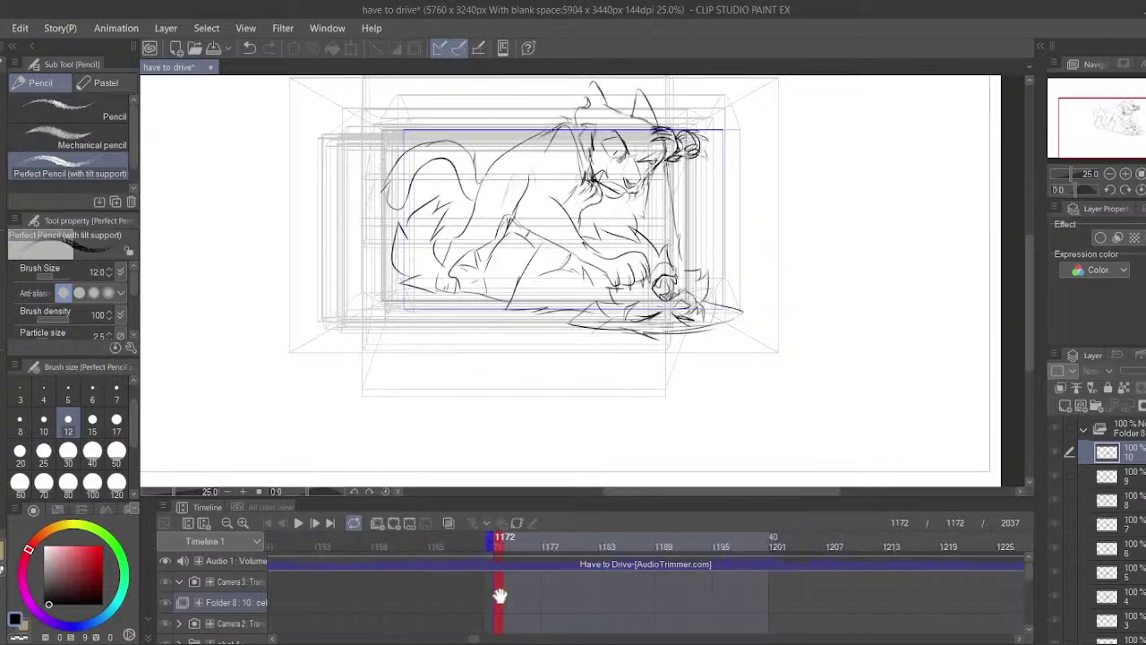
- Check the fight drawing at frame 1194 and move the playback range start to frame 1269
mouse_move(508, 542)
mouse_down()
mouse_move(870, 583)
mouse_move(618, 548)
mouse_move(491, 556)
mouse_move(856, 568)
mouse_move(964, 598)
mouse_move(977, 589)
mouse_move(569, 566)
mouse_up()
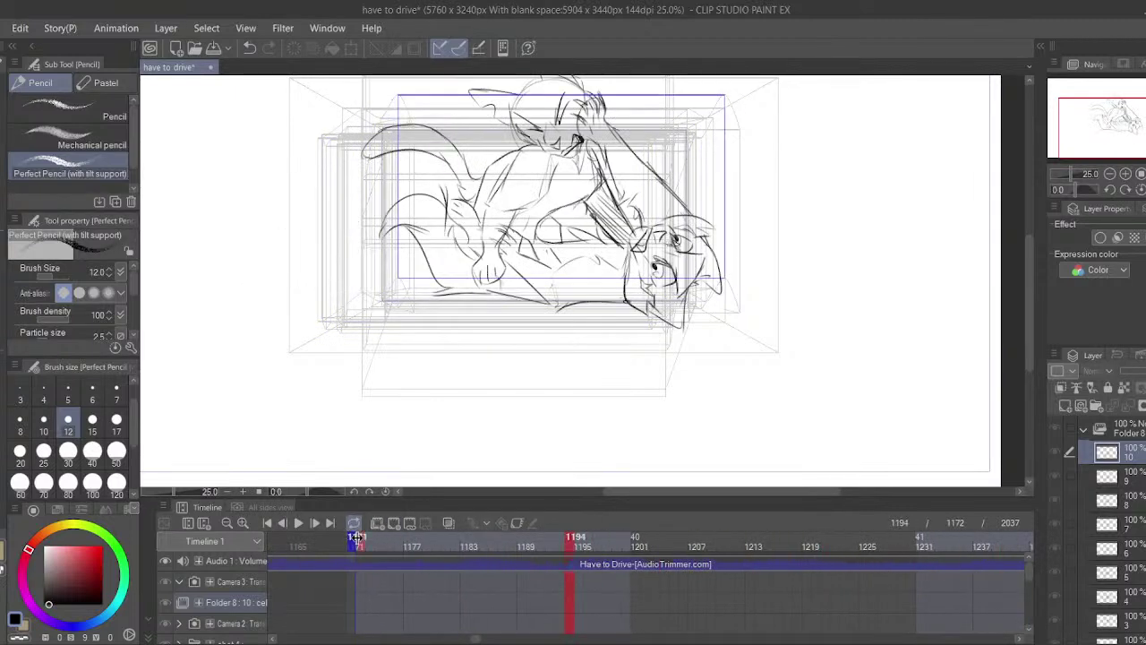
drag(355, 538, 1003, 541)
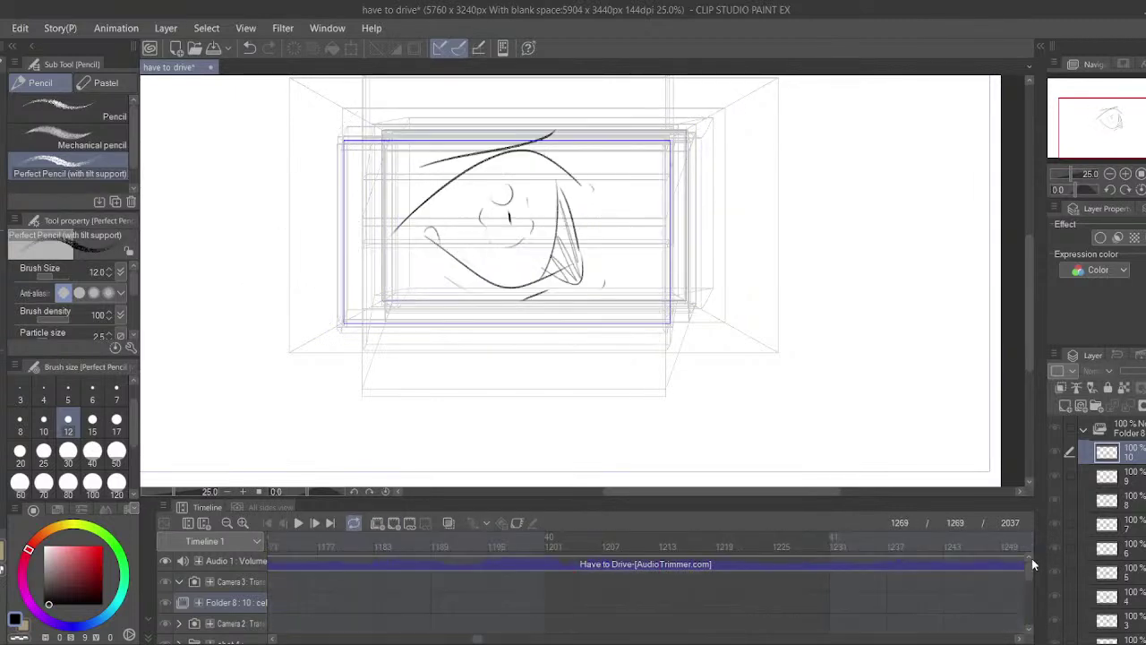
drag(514, 587, 873, 627)
drag(551, 610, 812, 637)
drag(507, 598, 839, 612)
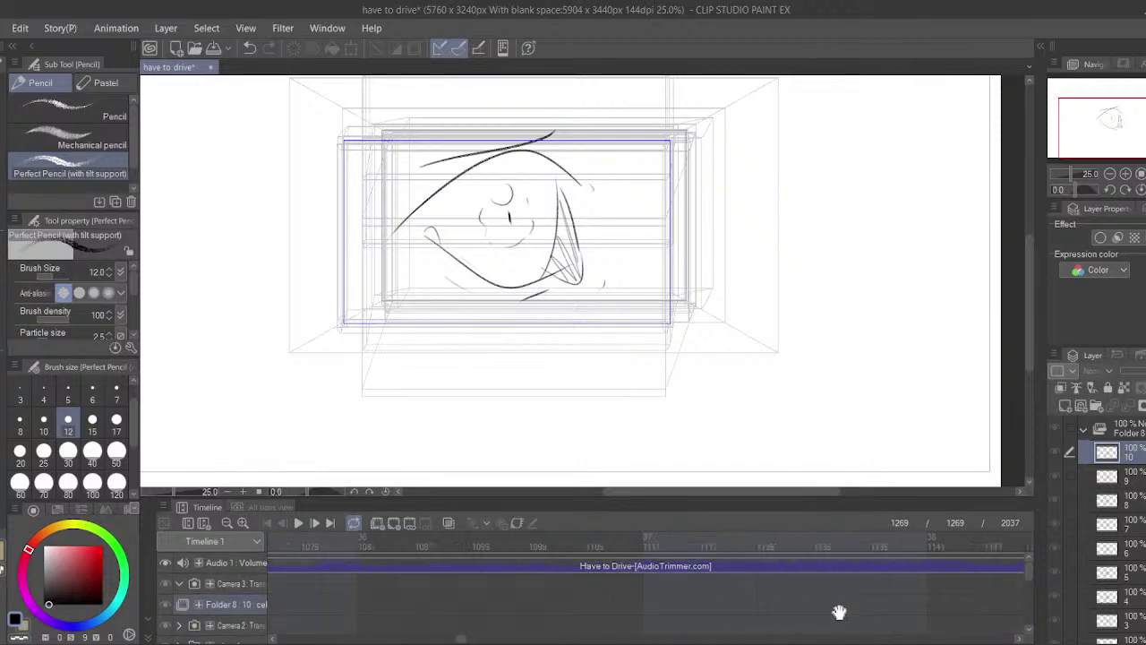
scroll(839, 612, right, 15)
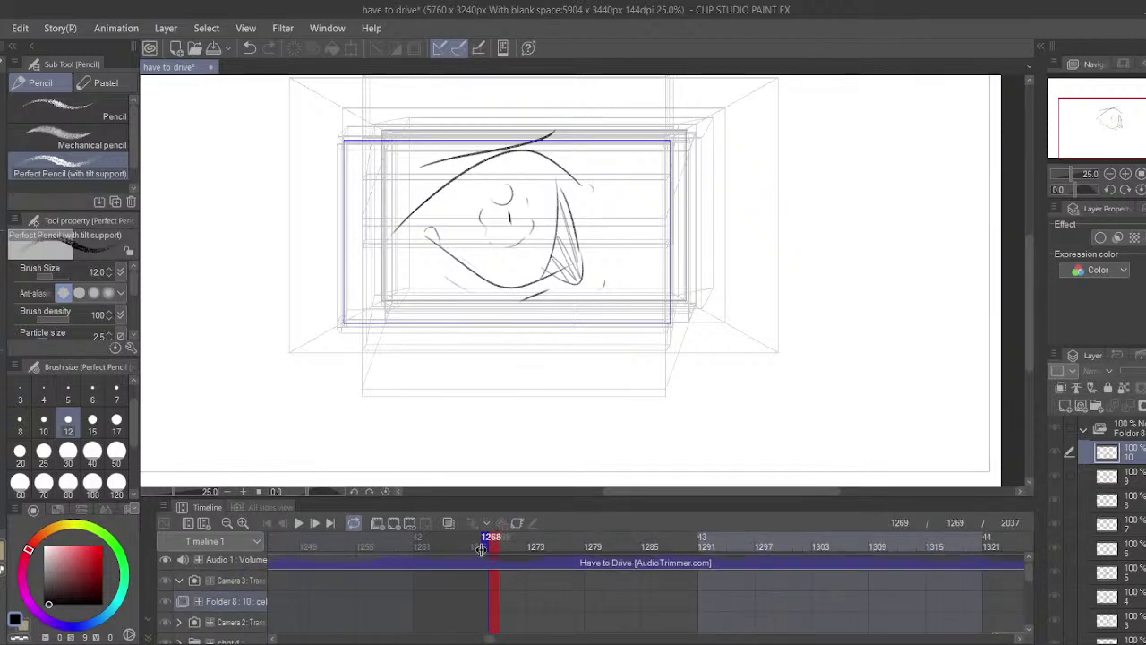
- Check frame 1318 of the eye close-up and move the playback range start to frame 1462
drag(493, 547, 959, 557)
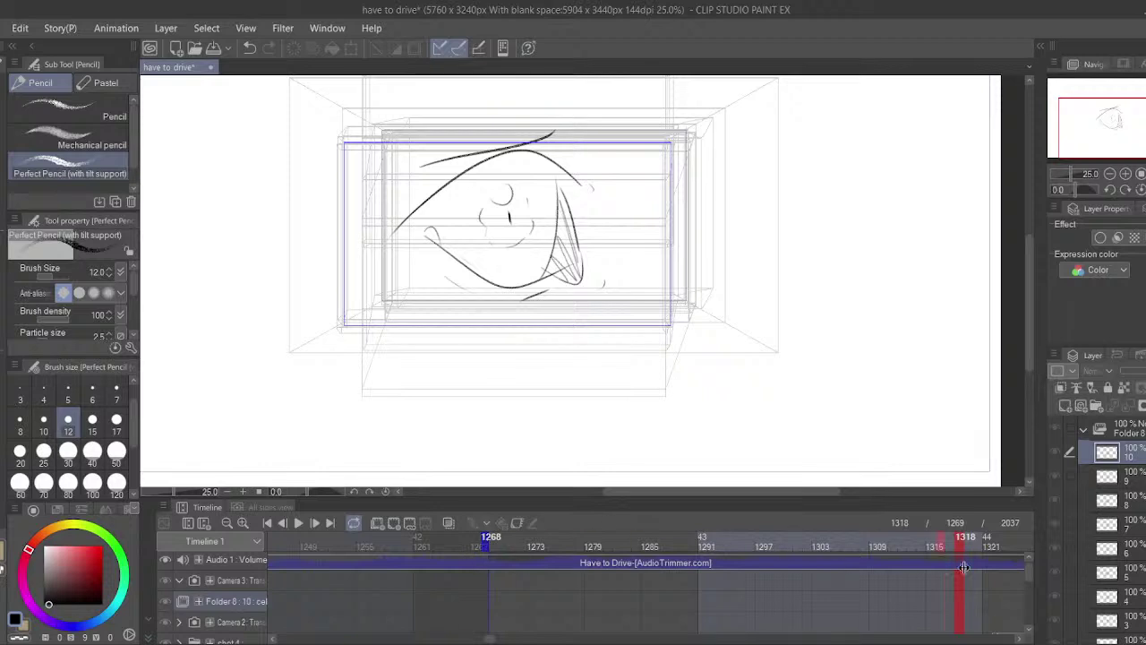
scroll(482, 540, right, 5)
scroll(645, 547, right, 10)
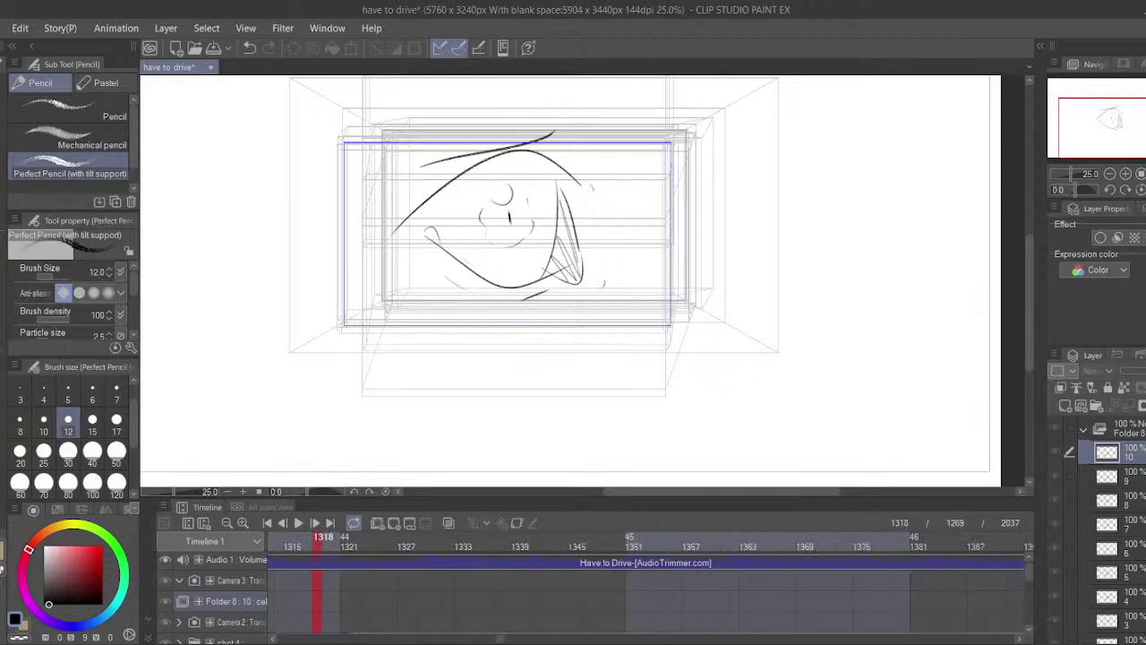
scroll(851, 546, right, 1)
click(858, 542)
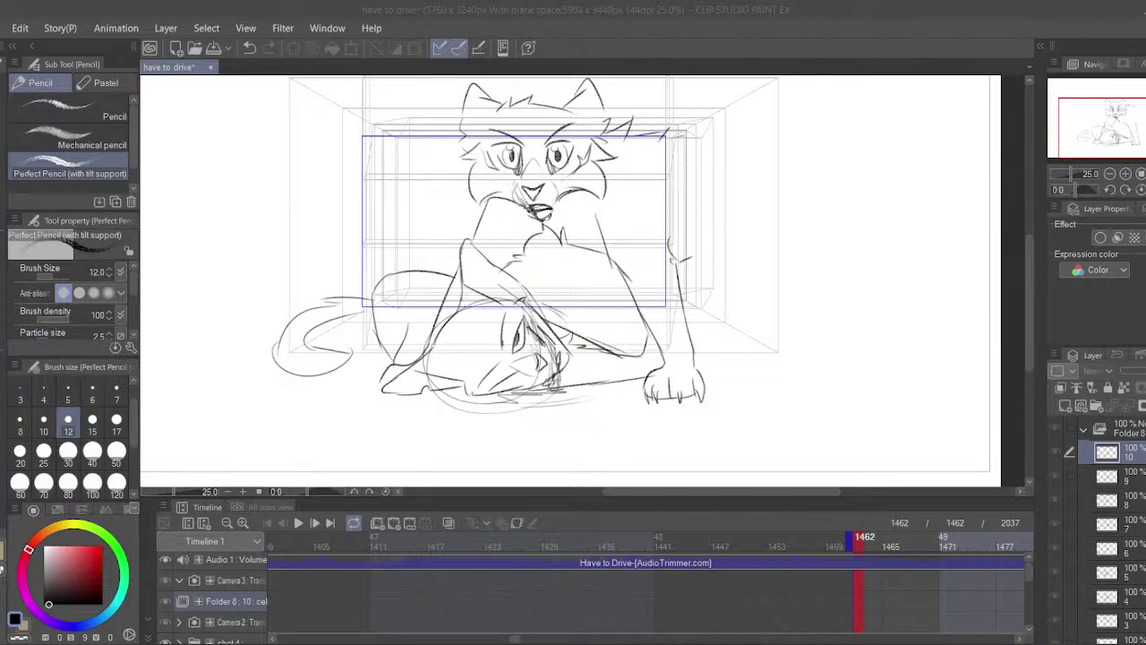
- Move the playback range start to frame 1567 and inspect the front-facing cat drawing there at 50% zoom
scroll(486, 622, right, 5)
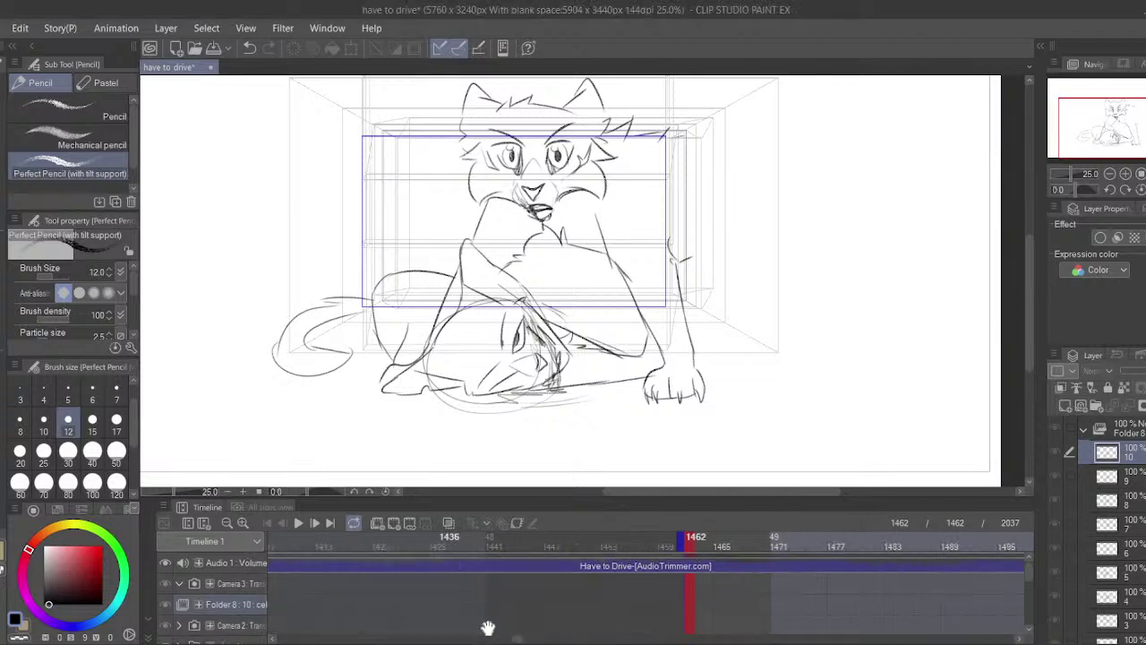
click(990, 548)
scroll(475, 621, right, 6)
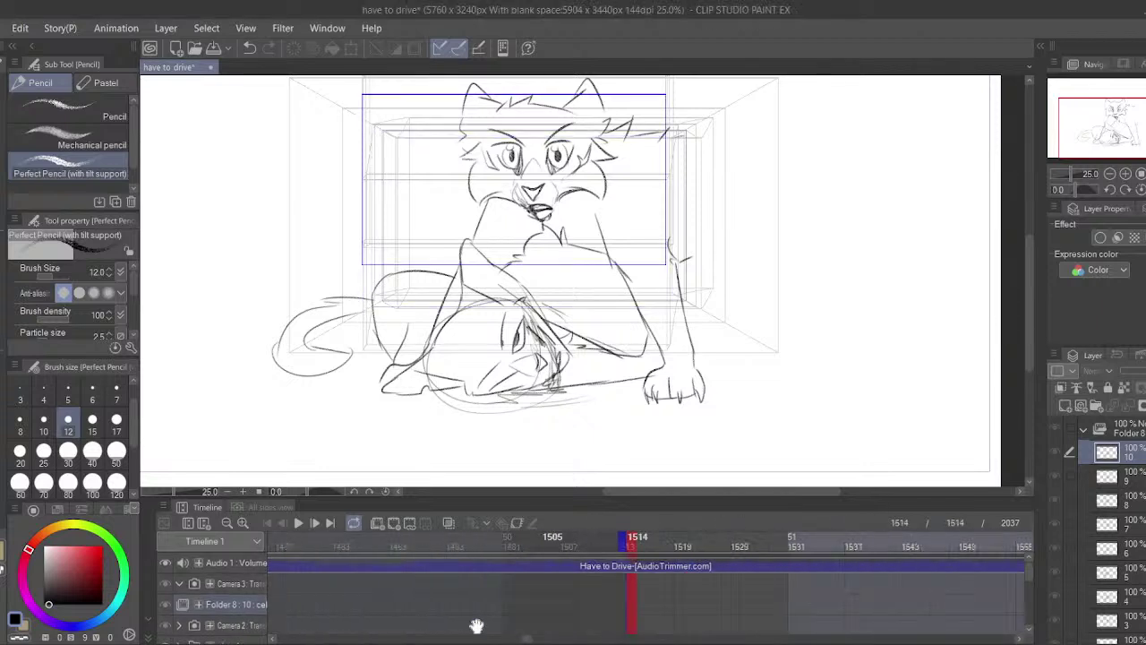
drag(542, 548, 1049, 579)
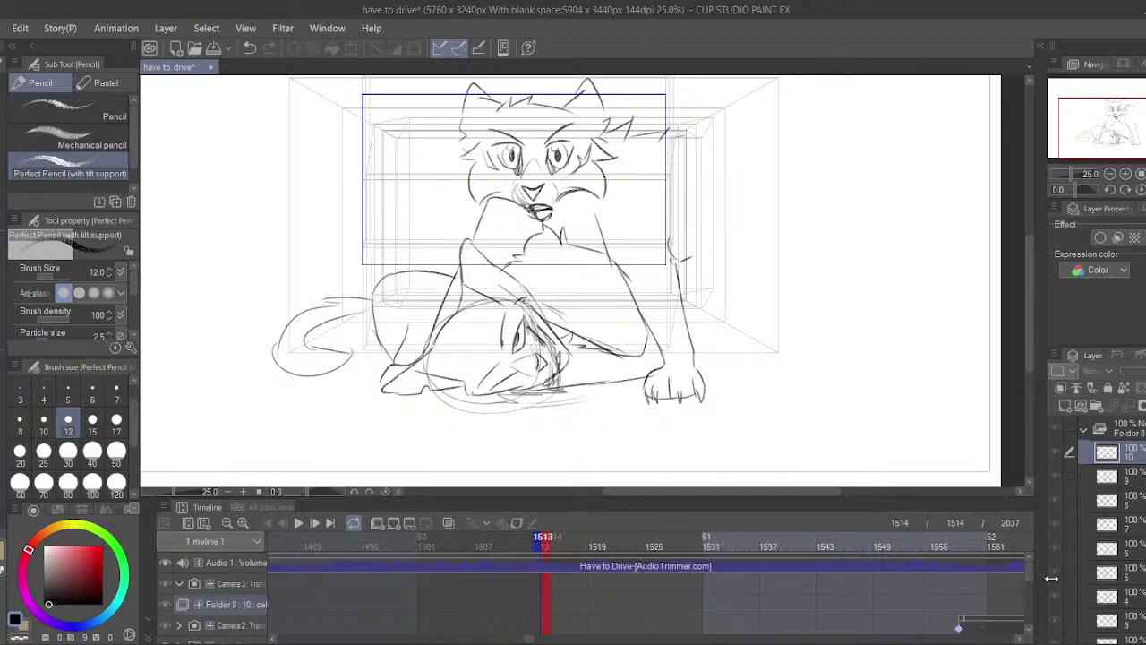
drag(961, 628, 314, 627)
drag(495, 610, 522, 610)
drag(537, 285, 537, 330)
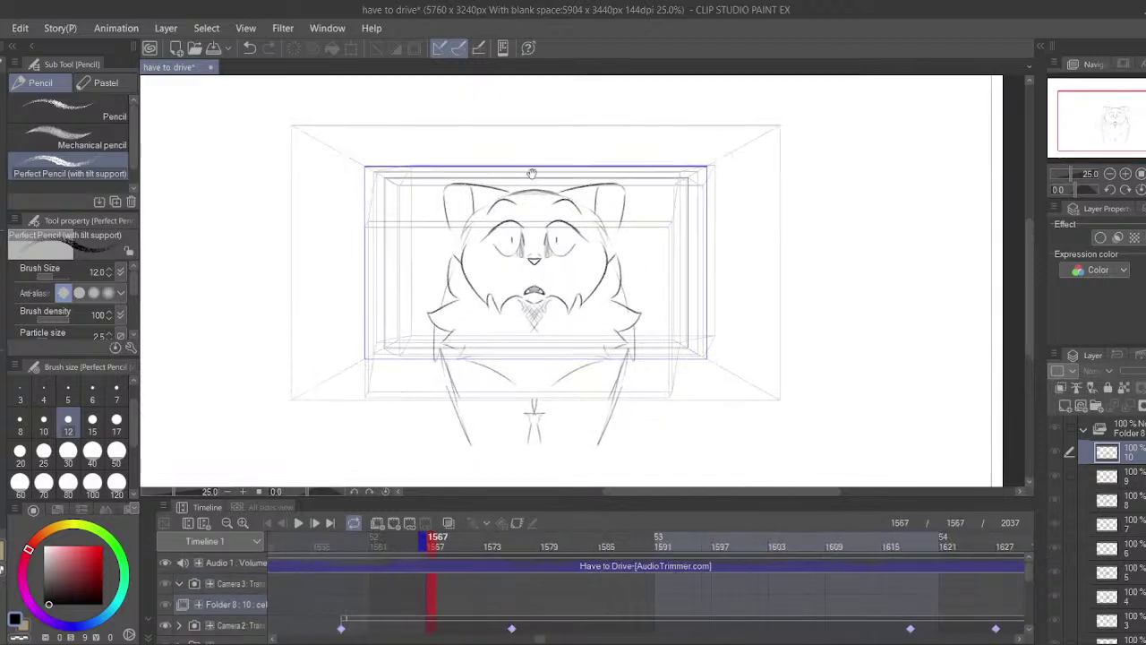
drag(532, 171, 547, 179)
drag(980, 275, 989, 283)
click(1126, 174)
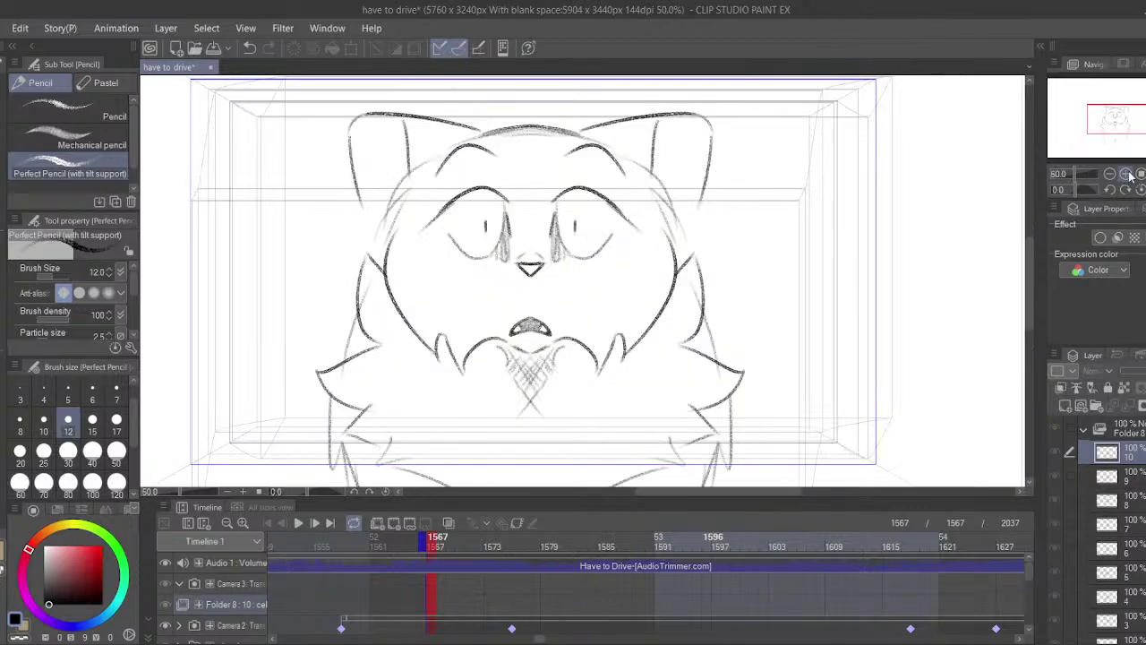
drag(532, 303, 521, 309)
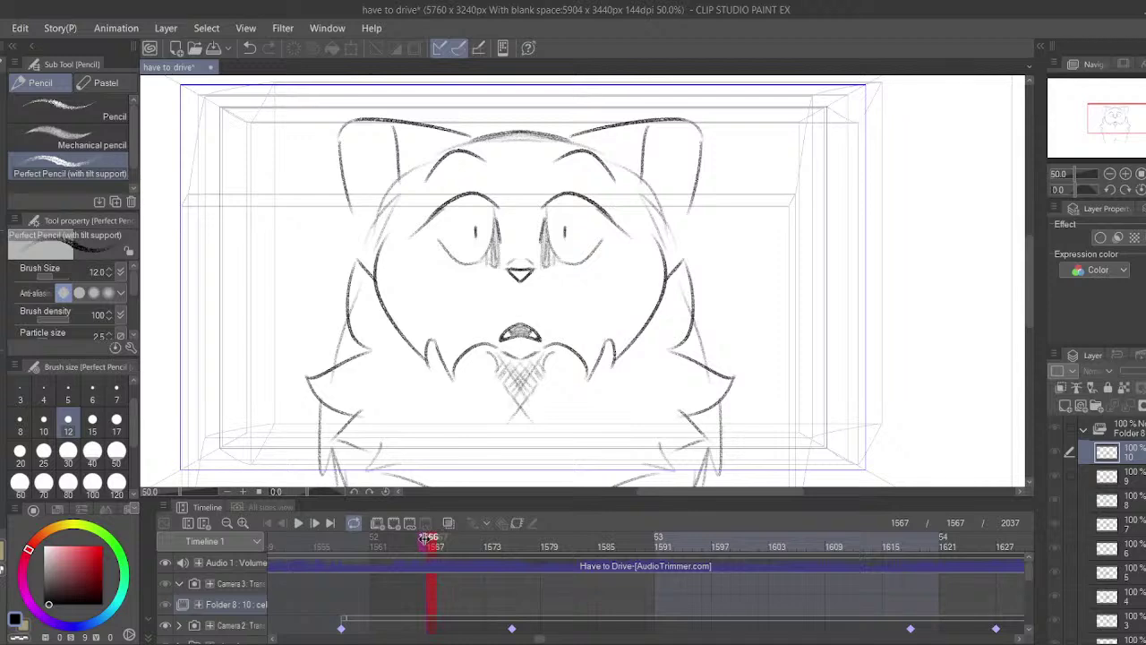
- Move the playback range start forward to frame 1725, where cel 1 of Folder 8 begins
click(430, 540)
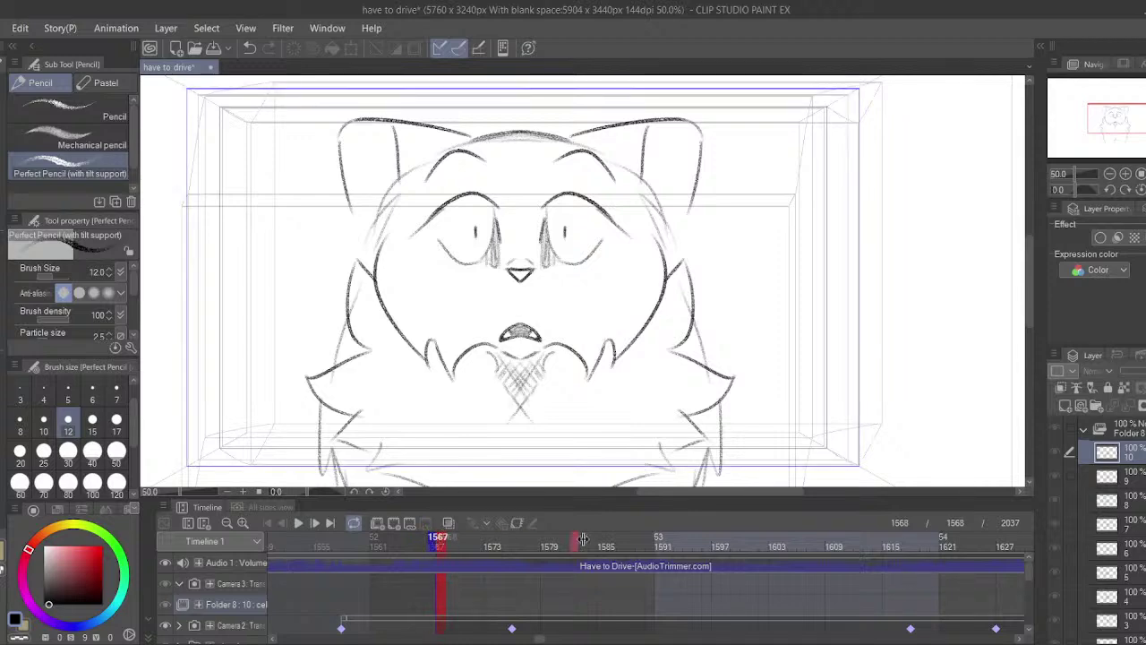
click(789, 540)
drag(832, 576, 396, 563)
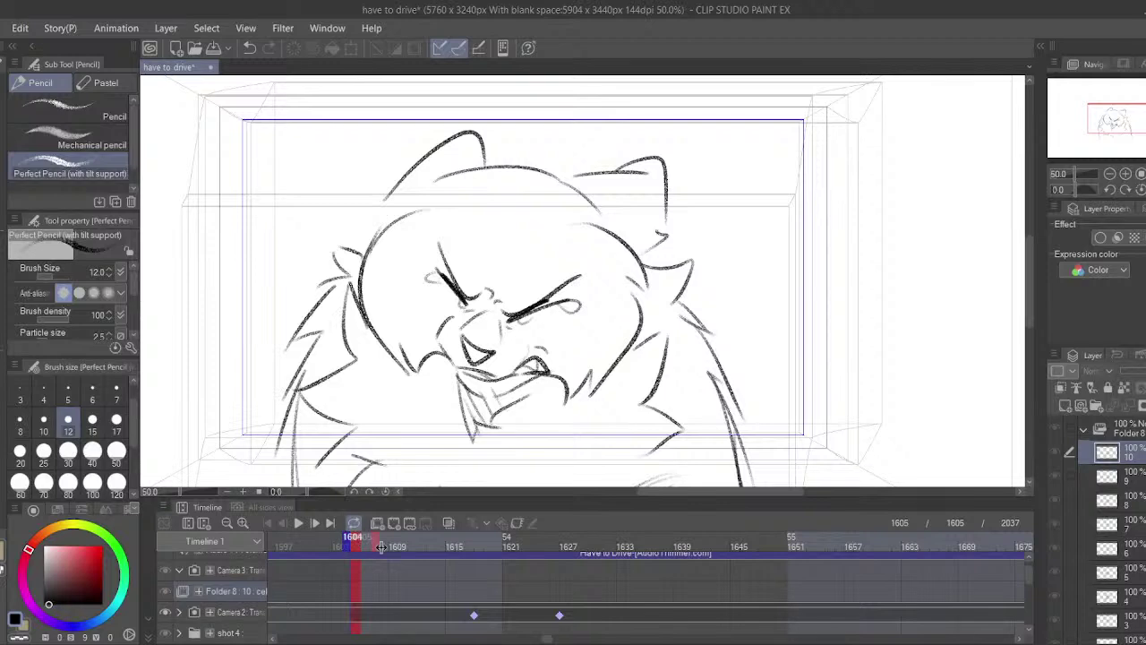
click(955, 540)
drag(987, 567, 455, 618)
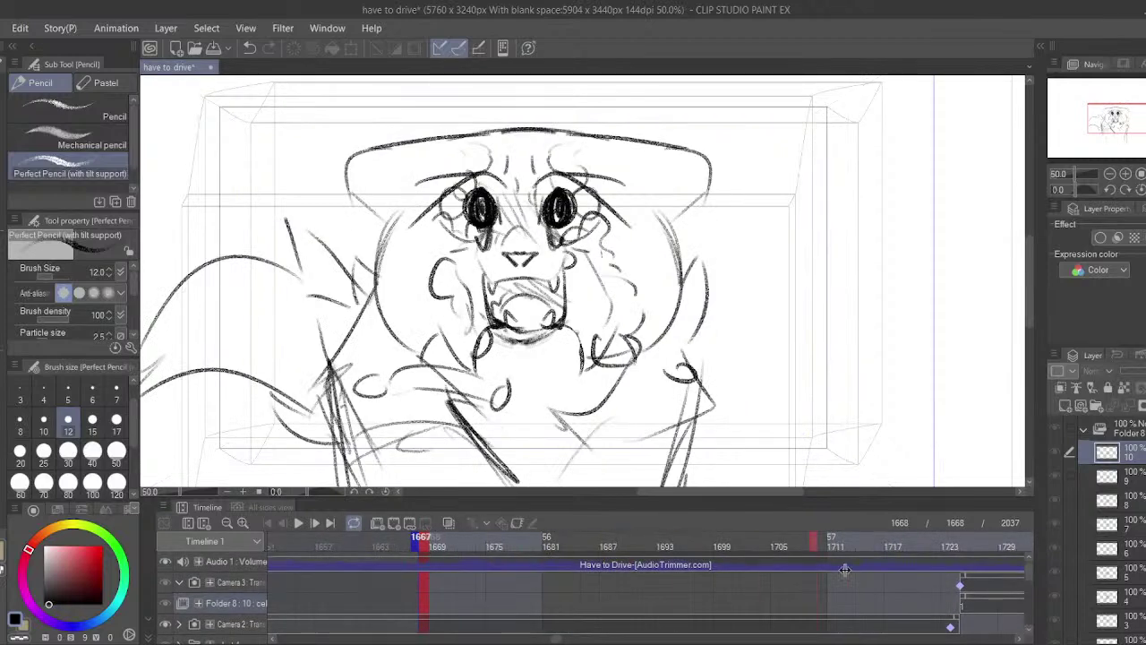
click(965, 546)
drag(965, 546, 497, 553)
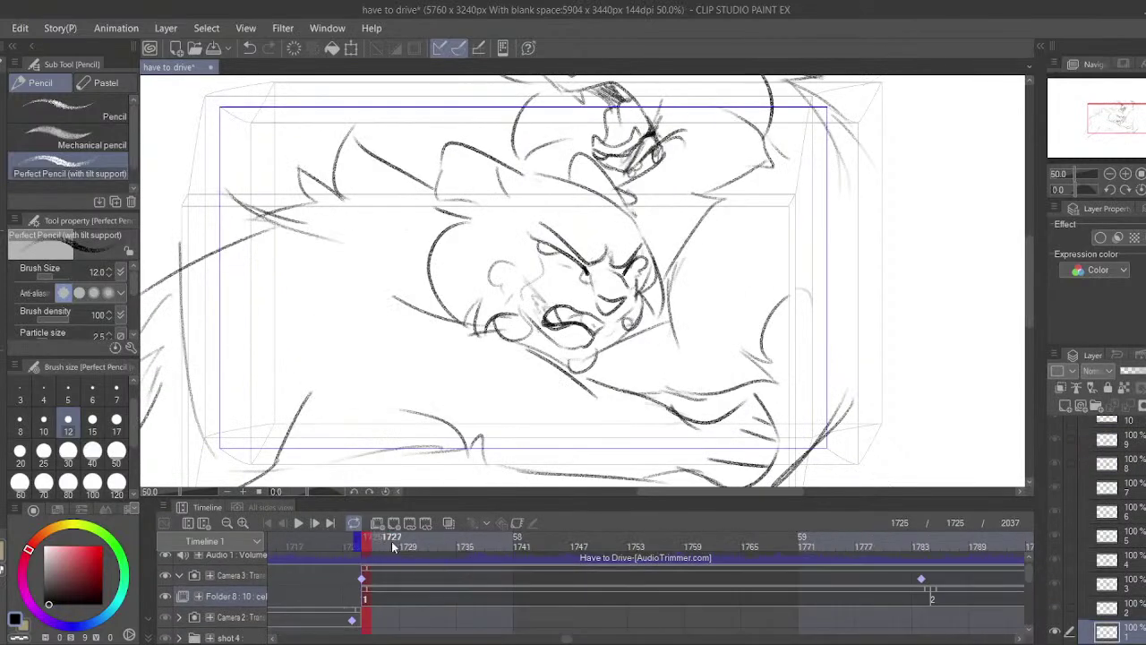
- Zoom the canvas out to 20% and play back the Folder 8 shot from frame 1725 through cel 10
drag(1084, 173, 1070, 174)
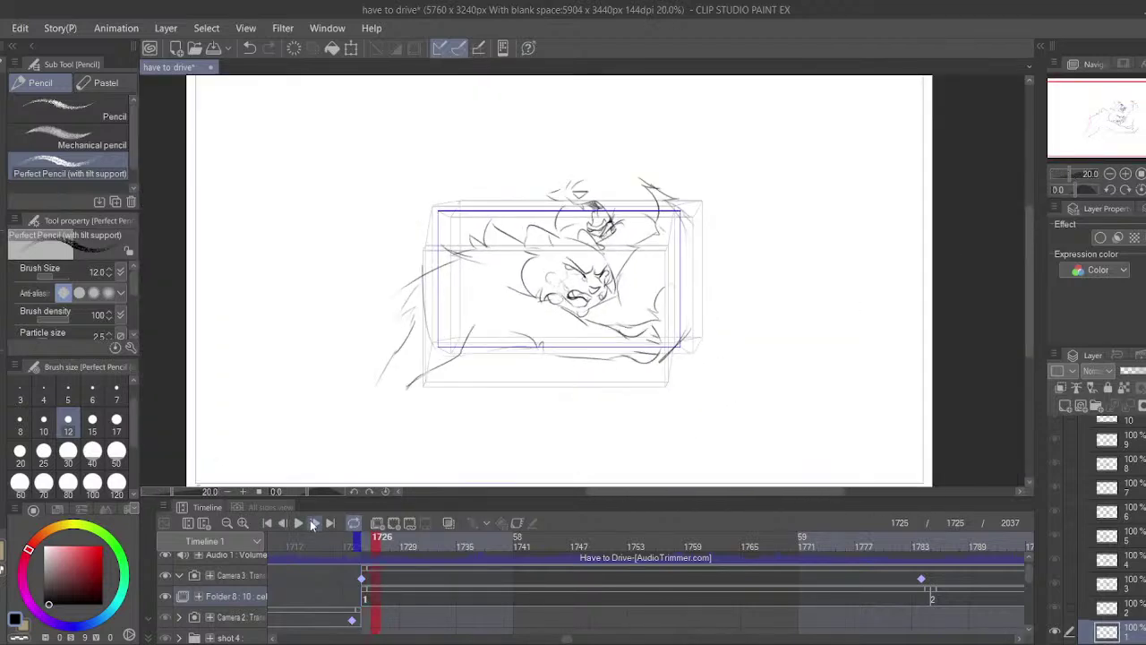
click(299, 524)
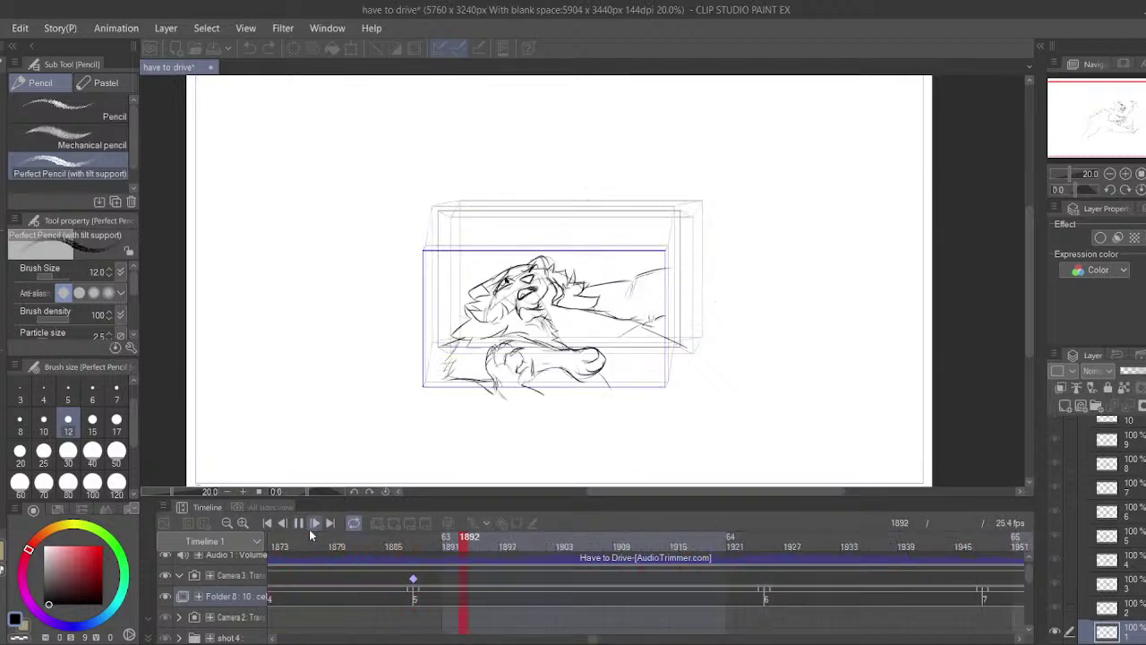
click(306, 524)
click(306, 524)
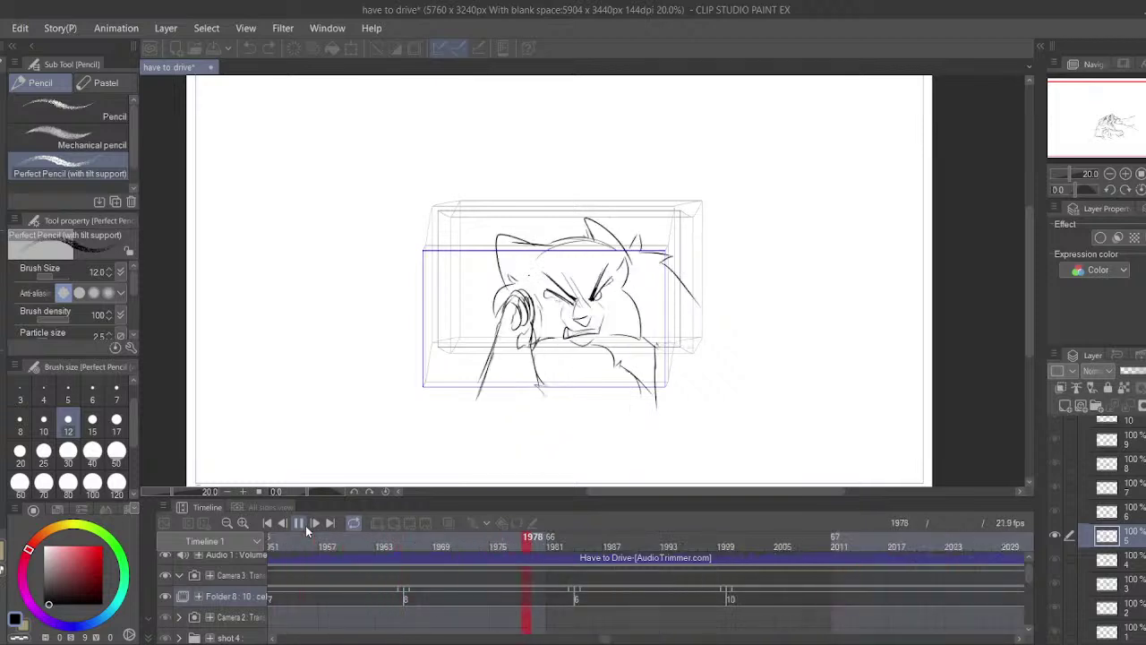
click(306, 525)
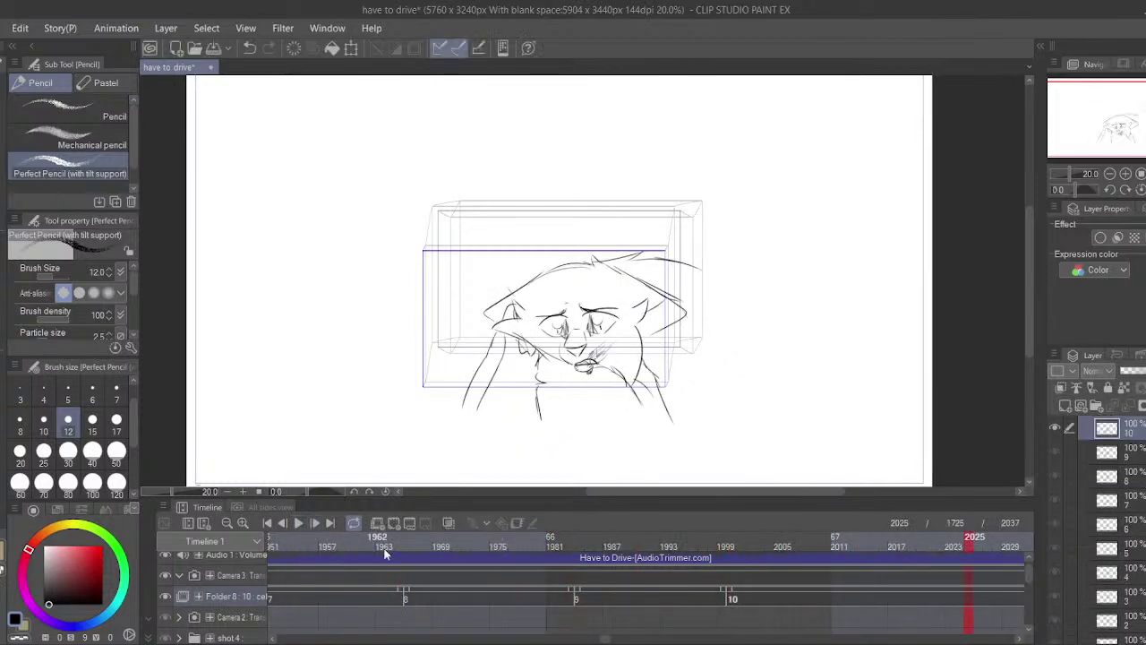
- Delay the start of cel 10 in Folder 8 to about frame 2020 and play back the longer hold on cel 9
click(694, 615)
drag(726, 595, 929, 598)
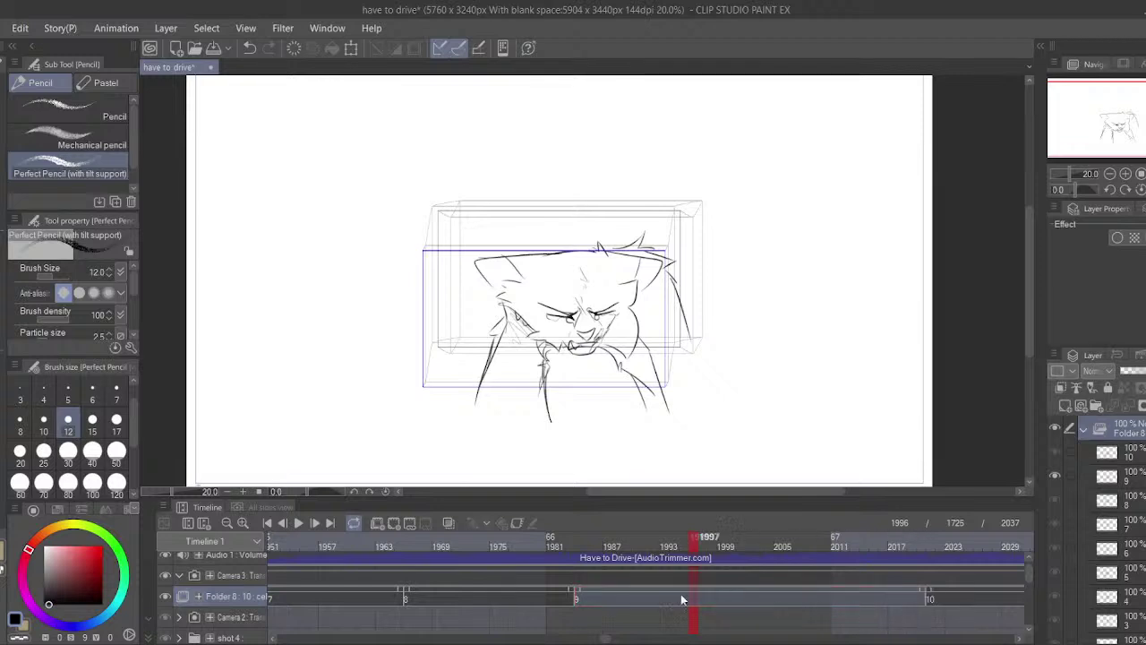
click(494, 538)
click(301, 525)
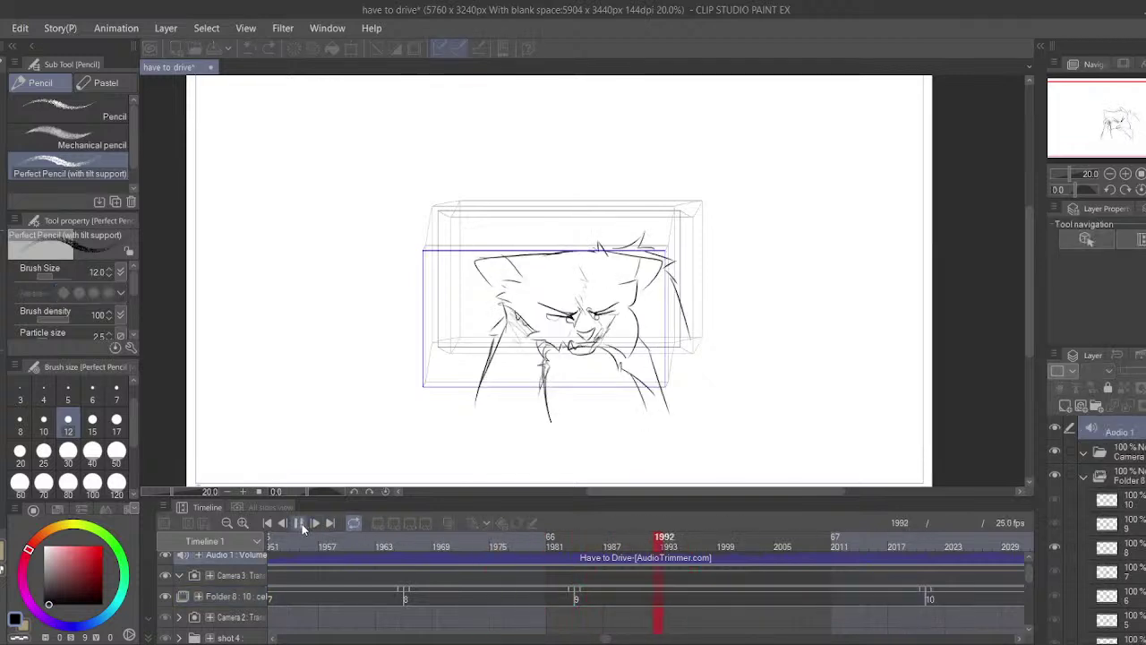
click(307, 523)
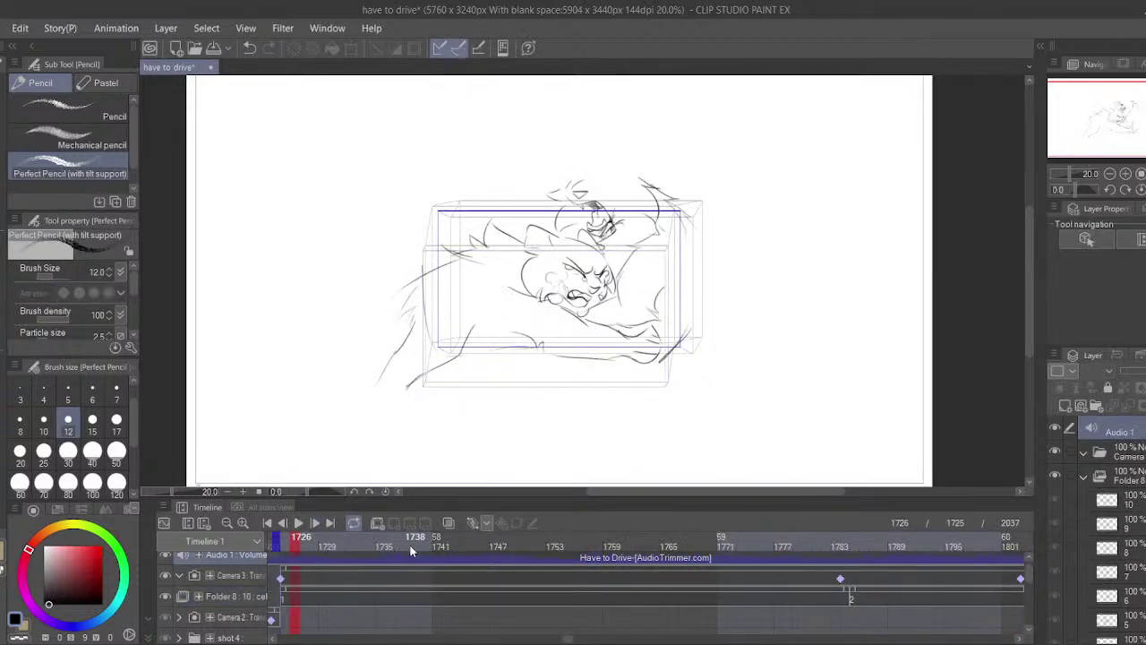
- Return to the end of the shot and play it from frame 2007 to check the timing of cel 10
drag(631, 600, 292, 630)
drag(755, 604, 309, 618)
drag(663, 610, 309, 620)
drag(576, 614, 386, 615)
drag(503, 544, 1118, 573)
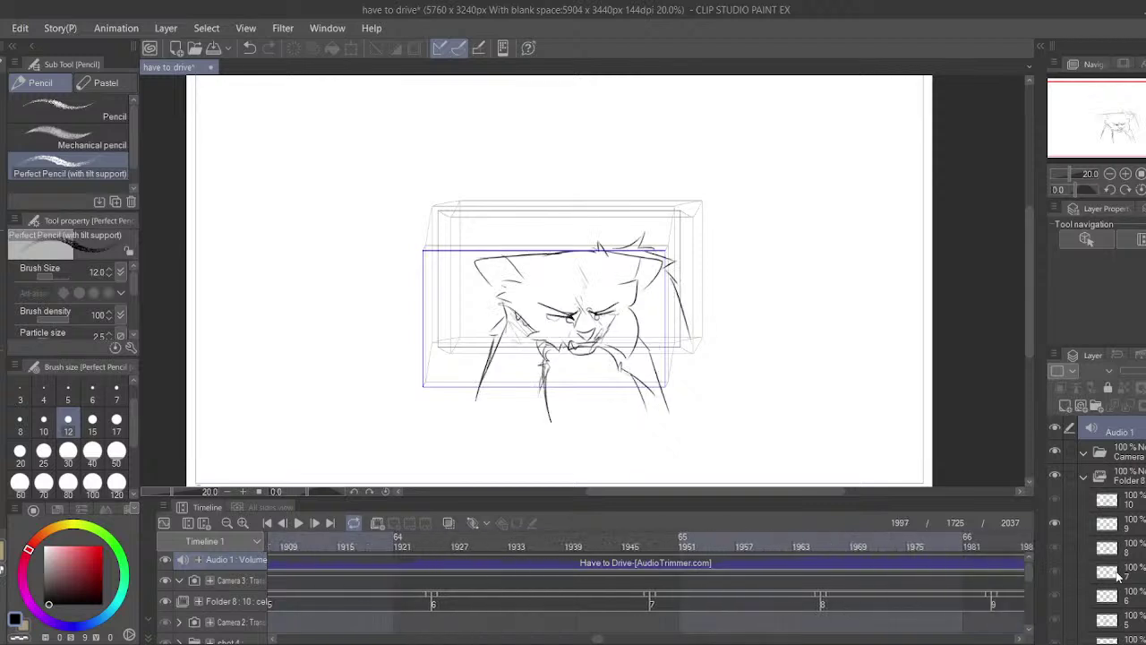
drag(1116, 575, 1030, 543)
click(639, 541)
click(419, 541)
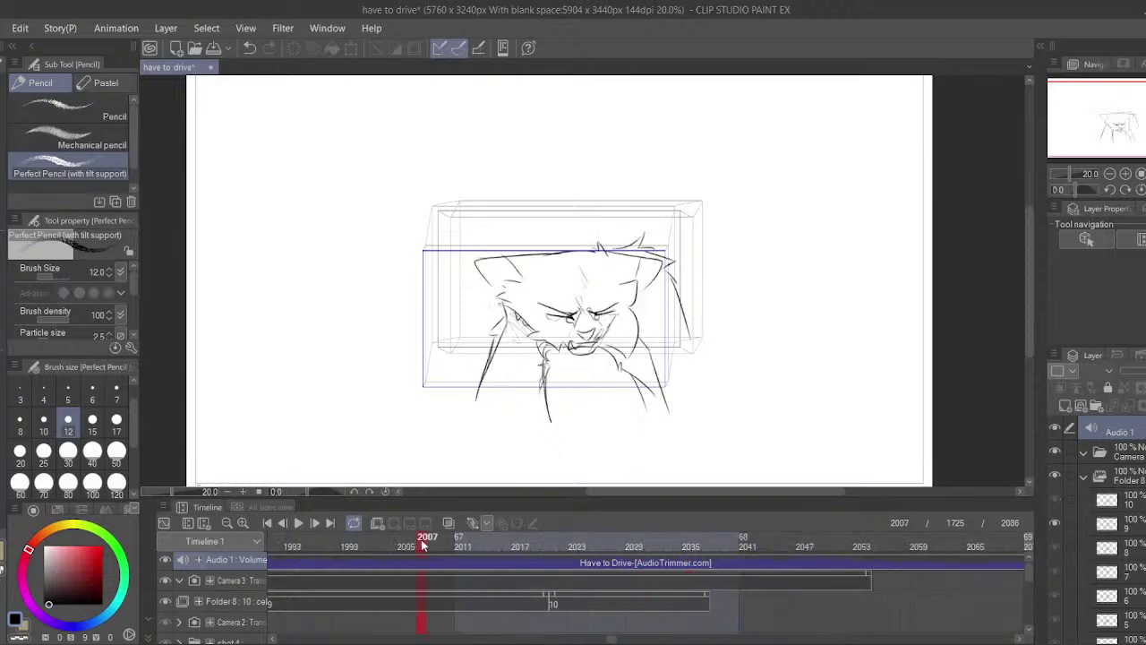
click(298, 523)
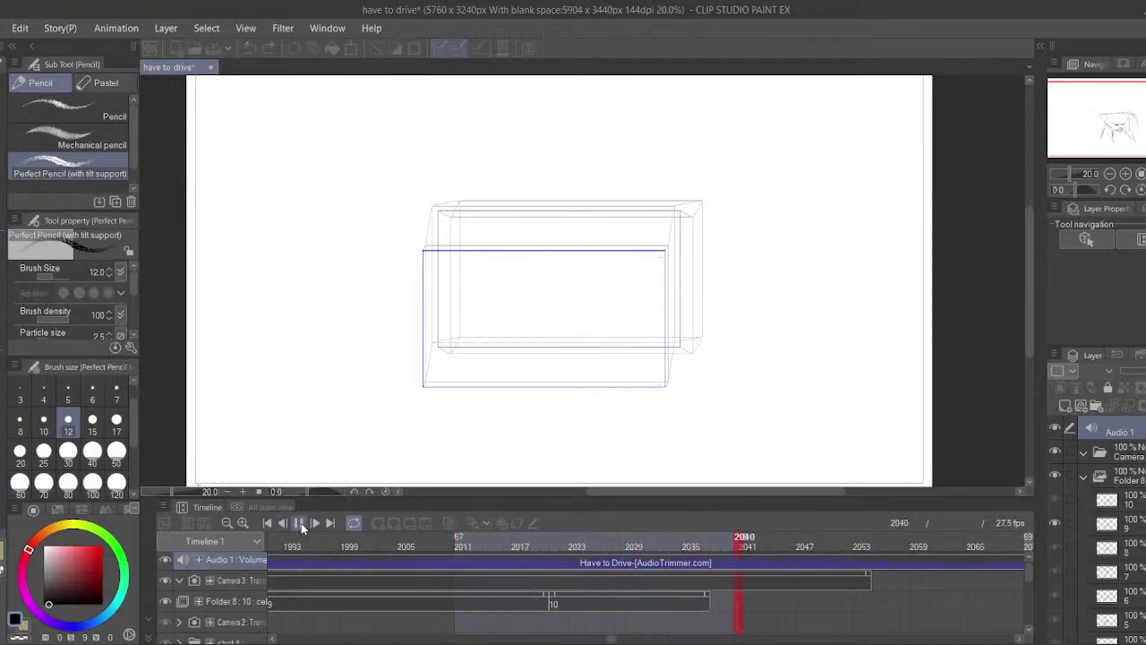
click(300, 523)
- Extend the playback range end to frame 2086
drag(767, 610, 611, 478)
drag(587, 622, 611, 620)
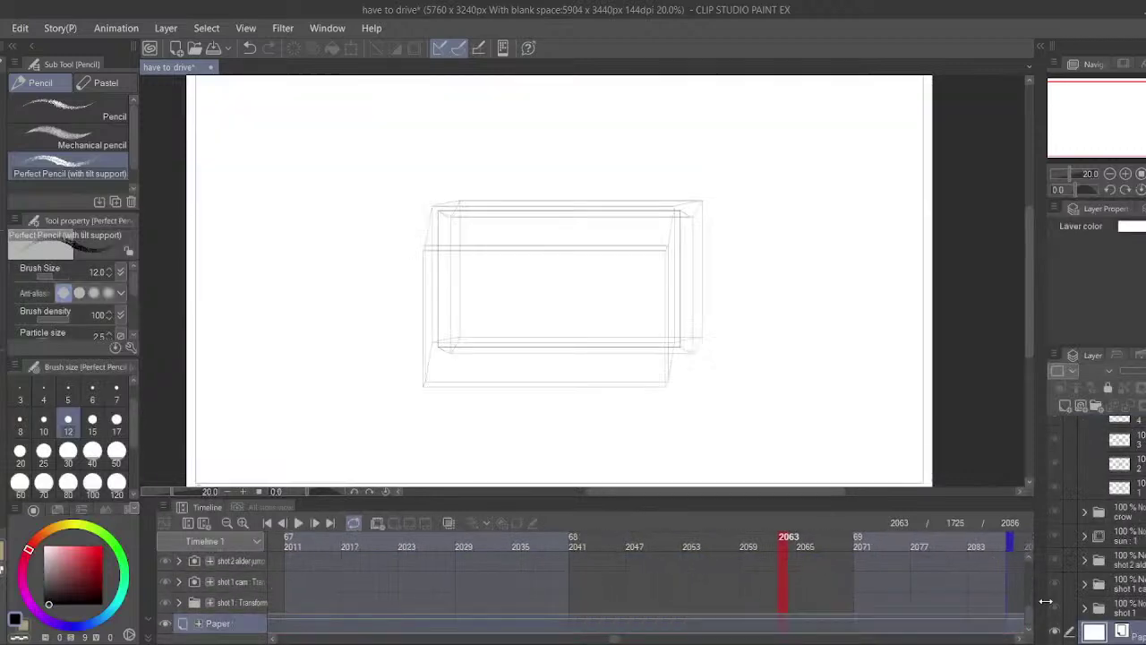
scroll(706, 582, up, 5)
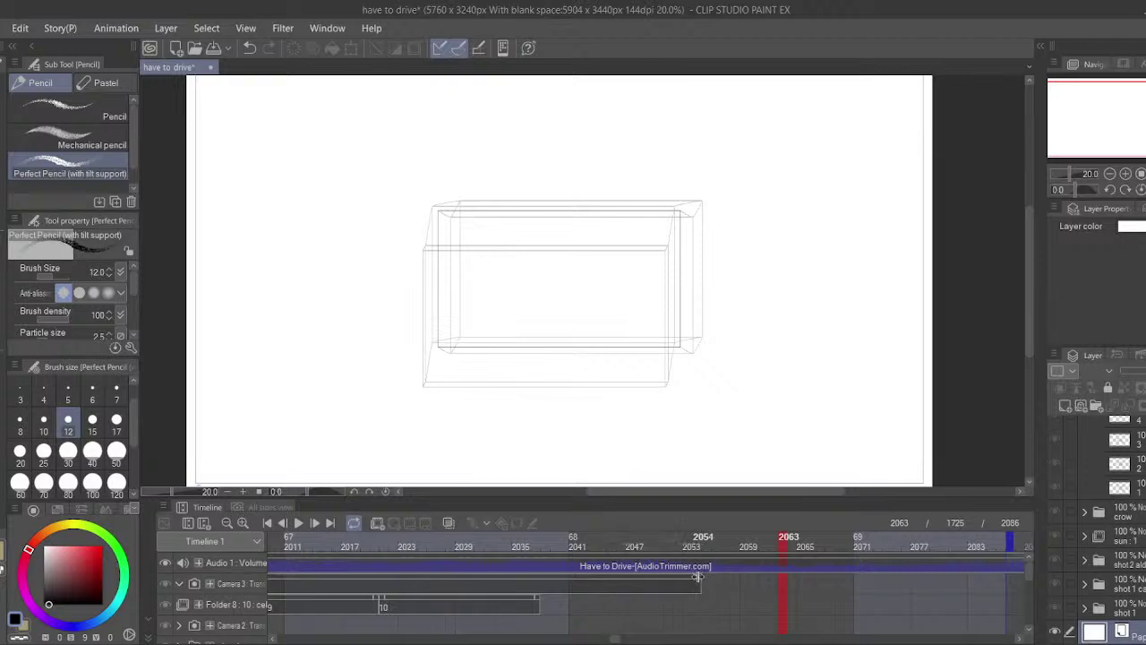
- Lengthen the Camera 3 clip, extend the Folder 8 clip to about frame 2062, and play back cel 10
click(697, 576)
drag(540, 605, 775, 605)
click(524, 545)
click(300, 524)
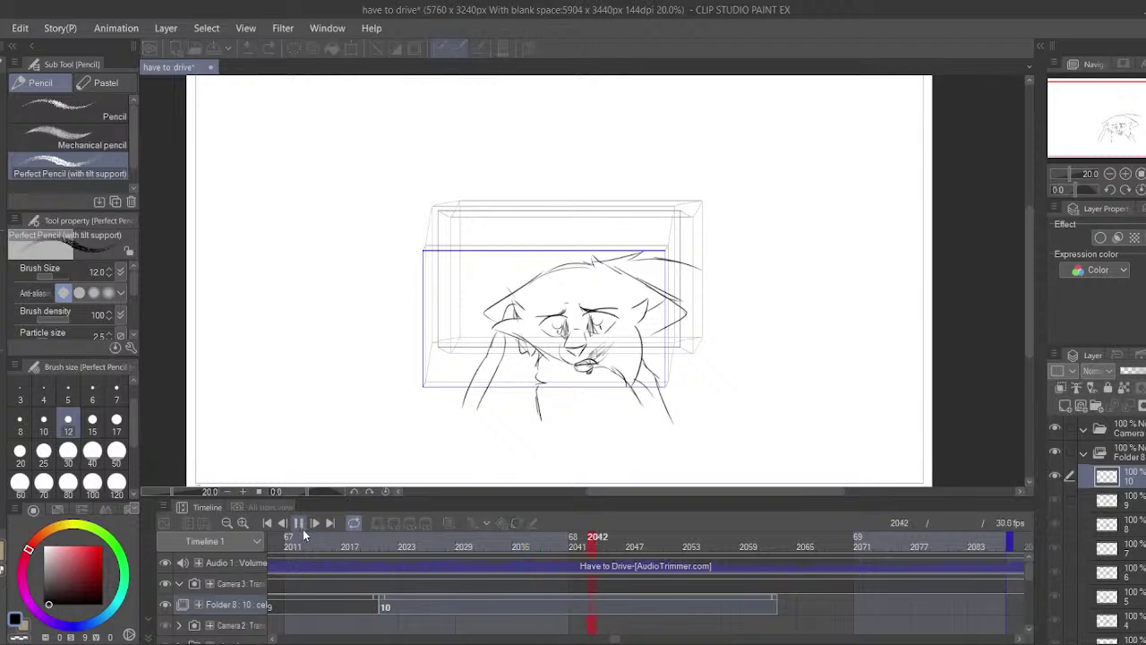
click(305, 524)
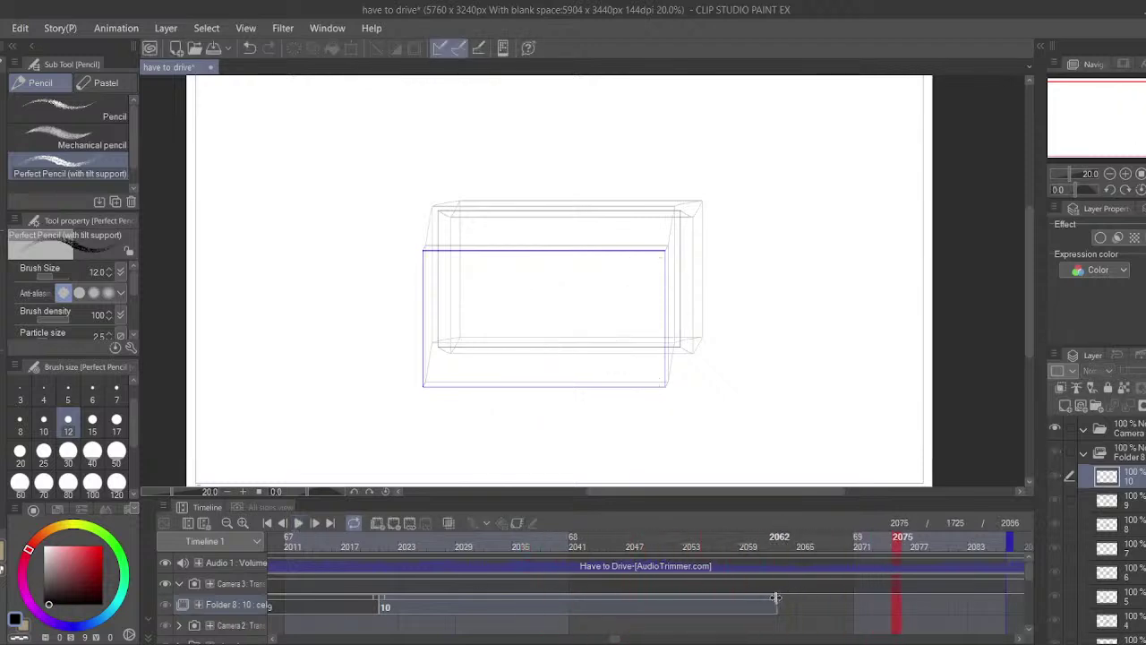
- Extend the Folder 8 clip to frame 2069 and add a new animation cel at frame 2070
drag(778, 600, 852, 609)
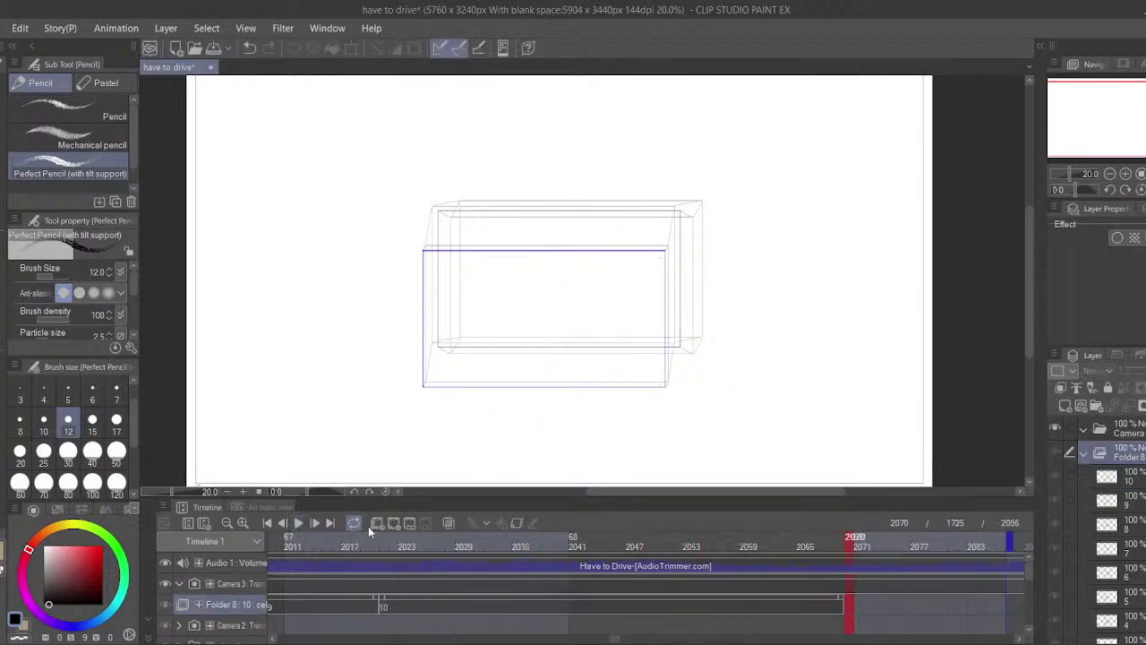
click(394, 524)
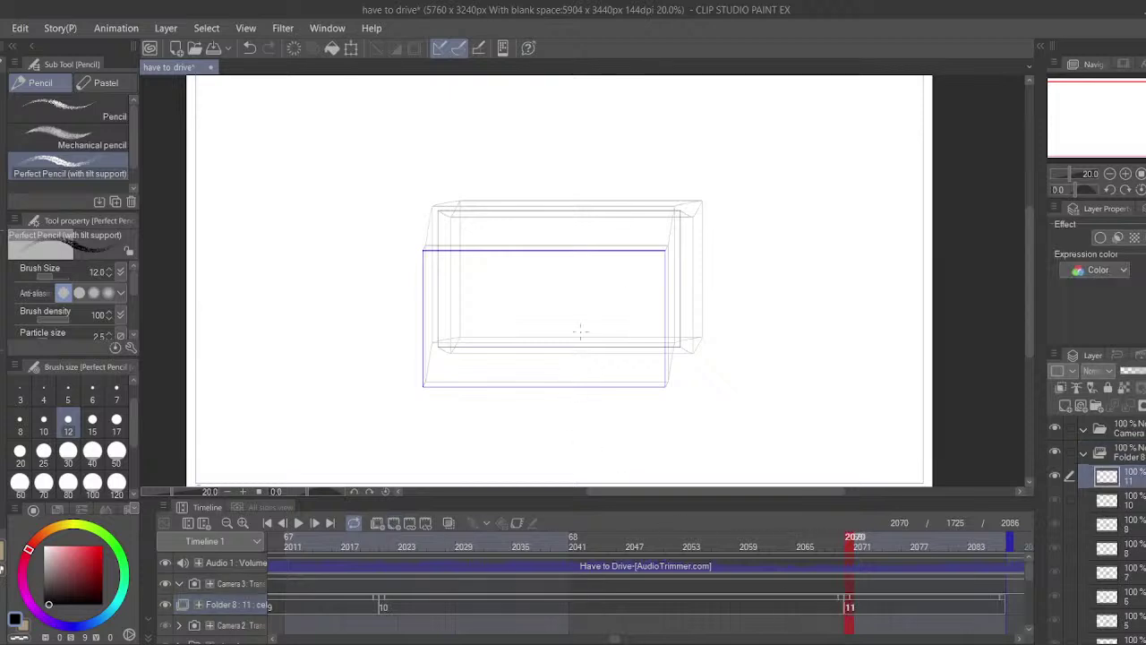
- Select Camera 3 with the Object tool and shift its frame slightly up and right at frame 1946
scroll(640, 542, up, 10)
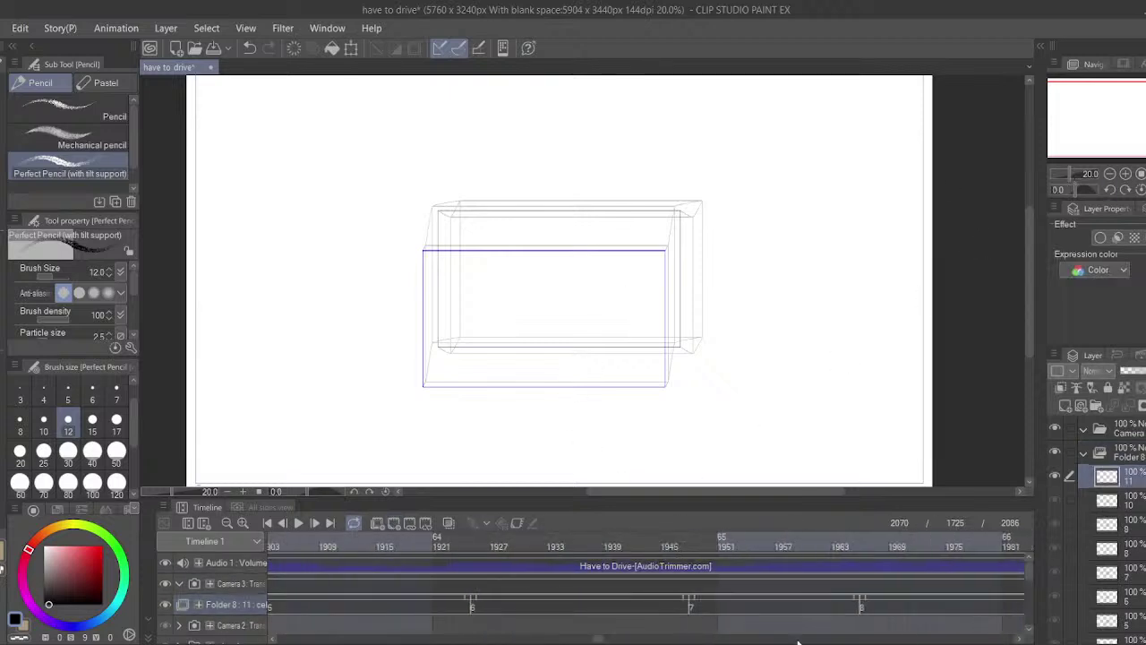
click(395, 544)
drag(397, 550, 467, 549)
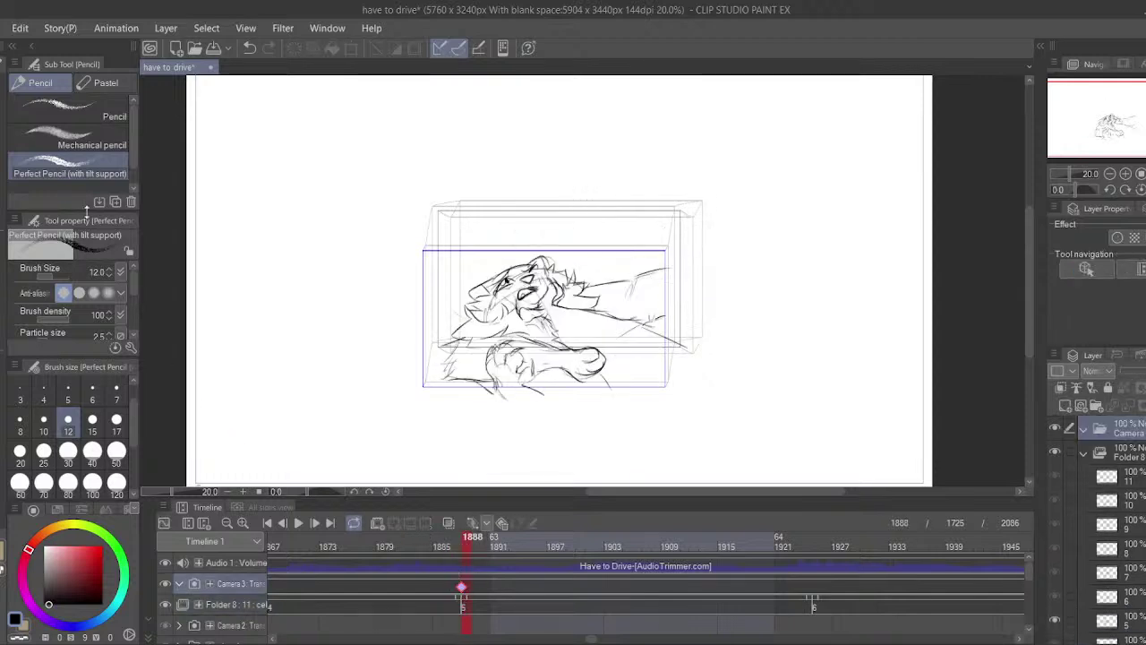
key(o)
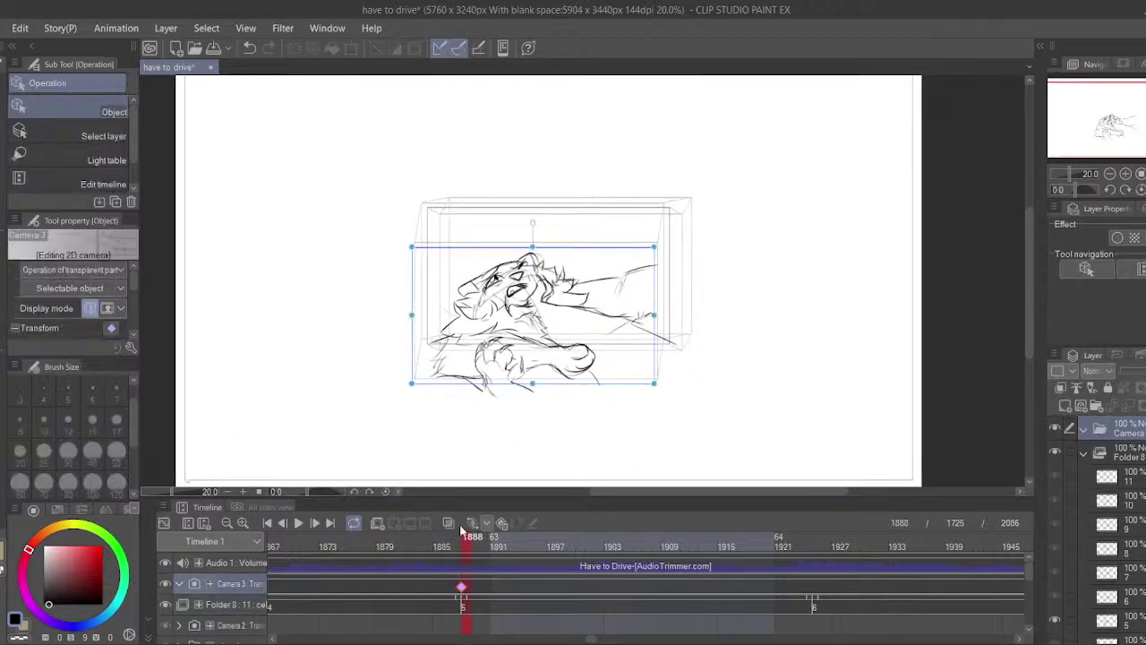
mouse_move(466, 548)
mouse_down()
mouse_move(918, 583)
mouse_move(837, 566)
mouse_up()
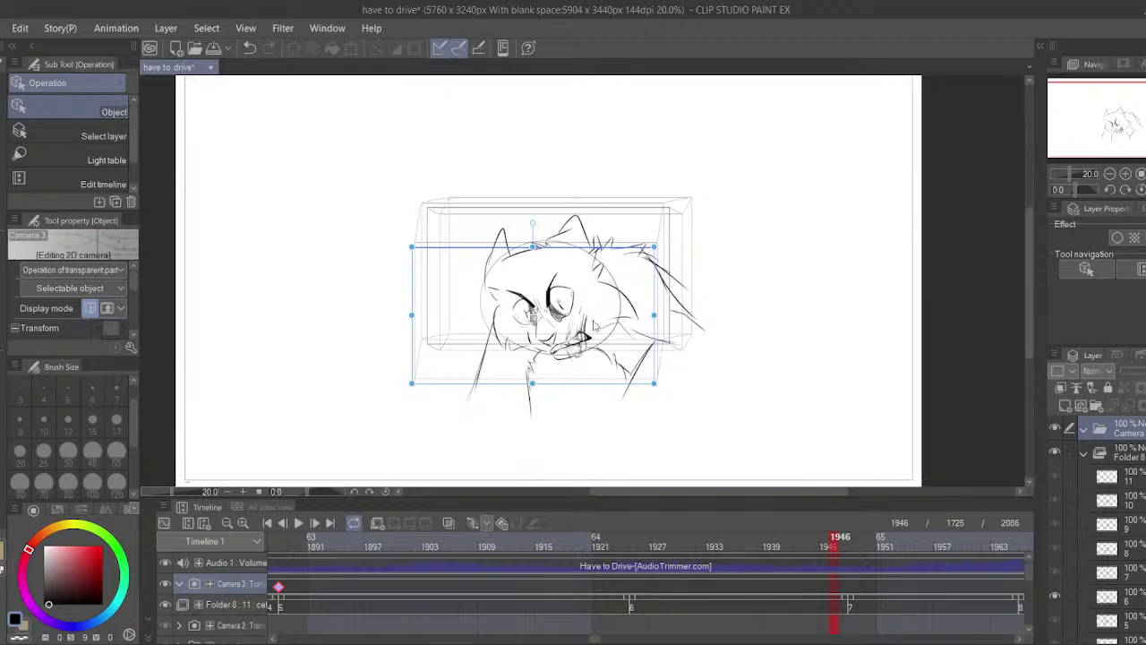
drag(605, 328, 612, 322)
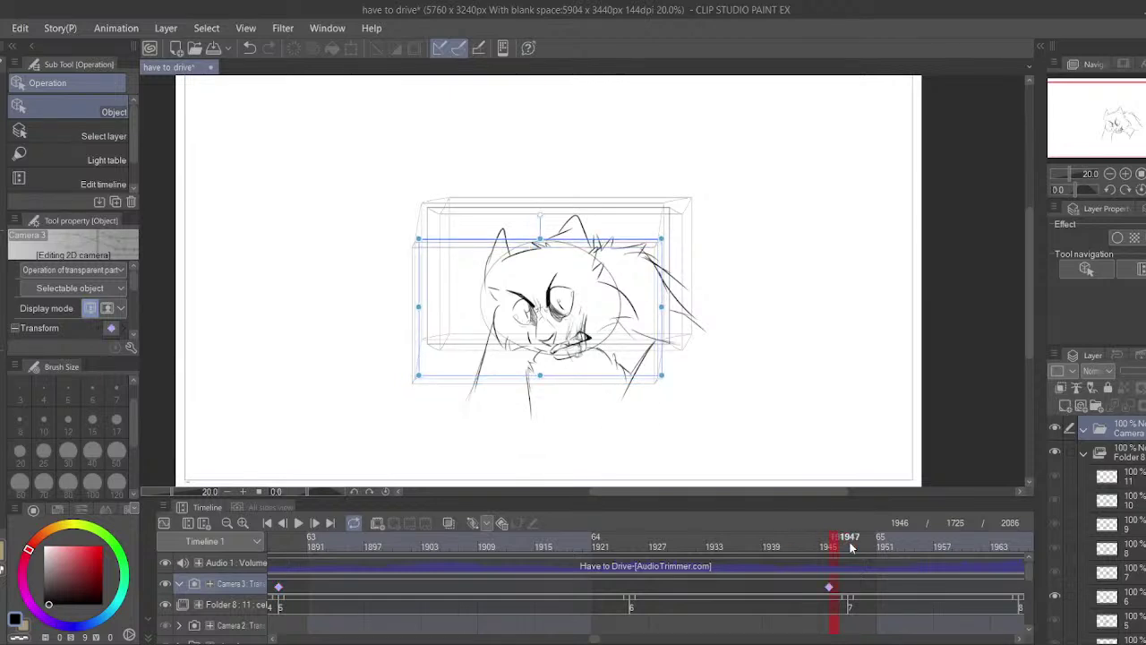
- Keyframe Camera 3 slightly higher at frame 1964 and further right at about frame 1982
mouse_move(833, 540)
mouse_down()
mouse_move(439, 537)
mouse_move(691, 493)
mouse_move(856, 496)
mouse_move(832, 502)
mouse_move(1008, 527)
mouse_up()
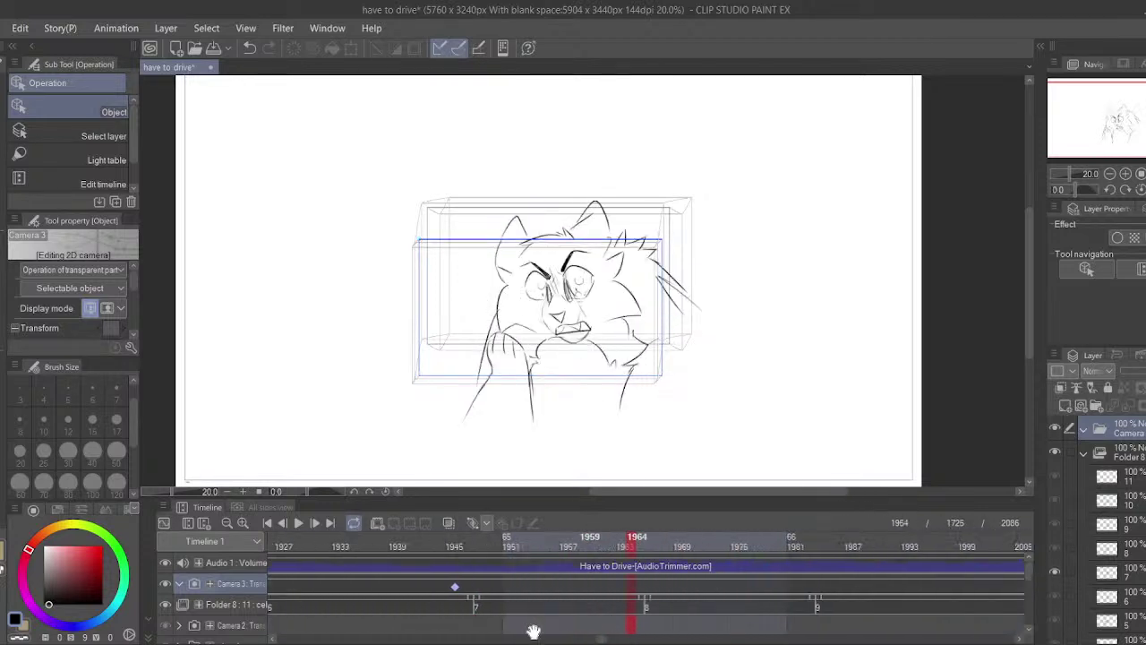
drag(593, 341, 597, 327)
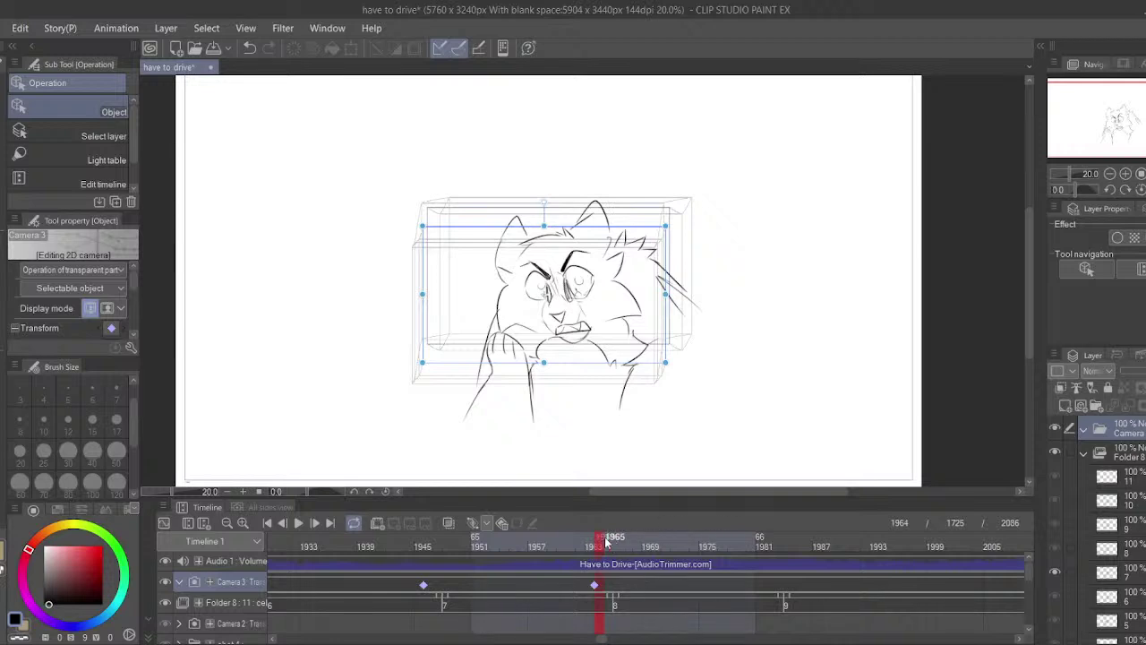
drag(609, 537, 767, 532)
drag(632, 346, 655, 365)
- Keyframe Camera 3 down and right at frame 2020, and down and left at frame 2069
mouse_move(772, 538)
mouse_down()
mouse_move(1077, 587)
mouse_move(931, 578)
mouse_move(954, 573)
mouse_up()
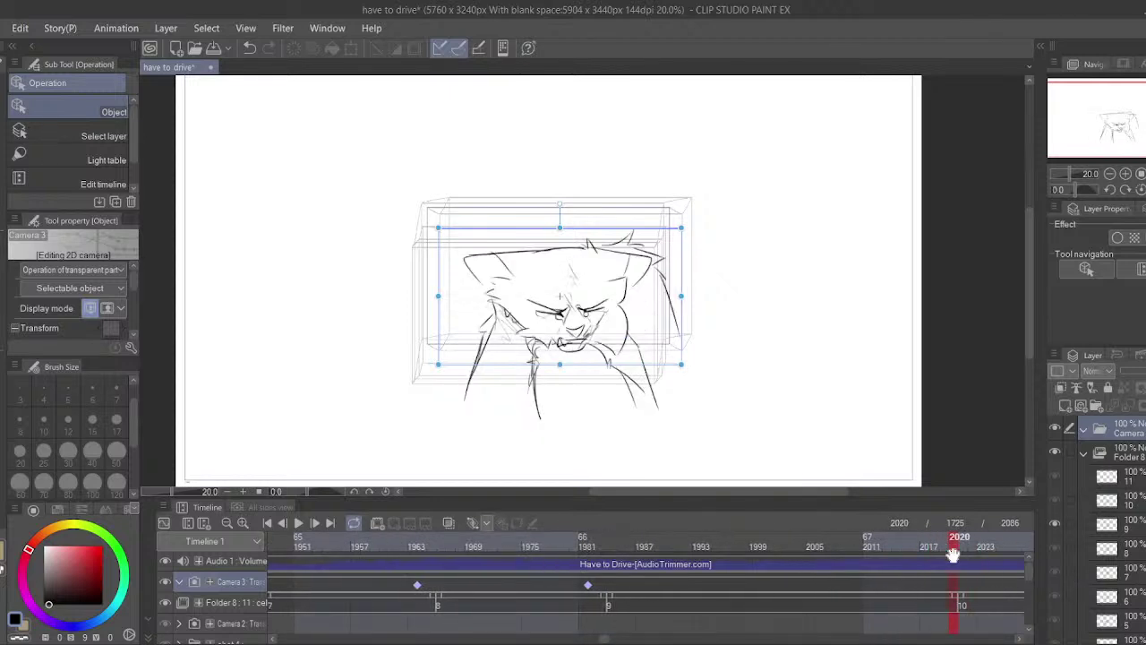
drag(651, 338, 662, 356)
drag(1016, 625, 543, 618)
drag(495, 542, 581, 543)
drag(926, 545, 947, 546)
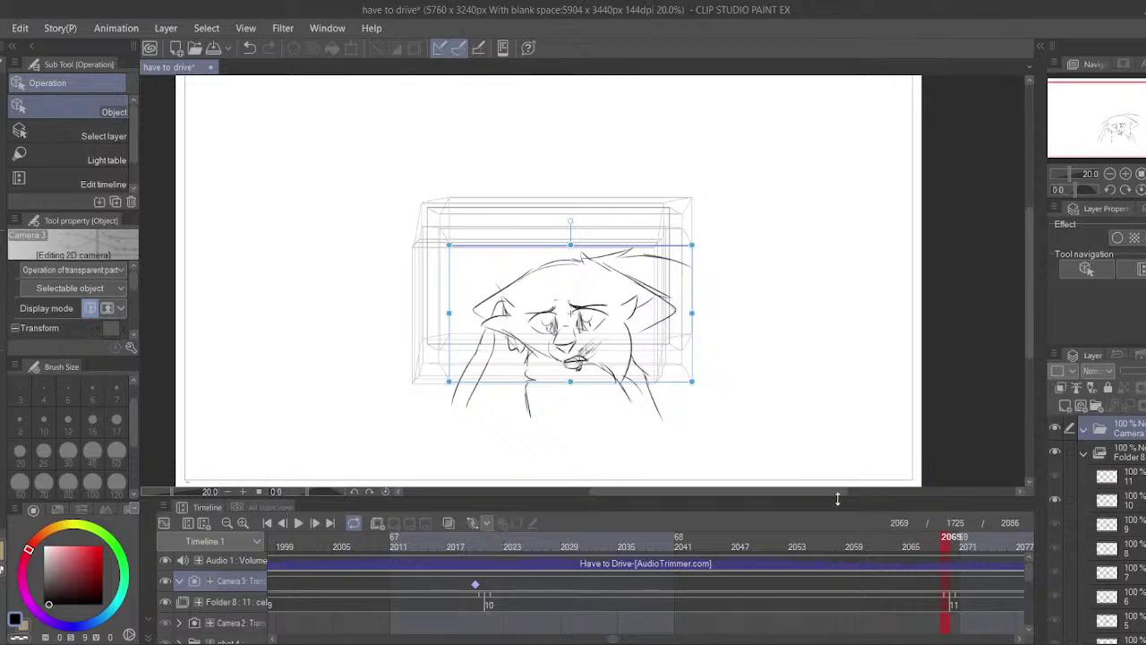
drag(612, 347, 601, 365)
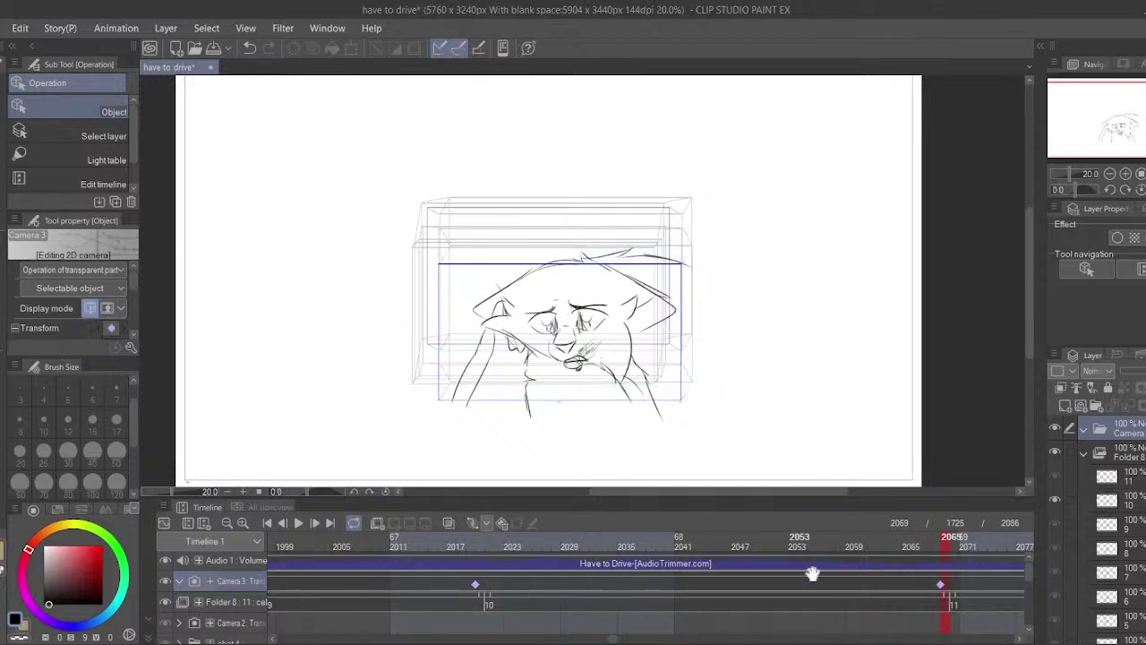
- Move the last Camera 3 keyframe to the end of cel 11, extend the playback range to frame 2101, and play back the ending
scroll(735, 598, right, 3)
click(645, 586)
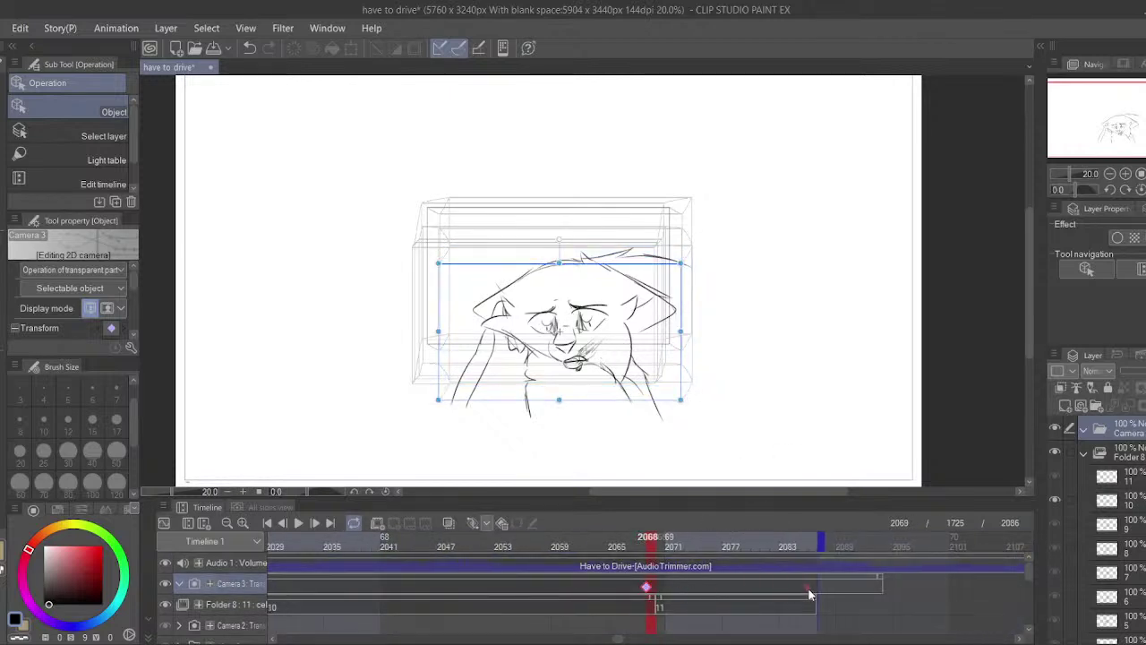
drag(814, 579, 813, 582)
drag(821, 542, 960, 543)
drag(794, 592, 774, 583)
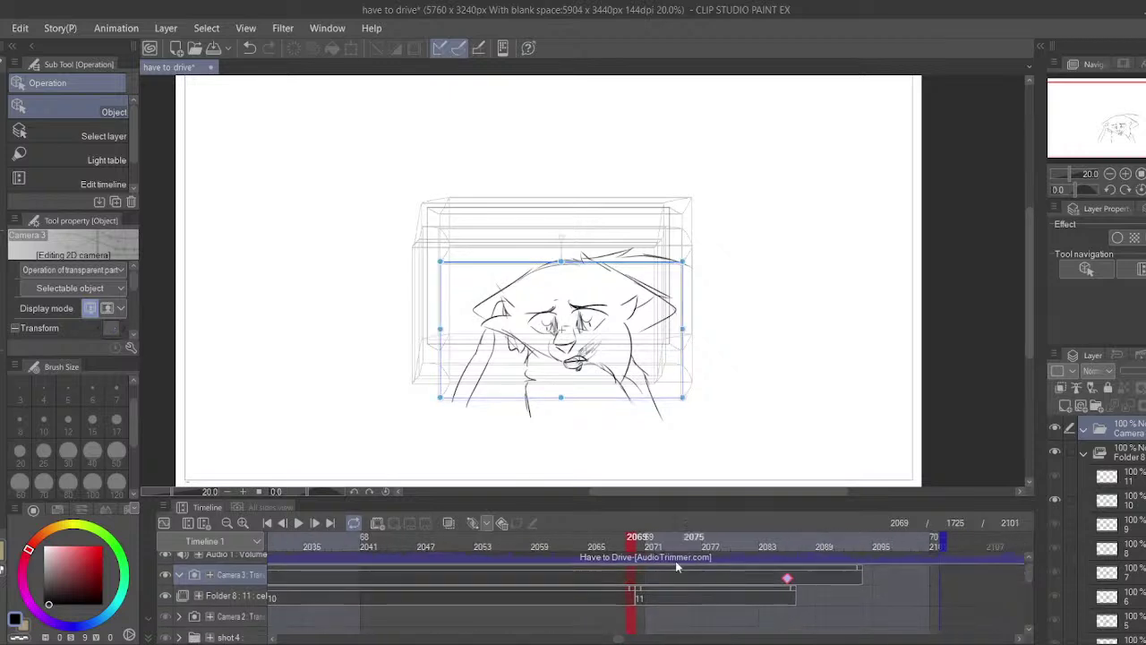
click(299, 523)
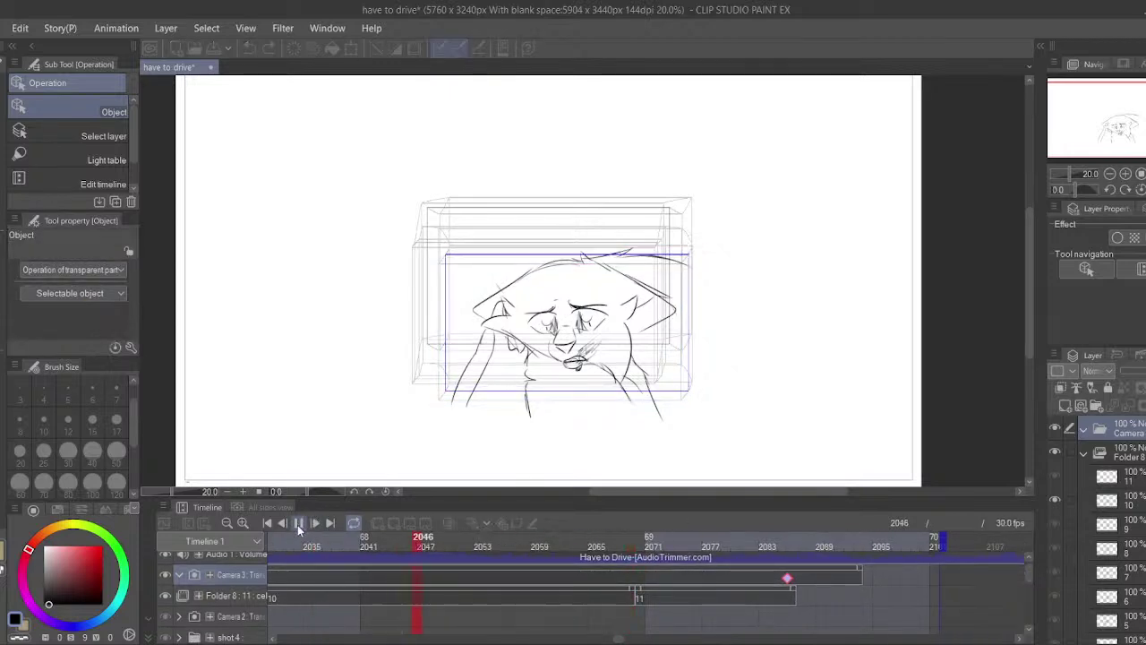
click(300, 524)
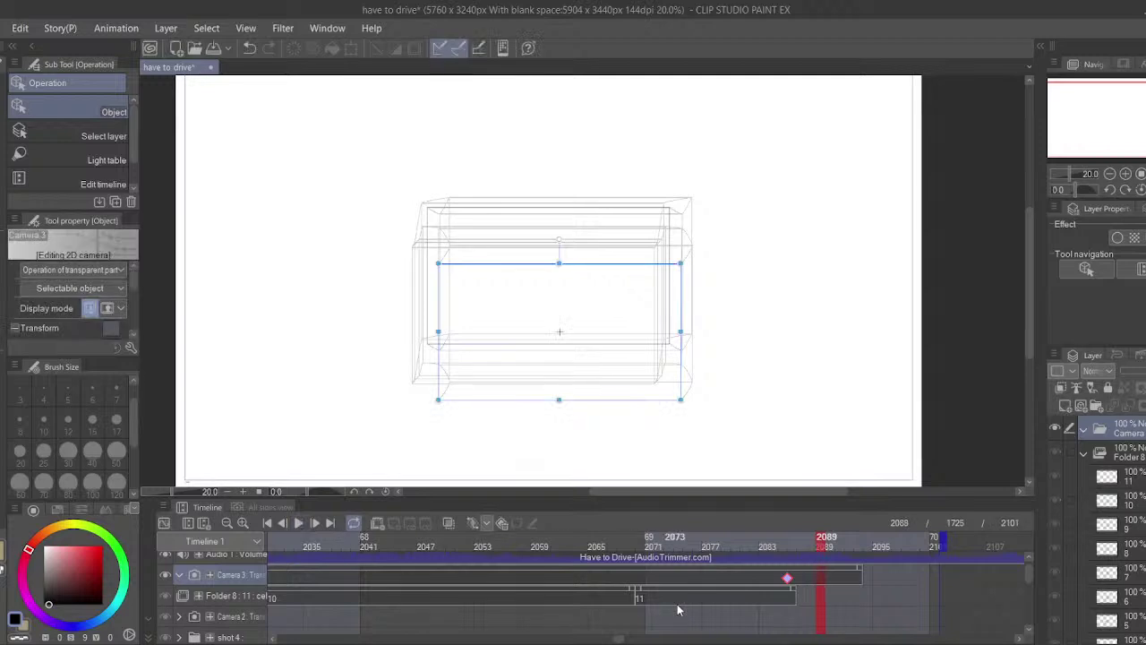
- Go to cel 11 in Folder 8 and take the Perfect Pencil for roughing the close-up
click(643, 600)
key(p)
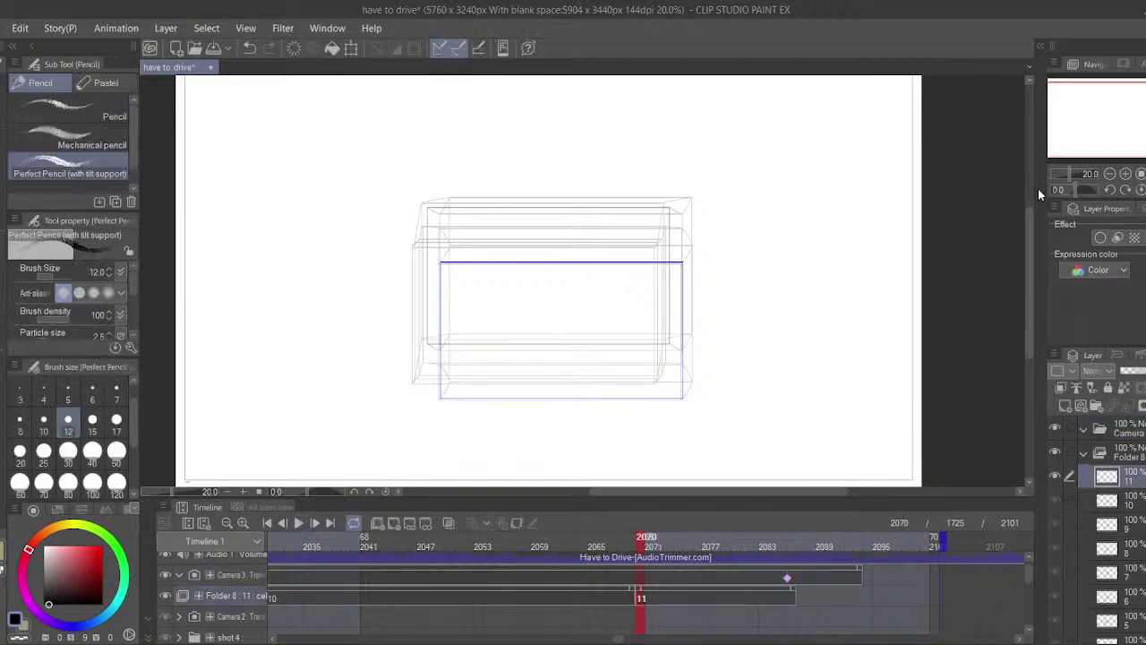
drag(1067, 175, 1074, 174)
click(775, 591)
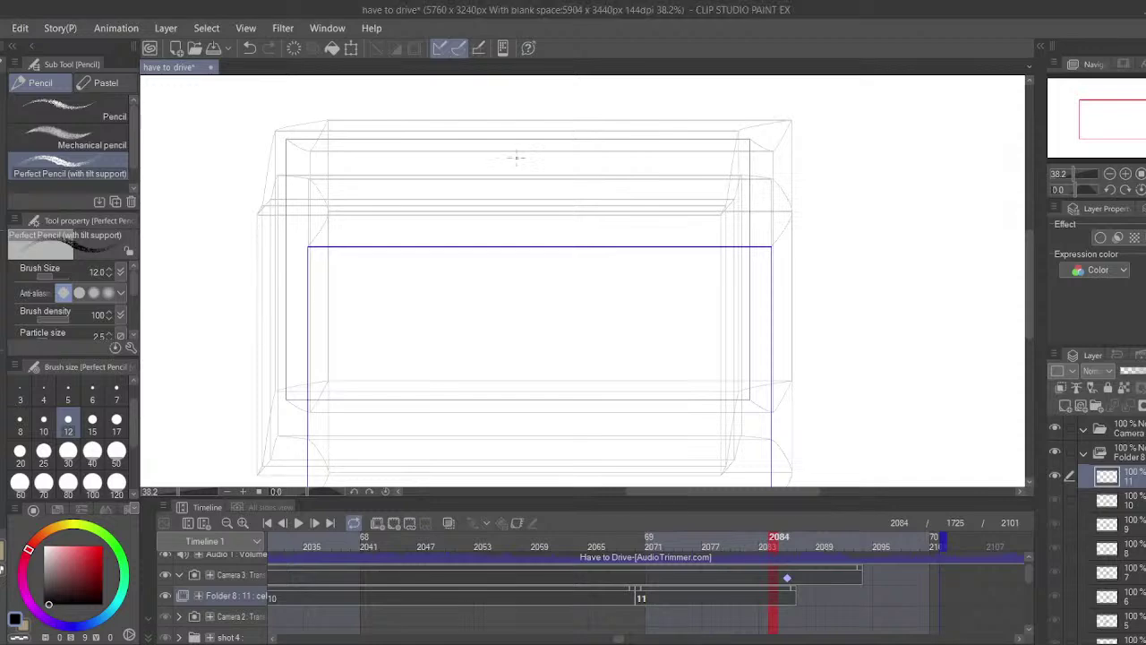
- Scrub through cels 10 and 11 to review the crying pose that leads into the blank cel
click(564, 541)
click(479, 541)
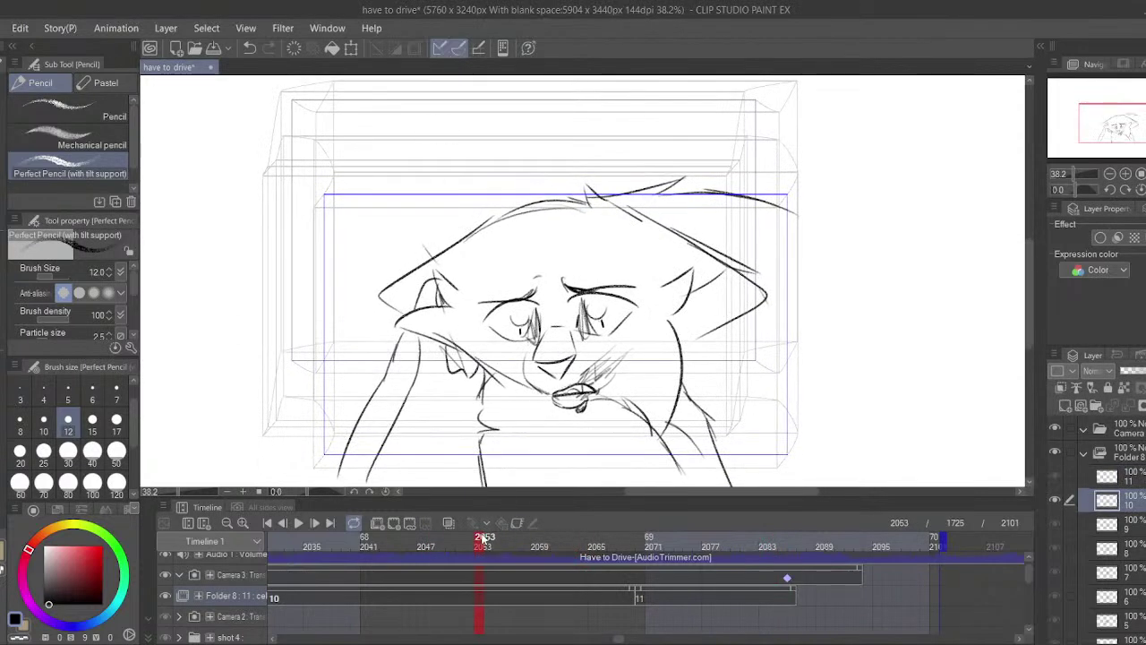
drag(483, 538, 488, 495)
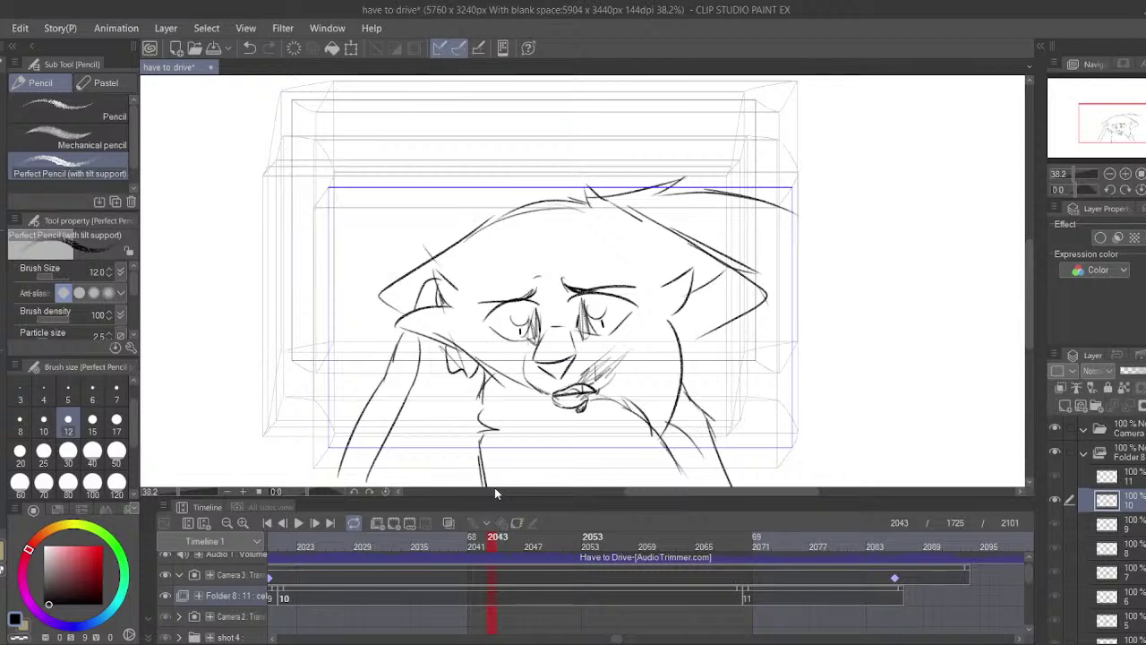
drag(495, 487, 776, 516)
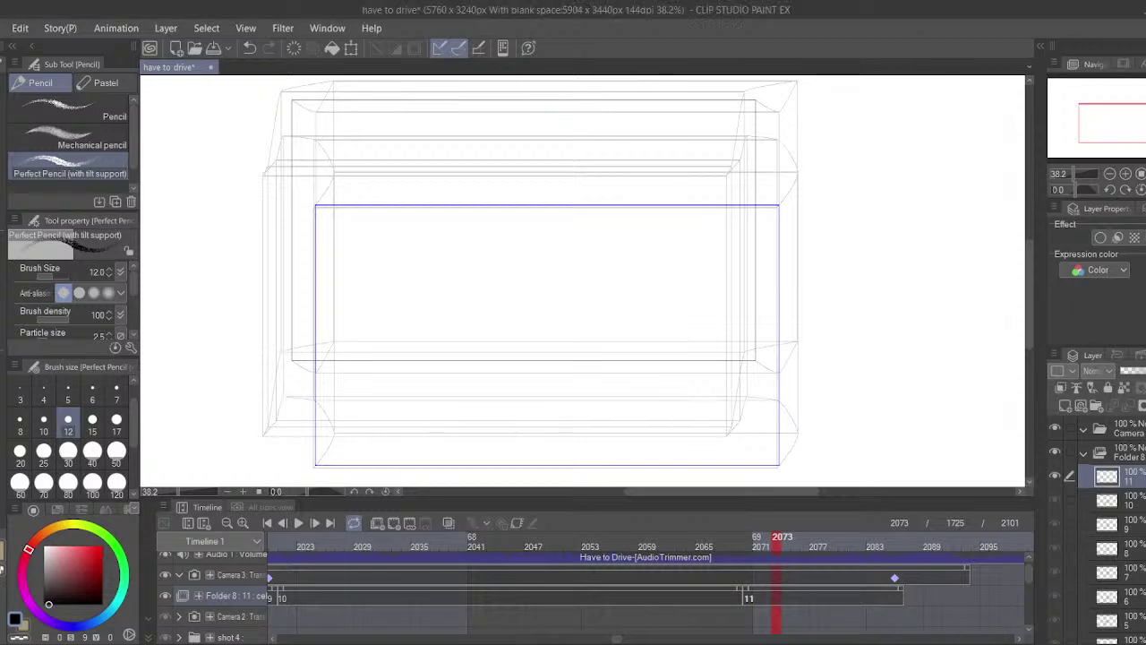
click(506, 534)
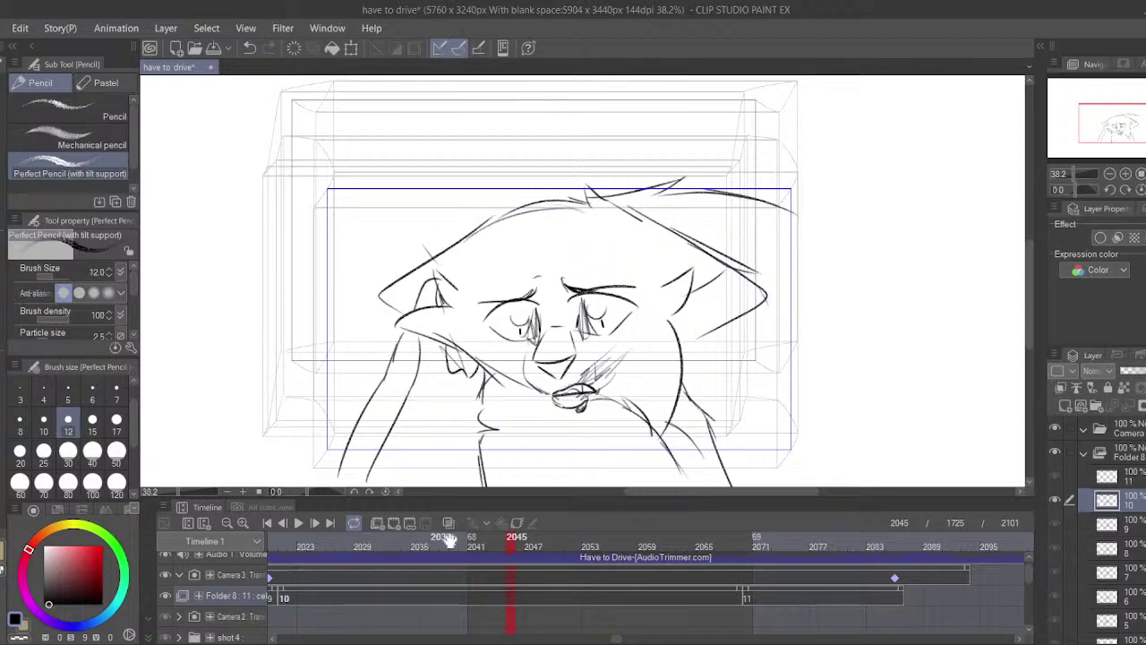
scroll(409, 546, left, 3)
mouse_move(412, 537)
mouse_down()
mouse_move(471, 539)
mouse_move(166, 540)
mouse_move(696, 542)
mouse_move(713, 574)
mouse_move(908, 560)
mouse_up()
drag(829, 576, 416, 572)
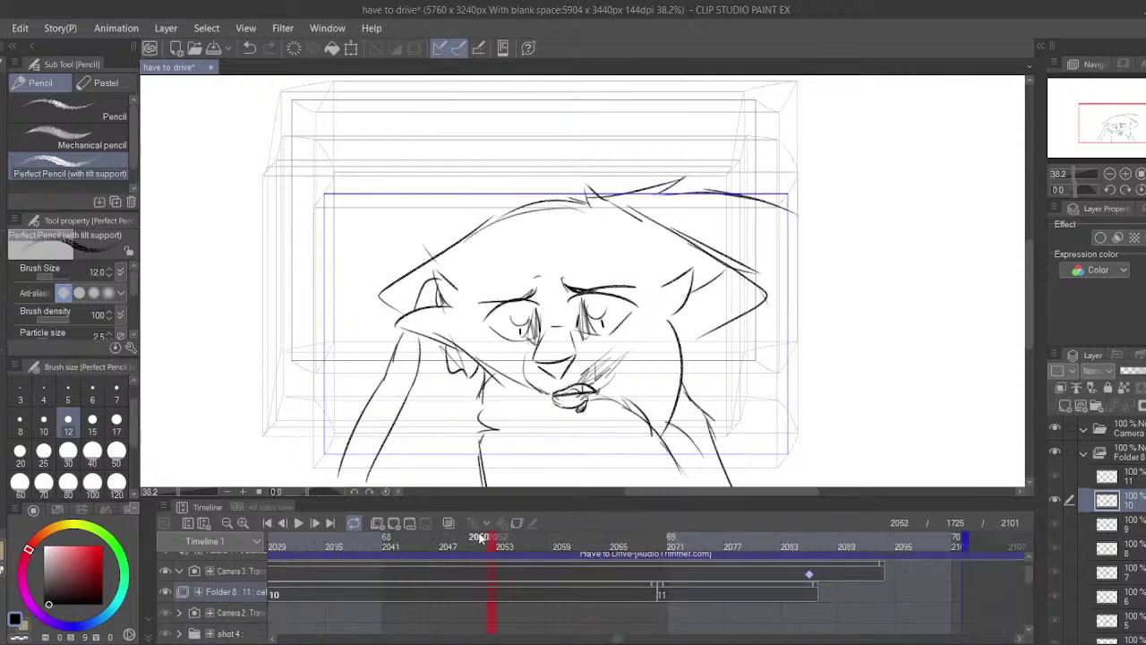
drag(484, 539, 664, 542)
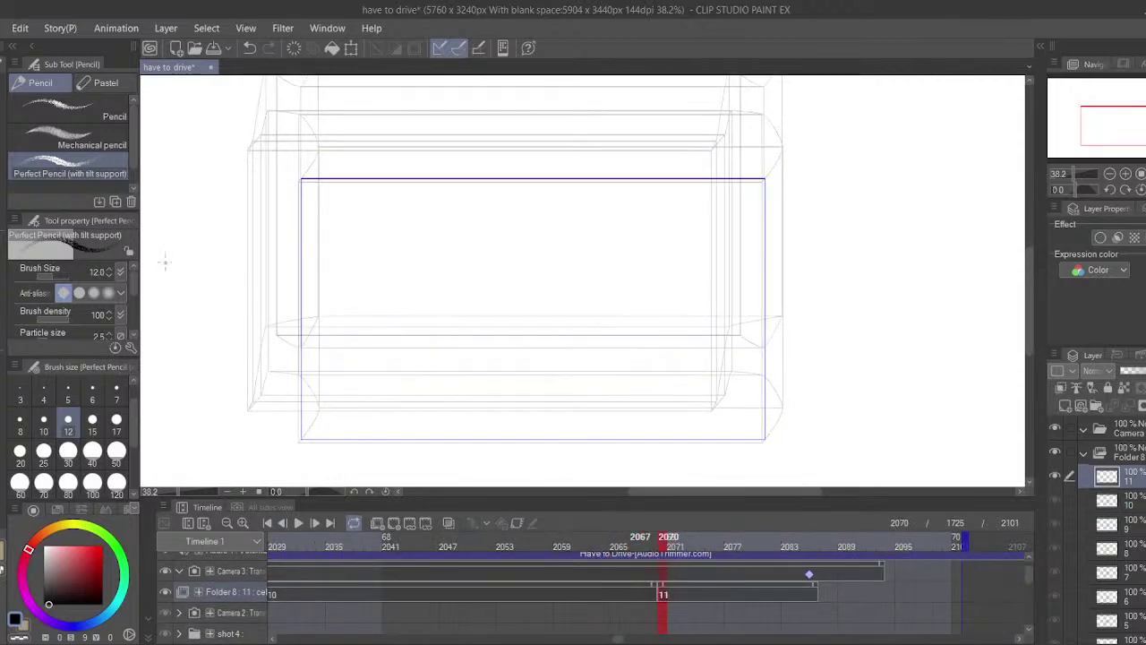
drag(511, 361, 453, 242)
key(ctrl+z)
drag(507, 330, 504, 295)
key(ctrl+z)
mouse_move(486, 402)
mouse_down()
mouse_move(687, 244)
mouse_move(448, 375)
mouse_up()
key(ctrl+z)
mouse_move(455, 410)
mouse_down()
mouse_move(406, 366)
mouse_move(420, 228)
mouse_move(495, 190)
mouse_up()
drag(566, 367, 522, 309)
key(ctrl+z)
drag(545, 291, 569, 282)
key(ctrl+z)
key(ctrl+z)
mouse_move(410, 426)
mouse_down()
mouse_move(689, 344)
mouse_move(362, 280)
mouse_up()
key(ctrl+z)
mouse_move(599, 258)
mouse_down()
mouse_move(624, 255)
mouse_move(597, 256)
mouse_up()
key(ctrl+z)
- Set the pencil size to 15 and sketch the cat's triangular nose with light bridge lines above it on cel 11
key(bracketright)
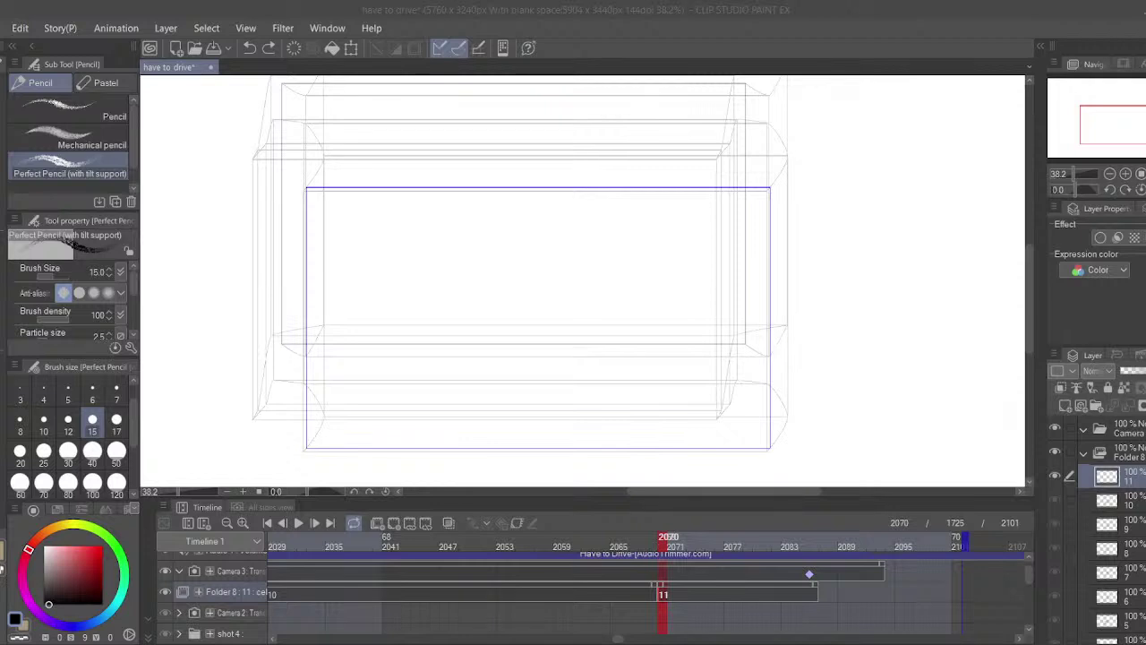
drag(574, 258, 559, 263)
drag(558, 263, 609, 323)
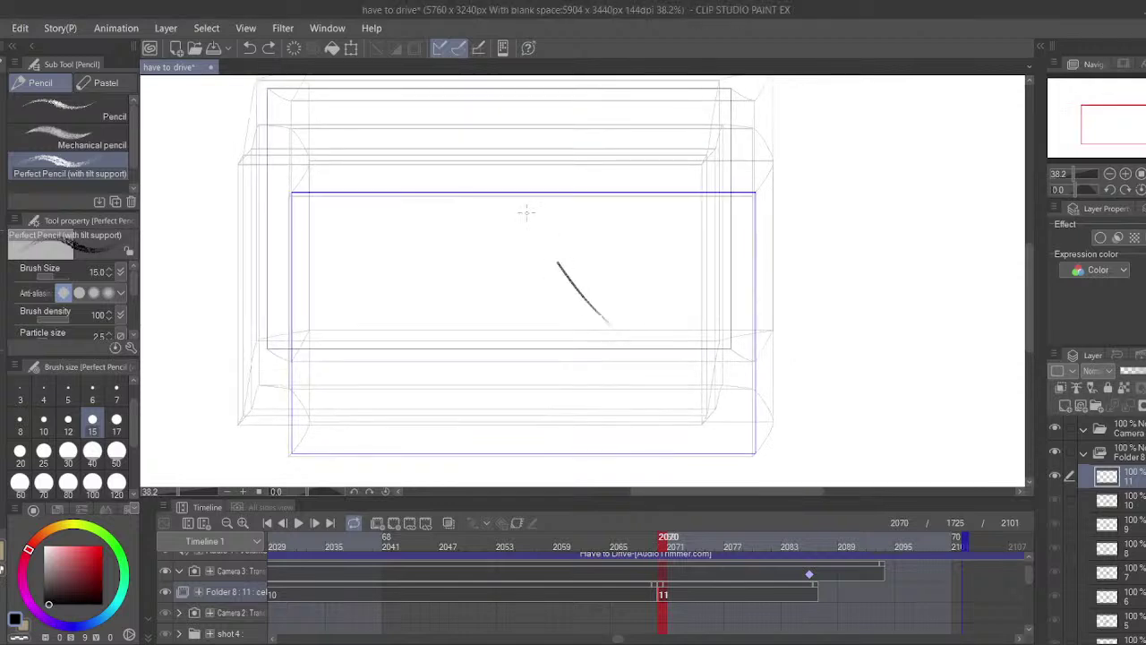
key(ctrl+z)
mouse_move(609, 241)
mouse_down()
mouse_move(570, 248)
mouse_move(642, 257)
mouse_move(650, 271)
mouse_move(591, 285)
mouse_up()
key(ctrl+z)
key(ctrl+z)
key(ctrl+z)
drag(669, 269, 593, 293)
drag(596, 294, 664, 306)
mouse_move(682, 241)
mouse_down()
mouse_move(611, 229)
mouse_move(557, 273)
mouse_up()
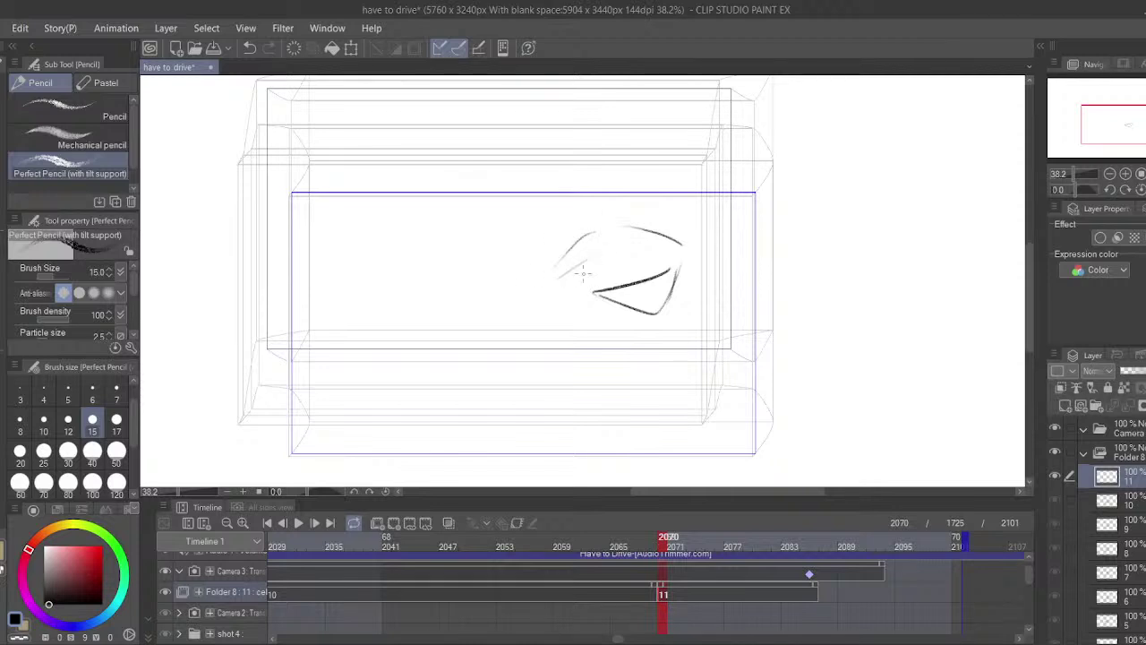
key(ctrl+z)
- Sketch the upper lid, inner corner and lower lid of the large near eye beside the nose
drag(505, 213, 543, 242)
mouse_move(534, 194)
mouse_down()
mouse_move(350, 315)
mouse_move(550, 251)
mouse_up()
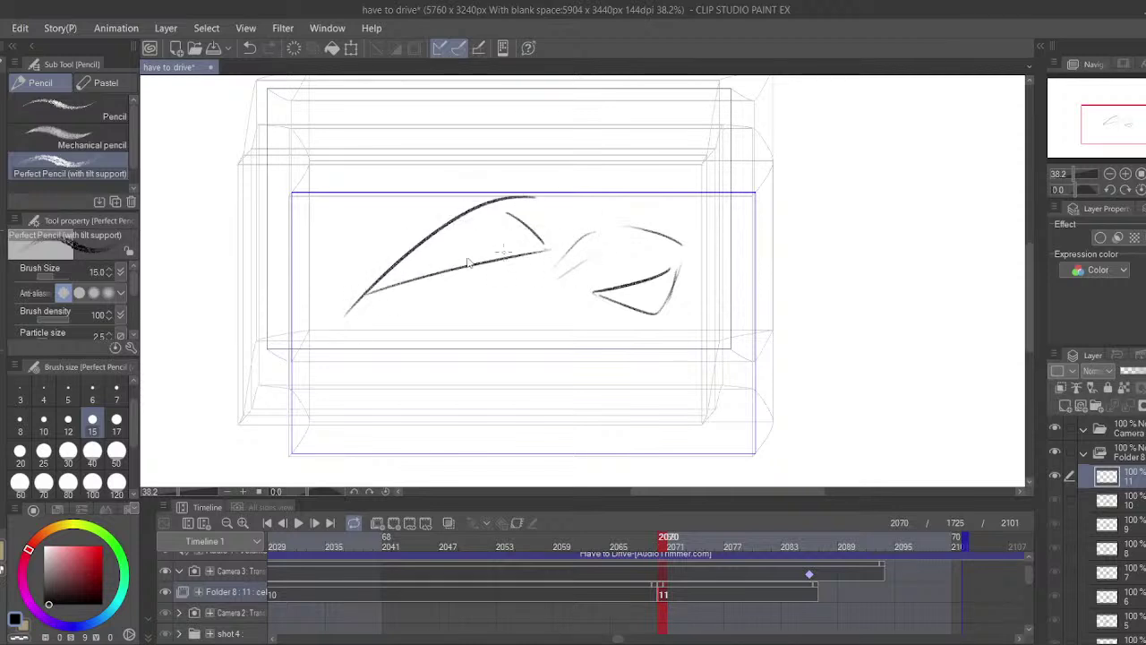
key(ctrl+z)
key(ctrl+z)
drag(523, 200, 374, 298)
key(ctrl+z)
drag(544, 173, 387, 279)
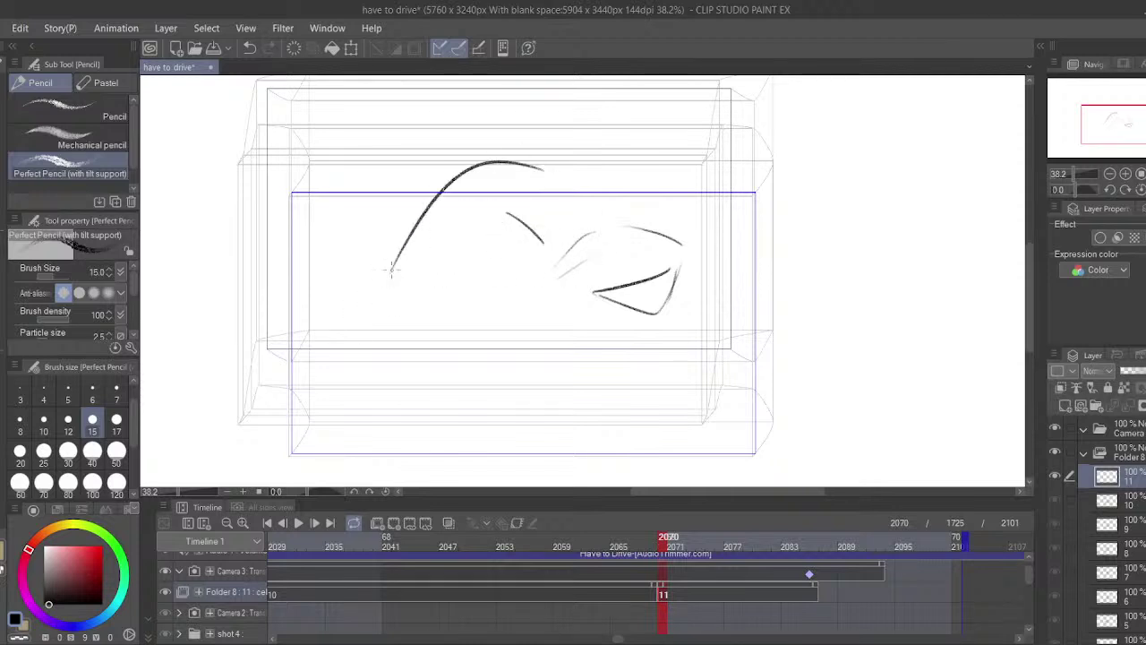
key(ctrl+z)
drag(515, 190, 429, 213)
drag(384, 258, 361, 286)
drag(375, 282, 558, 247)
- Add a slanted brow over the near eye, scribble in a solid dark iris and outline tears inside the lids
drag(346, 228, 507, 156)
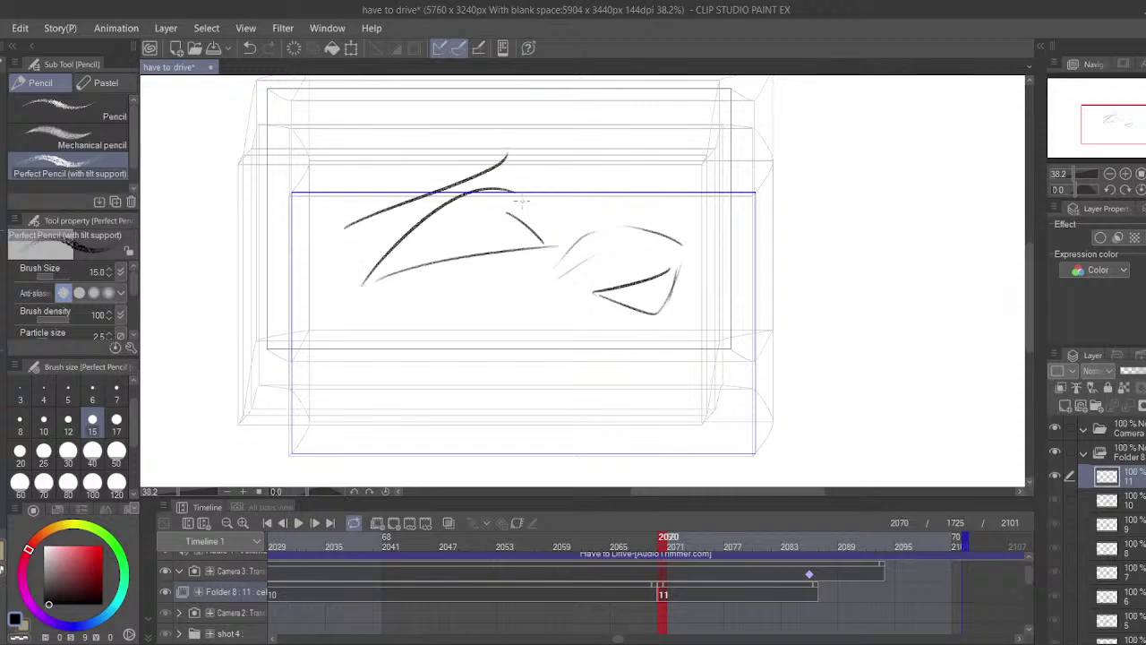
key(ctrl+z)
drag(354, 243, 513, 153)
mouse_move(454, 204)
mouse_down()
mouse_move(503, 263)
mouse_move(489, 195)
mouse_move(459, 205)
mouse_move(467, 255)
mouse_move(460, 203)
mouse_up()
key(ctrl+z)
key(ctrl+z)
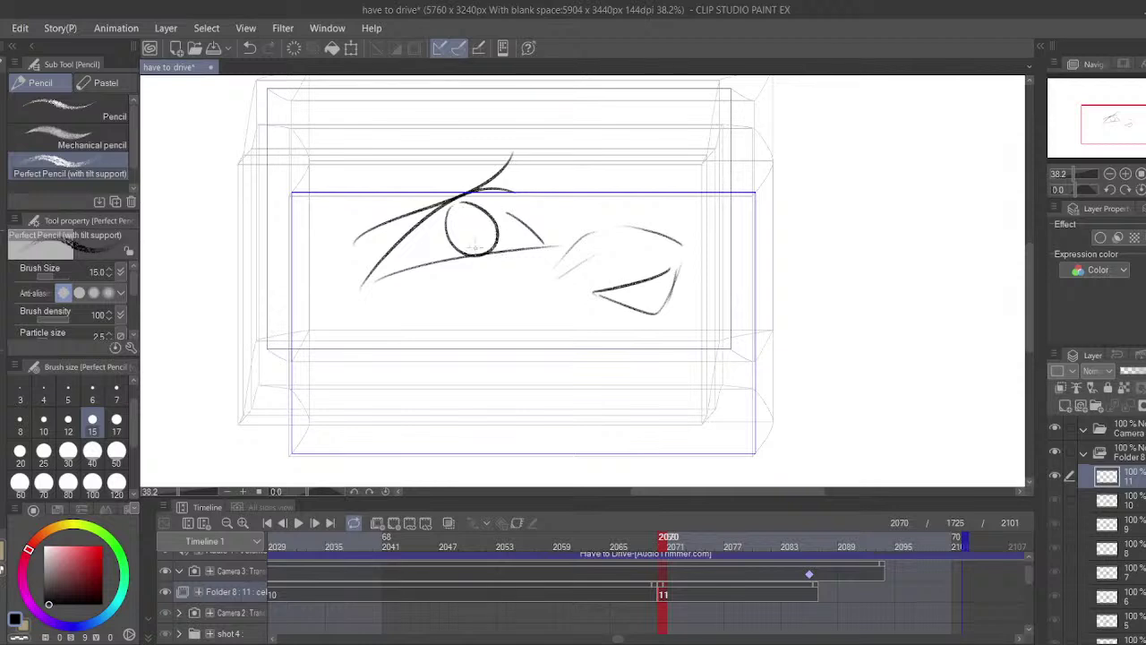
mouse_move(464, 246)
mouse_down()
mouse_move(448, 215)
mouse_move(475, 206)
mouse_move(466, 242)
mouse_move(440, 191)
mouse_move(493, 241)
mouse_move(457, 215)
mouse_move(479, 247)
mouse_move(465, 219)
mouse_move(470, 250)
mouse_move(453, 206)
mouse_move(484, 233)
mouse_move(403, 246)
mouse_move(409, 261)
mouse_up()
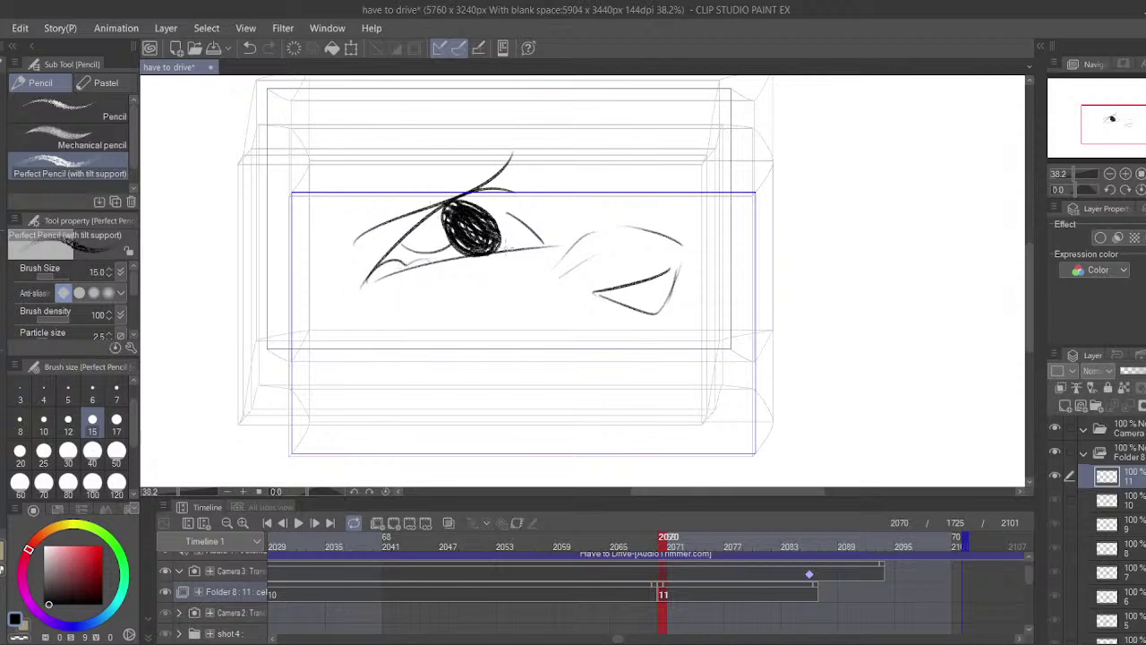
- Add tears to the cat's eyes and shading with a drip beside the mouth on cel 10
drag(443, 591, 690, 596)
click(418, 595)
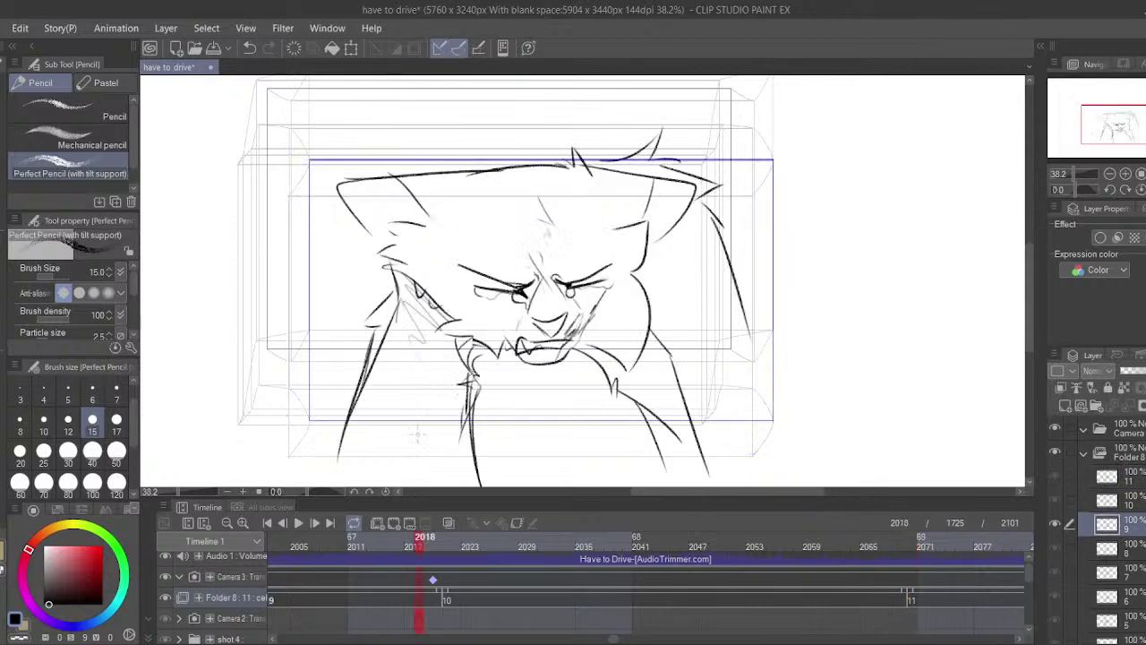
click(532, 596)
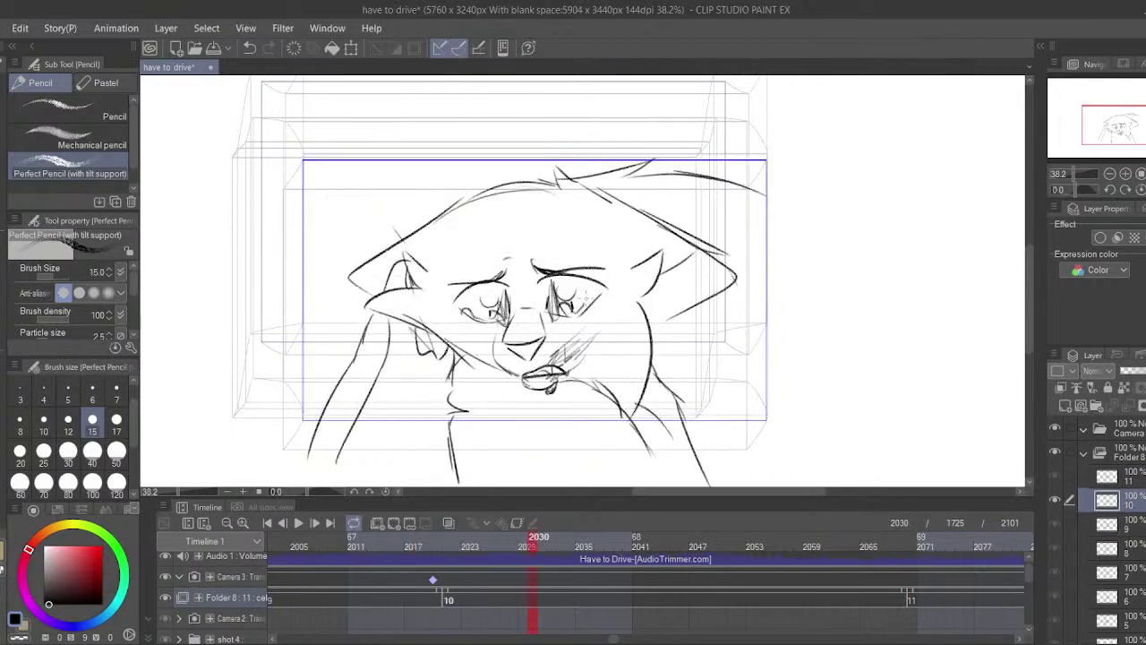
drag(570, 376, 589, 387)
drag(700, 572, 646, 578)
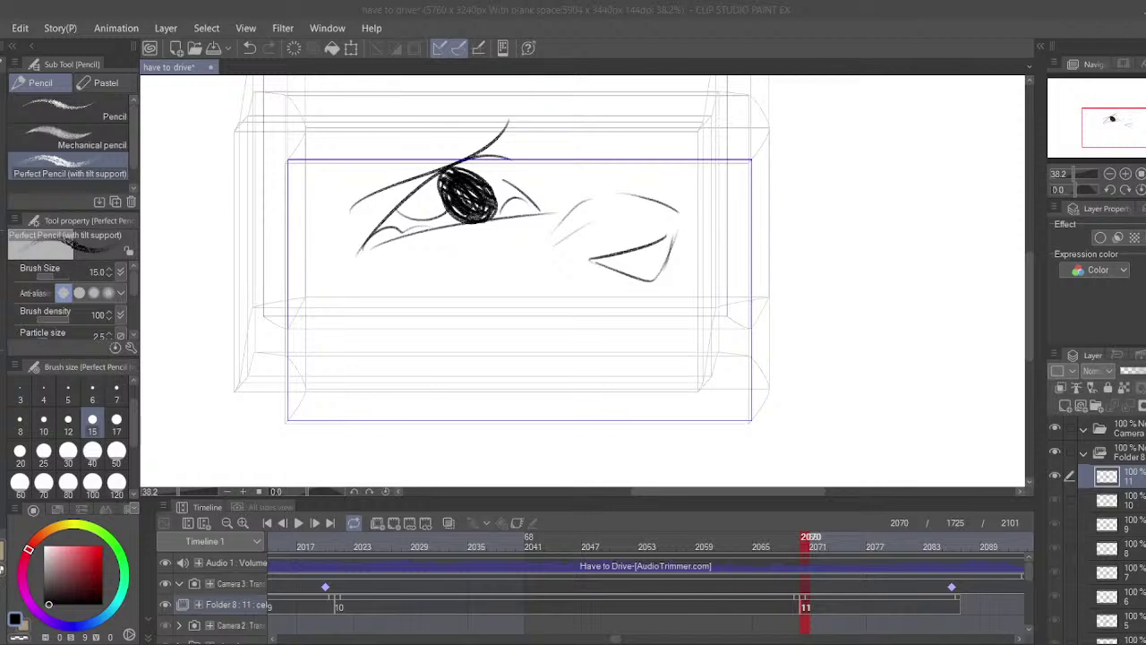
- Return to cel 11 and sketch a downturned mouth line below the nose and the curved muzzle edge beside it
mouse_move(462, 112)
mouse_down()
mouse_move(423, 121)
mouse_move(445, 121)
mouse_up()
drag(475, 257, 547, 294)
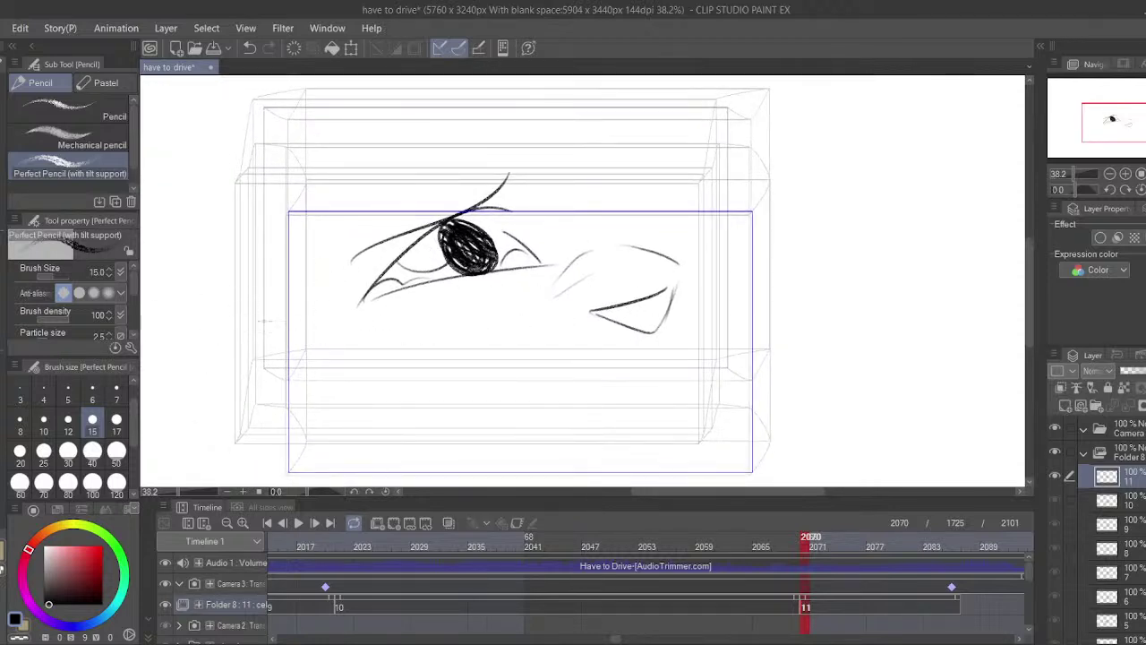
key(g)
key(e)
key(p)
key(ctrl+z)
drag(660, 235, 689, 244)
key(ctrl+z)
key(ctrl+z)
mouse_move(693, 339)
mouse_down()
mouse_move(667, 365)
mouse_move(580, 400)
mouse_move(538, 434)
mouse_up()
key(ctrl+z)
key(ctrl+z)
drag(649, 367, 562, 421)
key(ctrl+z)
mouse_move(690, 363)
mouse_down()
mouse_move(650, 366)
mouse_move(545, 421)
mouse_up()
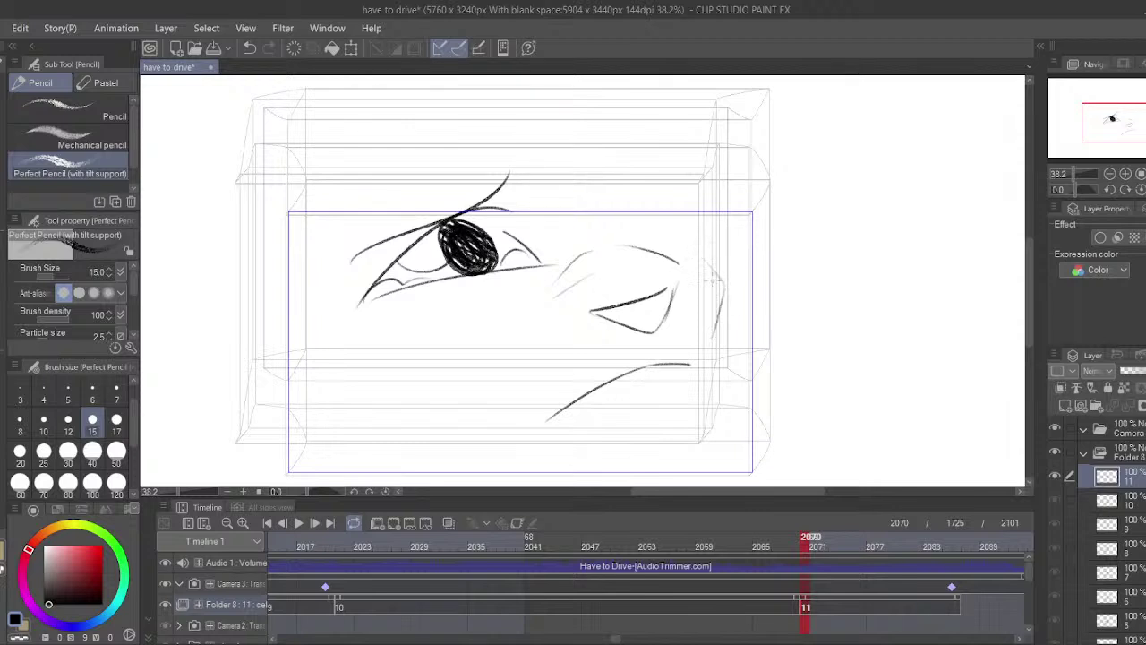
key(ctrl+z)
drag(701, 254, 724, 326)
key(ctrl+z)
- Sketch the narrow far eye with its steep slanted brow above the nose
mouse_move(639, 211)
mouse_down()
mouse_move(634, 227)
mouse_move(704, 182)
mouse_move(629, 222)
mouse_up()
drag(720, 146, 596, 205)
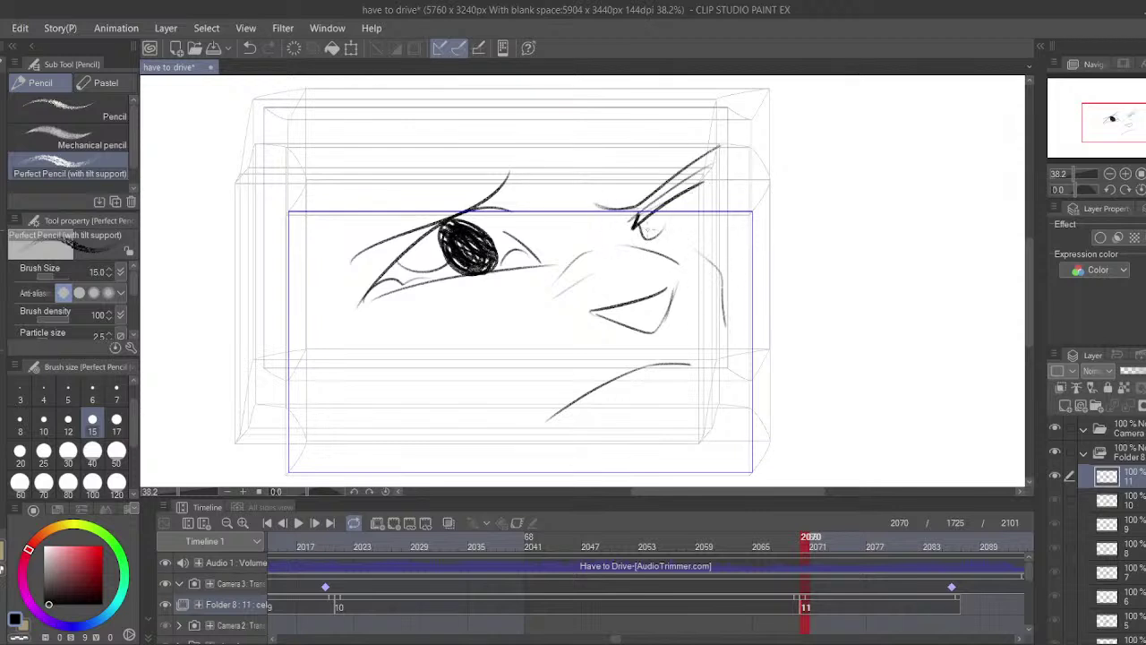
key(ctrl+z)
drag(382, 367, 405, 421)
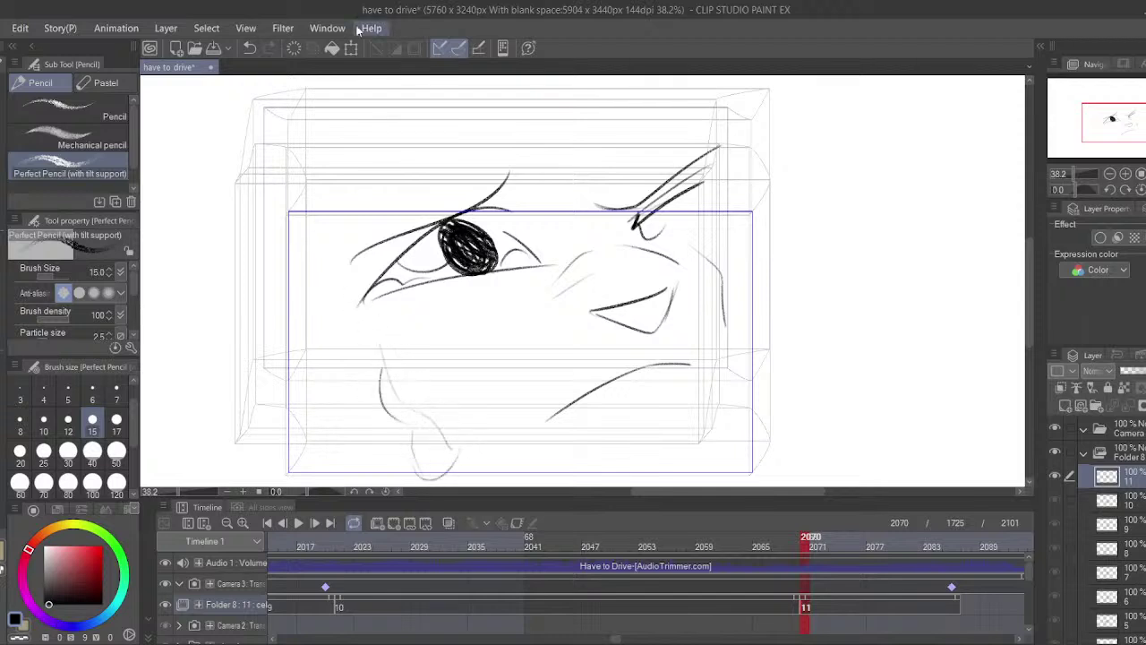
scroll(461, 275, down, 2)
key(ctrl+z)
key(ctrl+z)
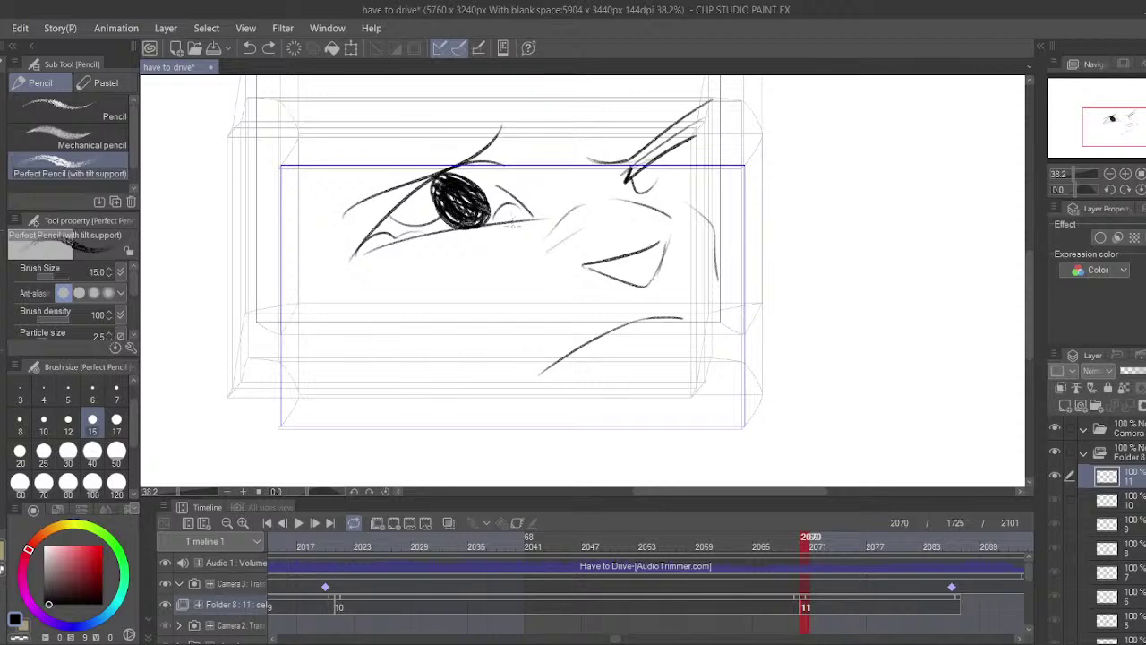
key(ctrl+z)
- Draw and shade a tear at the inner corner of the near eye
mouse_move(513, 225)
mouse_down()
mouse_move(532, 224)
mouse_move(514, 223)
mouse_up()
mouse_move(488, 179)
mouse_down()
mouse_move(533, 215)
mouse_move(522, 229)
mouse_up()
drag(484, 179, 518, 220)
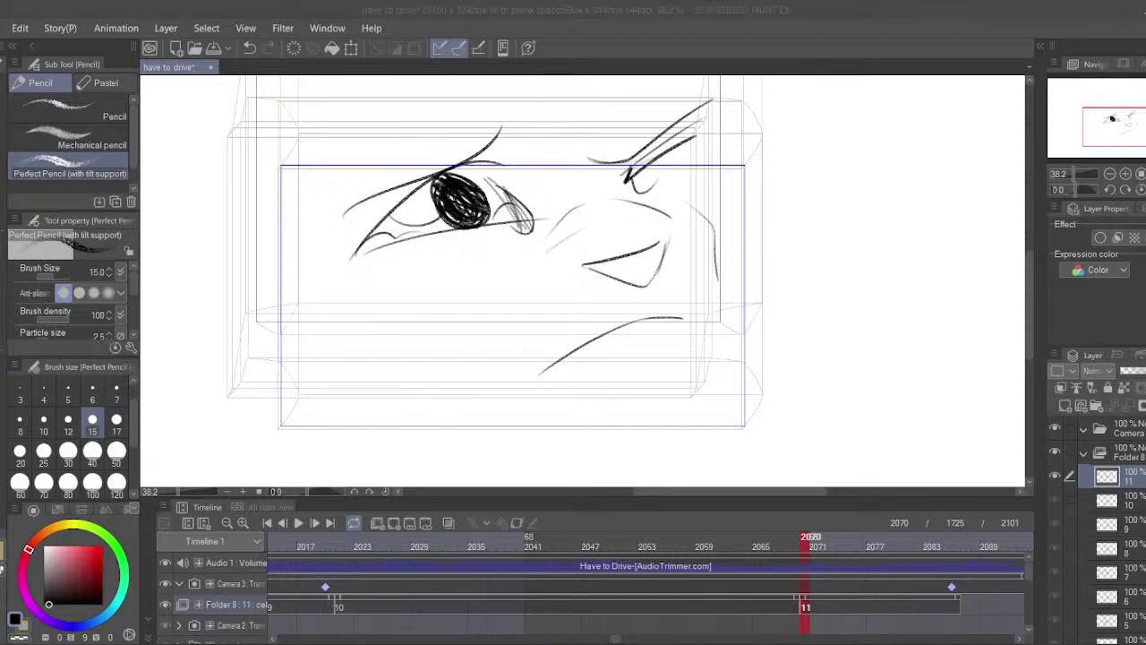
drag(276, 196, 208, 276)
drag(279, 270, 212, 283)
mouse_move(279, 274)
mouse_down()
mouse_move(202, 336)
mouse_move(363, 410)
mouse_up()
drag(385, 386, 299, 454)
key(ctrl+z)
key(ctrl+z)
key(ctrl+z)
key(ctrl+z)
key(ctrl+z)
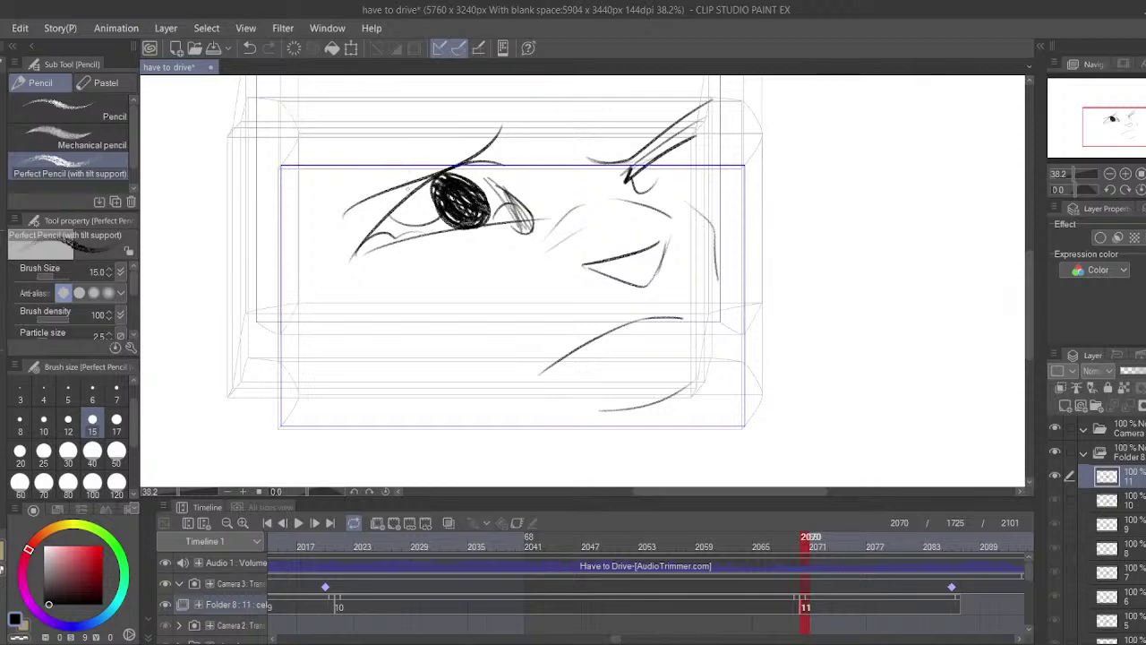
- Extend and darken the near eye's outer lid line, and sketch the jaw and near cheek outline around the face
drag(421, 189, 338, 276)
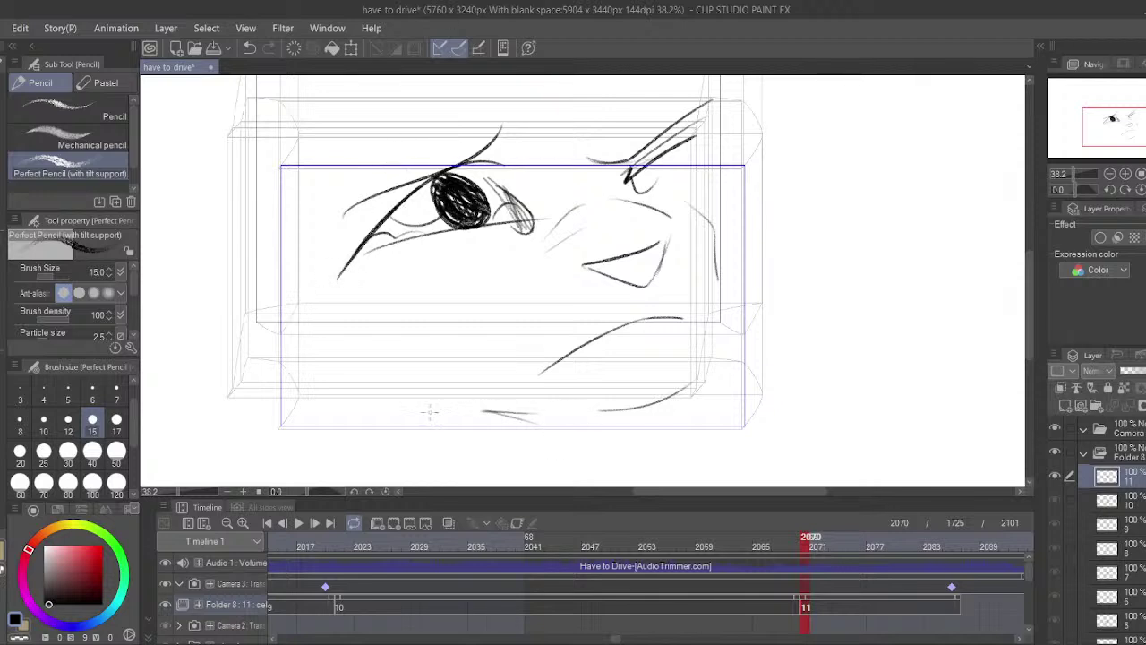
drag(483, 411, 353, 478)
drag(332, 482, 251, 389)
drag(271, 464, 242, 246)
- Sketch the curved forehead and near ear line, and outline the pointed far ear and far side of the head
mouse_move(259, 188)
mouse_down()
mouse_move(224, 205)
mouse_move(289, 129)
mouse_up()
drag(402, 100, 414, 186)
drag(307, 197, 686, 111)
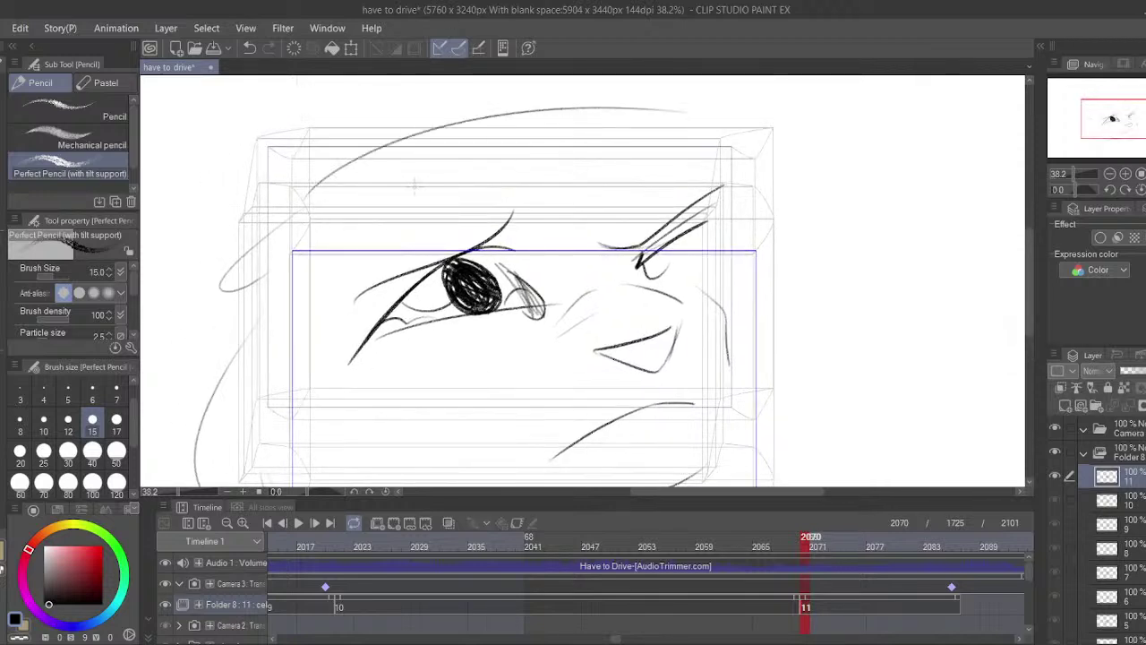
key(ctrl+z)
drag(292, 217, 637, 134)
mouse_move(659, 233)
mouse_down()
mouse_move(614, 166)
mouse_move(838, 183)
mouse_up()
mouse_move(829, 182)
mouse_down()
mouse_move(700, 191)
mouse_move(781, 345)
mouse_up()
drag(691, 333, 775, 371)
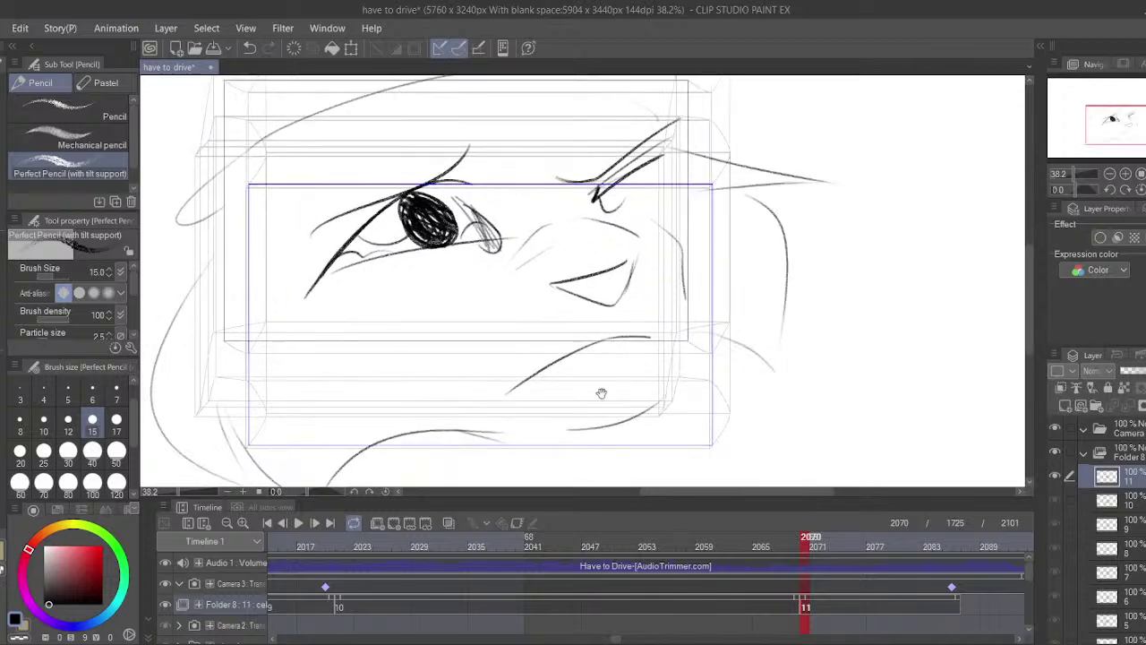
- Darken the lower corner of the downturned mouth line
drag(601, 393, 635, 384)
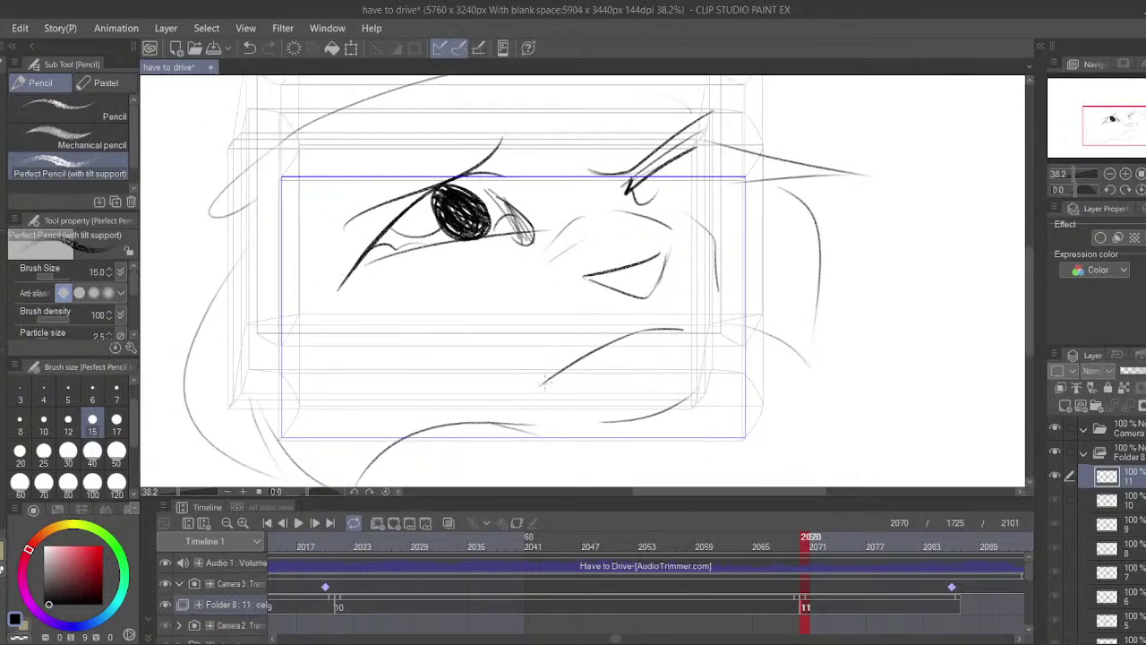
key(ctrl+z)
key(ctrl+z)
drag(571, 340, 589, 355)
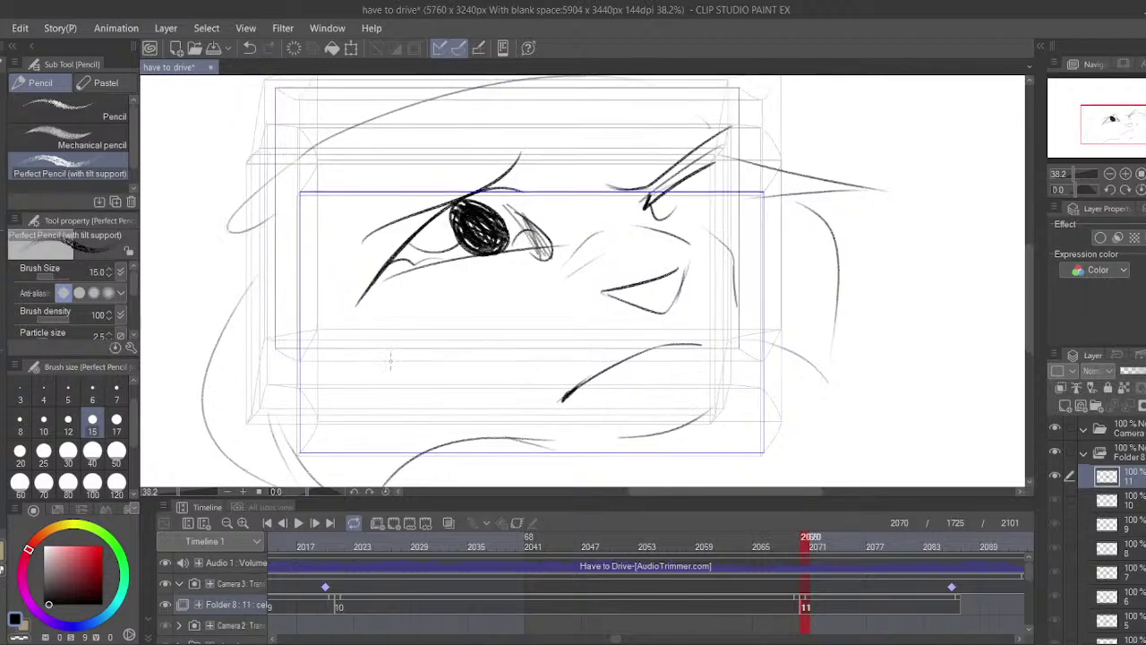
- Hatch the cheek below the near eye and add crease strokes between the eyes
drag(336, 335, 376, 356)
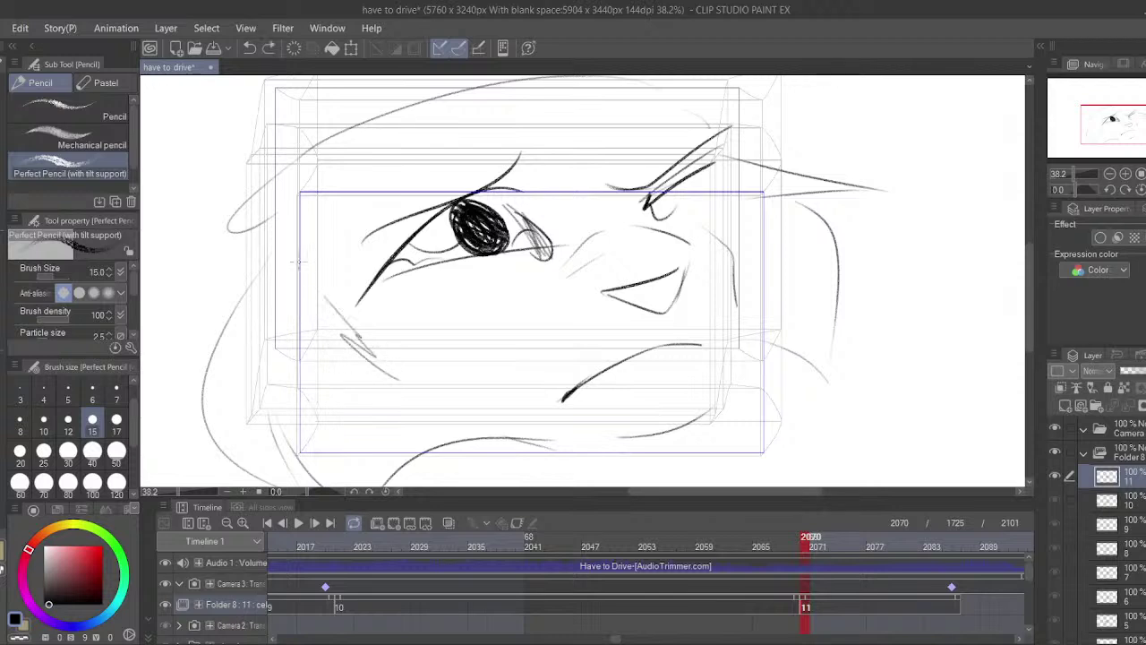
drag(305, 273, 362, 338)
mouse_move(344, 360)
mouse_down()
mouse_move(391, 382)
mouse_move(431, 424)
mouse_up()
drag(366, 331, 437, 384)
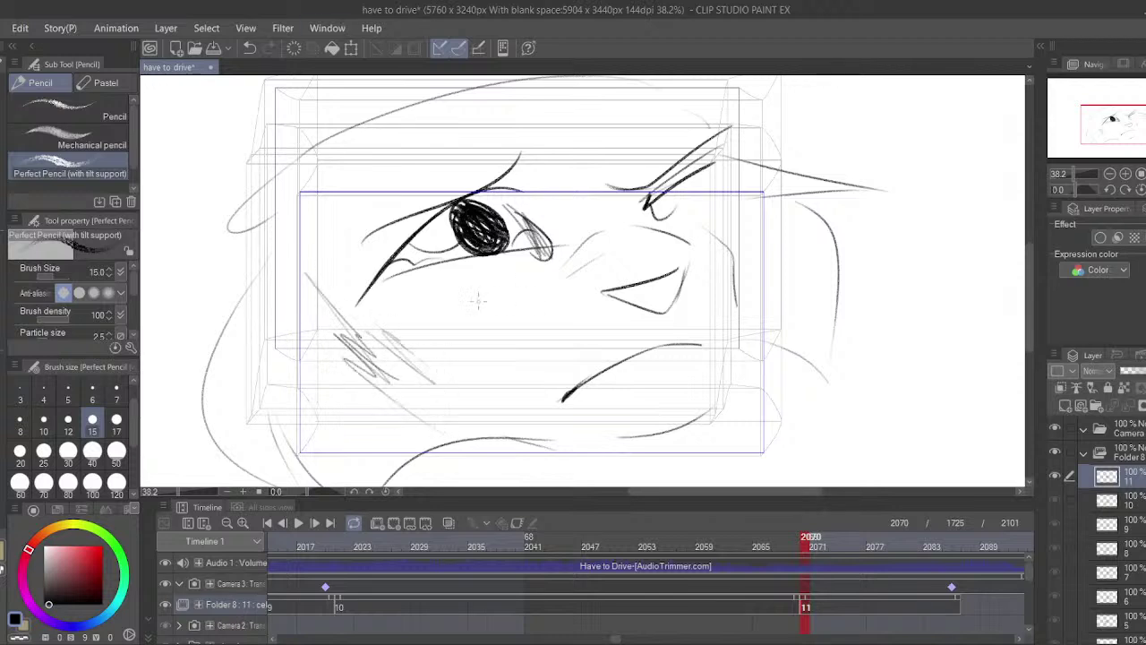
drag(545, 156, 633, 245)
drag(566, 199, 613, 238)
- Play back the ending from cel 10 through the new cel 11 close-up
click(824, 606)
drag(836, 613, 519, 618)
click(298, 522)
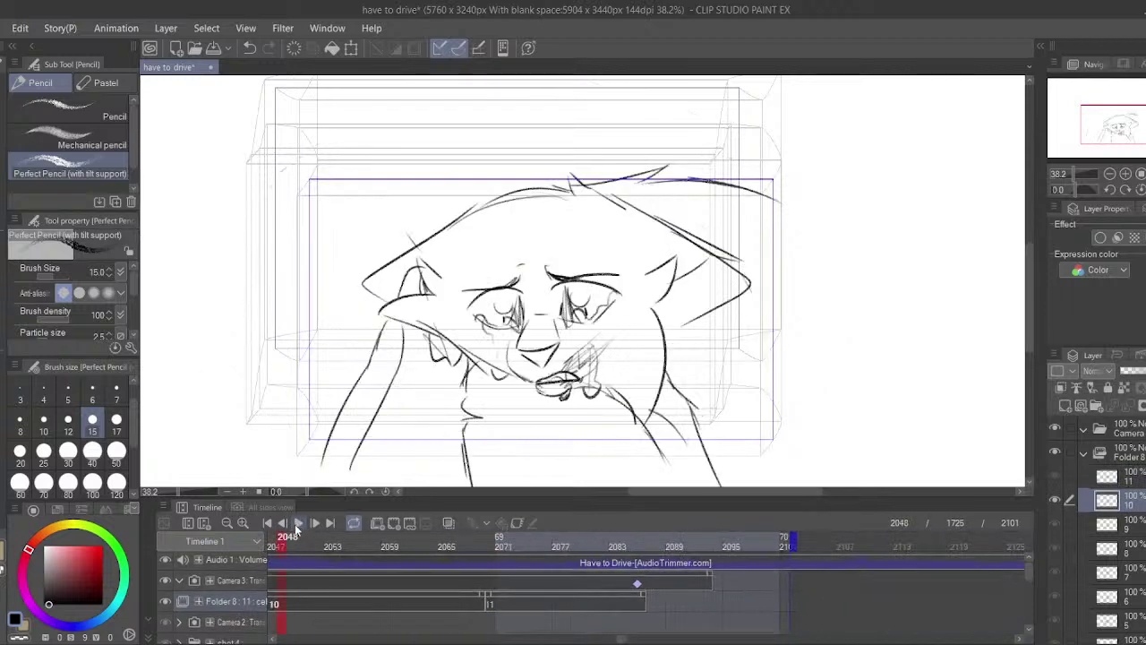
click(300, 525)
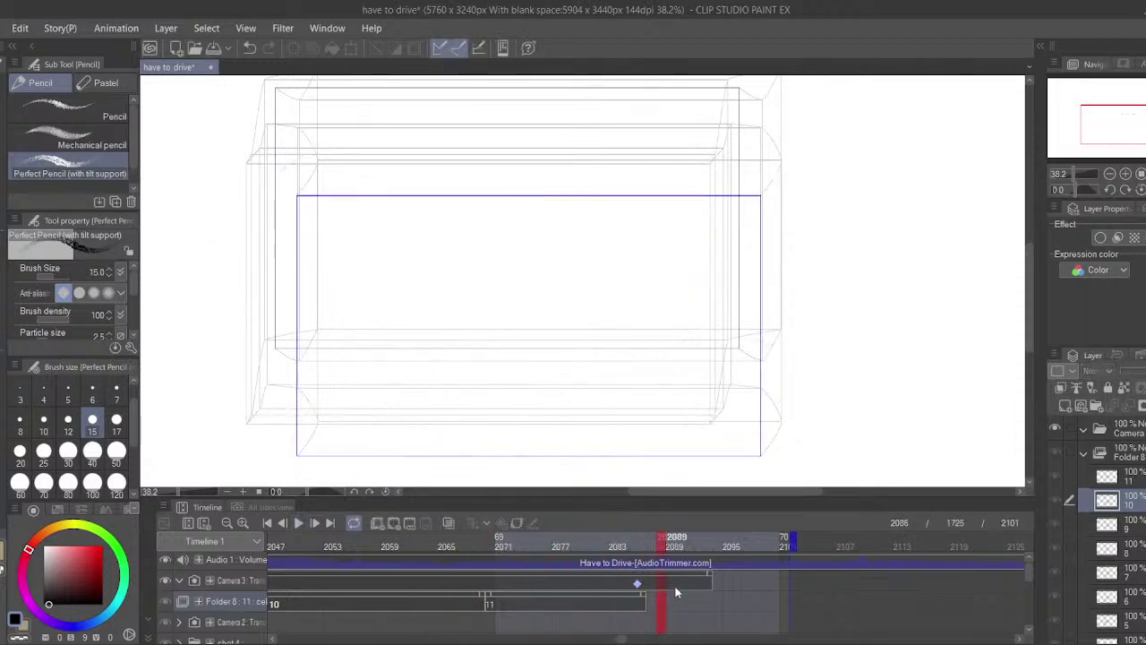
- Extend the timeline's end to frame 2148 and lengthen the Camera 3 clip, checking the playback
drag(825, 543, 1142, 566)
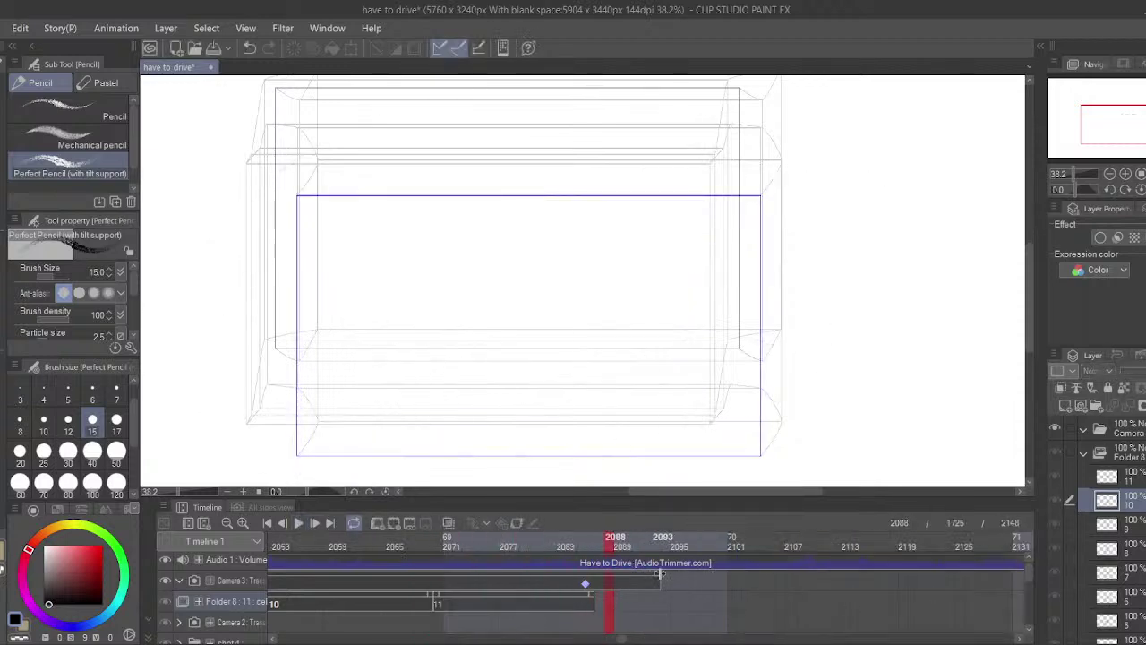
click(437, 542)
click(300, 525)
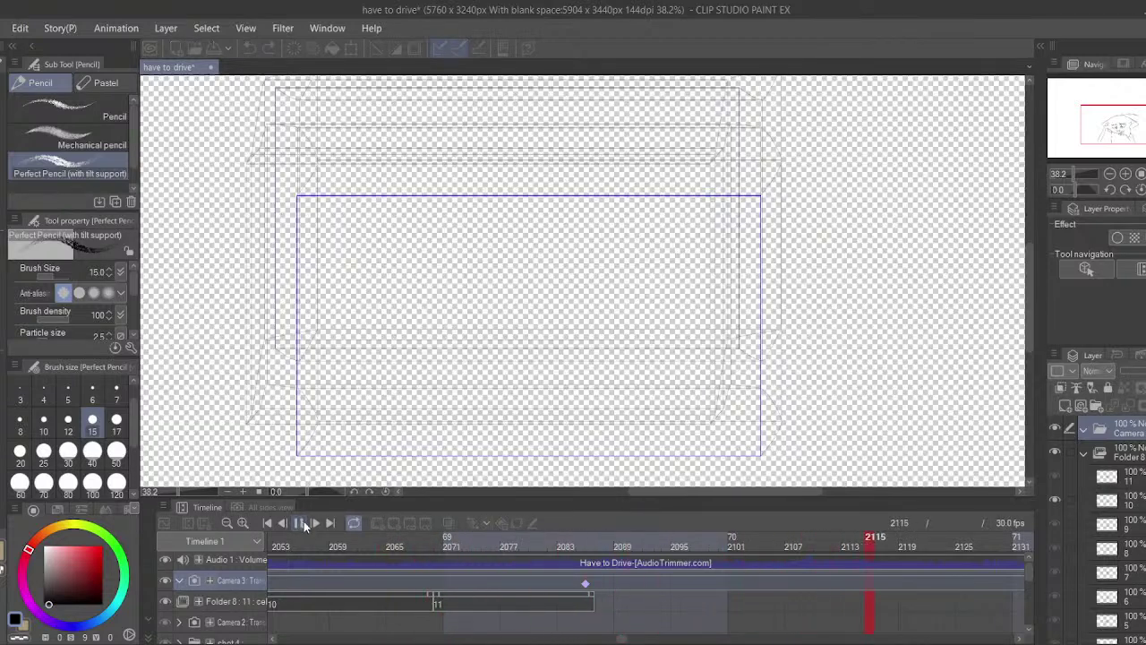
click(300, 525)
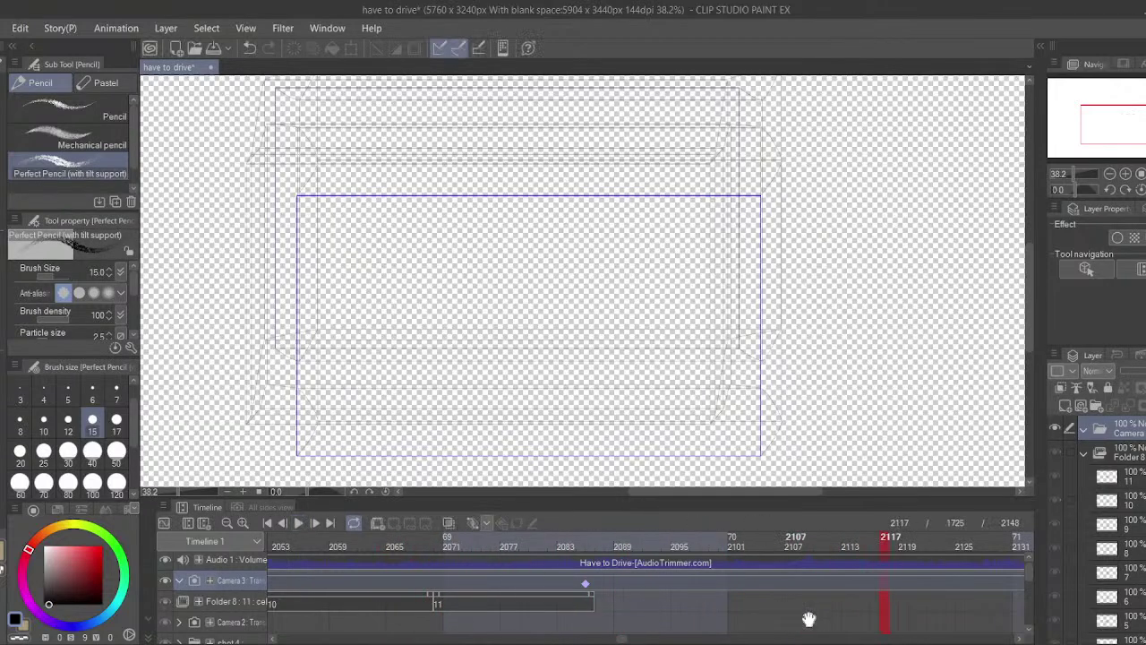
- Extend the Paper clip toward the new end of the timeline and play back the ending
drag(809, 620, 749, 448)
drag(595, 618, 1034, 553)
click(299, 523)
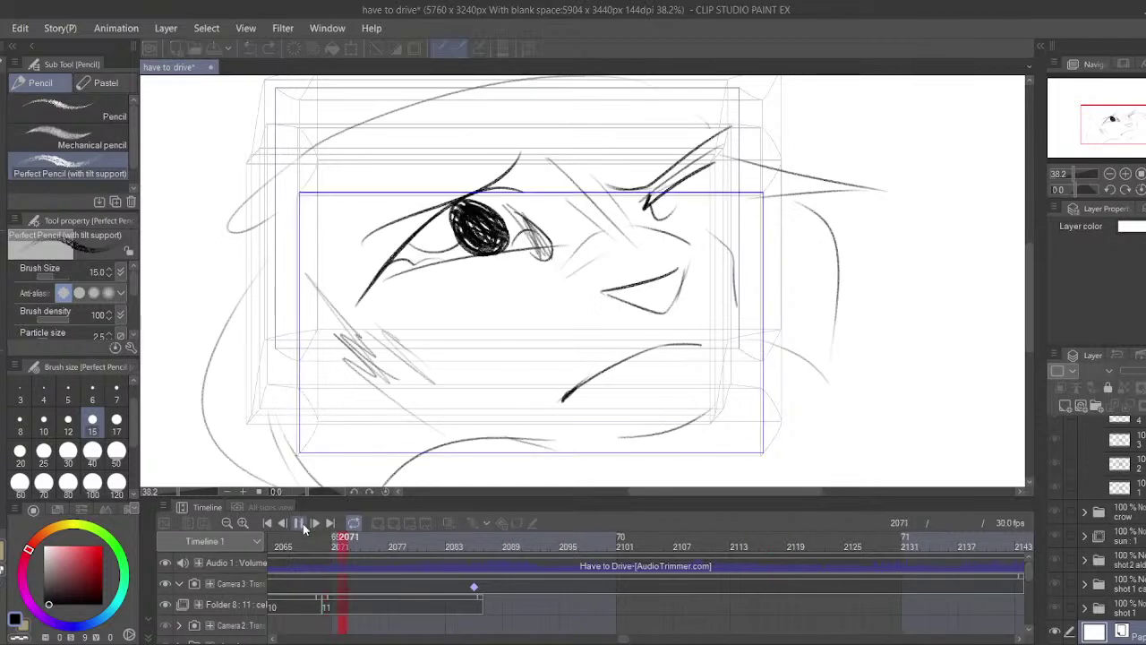
click(303, 524)
- Extend cel 11 and its Camera 3 keyframe to about frame 2104 and play back the longer close-up
click(486, 600)
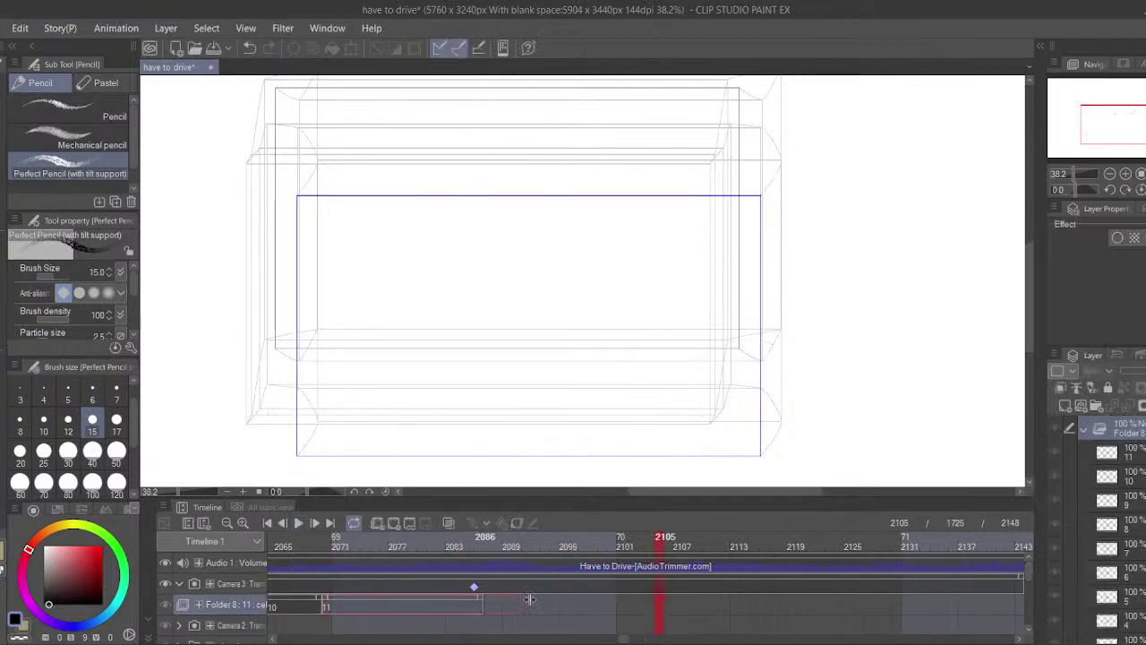
click(475, 589)
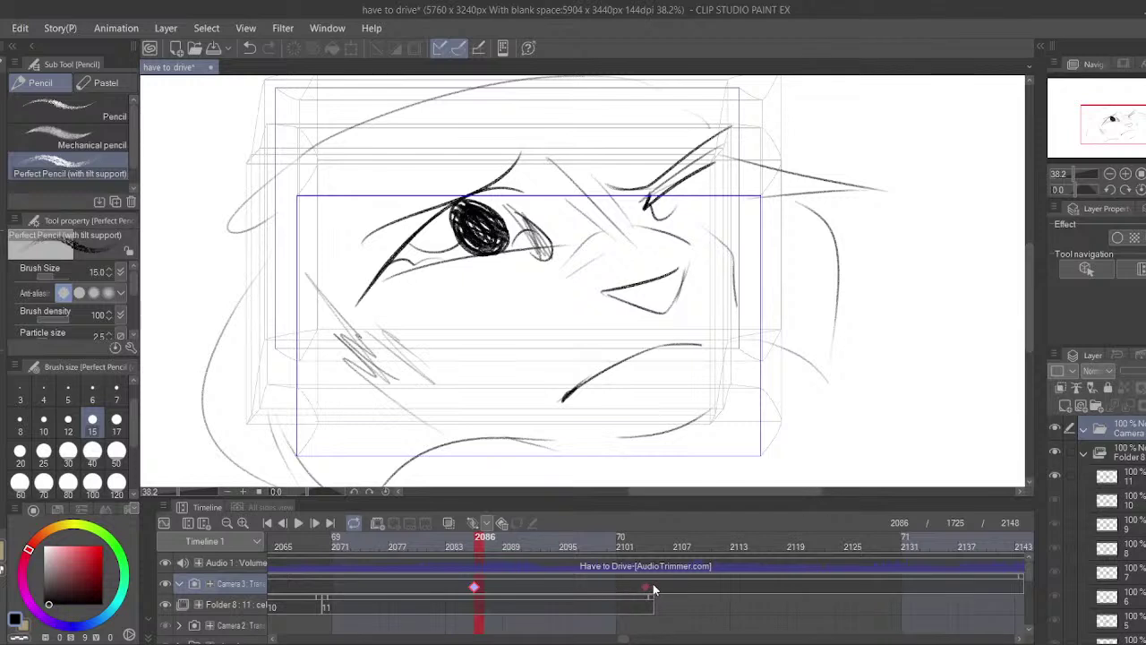
drag(653, 588, 649, 587)
click(301, 523)
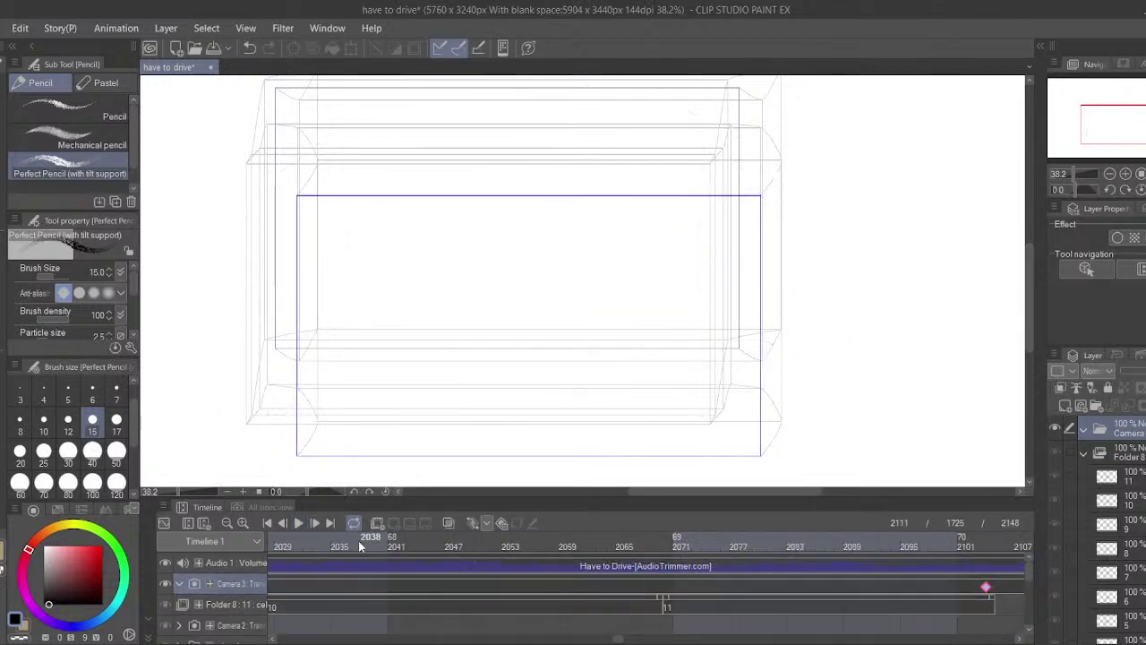
click(302, 523)
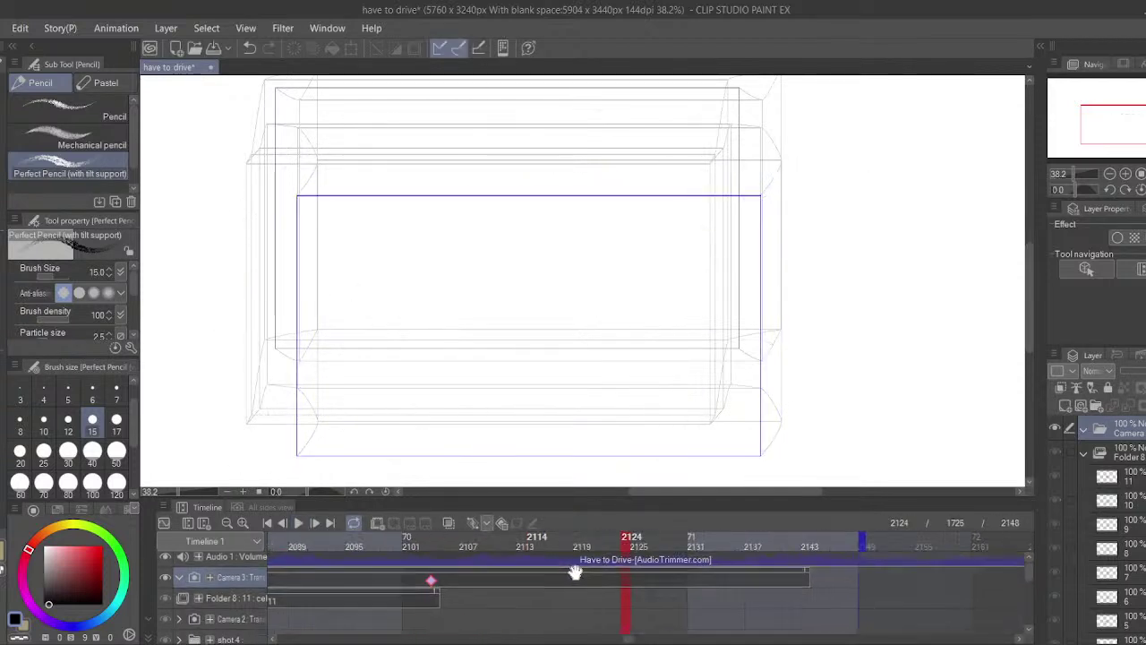
- Lengthen cel 11 up to frame 2127 and move the last Camera 3 keyframe to its new end
drag(456, 585, 667, 585)
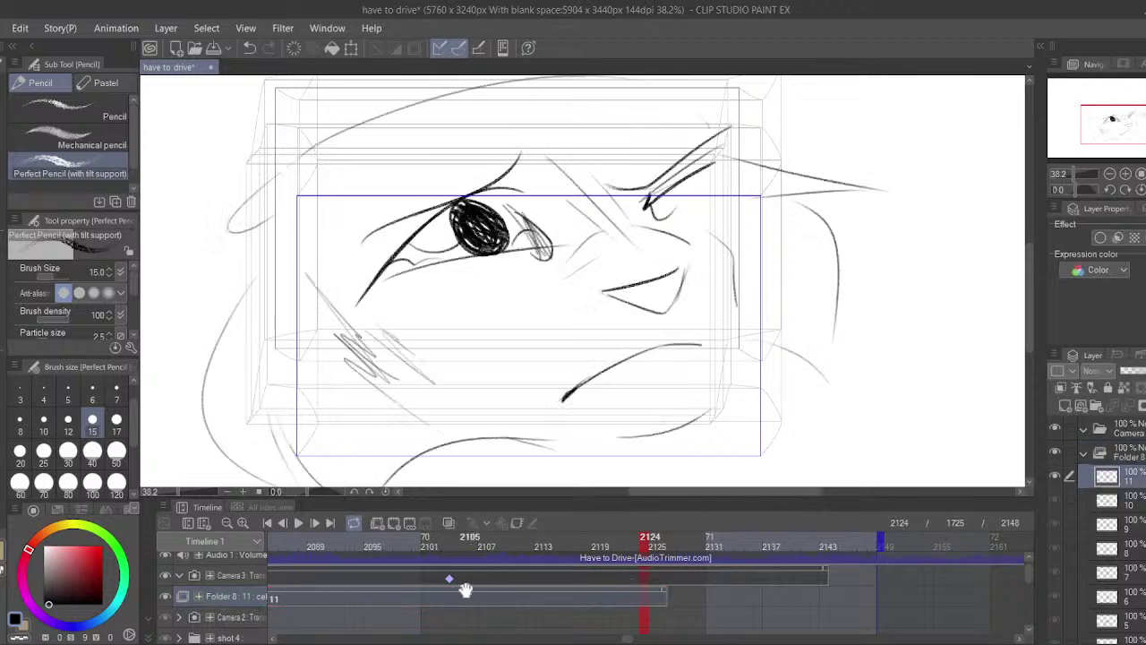
click(449, 581)
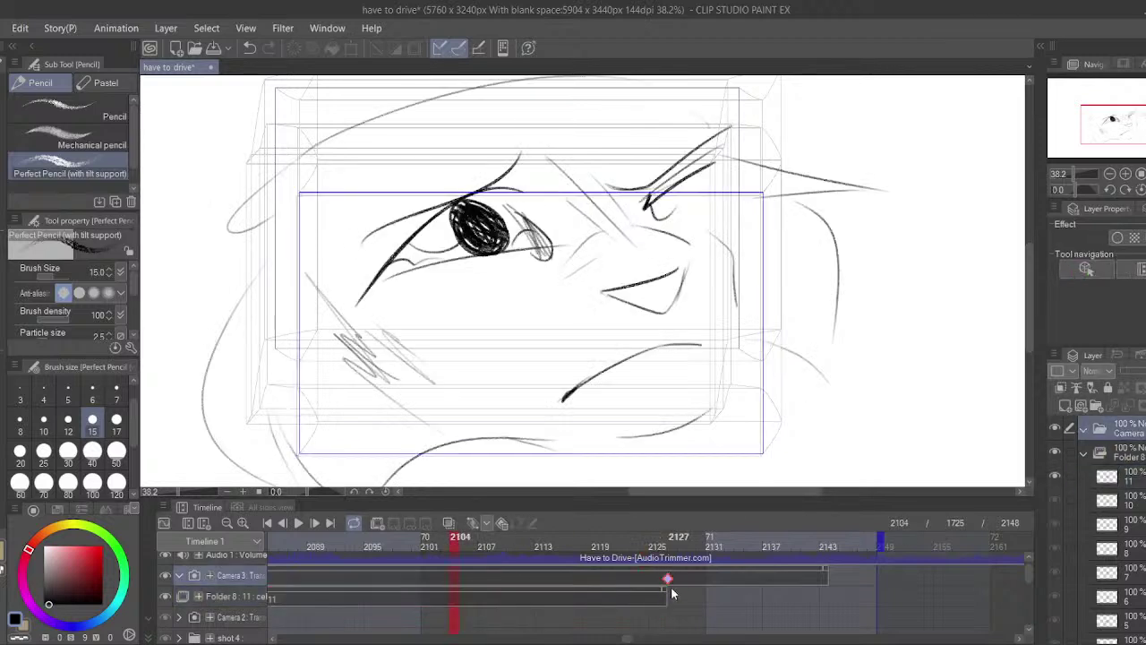
- Add cel 12 to Folder 8 at frame 2127 and turn on onion skin
click(671, 589)
click(395, 520)
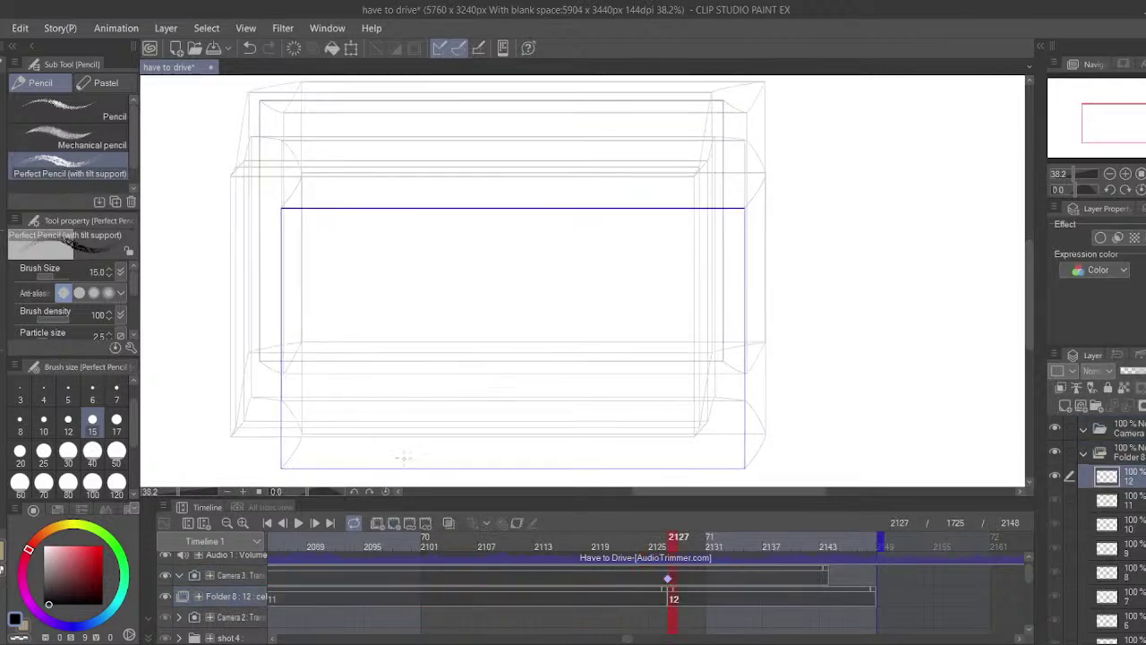
click(446, 522)
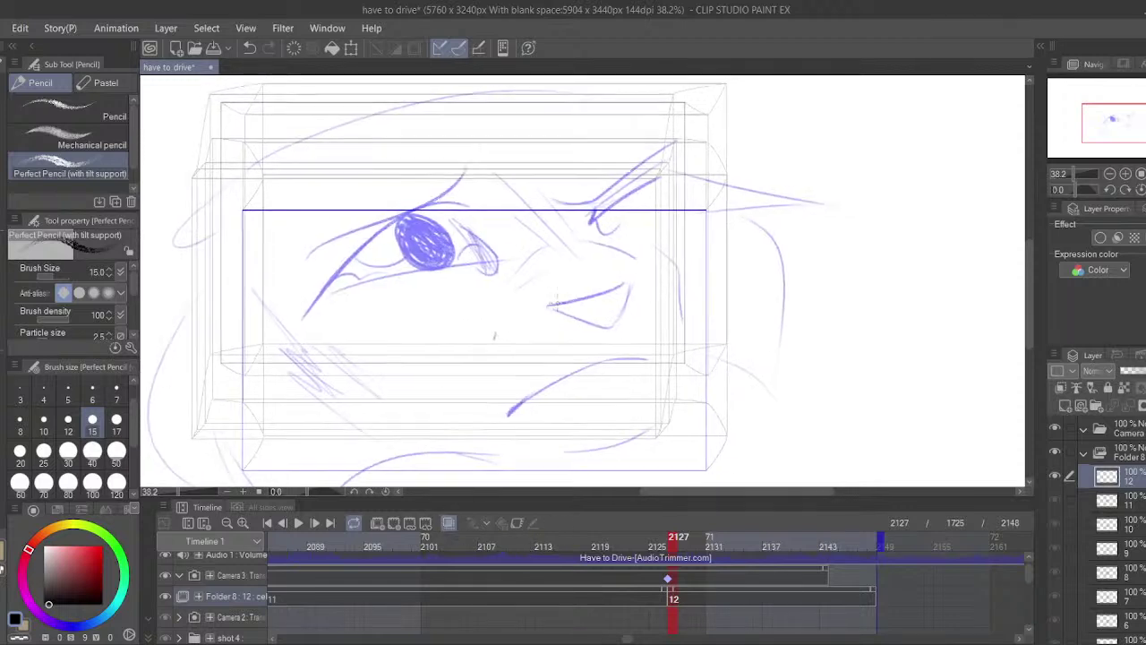
- Sketch the cat's triangular nose slightly above the onion-skin nose, with a curved bridge line over it, on cel 12
key(ctrl+z)
mouse_move(561, 301)
mouse_down()
mouse_move(607, 292)
mouse_move(579, 283)
mouse_up()
key(ctrl+z)
key(ctrl+z)
drag(553, 292, 624, 266)
key(ctrl+z)
key(ctrl+z)
key(ctrl+z)
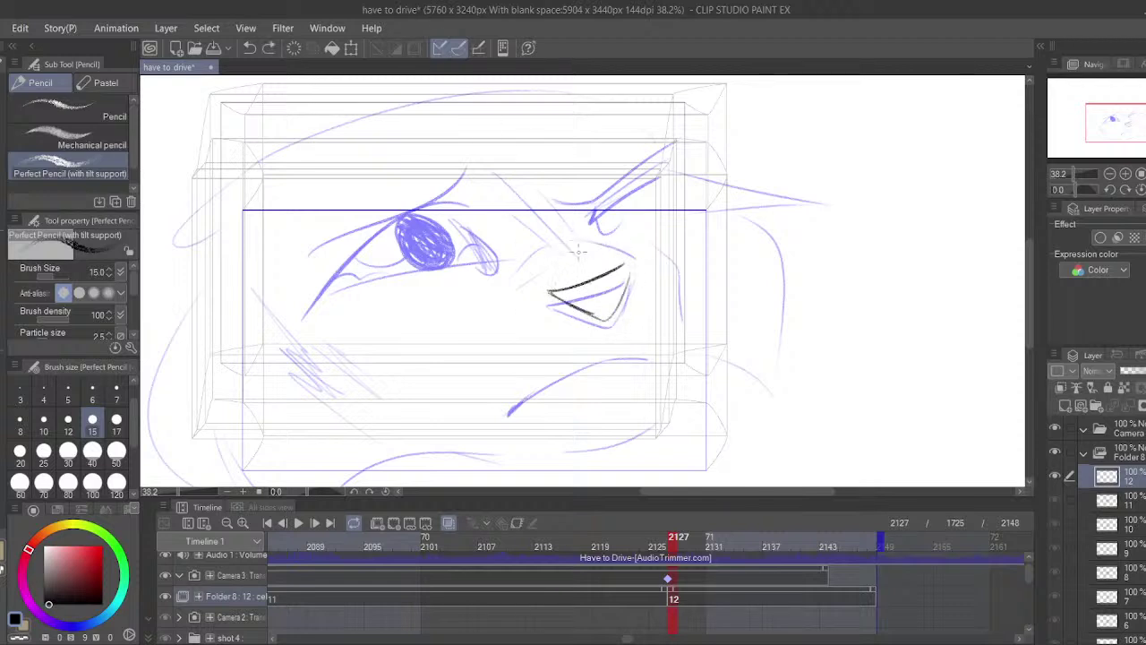
key(ctrl+z)
mouse_move(534, 254)
mouse_down()
mouse_move(625, 257)
mouse_move(614, 269)
mouse_up()
drag(624, 308, 636, 330)
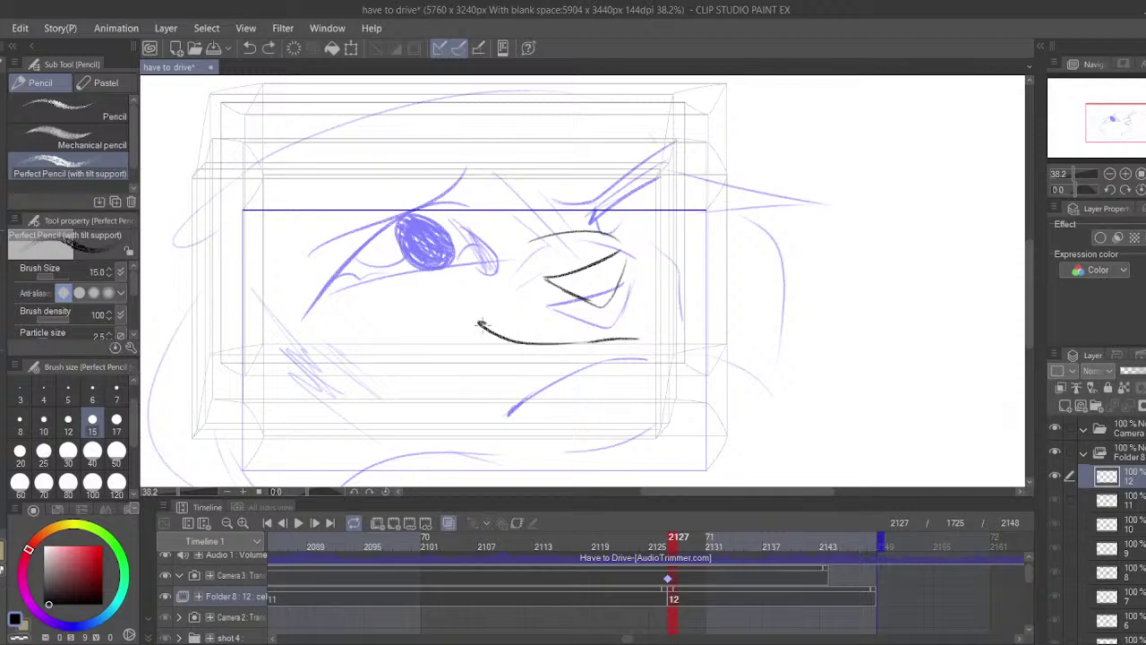
- Sketch the curved mouth line with a dark inner corner and the far edge of the muzzle
key(ctrl+z)
mouse_move(634, 336)
mouse_down()
mouse_move(526, 363)
mouse_move(638, 322)
mouse_up()
key(ctrl+z)
drag(658, 255, 652, 313)
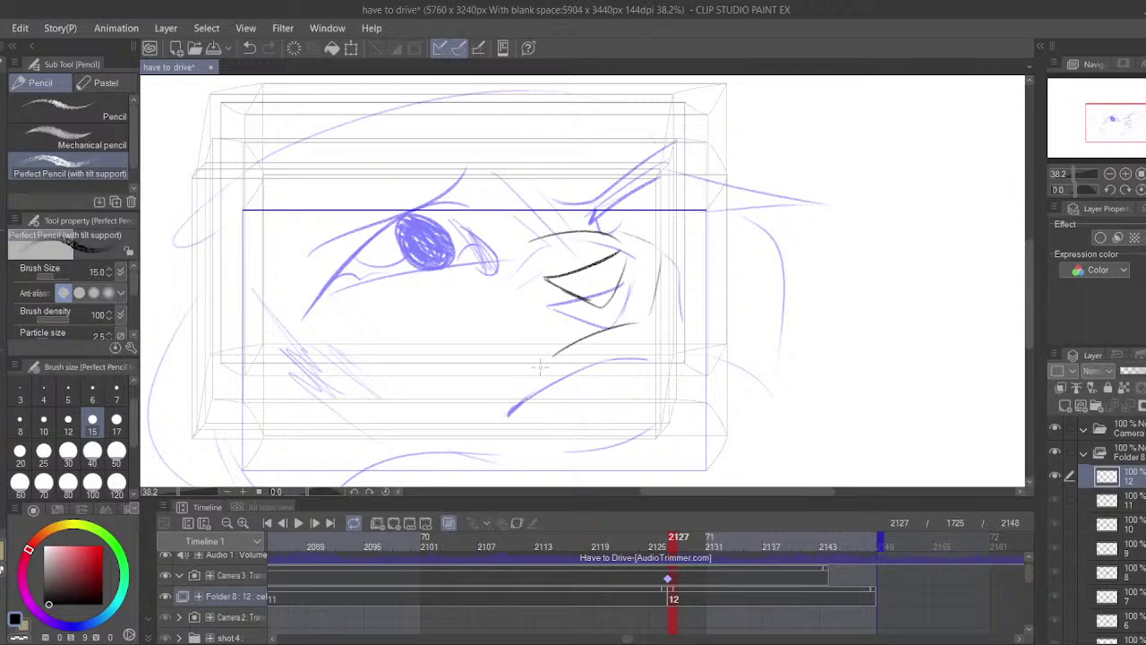
drag(550, 360, 482, 352)
key(ctrl+z)
drag(552, 358, 480, 363)
drag(483, 323, 517, 344)
key(ctrl+z)
drag(426, 281, 351, 320)
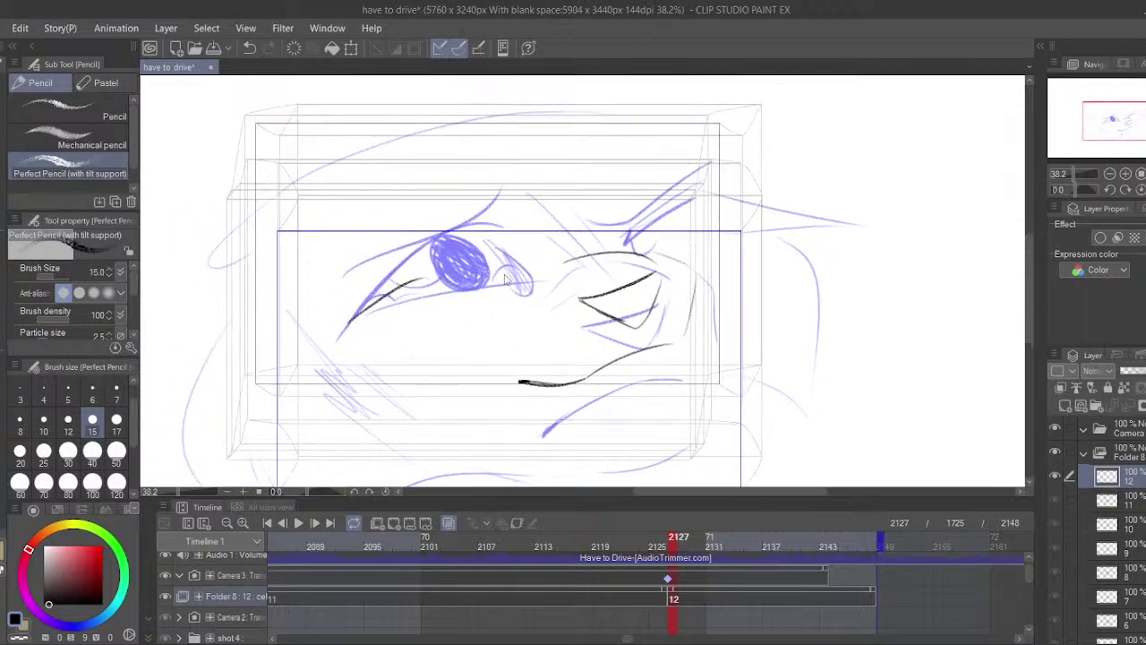
key(ctrl+z)
drag(509, 269, 371, 319)
drag(435, 297, 502, 267)
drag(503, 268, 427, 297)
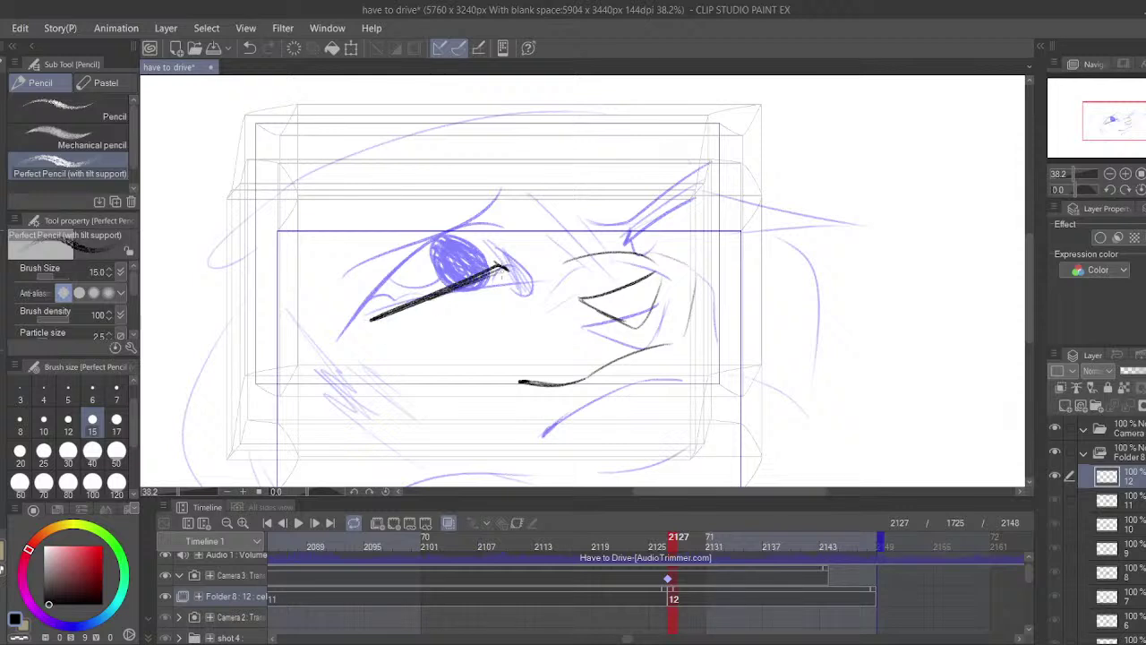
key(ctrl+z)
key(ctrl+z)
drag(498, 265, 517, 270)
drag(517, 270, 362, 317)
drag(363, 317, 512, 271)
key(ctrl+z)
key(ctrl+z)
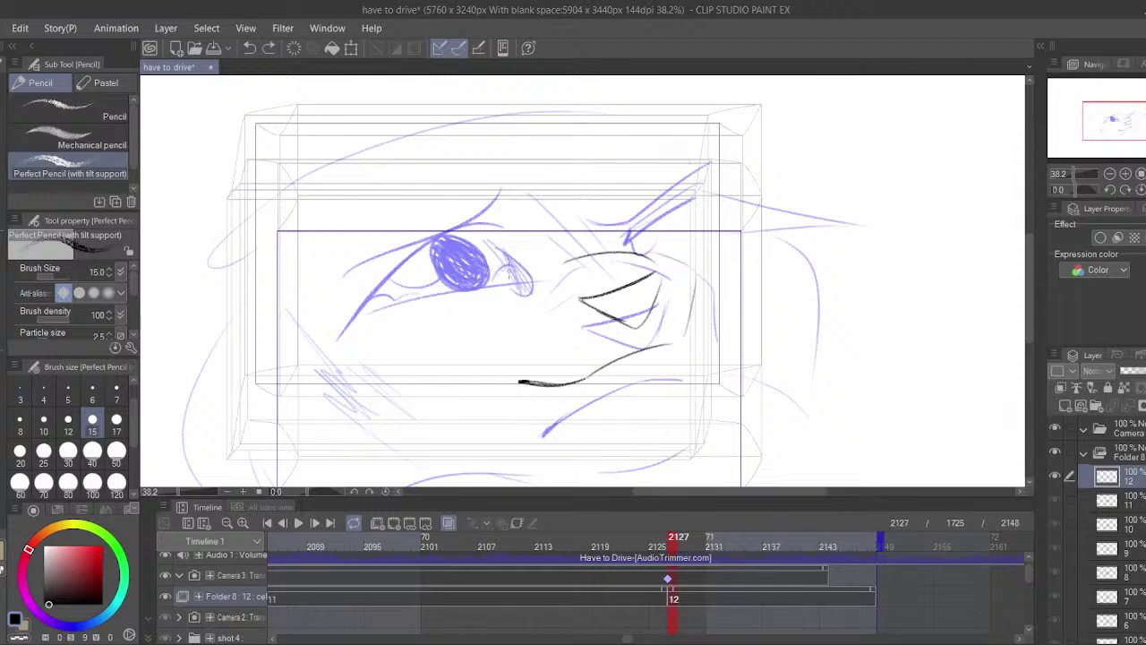
- Sketch the near eye squeezed shut with slanted lid lines and a rounded curve at its outer corner
drag(428, 299, 378, 326)
drag(380, 322, 519, 275)
mouse_move(427, 303)
mouse_down()
mouse_move(512, 274)
mouse_move(349, 315)
mouse_move(511, 236)
mouse_up()
key(ctrl+z)
drag(383, 334, 399, 279)
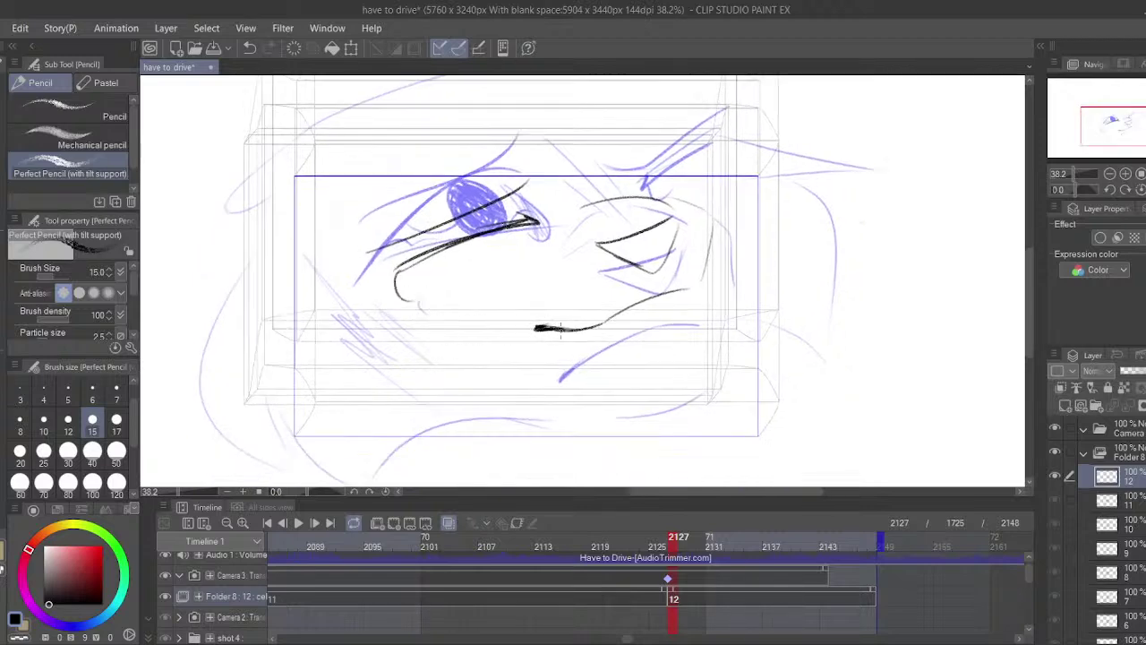
- Erase the inner end of the mouth line and redraw it with a longer curve and darkened corner
drag(560, 329, 438, 364)
key(e)
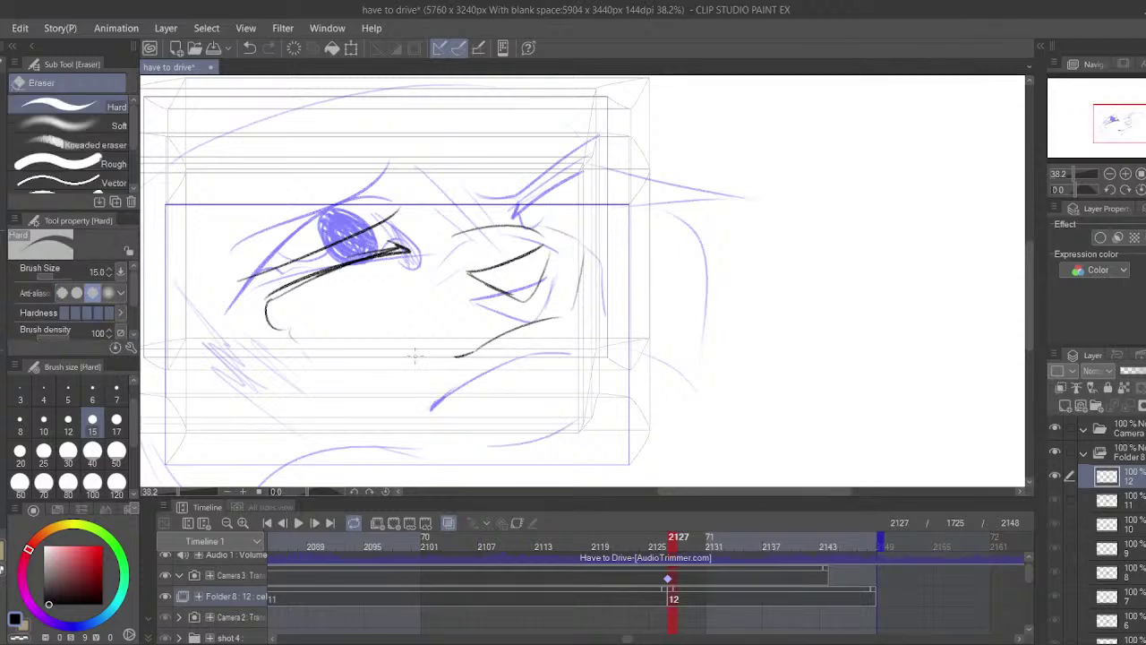
key(p)
drag(477, 355, 542, 330)
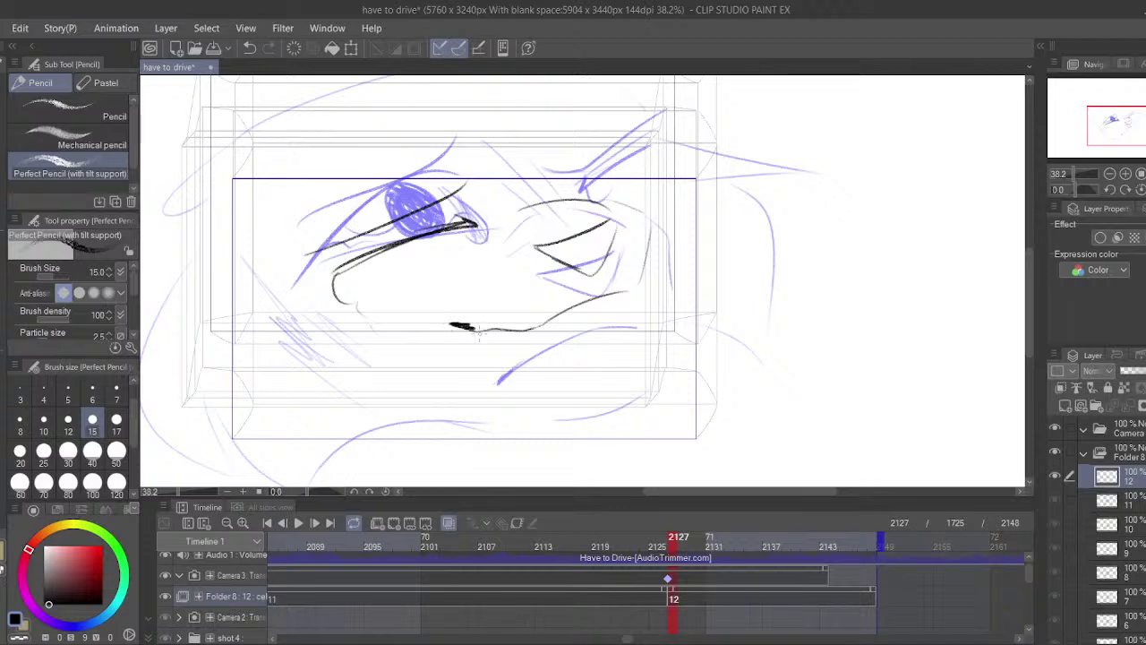
drag(480, 334, 466, 326)
- Sketch the rounded chin below the mouth and the jaw line running down to the neck
mouse_move(474, 279)
mouse_down()
mouse_move(501, 276)
mouse_move(512, 255)
mouse_up()
drag(658, 304, 678, 303)
key(ctrl+z)
drag(679, 282, 686, 307)
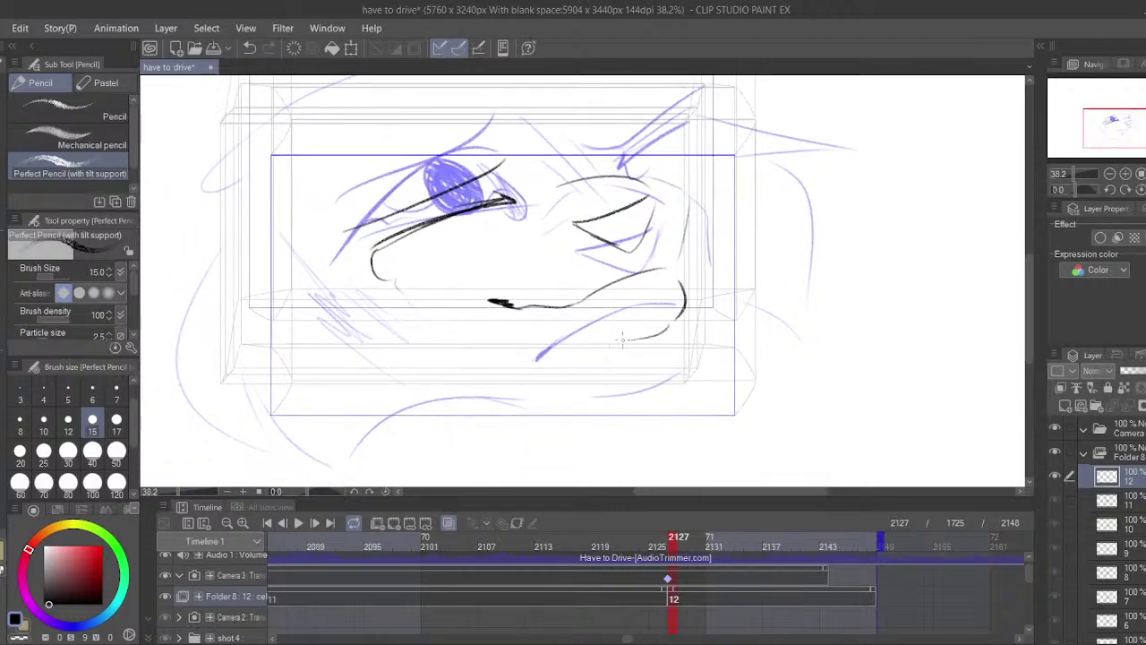
drag(540, 368, 466, 462)
- Outline the rounded lower cheek up the near side of the head and add short strokes at the ear
mouse_move(471, 449)
mouse_down()
mouse_move(393, 395)
mouse_move(406, 453)
mouse_up()
mouse_move(403, 451)
mouse_down()
mouse_move(231, 334)
mouse_move(263, 271)
mouse_up()
drag(240, 256, 202, 279)
drag(203, 279, 273, 206)
drag(348, 161, 352, 168)
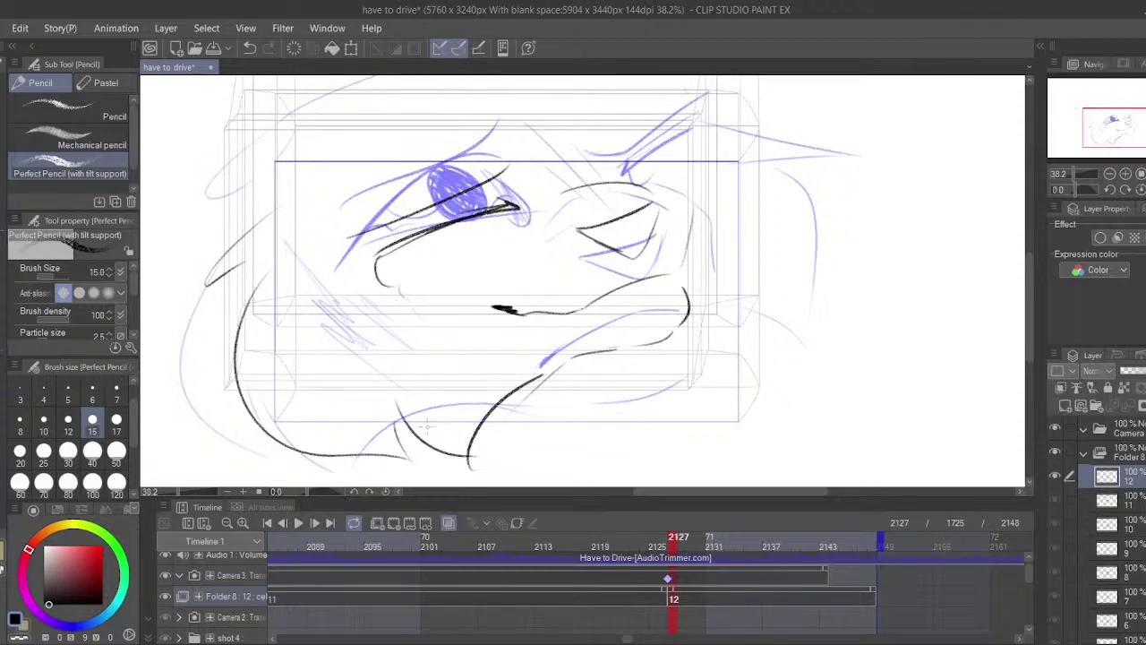
- Draw tear streaks down the cheek, with drops beneath the jaw, at the inner eye corner and at the mouth
drag(406, 418, 438, 421)
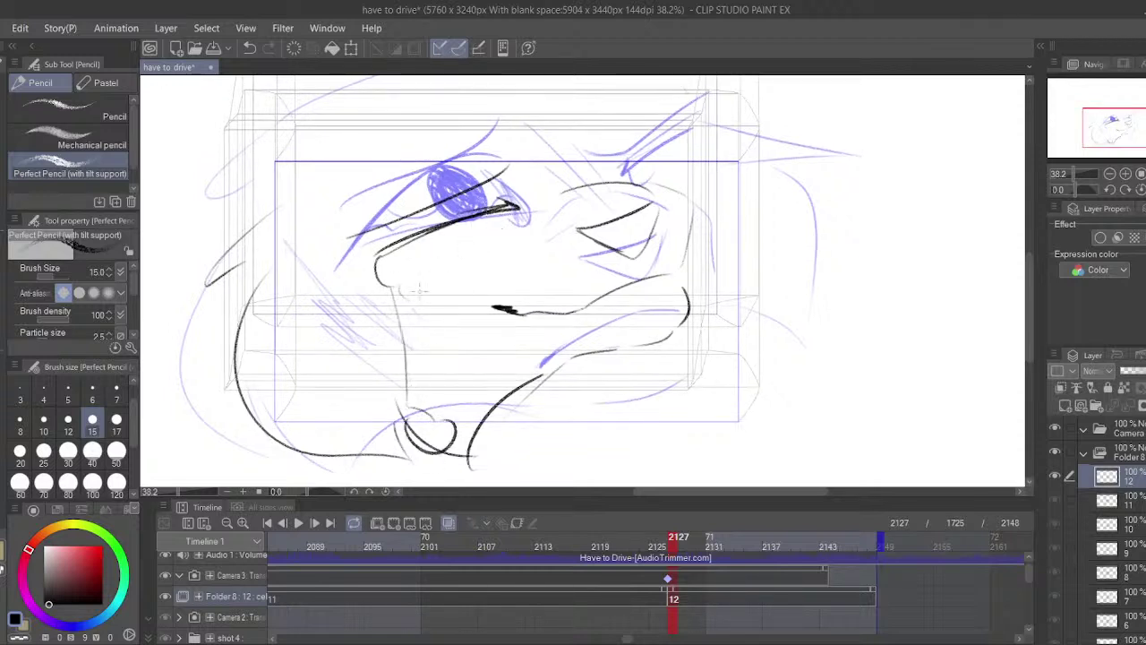
drag(400, 290, 418, 330)
drag(410, 289, 404, 387)
drag(425, 367, 440, 318)
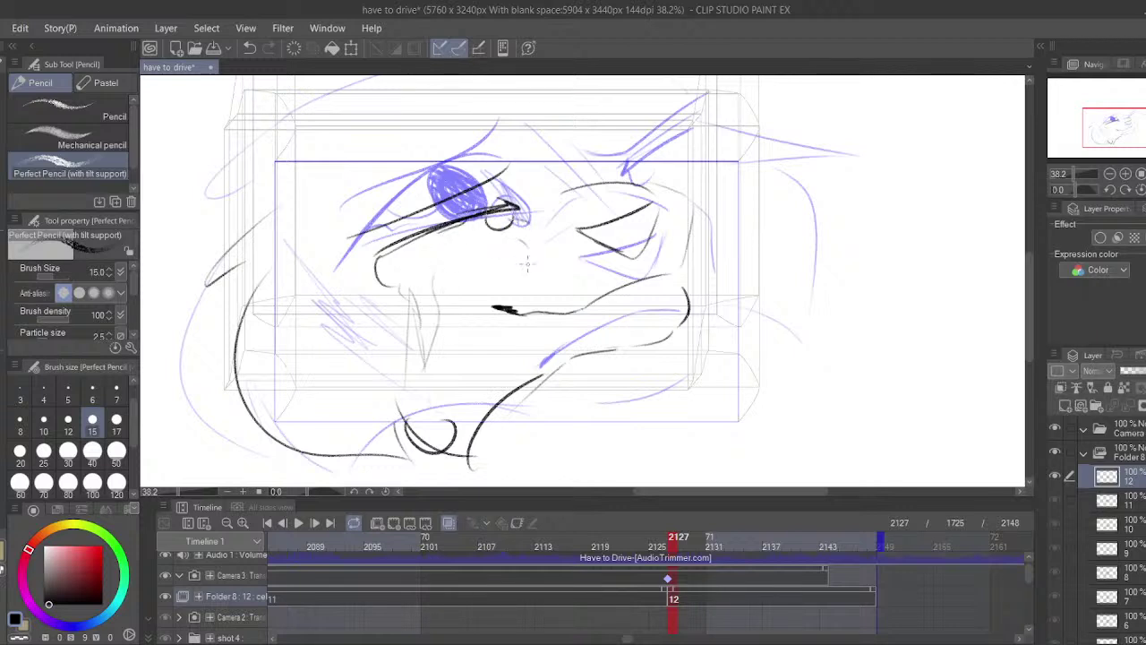
key(ctrl+z)
drag(543, 251, 536, 313)
- Sketch the closed far eye with a teardrop and angled brow, and add crease strokes above the nose
mouse_move(624, 177)
mouse_down()
mouse_move(684, 123)
mouse_move(638, 202)
mouse_up()
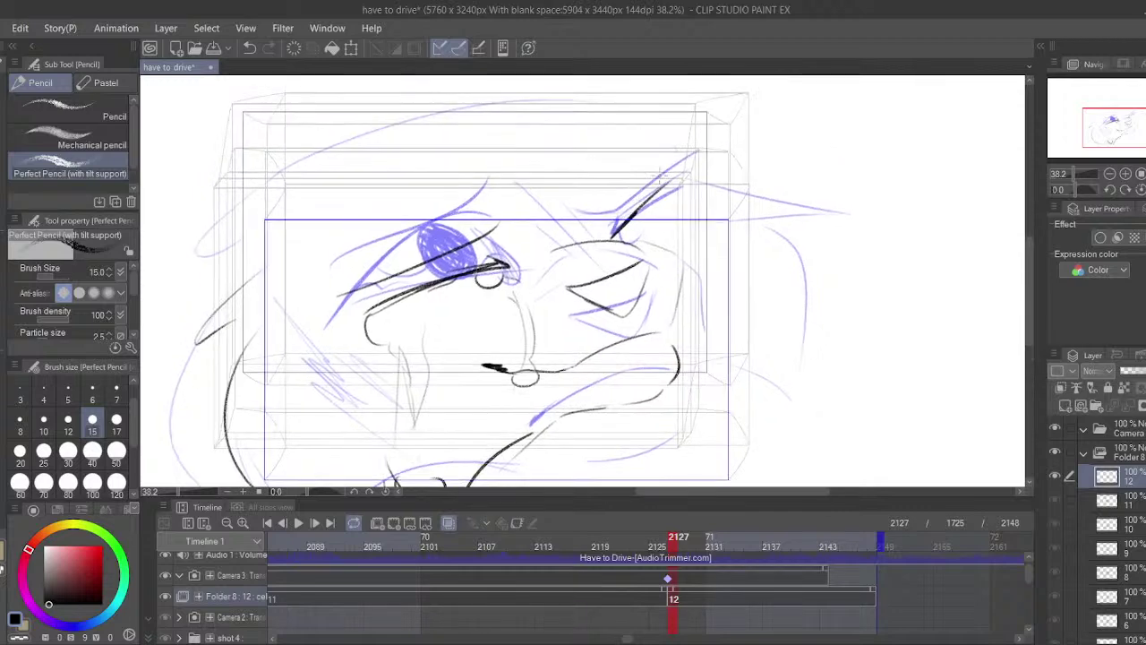
drag(688, 159, 565, 215)
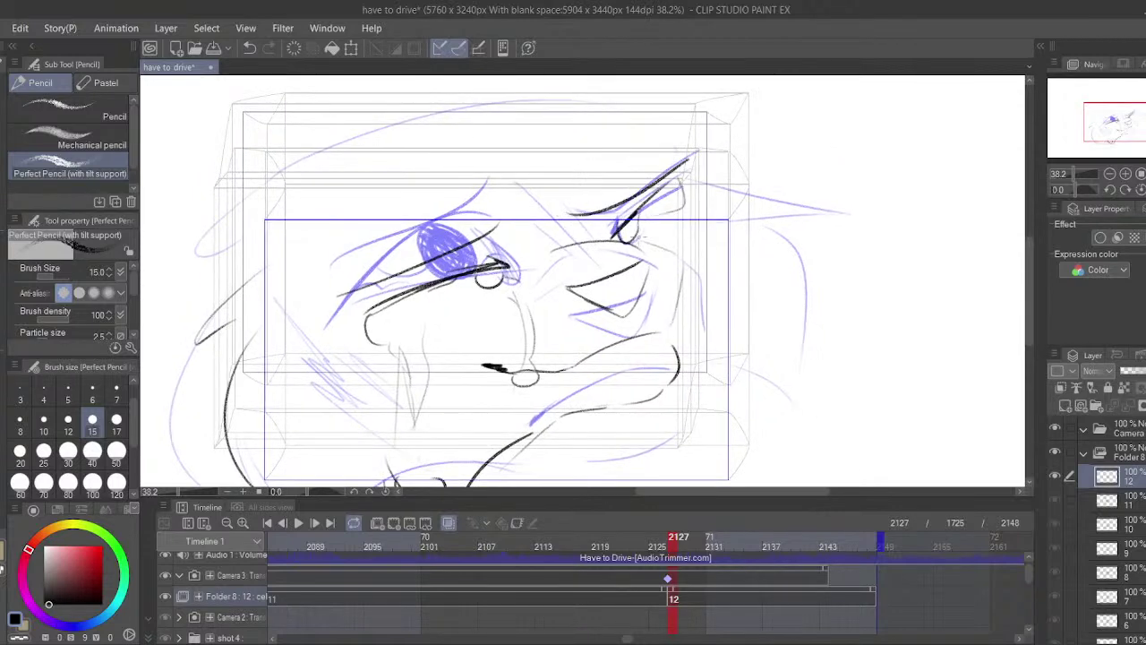
mouse_move(610, 279)
mouse_down()
mouse_move(616, 193)
mouse_move(603, 231)
mouse_up()
drag(527, 166, 591, 195)
drag(541, 189, 578, 199)
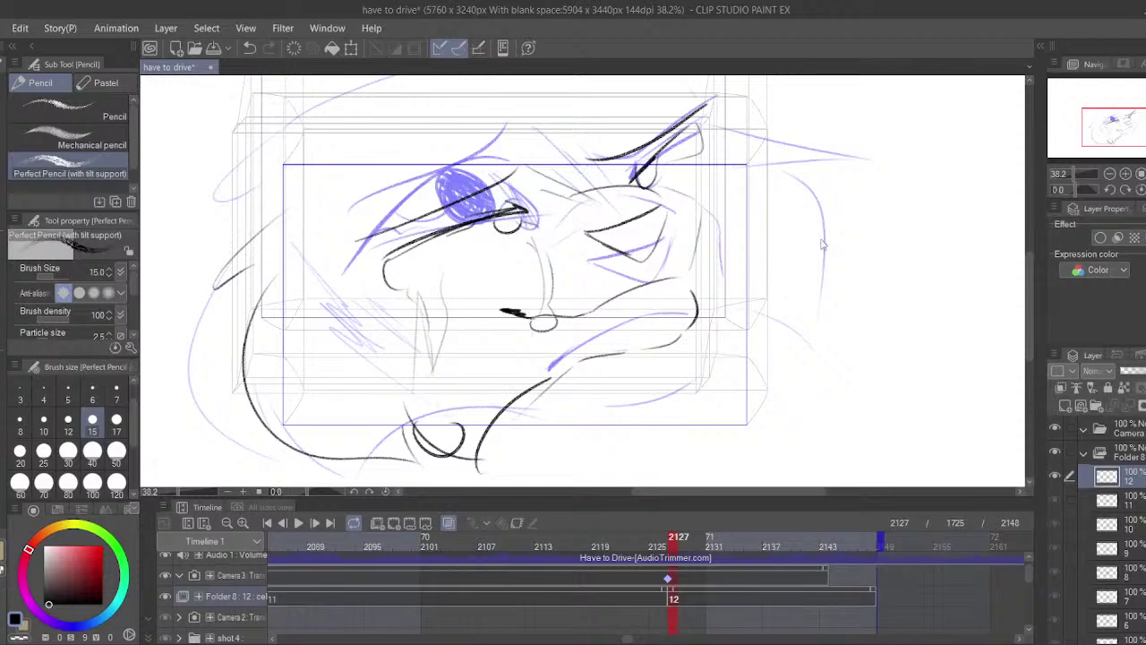
- Rotate the whole cel 12 drawing slightly counterclockwise and shift it up a little
key(ctrl+t)
drag(817, 227, 799, 196)
drag(643, 323, 645, 312)
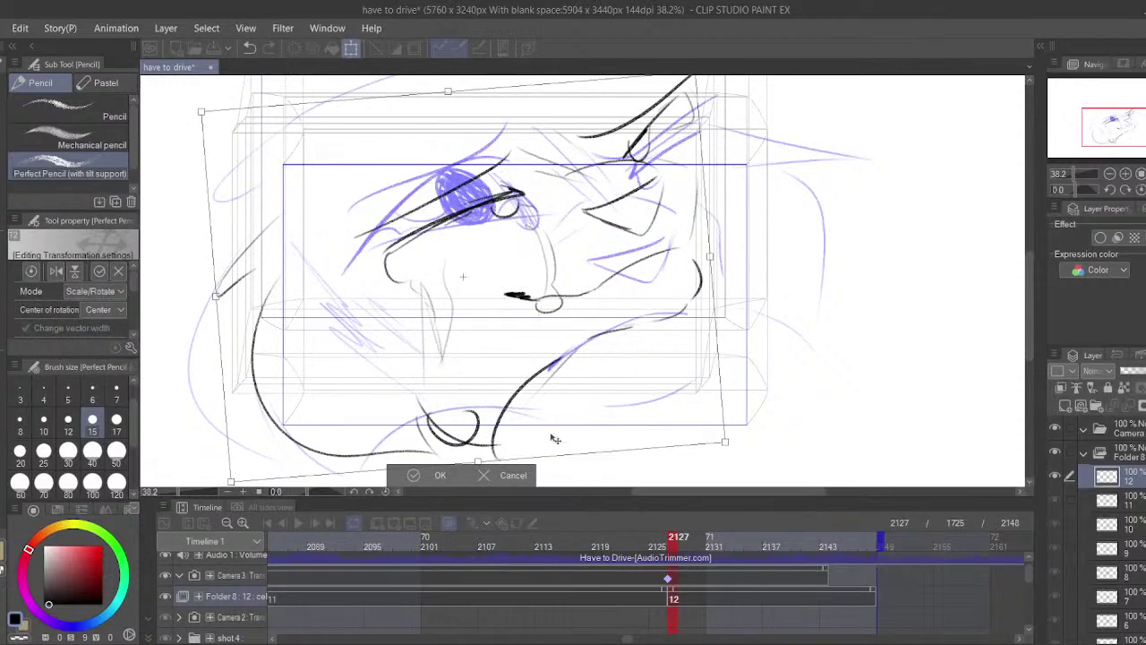
key(Return)
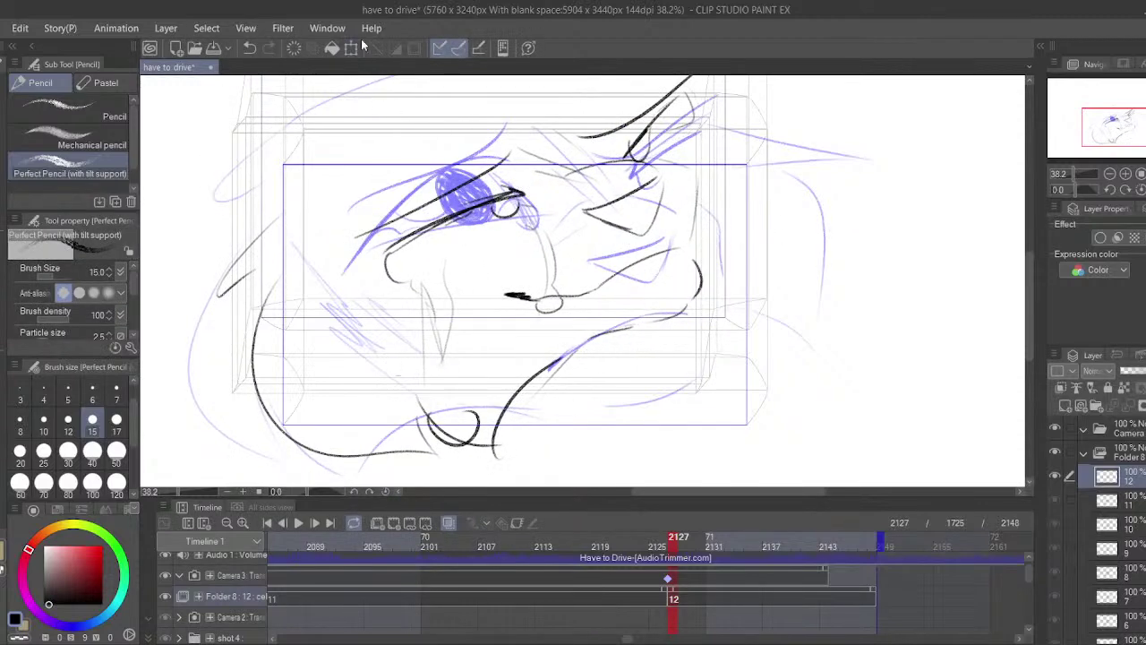
- Extend the timeline's end to frame 2203 and move the last Camera 3 keyframe to frame 2142
click(708, 579)
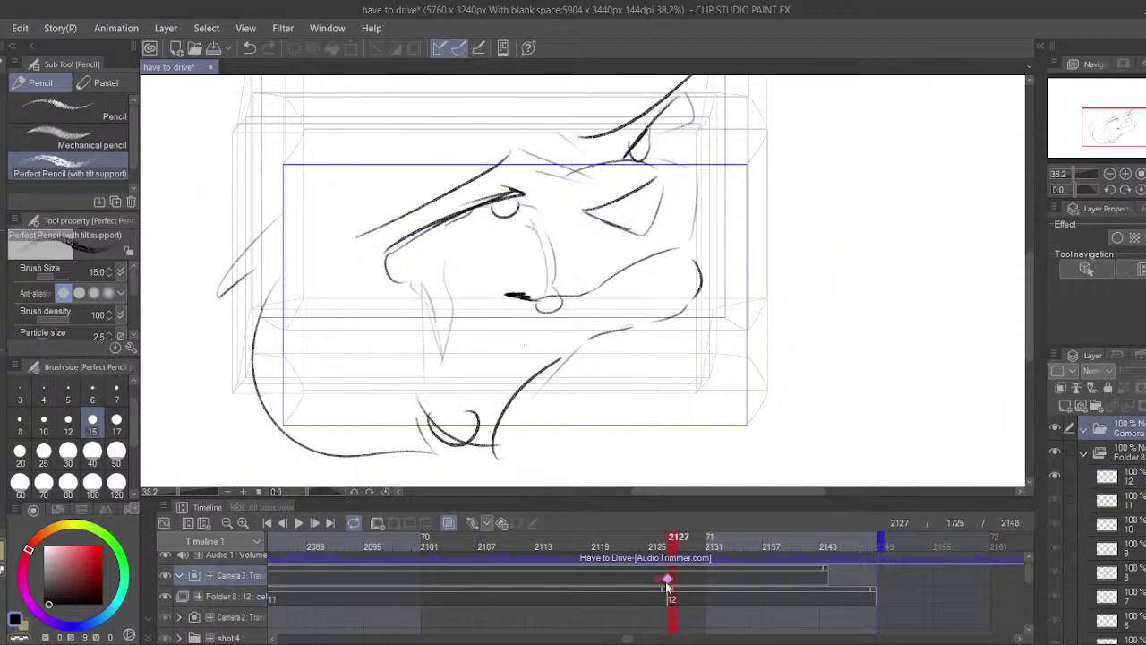
mouse_move(816, 579)
mouse_down()
mouse_move(885, 577)
mouse_move(1031, 540)
mouse_up()
click(875, 544)
click(592, 579)
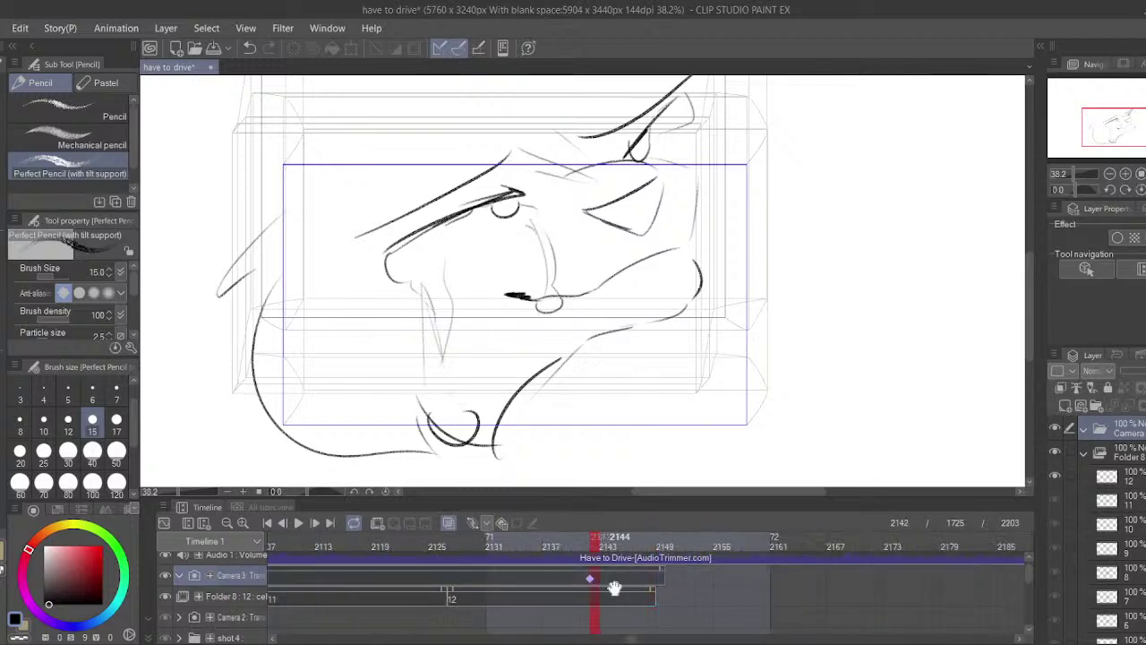
- Extend cel 12 to about frame 2175 and play back the change from cel 11 to cel 12
drag(655, 594, 912, 595)
click(332, 537)
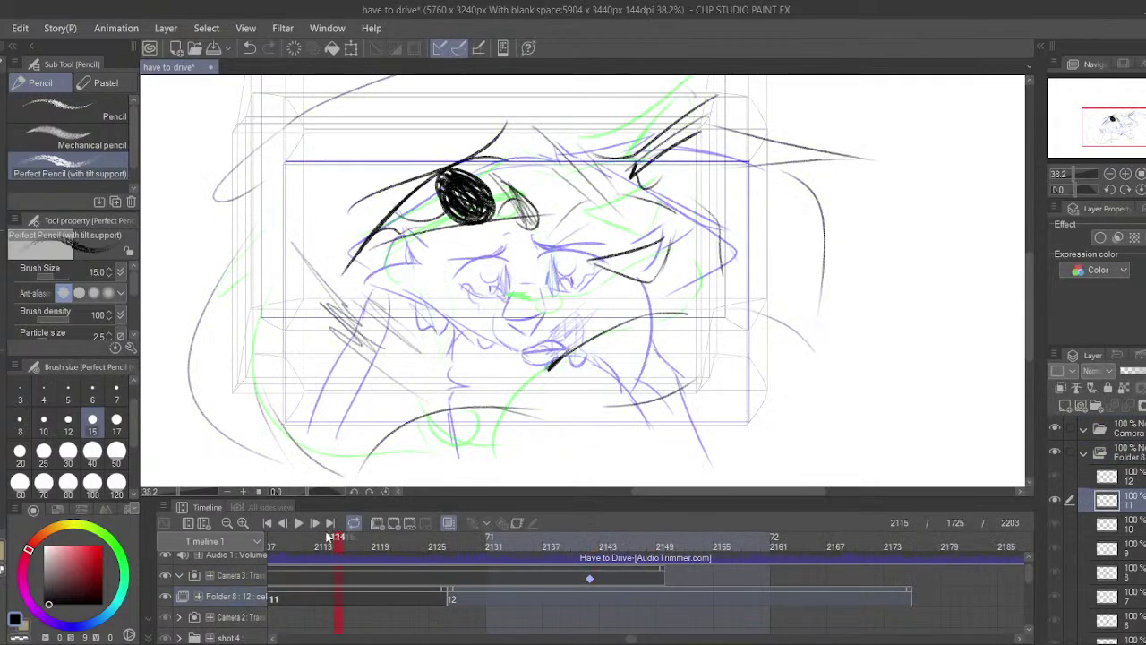
click(299, 523)
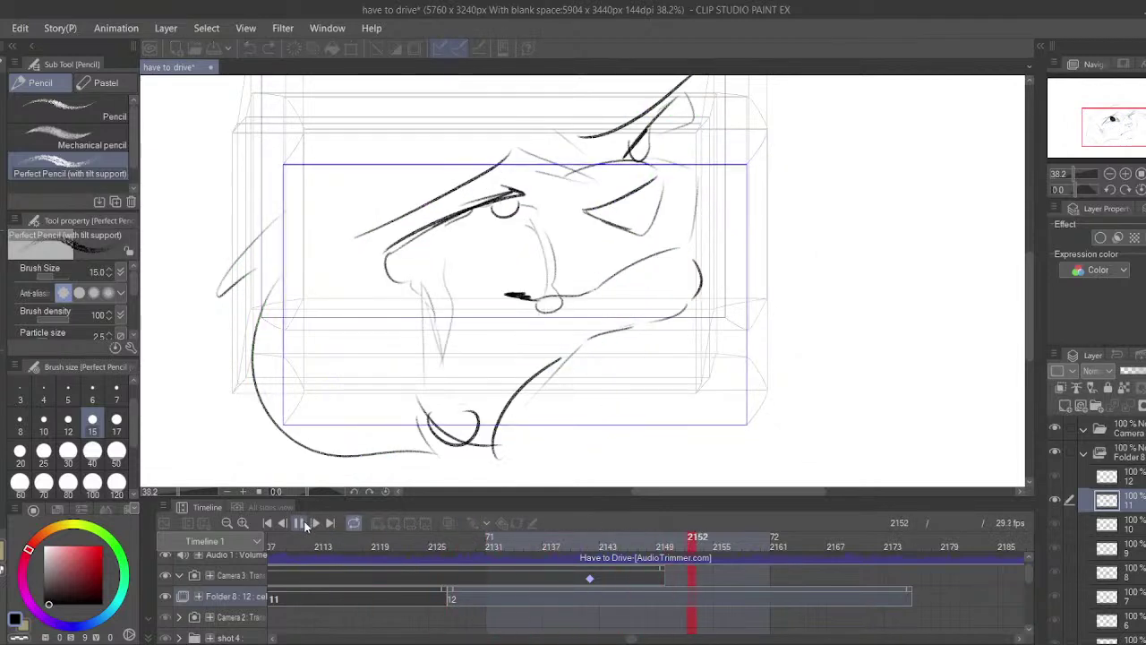
click(302, 525)
scroll(703, 573, down, 8)
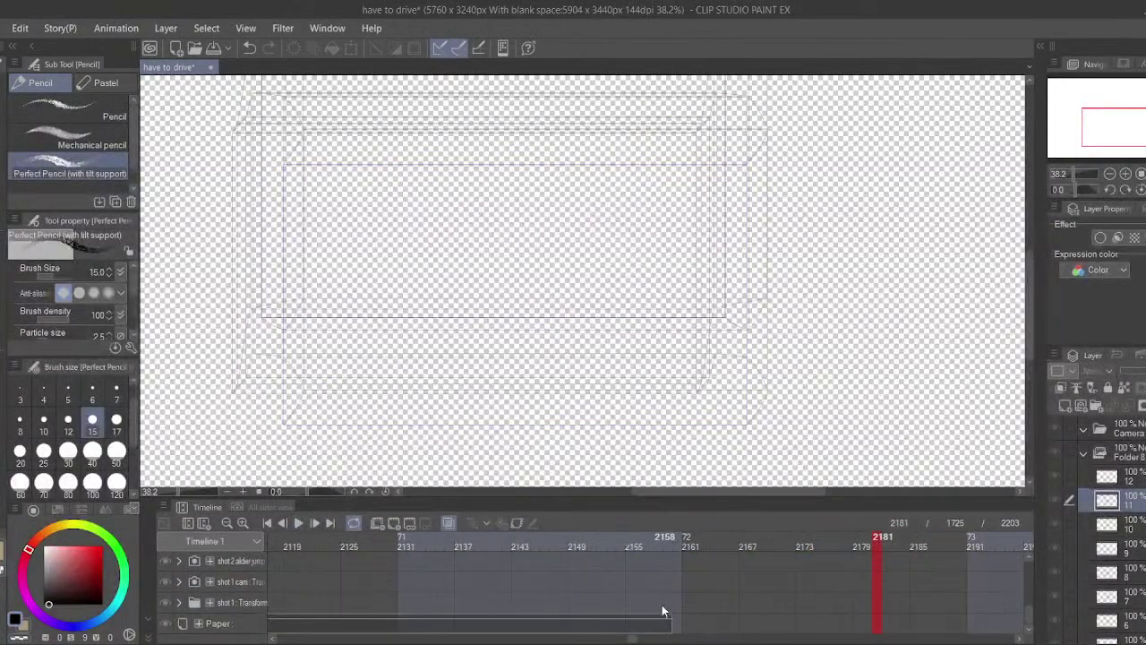
- Extend the Paper track, cel 12 to about frame 2205, and the timeline's end to frame 2242, and play back the result
drag(671, 617, 1028, 618)
drag(752, 571, 821, 641)
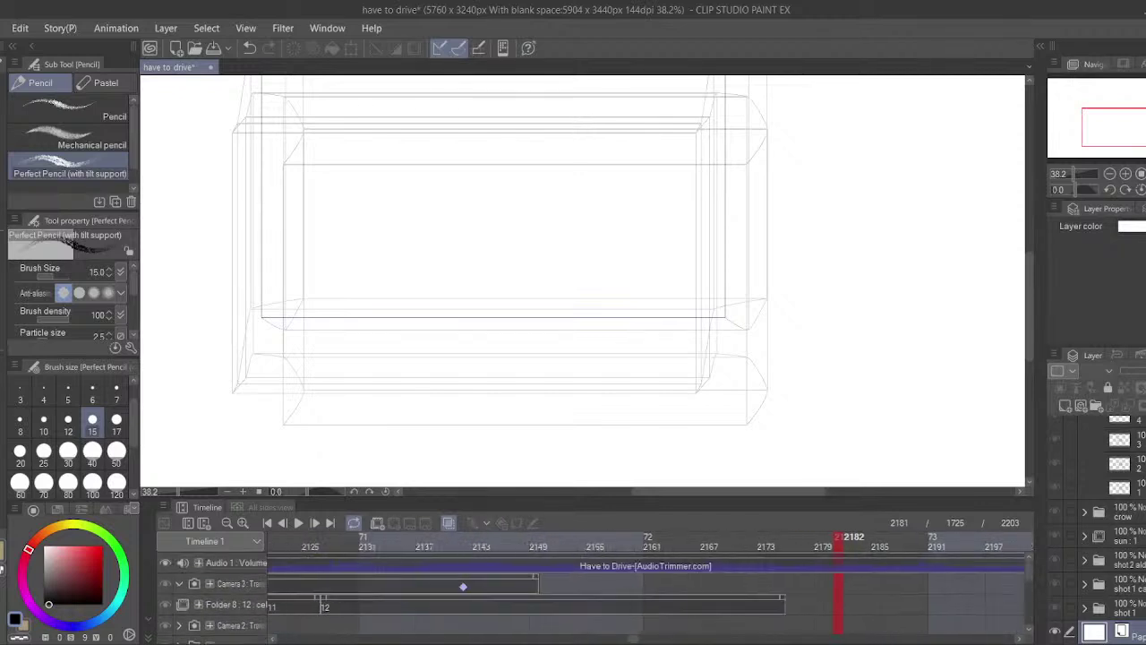
mouse_move(719, 618)
mouse_down()
mouse_move(499, 607)
mouse_move(890, 598)
mouse_up()
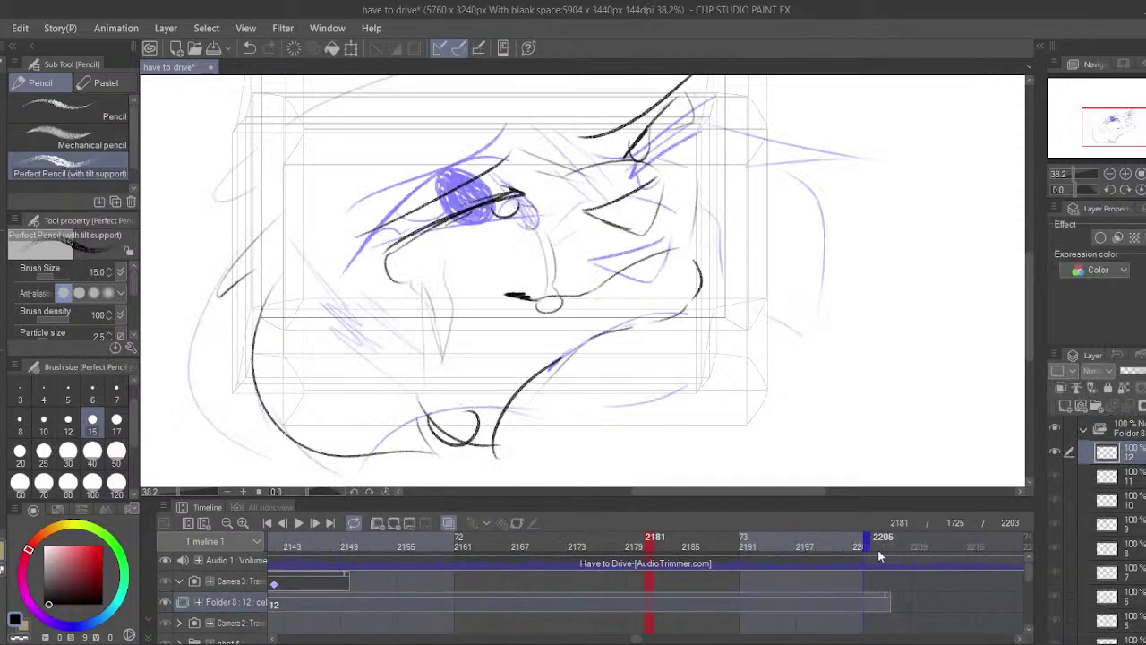
drag(867, 544, 1141, 547)
click(299, 523)
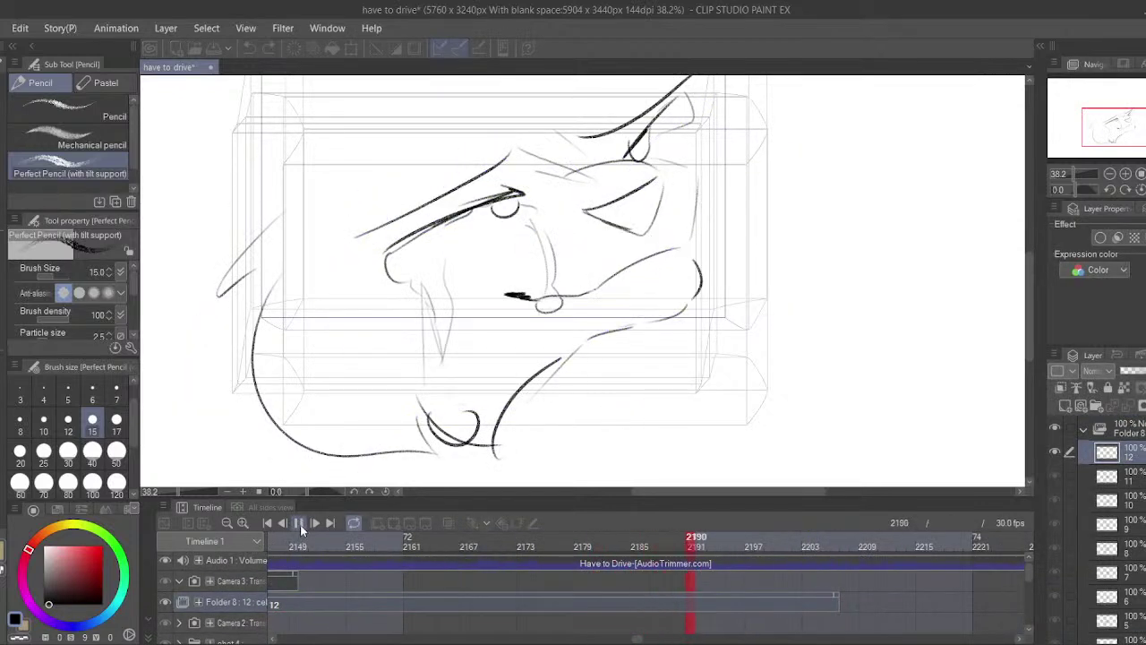
click(838, 605)
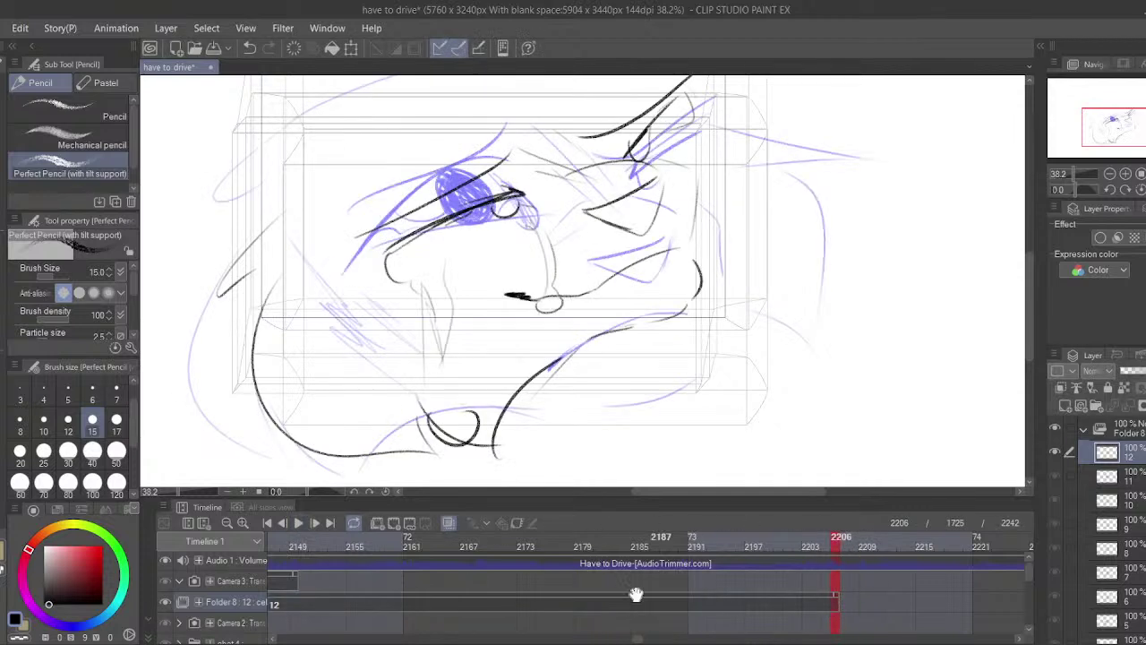
- Extend the Camera 3 clip to the timeline's end and add cel 13 to Folder 8 at frame 2207
click(299, 576)
drag(300, 572, 1020, 571)
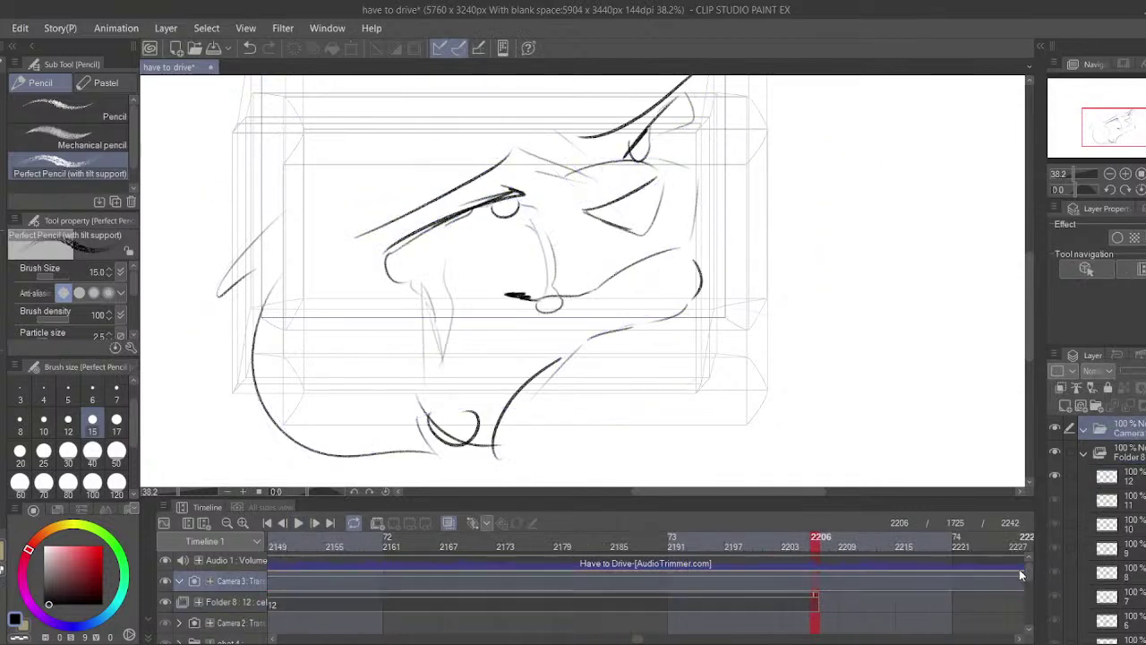
drag(748, 607, 673, 536)
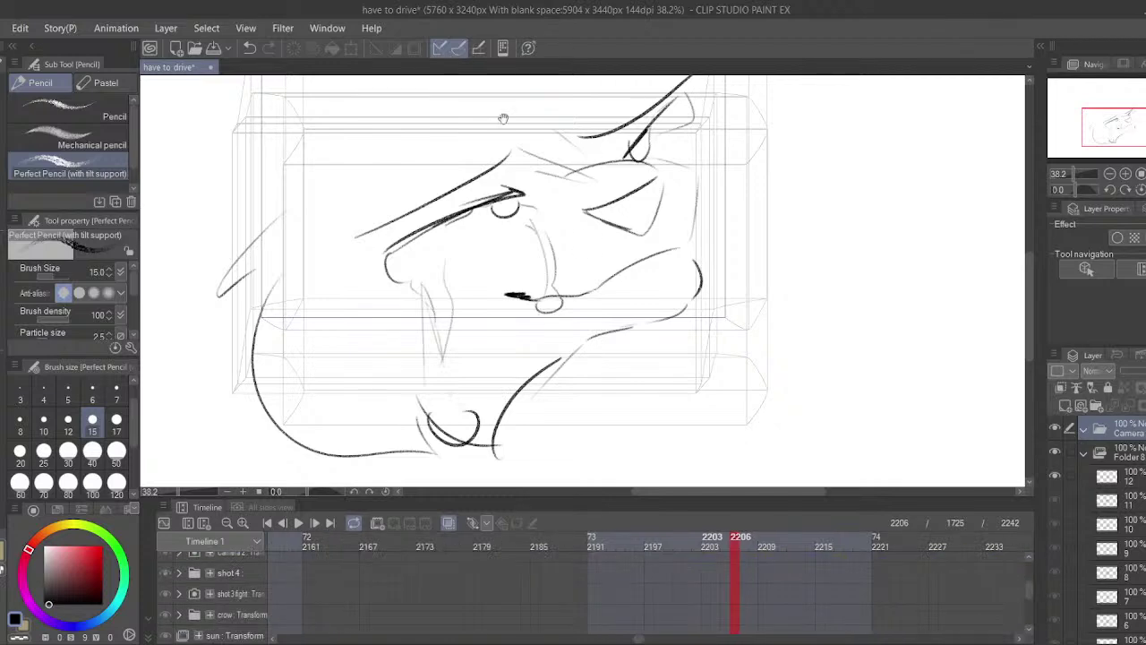
drag(504, 118, 543, 96)
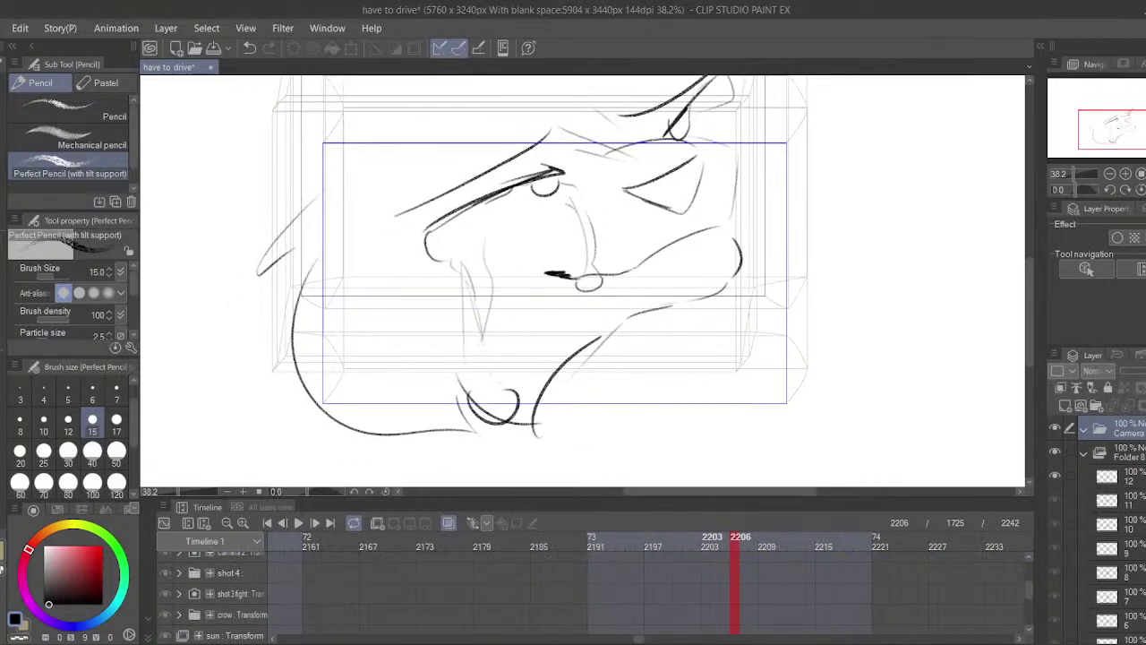
drag(665, 607, 566, 603)
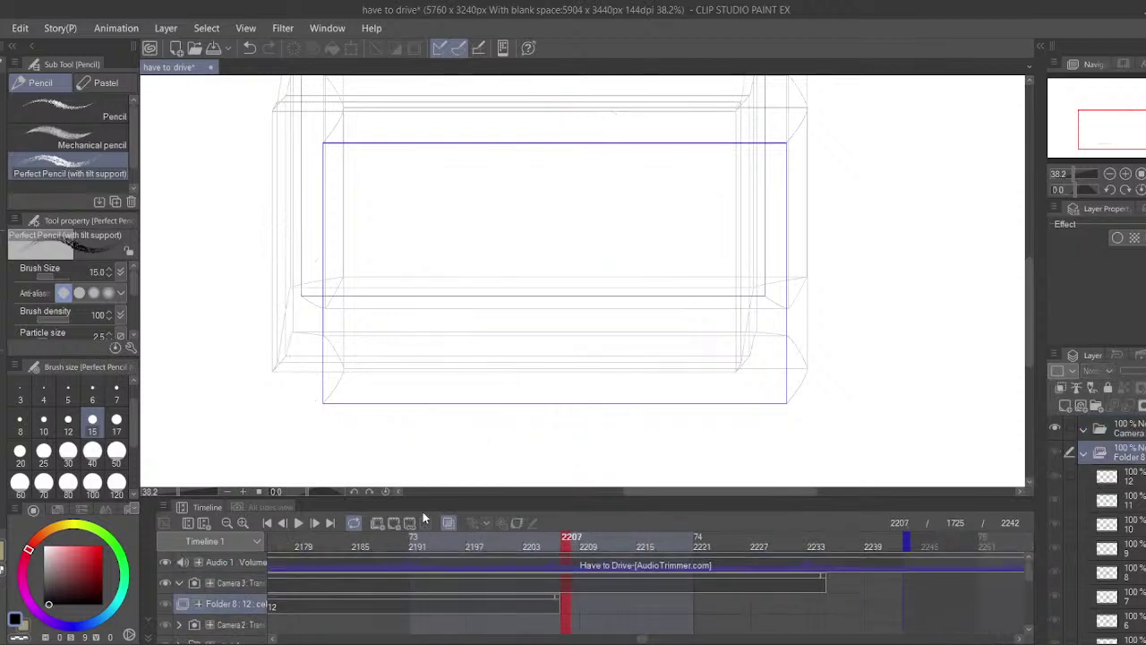
click(394, 523)
drag(825, 582, 1021, 587)
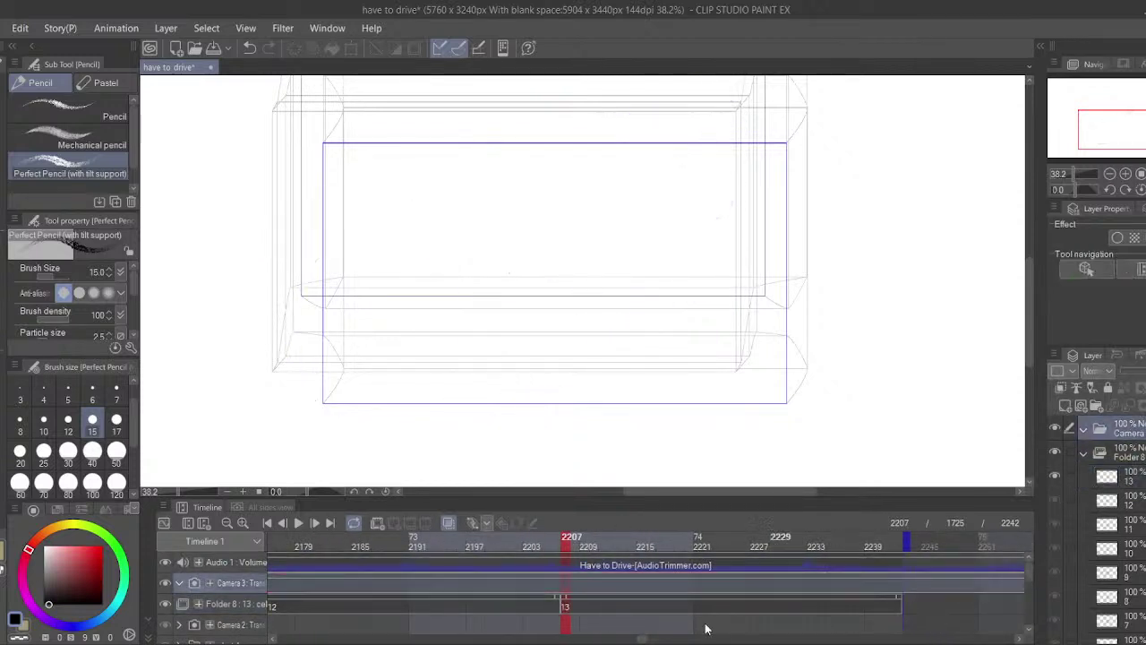
click(565, 608)
drag(449, 483, 441, 539)
drag(678, 347, 530, 142)
key(ctrl+z)
drag(561, 279, 571, 305)
drag(624, 267, 612, 250)
drag(624, 290, 525, 270)
key(ctrl+z)
- Sketch a curved neck line with spiky fur tufts and a long arch sweeping down to the left on cel 13
drag(534, 209, 561, 233)
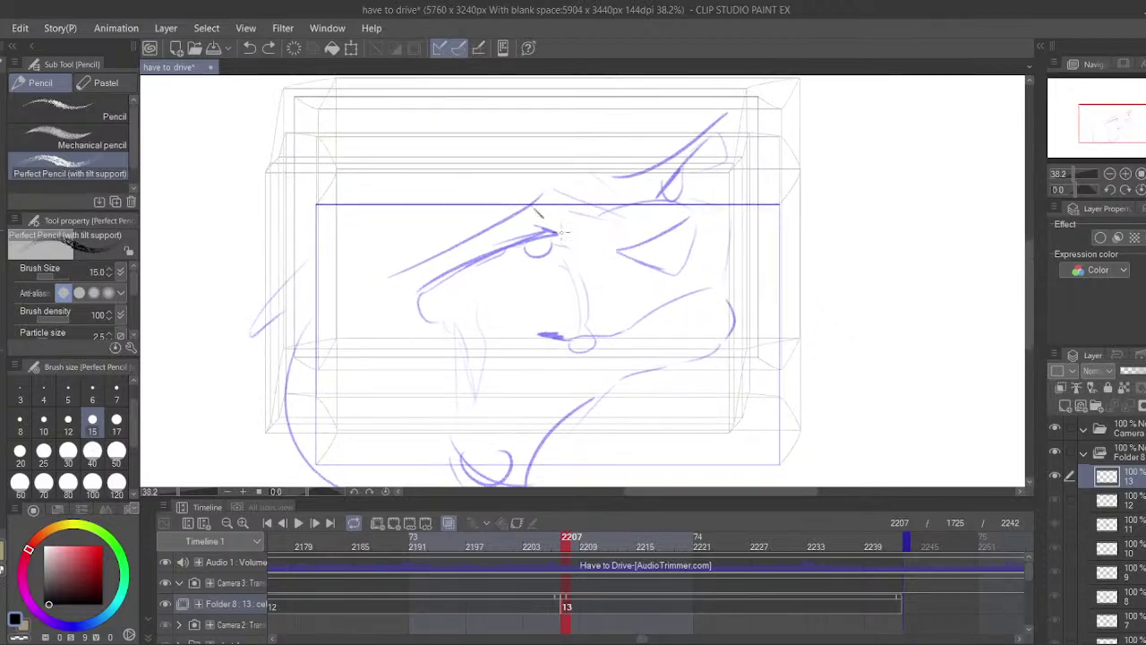
drag(322, 277, 458, 239)
key(ctrl+z)
mouse_move(317, 290)
mouse_down()
mouse_move(439, 259)
mouse_move(403, 233)
mouse_up()
mouse_move(440, 248)
mouse_down()
mouse_move(431, 203)
mouse_move(391, 160)
mouse_up()
mouse_move(457, 198)
mouse_down()
mouse_move(437, 176)
mouse_move(438, 123)
mouse_up()
drag(445, 119, 432, 159)
drag(512, 138, 437, 161)
drag(505, 141, 467, 168)
drag(495, 212, 520, 225)
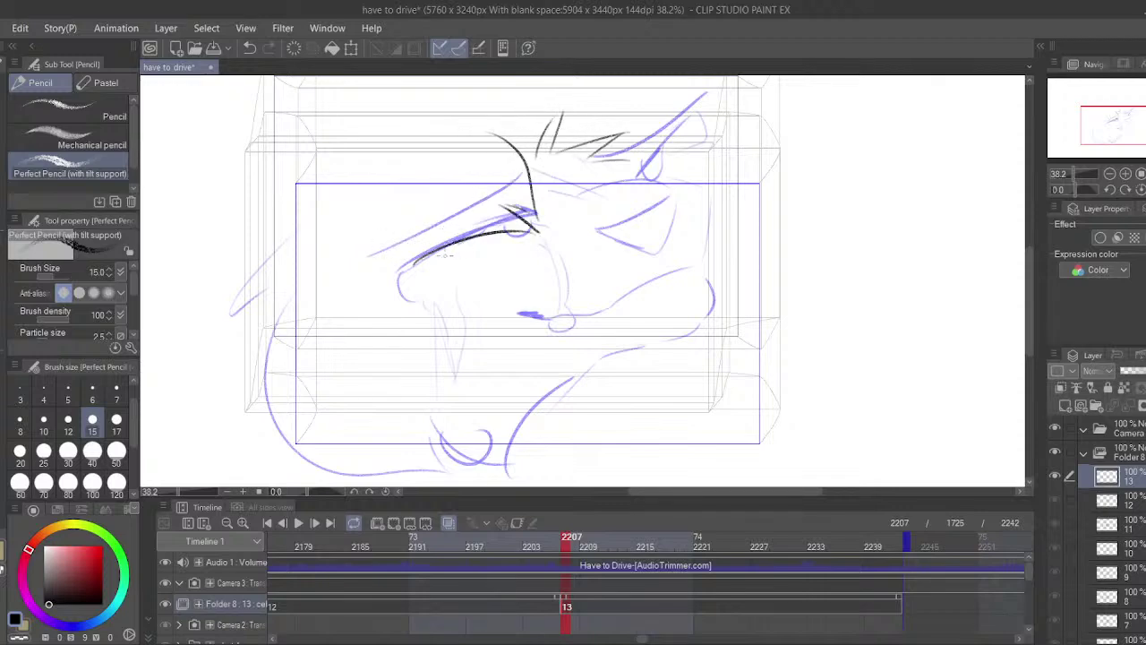
mouse_move(445, 248)
mouse_down()
mouse_move(385, 273)
mouse_move(362, 314)
mouse_up()
- Transform the whole cel 13 sketch to enlarge it slightly
key(ctrl+t)
drag(354, 109, 286, 58)
drag(389, 202, 405, 229)
click(455, 377)
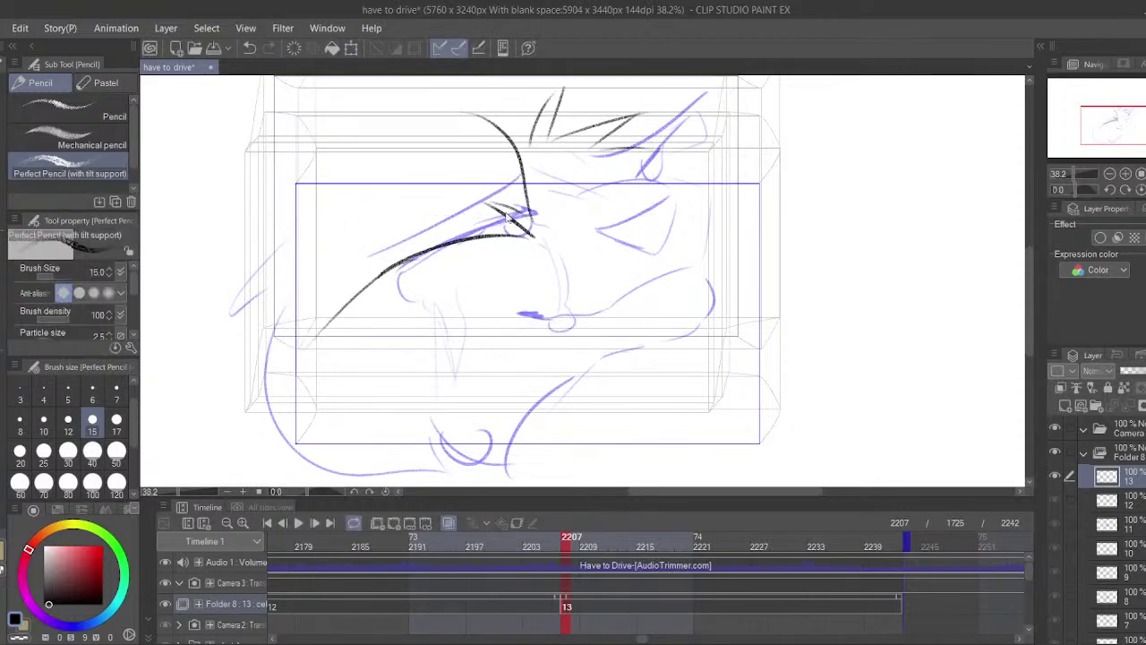
- Sketch the bent leg's outer outline from the shoulder around the pointed elbow, plus converging chest lines inside it
drag(506, 218, 499, 139)
mouse_move(500, 140)
mouse_down()
mouse_move(513, 159)
mouse_move(490, 203)
mouse_up()
key(ctrl+z)
drag(590, 96, 687, 135)
drag(626, 134, 665, 144)
drag(652, 131, 822, 216)
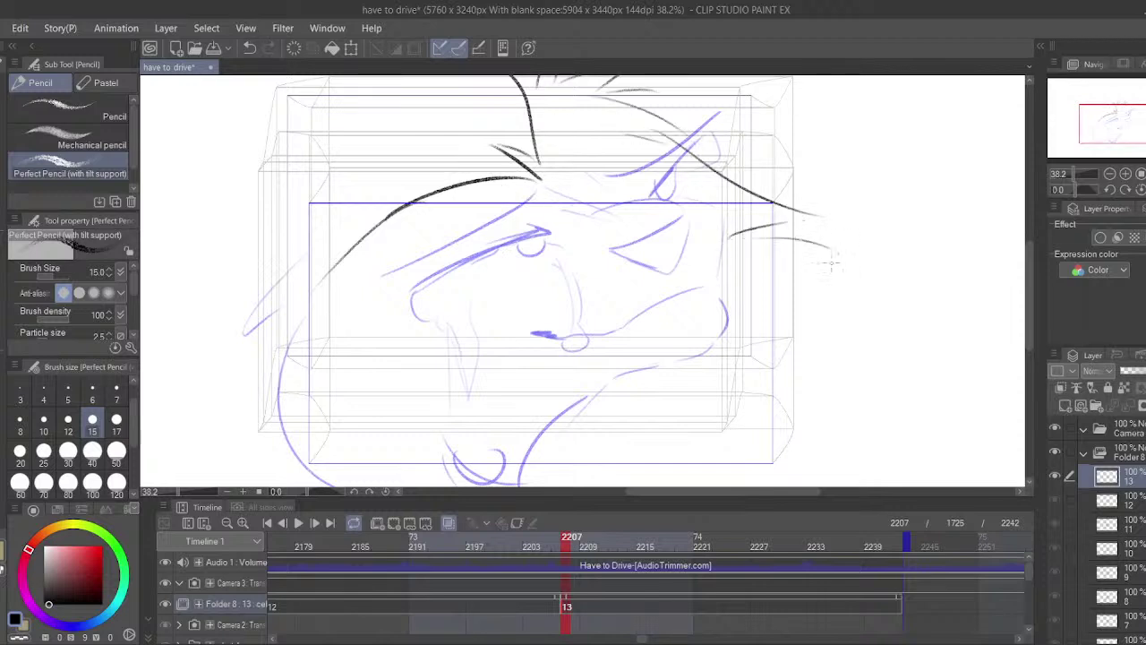
drag(836, 254, 746, 387)
drag(608, 233, 619, 203)
drag(582, 131, 631, 193)
drag(561, 144, 589, 244)
drag(597, 236, 705, 282)
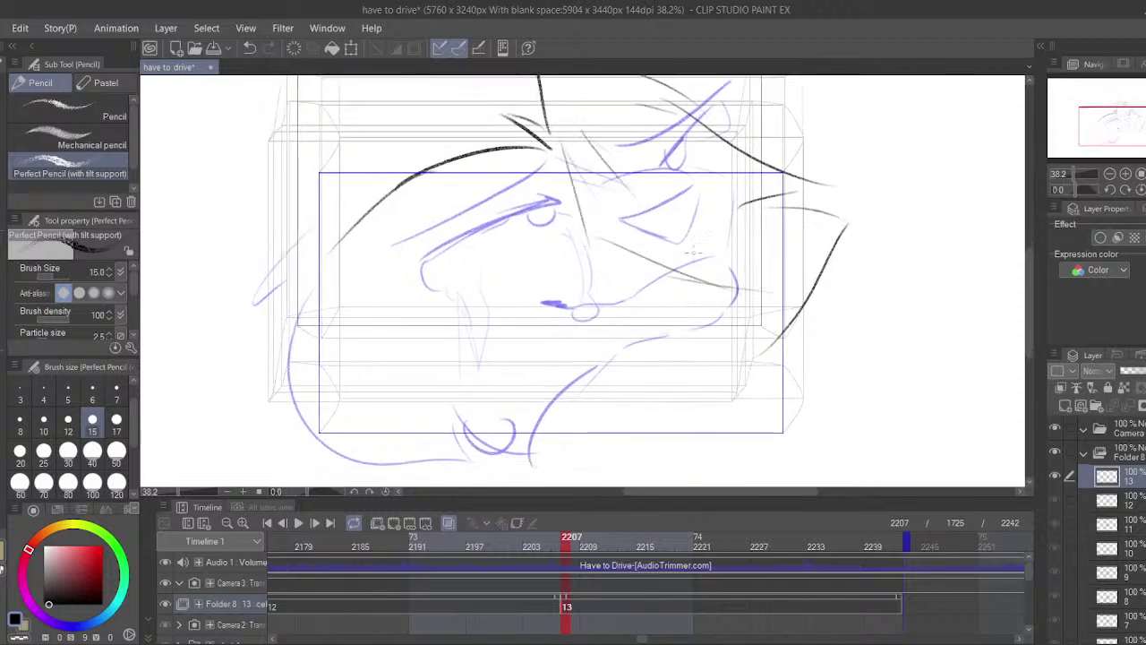
- Sketch the inner edge of the lower leg, the narrow wrist and the rounded top of the paw
drag(712, 224, 637, 347)
drag(697, 241, 668, 291)
mouse_move(654, 322)
mouse_down()
mouse_move(582, 368)
mouse_move(583, 243)
mouse_up()
drag(733, 261, 704, 286)
drag(726, 263, 682, 315)
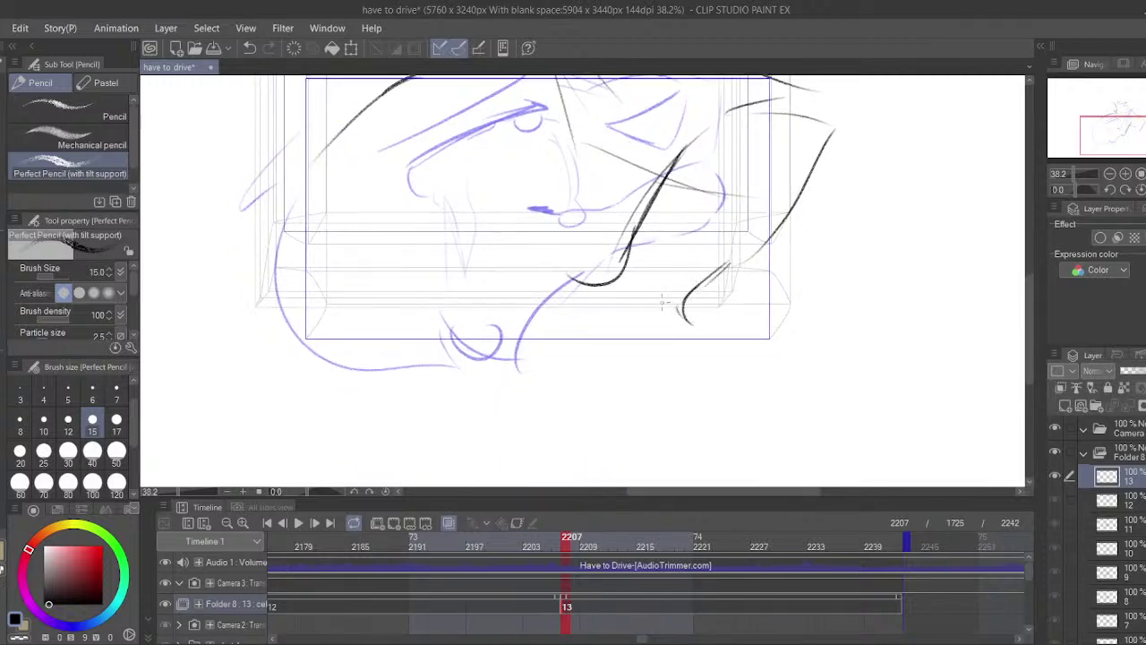
key(ctrl+z)
drag(582, 283, 520, 313)
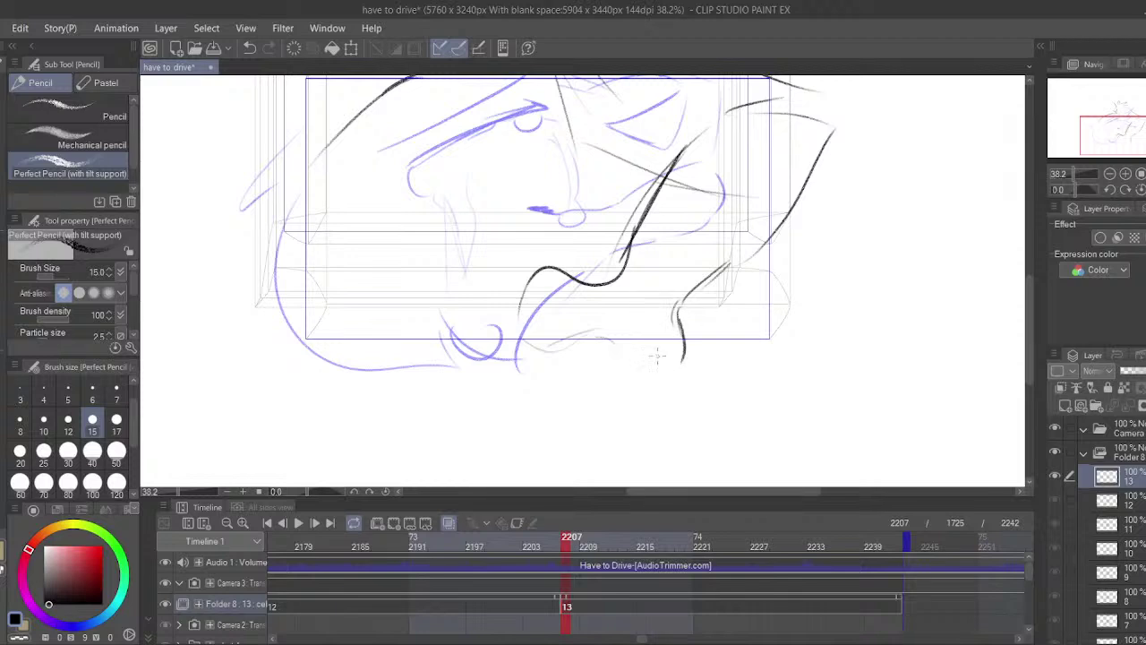
- Sketch the rounded toes of the paw on cel 13
mouse_move(630, 363)
mouse_down()
mouse_move(659, 391)
mouse_move(683, 362)
mouse_up()
drag(591, 310, 578, 346)
key(ctrl+z)
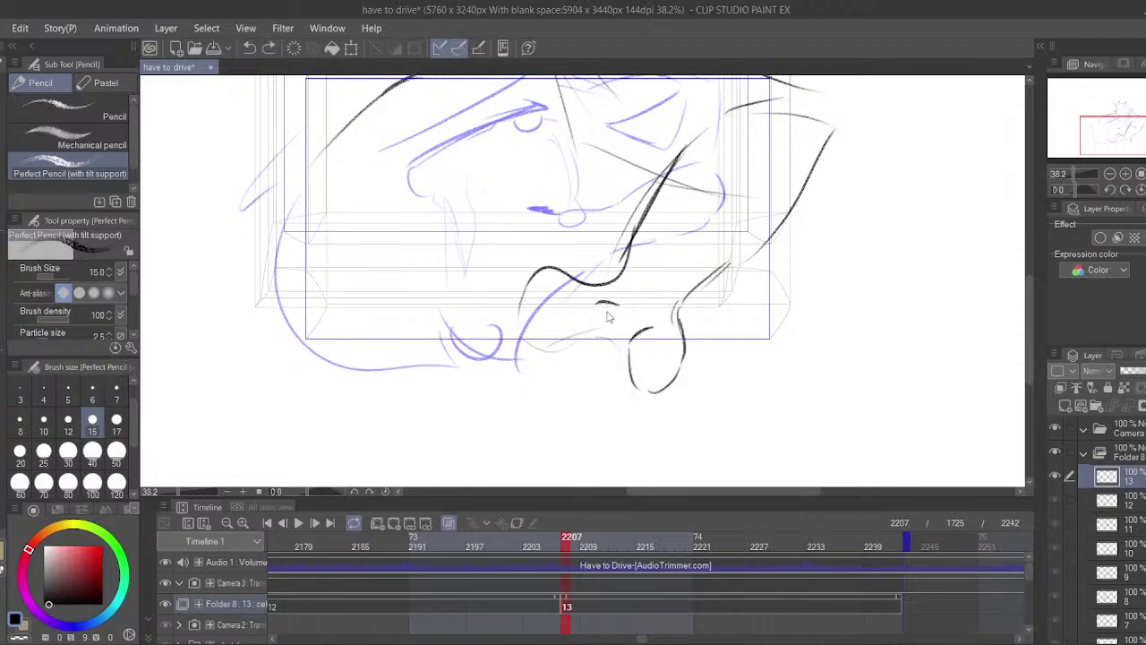
mouse_move(580, 296)
mouse_down()
mouse_move(560, 343)
mouse_move(618, 345)
mouse_up()
mouse_move(528, 285)
mouse_down()
mouse_move(532, 337)
mouse_move(563, 347)
mouse_up()
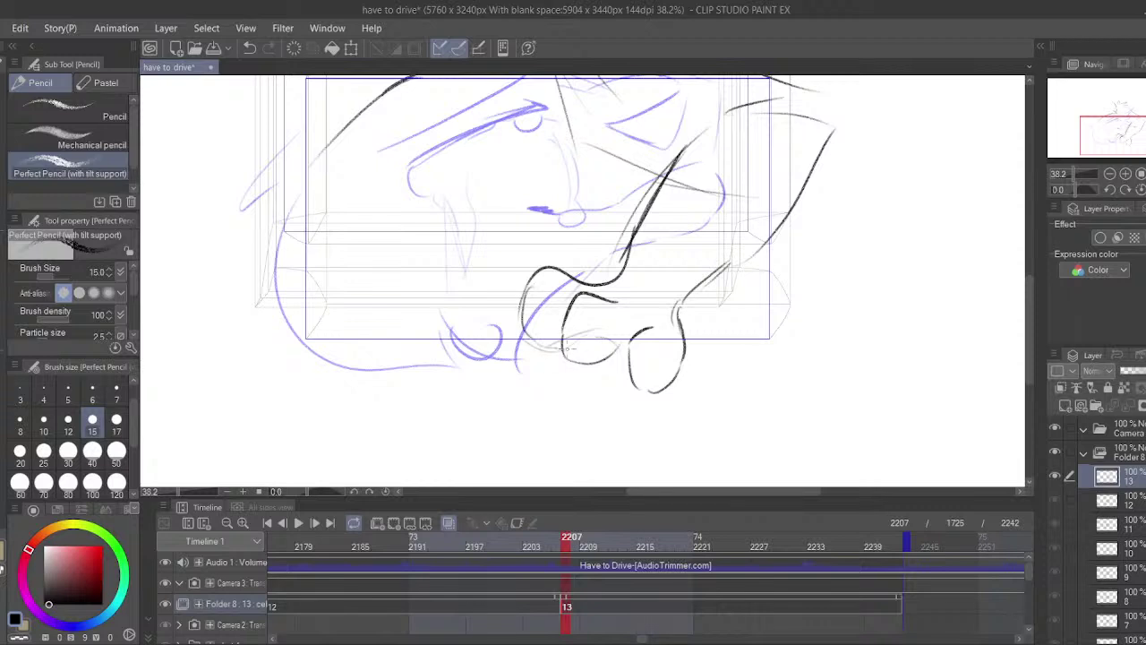
key(ctrl+z)
drag(595, 394, 629, 411)
key(ctrl+z)
key(ctrl+z)
- Add curved pointed claws to the toes of the paw
drag(522, 318, 531, 368)
drag(564, 326, 578, 385)
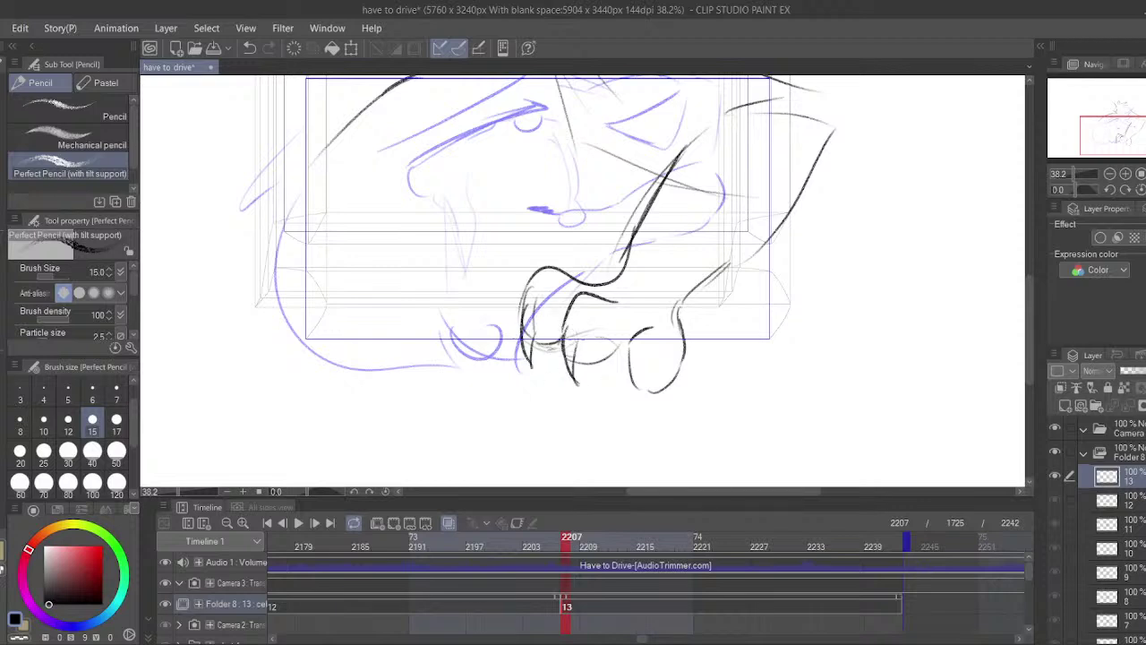
drag(628, 353, 641, 404)
key(ctrl+z)
drag(602, 363, 627, 342)
- Strengthen the chest lines and sketch a lower arch on the left with a straight line running toward the leg
drag(632, 272, 664, 174)
drag(645, 179, 636, 285)
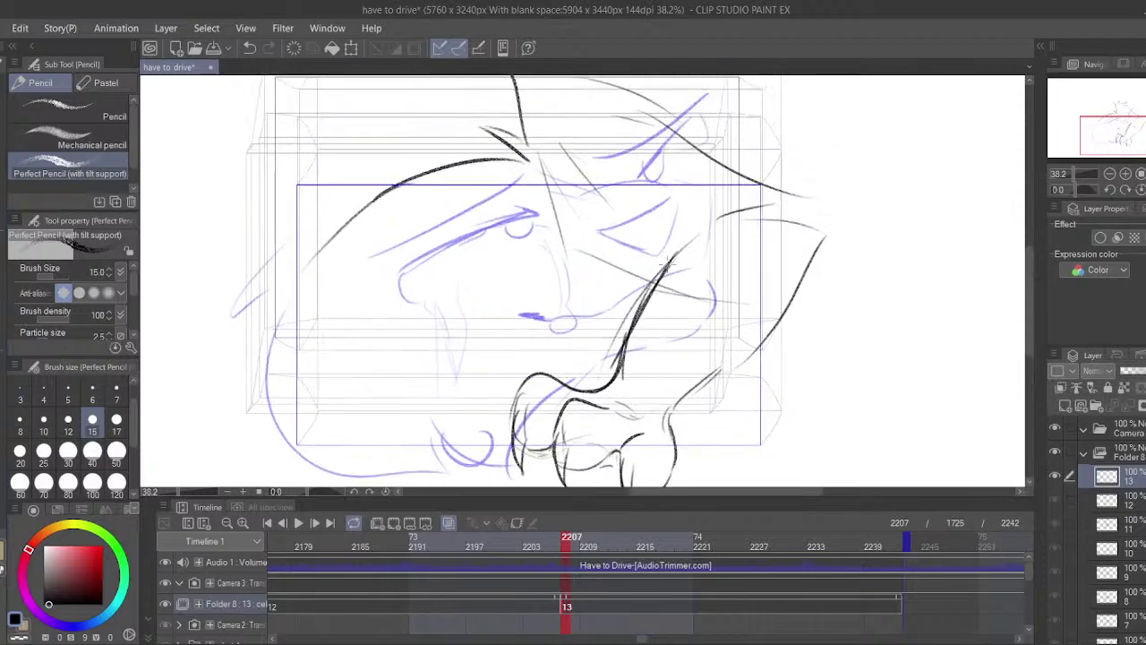
drag(559, 264, 659, 291)
drag(576, 283, 507, 201)
drag(377, 290, 413, 260)
mouse_move(344, 254)
mouse_down()
mouse_move(415, 240)
mouse_move(508, 264)
mouse_up()
mouse_move(513, 256)
mouse_down()
mouse_move(515, 280)
mouse_move(641, 304)
mouse_up()
drag(400, 249, 334, 364)
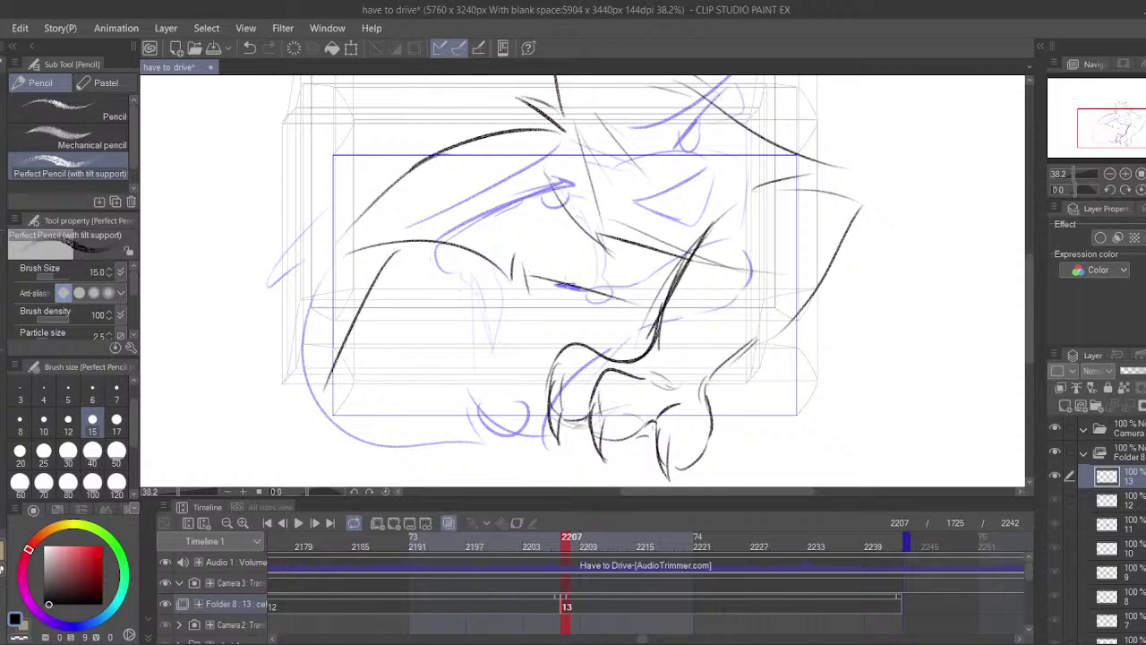
- Replace the lower left line with a hooked curve, a fur notch and a long diagonal, and double the upper arch
key(ctrl+z)
drag(478, 324, 526, 280)
mouse_move(445, 331)
mouse_down()
mouse_move(467, 327)
mouse_move(327, 469)
mouse_up()
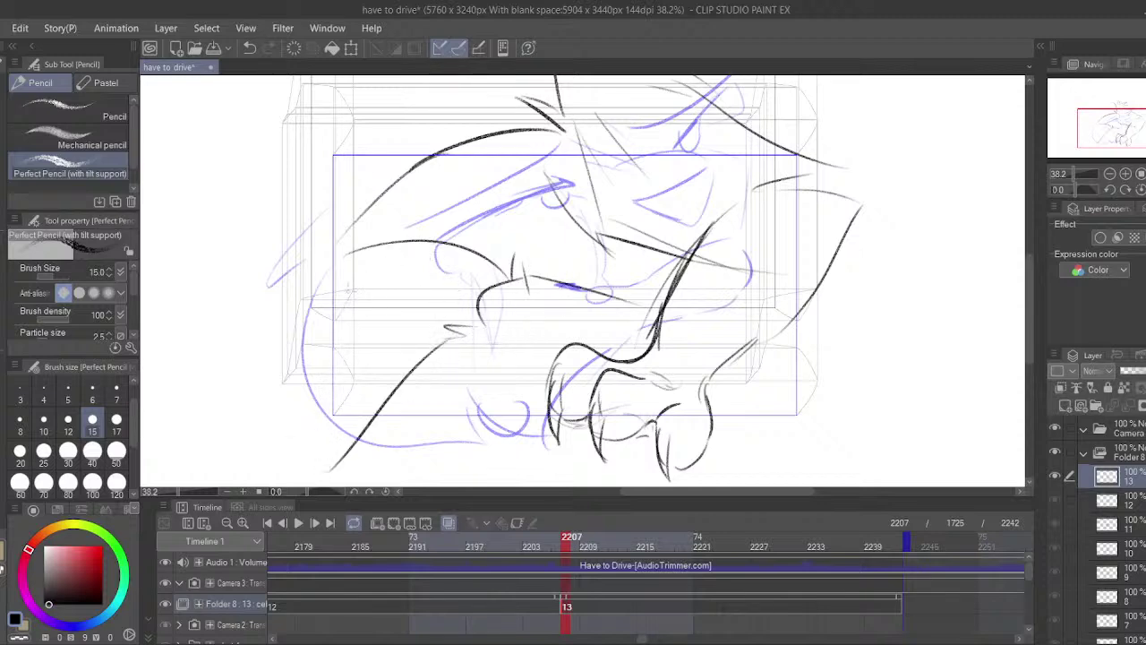
drag(420, 158, 326, 240)
drag(501, 197, 418, 366)
mouse_move(553, 203)
mouse_down()
mouse_move(743, 183)
mouse_move(656, 224)
mouse_up()
mouse_move(687, 321)
mouse_down()
mouse_move(762, 139)
mouse_move(750, 78)
mouse_up()
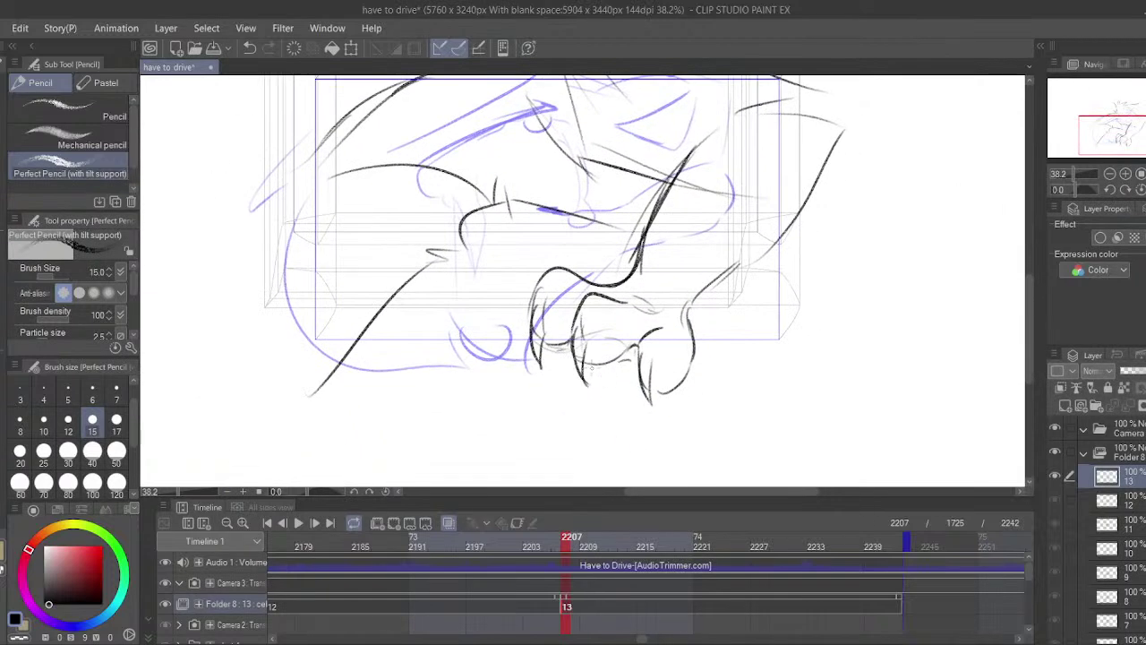
- Rework the small inner toe between the paw's toes and thicken the outer toe's edge on cel 13
drag(595, 362, 616, 399)
drag(627, 397, 630, 412)
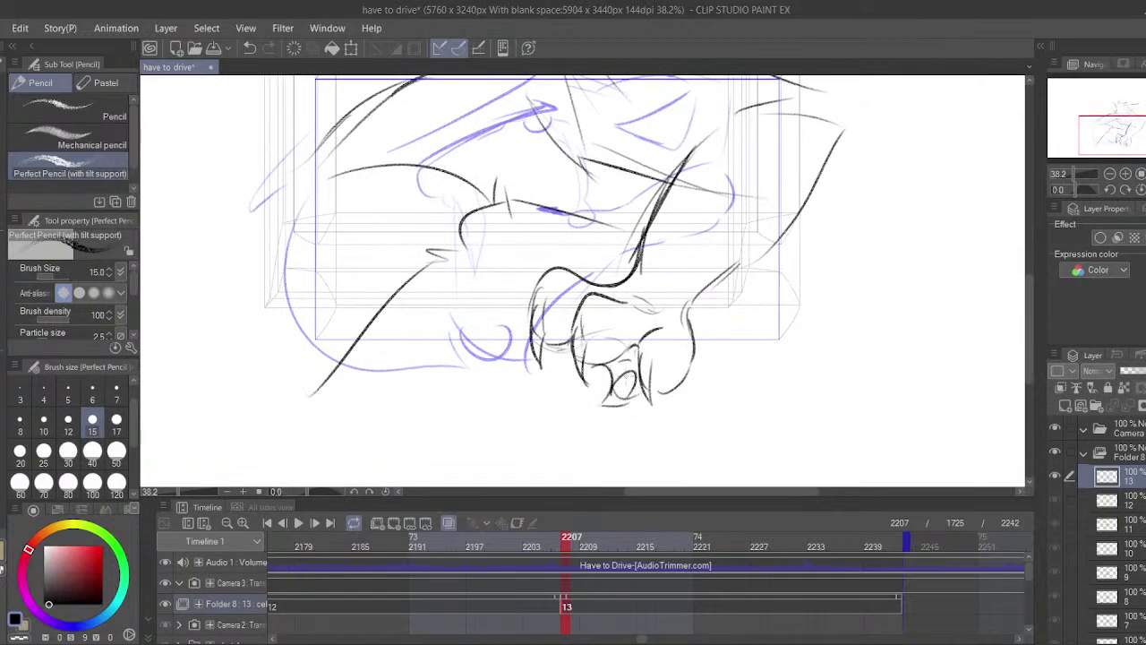
key(ctrl+z)
key(ctrl+z)
key(ctrl+z)
key(ctrl+z)
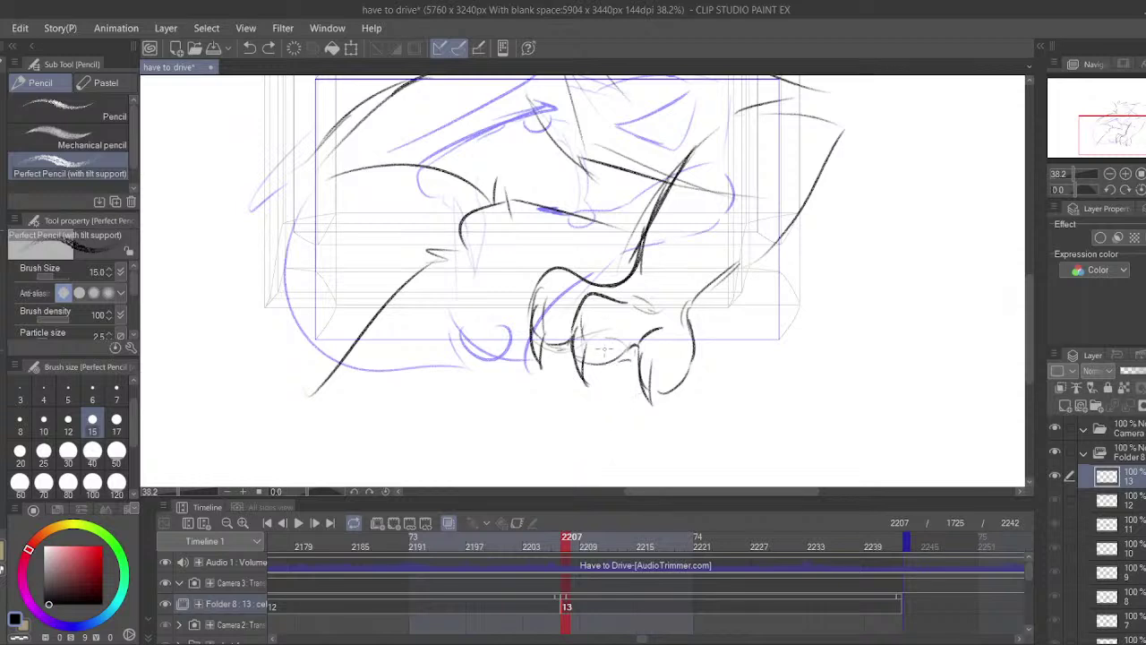
drag(562, 296, 515, 310)
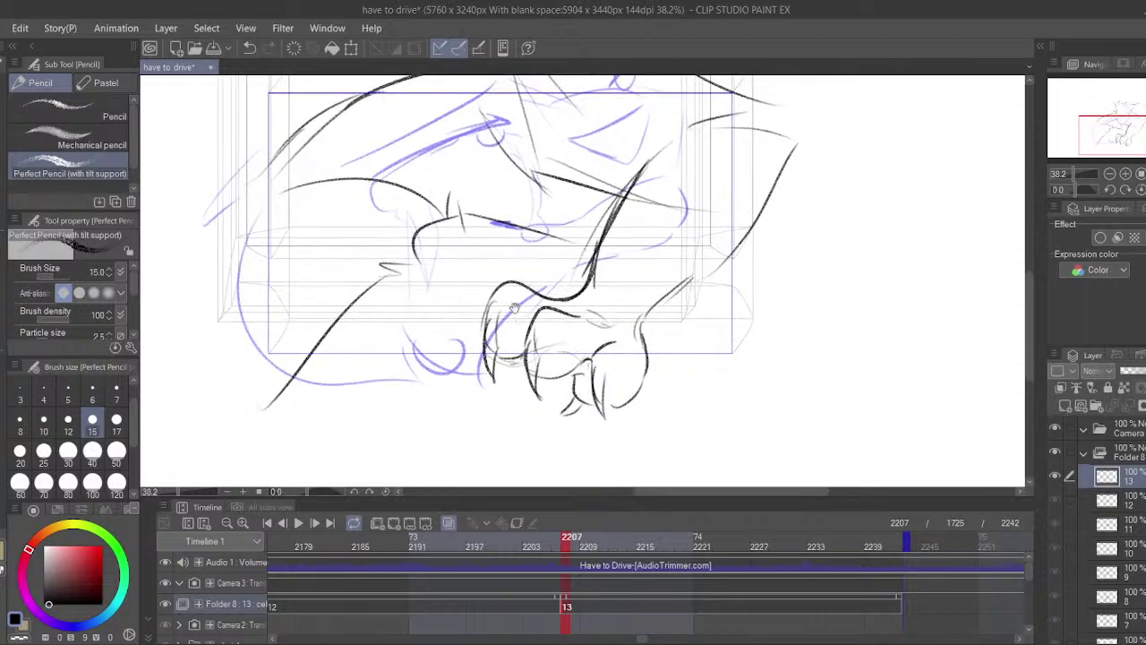
mouse_move(611, 397)
mouse_down()
mouse_move(647, 355)
mouse_move(639, 314)
mouse_move(587, 342)
mouse_up()
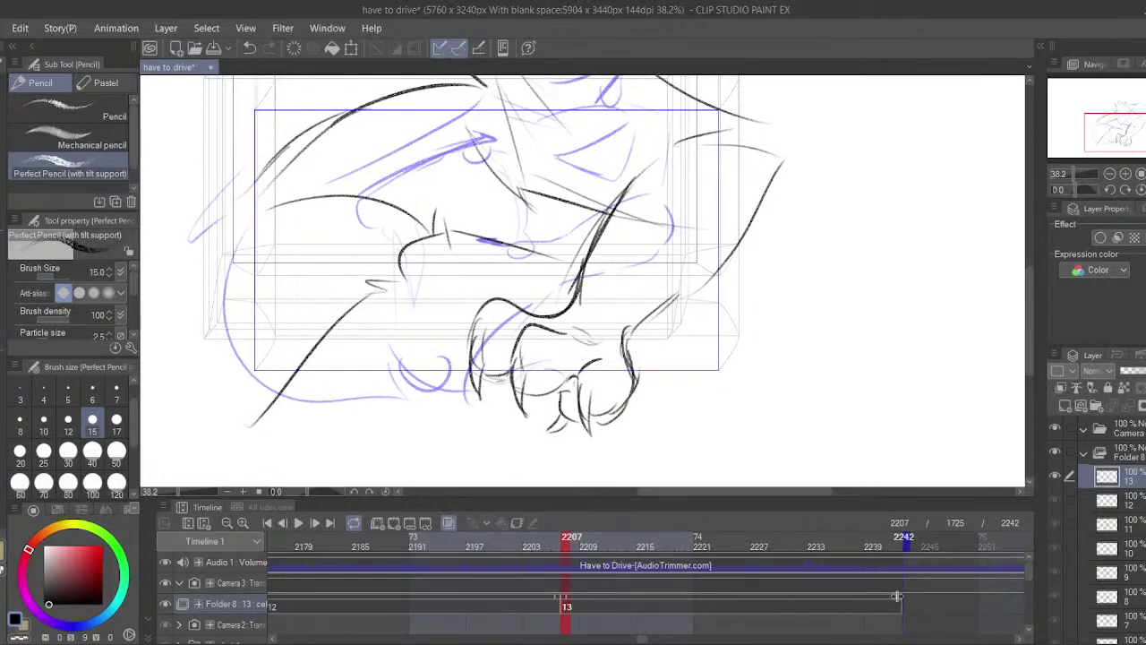
- Shorten cel 13 to about frame 2222 and add cel 14 to Folder 8 at frame 2223
drag(898, 598, 726, 604)
click(724, 604)
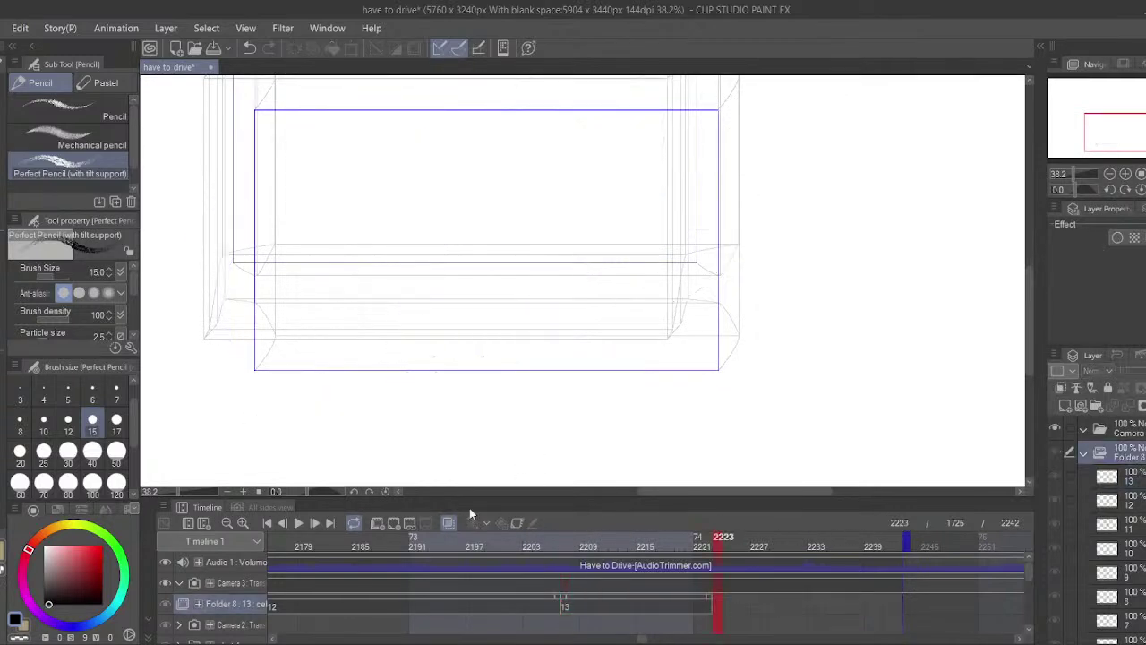
click(393, 525)
- Sketch the chest line with a small fur notch and the line running to the leg on cel 14, following cel 13
drag(452, 365, 502, 390)
drag(519, 137, 598, 286)
drag(583, 228, 538, 275)
key(ctrl+z)
mouse_move(476, 168)
mouse_down()
mouse_move(510, 270)
mouse_move(626, 285)
mouse_up()
drag(599, 337, 595, 355)
drag(592, 356, 604, 290)
- Sketch the leg's inner edge into the top of the paw and its outer edge around the elbow to the wrist
mouse_move(619, 221)
mouse_down()
mouse_move(590, 319)
mouse_move(507, 348)
mouse_move(512, 395)
mouse_up()
mouse_move(702, 116)
mouse_down()
mouse_move(721, 153)
mouse_move(784, 189)
mouse_up()
mouse_move(742, 184)
mouse_down()
mouse_move(774, 195)
mouse_move(809, 249)
mouse_move(670, 370)
mouse_move(672, 430)
mouse_move(664, 363)
mouse_up()
scroll(672, 396, down, 2)
drag(557, 348, 580, 395)
key(ctrl+z)
key(ctrl+z)
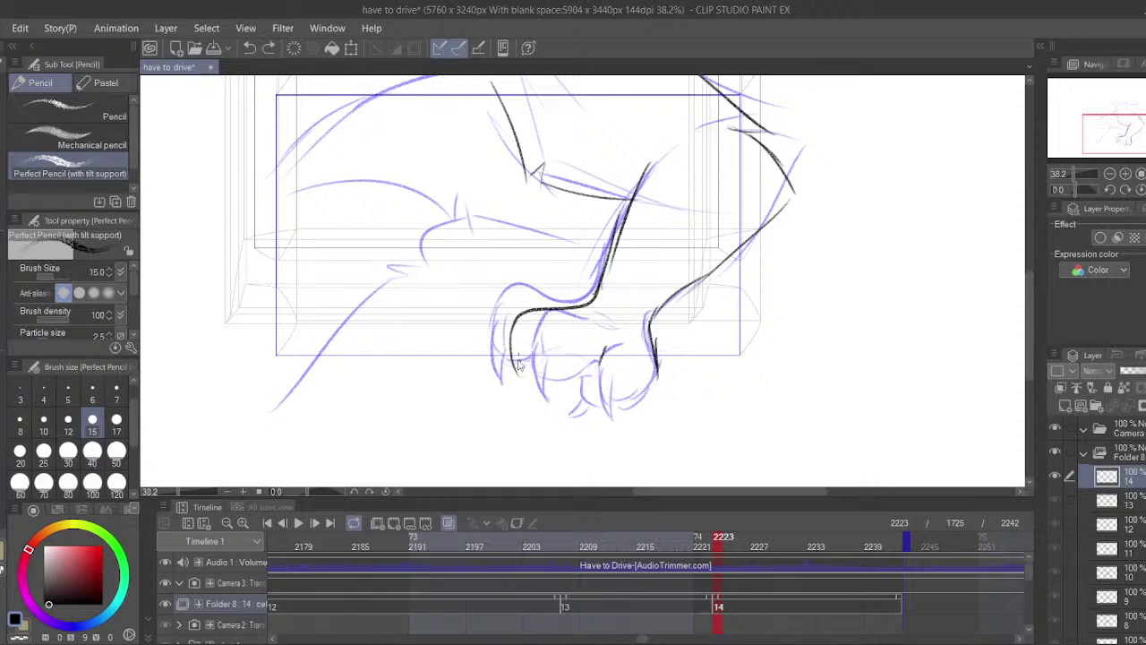
- Sketch the paw on cel 14 with rounded toes, curved toe dividers and no claws
mouse_move(540, 330)
mouse_down()
mouse_move(536, 374)
mouse_move(592, 395)
mouse_move(659, 376)
mouse_up()
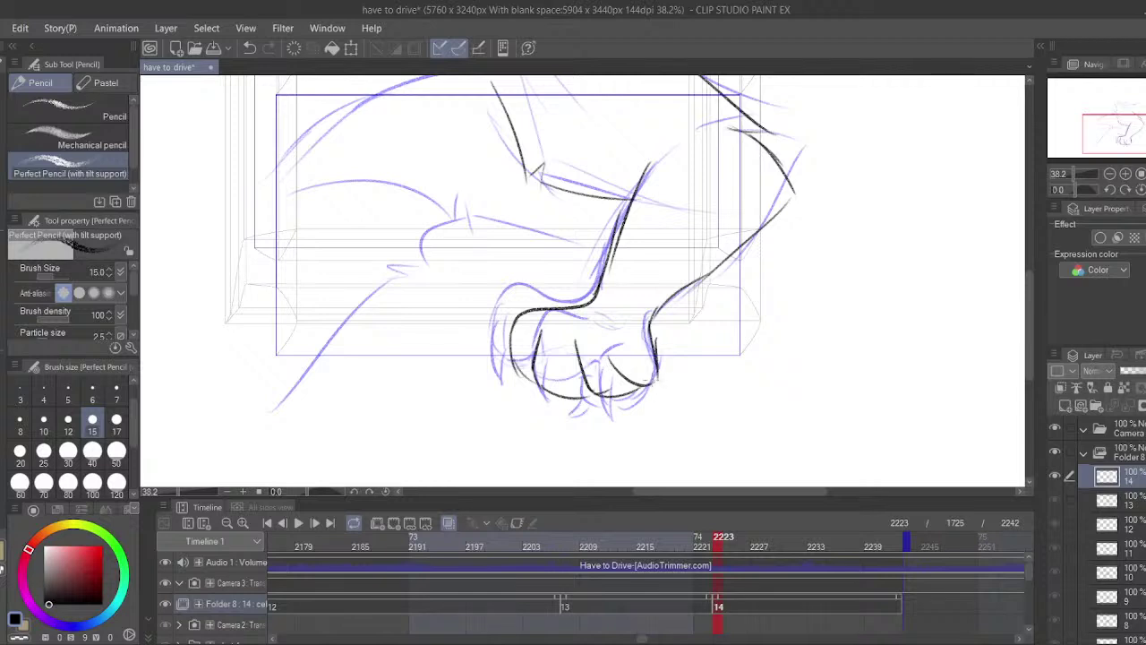
key(ctrl+z)
drag(610, 345, 642, 389)
key(ctrl+z)
key(ctrl+z)
key(ctrl+z)
key(ctrl+z)
mouse_move(576, 342)
mouse_down()
mouse_move(580, 391)
mouse_move(634, 392)
mouse_up()
key(ctrl+z)
drag(608, 345, 628, 389)
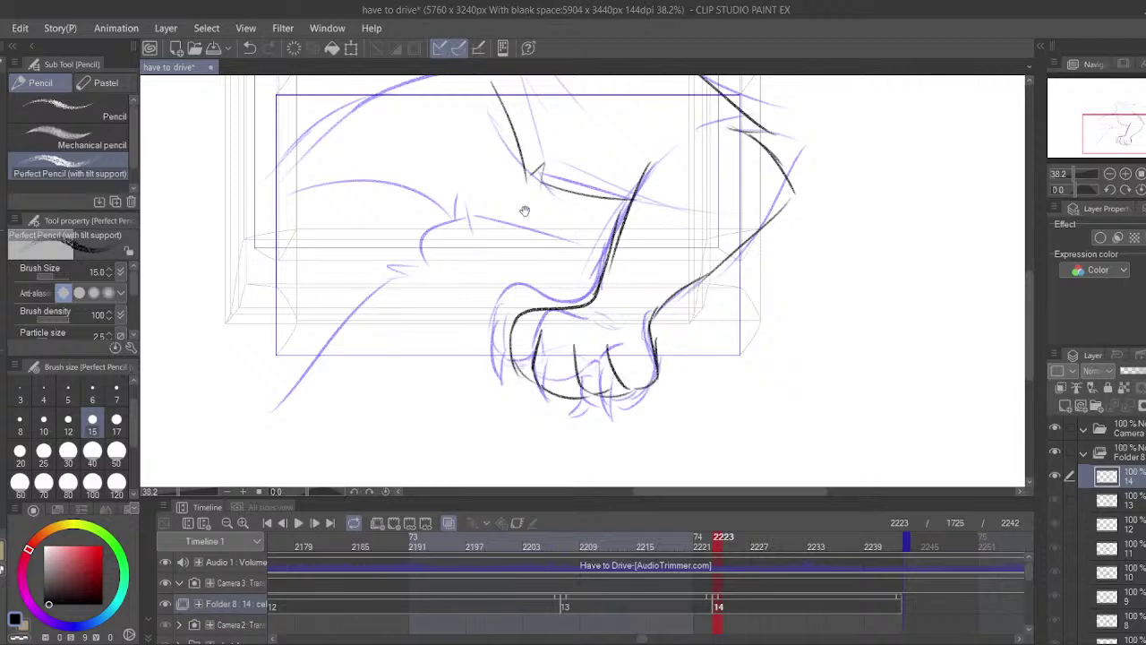
- Sketch the lower left arch with its fur notch, the line toward the leg, and the hooked curve and diagonal below
drag(524, 211, 588, 255)
drag(361, 229, 661, 292)
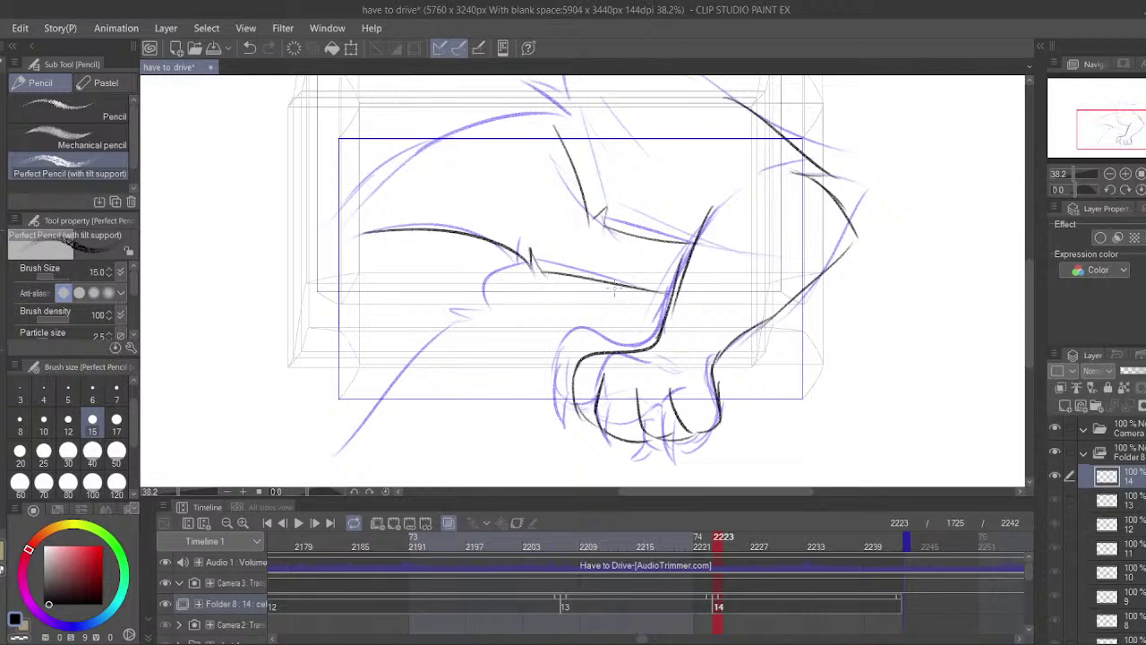
mouse_move(517, 264)
mouse_down()
mouse_move(499, 310)
mouse_move(399, 444)
mouse_up()
key(ctrl+z)
drag(483, 314, 361, 435)
drag(404, 240, 411, 301)
drag(508, 108, 568, 194)
mouse_move(561, 187)
mouse_down()
mouse_move(543, 196)
mouse_move(562, 247)
mouse_up()
mouse_move(561, 240)
mouse_down()
mouse_move(355, 333)
mouse_move(514, 242)
mouse_move(552, 239)
mouse_up()
key(ctrl+z)
drag(556, 186, 554, 258)
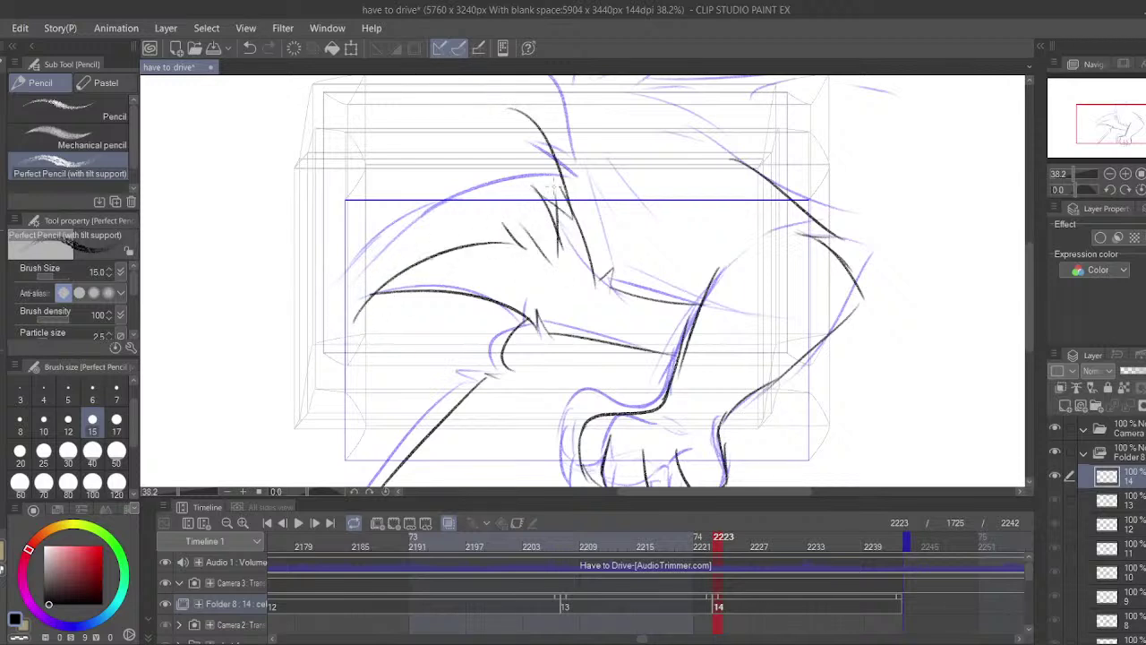
key(ctrl+z)
key(ctrl+z)
key(ctrl+z)
key(ctrl+z)
key(ctrl+z)
key(ctrl+z)
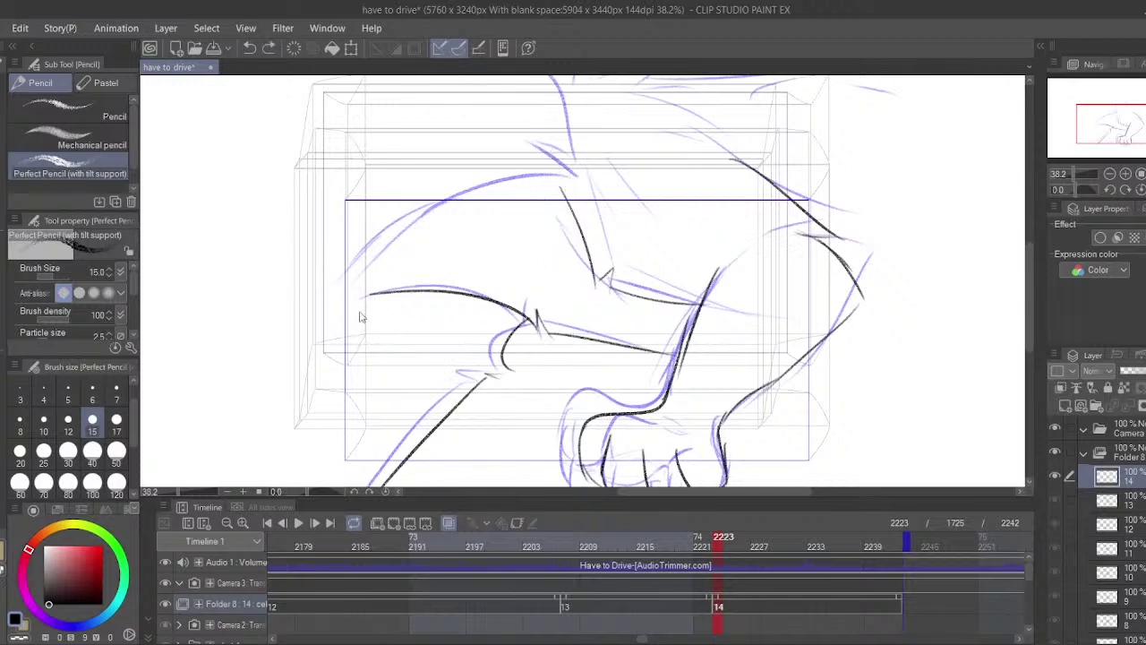
- Sketch the upper left arch on cel 14, lower than the one on cel 13
key(ctrl+y)
drag(348, 304, 541, 274)
key(ctrl+z)
mouse_move(340, 280)
mouse_down()
mouse_move(503, 220)
mouse_move(537, 255)
mouse_up()
mouse_move(536, 270)
mouse_down()
mouse_move(554, 86)
mouse_move(519, 62)
mouse_up()
drag(534, 125, 550, 195)
key(ctrl+z)
mouse_move(562, 328)
mouse_down()
mouse_move(567, 285)
mouse_move(495, 136)
mouse_up()
key(ctrl+z)
key(ctrl+z)
key(ctrl+z)
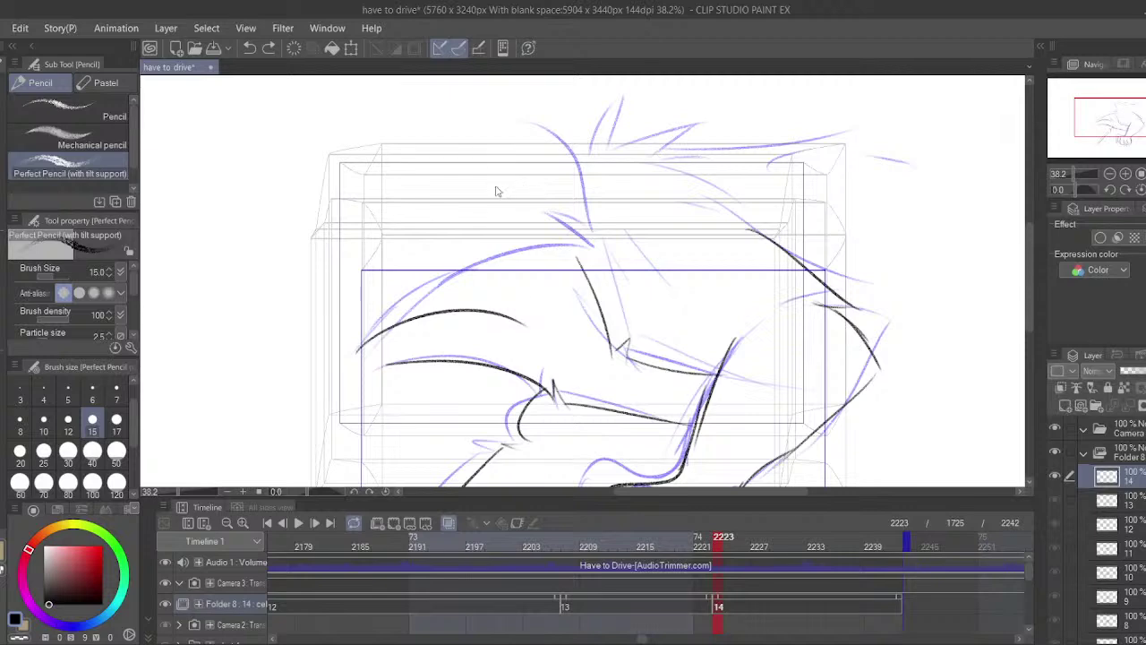
drag(491, 177, 562, 132)
drag(566, 136, 547, 199)
mouse_move(547, 200)
mouse_down()
mouse_move(593, 335)
mouse_move(368, 355)
mouse_up()
key(ctrl+z)
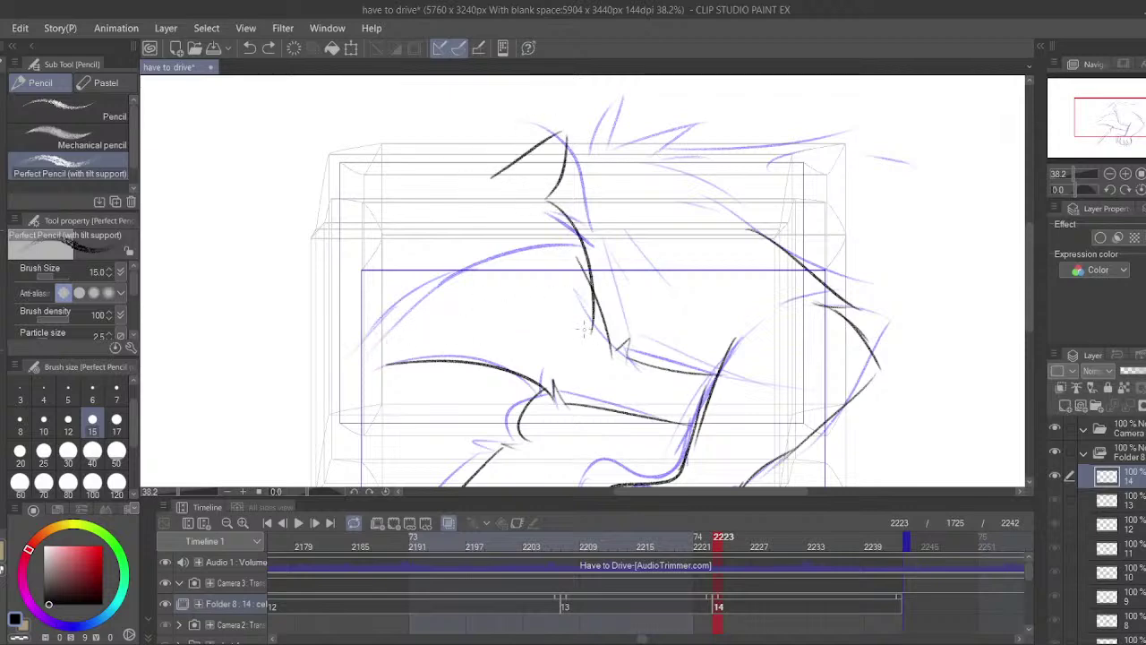
drag(588, 338, 380, 410)
drag(554, 360, 595, 302)
key(ctrl+z)
key(ctrl+z)
drag(574, 185, 573, 253)
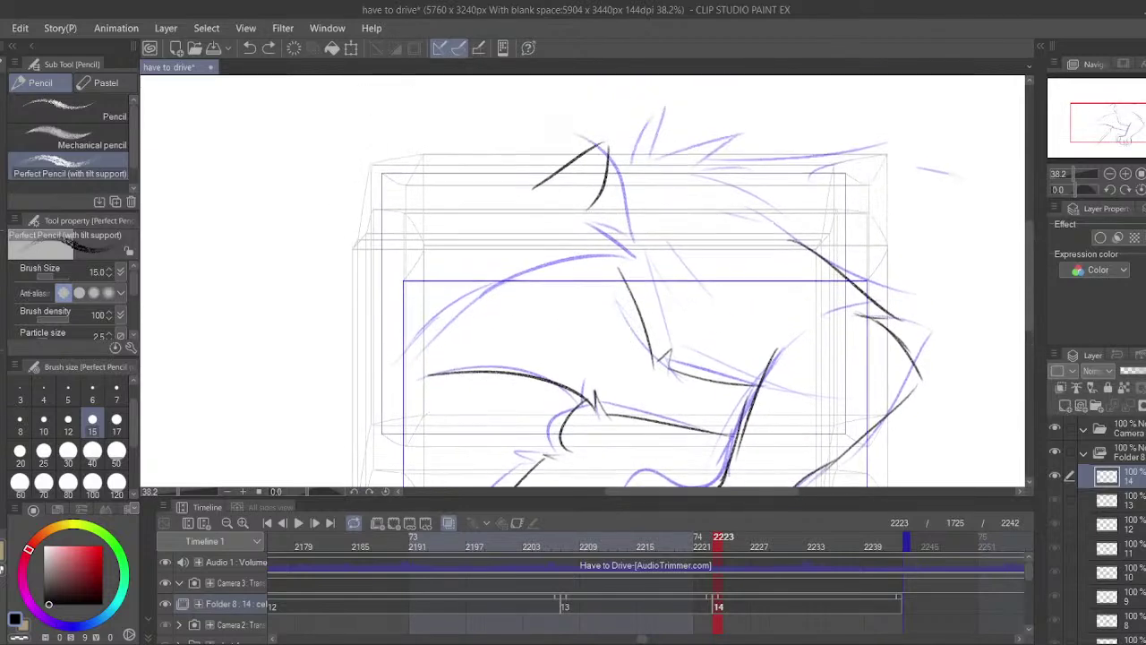
key(ctrl+z)
key(ctrl+z)
- Sketch the pointed ear at the top of cel 14, the lower upper-left arch, and the curve joining the arch up toward the ear
drag(519, 175, 568, 125)
mouse_move(578, 127)
mouse_down()
mouse_move(576, 198)
mouse_move(630, 320)
mouse_up()
mouse_move(623, 315)
mouse_down()
mouse_move(565, 323)
mouse_move(433, 396)
mouse_move(587, 262)
mouse_up()
key(ctrl+z)
key(ctrl+z)
key(ctrl+z)
mouse_move(428, 385)
mouse_down()
mouse_move(478, 333)
mouse_move(614, 305)
mouse_up()
mouse_move(614, 307)
mouse_down()
mouse_move(558, 199)
mouse_move(547, 133)
mouse_move(526, 200)
mouse_up()
click(748, 644)
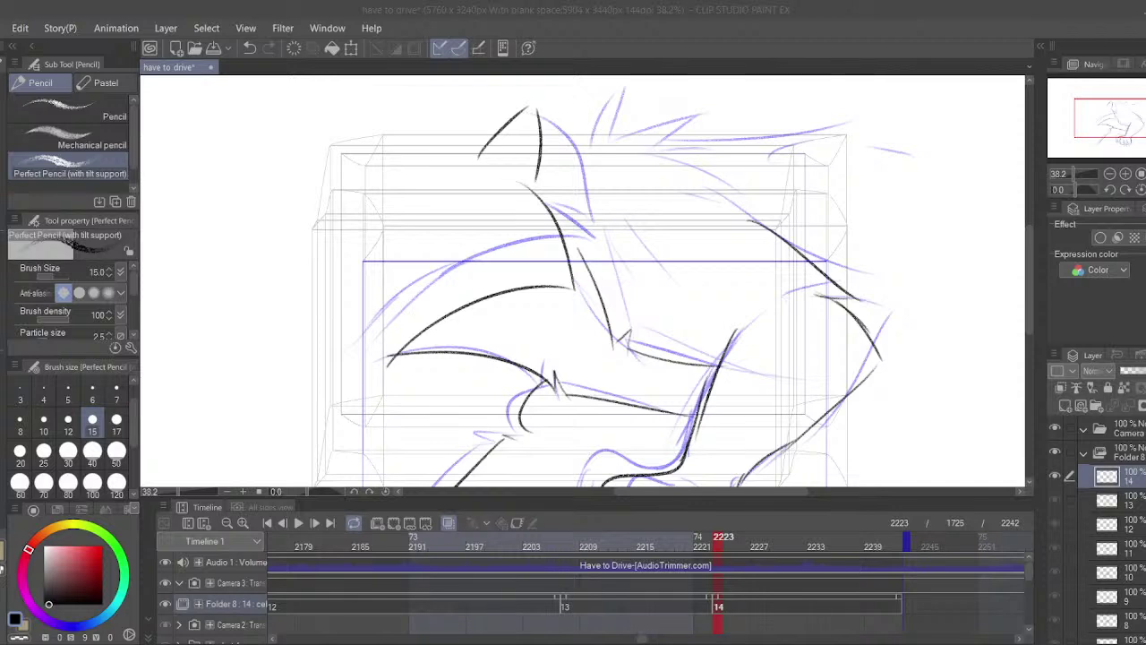
- Scrub back and forth through the frames around the start of cel 14 to check the motion from cel 13
drag(642, 394, 606, 342)
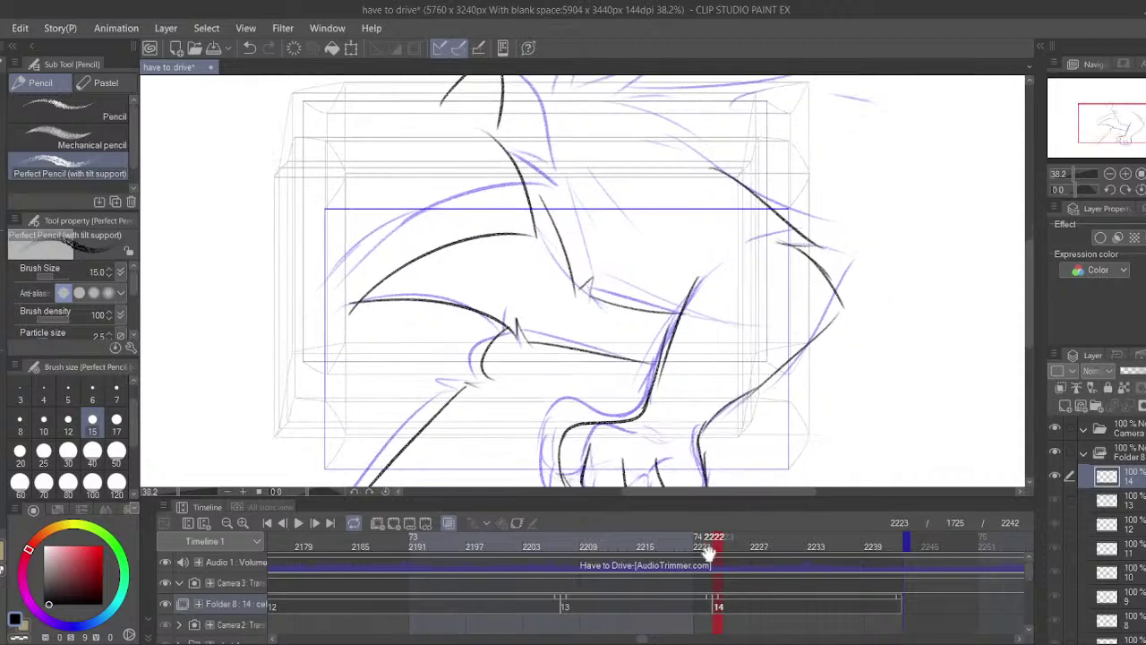
drag(712, 547, 661, 547)
drag(642, 394, 605, 307)
drag(681, 541, 725, 543)
- Extend the Paper layer's clip so the white background continues under cel 14
drag(751, 616, 622, 493)
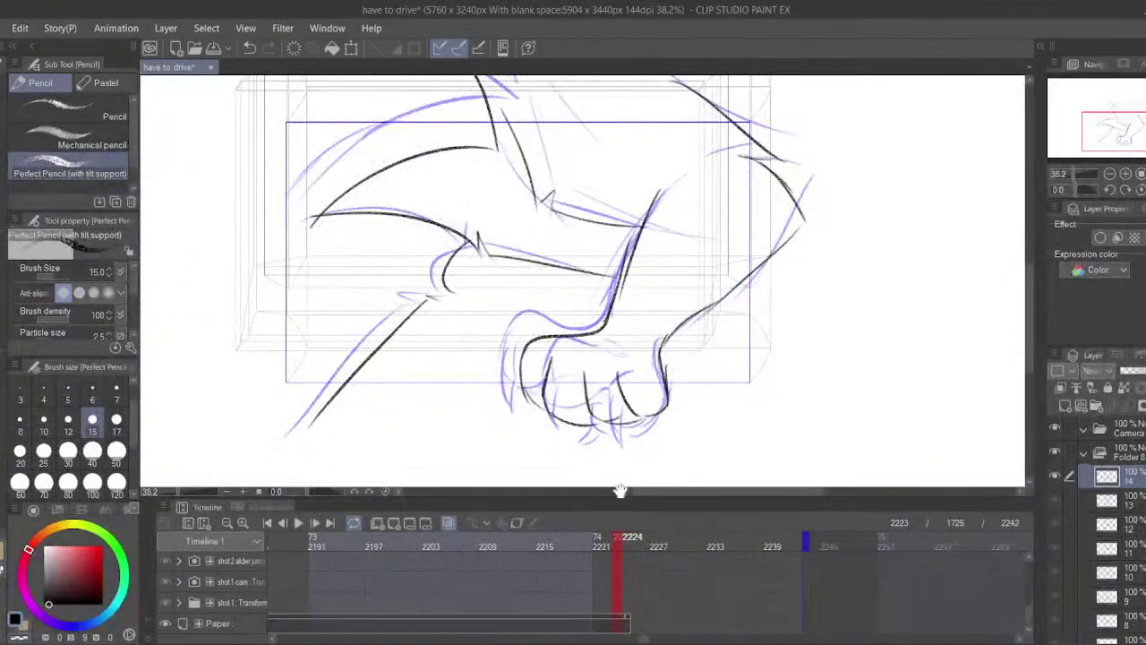
drag(629, 618, 981, 616)
drag(747, 593, 839, 643)
mouse_move(707, 542)
mouse_down()
mouse_move(655, 541)
mouse_move(727, 535)
mouse_up()
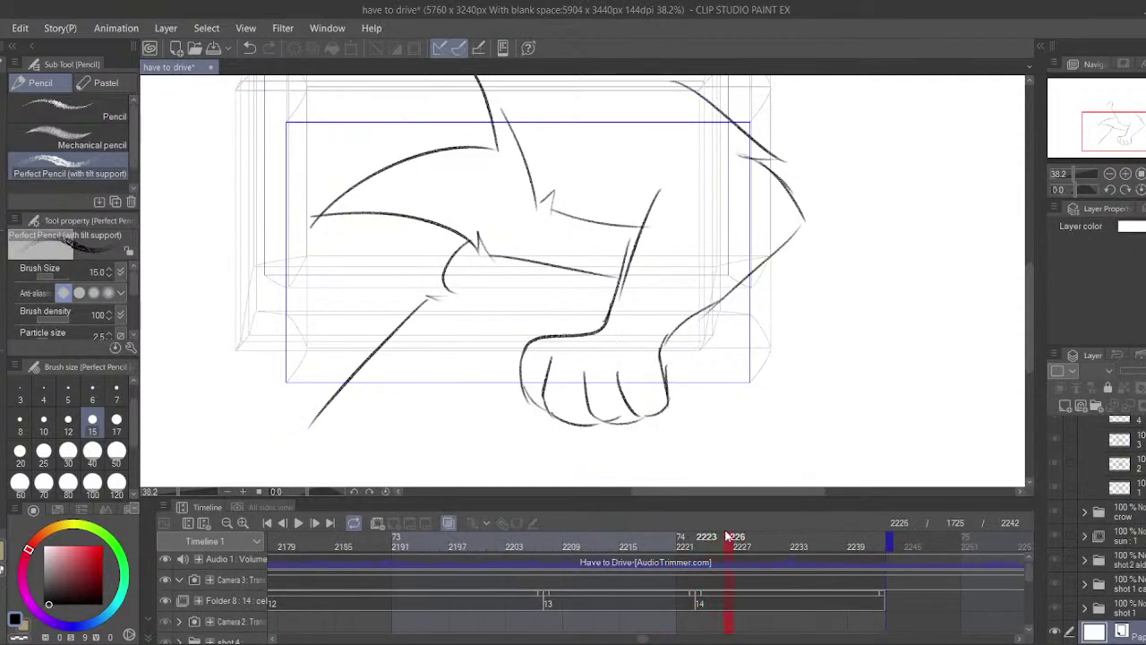
- Play back the shot from cel 12 through cel 14 to check the timing
click(695, 601)
click(710, 604)
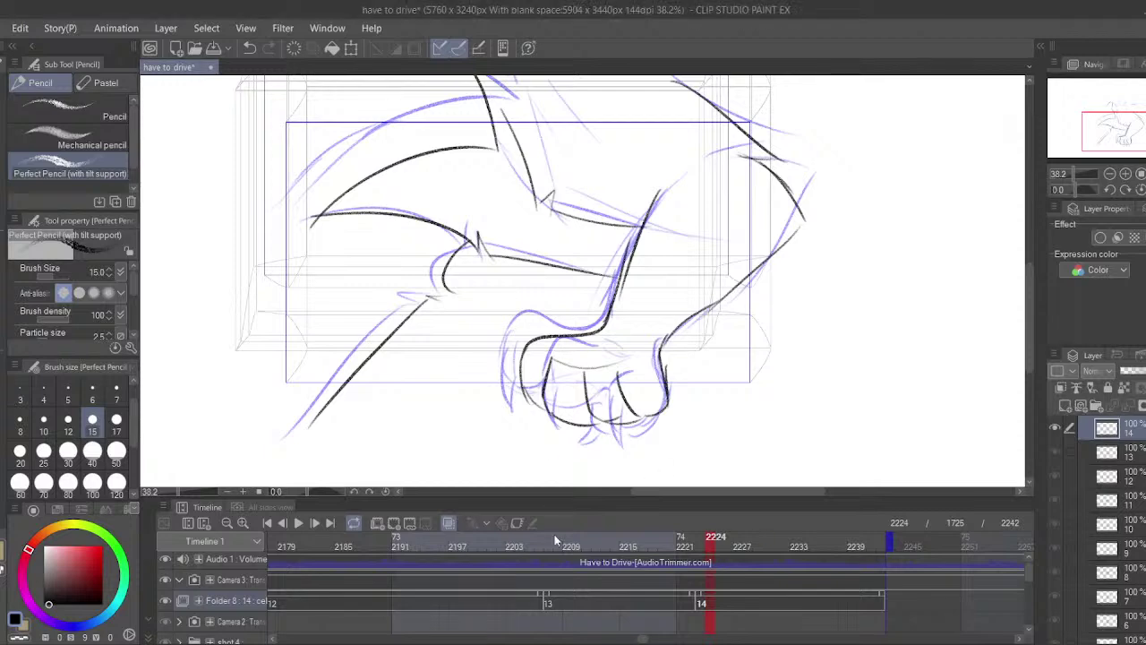
click(304, 525)
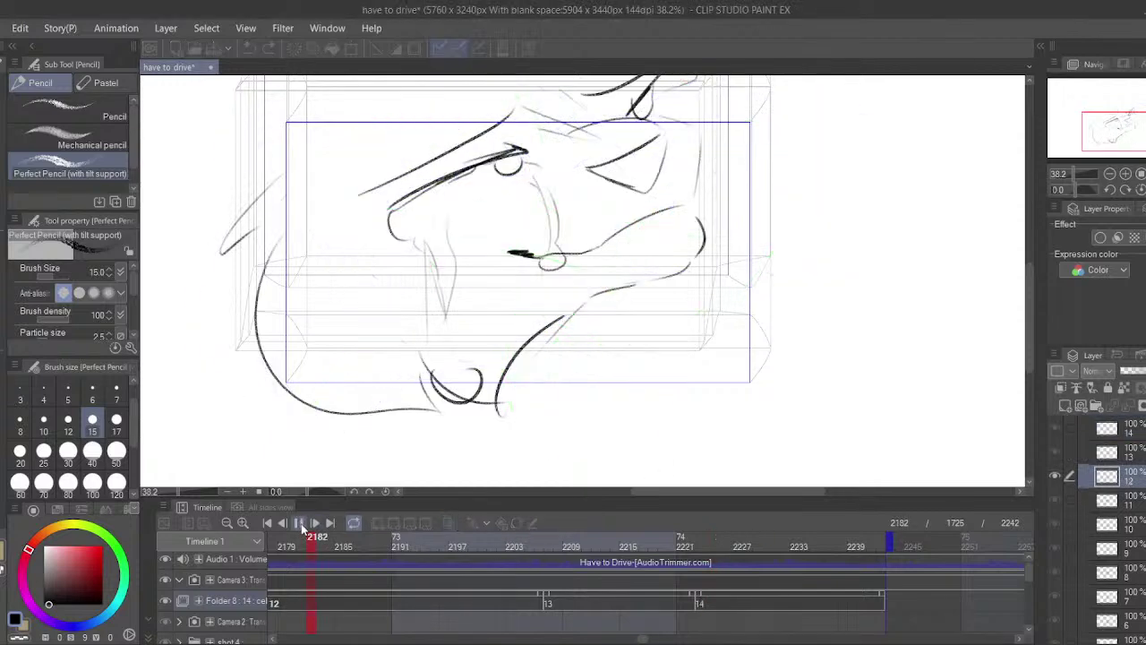
click(306, 524)
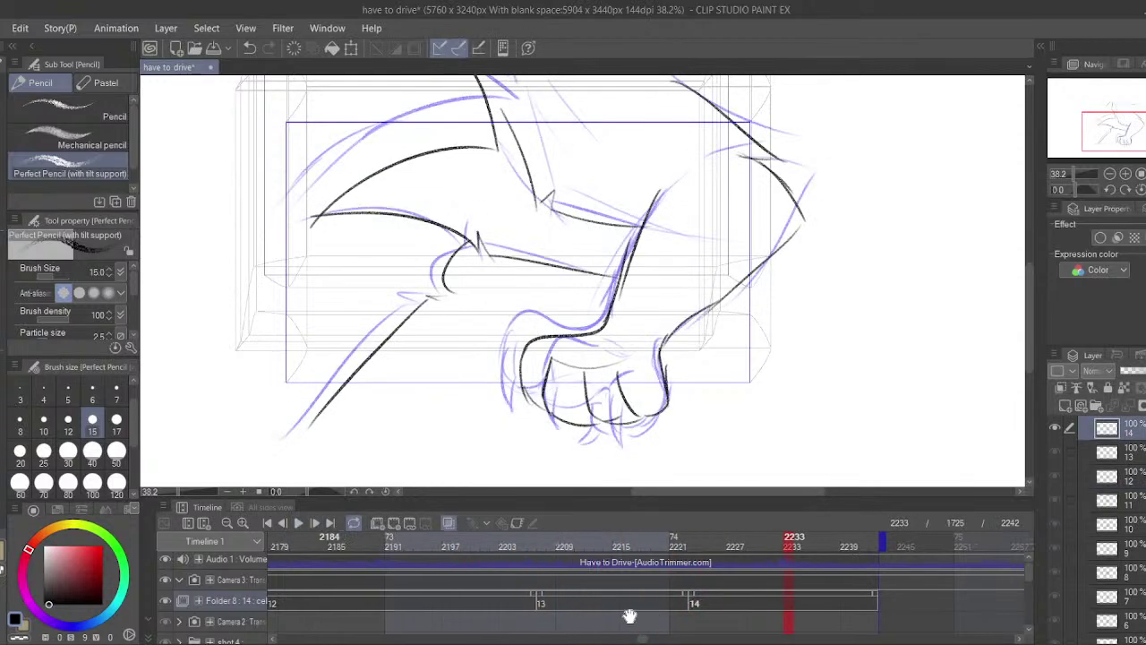
- Extend the timeline's end to frame 2298 and lengthen the Folder 8 and Camera 3 clips to match
drag(861, 540, 1128, 543)
drag(646, 591, 1025, 584)
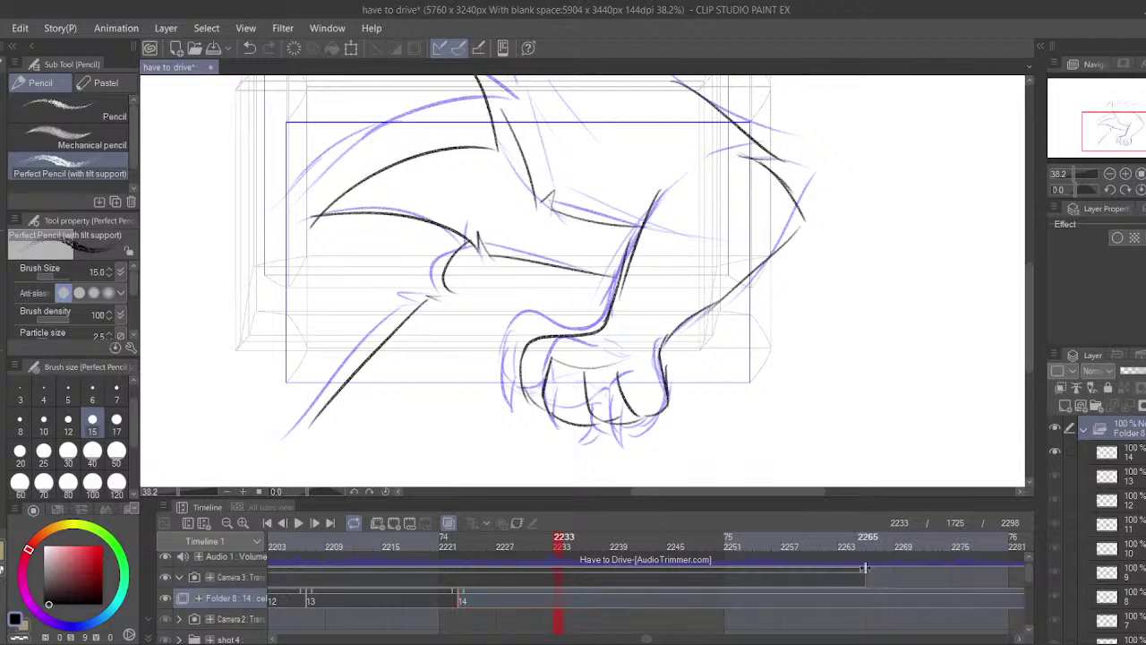
drag(864, 570, 1024, 569)
- Move cel 14 on the Folder 8 track to start at frame 2257, checking the timing in playback
drag(455, 592, 892, 613)
click(312, 548)
click(300, 524)
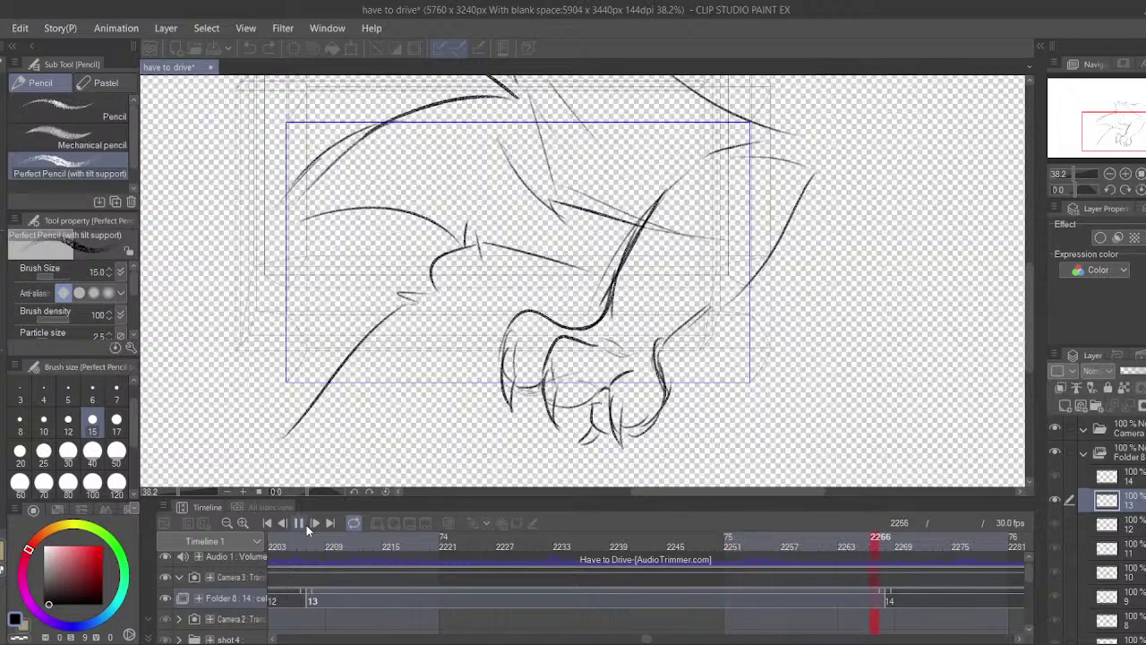
click(304, 526)
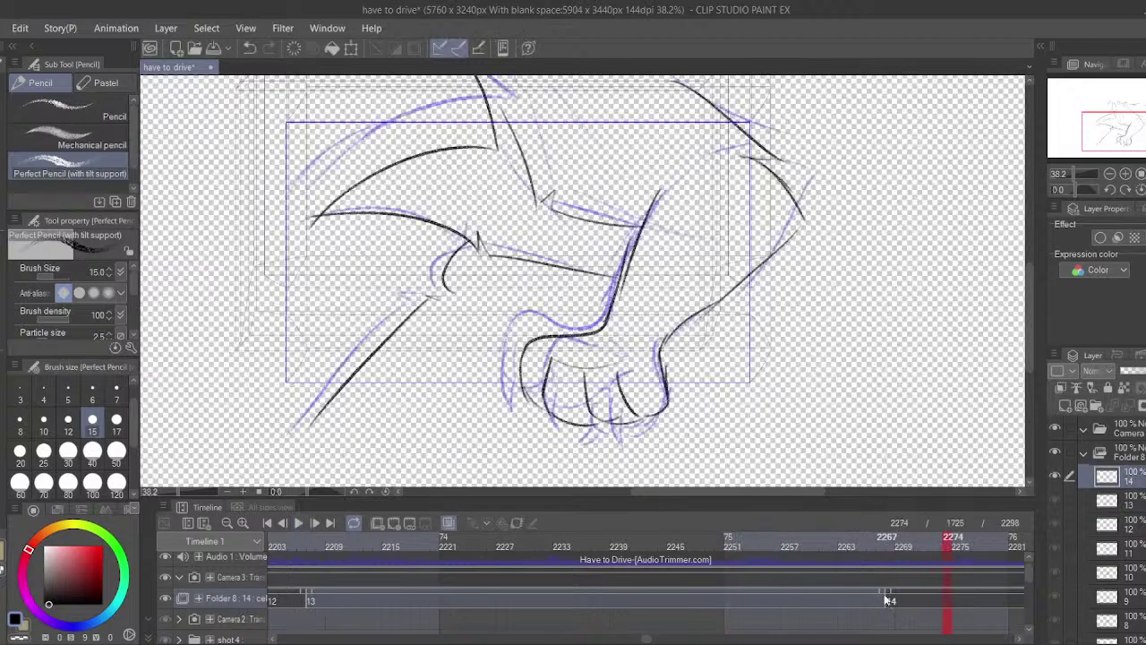
click(811, 594)
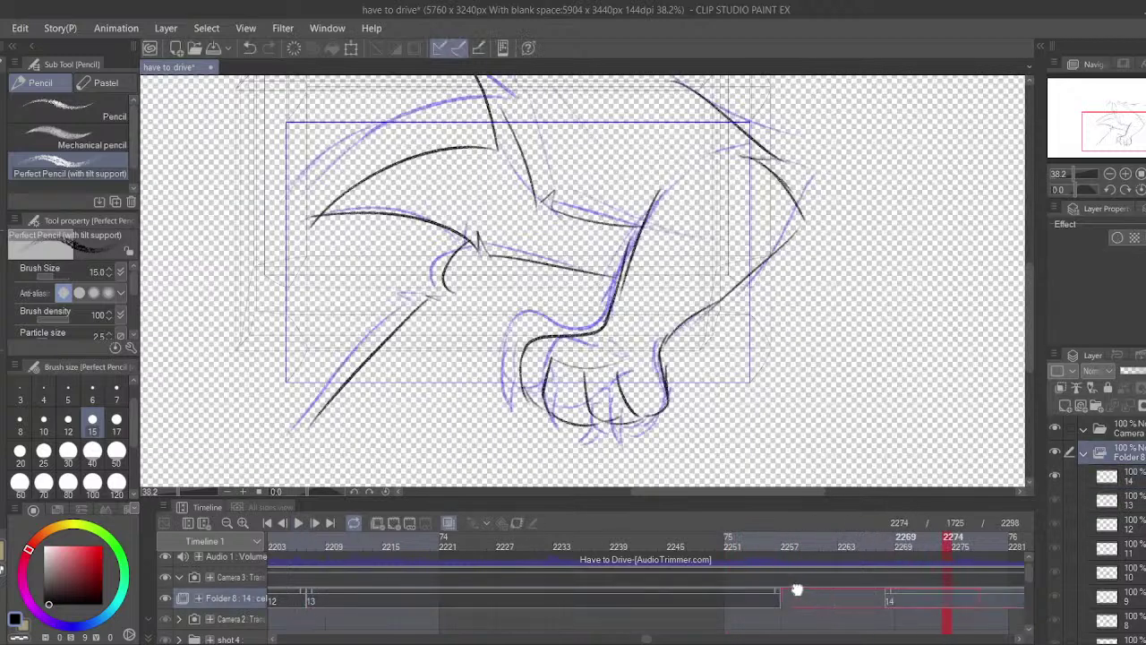
drag(796, 588, 746, 534)
- Lengthen the Paper layer's clip to cover the extended shot and play it back
click(833, 620)
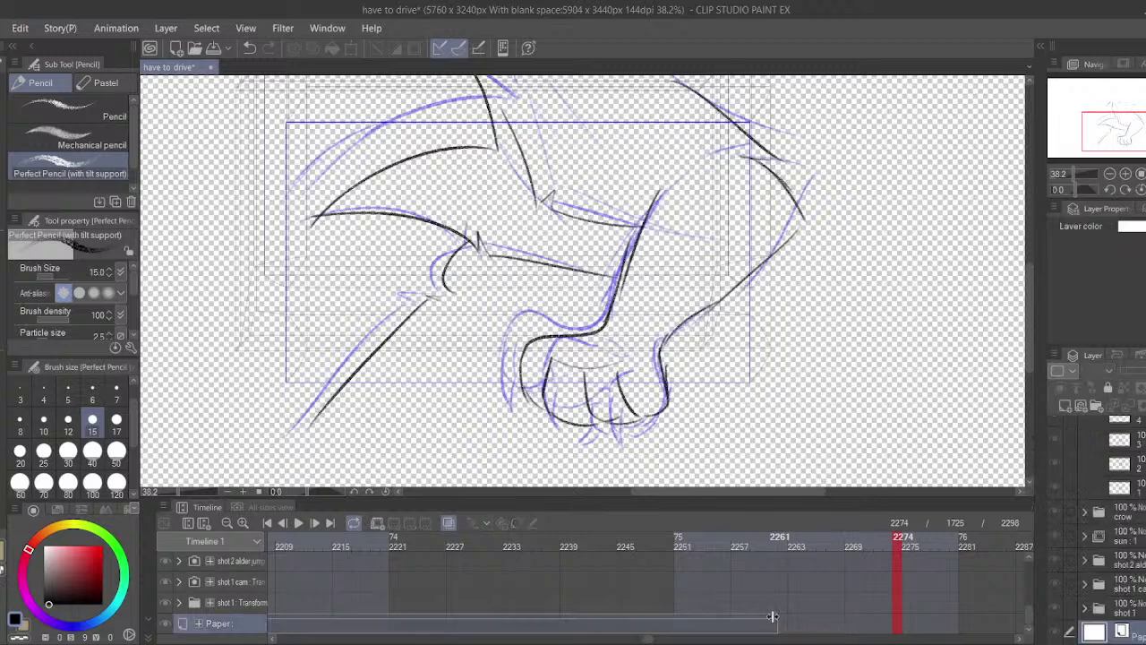
scroll(1028, 620, up, 5)
click(298, 523)
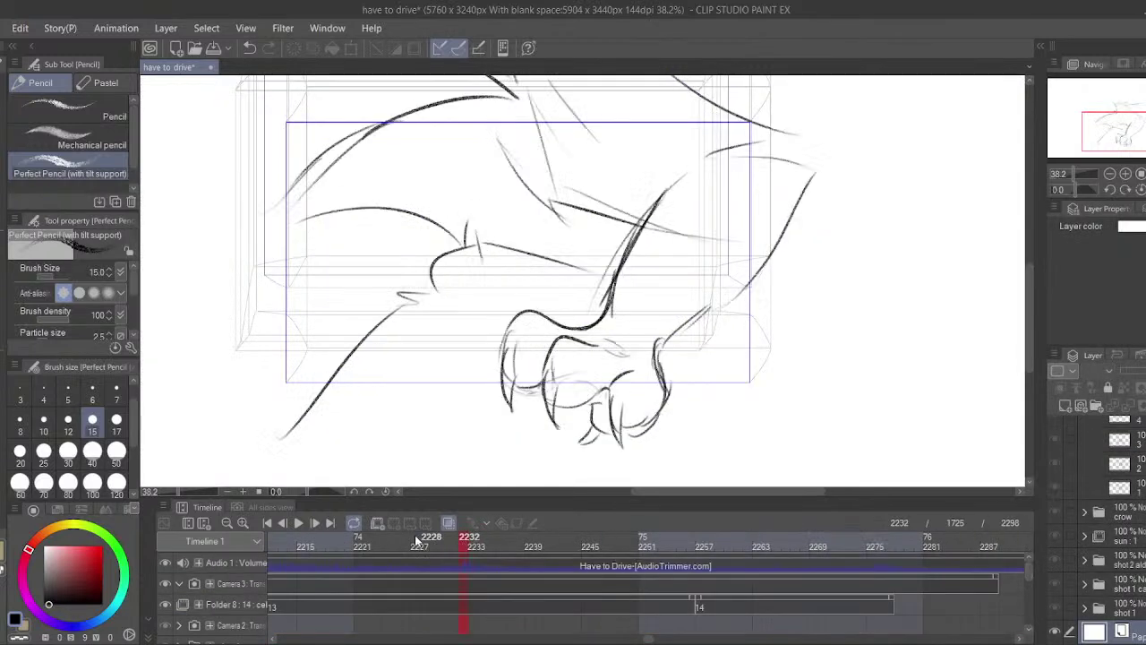
click(301, 524)
- Extend the Camera 3 clip to about frame 2305, review the playback, and set the timeline's end to frame 2341
drag(756, 579, 928, 584)
click(592, 579)
click(300, 522)
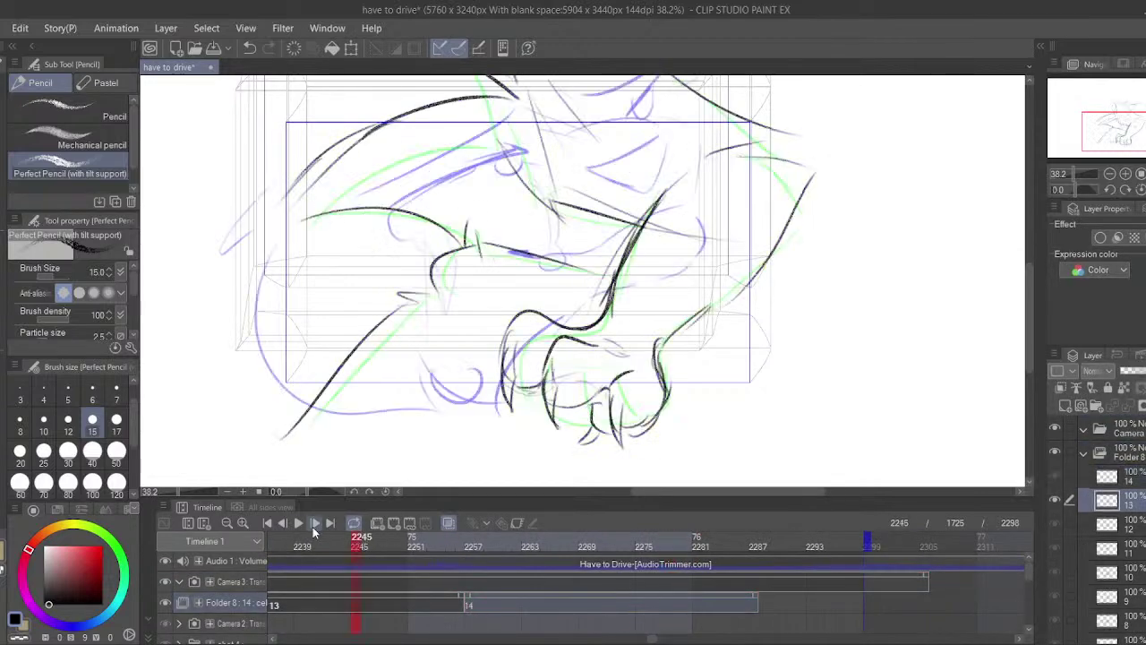
click(307, 526)
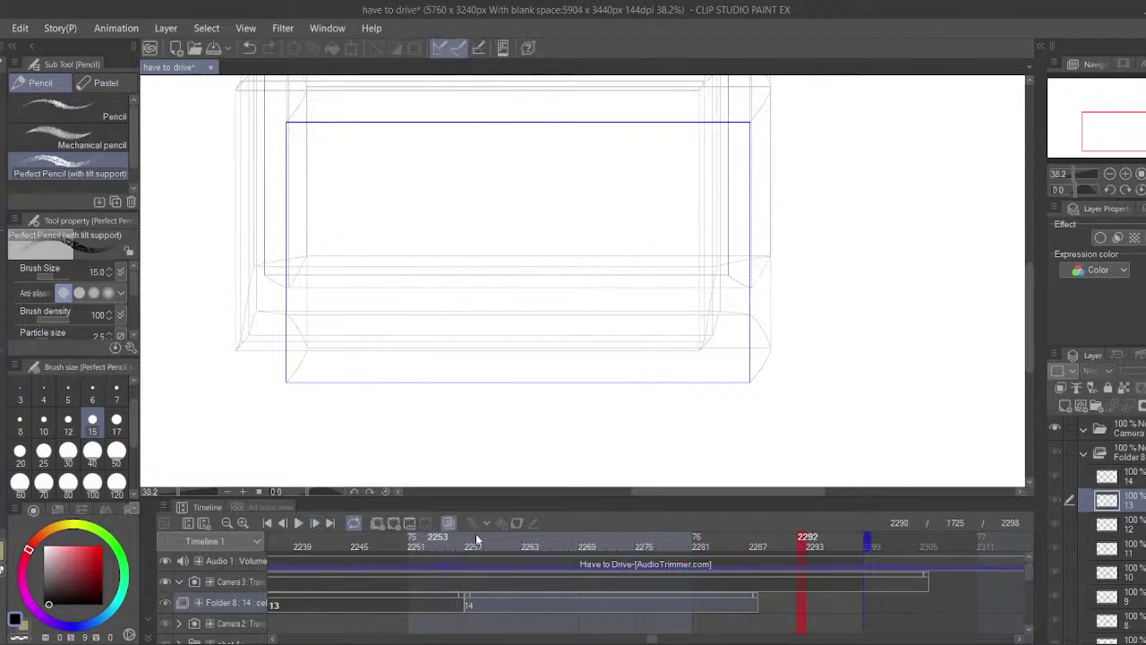
drag(1051, 559, 1083, 566)
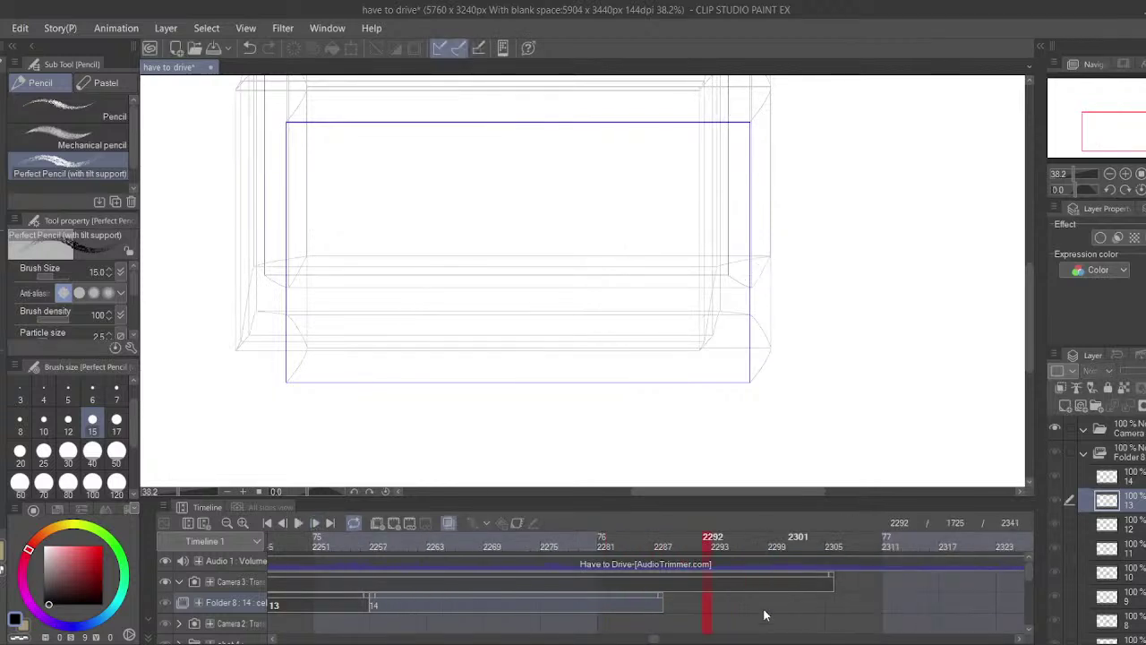
- Enable keyframe editing on Folder 8 and place a keyframe during cel 14 at frame 2275
click(657, 606)
click(385, 607)
drag(441, 612, 541, 609)
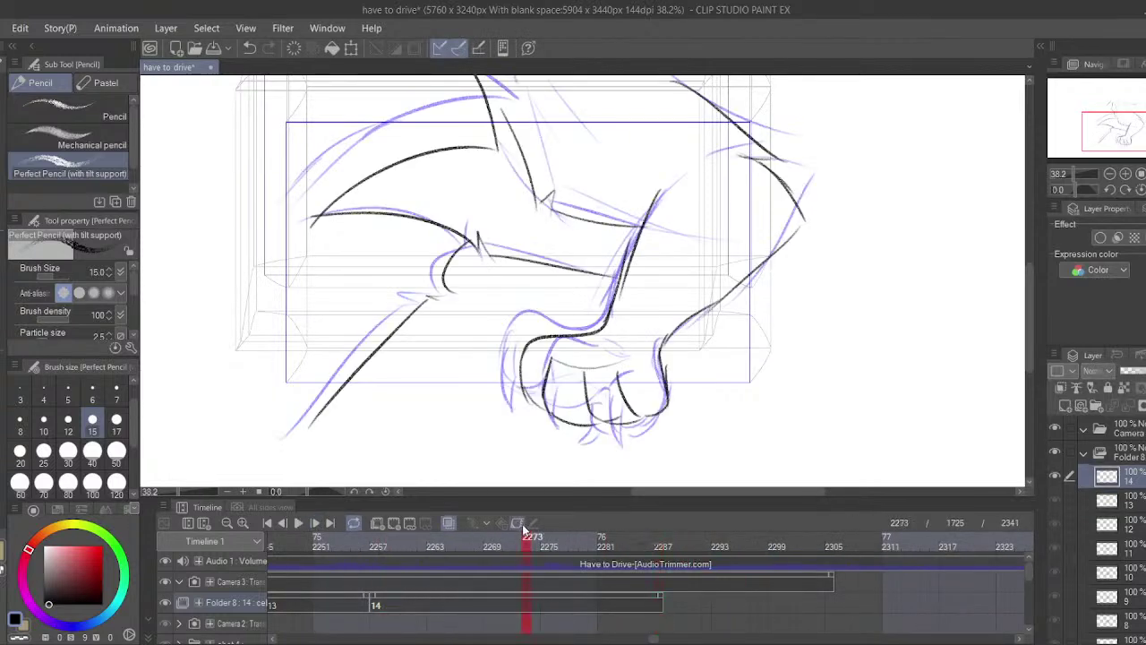
click(520, 525)
click(534, 613)
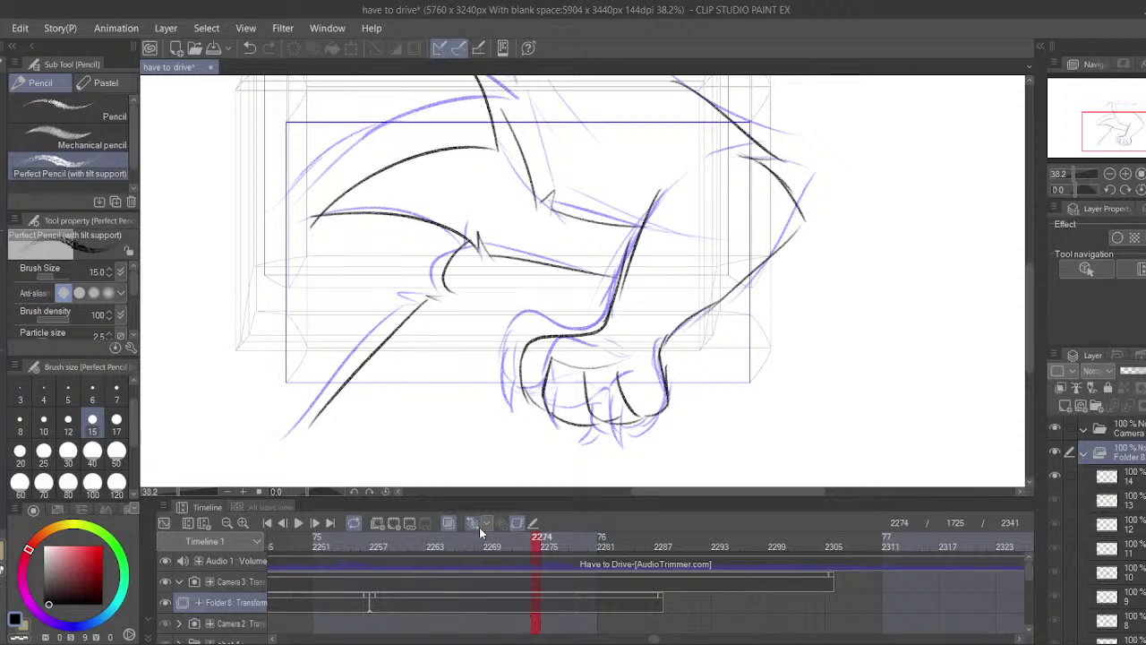
click(661, 604)
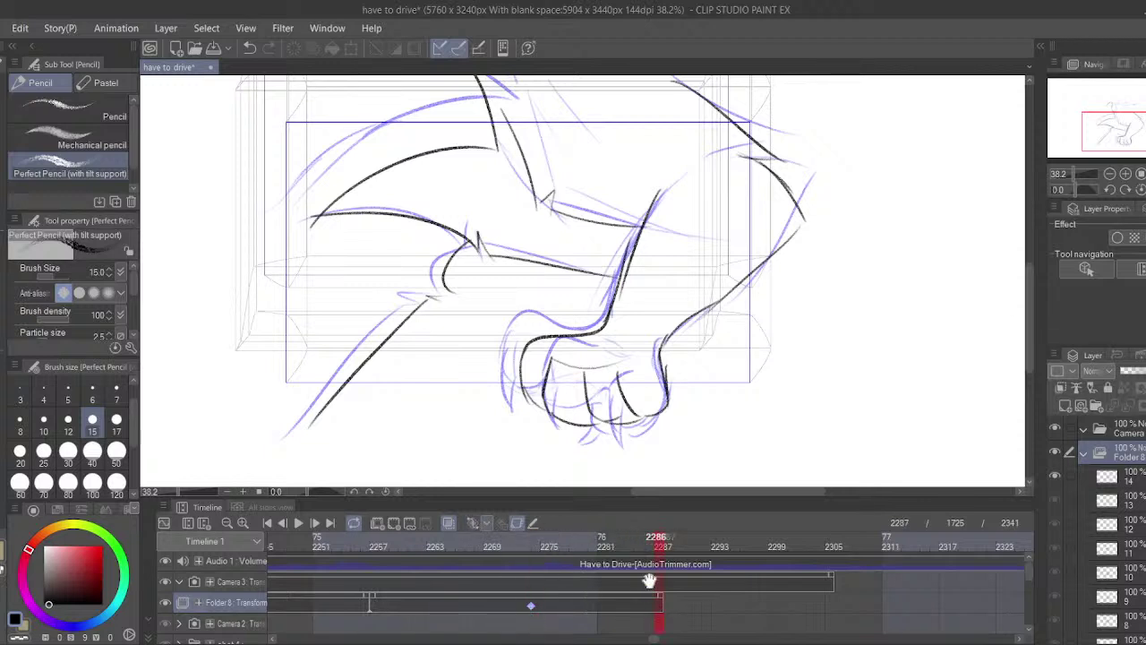
drag(533, 607, 549, 608)
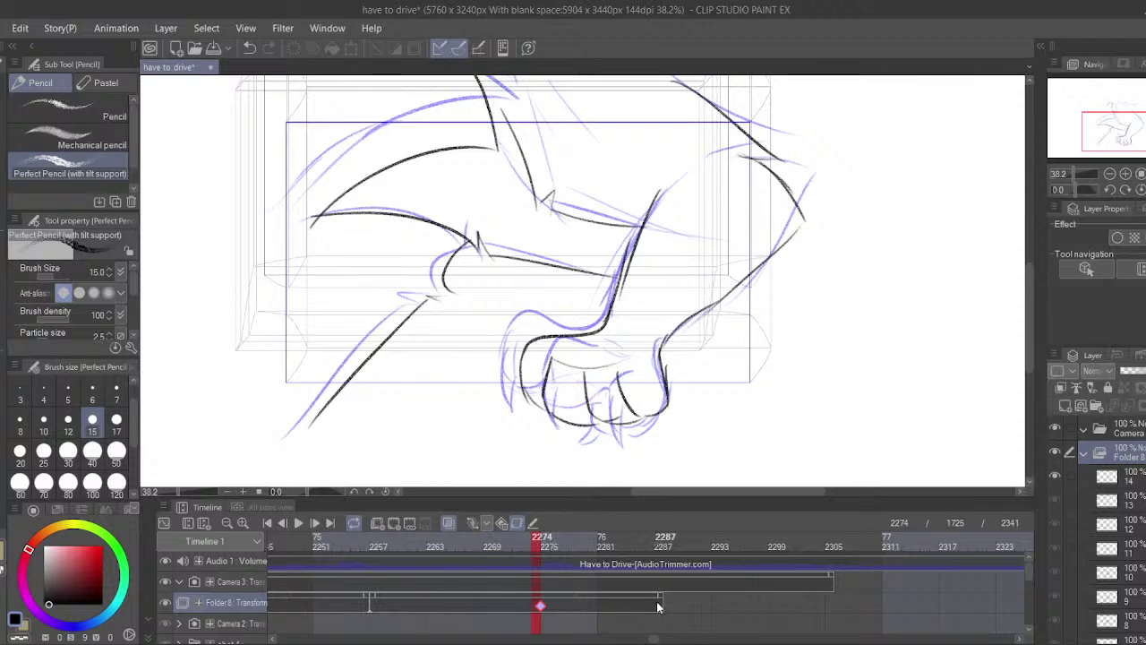
- Add a Folder 8 keyframe at frame 2287, lower the folder's opacity to 0 %, and play back the fade
click(658, 605)
drag(1144, 371, 960, 370)
click(298, 523)
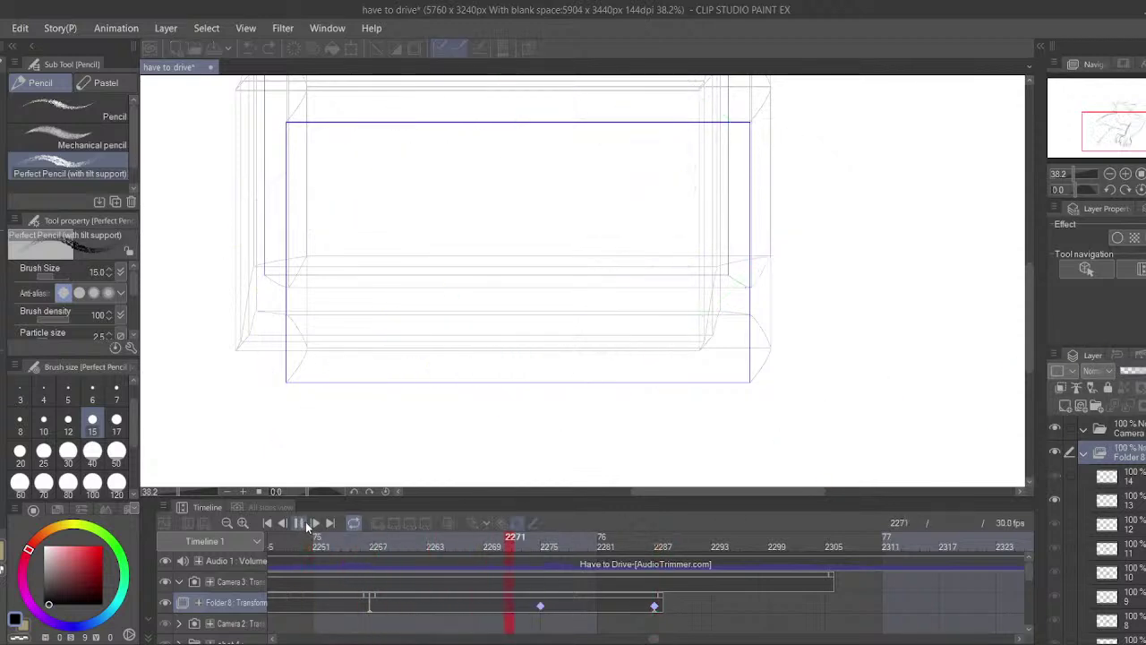
- Toggle keyframe editing on Folder 8 and select its keyframe at frame 2275
click(518, 523)
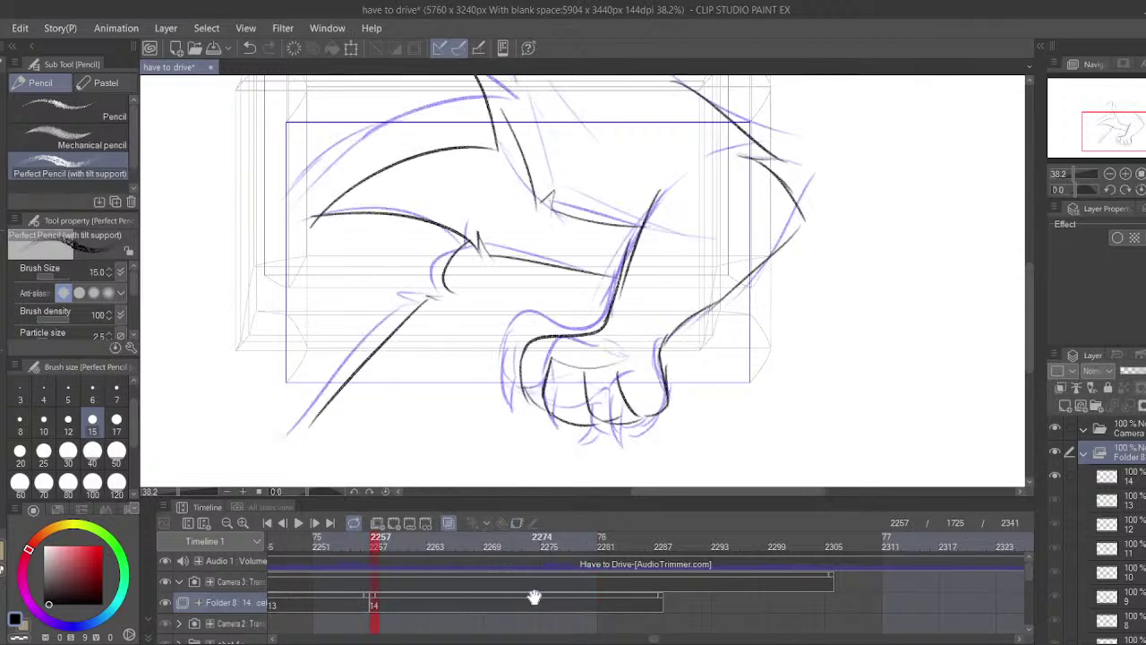
click(517, 523)
click(542, 608)
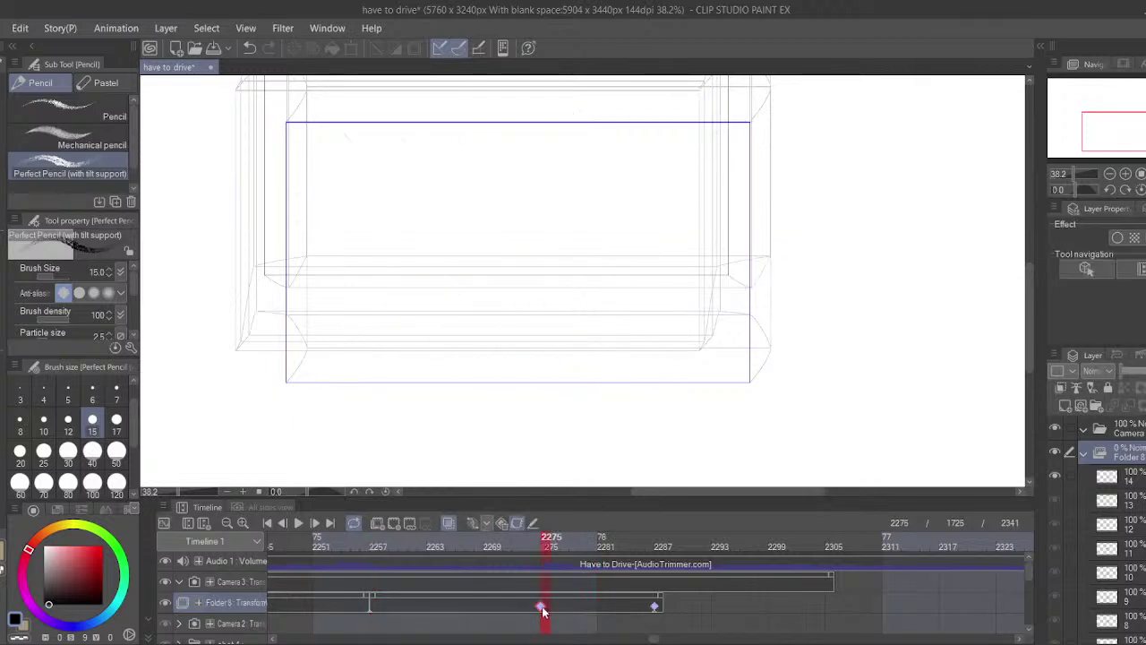